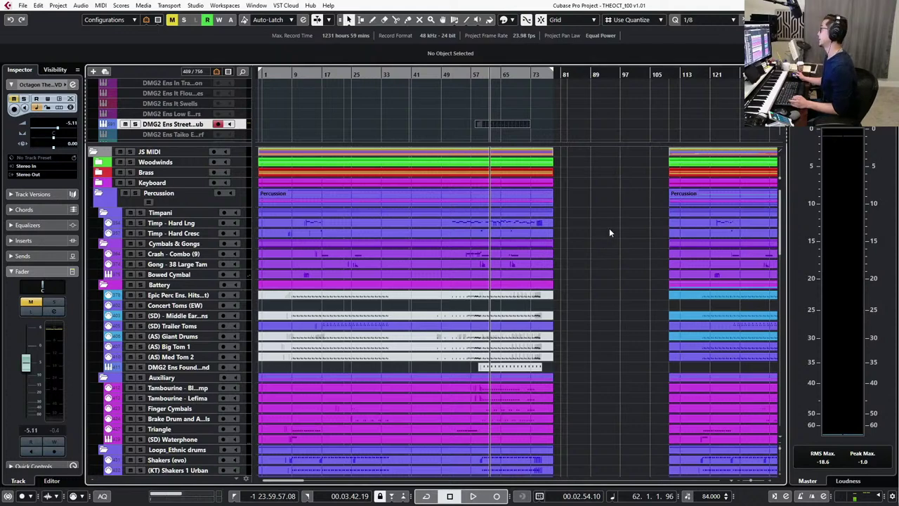
# Open the muted DMG2 Ens Street Fighter Club part in the key editor, examine its notes, and close the editor.
pyautogui.scroll(3, 587, 257)
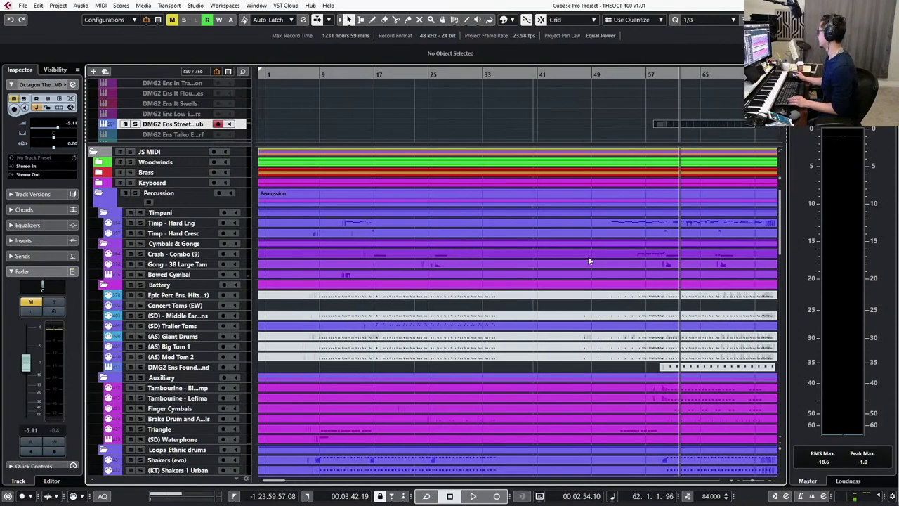
pyautogui.scroll(-1, 584, 257)
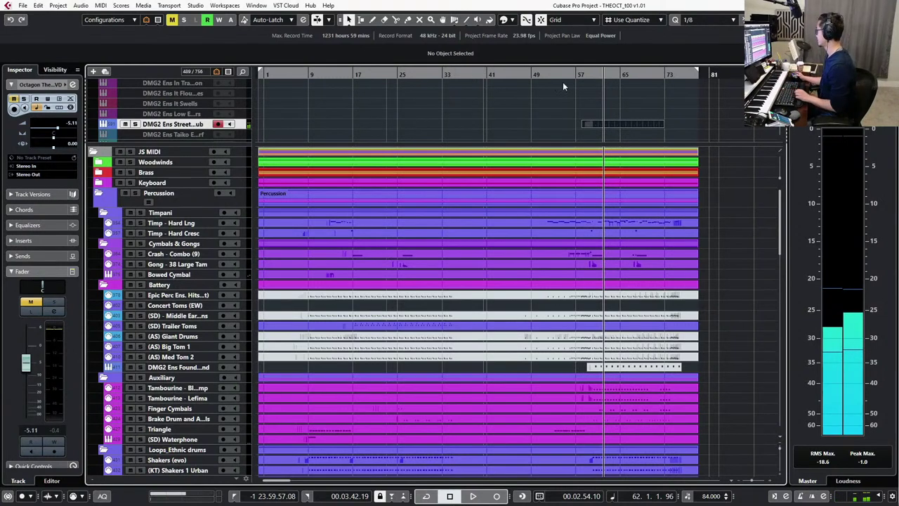
pyautogui.doubleClick(583, 124)
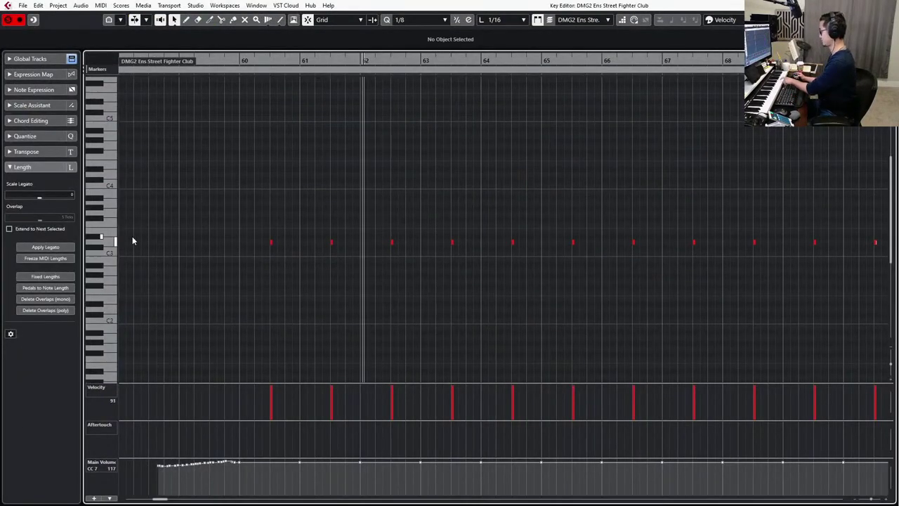
pyautogui.press('Escape')
# Open the DMG2 Ens Armageddon 2 part in the key editor, select its note in bar 60, and close the editor.
pyautogui.scroll(5, 525, 114)
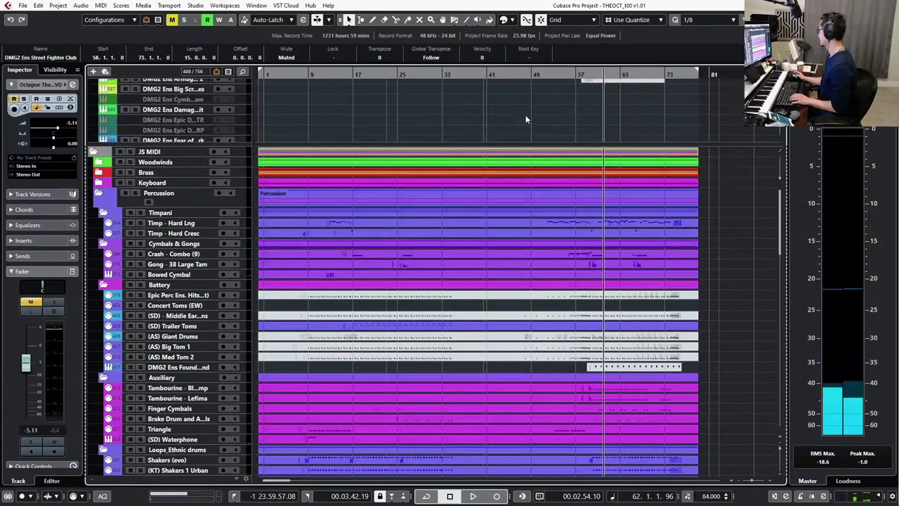
pyautogui.click(610, 124)
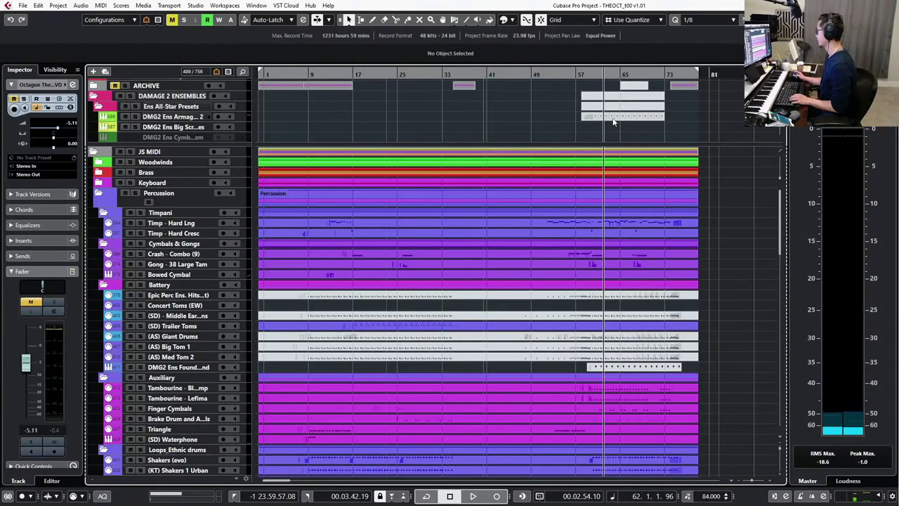
pyautogui.doubleClick(612, 118)
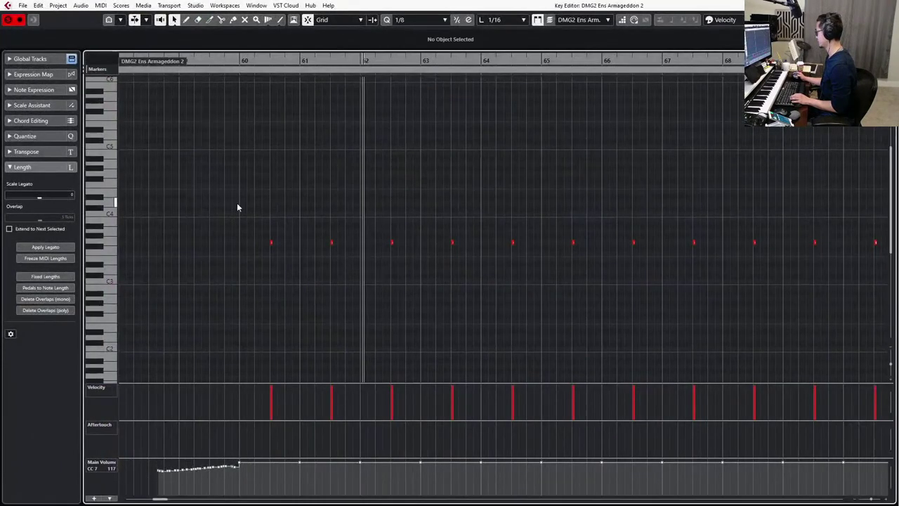
pyautogui.moveTo(239, 209); pyautogui.dragTo(296, 262)
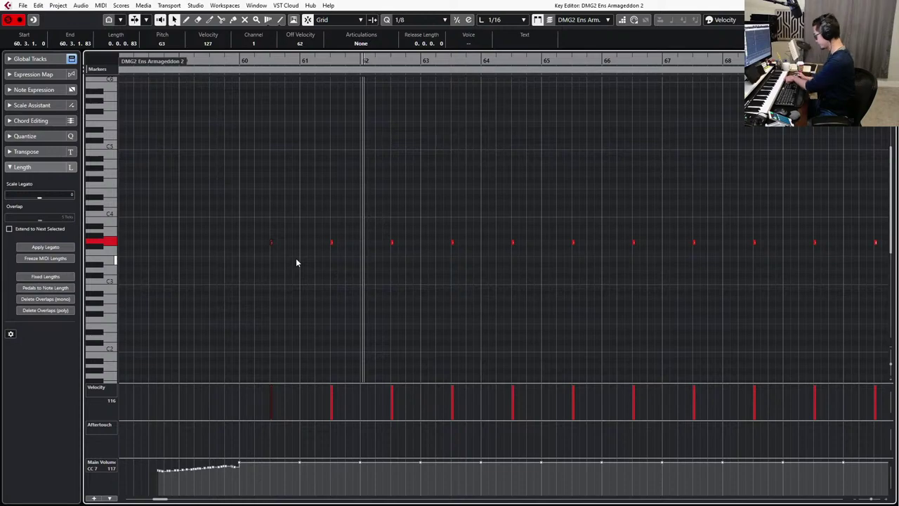
pyautogui.press('Return')
# Select the Timp - Hard Lng part, return the playhead to the project start, and start playback.
pyautogui.scroll(-3, 584, 121)
pyautogui.scroll(-1, 550, 122)
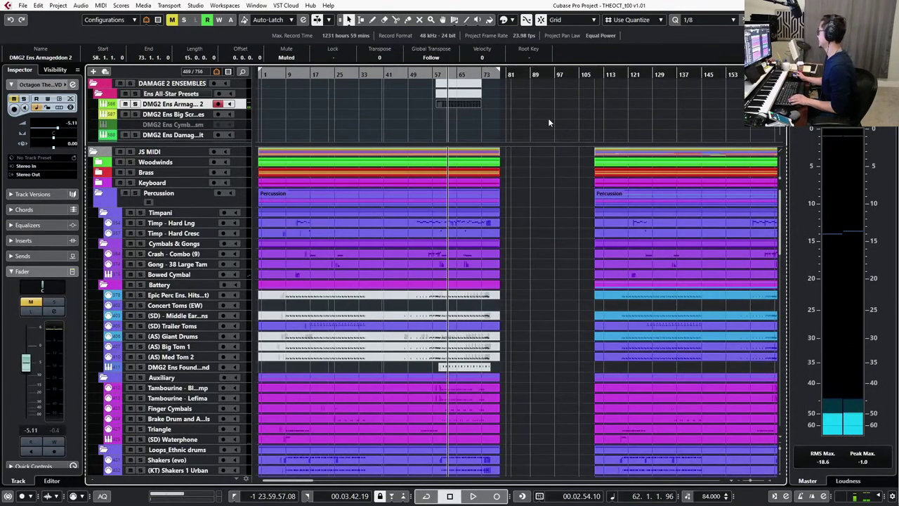
pyautogui.scroll(-3, 541, 130)
pyautogui.moveTo(522, 144); pyautogui.dragTo(523, 149)
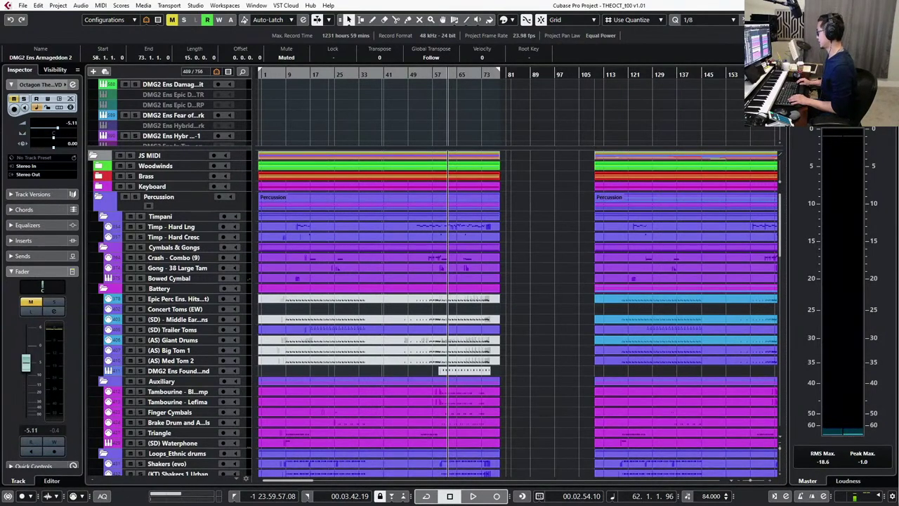
pyautogui.click(478, 228)
pyautogui.press('KP_Decimal')
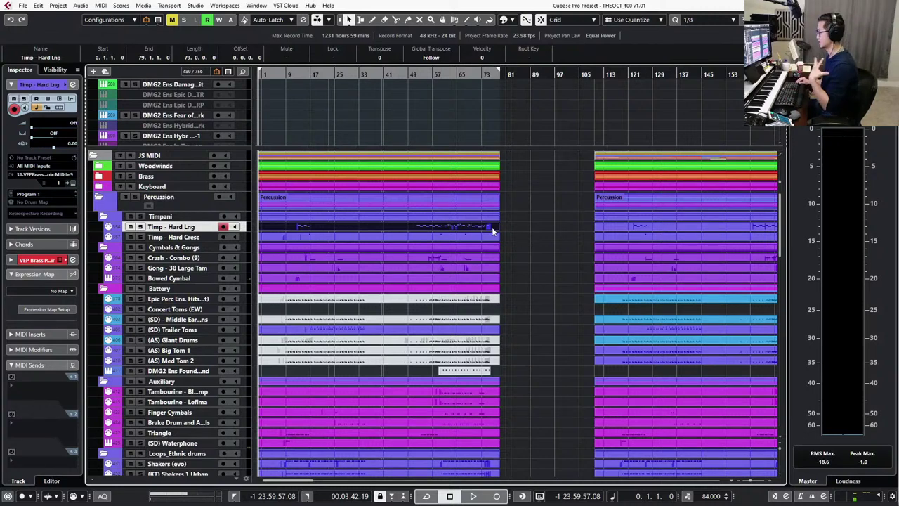
pyautogui.press('KP_Decimal')
pyautogui.press('space')
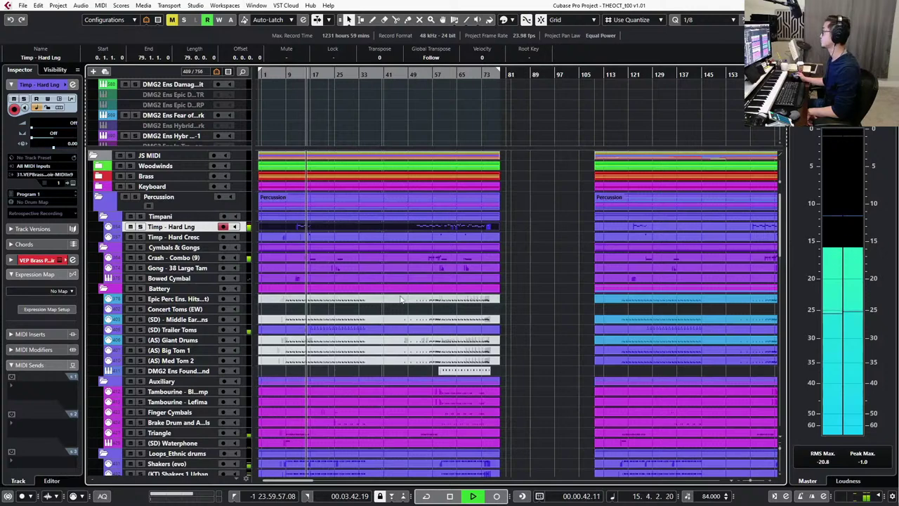
# Unmute only the Epic Perc Ens. Hits, (SD) Middle Ear, (AS) Giant Drums, (AS) Big Tom 1 and (AS) Med Tom 2 parts during playback.
pyautogui.scroll(2, 354, 299)
pyautogui.scroll(3, 354, 299)
pyautogui.hscroll(-2, 359, 298)
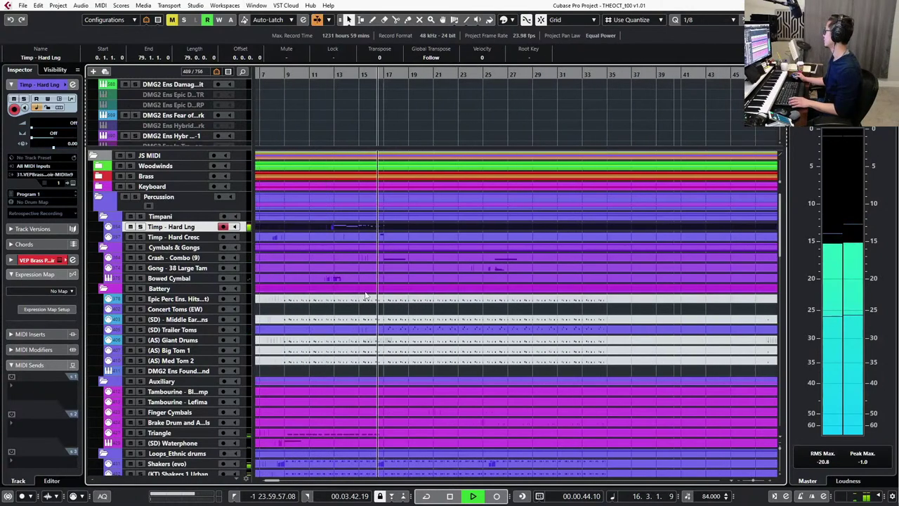
pyautogui.scroll(-1, 388, 286)
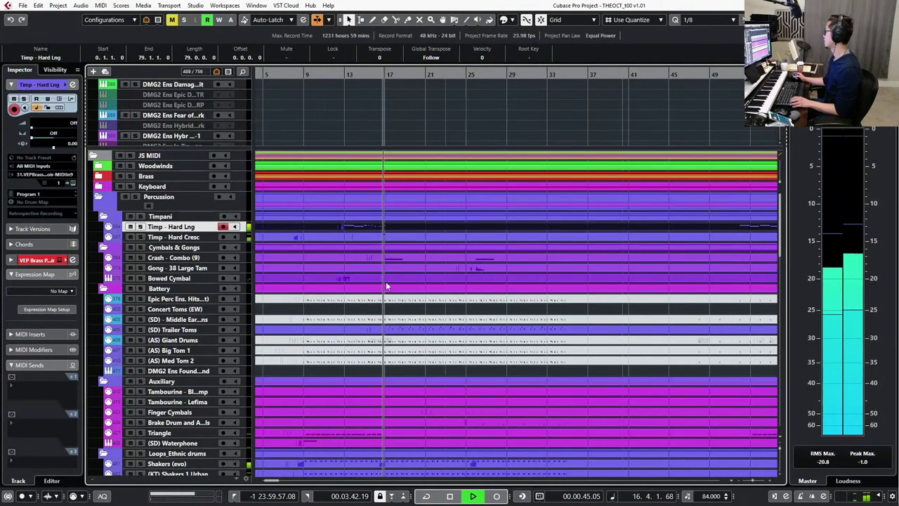
pyautogui.click(176, 299)
pyautogui.keyDown('ctrl'); pyautogui.click(177, 320); pyautogui.keyUp('ctrl')
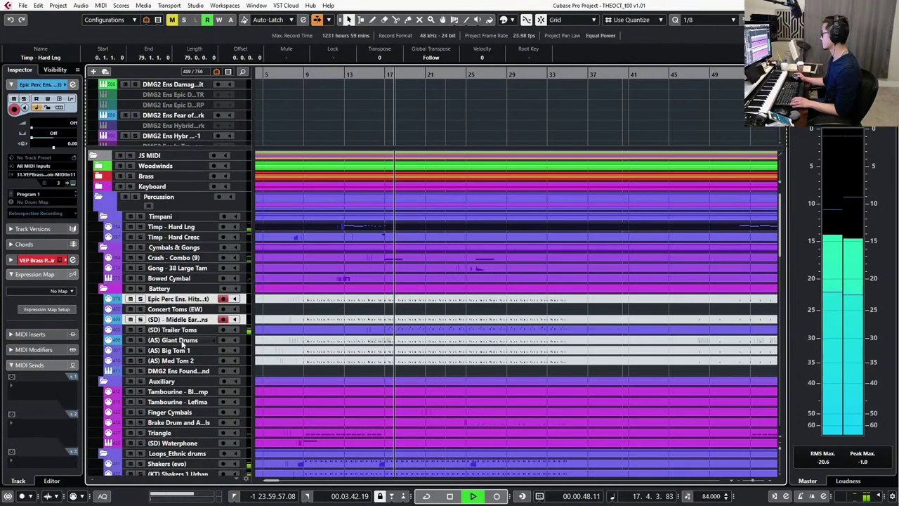
pyautogui.keyDown('ctrl'); pyautogui.click(176, 340); pyautogui.keyUp('ctrl')
pyautogui.keyDown('ctrl'); pyautogui.click(175, 349); pyautogui.keyUp('ctrl')
pyautogui.keyDown('ctrl'); pyautogui.click(184, 362); pyautogui.keyUp('ctrl')
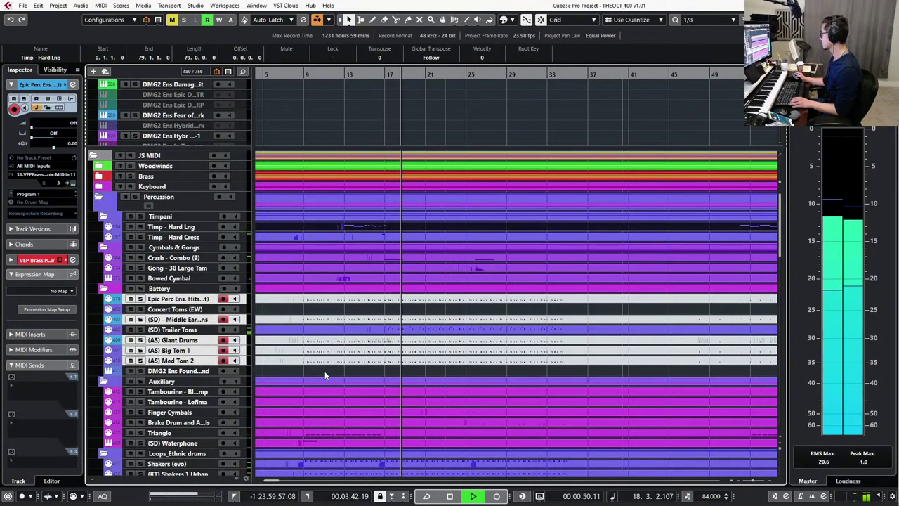
pyautogui.moveTo(327, 371); pyautogui.dragTo(341, 340)
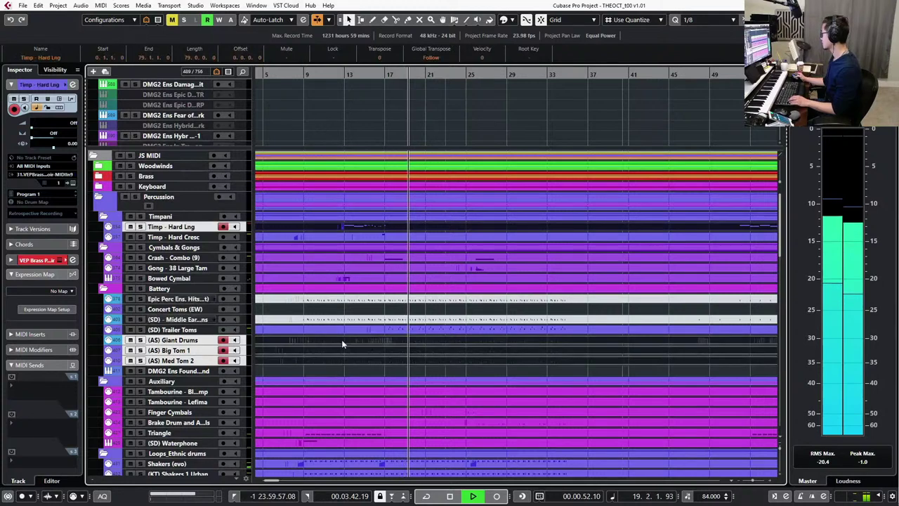
pyautogui.keyDown('shift'); pyautogui.click(352, 321); pyautogui.keyUp('shift')
pyautogui.keyDown('ctrl'); pyautogui.click(365, 299); pyautogui.keyUp('ctrl')
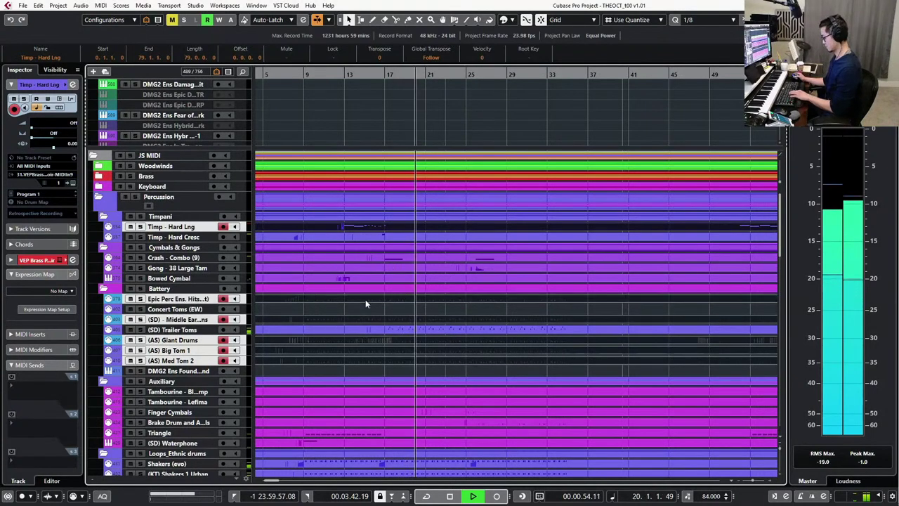
pyautogui.keyDown('ctrl'); pyautogui.click(361, 230); pyautogui.keyUp('ctrl')
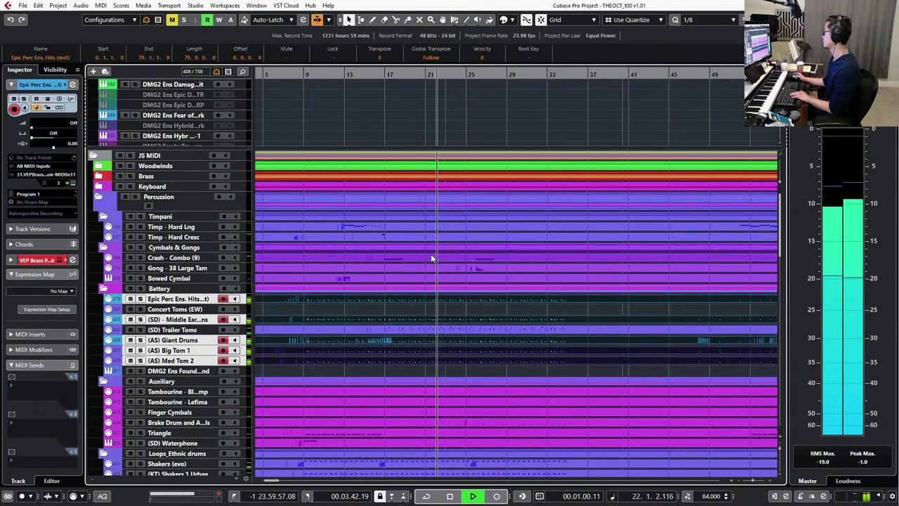
# Mute the five selected Battery parts again and clear the selection.
pyautogui.scroll(-2, 441, 263)
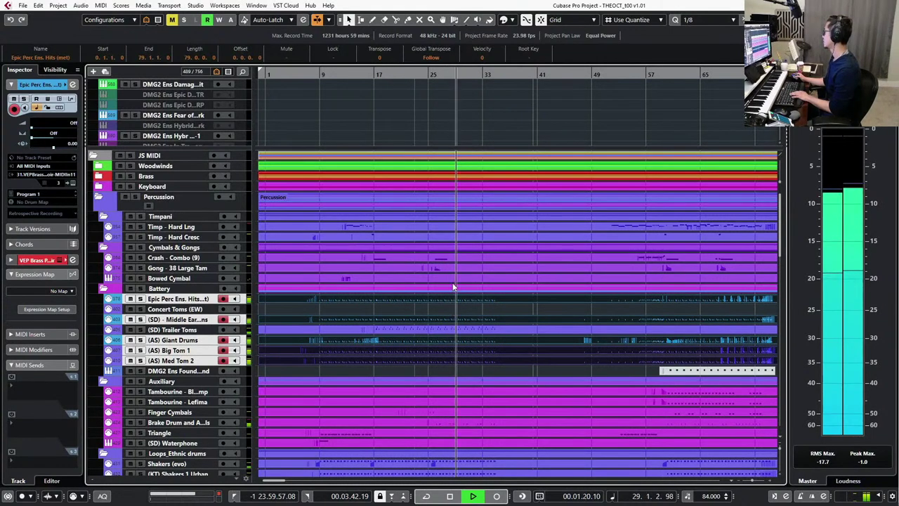
pyautogui.hotkey('shift', 'm')
pyautogui.hotkey('ctrl', 'shift', 'a')
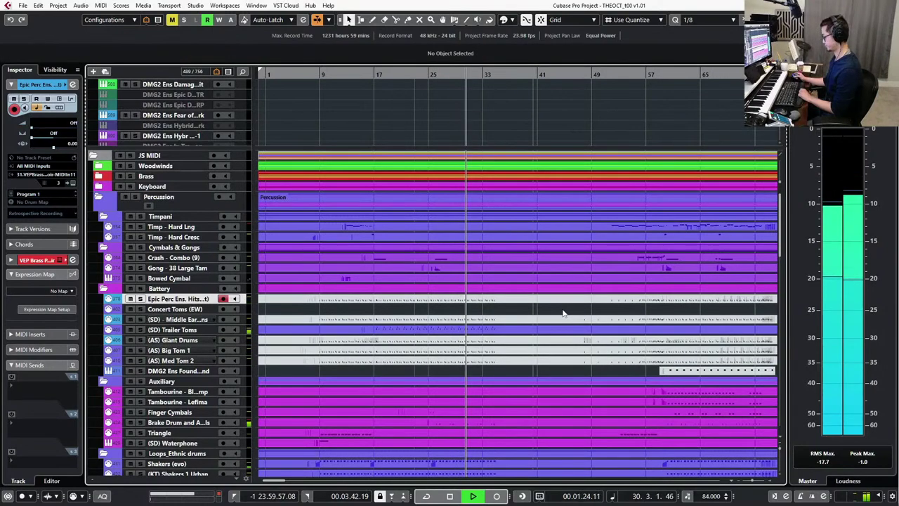
# Mute the (SD) Trailer Toms part while playback continues.
pyautogui.hscroll(3, 562, 314)
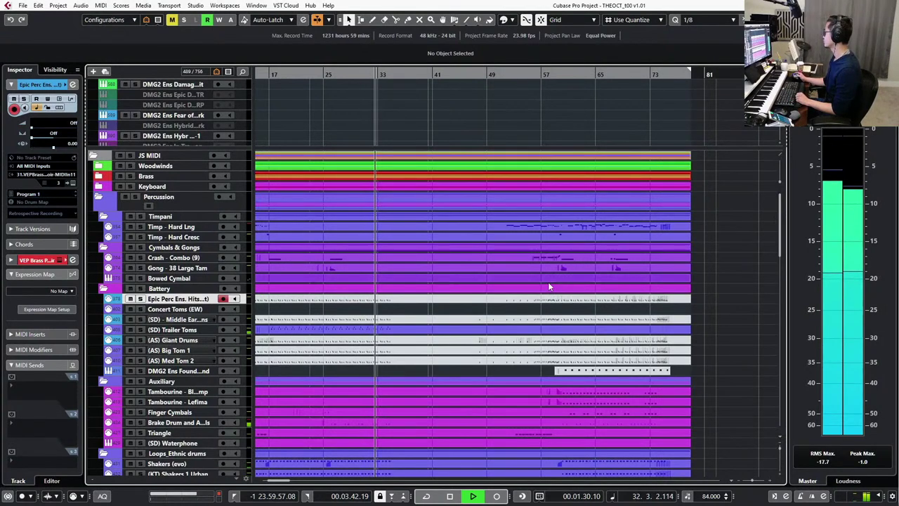
pyautogui.click(430, 330)
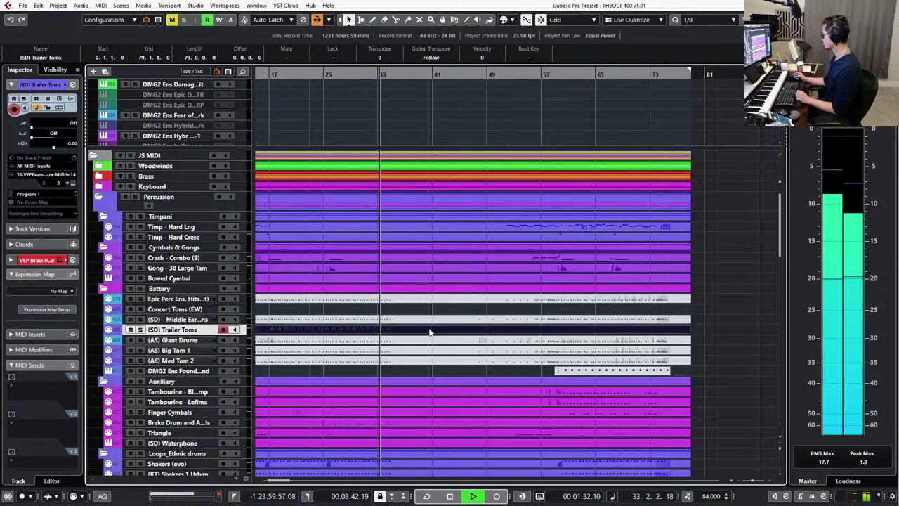
pyautogui.hotkey('shift', 'm')
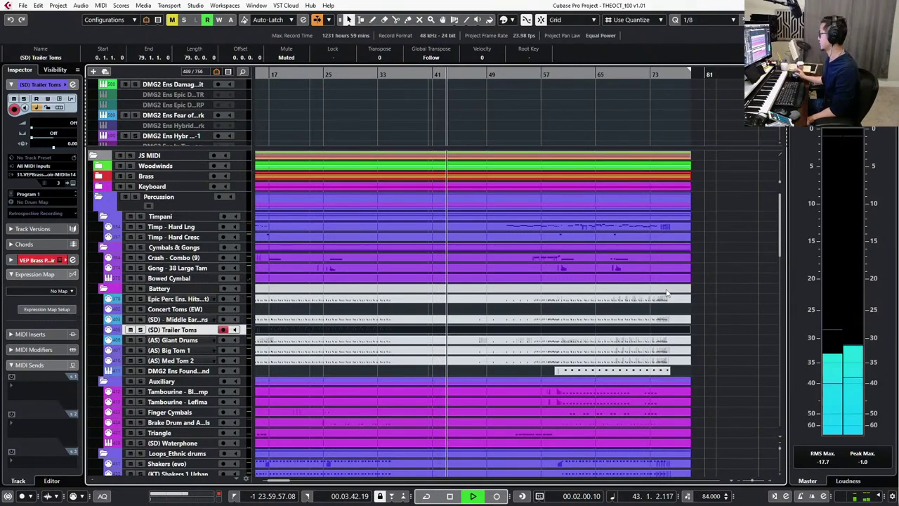
# Select the Battery parts from Epic Perc Ens. Hits to (AS) Med Tom 2, clear that selection, and stop playback.
pyautogui.moveTo(716, 297); pyautogui.dragTo(691, 363)
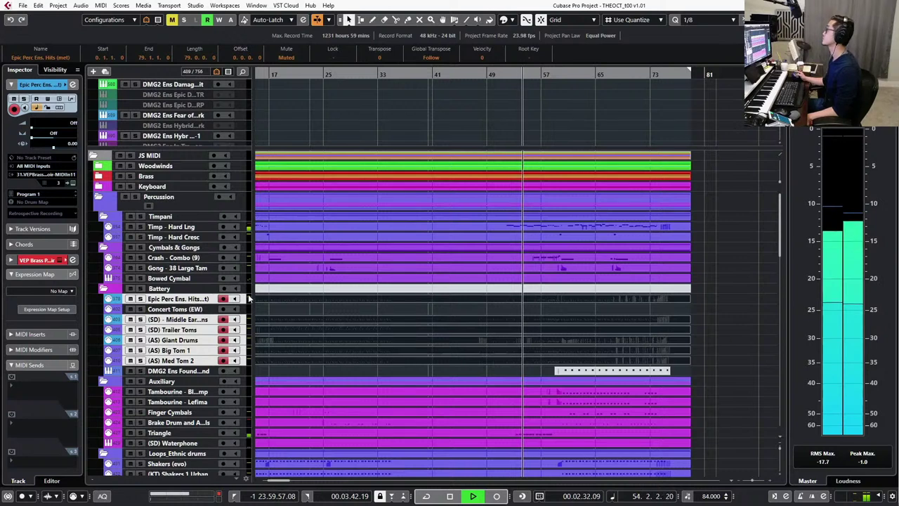
pyautogui.click(744, 322)
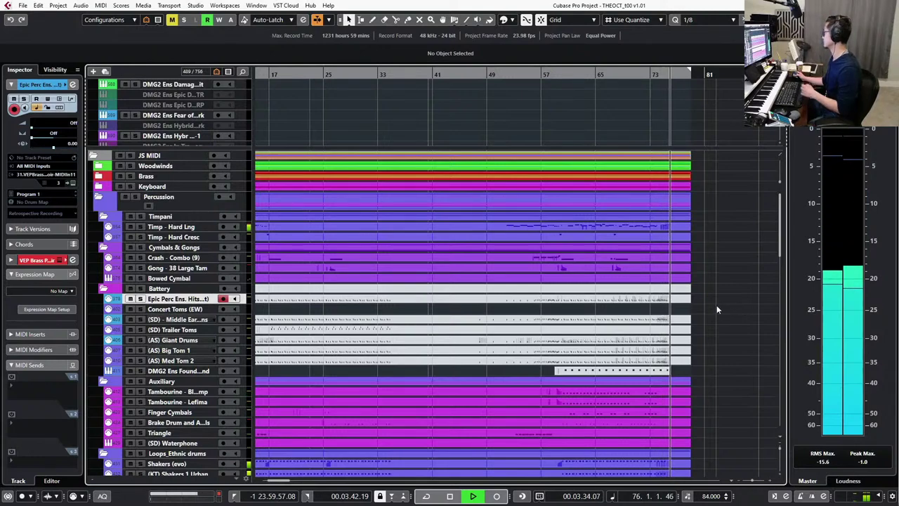
pyautogui.press('space')
# Expand the Strings folder below the percussion tracks.
pyautogui.scroll(-10, 716, 302)
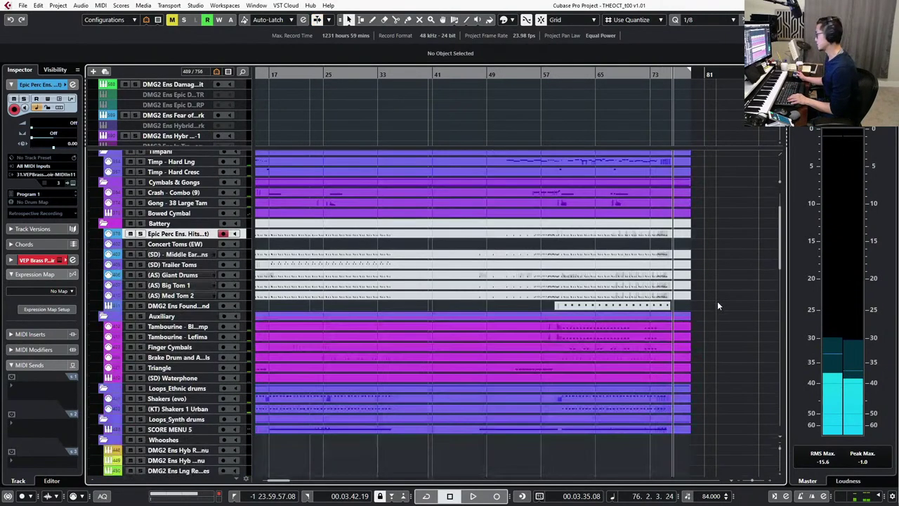
pyautogui.scroll(6, 711, 331)
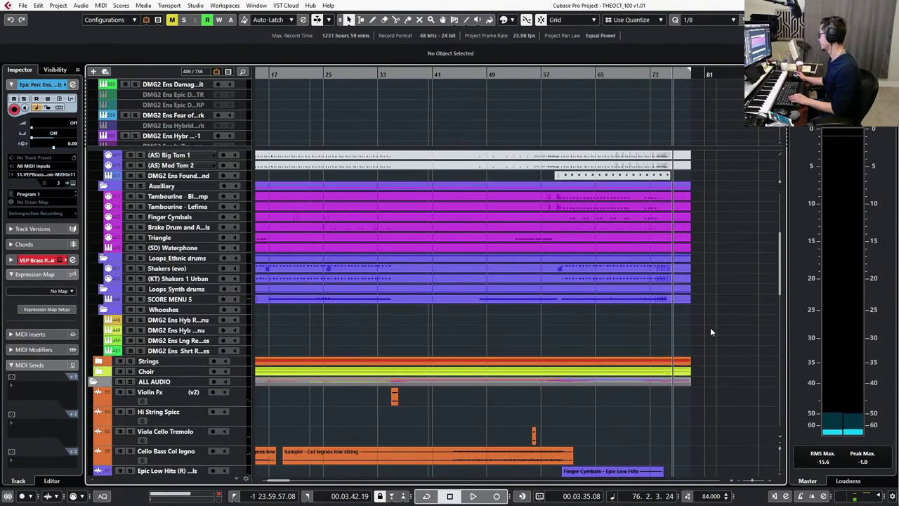
pyautogui.scroll(-8, 710, 328)
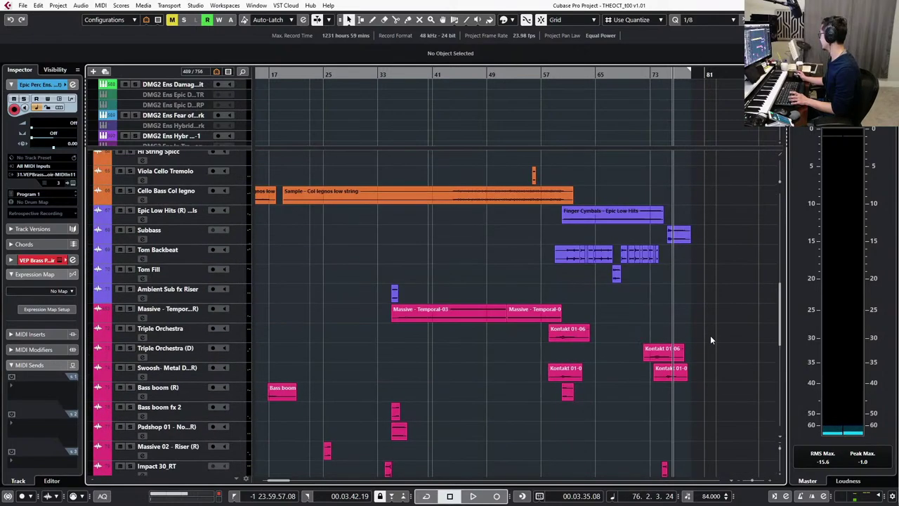
pyautogui.scroll(15, 711, 335)
pyautogui.scroll(-5, 709, 337)
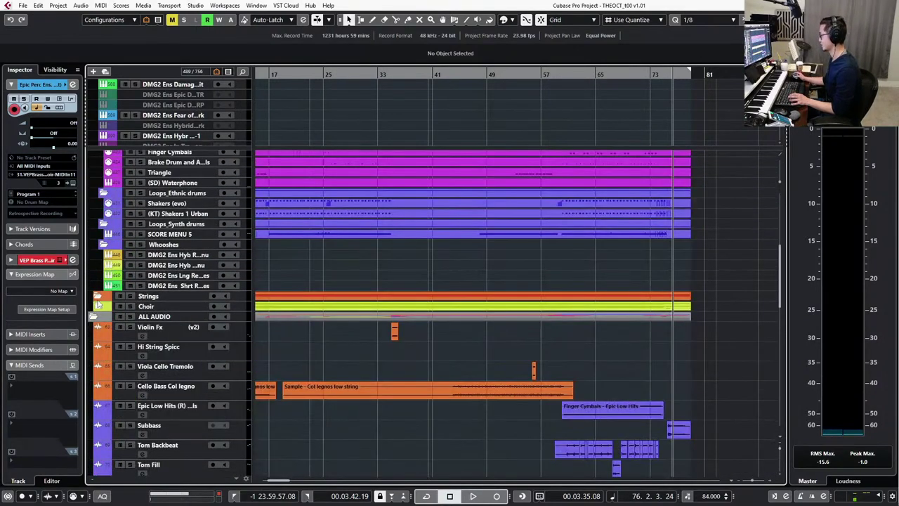
pyautogui.click(97, 296)
# Expand the Choir folder to list its individual women and men tracks.
pyautogui.scroll(-15, 103, 326)
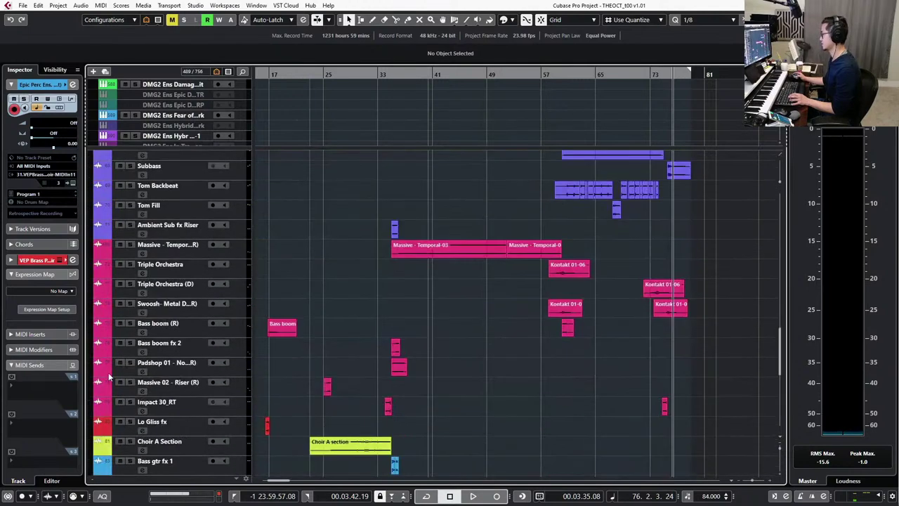
pyautogui.scroll(-10, 109, 379)
pyautogui.scroll(12, 107, 388)
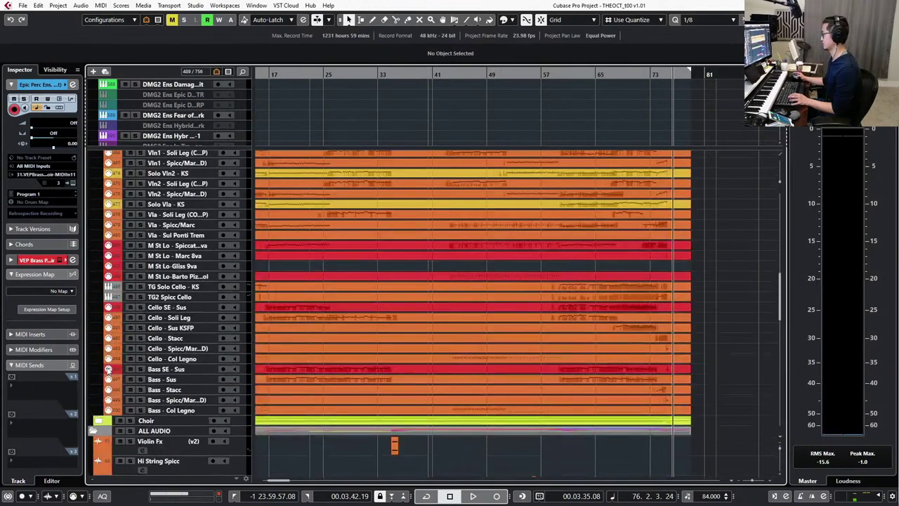
pyautogui.click(98, 420)
pyautogui.scroll(-5, 662, 287)
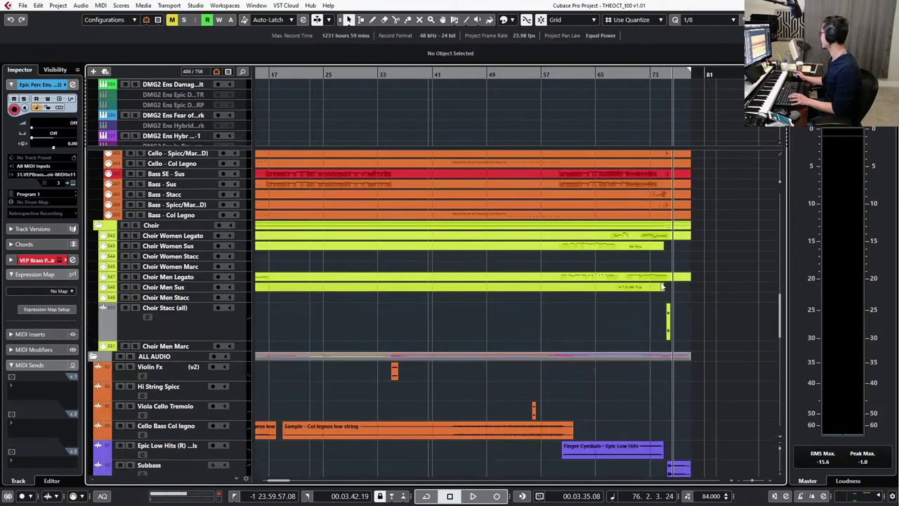
# Open the Choir Women Legato and Choir Men Legato parts together in the key editor.
pyautogui.scroll(3, 714, 260)
pyautogui.click(666, 236)
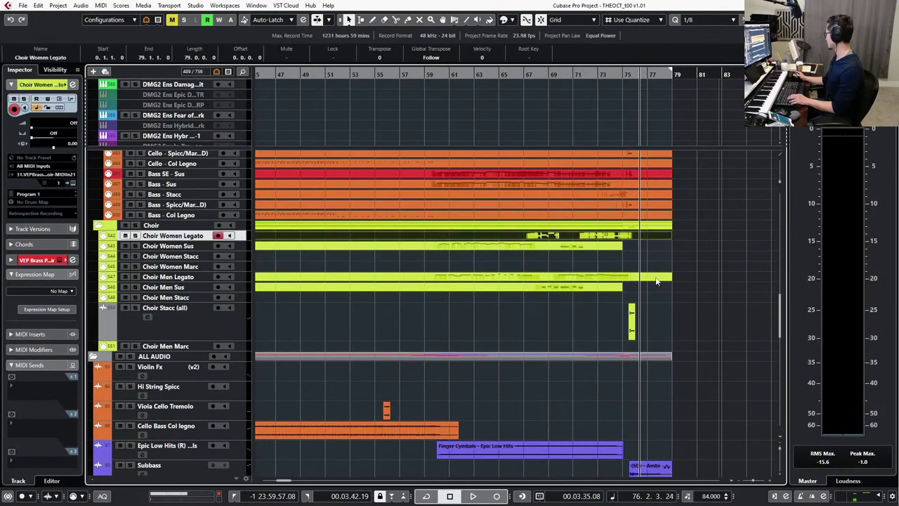
pyautogui.click(657, 280)
pyautogui.doubleClick(658, 281)
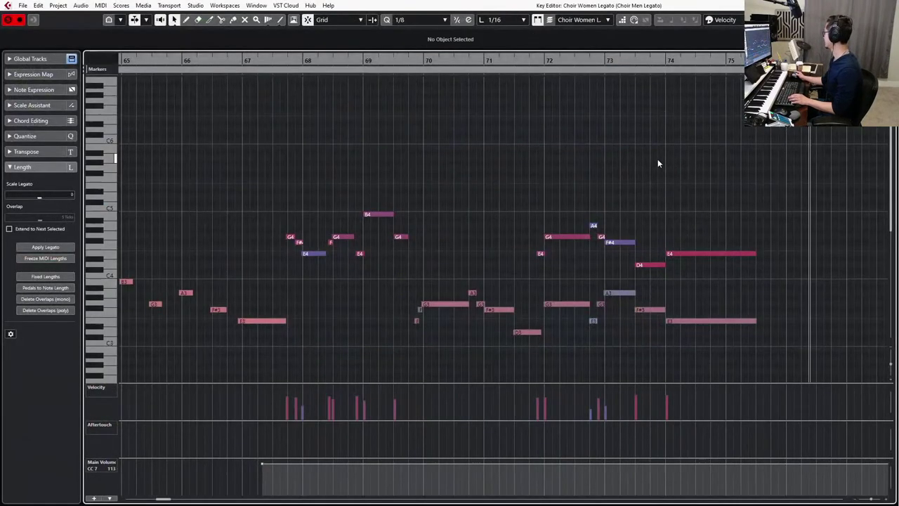
# Show the Expression and Modulation controller lanes for the closing bars of the choir legato parts.
pyautogui.hscroll(3, 591, 288)
pyautogui.hotkey('alt', '1')
pyautogui.scroll(-2, 582, 269)
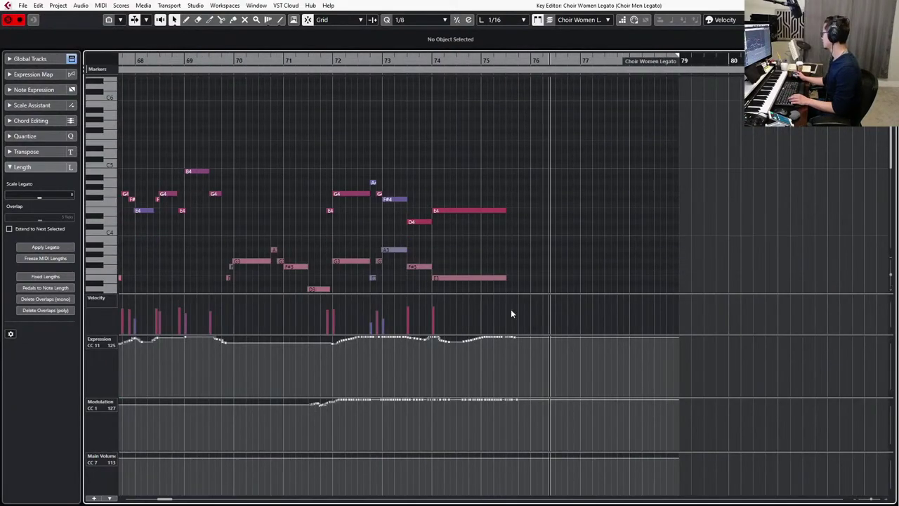
# Compare the women's and men's controller curves, select the last two notes of both choir parts, and play the ending from there.
pyautogui.press('Tab')
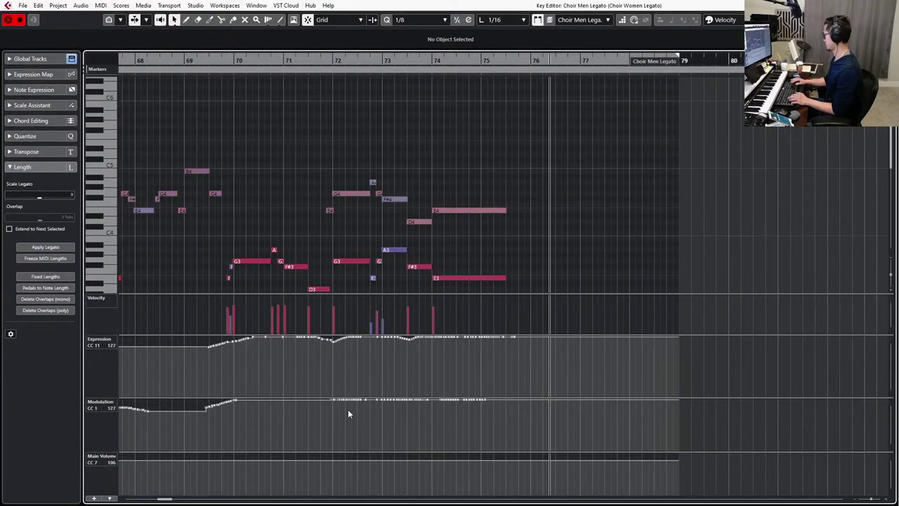
pyautogui.press('Tab')
pyautogui.moveTo(475, 140); pyautogui.dragTo(460, 273)
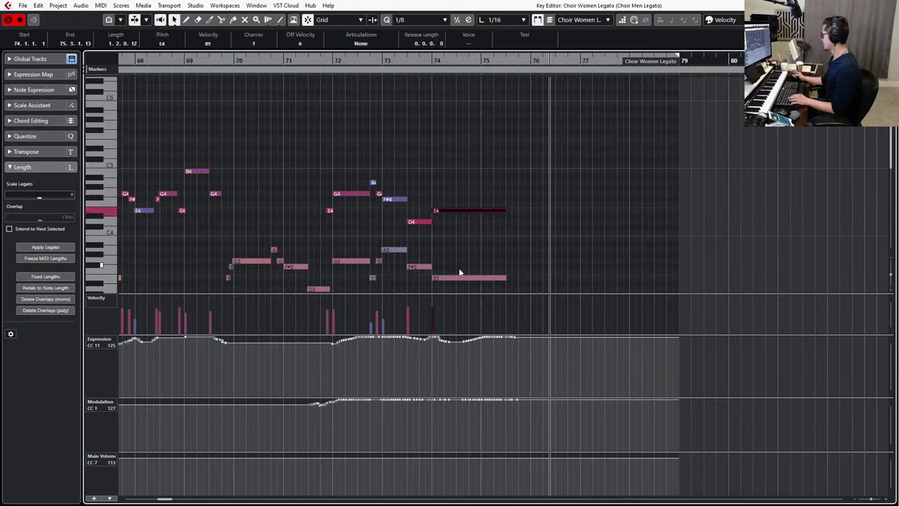
pyautogui.moveTo(498, 181); pyautogui.dragTo(418, 281)
pyautogui.press('l')
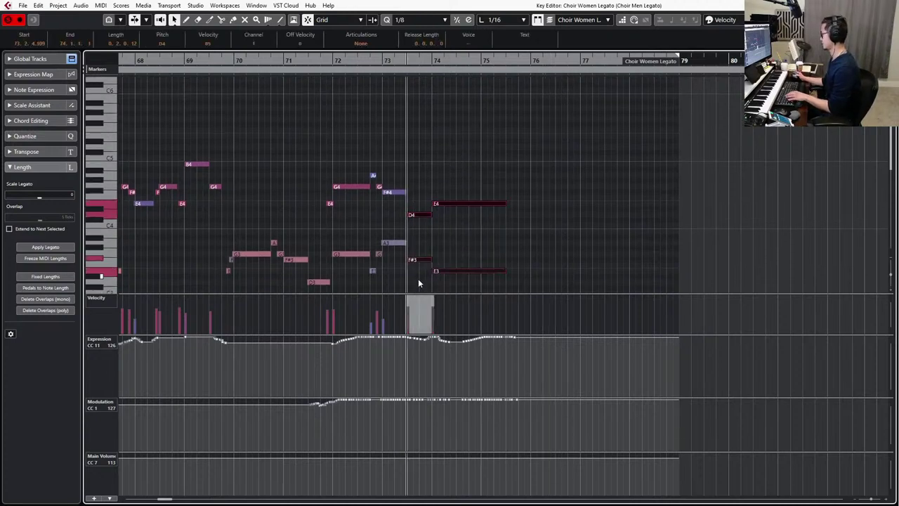
pyautogui.press('space')
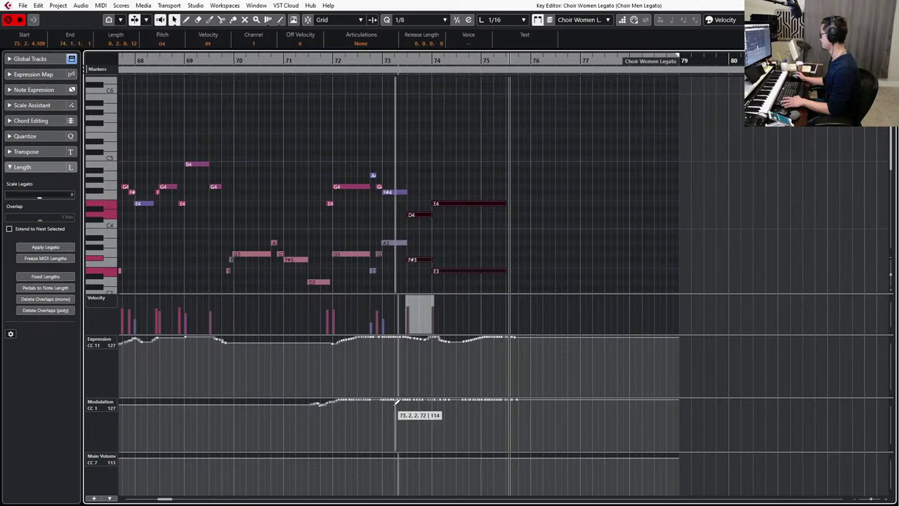
# Ramp the Choir Women Legato modulation down from mid-bar 73 to 103 at bar 74 and delete the points after it.
pyautogui.click(410, 399)
pyautogui.moveTo(410, 399)
pyautogui.mouseDown()
pyautogui.moveTo(438, 407)
pyautogui.moveTo(547, 386)
pyautogui.mouseUp()
pyautogui.press('Delete')
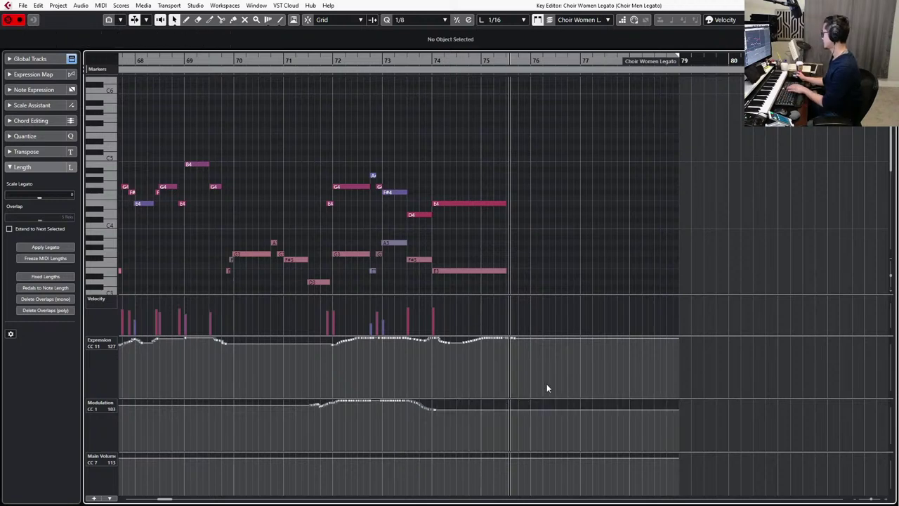
# Ramp the Choir Men Legato modulation down to 107 at bar 74 and delete the points after it.
pyautogui.press('Tab')
pyautogui.moveTo(420, 400); pyautogui.dragTo(438, 406)
pyautogui.moveTo(507, 384); pyautogui.dragTo(527, 383)
pyautogui.press('Delete')
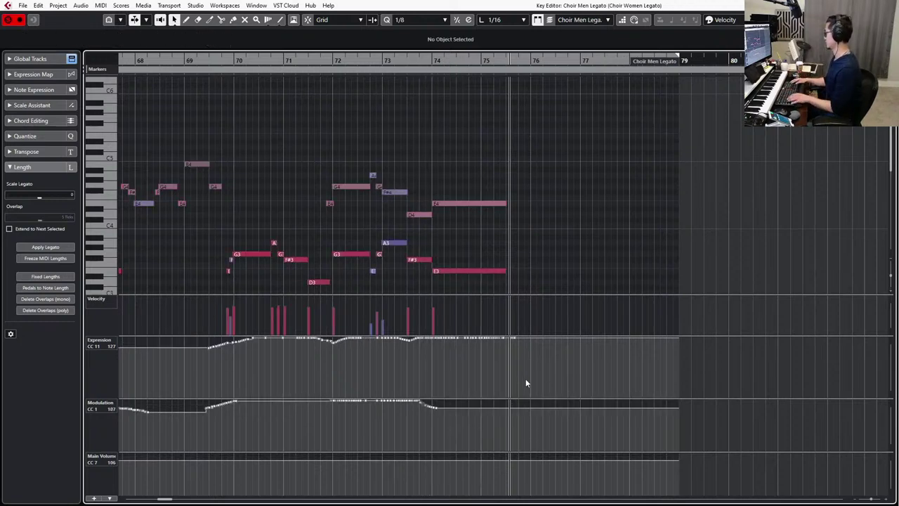
# Audition the ending and redraw the Choir Men Legato modulation ramp down to 104 at bar 74.
pyautogui.press('KP_Subtract')
pyautogui.press('KP_Subtract')
pyautogui.press('KP_Subtract')
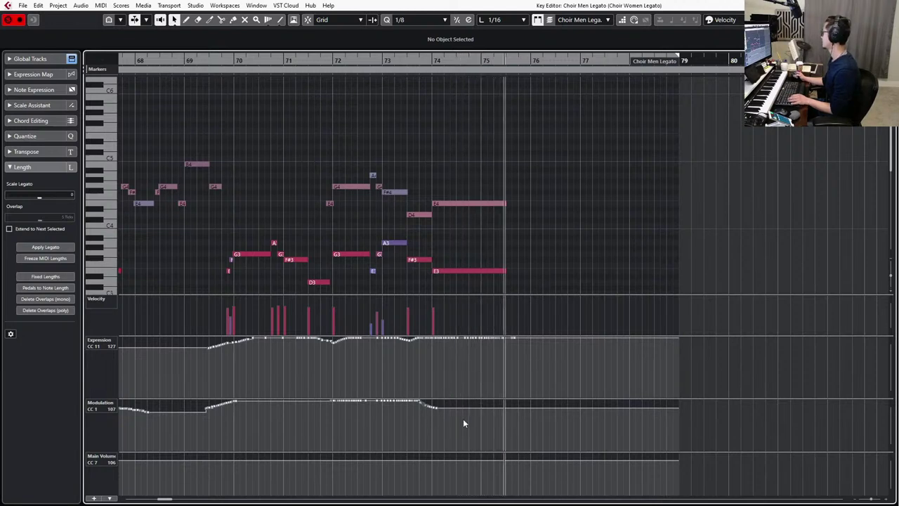
pyautogui.moveTo(415, 401); pyautogui.dragTo(439, 408)
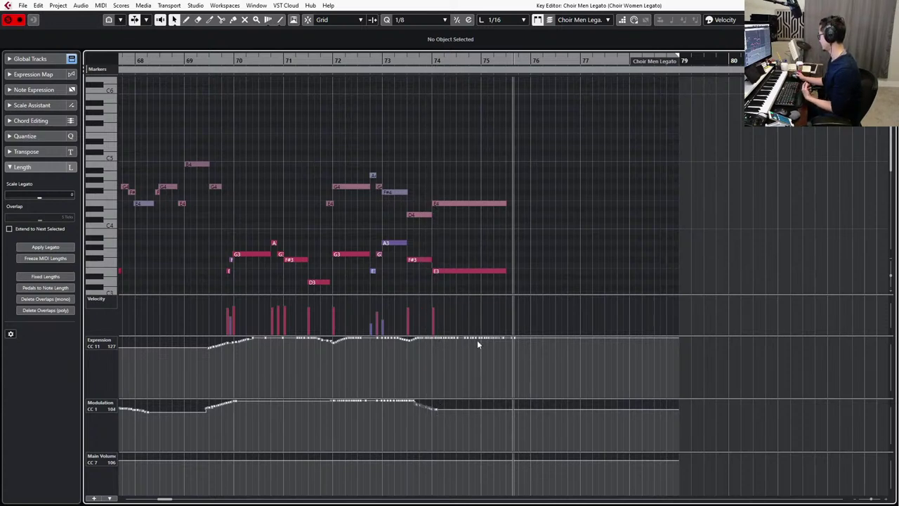
# Select the final E4 and E3 choir notes, play back the ending with the new modulation, and close the key editor.
pyautogui.moveTo(541, 270); pyautogui.dragTo(478, 150)
pyautogui.scroll(-3, 459, 274)
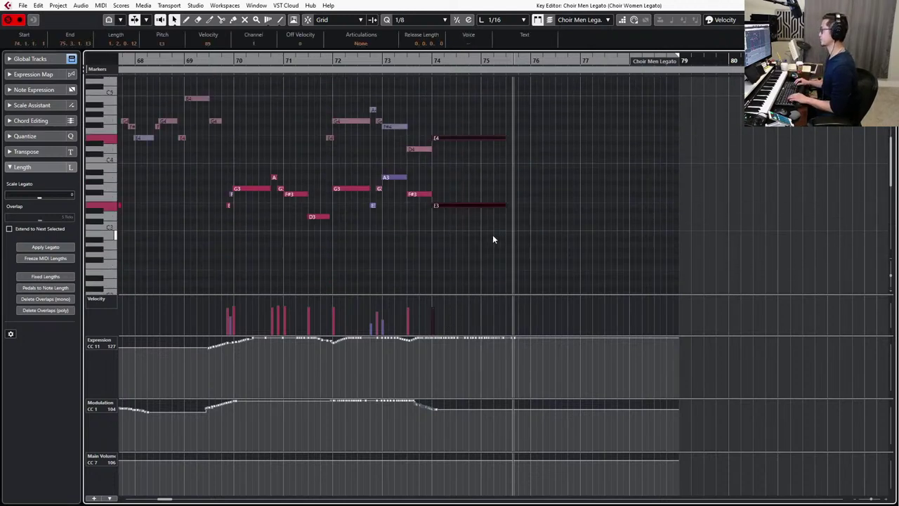
pyautogui.press('KP_Subtract')
pyautogui.press('KP_Subtract')
pyautogui.press('KP_Subtract')
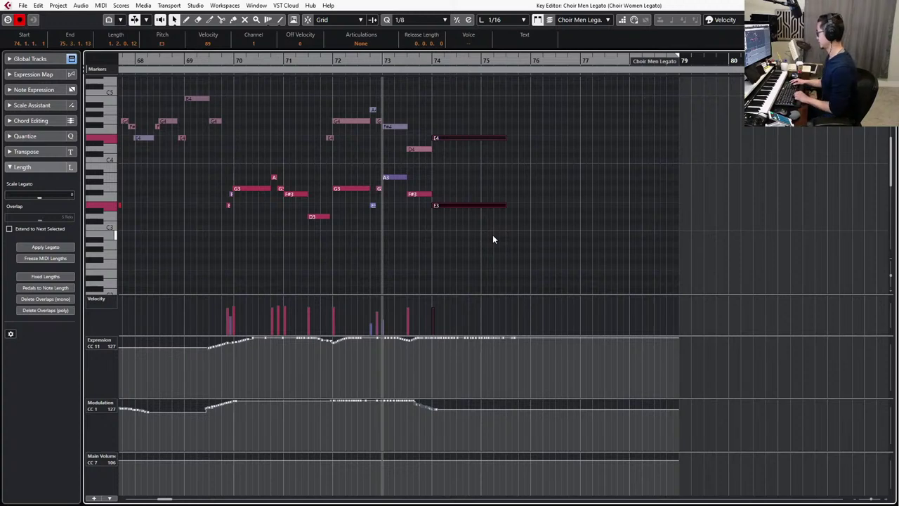
pyautogui.press('space')
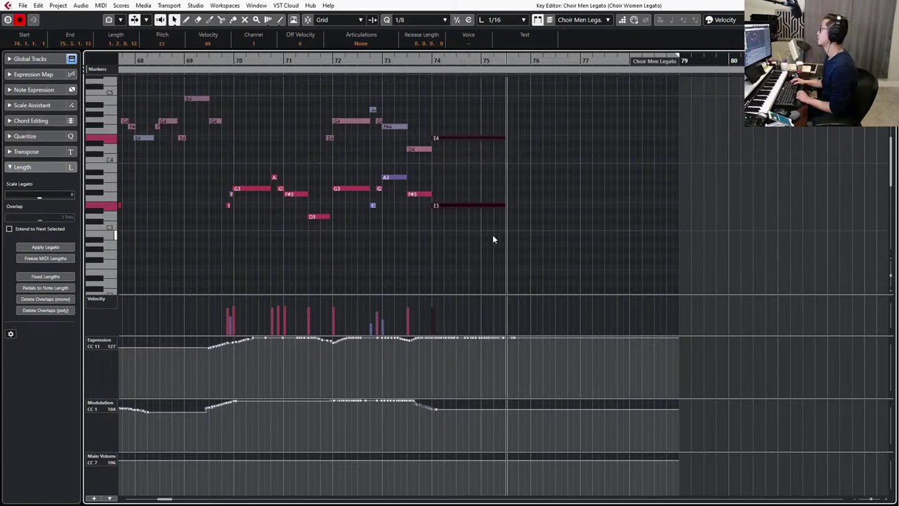
pyautogui.press('Escape')
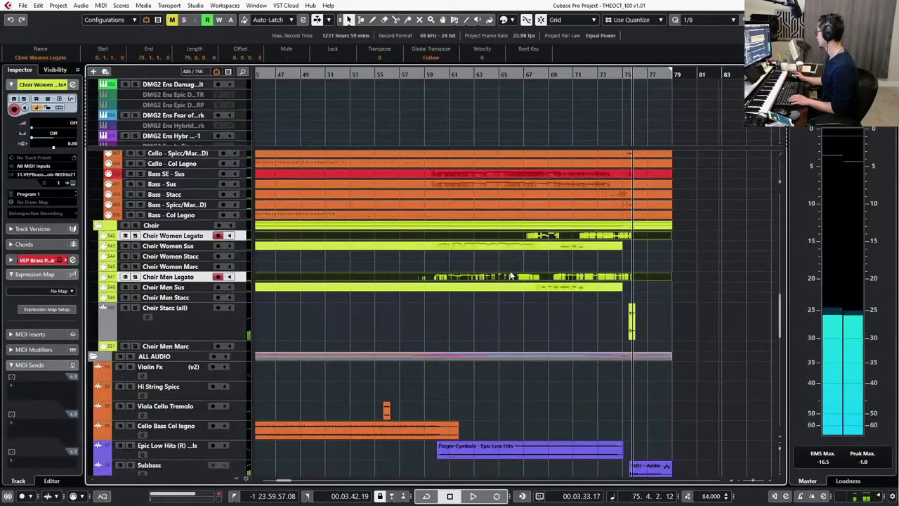
# Open the project notes, review the measure 60 item about more bombastic drums, and move the notes out of the way.
pyautogui.scroll(15, 562, 286)
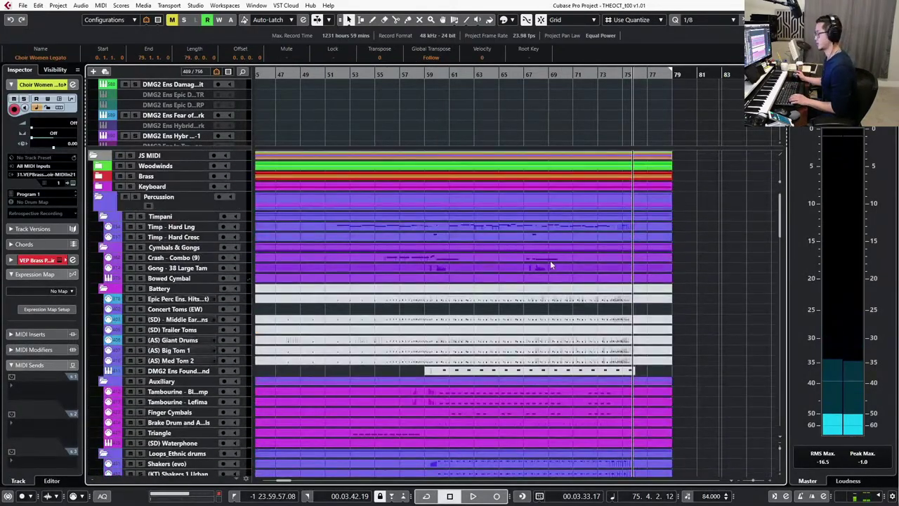
pyautogui.hotkey('alt', 'n')
pyautogui.moveTo(451, 193); pyautogui.dragTo(446, 193)
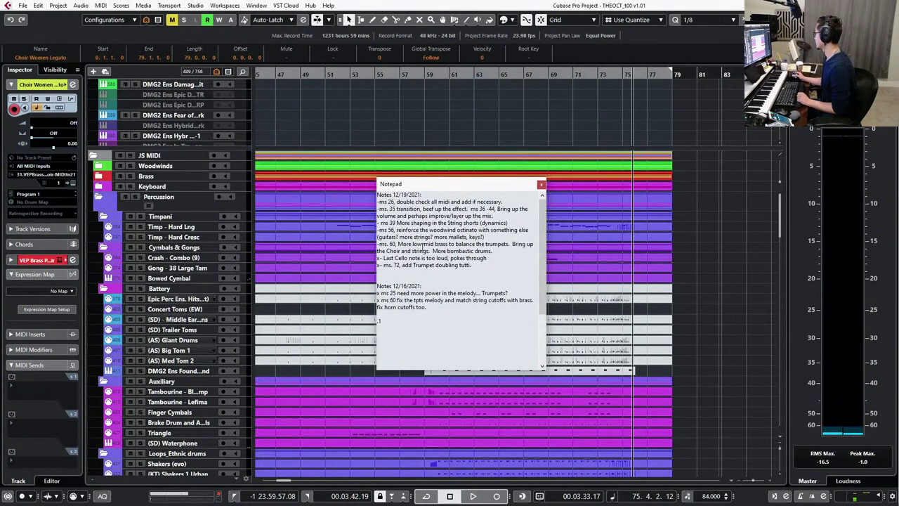
pyautogui.moveTo(505, 250); pyautogui.dragTo(432, 249)
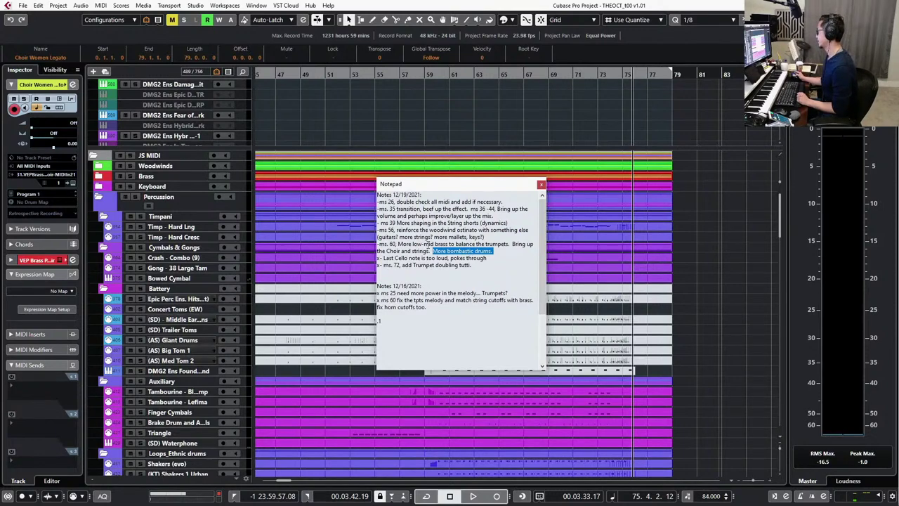
pyautogui.click(393, 244)
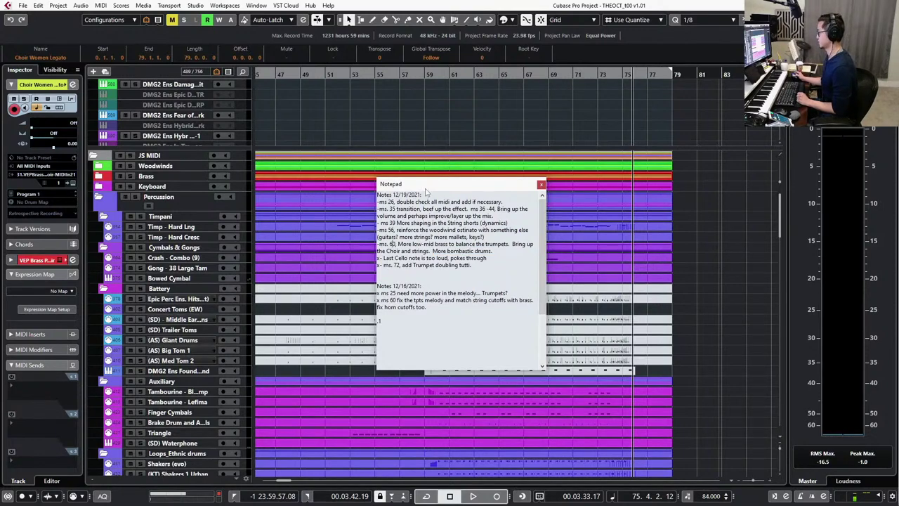
pyautogui.moveTo(426, 191); pyautogui.dragTo(0, 155)
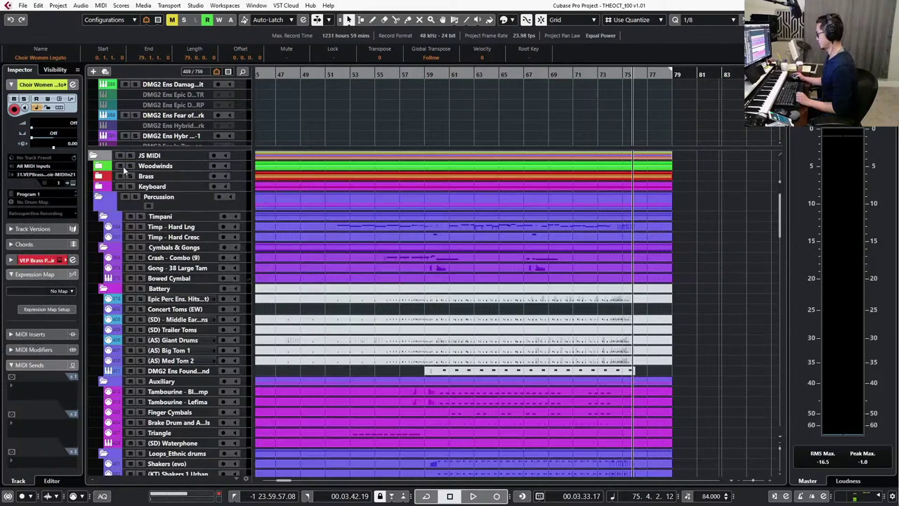
# Move the DMG2 Ens Armageddon 2 track from the Damage 2 ensembles into the Battery folder below DMG2 Ens Found...nd.
pyautogui.scroll(-1, 397, 281)
pyautogui.hscroll(-3, 395, 322)
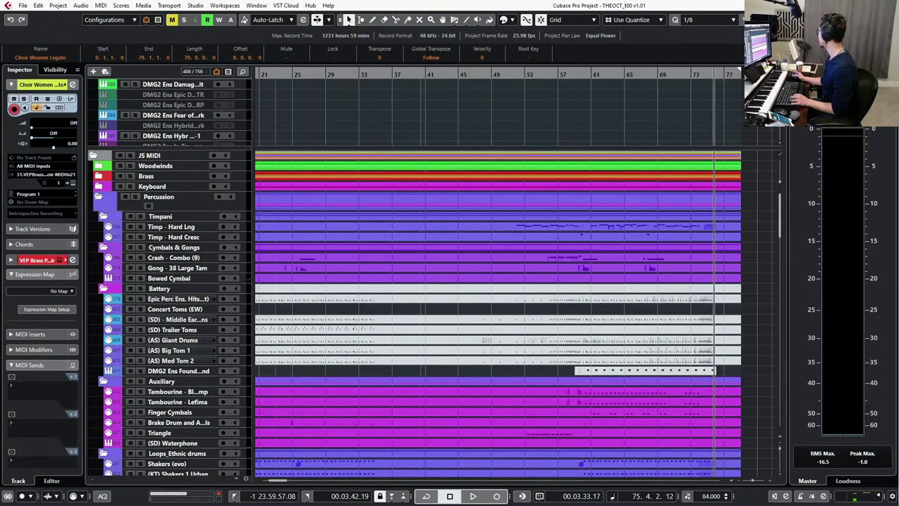
pyautogui.hotkey('ctrl', 'alt', 'r')
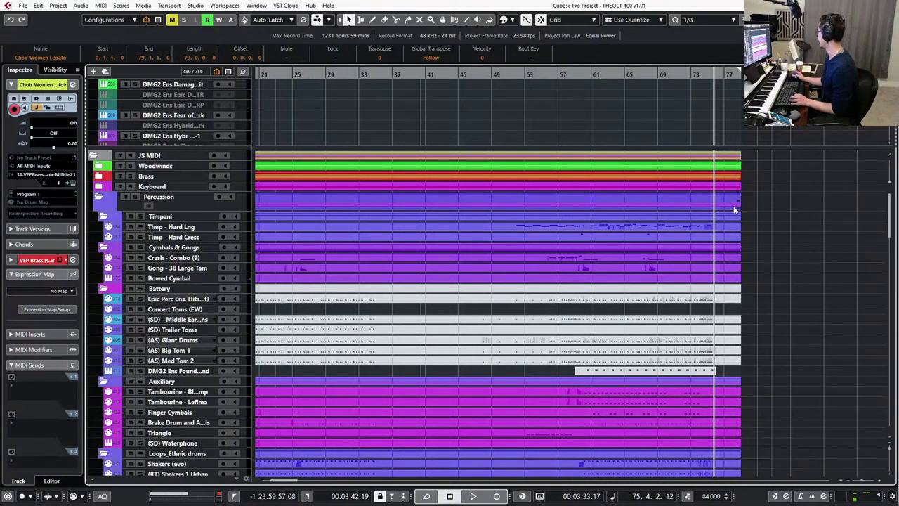
pyautogui.scroll(5, 720, 100)
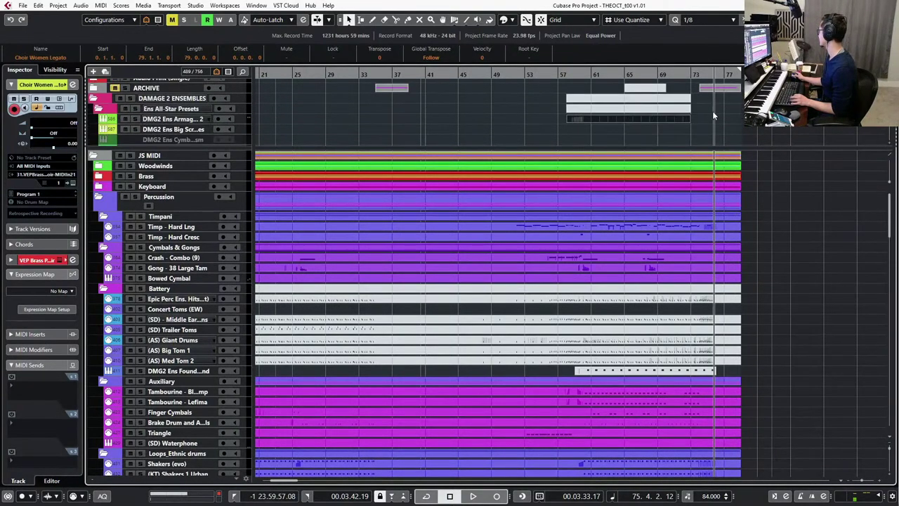
pyautogui.scroll(6, 713, 111)
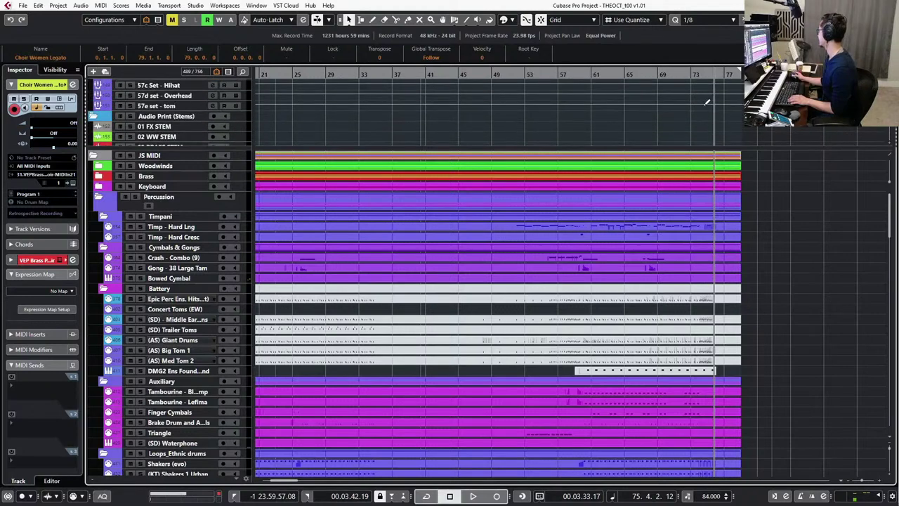
pyautogui.scroll(-5, 703, 104)
pyautogui.scroll(-1, 703, 104)
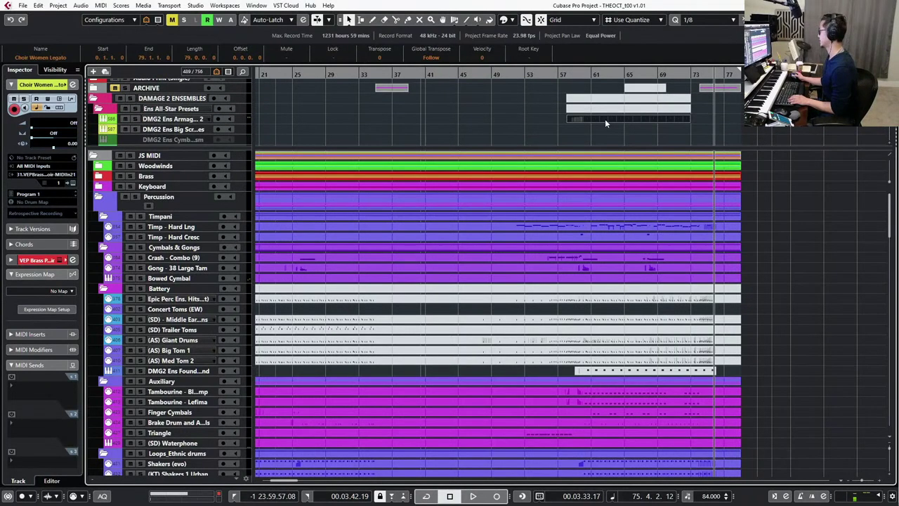
pyautogui.click(175, 120)
pyautogui.moveTo(176, 121); pyautogui.dragTo(168, 292)
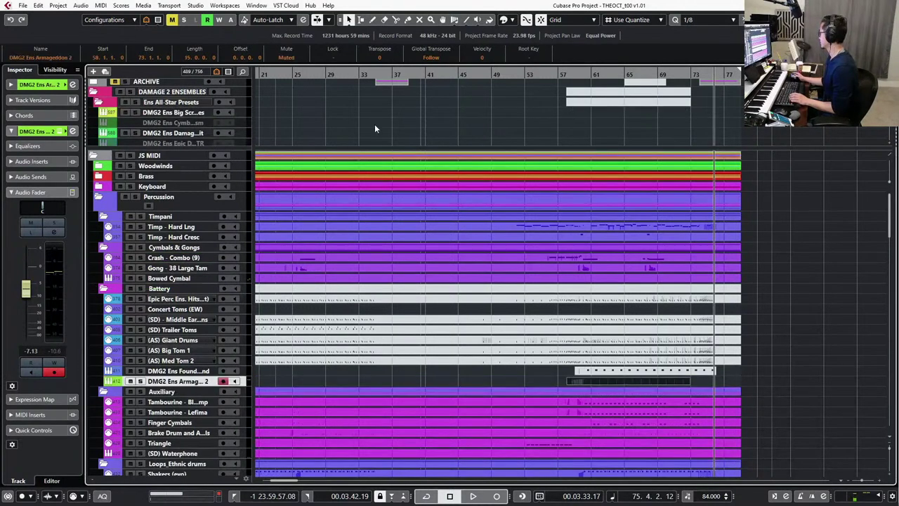
# Move the DMG2 Ens Street...ub and DMG2 Ens Taikos...nu tracks into the Battery folder below the Armageddon 2 track.
pyautogui.scroll(-6, 375, 124)
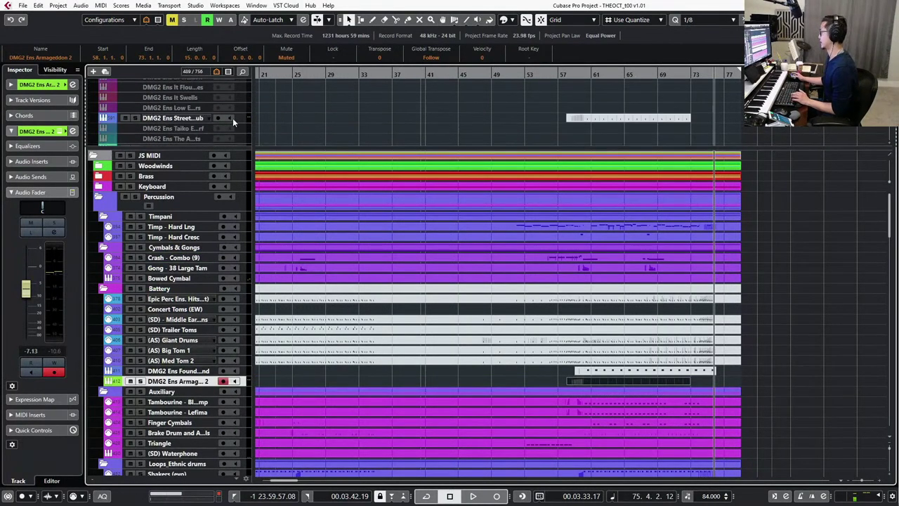
pyautogui.moveTo(193, 121); pyautogui.dragTo(188, 291)
pyautogui.scroll(-5, 286, 112)
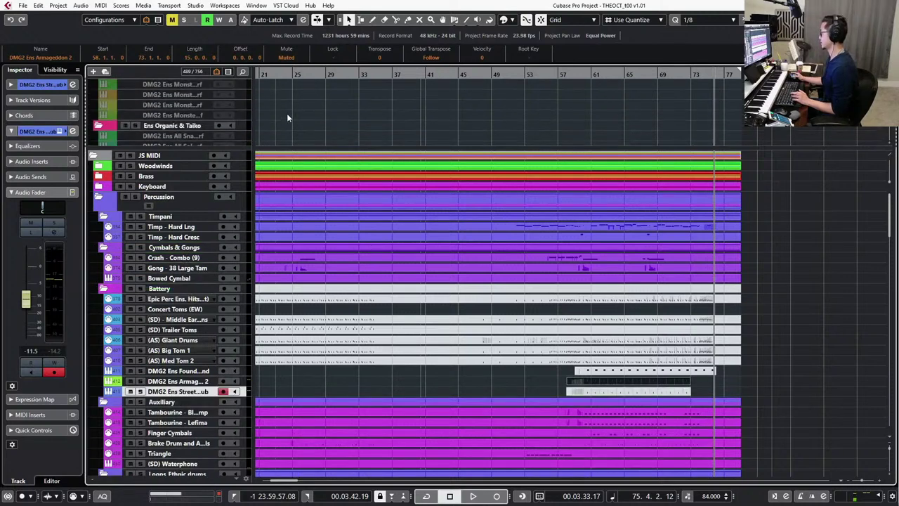
pyautogui.scroll(-5, 287, 114)
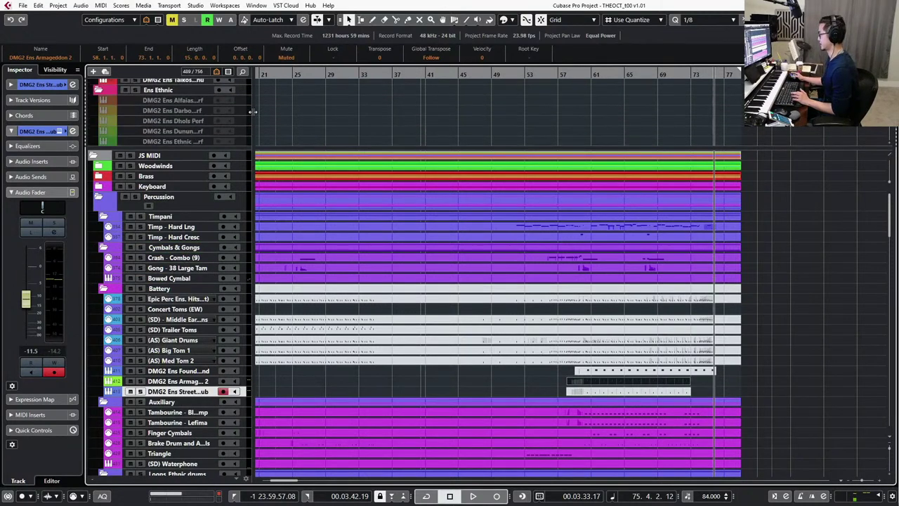
pyautogui.scroll(-2, 294, 128)
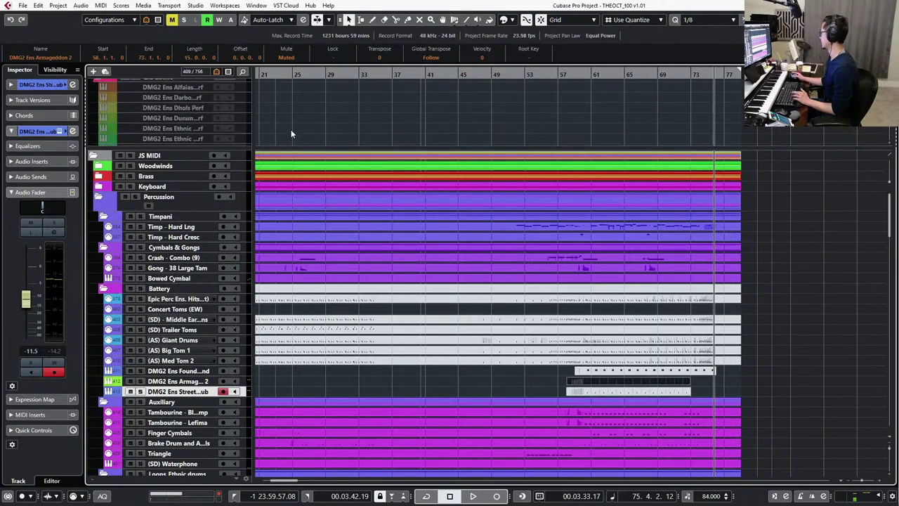
pyautogui.scroll(3, 319, 118)
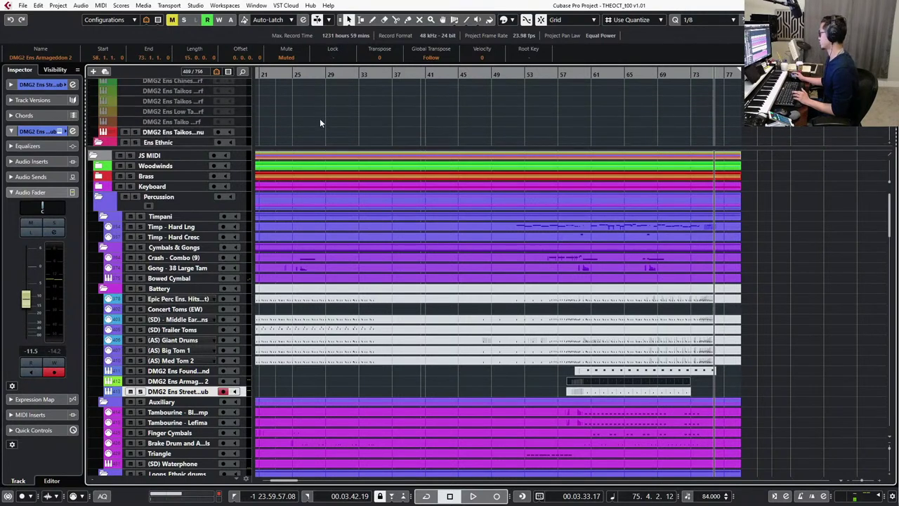
pyautogui.click(194, 132)
pyautogui.moveTo(194, 132); pyautogui.dragTo(176, 397)
# Enlarge the upper track area and move the DMG2 Ens Tom Barrage track into the Battery folder.
pyautogui.scroll(-5, 334, 130)
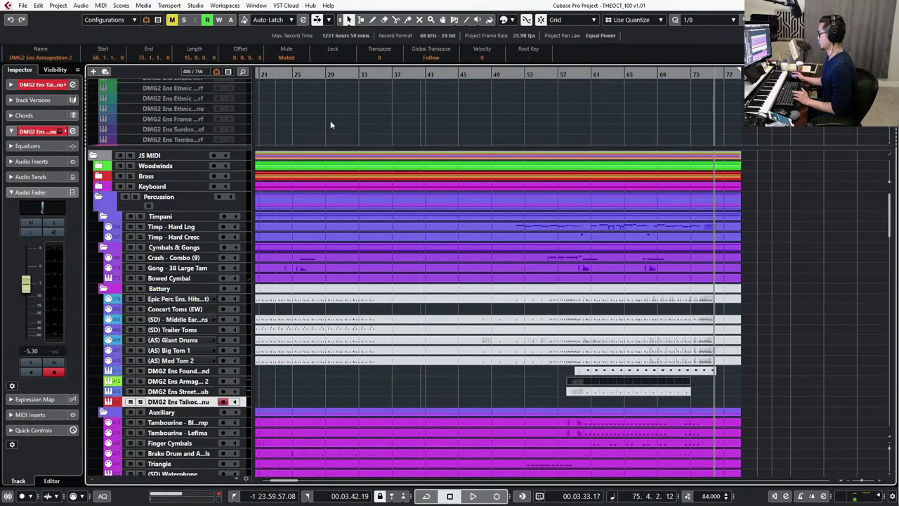
pyautogui.scroll(-3, 329, 123)
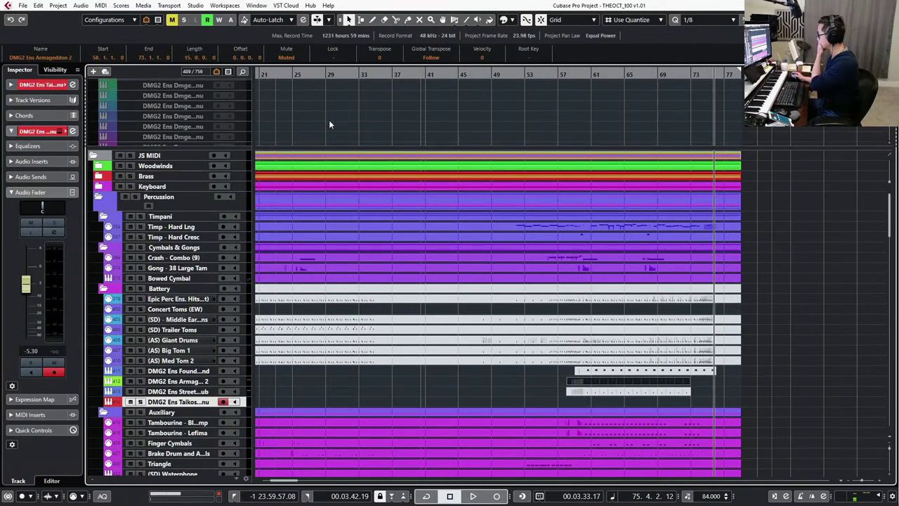
pyautogui.moveTo(329, 146); pyautogui.dragTo(322, 299)
pyautogui.scroll(-5, 317, 239)
pyautogui.scroll(5, 319, 237)
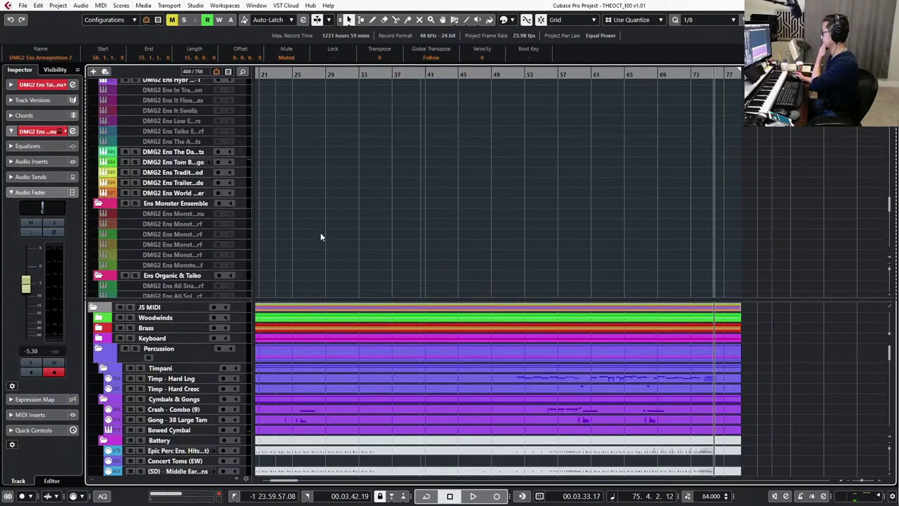
pyautogui.scroll(8, 321, 237)
pyautogui.scroll(-5, 320, 232)
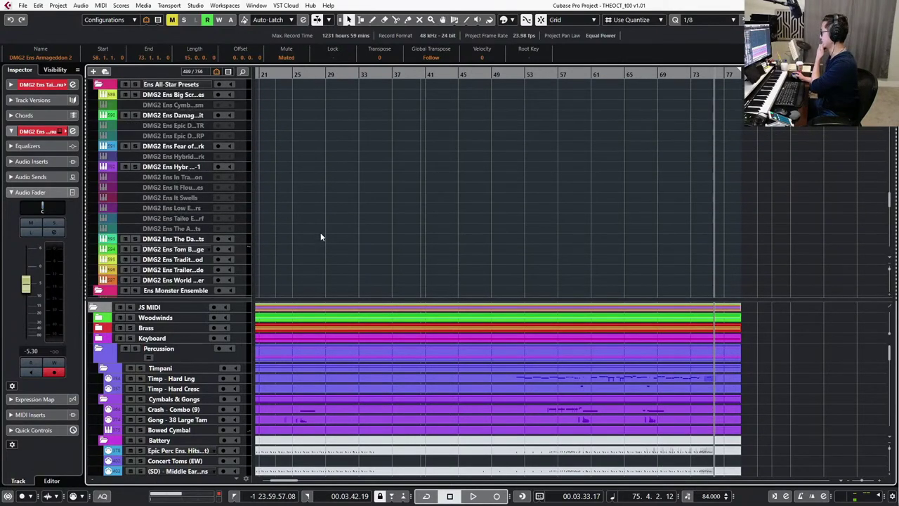
pyautogui.click(188, 208)
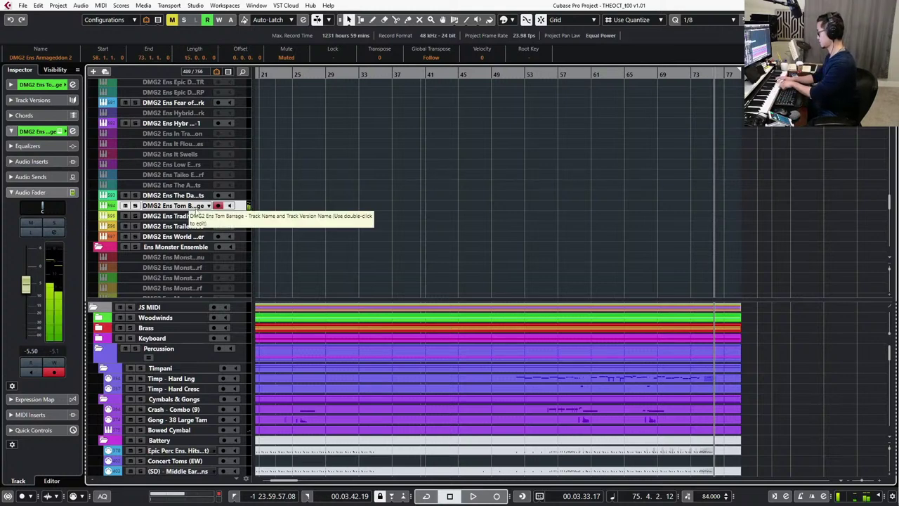
pyautogui.moveTo(196, 207); pyautogui.dragTo(203, 450)
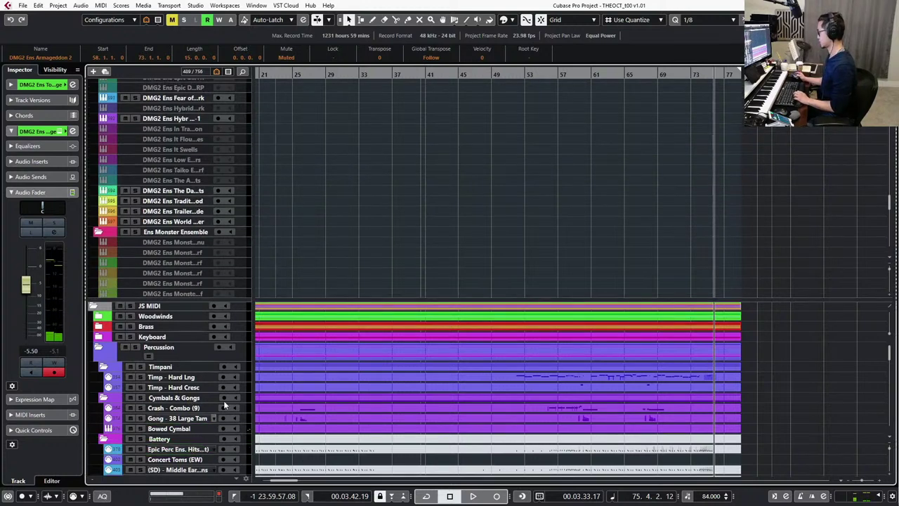
# Audition the DMG2 Ens Tradit...od track and move it from the All-Star Presets into the Battery folder.
pyautogui.click(186, 200)
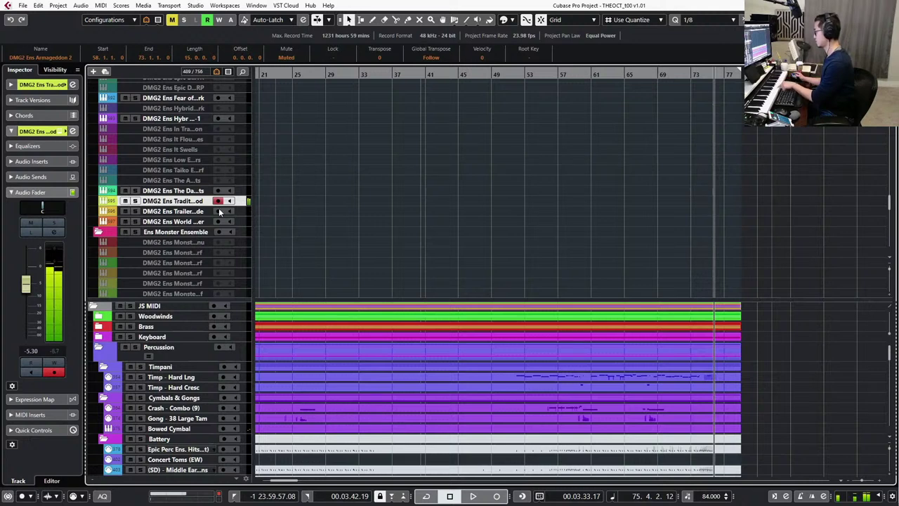
pyautogui.scroll(-1, 193, 203)
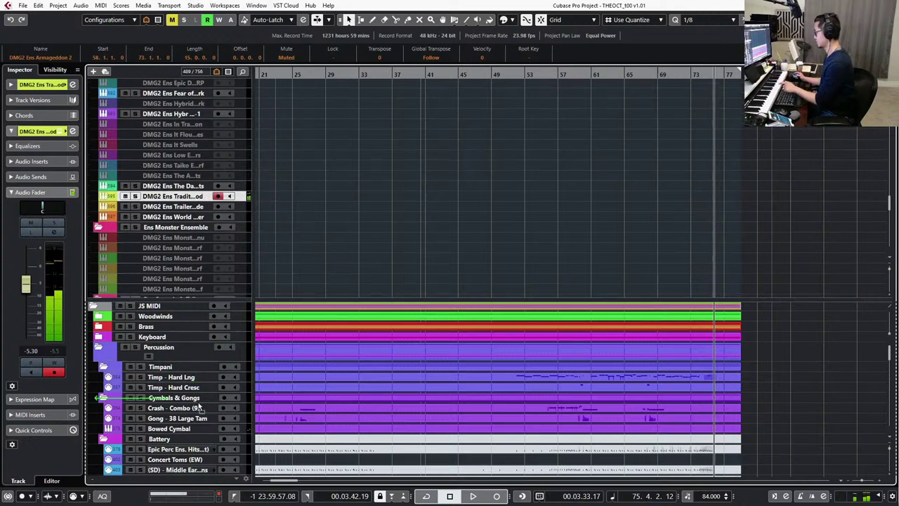
pyautogui.scroll(-1, 201, 260)
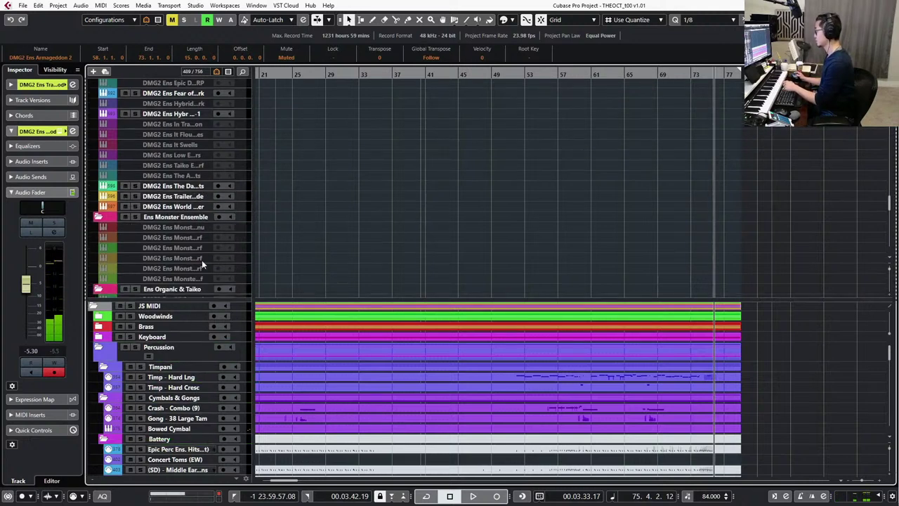
# Audition the DMG2 Ens Trailer...de, Fear of...rk and Hybr Whooshes 4-2-1 tracks, and move Hybr Whooshes into the Battery folder.
pyautogui.click(185, 197)
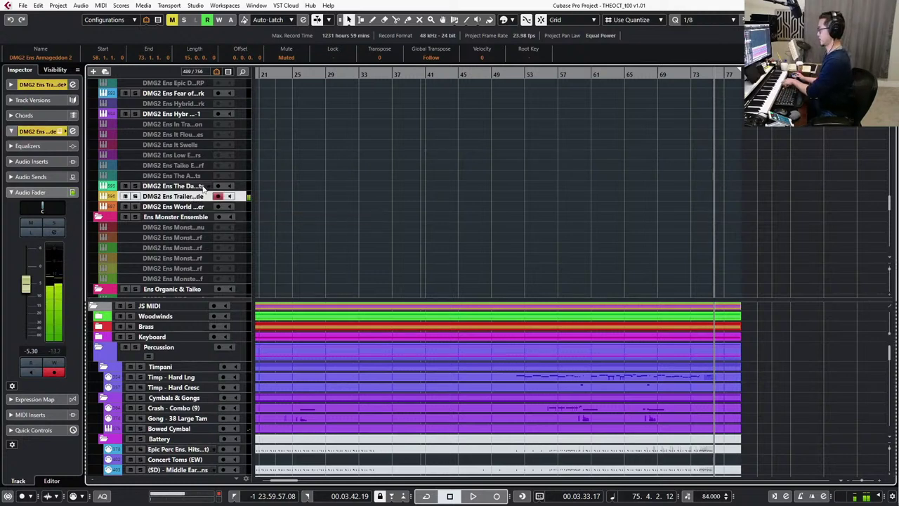
pyautogui.click(176, 117)
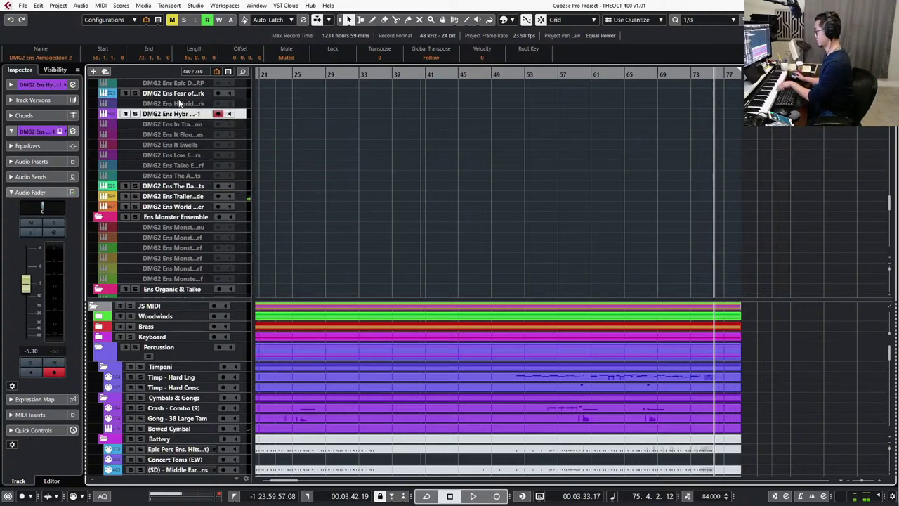
pyautogui.click(184, 95)
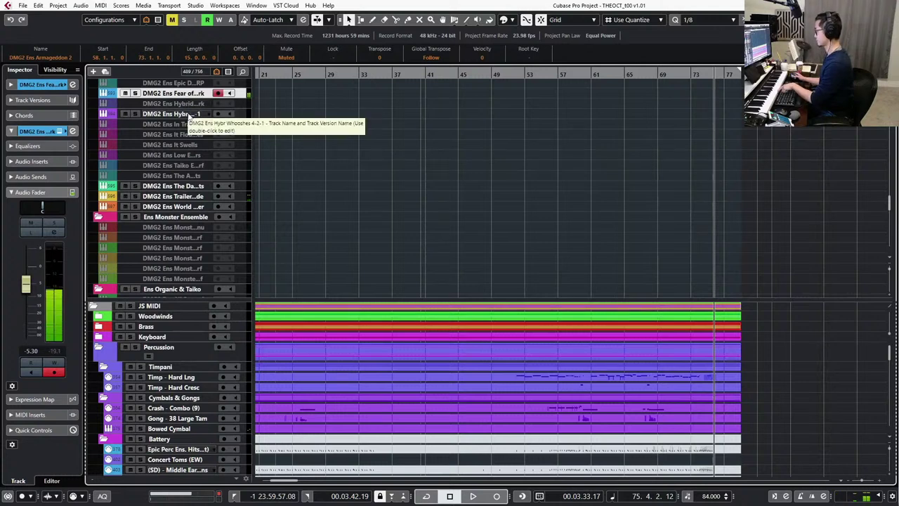
pyautogui.click(191, 116)
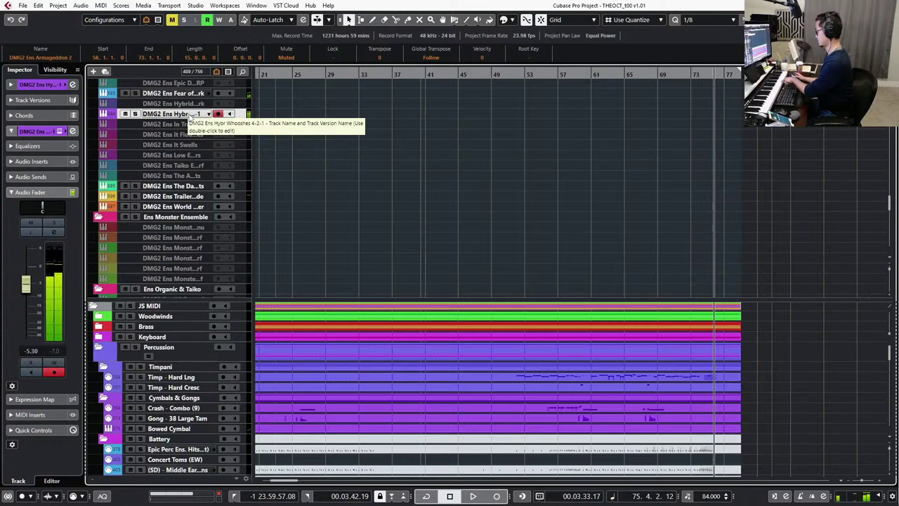
pyautogui.scroll(3, 298, 173)
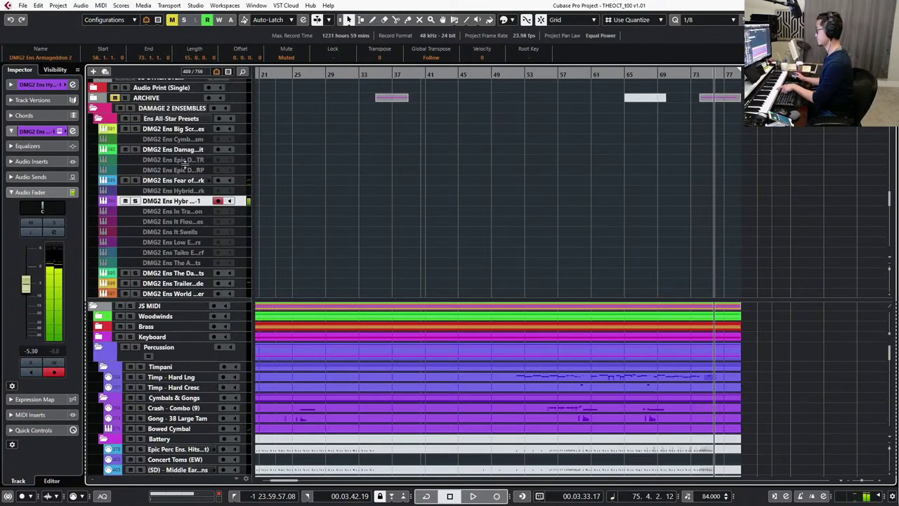
pyautogui.scroll(-1, 176, 203)
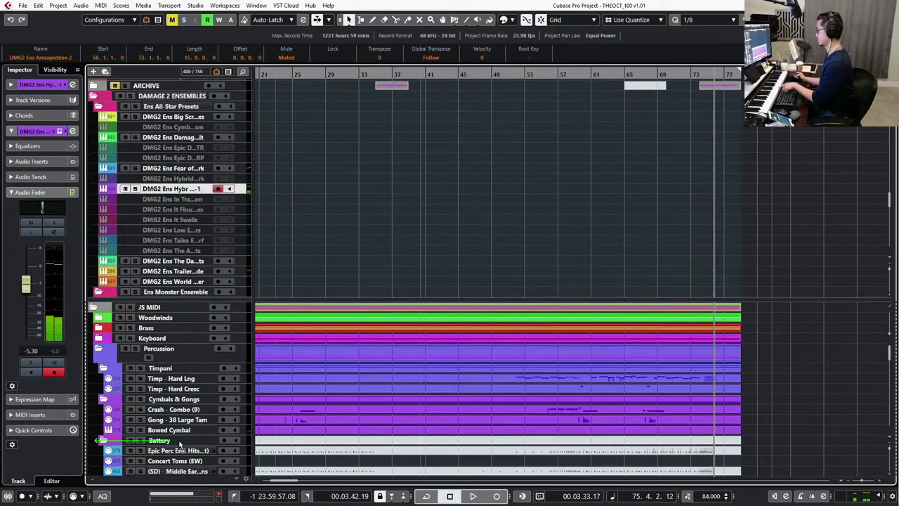
# Audition the DMG2 Ens Big Scr...es track and move it from the All-Star Presets into the Battery folder.
pyautogui.scroll(3, 232, 204)
pyautogui.click(177, 203)
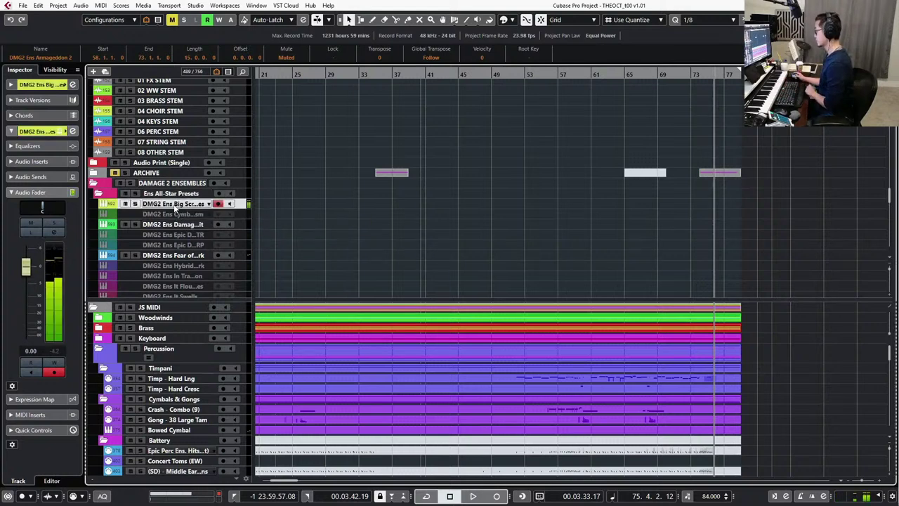
pyautogui.scroll(-1, 175, 225)
pyautogui.moveTo(181, 412); pyautogui.dragTo(184, 443)
# Disable the unneeded All-Star Presets tracks together: DMG2 Ens Damag...it, Fear of...rk, The Da...ts, Trailer...de and World ...er.
pyautogui.click(197, 209)
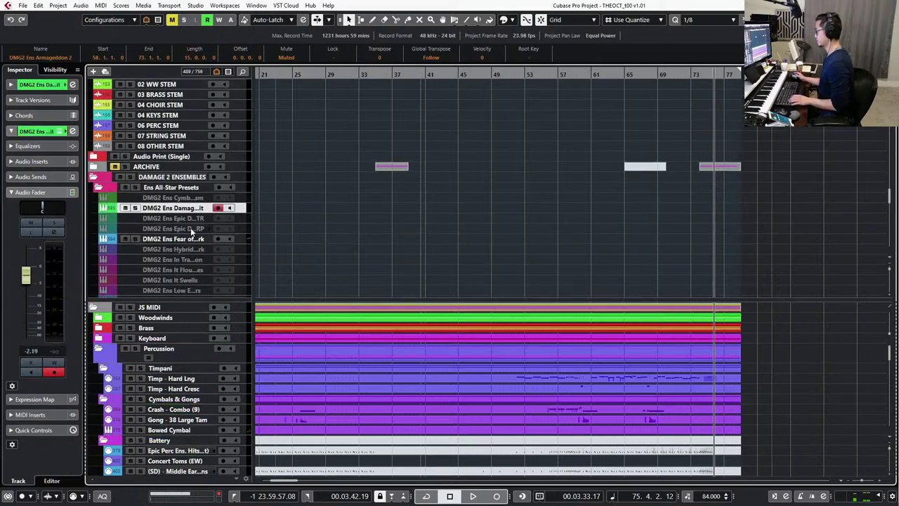
pyautogui.keyDown('ctrl'); pyautogui.click(189, 239); pyautogui.keyUp('ctrl')
pyautogui.scroll(-2, 191, 237)
pyautogui.keyDown('ctrl'); pyautogui.click(187, 277); pyautogui.keyUp('ctrl')
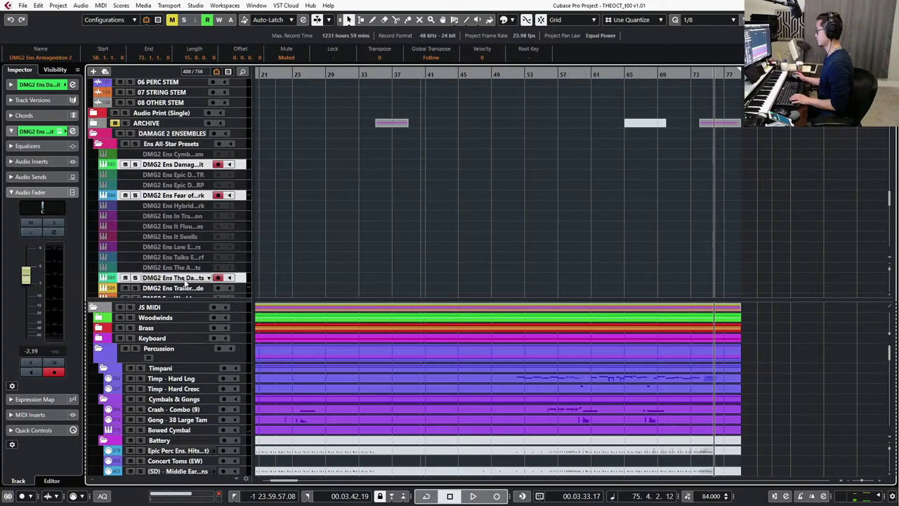
pyautogui.scroll(-2, 188, 271)
pyautogui.keyDown('ctrl'); pyautogui.click(191, 246); pyautogui.keyUp('ctrl')
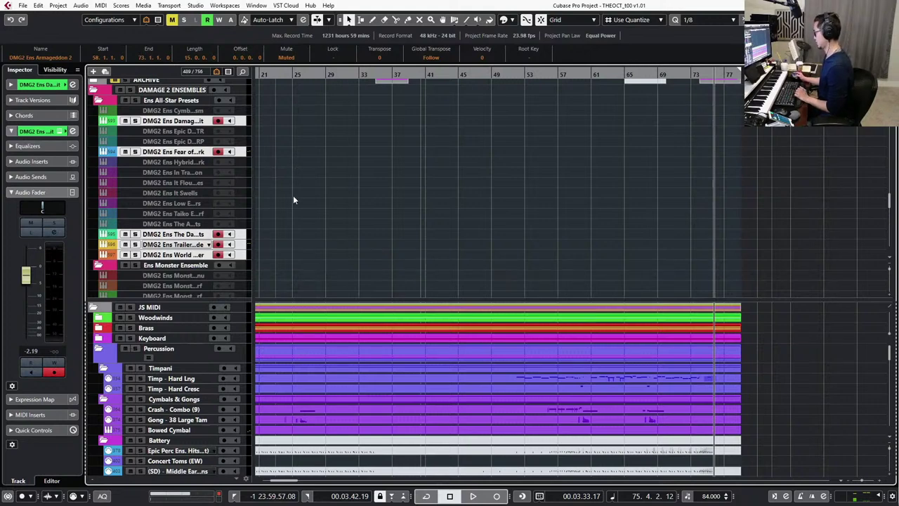
pyautogui.click(302, 236)
# Enable the DMG2 Ens Cymbalism track in the All-Star Presets and open its Kontakt instrument, moving the window clear.
pyautogui.scroll(-6, 302, 230)
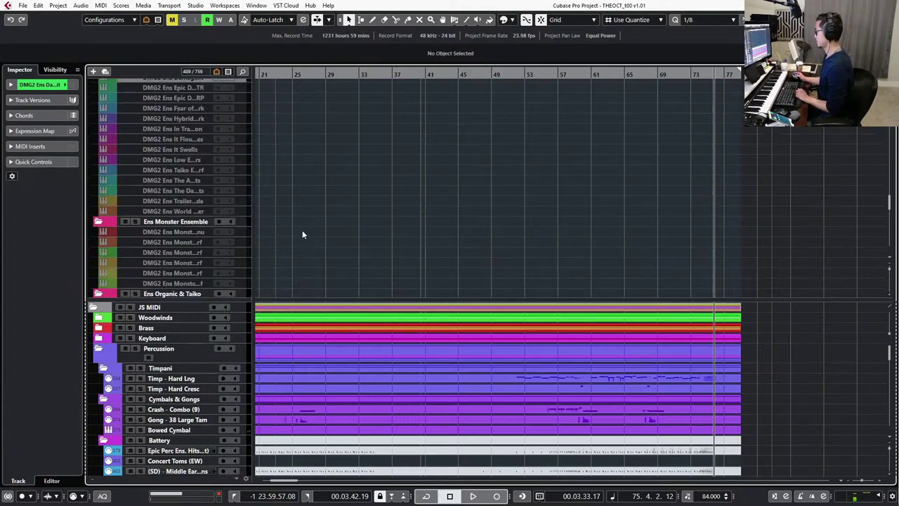
pyautogui.scroll(-8, 311, 230)
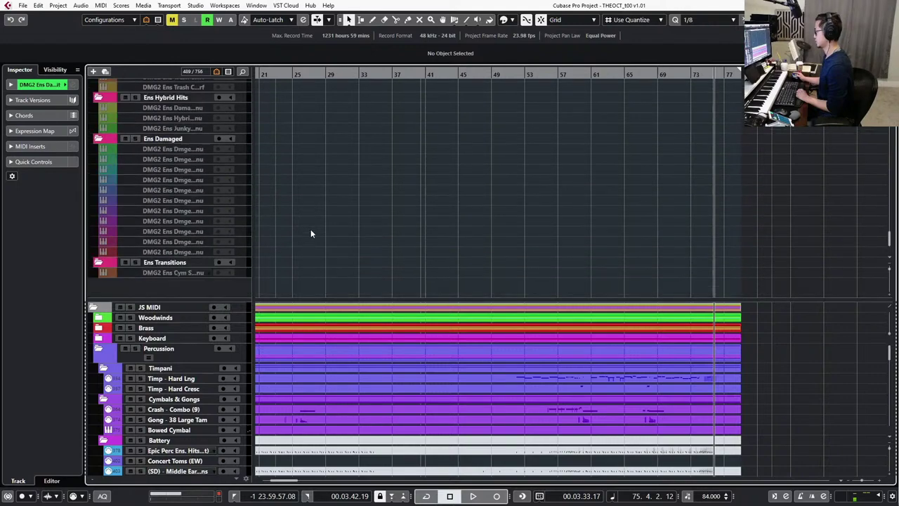
pyautogui.scroll(10, 311, 229)
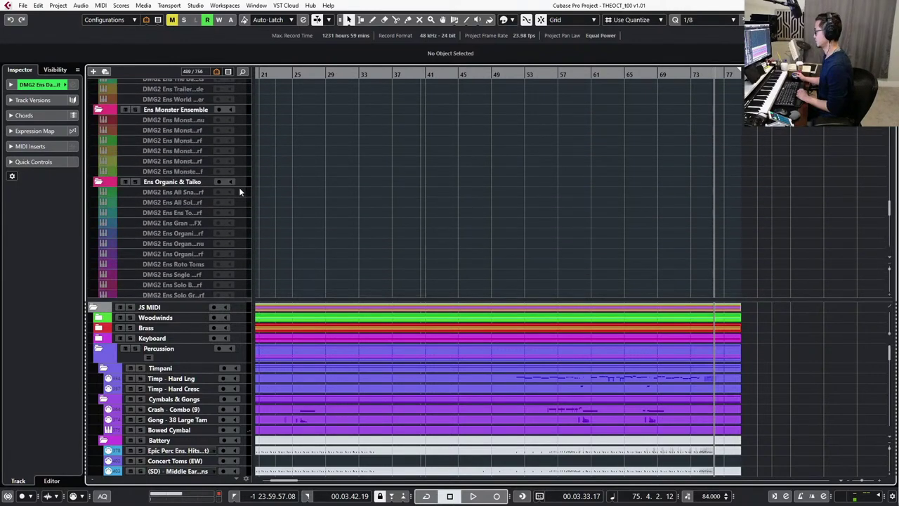
pyautogui.scroll(4, 173, 189)
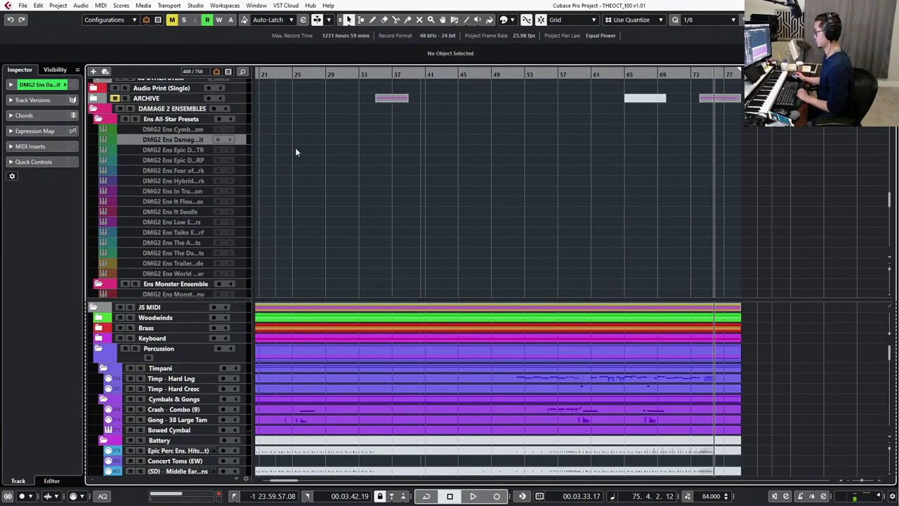
pyautogui.click(189, 130)
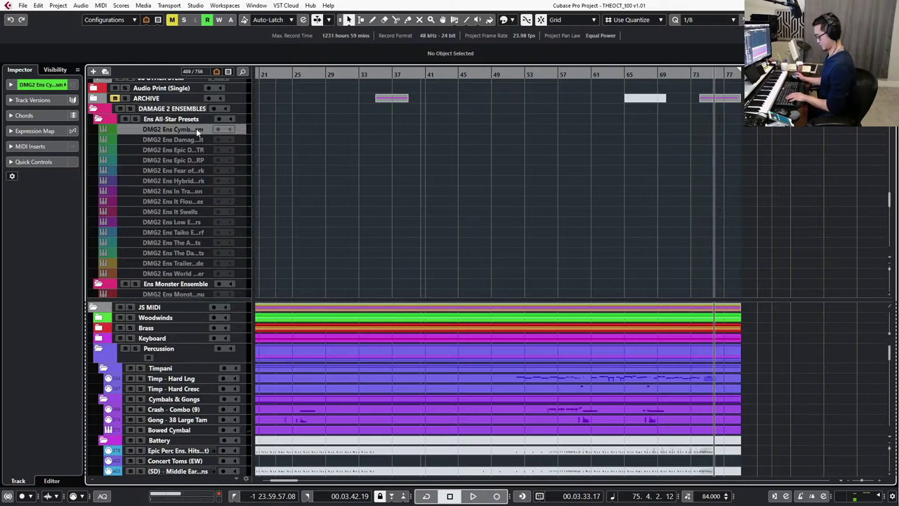
pyautogui.hotkey('shift', 'd')
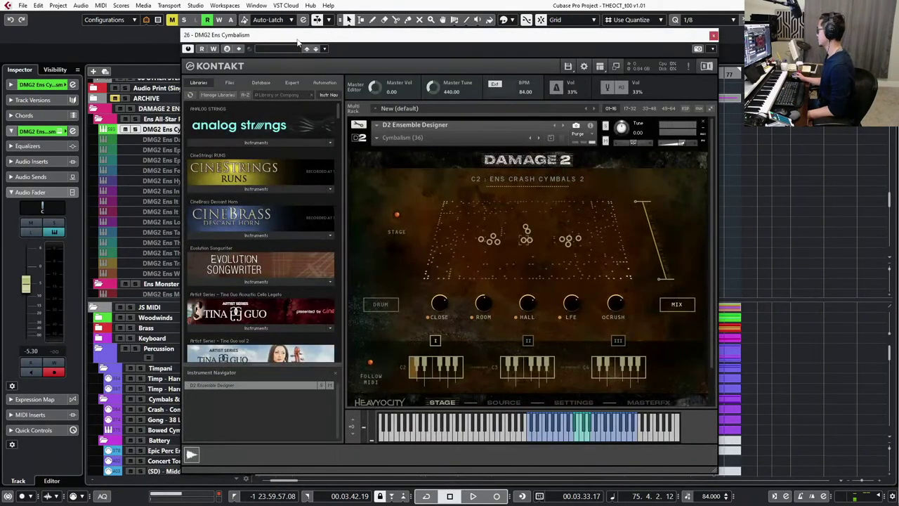
pyautogui.moveTo(297, 41); pyautogui.dragTo(254, 19)
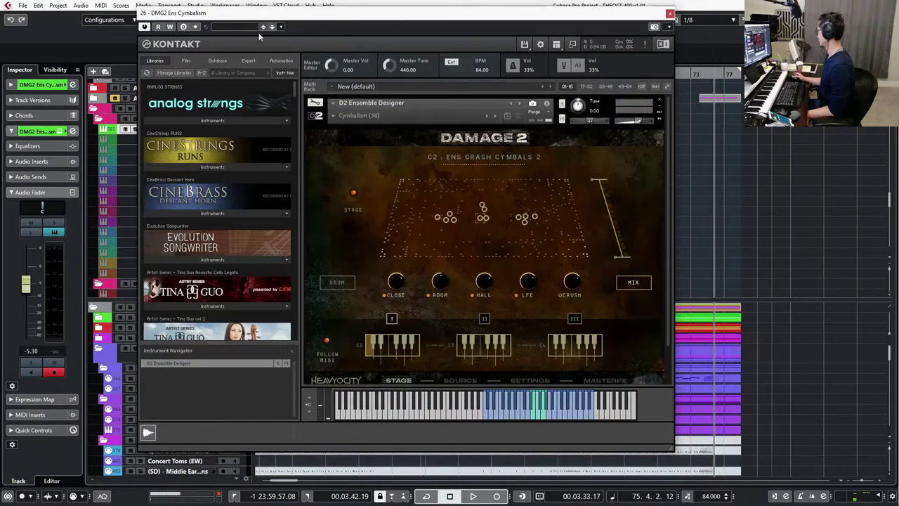
# Browse the D2 Ensemble Designer preset categories, including 02 Monster Ens, and close the Kontakt instrument without loading another preset.
pyautogui.click(333, 116)
pyautogui.moveTo(351, 125)
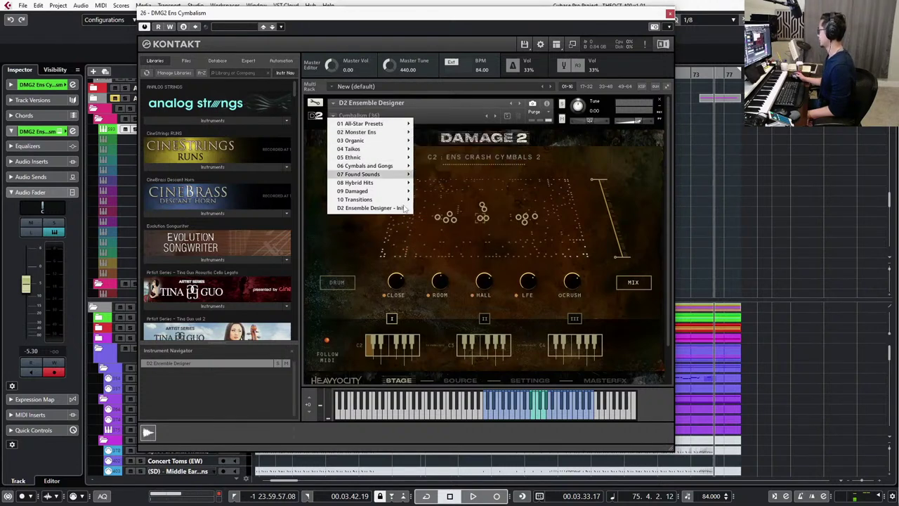
pyautogui.click(362, 108)
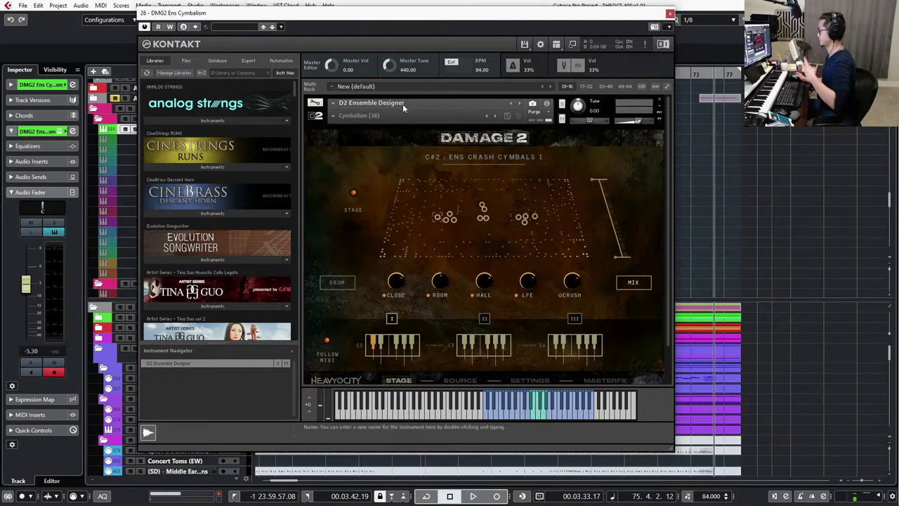
pyautogui.click(335, 116)
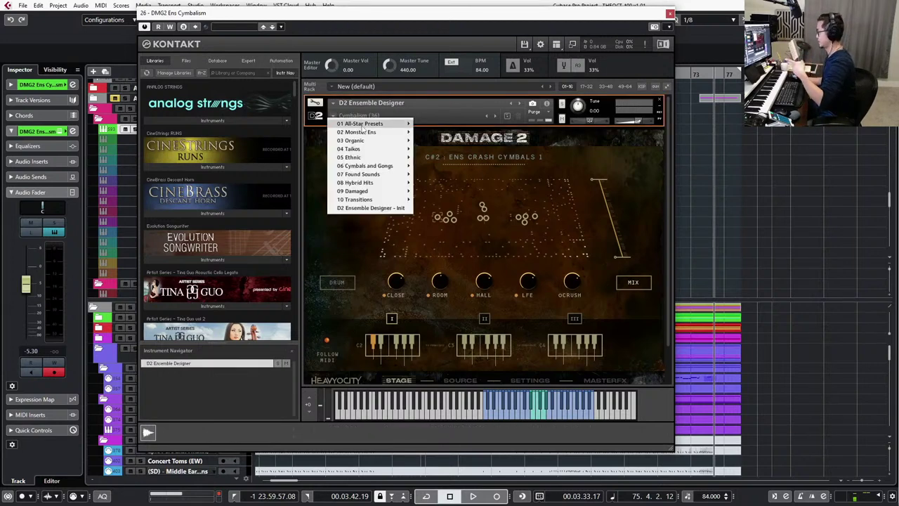
pyautogui.moveTo(362, 126)
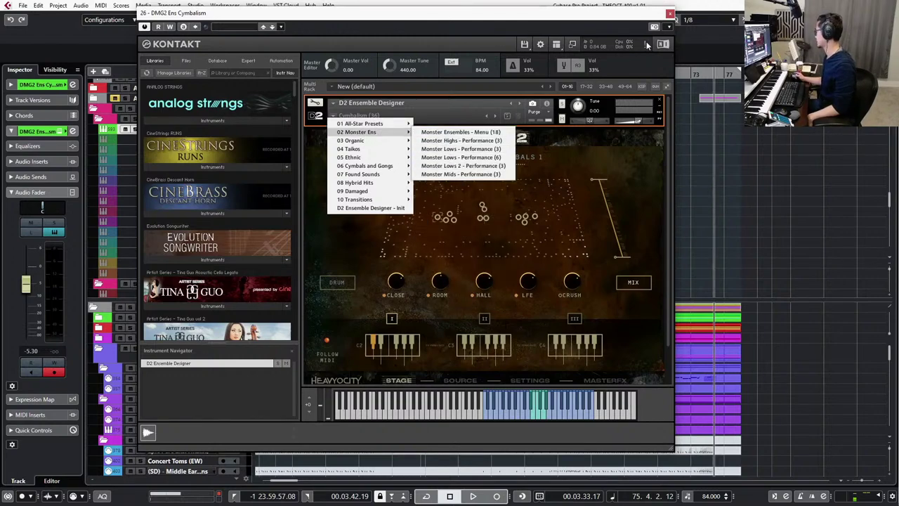
pyautogui.click(669, 14)
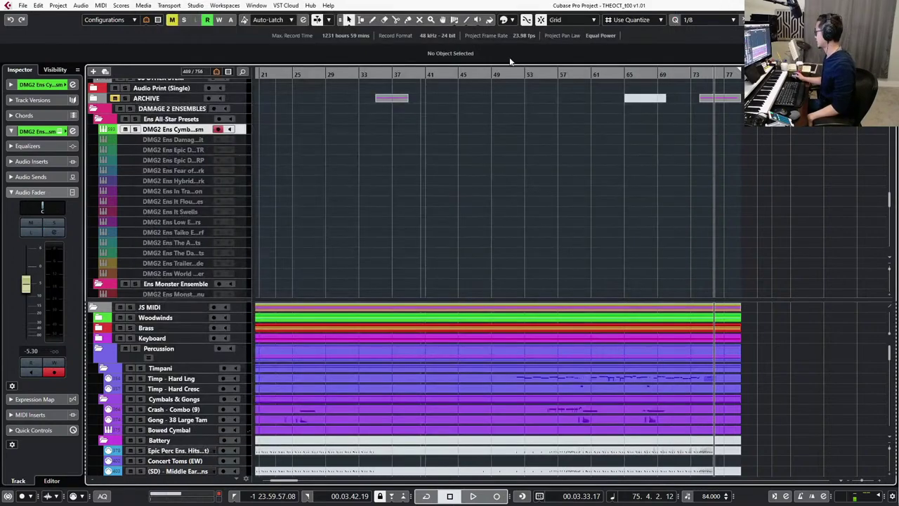
# Go through the disabled All-Star Presets tracks one by one and look over the remaining Damage 2 ensemble folders.
pyautogui.click(192, 141)
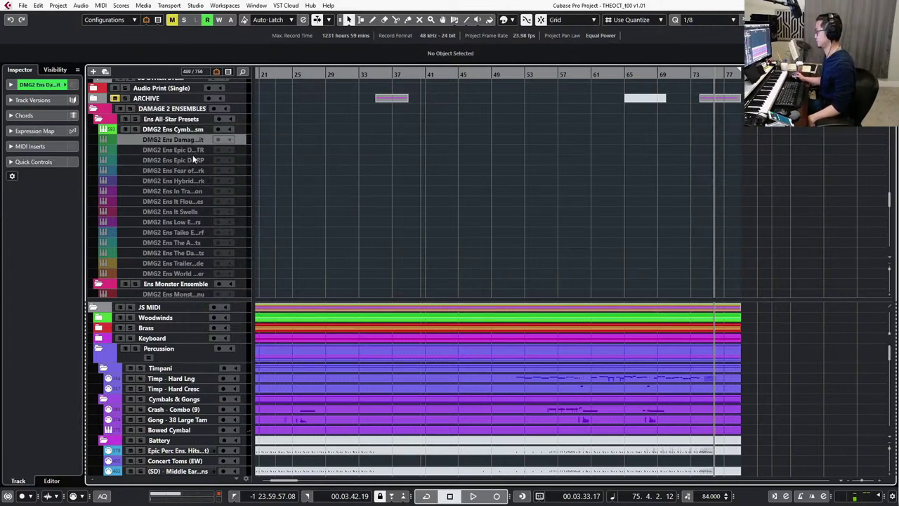
pyautogui.click(191, 150)
pyautogui.click(192, 160)
pyautogui.click(192, 171)
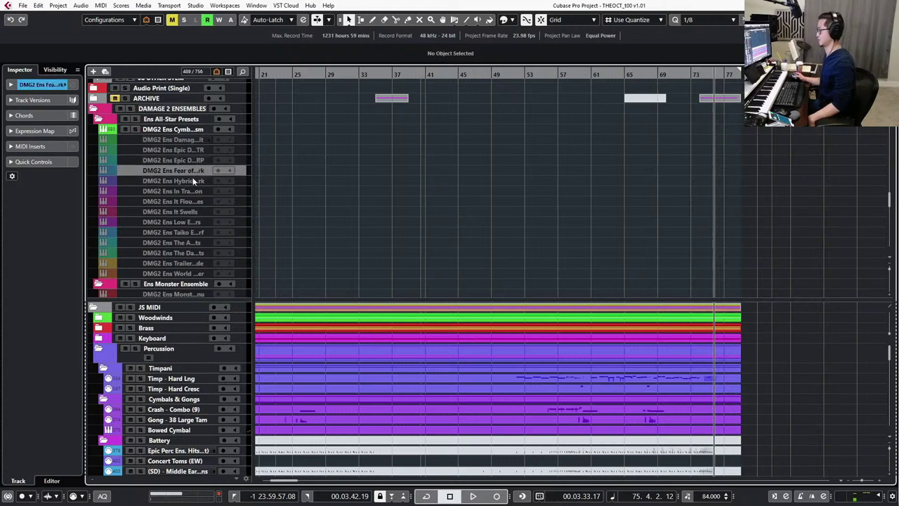
pyautogui.click(191, 181)
pyautogui.click(191, 190)
pyautogui.click(192, 201)
pyautogui.click(192, 211)
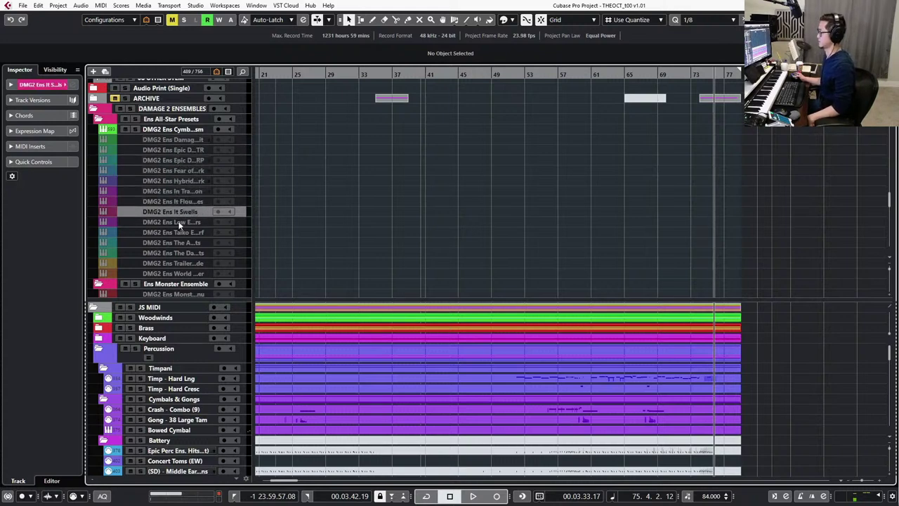
pyautogui.scroll(-3, 191, 253)
pyautogui.scroll(-10, 208, 225)
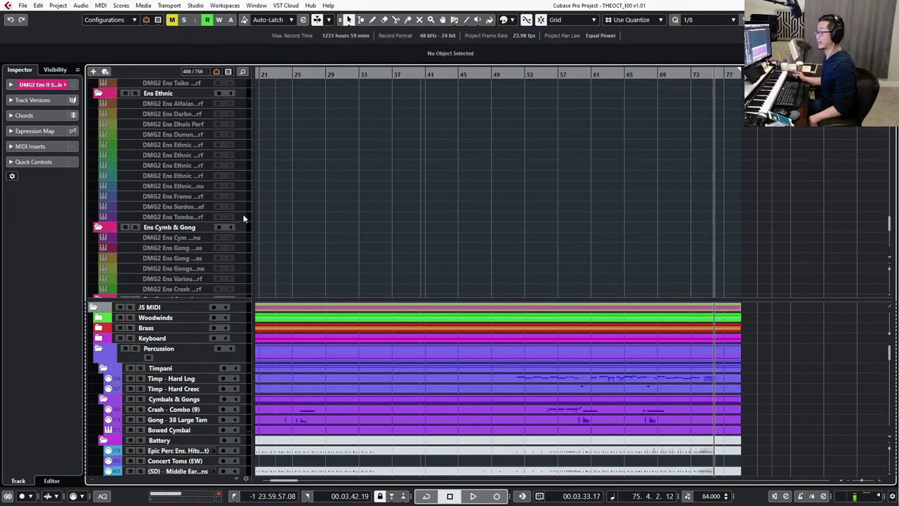
pyautogui.scroll(15, 243, 220)
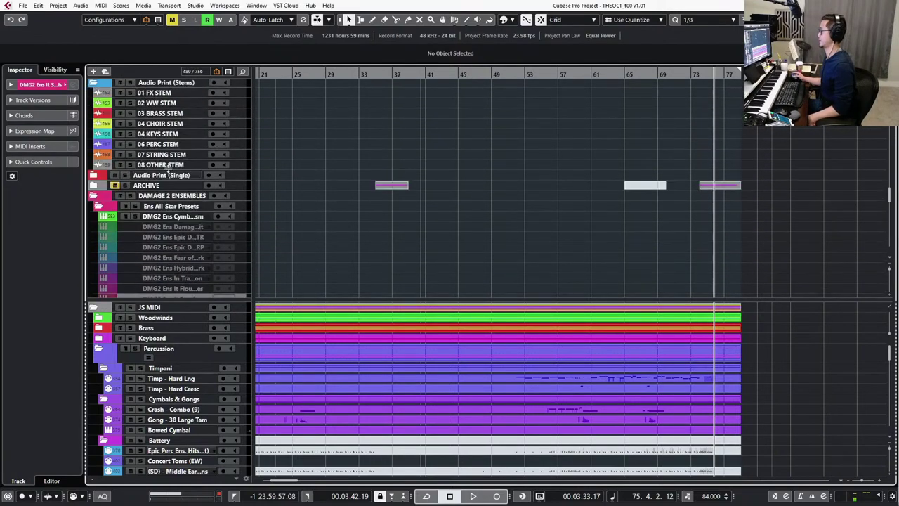
# Audition the DMG2 Ens Cymbalism track and move it into the Cymbals & Gongs folder below Bowed Cymbal.
pyautogui.click(153, 218)
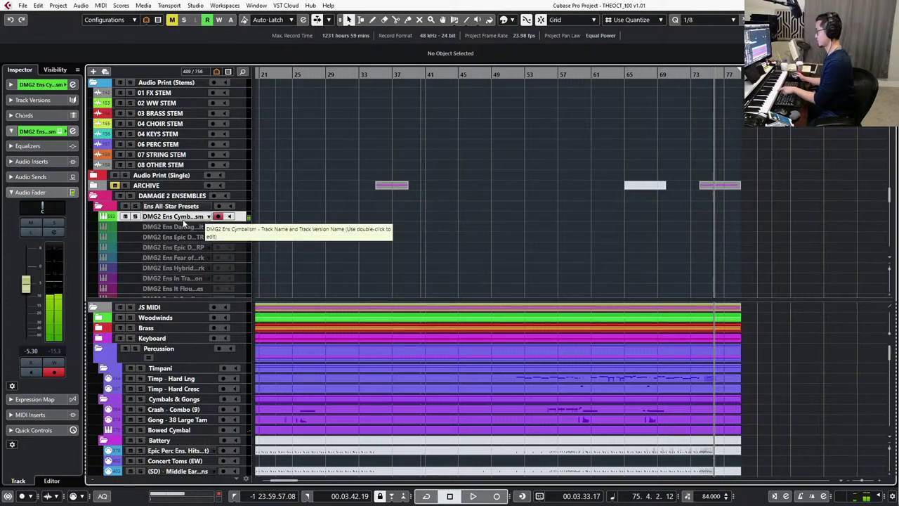
pyautogui.scroll(-1, 183, 281)
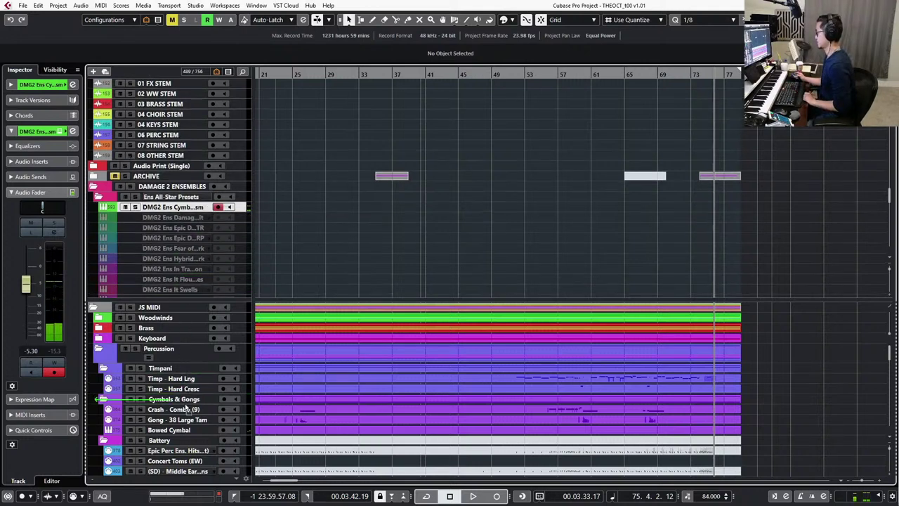
pyautogui.moveTo(186, 409); pyautogui.dragTo(186, 410)
# Look over the remaining Damage 2 ensemble tracks, then collapse the DAMAGE 2 ENSEMBLES folder and delete it.
pyautogui.click(174, 198)
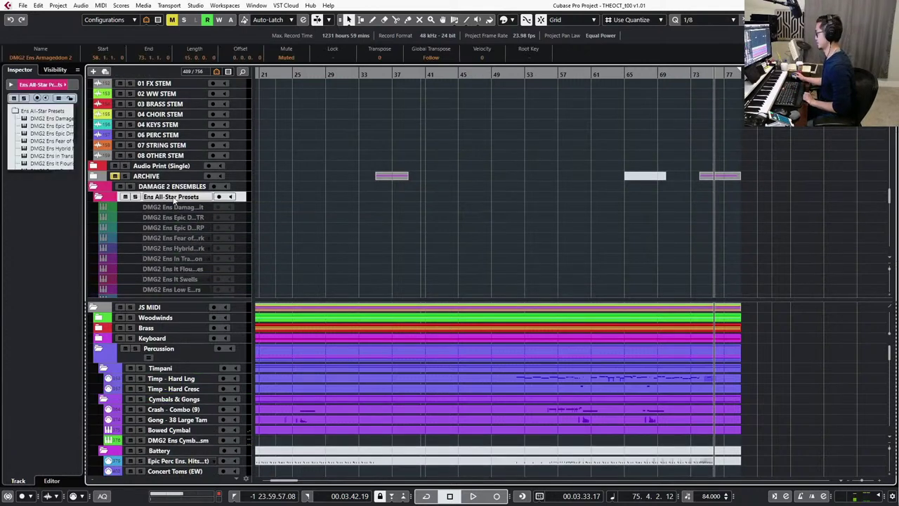
pyautogui.click(90, 186)
pyautogui.scroll(-15, 157, 210)
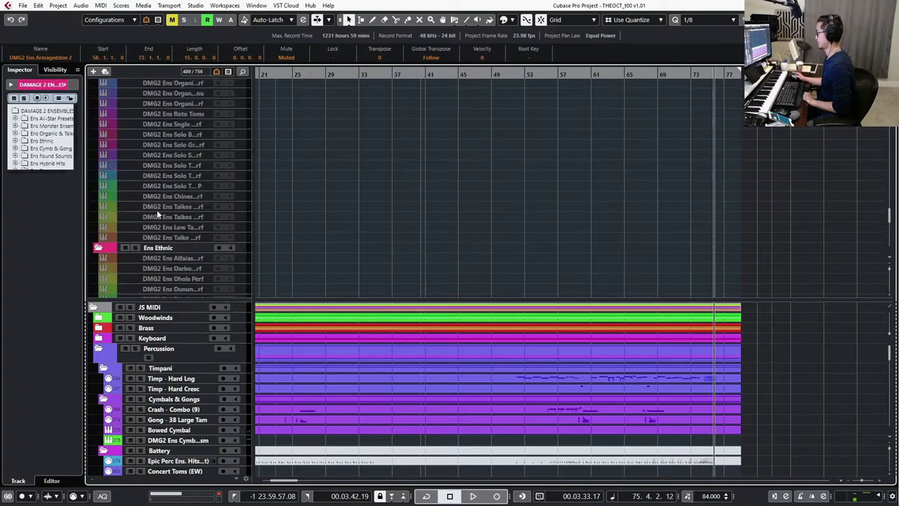
pyautogui.scroll(20, 172, 216)
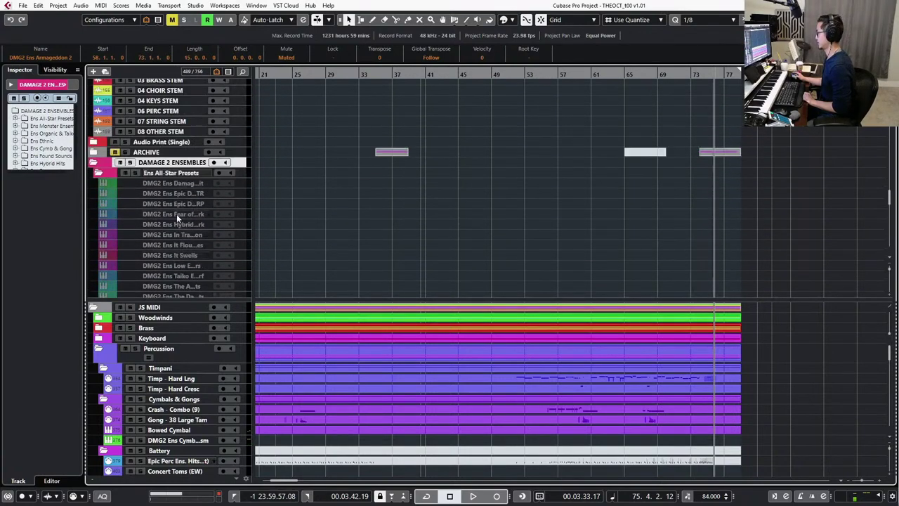
pyautogui.scroll(-3, 130, 247)
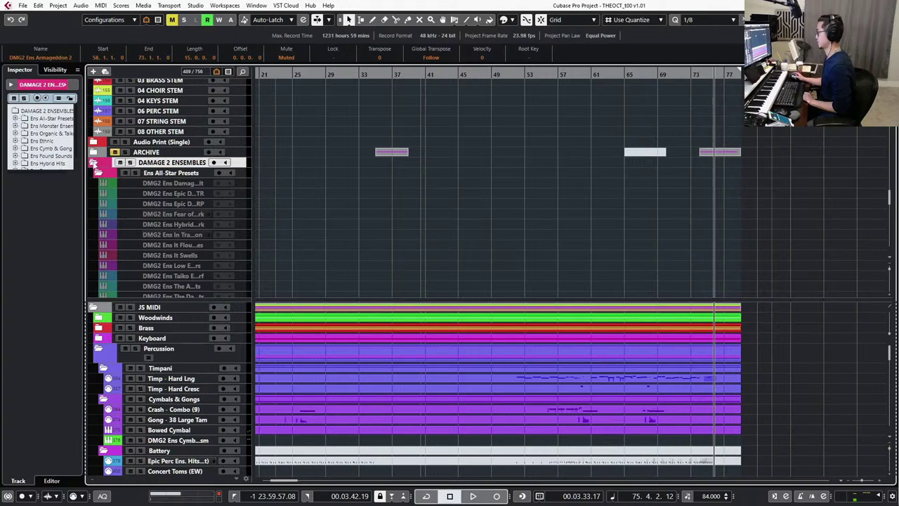
pyautogui.click(94, 163)
pyautogui.click(181, 264)
pyautogui.click(181, 275)
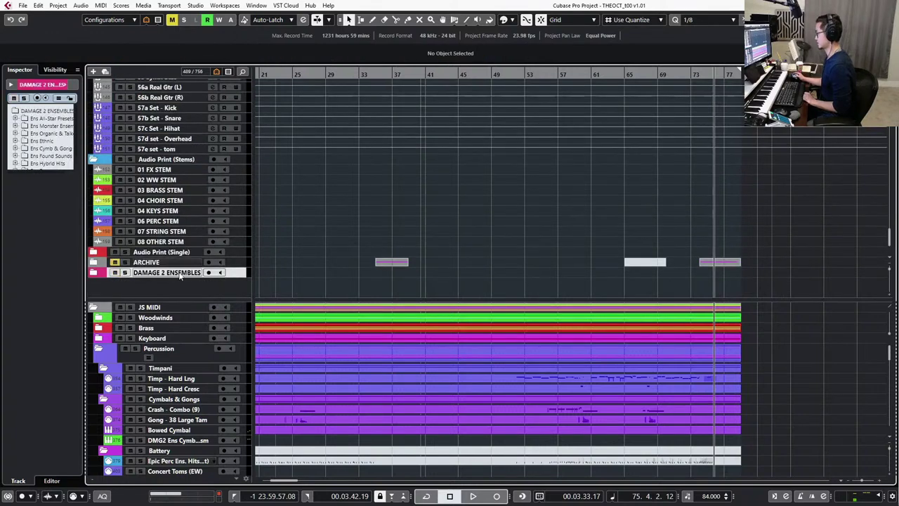
pyautogui.press('Delete')
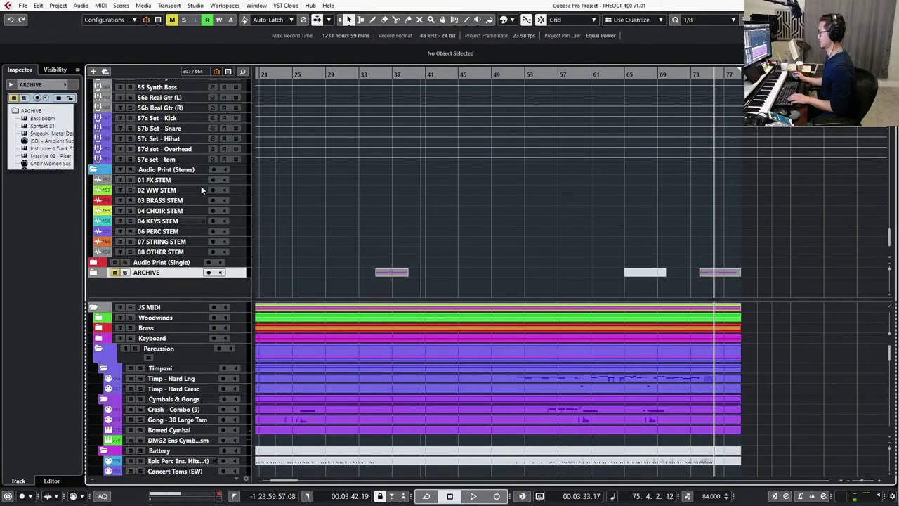
# Enlarge the lower track area to show more of the Percussion folders and select the DMG2 Ens Found Sound track.
pyautogui.scroll(15, 239, 155)
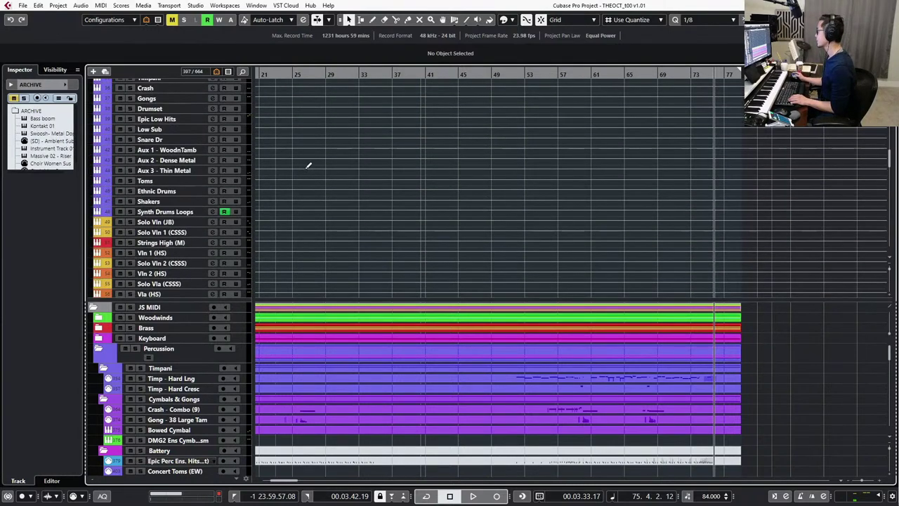
pyautogui.scroll(10, 308, 165)
pyautogui.moveTo(291, 300); pyautogui.dragTo(321, 128)
pyautogui.press('KP_1')
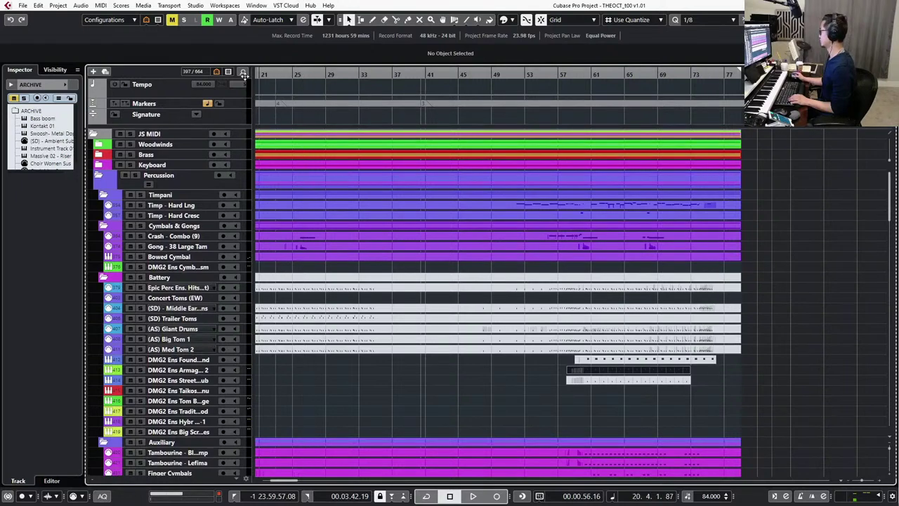
pyautogui.scroll(-3, 353, 285)
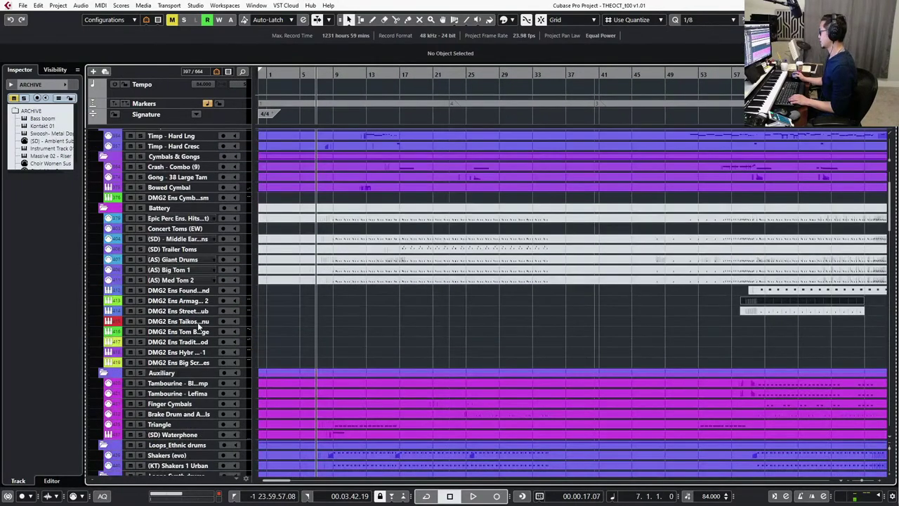
pyautogui.click(181, 292)
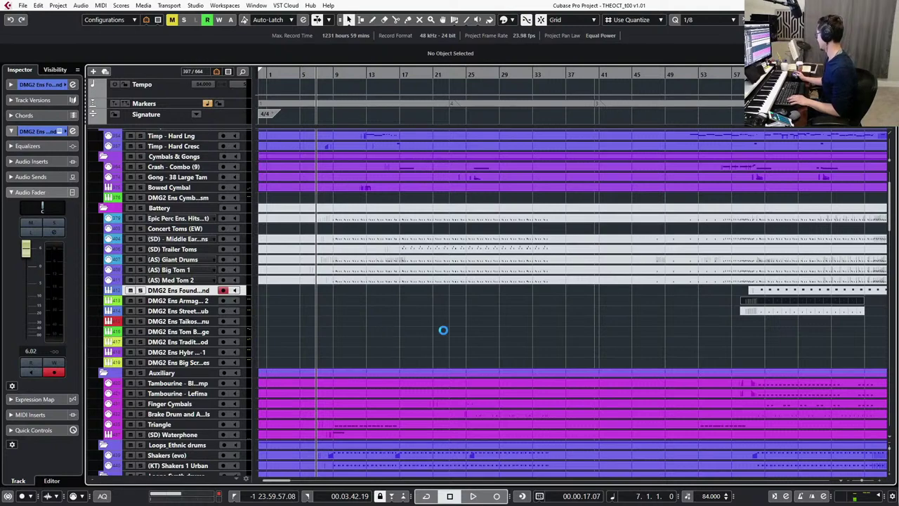
# Place the playhead at bar 57, play the passage briefly, and add a marker at bar 60.
pyautogui.scroll(3, 506, 332)
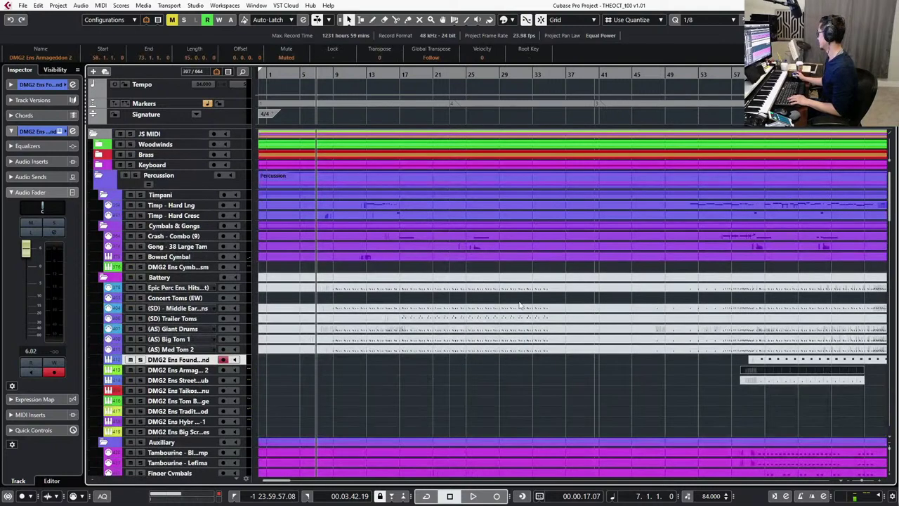
pyautogui.hscroll(3, 532, 319)
pyautogui.click(483, 77)
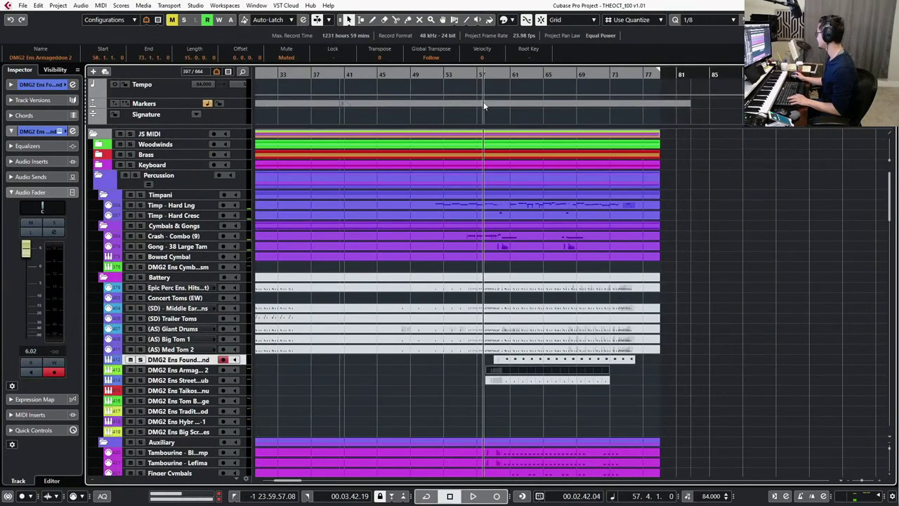
pyautogui.scroll(-3, 515, 252)
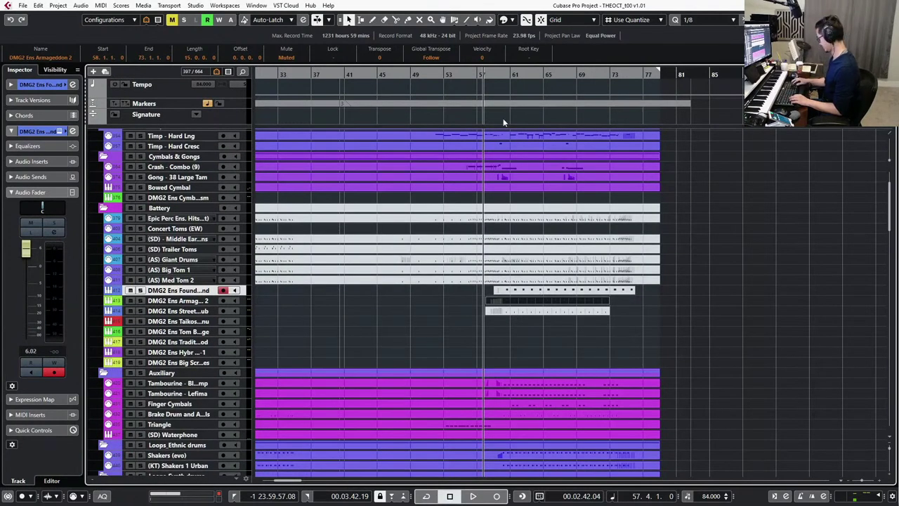
pyautogui.press('KP_Subtract')
pyautogui.press('KP_Subtract')
pyautogui.press('KP_Subtract')
pyautogui.press('KP_Add')
pyautogui.press('KP_Add')
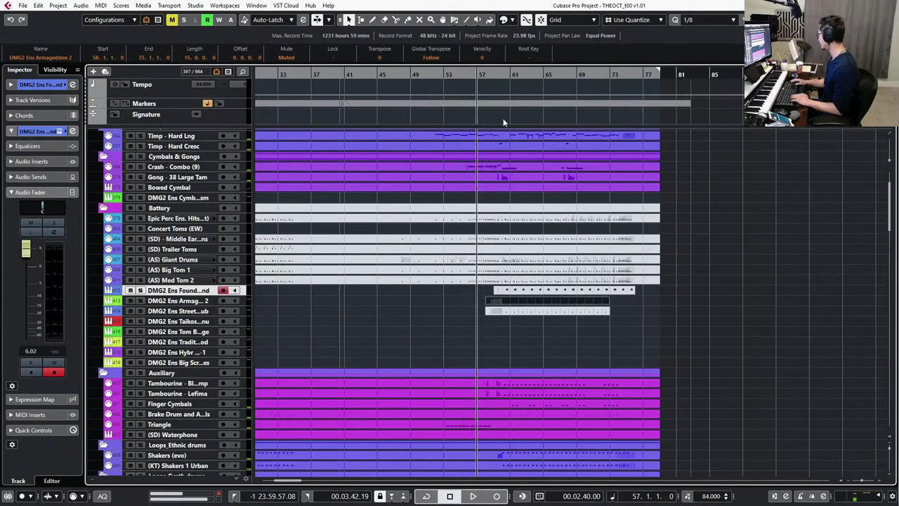
pyautogui.press('space')
pyautogui.press('space')
pyautogui.press('KP_Add')
pyautogui.press('KP_Add')
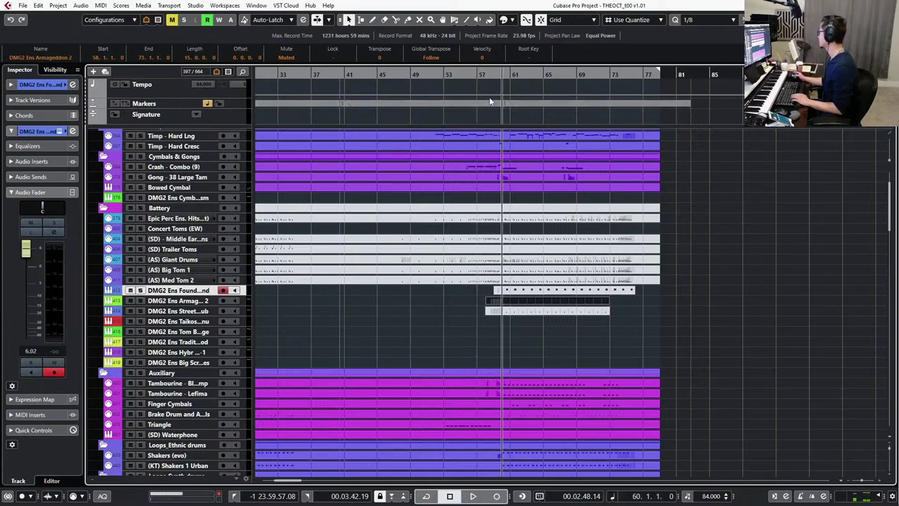
# Delete the long cycle marker that starts at bar 0 from the Markers track.
pyautogui.click(231, 103)
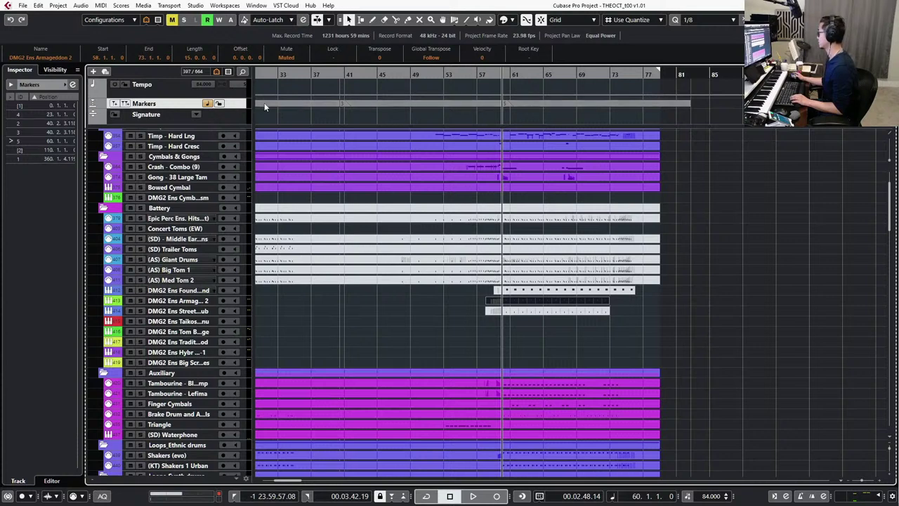
pyautogui.click(264, 102)
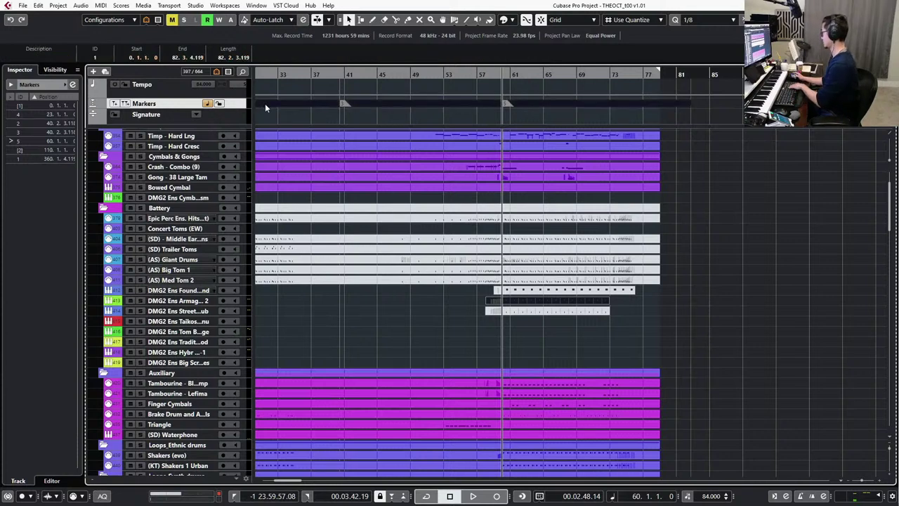
pyautogui.press('Delete')
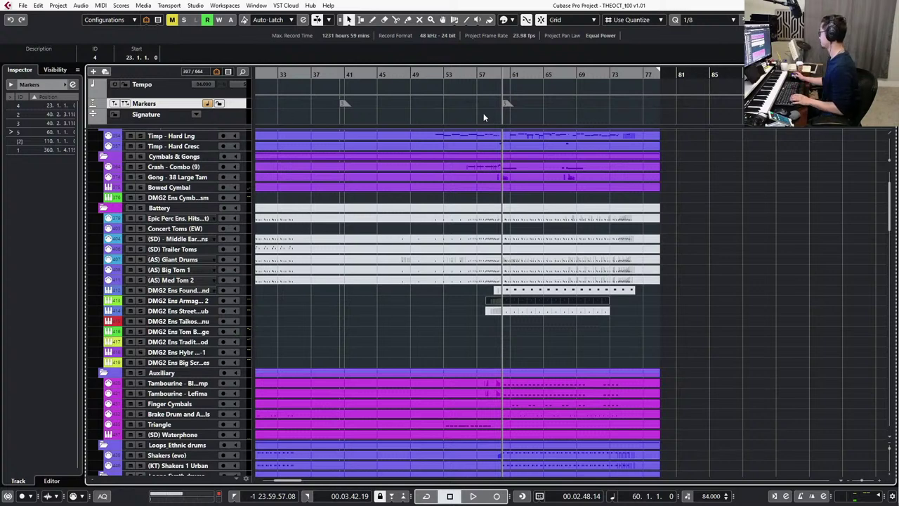
# Set the description of the bar 60 marker to A' Section.
pyautogui.click(505, 104)
pyautogui.click(57, 54)
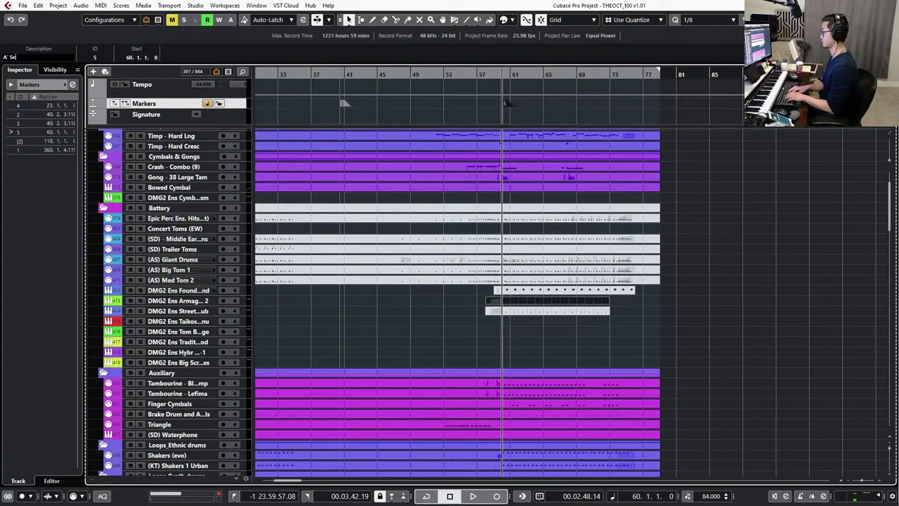
pyautogui.press('Return')
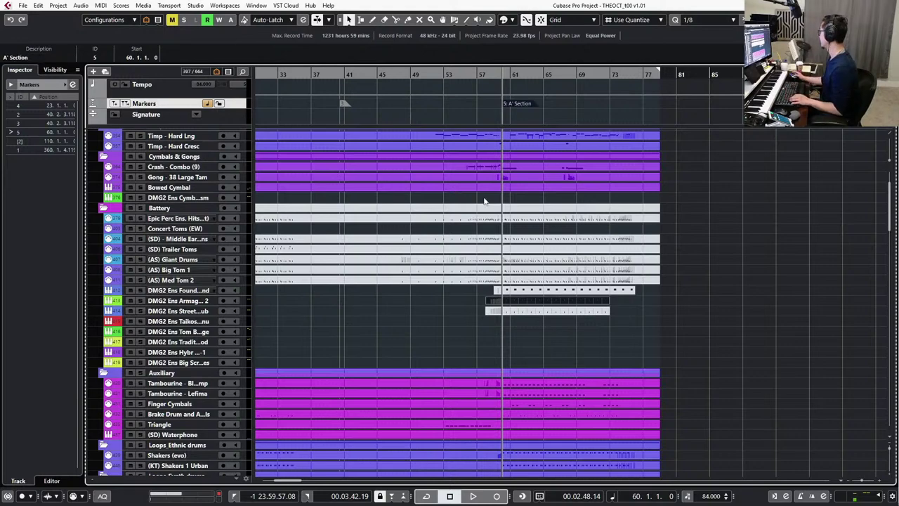
# Unmute the DMG2 Ens Armageddon 2 and DMG2 Ens Street events and audition them from the A' Section marker.
pyautogui.keyDown('ctrl'); pyautogui.scroll(2, 506, 298); pyautogui.keyUp('ctrl')
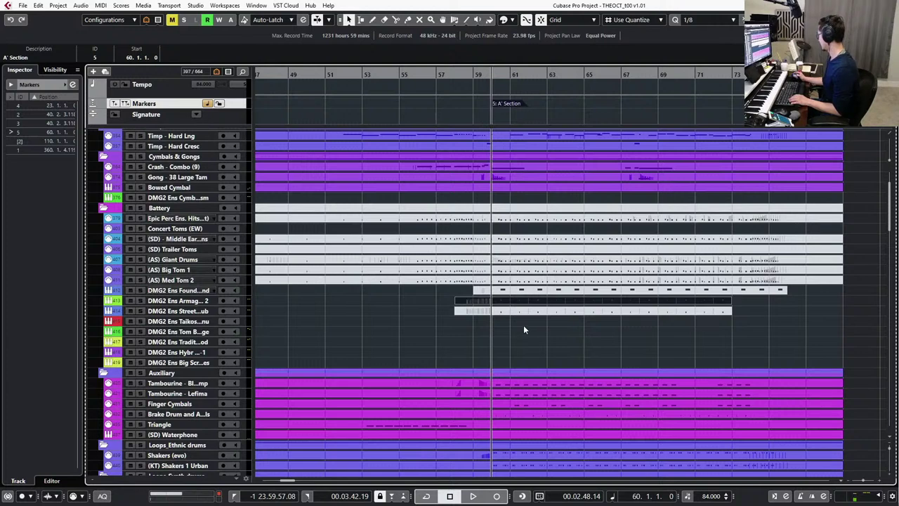
pyautogui.moveTo(524, 327); pyautogui.dragTo(535, 303)
pyautogui.hotkey('shift', 'u')
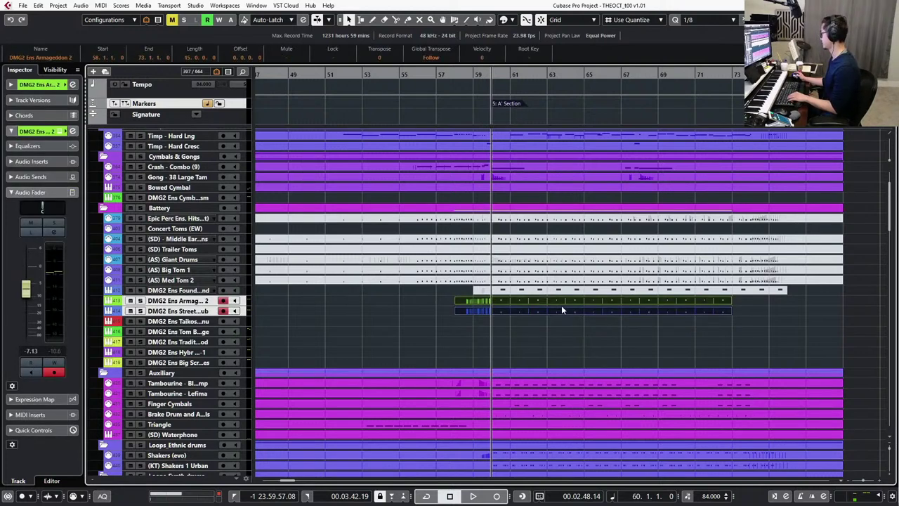
pyautogui.press('space')
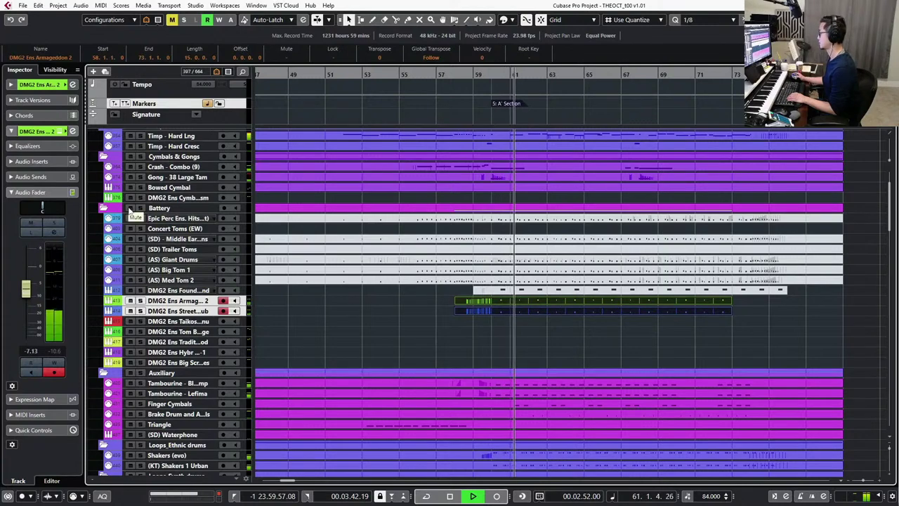
pyautogui.scroll(3, 195, 237)
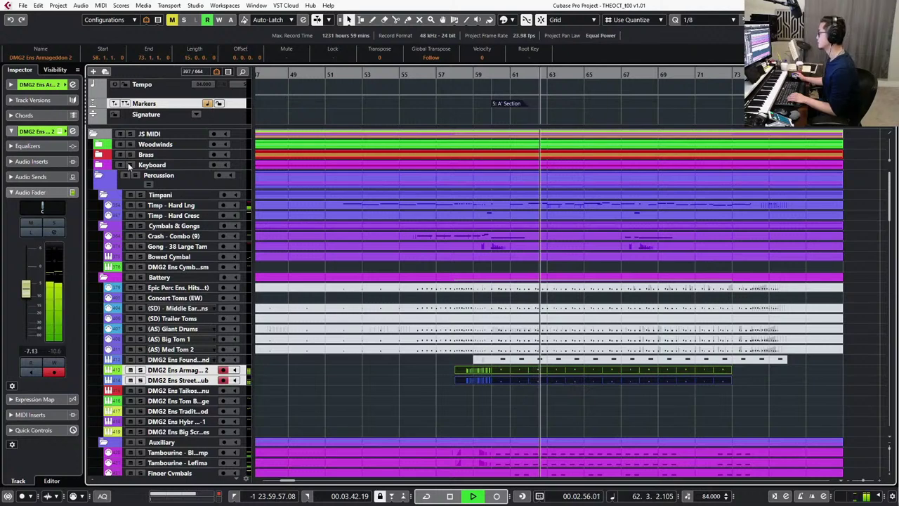
pyautogui.press('space')
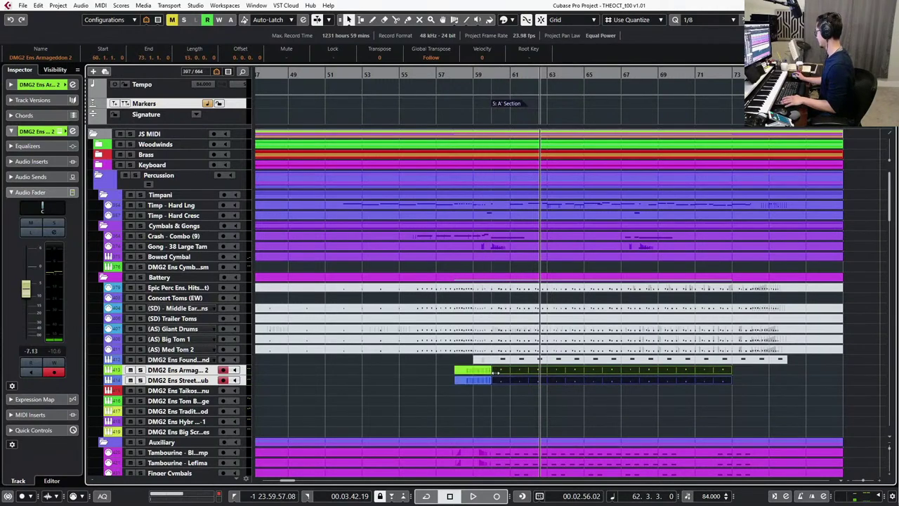
# Split the Armageddon 2 and Street events at bar 60, duplicate the second parts at bar 73, and trim the copies to bar 77.
pyautogui.hscroll(5, 597, 384)
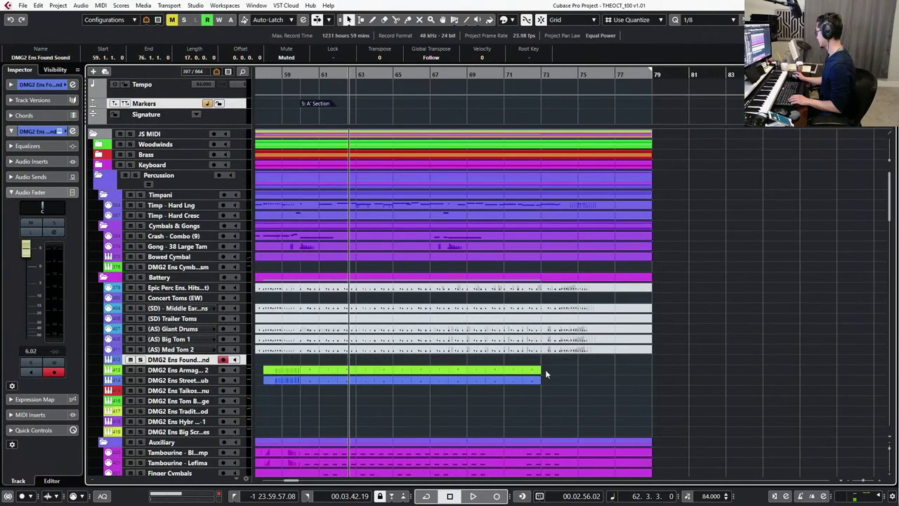
pyautogui.hotkey('ctrl', 'd')
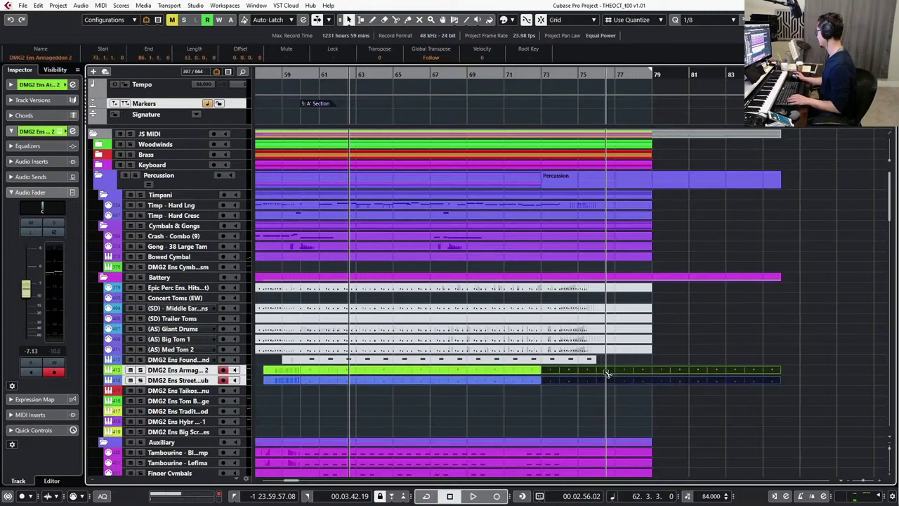
pyautogui.moveTo(768, 381); pyautogui.dragTo(613, 380)
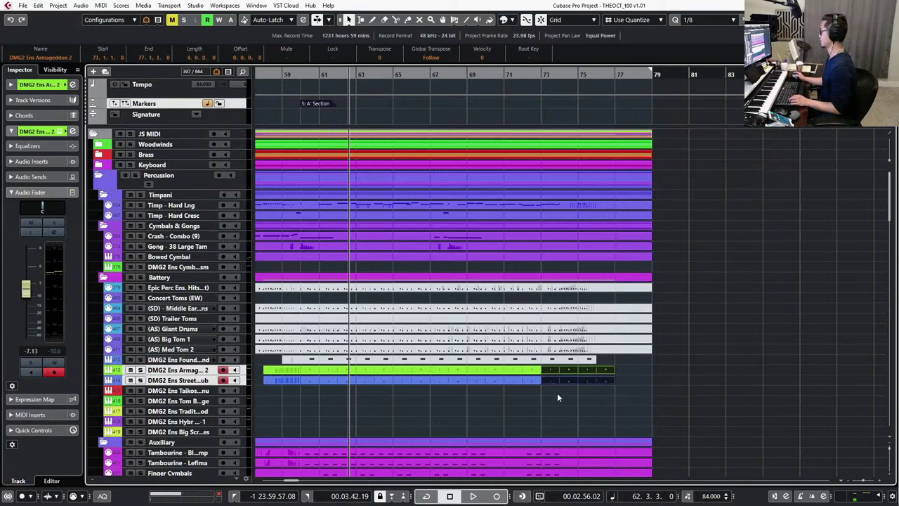
# Audition the DMG2 Ens Tom, Tradit and Big Scr tracks in the Battery folder, playing along with the cue from bar 60.
pyautogui.hscroll(-2, 544, 398)
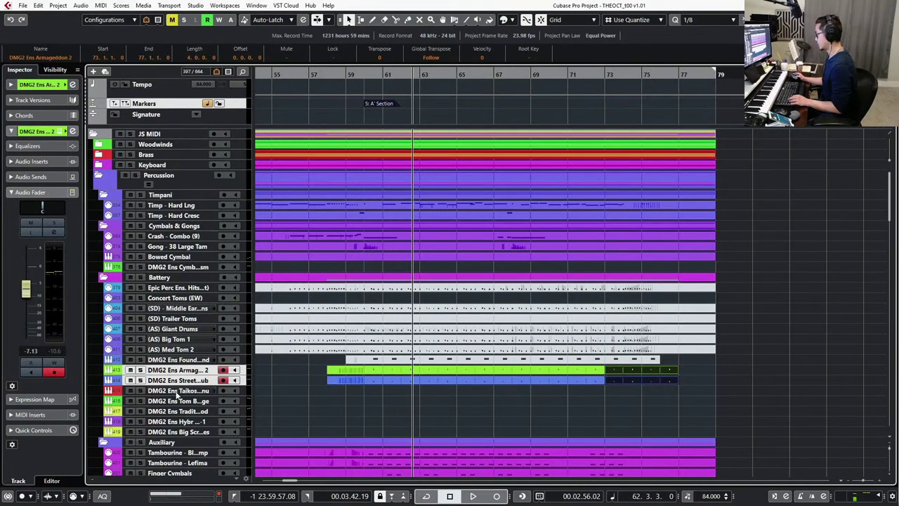
pyautogui.click(181, 401)
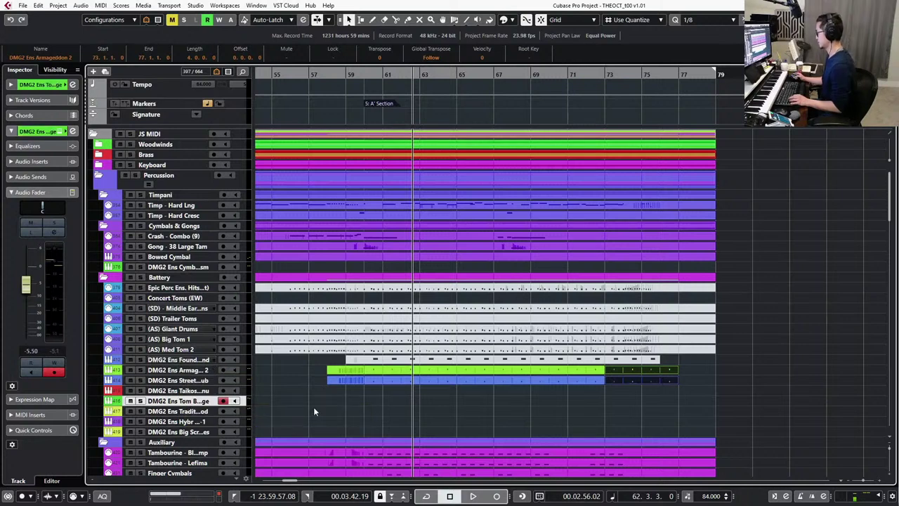
pyautogui.click(197, 412)
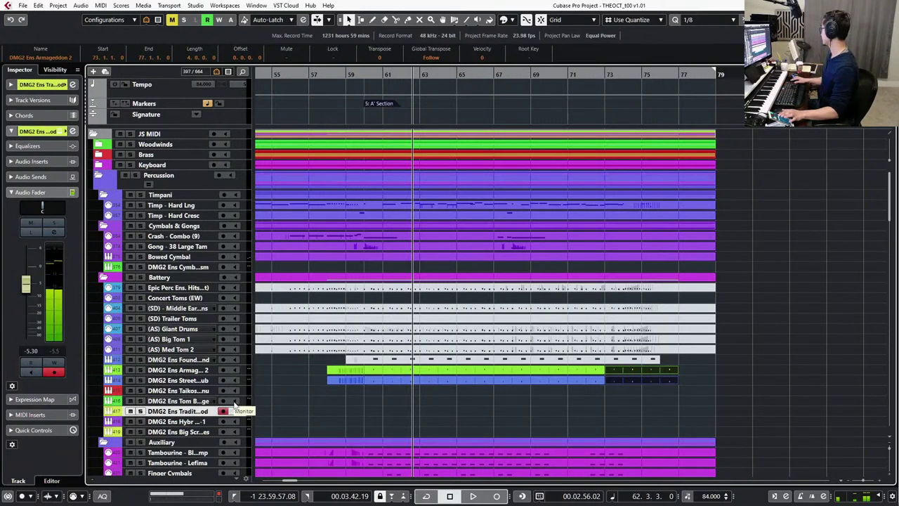
pyautogui.press('KP_Subtract')
pyautogui.press('space')
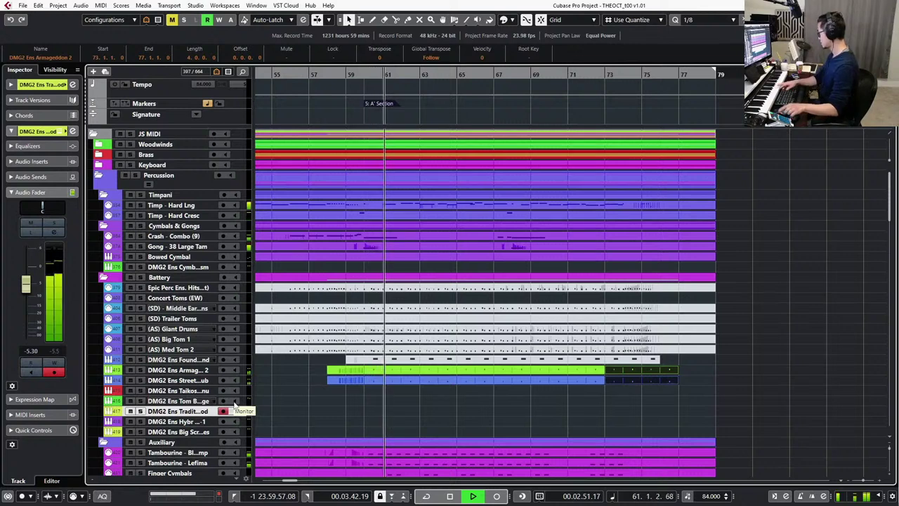
pyautogui.press('space')
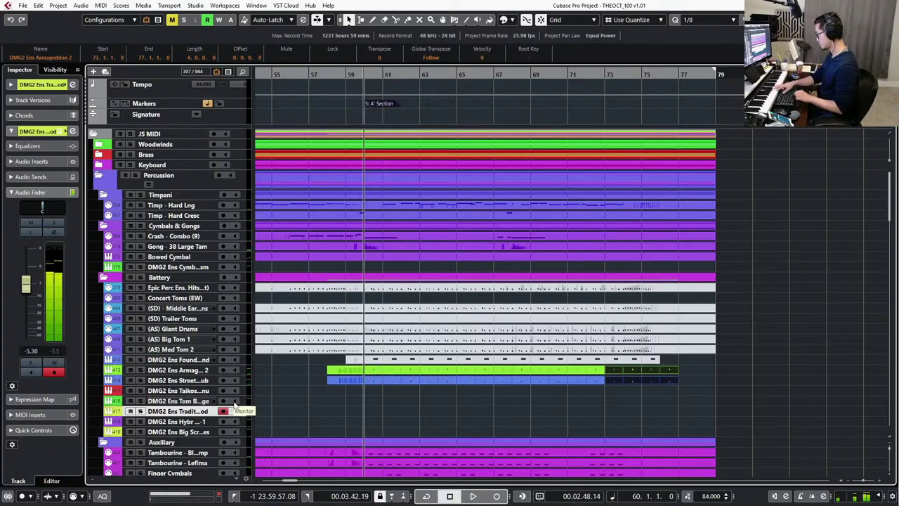
pyautogui.press('Down')
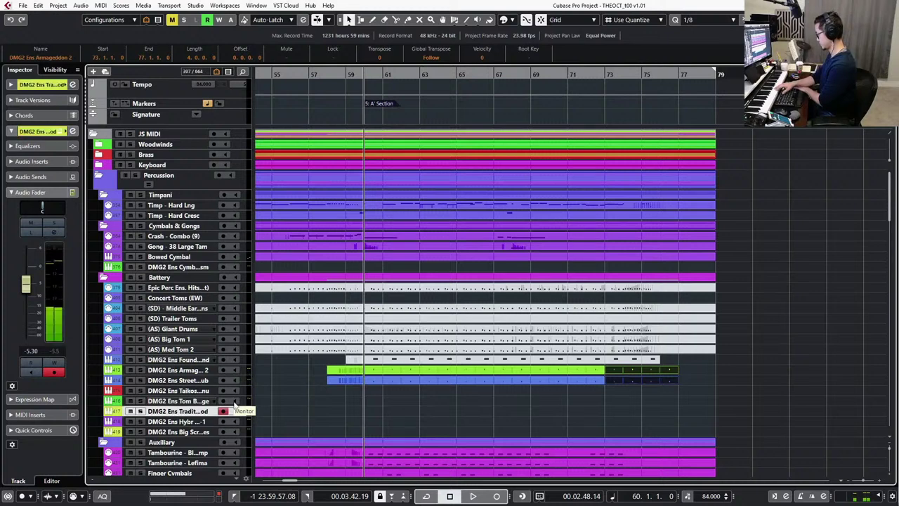
pyautogui.press('Down')
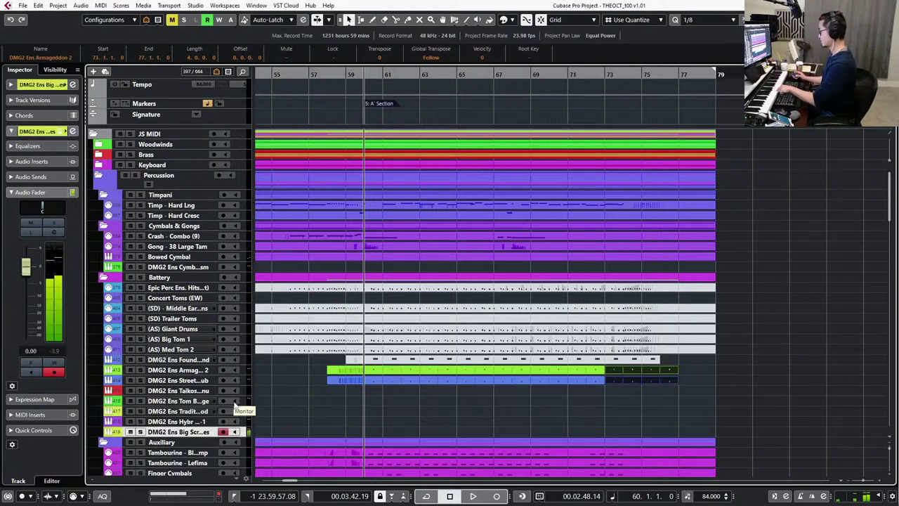
# Move the DMG2 Ens Big Screen Ensembles track above the DMG2 Ens Hybr track and audition it against the Tradit track and the cue.
pyautogui.moveTo(208, 431); pyautogui.dragTo(207, 422)
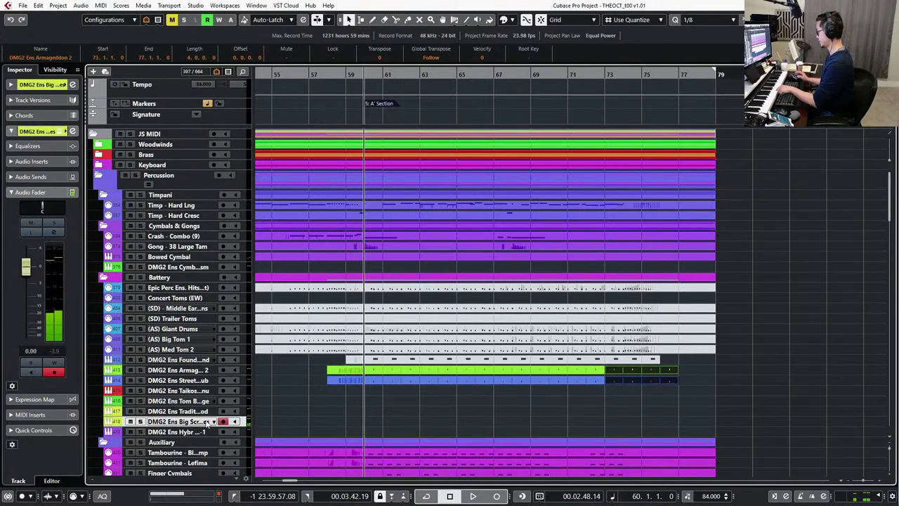
pyautogui.press('Up')
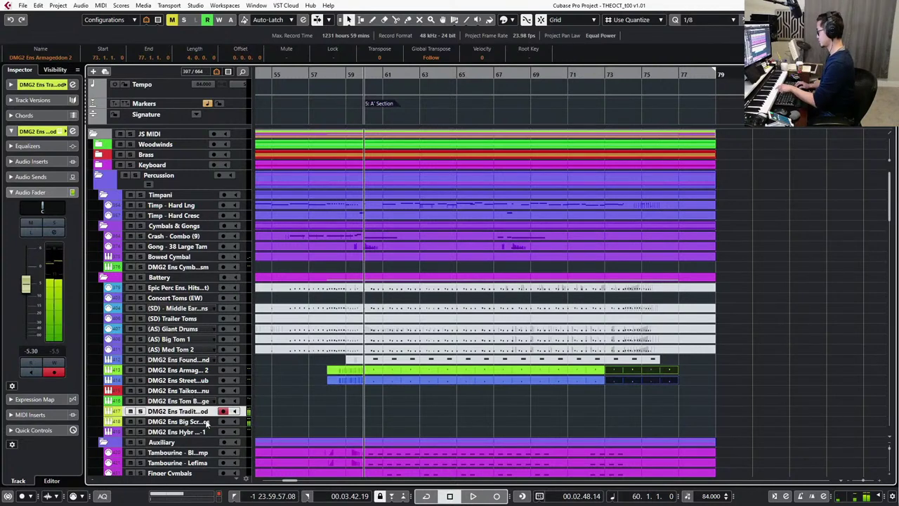
pyautogui.press('Down')
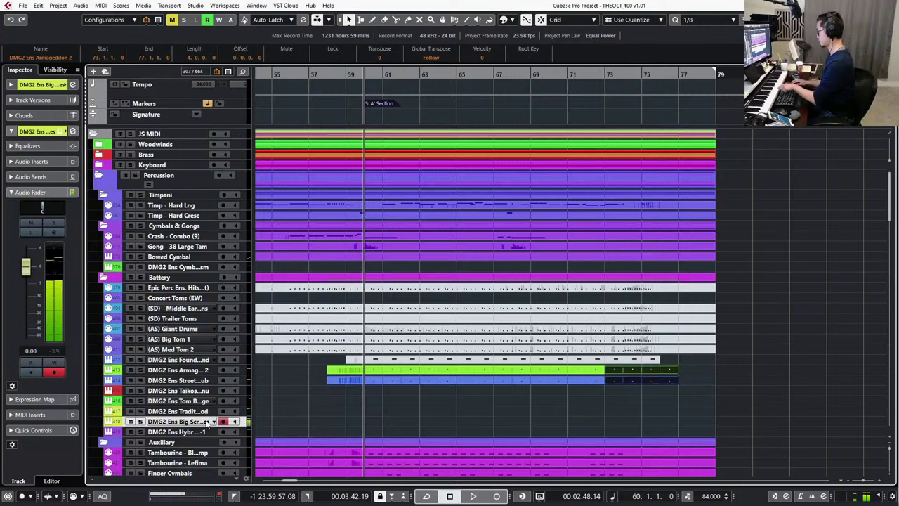
pyautogui.press('KP_Subtract')
pyautogui.press('space')
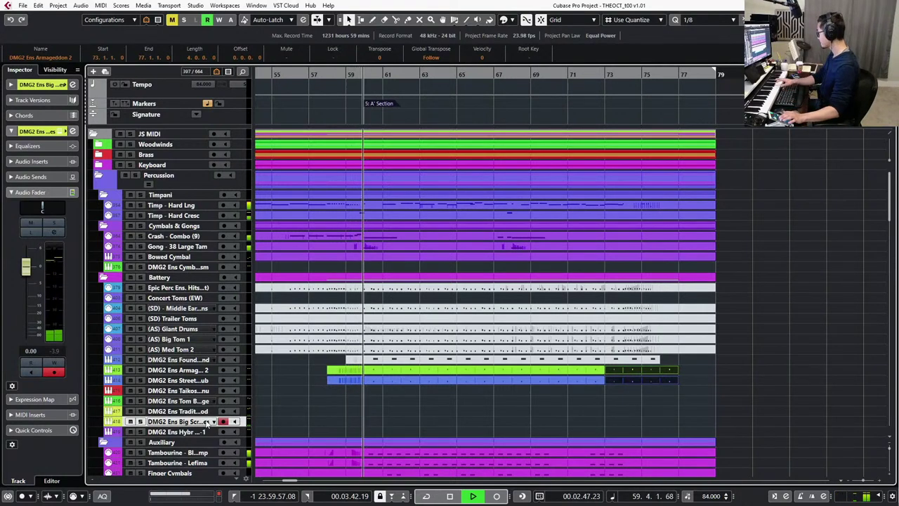
pyautogui.press('space')
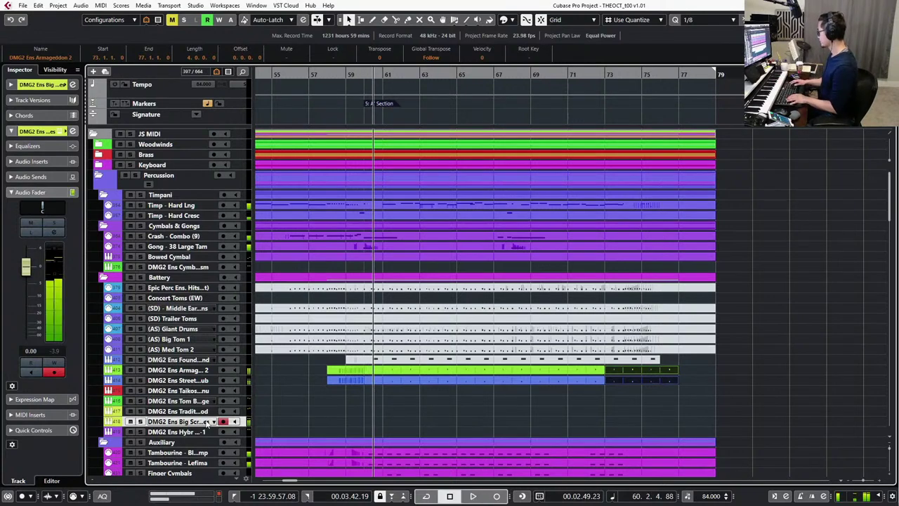
# Return the playback position to bar 58 and mute the Woodwinds, Brass, Keyboard, Strings and Choir folders.
pyautogui.press('KP_Subtract')
pyautogui.press('KP_Subtract')
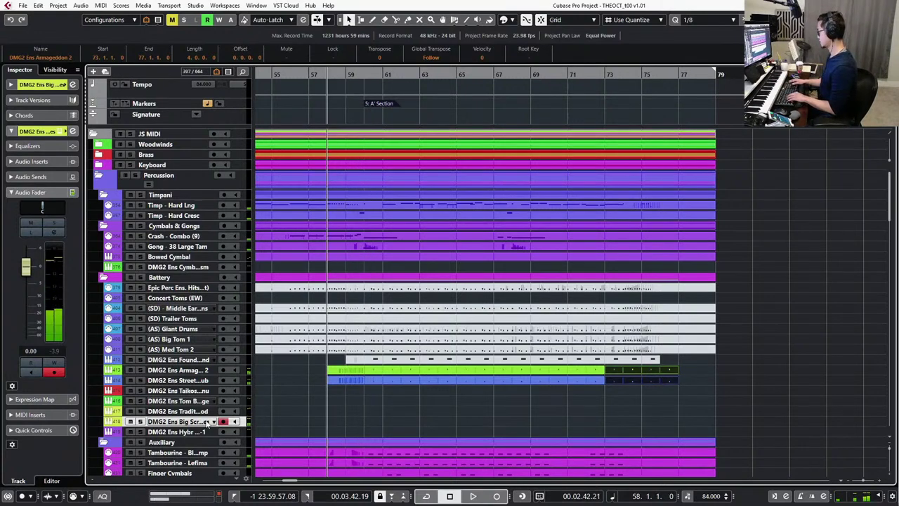
pyautogui.press('s')
pyautogui.press('s')
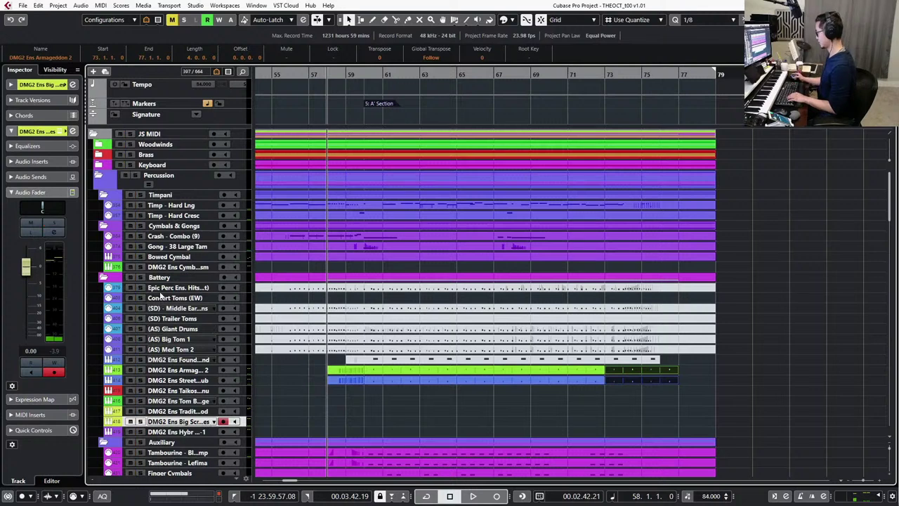
pyautogui.click(185, 279)
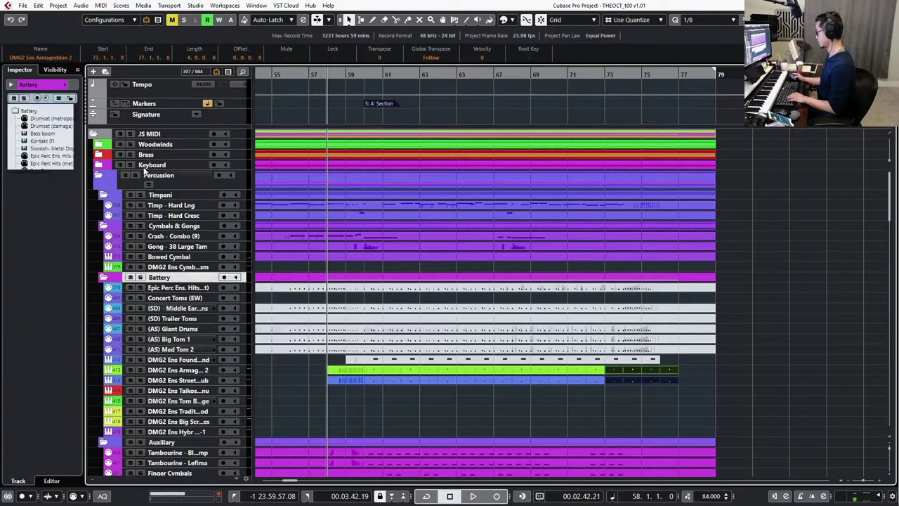
pyautogui.click(120, 144)
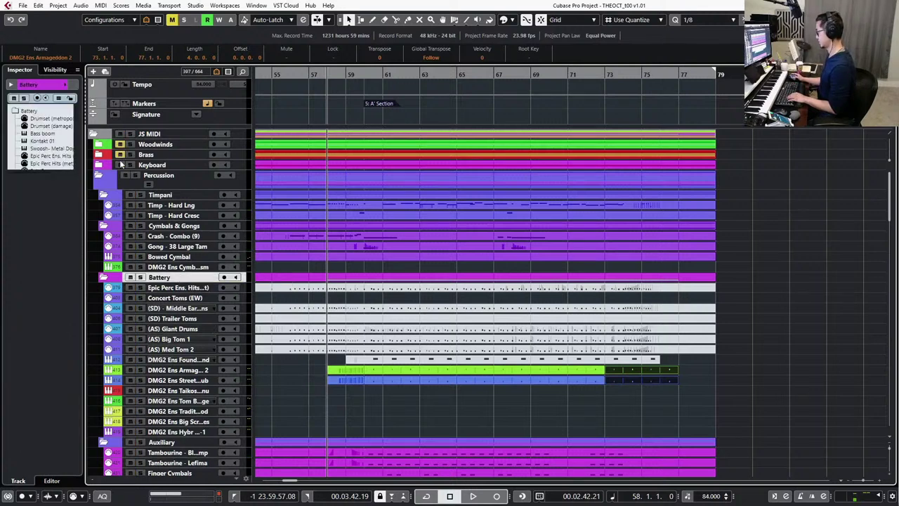
pyautogui.scroll(-5, 184, 174)
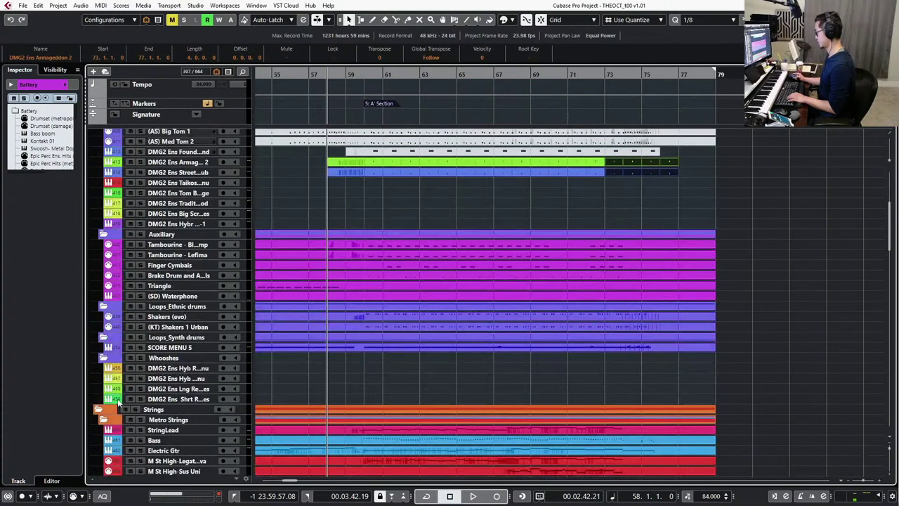
pyautogui.scroll(-12, 264, 342)
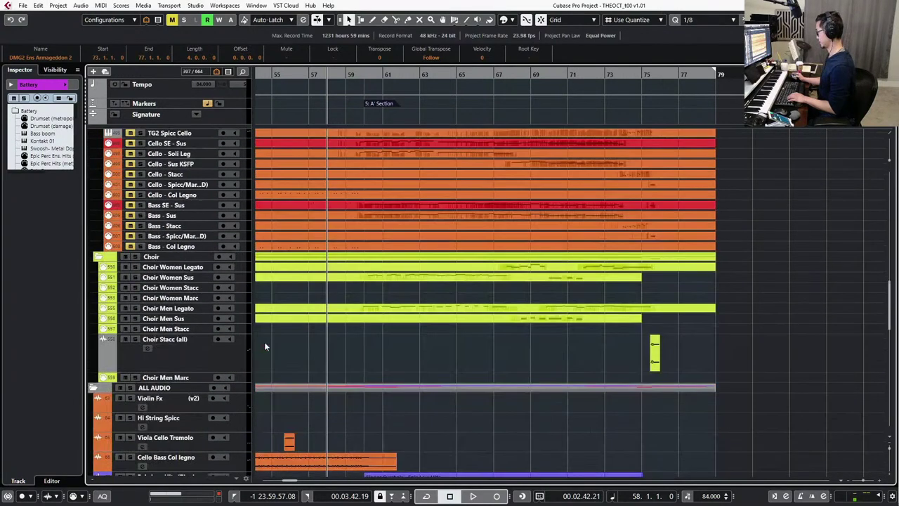
pyautogui.click(125, 257)
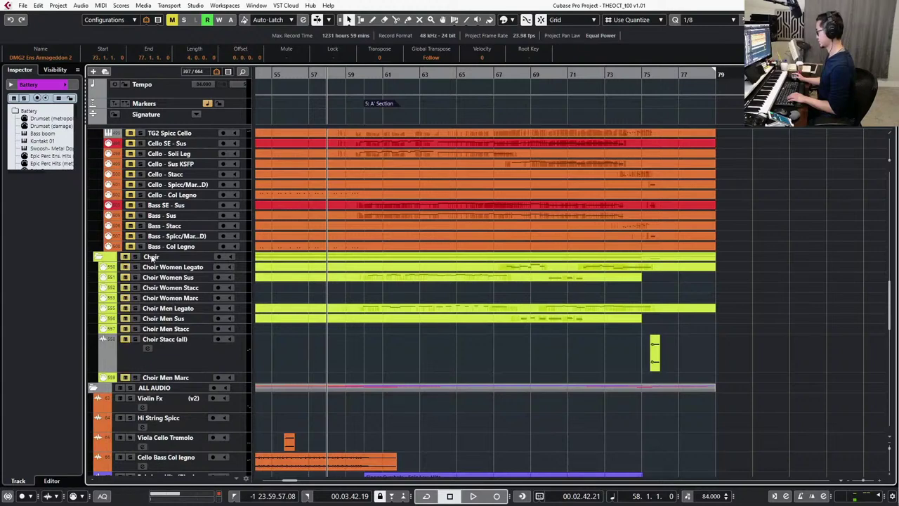
pyautogui.scroll(-5, 305, 428)
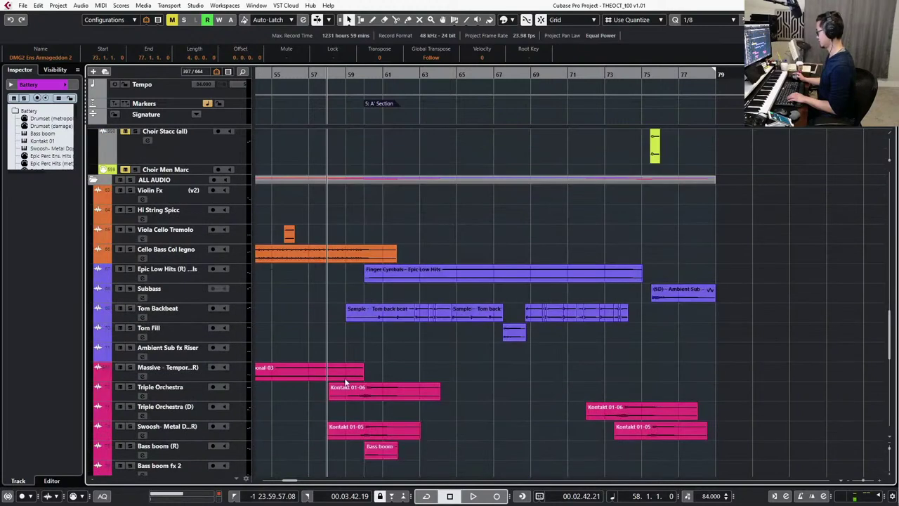
pyautogui.scroll(20, 380, 337)
pyautogui.scroll(3, 380, 337)
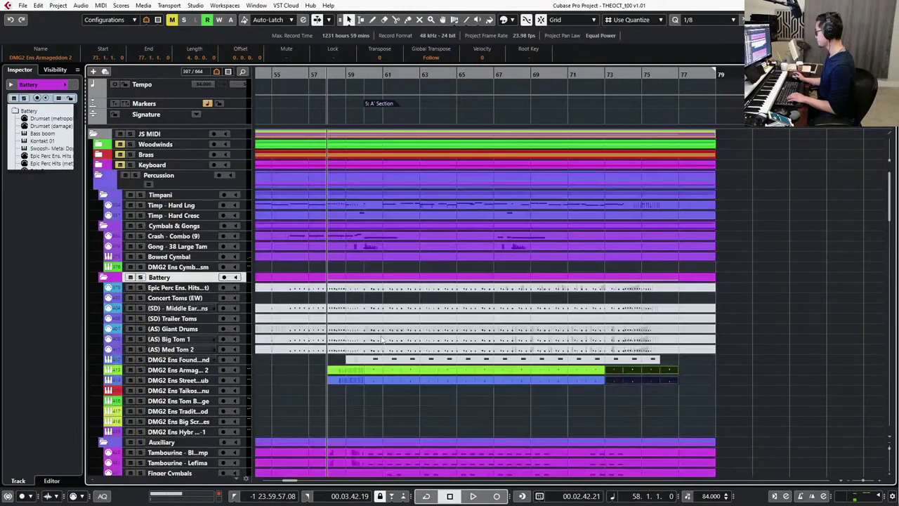
# Try recording a take on DMG2 Ens Big Screen Ensembles from bar 58, then discard it and cue playback at bar 59.
pyautogui.click(324, 415)
pyautogui.click(181, 391)
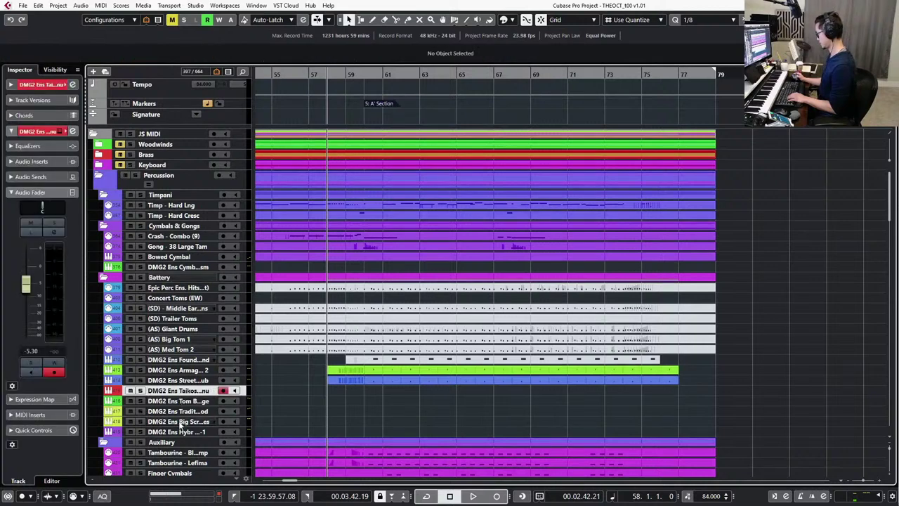
pyautogui.click(179, 421)
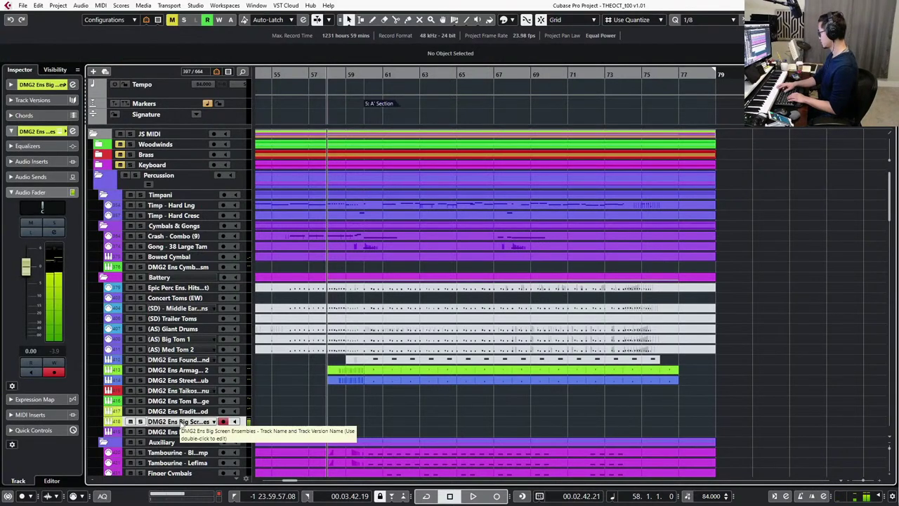
pyautogui.press('KP_Multiply')
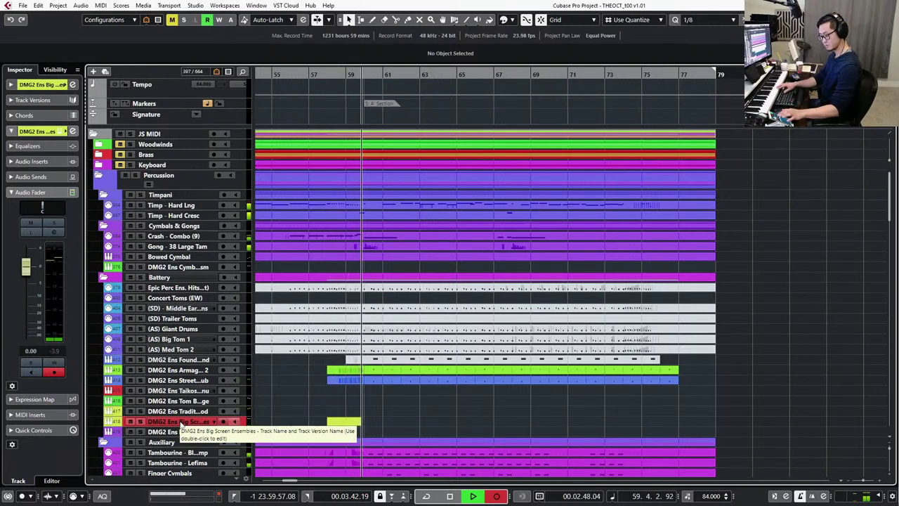
pyautogui.press('space')
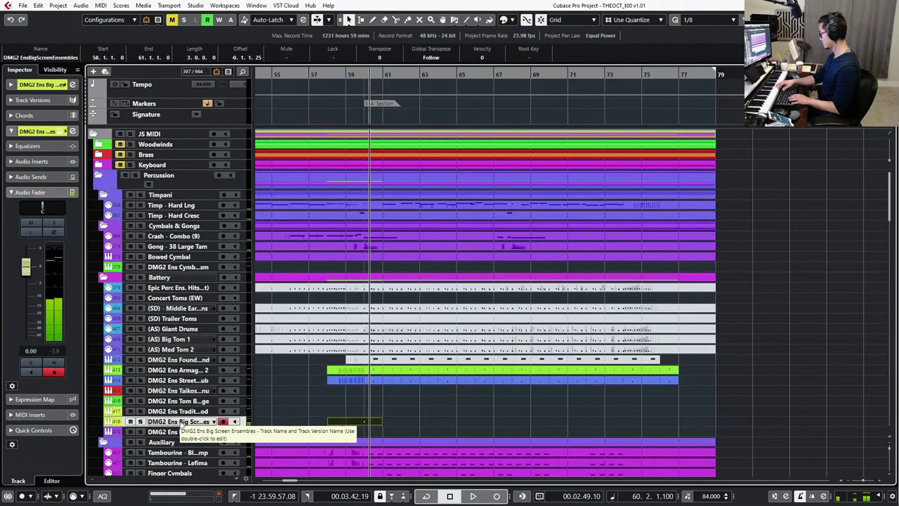
pyautogui.press('KP_Subtract')
pyautogui.press('KP_Subtract')
pyautogui.press('KP_Subtract')
pyautogui.press('KP_Add')
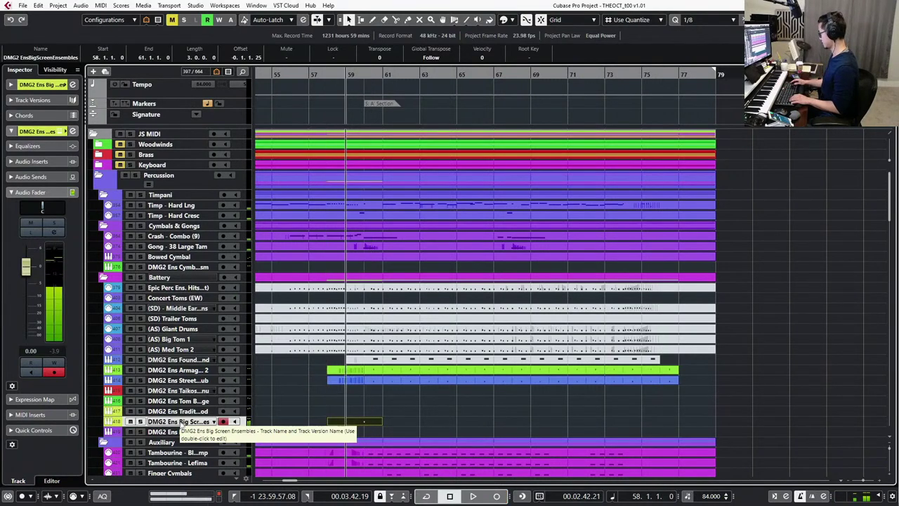
pyautogui.press('Delete')
# Record E2 hits on the downbeats of bars 60 to 63 on DMG2 Ens Big Screen Ensembles and lengthen the notes to one full bar.
pyautogui.press('KP_Multiply')
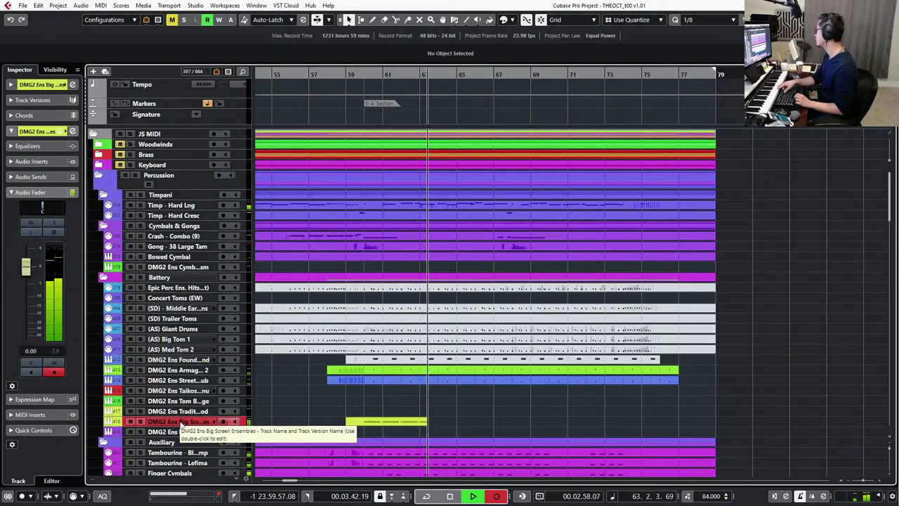
pyautogui.press('space')
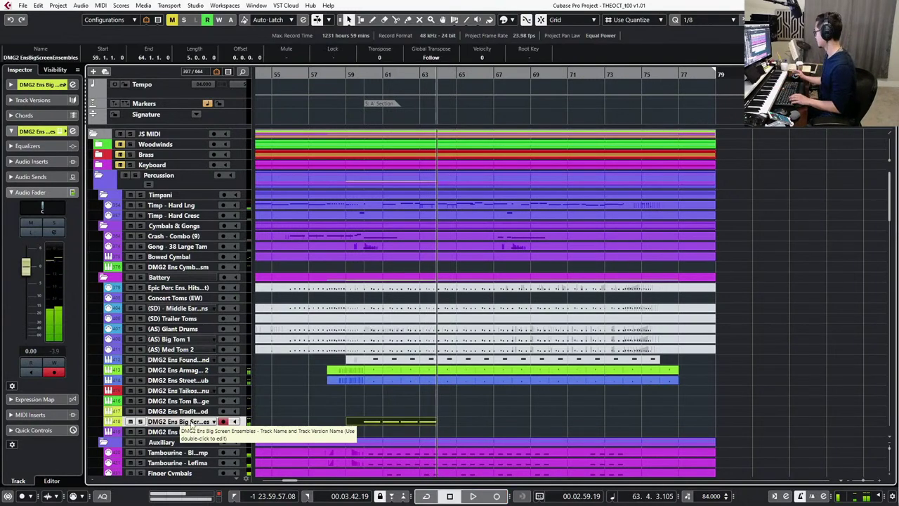
pyautogui.doubleClick(374, 422)
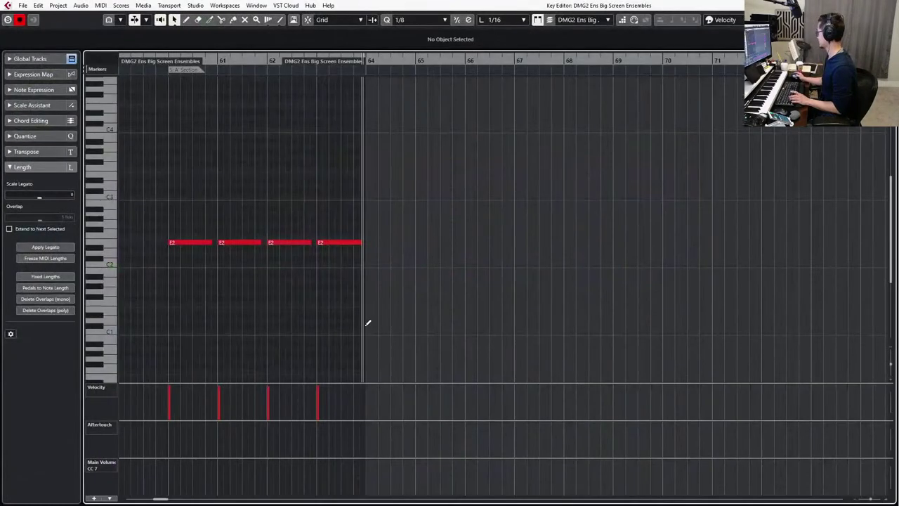
pyautogui.hotkey('ctrl', 'a')
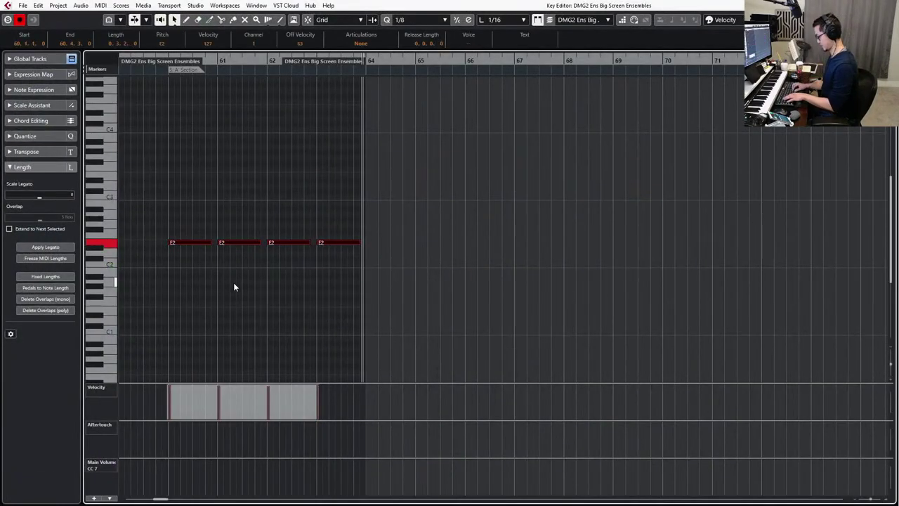
pyautogui.hotkey('alt', 'shift', 'Right')
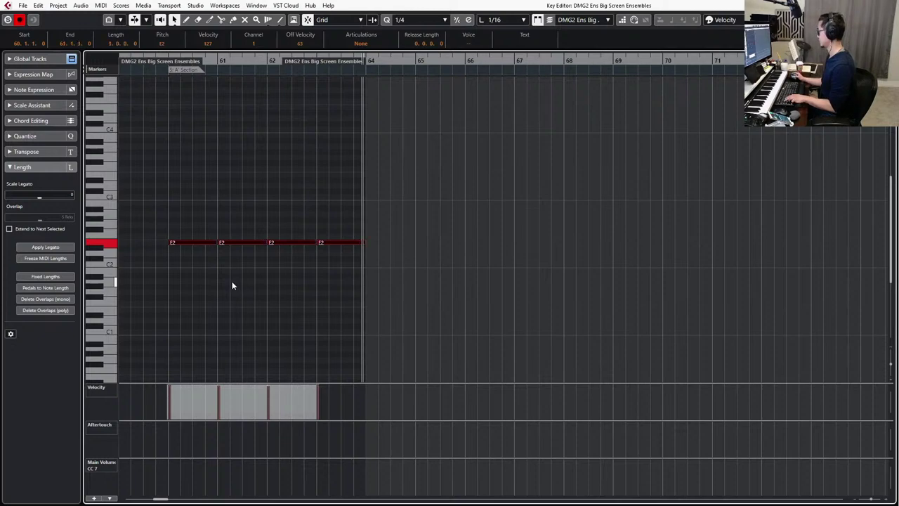
pyautogui.press('Escape')
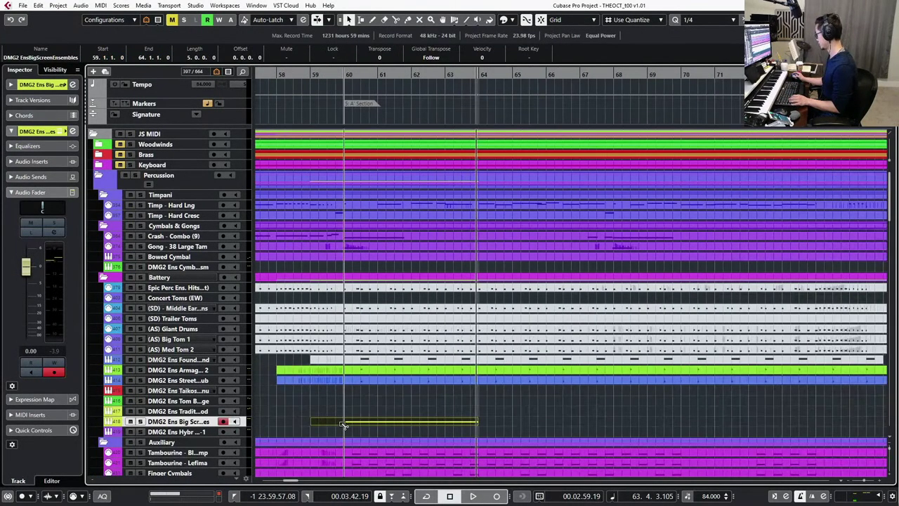
# Split the Big Screen Ensembles event at bar 60 and duplicate its four-bar second part three times, up to bar 76.
pyautogui.keyDown('alt'); pyautogui.click(345, 421); pyautogui.keyUp('alt')
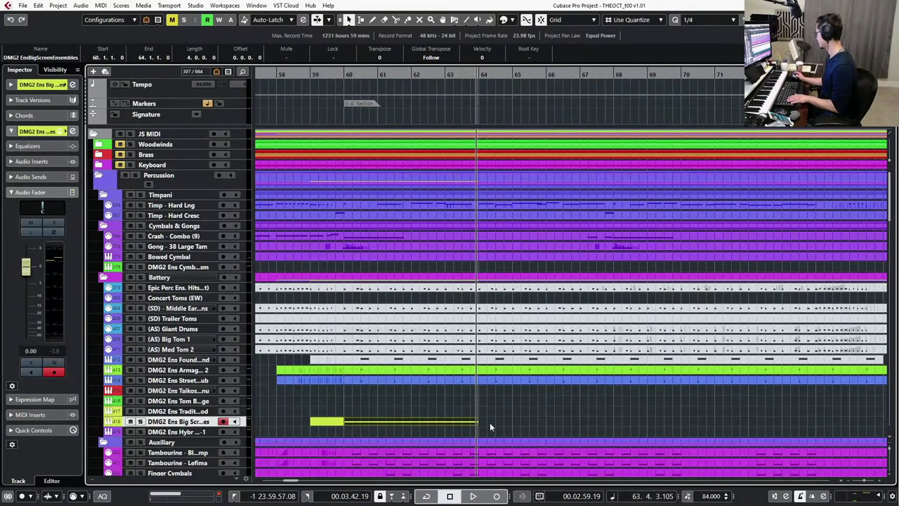
pyautogui.hotkey('ctrl', 'd')
pyautogui.press('g')
pyautogui.hotkey('ctrl', 'd')
pyautogui.hotkey('ctrl', 'd')
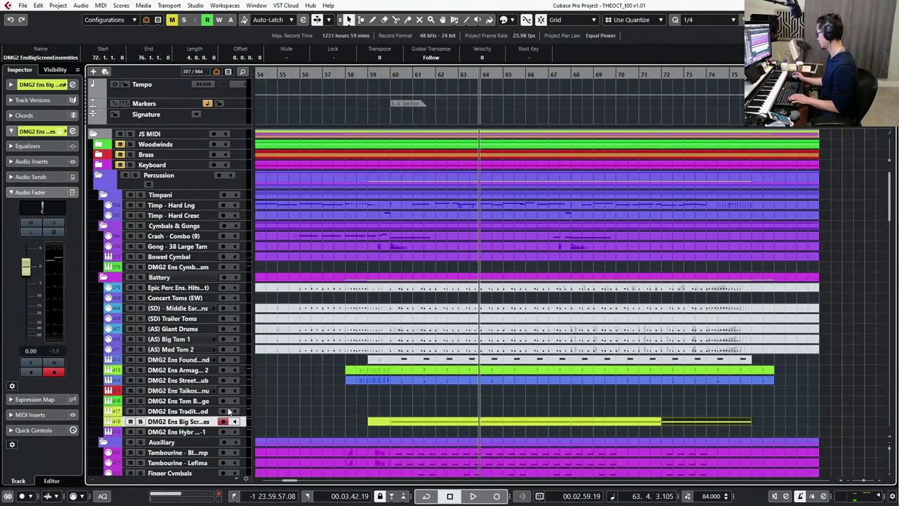
# Audition the DMG2 Ens Tom Barrage sound and move the playback position back to bar 59.
pyautogui.click(198, 401)
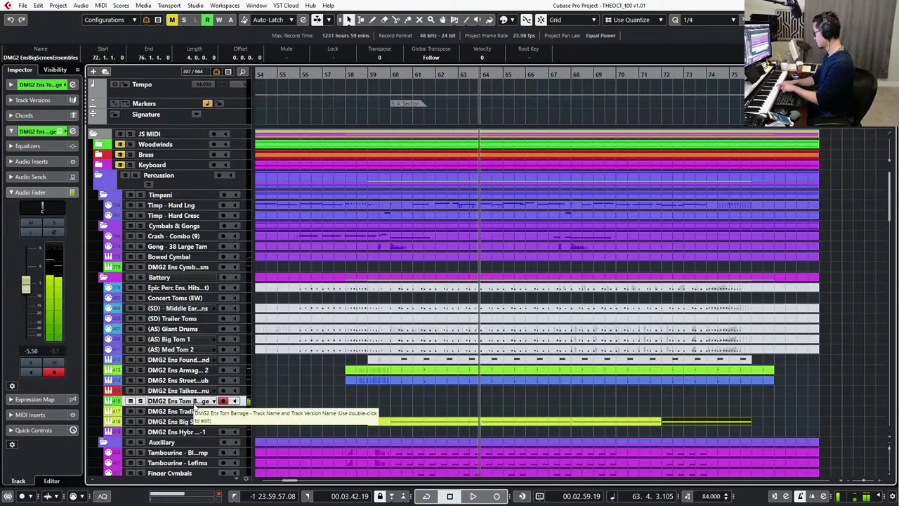
pyautogui.press('KP_Subtract')
pyautogui.press('KP_Subtract')
pyautogui.press('KP_Subtract')
pyautogui.press('KP_Subtract')
pyautogui.press('KP_Subtract')
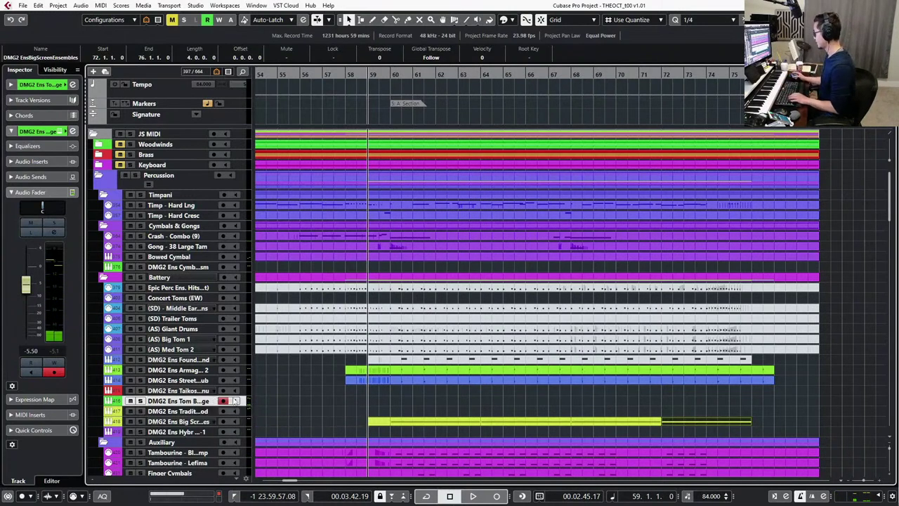
# Lower the DMG2 Ens Tradit track's volume to -10.4 and the Big Screen Ensembles track's volume to -6.10.
pyautogui.click(200, 411)
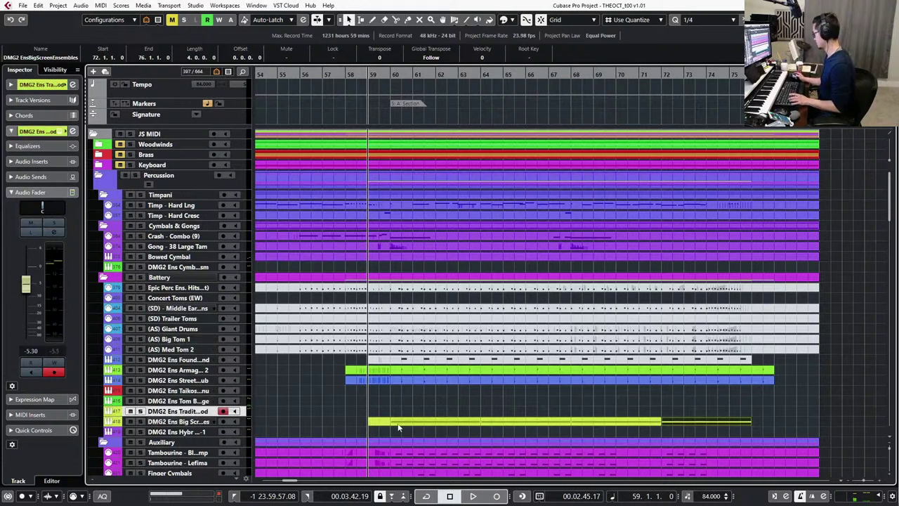
pyautogui.moveTo(31, 285); pyautogui.dragTo(31, 290)
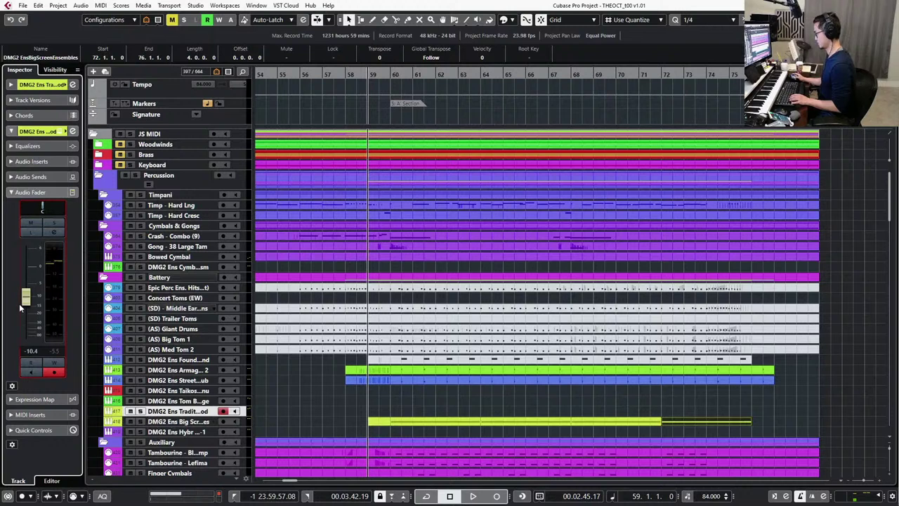
pyautogui.press('Down')
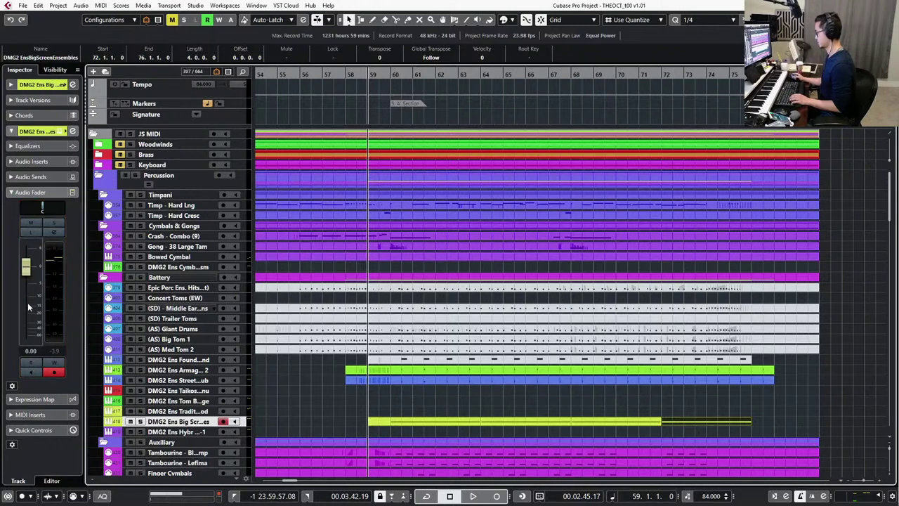
pyautogui.moveTo(26, 265); pyautogui.dragTo(29, 293)
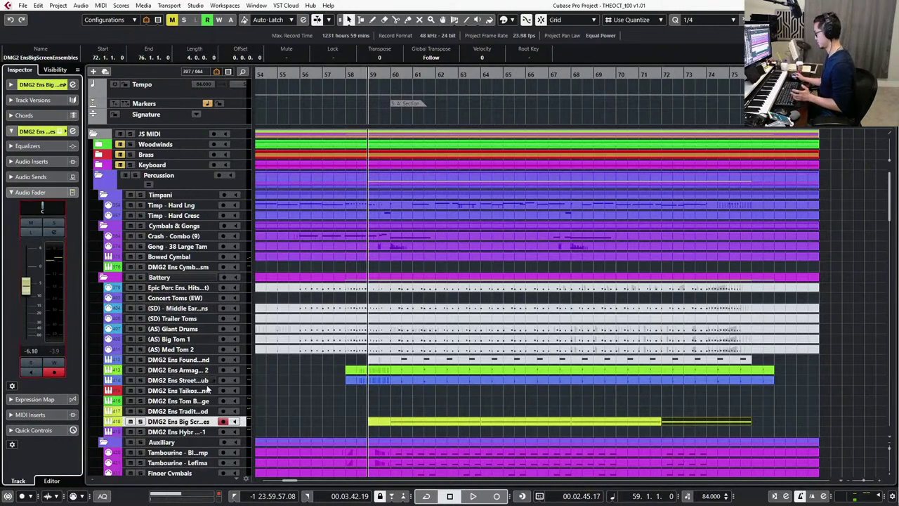
# Play the percussion from bar 59 while trying out DMG2 Ens Tom Barrage hits along with it.
pyautogui.click(184, 399)
pyautogui.press('space')
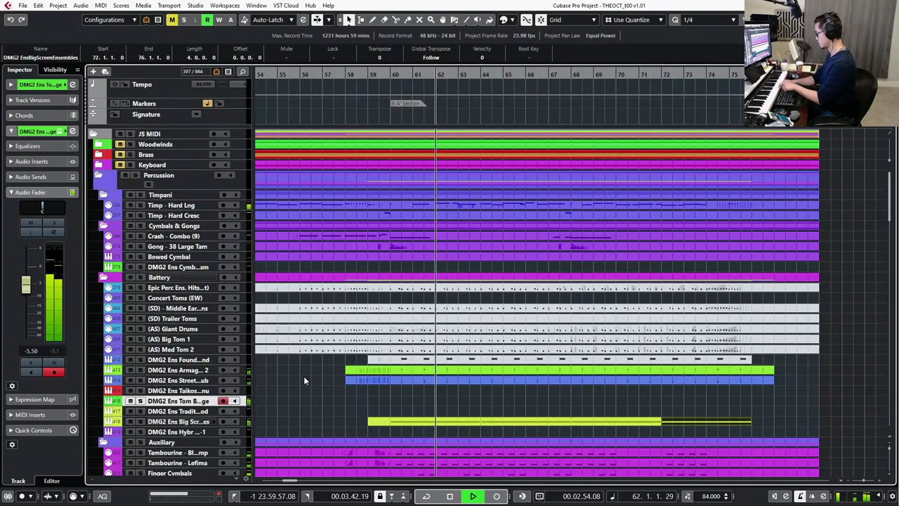
pyautogui.press('space')
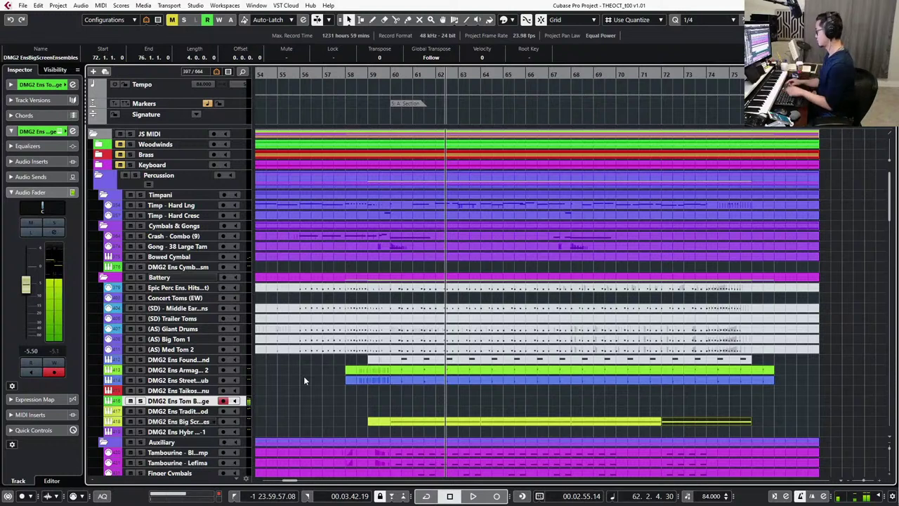
# Try recording a DMG2 Ens Tom Barrage take from bar 59 and discard it.
pyautogui.press('KP_Subtract')
pyautogui.press('KP_Subtract')
pyautogui.press('KP_Subtract')
pyautogui.press('space')
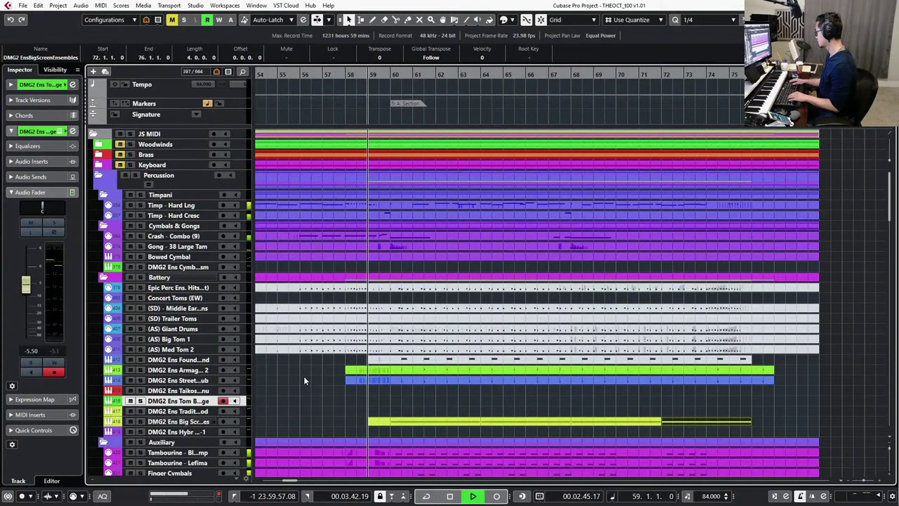
pyautogui.press('KP_Multiply')
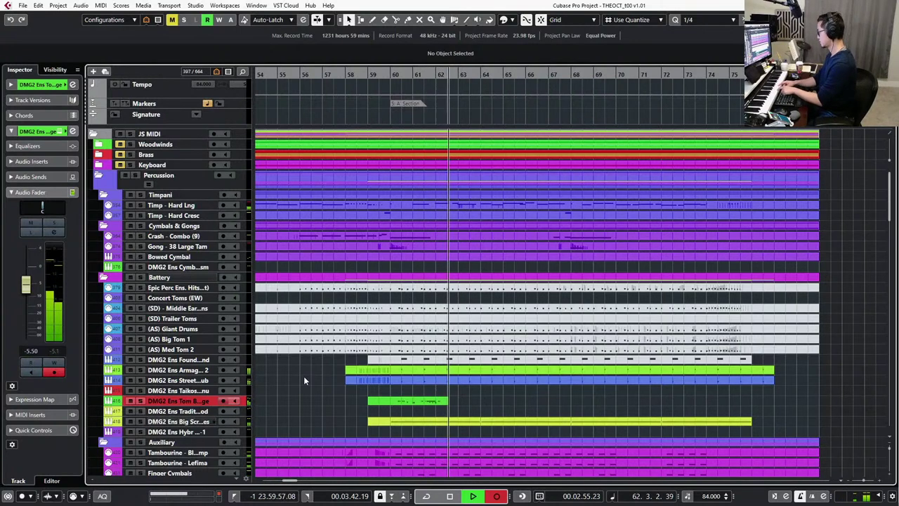
pyautogui.press('space')
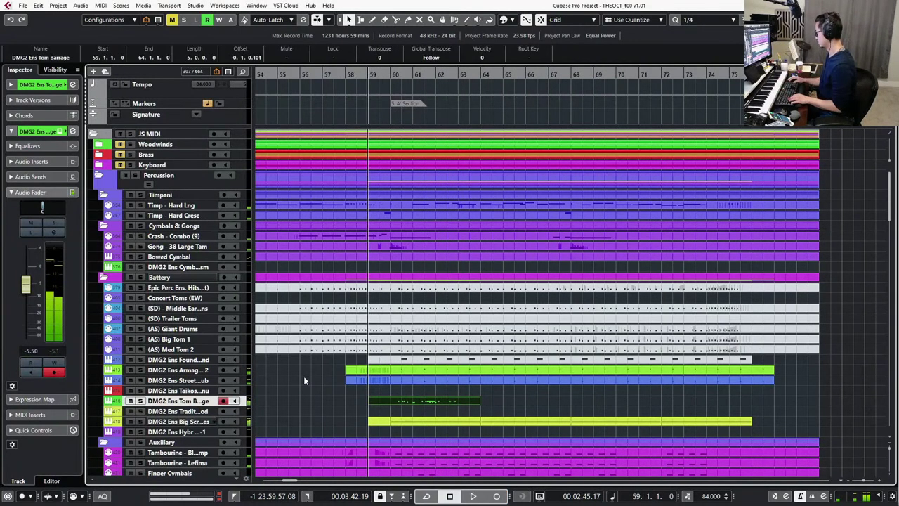
pyautogui.press('Delete')
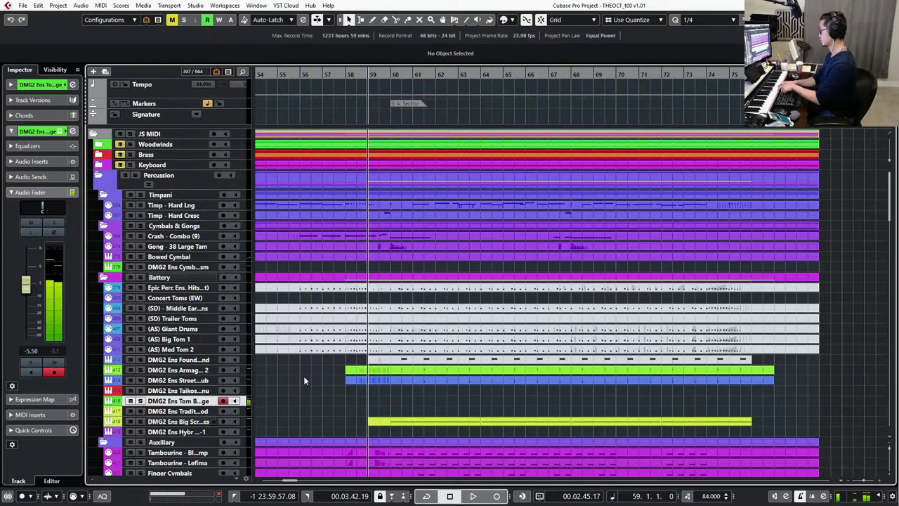
# Record a seven-bar DMG2 Ens Tom Barrage take from bar 59 to bar 66.
pyautogui.press('KP_Multiply')
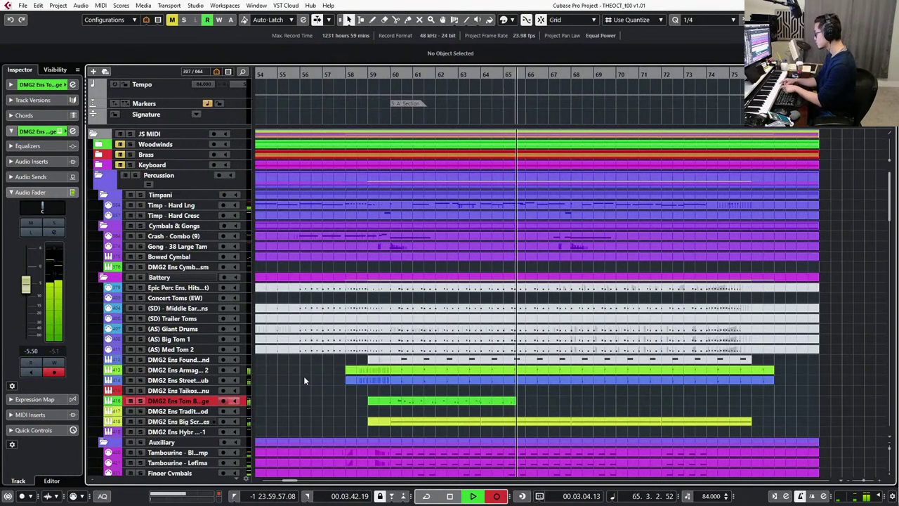
pyautogui.press('space')
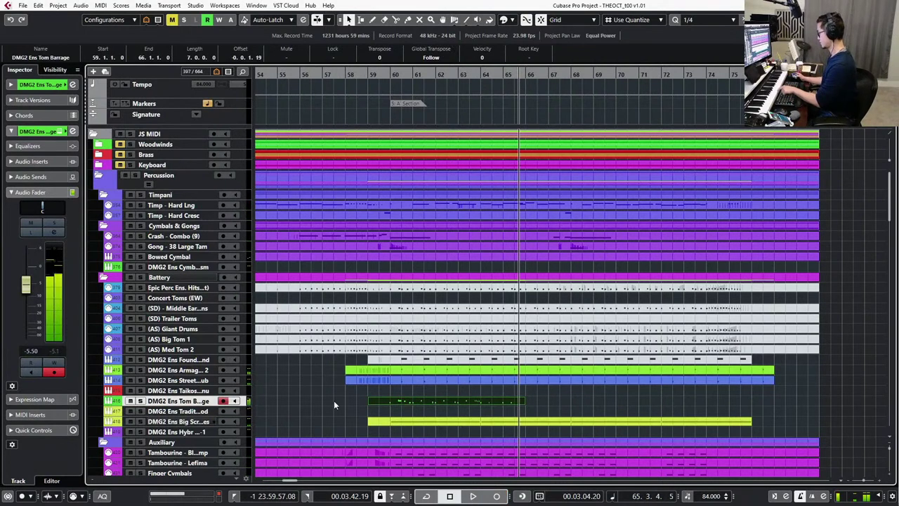
# Compare the sounds of the Tom Barrage, Tradit and Big Screen Ensembles tracks by switching between them.
pyautogui.click(186, 422)
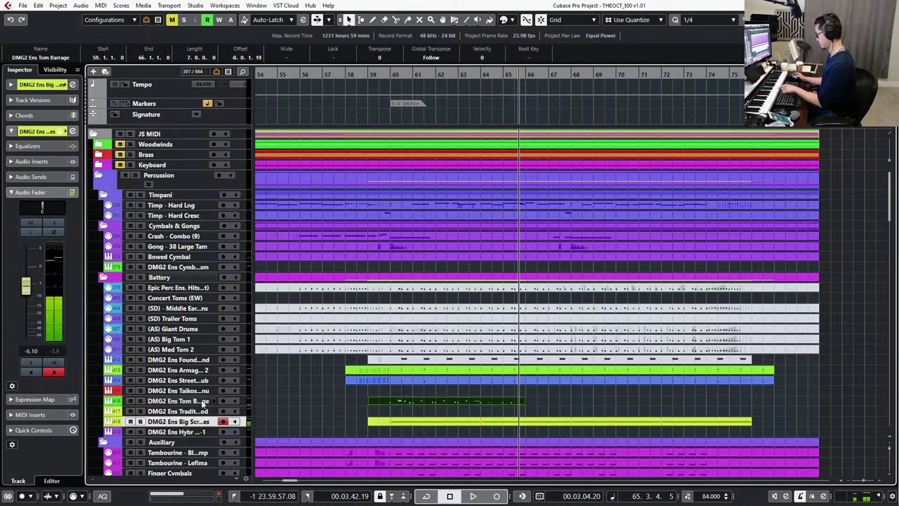
pyautogui.click(199, 401)
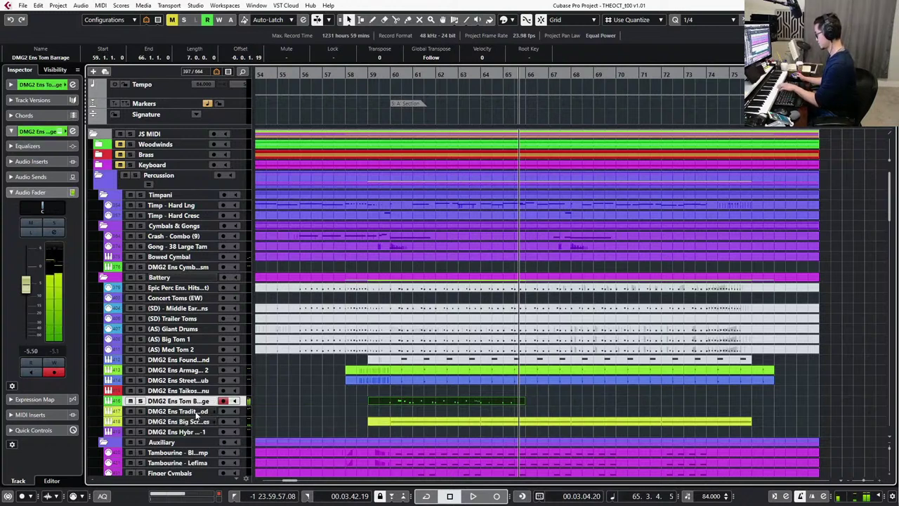
pyautogui.click(196, 413)
pyautogui.click(195, 423)
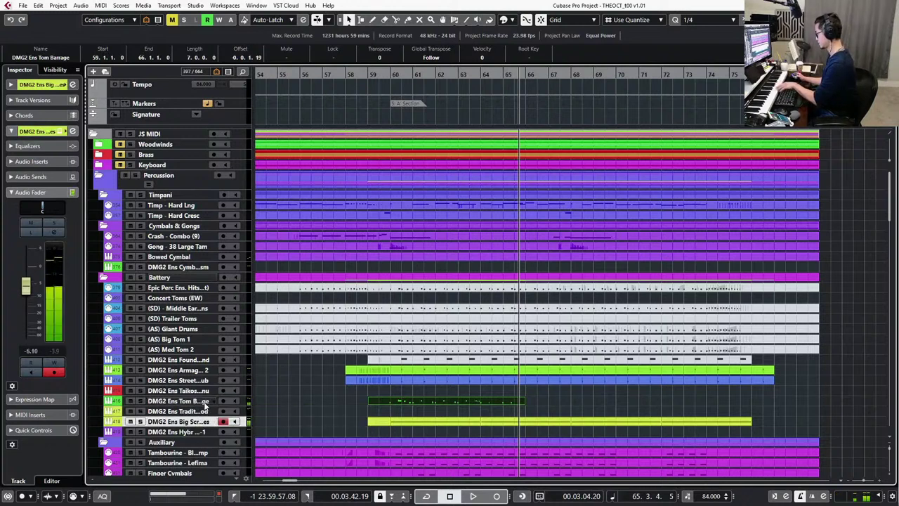
pyautogui.click(200, 401)
pyautogui.click(203, 422)
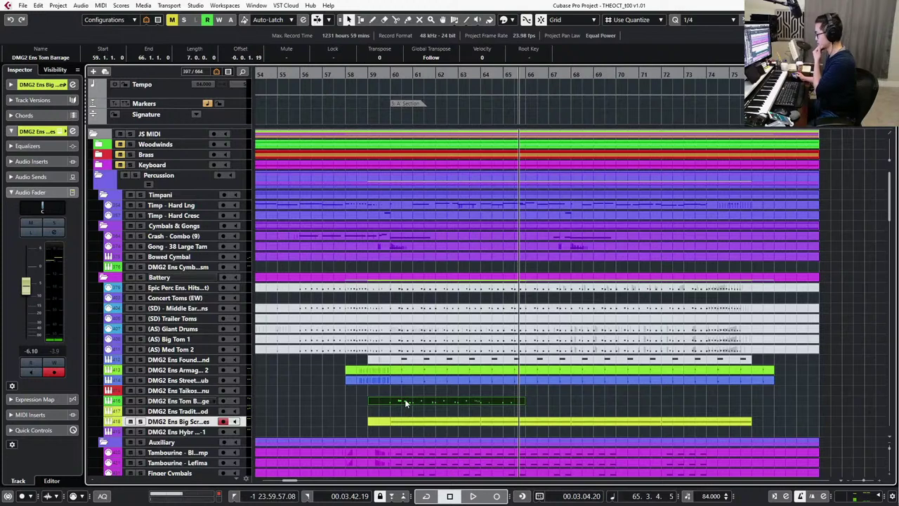
# Open the recorded Tom Barrage event for note editing and add a Main Volume (CC 7) point of about 105 at 59.3.
pyautogui.press('KP_Subtract')
pyautogui.press('KP_Subtract')
pyautogui.press('KP_Subtract')
pyautogui.press('KP_Subtract')
pyautogui.press('KP_Subtract')
pyautogui.press('KP_Subtract')
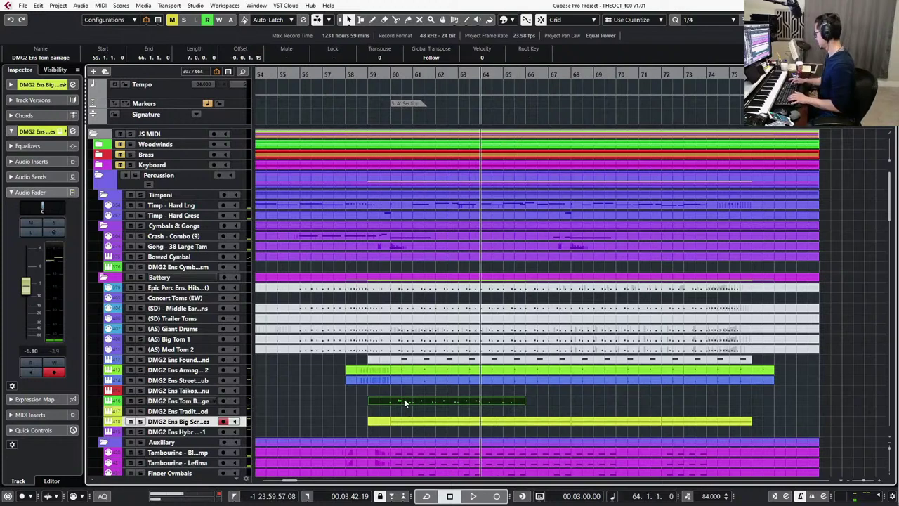
pyautogui.doubleClick(404, 400)
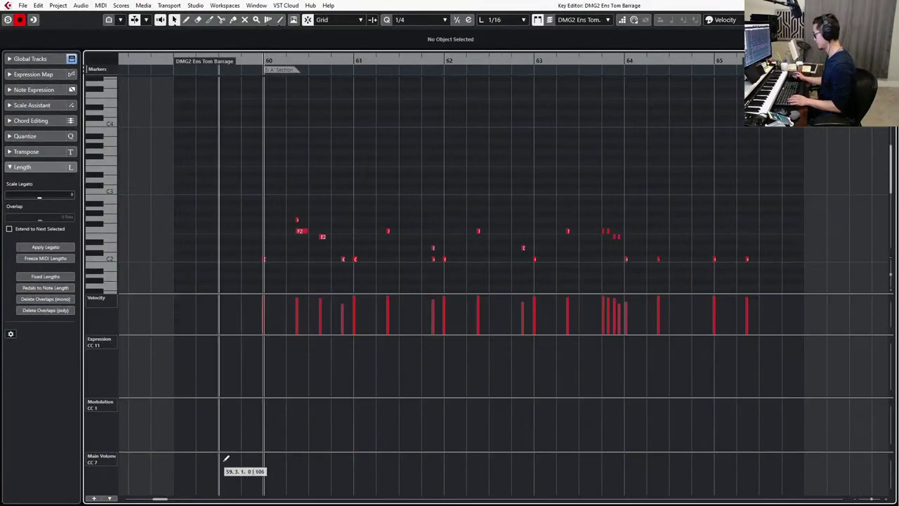
pyautogui.click(220, 460)
# Quantize the Tom Barrage notes from the C2 at bar 60 through the C2 at bar 61 to 1/8.
pyautogui.scroll(2, 282, 264)
pyautogui.click(255, 259)
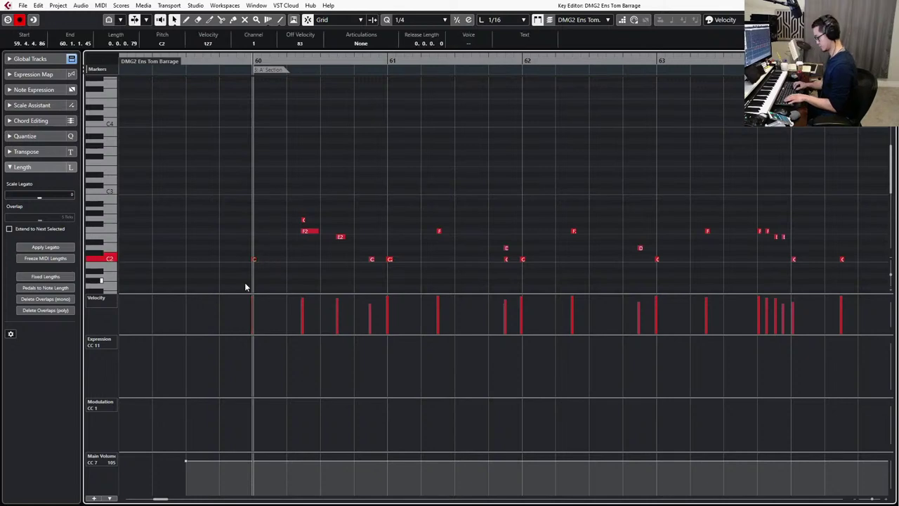
pyautogui.press('q')
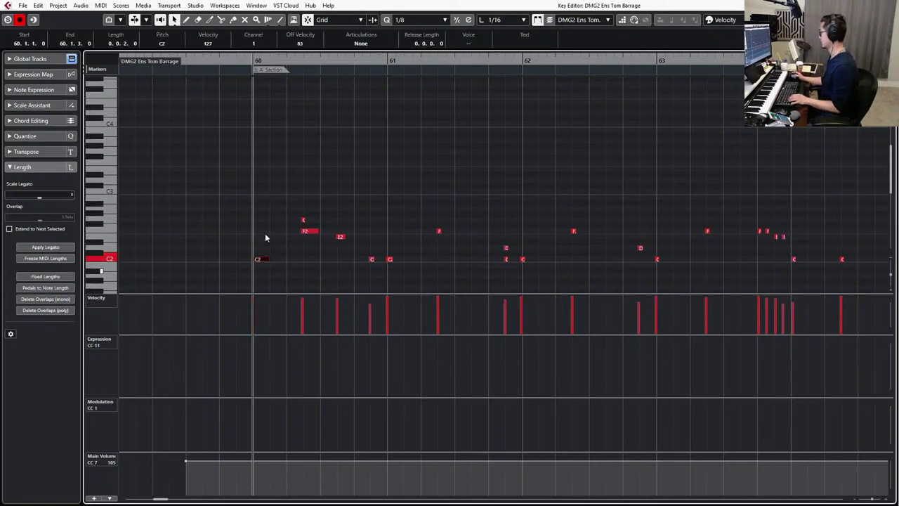
pyautogui.scroll(-2, 301, 187)
pyautogui.moveTo(304, 159); pyautogui.dragTo(411, 238)
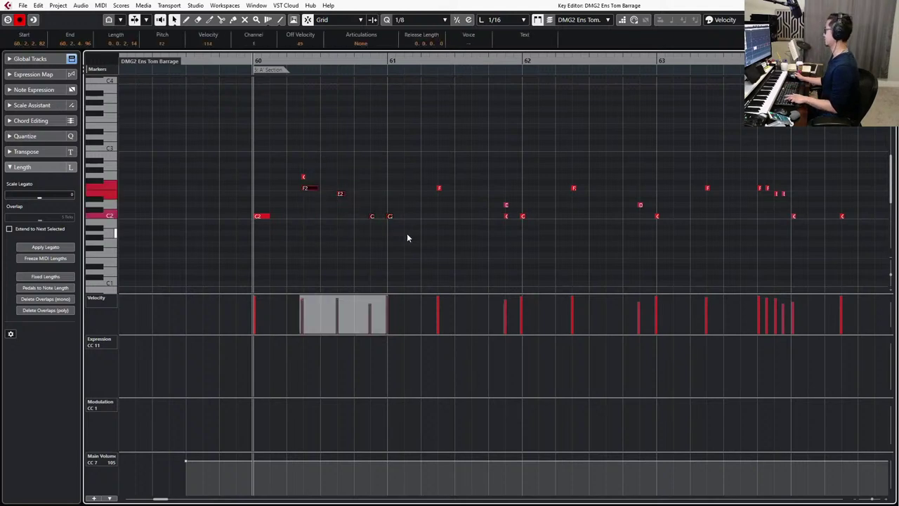
pyautogui.moveTo(407, 185); pyautogui.dragTo(296, 241)
pyautogui.press('q')
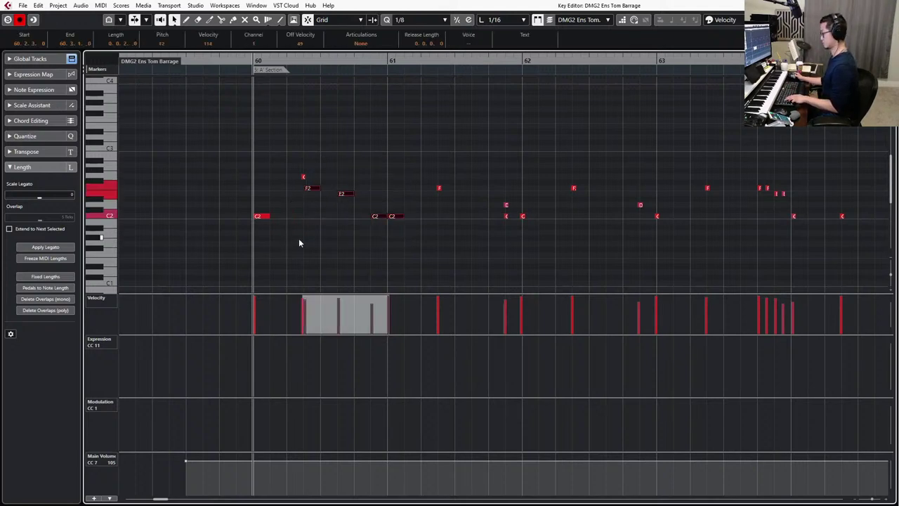
# Delete the extra G2 note above the first F2 in bar 60 and play the phrase back.
pyautogui.moveTo(321, 167); pyautogui.dragTo(300, 180)
pyautogui.press('Delete')
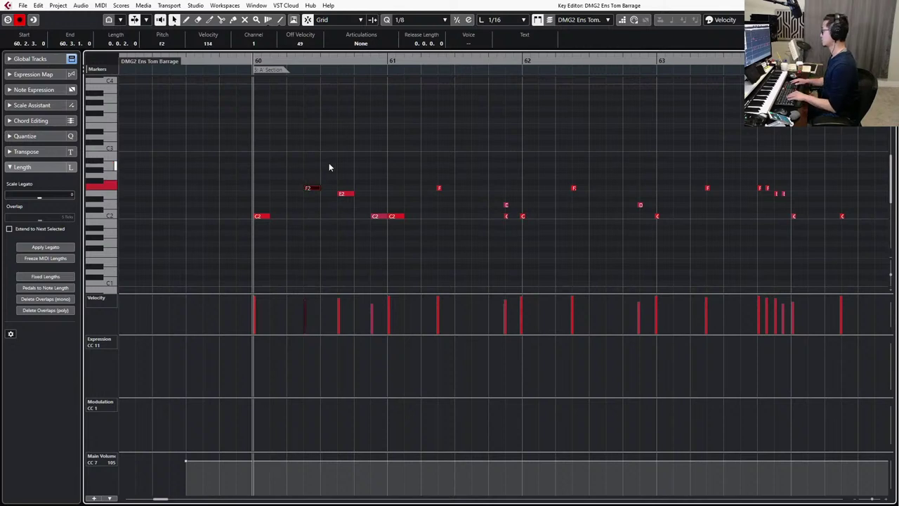
pyautogui.press('KP_Subtract')
pyautogui.press('space')
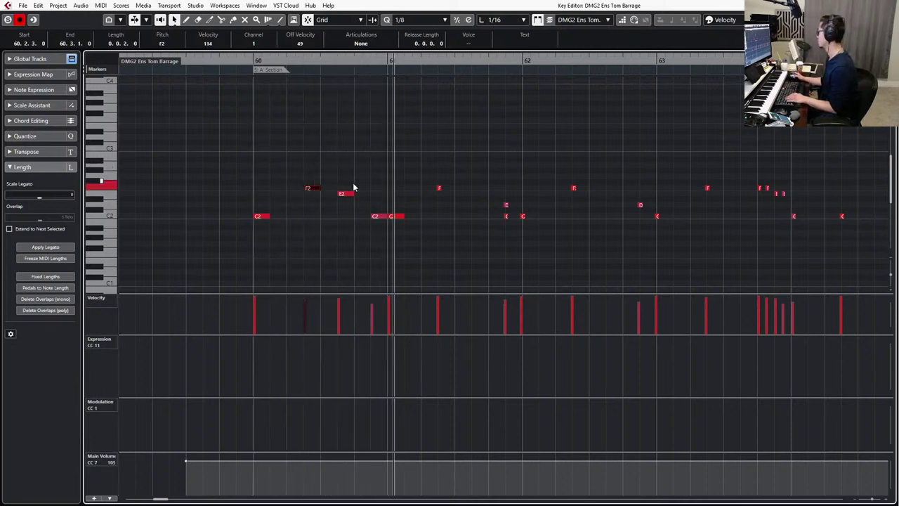
# Delete the recorded notes from bar 61 through the downbeat of bar 62 and repeat bar 60's four-note pattern in bar 61.
pyautogui.moveTo(513, 190); pyautogui.dragTo(439, 211)
pyautogui.press('Delete')
pyautogui.moveTo(516, 179); pyautogui.dragTo(528, 248)
pyautogui.press('Delete')
pyautogui.moveTo(404, 164); pyautogui.dragTo(396, 234)
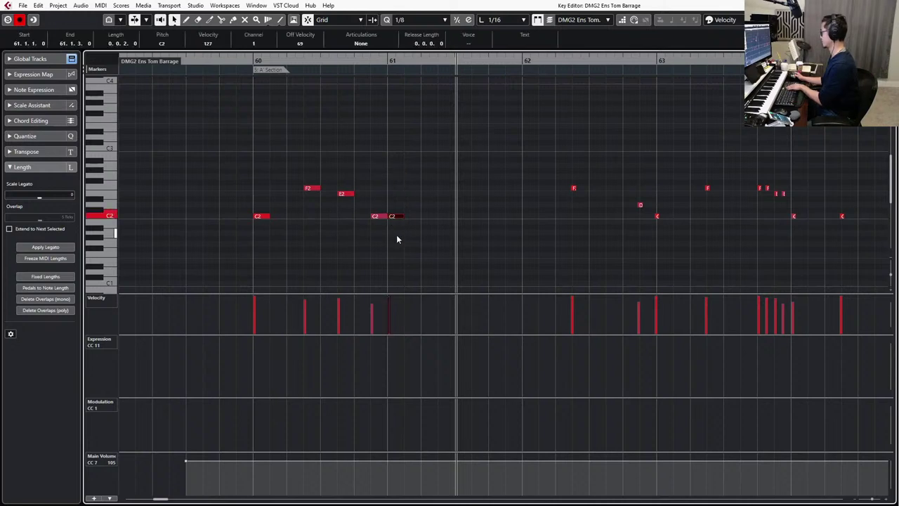
pyautogui.press('Delete')
pyautogui.moveTo(415, 180); pyautogui.dragTo(227, 245)
pyautogui.hotkey('alt', 'd')
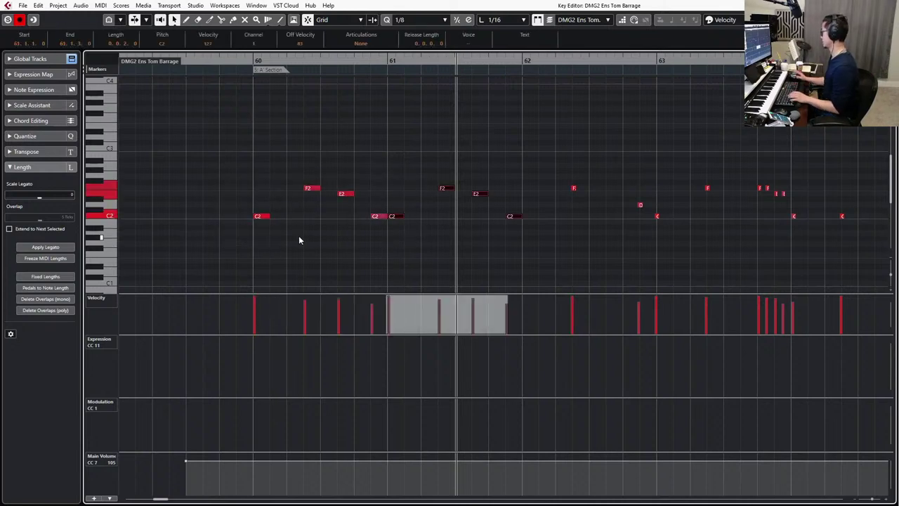
# Play back the repeated Tom Barrage pattern through bar 61.
pyautogui.press('space')
pyautogui.scroll(-1, 343, 197)
pyautogui.hscroll(2, 345, 196)
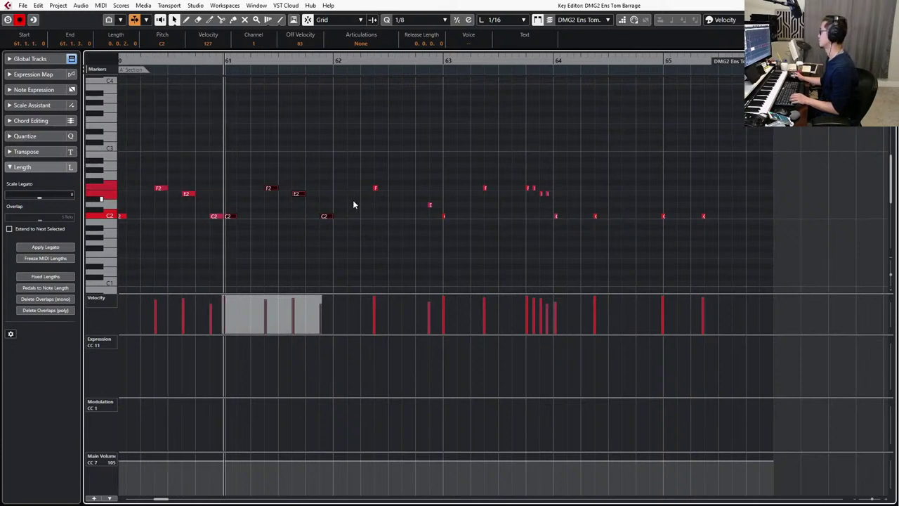
pyautogui.hscroll(-1, 361, 204)
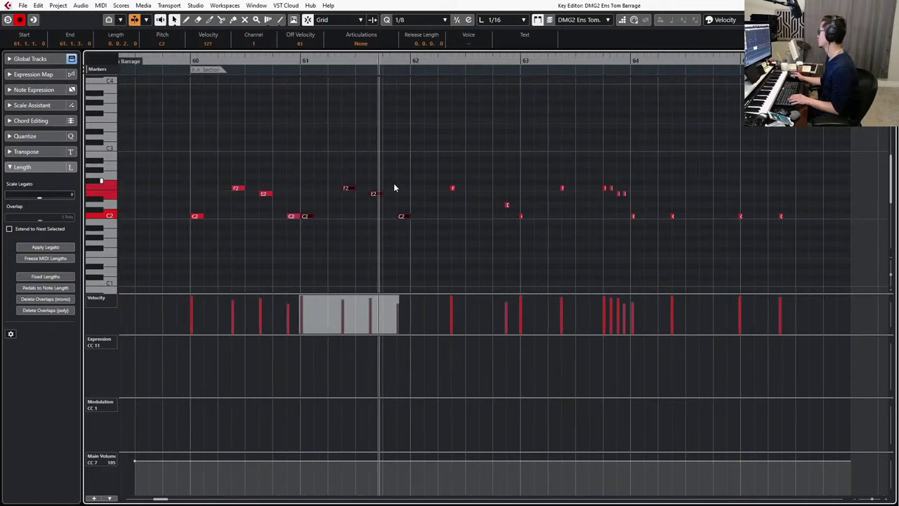
pyautogui.press('space')
# Replace the recorded notes before the bar 63 fill with the four-note pattern in bars 62 and 63, omitting bar 63's final C2.
pyautogui.moveTo(438, 167); pyautogui.dragTo(577, 229)
pyautogui.press('Delete')
pyautogui.moveTo(532, 150); pyautogui.dragTo(316, 252)
pyautogui.hotkey('shift', 'Left')
pyautogui.hotkey('ctrl', 'd')
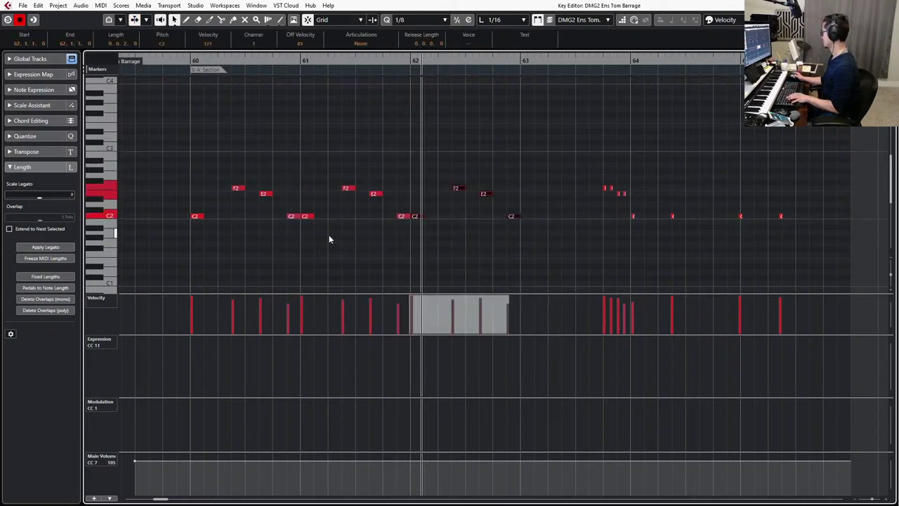
pyautogui.hotkey('ctrl', 'd')
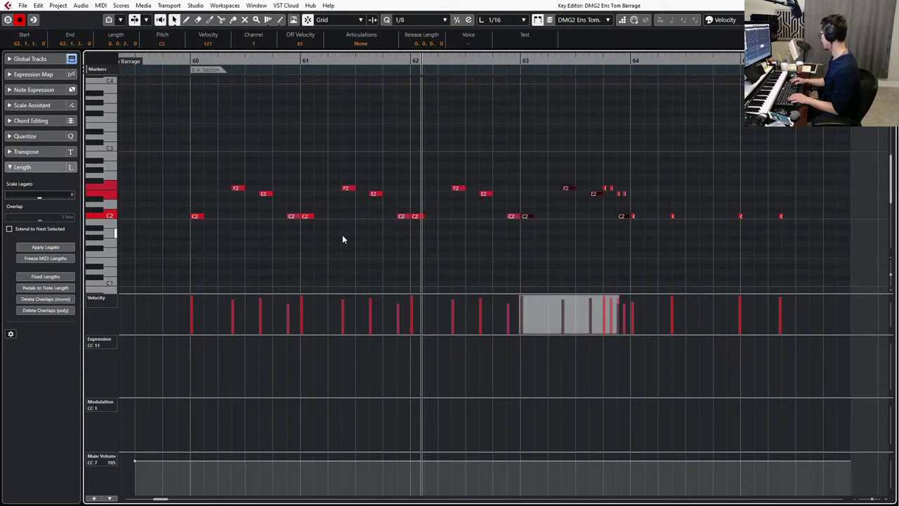
pyautogui.moveTo(568, 226); pyautogui.dragTo(611, 215)
pyautogui.press('Delete')
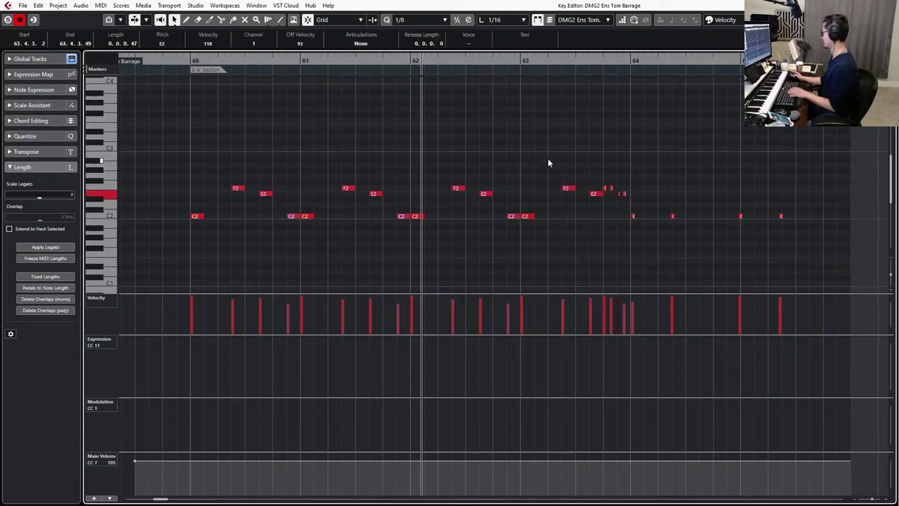
# Play the Tom Barrage part from the C2 at bar 63 to check the fill leading into bar 64.
pyautogui.moveTo(546, 160); pyautogui.dragTo(528, 235)
pyautogui.press('l')
pyautogui.press('space')
pyautogui.hscroll(3, 537, 246)
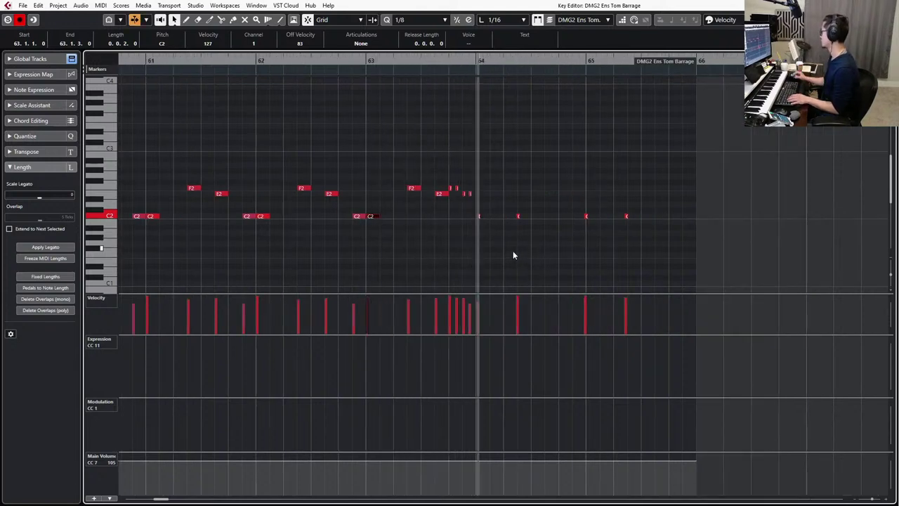
# Quantize the four-note F2 and E2 fill at the end of bar 63 to 1/16, checking it in playback.
pyautogui.hotkey('alt', '5')
pyautogui.press('h')
pyautogui.press('h')
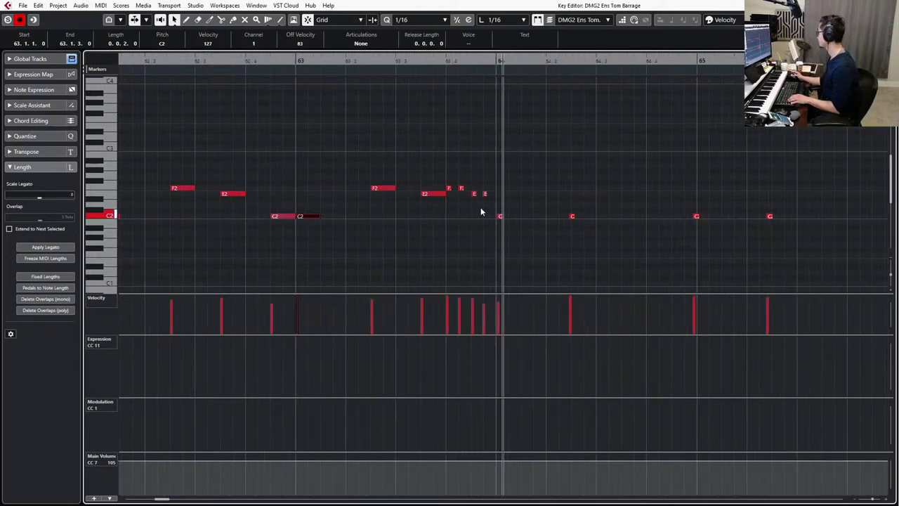
pyautogui.moveTo(482, 184); pyautogui.dragTo(486, 197)
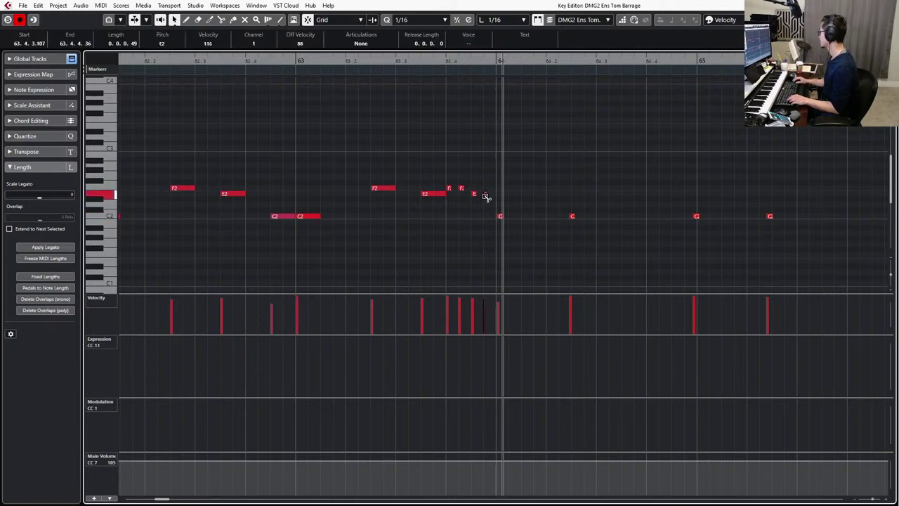
pyautogui.press('l')
pyautogui.press('KP_Subtract')
pyautogui.press('space')
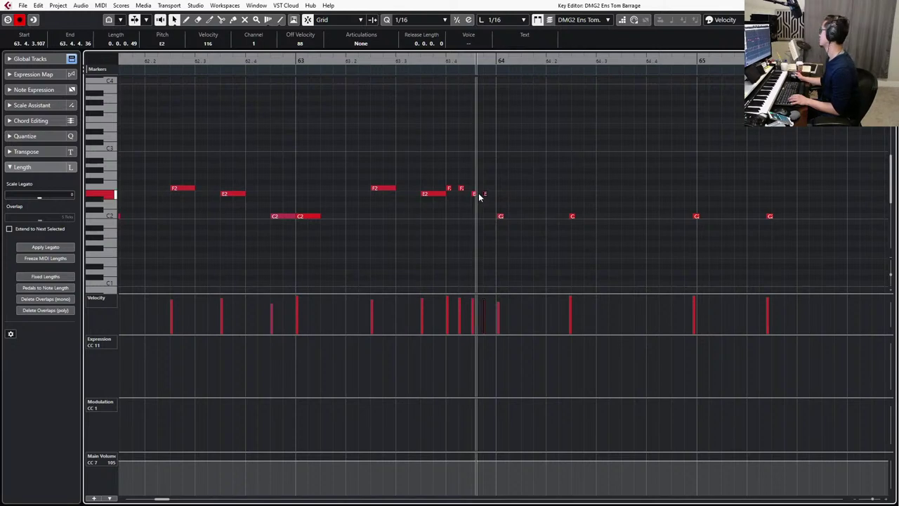
pyautogui.press('space')
pyautogui.moveTo(503, 158); pyautogui.dragTo(446, 205)
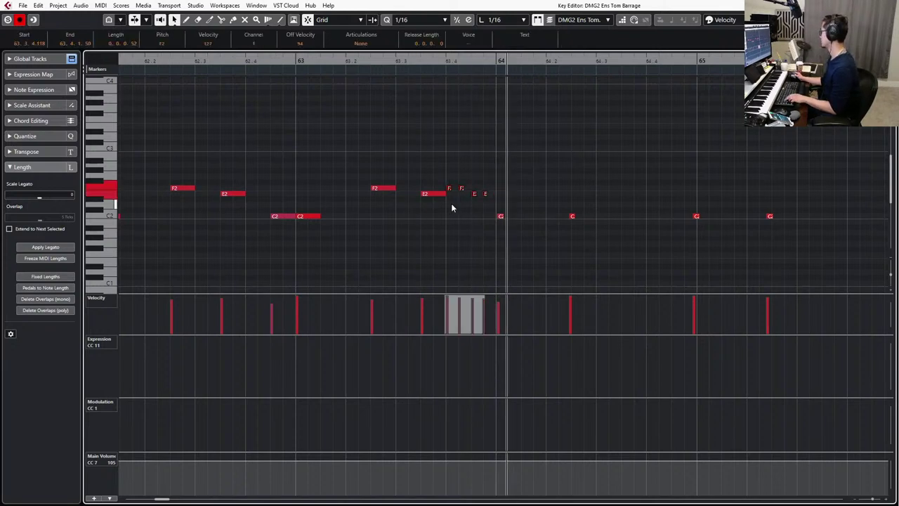
pyautogui.press('g')
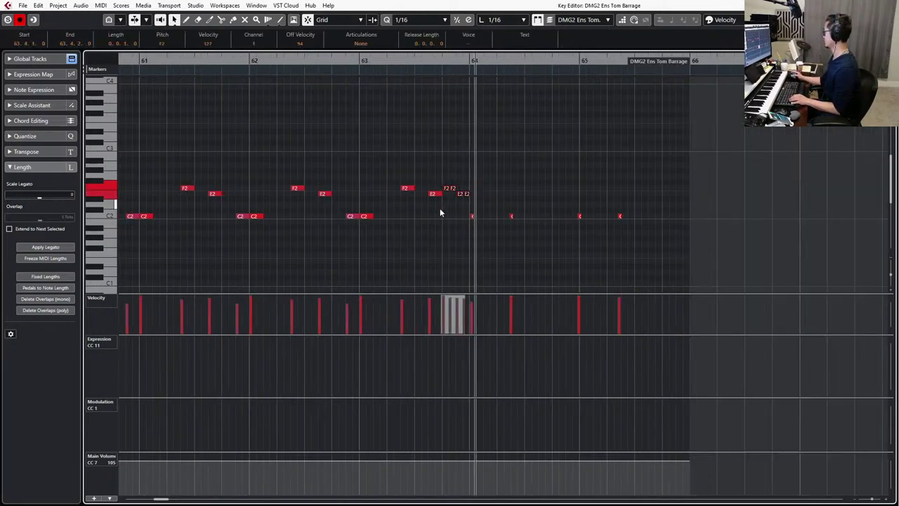
# Delete the leftover C2 notes from bar 64 onwards and close the note editor.
pyautogui.moveTo(447, 218); pyautogui.dragTo(631, 211)
pyautogui.press('Delete')
pyautogui.press('Return')
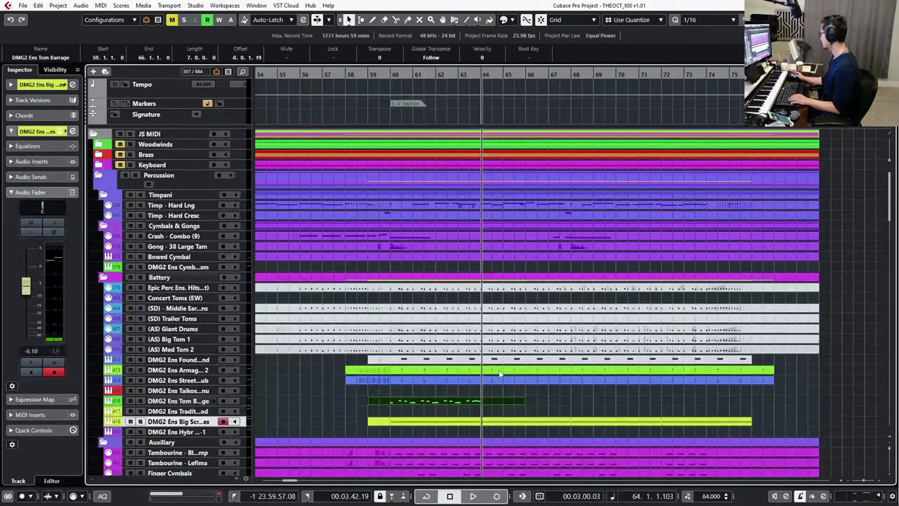
# Split the Tom Barrage event at bar 64 and delete the empty part after it.
pyautogui.press('h')
pyautogui.press('h')
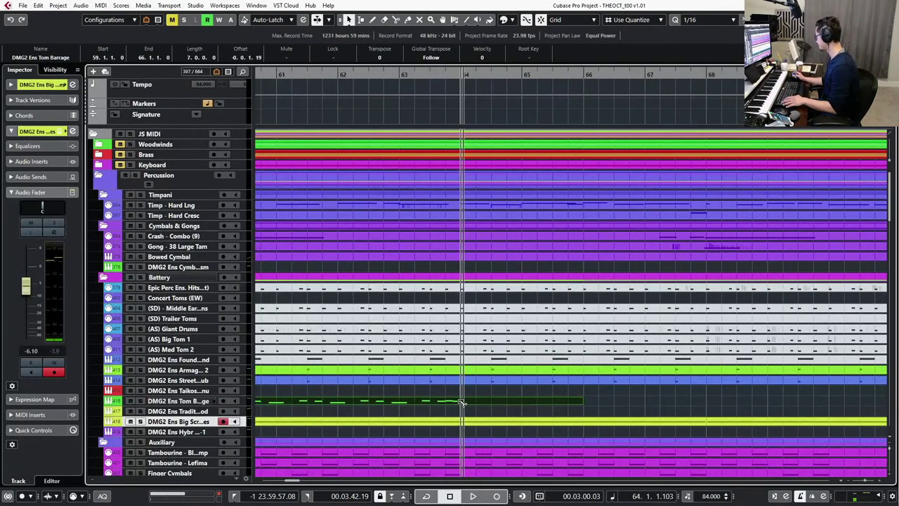
pyautogui.click(466, 401)
pyautogui.press('Delete')
pyautogui.hscroll(-2, 405, 403)
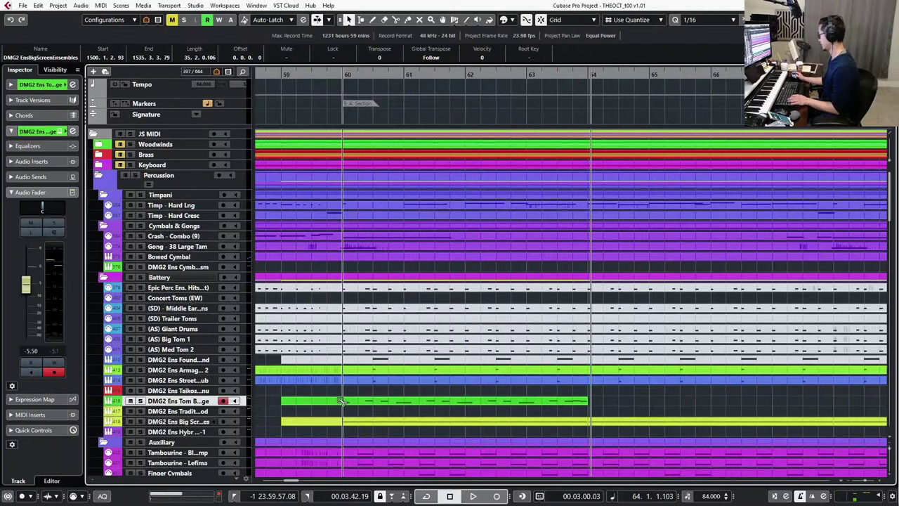
# Split the Tom Barrage event at bar 60 and duplicate its four-bar second part to bars 64 through 68.
pyautogui.keyDown('alt'); pyautogui.click(345, 403); pyautogui.keyUp('alt')
pyautogui.click(362, 401)
pyautogui.hotkey('ctrl', 'd')
pyautogui.press('g')
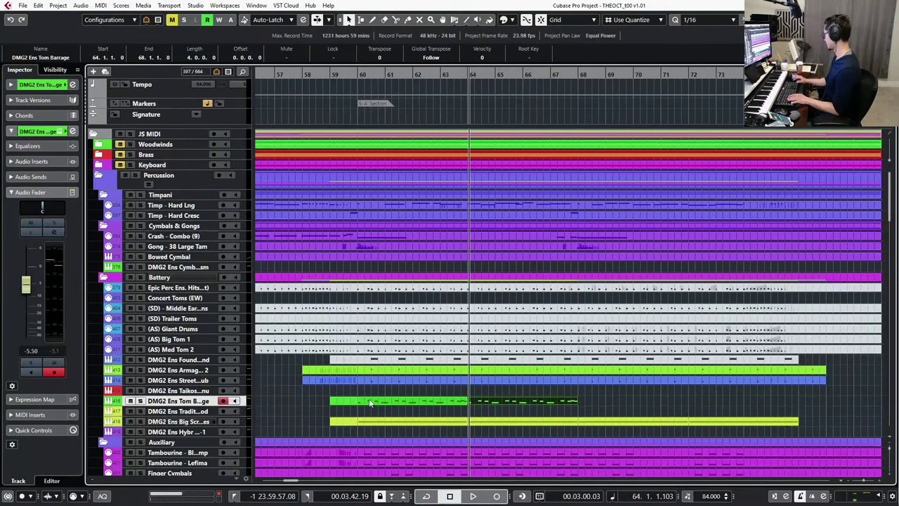
# Duplicate the last four-bar Tom Barrage event twice more, filling bars 68 to 76, and play from bar 60.
pyautogui.hotkey('ctrl', 'd')
pyautogui.hotkey('ctrl', 'd')
pyautogui.press('KP_Subtract')
pyautogui.press('KP_Subtract')
pyautogui.press('KP_Subtract')
pyautogui.press('KP_Subtract')
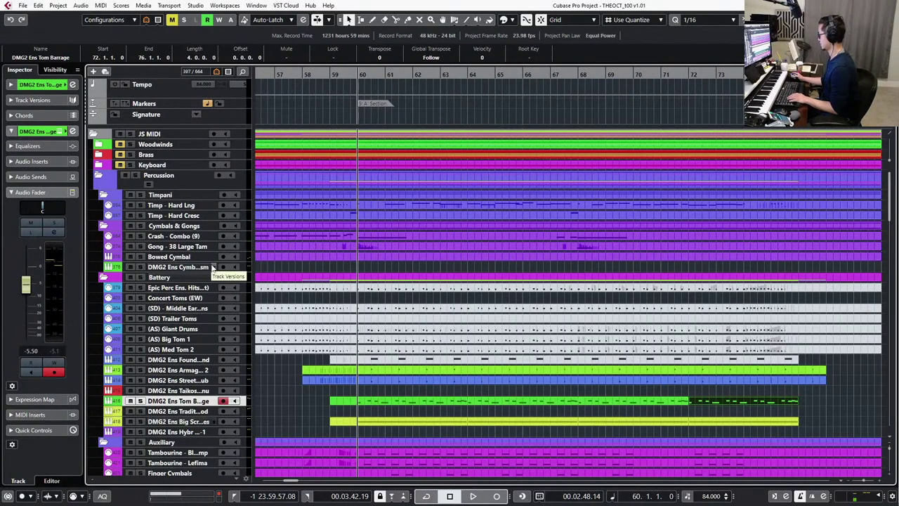
pyautogui.press('space')
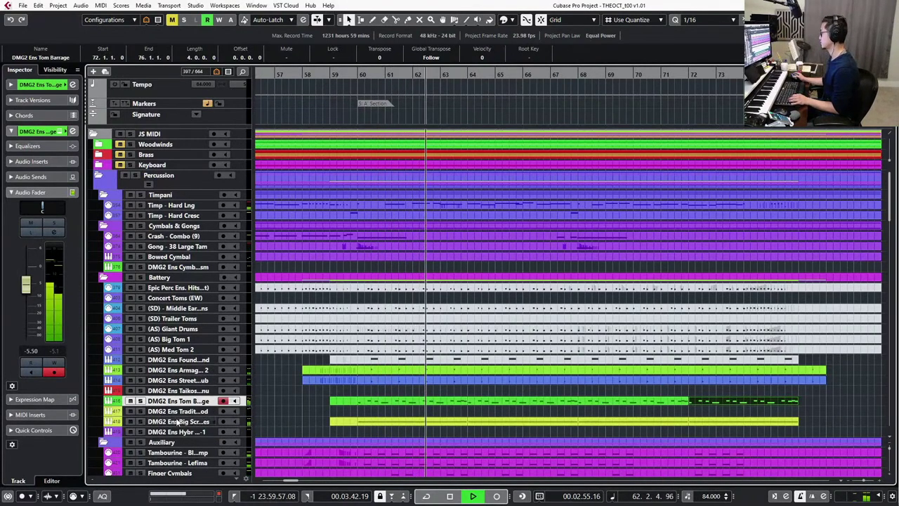
# Compare the Big Scr…es and Tom Barrage tracks in playback and set the Tom Barrage volume to -6.10 dB.
pyautogui.press('Down')
pyautogui.press('Down')
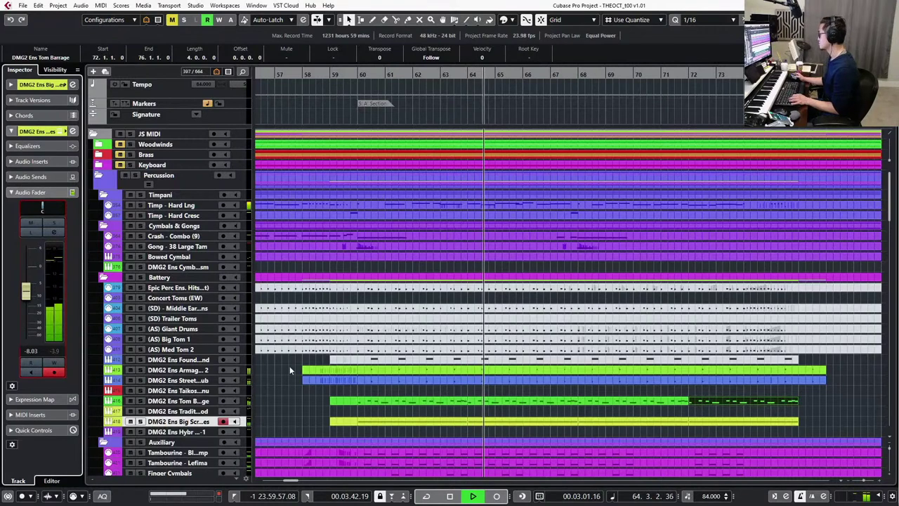
pyautogui.click(173, 400)
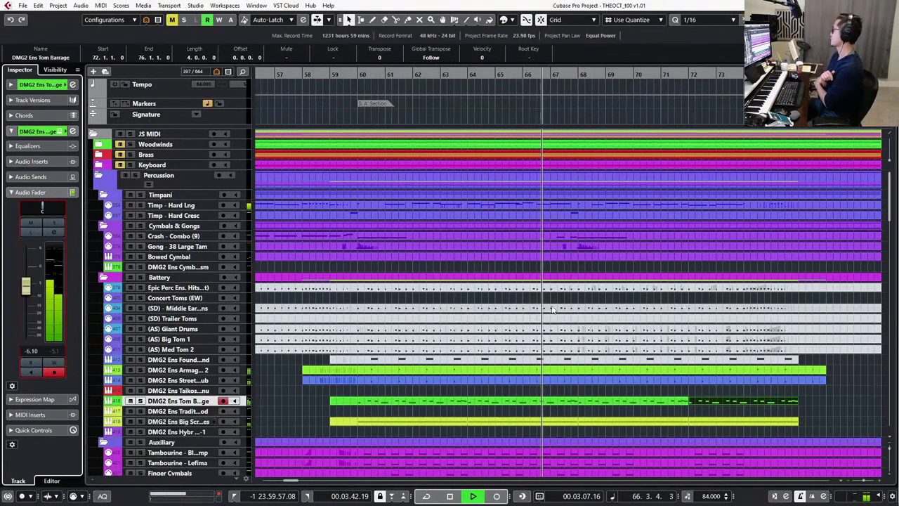
pyautogui.press('space')
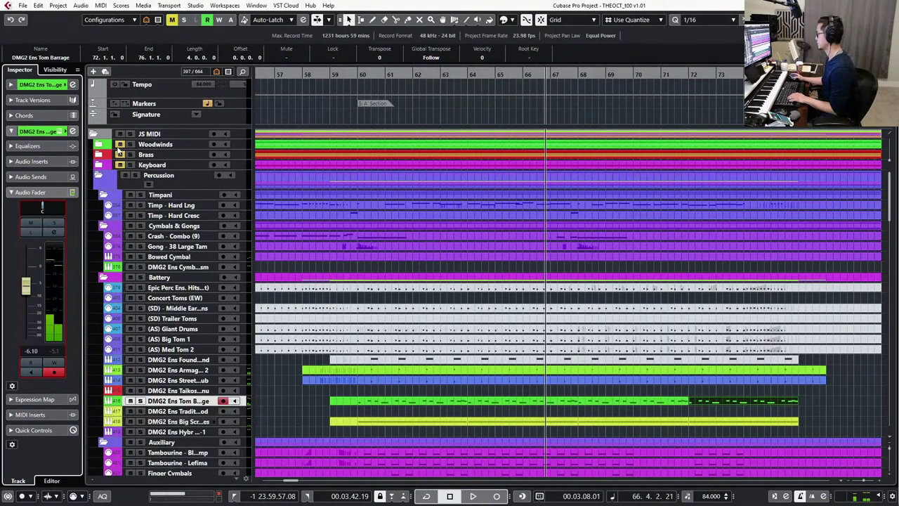
# Unmute the Woodwinds, Brass, Keyboard, Strings and Choir folders, and collapse the Strings and Choir folders.
pyautogui.scroll(-8, 295, 289)
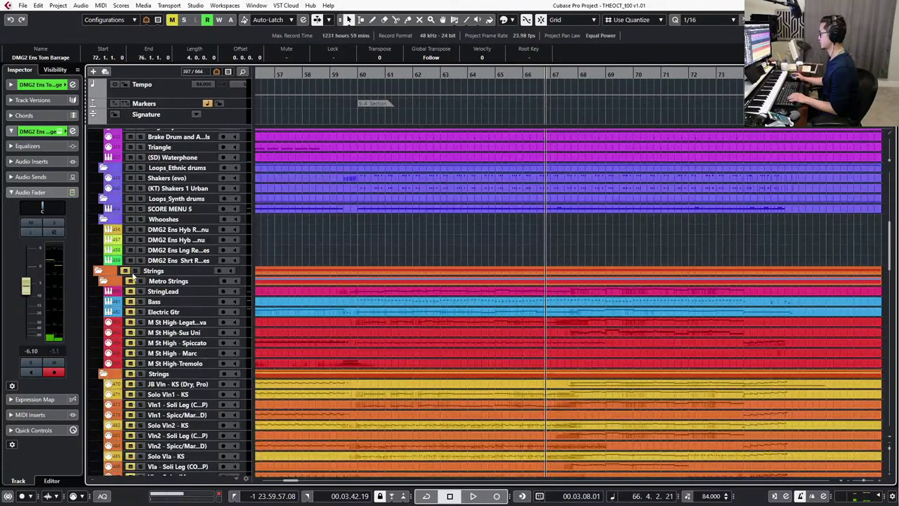
pyautogui.click(125, 272)
pyautogui.click(99, 271)
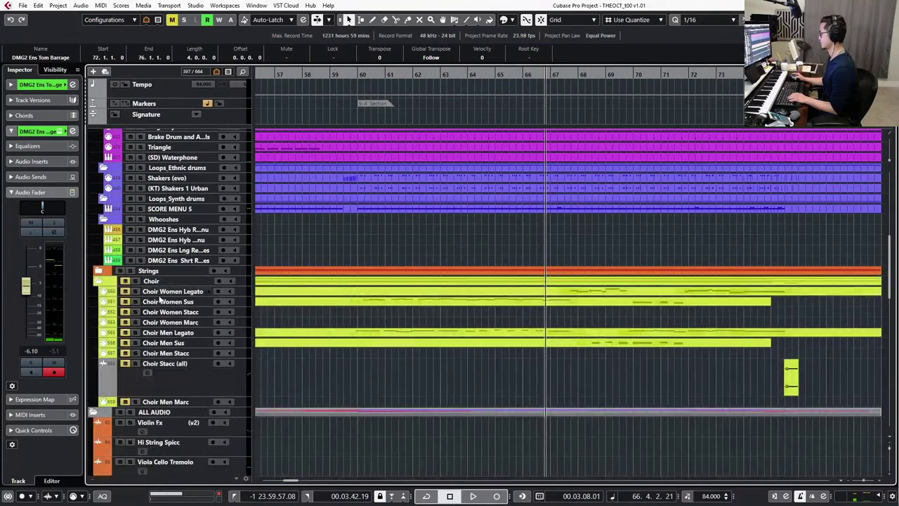
pyautogui.click(100, 282)
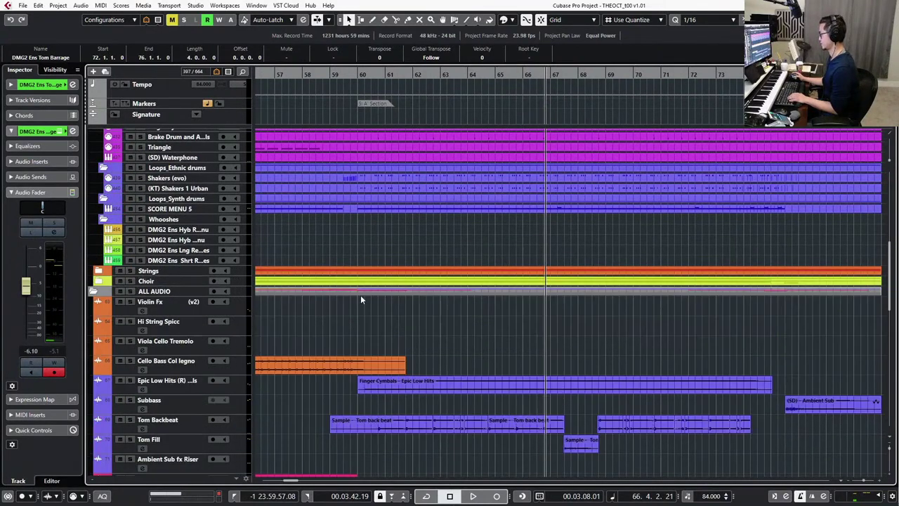
# Play the full mix from bar 60 and, with the Armag…2 and Street…ub tracks selected, raise the Armag…2 volume to -5.11 dB.
pyautogui.scroll(10, 357, 296)
pyautogui.press('KP_Subtract')
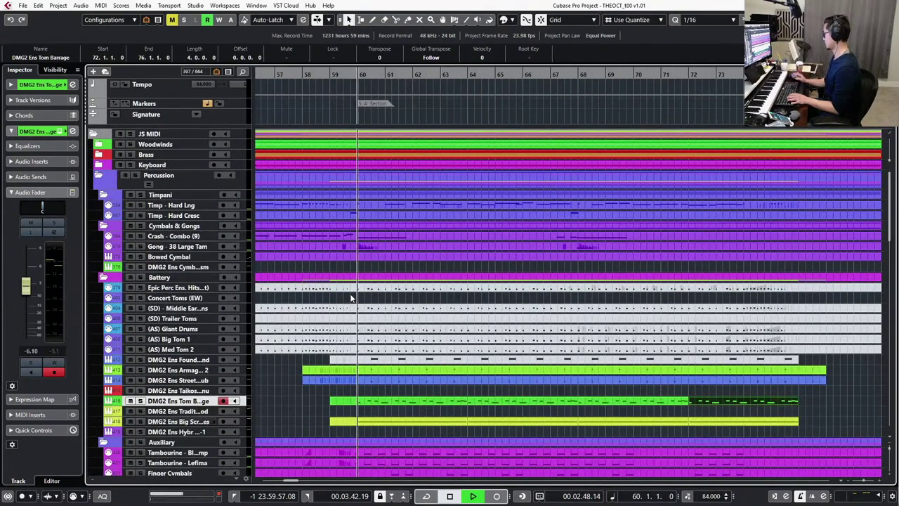
pyautogui.press('space')
pyautogui.press('g')
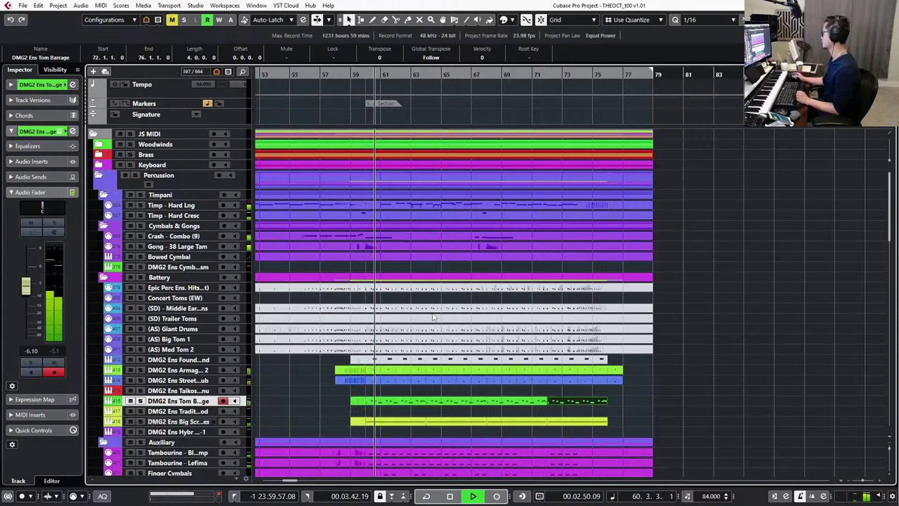
pyautogui.click(182, 370)
pyautogui.keyDown('shift'); pyautogui.click(186, 380); pyautogui.keyUp('shift')
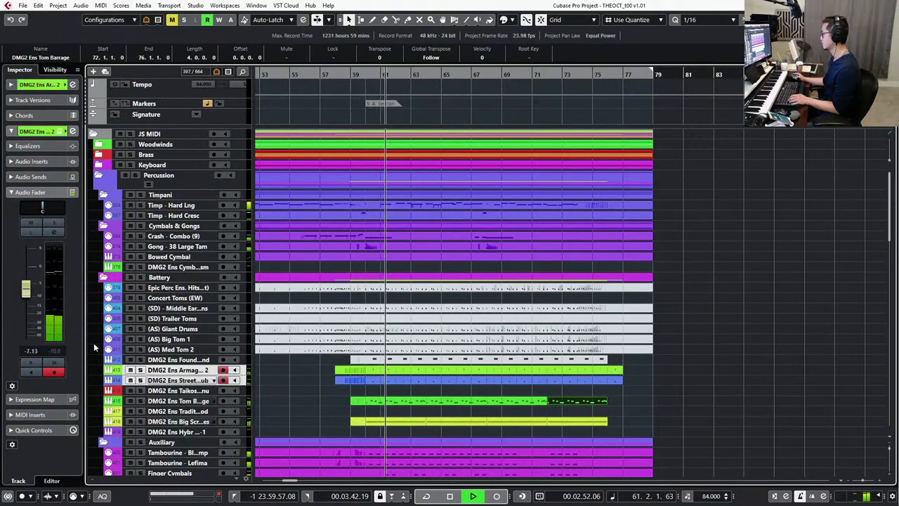
pyautogui.moveTo(27, 293); pyautogui.dragTo(28, 288)
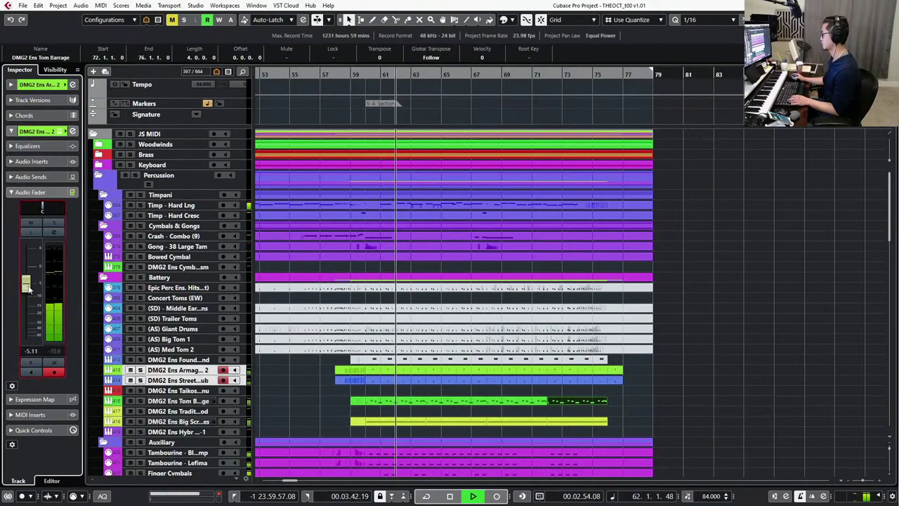
pyautogui.click(182, 381)
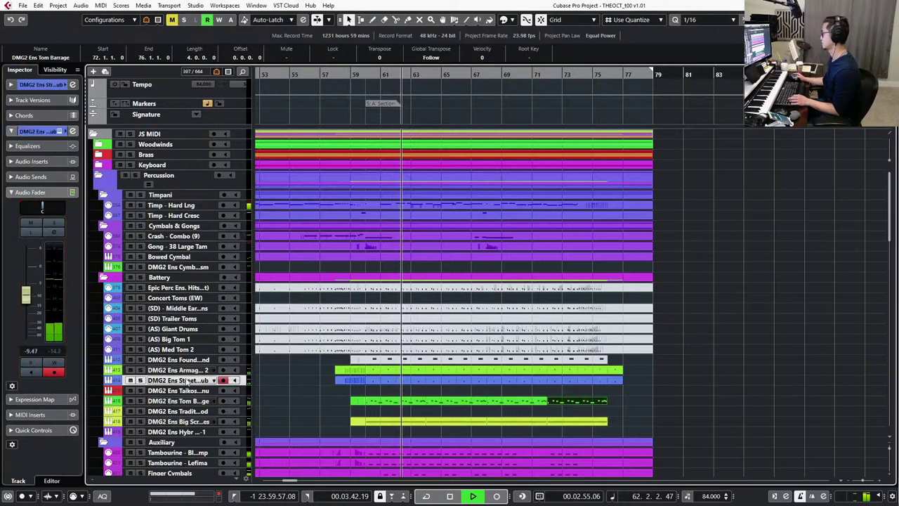
pyautogui.click(287, 379)
pyautogui.scroll(-1, 293, 377)
pyautogui.hscroll(-2, 351, 369)
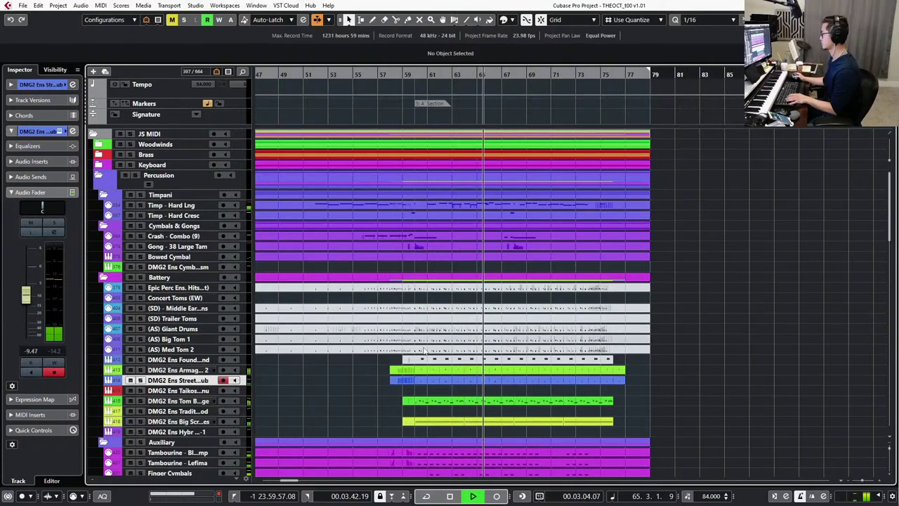
pyautogui.press('space')
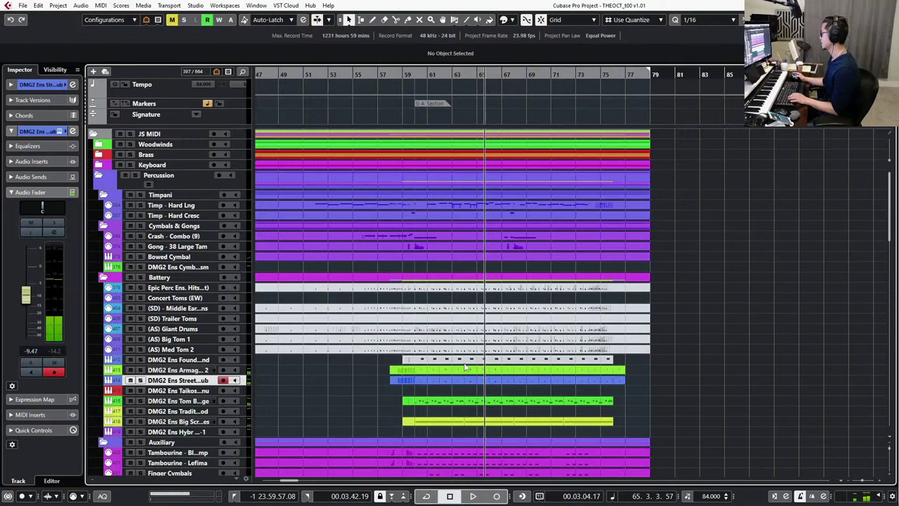
# Expand the Strings folder to show its Metro Strings tracks, including Bass and Electric Gtr.
pyautogui.press('KP_Subtract')
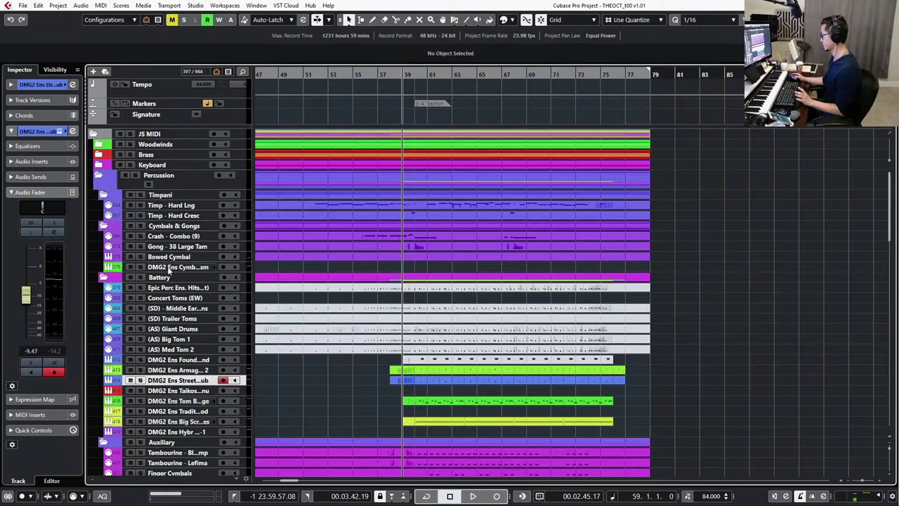
pyautogui.scroll(-7, 239, 316)
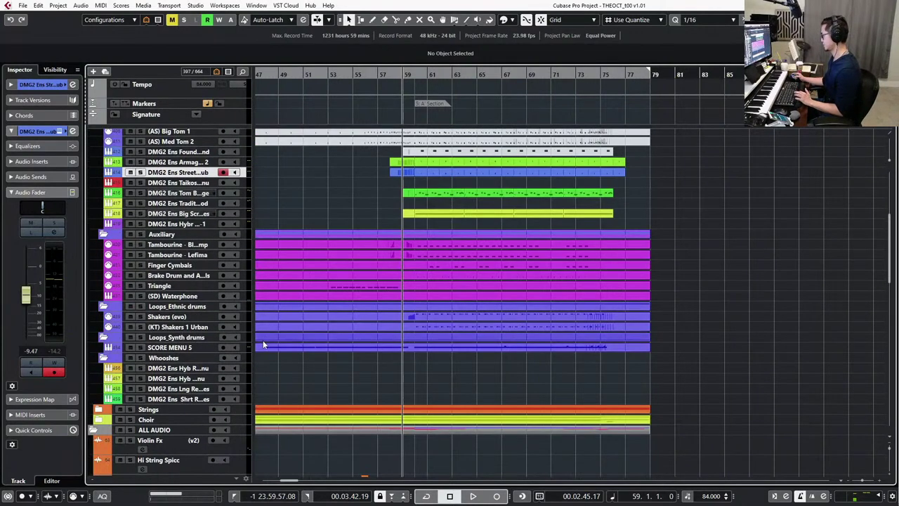
pyautogui.scroll(-3, 264, 344)
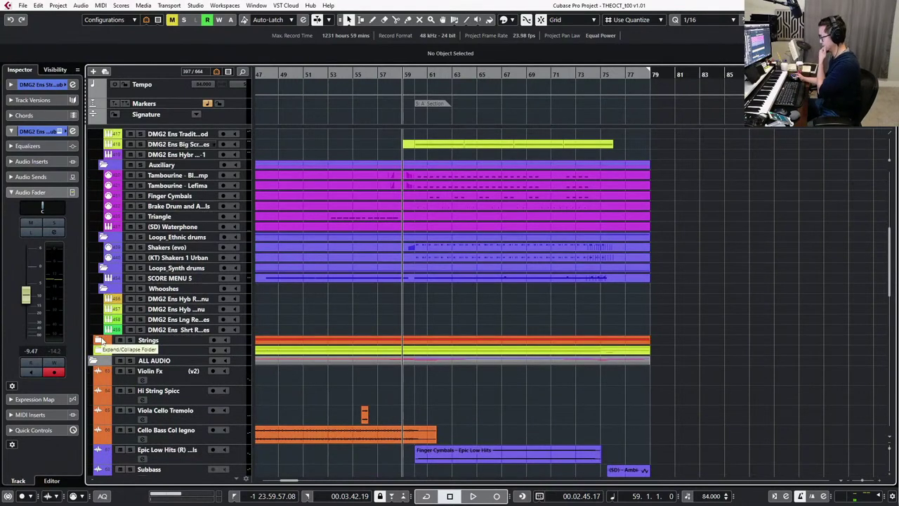
pyautogui.click(125, 338)
pyautogui.scroll(-7, 308, 302)
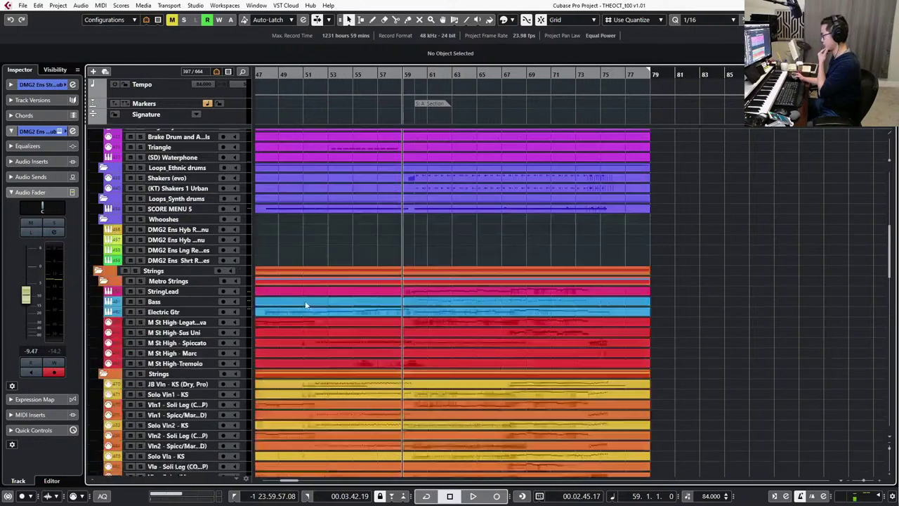
pyautogui.scroll(6, 348, 335)
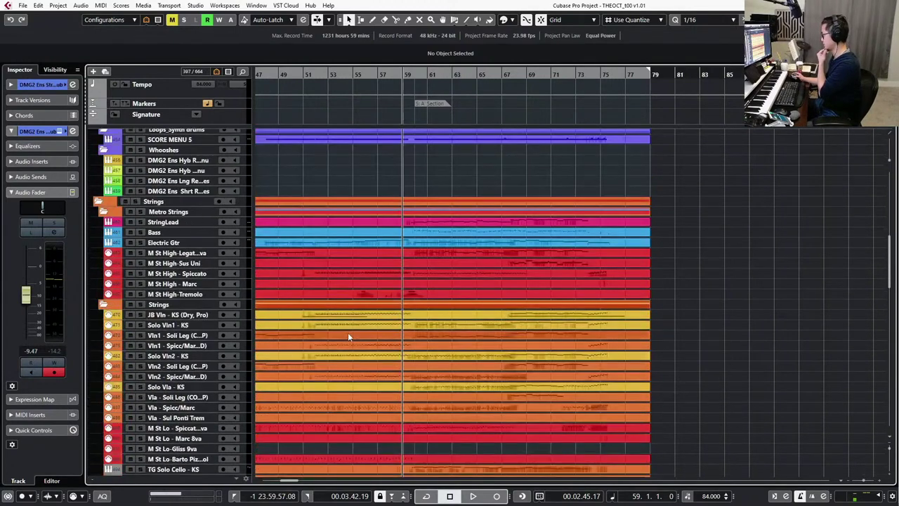
# Solo the Bass track together with the Tom Barrage and Big Scr…es tracks and play them from bar 60.
pyautogui.click(420, 243)
pyautogui.press('KP_Add')
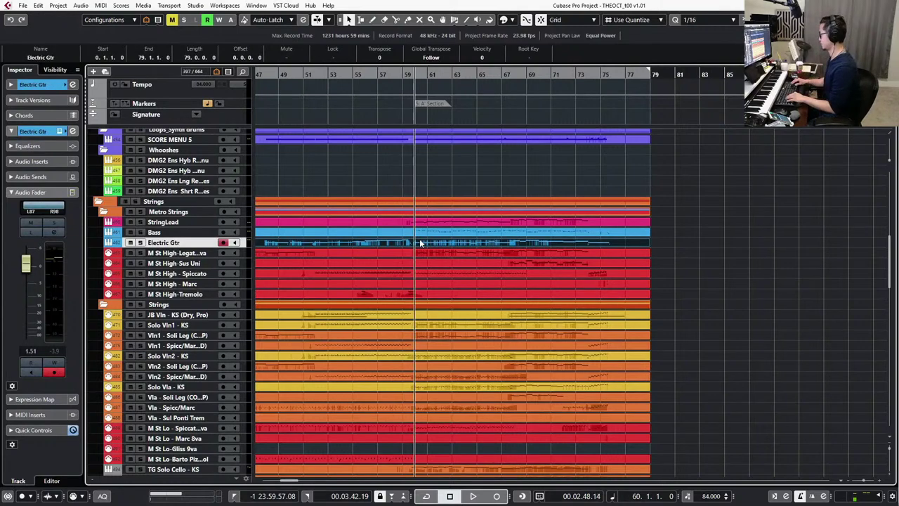
pyautogui.click(162, 233)
pyautogui.press('s')
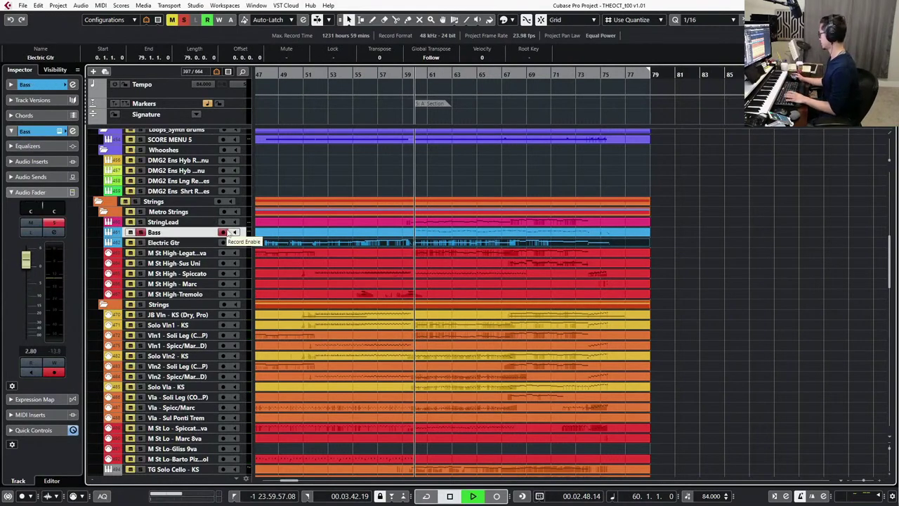
pyautogui.scroll(8, 304, 246)
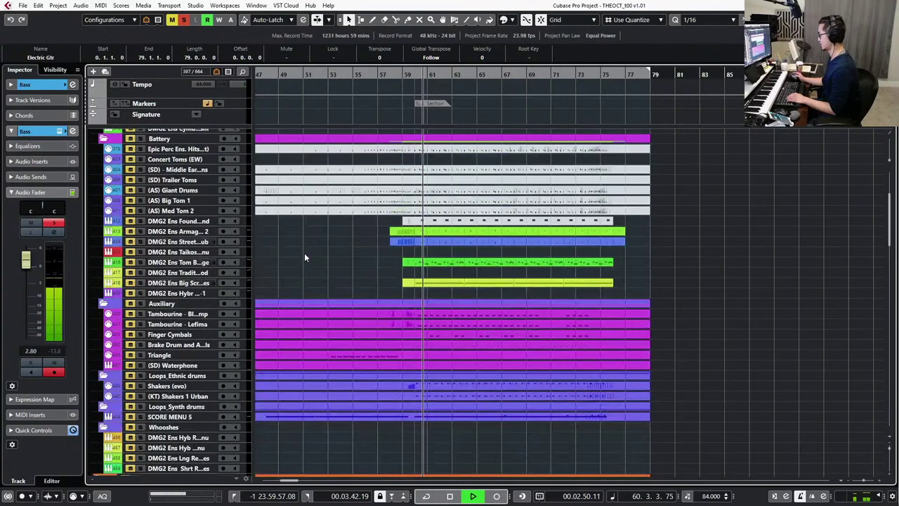
pyautogui.click(196, 263)
pyautogui.click(197, 283)
pyautogui.scroll(-4, 411, 278)
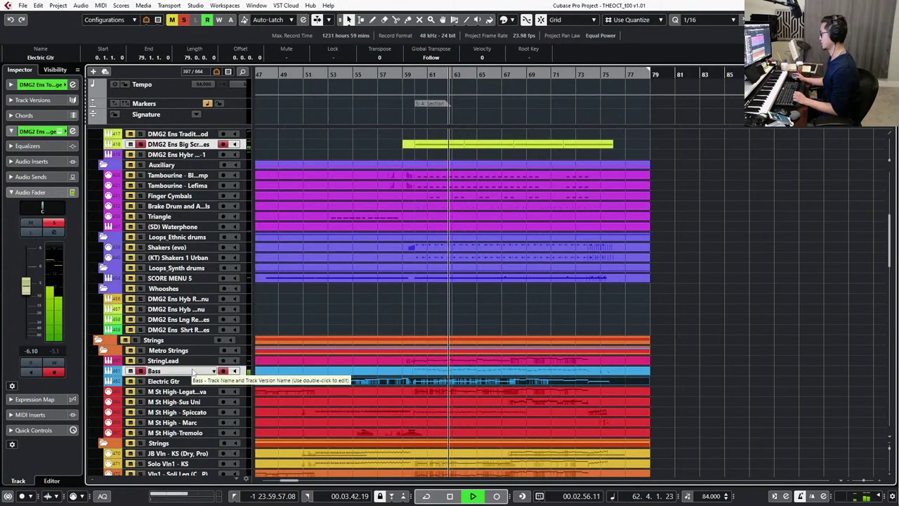
# Reset the Bass track's volume to 0.00 dB and set its pre-gain to 4.0 dB in the channel settings.
pyautogui.click(194, 371)
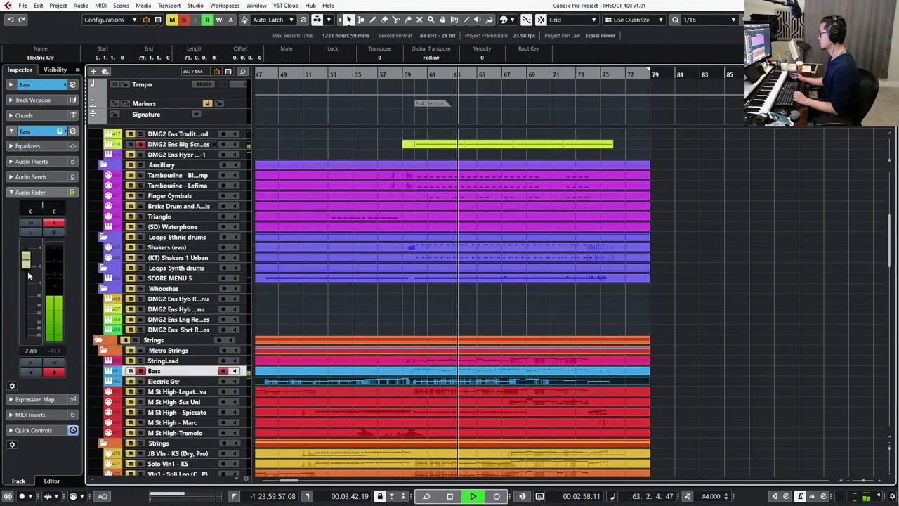
pyautogui.press('ctrl')
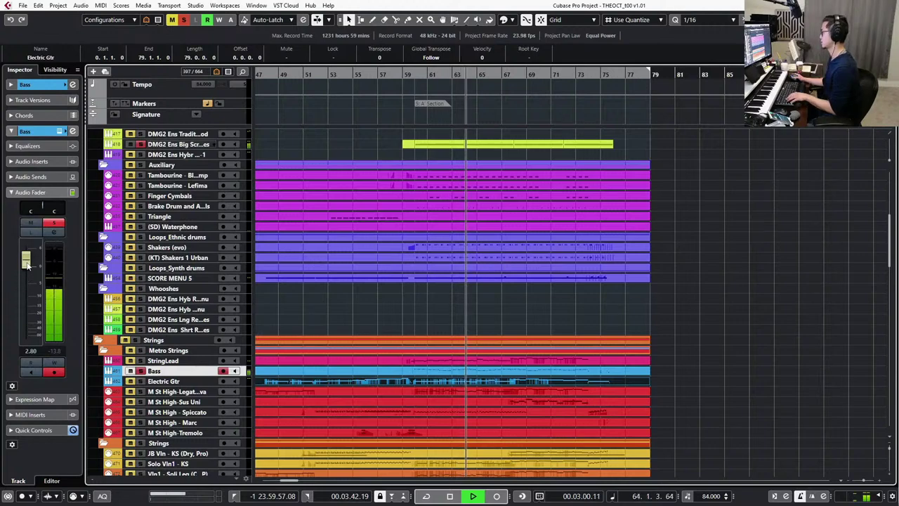
pyautogui.keyDown('ctrl'); pyautogui.click(27, 265); pyautogui.keyUp('ctrl')
pyautogui.press('e')
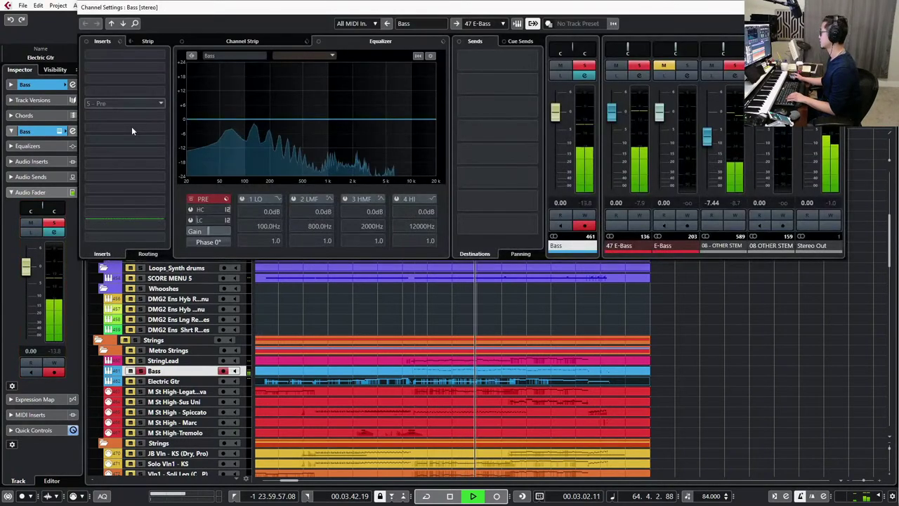
pyautogui.moveTo(211, 231); pyautogui.dragTo(233, 234)
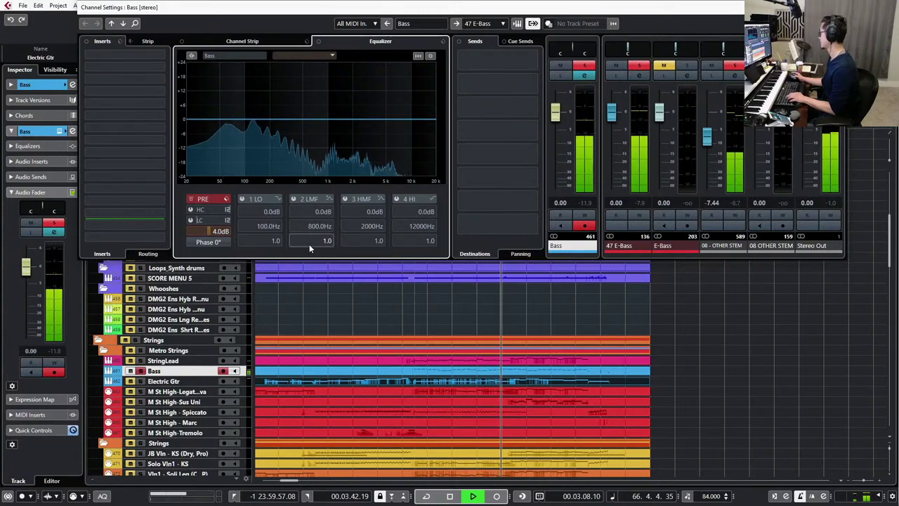
# Check the muted E-Bass channel in the Bass channel settings, stop playback and close the settings window.
pyautogui.moveTo(703, 14); pyautogui.dragTo(709, 58)
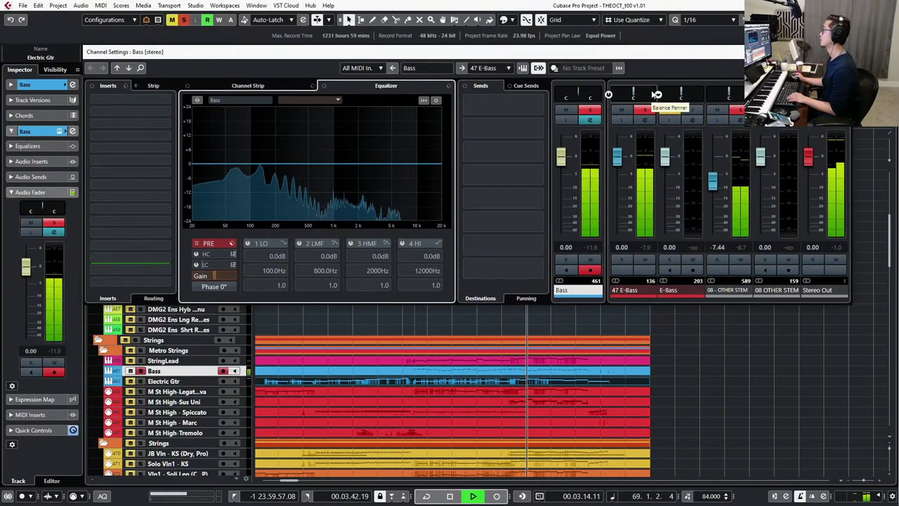
pyautogui.click(669, 109)
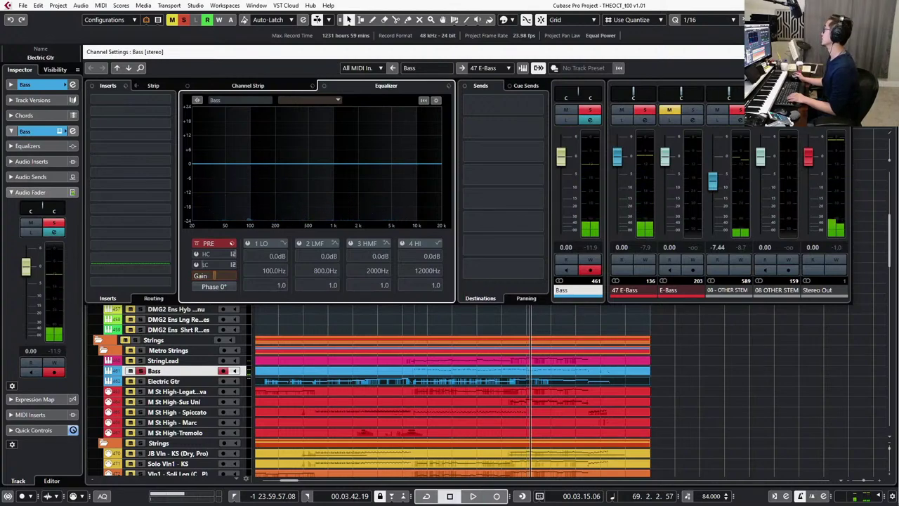
pyautogui.click(841, 52)
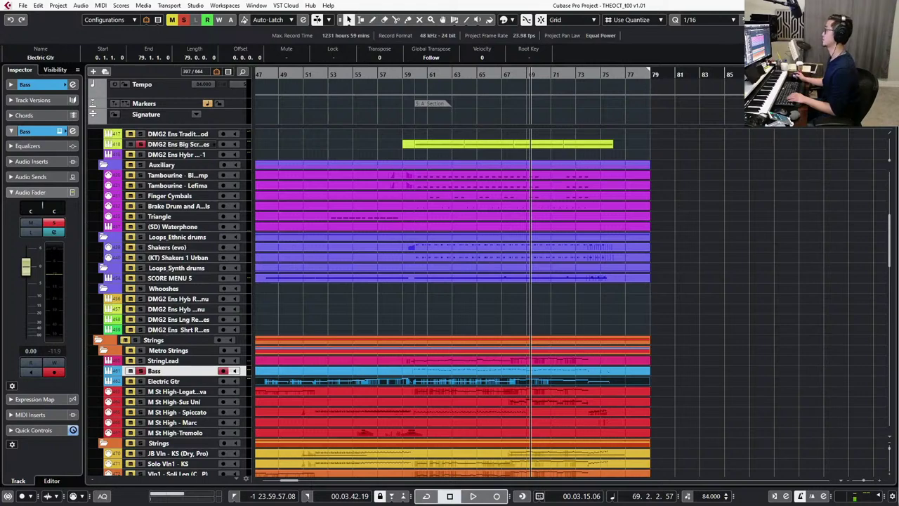
pyautogui.press('e')
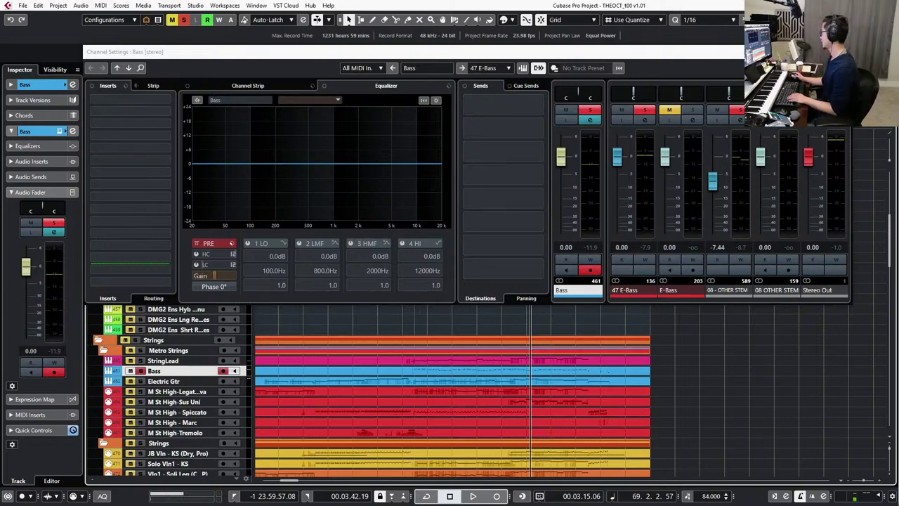
pyautogui.click(841, 52)
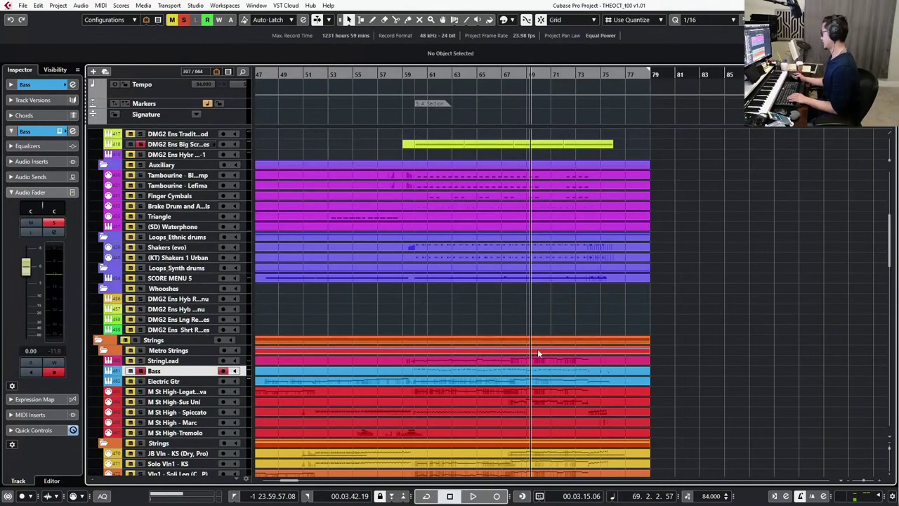
# Select the Bass event and return the playhead to the A' Section at bar 60.
pyautogui.click(610, 365)
pyautogui.press('KP_0')
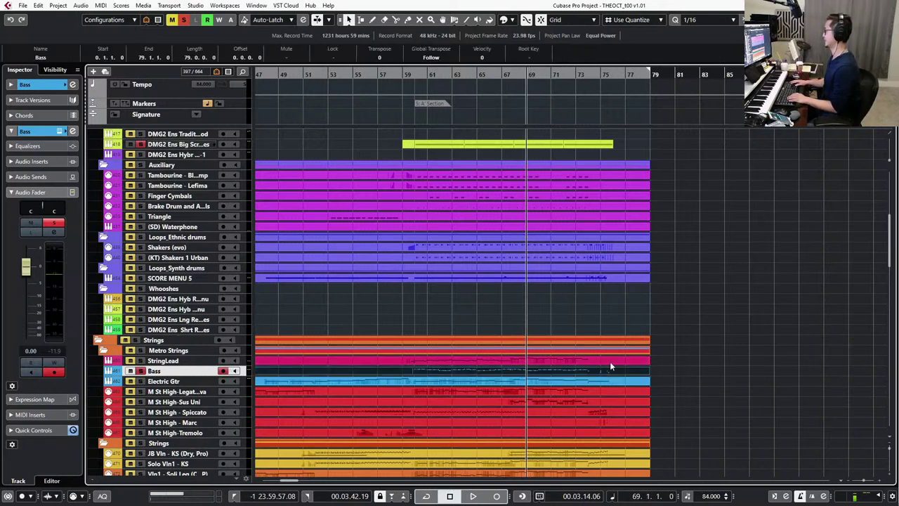
pyautogui.press('KP_Subtract')
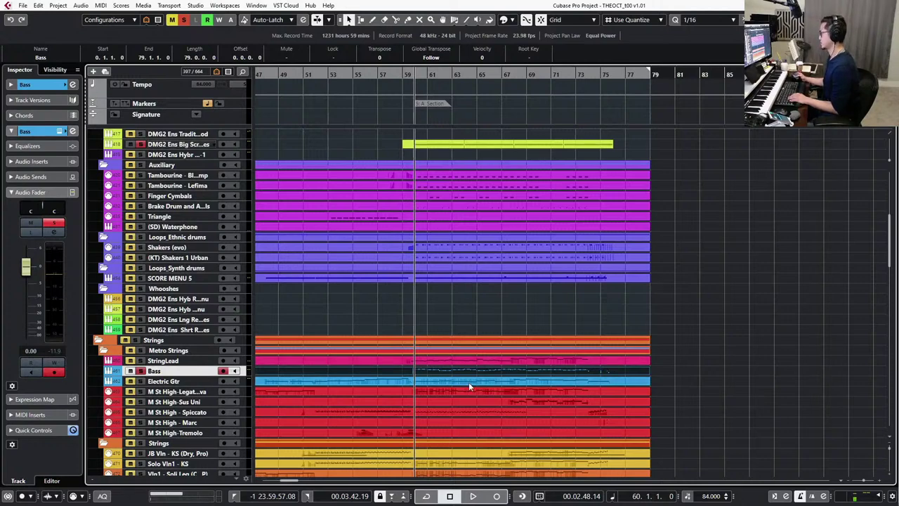
# Play the soloed Bass and Damage 2 drum tracks from the A' Section at bar 60.
pyautogui.scroll(3, 482, 375)
pyautogui.press('space')
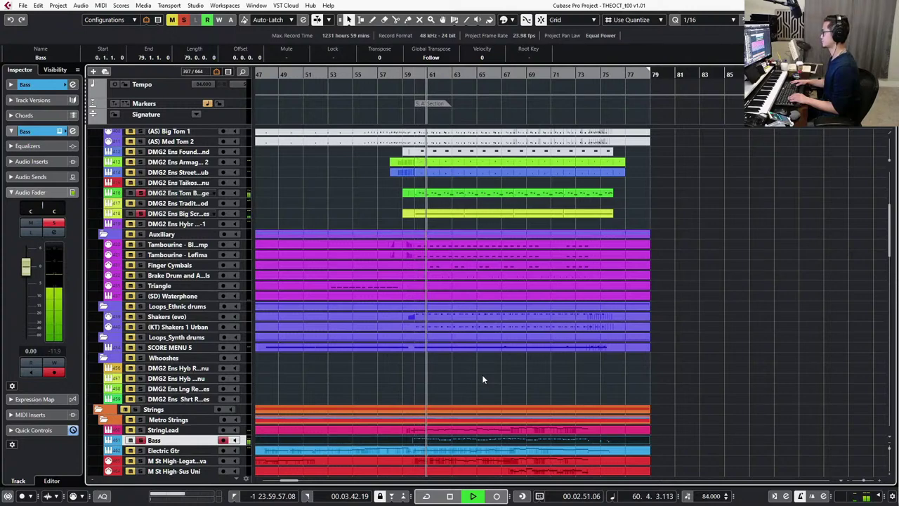
pyautogui.press('space')
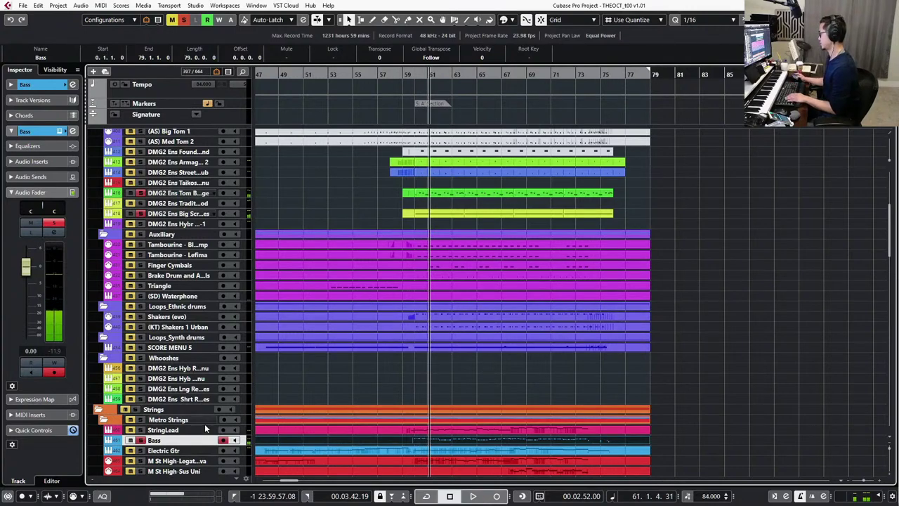
# Insert the Compressor effect in the first insert slot of the Bass channel.
pyautogui.press('e')
pyautogui.click(167, 102)
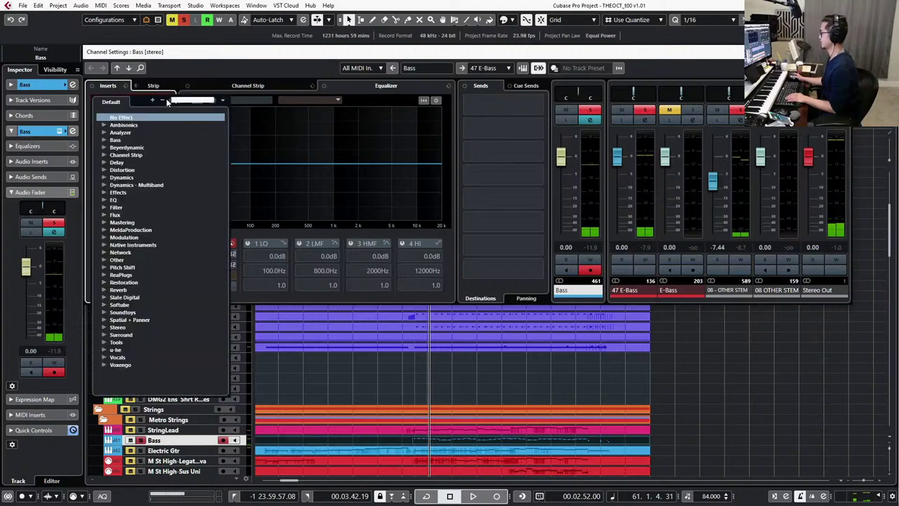
pyautogui.write('compr')
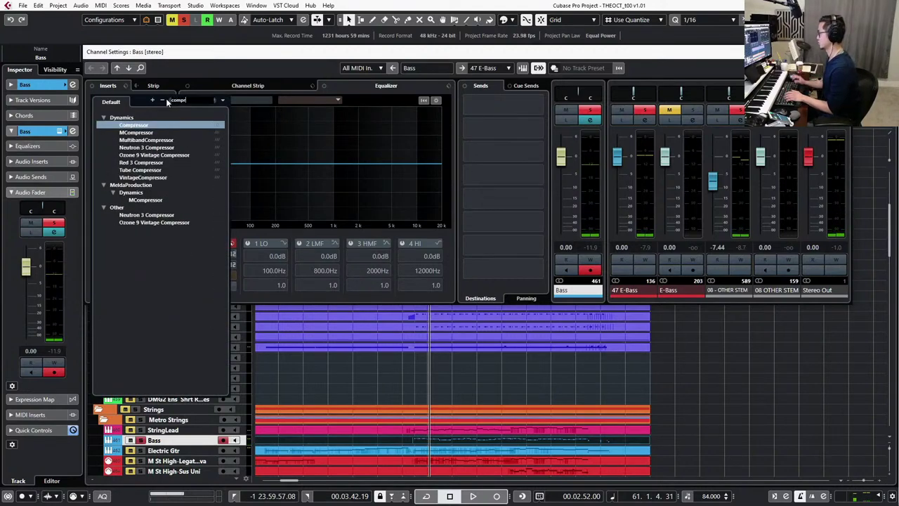
pyautogui.click(139, 125)
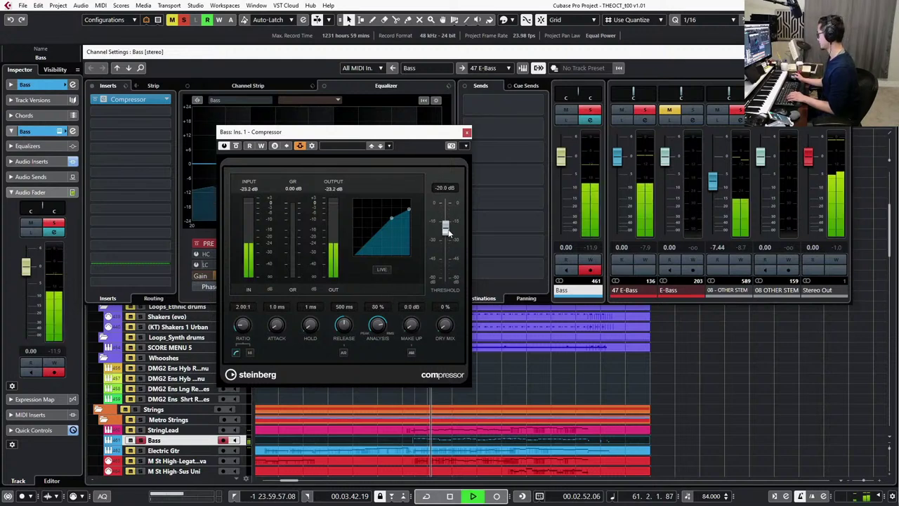
# Set the Bass Compressor's threshold to -26.6 dB, ratio to 4.07:1, release to 188 ms and attack to 30.0 ms during playback.
pyautogui.moveTo(450, 241); pyautogui.dragTo(451, 244)
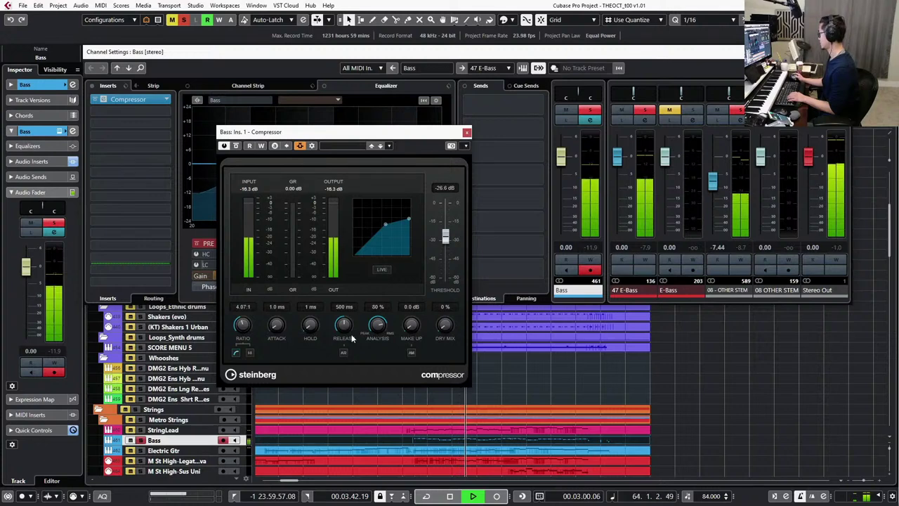
pyautogui.moveTo(340, 342); pyautogui.dragTo(342, 351)
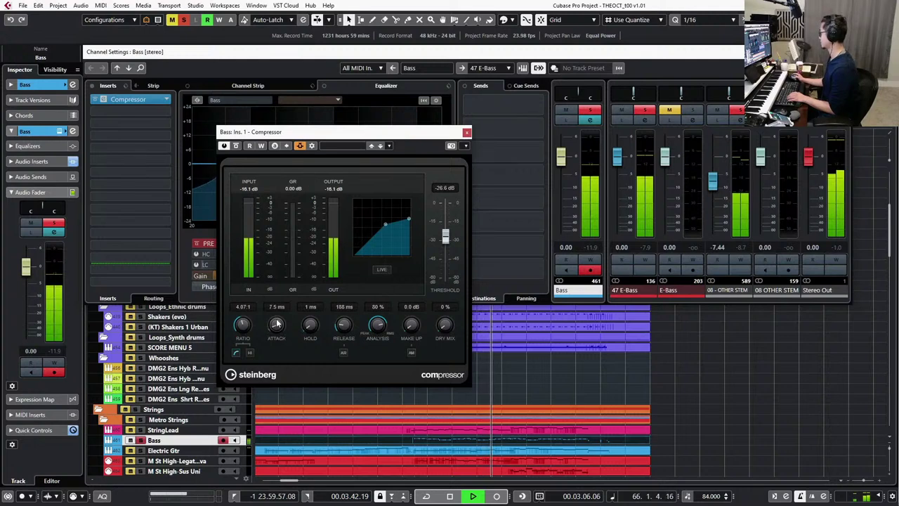
pyautogui.moveTo(277, 323); pyautogui.dragTo(277, 309)
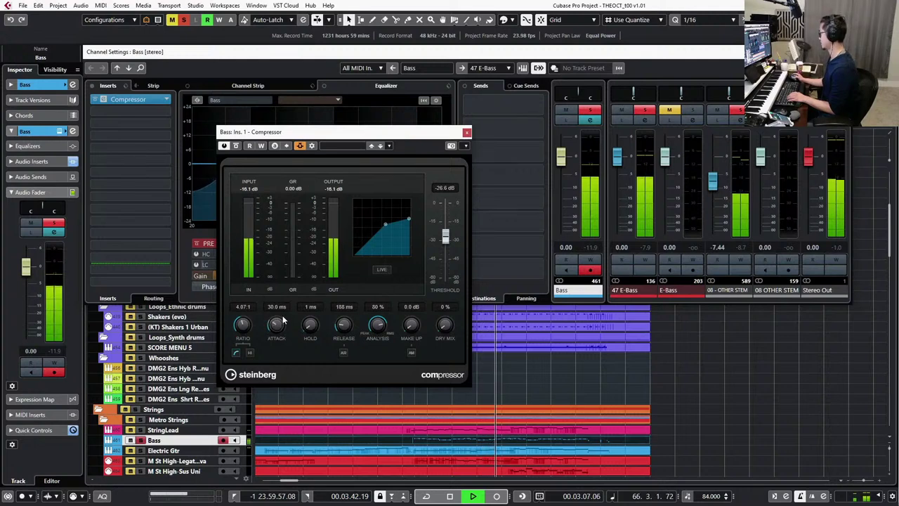
pyautogui.click(467, 133)
pyautogui.click(846, 52)
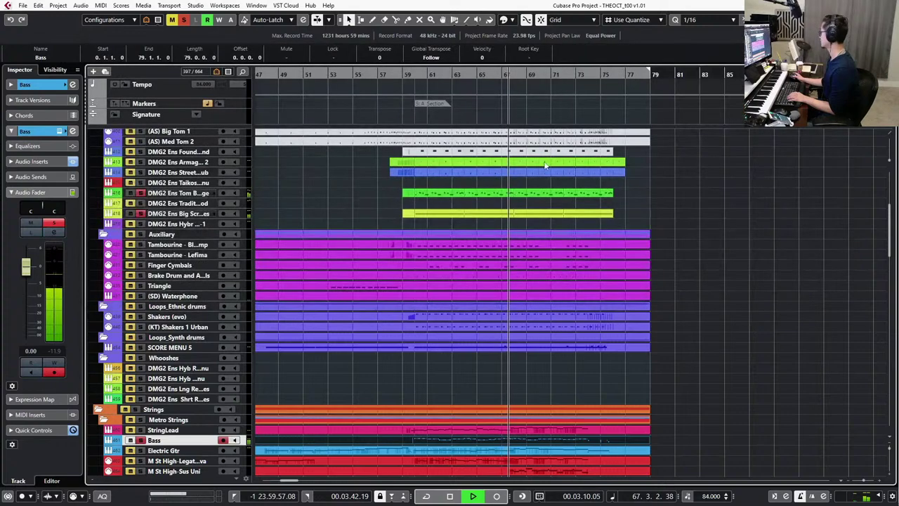
pyautogui.press('space')
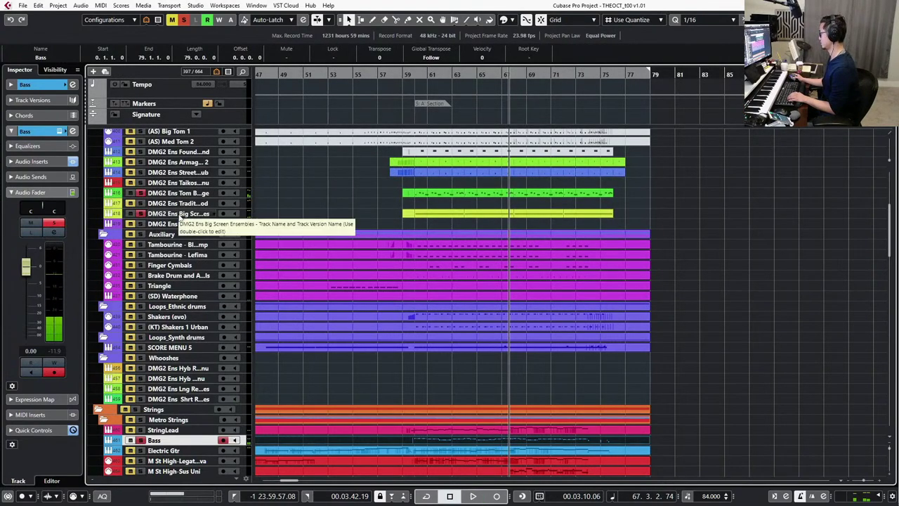
# Send the DMG2 Ens Big Screen Ensembles channel to the side-chain of the Bass Compressor at 0.00 dB.
pyautogui.click(179, 214)
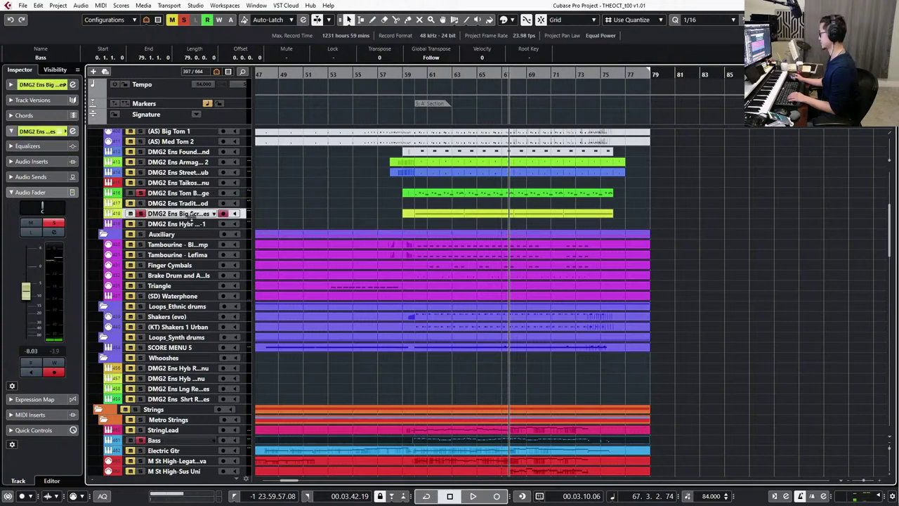
pyautogui.press('e')
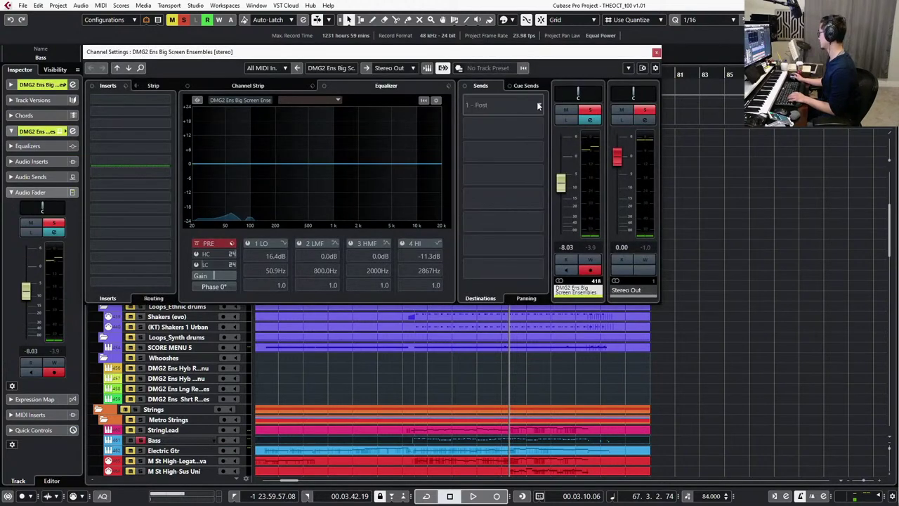
pyautogui.click(538, 105)
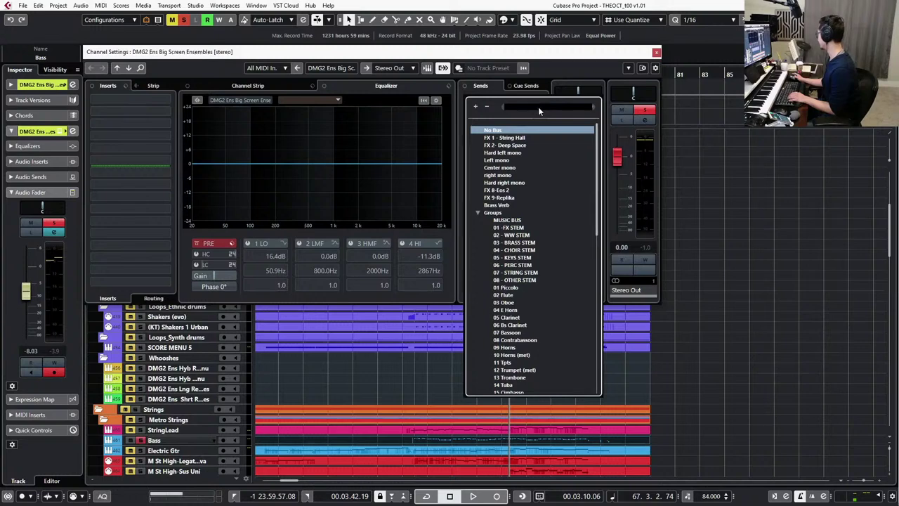
pyautogui.scroll(-15, 518, 328)
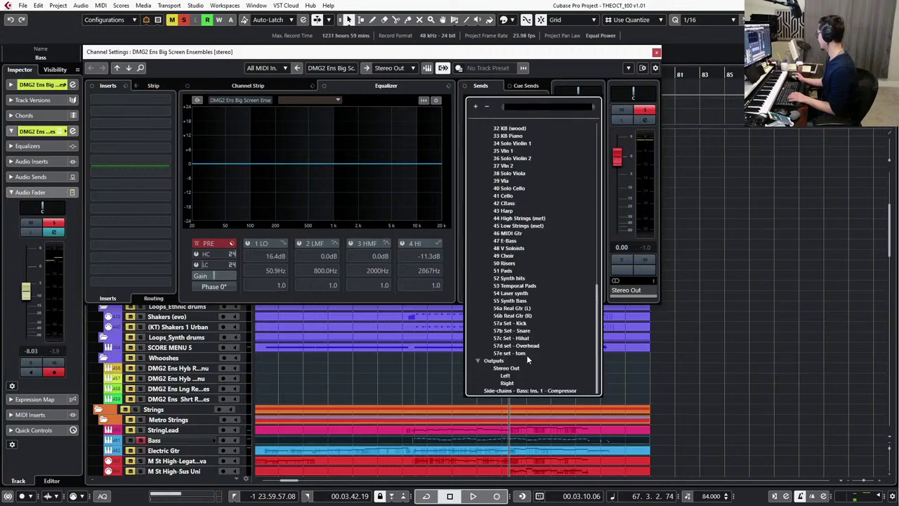
pyautogui.click(531, 392)
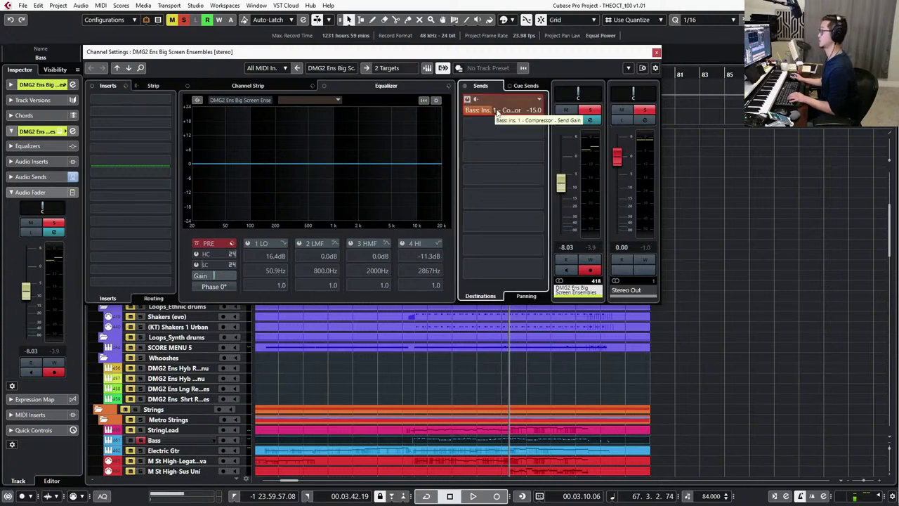
pyautogui.moveTo(497, 113); pyautogui.dragTo(514, 115)
pyautogui.keyDown('ctrl'); pyautogui.click(517, 113); pyautogui.keyUp('ctrl')
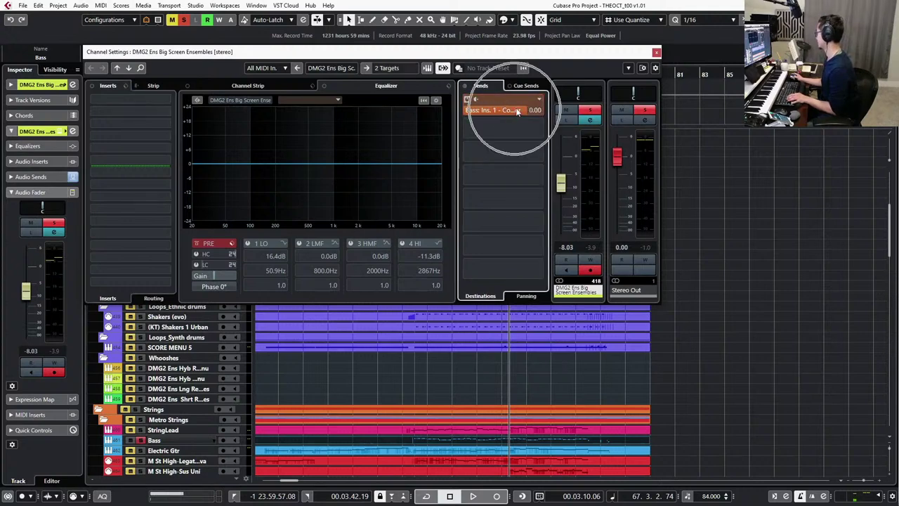
pyautogui.click(657, 53)
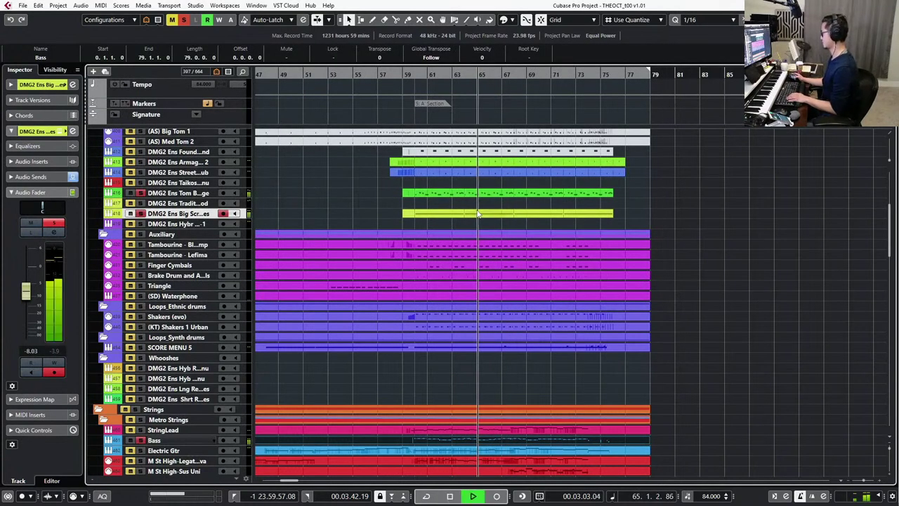
# Play the soloed bass and drum tracks and check the gain reduction in the Bass channel's Compressor.
pyautogui.press('space')
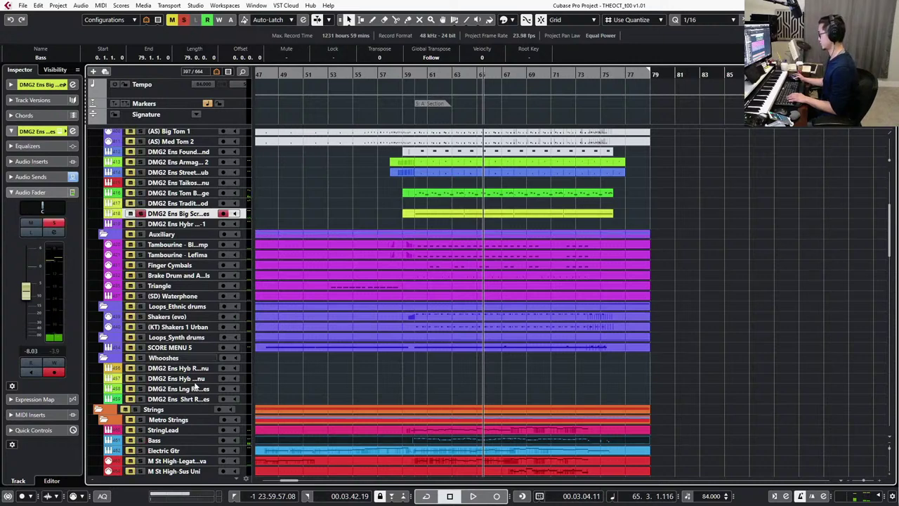
pyautogui.click(188, 440)
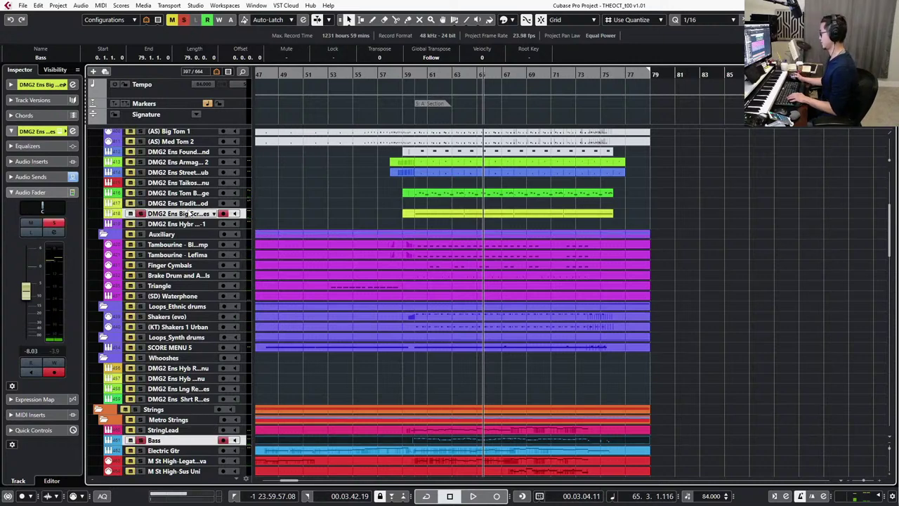
pyautogui.keyDown('ctrl'); pyautogui.click(206, 193); pyautogui.keyUp('ctrl')
pyautogui.press('space')
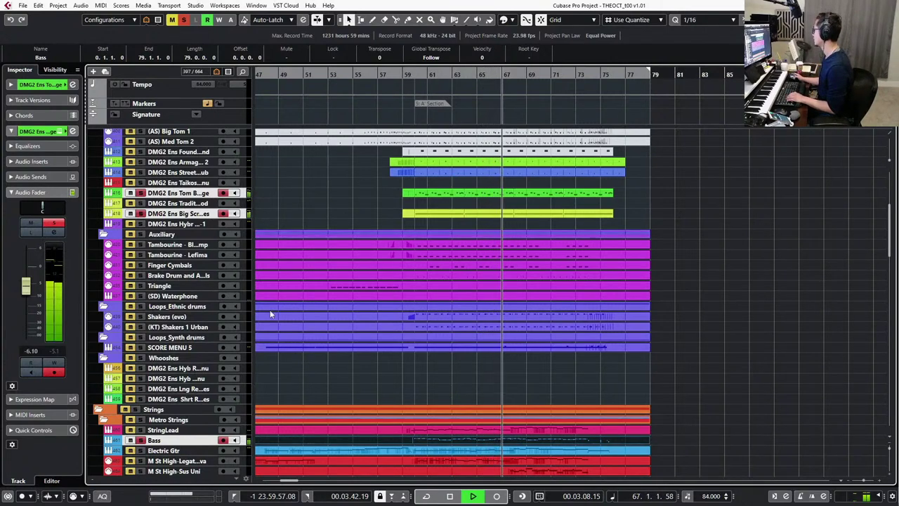
pyautogui.click(177, 441)
pyautogui.press('e')
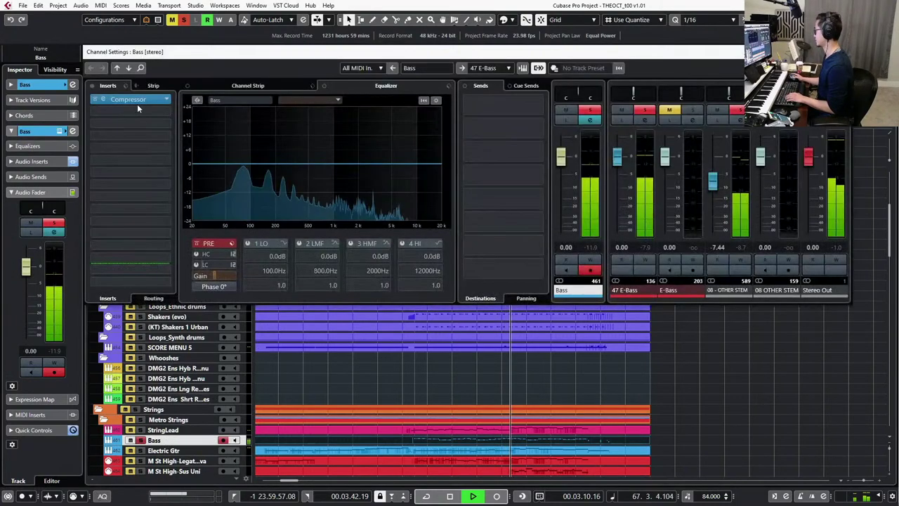
pyautogui.click(136, 101)
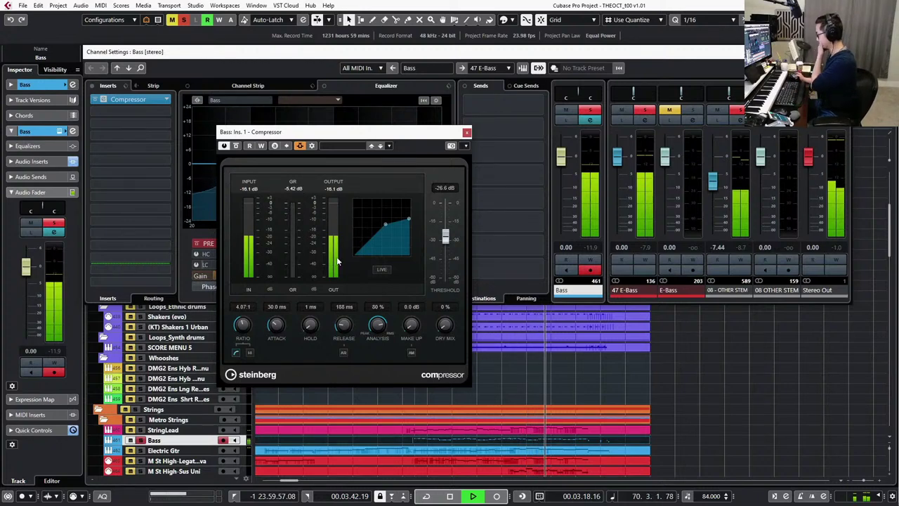
pyautogui.click(466, 132)
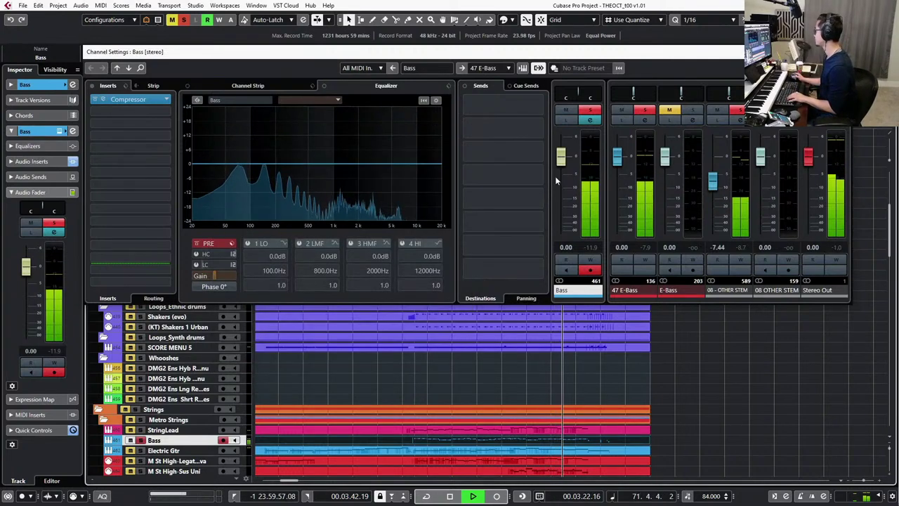
# Set the Bass channel's pre-gain to 4.6 dB, stop playback and close the channel settings.
pyautogui.click(222, 276)
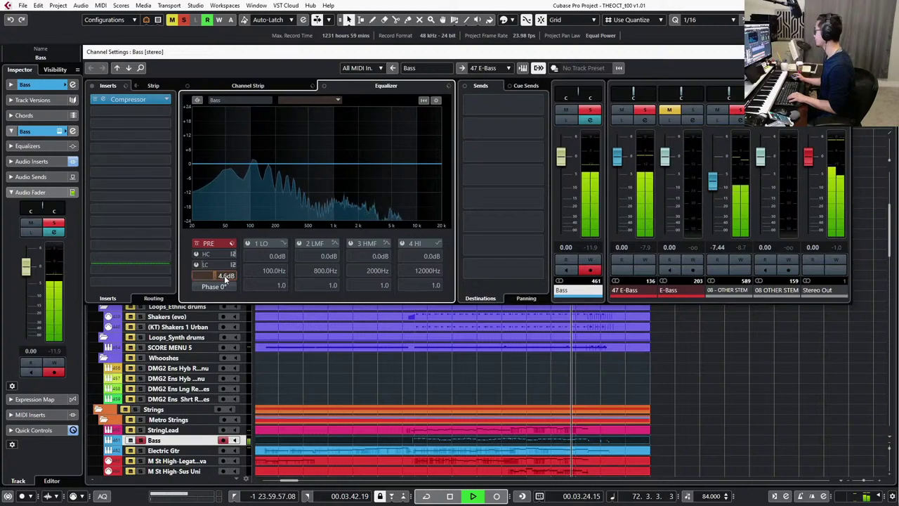
pyautogui.press('space')
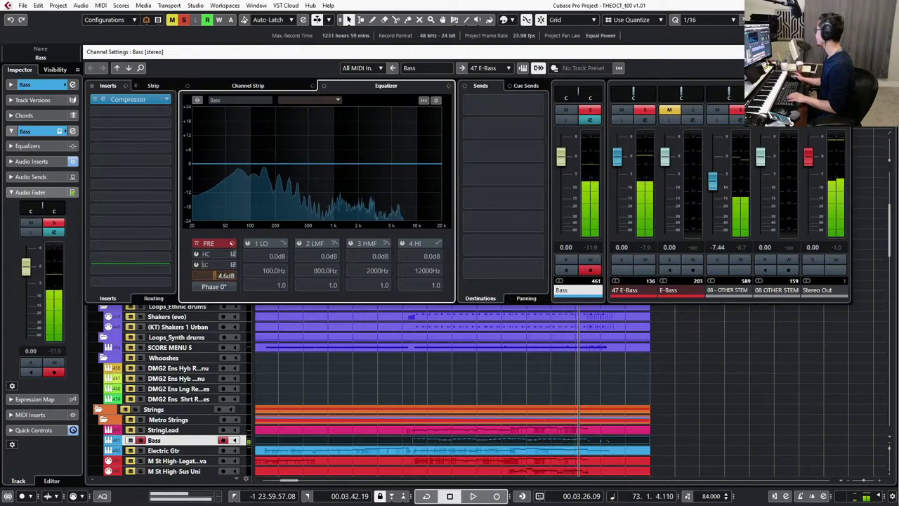
pyautogui.press('Escape')
# Turn off solo on the bass and drum tracks and move the playhead to bar 58.
pyautogui.press('s')
pyautogui.press('KP_Subtract')
pyautogui.press('KP_Subtract')
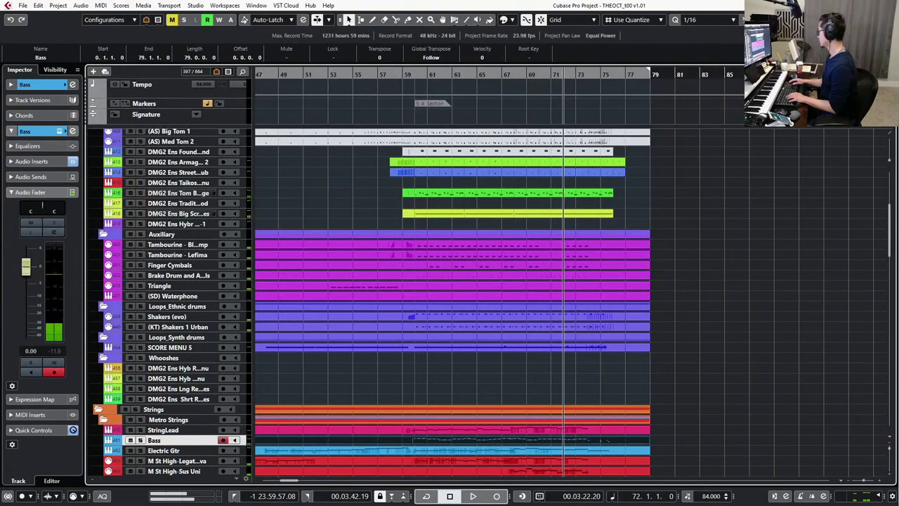
pyautogui.press('KP_Add')
pyautogui.press('KP_Add')
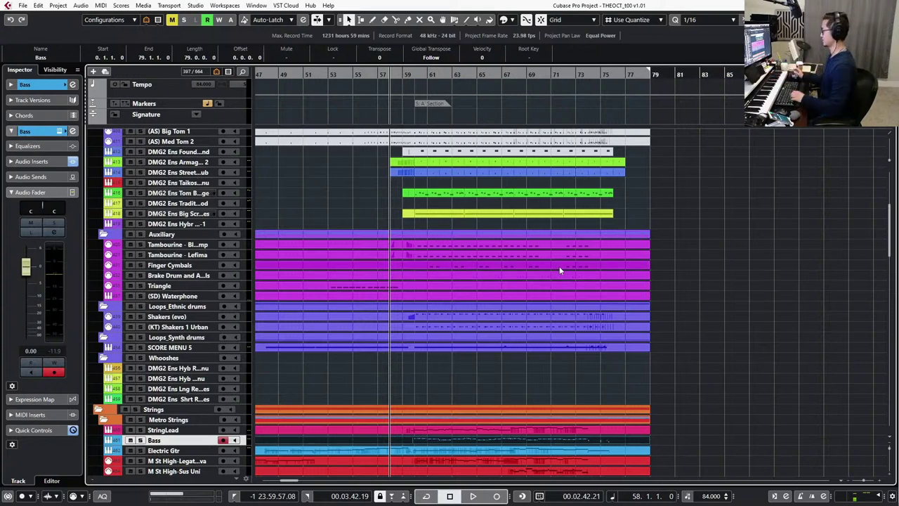
# Open the Bass part in the Key Editor and record CC 1 modulation from bar 59 through the A' Section.
pyautogui.scroll(-3, 355, 302)
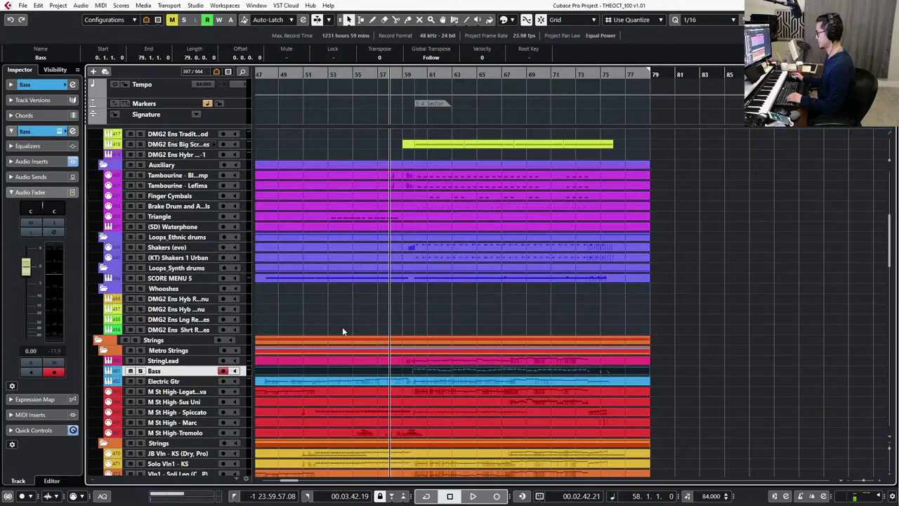
pyautogui.doubleClick(421, 371)
pyautogui.hscroll(5, 492, 204)
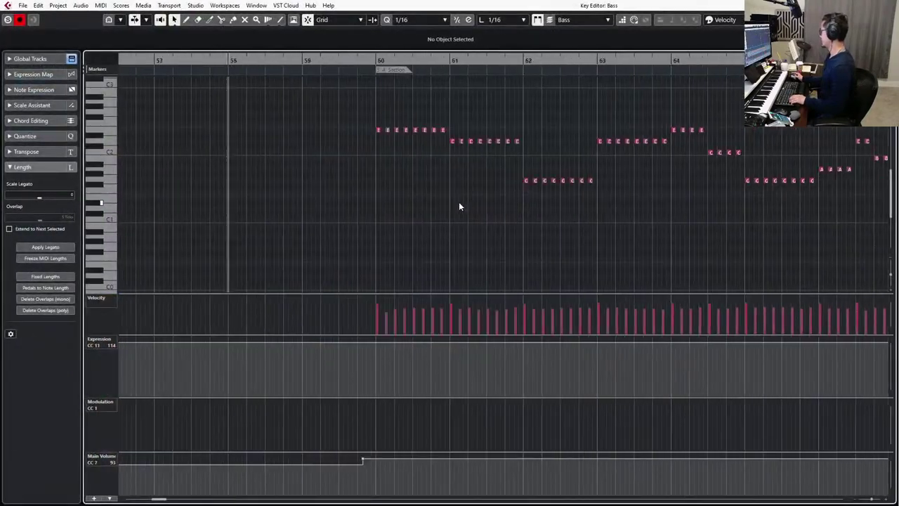
pyautogui.scroll(-2, 399, 229)
pyautogui.hscroll(2, 344, 245)
pyautogui.scroll(2, 337, 256)
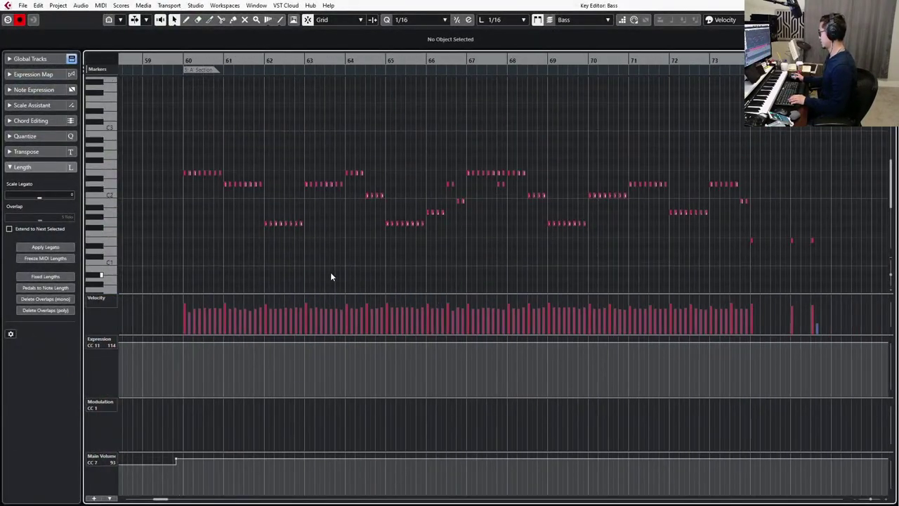
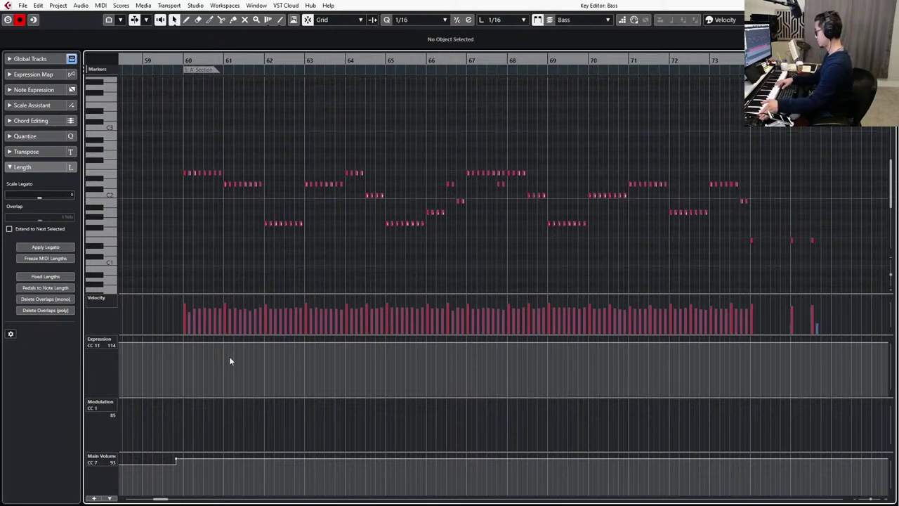
pyautogui.click(156, 61)
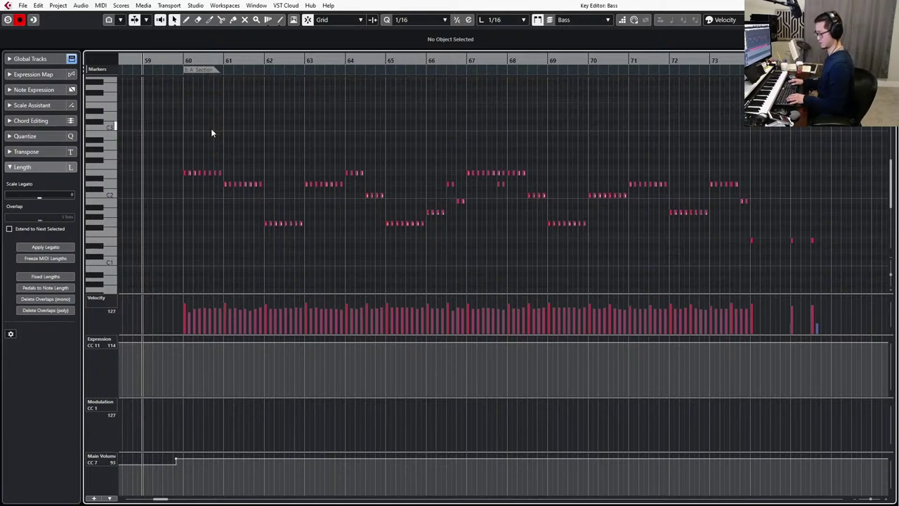
pyautogui.press('space')
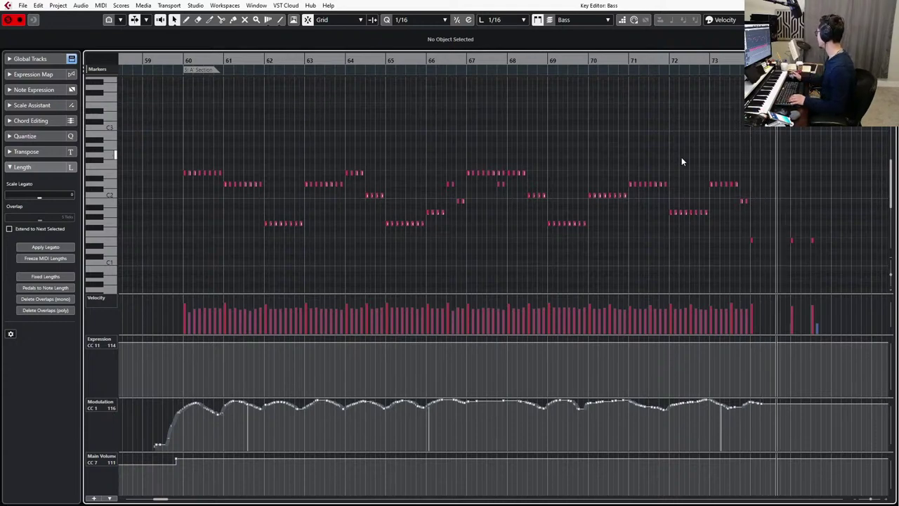
# Transpose the two Bass notes starting at beat 3 of bar 73 down three semitones to B1.
pyautogui.moveTo(682, 157); pyautogui.dragTo(774, 208)
pyautogui.press('l')
pyautogui.scroll(4, 734, 224)
pyautogui.hscroll(3, 702, 222)
pyautogui.moveTo(545, 156); pyautogui.dragTo(588, 188)
pyautogui.press('Down')
pyautogui.press('Down')
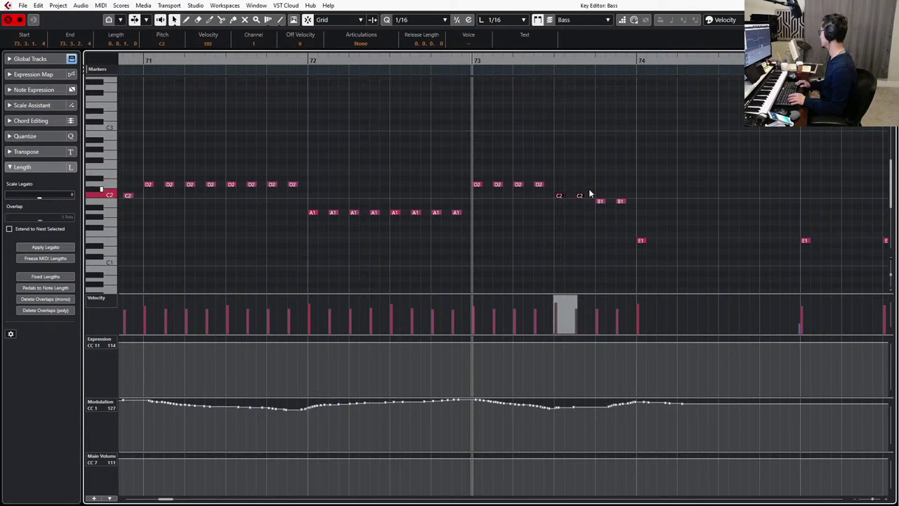
pyautogui.press('Down')
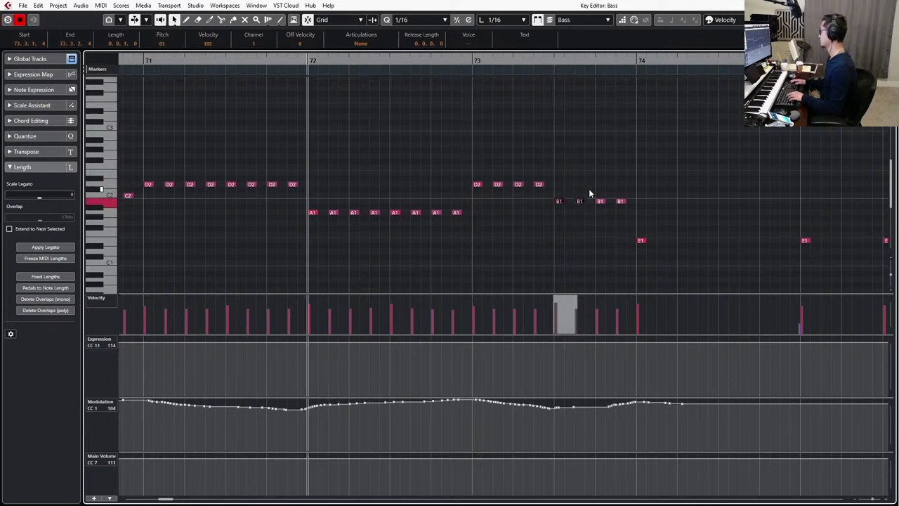
# Play back bars 72 and 73 of the Bass part to check the transposed notes, selecting the first B1 at beat 3.
pyautogui.press('space')
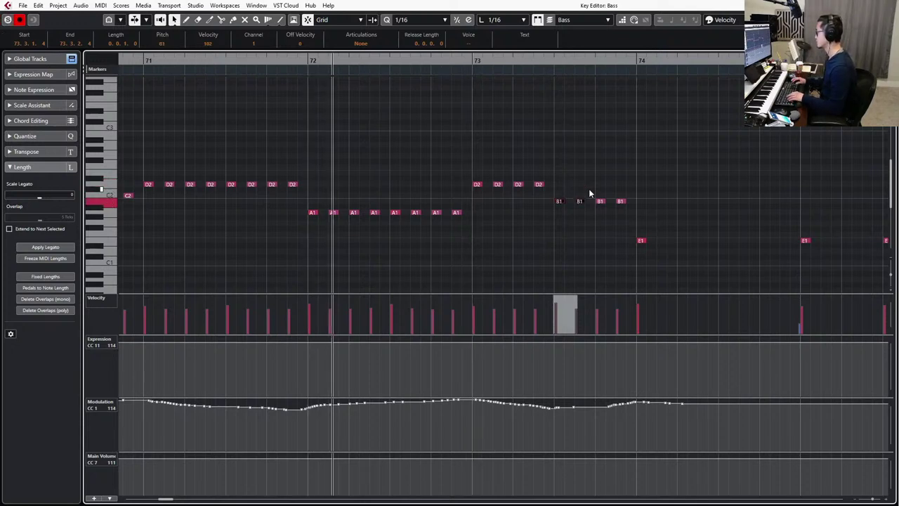
pyautogui.press('space')
pyautogui.press('space')
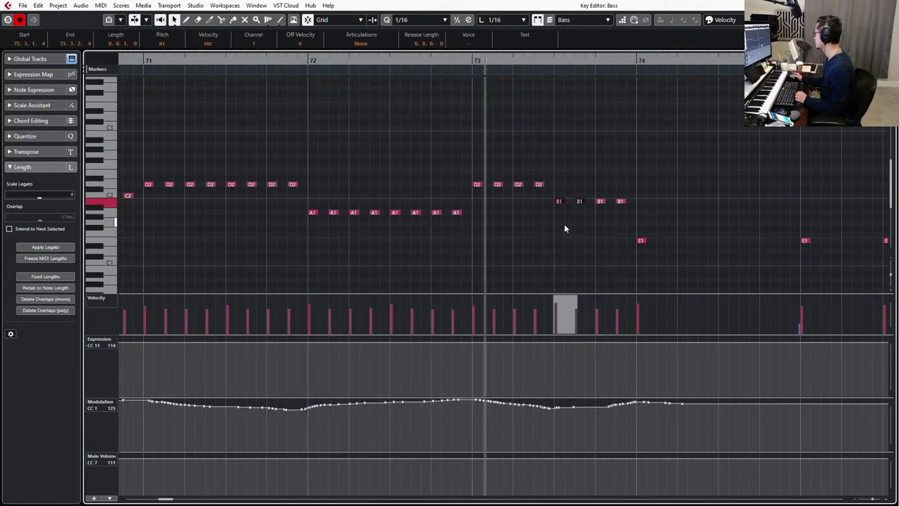
pyautogui.press('space')
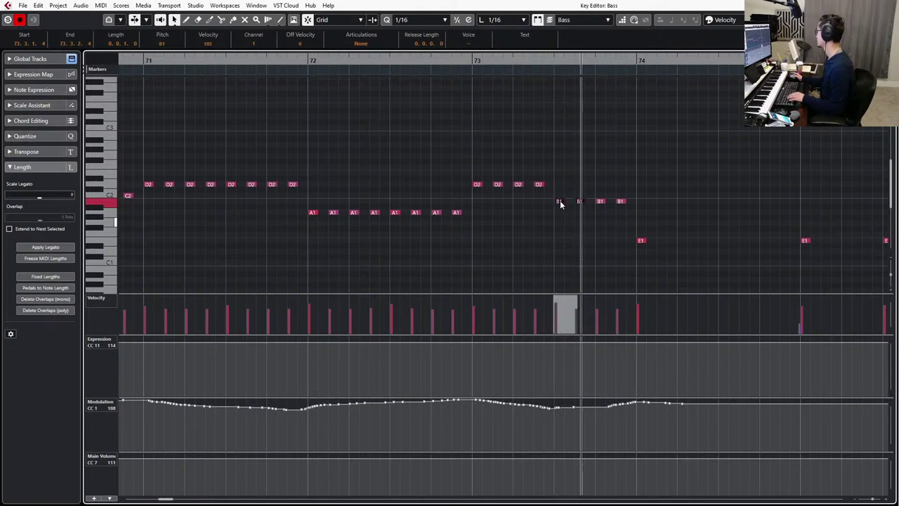
pyautogui.moveTo(563, 186); pyautogui.dragTo(564, 212)
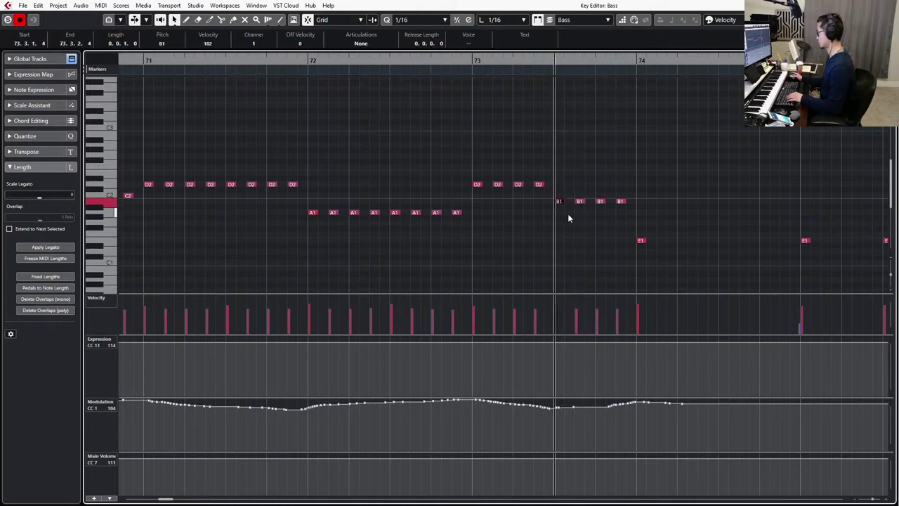
pyautogui.press('KP_Subtract')
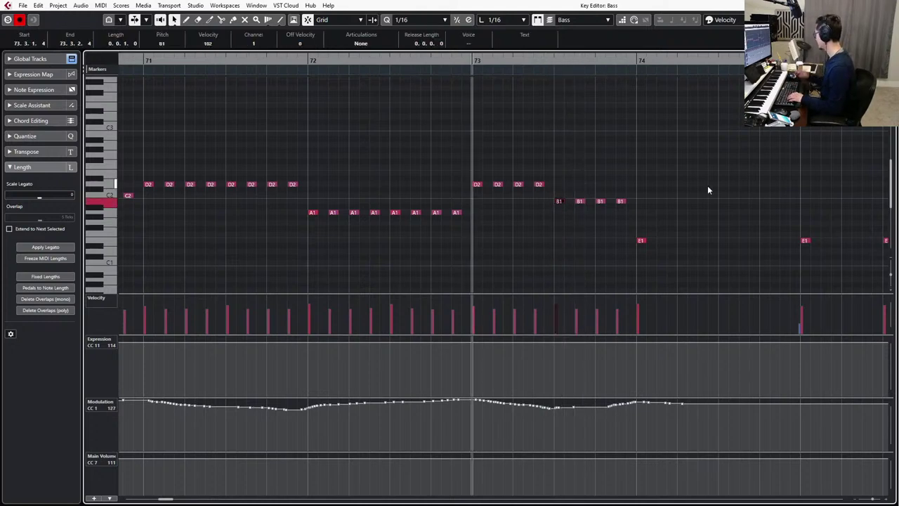
# Leave the Key Editor and check the Bass track's Kontakt instrument, closing its window again.
pyautogui.press('g')
pyautogui.press('g')
pyautogui.press('g')
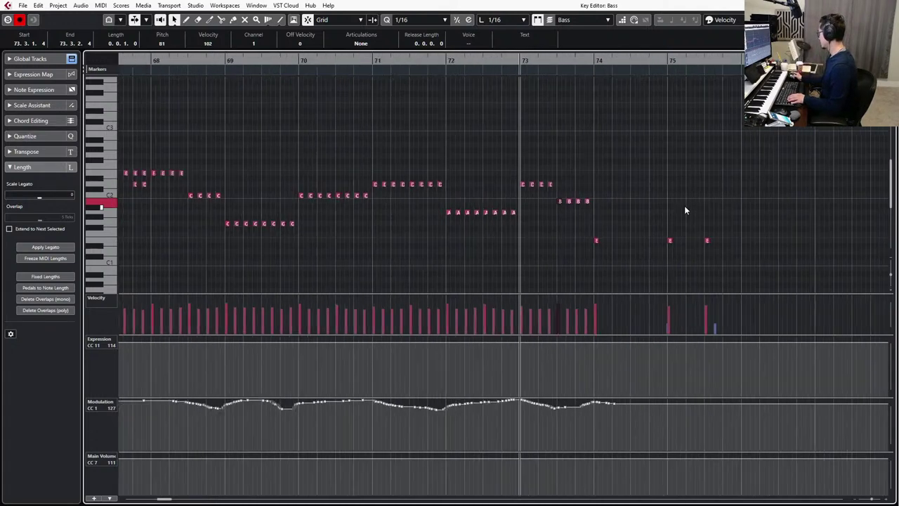
pyautogui.press('g')
pyautogui.press('g')
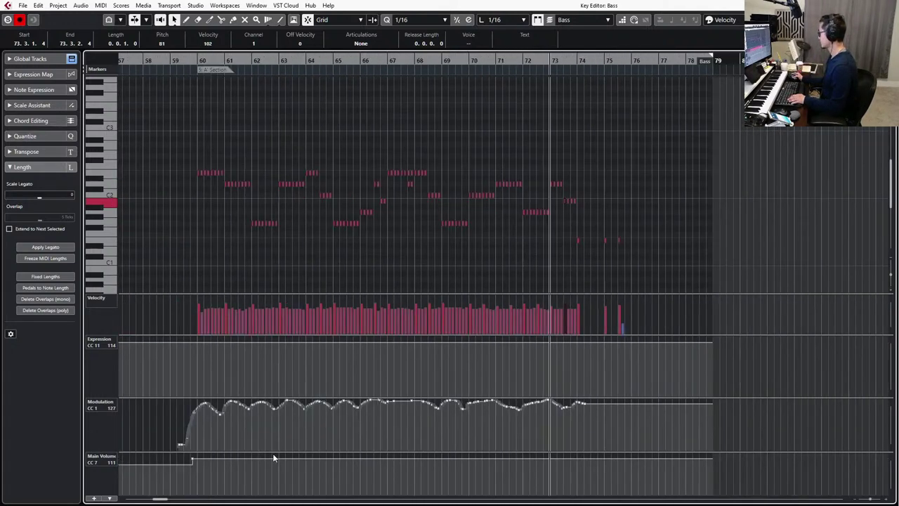
pyautogui.press('Return')
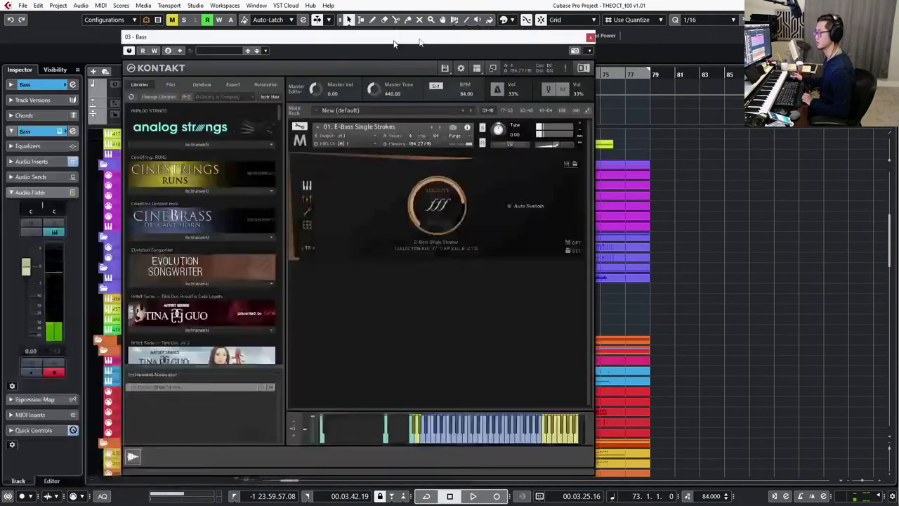
pyautogui.moveTo(396, 41); pyautogui.dragTo(480, 49)
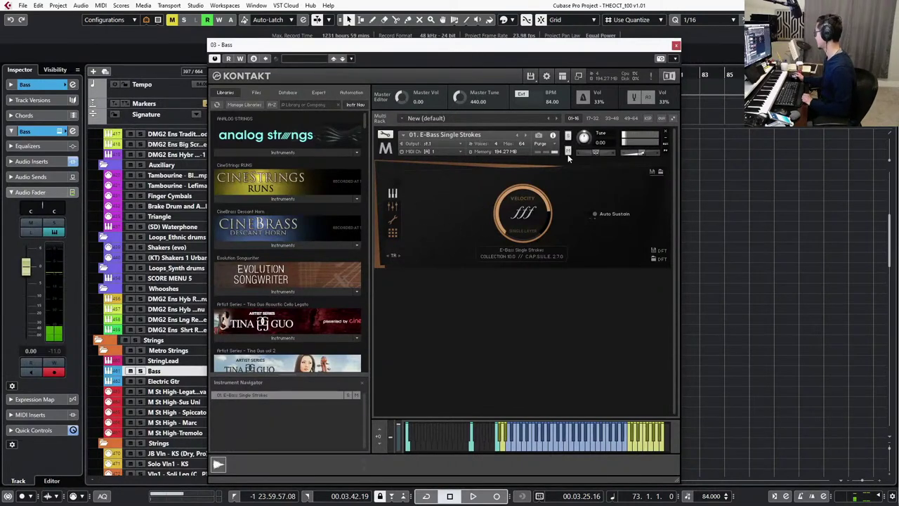
pyautogui.click(676, 45)
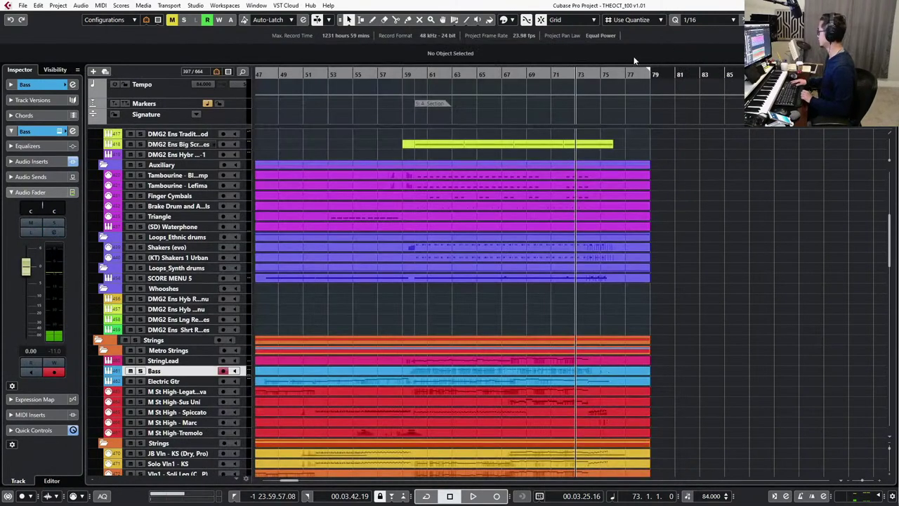
# Select all parts on the DMG2 Big Screen Ensembles track and play back from their start at bar 59.
pyautogui.moveTo(676, 135); pyautogui.dragTo(492, 142)
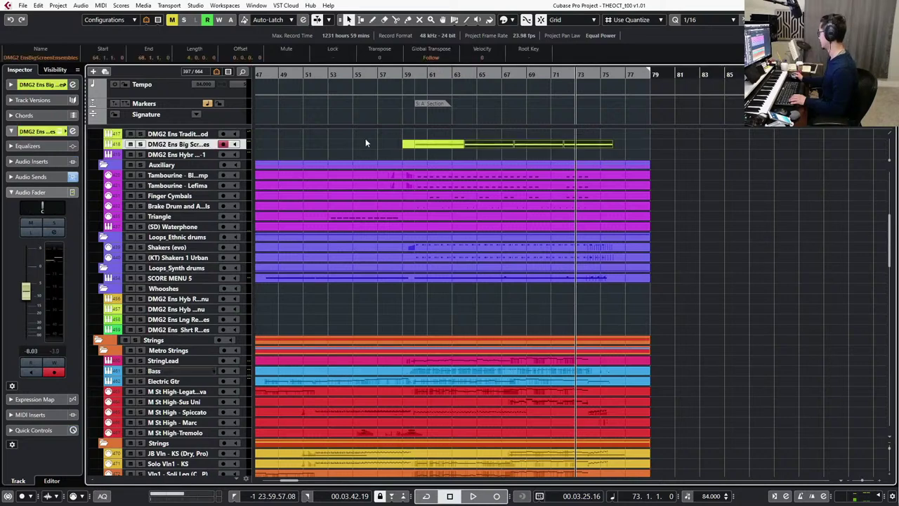
pyautogui.moveTo(367, 140); pyautogui.dragTo(581, 146)
pyautogui.press('l')
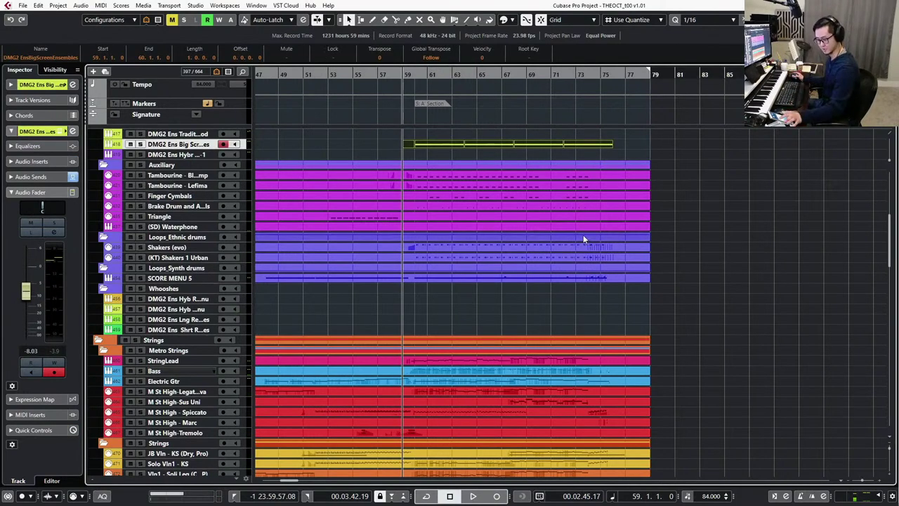
pyautogui.press('space')
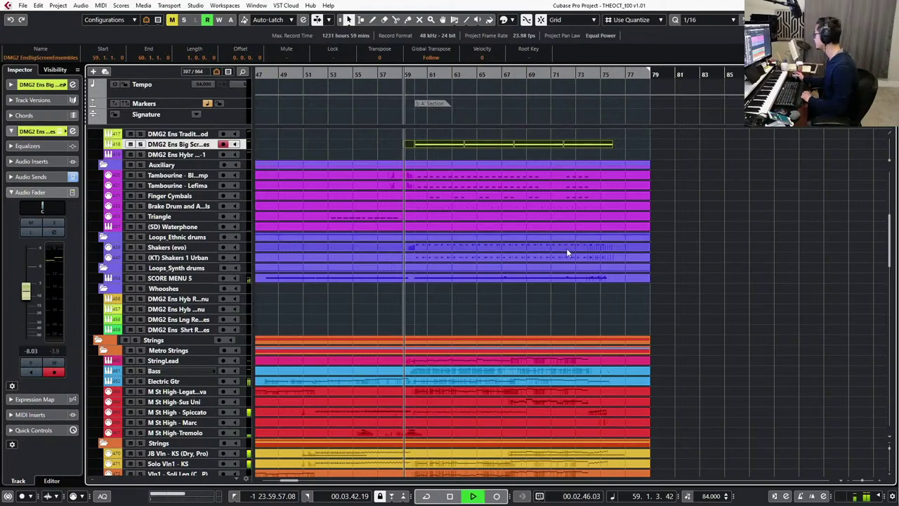
pyautogui.scroll(5, 567, 253)
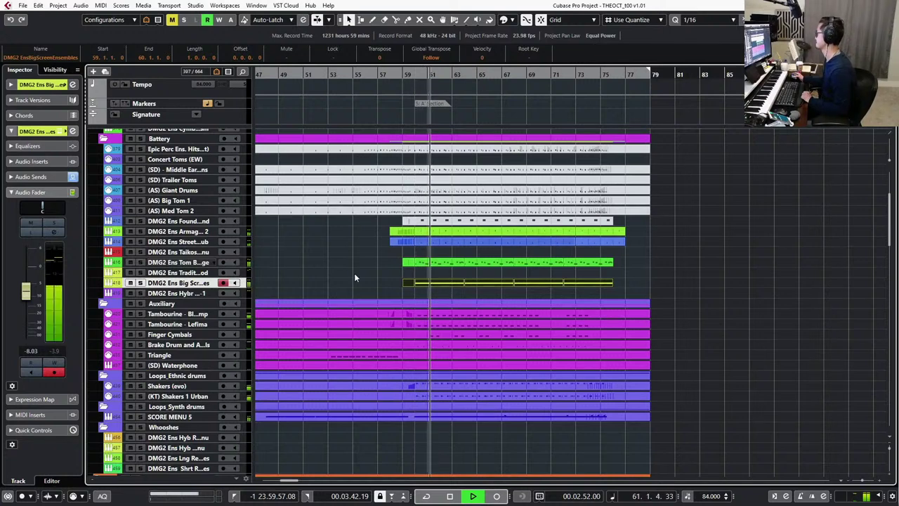
# Solo the Shakers (evo) and (KT) Shakers 1 Urban tracks together during playback.
pyautogui.click(175, 387)
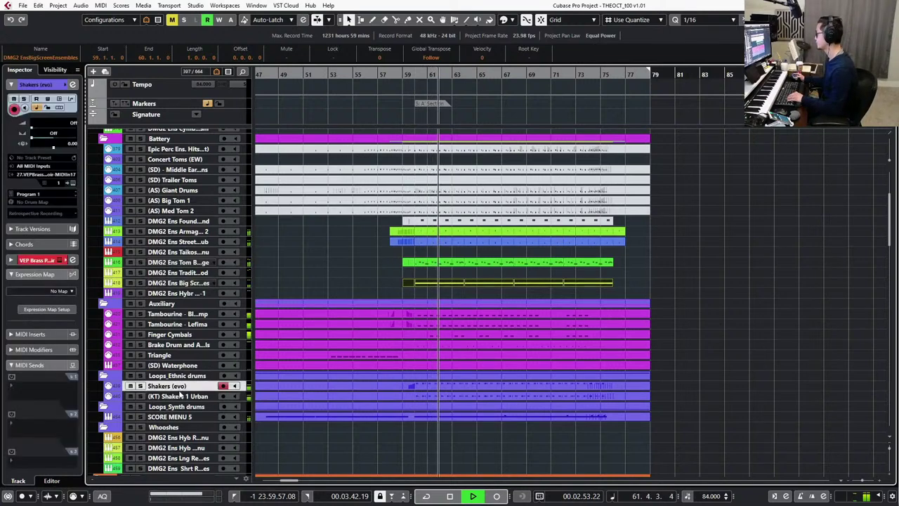
pyautogui.click(182, 398)
pyautogui.press('s')
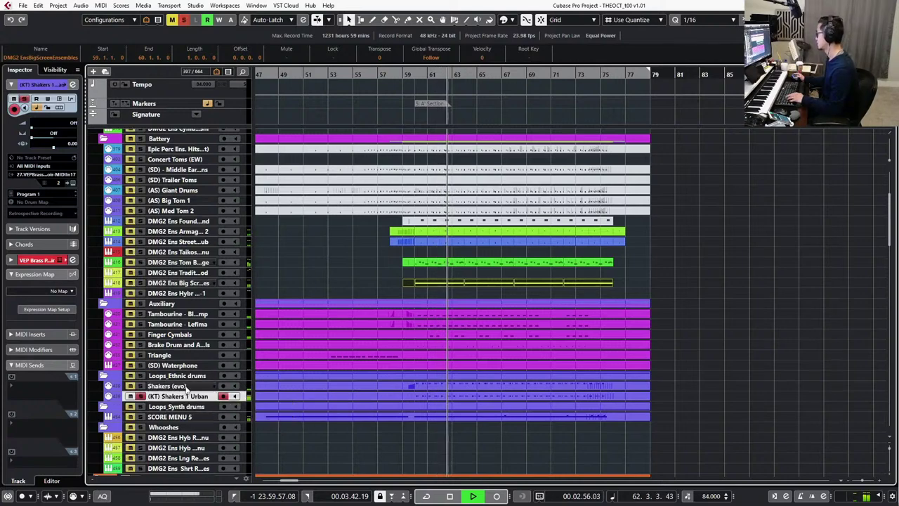
pyautogui.keyDown('shift'); pyautogui.click(187, 387); pyautogui.keyUp('shift')
pyautogui.press('s')
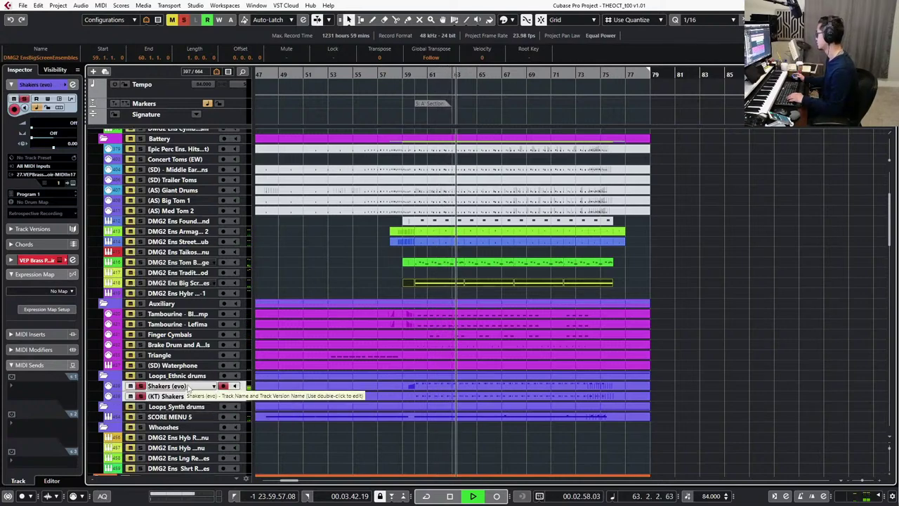
# Enlarge the upper track list, locate the Shakers instrument track and open its channel settings.
pyautogui.hscroll(-10, 447, 376)
pyautogui.scroll(-3, 452, 377)
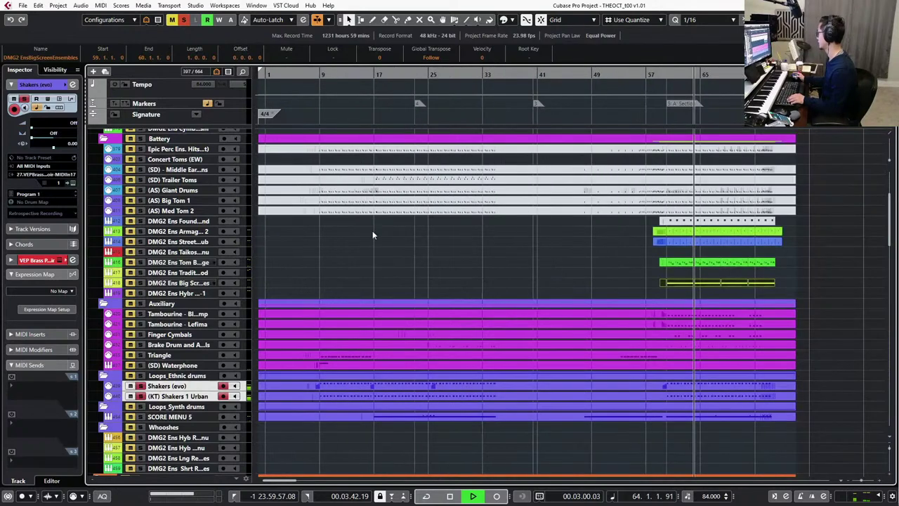
pyautogui.scroll(-1, 222, 98)
pyautogui.moveTo(229, 125); pyautogui.dragTo(233, 217)
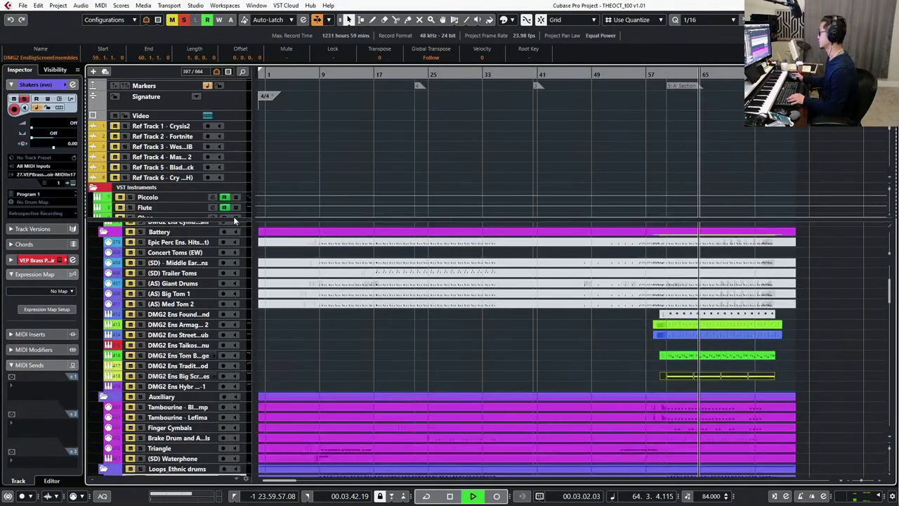
pyautogui.scroll(-10, 231, 162)
pyautogui.scroll(-4, 232, 168)
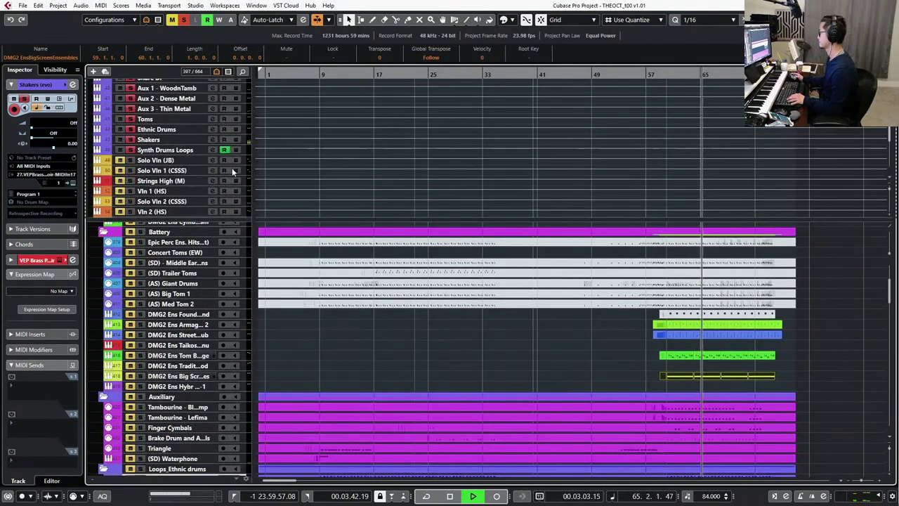
pyautogui.click(178, 140)
pyautogui.press('e')
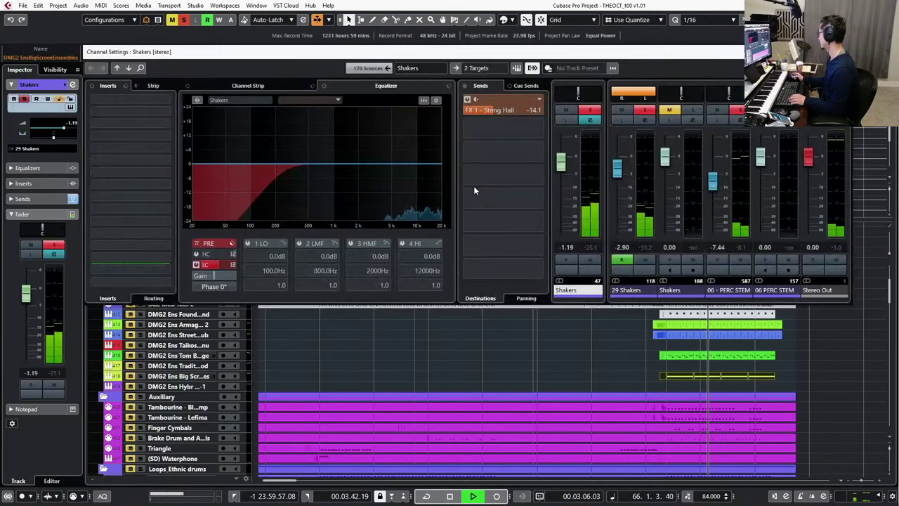
# Reset the Shakers channel fader to 0.00 dB and raise its pre-gain to 8.0 dB.
pyautogui.moveTo(563, 165); pyautogui.dragTo(563, 154)
pyautogui.keyDown('ctrl'); pyautogui.click(563, 154); pyautogui.keyUp('ctrl')
pyautogui.moveTo(217, 276)
pyautogui.mouseDown()
pyautogui.moveTo(236, 277)
pyautogui.moveTo(213, 287)
pyautogui.mouseUp()
# Turn off the Shakers solo, stop playback and close the channel settings.
pyautogui.press('s')
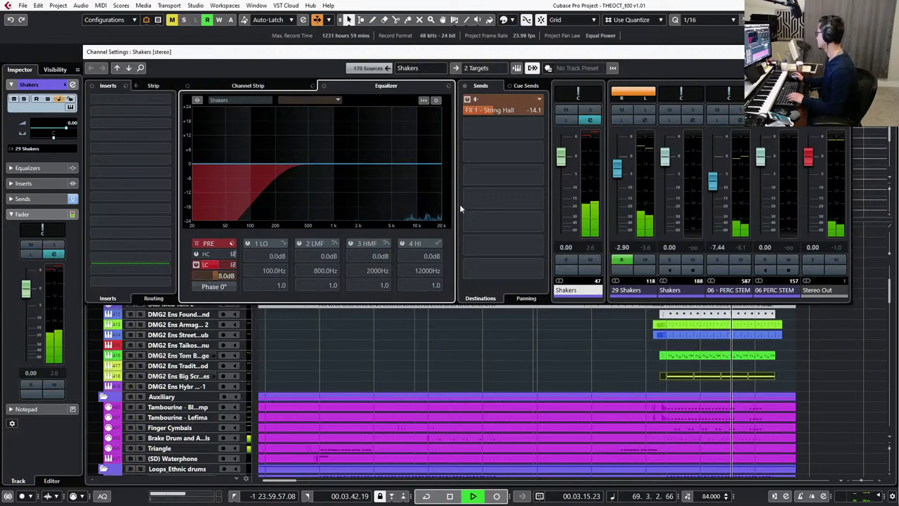
pyautogui.press('space')
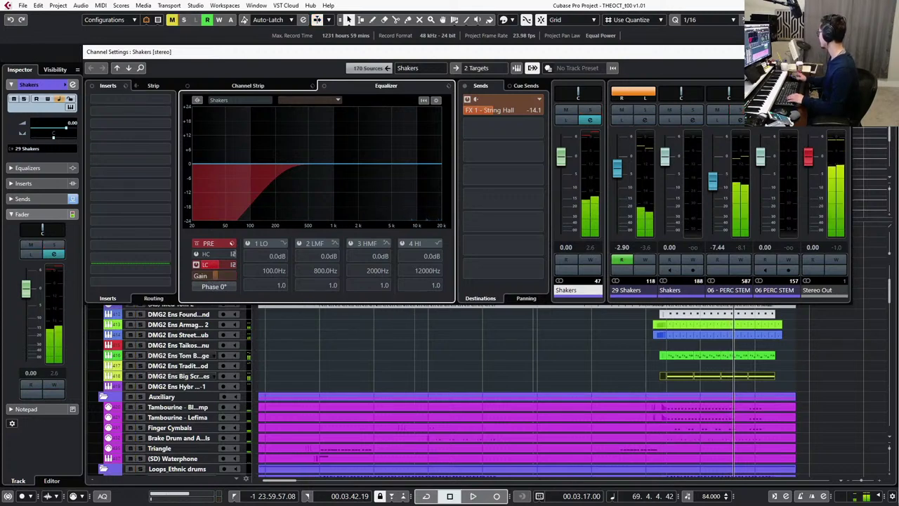
pyautogui.press('Escape')
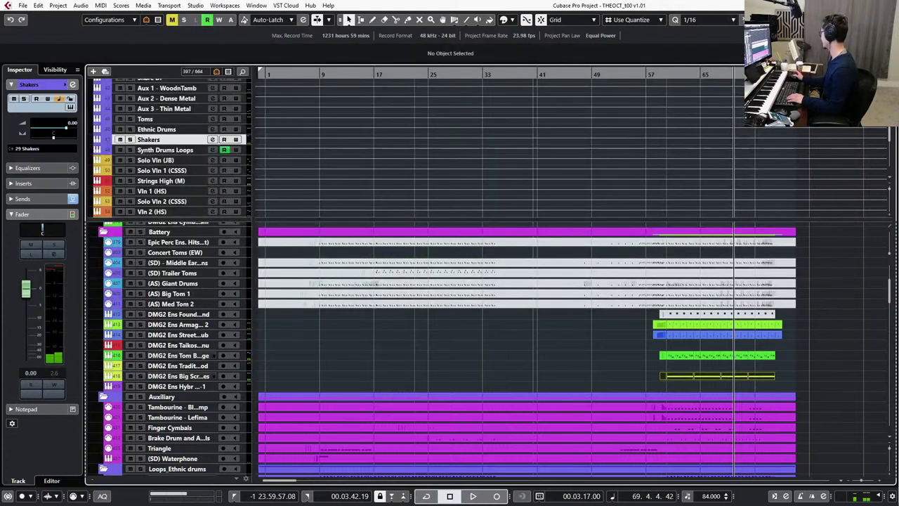
# Move the playhead back to bar 60 and set the left locator there.
pyautogui.hscroll(5, 561, 317)
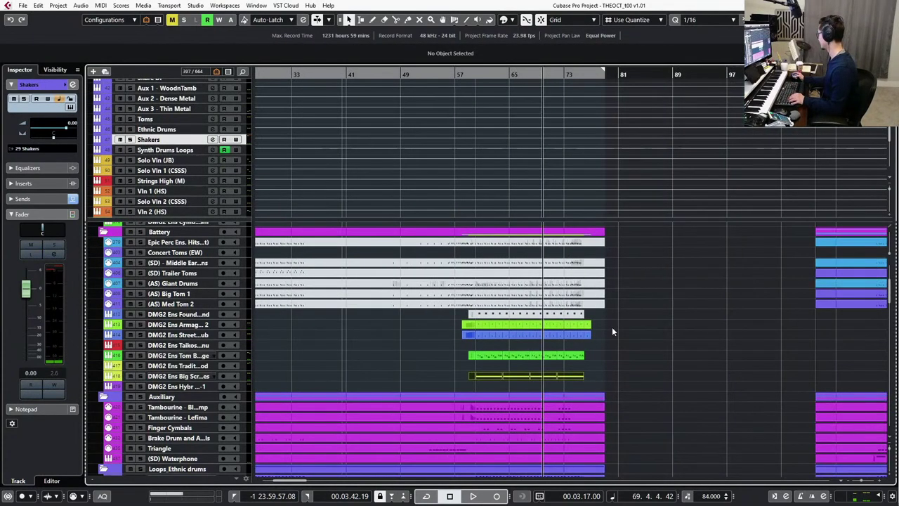
pyautogui.scroll(-2, 612, 327)
pyautogui.press('ctrl+KP_1')
pyautogui.press('KP_Subtract')
pyautogui.press('KP_Subtract')
pyautogui.press('KP_Subtract')
pyautogui.press('KP_Subtract')
pyautogui.press('KP_Subtract')
pyautogui.press('KP_Subtract')
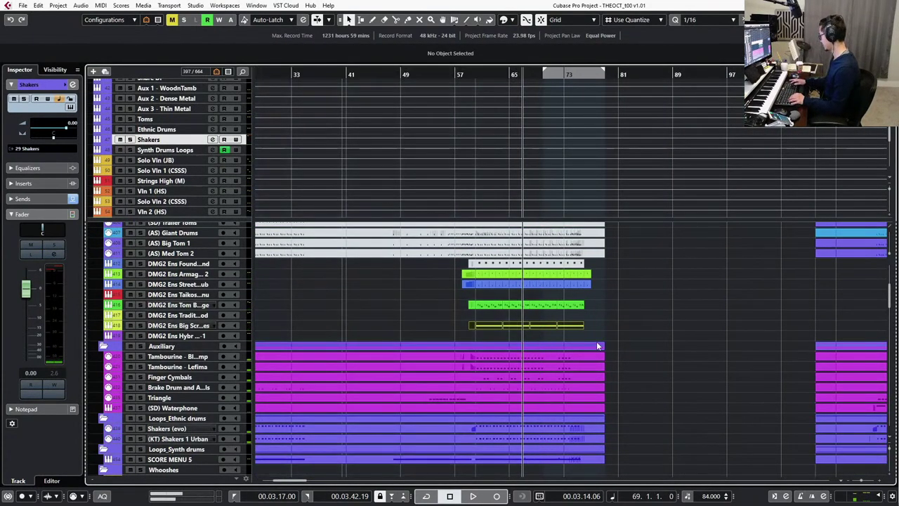
pyautogui.press('KP_Subtract')
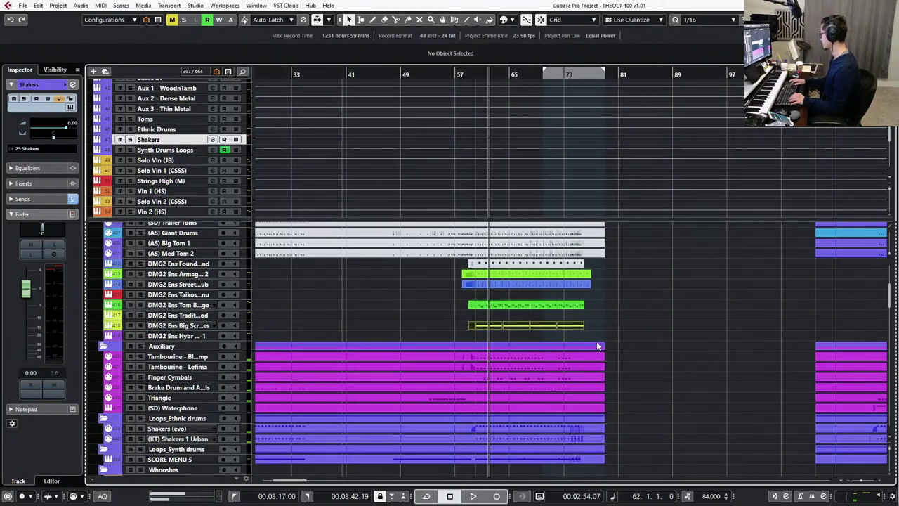
pyautogui.press('KP_Subtract')
pyautogui.press('KP_Subtract')
pyautogui.press('ctrl+KP_1')
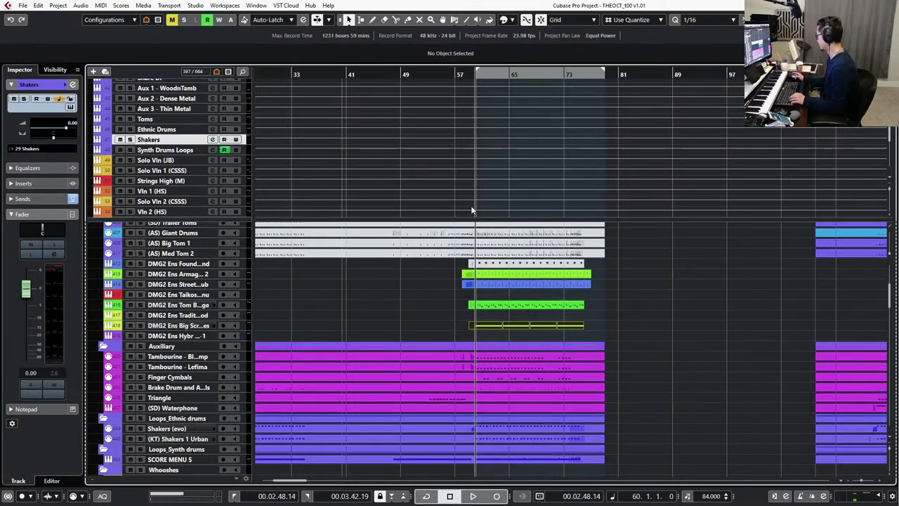
# Solo the Auxiliary percussion folder and play it back from bar 60.
pyautogui.scroll(-5, 299, 219)
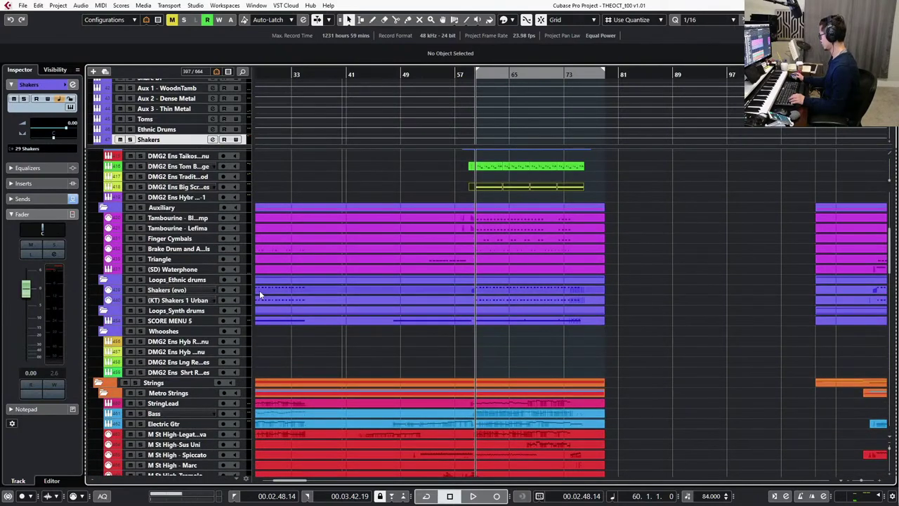
pyautogui.click(170, 208)
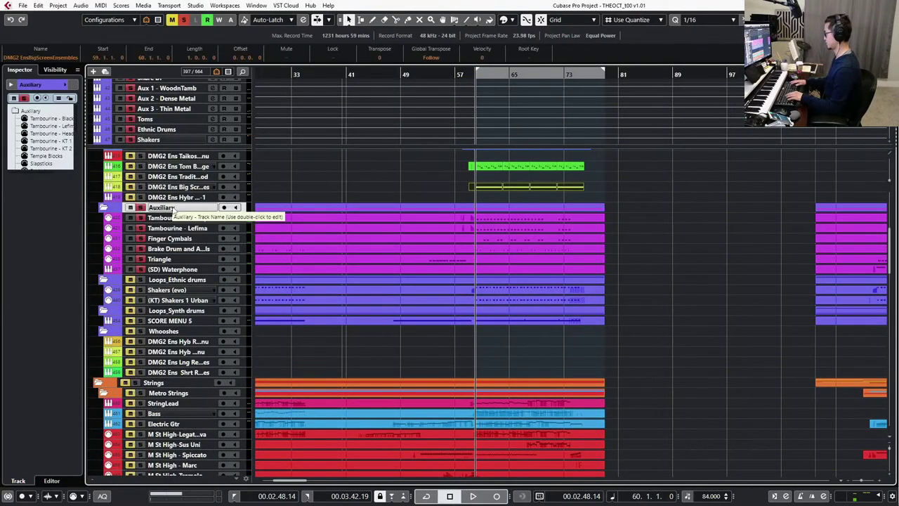
pyautogui.press('space')
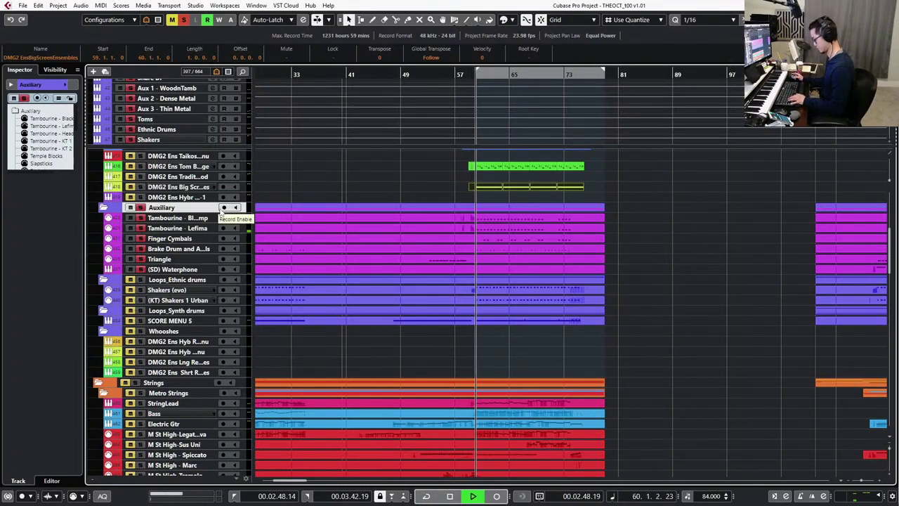
pyautogui.scroll(3, 543, 214)
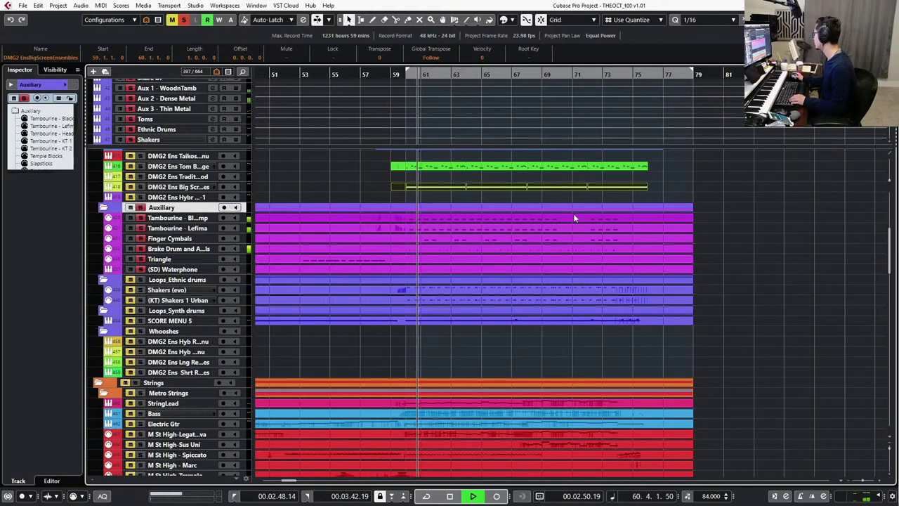
# Audition the Brake Drum and Anvils and the Finger Cymbals tracks in solo, and raise the Aux 3 - Thin Metal pre-gain to 3.2 dB.
pyautogui.click(181, 249)
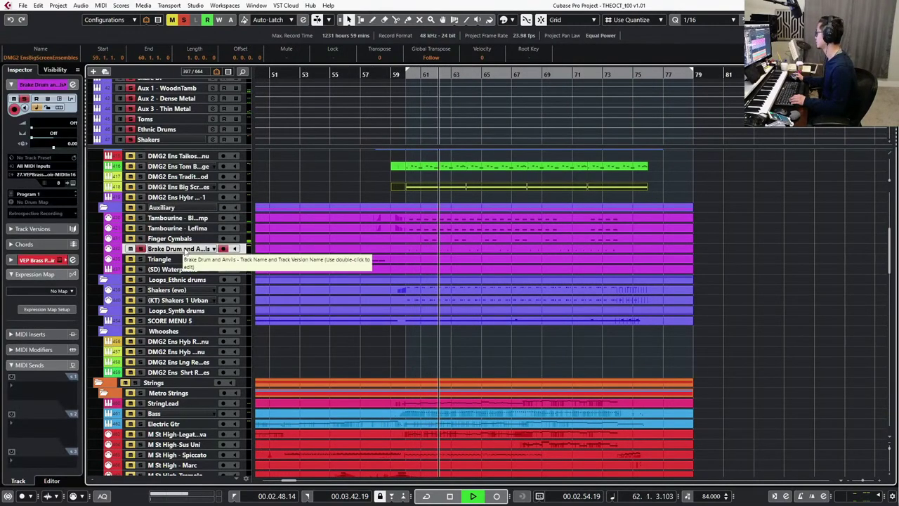
pyautogui.click(184, 239)
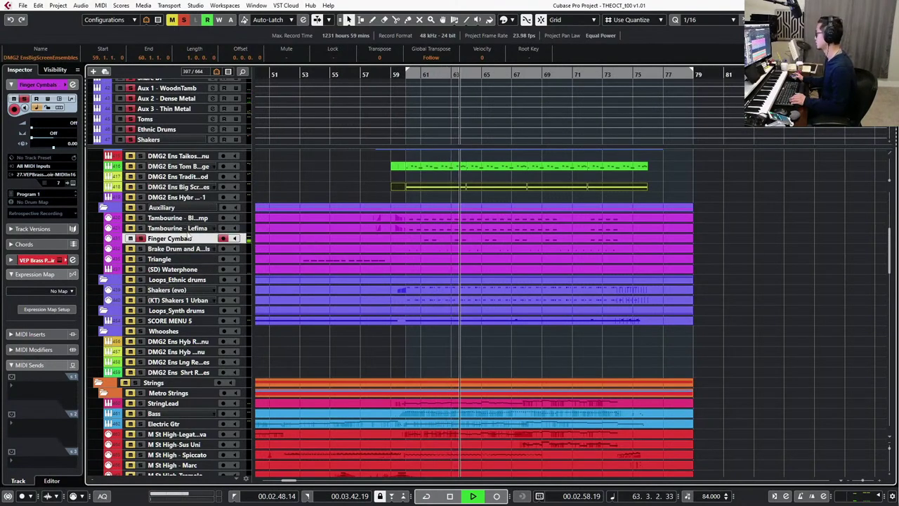
pyautogui.click(177, 109)
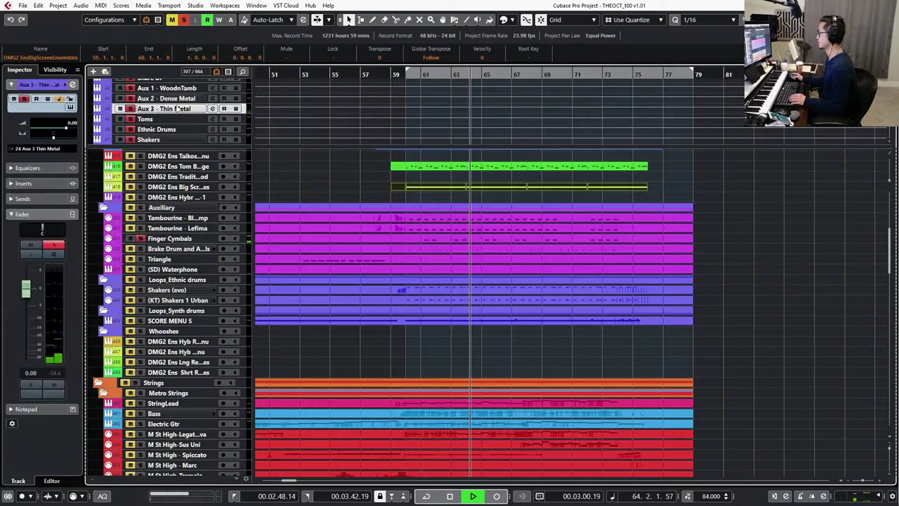
pyautogui.moveTo(29, 293); pyautogui.dragTo(30, 290)
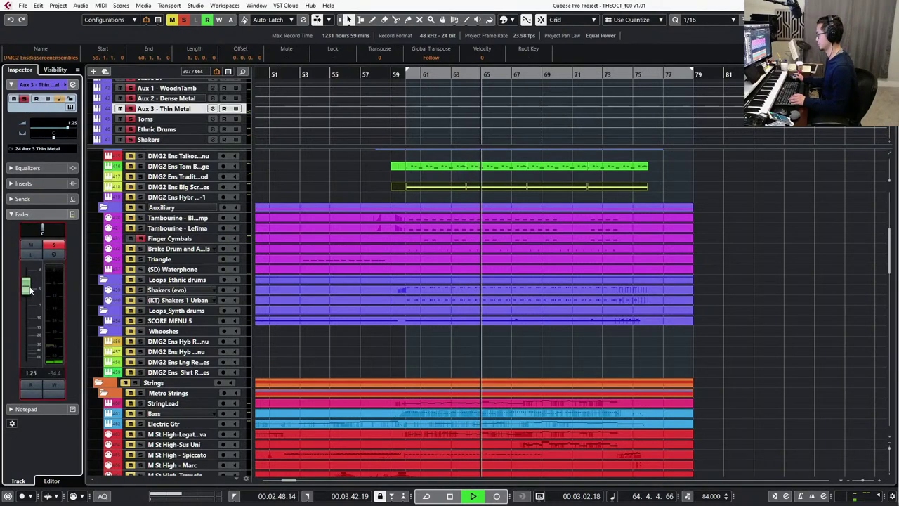
pyautogui.keyDown('ctrl'); pyautogui.click(30, 291); pyautogui.keyUp('ctrl')
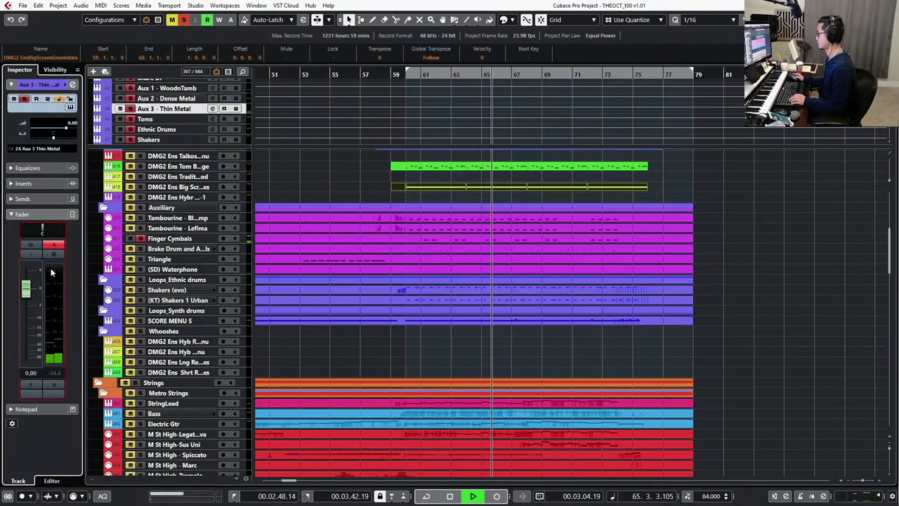
pyautogui.press('e')
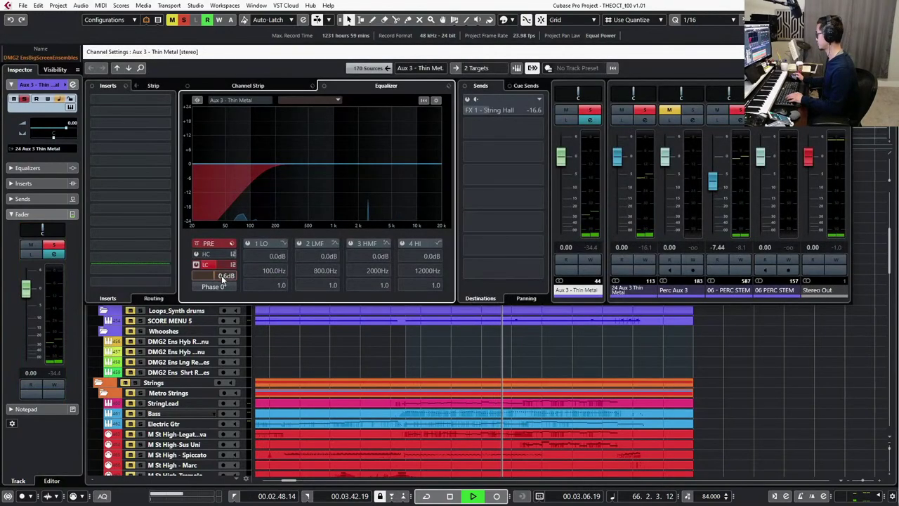
pyautogui.scroll(5, 221, 275)
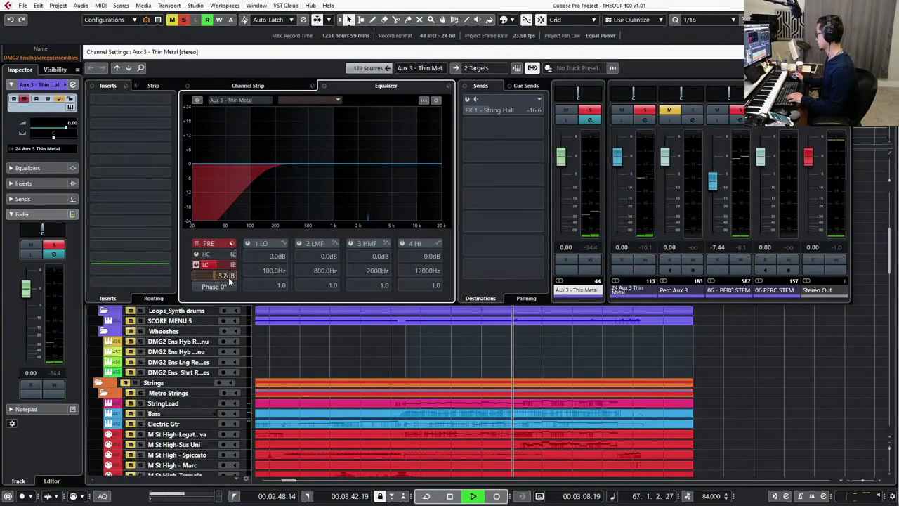
# Enable the FX 1 - String Hall send on Aux 3 - Thin Metal at -17.2 dB, close its channel settings and stop playback.
pyautogui.click(467, 99)
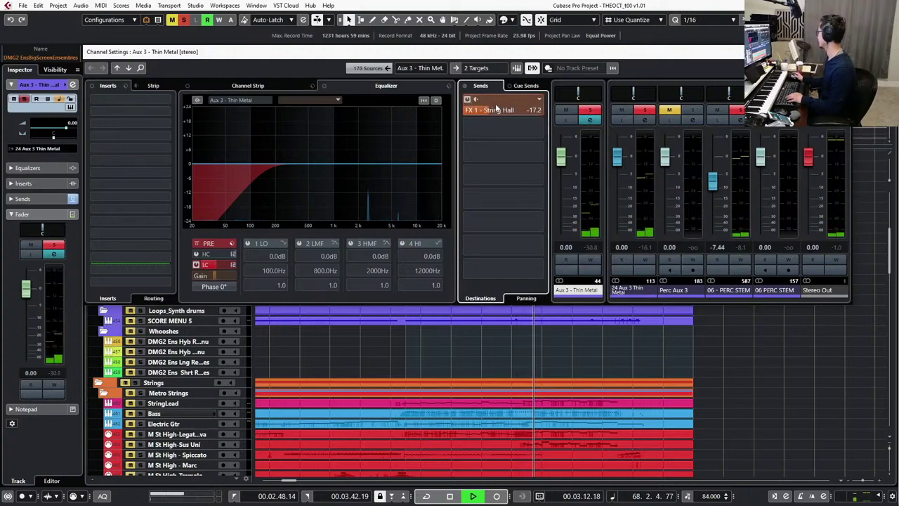
pyautogui.click(841, 52)
pyautogui.press('space')
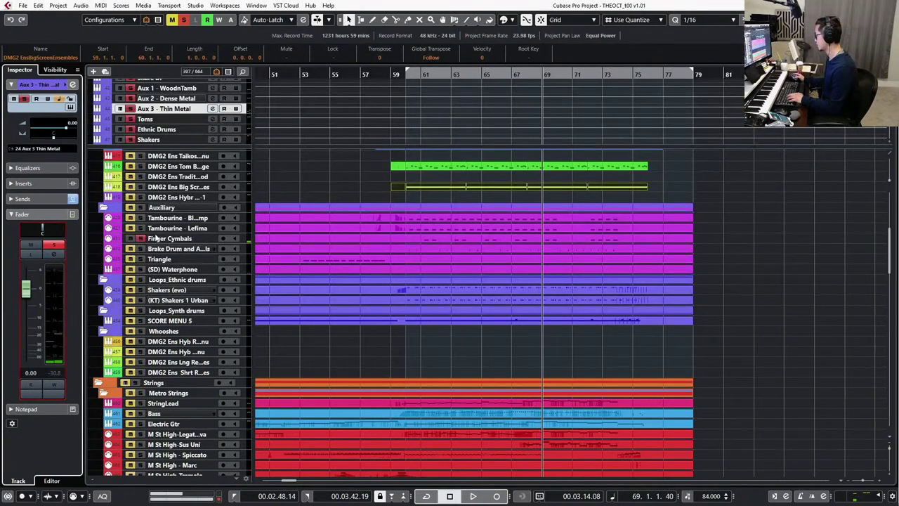
# Turn off the solo, select the Auxiliary folder and move the playhead back to bar 60.
pyautogui.click(54, 245)
pyautogui.click(177, 208)
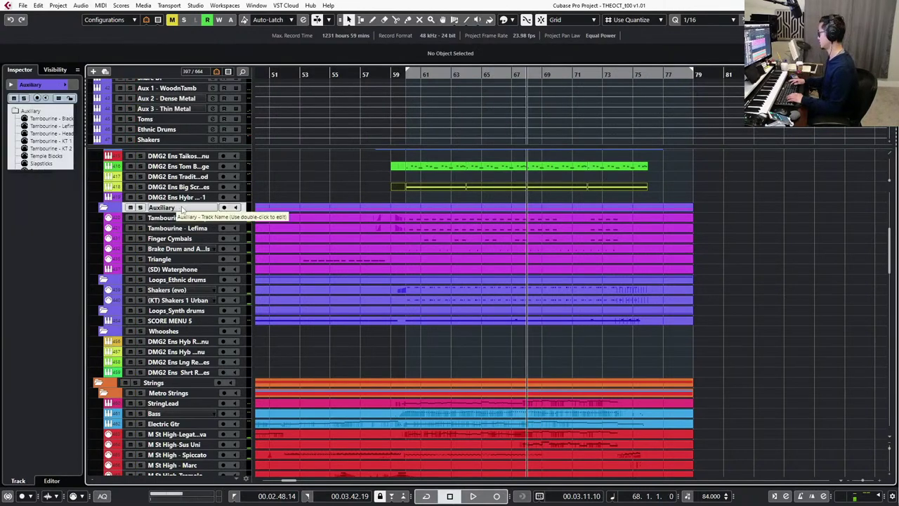
pyautogui.press('KP_Subtract')
pyautogui.press('KP_Subtract')
pyautogui.press('KP_Subtract')
pyautogui.press('KP_Subtract')
pyautogui.press('KP_Subtract')
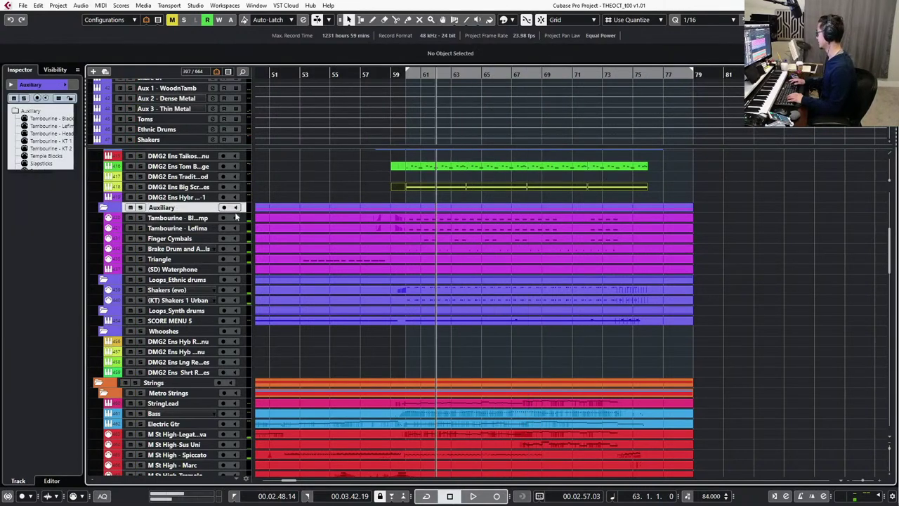
pyautogui.press('KP_Subtract')
# Solo the Auxiliary folder and play it from bar 60.
pyautogui.click(403, 219)
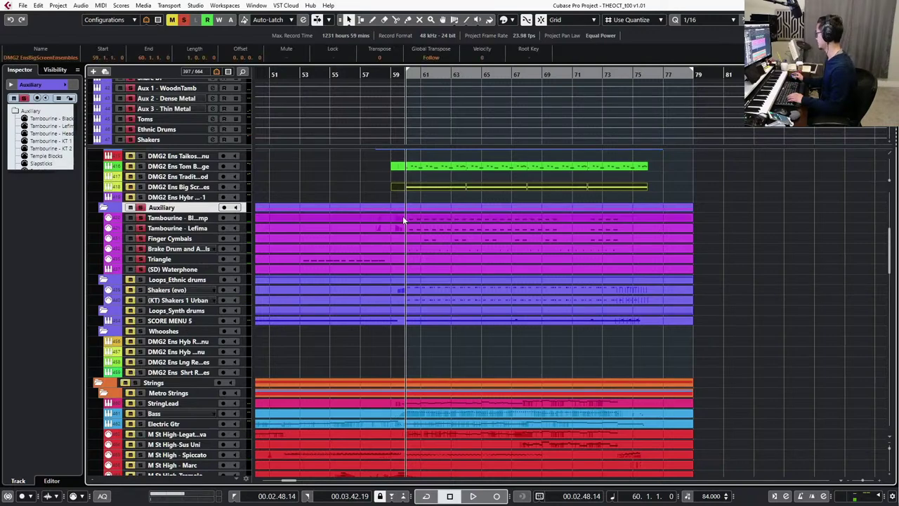
pyautogui.scroll(3, 427, 221)
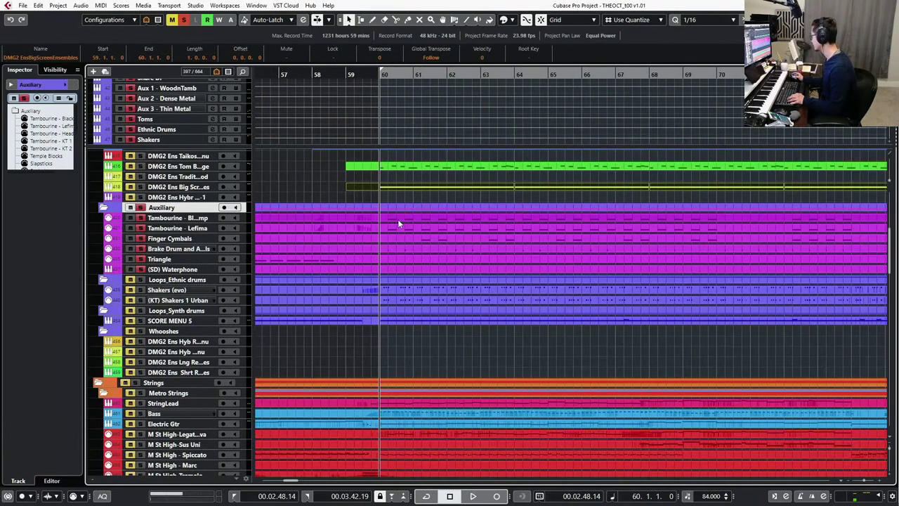
pyautogui.click(520, 226)
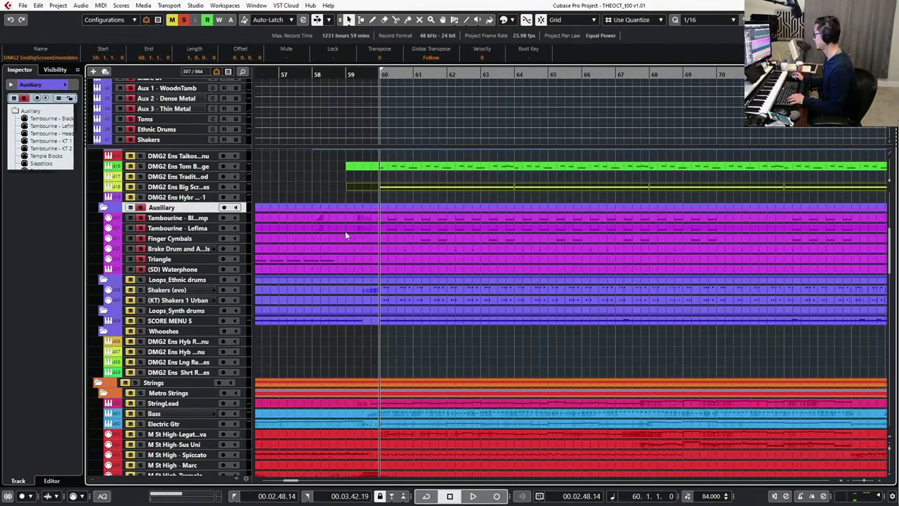
pyautogui.press('space')
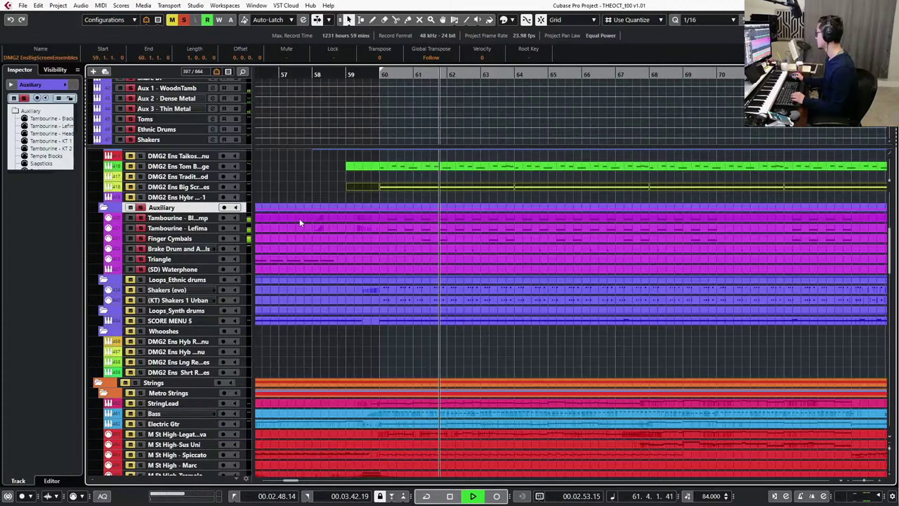
# Narrow the solo to the two Tambourine tracks while the section plays.
pyautogui.keyDown('shift'); pyautogui.click(181, 228); pyautogui.keyUp('shift')
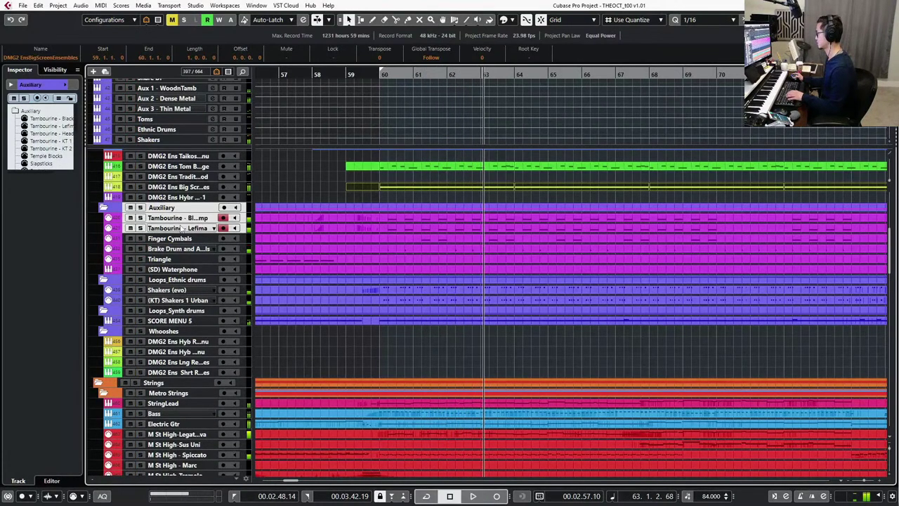
pyautogui.click(184, 218)
pyautogui.keyDown('shift'); pyautogui.click(187, 229); pyautogui.keyUp('shift')
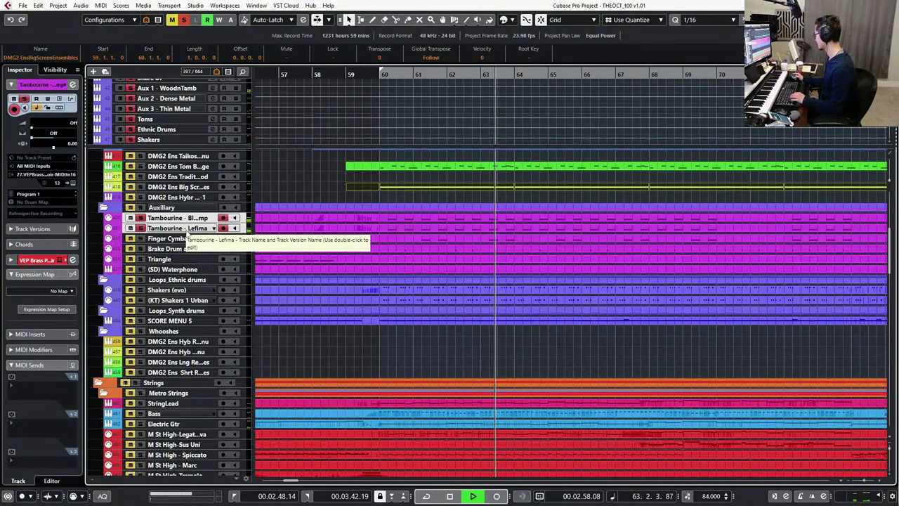
# Raise the pre-gain of the Aux 1 - WoodnTamb channel to 9.9 dB and close its channel settings.
pyautogui.click(188, 88)
pyautogui.press('e')
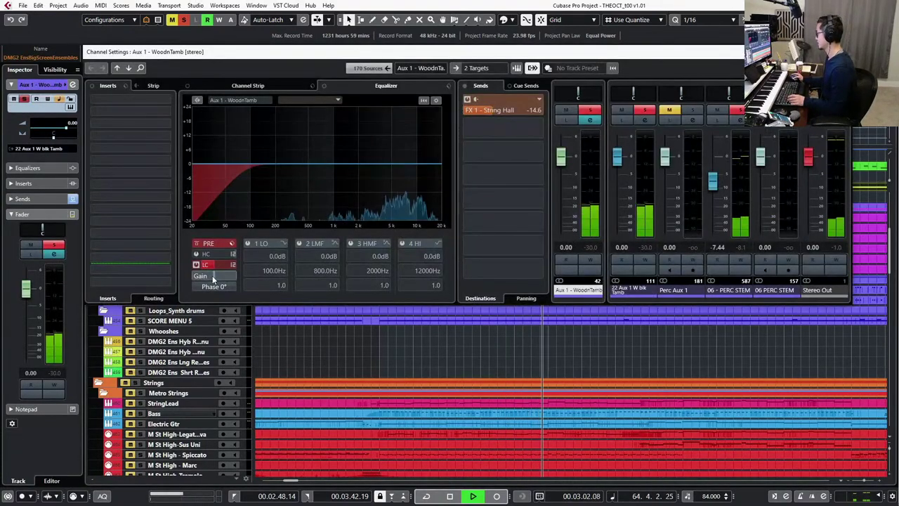
pyautogui.moveTo(243, 278); pyautogui.dragTo(245, 279)
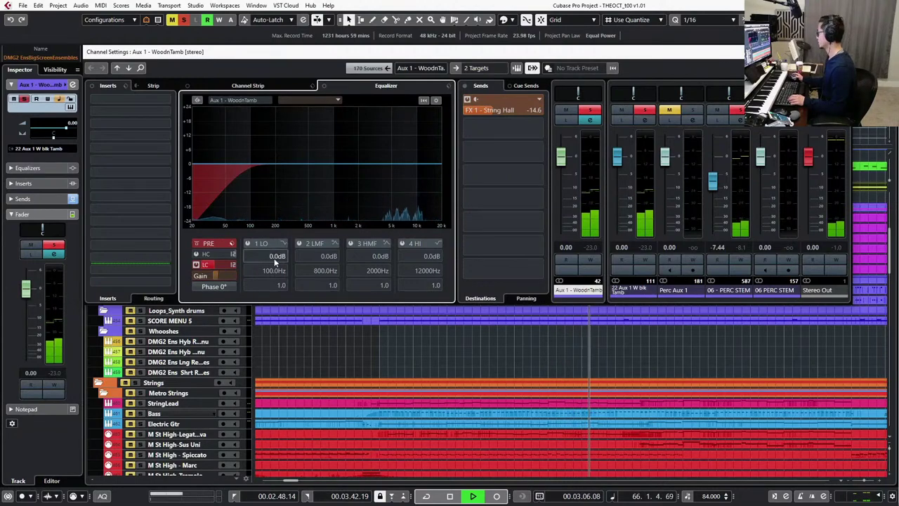
pyautogui.moveTo(217, 275); pyautogui.dragTo(221, 277)
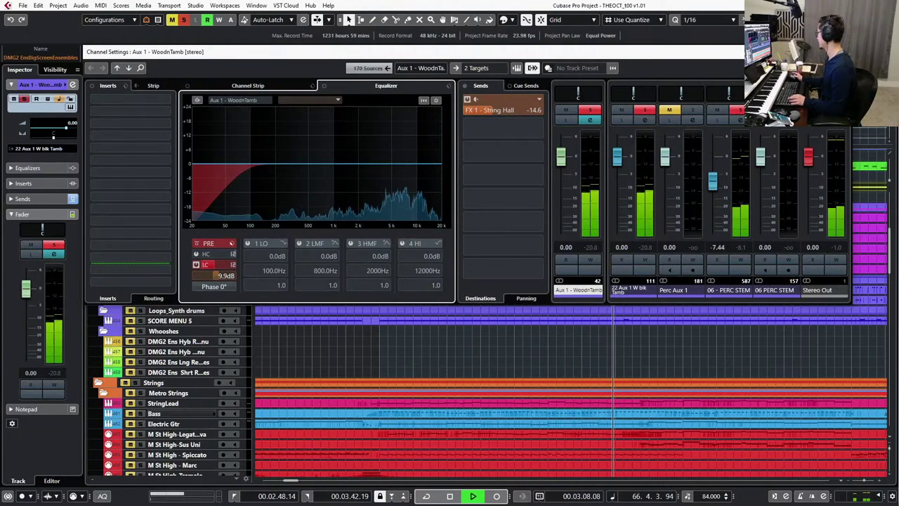
pyautogui.click(841, 52)
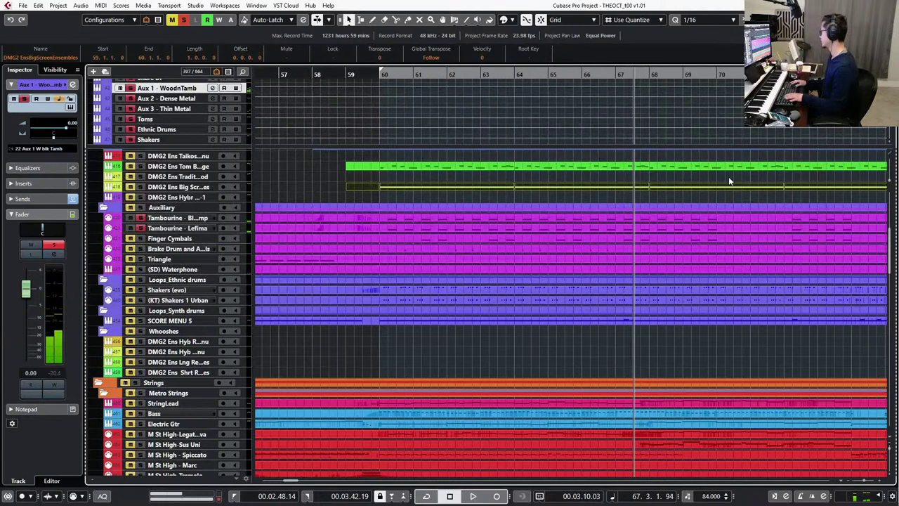
# Return the playhead to bar 60, turn off the tambourine solo and play the full mix.
pyautogui.press('space')
pyautogui.press('KP_Add')
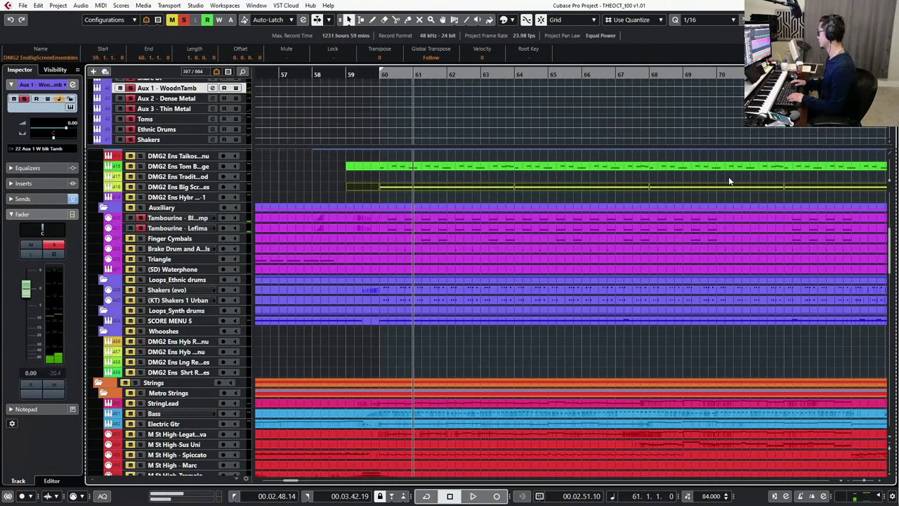
pyautogui.press('KP_Subtract')
pyautogui.press('KP_Subtract')
pyautogui.press('KP_Add')
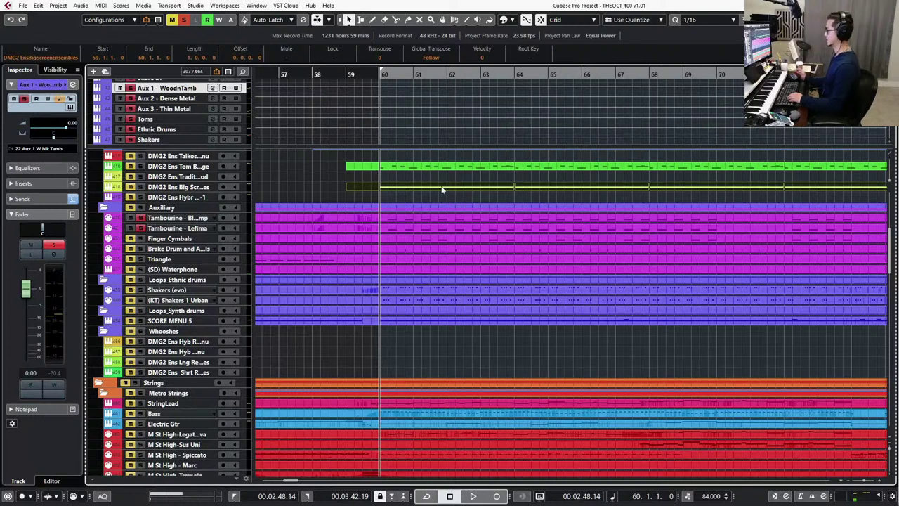
pyautogui.press('s')
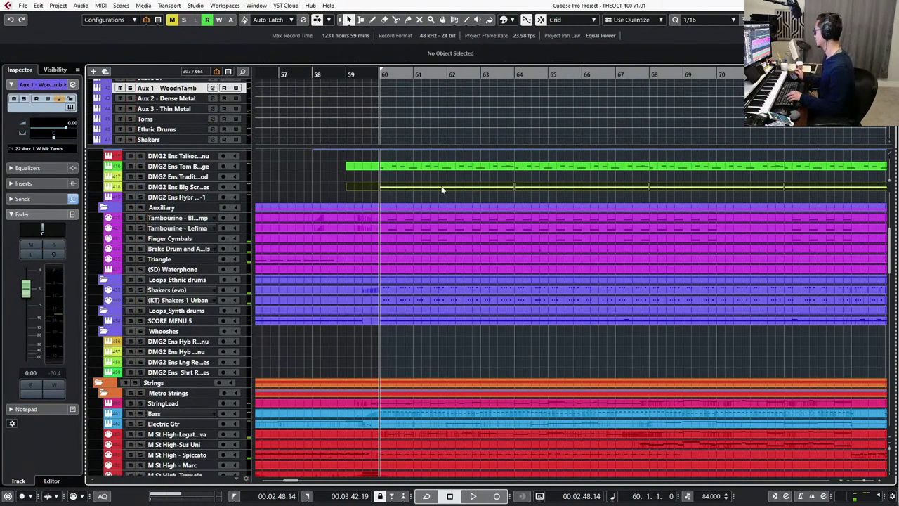
pyautogui.press('space')
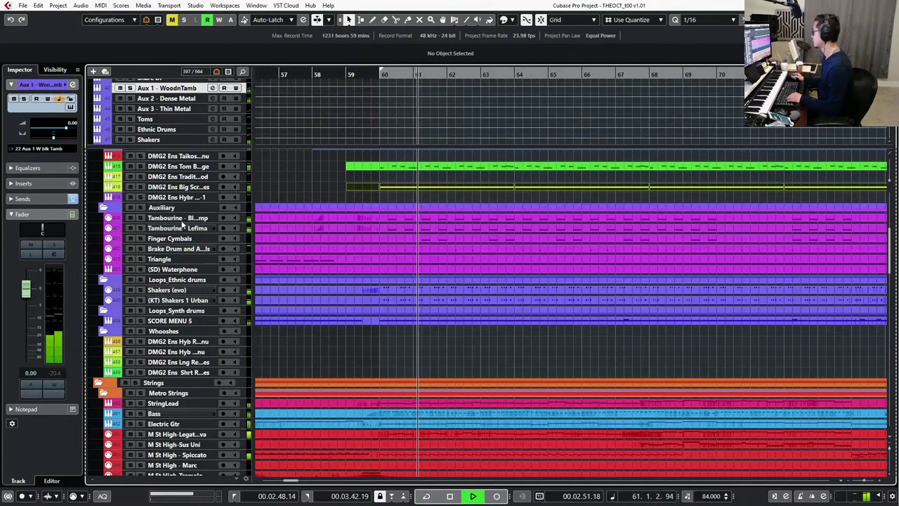
# Set the Aux 1 - WoodnTamb pre-gain to 5.3 dB, check it in the full mix, and close the channel settings.
pyautogui.press('e')
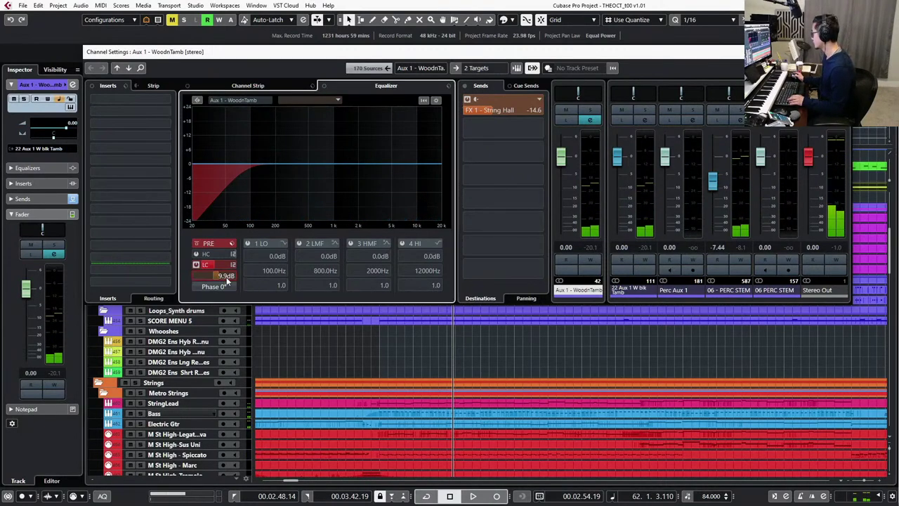
pyautogui.moveTo(220, 277); pyautogui.dragTo(215, 277)
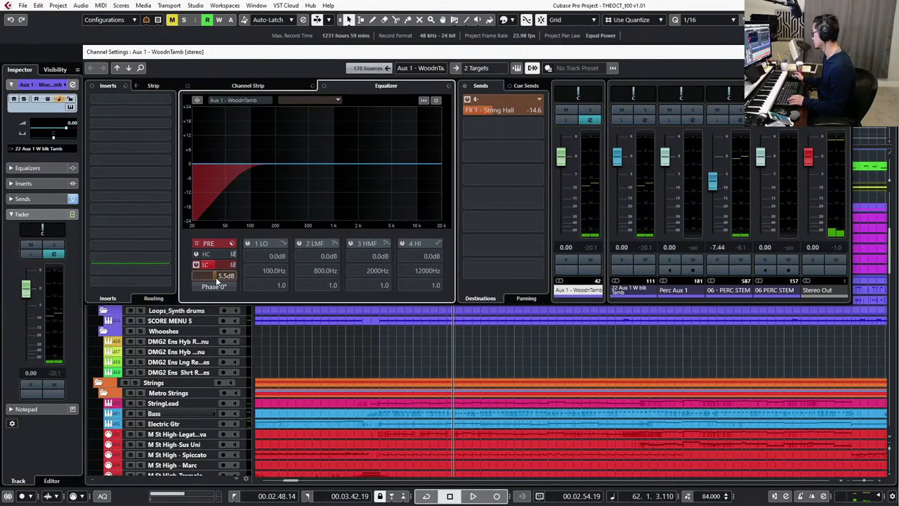
pyautogui.press('space')
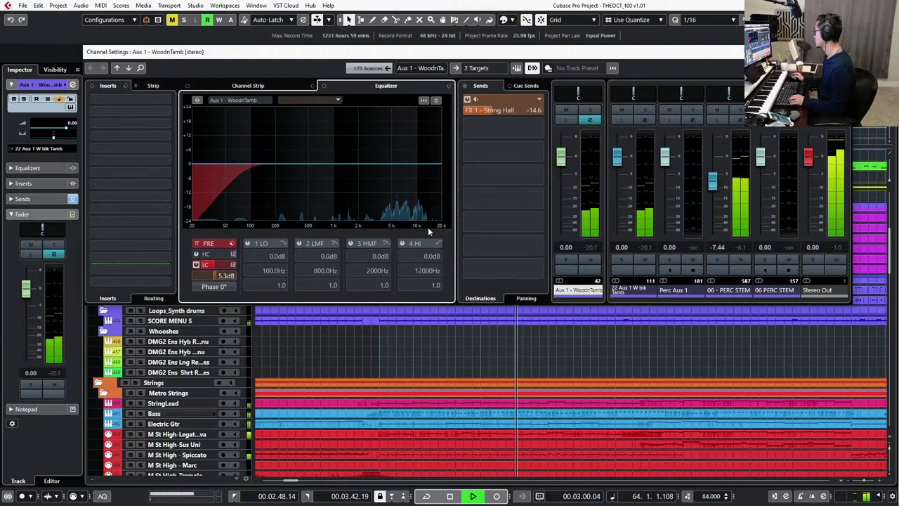
pyautogui.press('Escape')
pyautogui.press('space')
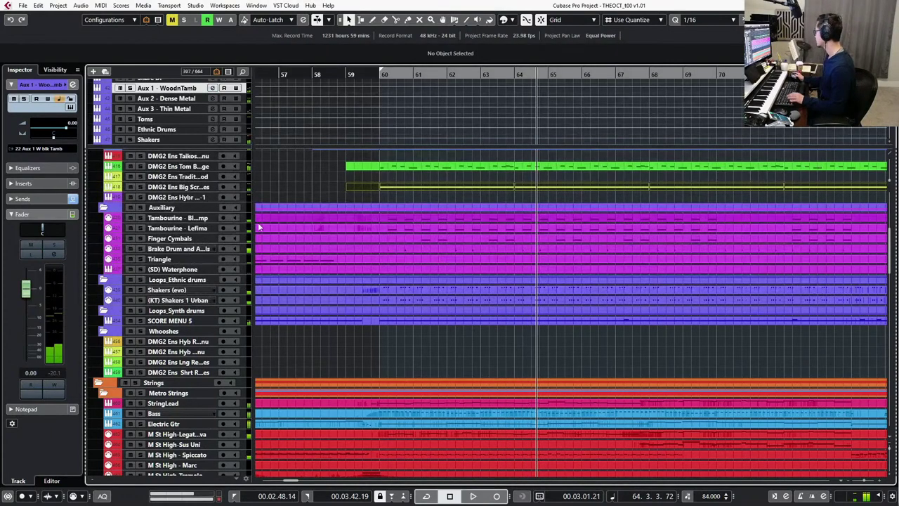
# Solo the Triangle track, play it from bar 53 and inspect its notes in the Key Editor.
pyautogui.click(147, 240)
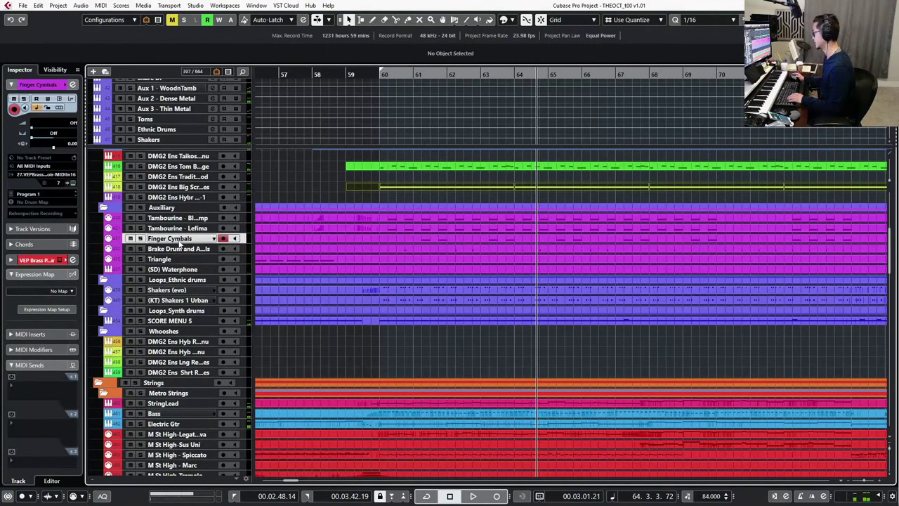
pyautogui.click(179, 260)
pyautogui.press('g')
pyautogui.press('g')
pyautogui.press('g')
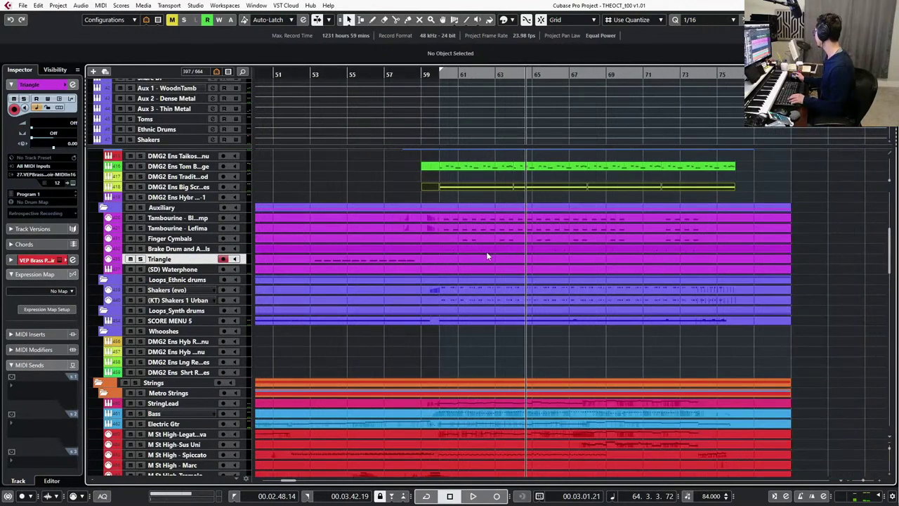
pyautogui.hscroll(-5, 433, 265)
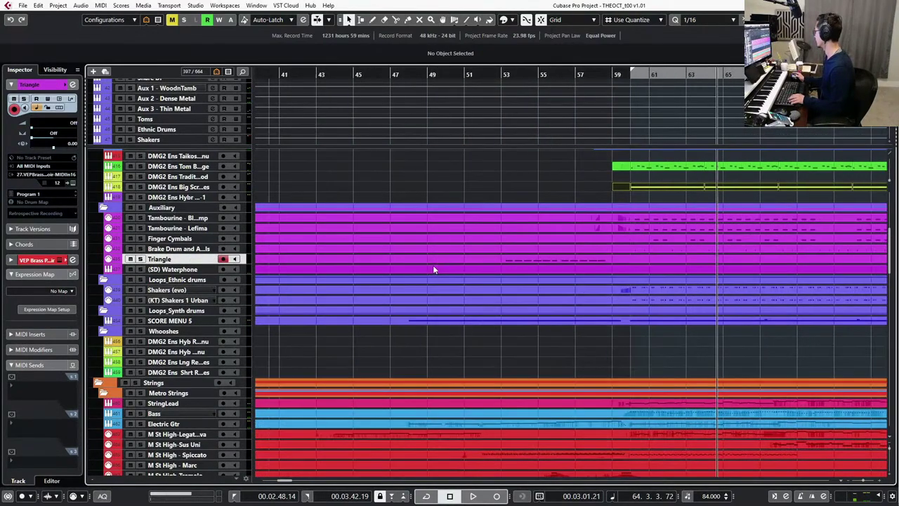
pyautogui.click(511, 75)
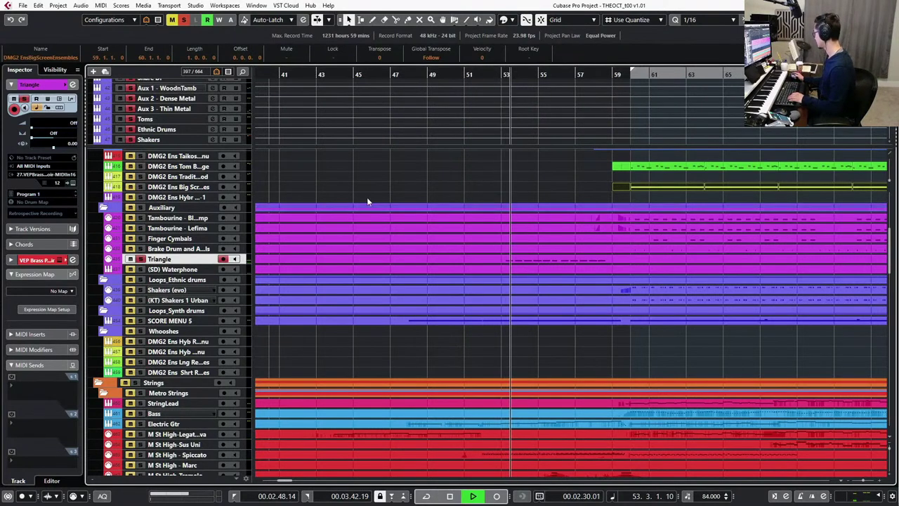
pyautogui.press('space')
pyautogui.doubleClick(506, 261)
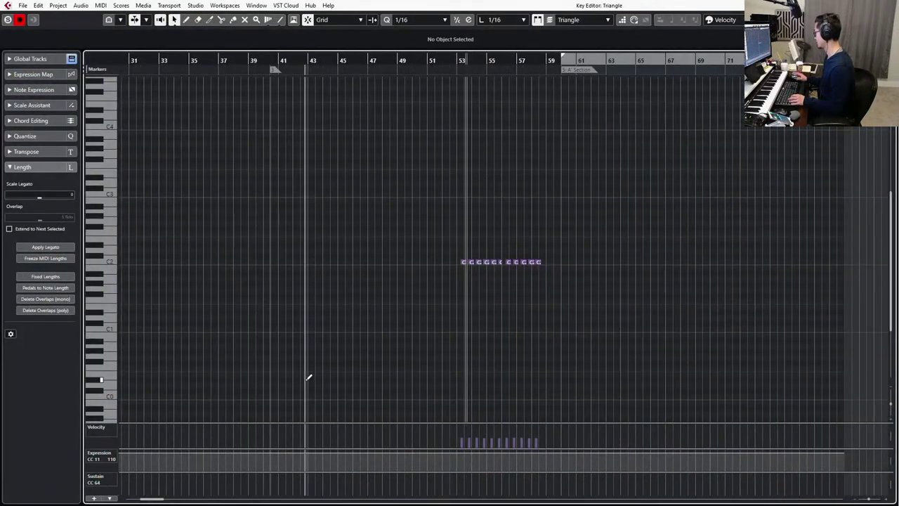
pyautogui.press('Escape')
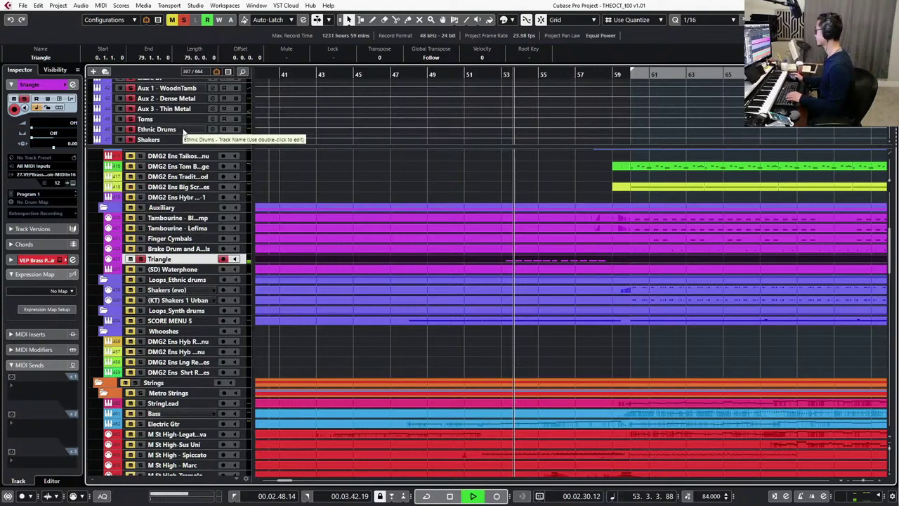
# Check the Aux 3 - Thin Metal channel settings, close them and turn off the Triangle solo.
pyautogui.click(181, 109)
pyautogui.press('e')
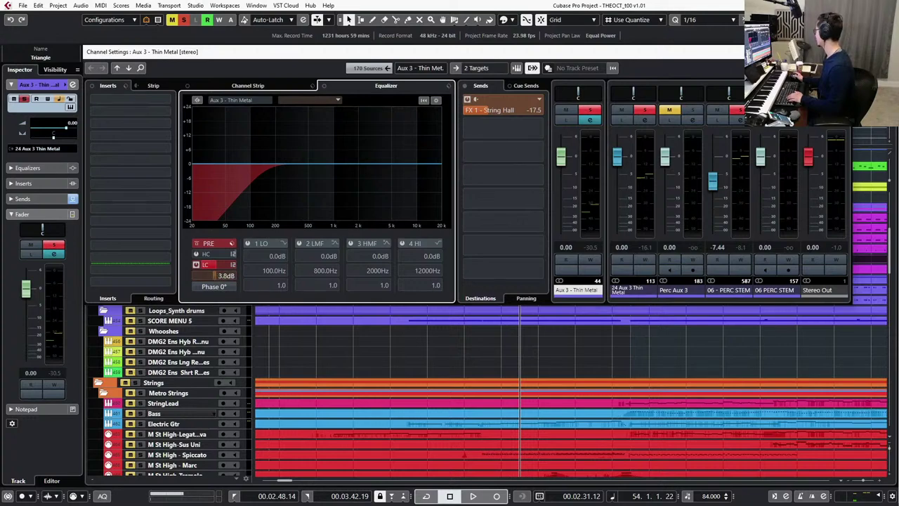
pyautogui.press('Escape')
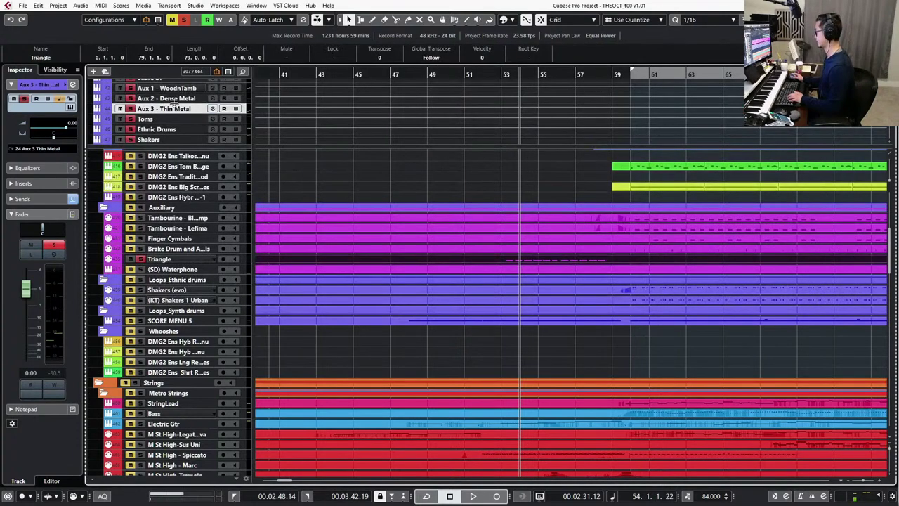
pyautogui.press('s')
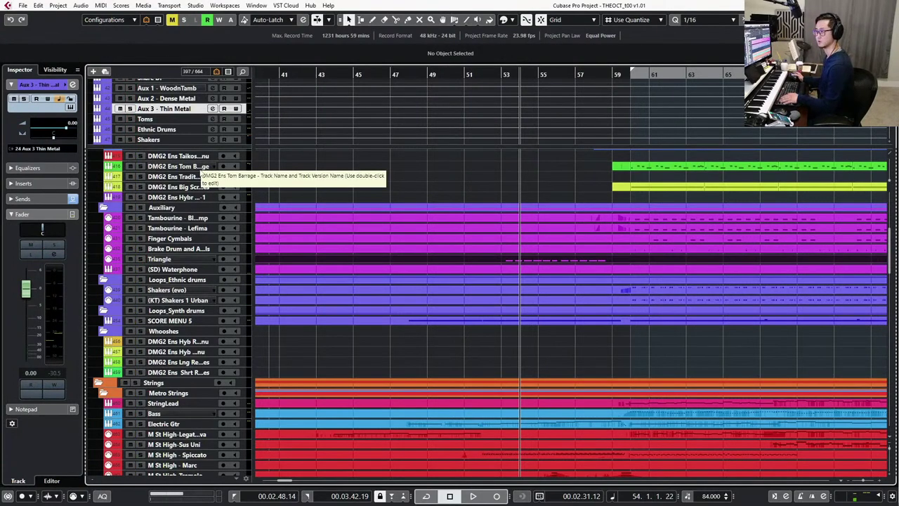
# Switch to Vienna Ensemble Pro Server and look through the Brass + Perc + Choir channel list.
pyautogui.hotkey('alt', 'Tab')
pyautogui.click(514, 322)
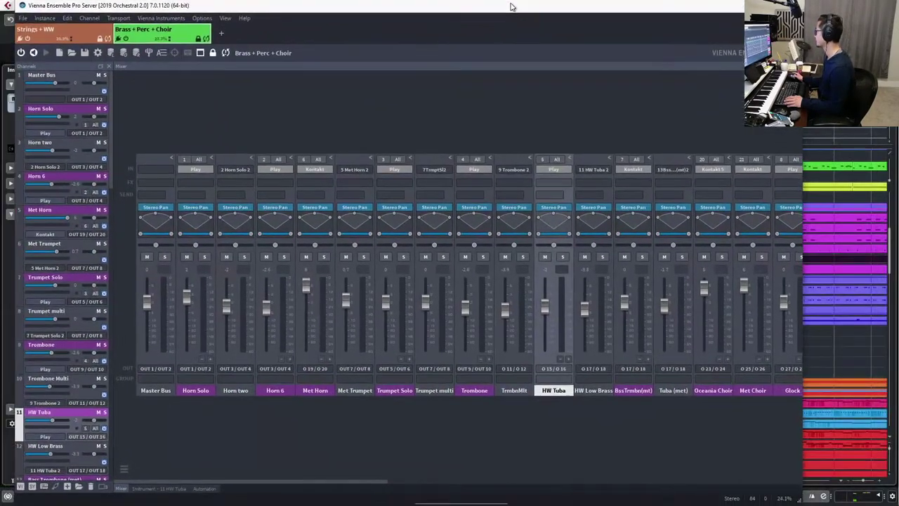
pyautogui.moveTo(511, 5); pyautogui.dragTo(517, 8)
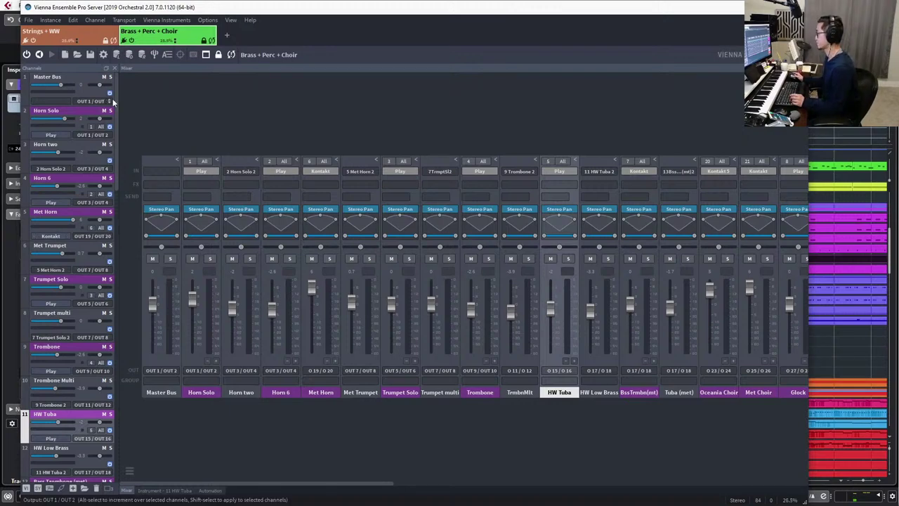
pyautogui.moveTo(116, 106); pyautogui.dragTo(116, 170)
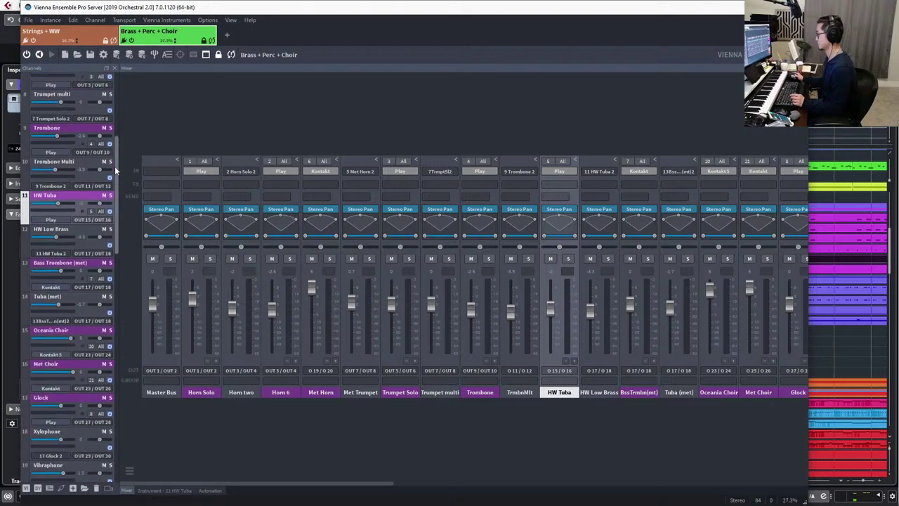
pyautogui.moveTo(484, 11); pyautogui.dragTo(615, 29)
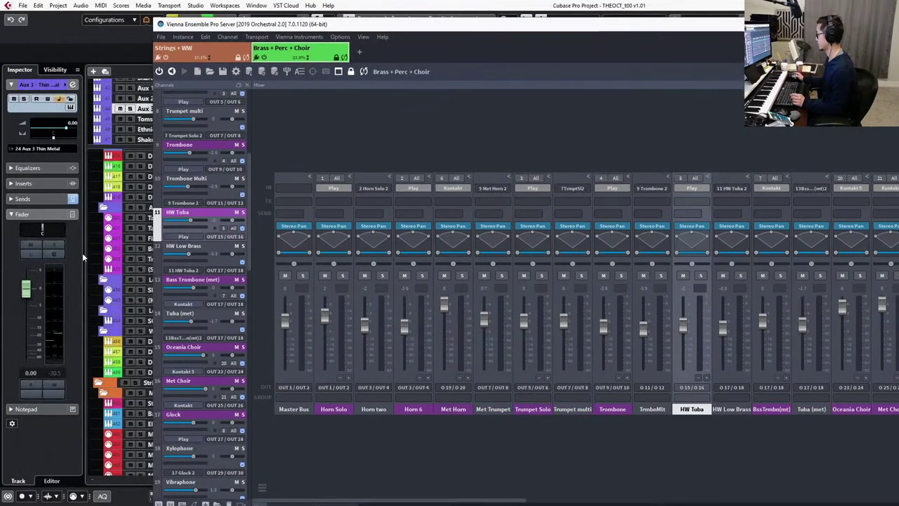
# Solo the Triangle track in the Cubase project and return to Vienna Ensemble Pro.
pyautogui.click(149, 259)
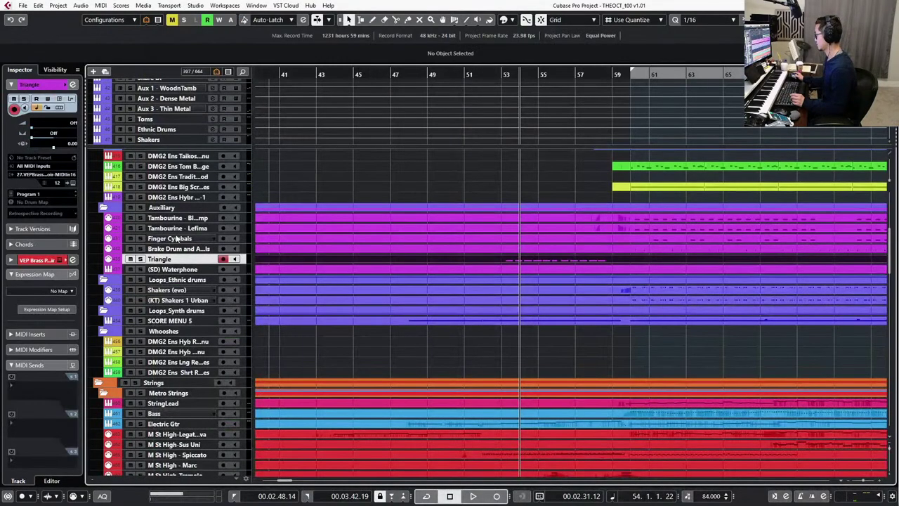
pyautogui.press('s')
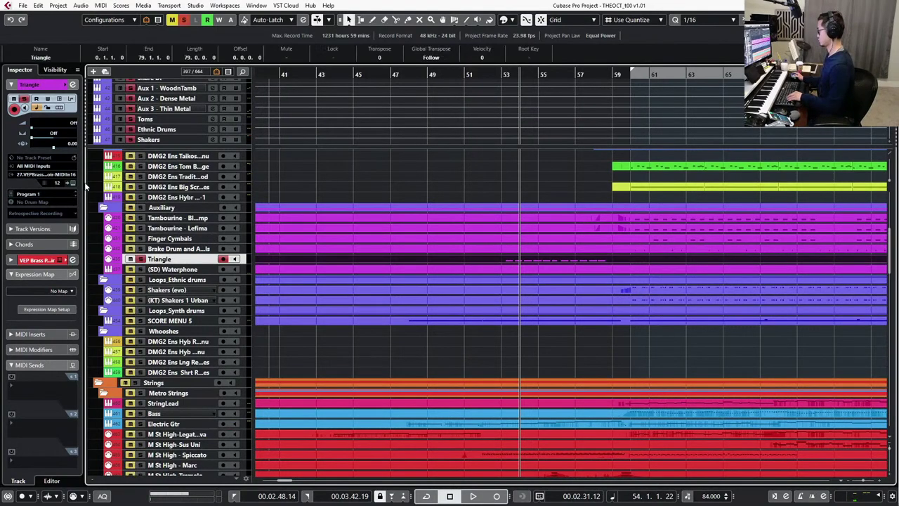
pyautogui.hotkey('alt', 'Tab')
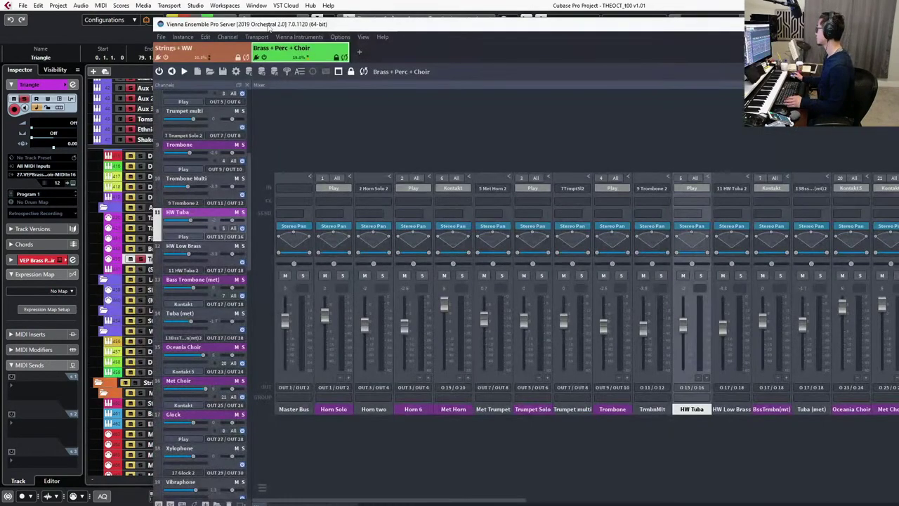
# Open the Auxiliary 1 - Woods Tamb instrument, inspect its Triangles patch, and return to the Cubase project.
pyautogui.moveTo(269, 27); pyautogui.dragTo(246, 10)
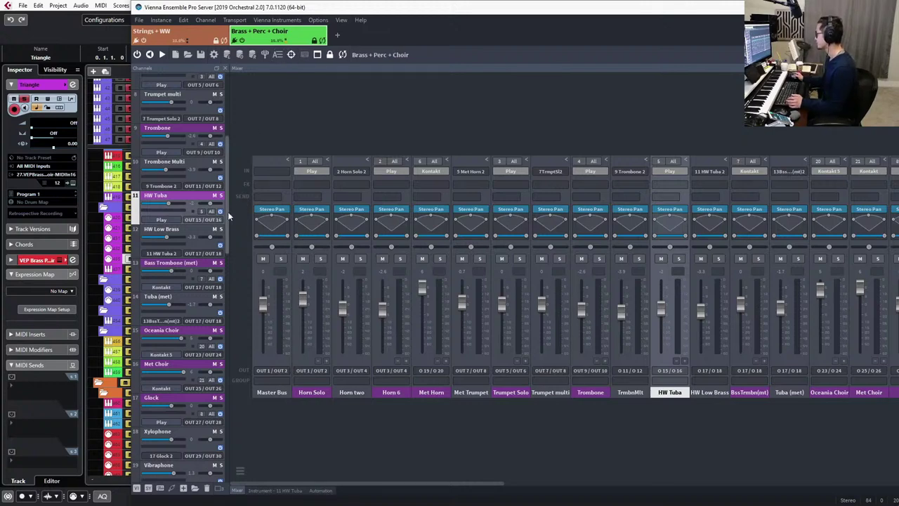
pyautogui.scroll(-1, 227, 220)
pyautogui.scroll(7, 227, 220)
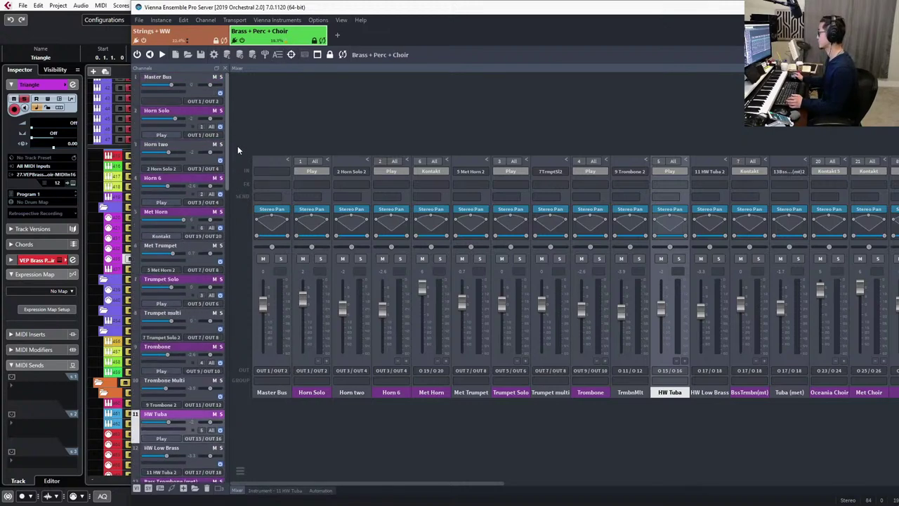
pyautogui.scroll(-15, 236, 326)
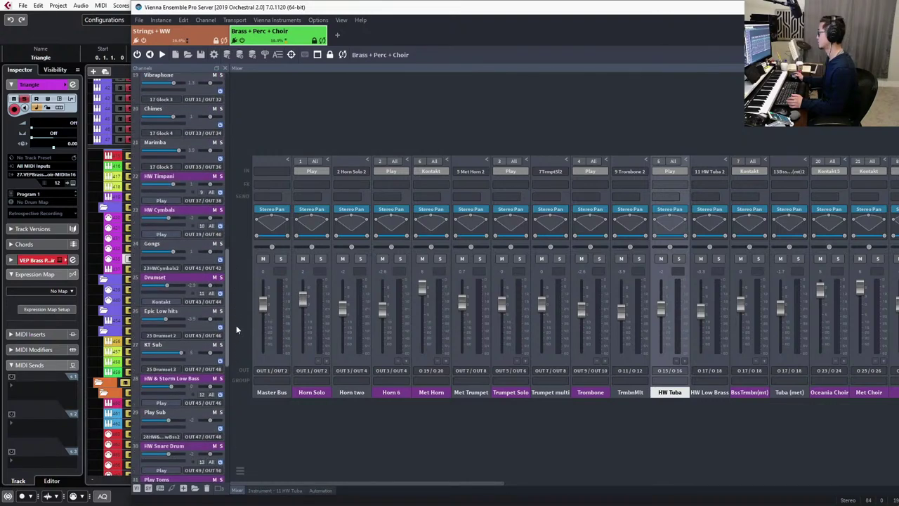
pyautogui.scroll(-5, 240, 323)
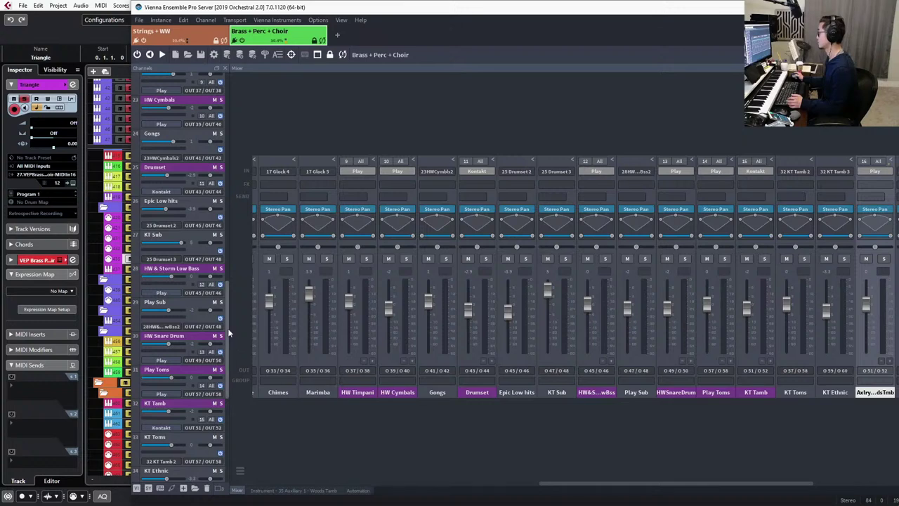
pyautogui.scroll(-4, 227, 338)
pyautogui.doubleClick(189, 383)
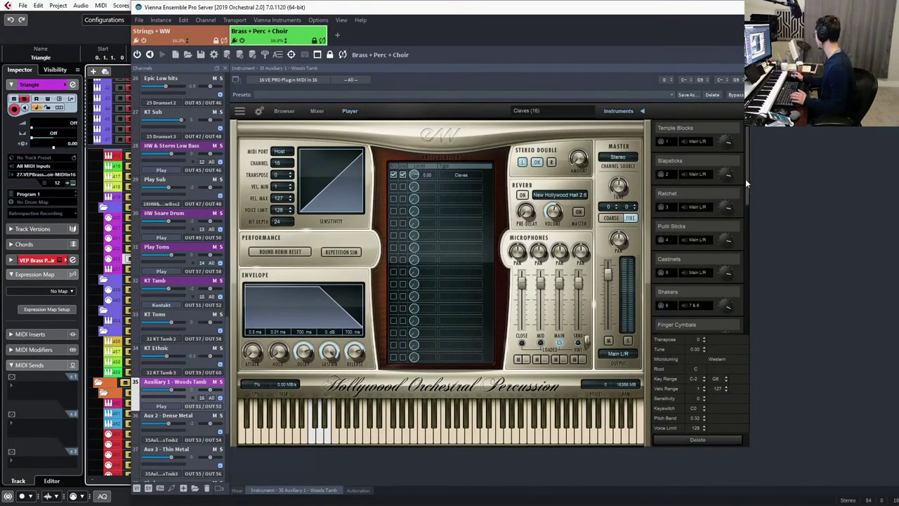
pyautogui.moveTo(746, 178); pyautogui.dragTo(742, 277)
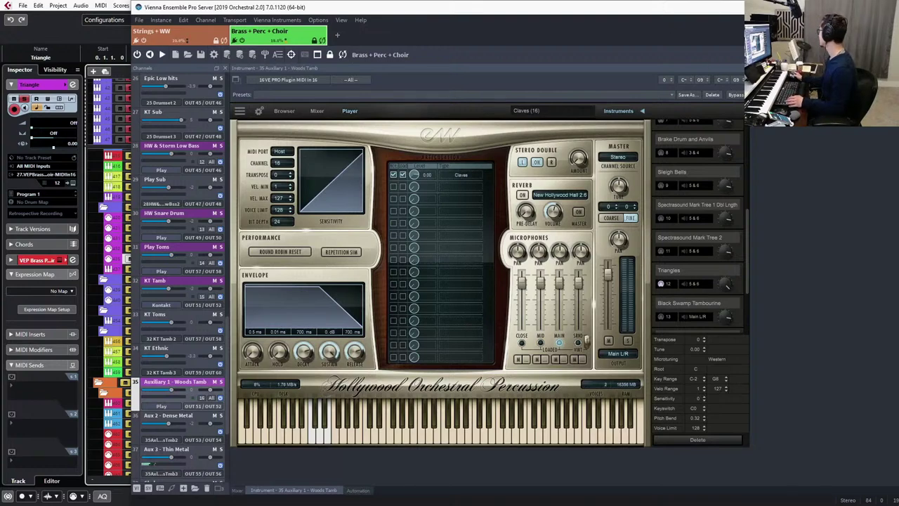
pyautogui.moveTo(795, 8); pyautogui.dragTo(0, 13)
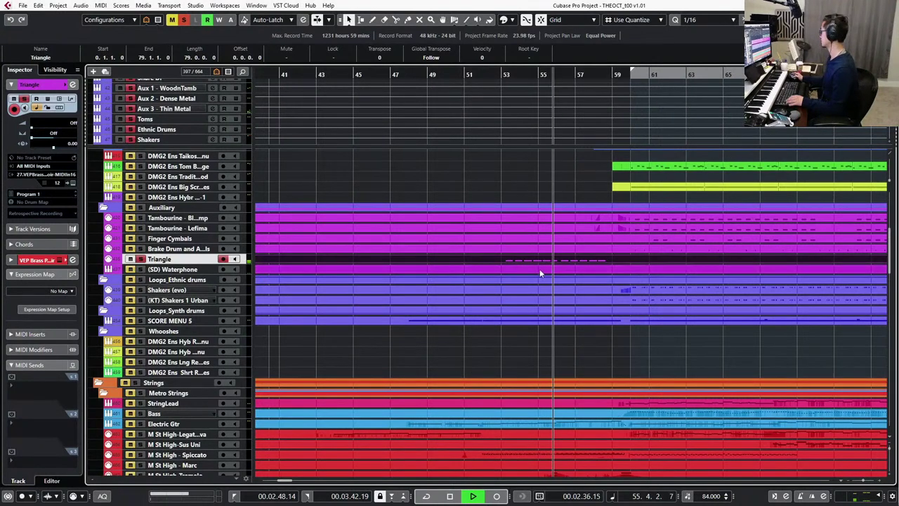
# Turn off the Triangle solo, listen to it in the full mix and stop playback at bar 57.
pyautogui.click(542, 194)
pyautogui.press('space')
pyautogui.press('s')
pyautogui.press('KP_Subtract')
pyautogui.press('KP_Subtract')
pyautogui.press('KP_Subtract')
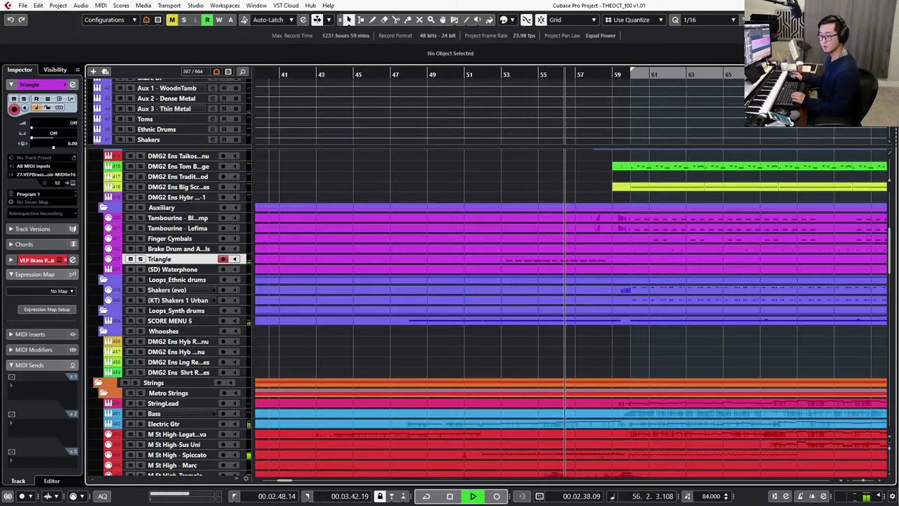
pyautogui.click(525, 383)
pyautogui.press('space')
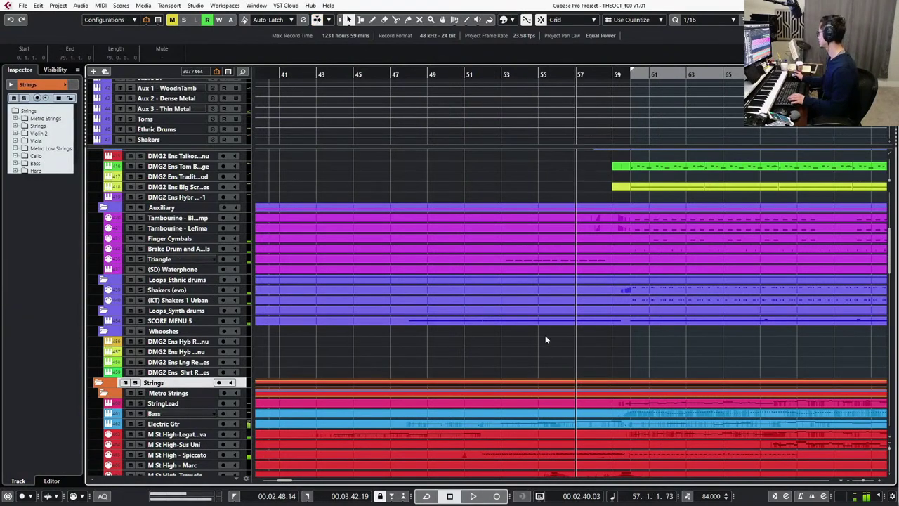
# Place the playhead at bar 60 and solo the SCORE MENU 5 track.
pyautogui.press('g')
pyautogui.press('g')
pyautogui.scroll(-1, 419, 333)
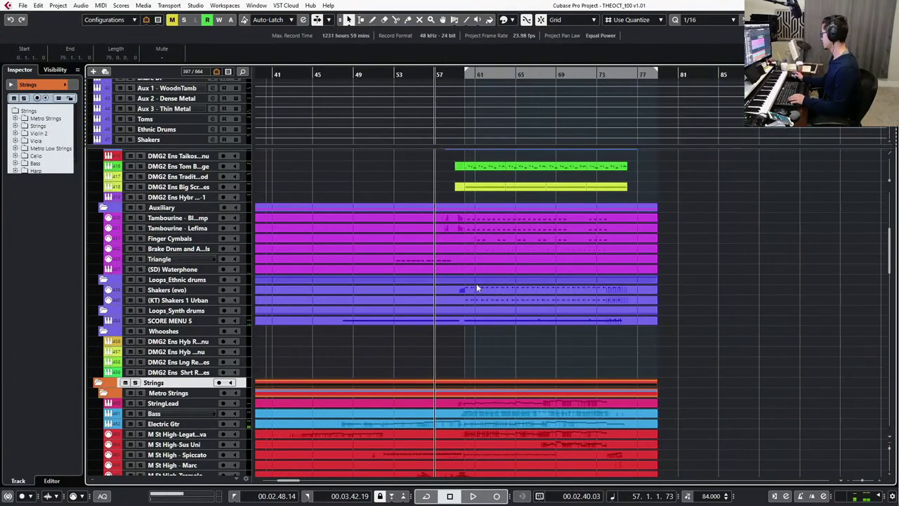
pyautogui.press('KP_Add')
pyautogui.press('KP_Add')
pyautogui.press('KP_Add')
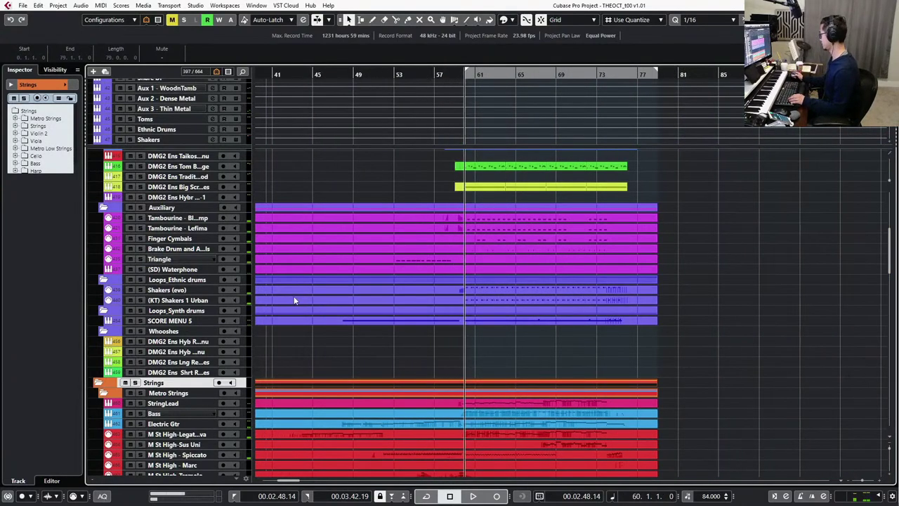
pyautogui.click(180, 310)
pyautogui.click(180, 321)
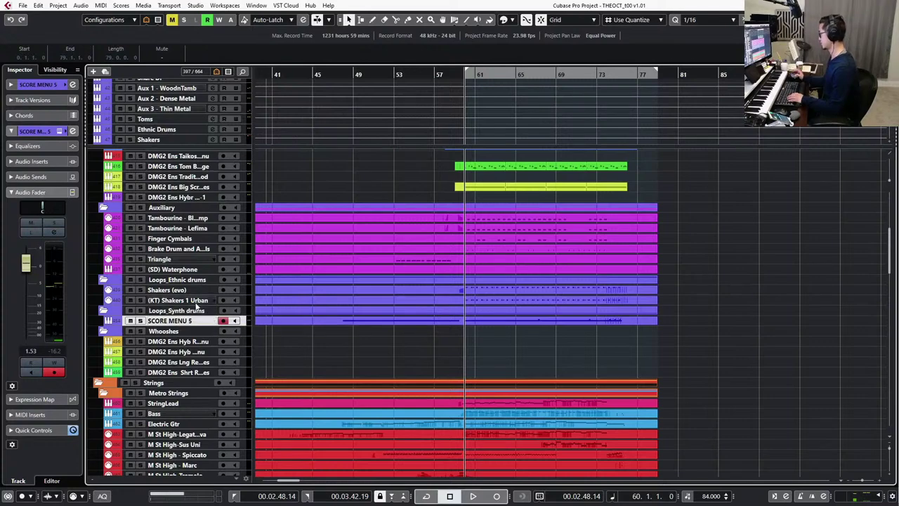
pyautogui.press('s')
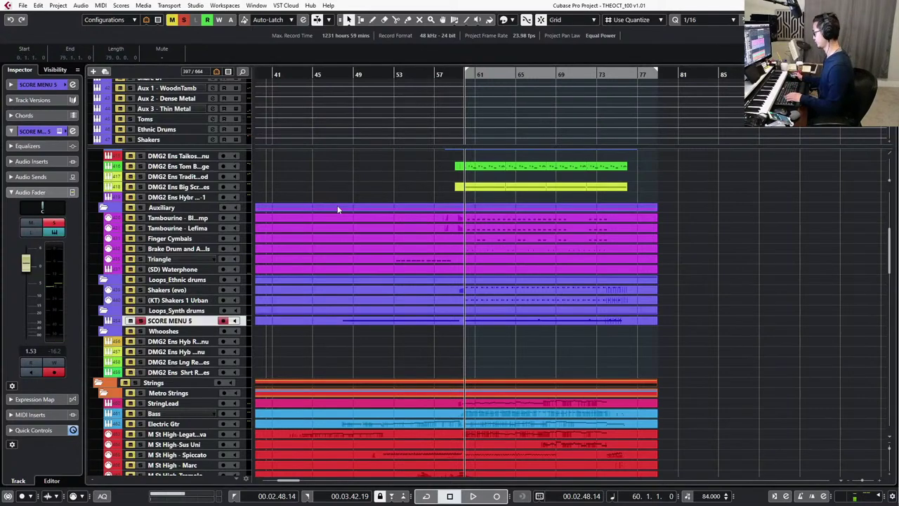
# Bring up the SCORE MENU 5 Kontakt instrument, play it from bar 60 and close its window.
pyautogui.moveTo(0, 69); pyautogui.dragTo(541, 43)
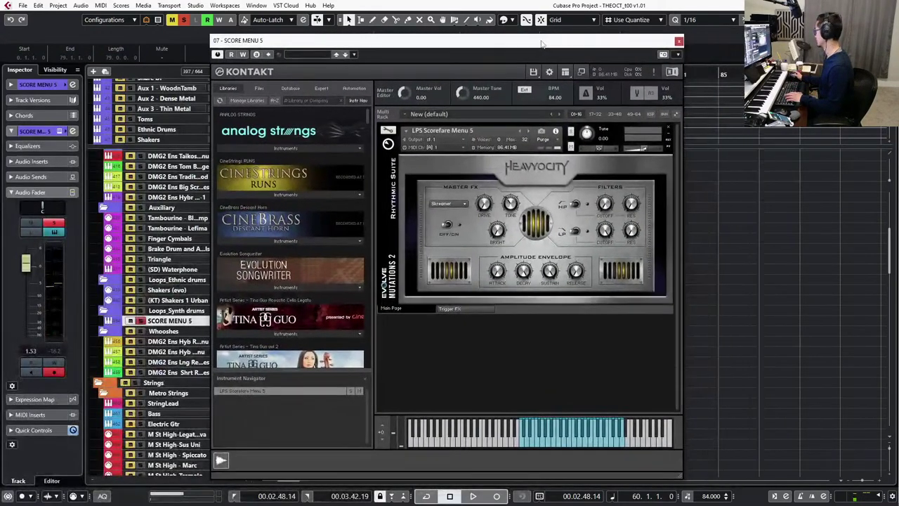
pyautogui.press('space')
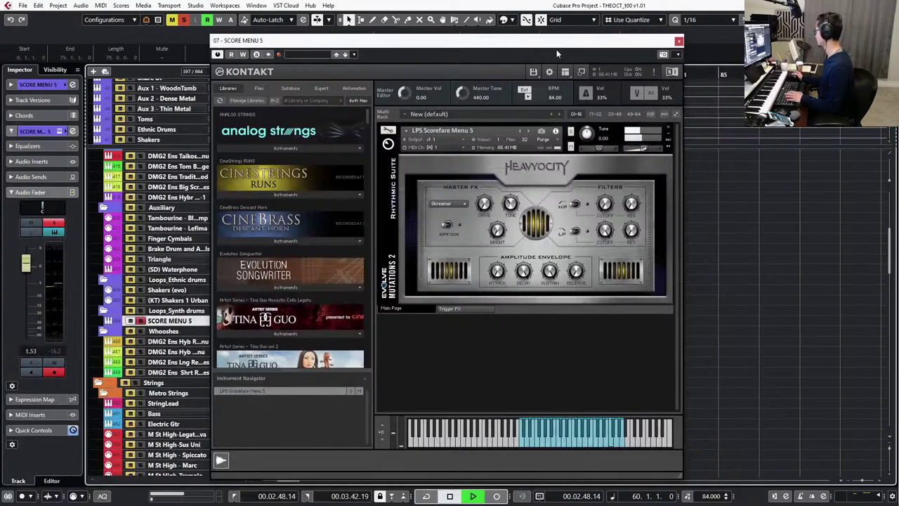
pyautogui.click(679, 41)
pyautogui.press('space')
# Solo the Battery folder together with SCORE MENU 5 and play both.
pyautogui.scroll(3, 363, 300)
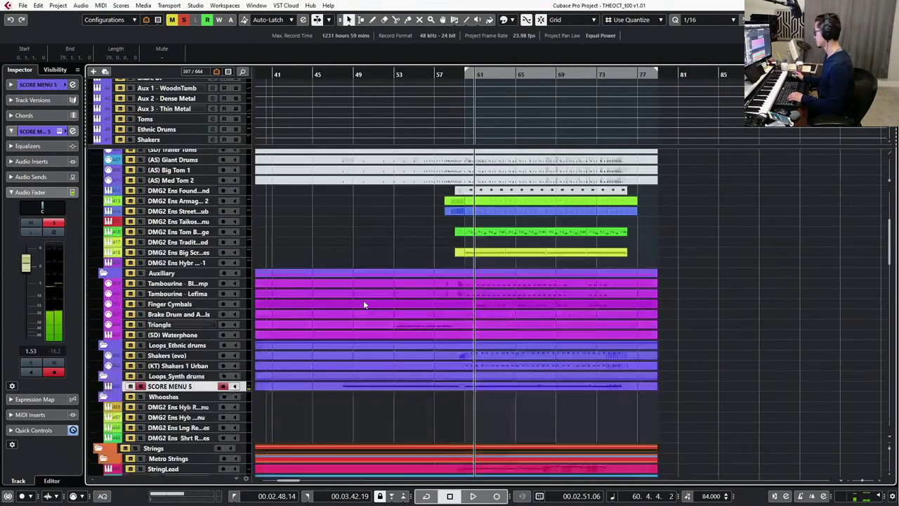
pyautogui.scroll(3, 364, 304)
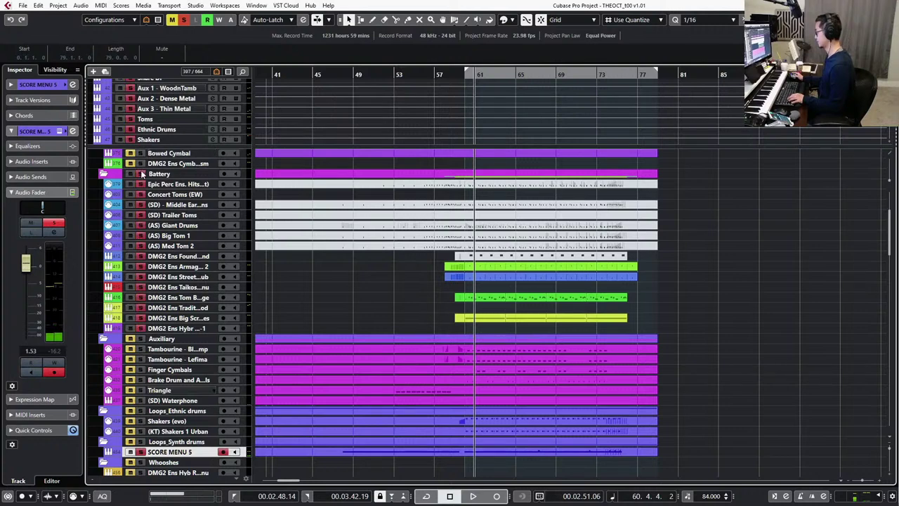
pyautogui.press('space')
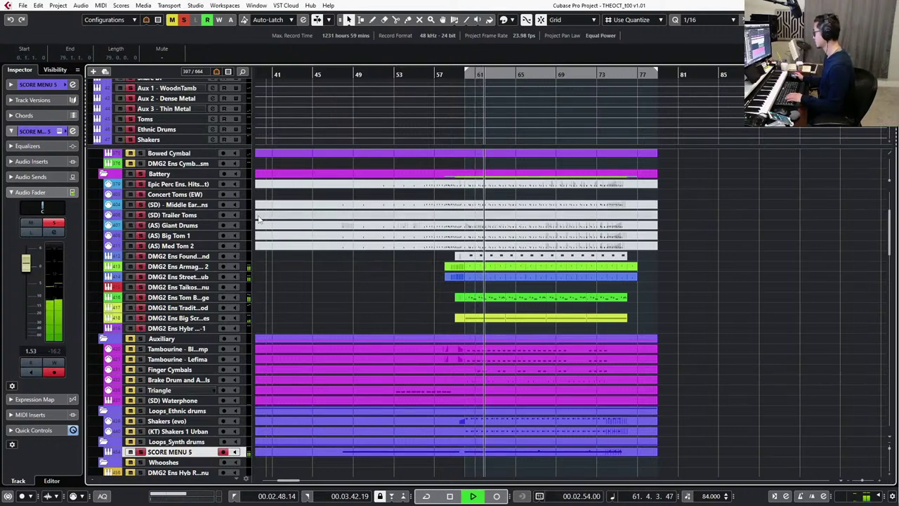
# Open the SCORE MENU 5 part in the Key Editor and raise its Main Volume (CC 7) to 118 at bars 47 and 73.
pyautogui.press('e')
pyautogui.press('e')
pyautogui.doubleClick(510, 453)
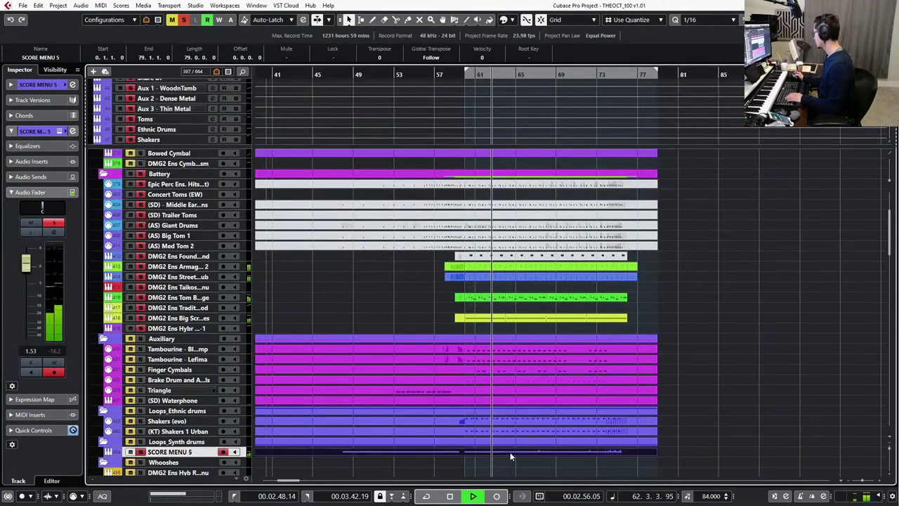
pyautogui.press('g')
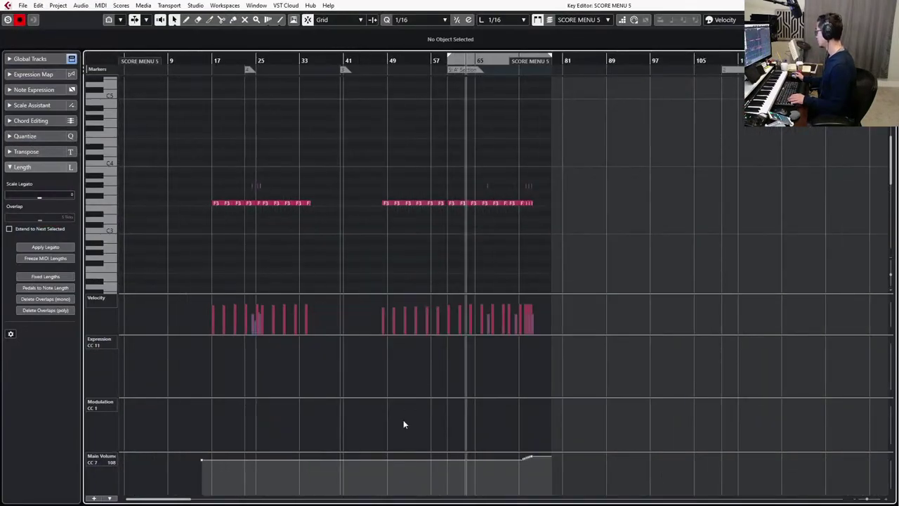
pyautogui.click(525, 466)
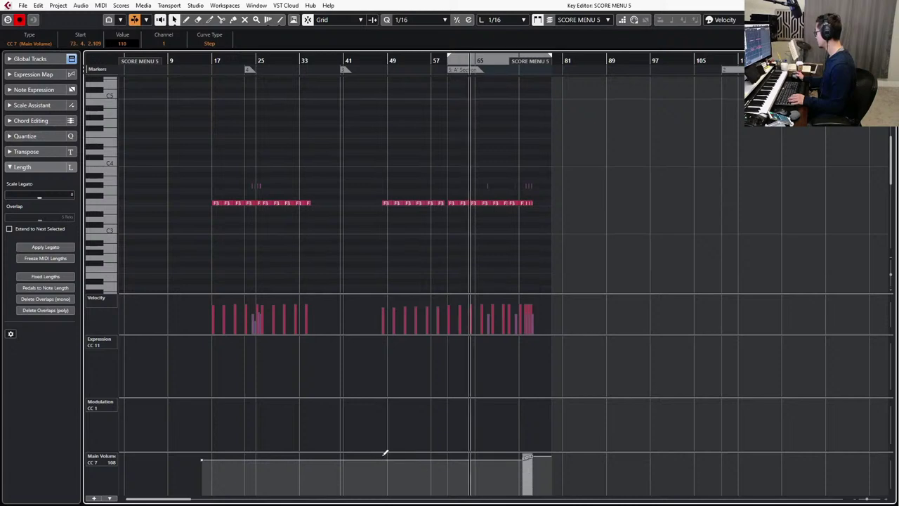
pyautogui.click(381, 456)
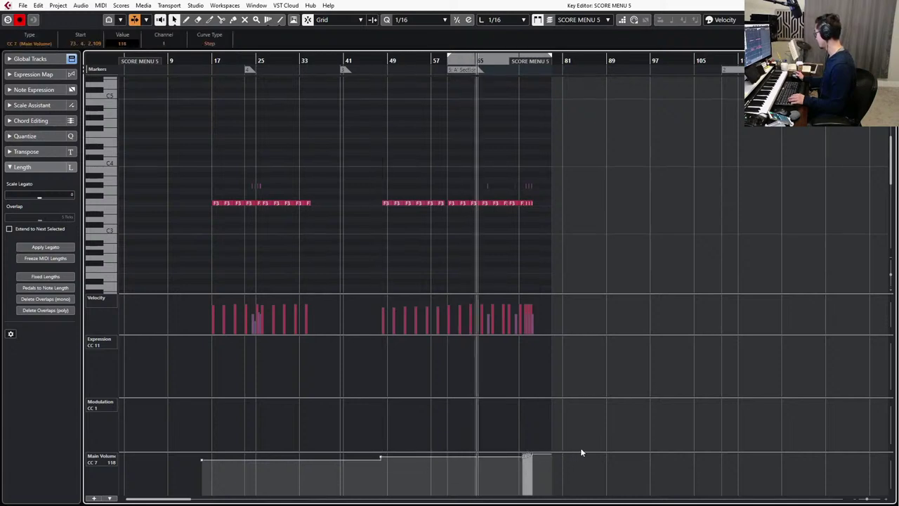
# Move the Main Volume point near bar 48 to 47.3.2, stop playback and close the Key Editor.
pyautogui.scroll(3, 414, 364)
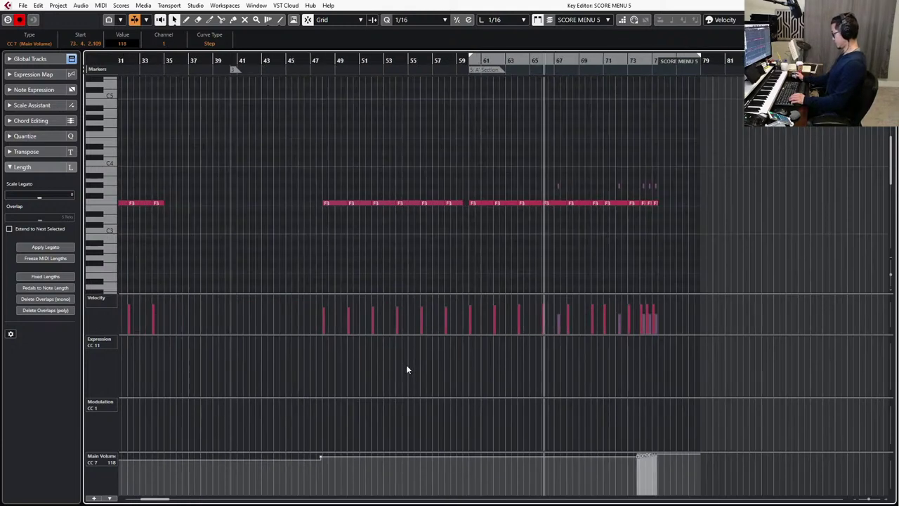
pyautogui.click(320, 456)
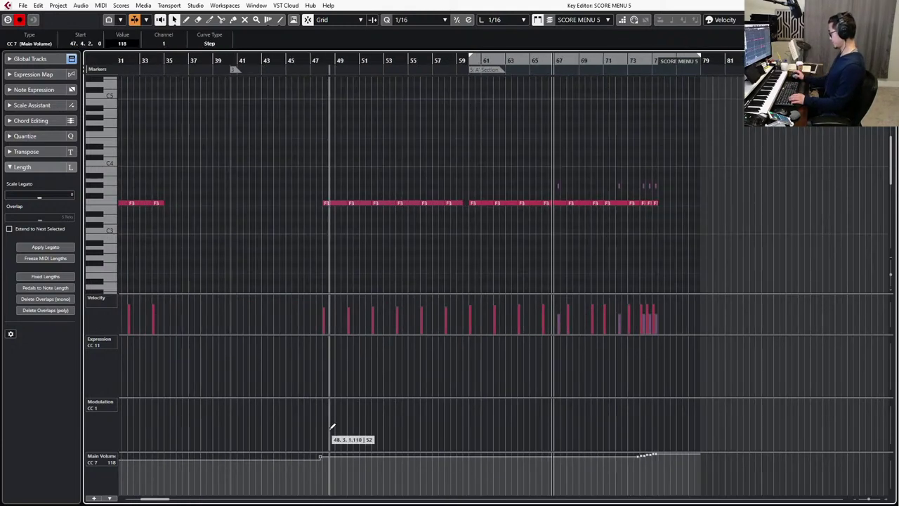
pyautogui.scroll(-3, 335, 401)
pyautogui.hscroll(-3, 328, 373)
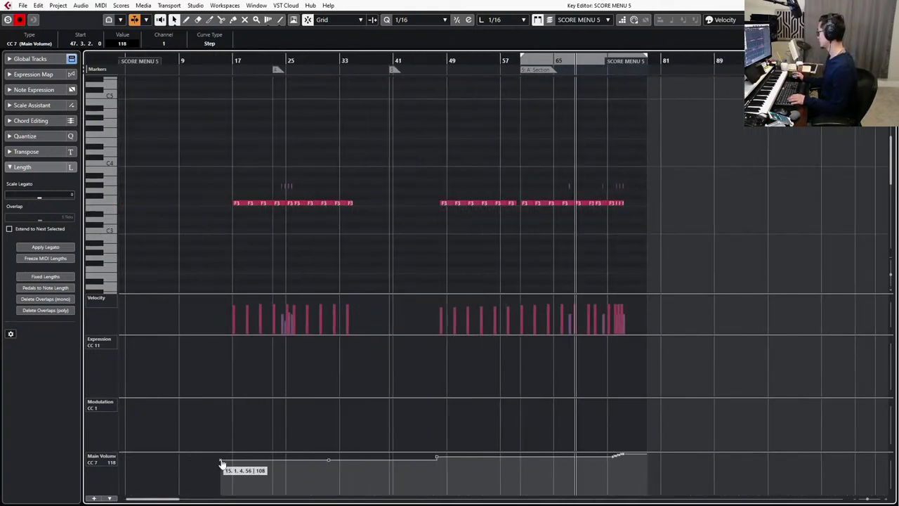
pyautogui.press('space')
pyautogui.press('Escape')
# Clear the SCORE MENU 5 and Battery solos and rewind the playhead.
pyautogui.press('s')
pyautogui.press('KP_Subtract')
pyautogui.press('KP_Subtract')
pyautogui.press('KP_Subtract')
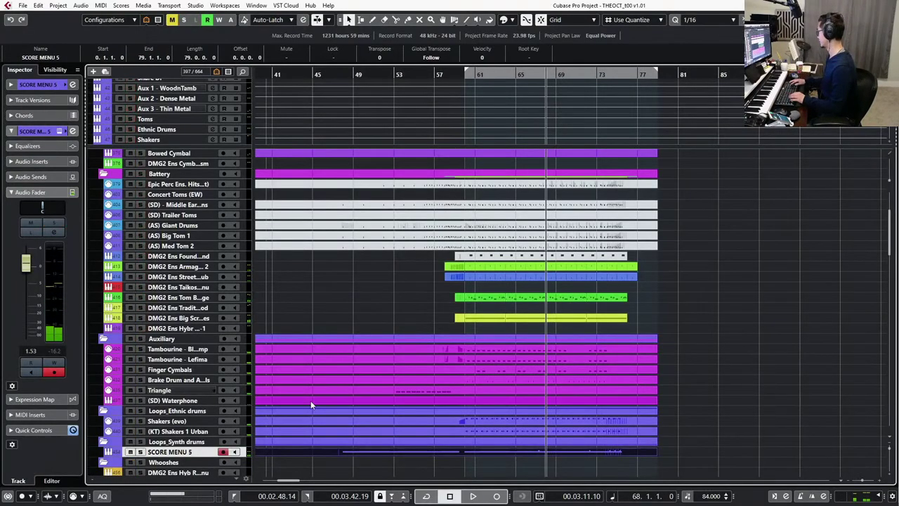
# Audition the DMG2 Found, Street Fighter Club and Taikos tracks, with the playhead brought back to bar 59.
pyautogui.press('KP_Subtract')
pyautogui.press('KP_Subtract')
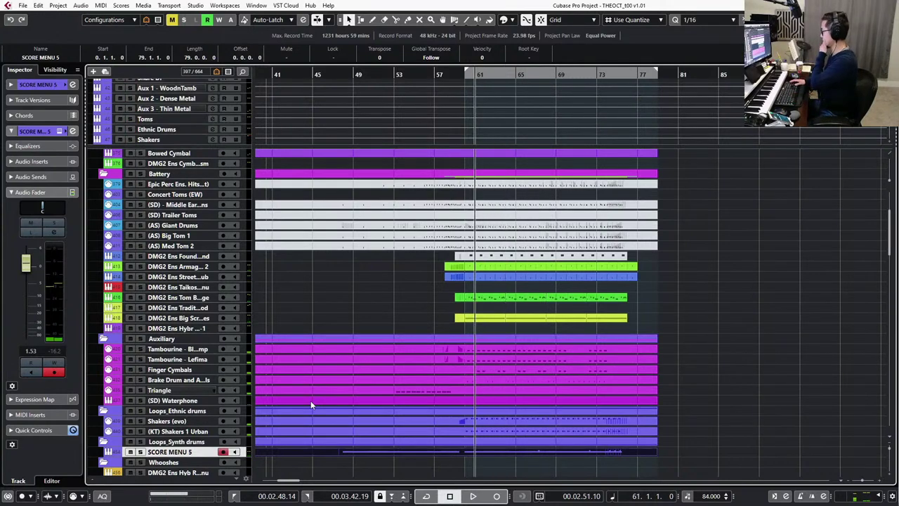
pyautogui.press('KP_Subtract')
pyautogui.click(192, 258)
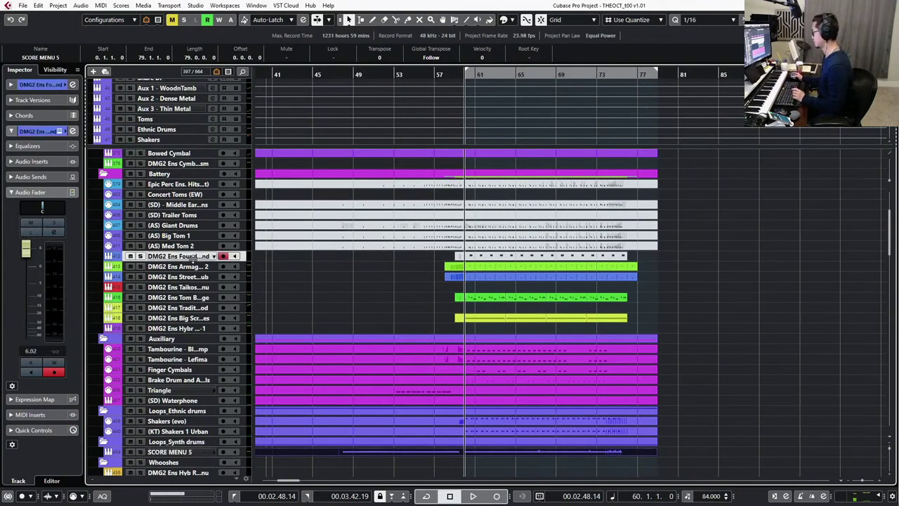
pyautogui.click(190, 278)
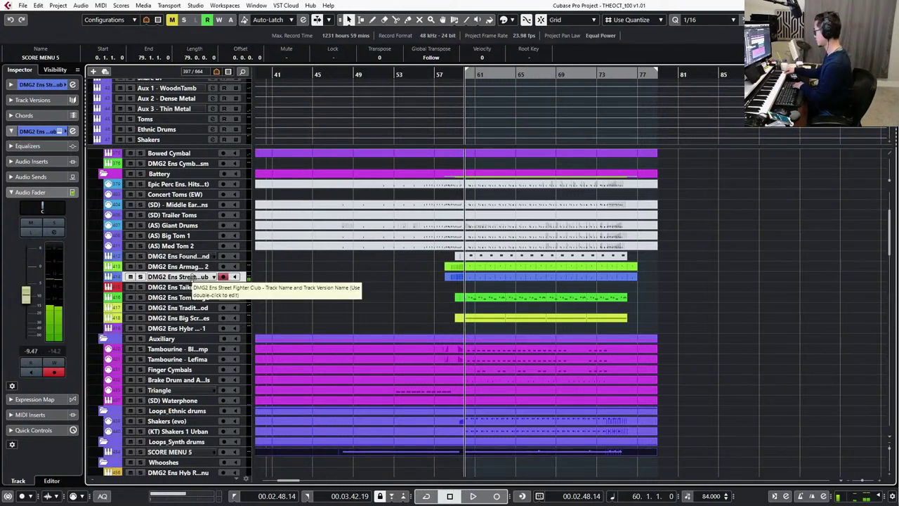
pyautogui.press('Down')
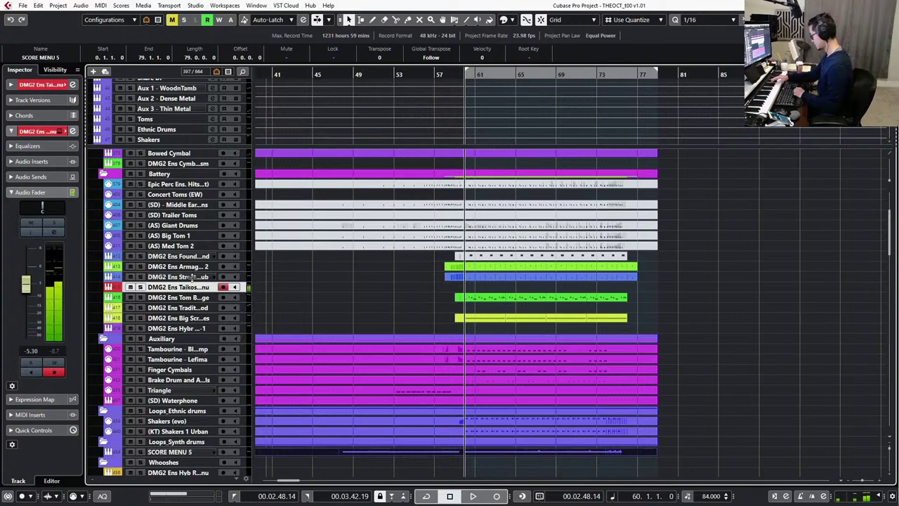
pyautogui.press('KP_Subtract')
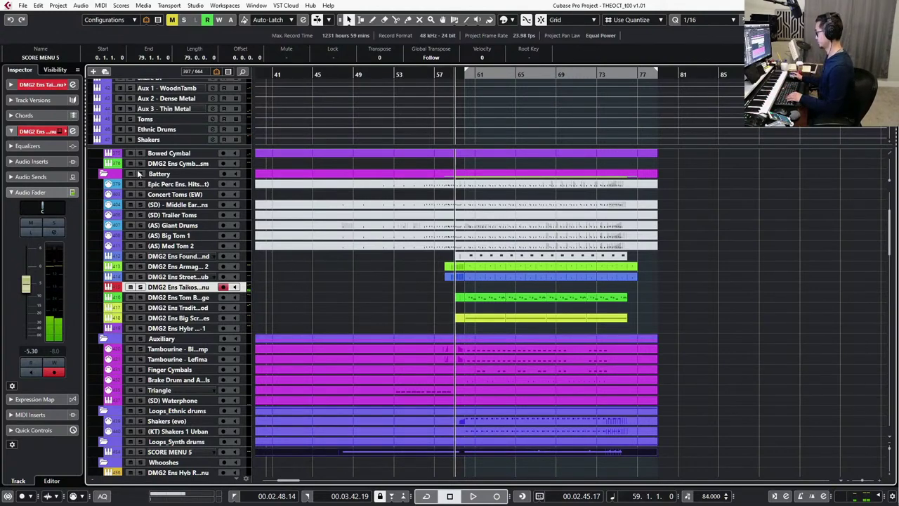
# Solo the Battery and Loops_Synth drums folders and play from bar 59.
pyautogui.scroll(-3, 146, 441)
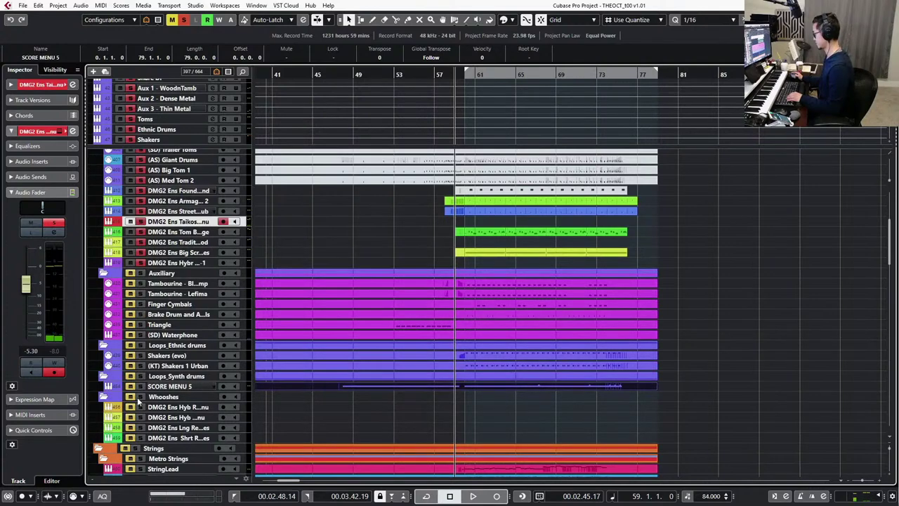
pyautogui.click(140, 380)
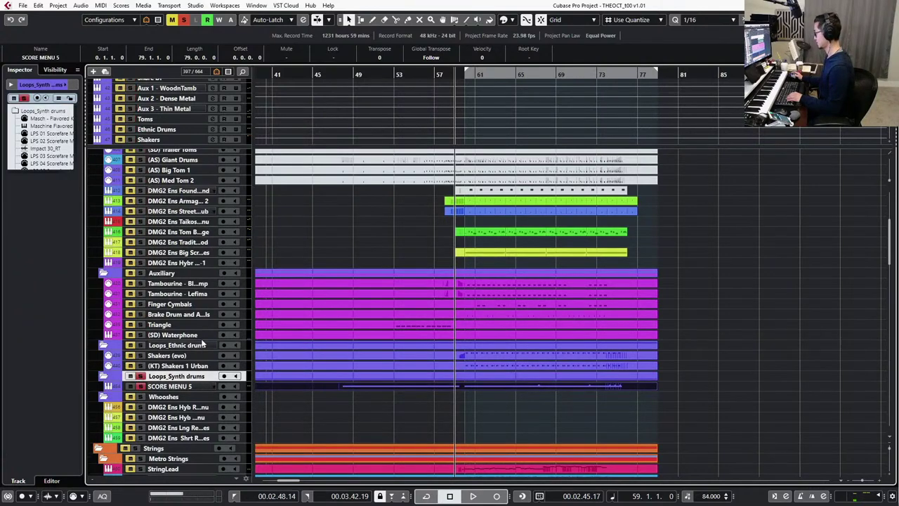
pyautogui.scroll(6, 202, 343)
pyautogui.scroll(-6, 342, 253)
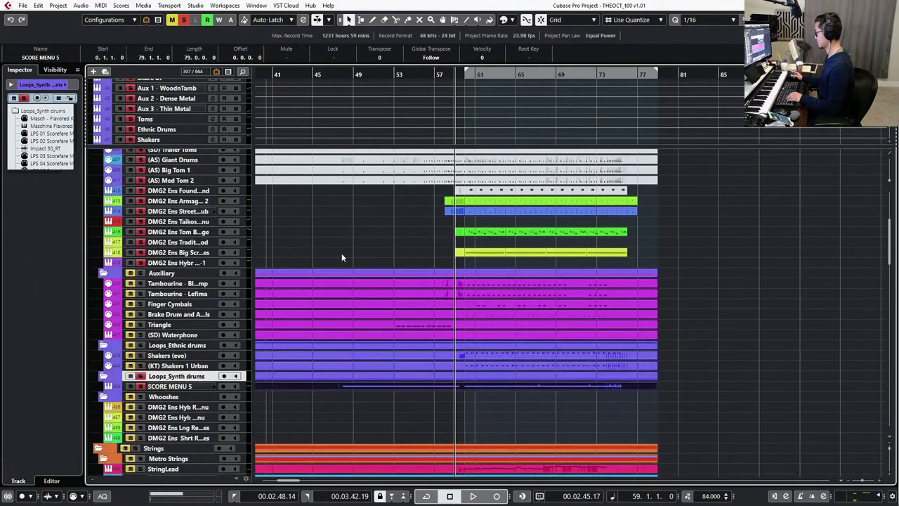
pyautogui.scroll(6, 347, 259)
pyautogui.press('space')
pyautogui.scroll(-3, 348, 260)
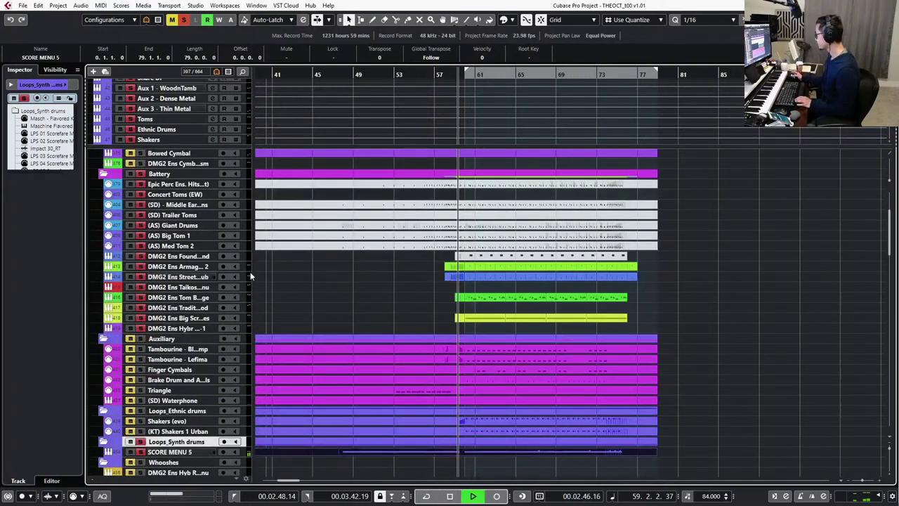
# Stop playback, try soloing the Taikos track and the Battery folder in turn, and clear the solo.
pyautogui.click(196, 298)
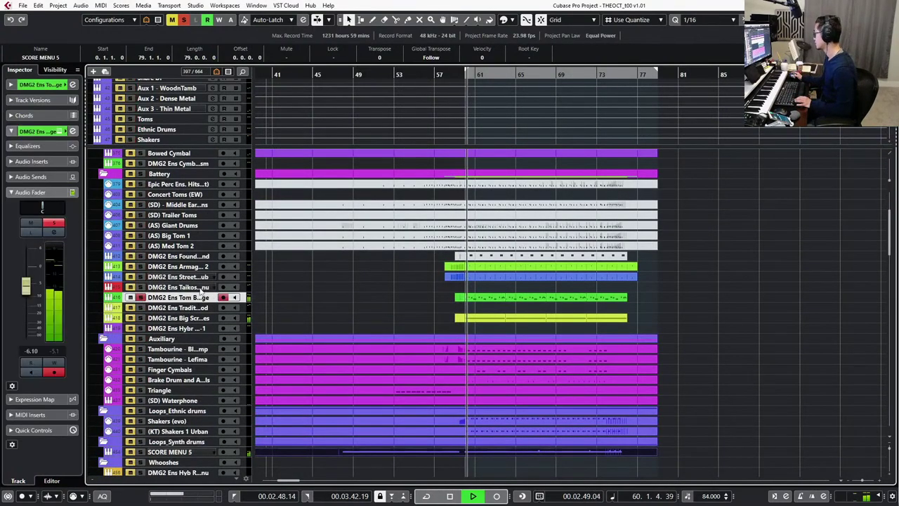
pyautogui.click(184, 288)
pyautogui.press('space')
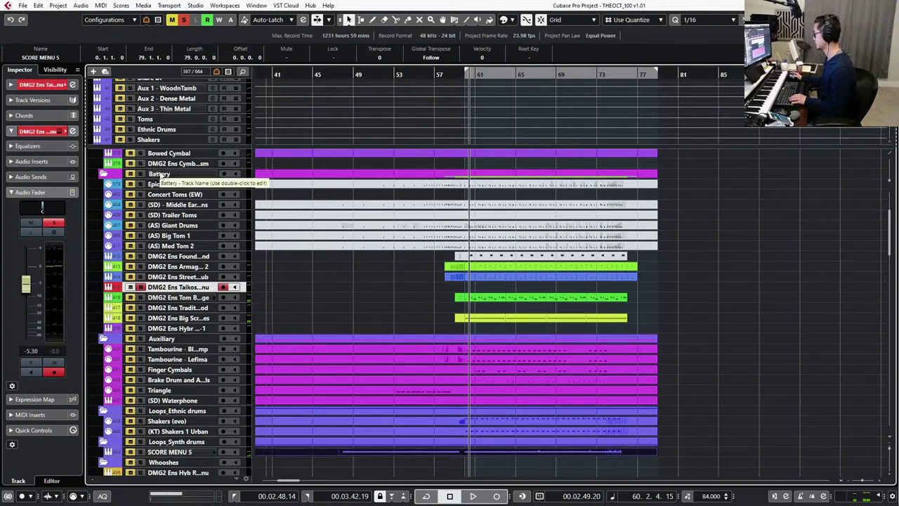
pyautogui.click(160, 174)
pyautogui.scroll(-3, 170, 241)
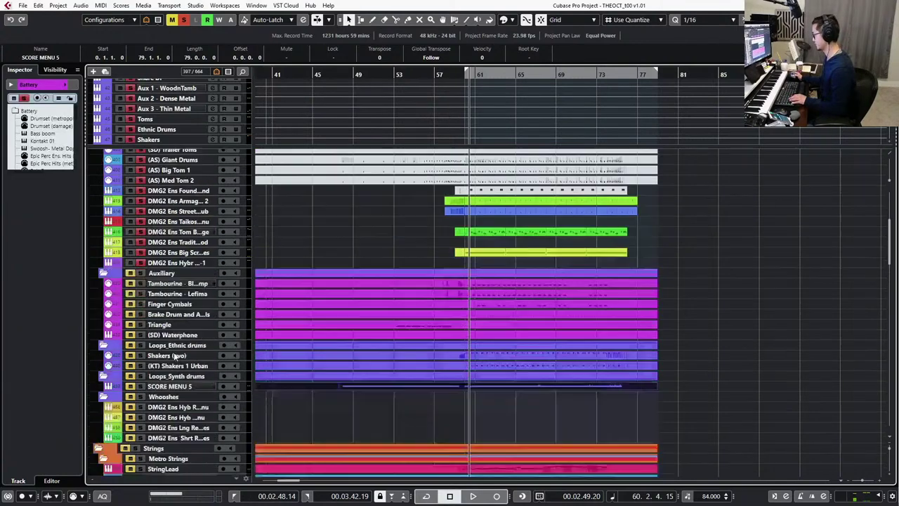
pyautogui.click(180, 223)
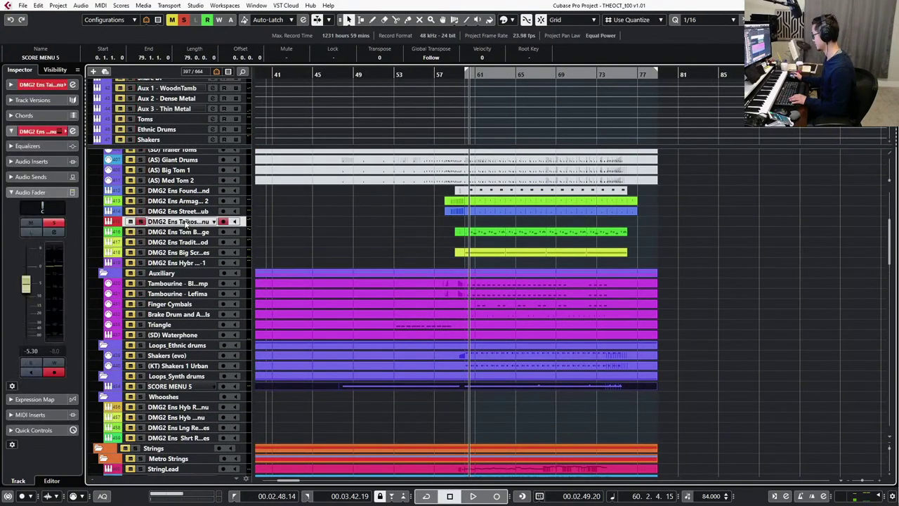
pyautogui.scroll(3, 203, 232)
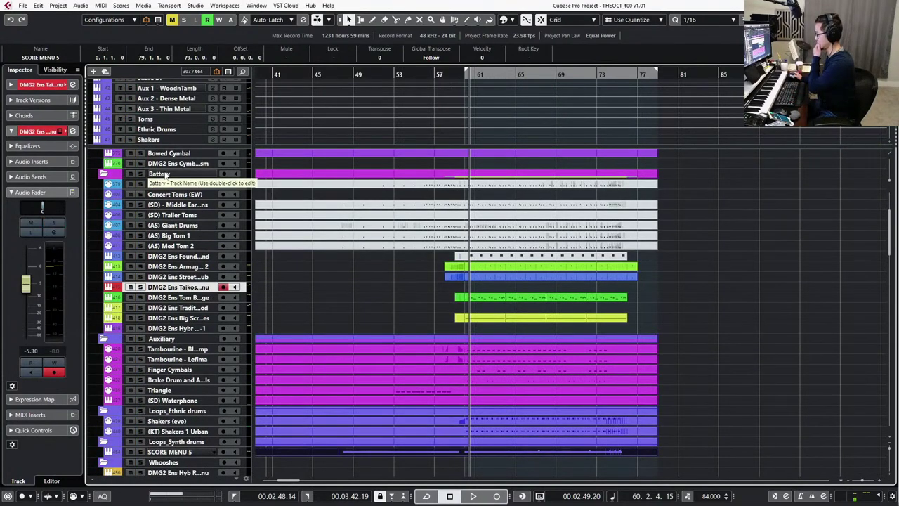
# Solo the Battery folder and keep the DMG2 Taikos track record-enabled.
pyautogui.press('s')
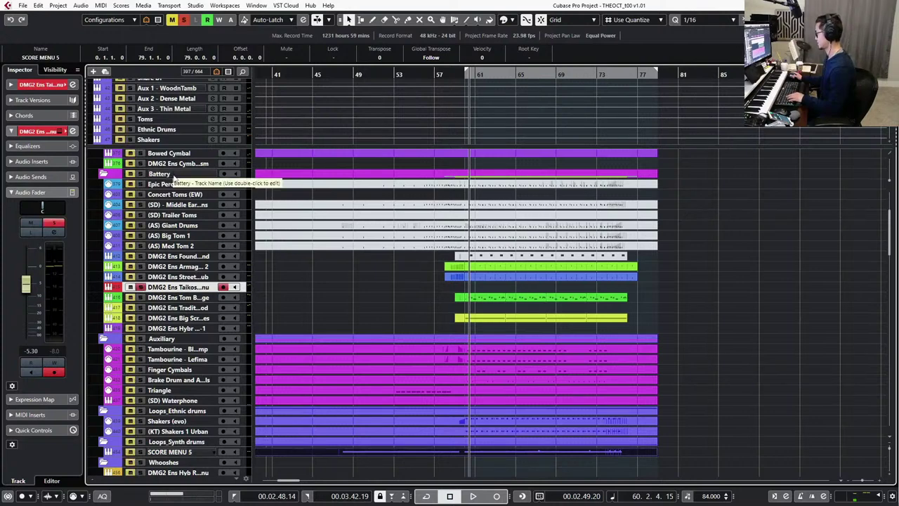
pyautogui.click(175, 175)
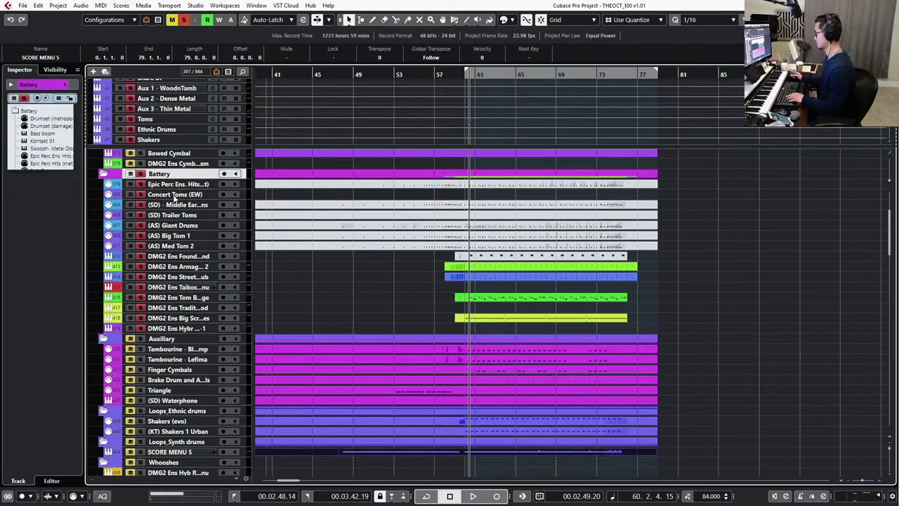
pyautogui.scroll(-5, 174, 199)
pyautogui.scroll(7, 164, 267)
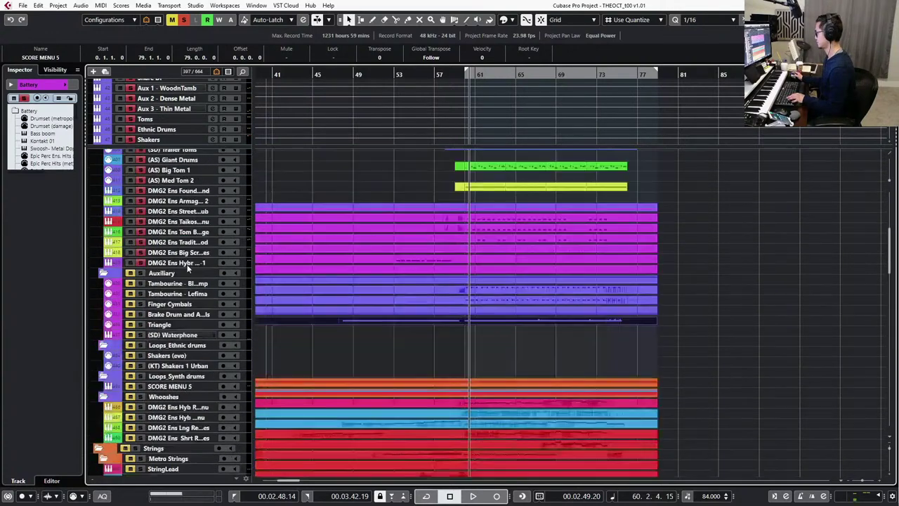
pyautogui.scroll(-5, 191, 269)
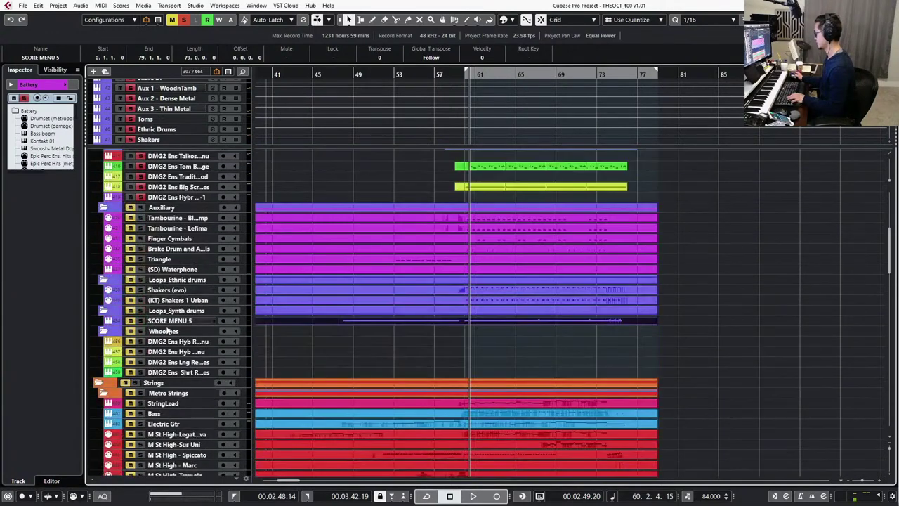
pyautogui.scroll(5, 204, 311)
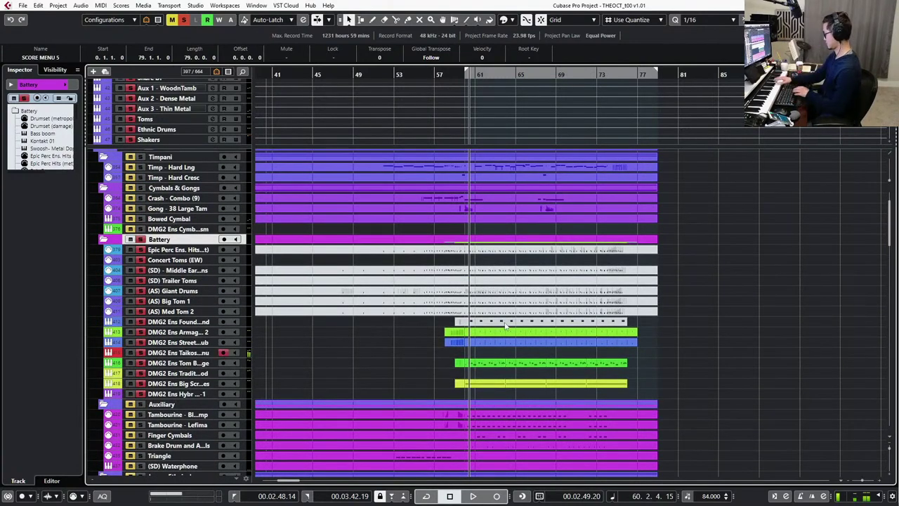
# Rehearse the taiko part against playback from bar 60, and record it on the DMG2 Taikos track starting at bar 59.
pyautogui.press('space')
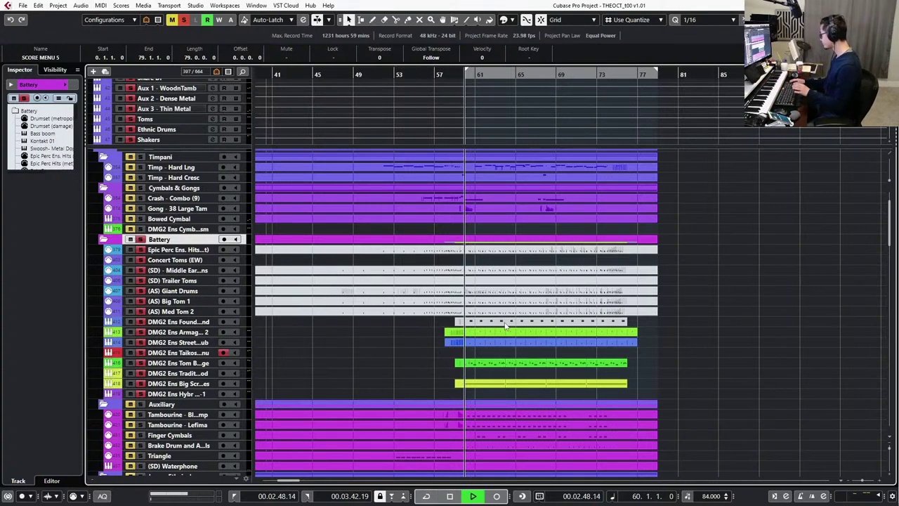
pyautogui.press('space')
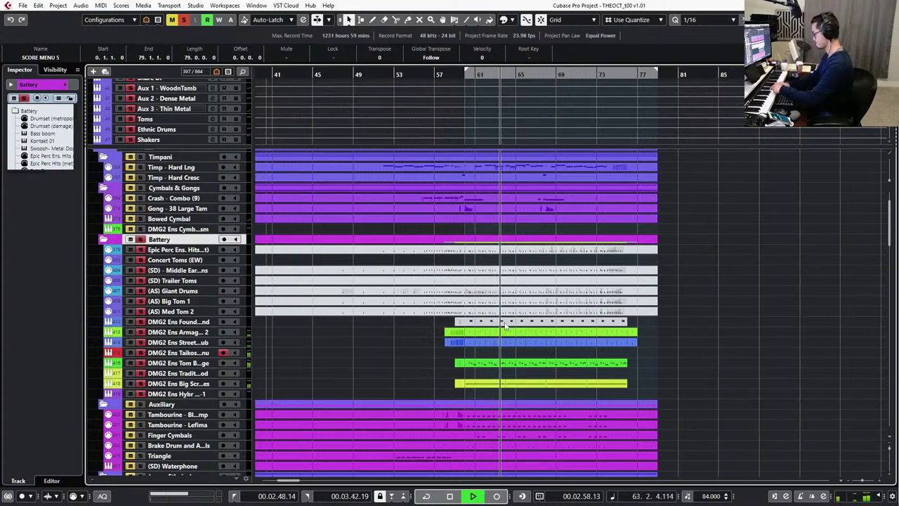
pyautogui.press('space')
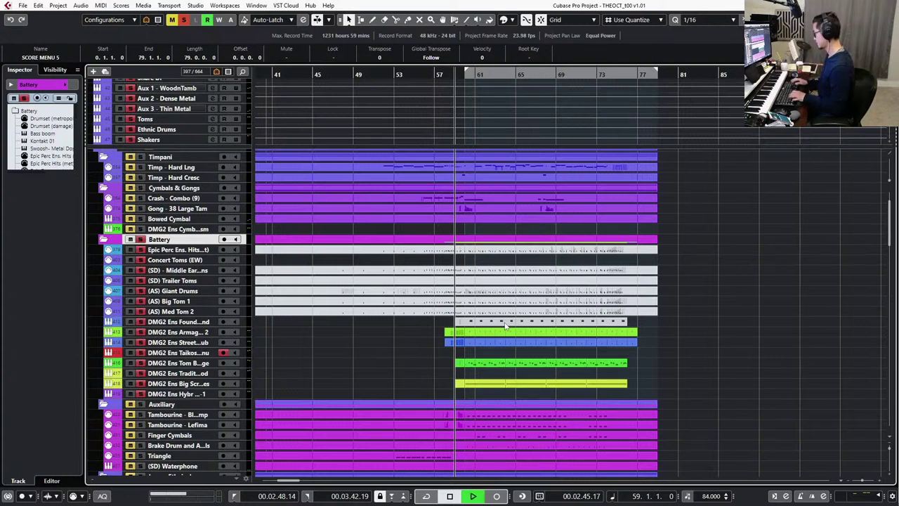
pyautogui.press('KP_Multiply')
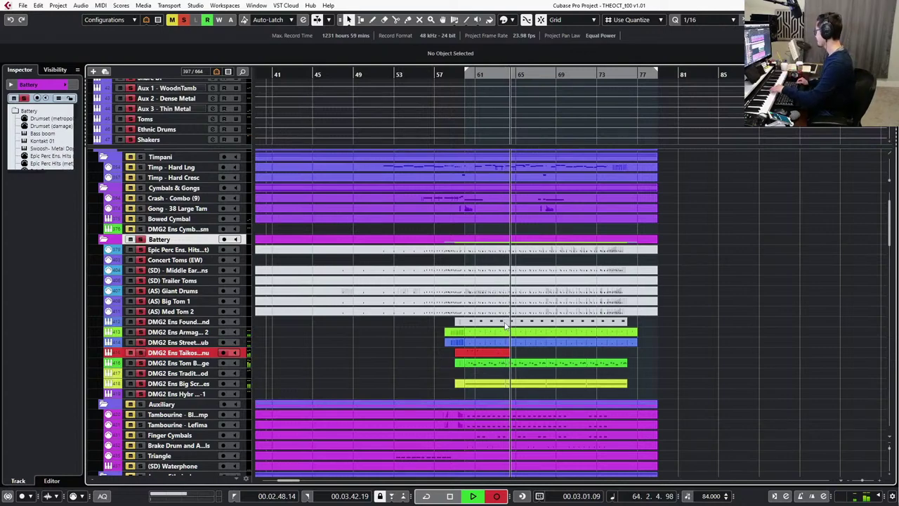
pyautogui.press('space')
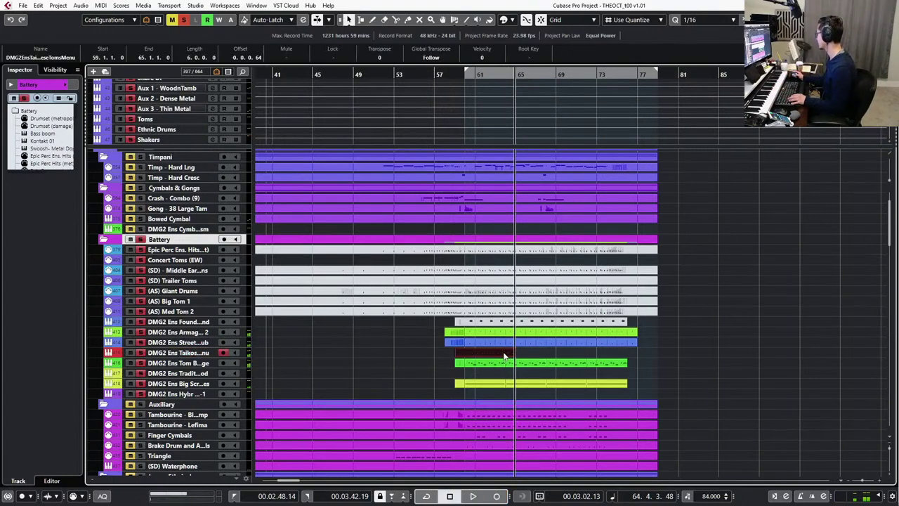
# Open the recorded Taikos part in the Key Editor and delete its last two notes around bar 64.
pyautogui.press('Return')
pyautogui.hscroll(-4, 351, 294)
pyautogui.scroll(6, 349, 296)
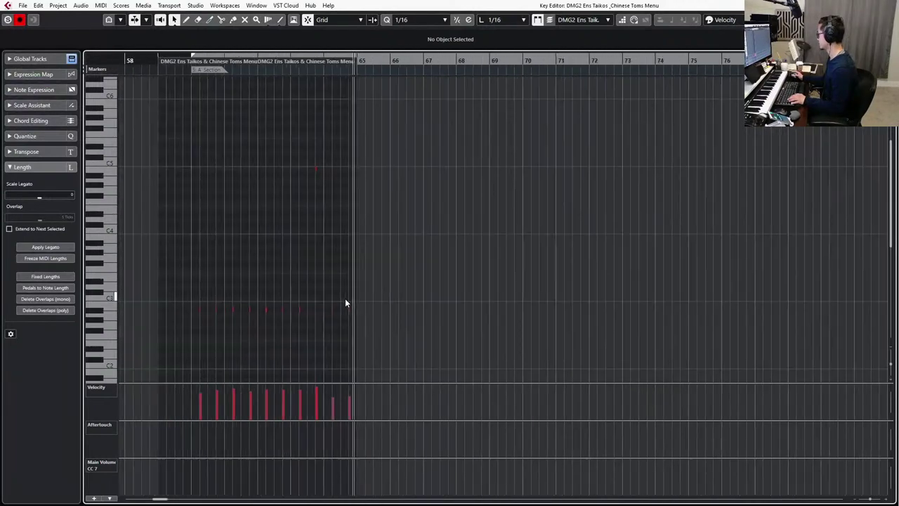
pyautogui.hscroll(-2, 345, 300)
pyautogui.scroll(3, 397, 293)
pyautogui.moveTo(593, 324); pyautogui.dragTo(596, 325)
pyautogui.press('Delete')
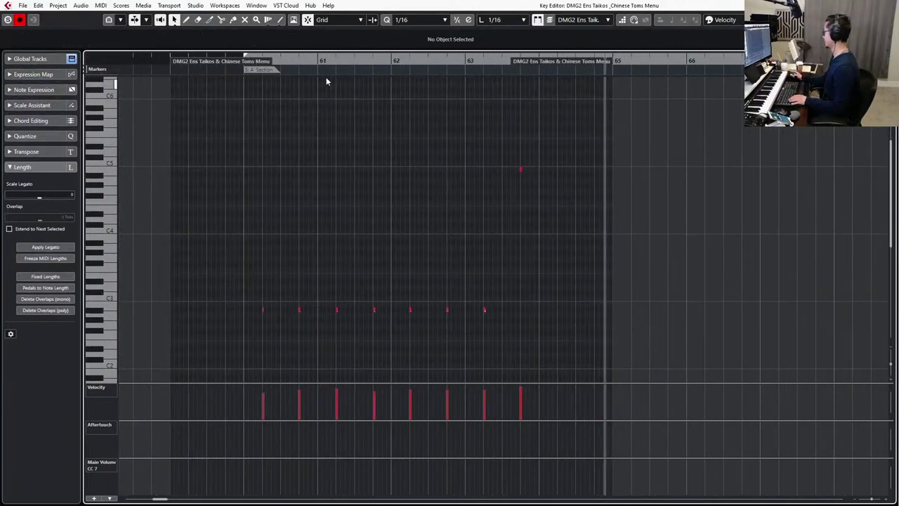
# Trim the Taikos part to span bars 60 to 64 and set its Main Volume CC 7 to 109.
pyautogui.moveTo(546, 61); pyautogui.dragTo(473, 61)
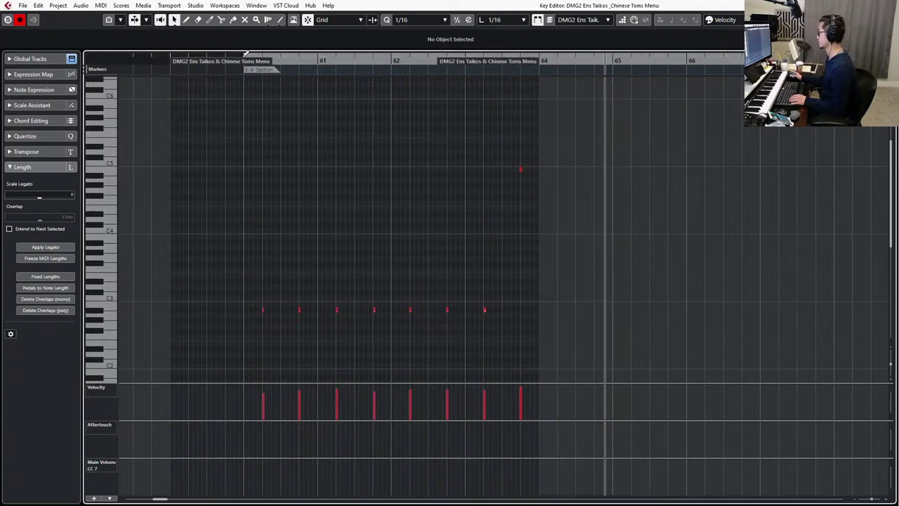
pyautogui.moveTo(246, 64); pyautogui.dragTo(318, 68)
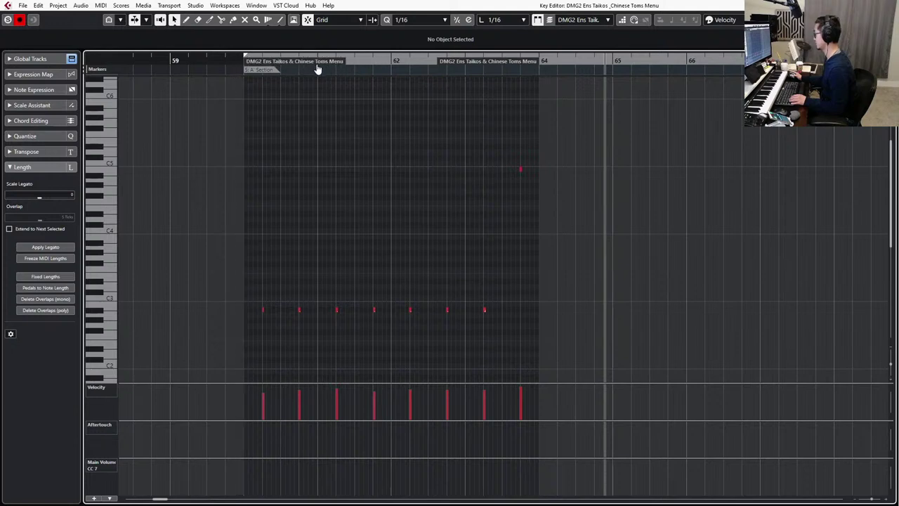
pyautogui.click(248, 464)
# Play the trimmed Taikos part from bar 60 and even out the velocities of its notes.
pyautogui.press('KP_1')
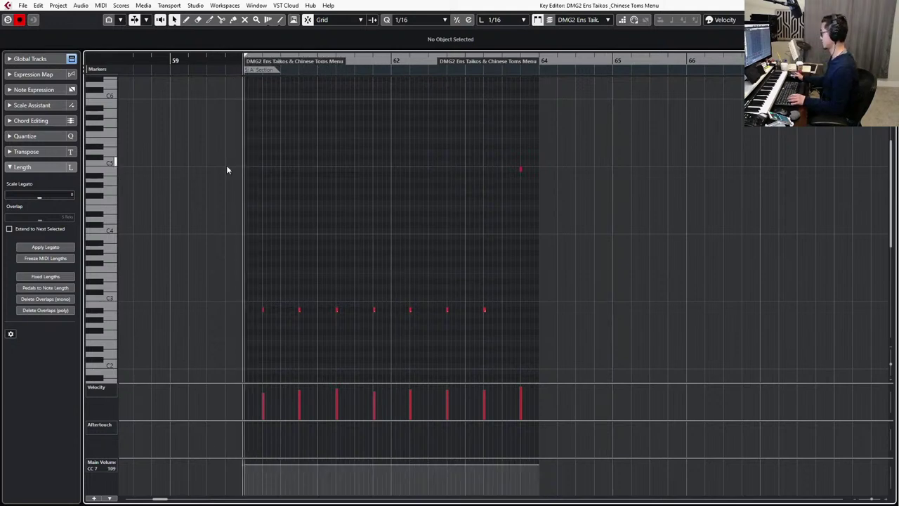
pyautogui.press('space')
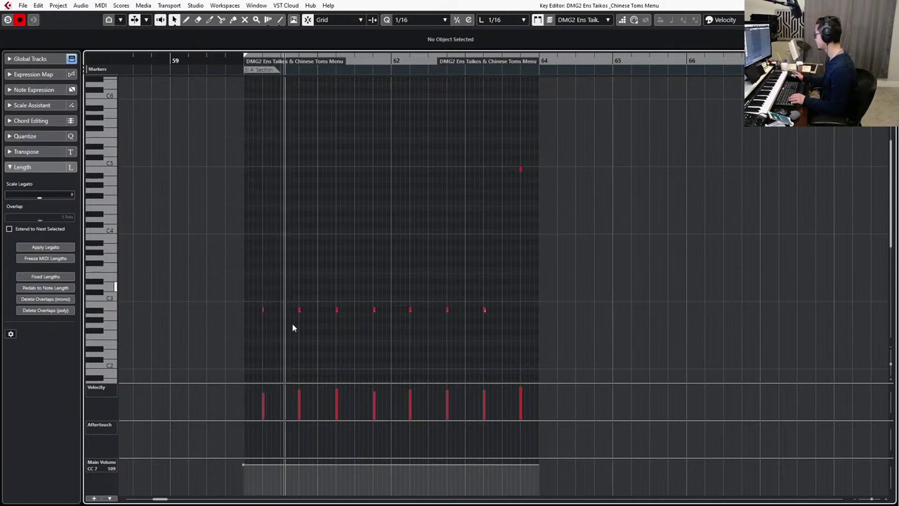
pyautogui.moveTo(239, 176); pyautogui.dragTo(552, 353)
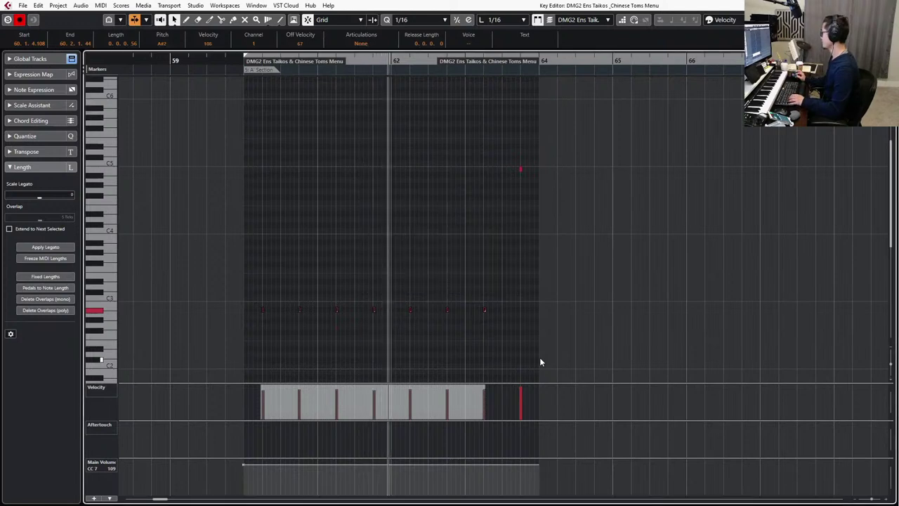
pyautogui.click(478, 184)
pyautogui.moveTo(590, 131); pyautogui.dragTo(198, 341)
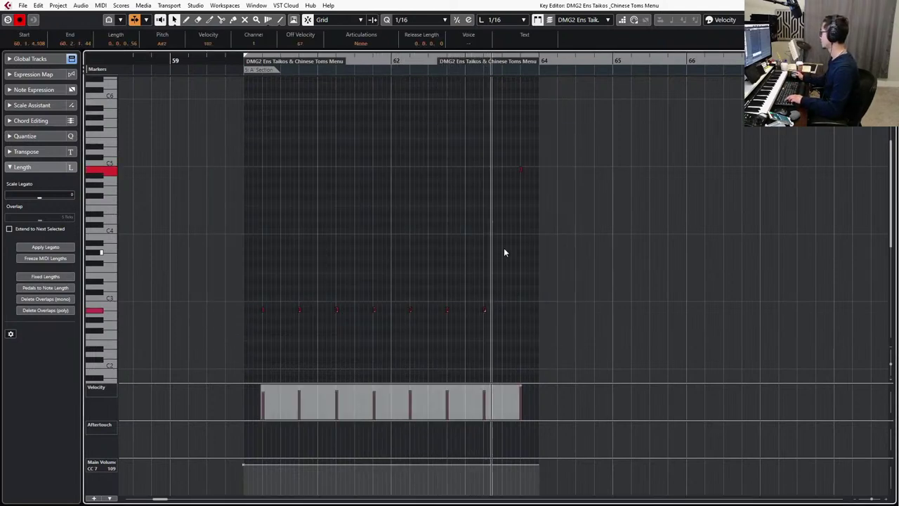
# Select the low A#2 taiko hits and apply iterative quantize to them on the 1/16 grid.
pyautogui.scroll(2, 521, 248)
pyautogui.moveTo(313, 282); pyautogui.dragTo(835, 357)
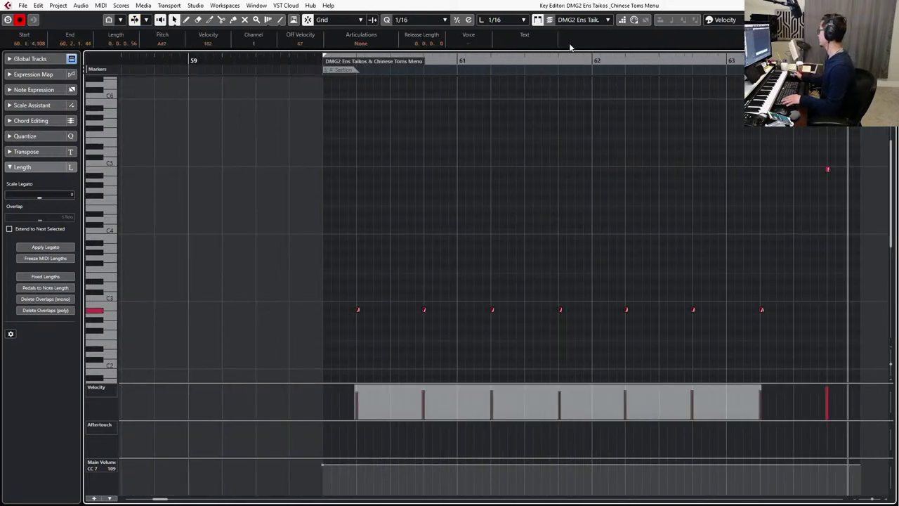
pyautogui.press('q')
pyautogui.click(457, 22)
# Lower the velocity of the final B4 taiko hit near bar 64 to 102 and play the passage.
pyautogui.hscroll(3, 572, 239)
pyautogui.scroll(2, 562, 236)
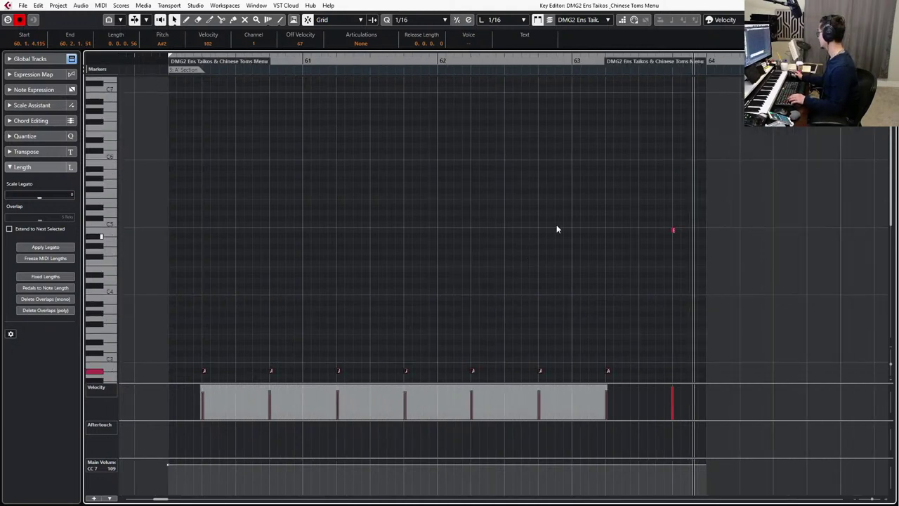
pyautogui.scroll(2, 688, 239)
pyautogui.scroll(2, 688, 237)
pyautogui.click(690, 214)
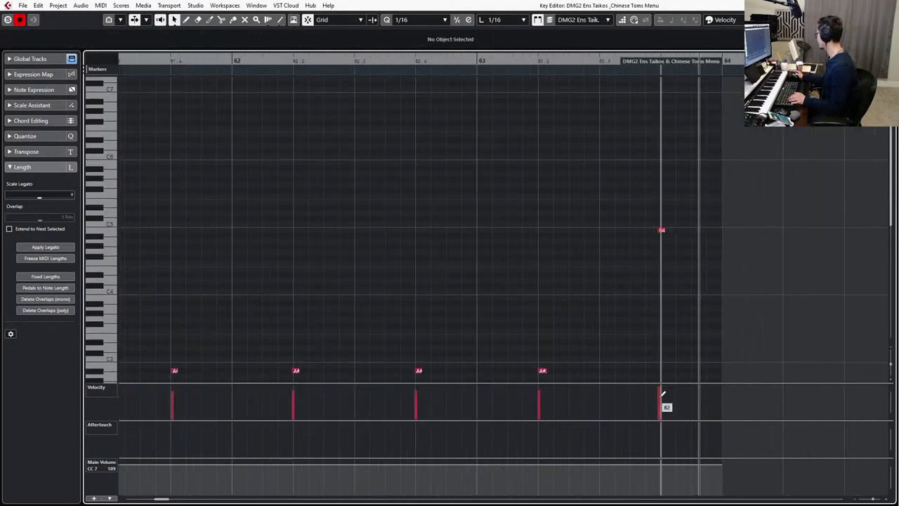
pyautogui.moveTo(602, 298); pyautogui.dragTo(542, 393)
pyautogui.press('space')
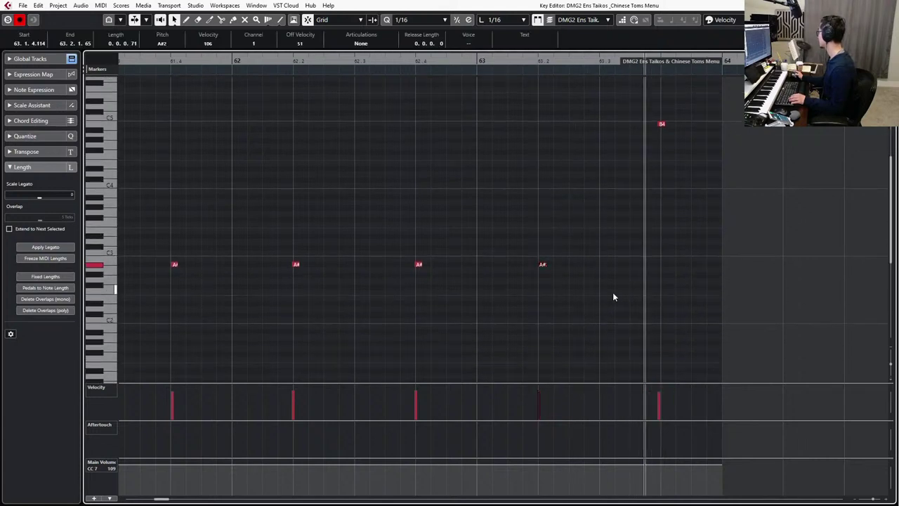
# Nudge the final B4 hit with iterative quantize so it starts at 63.3.4.108.
pyautogui.press('space')
pyautogui.press('Right')
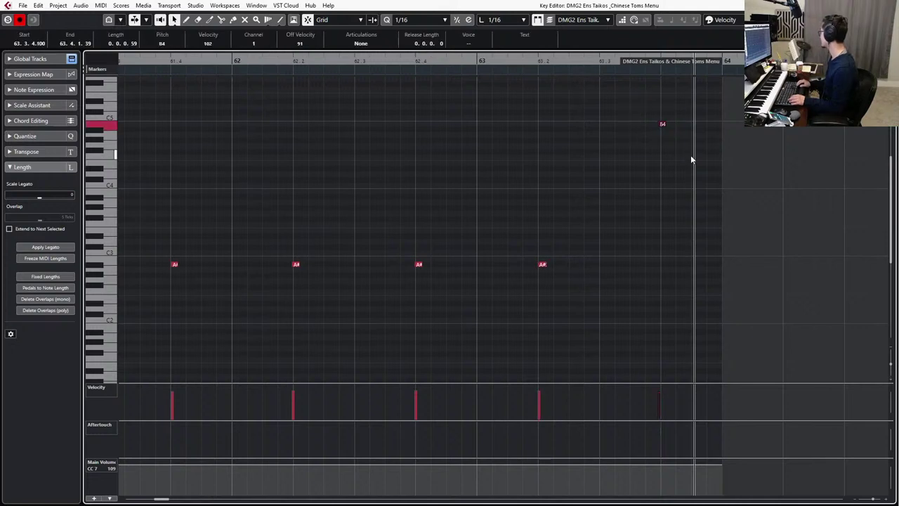
pyautogui.hotkey('ctrl', 'Left')
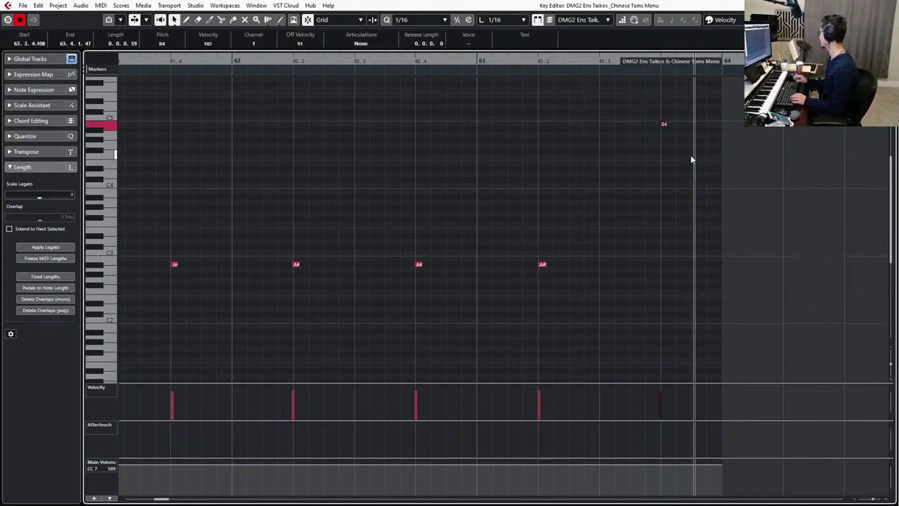
pyautogui.scroll(3, 657, 160)
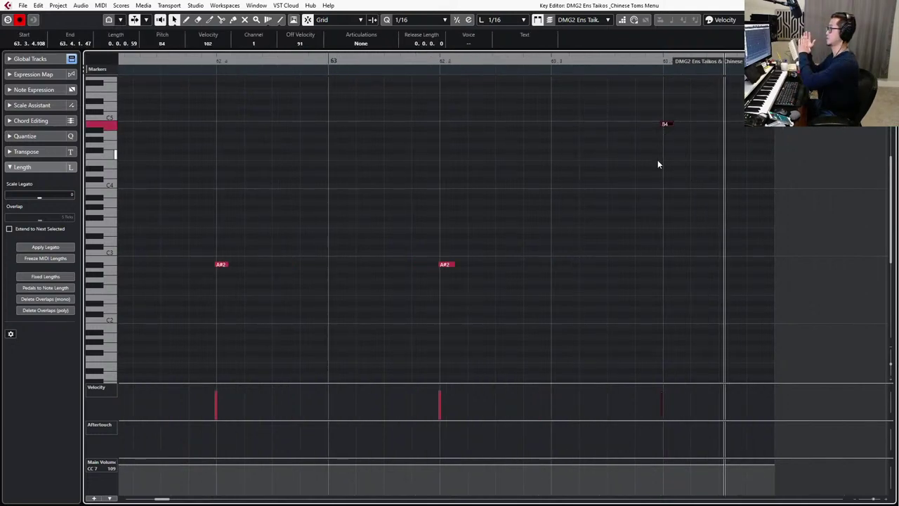
# Close the Key Editor, duplicate the four-bar Taikos part three times to fill up to bar 76, and briefly play it.
pyautogui.press('Return')
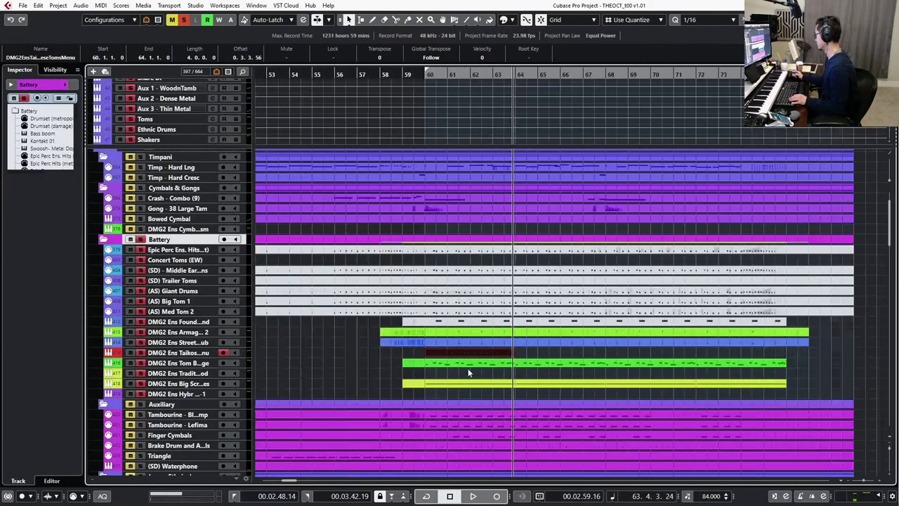
pyautogui.scroll(1, 470, 372)
pyautogui.hotkey('ctrl', 'd')
pyautogui.scroll(-1, 512, 341)
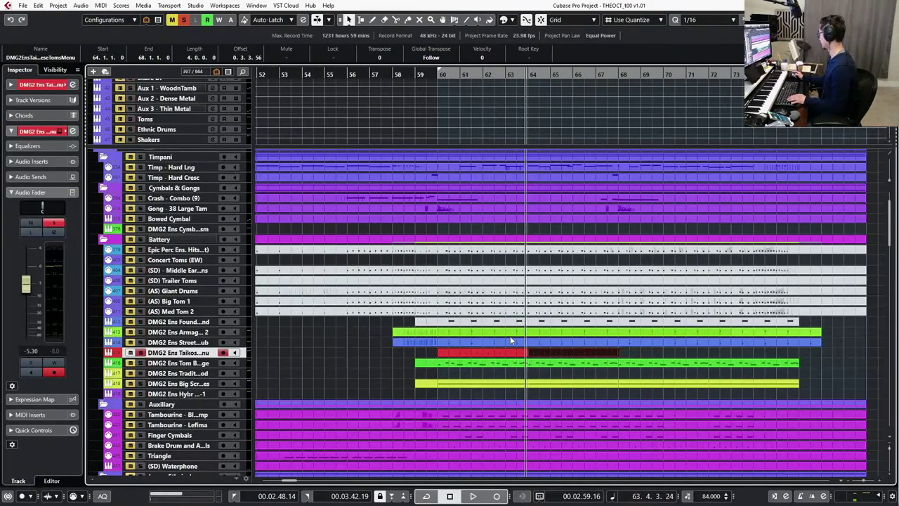
pyautogui.hotkey('ctrl', 'd')
pyautogui.hotkey('ctrl', 'd')
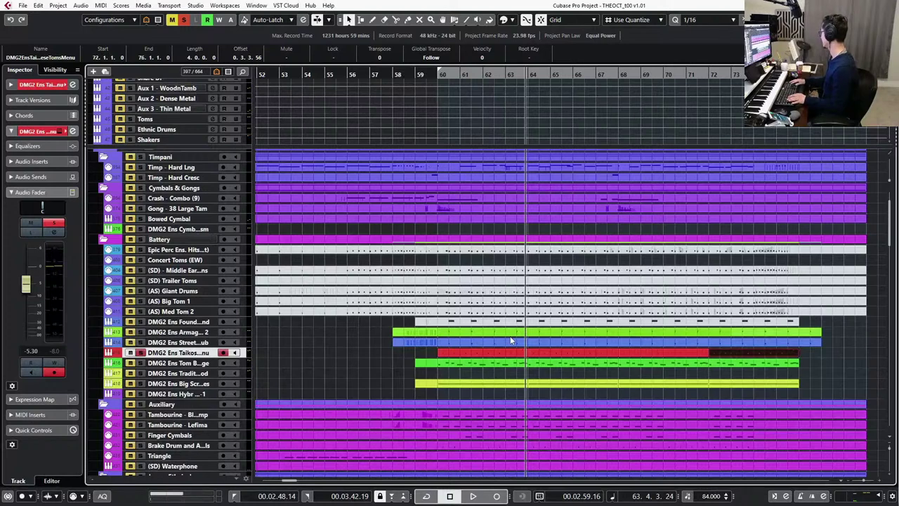
pyautogui.press('space')
pyautogui.press('space')
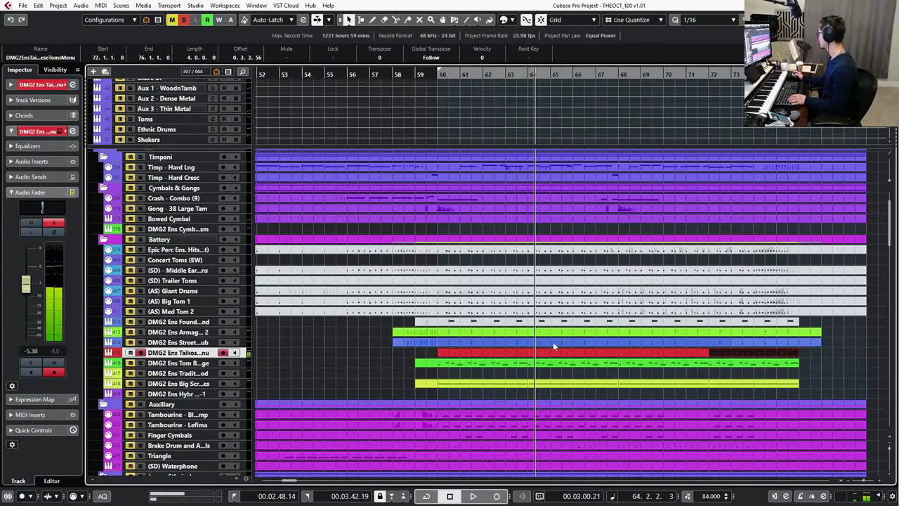
# Select the long Armageddon 2 and Street parts starting at bar 60 and split both at bar 64.
pyautogui.click(540, 342)
pyautogui.keyDown('shift'); pyautogui.click(542, 333); pyautogui.keyUp('shift')
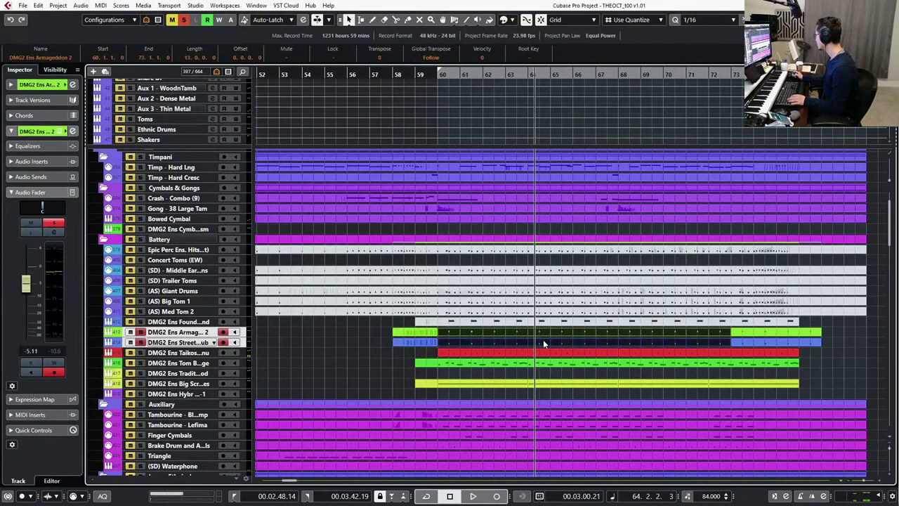
pyautogui.scroll(3, 533, 339)
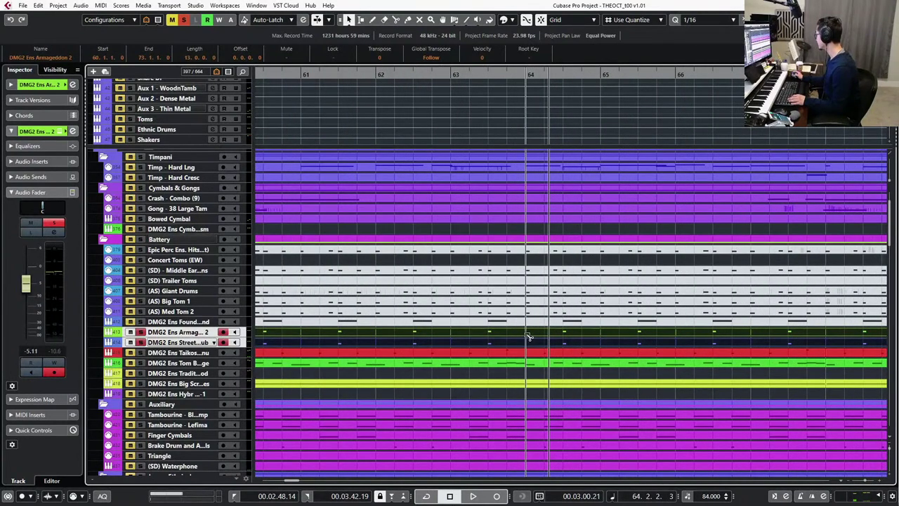
pyautogui.keyDown('alt'); pyautogui.click(531, 338); pyautogui.keyUp('alt')
pyautogui.scroll(-3, 534, 344)
pyautogui.hscroll(2, 534, 363)
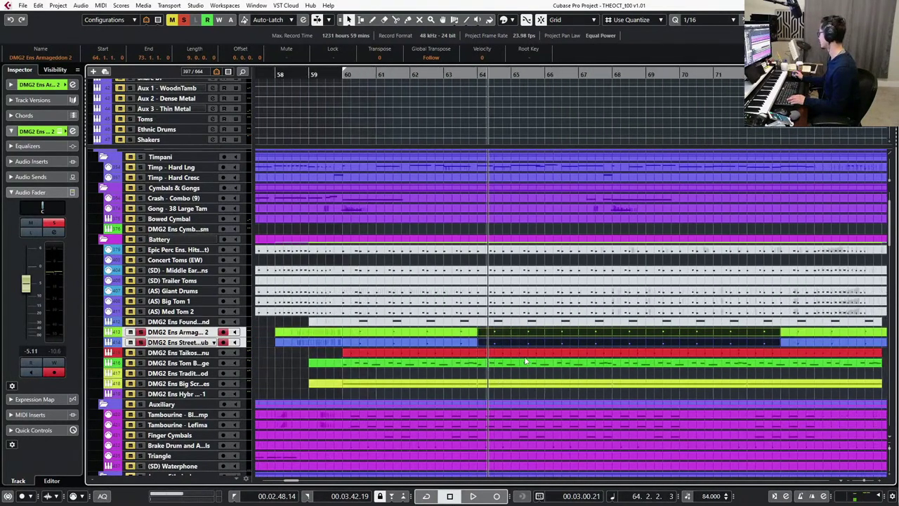
# Split the Armageddon 2 and Street parts at bar 68, in line with the end of the second Taikos part.
pyautogui.click(559, 344)
pyautogui.click(584, 350)
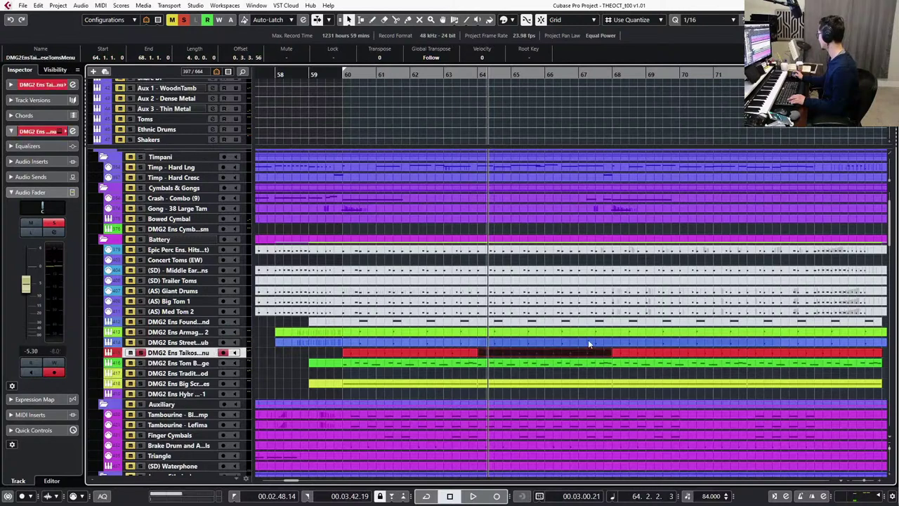
pyautogui.keyDown('shift'); pyautogui.click(590, 341); pyautogui.keyUp('shift')
pyautogui.keyDown('shift'); pyautogui.click(601, 334); pyautogui.keyUp('shift')
pyautogui.keyDown('alt'); pyautogui.click(613, 334); pyautogui.keyUp('alt')
pyautogui.hscroll(5, 590, 344)
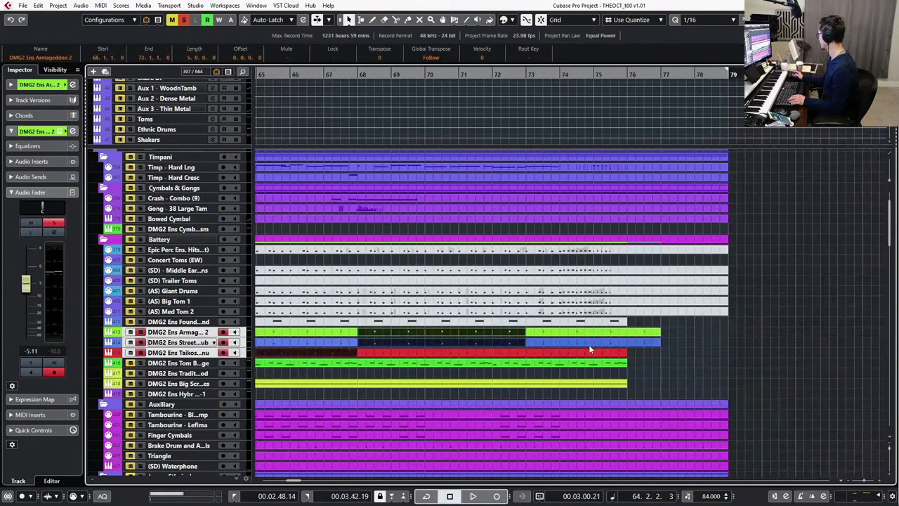
# Set the quantize grid to 1/4 and split the Armageddon 2 and Street parts at bar 72.
pyautogui.click(510, 352)
pyautogui.click(488, 354)
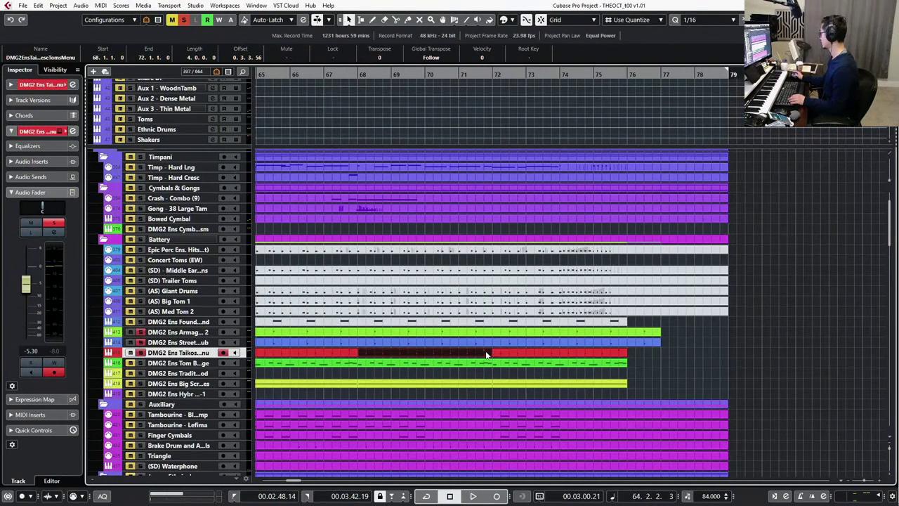
pyautogui.keyDown('shift'); pyautogui.click(488, 342); pyautogui.keyUp('shift')
pyautogui.keyDown('shift'); pyautogui.click(496, 333); pyautogui.keyUp('shift')
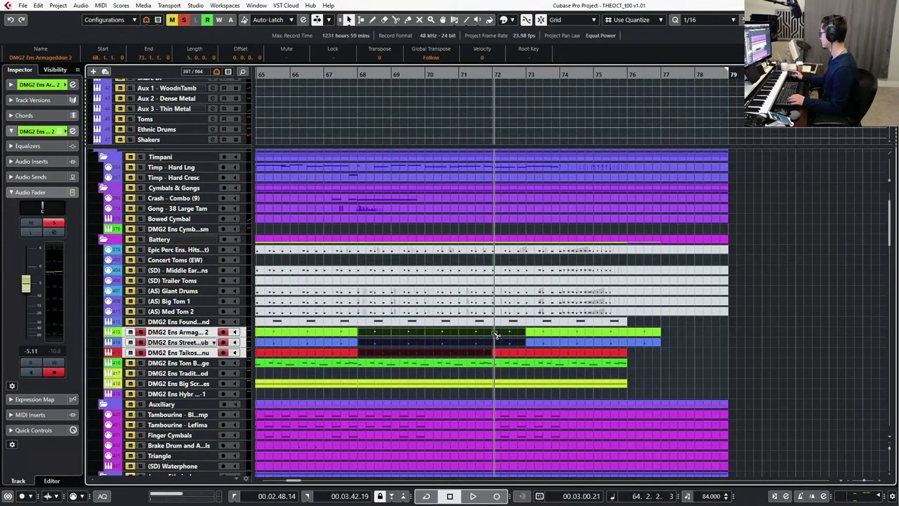
pyautogui.hotkey('alt', '3')
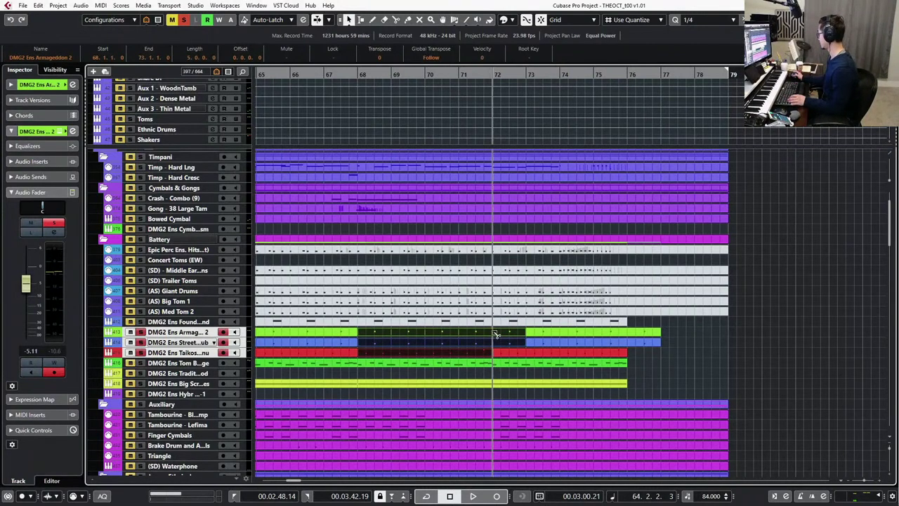
pyautogui.keyDown('alt'); pyautogui.click(496, 336); pyautogui.keyUp('alt')
# Undo the accidental extension of the Taikos track's parts beyond bar 76.
pyautogui.moveTo(694, 330); pyautogui.dragTo(517, 353)
pyautogui.hotkey('ctrl', 'z')
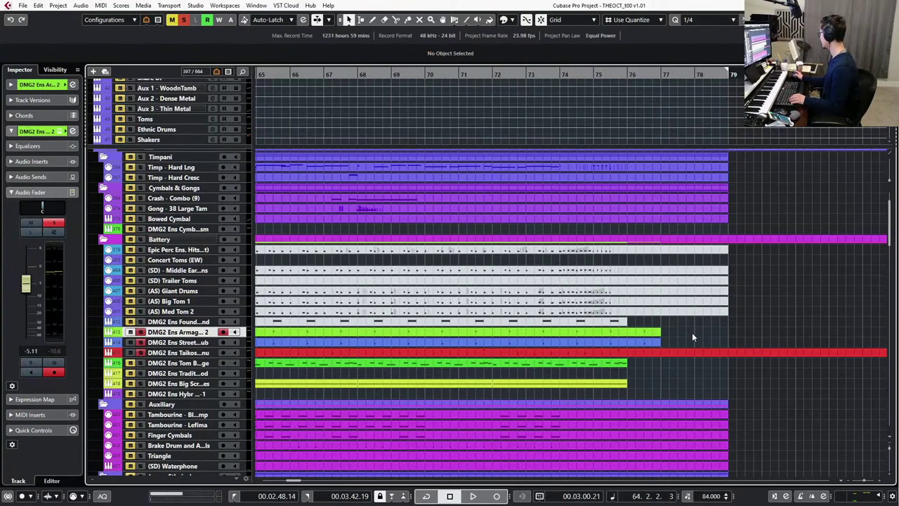
pyautogui.hotkey('ctrl', 'z')
# Trim the Armageddon 2 and Street parts to end at bar 76, and select the ensemble drum parts from bar 60 on.
pyautogui.moveTo(660, 347); pyautogui.dragTo(623, 334)
pyautogui.moveTo(649, 326); pyautogui.dragTo(507, 344)
pyautogui.keyDown('shift'); pyautogui.click(525, 322); pyautogui.keyUp('shift')
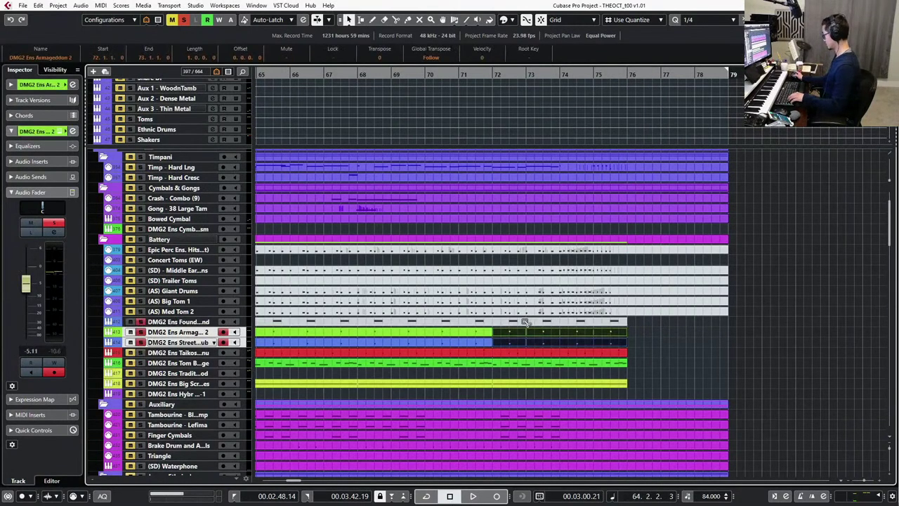
pyautogui.press('Delete')
pyautogui.scroll(-2, 584, 342)
pyautogui.moveTo(630, 339); pyautogui.dragTo(347, 373)
pyautogui.hscroll(-3, 433, 358)
pyautogui.moveTo(754, 332); pyautogui.dragTo(450, 363)
# Return the playhead to bar 60 and turn off soloing on the percussion tracks.
pyautogui.press('KP_Subtract')
pyautogui.press('KP_Subtract')
pyautogui.press('KP_Subtract')
pyautogui.press('KP_Subtract')
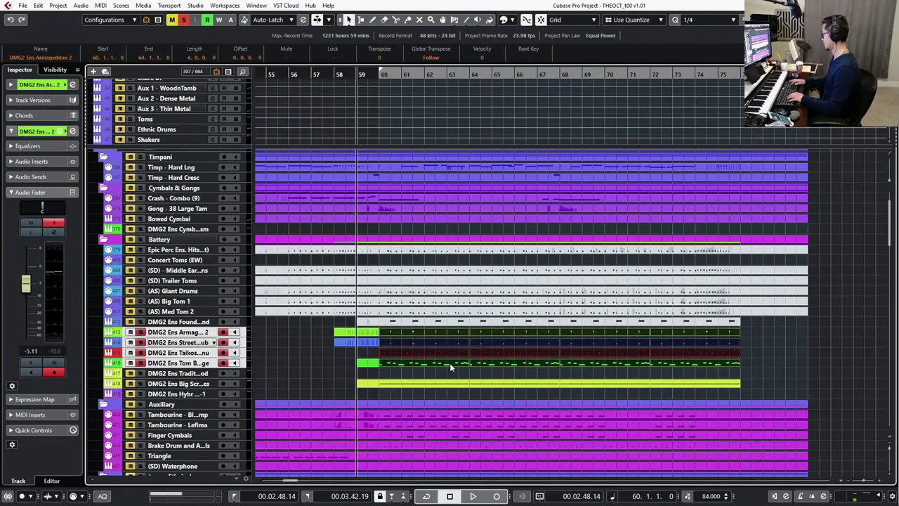
pyautogui.press('KP_Add')
pyautogui.press('s')
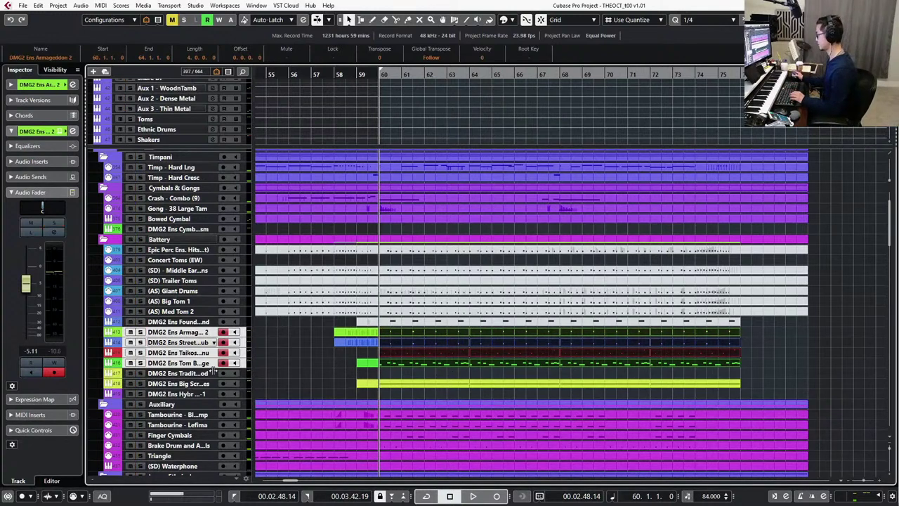
# Select the DMG2 ensemble hybrid whooshes track and record a D4 whoosh from bar 58 into bar 60.
pyautogui.click(198, 374)
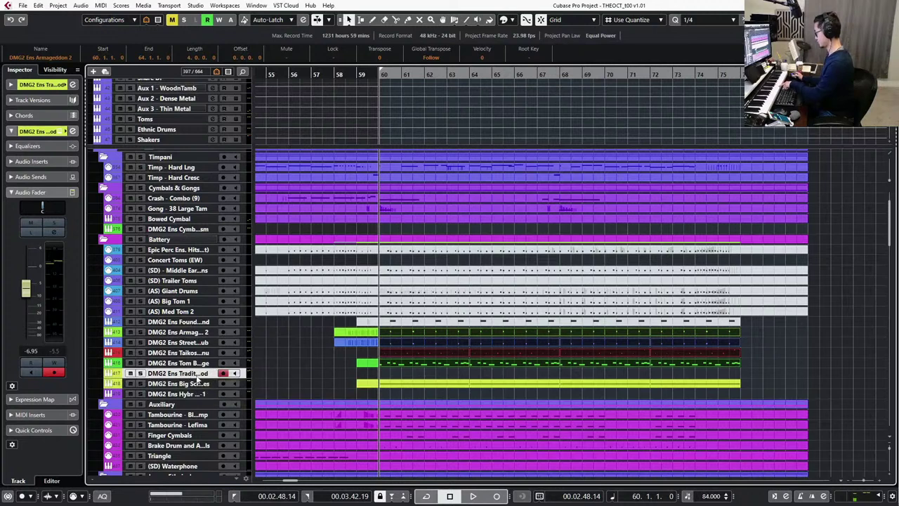
pyautogui.click(190, 394)
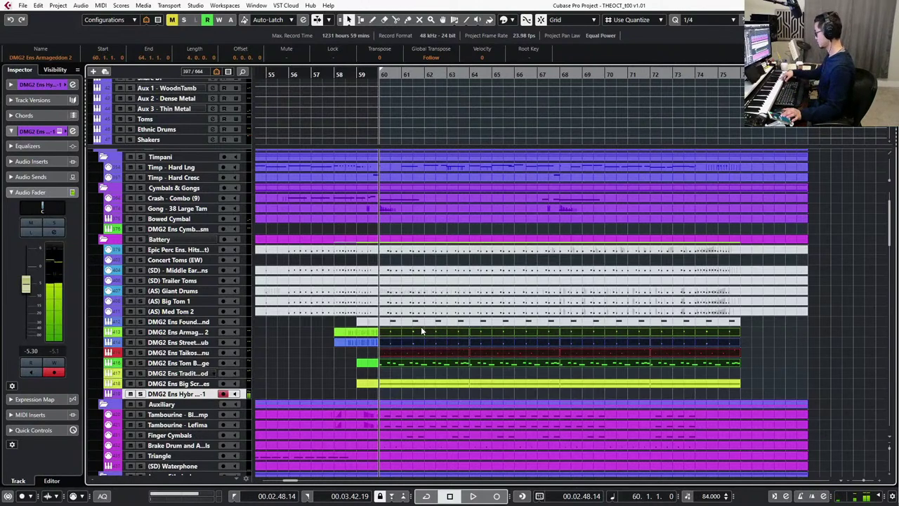
pyautogui.press('KP_Subtract')
pyautogui.press('KP_Subtract')
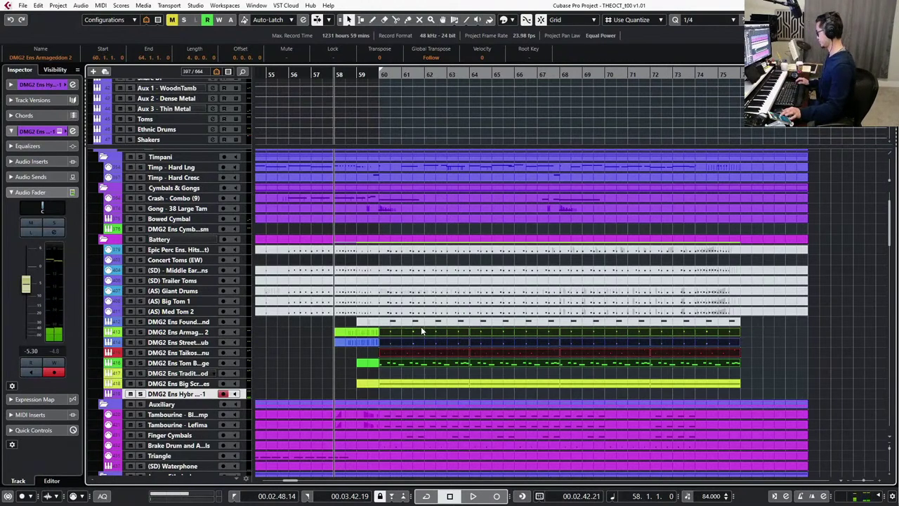
pyautogui.press('KP_Multiply')
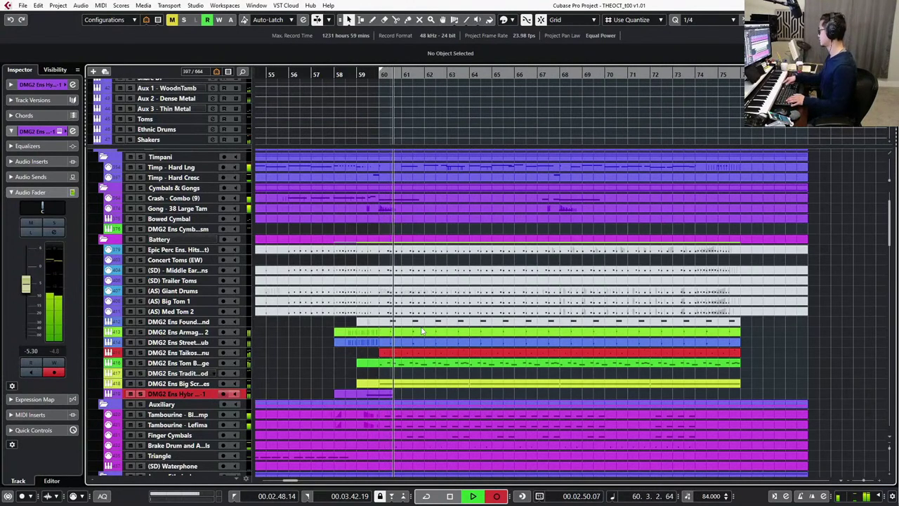
pyautogui.press('space')
# Open the whoosh in the Key Editor, quantize its D4 note to 1/4, and place it from 59.4.1.0 to 61.1.1.0.
pyautogui.press('Return')
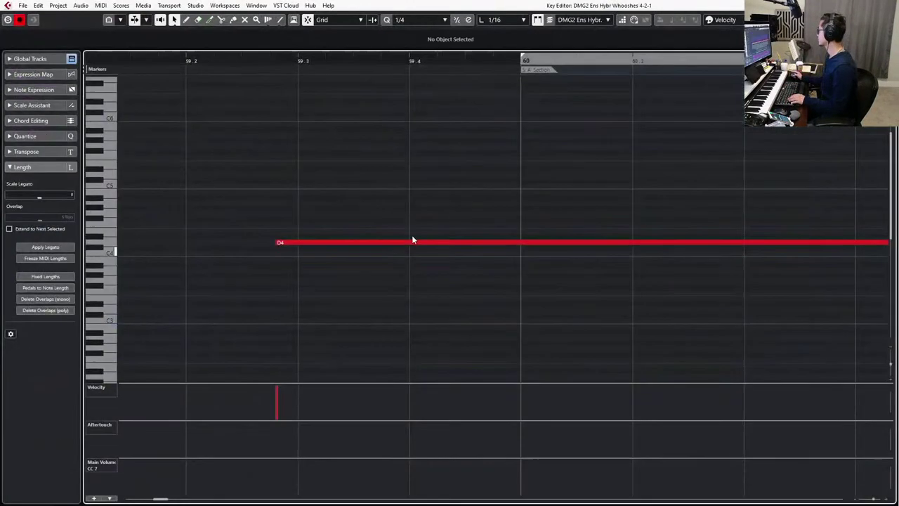
pyautogui.scroll(-3, 423, 209)
pyautogui.hotkey('ctrl', 'a')
pyautogui.press('q')
pyautogui.hotkey('alt', 'Right')
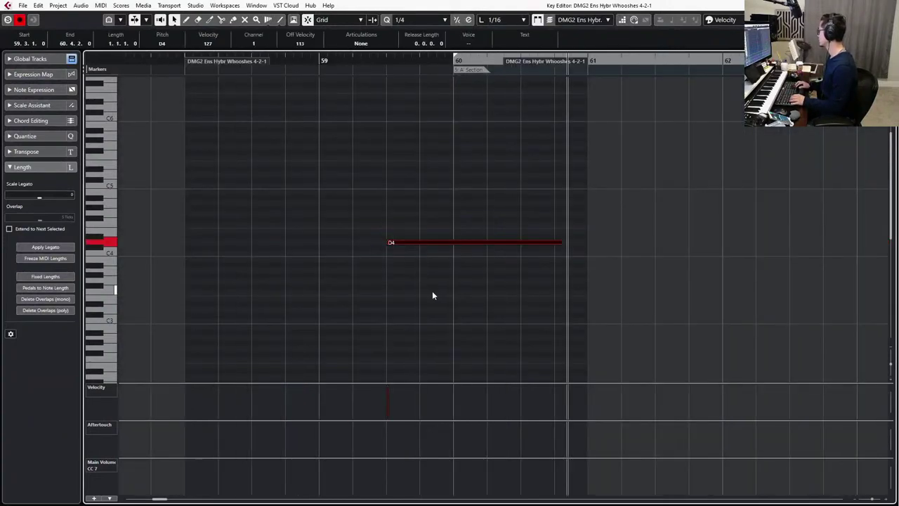
pyautogui.hotkey('alt', 'shift', 'Left')
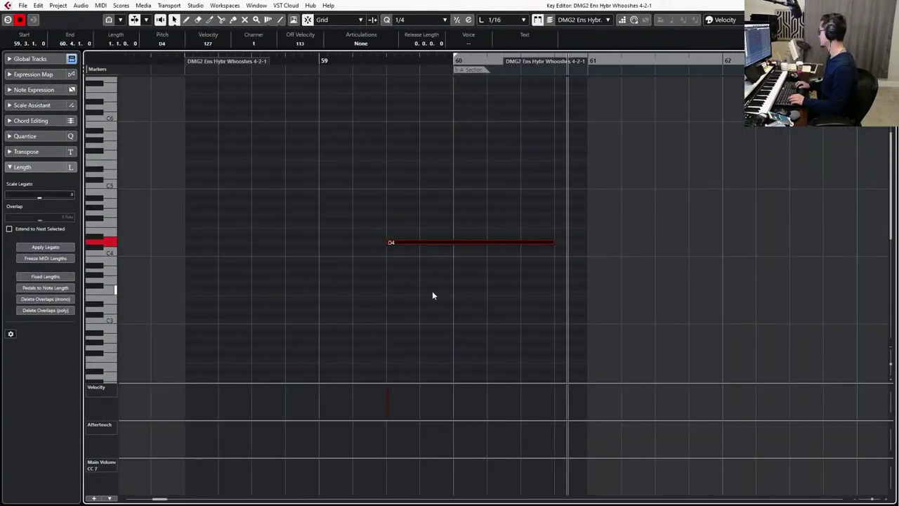
pyautogui.hotkey('alt', 'Right')
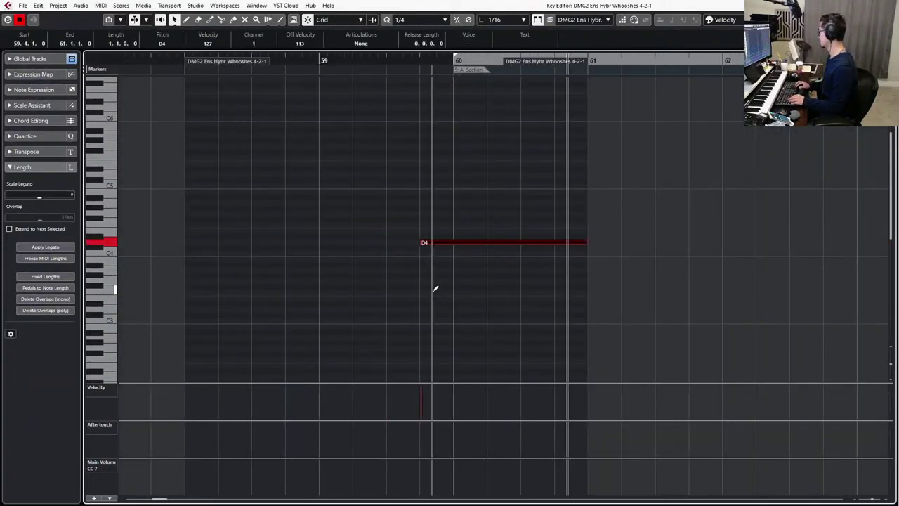
# Toggle acoustic feedback and play the repositioned whoosh from bar 58.
pyautogui.click(161, 21)
pyautogui.press('KP_Subtract')
pyautogui.press('KP_Subtract')
pyautogui.press('KP_Subtract')
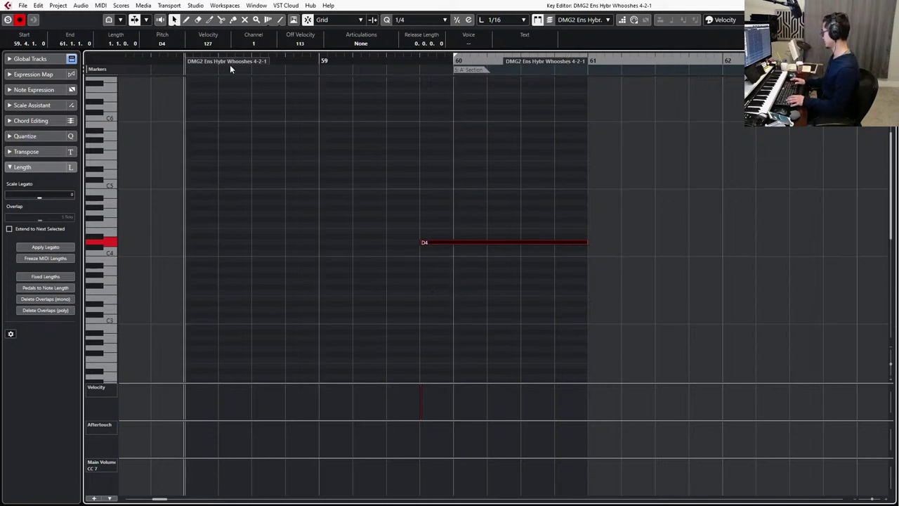
pyautogui.press('space')
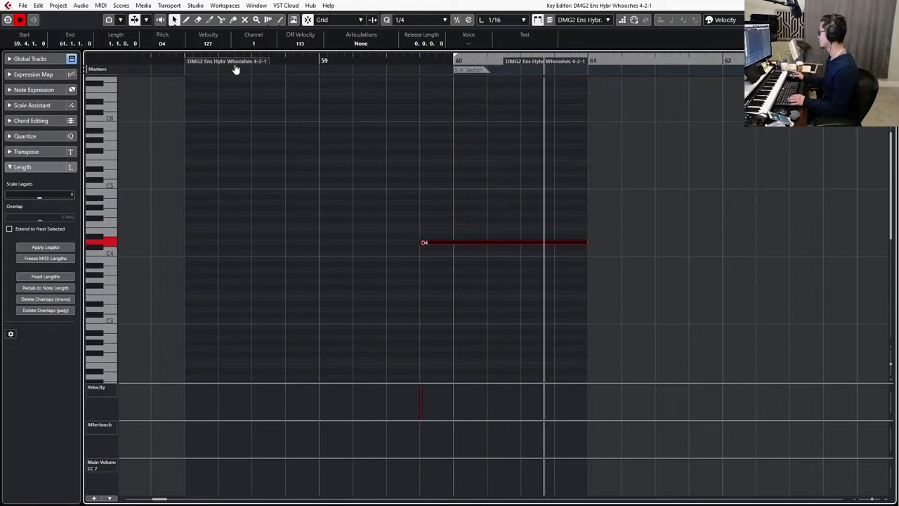
# Set the whoosh's Main Volume CC 7 to 56 from bar 59, lower its D4 velocity, and play it back.
pyautogui.click(324, 478)
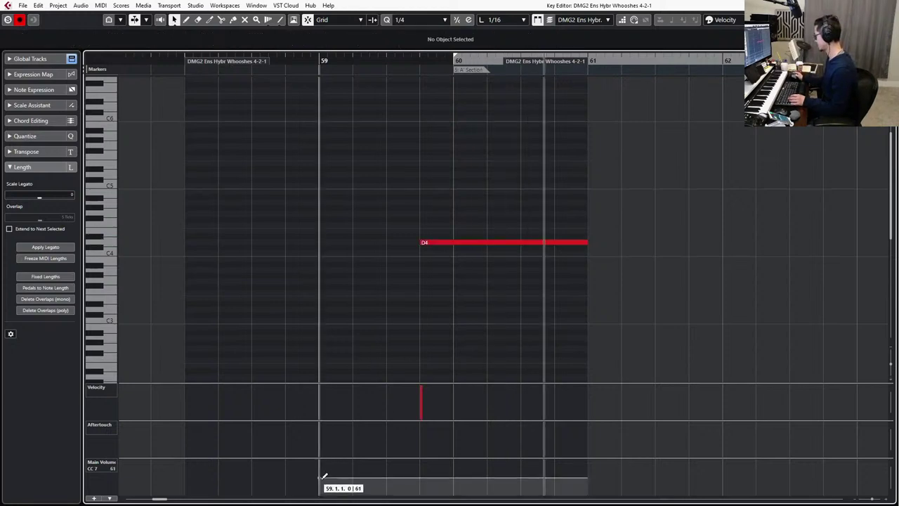
pyautogui.click(422, 398)
pyautogui.press('n')
pyautogui.press('b')
pyautogui.scroll(-5, 429, 348)
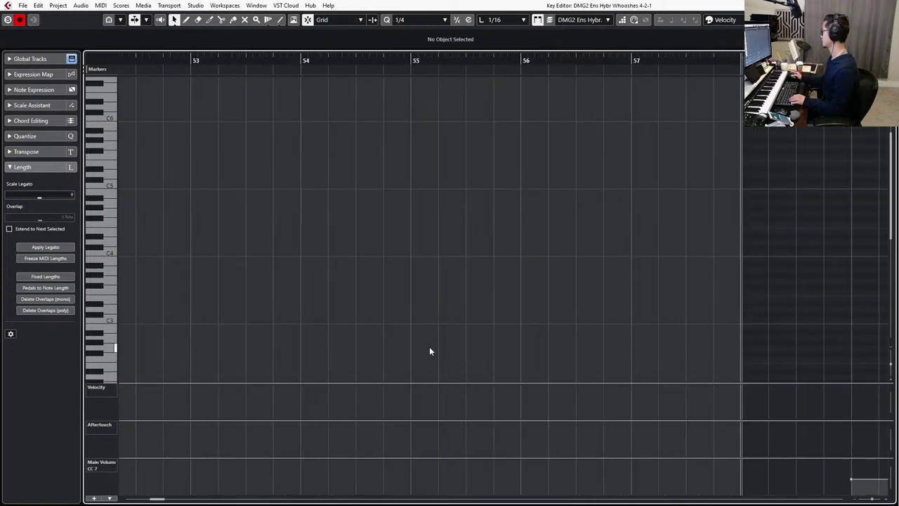
pyautogui.hscroll(3, 427, 310)
pyautogui.press('space')
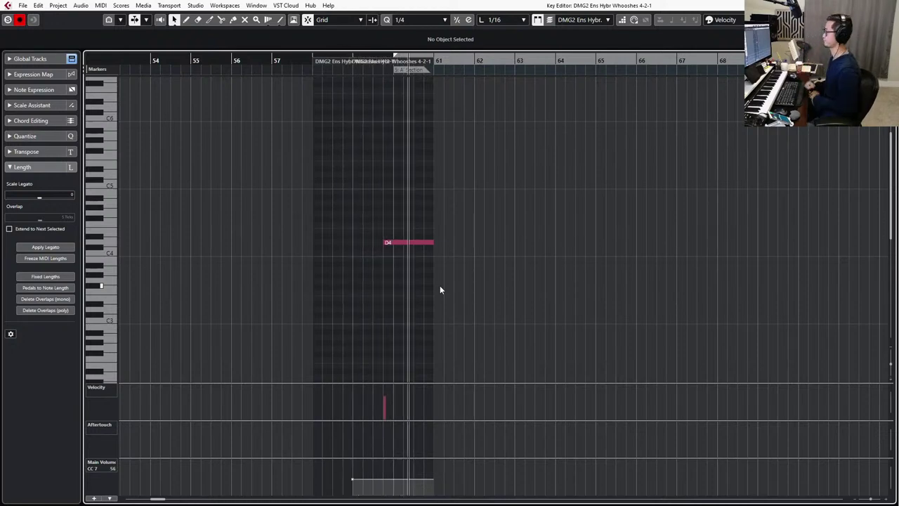
# Raise the whoosh's Main Volume CC 7 to 85 at bar 59 and play it back.
pyautogui.moveTo(353, 483); pyautogui.dragTo(353, 470)
pyautogui.press('ctrl+KP_Subtract')
pyautogui.press('ctrl+KP_Subtract')
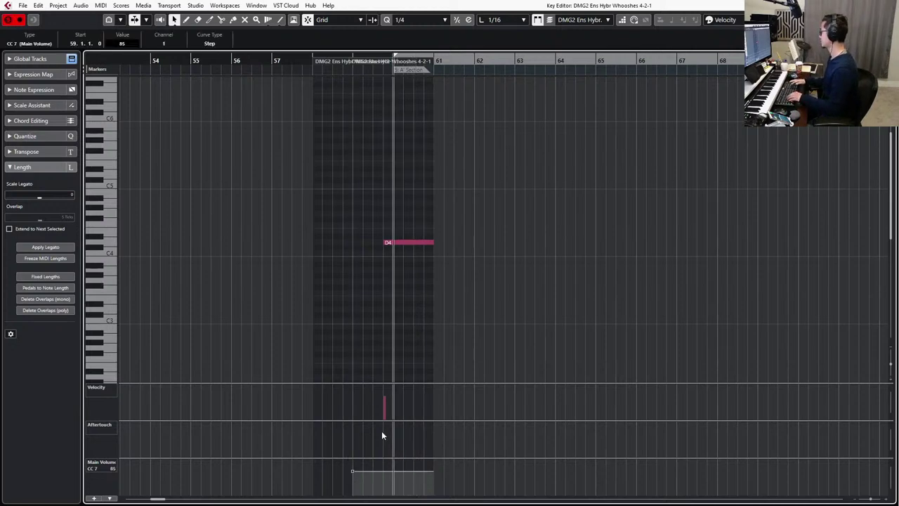
pyautogui.press('space')
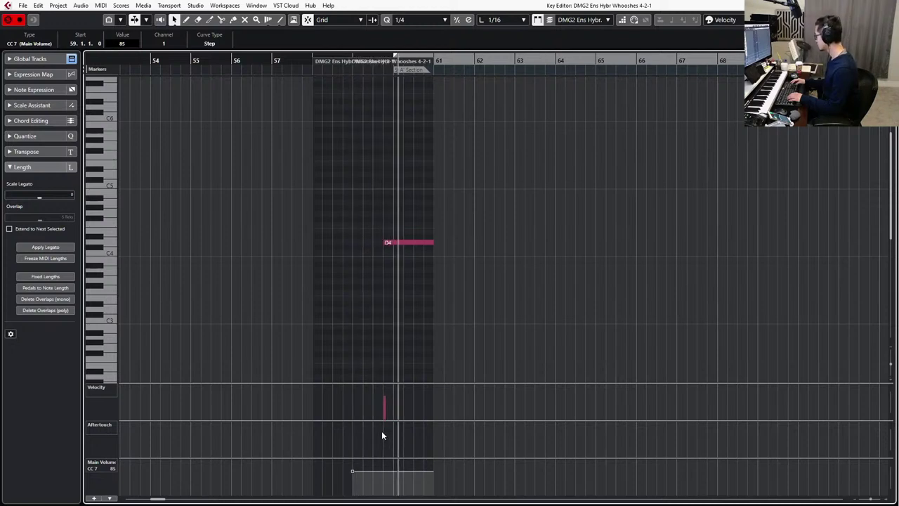
pyautogui.press('space')
# Draw a rising Main Volume CC 7 ramp into bar 60, play it back, and redraw it starting later and climbing more steeply.
pyautogui.moveTo(375, 473); pyautogui.dragTo(413, 458)
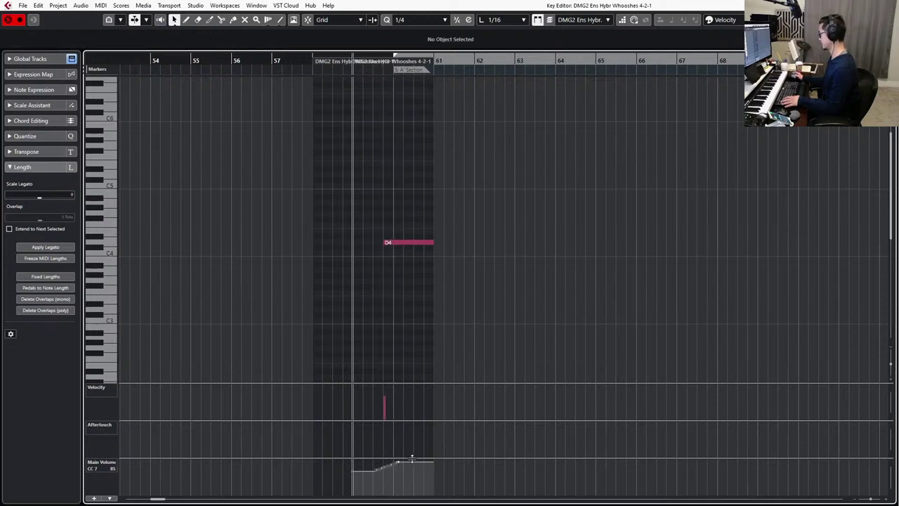
pyautogui.press('space')
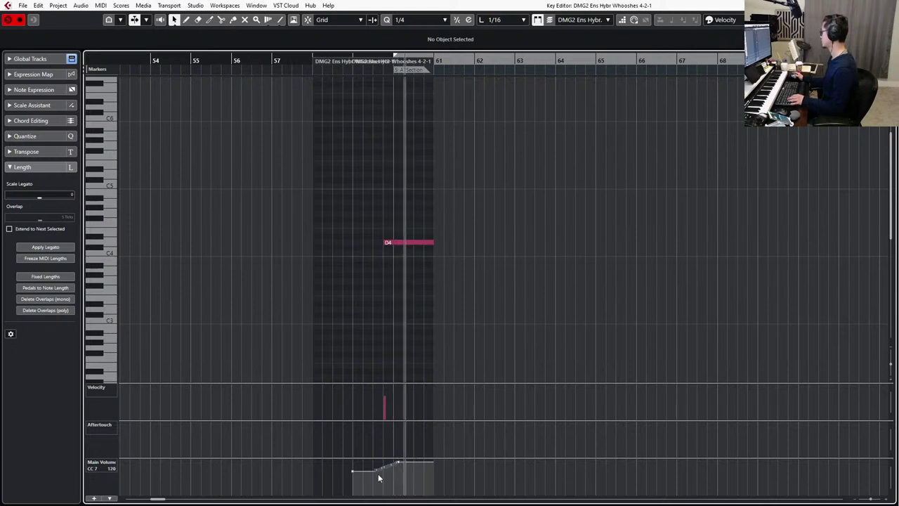
pyautogui.moveTo(378, 473); pyautogui.dragTo(402, 463)
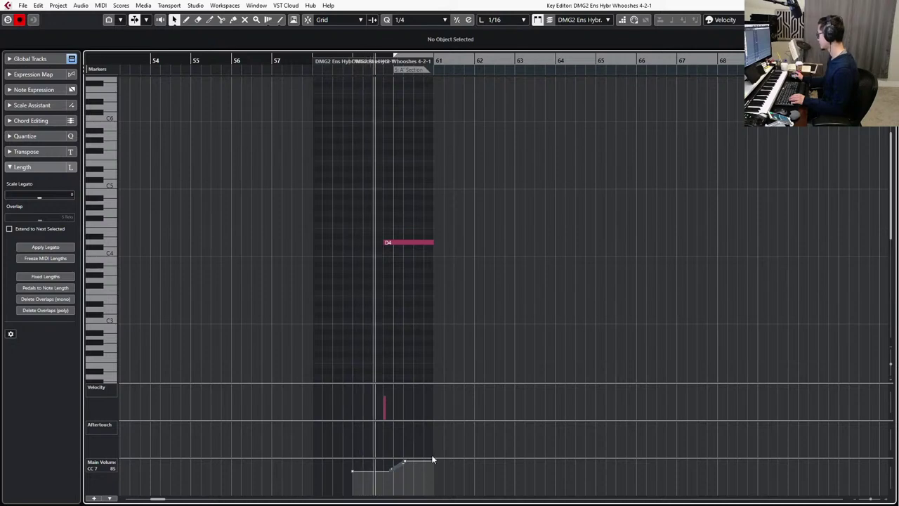
# Enlarge the Main Volume lane, lower the ramp's points to run from 81 to about 107, and close the Key Editor.
pyautogui.hotkey('ctrl', '1')
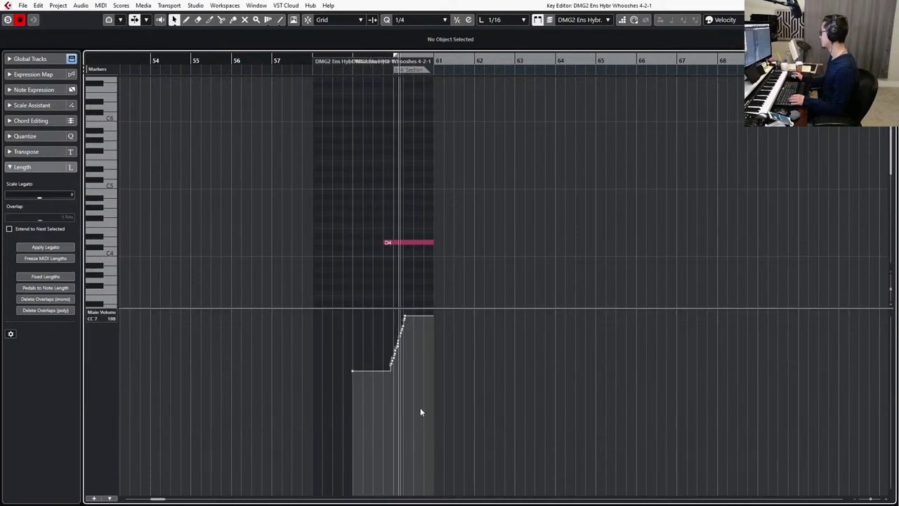
pyautogui.moveTo(378, 340); pyautogui.dragTo(412, 363)
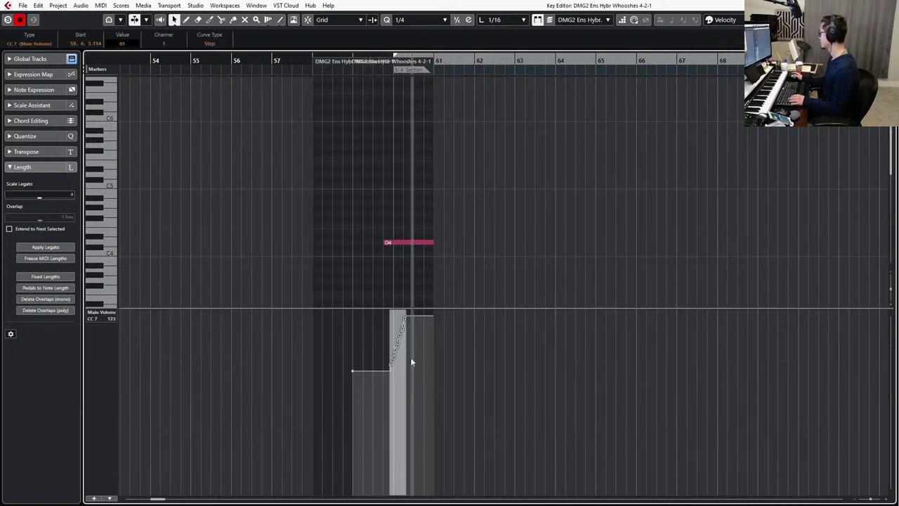
pyautogui.moveTo(403, 314); pyautogui.dragTo(404, 328)
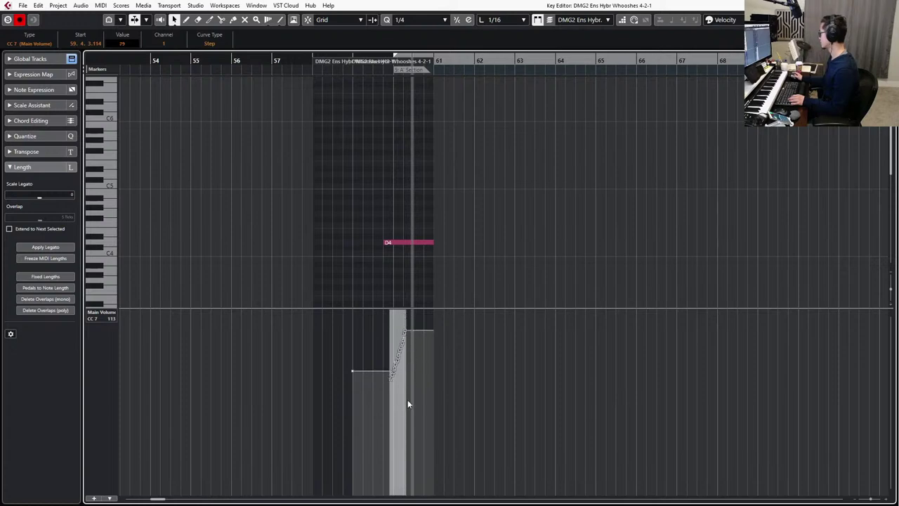
pyautogui.moveTo(404, 403); pyautogui.dragTo(403, 411)
pyautogui.moveTo(394, 316); pyautogui.dragTo(395, 311)
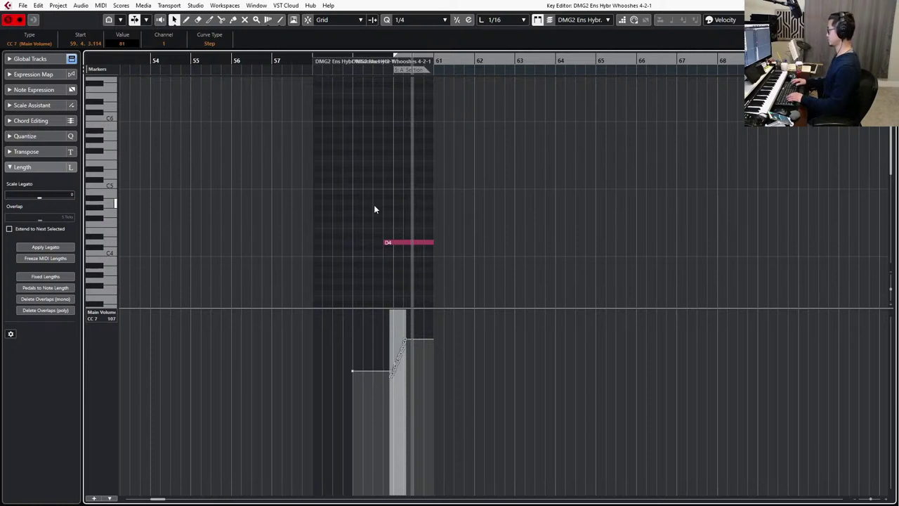
pyautogui.press('Escape')
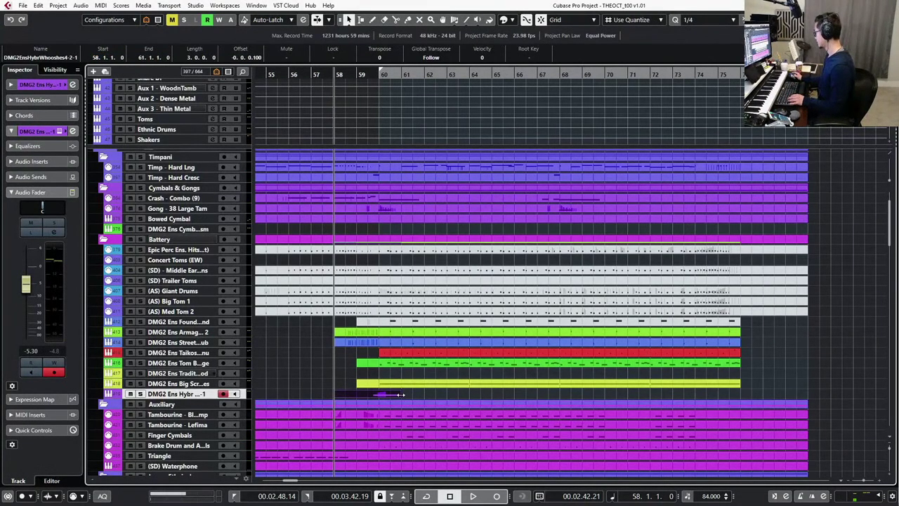
# Extend the end of the DMG2 ensemble hybrid whooshes part to 63.3.1.0.
pyautogui.moveTo(403, 394); pyautogui.dragTo(455, 390)
pyautogui.scroll(-2, 454, 390)
pyautogui.hscroll(-2, 454, 388)
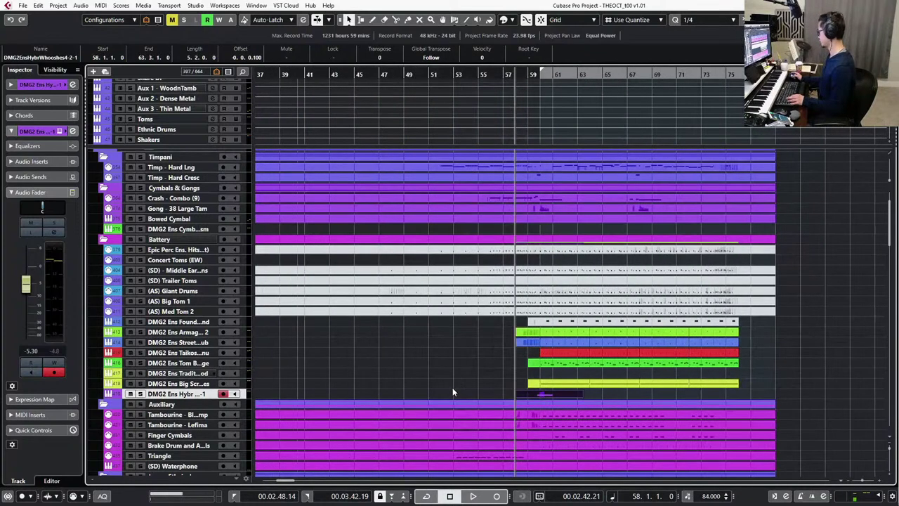
pyautogui.scroll(-2, 402, 346)
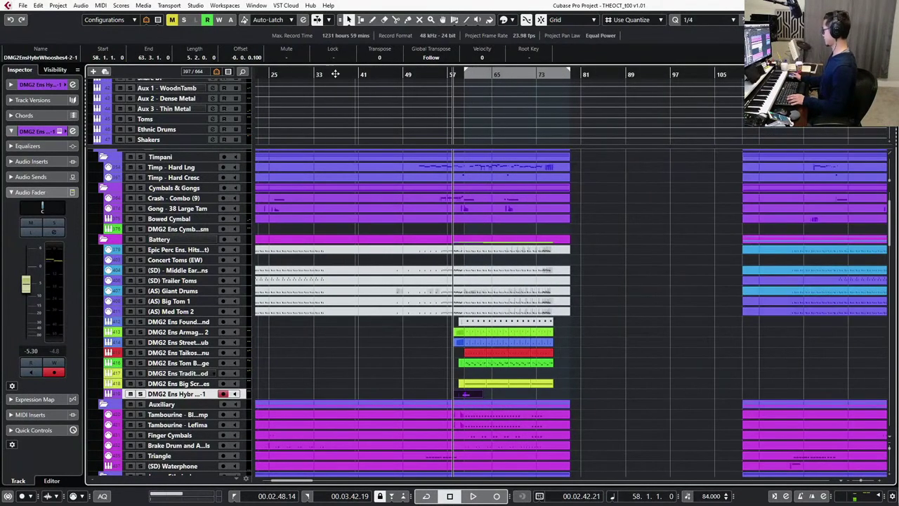
# Name the marker at bar 23 "Buildup More" on the Markers track, correcting the spelling of the description.
pyautogui.click(291, 75)
pyautogui.scroll(2, 368, 111)
pyautogui.scroll(10, 368, 111)
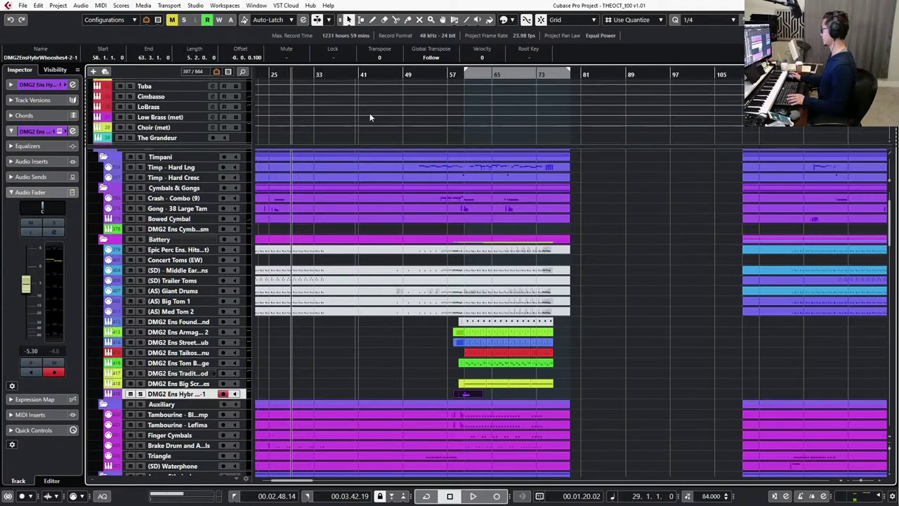
pyautogui.hscroll(-2, 295, 112)
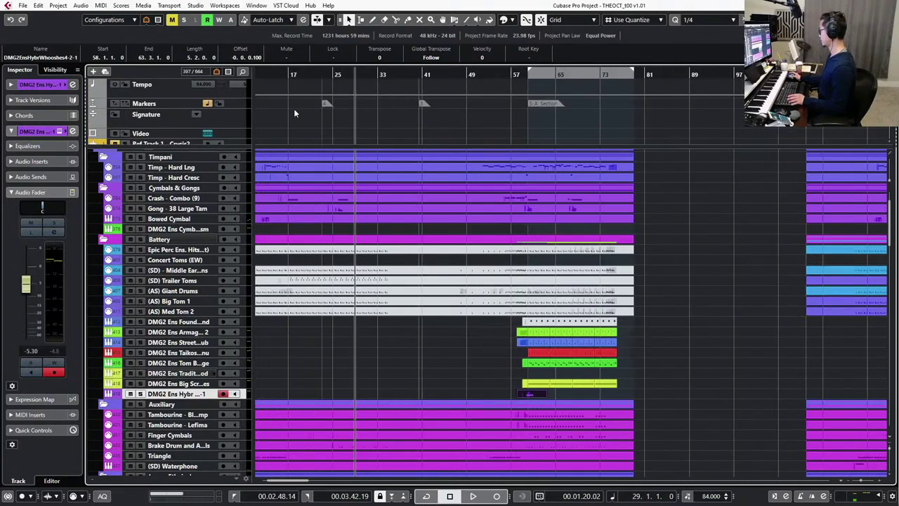
pyautogui.click(326, 104)
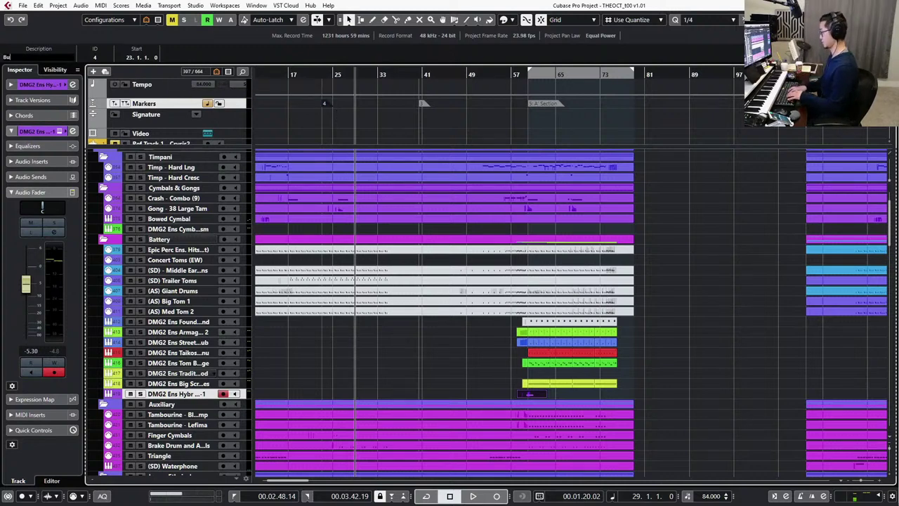
pyautogui.write('Buildup M')
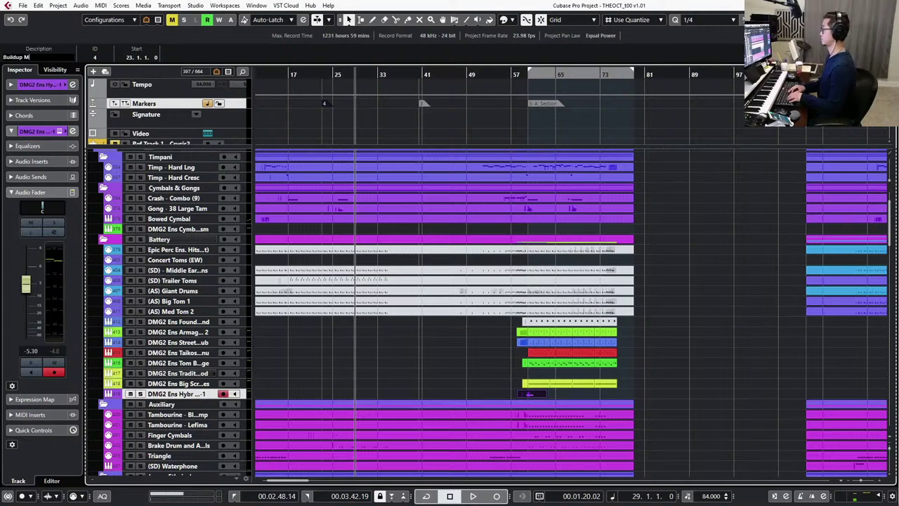
pyautogui.write('ner')
pyautogui.press('Return')
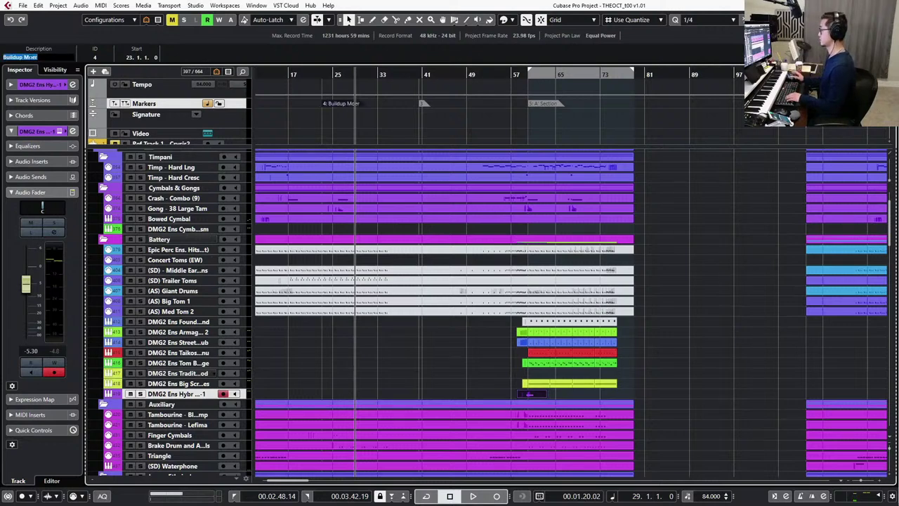
pyautogui.write('re')
pyautogui.press('Return')
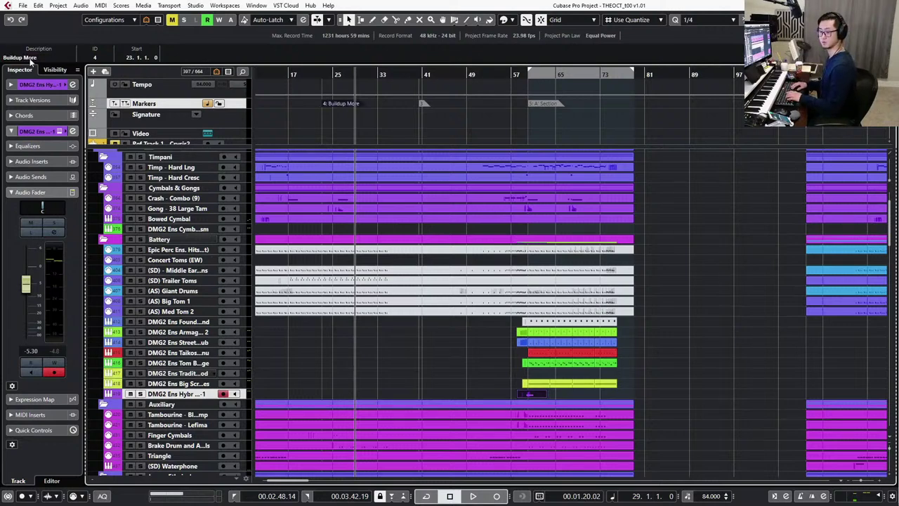
# Move the playback position to the bar 23 marker, copy its description, and shorten the name to "Buildup".
pyautogui.hscroll(1, 415, 154)
pyautogui.hscroll(-2, 414, 156)
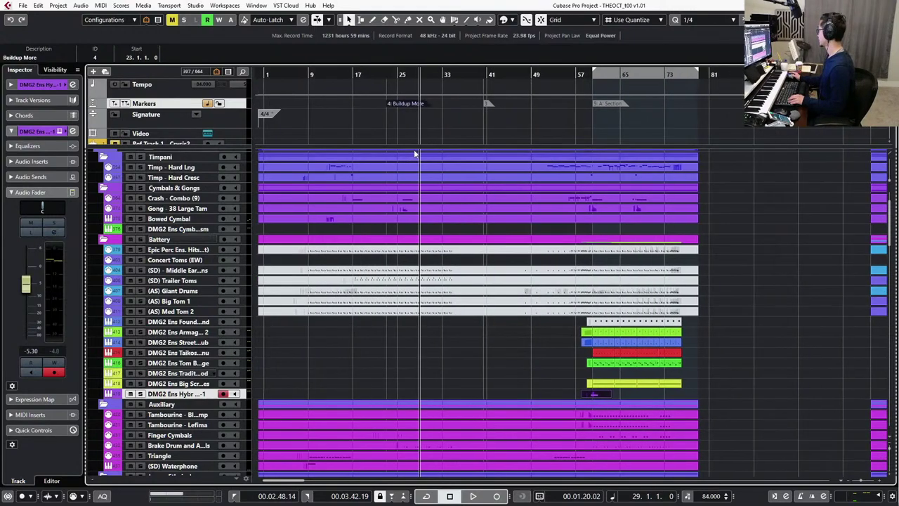
pyautogui.hotkey('shift', 'b')
pyautogui.moveTo(511, 109); pyautogui.dragTo(481, 103)
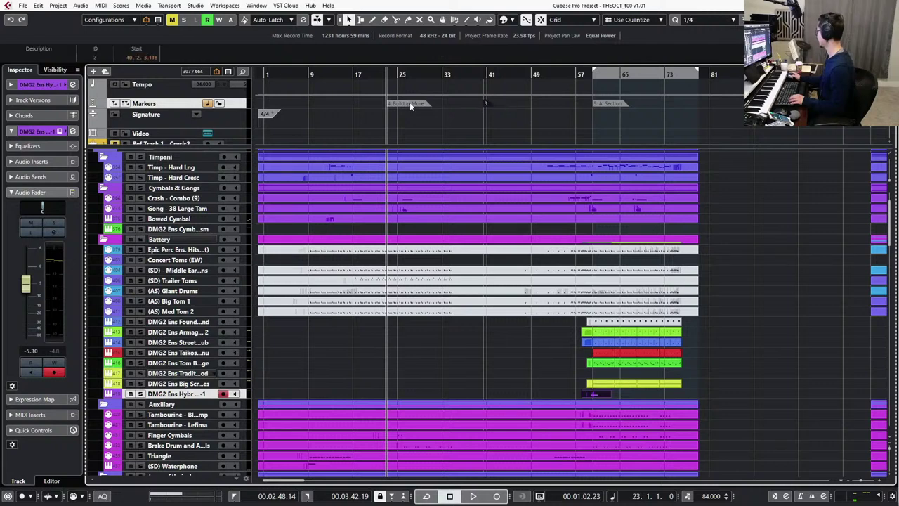
pyautogui.moveTo(375, 116); pyautogui.dragTo(408, 104)
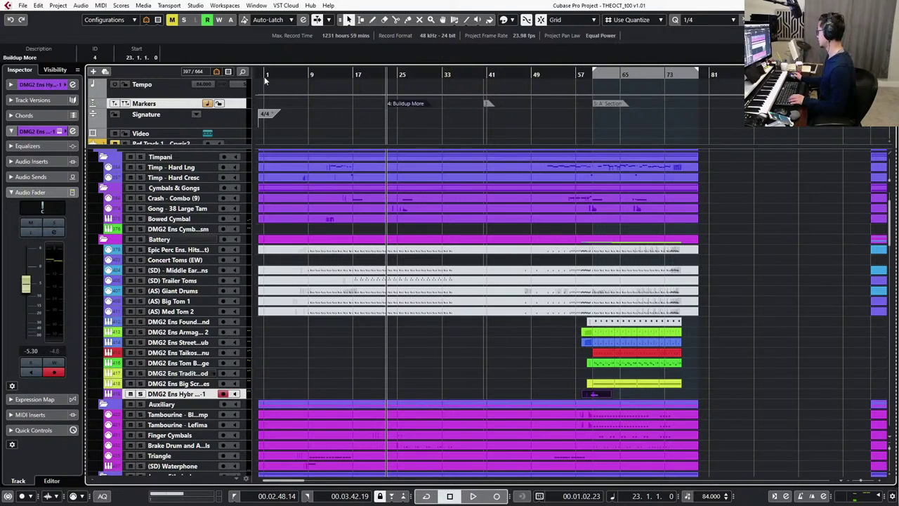
pyautogui.click(49, 59)
pyautogui.hotkey('ctrl', 'c')
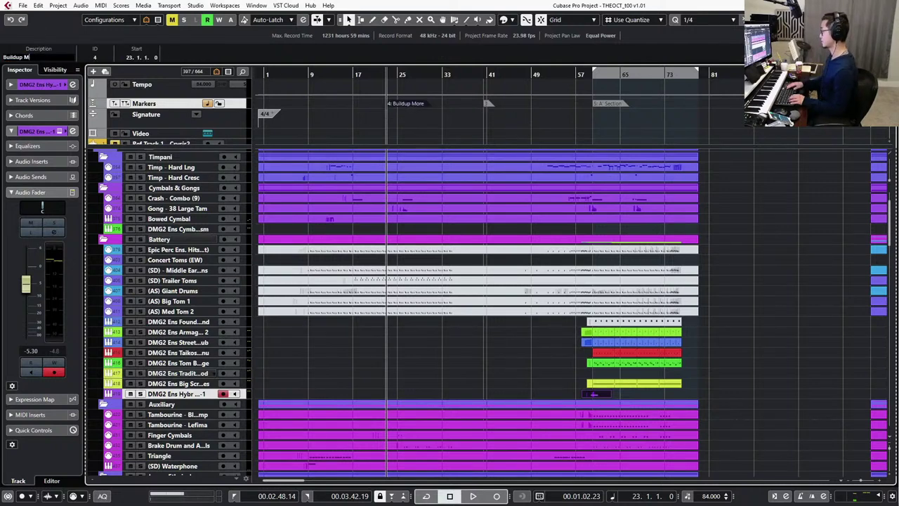
# Paste "Buildup More" as the description of the marker near bar 40.
pyautogui.moveTo(450, 115); pyautogui.dragTo(496, 104)
pyautogui.click(51, 58)
pyautogui.hotkey('ctrl', 'v')
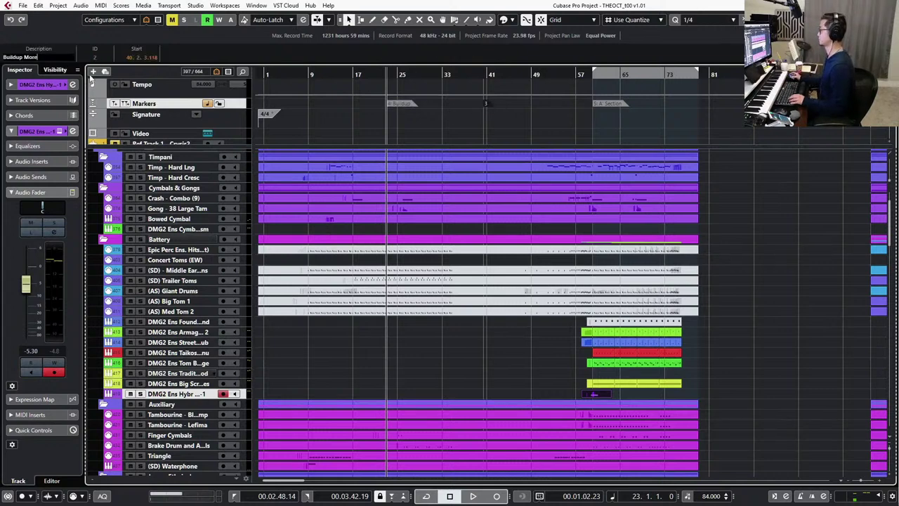
pyautogui.press('Return')
# Play the cue from bar 23 and move the Buildup marker to 34.4.1.0, where the drum pattern ends.
pyautogui.click(498, 378)
pyautogui.press('space')
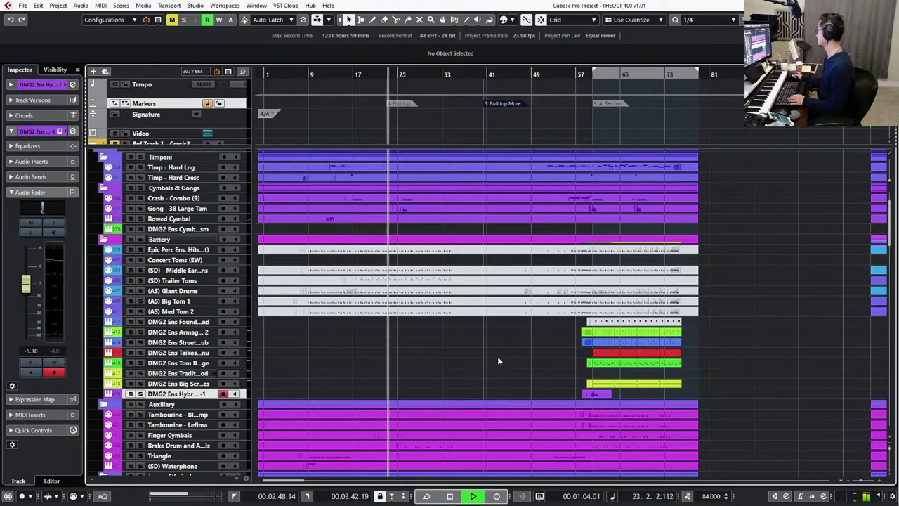
pyautogui.scroll(4, 402, 125)
pyautogui.moveTo(386, 104); pyautogui.dragTo(462, 104)
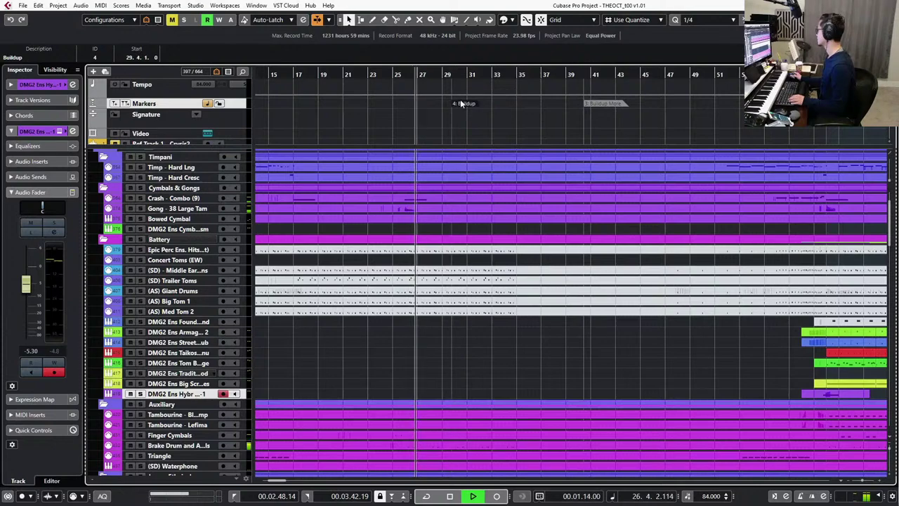
pyautogui.press('space')
pyautogui.scroll(-1, 452, 116)
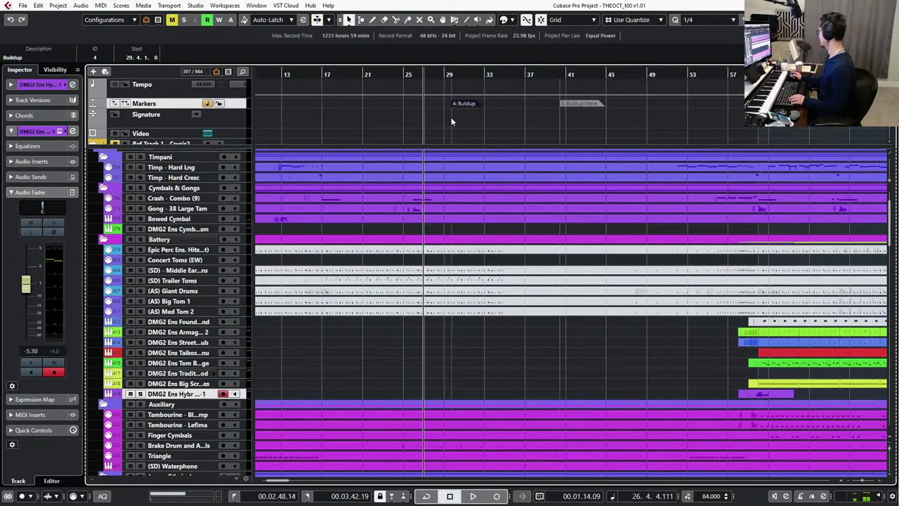
pyautogui.hscroll(1, 436, 118)
pyautogui.moveTo(395, 106); pyautogui.dragTo(449, 102)
pyautogui.click(448, 102)
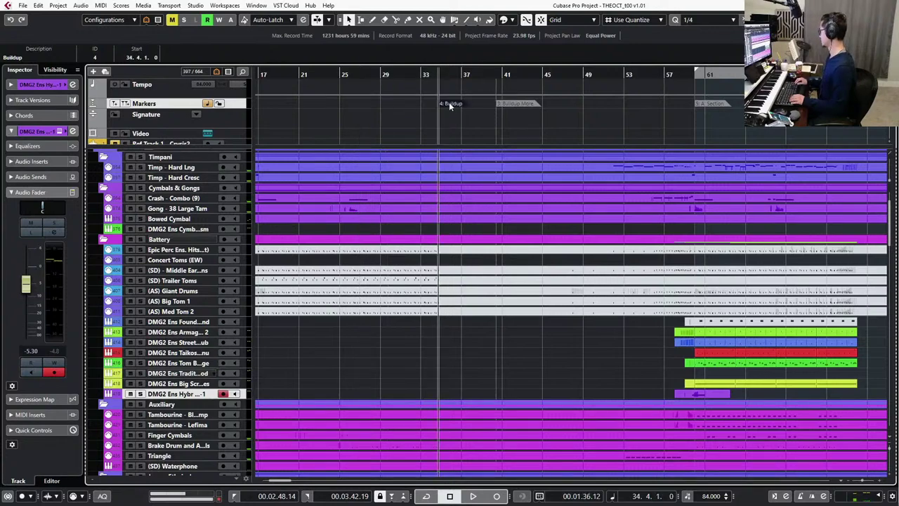
# Audition the passage from bar 34, move the Buildup marker to 36.1.1.0, and rename it "Quiet to Buildup".
pyautogui.press('space')
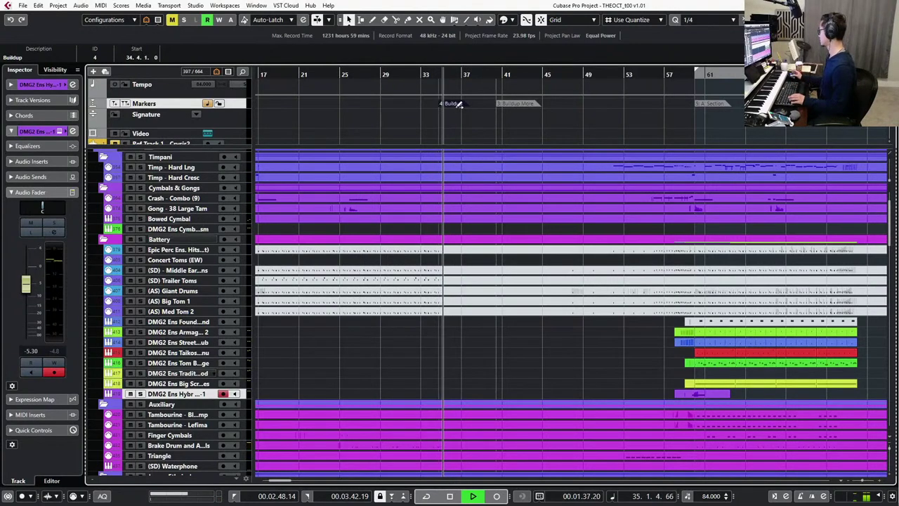
pyautogui.scroll(3, 447, 108)
pyautogui.moveTo(411, 106); pyautogui.dragTo(463, 105)
pyautogui.press('space')
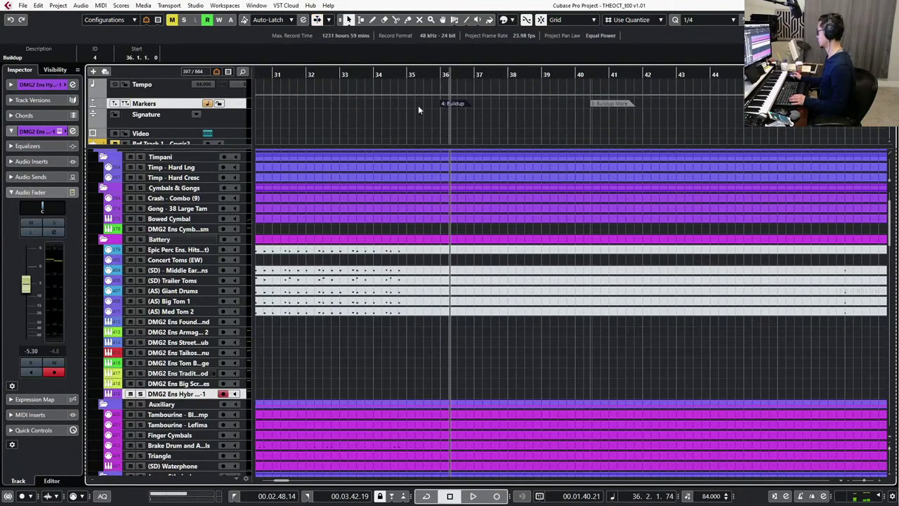
pyautogui.doubleClick(19, 62)
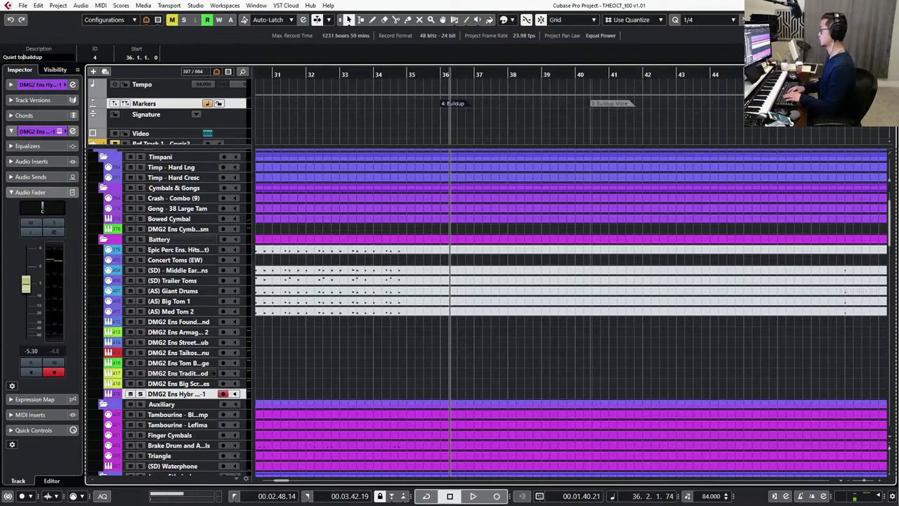
pyautogui.press('Return')
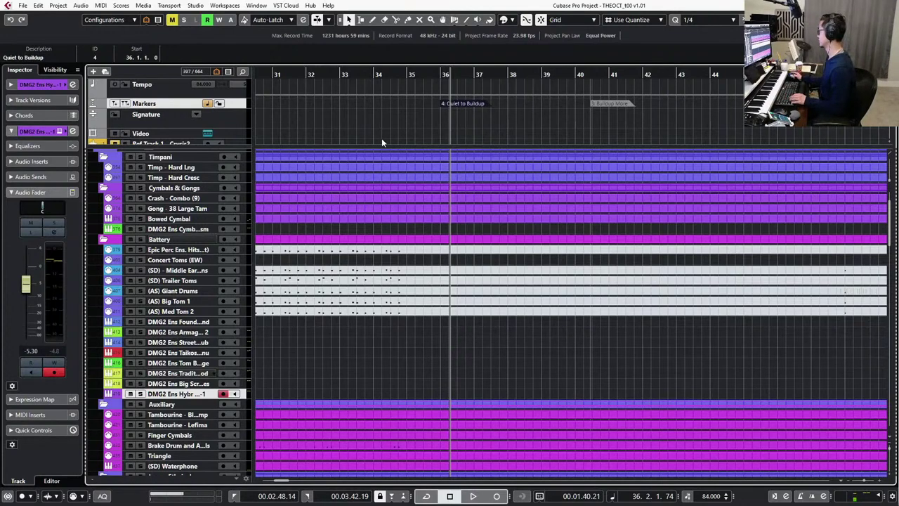
# Move the Buildup More marker from near bar 40 to 48.1.1.0 and play from just before it.
pyautogui.scroll(-2, 385, 140)
pyautogui.click(536, 111)
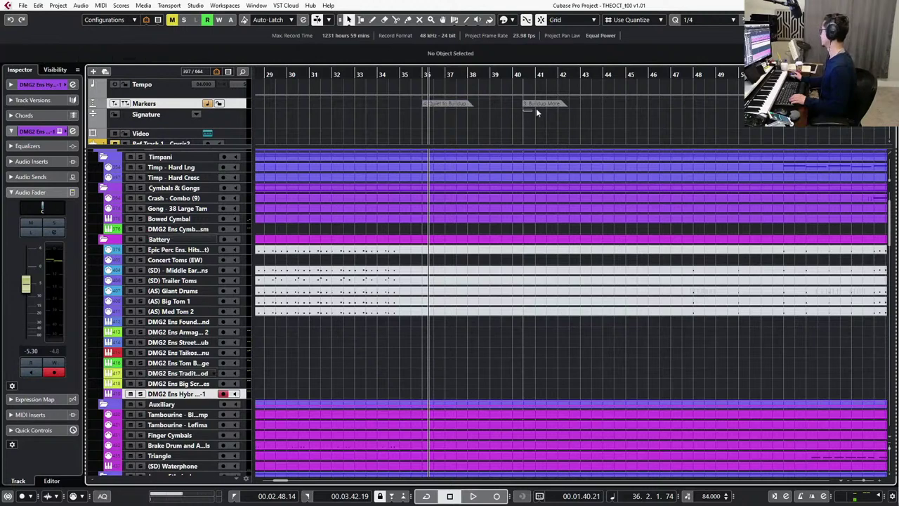
pyautogui.hscroll(4, 451, 115)
pyautogui.moveTo(370, 104); pyautogui.dragTo(534, 105)
pyautogui.click(506, 81)
pyautogui.press('space')
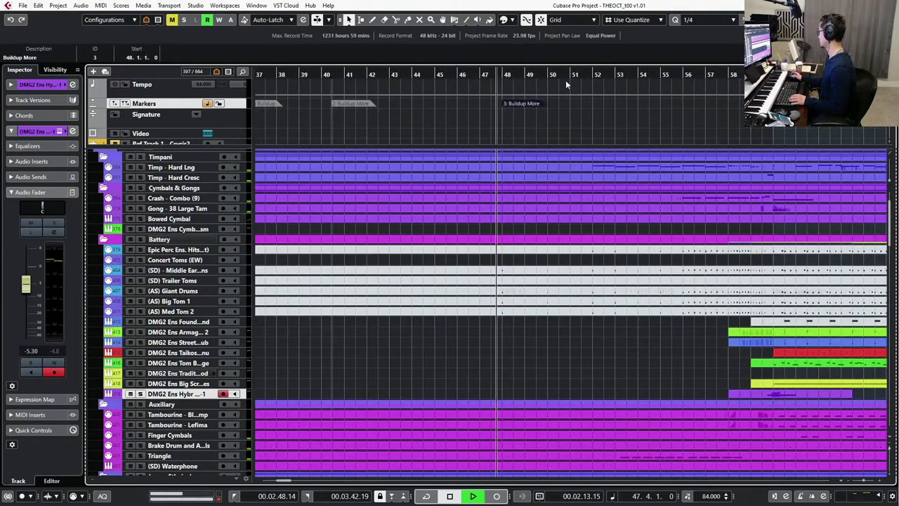
# Delete the leftover duplicate Buildup More marker near bar 40.
pyautogui.click(345, 105)
pyautogui.press('Delete')
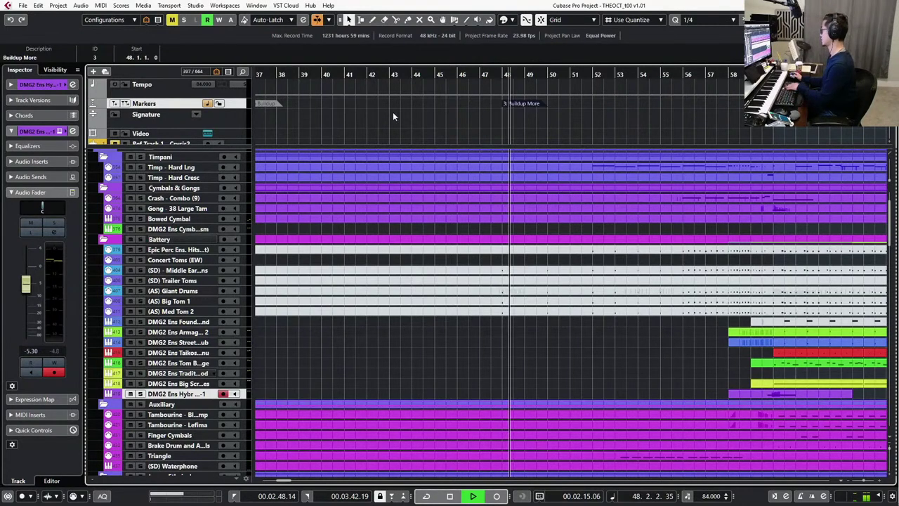
pyautogui.scroll(-2, 461, 139)
pyautogui.scroll(-1, 468, 90)
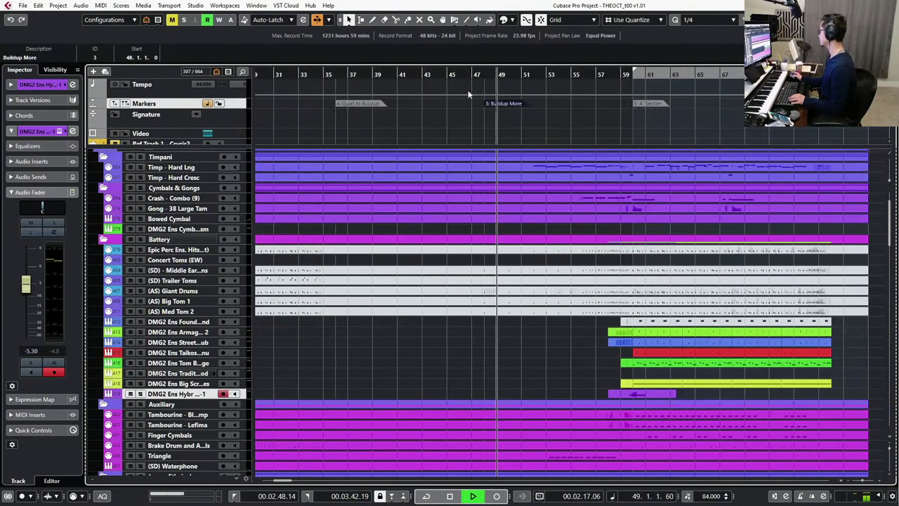
# Stop playback, review the markers and percussion parts out to the cue's end, and return the playback position to bar 60.
pyautogui.press('space')
pyautogui.scroll(-1, 432, 104)
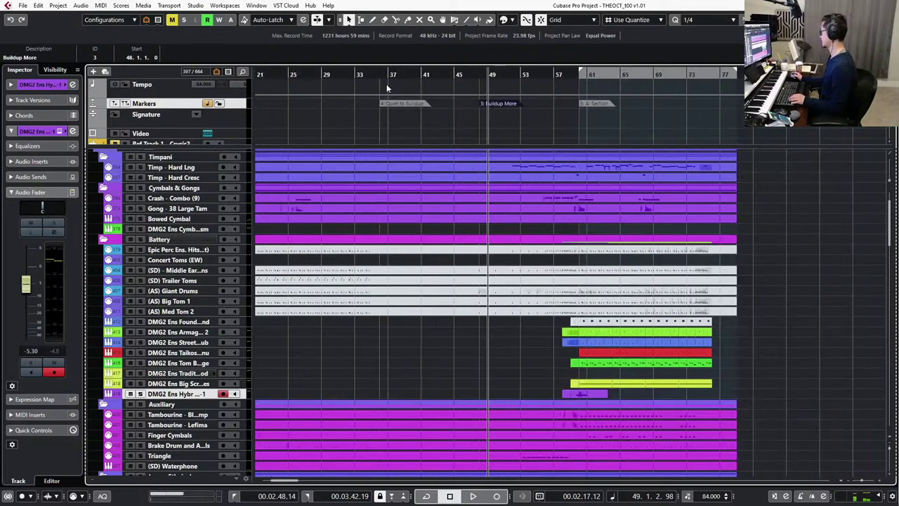
pyautogui.scroll(-1, 637, 128)
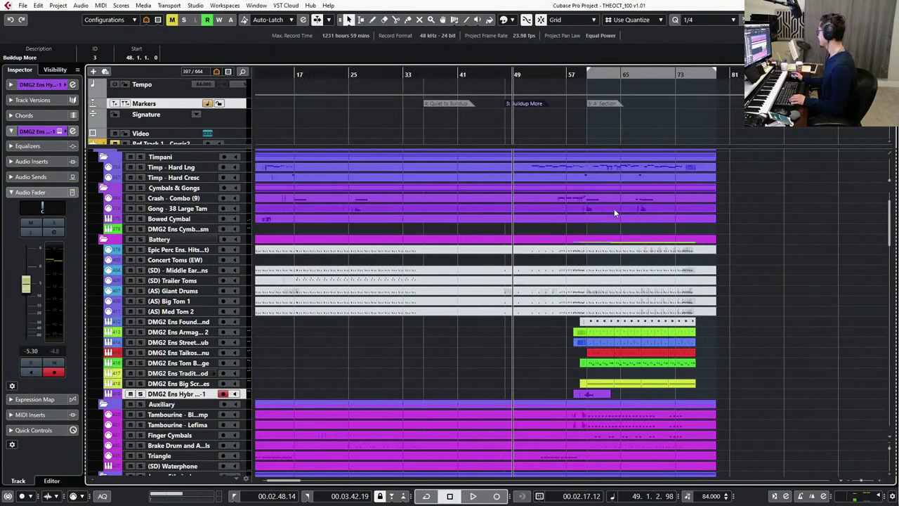
pyautogui.moveTo(735, 328); pyautogui.dragTo(733, 353)
pyautogui.press('KP_Add')
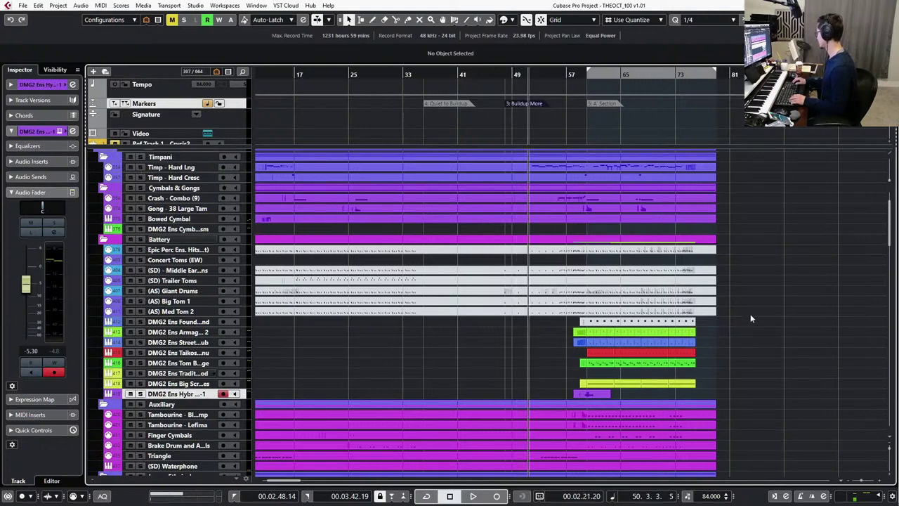
pyautogui.press('KP_Add')
pyautogui.scroll(4, 749, 316)
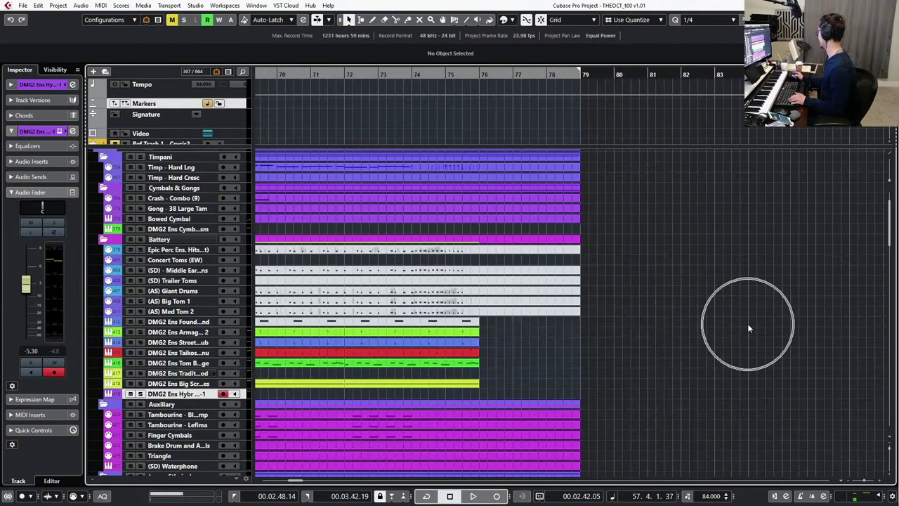
pyautogui.hscroll(-3, 700, 331)
pyautogui.press('KP_1')
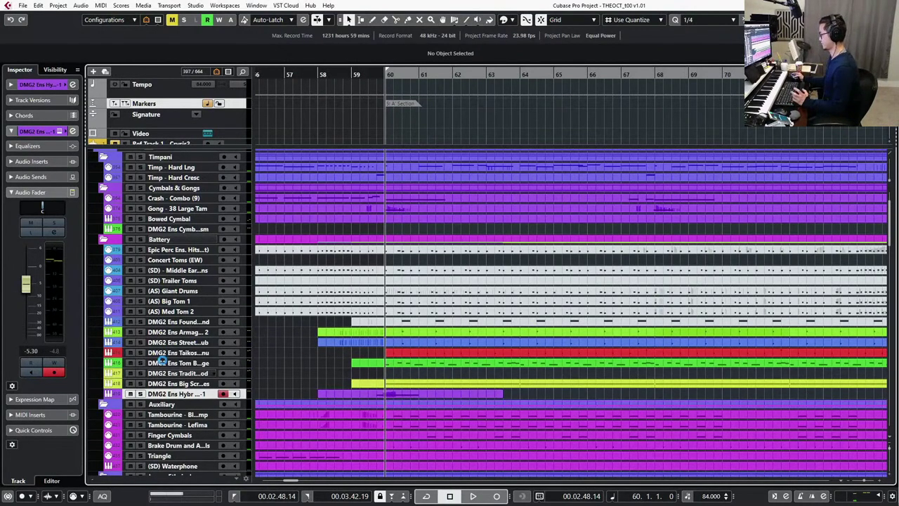
# Select the three DMG2 tracks from the Tom track through Big Screen Ensembles and audition the passage from bar 60.
pyautogui.scroll(-5, 177, 358)
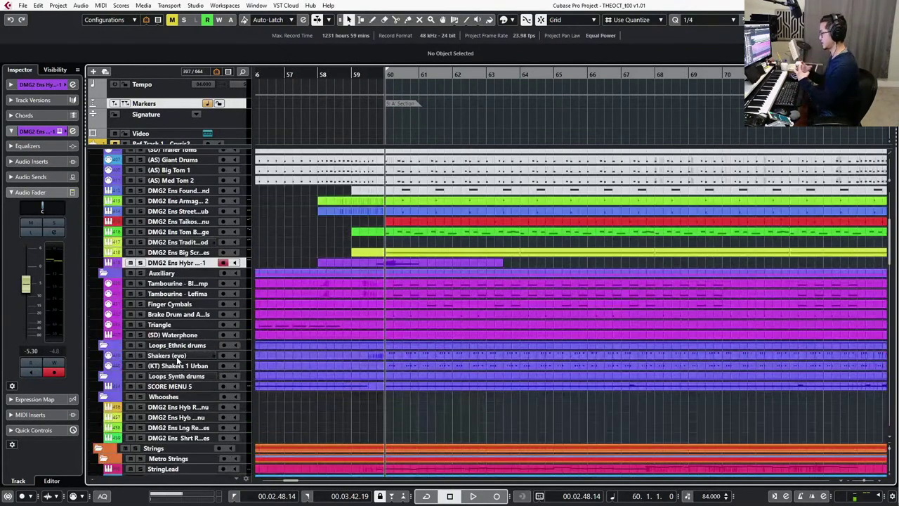
pyautogui.click(188, 232)
pyautogui.keyDown('shift'); pyautogui.click(192, 255); pyautogui.keyUp('shift')
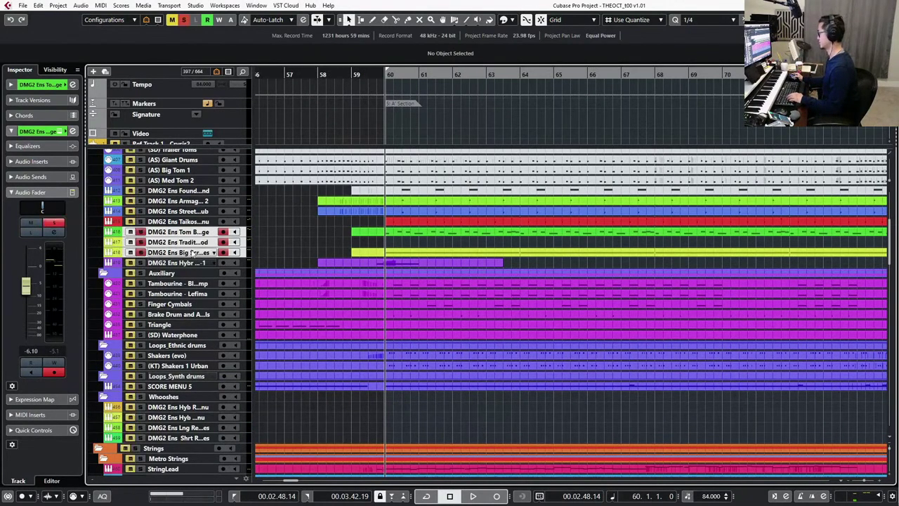
pyautogui.press('space')
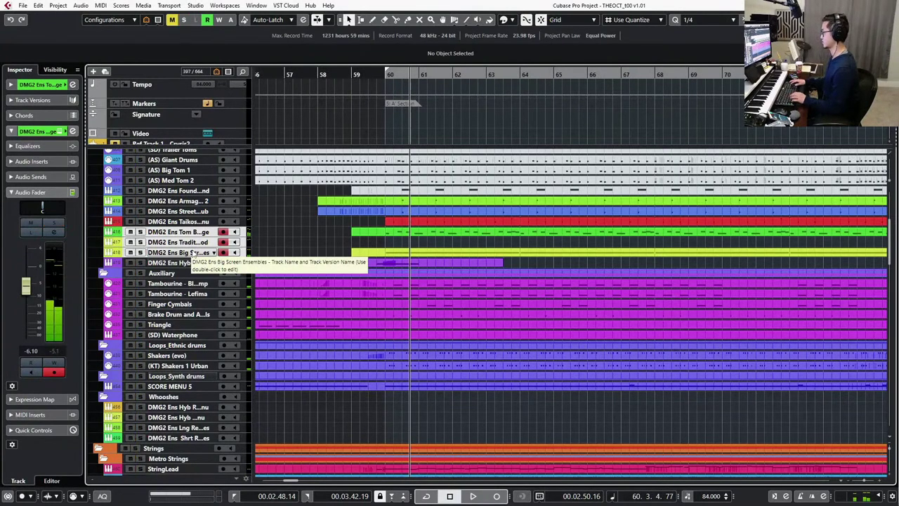
pyautogui.press('space')
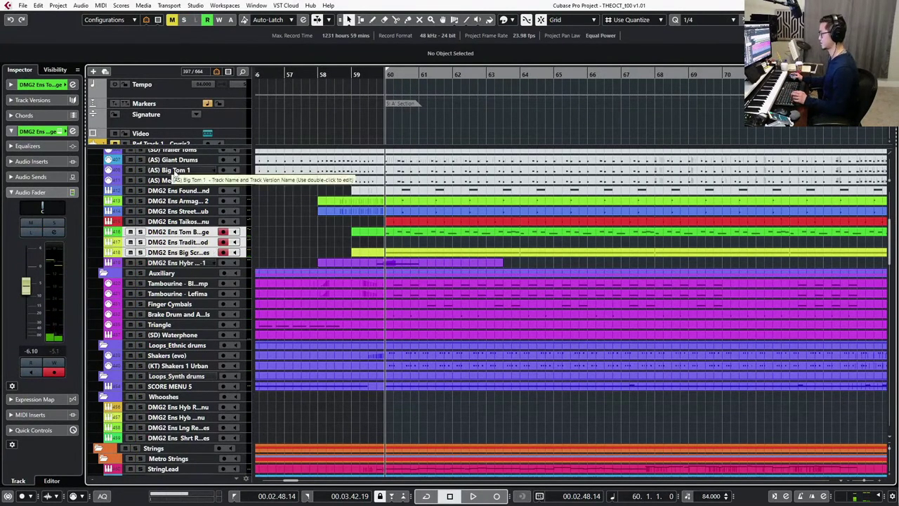
# Play the percussion from bar 59 into the section marked at bar 60, keeping the parts up to the cue's end in view.
pyautogui.scroll(3, 168, 176)
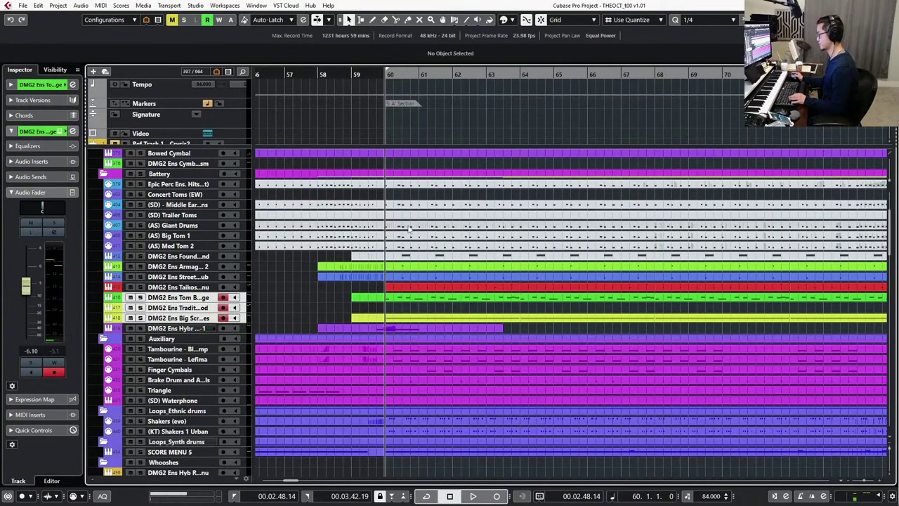
pyautogui.press('g')
pyautogui.press('g')
pyautogui.press('g')
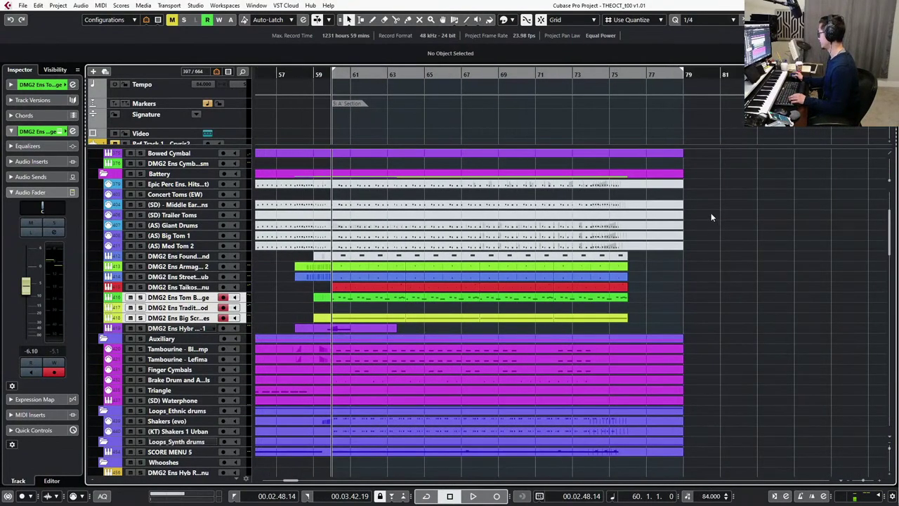
pyautogui.click(712, 193)
pyautogui.scroll(3, 689, 198)
pyautogui.moveTo(680, 253); pyautogui.dragTo(677, 310)
pyautogui.click(727, 319)
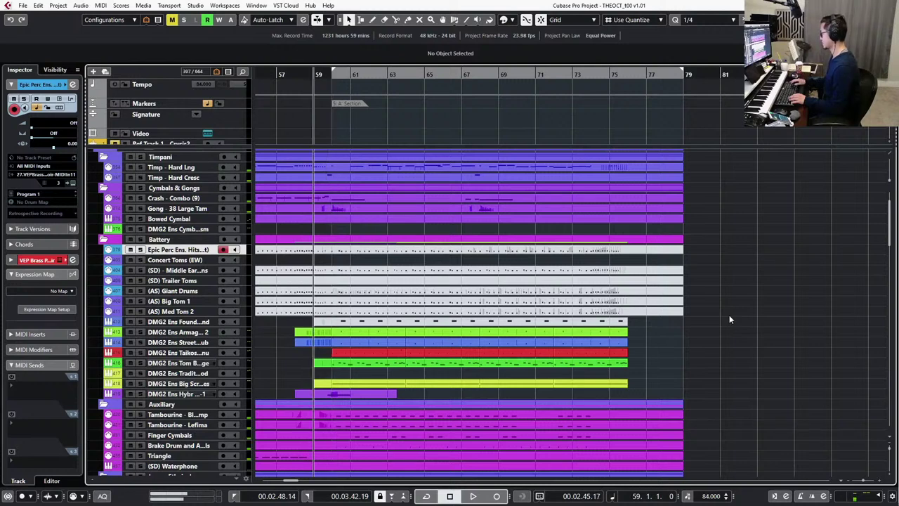
pyautogui.press('space')
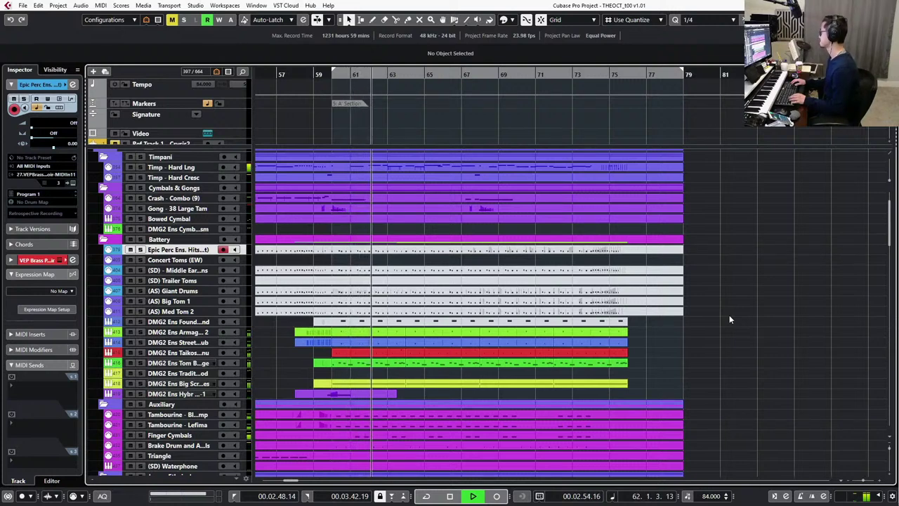
# Stop playback and open the DMG2 Armageddon 2 and Street Fighter Club parts from bar 60 onward together in the Key Editor.
pyautogui.moveTo(644, 333); pyautogui.dragTo(391, 337)
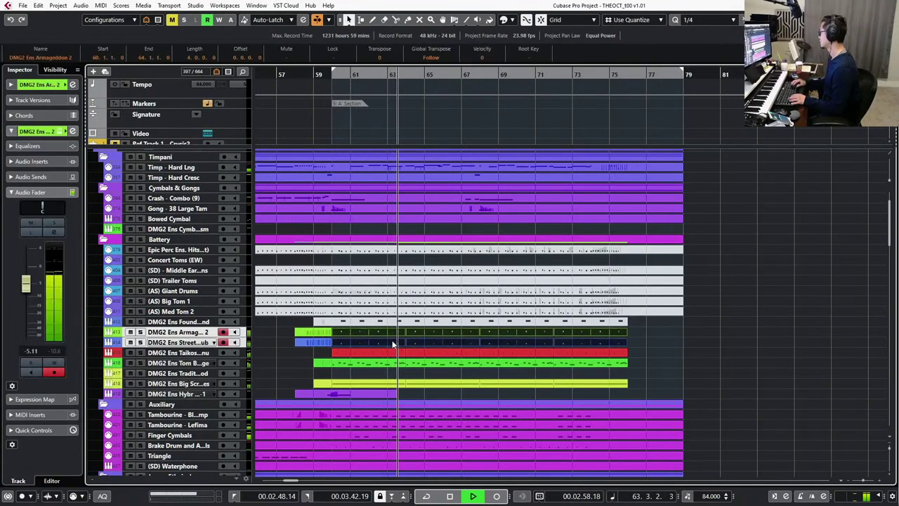
pyautogui.press('space')
pyautogui.doubleClick(393, 344)
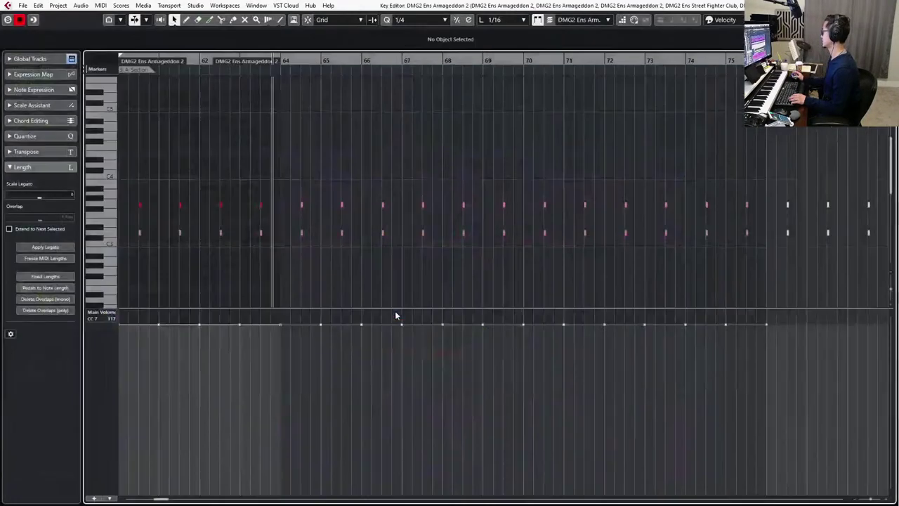
# Set the quantize grid to 1/8 and copy the G3 and D3 hit from 63.3.1 to 63.4.3.
pyautogui.scroll(3, 279, 179)
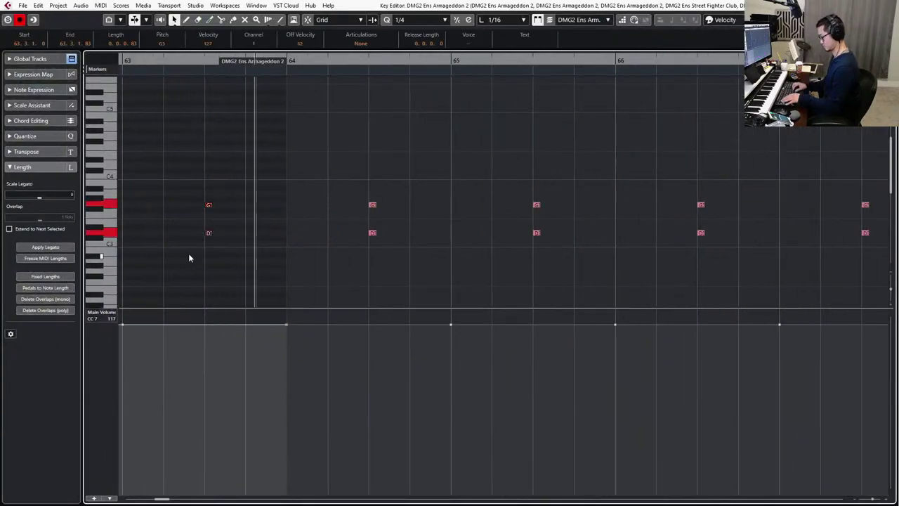
pyautogui.hotkey('alt', '4')
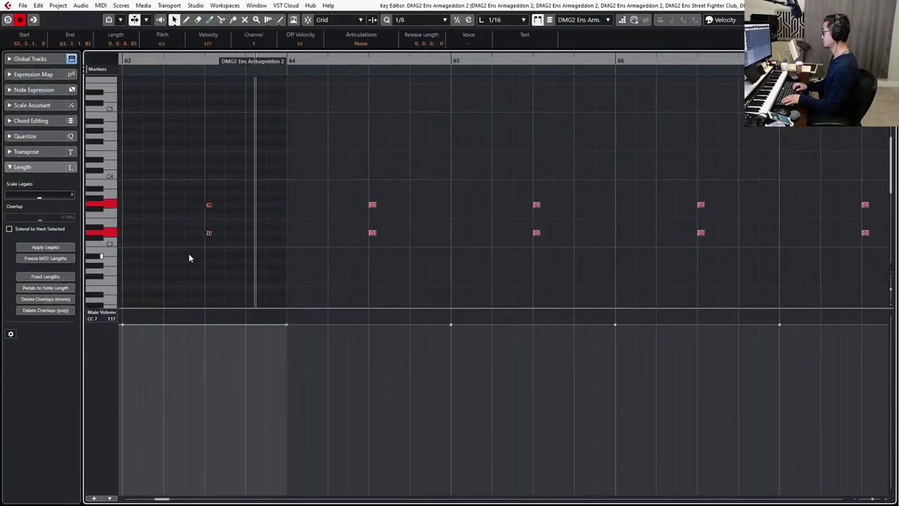
pyautogui.keyDown('alt'); pyautogui.keyDown('shift'); pyautogui.click(275, 165); pyautogui.keyUp('shift'); pyautogui.keyUp('alt')
pyautogui.hotkey('ctrl', 'v')
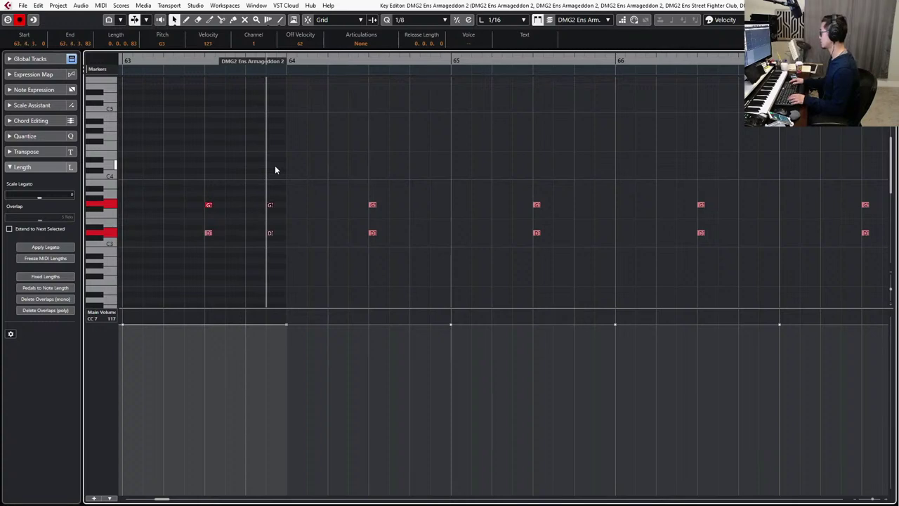
# Show the velocity lane, lower the copied hit at 63.4.3 to velocity 95, and play it back in context.
pyautogui.hotkey('alt', 'l')
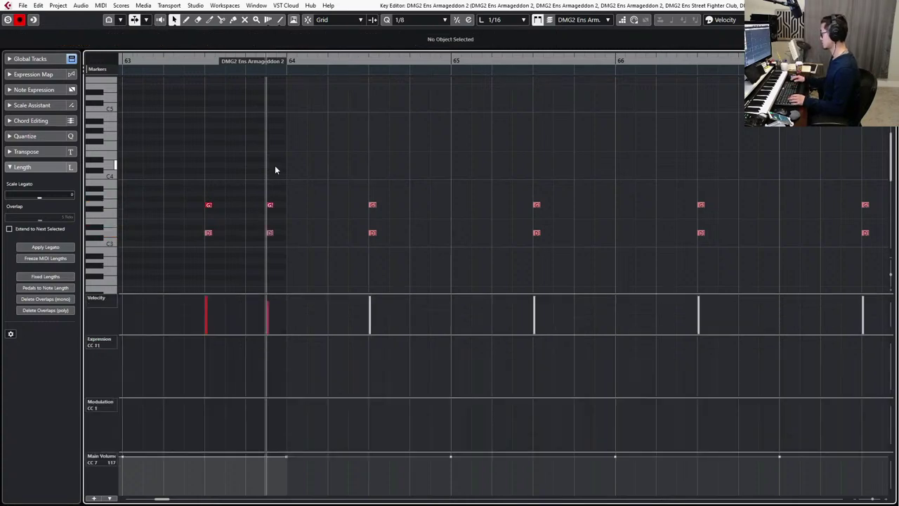
pyautogui.moveTo(275, 169); pyautogui.dragTo(265, 260)
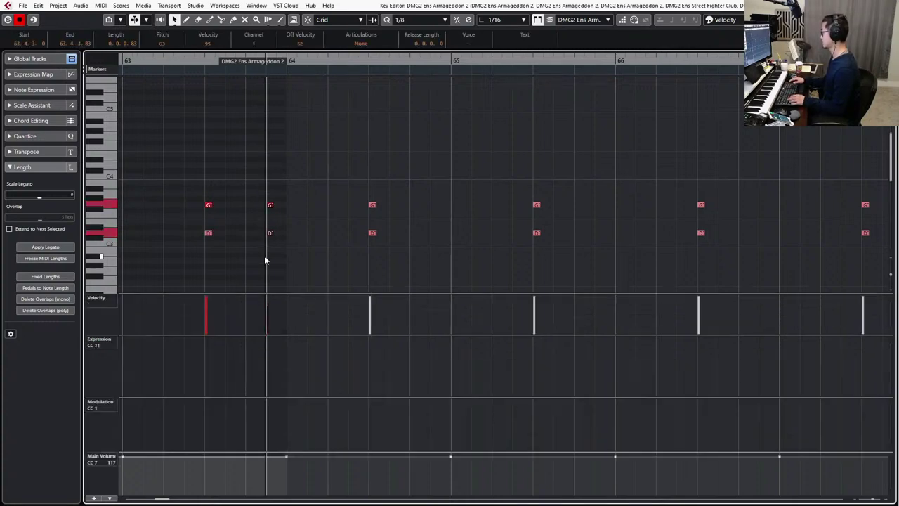
pyautogui.press('KP_Subtract')
pyautogui.press('KP_Subtract')
pyautogui.scroll(-1, 266, 257)
pyautogui.hscroll(4, 328, 242)
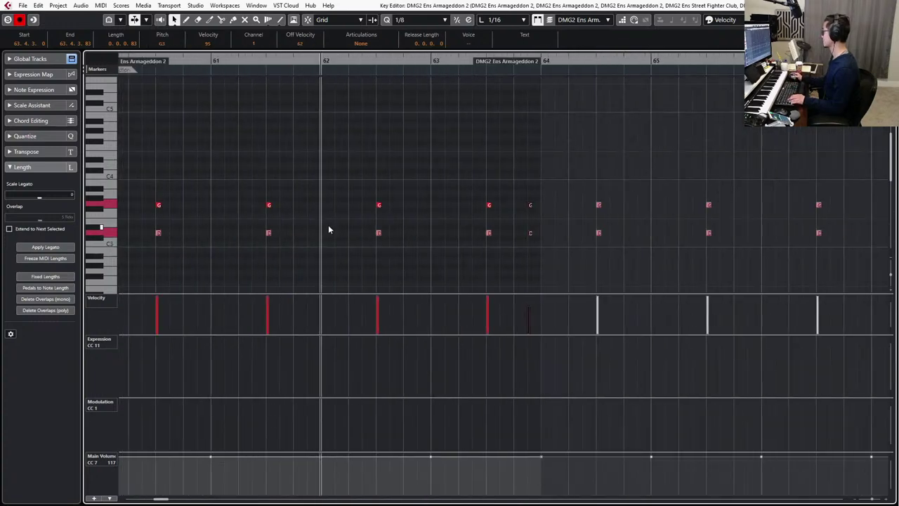
pyautogui.press('space')
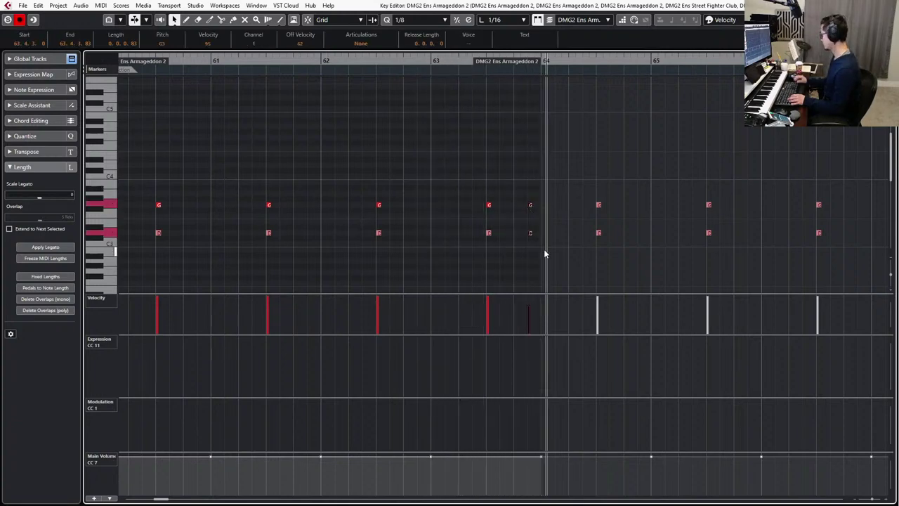
# Paste another G3 and D3 hit at 63.4.4 on a 1/16 grid and set the velocity of the added hits to 99.
pyautogui.press('g')
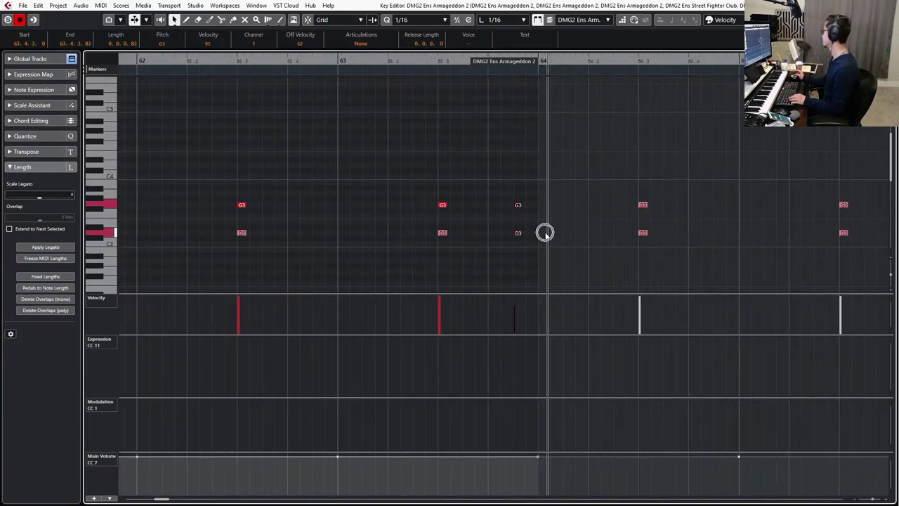
pyautogui.press('ctrl+KP_Subtract')
pyautogui.press('ctrl+KP_Subtract')
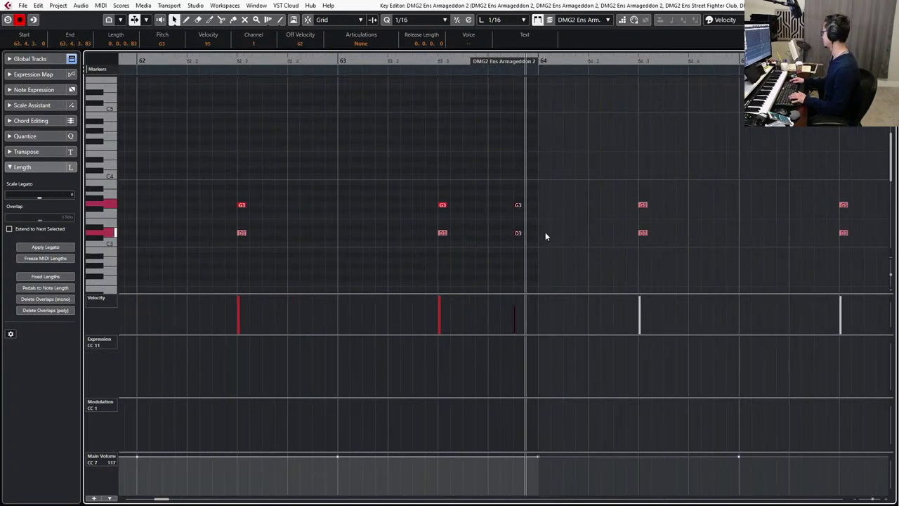
pyautogui.hotkey('ctrl', 'v')
pyautogui.moveTo(499, 199); pyautogui.dragTo(530, 266)
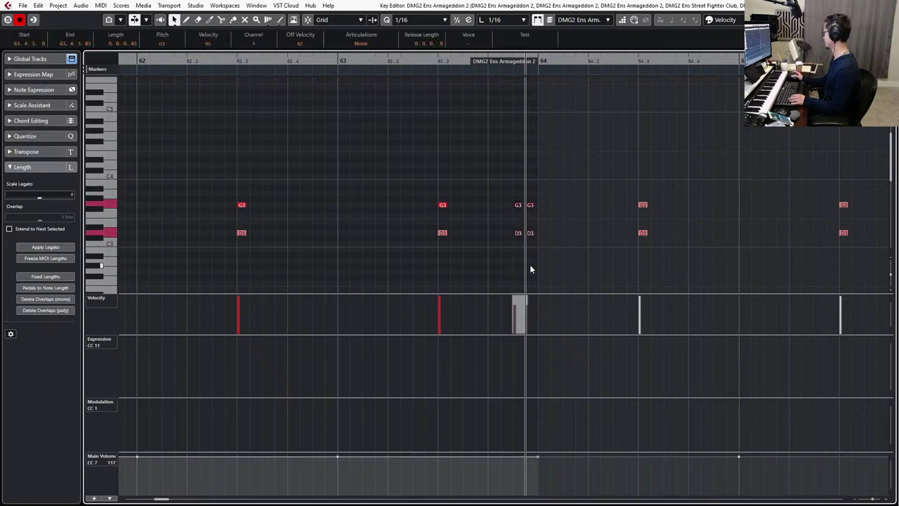
pyautogui.press('KP_Subtract')
pyautogui.press('KP_Subtract')
# Play from bar 62 through the added hits and the following bars with Auto-Scroll turned on.
pyautogui.press('space')
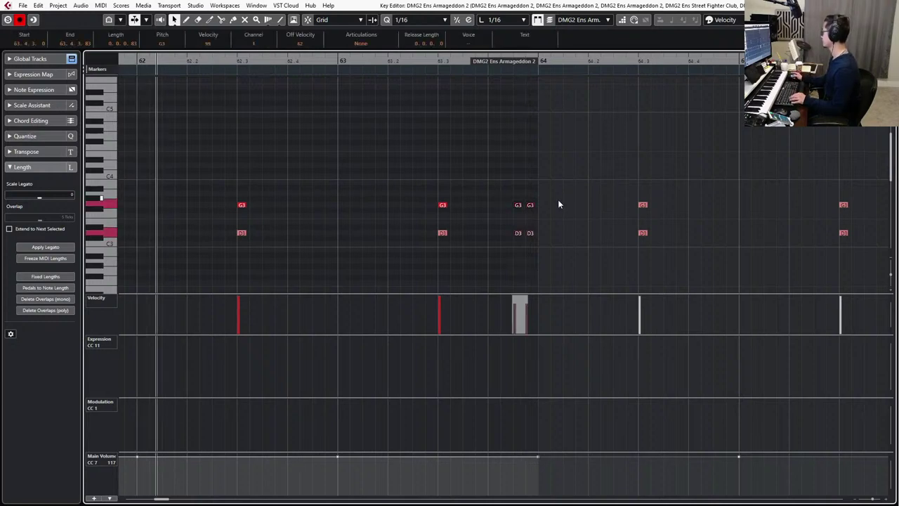
pyautogui.scroll(-1, 558, 202)
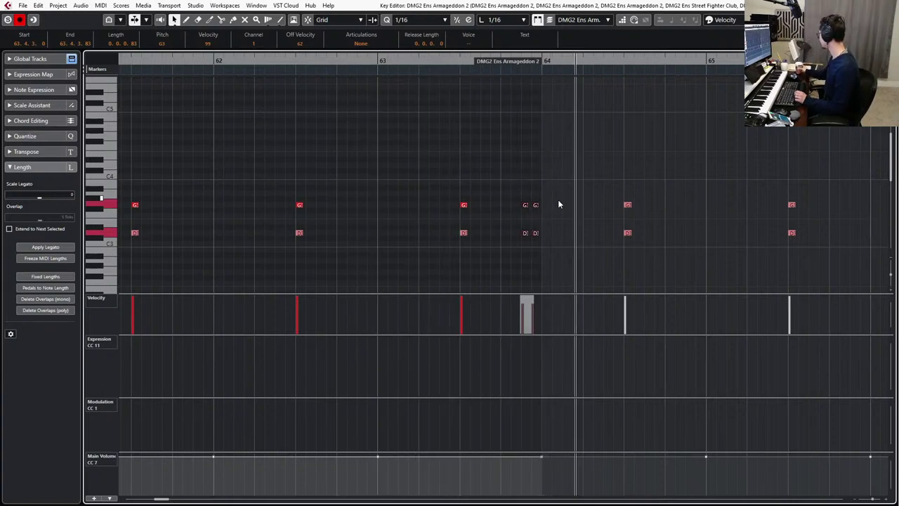
pyautogui.press('f')
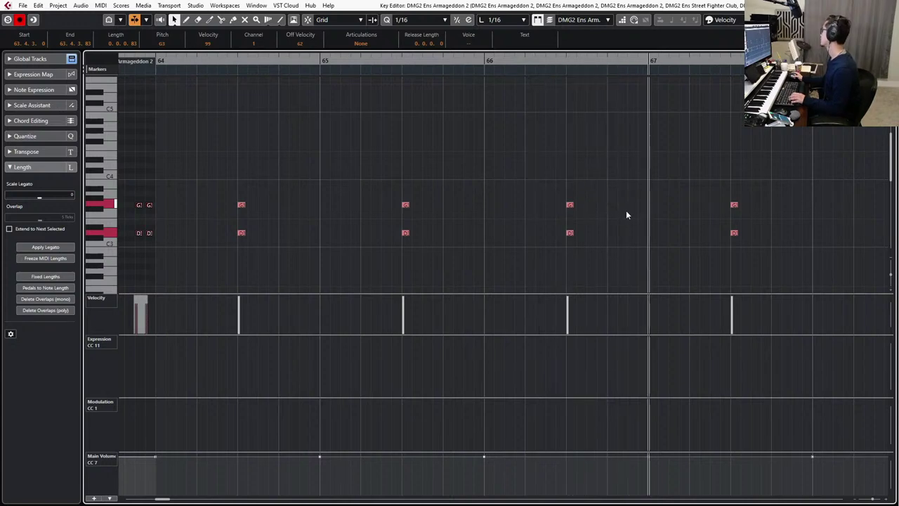
# Stop playback and copy the pair of added G3 and D3 hits at the end of bar 63.
pyautogui.moveTo(166, 185); pyautogui.dragTo(131, 254)
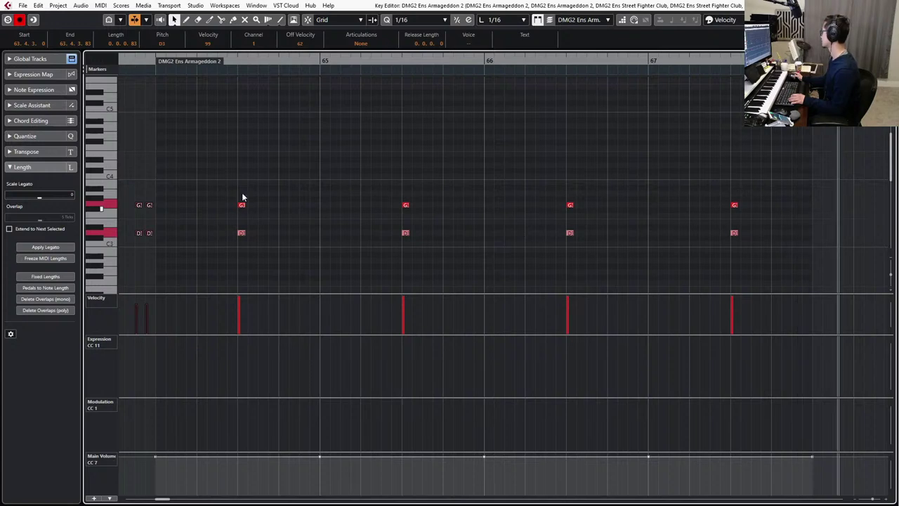
pyautogui.moveTo(173, 194); pyautogui.dragTo(133, 242)
pyautogui.hscroll(2, 605, 200)
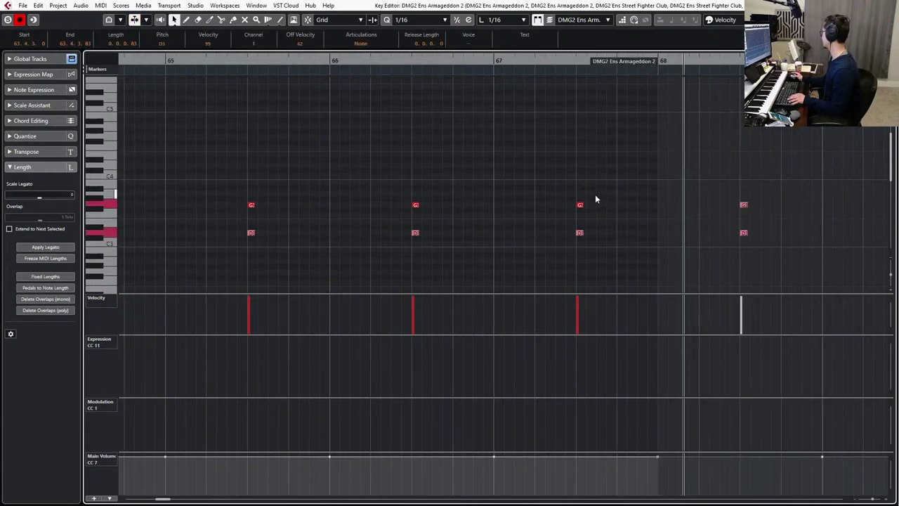
pyautogui.hotkey('ctrl', 'c')
# Paste the copied pair of hits into bar 67 starting at 67.3.2 and select the pasted notes.
pyautogui.press('KP_Subtract')
pyautogui.press('KP_Subtract')
pyautogui.press('KP_Subtract')
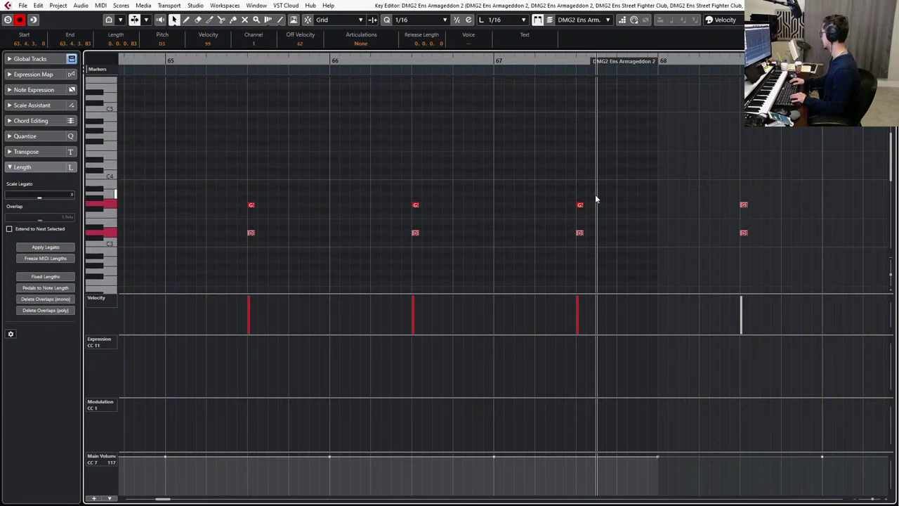
pyautogui.press('KP_Subtract')
pyautogui.press('KP_Subtract')
pyautogui.scroll(3, 596, 194)
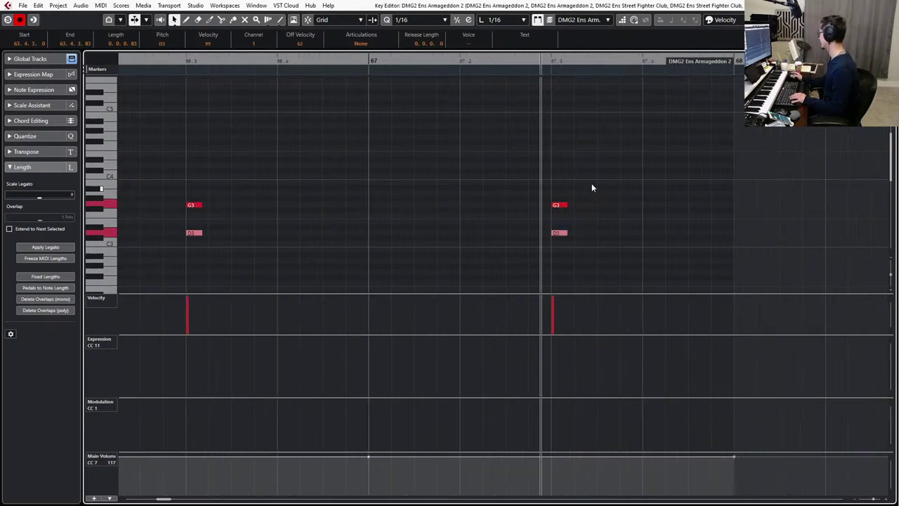
pyautogui.moveTo(592, 187); pyautogui.dragTo(601, 244)
pyautogui.press('KP_Add')
pyautogui.press('KP_Add')
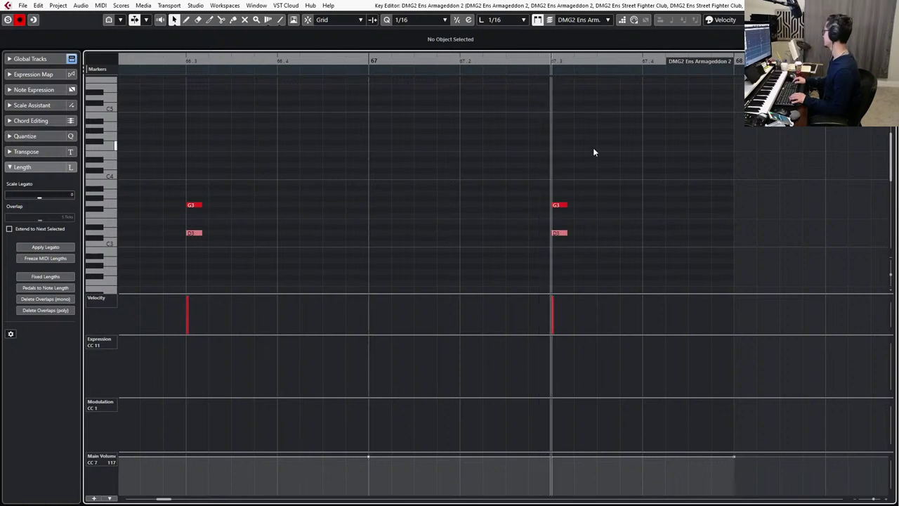
pyautogui.hotkey('ctrl', 'v')
pyautogui.press('KP_Subtract')
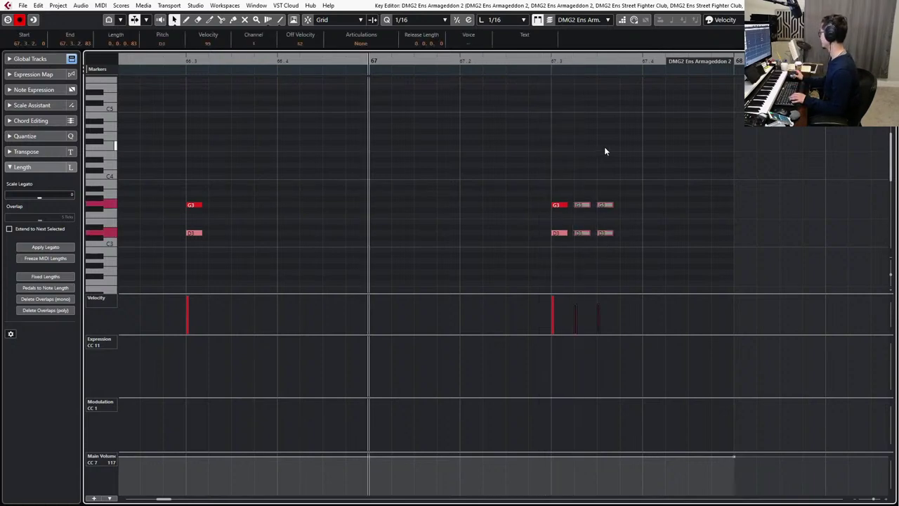
pyautogui.click(608, 188)
pyautogui.moveTo(586, 259); pyautogui.dragTo(588, 258)
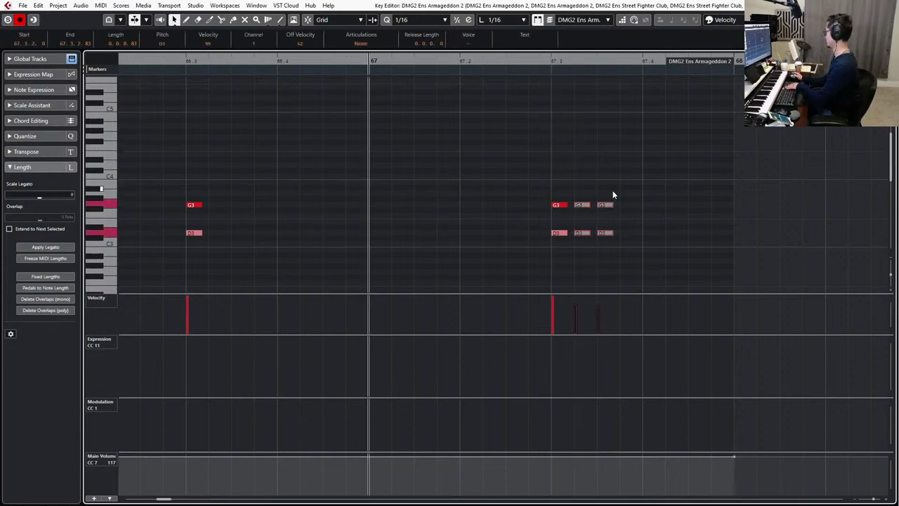
# Replace the hits pasted in bar 67 with one copy of the 67.3.1 G3 and D3 hit at 67.3.2.
pyautogui.press('Delete')
pyautogui.moveTo(609, 175); pyautogui.dragTo(558, 263)
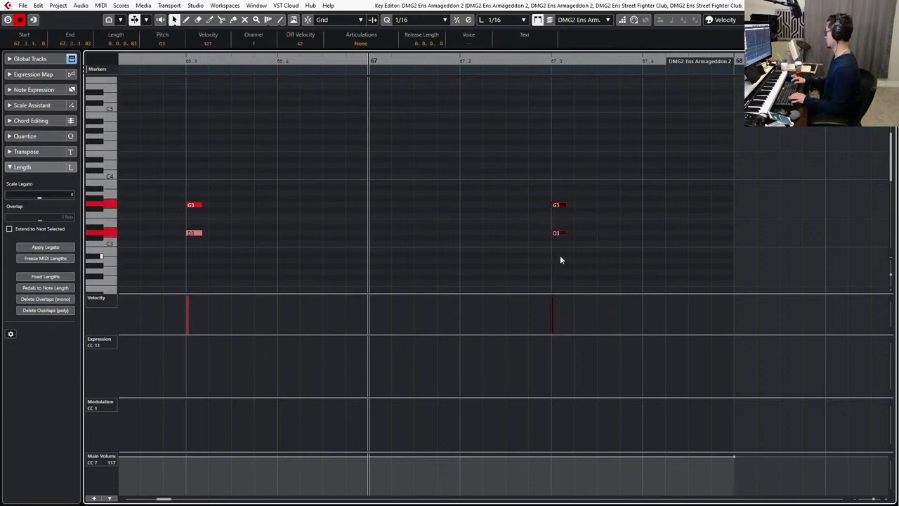
pyautogui.press('n')
pyautogui.press('n')
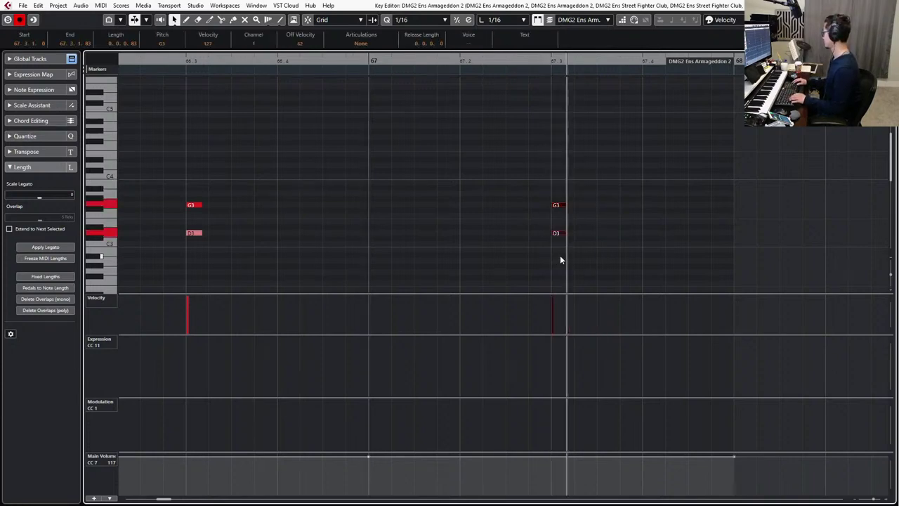
pyautogui.press('ctrl+KP_Add')
pyautogui.hotkey('ctrl', 'v')
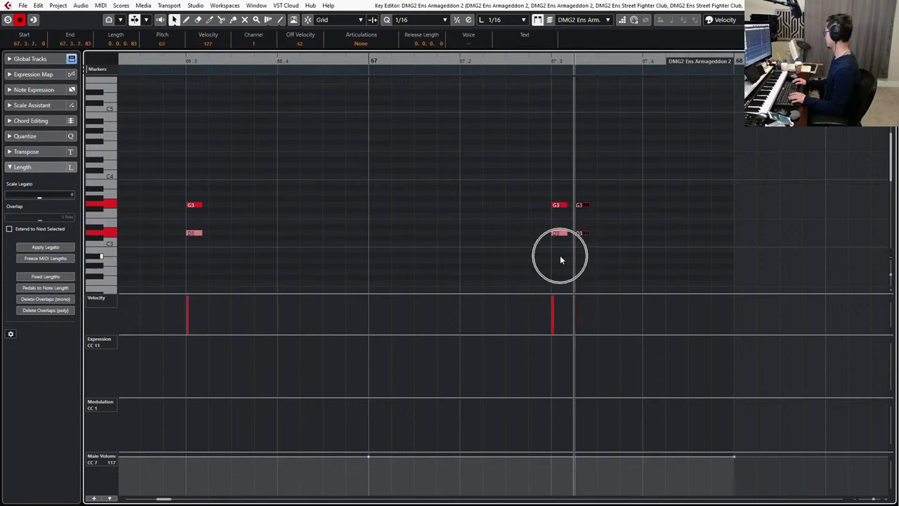
# Play from bar 66 while lowering the velocity of the added hit at 67.3.2, and lower the 67.3.1 hit's velocity too.
pyautogui.press('KP_Subtract')
pyautogui.press('KP_Subtract')
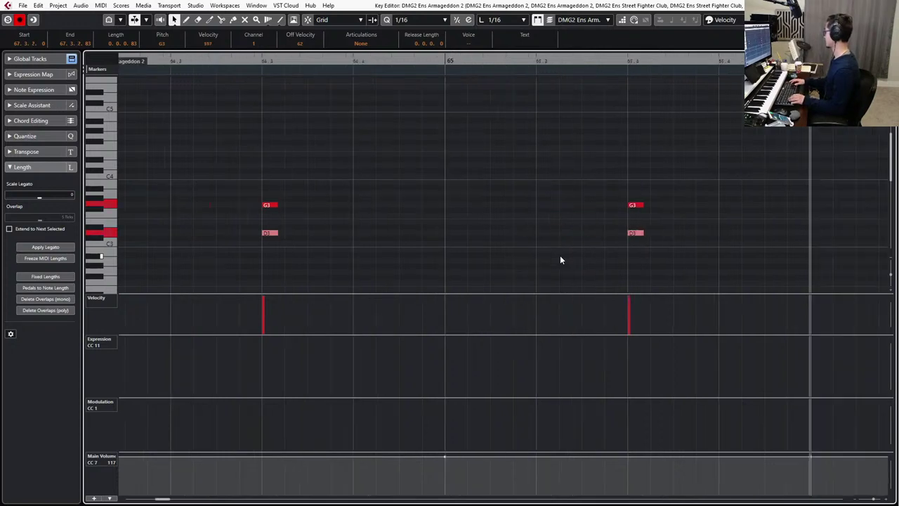
pyautogui.press('space')
pyautogui.scroll(-2, 577, 230)
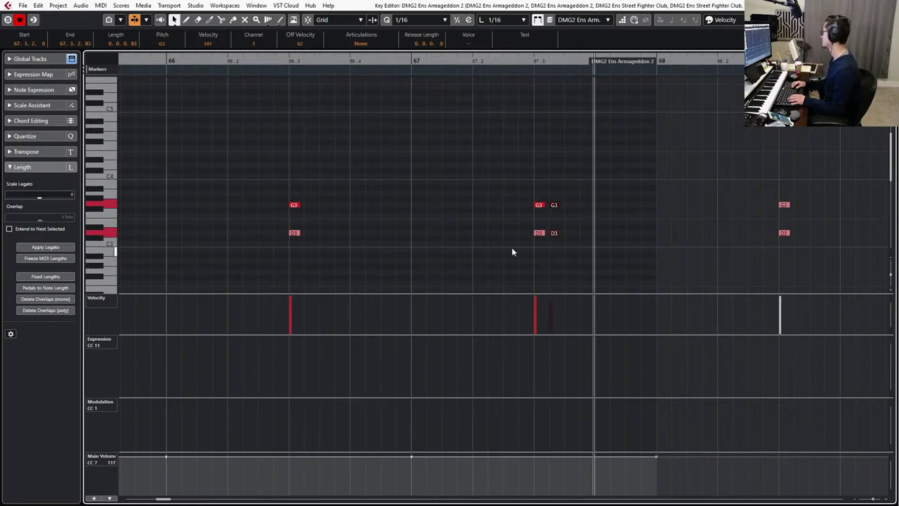
pyautogui.moveTo(554, 190); pyautogui.dragTo(565, 255)
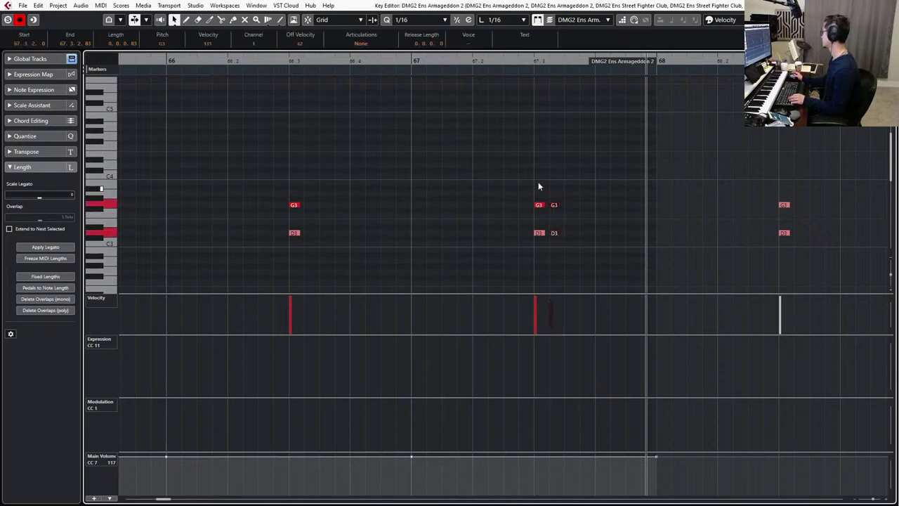
pyautogui.moveTo(536, 178); pyautogui.dragTo(549, 247)
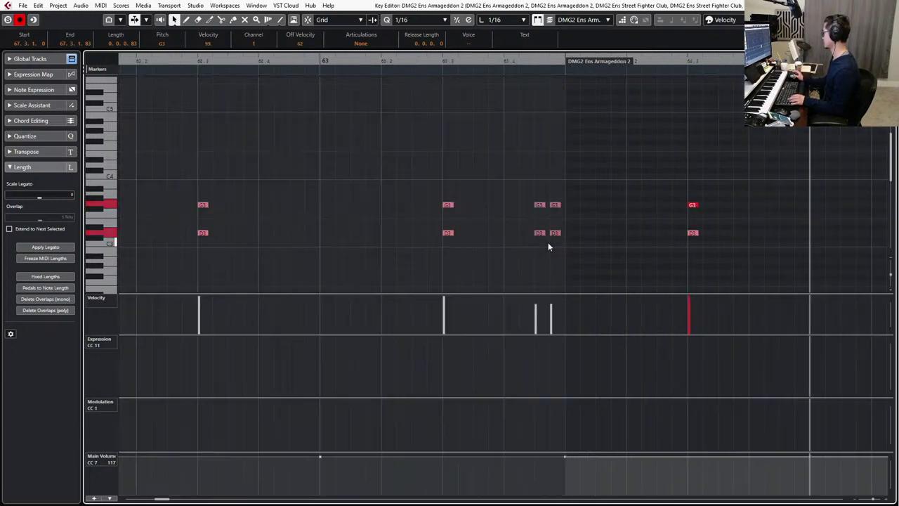
# Adjust the velocity of the G3 and D3 hit at 67.3.2 again and play from bar 65 through bar 67.
pyautogui.hscroll(2, 622, 211)
pyautogui.scroll(1, 709, 214)
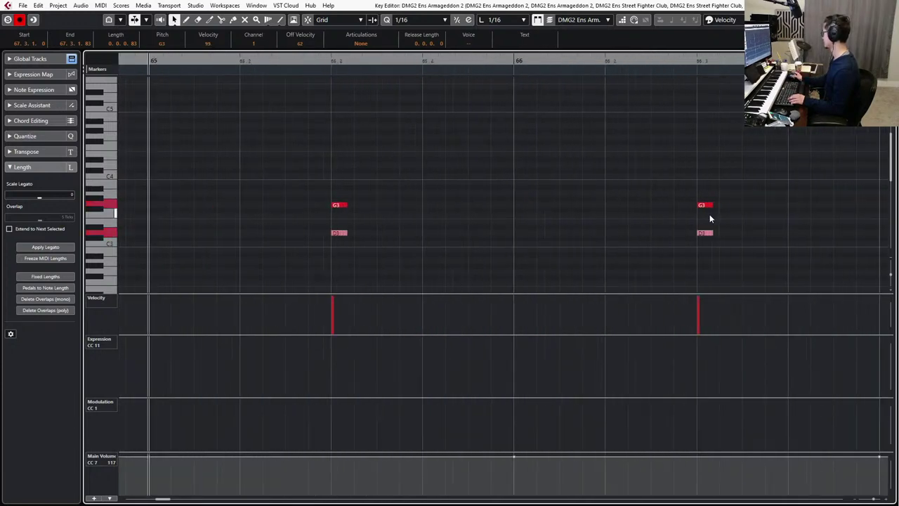
pyautogui.hscroll(1, 702, 216)
pyautogui.scroll(-2, 658, 222)
pyautogui.moveTo(759, 190); pyautogui.dragTo(767, 207)
pyautogui.moveTo(771, 191); pyautogui.dragTo(774, 243)
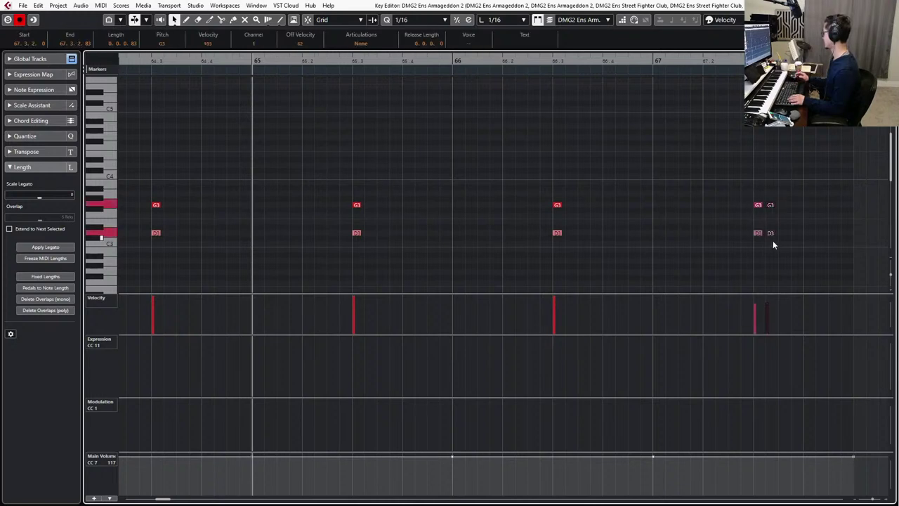
pyautogui.press('space')
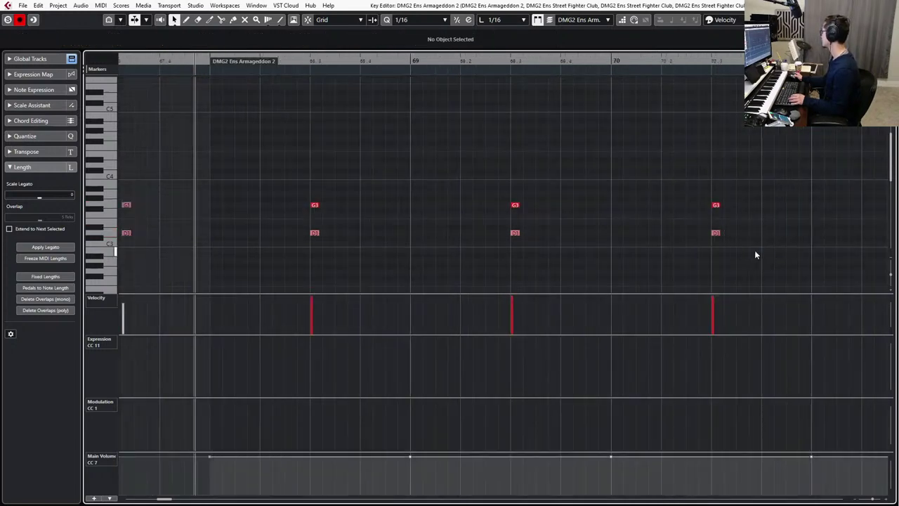
# Leave the ensemble hits editor and open the DMG2 Ens Tom Barrage part covering bars 64 to 67 for editing.
pyautogui.scroll(-1, 261, 225)
pyautogui.hscroll(-2, 290, 222)
pyautogui.moveTo(312, 203); pyautogui.dragTo(269, 248)
pyautogui.press('Escape')
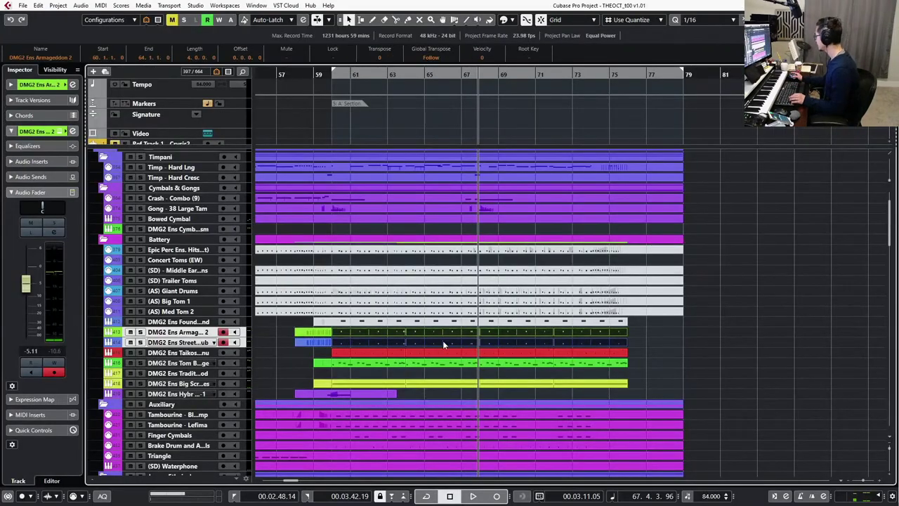
pyautogui.scroll(-3, 443, 340)
pyautogui.doubleClick(480, 300)
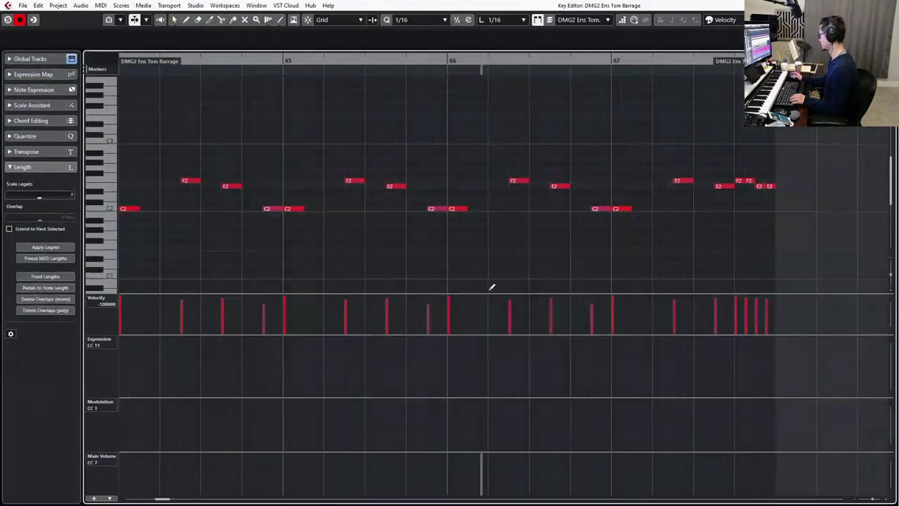
# Play the tom pattern starting from the C2 note at 67.1.1.
pyautogui.scroll(4, 584, 204)
pyautogui.moveTo(599, 147); pyautogui.dragTo(515, 169)
pyautogui.moveTo(351, 164); pyautogui.dragTo(331, 245)
pyautogui.press('l')
pyautogui.press('space')
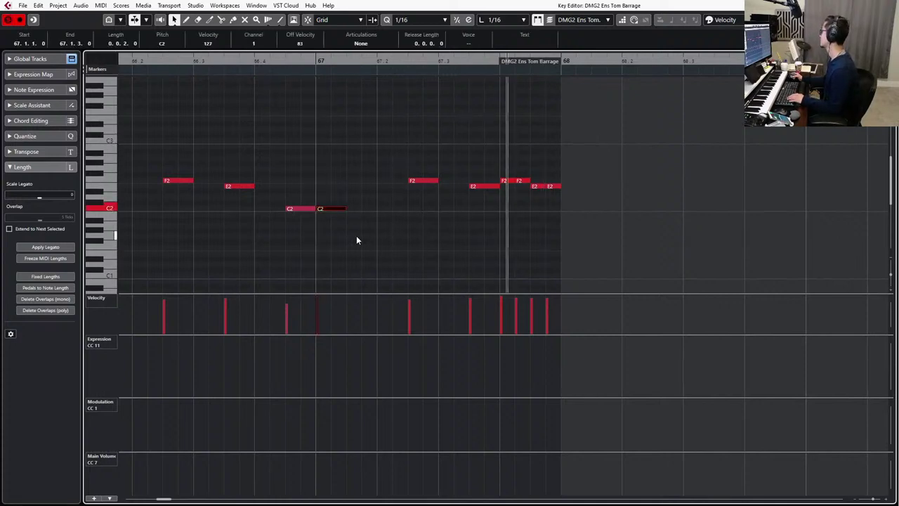
# Transpose the F2 tom note at 67.2.3 up to G2, set its velocity to 126, and audition it.
pyautogui.click(421, 180)
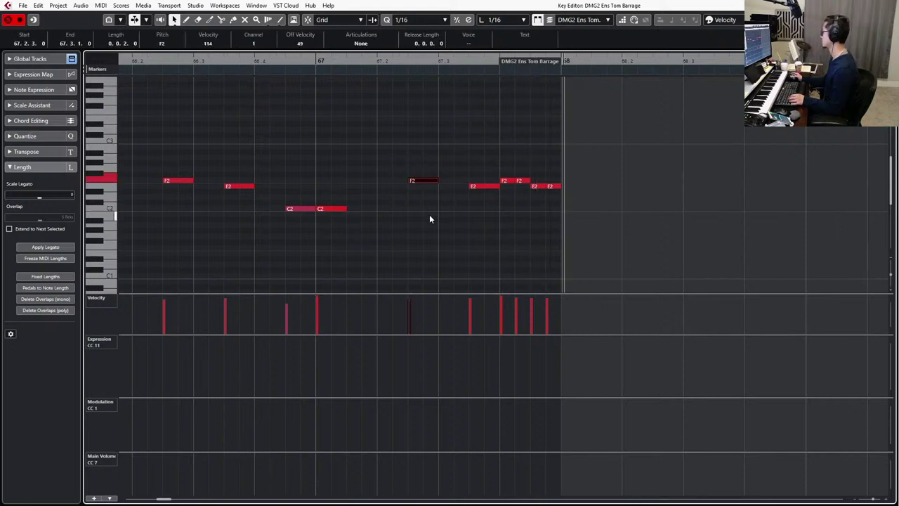
pyautogui.press('Up')
pyautogui.press('Up')
pyautogui.press('Up')
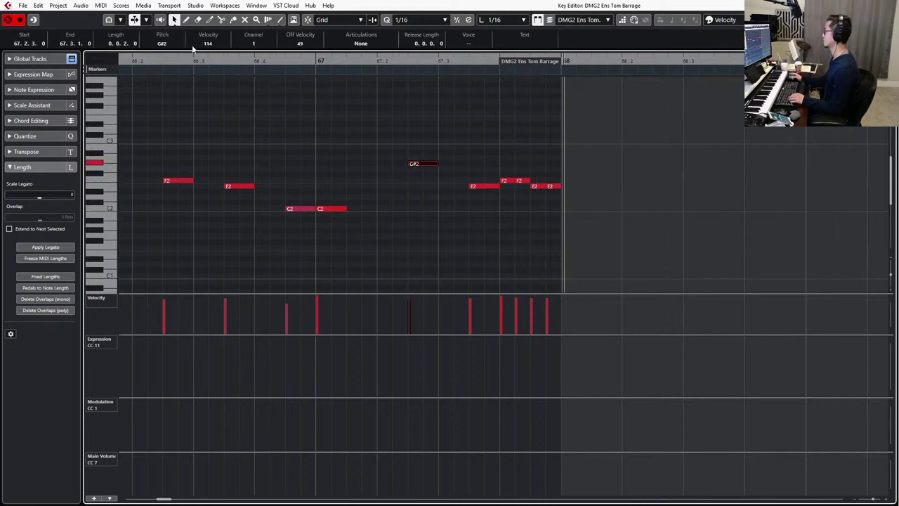
pyautogui.press('Up')
pyautogui.press('Down')
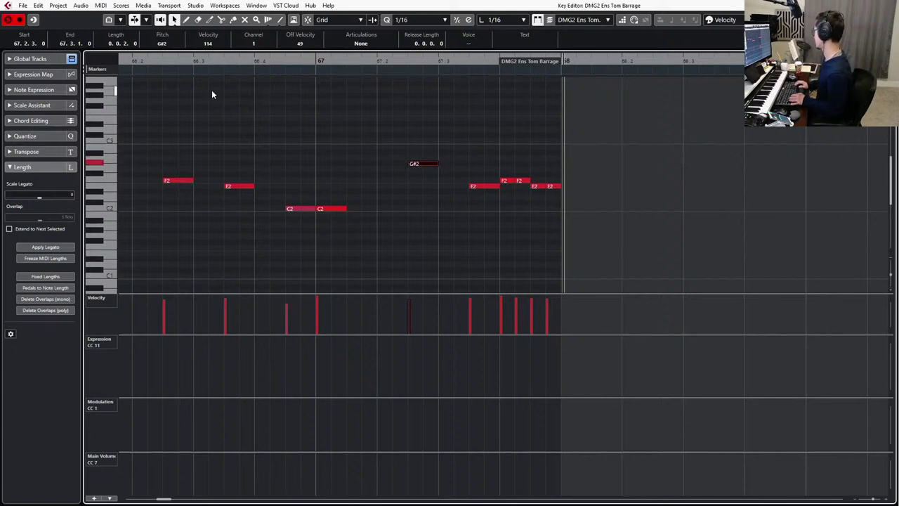
pyautogui.press('Down')
pyautogui.press('space')
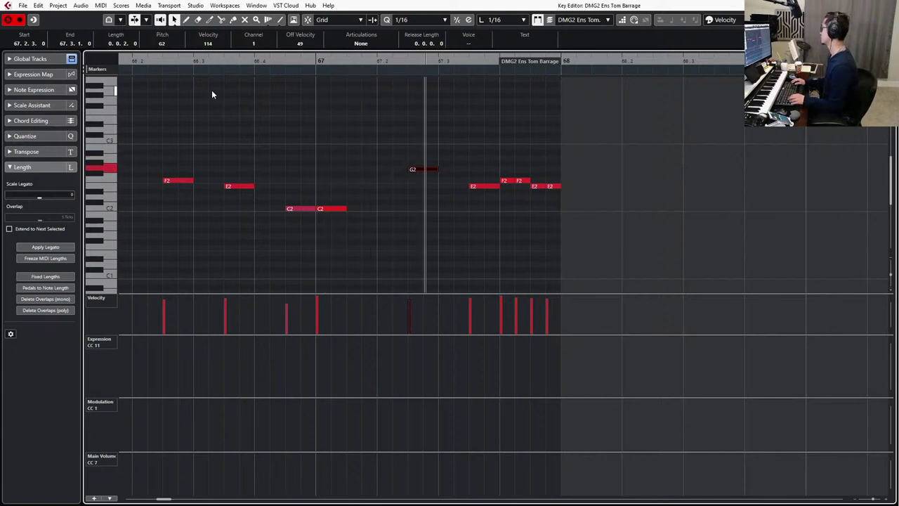
pyautogui.press('space')
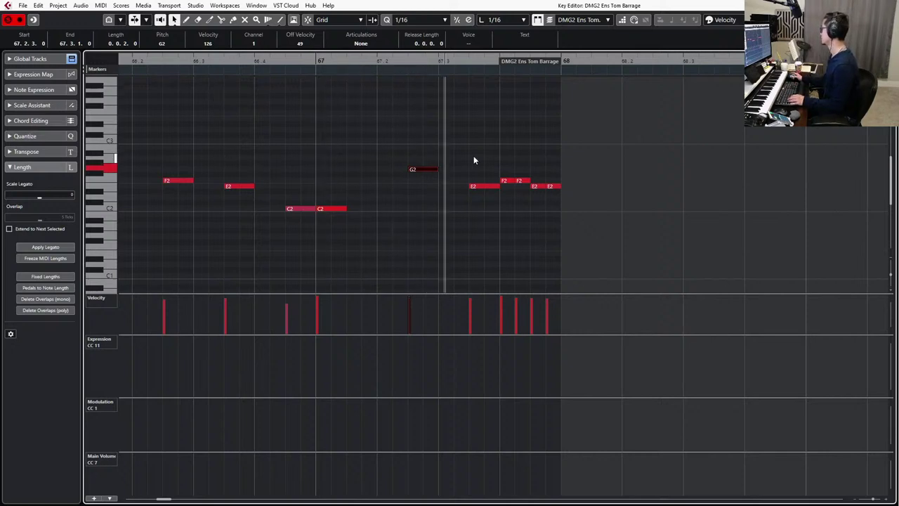
# Duplicate the G2 tom note to 67.3.1, split the copy into two 1/16 notes, and play bar 67.
pyautogui.click(478, 187)
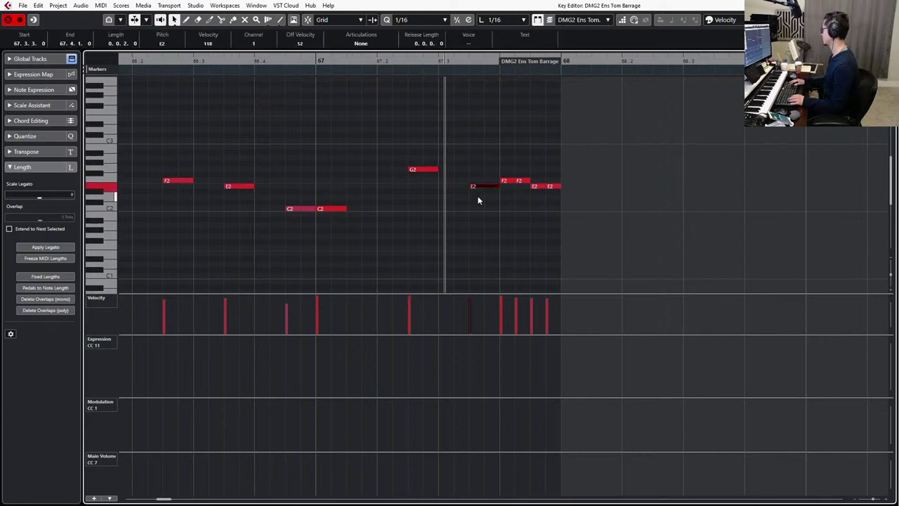
pyautogui.press('KP_Subtract')
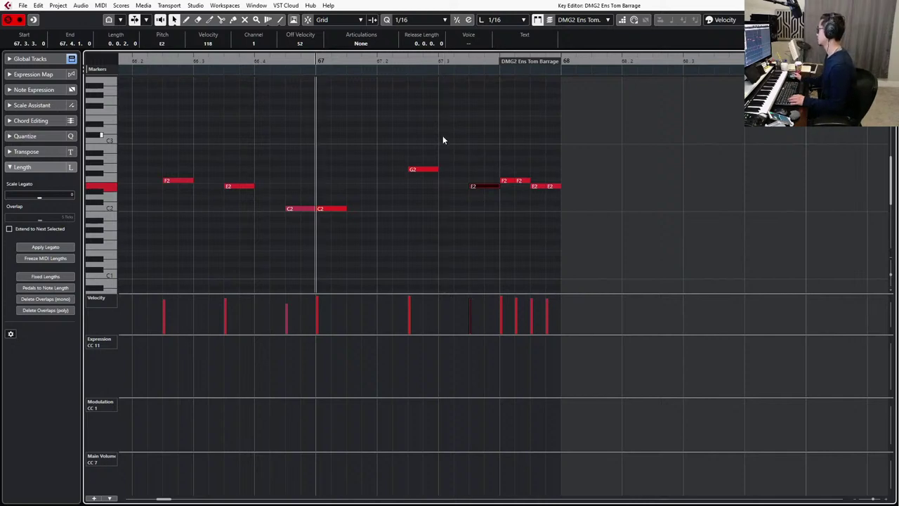
pyautogui.click(425, 171)
pyautogui.hotkey('alt', 'd')
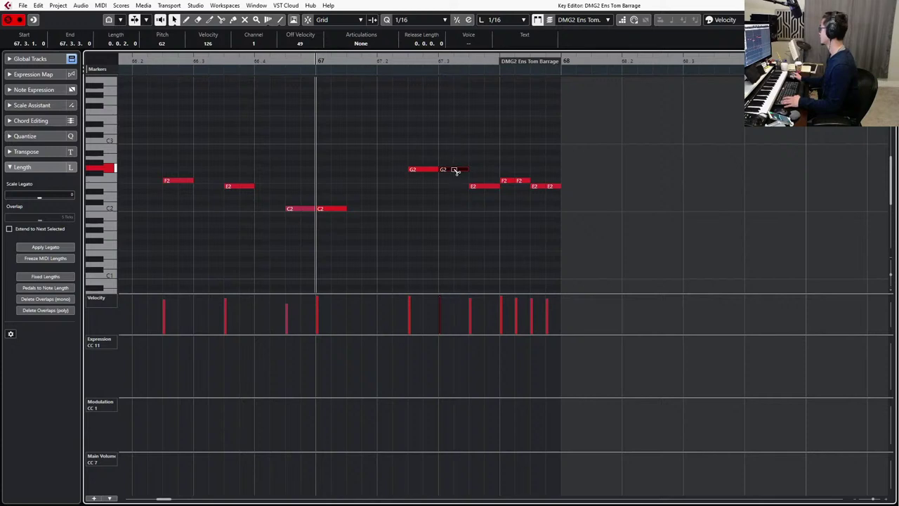
pyautogui.hotkey('alt', 'd')
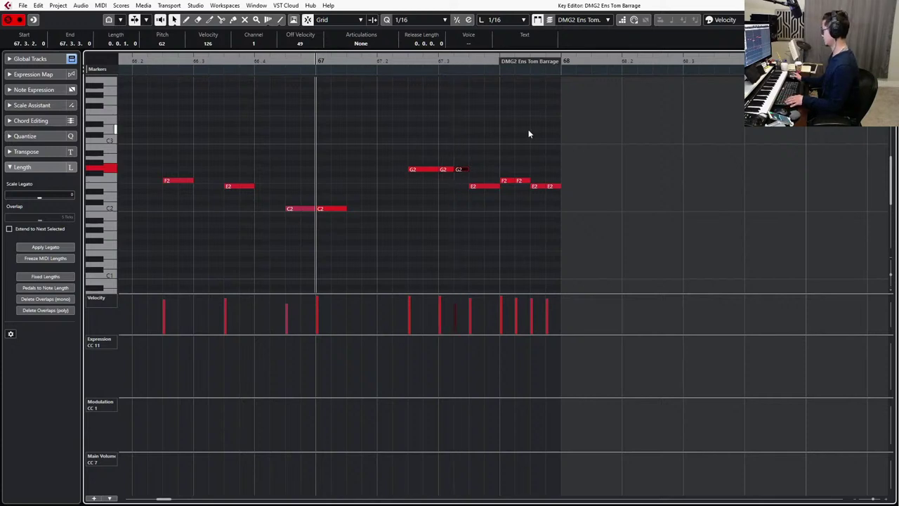
pyautogui.press('space')
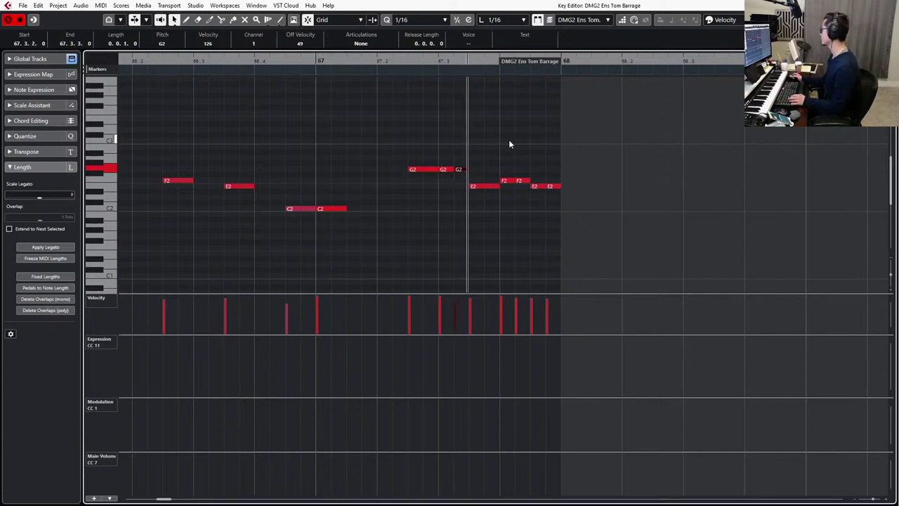
# Trim the start of the E2 tom note at 67.3.3 to 67.3.4, leaving a 1/16 note.
pyautogui.click(491, 152)
pyautogui.click(478, 186)
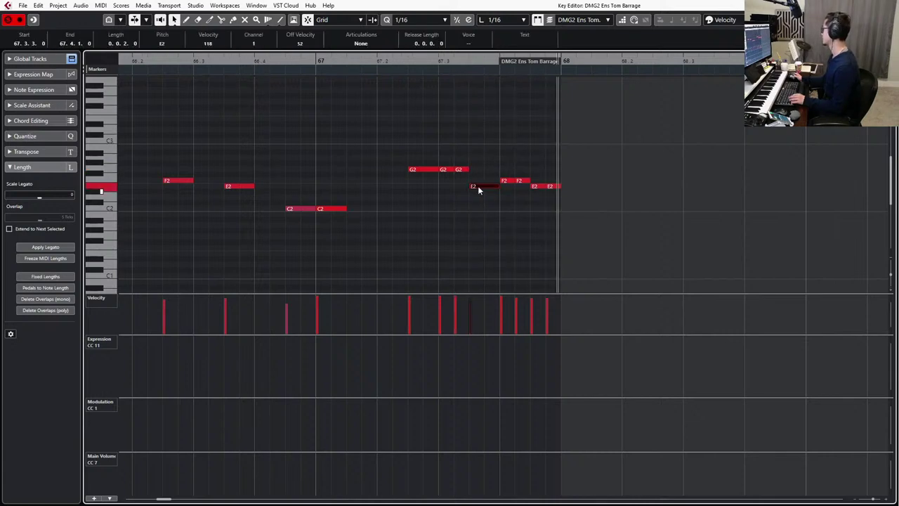
pyautogui.moveTo(471, 185); pyautogui.dragTo(482, 187)
pyautogui.press('space')
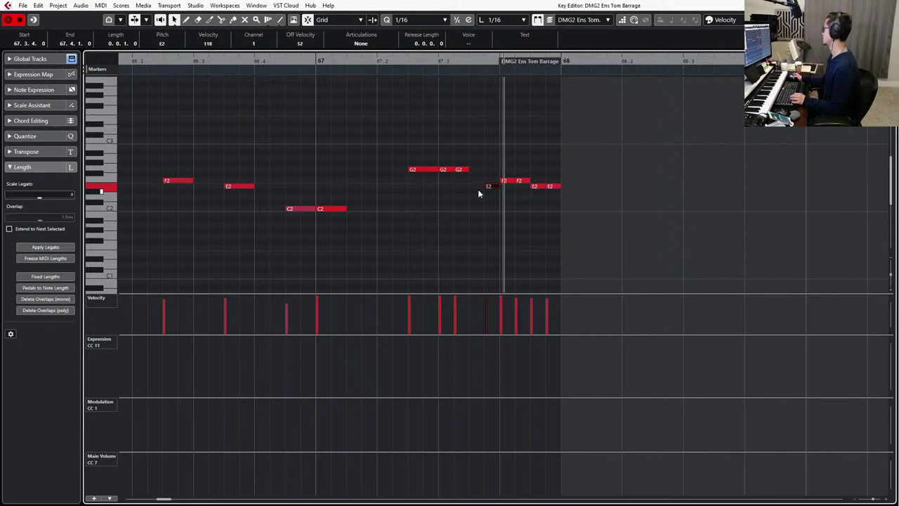
# Transpose the F2 pair at 67.4.1 up to G2, set the final E2 pair's velocity to 122, and play from bar 66.
pyautogui.moveTo(509, 166); pyautogui.dragTo(583, 211)
pyautogui.press('Up')
pyautogui.press('Up')
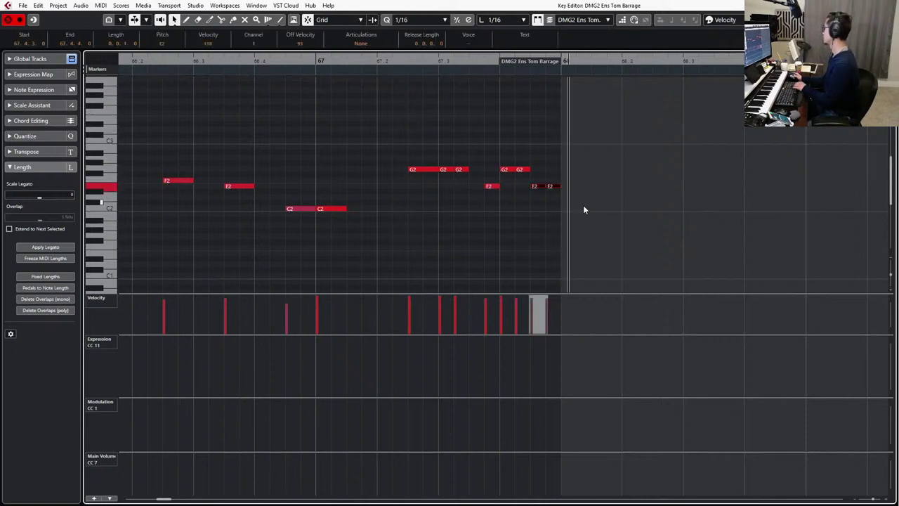
pyautogui.press('KP_Subtract')
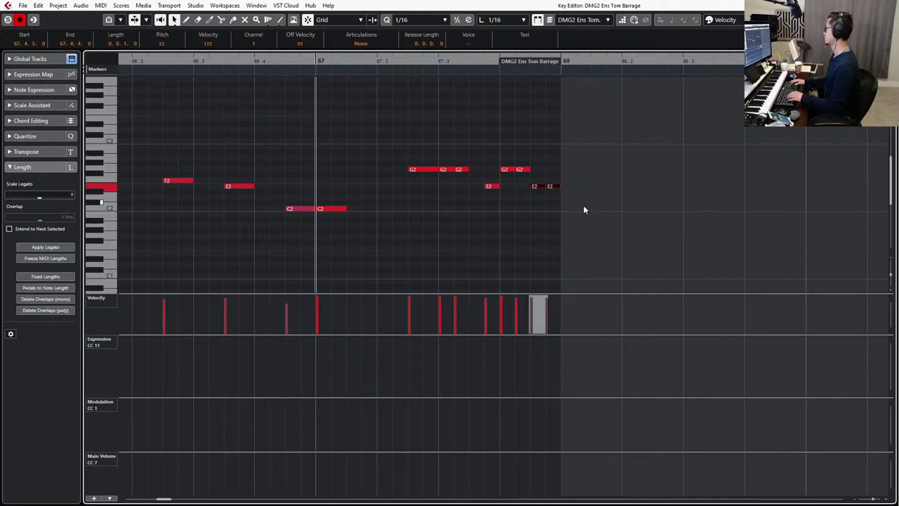
pyautogui.press('KP_Subtract')
pyautogui.press('space')
pyautogui.scroll(-2, 578, 196)
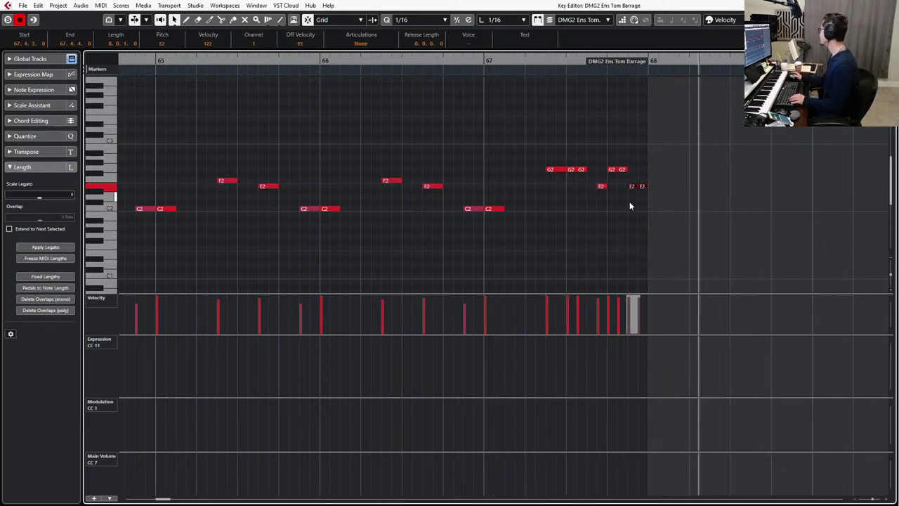
# Transpose the G2 pair starting at 67.4.1 down to E2 and the final E2 pair at 67.4.3 down to D2.
pyautogui.scroll(1, 624, 196)
pyautogui.moveTo(605, 162); pyautogui.dragTo(661, 195)
pyautogui.press('Down')
pyautogui.press('Down')
pyautogui.press('Down')
pyautogui.click(638, 183)
pyautogui.press('Down')
pyautogui.press('Down')
pyautogui.press('Down')
pyautogui.press('Up')
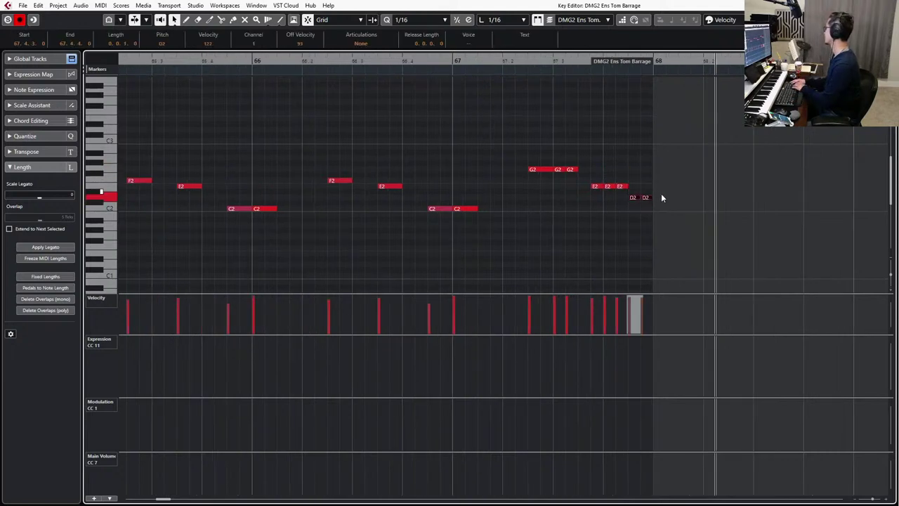
# Play bar 67 to hear the descending tom fill leading into bar 68.
pyautogui.press('KP_Subtract')
pyautogui.press('KP_Subtract')
pyautogui.press('space')
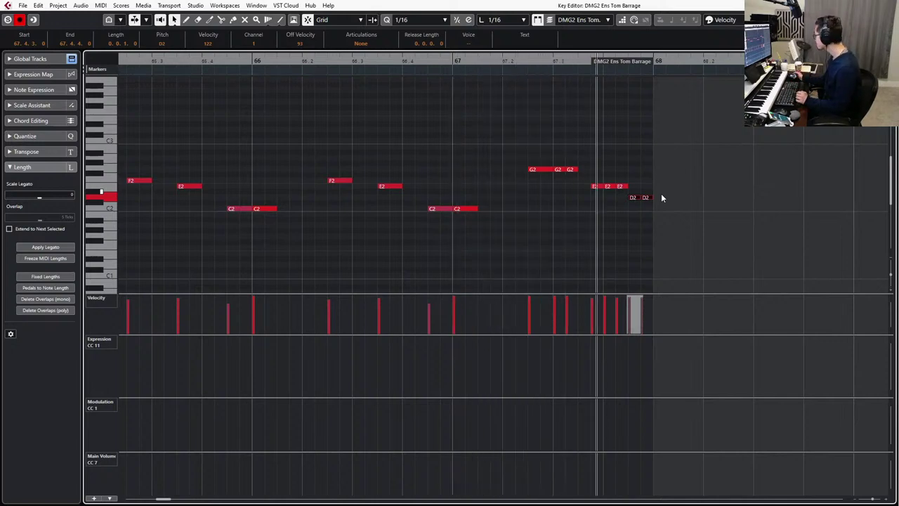
pyautogui.press('space')
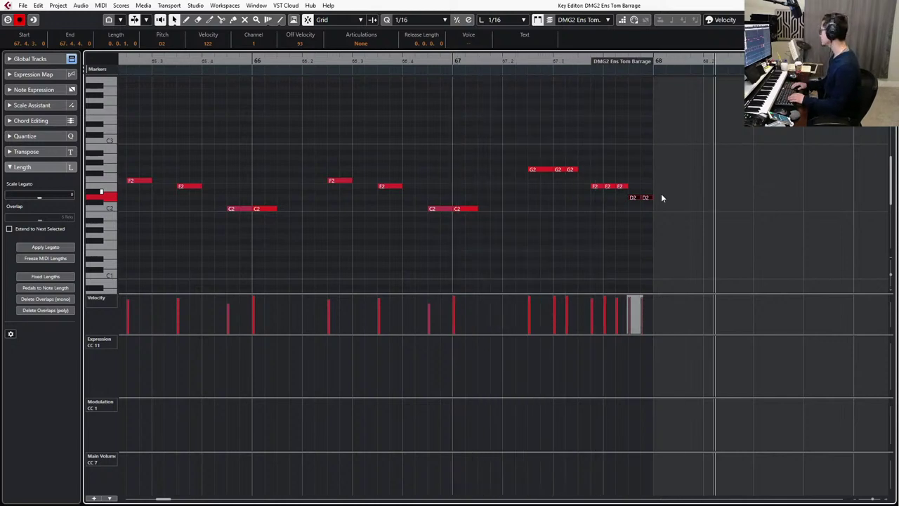
# Close the tom note editor and place the project cursor at the start of bar 68 in the arrangement.
pyautogui.press('Return')
pyautogui.hscroll(2, 422, 290)
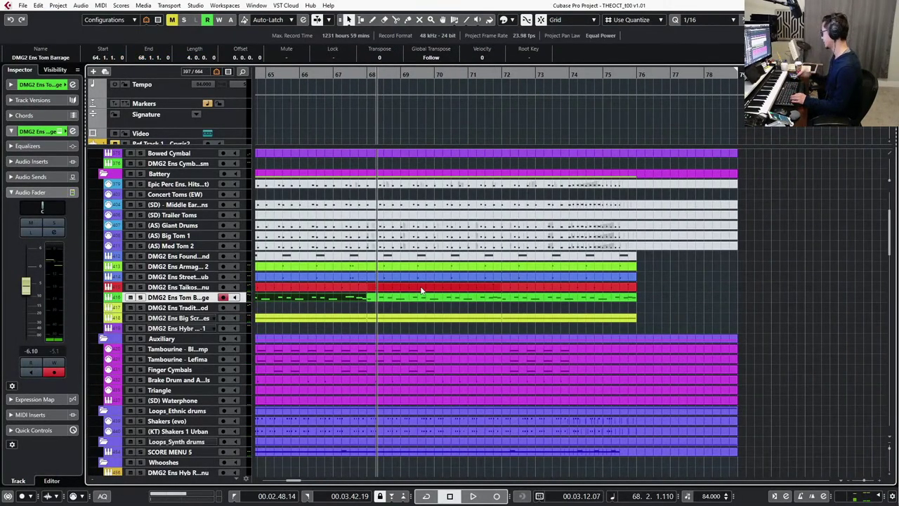
pyautogui.press('b')
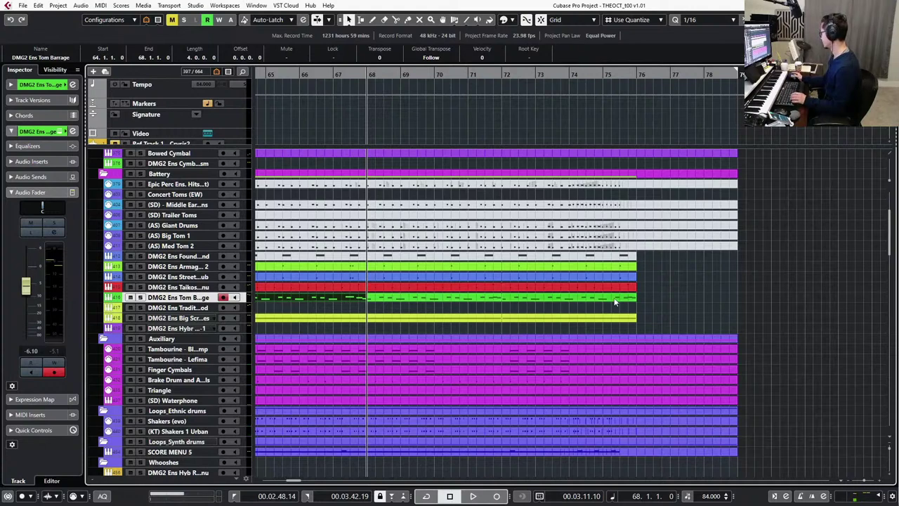
pyautogui.scroll(-3, 604, 302)
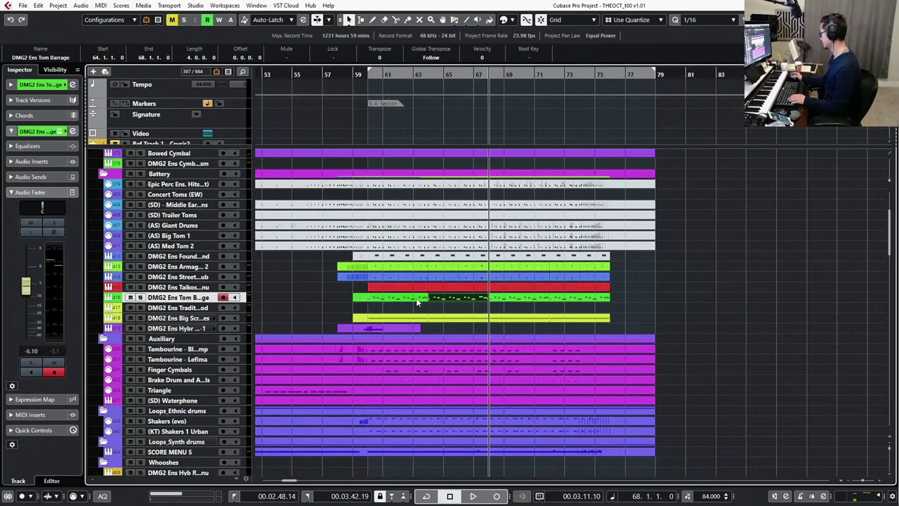
pyautogui.press('Left')
pyautogui.click(512, 302)
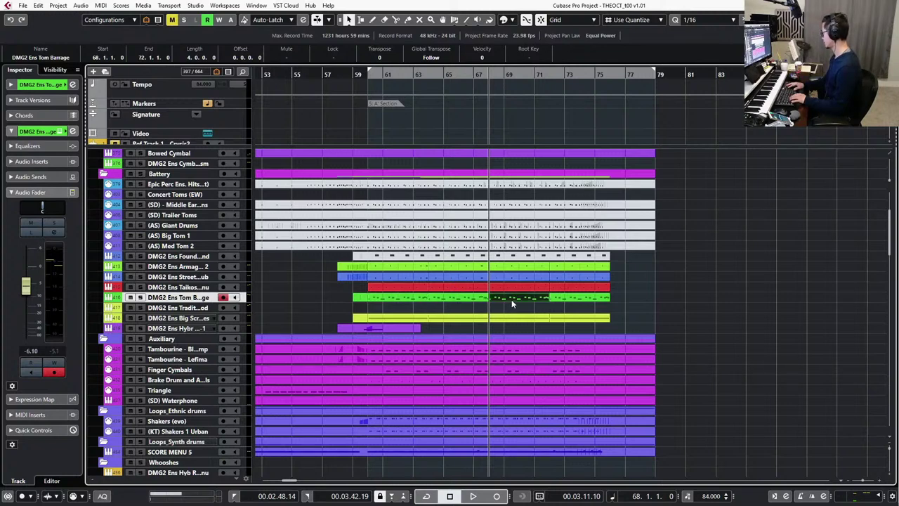
pyautogui.scroll(1, 512, 300)
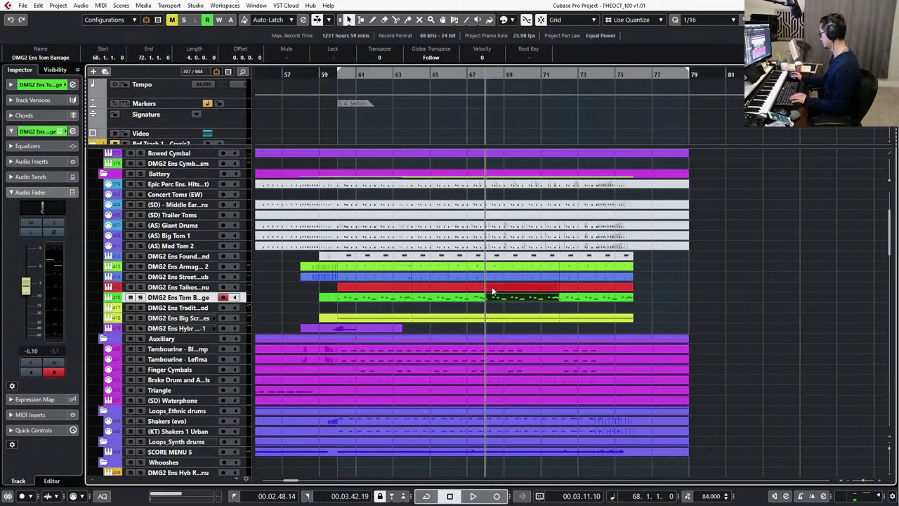
# Replace the Armageddon 2 and Street Fighter Club parts at bars 68–72 with copies of their bars 60–64 parts.
pyautogui.click(384, 270)
pyautogui.keyDown('shift'); pyautogui.click(384, 276); pyautogui.keyUp('shift')
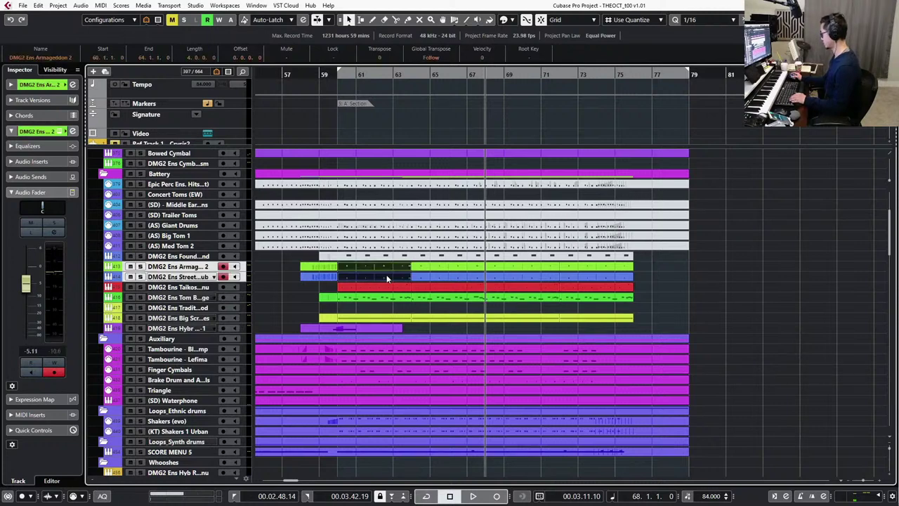
pyautogui.click(514, 269)
pyautogui.keyDown('shift'); pyautogui.click(515, 280); pyautogui.keyUp('shift')
pyautogui.press('Delete')
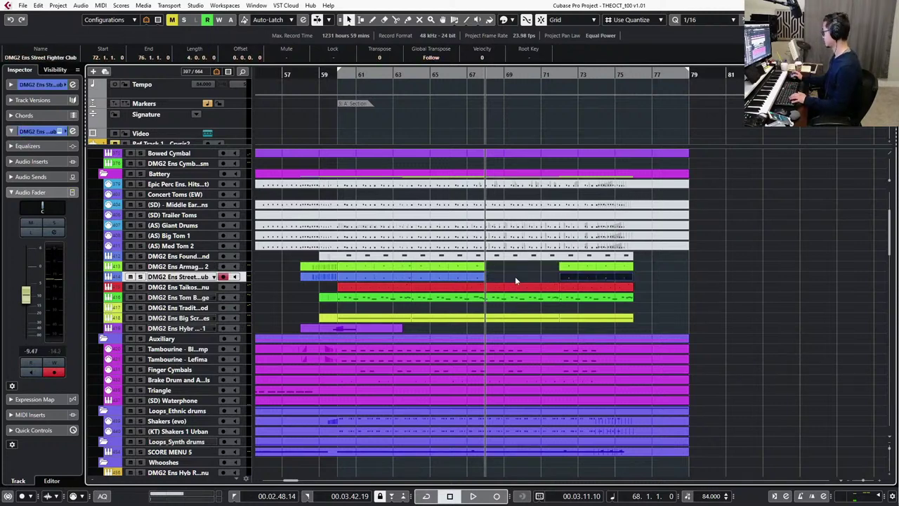
pyautogui.keyDown('shift'); pyautogui.click(170, 269); pyautogui.keyUp('shift')
pyautogui.hotkey('ctrl', 'z')
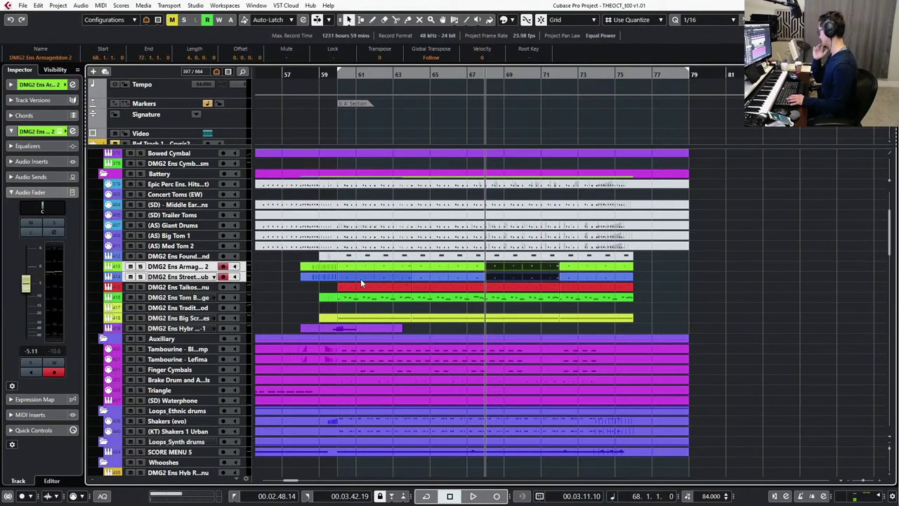
# Play from bar 68, split the new Armageddon 2 and Street Fighter Club parts at bar 70, and delete the bars 68–70 halves.
pyautogui.press('space')
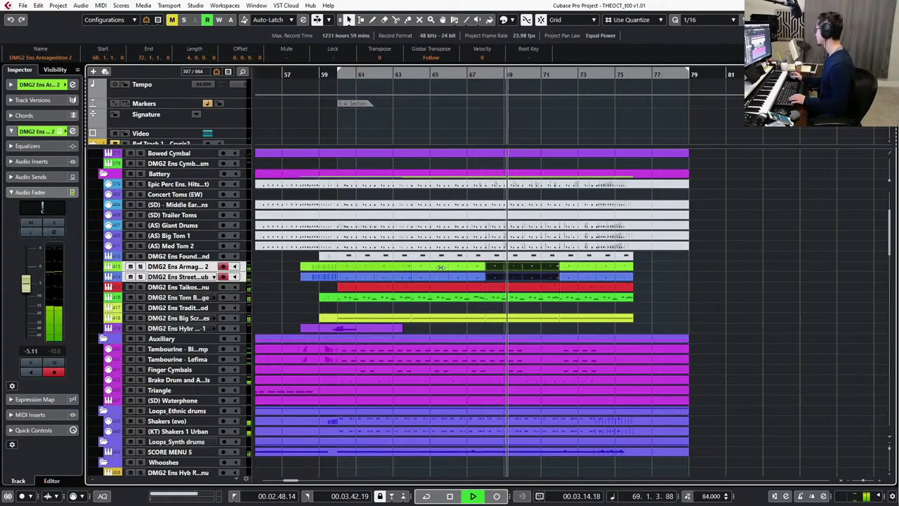
pyautogui.scroll(5, 522, 272)
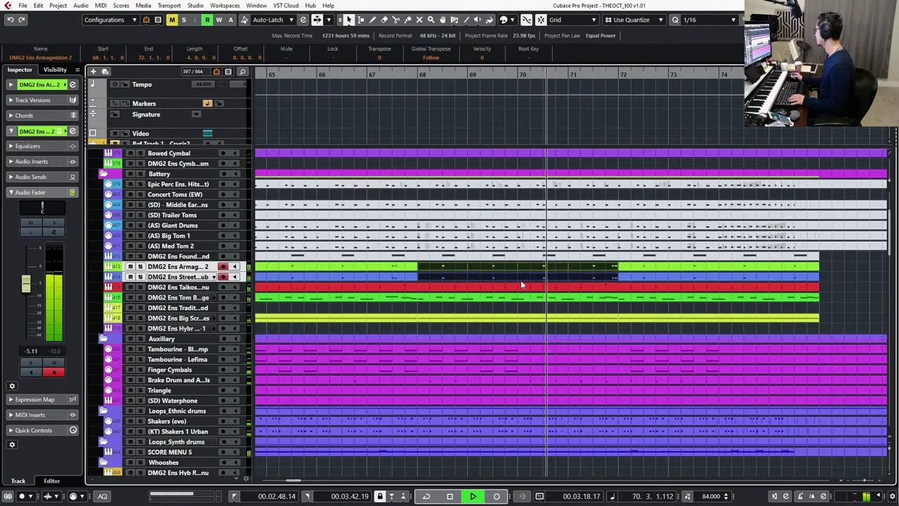
pyautogui.press('space')
pyautogui.keyDown('alt'); pyautogui.click(520, 269); pyautogui.keyUp('alt')
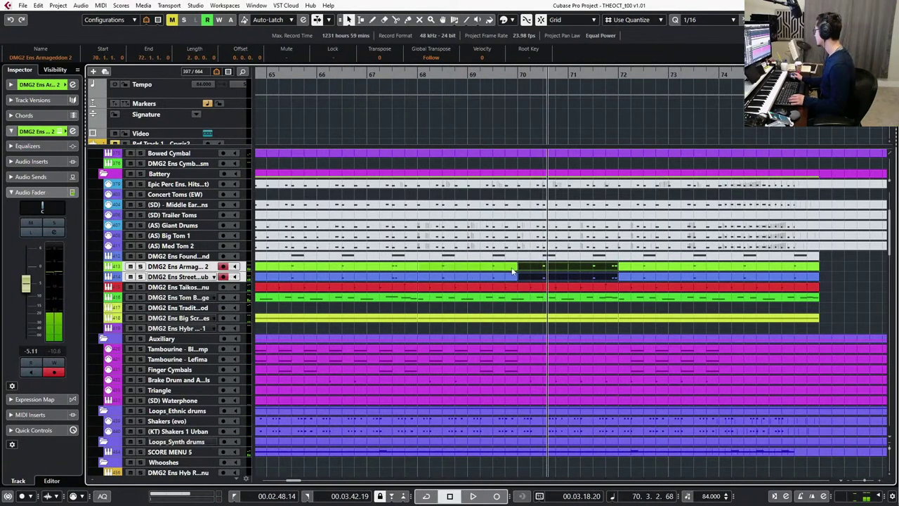
pyautogui.click(513, 271)
pyautogui.press('Delete')
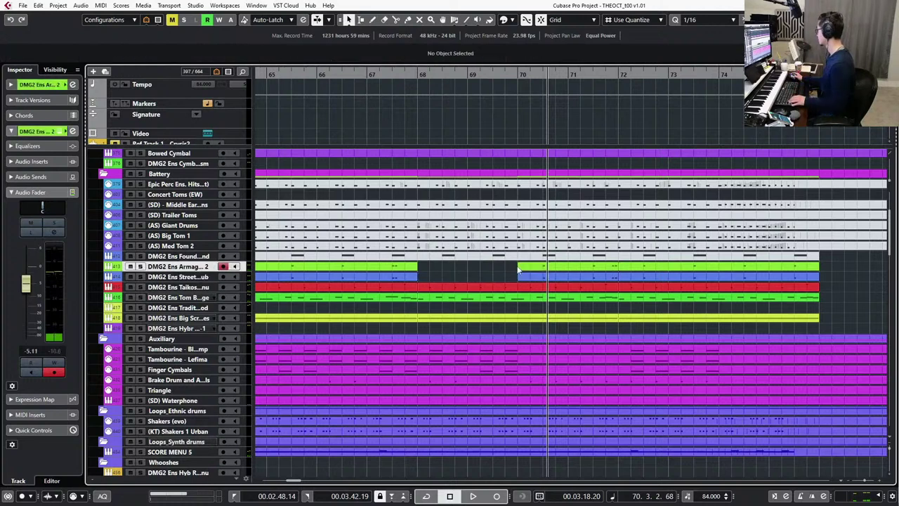
# Copy the Armageddon 2 and Street Fighter Club parts at bars 70–72 into the gap starting at bar 68.
pyautogui.moveTo(532, 281); pyautogui.dragTo(497, 270)
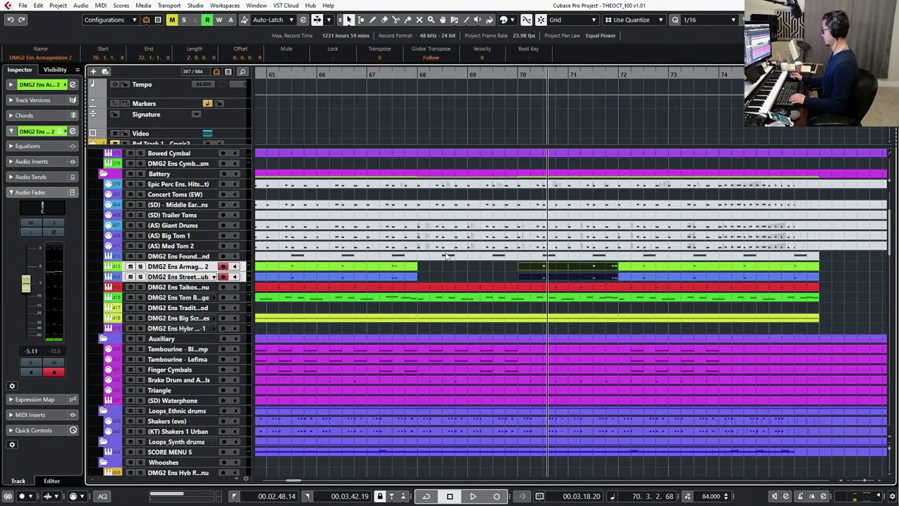
pyautogui.click(415, 78)
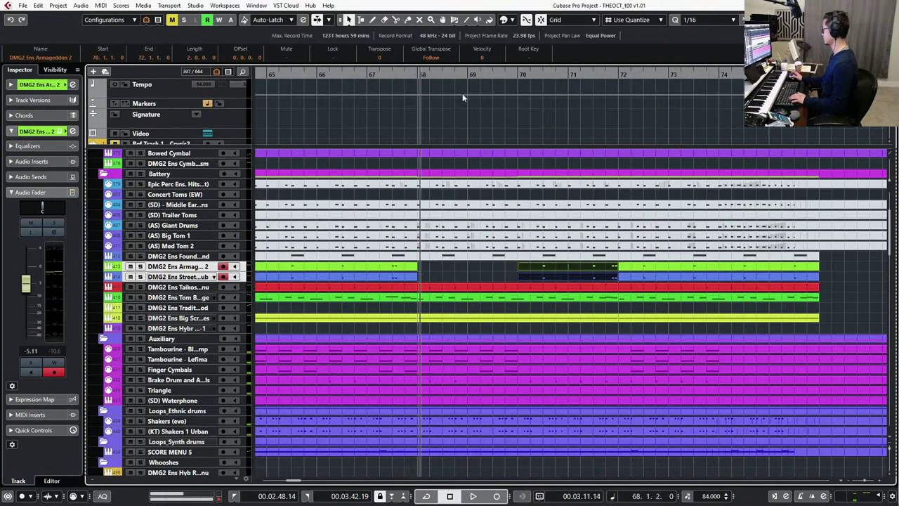
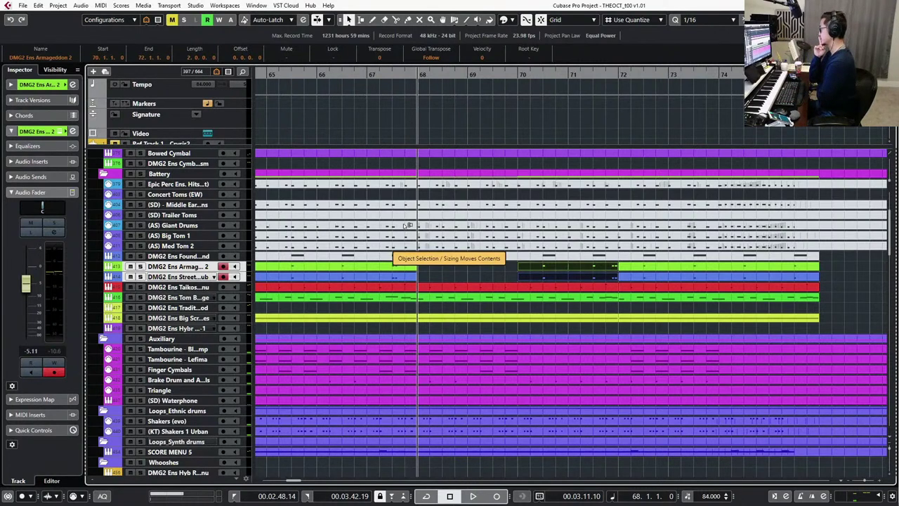
pyautogui.hotkey('ctrl', 'v')
pyautogui.click(538, 277)
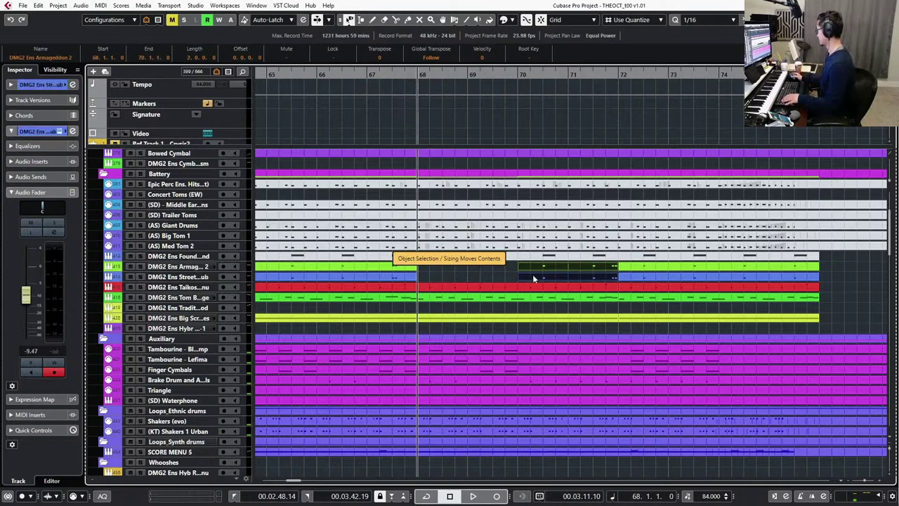
pyautogui.press('1')
pyautogui.press('1')
pyautogui.moveTo(509, 265); pyautogui.dragTo(534, 274)
pyautogui.hotkey('ctrl', 'x')
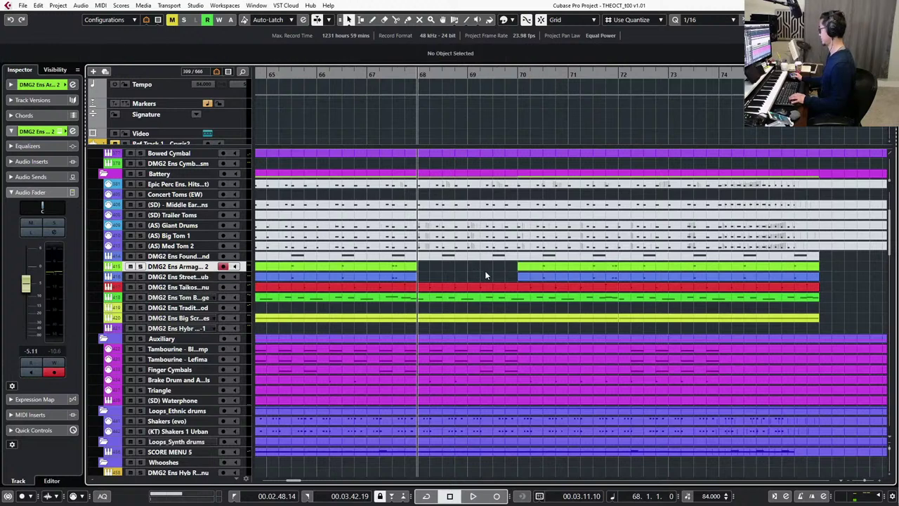
pyautogui.hotkey('ctrl', 'v')
# Audition the copied parts from bar 68 and slightly lower the velocity of their G3 and D3 hits at 69.3.1.
pyautogui.press('space')
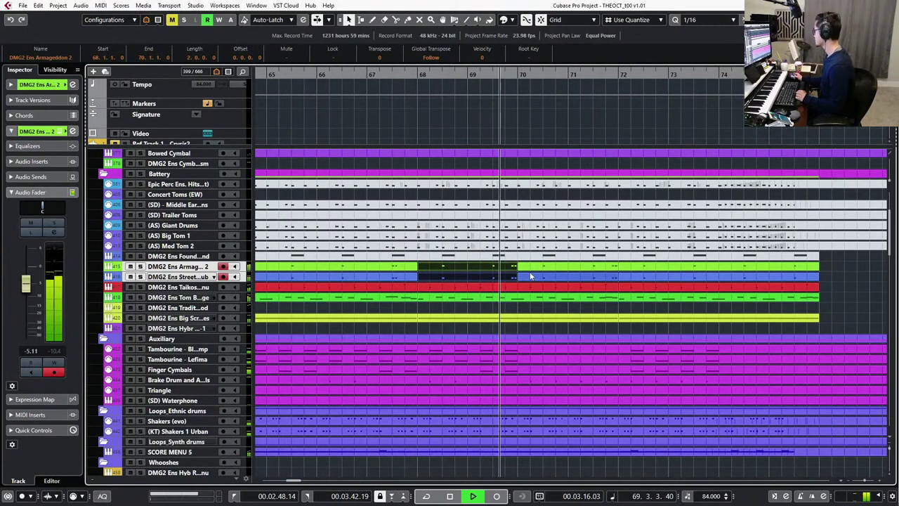
pyautogui.press('space')
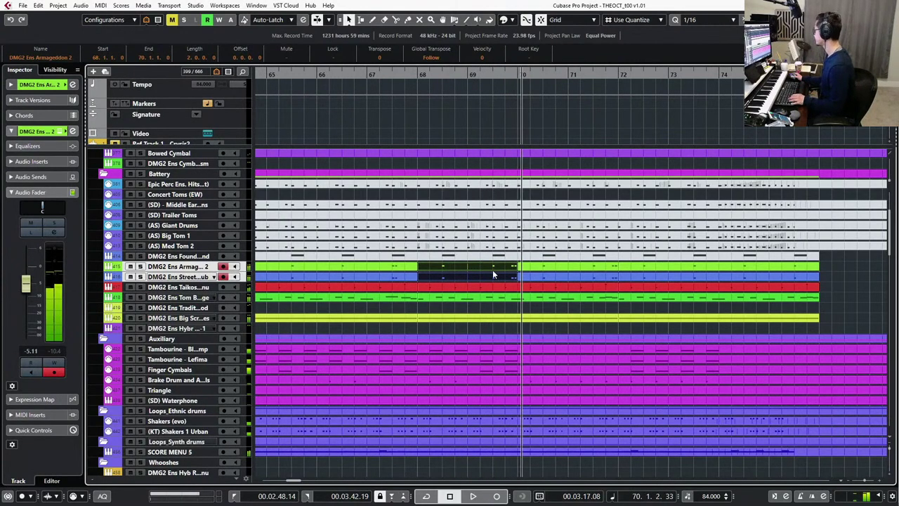
pyautogui.doubleClick(494, 272)
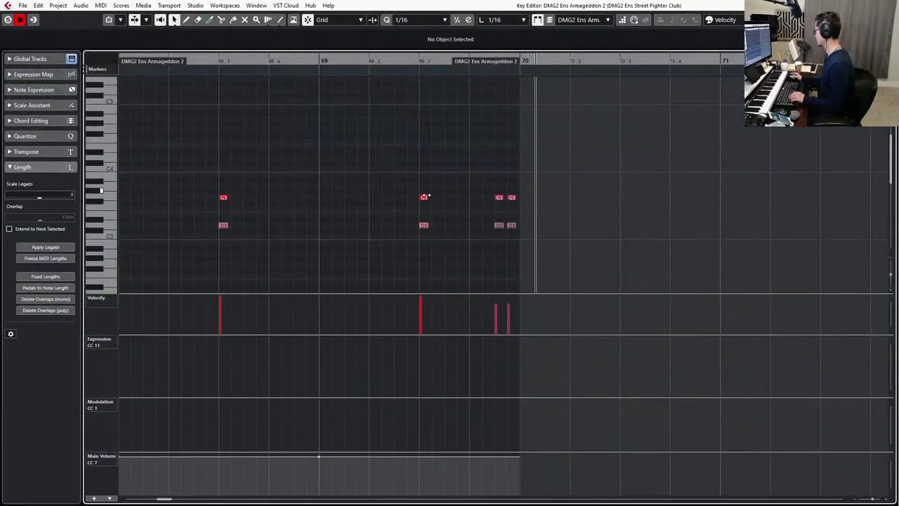
pyautogui.click(425, 197)
pyautogui.hotkey('ctrl', 'z')
pyautogui.moveTo(415, 170); pyautogui.dragTo(431, 253)
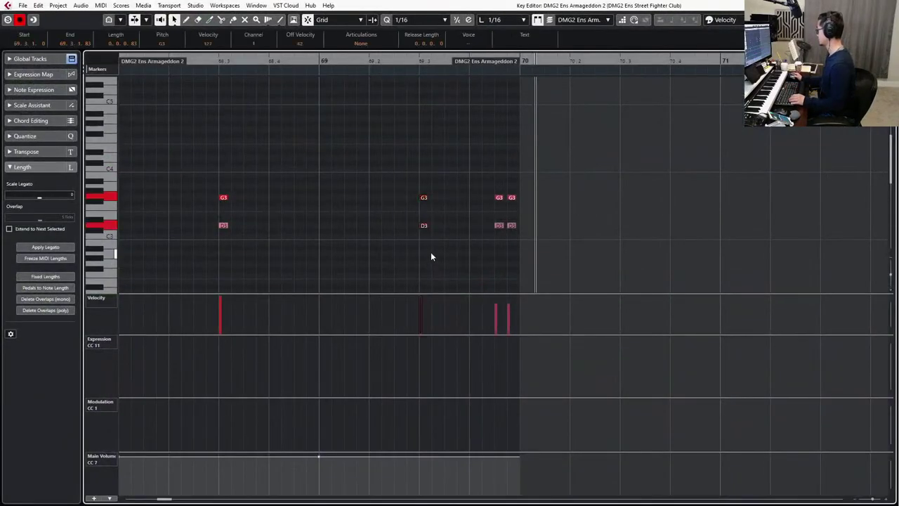
pyautogui.press('s')
pyautogui.press('ctrl+KP_Subtract')
pyautogui.press('ctrl+KP_Subtract')
pyautogui.press('ctrl+KP_Subtract')
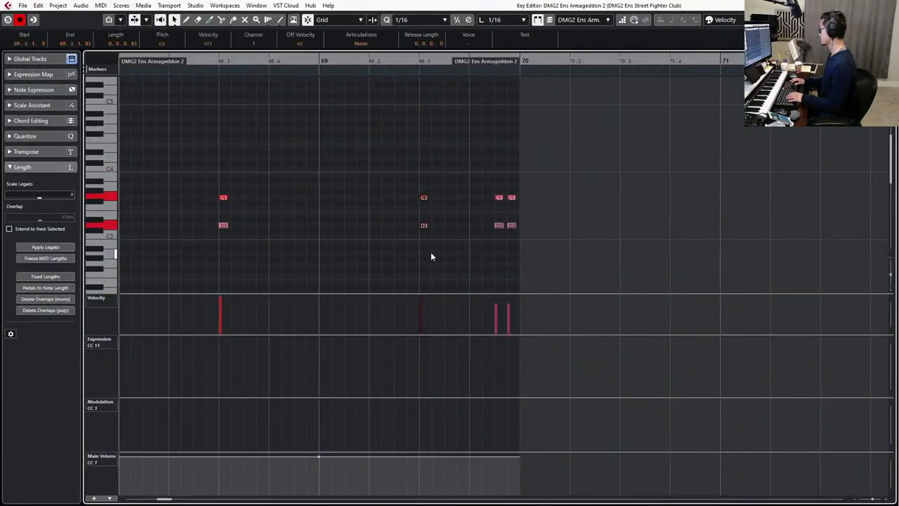
# Play the arrangement from bar 68 and lower the Armageddon 2 track's volume to -5.92.
pyautogui.press('space')
pyautogui.press('Return')
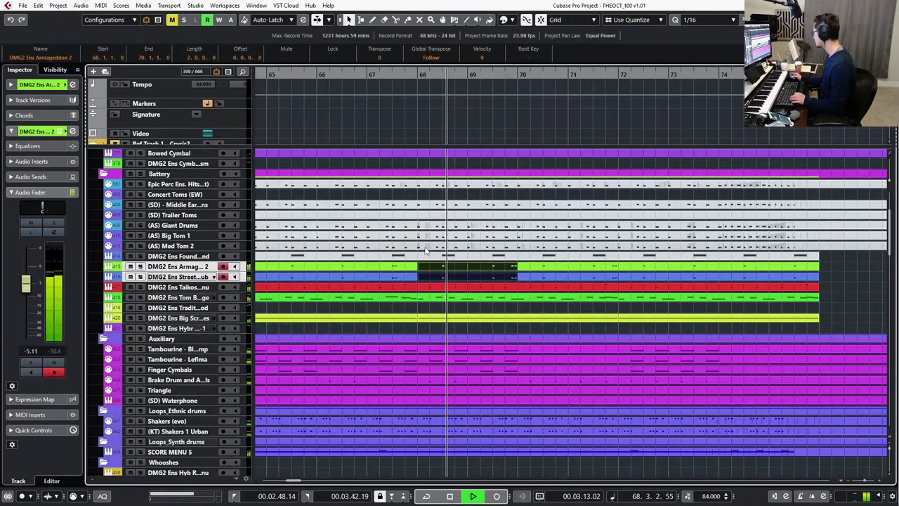
pyautogui.press('g')
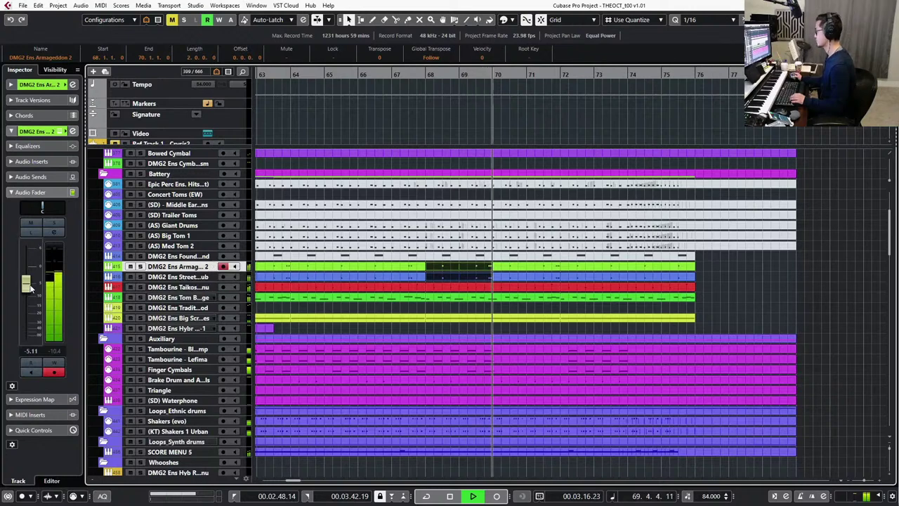
pyautogui.moveTo(28, 288); pyautogui.dragTo(30, 293)
# Listen to the ensemble drums up to bar 76, and replay from just before bar 72 to check bars 72–73.
pyautogui.scroll(-1, 489, 277)
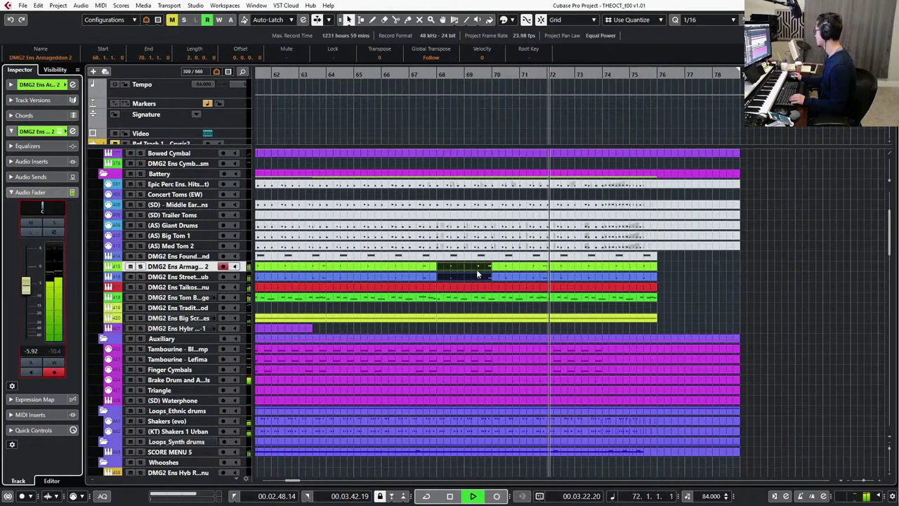
pyautogui.hscroll(-3, 477, 272)
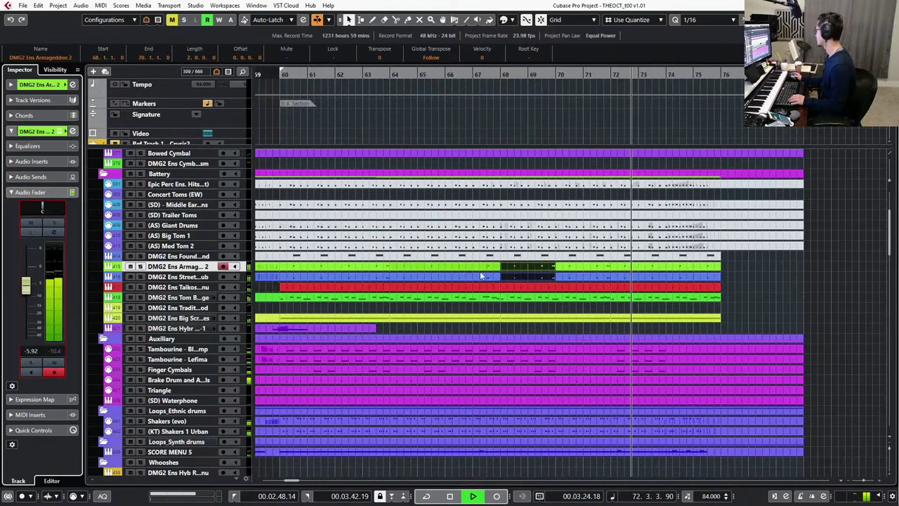
pyautogui.hscroll(5, 492, 277)
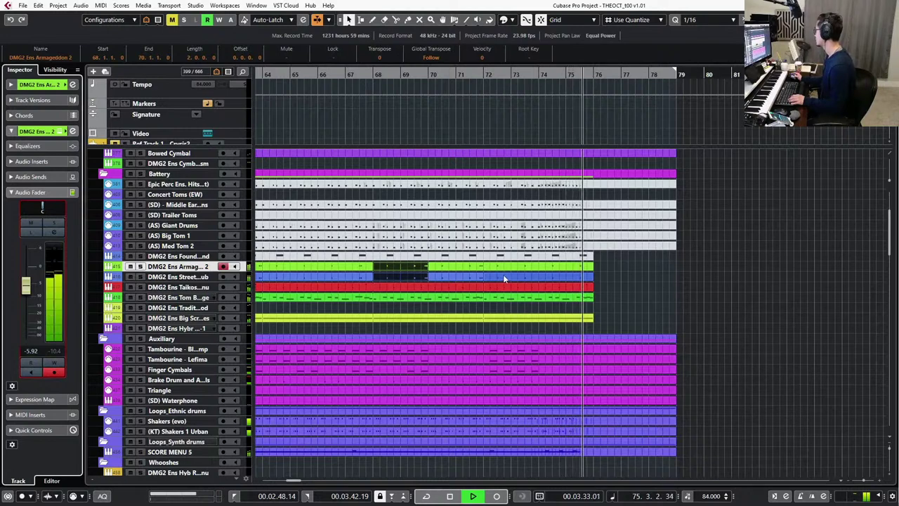
pyautogui.press('space')
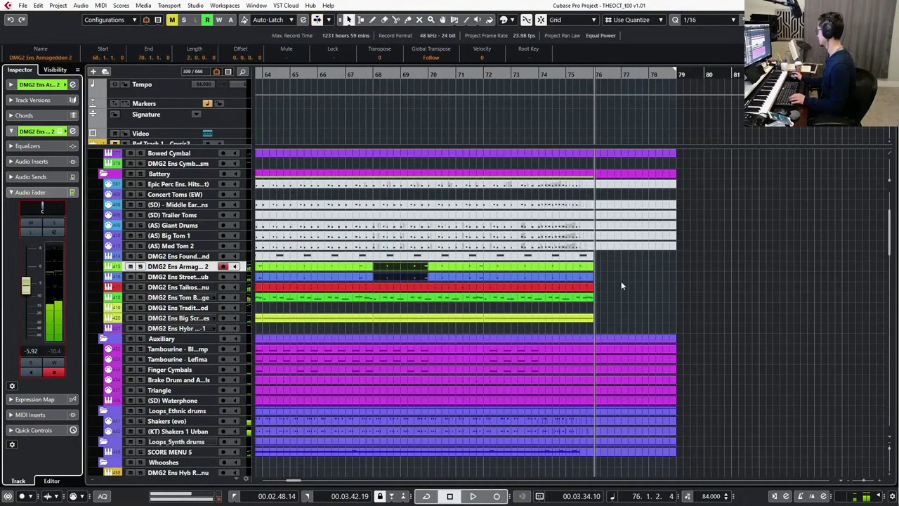
pyautogui.scroll(2, 621, 285)
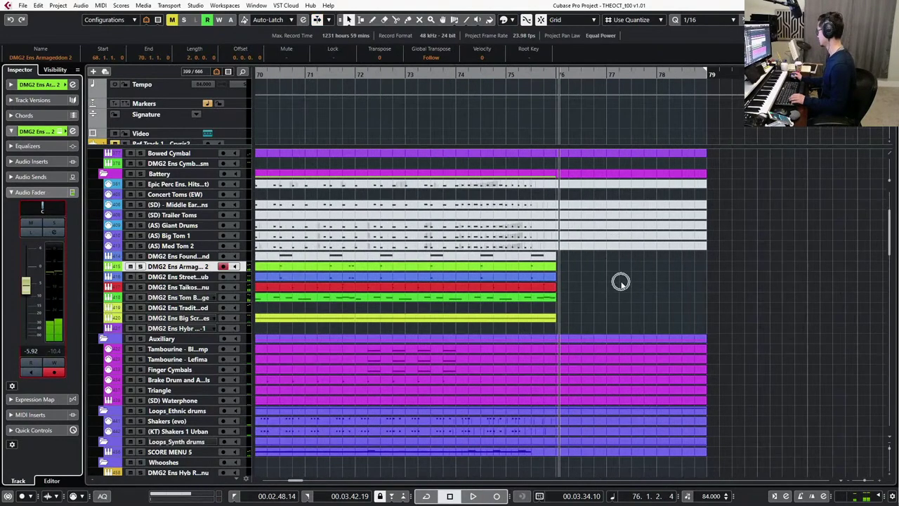
pyautogui.click(345, 72)
pyautogui.press('space')
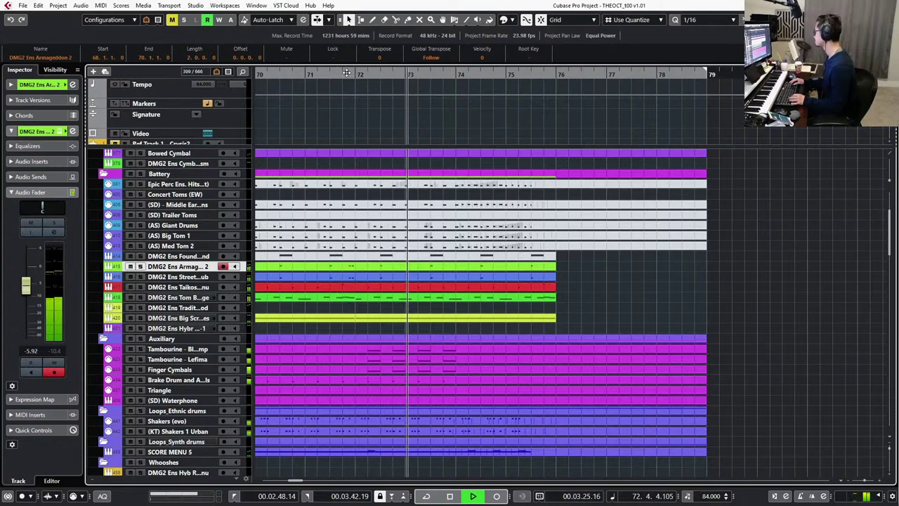
pyautogui.press('space')
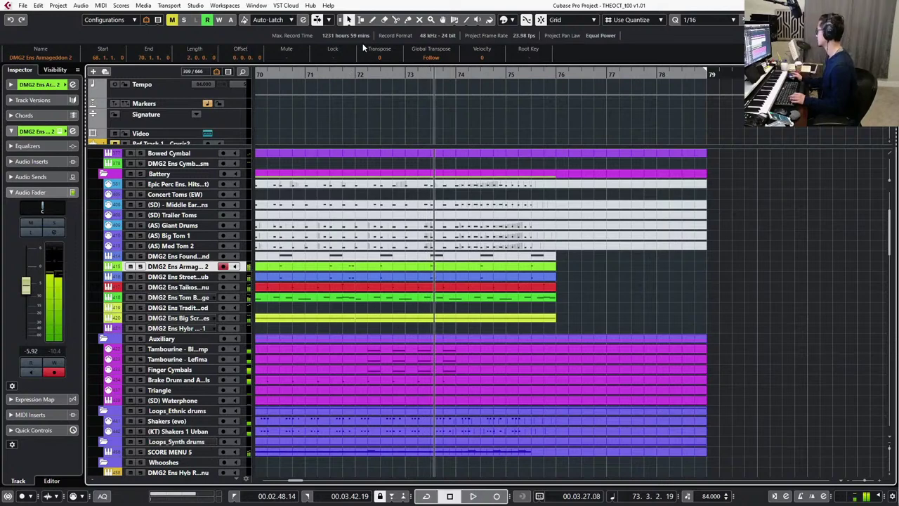
# In the Armageddon 2 and Street Fighter Club parts at bars 72–76, copy the G3 and D3 hits from 73.3.1 to 73.3.4 at a lower velocity.
pyautogui.click(433, 267)
pyautogui.keyDown('shift'); pyautogui.click(433, 277); pyautogui.keyUp('shift')
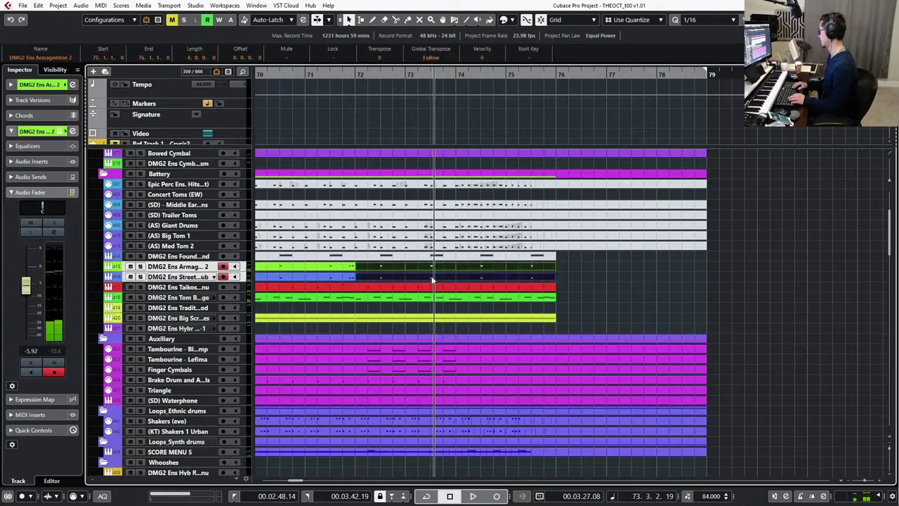
pyautogui.doubleClick(433, 279)
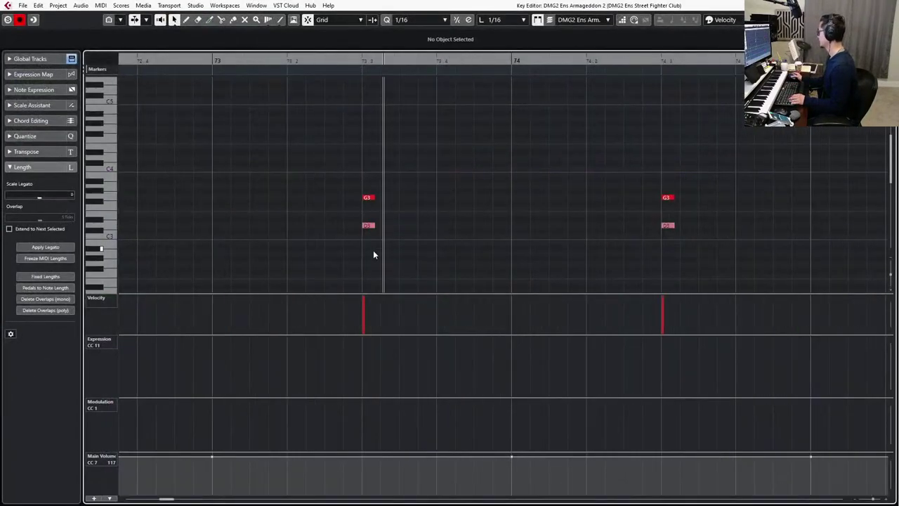
pyautogui.moveTo(373, 255); pyautogui.dragTo(406, 174)
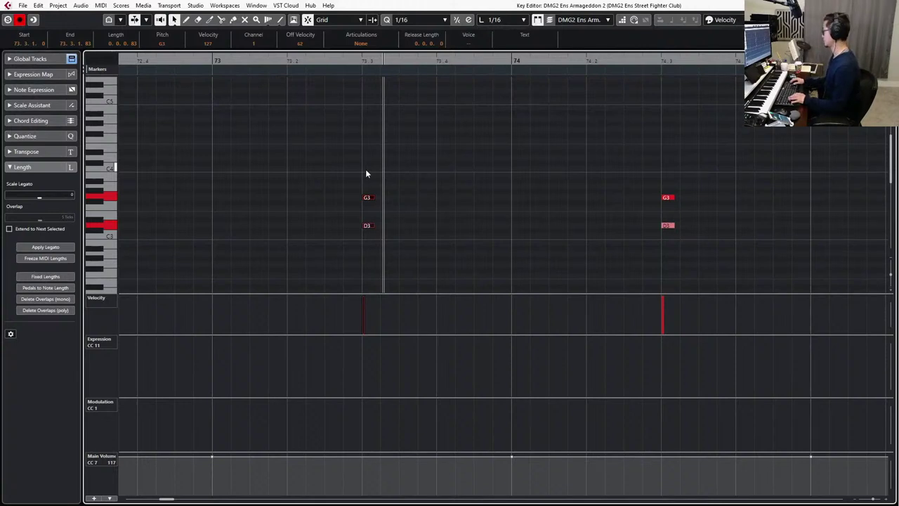
pyautogui.press('KP_Add')
pyautogui.press('KP_Add')
pyautogui.hotkey('ctrl', 'v')
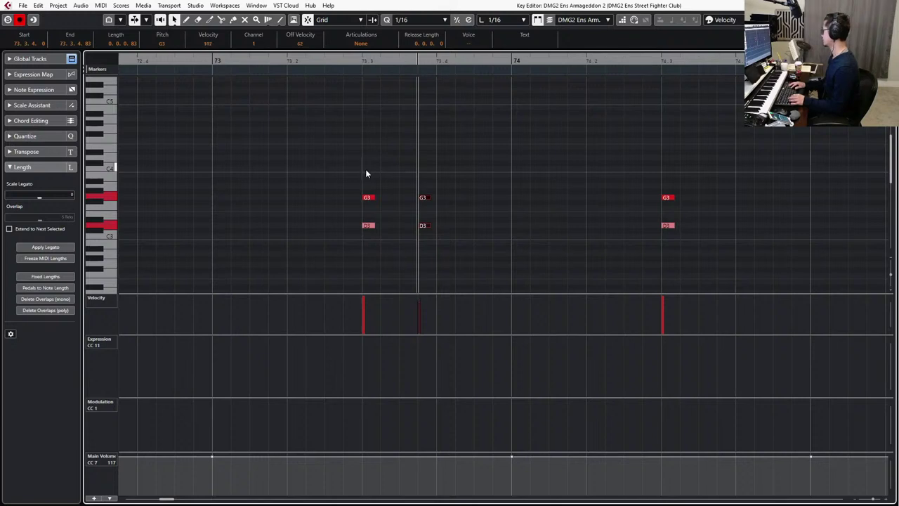
# Slightly lower the velocity of the G3 and D3 hits at 73.3.4 and paste another pair at 73.4.1.
pyautogui.moveTo(433, 176); pyautogui.dragTo(425, 245)
pyautogui.press('KP_Add')
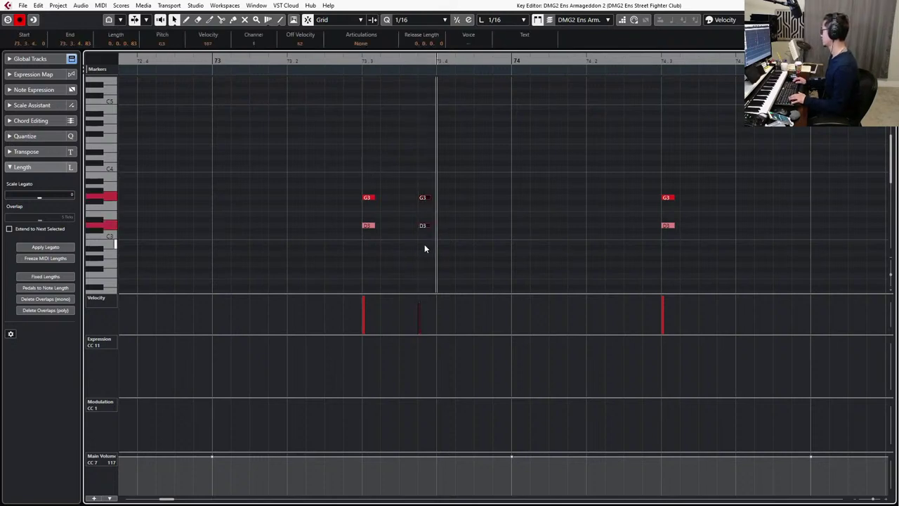
pyautogui.hotkey('ctrl', 'v')
pyautogui.press('Escape')
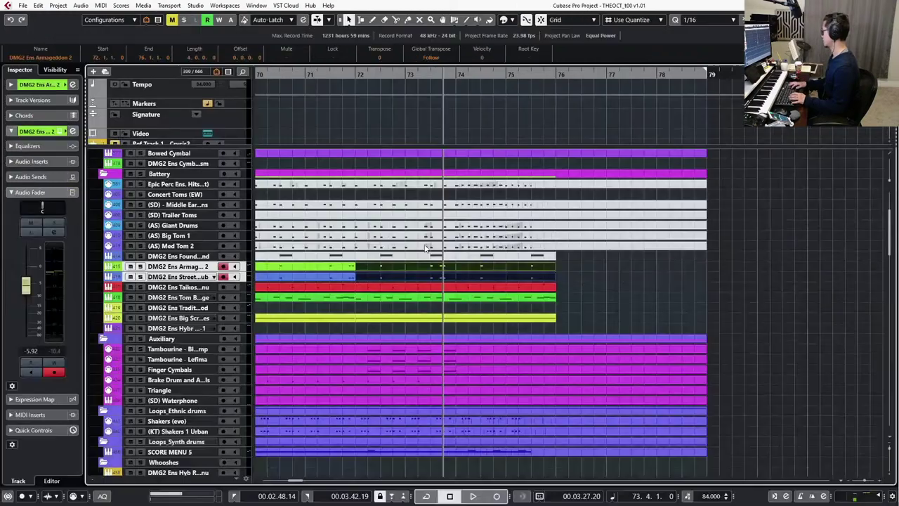
# In the Tom Barrage part, copy the E2 note from 73.3.3 to 73.4.1 as D#2 at velocity 126, replacing the C2 at 73.4.3.
pyautogui.doubleClick(444, 297)
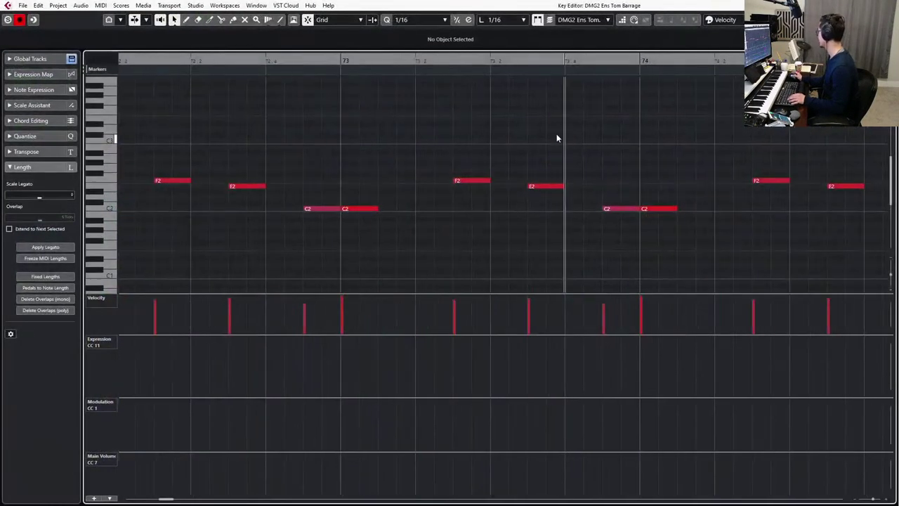
pyautogui.moveTo(552, 135); pyautogui.dragTo(529, 220)
pyautogui.hotkey('ctrl', 'c')
pyautogui.hotkey('ctrl', 'v')
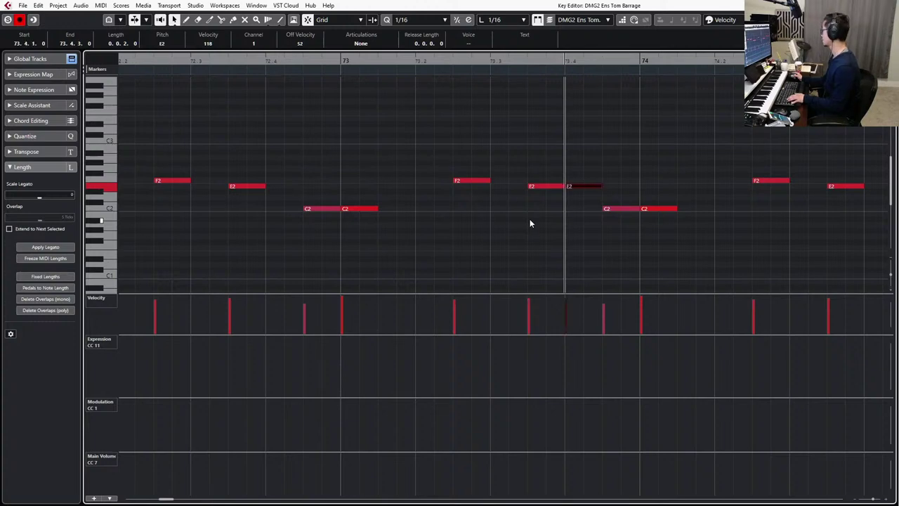
pyautogui.press('Down')
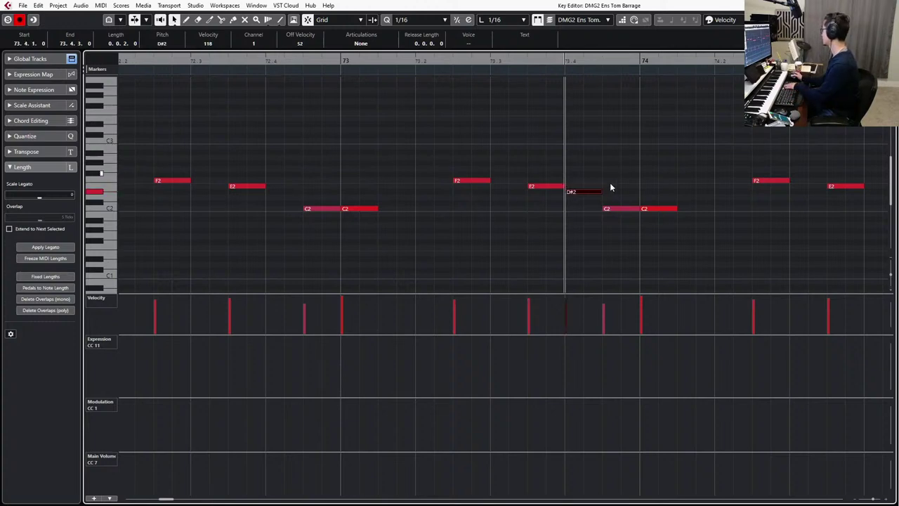
pyautogui.click(617, 209)
pyautogui.press('Delete')
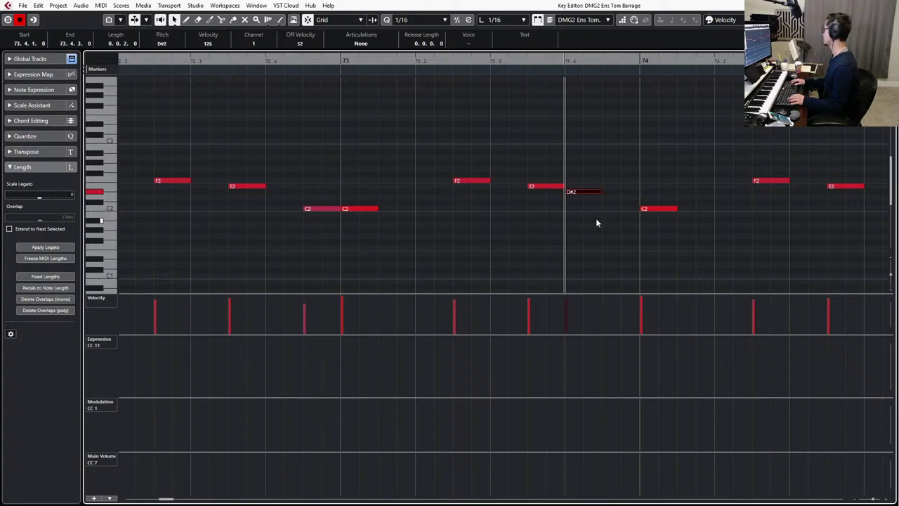
pyautogui.press('KP_Subtract')
pyautogui.press('space')
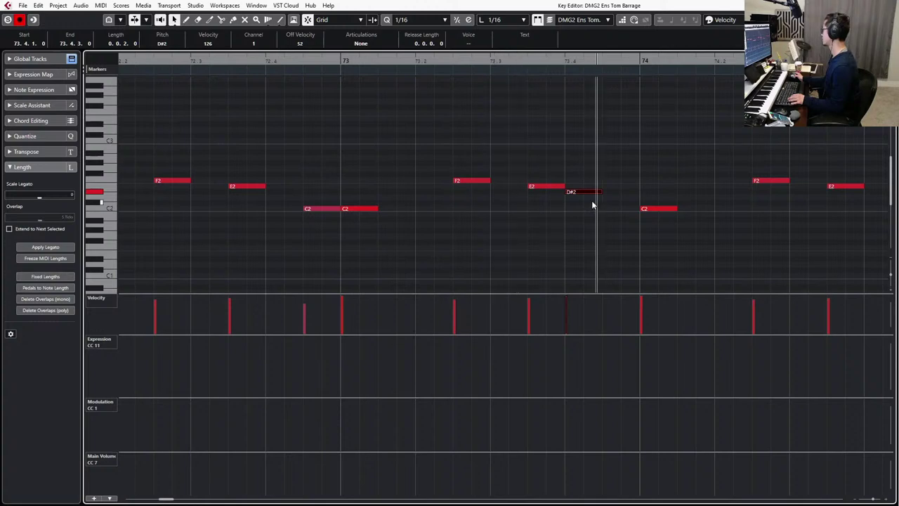
# Duplicate the D#2 tom note from 73.4.1 to 73.4.3, audition it, and delete the E2 note at 73.3.3.
pyautogui.moveTo(603, 150); pyautogui.dragTo(583, 218)
pyautogui.hotkey('ctrl', 'd')
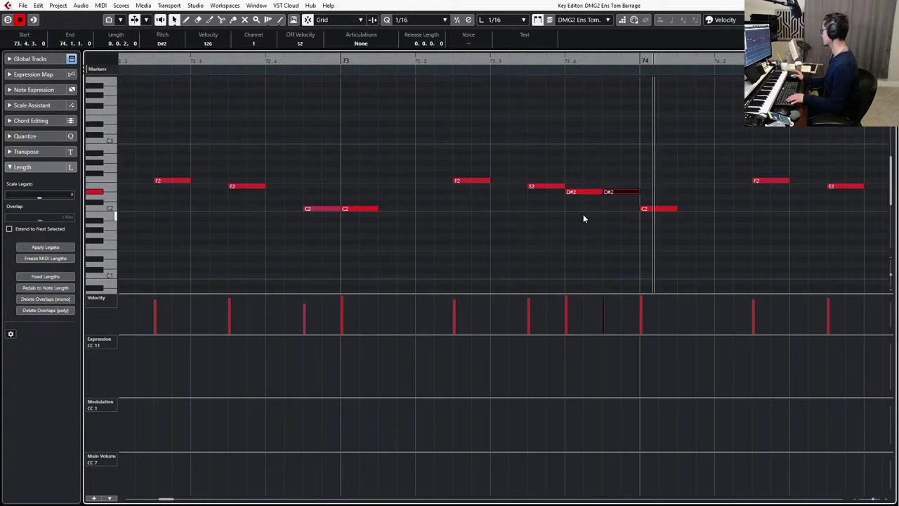
pyautogui.press('space')
pyautogui.press('space')
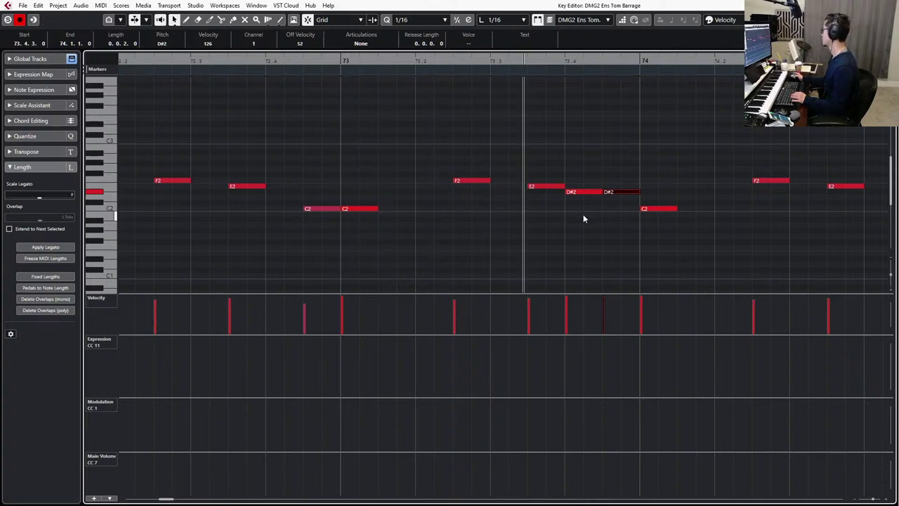
pyautogui.click(530, 186)
pyautogui.press('Delete')
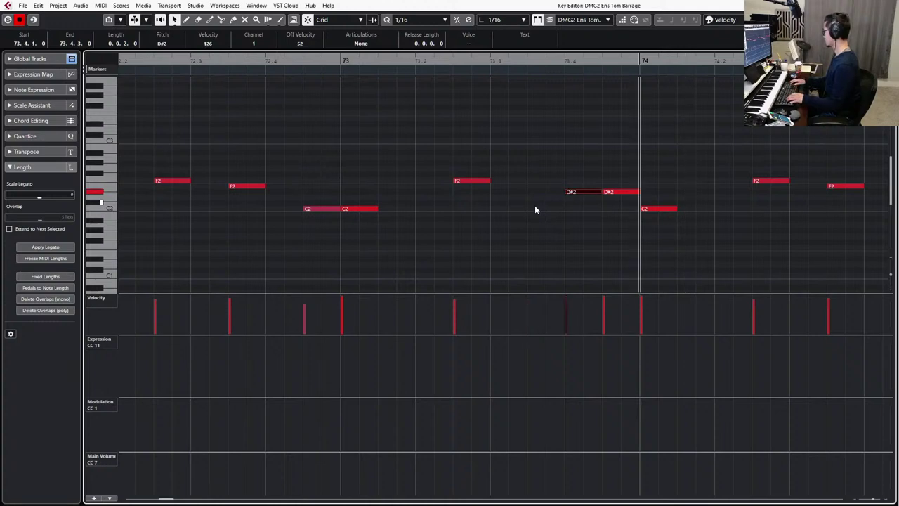
# Mute the D#2 tom note at 73.4.1 and play the passage from bar 73.
pyautogui.press('KP_Subtract')
pyautogui.hotkey('shift', 'm')
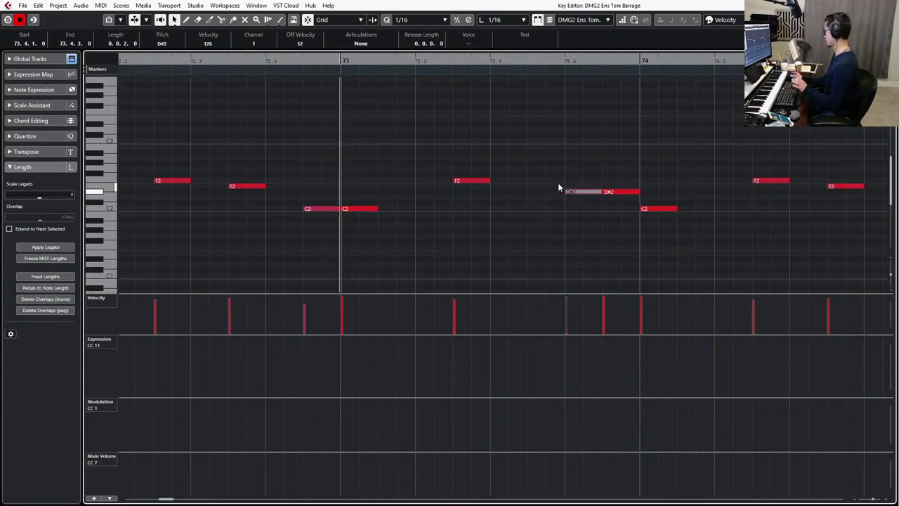
pyautogui.click(558, 184)
pyautogui.press('space')
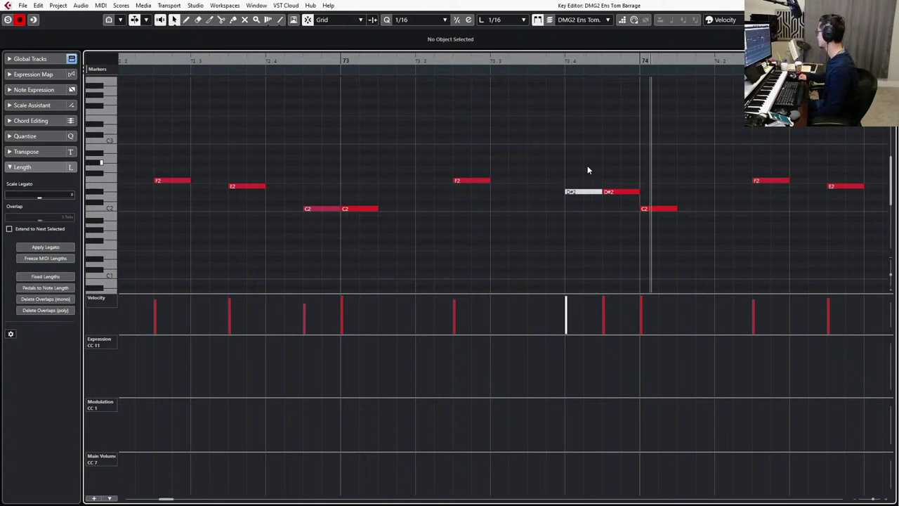
# Delete the Tom Barrage E2 note at 75.3.3 and the F2 and E2 fill on beat 4 of bar 75.
pyautogui.scroll(-2, 602, 176)
pyautogui.hscroll(5, 580, 186)
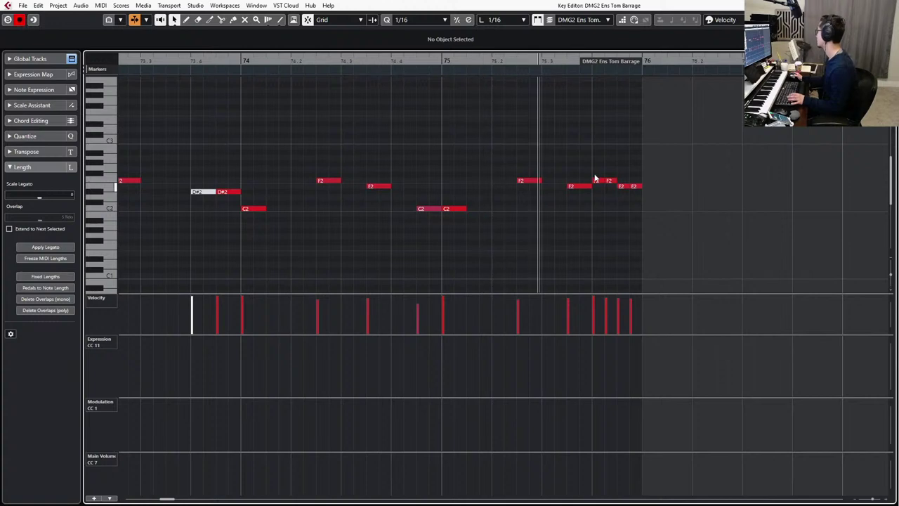
pyautogui.moveTo(575, 159); pyautogui.dragTo(678, 225)
pyautogui.press('Delete')
pyautogui.press('Return')
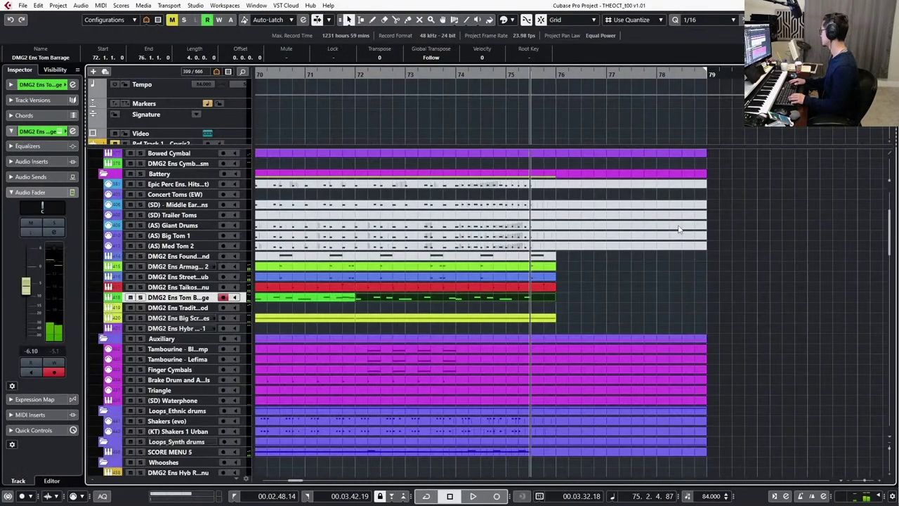
# Duplicate the Tom Barrage F2 note at 75.2.3 to 75.3.1, transpose the copy to C2, and audition bar 75.
pyautogui.scroll(2, 680, 229)
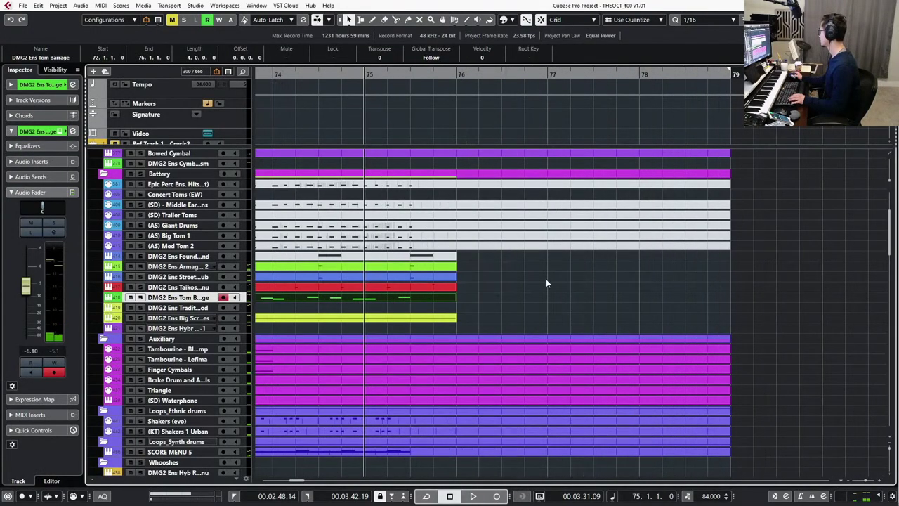
pyautogui.doubleClick(419, 298)
pyautogui.hotkey('ctrl', 'd')
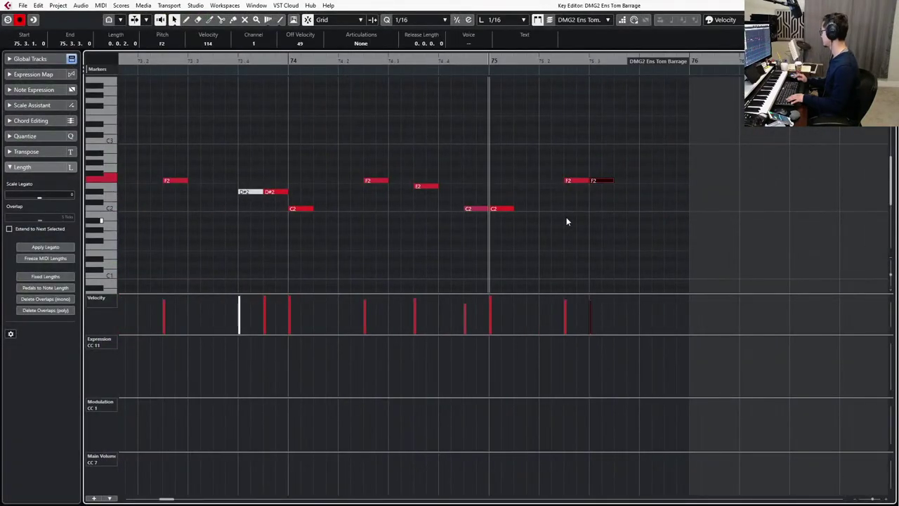
pyautogui.press('Down')
pyautogui.press('Down')
pyautogui.press('Down')
pyautogui.press('Down')
pyautogui.press('Down')
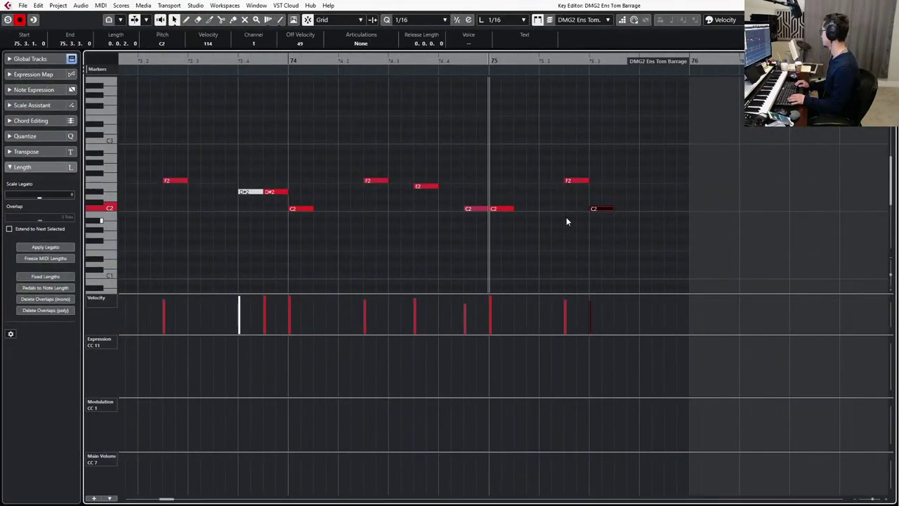
pyautogui.press('space')
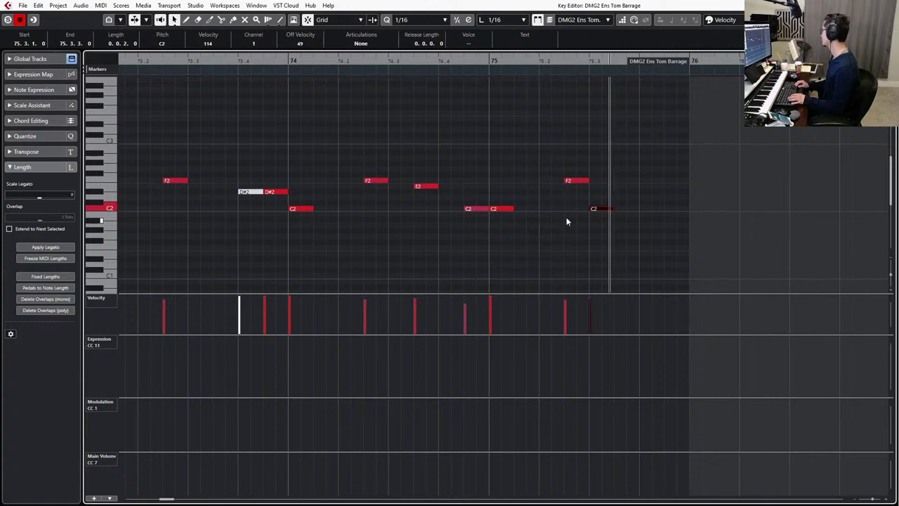
pyautogui.press('space')
pyautogui.press('Return')
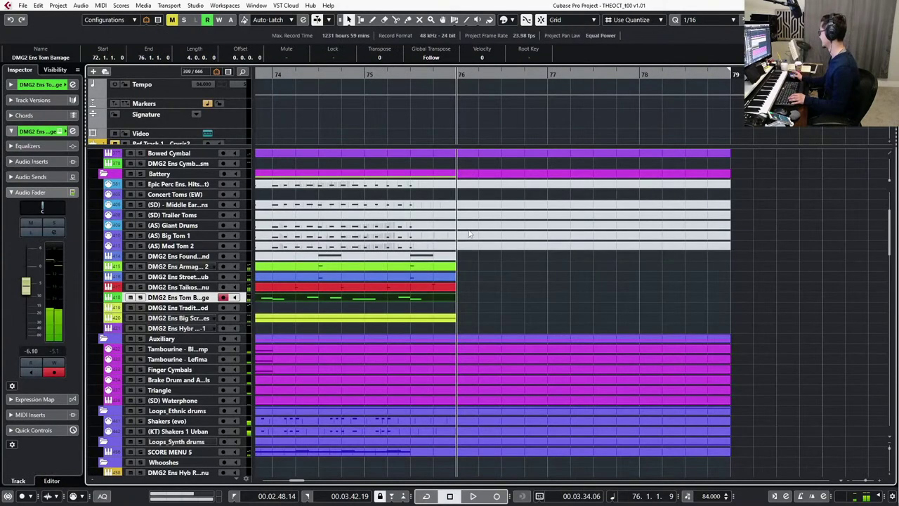
# In the Taikos and Chinese Toms part, remove the fill hits at the end of bar 75.
pyautogui.click(431, 284)
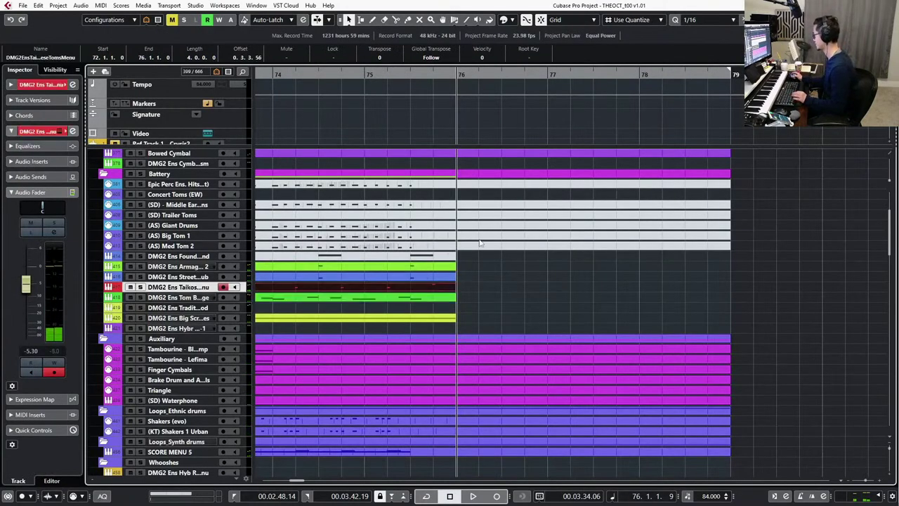
pyautogui.press('Return')
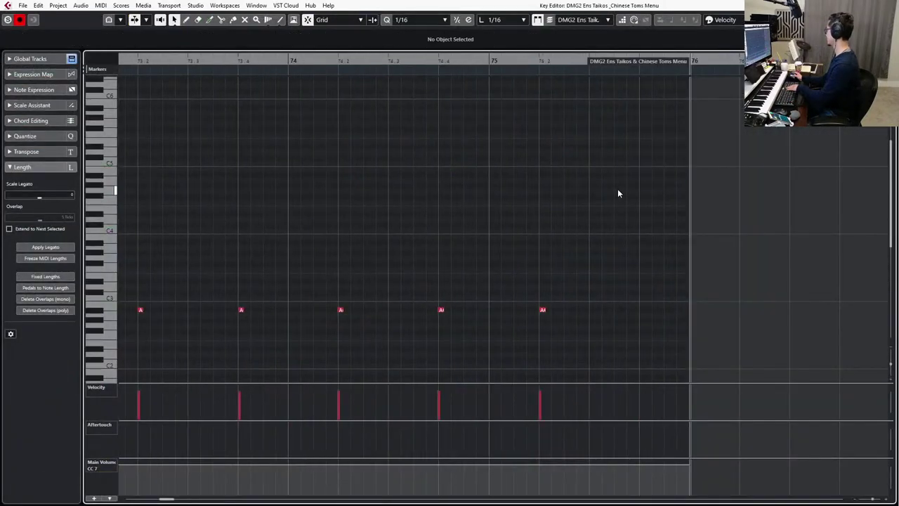
pyautogui.press('Return')
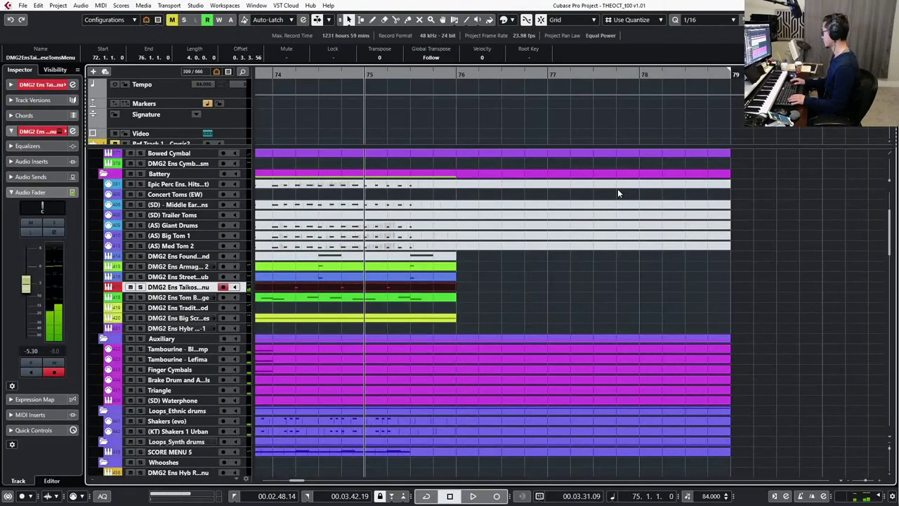
# Copy the last A#2 taiko hit to 75.3.1, try it at G#2, return it to A#2, and audition bar 75.
pyautogui.press('Return')
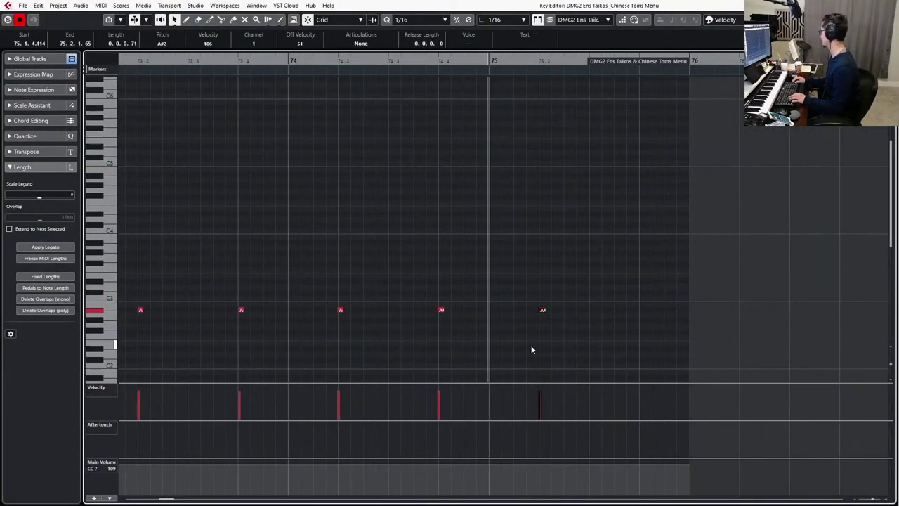
pyautogui.press('space')
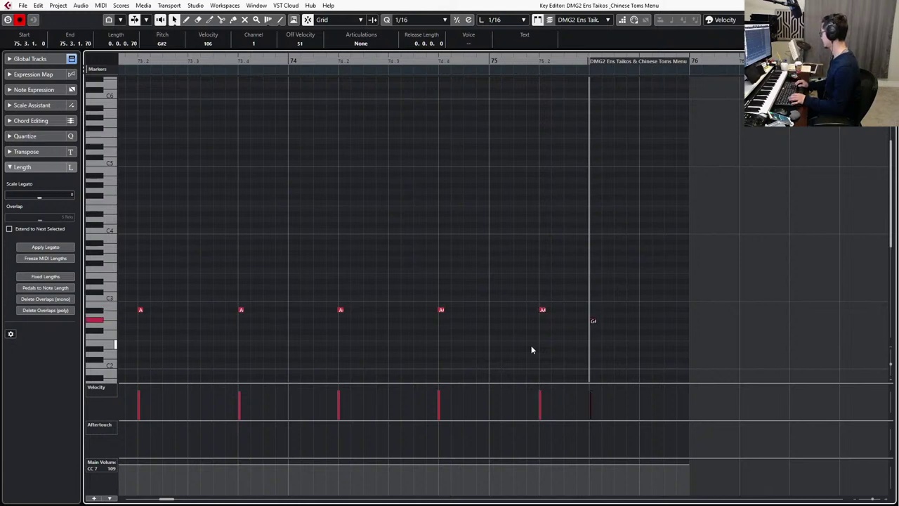
pyautogui.press('space')
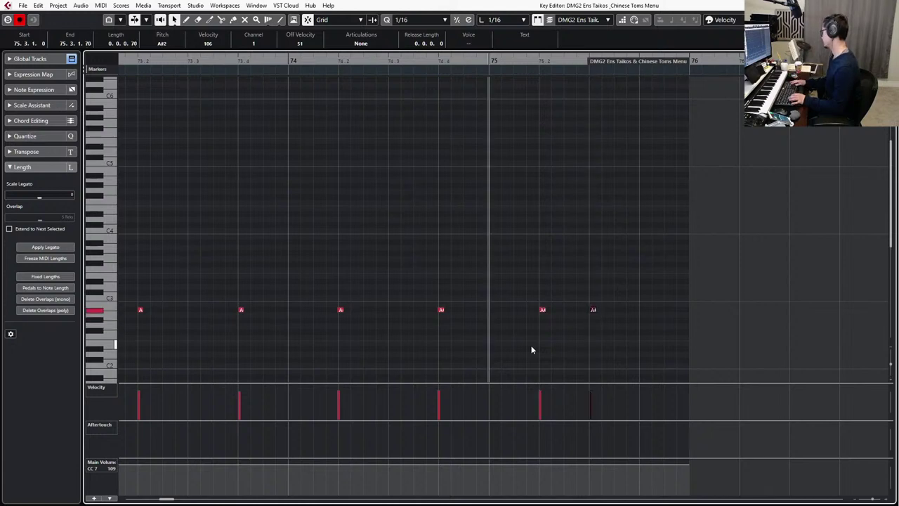
pyautogui.press('space')
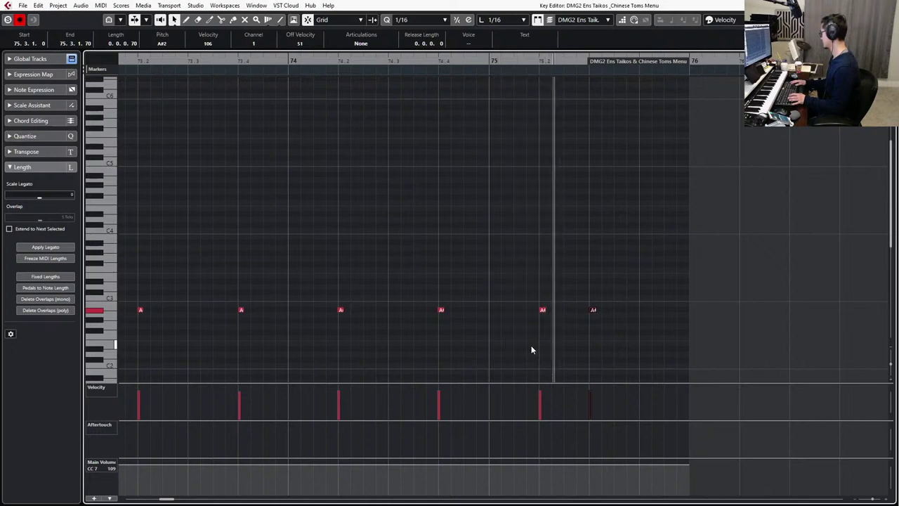
pyautogui.press('space')
pyautogui.press('Return')
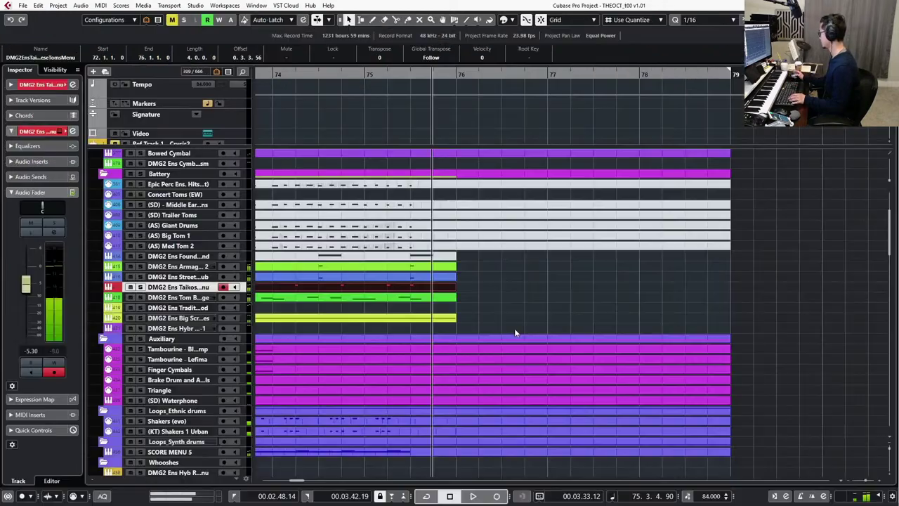
# Solo the Battery, Auxiliary, Loops_Ethnic drums and Loops_Synth drums folders and play the percussion through bars 74–75.
pyautogui.press('h')
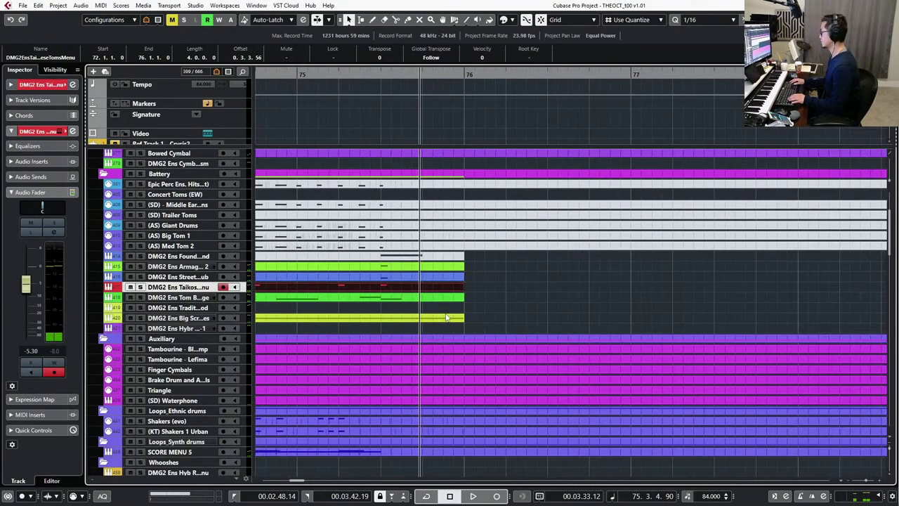
pyautogui.press('KP_0')
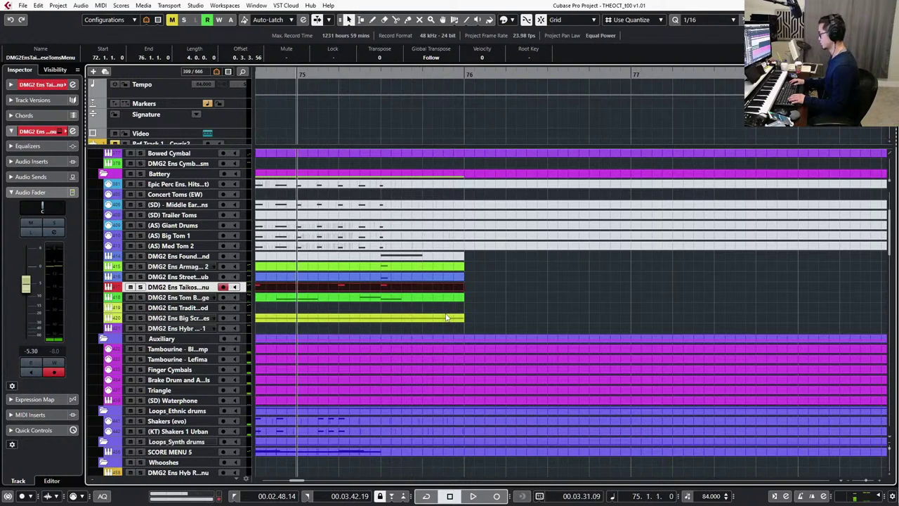
pyautogui.click(178, 174)
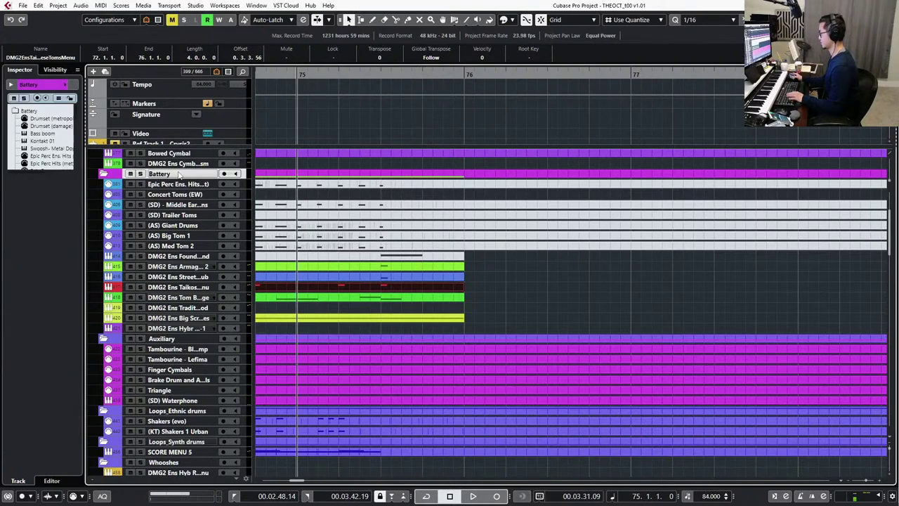
pyautogui.click(139, 341)
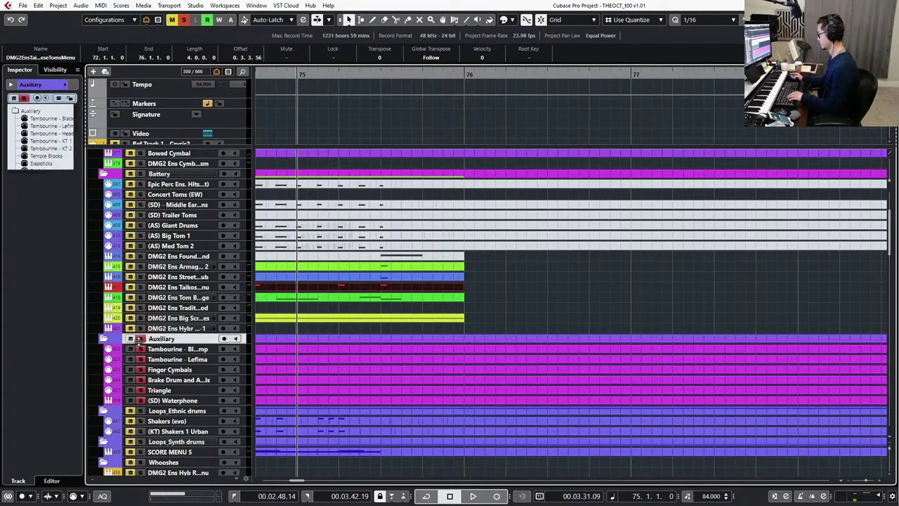
pyautogui.click(160, 176)
pyautogui.press('space')
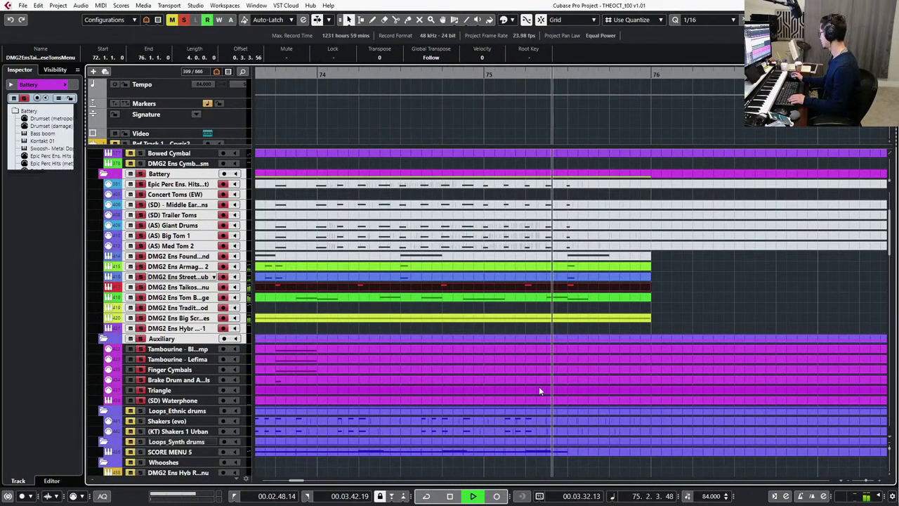
pyautogui.press('space')
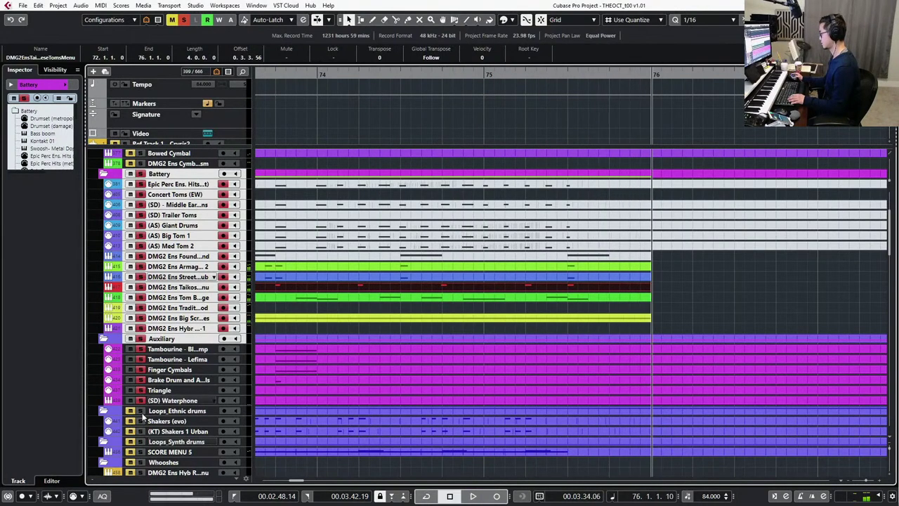
pyautogui.press('space')
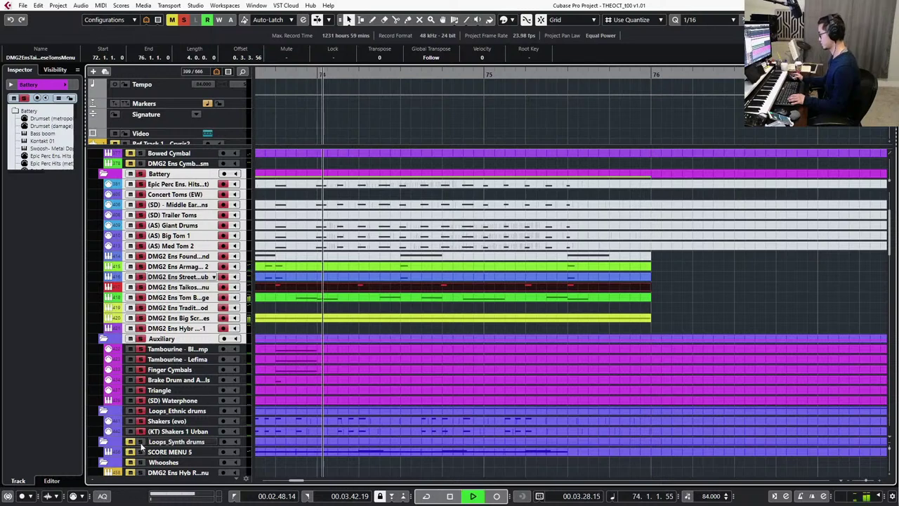
pyautogui.press('space')
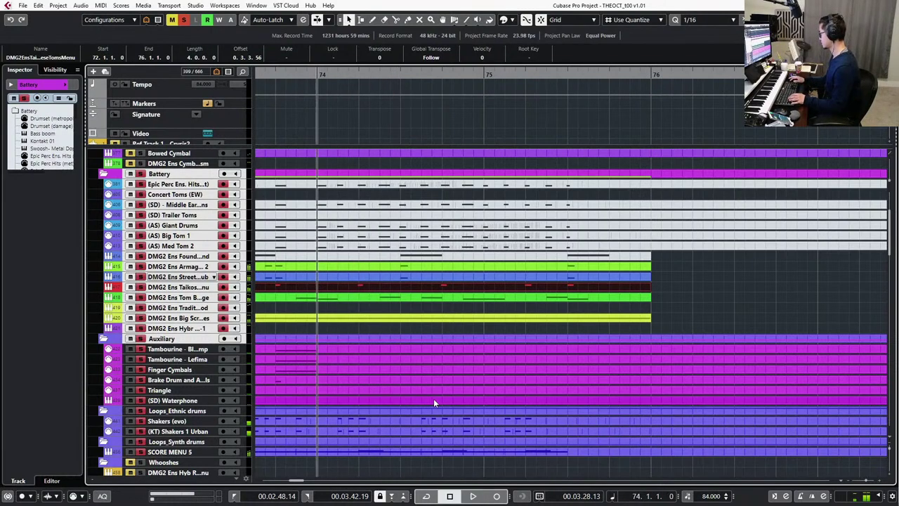
# Play the soloed percussion through bars 74–75 and open the Shakers (evo) and (KT) Shakers 1 Urban parts for note editing.
pyautogui.press('space')
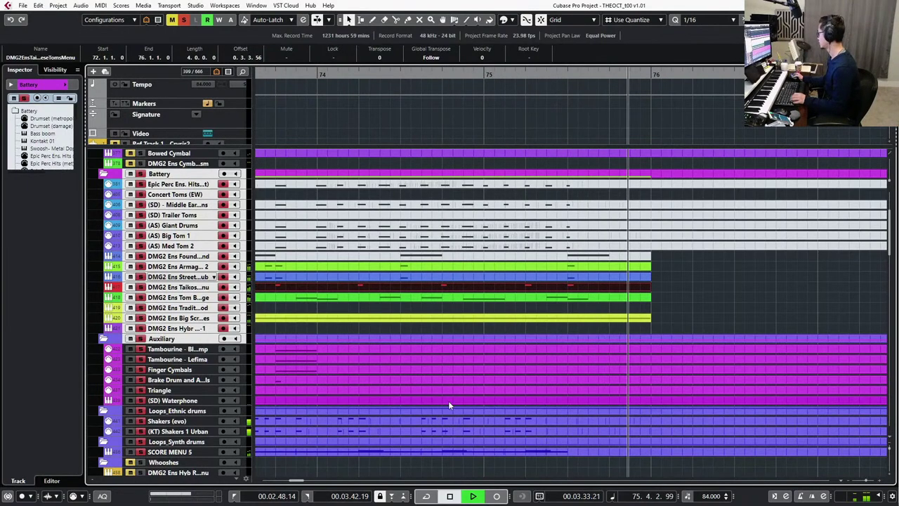
pyautogui.press('space')
pyautogui.click(551, 428)
pyautogui.doubleClick(553, 422)
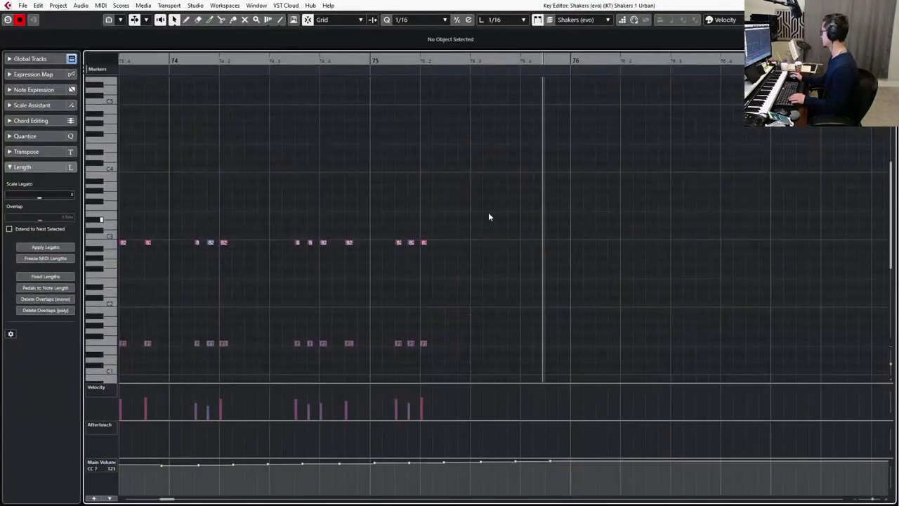
# Copy the last B2 and F1 shaker hits in bar 75 to 75.3.1, audition bar 75, and return to the project view.
pyautogui.moveTo(477, 203); pyautogui.dragTo(433, 361)
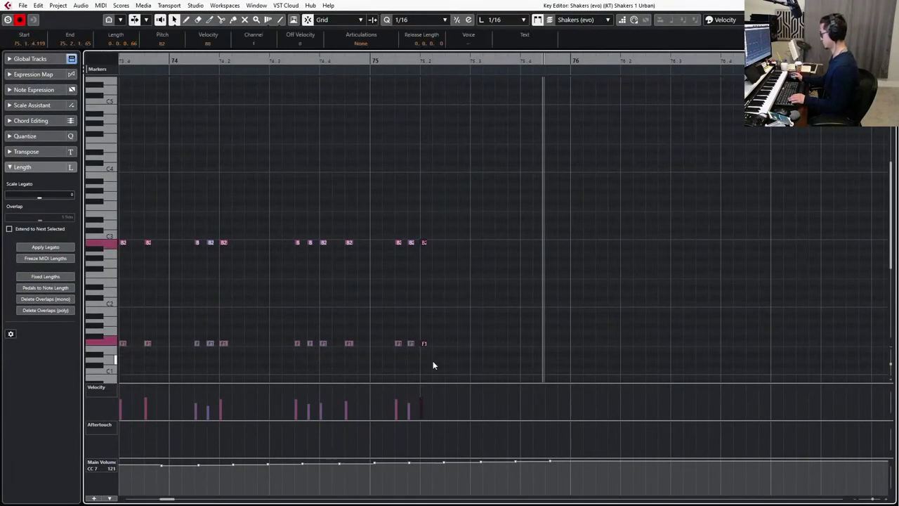
pyautogui.press('ctrl+KP_Add')
pyautogui.press('ctrl+KP_Add')
pyautogui.press('ctrl+KP_Add')
pyautogui.press('ctrl+KP_Add')
pyautogui.press('ctrl+KP_Add')
pyautogui.press('ctrl+KP_Add')
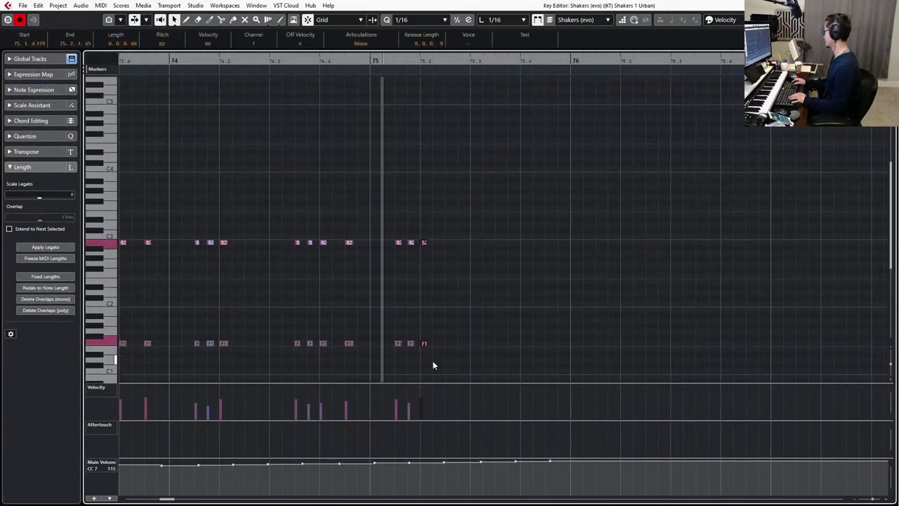
pyautogui.press('ctrl+KP_Add')
pyautogui.hotkey('ctrl', 'v')
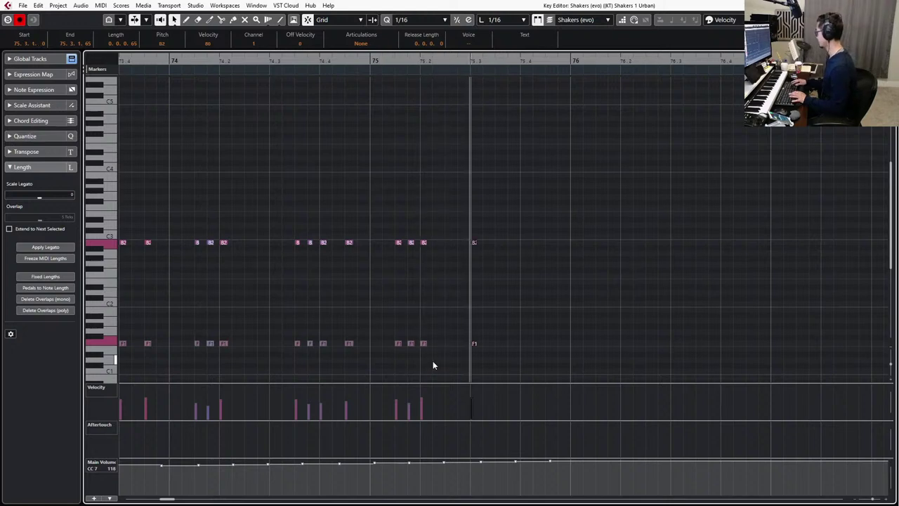
pyautogui.press('KP_1')
pyautogui.press('space')
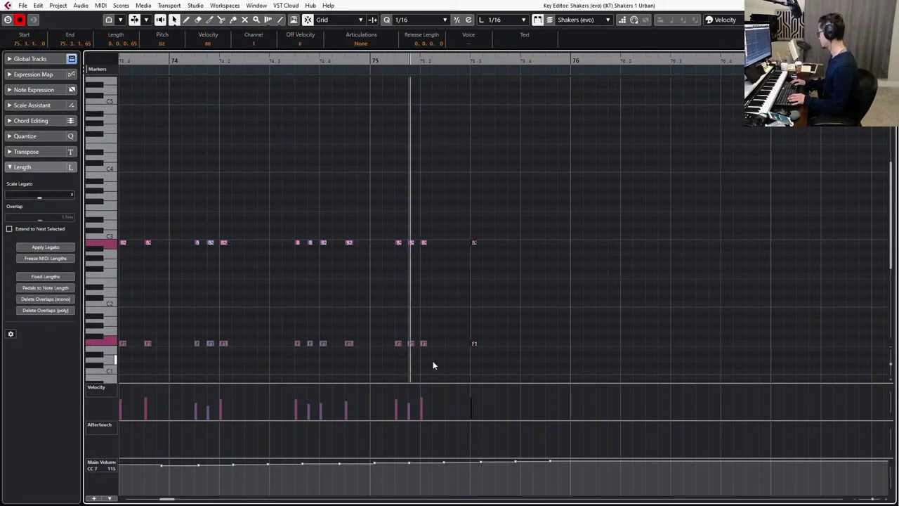
pyautogui.press('space')
pyautogui.press('Return')
pyautogui.press('KP_0')
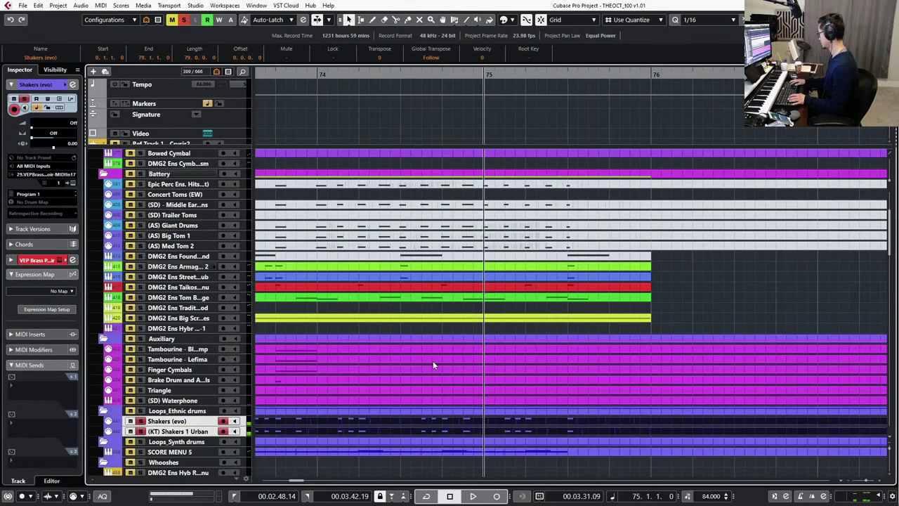
# Check the F3 and G#3 notes of the SCORE MENU 5 part in bar 75, return to the project view, and clear the solos.
pyautogui.click(539, 453)
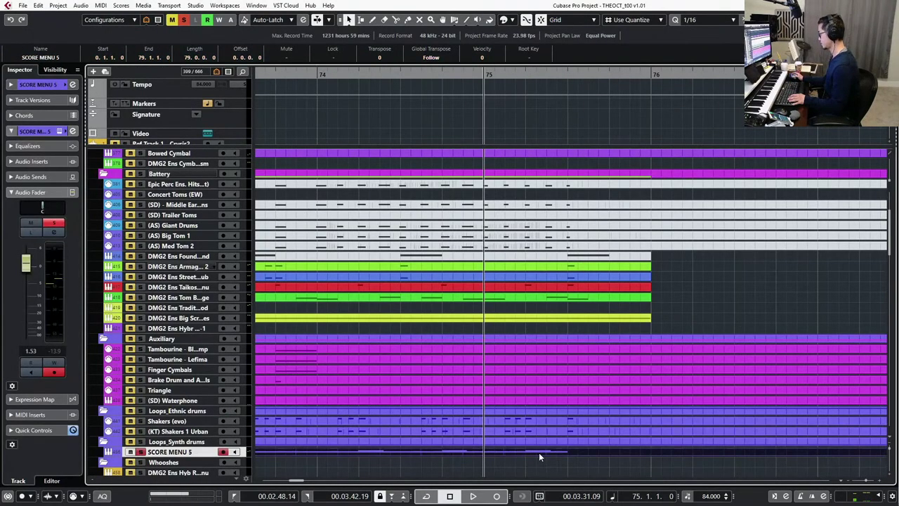
pyautogui.press('Return')
pyautogui.hscroll(2, 556, 173)
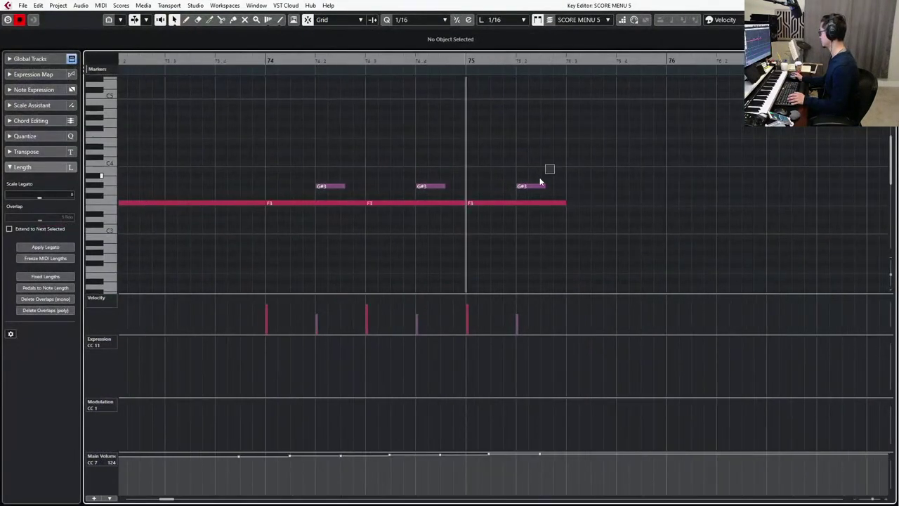
pyautogui.click(542, 204)
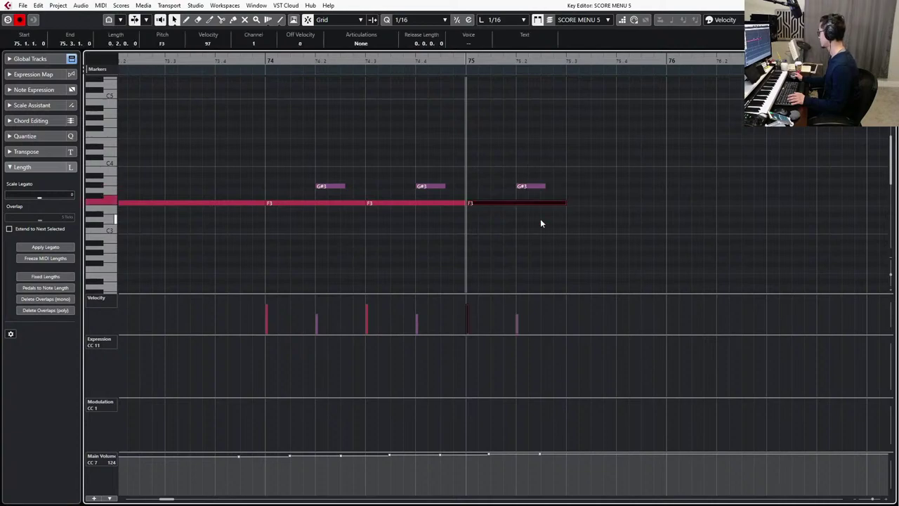
pyautogui.press('Return')
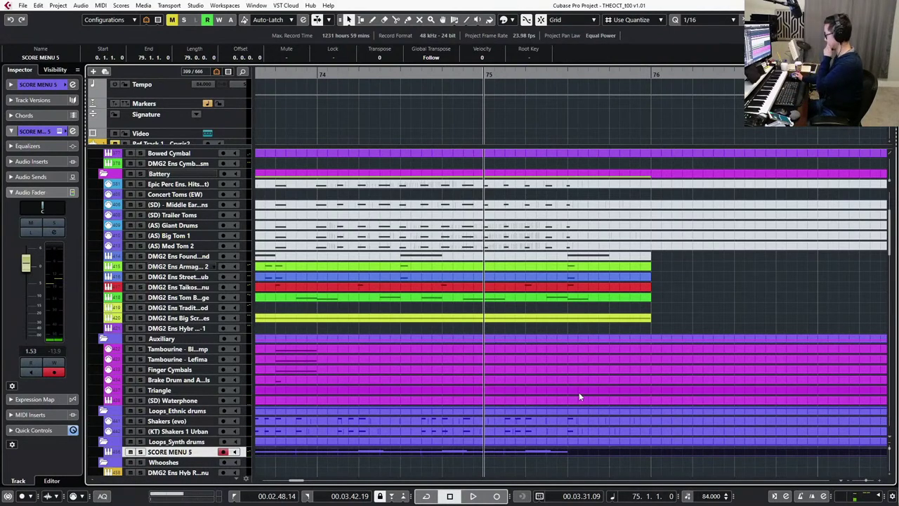
# Examine the tambourine and other auxiliary percussion patterns between bars 61 and 76.
pyautogui.click(535, 351)
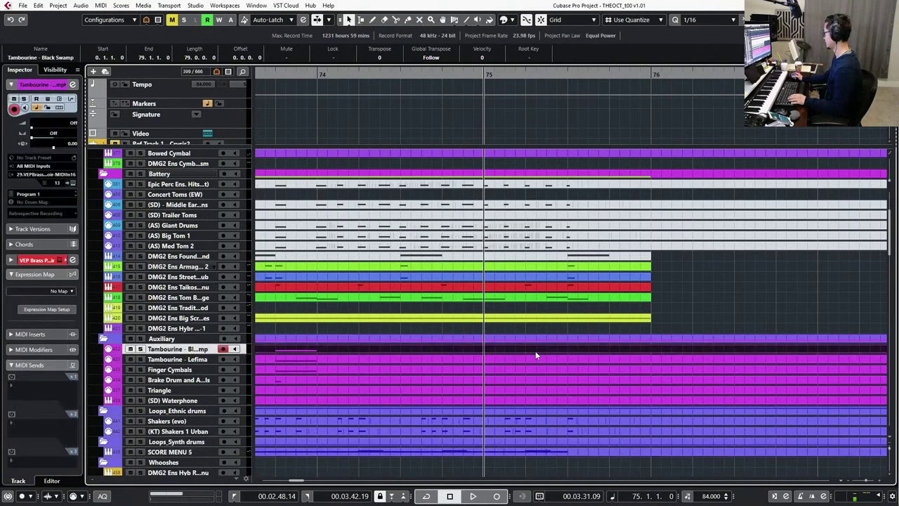
pyautogui.scroll(-3, 530, 360)
pyautogui.hscroll(-2, 529, 358)
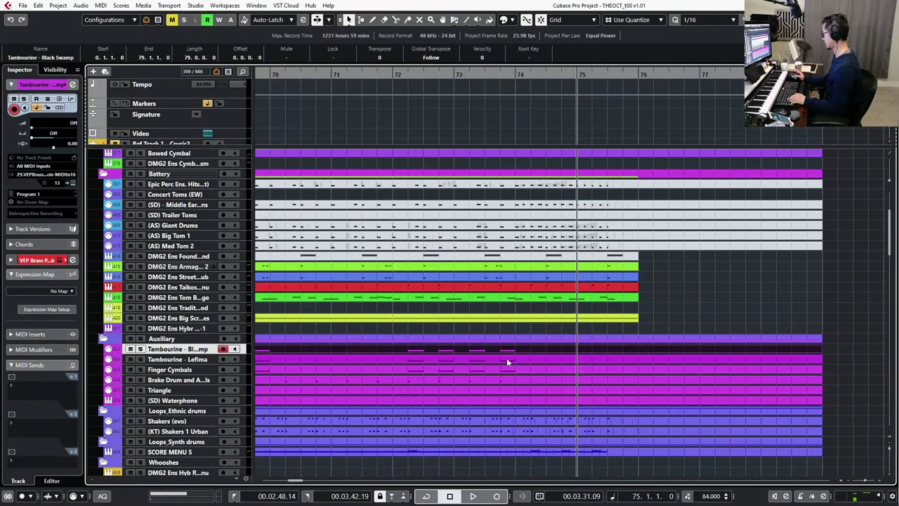
pyautogui.press('KP_Subtract')
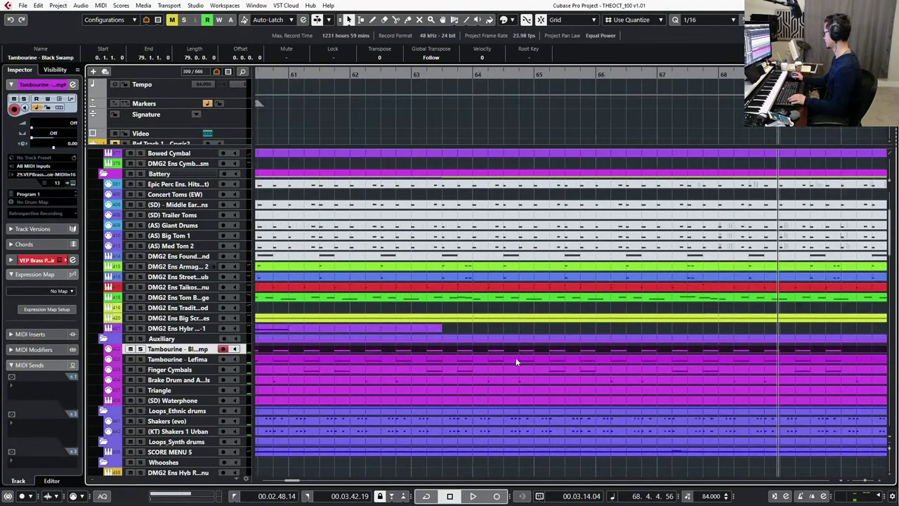
pyautogui.scroll(-4, 520, 366)
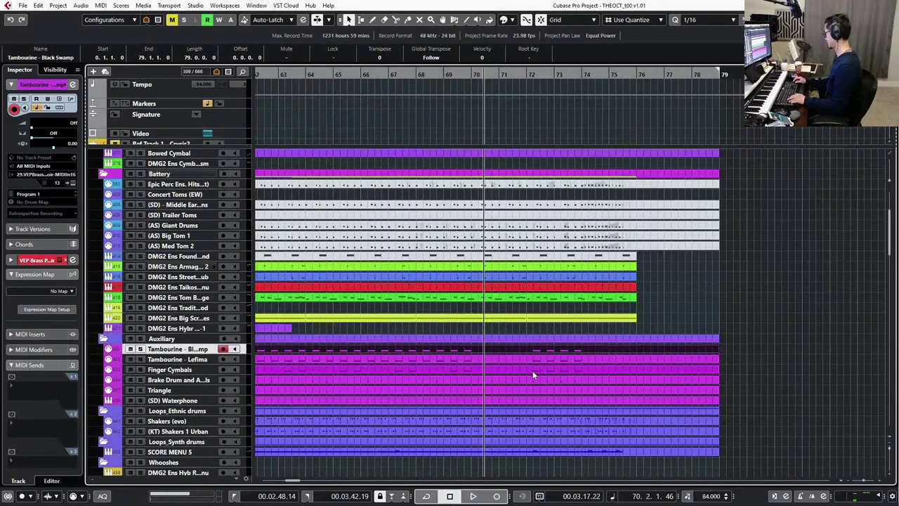
pyautogui.press('KP_Add')
pyautogui.scroll(4, 536, 370)
pyautogui.hscroll(3, 562, 369)
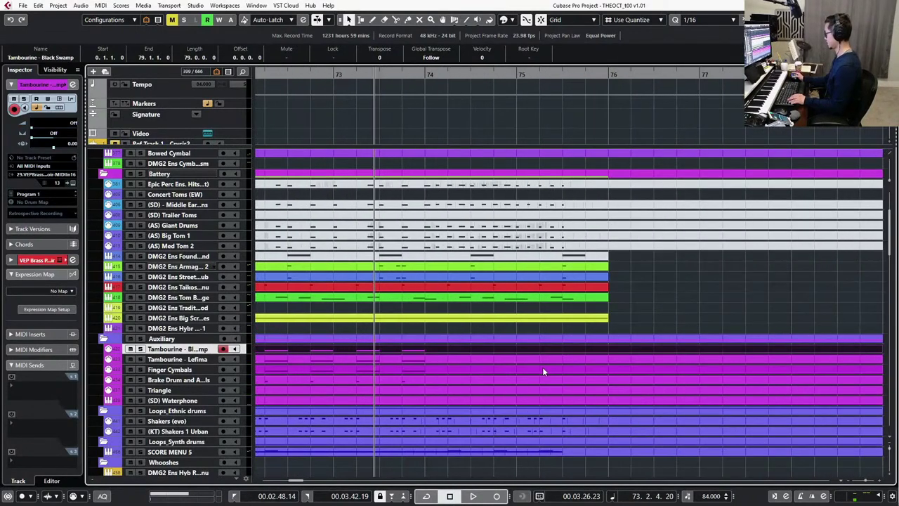
pyautogui.scroll(-3, 351, 360)
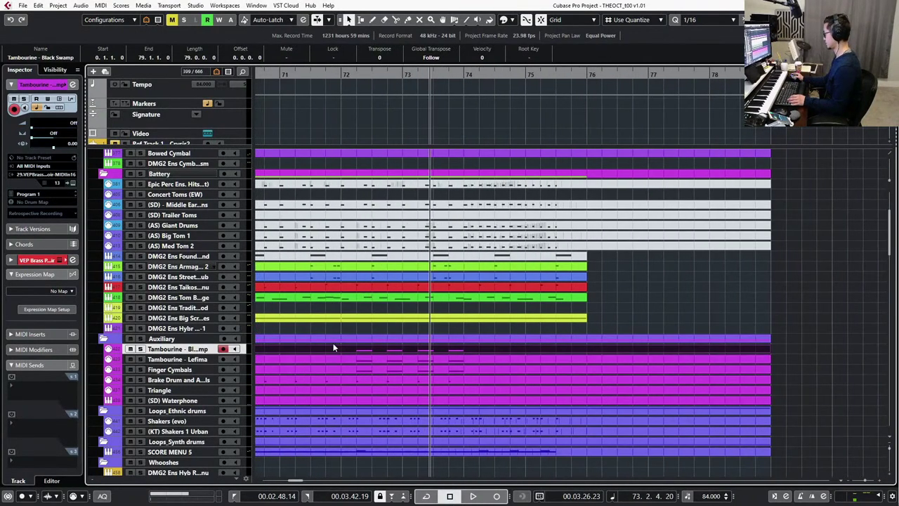
# Split the Auxiliary folder's parts at bars 72 and 74 and delete everything after bar 74.
pyautogui.click(339, 341)
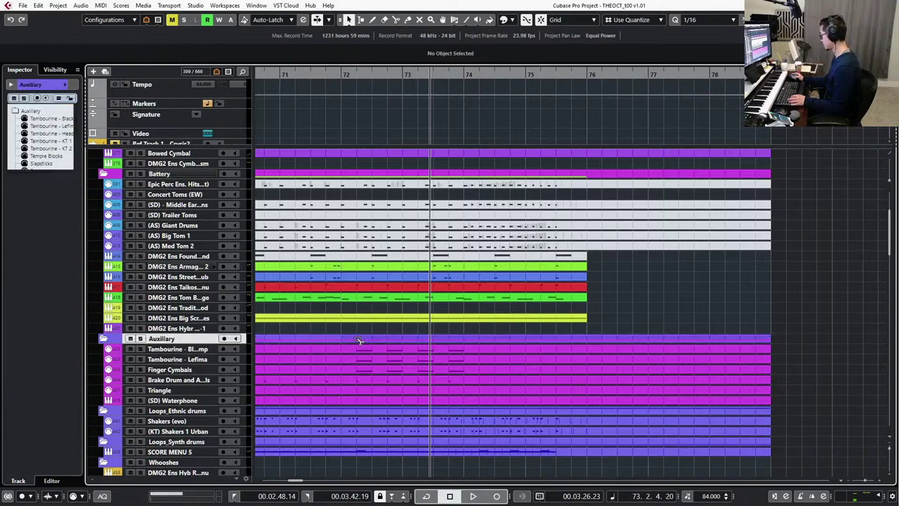
pyautogui.click(484, 339)
pyautogui.press('Delete')
# Duplicate the Auxiliary parts of bars 72–74 into bars 74–76 and play the result from bar 72.
pyautogui.moveTo(489, 336); pyautogui.dragTo(404, 394)
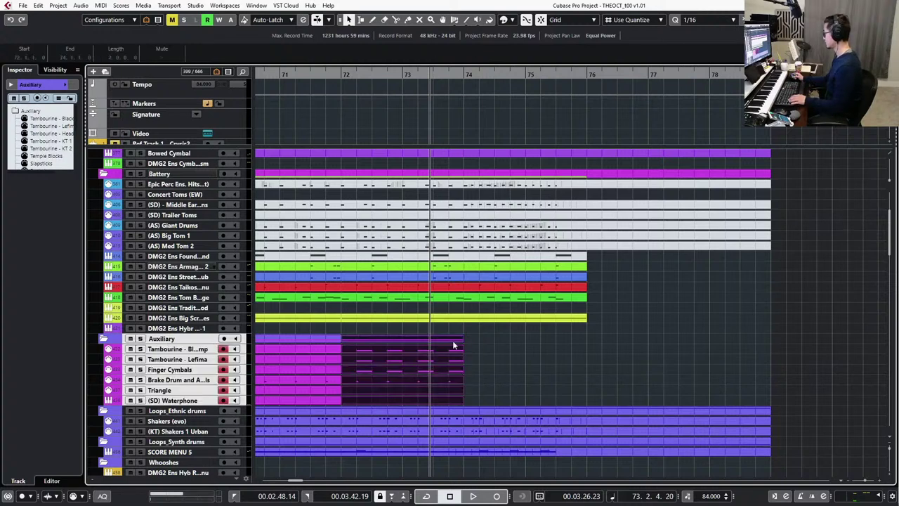
pyautogui.click(453, 345)
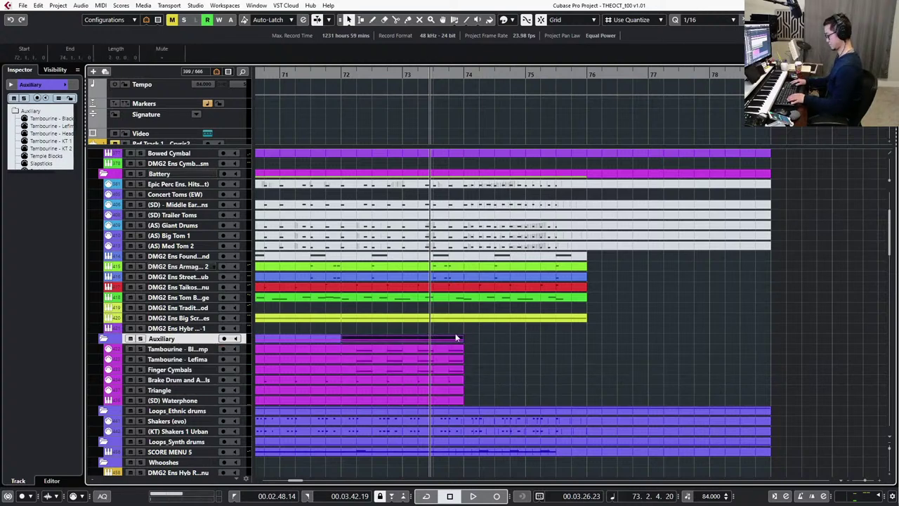
pyautogui.hotkey('ctrl', 'z')
pyautogui.press('b')
pyautogui.press('b')
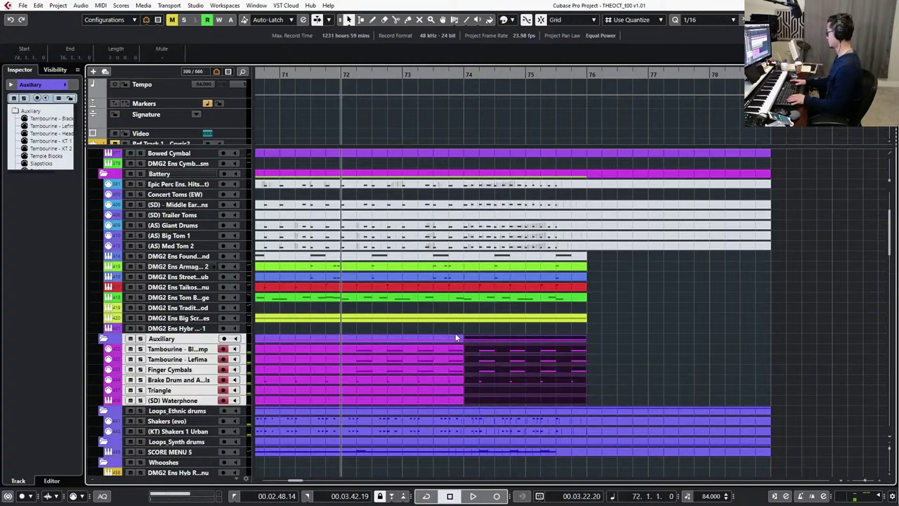
pyautogui.press('space')
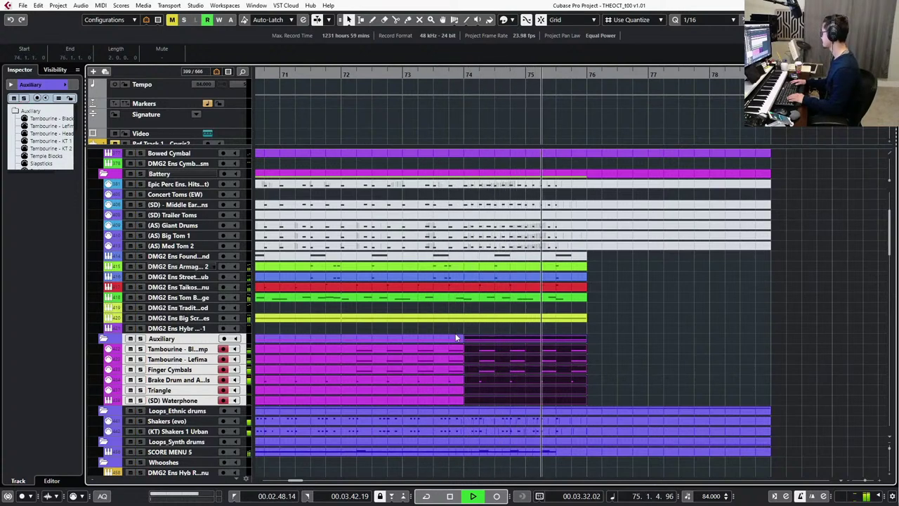
pyautogui.press('space')
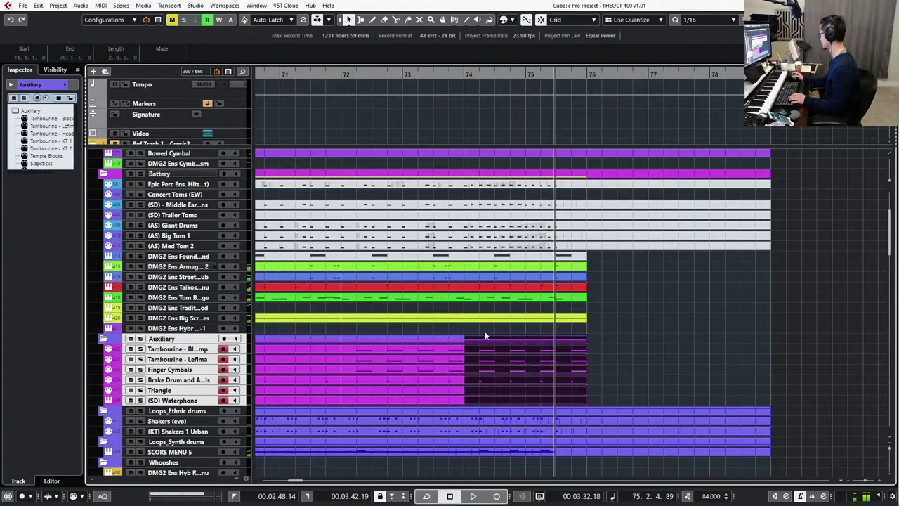
# In the duplicated Auxiliary parts, move the last C1 hit of bar 75 one beat earlier, to 75.2.4.119.
pyautogui.doubleClick(536, 334)
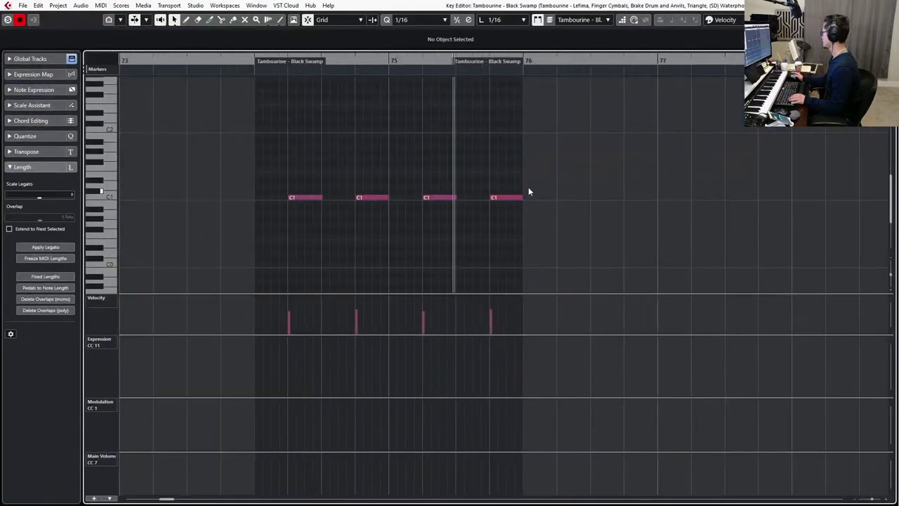
pyautogui.click(500, 198)
pyautogui.hotkey('alt', 'Left')
pyautogui.hotkey('alt', 'Left')
pyautogui.hotkey('alt', 'Left')
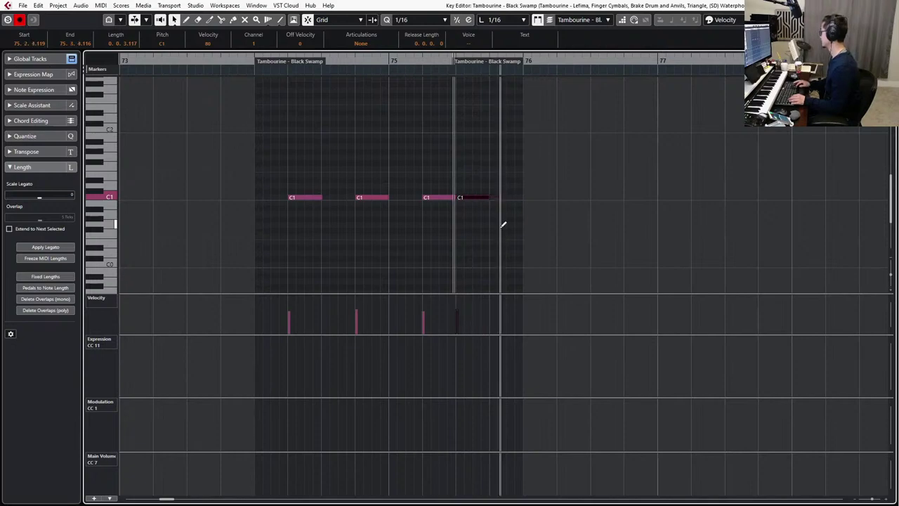
pyautogui.press('Return')
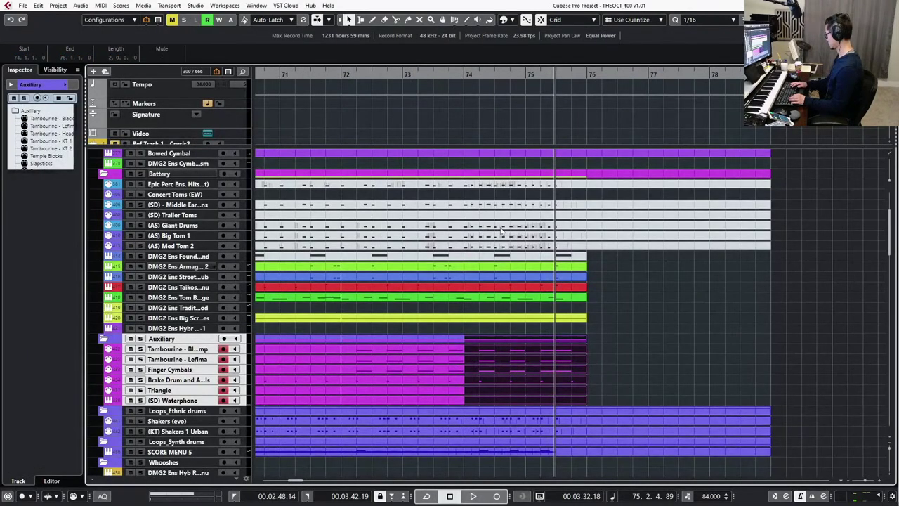
# Move the last short C3 hit of bar 75 in the duplicated Auxiliary parts one beat earlier, to 75.2.4.118.
pyautogui.press('Return')
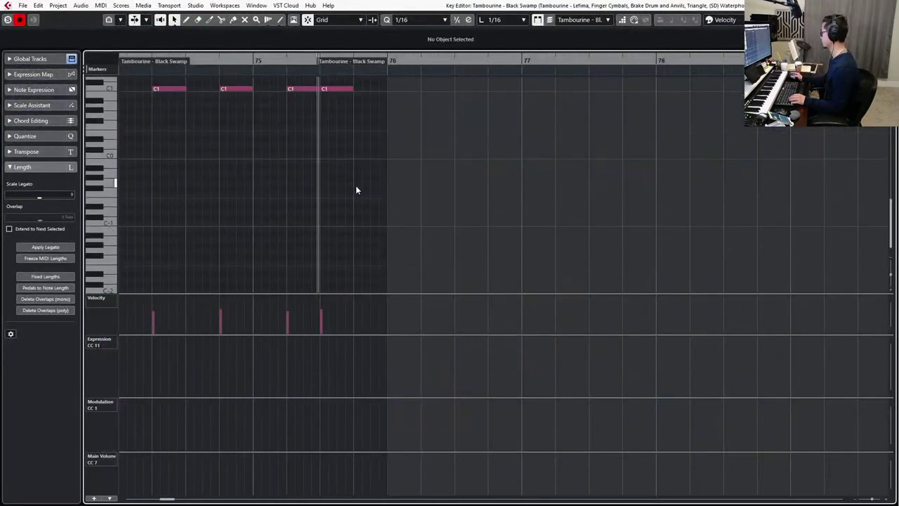
pyautogui.scroll(2, 361, 194)
pyautogui.click(357, 169)
pyautogui.hotkey('alt', 'Left')
pyautogui.hotkey('alt', 'Left')
pyautogui.hotkey('alt', 'Left')
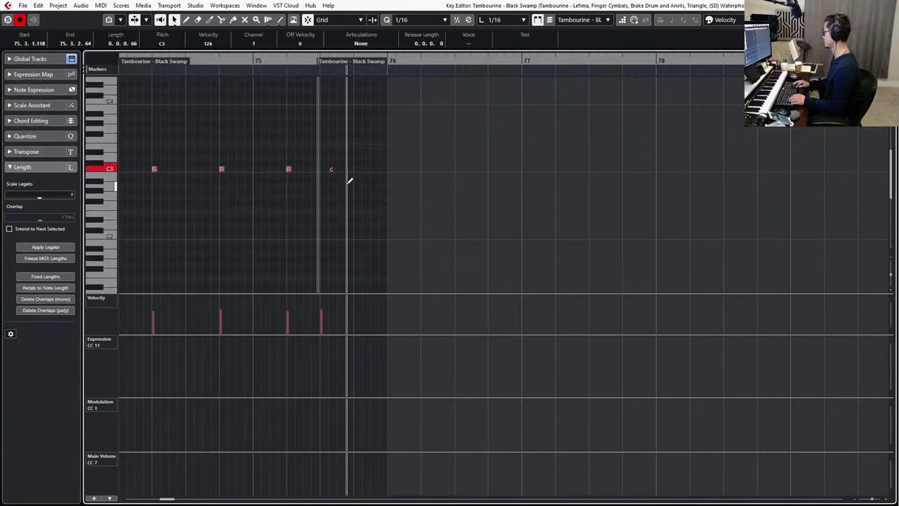
pyautogui.scroll(-2, 341, 177)
pyautogui.hscroll(-1, 341, 177)
pyautogui.press('ctrl+KP_Subtract')
pyautogui.press('ctrl+KP_Subtract')
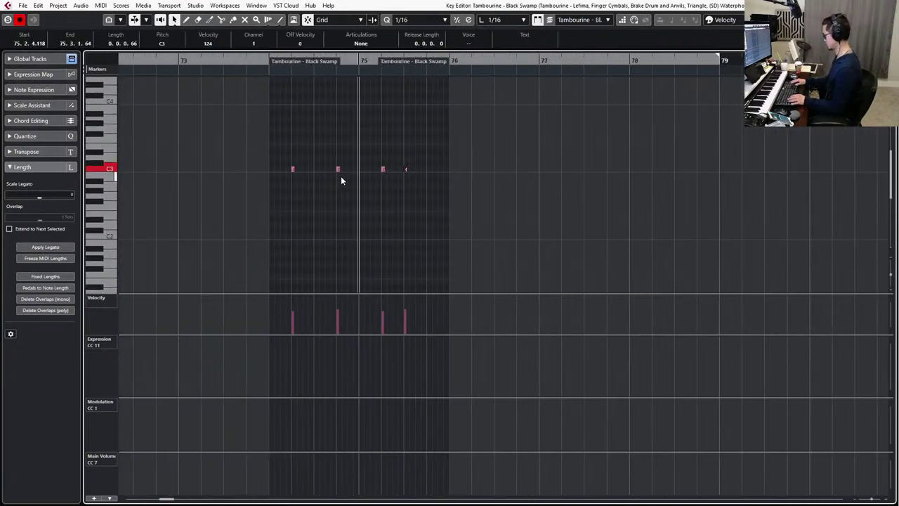
pyautogui.press('ctrl+KP_Subtract')
pyautogui.press('ctrl+KP_Add')
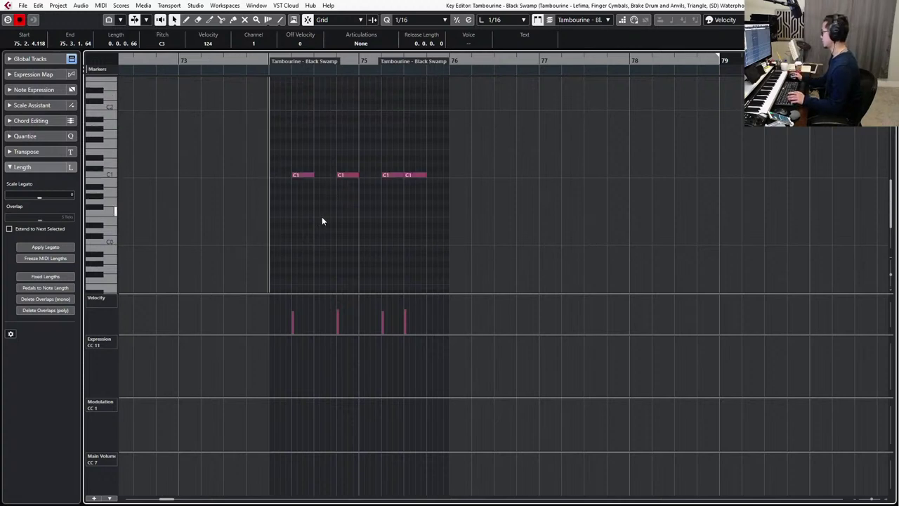
# Copy the C1 hit from the last beat of bar 74 to 74.3.1 in the Tambourine - Black Swamp part.
pyautogui.scroll(2, 321, 217)
pyautogui.moveTo(284, 144); pyautogui.dragTo(368, 192)
pyautogui.press('ctrl+KP_Subtract')
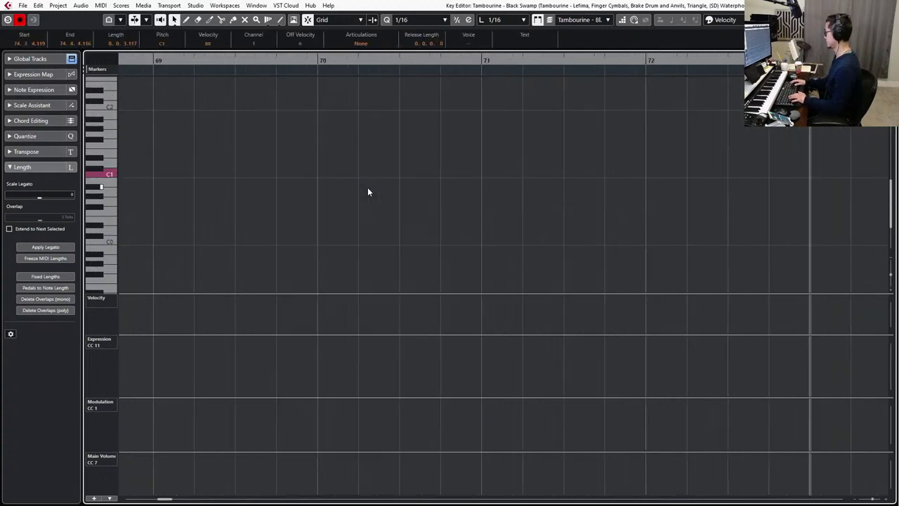
pyautogui.press('ctrl+KP_Add')
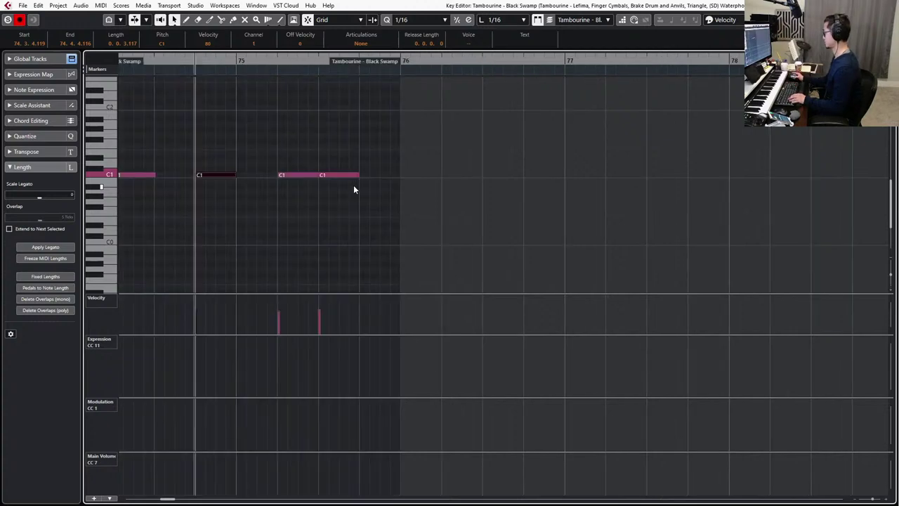
pyautogui.press('KP_Subtract')
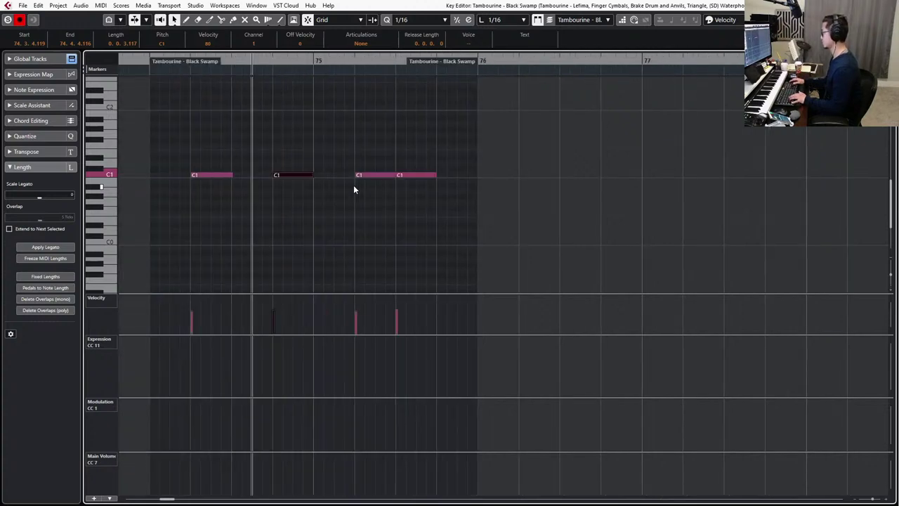
pyautogui.hotkey('ctrl', 'v')
# Paste another copy of the C1 hit at the start of bar 75 in the Tambourine - Black Swamp part.
pyautogui.press('KP_Add')
pyautogui.press('KP_Add')
pyautogui.press('KP_Add')
pyautogui.press('KP_Add')
pyautogui.press('KP_Add')
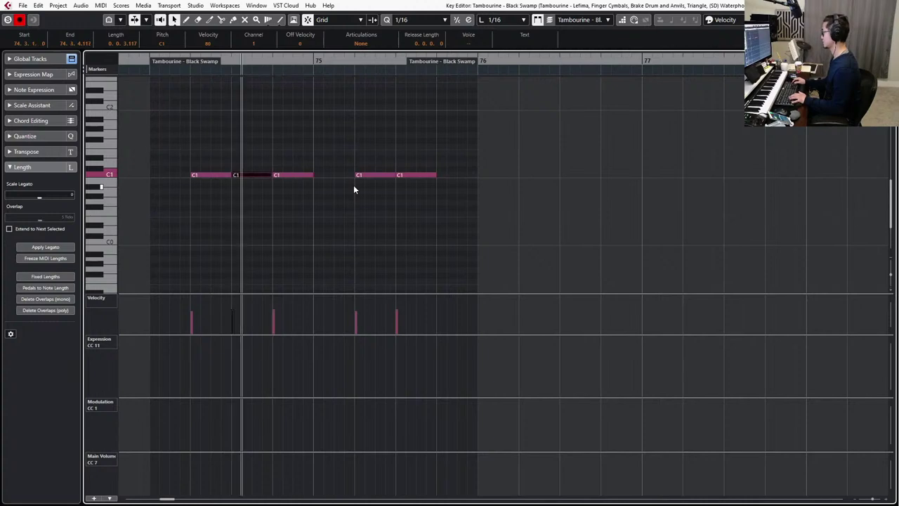
pyautogui.press('KP_Add')
pyautogui.press('KP_Add')
pyautogui.press('KP_Add')
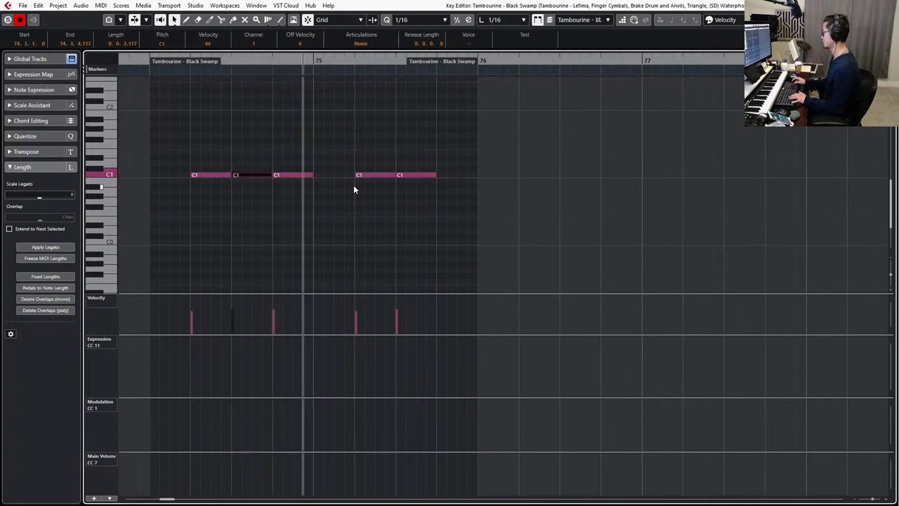
pyautogui.hotkey('ctrl', 'v')
# Quantize all C1 hits of bars 74–75 in the Tambourine - Black Swamp part to 1/16 and play the passage.
pyautogui.moveTo(178, 148); pyautogui.dragTo(456, 210)
pyautogui.press('q')
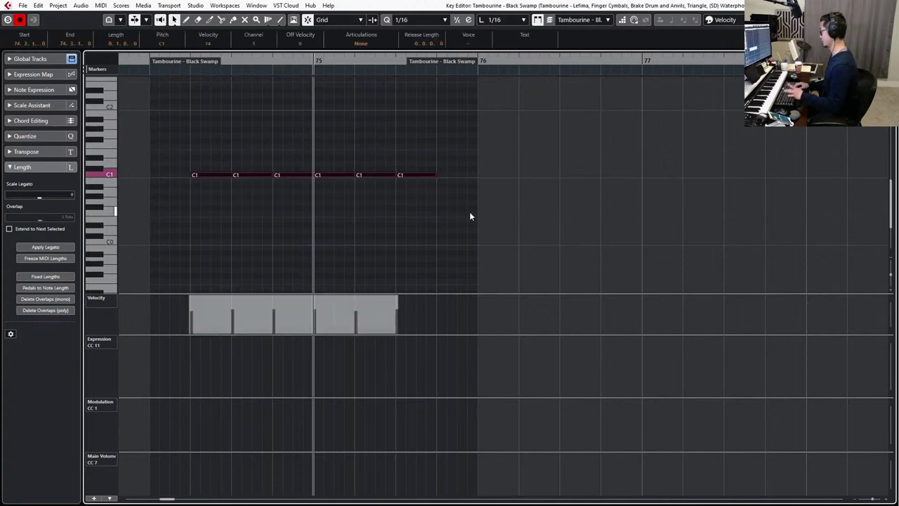
pyautogui.press('l')
pyautogui.press('KP_Subtract')
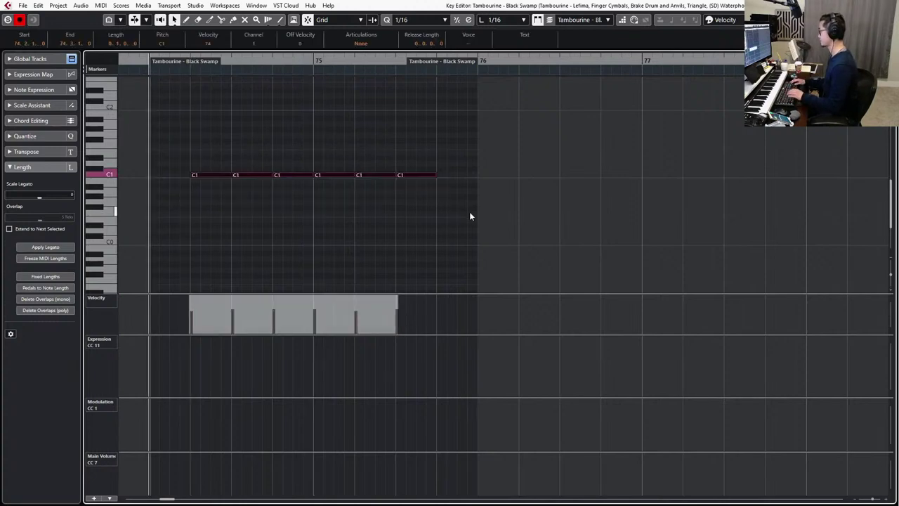
pyautogui.press('space')
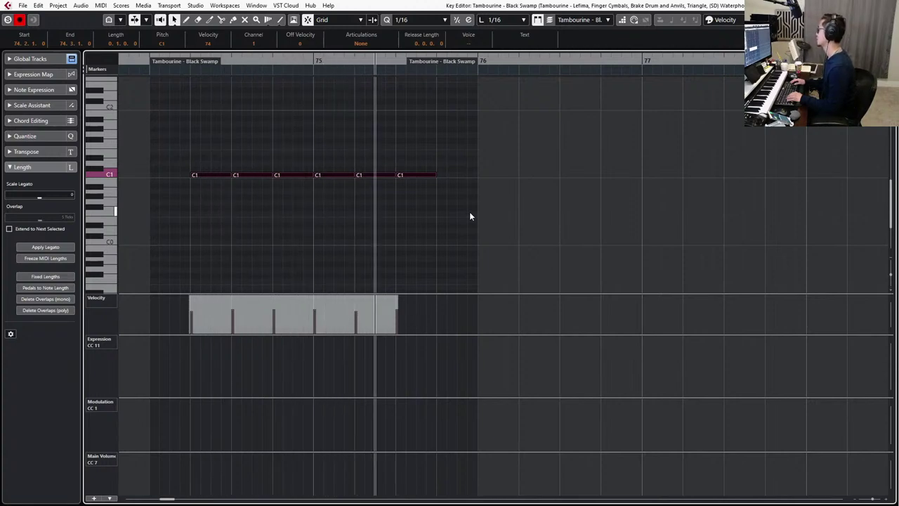
# Delete the C1 hit at 74.3.1, raise the velocities of the C1 hits from 74.4 to 75.3 progressively, and play the result.
pyautogui.click(254, 175)
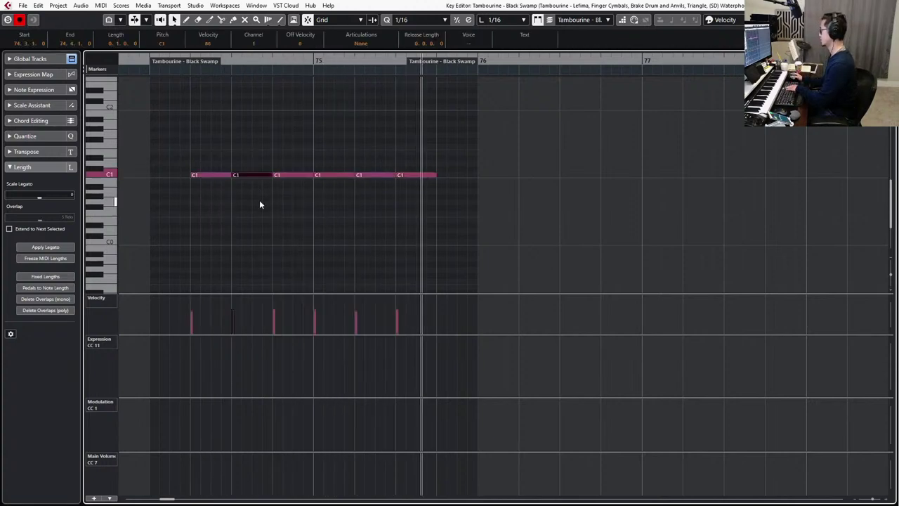
pyautogui.press('Delete')
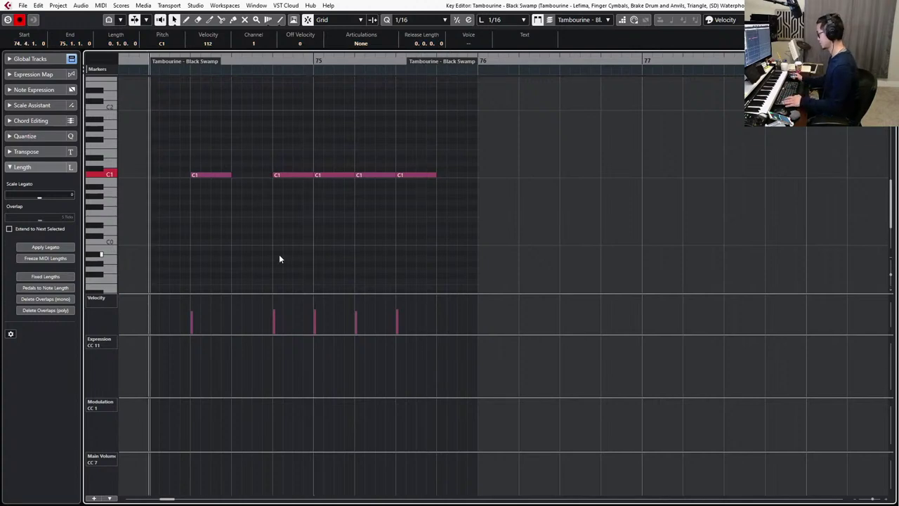
pyautogui.moveTo(286, 169); pyautogui.dragTo(411, 191)
pyautogui.click(372, 160)
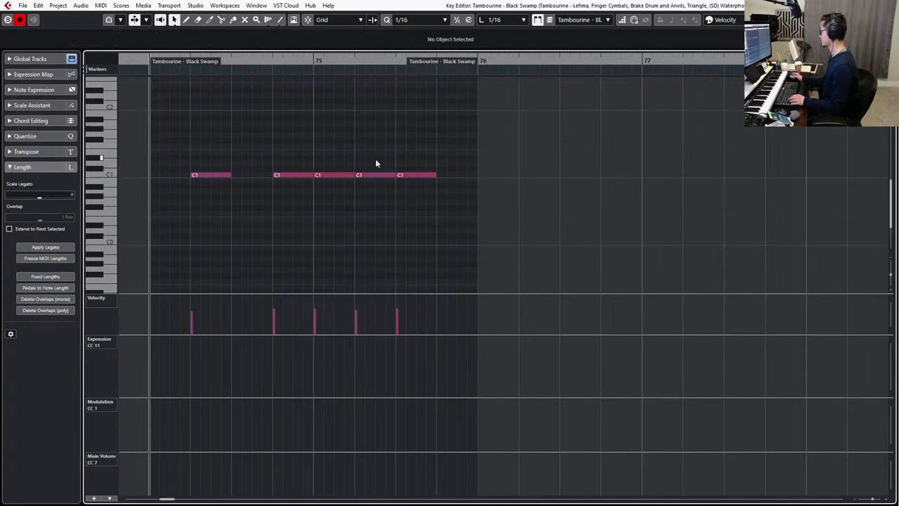
pyautogui.click(348, 175)
pyautogui.moveTo(373, 137); pyautogui.dragTo(437, 209)
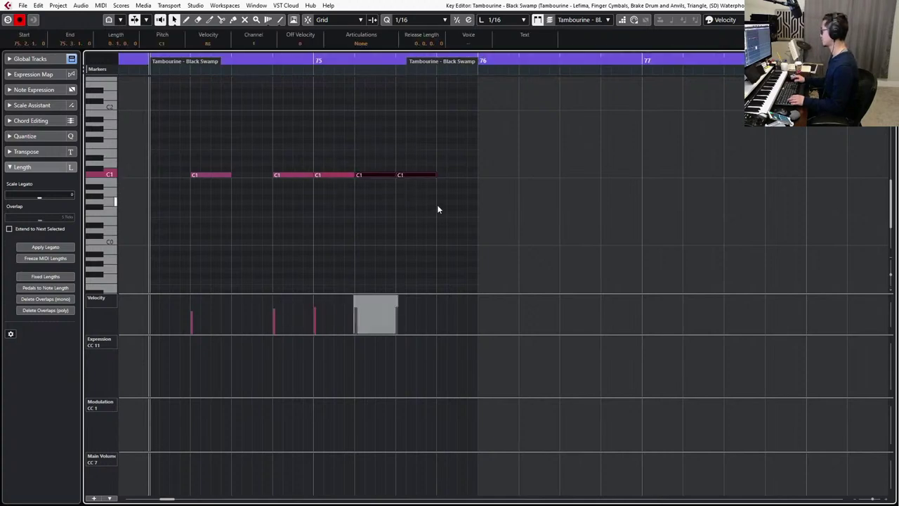
pyautogui.press('space')
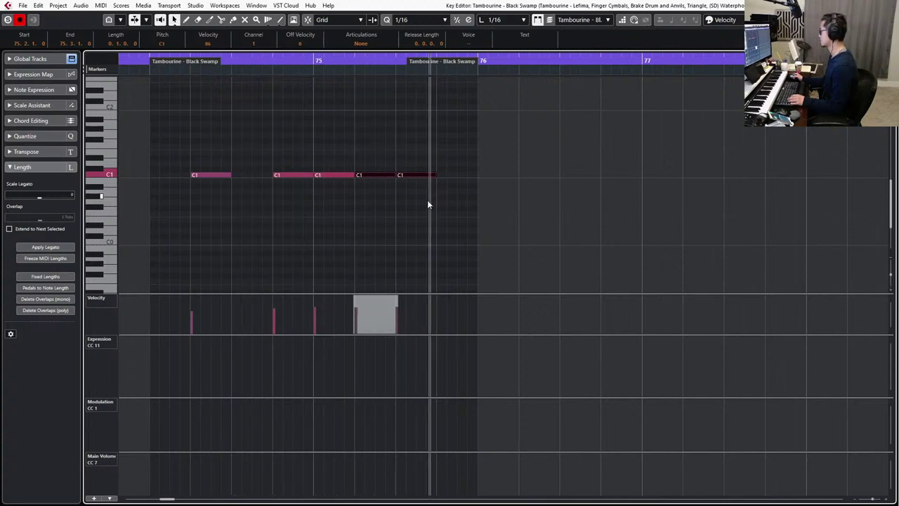
# Return to the project, join the Auxiliary parts around bar 74 into continuous parts, and extend them to bar 79.
pyautogui.press('j')
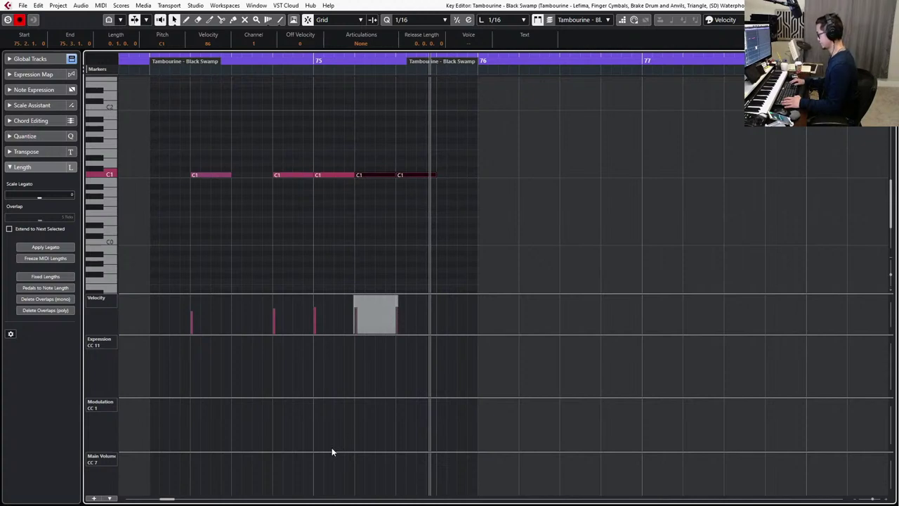
pyautogui.press('Return')
pyautogui.scroll(-6, 399, 381)
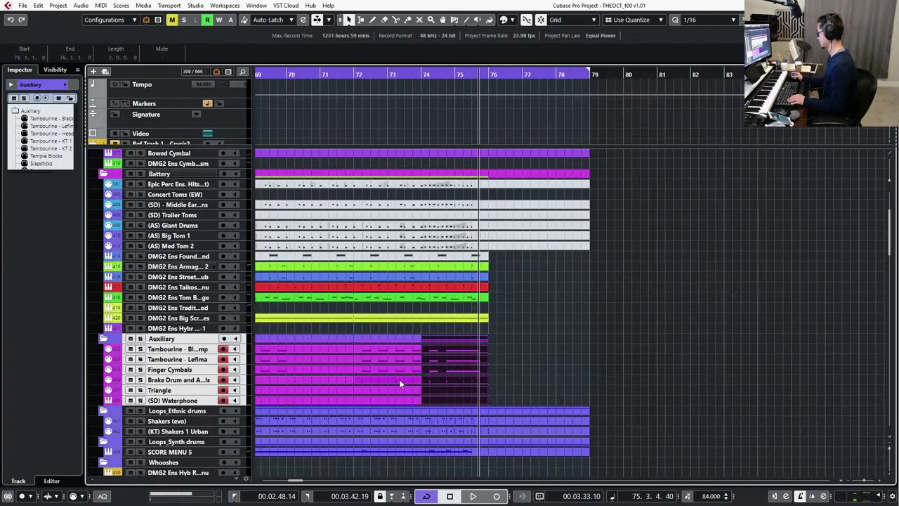
pyautogui.scroll(-5, 490, 350)
pyautogui.moveTo(543, 349); pyautogui.dragTo(447, 402)
pyautogui.hotkey('ctrl', 'shift', 'a')
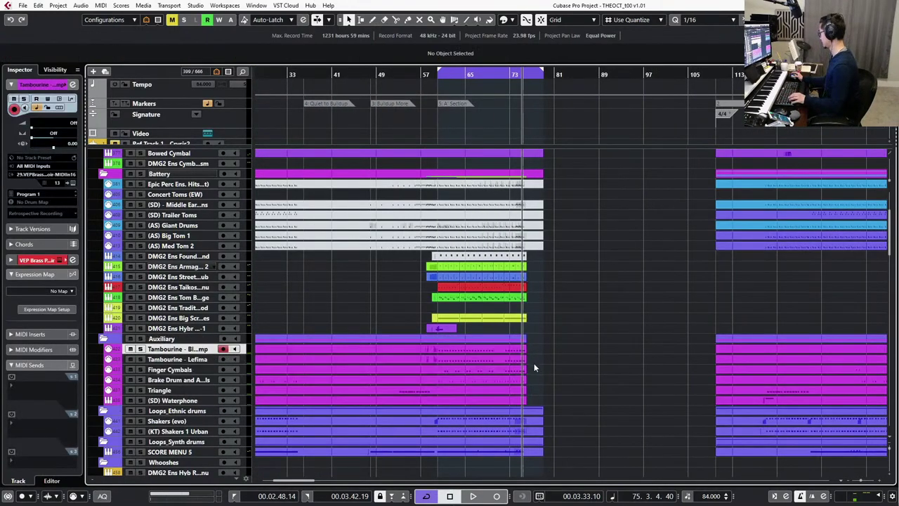
pyautogui.scroll(5, 533, 362)
pyautogui.moveTo(515, 340); pyautogui.dragTo(569, 340)
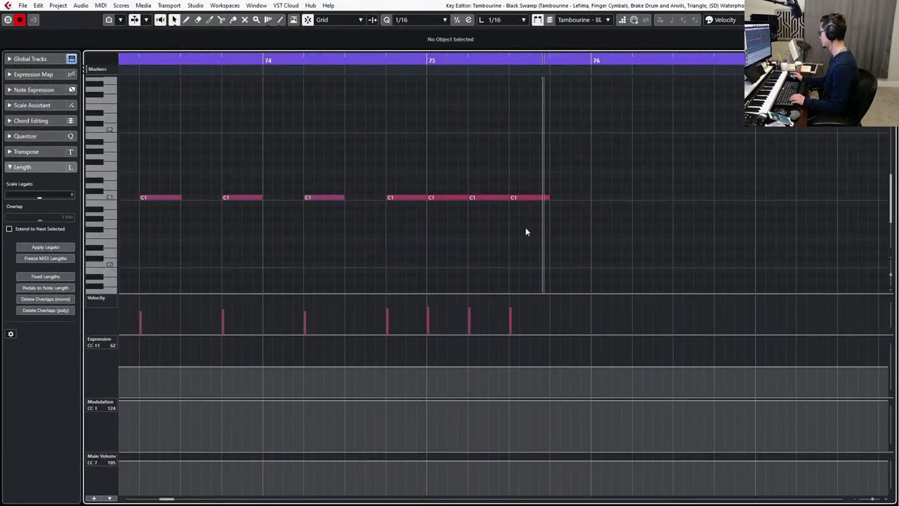
# Show the Expression (CC 11) lane below the Tambourine notes and play through the ending around bars 74–76.
pyautogui.scroll(-2, 526, 227)
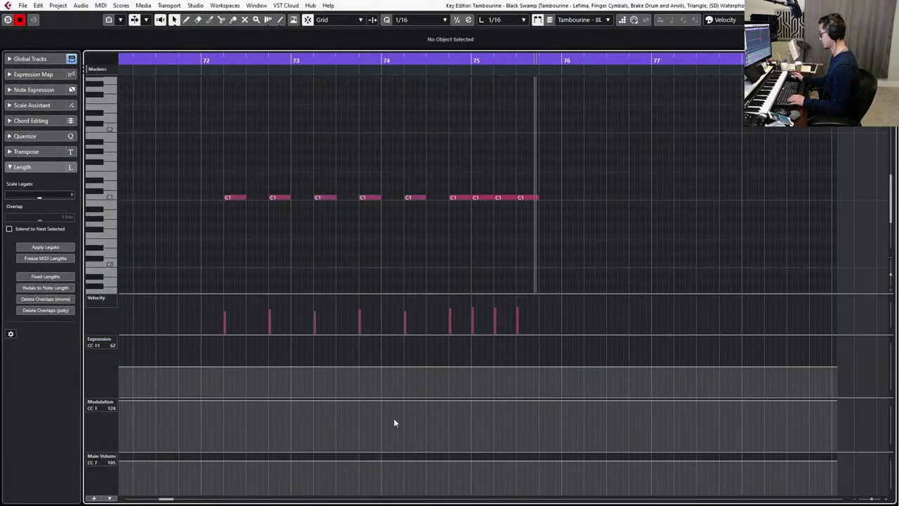
pyautogui.click(451, 61)
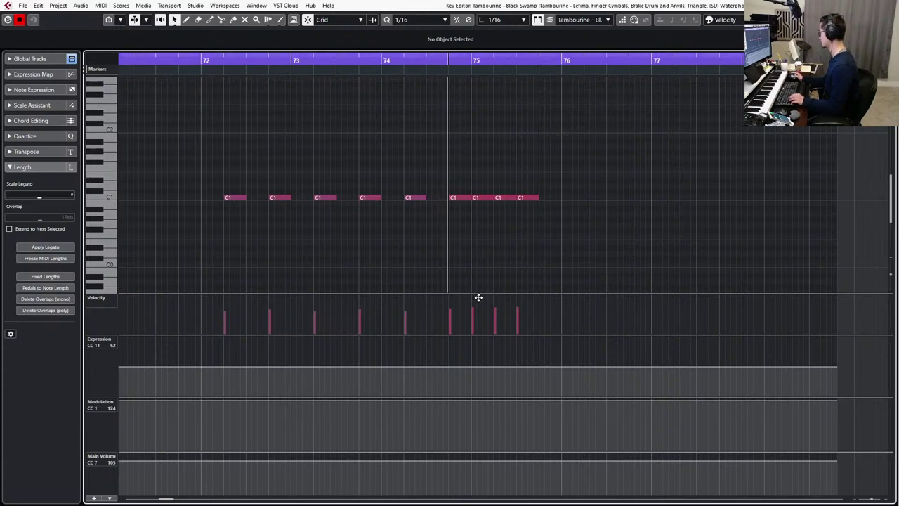
pyautogui.scroll(3, 495, 283)
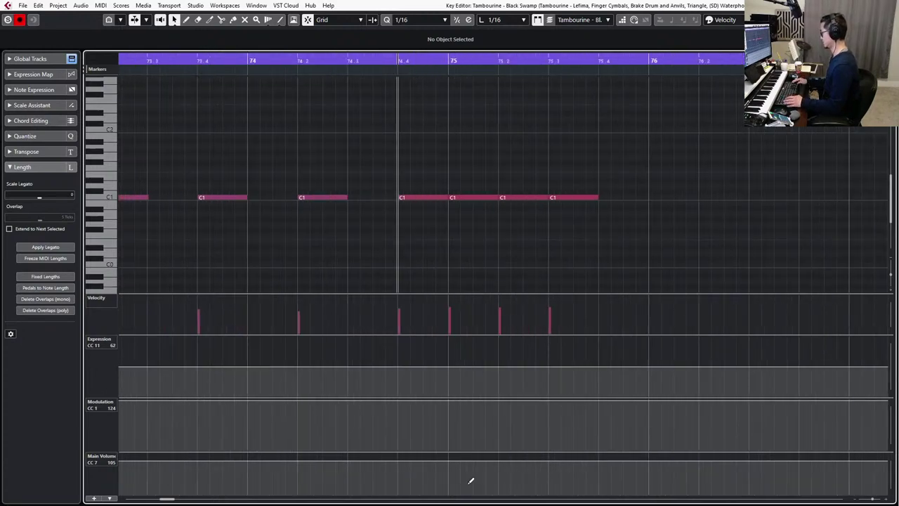
pyautogui.hotkey('alt', '1')
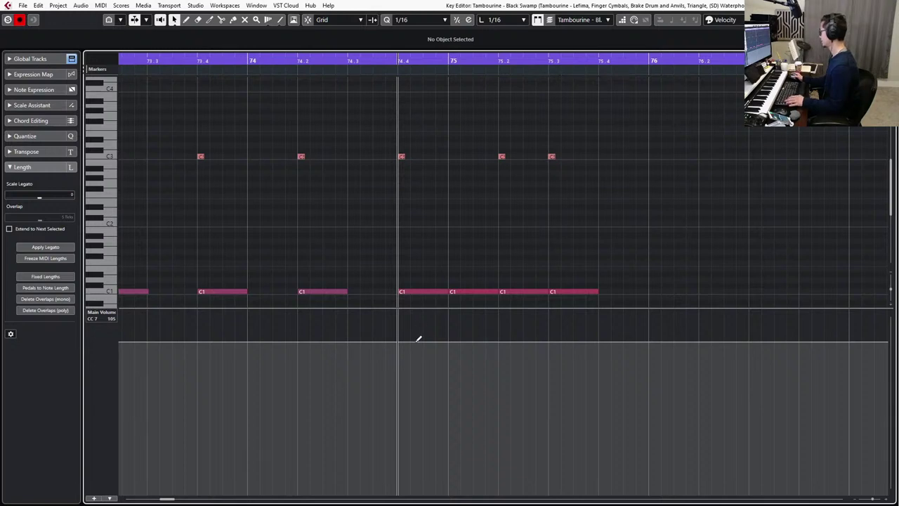
pyautogui.hotkey('alt', '2')
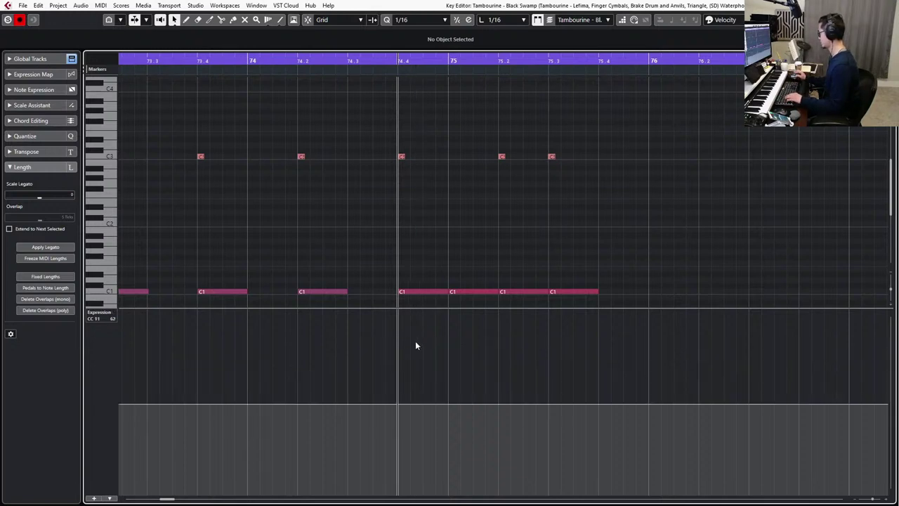
pyautogui.press('space')
pyautogui.scroll(-2, 467, 231)
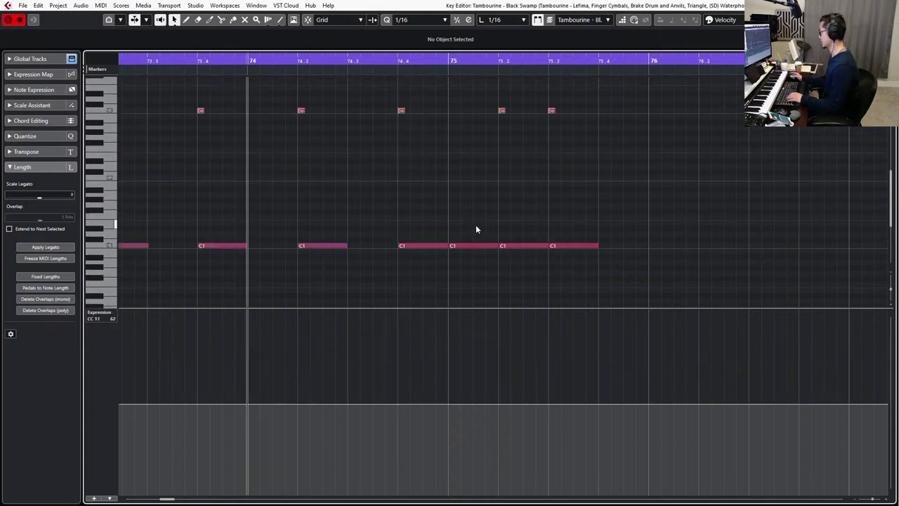
pyautogui.press('space')
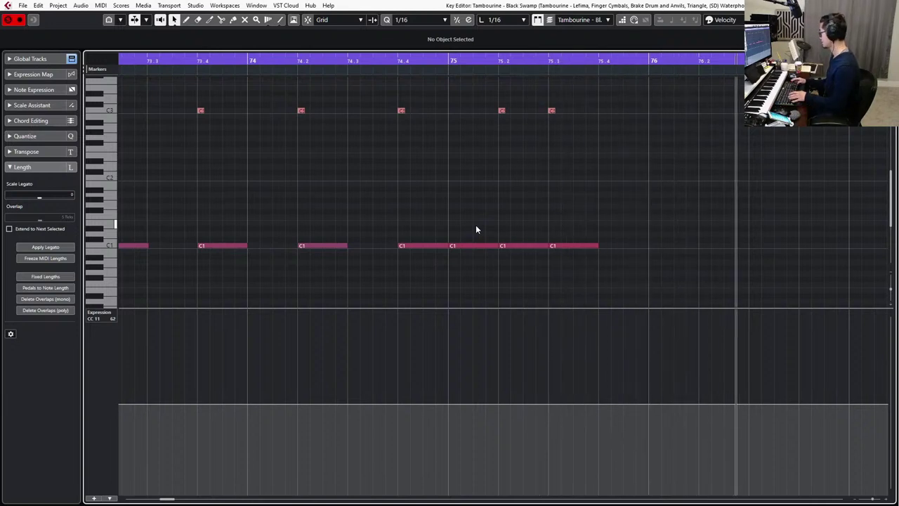
# Try to record a CC 11 expression swell over bar 75 in the Tambourine - Black Swamp part.
pyautogui.press('space')
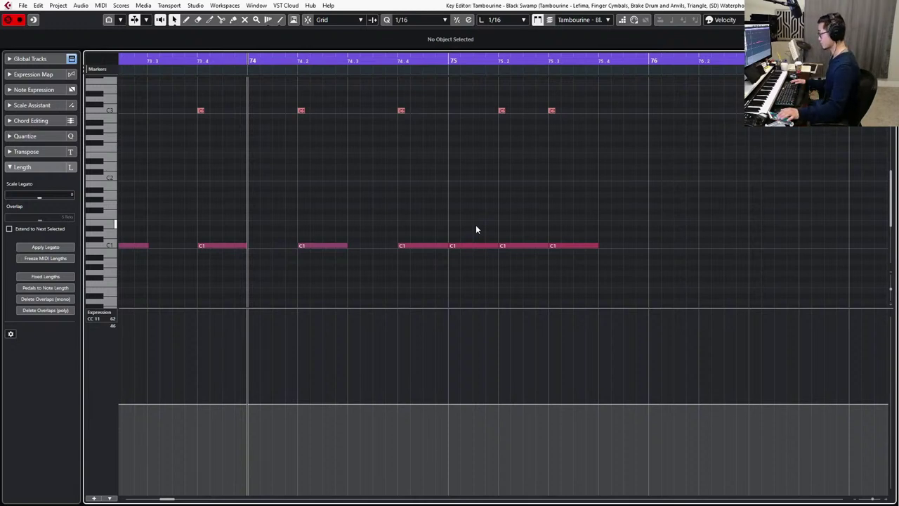
pyautogui.press('space')
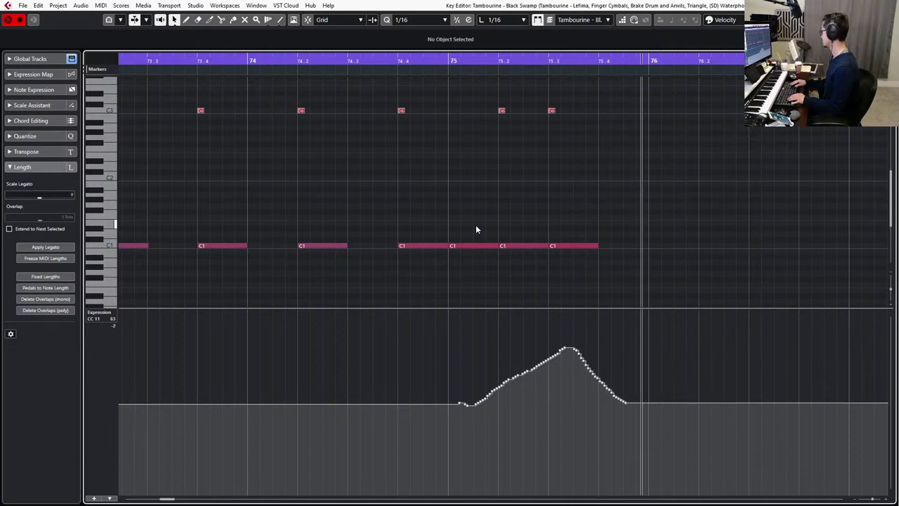
pyautogui.hotkey('ctrl', 'z')
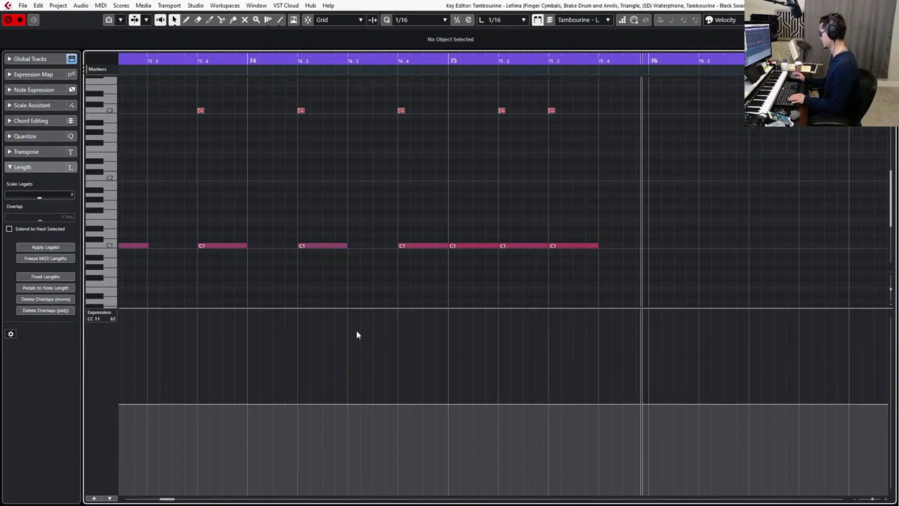
# Record a rising CC 11 expression ramp over bar 75 in the Tambourine - Lefima part, delete its points before bar 75, and play it.
pyautogui.press('KP_0')
pyautogui.press('KP_Multiply')
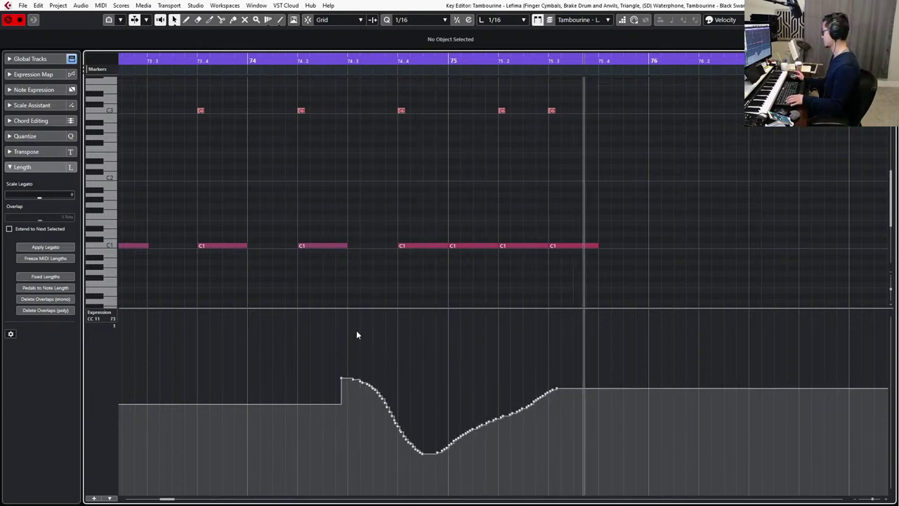
pyautogui.moveTo(321, 355); pyautogui.dragTo(434, 464)
pyautogui.press('Delete')
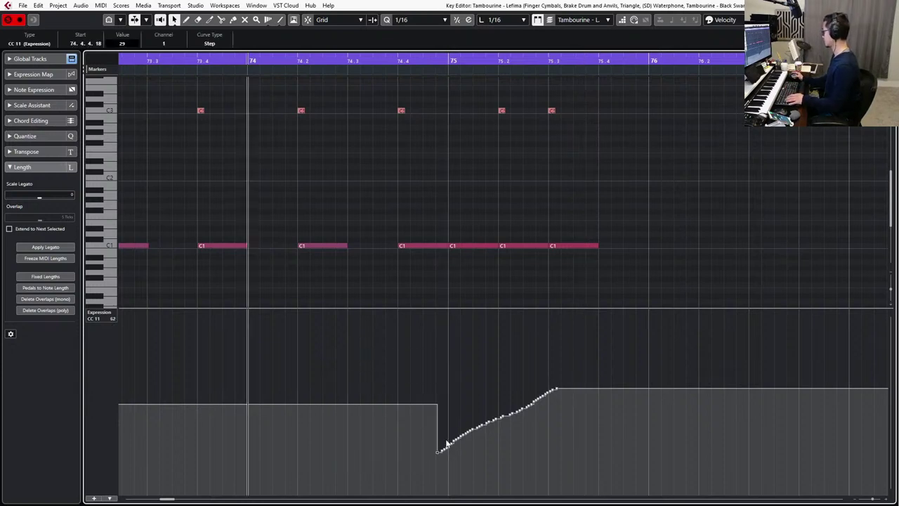
pyautogui.moveTo(448, 433)
pyautogui.mouseDown()
pyautogui.moveTo(424, 465)
pyautogui.moveTo(450, 446)
pyautogui.mouseUp()
pyautogui.press('Delete')
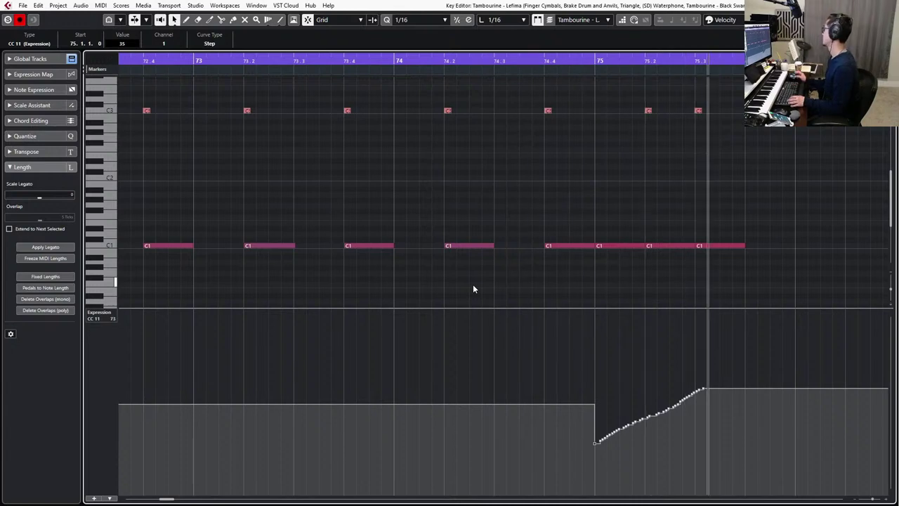
pyautogui.press('space')
# Lower the velocities of the four Tambourine - Lefima C1 hits from 74.4 to 75.3, reduce the first two further, and play the passage.
pyautogui.hscroll(3, 464, 288)
pyautogui.moveTo(400, 240); pyautogui.dragTo(490, 271)
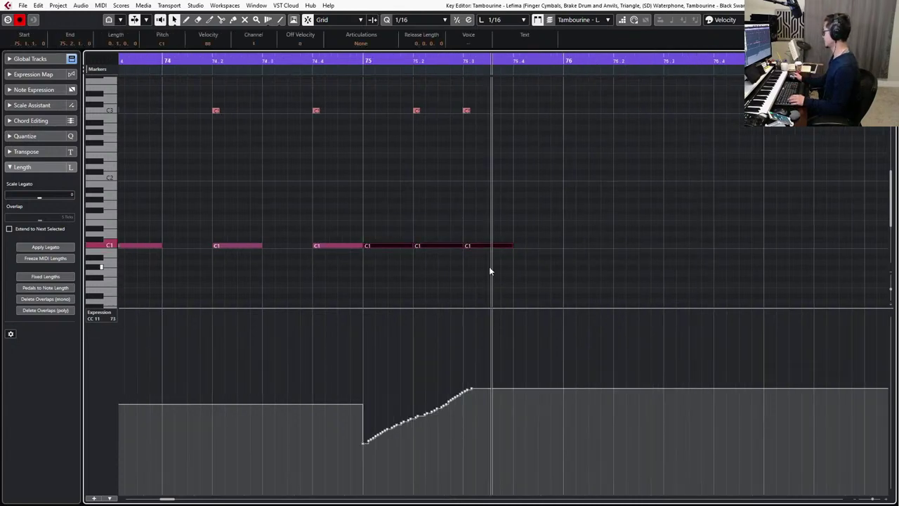
pyautogui.click(506, 228)
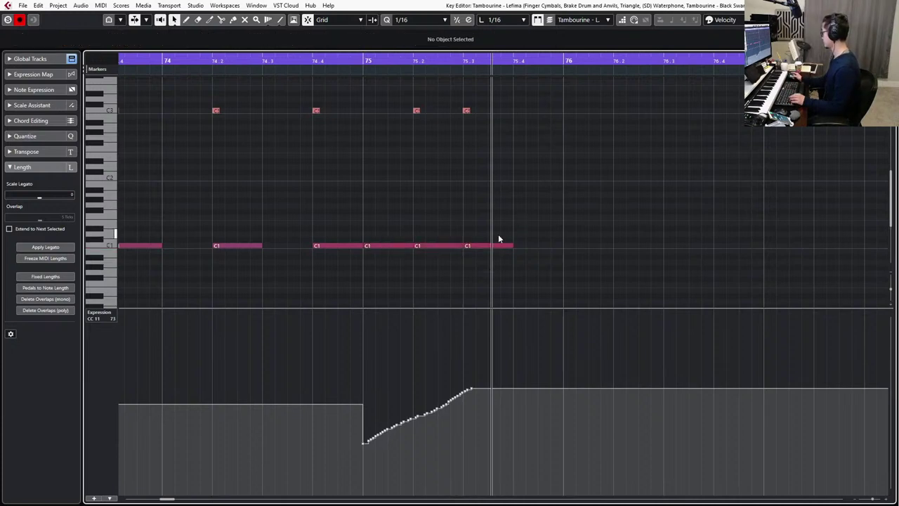
pyautogui.moveTo(529, 183); pyautogui.dragTo(390, 271)
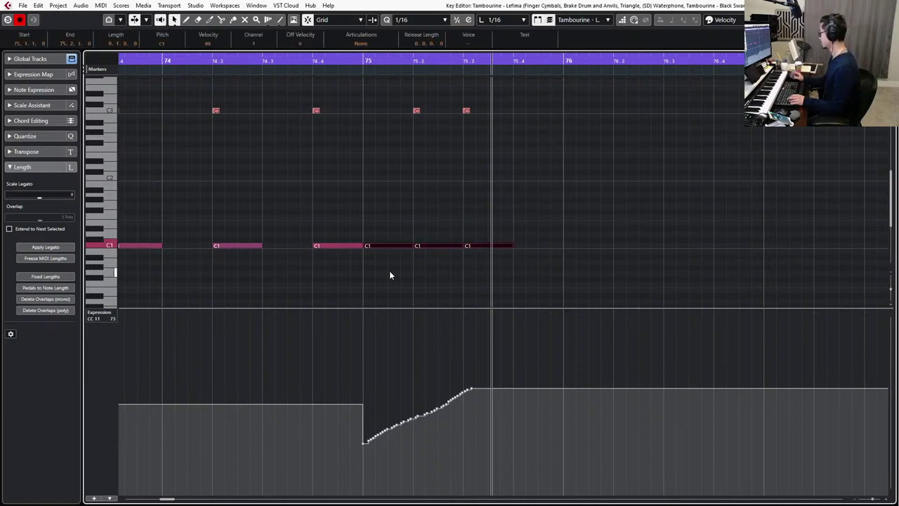
pyautogui.click(390, 271)
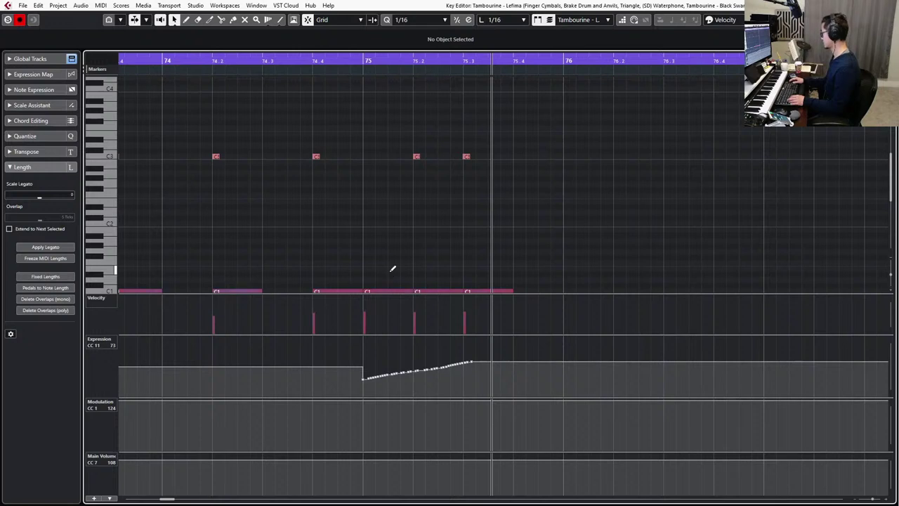
pyautogui.scroll(-4, 391, 272)
pyautogui.moveTo(329, 150); pyautogui.dragTo(540, 200)
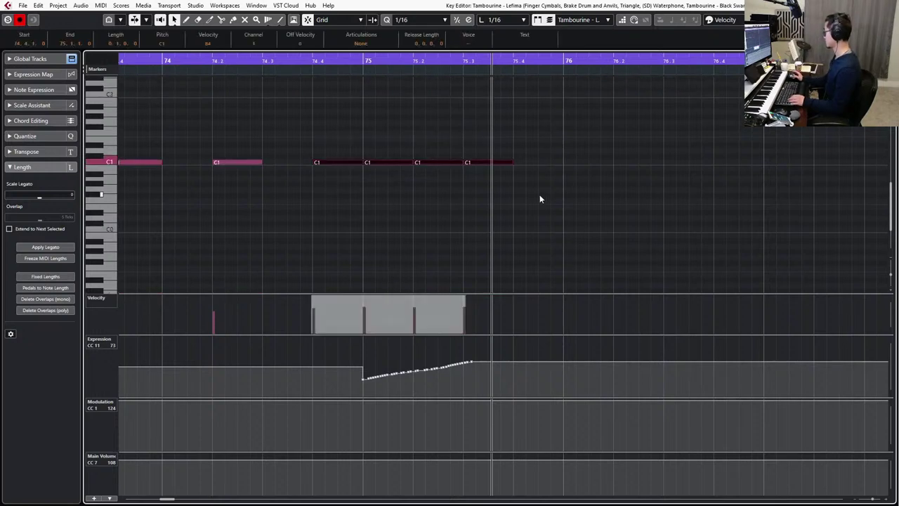
pyautogui.press('KP_Subtract')
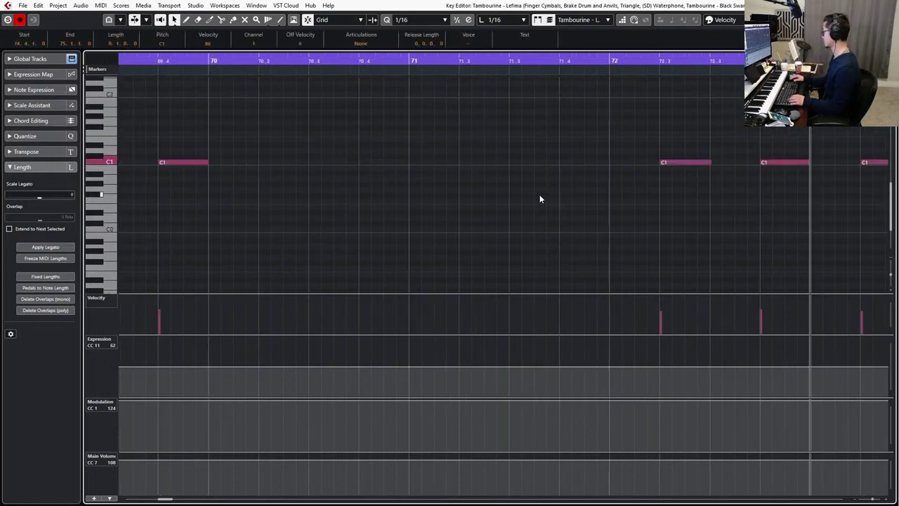
pyautogui.press('l')
pyautogui.press('space')
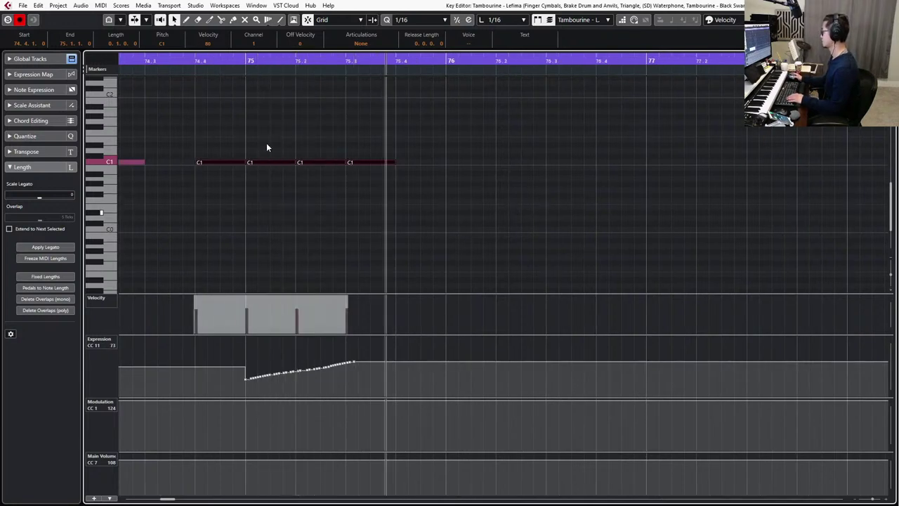
pyautogui.moveTo(267, 144); pyautogui.dragTo(234, 186)
pyautogui.press('space')
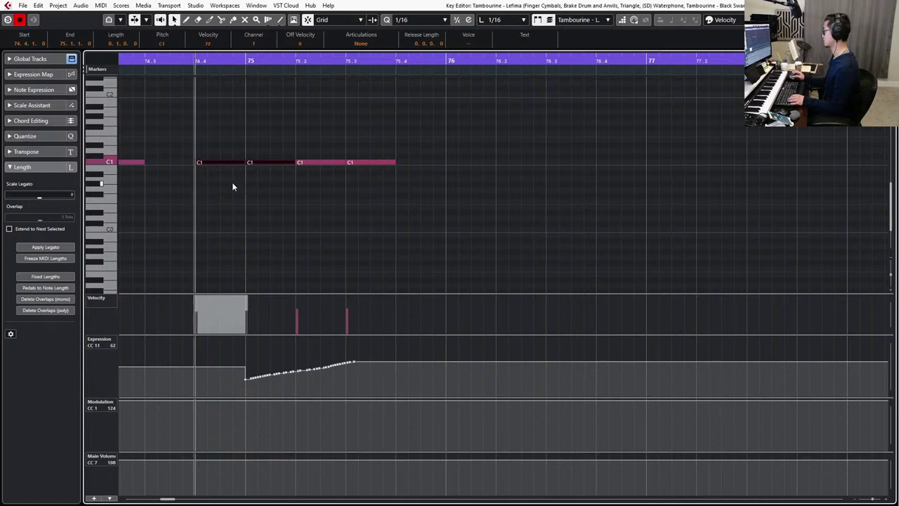
# Lower the velocity of the C1 hit at the start of bar 75 in the Tambourine - Black Swamp part to 76, and play the passage.
pyautogui.press('space')
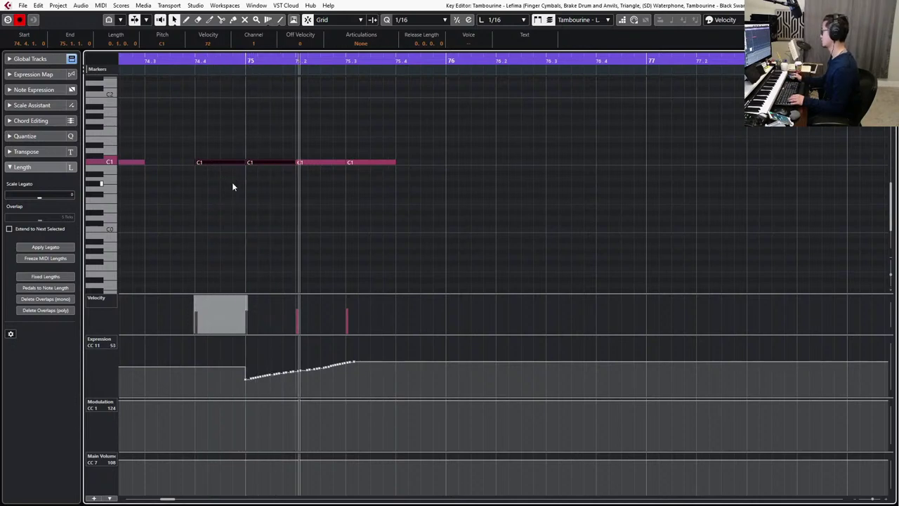
pyautogui.press('pagedown')
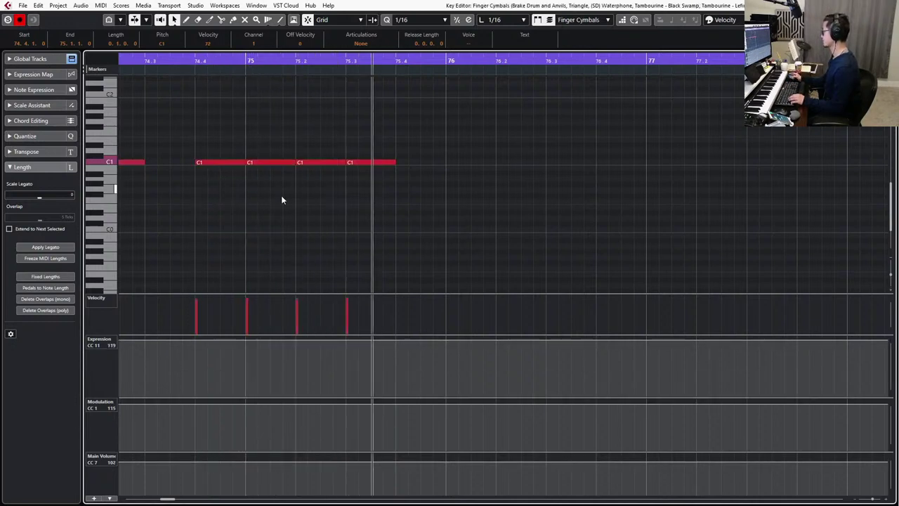
pyautogui.press('pagedown')
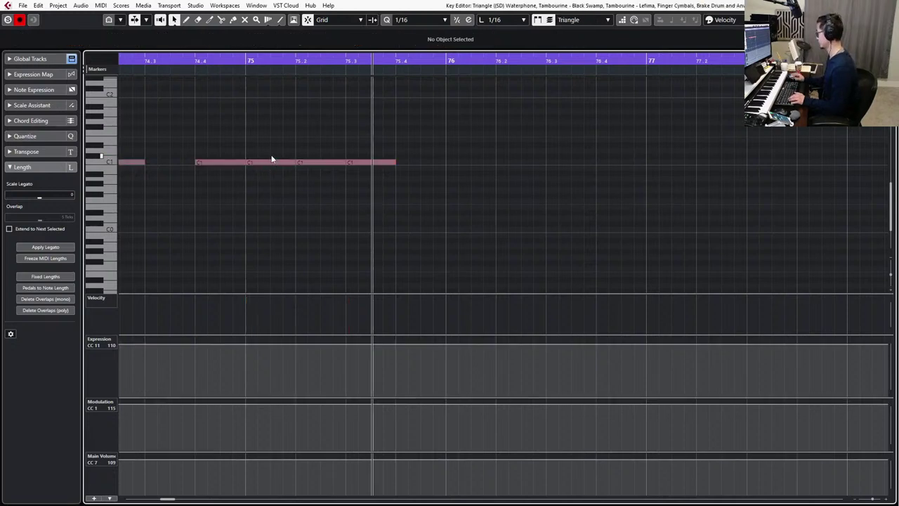
pyautogui.press('pagedown')
pyautogui.press('pagedown')
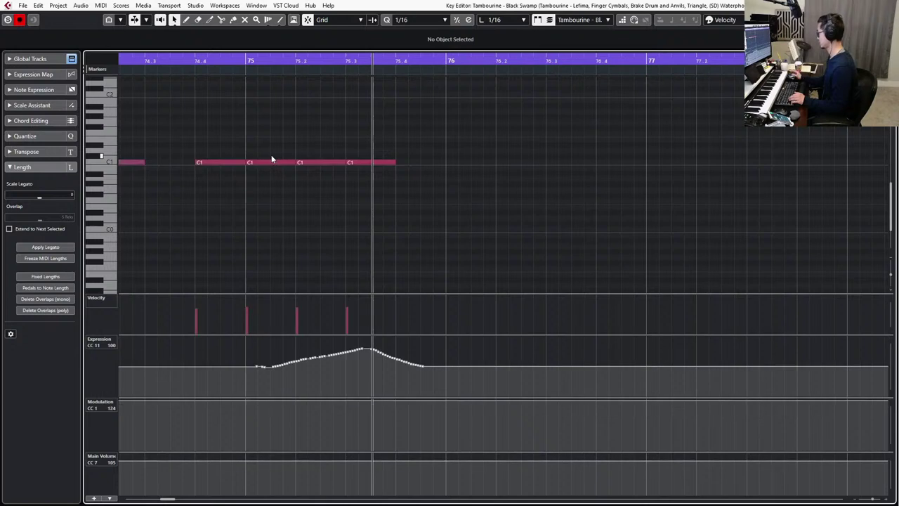
pyautogui.click(275, 162)
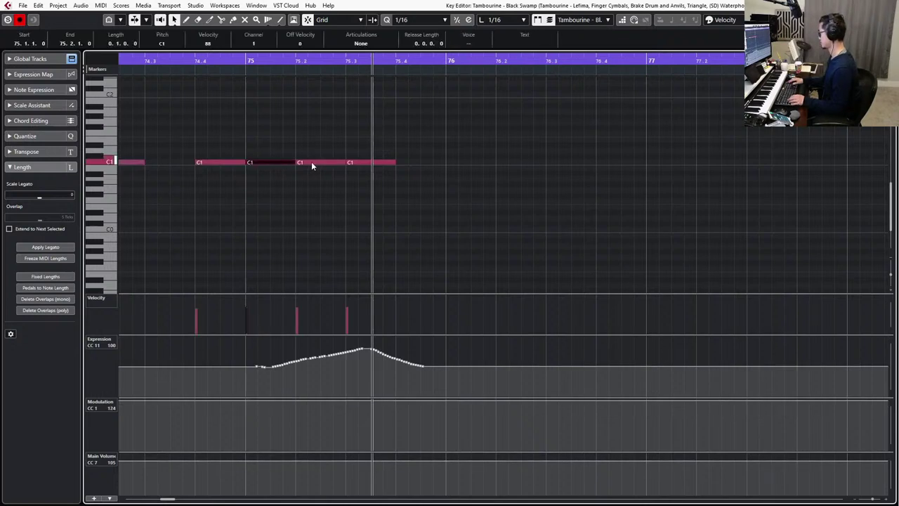
pyautogui.press('KP_Subtract')
pyautogui.press('space')
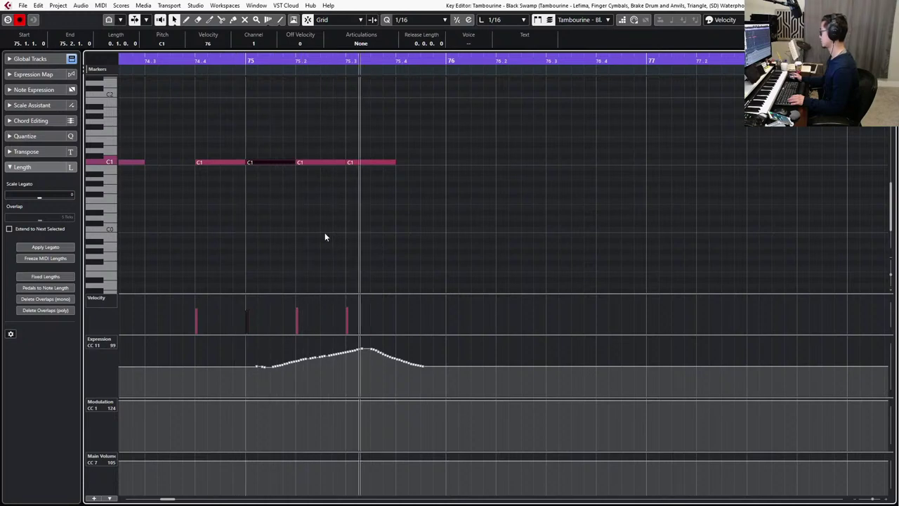
# Lower the whole CC 11 expression swell over bar 75 in the Tambourine - Black Swamp part.
pyautogui.moveTo(256, 340); pyautogui.dragTo(426, 370)
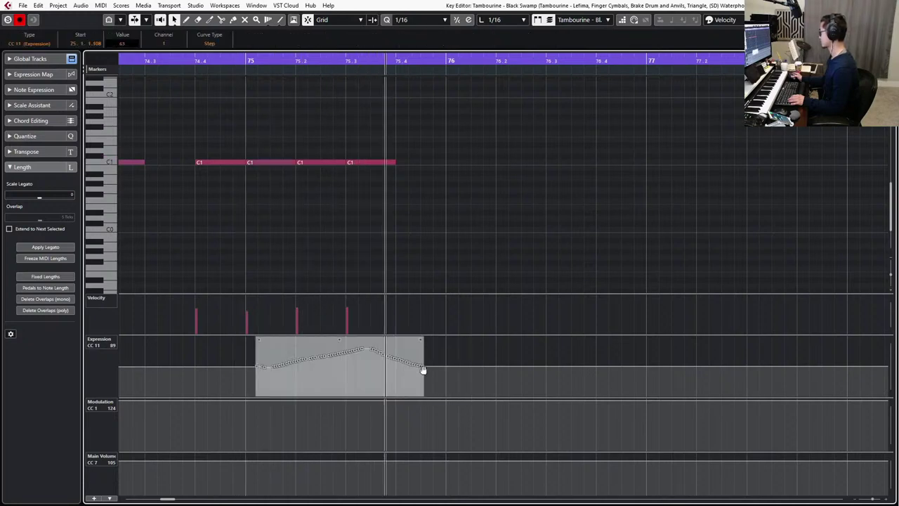
pyautogui.click(391, 224)
pyautogui.click(373, 161)
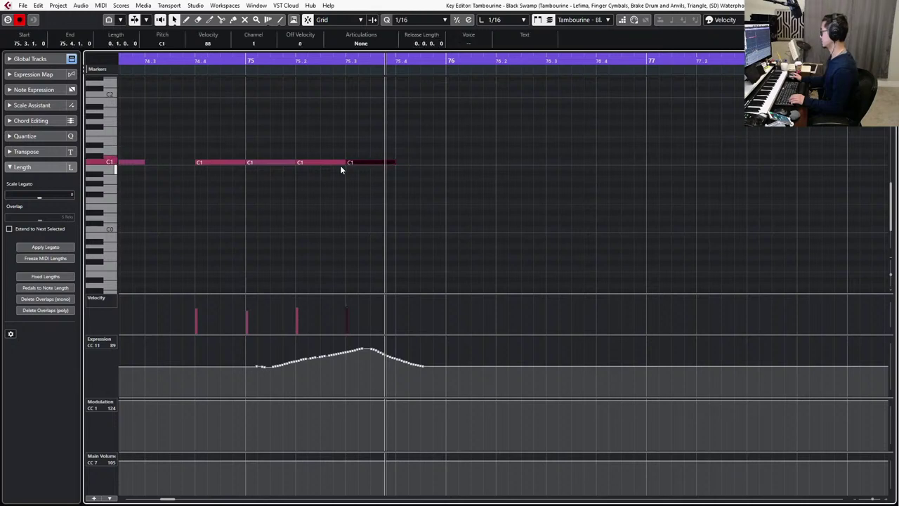
pyautogui.keyDown('shift'); pyautogui.click(340, 163); pyautogui.keyUp('shift')
pyautogui.click(484, 168)
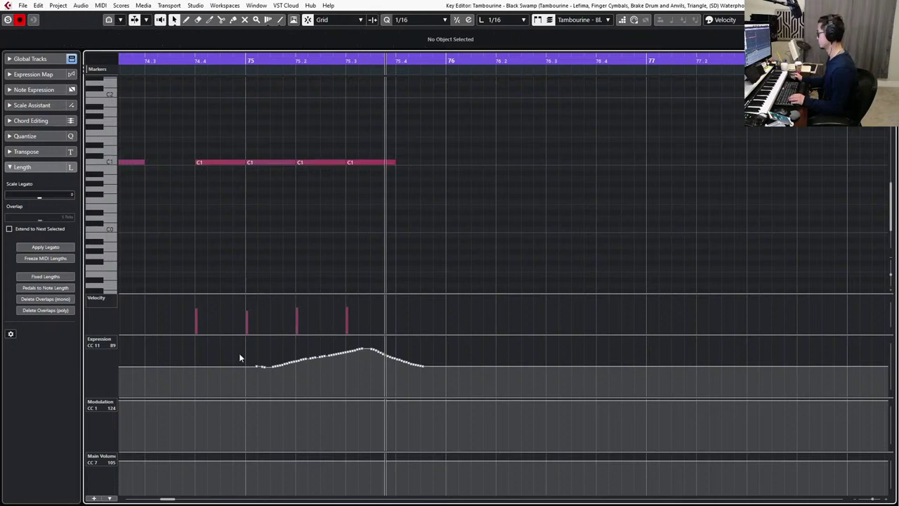
pyautogui.moveTo(435, 394); pyautogui.dragTo(252, 345)
pyautogui.moveTo(367, 345); pyautogui.dragTo(367, 359)
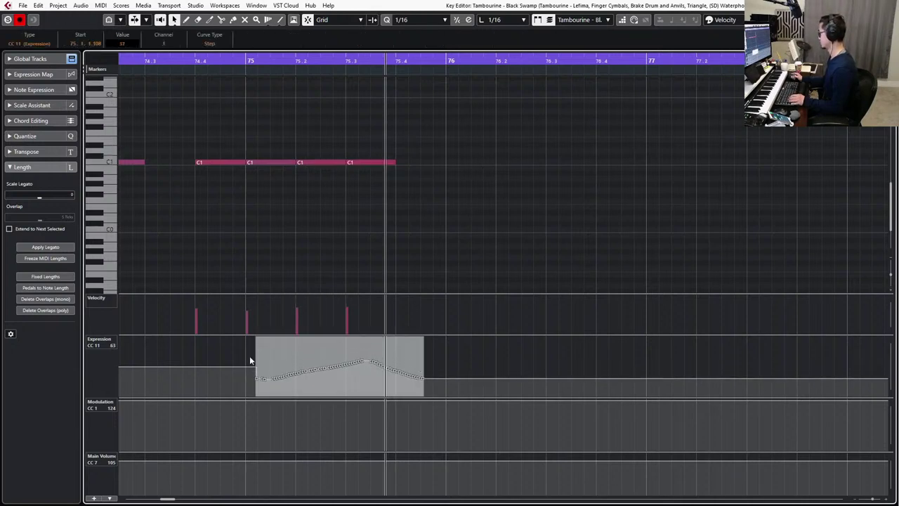
# Extend the low start of the Tambourine - Black Swamp CC 11 swell back to the beginning of bar 75 and play it.
pyautogui.click(249, 364)
pyautogui.moveTo(246, 378); pyautogui.dragTo(259, 380)
pyautogui.press('KP_0')
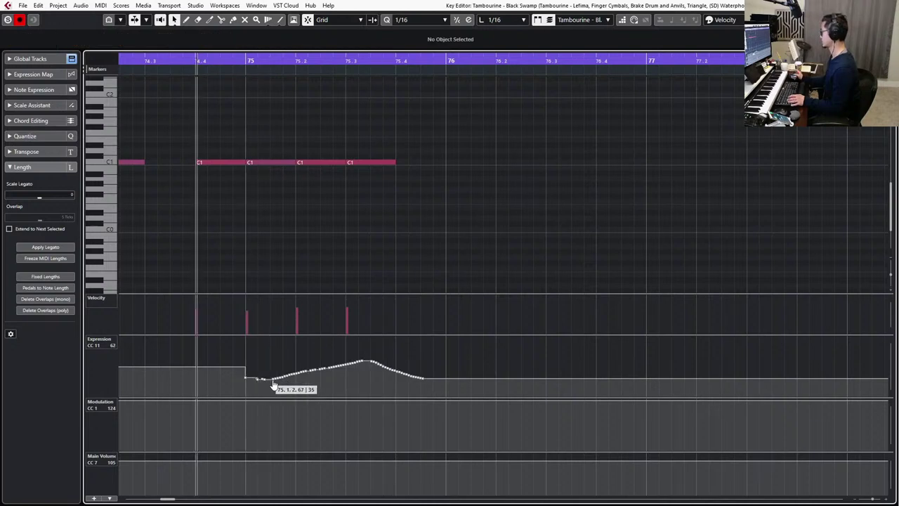
pyautogui.press('space')
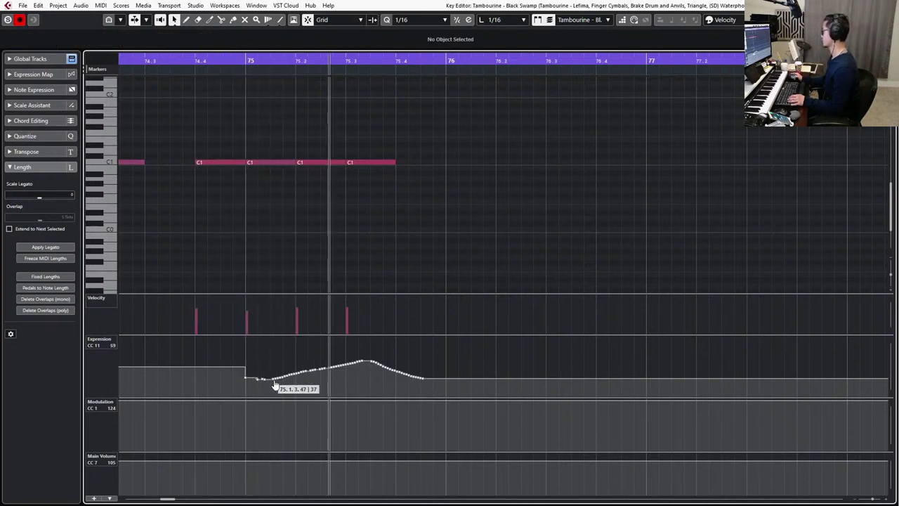
# Return to the project window and look over the DMG2 ensemble drum parts within the whole arrangement.
pyautogui.hotkey('ctrl', 'e')
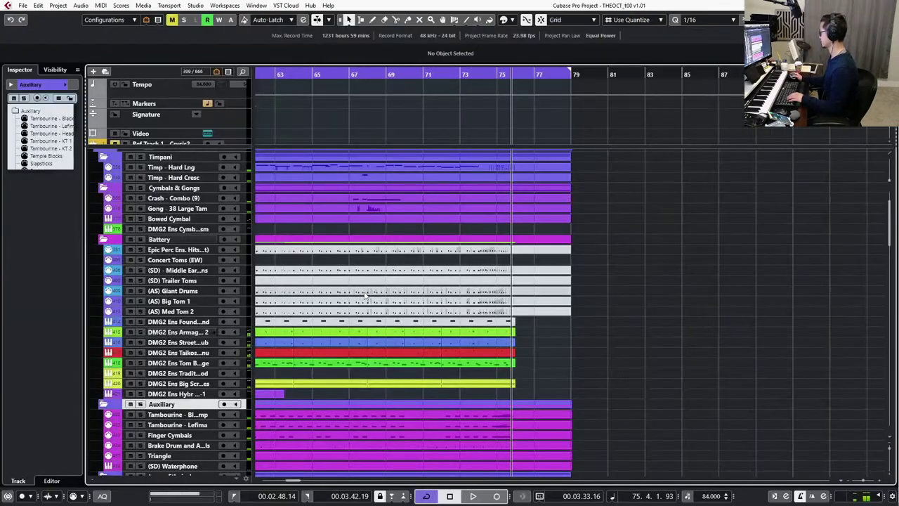
pyautogui.press('g')
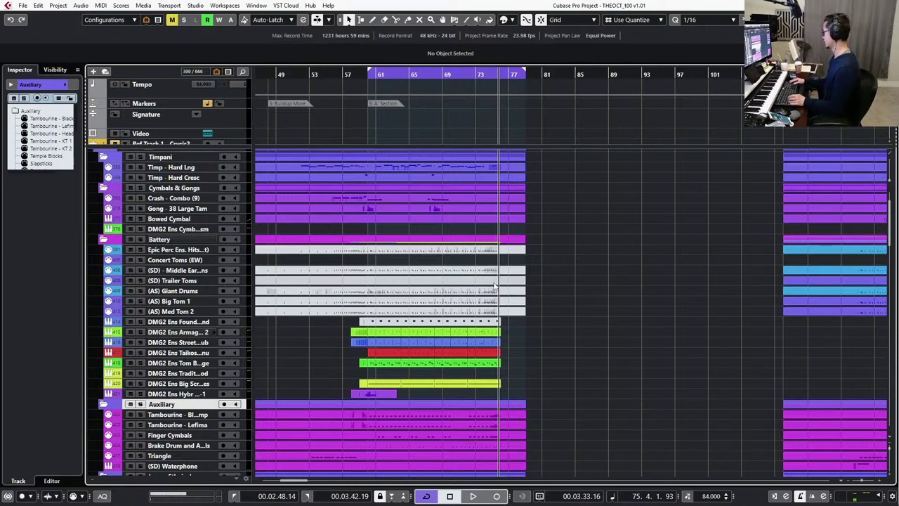
pyautogui.press('KP_Subtract')
pyautogui.press('g')
pyautogui.moveTo(511, 376); pyautogui.dragTo(413, 381)
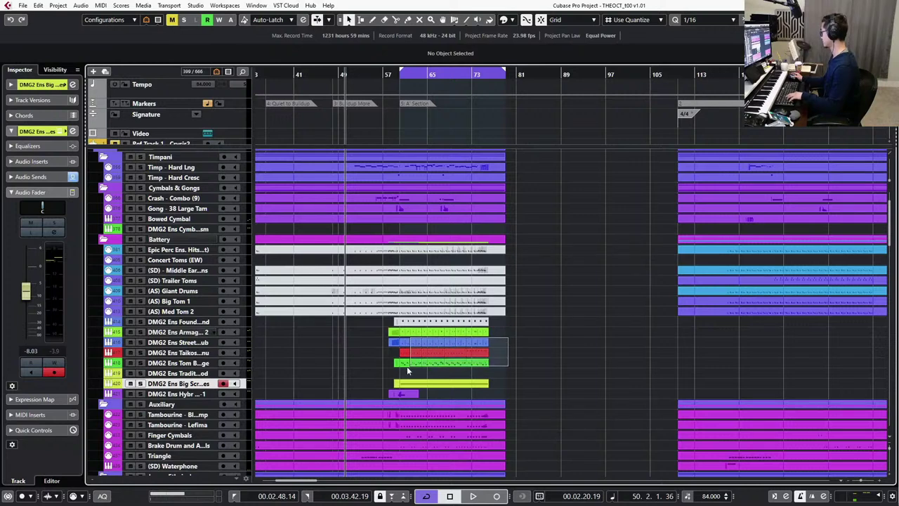
pyautogui.moveTo(370, 331); pyautogui.dragTo(519, 370)
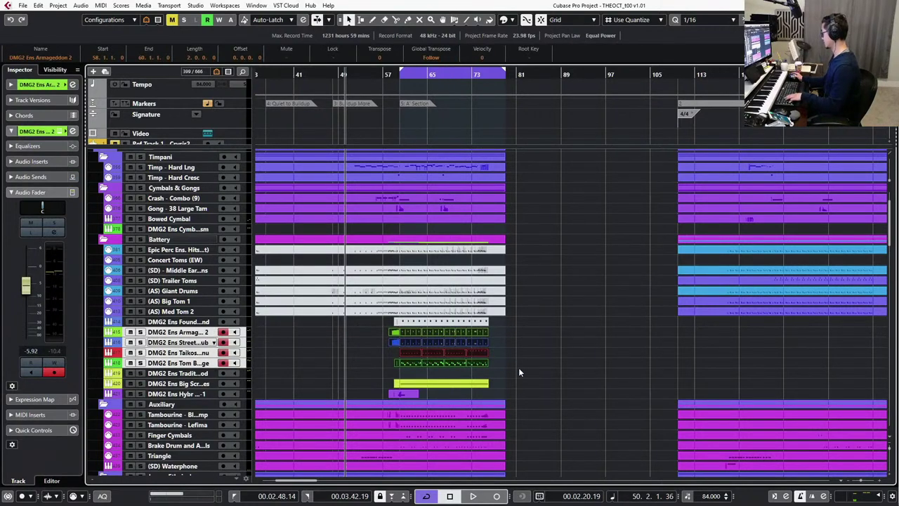
pyautogui.click(520, 370)
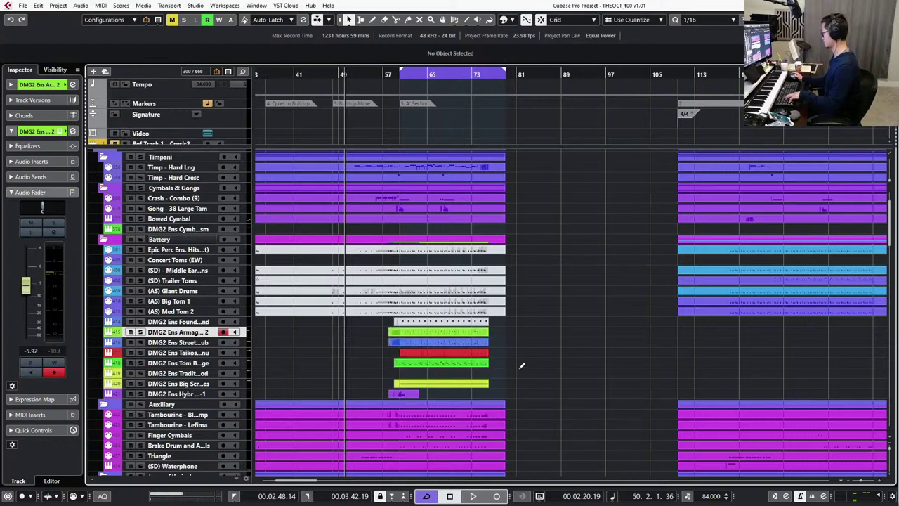
pyautogui.click(422, 387)
pyautogui.scroll(-2, 393, 370)
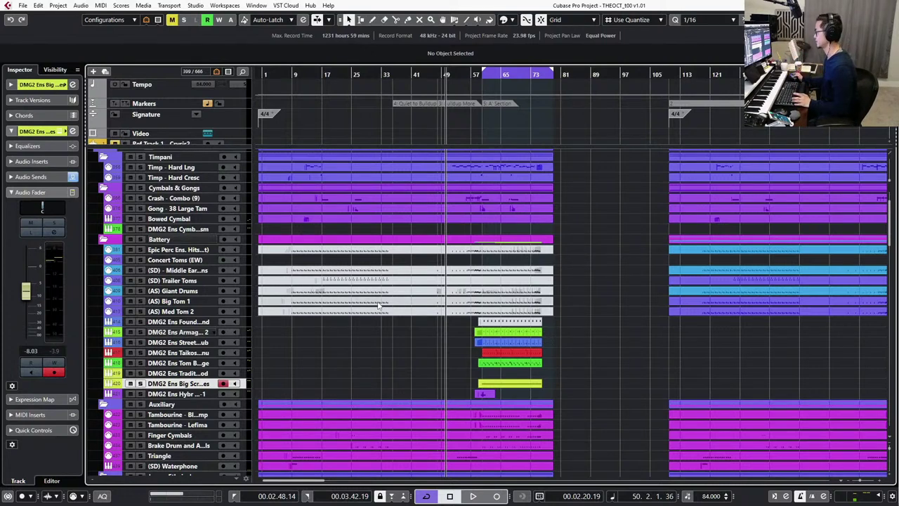
pyautogui.press('g')
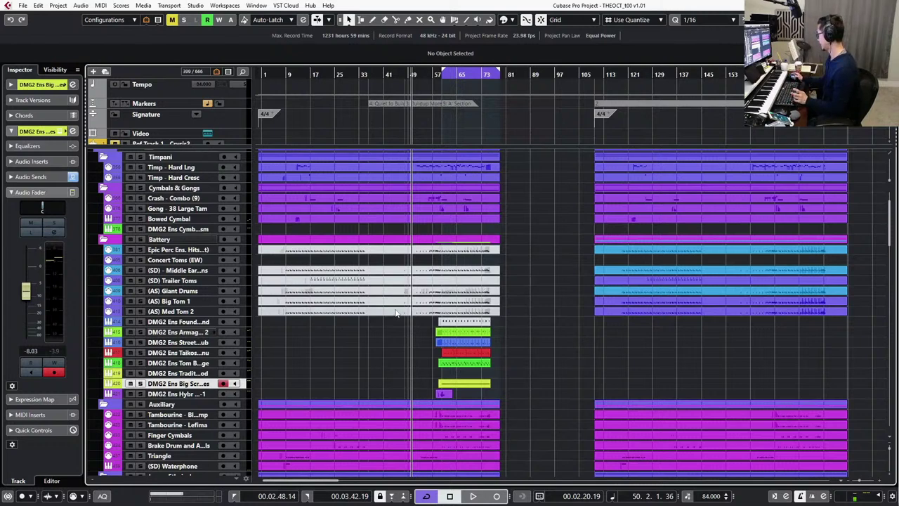
# Place the cursor at bar 33, then open the project Notepad and review the 12/19/2021 notes on measures 35 to 56.
pyautogui.click(360, 74)
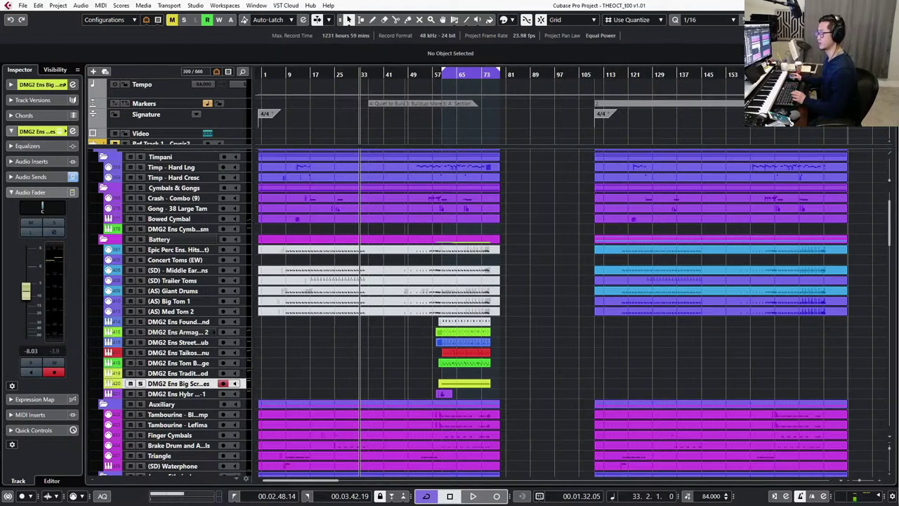
pyautogui.hotkey('ctrl', 'shift', 'n')
pyautogui.moveTo(283, 186); pyautogui.dragTo(376, 192)
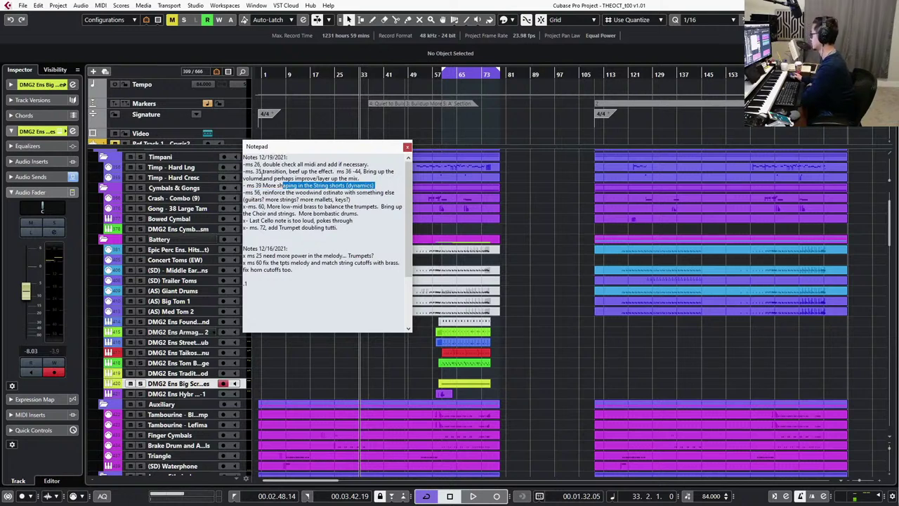
pyautogui.moveTo(262, 175); pyautogui.dragTo(362, 177)
pyautogui.click(373, 174)
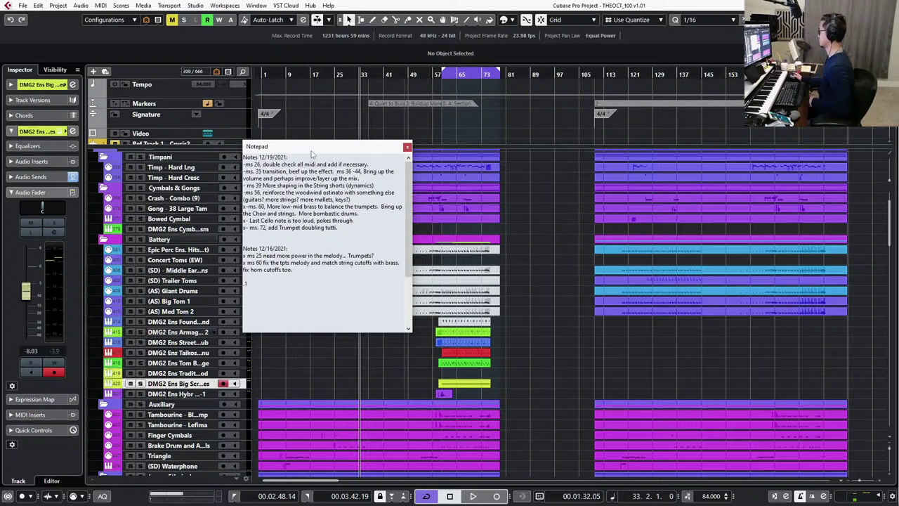
pyautogui.moveTo(313, 153); pyautogui.dragTo(298, 154)
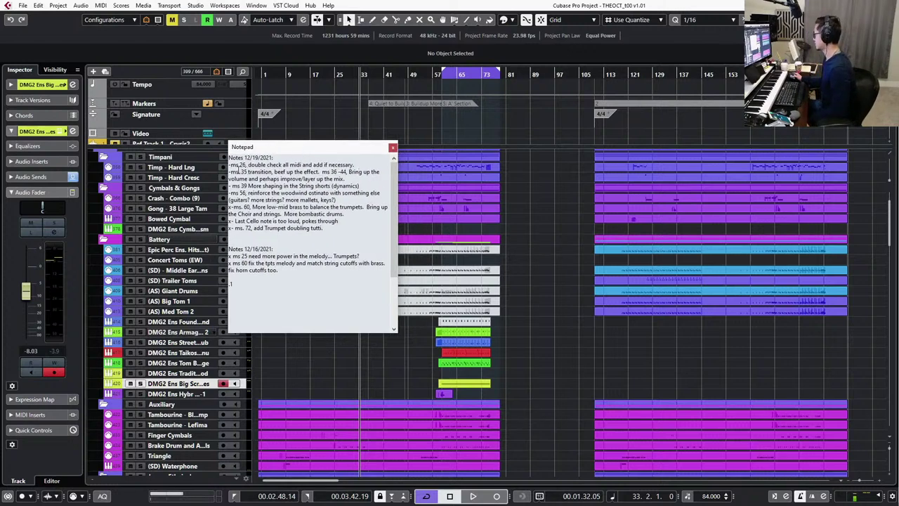
pyautogui.moveTo(241, 171); pyautogui.dragTo(369, 184)
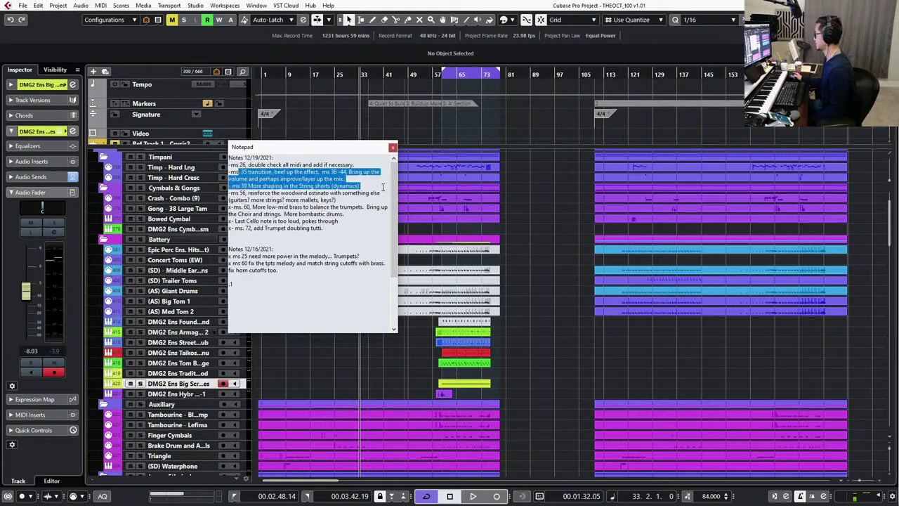
pyautogui.moveTo(241, 172); pyautogui.dragTo(340, 201)
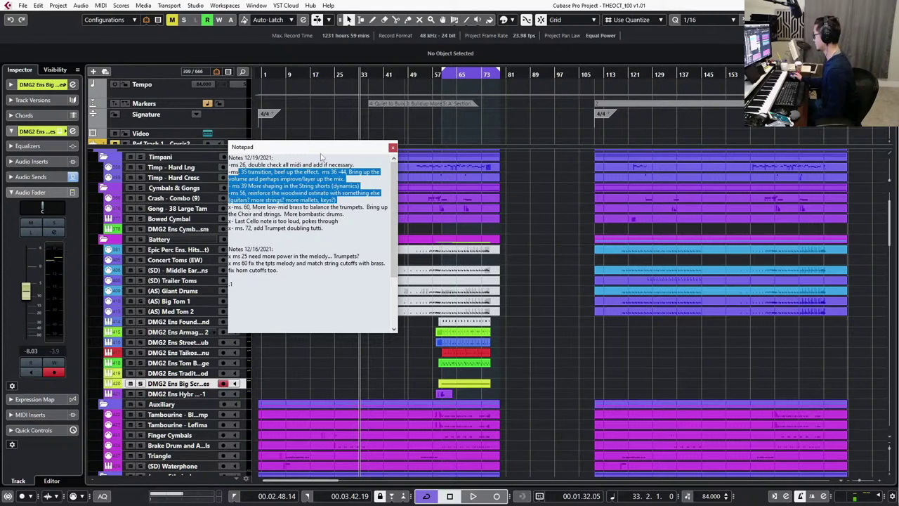
pyautogui.moveTo(333, 148); pyautogui.dragTo(0, 153)
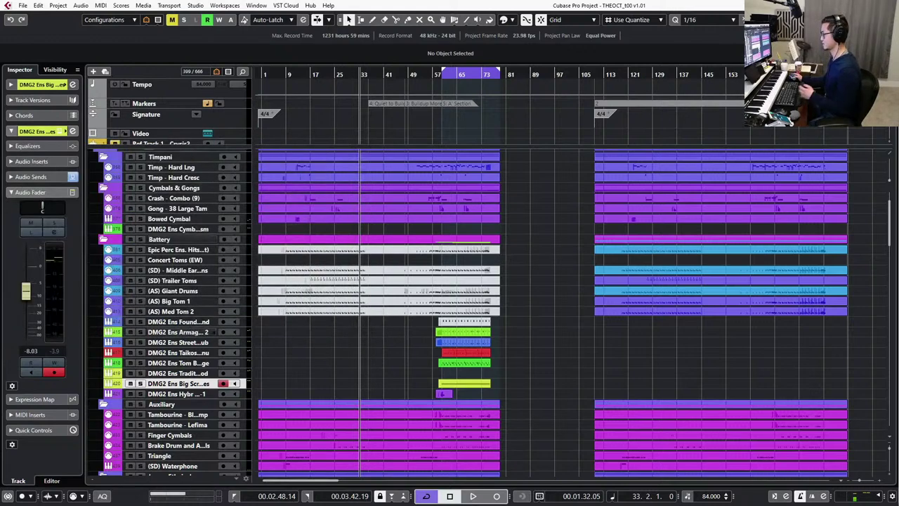
# Set the locators to the Timpani folder part with cycle off, and play from around bar 32.
pyautogui.press('h')
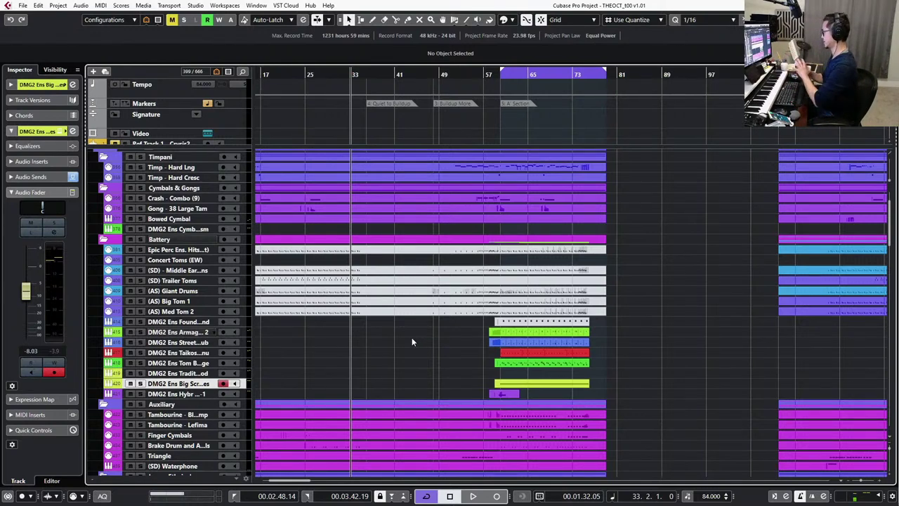
pyautogui.click(578, 162)
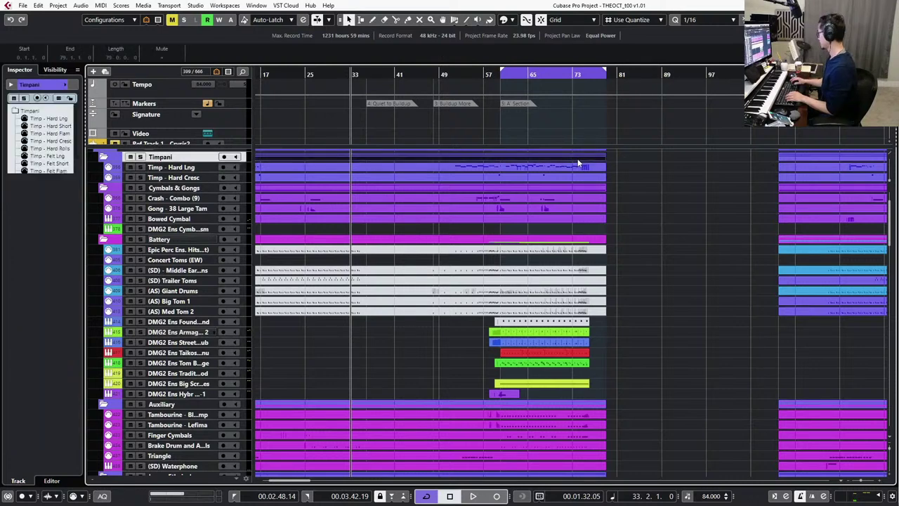
pyautogui.press('p')
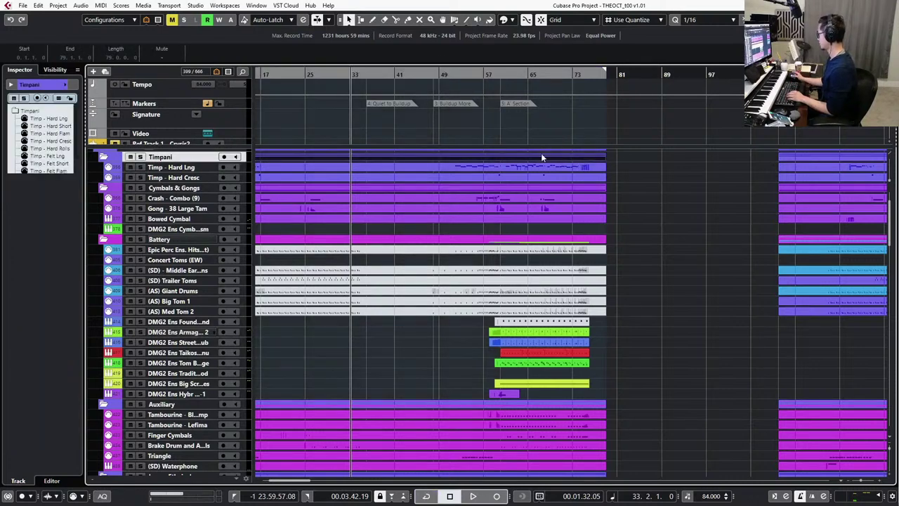
pyautogui.press('KP_Subtract')
pyautogui.press('KP_Subtract')
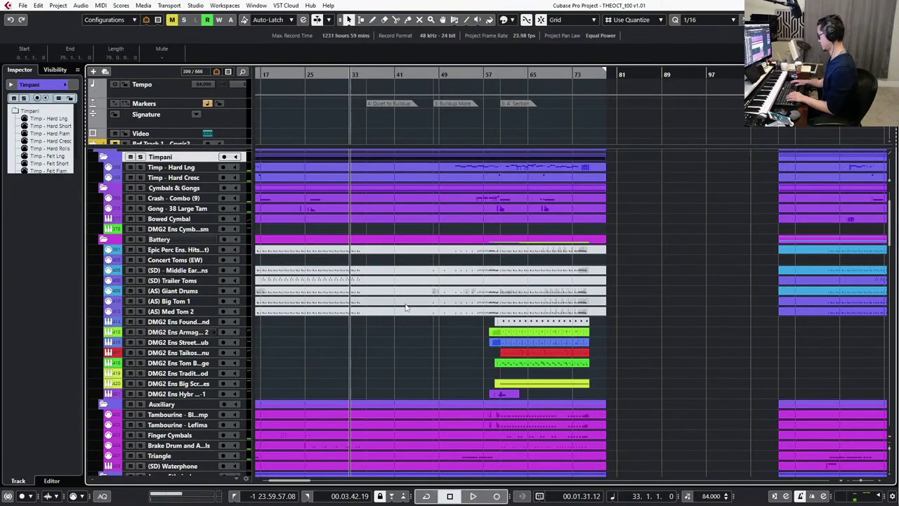
pyautogui.press('space')
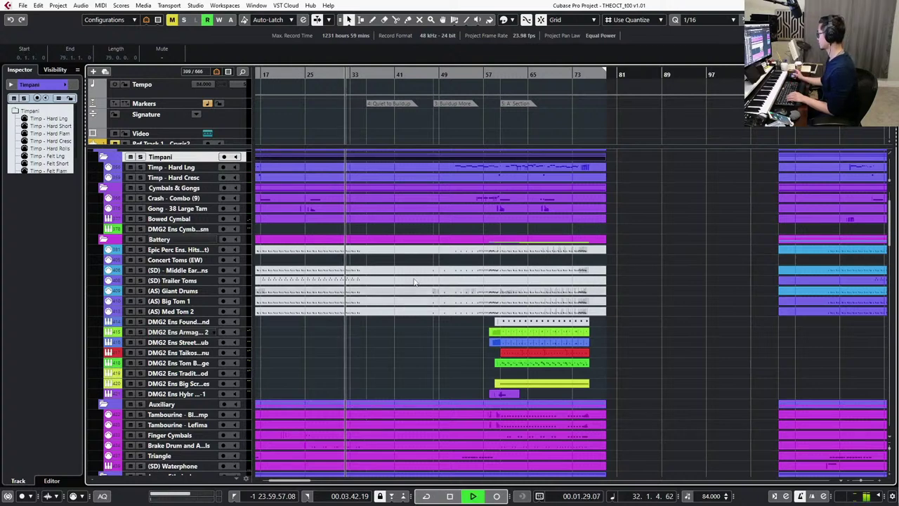
# Colour the Markers track green so its markers stand out during playback.
pyautogui.click(217, 104)
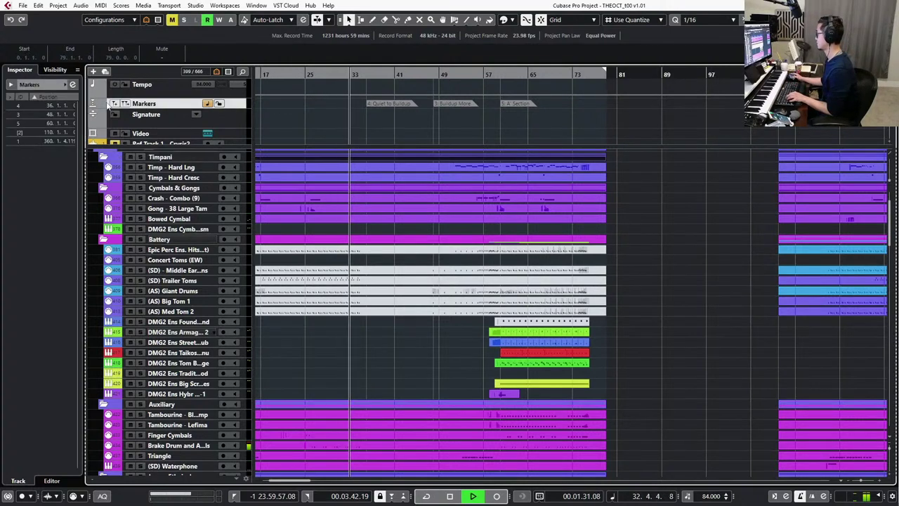
pyautogui.click(206, 103)
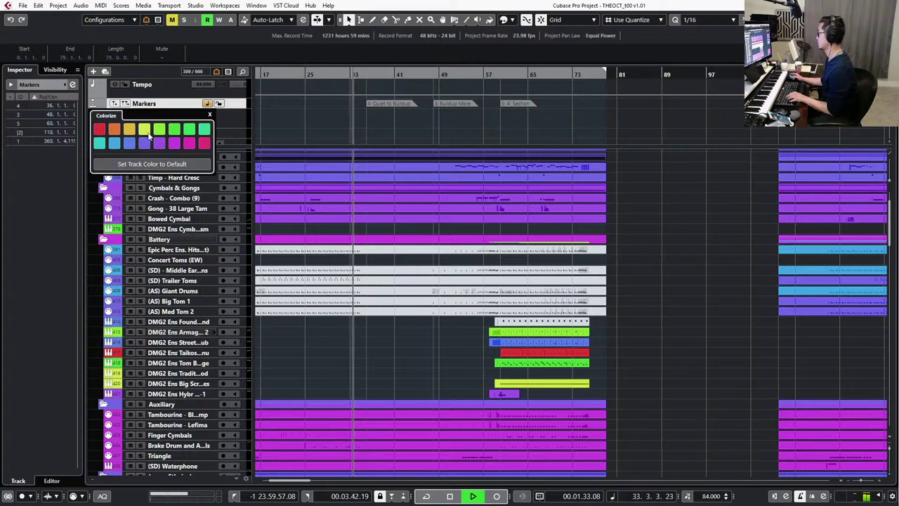
pyautogui.click(189, 129)
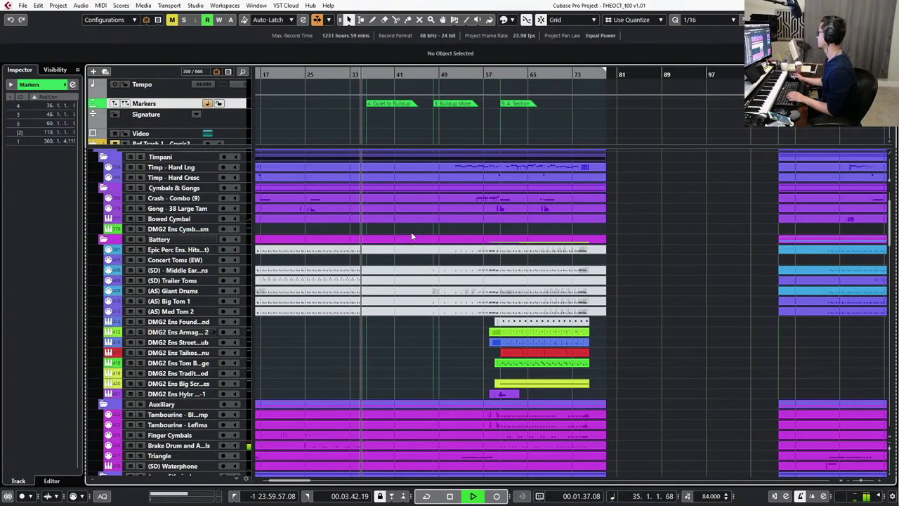
pyautogui.scroll(1, 398, 297)
pyautogui.scroll(3, 380, 367)
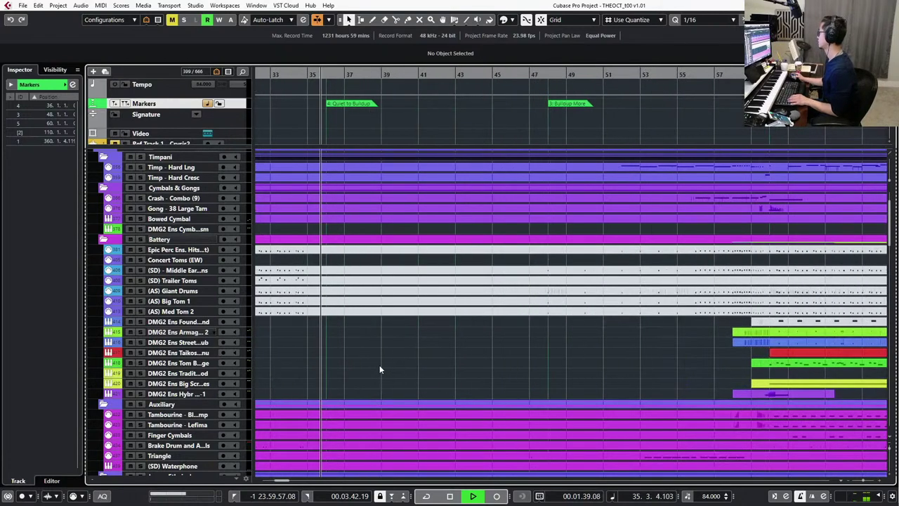
# Stop playback, look down through the string tracks, and expand the Choir folder to inspect parts around bar 35.
pyautogui.press('space')
pyautogui.scroll(-10, 379, 360)
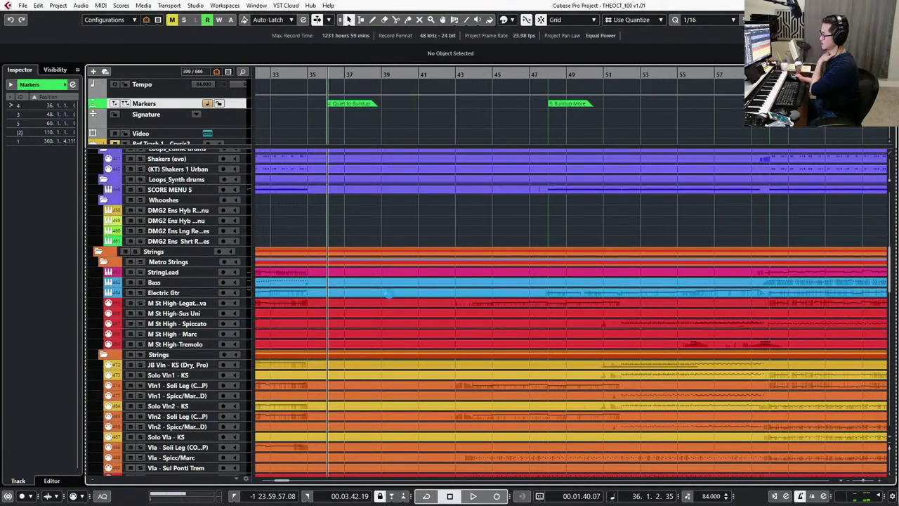
pyautogui.scroll(-8, 375, 299)
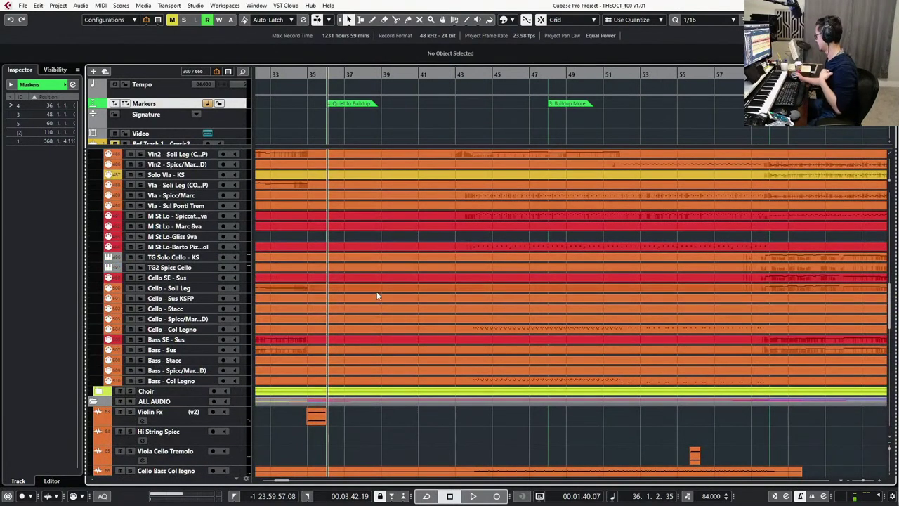
pyautogui.scroll(-3, 374, 281)
pyautogui.scroll(-3, 371, 271)
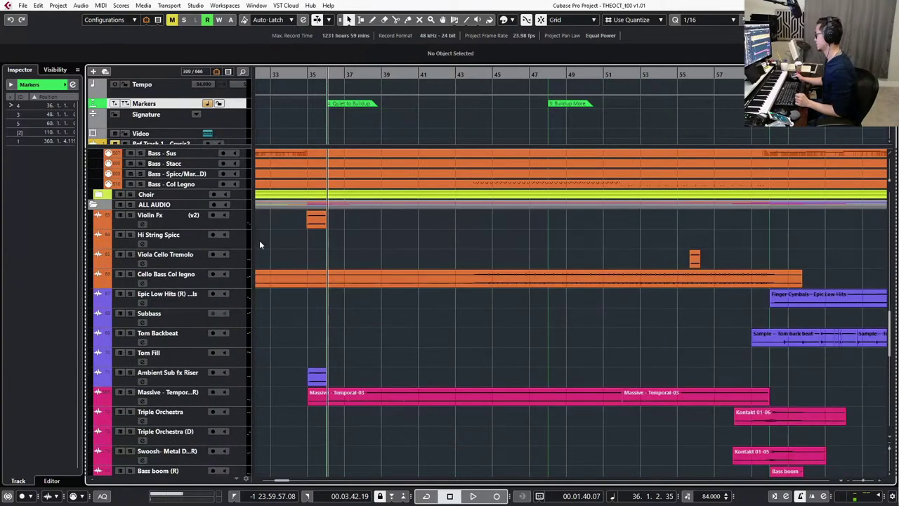
pyautogui.click(99, 194)
pyautogui.scroll(-3, 355, 299)
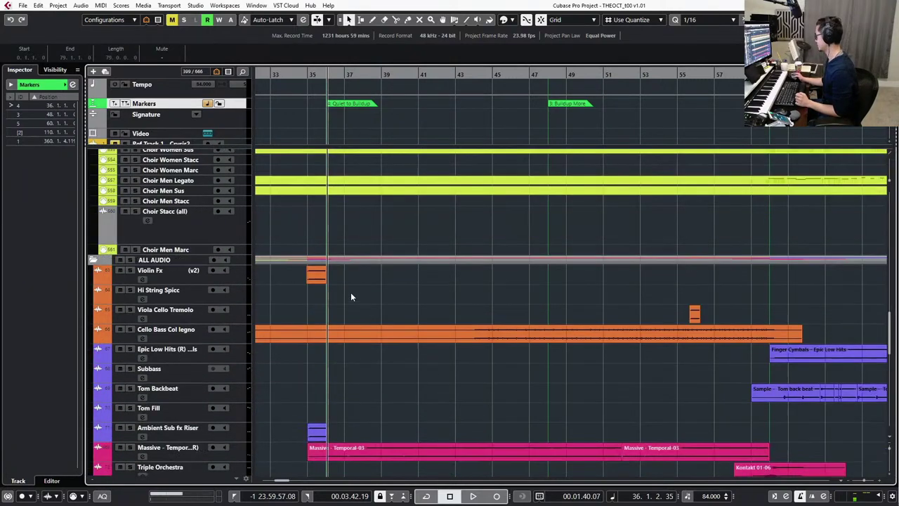
# Examine the Violin FX and effect clips around bar 35, and place the cursor at the Ambient Sub fx clip's start.
pyautogui.click(315, 278)
pyautogui.scroll(-6, 330, 305)
pyautogui.scroll(7, 330, 303)
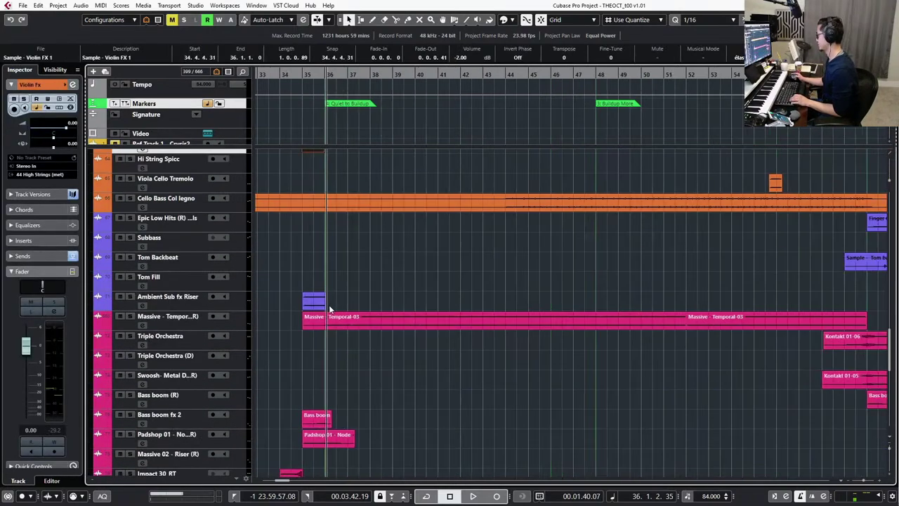
pyautogui.hscroll(-2, 330, 303)
pyautogui.moveTo(378, 282); pyautogui.dragTo(361, 296)
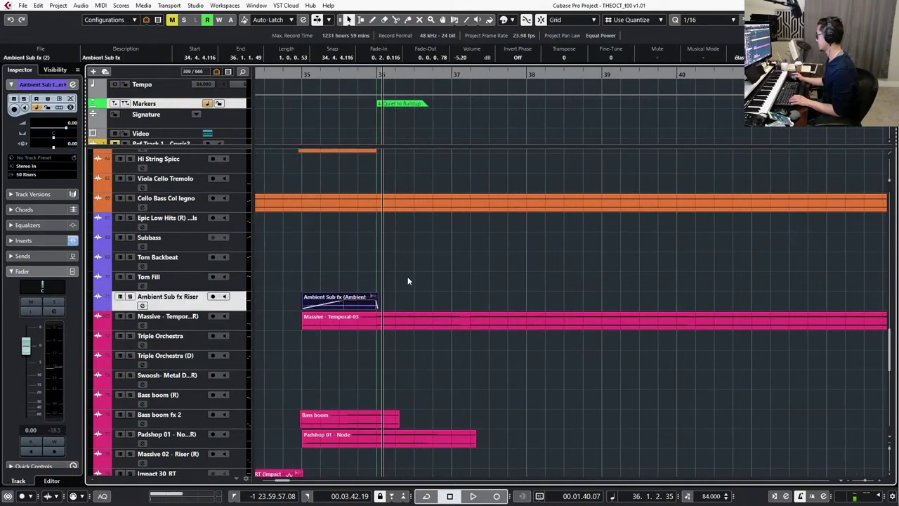
pyautogui.scroll(-3, 408, 277)
pyautogui.press('l')
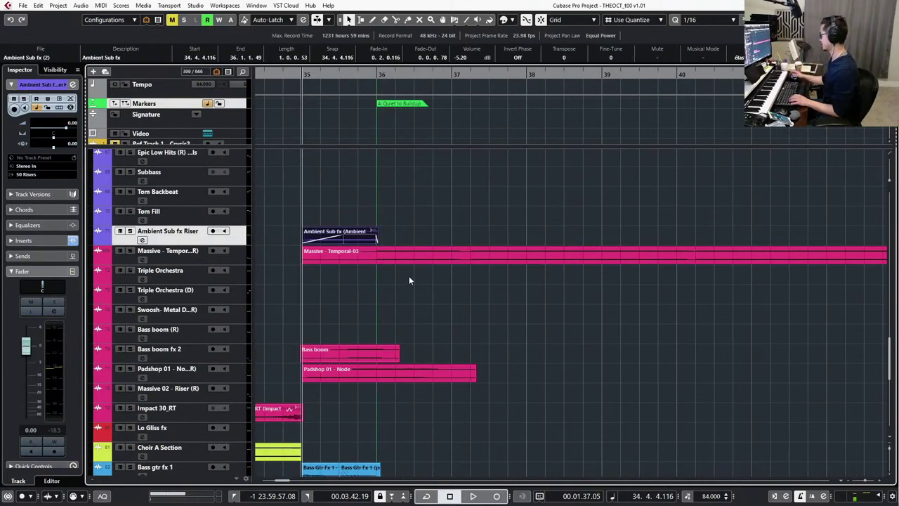
pyautogui.scroll(-3, 410, 278)
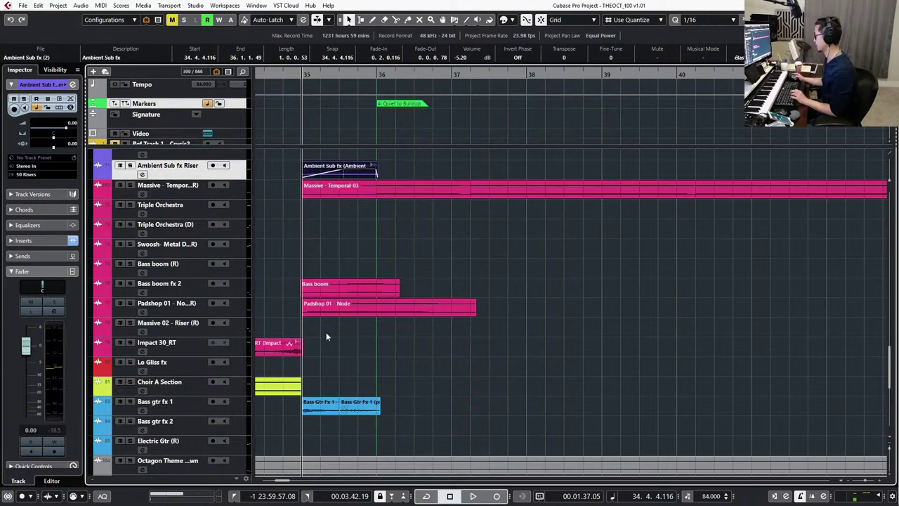
pyautogui.press('g')
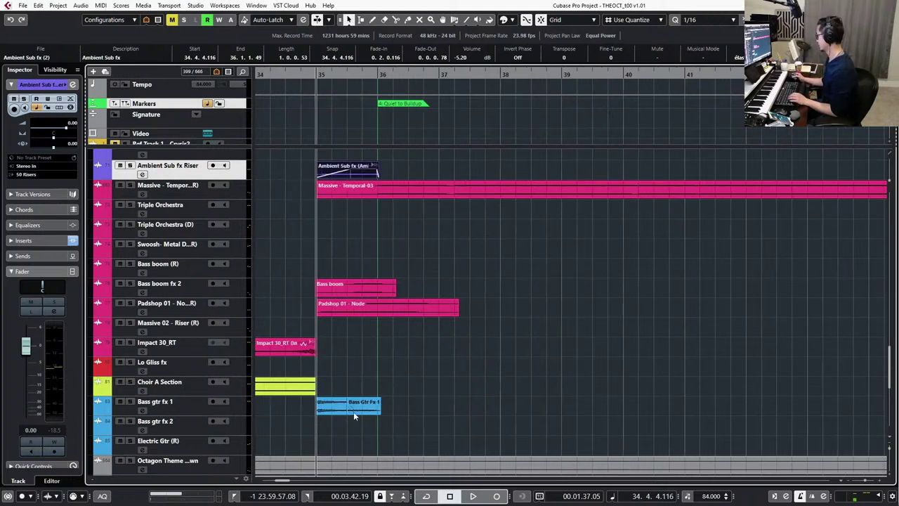
# Solo the Bass gtr fx 1 track to play its bar 35 clips, check its channel settings, then clear the solo.
pyautogui.click(178, 410)
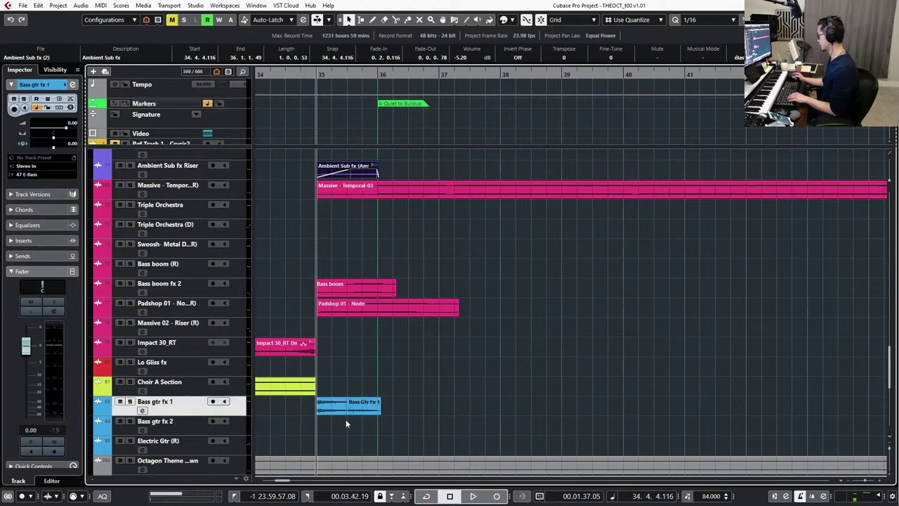
pyautogui.press('s')
pyautogui.press('space')
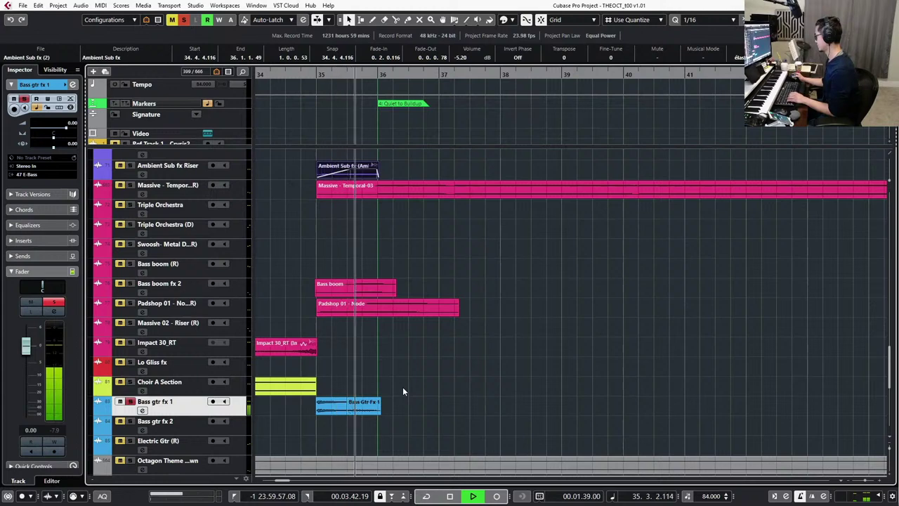
pyautogui.press('space')
pyautogui.press('e')
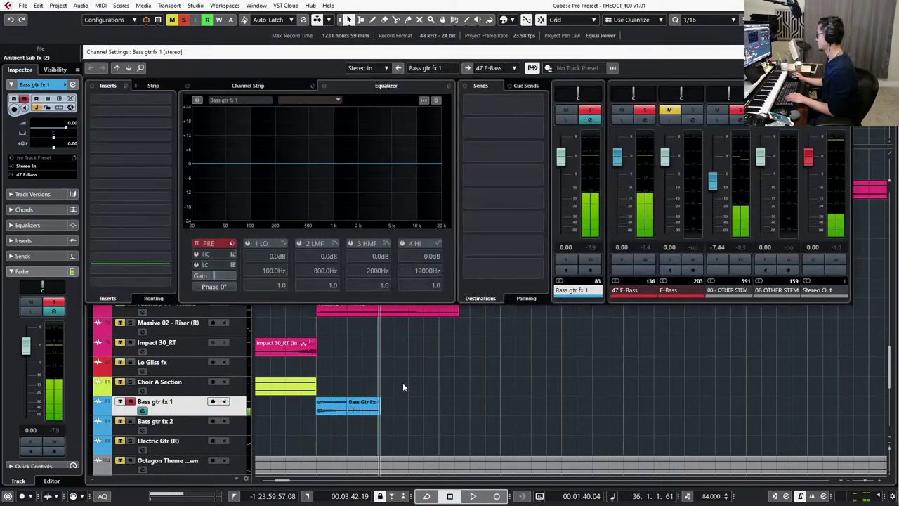
pyautogui.press('e')
pyautogui.press('s')
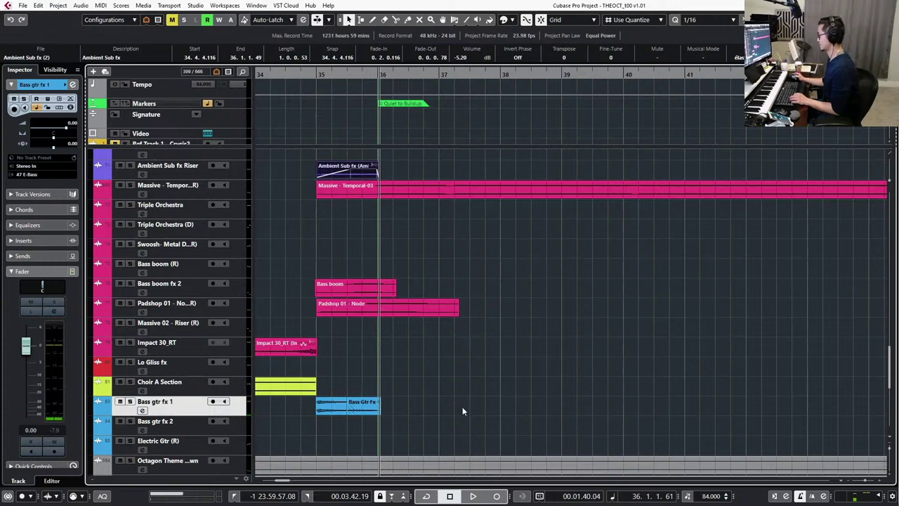
# Inspect the Bass gtr fx 2 track across the whole arrangement for clips, and return to the bar 35 transition.
pyautogui.click(195, 425)
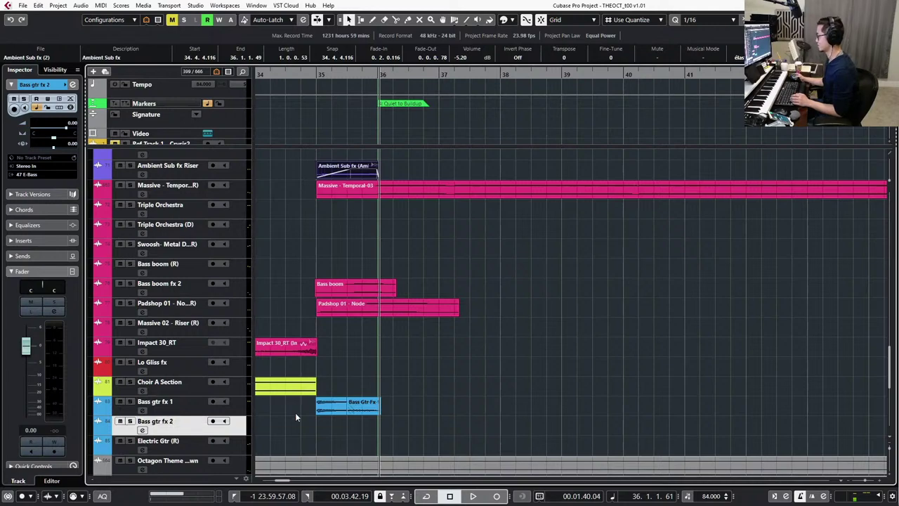
pyautogui.press('g')
pyautogui.press('g')
pyautogui.press('g')
pyautogui.press('g')
pyautogui.press('g')
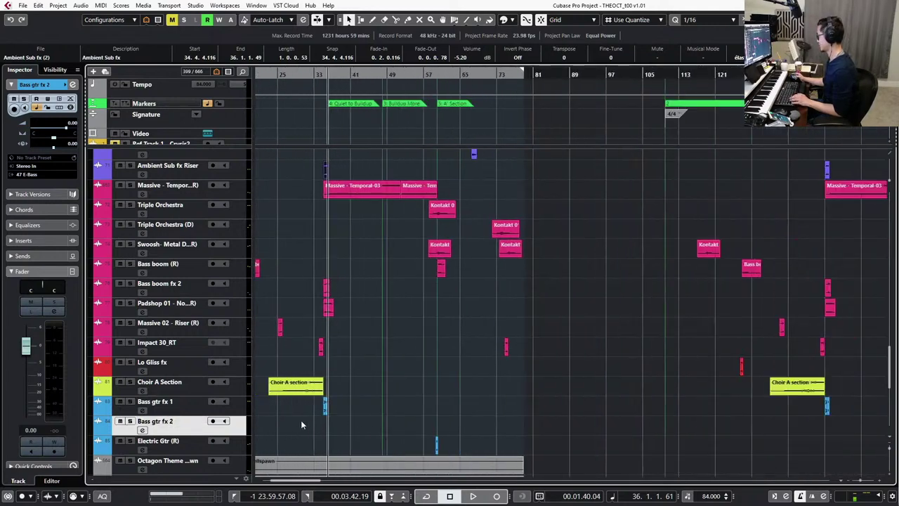
pyautogui.hscroll(-3, 309, 422)
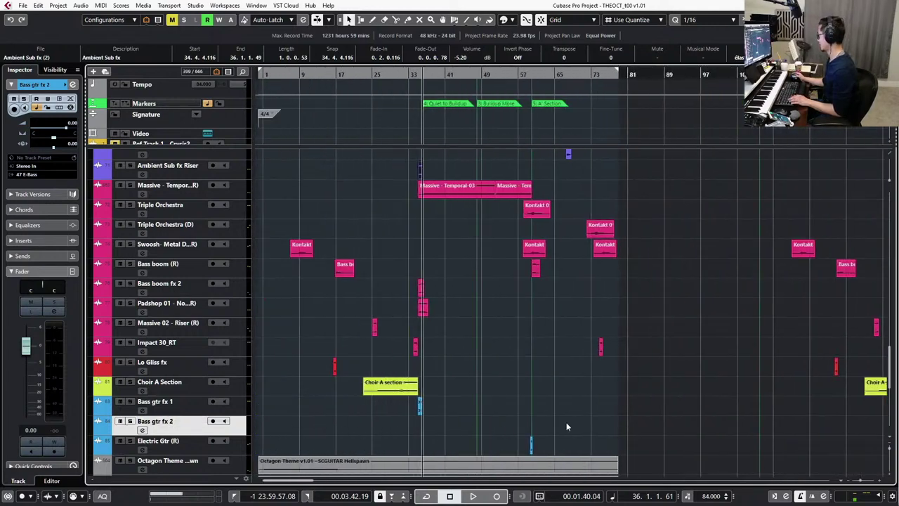
pyautogui.press('g')
pyautogui.scroll(5, 317, 437)
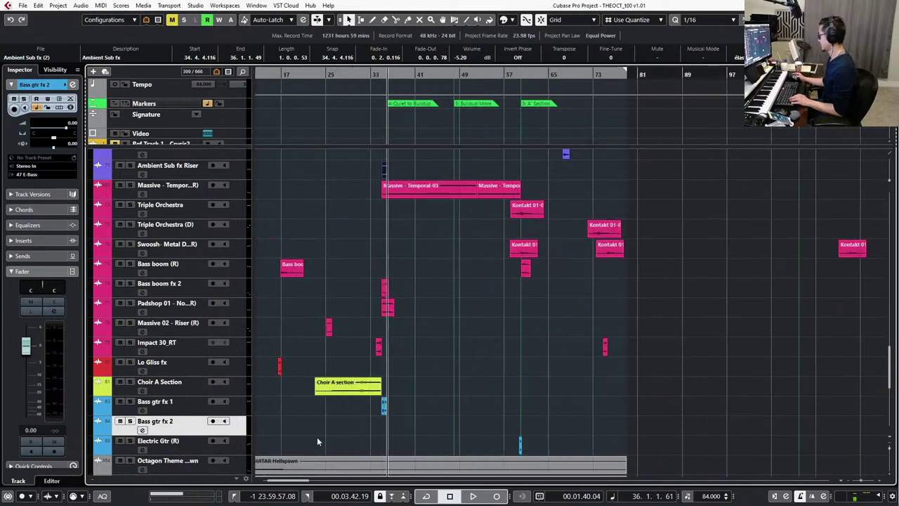
pyautogui.scroll(5, 491, 425)
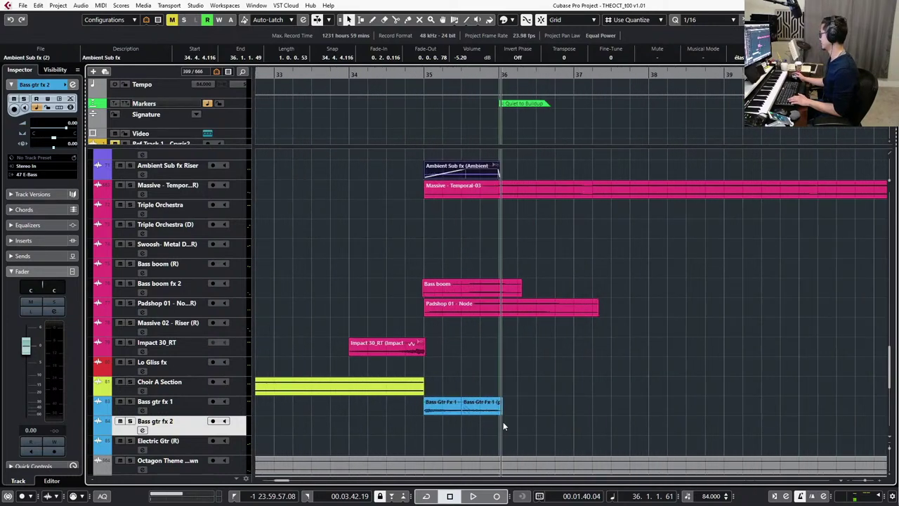
# Select the second Bass gtr fx 1 clip before bar 36 and play the transition from bar 34.
pyautogui.scroll(1, 505, 420)
pyautogui.hscroll(2, 509, 416)
pyautogui.hscroll(-1, 487, 407)
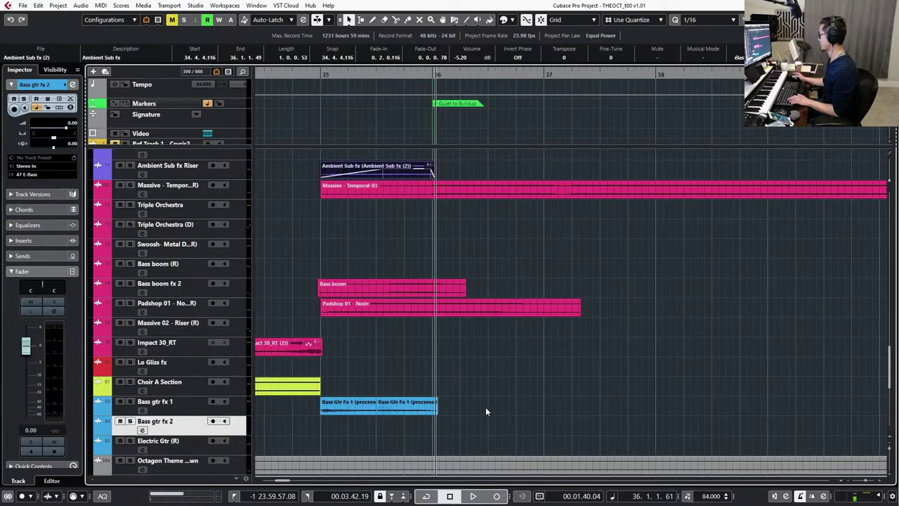
pyautogui.moveTo(469, 400); pyautogui.dragTo(431, 420)
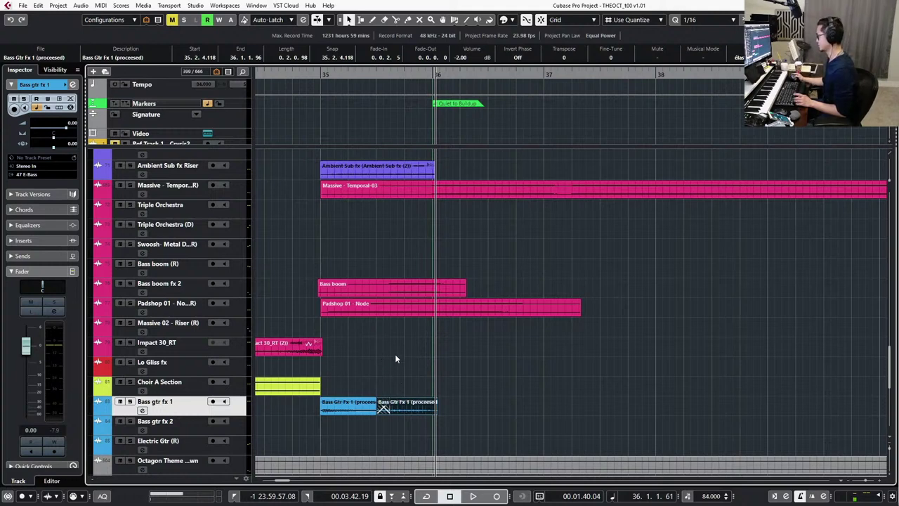
pyautogui.click(184, 388)
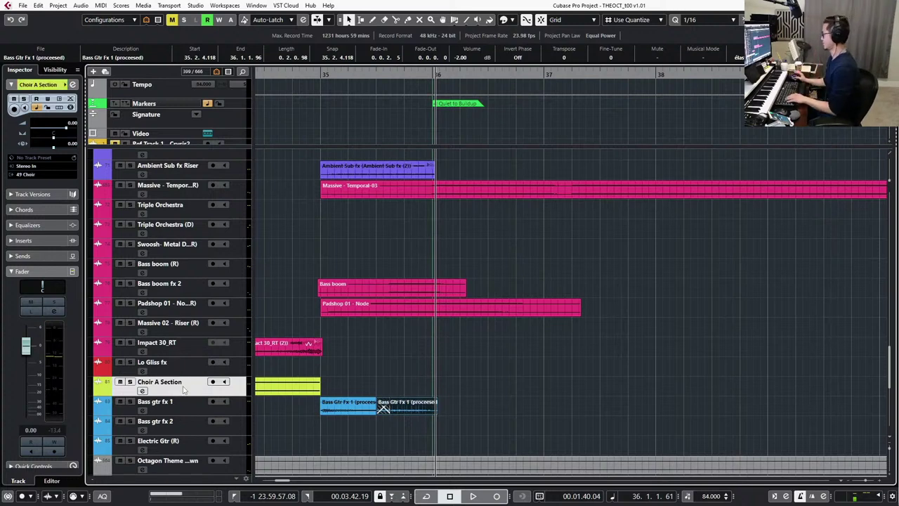
pyautogui.press('b')
pyautogui.press('b')
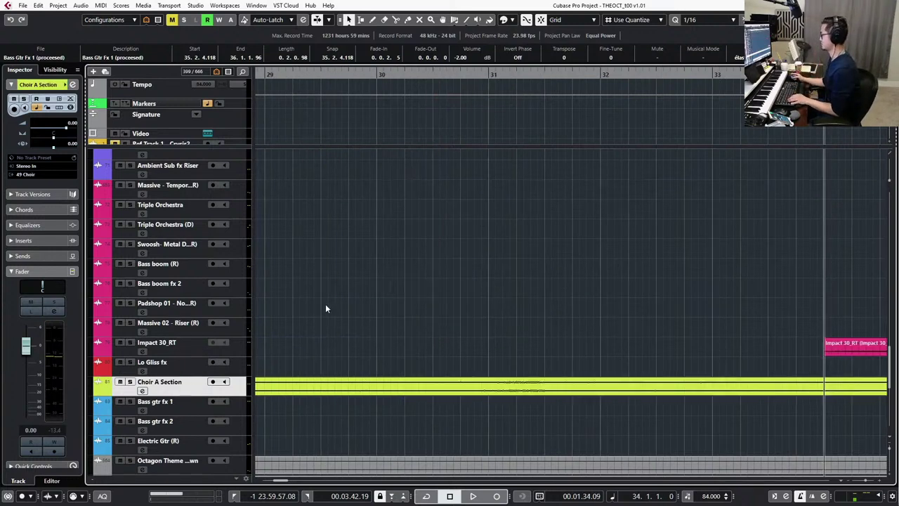
pyautogui.press('g')
pyautogui.press('g')
pyautogui.press('g')
pyautogui.press('space')
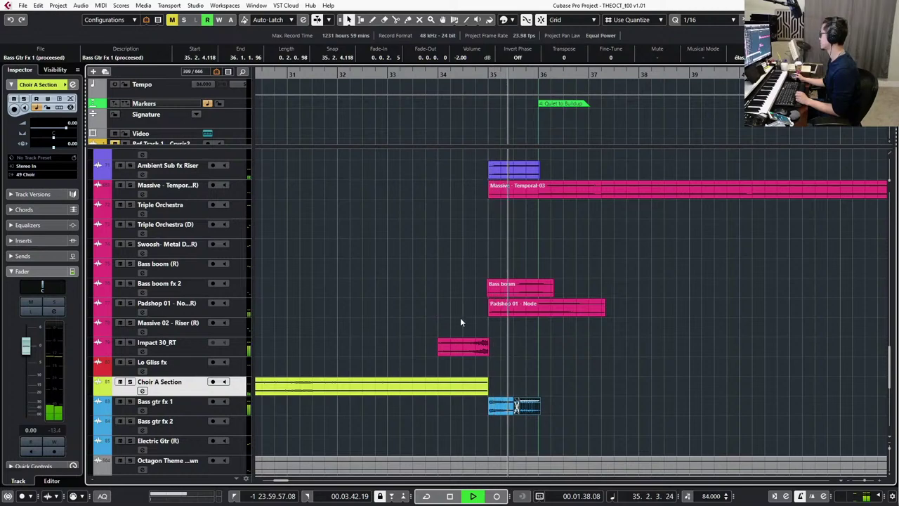
pyautogui.scroll(3, 487, 350)
pyautogui.press('space')
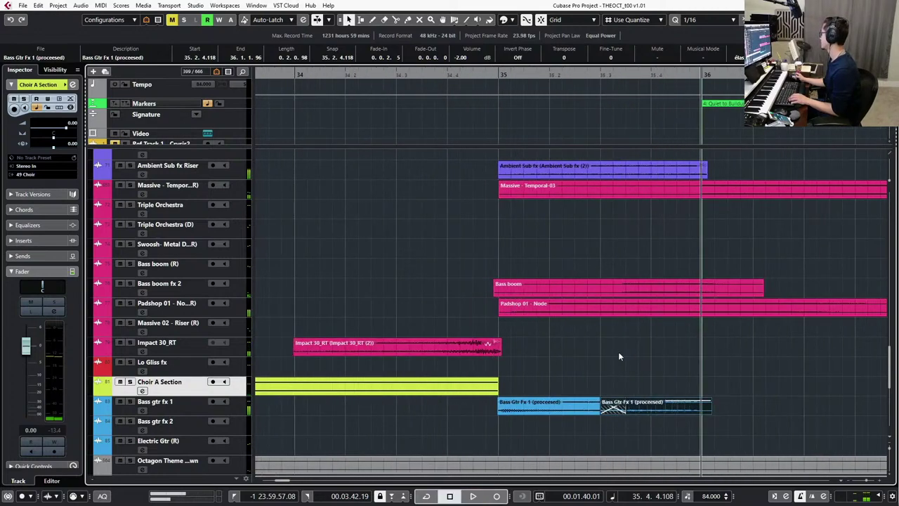
pyautogui.scroll(-1, 618, 351)
pyautogui.hscroll(3, 579, 362)
pyautogui.click(184, 401)
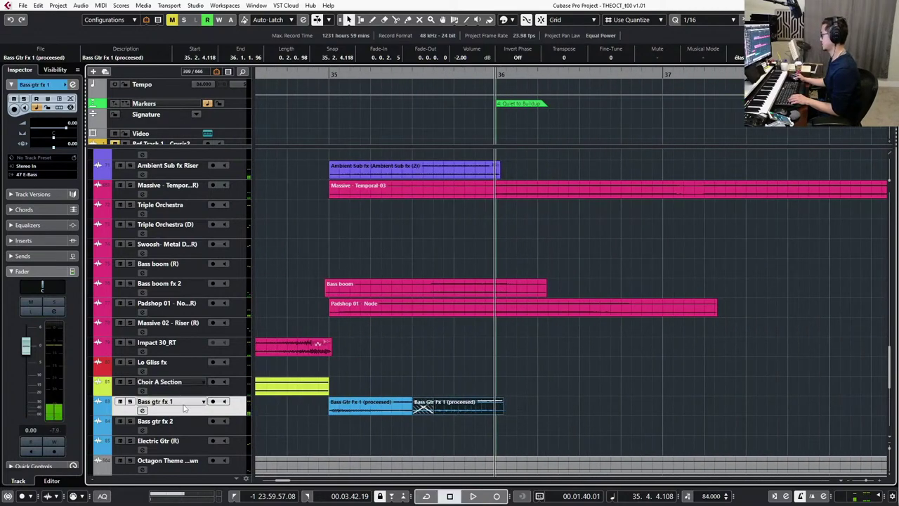
pyautogui.hotkey('ctrl', 'w')
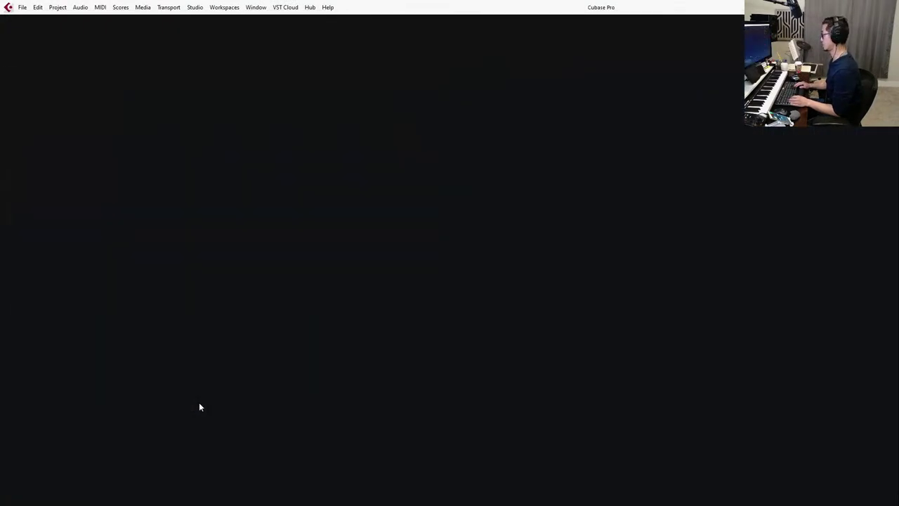
pyautogui.hotkey('alt', 'Tab')
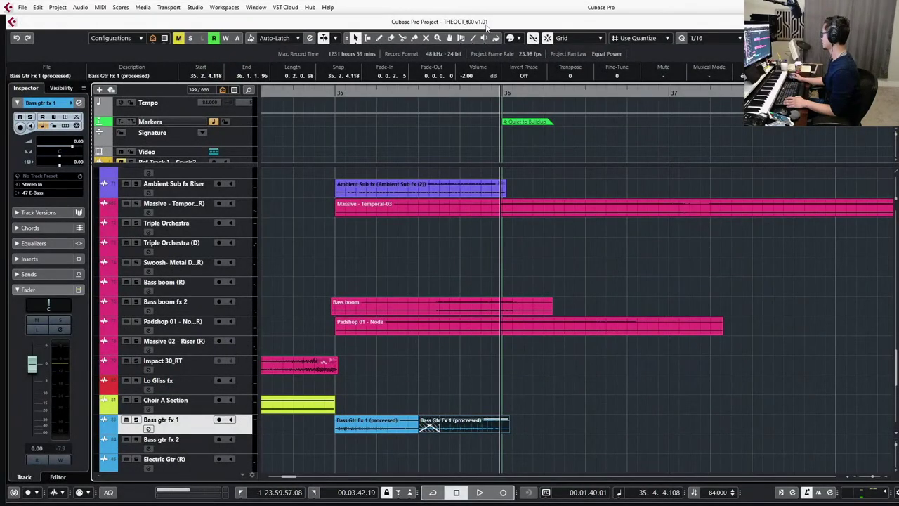
pyautogui.doubleClick(487, 23)
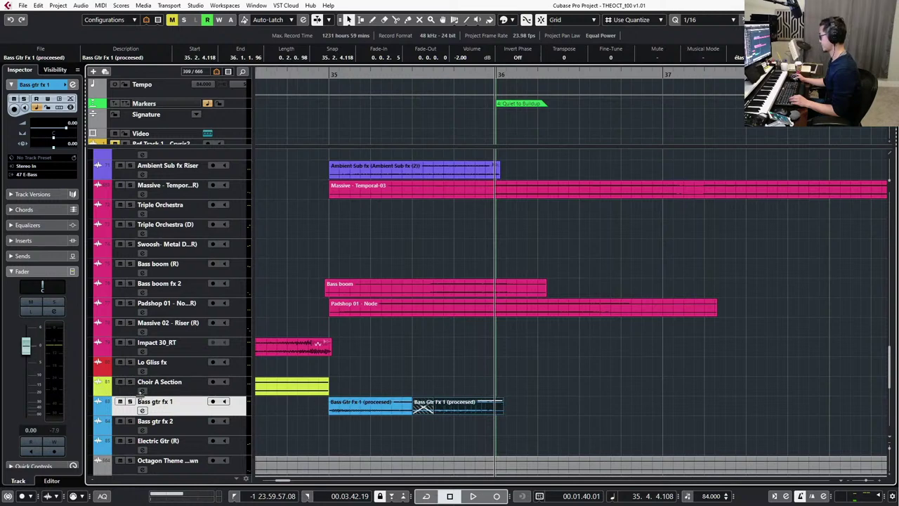
# Show the Volume automation lane of the Bass gtr fx 1 track, enlarge it, and enable automation read and write.
pyautogui.scroll(-3, 100, 421)
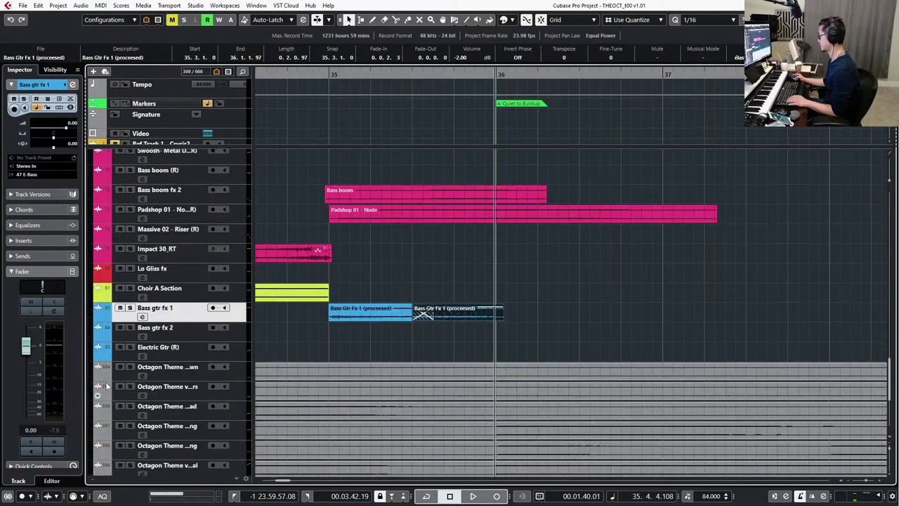
pyautogui.click(98, 320)
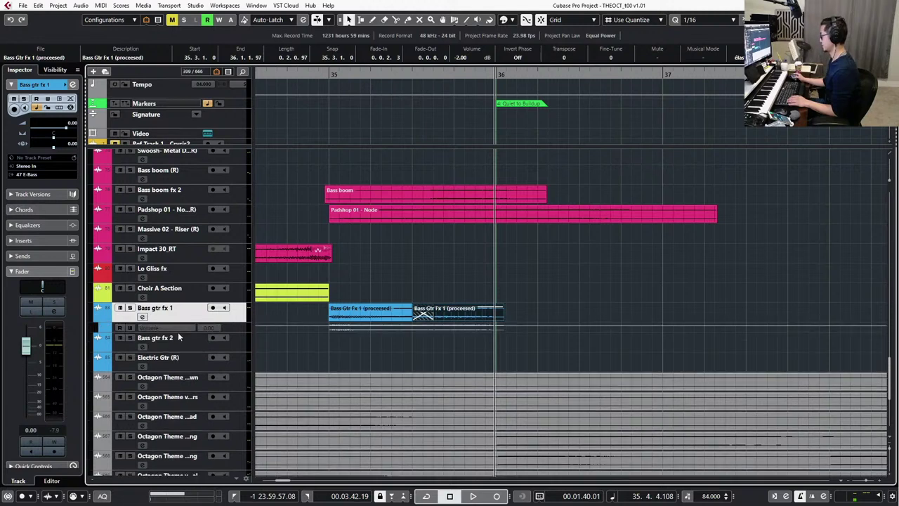
pyautogui.click(178, 335)
pyautogui.moveTo(179, 332); pyautogui.dragTo(169, 407)
pyautogui.click(132, 328)
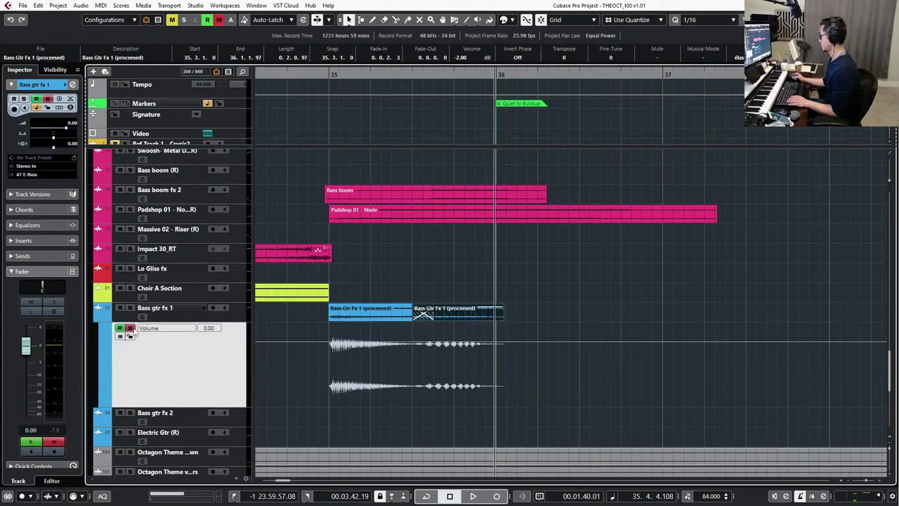
# Record a first volume automation pass on Bass gtr fx 1, raising the fader over its second clip before bar 36.
pyautogui.press('KP_Subtract')
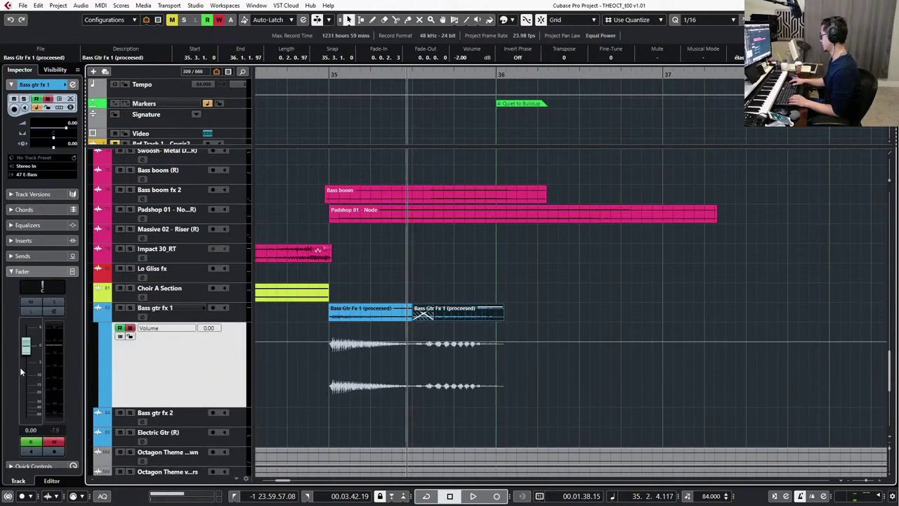
pyautogui.press('space')
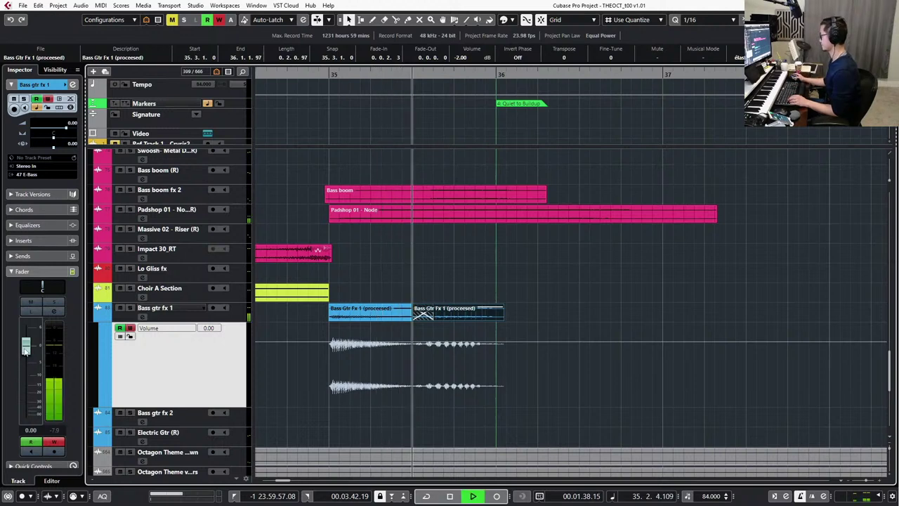
pyautogui.moveTo(24, 346); pyautogui.dragTo(26, 342)
pyautogui.press('space')
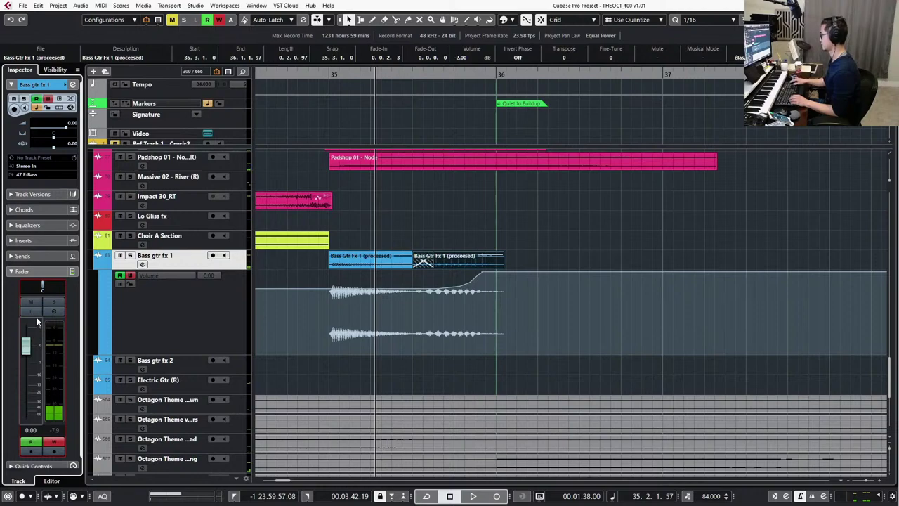
# Record the Bass gtr fx 1 volume automation again from around bar 34, raising the fader to 6.02 dB before bar 36.
pyautogui.press('KP_Subtract')
pyautogui.press('KP_Subtract')
pyautogui.press('g')
pyautogui.press('space')
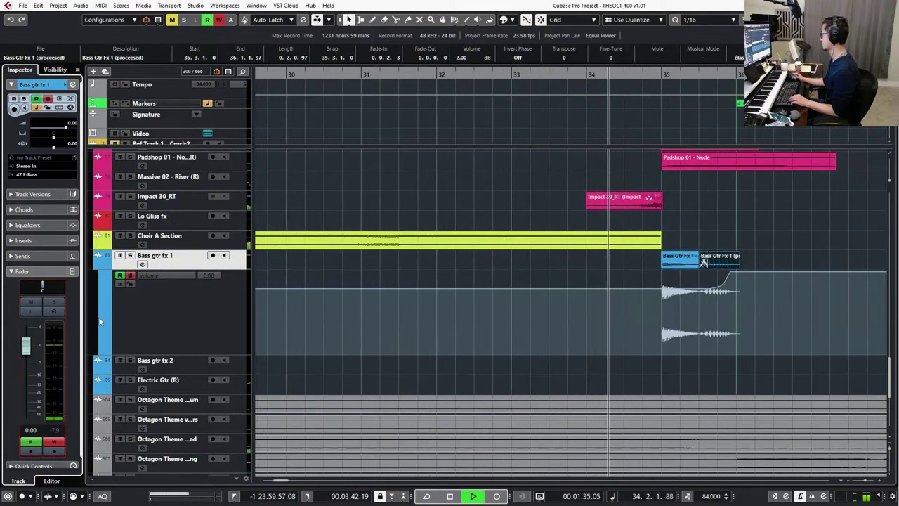
pyautogui.moveTo(26, 349); pyautogui.dragTo(26, 327)
pyautogui.press('space')
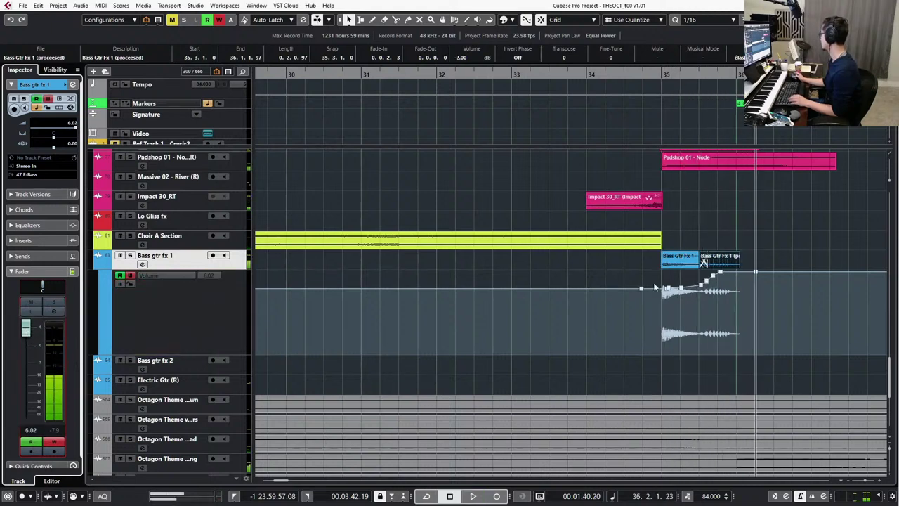
pyautogui.hscroll(3, 594, 290)
pyautogui.scroll(2, 538, 290)
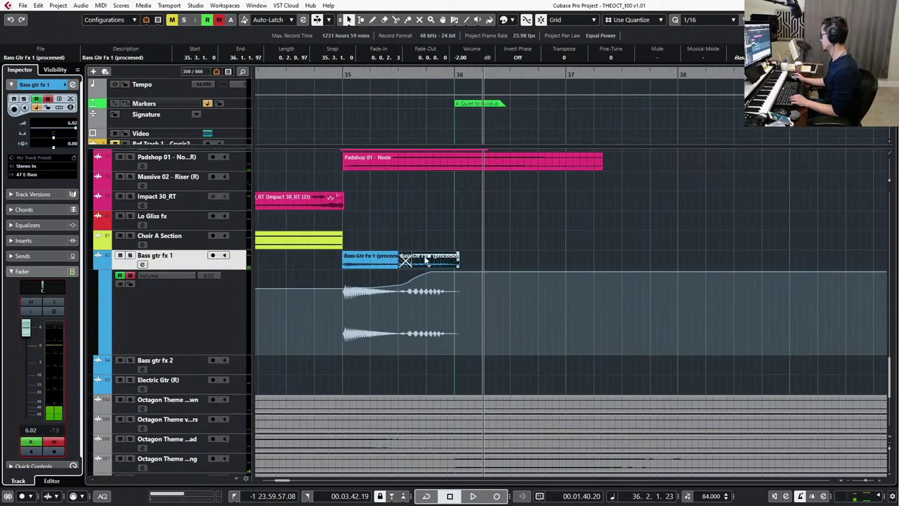
# Raise the second Bass Gtr Fx 1 clip's volume to 5.16 dB and play both clips from their start.
pyautogui.moveTo(428, 259); pyautogui.dragTo(431, 241)
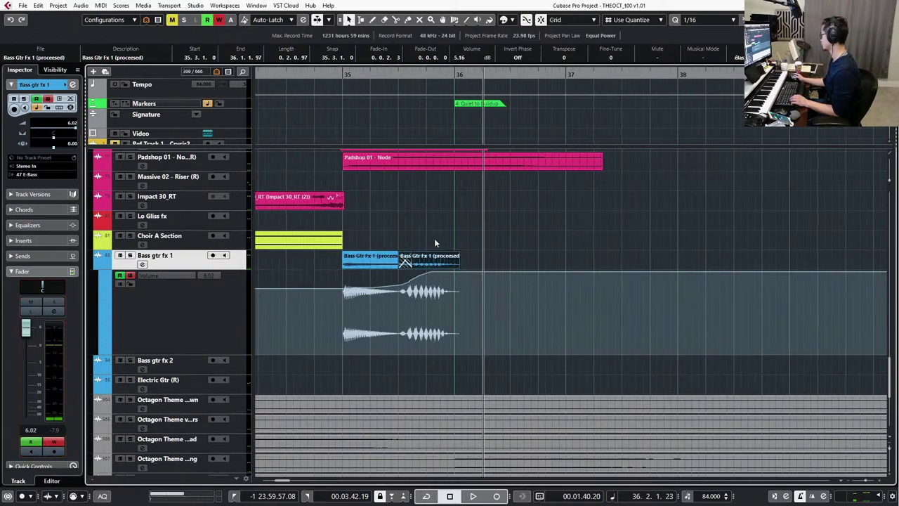
pyautogui.moveTo(489, 230); pyautogui.dragTo(380, 261)
pyautogui.press('l')
pyautogui.press('space')
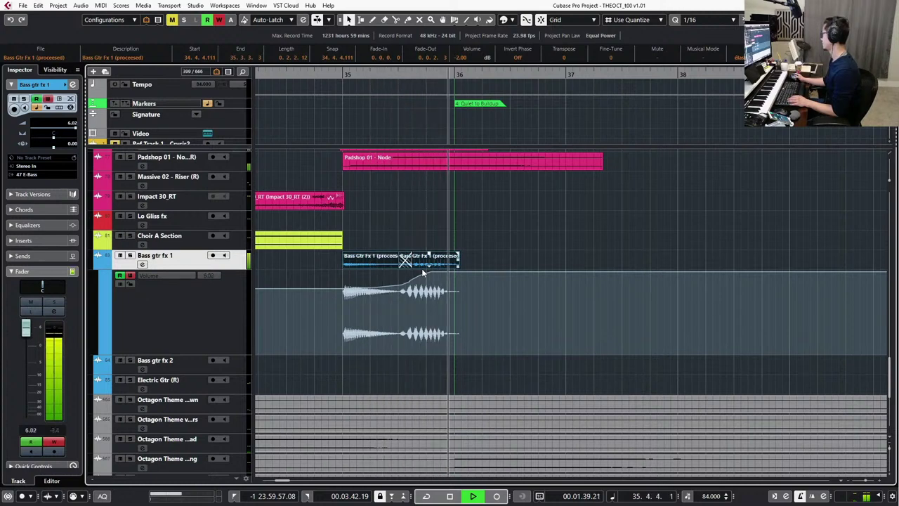
pyautogui.press('space')
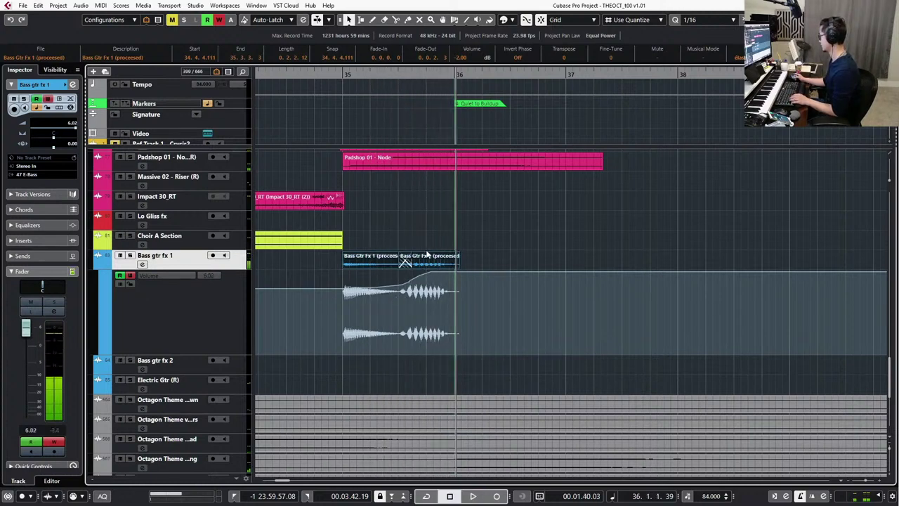
# Set the second Bass Gtr Fx 1 clip's volume to 0.00 dB and play the passage back.
pyautogui.moveTo(429, 257); pyautogui.dragTo(439, 257)
pyautogui.press('KP_0')
pyautogui.press('space')
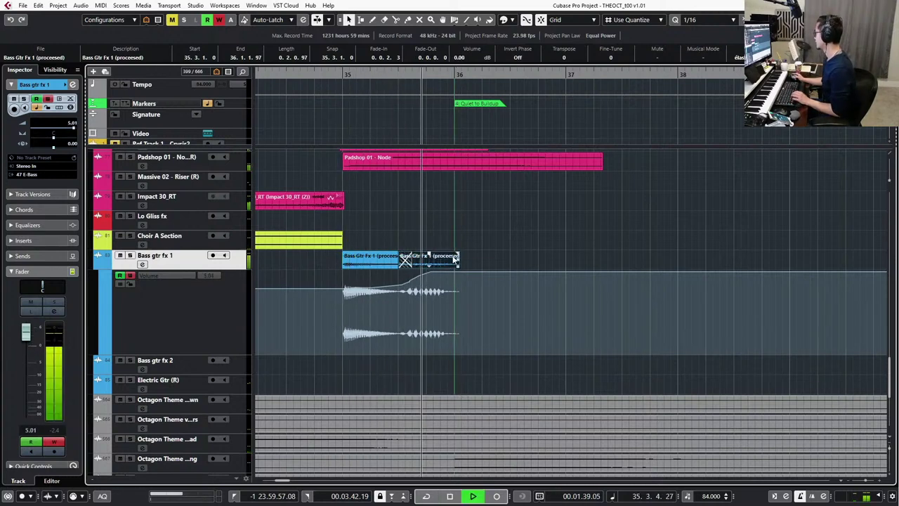
pyautogui.press('space')
# Trim the end of the second Bass Gtr Fx 1 clip to 35.4.4.119, just before bar 36.
pyautogui.scroll(2, 481, 255)
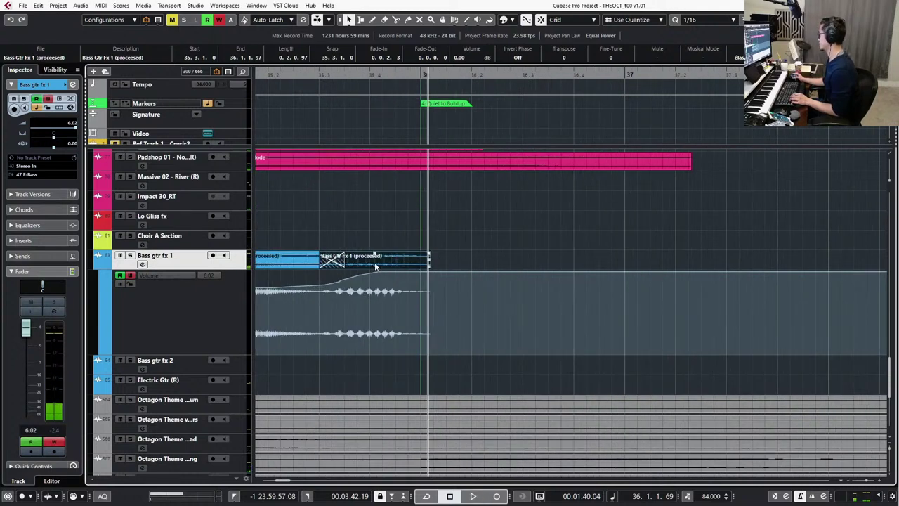
pyautogui.scroll(2, 428, 263)
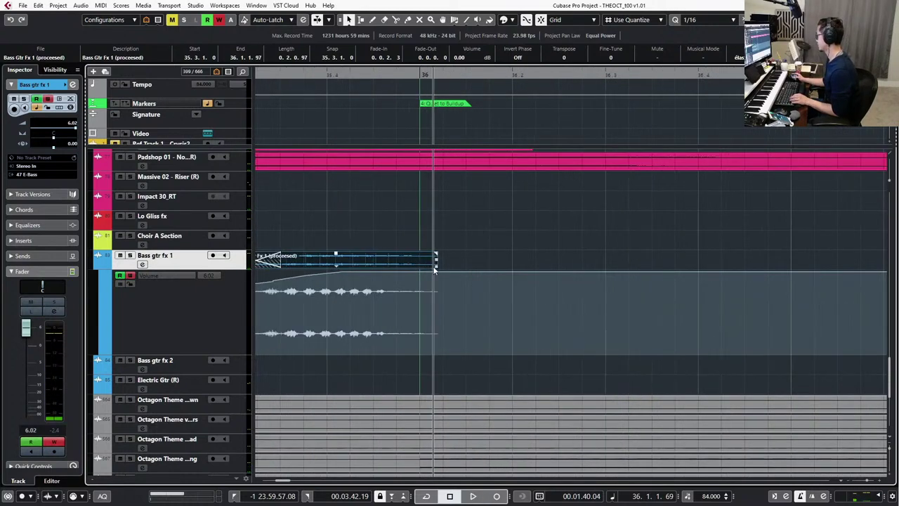
pyautogui.moveTo(435, 265); pyautogui.dragTo(433, 264)
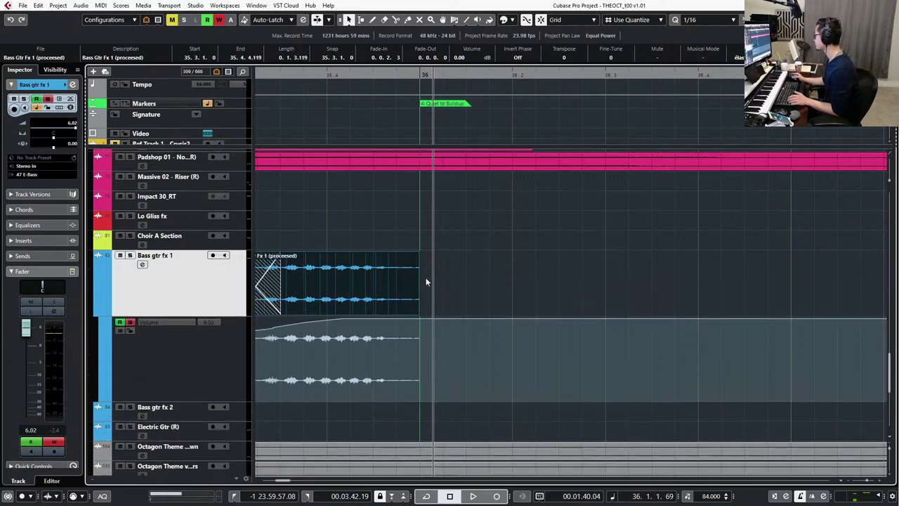
# Split the trimmed clip just after beat 35.4, duplicate its tail to 35.4.3.0 and crossfade the overlap.
pyautogui.keyDown('alt'); pyautogui.click(334, 279); pyautogui.keyUp('alt')
pyautogui.hotkey('ctrl', 'd')
pyautogui.moveTo(430, 287)
pyautogui.mouseDown()
pyautogui.moveTo(383, 288)
pyautogui.moveTo(372, 313)
pyautogui.moveTo(427, 305)
pyautogui.moveTo(415, 306)
pyautogui.mouseUp()
pyautogui.click(366, 303)
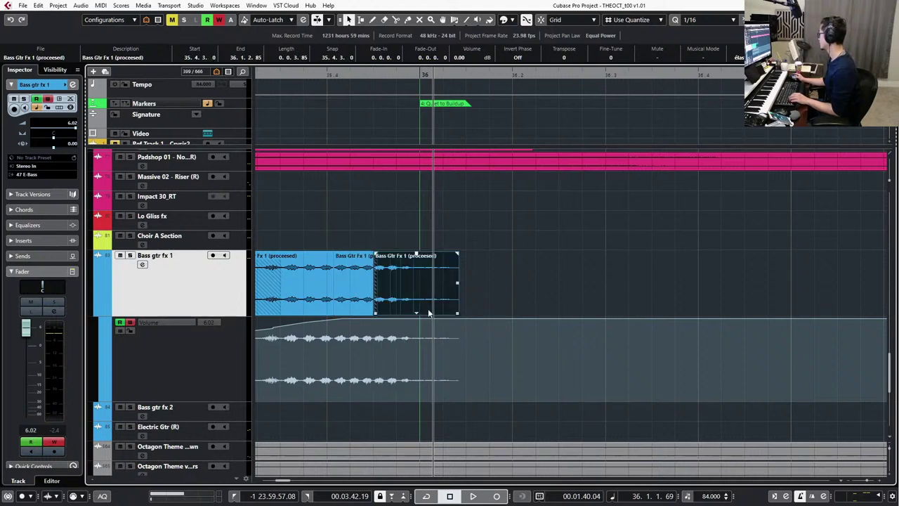
pyautogui.press('x')
# Play back the edited Bass gtr fx 1 passage from just before bar 35.
pyautogui.press('KP_0')
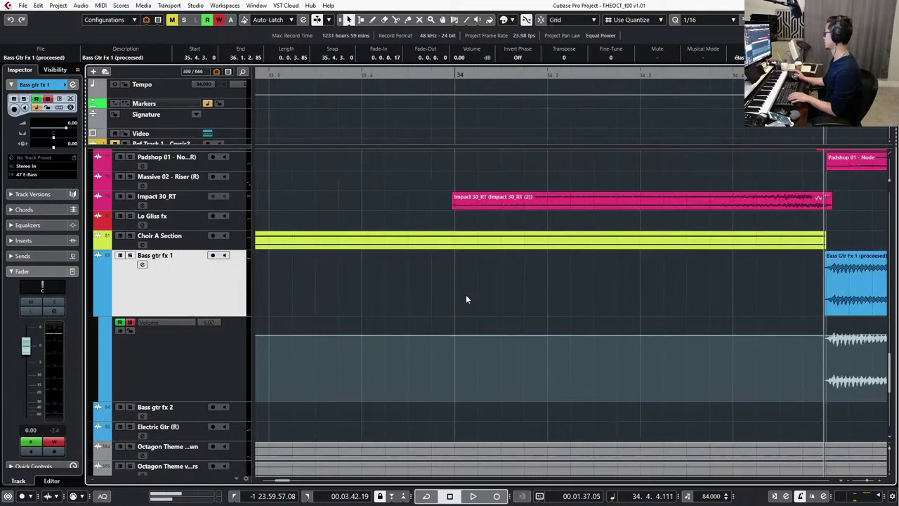
pyautogui.press('space')
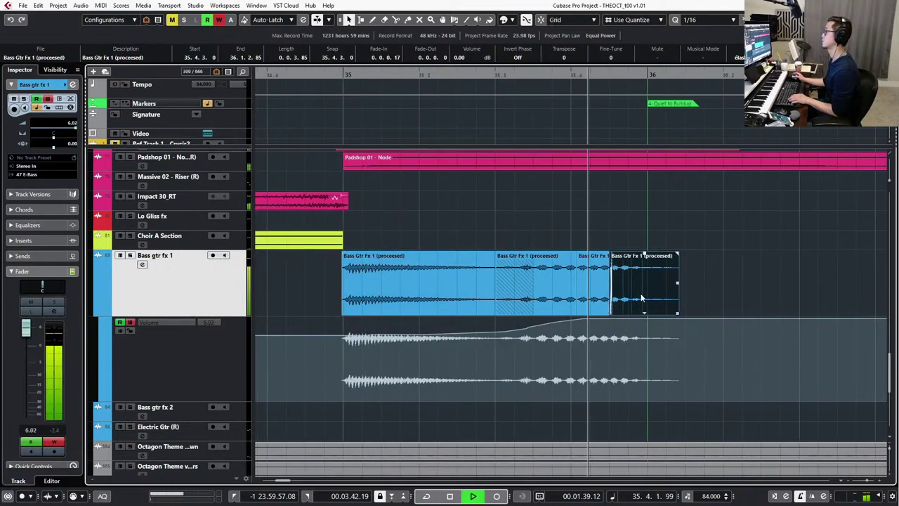
pyautogui.press('space')
# Extend the start of the last Bass Gtr Fx 1 clip back to 35.4.2.113.
pyautogui.scroll(2, 619, 309)
pyautogui.scroll(2, 618, 309)
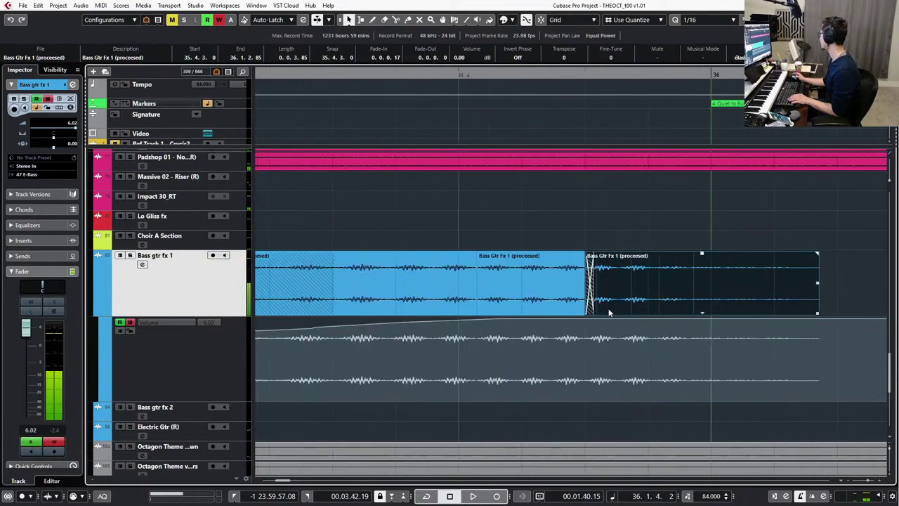
pyautogui.moveTo(587, 313); pyautogui.dragTo(583, 313)
pyautogui.scroll(-2, 610, 308)
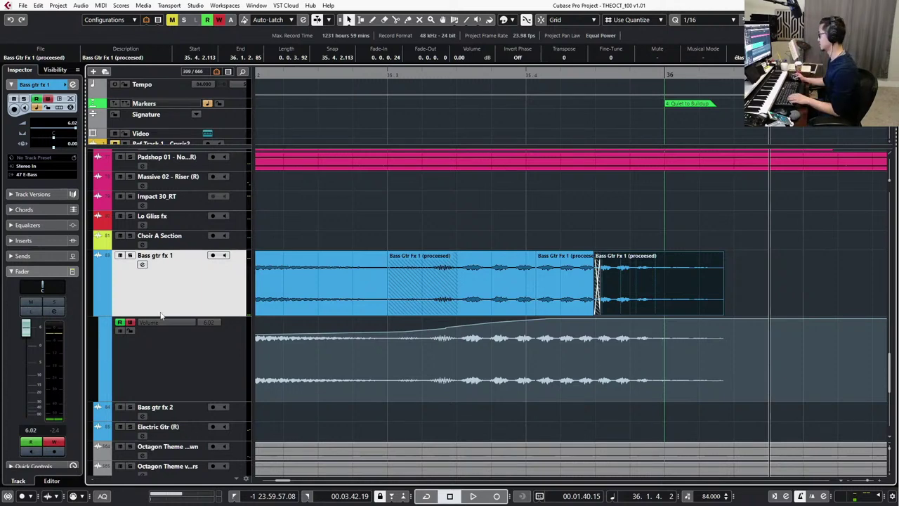
# Quantize the last Bass Gtr Fx 1 clip to start at 35.4.3.0 and hide the track's Volume automation with writing off.
pyautogui.click(170, 348)
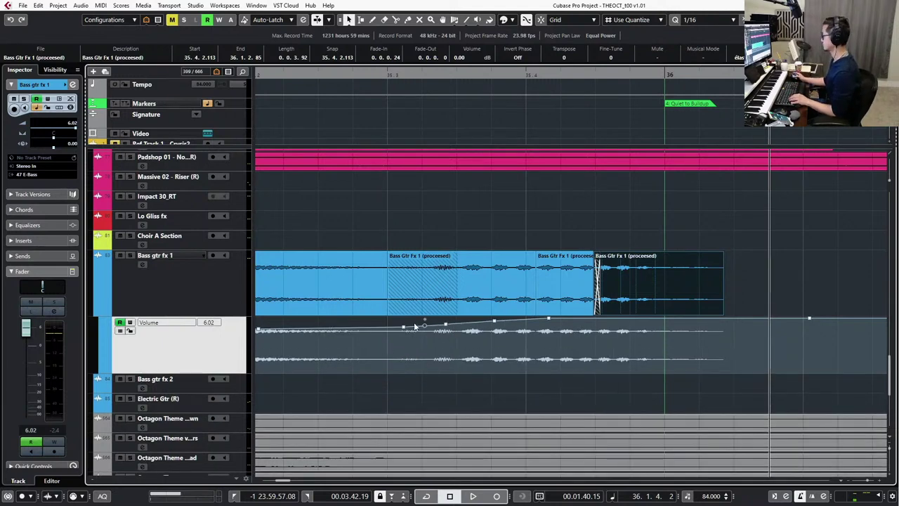
pyautogui.scroll(-1, 416, 326)
pyautogui.press('q')
pyautogui.press('a')
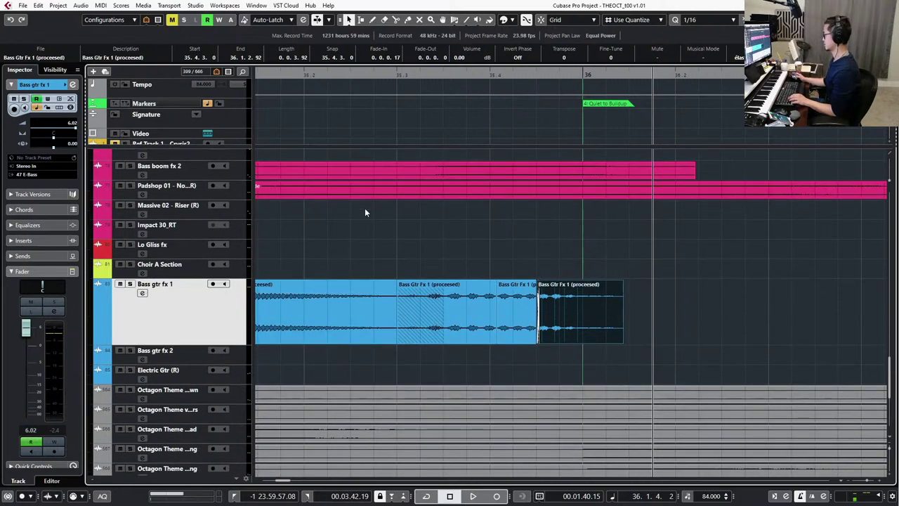
# Set the playhead back to bar 33 and audition the DMG2 Ens Big Scr and DMG2 Ens Hybr percussion tracks.
pyautogui.scroll(-5, 371, 219)
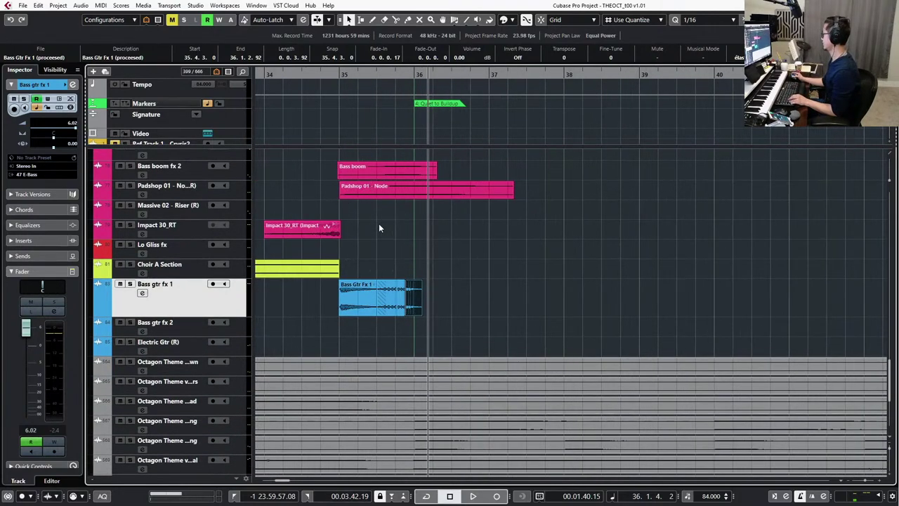
pyautogui.hscroll(-1, 379, 224)
pyautogui.press('KP_Subtract')
pyautogui.press('KP_Subtract')
pyautogui.press('KP_Subtract')
pyautogui.hscroll(-9, 394, 227)
pyautogui.scroll(-1, 403, 230)
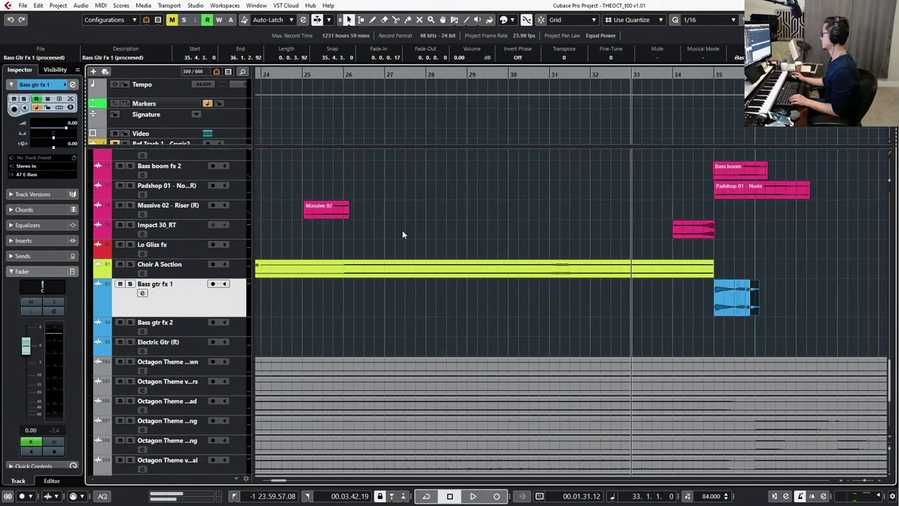
pyautogui.scroll(-1, 404, 235)
pyautogui.scroll(12, 543, 272)
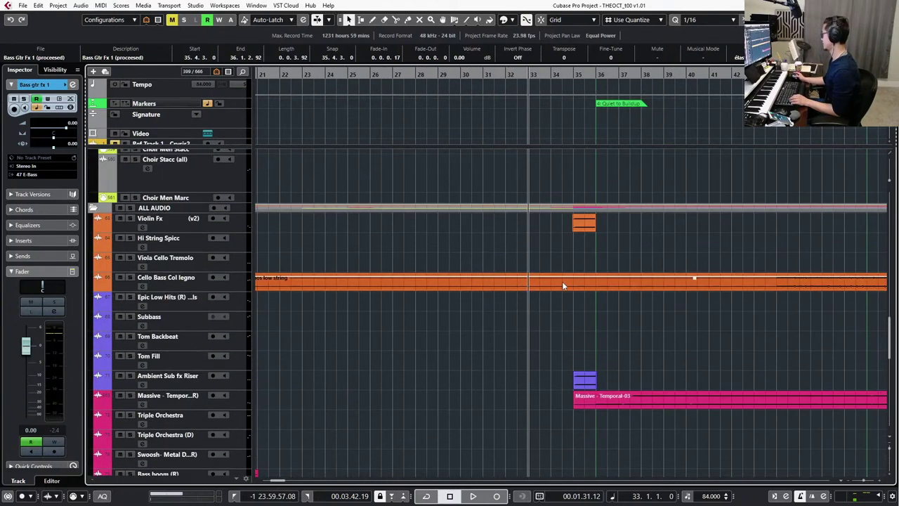
pyautogui.scroll(5, 562, 281)
pyautogui.scroll(15, 170, 268)
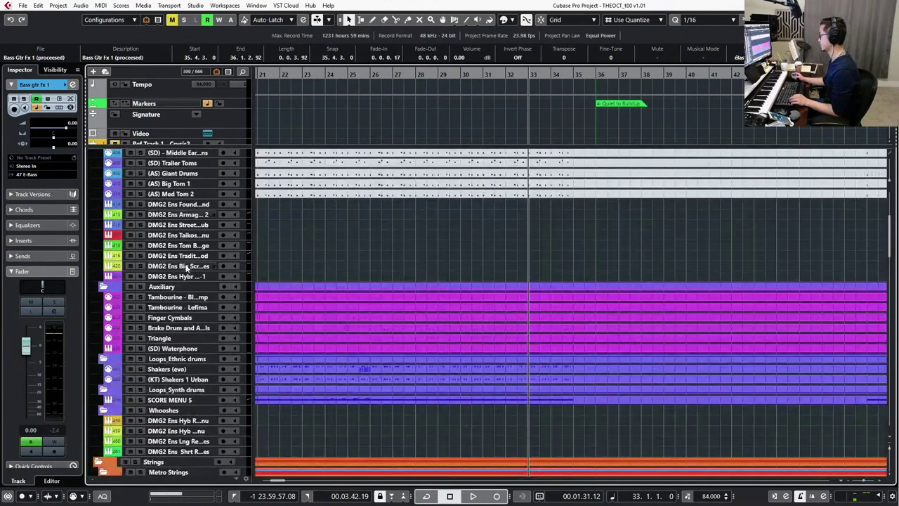
pyautogui.click(181, 268)
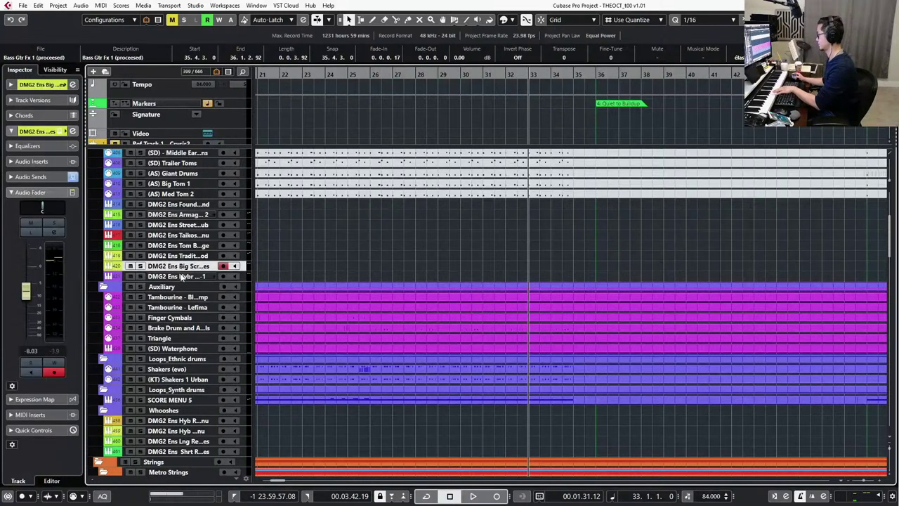
pyautogui.click(182, 277)
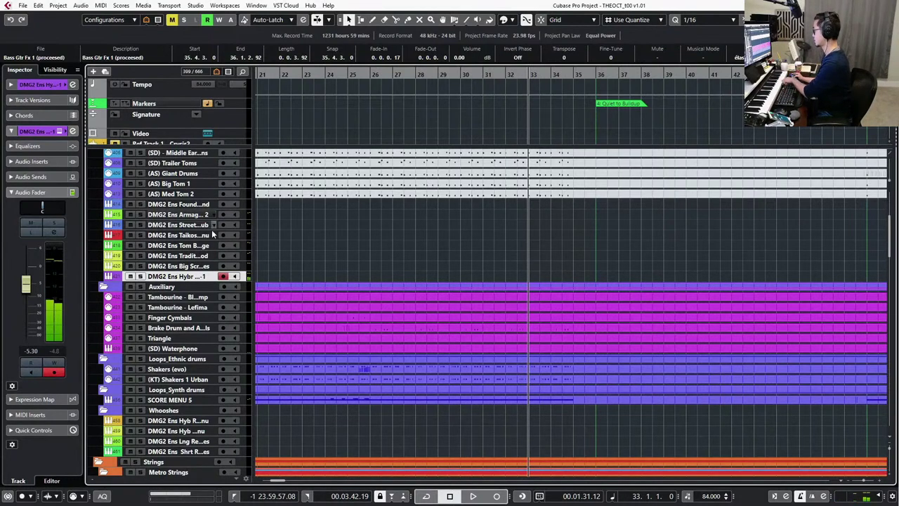
# Audition the DMG2 Ens Hyb, Lng and Shrt instrument tracks in the Whooshes folder.
pyautogui.scroll(-10, 245, 262)
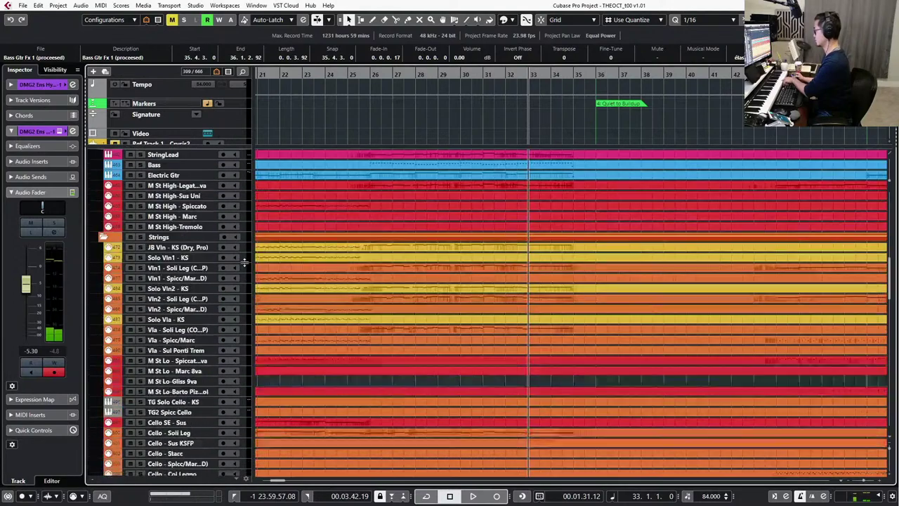
pyautogui.scroll(-15, 232, 266)
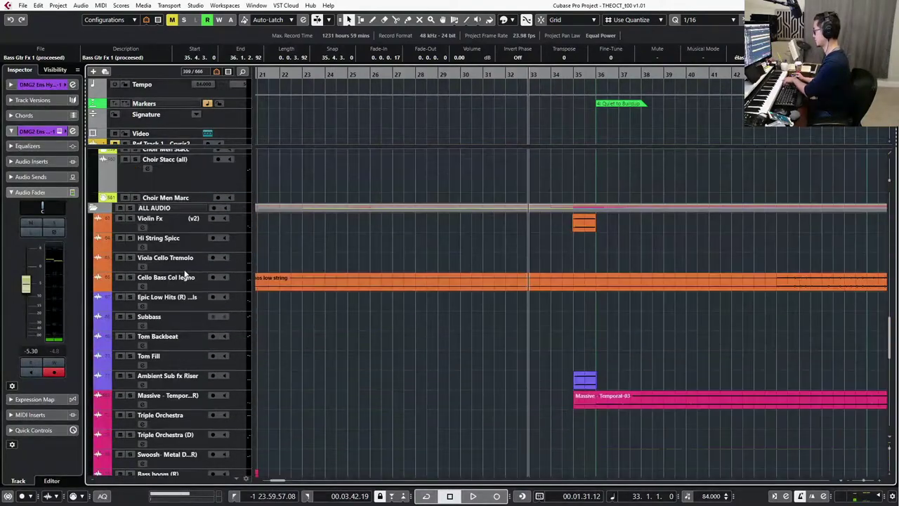
pyautogui.scroll(15, 193, 265)
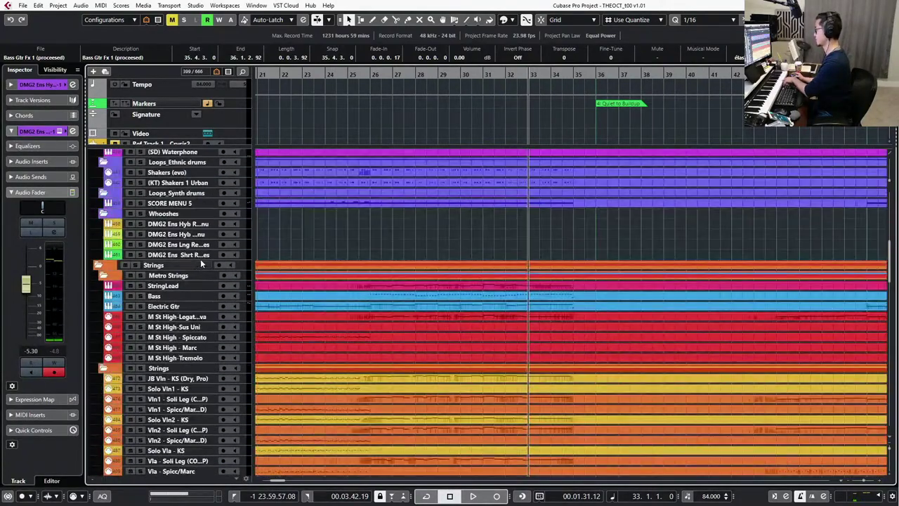
pyautogui.click(196, 225)
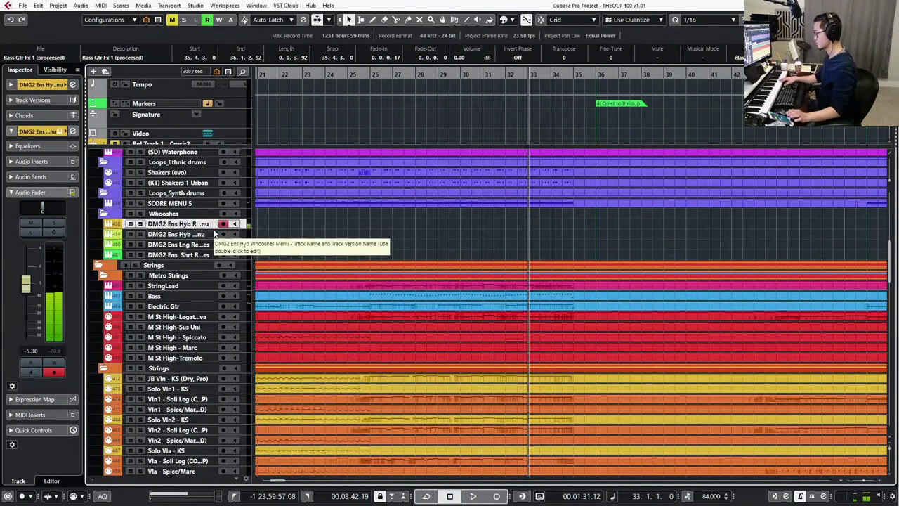
pyautogui.press('Down')
pyautogui.press('Down')
pyautogui.press('Down')
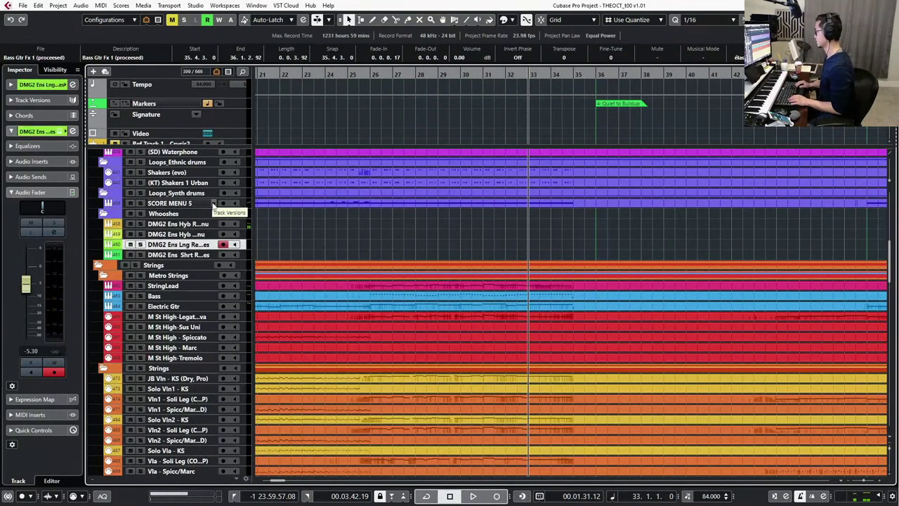
pyautogui.hotkey('shift', 'Up')
pyautogui.hotkey('shift', 'Up')
pyautogui.hotkey('shift', 'Up')
pyautogui.press('Down')
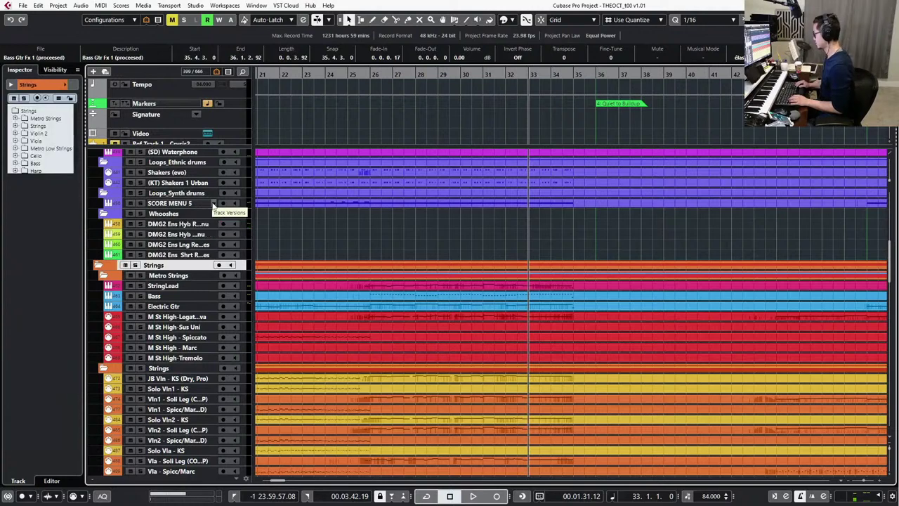
pyautogui.press('Up')
pyautogui.press('Up')
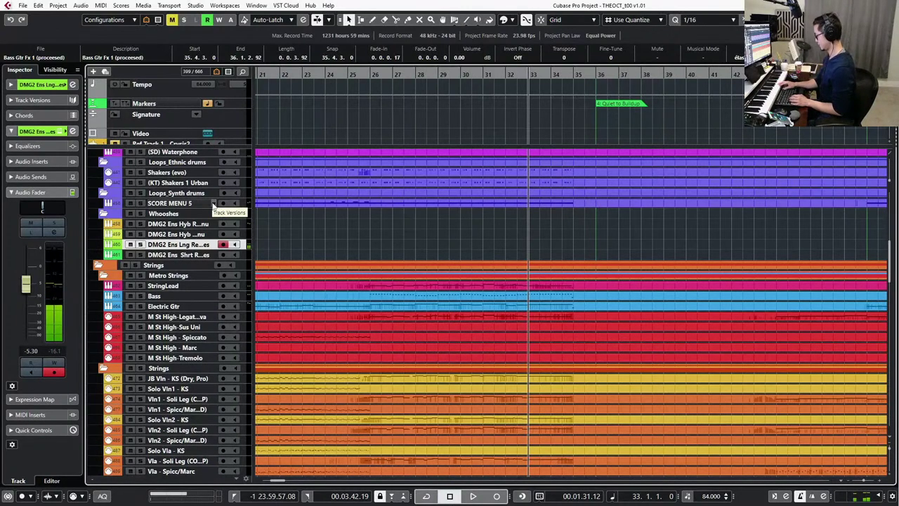
pyautogui.press('Down')
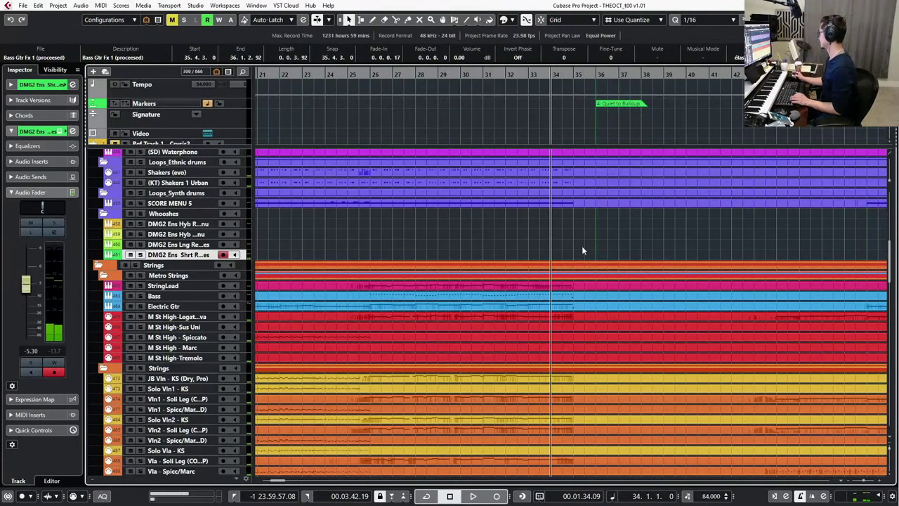
# Record a whoosh performance on the DMG2 Ens LngRev&Whooshes track from bar 34 to just past bar 36.
pyautogui.scroll(-15, 582, 246)
pyautogui.scroll(-5, 609, 302)
pyautogui.scroll(3, 631, 309)
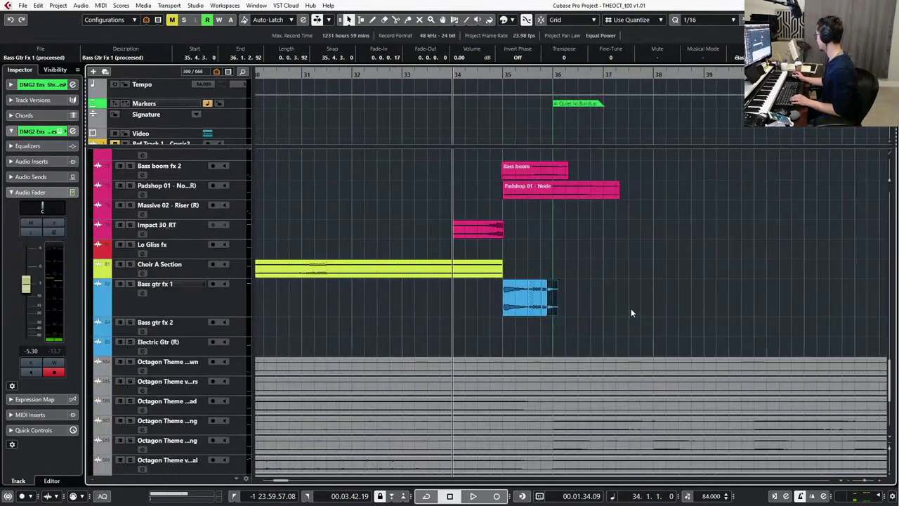
pyautogui.scroll(20, 633, 281)
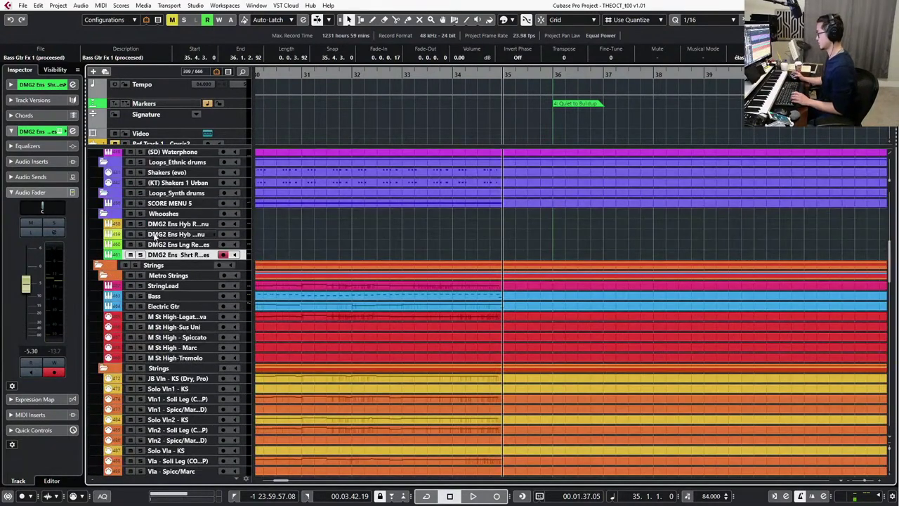
pyautogui.click(298, 228)
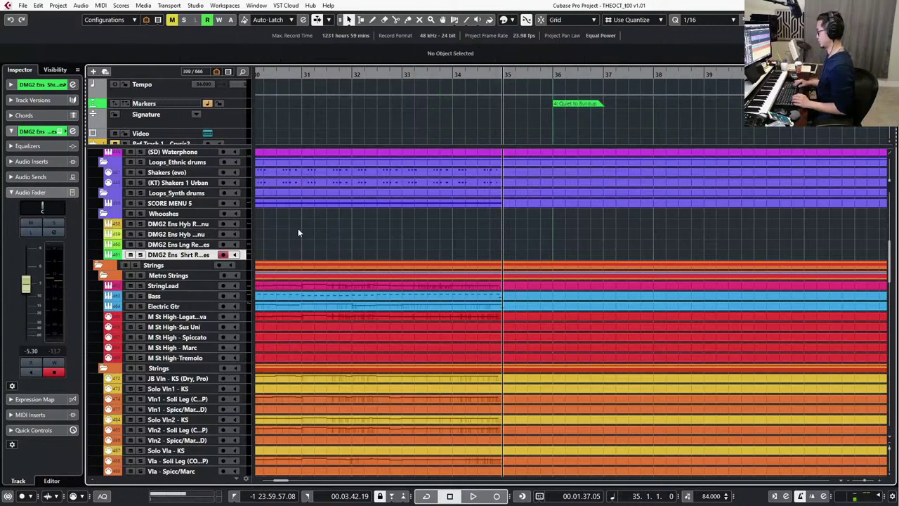
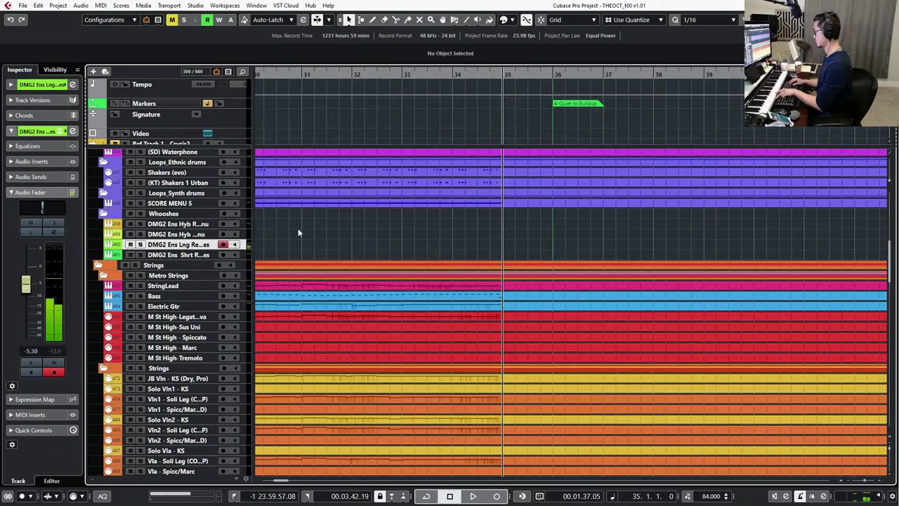
pyautogui.press('KP_Subtract')
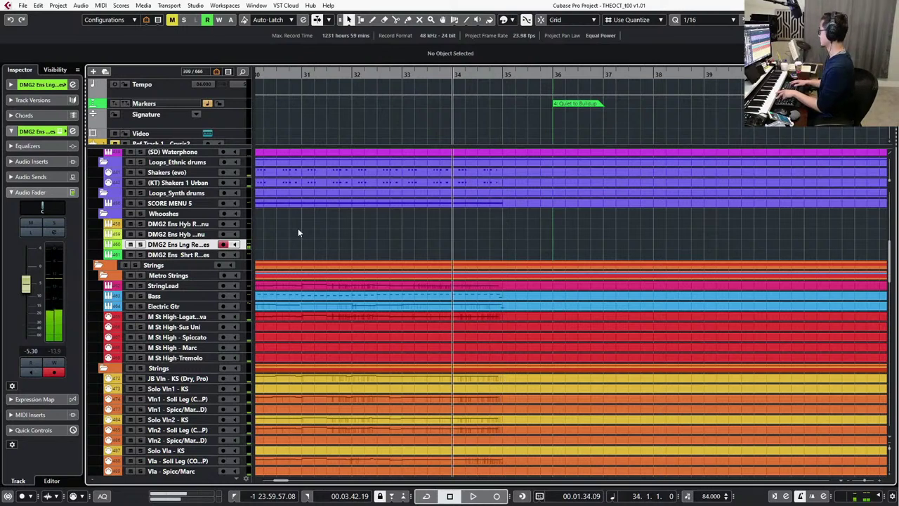
pyautogui.press('KP_Multiply')
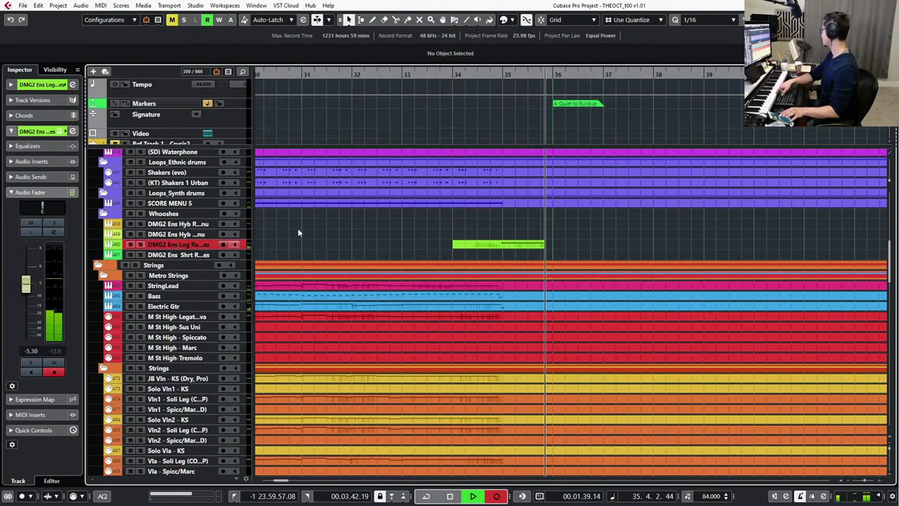
pyautogui.press('space')
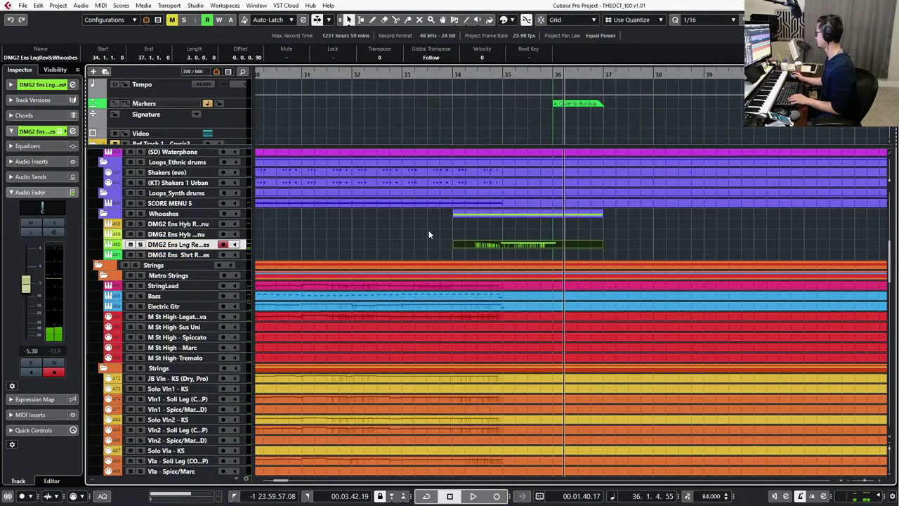
# Open the recorded whoosh clip for editing and quantize its A2 note to start at bar 35.
pyautogui.doubleClick(481, 245)
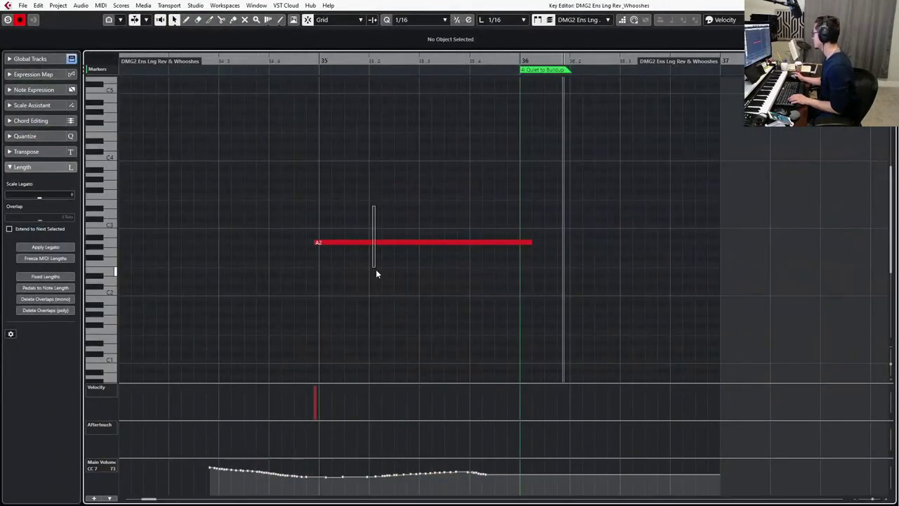
pyautogui.hotkey('ctrl', 'a')
pyautogui.press('q')
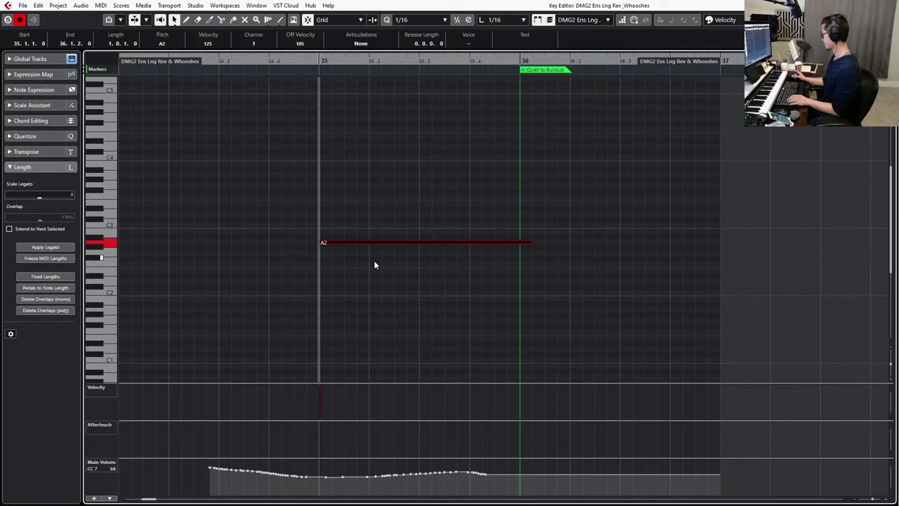
# Enlarge the Main Volume (CC 7) lane and redraw the curve between bars 35 and 36 as a rise to 111.
pyautogui.moveTo(522, 458); pyautogui.dragTo(542, 335)
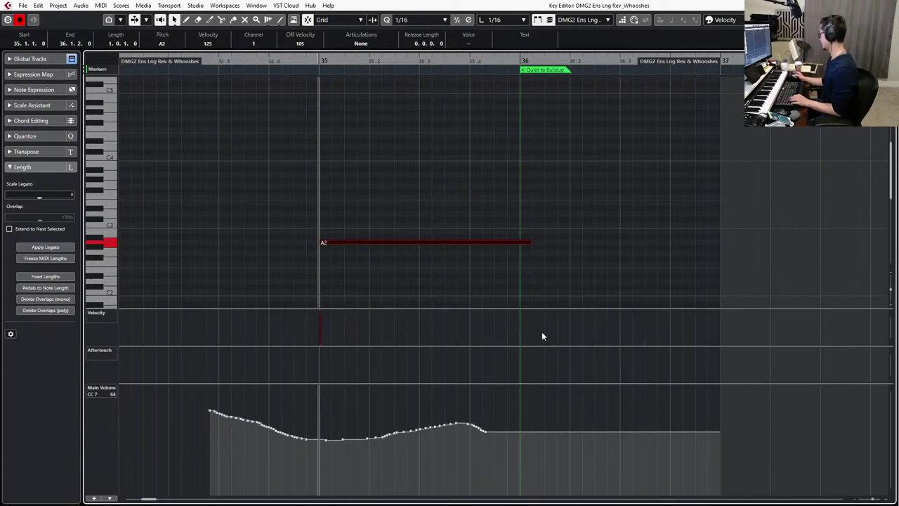
pyautogui.scroll(-2, 539, 302)
pyautogui.moveTo(450, 423)
pyautogui.mouseDown()
pyautogui.moveTo(528, 404)
pyautogui.moveTo(490, 422)
pyautogui.moveTo(444, 427)
pyautogui.moveTo(542, 394)
pyautogui.mouseUp()
pyautogui.press('space')
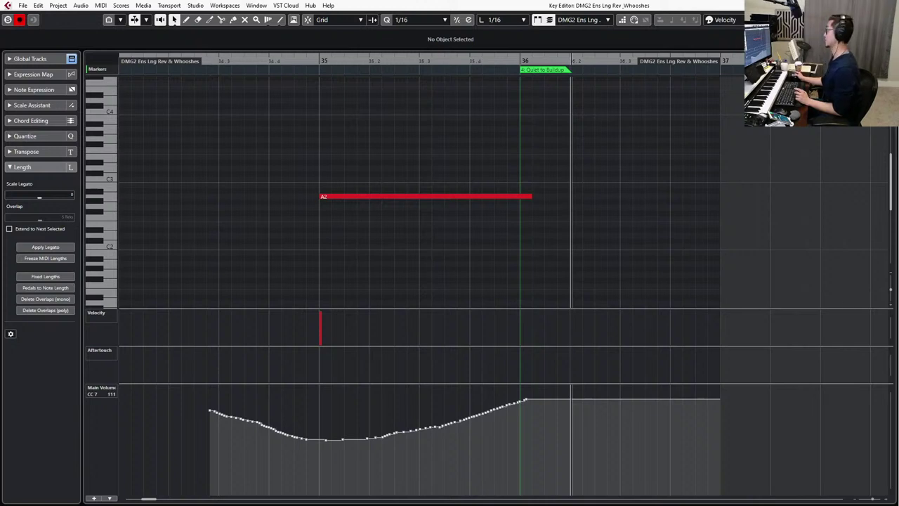
# Lower the whoosh track's volume fader to -6.78 and audition the transition from bar 33.
pyautogui.hotkey('ctrl', 'a')
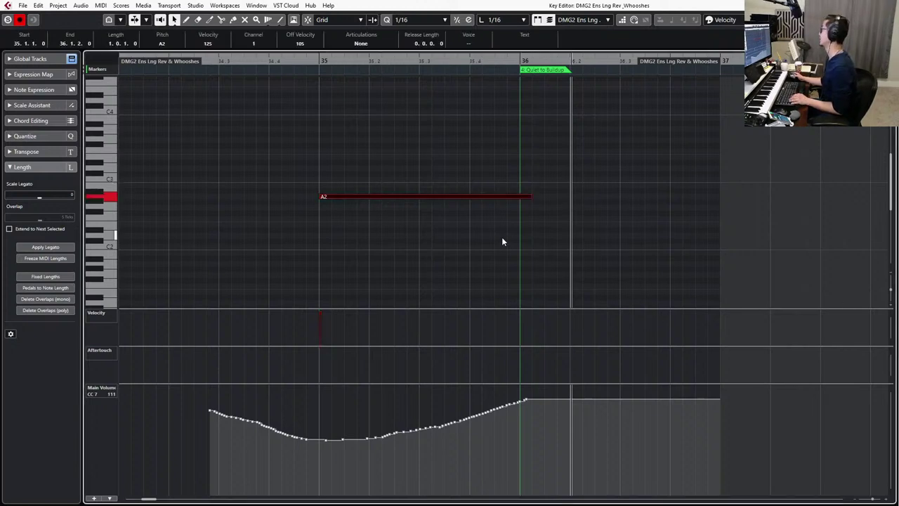
pyautogui.press('l')
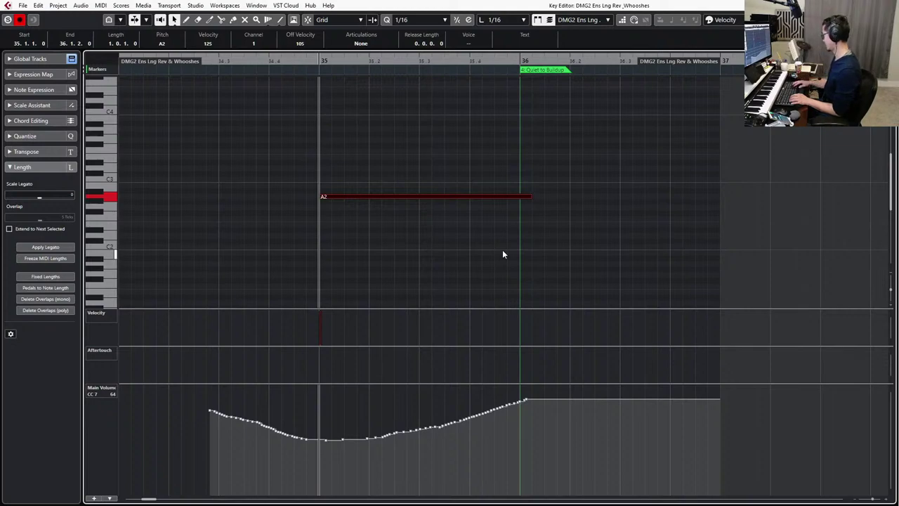
pyautogui.press('KP_Subtract')
pyautogui.press('KP_Subtract')
pyautogui.press('Return')
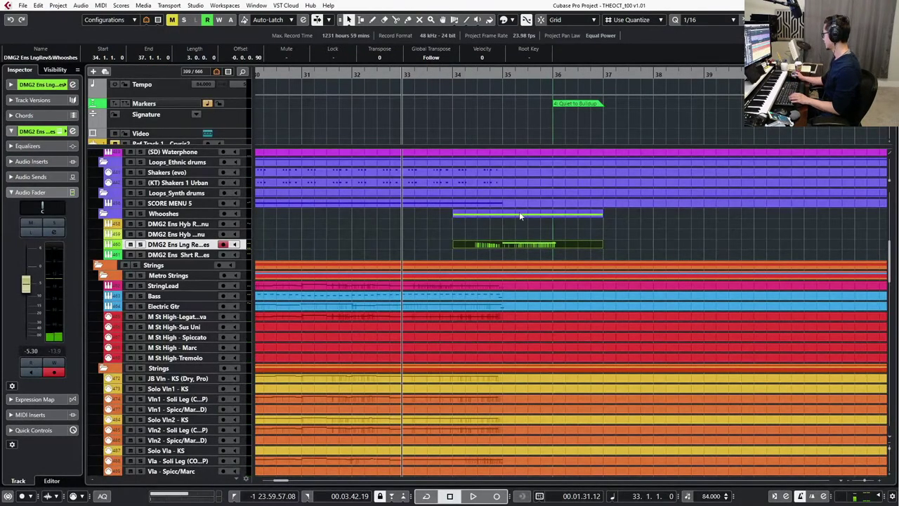
pyautogui.scroll(-5, 517, 232)
pyautogui.scroll(5, 515, 248)
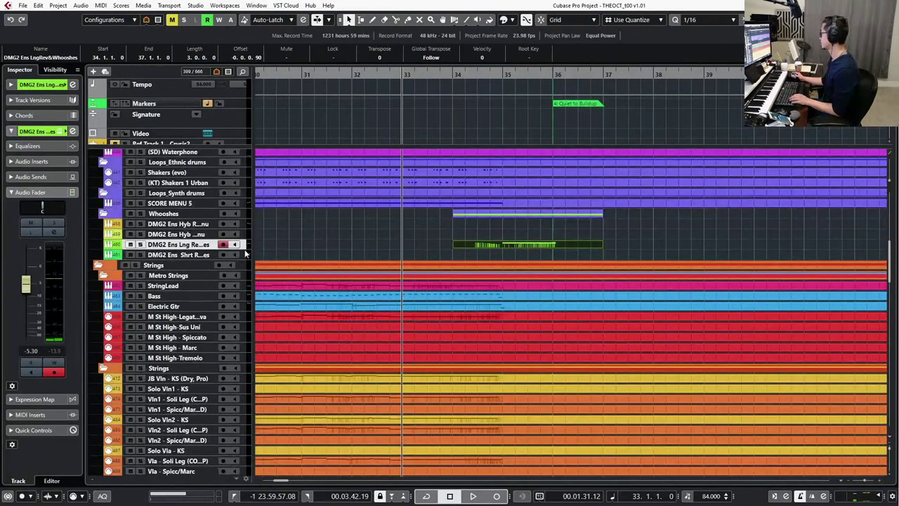
pyautogui.moveTo(24, 291); pyautogui.dragTo(25, 295)
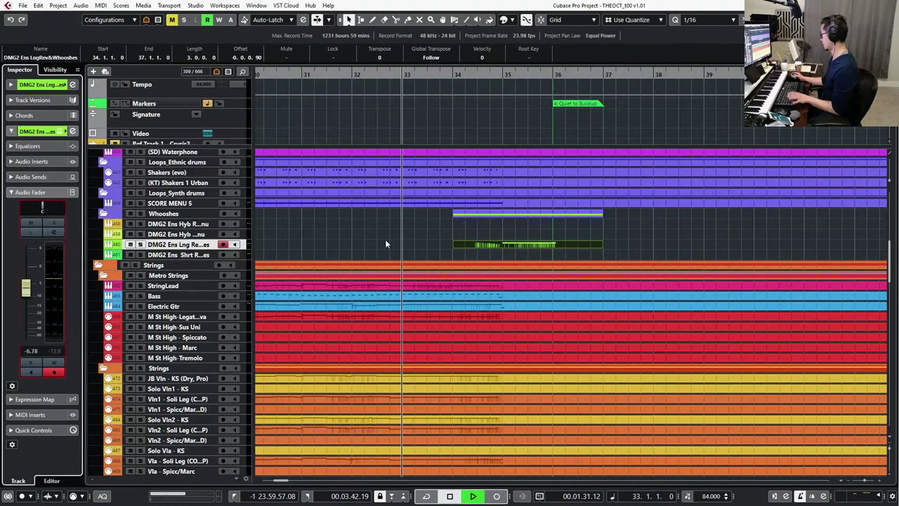
pyautogui.press('space')
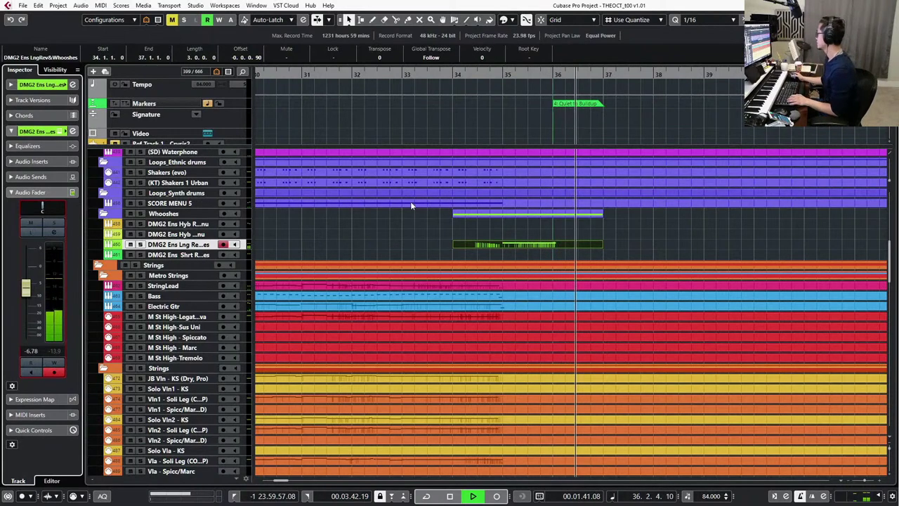
pyautogui.press('space')
# Redraw the rising part of the whoosh clip's Main Volume curve up to bar 36 and close the editor.
pyautogui.doubleClick(532, 244)
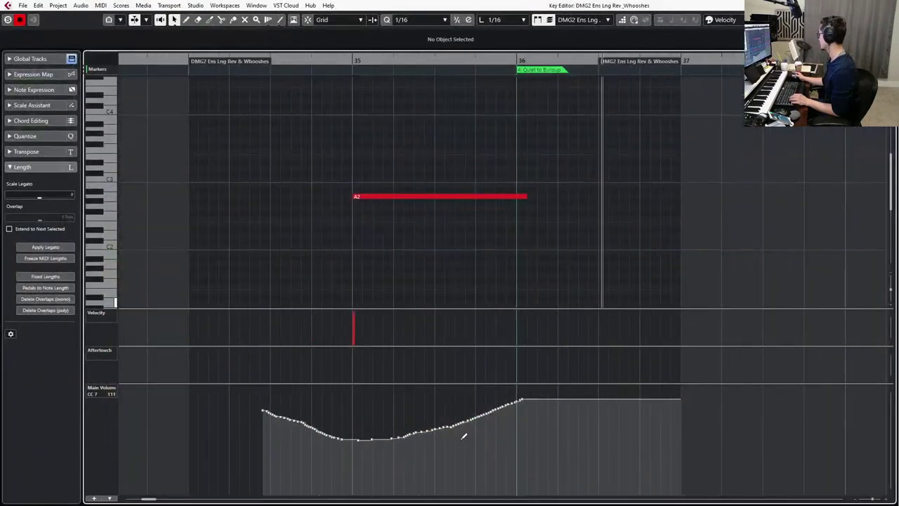
pyautogui.moveTo(435, 438); pyautogui.dragTo(522, 401)
pyautogui.press('Return')
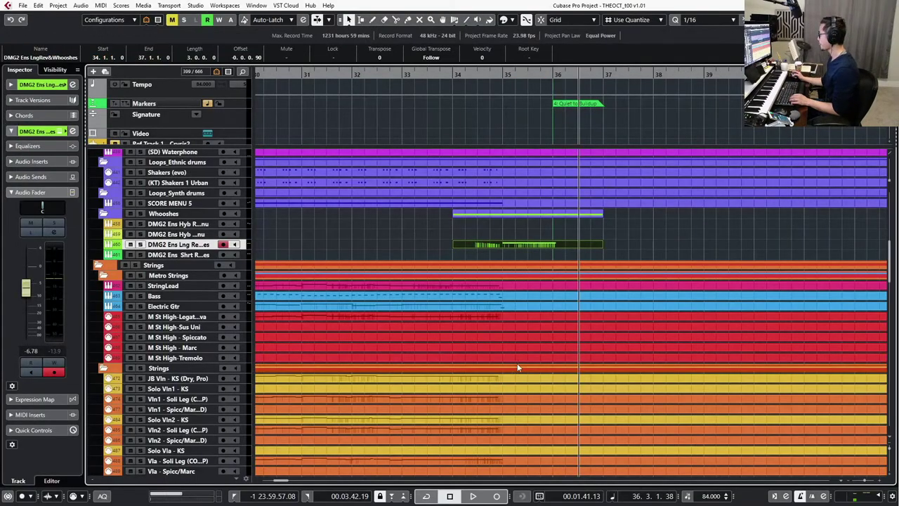
# Insert the AutoPan effect in the first insert slot of the DMG2 Ens Lng Rev & Whooshes channel.
pyautogui.scroll(-2, 522, 396)
pyautogui.click(513, 364)
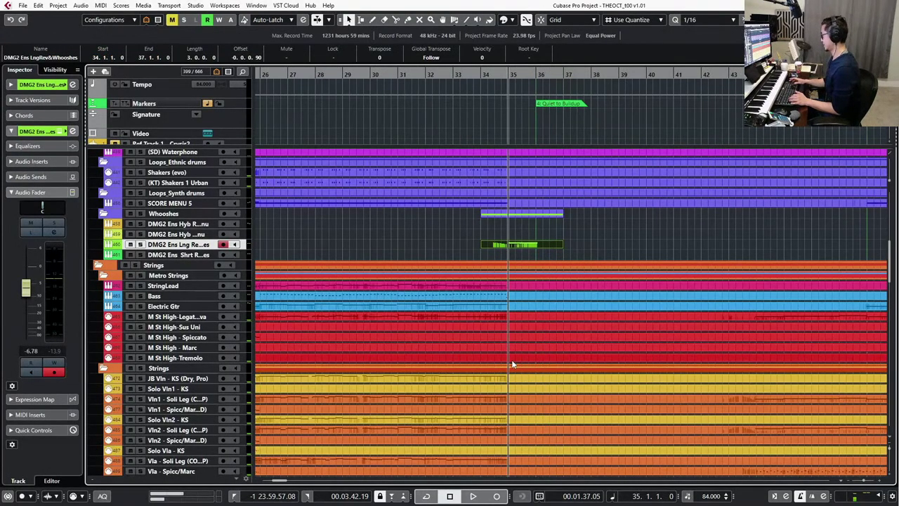
pyautogui.press('-')
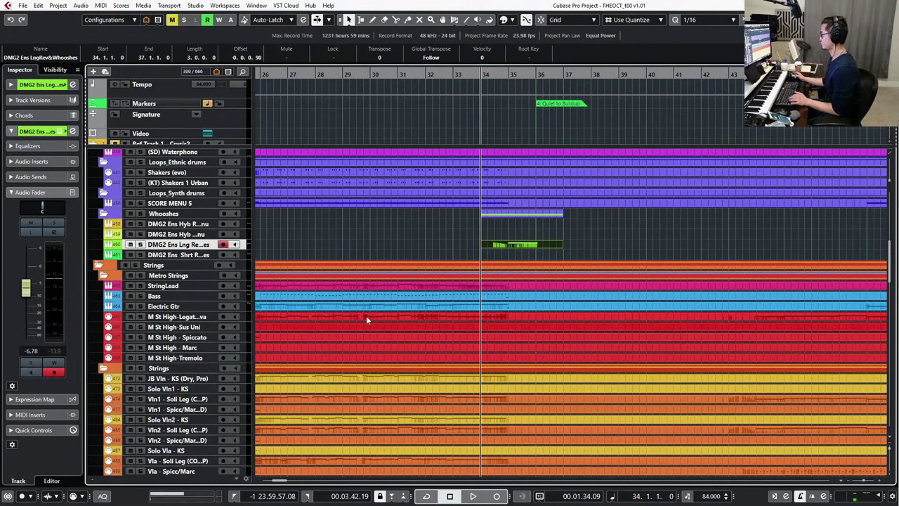
pyautogui.press('e')
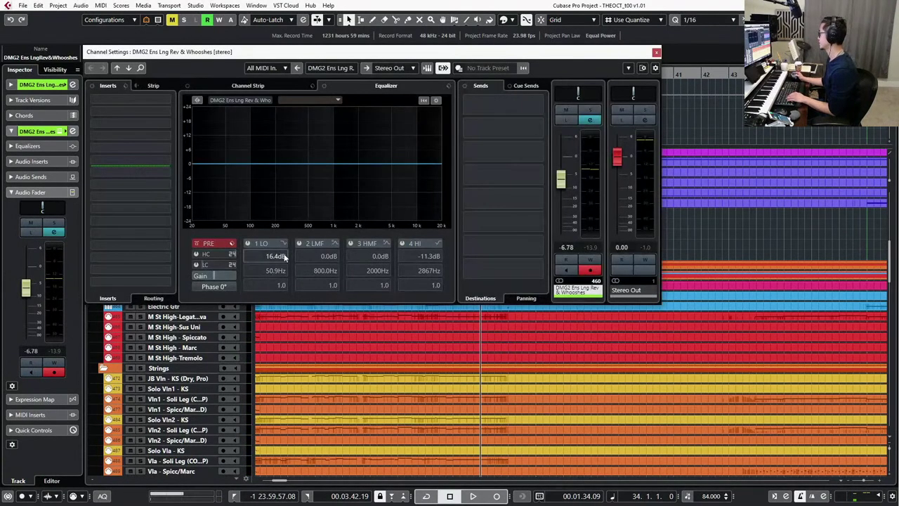
pyautogui.click(161, 99)
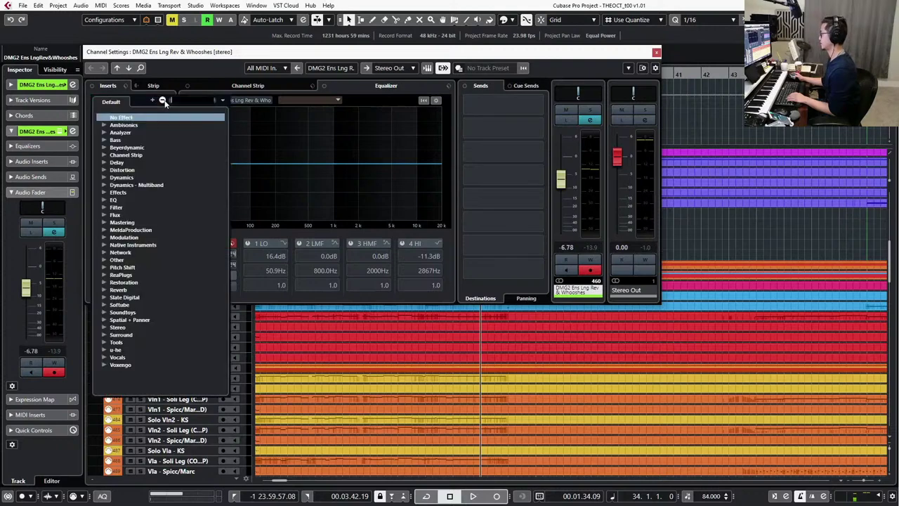
pyautogui.write('auto')
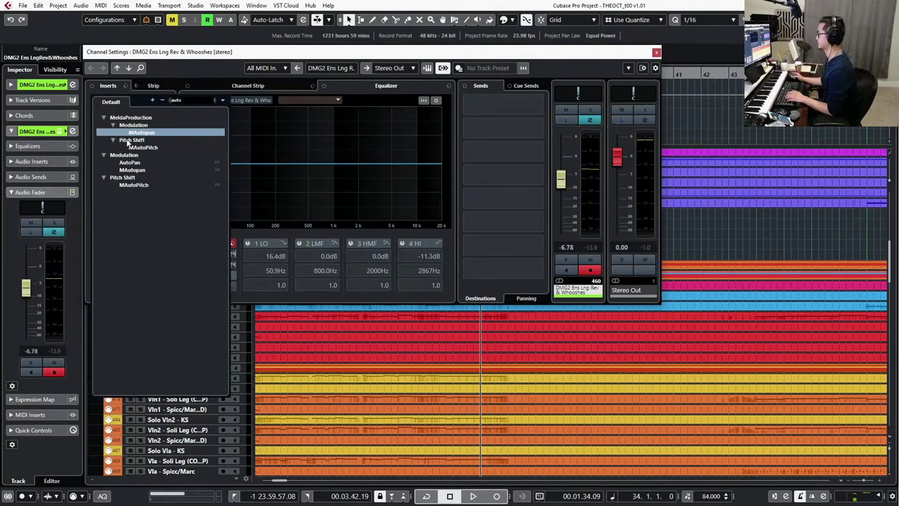
pyautogui.press('Escape')
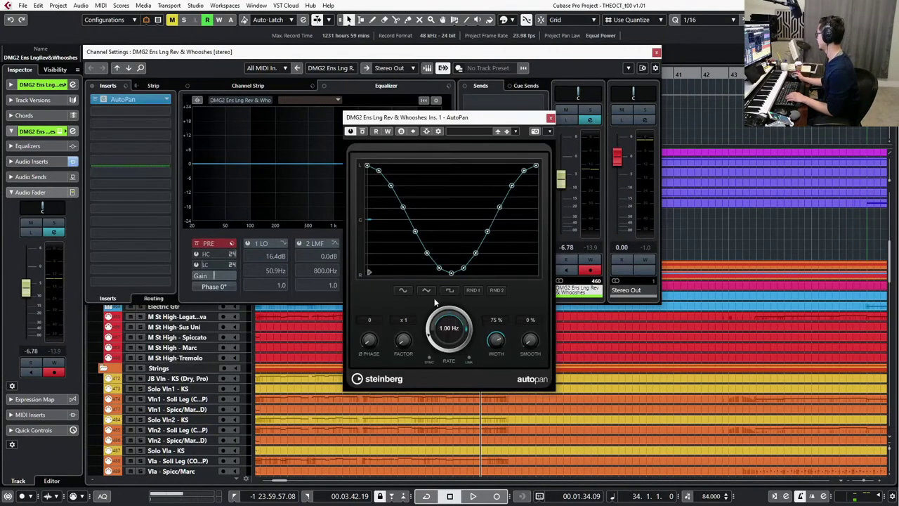
# Solo the whoosh track and adjust the AutoPan rate to 1.23 Hz while listening from bar 33.
pyautogui.press('s')
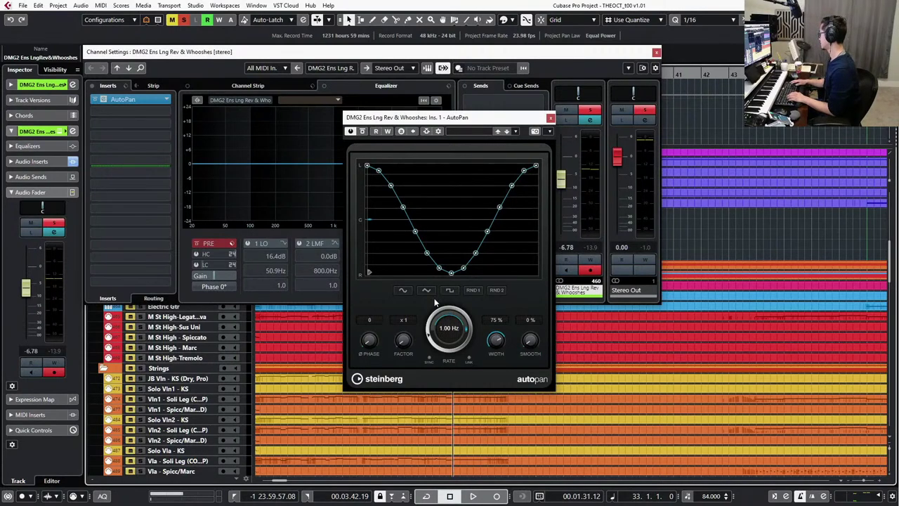
pyautogui.press('space')
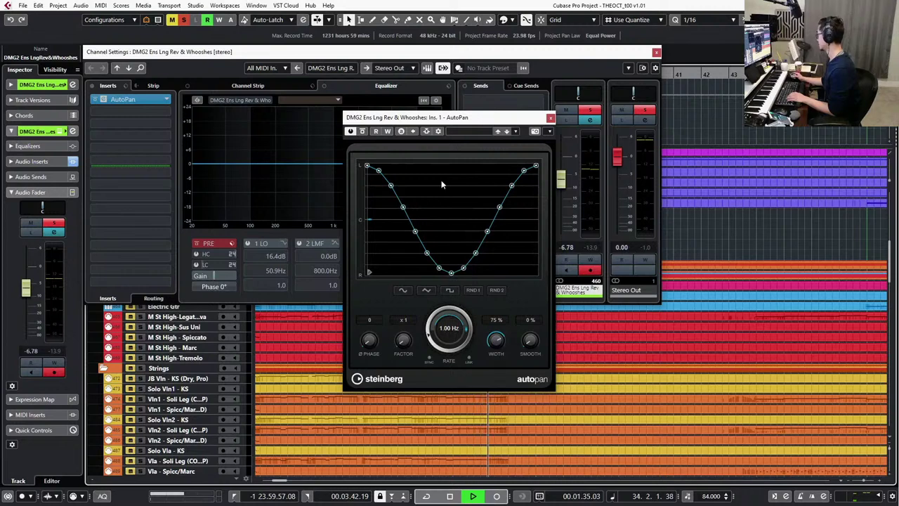
pyautogui.moveTo(458, 335); pyautogui.dragTo(479, 238)
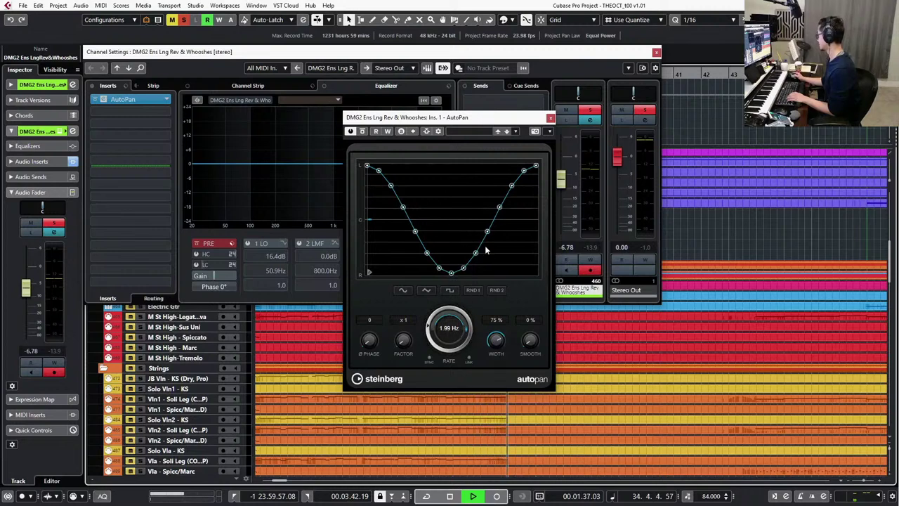
pyautogui.scroll(2, 459, 327)
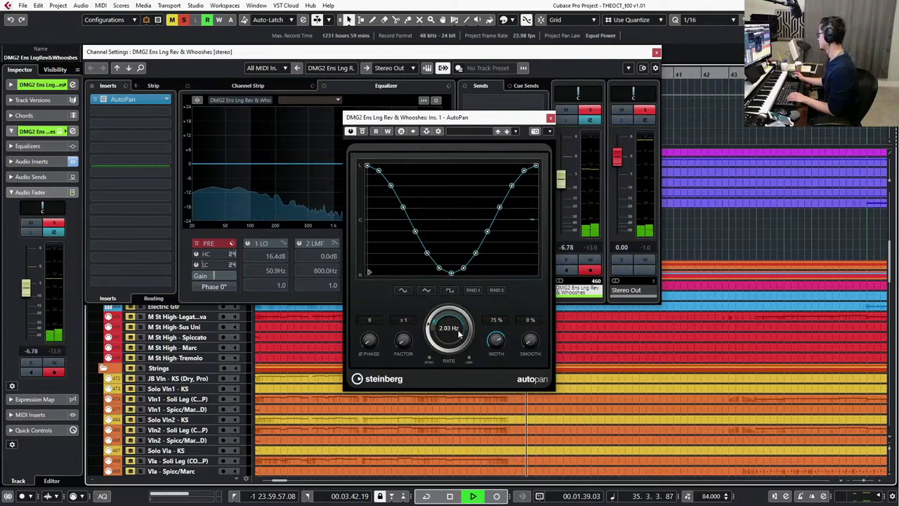
pyautogui.moveTo(459, 330); pyautogui.dragTo(443, 400)
pyautogui.press('space')
pyautogui.press('space')
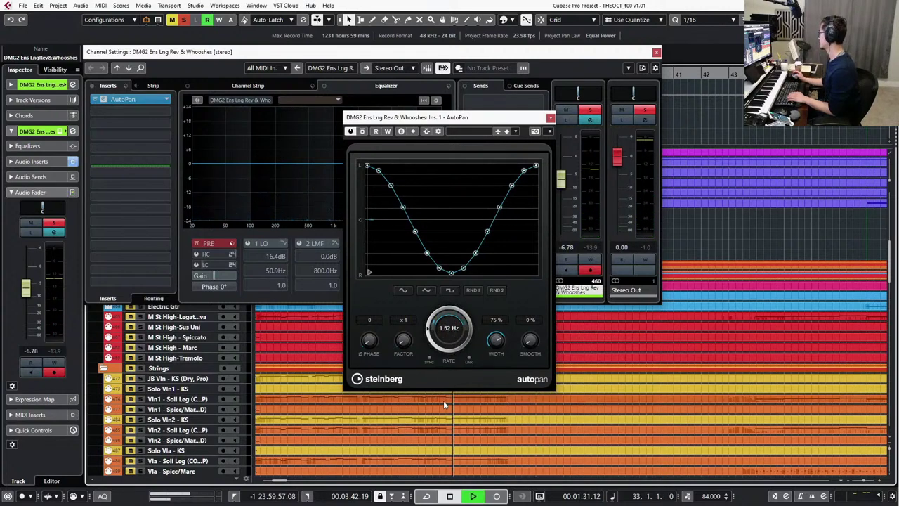
pyautogui.press('space')
pyautogui.moveTo(436, 327); pyautogui.dragTo(436, 330)
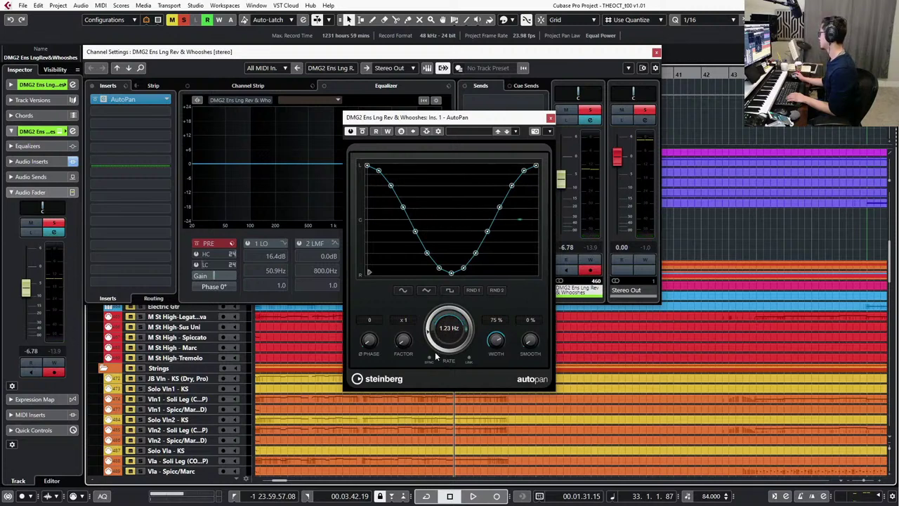
pyautogui.press('space')
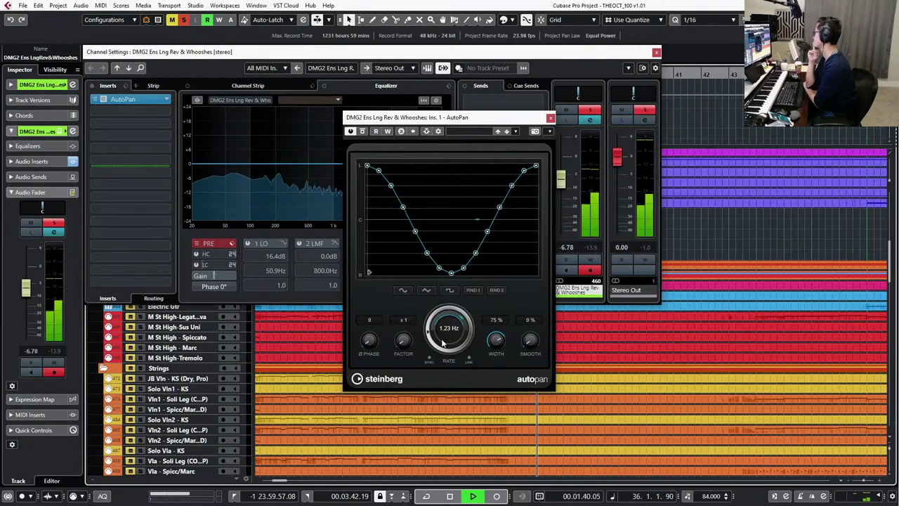
# Slow the AutoPan rate to 0.78 Hz, listen briefly, and reduce it further to 0.29 Hz.
pyautogui.press('space')
pyautogui.moveTo(438, 335); pyautogui.dragTo(435, 338)
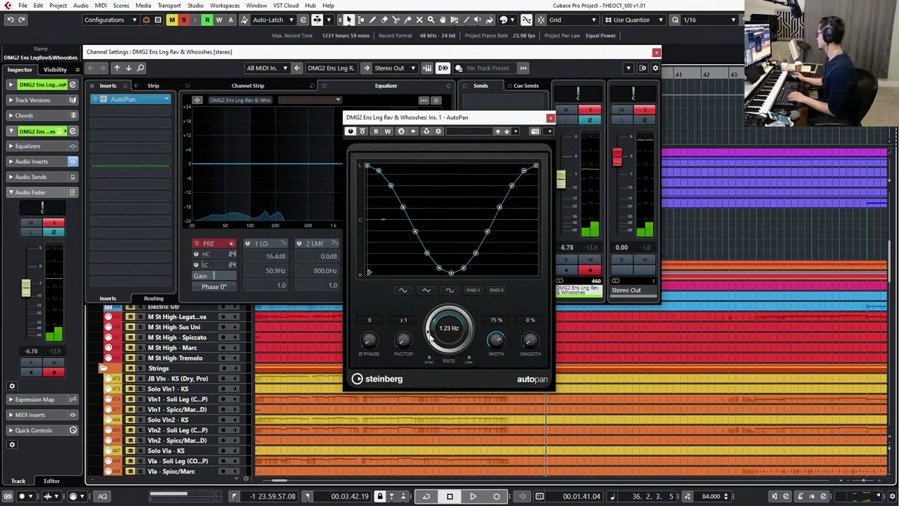
pyautogui.press('space')
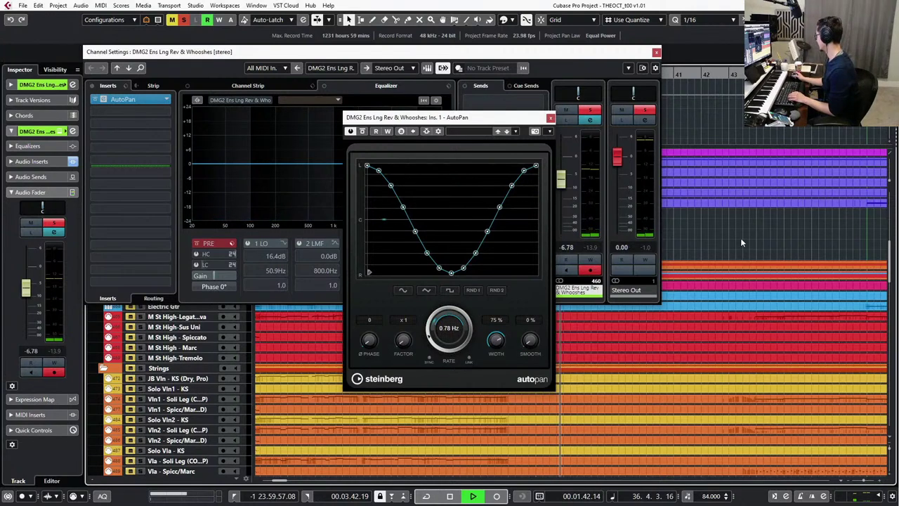
pyautogui.press('space')
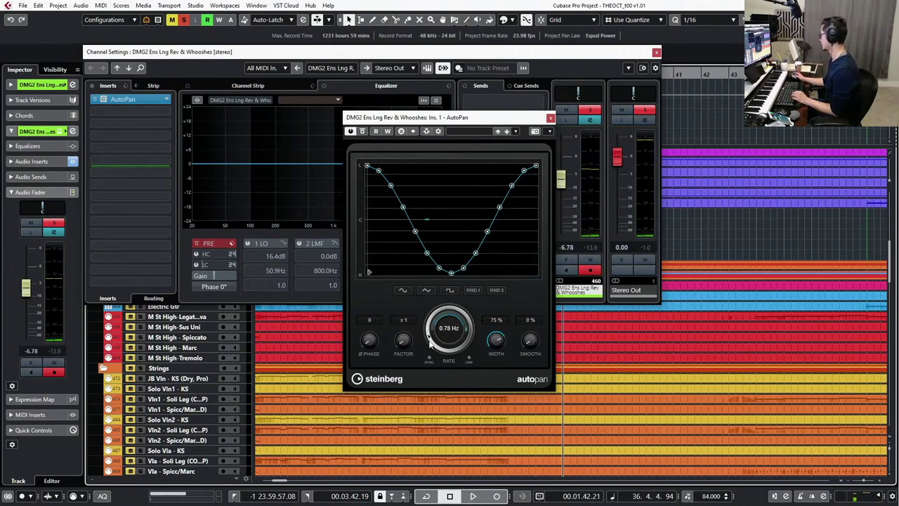
pyautogui.moveTo(432, 338); pyautogui.dragTo(432, 335)
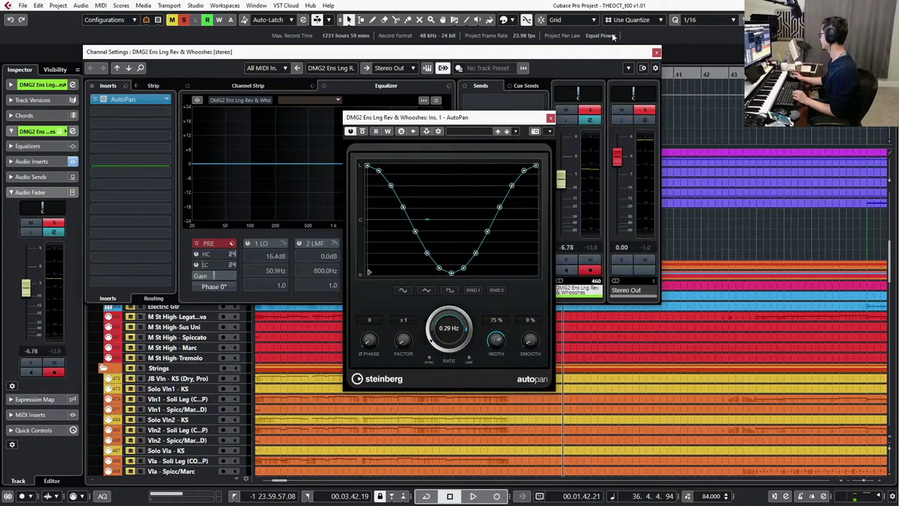
# Close the channel settings, sync the AutoPan rate to the tempo at 1/1 and audition the whoosh from bar 35.
pyautogui.click(655, 53)
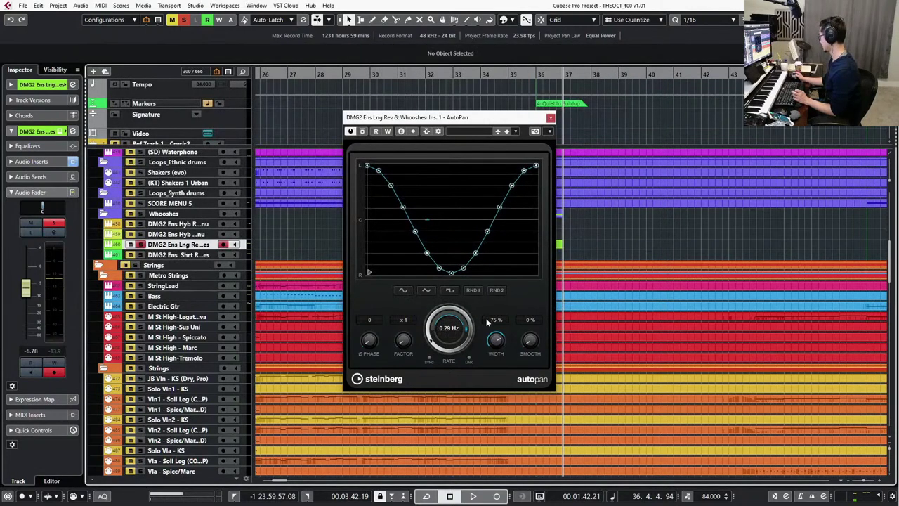
pyautogui.moveTo(456, 119); pyautogui.dragTo(664, 117)
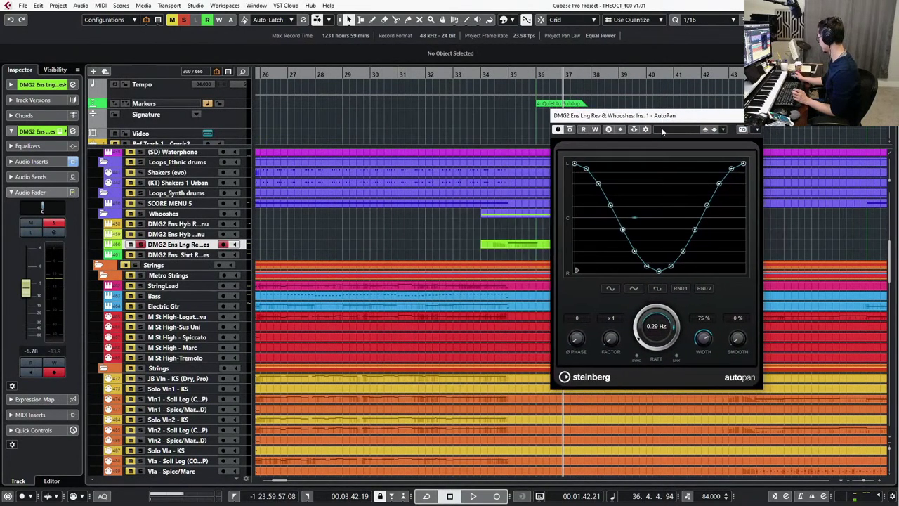
pyautogui.click(637, 356)
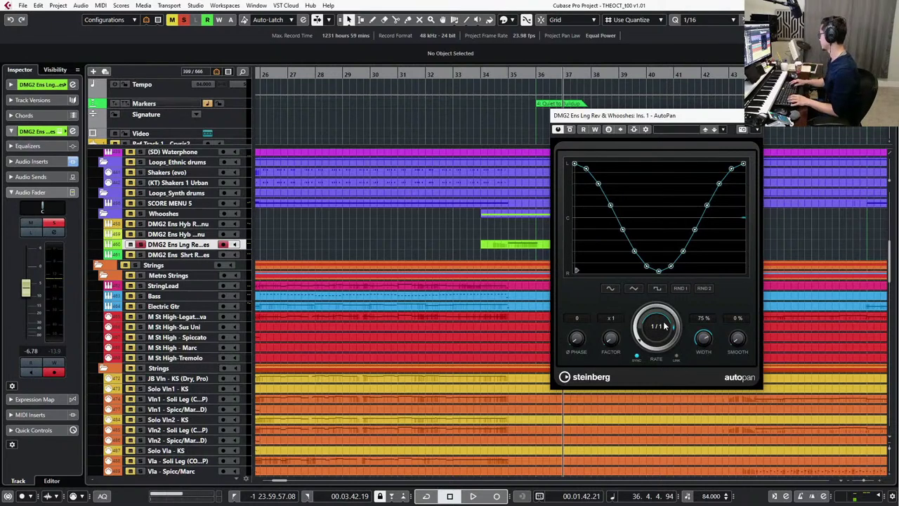
pyautogui.press('space')
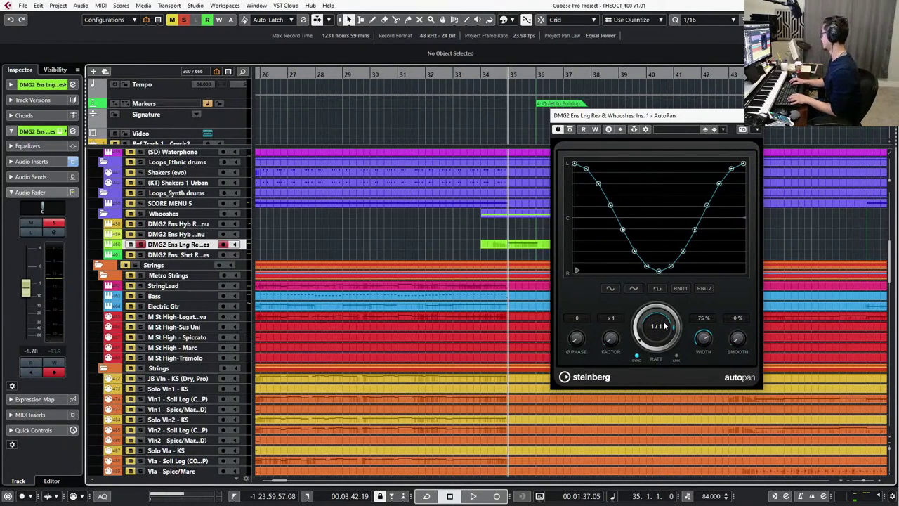
pyautogui.press('space')
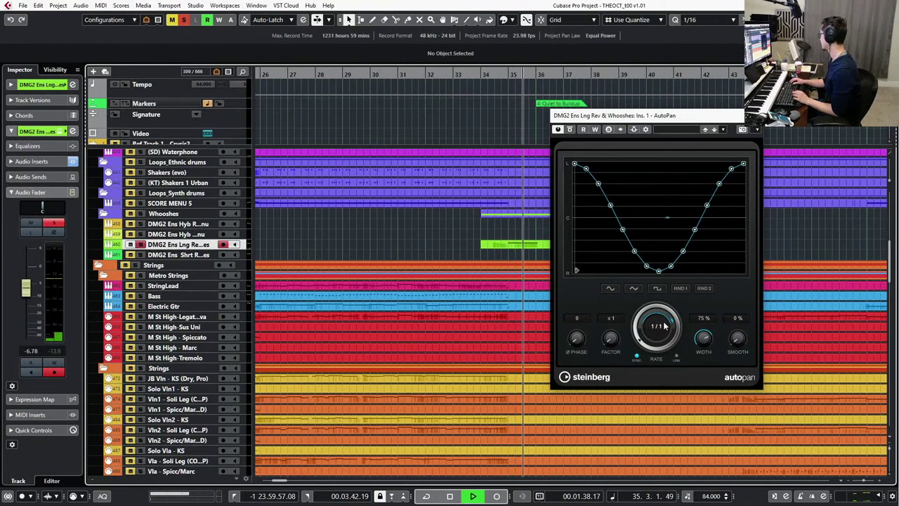
pyautogui.press('space')
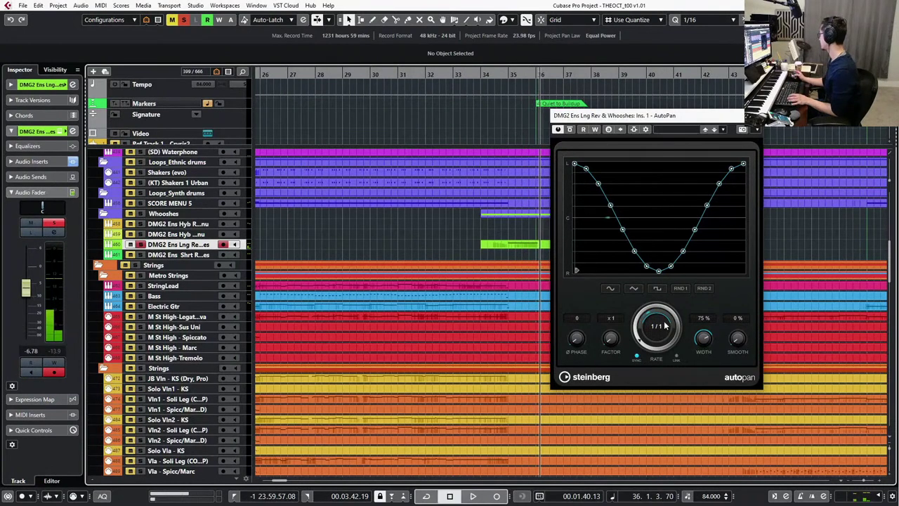
# Turn off the AutoPan tempo sync, listen to the whoosh, and slow the rate to 0.10 Hz.
pyautogui.click(654, 334)
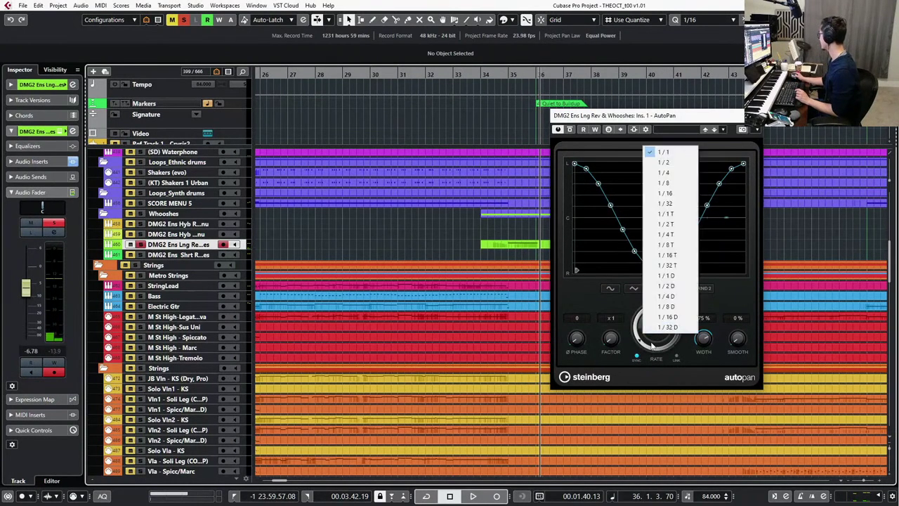
pyautogui.click(642, 364)
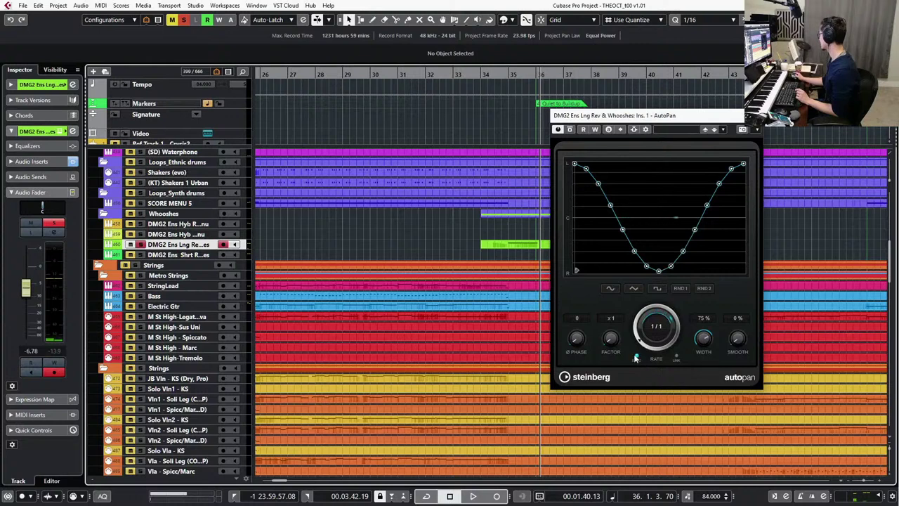
pyautogui.press('space')
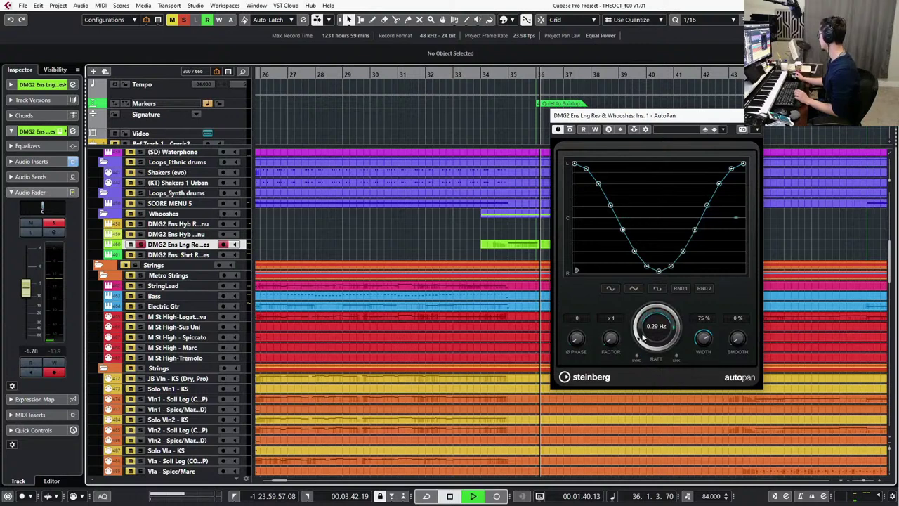
pyautogui.click(506, 241)
pyautogui.press('l')
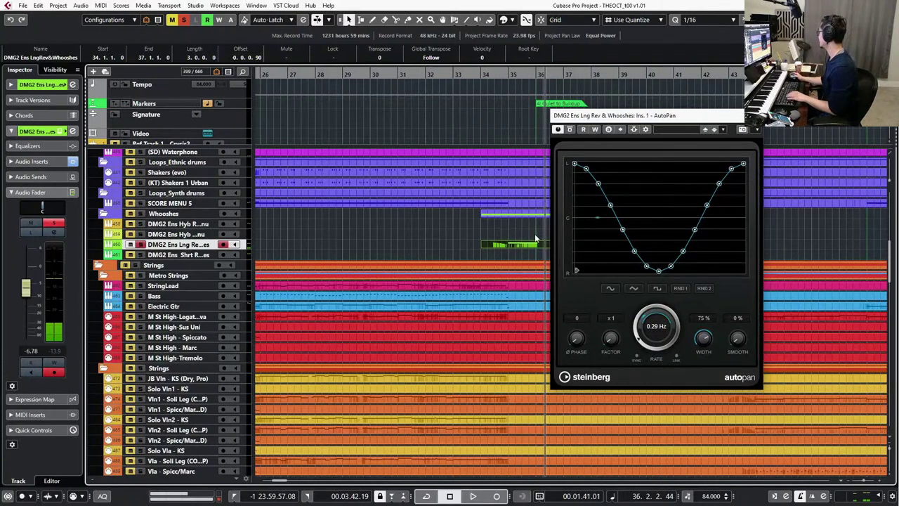
pyautogui.press('space')
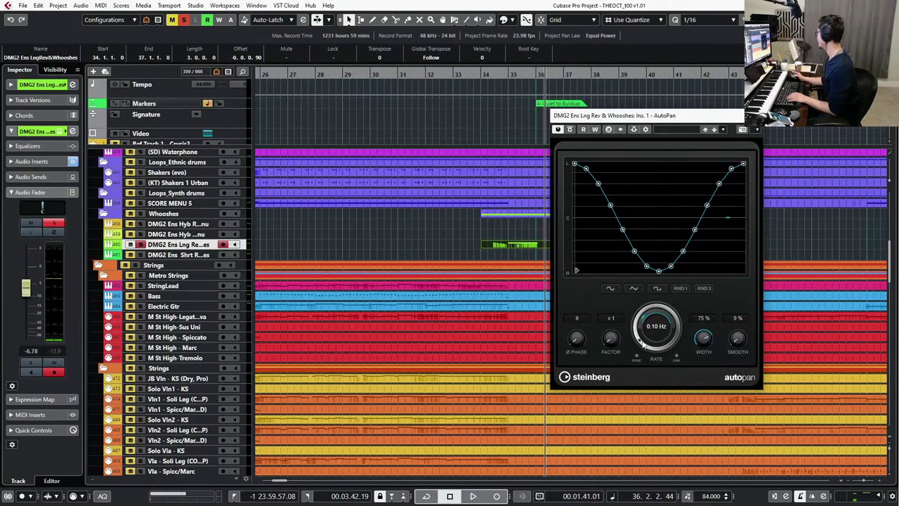
# Unsolo the whoosh track, audition the transition in the full mix from bar 34, and close the AutoPan window.
pyautogui.press('KP_1')
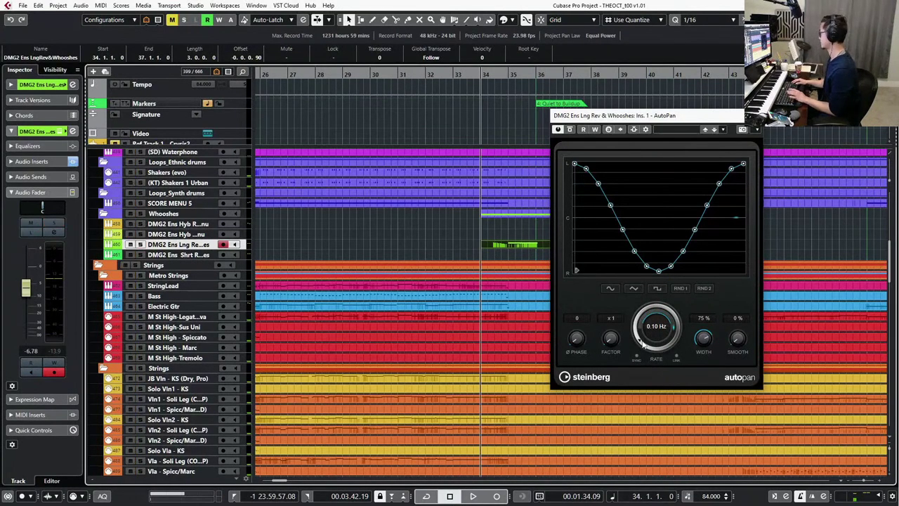
pyautogui.press('space')
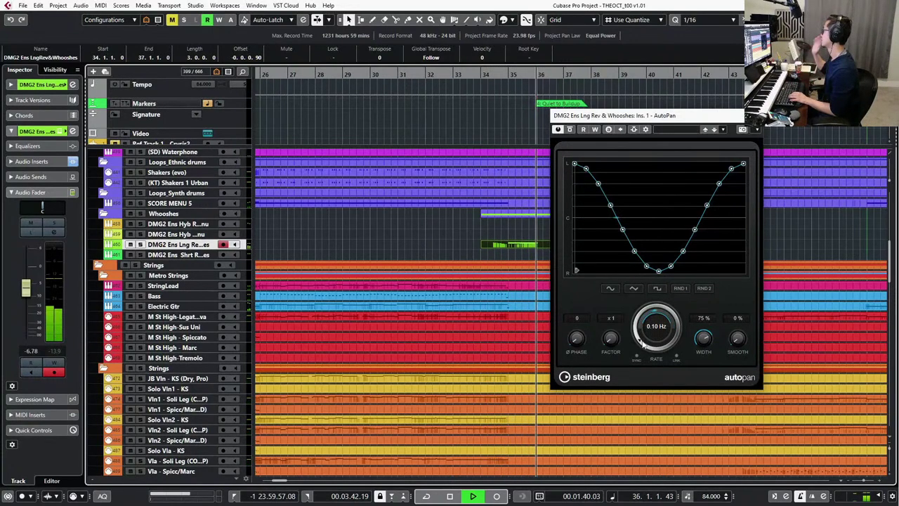
pyautogui.press('space')
pyautogui.click(754, 116)
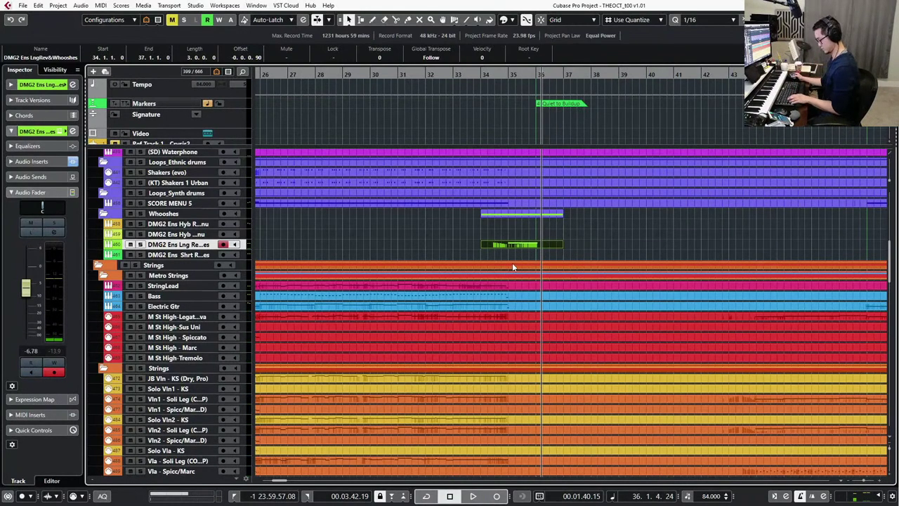
# Render the whoosh part in place to audio and move the rendered track up above the reference tracks.
pyautogui.hotkey('alt', 'r')
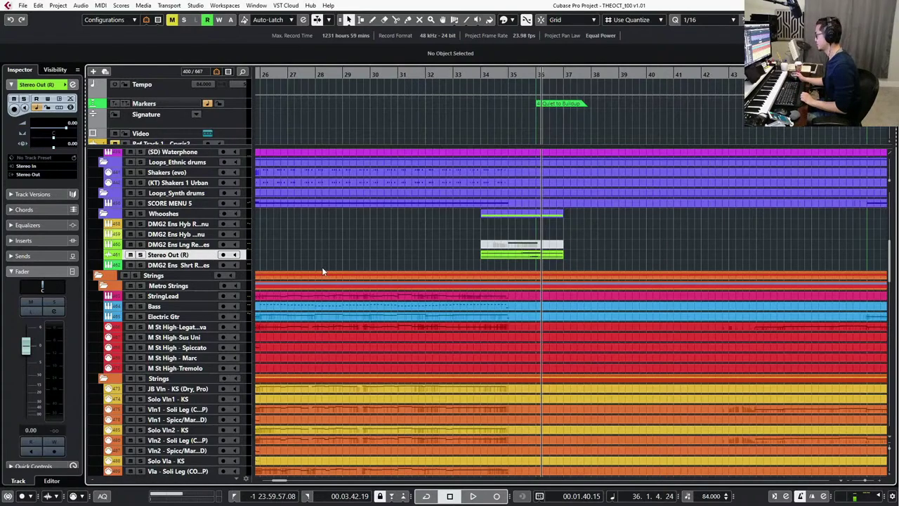
pyautogui.scroll(-10, 327, 266)
pyautogui.scroll(12, 338, 274)
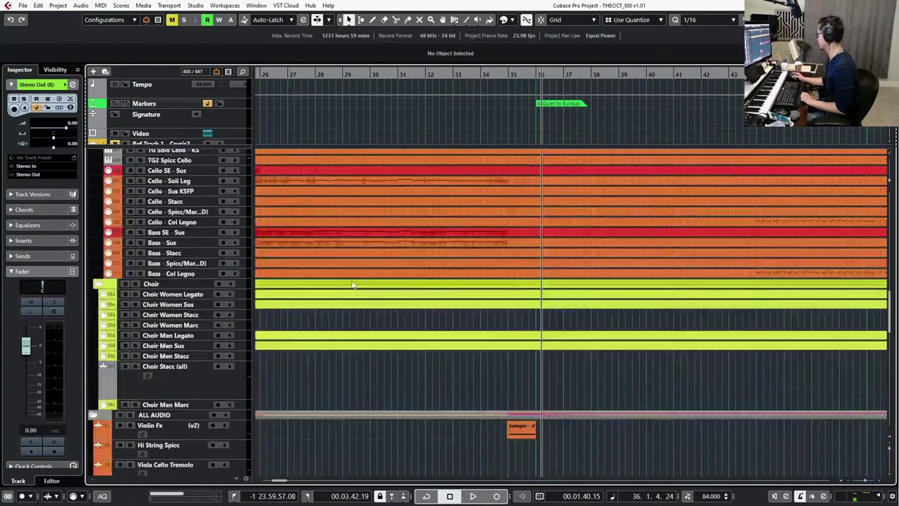
pyautogui.moveTo(191, 321); pyautogui.dragTo(201, 91)
pyautogui.scroll(5, 392, 303)
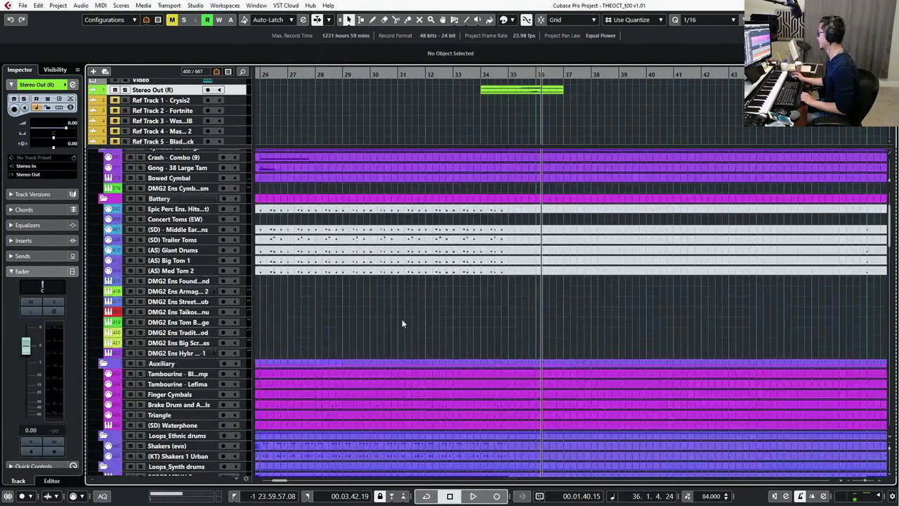
# Move the rendered Stereo Out (R) track near the end of the ALL AUDIO folder and enlarge its height.
pyautogui.scroll(-8, 415, 344)
pyautogui.scroll(-10, 424, 362)
pyautogui.scroll(5, 423, 361)
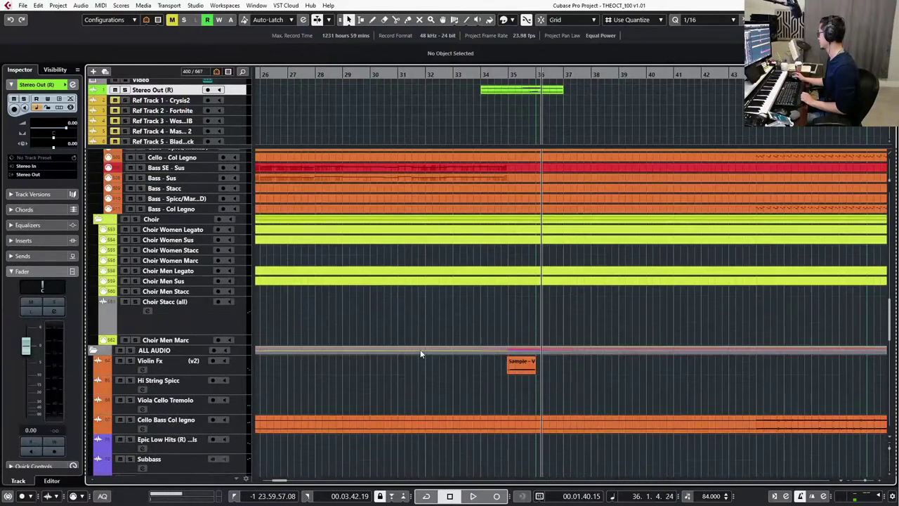
pyautogui.moveTo(171, 90); pyautogui.dragTo(188, 343)
pyautogui.scroll(-15, 298, 350)
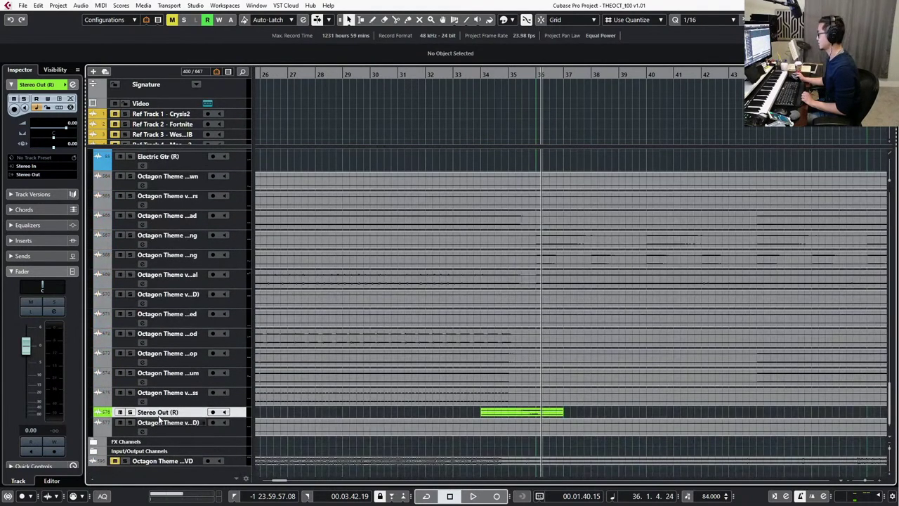
pyautogui.hotkey('alt', 'Down')
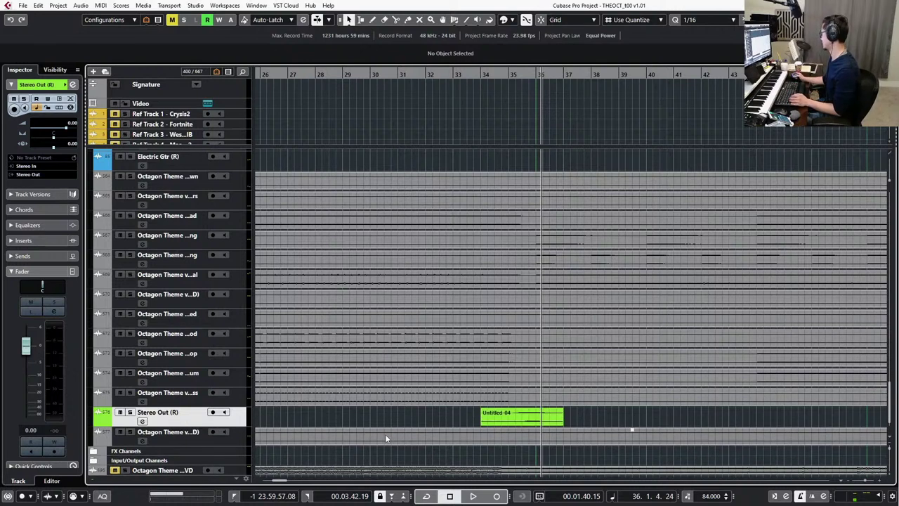
# Rename the rendered clip's file and description to DMG2 Long Whooshes.
pyautogui.click(497, 419)
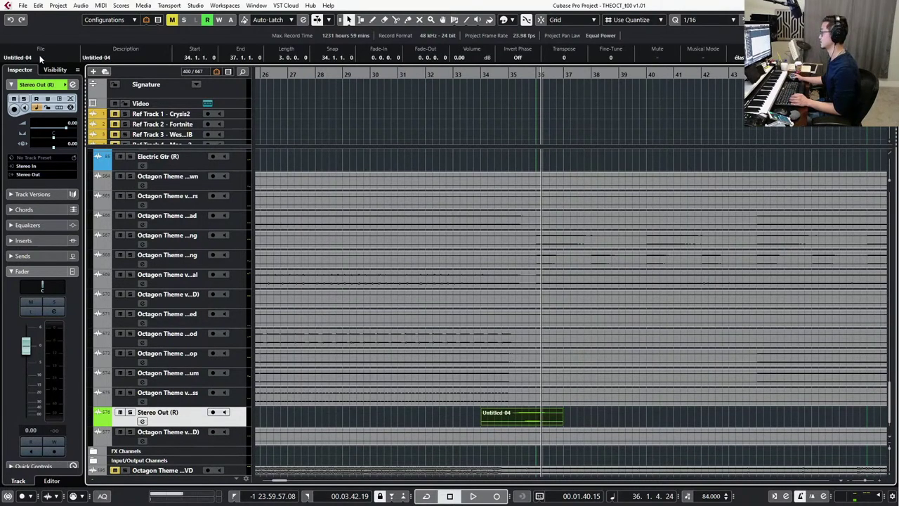
pyautogui.press('BackSpace')
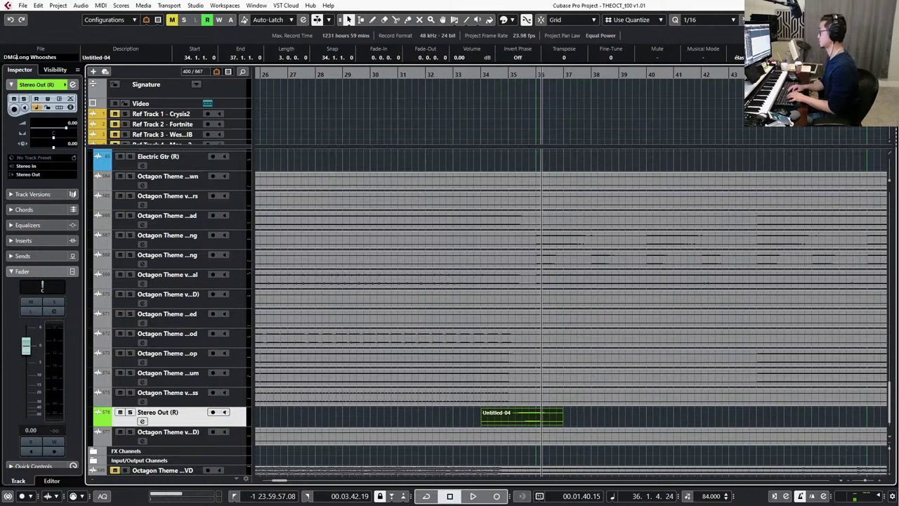
pyautogui.press('Return')
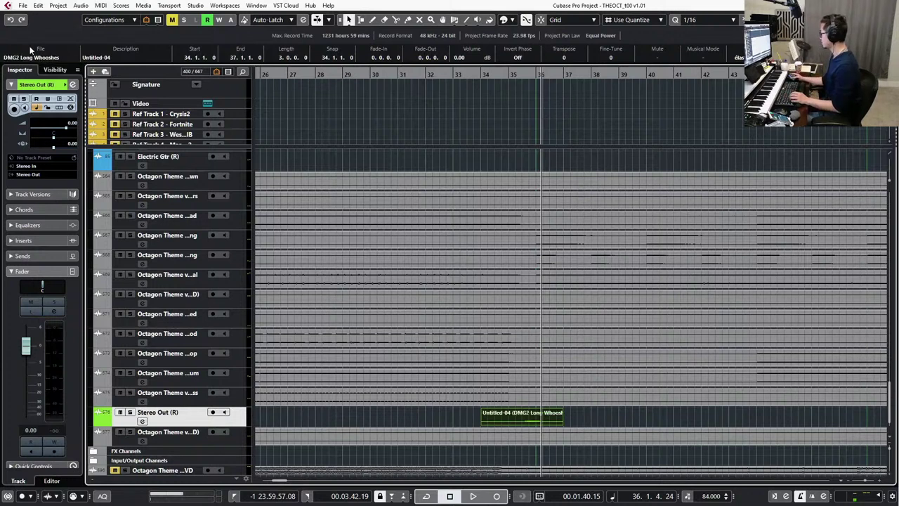
pyautogui.click(113, 59)
pyautogui.press('BackSpace')
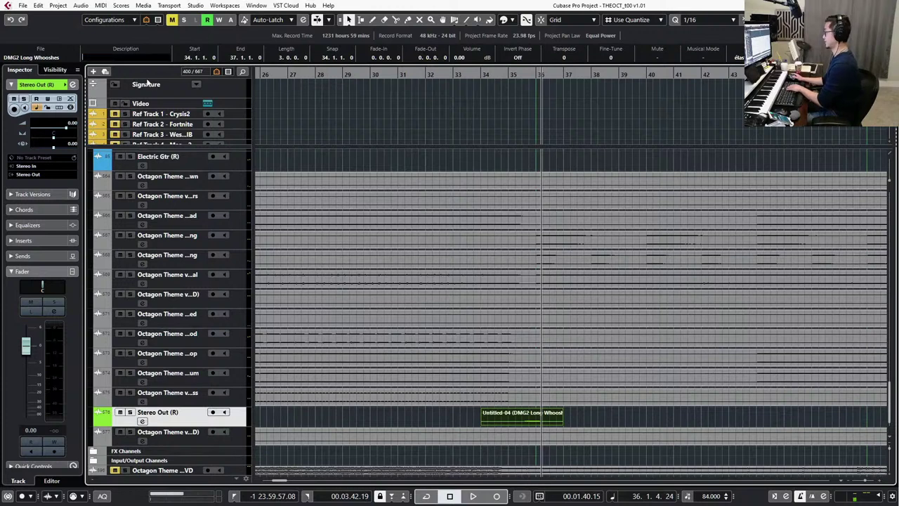
pyautogui.press('Return')
# Solo the rendered DMG2 Long Whooshes track and audition the clip from bar 34.
pyautogui.click(574, 413)
pyautogui.click(556, 414)
pyautogui.press('l')
pyautogui.press('s')
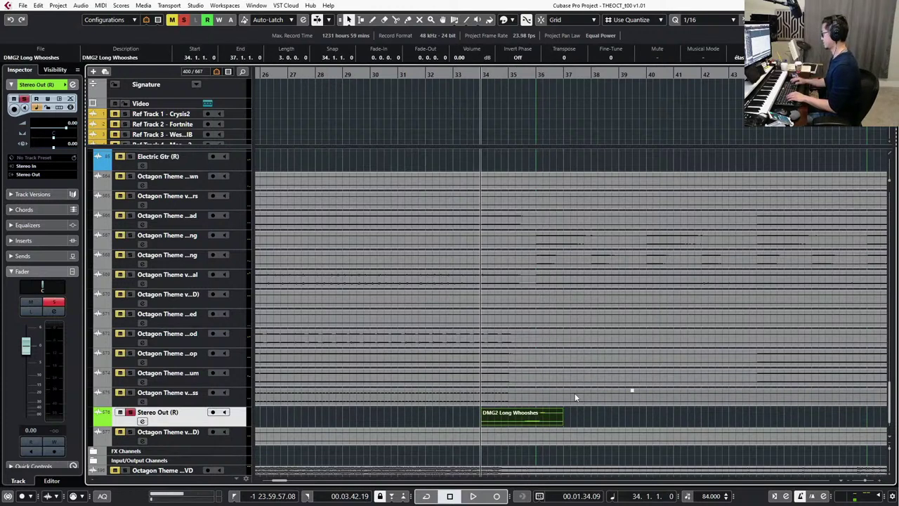
pyautogui.press('KP_Add')
pyautogui.press('space')
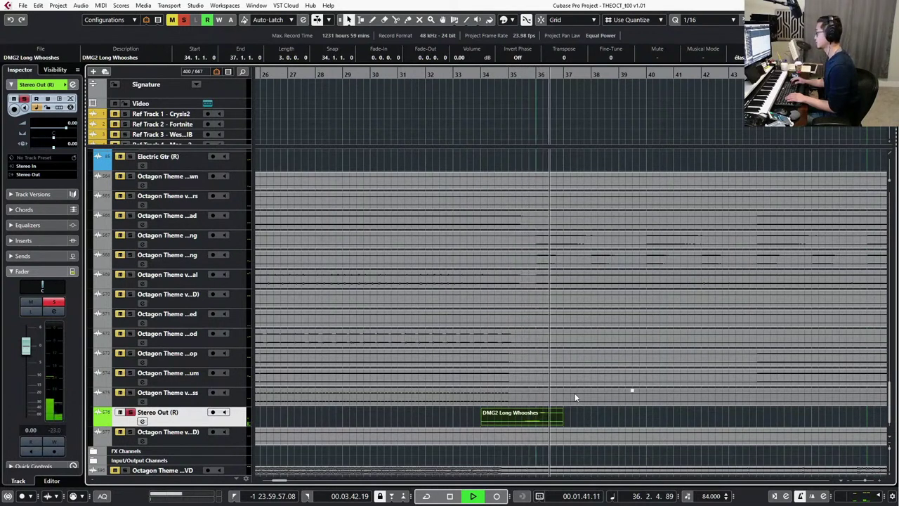
pyautogui.press('space')
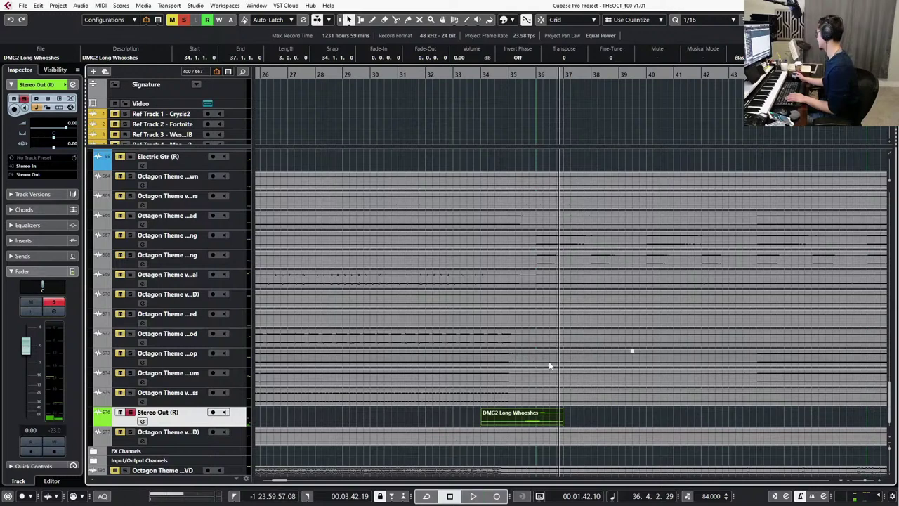
# Unmute the source part on the DMG2 Ens Lng Rev & Whooshes track, open its channel settings and place the cursor at bar 35.
pyautogui.press('ctrl+KP_Subtract')
pyautogui.scroll(15, 587, 325)
pyautogui.scroll(-3, 607, 321)
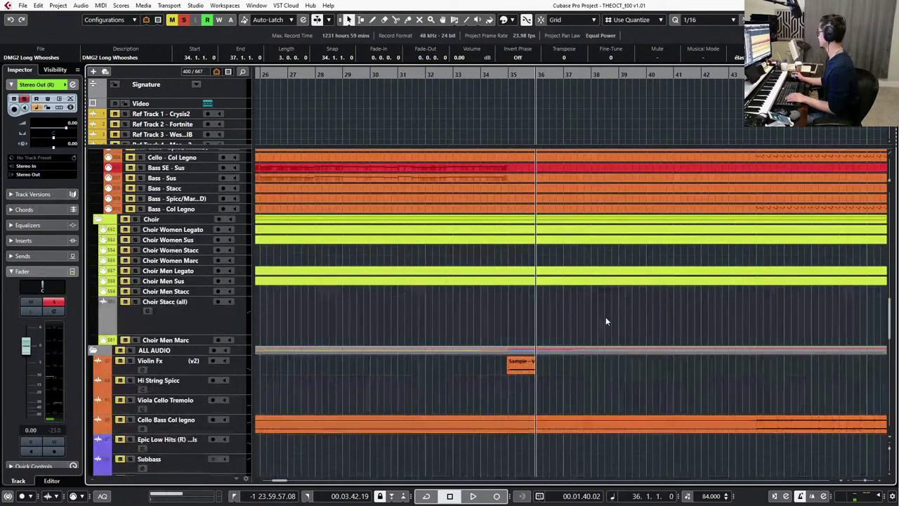
pyautogui.scroll(-10, 606, 317)
pyautogui.scroll(3, 608, 313)
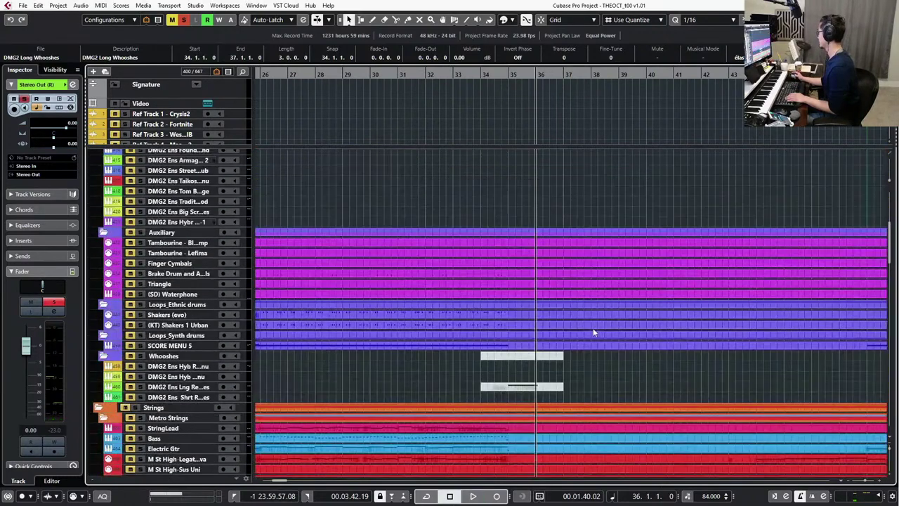
pyautogui.click(514, 388)
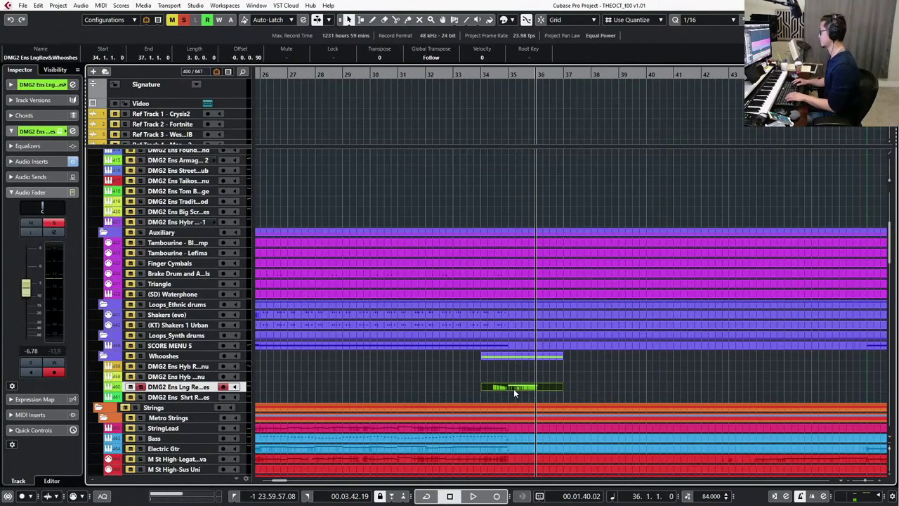
pyautogui.press('e')
pyautogui.hotkey('ctrl', 'Left')
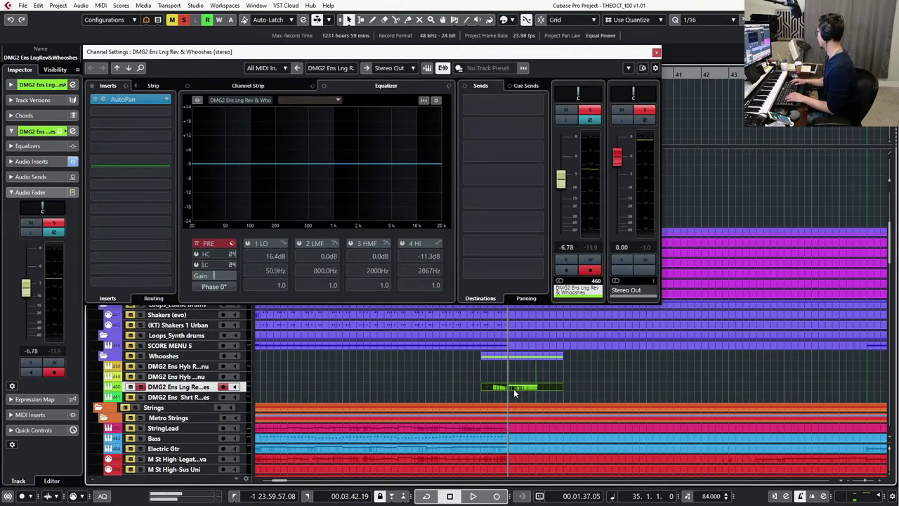
# Set the Render in Place processing to Dry (Transfer Channel Settings), then close the render and channel settings without rendering.
pyautogui.rightClick(552, 385)
pyautogui.moveTo(666, 245)
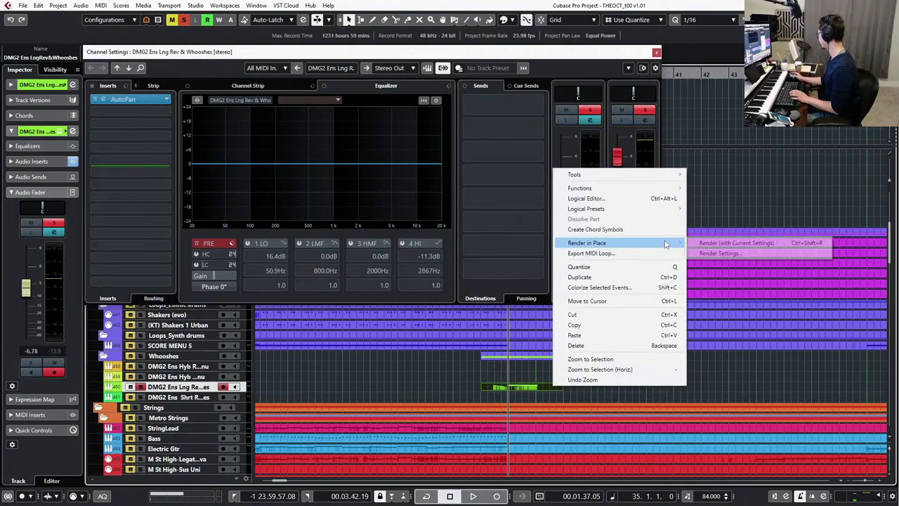
pyautogui.click(711, 256)
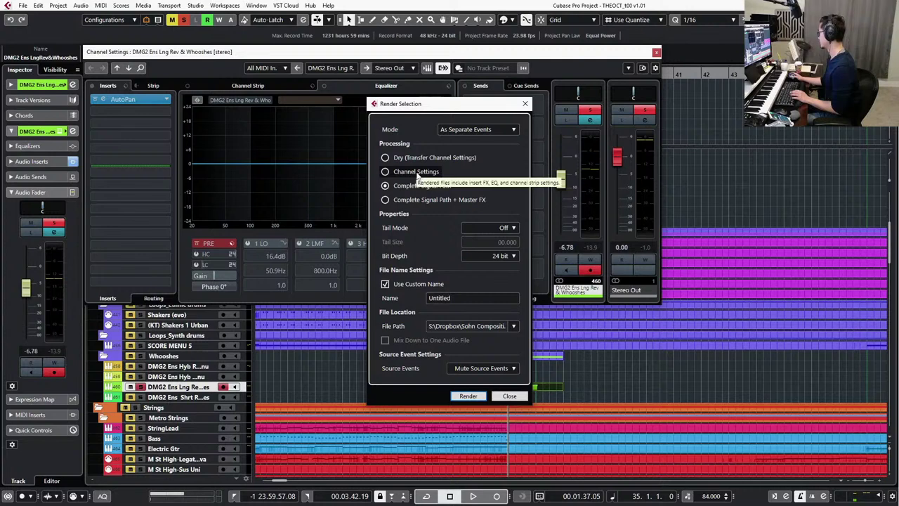
pyautogui.click(418, 173)
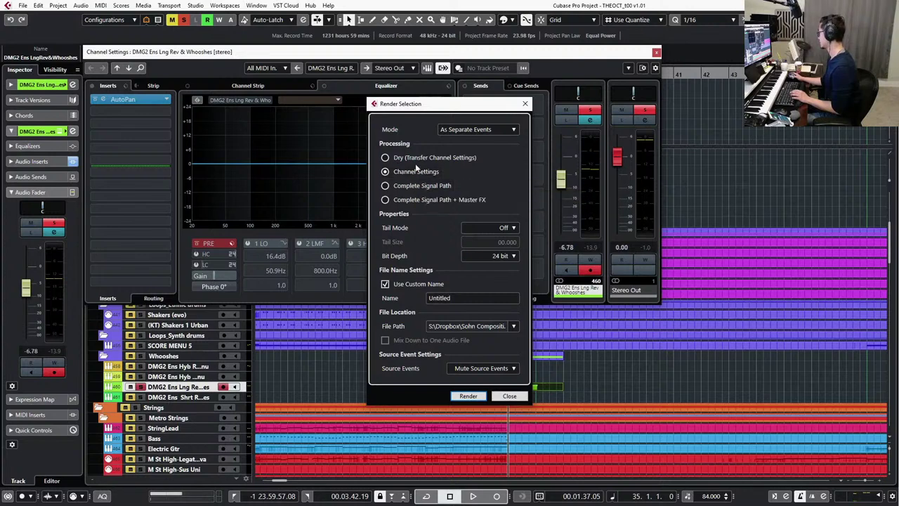
pyautogui.click(422, 158)
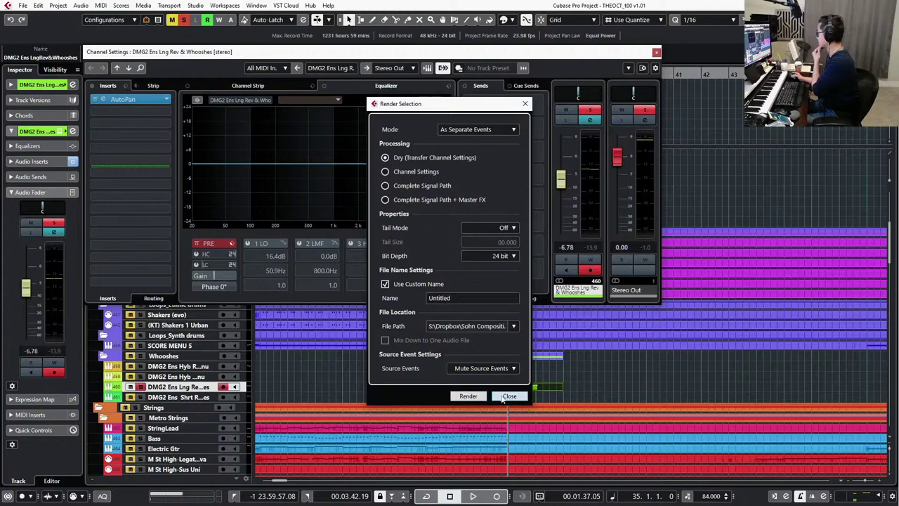
pyautogui.click(506, 397)
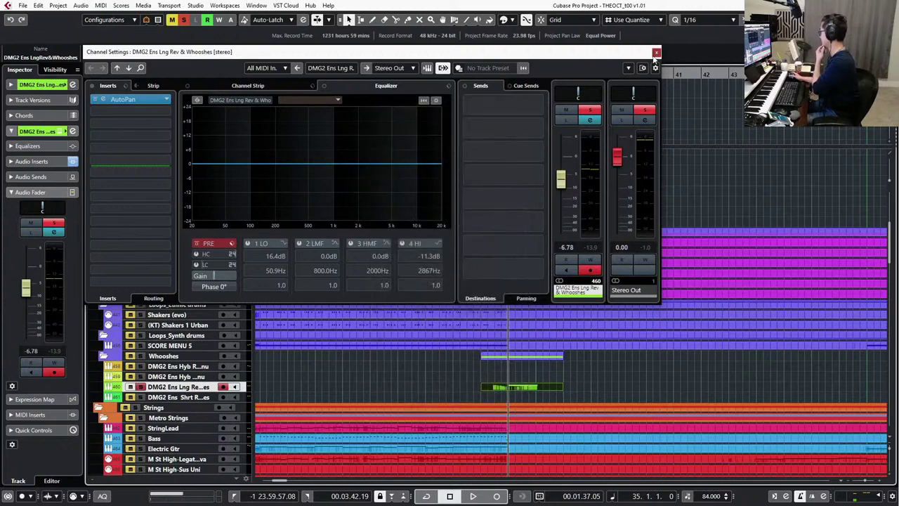
pyautogui.click(657, 53)
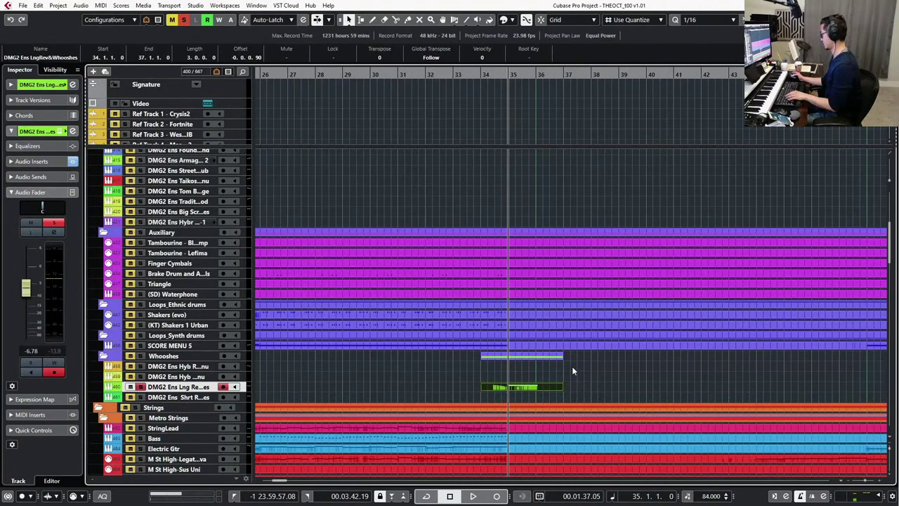
# Audition the soloed source whoosh from bar 35 and bypass the AutoPan insert on its channel.
pyautogui.press('space')
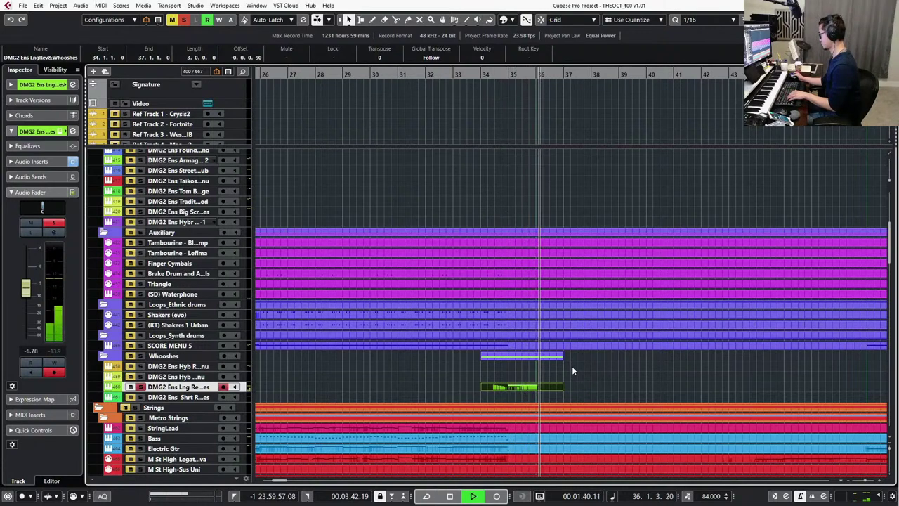
pyautogui.press('space')
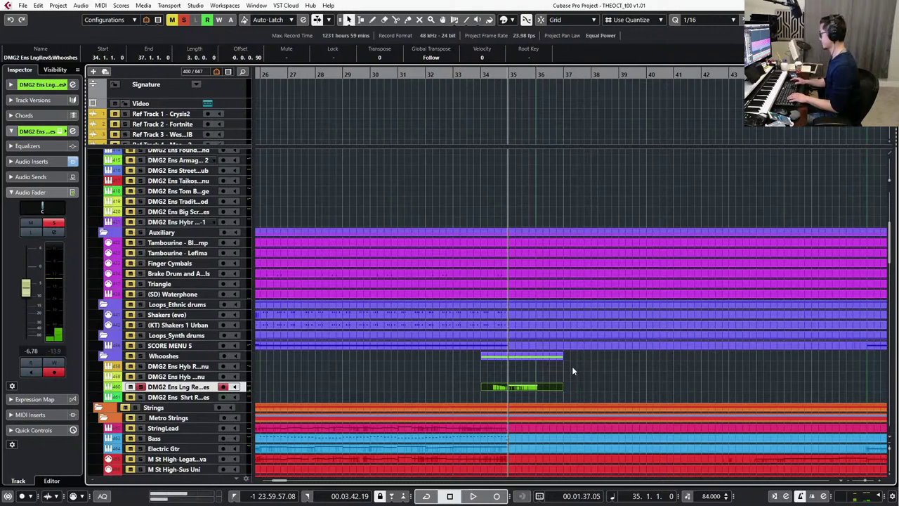
pyautogui.press('e')
pyautogui.click(93, 100)
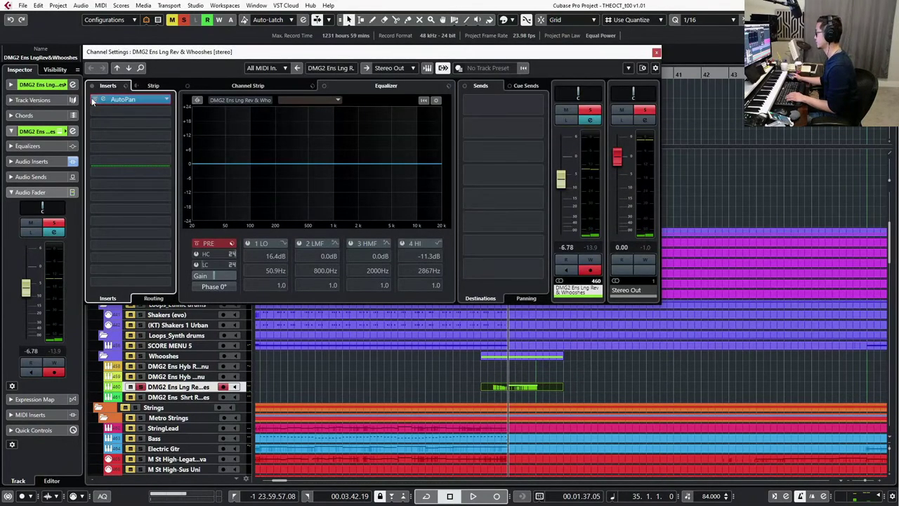
pyautogui.click(656, 52)
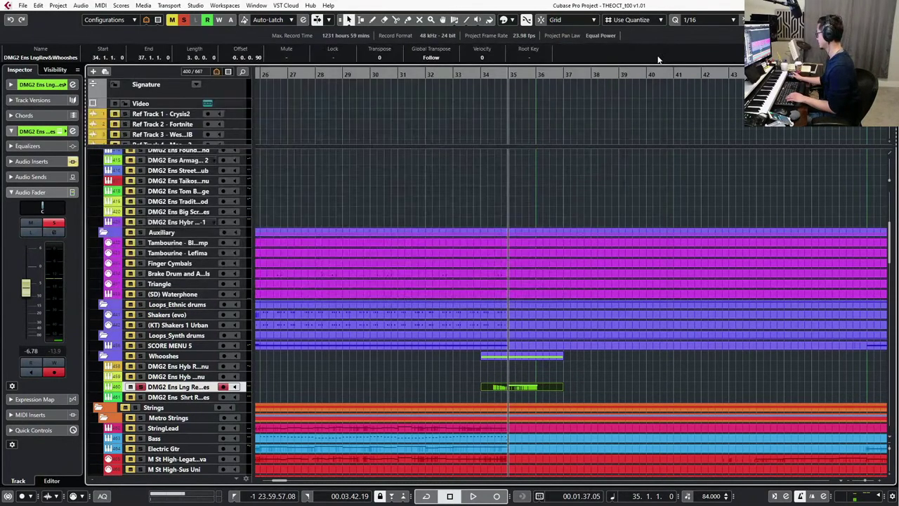
# Record pan automation for the soloed whoosh during playback from bar 34, sweeping the panner from R49 to centre.
pyautogui.moveTo(44, 208); pyautogui.dragTo(54, 208)
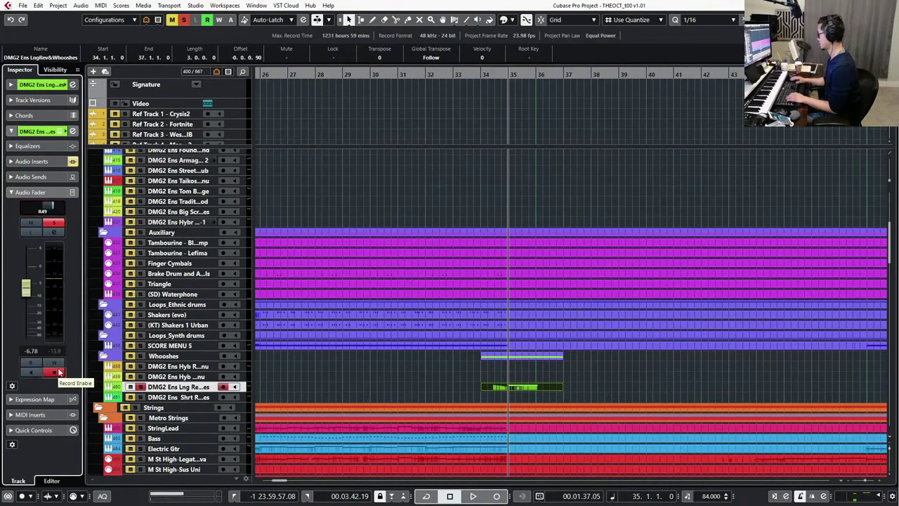
pyautogui.press('l')
pyautogui.press('space')
pyautogui.click(59, 363)
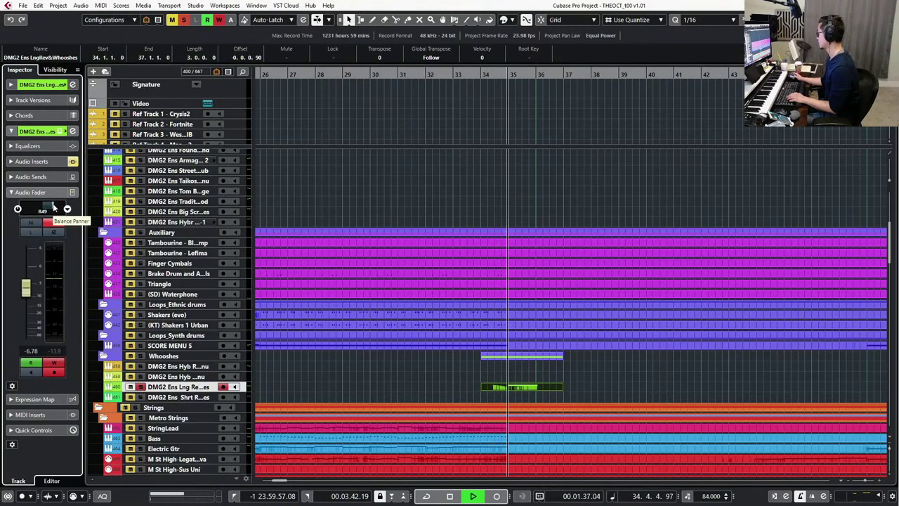
pyautogui.moveTo(54, 207); pyautogui.dragTo(44, 207)
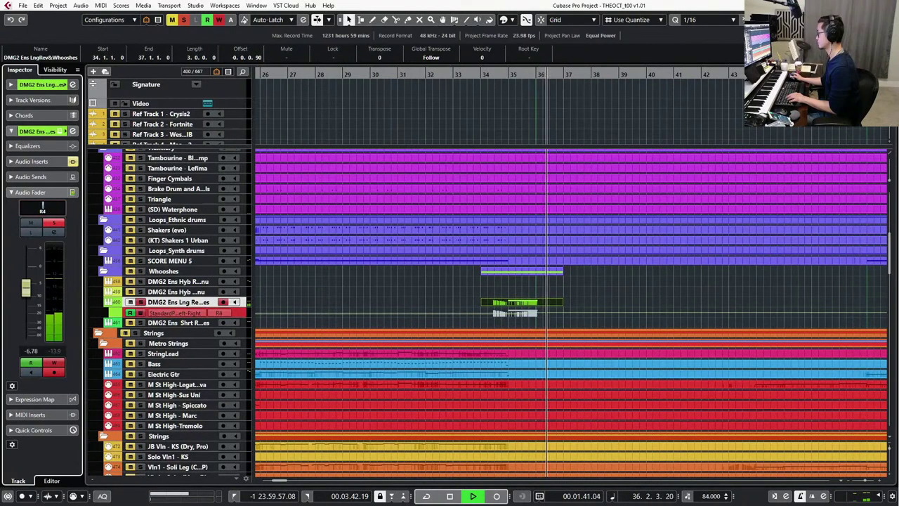
pyautogui.press('space')
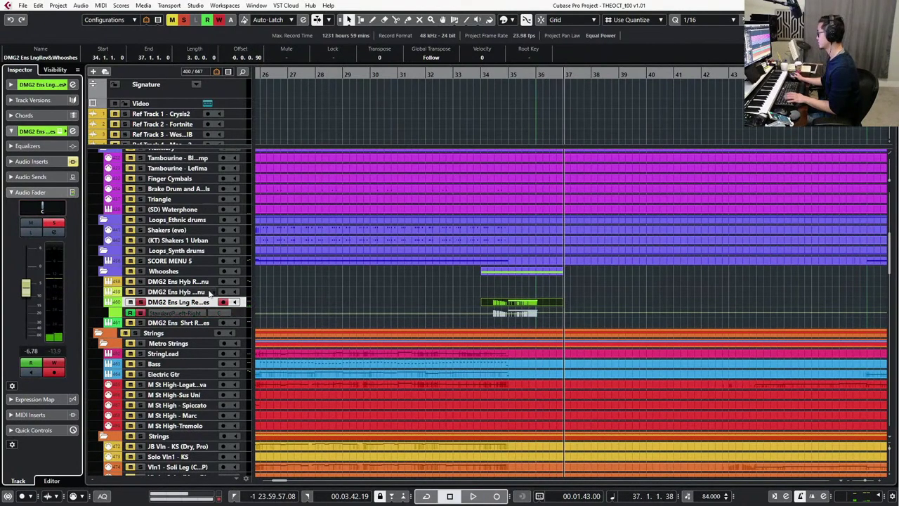
# In the whoosh's pan automation lane, delete the extra points after bar 36 and set the last remaining point to centre.
pyautogui.click(200, 312)
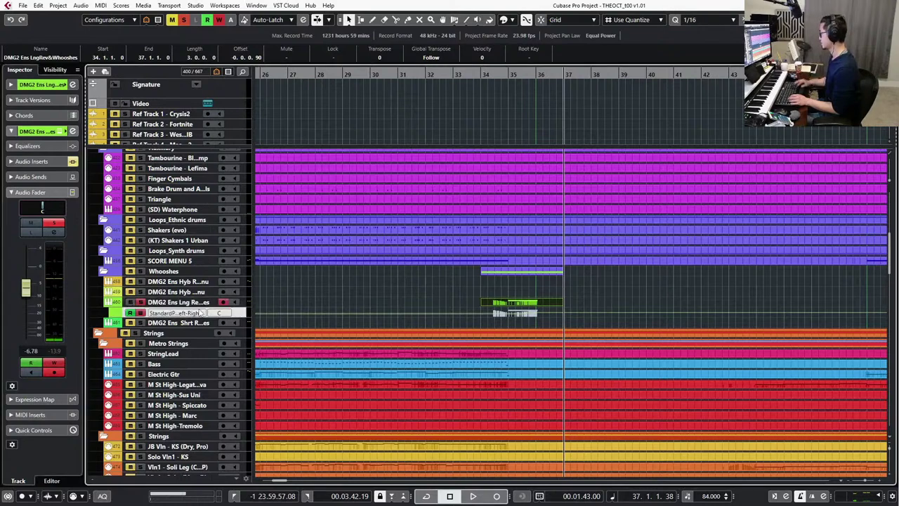
pyautogui.scroll(2, 525, 351)
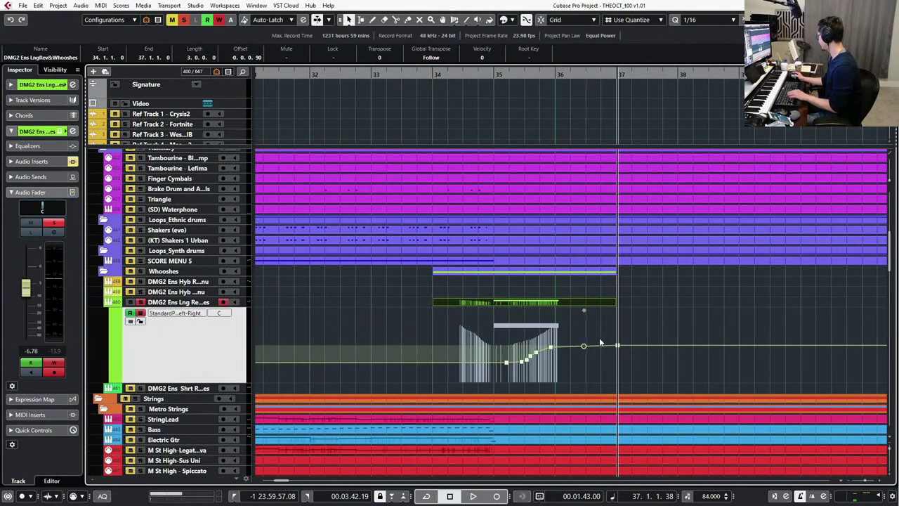
pyautogui.moveTo(635, 360); pyautogui.dragTo(636, 361)
pyautogui.press('Delete')
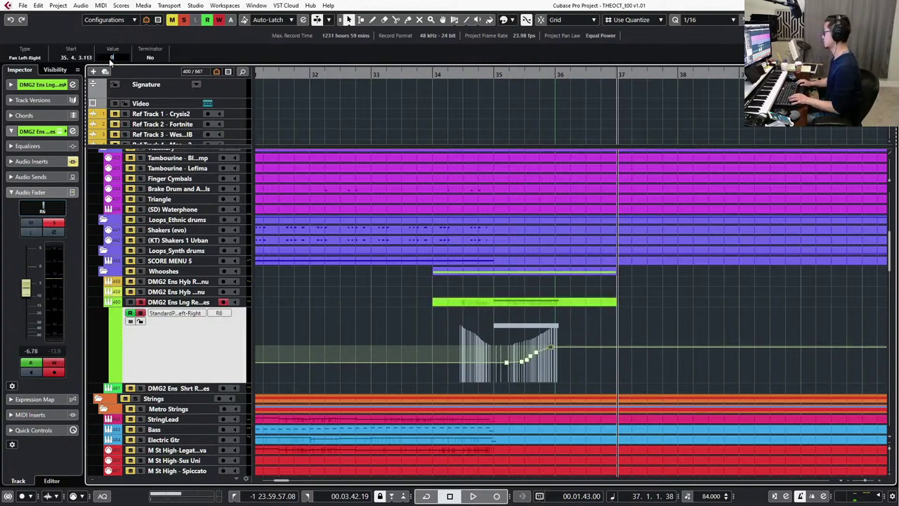
pyautogui.press('Return')
# Audition the soloed whoosh with its edited pan automation through bar 36.
pyautogui.press('KP_Subtract')
pyautogui.press('KP_Subtract')
pyautogui.press('KP_Subtract')
pyautogui.press('space')
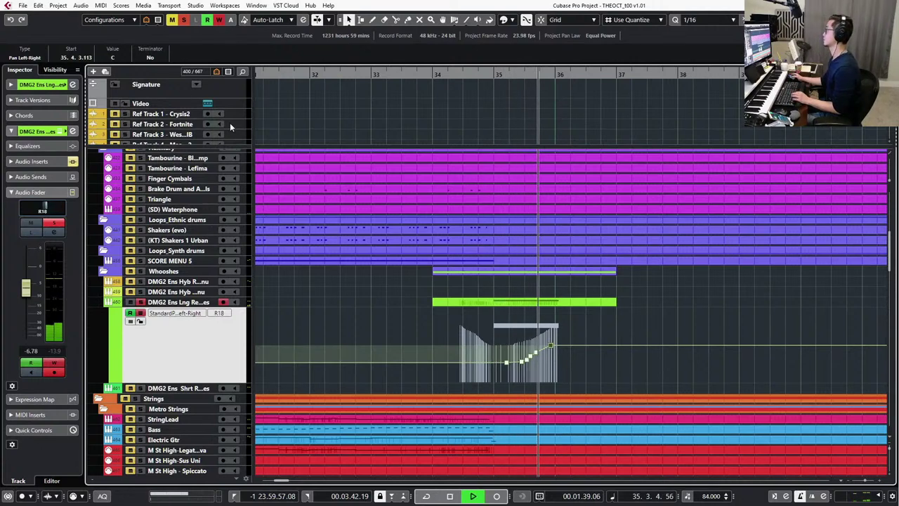
pyautogui.press('space')
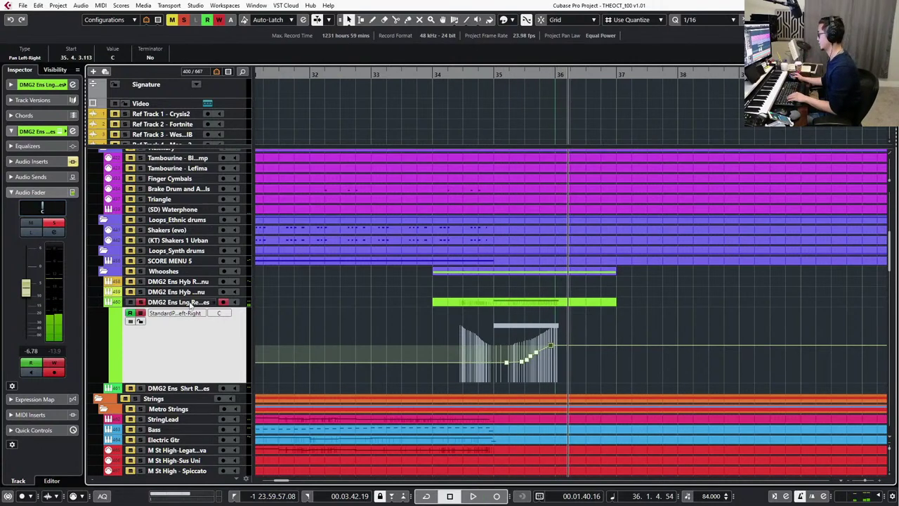
# Turn off solo and automation writing on the whoosh track, then render its part from bar 34 in place.
pyautogui.click(142, 302)
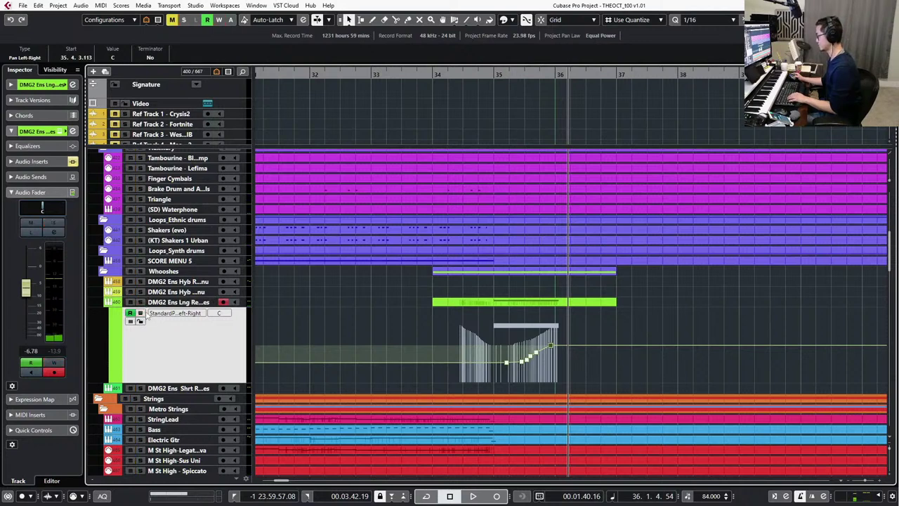
pyautogui.click(587, 303)
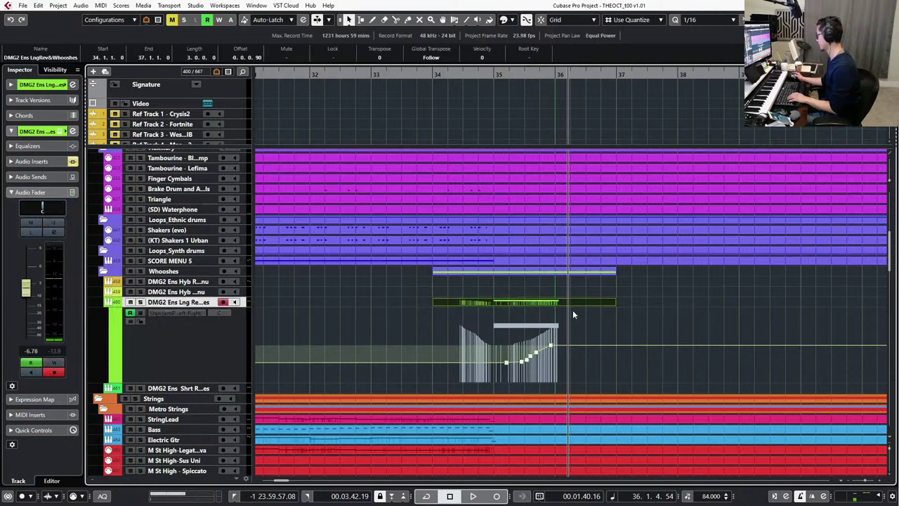
pyautogui.click(222, 344)
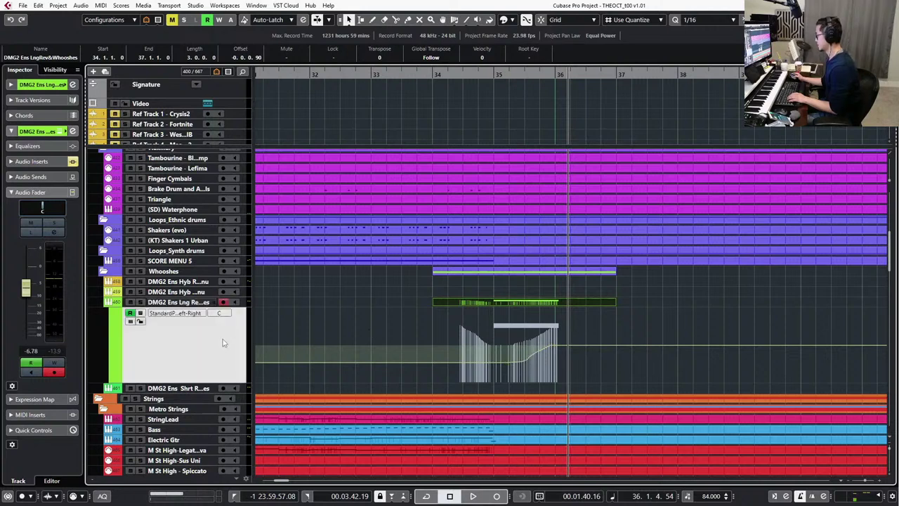
pyautogui.click(485, 308)
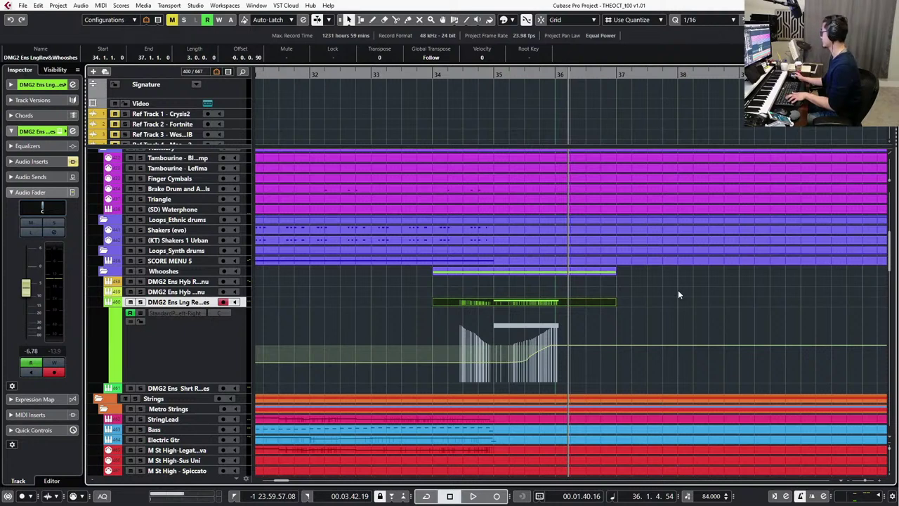
pyautogui.hotkey('ctrl', 'r')
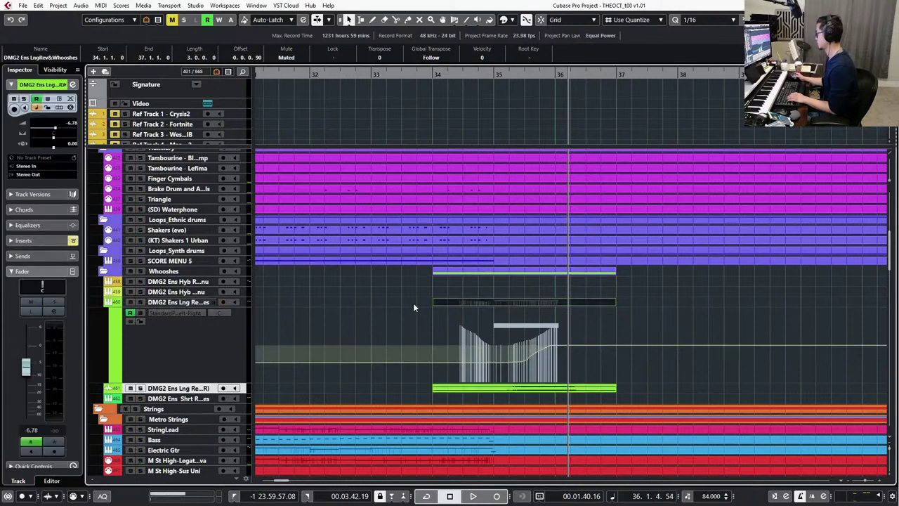
# Move the newly rendered whoosh track into the ALL AUDIO folder, directly below the Stereo Out (R) track.
pyautogui.scroll(-5, 331, 352)
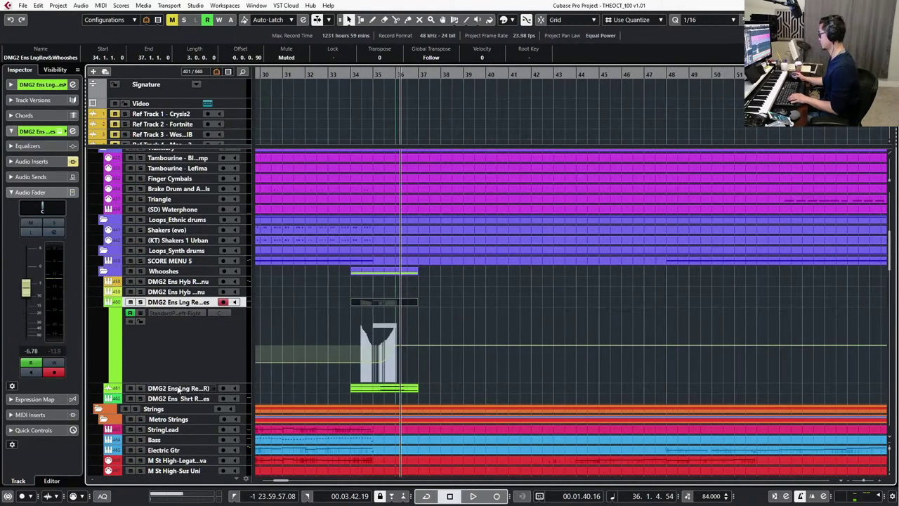
pyautogui.click(386, 390)
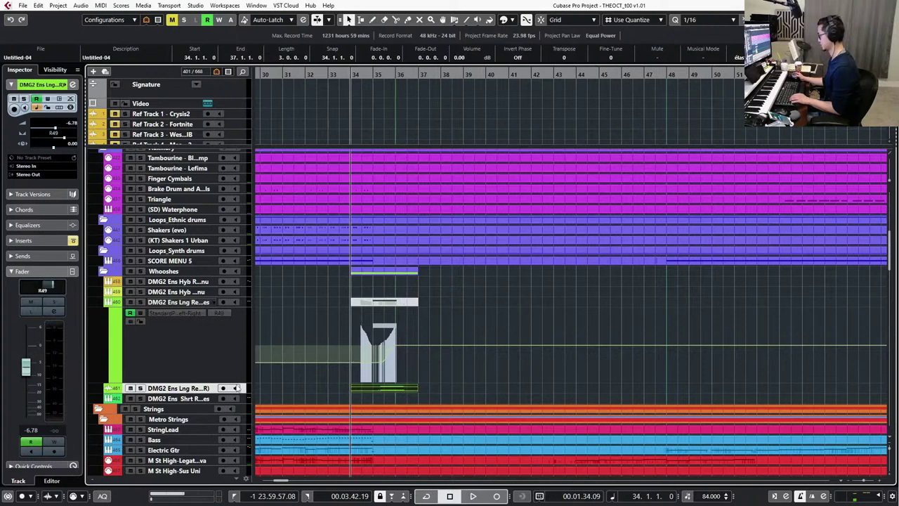
pyautogui.scroll(-3, 178, 153)
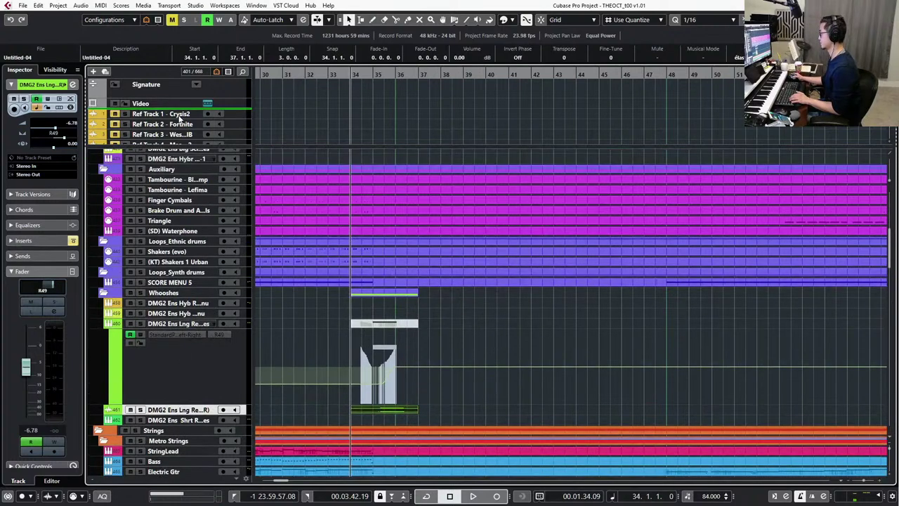
pyautogui.scroll(-10, 365, 343)
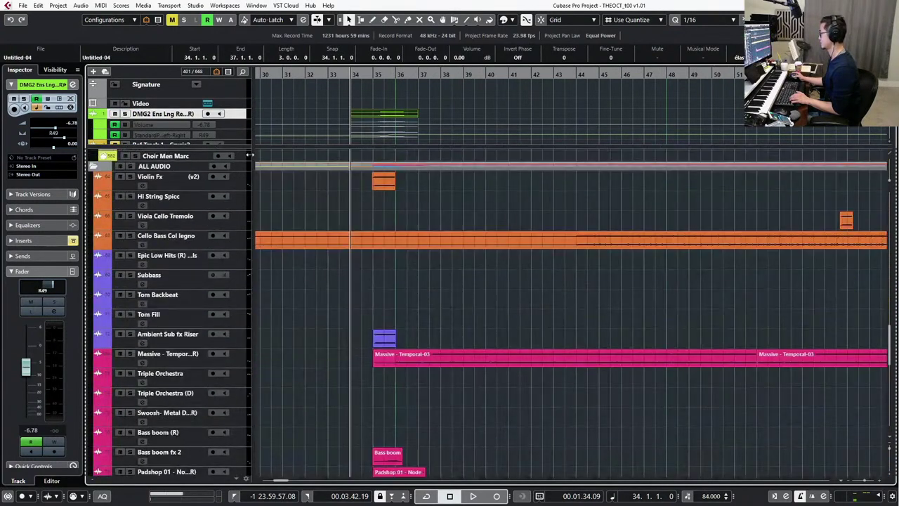
pyautogui.moveTo(162, 133); pyautogui.dragTo(177, 183)
pyautogui.scroll(-4, 356, 364)
pyautogui.scroll(2, 356, 366)
pyautogui.press('g')
pyautogui.hscroll(-2, 352, 359)
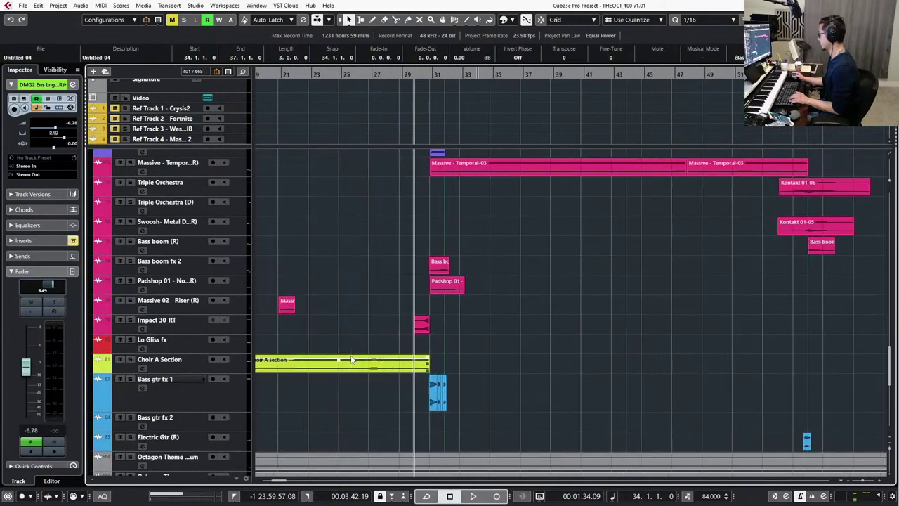
pyautogui.hscroll(-3, 352, 359)
pyautogui.hscroll(3, 354, 357)
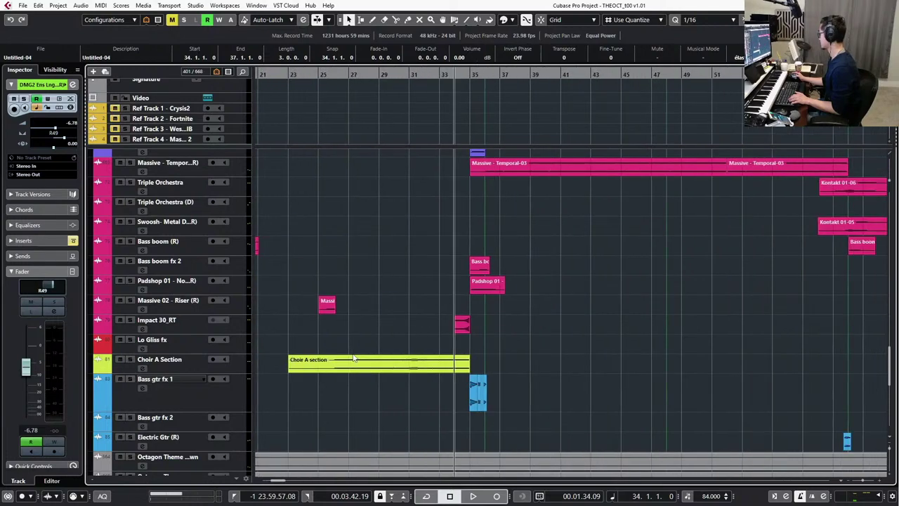
pyautogui.scroll(-5, 355, 358)
# Delete the old DMG2 Long Whooshes clip and its Stereo Out (R) track.
pyautogui.click(442, 362)
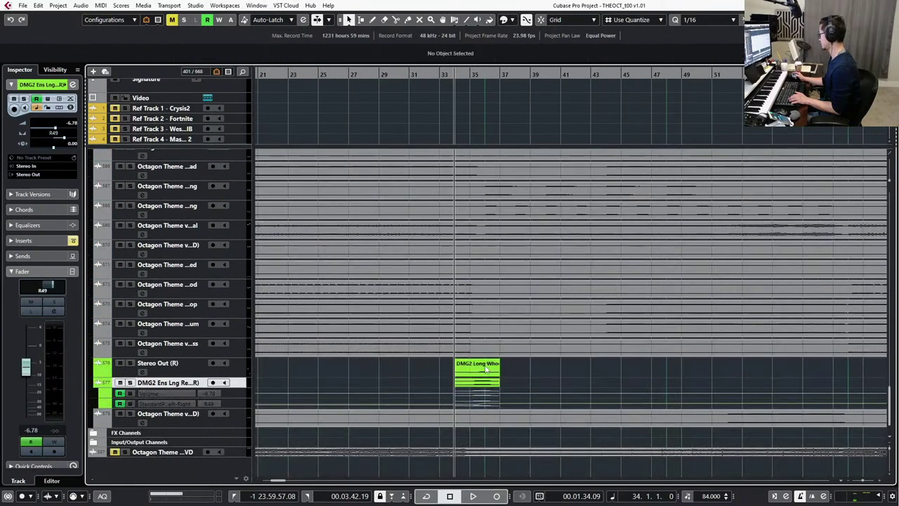
pyautogui.click(477, 363)
pyautogui.click(462, 357)
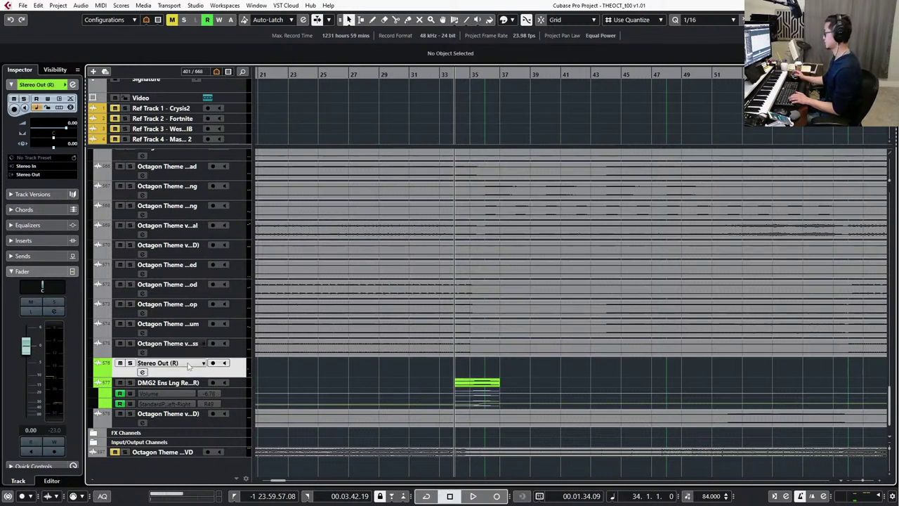
pyautogui.click(236, 382)
# Audition the transition with the rendered whoosh in the full mix from bar 34 to past bar 38.
pyautogui.scroll(10, 480, 339)
pyautogui.scroll(-3, 522, 333)
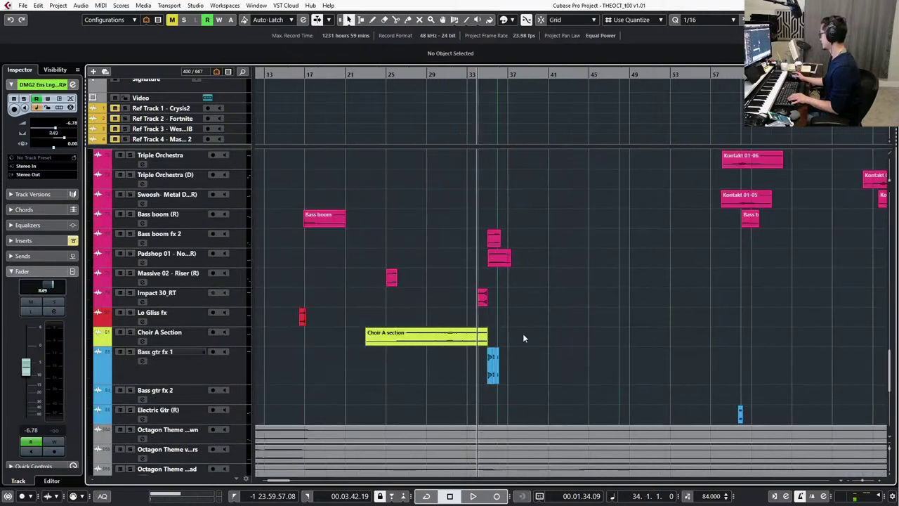
pyautogui.scroll(12, 520, 327)
pyautogui.scroll(-2, 533, 342)
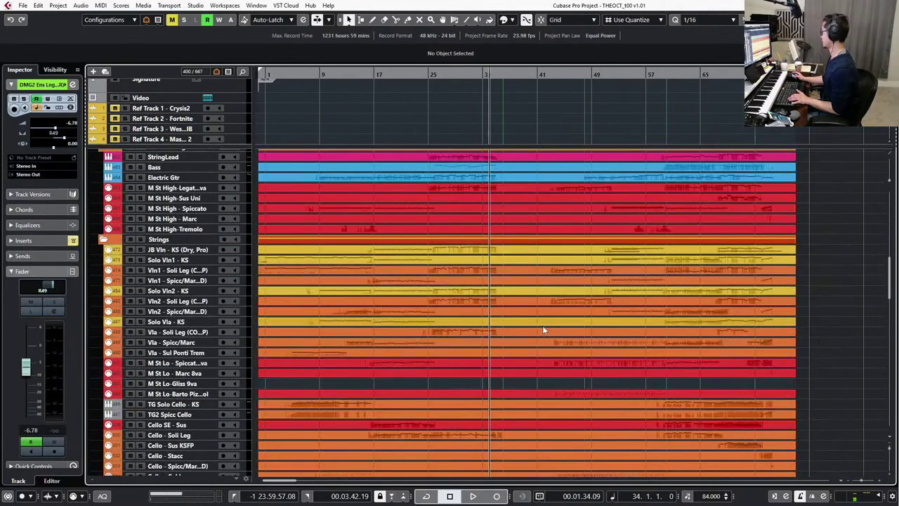
pyautogui.scroll(8, 541, 327)
pyautogui.scroll(-5, 540, 329)
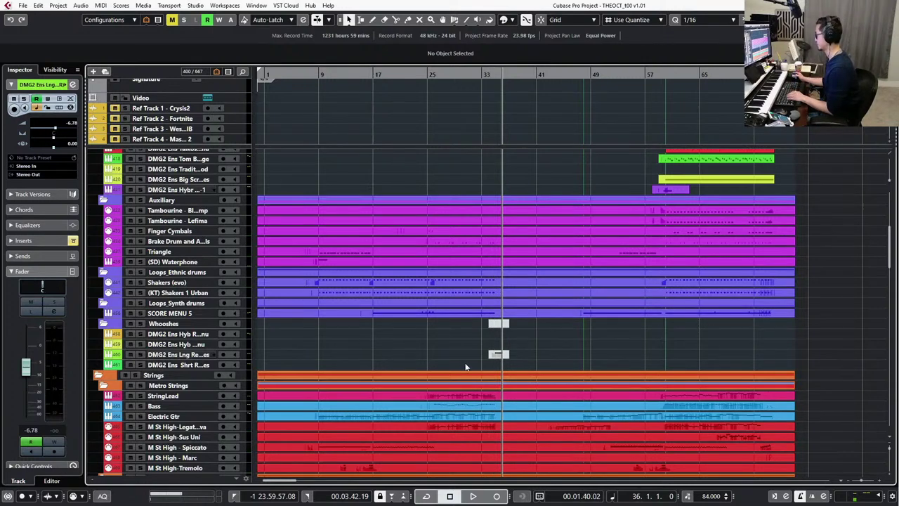
pyautogui.hscroll(2, 522, 364)
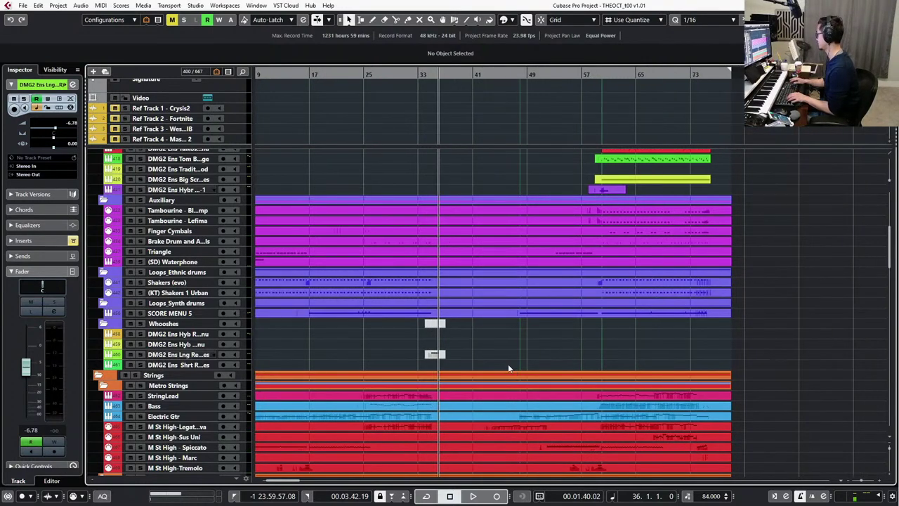
pyautogui.press('h')
pyautogui.press('h')
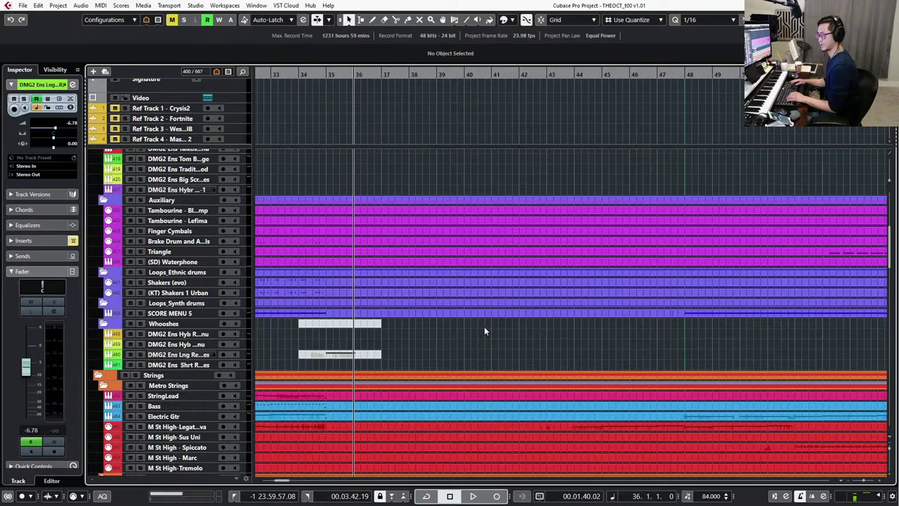
pyautogui.press('KP_Subtract')
pyautogui.press('KP_Subtract')
pyautogui.press('KP_Subtract')
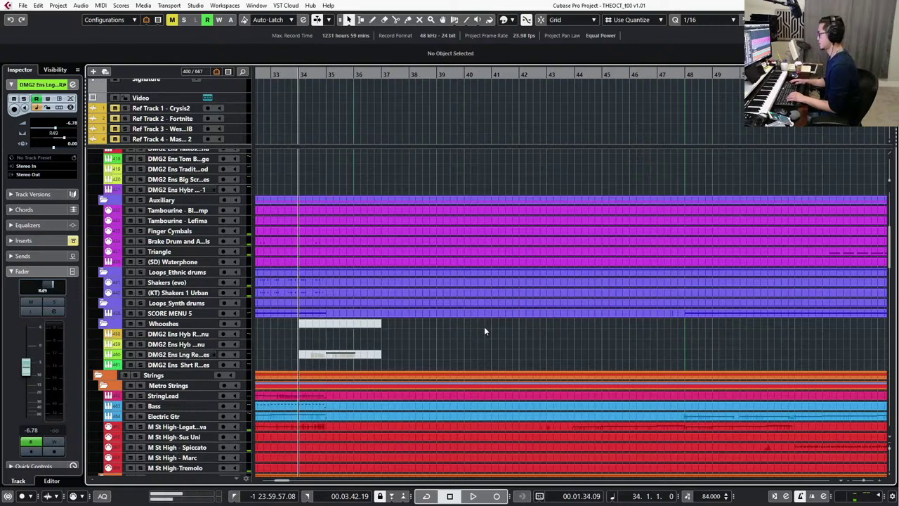
pyautogui.press('space')
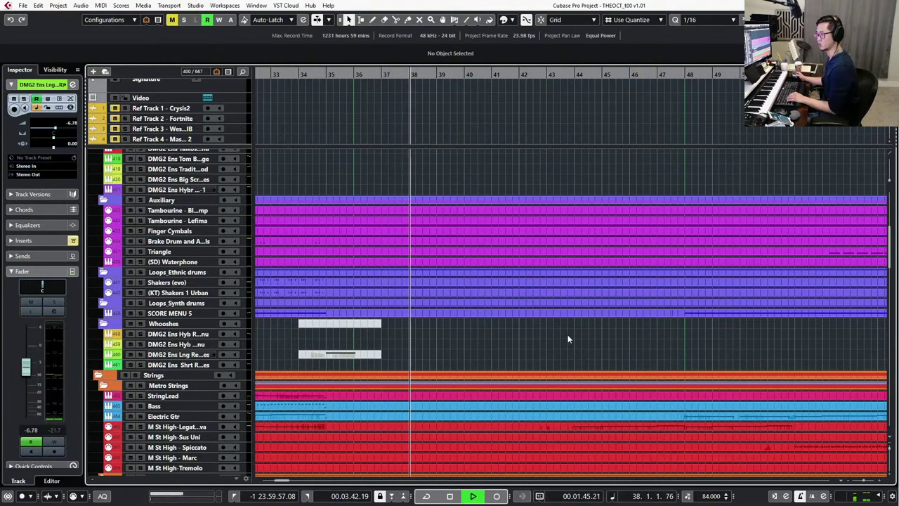
pyautogui.press('space')
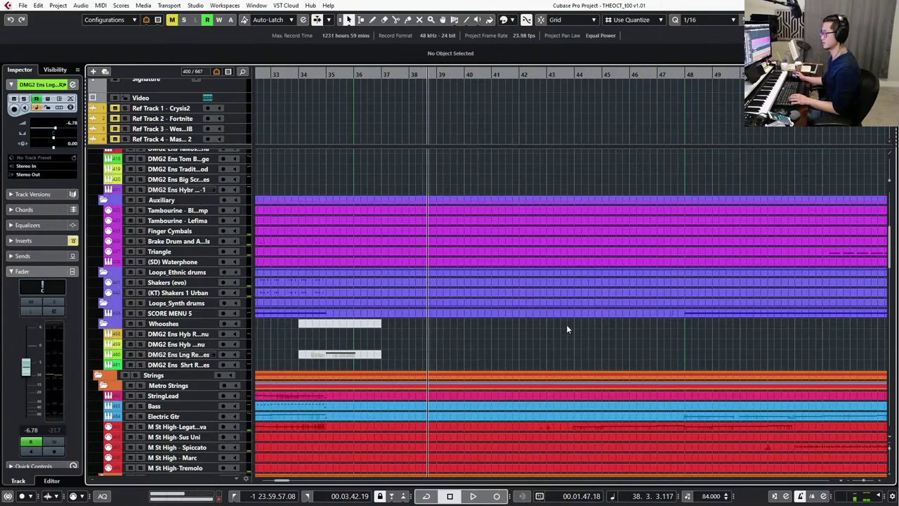
# Find the Massive - Temporal (R) audio track, solo it and audition it from bar 36.
pyautogui.press('g')
pyautogui.press('g')
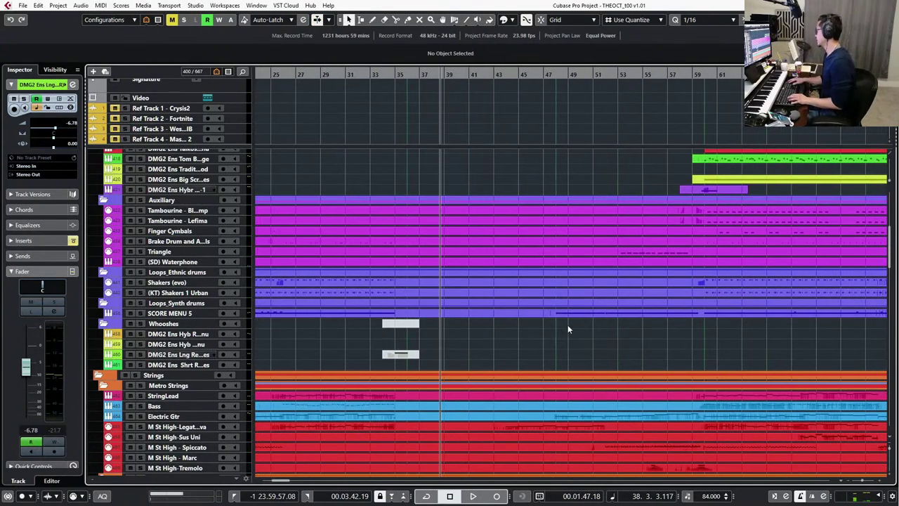
pyautogui.press('KP_Subtract')
pyautogui.press('KP_Subtract')
pyautogui.press('KP_Subtract')
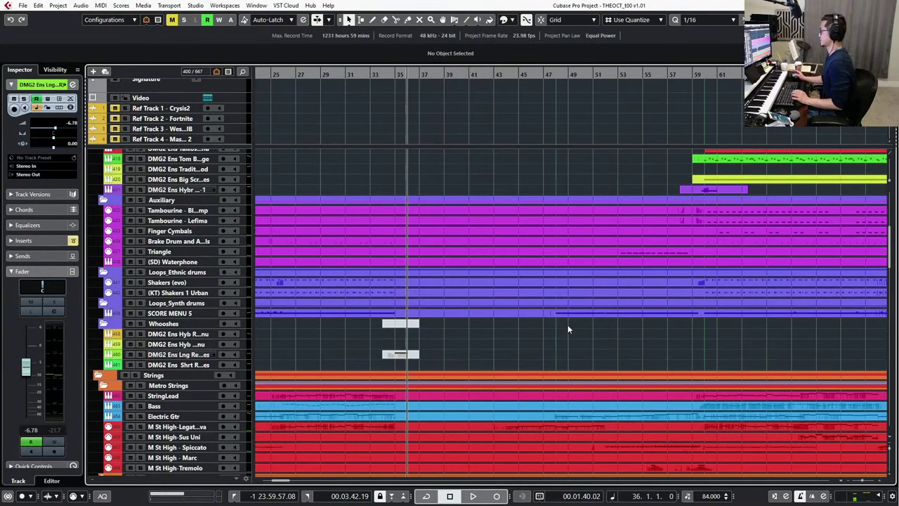
pyautogui.scroll(-3, 563, 322)
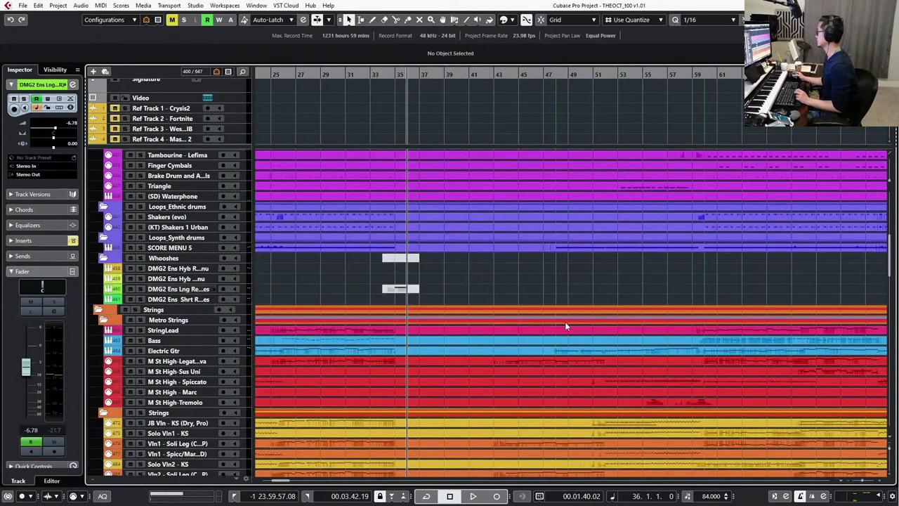
pyautogui.scroll(-15, 564, 321)
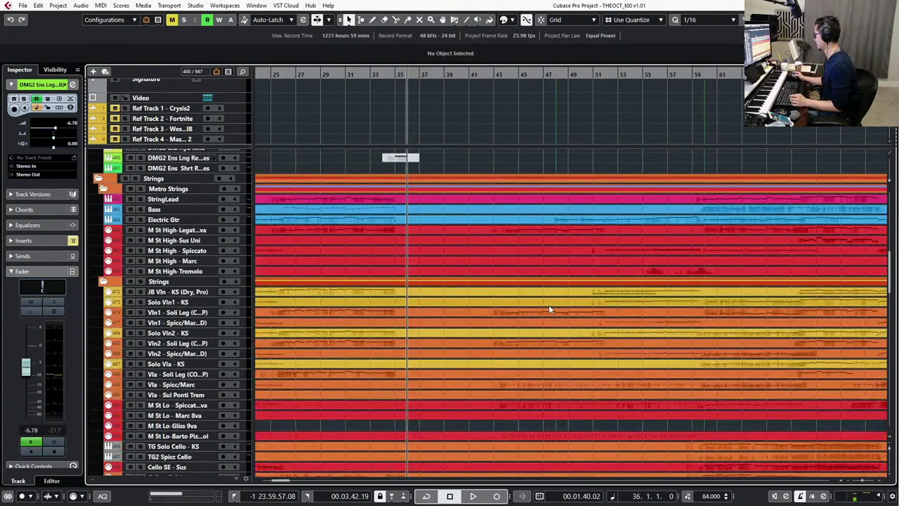
pyautogui.scroll(3, 533, 317)
pyautogui.scroll(-15, 527, 295)
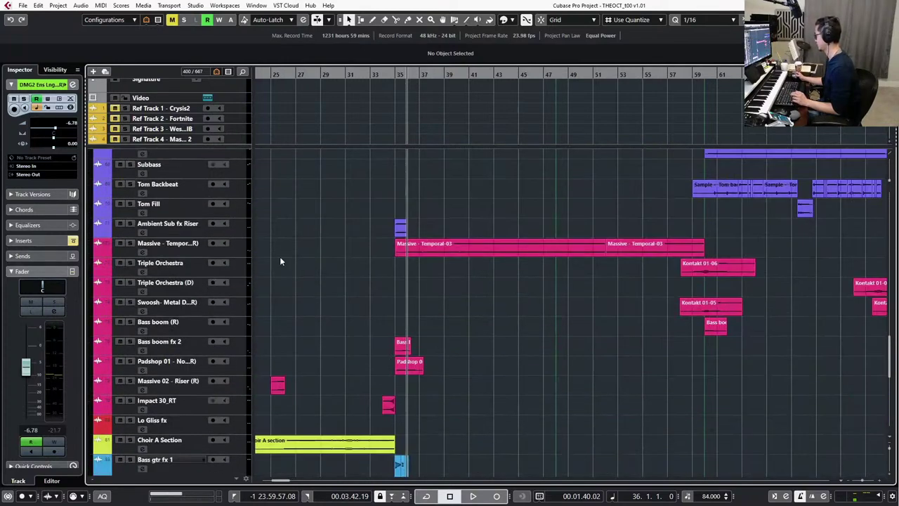
pyautogui.click(227, 253)
pyautogui.press('s')
pyautogui.press('space')
pyautogui.scroll(-2, 351, 271)
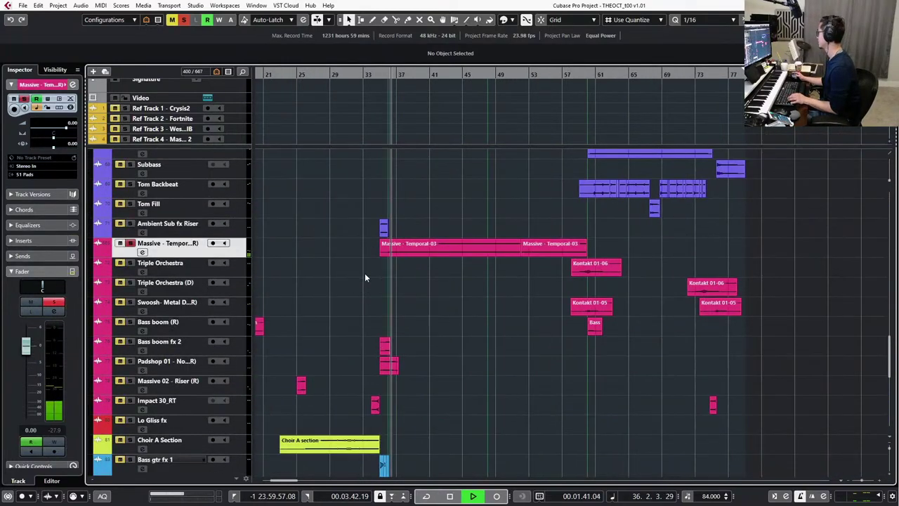
pyautogui.hscroll(-3, 400, 285)
pyautogui.hscroll(3, 404, 286)
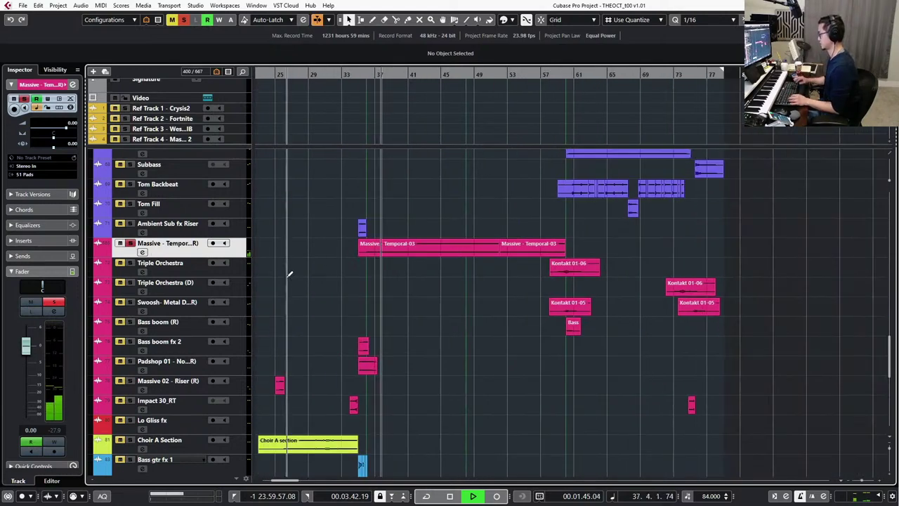
# Show the volume automation lane of the Massive - Temporal (R) track and enlarge it for editing.
pyautogui.hotkey('alt', 'Down')
pyautogui.hotkey('alt', 'Down')
pyautogui.hotkey('alt', 'Up')
pyautogui.press('a')
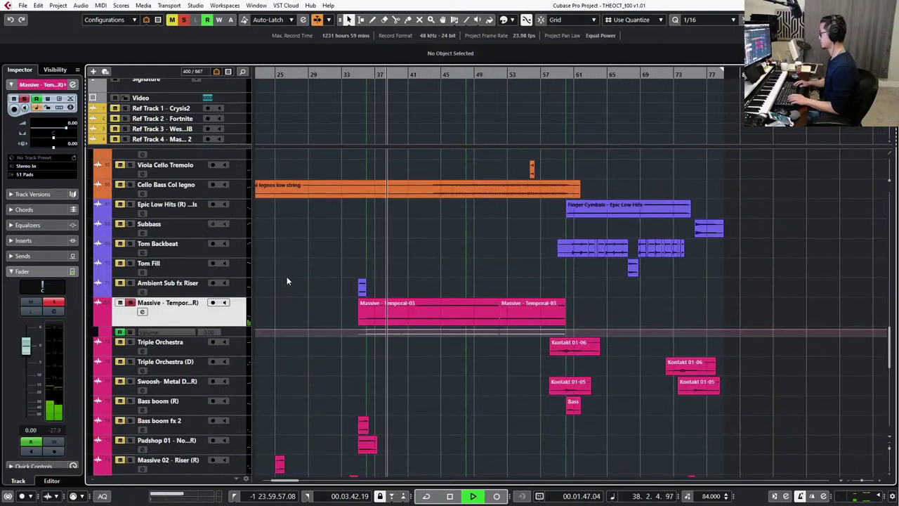
pyautogui.press('Down')
pyautogui.hotkey('alt', 'Down')
pyautogui.hotkey('alt', 'Down')
pyautogui.hotkey('alt', 'Down')
pyautogui.hotkey('alt', 'Down')
pyautogui.hotkey('alt', 'Down')
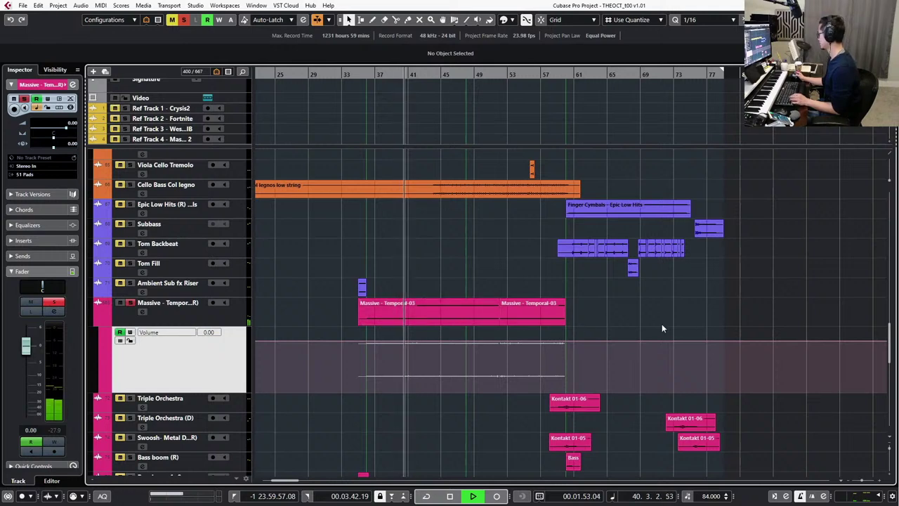
# Unsolo the Massive track, enable automation writing on it, and cue playback at the start of its clips, bar 35.
pyautogui.click(432, 306)
pyautogui.press('space')
pyautogui.moveTo(428, 300); pyautogui.dragTo(431, 255)
pyautogui.press('space')
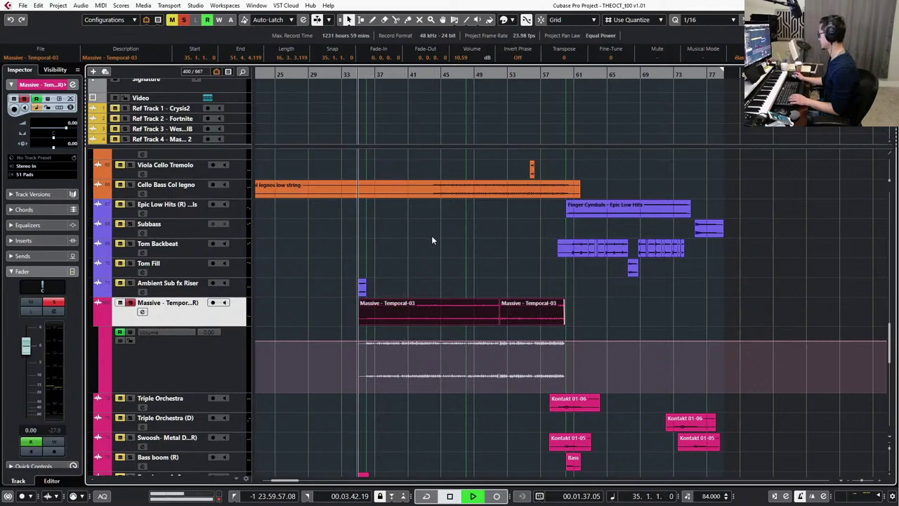
pyautogui.press('w')
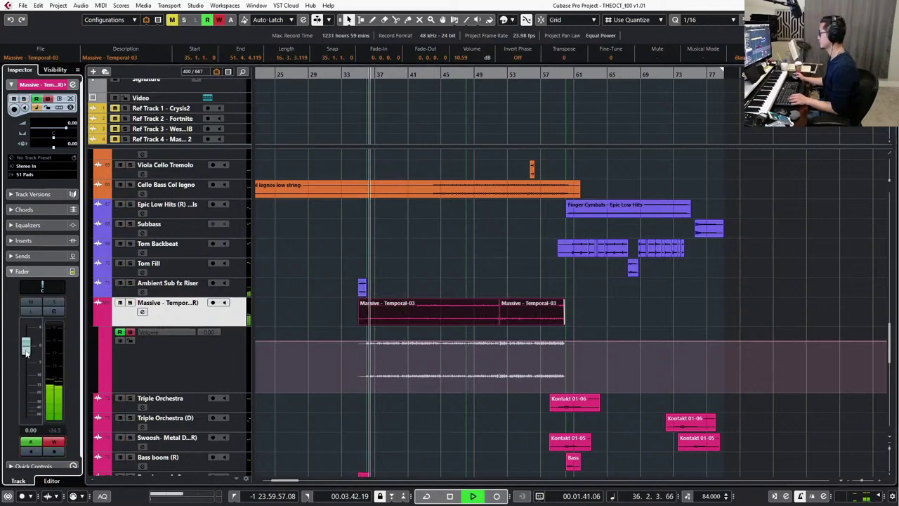
pyautogui.press('space')
pyautogui.click(401, 317)
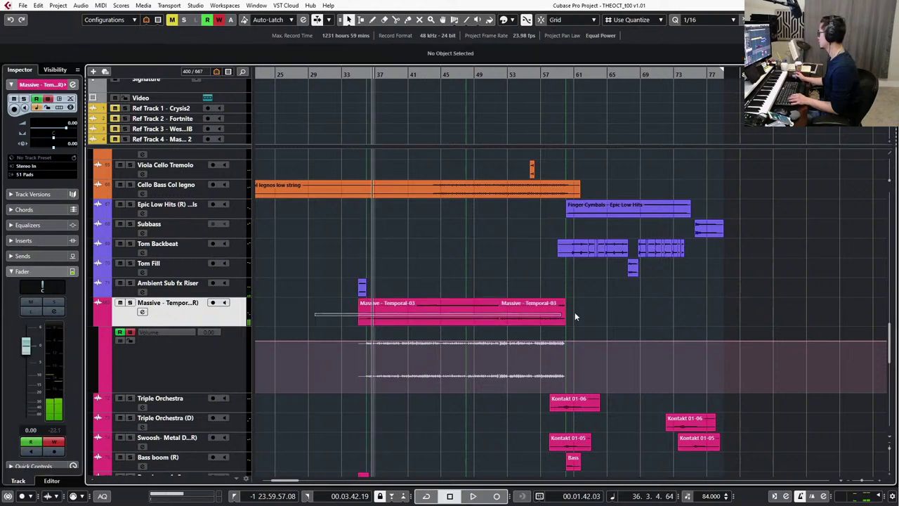
pyautogui.press('l')
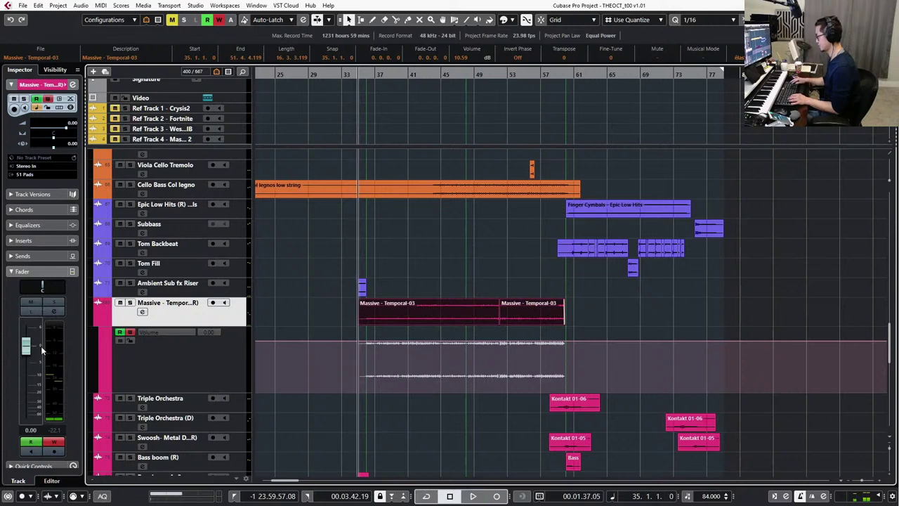
# Record a volume fader ride over the Massive clips from bar 35 past bar 60, dipping first and rising gradually to about 1.96 dB.
pyautogui.press('space')
pyautogui.press('space')
pyautogui.moveTo(32, 347)
pyautogui.mouseDown()
pyautogui.moveTo(28, 370)
pyautogui.moveTo(41, 329)
pyautogui.moveTo(31, 353)
pyautogui.mouseUp()
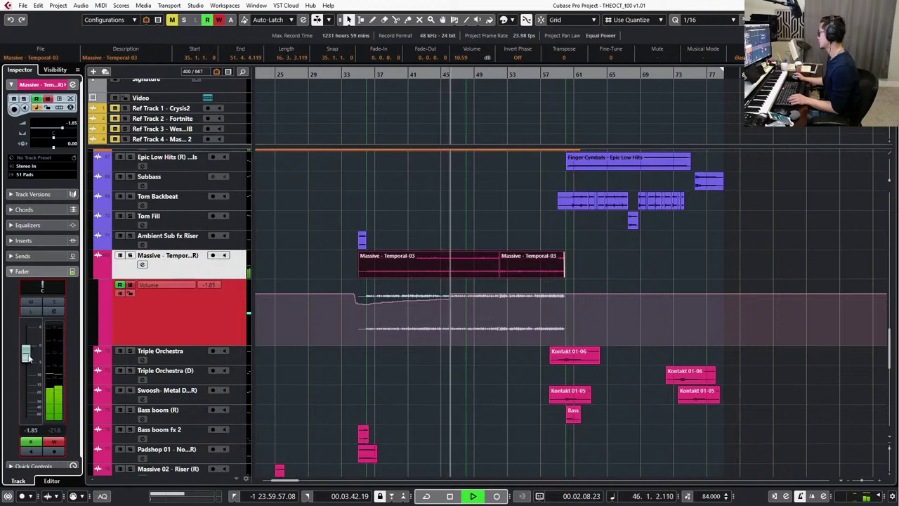
pyautogui.moveTo(31, 353)
pyautogui.mouseDown()
pyautogui.moveTo(43, 322)
pyautogui.moveTo(24, 340)
pyautogui.moveTo(31, 339)
pyautogui.mouseUp()
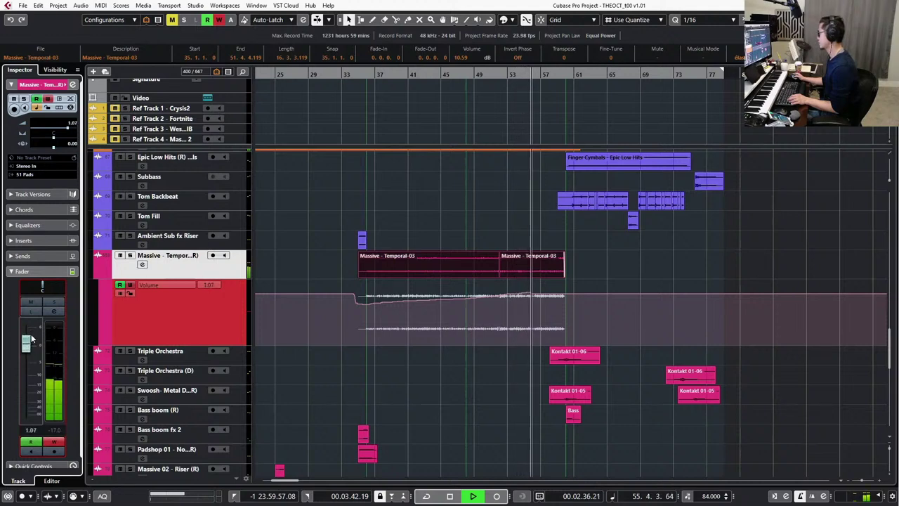
pyautogui.moveTo(34, 329)
pyautogui.mouseDown()
pyautogui.moveTo(41, 319)
pyautogui.moveTo(31, 337)
pyautogui.mouseUp()
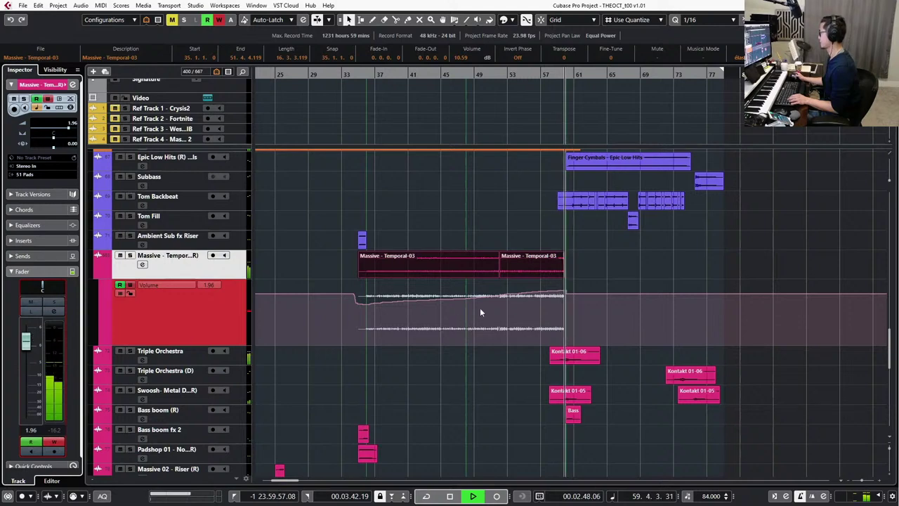
pyautogui.press('space')
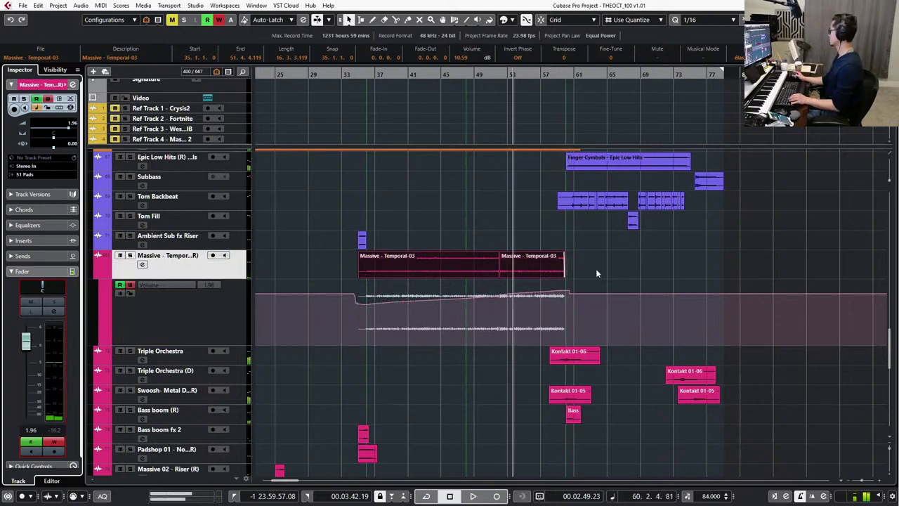
# Turn off automation writing on the Massive track and hide its volume automation lane.
pyautogui.scroll(6, 587, 270)
pyautogui.hscroll(-3, 472, 280)
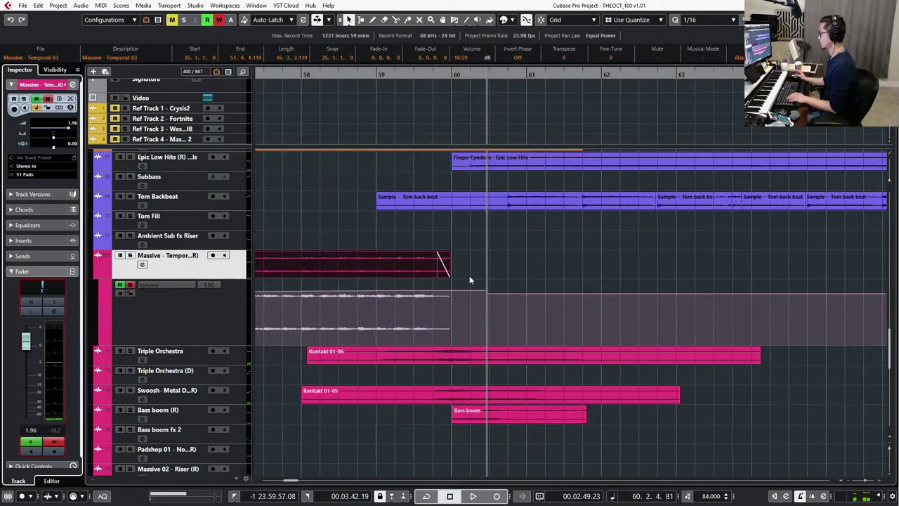
pyautogui.click(130, 284)
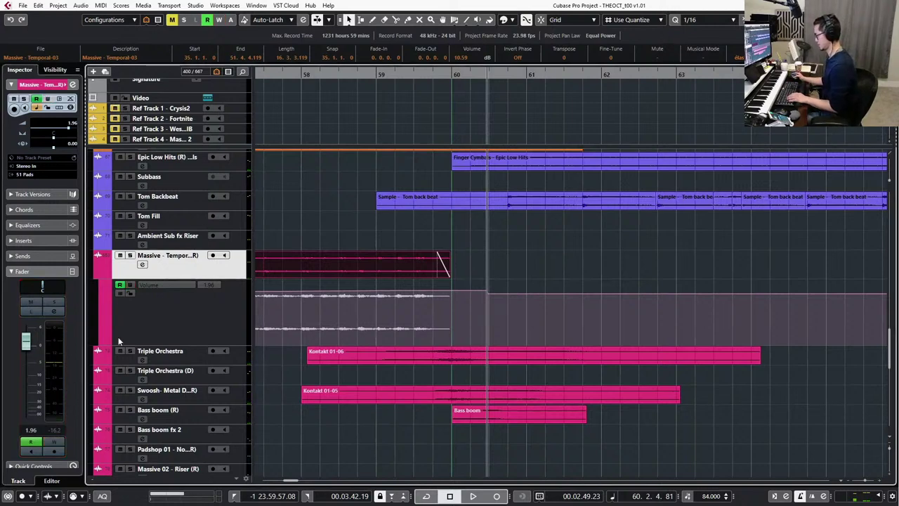
pyautogui.click(159, 321)
pyautogui.hotkey('shift', 'Delete')
pyautogui.click(503, 240)
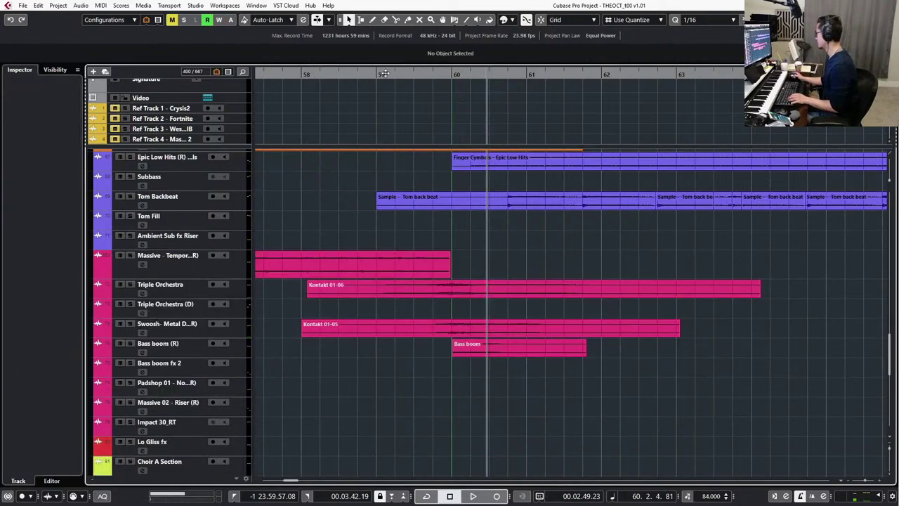
# Play from bar 58 with the Massive track soloed to check how its clip ends at bar 60.
pyautogui.click(351, 75)
pyautogui.press('KP_Subtract')
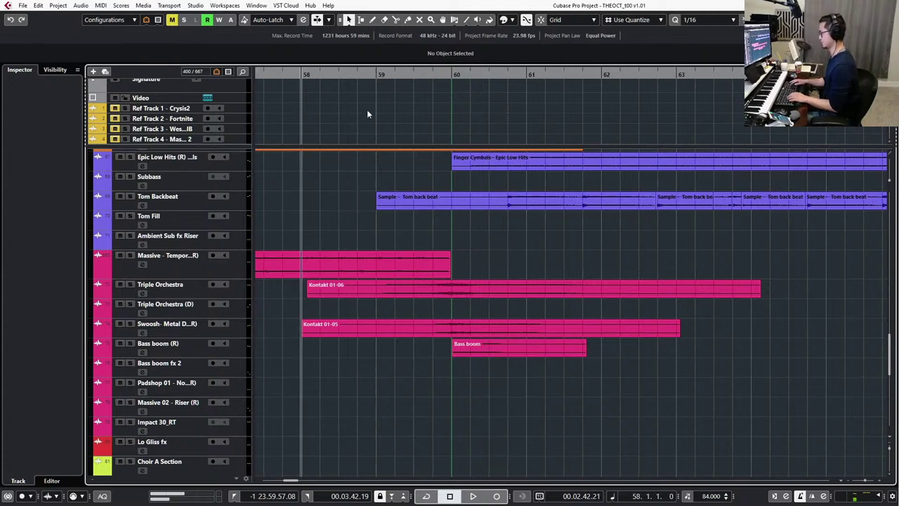
pyautogui.press('space')
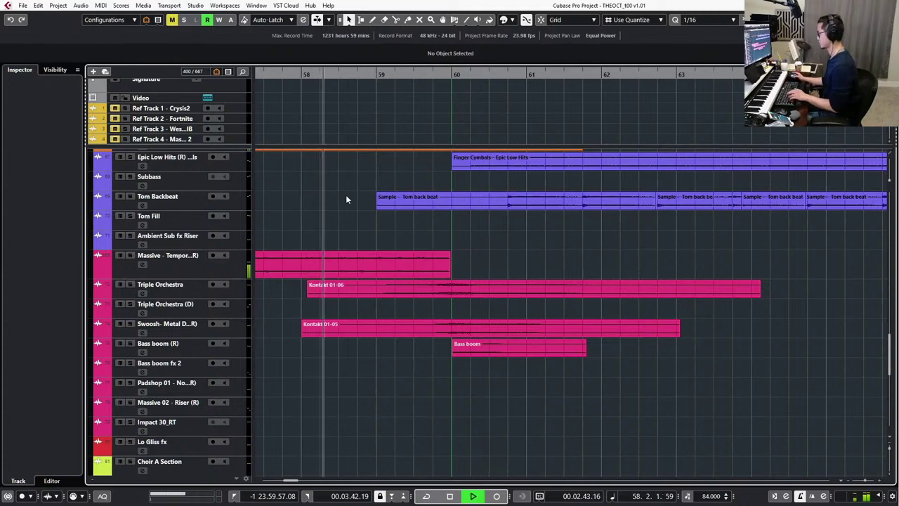
pyautogui.click(205, 278)
pyautogui.press('h')
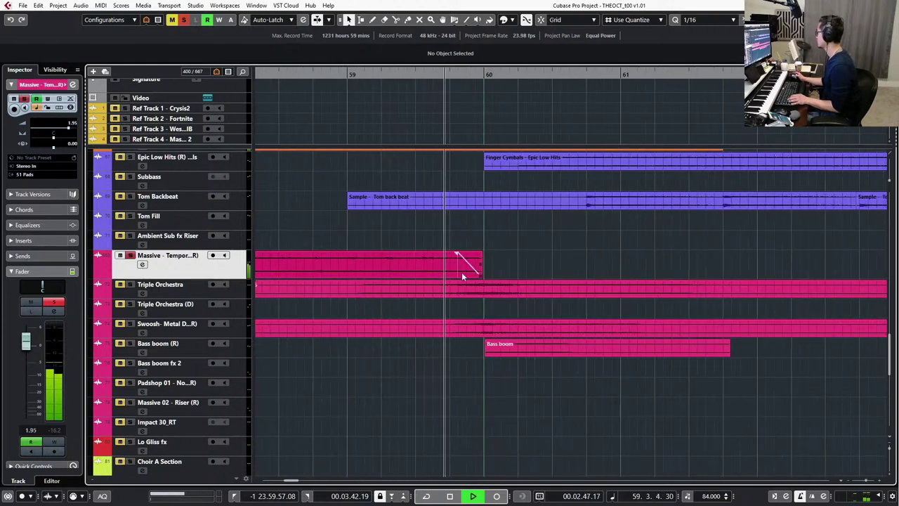
pyautogui.press('space')
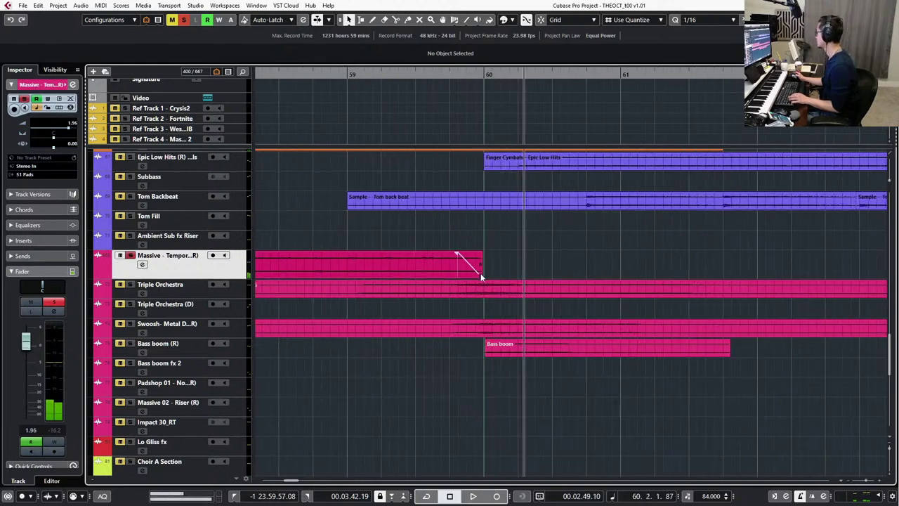
# Extend the second Massive clip's end past bar 60 to 60.2.4.55 and lengthen its fade-out to 0.2.2.0.
pyautogui.click(481, 273)
pyautogui.moveTo(489, 272); pyautogui.dragTo(544, 270)
pyautogui.press('KP_Subtract')
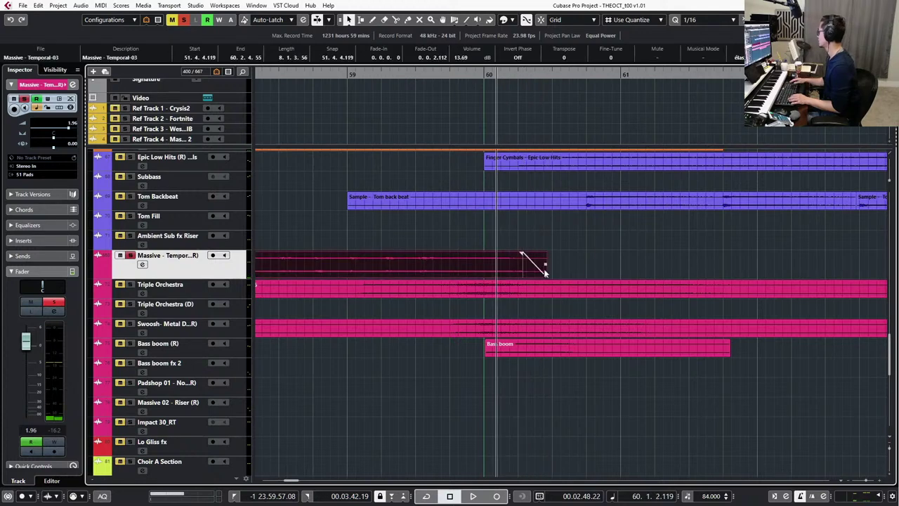
pyautogui.press('space')
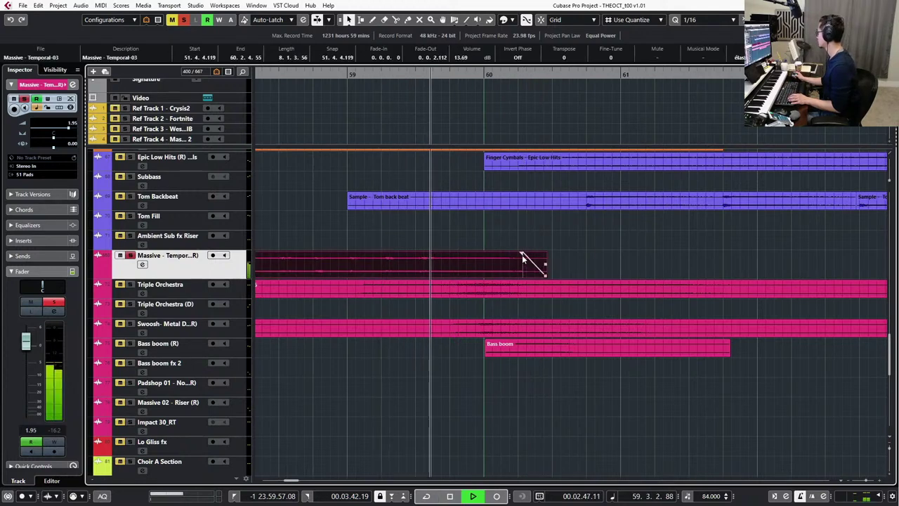
pyautogui.moveTo(521, 255); pyautogui.dragTo(462, 270)
pyautogui.press('space')
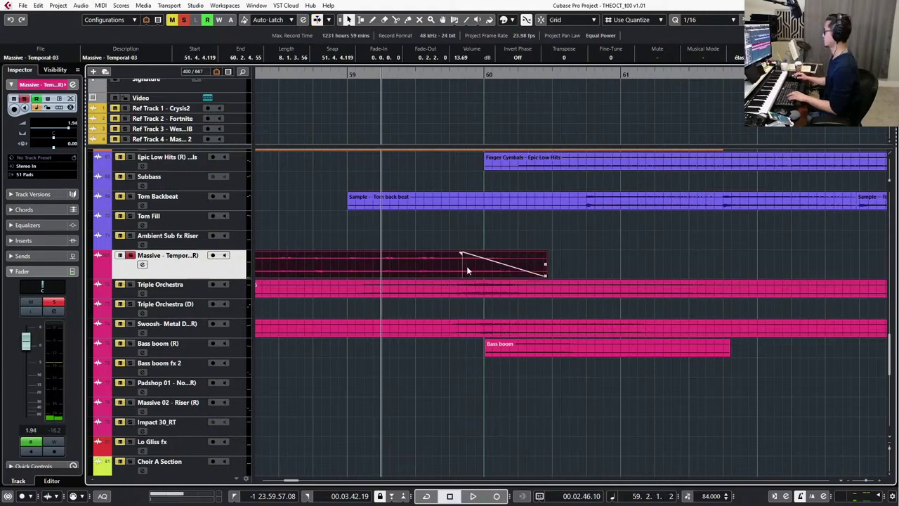
# Unsolo the Massive track and audition the joint between its two clips at bar 52 in the full mix.
pyautogui.scroll(-5, 479, 294)
pyautogui.hscroll(-2, 479, 294)
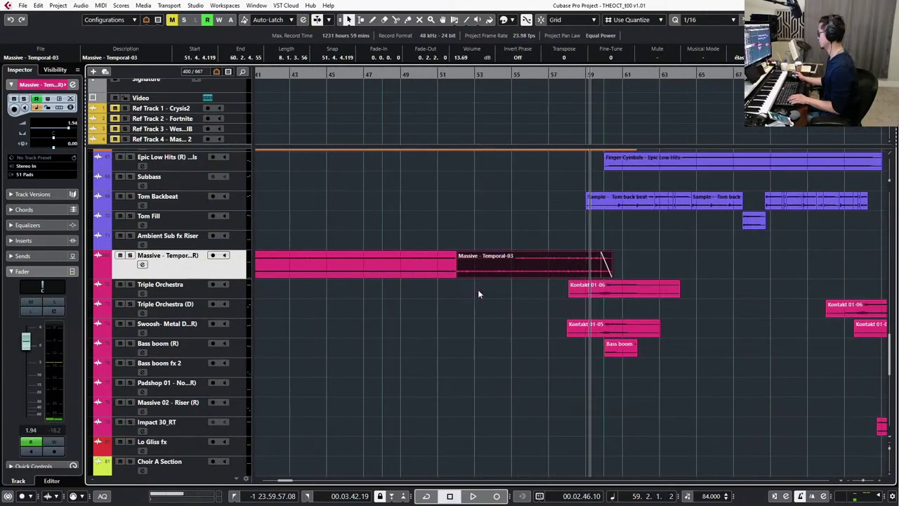
pyautogui.moveTo(526, 300); pyautogui.dragTo(598, 273)
pyautogui.scroll(9, 598, 275)
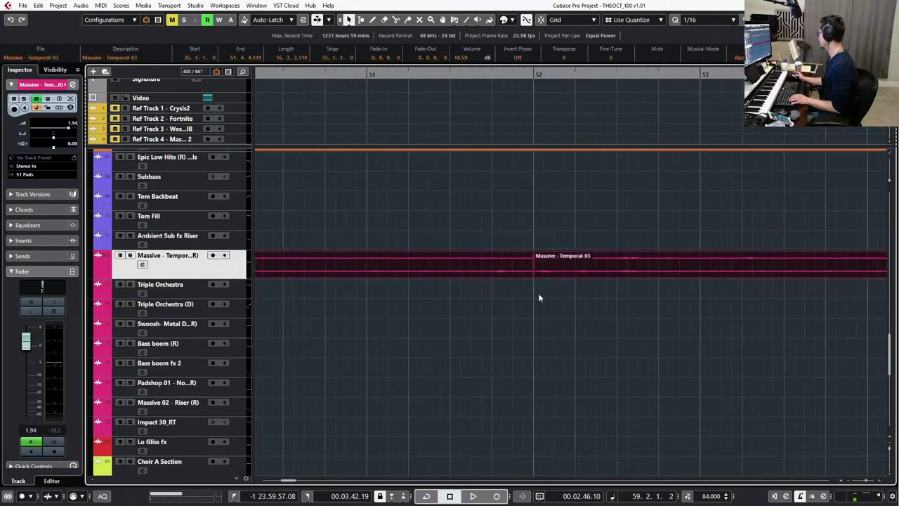
pyautogui.click(553, 276)
pyautogui.click(350, 73)
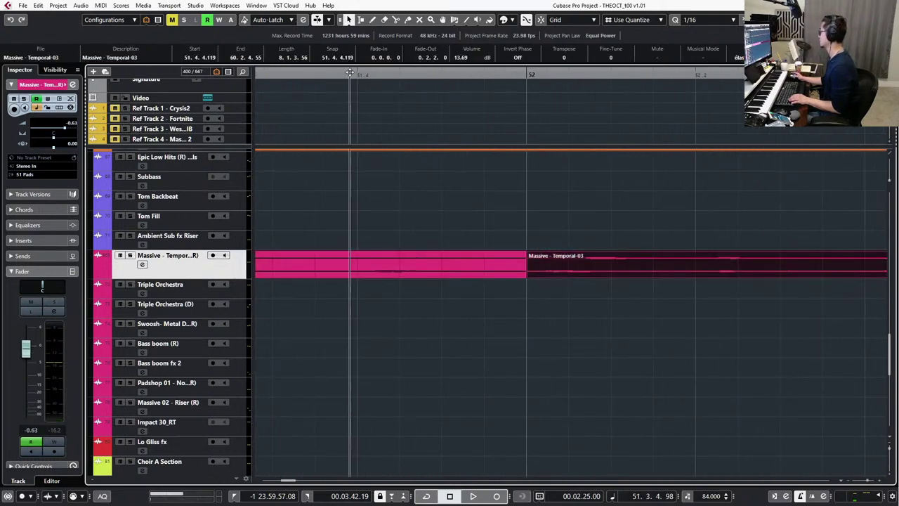
pyautogui.press('space')
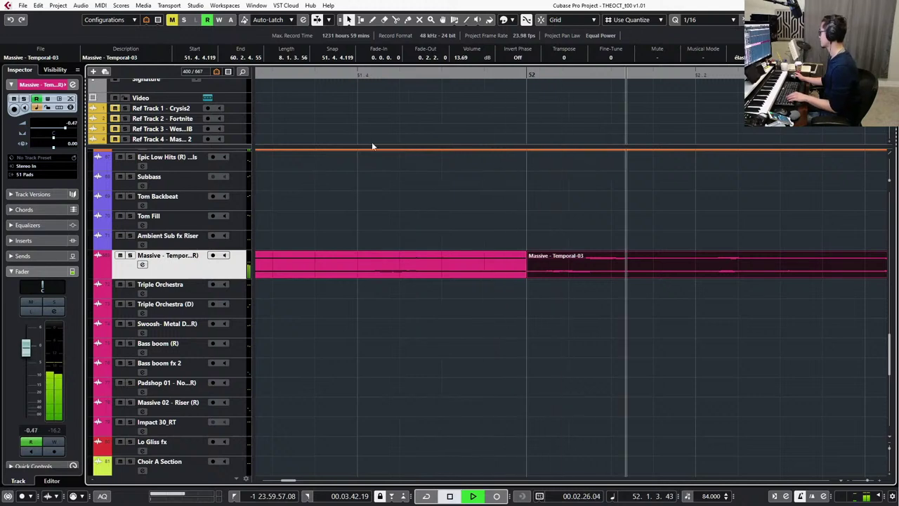
pyautogui.press('space')
# Solo the Massive track and play from bar 49 past bar 52 to check the clip joint in isolation.
pyautogui.press('ctrl+KP_Subtract')
pyautogui.press('ctrl+KP_Subtract')
pyautogui.press('ctrl+KP_Subtract')
pyautogui.press('s')
pyautogui.press('ctrl+KP_Subtract')
pyautogui.press('space')
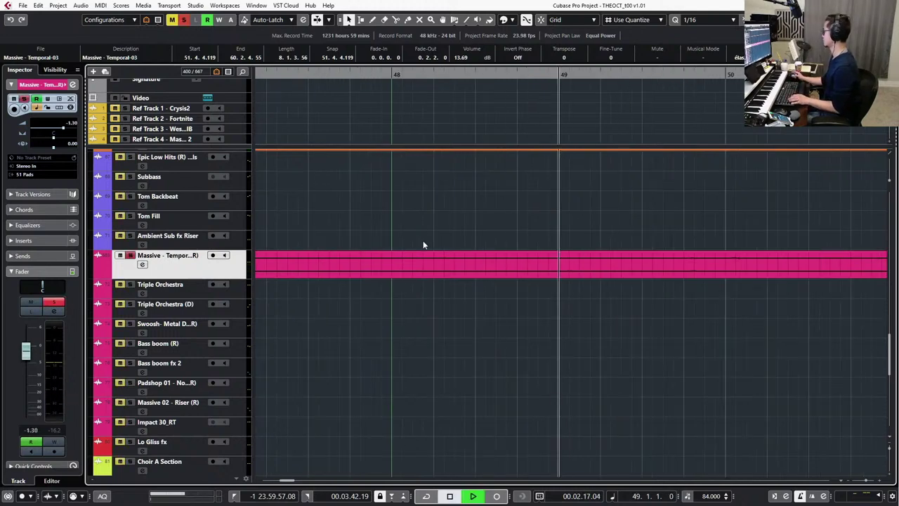
pyautogui.scroll(-3, 422, 240)
pyautogui.hscroll(3, 422, 241)
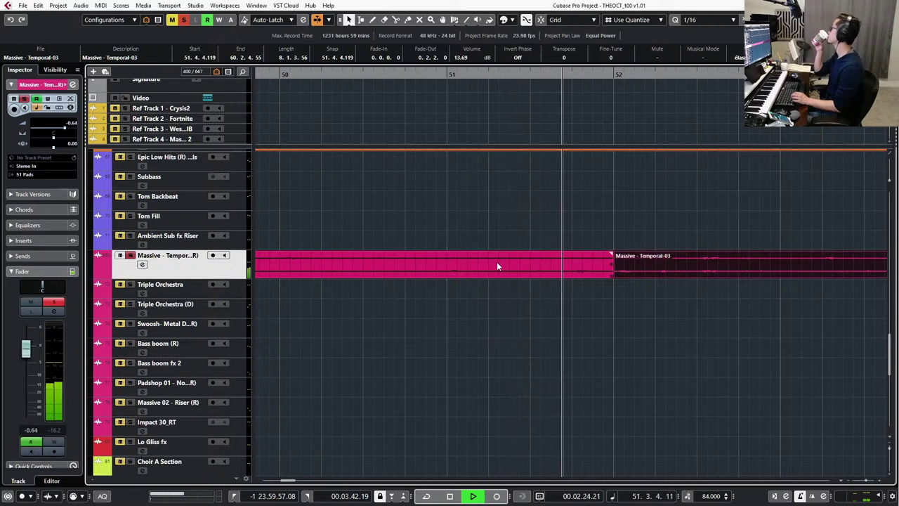
pyautogui.press('space')
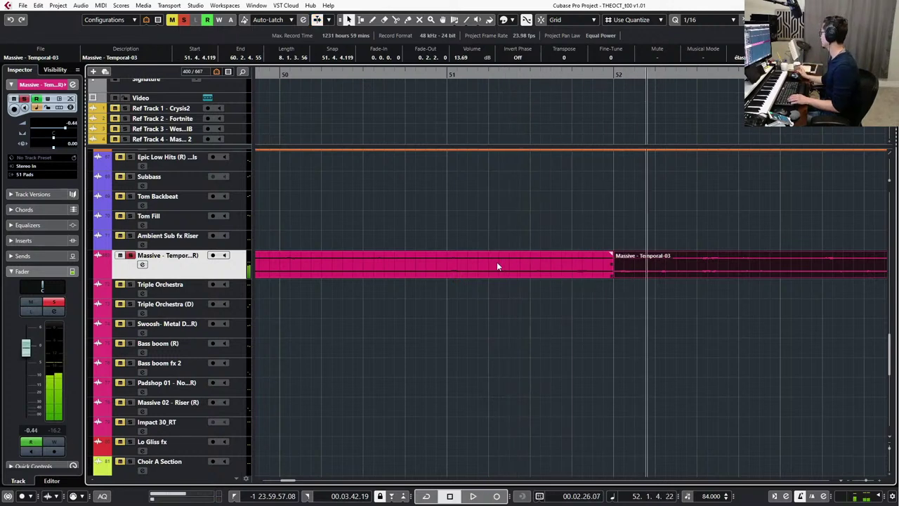
# Crossfade the two Massive Temporal clips across their joint at bar 52.
pyautogui.moveTo(539, 193); pyautogui.dragTo(625, 282)
pyautogui.scroll(5, 624, 282)
pyautogui.scroll(3, 609, 300)
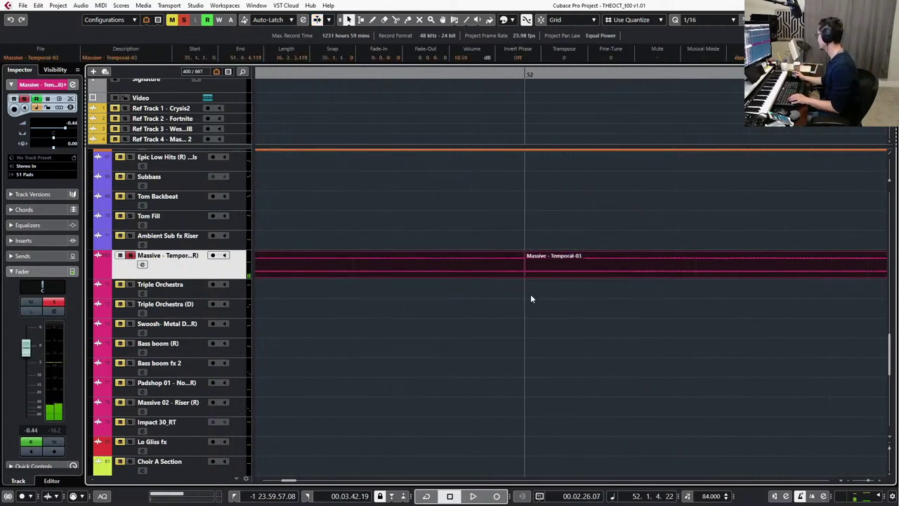
pyautogui.click(531, 299)
pyautogui.moveTo(541, 293); pyautogui.dragTo(520, 272)
pyautogui.press('x')
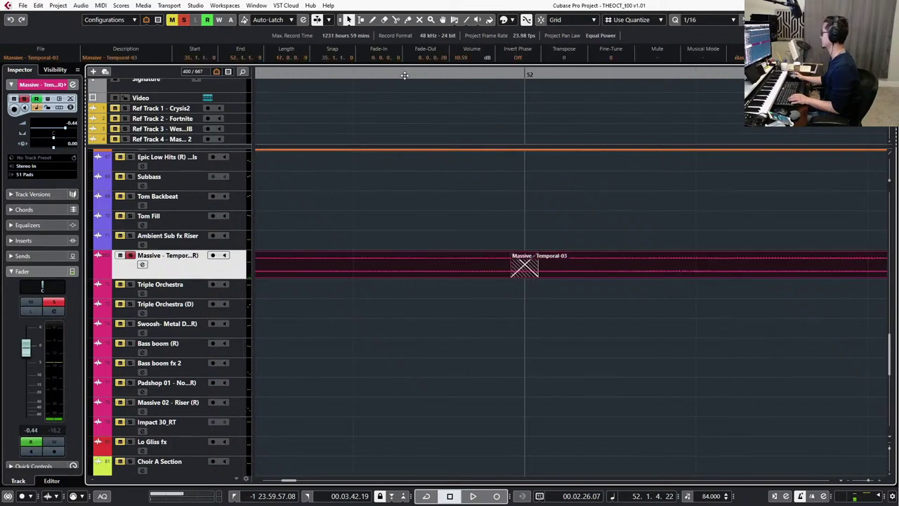
# Play the soloed Massive track across bar 52 to check the crossfade.
pyautogui.click(405, 75)
pyautogui.press('space')
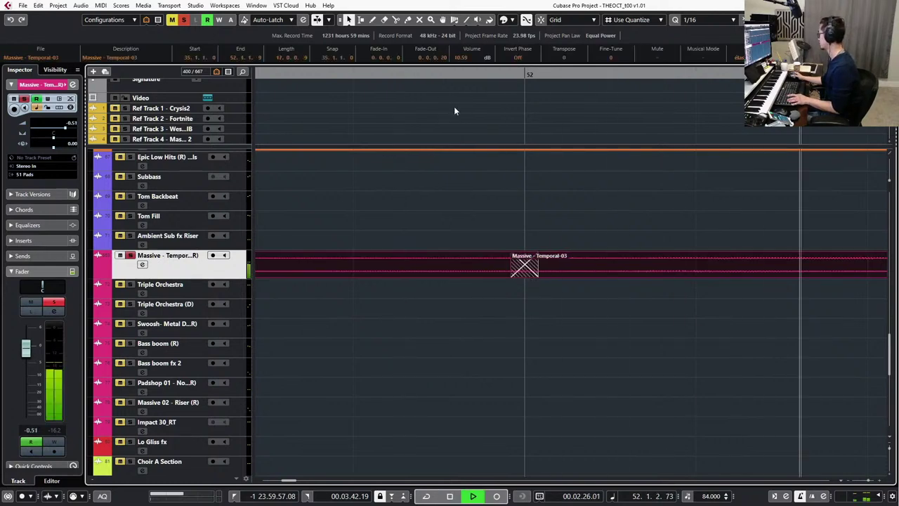
pyautogui.press('space')
# Unsolo the Massive track and save the project.
pyautogui.scroll(-6, 457, 281)
pyautogui.scroll(-2, 461, 293)
pyautogui.press('s')
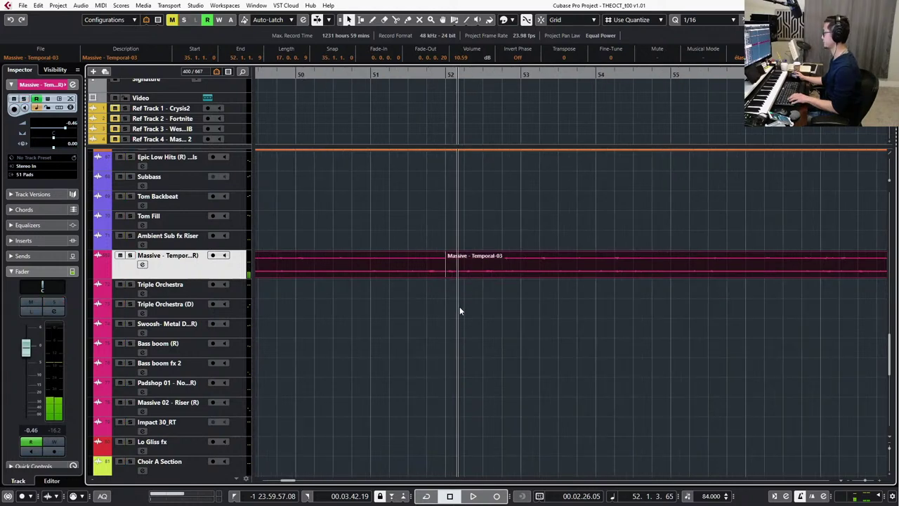
pyautogui.scroll(-5, 460, 315)
pyautogui.hotkey('ctrl', 's')
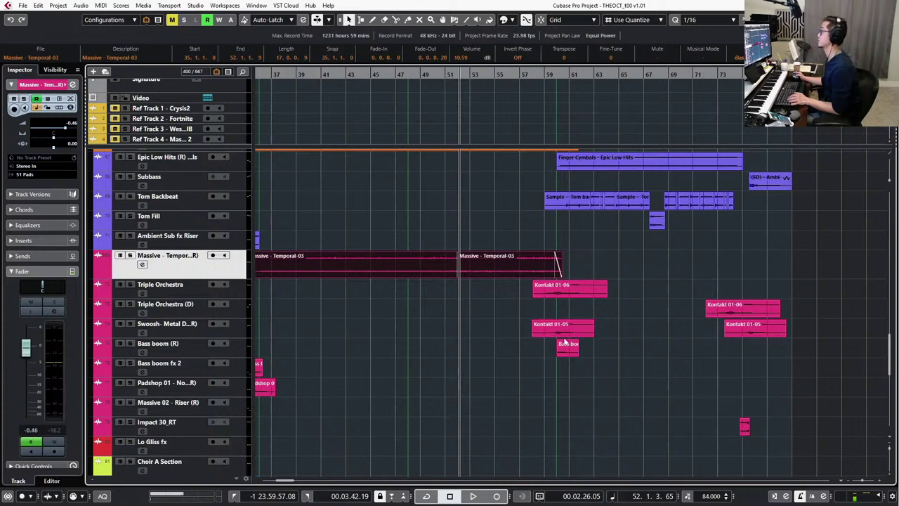
# Select both Massive Temporal clips and move the playhead to their start at bar 35.
pyautogui.click(582, 257)
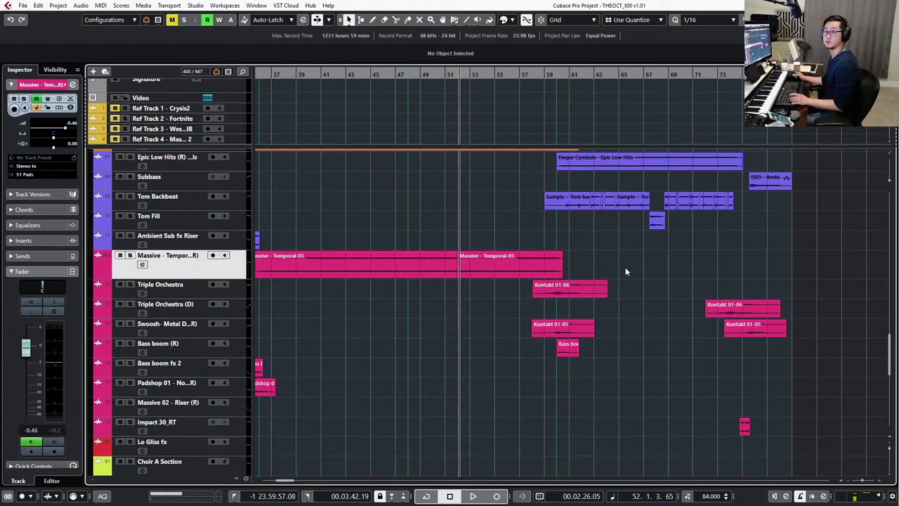
pyautogui.hscroll(-2, 625, 267)
pyautogui.scroll(-2, 620, 263)
pyautogui.moveTo(727, 259); pyautogui.dragTo(563, 260)
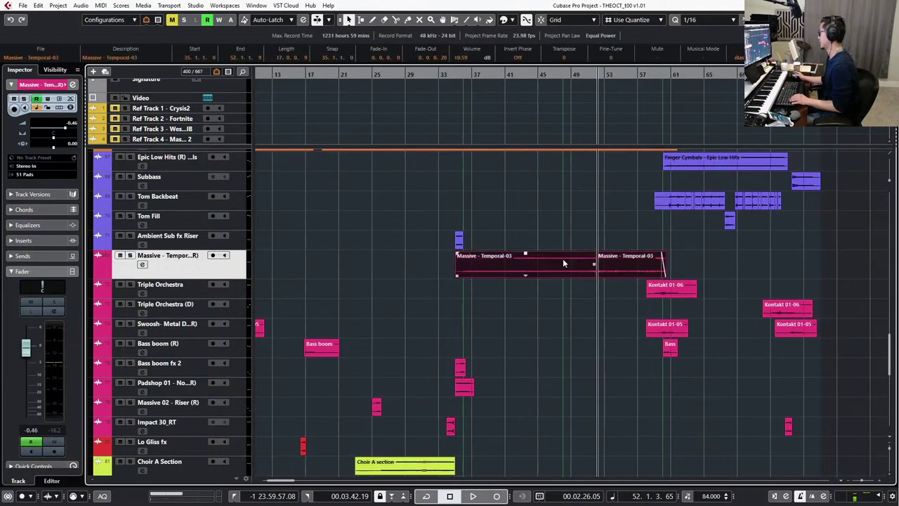
pyautogui.press('l')
pyautogui.scroll(2, 577, 309)
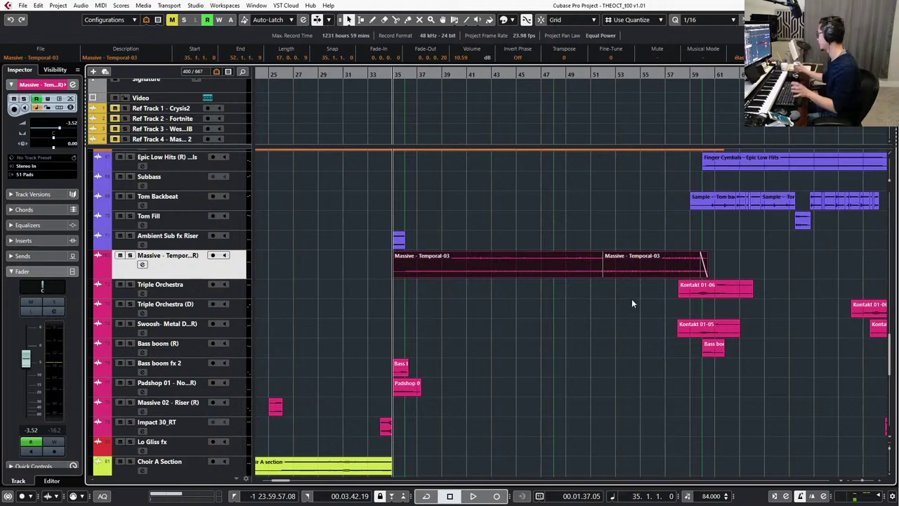
pyautogui.click(634, 220)
pyautogui.click(594, 256)
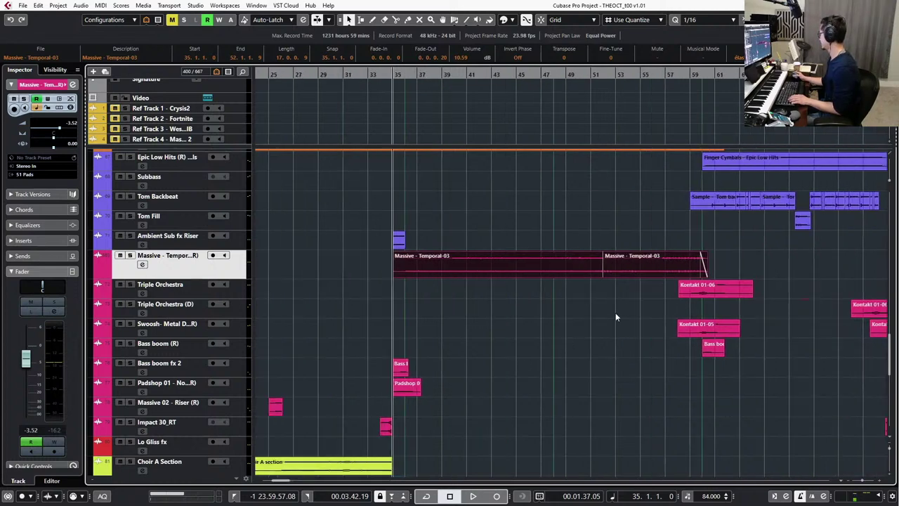
# Look over the tracks around bar 35, select the Bass gtr fx 1 clips and place the playhead at their start.
pyautogui.hscroll(5, 644, 310)
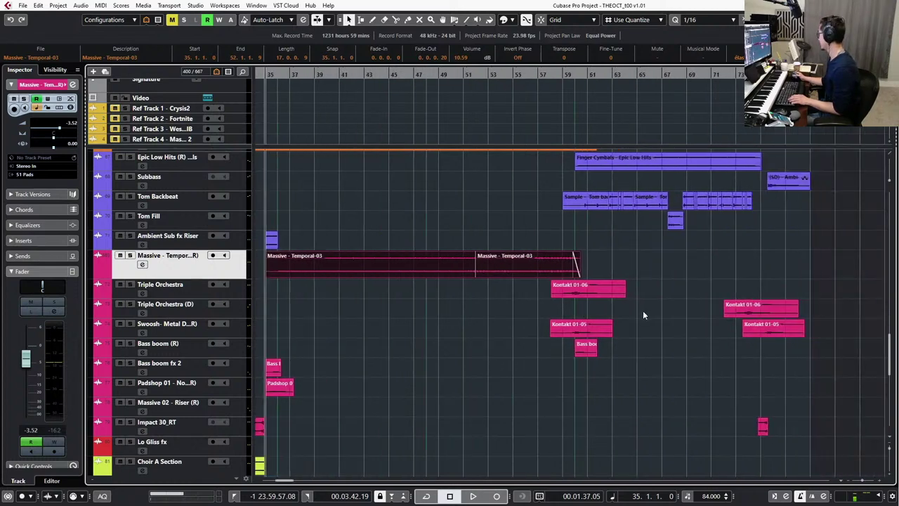
pyautogui.hscroll(-3, 643, 314)
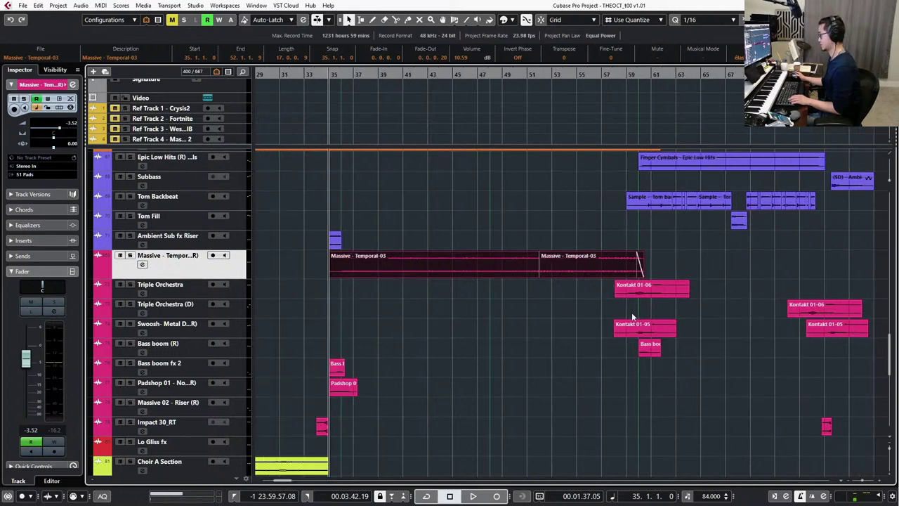
pyautogui.scroll(3, 537, 345)
pyautogui.hscroll(-3, 537, 345)
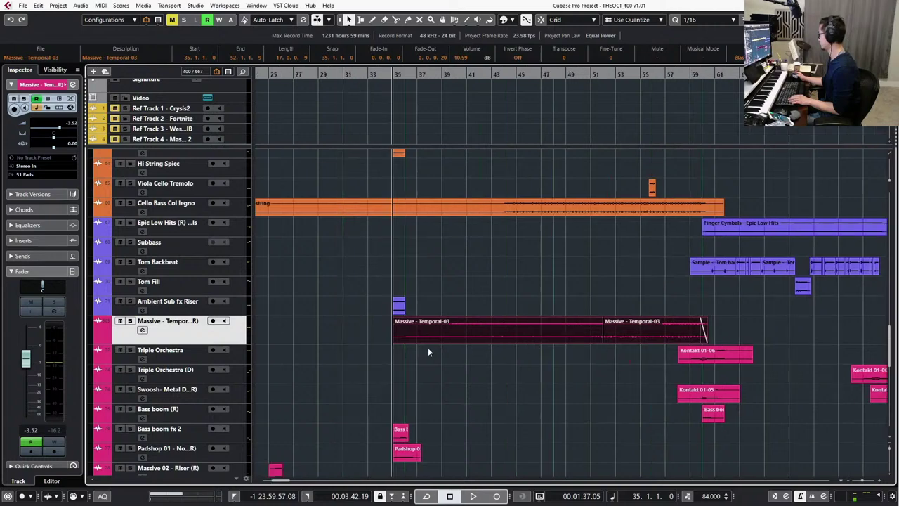
pyautogui.hscroll(-5, 428, 347)
pyautogui.scroll(-10, 442, 345)
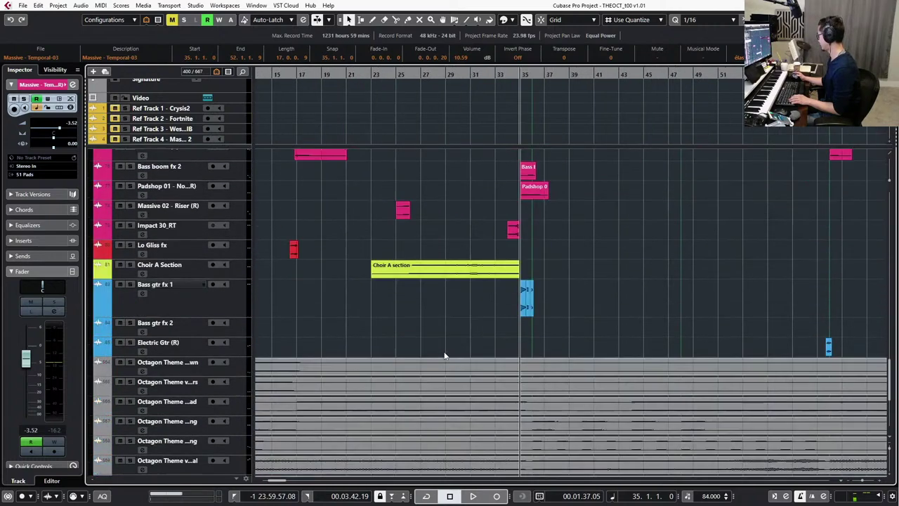
pyautogui.click(469, 271)
pyautogui.moveTo(483, 303); pyautogui.dragTo(577, 306)
pyautogui.hscroll(5, 635, 308)
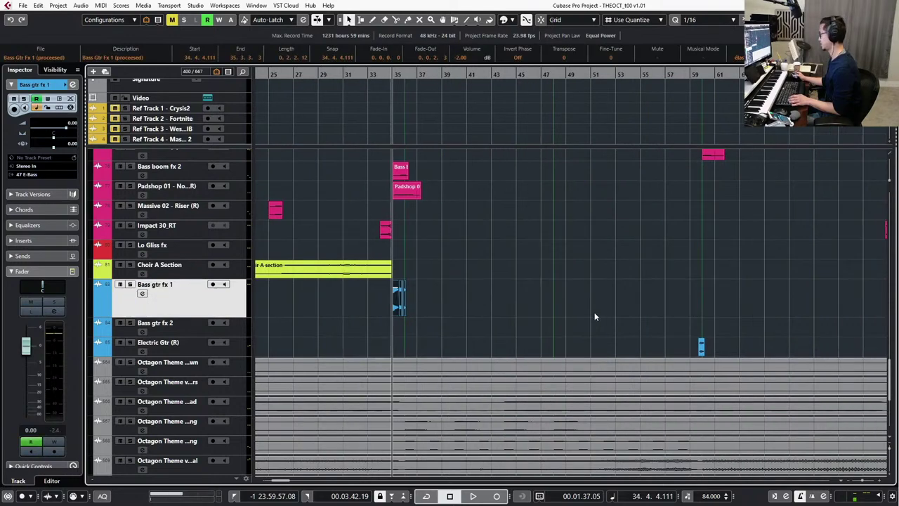
pyautogui.scroll(10, 595, 312)
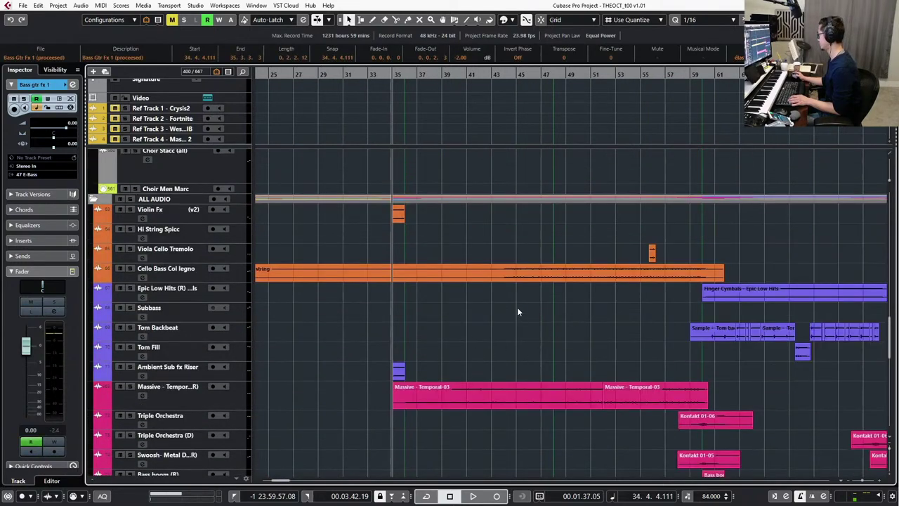
# Play from bar 35 while scanning the tracks, and select the Massive - Temporal clip among the Octagon Theme stems.
pyautogui.press('space')
pyautogui.scroll(15, 517, 311)
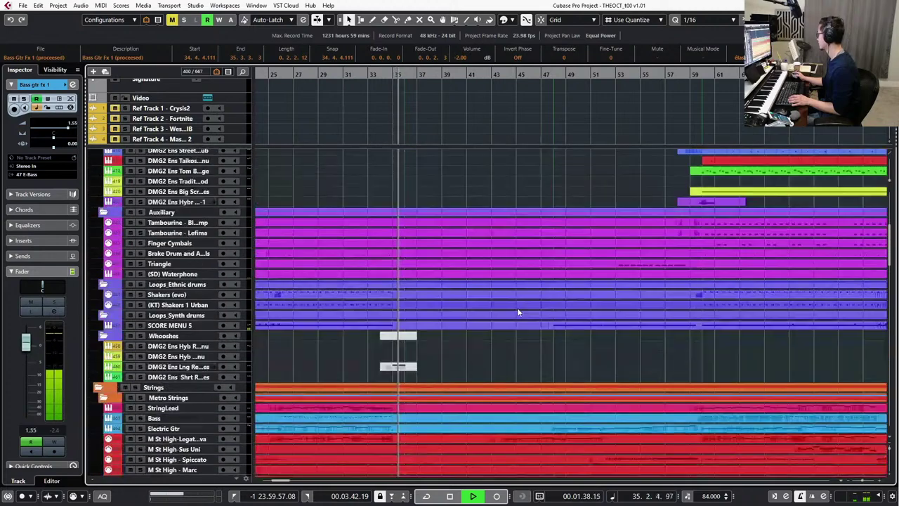
pyautogui.scroll(8, 518, 311)
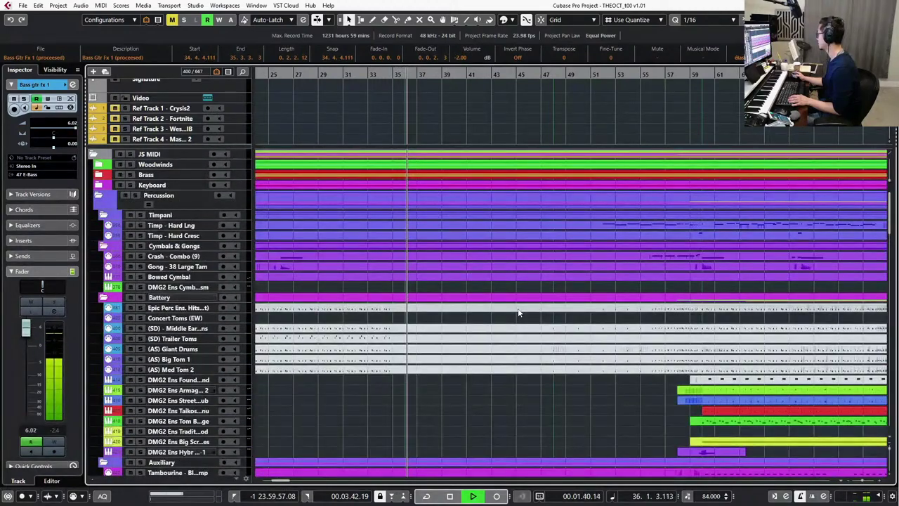
pyautogui.scroll(-15, 519, 314)
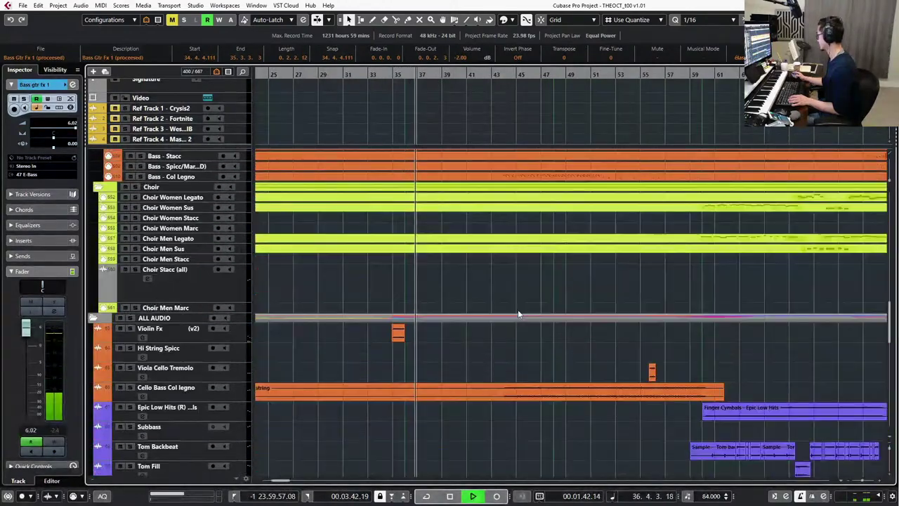
pyautogui.scroll(-15, 518, 314)
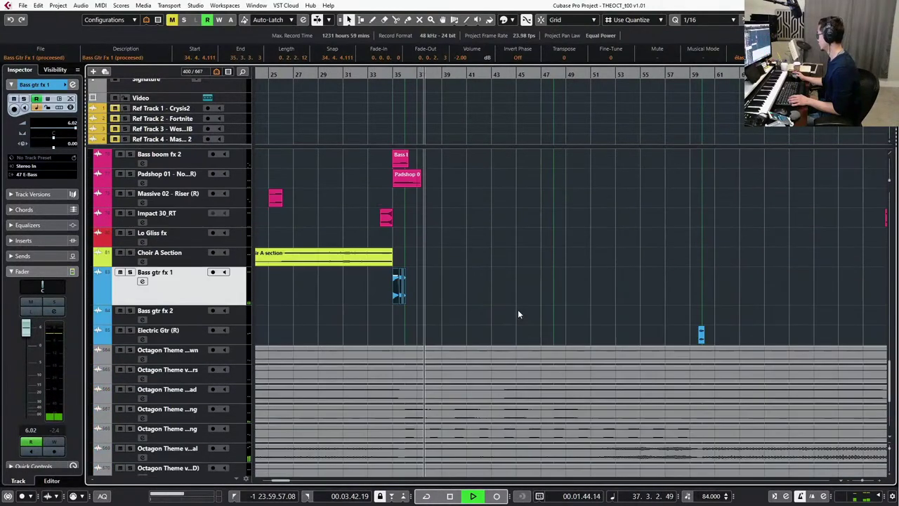
pyautogui.scroll(-5, 518, 314)
pyautogui.click(419, 268)
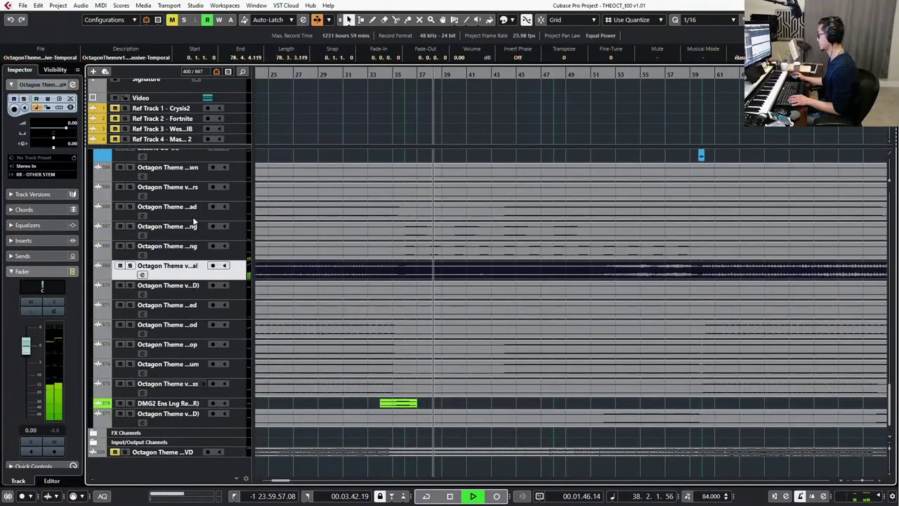
pyautogui.press('space')
# Select the SCGUITAR Hellspawn stem track and show the full-length stem clips with their names.
pyautogui.click(154, 176)
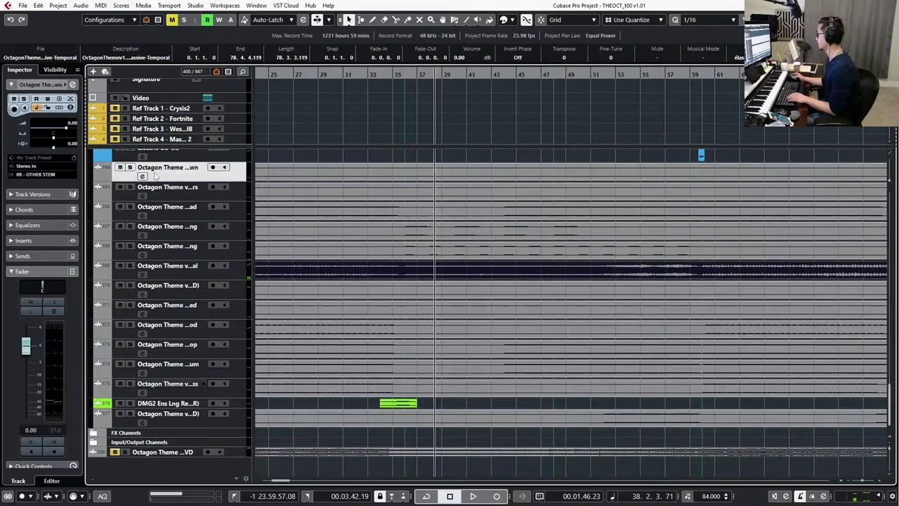
pyautogui.press('s')
pyautogui.press('s')
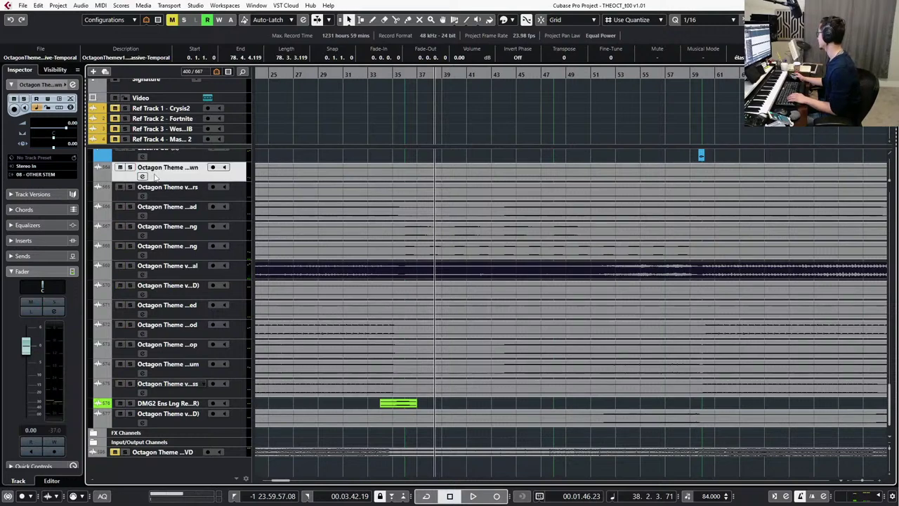
pyautogui.press('g')
pyautogui.press('g')
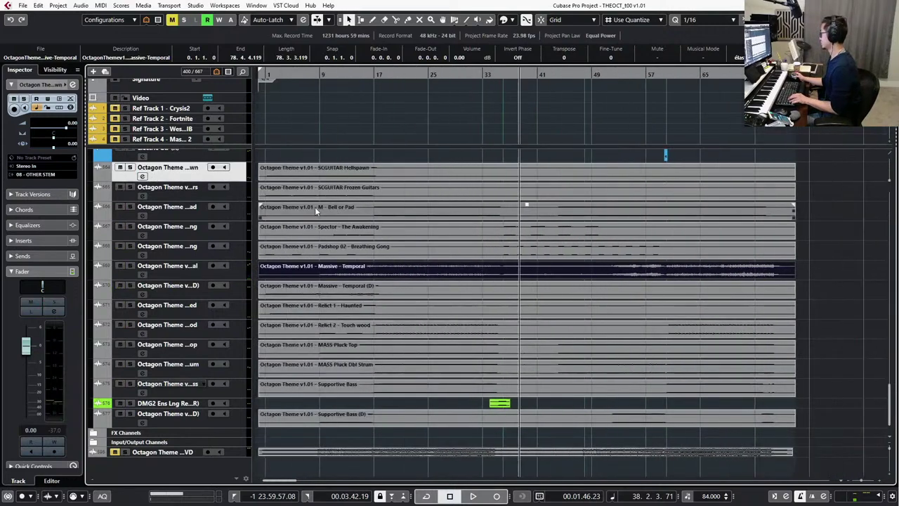
# Add the SCGUITAR Frozen Guitars track to the selection and color the selected Massive - Temporal stem clip blue.
pyautogui.keyDown('ctrl'); pyautogui.click(226, 197); pyautogui.keyUp('ctrl')
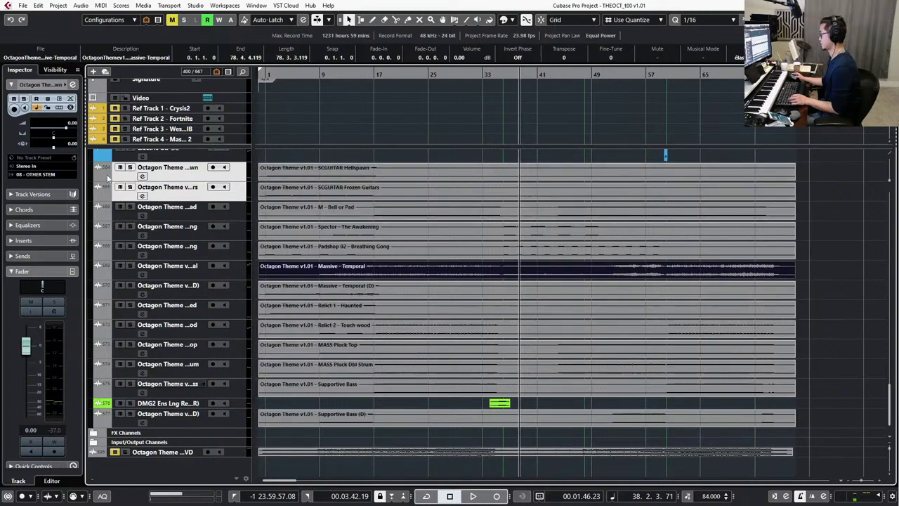
pyautogui.click(512, 20)
pyautogui.click(527, 61)
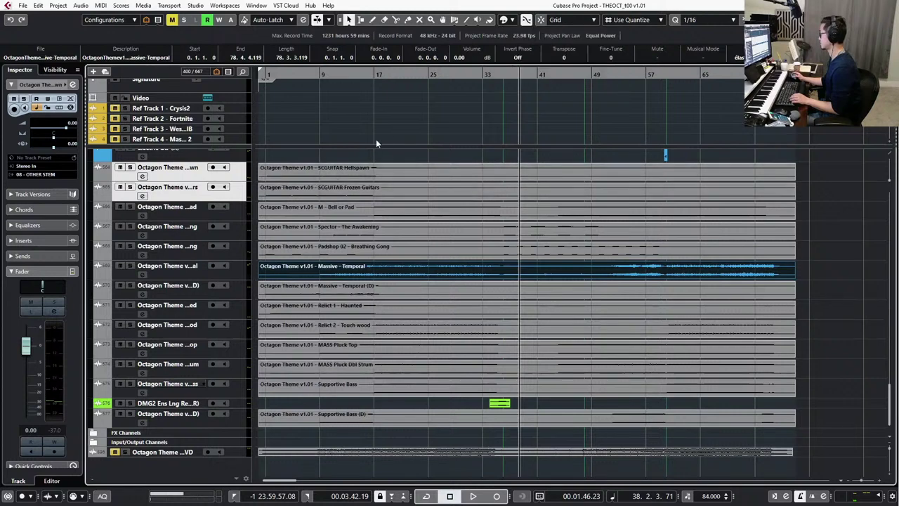
# Color the SCGUITAR Hellspawn and SCGUITAR Frozen Guitars stem clips blue.
pyautogui.moveTo(354, 161); pyautogui.dragTo(380, 189)
pyautogui.click(491, 21)
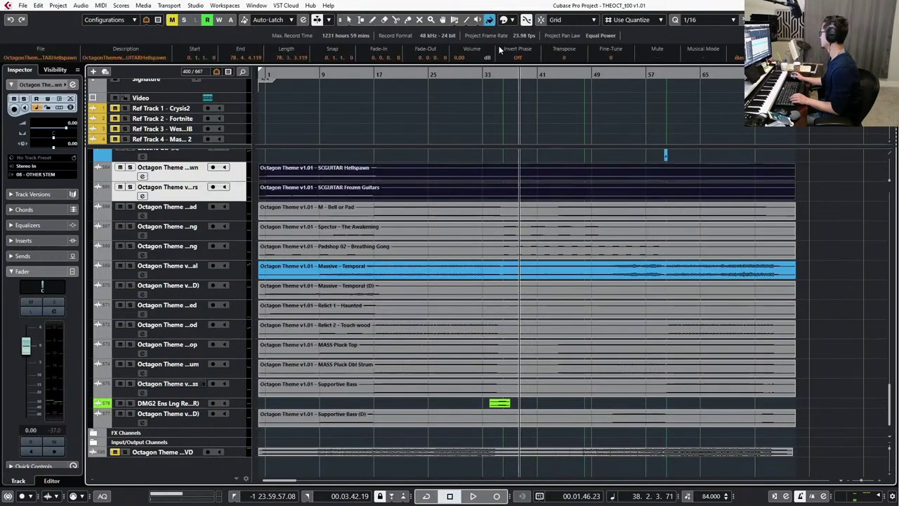
pyautogui.click(504, 20)
pyautogui.click(524, 62)
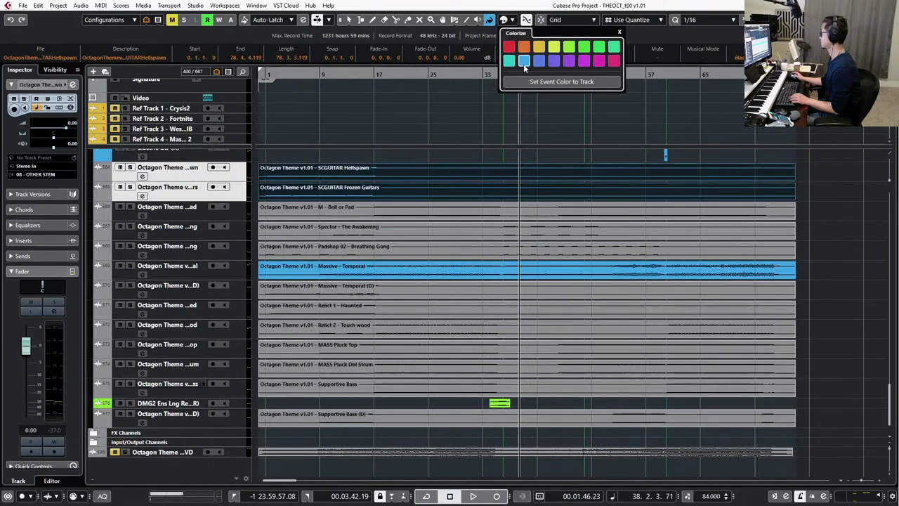
# Set the track colors of the SCGUITAR Hellspawn and SCGUITAR Frozen Guitars stems to blue.
pyautogui.click(105, 180)
pyautogui.click(106, 182)
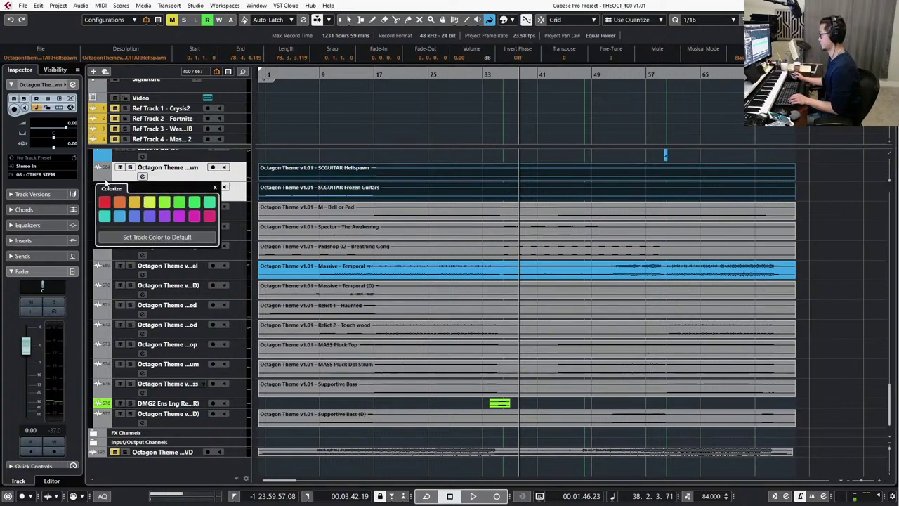
pyautogui.click(104, 215)
pyautogui.click(120, 217)
pyautogui.click(123, 159)
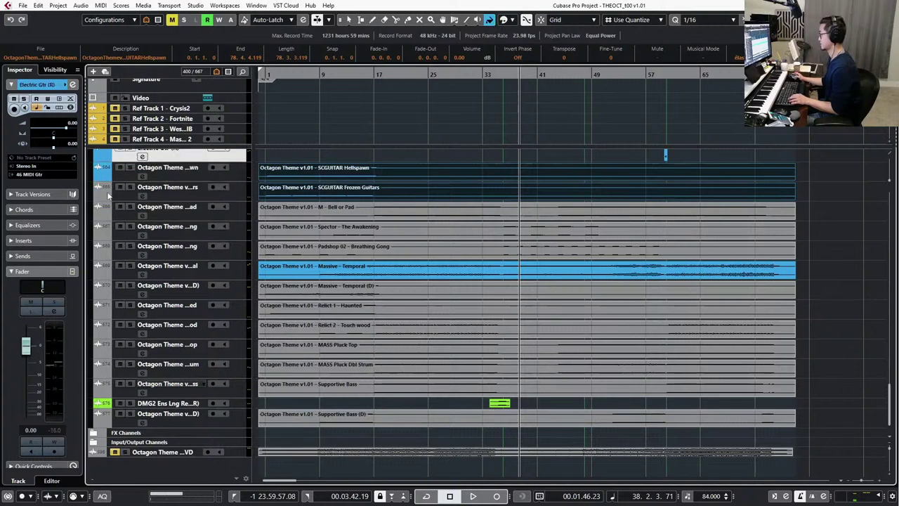
pyautogui.click(107, 199)
pyautogui.click(121, 235)
pyautogui.click(245, 197)
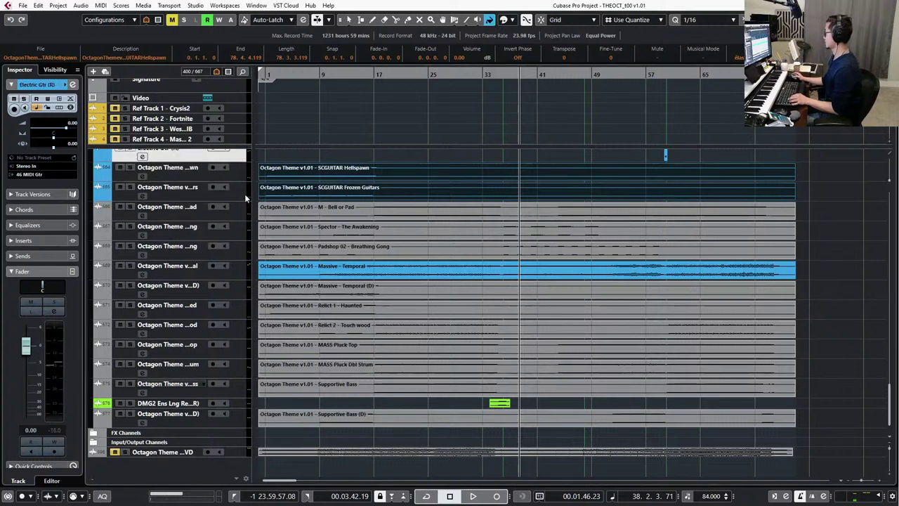
# Set the M - Bell or Pad stem's track color to the dark pink of the Massive tracks.
pyautogui.scroll(5, 260, 239)
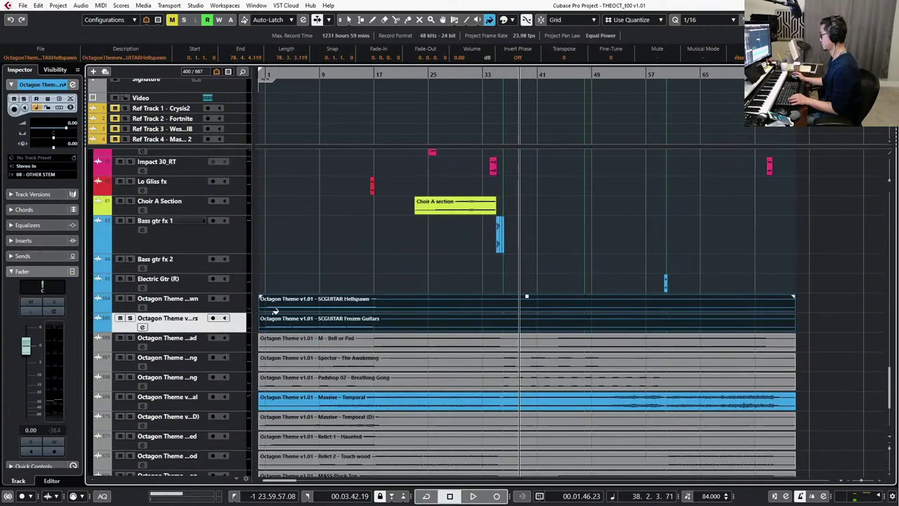
pyautogui.scroll(-3, 274, 310)
pyautogui.click(246, 281)
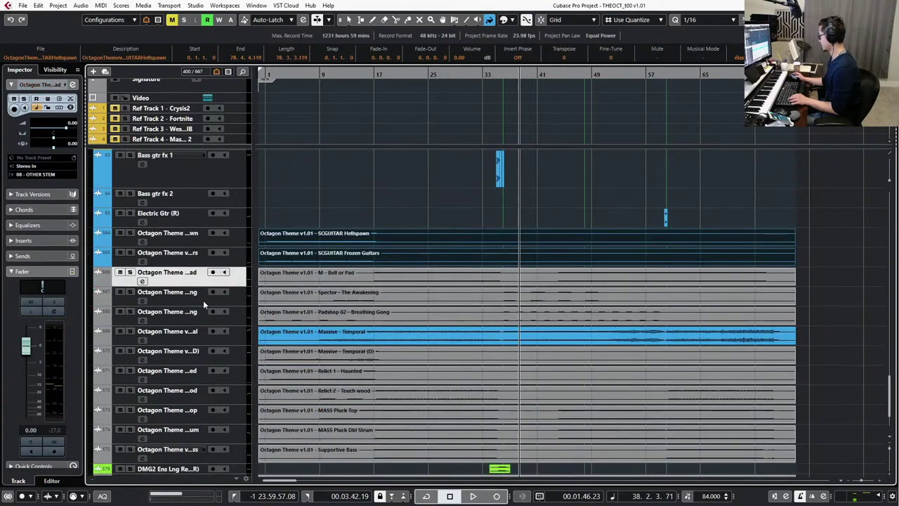
pyautogui.scroll(1, 100, 281)
pyautogui.scroll(-1, 100, 282)
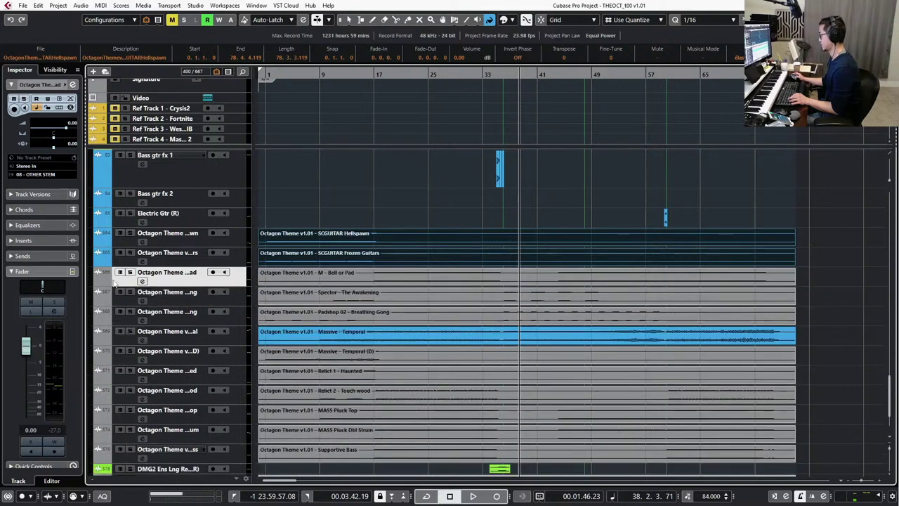
pyautogui.click(103, 282)
pyautogui.click(208, 324)
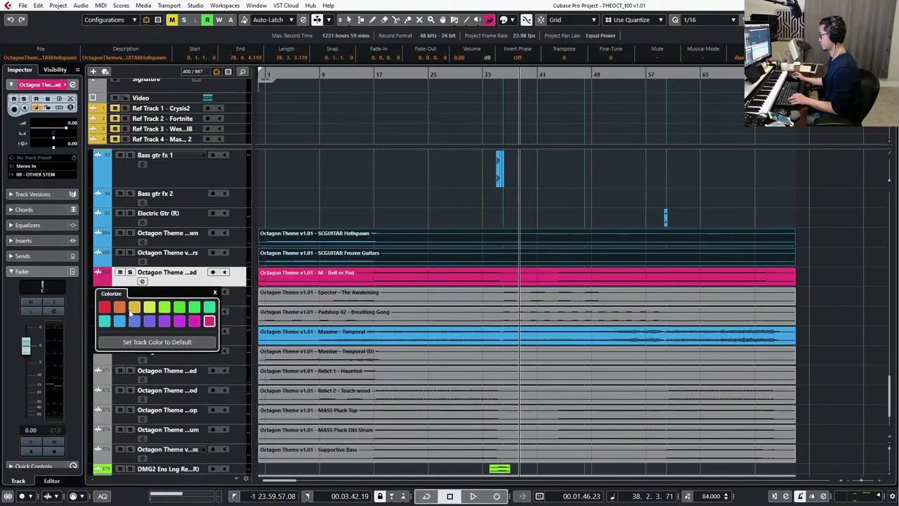
# Set the track colors of the Spector - The Awakening and Padshop 02 - Breathing Gong stems to dark pink.
pyautogui.click(103, 301)
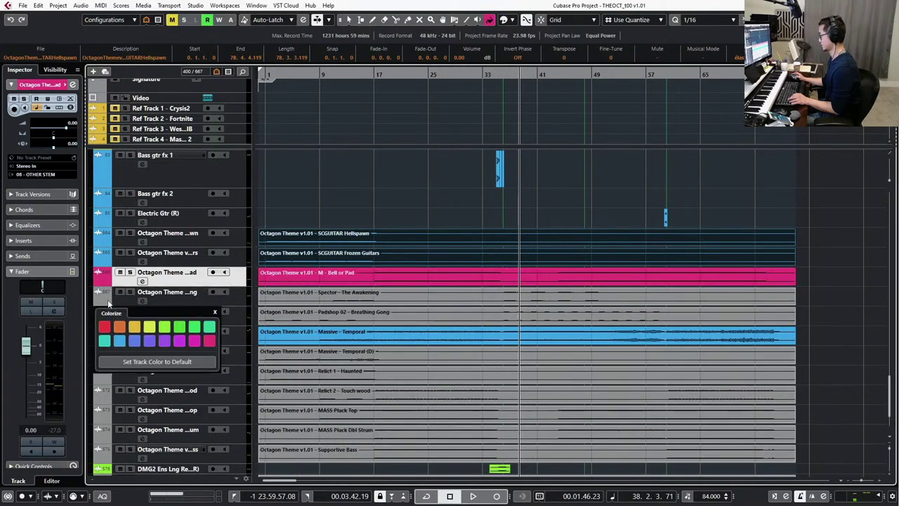
pyautogui.click(207, 342)
pyautogui.click(153, 323)
pyautogui.click(103, 324)
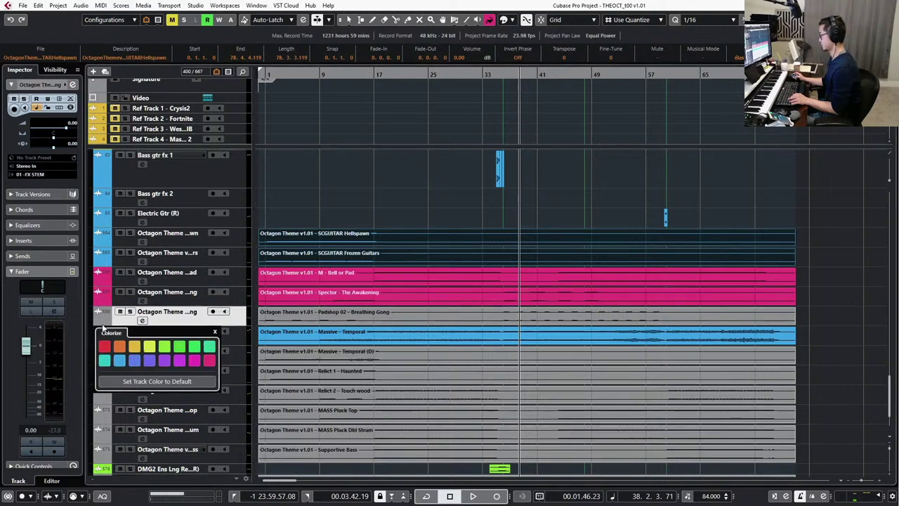
pyautogui.click(209, 360)
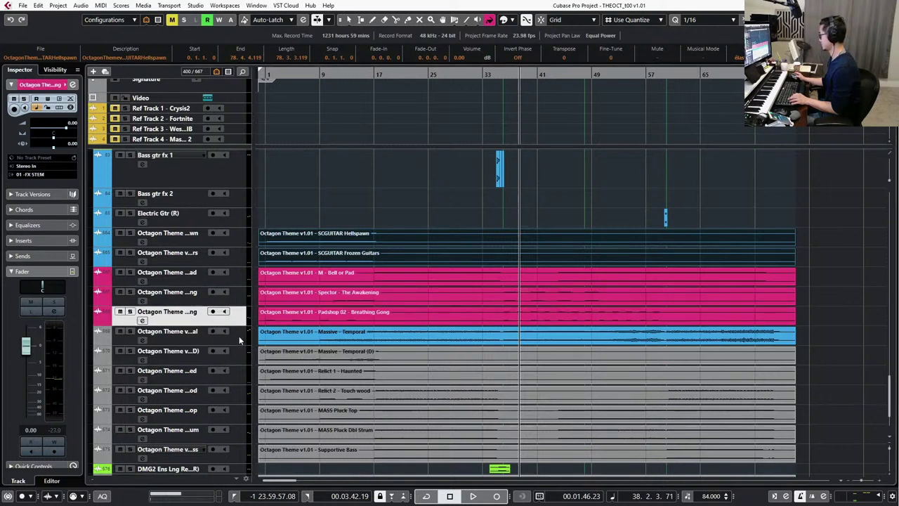
# Set the Massive - Temporal stem's track color to dark pink and return to the object selection tool.
pyautogui.click(242, 337)
pyautogui.click(103, 334)
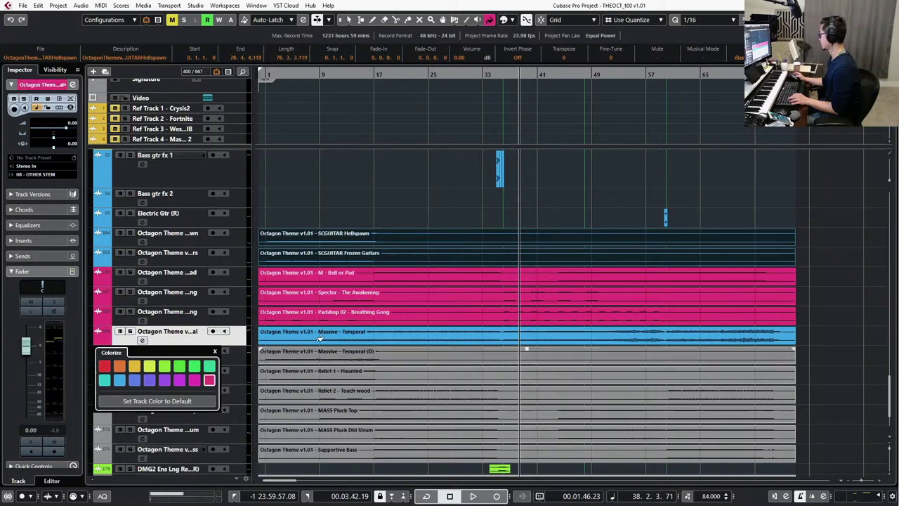
pyautogui.click(339, 318)
pyautogui.press('1')
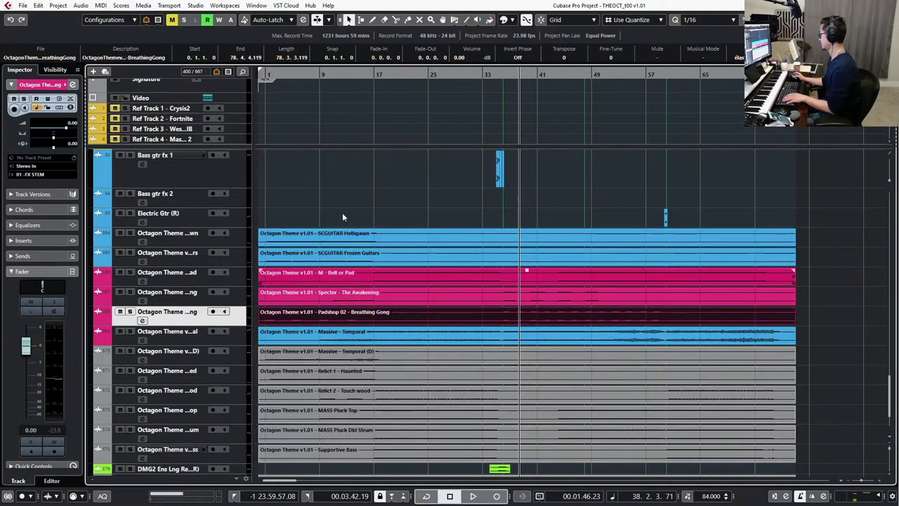
# Audition the Padshop 02 - Breathing Gong stem in solo from bar 13, and unsolo it after stopping playback.
pyautogui.click(356, 82)
pyautogui.click(359, 75)
pyautogui.press('KP_Subtract')
pyautogui.press('KP_Subtract')
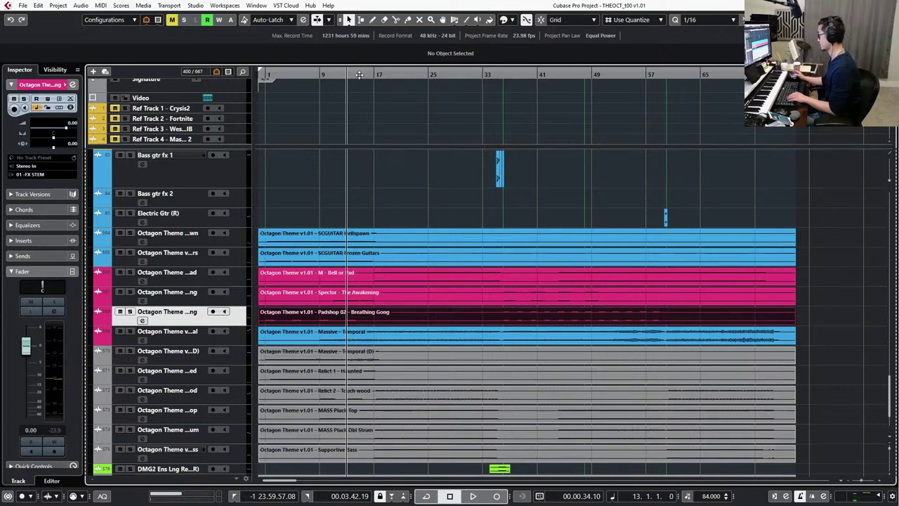
pyautogui.click(237, 304)
pyautogui.click(241, 311)
pyautogui.press('s')
pyautogui.press('space')
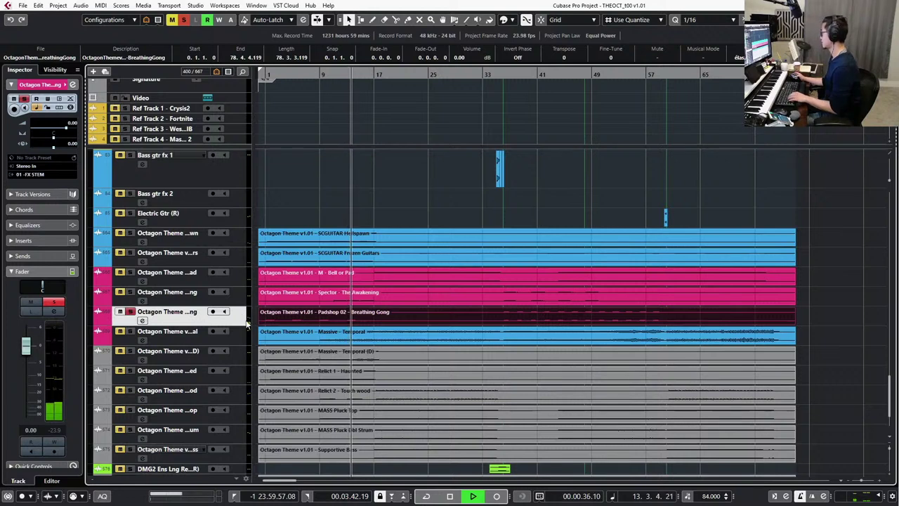
pyautogui.press('space')
pyautogui.press('s')
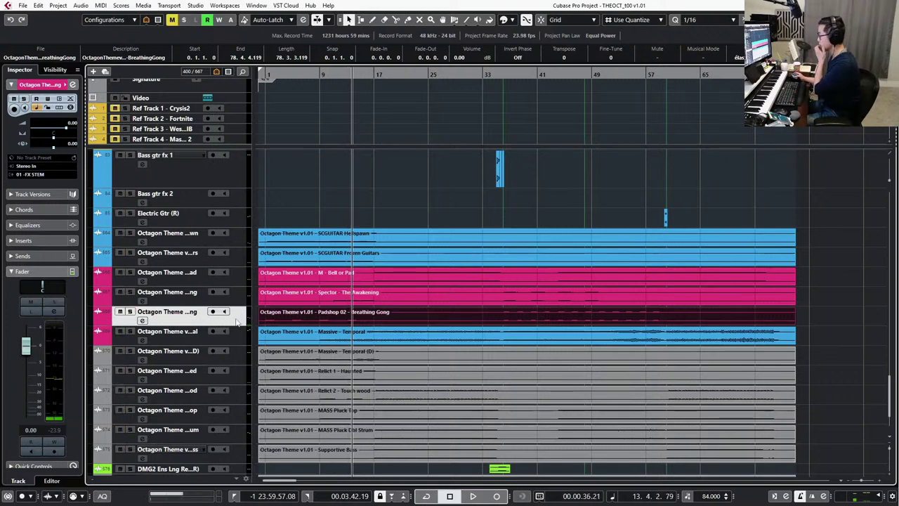
# Recolor the blue Massive - Temporal stem clip dark pink to match its track.
pyautogui.click(110, 319)
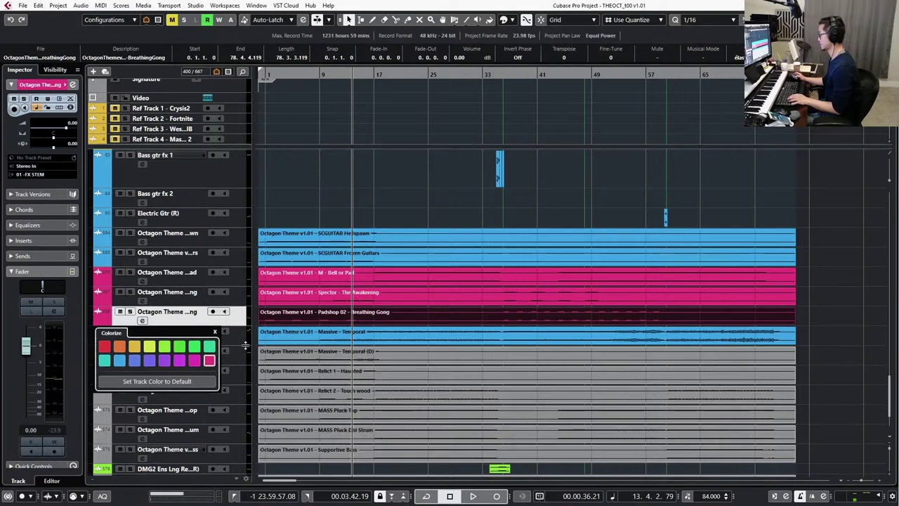
pyautogui.click(244, 343)
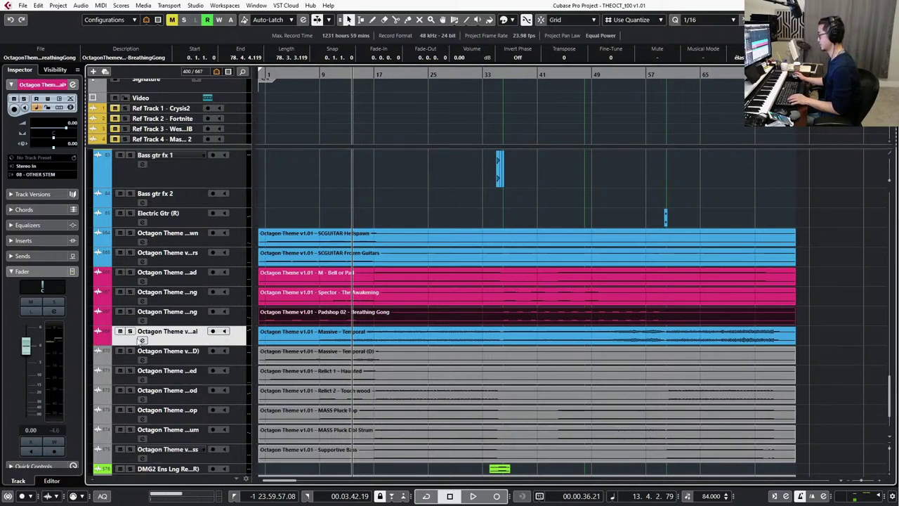
pyautogui.click(342, 337)
pyautogui.click(512, 20)
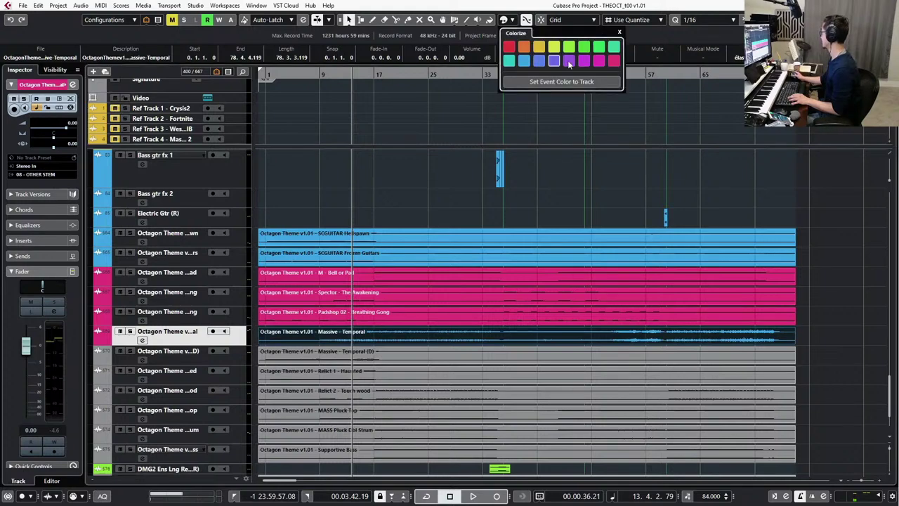
pyautogui.click(614, 62)
pyautogui.scroll(-3, 246, 356)
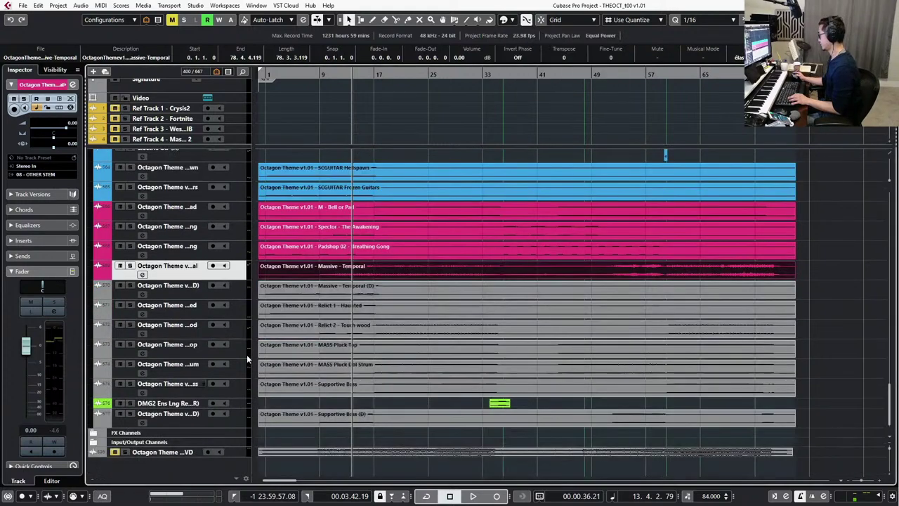
pyautogui.press('Down')
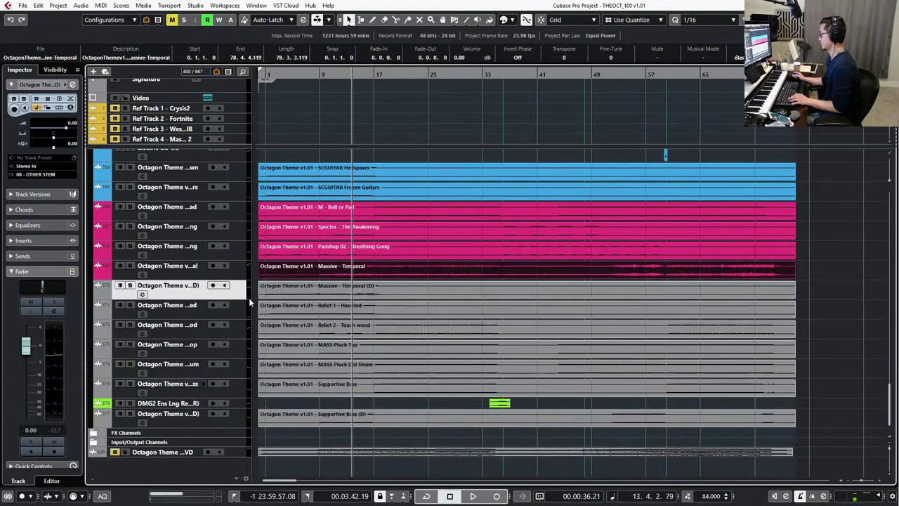
pyautogui.keyDown('shift'); pyautogui.click(239, 392); pyautogui.keyUp('shift')
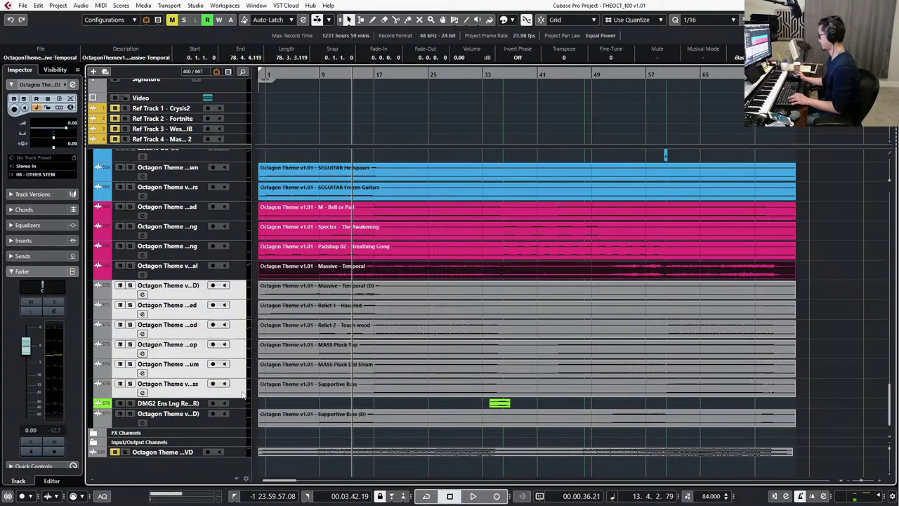
pyautogui.click(513, 20)
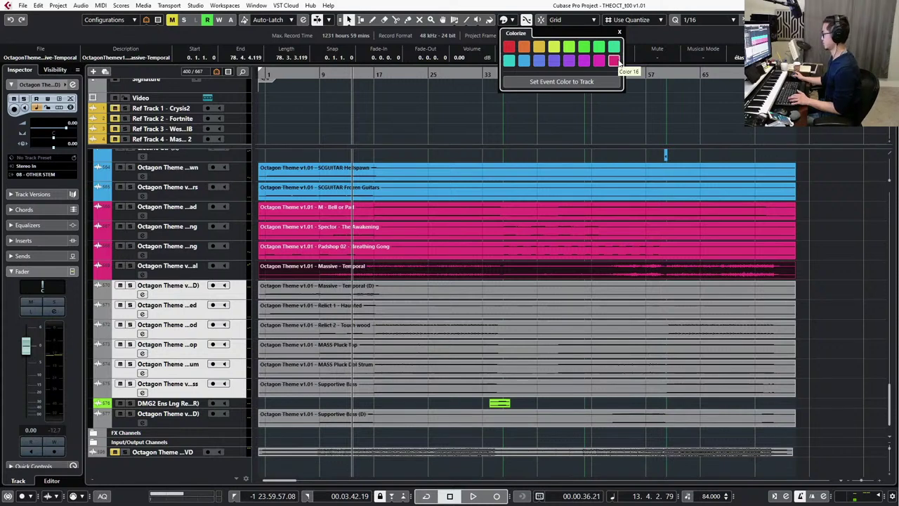
pyautogui.click(238, 297)
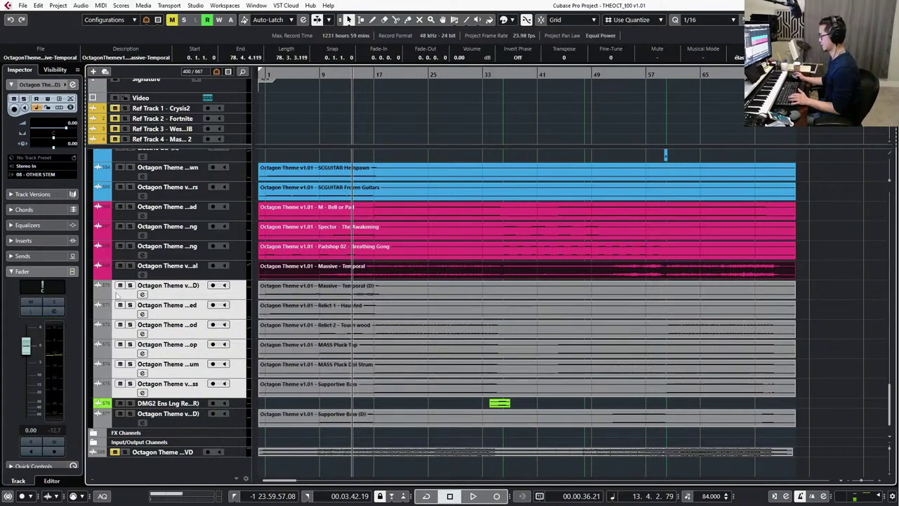
# Audition the Massive - Temporal (D), Relict 1 - Haunted and Relict 2 - Touch wood stems in solo, one after another.
pyautogui.click(385, 294)
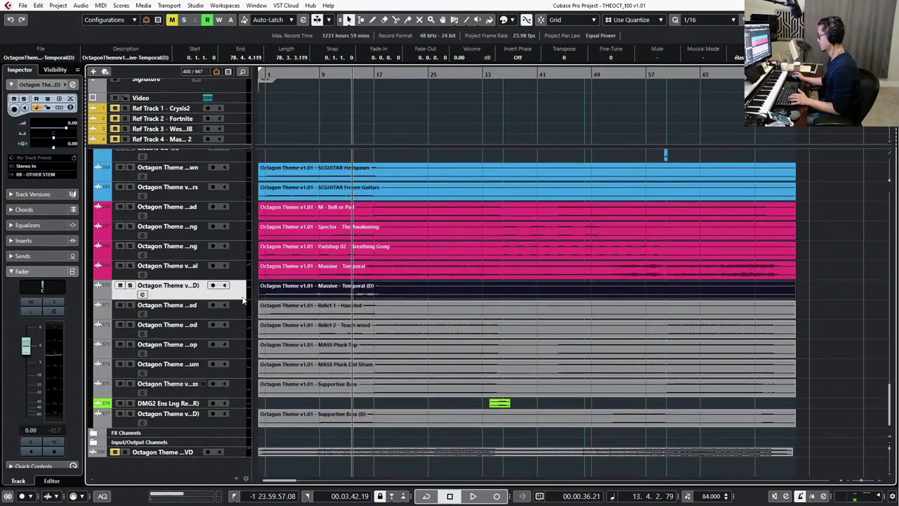
pyautogui.press('s')
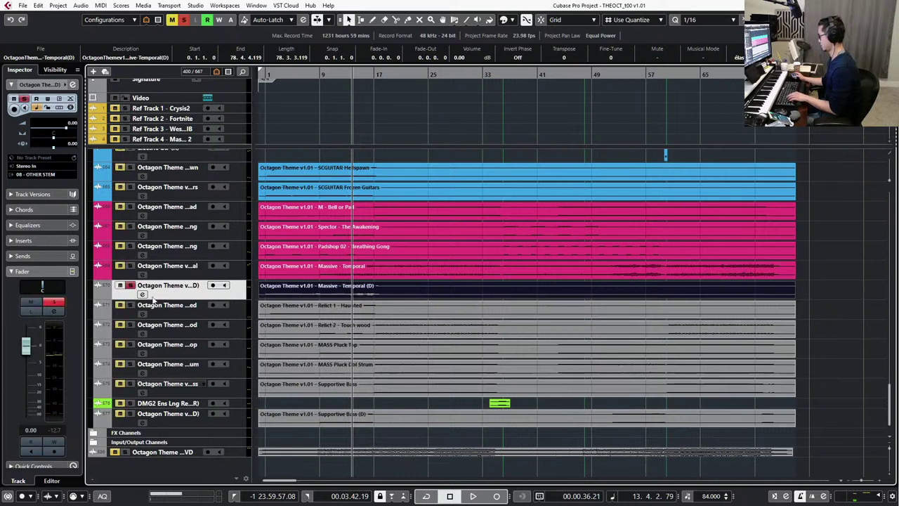
pyautogui.press('space')
pyautogui.press('space')
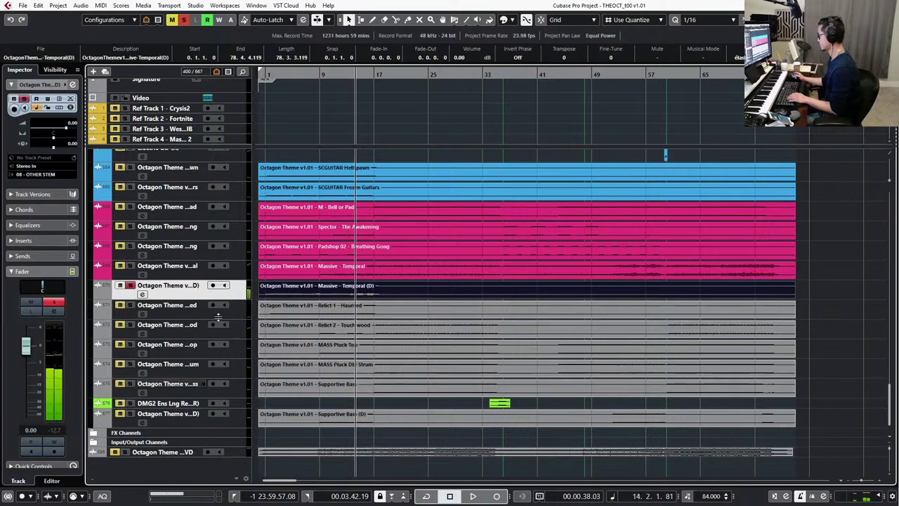
pyautogui.click(245, 318)
pyautogui.press('space')
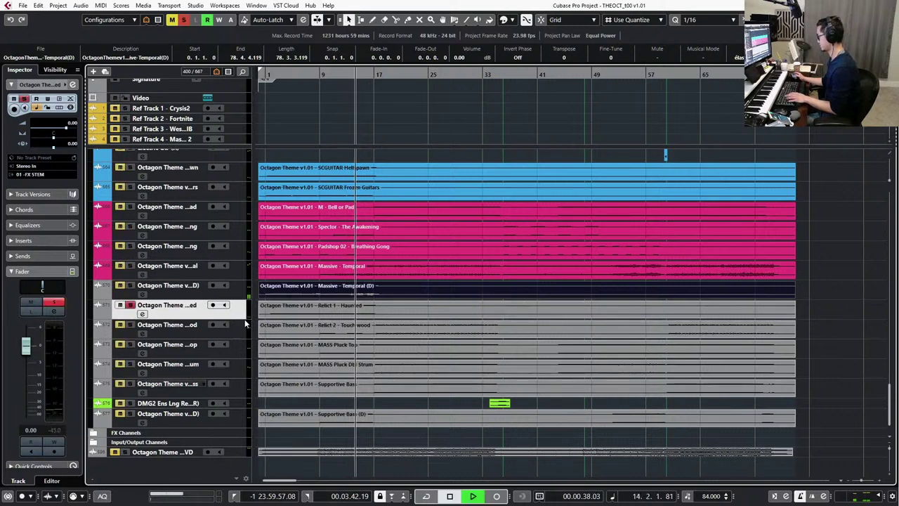
pyautogui.click(247, 329)
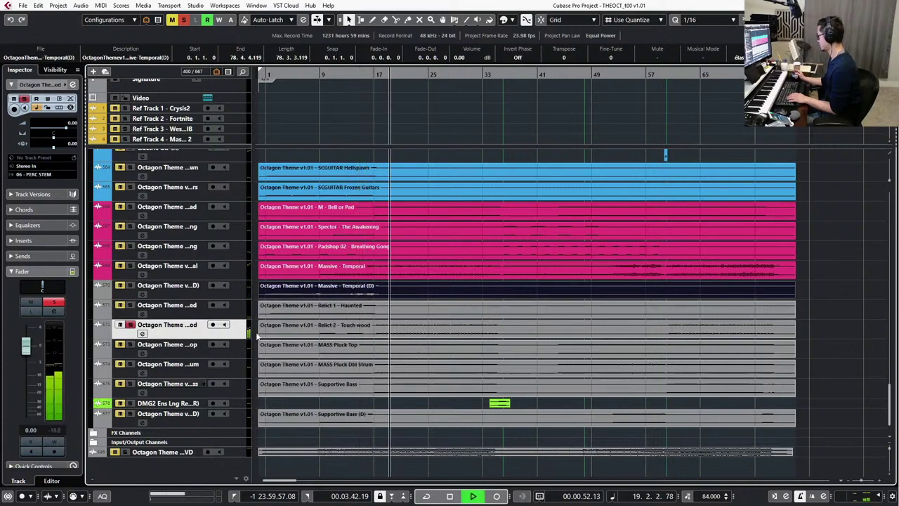
pyautogui.press('space')
# Select the Massive - Temporal (D) and both Relict stem tracks, and set the Massive - Temporal (D) track color to dark pink.
pyautogui.keyDown('shift'); pyautogui.click(239, 294); pyautogui.keyUp('shift')
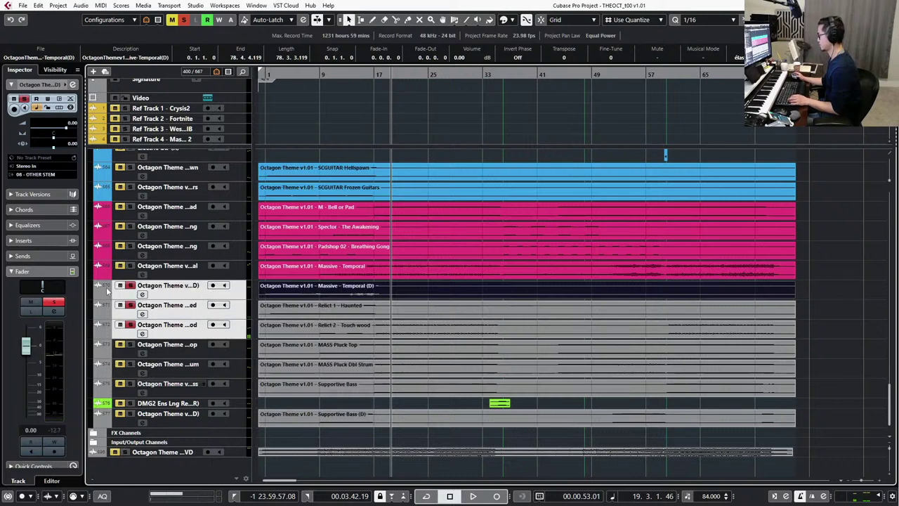
pyautogui.keyDown('ctrl'); pyautogui.click(107, 291); pyautogui.keyUp('ctrl')
pyautogui.click(196, 336)
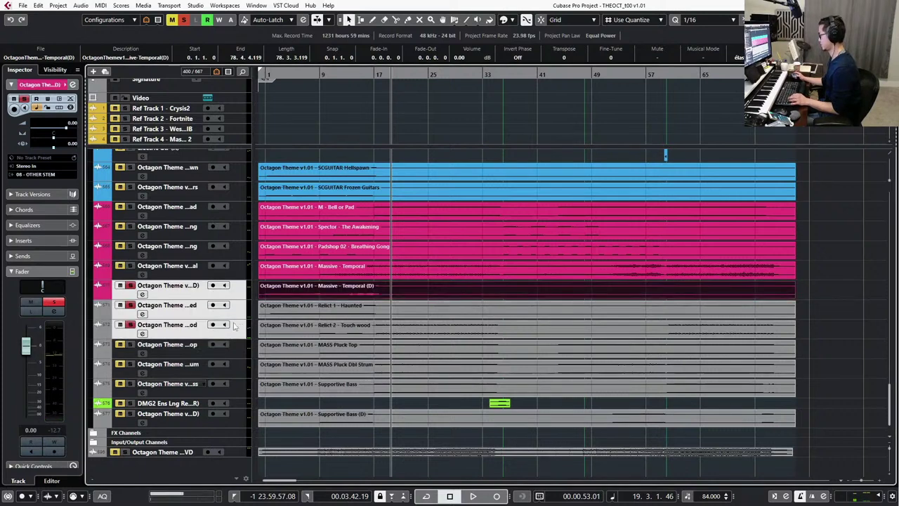
# Set the track colors of the Relict 1 - Haunted and Relict 2 - Touch wood stems to dark pink.
pyautogui.click(130, 316)
pyautogui.click(103, 318)
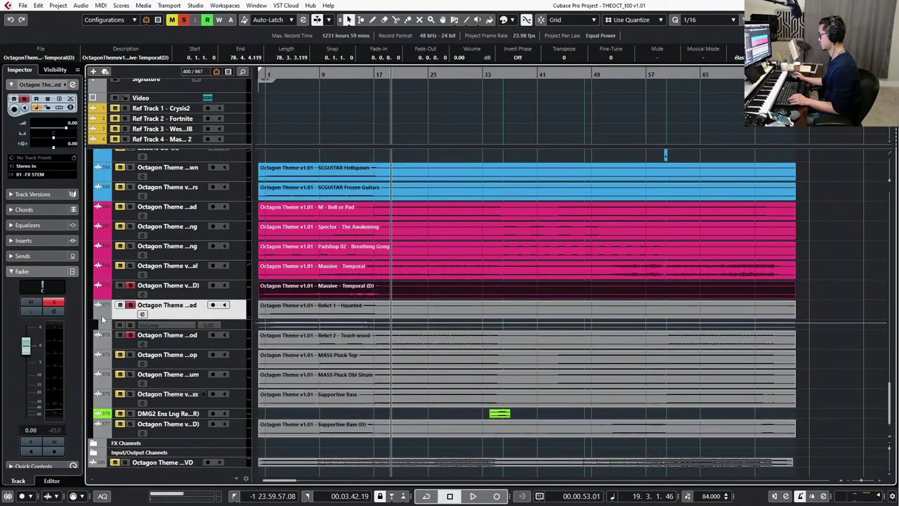
pyautogui.click(98, 317)
pyautogui.keyDown('ctrl'); pyautogui.click(105, 313); pyautogui.keyUp('ctrl')
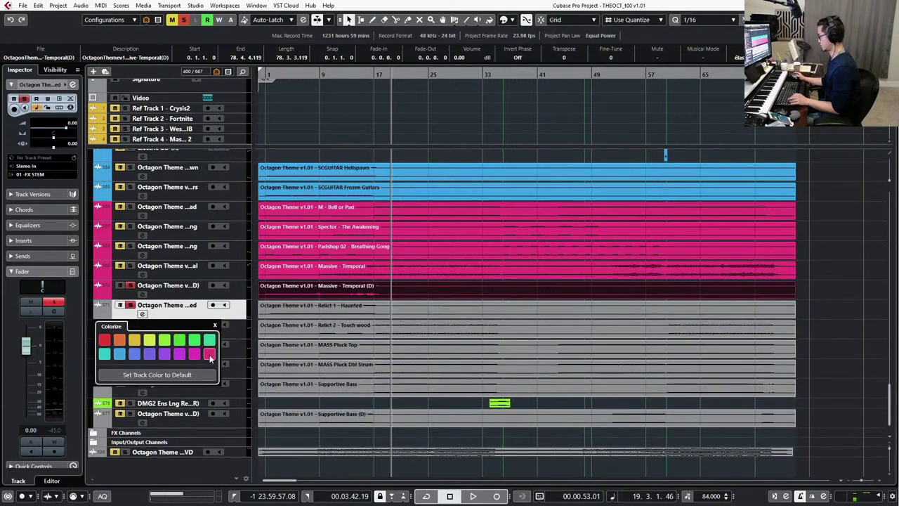
pyautogui.click(210, 357)
pyautogui.click(141, 333)
pyautogui.keyDown('ctrl'); pyautogui.click(109, 338); pyautogui.keyUp('ctrl')
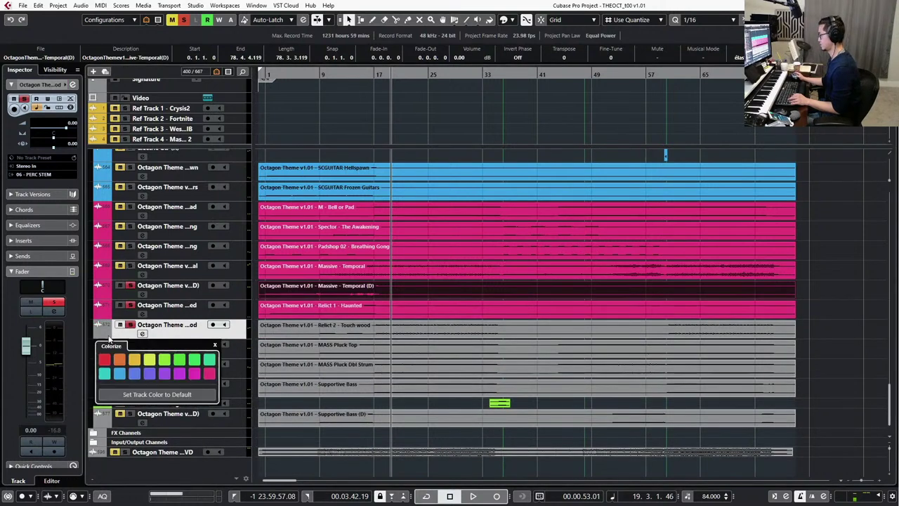
pyautogui.click(210, 374)
# Audition the MASS Pluck Top, MASS Pluck Dbl Strum and Supportive Bass stems in solo.
pyautogui.click(232, 354)
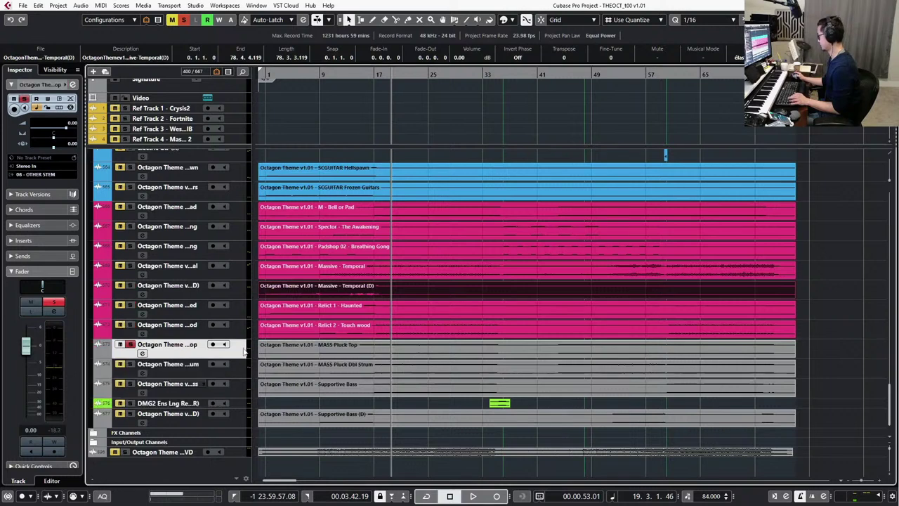
pyautogui.press('space')
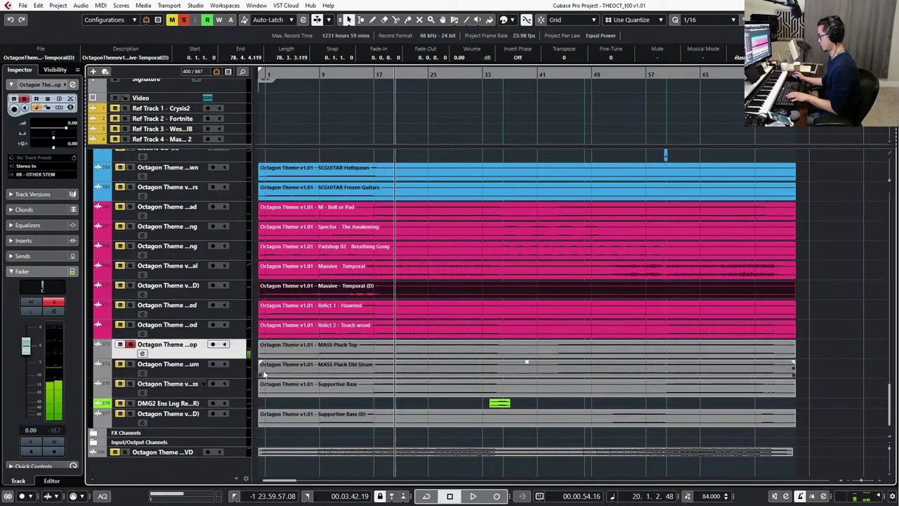
pyautogui.click(237, 372)
pyautogui.click(239, 383)
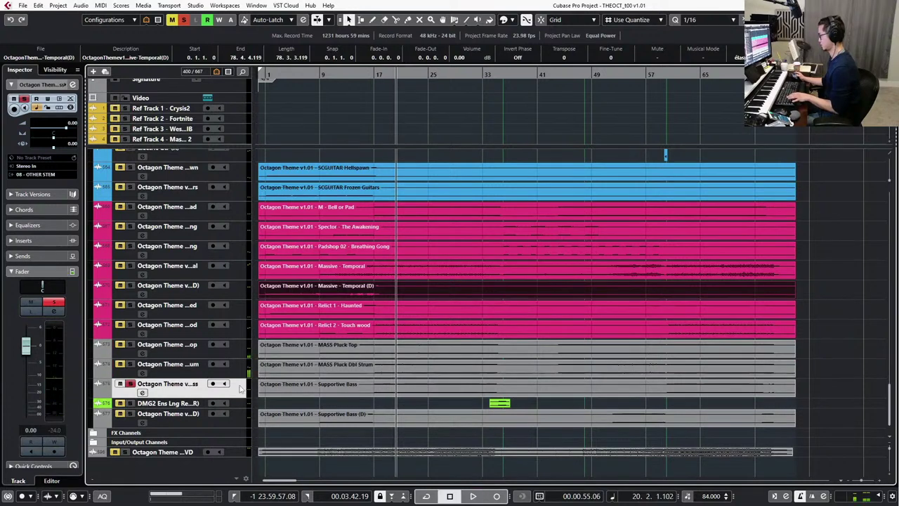
# Set the track colors of the MASS Pluck Top and MASS Pluck Dbl Strum stems to dark pink.
pyautogui.keyDown('shift'); pyautogui.click(156, 357); pyautogui.keyUp('shift')
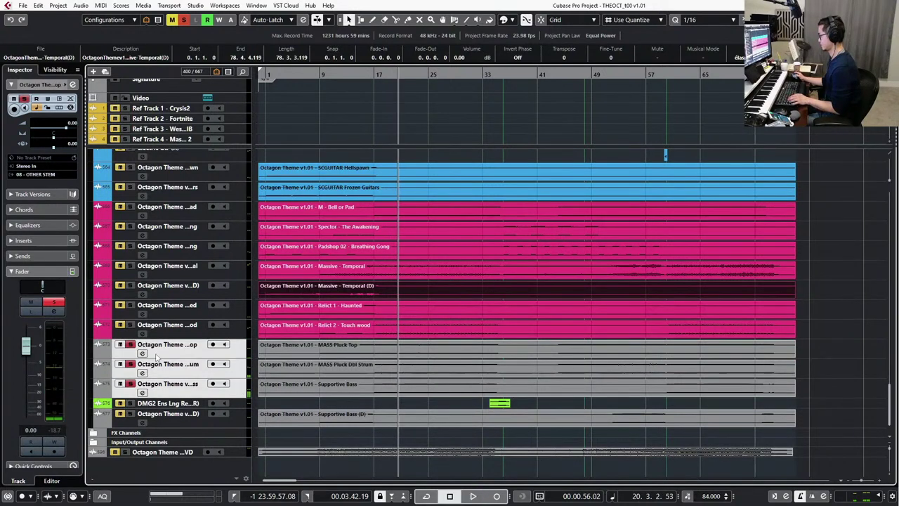
pyautogui.click(108, 354)
pyautogui.click(209, 396)
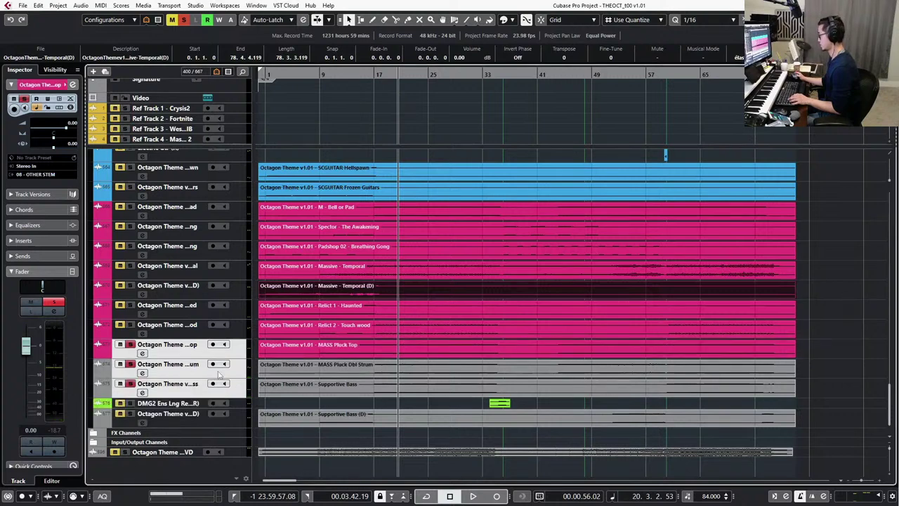
pyautogui.click(103, 371)
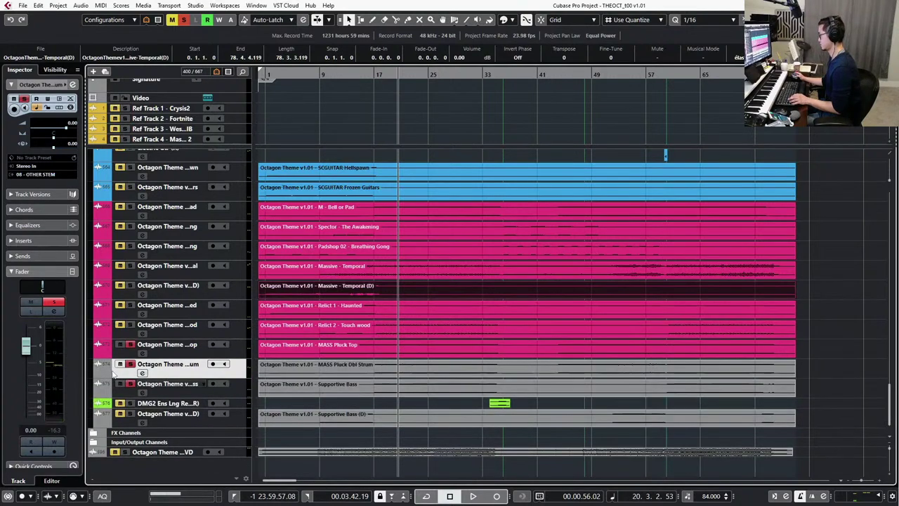
pyautogui.click(104, 372)
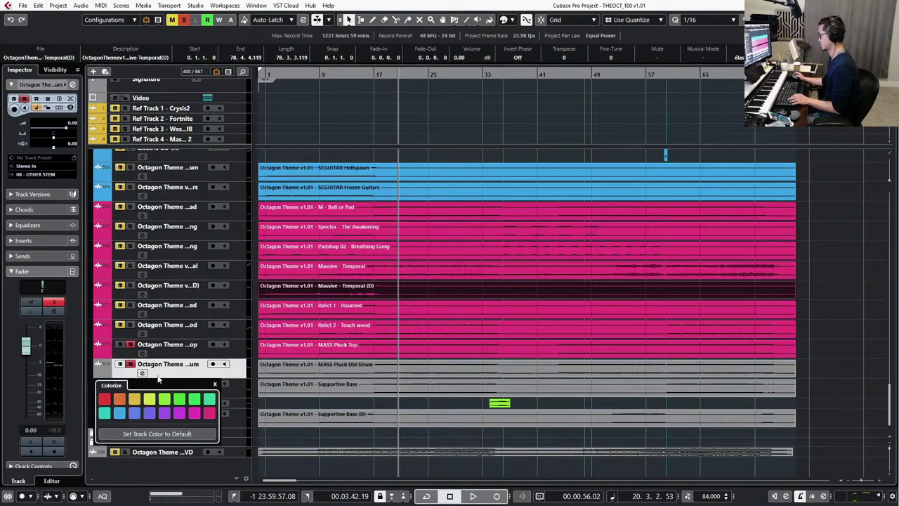
pyautogui.click(202, 413)
# Set the Supportive Bass stem's track color to dark pink.
pyautogui.click(218, 388)
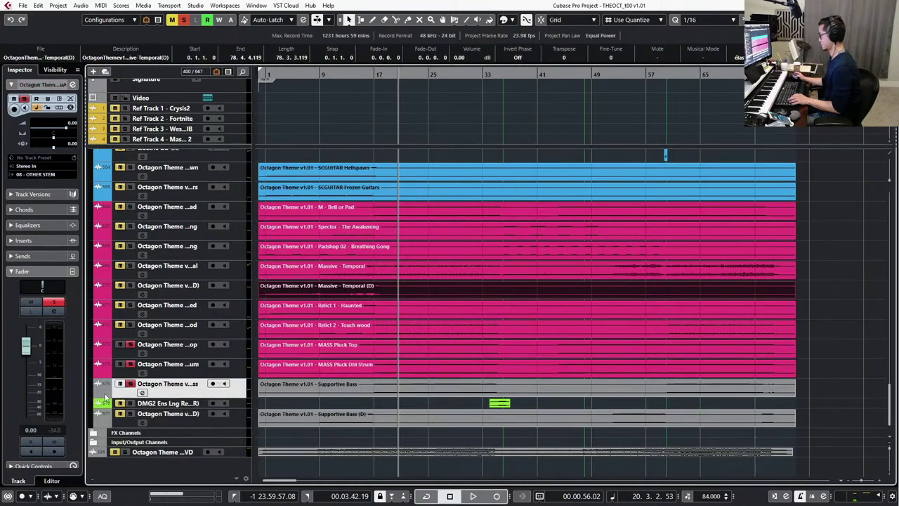
pyautogui.click(104, 397)
pyautogui.click(208, 432)
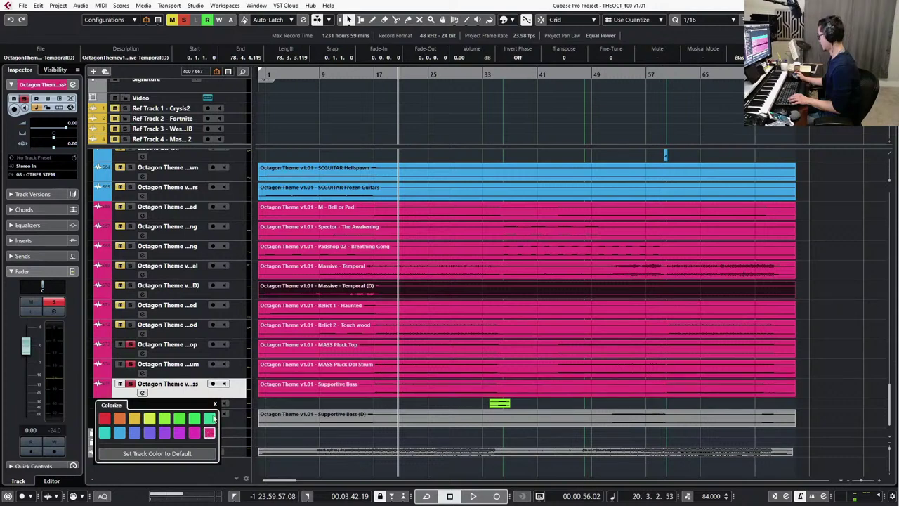
# Set the track color of the DMG2 Ens Lng track to violet.
pyautogui.click(241, 400)
pyautogui.click(241, 402)
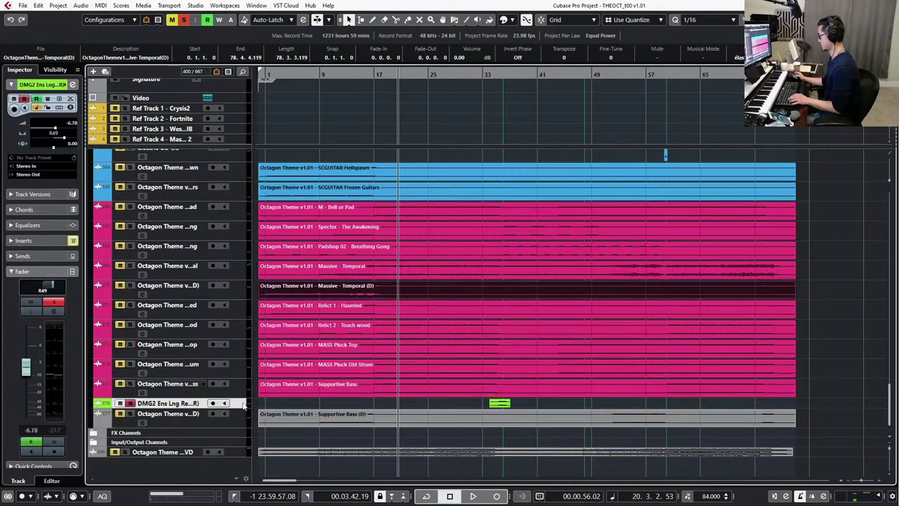
pyautogui.click(104, 404)
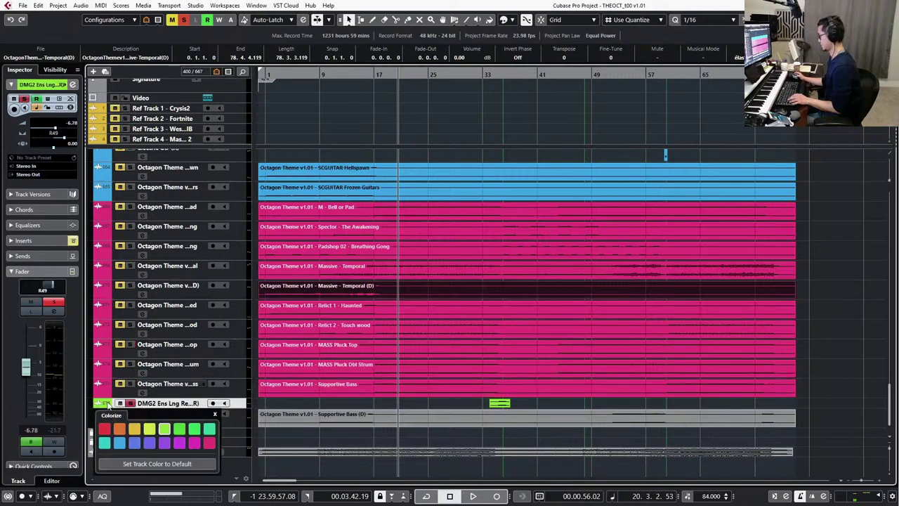
pyautogui.click(150, 444)
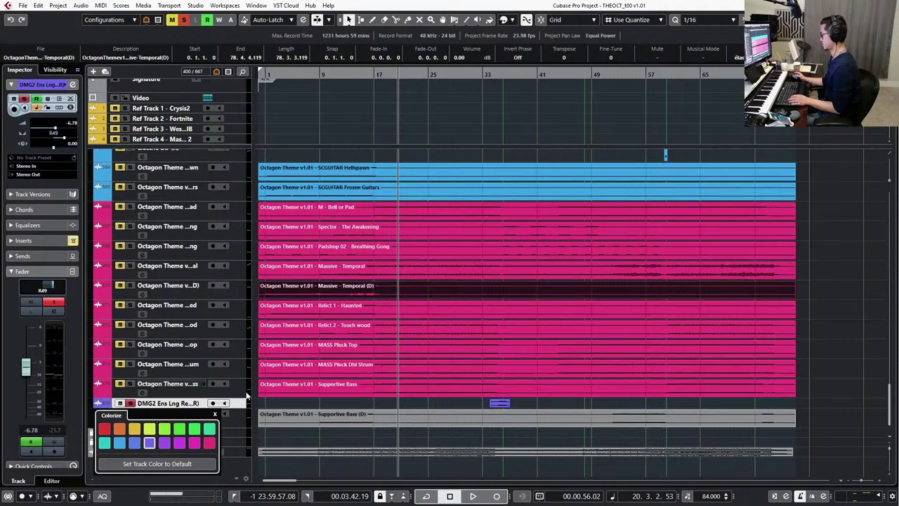
# Move the Supportive Bass (D) stem directly below the Supportive Bass stem and audition it in solo.
pyautogui.click(242, 405)
pyautogui.click(244, 414)
pyautogui.press('KP_0')
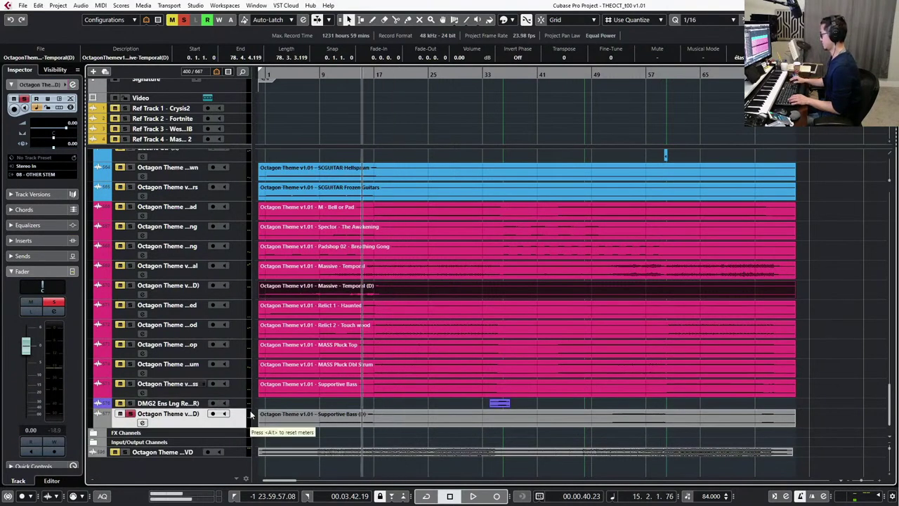
pyautogui.moveTo(239, 420); pyautogui.dragTo(242, 401)
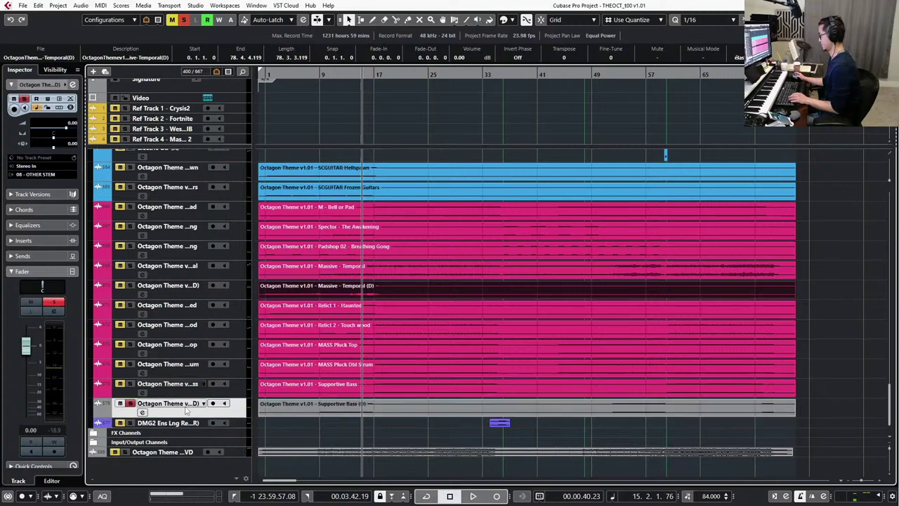
pyautogui.press('space')
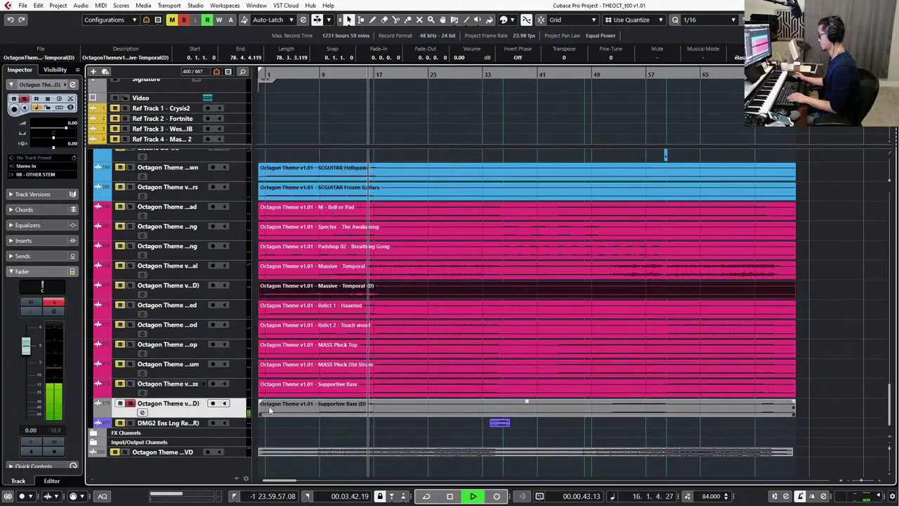
pyautogui.press('space')
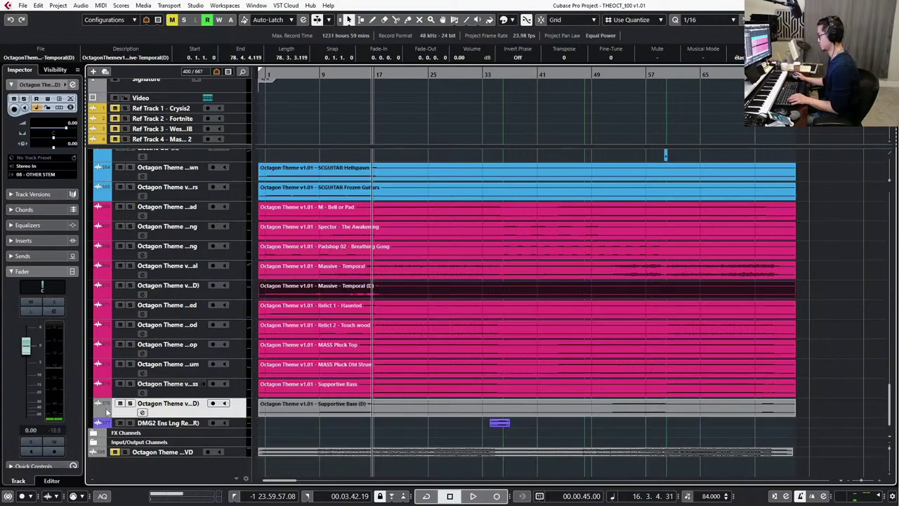
# Set the Supportive Bass (D) stem's track color to dark pink and deselect the events.
pyautogui.click(104, 409)
pyautogui.click(202, 453)
pyautogui.click(311, 425)
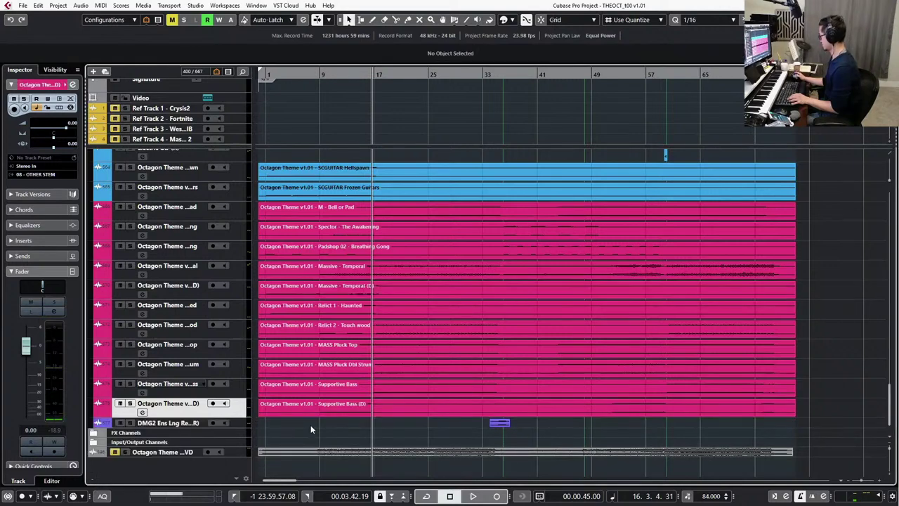
# Move all the dark pink Octagon Theme stems, from M - Bell or Pad to Supportive Bass (D), directly below the Impact 30_RT track.
pyautogui.scroll(4, 302, 411)
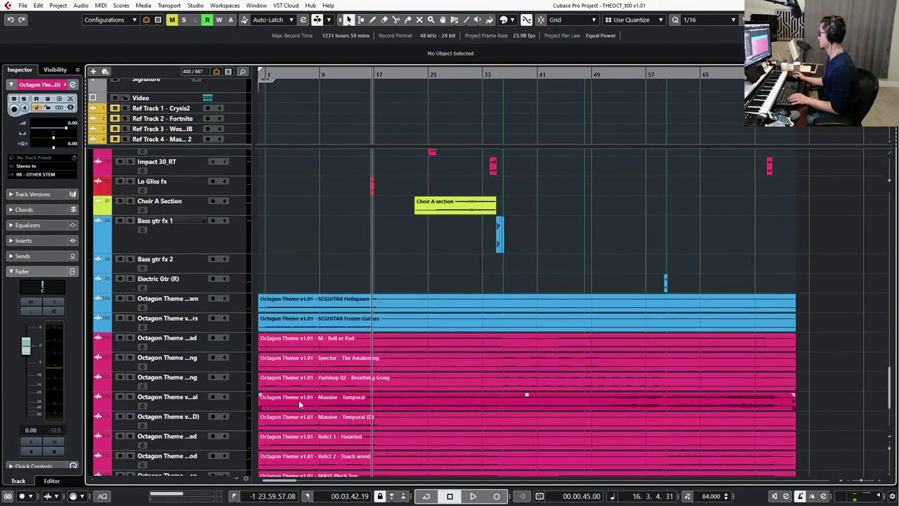
pyautogui.click(233, 348)
pyautogui.scroll(-3, 233, 365)
pyautogui.keyDown('shift'); pyautogui.click(231, 409); pyautogui.keyUp('shift')
pyautogui.scroll(5, 239, 403)
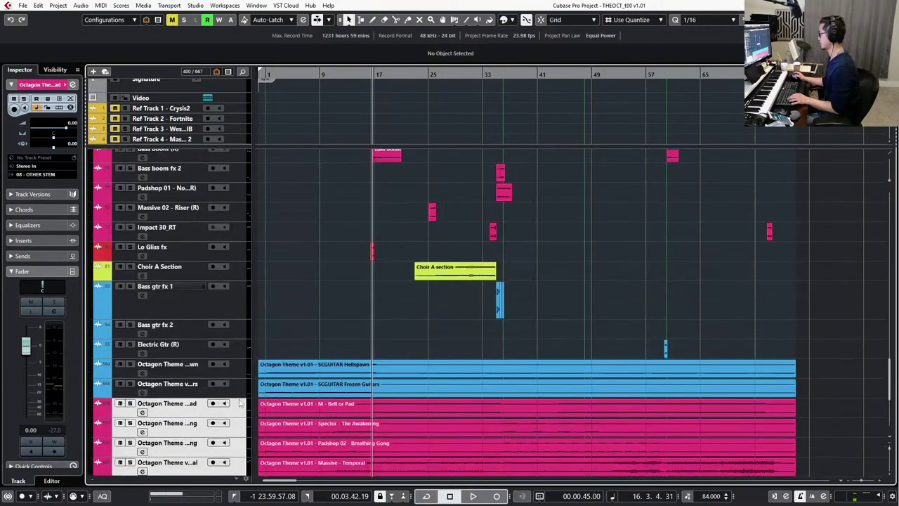
pyautogui.moveTo(240, 404); pyautogui.dragTo(241, 243)
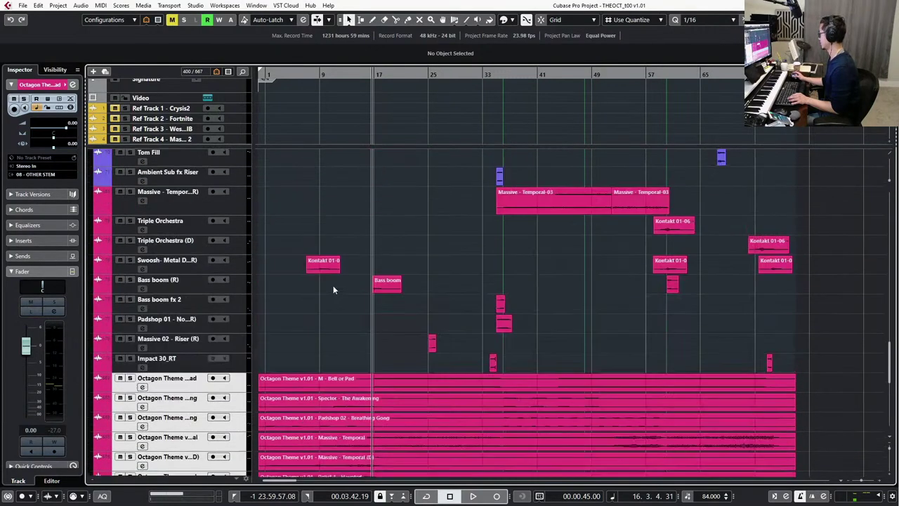
# Move the Choir A Section track to the end of the ALL AUDIO folder, below the DMG2 Ens Lng track.
pyautogui.scroll(3, 336, 287)
pyautogui.scroll(-10, 337, 288)
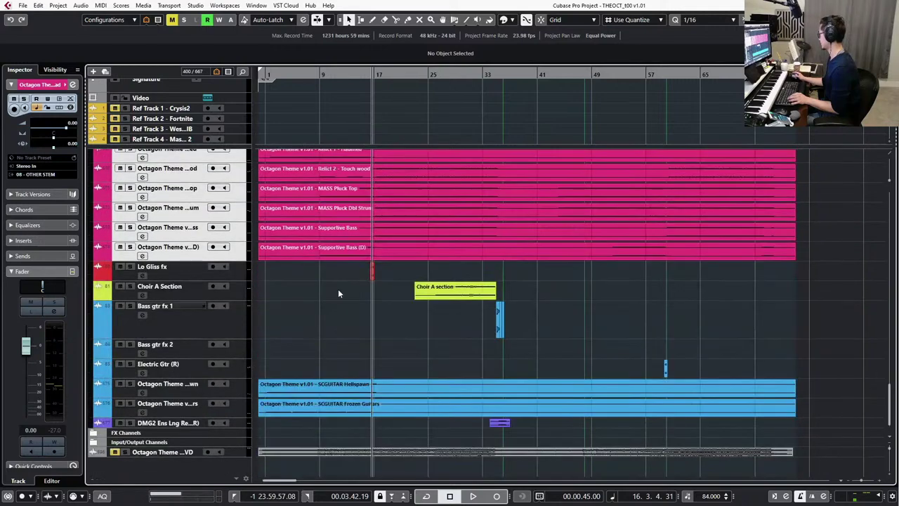
pyautogui.moveTo(236, 293); pyautogui.dragTo(243, 421)
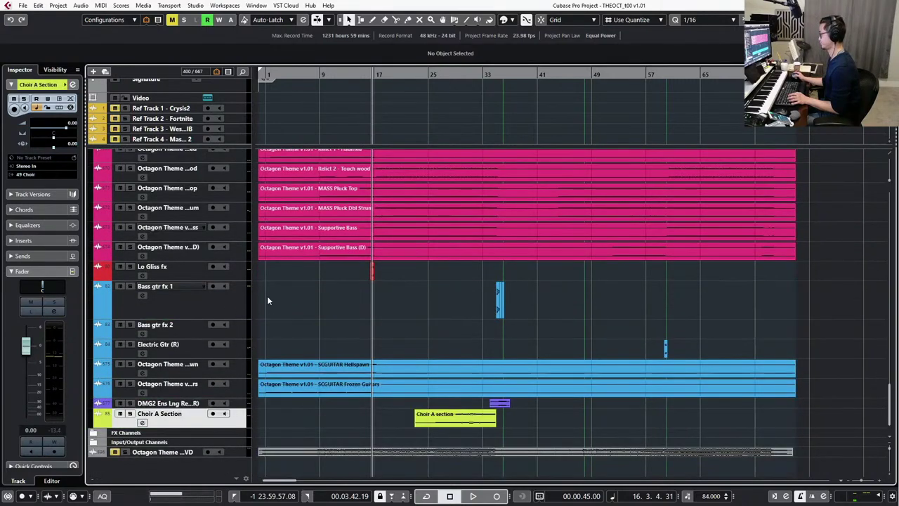
# Move the DMG2 Ens Lng track up into the violet percussion group, directly below Ambient Sub fx Riser.
pyautogui.scroll(5, 286, 322)
pyautogui.scroll(-5, 283, 323)
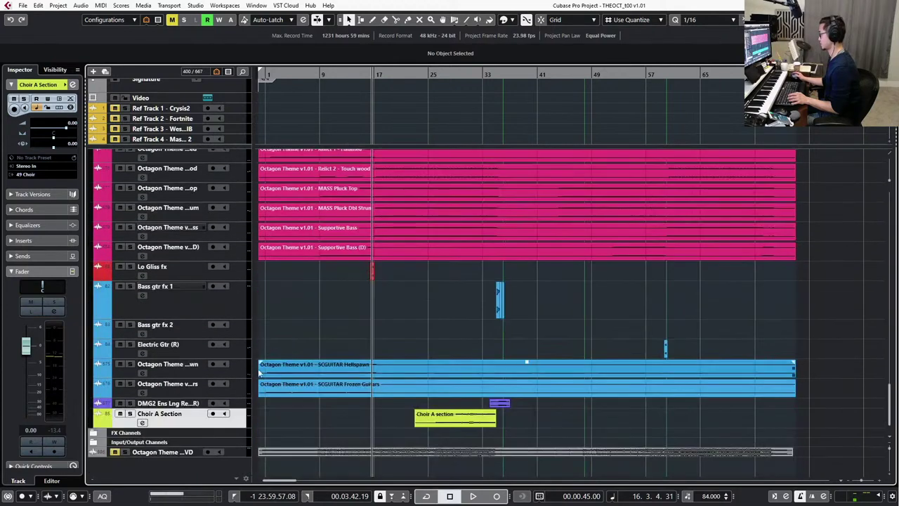
pyautogui.click(246, 406)
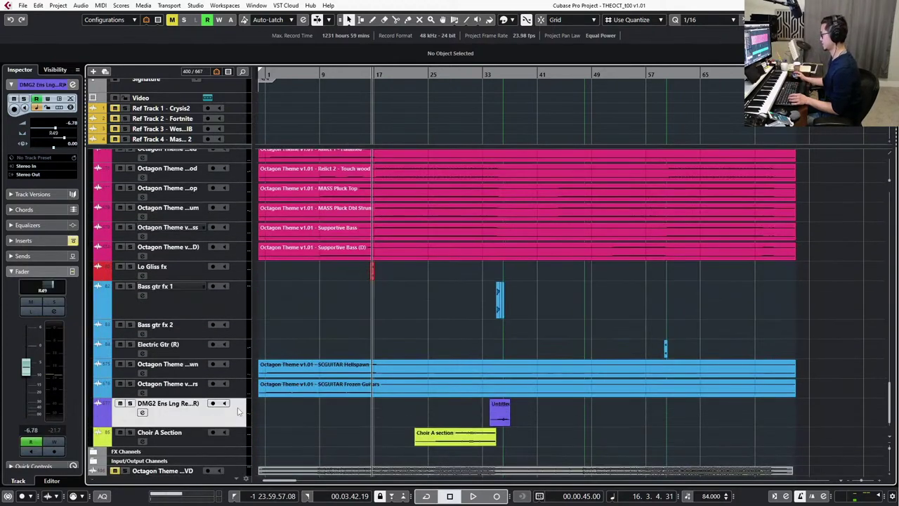
pyautogui.moveTo(239, 413); pyautogui.dragTo(236, 207)
pyautogui.scroll(6, 247, 232)
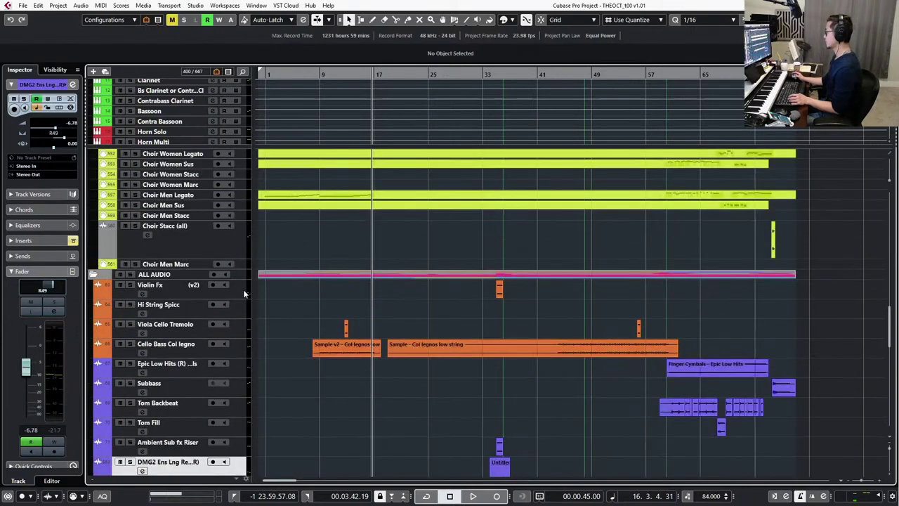
# Select all audio tracks from Violin Fx to Choir A Section and give them one uniform track height.
pyautogui.click(243, 289)
pyautogui.scroll(-10, 255, 298)
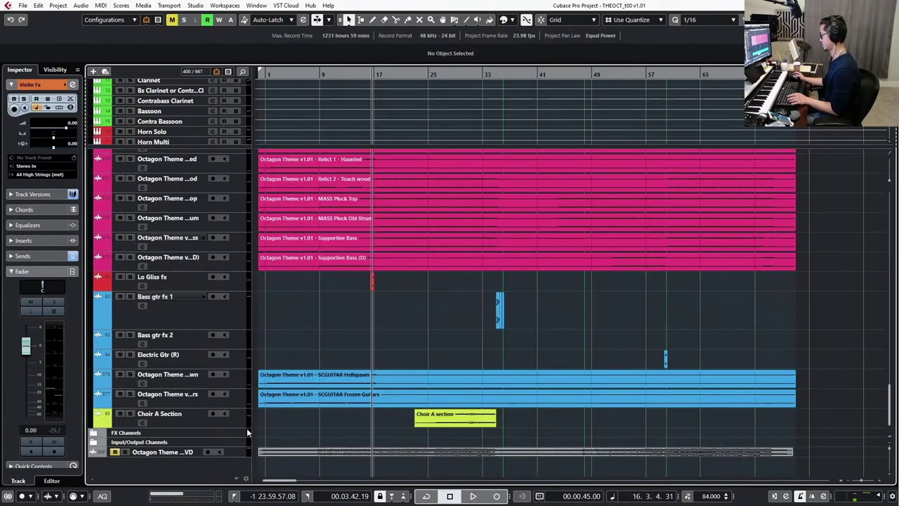
pyautogui.keyDown('shift'); pyautogui.click(237, 424); pyautogui.keyUp('shift')
pyautogui.hotkey('alt', 'Up')
pyautogui.hotkey('alt', 'Up')
pyautogui.hotkey('alt', 'Up')
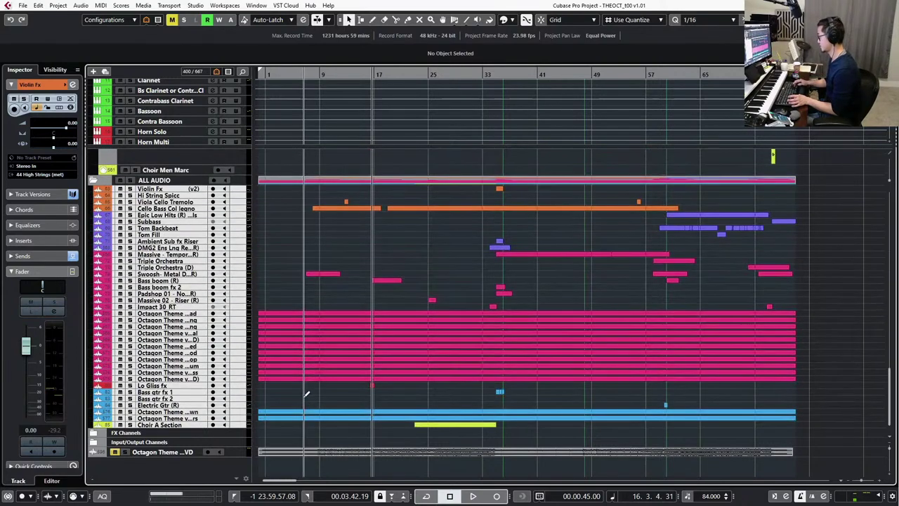
pyautogui.hotkey('alt', 'Down')
pyautogui.hotkey('alt', 'Down')
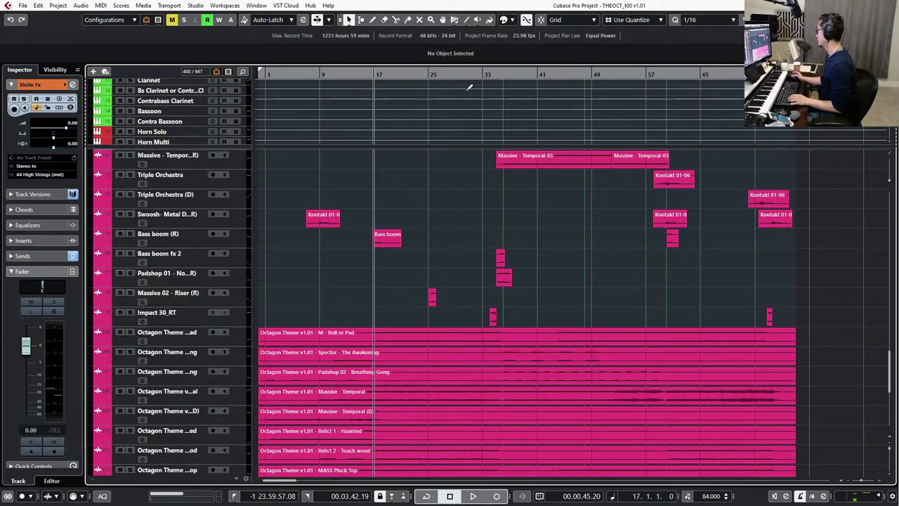
# Audition the Massive - Temporal stem in solo from the Quiet to Buildup marker at bar 36.
pyautogui.scroll(10, 446, 115)
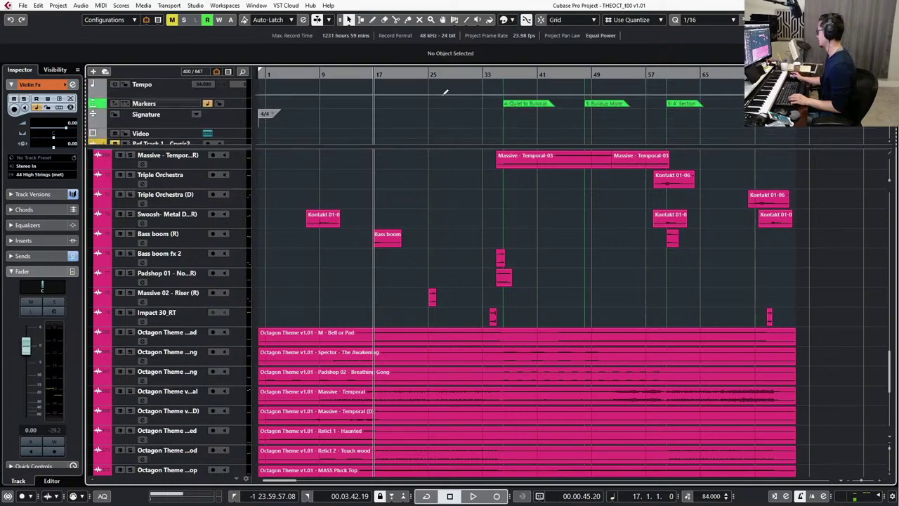
pyautogui.click(508, 76)
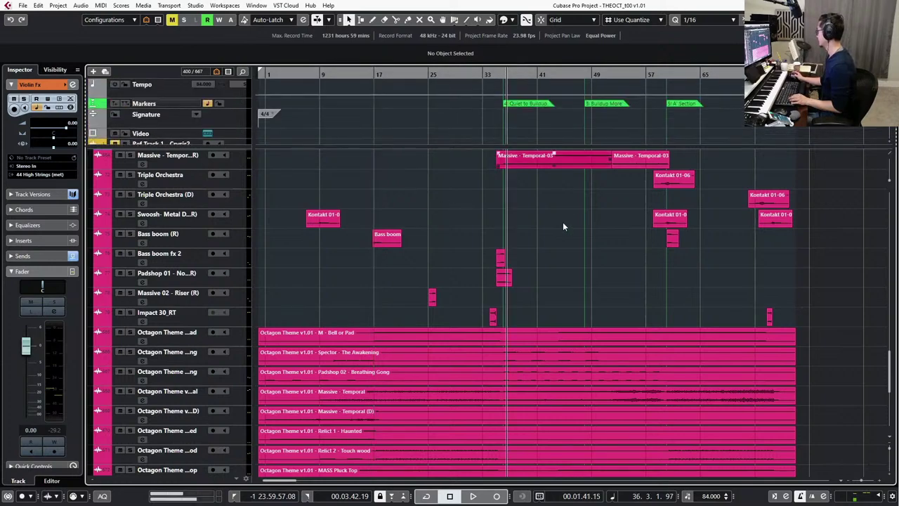
pyautogui.keyDown('ctrl'); pyautogui.scroll(3, 563, 222); pyautogui.keyUp('ctrl')
pyautogui.scroll(-5, 543, 243)
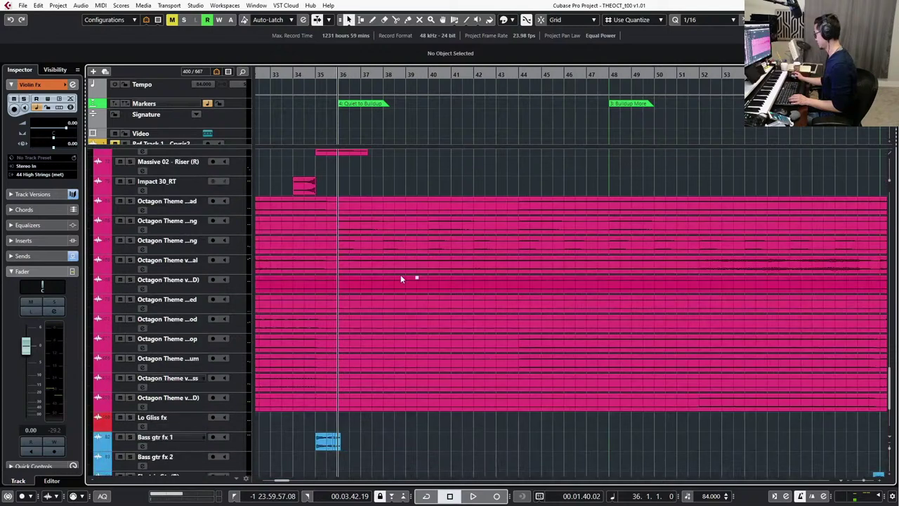
pyautogui.click(408, 269)
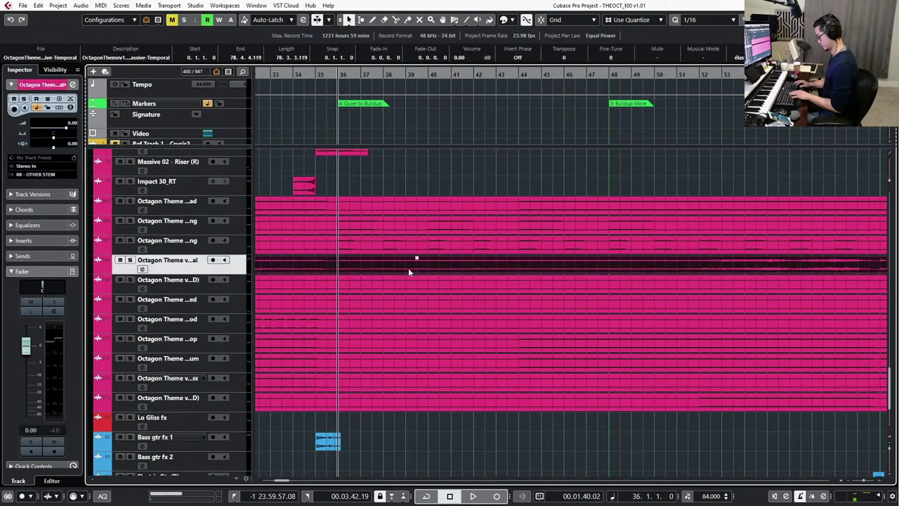
pyautogui.press('s')
pyautogui.press('space')
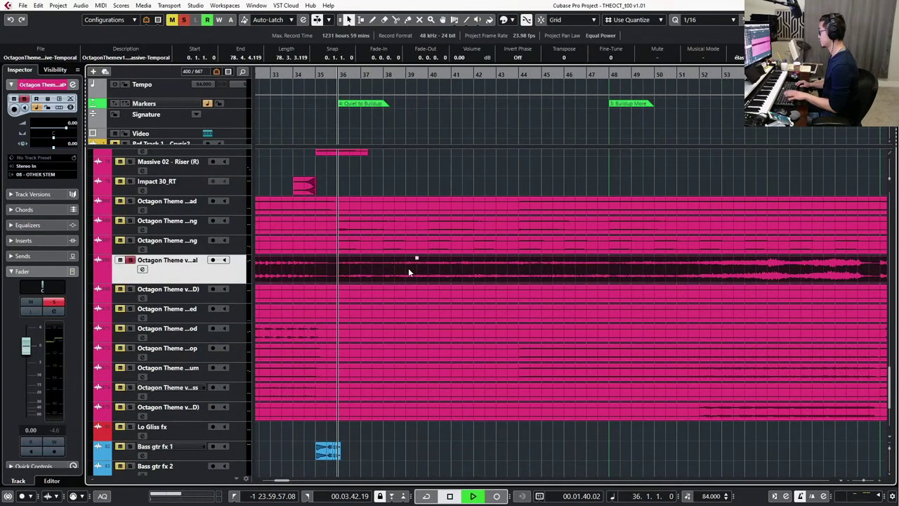
pyautogui.scroll(-2, 406, 267)
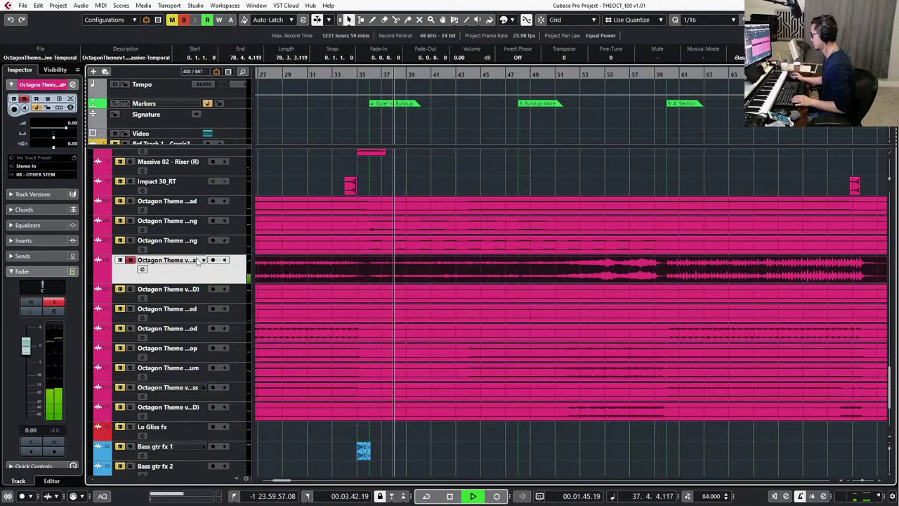
# Read through the full track name of the Massive - Temporal stem without editing it.
pyautogui.doubleClick(194, 260)
pyautogui.click(192, 260)
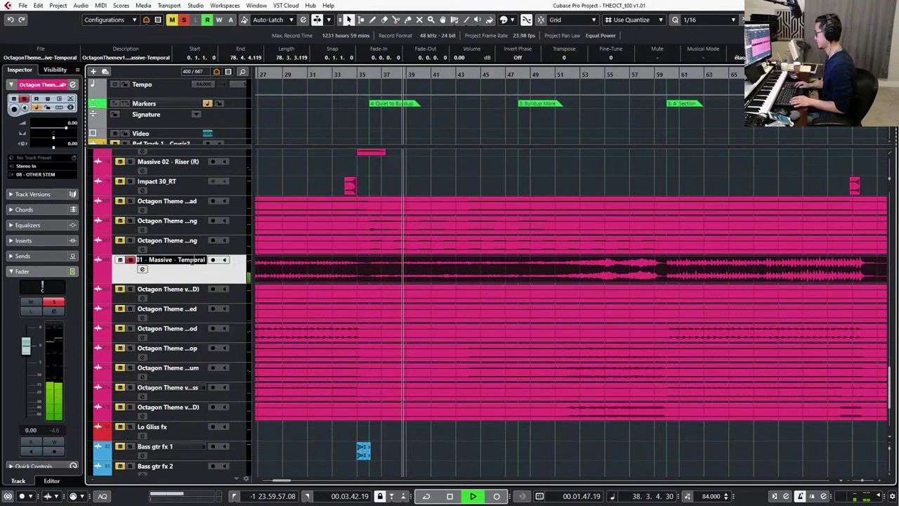
pyautogui.press('Left')
pyautogui.press('Left')
pyautogui.press('Left')
pyautogui.press('Left')
pyautogui.press('Left')
pyautogui.press('Left')
pyautogui.press('Left')
pyautogui.press('Left')
pyautogui.press('Left')
pyautogui.press('Left')
pyautogui.press('Left')
pyautogui.press('Left')
pyautogui.press('Left')
pyautogui.press('Left')
pyautogui.press('Left')
pyautogui.press('Left')
pyautogui.press('Left')
pyautogui.press('Left')
pyautogui.press('Left')
pyautogui.press('Left')
pyautogui.press('Return')
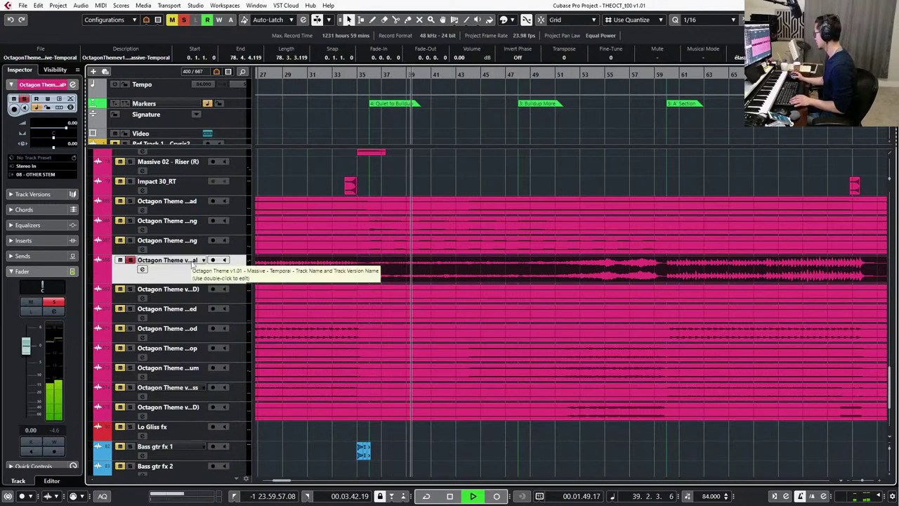
# Stop playback, return the cursor to bar 34 and take the Massive - Temporal stem out of solo.
pyautogui.press('space')
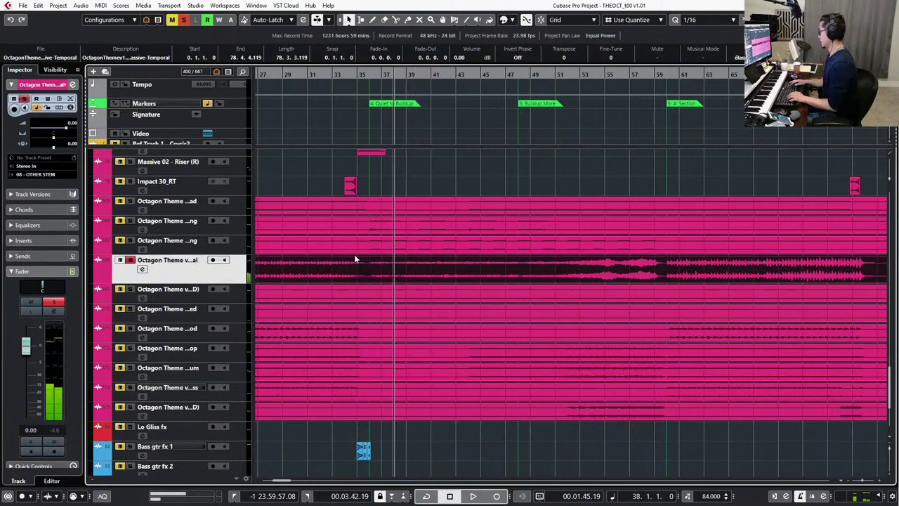
pyautogui.press('KP_Subtract')
pyautogui.press('KP_Subtract')
pyautogui.press('KP_Subtract')
pyautogui.press('KP_Subtract')
pyautogui.press('s')
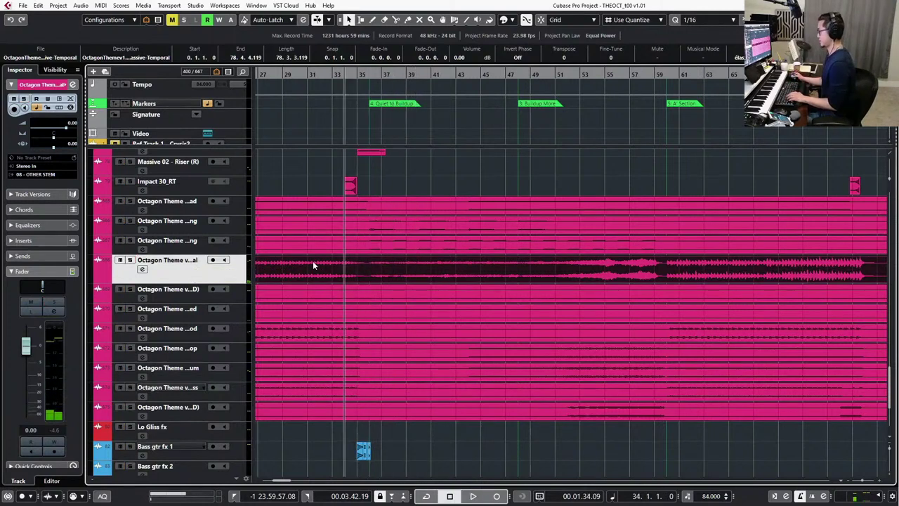
# Split the Massive - Temporal event just before bars 36 and 60, and raise the middle event's volume to 3.16 dB.
pyautogui.keyDown('alt'); pyautogui.click(366, 278); pyautogui.keyUp('alt')
pyautogui.keyDown('alt'); pyautogui.click(662, 274); pyautogui.keyUp('alt')
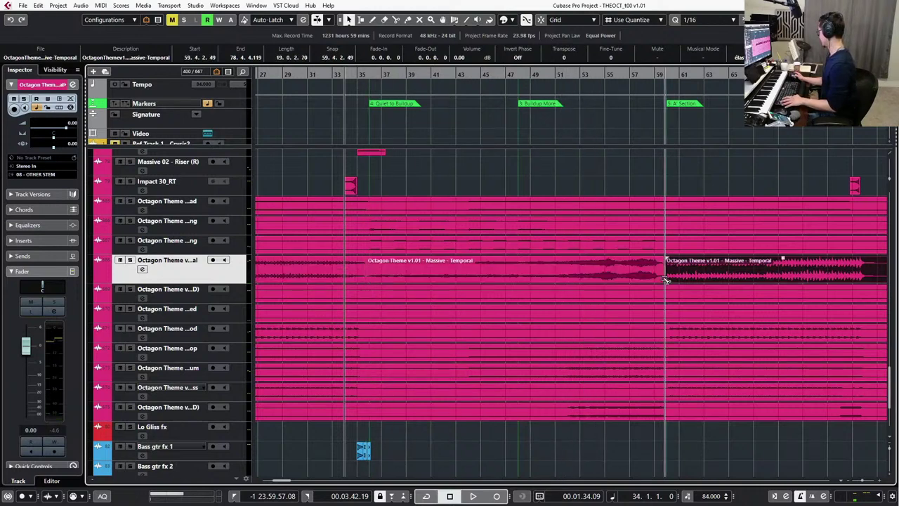
pyautogui.click(519, 265)
pyautogui.moveTo(515, 258)
pyautogui.mouseDown()
pyautogui.moveTo(520, 241)
pyautogui.moveTo(524, 248)
pyautogui.mouseUp()
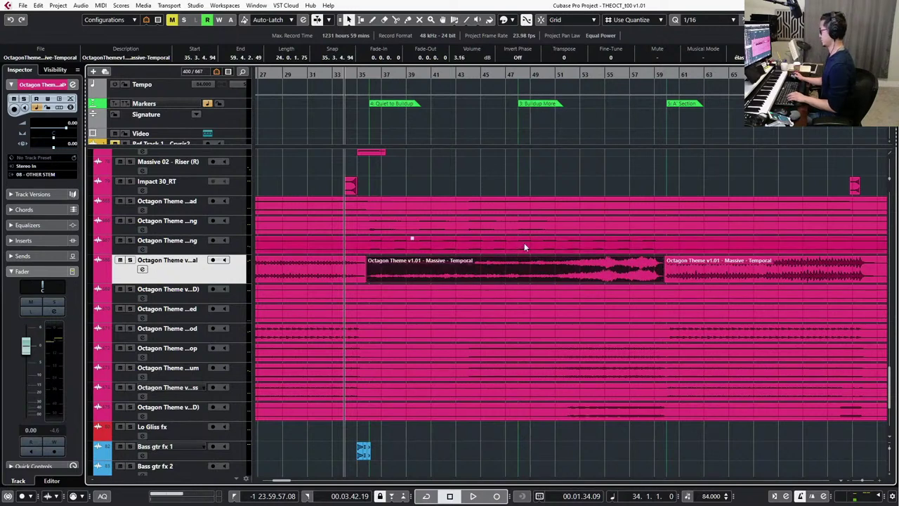
# Crossfade the raised Massive - Temporal event with its neighbours, play the mix from bar 34 and deselect the event.
pyautogui.press('s')
pyautogui.press('s')
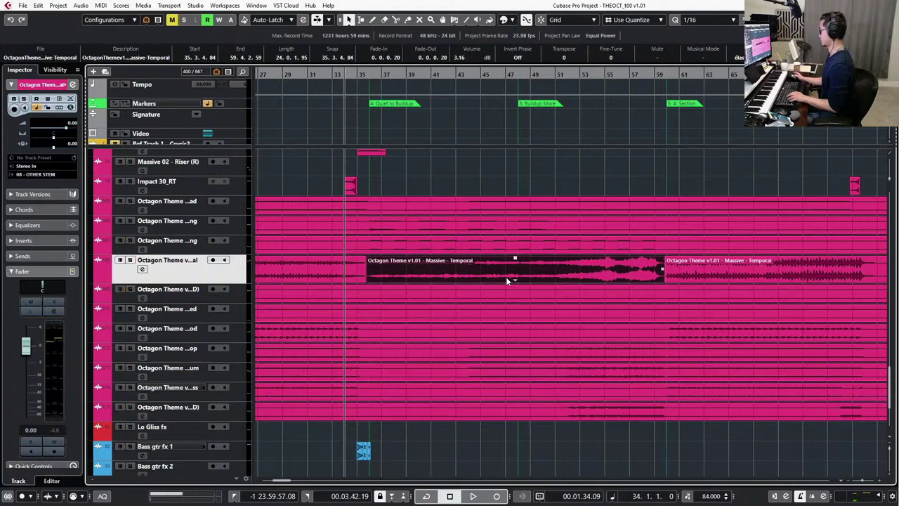
pyautogui.press('space')
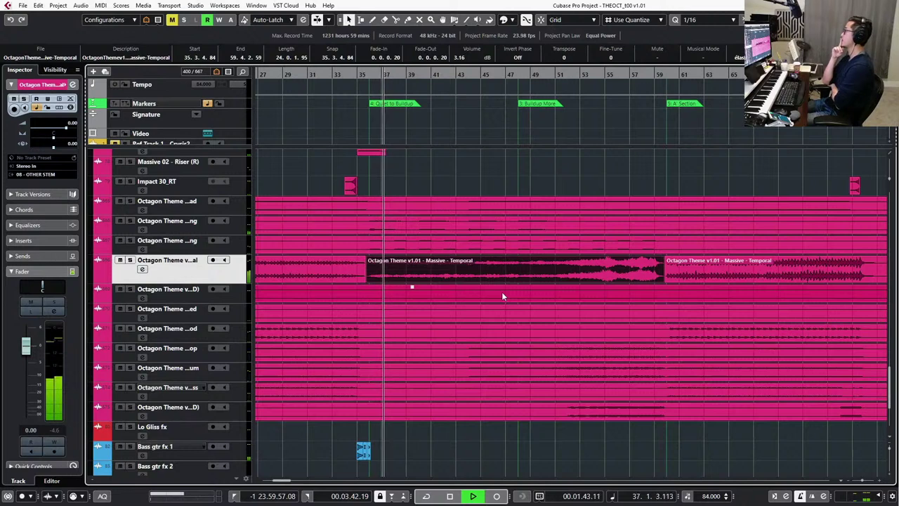
pyautogui.press('space')
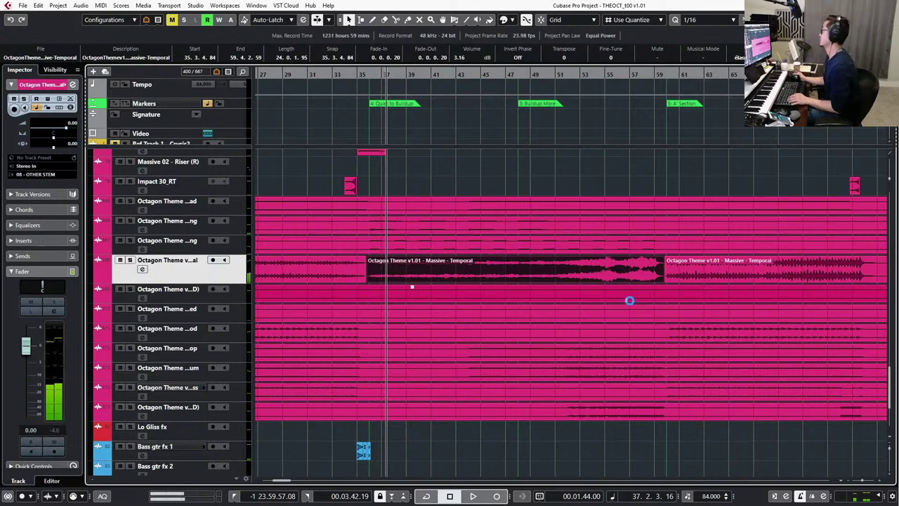
pyautogui.scroll(2, 351, 276)
pyautogui.click(351, 276)
pyautogui.scroll(-2, 418, 303)
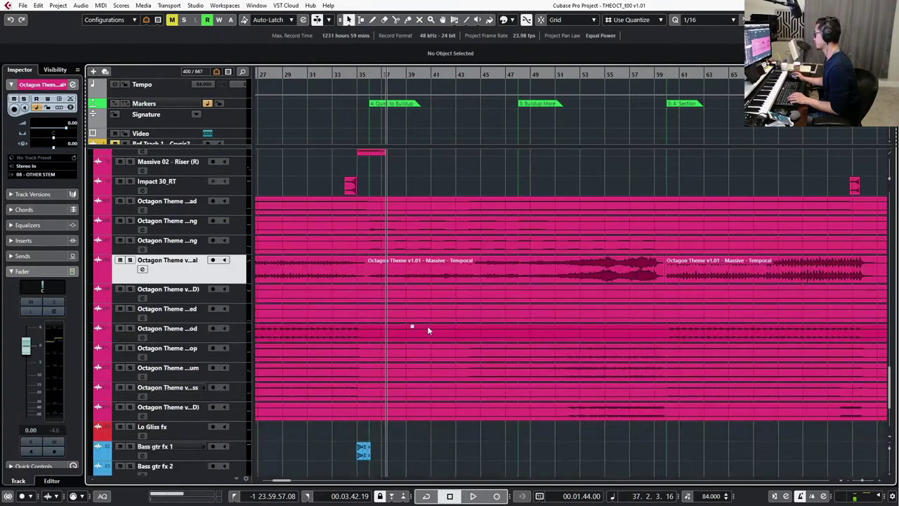
# Move the cursor back to bar 33 and select the middle event of the Octagon Theme Massive - Temporal stem.
pyautogui.click(449, 205)
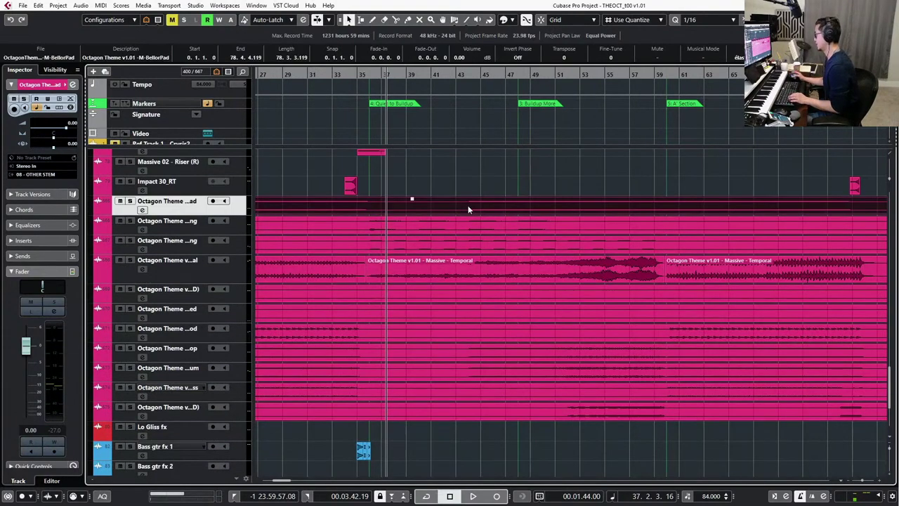
pyautogui.press('KP_Subtract')
pyautogui.press('KP_Subtract')
pyautogui.press('KP_Subtract')
pyautogui.press('KP_Subtract')
pyautogui.press('KP_Subtract')
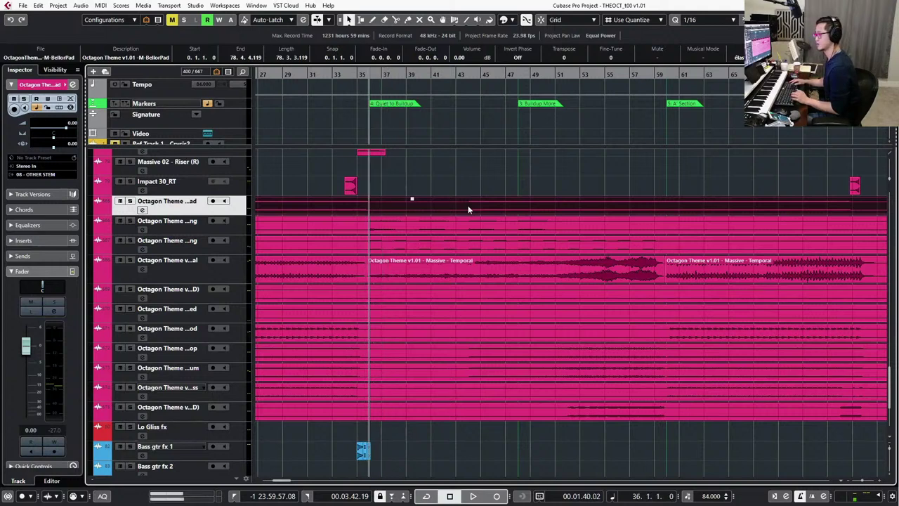
pyautogui.click(463, 273)
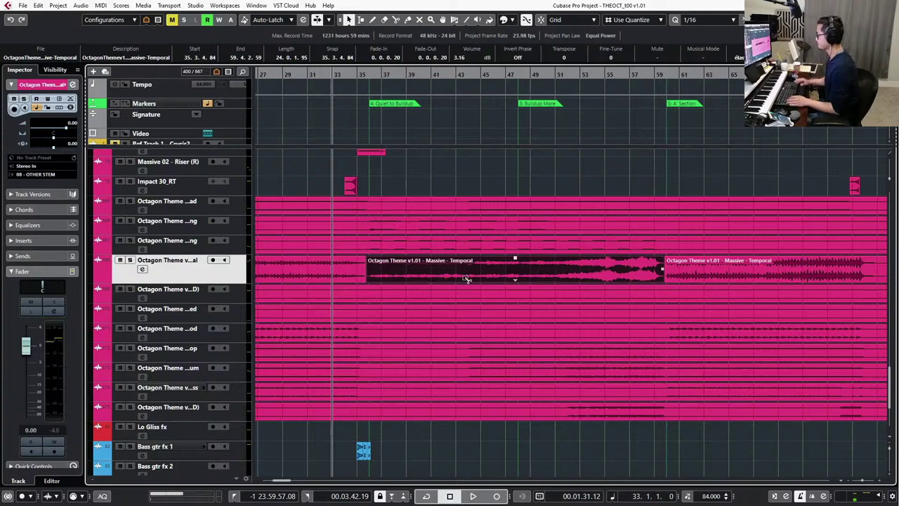
pyautogui.hotkey('alt', 'Up')
# Examine the audio, choir, string and percussion tracks for what plays in the Quiet to Buildup section, including the Bass gtr fx 1 event.
pyautogui.scroll(-3, 422, 293)
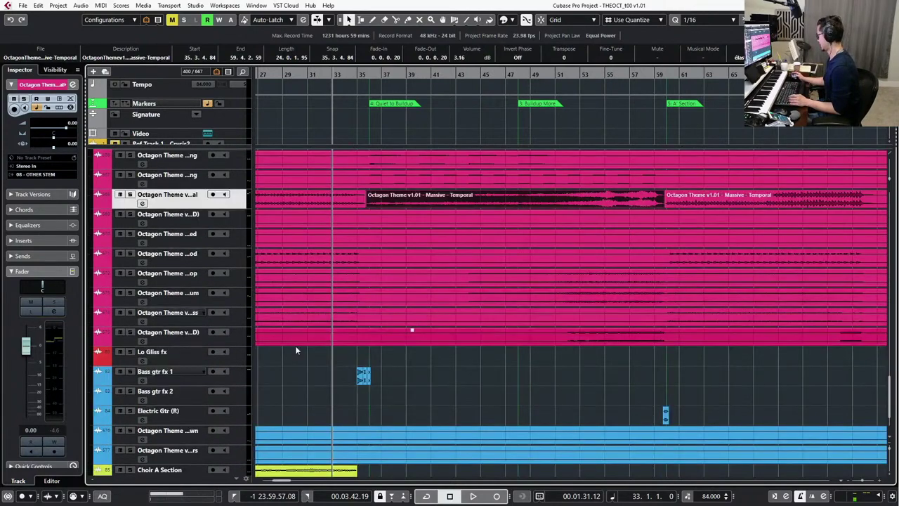
pyautogui.scroll(-3, 281, 365)
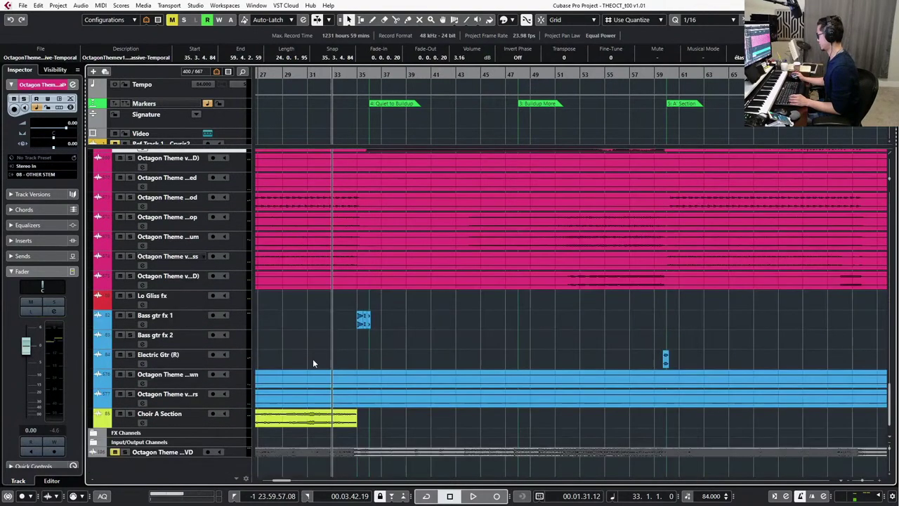
pyautogui.click(360, 320)
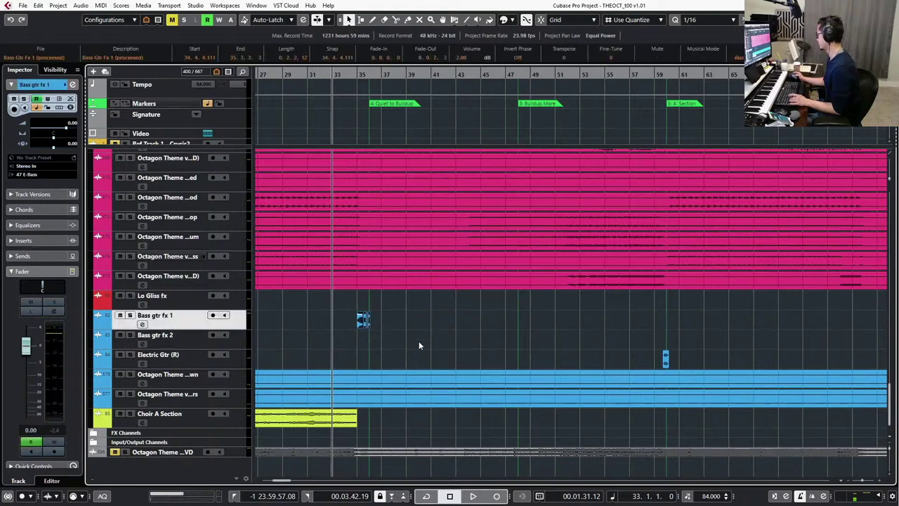
pyautogui.scroll(10, 450, 355)
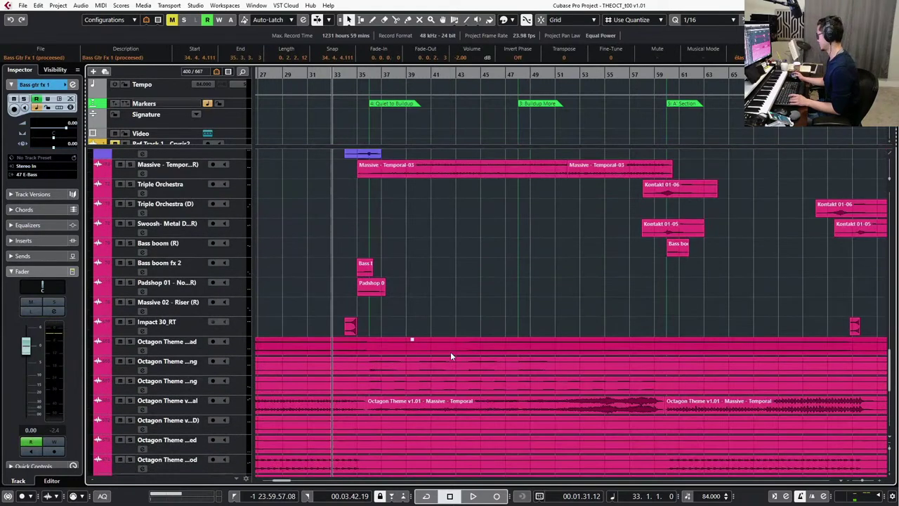
pyautogui.scroll(4, 455, 356)
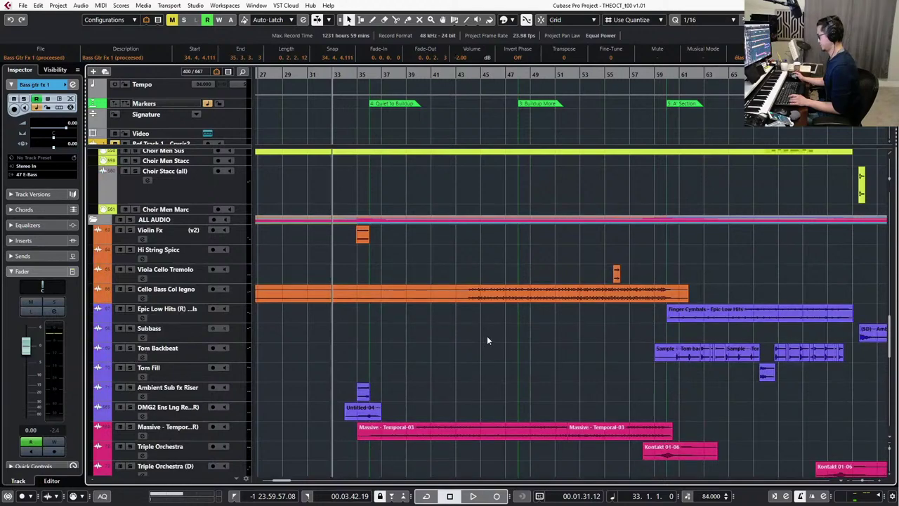
pyautogui.scroll(8, 489, 341)
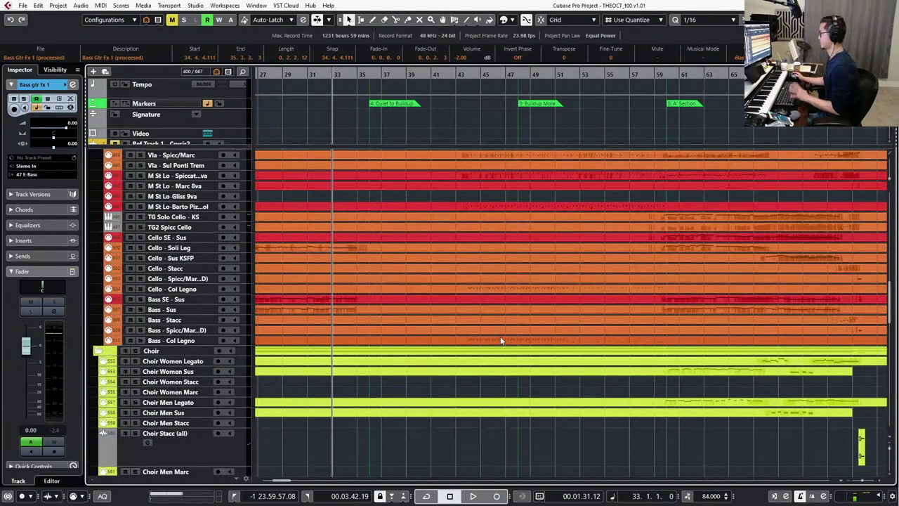
pyautogui.scroll(6, 492, 295)
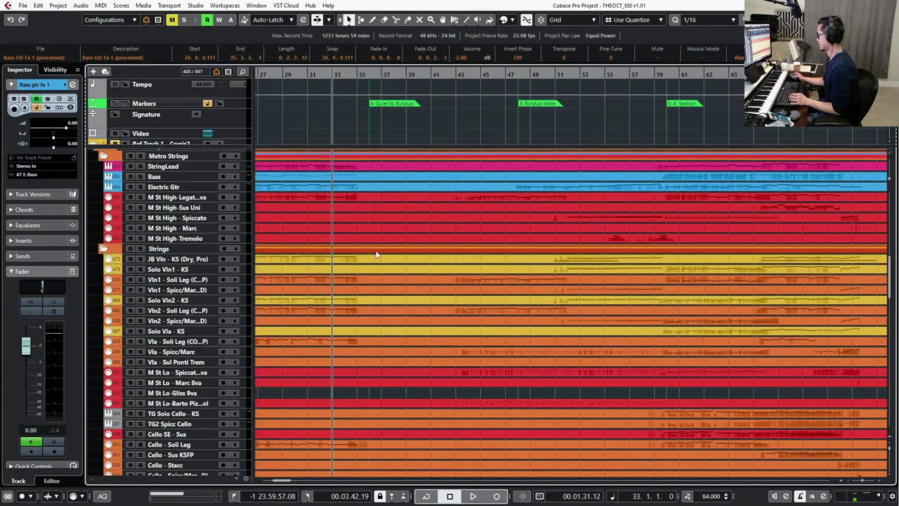
pyautogui.scroll(2, 387, 253)
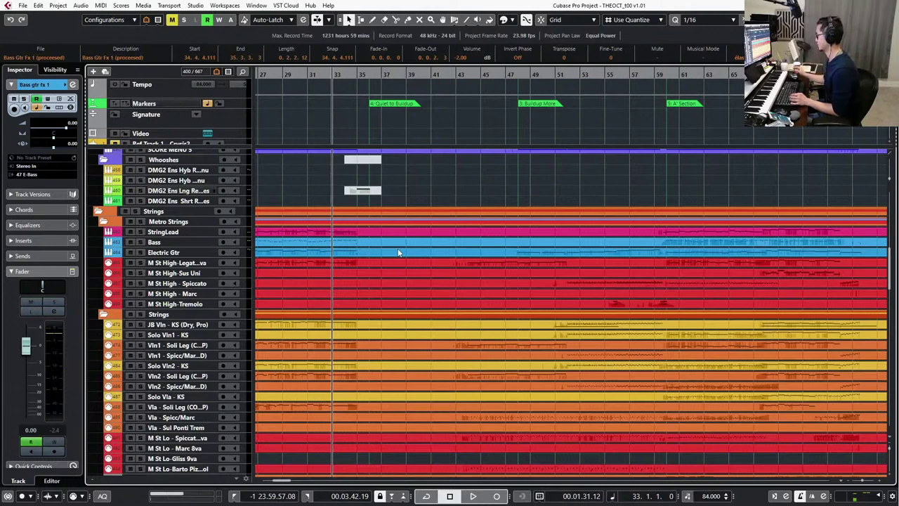
pyautogui.click(408, 201)
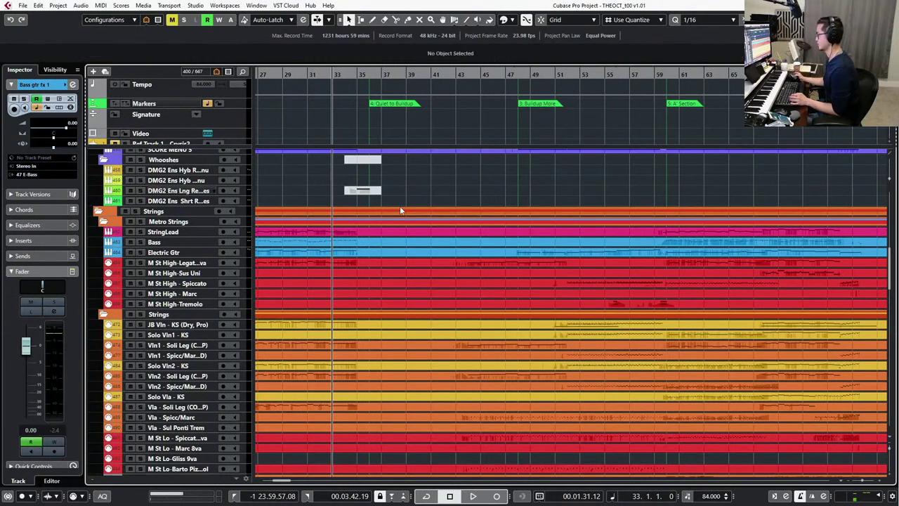
pyautogui.scroll(6, 452, 191)
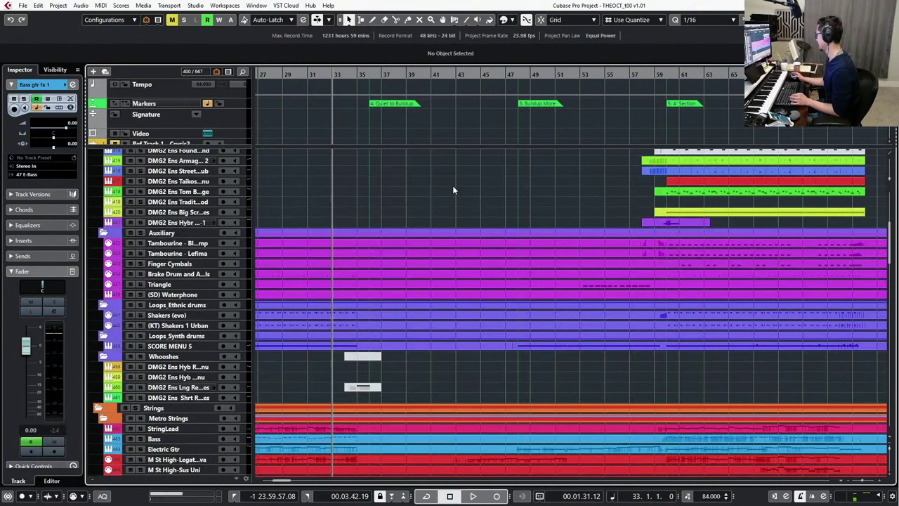
pyautogui.scroll(4, 452, 186)
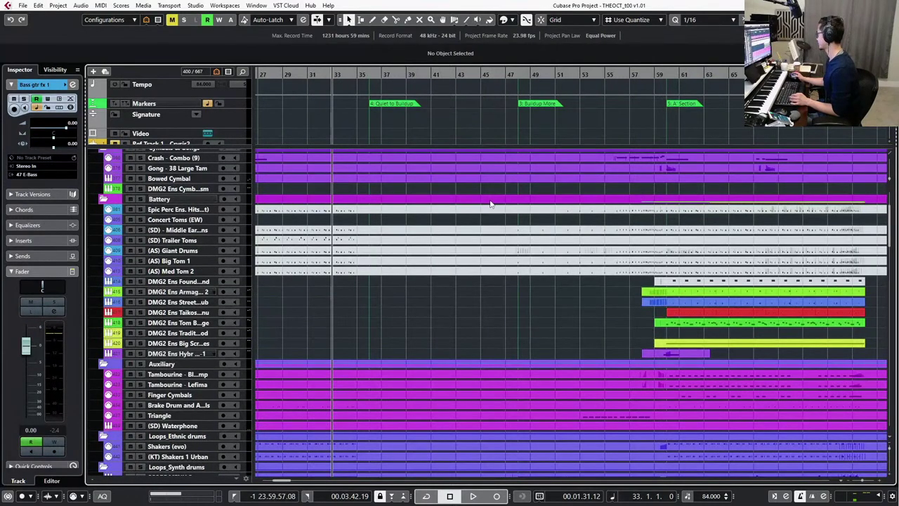
pyautogui.scroll(2, 490, 204)
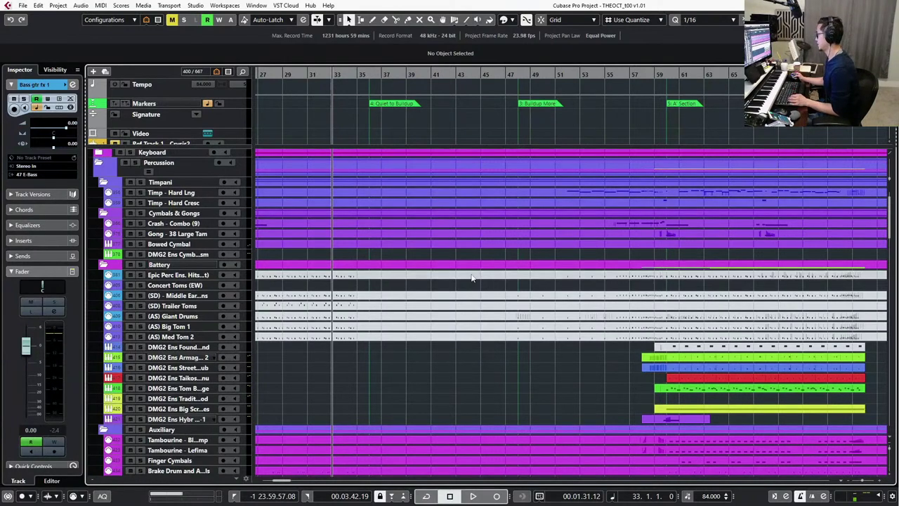
pyautogui.scroll(-12, 477, 285)
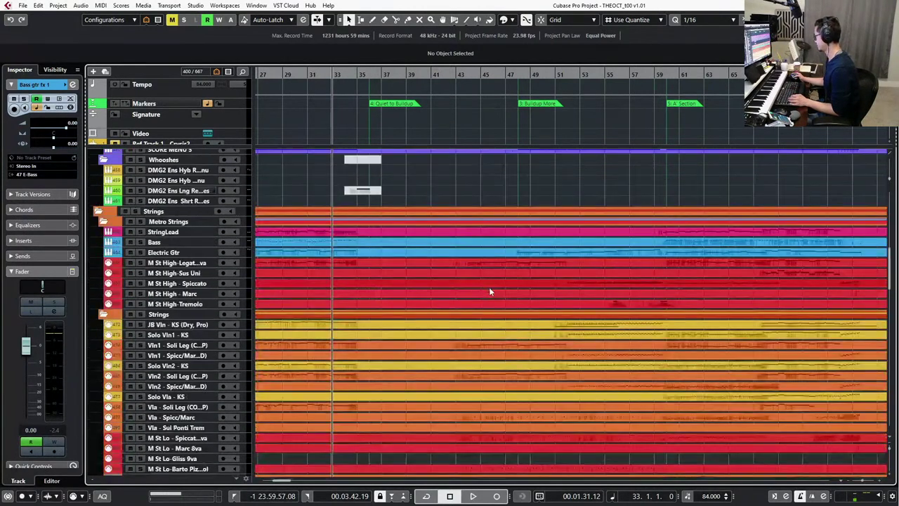
pyautogui.scroll(-3, 490, 289)
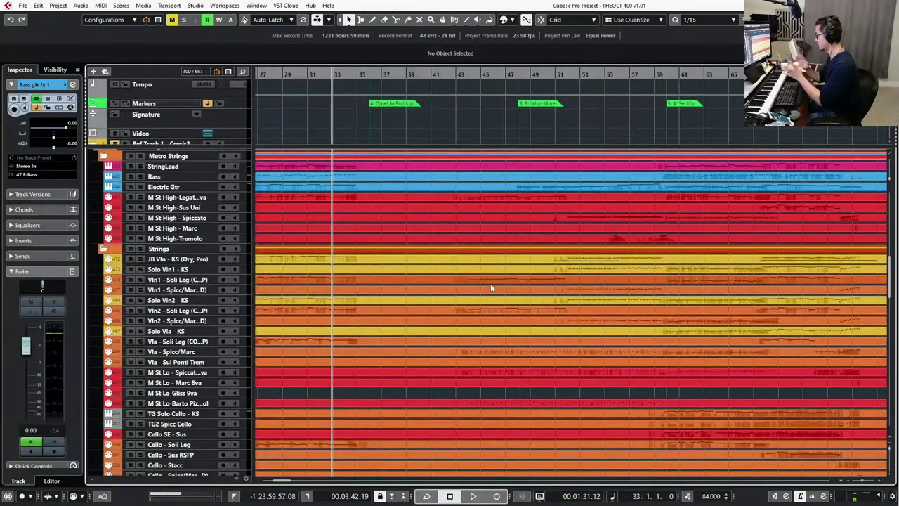
pyautogui.scroll(-9, 491, 283)
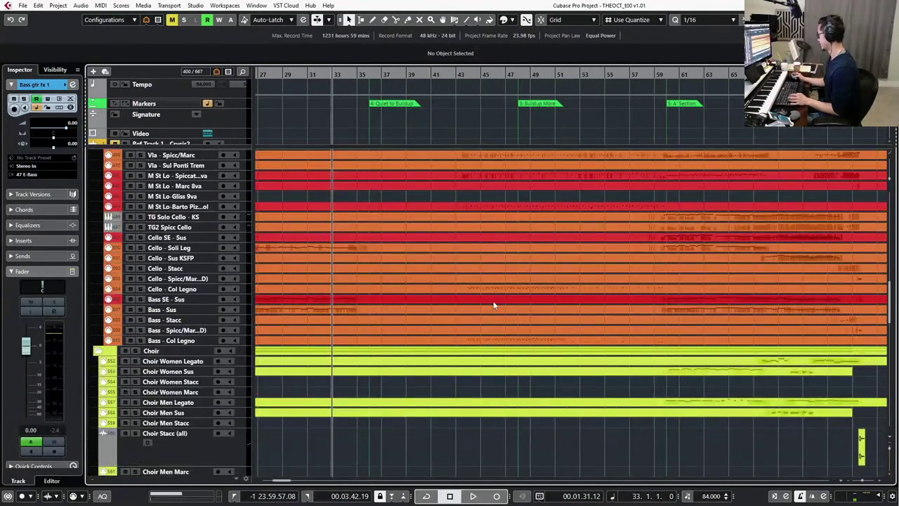
pyautogui.scroll(-12, 494, 304)
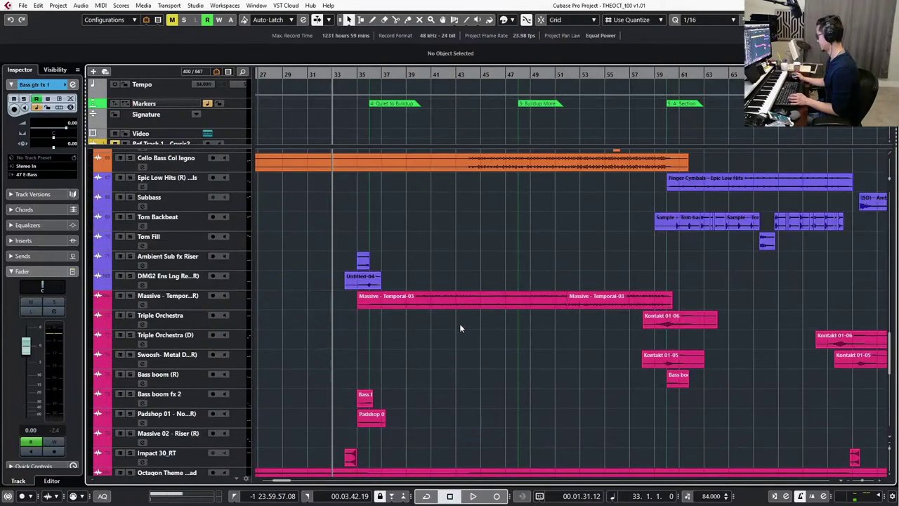
pyautogui.scroll(-2, 460, 330)
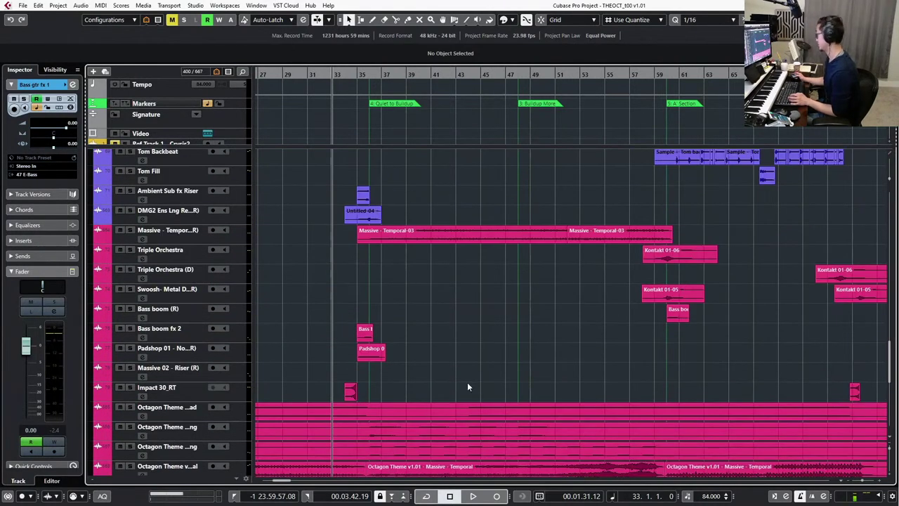
pyautogui.scroll(-7, 468, 379)
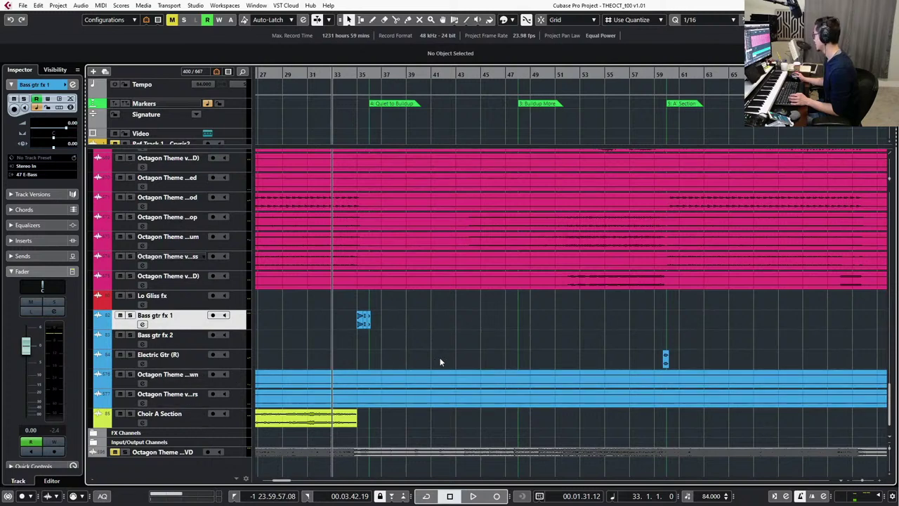
# Play the mix from just before bar 38 to about bar 44, stop, and place the cursor at bar 36.
pyautogui.click(393, 76)
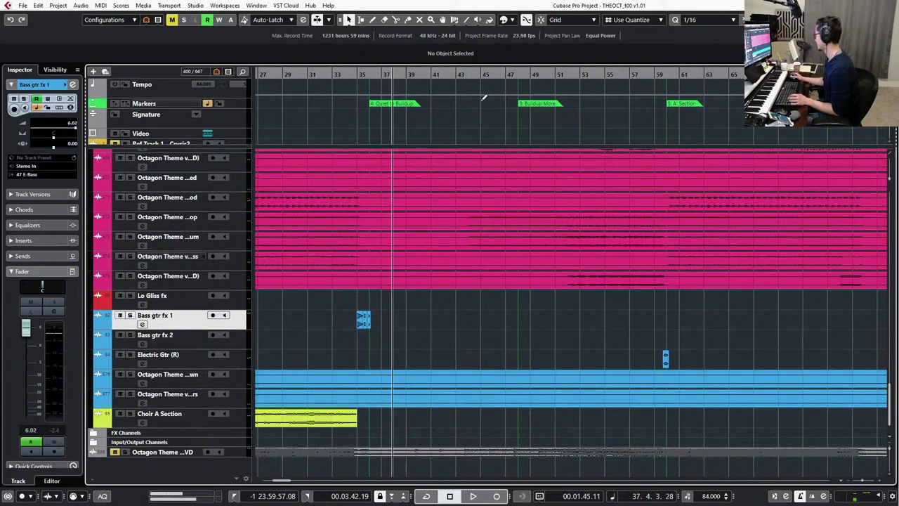
pyautogui.press('space')
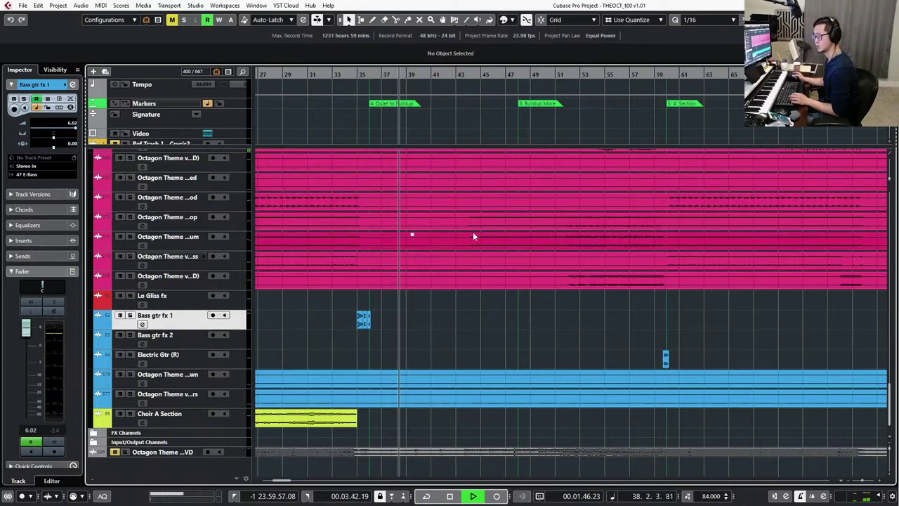
pyautogui.scroll(5, 473, 233)
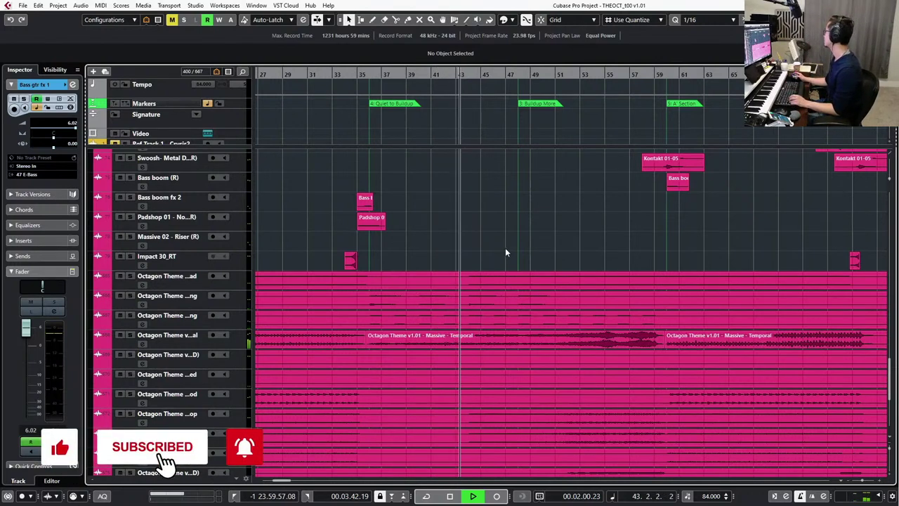
pyautogui.press('f')
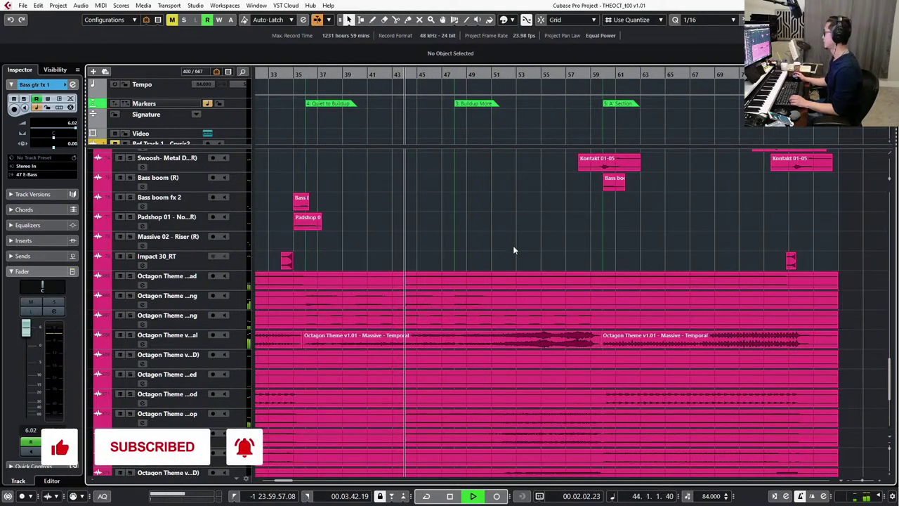
pyautogui.press('space')
pyautogui.click(307, 74)
# Move the Choir Stacc (all) audio track out of the Choir folder into the ALL AUDIO folder.
pyautogui.scroll(-3, 464, 215)
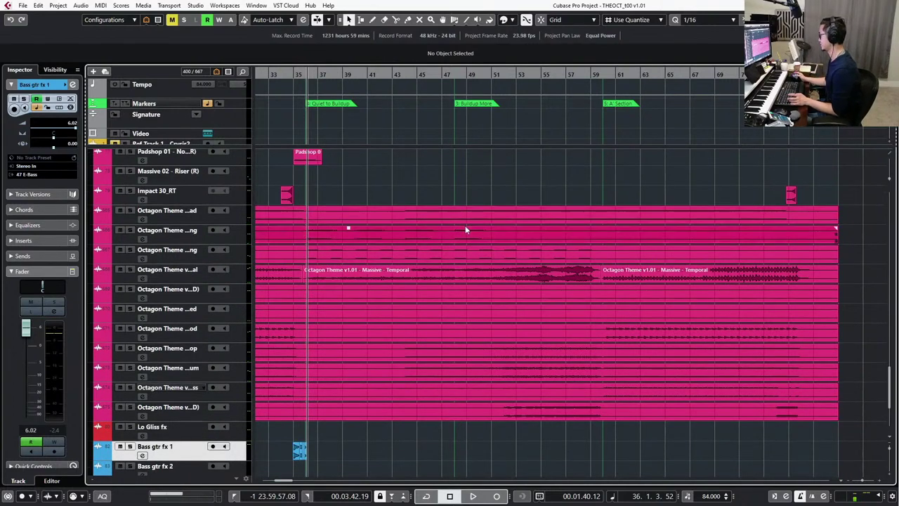
pyautogui.scroll(6, 460, 232)
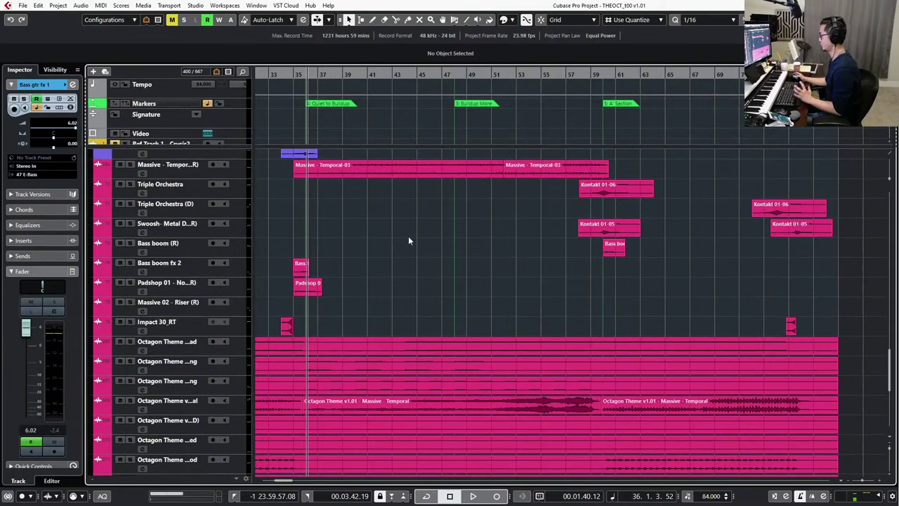
pyautogui.scroll(3, 408, 238)
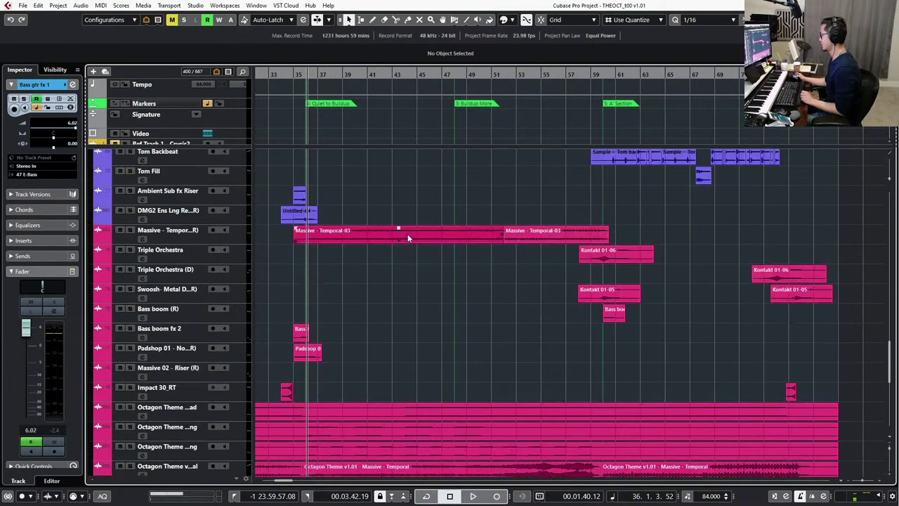
pyautogui.scroll(3, 408, 237)
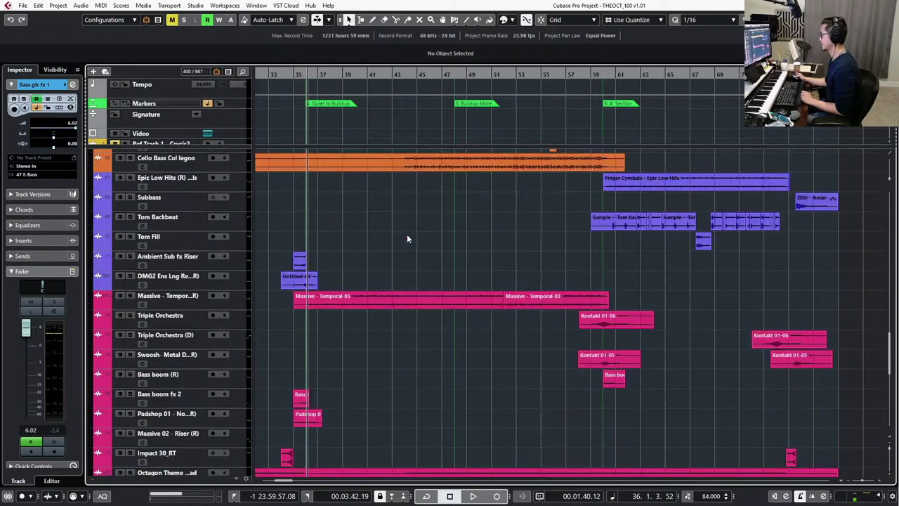
pyautogui.scroll(5, 344, 227)
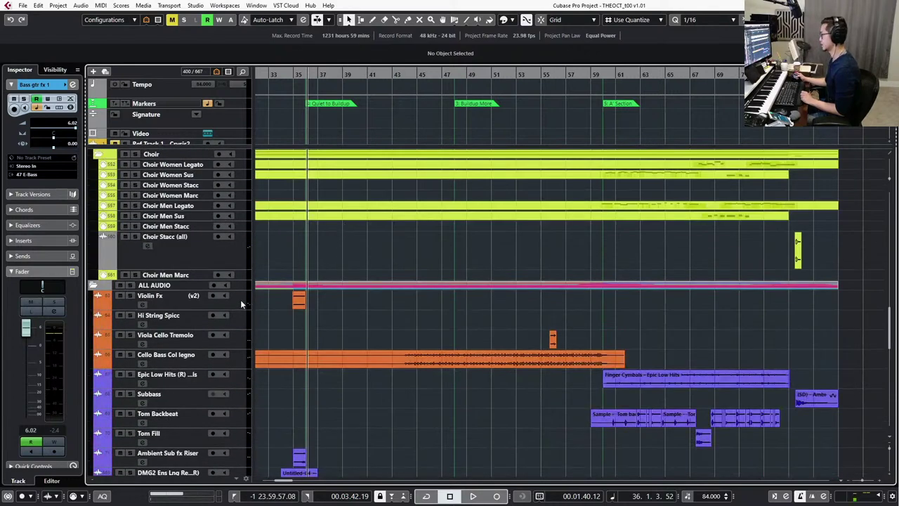
pyautogui.click(239, 260)
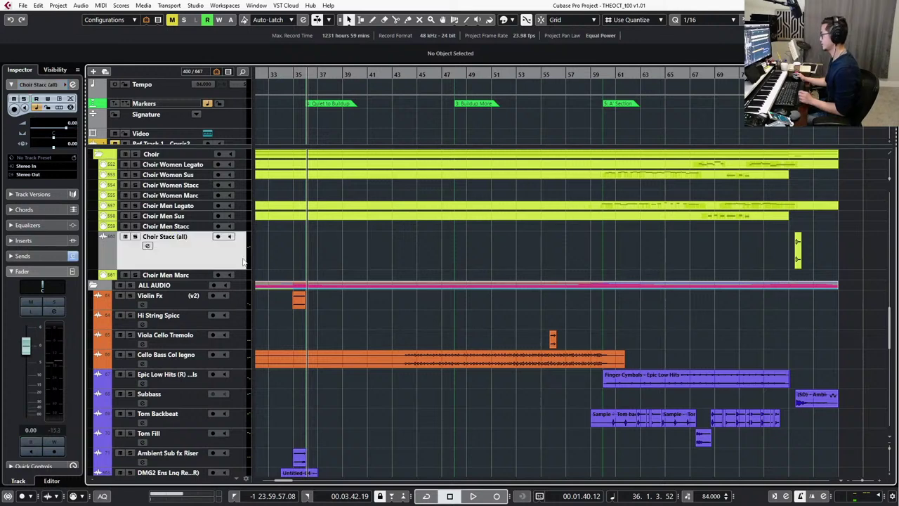
pyautogui.moveTo(232, 260); pyautogui.dragTo(231, 281)
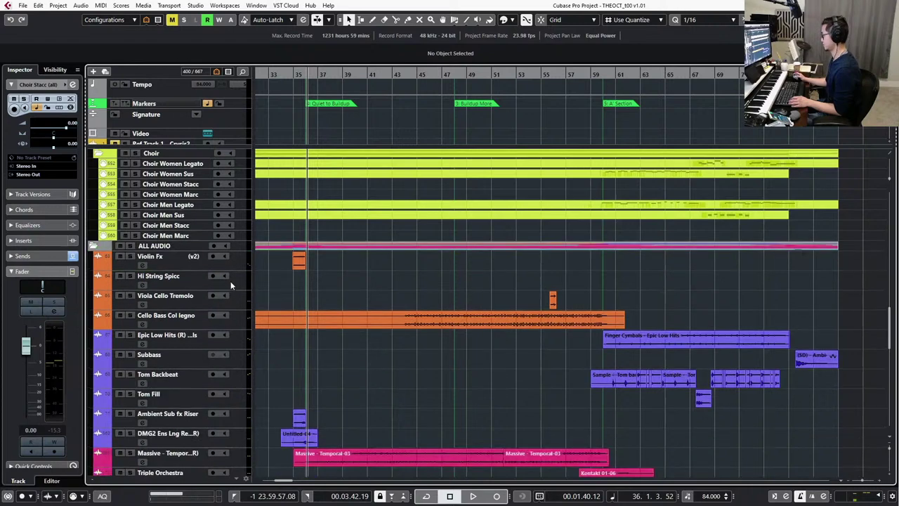
# Select the TG Solo Cello - KS track with recording armed and audition its sound with live notes.
pyautogui.scroll(5, 310, 202)
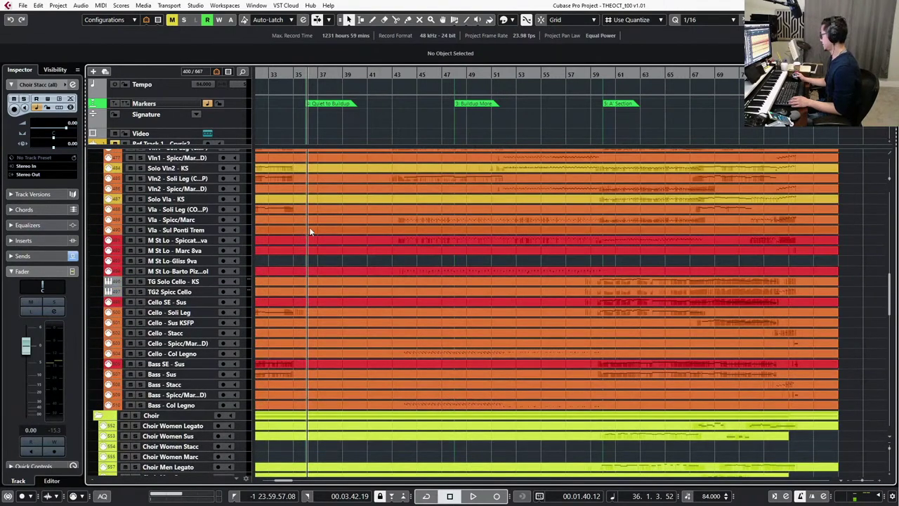
pyautogui.click(195, 282)
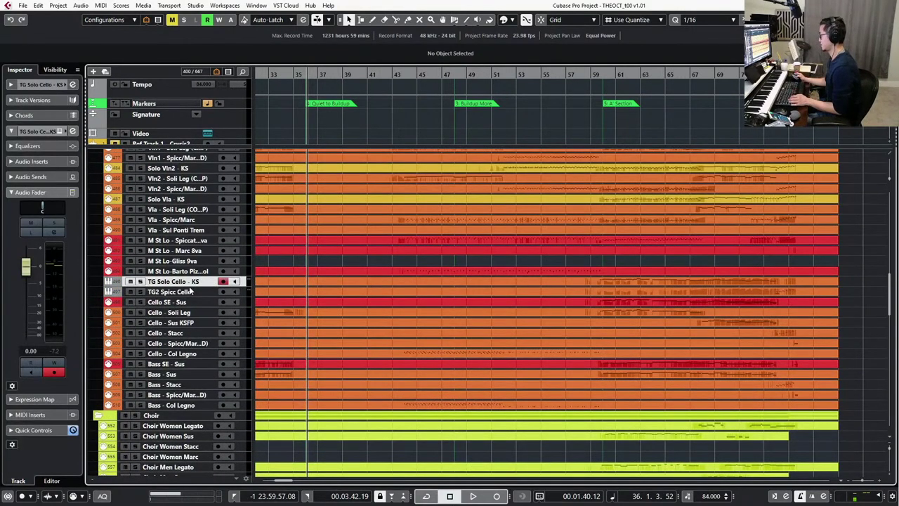
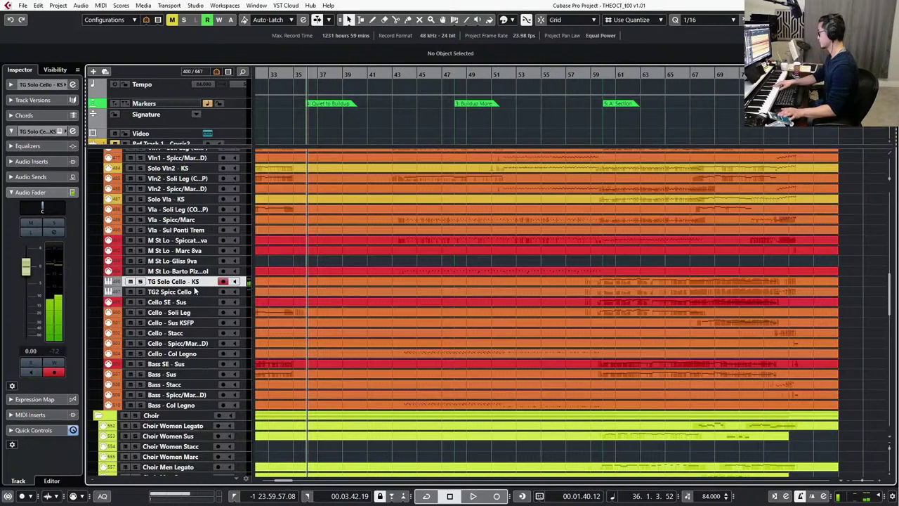
# Play the mix from bar 36 to bar 42 while trying live solo cello notes, and stop.
pyautogui.press('space')
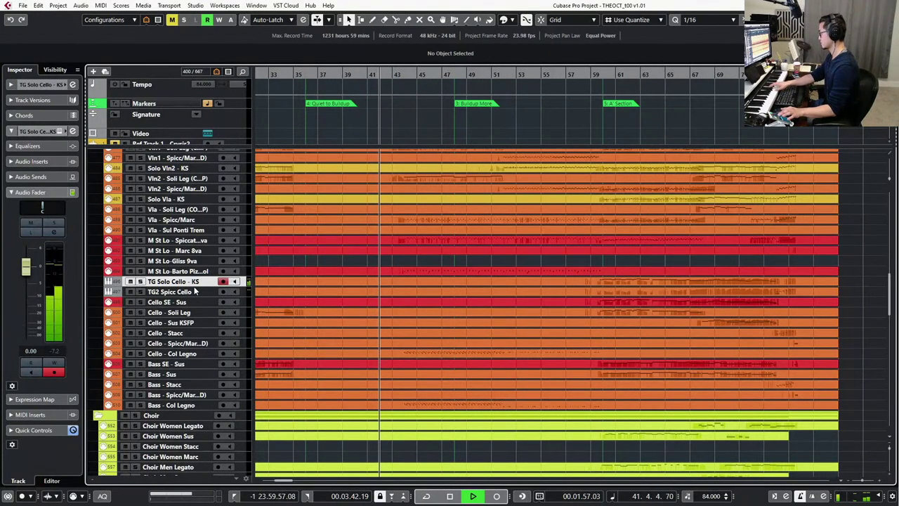
pyautogui.press('space')
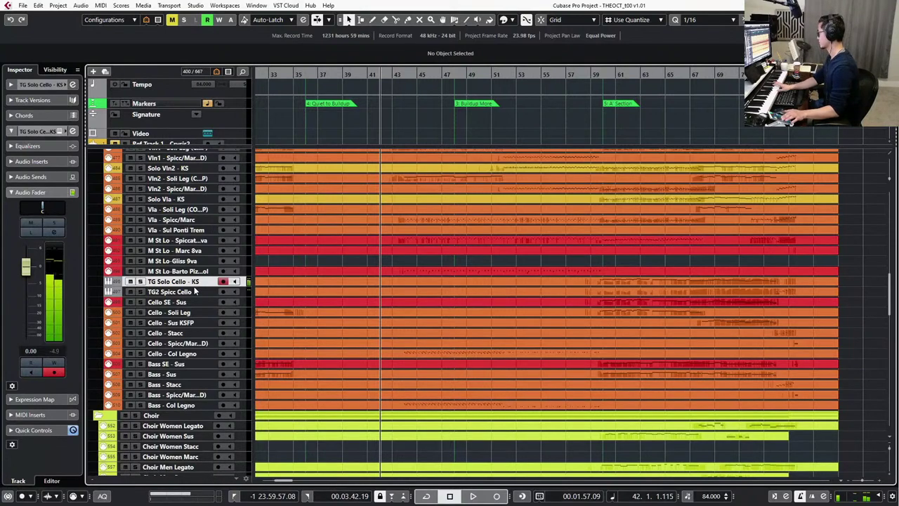
# Audition the StringLead, Bass and Electric Gtr tracks in the Metro Strings folder with live notes.
pyautogui.scroll(-2, 195, 291)
pyautogui.scroll(8, 227, 261)
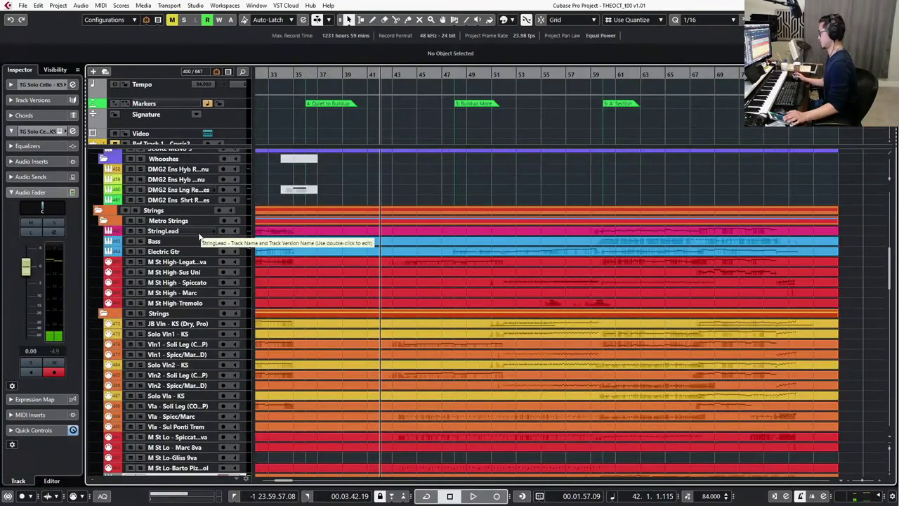
pyautogui.click(181, 233)
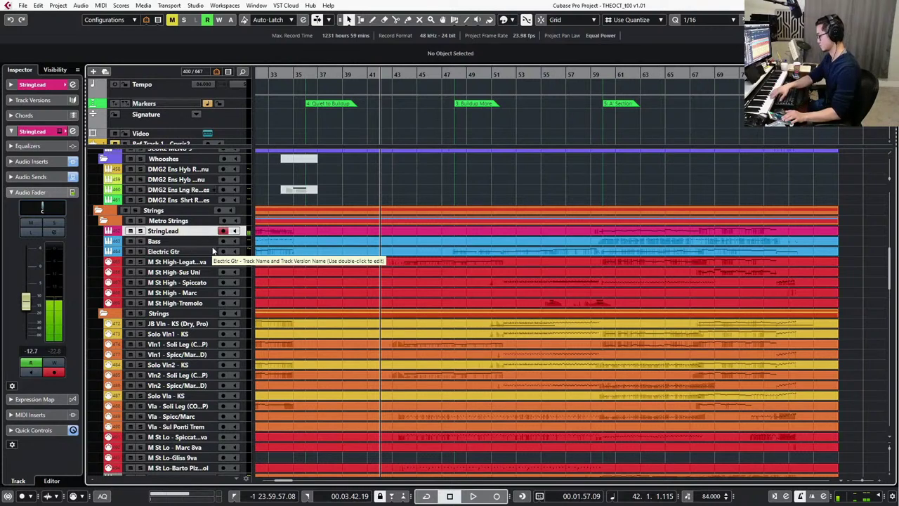
pyautogui.press('Down')
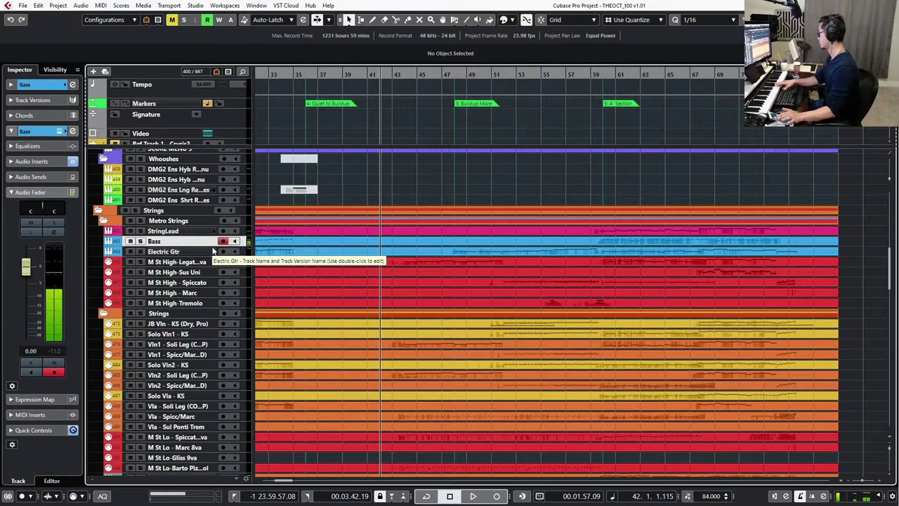
pyautogui.press('Down')
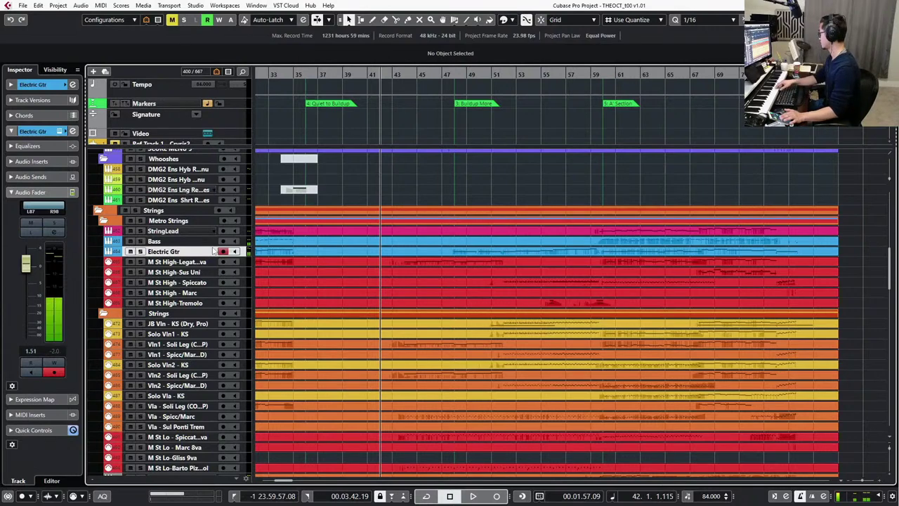
pyautogui.scroll(5, 189, 303)
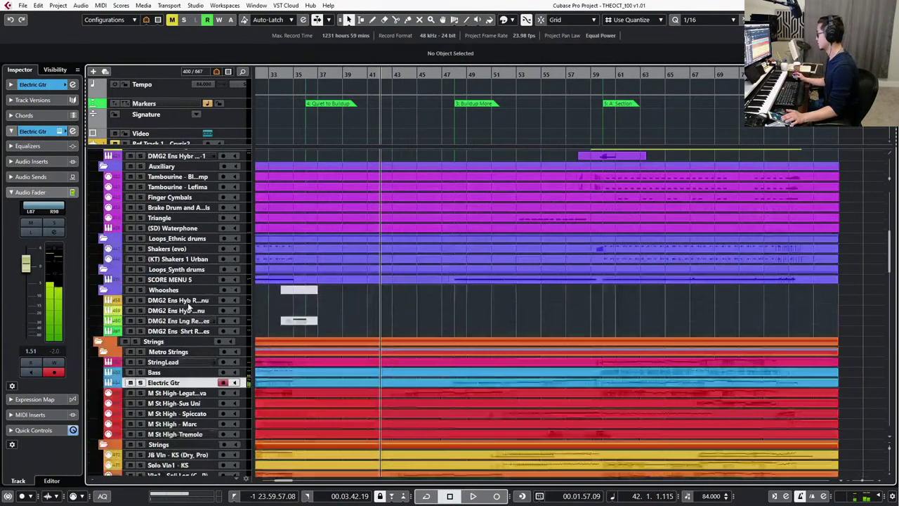
pyautogui.scroll(-4, 190, 307)
# Select the JB Vln - KS track, audition its sound with live notes, and move the cursor back to bar 35.
pyautogui.click(184, 317)
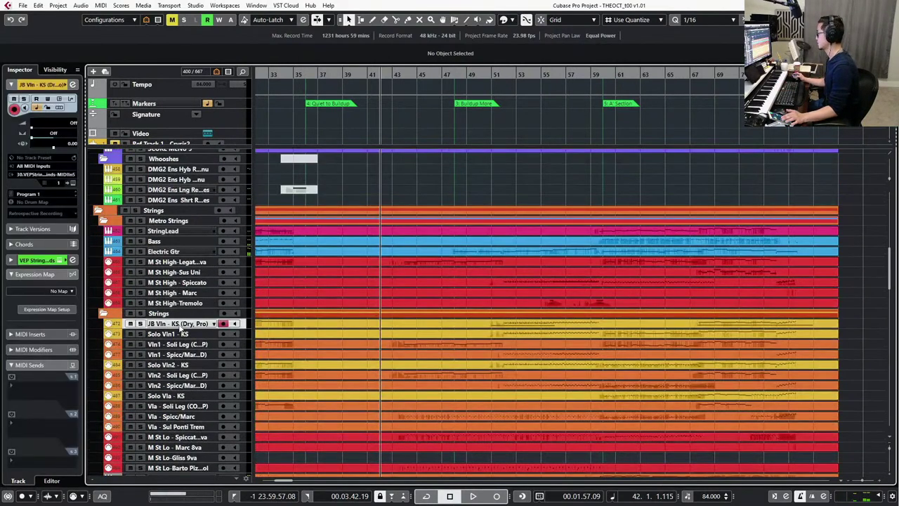
pyautogui.scroll(-2, 183, 307)
pyautogui.scroll(-2, 183, 303)
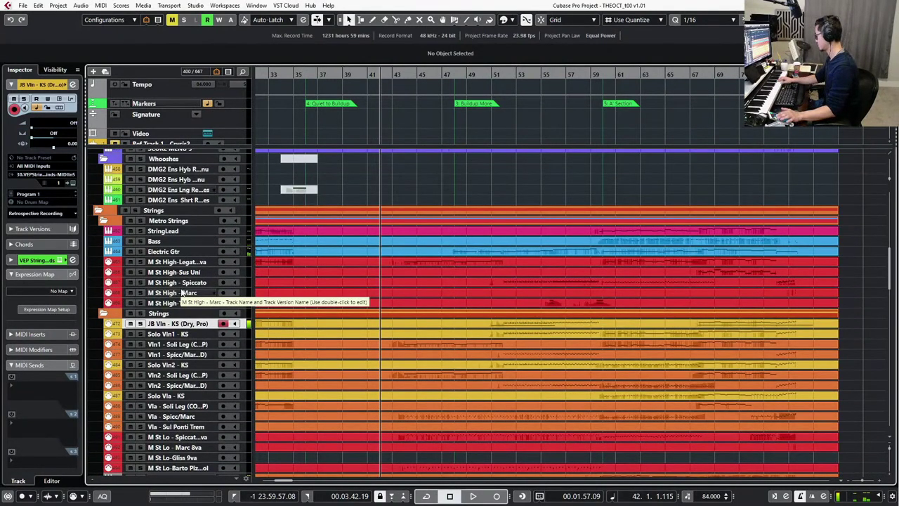
pyautogui.press('KP_Subtract')
pyautogui.press('KP_Subtract')
pyautogui.press('KP_Subtract')
pyautogui.press('KP_Subtract')
pyautogui.press('KP_Subtract')
pyautogui.press('KP_Subtract')
pyautogui.press('KP_Subtract')
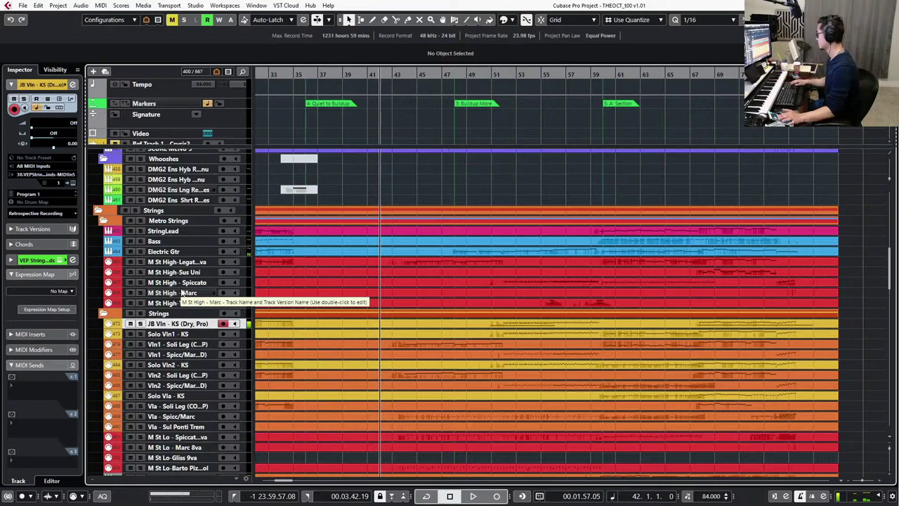
pyautogui.press('KP_Subtract')
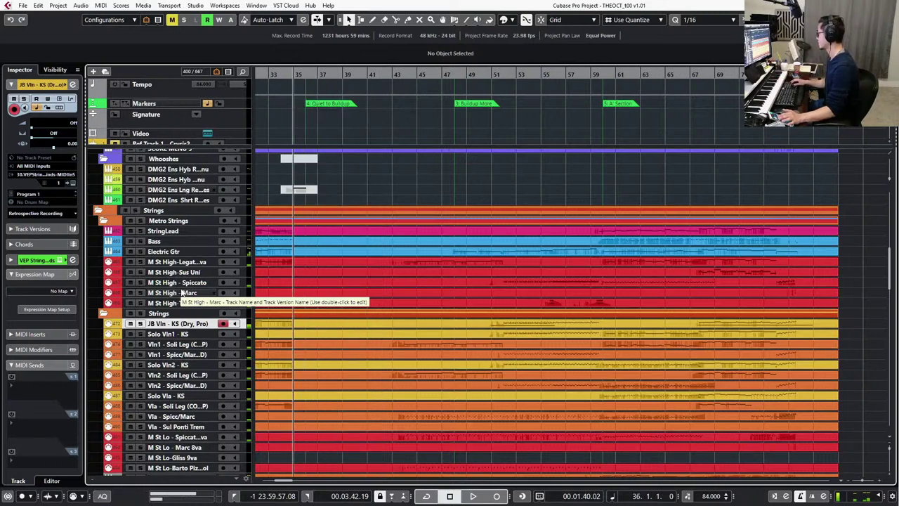
# Select JB Vln - KS and Solo Vln1 - KS together and play the mix from bar 35 to bar 38 with them armed.
pyautogui.click(189, 254)
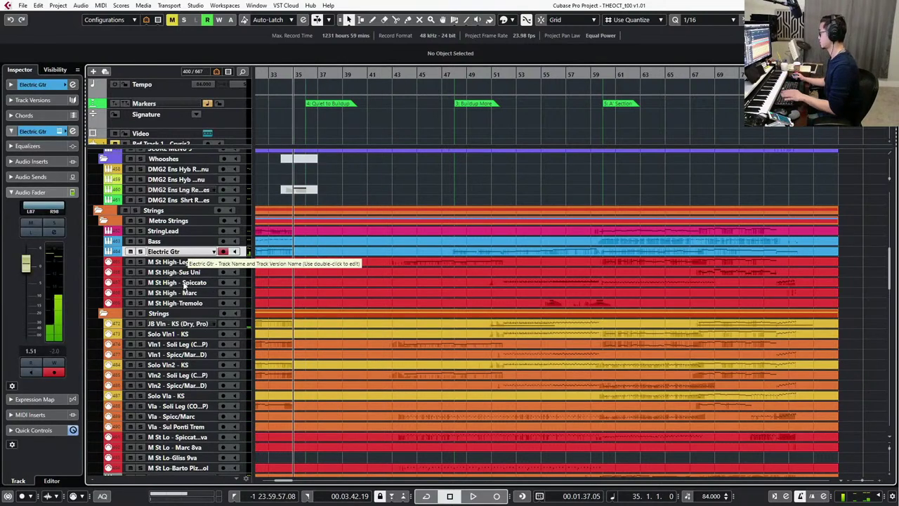
pyautogui.click(184, 334)
pyautogui.keyDown('shift'); pyautogui.click(187, 324); pyautogui.keyUp('shift')
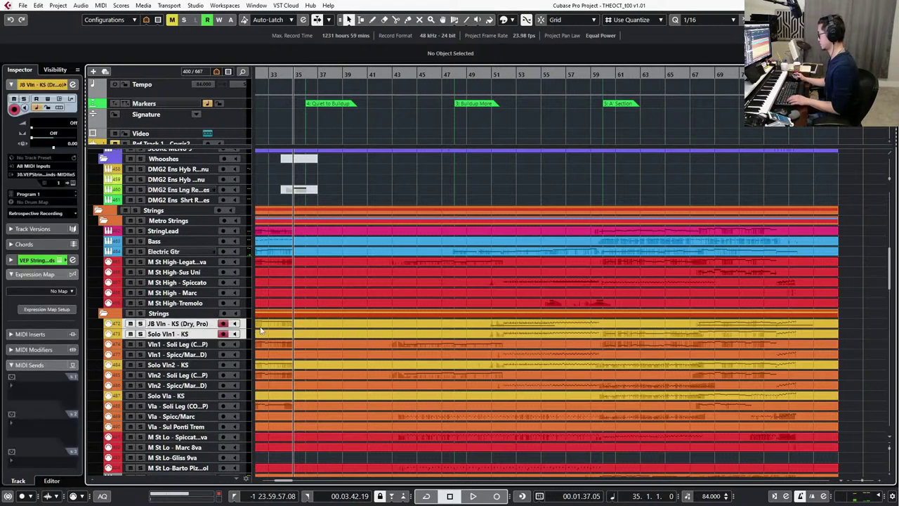
pyautogui.press('space')
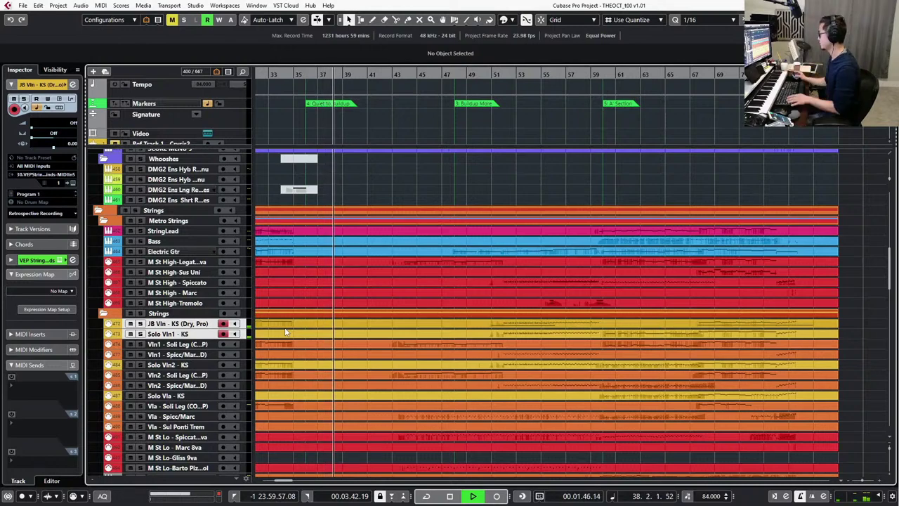
pyautogui.press('space')
# Expand the Keyboard folder and select its Orchestral Chimes track with recording armed, with the cursor back at bar 36.
pyautogui.scroll(-3, 310, 337)
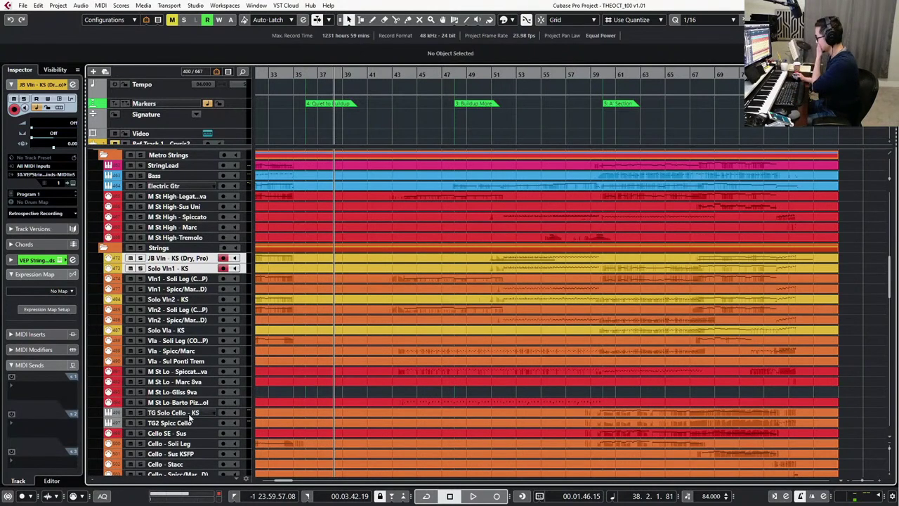
pyautogui.click(195, 413)
pyautogui.scroll(9, 338, 375)
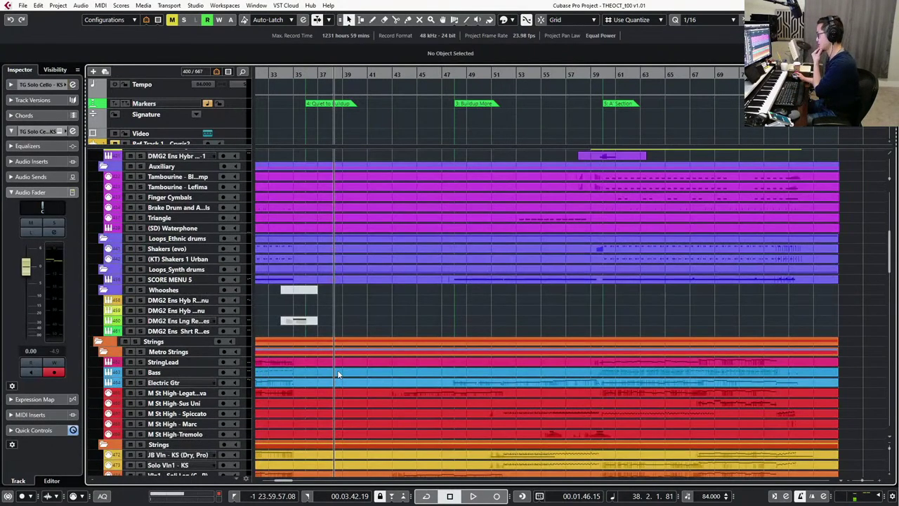
pyautogui.scroll(3, 336, 370)
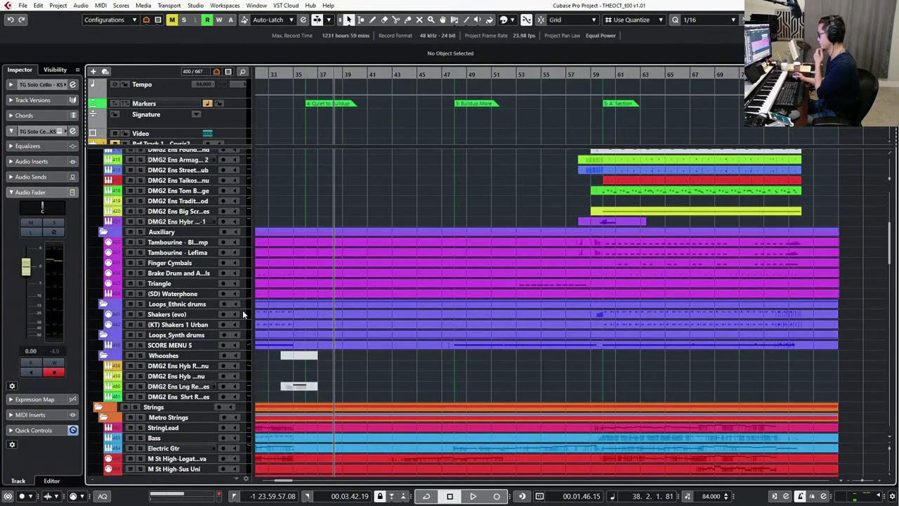
pyautogui.scroll(6, 276, 350)
pyautogui.scroll(5, 295, 380)
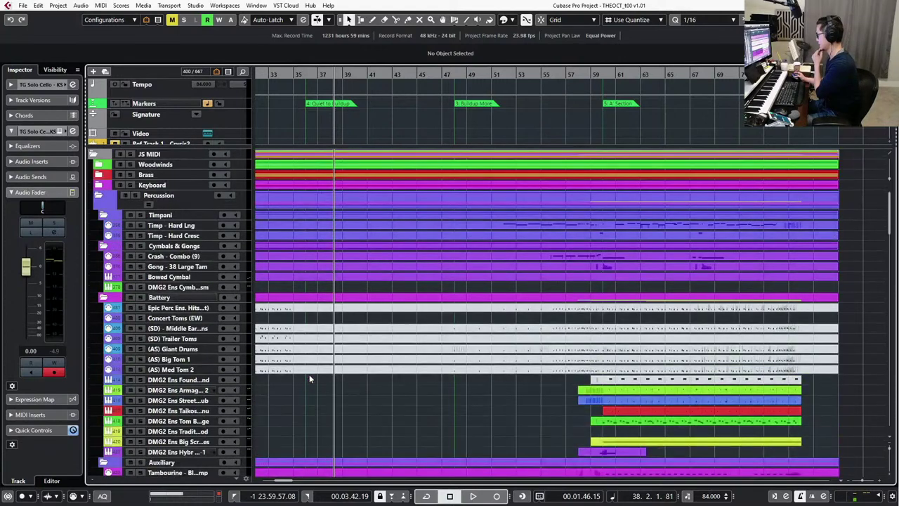
pyautogui.click(99, 185)
pyautogui.click(160, 186)
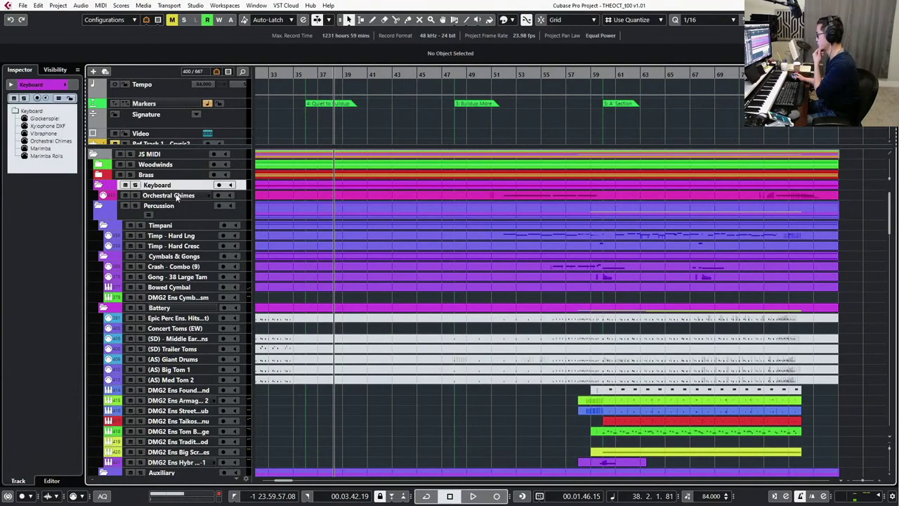
pyautogui.click(176, 197)
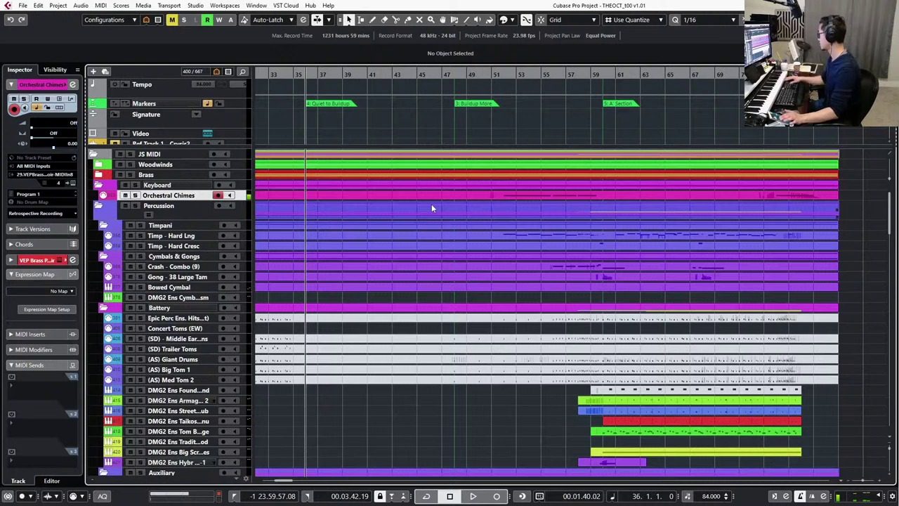
# Record sustained E3 notes at bars 36, 38 and 40 on the Orchestral Chimes track.
pyautogui.press('space')
pyautogui.press('KP_Multiply')
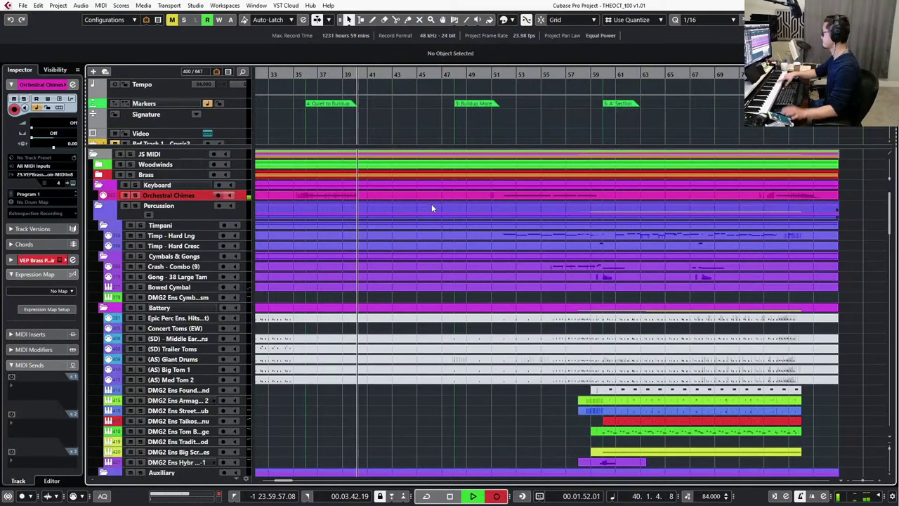
pyautogui.press('space')
# Open the Orchestral Chimes part in the Key Editor and remove the stray F3 note at bar 40.
pyautogui.click(381, 195)
pyautogui.doubleClick(382, 197)
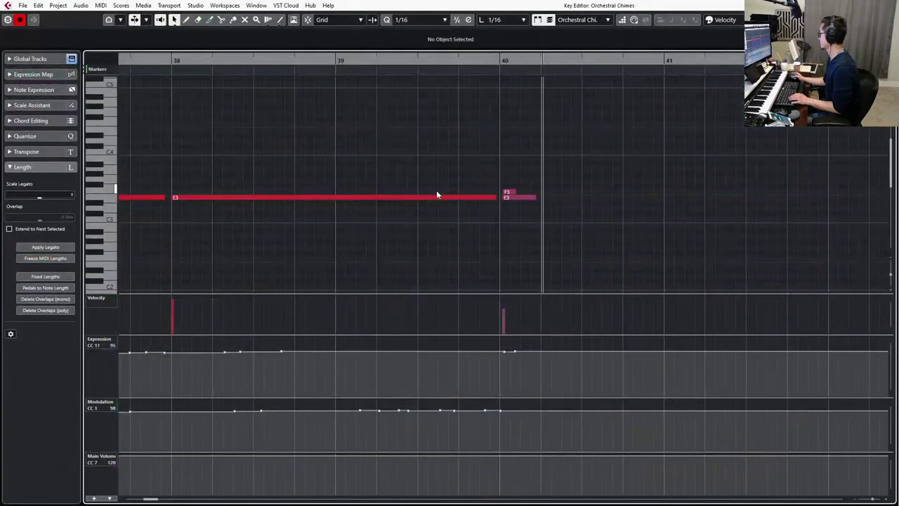
pyautogui.moveTo(512, 197); pyautogui.dragTo(503, 209)
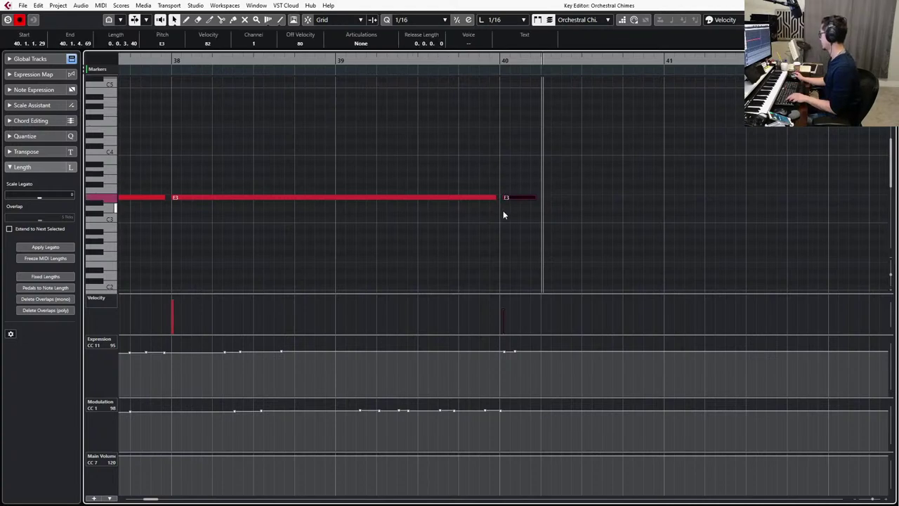
# Set the velocity of the three E3 chime notes to 127 and quantize their starts and lengths to 1/1.
pyautogui.scroll(-3, 503, 209)
pyautogui.moveTo(599, 155); pyautogui.dragTo(279, 218)
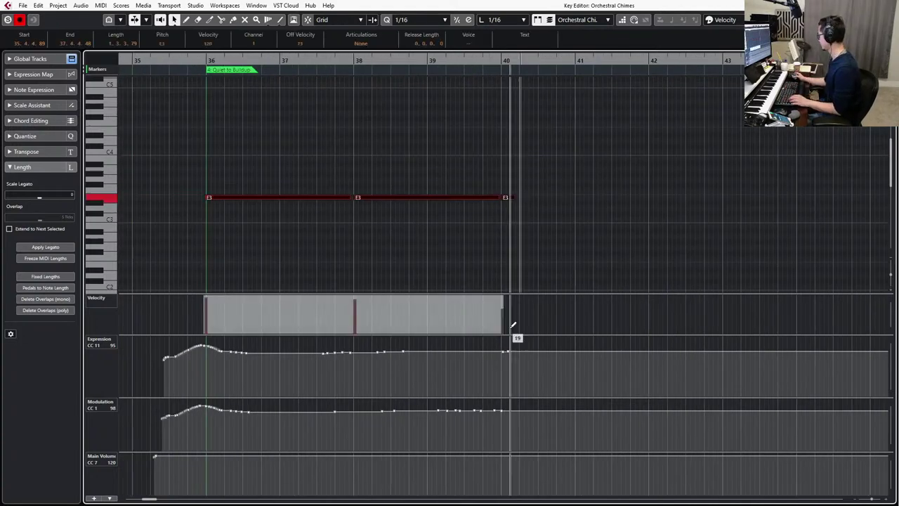
pyautogui.press('l')
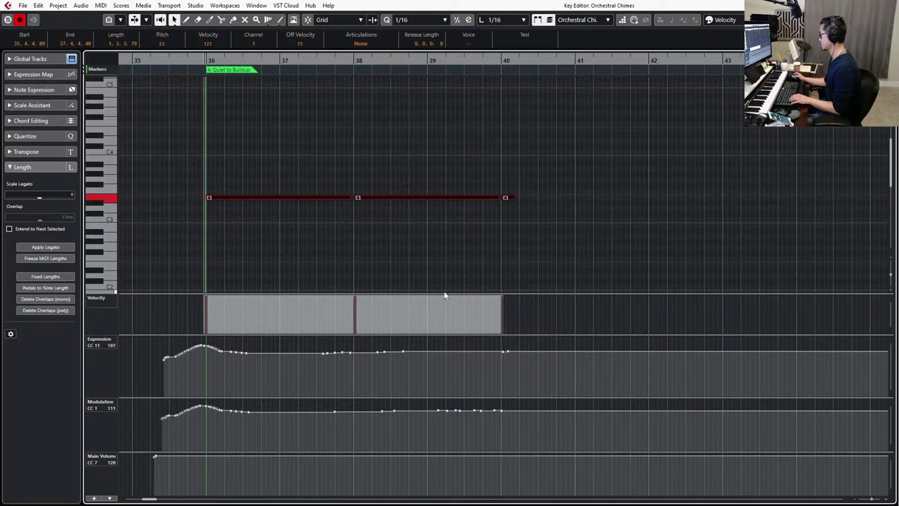
pyautogui.press('q')
pyautogui.hotkey('alt', '1')
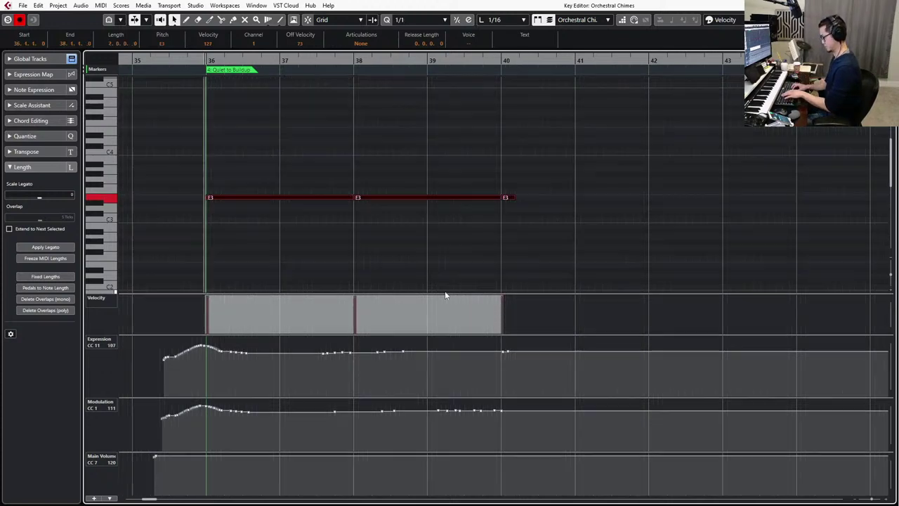
pyautogui.press('space')
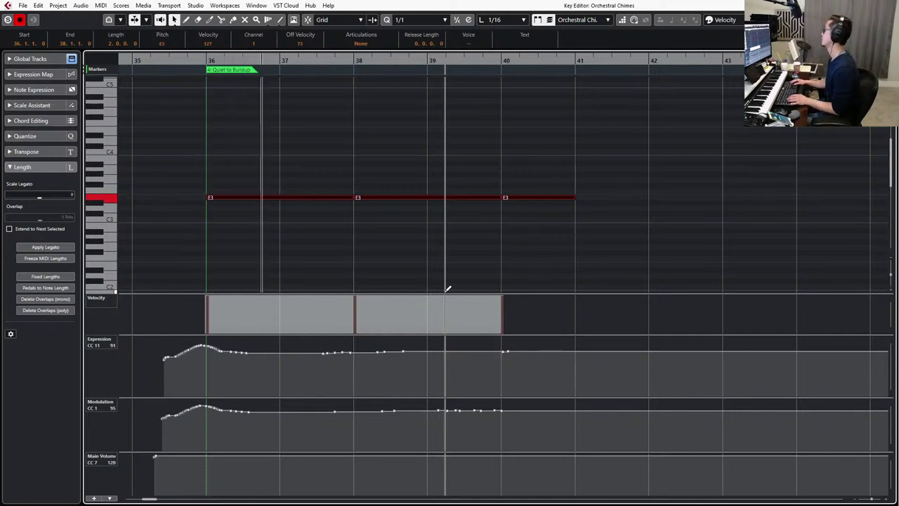
# Lower the recorded Expression (CC 11) curve between bars 35 and 40 of the chimes part.
pyautogui.keyDown('ctrl'); pyautogui.scroll(-3, 400, 416); pyautogui.keyUp('ctrl')
pyautogui.moveTo(271, 382); pyautogui.dragTo(411, 356)
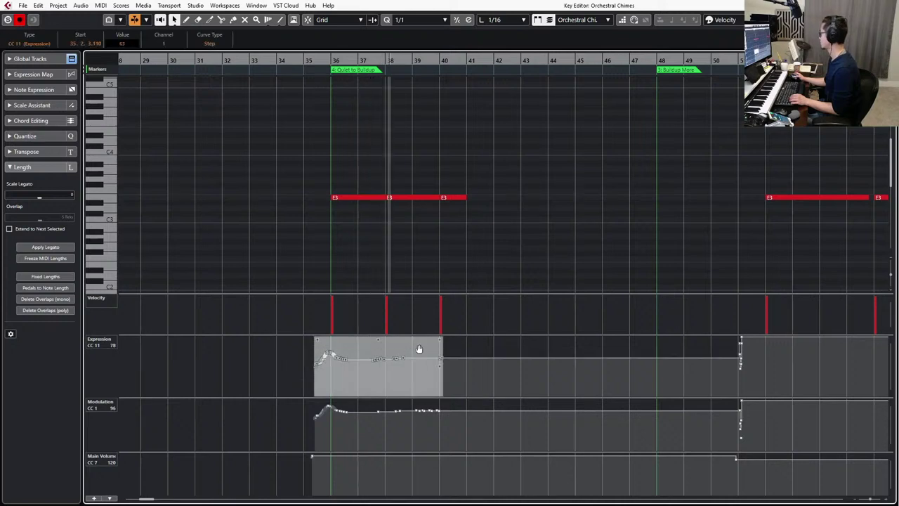
pyautogui.keyDown('ctrl'); pyautogui.scroll(3, 478, 235); pyautogui.keyUp('ctrl')
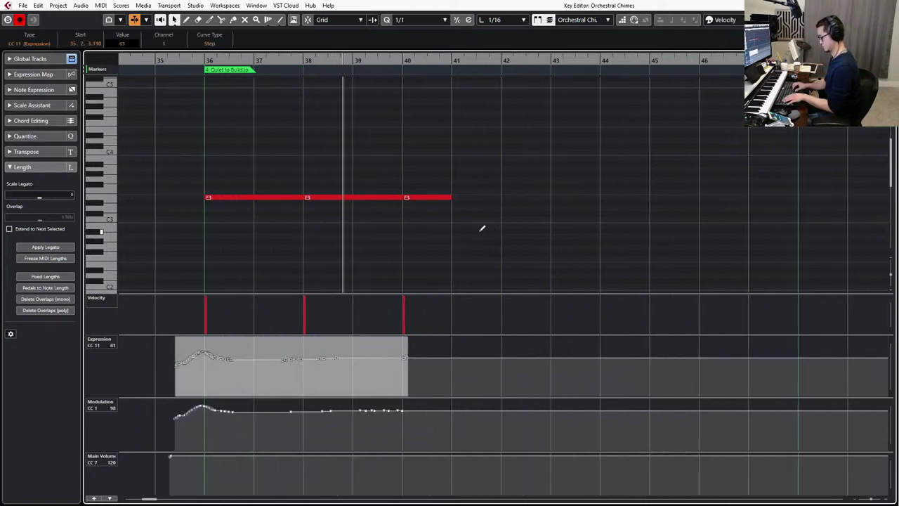
# Set the quantize preset to 1/4, set the three E3 notes' velocity to 81, and replay the part from bar 35.
pyautogui.hotkey('alt', '3')
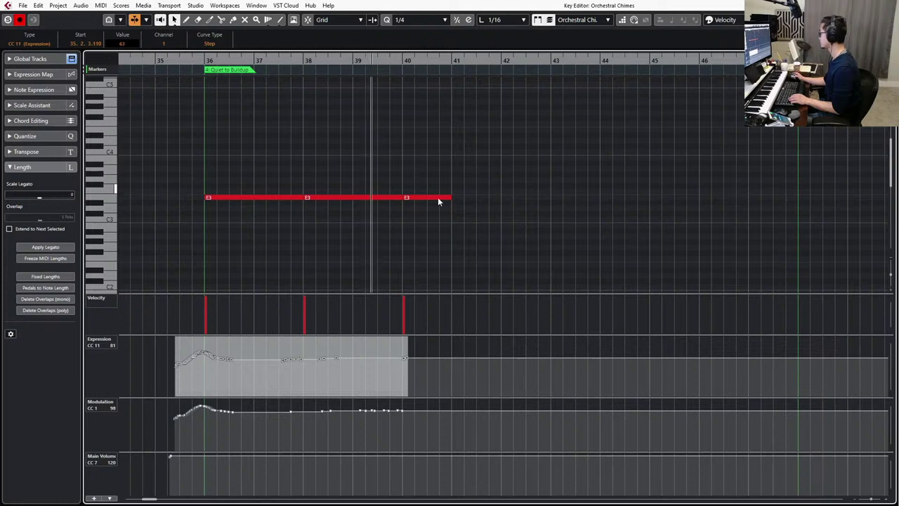
pyautogui.click(221, 197)
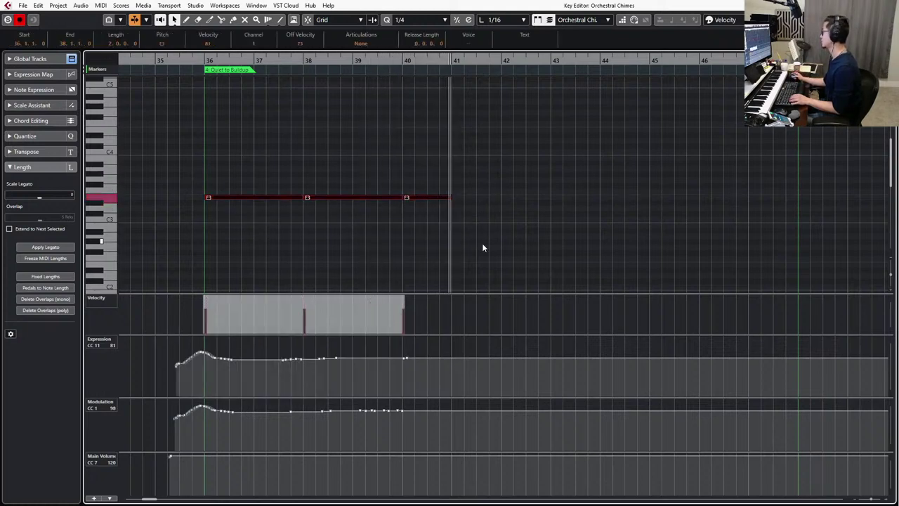
pyautogui.press('space')
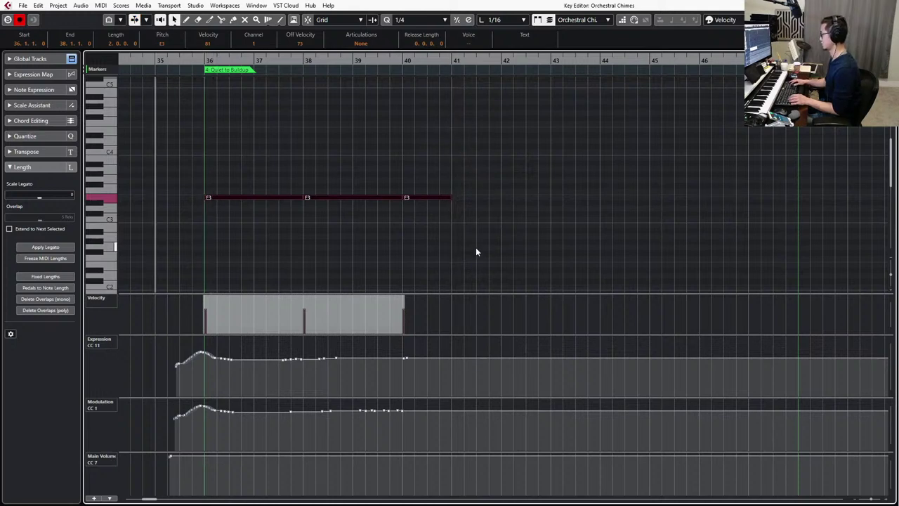
pyautogui.press('space')
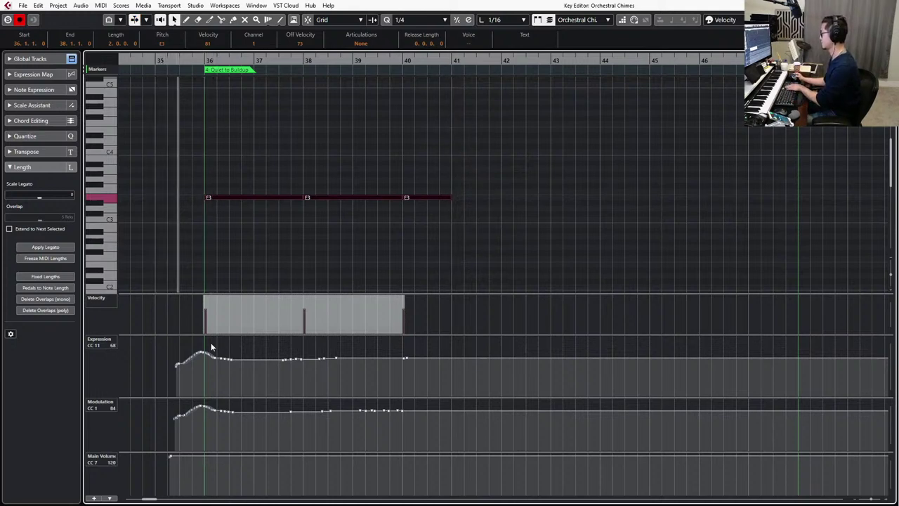
# Delete the Expression (CC 11) and Modulation (CC 1) points from bar 36 through bar 40 of the chimes part.
pyautogui.moveTo(206, 347); pyautogui.dragTo(480, 378)
pyautogui.press('Delete')
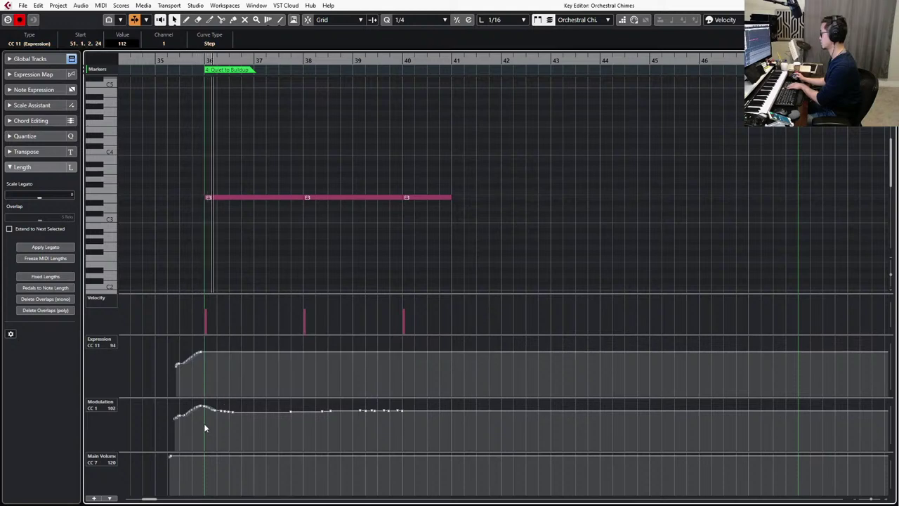
pyautogui.moveTo(204, 423); pyautogui.dragTo(445, 401)
pyautogui.press('Delete')
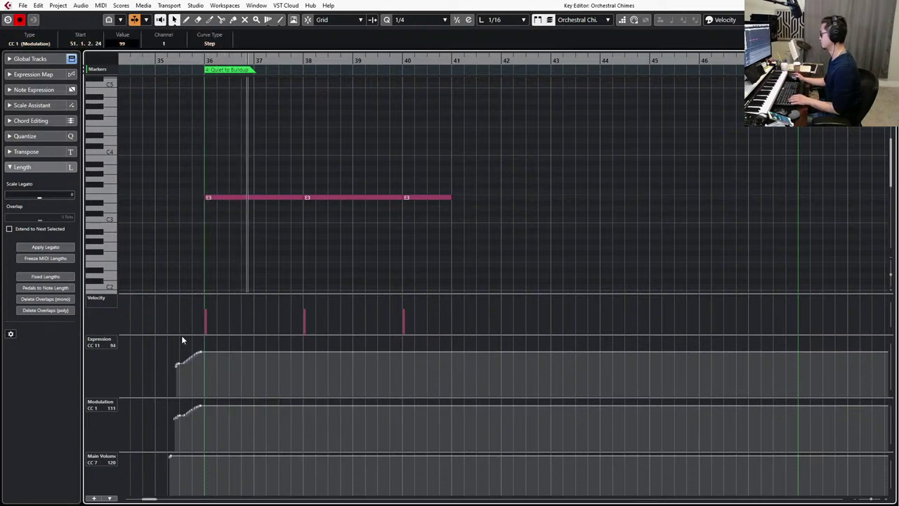
# Raise the recorded Expression (CC 11) ramp before bar 36 of the chimes part so it peaks at 114.
pyautogui.moveTo(161, 343); pyautogui.dragTo(236, 370)
pyautogui.moveTo(189, 342); pyautogui.dragTo(190, 334)
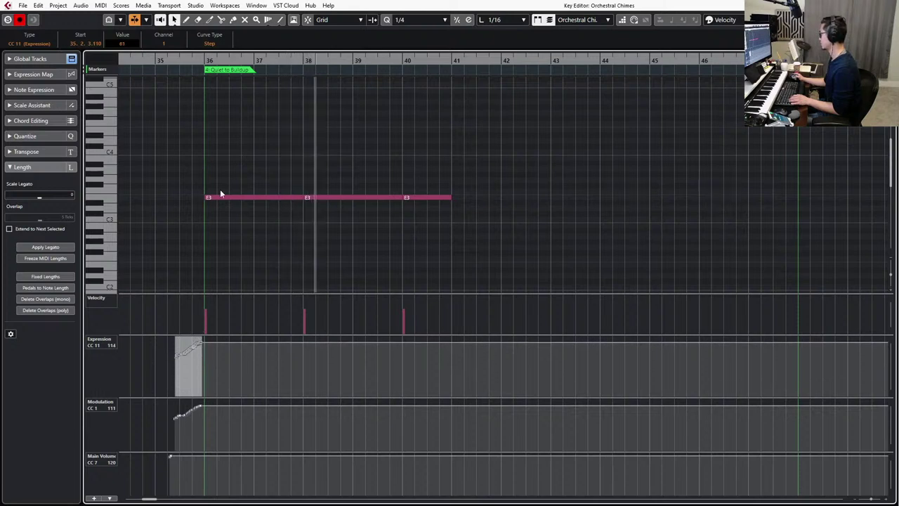
# Nudge all three E3 chime notes slightly earlier, with the first one starting at 35.4.4.48.
pyautogui.click(471, 245)
pyautogui.hotkey('ctrl', 'a')
pyautogui.hotkey('ctrl', 'Left')
pyautogui.hotkey('ctrl', 'Left')
pyautogui.hotkey('ctrl', 'Left')
pyautogui.hotkey('ctrl', 'Left')
pyautogui.hotkey('ctrl', 'Left')
pyautogui.hotkey('ctrl', 'Left')
pyautogui.hotkey('ctrl', 'Left')
pyautogui.hotkey('ctrl', 'Left')
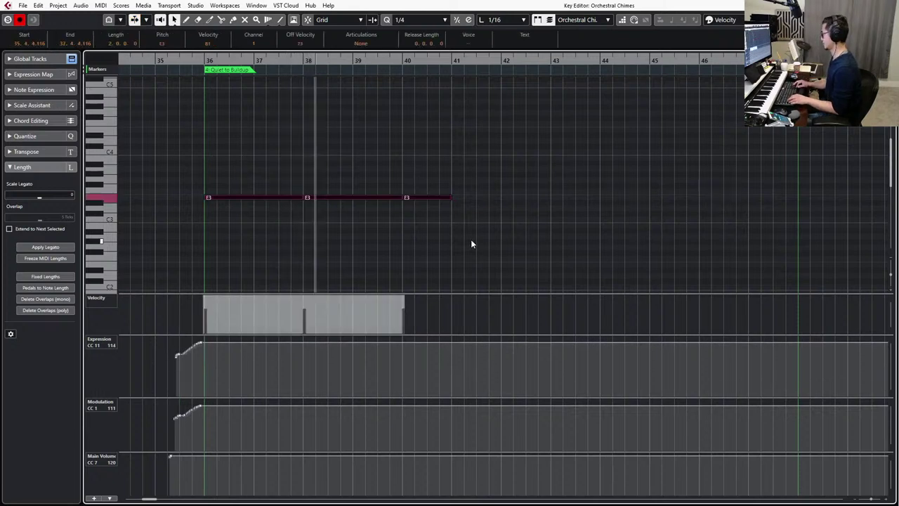
pyautogui.hotkey('ctrl', 'Left')
pyautogui.hotkey('ctrl', 'Left')
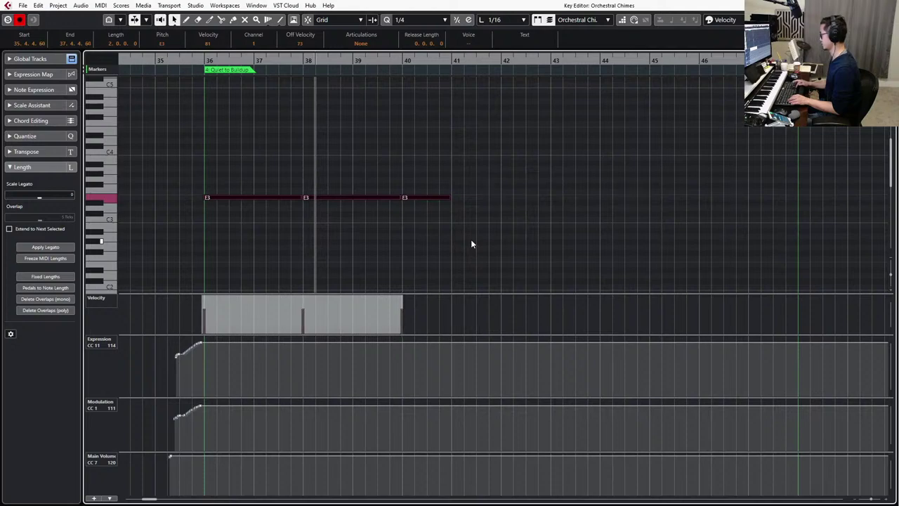
# Play back the nudged chime notes from bar 34.
pyautogui.press('KP_Subtract')
pyautogui.press('KP_Subtract')
pyautogui.press('KP_Subtract')
pyautogui.press('KP_Subtract')
pyautogui.press('KP_Subtract')
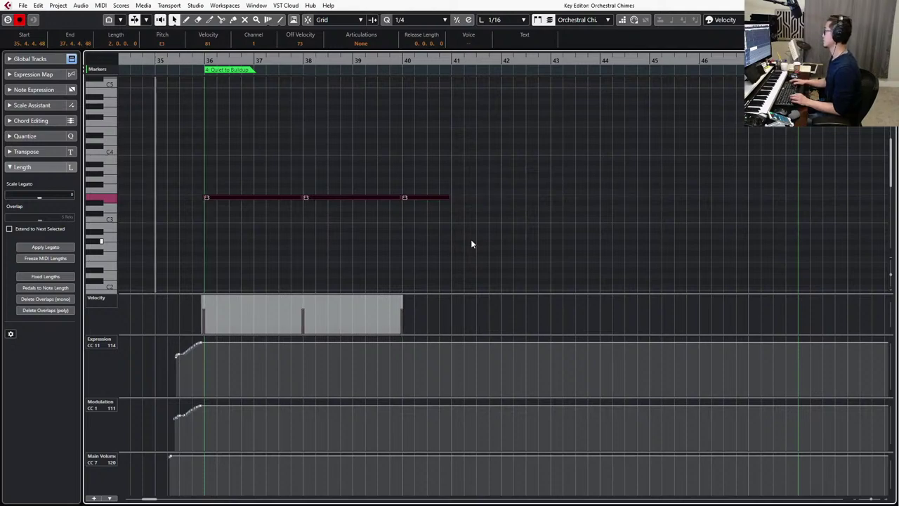
pyautogui.scroll(-2, 473, 243)
pyautogui.hscroll(4, 485, 238)
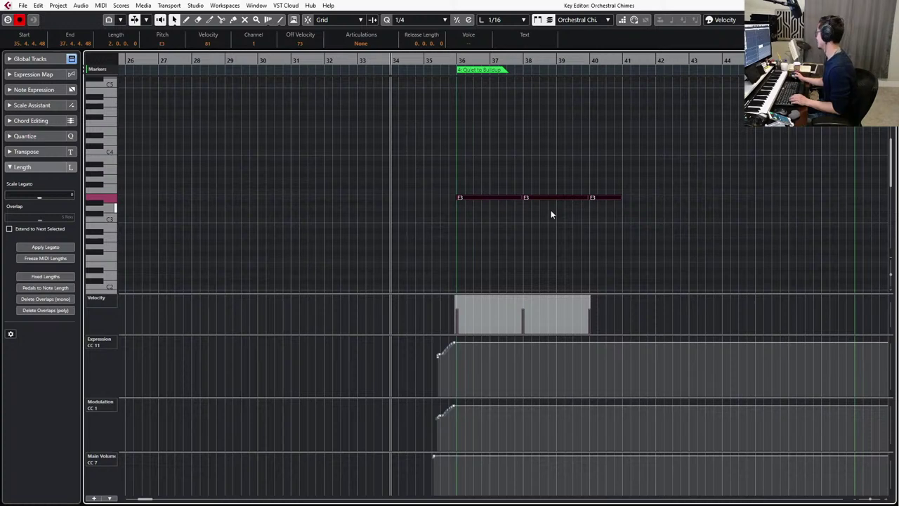
pyautogui.scroll(2, 551, 208)
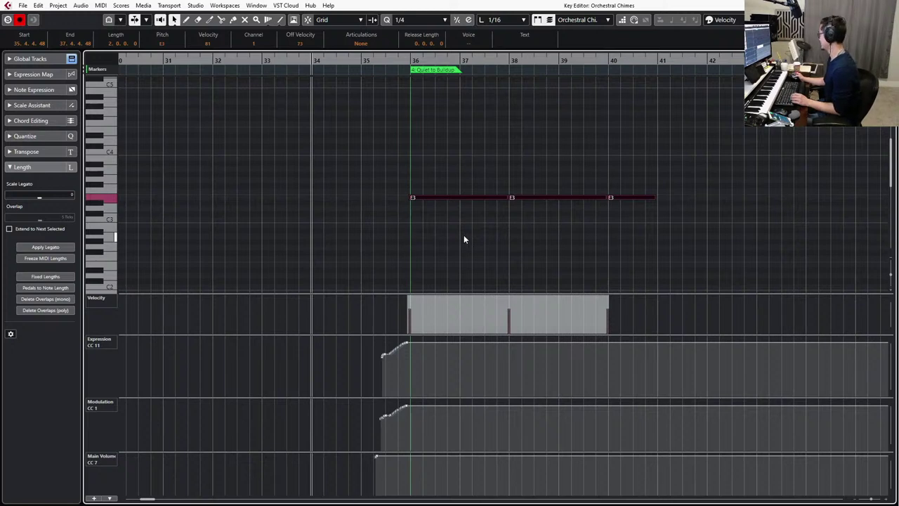
pyautogui.scroll(-1, 464, 239)
pyautogui.press('space')
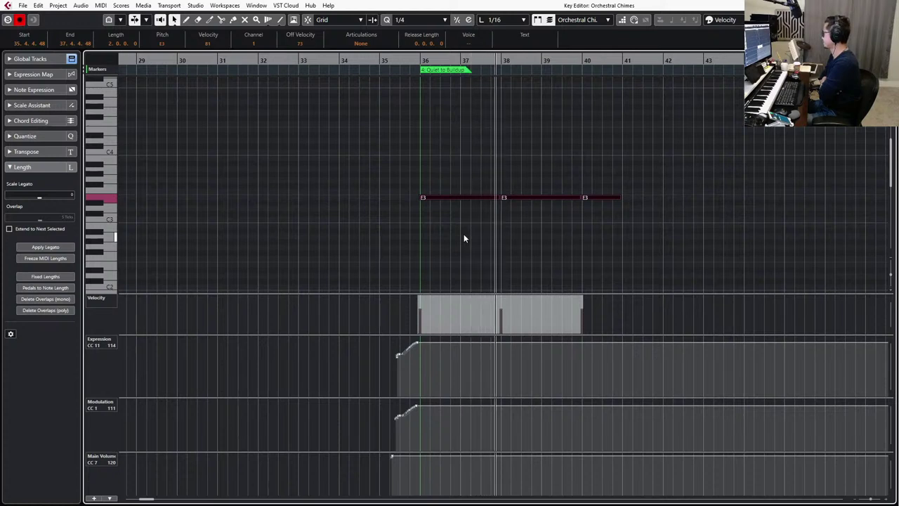
# Quantize the starts of the three E3 notes to 1/4 without shortening the last note, and replay the part.
pyautogui.scroll(3, 515, 186)
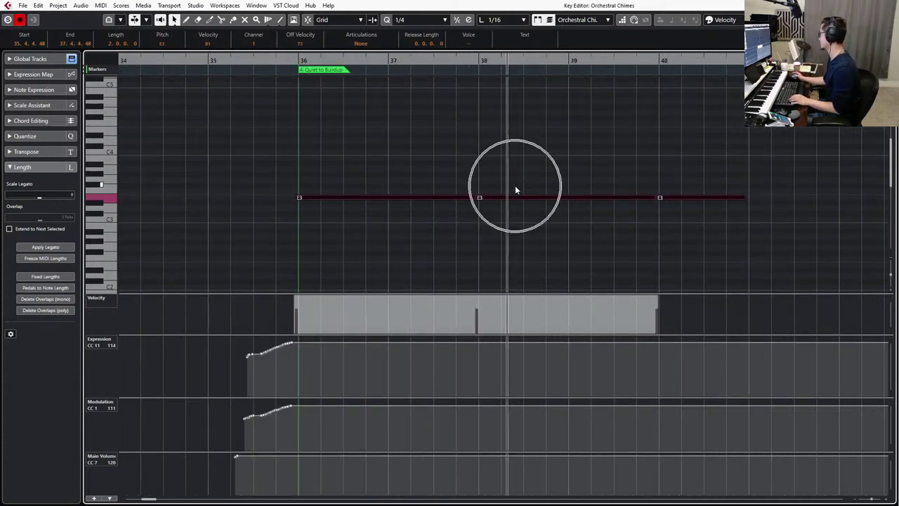
pyautogui.moveTo(332, 168); pyautogui.dragTo(751, 238)
pyautogui.press('q')
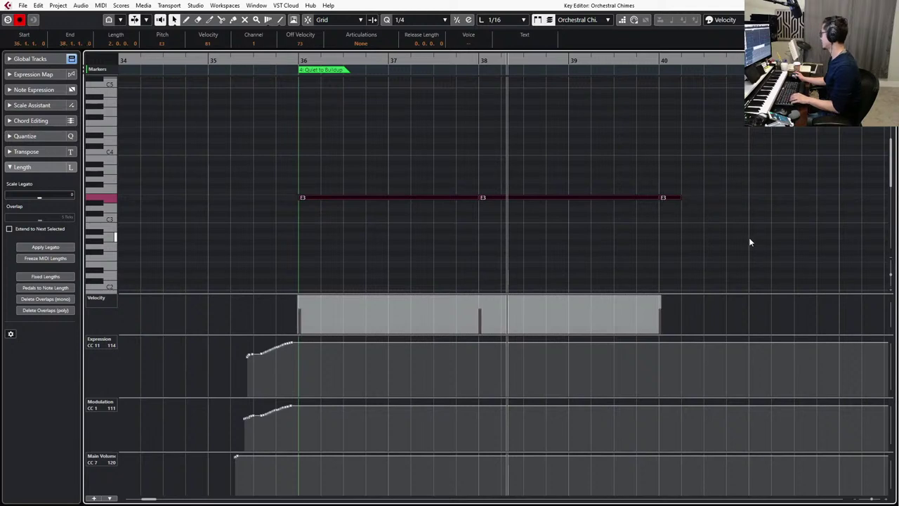
pyautogui.hotkey('ctrl', 'z')
pyautogui.press('q')
pyautogui.press('l')
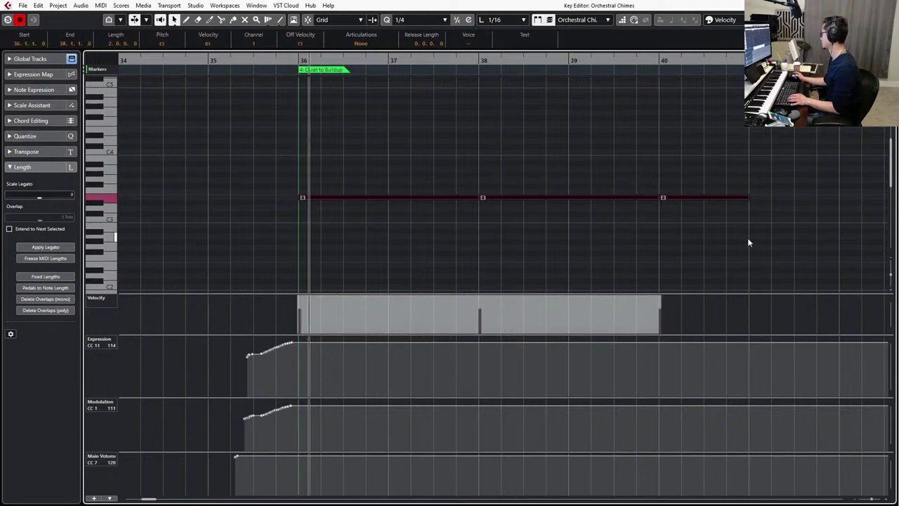
pyautogui.press('g')
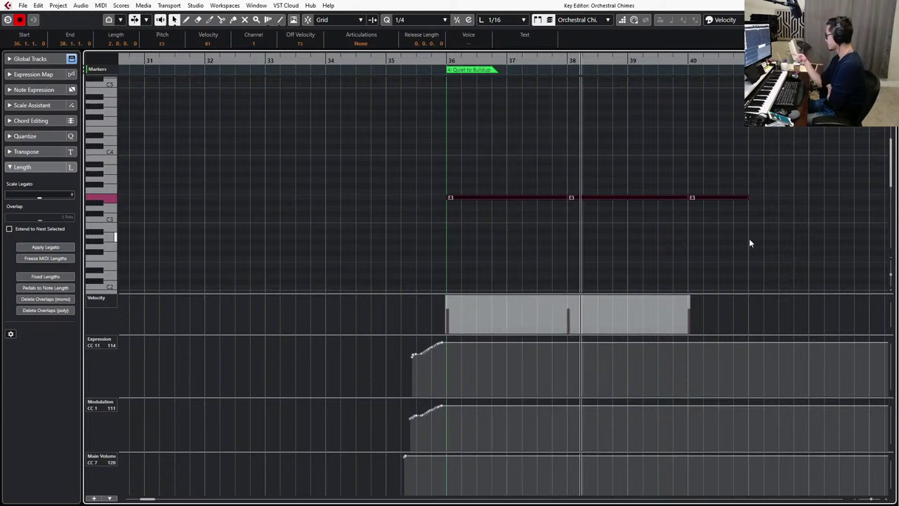
# Shorten the first E3 note to a length of 1.3.2.86 and lengthen the last one to end at bar 42.
pyautogui.click(545, 197)
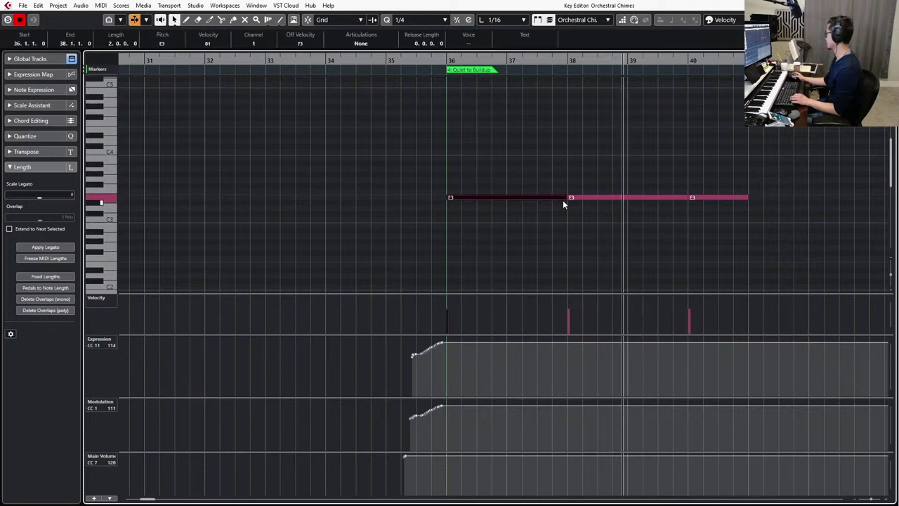
pyautogui.moveTo(567, 199); pyautogui.dragTo(562, 199)
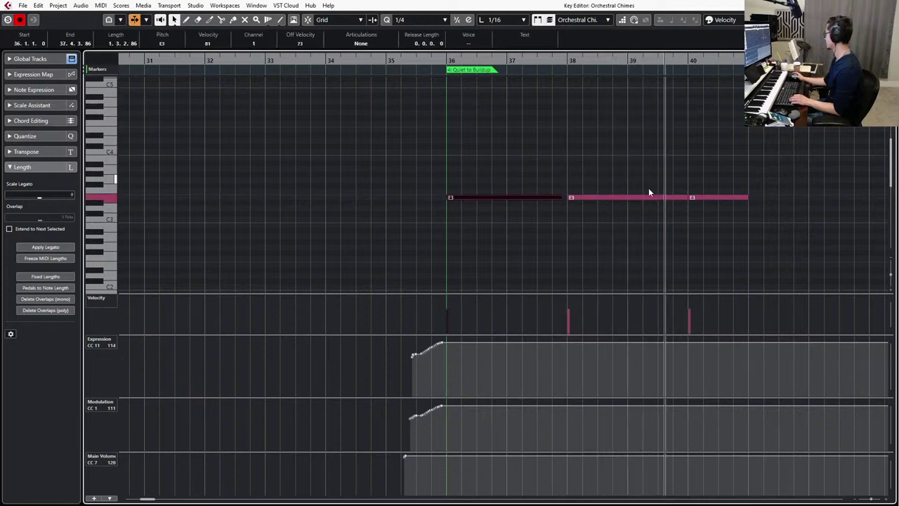
pyautogui.hscroll(3, 632, 189)
pyautogui.moveTo(494, 173); pyautogui.dragTo(571, 220)
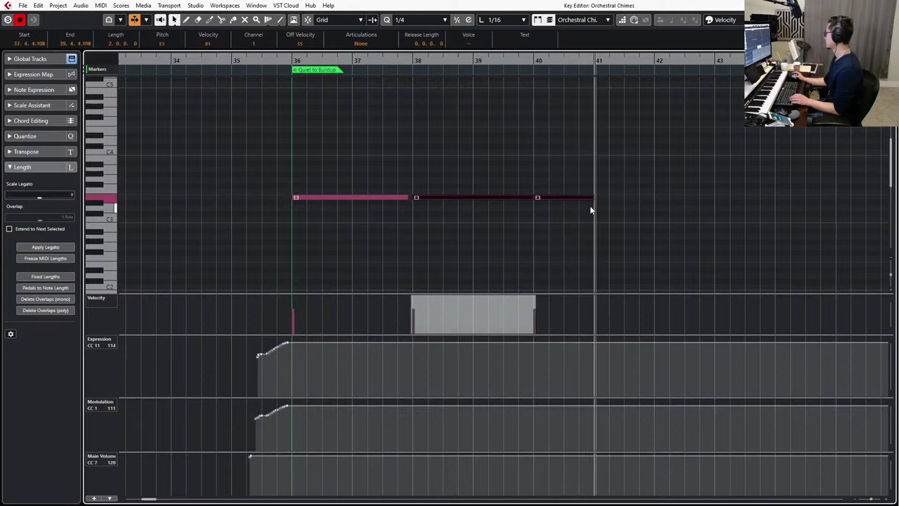
pyautogui.hscroll(3, 562, 190)
pyautogui.click(430, 220)
pyautogui.press('Left')
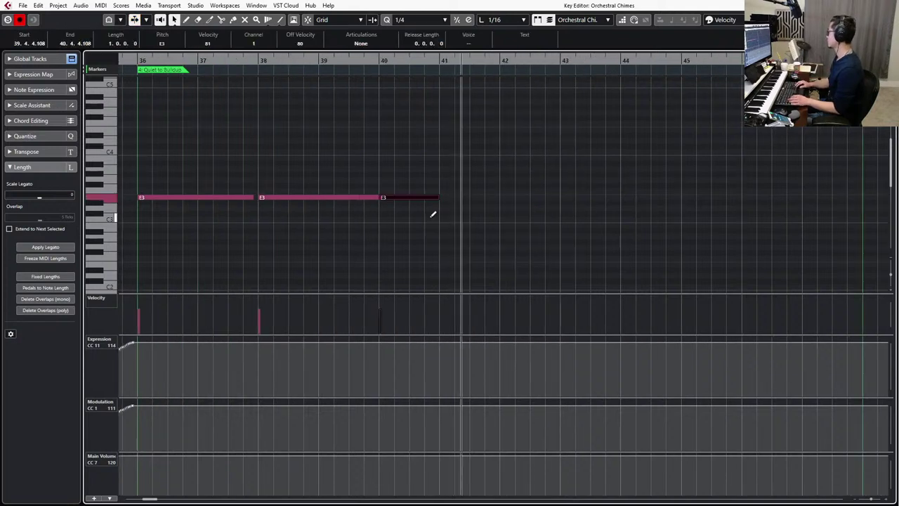
pyautogui.hotkey('alt', 'shift', 'Right')
pyautogui.hotkey('alt', 'shift', 'Right')
pyautogui.hotkey('alt', 'shift', 'Right')
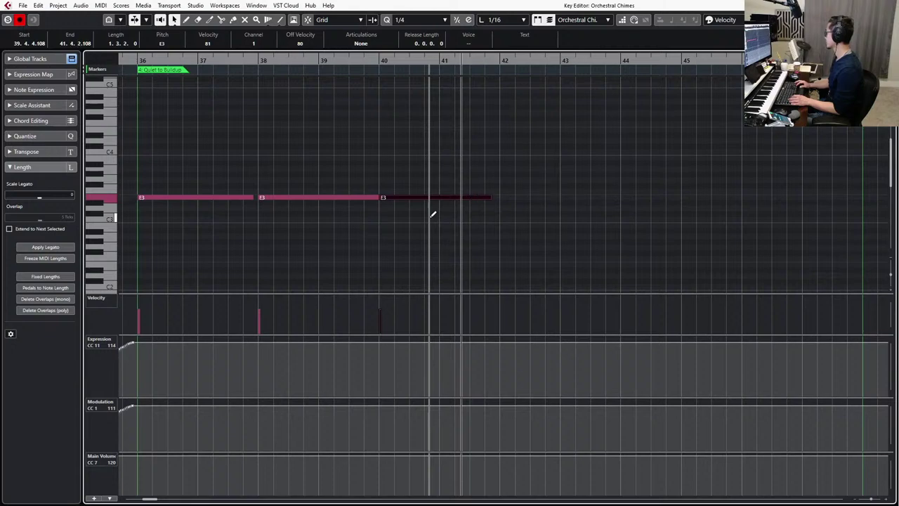
pyautogui.hotkey('ctrl', 'e')
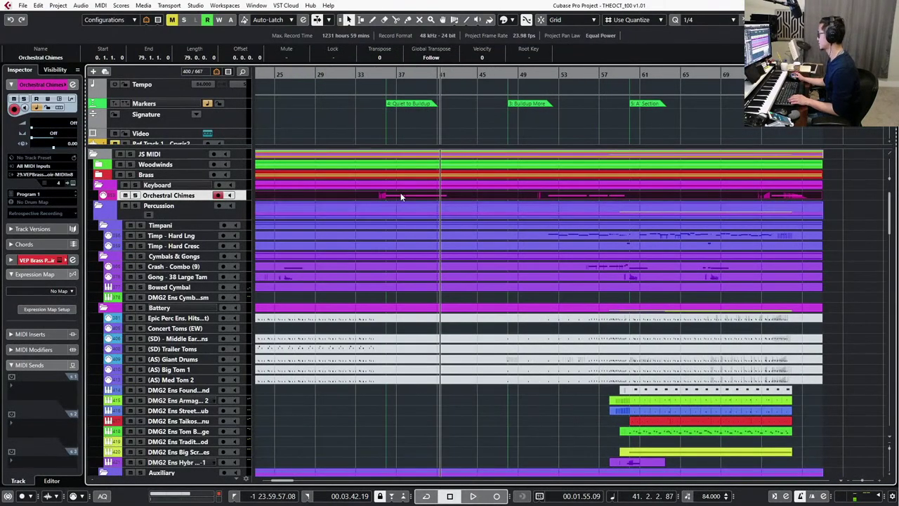
# Transpose the three chime notes down an octave to E2 and back up to E3.
pyautogui.doubleClick(398, 194)
pyautogui.hotkey('ctrl', 'a')
pyautogui.hotkey('shift', 'Down')
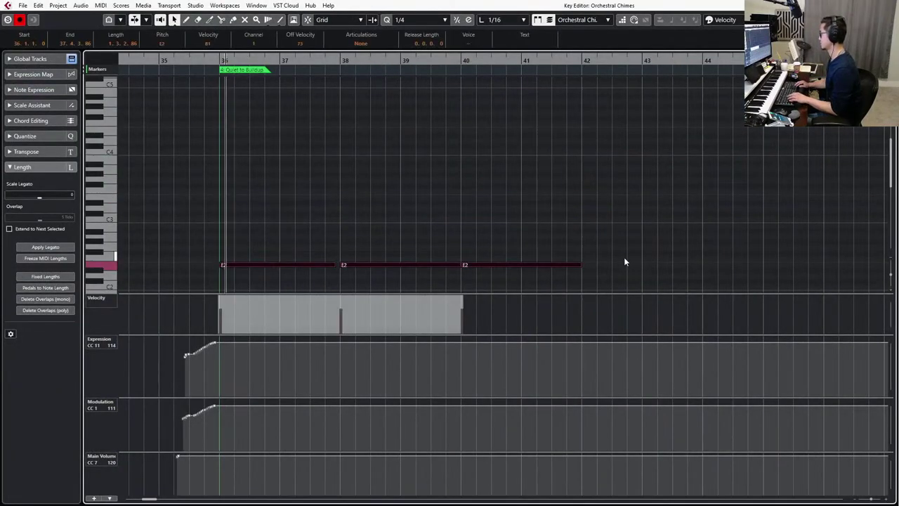
pyautogui.hotkey('shift', 'Up')
pyautogui.press('Return')
pyautogui.hotkey('ctrl', 'f')
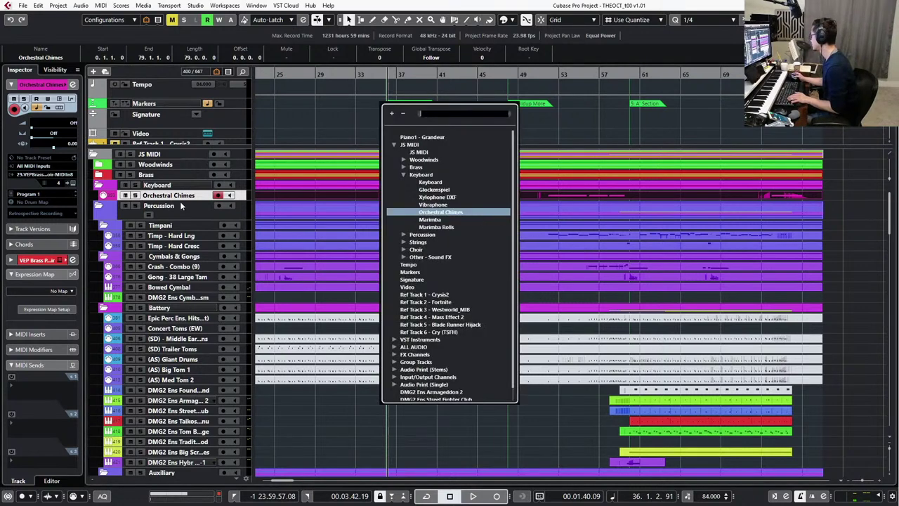
pyautogui.press('Return')
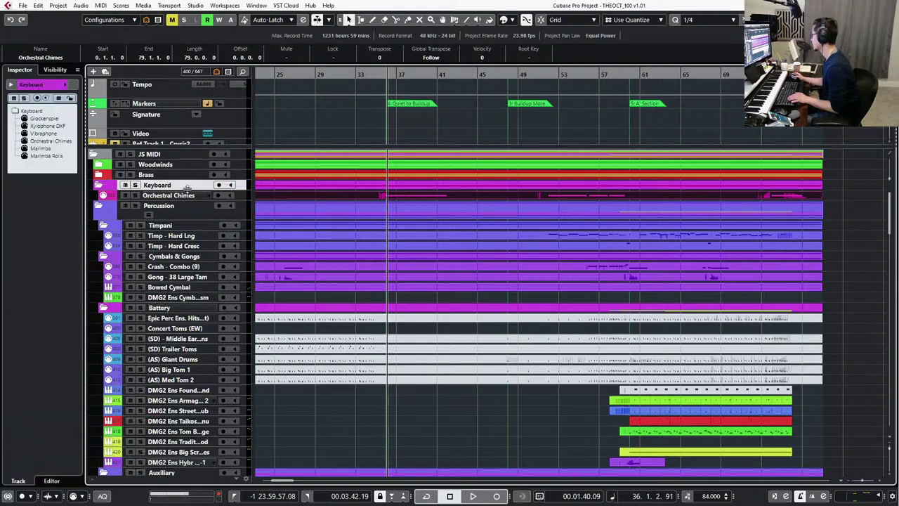
pyautogui.hotkey('ctrl', 'f')
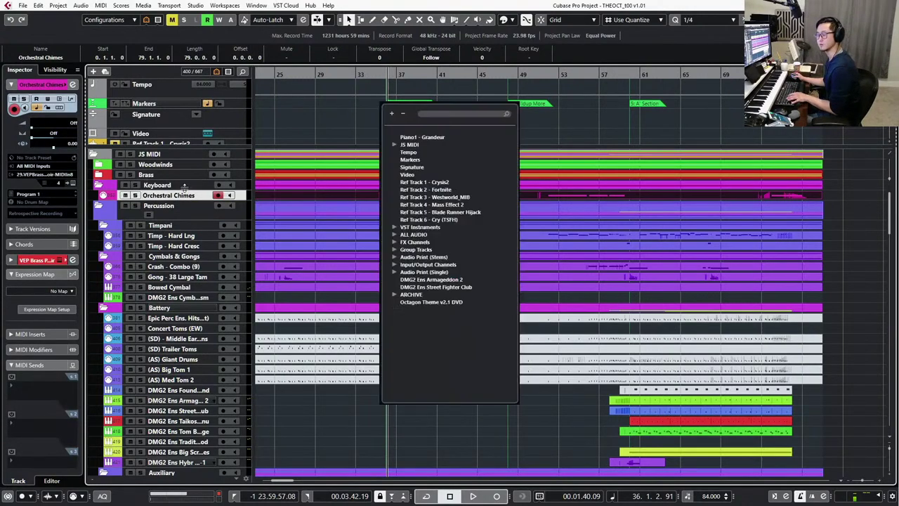
pyautogui.press('Escape')
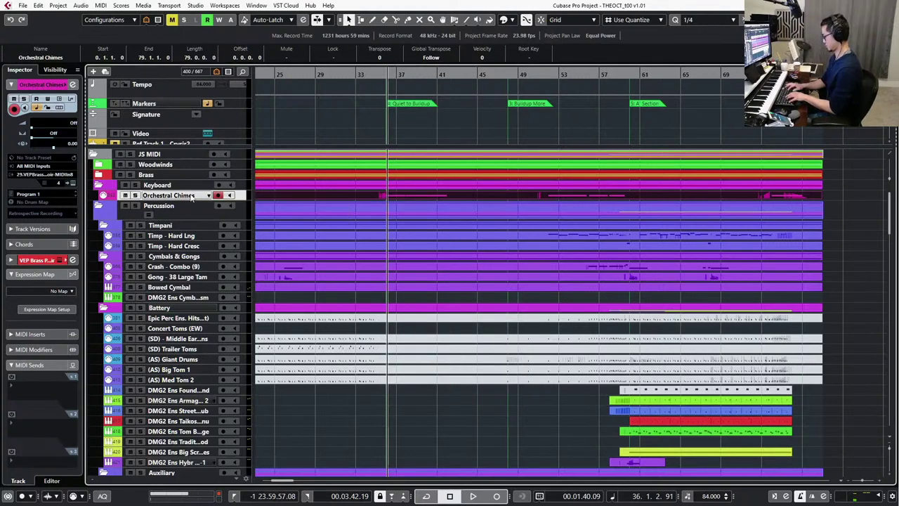
# Start adding a new instrument track beneath the Orchestral Chimes track.
pyautogui.press('t')
pyautogui.click(346, 216)
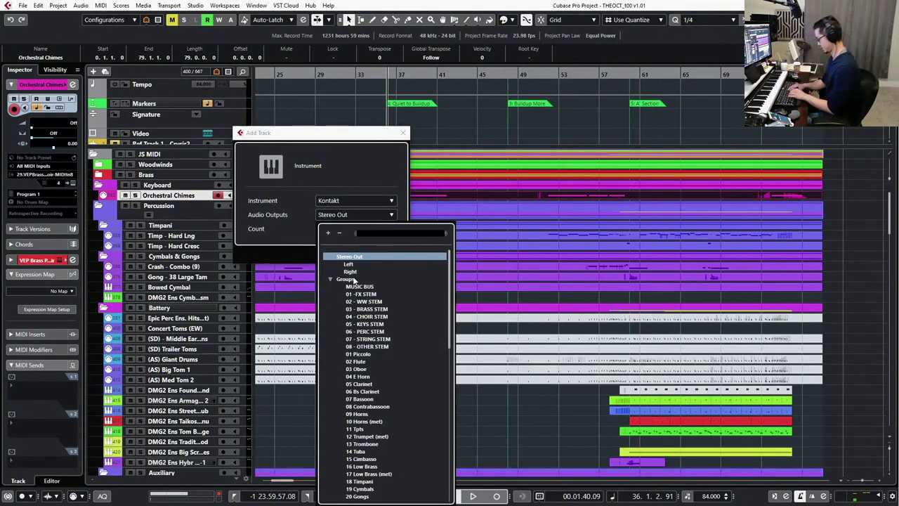
pyautogui.write('mon')
pyautogui.press('BackSpace')
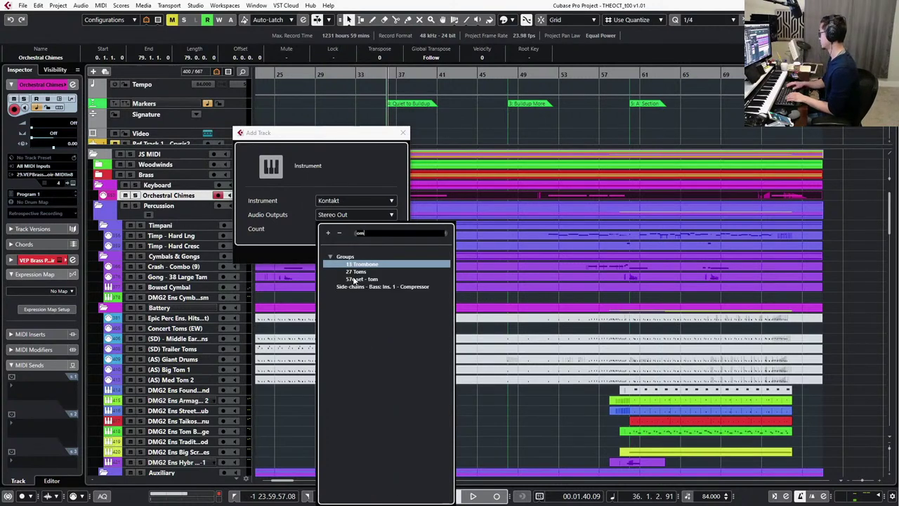
pyautogui.press('BackSpace')
pyautogui.write('mn')
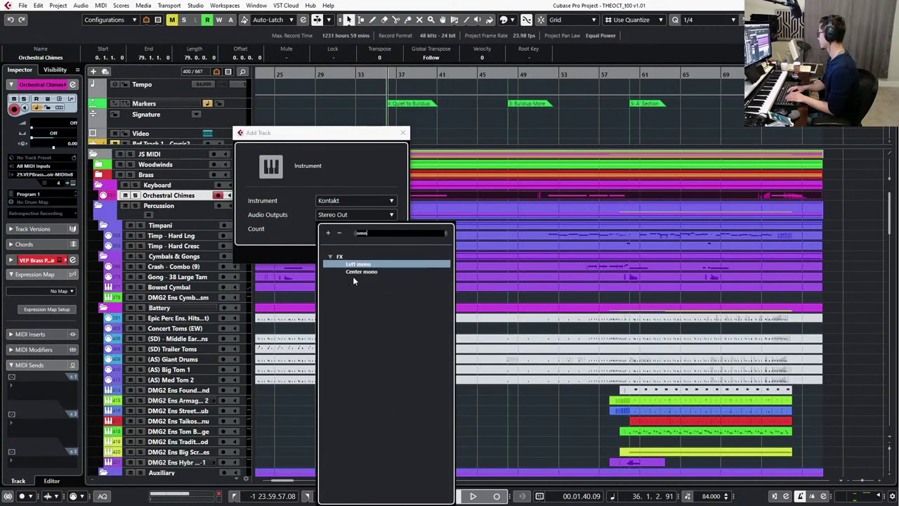
pyautogui.press('BackSpace')
pyautogui.press('BackSpace')
pyautogui.press('BackSpace')
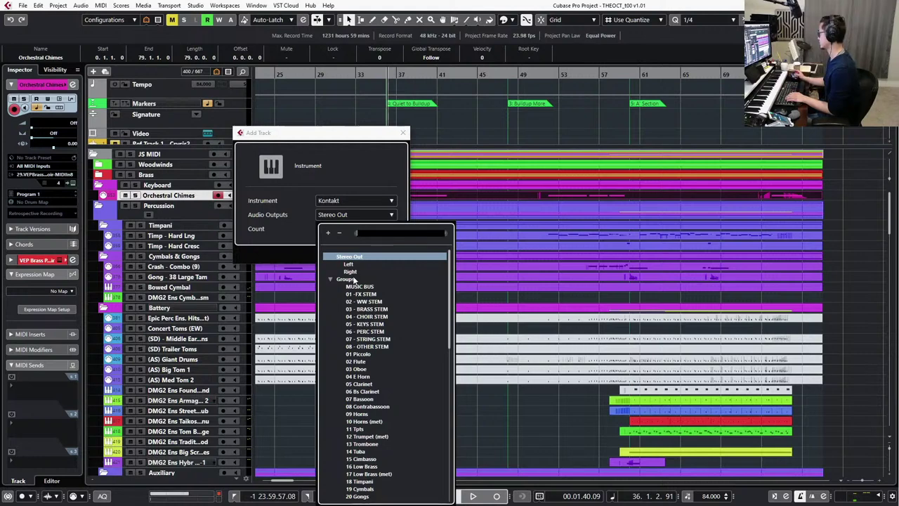
pyautogui.press('Escape')
# Choose Omnisphere as the instrument, route its audio output to 06 - PERC STEM, and add the track.
pyautogui.click(355, 203)
pyautogui.write('omn')
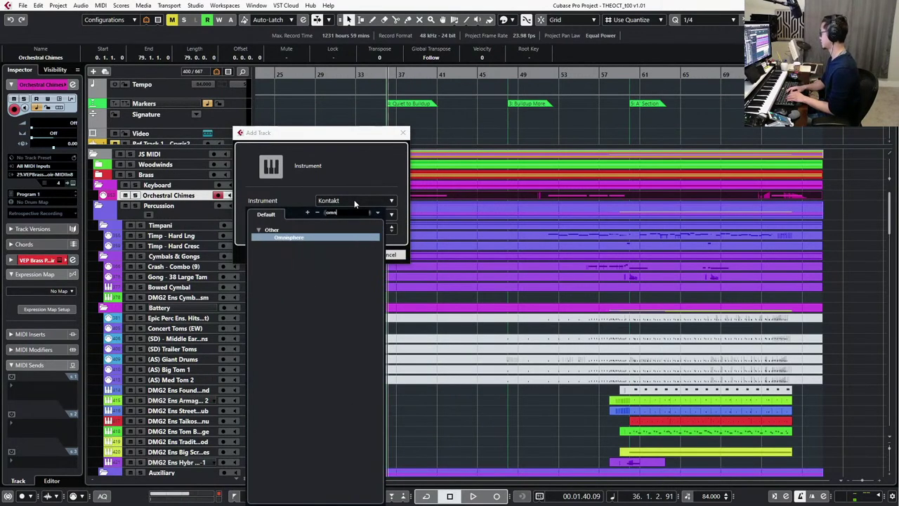
pyautogui.press('Return')
pyautogui.click(352, 215)
pyautogui.press('Escape')
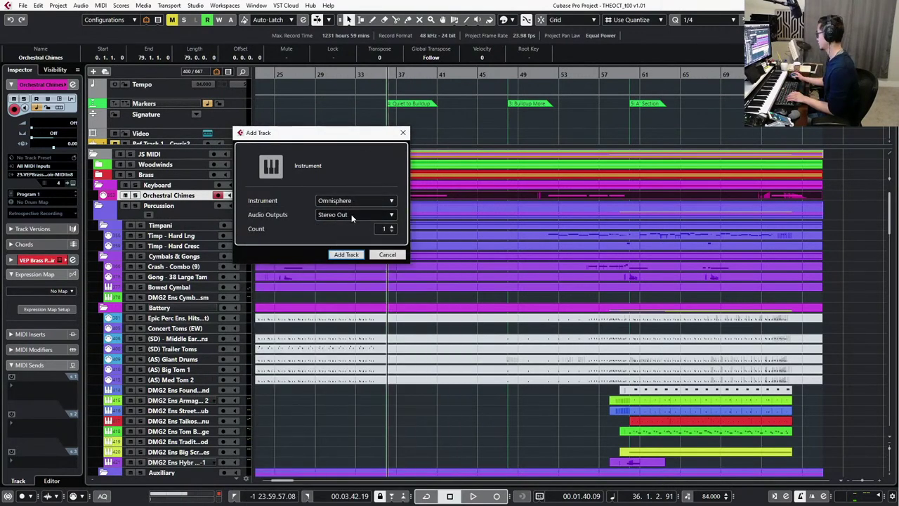
pyautogui.click(352, 218)
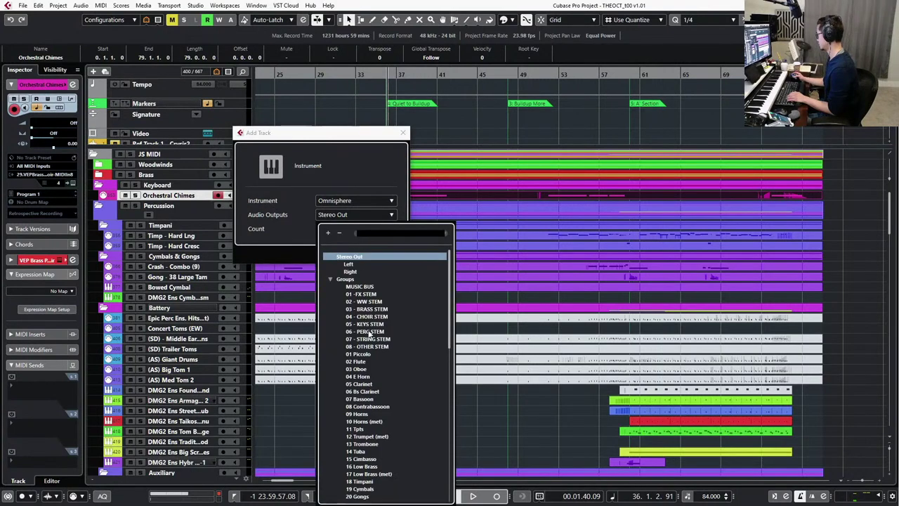
pyautogui.click(368, 332)
pyautogui.click(349, 256)
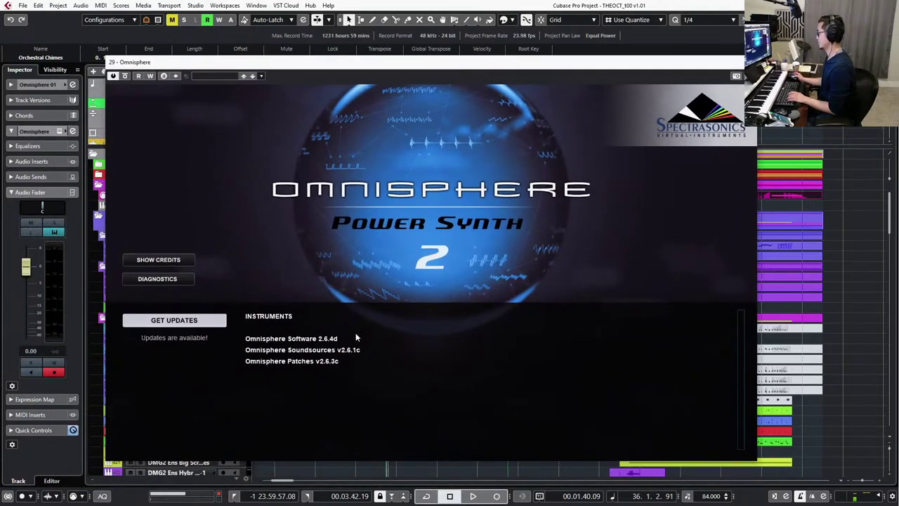
# Dismiss the Omnisphere splash page and search its patches for "bells".
pyautogui.click(420, 323)
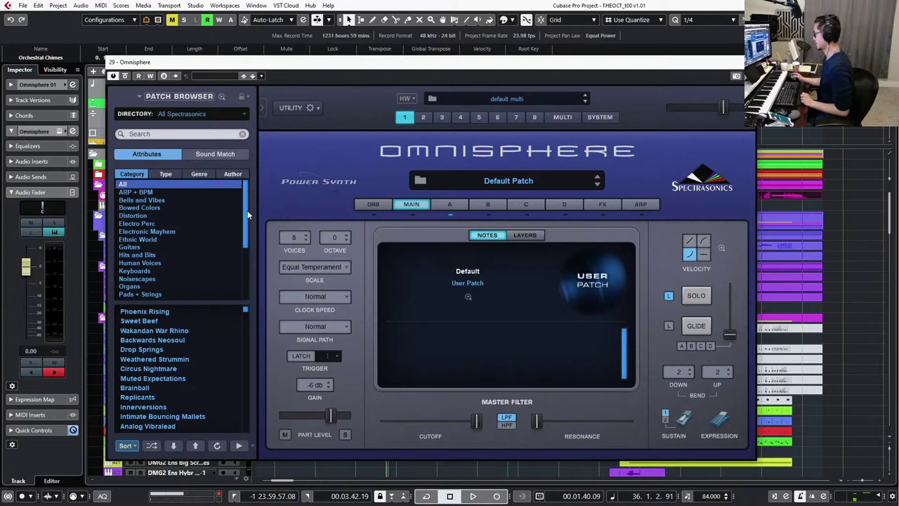
pyautogui.scroll(-5, 191, 230)
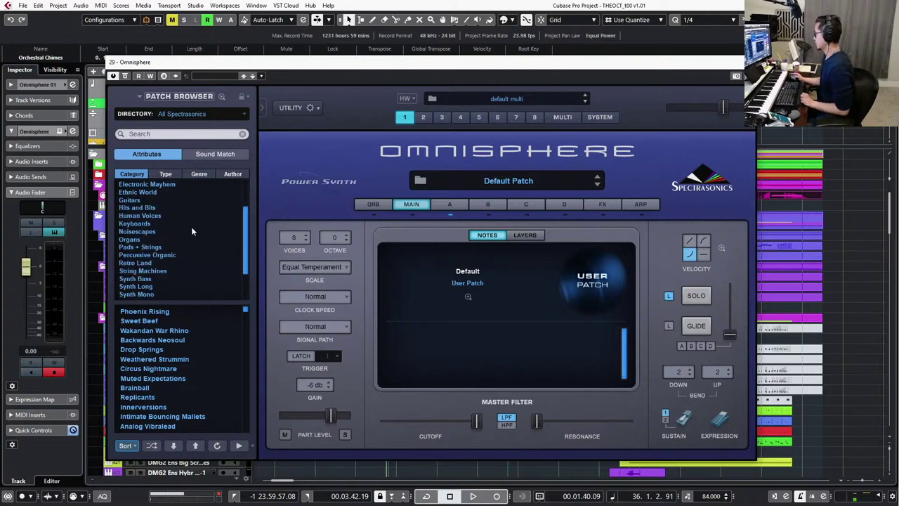
pyautogui.scroll(-2, 190, 318)
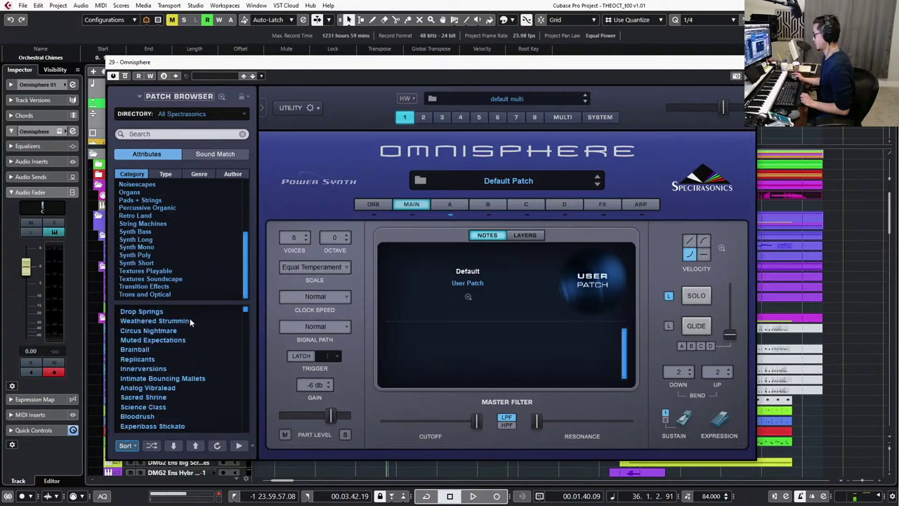
pyautogui.click(158, 136)
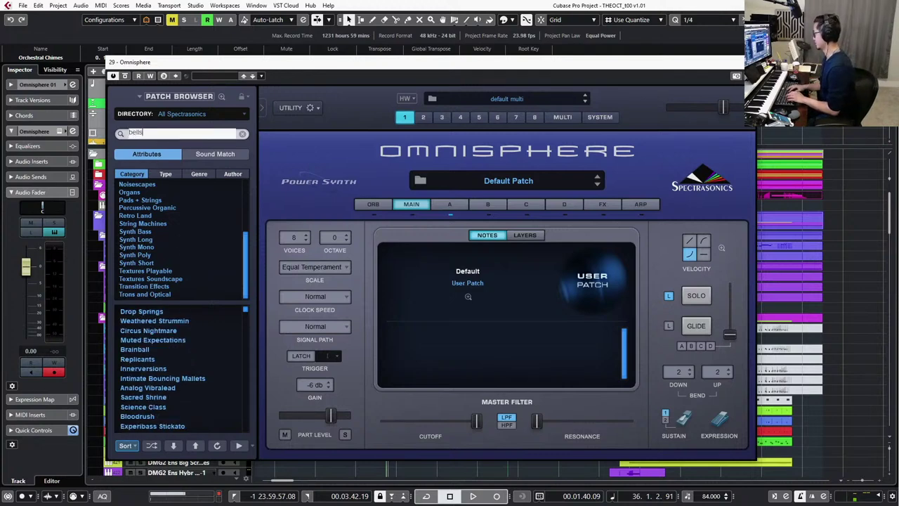
pyautogui.press('Return')
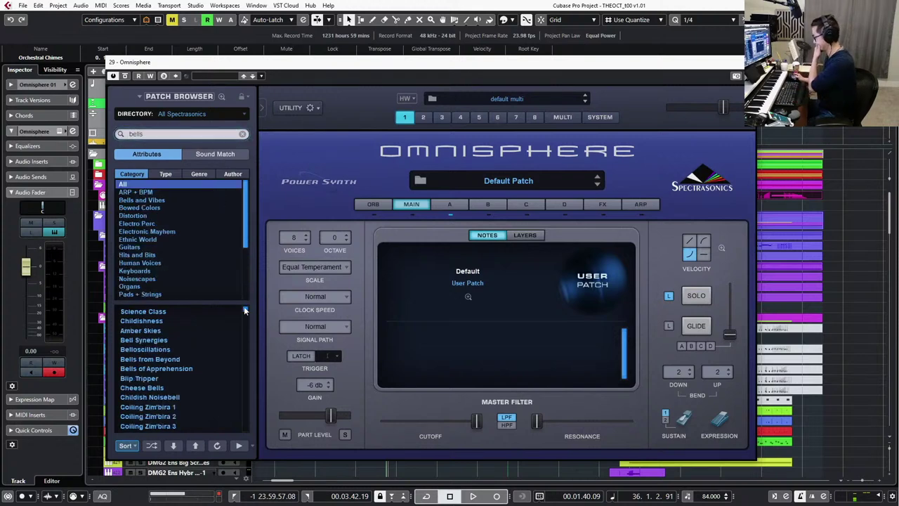
# Expand the patch browser to full view and search for "buddha".
pyautogui.click(166, 99)
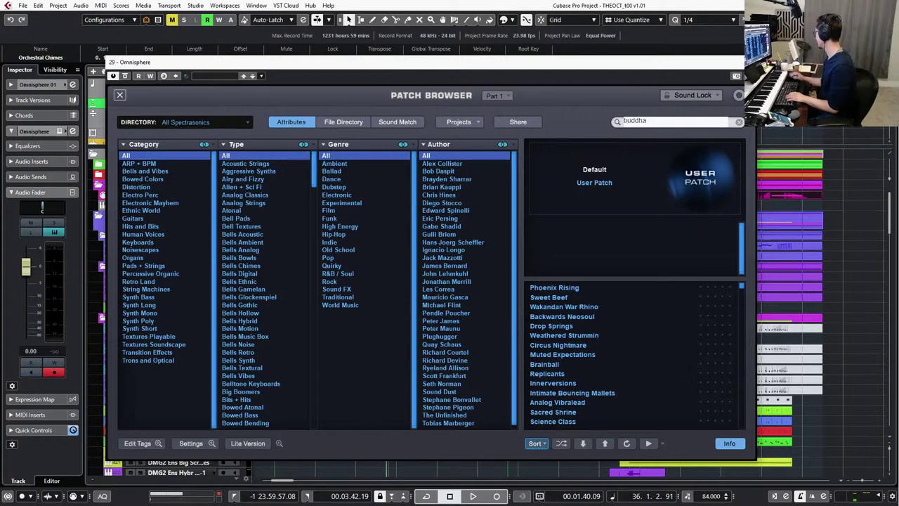
# Search the Omnisphere patch browser for "bell" and browse the results down to the patches starting with T.
pyautogui.press('Return')
pyautogui.click(672, 123)
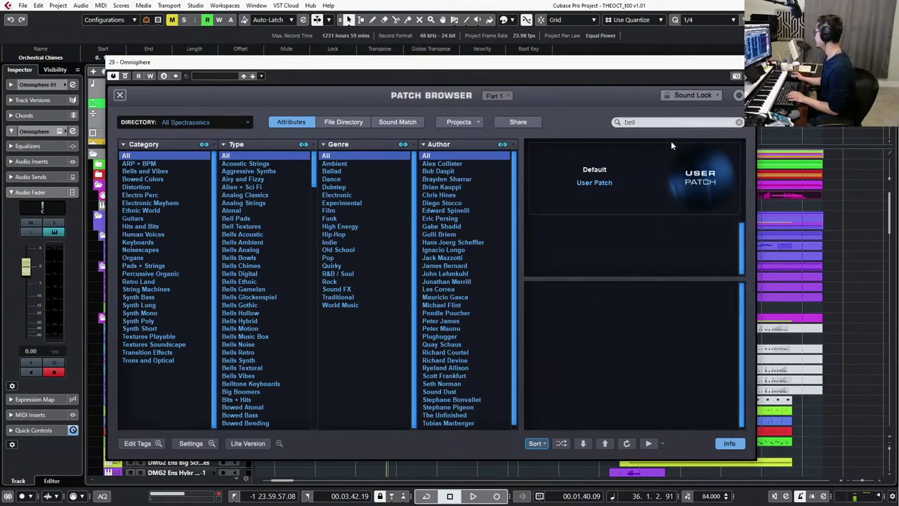
pyautogui.press('Return')
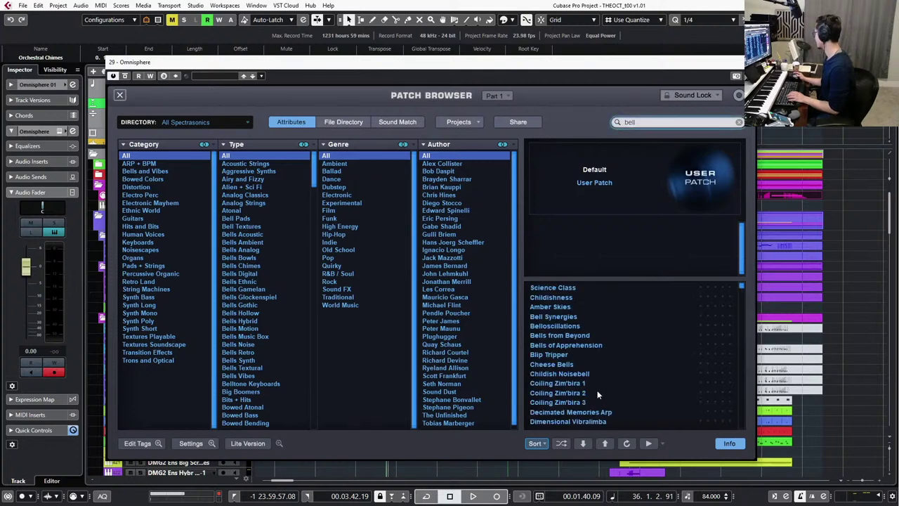
pyautogui.scroll(-3, 598, 394)
pyautogui.scroll(-4, 598, 395)
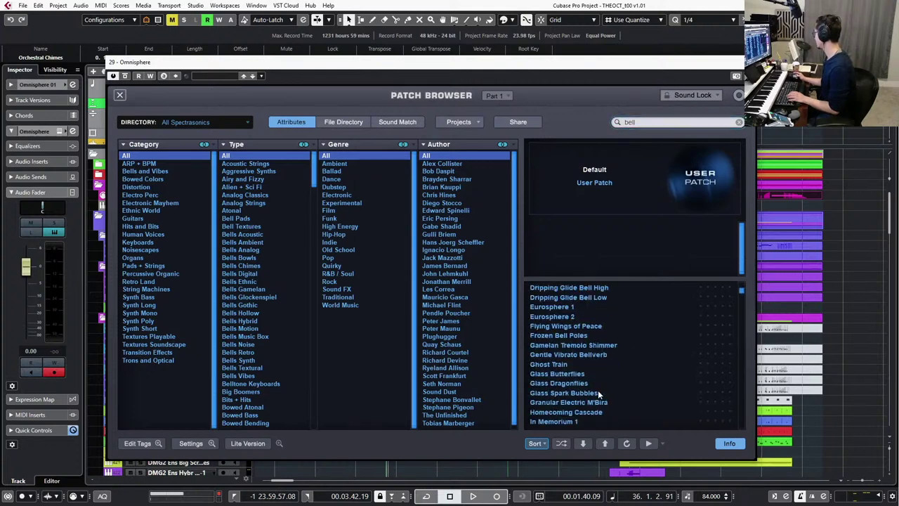
pyautogui.scroll(-3, 598, 395)
pyautogui.scroll(-10, 599, 394)
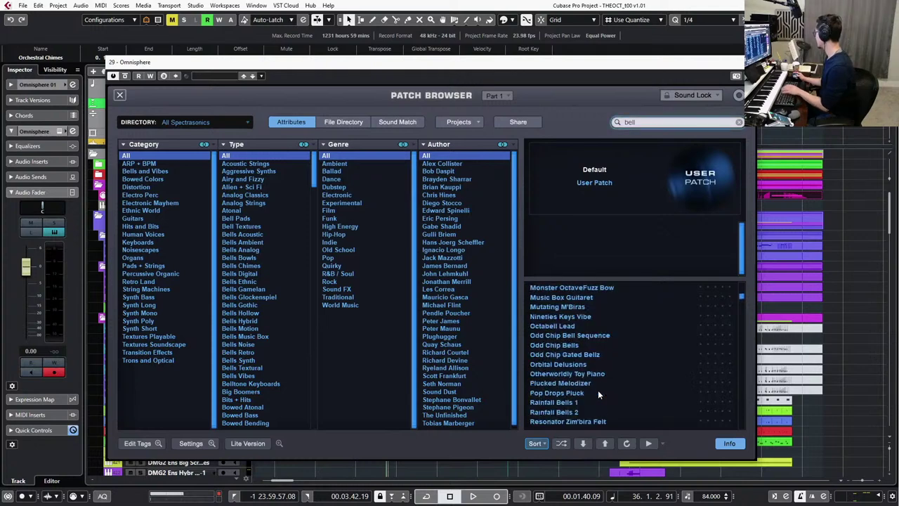
pyautogui.scroll(-8, 599, 395)
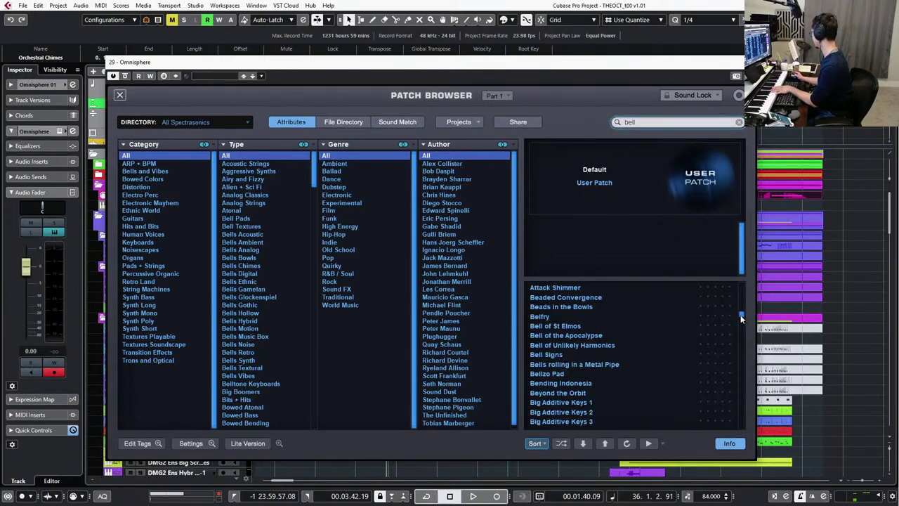
pyautogui.moveTo(741, 317); pyautogui.dragTo(737, 419)
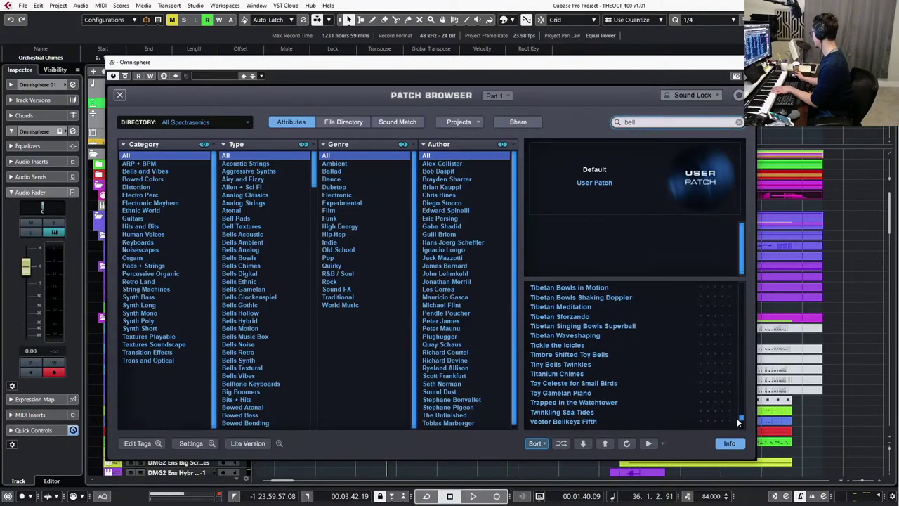
pyautogui.scroll(1, 599, 381)
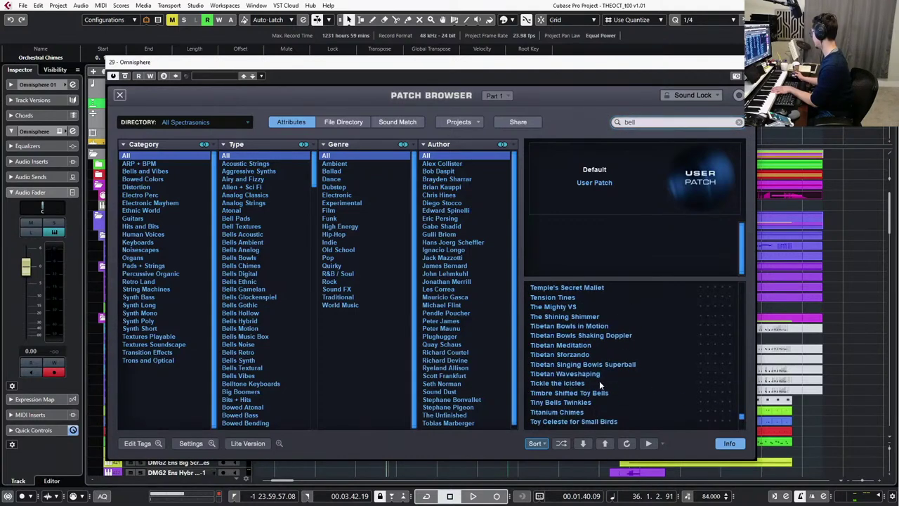
# Audition the patches Titanium Chimes, Tibetan Bowls Shaking Doppler, Tibetan Bowls in Motion and Temple's Secret Mallet.
pyautogui.click(578, 413)
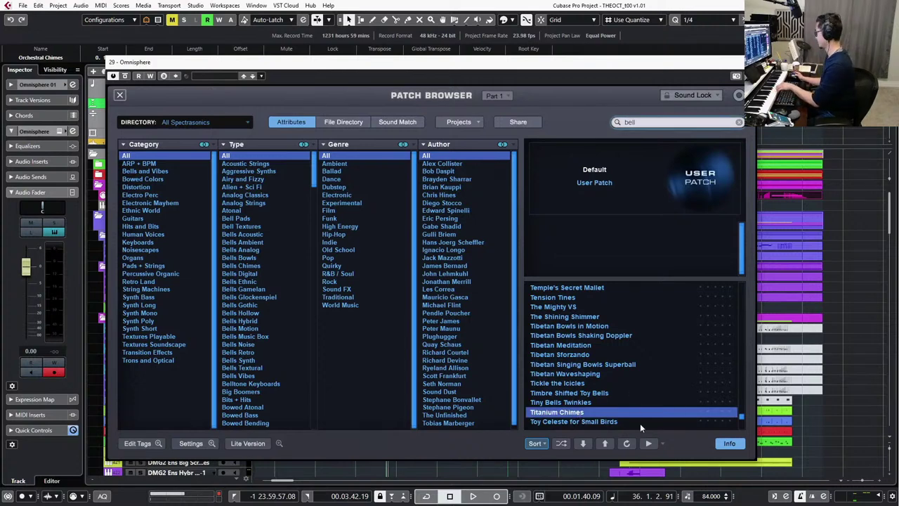
pyautogui.click(588, 336)
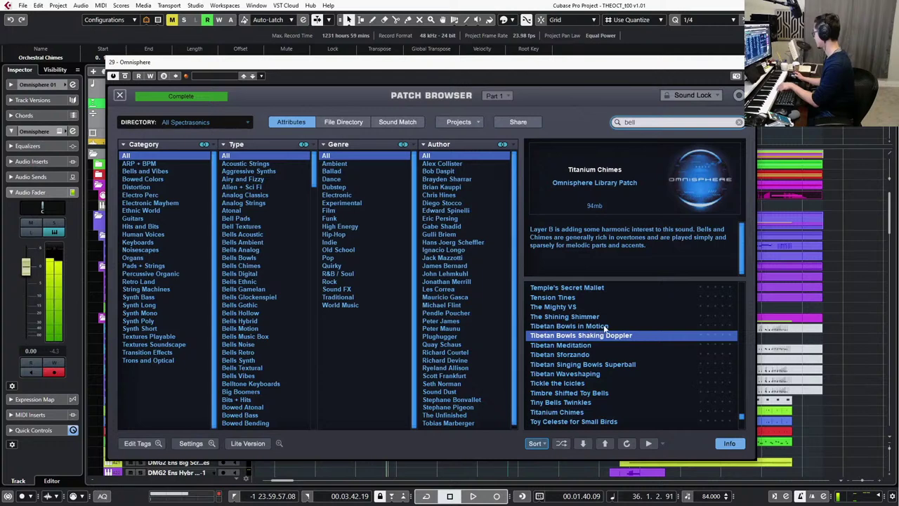
pyautogui.click(603, 326)
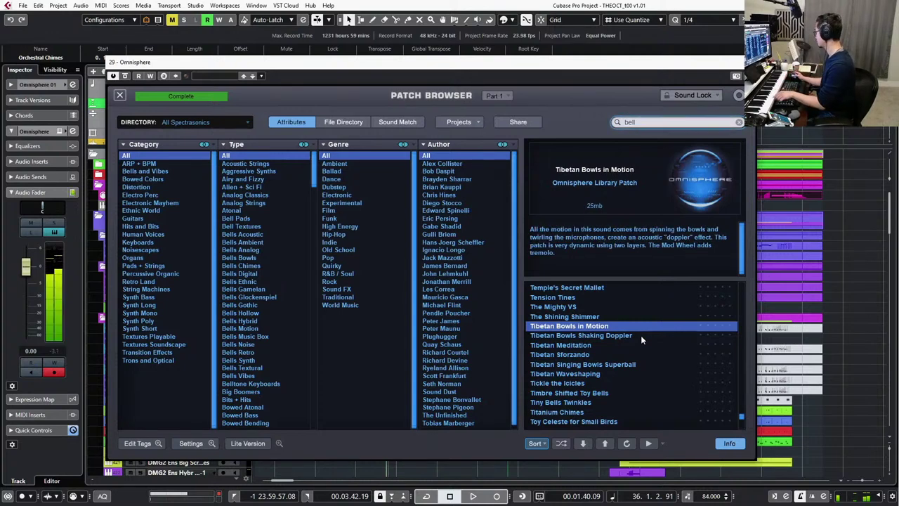
pyautogui.click(603, 288)
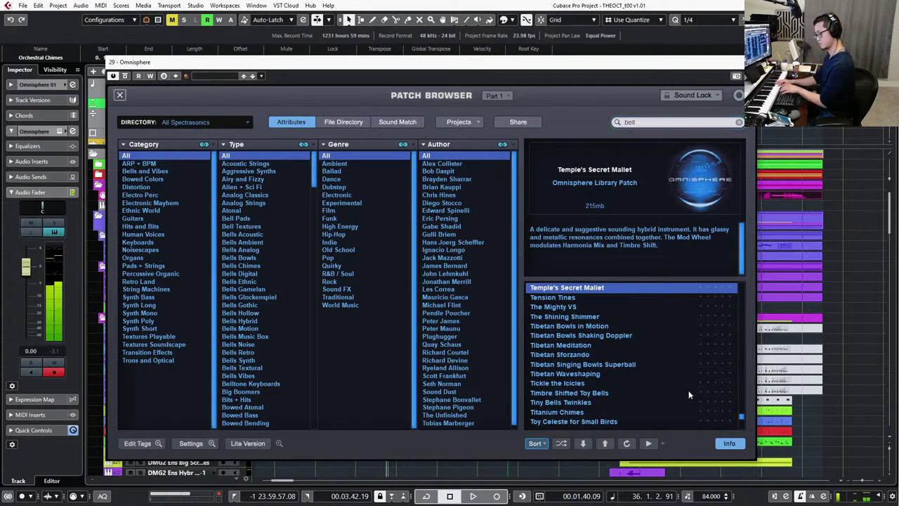
# Load the Teknik Bombastic patch and close the Omnisphere window.
pyautogui.scroll(4, 689, 390)
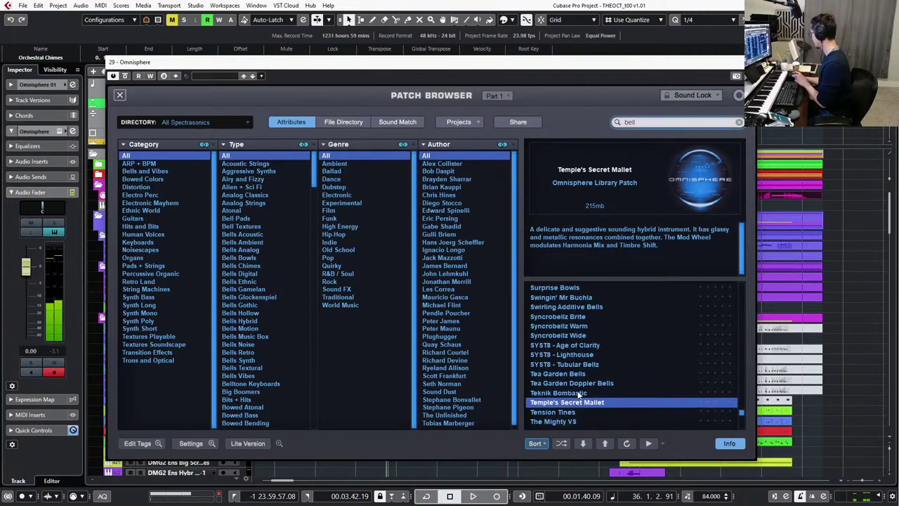
pyautogui.click(580, 393)
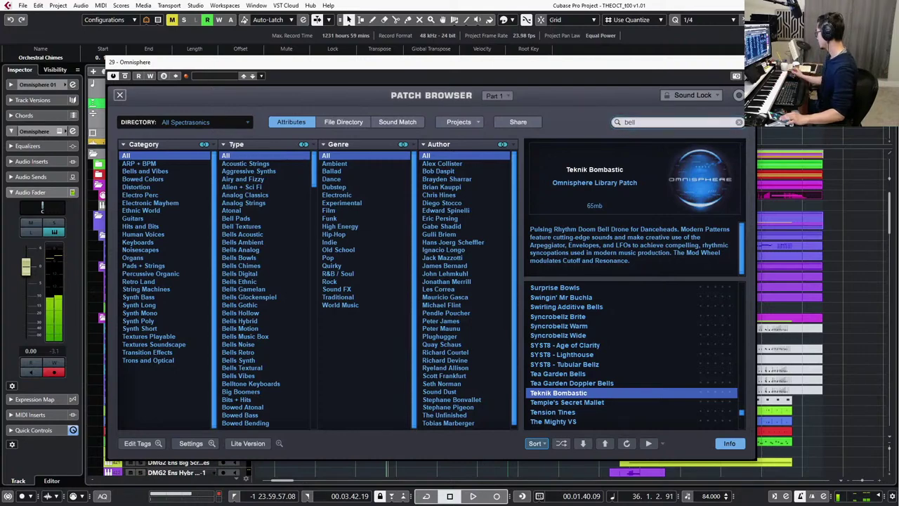
pyautogui.click(749, 62)
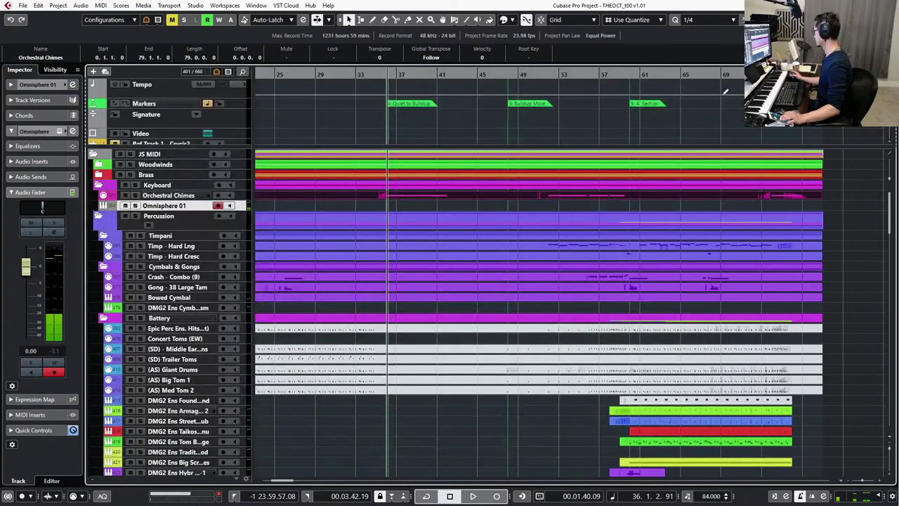
# Record a MIDI performance on the Omnisphere 01 track from bar 35 to about bar 60.
pyautogui.hotkey('shift', 'b')
pyautogui.press('KP_Subtract')
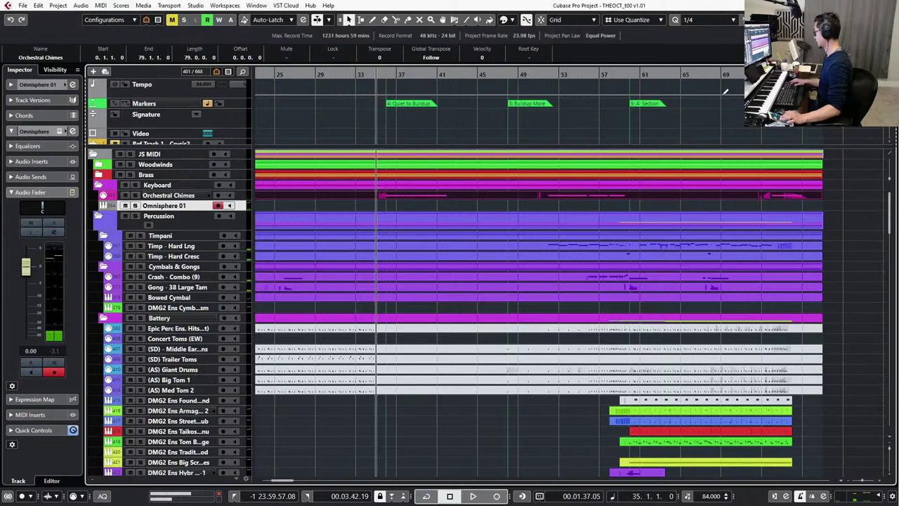
pyautogui.press('KP_Multiply')
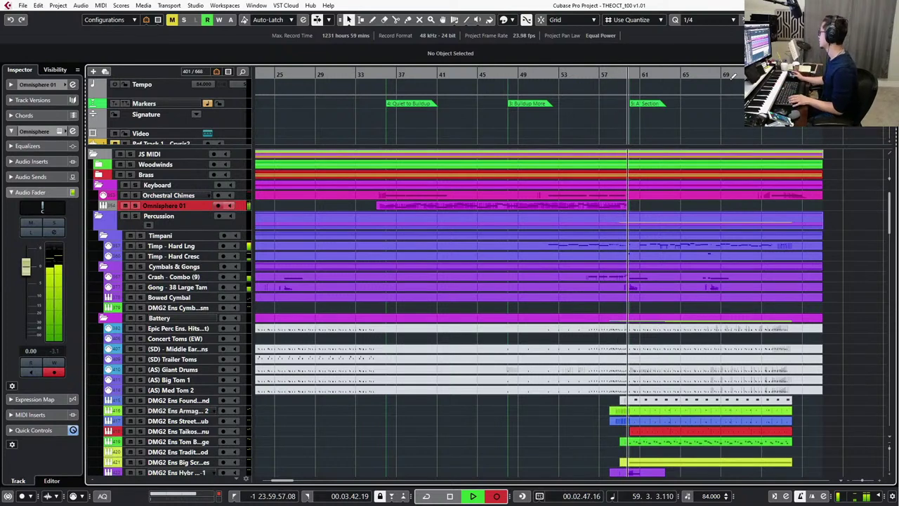
pyautogui.press('space')
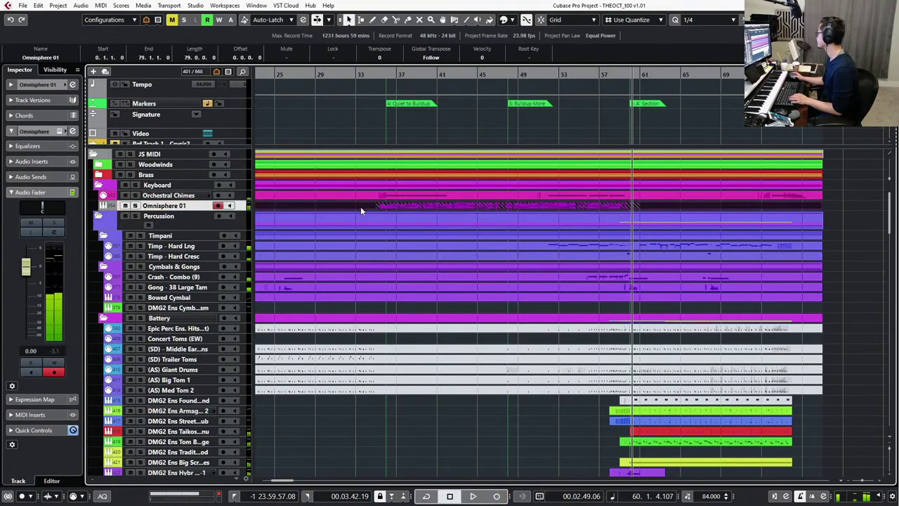
# Open the recorded Omnisphere 01 part for editing, quantize all its notes to 1/4 and delete their mono overlaps.
pyautogui.doubleClick(392, 202)
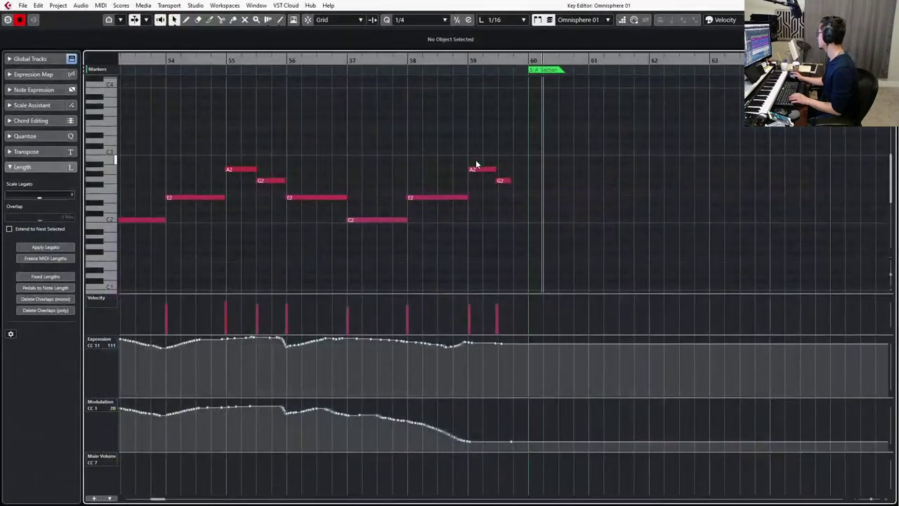
pyautogui.scroll(-4, 337, 173)
pyautogui.moveTo(640, 144); pyautogui.dragTo(142, 260)
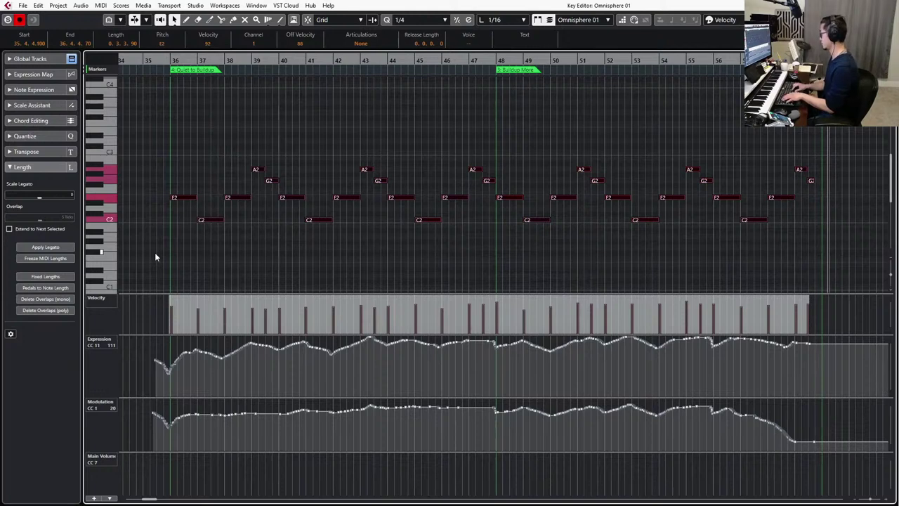
pyautogui.click(388, 21)
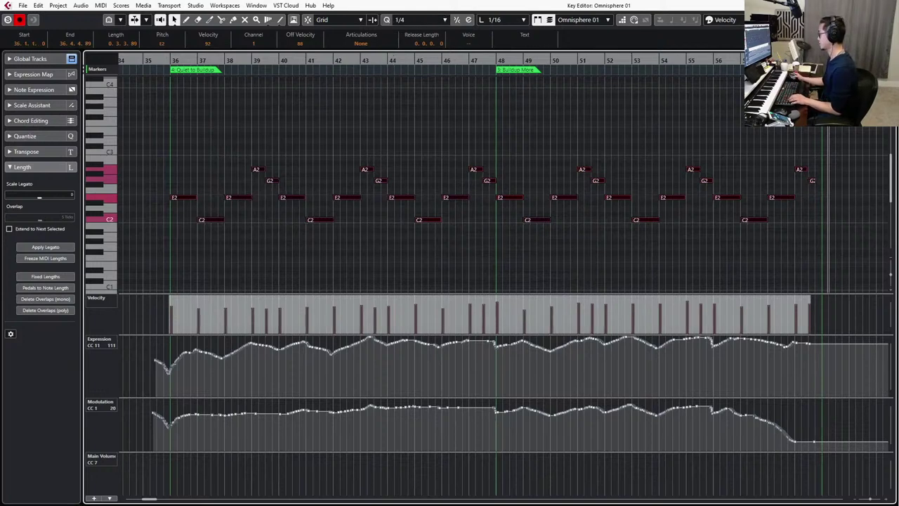
pyautogui.click(55, 311)
# Add a Main Volume (CC 7) point with value 83 just before the part's first note.
pyautogui.moveTo(221, 137); pyautogui.dragTo(169, 251)
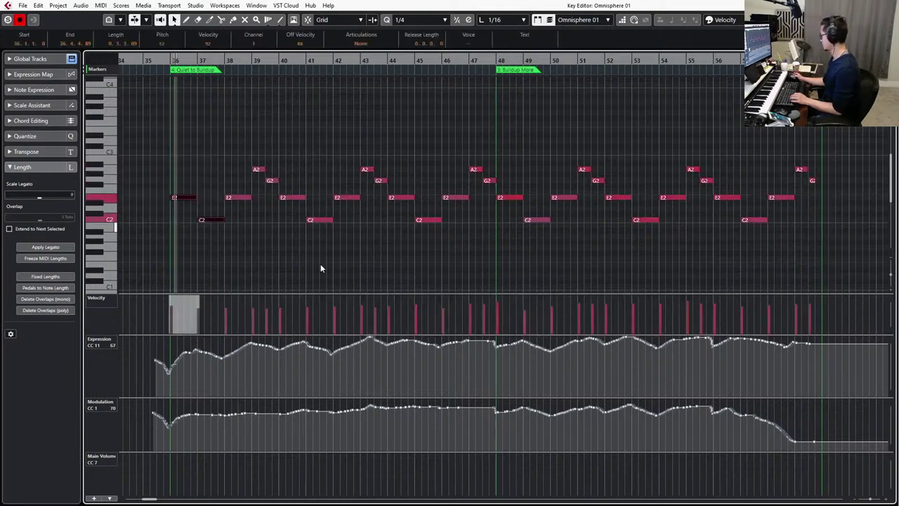
pyautogui.click(154, 468)
pyautogui.scroll(-1, 268, 379)
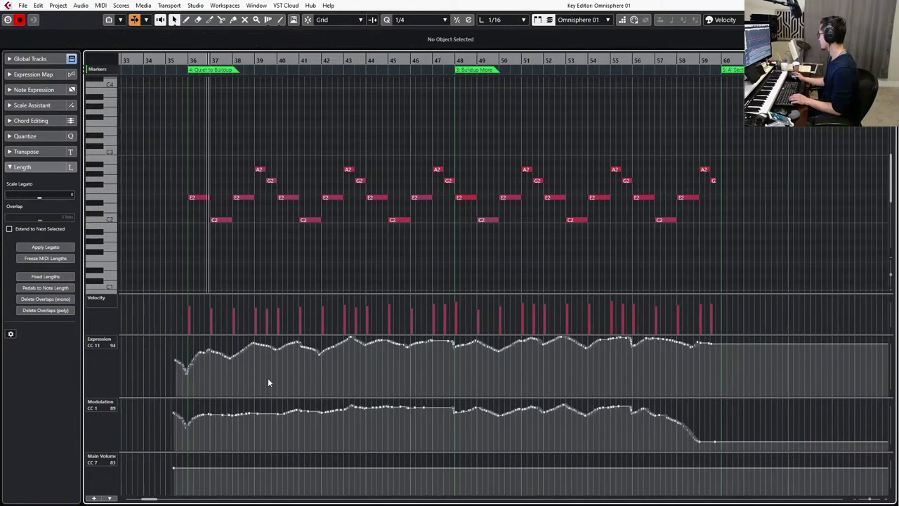
# Compress and raise the Modulation (CC 1) curve from about bar 35 to just before bar 48.
pyautogui.moveTo(174, 403); pyautogui.dragTo(449, 452)
pyautogui.moveTo(420, 425); pyautogui.dragTo(421, 433)
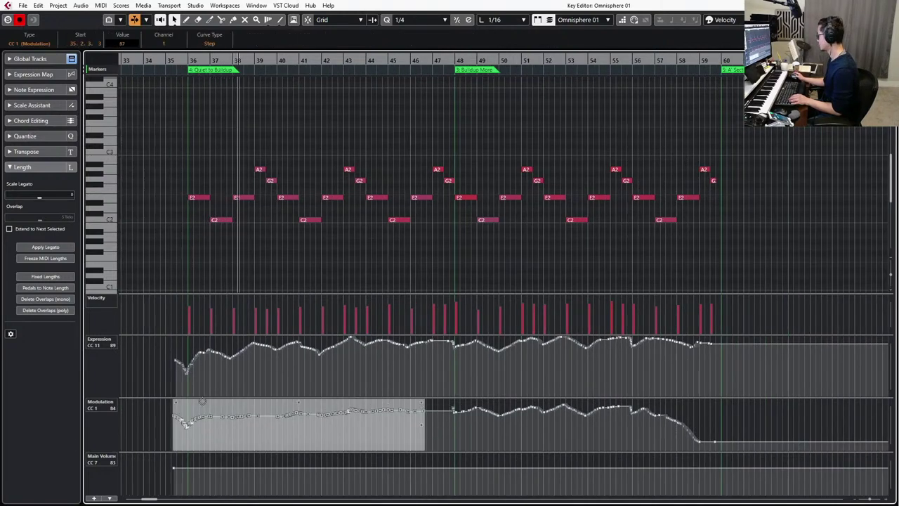
pyautogui.moveTo(187, 401); pyautogui.dragTo(194, 395)
pyautogui.click(461, 429)
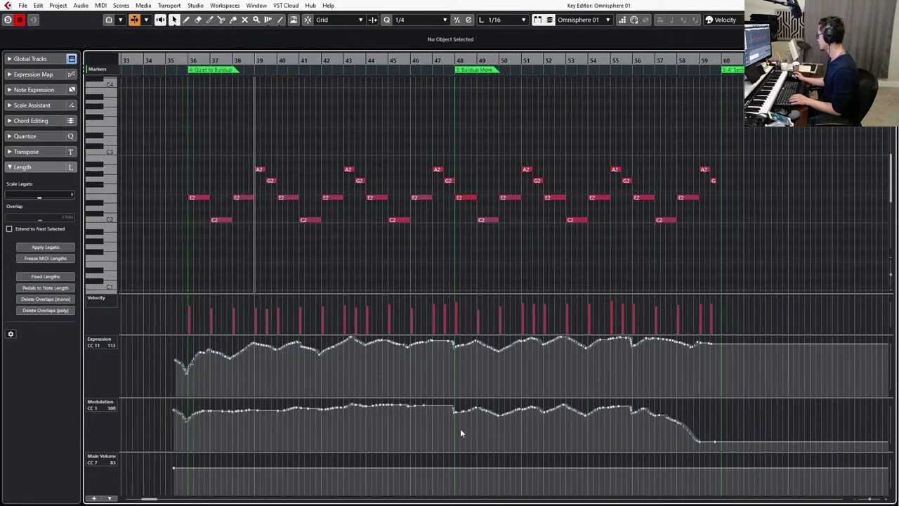
# Compress the Modulation (CC 1) curve from bar 48 to about bar 60, lifting its low ending.
pyautogui.moveTo(458, 426); pyautogui.dragTo(626, 469)
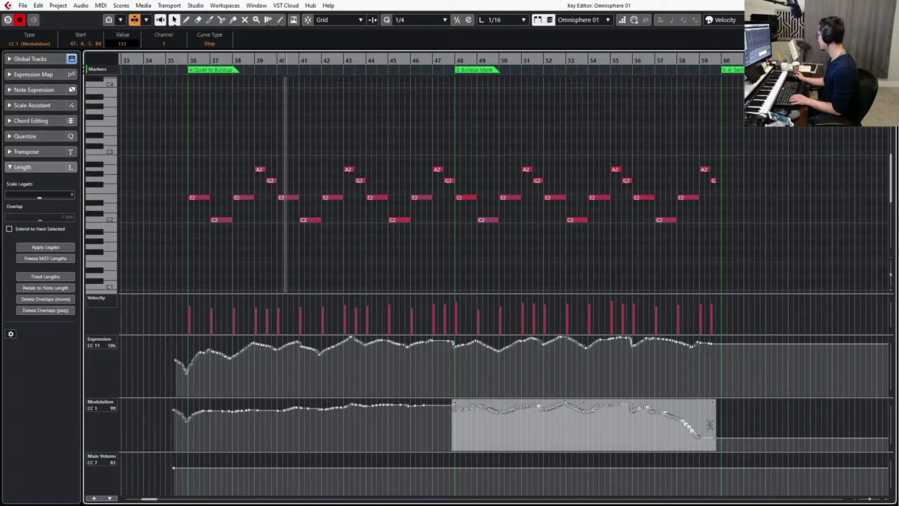
pyautogui.moveTo(498, 404); pyautogui.dragTo(501, 399)
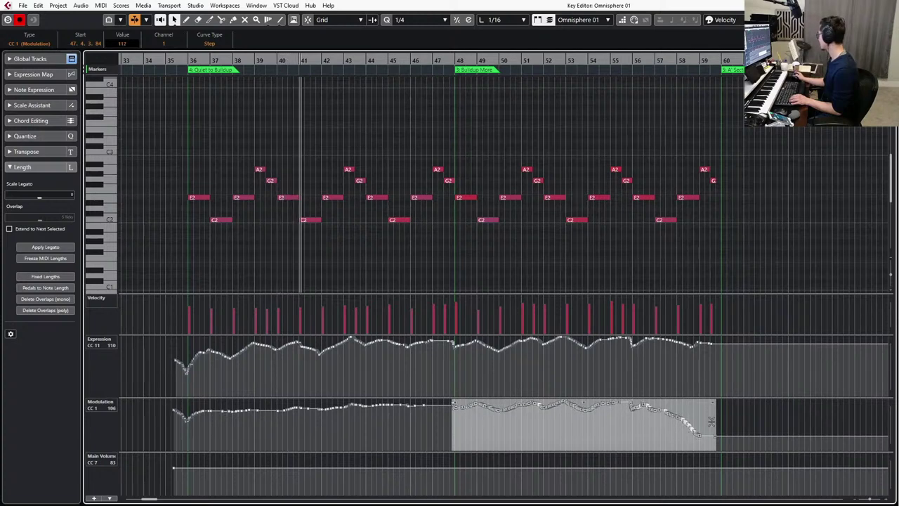
pyautogui.moveTo(712, 424); pyautogui.dragTo(712, 428)
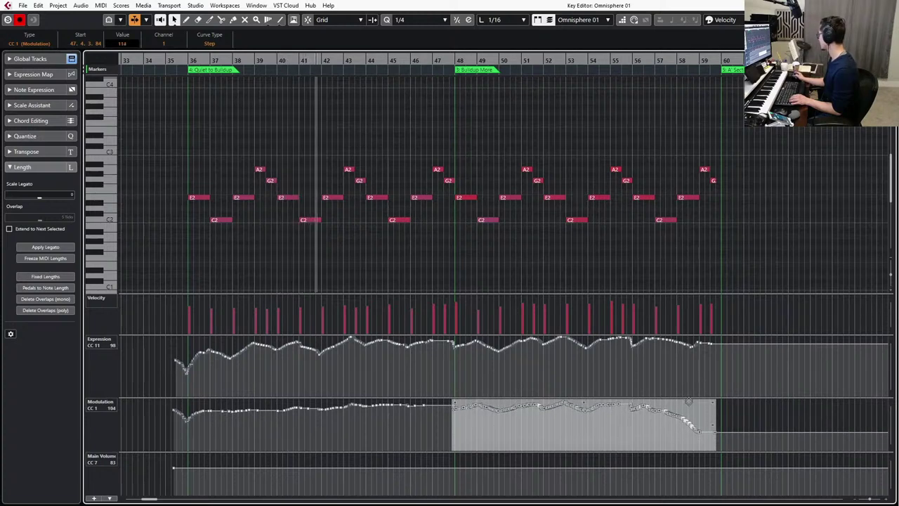
pyautogui.click(444, 436)
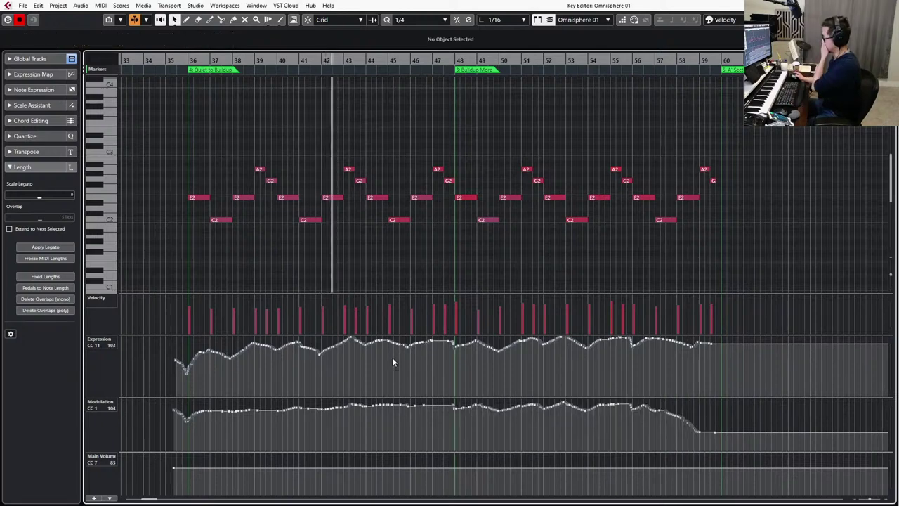
# Apply Compress/Expand at a 50 % ratio twice to all note velocities, and close the note editor.
pyautogui.moveTo(804, 93); pyautogui.dragTo(102, 275)
pyautogui.hotkey('shift', 'v')
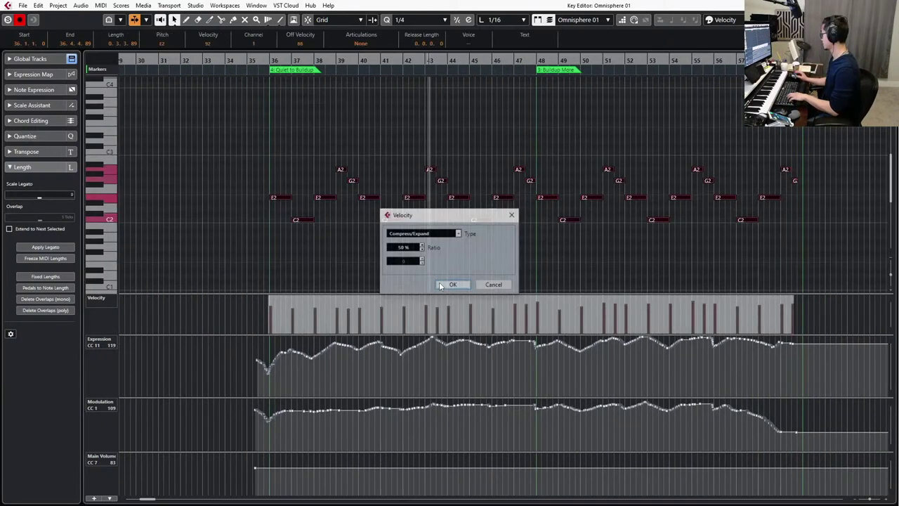
pyautogui.click(440, 286)
pyautogui.hotkey('shift', 'v')
pyautogui.click(440, 286)
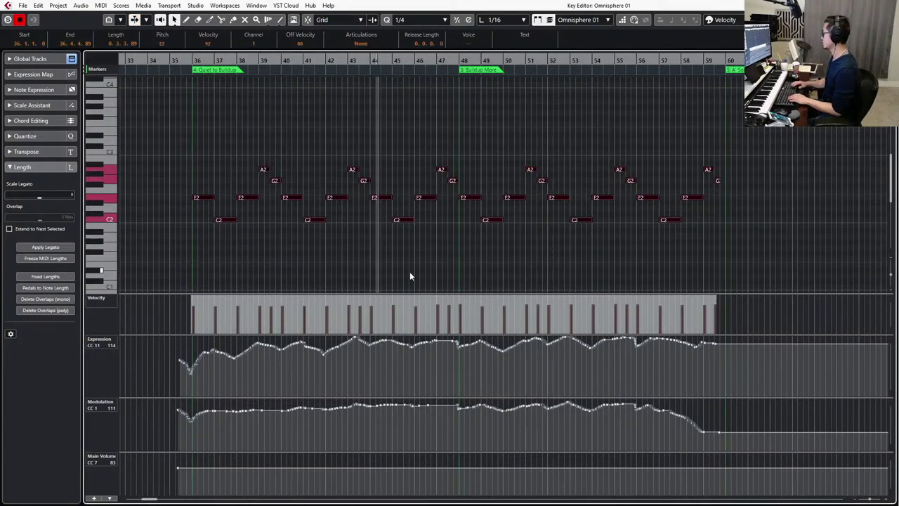
pyautogui.press('Return')
# Open the channel settings of Omnisphere 01, solo the track and play it from before the recorded notes.
pyautogui.press('e')
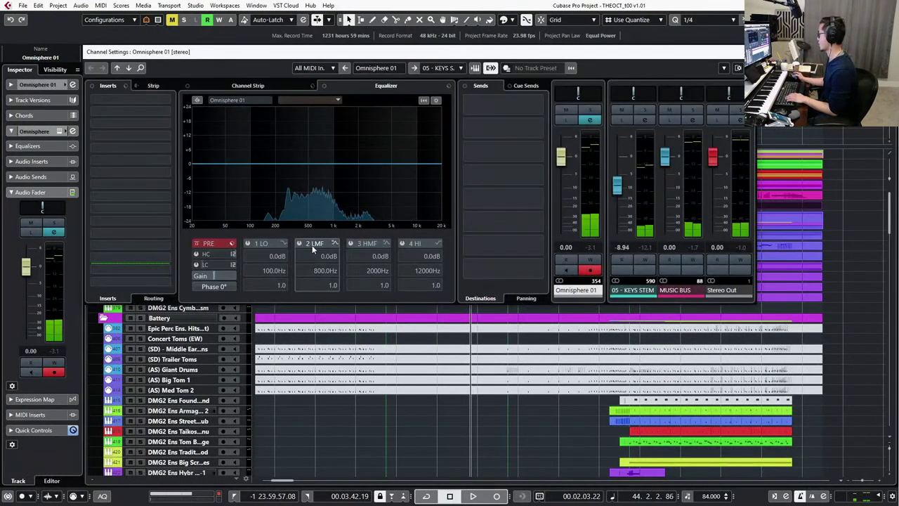
pyautogui.press('s')
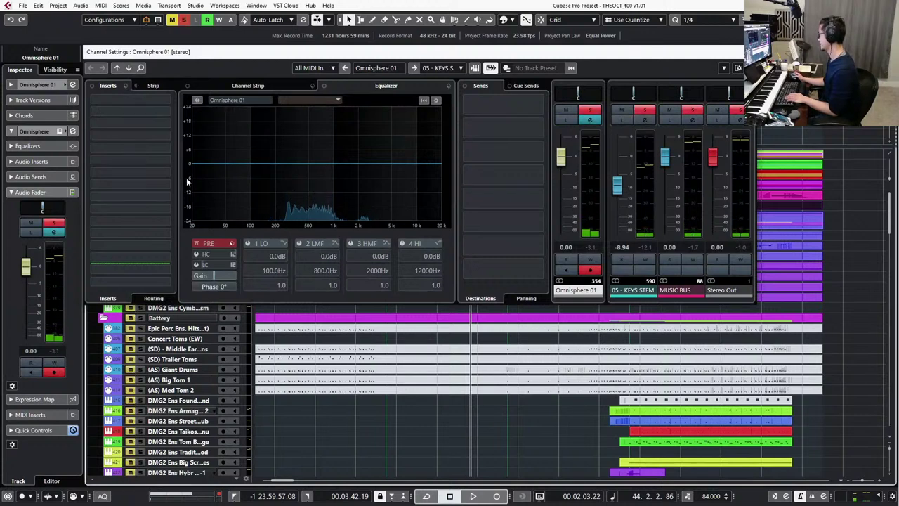
pyautogui.press('KP_Subtract')
pyautogui.press('KP_Add')
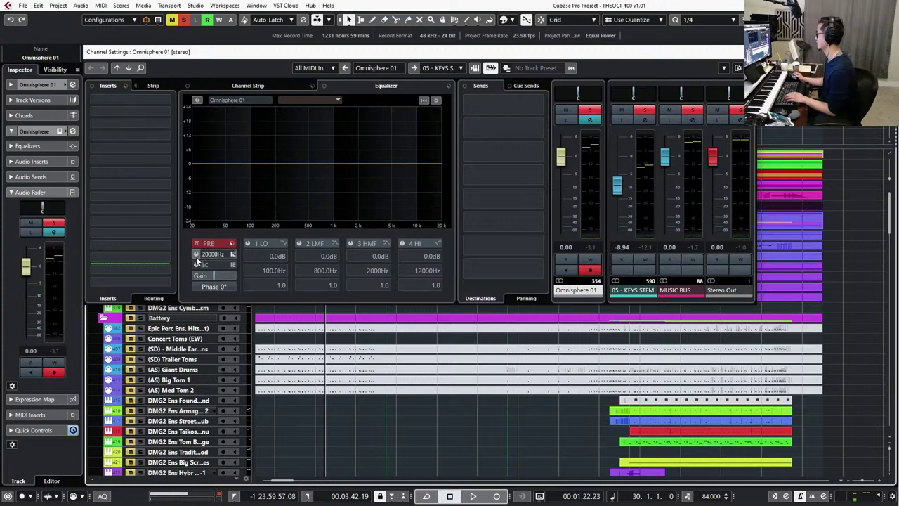
pyautogui.press('space')
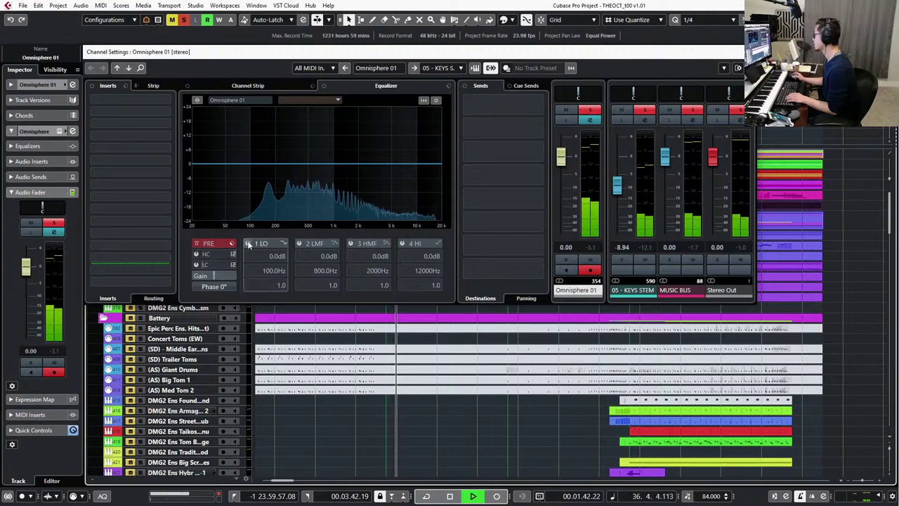
# Cut the low EQ band by 12 dB at about 479 Hz and the high-mid band by 2.2 dB at about 1915 Hz.
pyautogui.click(249, 164)
pyautogui.moveTo(249, 164); pyautogui.dragTo(307, 192)
pyautogui.moveTo(357, 168); pyautogui.dragTo(357, 169)
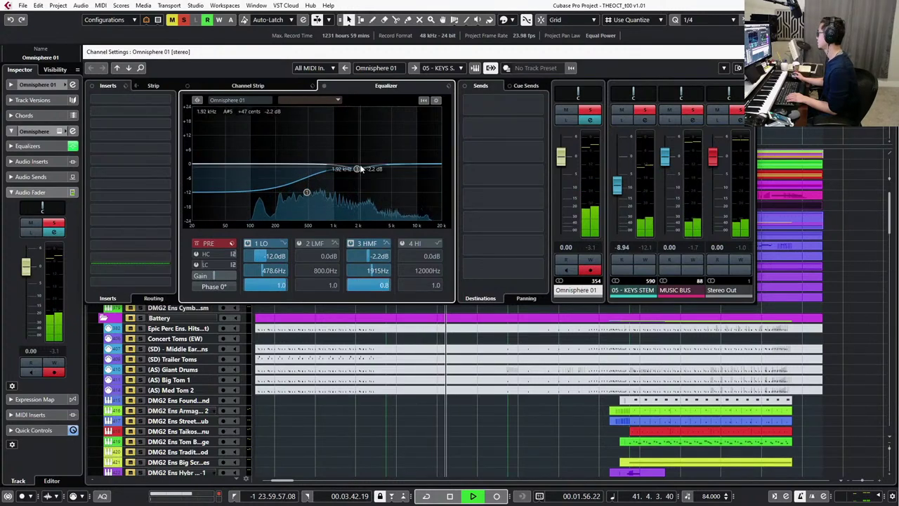
# Boost the high-mid EQ band by 2.6 dB at 3054 Hz with Q 0.1, and enable the low-mid band with a 6.3 dB cut.
pyautogui.moveTo(357, 170); pyautogui.dragTo(329, 178)
pyautogui.scroll(-7, 365, 288)
pyautogui.click(299, 243)
pyautogui.scroll(-10, 298, 286)
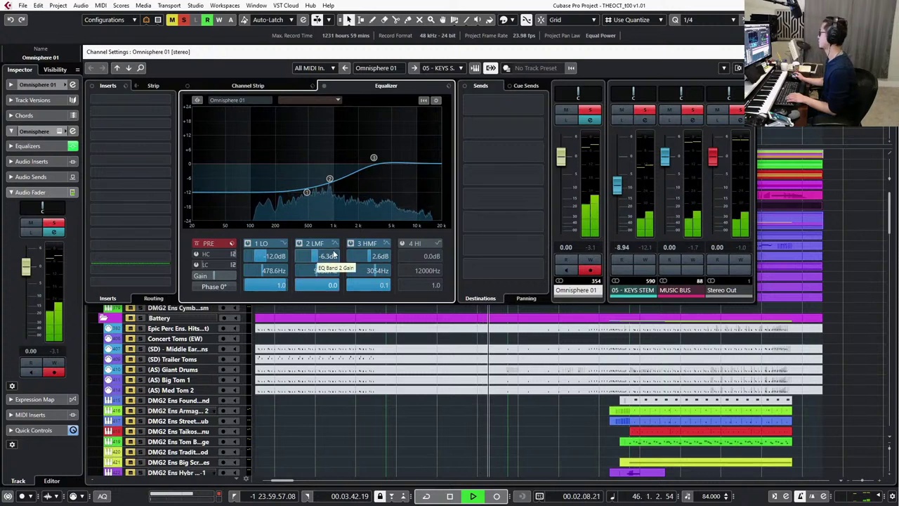
# Reduce the low-mid band's cut at 903.3 Hz to 2.8 dB and set its Q to 0.9.
pyautogui.click(320, 257)
pyautogui.moveTo(323, 256); pyautogui.dragTo(330, 257)
pyautogui.click(318, 288)
pyautogui.moveTo(317, 288); pyautogui.dragTo(317, 289)
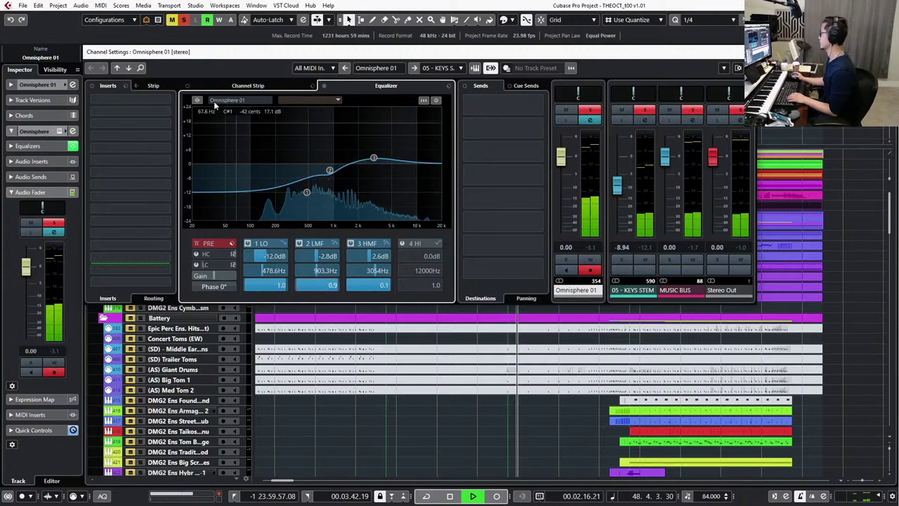
# Compare the sound with the equalizer bypassed, ease the low band's cut to 6.8 dB, and close the channel settings.
pyautogui.click(323, 87)
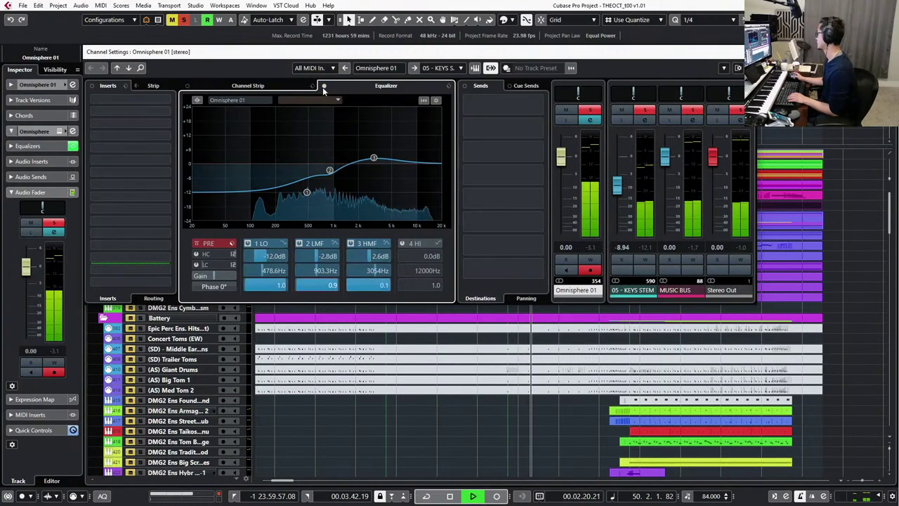
pyautogui.click(322, 86)
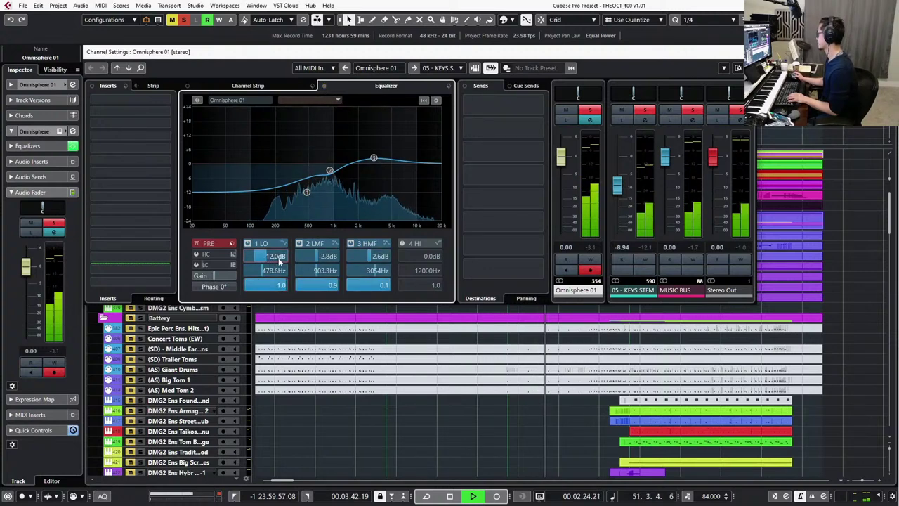
pyautogui.moveTo(279, 260); pyautogui.dragTo(313, 238)
pyautogui.click(324, 86)
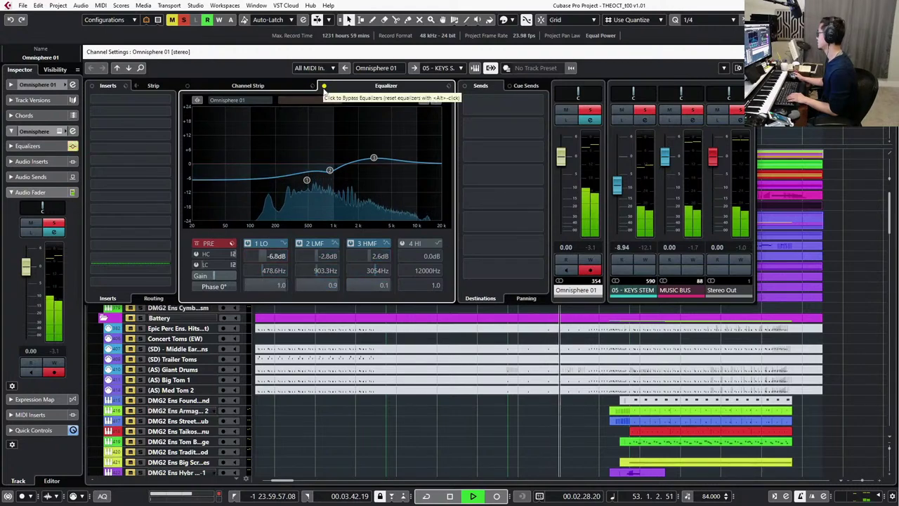
pyautogui.click(324, 86)
pyautogui.press('space')
pyautogui.press('Escape')
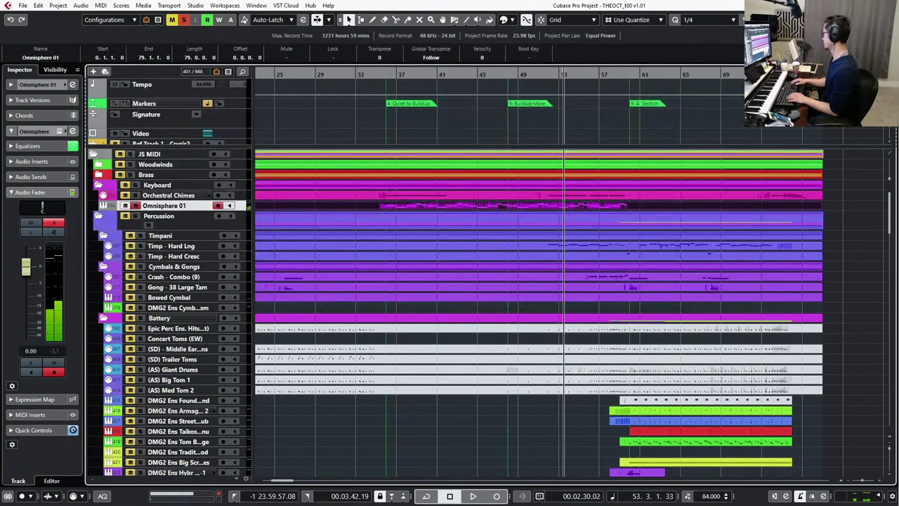
# Return the playhead to bar 36, check the loaded Omnisphere patch and rename the track OMNI Teknic Bombastic.
pyautogui.press('KP_Subtract')
pyautogui.press('KP_Subtract')
pyautogui.press('KP_Subtract')
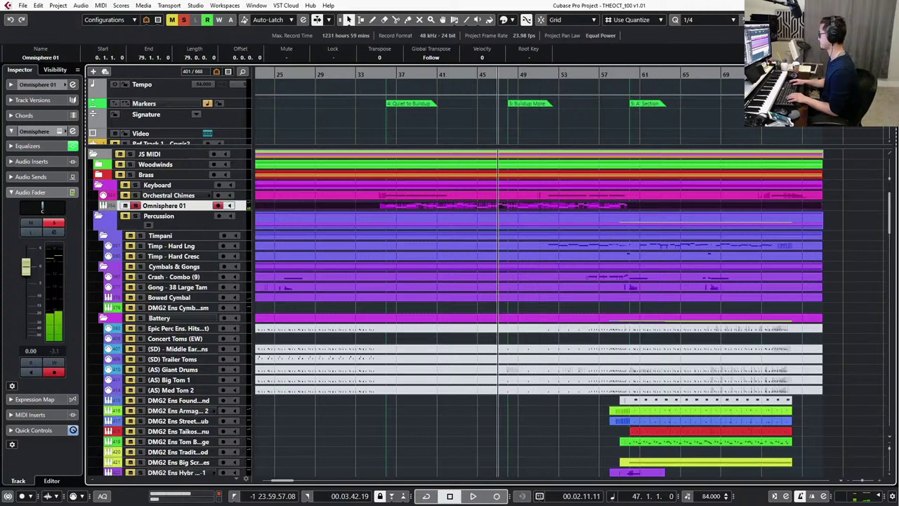
pyautogui.press('KP_Subtract')
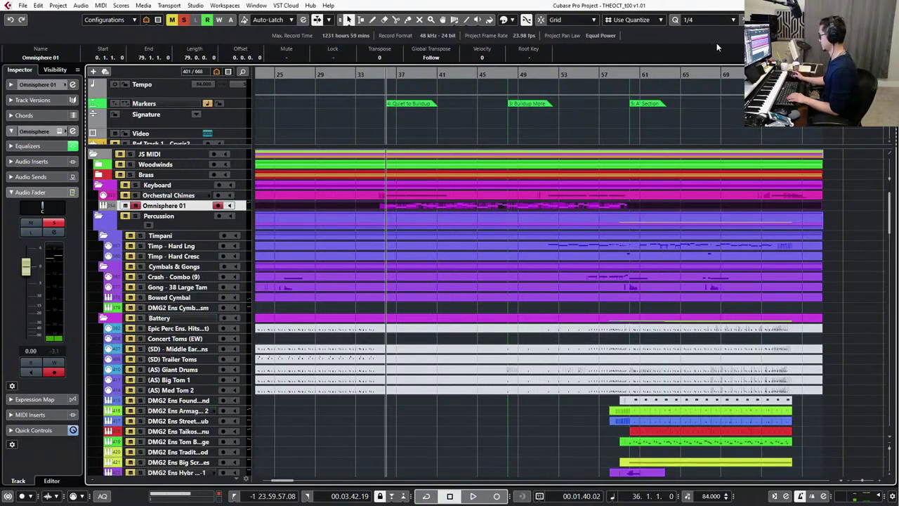
pyautogui.click(191, 205)
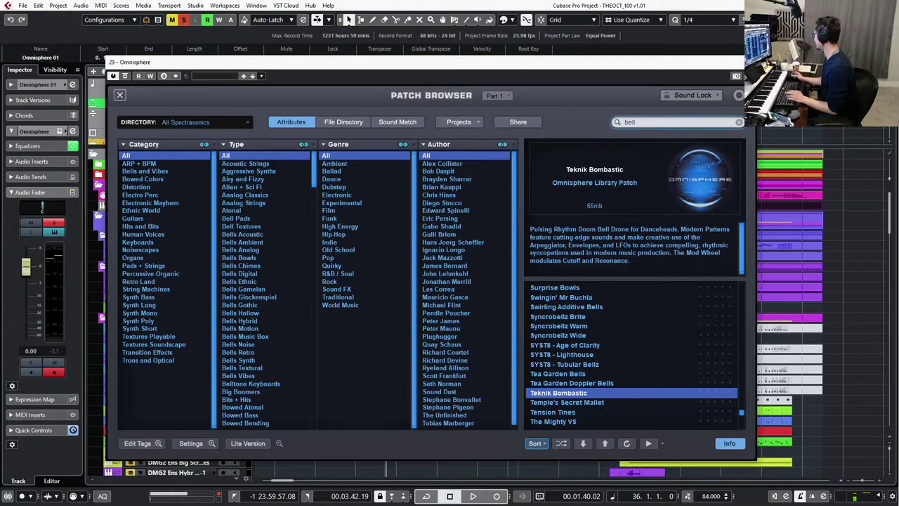
pyautogui.hotkey('ctrl', 'w')
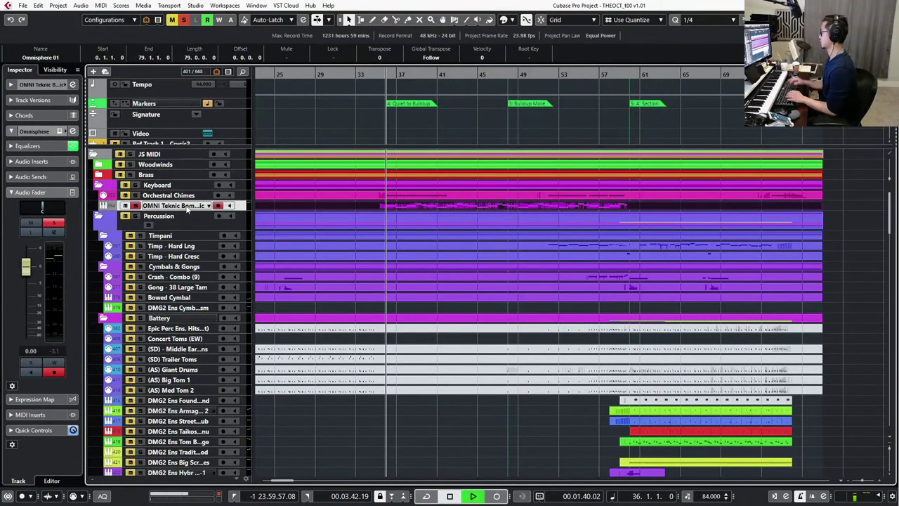
# Unsolo the bell track and play it within the full arrangement, starting from about bar 31.
pyautogui.hotkey('shift', 'b')
pyautogui.press('s')
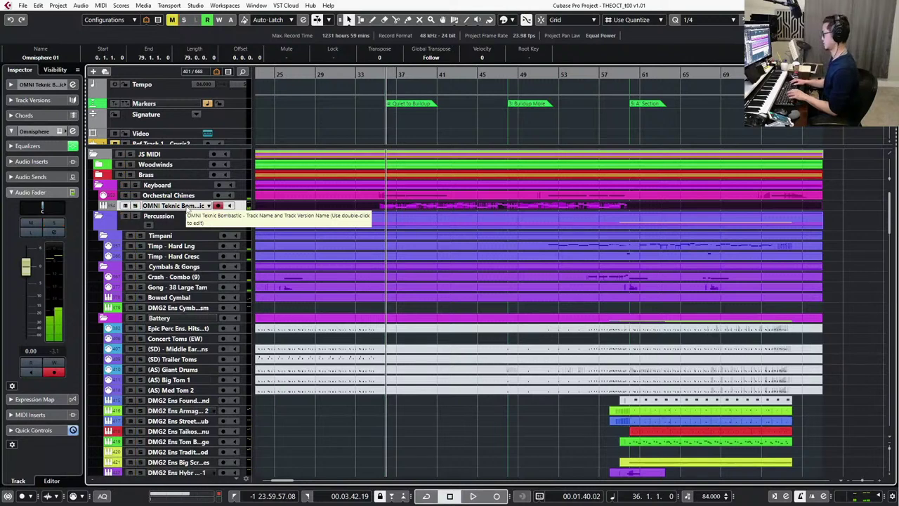
pyautogui.press('space')
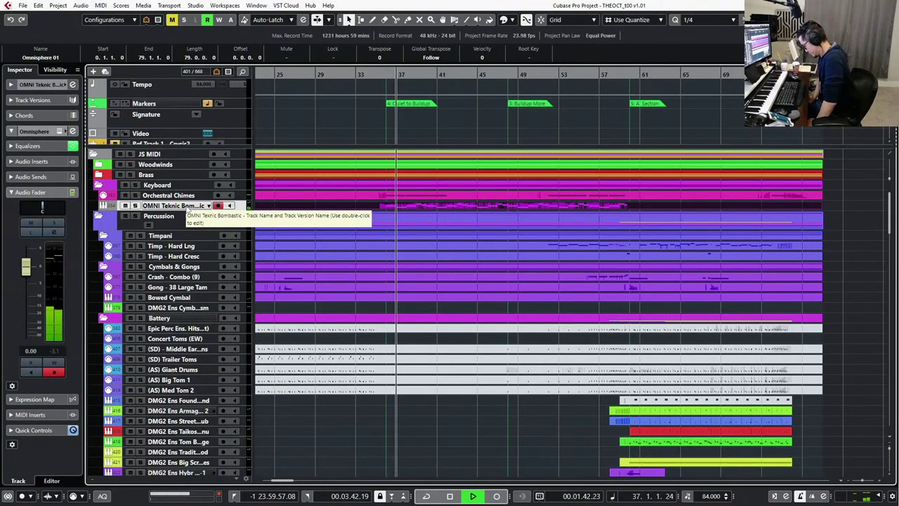
pyautogui.press('space')
pyautogui.press('KP_Subtract')
pyautogui.press('KP_Subtract')
pyautogui.press('KP_Subtract')
pyautogui.press('KP_Subtract')
pyautogui.press('KP_Subtract')
pyautogui.press('KP_Subtract')
pyautogui.press('KP_Subtract')
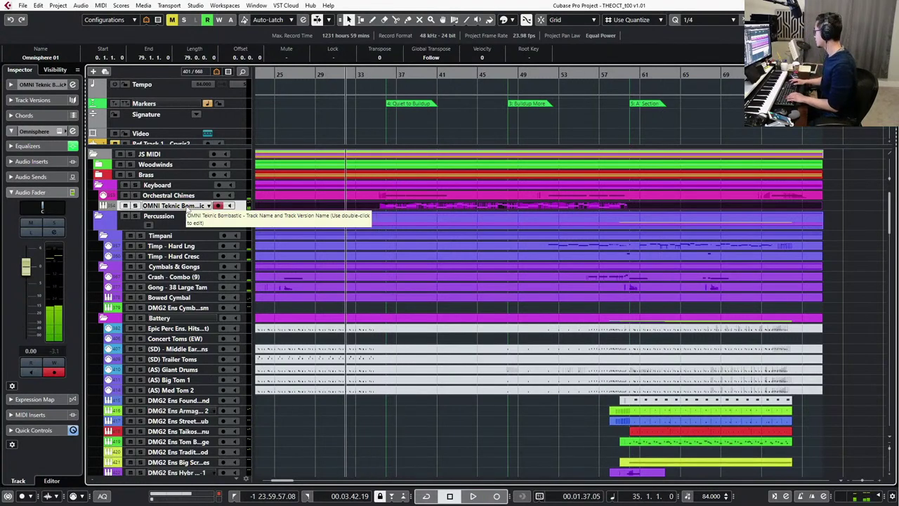
pyautogui.press('space')
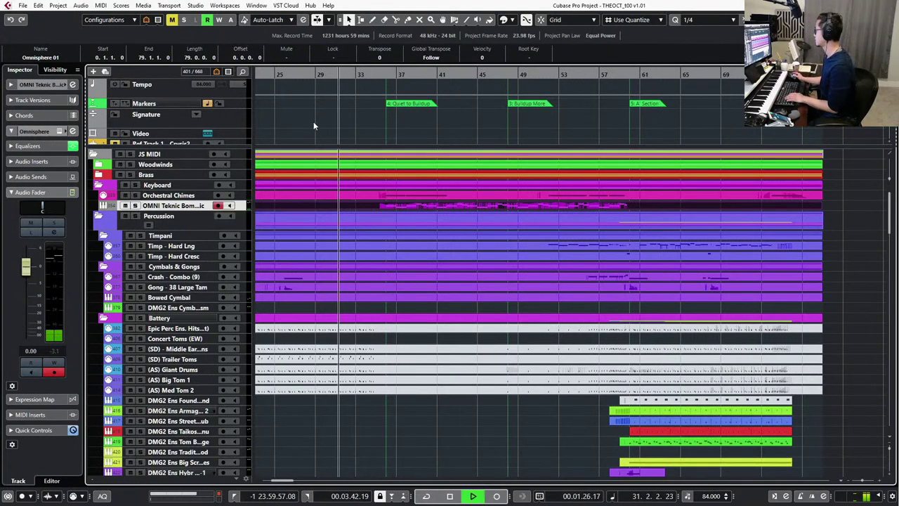
# Open the bell part in the note editor and raise its whole Modulation (CC 1) curve.
pyautogui.doubleClick(379, 206)
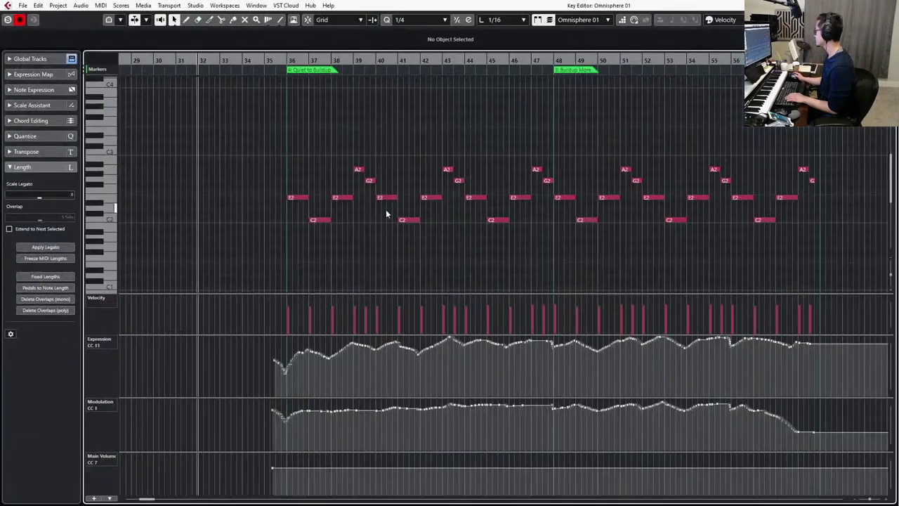
pyautogui.moveTo(284, 448); pyautogui.dragTo(695, 404)
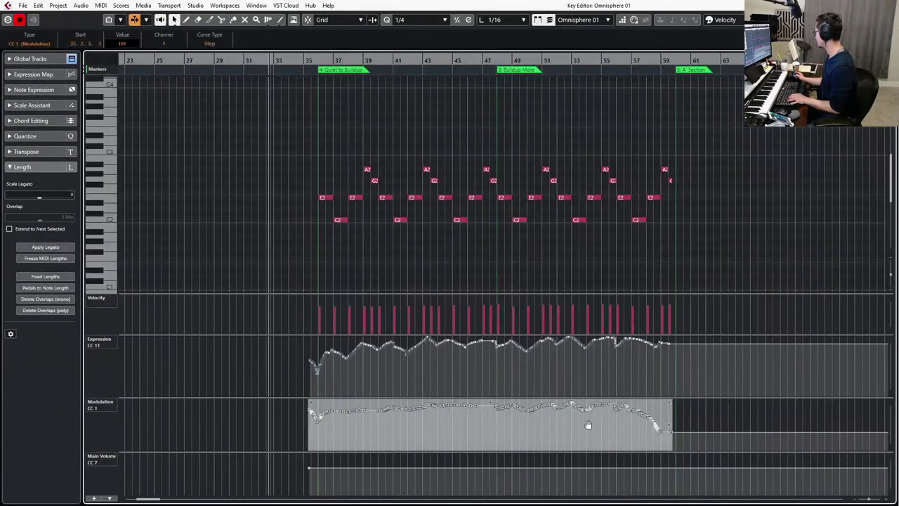
pyautogui.moveTo(548, 404); pyautogui.dragTo(583, 400)
pyautogui.click(748, 414)
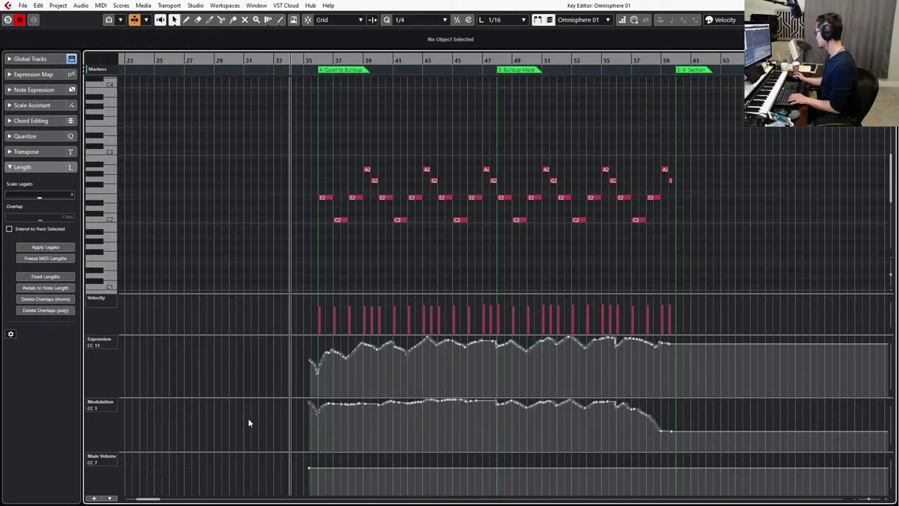
# Adjust the Modulation curve up to about bar 43, set Main Volume (CC 7) to 80, and close the note editor.
pyautogui.moveTo(266, 423); pyautogui.dragTo(426, 397)
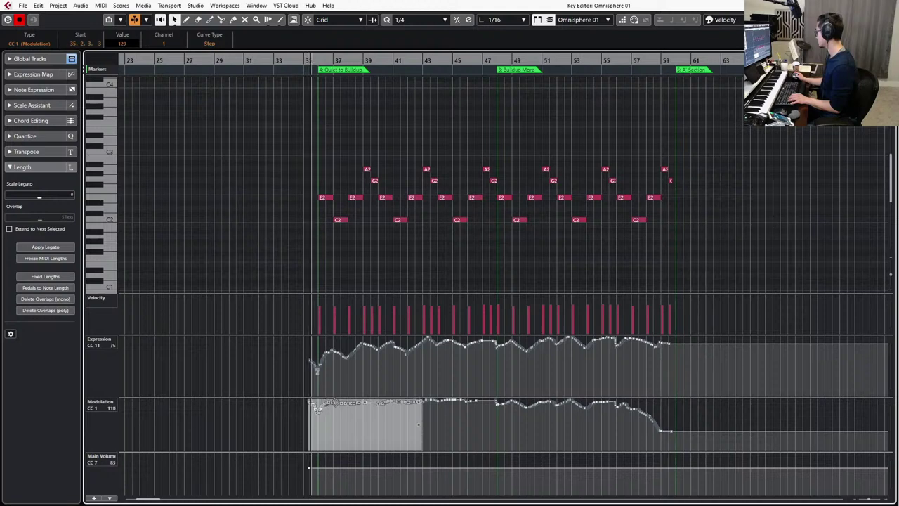
pyautogui.click(730, 402)
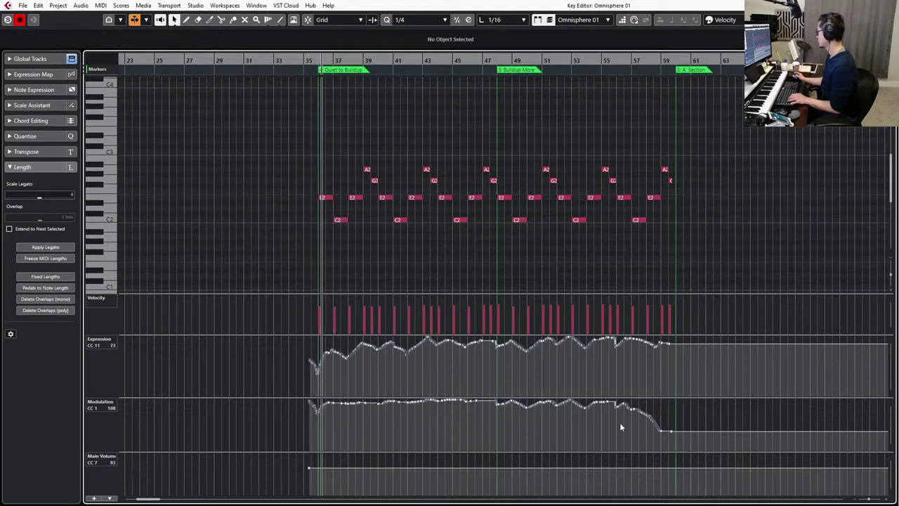
pyautogui.click(310, 469)
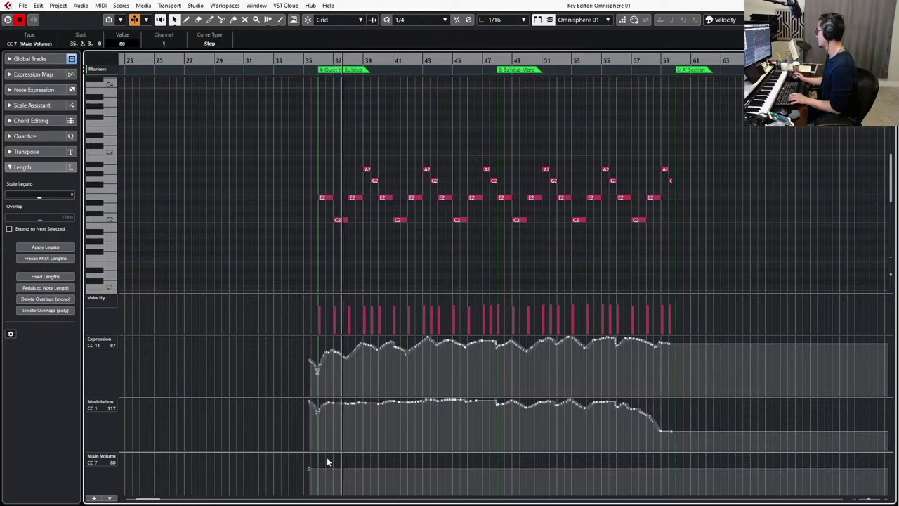
pyautogui.press('Return')
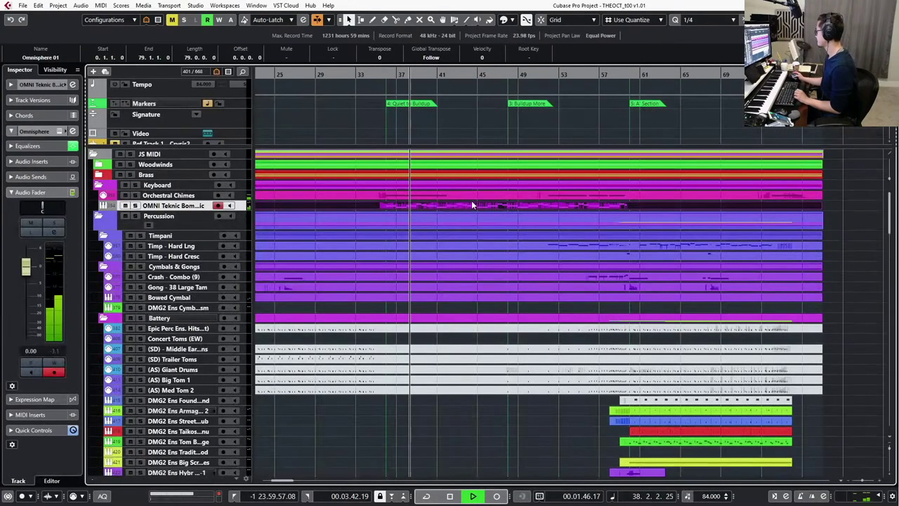
# Find the Massive - Temporal audio track, select its first clip and show the track's volume automation.
pyautogui.keyDown('ctrl'); pyautogui.scroll(-3, 472, 200); pyautogui.keyUp('ctrl')
pyautogui.scroll(-10, 455, 276)
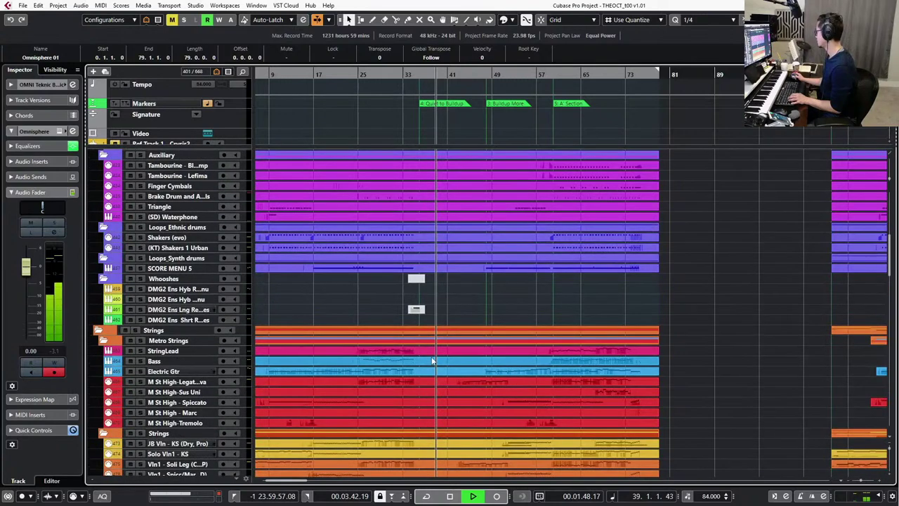
pyautogui.scroll(-15, 442, 332)
pyautogui.scroll(-10, 433, 377)
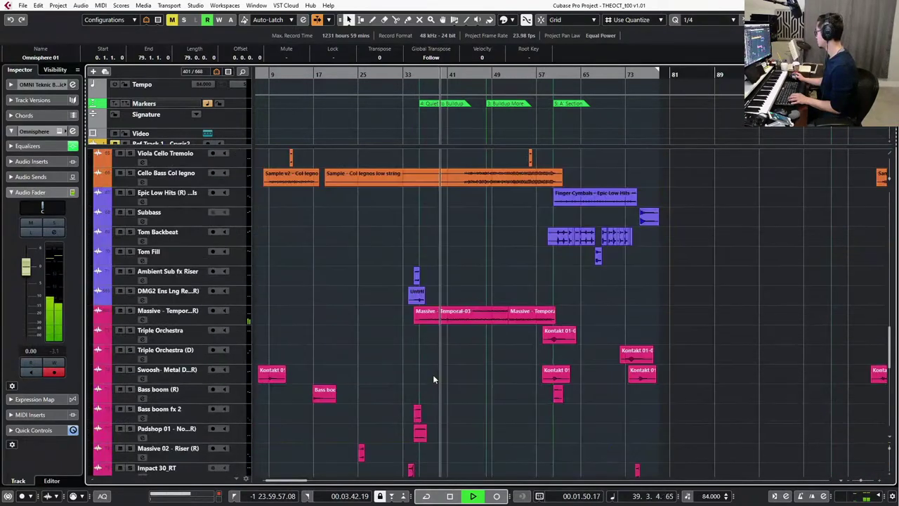
pyautogui.keyDown('ctrl'); pyautogui.scroll(3, 465, 284); pyautogui.keyUp('ctrl')
pyautogui.click(463, 185)
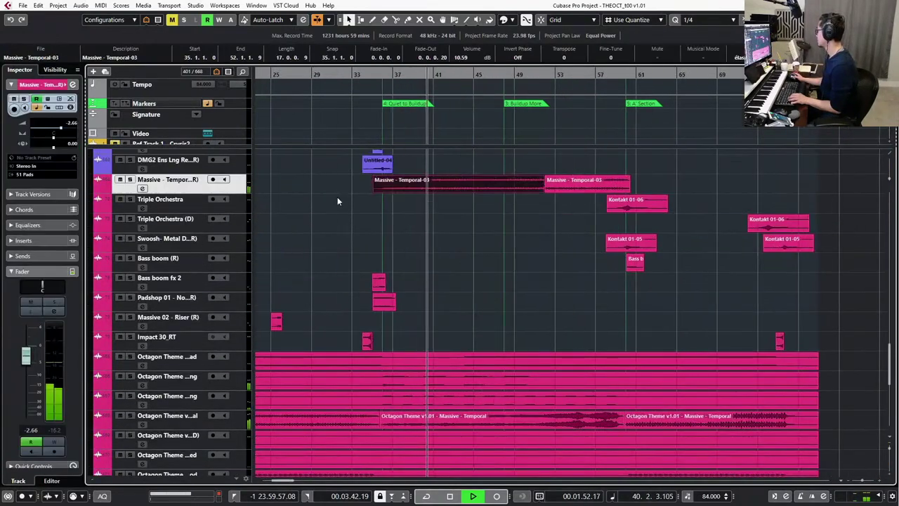
pyautogui.click(97, 192)
pyautogui.keyDown('ctrl'); pyautogui.scroll(2, 371, 243); pyautogui.keyUp('ctrl')
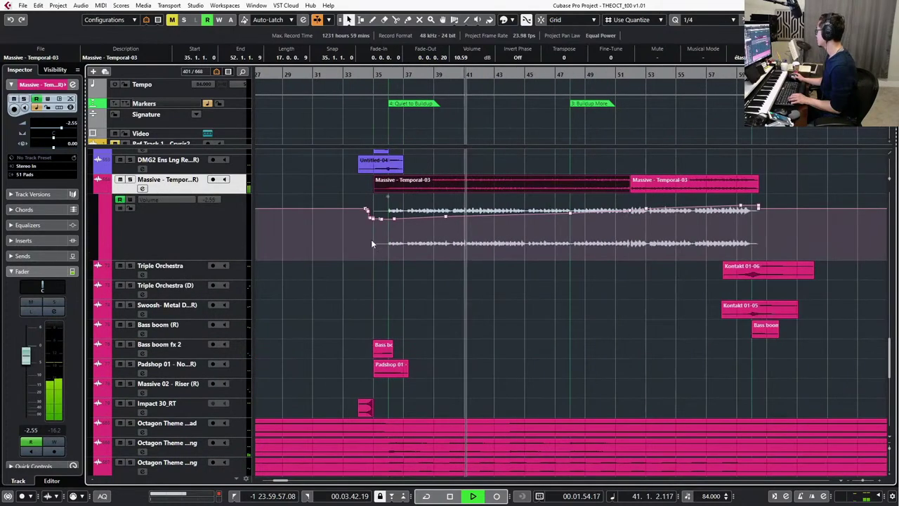
# Raise the Massive track's volume automation slightly from about bar 34 to bar 40, and hide the automation lane.
pyautogui.moveTo(303, 239); pyautogui.dragTo(486, 203)
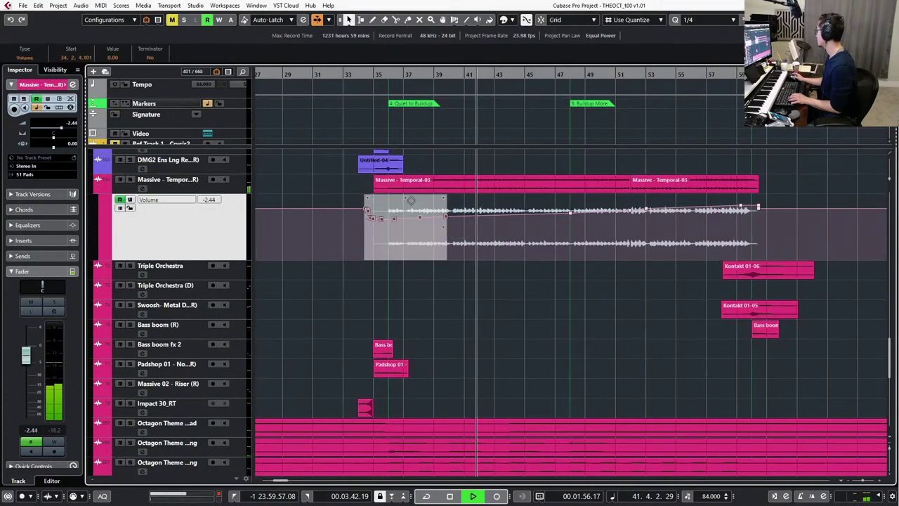
pyautogui.moveTo(366, 200); pyautogui.dragTo(366, 199)
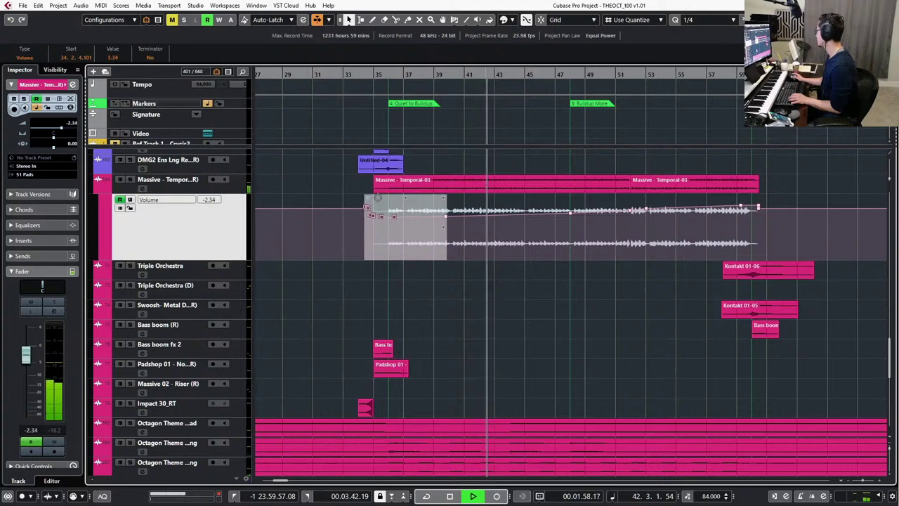
pyautogui.click(612, 244)
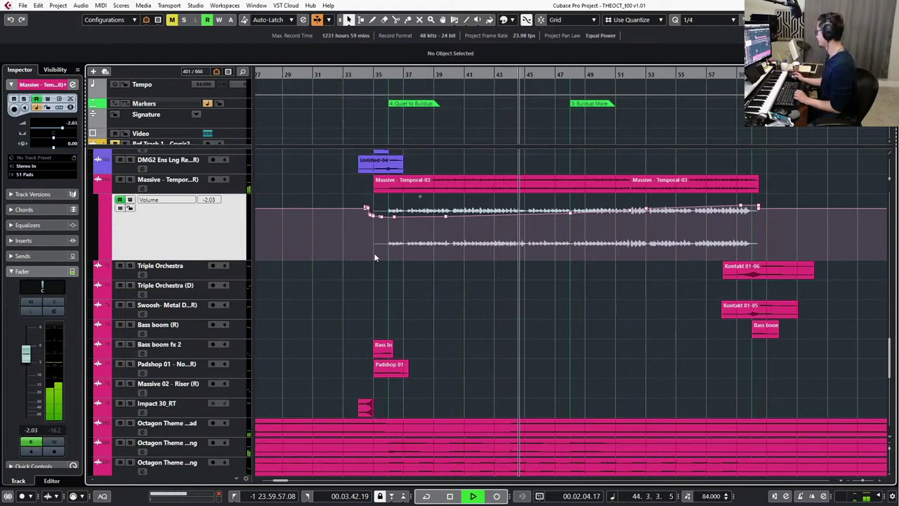
pyautogui.hotkey('shift', 'a')
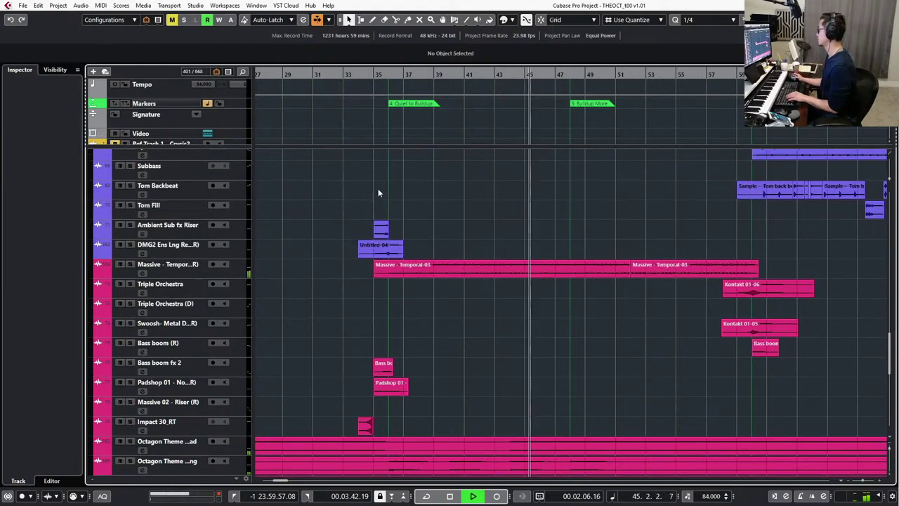
# Return to the OMNI Teknic Bombastic track in the Keyboard folder and color it crimson.
pyautogui.scroll(10, 380, 192)
pyautogui.scroll(10, 492, 188)
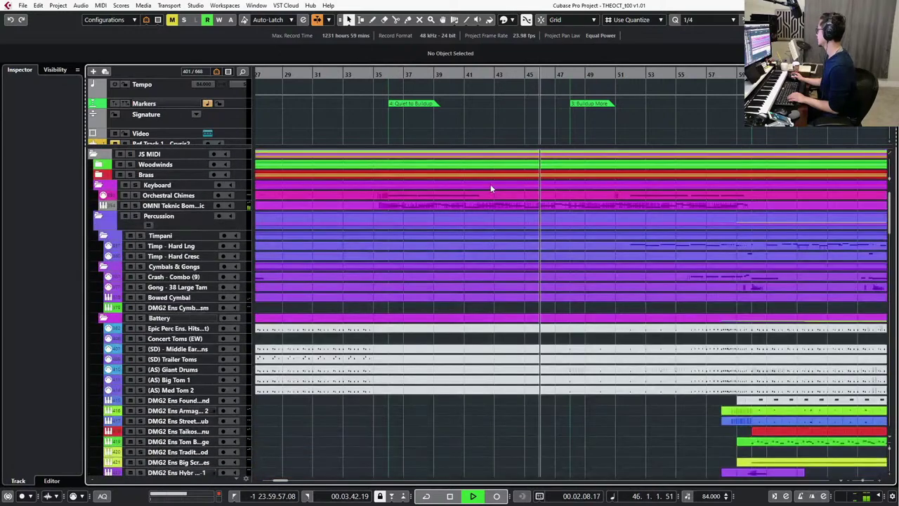
pyautogui.press('g')
pyautogui.press('g')
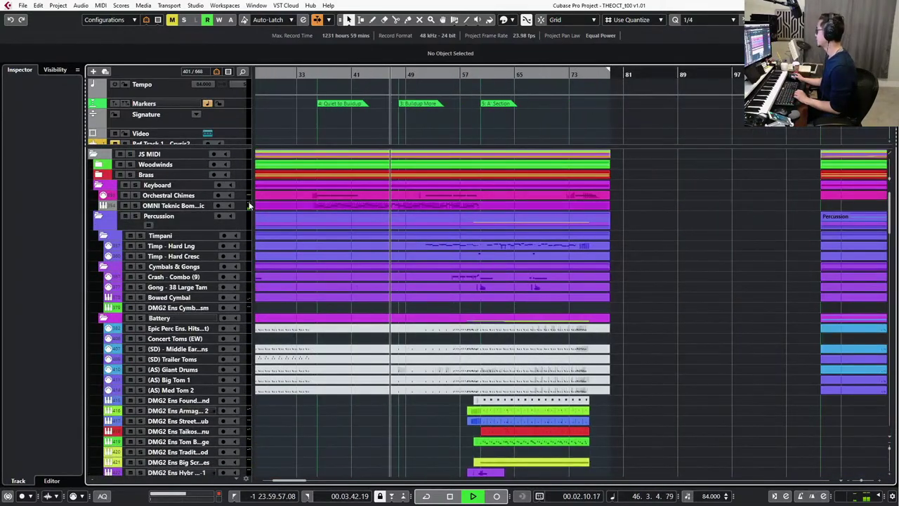
pyautogui.click(114, 209)
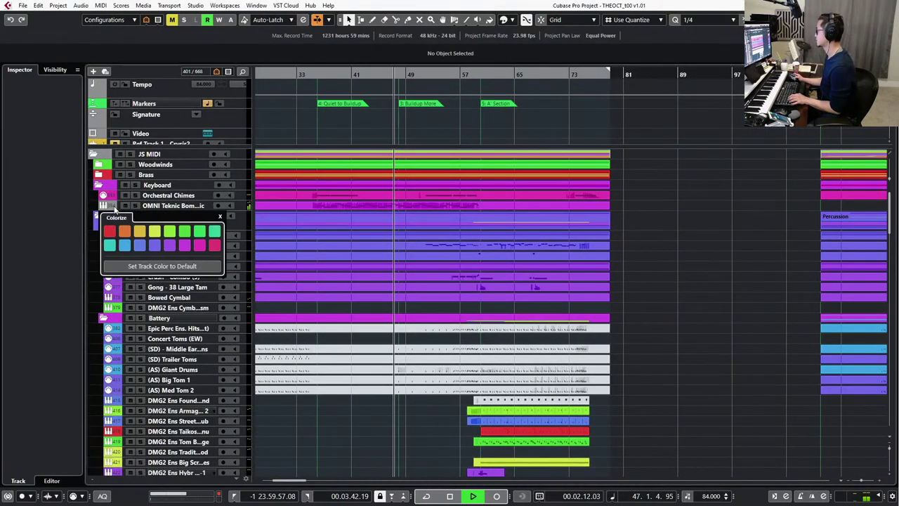
pyautogui.click(213, 249)
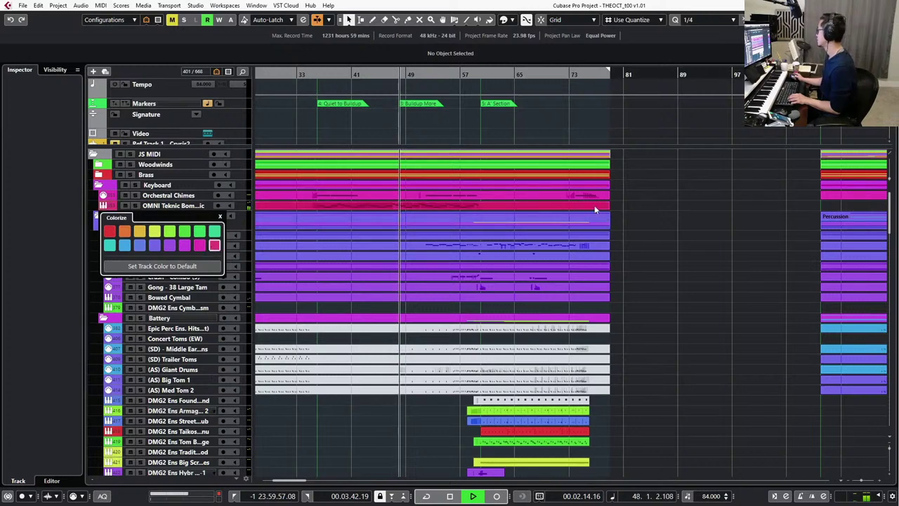
pyautogui.click(677, 209)
# Stop playback and move the playhead back to bar 45.
pyautogui.scroll(-1, 677, 209)
pyautogui.press('space')
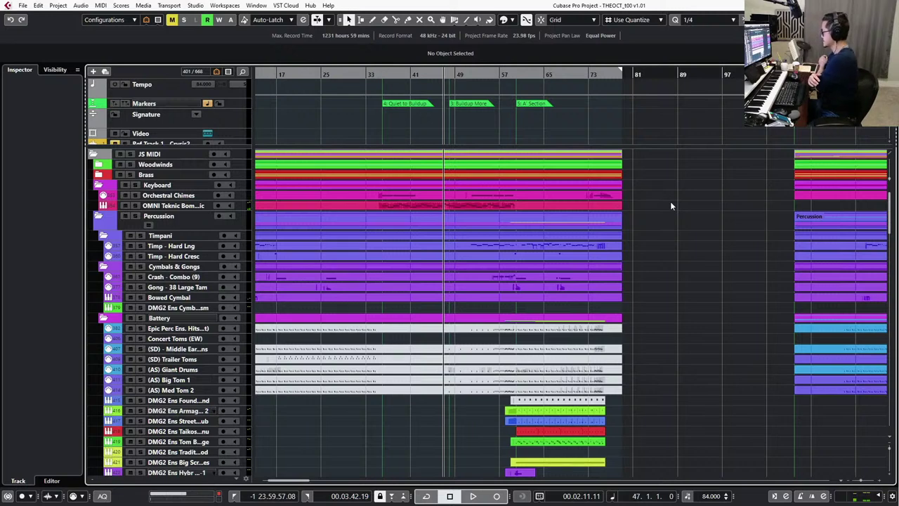
pyautogui.press('KP_Subtract')
pyautogui.press('KP_Subtract')
pyautogui.press('KP_Subtract')
pyautogui.press('KP_Subtract')
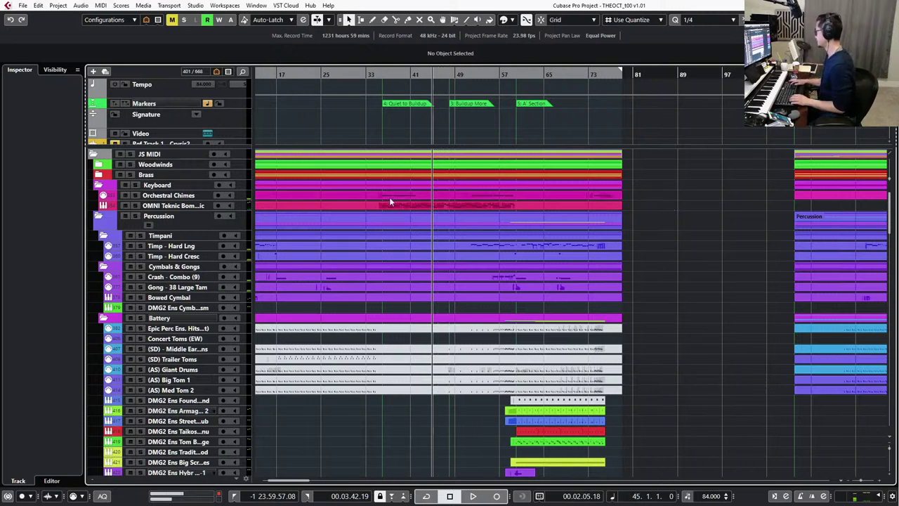
# Move the playhead back to bar 36 and open the Orchestral Chimes part in the Key Editor.
pyautogui.press('KP_Subtract')
pyautogui.press('KP_Subtract')
pyautogui.press('KP_Subtract')
pyautogui.press('KP_Subtract')
pyautogui.press('KP_Subtract')
pyautogui.press('KP_Subtract')
pyautogui.press('KP_Subtract')
pyautogui.press('KP_Subtract')
pyautogui.press('KP_Subtract')
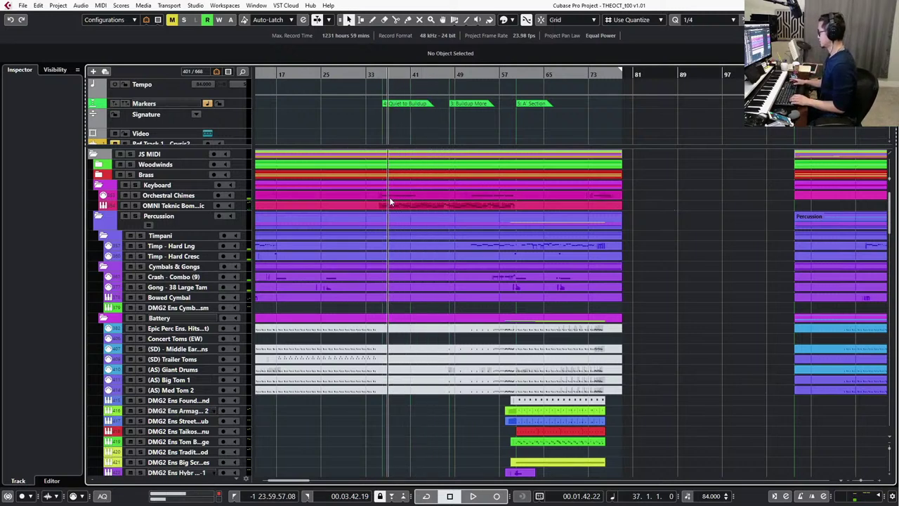
pyautogui.click(420, 194)
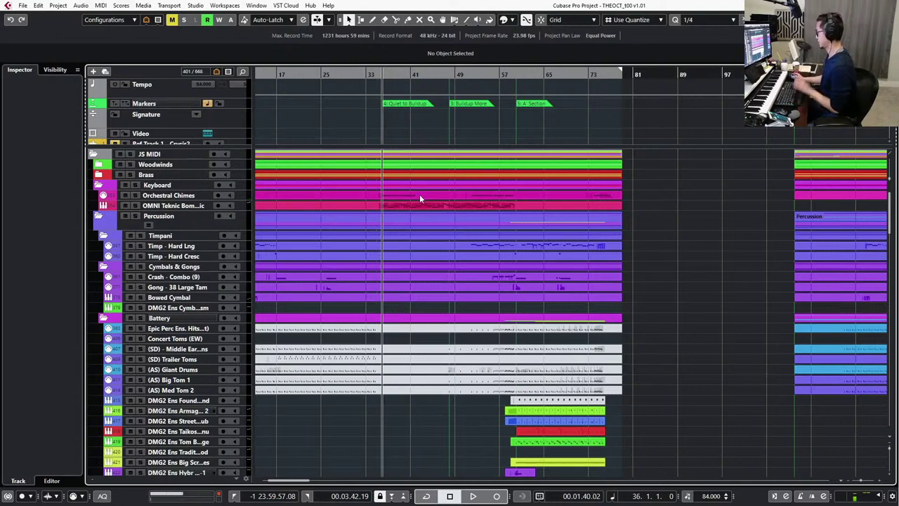
pyautogui.doubleClick(420, 194)
pyautogui.hscroll(5, 570, 175)
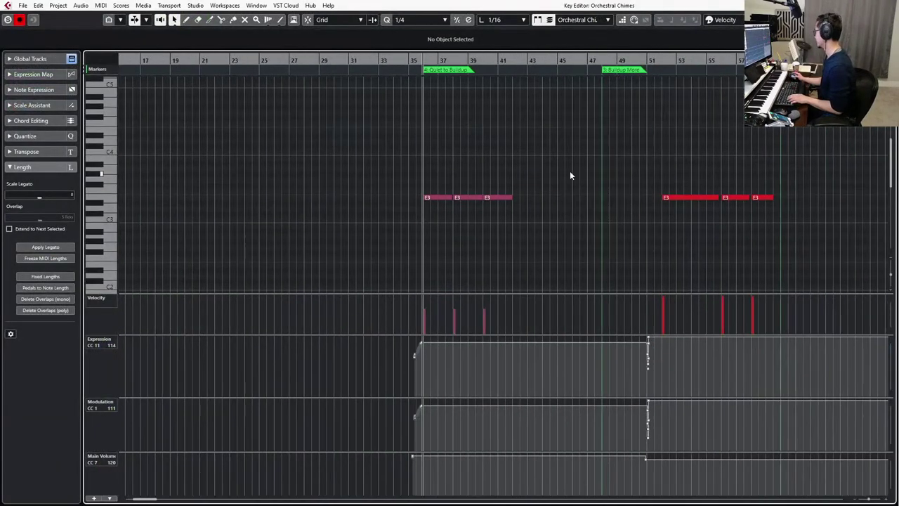
# Examine the chime notes from bar 36 and bar 52, audition from bar 52, and return the playhead to the first E3 note.
pyautogui.moveTo(415, 180); pyautogui.dragTo(542, 225)
pyautogui.scroll(3, 534, 261)
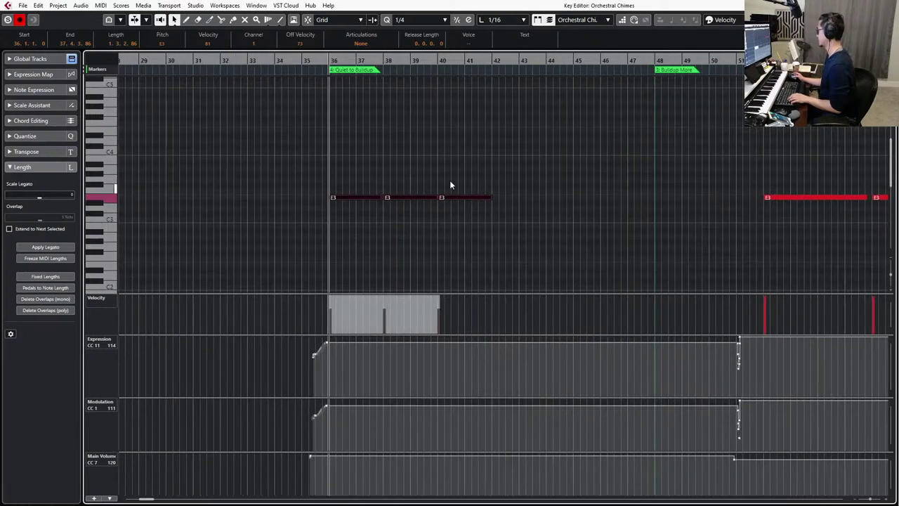
pyautogui.moveTo(331, 170); pyautogui.dragTo(511, 222)
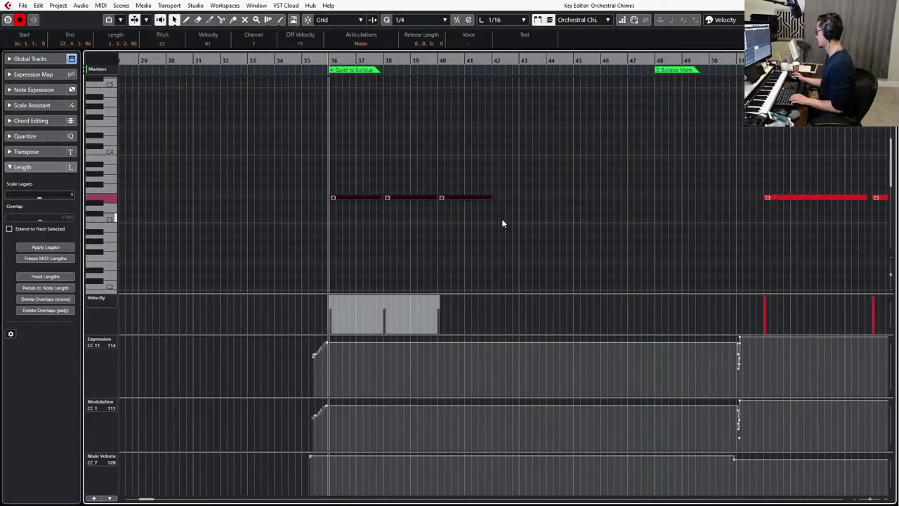
pyautogui.hscroll(3, 503, 220)
pyautogui.moveTo(565, 154); pyautogui.dragTo(648, 230)
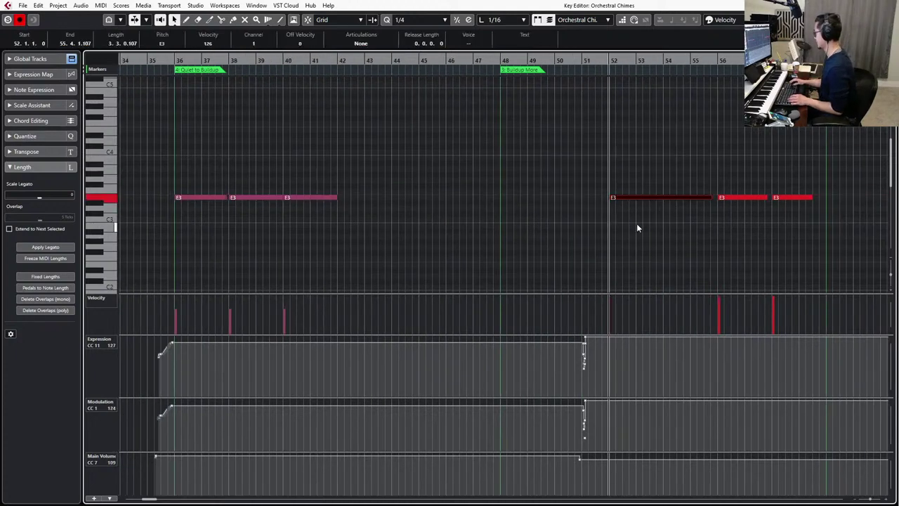
pyautogui.click(626, 227)
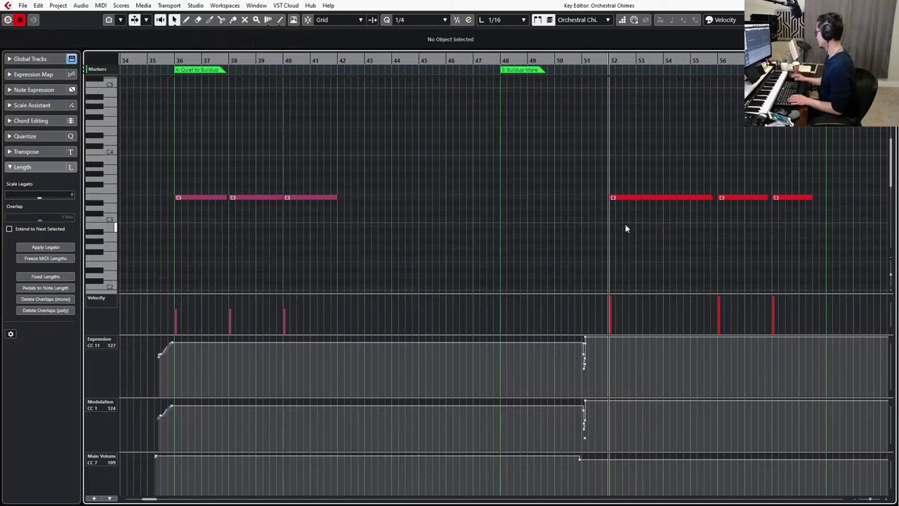
pyautogui.press('space')
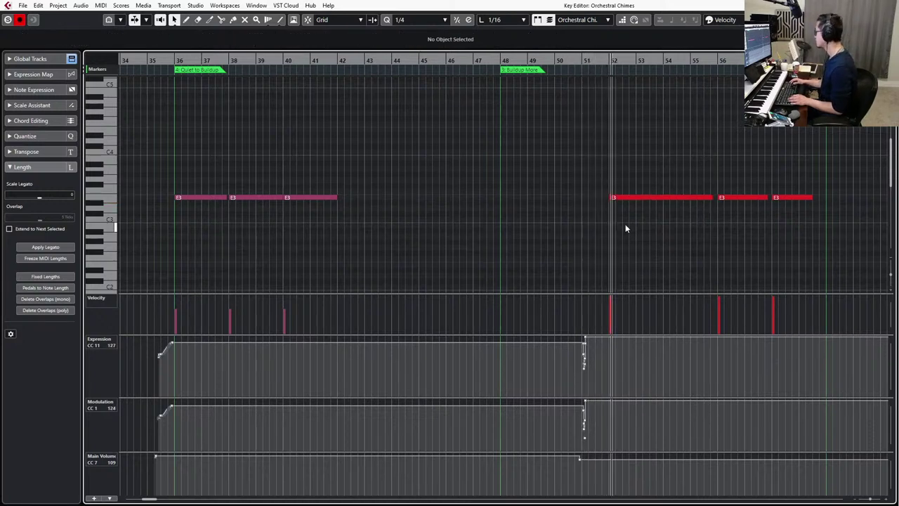
pyautogui.click(190, 197)
pyautogui.press('l')
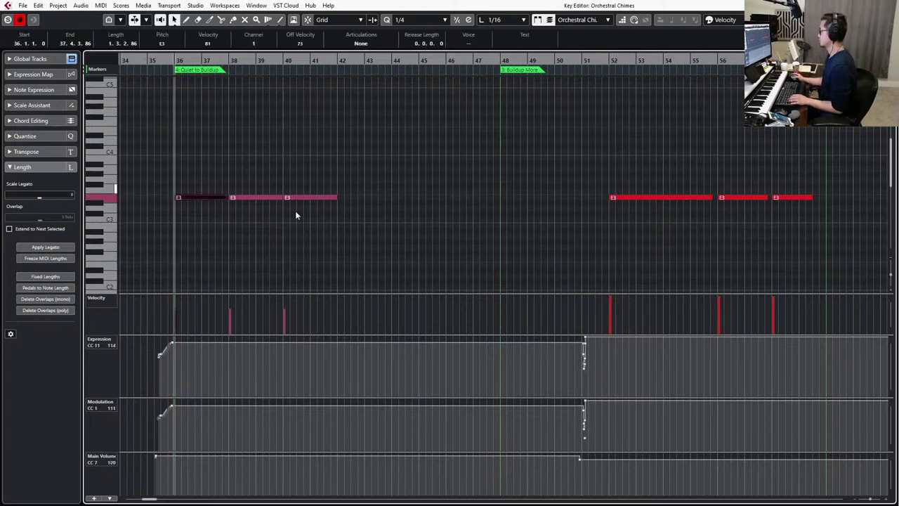
pyautogui.click(364, 241)
pyautogui.moveTo(378, 185); pyautogui.dragTo(255, 256)
pyautogui.press('Delete')
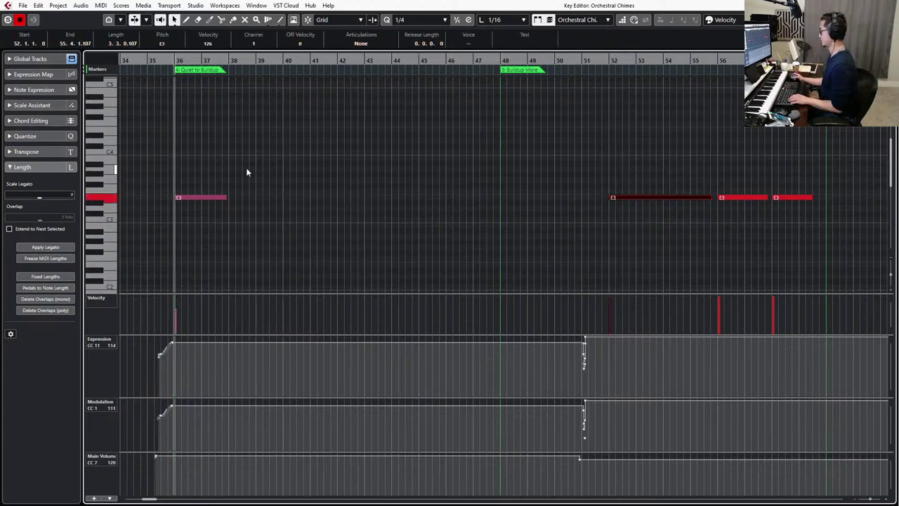
pyautogui.hotkey('ctrl', 'z')
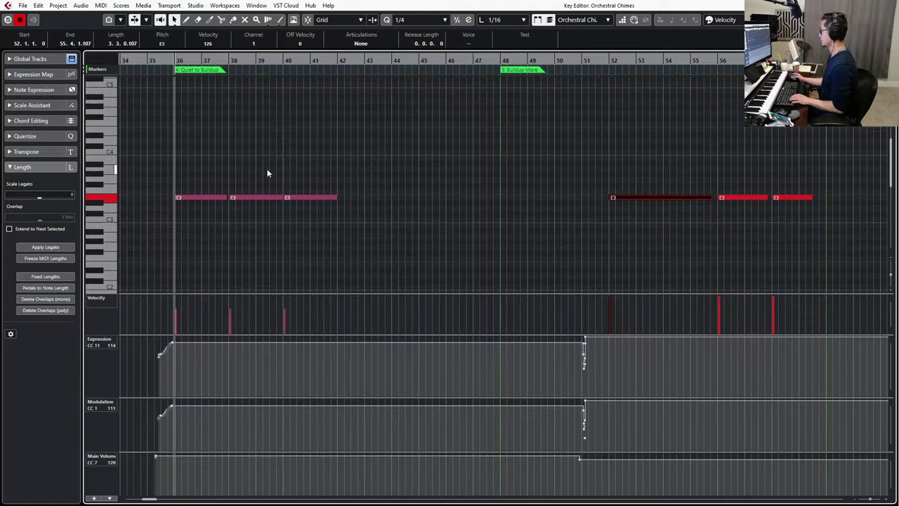
# Delete the E3 chime notes at bars 38 and 40.
pyautogui.moveTo(267, 169); pyautogui.dragTo(253, 226)
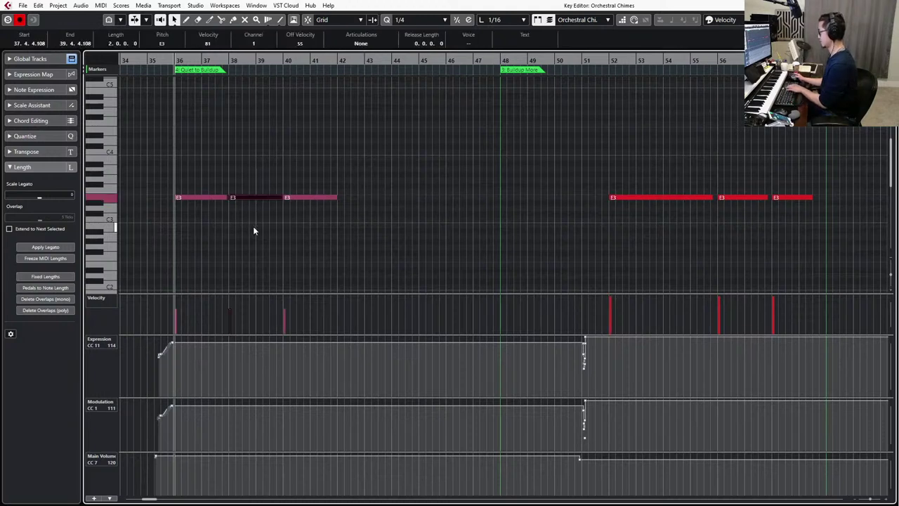
pyautogui.moveTo(265, 177); pyautogui.dragTo(330, 234)
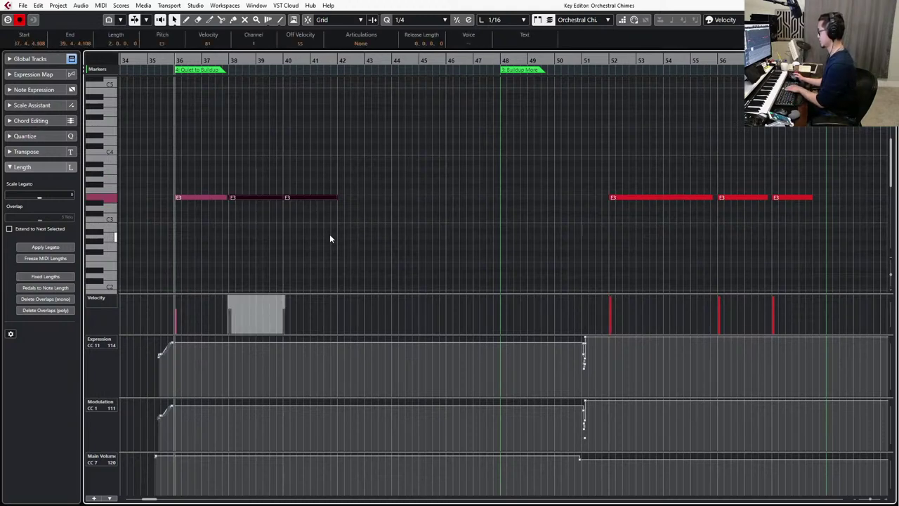
pyautogui.press('Delete')
# Repeat the E3 chime note from bar 36 at bars 40, 44 and 48, and play the result from bar 36.
pyautogui.moveTo(274, 175); pyautogui.dragTo(192, 217)
pyautogui.press('space')
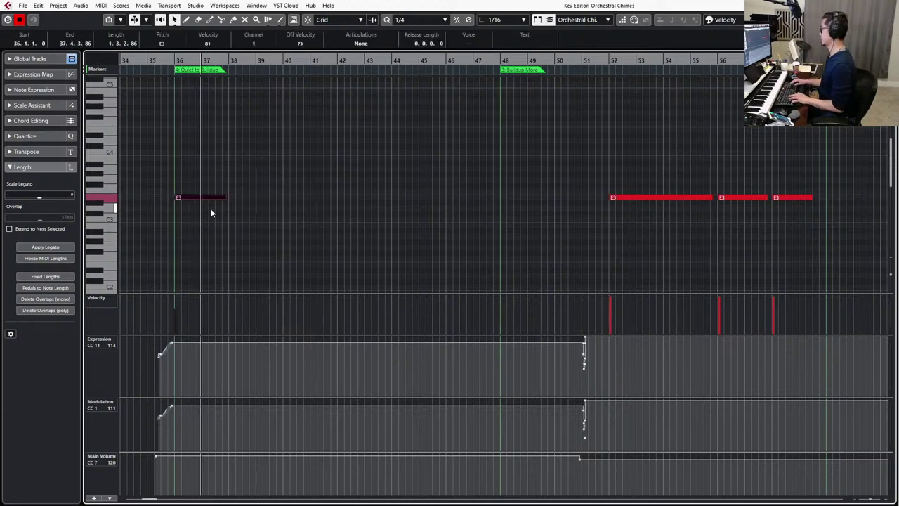
pyautogui.press('space')
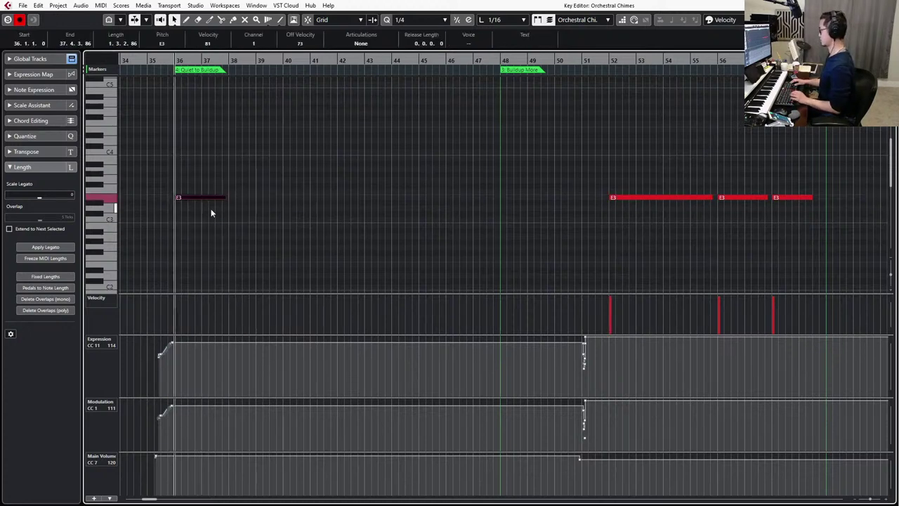
pyautogui.press('space')
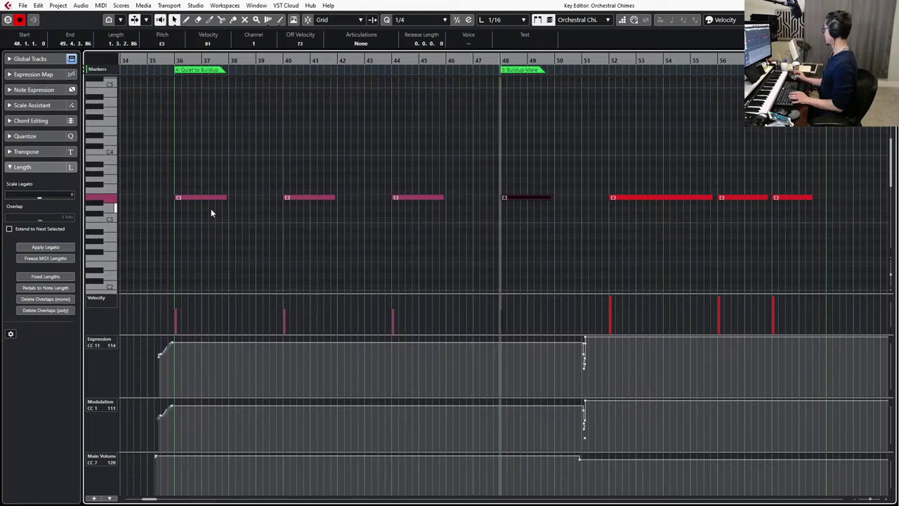
pyautogui.scroll(-1, 525, 200)
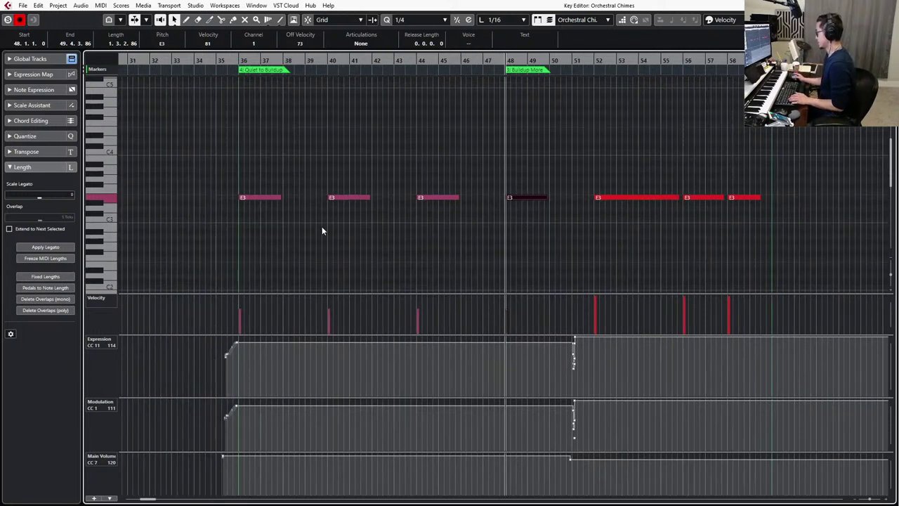
pyautogui.press('space')
pyautogui.press('space')
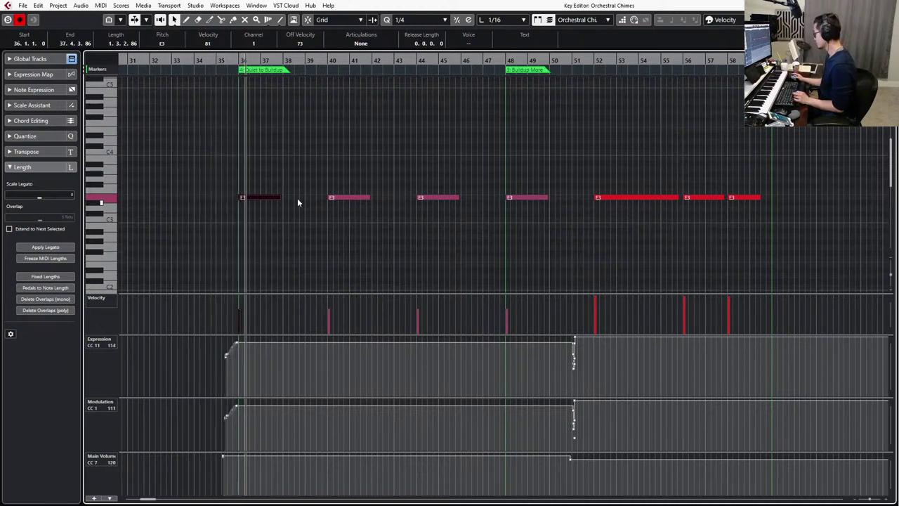
# Raise the velocity of the four E3 chime notes at bars 36, 40, 44 and 48 to 96 during playback.
pyautogui.moveTo(215, 164); pyautogui.dragTo(543, 237)
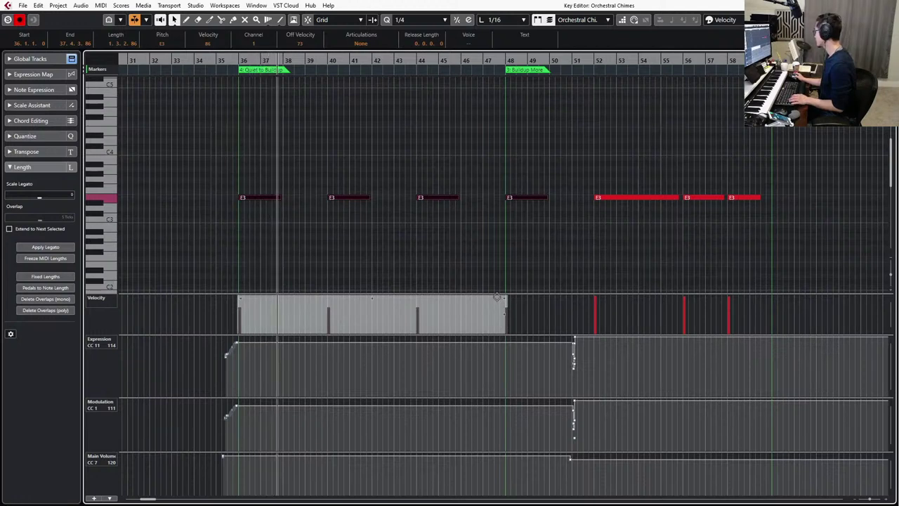
pyautogui.click(537, 240)
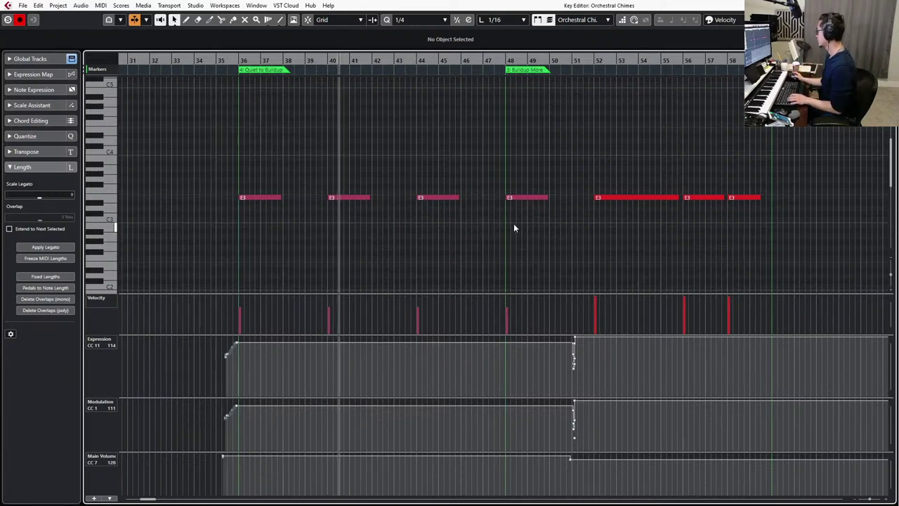
pyautogui.moveTo(215, 176); pyautogui.dragTo(533, 250)
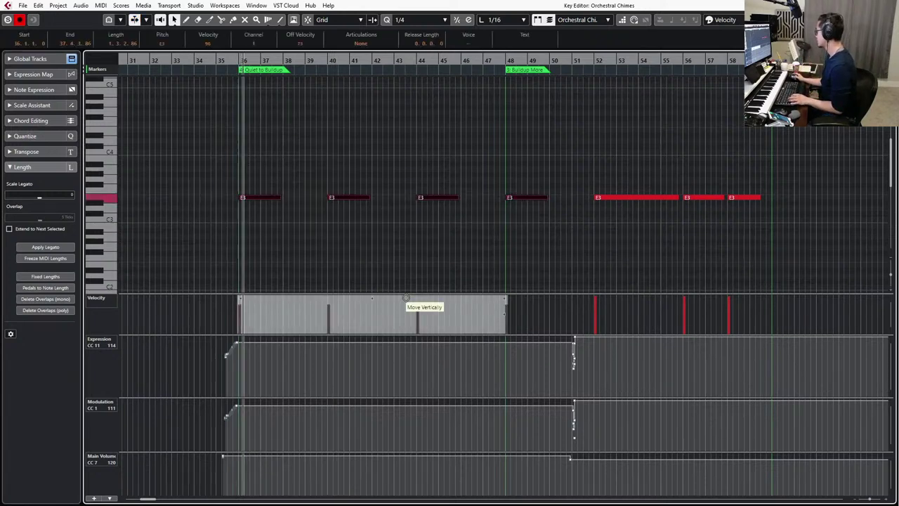
pyautogui.click(357, 158)
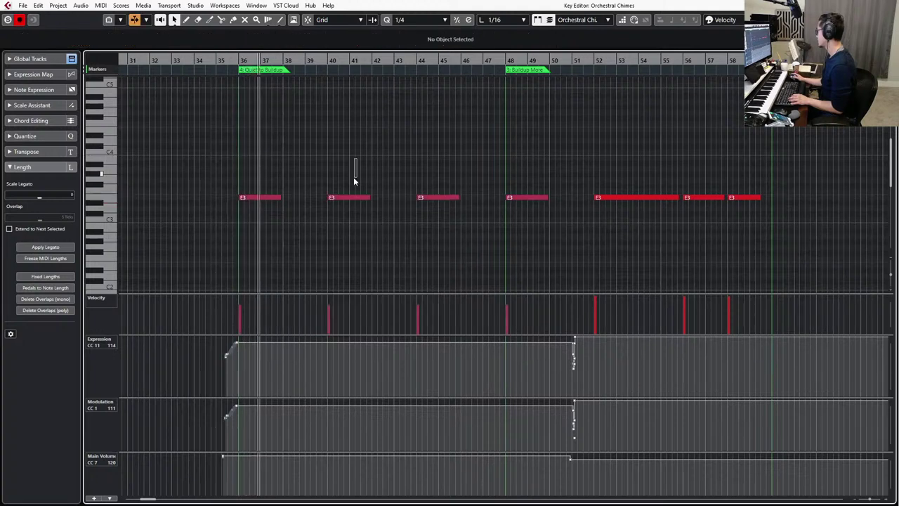
pyautogui.moveTo(354, 178); pyautogui.dragTo(347, 215)
pyautogui.click(348, 215)
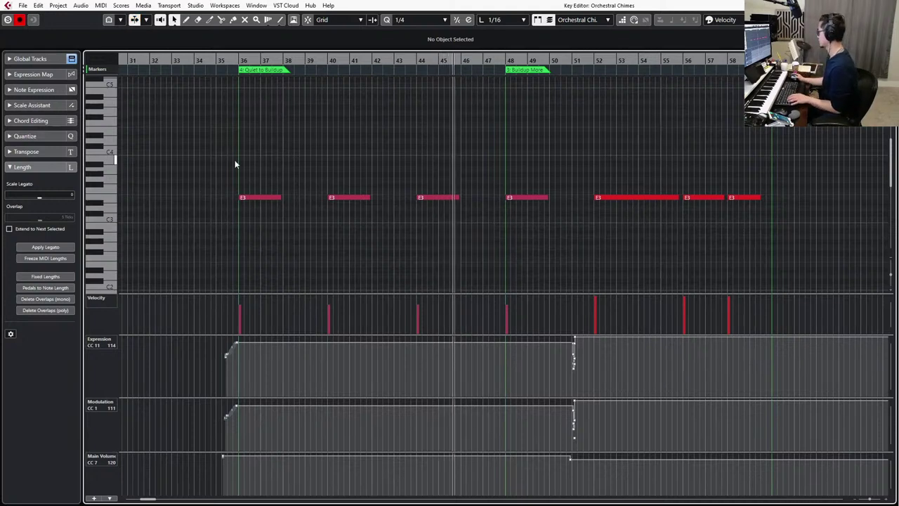
# Select the four chime notes, close the Key Editor and move the playhead back to bar 36.
pyautogui.moveTo(234, 162); pyautogui.dragTo(506, 246)
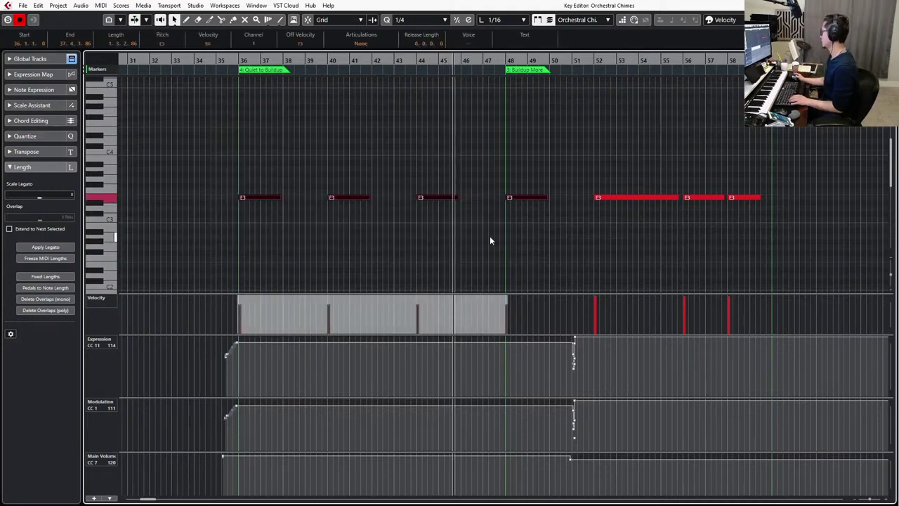
pyautogui.press('Return')
pyautogui.press('KP_Subtract')
pyautogui.press('KP_Subtract')
pyautogui.press('KP_Subtract')
pyautogui.press('KP_Subtract')
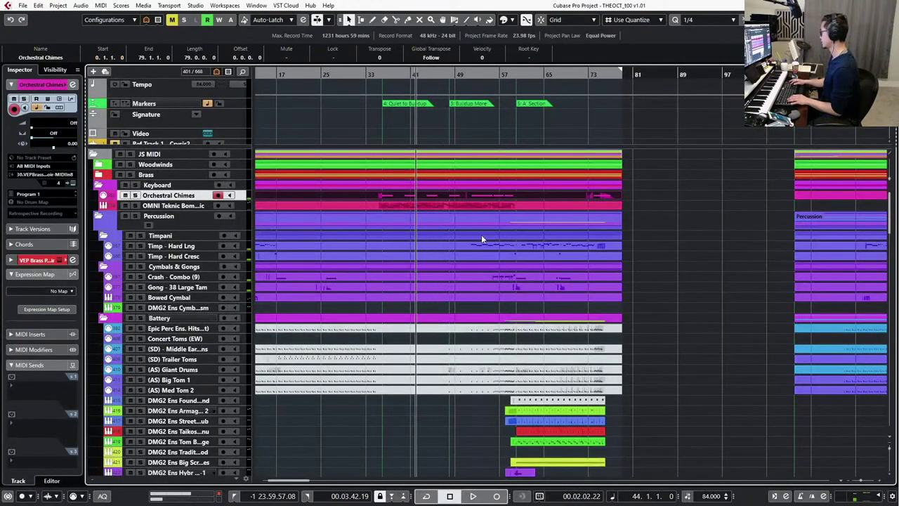
pyautogui.press('KP_Subtract')
pyautogui.press('KP_Subtract')
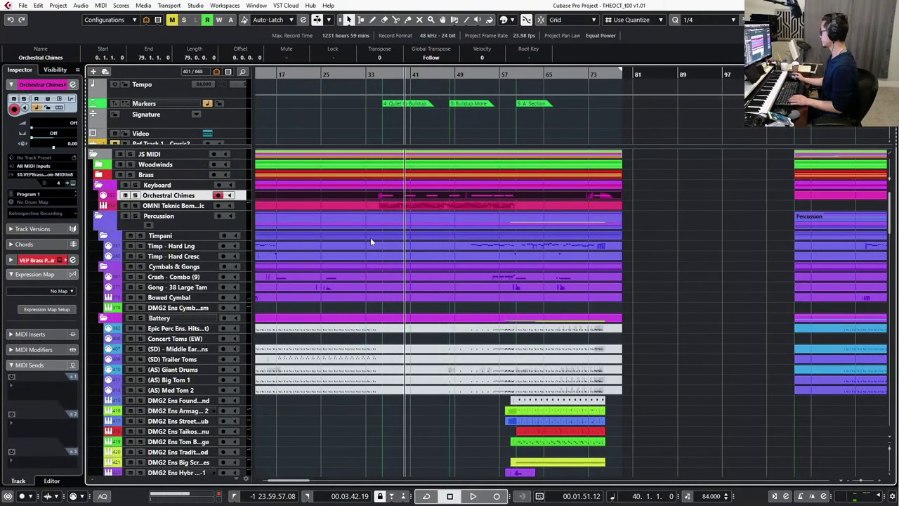
pyautogui.press('KP_Subtract')
pyautogui.press('KP_Subtract')
pyautogui.press('KP_Subtract')
pyautogui.press('KP_Subtract')
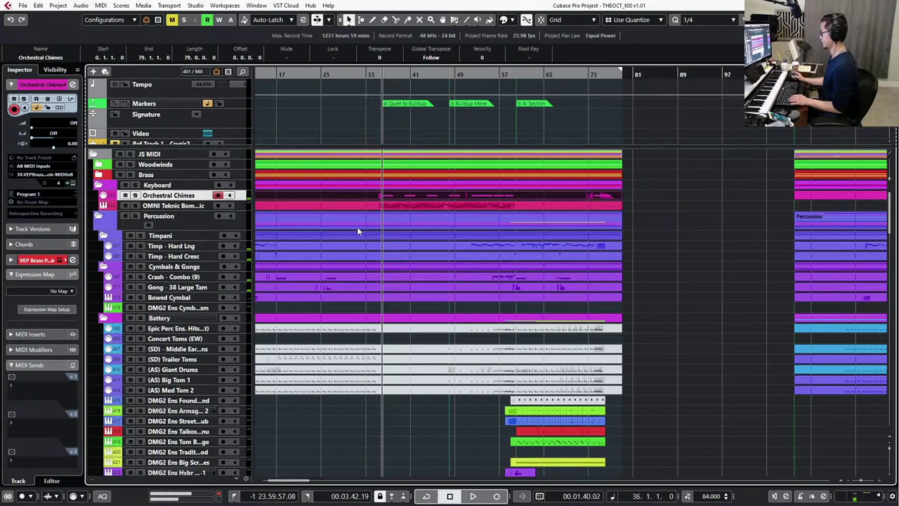
# Select the DMG2 Ens Cymbalism track, start playback from bar 34 and add an empty MIDI part spanning bars 0 to 79.
pyautogui.scroll(-3, 357, 227)
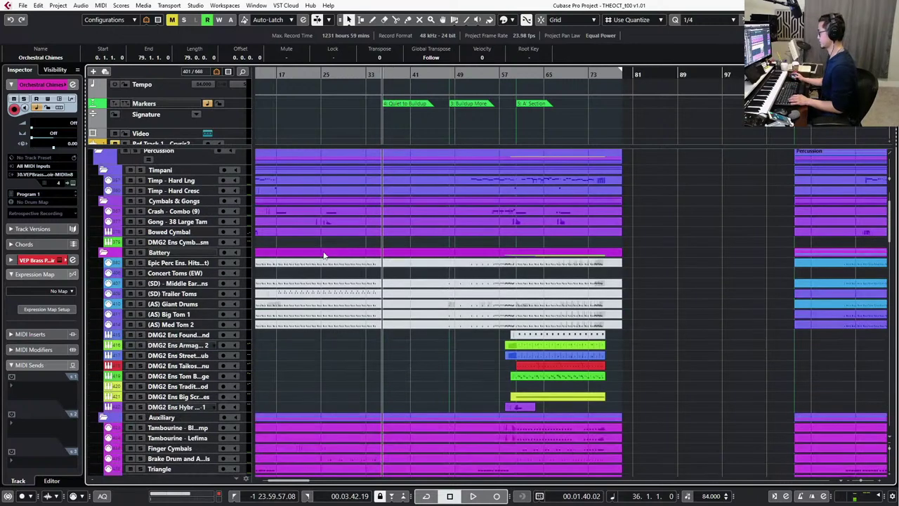
pyautogui.click(179, 243)
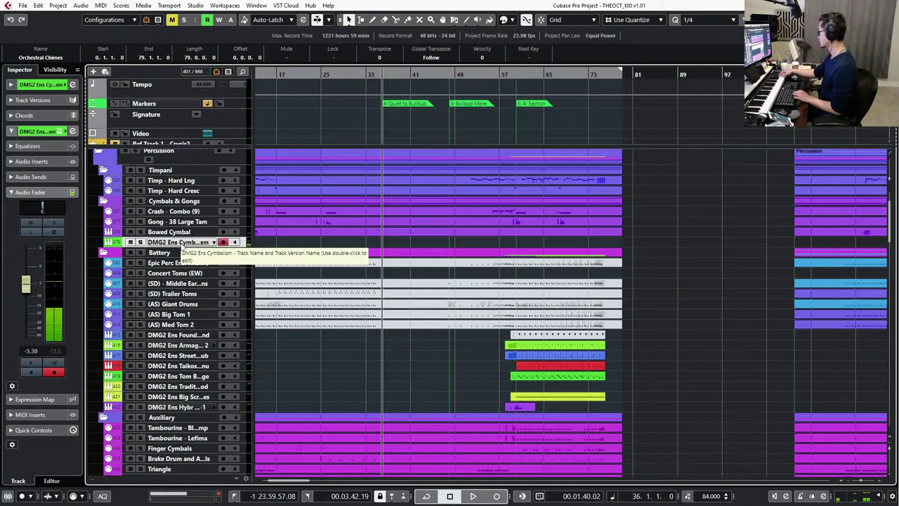
pyautogui.press('KP_Subtract')
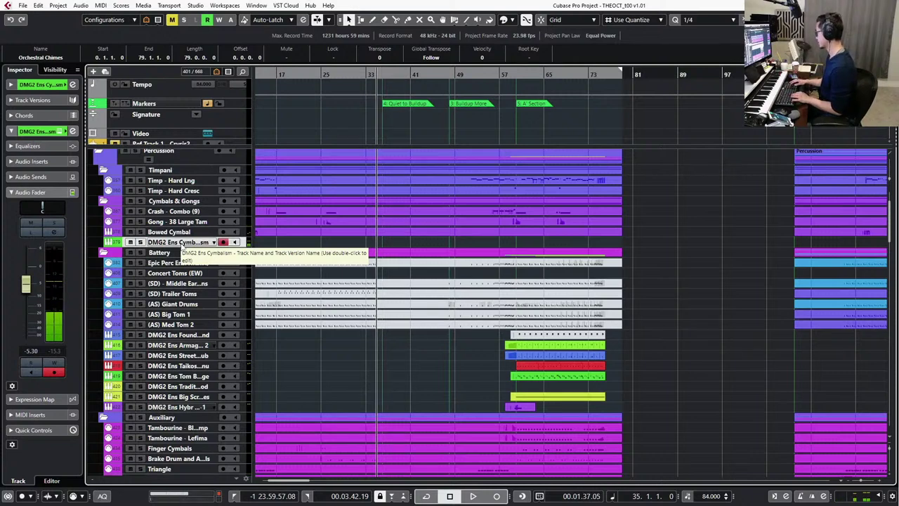
pyautogui.press('KP_Subtract')
pyautogui.press('space')
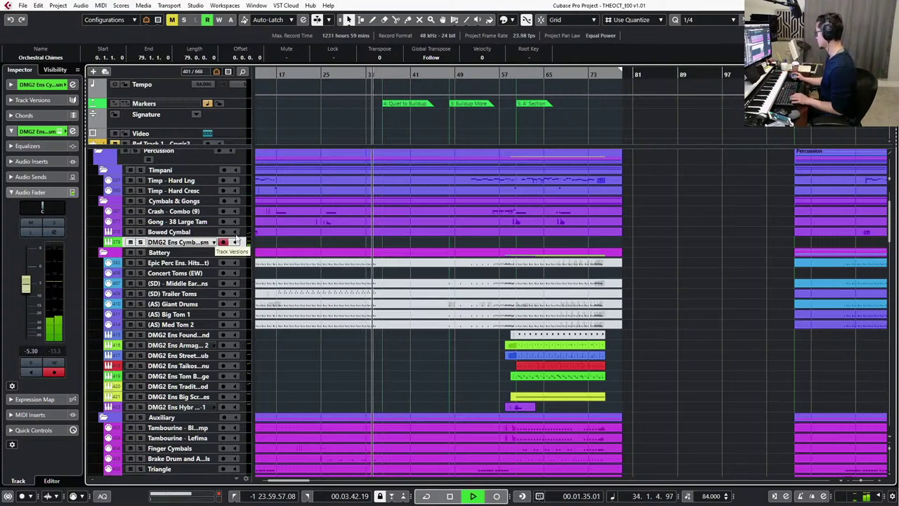
pyautogui.click(342, 246)
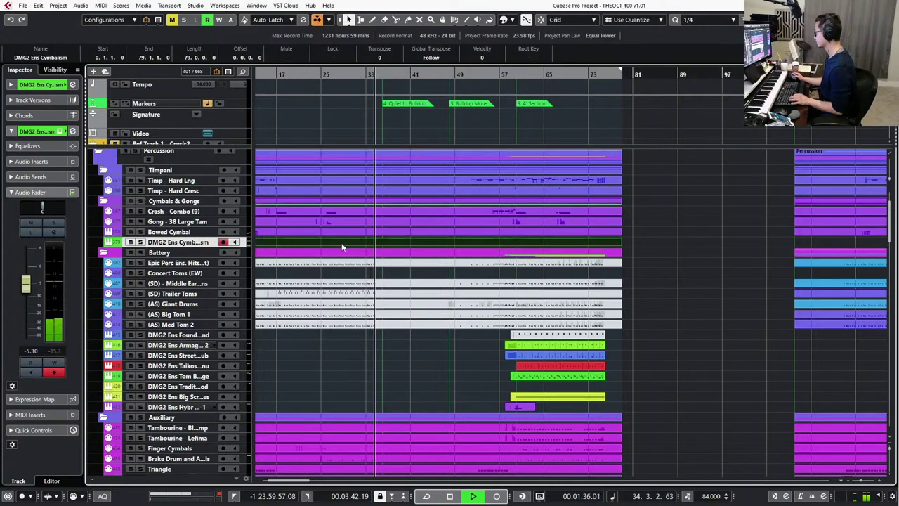
# Open the DMG2 Ens Cymbalism part in the Key Editor and record a roughly four-bar D4 note from bar 40.
pyautogui.click(470, 219)
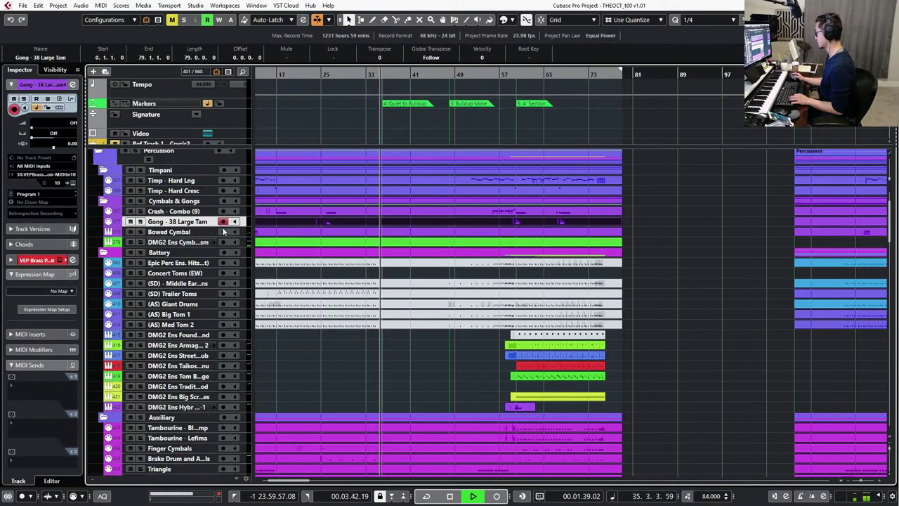
pyautogui.click(441, 253)
pyautogui.doubleClick(449, 243)
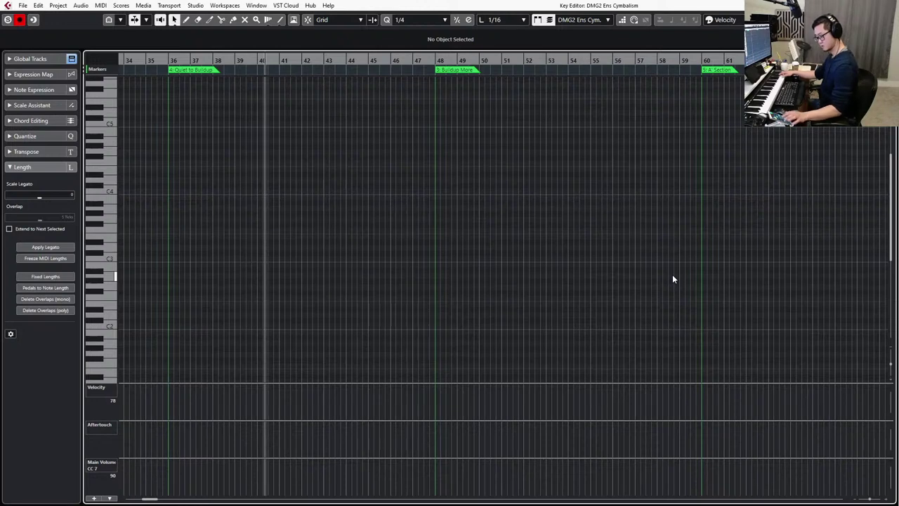
pyautogui.press('KP_Subtract')
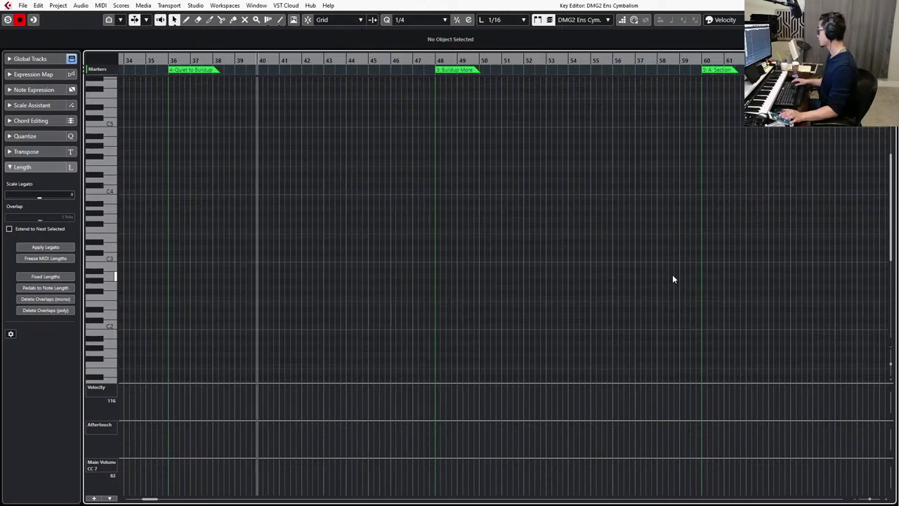
pyautogui.press('KP_Subtract')
pyautogui.press('KP_Subtract')
pyautogui.press('KP_Subtract')
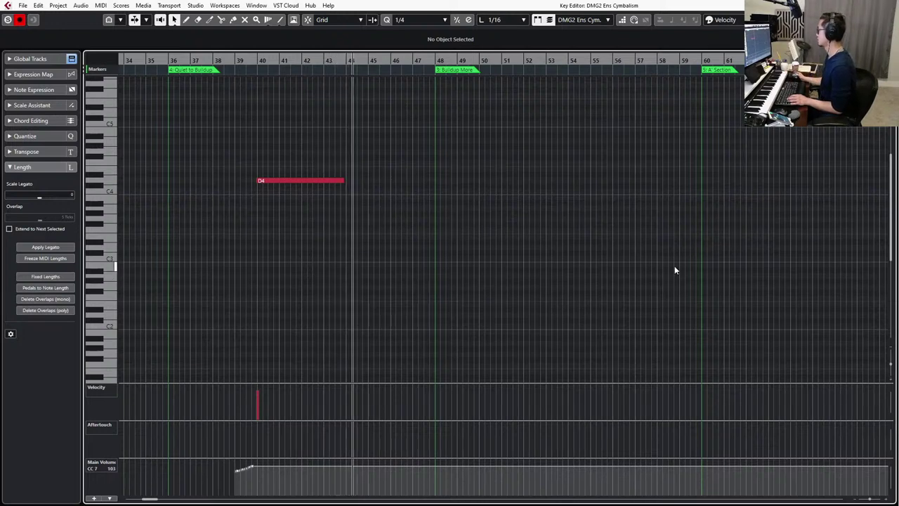
# Quantize the recorded D4 cymbal note to the 1/4 grid and move it to start at bar 36, auditioning the result.
pyautogui.moveTo(549, 173); pyautogui.dragTo(252, 239)
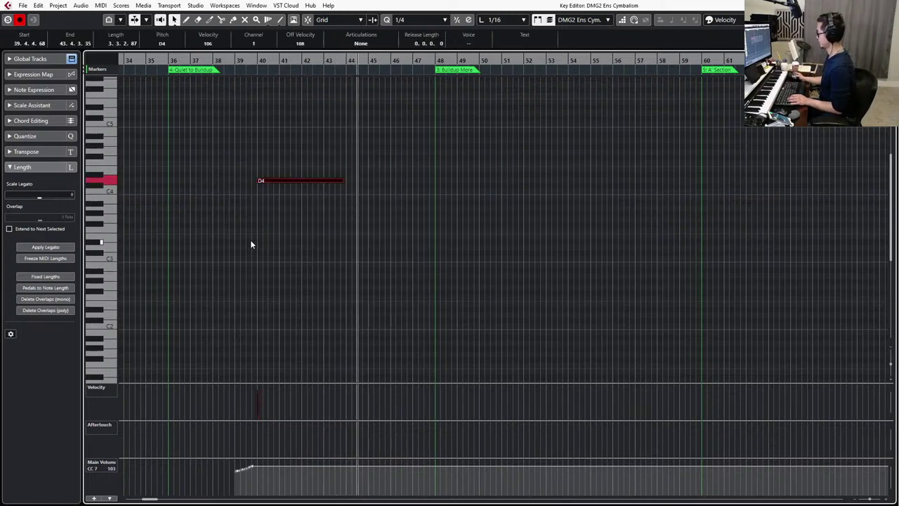
pyautogui.press('q')
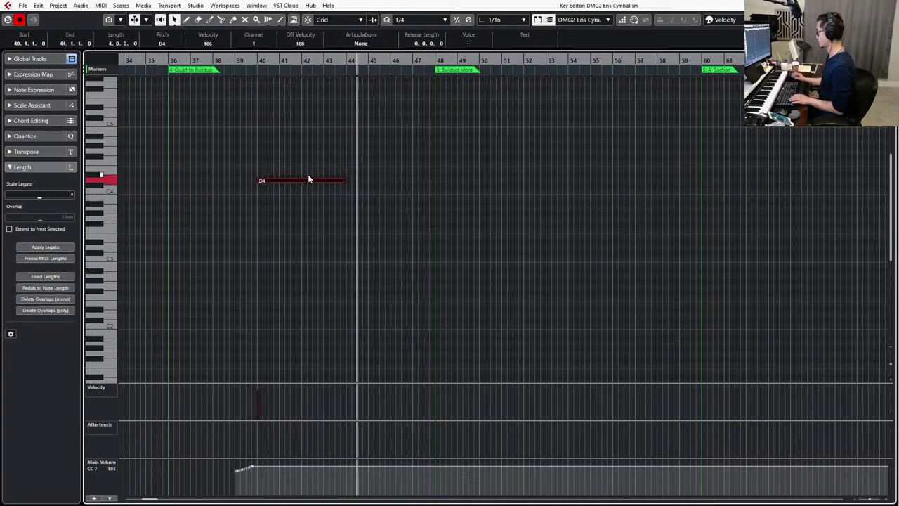
pyautogui.press('KP_Subtract')
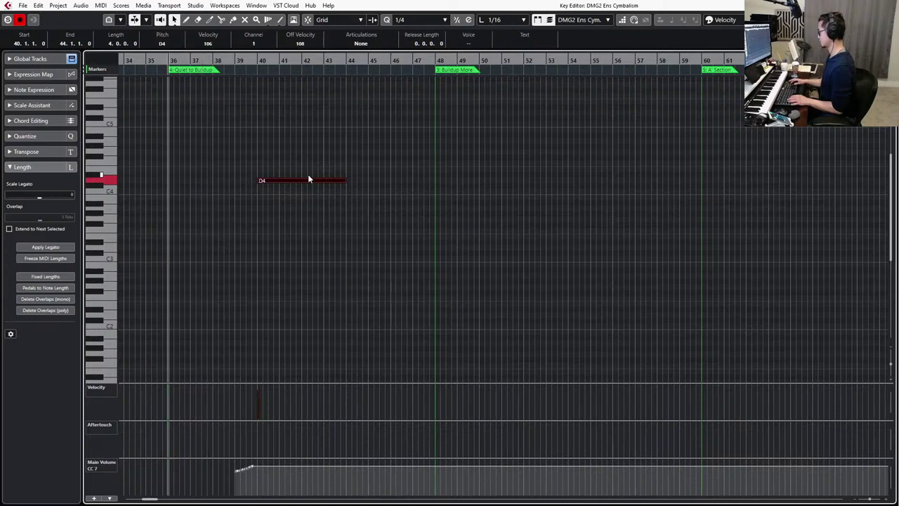
pyautogui.press('space')
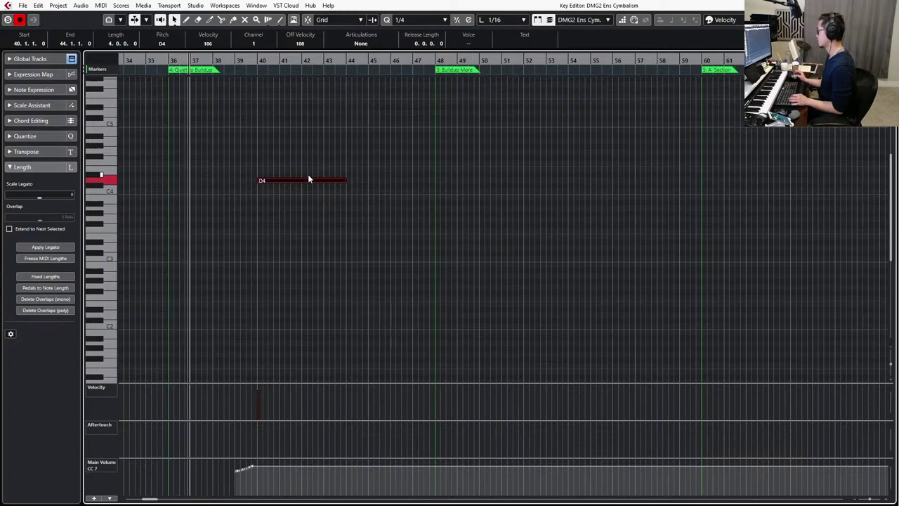
pyautogui.moveTo(288, 182); pyautogui.dragTo(201, 185)
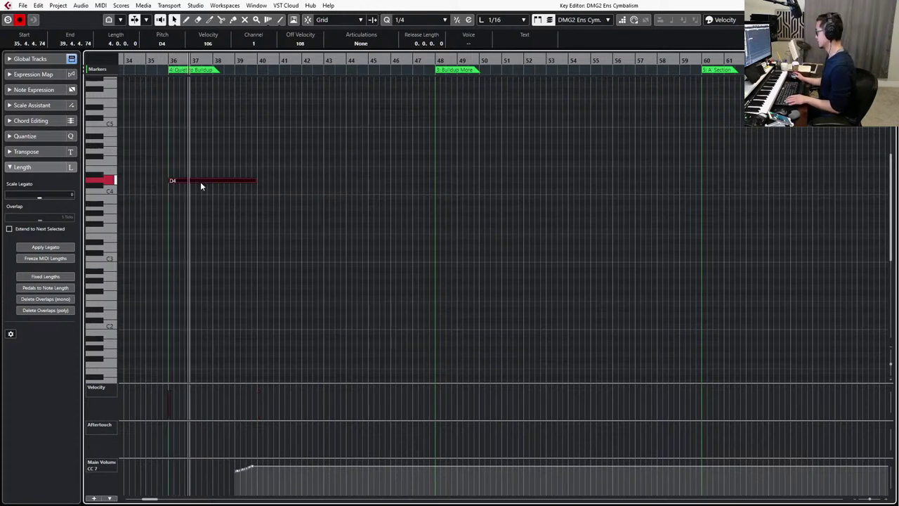
pyautogui.press('KP_Subtract')
pyautogui.press('KP_Subtract')
pyautogui.press('space')
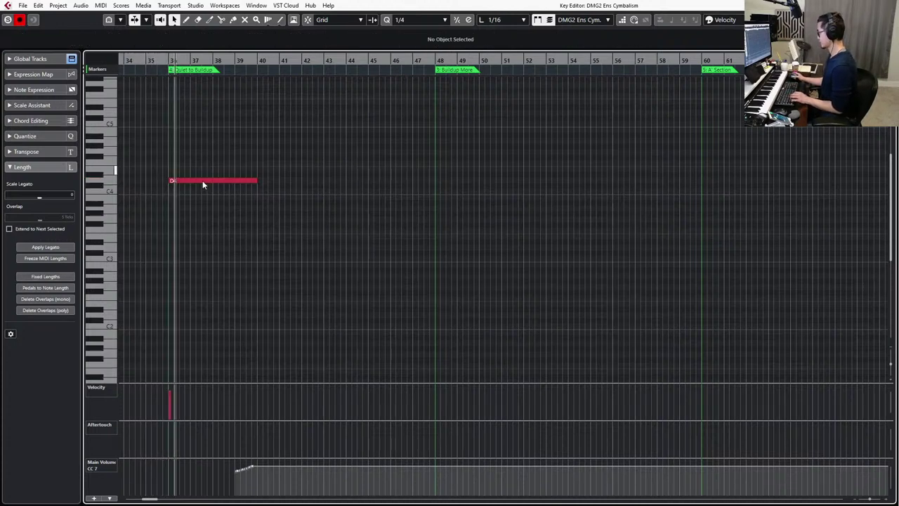
# Transpose the cymbal note at bar 36 down to E2.
pyautogui.press('Delete')
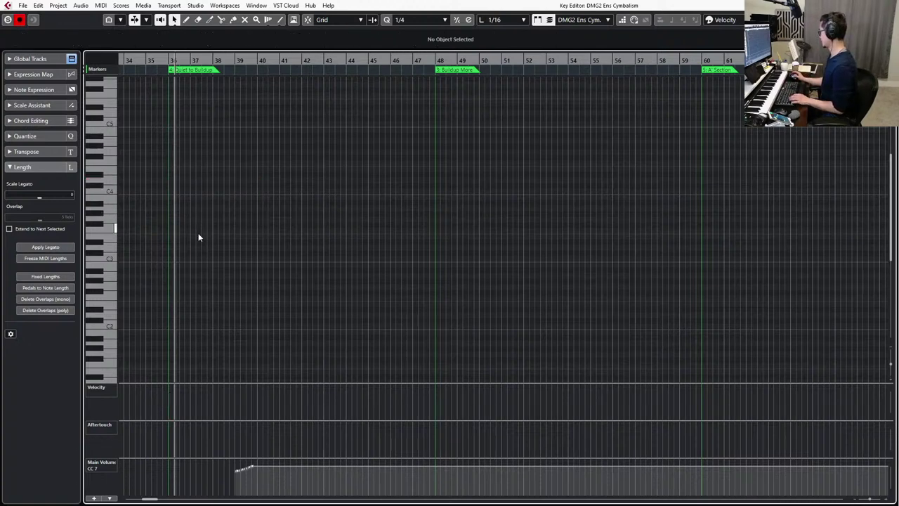
pyautogui.hotkey('ctrl', 'z')
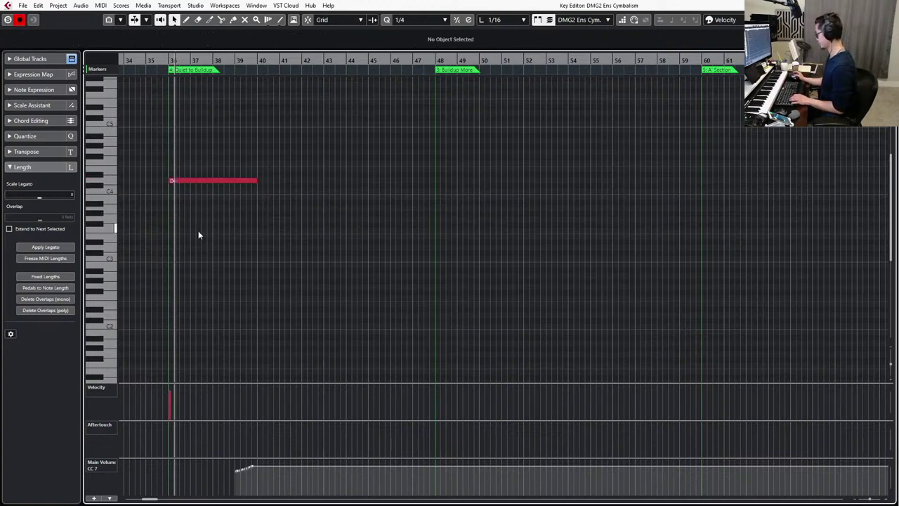
pyautogui.moveTo(207, 125); pyautogui.dragTo(192, 217)
pyautogui.press('Down')
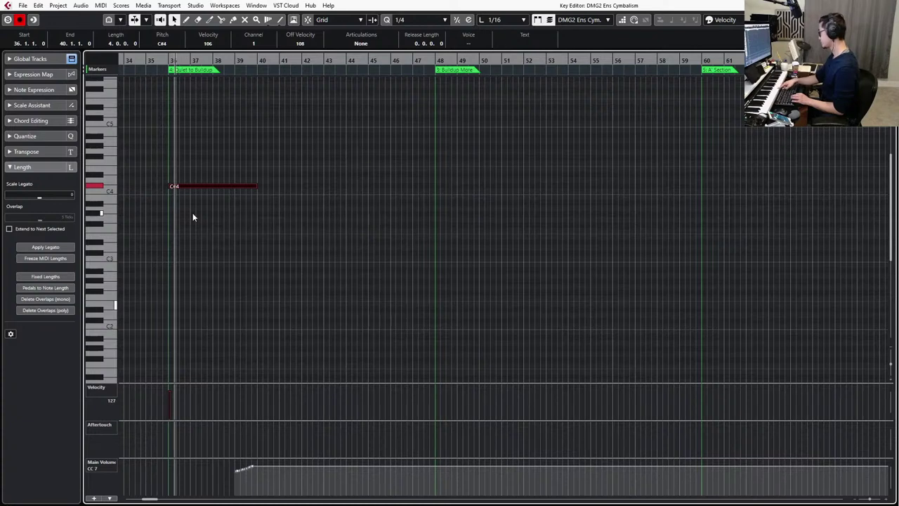
pyautogui.hotkey('shift', 'Down')
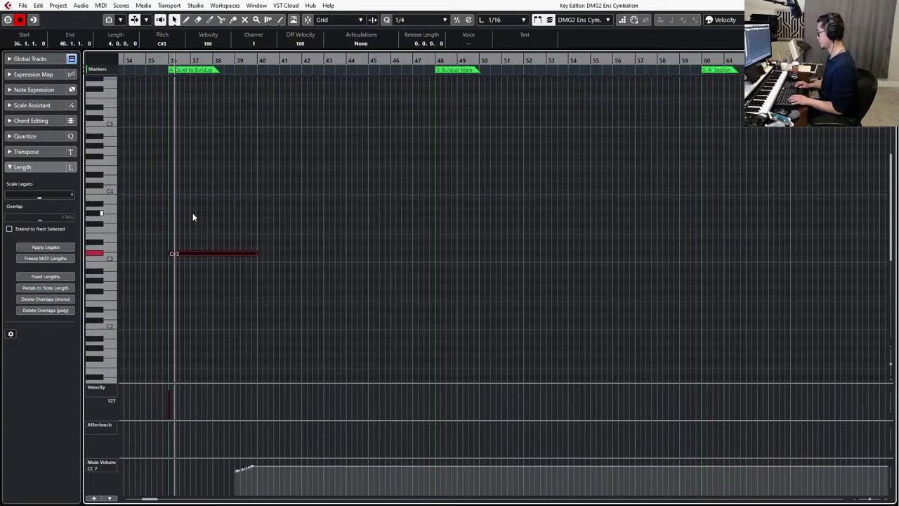
pyautogui.press('Up')
pyautogui.press('Up')
pyautogui.press('Up')
pyautogui.press('KP_Subtract')
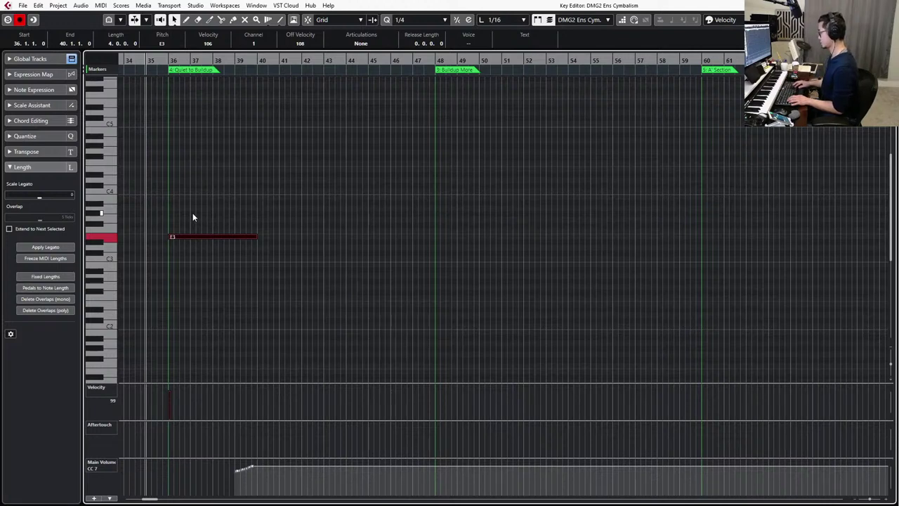
pyautogui.hotkey('shift', 'Down')
pyautogui.press('KP_Subtract')
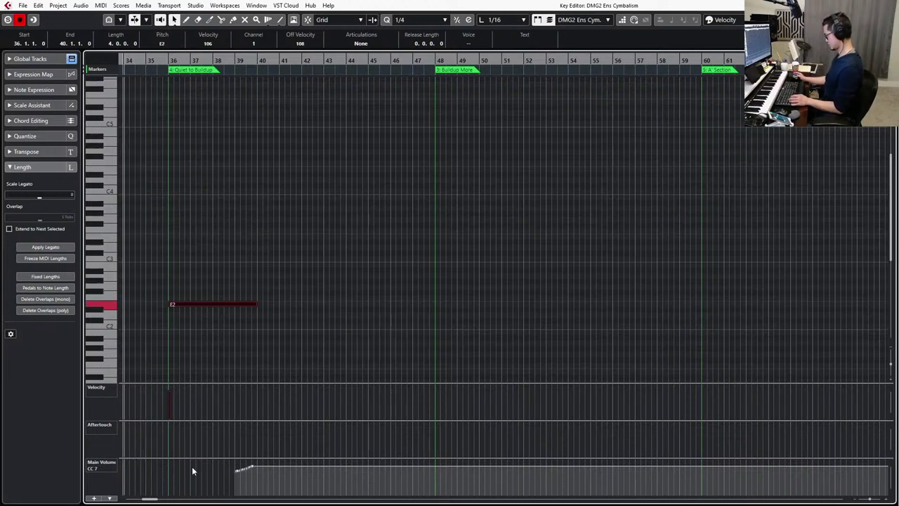
# Shift the recorded Main Volume (CC 7) ramp earlier to about bar 34, ahead of the cymbal note.
pyautogui.moveTo(192, 467); pyautogui.dragTo(150, 475)
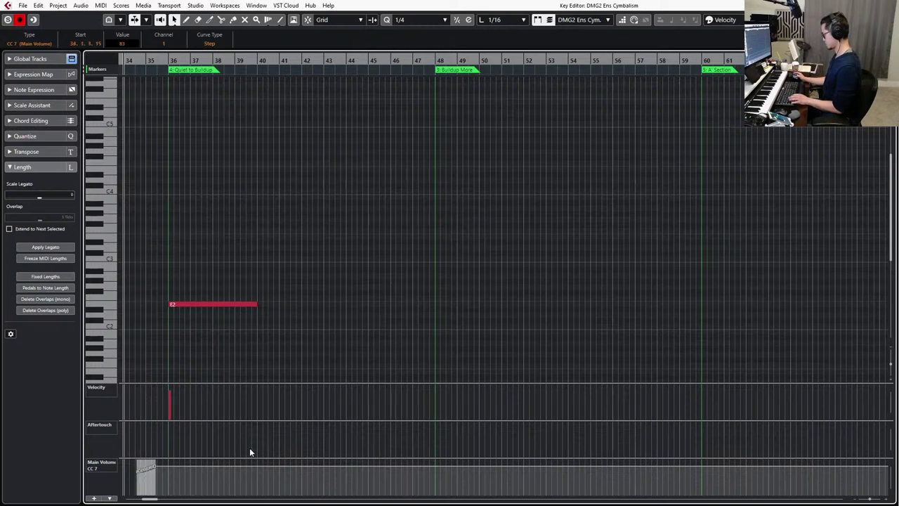
pyautogui.click(373, 287)
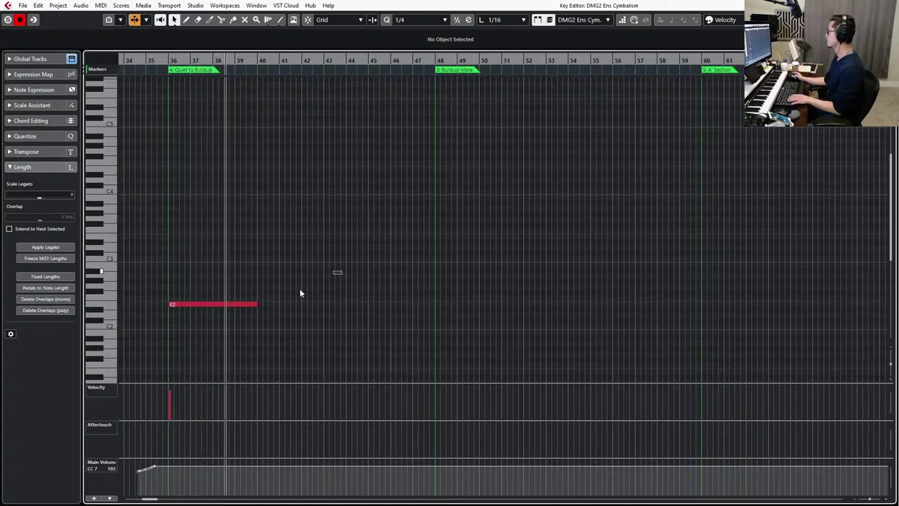
pyautogui.moveTo(342, 271); pyautogui.dragTo(330, 350)
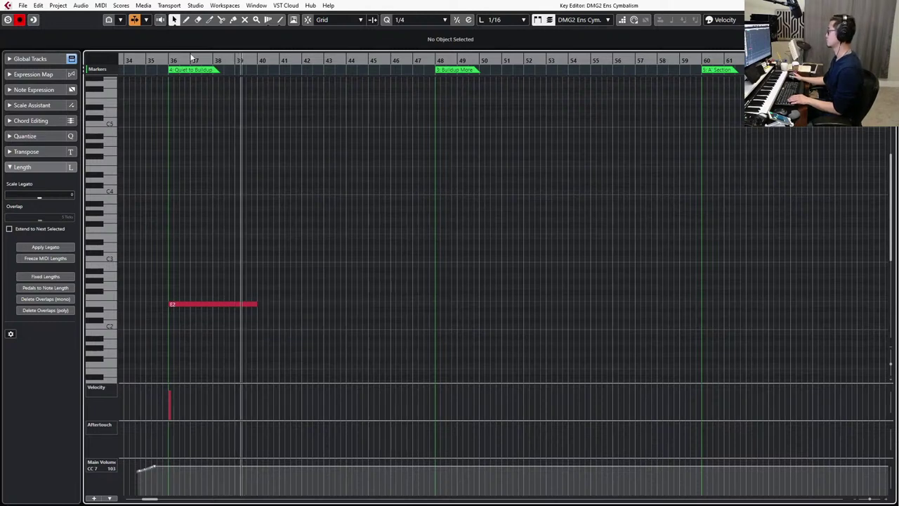
# Duplicate the four-bar E2 cymbal note to bars 40, 44, 48, 52 and 56, up to the A' Section marker.
pyautogui.moveTo(375, 223); pyautogui.dragTo(164, 321)
pyautogui.hotkey('ctrl', 'd')
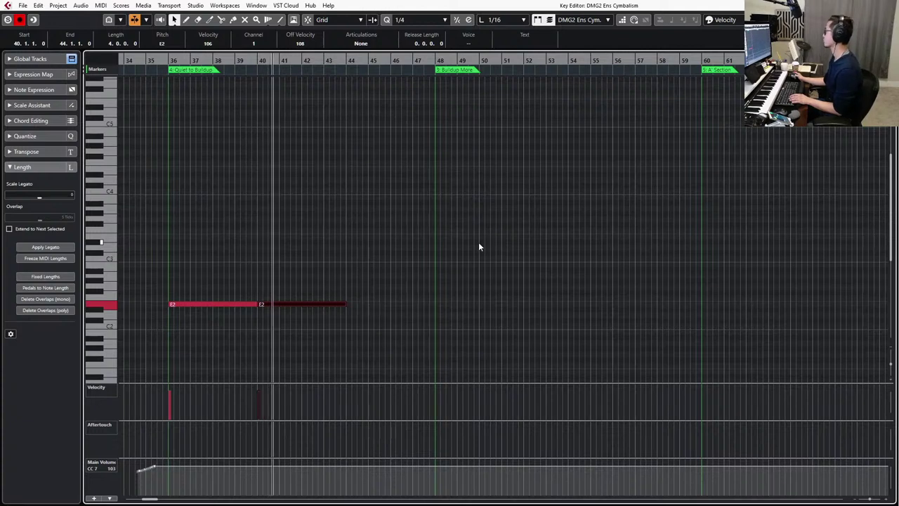
pyautogui.moveTo(529, 244); pyautogui.dragTo(281, 334)
pyautogui.hotkey('ctrl', 'd')
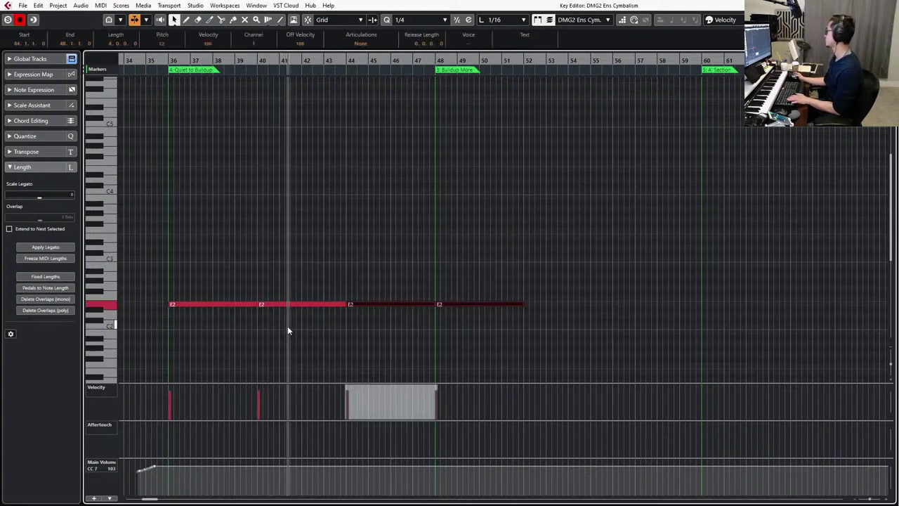
pyautogui.hotkey('ctrl', 'd')
pyautogui.click(543, 201)
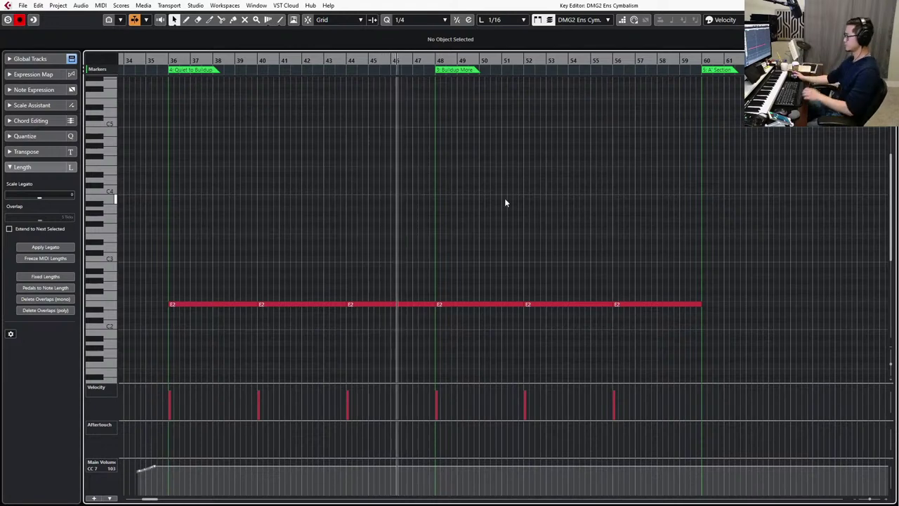
# Close the Key Editor and raise the DMG2 Ens Cymbalism volume fader to -1.02 during playback.
pyautogui.press('Return')
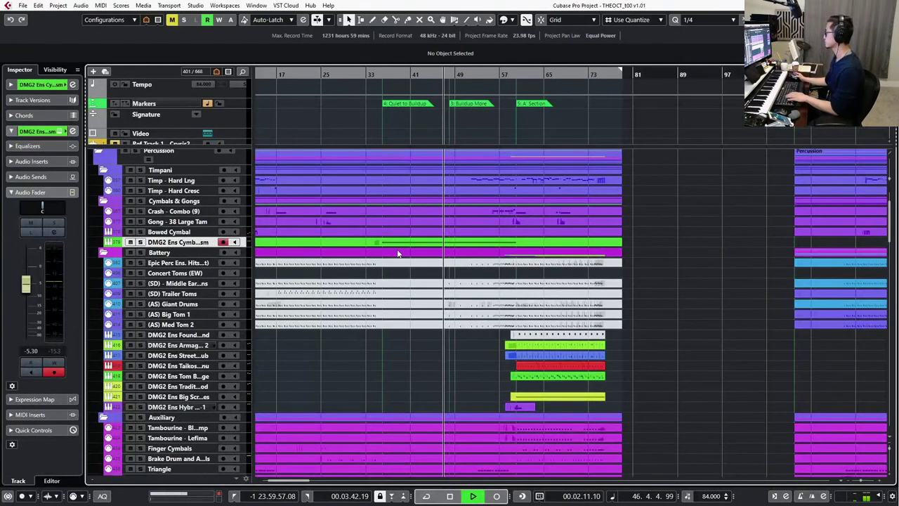
pyautogui.moveTo(30, 283); pyautogui.dragTo(32, 269)
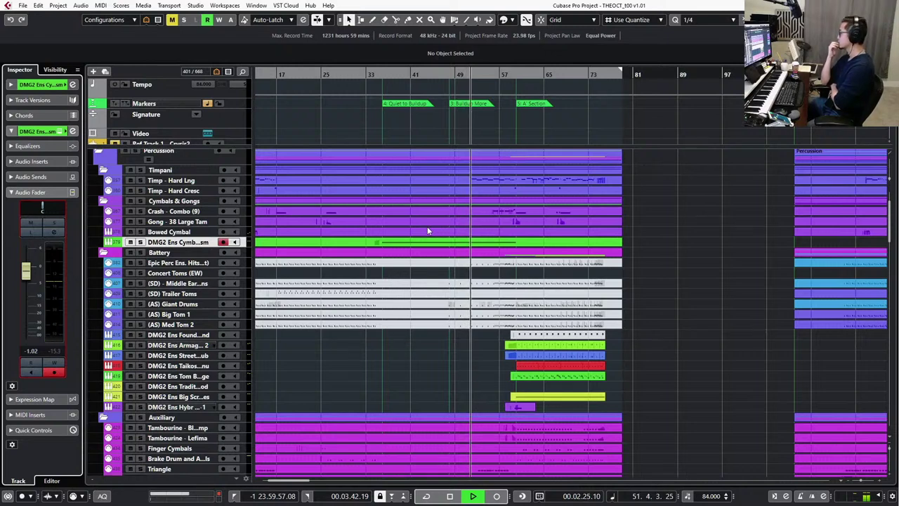
pyautogui.press('space')
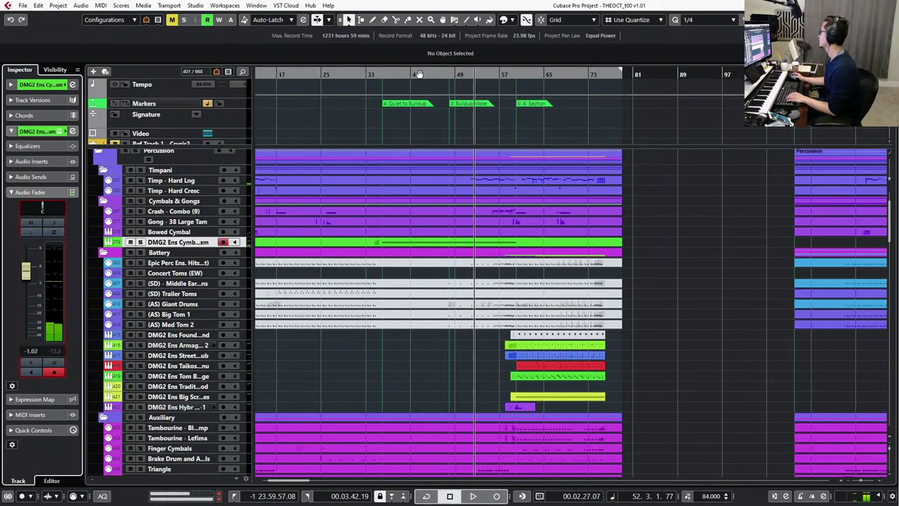
# Solo the Cello - Col Legno and Bass - Col Legno tracks and listen to them from about bar 41.
pyautogui.click(414, 73)
pyautogui.scroll(-10, 404, 316)
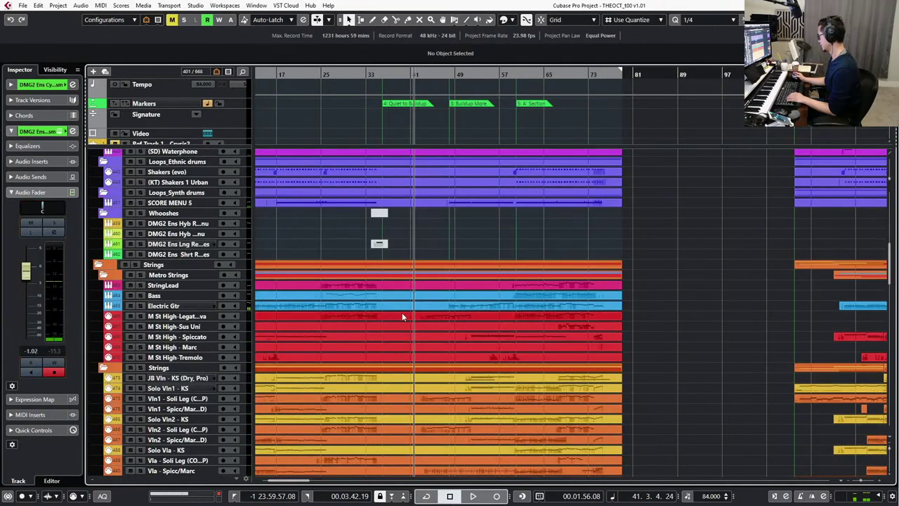
pyautogui.scroll(-2, 406, 326)
pyautogui.scroll(-2, 400, 354)
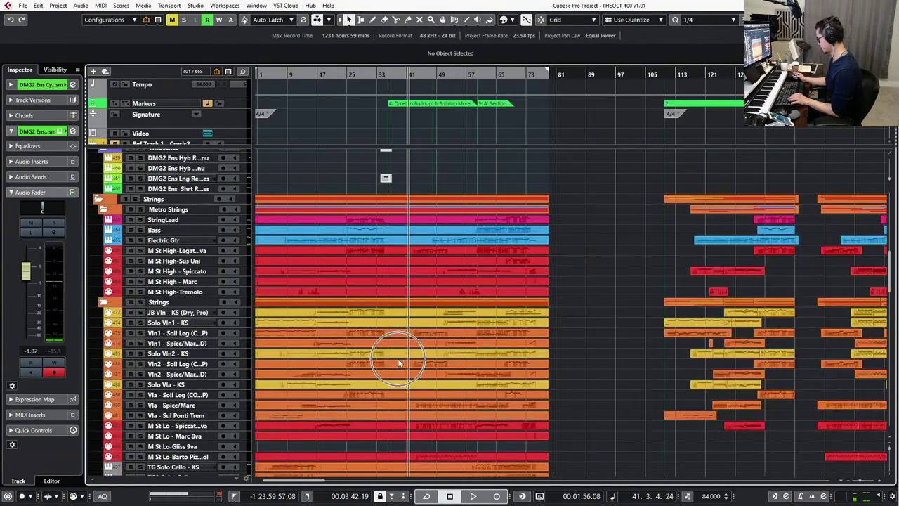
pyautogui.scroll(-4, 398, 364)
pyautogui.scroll(-3, 314, 388)
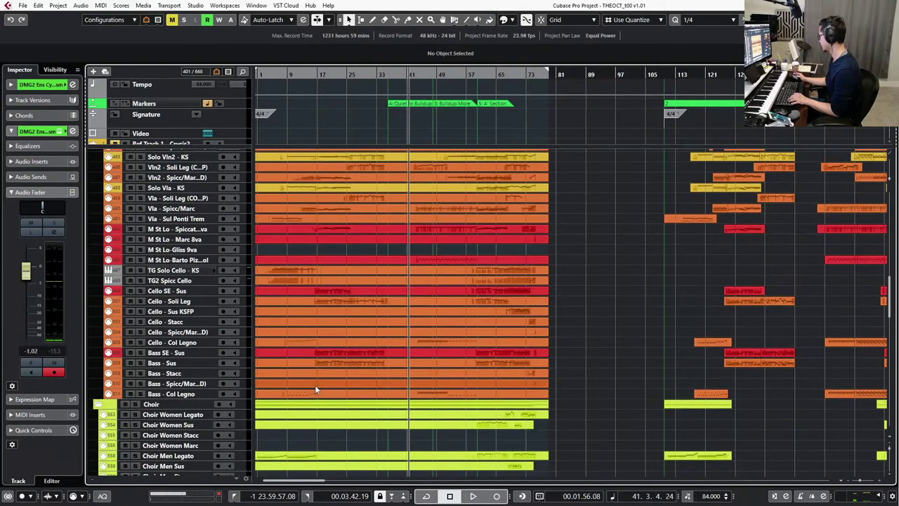
pyautogui.click(175, 342)
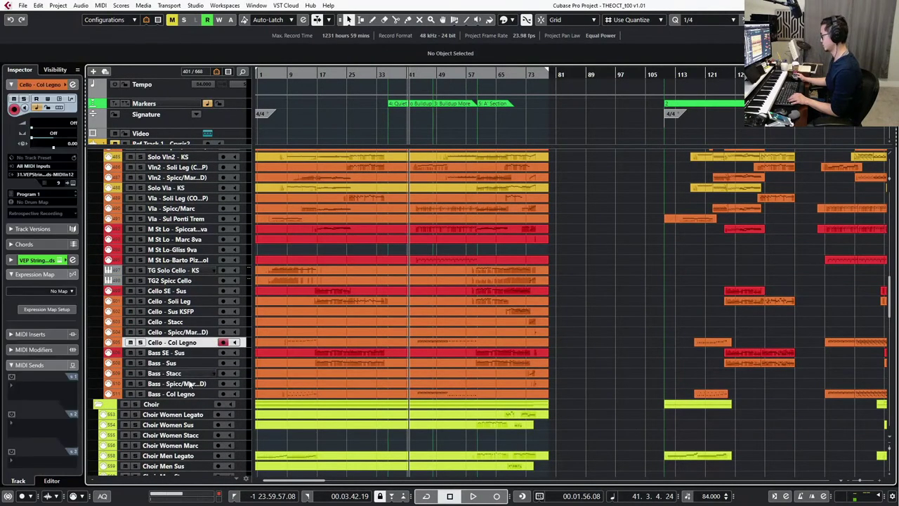
pyautogui.keyDown('ctrl'); pyautogui.click(190, 395); pyautogui.keyUp('ctrl')
pyautogui.press('s')
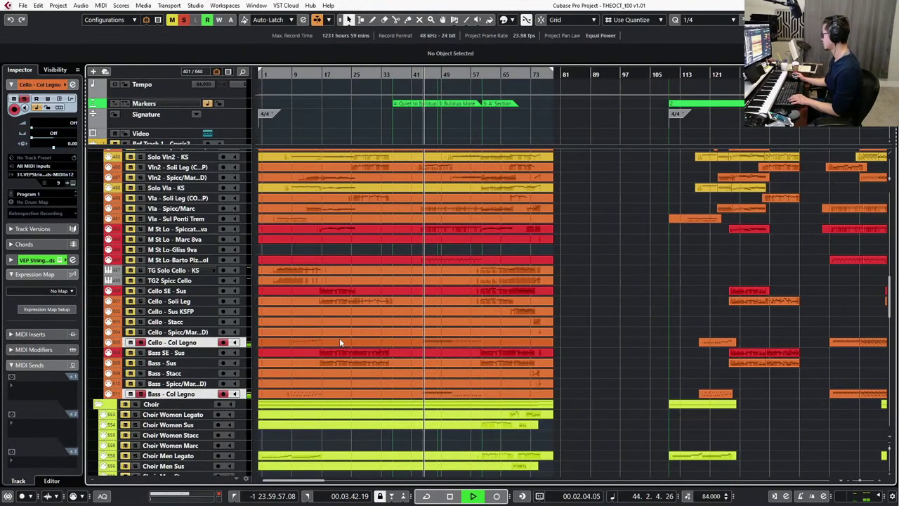
pyautogui.scroll(3, 386, 328)
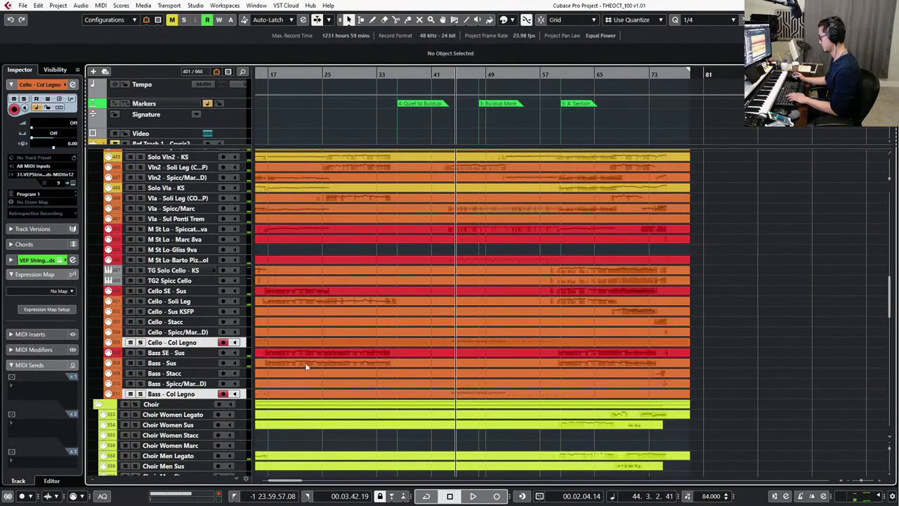
# Solo the M St Lo Bartok pizzicato track from bar 44, adding the M St Lo Spiccato and Vla - Spicc/Marc tracks during playback.
pyautogui.click(179, 260)
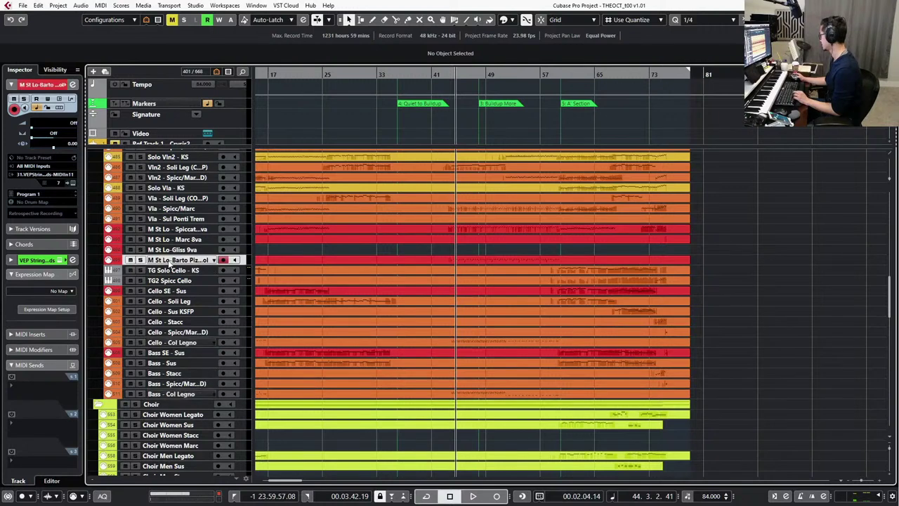
pyautogui.press('s')
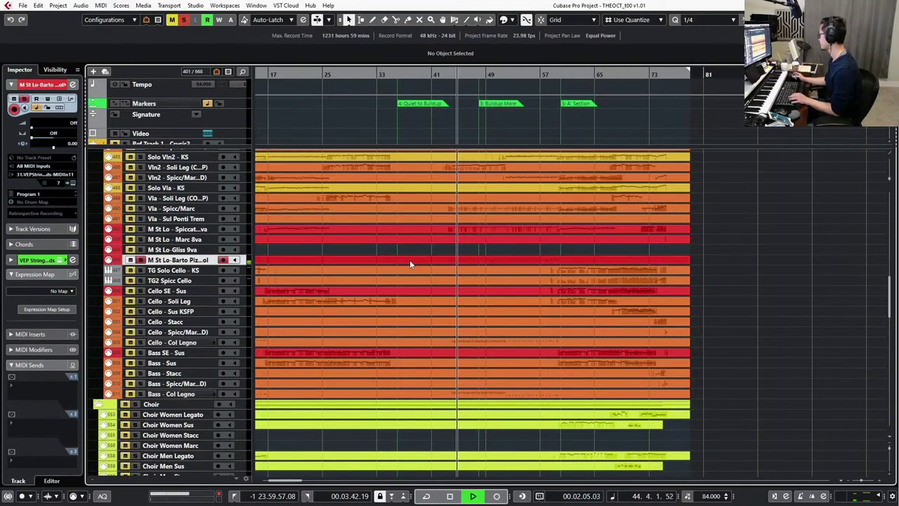
pyautogui.scroll(-2, 424, 279)
pyautogui.click(224, 229)
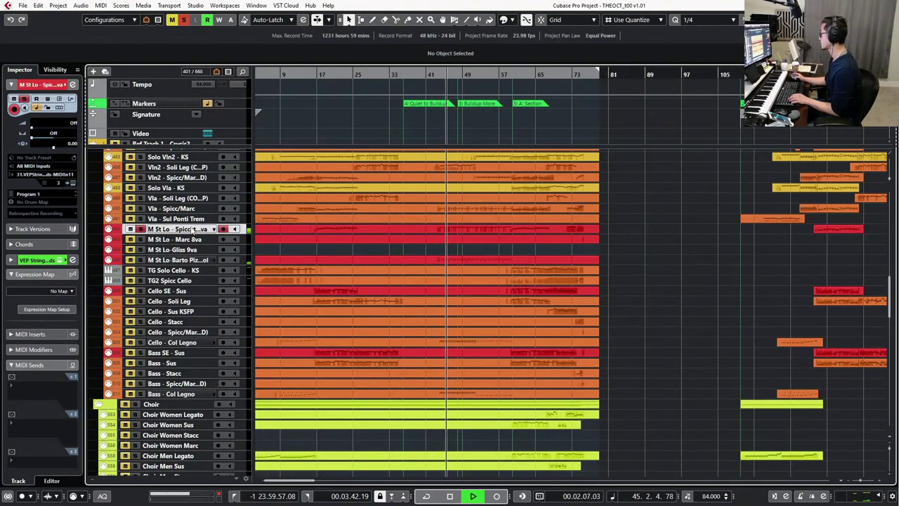
pyautogui.click(184, 209)
pyautogui.scroll(5, 360, 260)
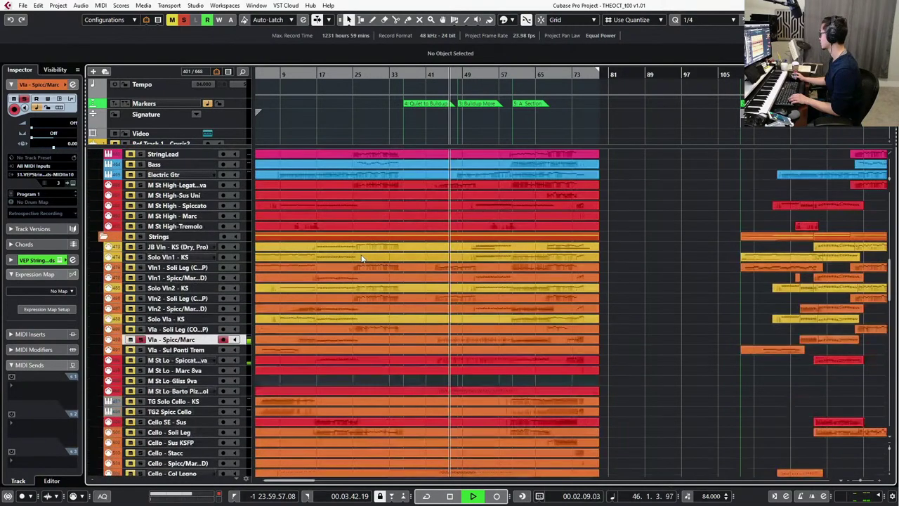
# Clear the solos on the string tracks and replay the full mix from about bar 44.
pyautogui.press('space')
pyautogui.press('s')
pyautogui.press('KP_Subtract')
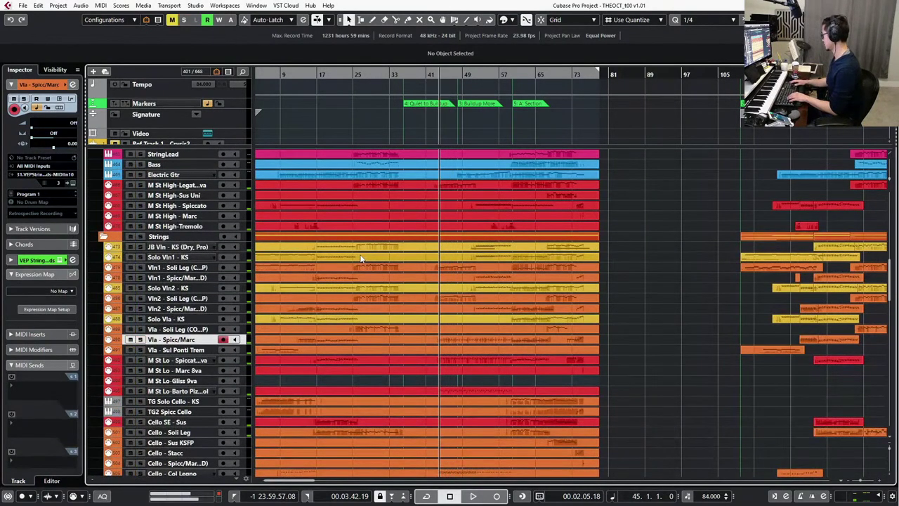
pyautogui.scroll(-7, 375, 256)
pyautogui.scroll(3, 453, 258)
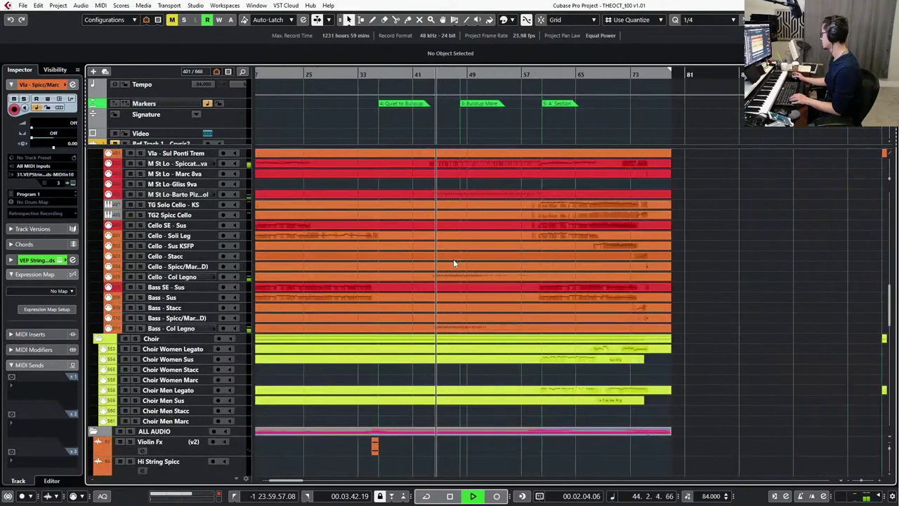
pyautogui.press('space')
pyautogui.press('KP_Subtract')
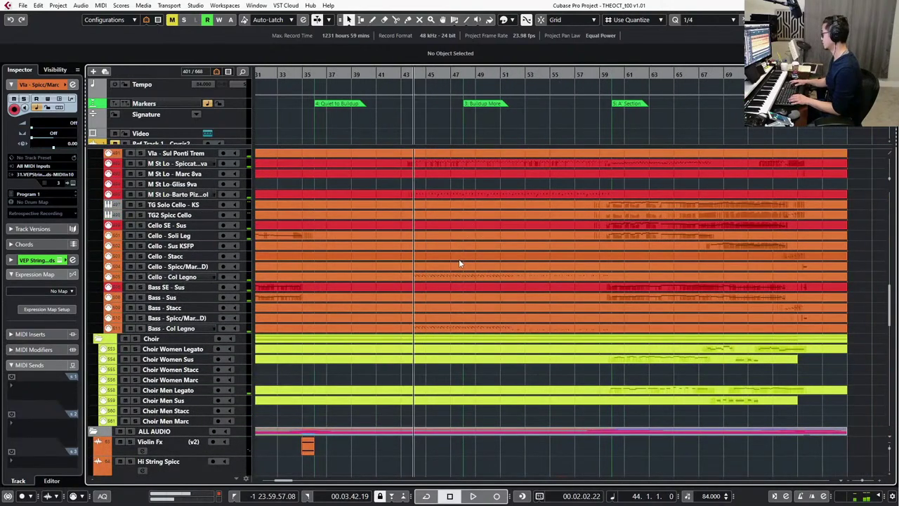
# Listen to the Bass - Col Legno track soloed from bar 44, and unsolo it.
pyautogui.click(446, 328)
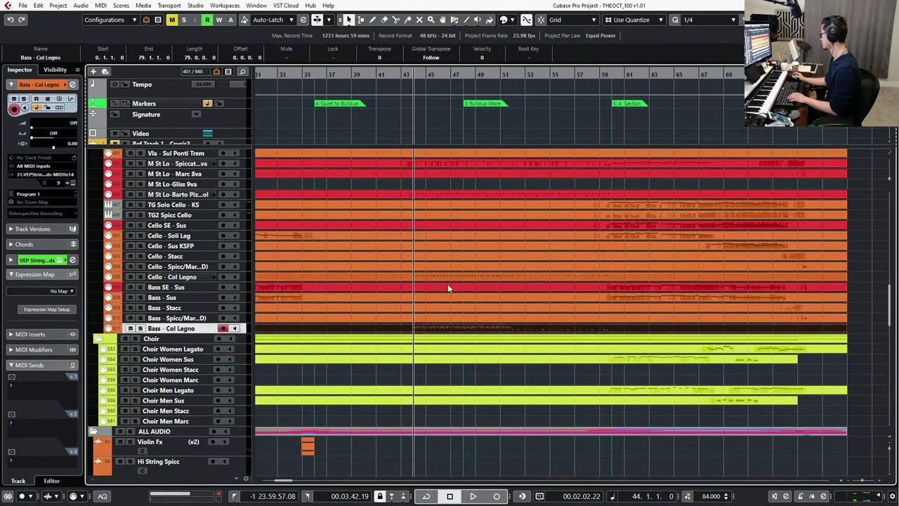
pyautogui.press('s')
pyautogui.press('space')
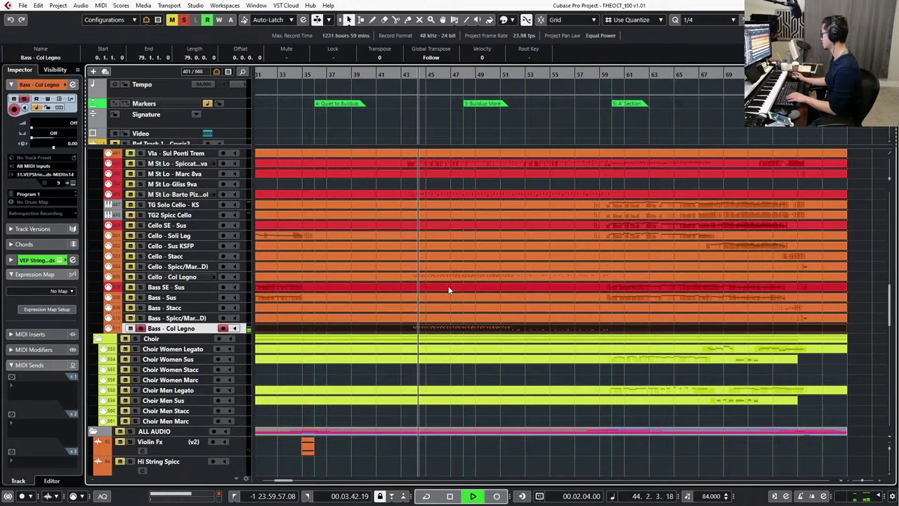
pyautogui.press('s')
# Listen to the Cello Bass Col legno audio track soloed from bar 44, and unsolo it.
pyautogui.scroll(-6, 468, 299)
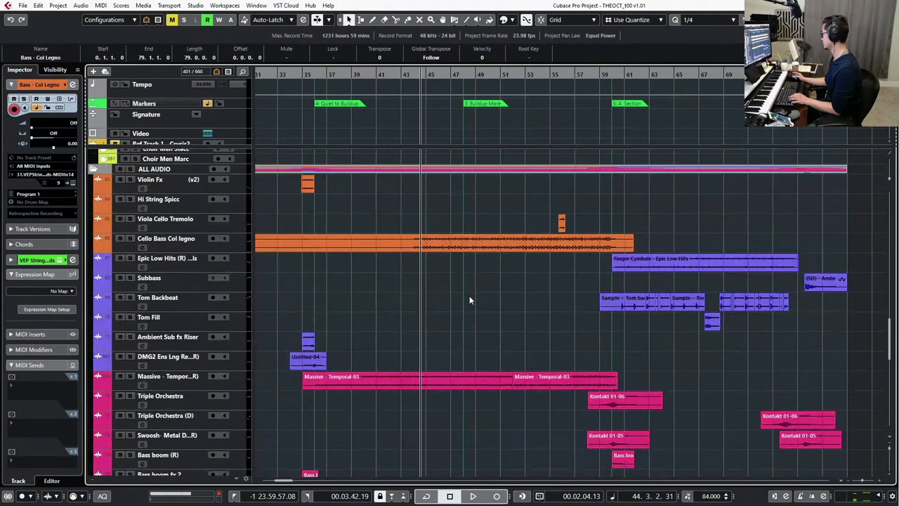
pyautogui.click(492, 242)
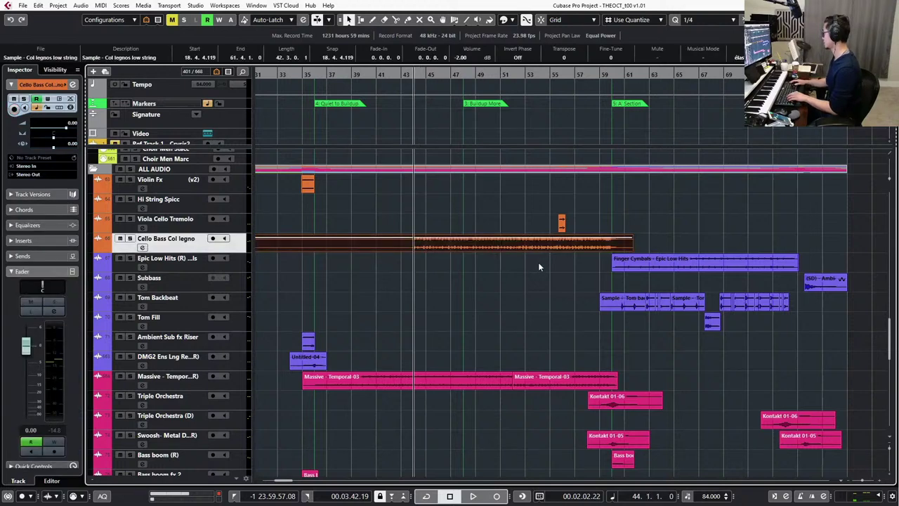
pyautogui.press('s')
pyautogui.press('space')
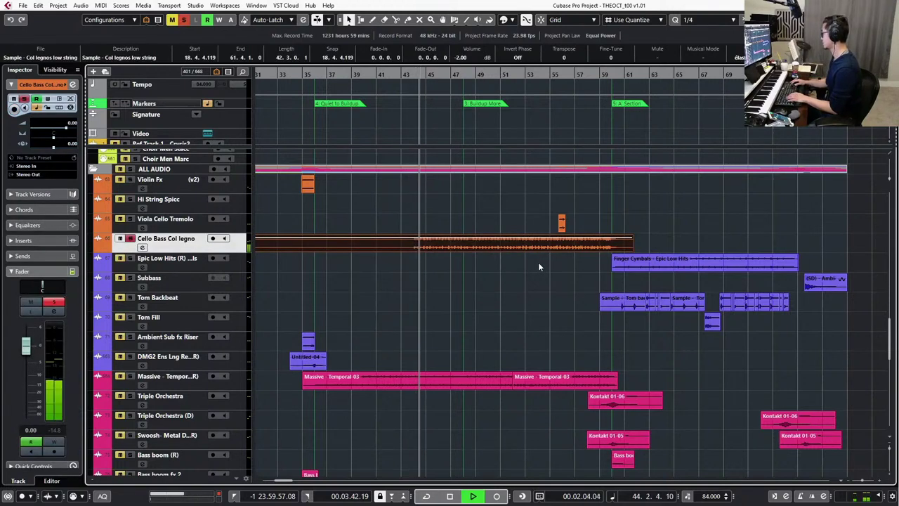
pyautogui.press('s')
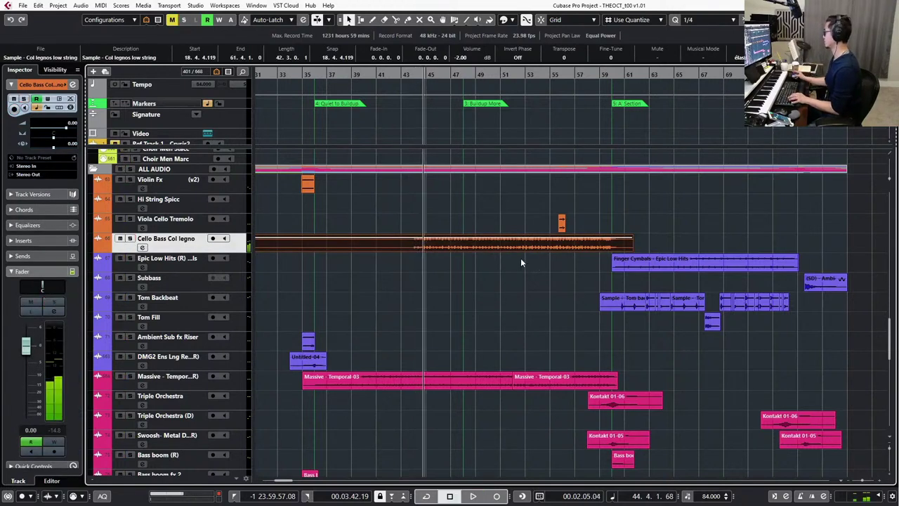
# Audition the passage from bar 44 with the Cello Bass Col legno audio events muted, and unmute them.
pyautogui.press('g')
pyautogui.press('g')
pyautogui.scroll(10, 462, 267)
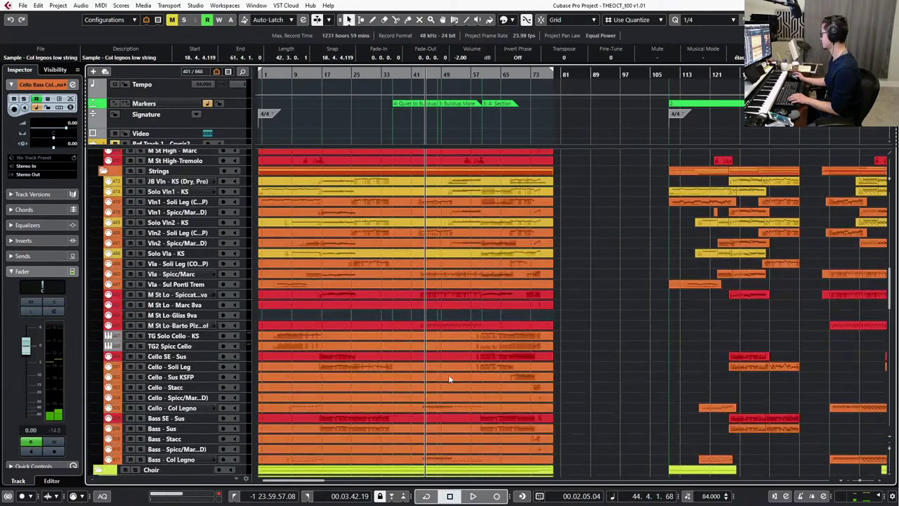
pyautogui.scroll(3, 448, 379)
pyautogui.scroll(-5, 446, 385)
pyautogui.click(448, 340)
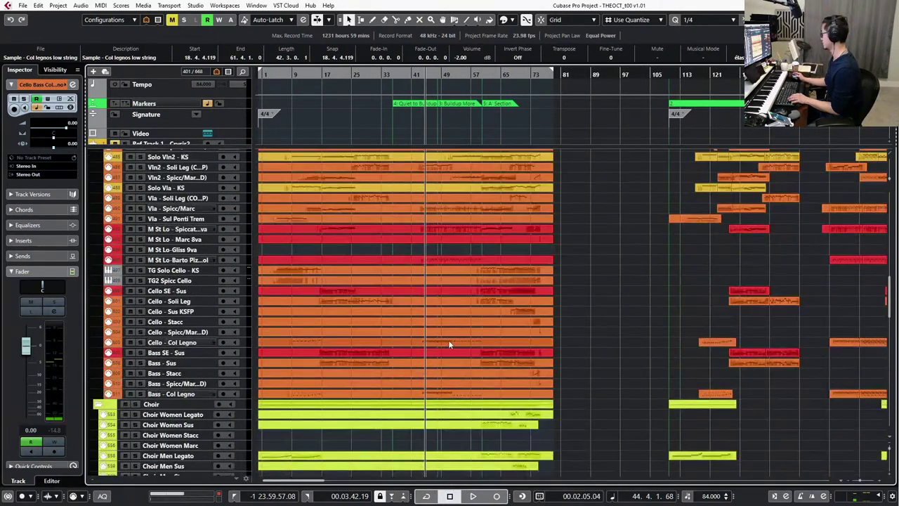
pyautogui.scroll(-6, 449, 351)
pyautogui.click(522, 315)
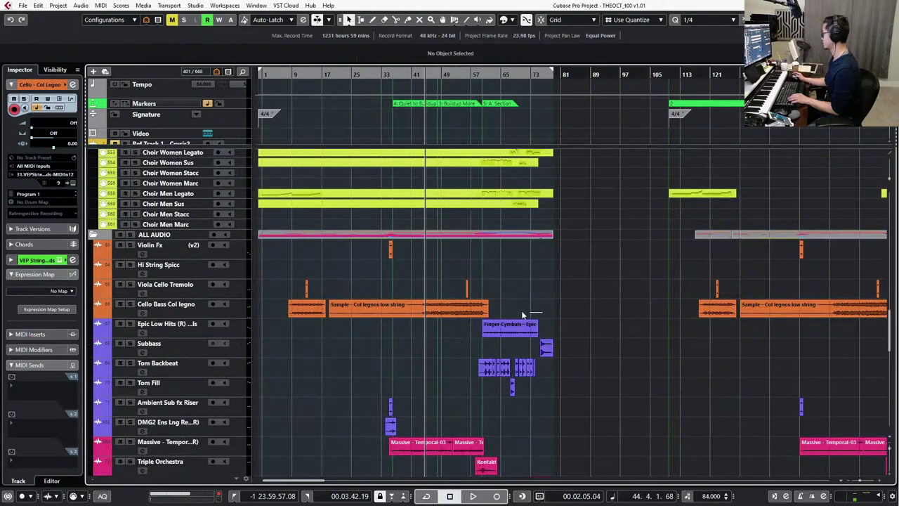
pyautogui.click(252, 306)
pyautogui.hotkey('shift', 'm')
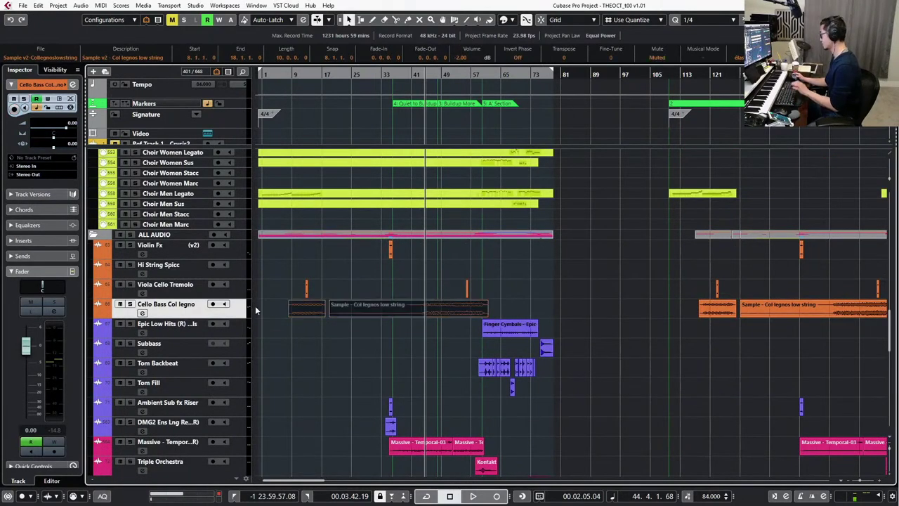
pyautogui.press('space')
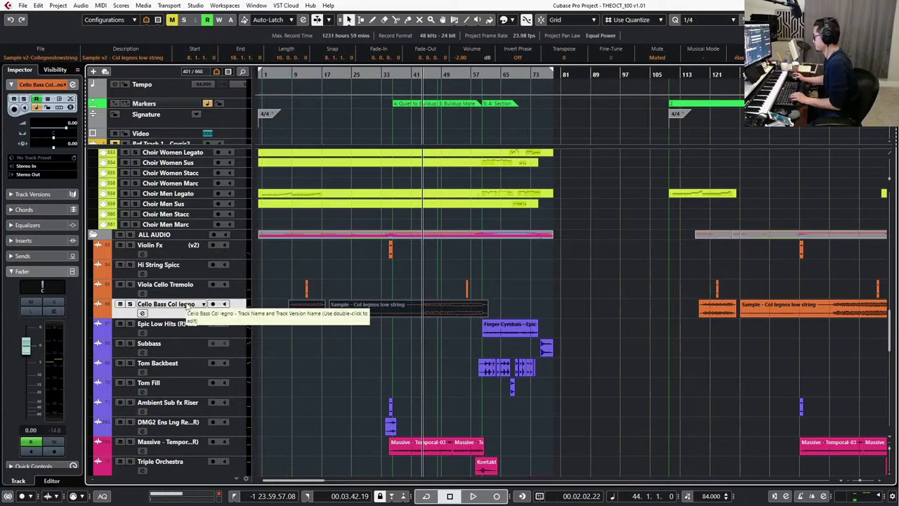
pyautogui.click(203, 305)
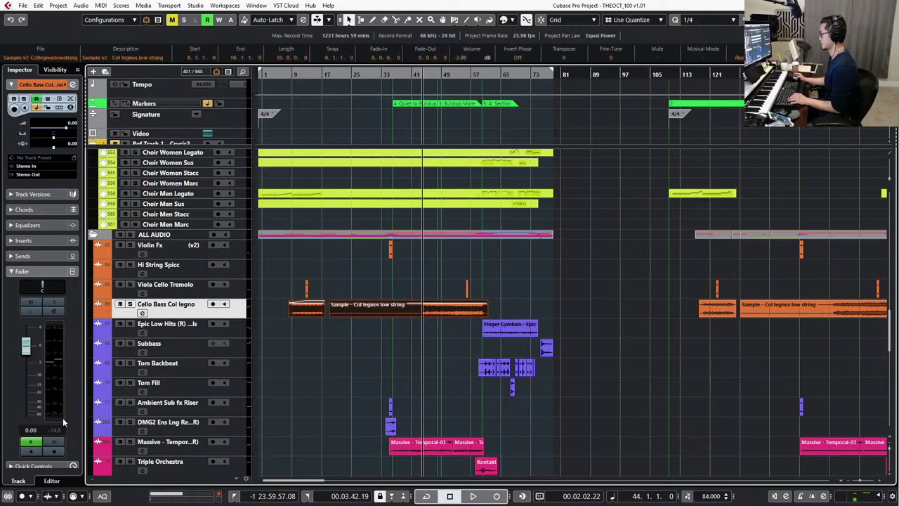
# Show the Cello Bass Col legno track's Volume automation lane and turn off its automation reading.
pyautogui.click(36, 445)
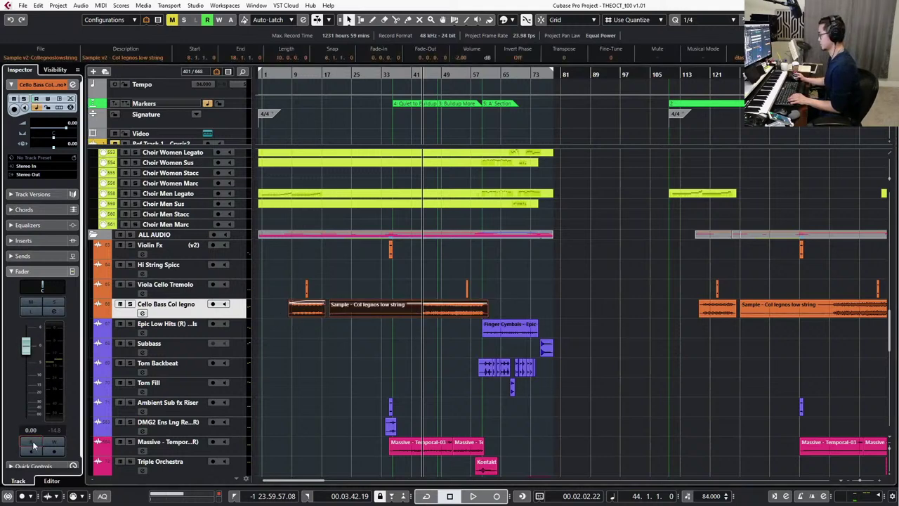
pyautogui.press('a')
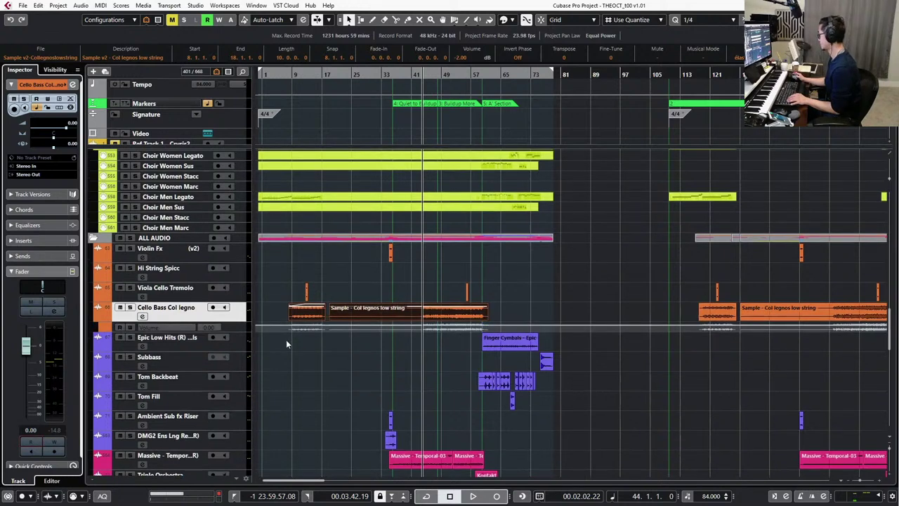
pyautogui.click(38, 444)
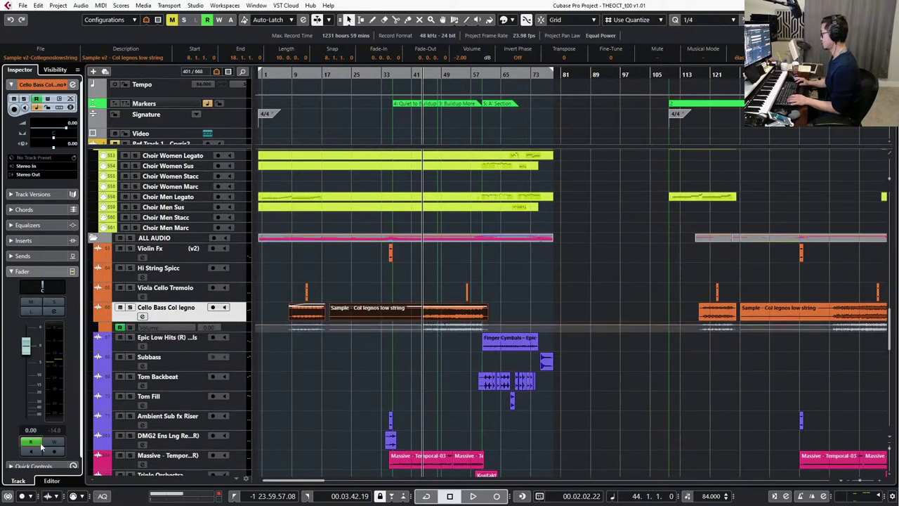
pyautogui.press('Down')
pyautogui.hotkey('alt', 'Down')
pyautogui.hotkey('alt', 'Down')
pyautogui.hotkey('alt', 'Down')
pyautogui.hotkey('alt', 'Down')
pyautogui.hotkey('alt', 'Down')
pyautogui.hotkey('alt', 'Up')
pyautogui.hotkey('alt', 'Up')
pyautogui.hotkey('alt', 'Up')
pyautogui.hotkey('alt', 'Up')
pyautogui.hotkey('alt', 'Up')
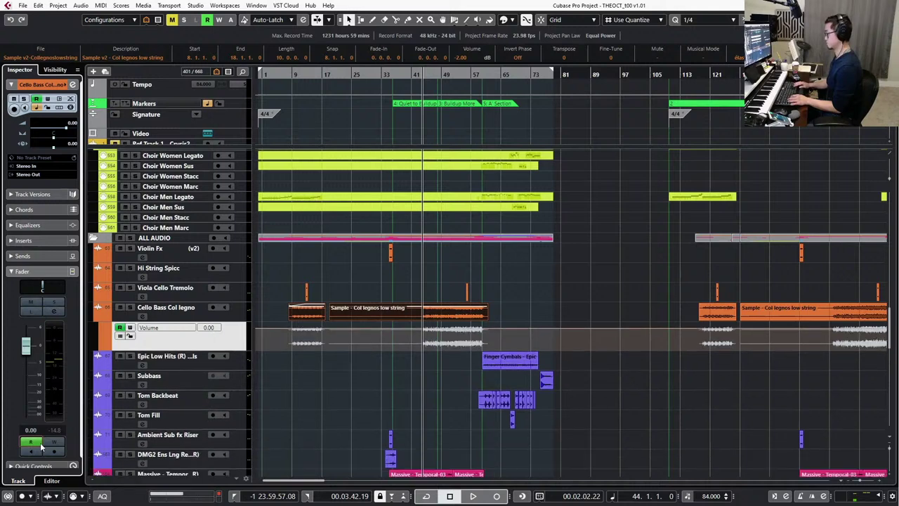
pyautogui.click(120, 327)
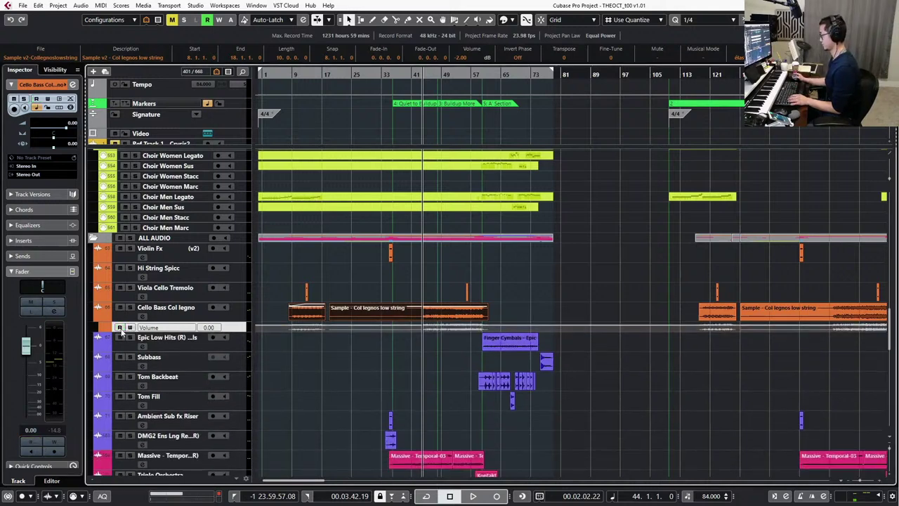
# Lower the Cello Bass Col legno volume fader to -12.7 dB and check it soloed and in the mix.
pyautogui.moveTo(26, 347); pyautogui.dragTo(26, 380)
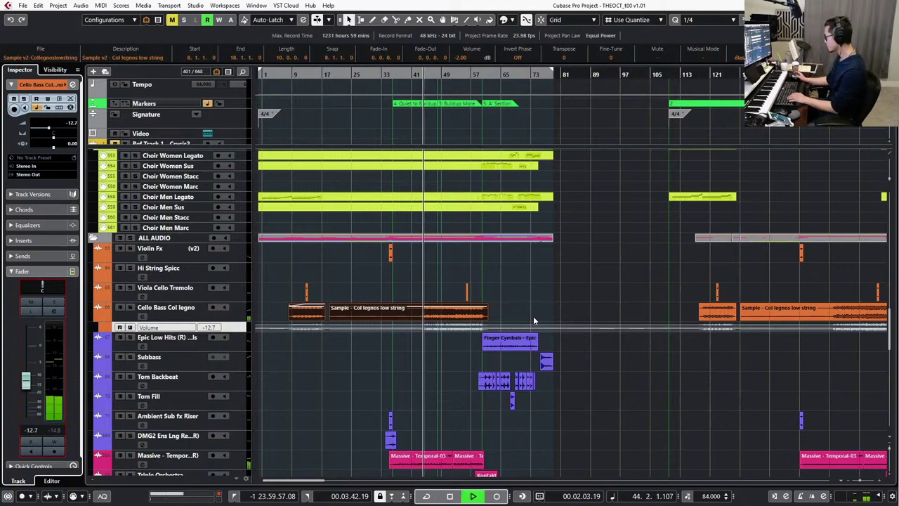
pyautogui.press('s')
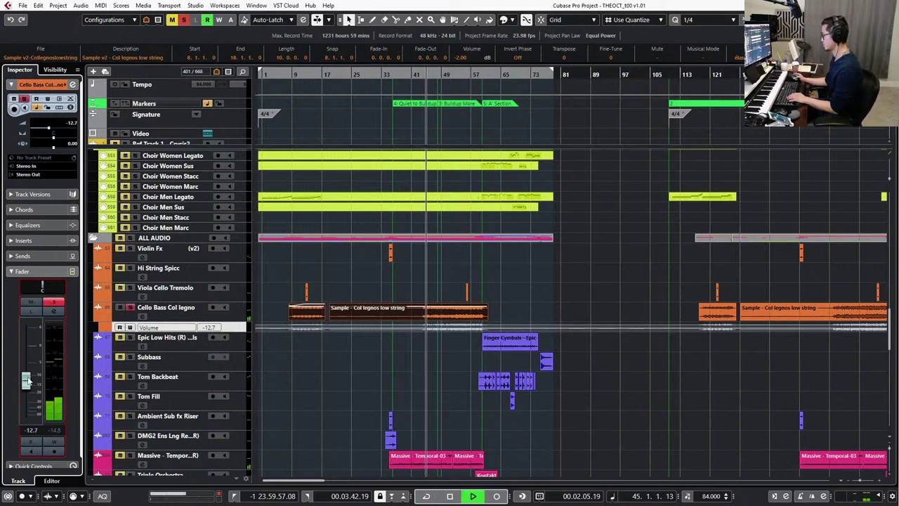
pyautogui.scroll(5, 495, 336)
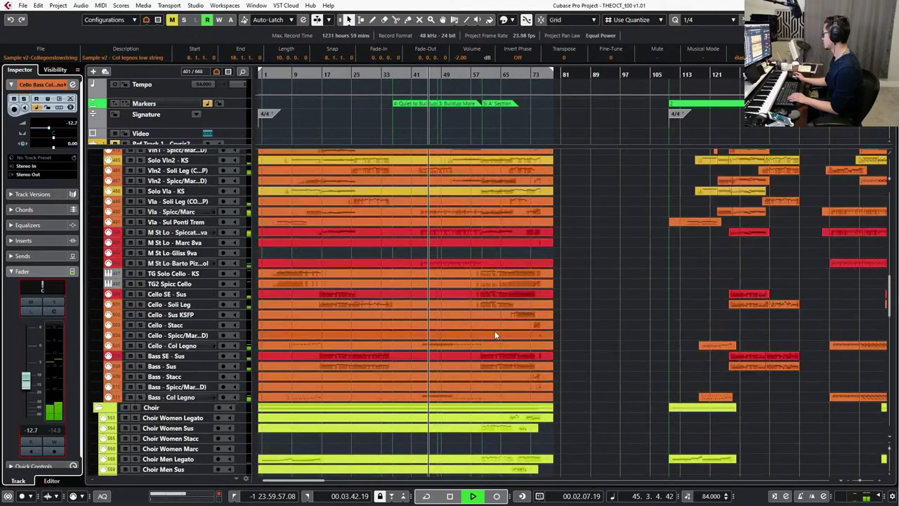
pyautogui.scroll(-5, 495, 332)
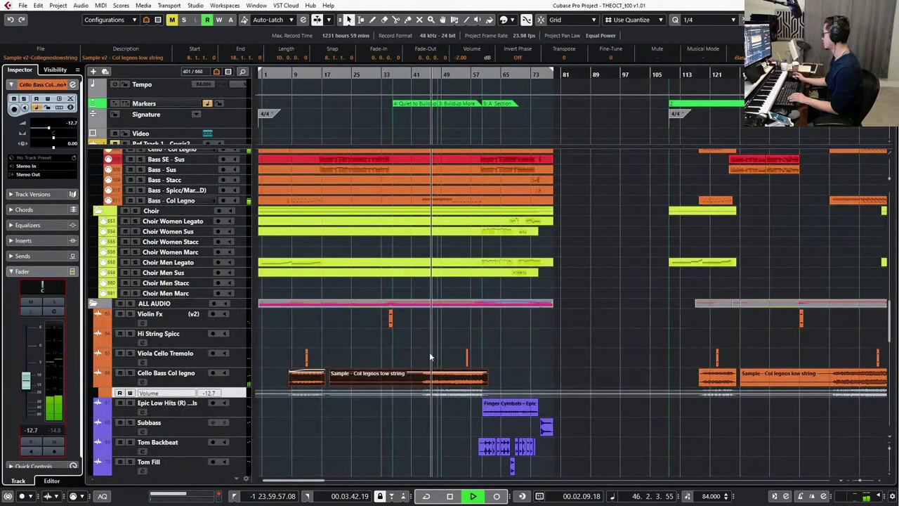
# Cut the Cello Bass Col legno track's low-mid EQ band by 8.1 dB at 270.6 Hz with Q 0.4, and check it in the mix.
pyautogui.click(53, 310)
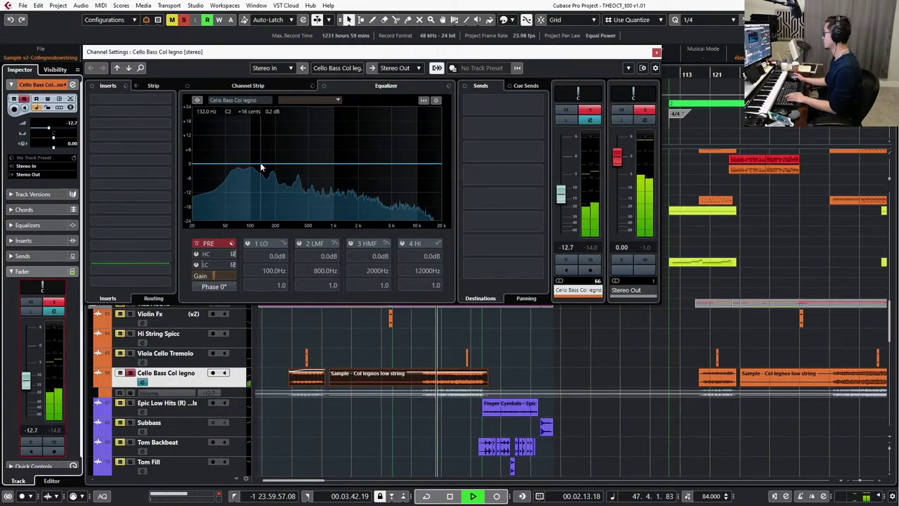
pyautogui.moveTo(260, 162); pyautogui.dragTo(288, 186)
pyautogui.moveTo(310, 286); pyautogui.dragTo(307, 284)
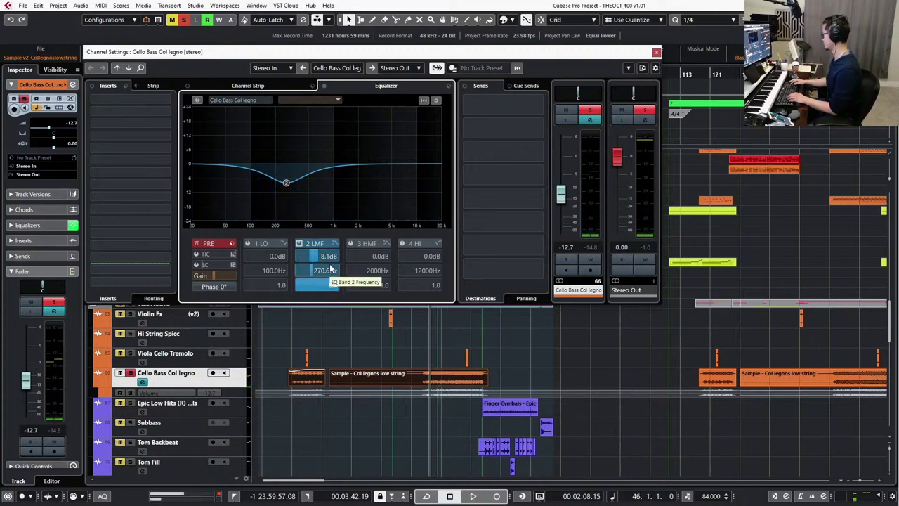
pyautogui.press('space')
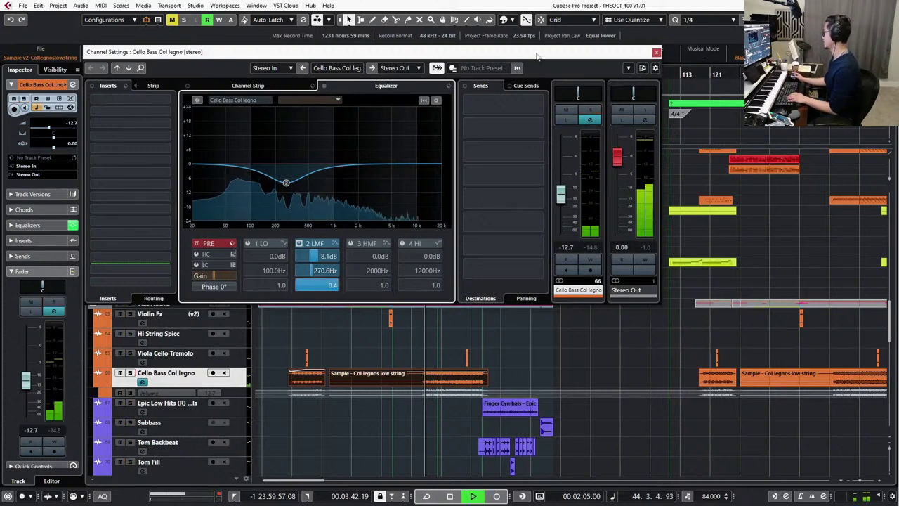
pyautogui.click(656, 52)
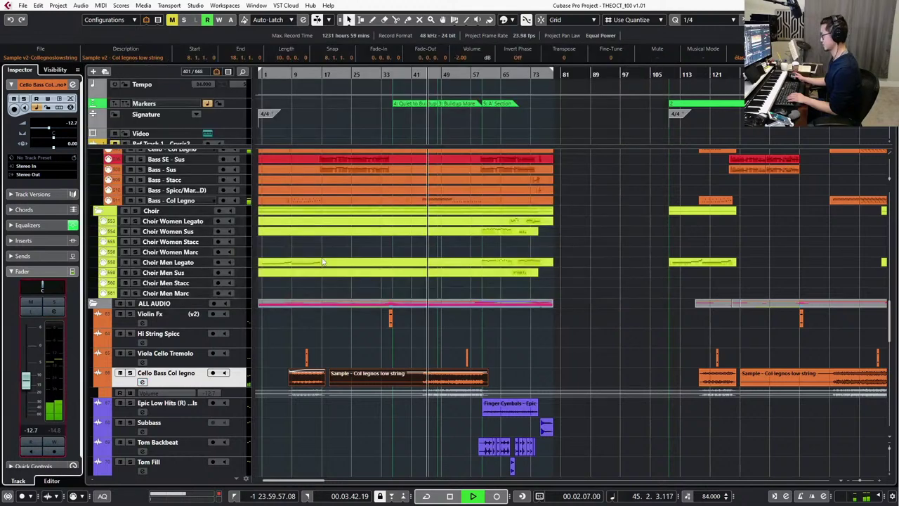
# Rename the Cello Bass Col legno audio track to Cello Bass Bartok Pizz and deselect its events.
pyautogui.doubleClick(181, 373)
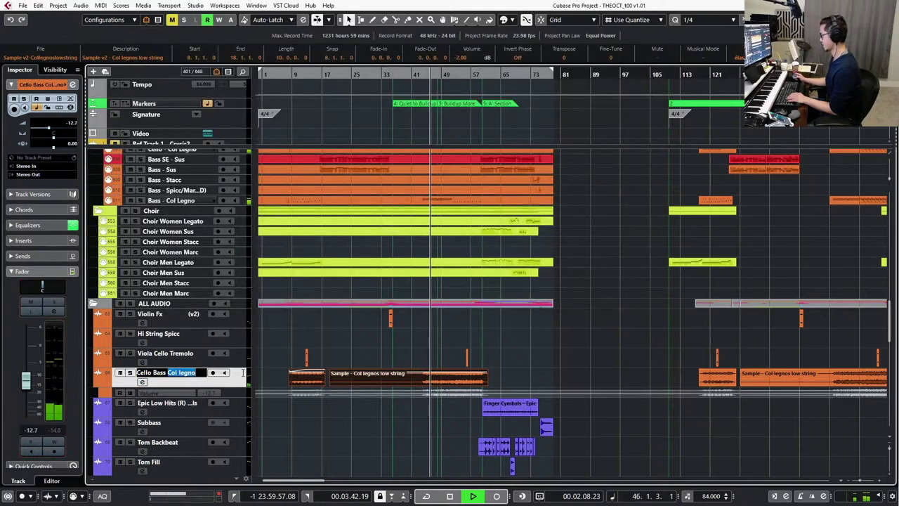
pyautogui.write('Bar')
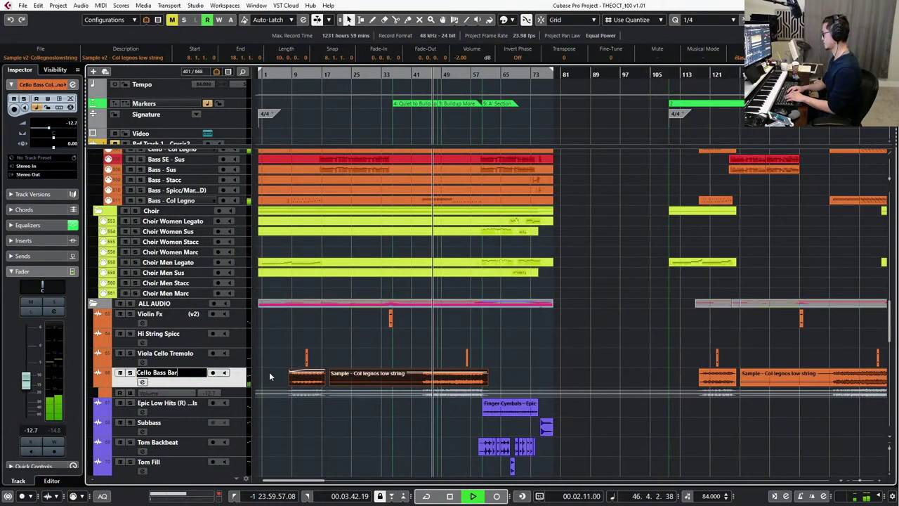
pyautogui.write('tok Piz')
pyautogui.press('Return')
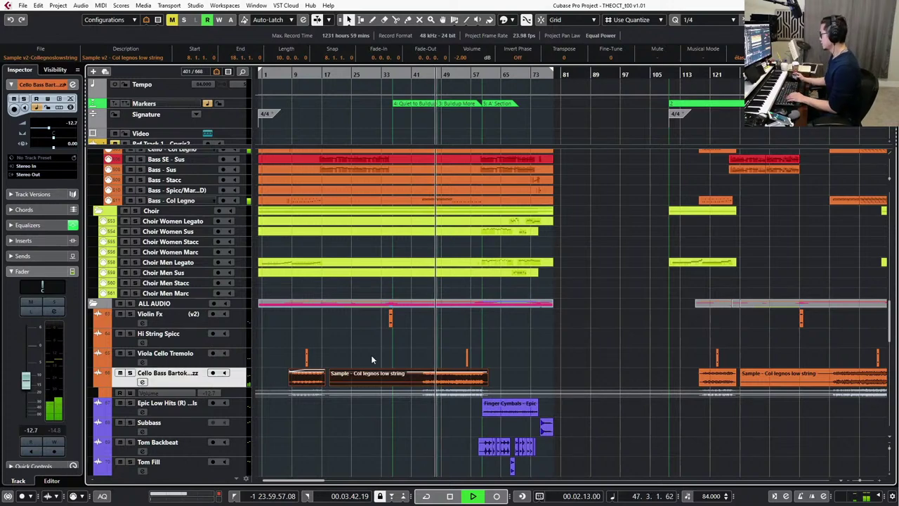
pyautogui.click(573, 336)
# Raise the Cello Bass Bartok Pizz volume fader to -8.44 dB during playback.
pyautogui.scroll(-15, 573, 336)
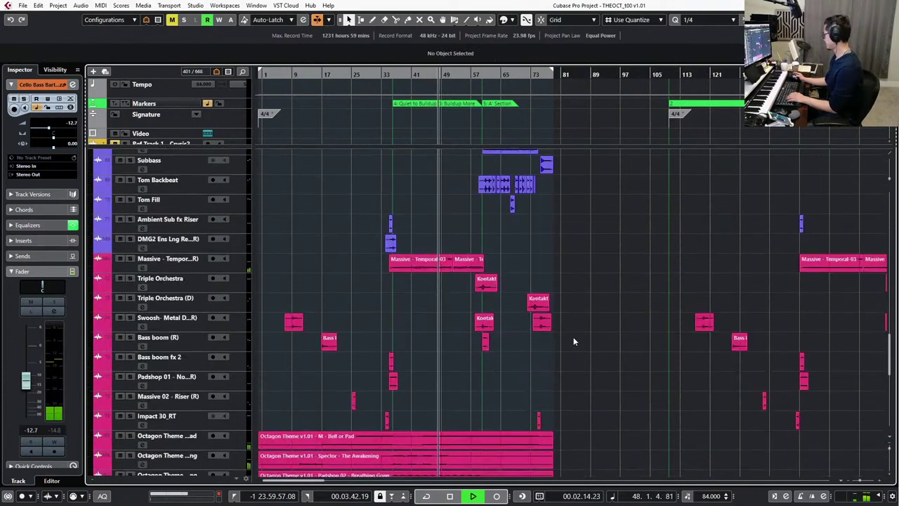
pyautogui.scroll(-4, 574, 337)
pyautogui.scroll(9, 590, 341)
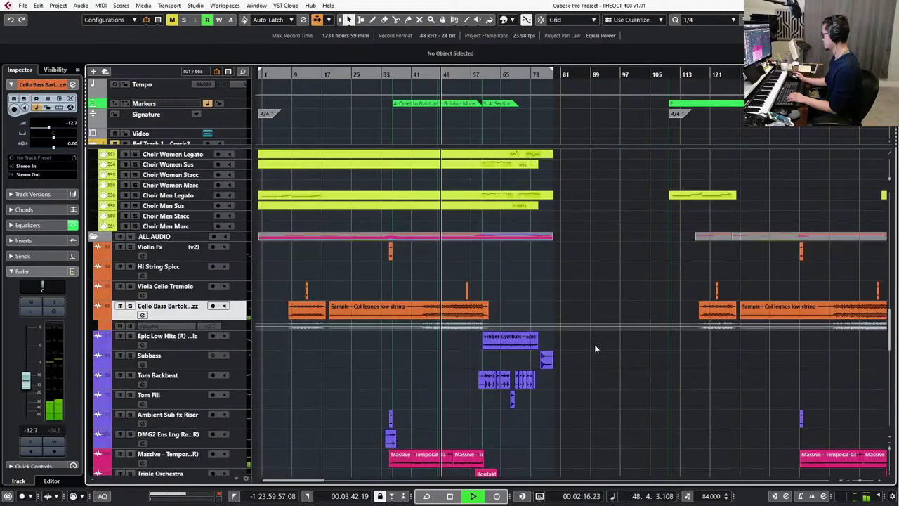
pyautogui.moveTo(26, 381); pyautogui.dragTo(33, 314)
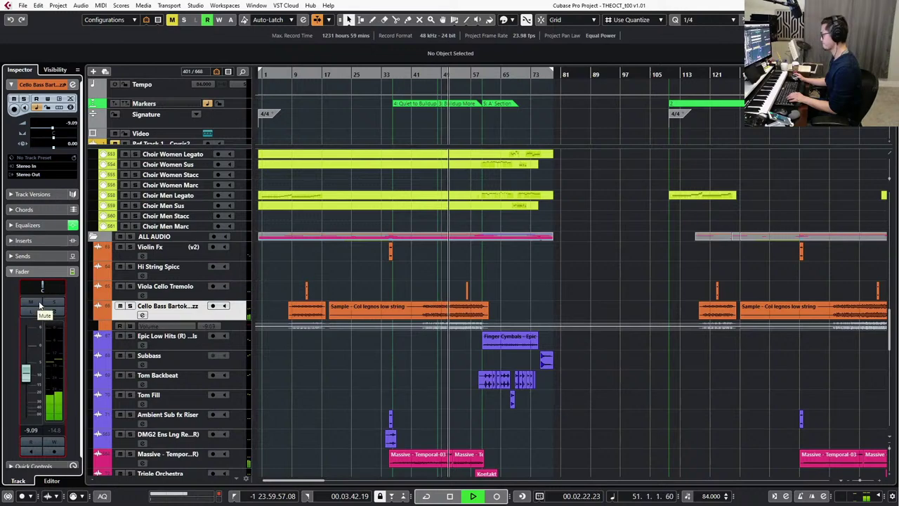
pyautogui.scroll(10, 587, 334)
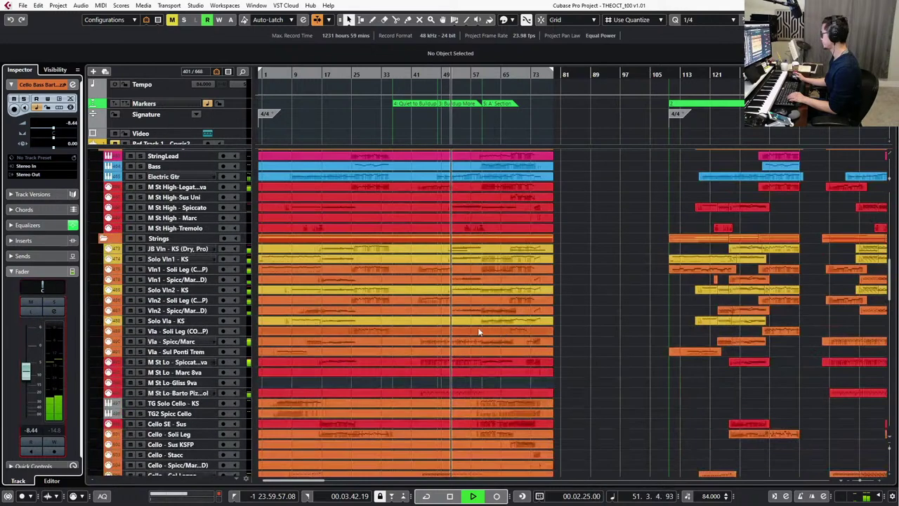
# Review the percussion tracks around the buildup, including the Crash - Combo (9) part.
pyautogui.scroll(10, 598, 333)
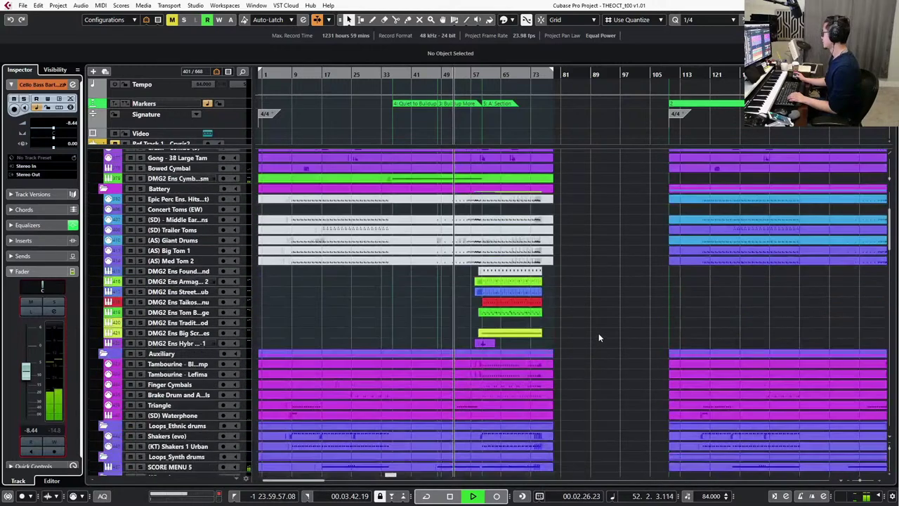
pyautogui.scroll(5, 610, 309)
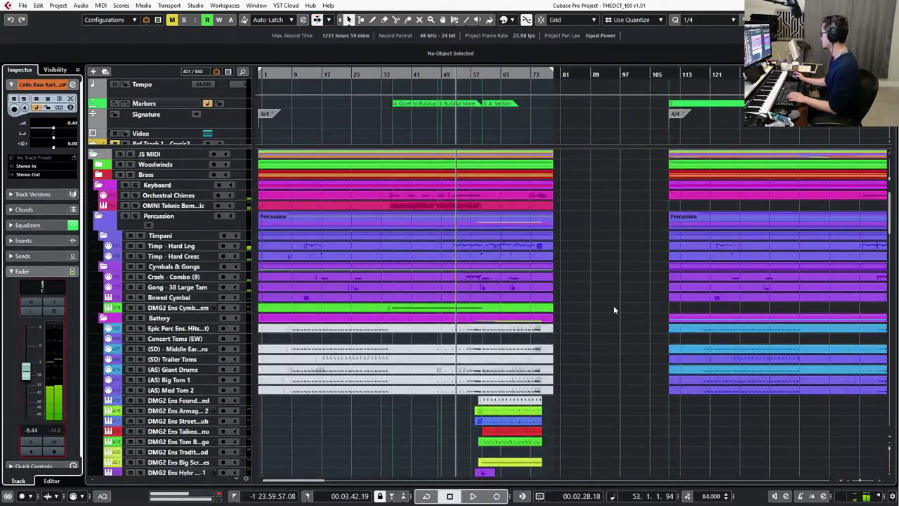
pyautogui.scroll(-5, 619, 310)
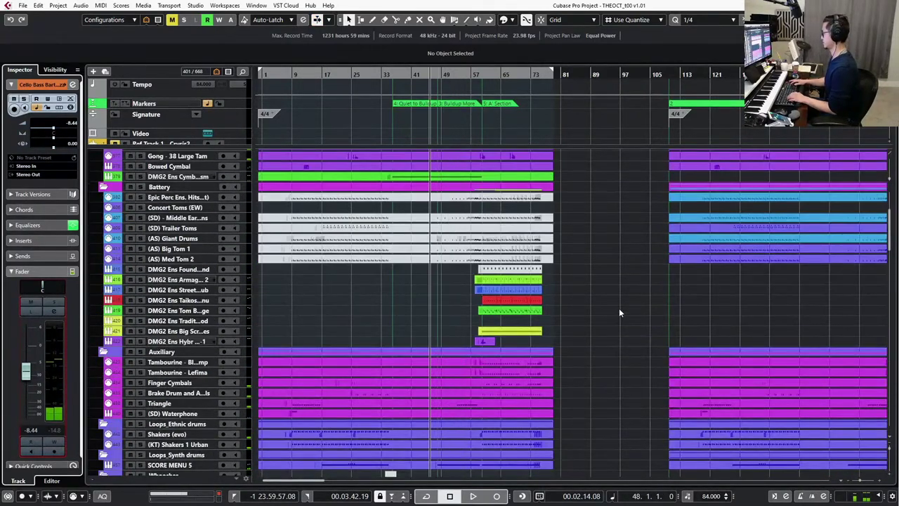
pyautogui.scroll(5, 619, 308)
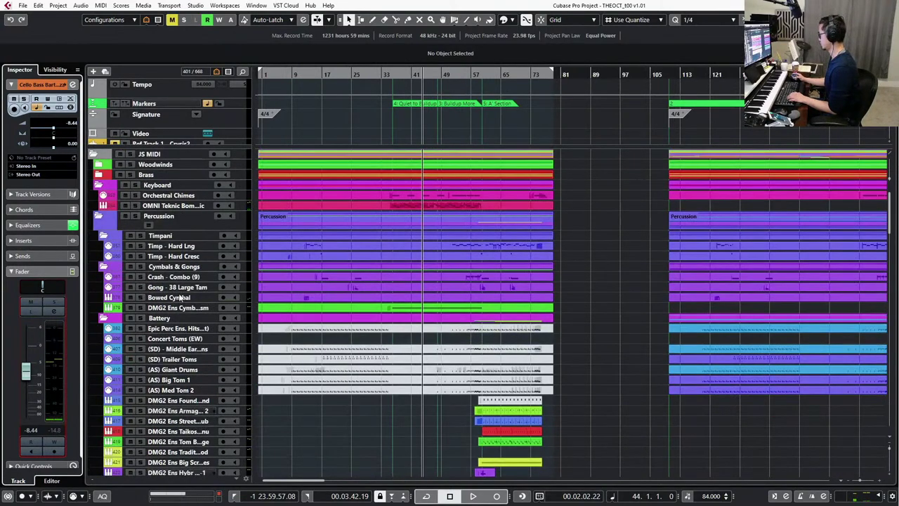
pyautogui.scroll(-3, 180, 295)
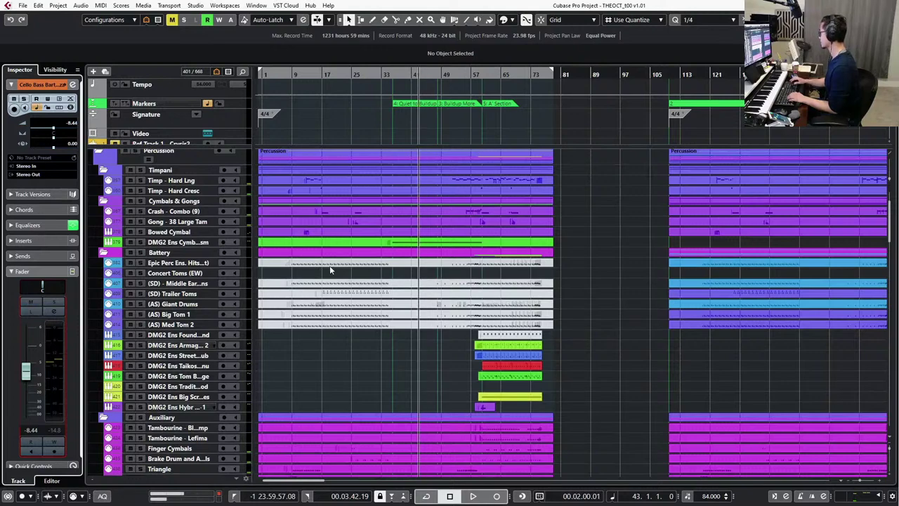
pyautogui.scroll(3, 239, 219)
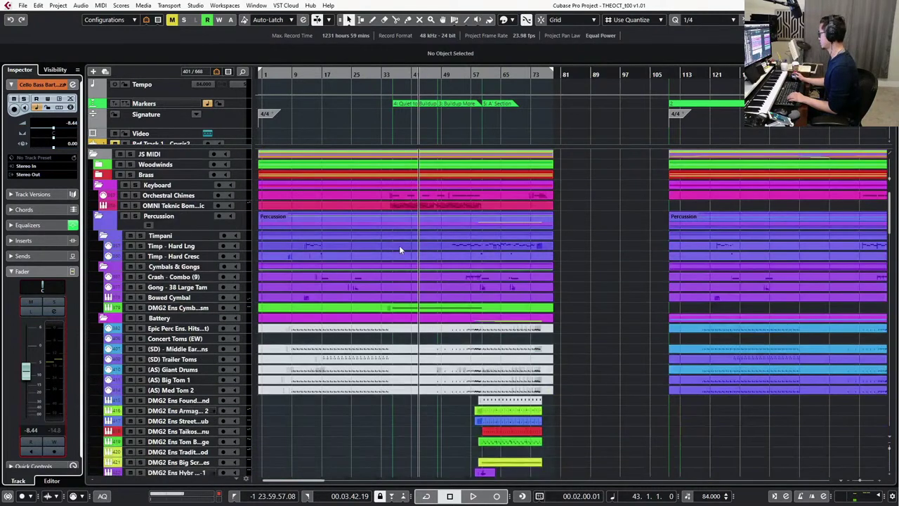
pyautogui.doubleClick(447, 279)
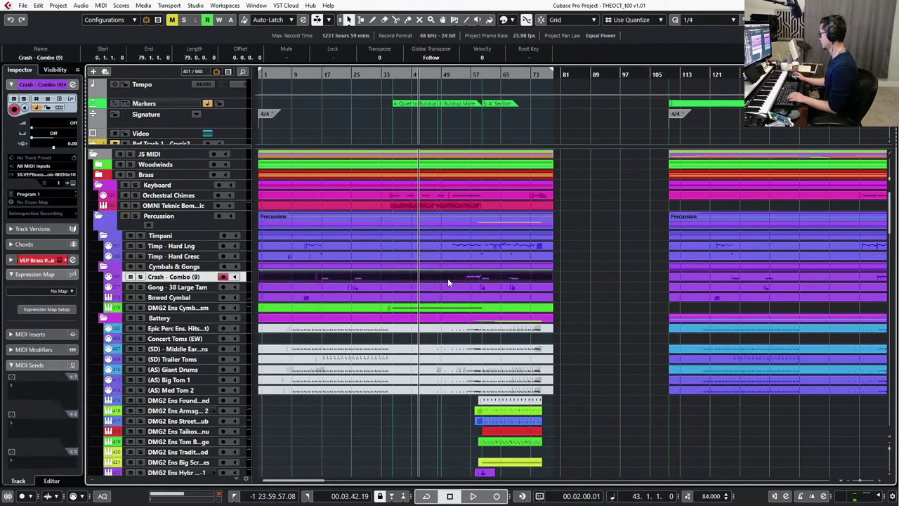
pyautogui.press('Escape')
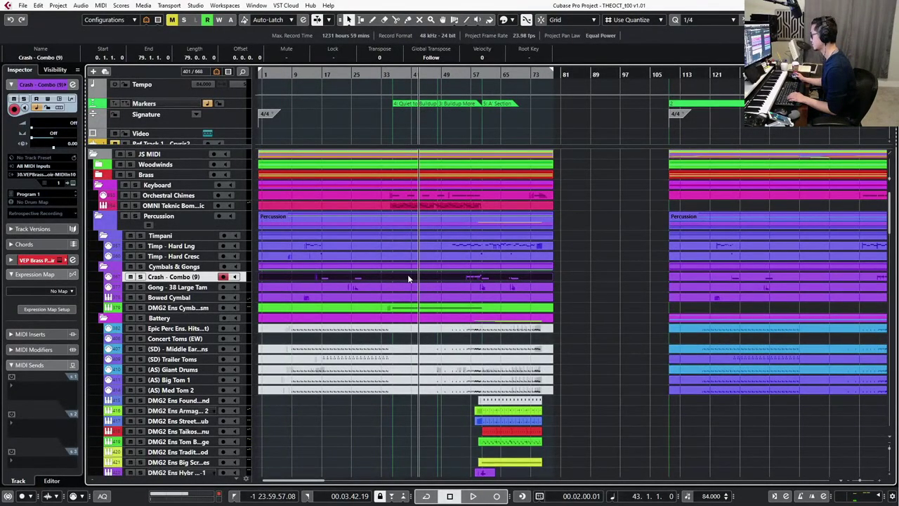
# Record a sustained A2 note about two bars long into the Bowed Cymbal part at bar 48, where Buildup More begins.
pyautogui.click(189, 297)
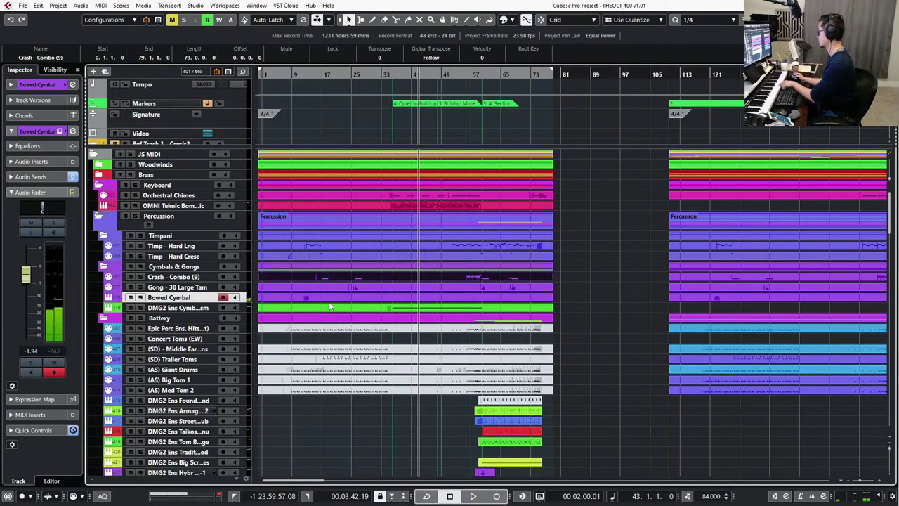
pyautogui.scroll(-15, 331, 307)
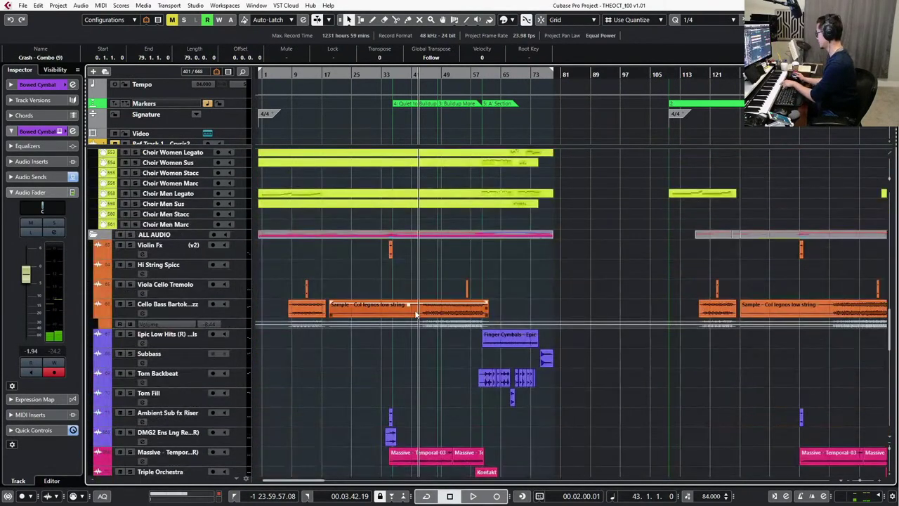
pyautogui.scroll(-5, 415, 311)
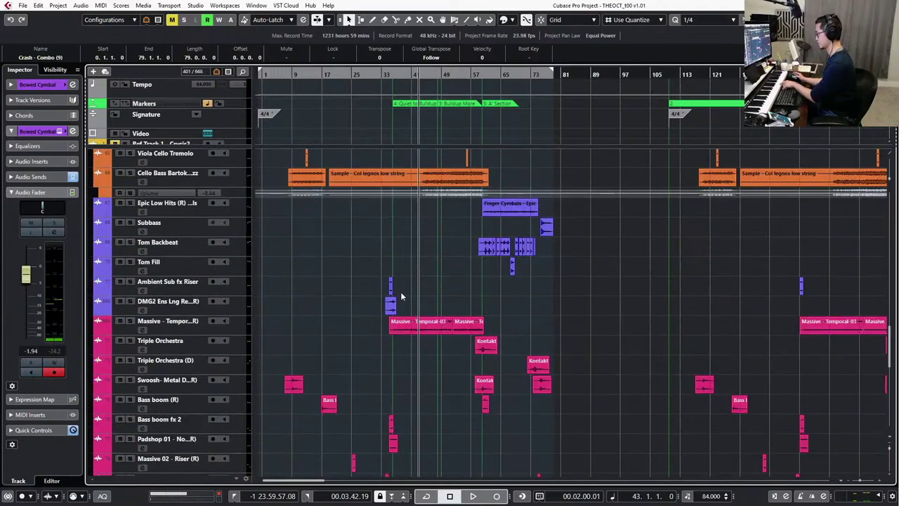
pyautogui.scroll(15, 401, 292)
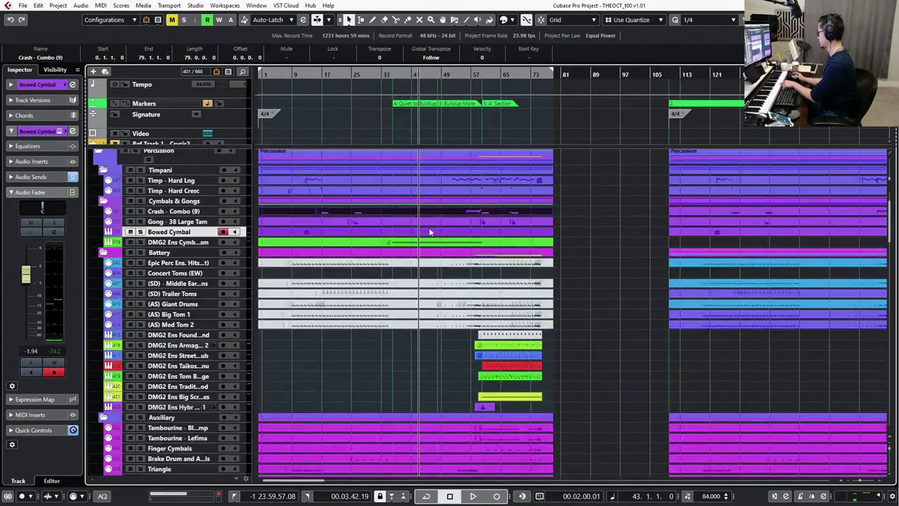
pyautogui.doubleClick(431, 232)
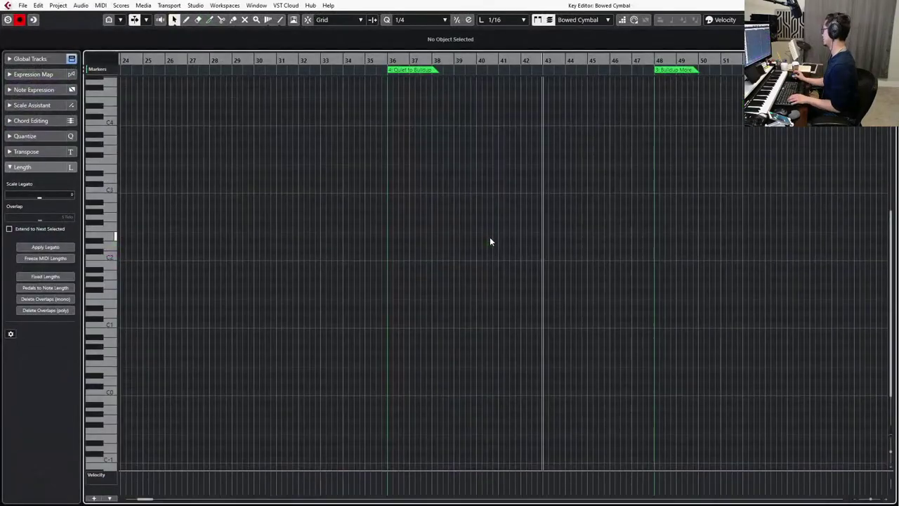
pyautogui.hscroll(5, 496, 227)
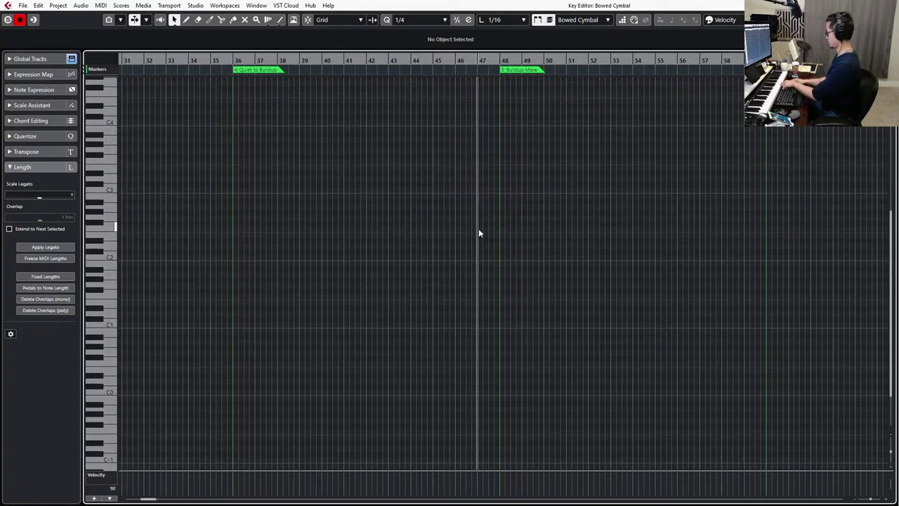
pyautogui.press('KP_Subtract')
pyautogui.press('space')
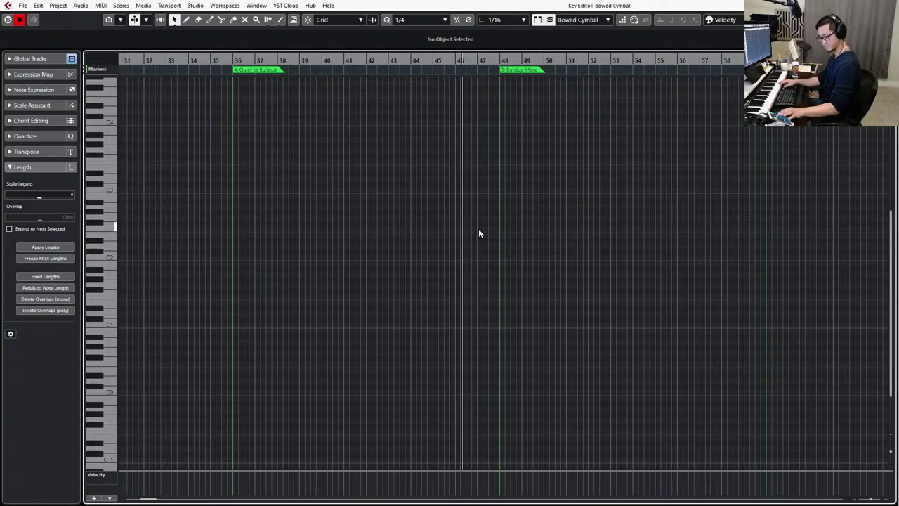
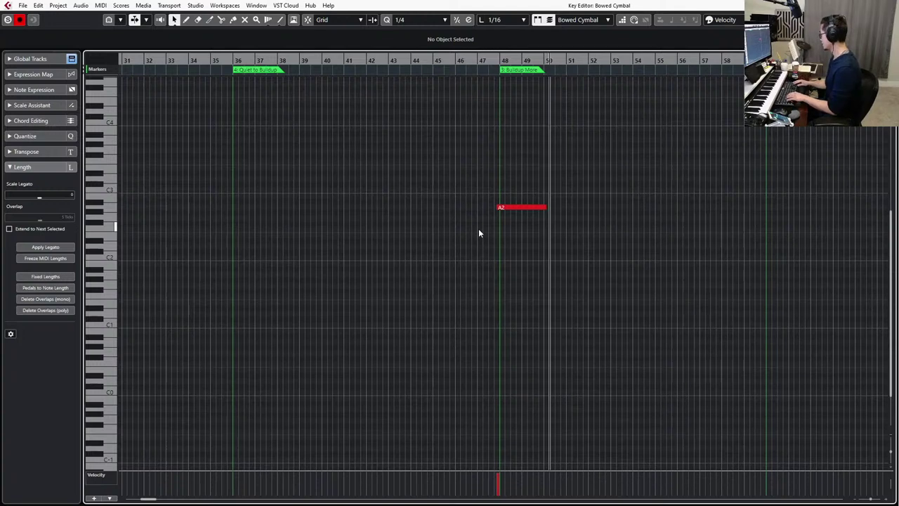
pyautogui.press('space')
# Show the Bowed Cymbal part's controller lanes and add a Modulation point of 127 and an Expression point of 119 near bar 46.
pyautogui.hotkey('alt', 'l')
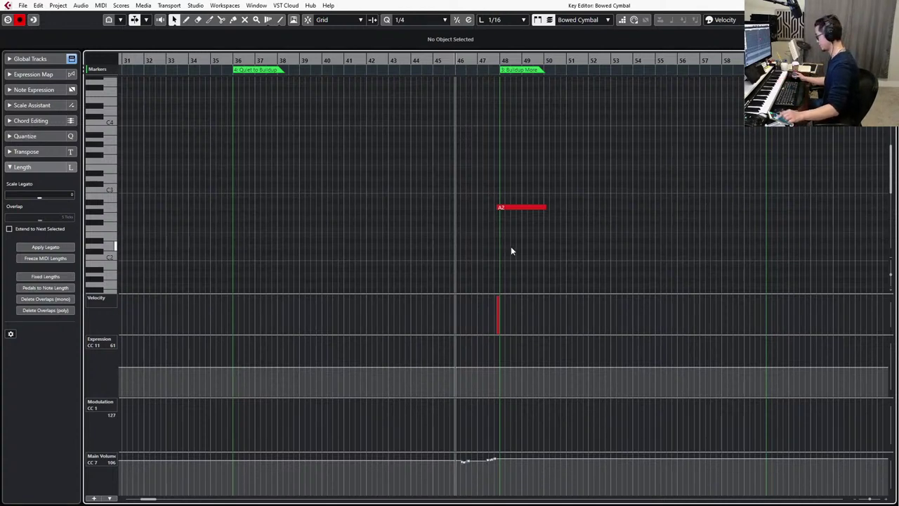
pyautogui.click(464, 398)
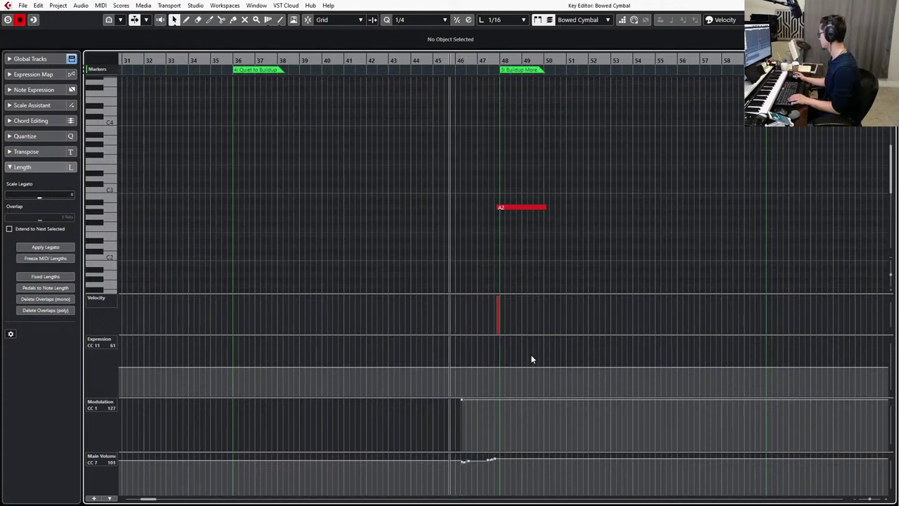
pyautogui.press('h')
pyautogui.moveTo(400, 486); pyautogui.dragTo(496, 457)
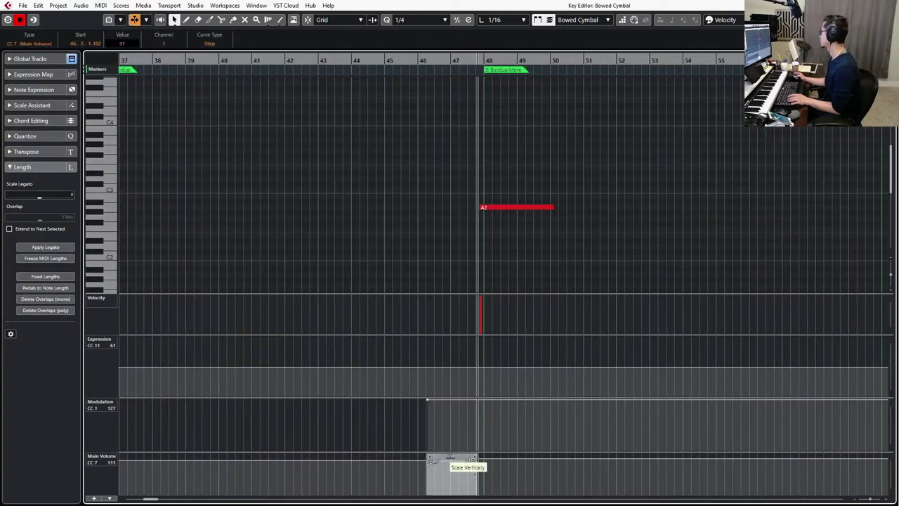
pyautogui.click(424, 340)
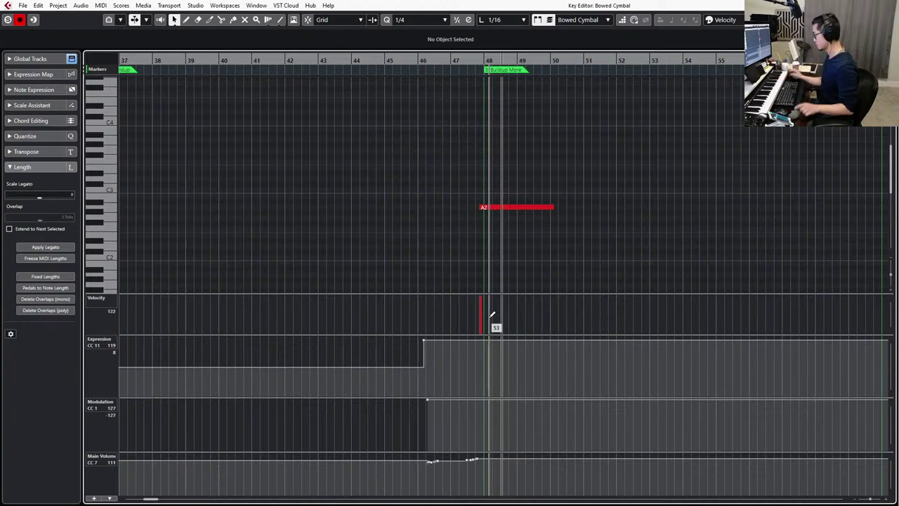
# Lower the bar 46 Modulation point to 0 and the Expression point to 54, check by playback, and close the editor.
pyautogui.click(427, 399)
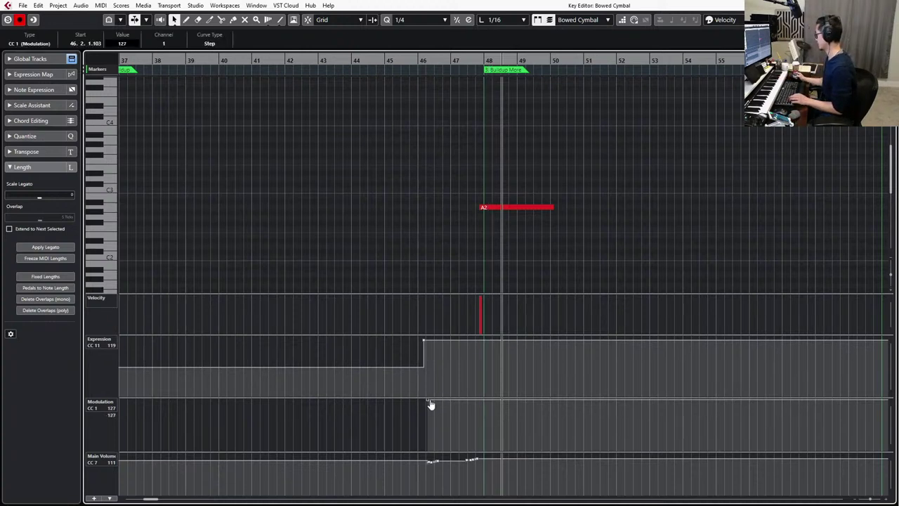
pyautogui.moveTo(430, 404); pyautogui.dragTo(430, 455)
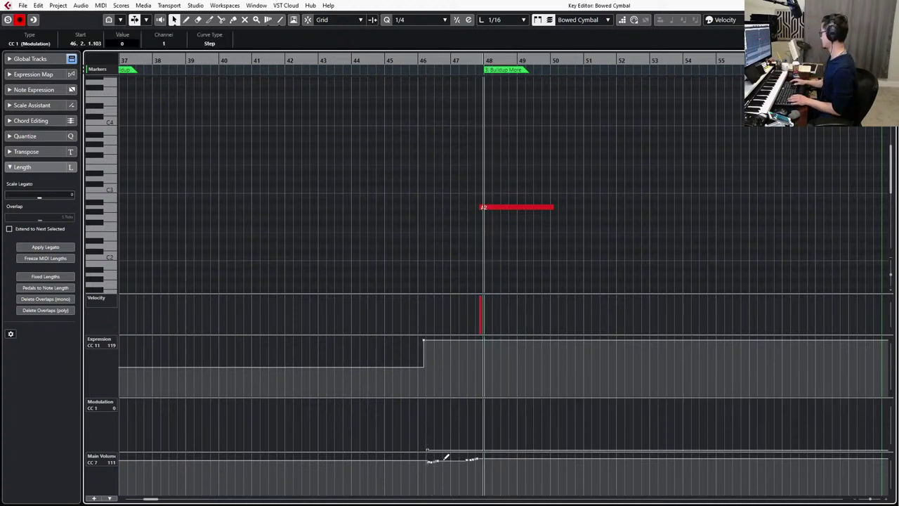
pyautogui.moveTo(424, 342); pyautogui.dragTo(423, 375)
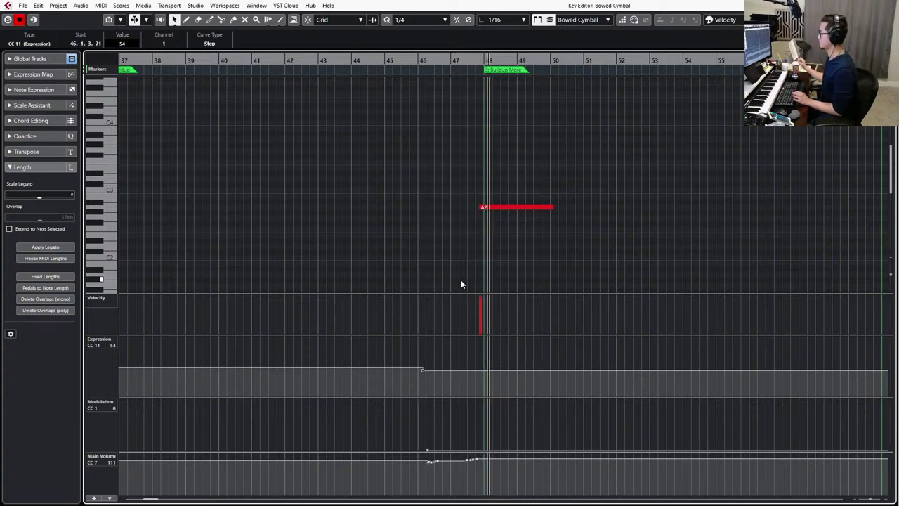
pyautogui.press('space')
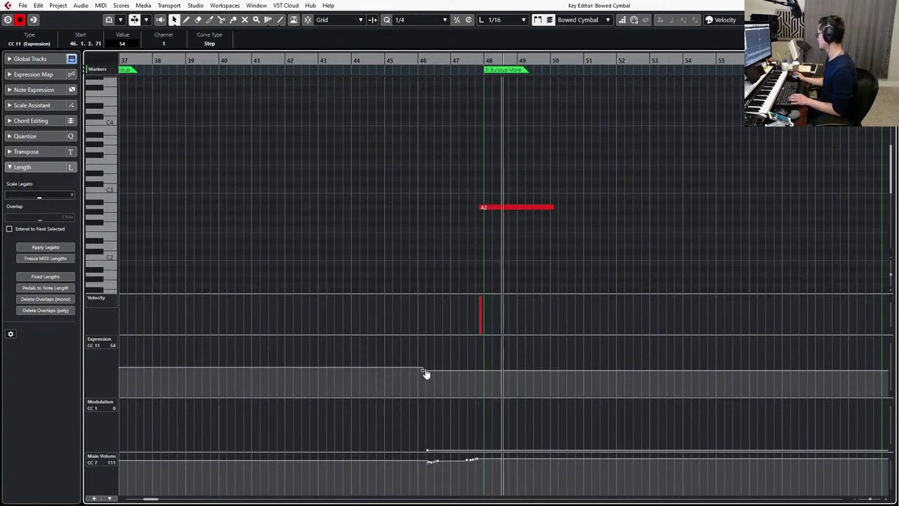
pyautogui.moveTo(426, 373); pyautogui.dragTo(426, 371)
pyautogui.press('Return')
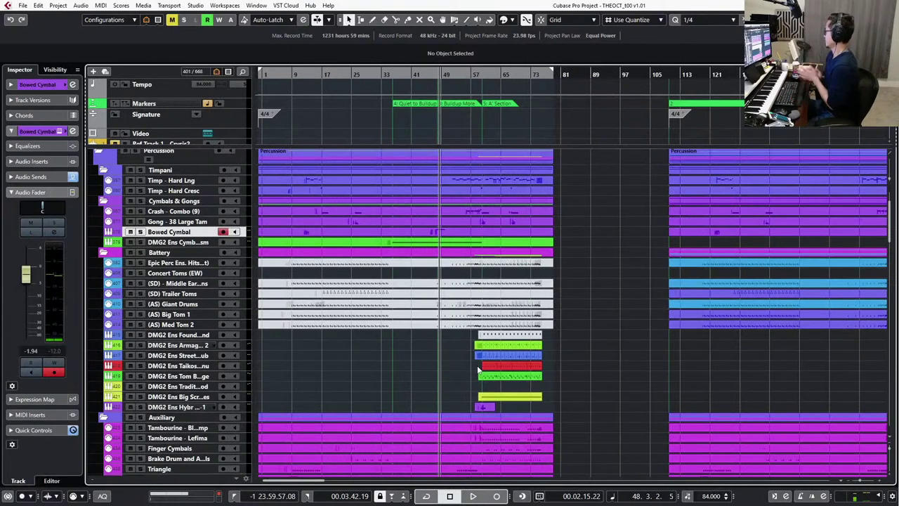
# Move the playhead back to bar 44 in the project.
pyautogui.press('KP_Subtract')
pyautogui.press('KP_Subtract')
pyautogui.press('KP_Subtract')
pyautogui.press('KP_Subtract')
pyautogui.press('KP_Subtract')
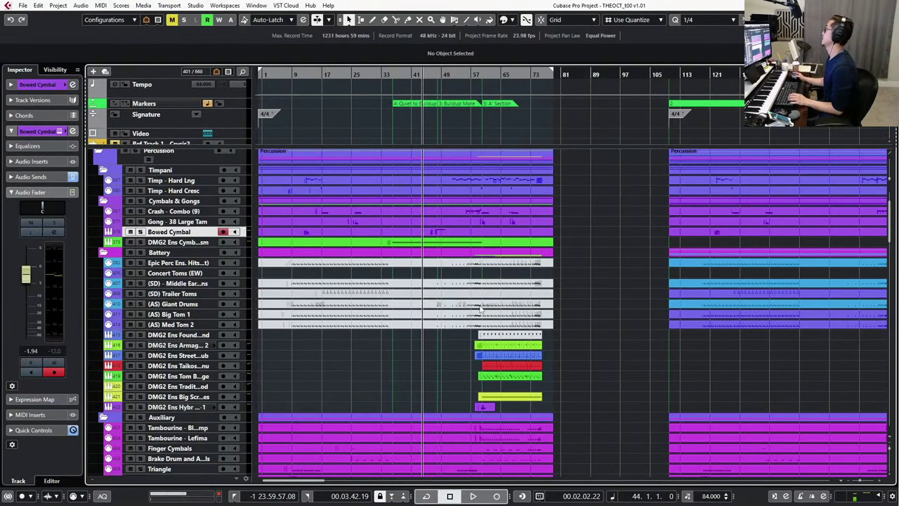
# Examine the string, choir and audio tracks through the buildup for parts that could still be layered in.
pyautogui.press('g')
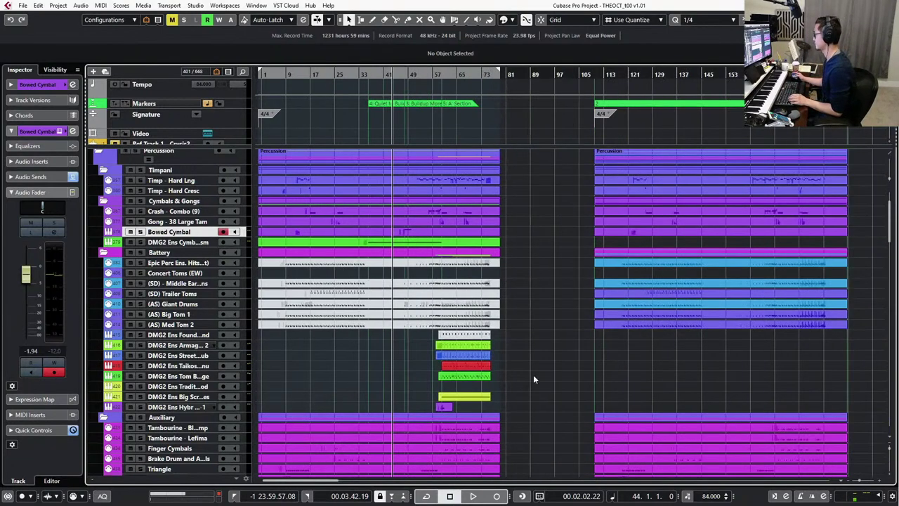
pyautogui.scroll(-5, 543, 363)
pyautogui.scroll(-5, 543, 366)
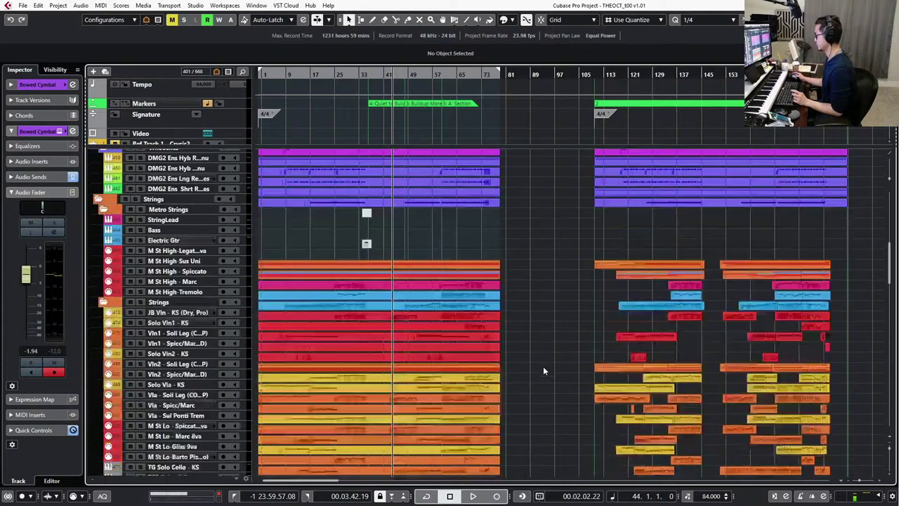
pyautogui.click(196, 253)
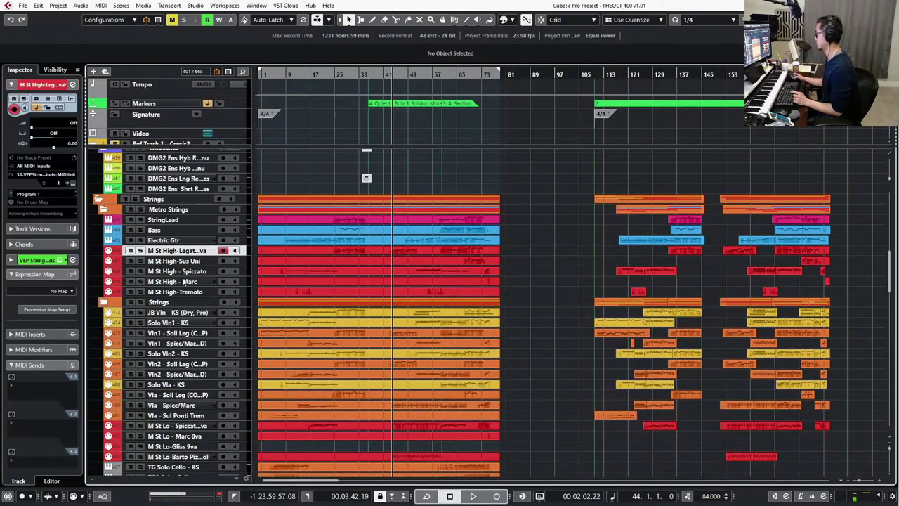
pyautogui.click(185, 281)
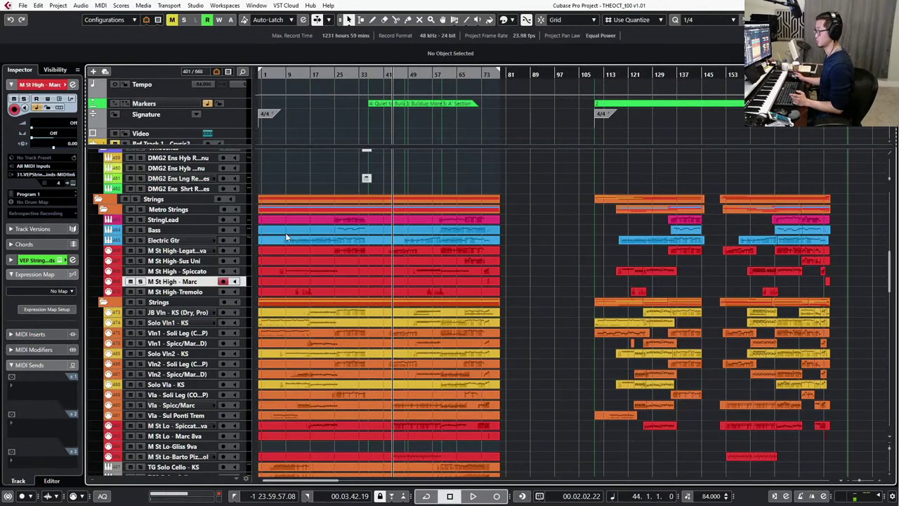
pyautogui.scroll(-2, 308, 236)
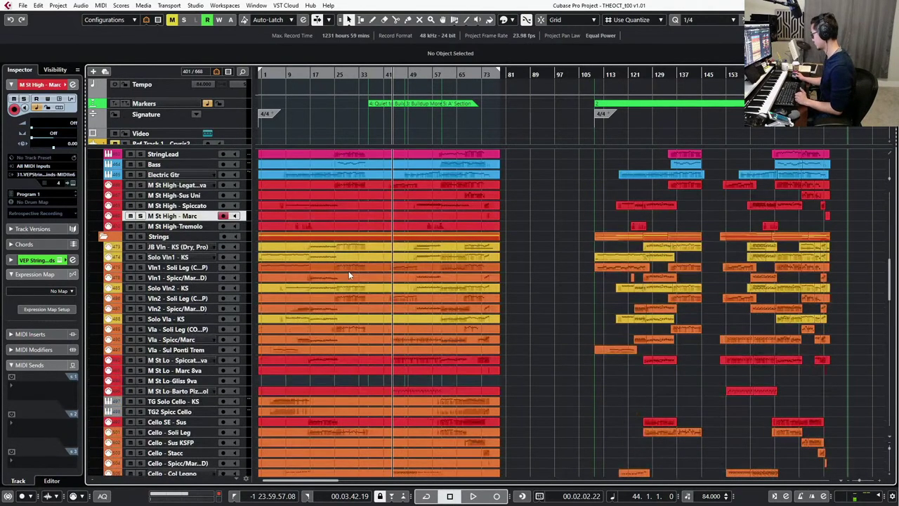
pyautogui.scroll(-4, 331, 301)
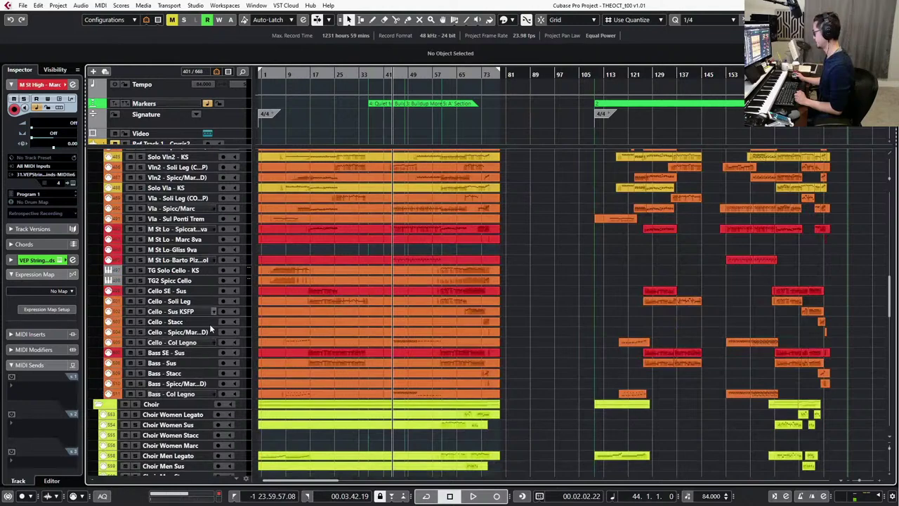
pyautogui.click(190, 408)
pyautogui.scroll(4, 217, 375)
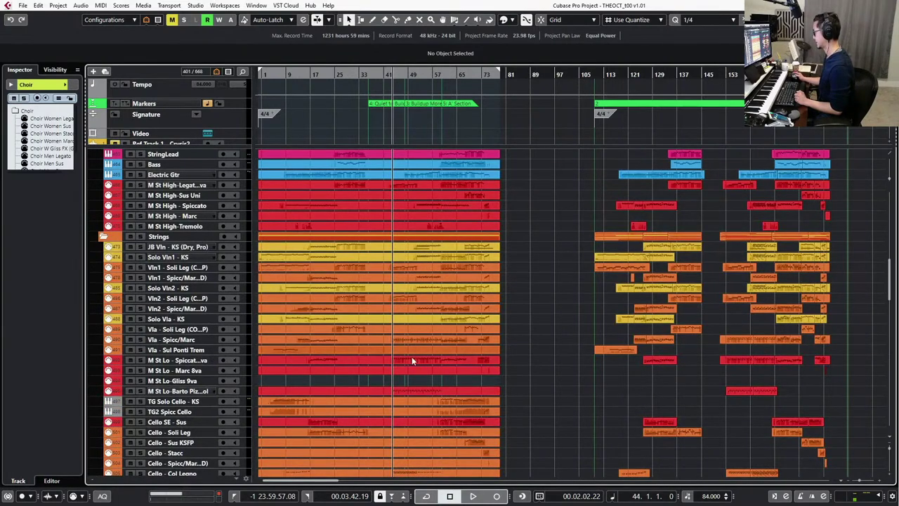
pyautogui.scroll(-10, 534, 362)
pyautogui.scroll(-3, 534, 364)
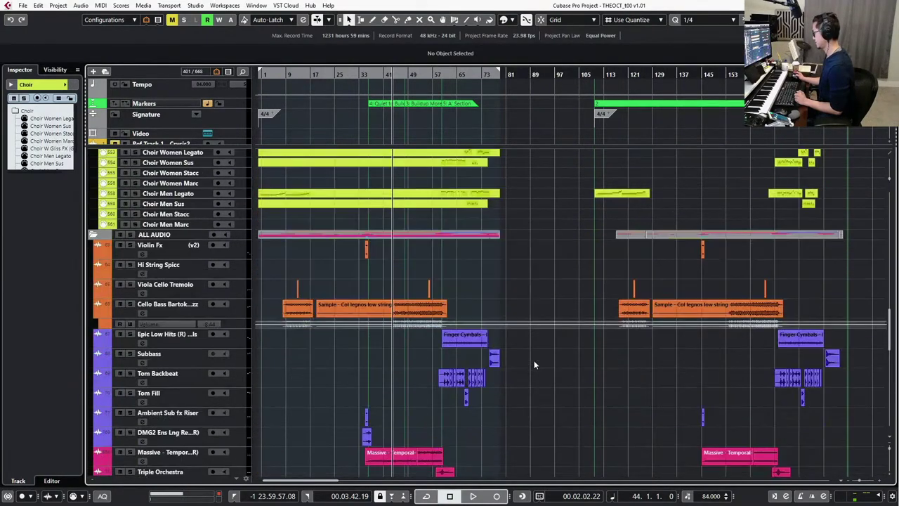
pyautogui.scroll(15, 534, 365)
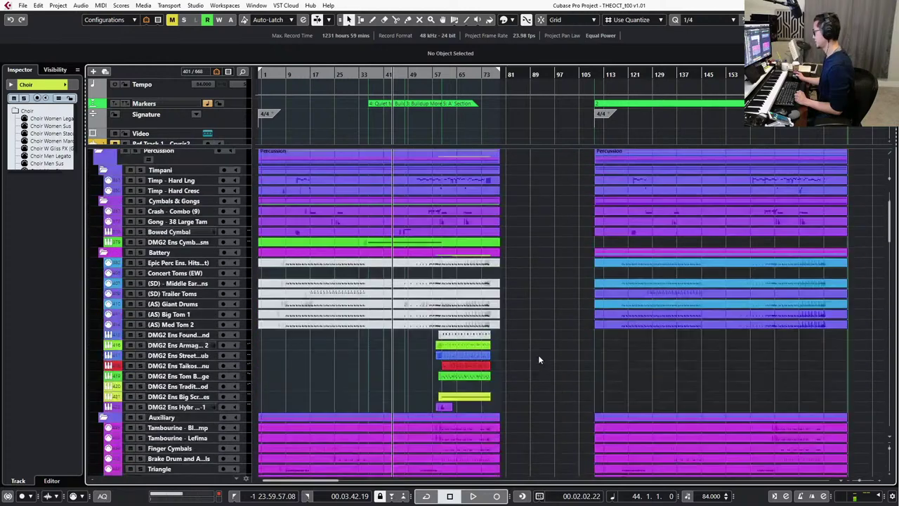
# Expand the Woodwinds and Brass folders and examine their parts through the buildup alongside the percussion tracks.
pyautogui.scroll(3, 539, 359)
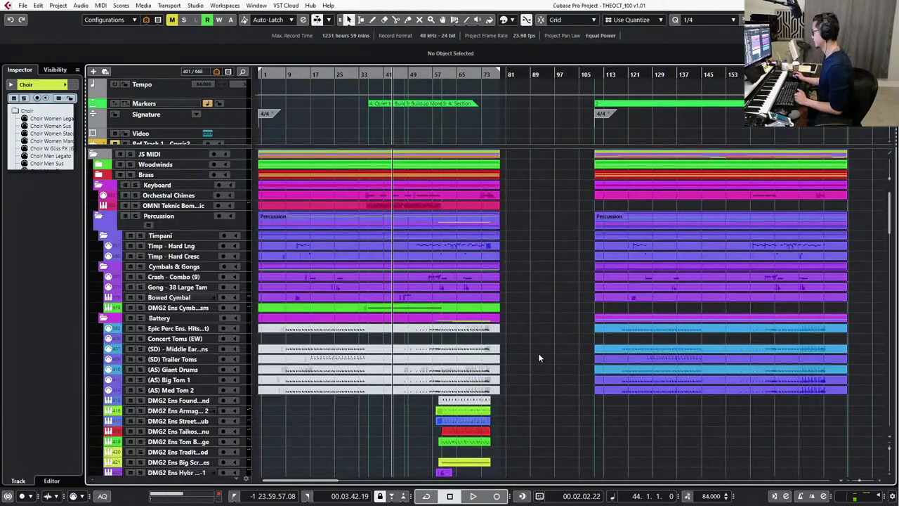
pyautogui.click(98, 165)
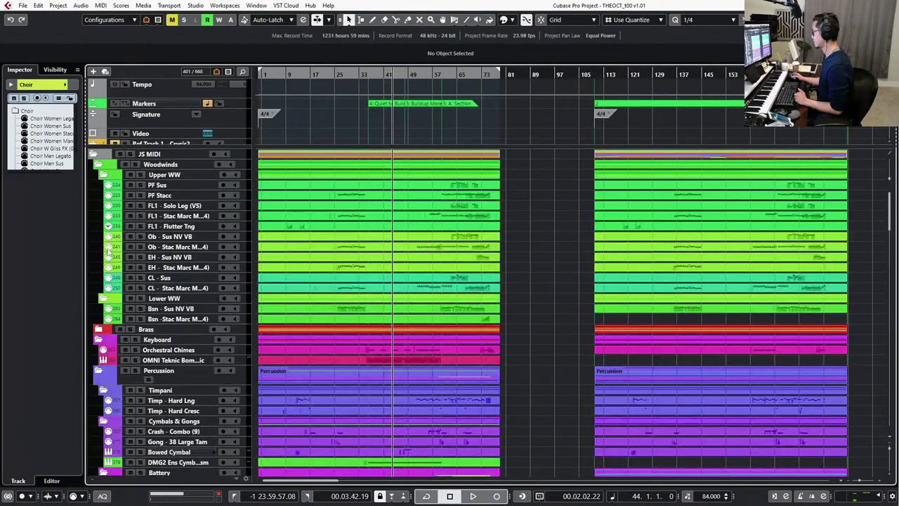
pyautogui.click(99, 329)
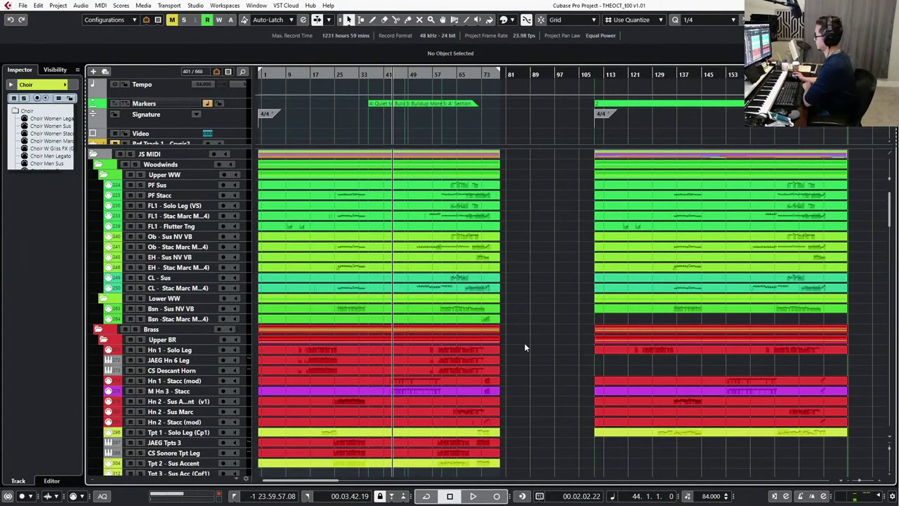
pyautogui.scroll(-5, 528, 341)
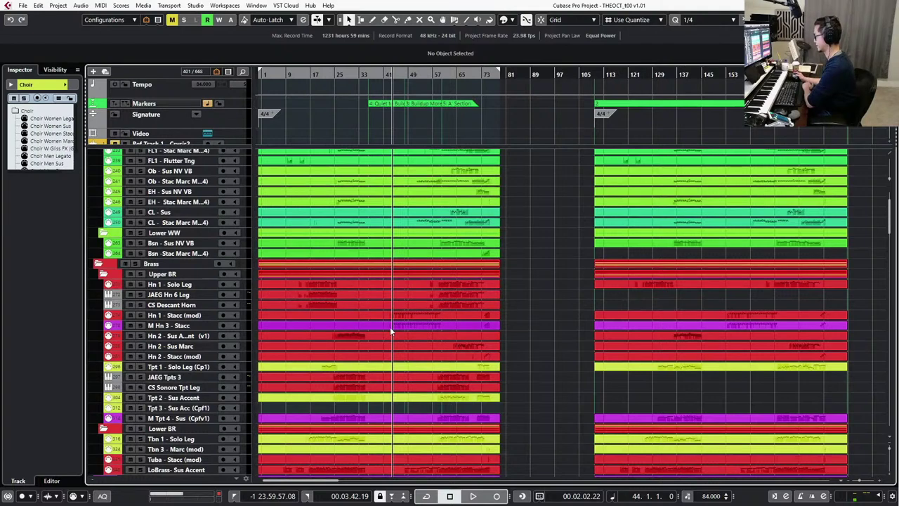
pyautogui.scroll(-1, 463, 320)
pyautogui.scroll(-4, 472, 321)
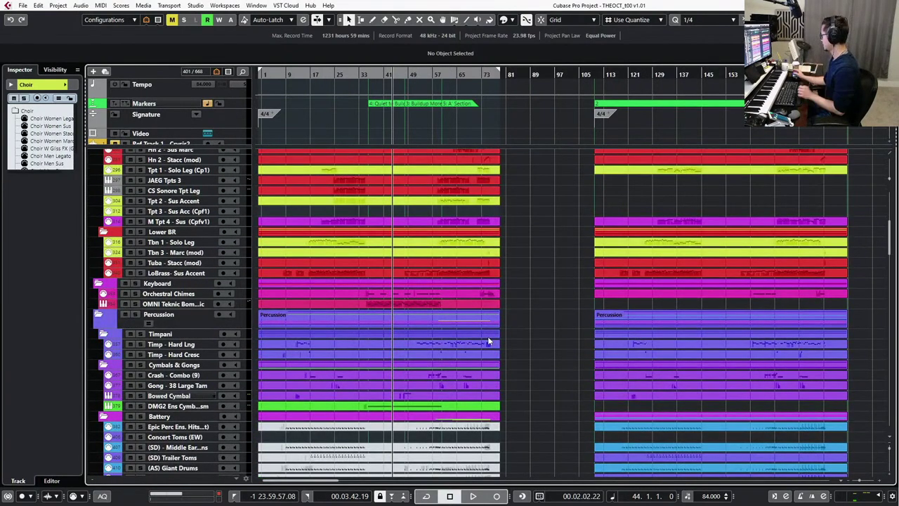
pyautogui.scroll(-4, 483, 350)
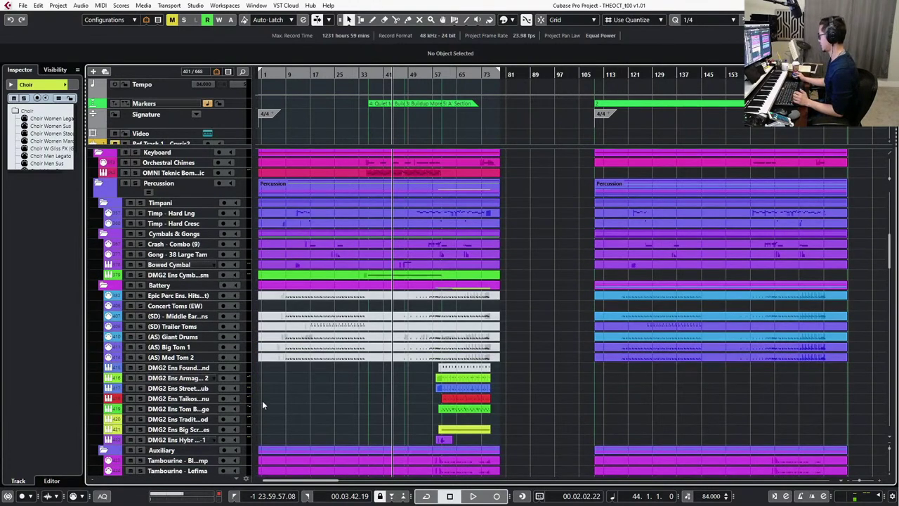
# Solo the five drum tracks from (SD) Middle Earth Ens to (AS) Med Tom 2 and audition their unmuted parts from bar 48, muting them again.
pyautogui.scroll(5, 416, 391)
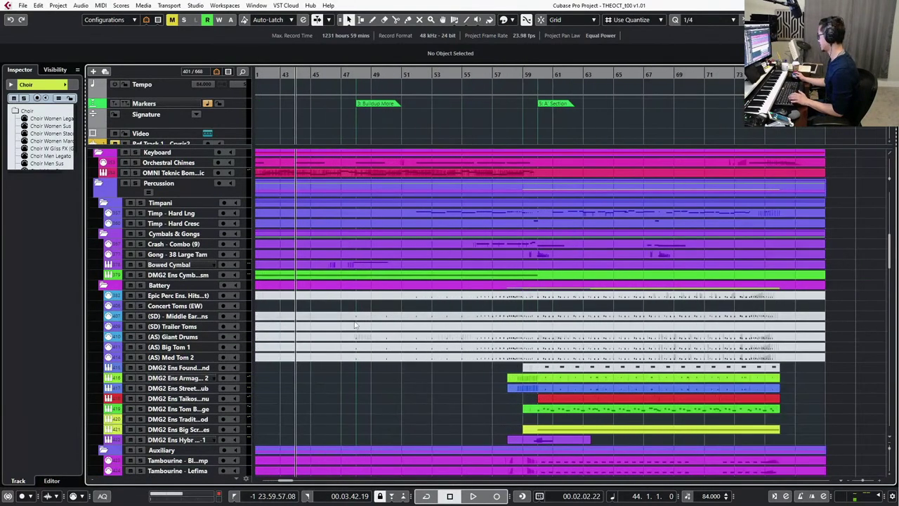
pyautogui.moveTo(388, 395); pyautogui.dragTo(402, 308)
pyautogui.press('space')
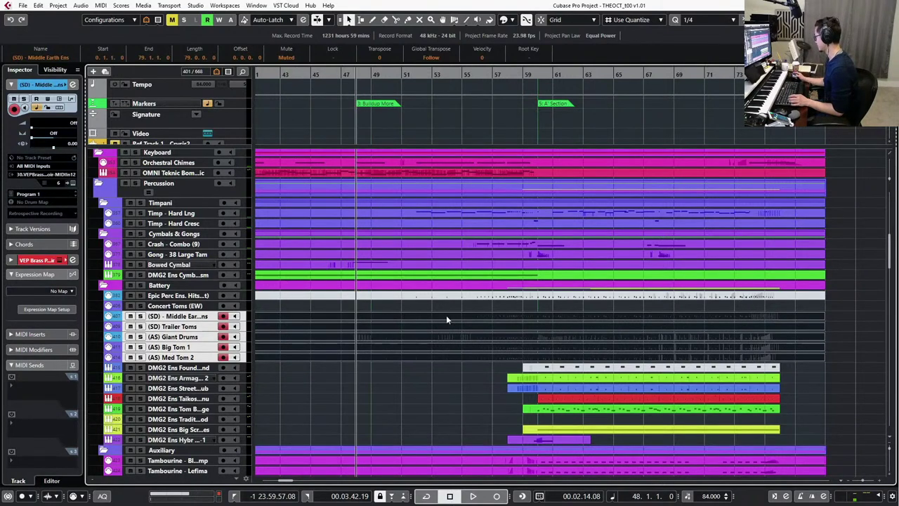
pyautogui.click(419, 386)
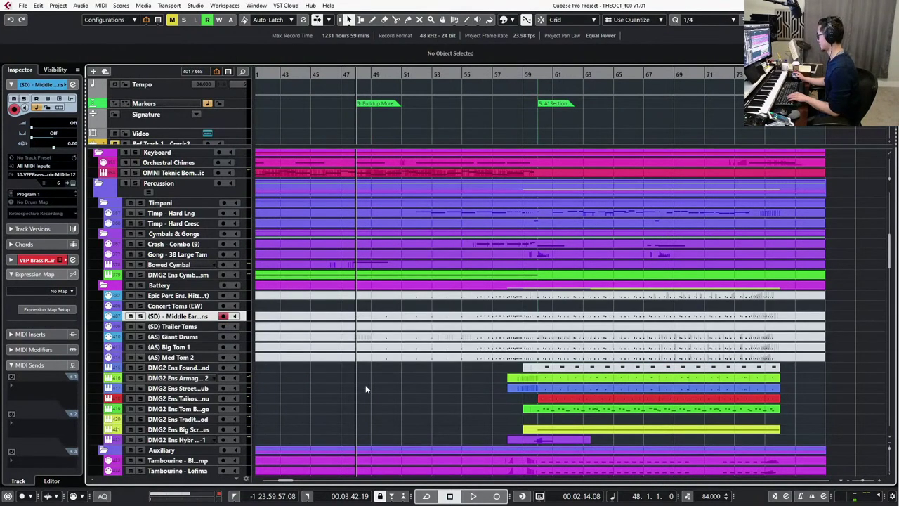
pyautogui.moveTo(372, 310); pyautogui.dragTo(373, 310)
pyautogui.press('s')
pyautogui.press('space')
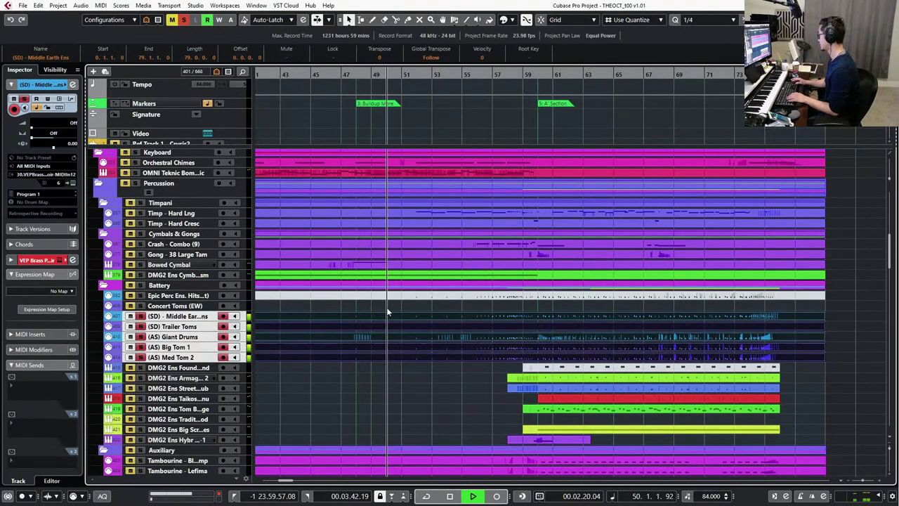
pyautogui.press('space')
pyautogui.hotkey('shift', 'm')
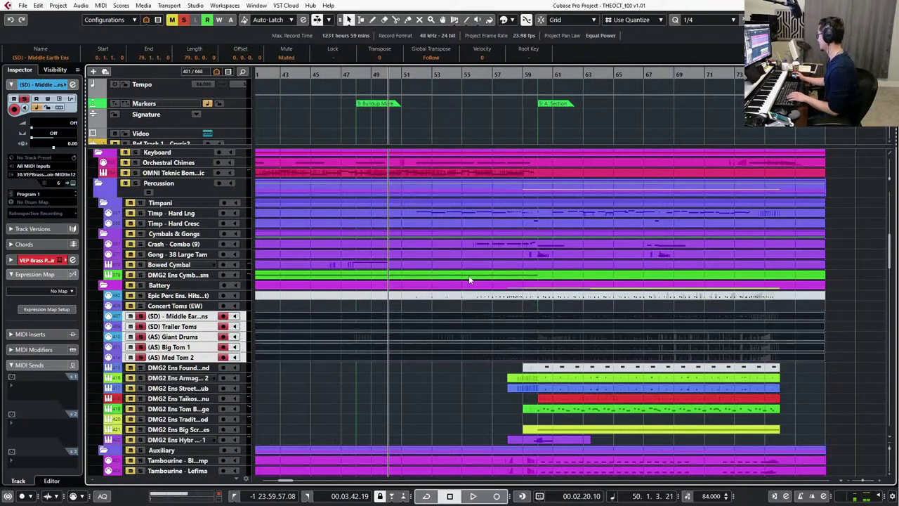
# Examine the Epic Perc Ens. Hits and drum parts' notes between bars 55 and 60 in the Key Editor, and close it.
pyautogui.press('KP_Add')
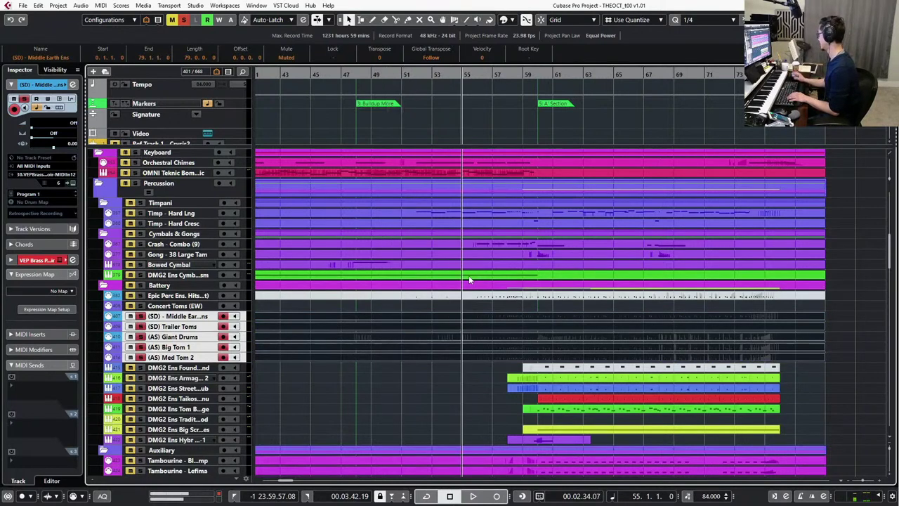
pyautogui.doubleClick(507, 298)
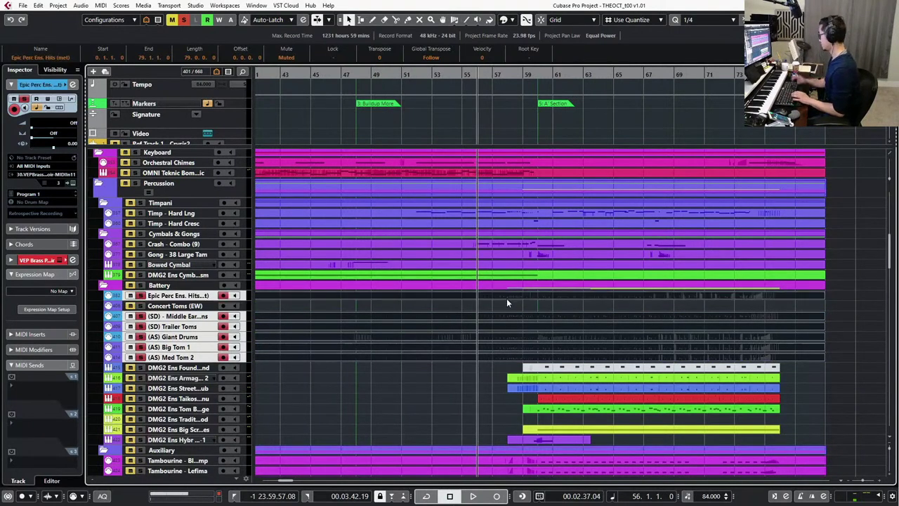
pyautogui.scroll(-1, 520, 196)
pyautogui.scroll(4, 608, 201)
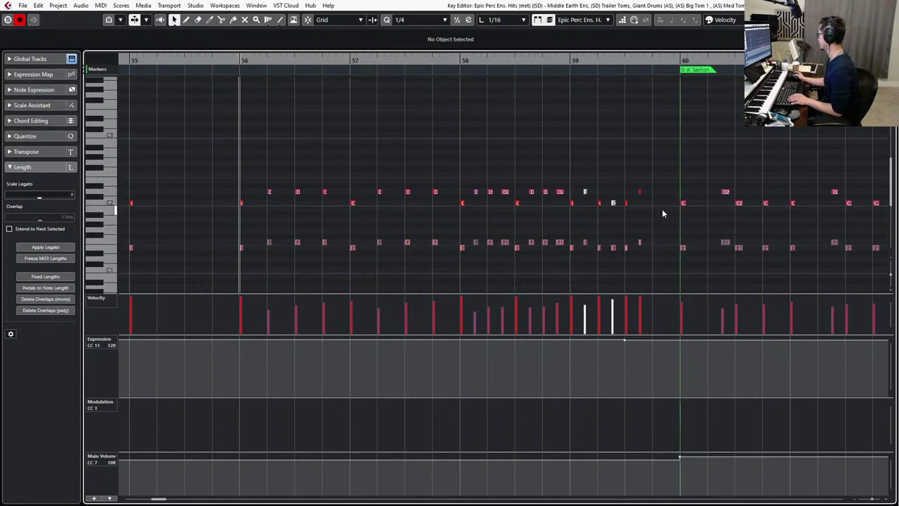
pyautogui.press('Escape')
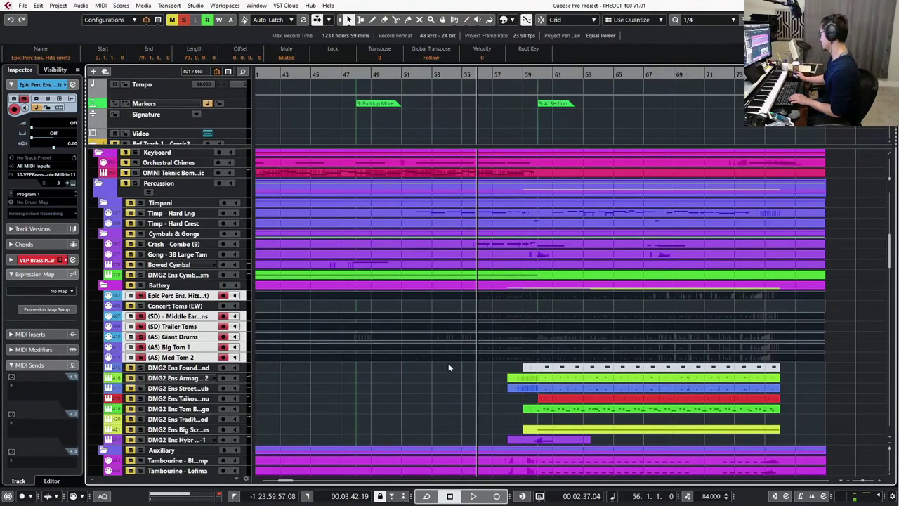
pyautogui.click(382, 367)
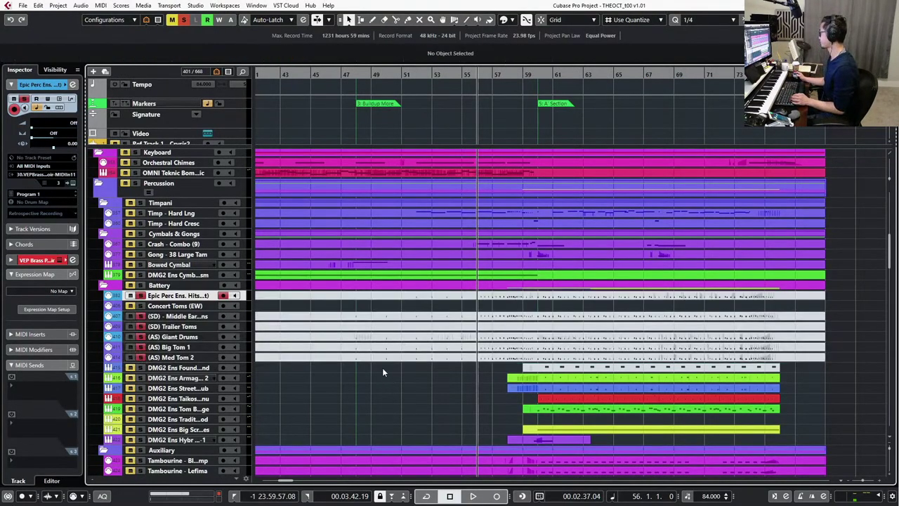
pyautogui.click(349, 360)
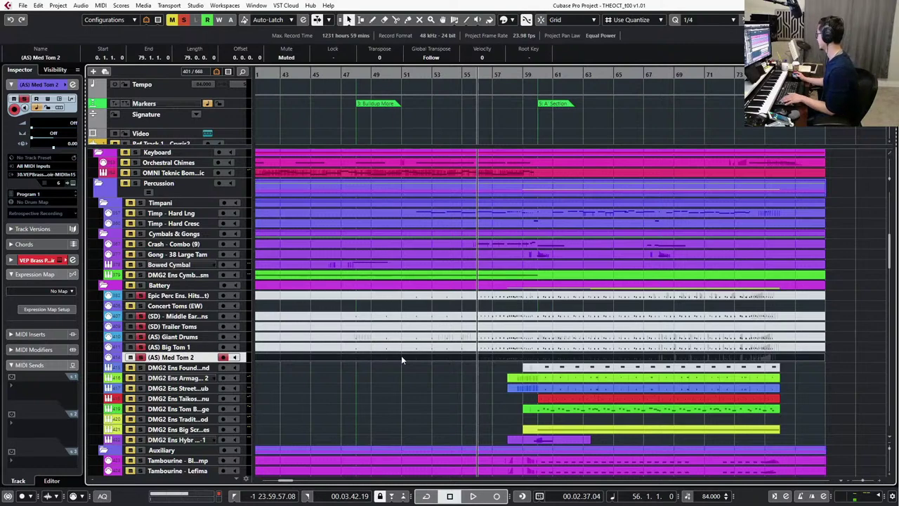
pyautogui.moveTo(364, 383); pyautogui.dragTo(357, 321)
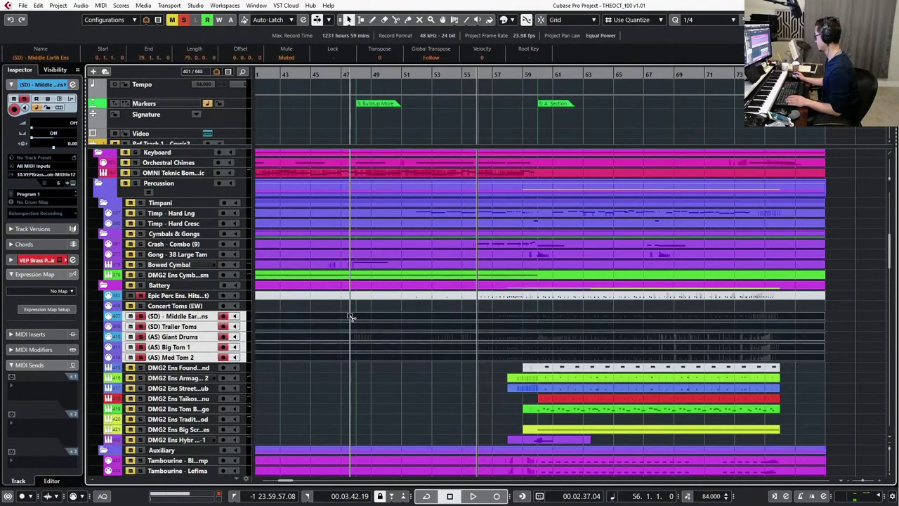
pyautogui.click(356, 320)
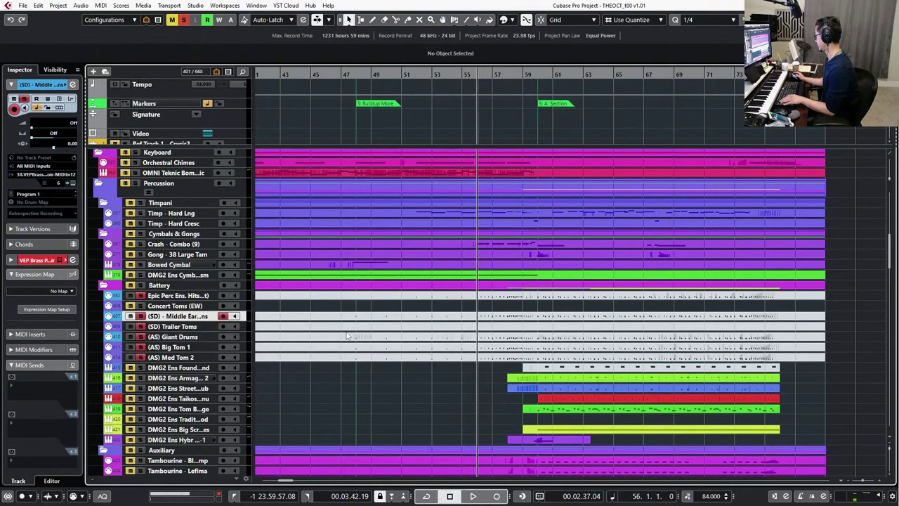
pyautogui.click(356, 320)
# Copy the (SD) Middle Earth Ens range from bar 47 to late bar 59 onto the DMG2 Ens Tom Barrage and Big Screen Ensembles tracks.
pyautogui.press('2')
pyautogui.moveTo(349, 316); pyautogui.dragTo(538, 315)
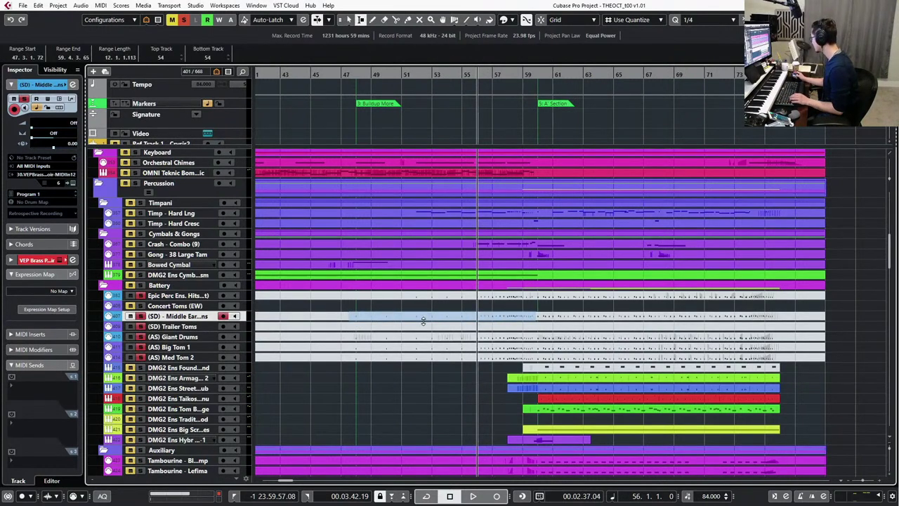
pyautogui.click(422, 318)
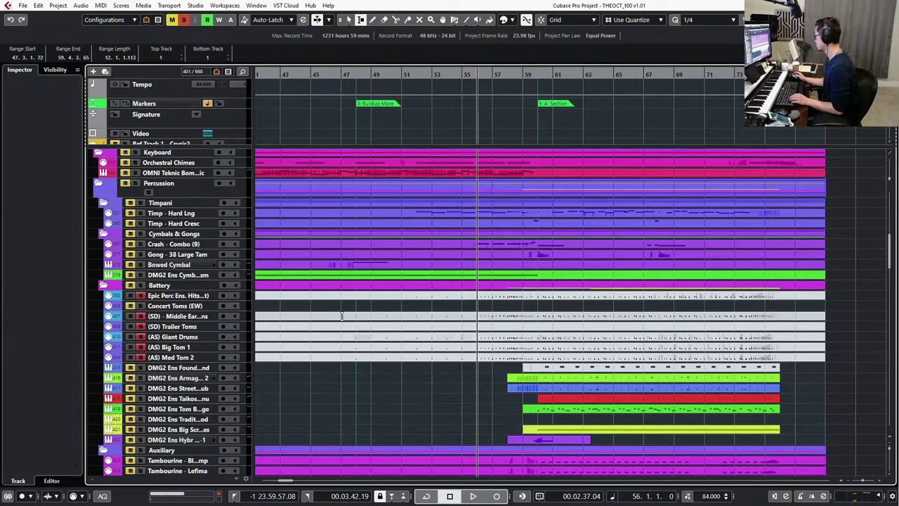
pyautogui.moveTo(342, 316); pyautogui.dragTo(539, 316)
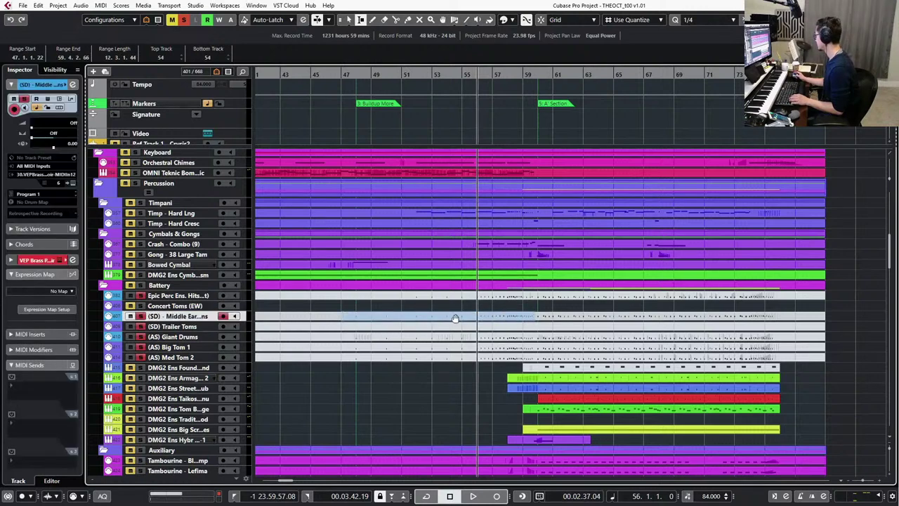
pyautogui.moveTo(455, 319); pyautogui.dragTo(462, 428)
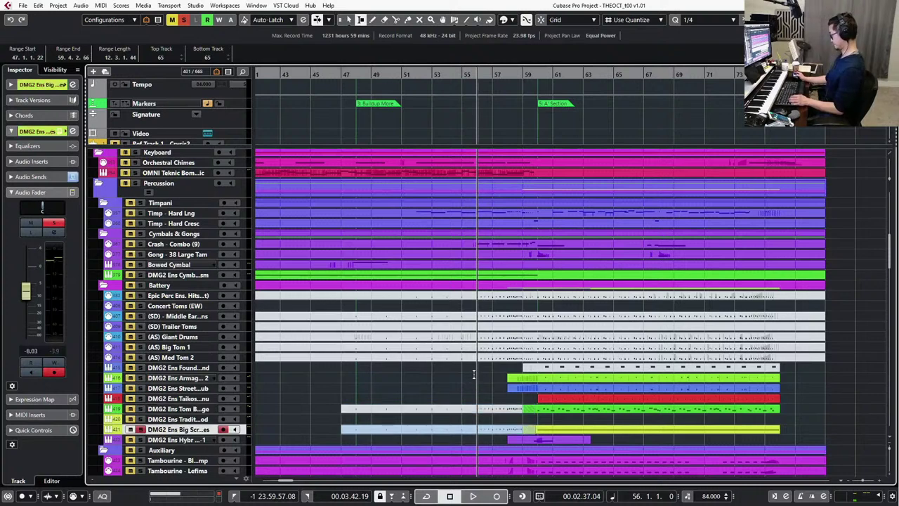
# Unmute only the two copied parts on the DMG2 Ens Tom Barrage and Big Screen Ensembles tracks, undoing the change that also affected Auxiliary.
pyautogui.press('1')
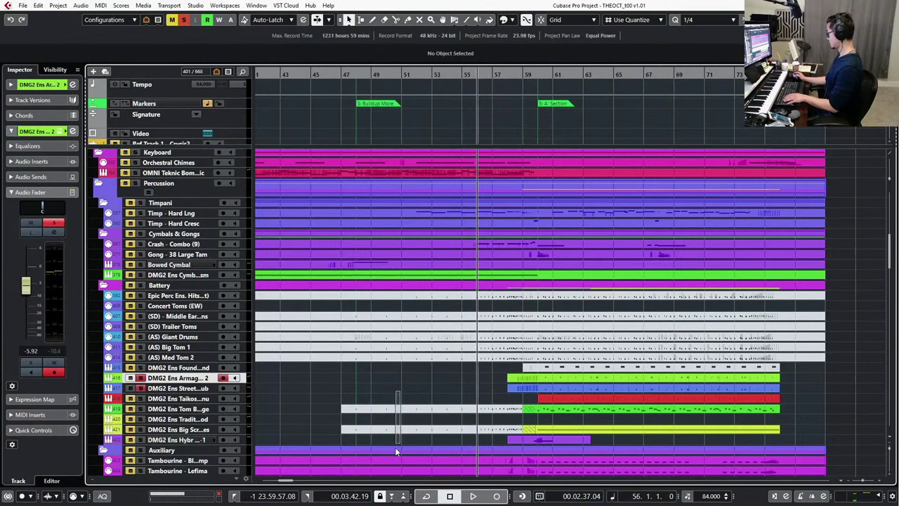
pyautogui.click(399, 448)
pyautogui.click(407, 430)
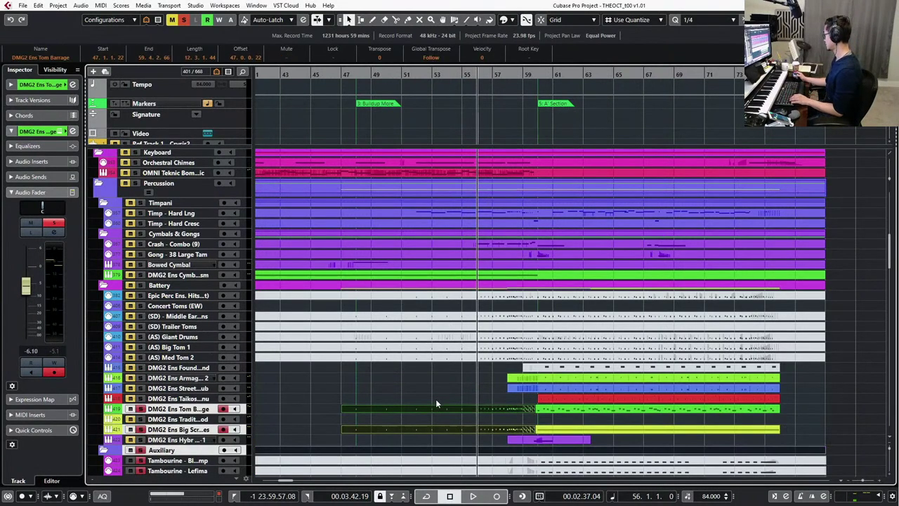
pyautogui.hotkey('ctrl', 'z')
pyautogui.moveTo(433, 387); pyautogui.dragTo(430, 431)
pyautogui.hotkey('shift', 'm')
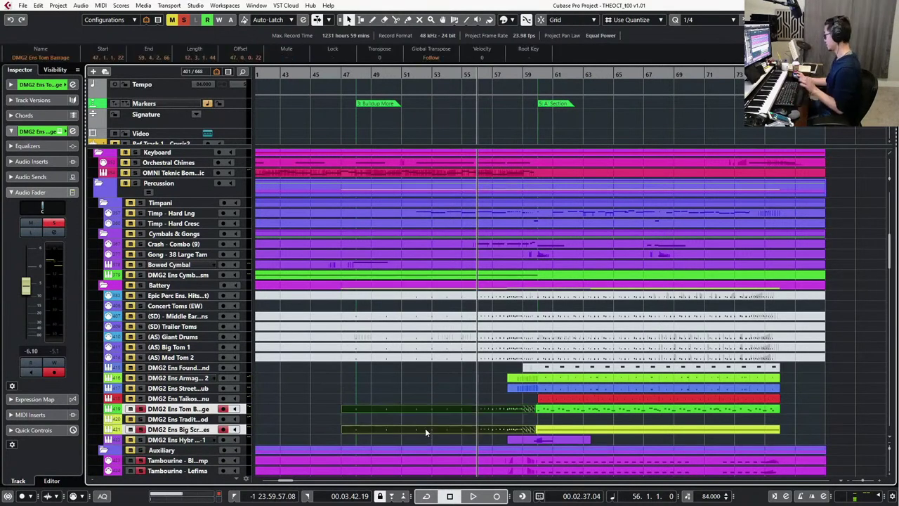
# Extend the ends of both copied parts to 60.3.2.66 and delete their notes from bar 60 onward in the Key Editor.
pyautogui.hotkey('alt', 'shift', 'Right')
pyautogui.hotkey('alt', 'shift', 'Right')
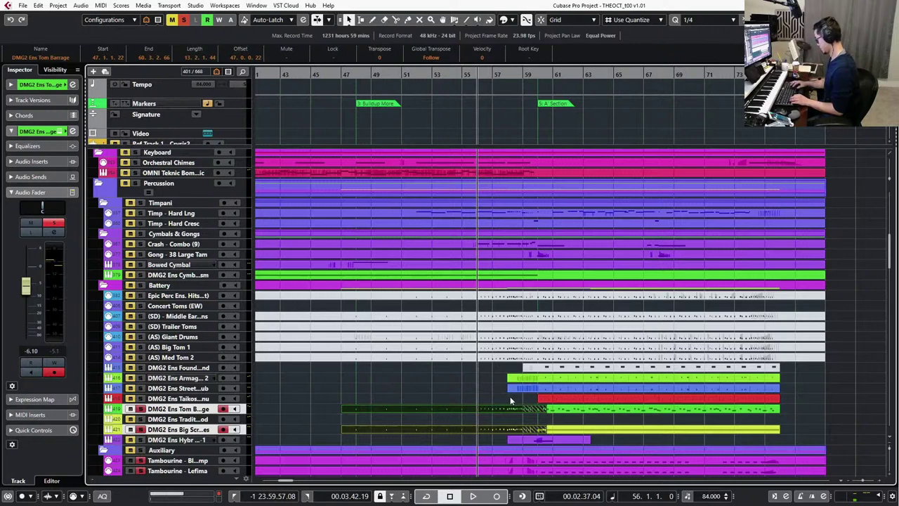
pyautogui.hotkey('ctrl', 'e')
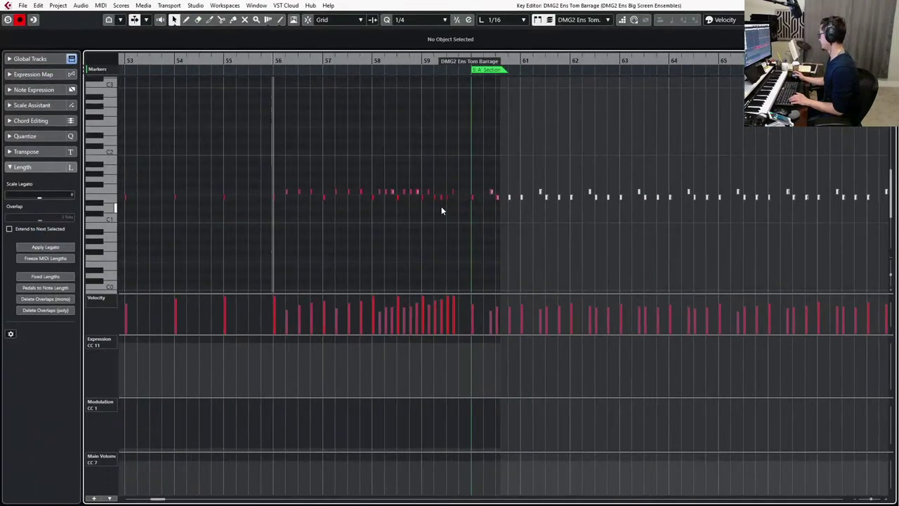
pyautogui.scroll(-3, 442, 206)
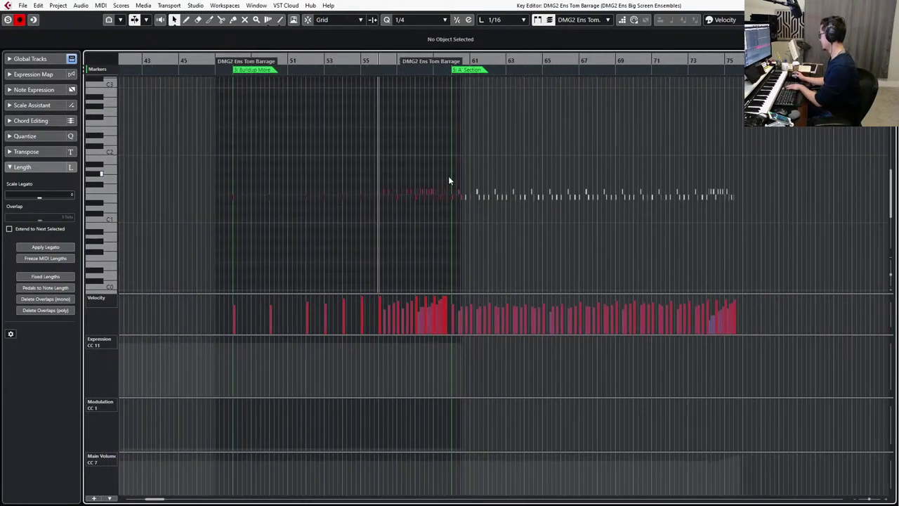
pyautogui.moveTo(448, 180); pyautogui.dragTo(836, 225)
pyautogui.moveTo(805, 168); pyautogui.dragTo(441, 246)
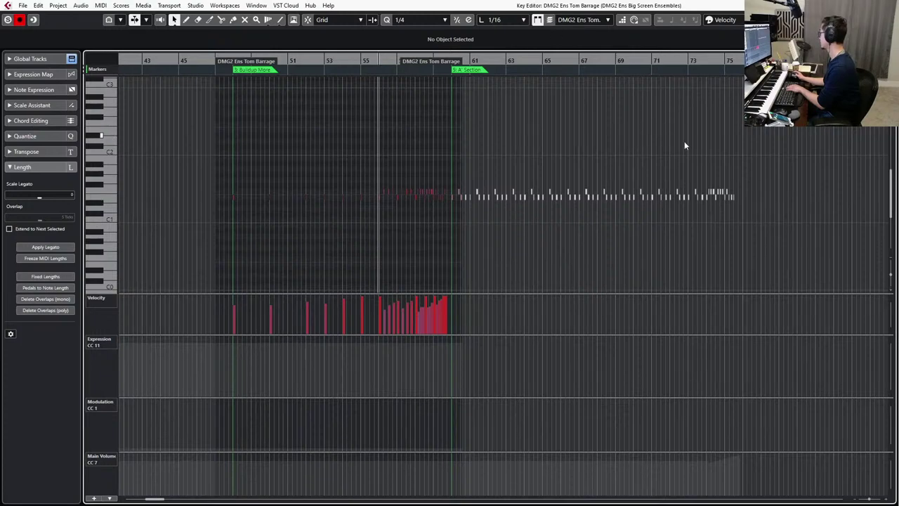
pyautogui.moveTo(793, 161); pyautogui.dragTo(452, 235)
pyautogui.press('Delete')
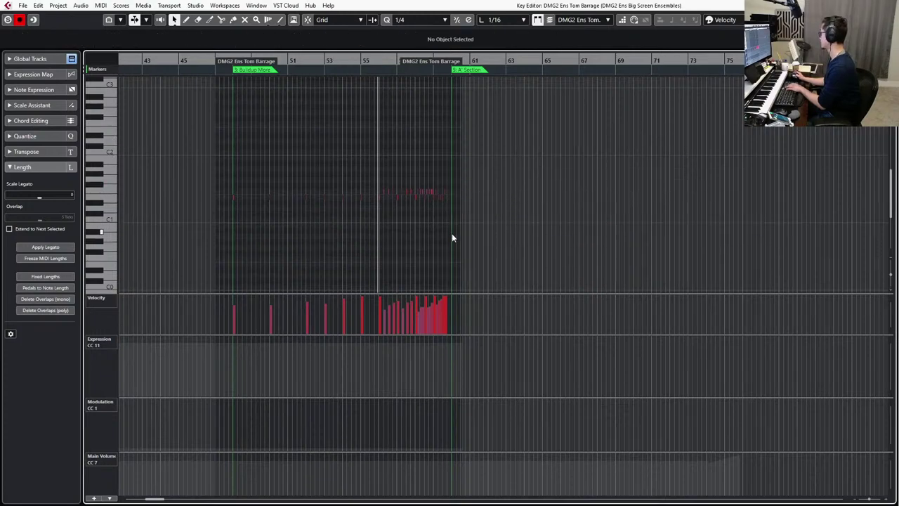
pyautogui.press('Return')
# Inspect the Main Volume point at bar 59 of the later DMG2 Ens Tom Barrage part in the Key Editor, and close it.
pyautogui.moveTo(395, 395); pyautogui.dragTo(369, 425)
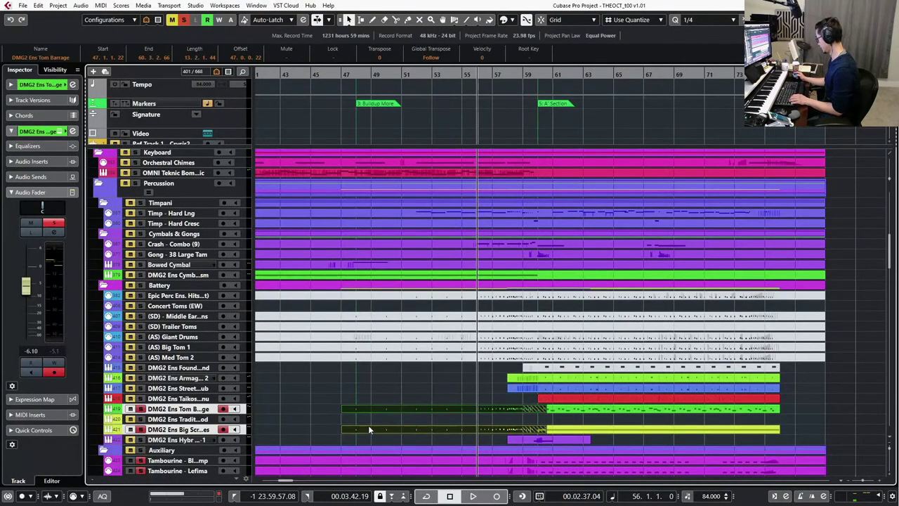
pyautogui.press('l')
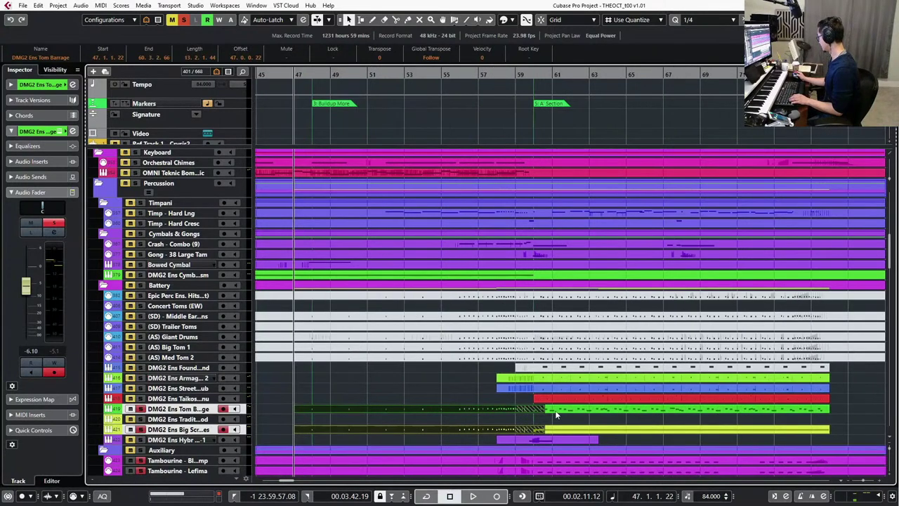
pyautogui.doubleClick(556, 413)
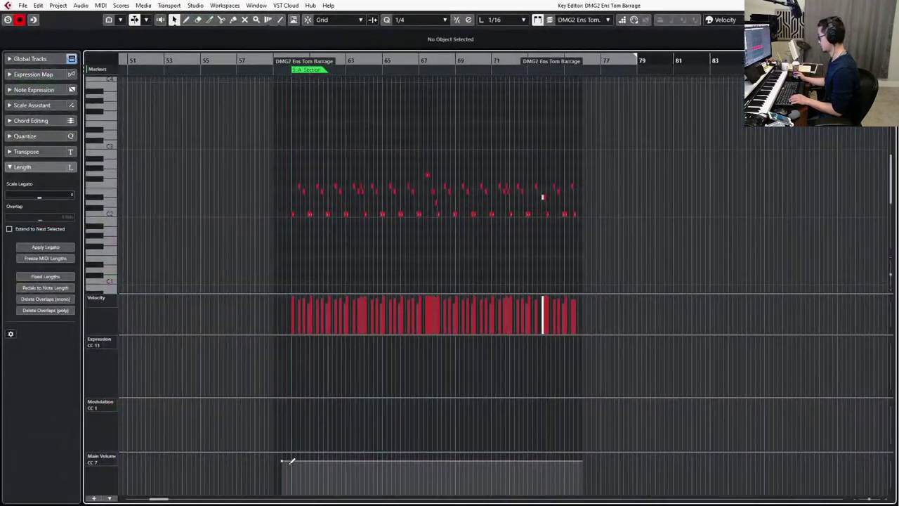
pyautogui.click(282, 461)
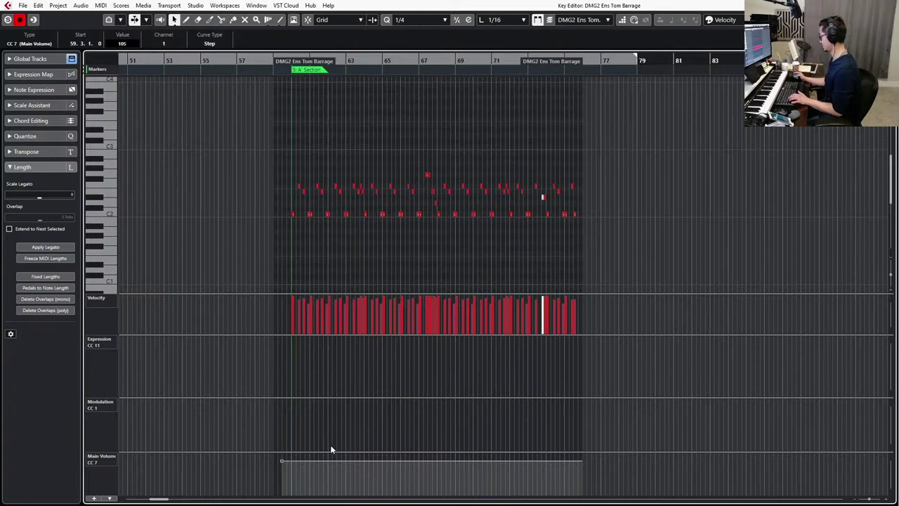
pyautogui.press('Escape')
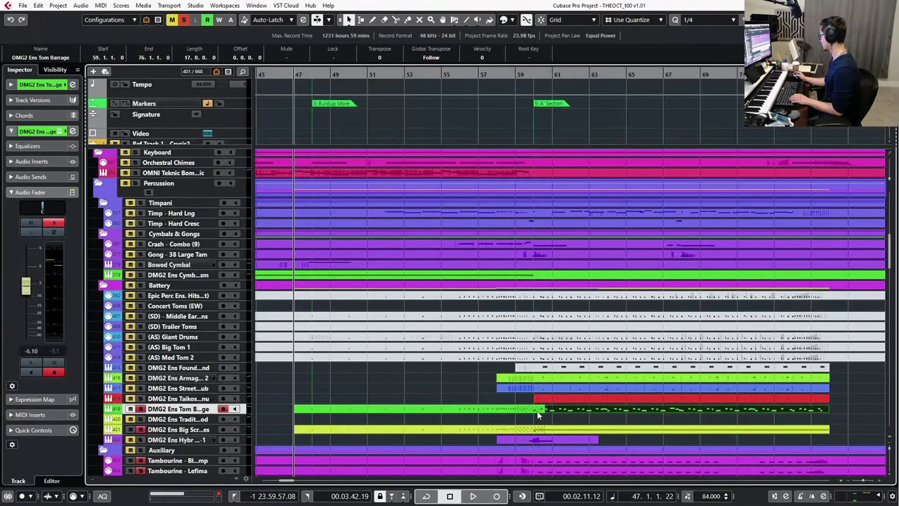
# Glue the overlapping parts into one part per track on DMG2 Ens Tom Barrage and Big Screen Ensembles, and open both for note editing.
pyautogui.moveTo(514, 420); pyautogui.dragTo(568, 439)
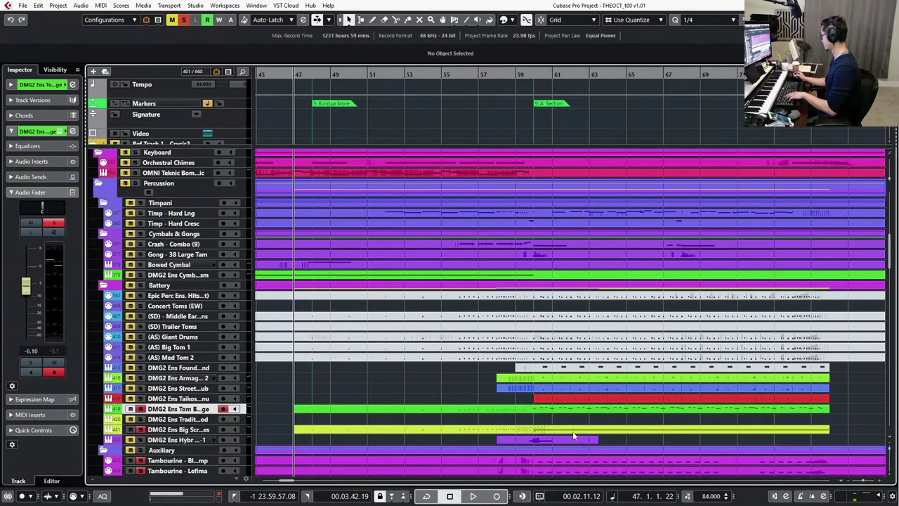
pyautogui.click(573, 432)
pyautogui.doubleClick(503, 426)
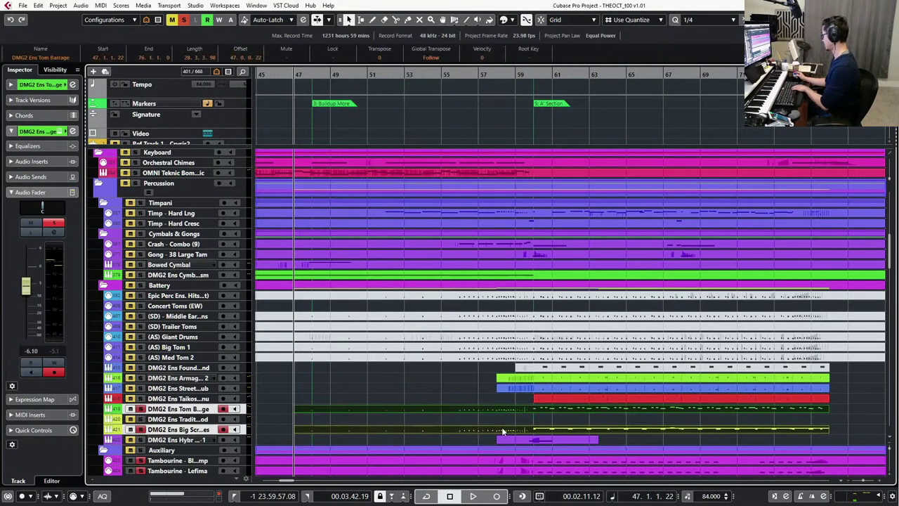
# Add a Main Volume value of 105 at 47.1.1.22 to both the Tom Barrage and Big Screen Ensembles parts.
pyautogui.scroll(3, 412, 268)
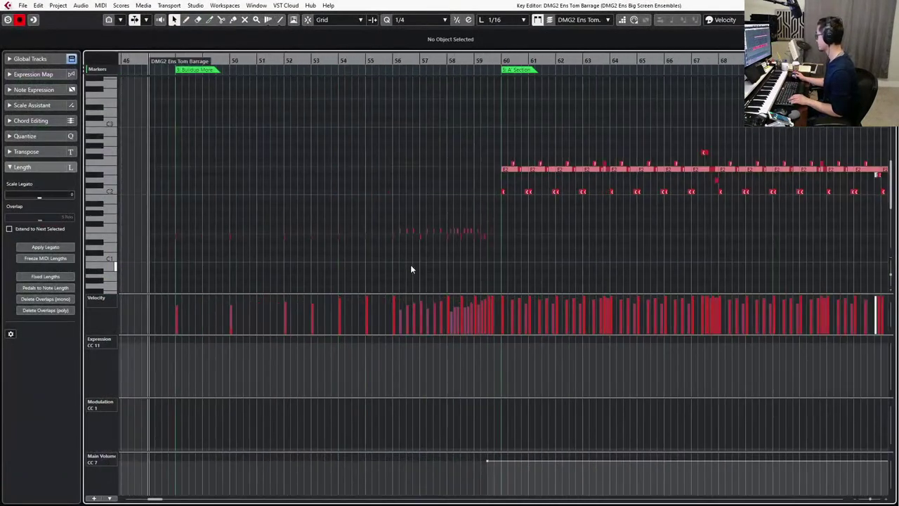
pyautogui.click(163, 475)
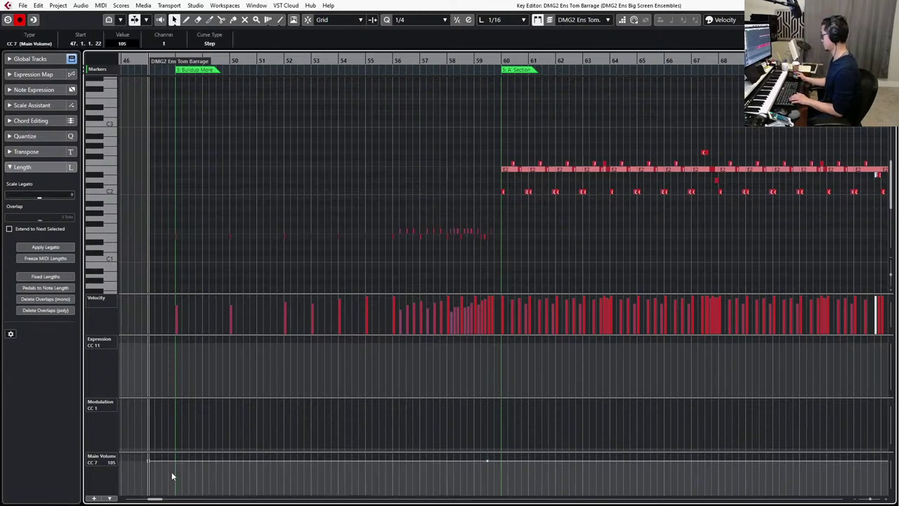
pyautogui.press('Delete')
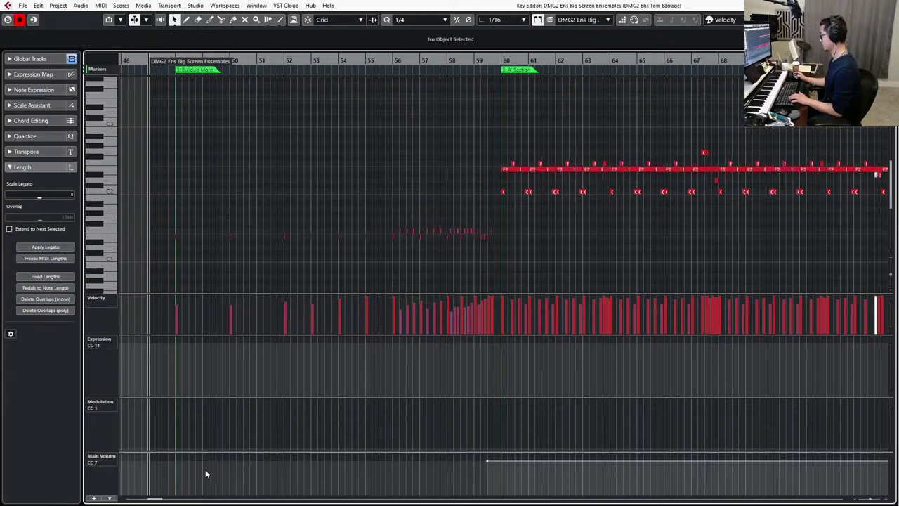
pyautogui.hotkey('ctrl', 'z')
# Transpose the lower row of drum notes between bars 48 and 60 to C2.
pyautogui.scroll(2, 415, 196)
pyautogui.hscroll(-2, 142, 249)
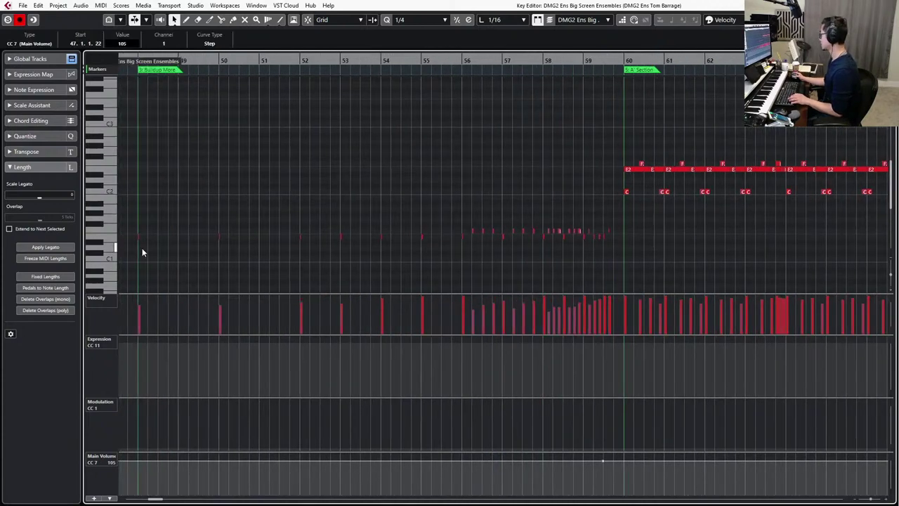
pyautogui.moveTo(144, 245); pyautogui.dragTo(702, 241)
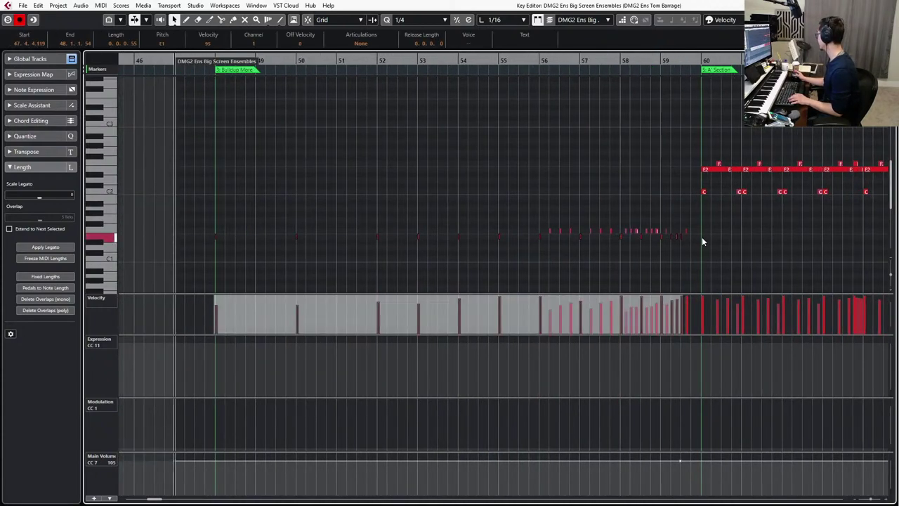
pyautogui.press('Down')
pyautogui.press('Down')
pyautogui.press('Down')
pyautogui.press('Down')
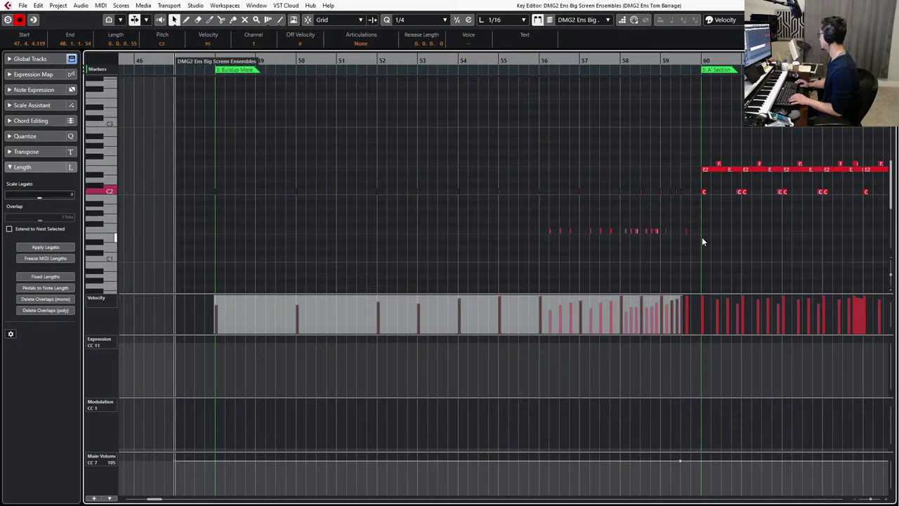
pyautogui.press('l')
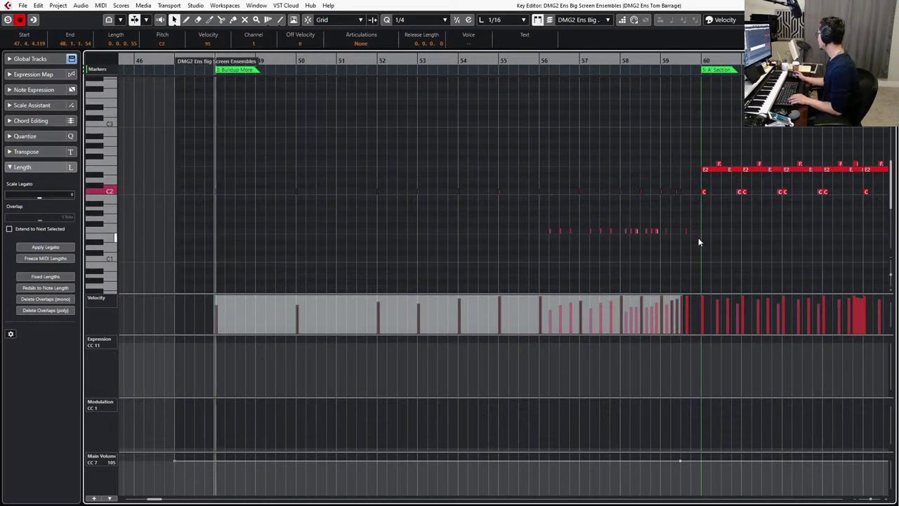
# Transpose the upper row of drum notes between bars 56 and 60 to D2.
pyautogui.scroll(1, 700, 240)
pyautogui.moveTo(727, 219); pyautogui.dragTo(453, 242)
pyautogui.press('Up')
pyautogui.press('Up')
pyautogui.press('Up')
pyautogui.press('Up')
pyautogui.press('Up')
pyautogui.press('Up')
pyautogui.press('Up')
pyautogui.press('Up')
pyautogui.press('Up')
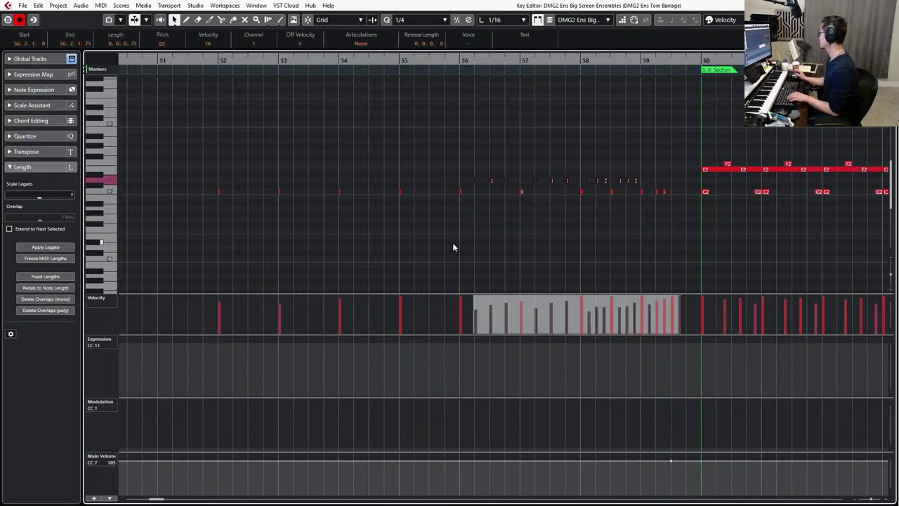
# Play back the transposed pattern and move the last note of bar 59 to C2.
pyautogui.press('space')
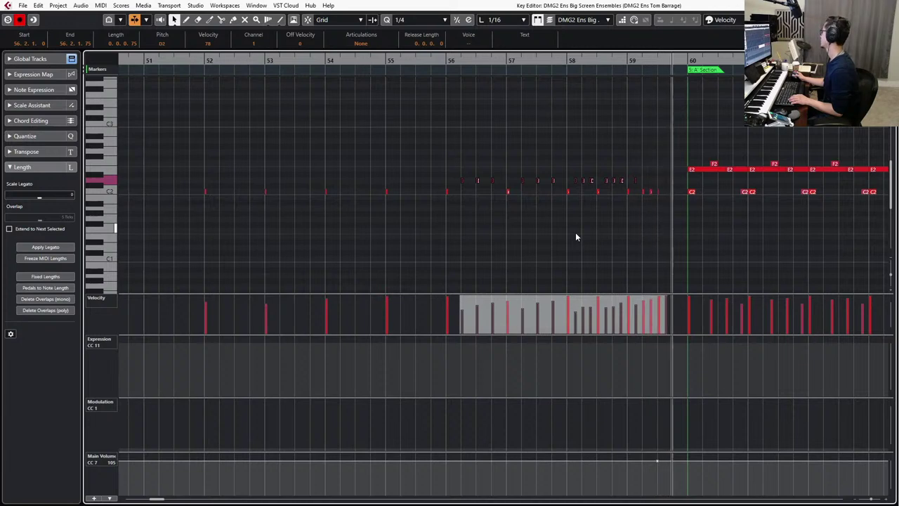
pyautogui.click(668, 168)
pyautogui.press('h')
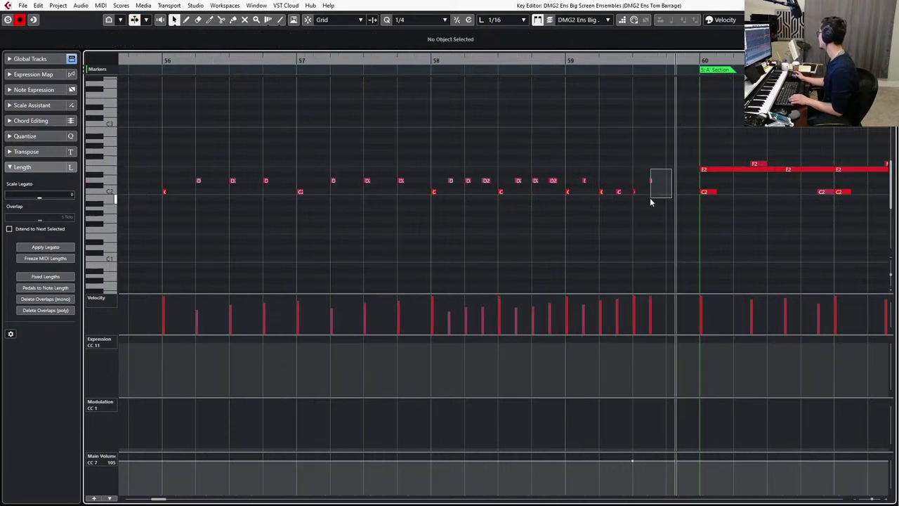
pyautogui.moveTo(651, 200); pyautogui.dragTo(650, 200)
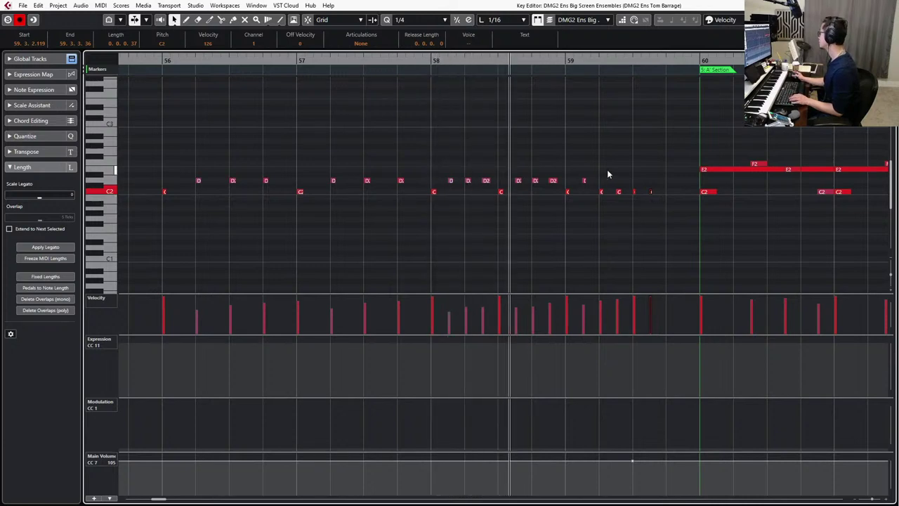
# Listen to the end of the drum buildup from bar 58 into the A' Section, checking the notes in both parts.
pyautogui.press('g')
pyautogui.moveTo(473, 171); pyautogui.dragTo(577, 189)
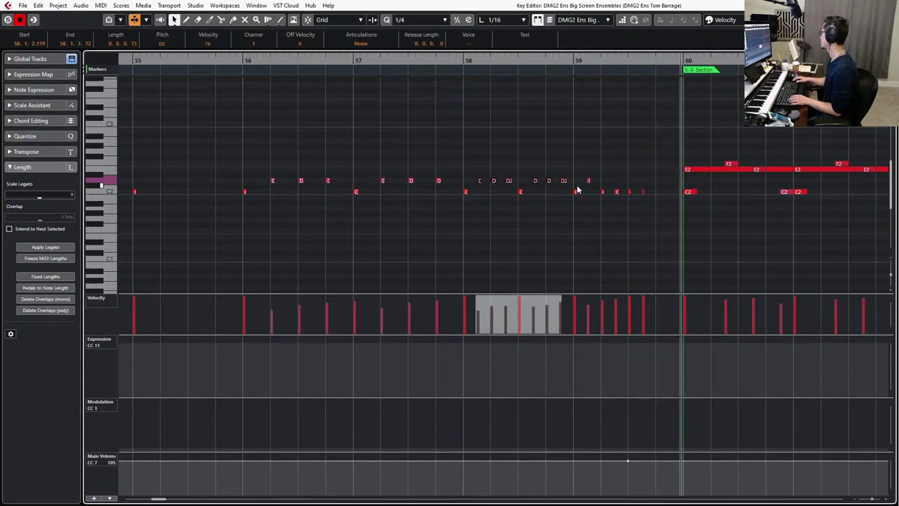
pyautogui.press('g')
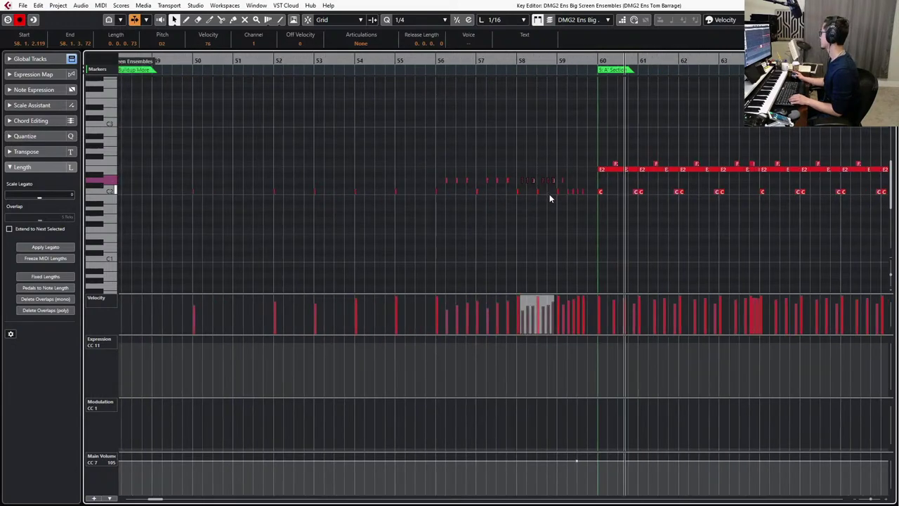
pyautogui.press('g')
pyautogui.hotkey('ctrl', 'a')
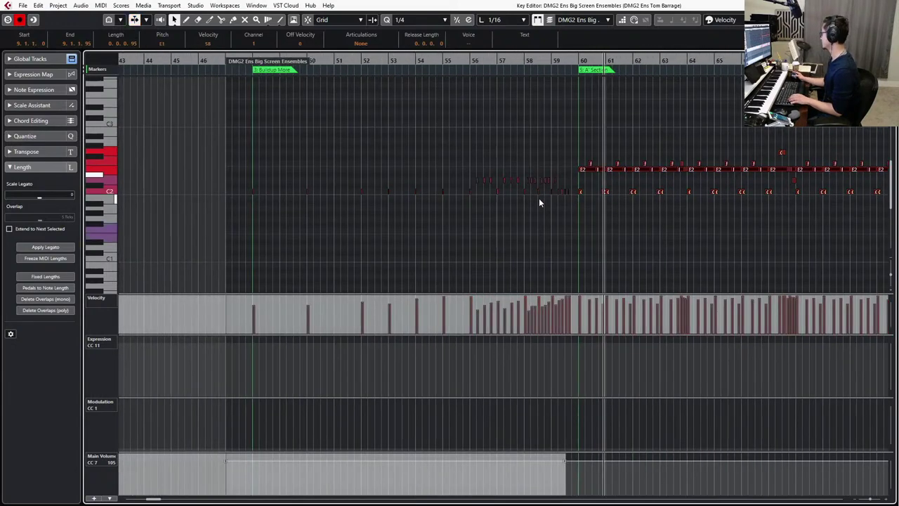
# Raise the velocities of the C2 notes from bar 48 to bar 55, bringing the first note to 110.
pyautogui.moveTo(430, 139); pyautogui.dragTo(199, 233)
pyautogui.press('l')
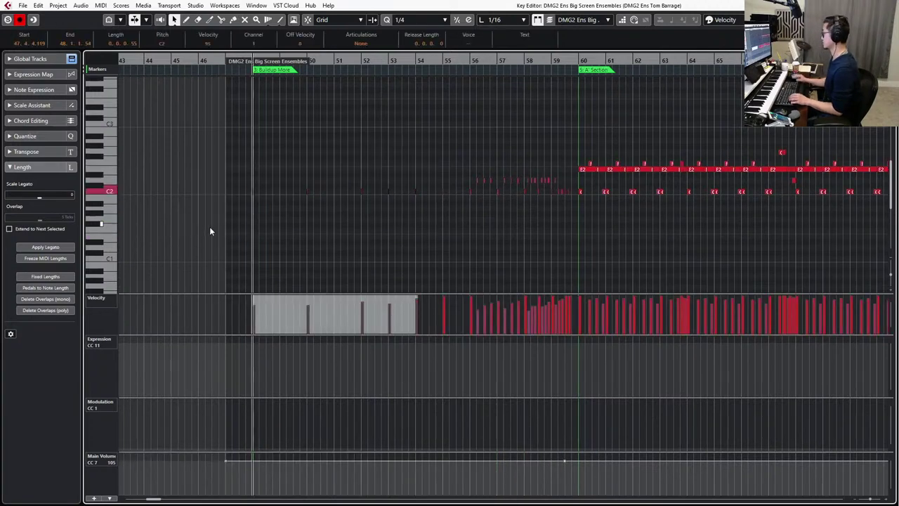
pyautogui.moveTo(211, 170); pyautogui.dragTo(455, 211)
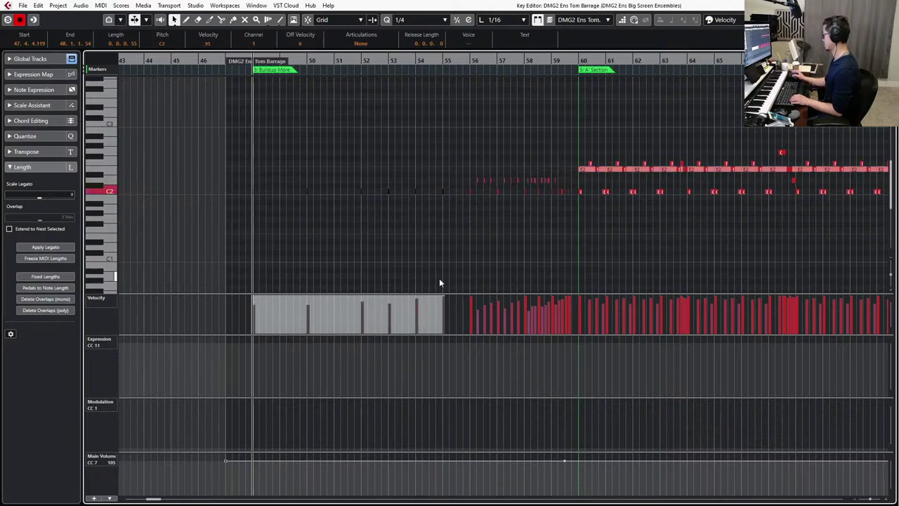
pyautogui.moveTo(191, 147); pyautogui.dragTo(448, 233)
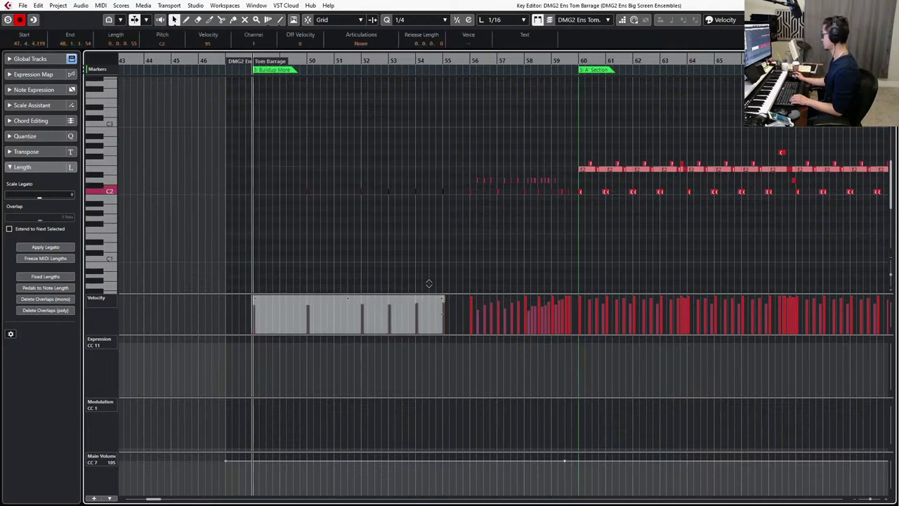
# Take the soloed drum tracks out of solo, play the full mix from bar 47, and close the Key Editor.
pyautogui.press('space')
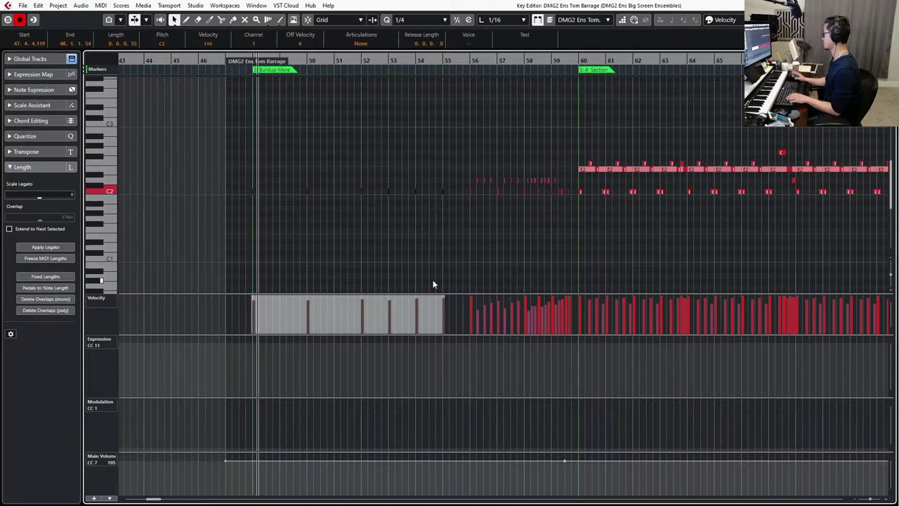
pyautogui.press('space')
pyautogui.press('s')
pyautogui.press('KP_Subtract')
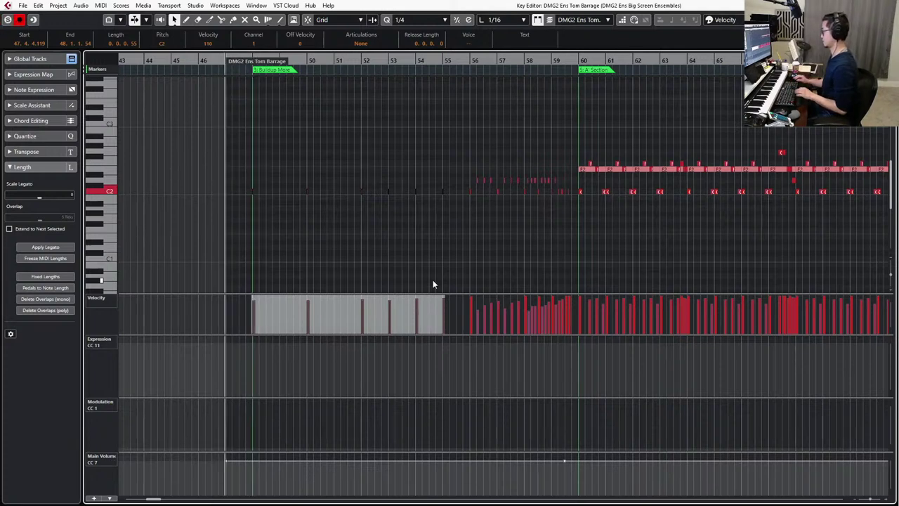
pyautogui.press('space')
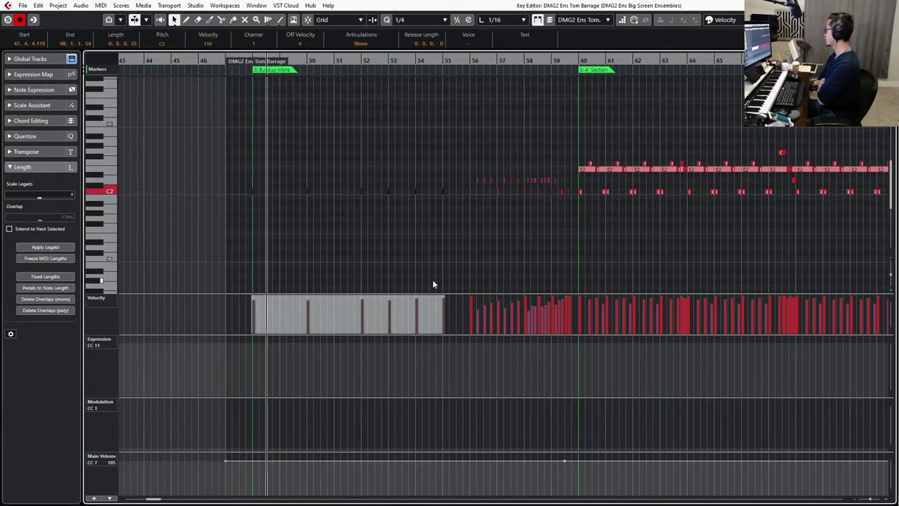
pyautogui.press('Return')
# Listen to the buildup from bar 49 in the full mix while reviewing the percussion, woodwind and brass tracks.
pyautogui.scroll(-2, 360, 330)
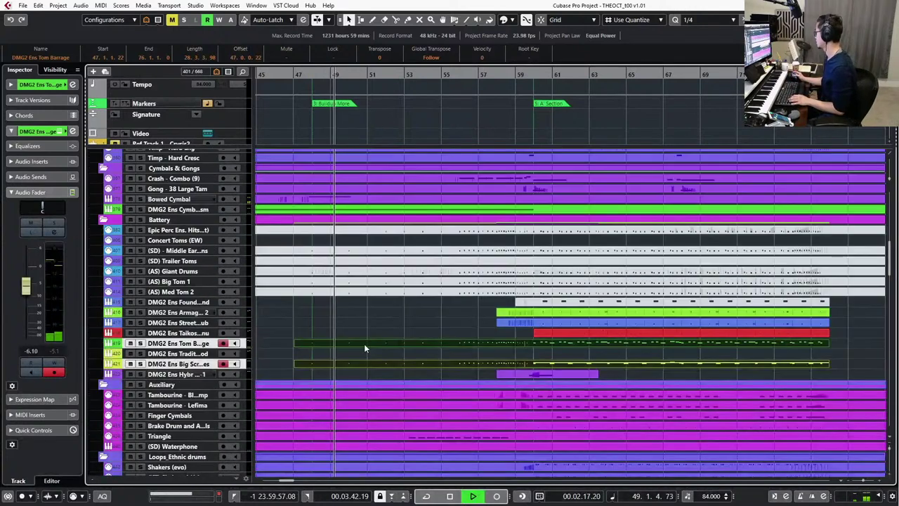
pyautogui.scroll(-1, 357, 346)
pyautogui.hscroll(-1, 357, 345)
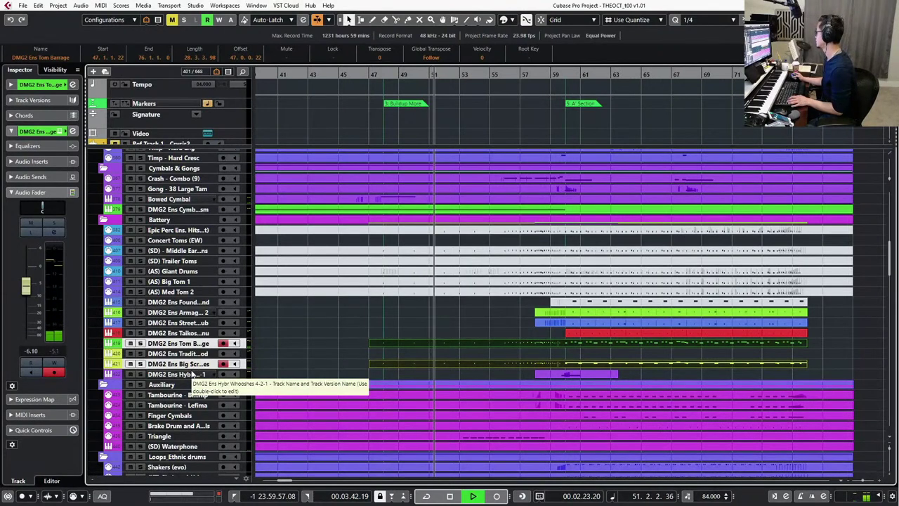
pyautogui.scroll(5, 450, 329)
pyautogui.scroll(5, 455, 334)
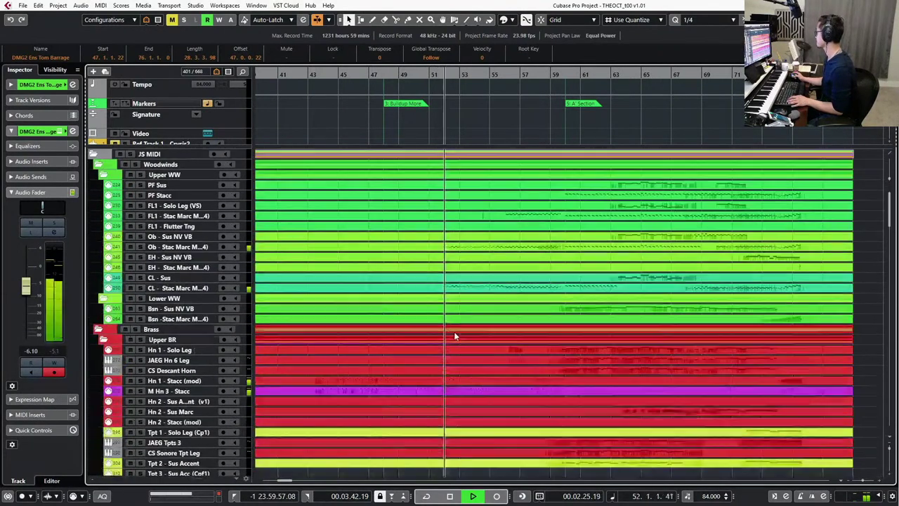
pyautogui.scroll(-3, 453, 337)
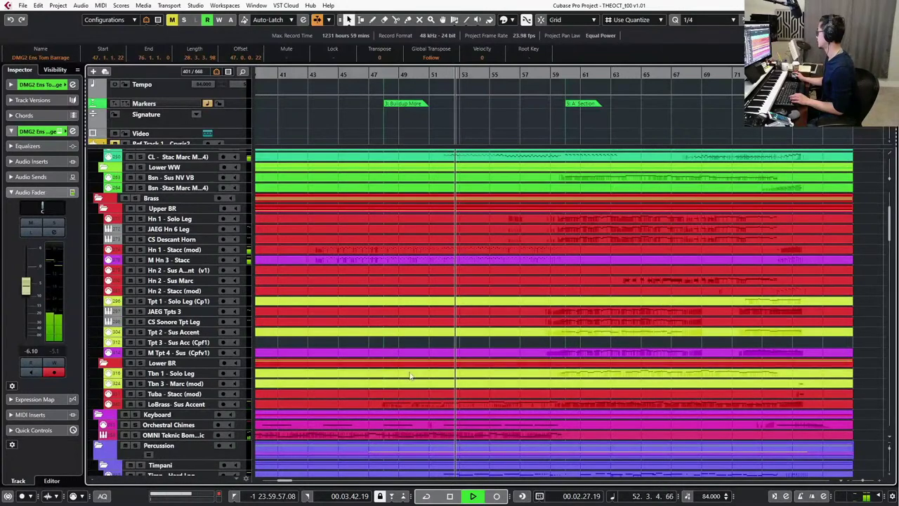
pyautogui.scroll(-1, 408, 377)
pyautogui.scroll(-3, 408, 379)
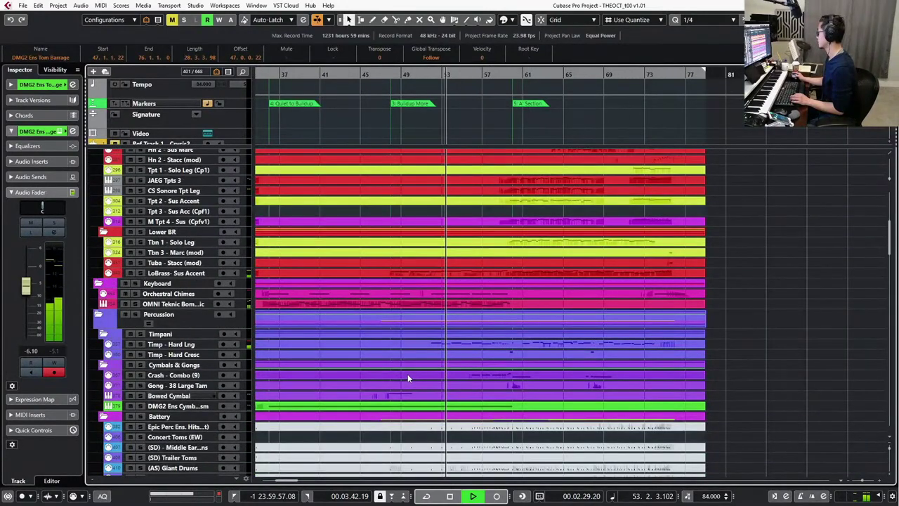
# Raise the Bowed Cymbal track's volume to -0.22 and listen through to bar 60.
pyautogui.click(382, 398)
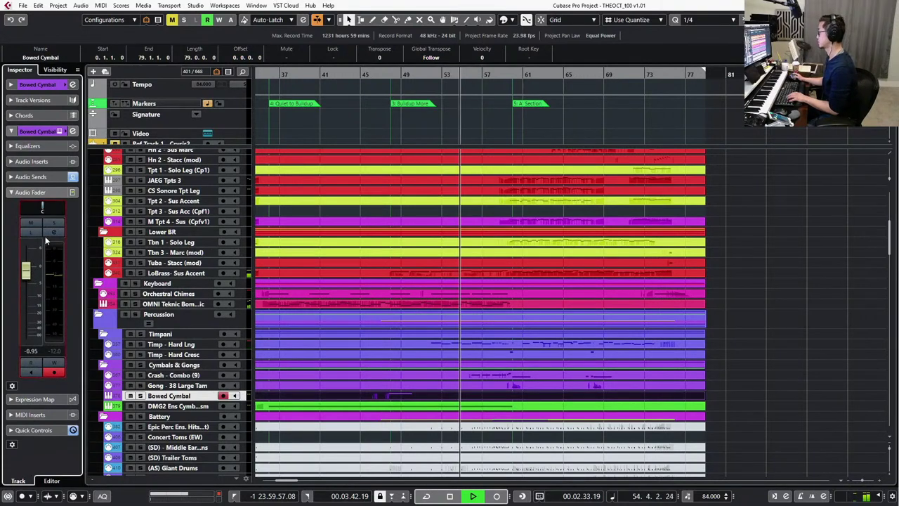
pyautogui.moveTo(24, 272); pyautogui.dragTo(25, 267)
pyautogui.scroll(-4, 254, 278)
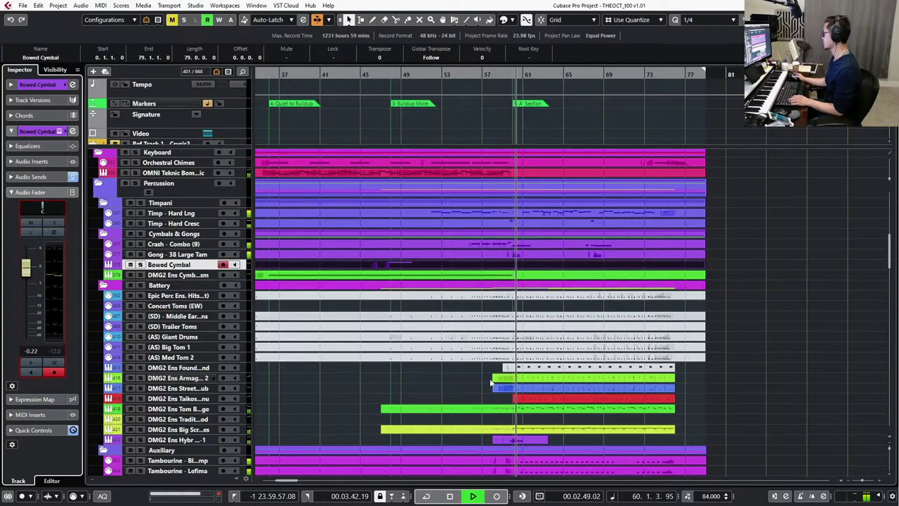
pyautogui.press('space')
# Check the DMG2 hybrid whooshes and Bowed Cymbal tracks, and move the playback position back to bar 46.
pyautogui.click(506, 439)
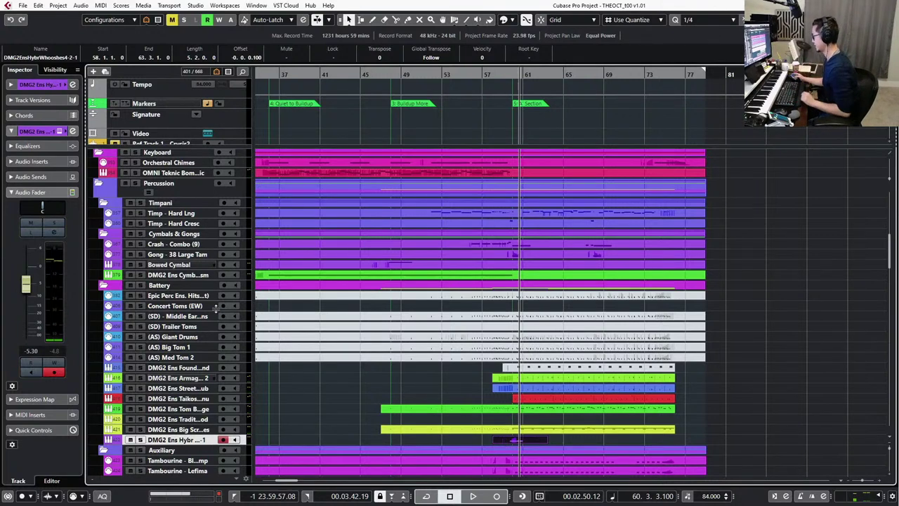
pyautogui.click(169, 265)
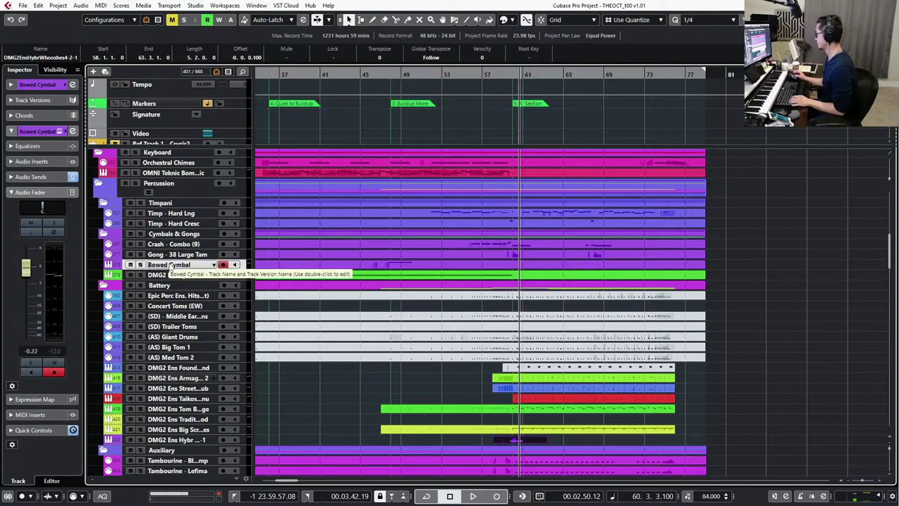
pyautogui.click(423, 264)
pyautogui.press('KP_Subtract')
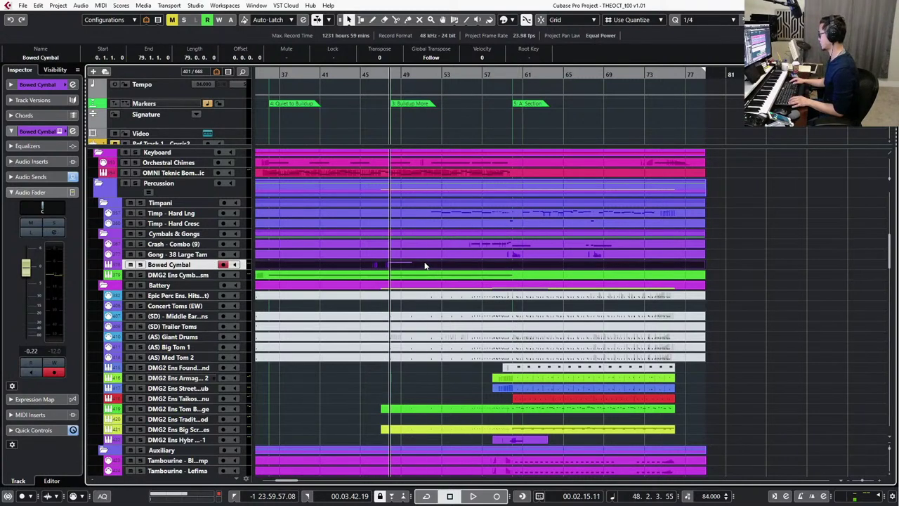
pyautogui.press('KP_Add')
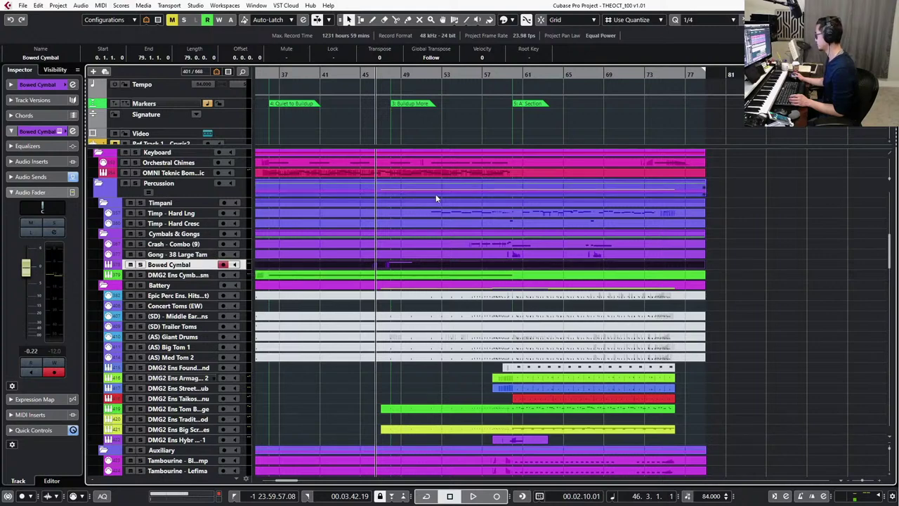
# Open the Timp - Hard Lng part and copy its E2 note from bar 52 to the start of bar 48.
pyautogui.click(429, 213)
pyautogui.doubleClick(430, 214)
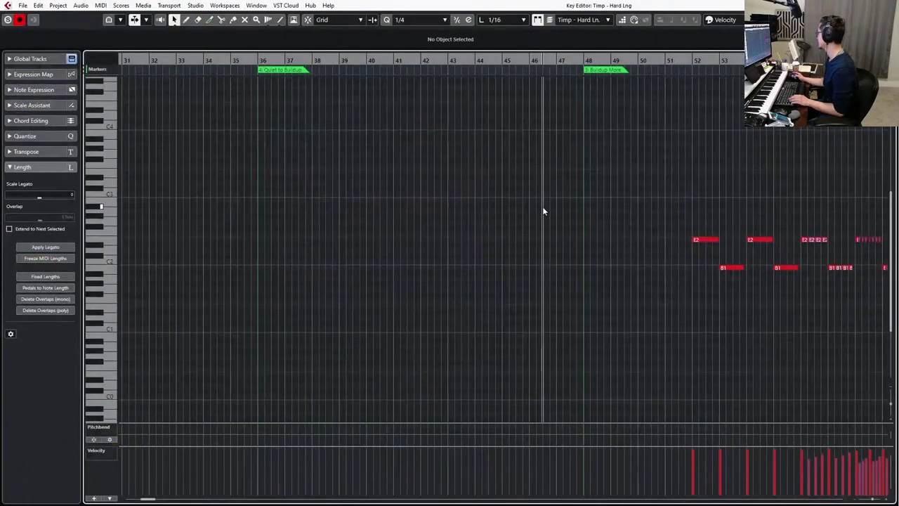
pyautogui.hscroll(2, 543, 208)
pyautogui.scroll(1, 528, 217)
pyautogui.click(571, 240)
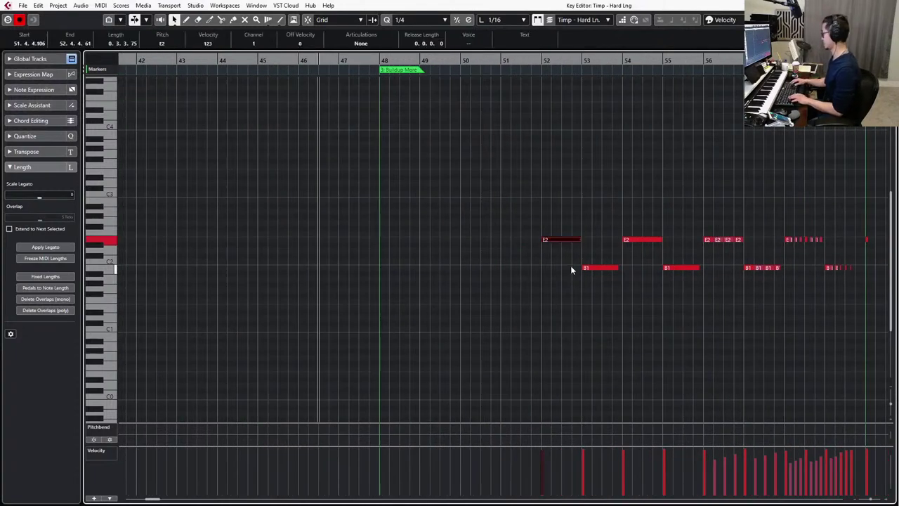
pyautogui.hotkey('ctrl', 'v')
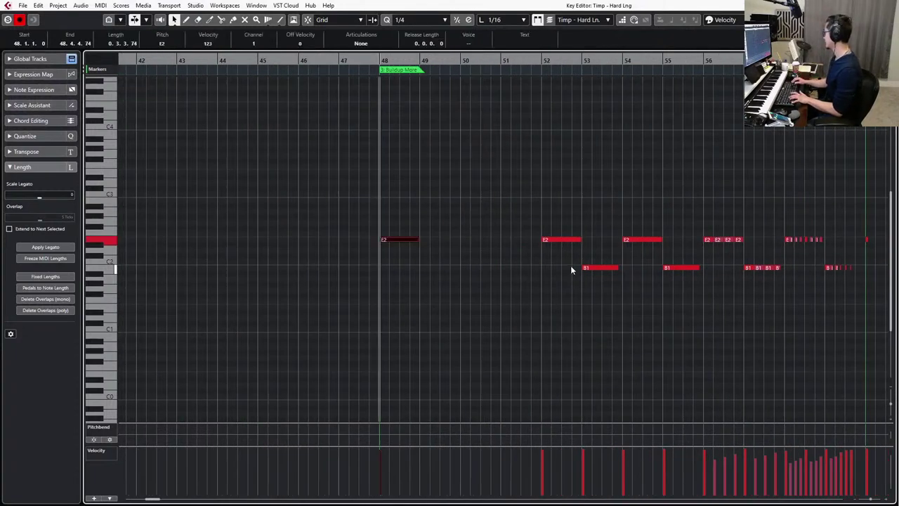
# Show the controller lanes and transpose the copied timpani note at bar 48 down an octave to E1.
pyautogui.press('space')
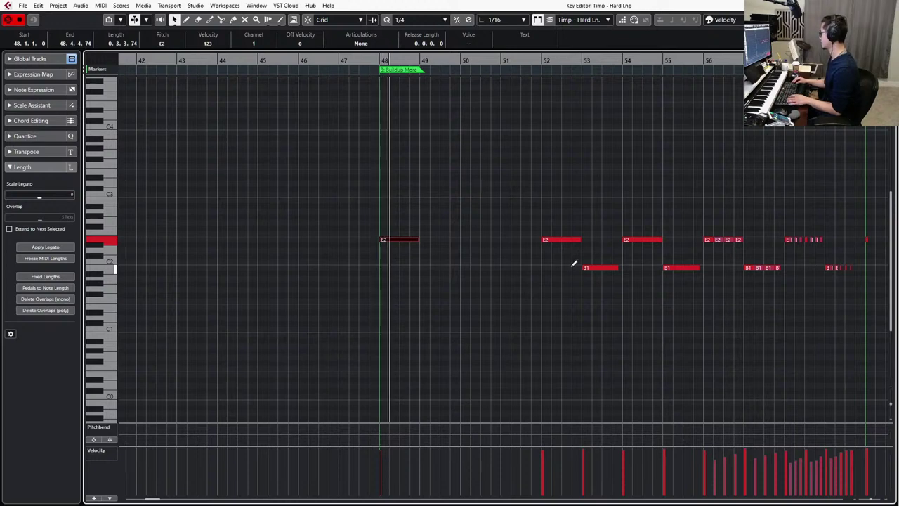
pyautogui.hotkey('alt', 'l')
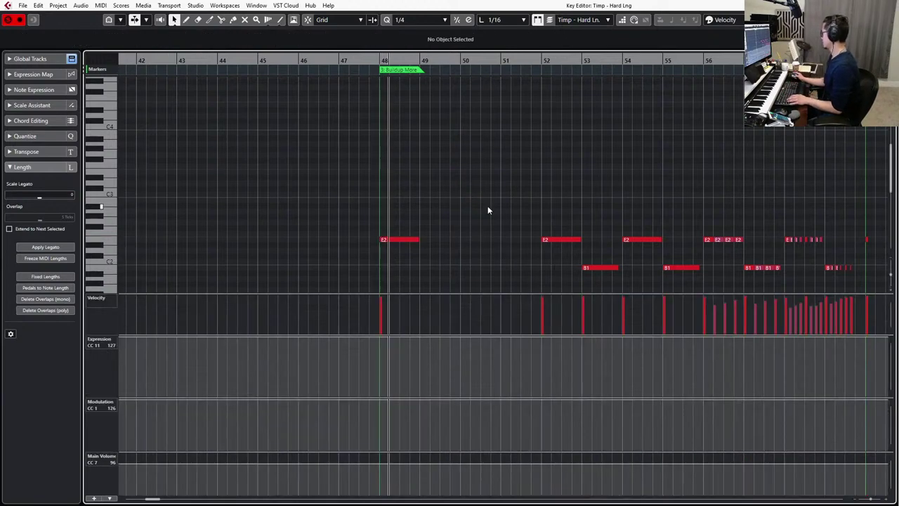
pyautogui.scroll(-2, 488, 193)
pyautogui.hscroll(4, 458, 187)
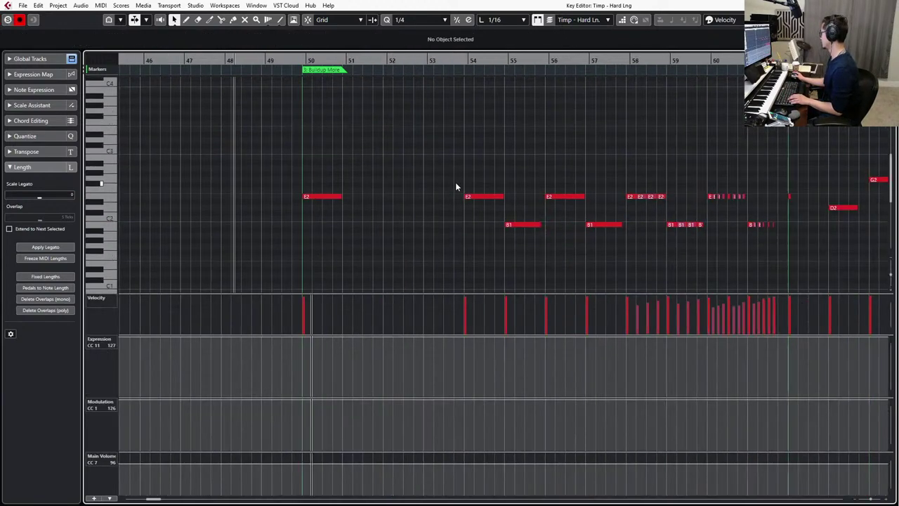
pyautogui.moveTo(246, 197); pyautogui.dragTo(246, 209)
pyautogui.press('Down')
pyautogui.press('Down')
pyautogui.press('Down')
pyautogui.press('Down')
pyautogui.press('Down')
pyautogui.press('Down')
pyautogui.press('Down')
pyautogui.press('Down')
pyautogui.press('Down')
pyautogui.press('Down')
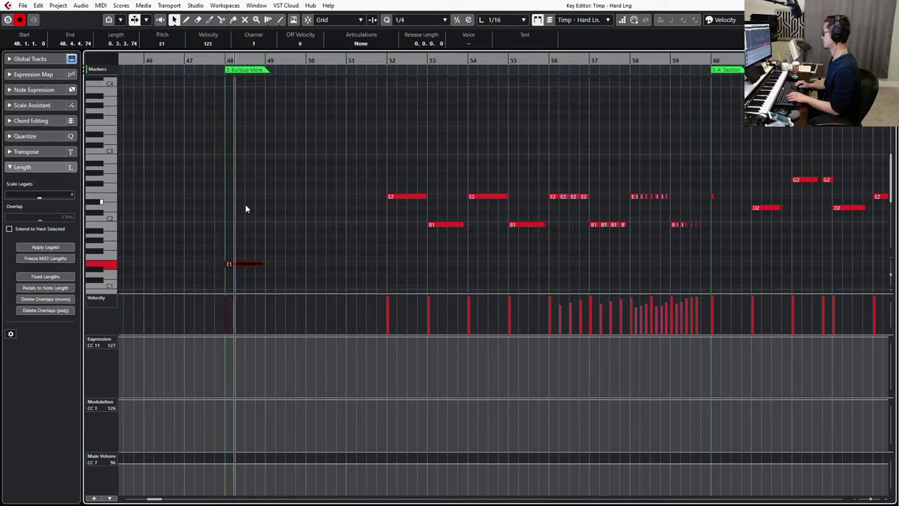
# With the timpani soloed, lengthen the E1 note to one full bar and repeat it three times through bar 51.
pyautogui.press('space')
pyautogui.hotkey('alt', 'shift', 'Right')
pyautogui.press('s')
pyautogui.press('space')
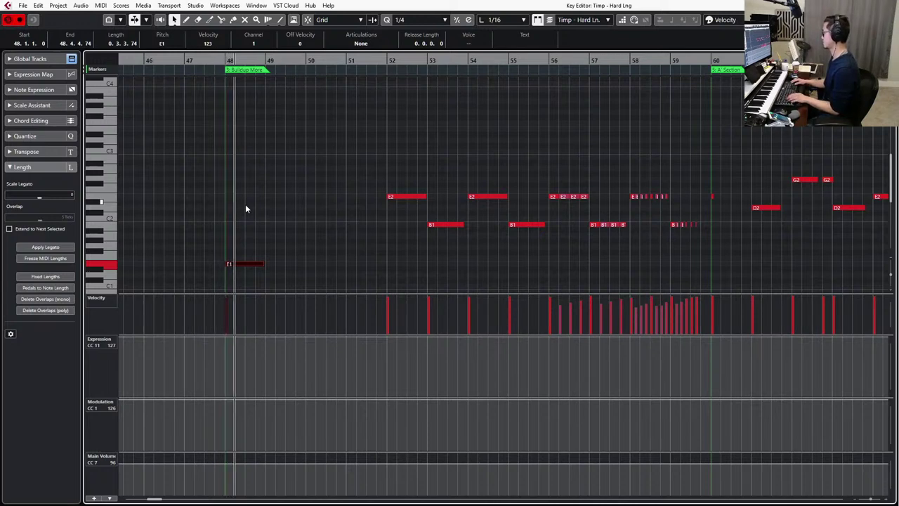
pyautogui.hotkey('alt', 'd')
pyautogui.hotkey('alt', 'd')
pyautogui.hotkey('alt', 'd')
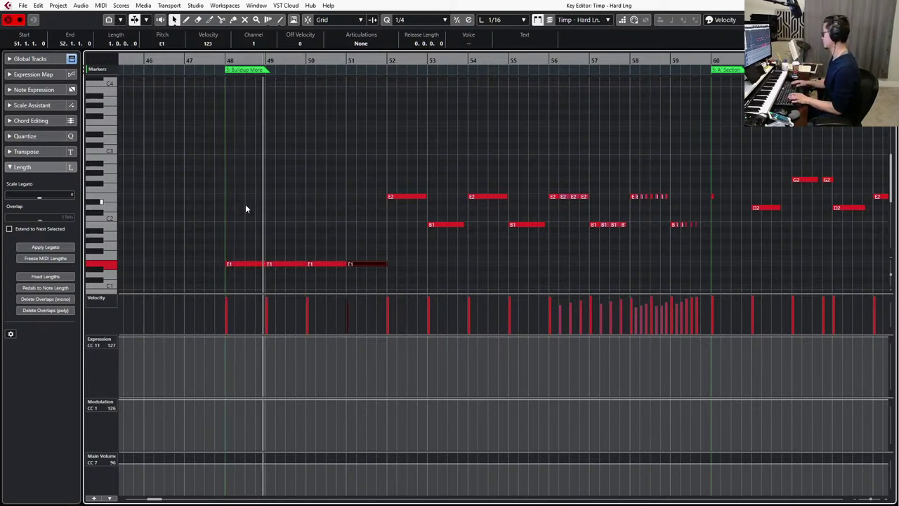
# Play the timpani in the full mix from bar 48, and delete the E1 notes in bars 49 and 51.
pyautogui.press('space')
pyautogui.press('s')
pyautogui.press('KP_Subtract')
pyautogui.press('KP_Subtract')
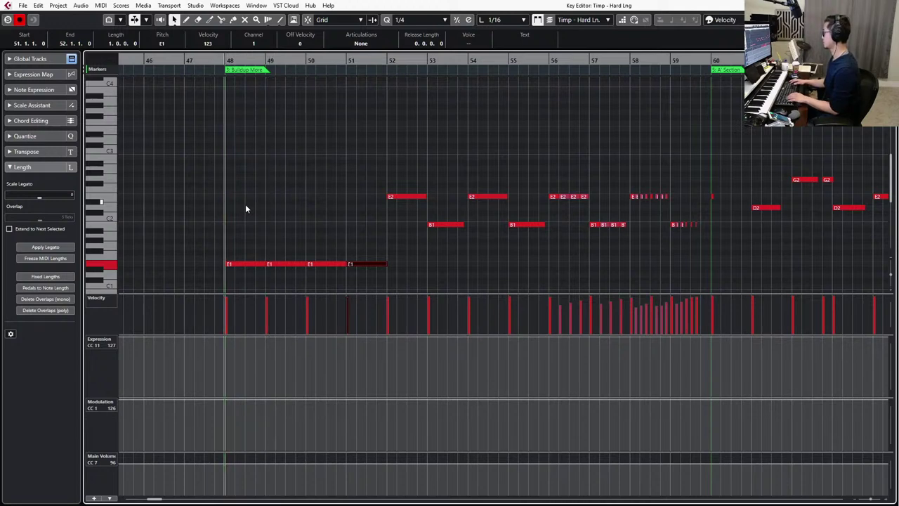
pyautogui.press('space')
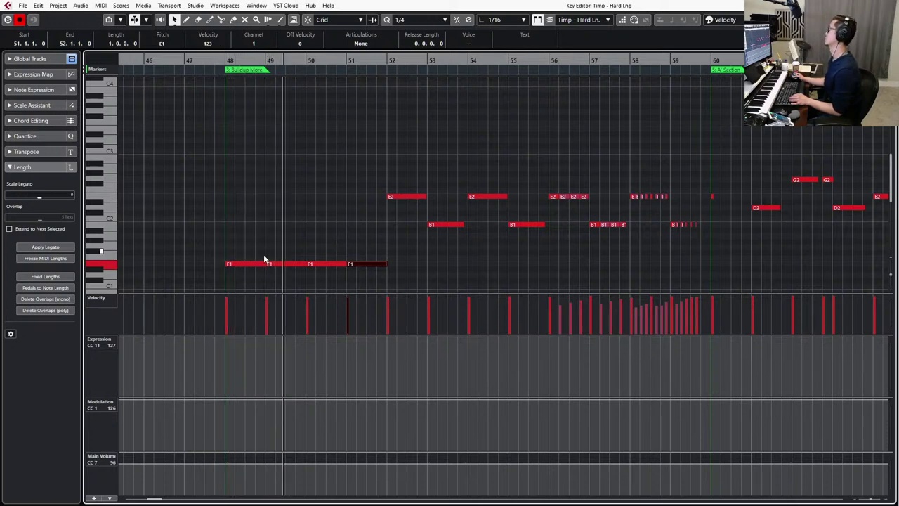
pyautogui.moveTo(284, 246); pyautogui.dragTo(278, 272)
pyautogui.press('Delete')
pyautogui.moveTo(366, 239); pyautogui.dragTo(369, 283)
pyautogui.press('Delete')
# Raise the timpani's B1 note in bar 53 to C2 and audition it in solo from bar 52.
pyautogui.moveTo(342, 172); pyautogui.dragTo(702, 199)
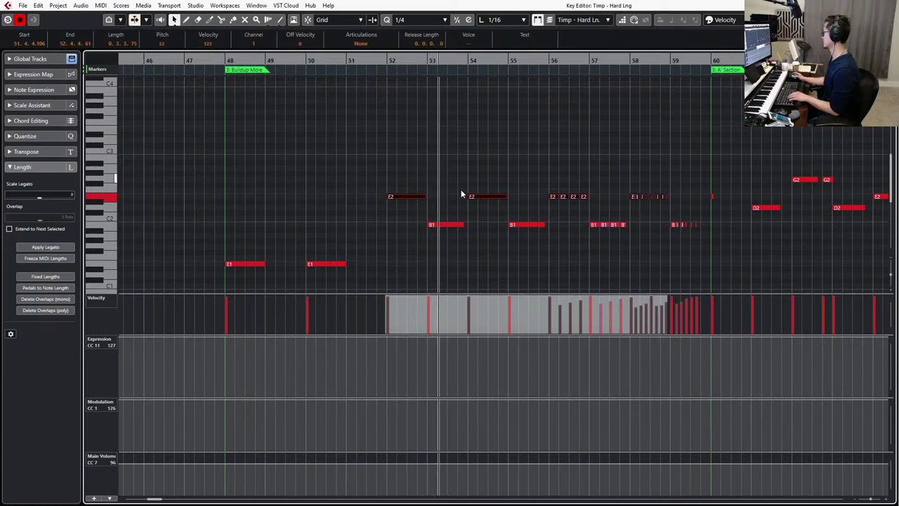
pyautogui.scroll(3, 454, 199)
pyautogui.moveTo(437, 209); pyautogui.dragTo(416, 254)
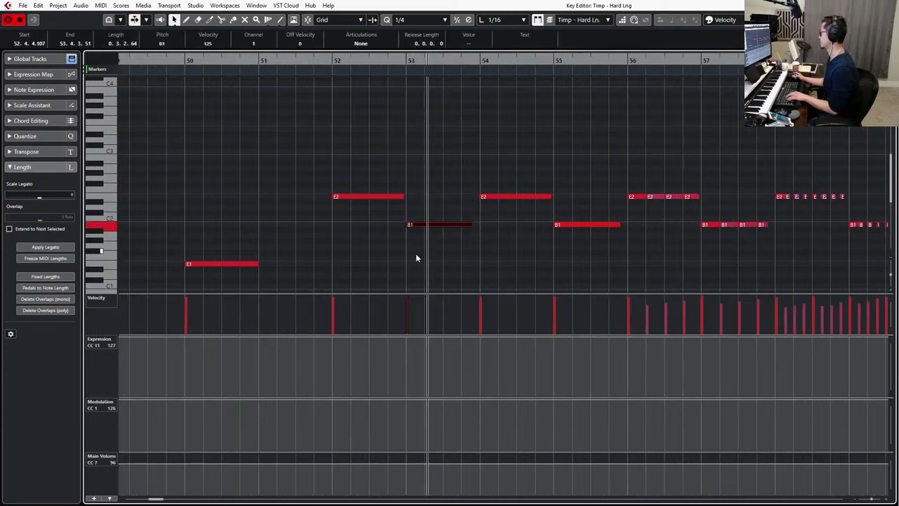
pyautogui.press('l')
pyautogui.press('space')
pyautogui.press('space')
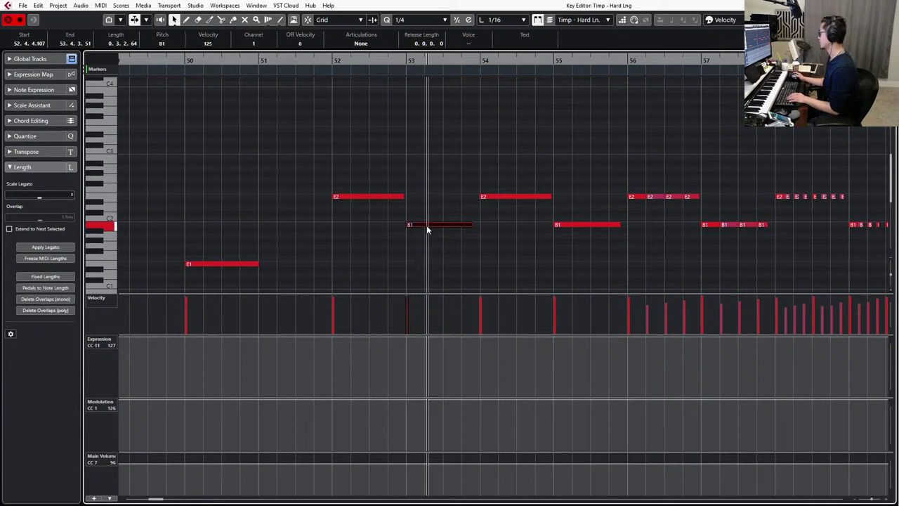
pyautogui.press('l')
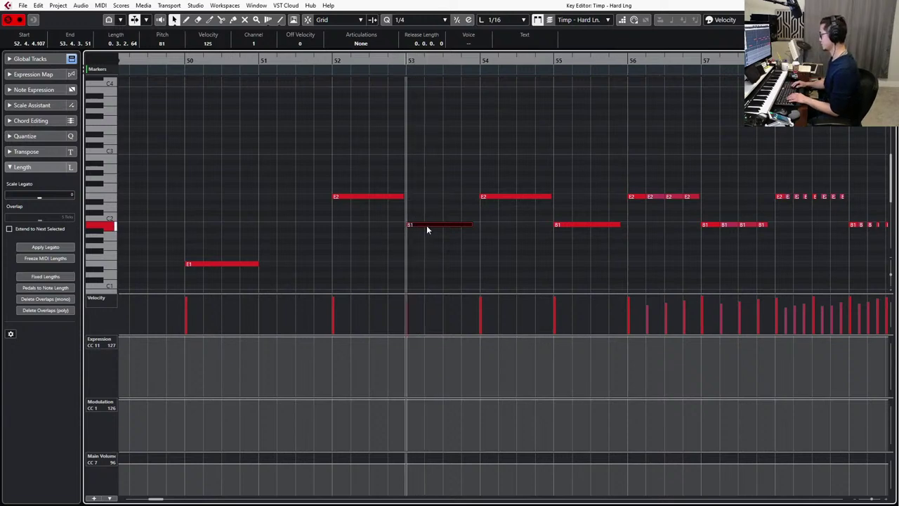
pyautogui.press('Up')
pyautogui.press('b')
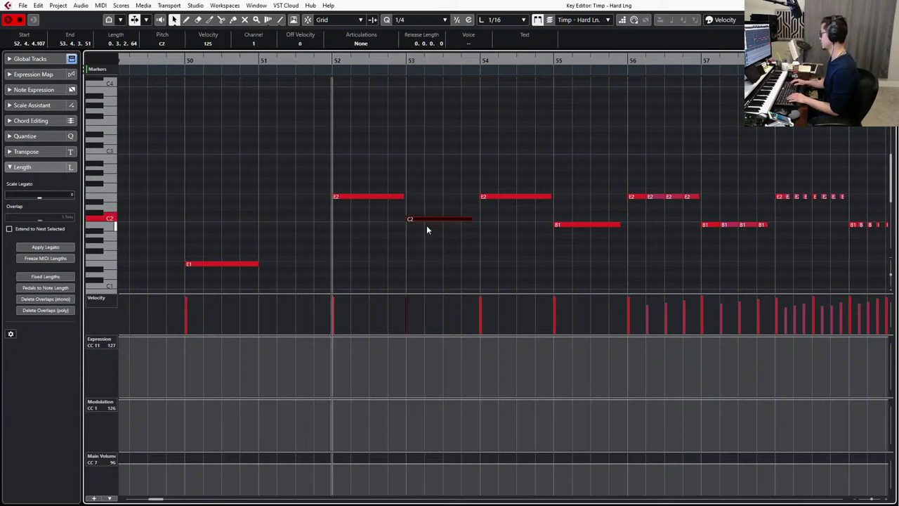
pyautogui.press('space')
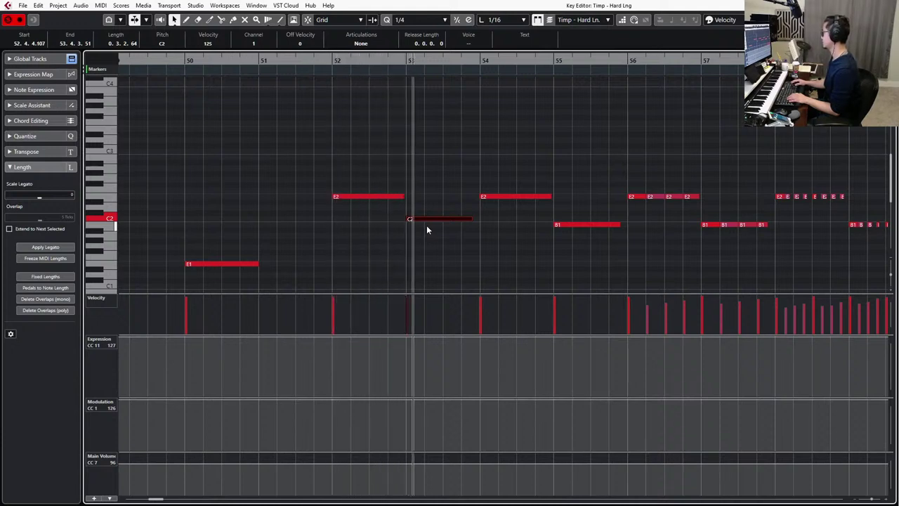
# Raise the remaining B1 timpani notes in bars 55, 57 and 59 to C2.
pyautogui.click(568, 225)
pyautogui.press('Up')
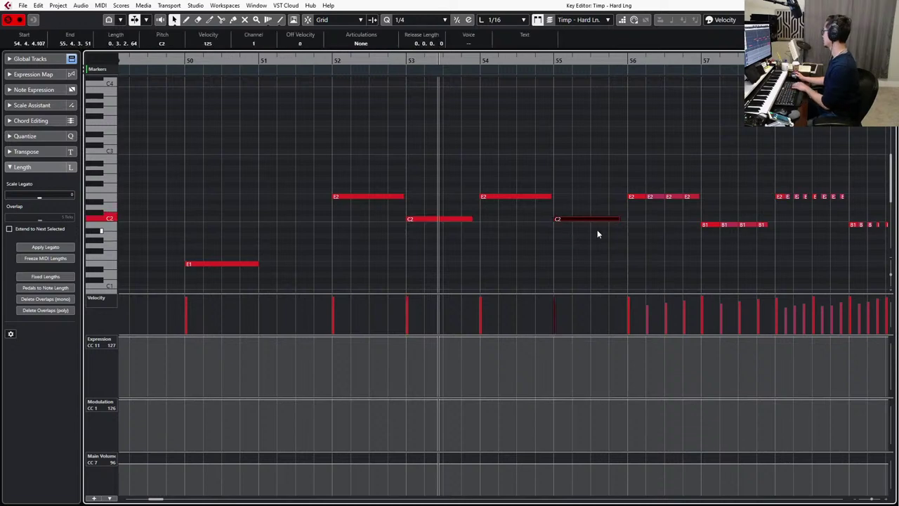
pyautogui.moveTo(680, 209); pyautogui.dragTo(767, 242)
pyautogui.press('Up')
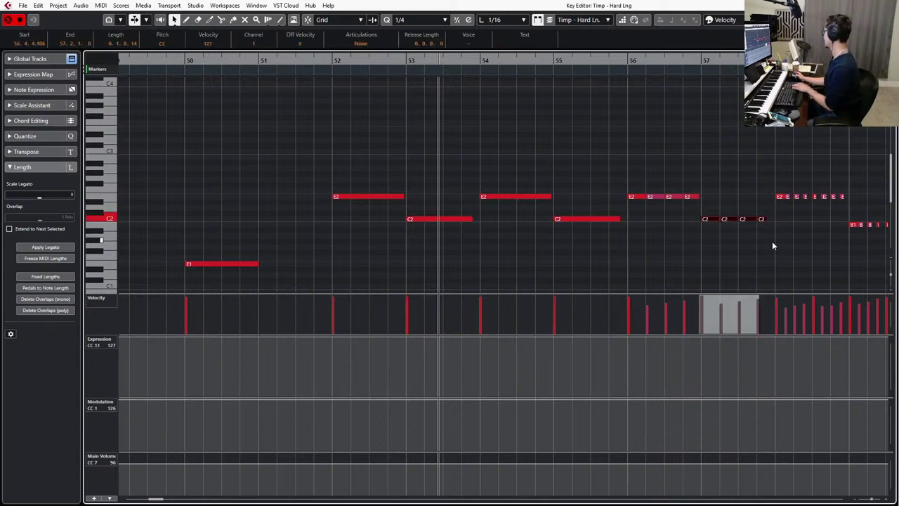
pyautogui.hscroll(3, 772, 243)
pyautogui.scroll(-2, 699, 239)
pyautogui.moveTo(692, 215); pyautogui.dragTo(610, 249)
pyautogui.press('Up')
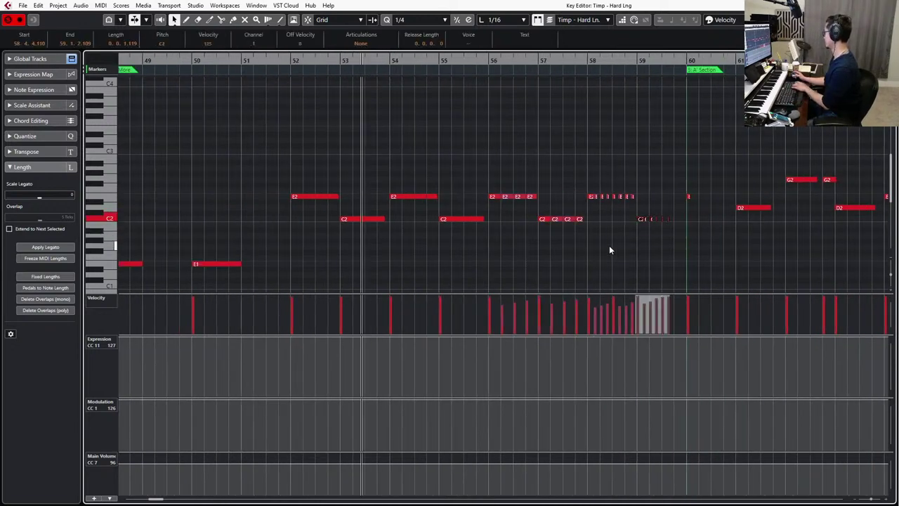
# Lower the timpani note in bar 55 to A1 and audition it in solo.
pyautogui.press('KP_Subtract')
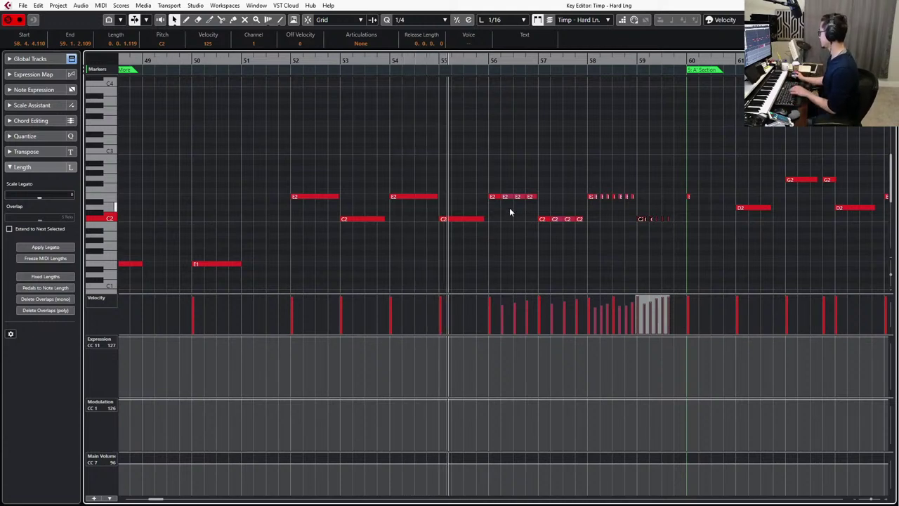
pyautogui.click(456, 221)
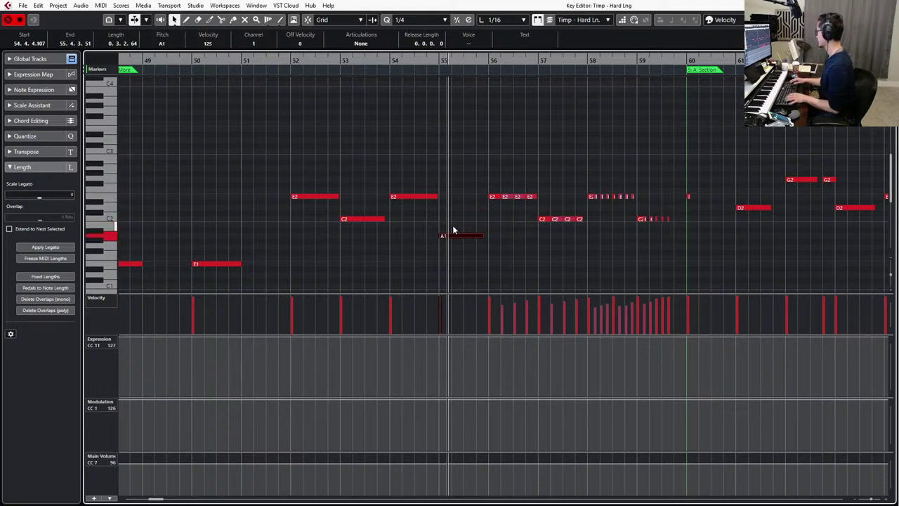
pyautogui.press('l')
pyautogui.press('space')
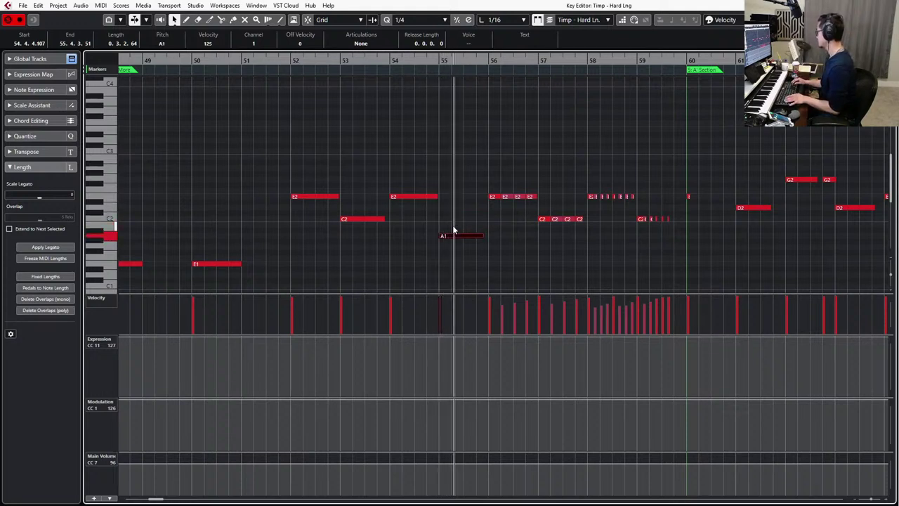
pyautogui.press('space')
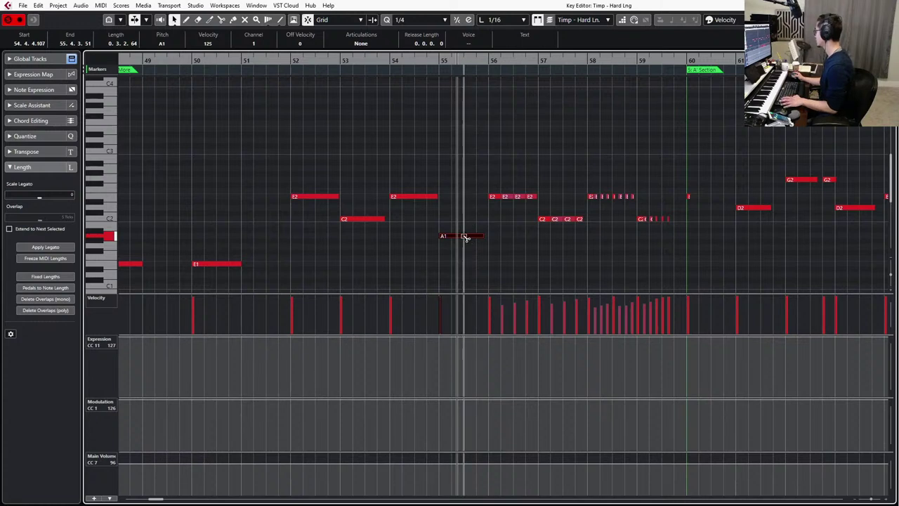
# Split the A1 note at 55.3, lower its second half to G1 and extend it to bar 56.
pyautogui.keyDown('alt'); pyautogui.click(465, 236); pyautogui.keyUp('alt')
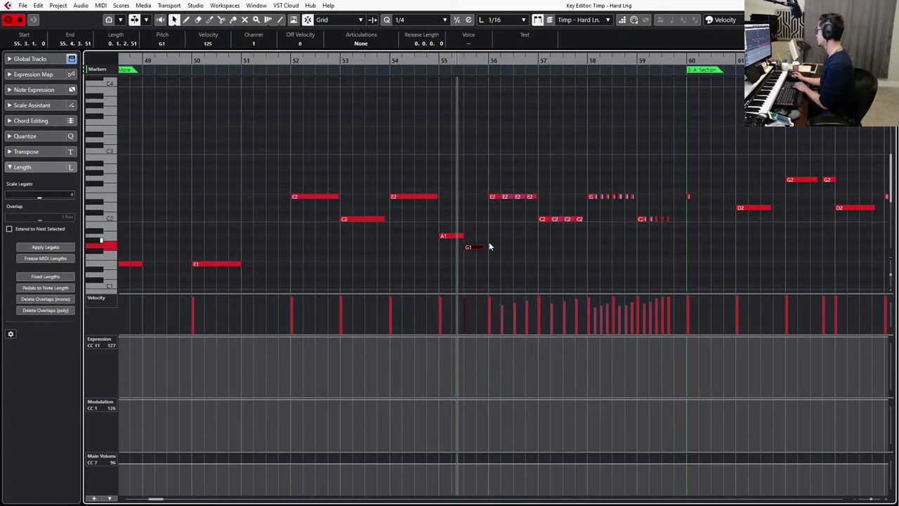
pyautogui.hotkey('alt', 'shift', 'Right')
pyautogui.press('KP_Subtract')
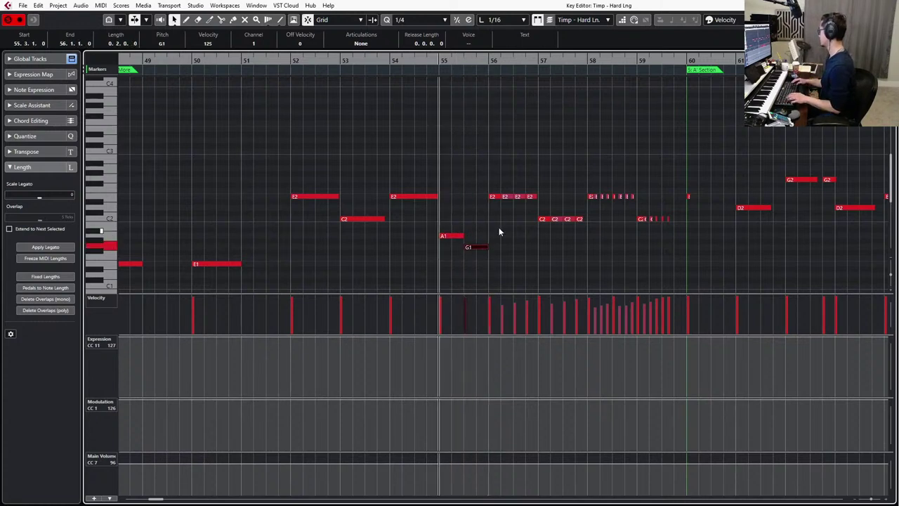
pyautogui.press('space')
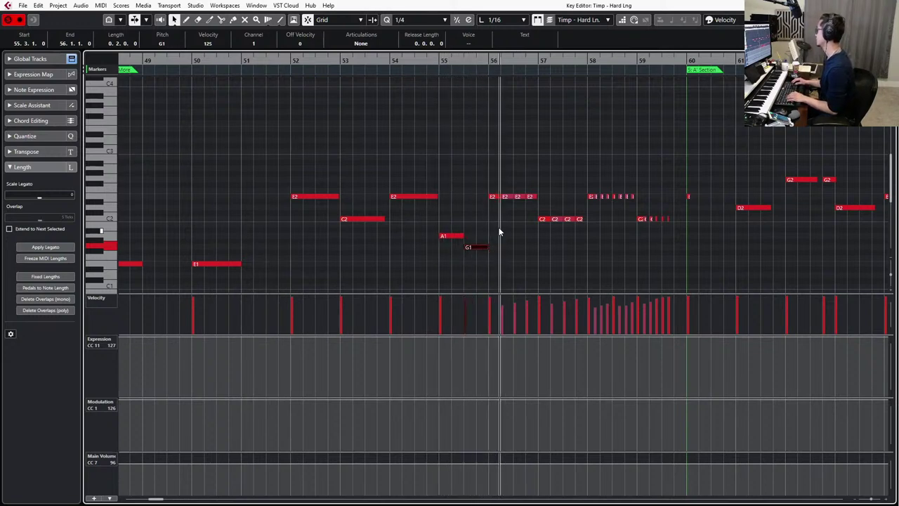
# Try different pitches for the second timpani note in bar 55 in solo, and set it to B1.
pyautogui.press('Up')
pyautogui.press('KP_0')
pyautogui.press('space')
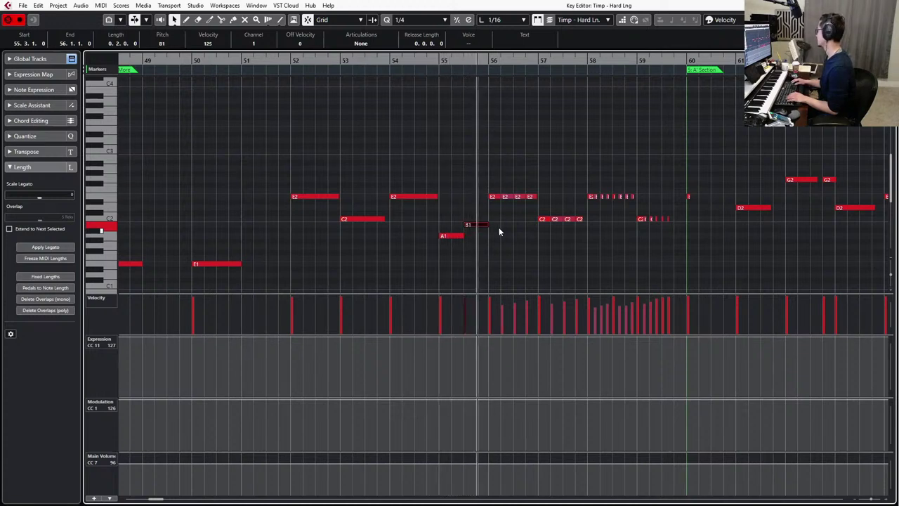
pyautogui.press('Down')
pyautogui.press('Down')
pyautogui.press('Down')
pyautogui.press('Down')
pyautogui.press('Up')
pyautogui.press('Up')
pyautogui.press('Up')
pyautogui.press('Up')
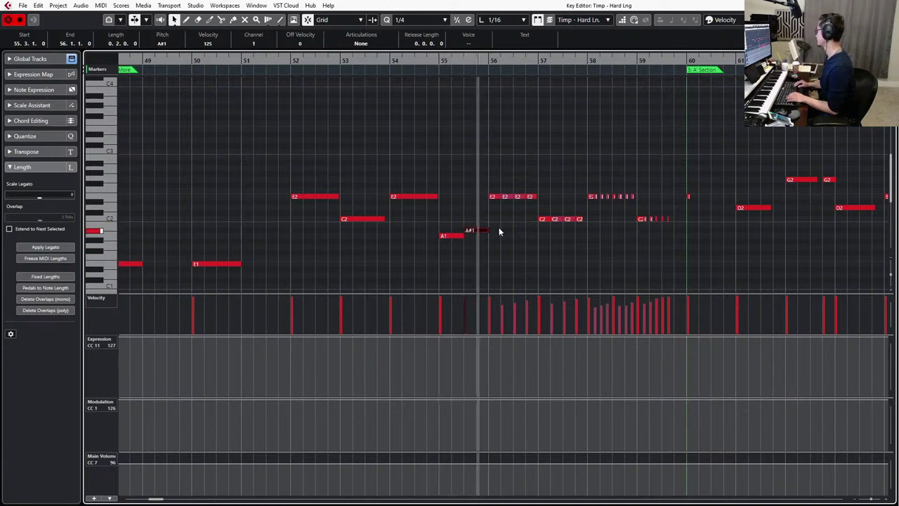
pyautogui.press('space')
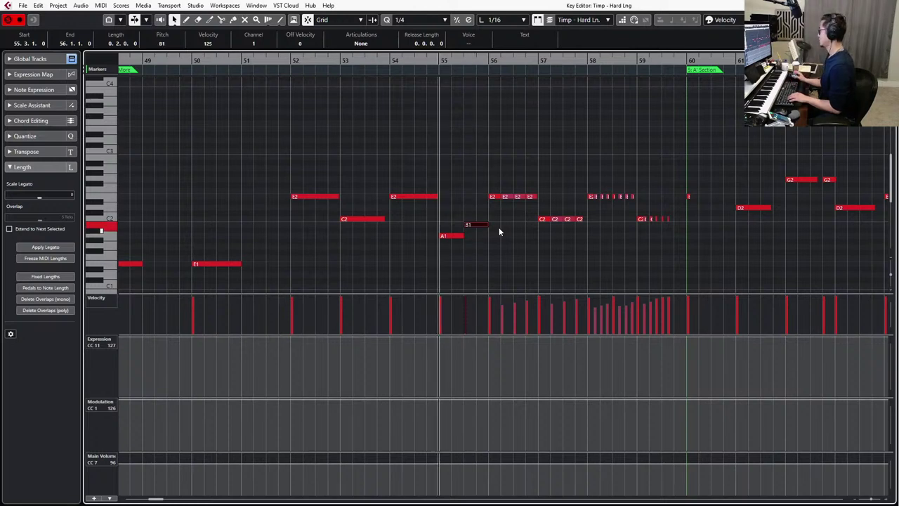
# Take the timpani out of solo and return the playback position to bar 52.
pyautogui.press('s')
pyautogui.press('KP_Subtract')
pyautogui.press('KP_Subtract')
pyautogui.press('KP_Subtract')
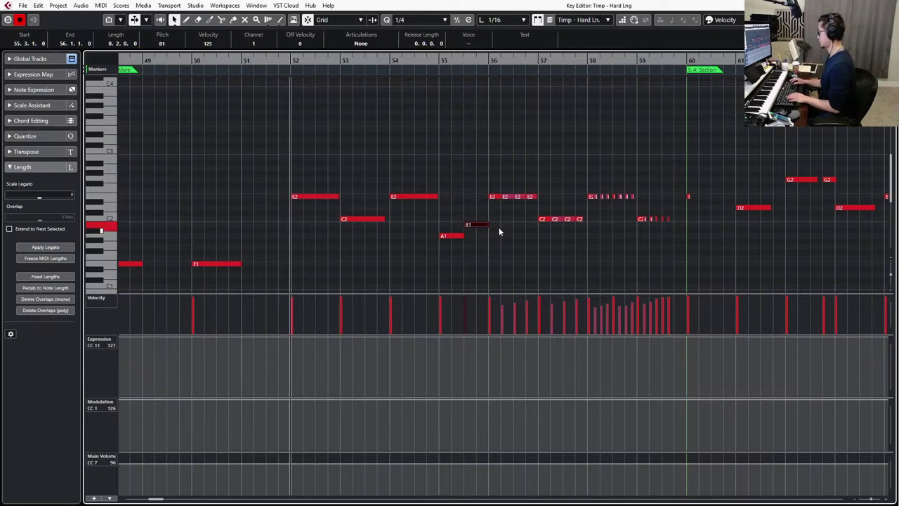
# Play from bar 52, delete the B1 timpani note in bar 55 and lengthen the A1 note to bar 56.
pyautogui.press('space')
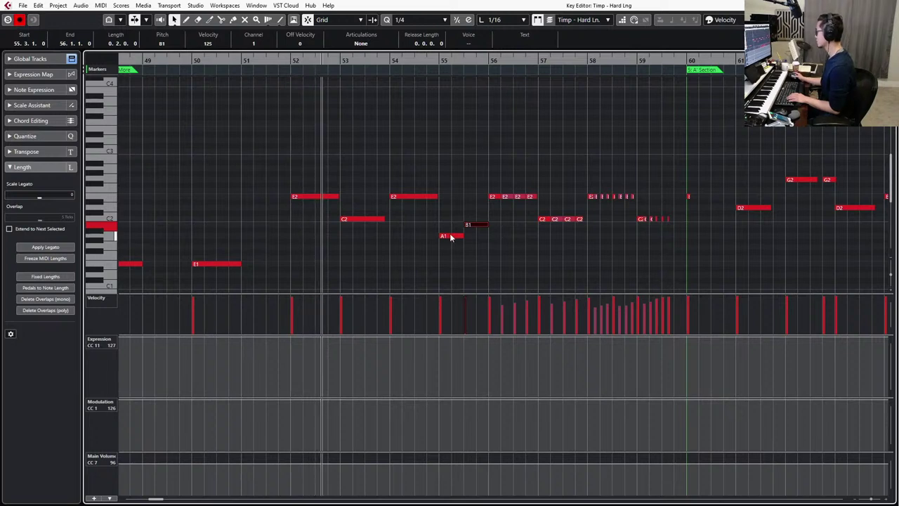
pyautogui.hscroll(2, 466, 235)
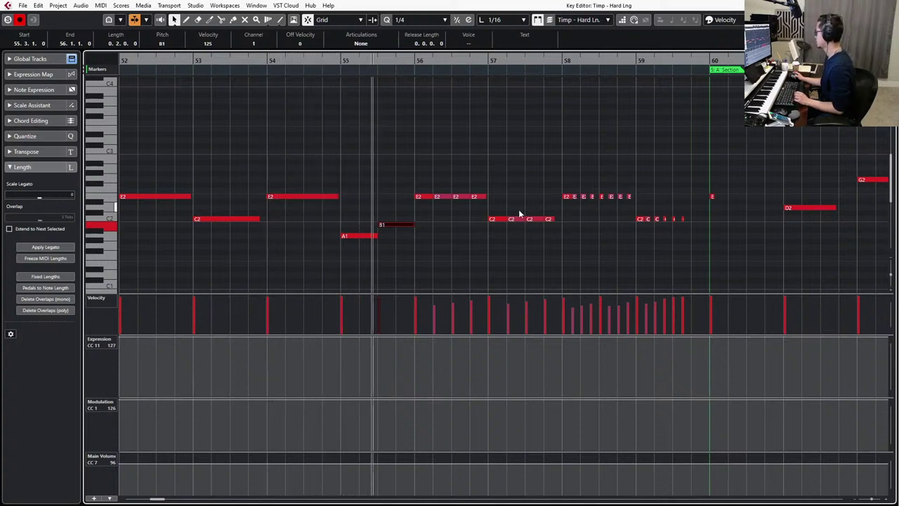
pyautogui.click(405, 239)
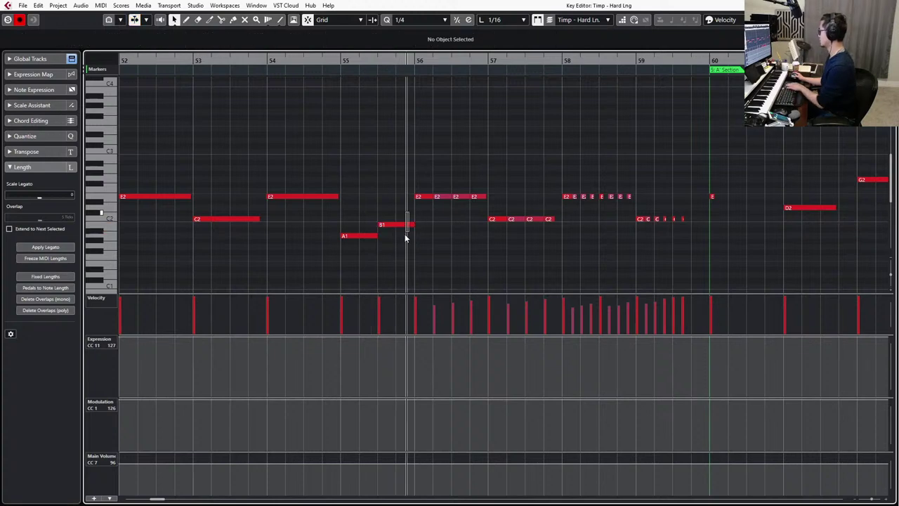
pyautogui.click(397, 224)
pyautogui.press('Delete')
pyautogui.moveTo(377, 235); pyautogui.dragTo(409, 237)
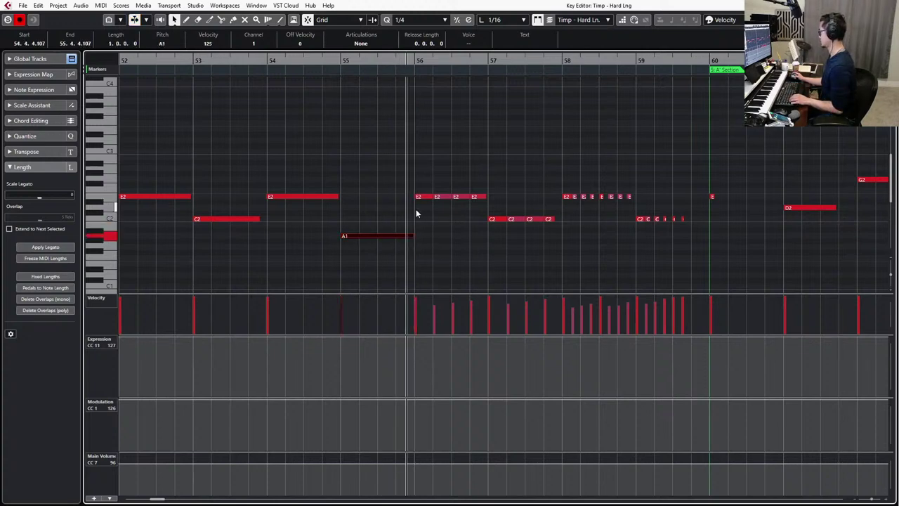
# Snap the repeated E2 and C2 timpani notes in bars 56 and 57 to the quarter-note grid with quarter-note lengths.
pyautogui.hscroll(1, 405, 215)
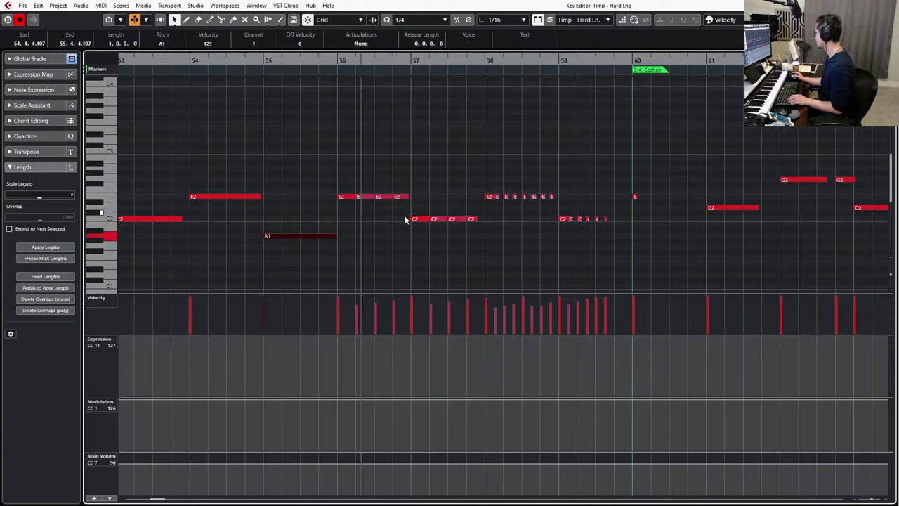
pyautogui.click(479, 211)
pyautogui.moveTo(495, 226); pyautogui.dragTo(330, 222)
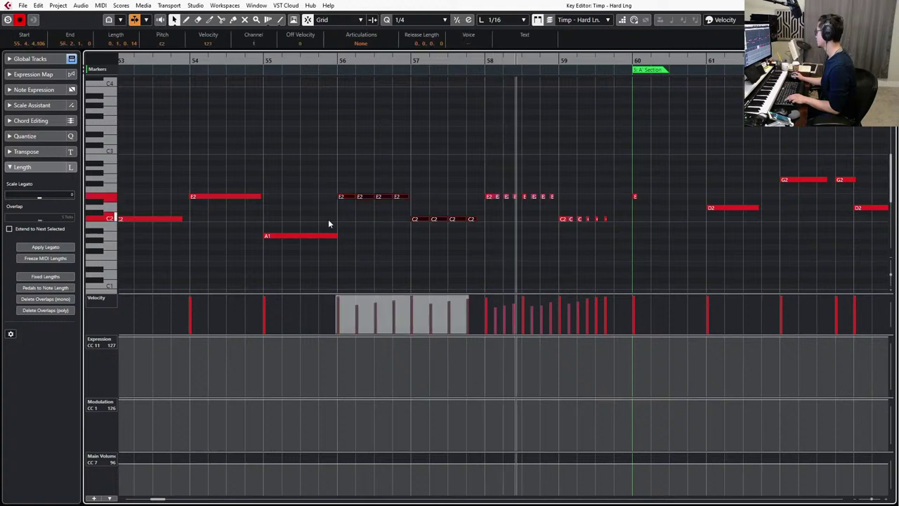
pyautogui.hscroll(3, 449, 219)
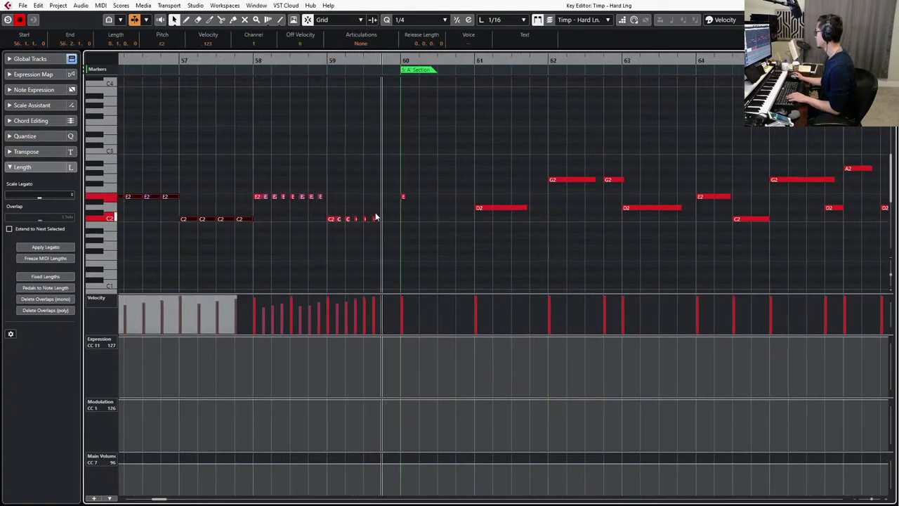
# Solo the timpani, audition the repeated C2 notes in bar 59 and lower them to A1.
pyautogui.moveTo(405, 214); pyautogui.dragTo(324, 233)
pyautogui.press('l')
pyautogui.press('s')
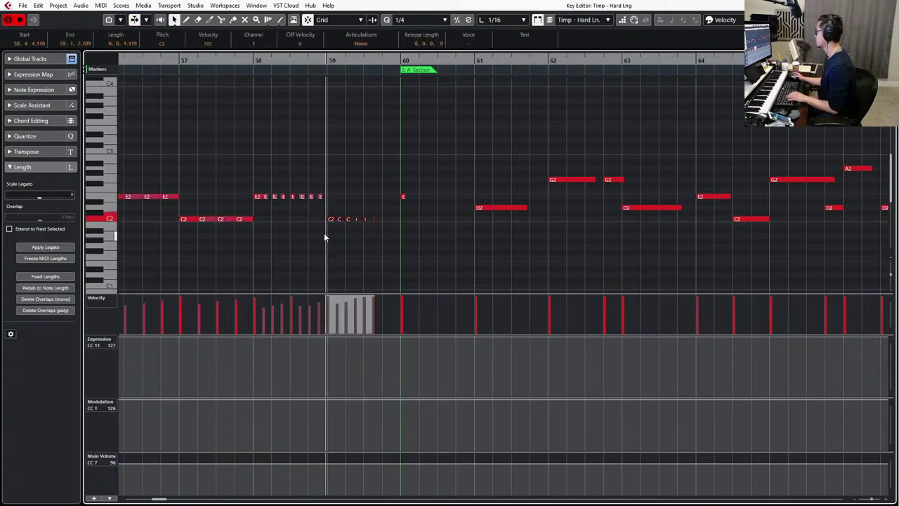
pyautogui.press('space')
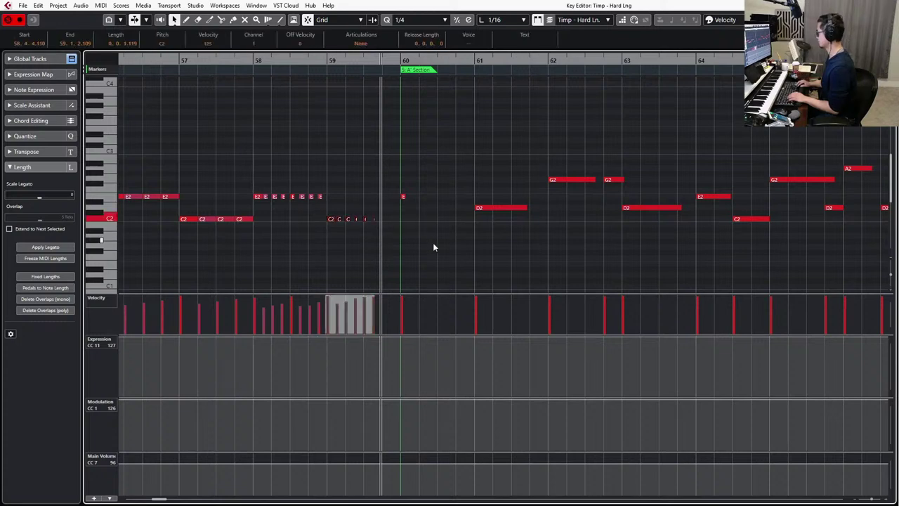
pyautogui.press('Down')
pyautogui.press('Down')
pyautogui.press('Down')
pyautogui.press('l')
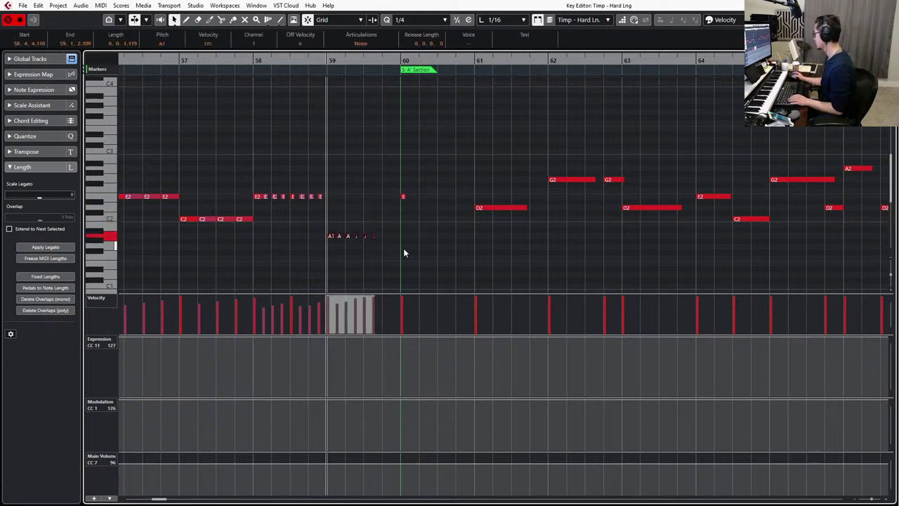
# Draw a gradual main volume rise through bar 59 and add a volume point that drops it to 96 at bar 60.
pyautogui.press('h')
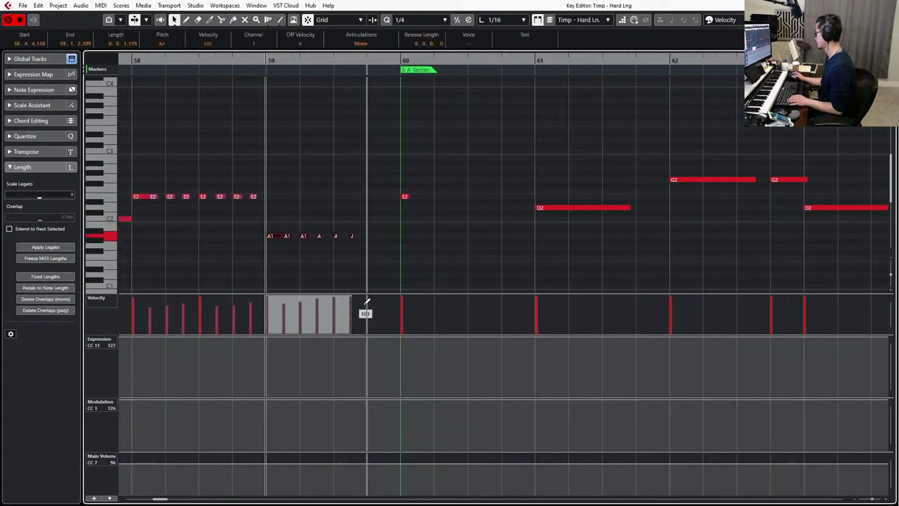
pyautogui.click(336, 237)
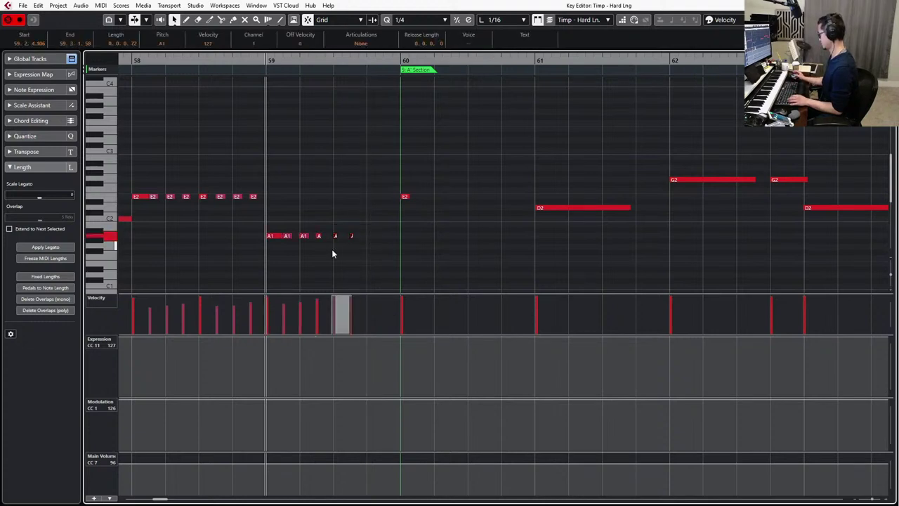
pyautogui.moveTo(296, 462); pyautogui.dragTo(411, 467)
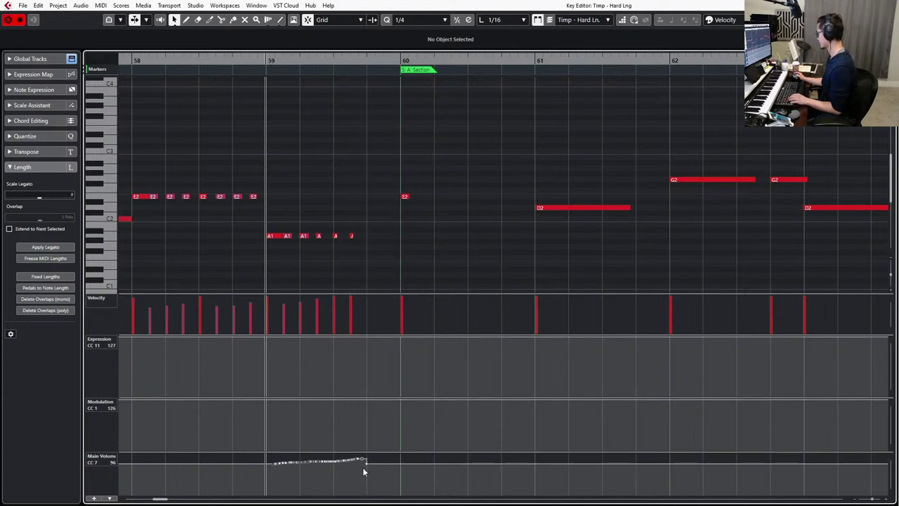
pyautogui.click(402, 460)
pyautogui.hscroll(1, 403, 460)
# Raise the main volume point at bar 60 to 98 and audition the buildup in solo and in the full mix.
pyautogui.press('KP_Subtract')
pyautogui.press('space')
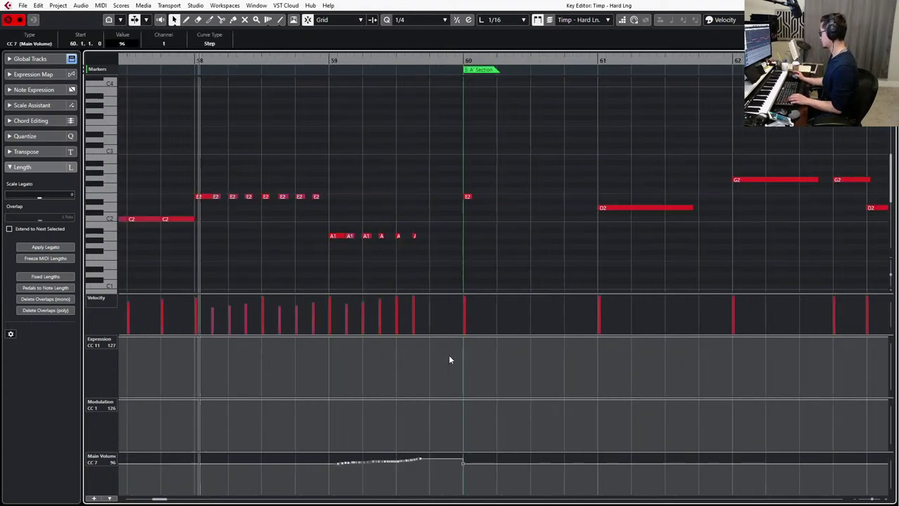
pyautogui.scroll(-1, 457, 295)
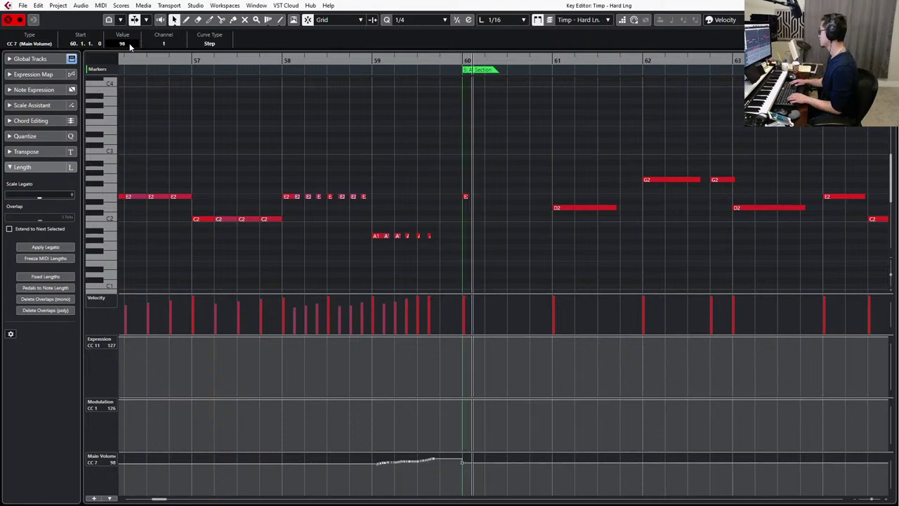
pyautogui.press('space')
pyautogui.press('KP_Subtract')
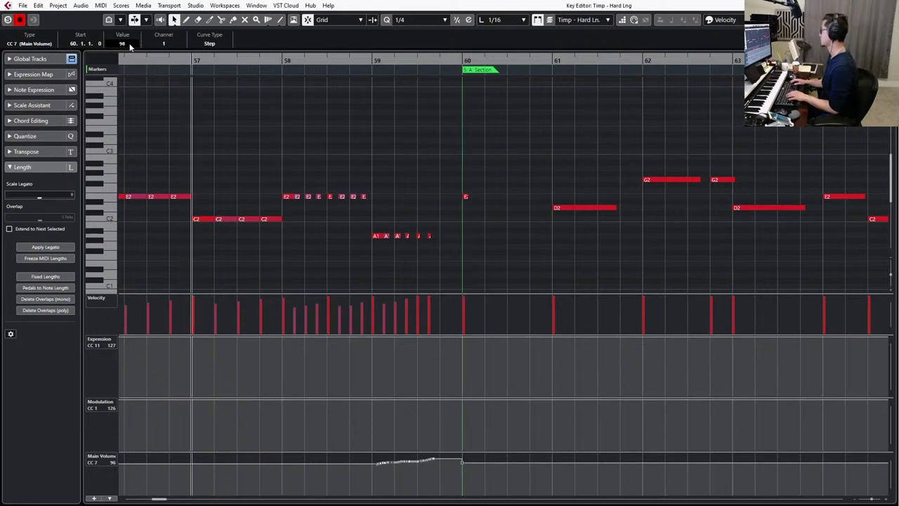
pyautogui.press('space')
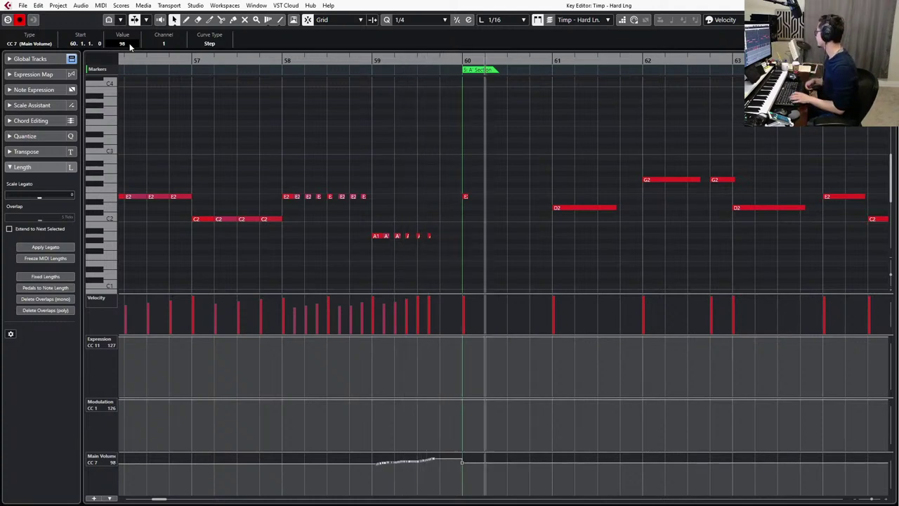
# Return to the arrangement and audition the DMG2 Ens Street Fighter Club track of the Battery group in solo.
pyautogui.press('Return')
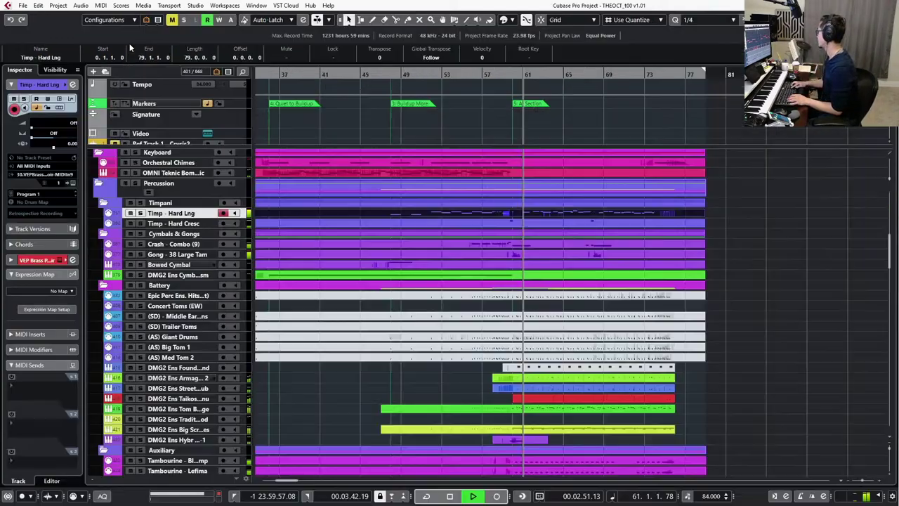
pyautogui.scroll(-1, 413, 288)
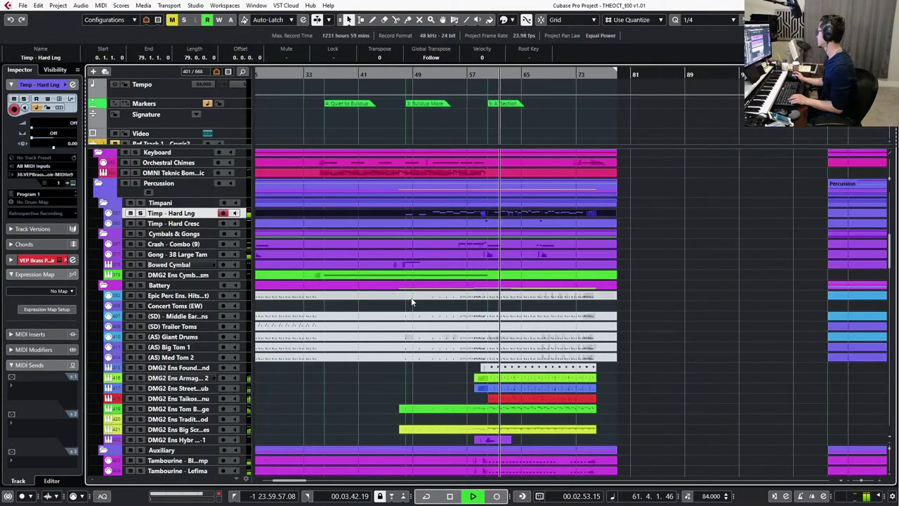
pyautogui.hscroll(2, 404, 299)
pyautogui.scroll(2, 394, 309)
pyautogui.scroll(-5, 344, 295)
pyautogui.scroll(2, 296, 284)
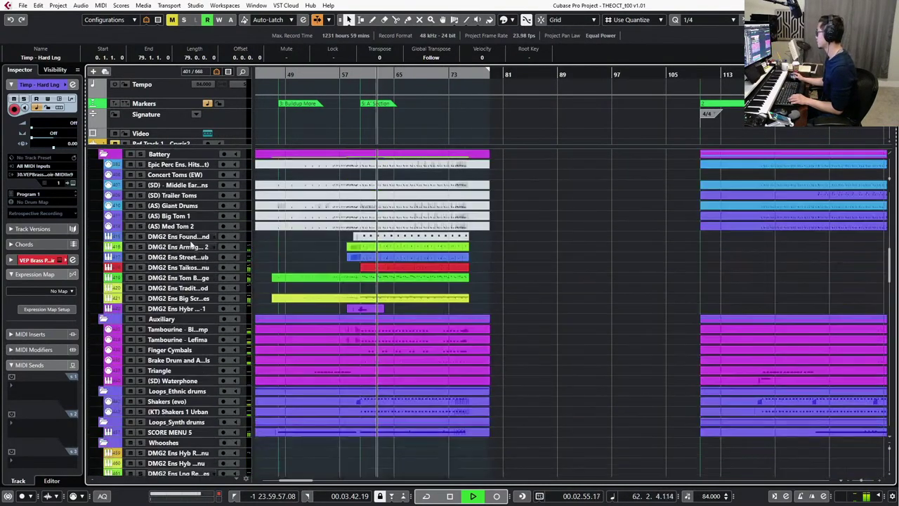
pyautogui.click(151, 257)
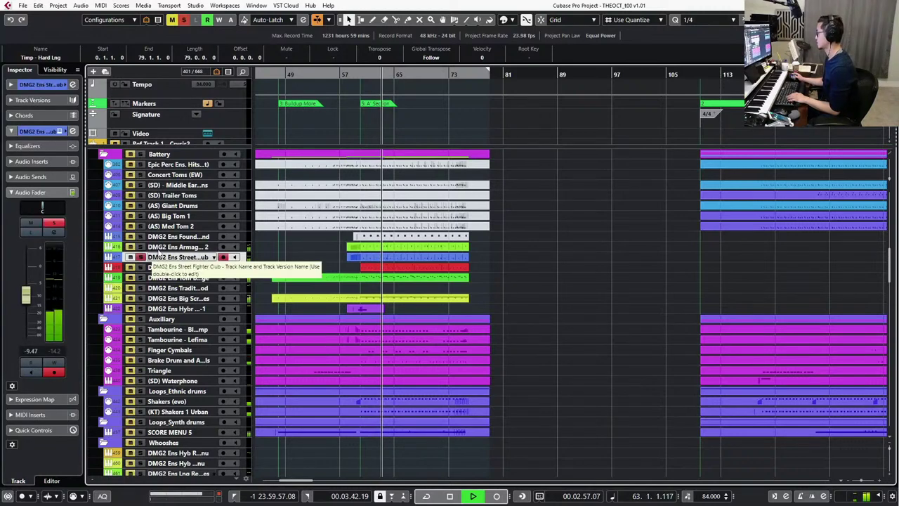
pyautogui.press('s')
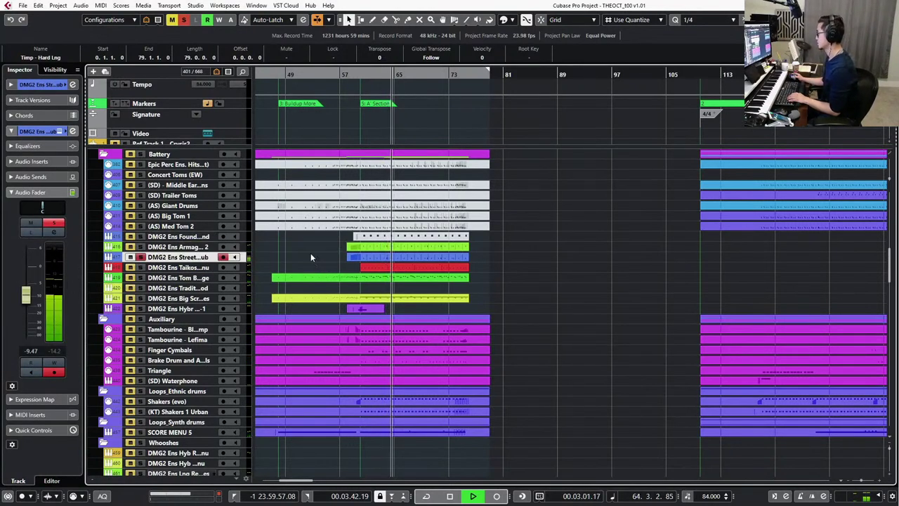
# Mute the Street Fighter Club part, audition the mix from bar 59 without it, and unmute the part.
pyautogui.click(373, 260)
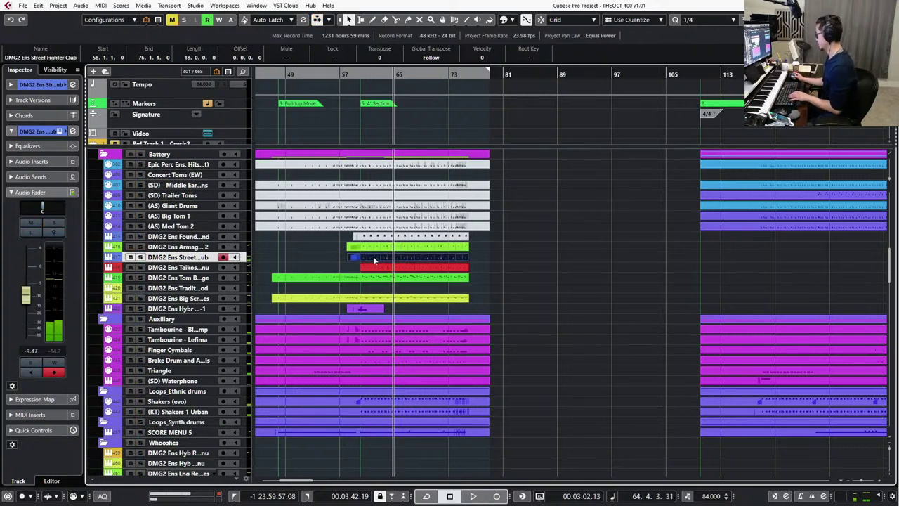
pyautogui.hotkey('shift', 'm')
pyautogui.press('KP_Subtract')
pyautogui.press('KP_Subtract')
pyautogui.press('KP_Subtract')
pyautogui.press('KP_Subtract')
pyautogui.press('KP_Subtract')
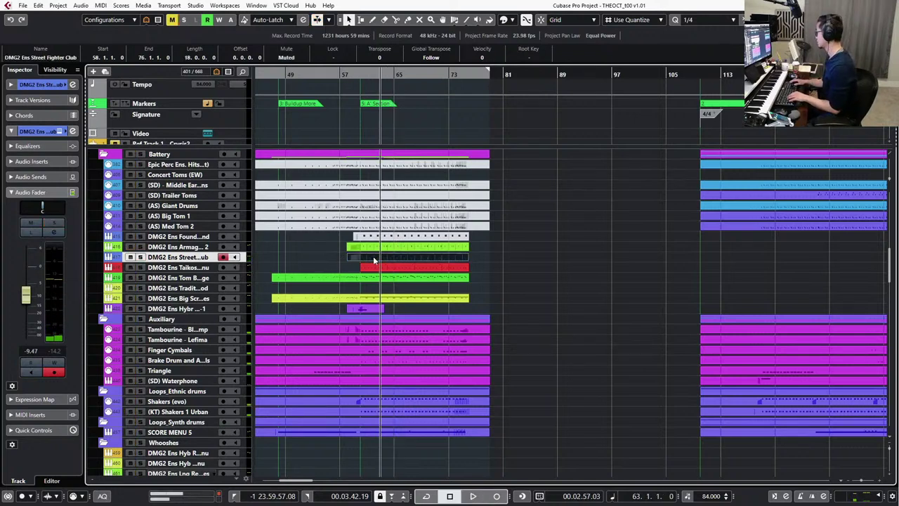
pyautogui.press('KP_Subtract')
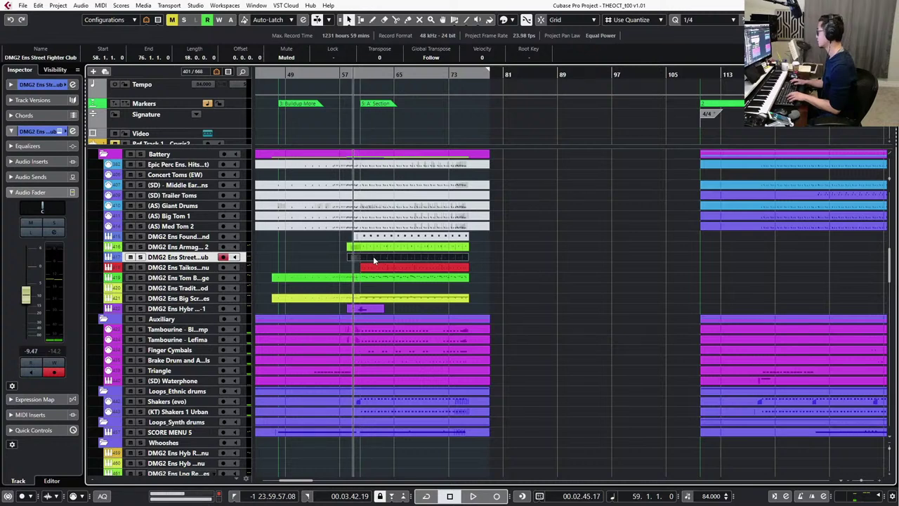
pyautogui.press('space')
pyautogui.click(528, 251)
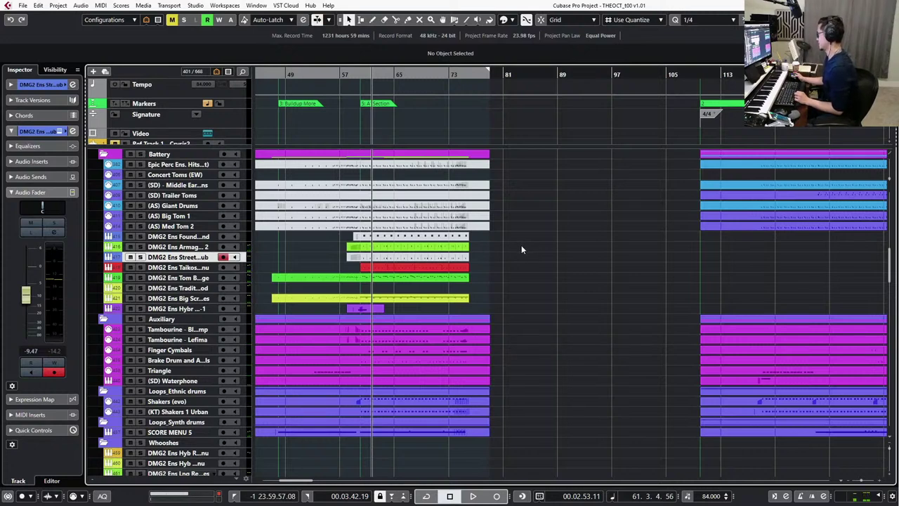
pyautogui.click(443, 260)
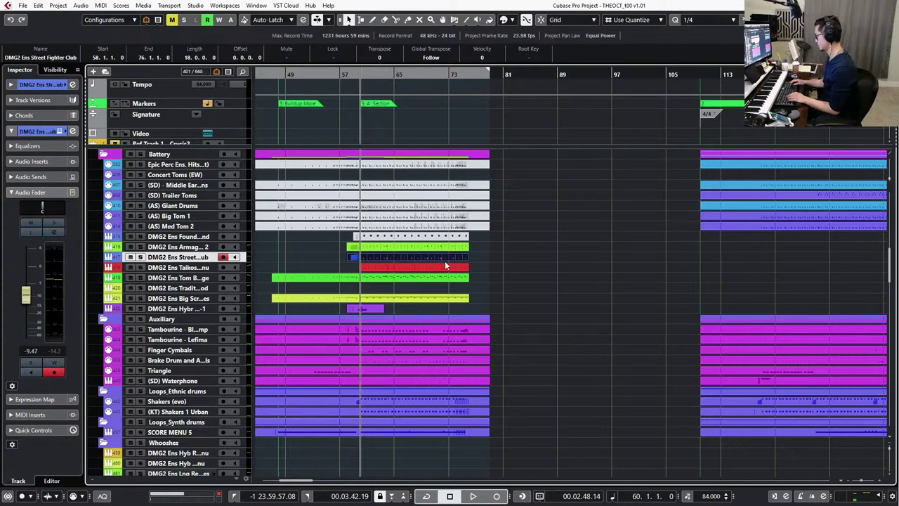
# Solo the Street Fighter Club track from bar 60 and check the Crush level in its Damage 2 instrument.
pyautogui.press('s')
pyautogui.press('space')
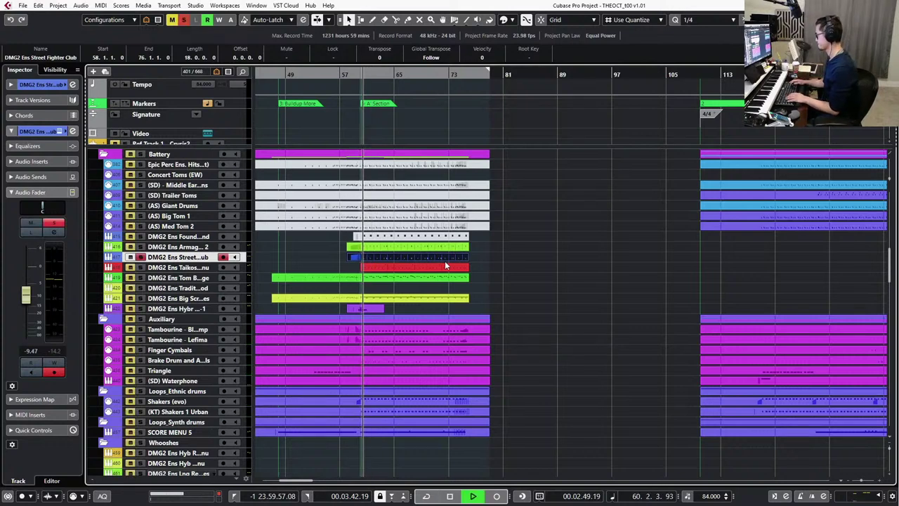
pyautogui.hotkey('ctrl', 'e')
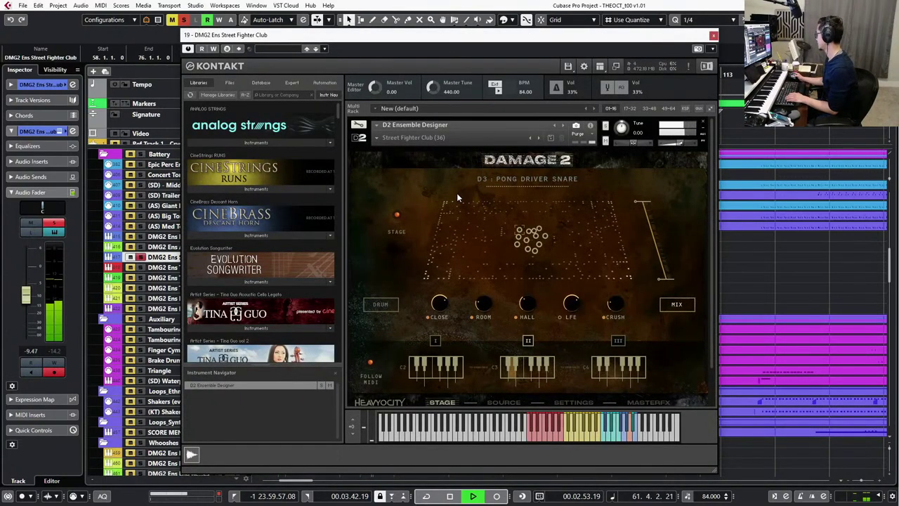
pyautogui.press('space')
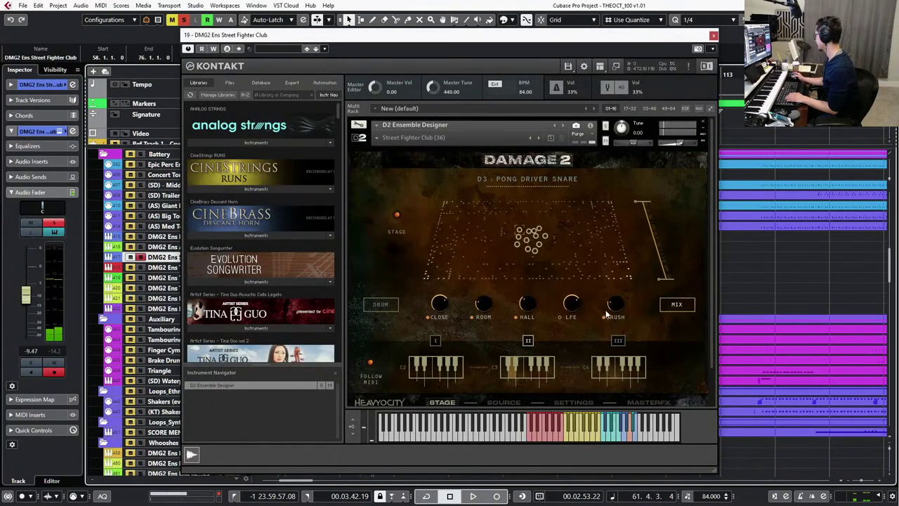
pyautogui.moveTo(617, 310)
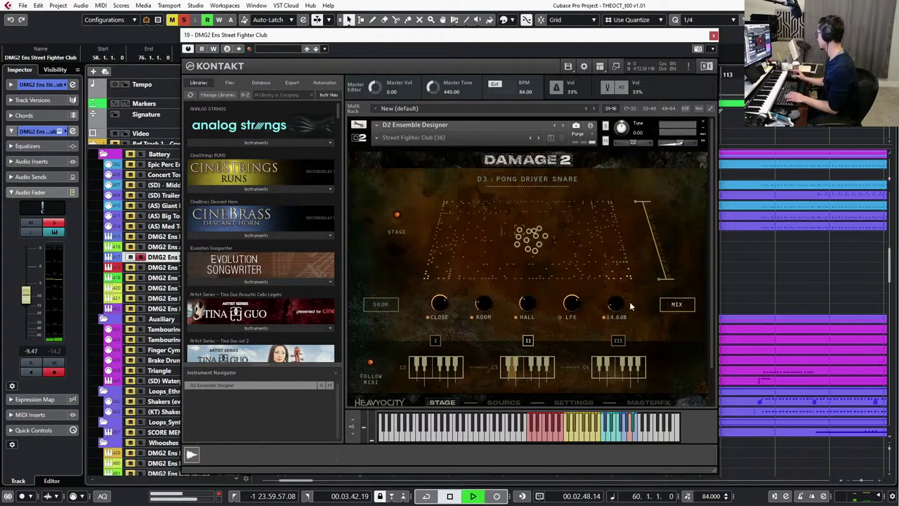
pyautogui.moveTo(710, 221); pyautogui.dragTo(713, 288)
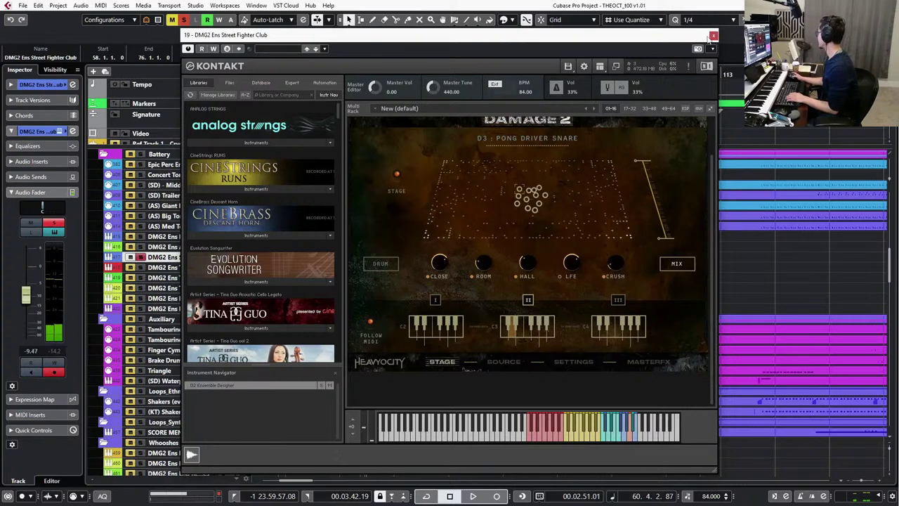
pyautogui.click(713, 35)
# Enable a low-cut filter at about 138 Hz on the Street Fighter Club channel while auditioning it.
pyautogui.press('e')
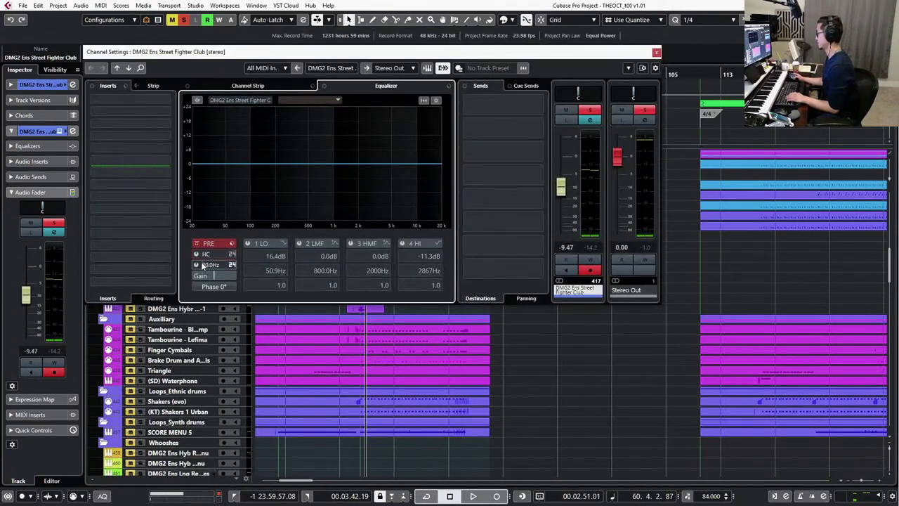
pyautogui.moveTo(225, 265); pyautogui.dragTo(234, 268)
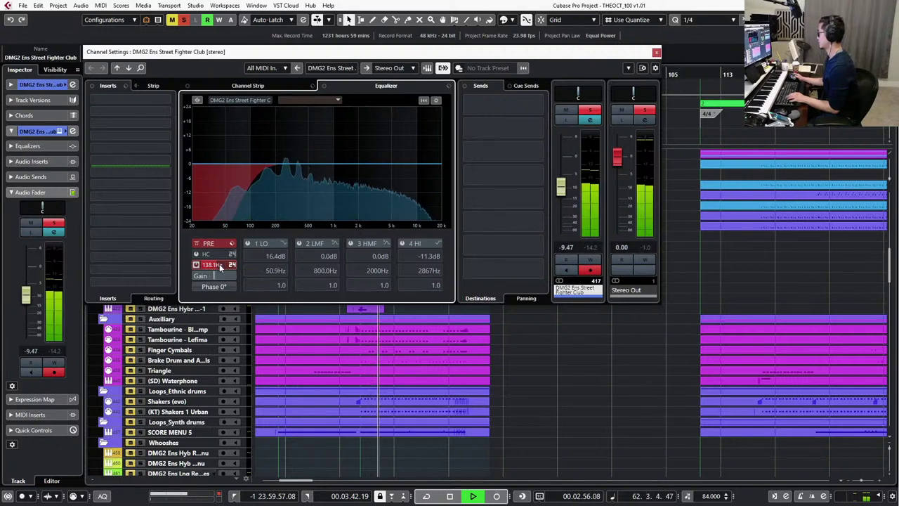
pyautogui.moveTo(224, 266); pyautogui.dragTo(225, 266)
pyautogui.press('space')
pyautogui.click(657, 52)
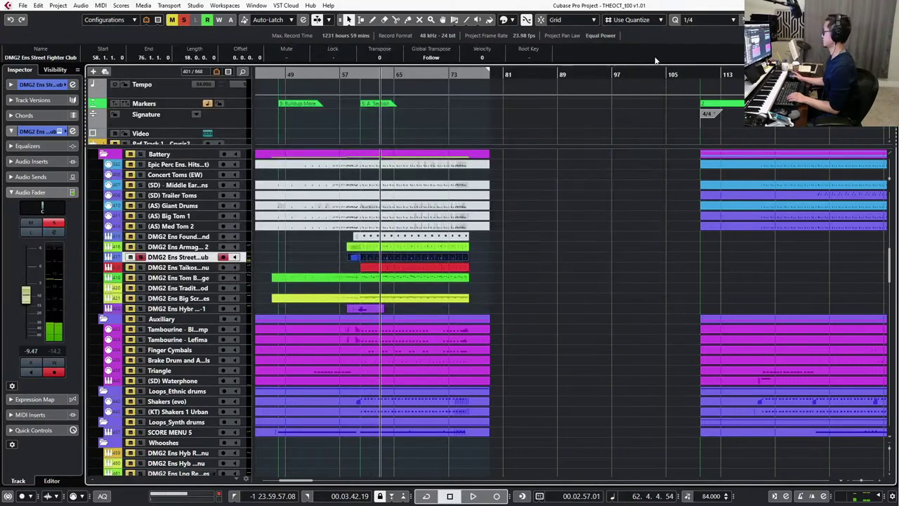
# Raise the Street Fighter Club fader to about -4.9 dB, set Armageddon 2 to about -8 dB, and audition both tracks in solo.
pyautogui.press('KP_0')
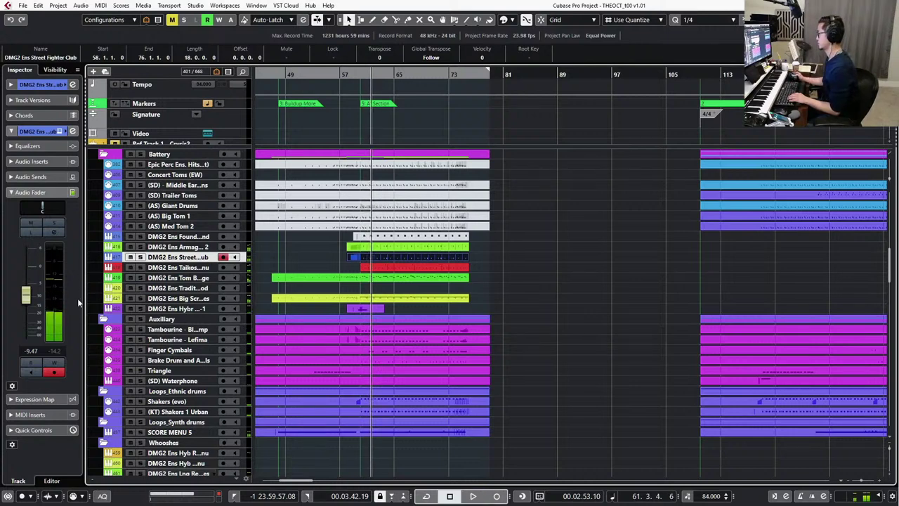
pyautogui.moveTo(25, 304); pyautogui.dragTo(25, 294)
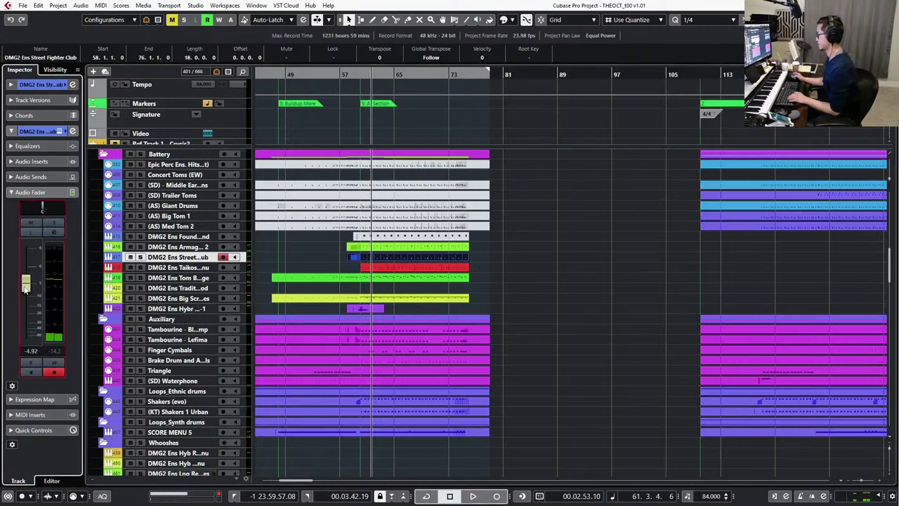
pyautogui.click(171, 247)
pyautogui.moveTo(30, 281); pyautogui.dragTo(28, 295)
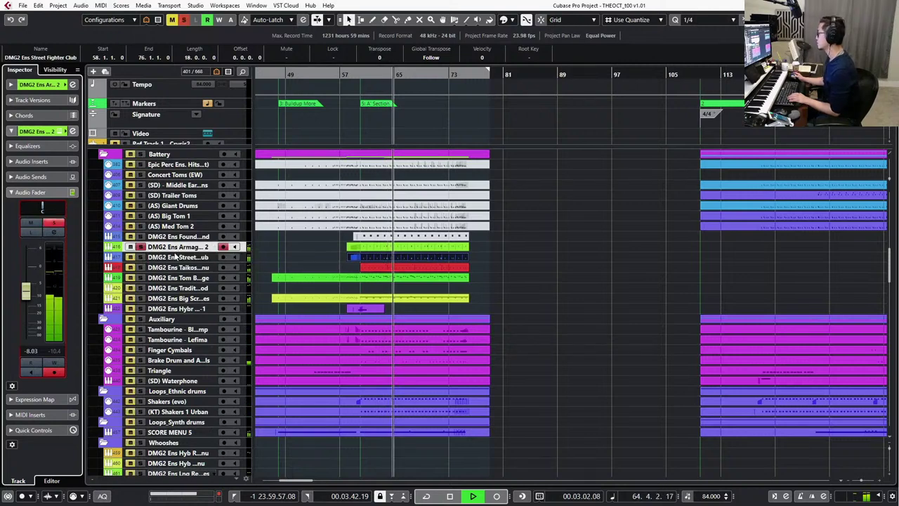
pyautogui.click(176, 258)
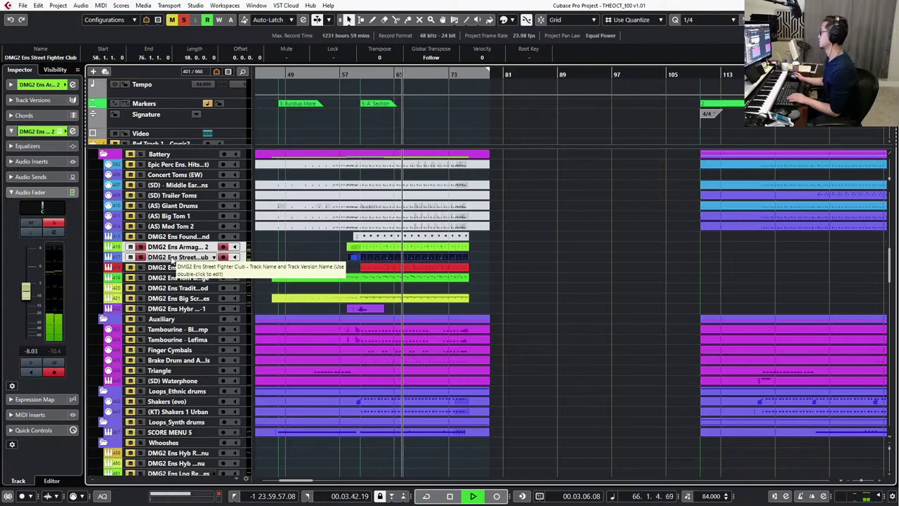
pyautogui.press('space')
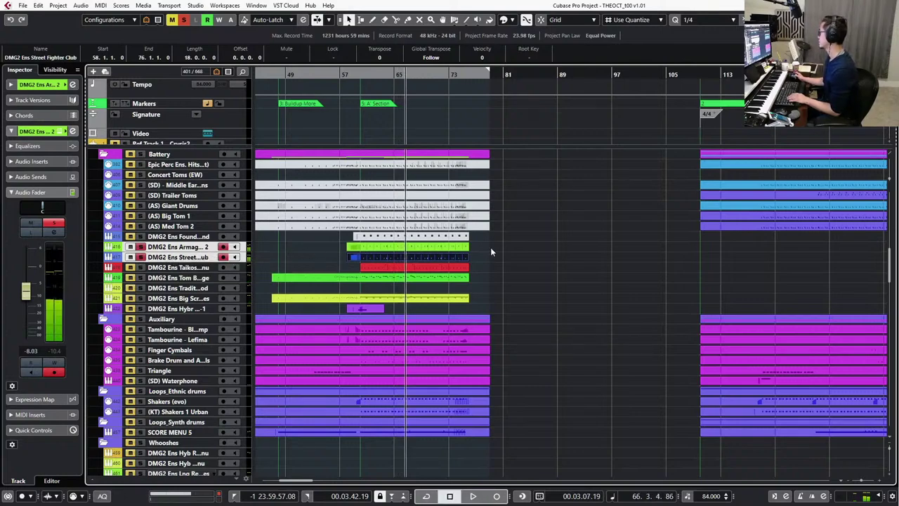
# Examine the Street Fighter Club and Armageddon 2 notes together in the Key Editor from bar 60 to the end of the parts at bar 76.
pyautogui.press('Return')
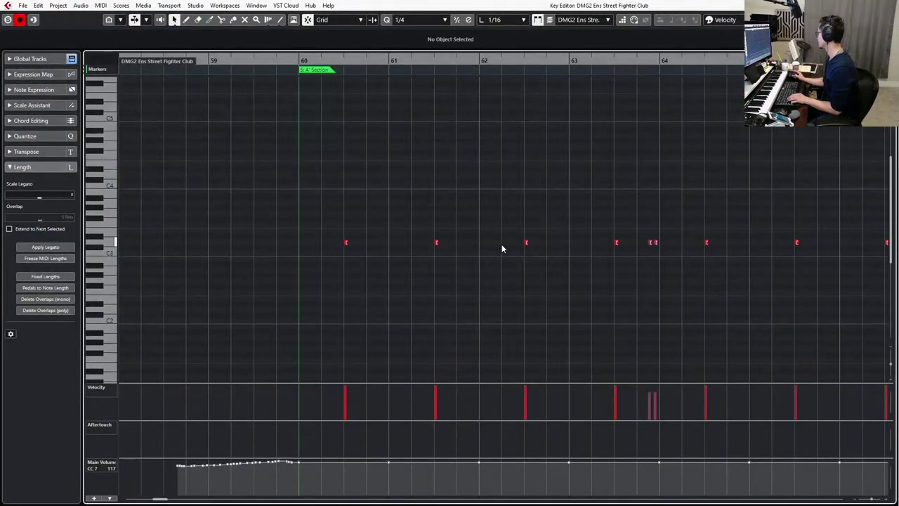
pyautogui.press('Return')
pyautogui.click(457, 247)
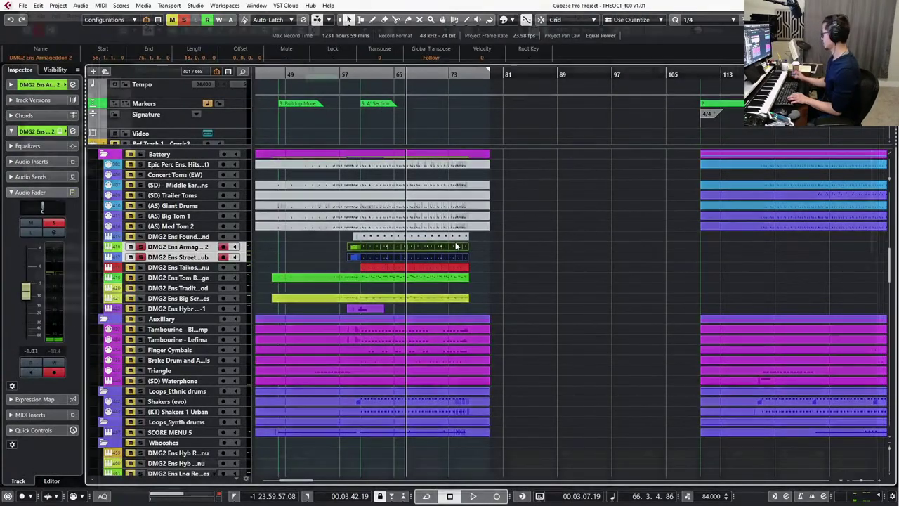
pyautogui.press('Return')
pyautogui.hscroll(3, 398, 242)
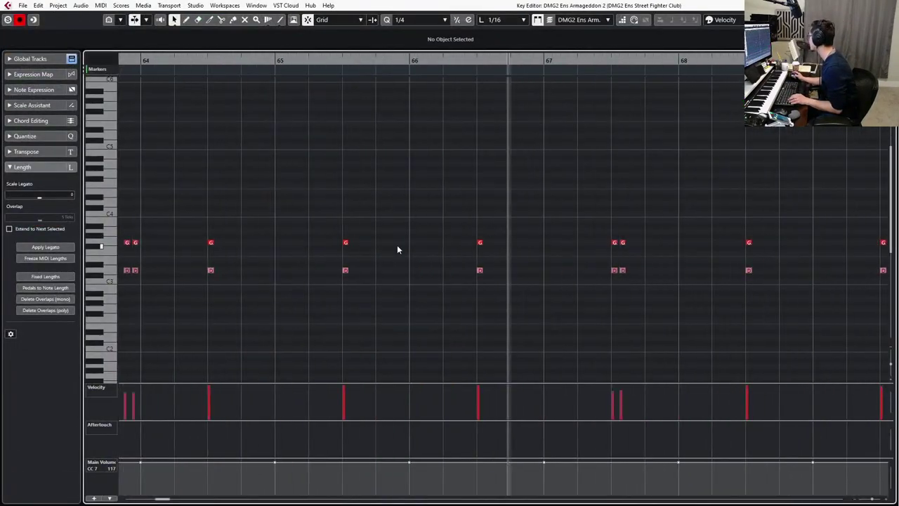
pyautogui.hscroll(6, 397, 245)
pyautogui.scroll(-1, 345, 243)
pyautogui.hscroll(3, 342, 243)
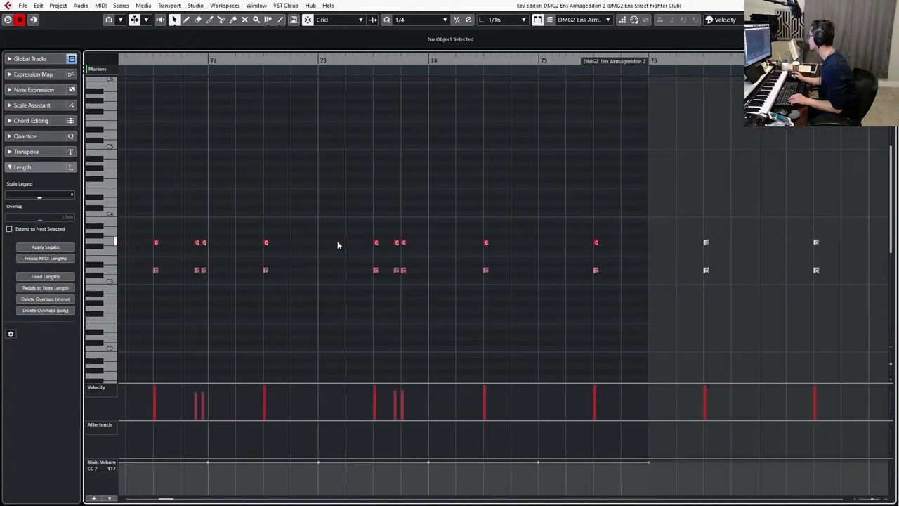
pyautogui.press('Return')
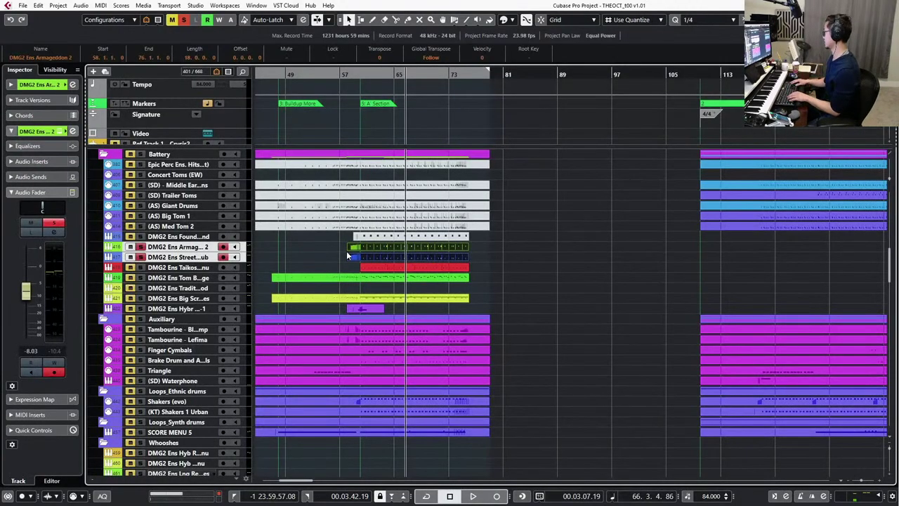
# Move the playhead back to bar 60 and unsolo the Armageddon 2 and Street Fighter Club tracks.
pyautogui.press('KP_Subtract')
pyautogui.press('KP_Subtract')
pyautogui.press('KP_Subtract')
pyautogui.press('KP_Subtract')
pyautogui.press('KP_Subtract')
pyautogui.press('KP_Subtract')
pyautogui.press('KP_Subtract')
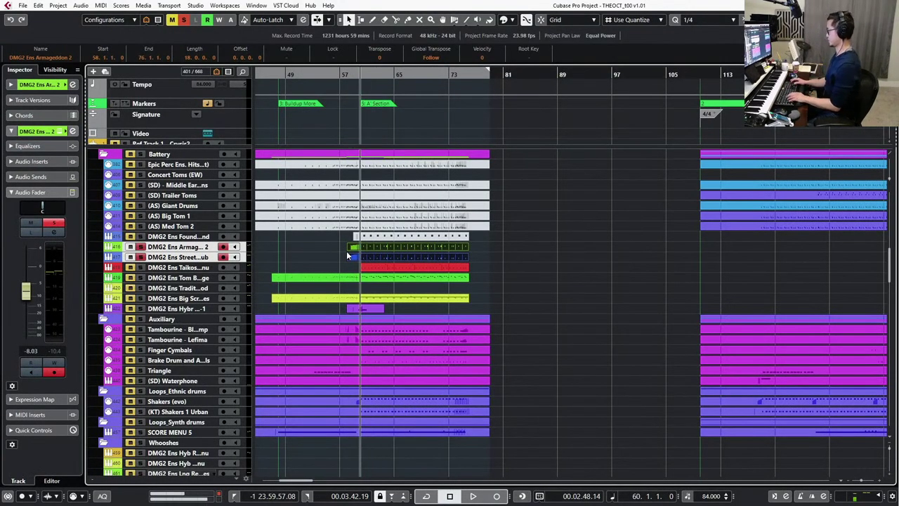
pyautogui.press('s')
# Go to marker 4, place the playhead at about bar 38, and audition the full mix from there.
pyautogui.scroll(-3, 360, 239)
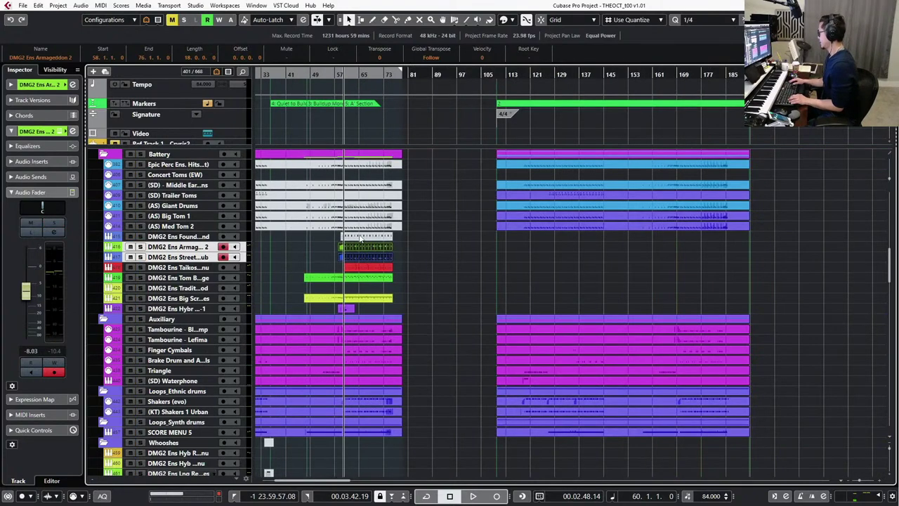
pyautogui.press('KP_4')
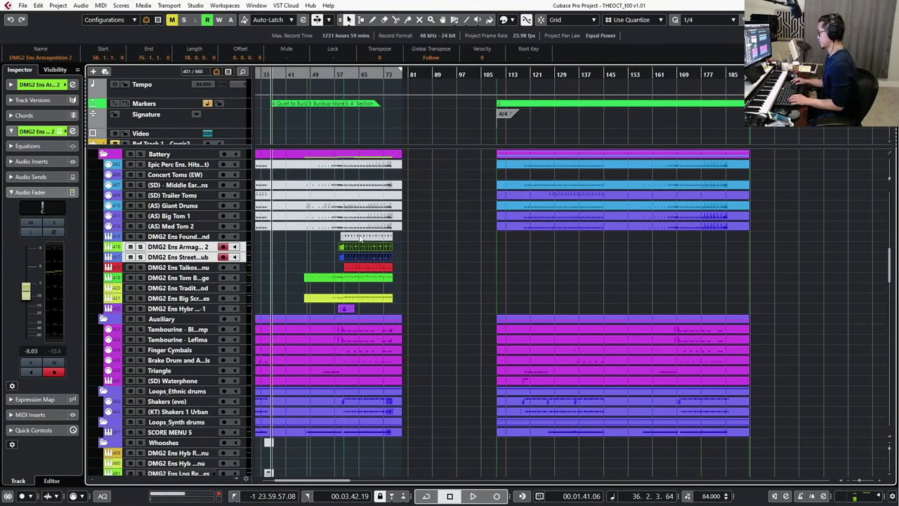
pyautogui.press('KP_Add')
pyautogui.press('KP_Add')
pyautogui.press('KP_Add')
pyautogui.press('KP_Add')
pyautogui.press('KP_Add')
pyautogui.press('KP_Add')
pyautogui.press('KP_Add')
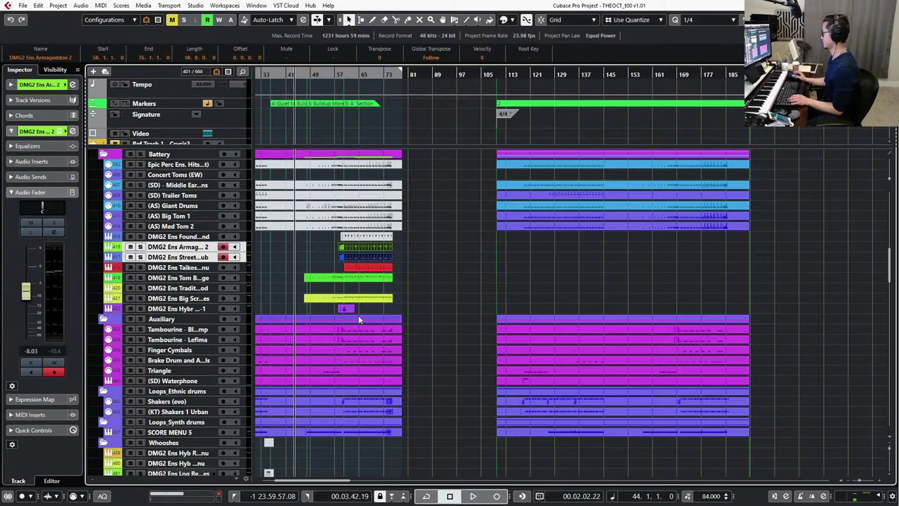
pyautogui.press('KP_Subtract')
pyautogui.press('KP_Subtract')
pyautogui.press('KP_Subtract')
pyautogui.press('KP_Subtract')
pyautogui.press('KP_Subtract')
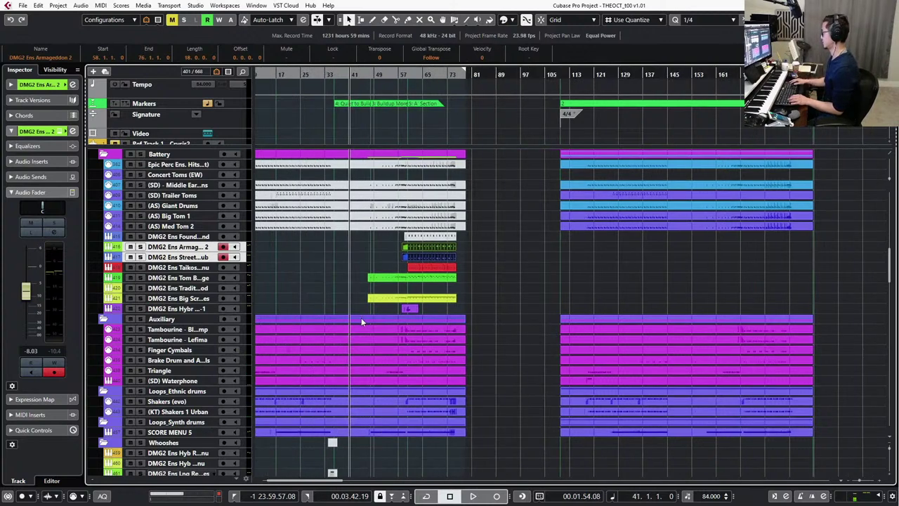
pyautogui.press('KP_Subtract')
pyautogui.press('KP_Subtract')
pyautogui.press('KP_Subtract')
pyautogui.press('space')
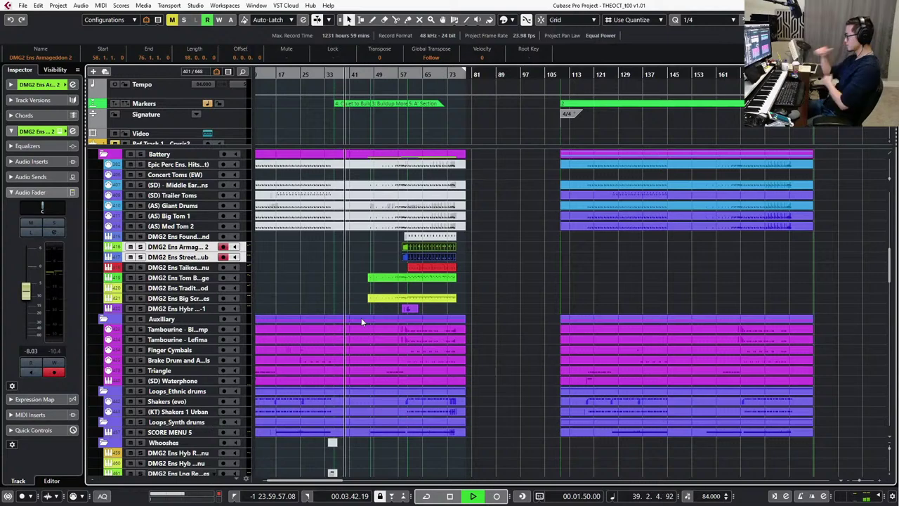
# Open the OMNI Teknic Bombastic channel's EQ, disable the high-mid band, and enable a low-cut filter at about 537 Hz.
pyautogui.scroll(5, 218, 250)
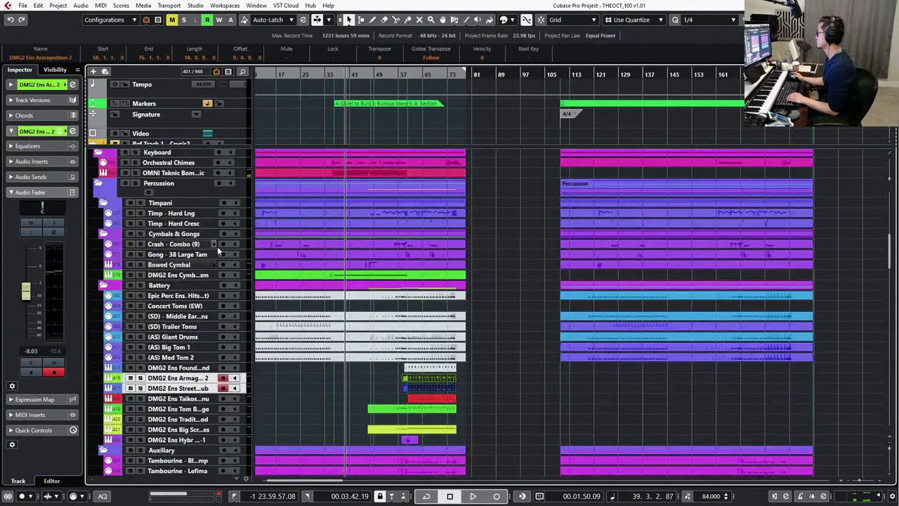
pyautogui.scroll(3, 200, 233)
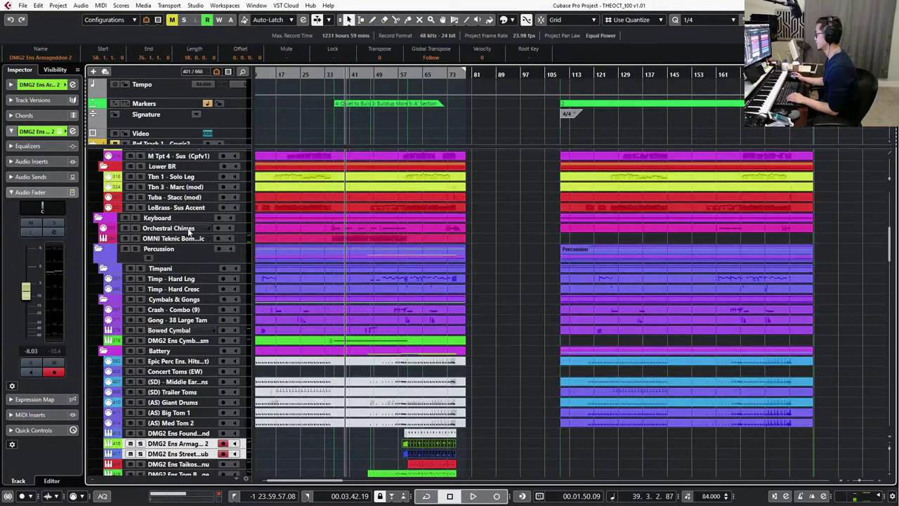
pyautogui.click(204, 239)
pyautogui.press('e')
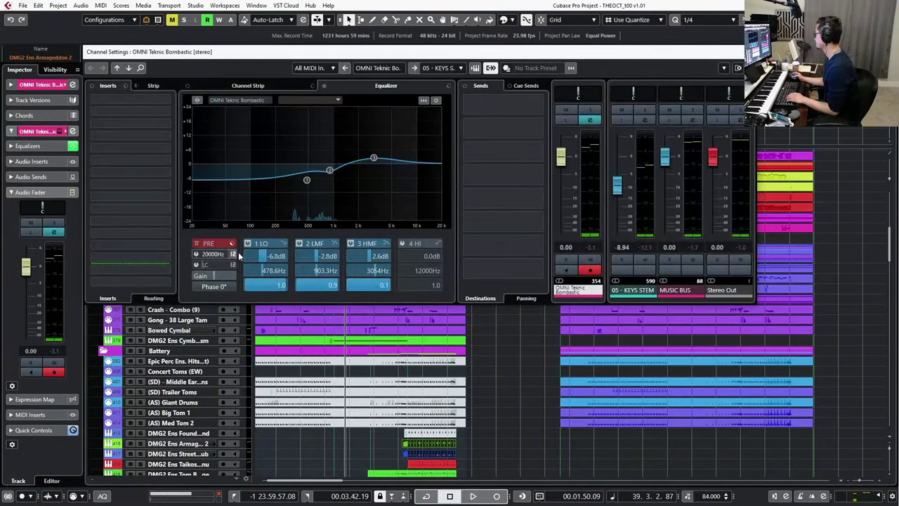
pyautogui.click(352, 244)
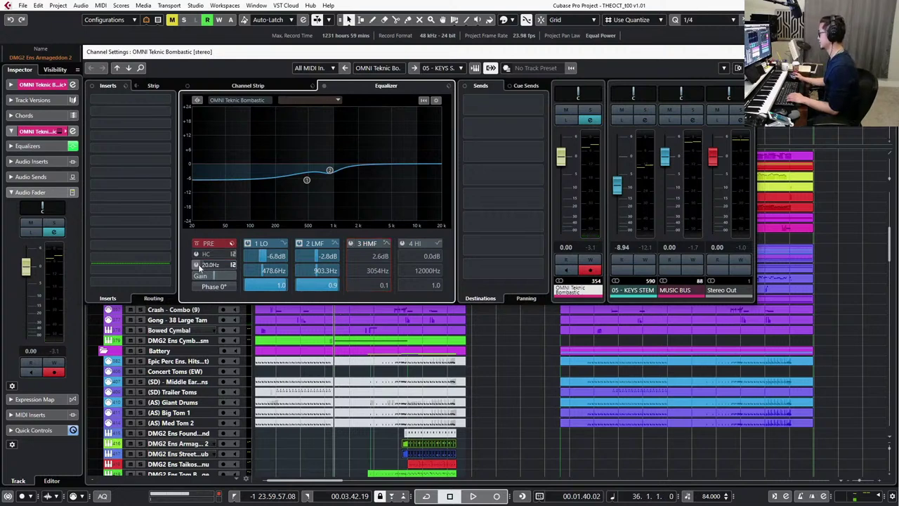
pyautogui.moveTo(222, 267); pyautogui.dragTo(236, 268)
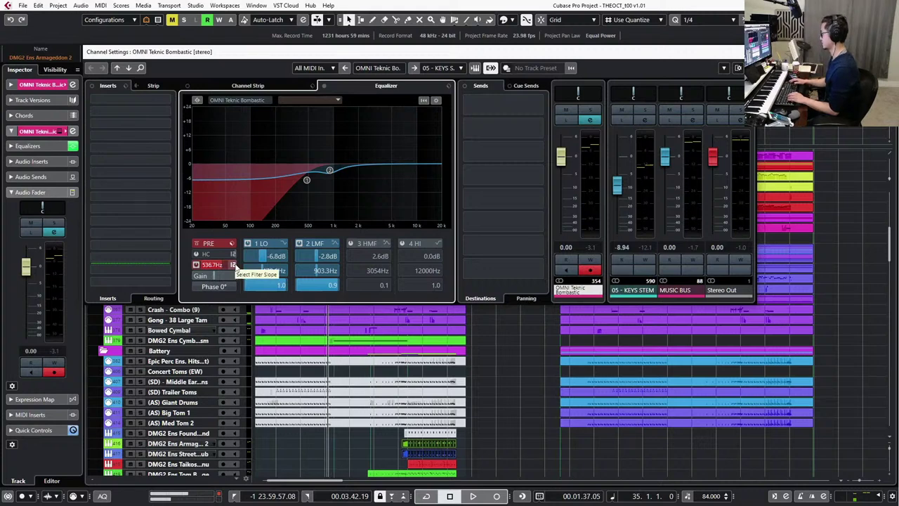
# Solo and play OMNI Teknic Bombastic while lowering its low-cut filter to near the bottom of the frequency range.
pyautogui.press('s')
pyautogui.press('space')
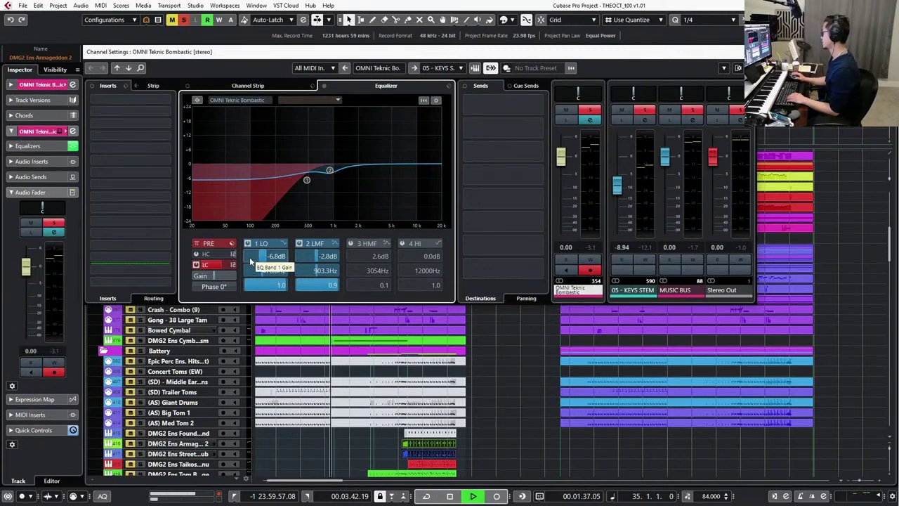
pyautogui.moveTo(236, 265); pyautogui.dragTo(198, 262)
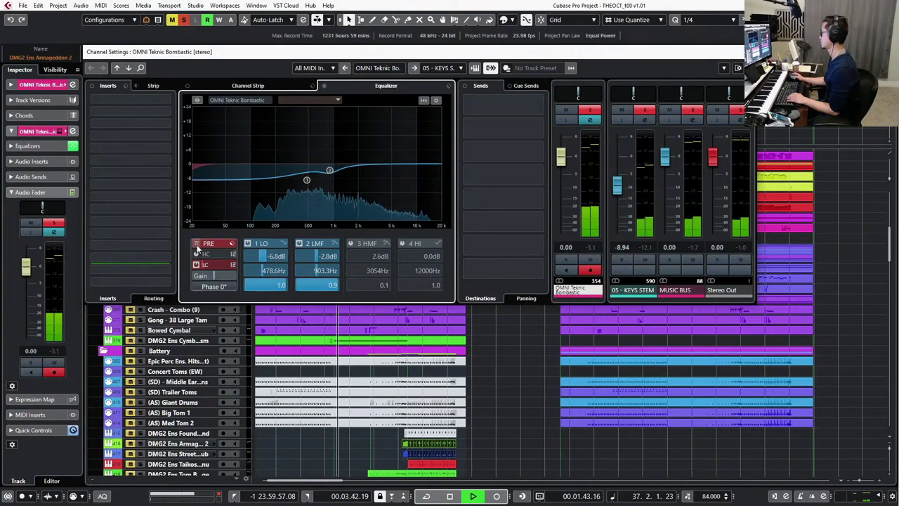
# Enable a high-cut filter on OMNI Teknic Bombastic, sweep it down to about 688 Hz, and raise it again while auditioning the full mix.
pyautogui.click(196, 254)
pyautogui.moveTo(203, 255); pyautogui.dragTo(183, 258)
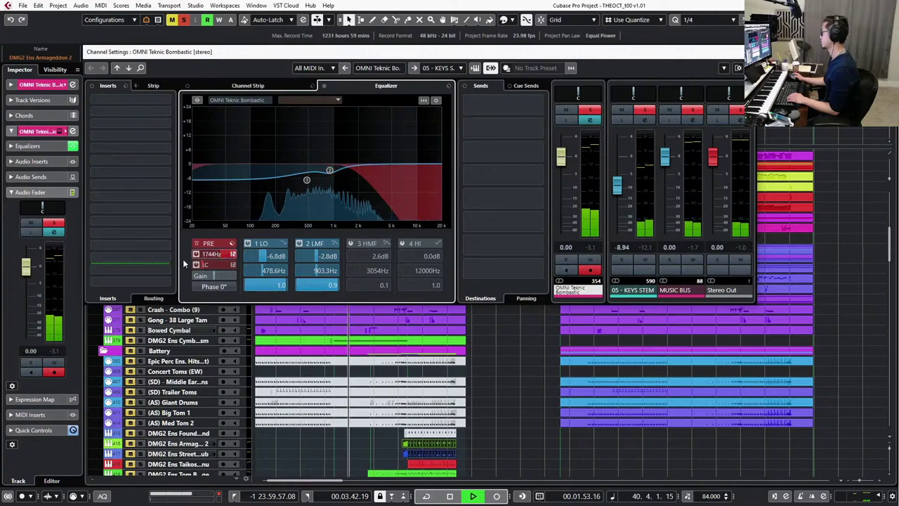
pyautogui.moveTo(223, 257); pyautogui.dragTo(203, 258)
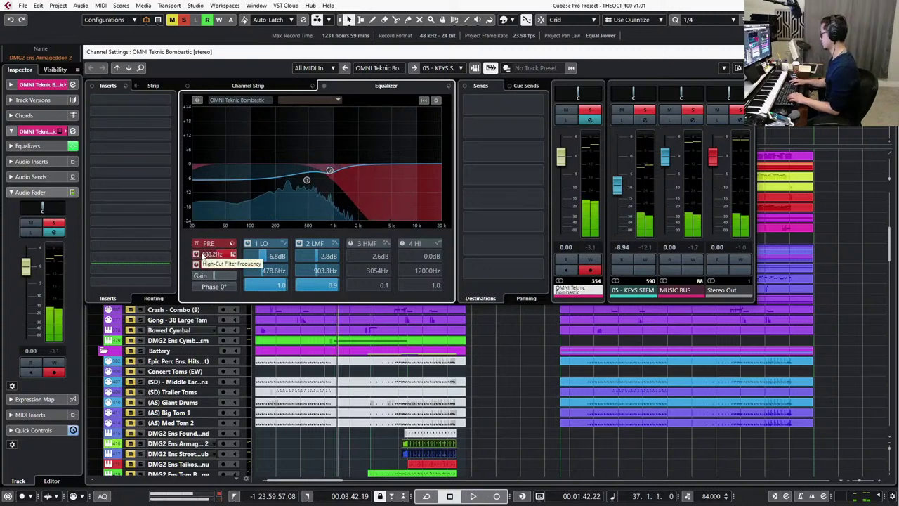
pyautogui.press('space')
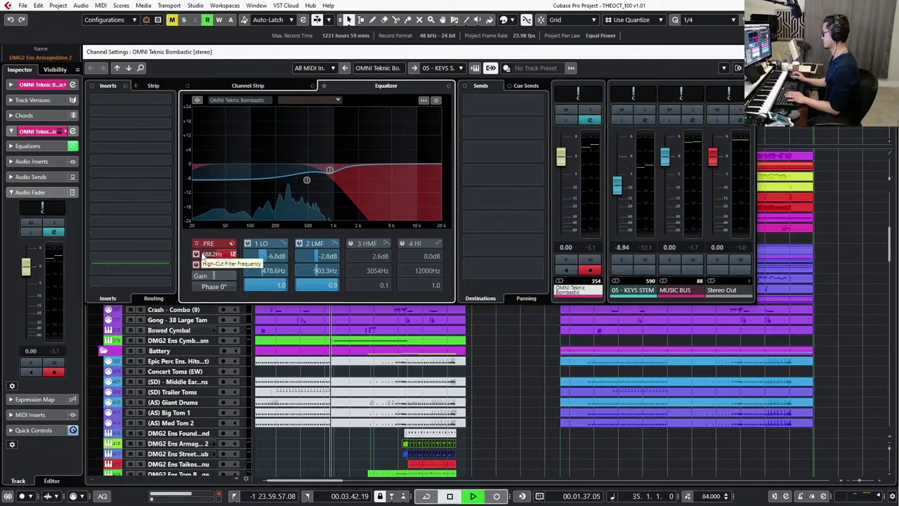
pyautogui.moveTo(222, 256); pyautogui.dragTo(246, 257)
pyautogui.press('space')
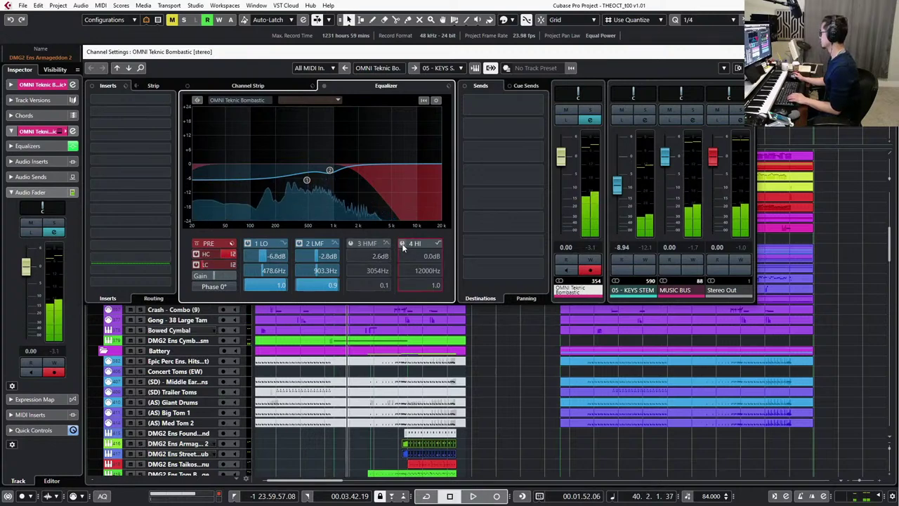
# Enable OMNI Teknic Bombastic's high EQ band at about -7.4 dB and 3200 Hz, and raise its high-cut filter to about 4350 Hz.
pyautogui.click(403, 244)
pyautogui.moveTo(420, 256); pyautogui.dragTo(402, 284)
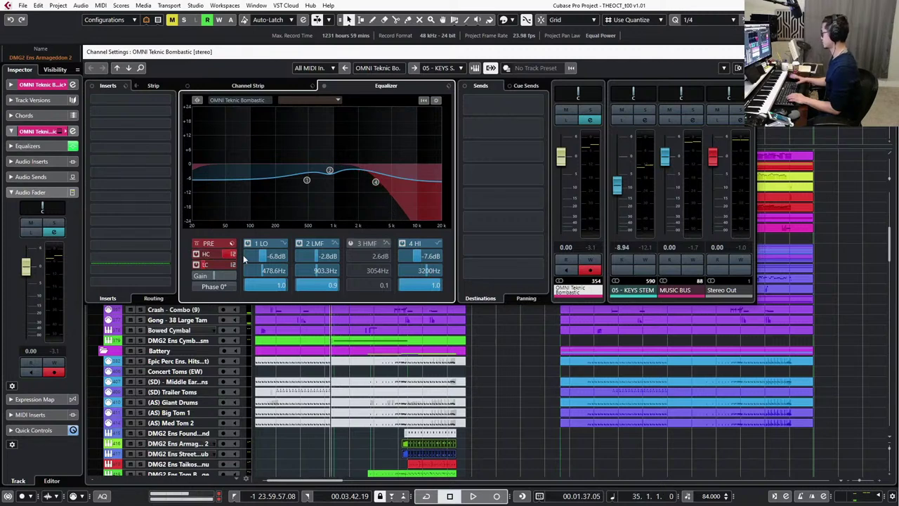
pyautogui.press('space')
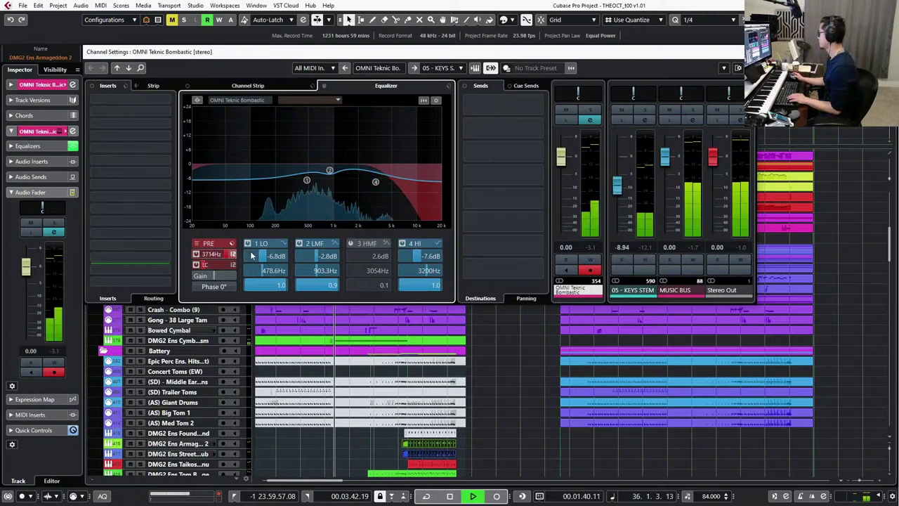
pyautogui.moveTo(250, 252); pyautogui.dragTo(259, 255)
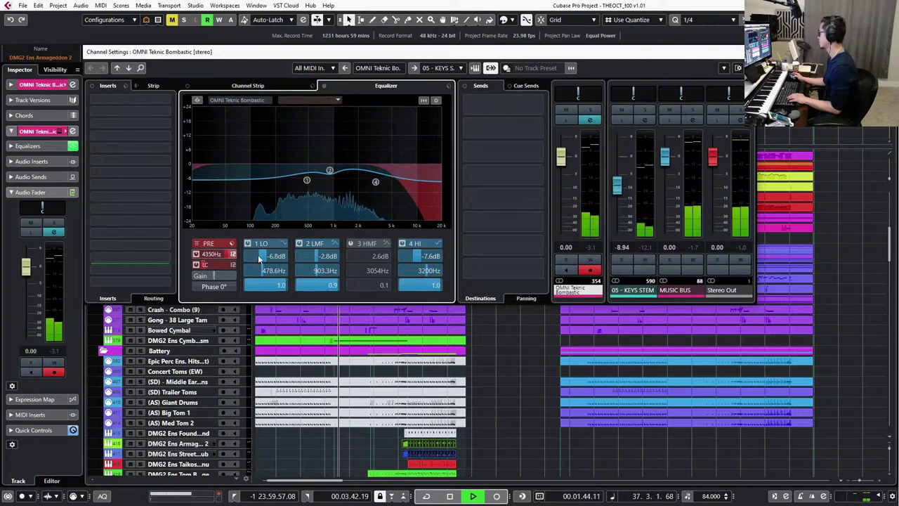
pyautogui.moveTo(421, 256); pyautogui.dragTo(411, 279)
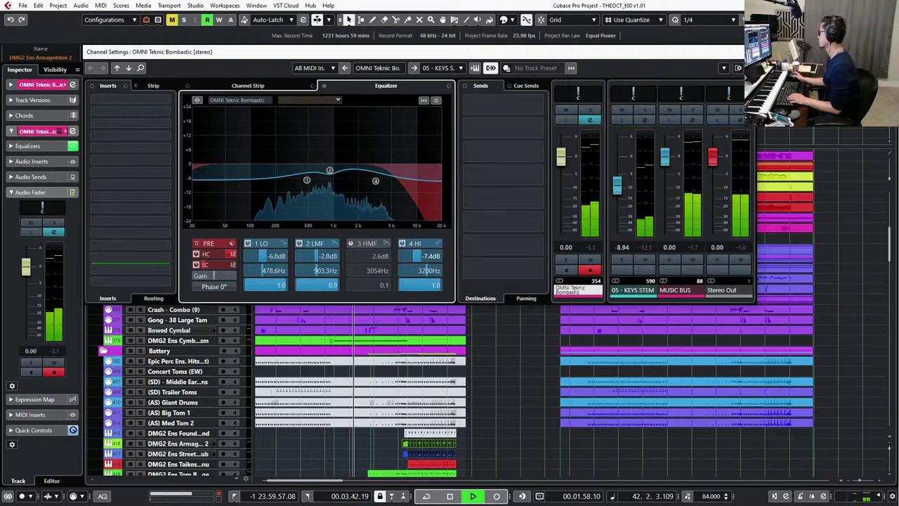
pyautogui.press('space')
pyautogui.click(747, 52)
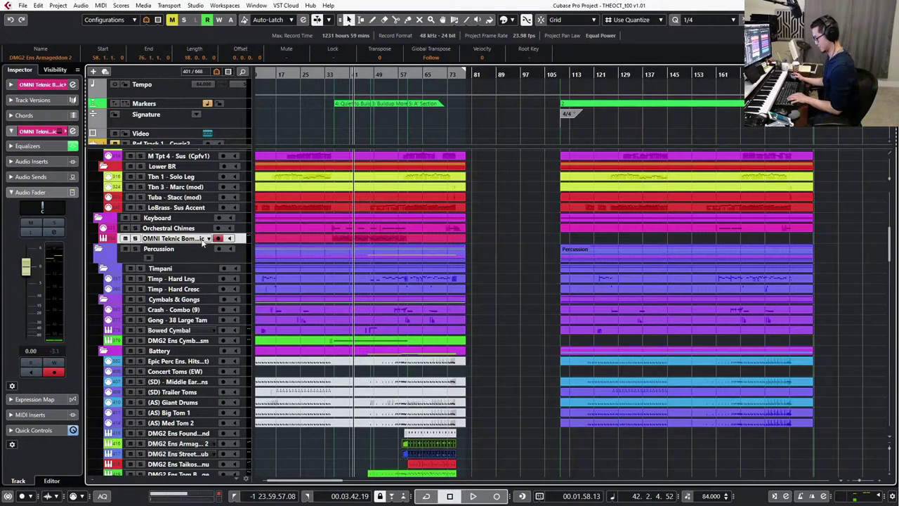
# Undo the stray duplicates of the Armageddon 2 and Street Fighter Club parts at bar 76.
pyautogui.hotkey('ctrl', 'z')
pyautogui.hotkey('ctrl', 'z')
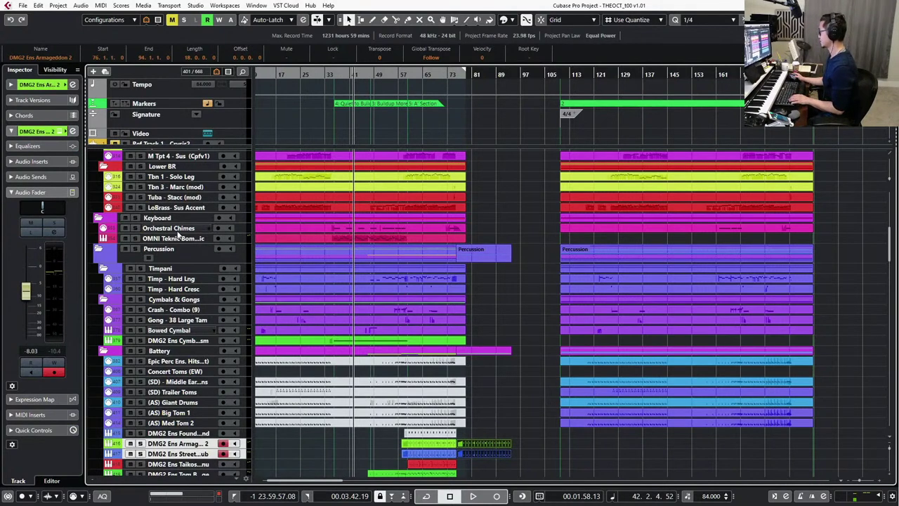
# Start adding an instrument track after OMNI Teknic Bombastic and search the instrument list for "ou" and "ze".
pyautogui.click(181, 238)
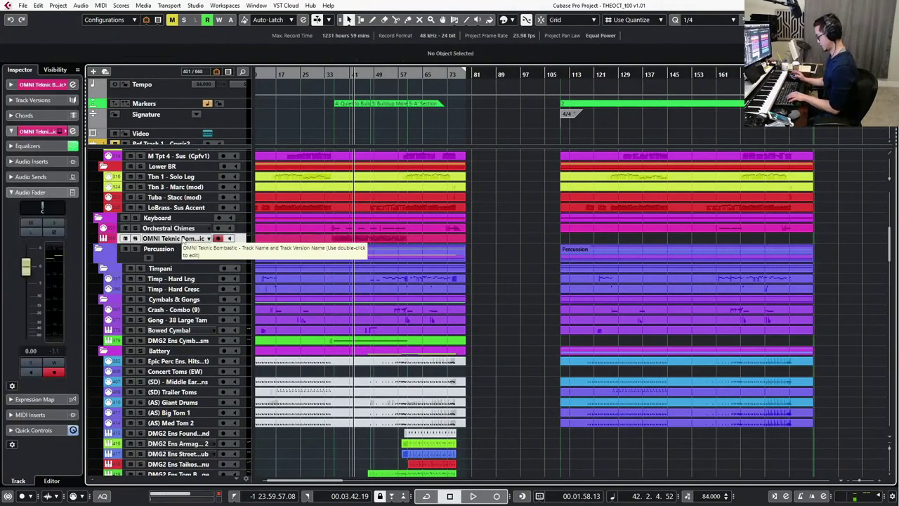
pyautogui.press('t')
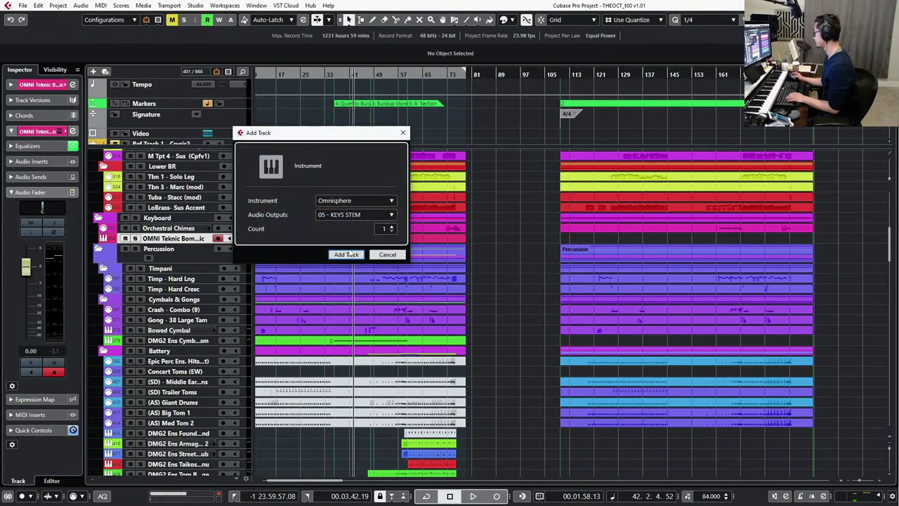
pyautogui.click(354, 200)
pyautogui.write('ou')
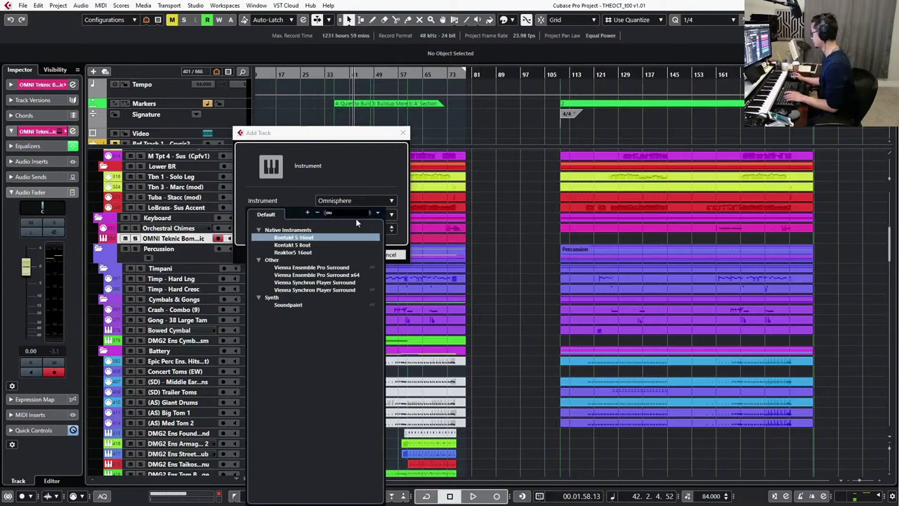
pyautogui.click(340, 177)
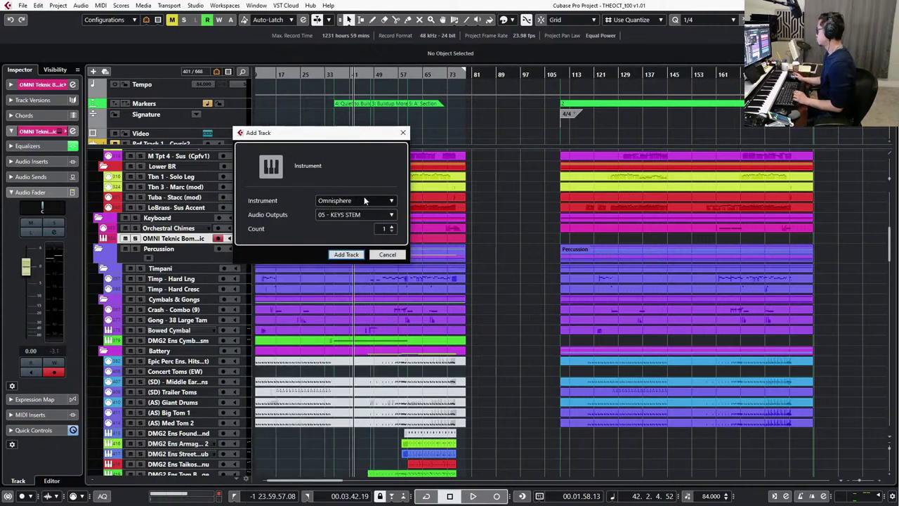
pyautogui.click(364, 198)
pyautogui.write('ze')
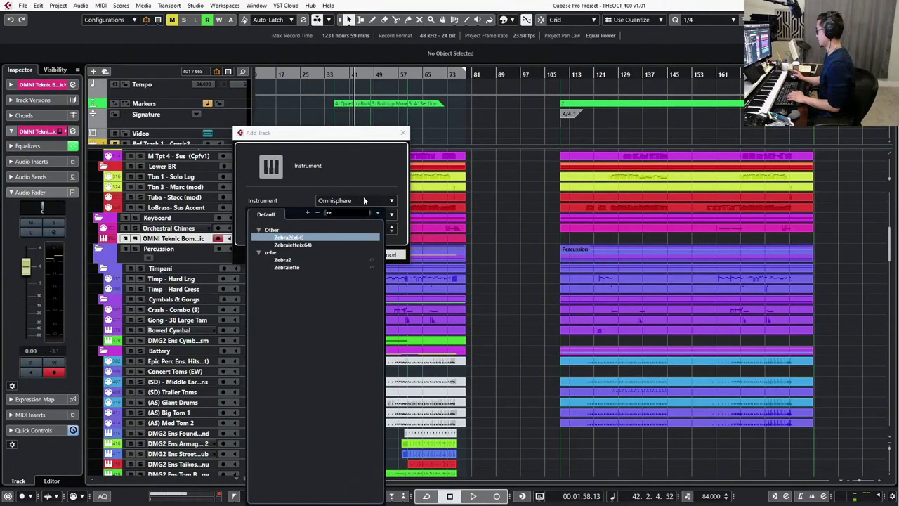
# Add one Zebra2 instrument track with its audio output routed to 08 - OTHER STEM.
pyautogui.click(328, 260)
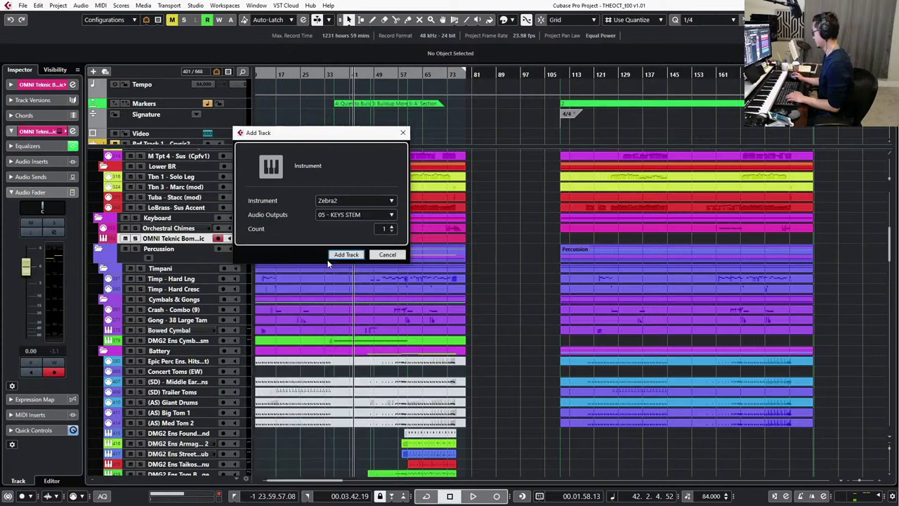
pyautogui.click(354, 215)
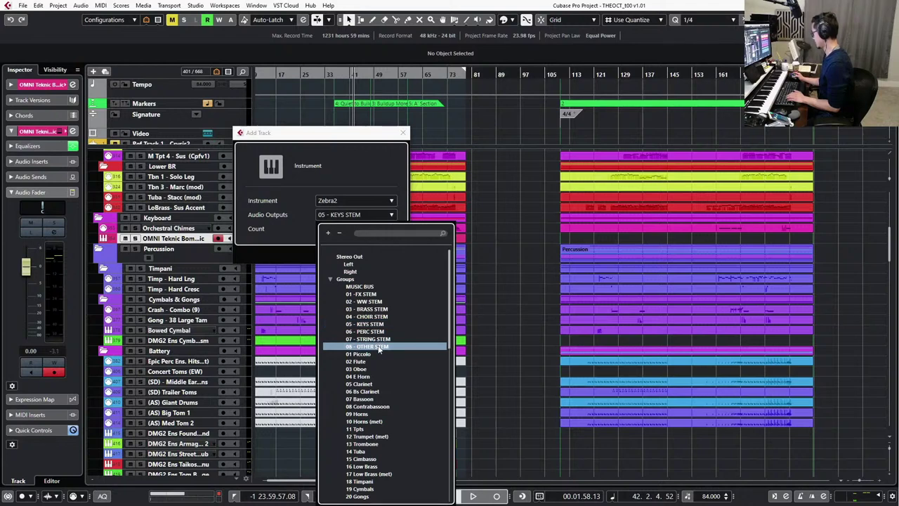
pyautogui.click(372, 347)
pyautogui.click(356, 252)
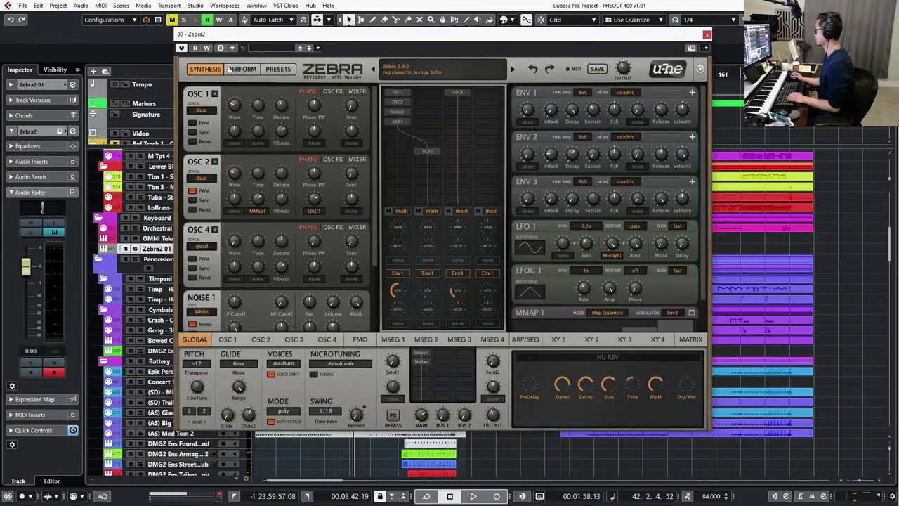
# Browse Zebra2's local preset folders, including Noises, Pianoids, HZ HighArps + Chords, HZ Basses + Drones and HZ Leads + Horns.
pyautogui.click(230, 69)
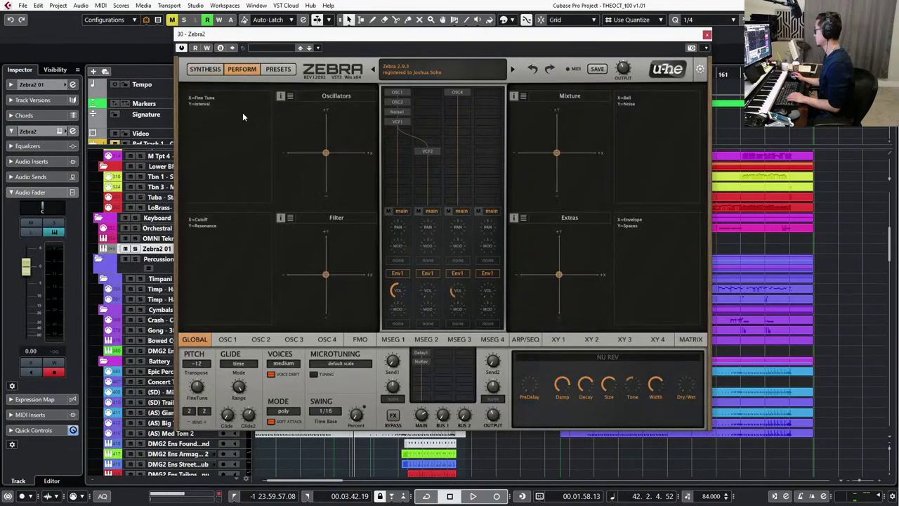
pyautogui.click(279, 69)
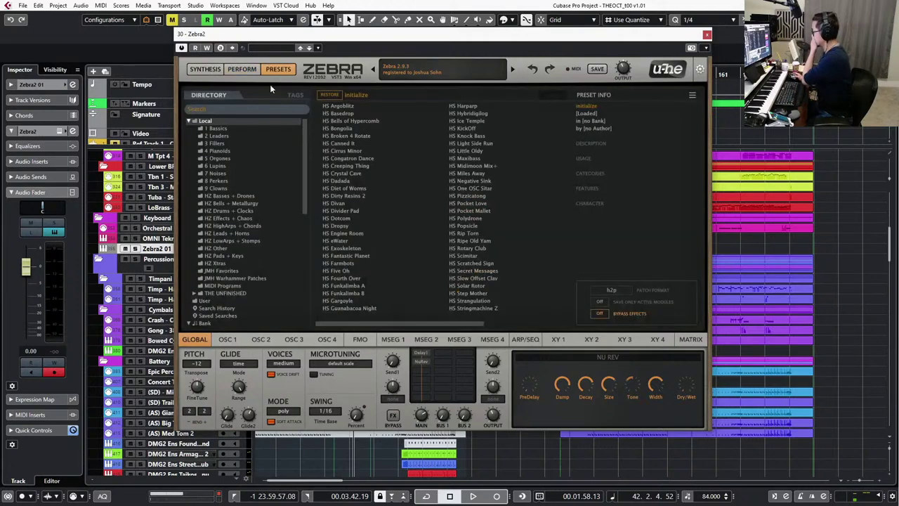
pyautogui.click(225, 175)
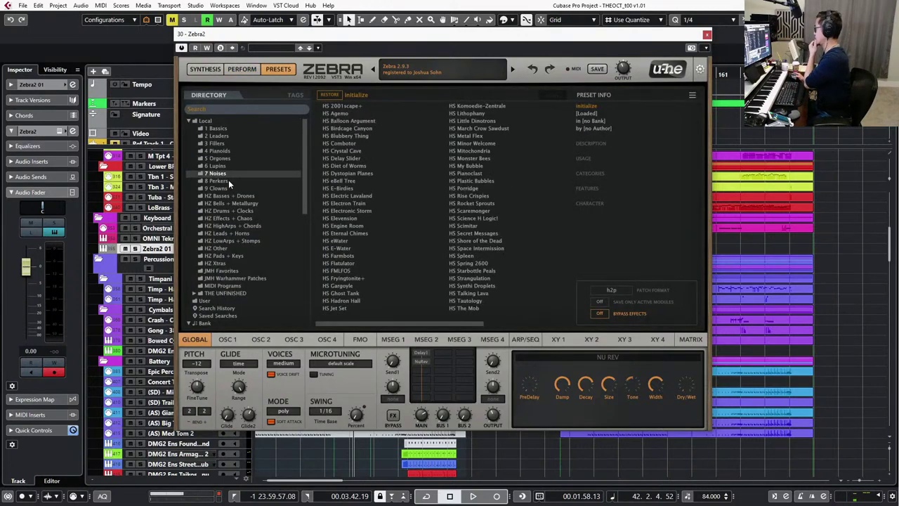
pyautogui.click(222, 151)
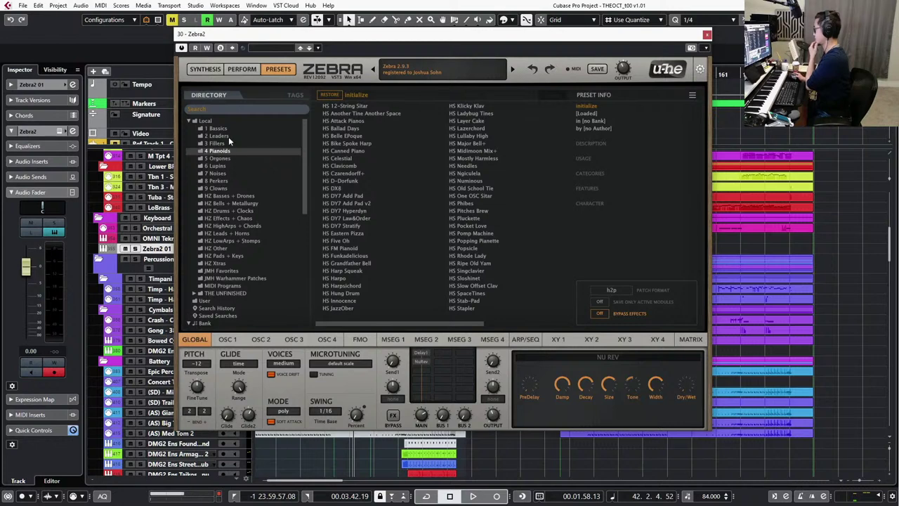
pyautogui.click(232, 233)
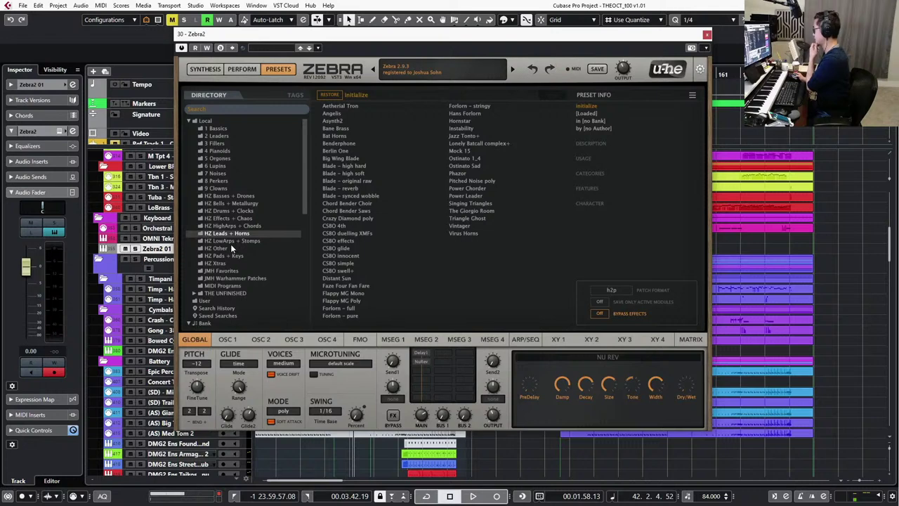
pyautogui.click(231, 225)
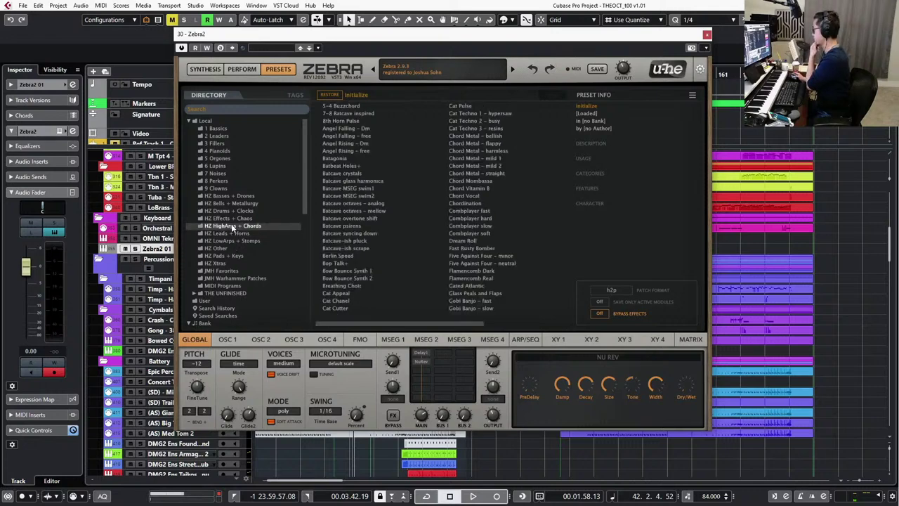
pyautogui.click(237, 218)
pyautogui.click(232, 196)
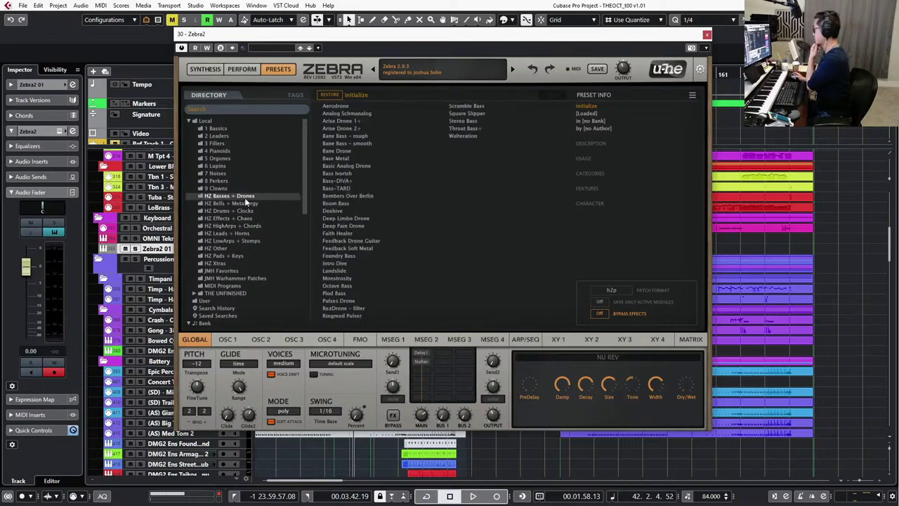
pyautogui.click(243, 233)
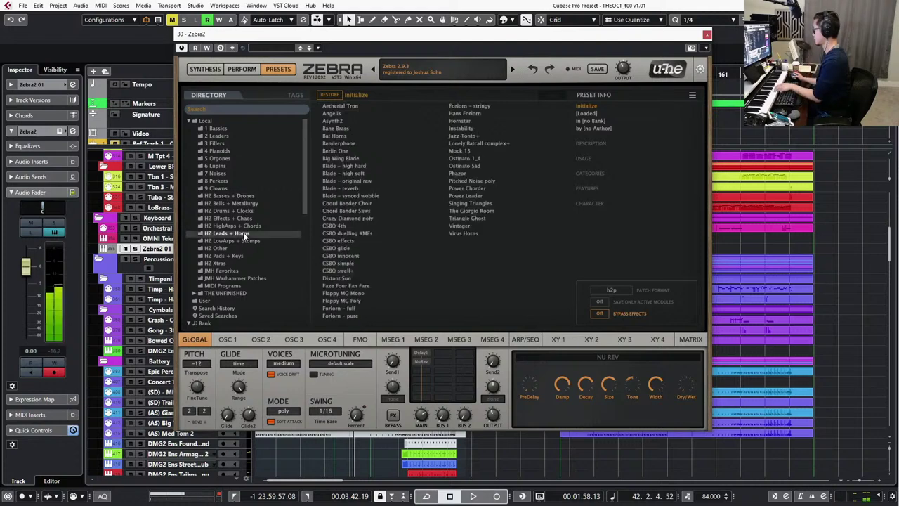
# Audition HZ LowArps + Stomps presets, including B-Begins simple 1, 3rd Plodder, 8th Primitive Stomp and 16th Primitive Stomp 2.
pyautogui.click(245, 240)
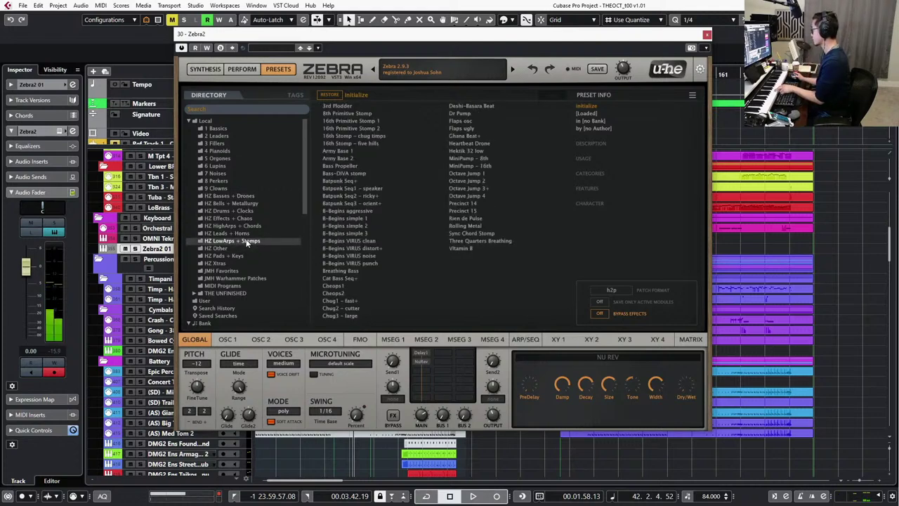
pyautogui.click(349, 187)
pyautogui.click(350, 218)
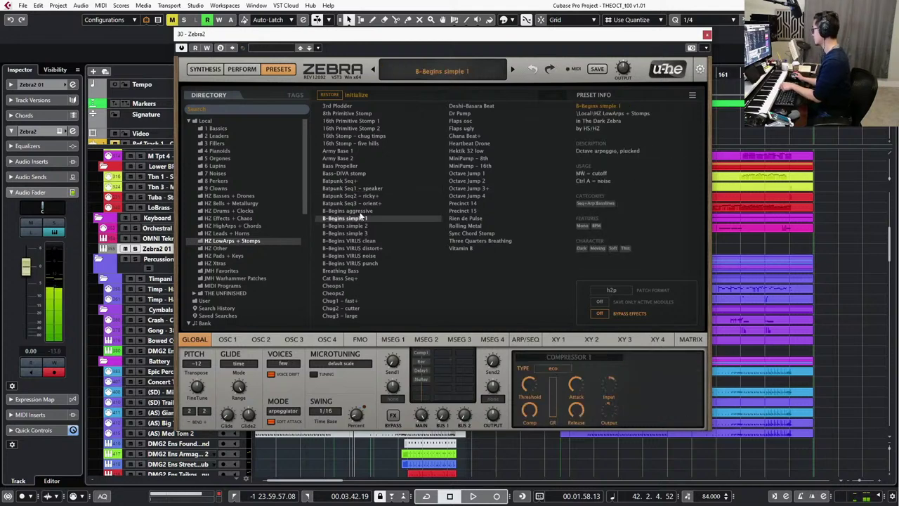
pyautogui.click(354, 106)
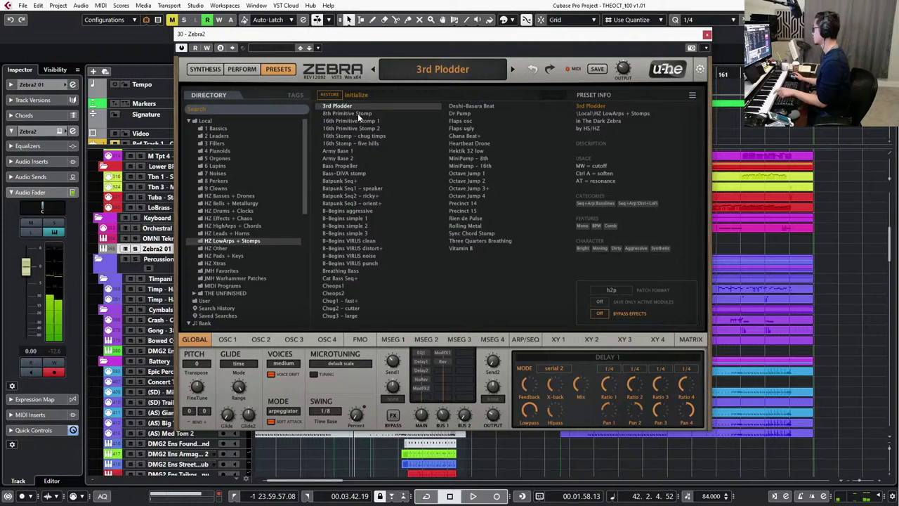
pyautogui.click(358, 113)
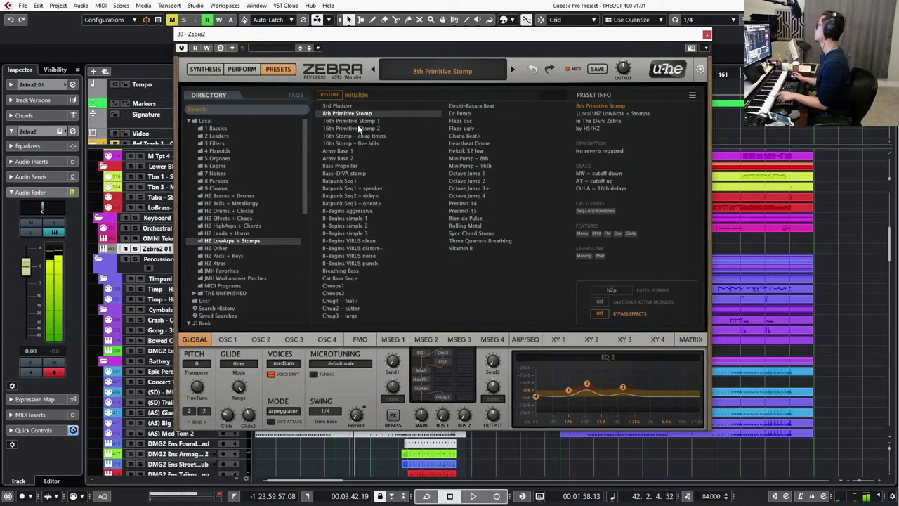
pyautogui.click(358, 128)
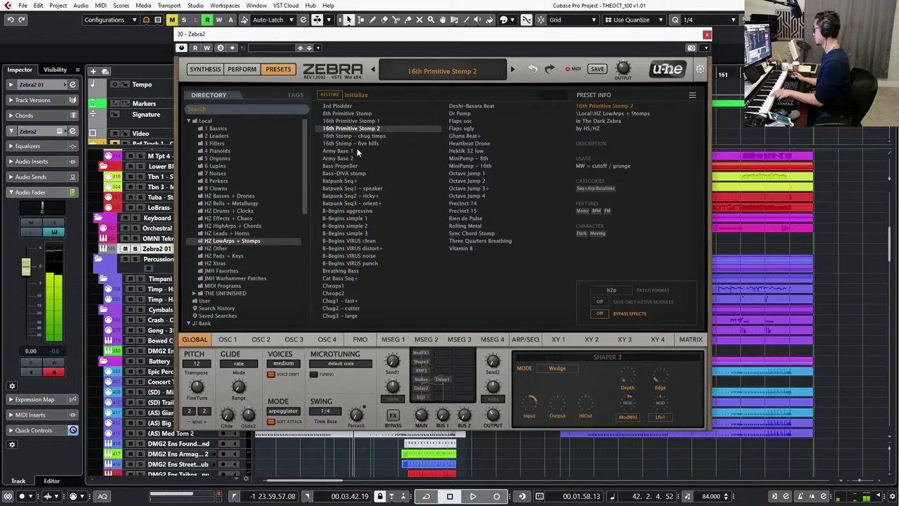
# Audition the Army Base 1, Cat Bass Seq+, Cheops1 and Cheops2 presets in the same folder.
pyautogui.click(357, 150)
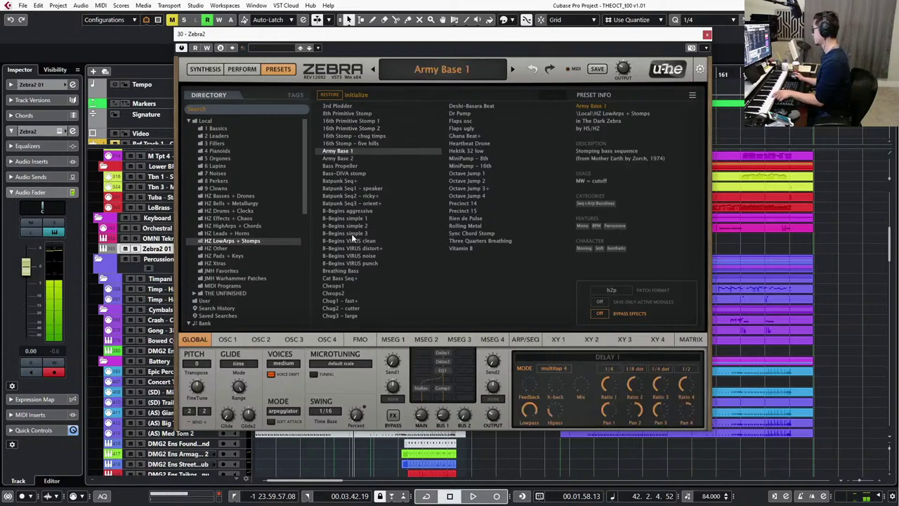
pyautogui.click(349, 279)
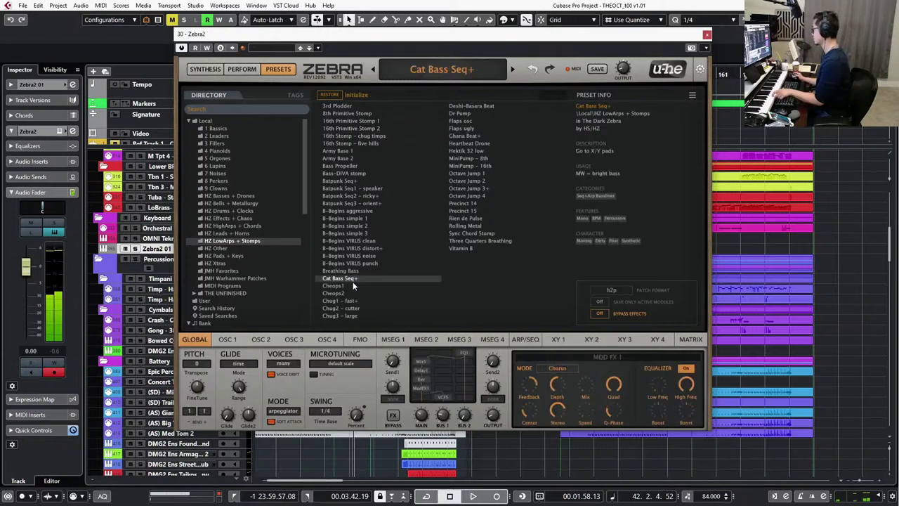
pyautogui.click(344, 286)
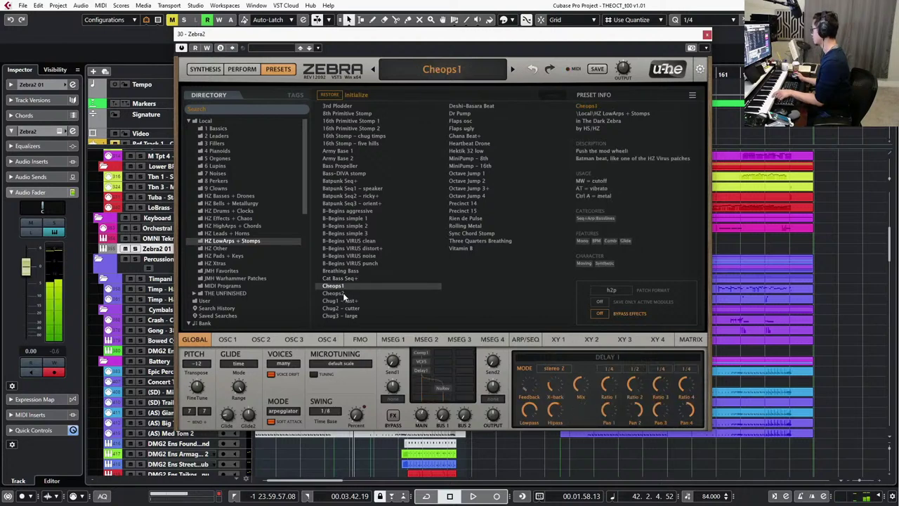
pyautogui.click(343, 295)
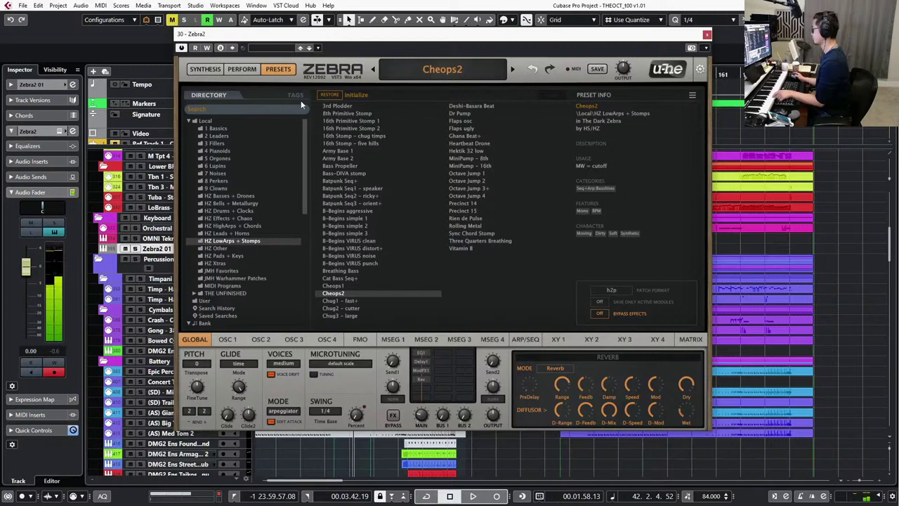
# Browse the Perkers, Orgones and Bassics preset folders and audition HS Conepusher from the Bassics.
pyautogui.click(231, 181)
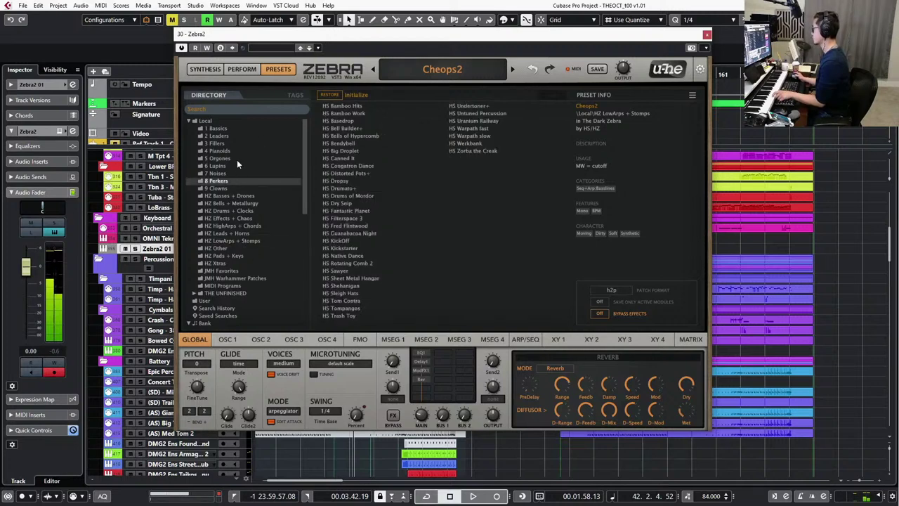
pyautogui.click(237, 159)
pyautogui.click(251, 127)
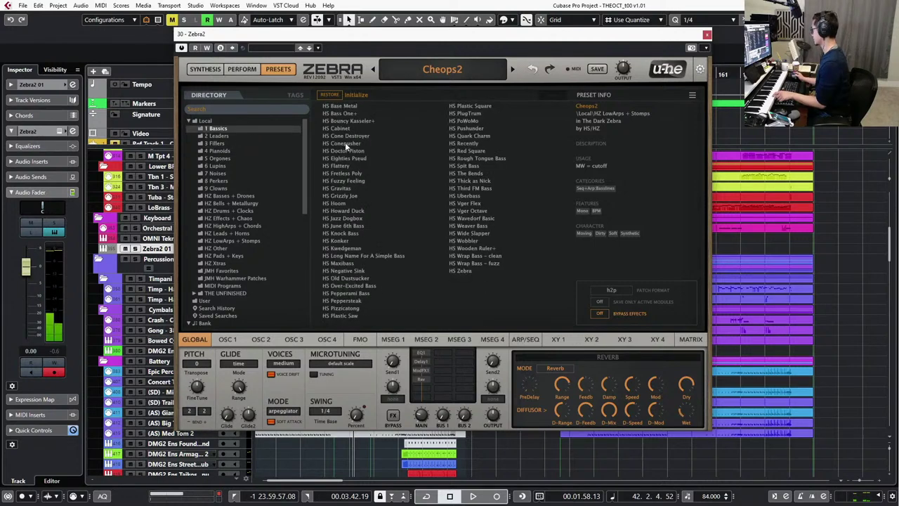
pyautogui.click(346, 144)
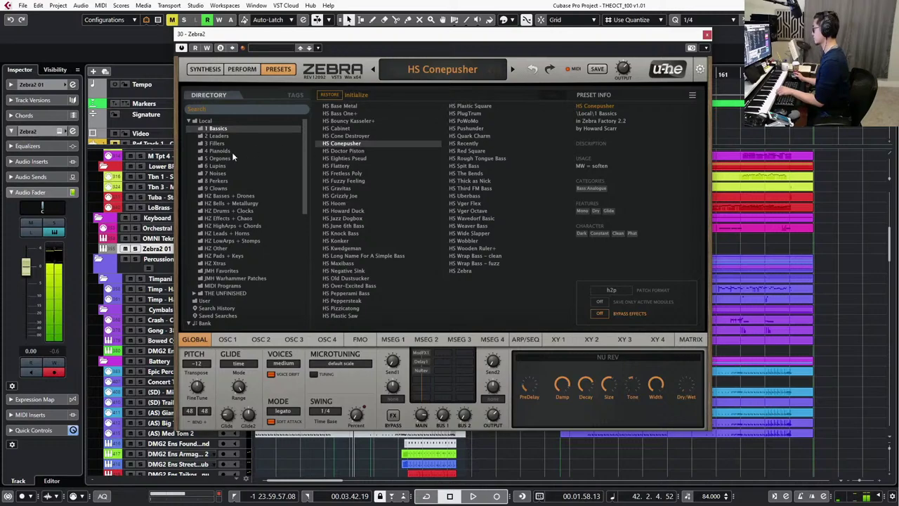
# In the Perkers folder, audition HS Congatron Dance and load the HS Bells of Hypercomb preset.
pyautogui.click(231, 181)
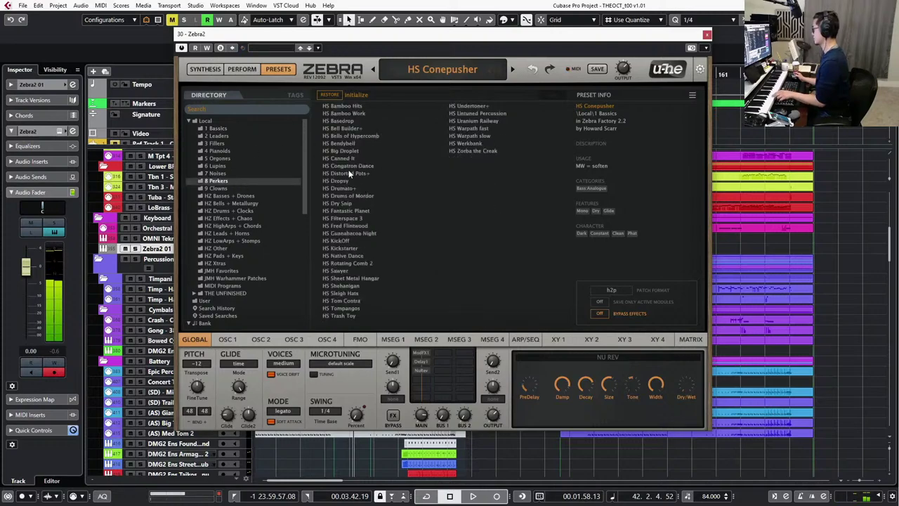
pyautogui.click(361, 167)
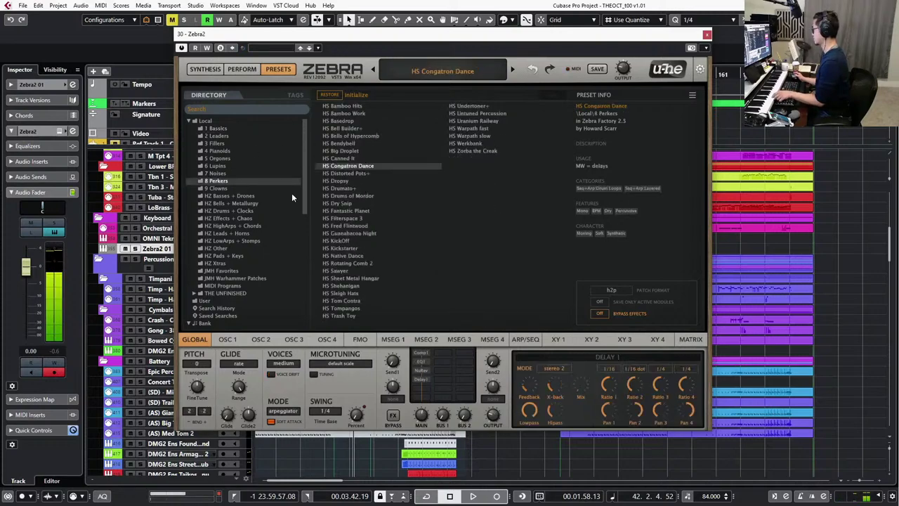
pyautogui.click(347, 137)
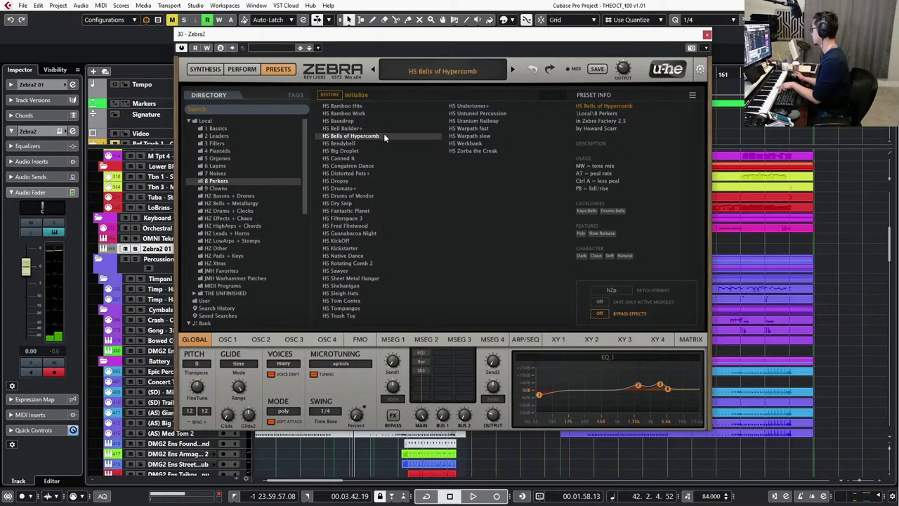
# Examine the loaded patch's synthesis page, its OSC 1, OSC 2 and OSC 4 wave settings, and its global settings.
pyautogui.click(204, 69)
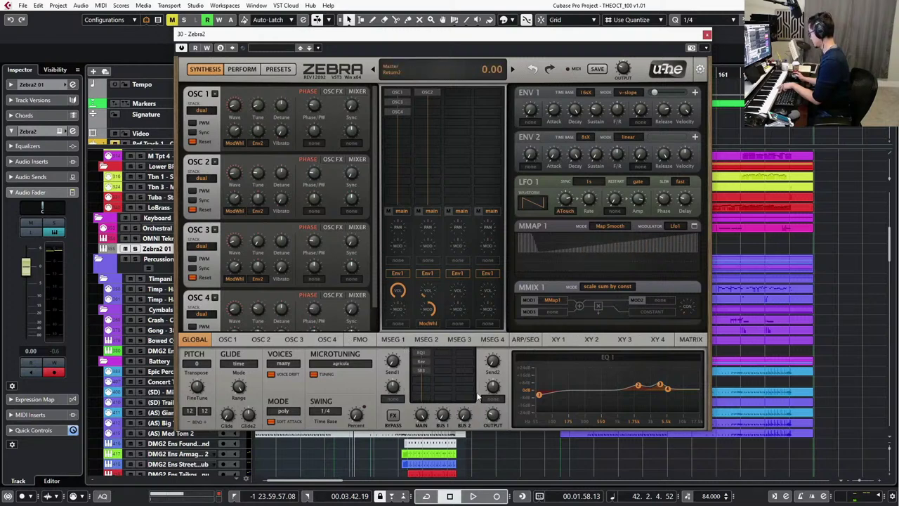
pyautogui.click(227, 339)
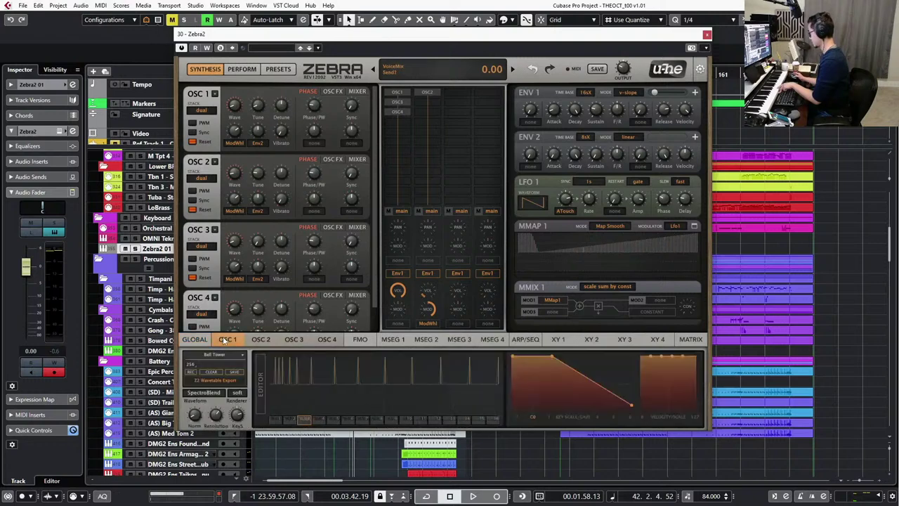
pyautogui.click(262, 340)
pyautogui.click(332, 340)
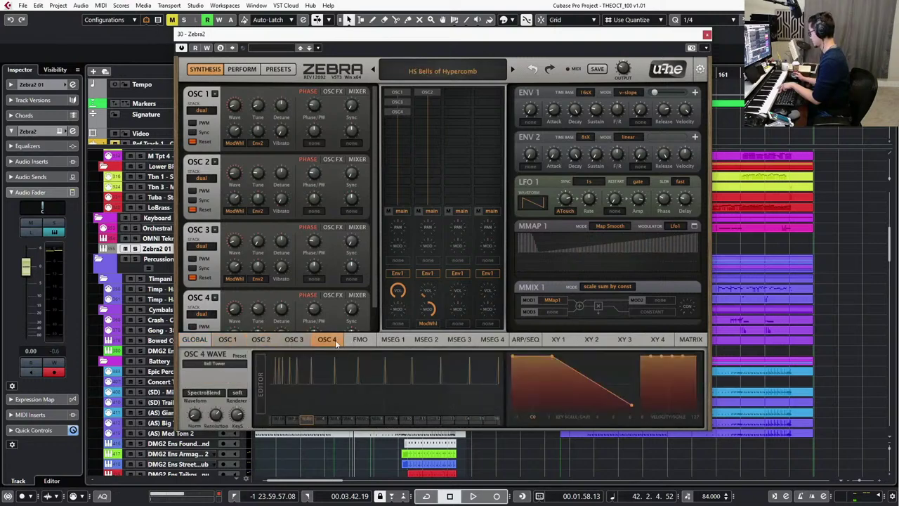
pyautogui.click(228, 340)
pyautogui.click(195, 340)
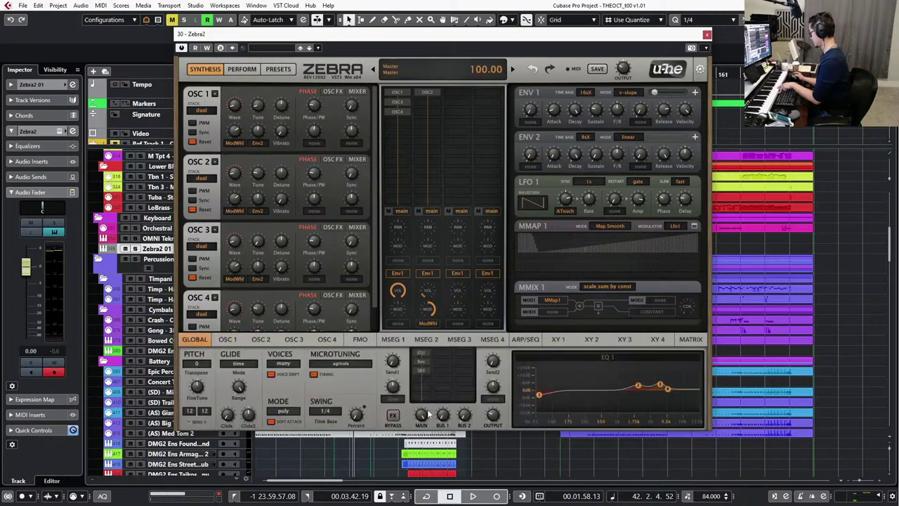
# Try the effects bypass and set the MMAP 1 modulator to none.
pyautogui.click(394, 415)
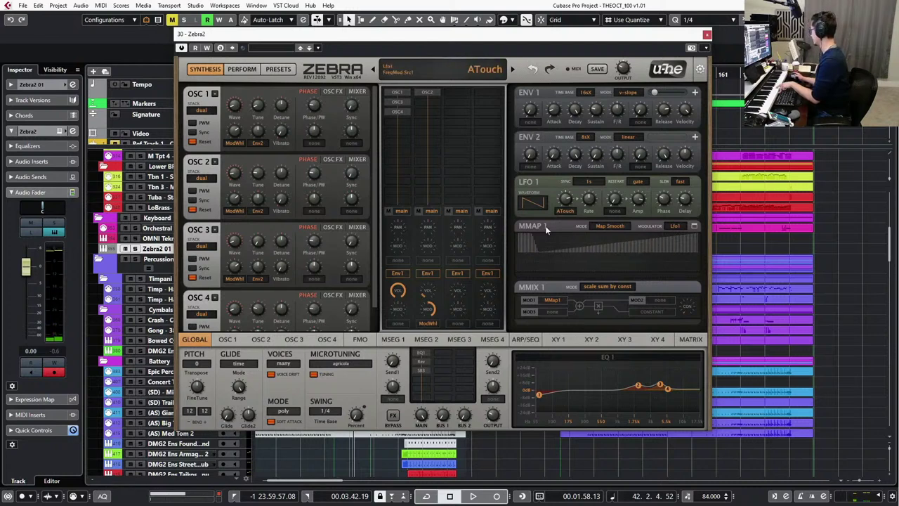
pyautogui.click(677, 227)
pyautogui.click(699, 233)
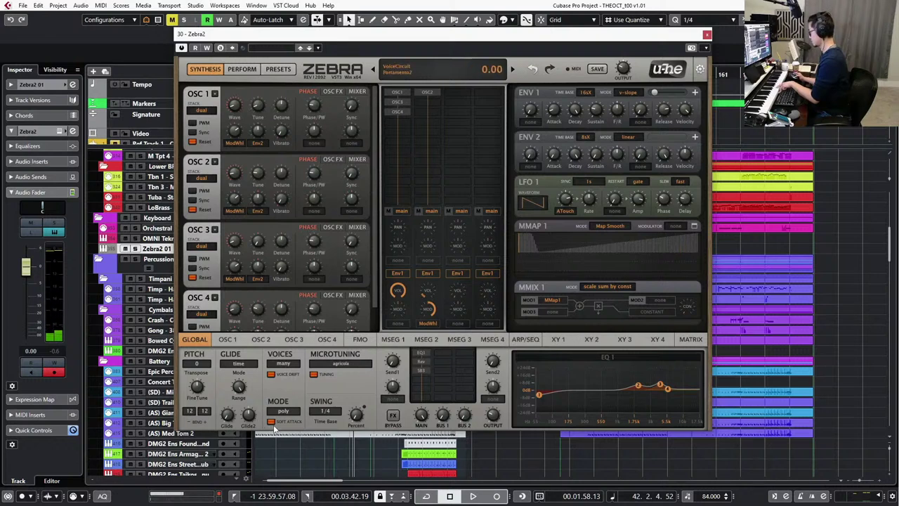
# Examine the patch's arpeggiator/sequencer, modulation matrix, MSEG 3 to MSEG 1 envelopes and FMO settings.
pyautogui.click(532, 340)
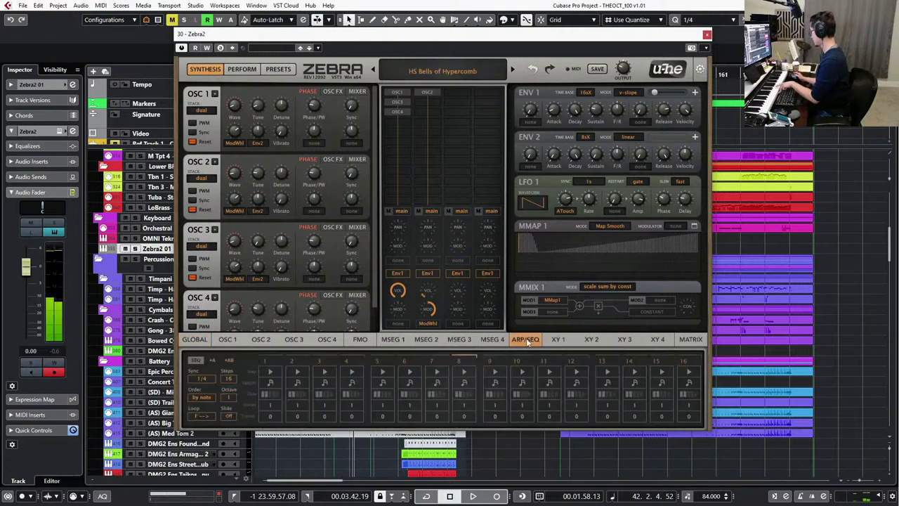
pyautogui.click(690, 339)
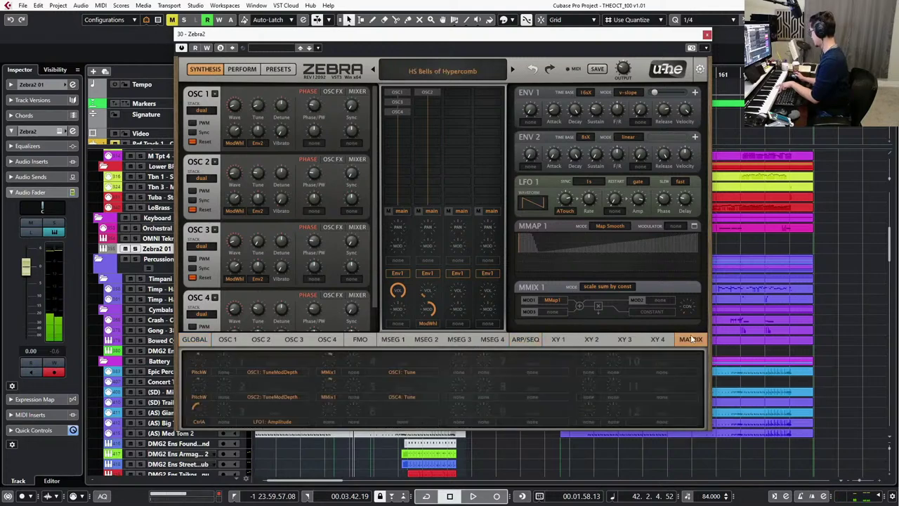
pyautogui.click(459, 340)
pyautogui.click(426, 340)
pyautogui.click(393, 339)
pyautogui.click(360, 340)
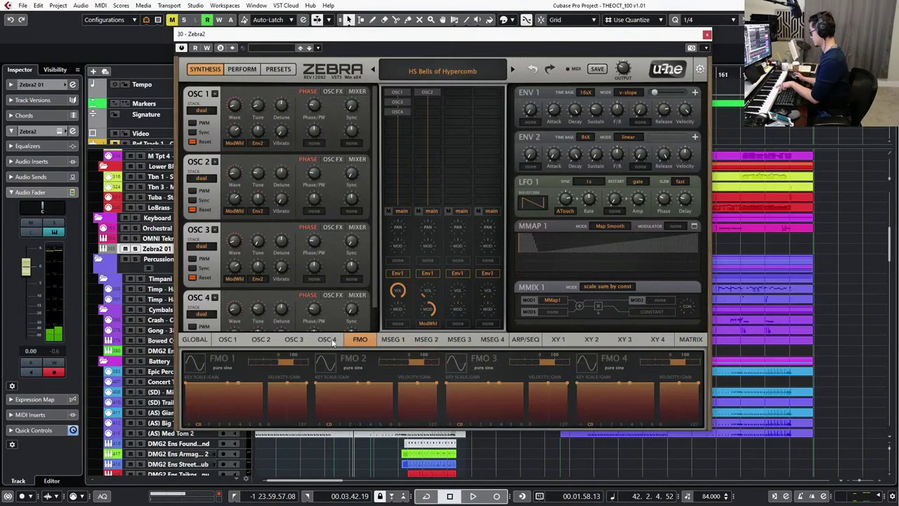
# Examine the wave settings of OSC 4 back through OSC 1, and the patch's global settings.
pyautogui.click(328, 339)
pyautogui.click(293, 339)
pyautogui.click(261, 340)
pyautogui.click(231, 340)
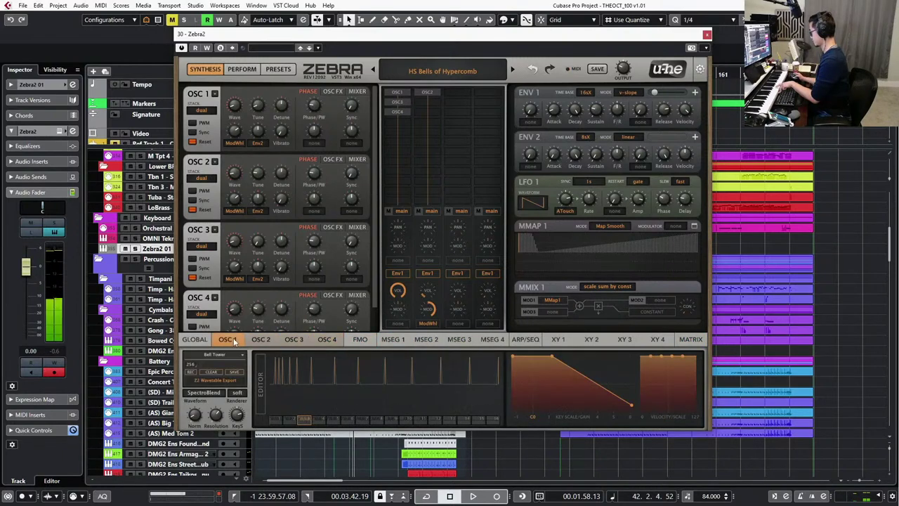
pyautogui.click(194, 339)
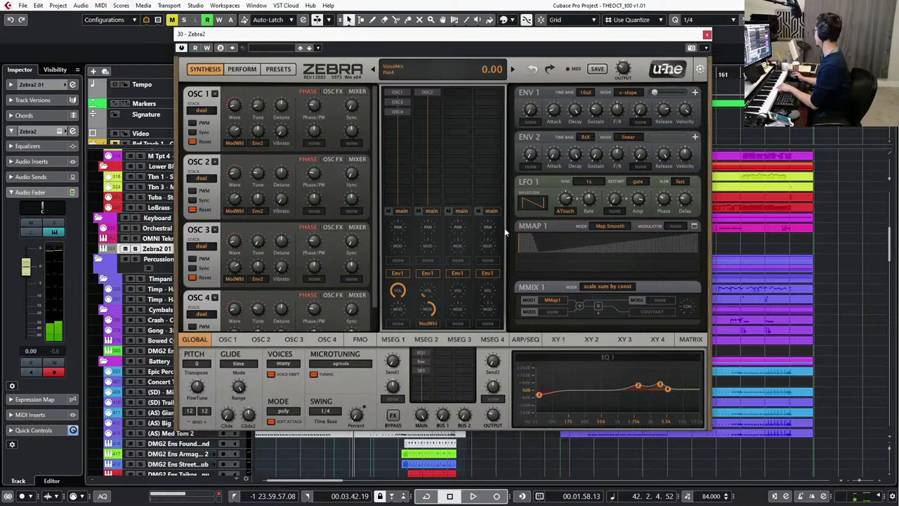
# Set LFO 1's restart mode to free and compare the sound with the effects bypass toggled.
pyautogui.click(647, 185)
pyautogui.click(651, 191)
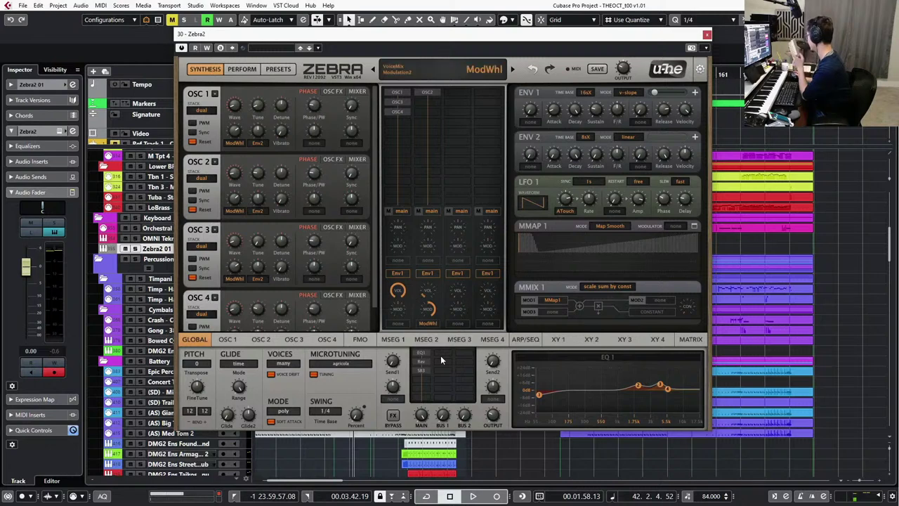
pyautogui.click(393, 416)
pyautogui.click(393, 416)
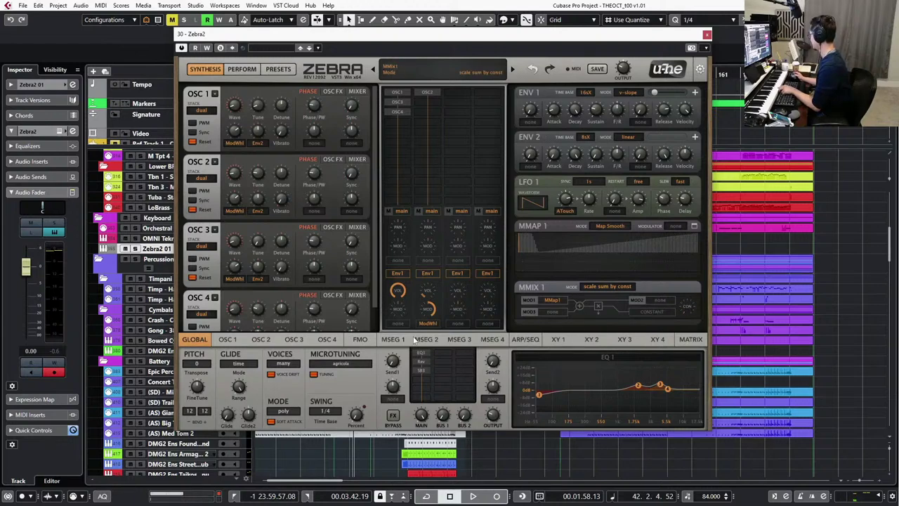
pyautogui.click(226, 339)
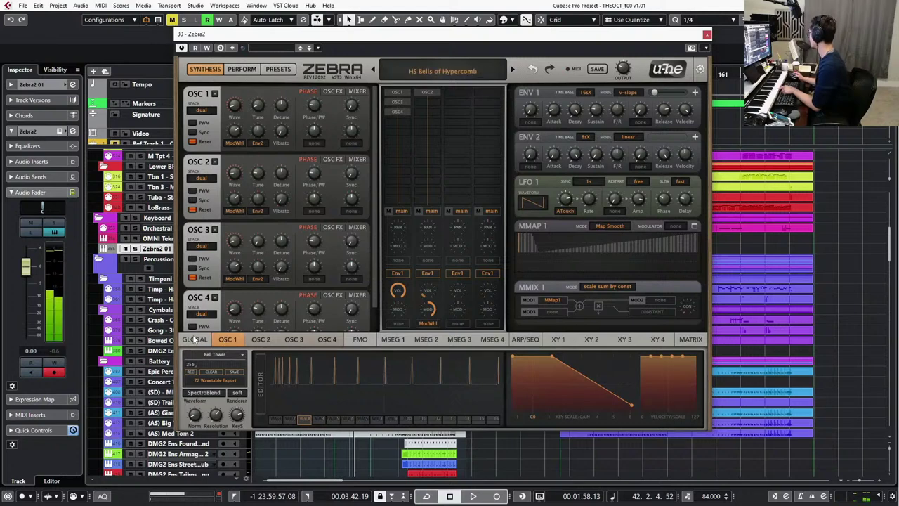
pyautogui.click(197, 340)
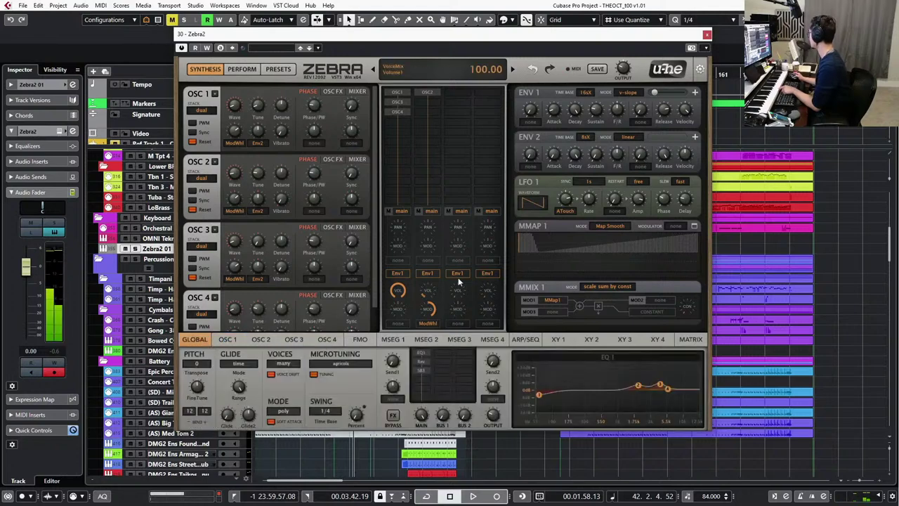
# Try Lfo1 as the MMAP 1 modulator.
pyautogui.click(673, 226)
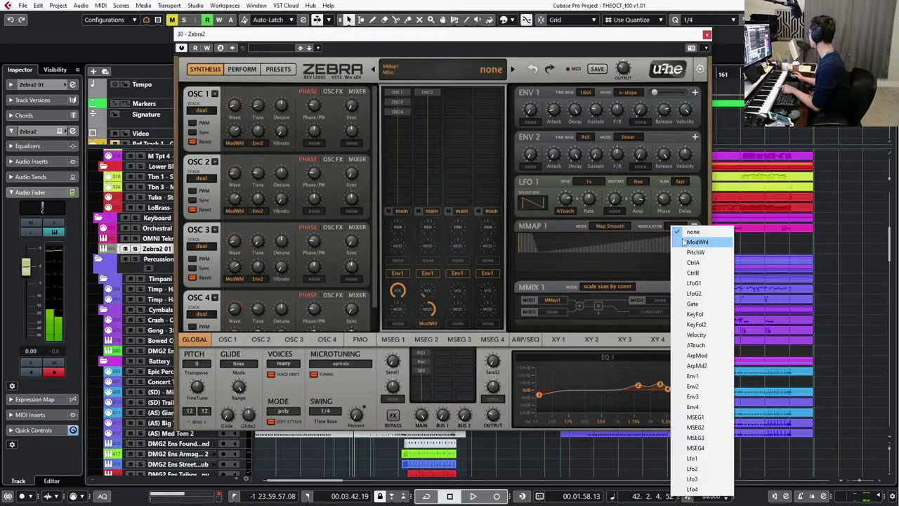
pyautogui.click(692, 458)
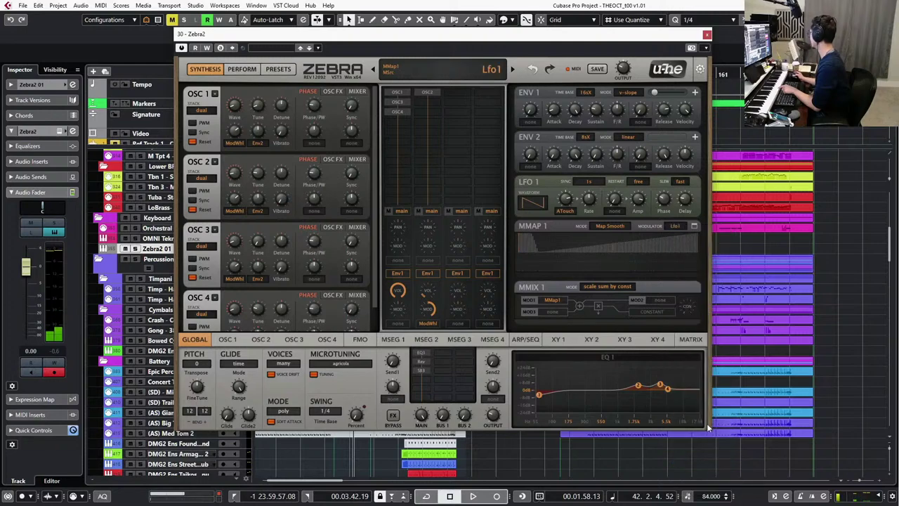
pyautogui.click(674, 226)
pyautogui.click(696, 232)
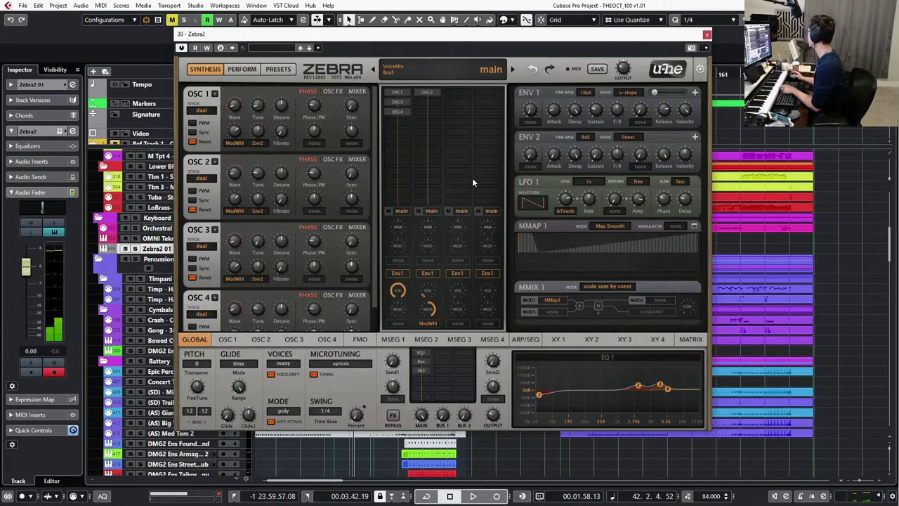
# Look over LFO 1's sync options and delay control, and close the Zebra2 instrument window.
pyautogui.click(596, 182)
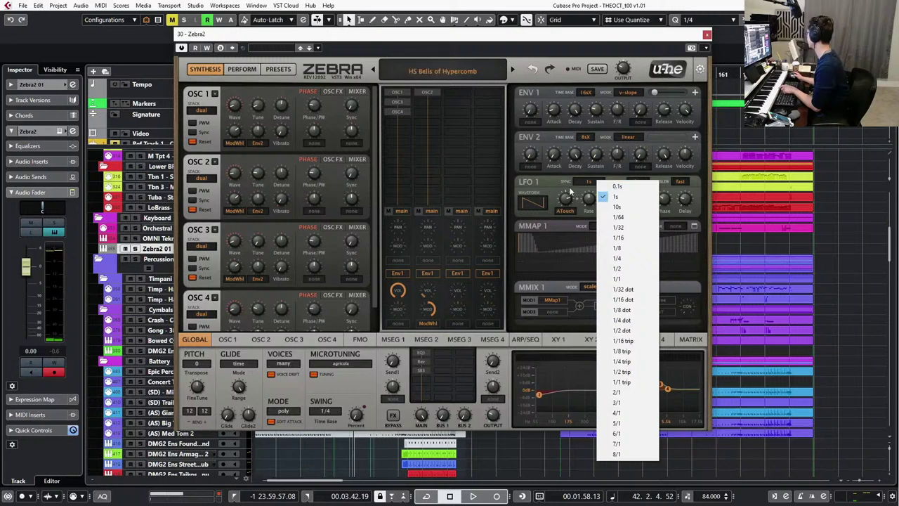
pyautogui.click(573, 190)
pyautogui.moveTo(682, 204); pyautogui.dragTo(687, 225)
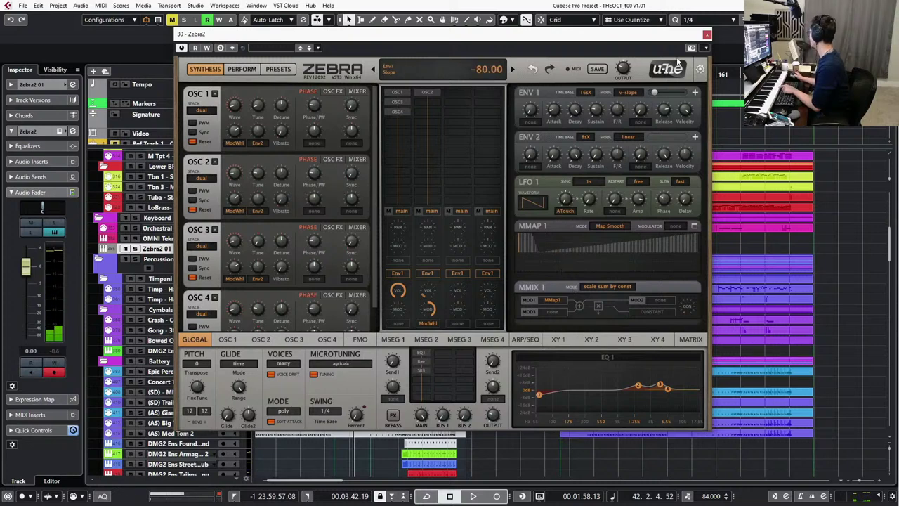
pyautogui.click(707, 35)
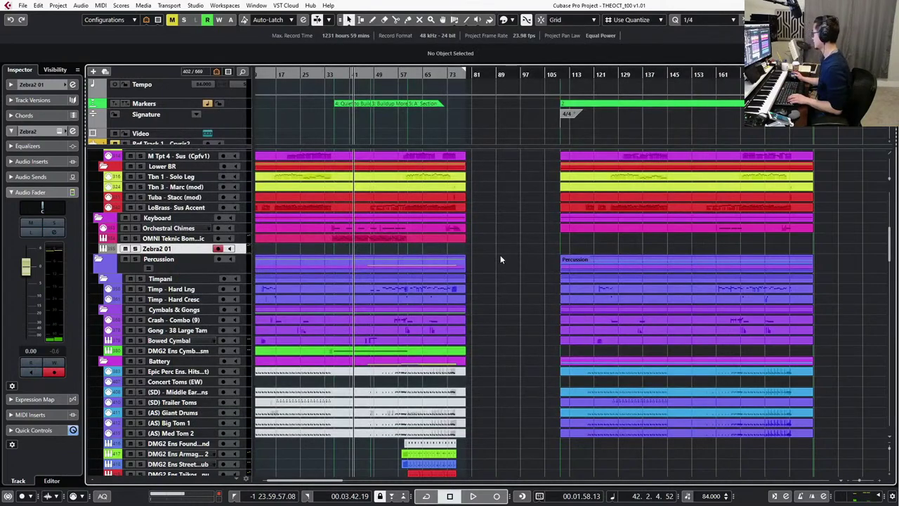
# Split the Orchestral Chimes part around bars 34 to 50 and copy that section onto the Zebra2 01 track.
pyautogui.scroll(4, 424, 283)
pyautogui.hscroll(-2, 397, 253)
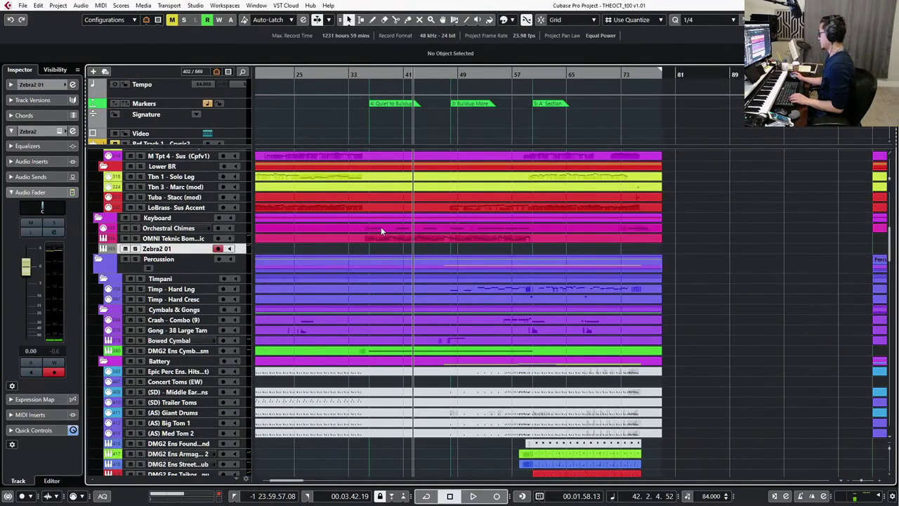
pyautogui.click(381, 231)
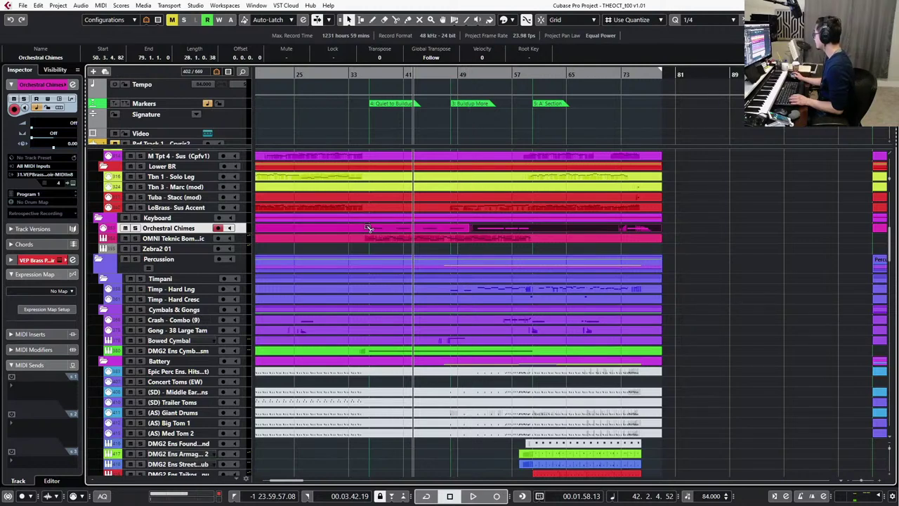
pyautogui.moveTo(368, 227); pyautogui.dragTo(368, 248)
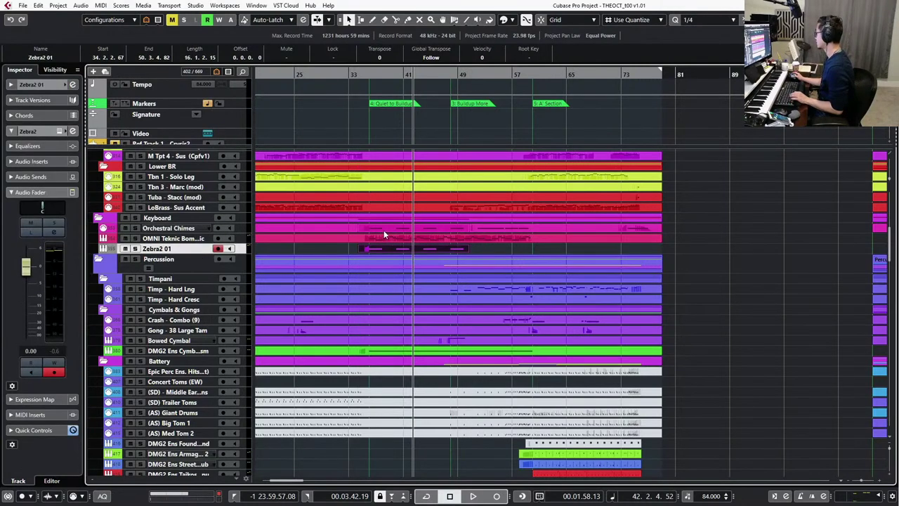
# Route the Zebra2 01 track's output to the 05 - KEYS STEM group in its channel settings.
pyautogui.click(384, 230)
pyautogui.click(181, 248)
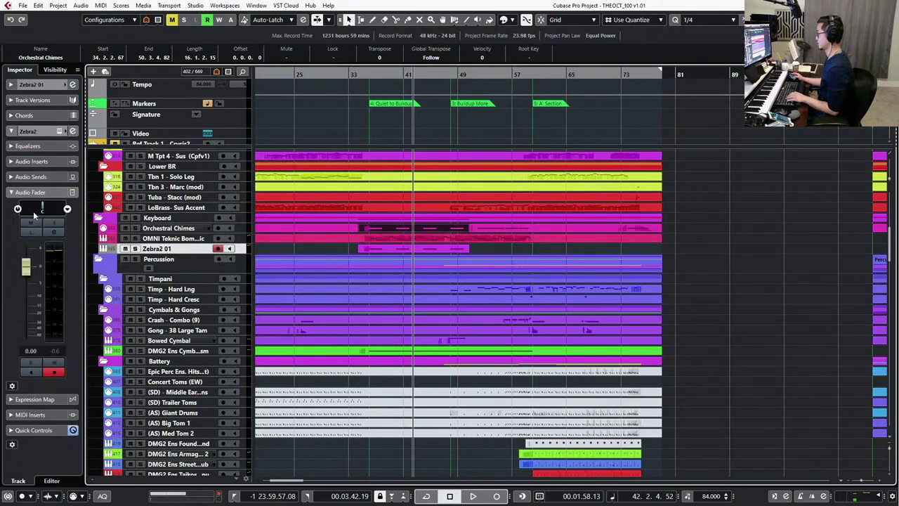
pyautogui.click(32, 85)
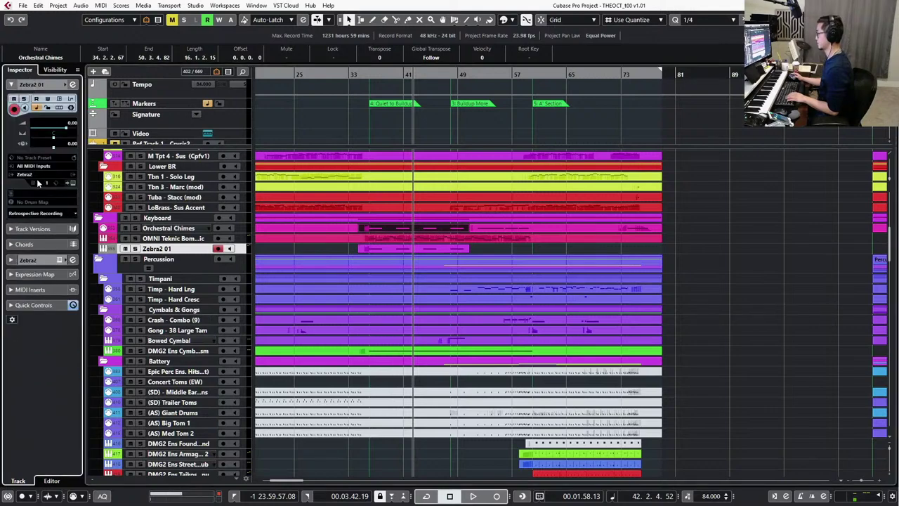
pyautogui.press('e')
pyautogui.click(463, 68)
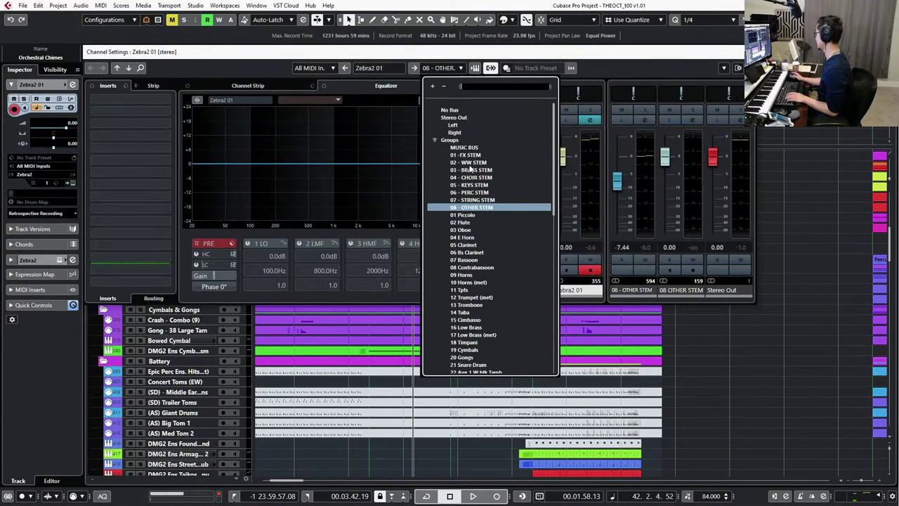
pyautogui.press('Escape')
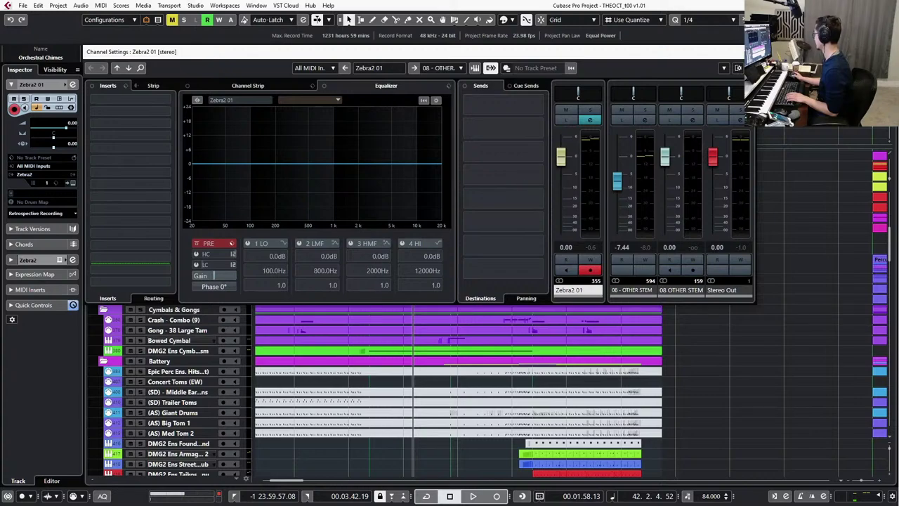
pyautogui.click(747, 52)
# Solo the Zebra2 01 track and play back its copied part.
pyautogui.click(417, 250)
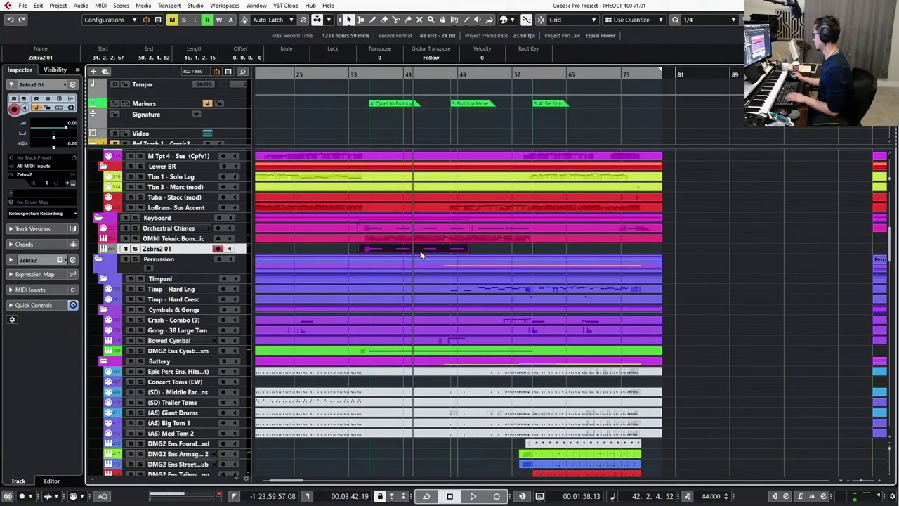
pyautogui.press('s')
pyautogui.press('space')
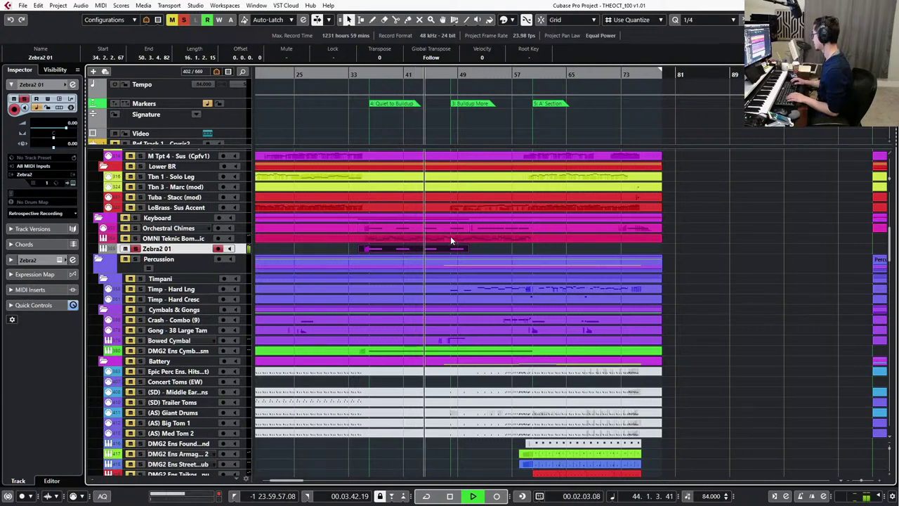
# Transpose all four notes of the Zebra2 01 part by octaves to E2 in the Key Editor.
pyautogui.press('Return')
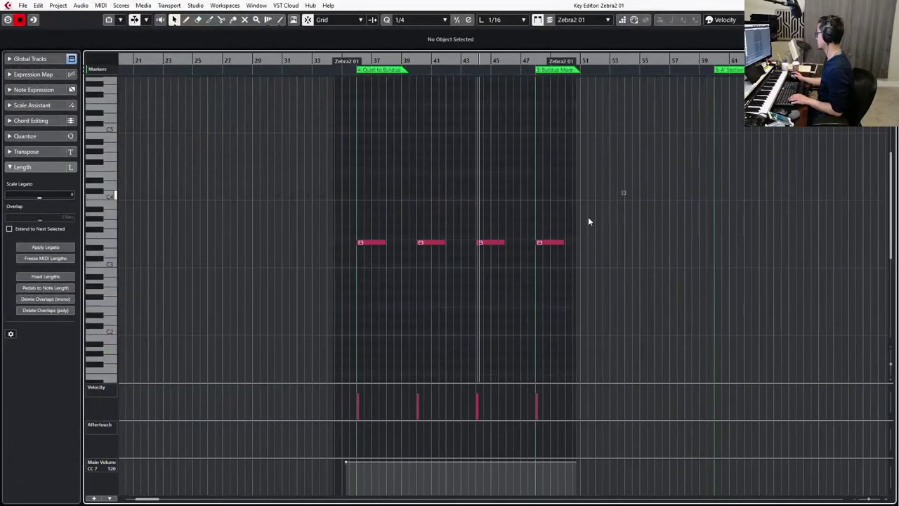
pyautogui.moveTo(589, 219); pyautogui.dragTo(344, 294)
pyautogui.hotkey('shift', 'Down')
pyautogui.hotkey('shift', 'Down')
pyautogui.press('space')
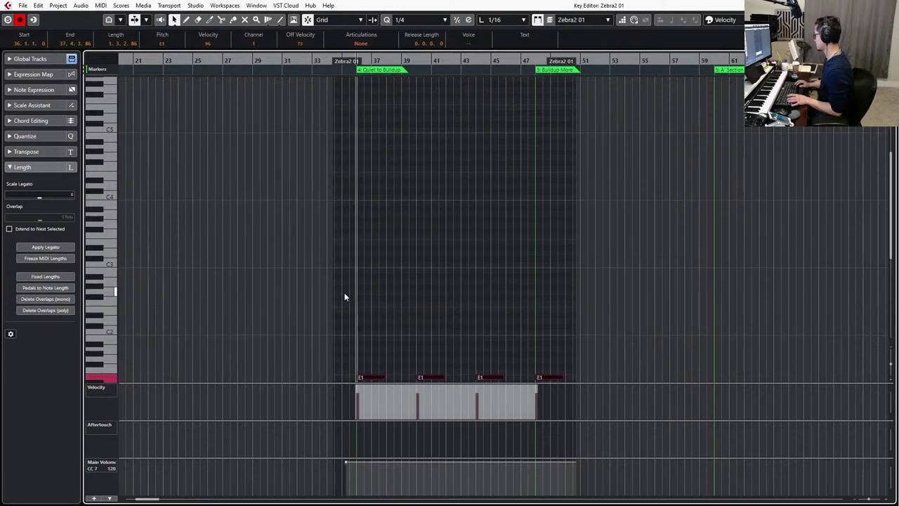
pyautogui.hotkey('shift', 'Up')
# Play back the transposed notes from the start of the section and close the Key Editor.
pyautogui.press('space')
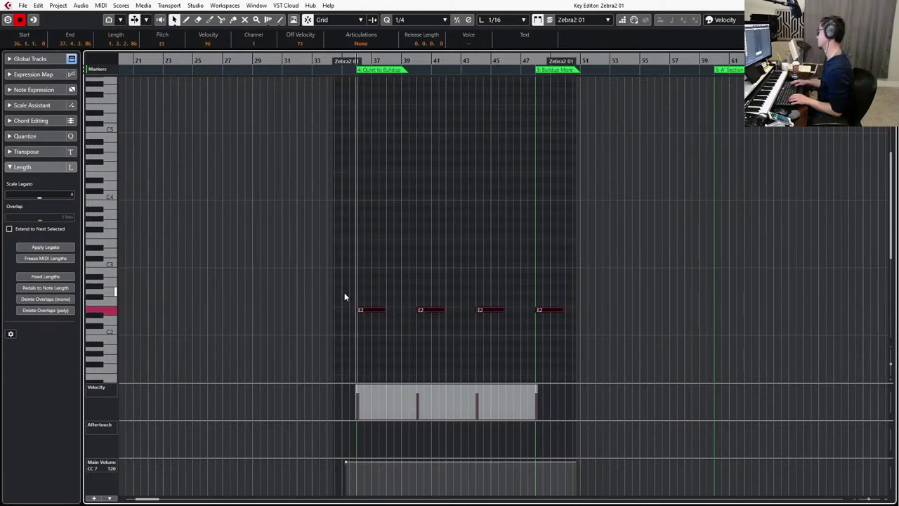
pyautogui.press('KP_Subtract')
pyautogui.press('KP_Add')
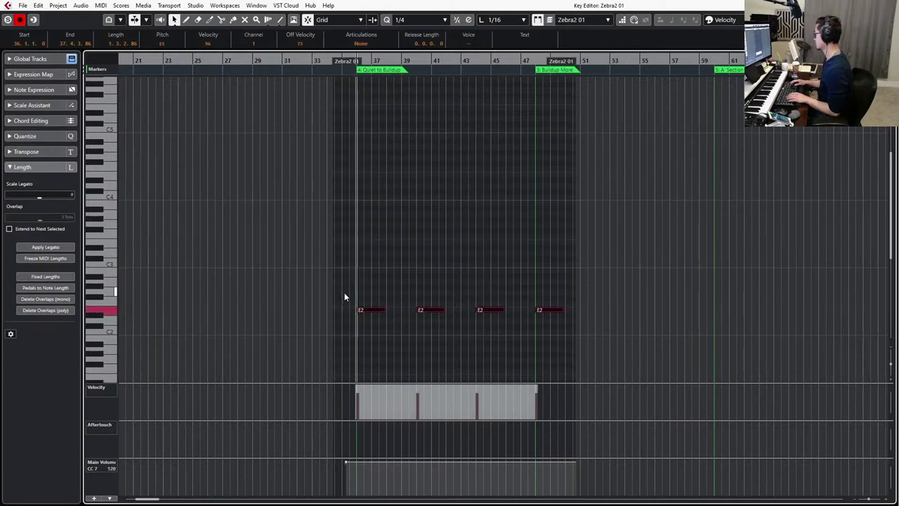
pyautogui.press('space')
pyautogui.press('space')
pyautogui.press('Return')
pyautogui.press('KP_Subtract')
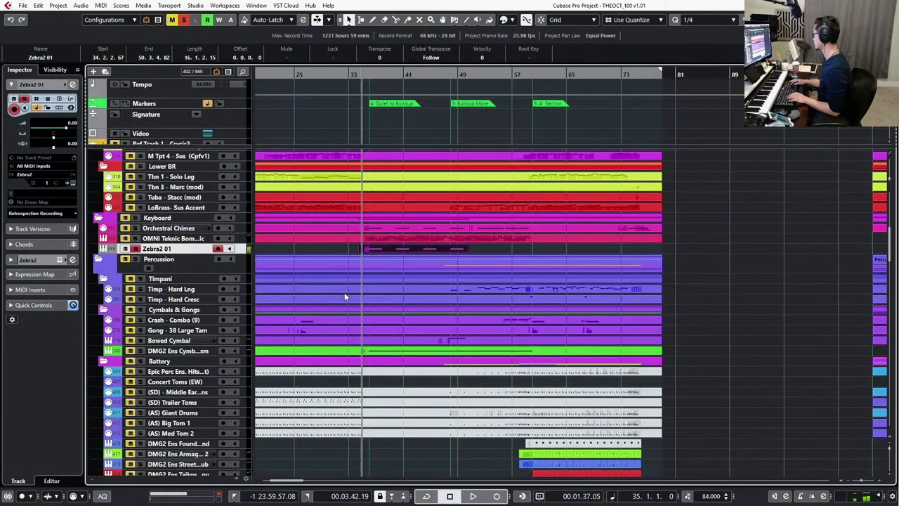
# Mute the Orchestral Chimes event spanning bars 34 to 50 and play the section without solo.
pyautogui.click(390, 229)
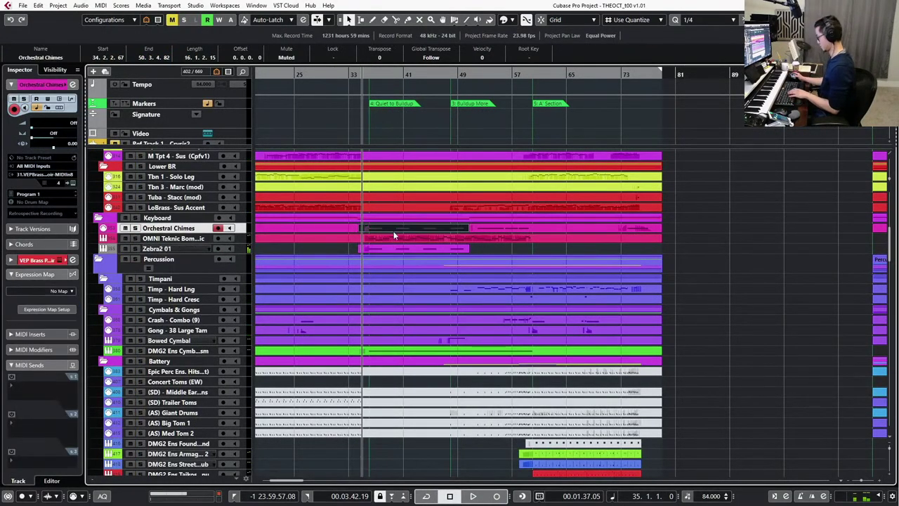
pyautogui.press('KP_Subtract')
pyautogui.press('space')
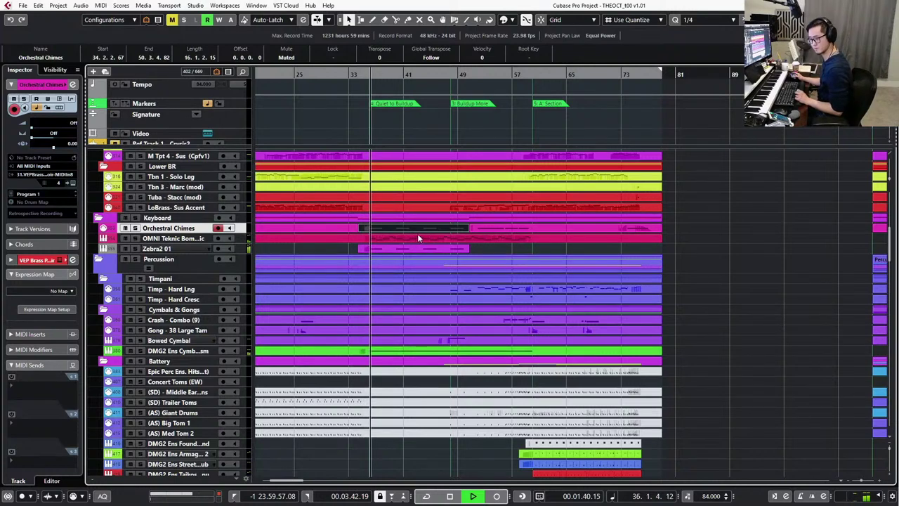
pyautogui.press('space')
# Lower the Zebra2 01 track's volume to -10.7 and play the section back in the mix.
pyautogui.click(188, 248)
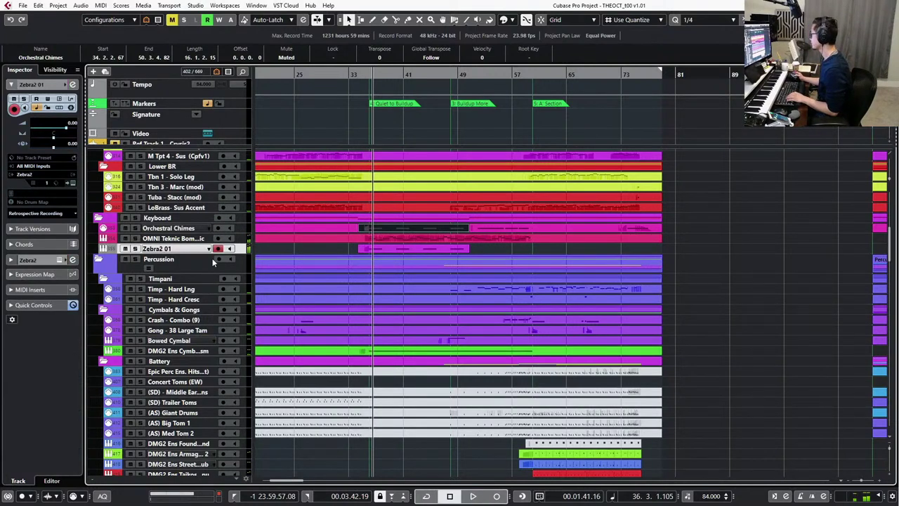
pyautogui.moveTo(68, 132); pyautogui.dragTo(57, 132)
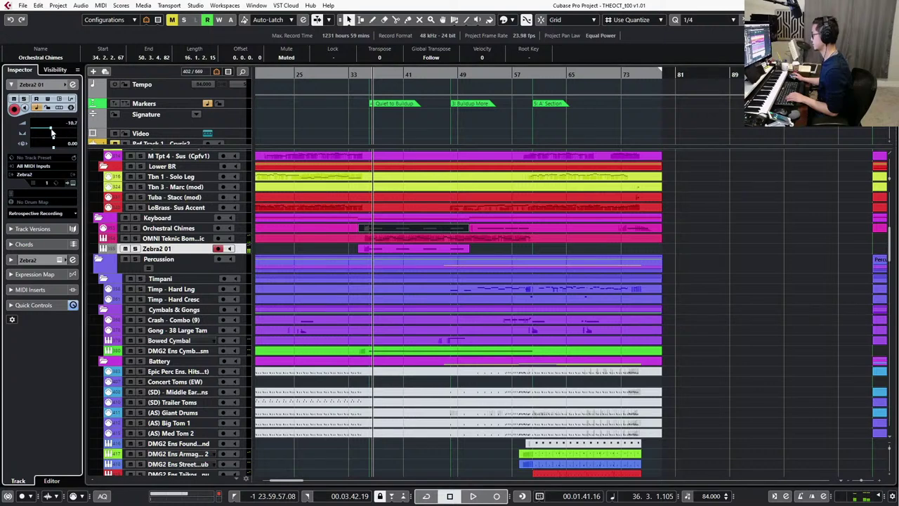
pyautogui.press('space')
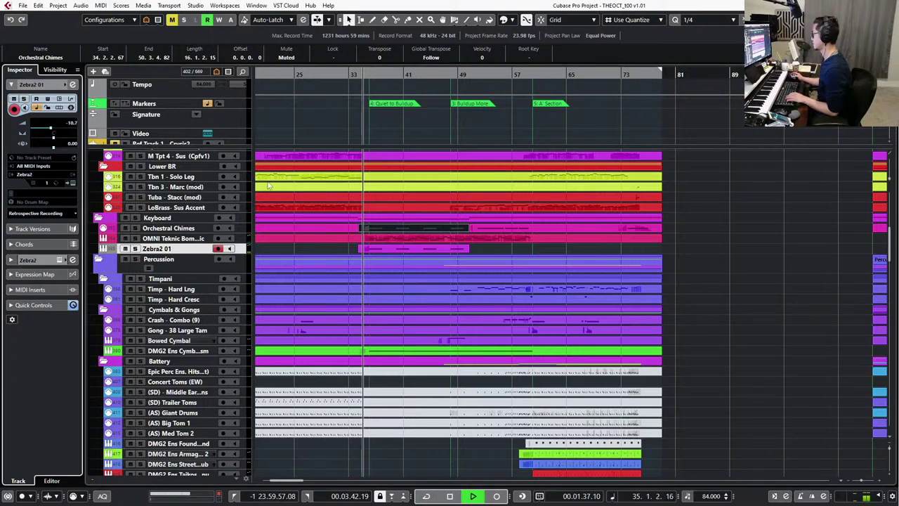
# Check the notes in the Zebra2 01 part and the track's channel settings.
pyautogui.doubleClick(385, 250)
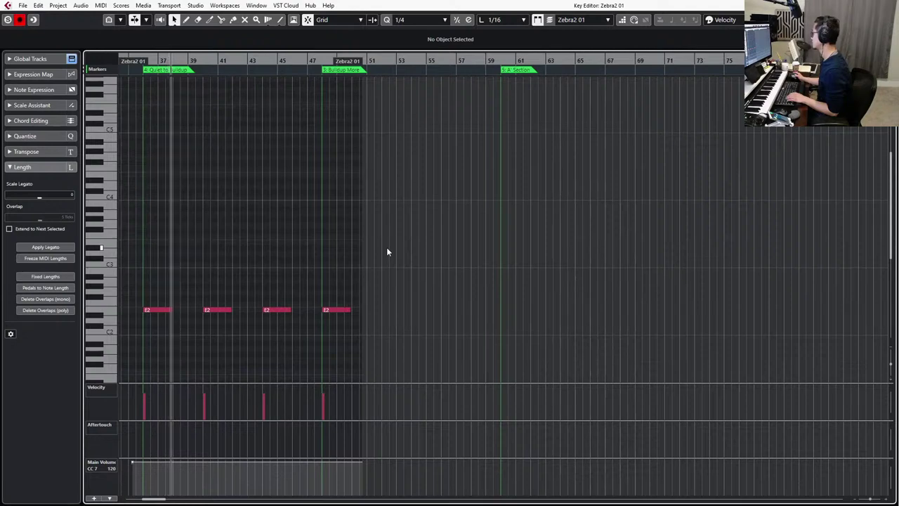
pyautogui.press('Return')
pyautogui.press('e')
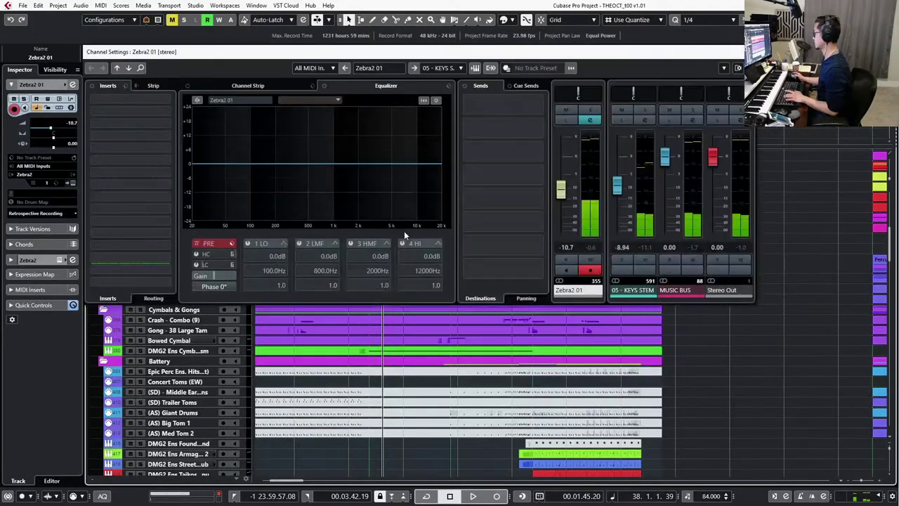
pyautogui.press('e')
# Open the Zebra2 instrument editor and check the sync options of LFO 1 without changing the setting.
pyautogui.hotkey('shift', 'e')
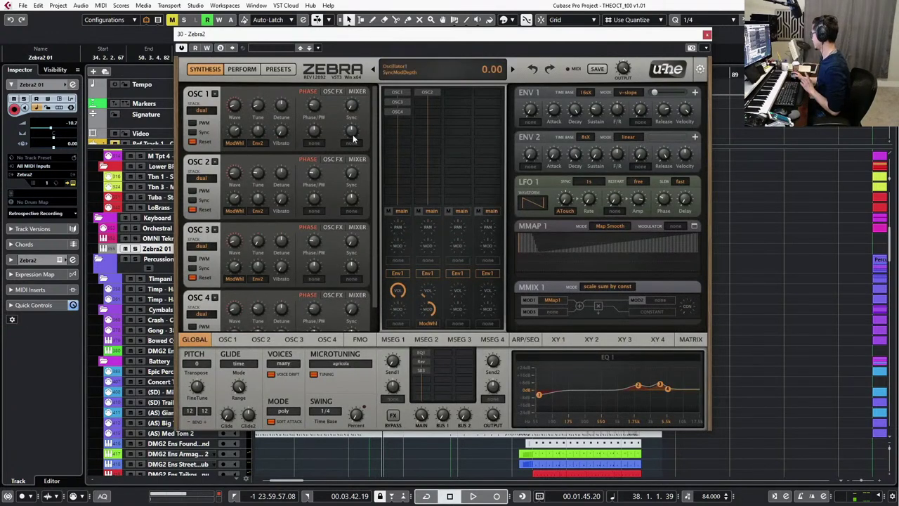
pyautogui.click(594, 183)
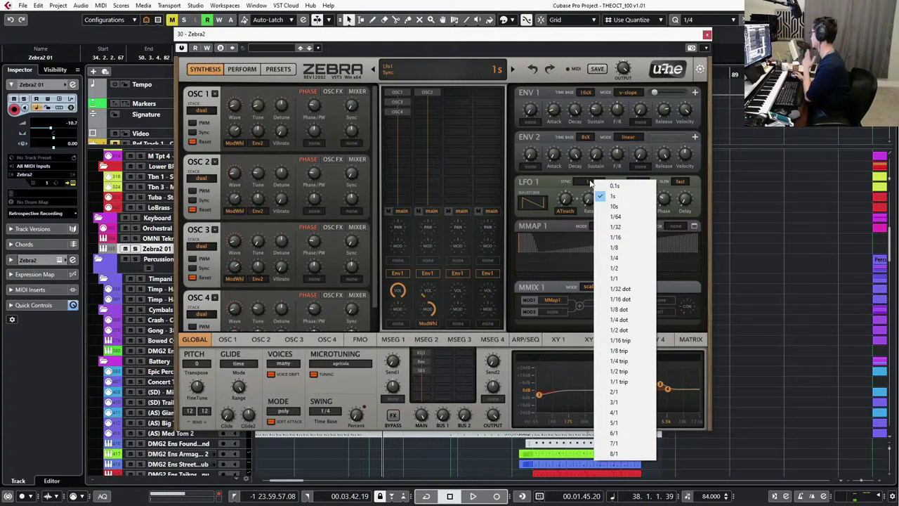
pyautogui.click(557, 184)
pyautogui.click(588, 183)
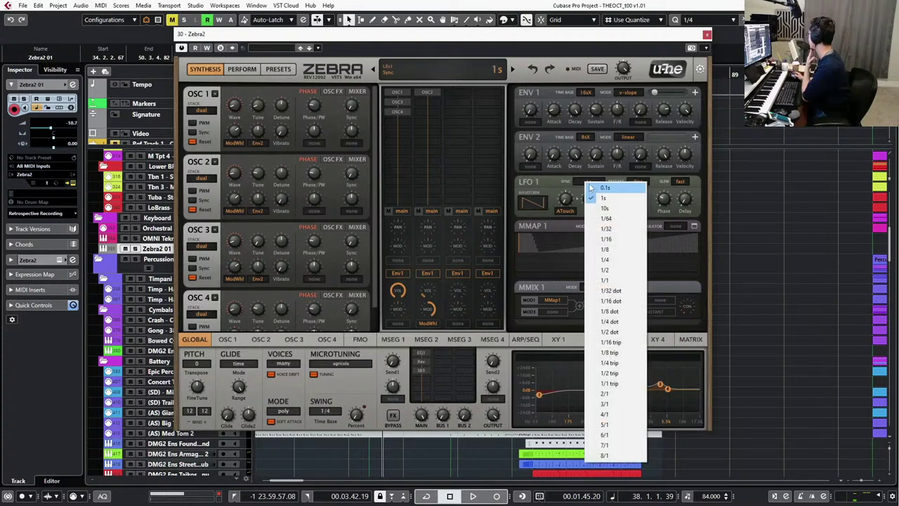
pyautogui.click(570, 188)
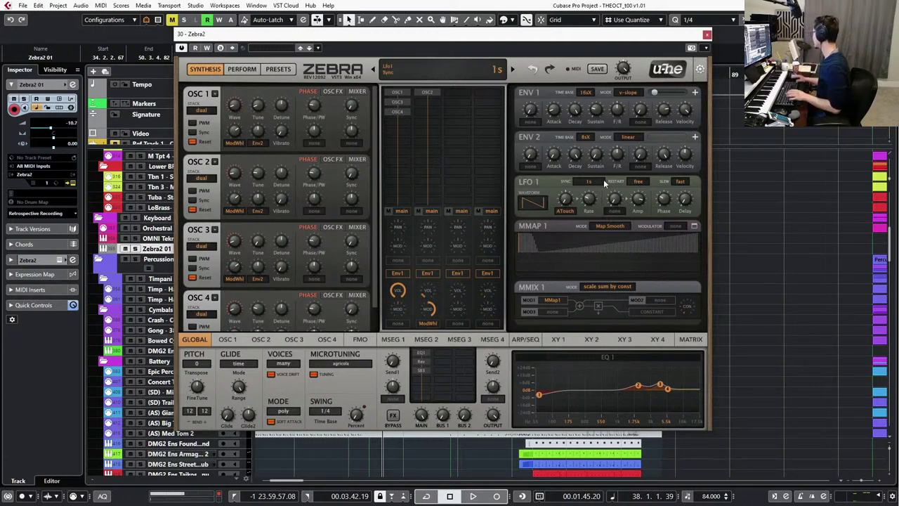
# Audition the soloed bells with Zebra2's effects on and bypassed, and switch the effects back on.
pyautogui.press('space')
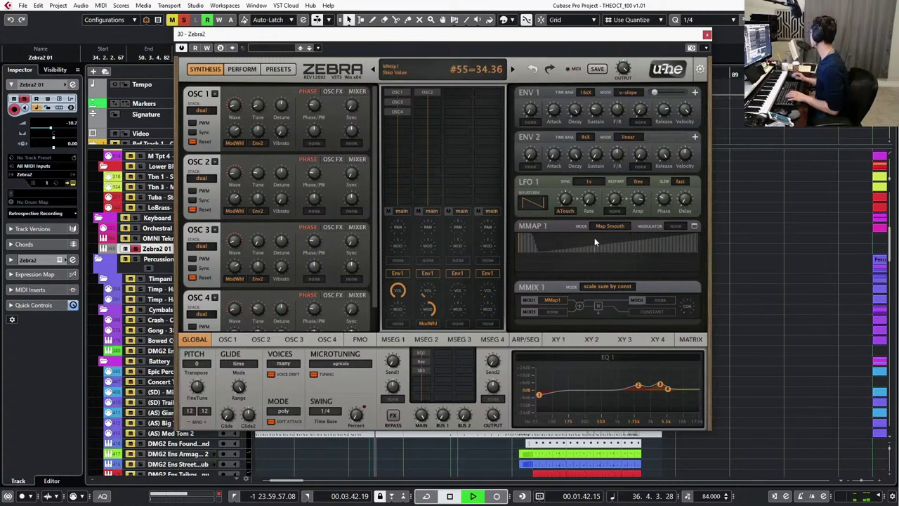
pyautogui.press('space')
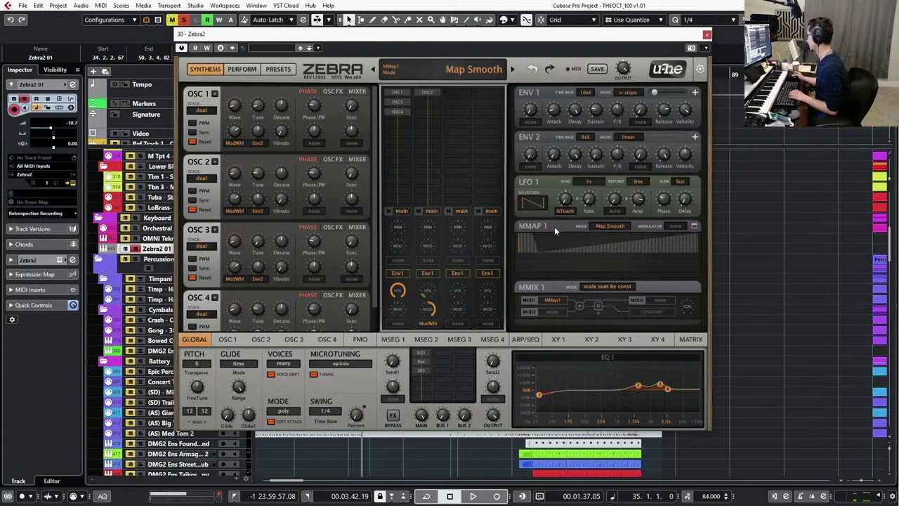
pyautogui.click(398, 415)
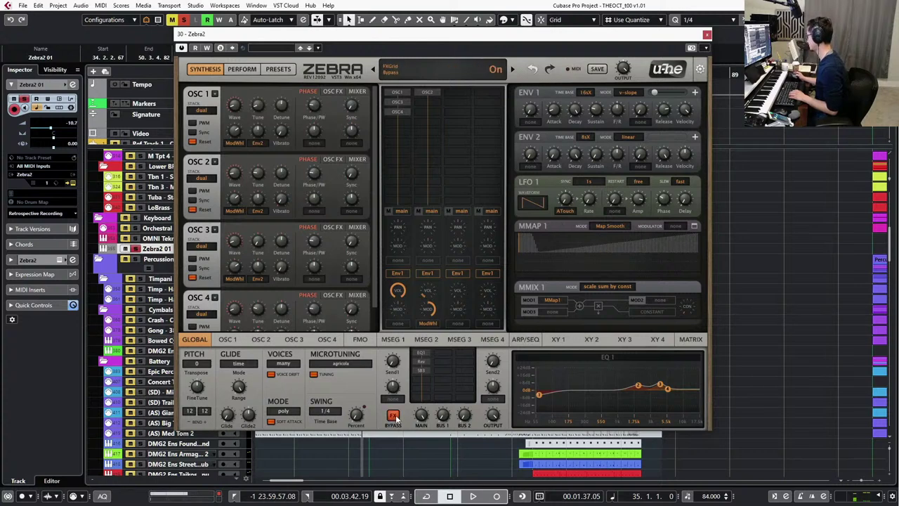
pyautogui.press('space')
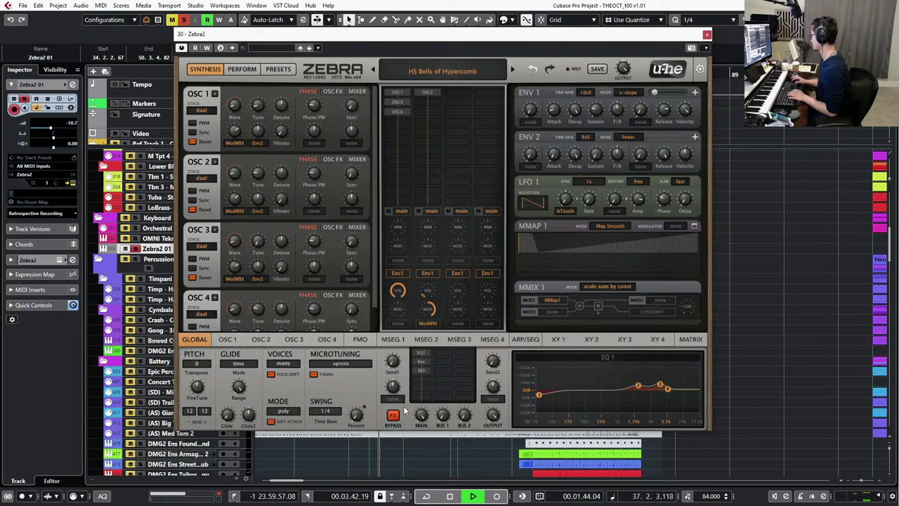
pyautogui.press('space')
pyautogui.click(397, 414)
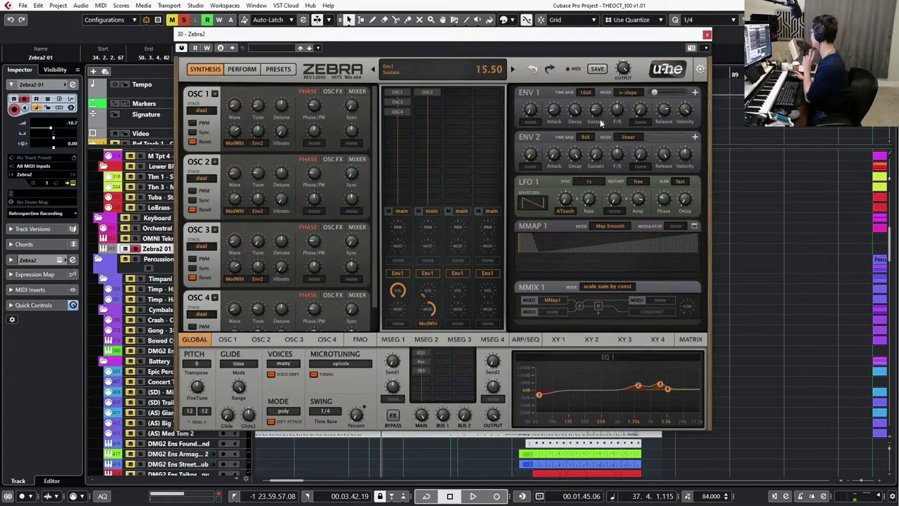
# Set Envelope 1's sustain to 20.00 in Zebra2, auditioning the soloed bells from the start of their part.
pyautogui.press('KP_Decimal')
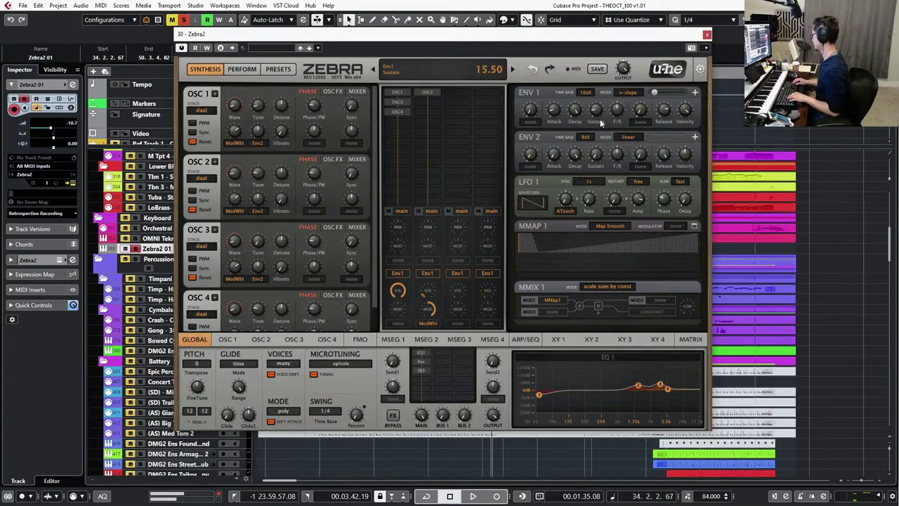
pyautogui.press('space')
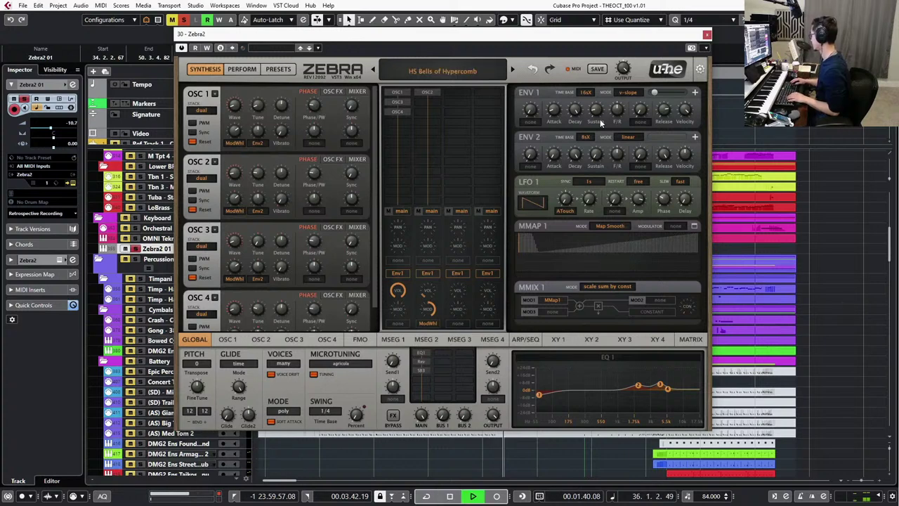
pyautogui.moveTo(575, 110); pyautogui.dragTo(575, 153)
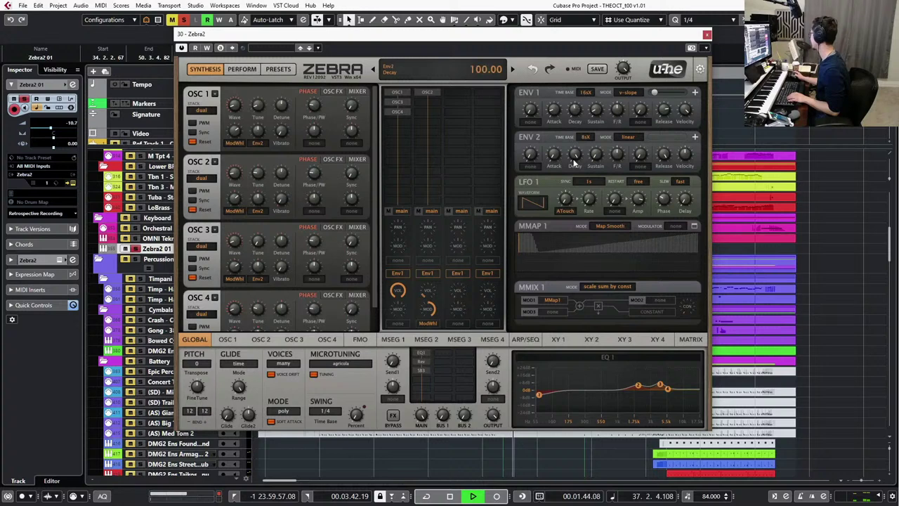
pyautogui.press('space')
pyautogui.press('space')
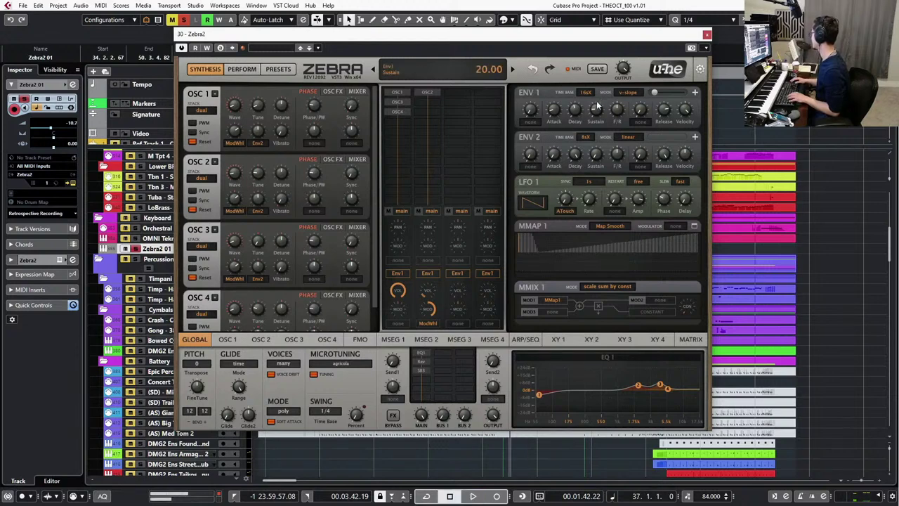
pyautogui.press('space')
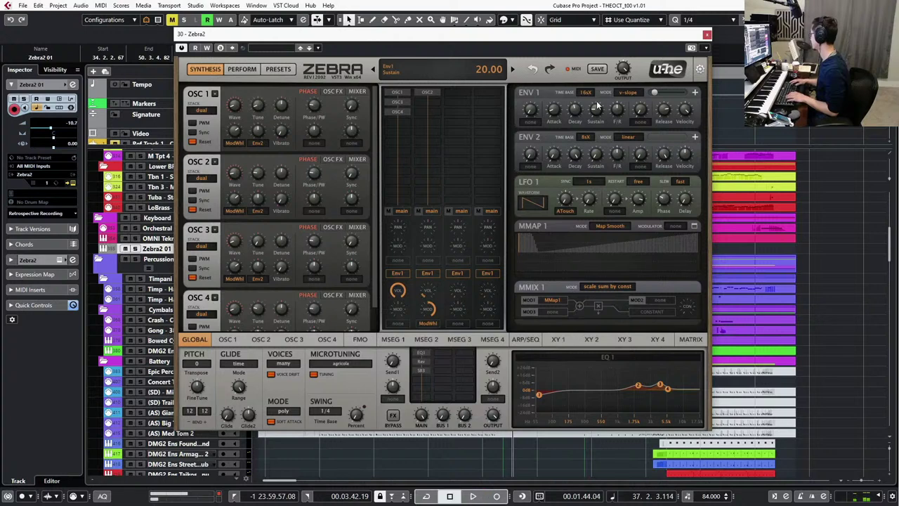
# Play the bells in the full mix, close the Zebra2 editor, and stop and return the playback position to bar 36.
pyautogui.press('space')
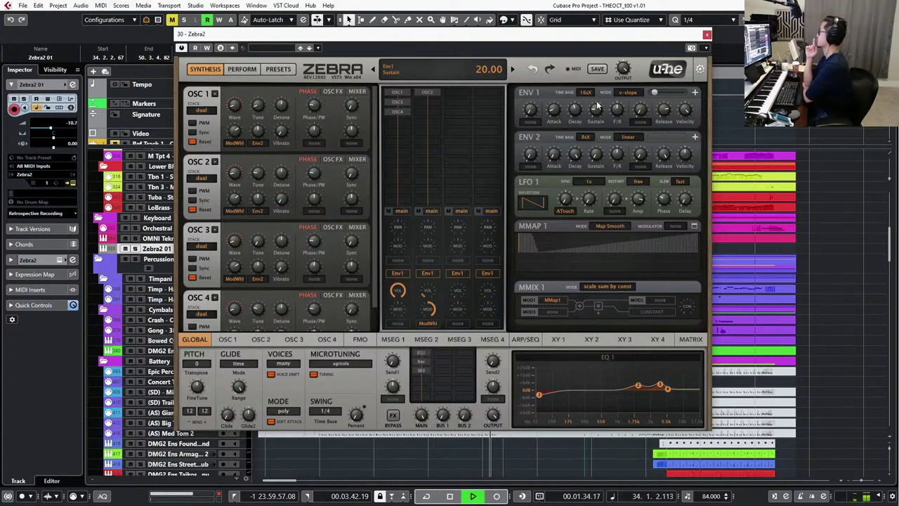
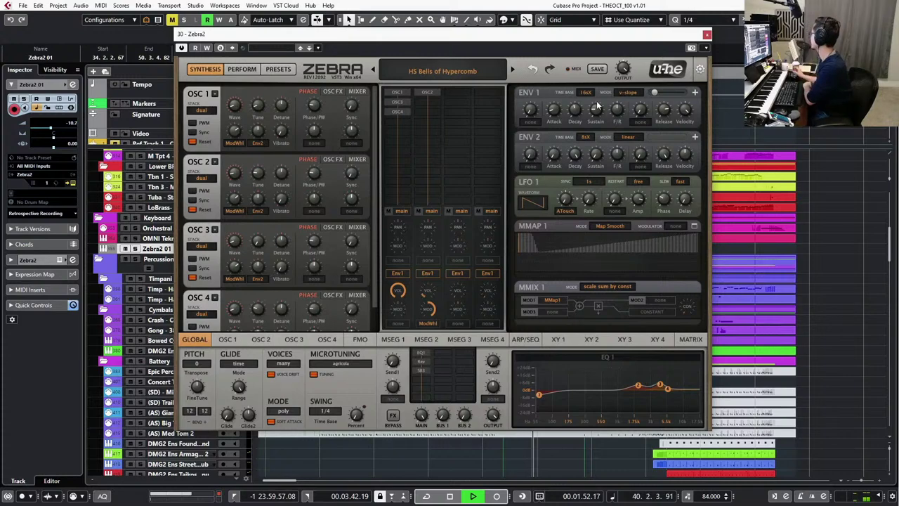
pyautogui.click(707, 34)
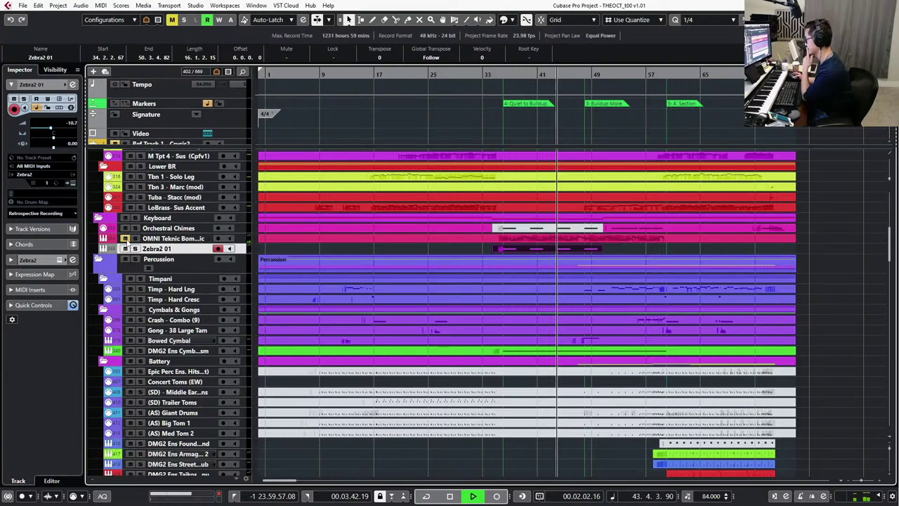
pyautogui.press('space')
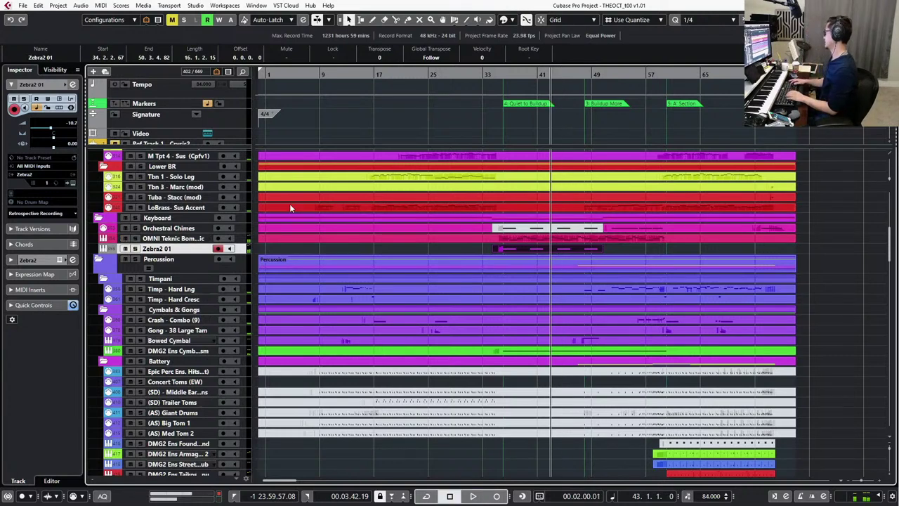
pyautogui.press('KP_Subtract')
pyautogui.press('KP_Subtract')
pyautogui.press('KP_Subtract')
pyautogui.press('KP_Subtract')
pyautogui.press('KP_Subtract')
pyautogui.press('KP_Subtract')
pyautogui.press('KP_Subtract')
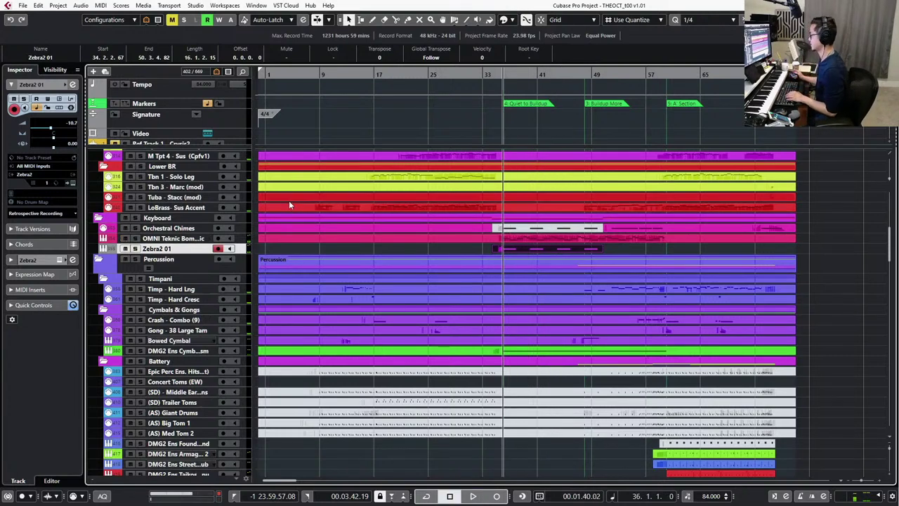
# Delete the muted Orchestral Chimes event spanning bars 34 to 50 and join the remaining chimes parts across the gap.
pyautogui.click(183, 237)
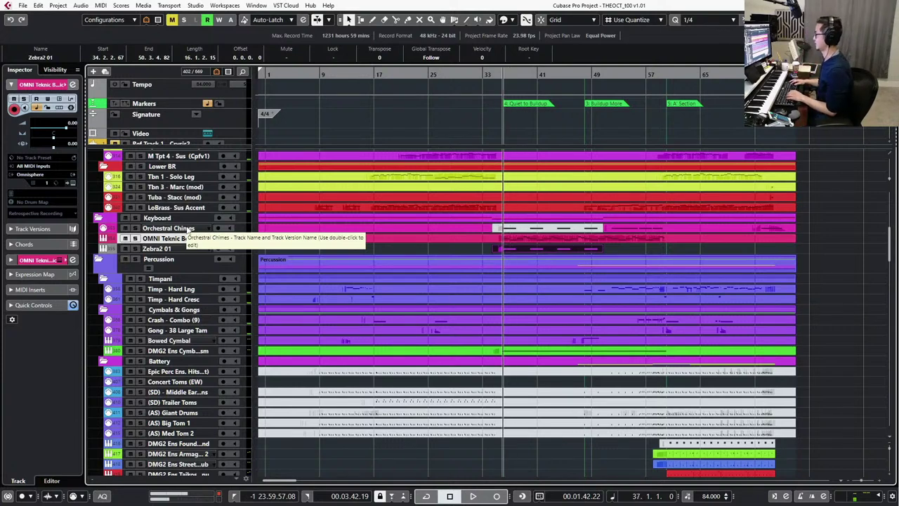
pyautogui.press('KP_Subtract')
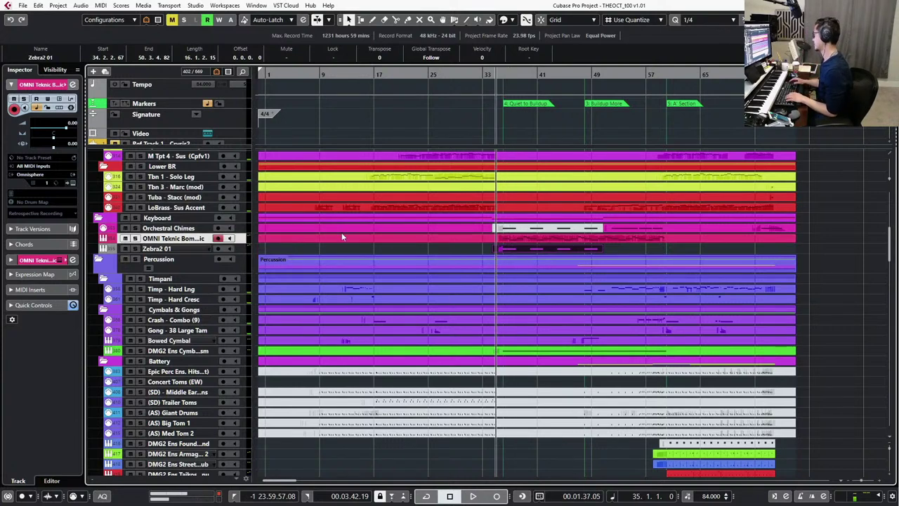
pyautogui.press('KP_Add')
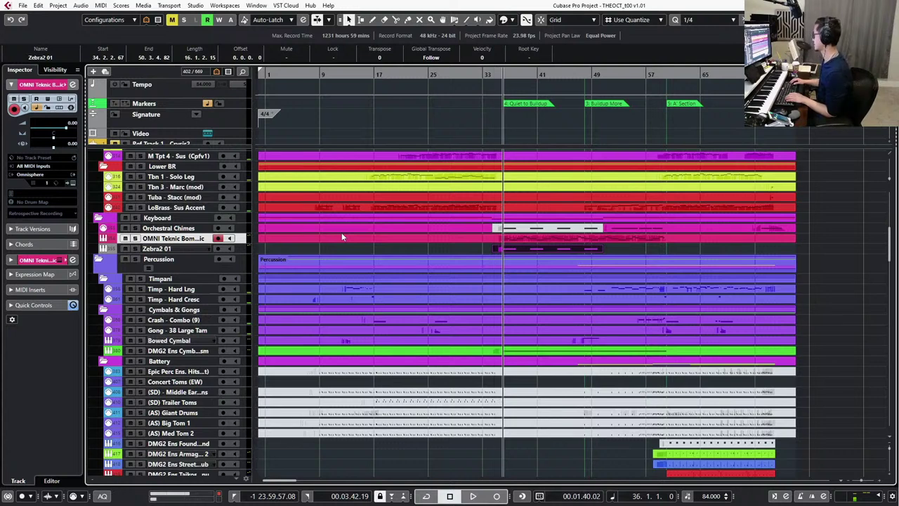
pyautogui.press('KP_Subtract')
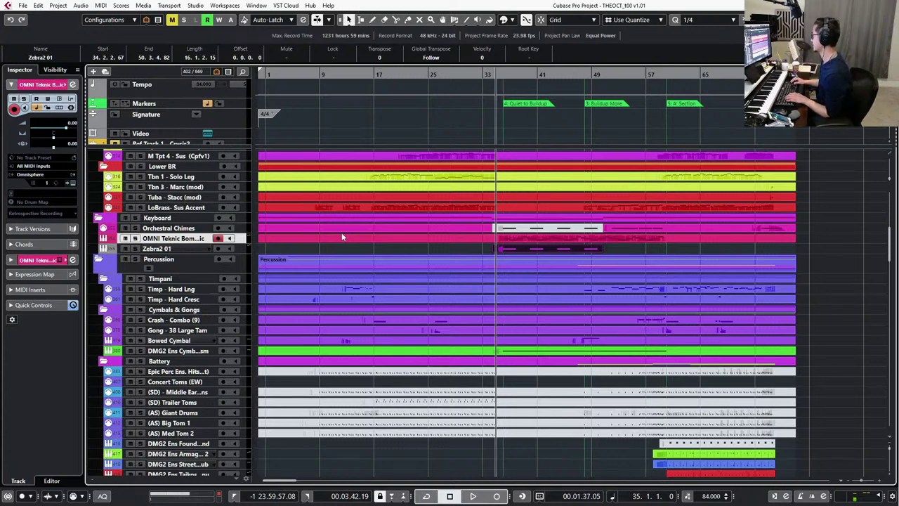
pyautogui.press('KP_Add')
pyautogui.click(529, 229)
pyautogui.press('Delete')
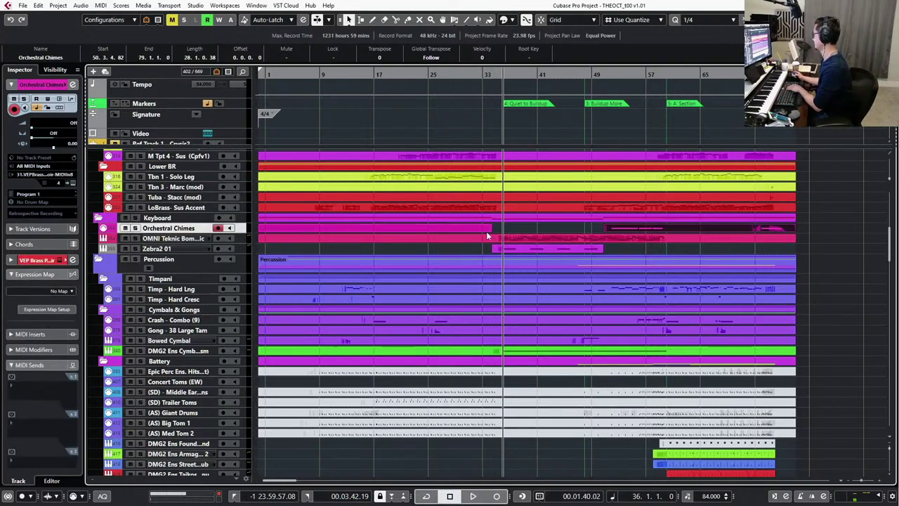
pyautogui.click(482, 227)
pyautogui.press('Delete')
pyautogui.press('KP_Subtract')
pyautogui.press('KP_Subtract')
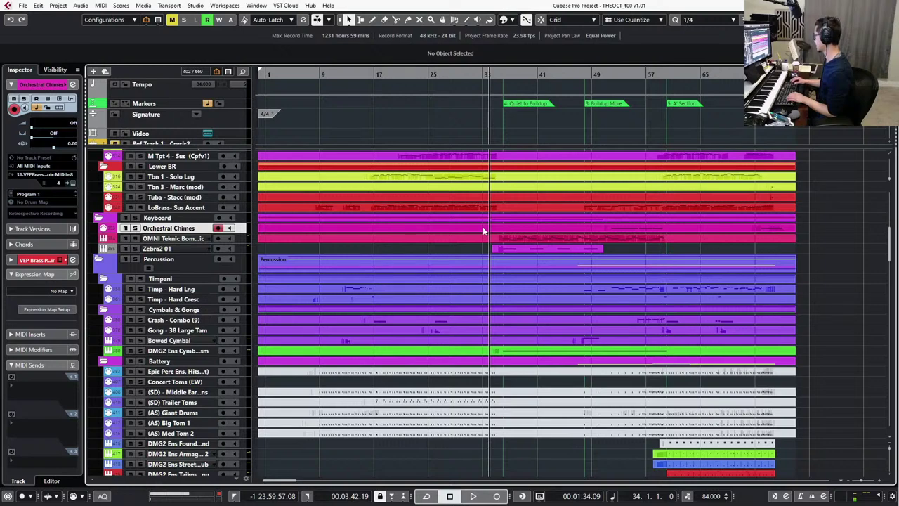
# Rename the Zebra2 01 track as "ZEBR Bells of Hypercomb", checking the preset name in the instrument editor.
pyautogui.click(532, 250)
pyautogui.press('e')
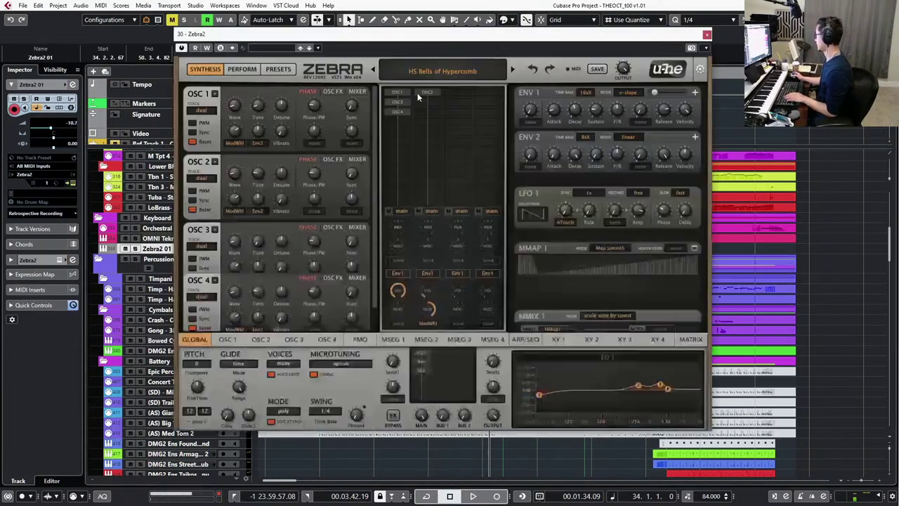
pyautogui.click(708, 35)
pyautogui.doubleClick(162, 249)
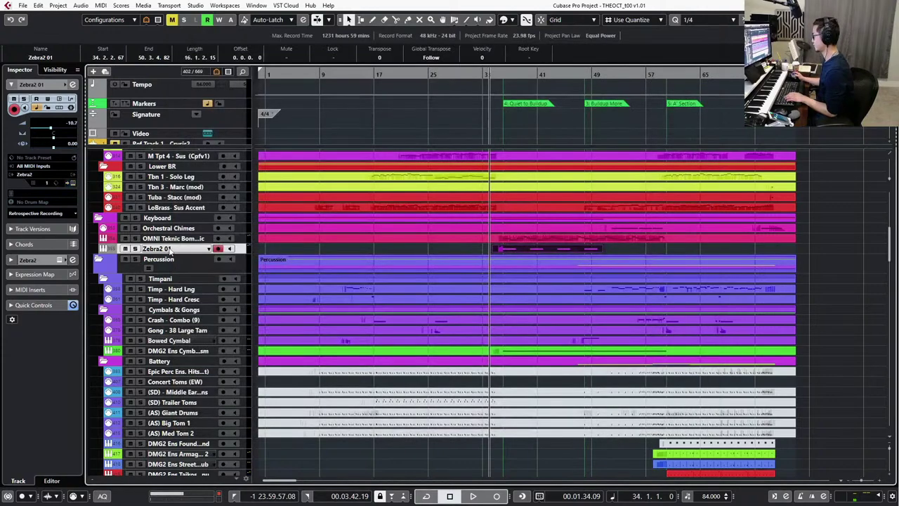
pyautogui.write('H')
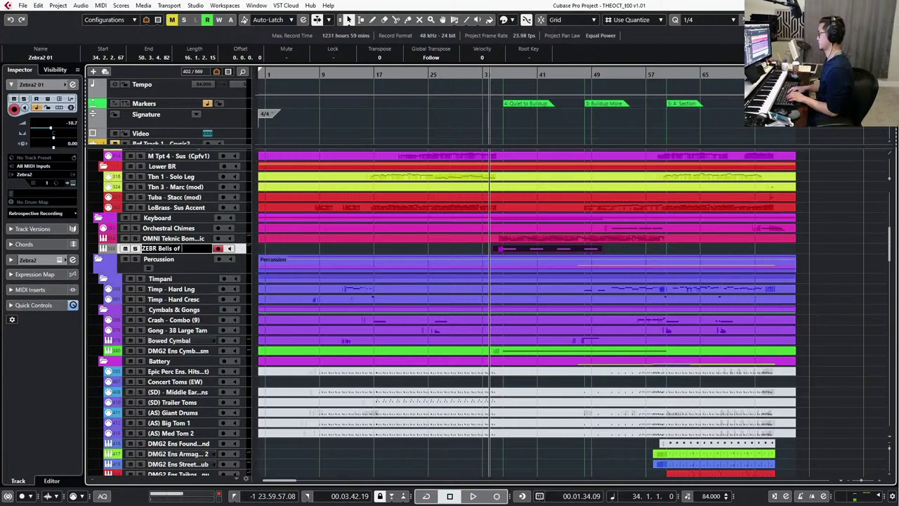
pyautogui.press('Return')
pyautogui.press('e')
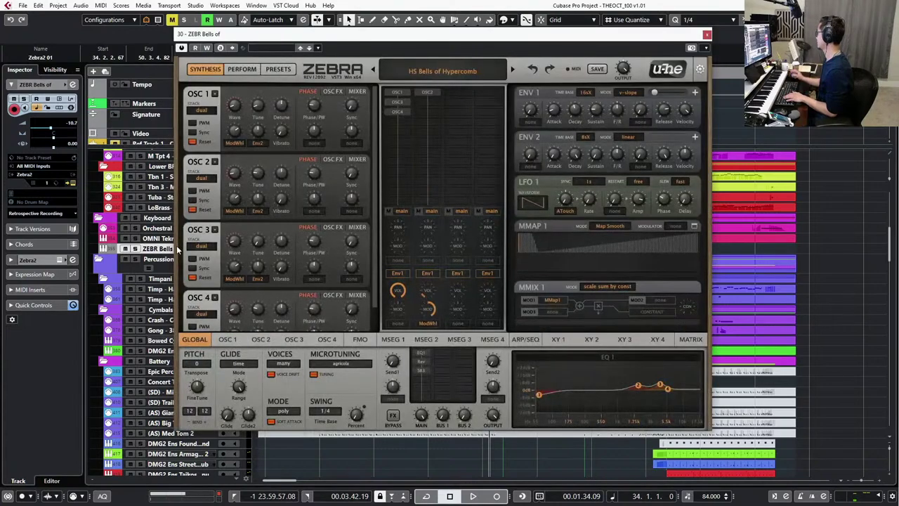
pyautogui.press('e')
pyautogui.doubleClick(186, 251)
pyautogui.press('Right')
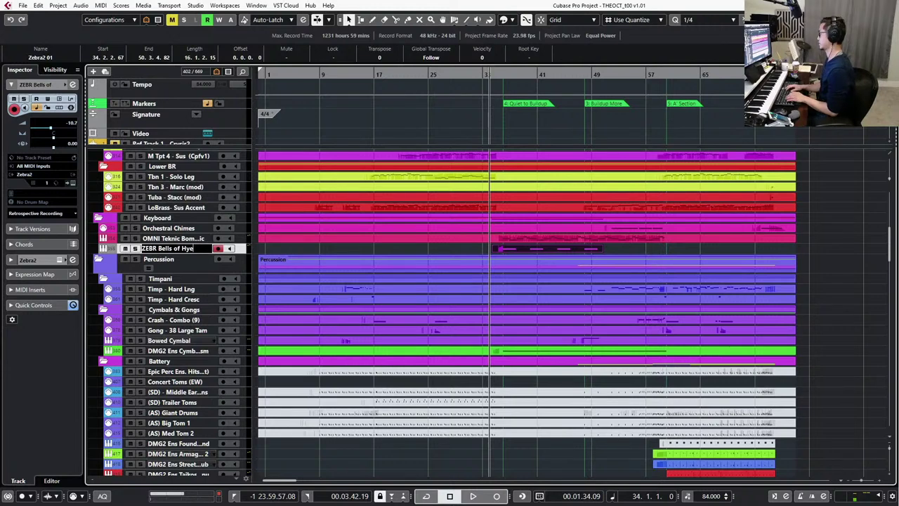
pyautogui.write('Hypercomb')
pyautogui.press('Return')
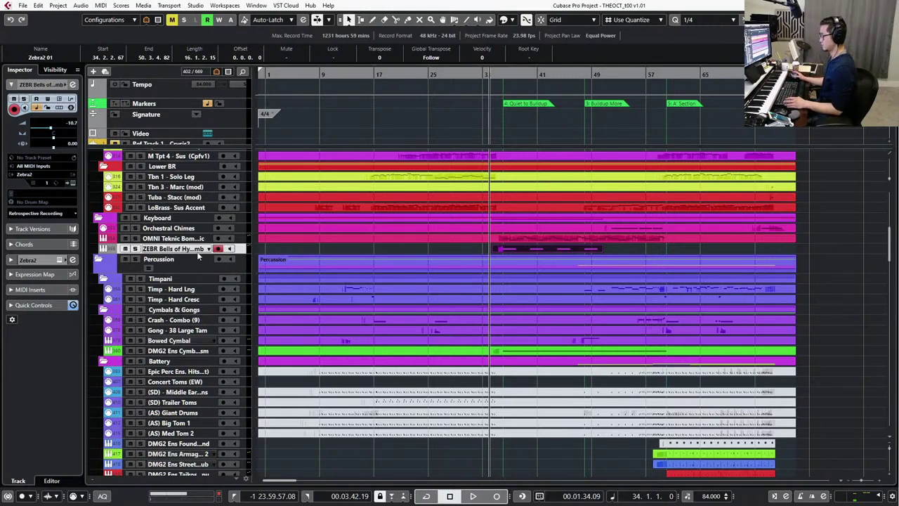
# Move the playback position to bar 47 and play the transition into the Buildup More section.
pyautogui.hscroll(2, 604, 253)
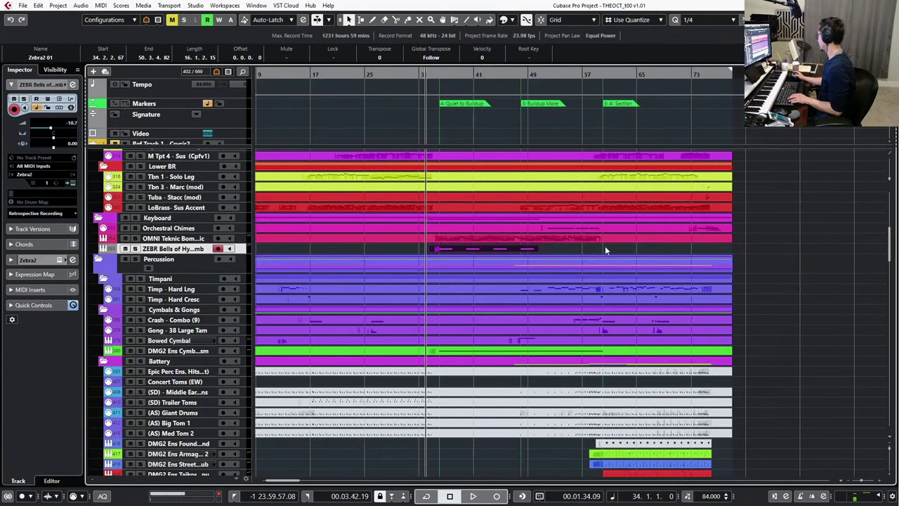
pyautogui.press('KP_Add')
pyautogui.press('KP_Add')
pyautogui.press('KP_Add')
pyautogui.press('KP_Add')
pyautogui.press('KP_Add')
pyautogui.press('KP_Add')
pyautogui.press('KP_Add')
pyautogui.press('KP_Add')
pyautogui.press('KP_Add')
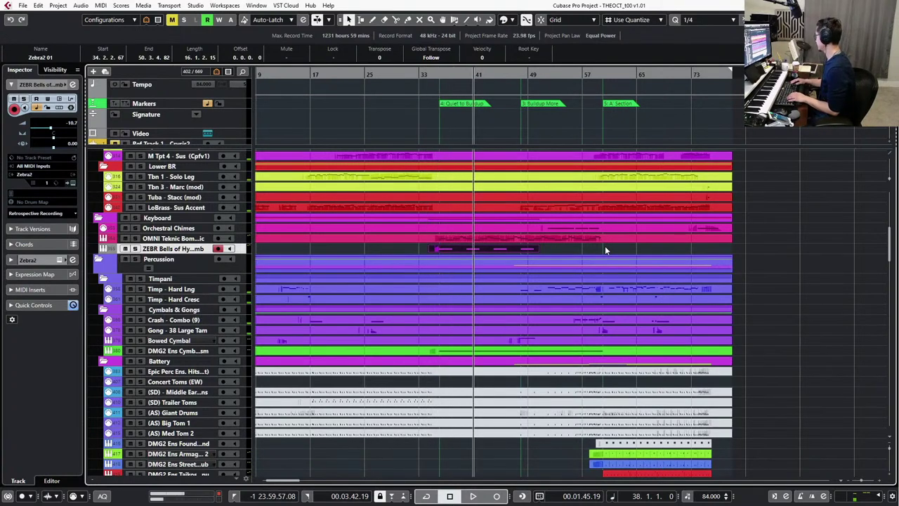
pyautogui.press('KP_Add')
pyautogui.press('KP_Add')
pyautogui.press('KP_Add')
pyautogui.press('KP_Add')
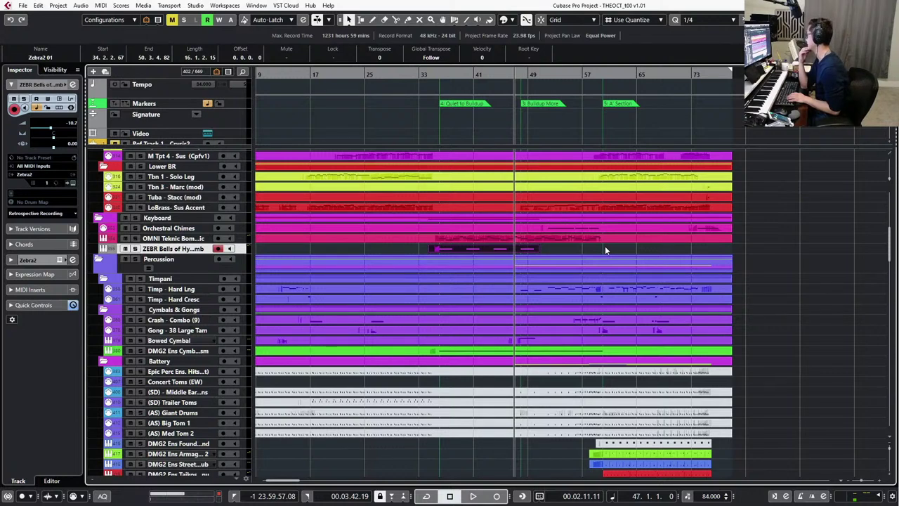
pyautogui.press('space')
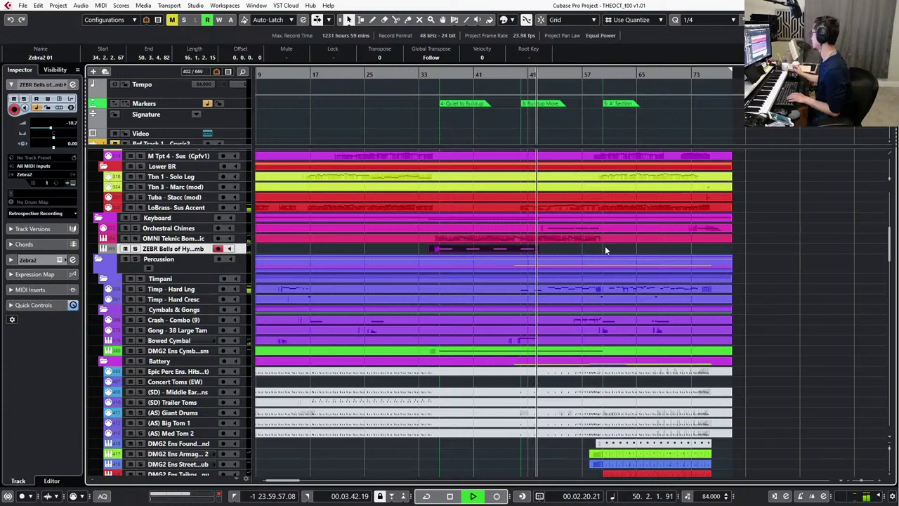
# Lengthen the ZEBR Bells event so that it ends in bar 60.
pyautogui.click(540, 251)
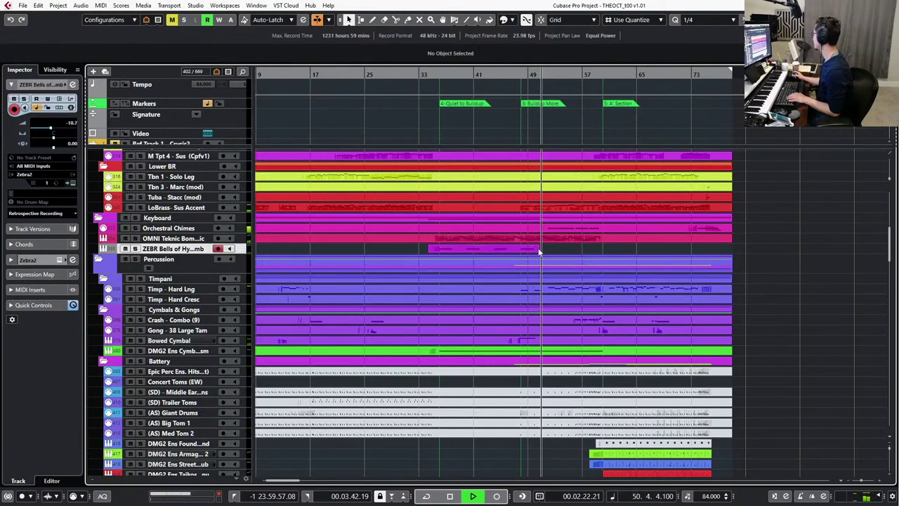
pyautogui.moveTo(540, 251); pyautogui.dragTo(611, 245)
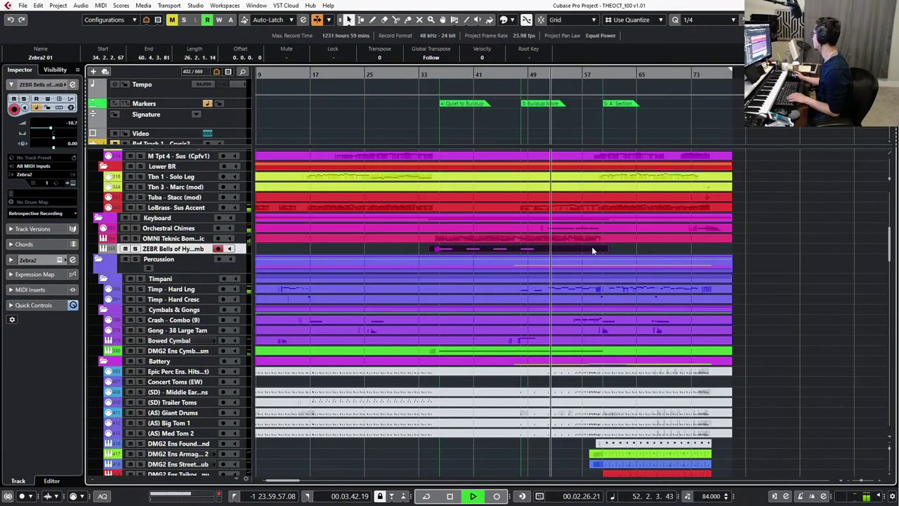
# Inspect the Orchestral Chimes notes and controller lanes in the Key Editor, and return to the project.
pyautogui.doubleClick(569, 228)
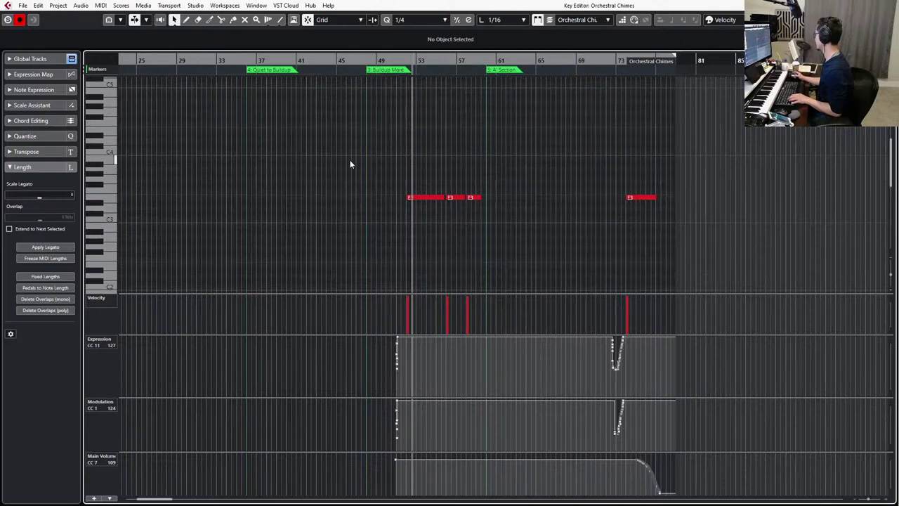
pyautogui.moveTo(350, 160); pyautogui.dragTo(500, 204)
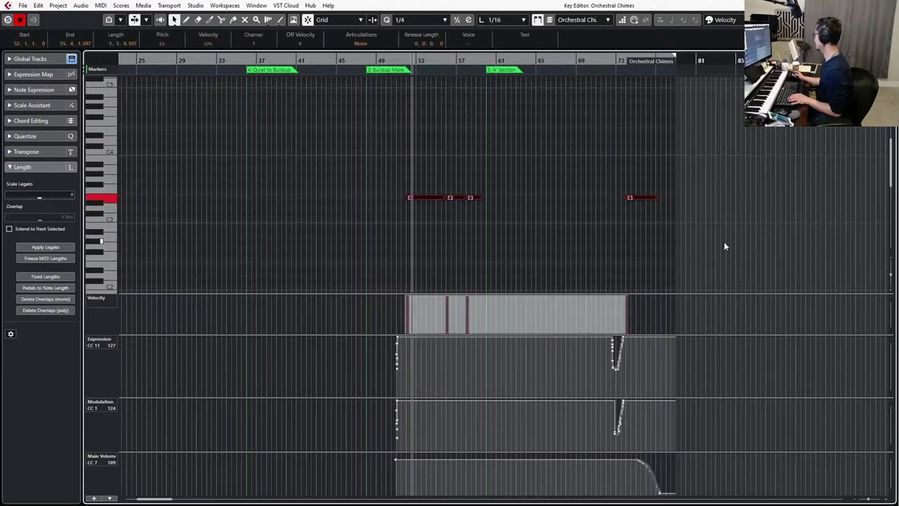
pyautogui.click(386, 464)
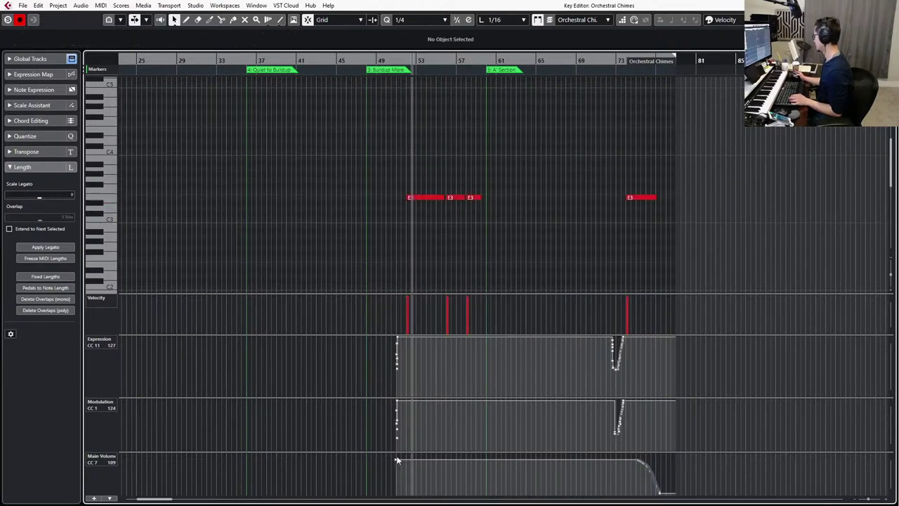
pyautogui.press('Escape')
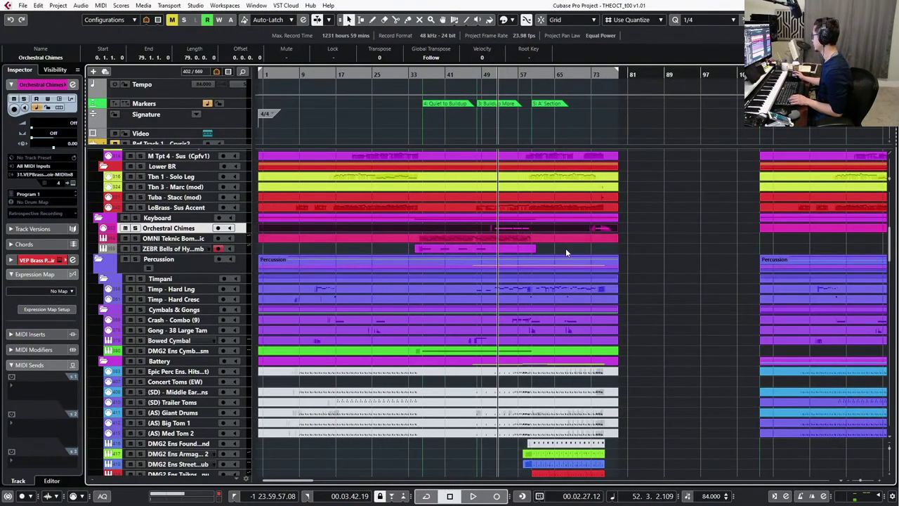
# Create a full-length part from bar 0 to 79 on the ZEBR Bells track and merge the bells event into it.
pyautogui.click(513, 249)
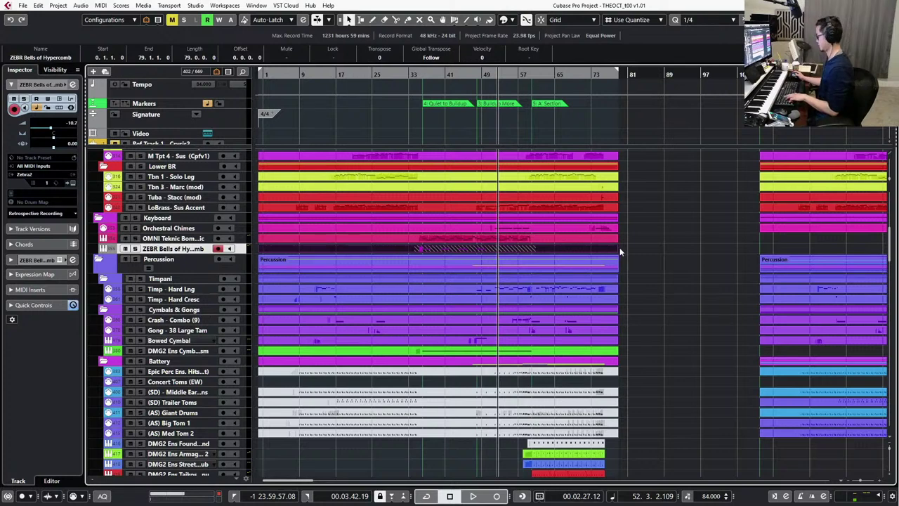
pyautogui.click(620, 248)
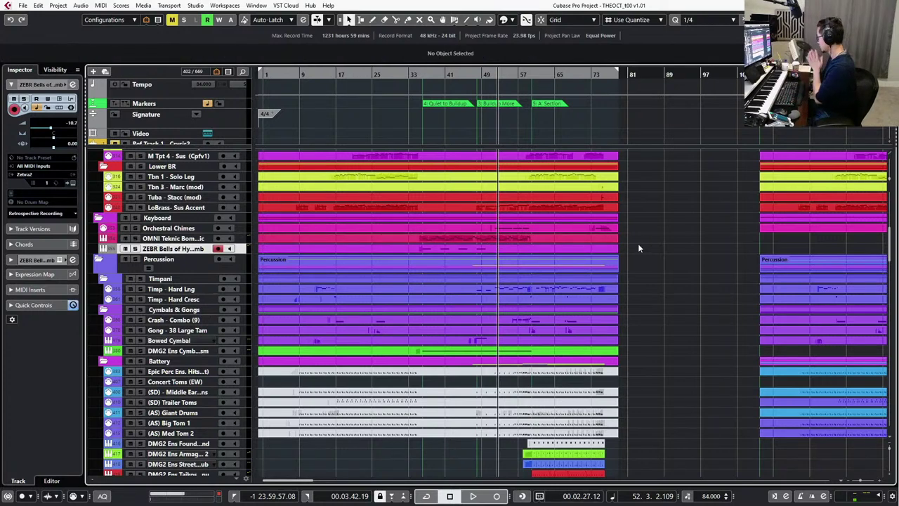
# Play from bar 48 with SCORE MENU 5 soloed, adding the two DMG2 parts that start at bar 47 and the Triangle part.
pyautogui.press('KP_Subtract')
pyautogui.press('KP_Subtract')
pyautogui.press('KP_Subtract')
pyautogui.press('KP_Subtract')
pyautogui.press('KP_Subtract')
pyautogui.press('KP_Subtract')
pyautogui.press('KP_Subtract')
pyautogui.press('KP_Subtract')
pyautogui.press('KP_Add')
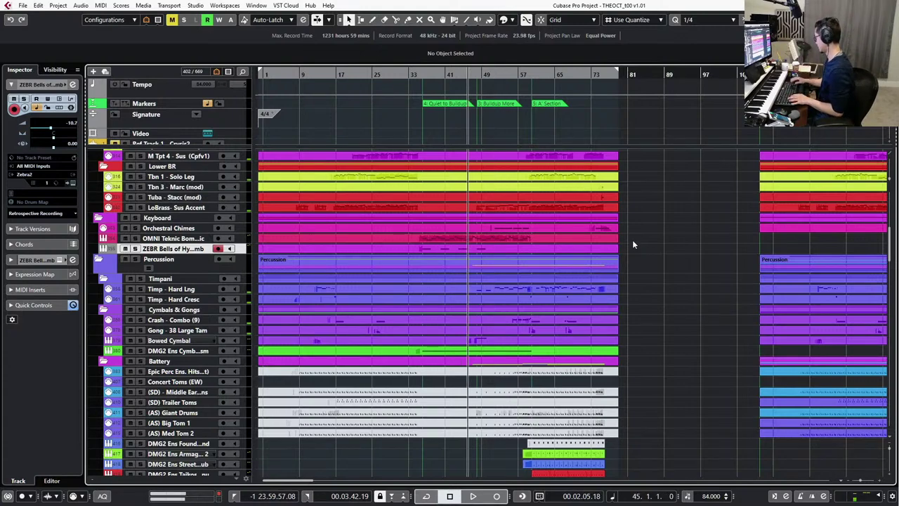
pyautogui.scroll(-6, 532, 298)
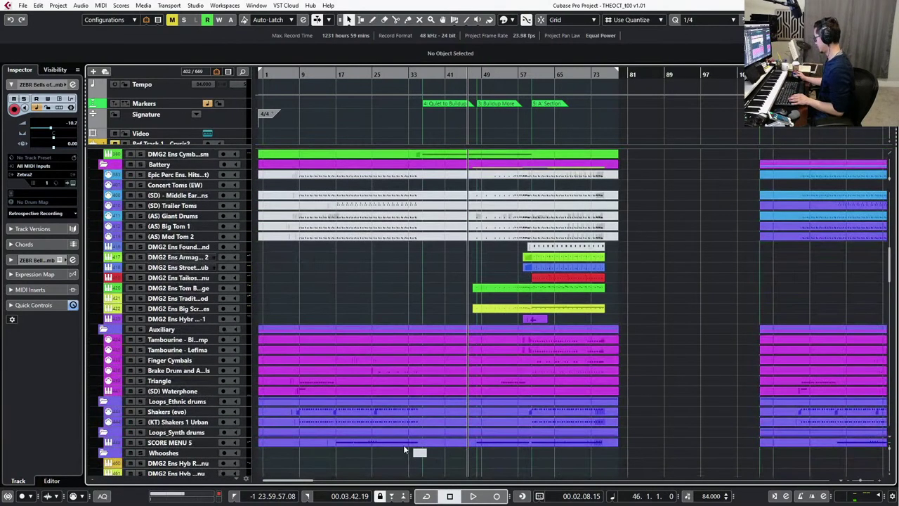
pyautogui.click(494, 440)
pyautogui.press('KP_Add')
pyautogui.press('KP_Add')
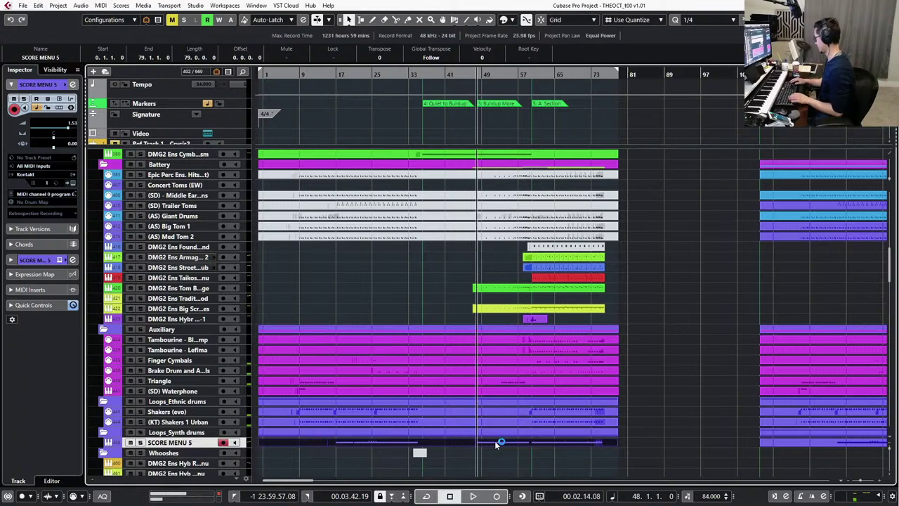
pyautogui.press('space')
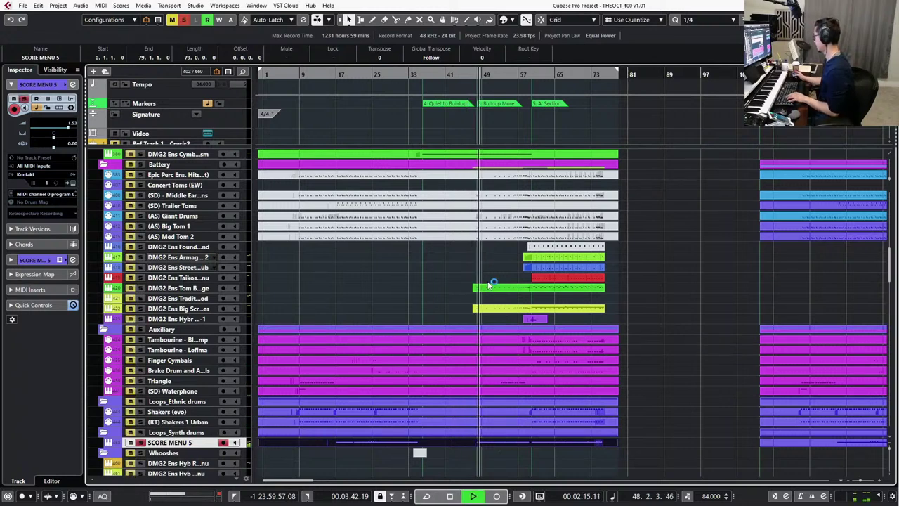
pyautogui.moveTo(493, 320); pyautogui.dragTo(493, 322)
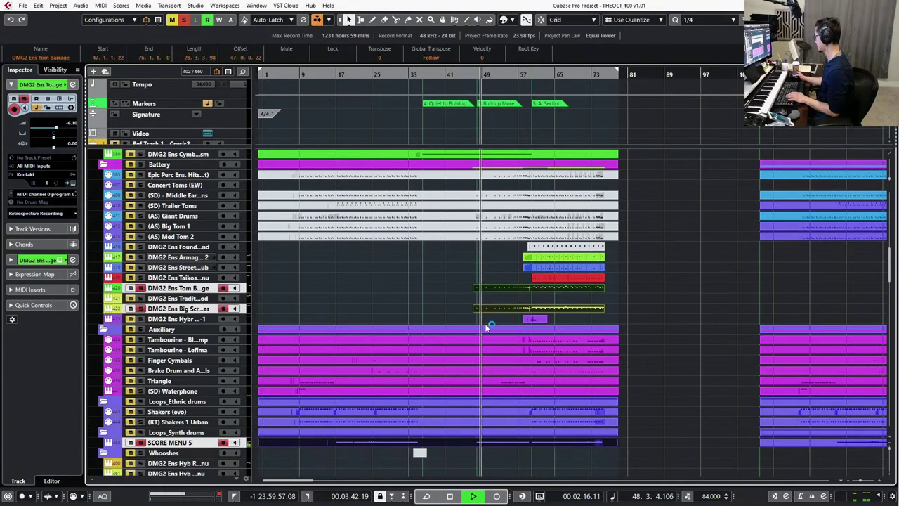
pyautogui.keyDown('shift'); pyautogui.click(506, 381); pyautogui.keyUp('shift')
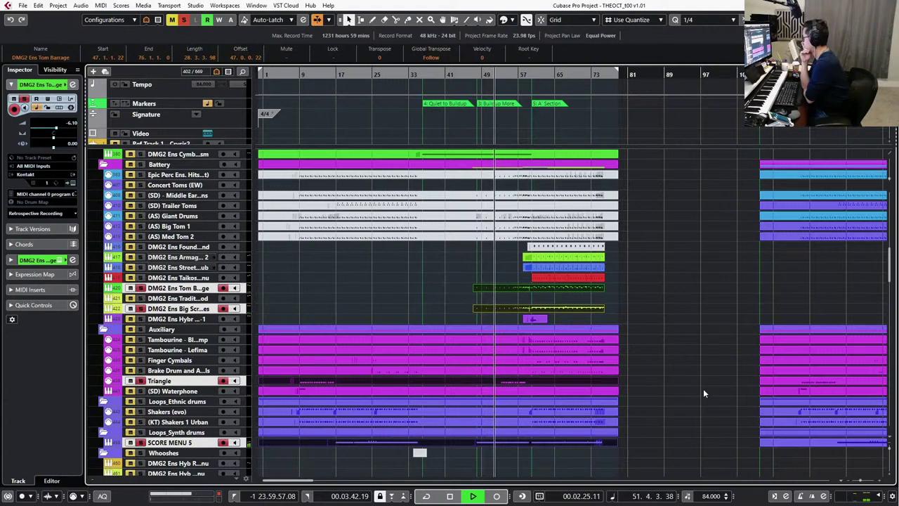
# Select the DMG2 Ens Found Sound track in solo, move the playback position to bar 47, and play briefly.
pyautogui.scroll(5, 681, 378)
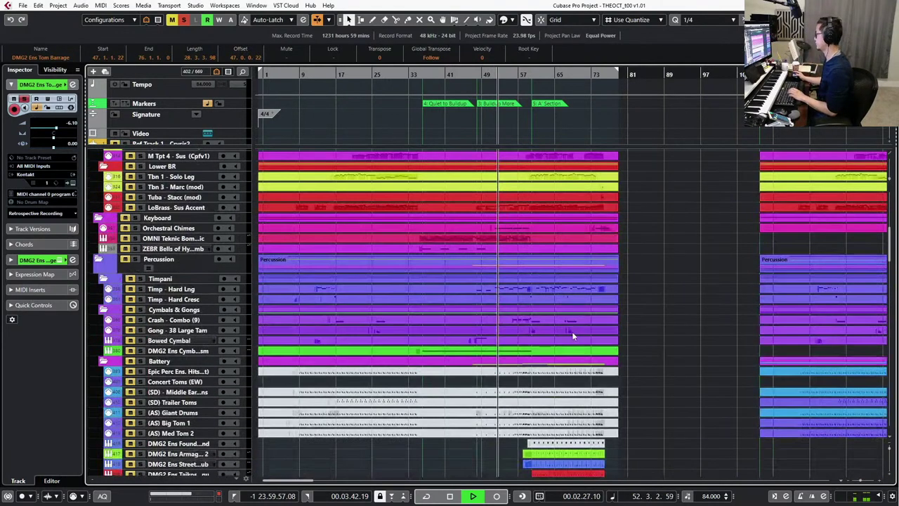
pyautogui.scroll(-1, 453, 333)
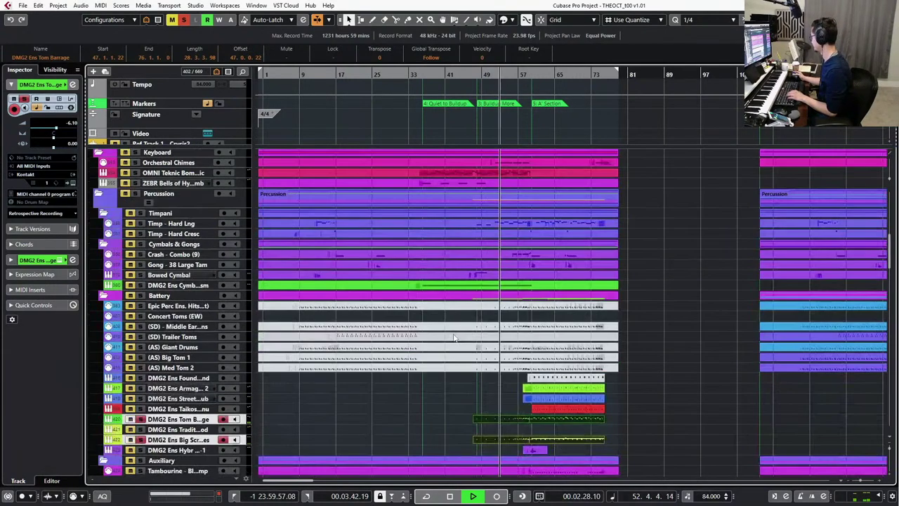
pyautogui.scroll(-2, 185, 317)
pyautogui.click(184, 312)
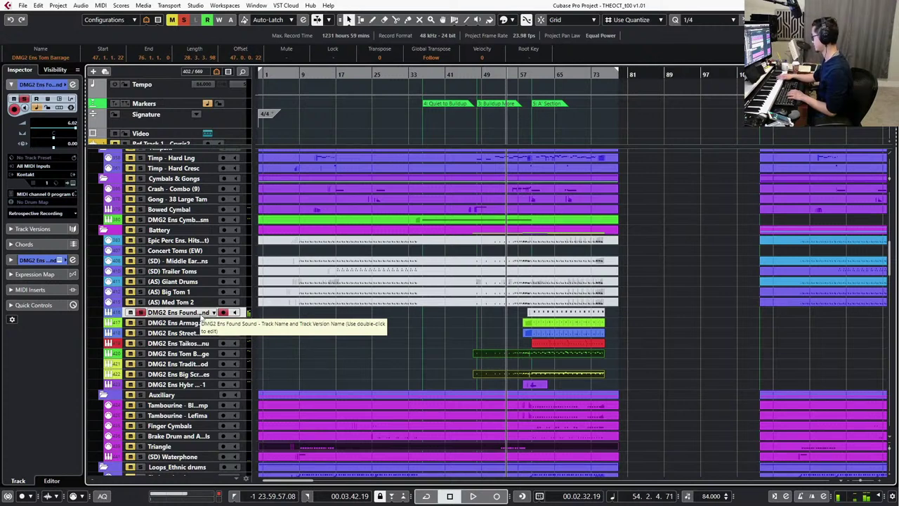
pyautogui.press('KP_Subtract')
pyautogui.press('KP_Subtract')
pyautogui.press('KP_Subtract')
pyautogui.press('KP_Subtract')
pyautogui.press('KP_Subtract')
pyautogui.press('KP_Subtract')
pyautogui.press('KP_Subtract')
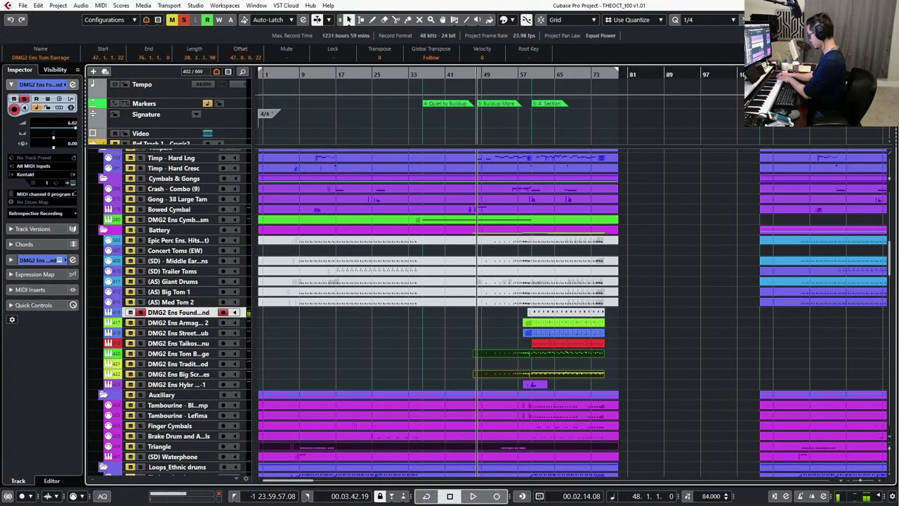
pyautogui.press('KP_Subtract')
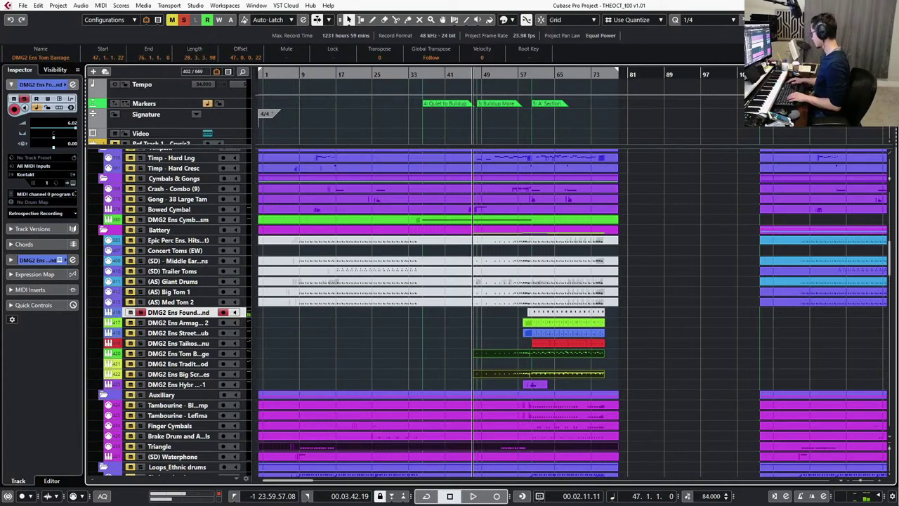
pyautogui.press('space')
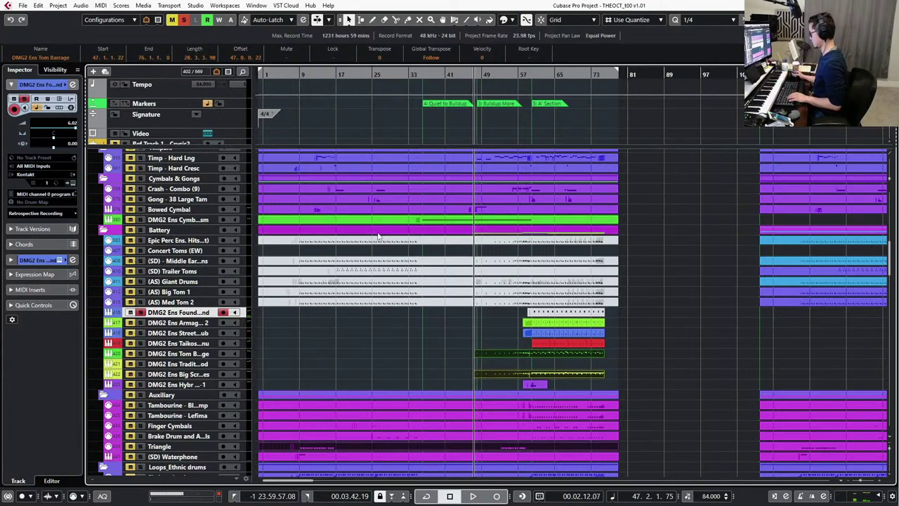
# Solo all tracks from the Battery folder through the Whooshes folder, and select only the Battery folder.
pyautogui.click(194, 230)
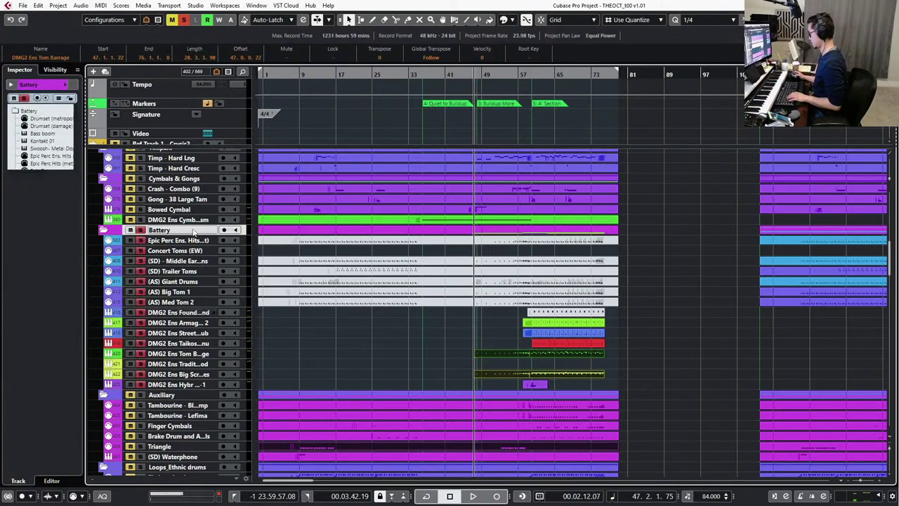
pyautogui.keyDown('shift'); pyautogui.click(175, 396); pyautogui.keyUp('shift')
pyautogui.scroll(-5, 168, 413)
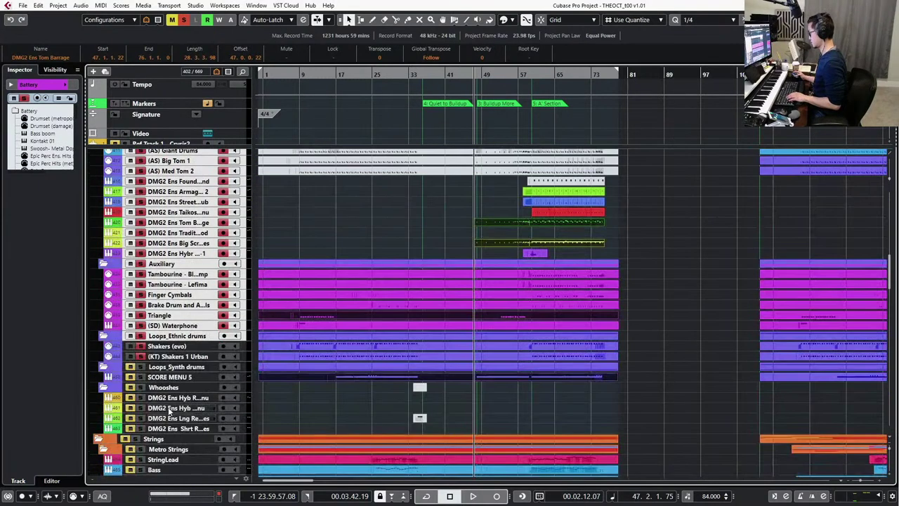
pyautogui.keyDown('shift'); pyautogui.click(168, 372); pyautogui.keyUp('shift')
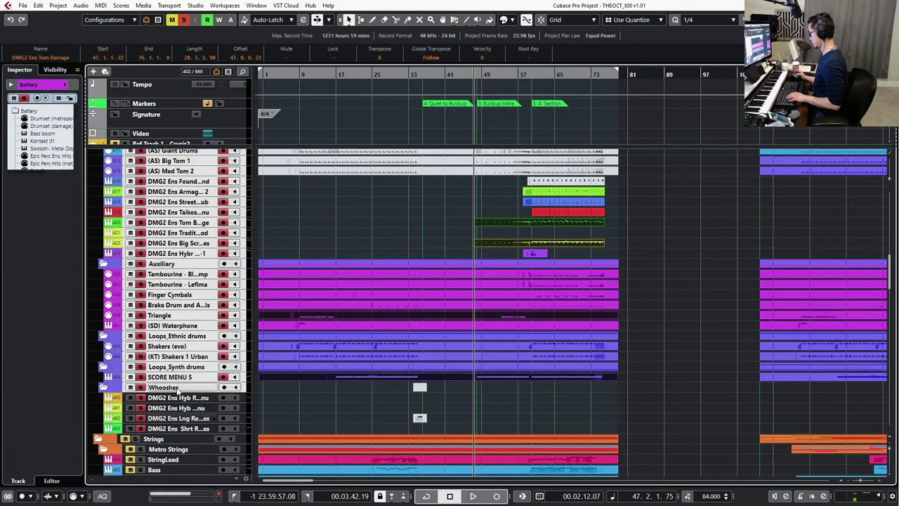
pyautogui.scroll(2, 306, 328)
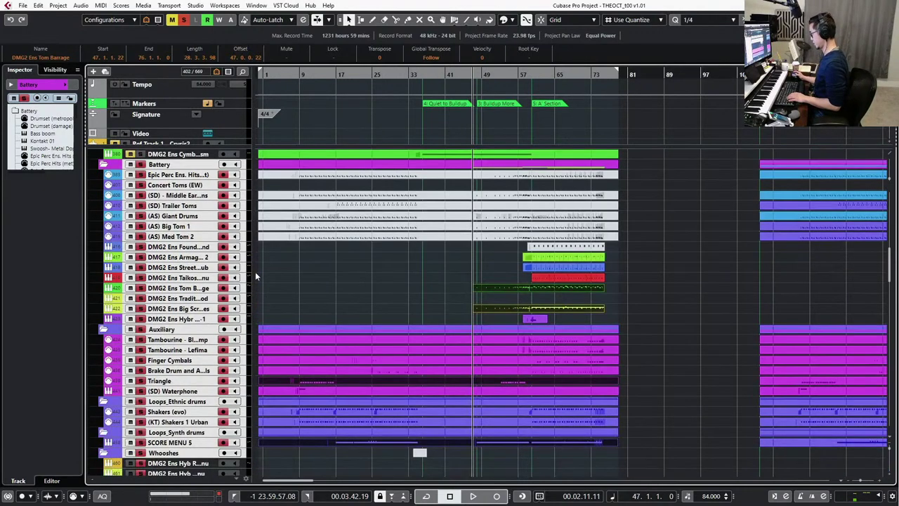
pyautogui.click(191, 166)
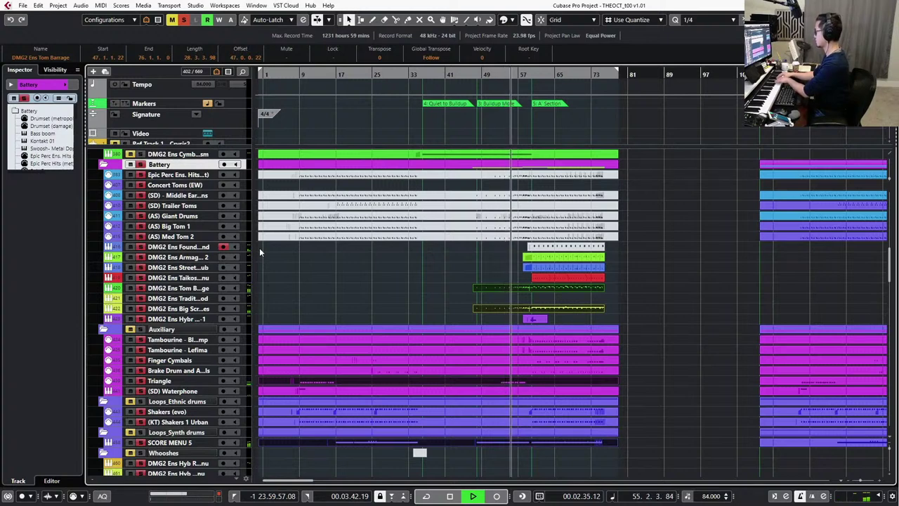
# Record a new part on the DMG2 Ens Found Sound track over bars 50 to 55.
pyautogui.press('space')
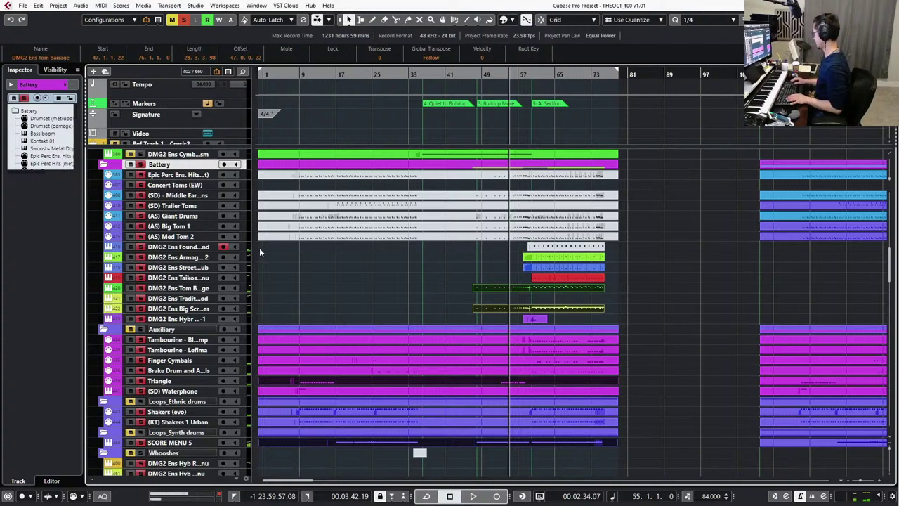
pyautogui.press('Home')
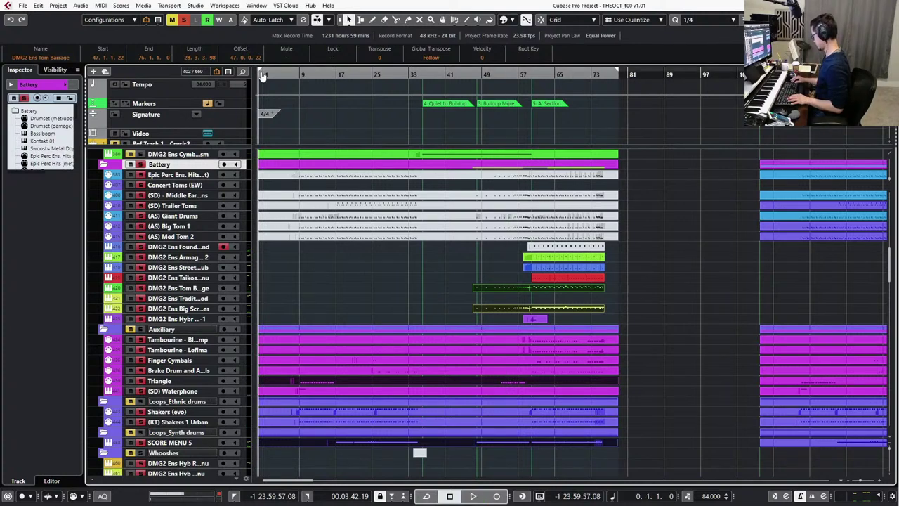
pyautogui.hotkey('shift', 'n')
pyautogui.hotkey('shift', 'n')
pyautogui.press('space')
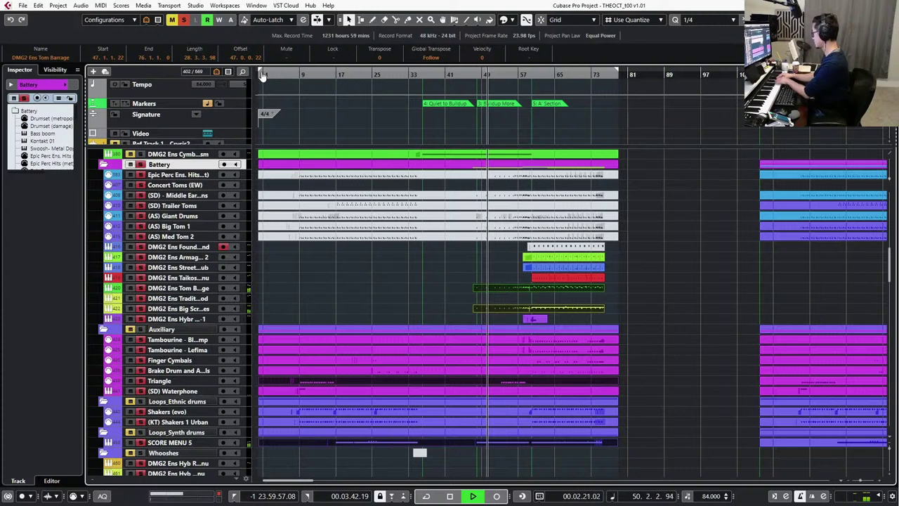
pyautogui.press('KP_Multiply')
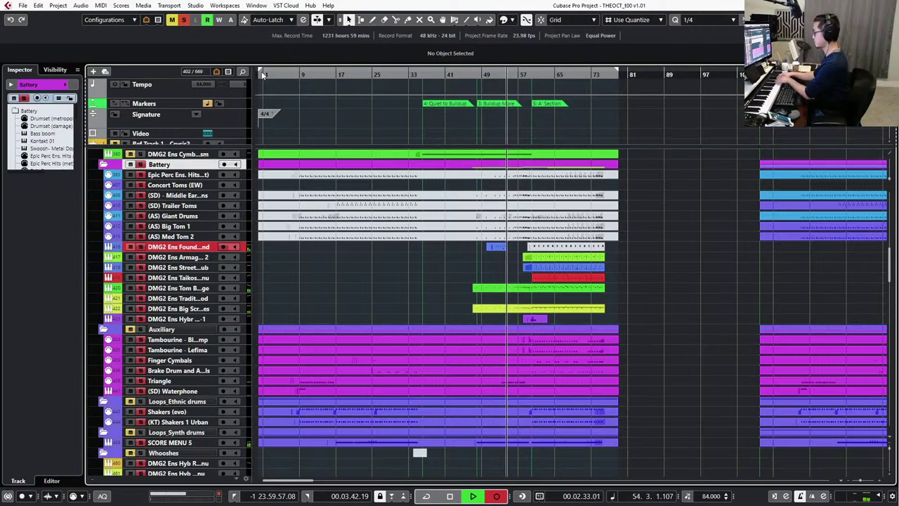
pyautogui.press('space')
# Open the recorded DMG2 Ens Found Sound part in the Key Editor with the playback position at bar 52.
pyautogui.press('KP_Subtract')
pyautogui.press('KP_Subtract')
pyautogui.press('KP_Subtract')
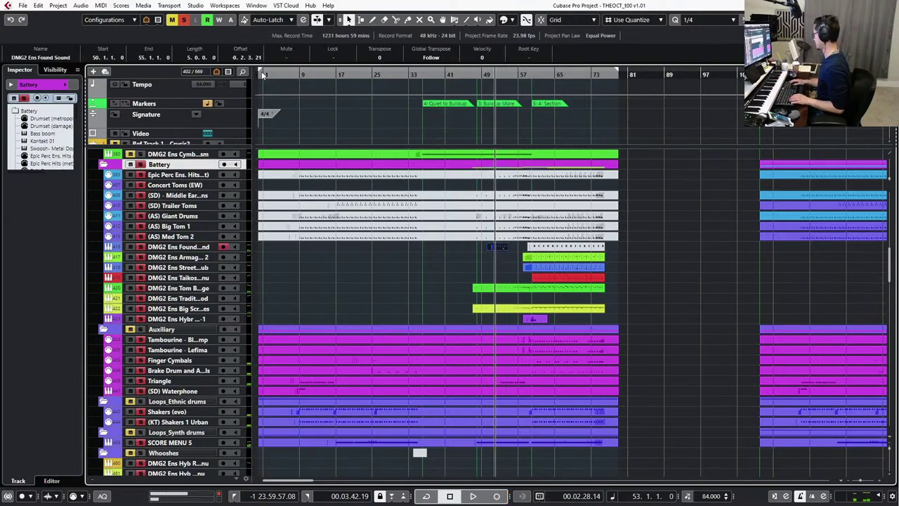
pyautogui.press('Return')
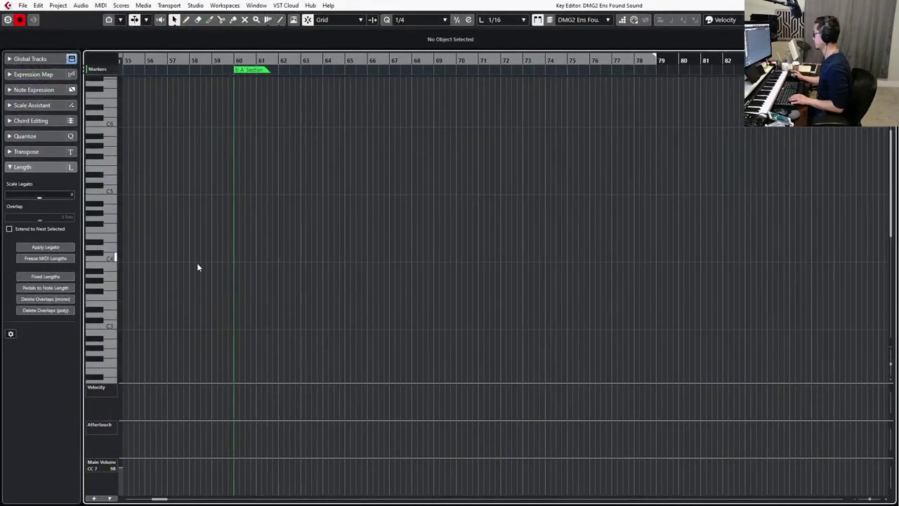
pyautogui.scroll(2, 282, 309)
pyautogui.hscroll(3, 362, 280)
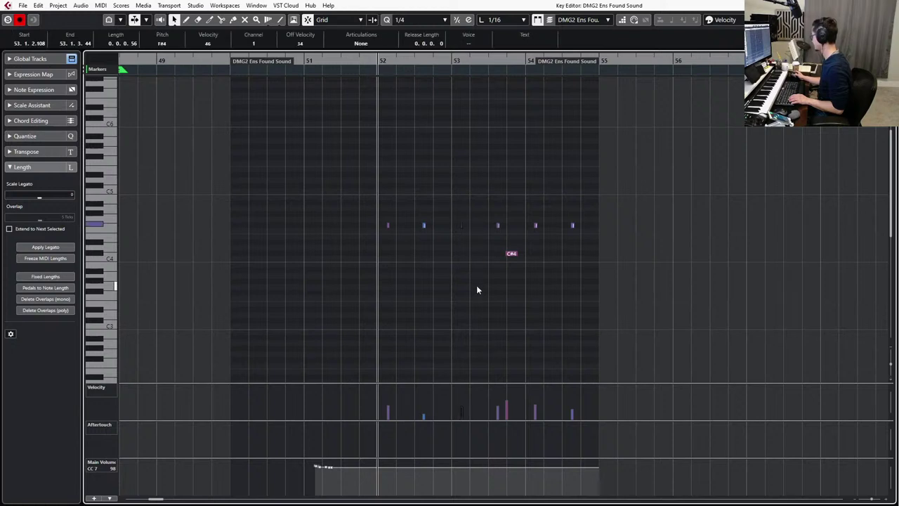
# Select the recorded F#4 notes in bars 52 to 54 and even out their velocities around 40 during playback.
pyautogui.moveTo(362, 209); pyautogui.dragTo(616, 327)
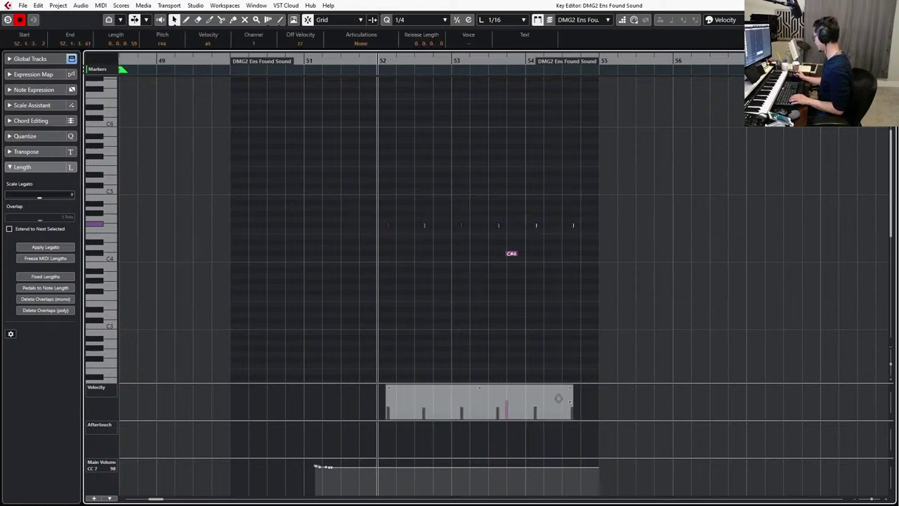
pyautogui.press('space')
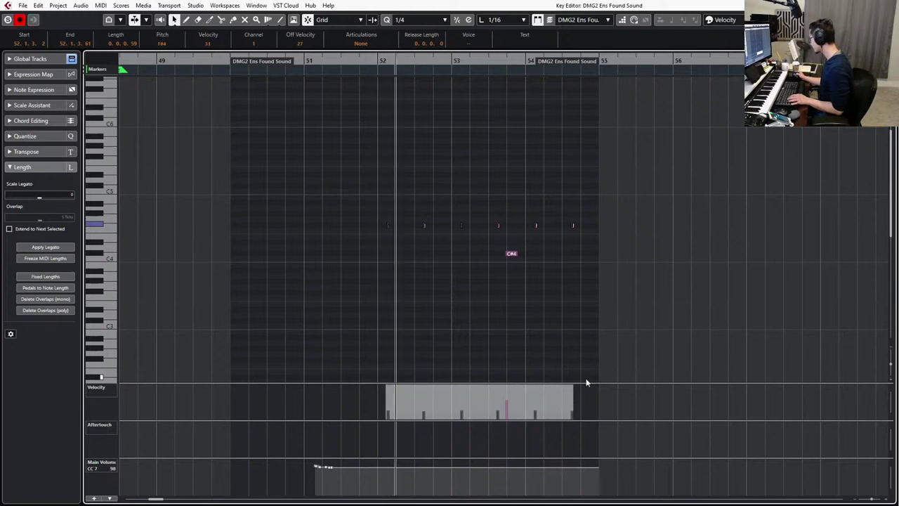
pyautogui.moveTo(574, 423); pyautogui.dragTo(574, 420)
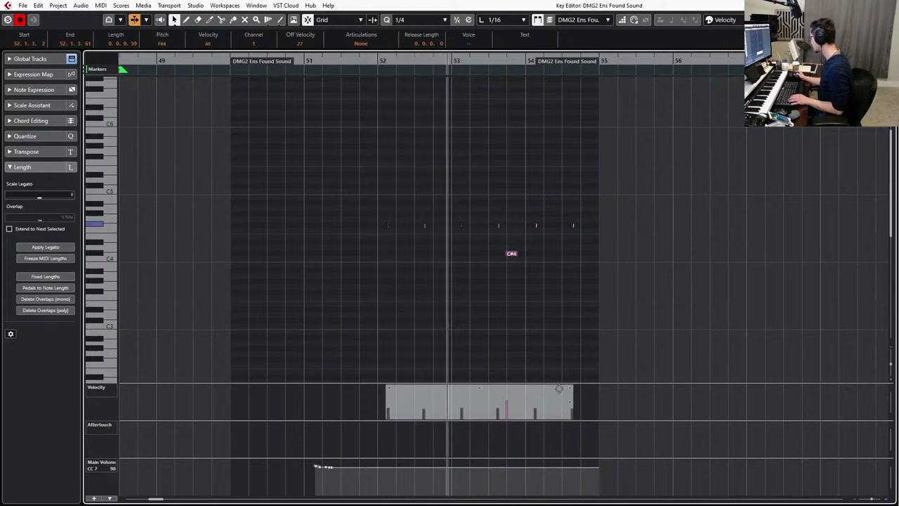
# Quantize the recorded F#4 and C#4 notes to a 1/8 grid and play the part from bar 51.
pyautogui.click(307, 195)
pyautogui.hotkey('ctrl', 'a')
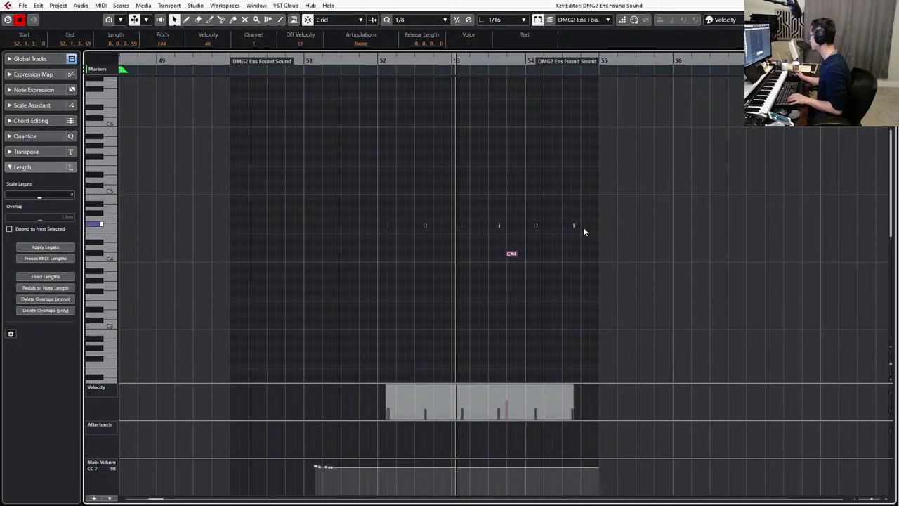
pyautogui.press('KP_Subtract')
pyautogui.press('KP_Subtract')
pyautogui.moveTo(569, 254); pyautogui.dragTo(489, 267)
pyautogui.press('space')
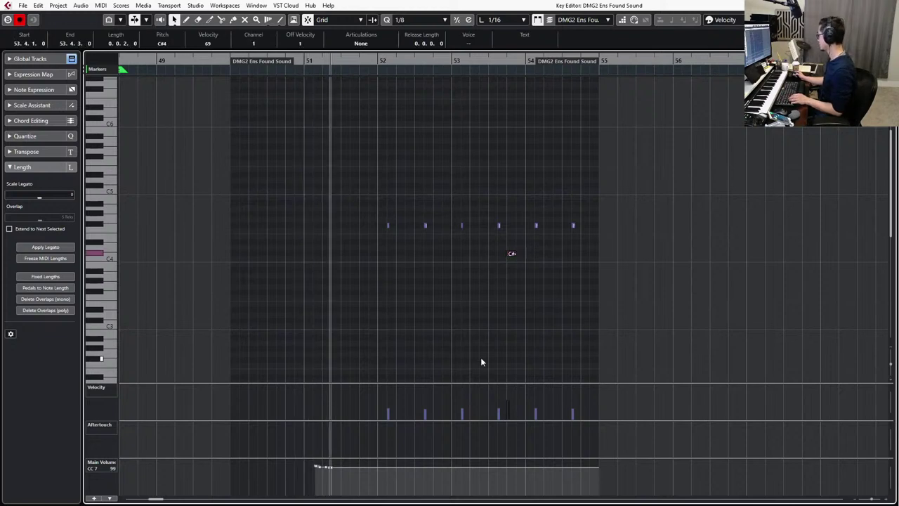
# Lower the C#4 note's velocity and delete the two F#4 notes after bar 54.
pyautogui.moveTo(516, 400); pyautogui.dragTo(516, 406)
pyautogui.click(570, 283)
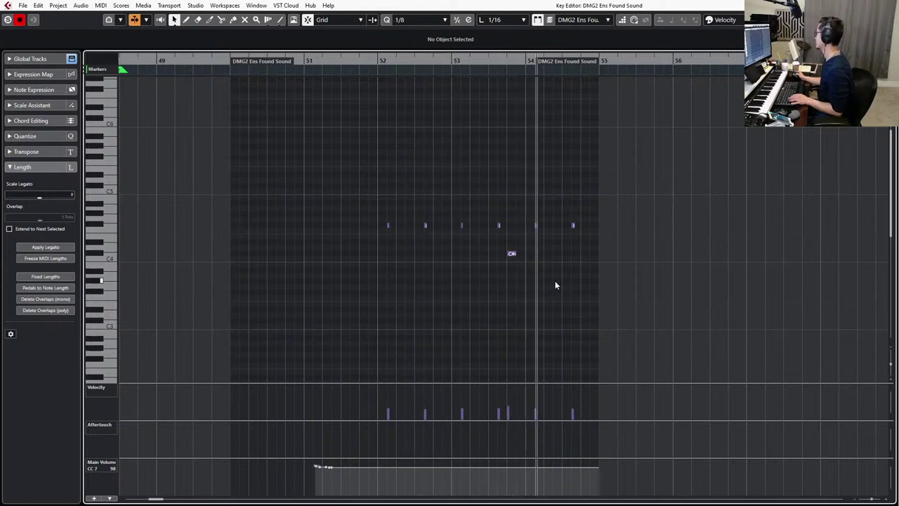
pyautogui.moveTo(584, 243); pyautogui.dragTo(585, 242)
pyautogui.press('Delete')
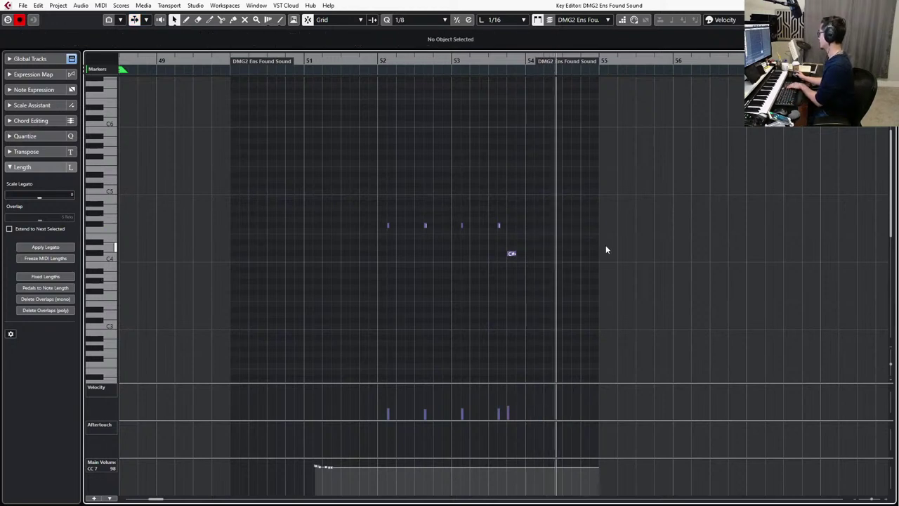
# Set the remaining four F#4 notes to a velocity of about 42 and close the Key Editor.
pyautogui.moveTo(351, 197); pyautogui.dragTo(511, 239)
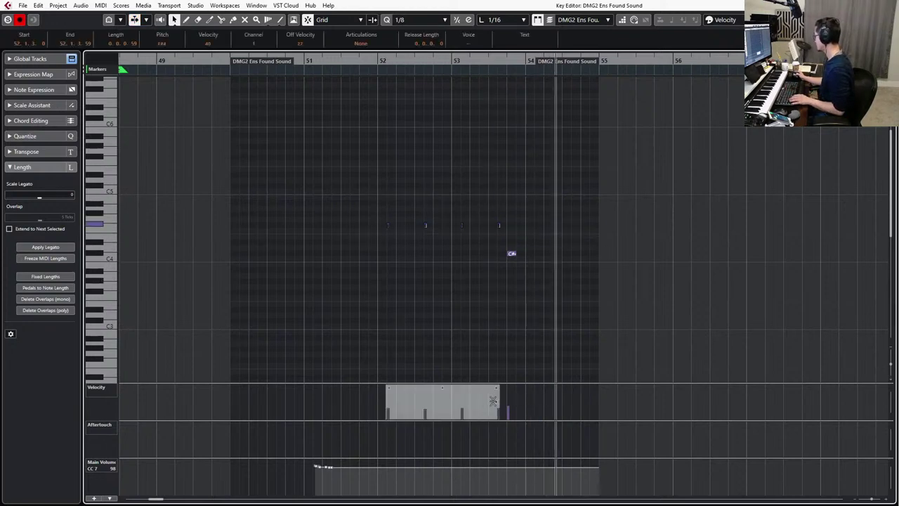
pyautogui.press('v')
pyautogui.press('Return')
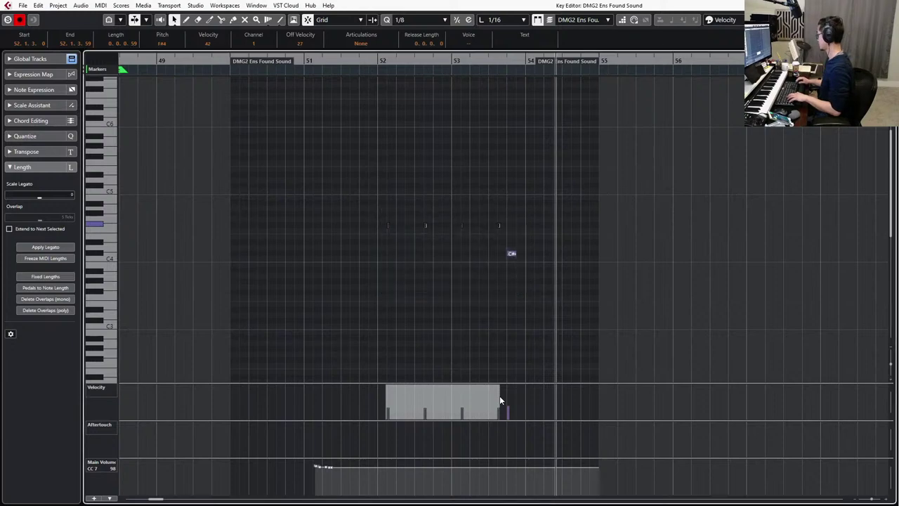
pyautogui.press('KP_0')
pyautogui.press('Return')
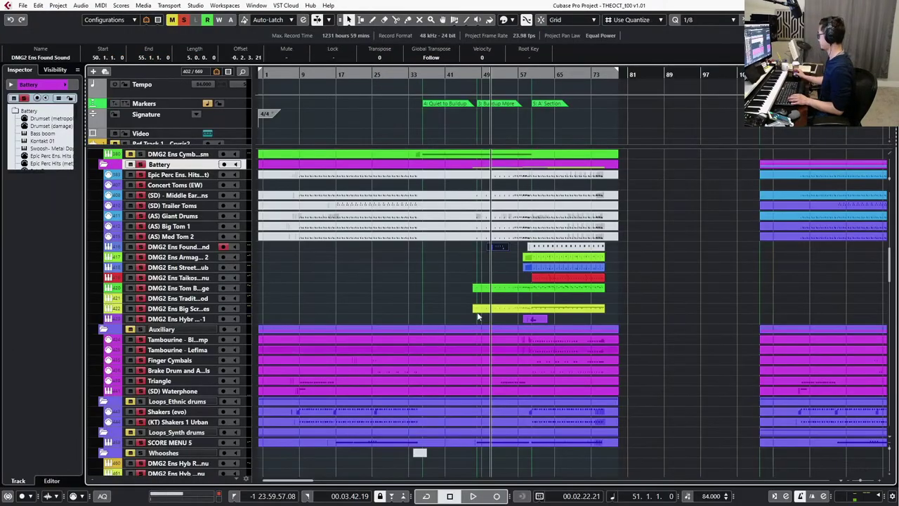
# Trim the DMG2 Ens Found Sound part to bars 51 to 54 and separate bars 52 to 54 as their own part.
pyautogui.scroll(3, 531, 283)
pyautogui.moveTo(555, 247); pyautogui.dragTo(533, 248)
pyautogui.scroll(4, 520, 260)
pyautogui.scroll(2, 517, 260)
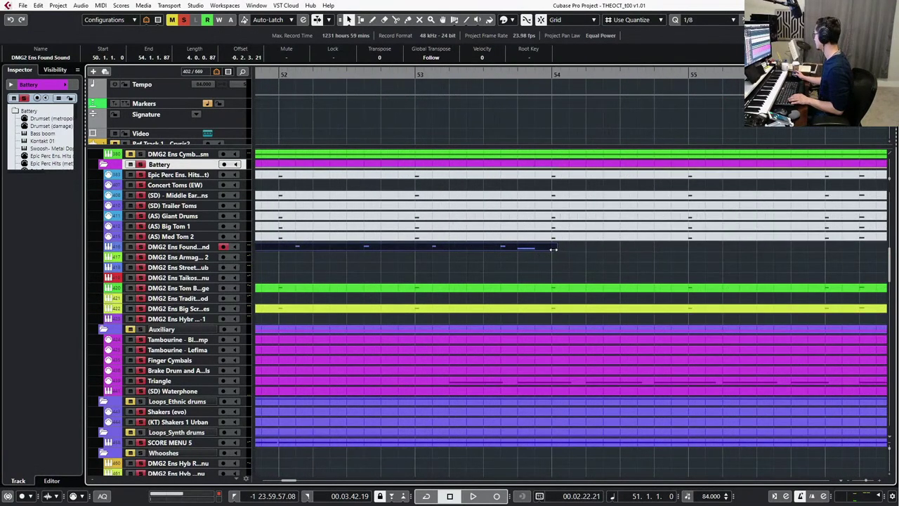
pyautogui.scroll(-3, 523, 271)
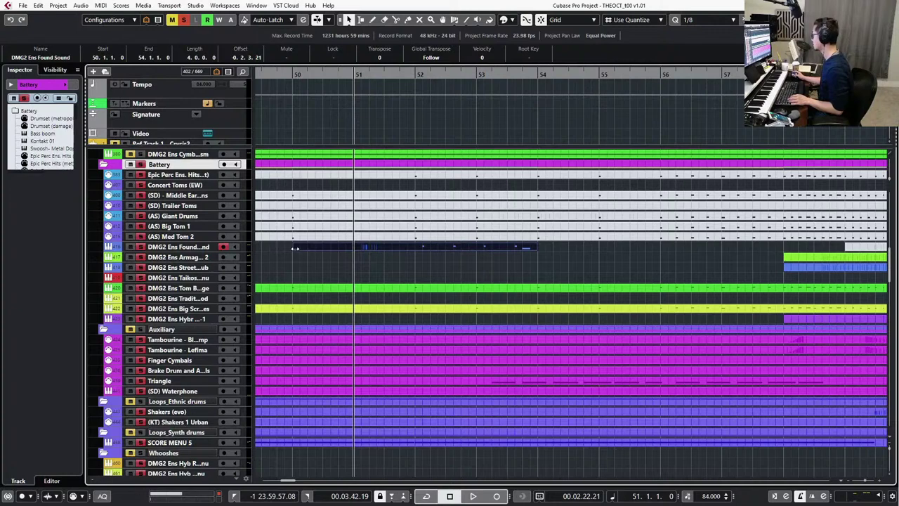
pyautogui.moveTo(295, 248); pyautogui.dragTo(420, 248)
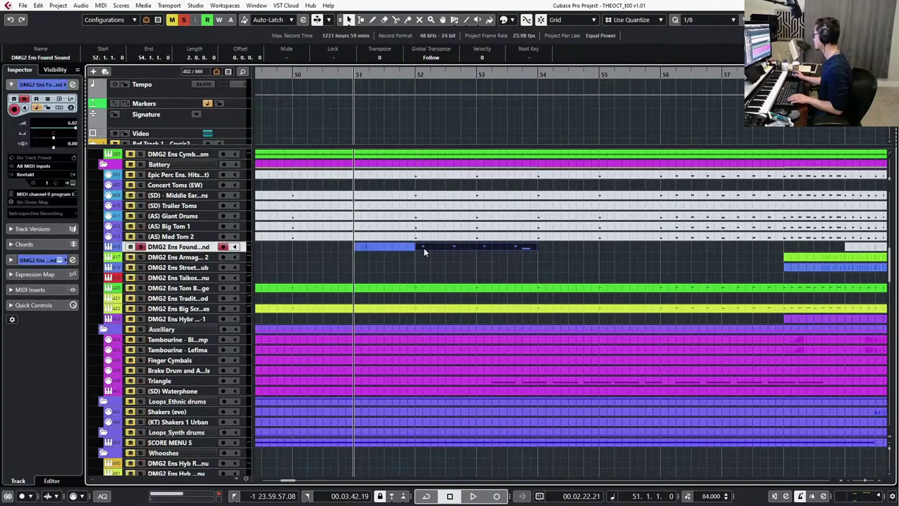
# Duplicate the two-bar DMG2 Ens Found Sound part three times to fill up to bar 60 and start playback.
pyautogui.hotkey('ctrl', 'd')
pyautogui.scroll(-3, 466, 263)
pyautogui.hotkey('ctrl', 'd')
pyautogui.press('space')
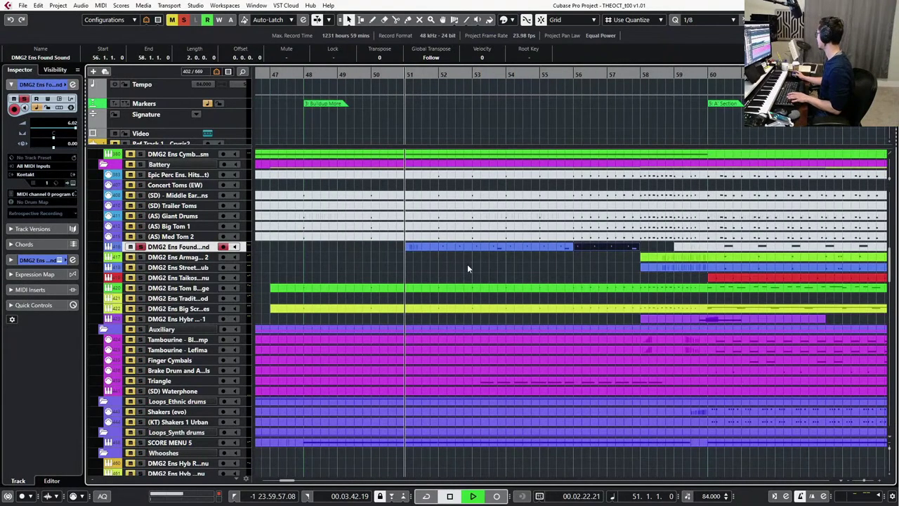
pyautogui.hotkey('ctrl', 'd')
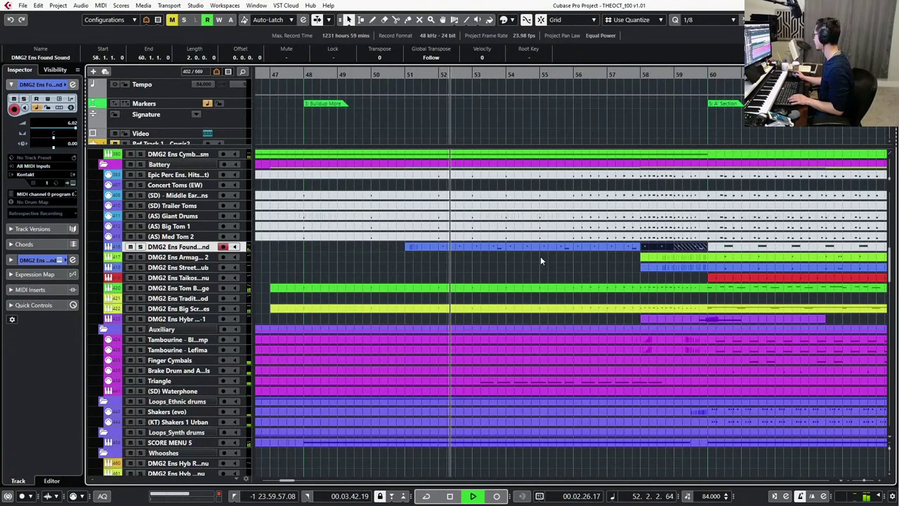
# Select the repeated DMG2 Ens Found Sound parts from bar 52 to 60 and open them together in the Key Editor.
pyautogui.scroll(-1, 530, 262)
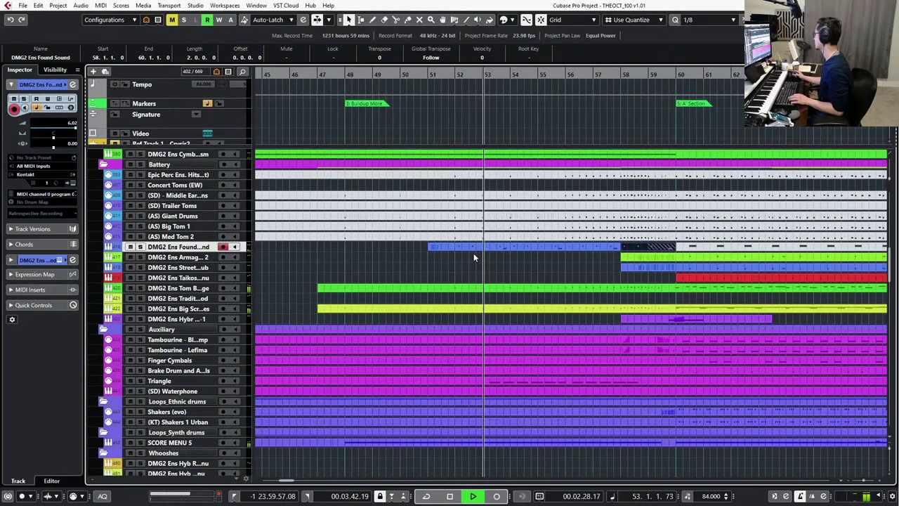
pyautogui.moveTo(484, 258); pyautogui.dragTo(614, 249)
pyautogui.keyDown('shift'); pyautogui.click(639, 249); pyautogui.keyUp('shift')
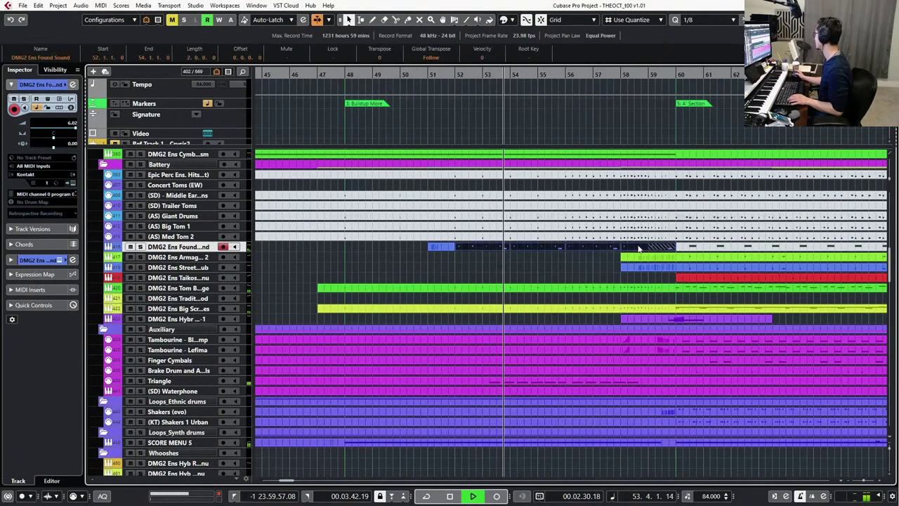
pyautogui.doubleClick(639, 249)
pyautogui.scroll(-2, 449, 245)
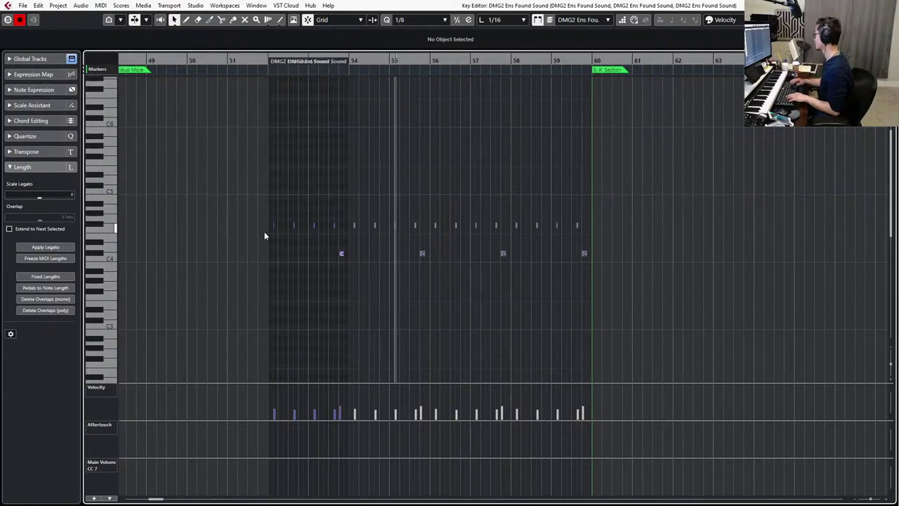
pyautogui.press('Return')
pyautogui.click(340, 246)
pyautogui.press('Return')
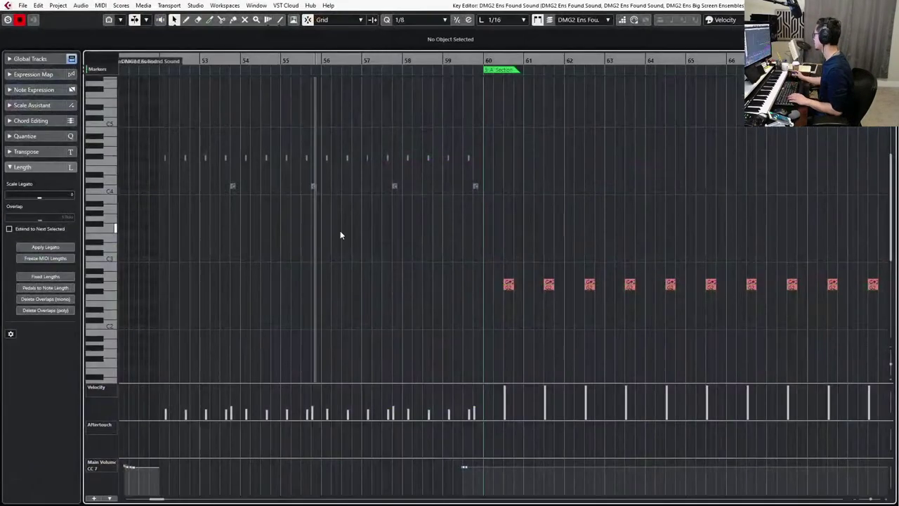
# Select all F#4 notes from bar 52 to 60 and set their velocity to about 42 while auditioning.
pyautogui.click(231, 172)
pyautogui.scroll(2, 244, 181)
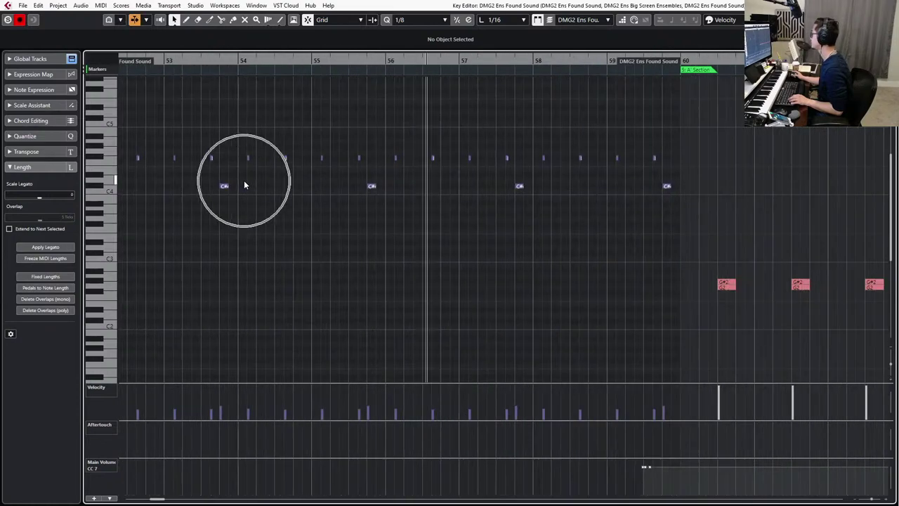
pyautogui.hscroll(-2, 243, 180)
pyautogui.moveTo(223, 128); pyautogui.dragTo(844, 164)
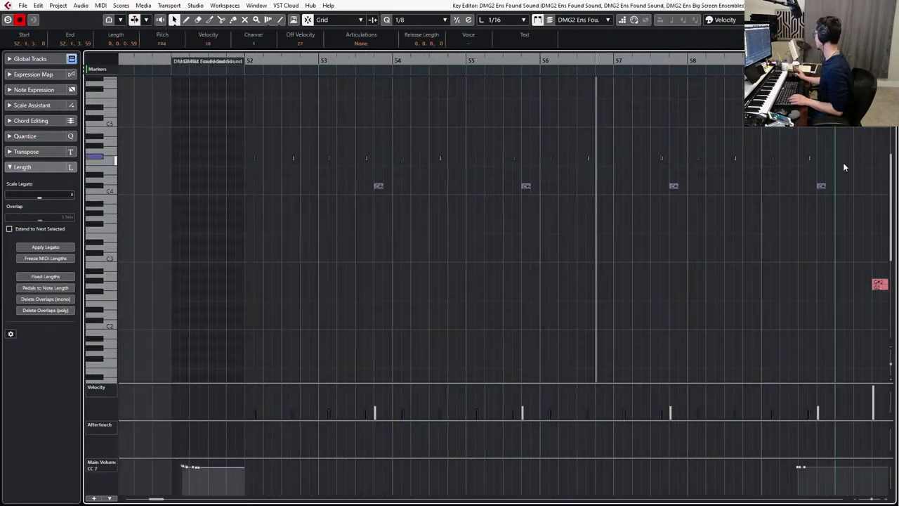
pyautogui.scroll(-1, 629, 186)
pyautogui.moveTo(294, 130); pyautogui.dragTo(811, 176)
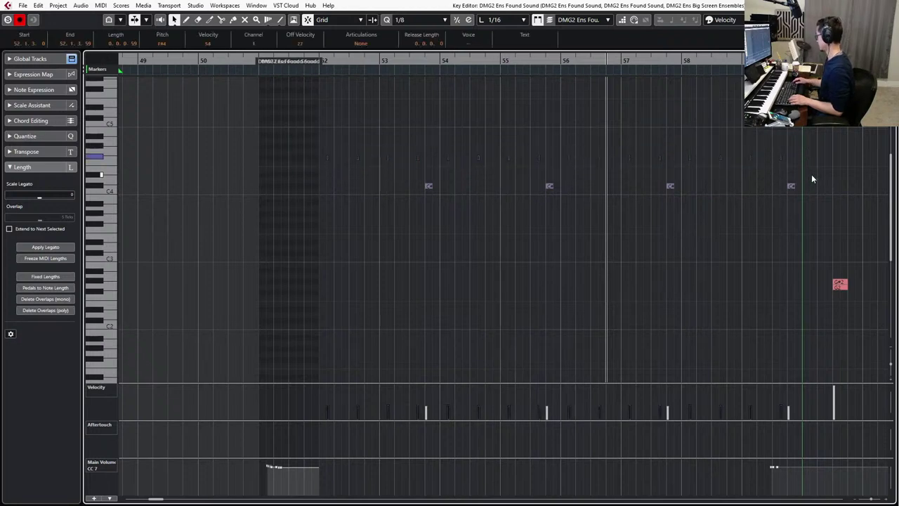
pyautogui.press('l')
pyautogui.press('space')
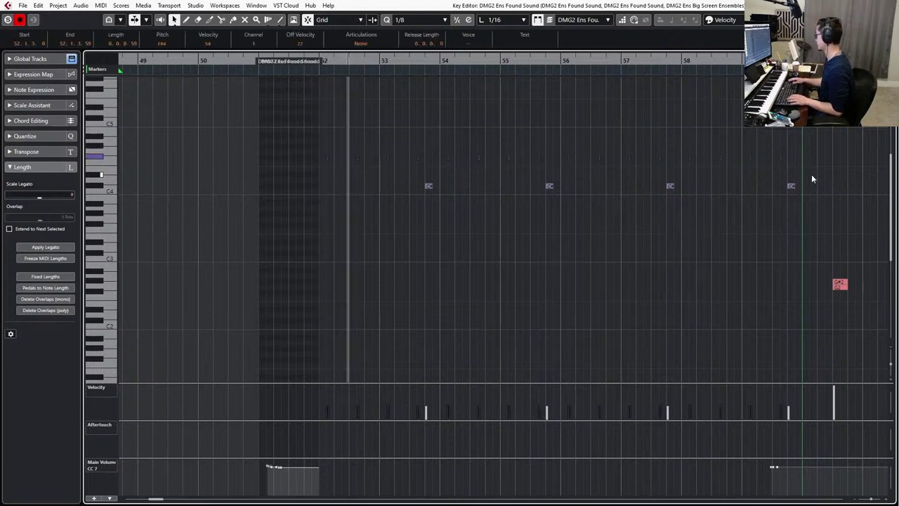
pyautogui.hotkey('ctrl', 'shift', 'Down')
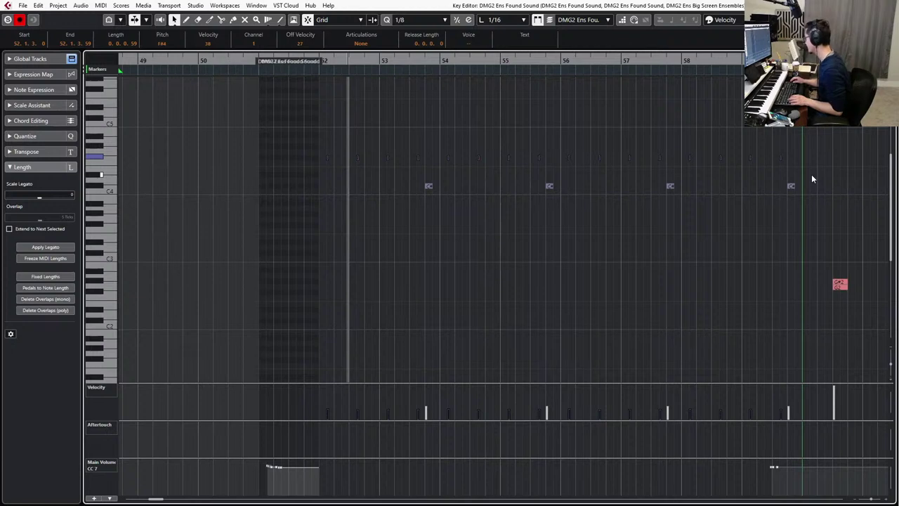
pyautogui.hotkey('ctrl', 'shift', 'Up')
pyautogui.press('l')
pyautogui.press('space')
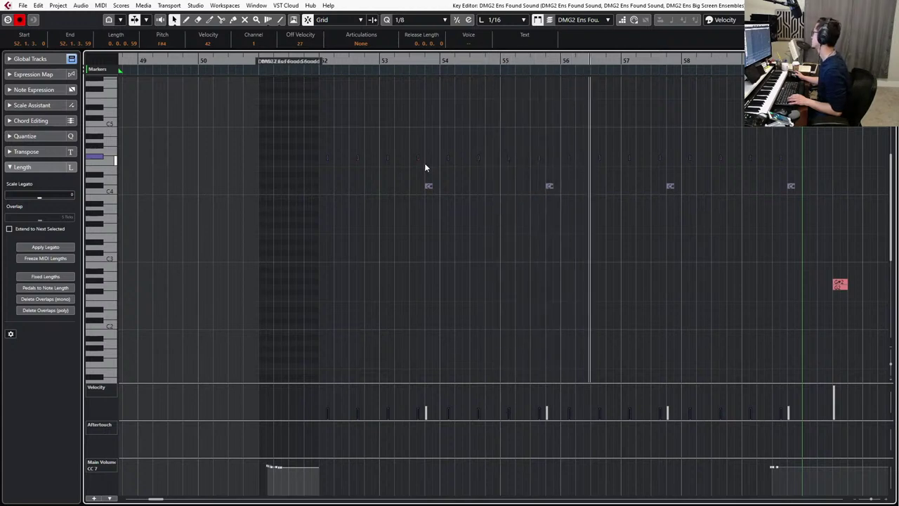
# Lengthen all F#4 notes between bars 52 and 60 to 0.0.2.0.
pyautogui.scroll(2, 442, 148)
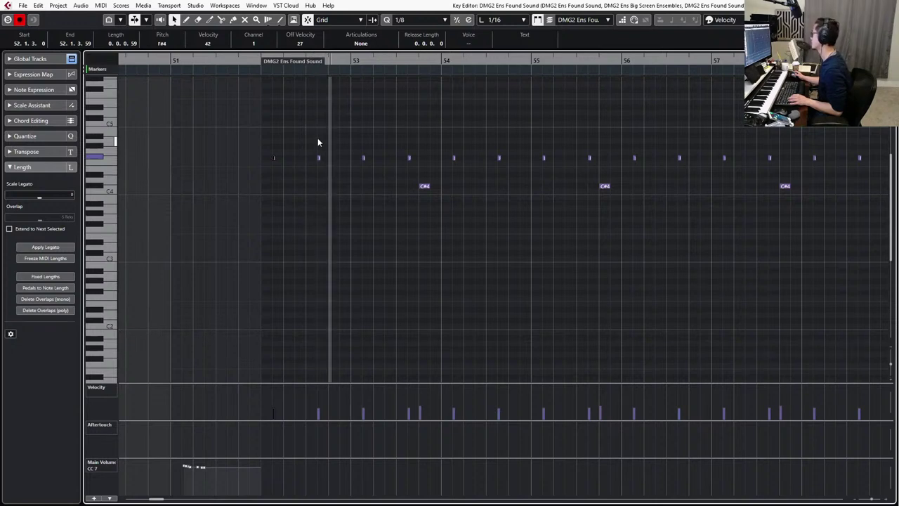
pyautogui.moveTo(318, 138); pyautogui.dragTo(332, 175)
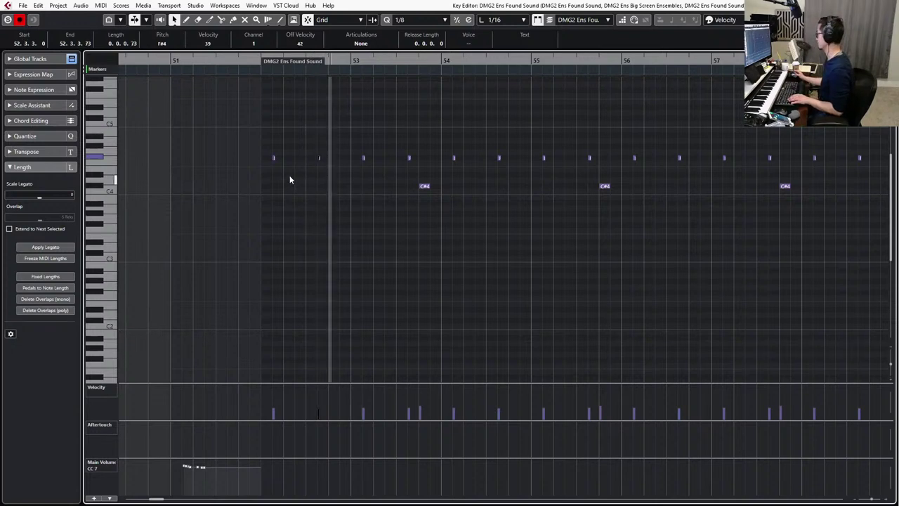
pyautogui.scroll(-2, 288, 175)
pyautogui.moveTo(226, 145); pyautogui.dragTo(761, 161)
pyautogui.scroll(3, 717, 163)
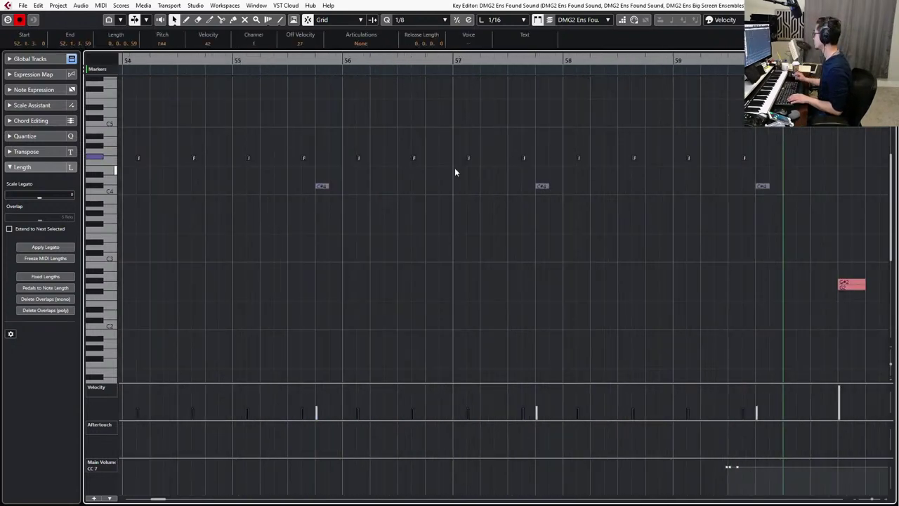
pyautogui.scroll(-1, 442, 168)
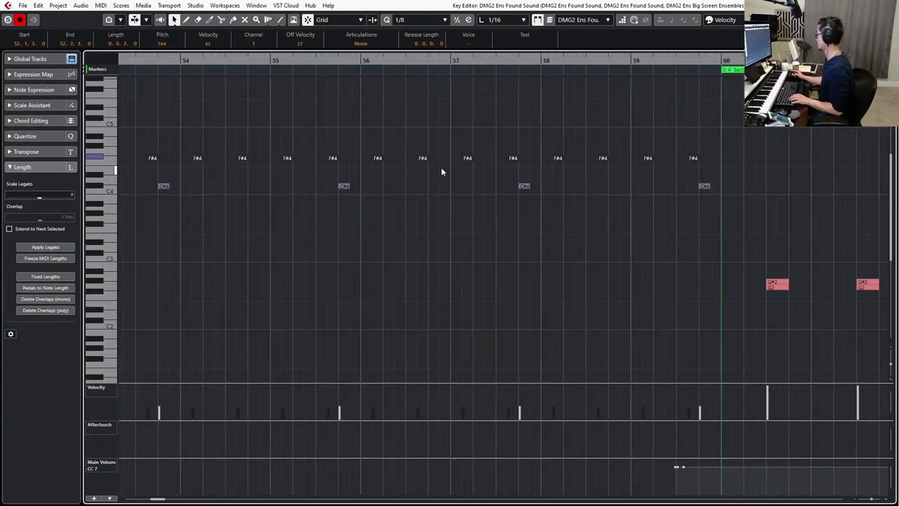
pyautogui.click(419, 159)
pyautogui.scroll(-1, 441, 154)
pyautogui.moveTo(715, 140); pyautogui.dragTo(232, 166)
# Join the DMG2 Ens Found Sound parts into one spanning bars 51 to 60 and open it in the Key Editor.
pyautogui.hscroll(3, 236, 167)
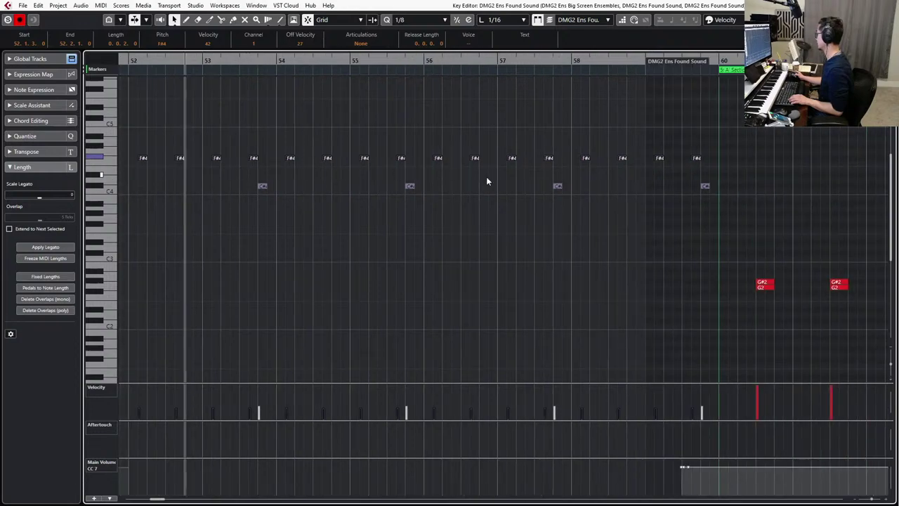
pyautogui.scroll(-1, 487, 182)
pyautogui.moveTo(219, 135); pyautogui.dragTo(267, 137)
pyautogui.press('Return')
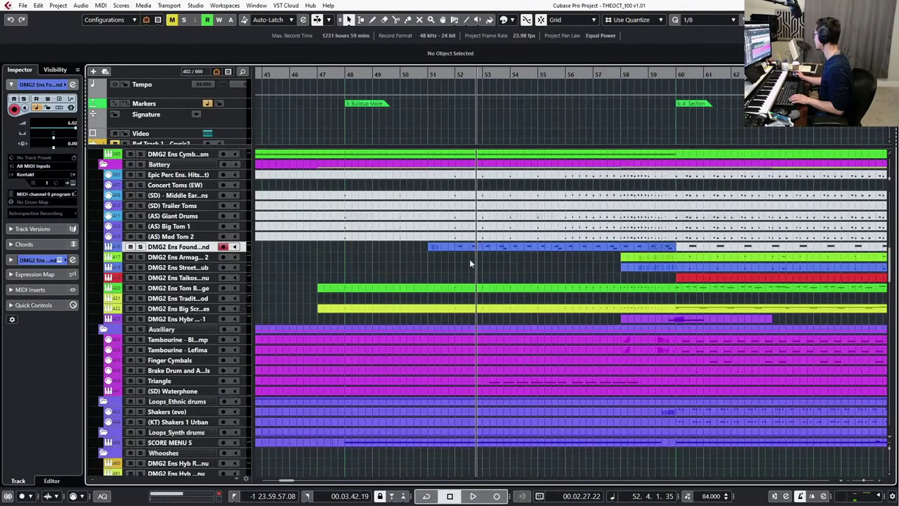
pyautogui.doubleClick(562, 243)
pyautogui.moveTo(217, 201); pyautogui.dragTo(551, 237)
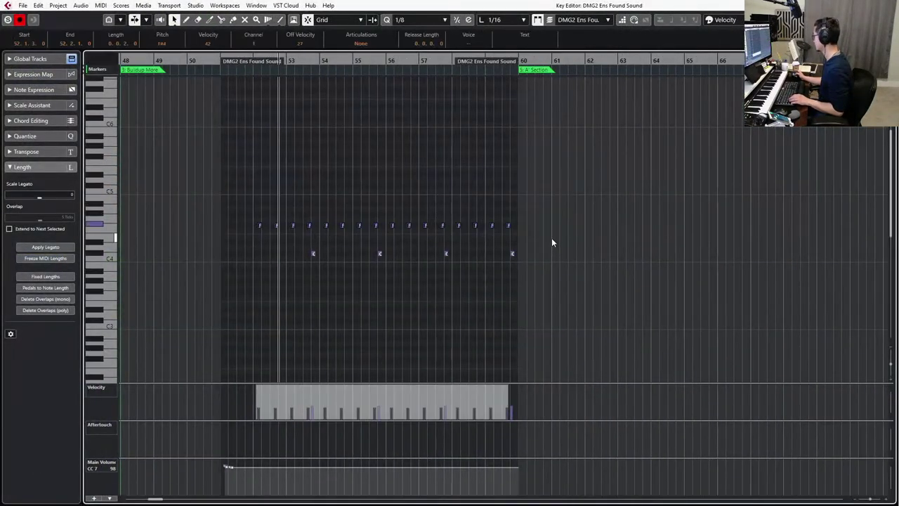
# Duplicate the F#4 note on beat 3.3 of bars 52, 53 and 54 twice, placing copies on beats 4.1 and 4.3.
pyautogui.scroll(2, 551, 237)
pyautogui.hscroll(-6, 241, 237)
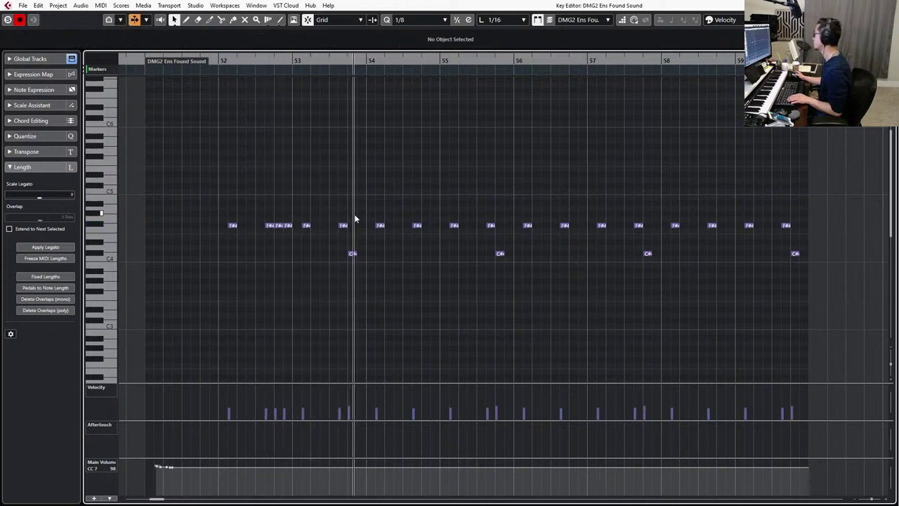
pyautogui.click(344, 225)
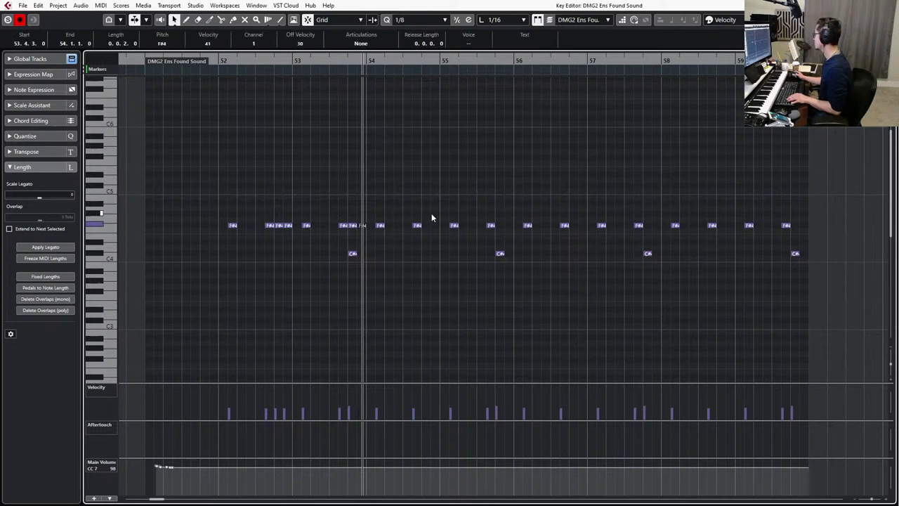
pyautogui.moveTo(431, 213); pyautogui.dragTo(412, 231)
pyautogui.hotkey('ctrl', 'd')
pyautogui.hotkey('ctrl', 'd')
# Repeat the F#4 duplication in bars 55 to 58 so each bar ends with three consecutive notes.
pyautogui.moveTo(485, 209); pyautogui.dragTo(494, 234)
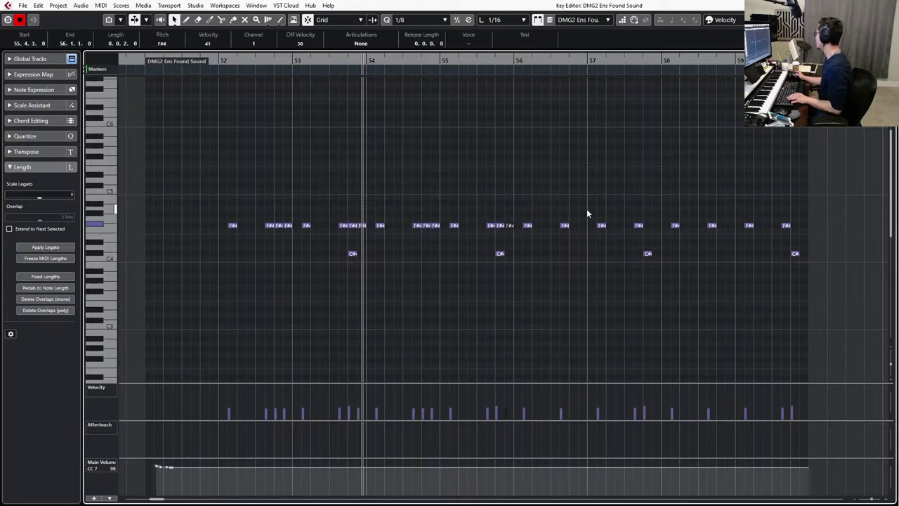
pyautogui.click(637, 225)
pyautogui.hotkey('ctrl', 'd')
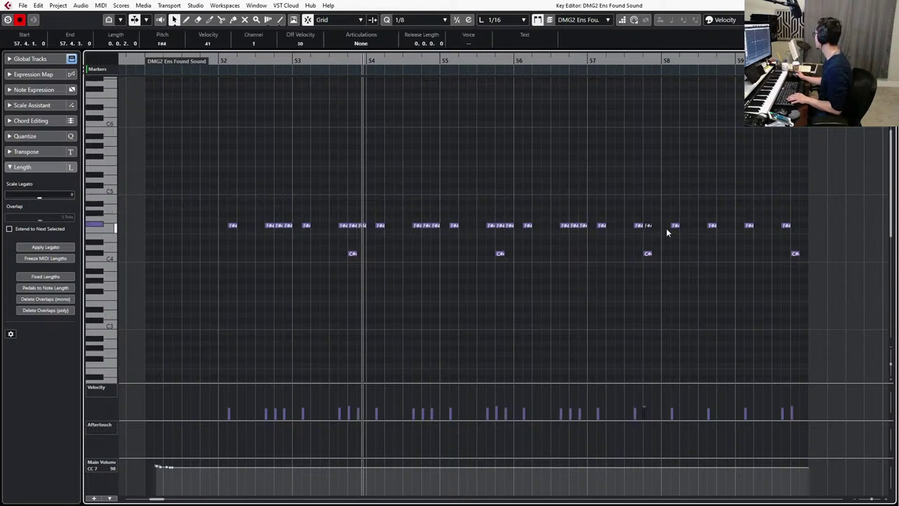
pyautogui.moveTo(721, 215); pyautogui.dragTo(700, 238)
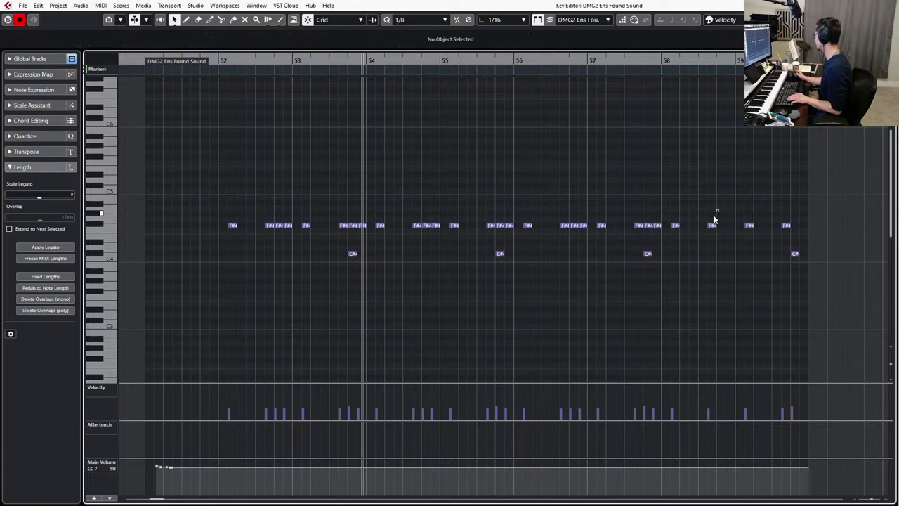
pyautogui.hotkey('ctrl', 'd')
pyautogui.hotkey('ctrl', 'd')
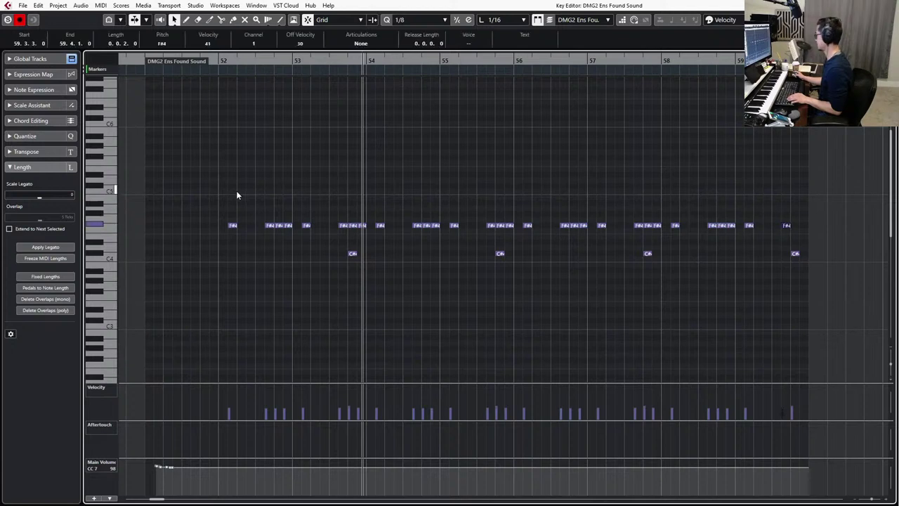
# Audition the embellished found-sound pattern from bar 52 through bar 59.
pyautogui.moveTo(236, 191); pyautogui.dragTo(264, 245)
pyautogui.press('KP_Subtract')
pyautogui.press('KP_Subtract')
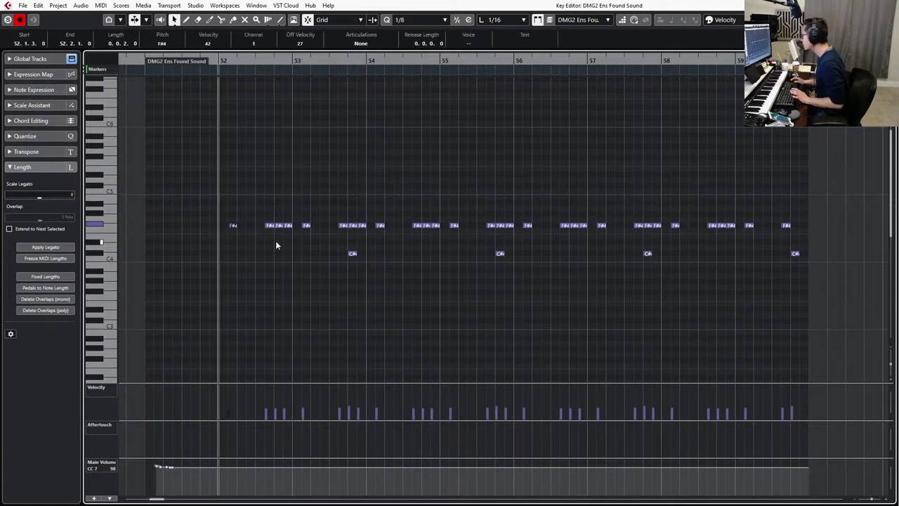
pyautogui.press('space')
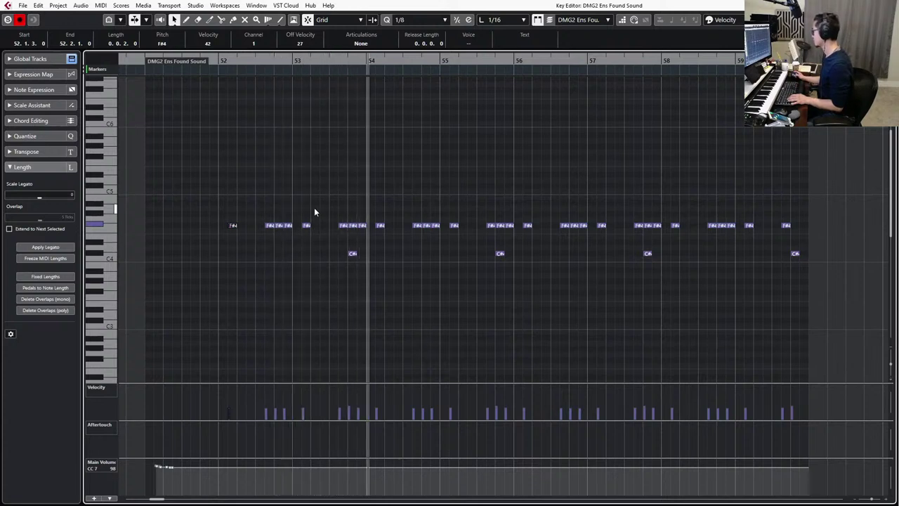
pyautogui.click(362, 214)
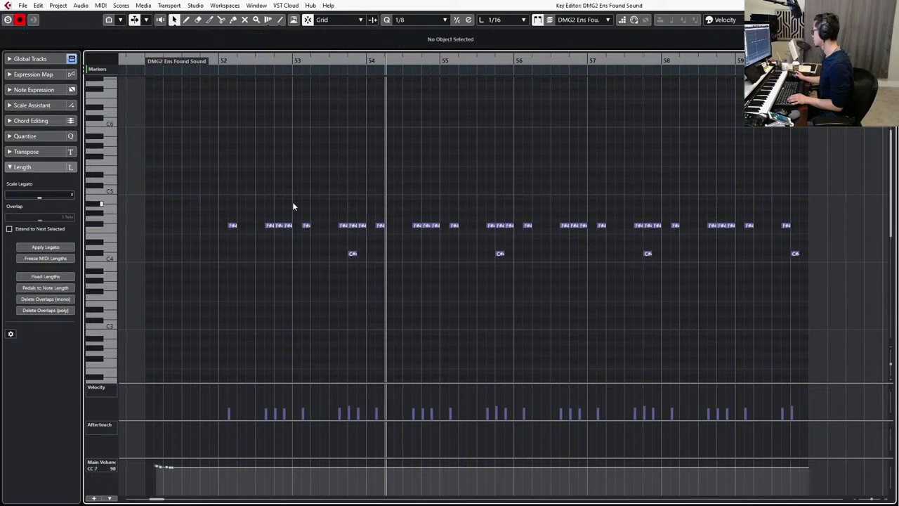
pyautogui.click(307, 225)
pyautogui.moveTo(383, 232); pyautogui.dragTo(382, 237)
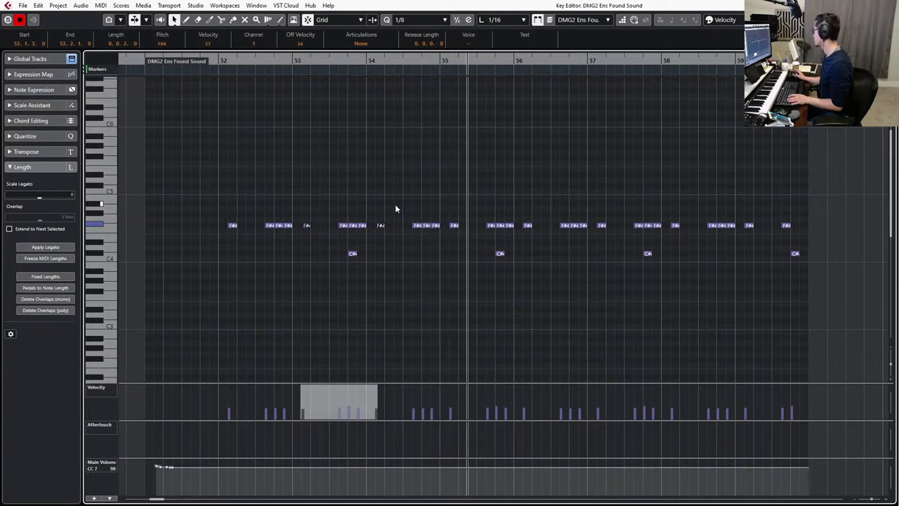
pyautogui.press('KP_Subtract')
pyautogui.press('KP_Add')
pyautogui.press('KP_Add')
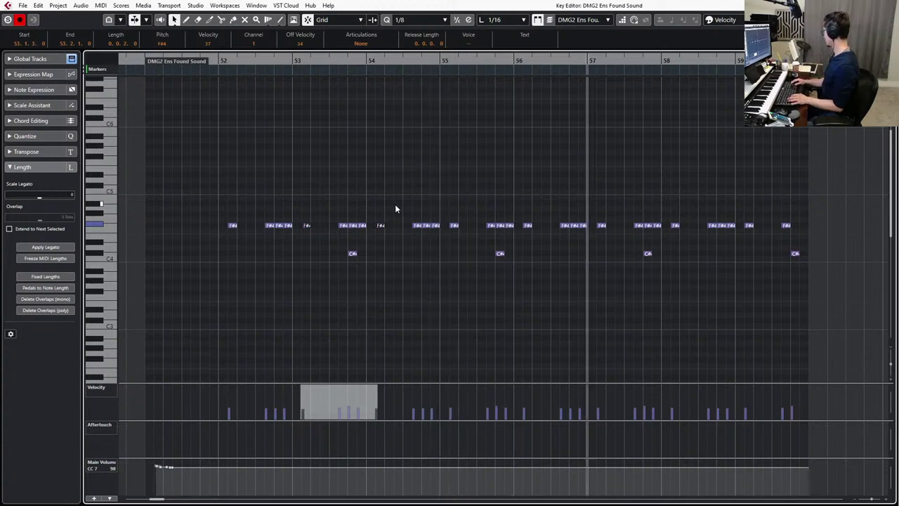
pyautogui.press('KP_Add')
pyautogui.press('space')
pyautogui.hscroll(3, 406, 185)
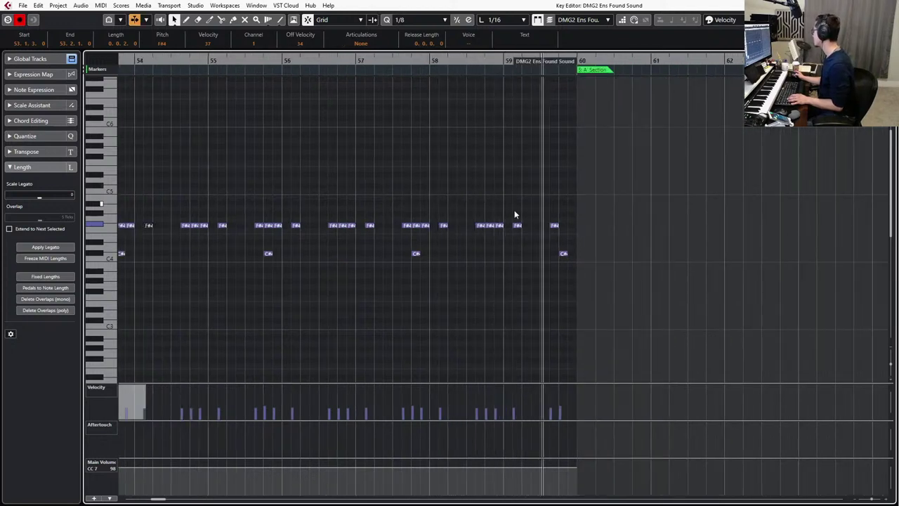
# Move the last F#4 in bar 59 back to 59.3.1 and duplicate it to 59.3.3.
pyautogui.press('space')
pyautogui.scroll(1, 538, 223)
pyautogui.moveTo(468, 210); pyautogui.dragTo(493, 228)
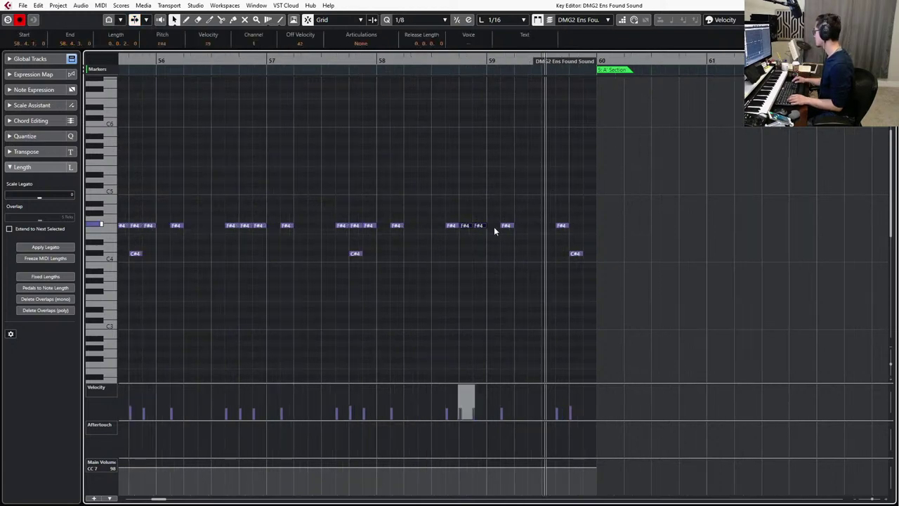
pyautogui.click(505, 208)
pyautogui.click(562, 225)
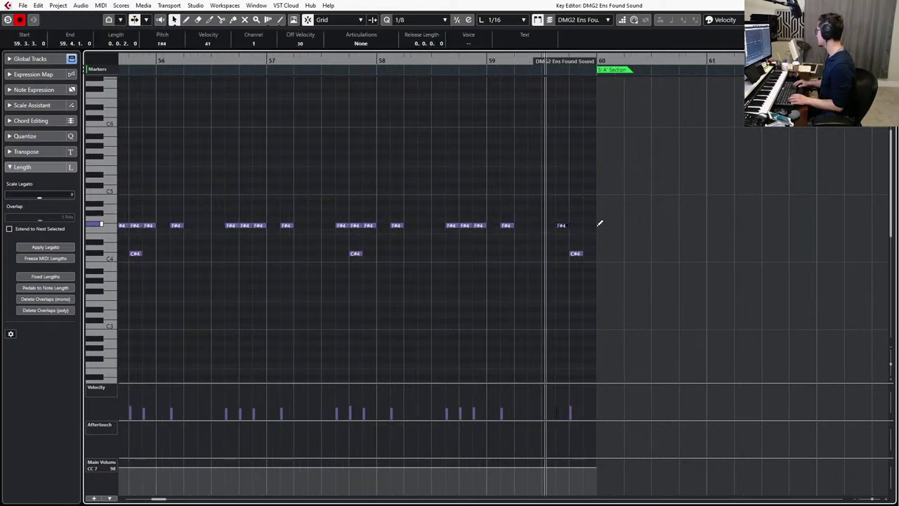
pyautogui.hotkey('ctrl', 'Left')
pyautogui.hotkey('ctrl', 'd')
# Move the C#4 in bar 59 back to 59.3.1, duplicate it to 59.3.3 and audition the ending.
pyautogui.moveTo(597, 244); pyautogui.dragTo(582, 281)
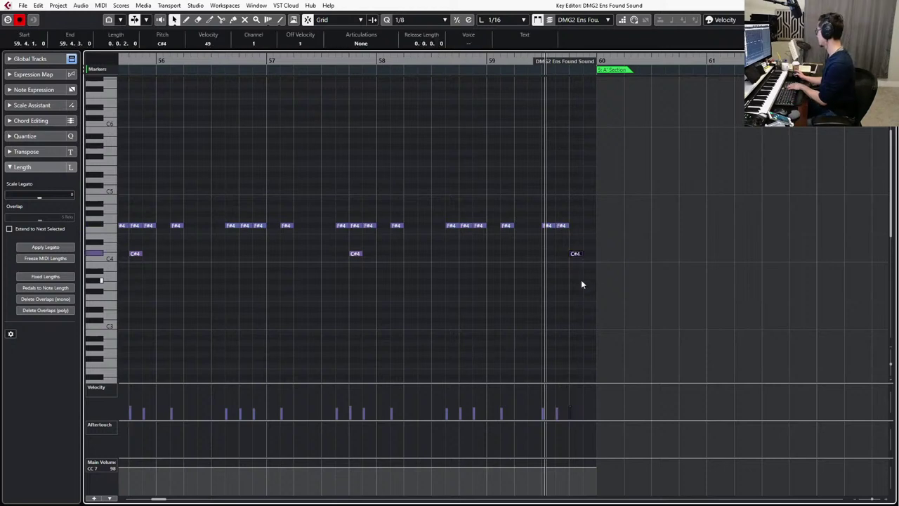
pyautogui.hotkey('ctrl', 'Left')
pyautogui.hotkey('ctrl', 'Left')
pyautogui.hotkey('ctrl', 'd')
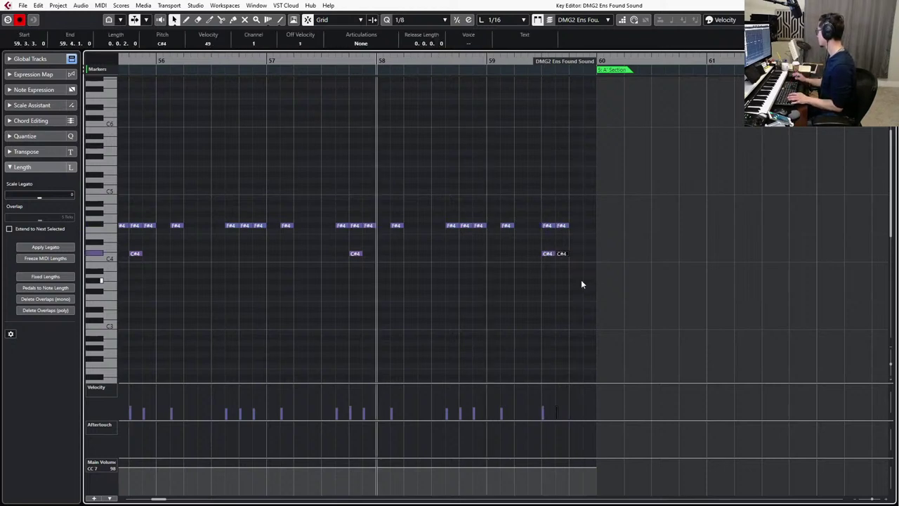
pyautogui.press('space')
pyautogui.click(538, 280)
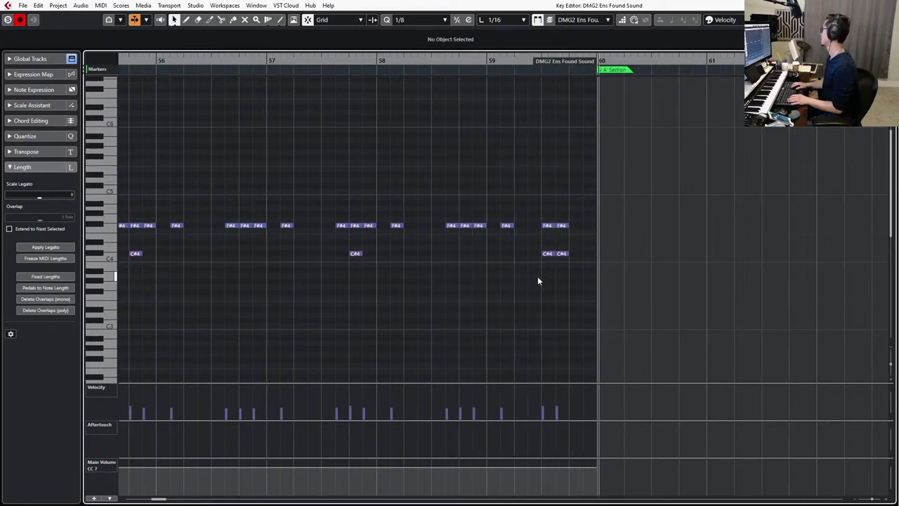
pyautogui.press('space')
# Back in the project, delete the Found Sound part starting at bar 60 and extend the preceding part to bar 79.
pyautogui.press('Return')
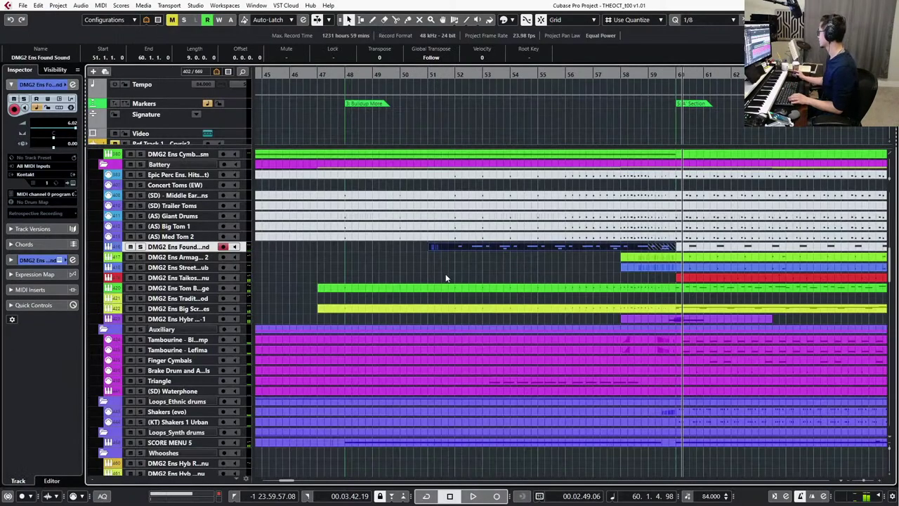
pyautogui.scroll(-2, 447, 279)
pyautogui.click(614, 248)
pyautogui.press('Delete')
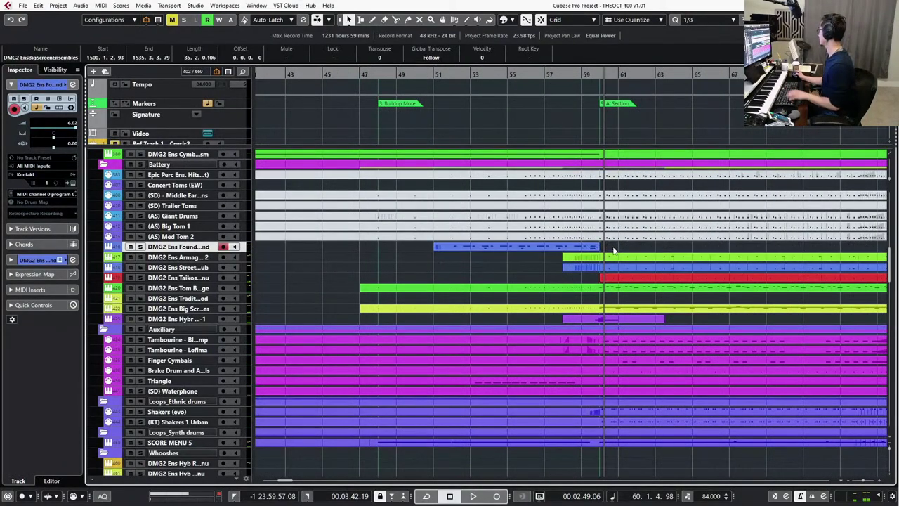
pyautogui.scroll(-2, 613, 250)
pyautogui.moveTo(606, 248); pyautogui.dragTo(798, 250)
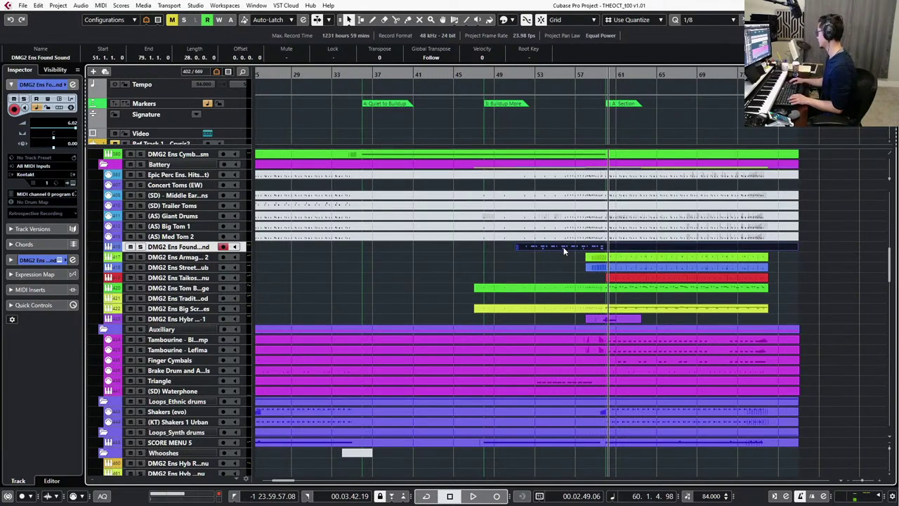
# Solo the percussion tracks from the Battery folder through Loops_Synth drums and audition the transition into the A' Section.
pyautogui.press('space')
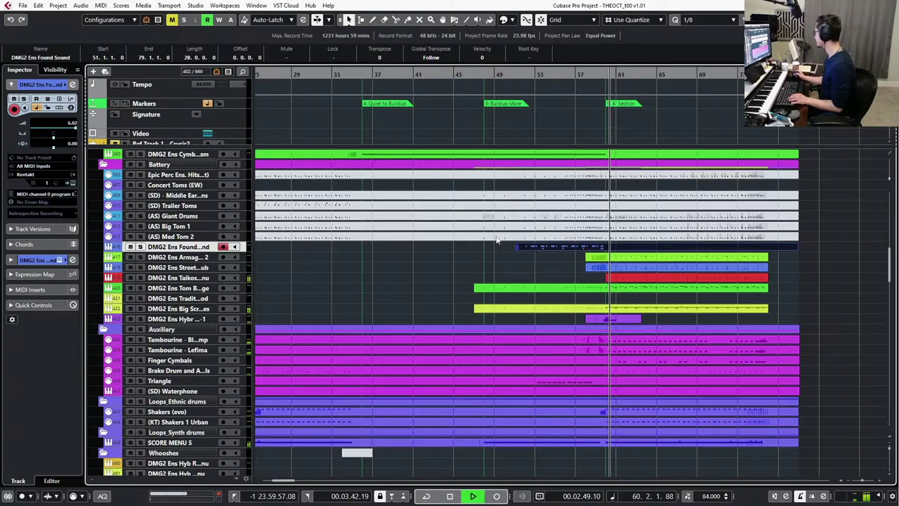
pyautogui.click(197, 165)
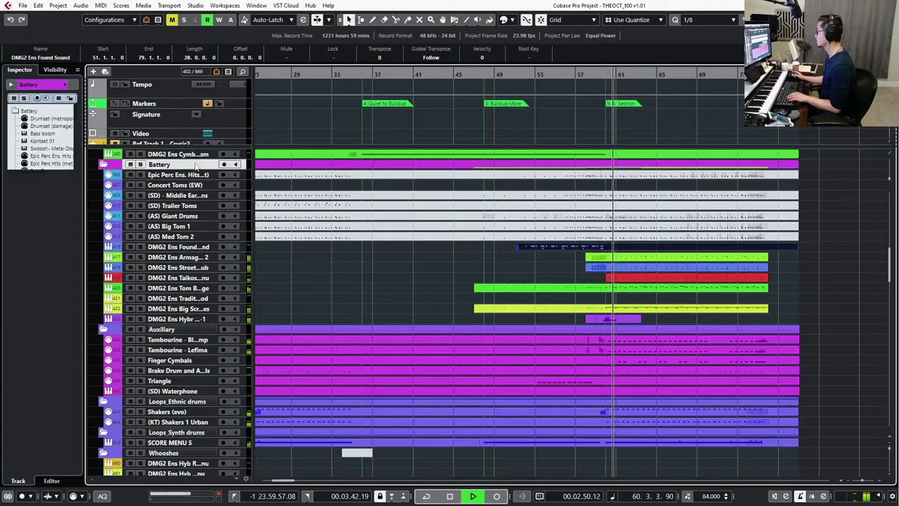
pyautogui.keyDown('shift'); pyautogui.click(177, 327); pyautogui.keyUp('shift')
pyautogui.keyDown('shift'); pyautogui.click(177, 401); pyautogui.keyUp('shift')
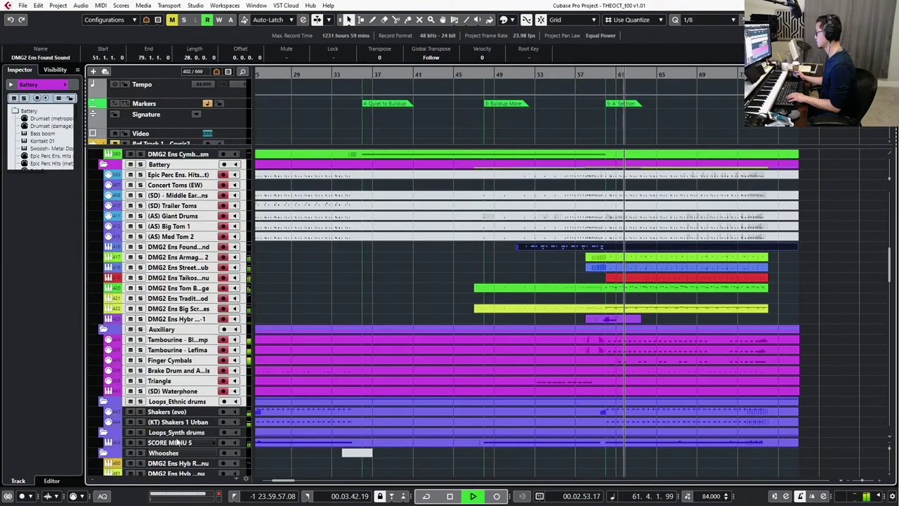
pyautogui.keyDown('shift'); pyautogui.click(204, 422); pyautogui.keyUp('shift')
pyautogui.press('s')
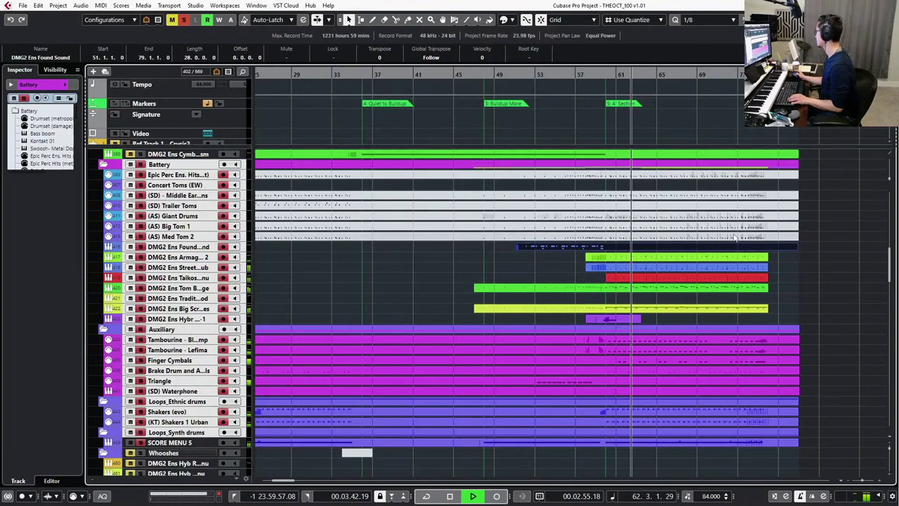
pyautogui.scroll(3, 744, 268)
pyautogui.press('space')
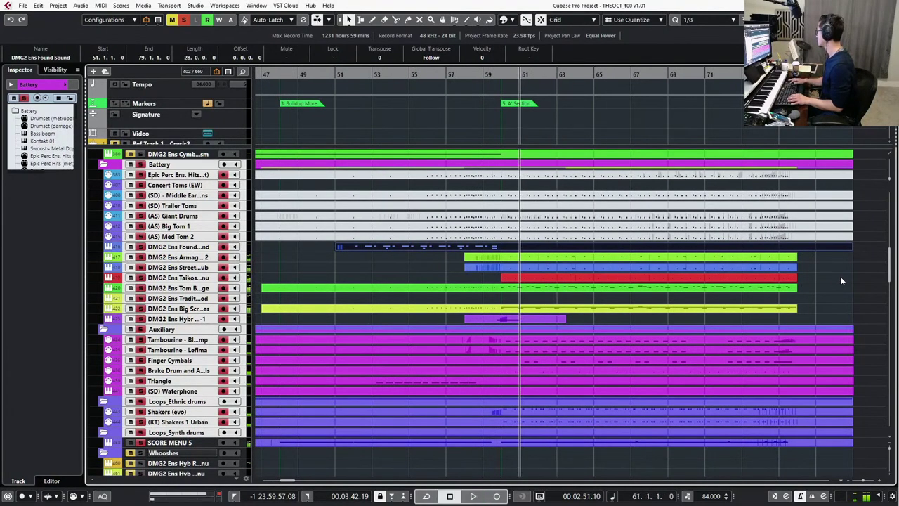
pyautogui.press('space')
pyautogui.click(841, 281)
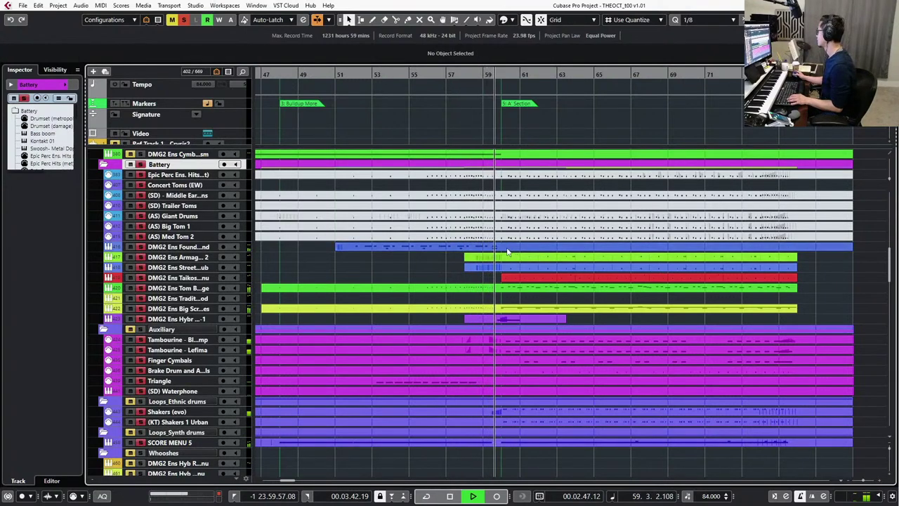
pyautogui.click(504, 248)
pyautogui.press('space')
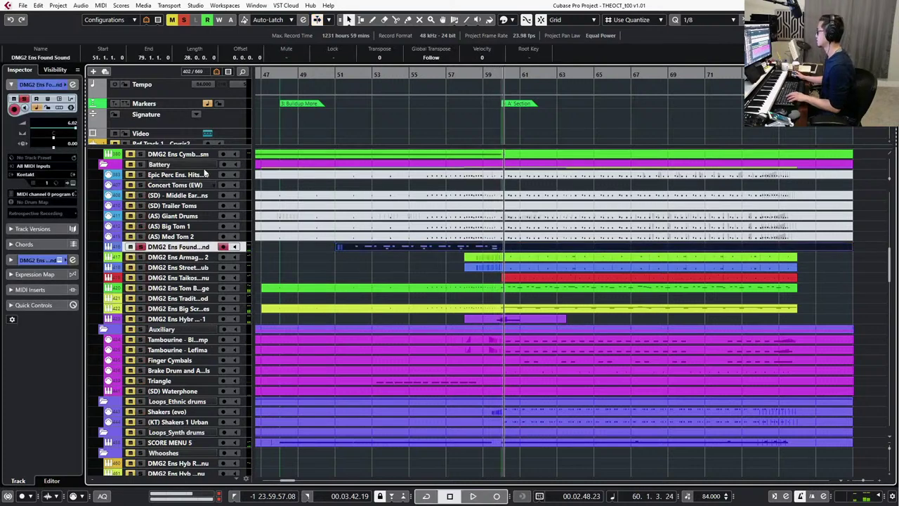
# Examine the Editing and Project & MixConsole preferences for the options linking solo and track selection.
pyautogui.click(38, 6)
pyautogui.click(63, 354)
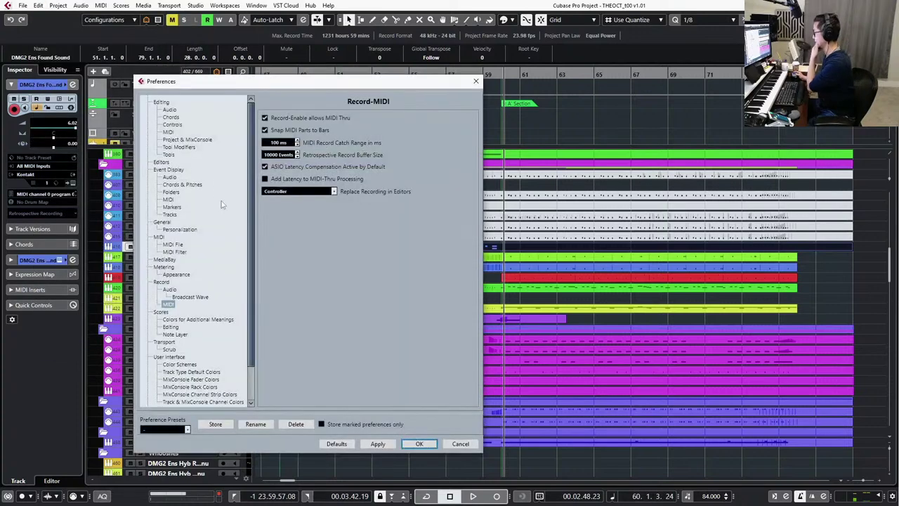
pyautogui.click(163, 103)
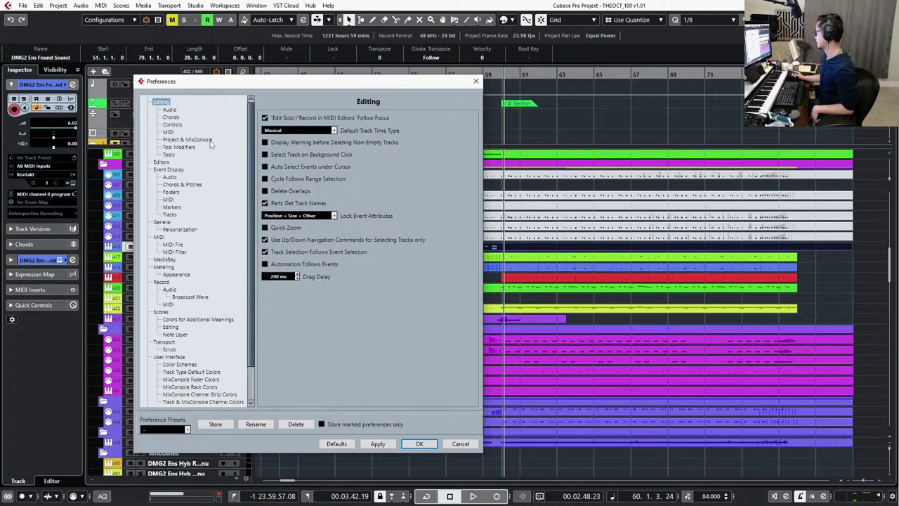
pyautogui.click(181, 140)
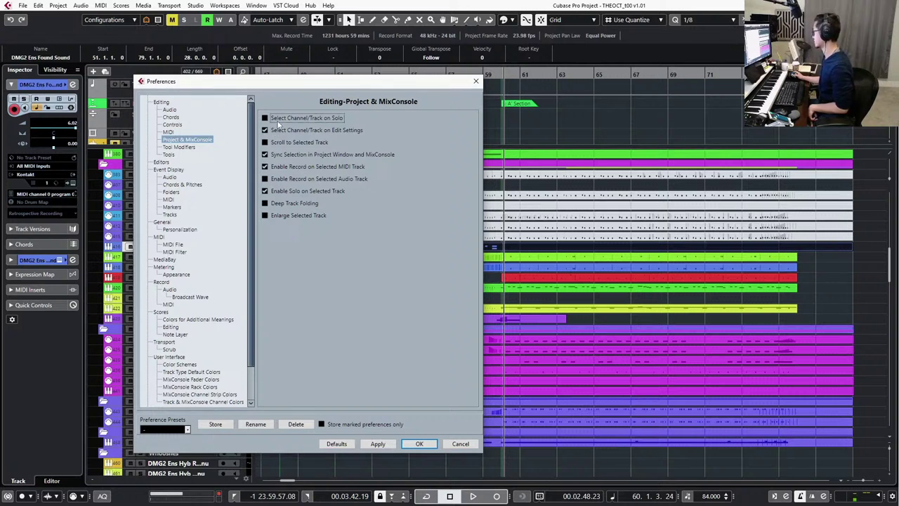
pyautogui.click(419, 444)
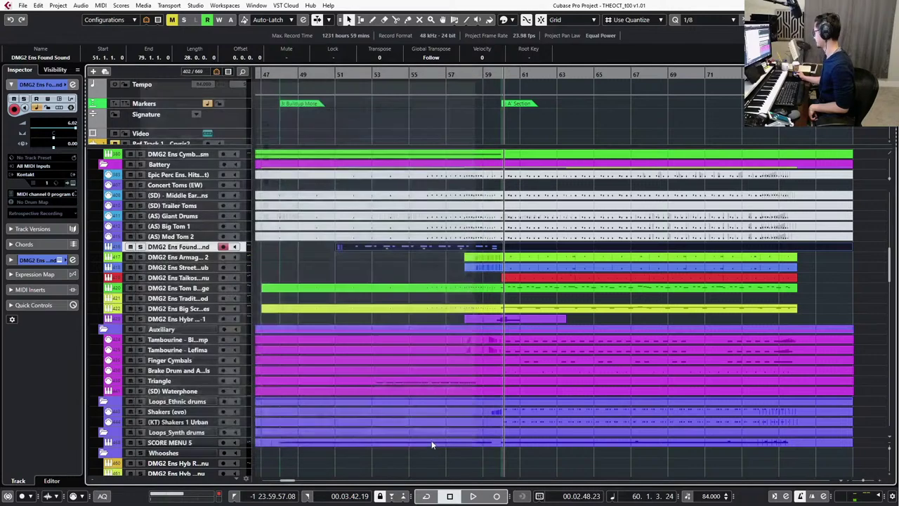
# Turn off Select Channel/Track on Solo and Enable Solo on Selected Track in the Editing-Project & MixConsole preferences.
pyautogui.click(186, 165)
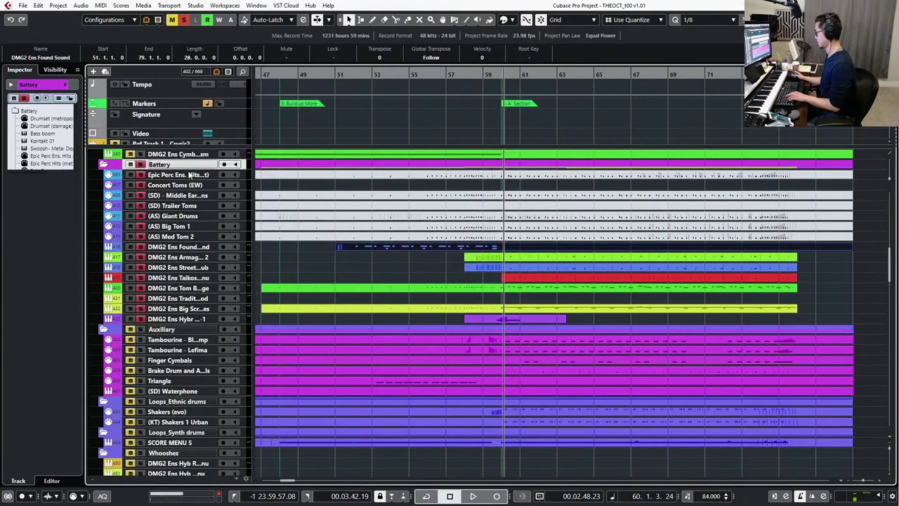
pyautogui.click(191, 246)
pyautogui.click(188, 164)
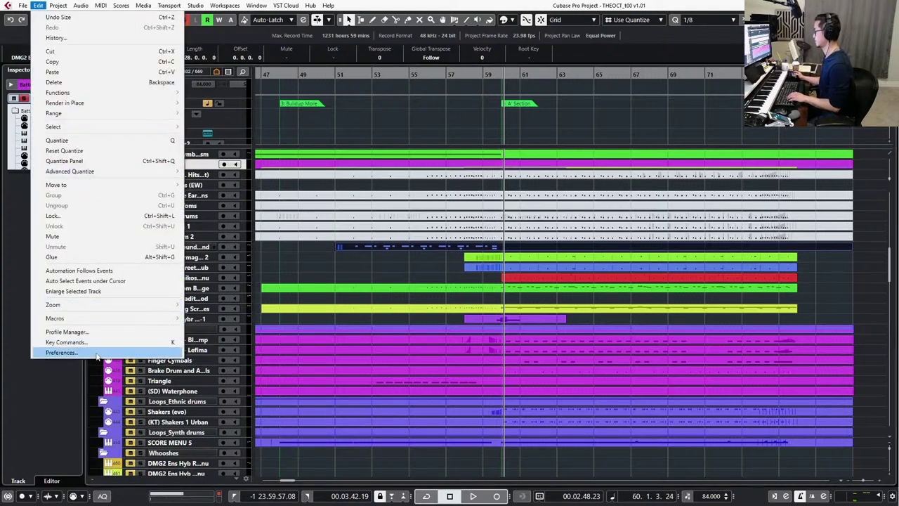
pyautogui.click(60, 352)
pyautogui.click(266, 130)
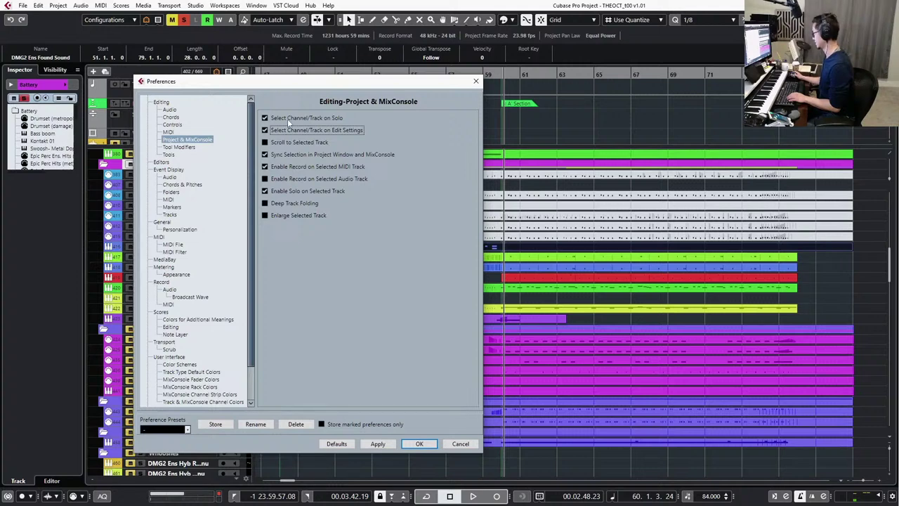
pyautogui.click(292, 118)
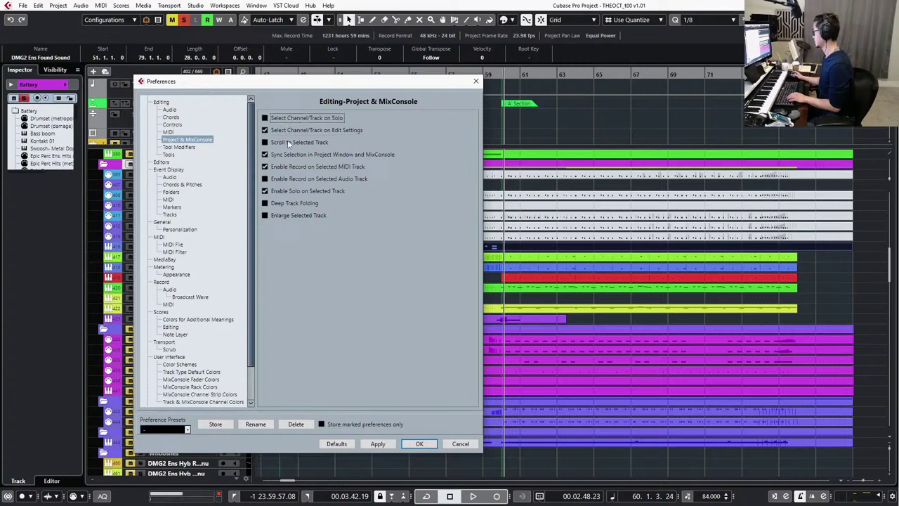
pyautogui.click(288, 196)
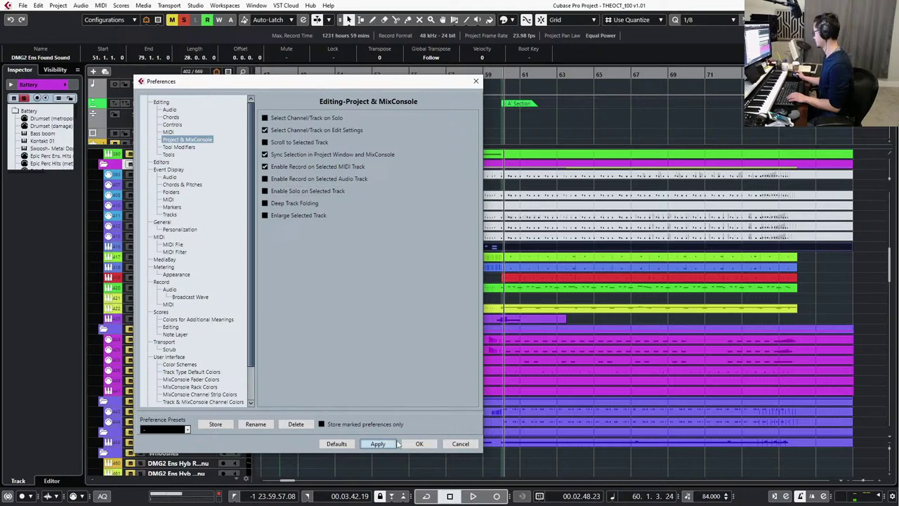
pyautogui.click(420, 443)
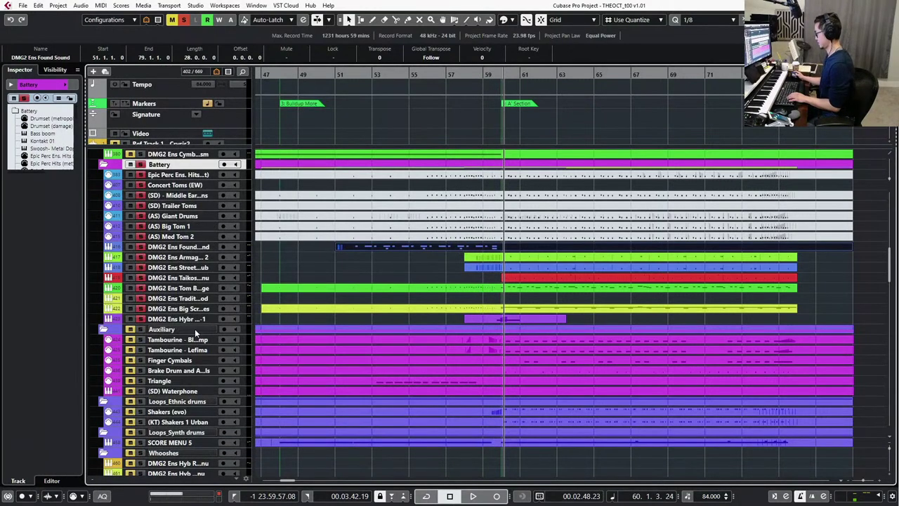
# Select the percussion tracks from the Battery folder down through the loop folders and solo them, then select the ZEBR Bells track.
pyautogui.keyDown('shift'); pyautogui.click(195, 329); pyautogui.keyUp('shift')
pyautogui.scroll(-4, 187, 379)
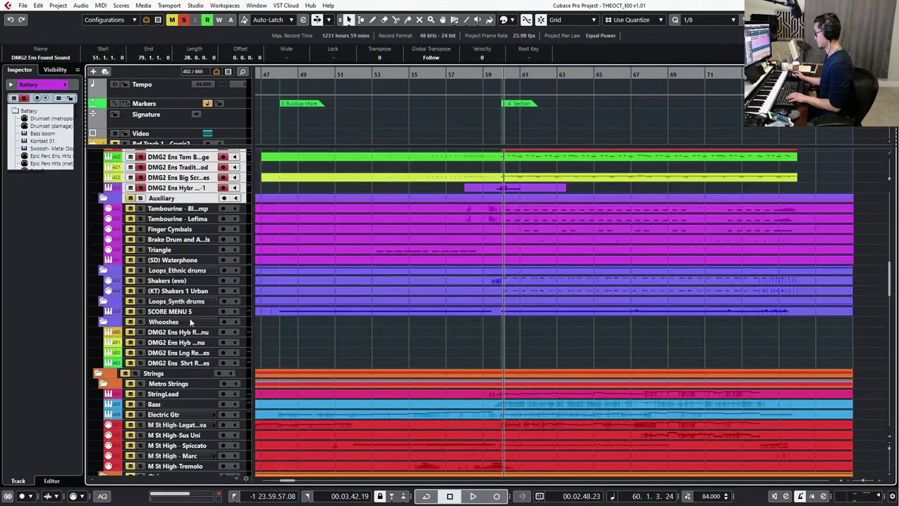
pyautogui.scroll(10, 139, 359)
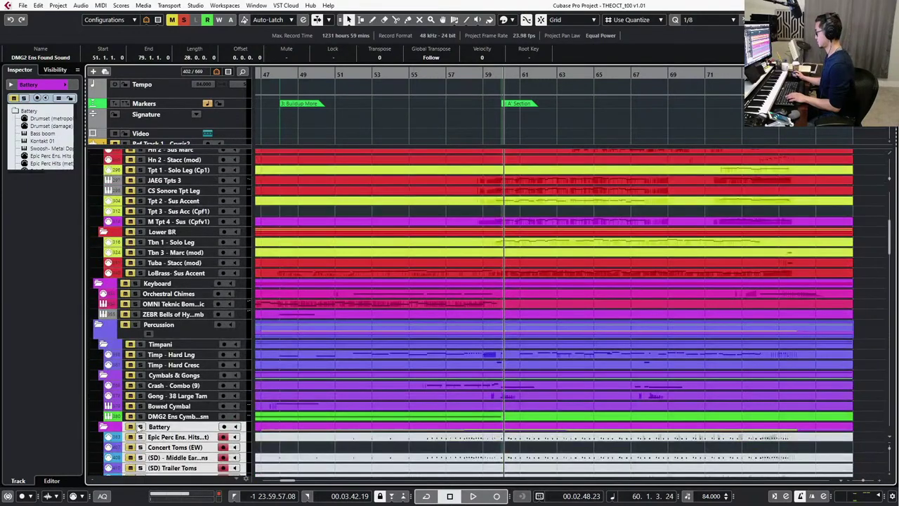
pyautogui.scroll(-6, 285, 338)
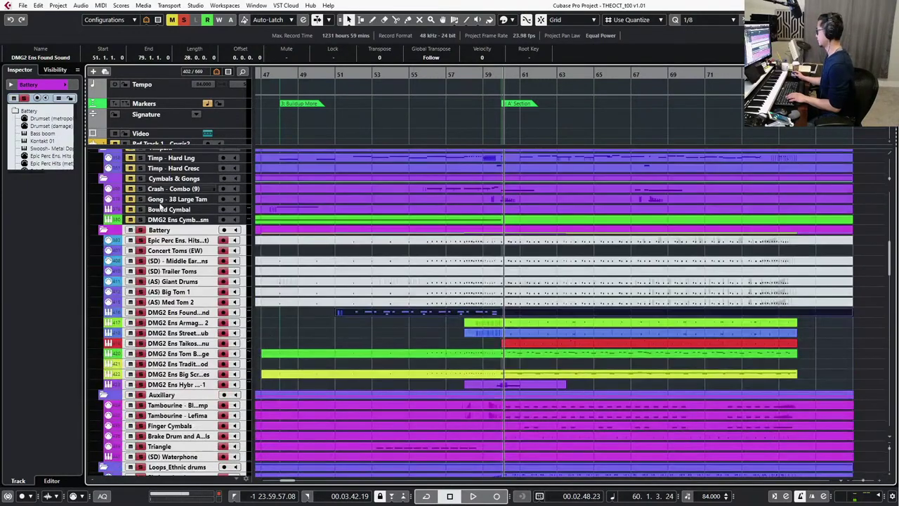
pyautogui.scroll(2, 160, 208)
pyautogui.click(135, 184)
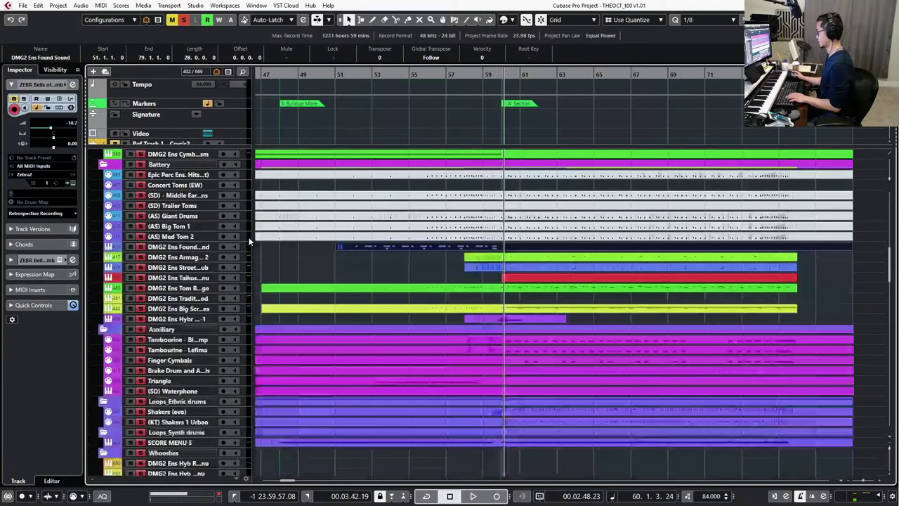
# Select individual DMG2 tracks to check the independent solo, and play the A' Section from bar 60 with Found Sound selected.
pyautogui.scroll(-4, 249, 237)
pyautogui.click(174, 270)
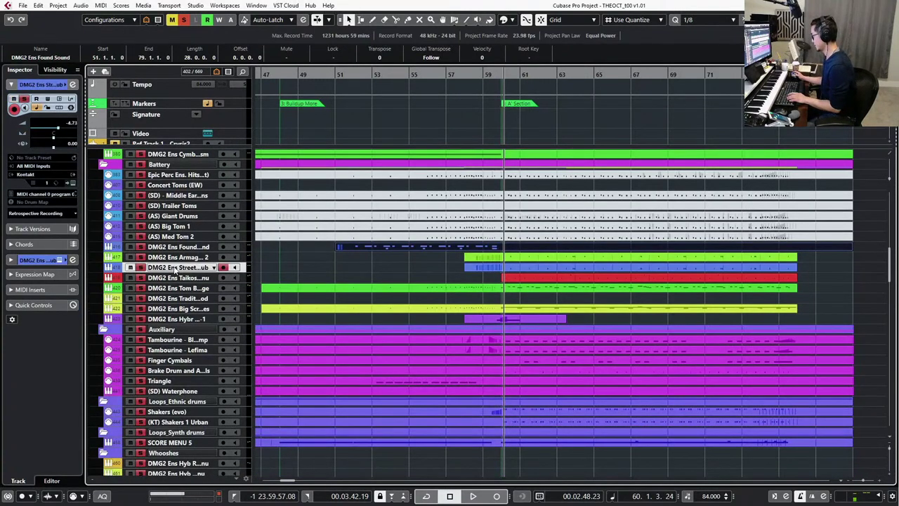
pyautogui.hotkey('shift', 'b')
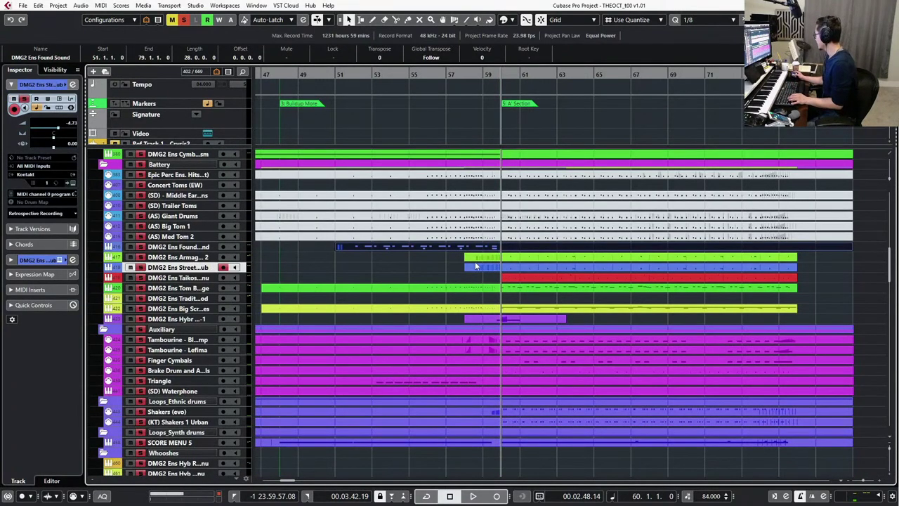
pyautogui.click(236, 248)
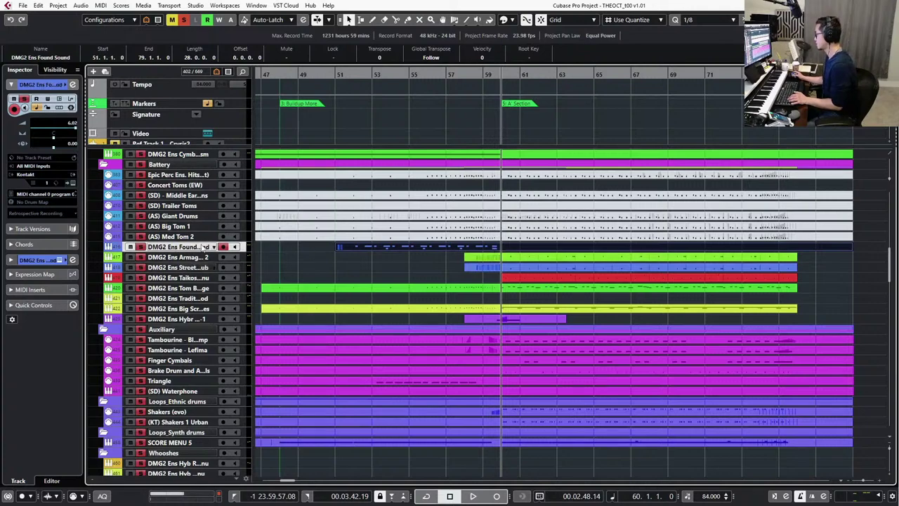
pyautogui.press('space')
# Open the Found Sound part, copy all F#4 and C#4 notes from bars 52 to 59 to bar 60, and audition.
pyautogui.doubleClick(490, 249)
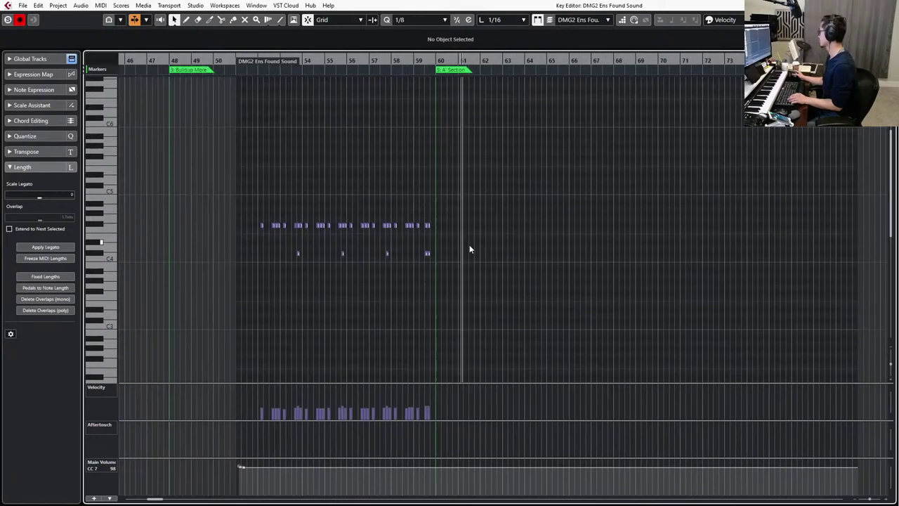
pyautogui.scroll(3, 461, 246)
pyautogui.scroll(-1, 442, 240)
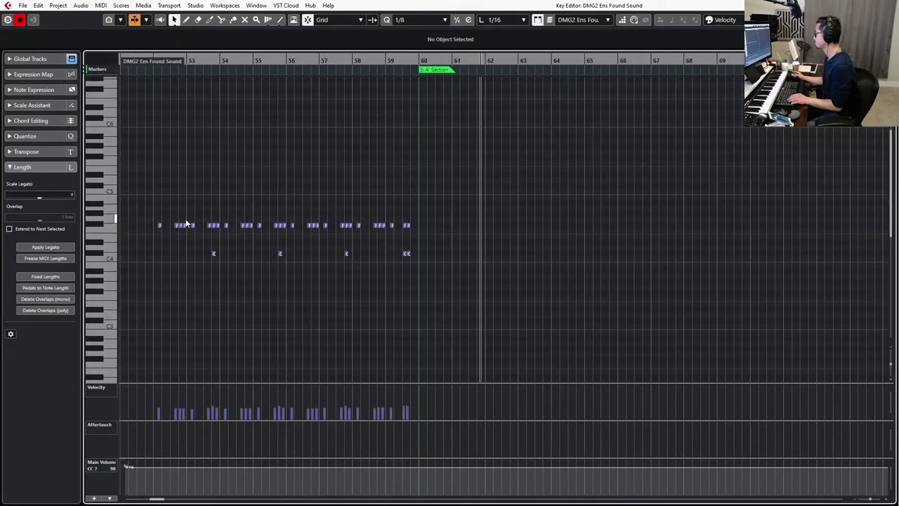
pyautogui.moveTo(149, 212); pyautogui.dragTo(469, 243)
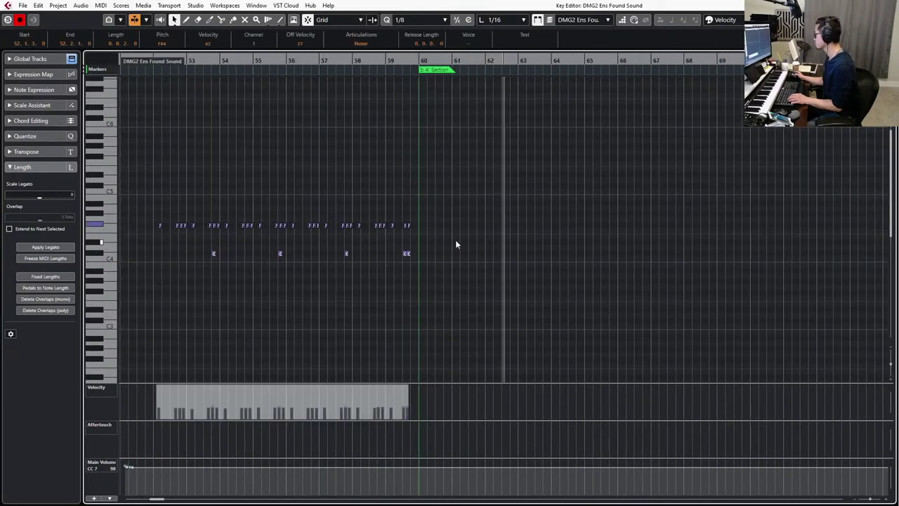
pyautogui.moveTo(476, 190); pyautogui.dragTo(139, 284)
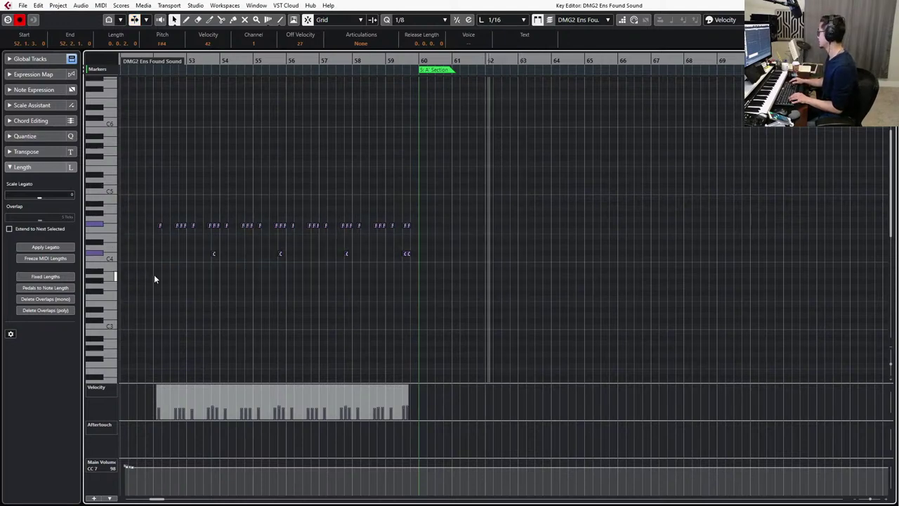
pyautogui.scroll(2, 155, 279)
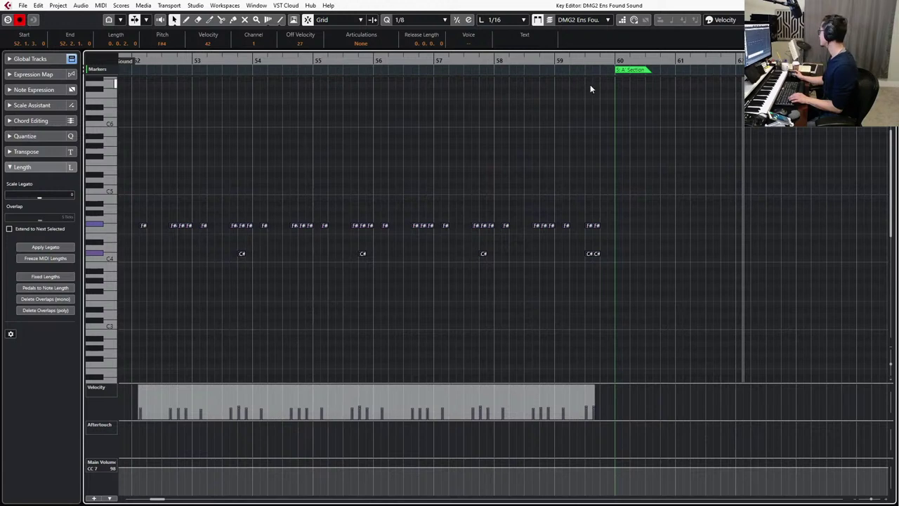
pyautogui.click(622, 60)
pyautogui.hotkey('ctrl', 'v')
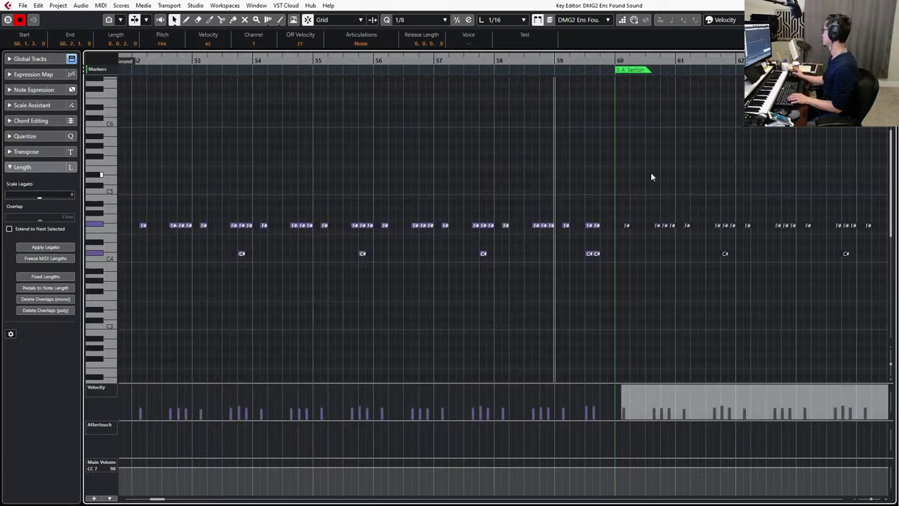
pyautogui.scroll(-2, 650, 172)
pyautogui.press('f')
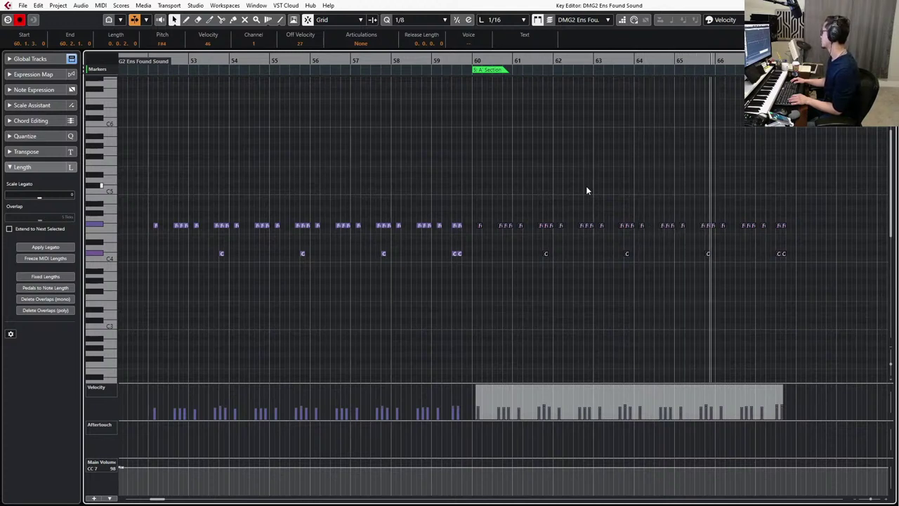
# Duplicate the Found Sound notes of bars 60 to 67 into bars 68 to 75.
pyautogui.hscroll(2, 558, 181)
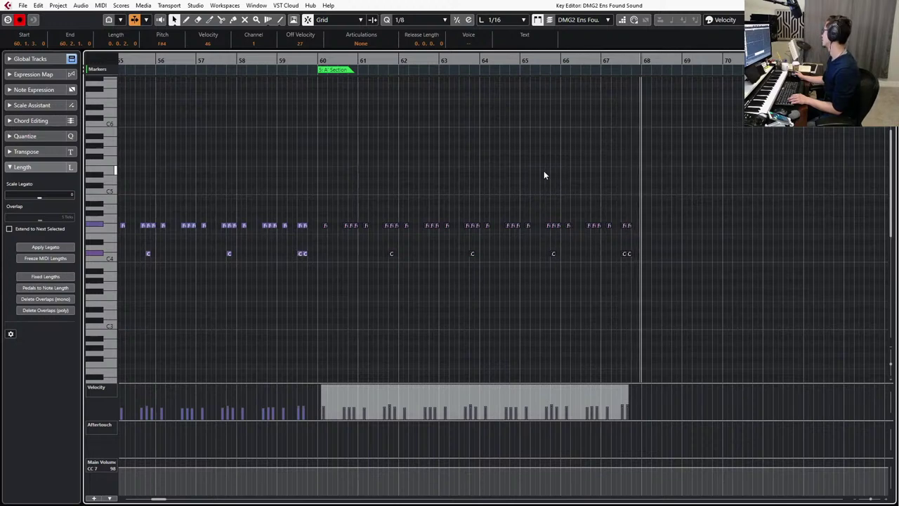
pyautogui.moveTo(326, 208); pyautogui.dragTo(735, 301)
pyautogui.hotkey('ctrl', 'd')
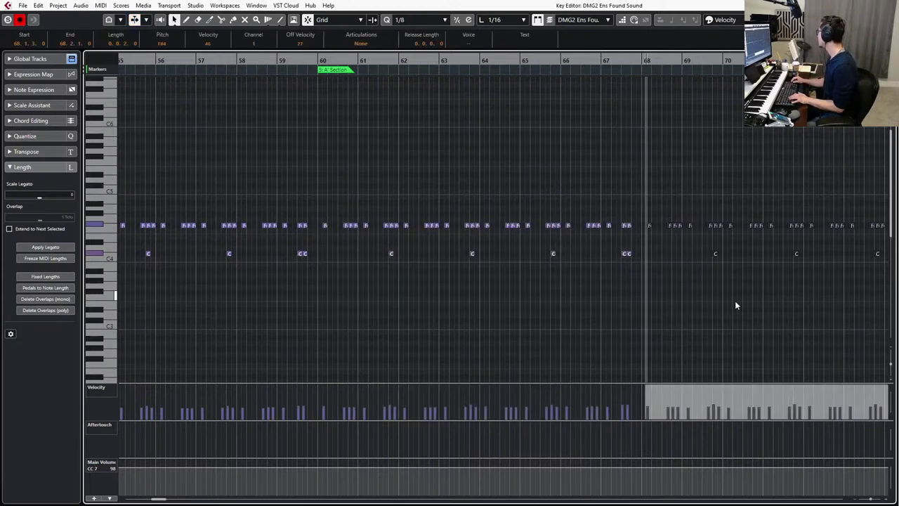
pyautogui.hscroll(5, 723, 271)
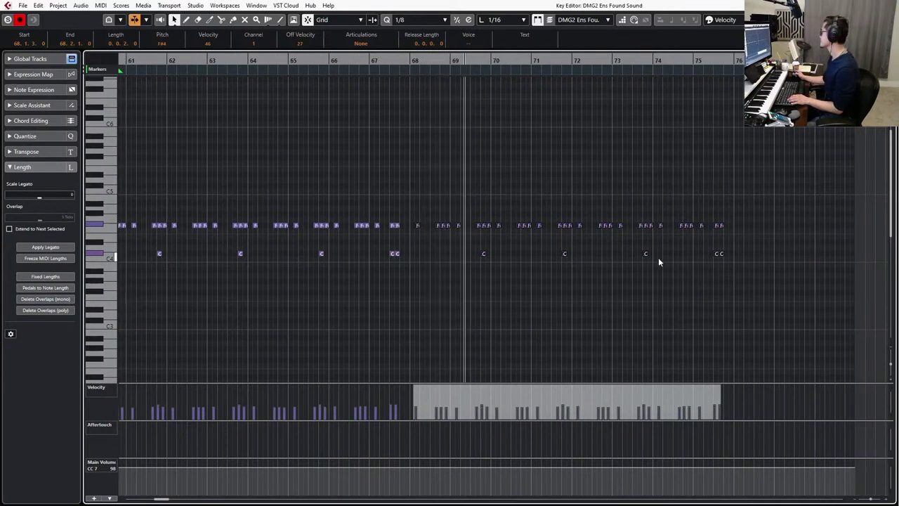
pyautogui.press('g')
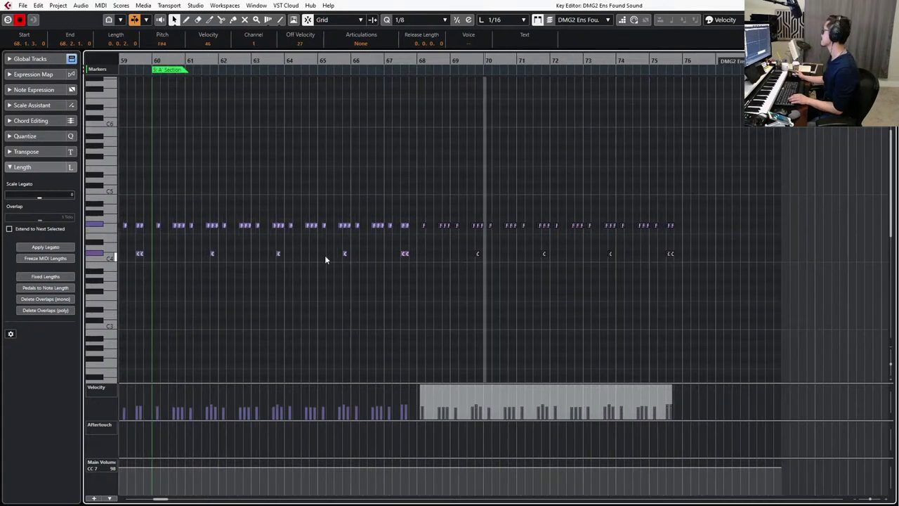
# Try shifting the C#4 notes from bar 61 through bar 75 two eighth notes earlier.
pyautogui.moveTo(198, 247); pyautogui.dragTo(733, 297)
pyautogui.hotkey('ctrl', 'Left')
pyautogui.hotkey('ctrl', 'Left')
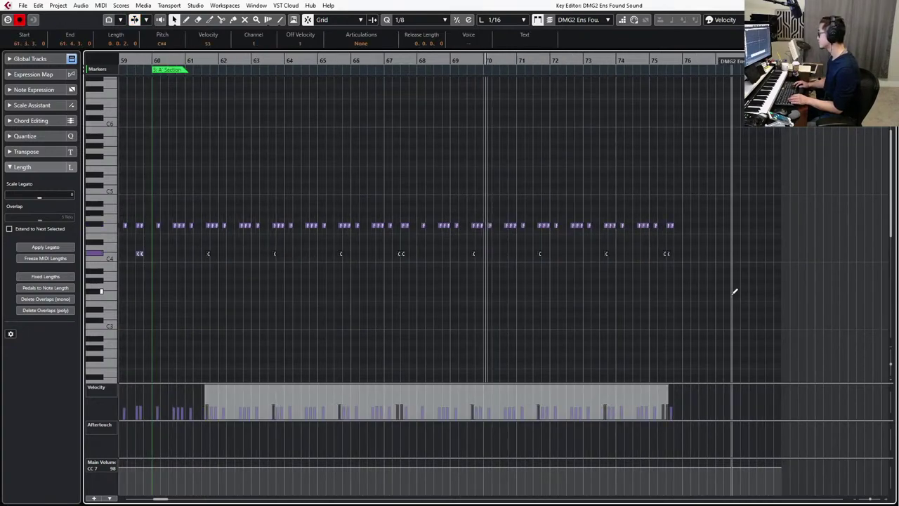
# Delete the paired C#4 notes in bars 67 and 75, and audition the pattern from the A' Section.
pyautogui.click(400, 254)
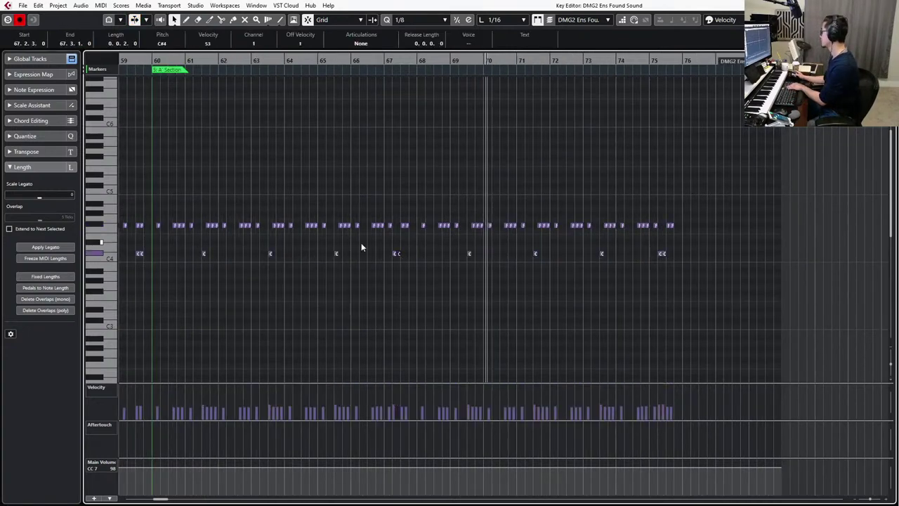
pyautogui.moveTo(361, 243); pyautogui.dragTo(435, 266)
pyautogui.press('Delete')
pyautogui.press('Delete')
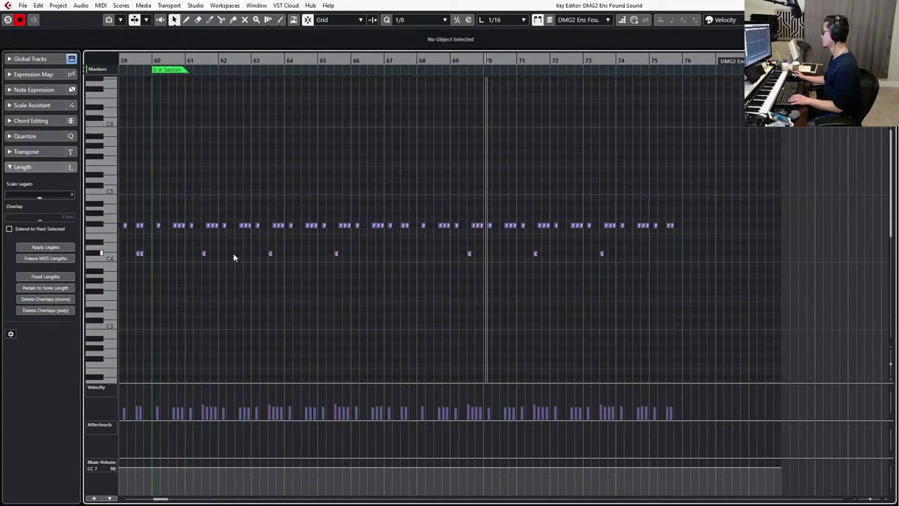
pyautogui.moveTo(158, 226); pyautogui.dragTo(156, 238)
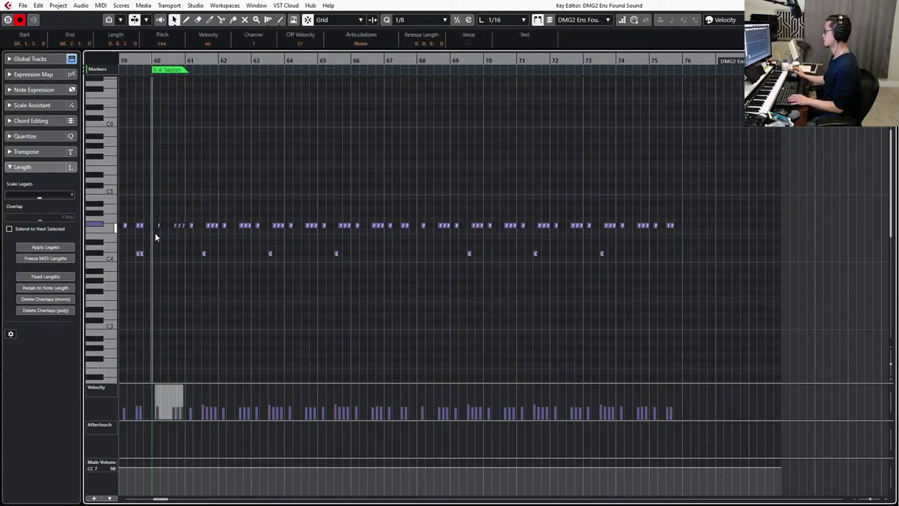
pyautogui.press('space')
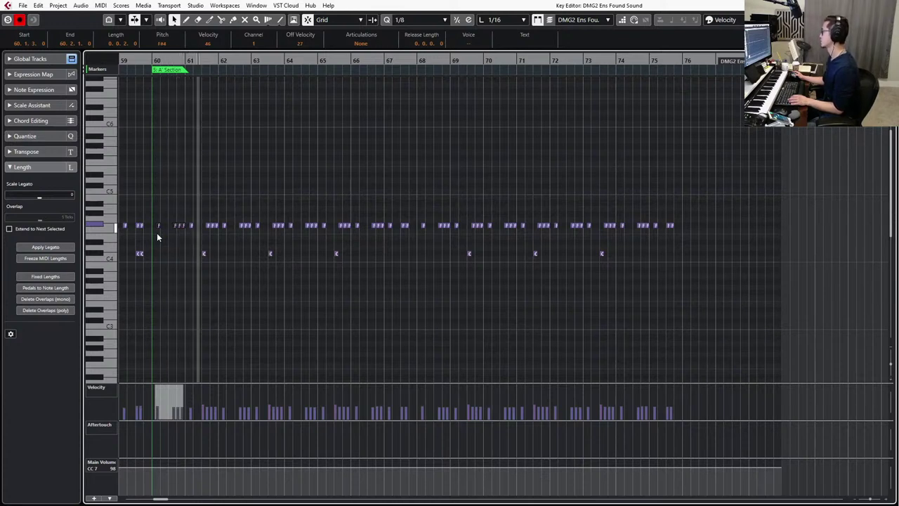
pyautogui.press('space')
# Delete the remaining C#4 notes from bar 61 onward and play back the pattern from bar 60.
pyautogui.click(187, 249)
pyautogui.moveTo(185, 247); pyautogui.dragTo(208, 272)
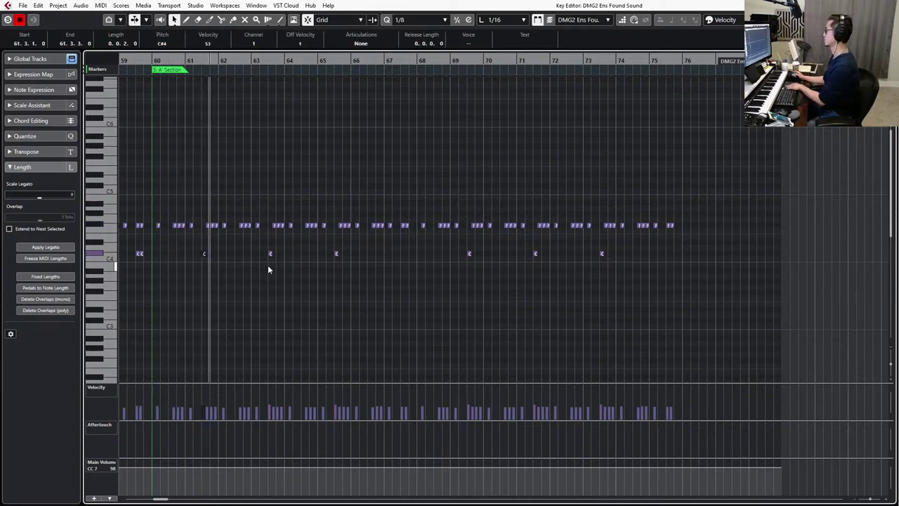
pyautogui.moveTo(248, 243); pyautogui.dragTo(688, 285)
pyautogui.press('Delete')
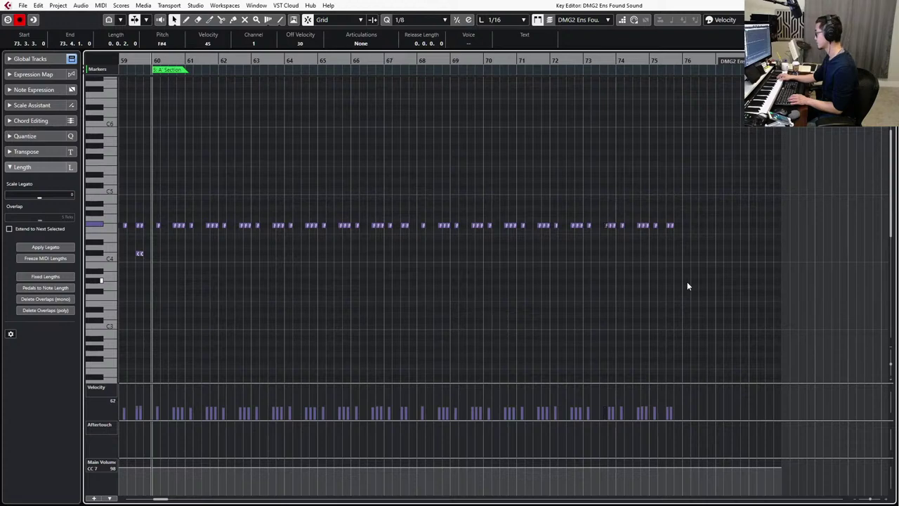
pyautogui.press('space')
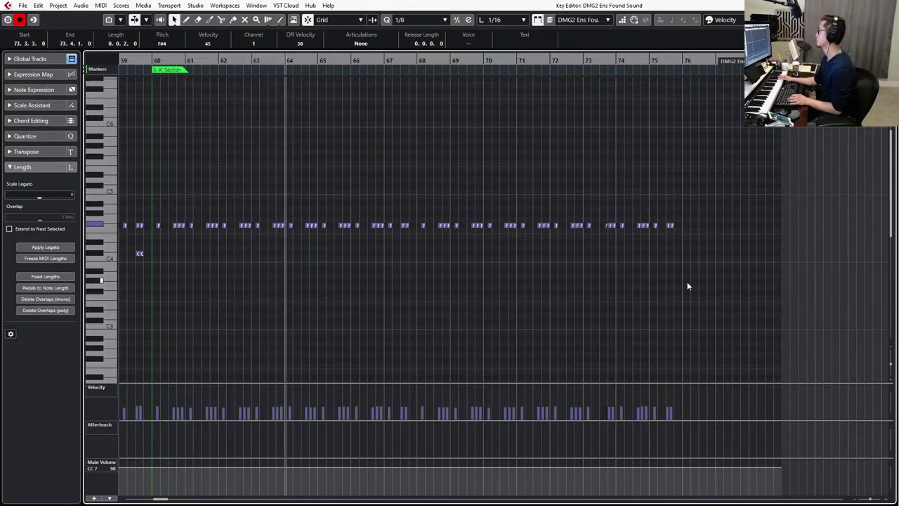
pyautogui.press('space')
# Return to the project to check the end of the A' Section, place the playhead near bar 74 and reopen the Found Sound part.
pyautogui.press('Return')
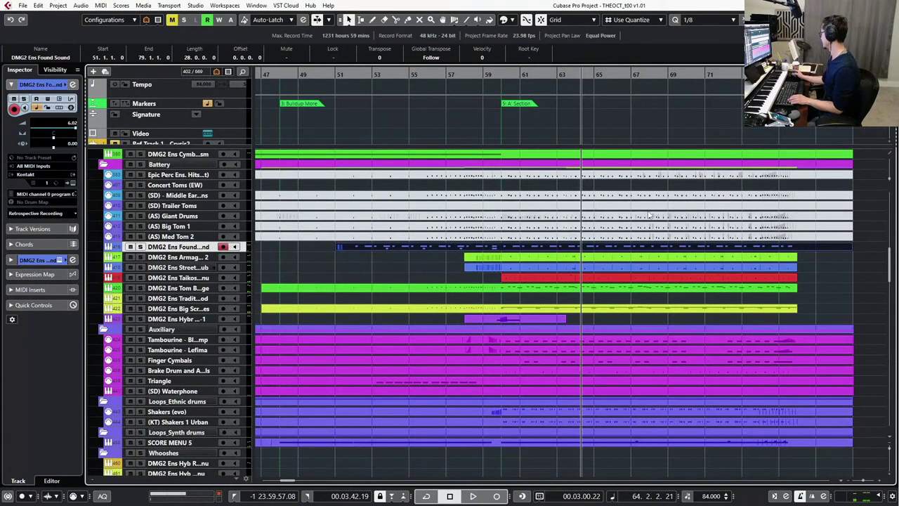
pyautogui.hscroll(2, 643, 216)
pyautogui.press('KP_Add')
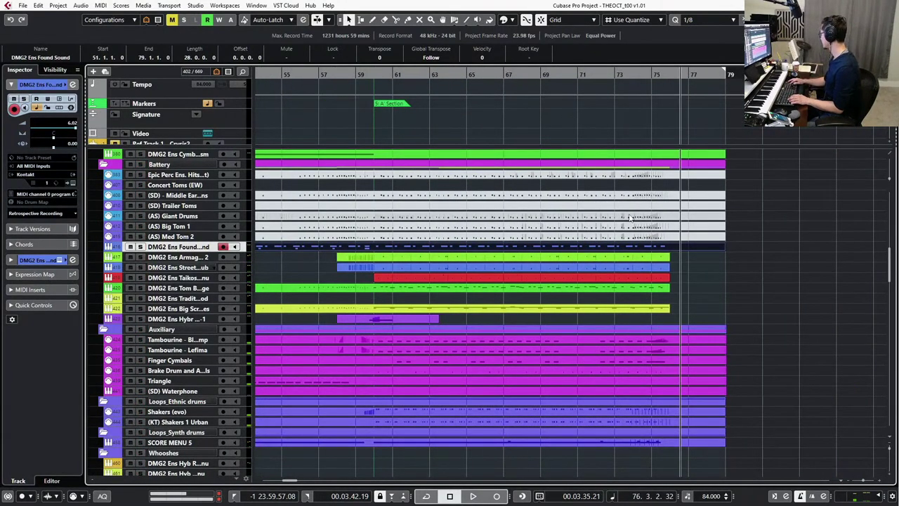
pyautogui.keyDown('alt'); pyautogui.keyDown('shift'); pyautogui.click(629, 218); pyautogui.keyUp('shift'); pyautogui.keyUp('alt')
pyautogui.press('Return')
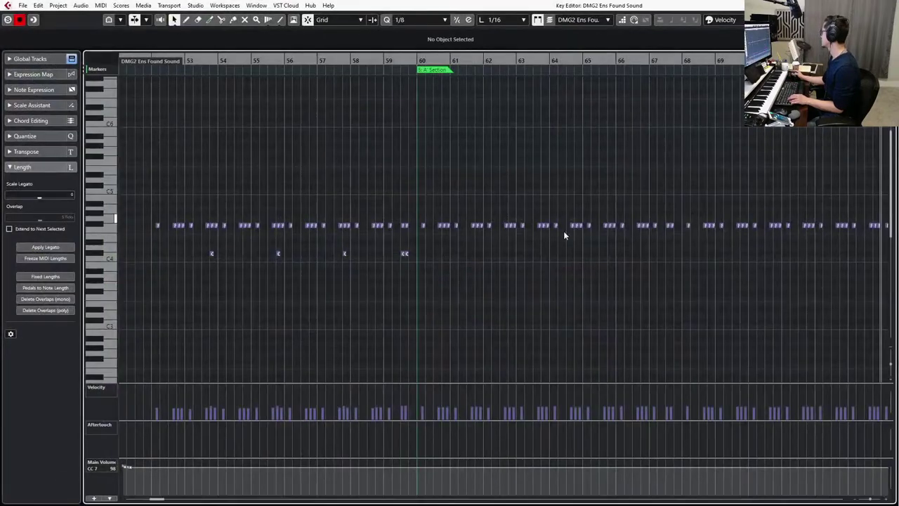
# Delete the last F#4 note in bar 75 of the Found Sound part.
pyautogui.hscroll(4, 563, 231)
pyautogui.scroll(5, 646, 234)
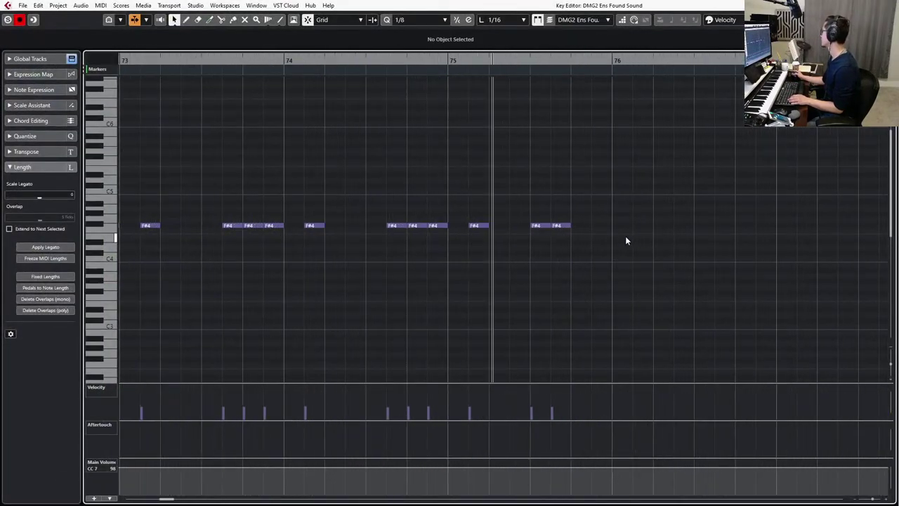
pyautogui.moveTo(566, 210); pyautogui.dragTo(568, 249)
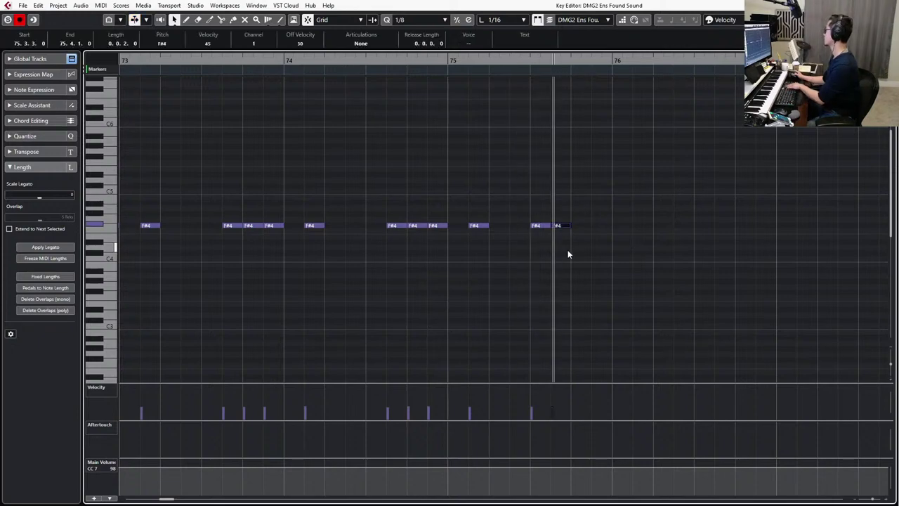
pyautogui.hotkey('ctrl', 't')
pyautogui.click(500, 267)
pyautogui.press('Delete')
pyautogui.scroll(-6, 500, 271)
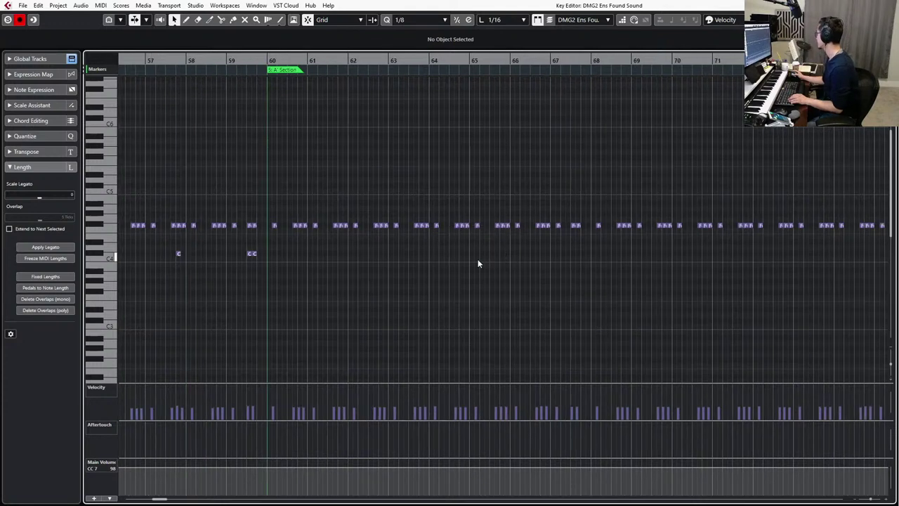
pyautogui.scroll(-3, 478, 263)
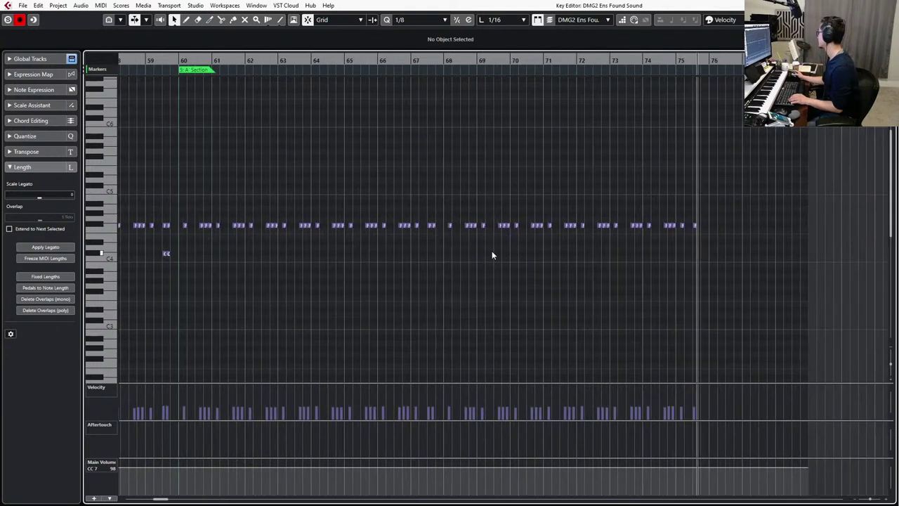
pyautogui.moveTo(751, 195); pyautogui.dragTo(177, 267)
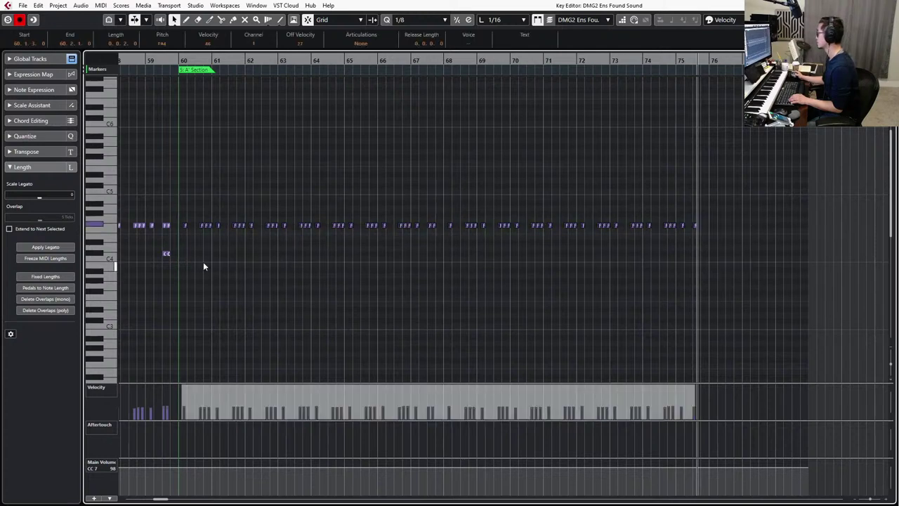
pyautogui.click(438, 163)
# Shift the F#4 pair late in bar 67 one eighth note later and duplicate its last note to form a three-note group.
pyautogui.scroll(3, 427, 211)
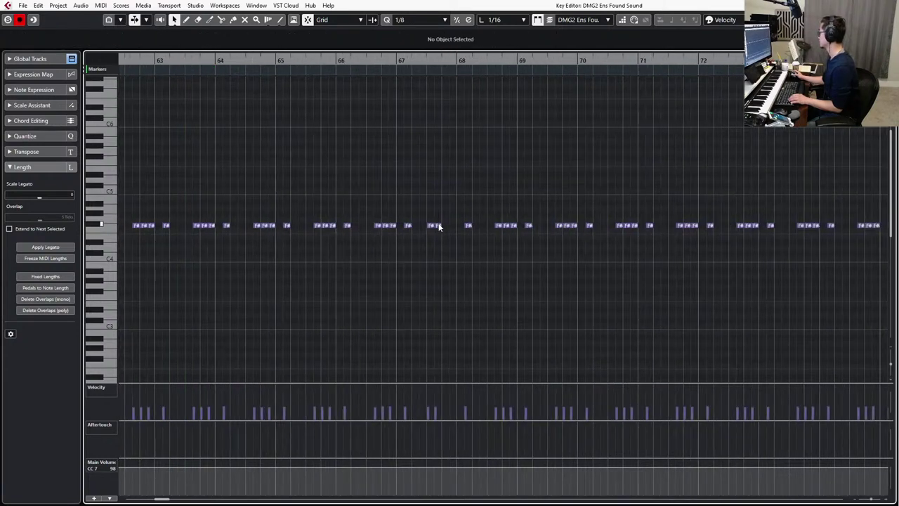
pyautogui.click(430, 224)
pyautogui.hotkey('ctrl', 'Right')
pyautogui.click(444, 206)
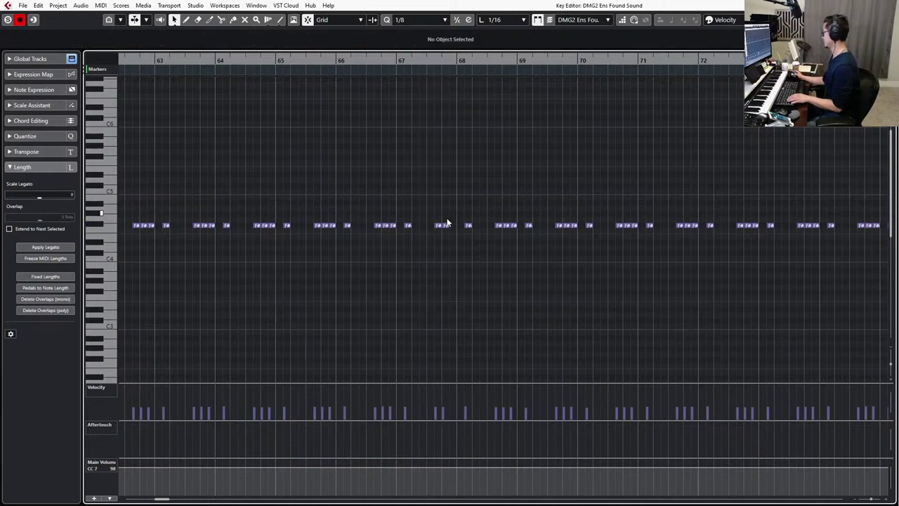
pyautogui.click(446, 226)
pyautogui.hotkey('ctrl', 'd')
pyautogui.scroll(-2, 452, 229)
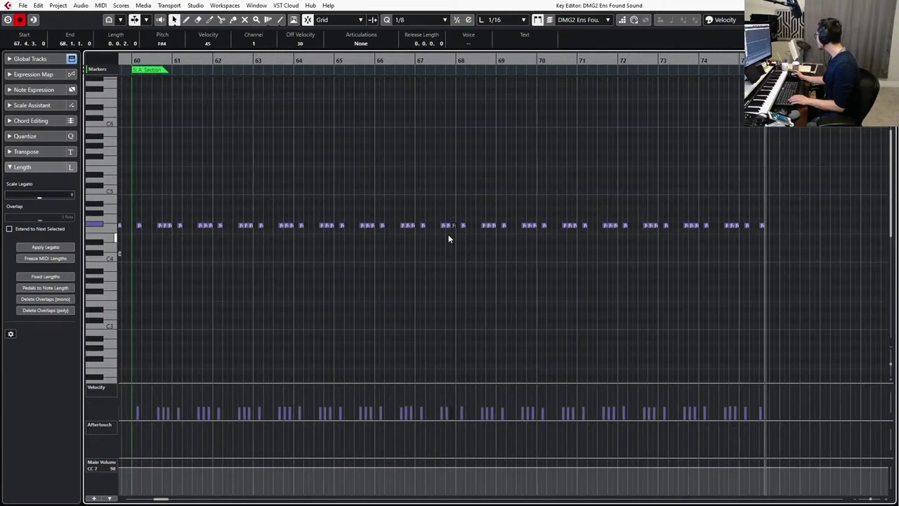
# Return to the project and place the playhead just before Buildup More, at bar 47.
pyautogui.press('Return')
pyautogui.hscroll(-3, 453, 239)
pyautogui.scroll(-2, 457, 239)
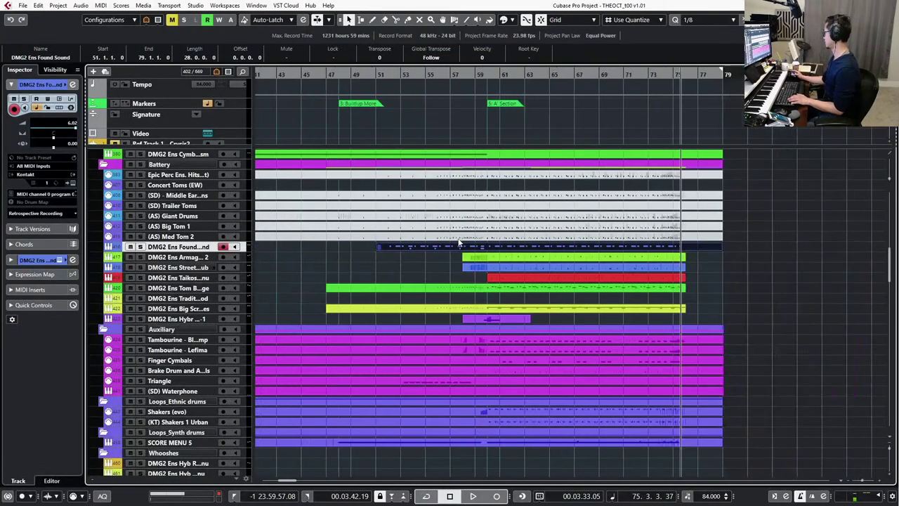
pyautogui.click(335, 73)
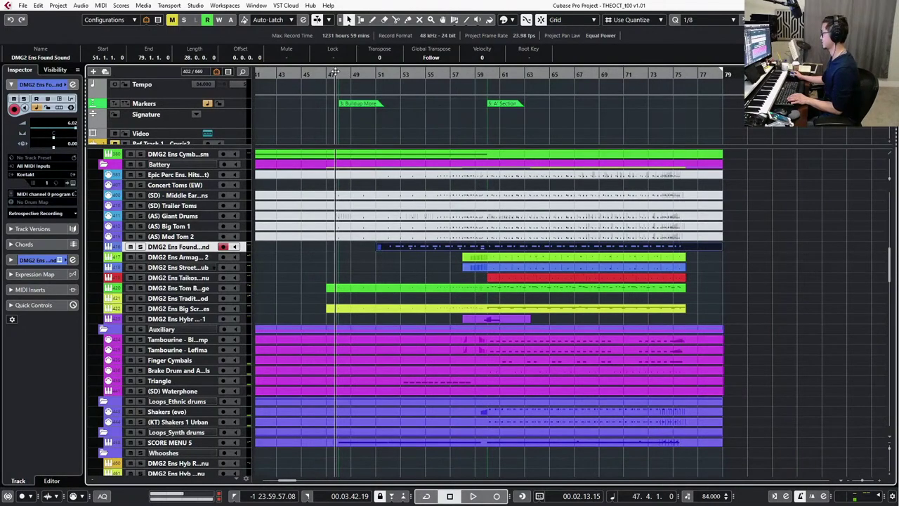
pyautogui.scroll(-2, 282, 267)
pyautogui.hscroll(-2, 330, 289)
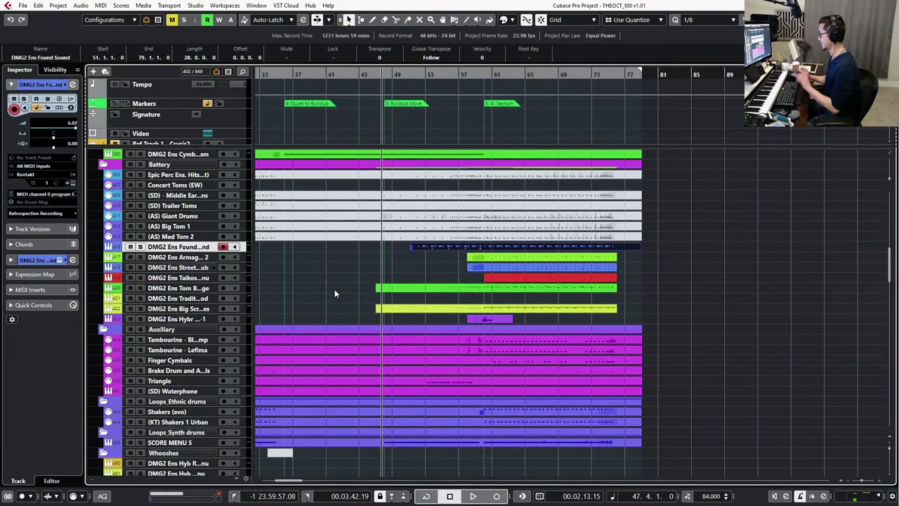
pyautogui.scroll(-2, 334, 289)
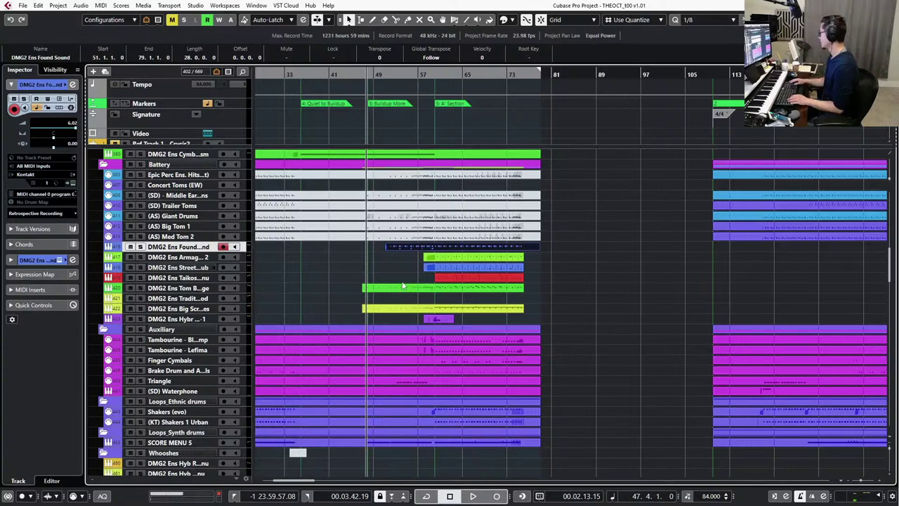
# Select the JS MIDI folder part instead of the Found Sound part and play the arrangement from about bar 29.
pyautogui.scroll(6, 415, 267)
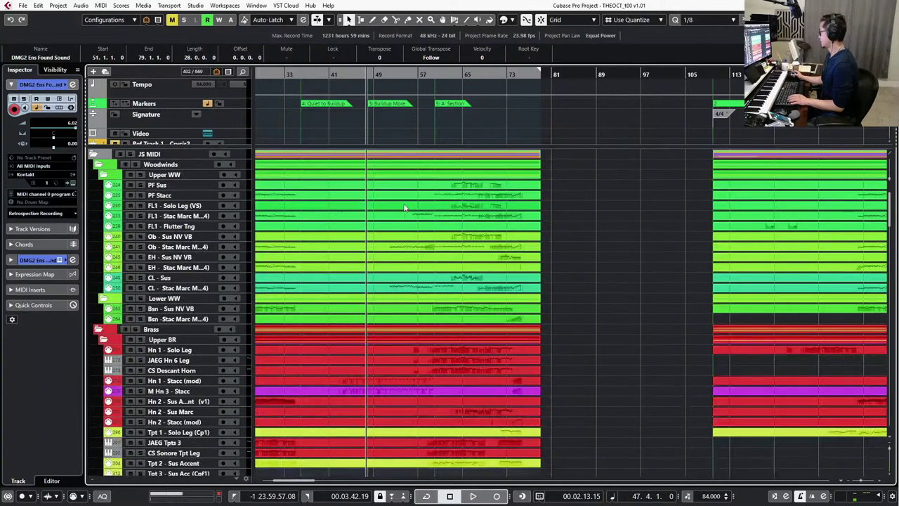
pyautogui.click(360, 154)
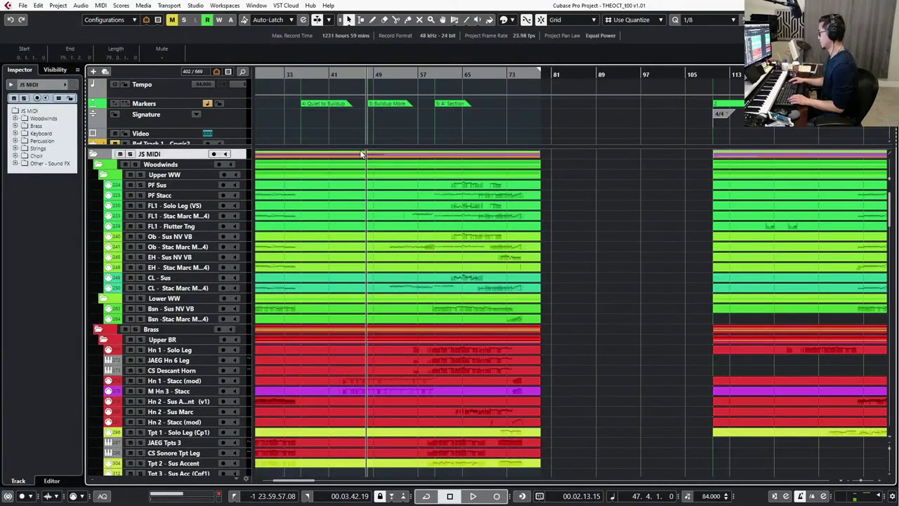
pyautogui.press('KP_Subtract')
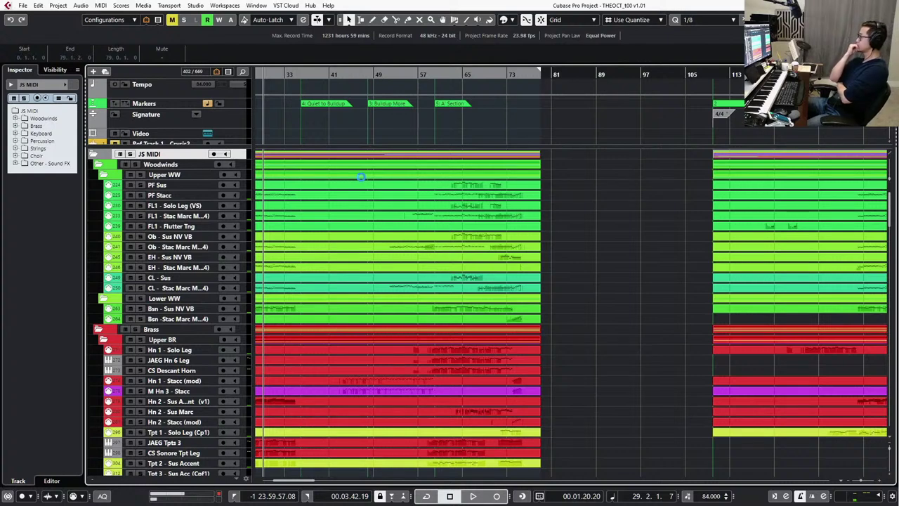
pyautogui.press('space')
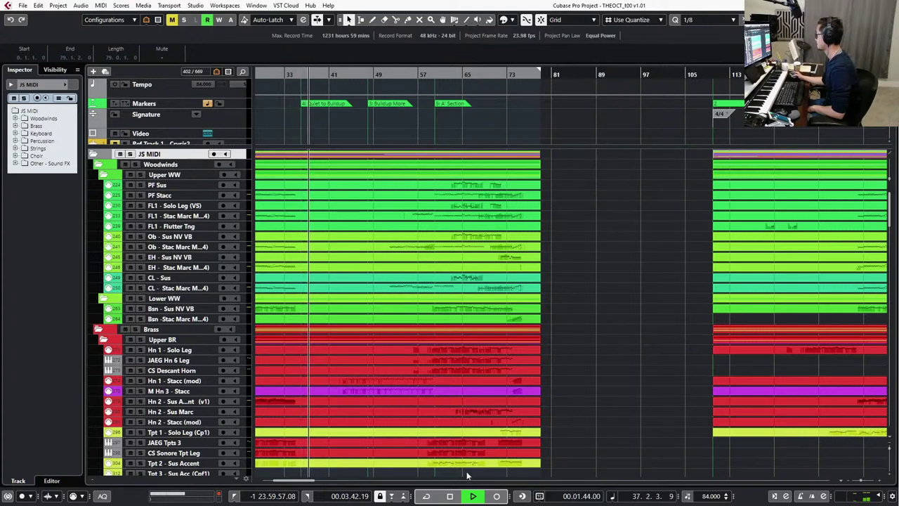
# Set the ZEBR Bells of Hypercomb fader to -11.5 dB during playback, and check its notes in the Key Editor.
pyautogui.scroll(-6, 394, 417)
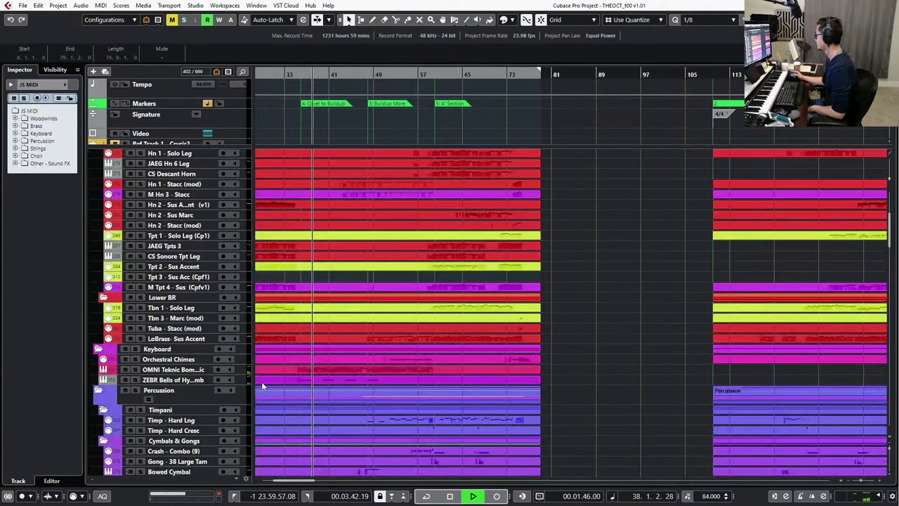
pyautogui.click(184, 379)
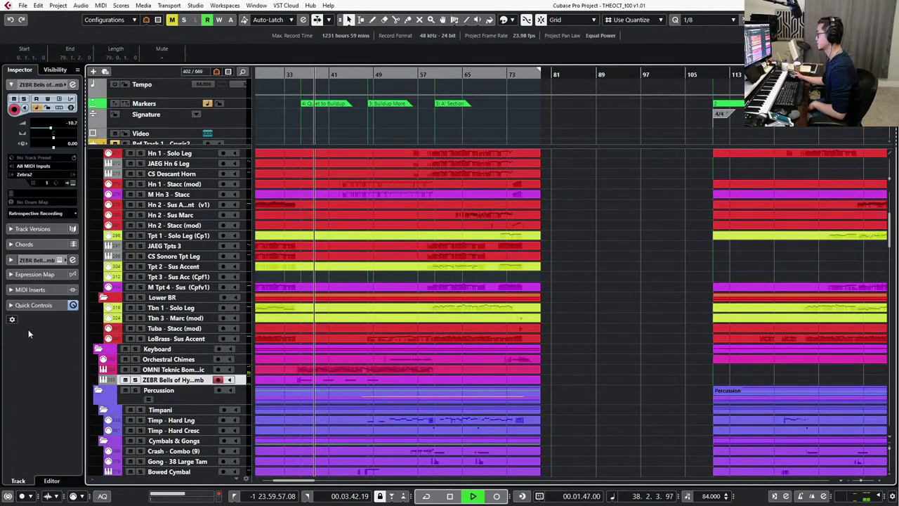
pyautogui.click(34, 260)
pyautogui.click(29, 192)
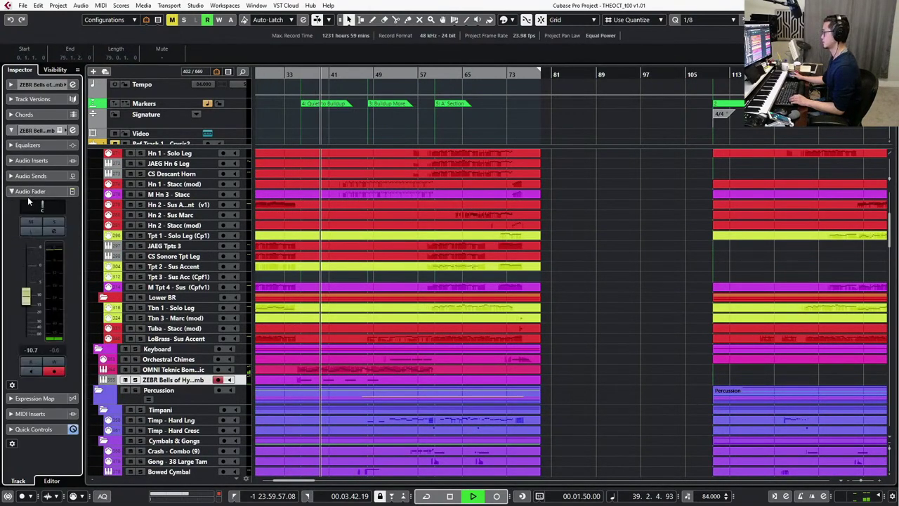
pyautogui.moveTo(26, 295)
pyautogui.mouseDown()
pyautogui.moveTo(29, 282)
pyautogui.moveTo(24, 295)
pyautogui.mouseUp()
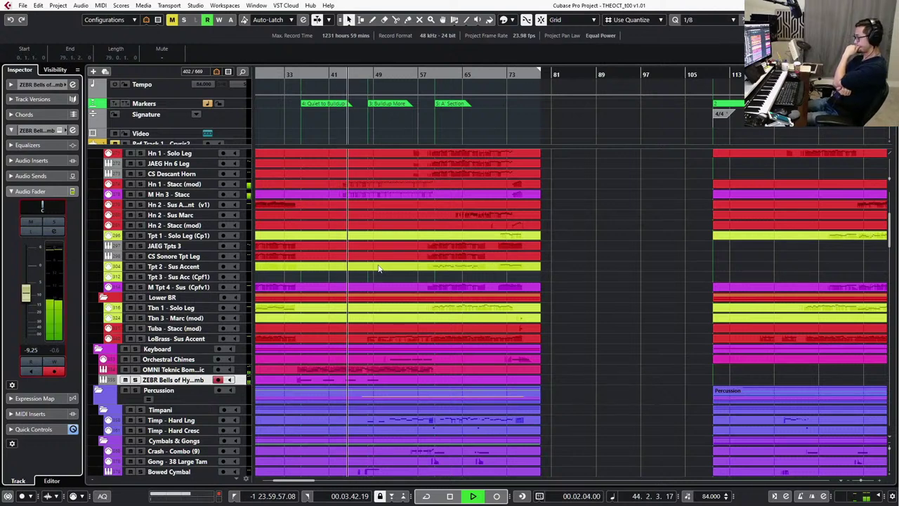
pyautogui.moveTo(26, 293); pyautogui.dragTo(28, 304)
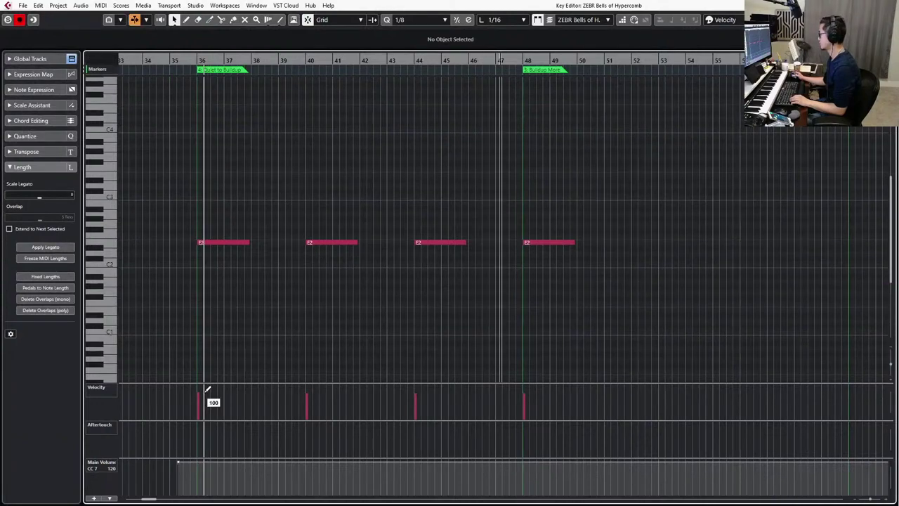
pyautogui.press('Return')
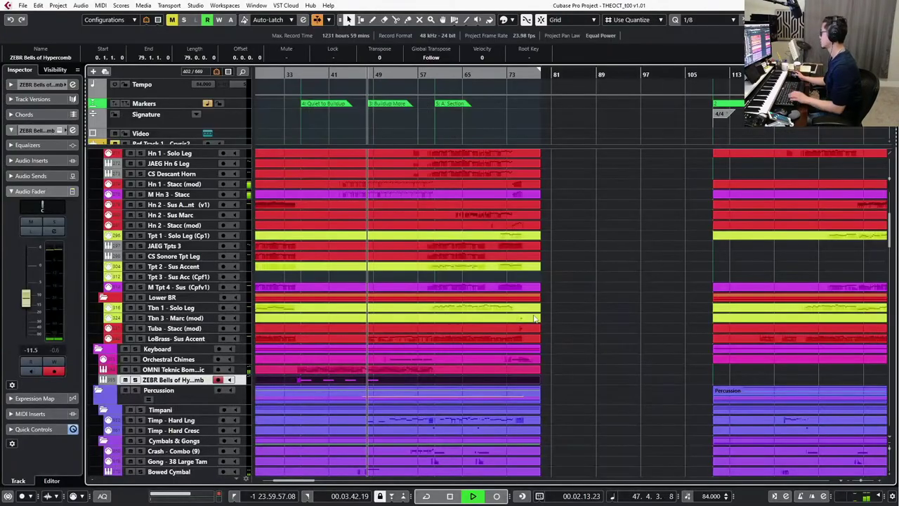
# Listen into Buildup More and examine the staccato horn parts around bar 50.
pyautogui.scroll(3, 418, 356)
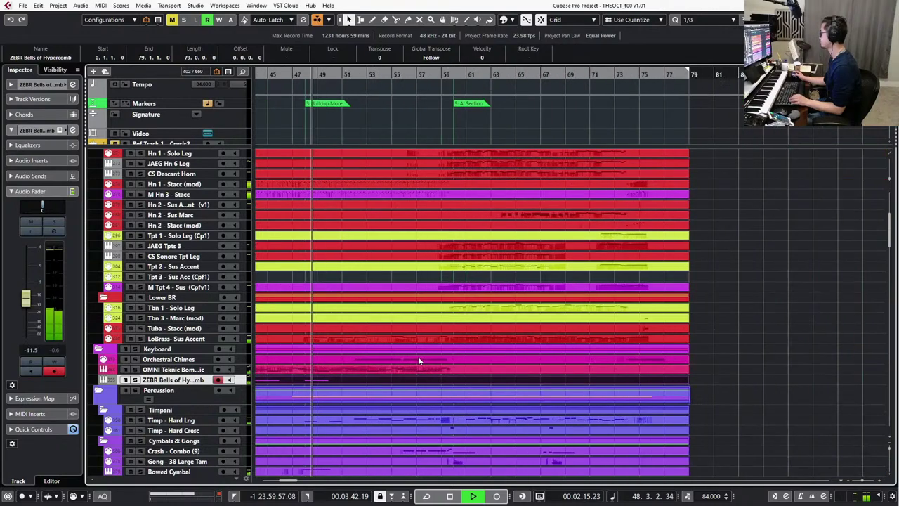
pyautogui.scroll(-1, 420, 360)
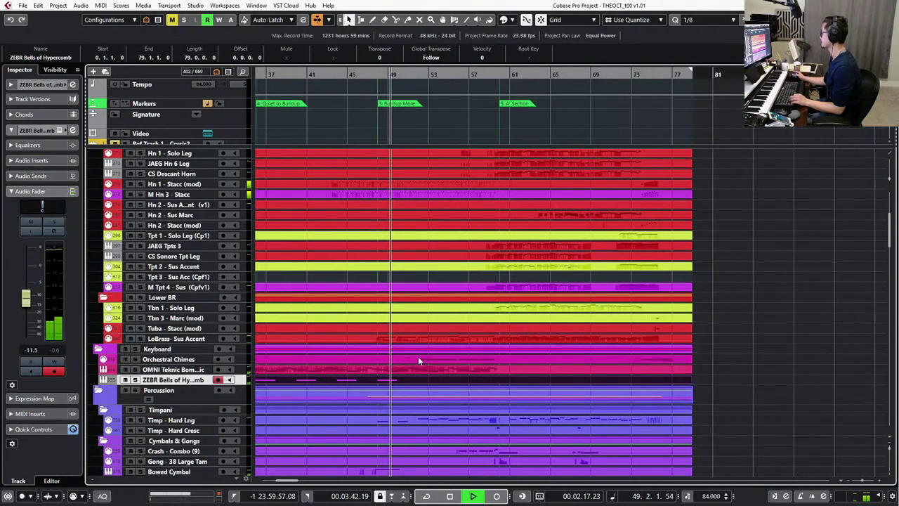
pyautogui.hscroll(-2, 419, 360)
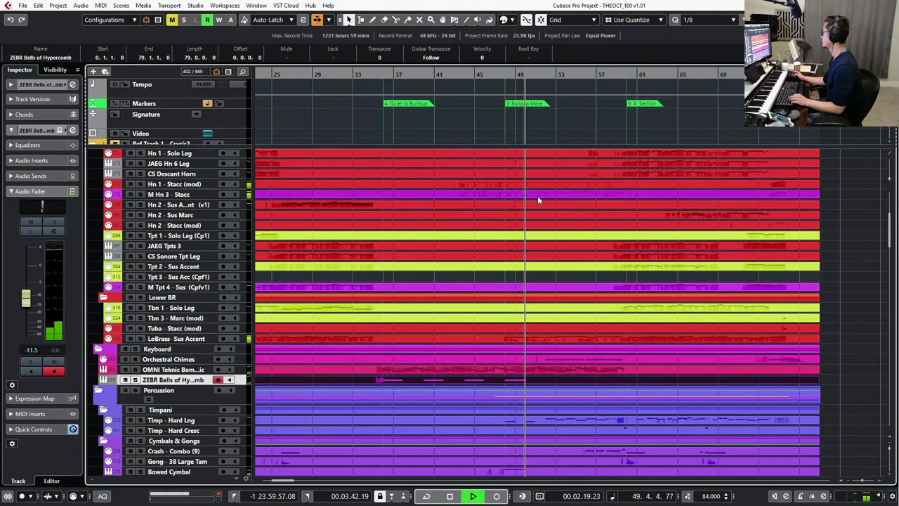
pyautogui.scroll(-4, 538, 242)
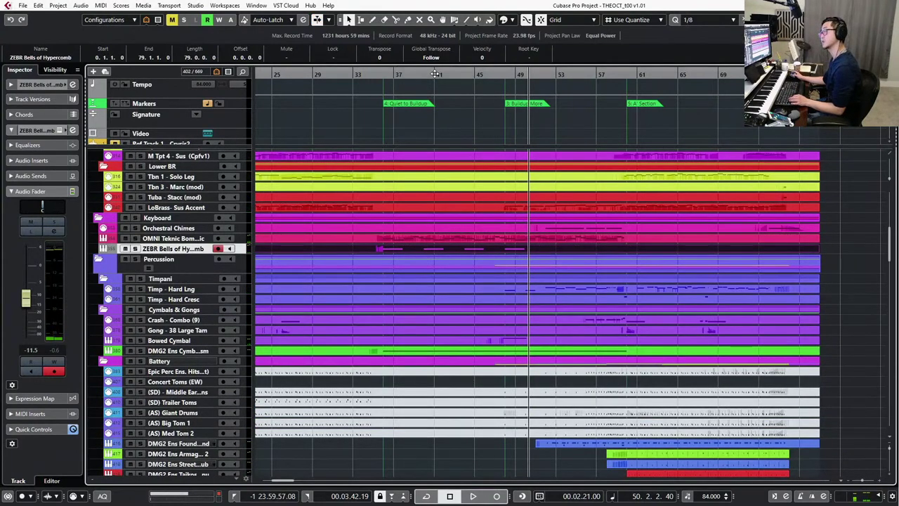
pyautogui.scroll(6, 506, 224)
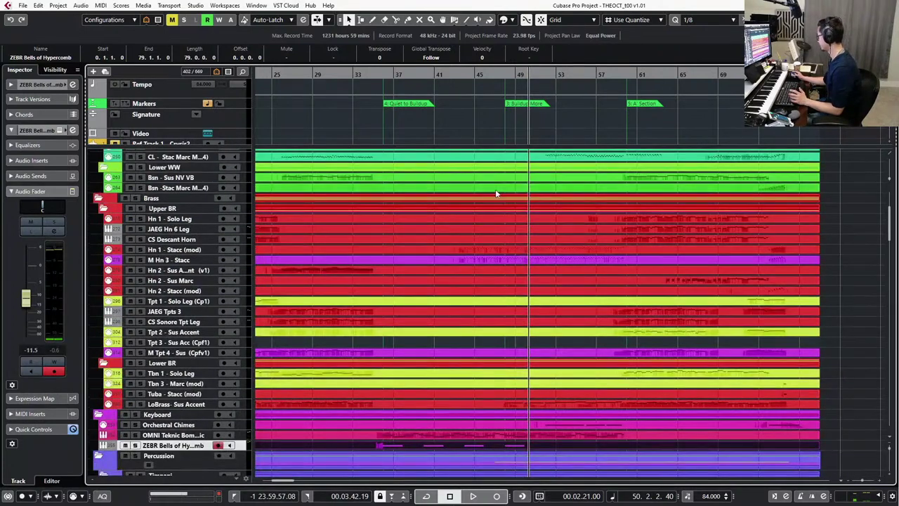
pyautogui.click(507, 249)
pyautogui.click(510, 260)
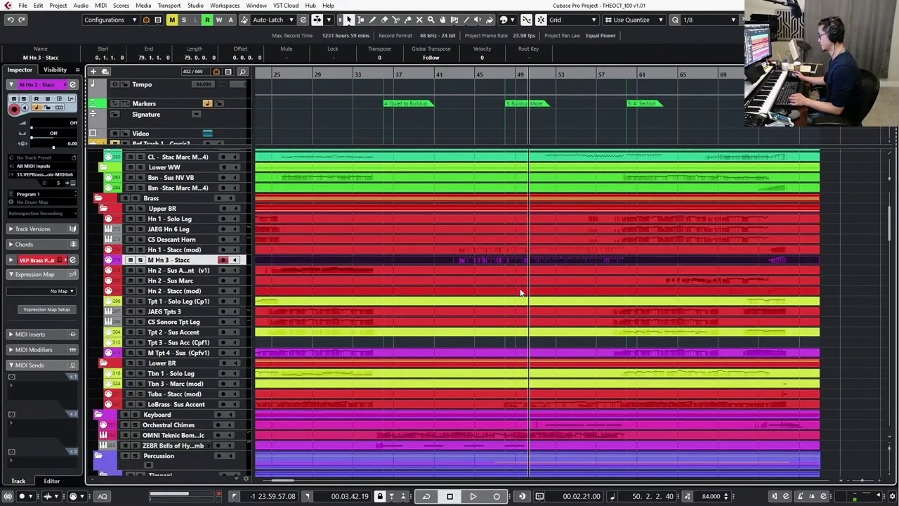
pyautogui.click(511, 293)
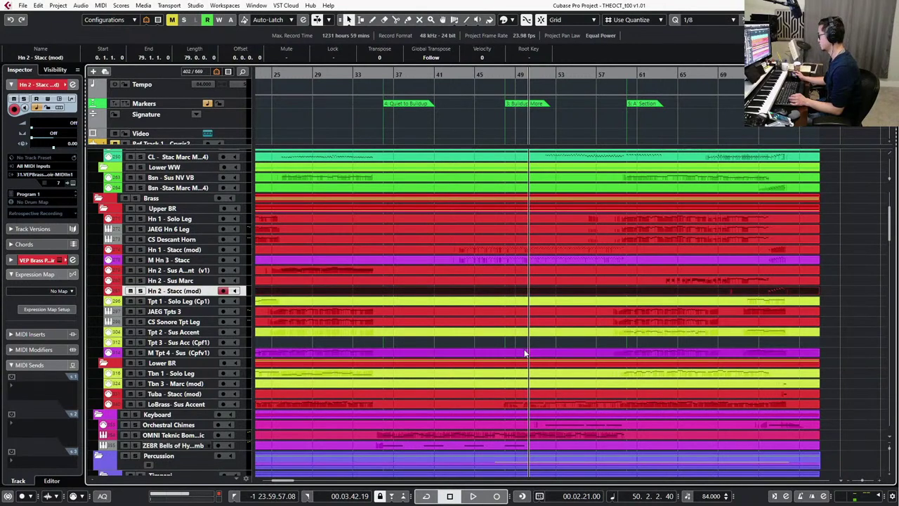
# Solo the LoBrass- Sus Accent part and play it from about bar 48.
pyautogui.click(531, 406)
pyautogui.press('KP_Subtract')
pyautogui.press('KP_Subtract')
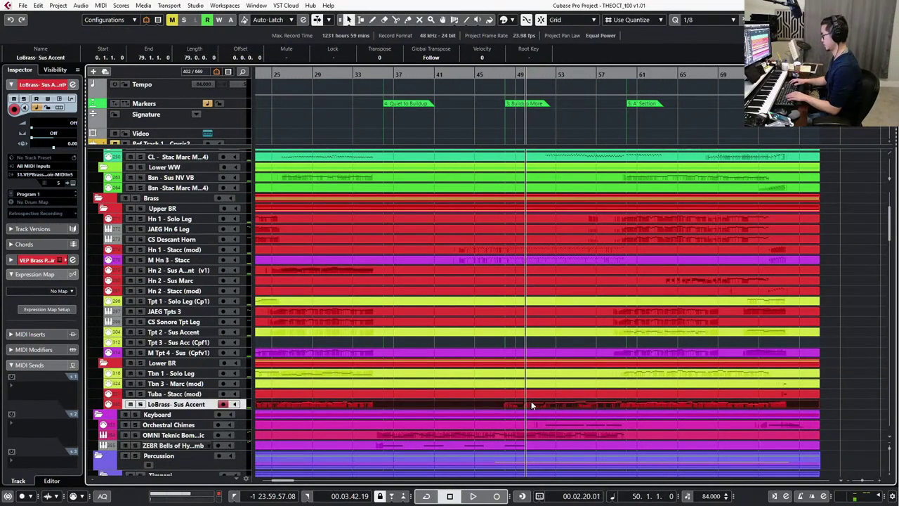
pyautogui.press('KP_Subtract')
pyautogui.press('space')
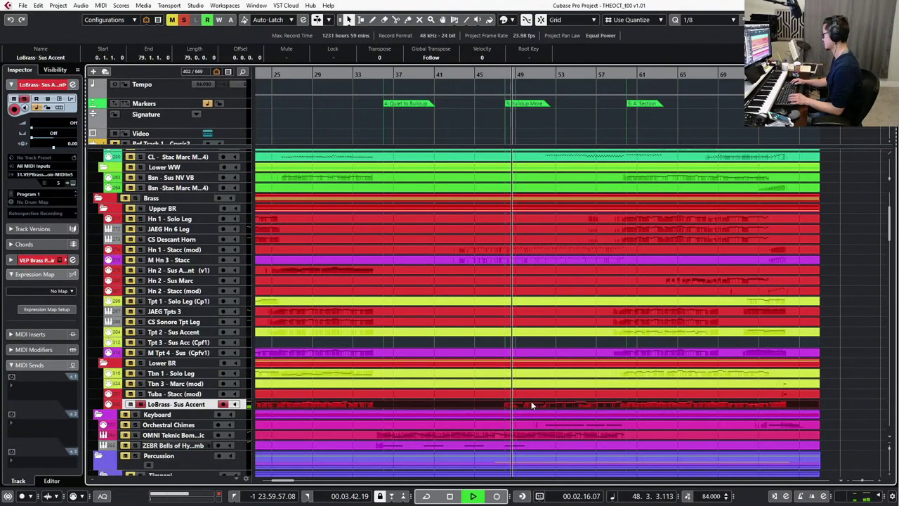
# Stop playback, add the Electric Gtr part to the soloed low brass, and play both from bar 48.
pyautogui.press('space')
pyautogui.scroll(-7, 543, 399)
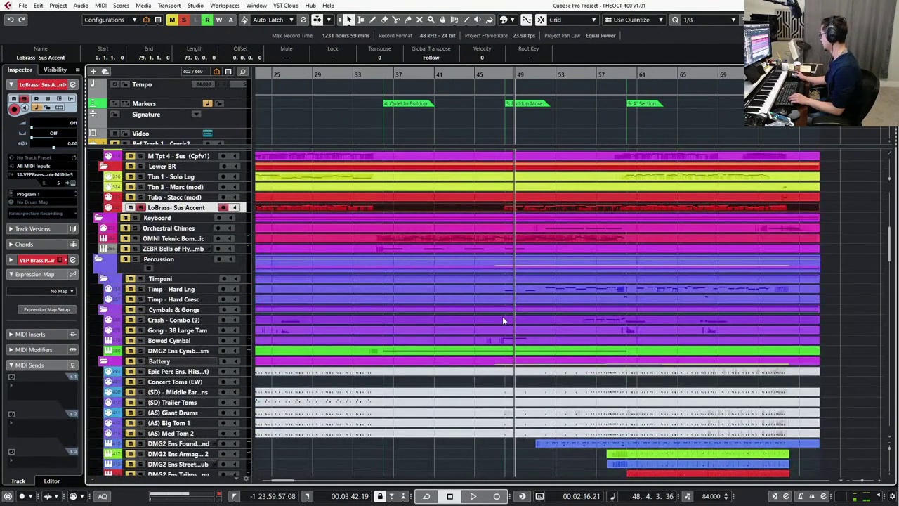
pyautogui.scroll(-4, 495, 296)
pyautogui.scroll(-4, 527, 401)
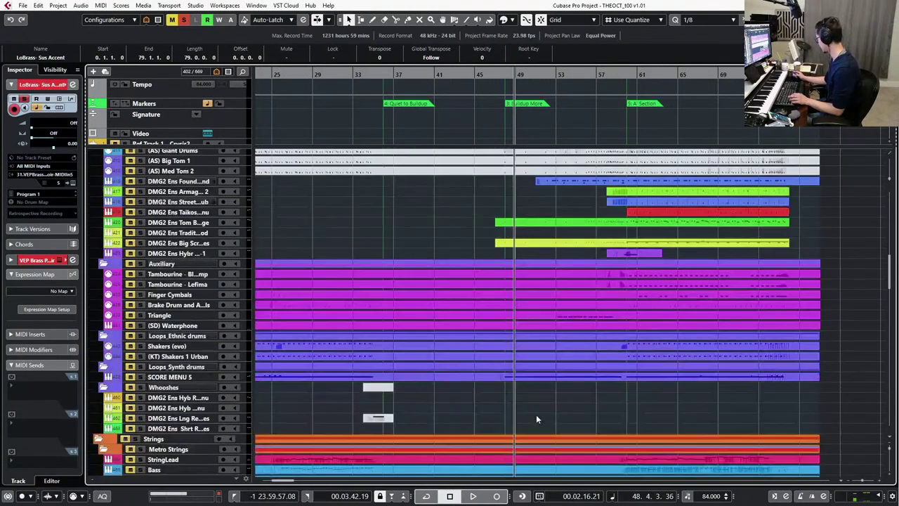
pyautogui.scroll(-4, 519, 383)
pyautogui.click(521, 351)
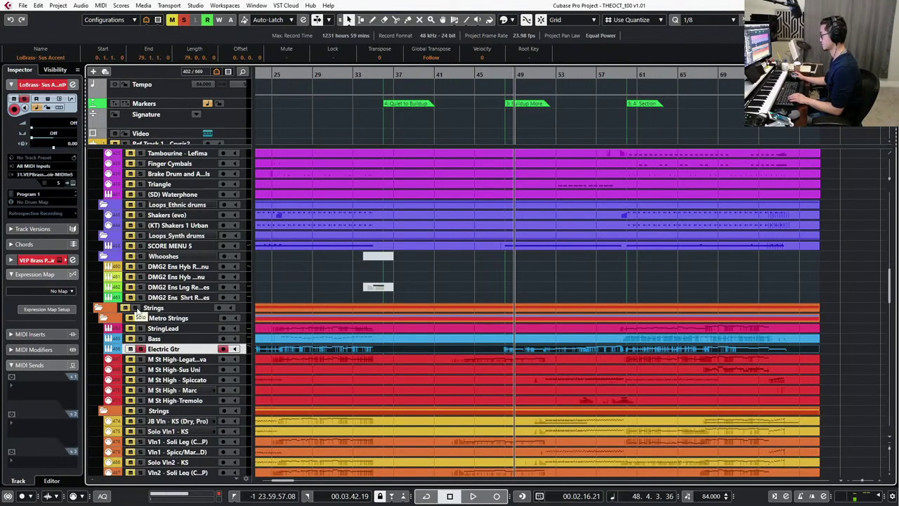
pyautogui.scroll(9, 267, 327)
pyautogui.press('space')
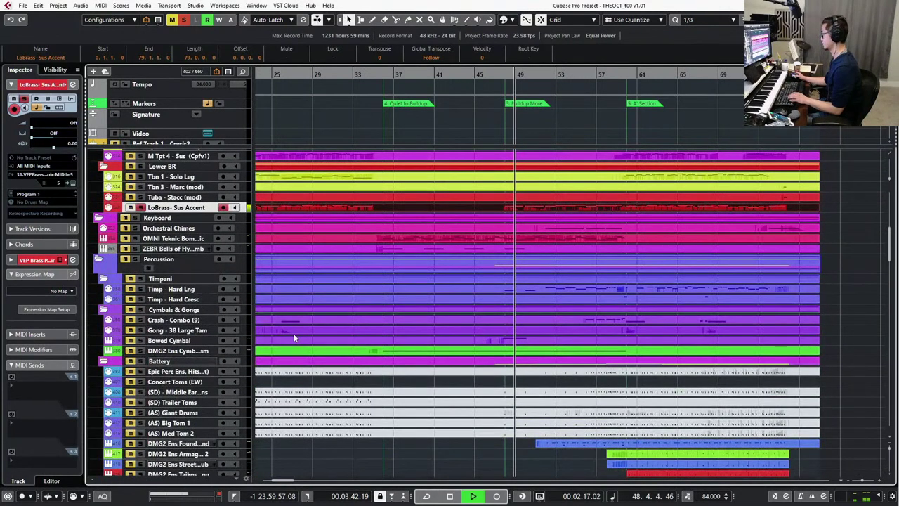
# Stop playback, open the Electric Gtr part in the Key Editor, and select its first E1 note at bar 48.
pyautogui.scroll(-10, 295, 338)
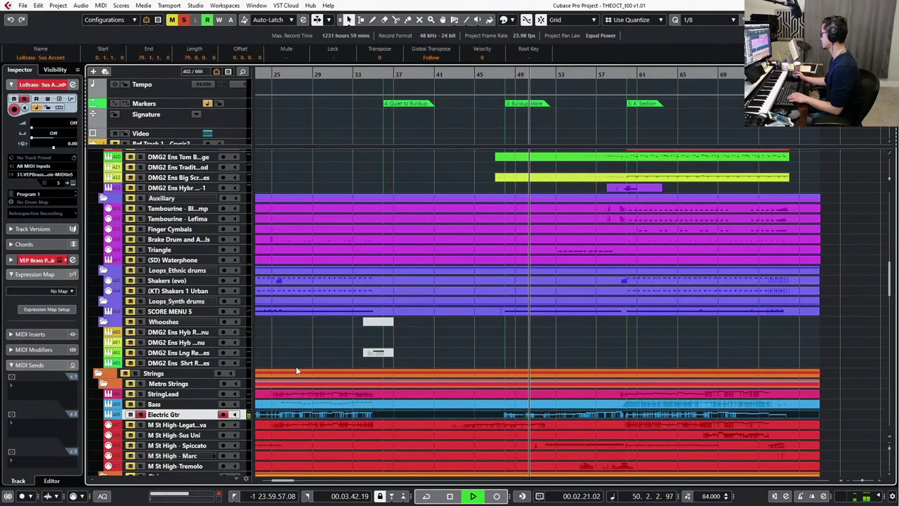
pyautogui.press('space')
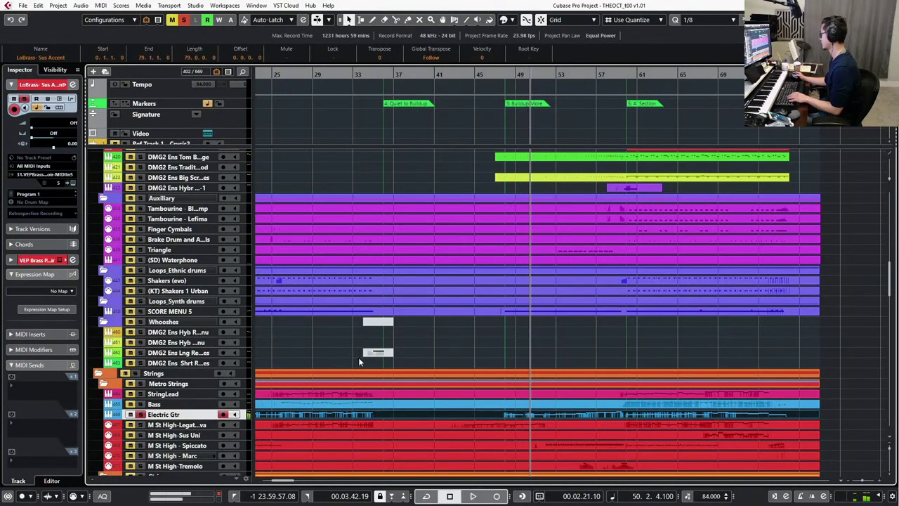
pyautogui.doubleClick(542, 415)
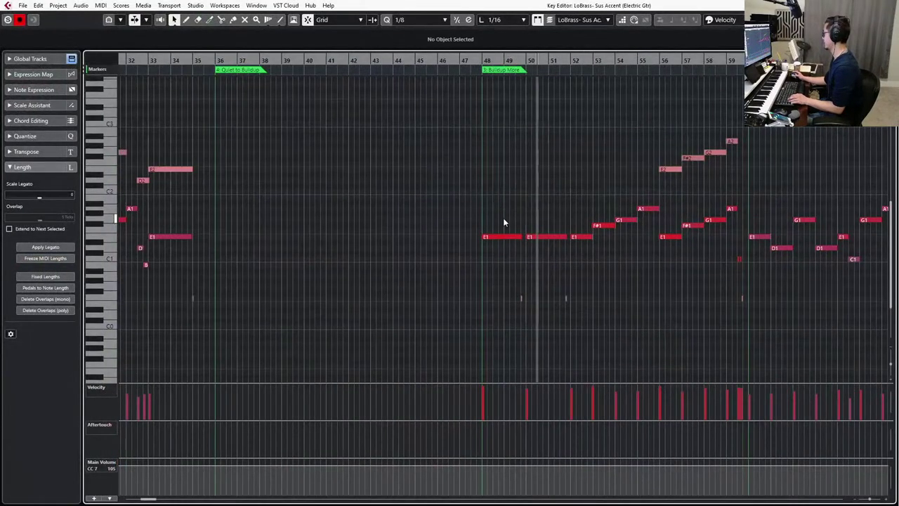
pyautogui.moveTo(292, 178); pyautogui.dragTo(364, 201)
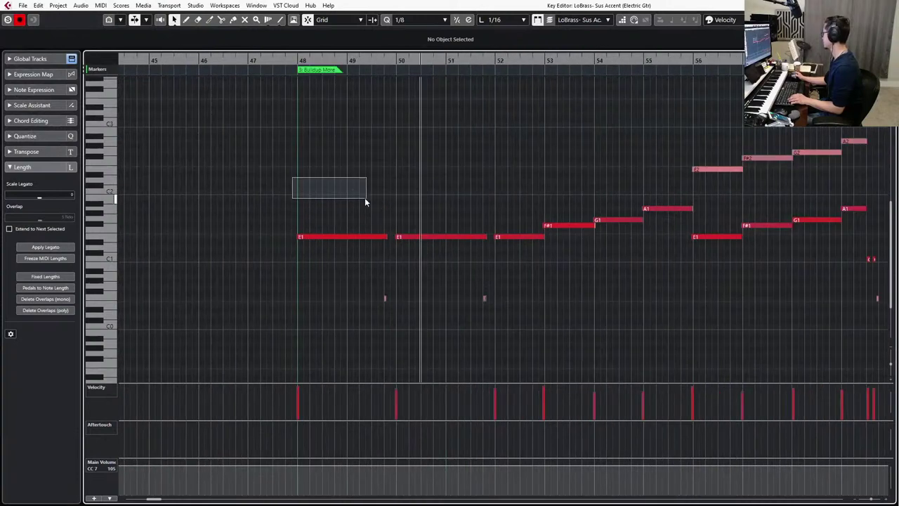
pyautogui.click(349, 239)
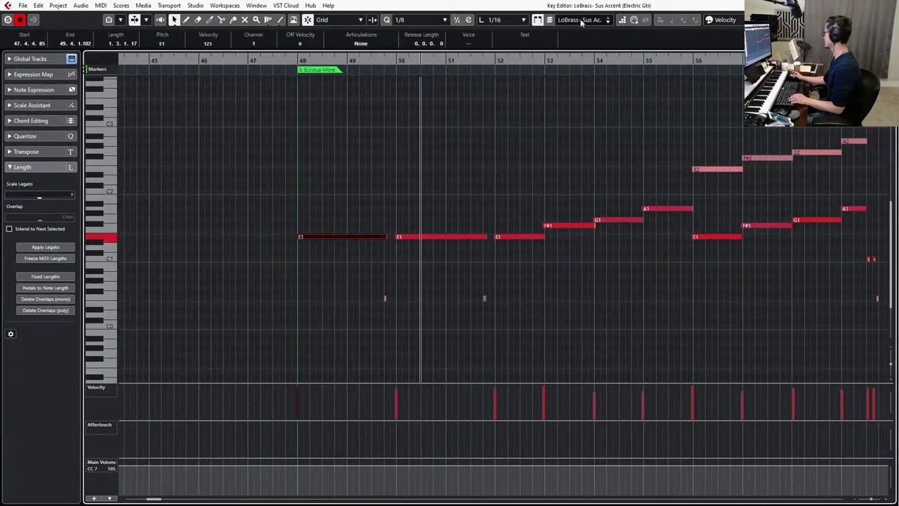
# Copy the lower line of guitar notes from bar 48 up to just before bar 60, and leave the editor.
pyautogui.moveTo(277, 140); pyautogui.dragTo(678, 240)
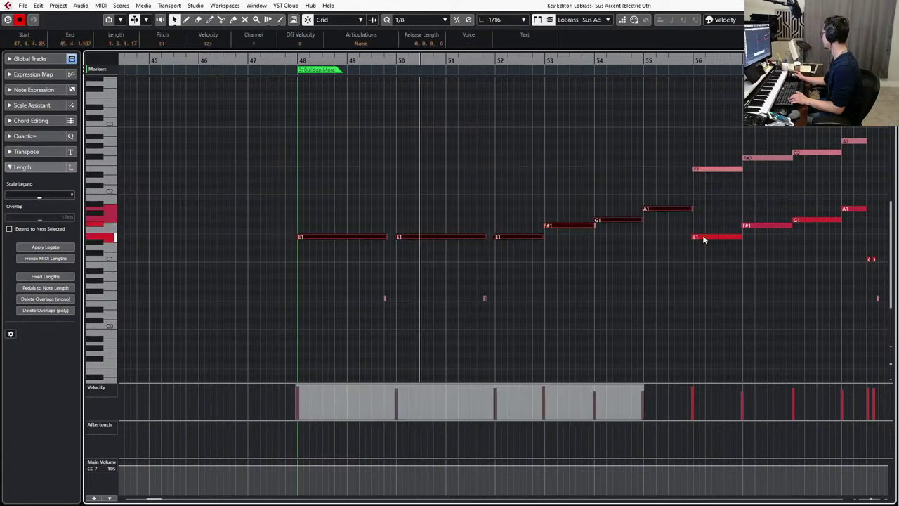
pyautogui.hscroll(3, 704, 197)
pyautogui.moveTo(703, 197); pyautogui.dragTo(562, 258)
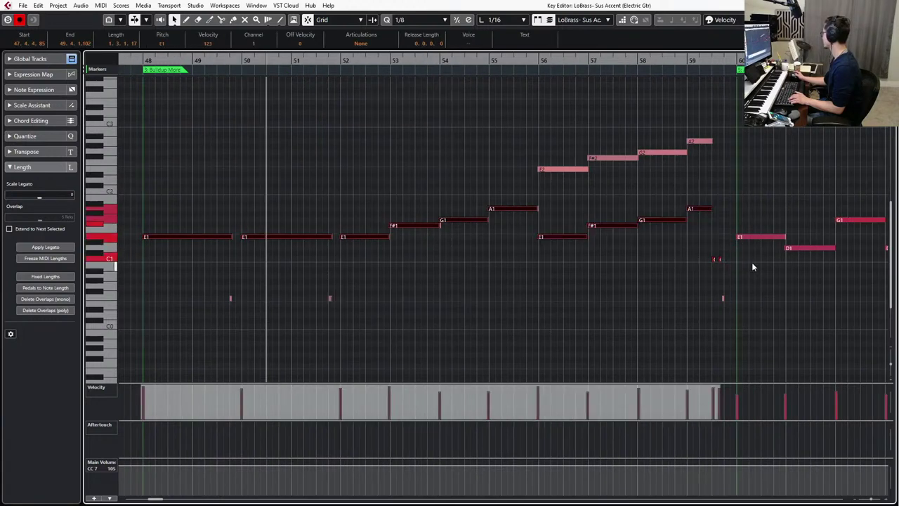
pyautogui.press('l')
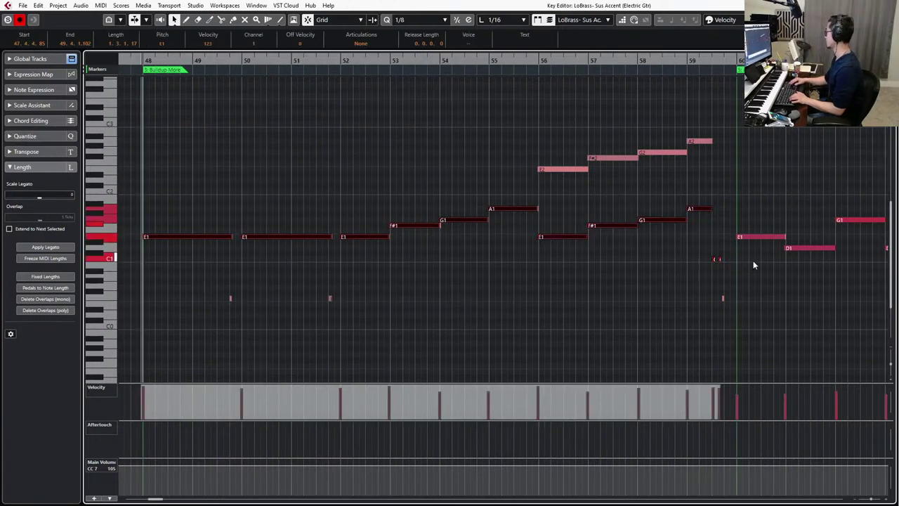
pyautogui.press('pagedown')
pyautogui.press('pageup')
pyautogui.press('Return')
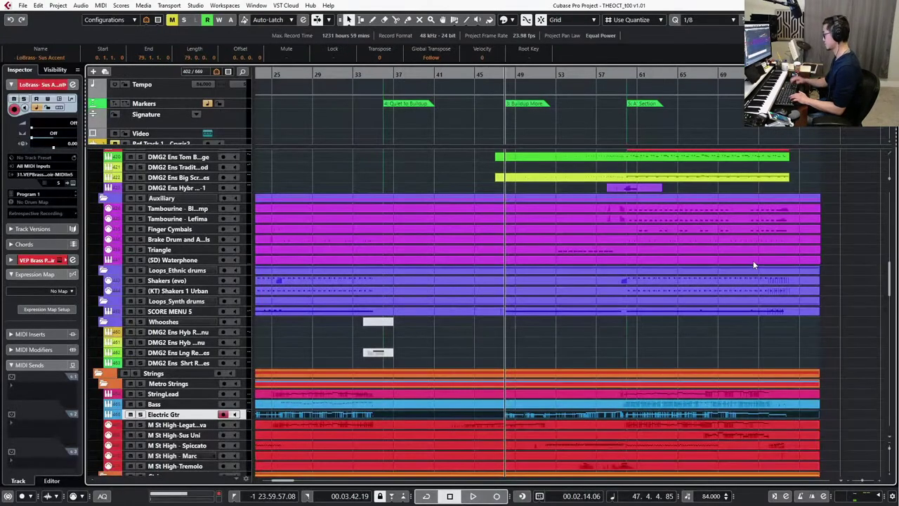
# Paste the copied notes into the Bass part at bar 48, quantize them to 1/4, and play them.
pyautogui.click(507, 404)
pyautogui.press('Return')
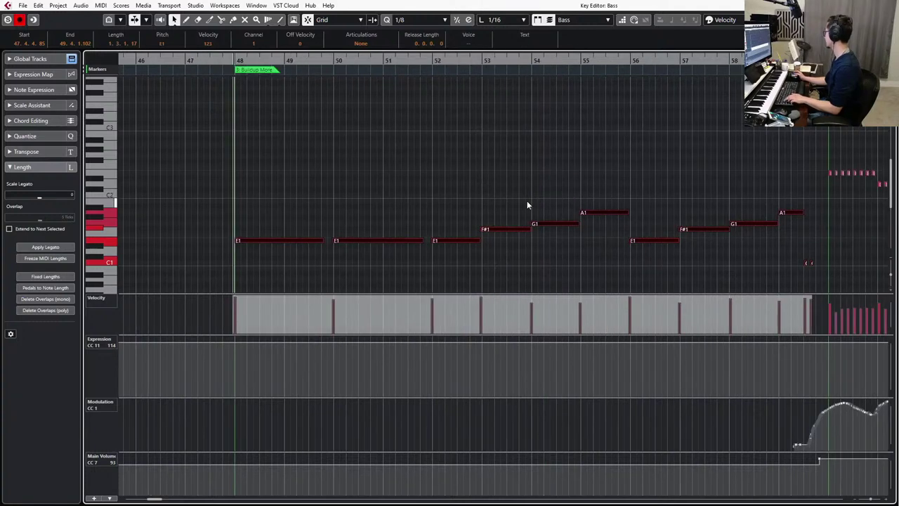
pyautogui.press('q')
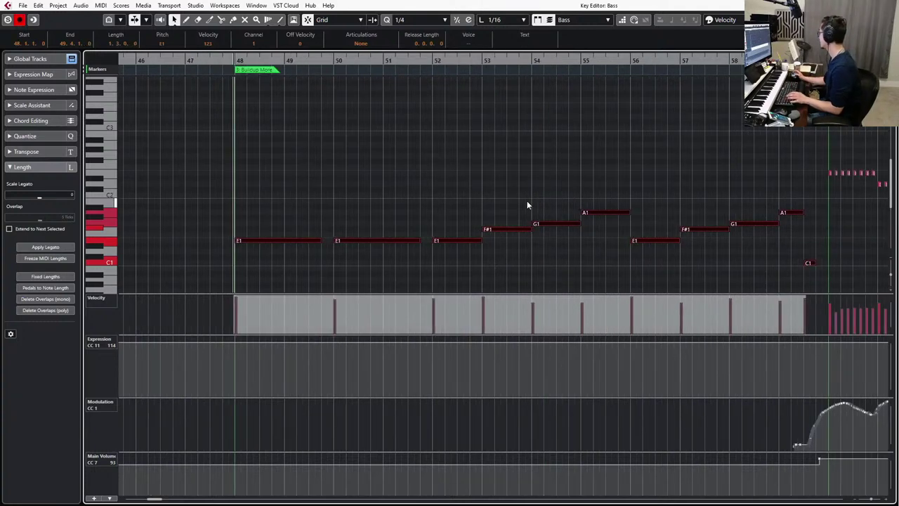
pyautogui.press('space')
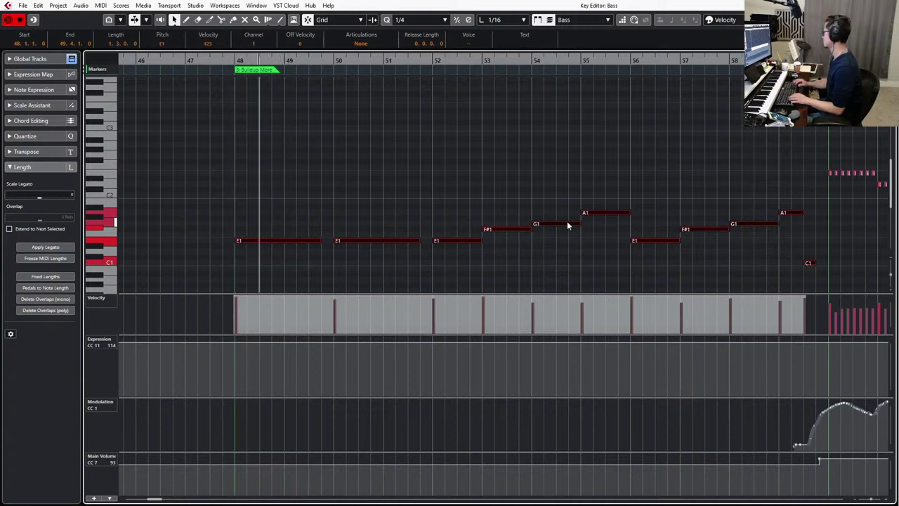
# Delete the Bass part's modulation ramp in bar 59, ahead of the A' Section.
pyautogui.scroll(-1, 567, 224)
pyautogui.hscroll(2, 555, 255)
pyautogui.scroll(5, 689, 253)
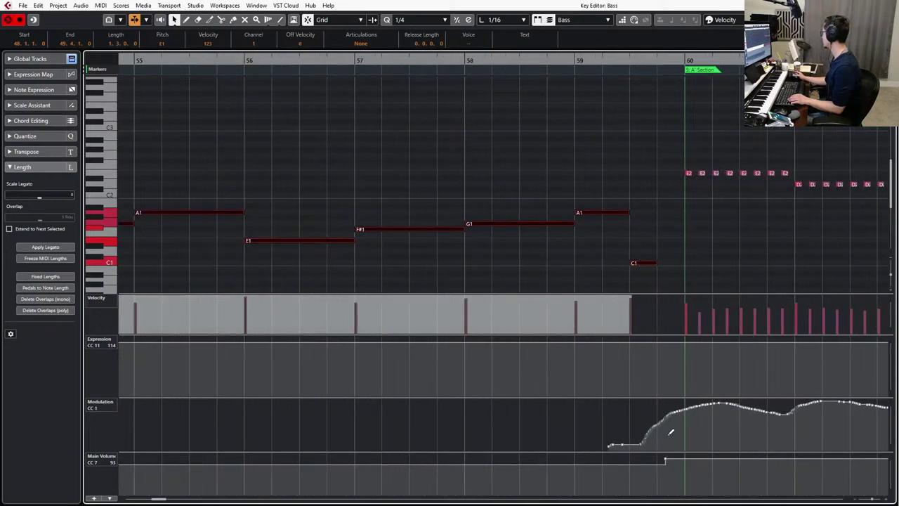
pyautogui.moveTo(565, 411); pyautogui.dragTo(675, 469)
pyautogui.press('Delete')
# Draw the Bass modulation at 101 starting just before bar 47, and replay the passage from bar 48.
pyautogui.scroll(-5, 492, 397)
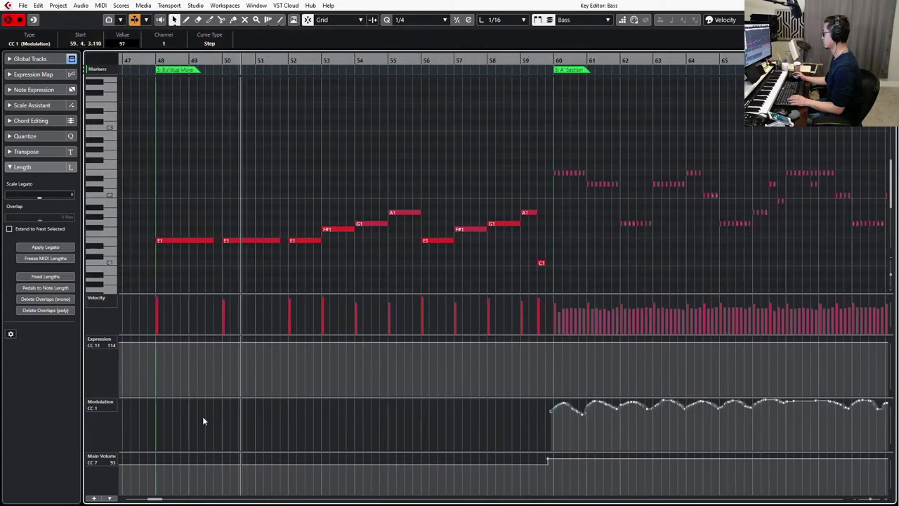
pyautogui.hscroll(-1, 202, 416)
pyautogui.moveTo(194, 409); pyautogui.dragTo(205, 410)
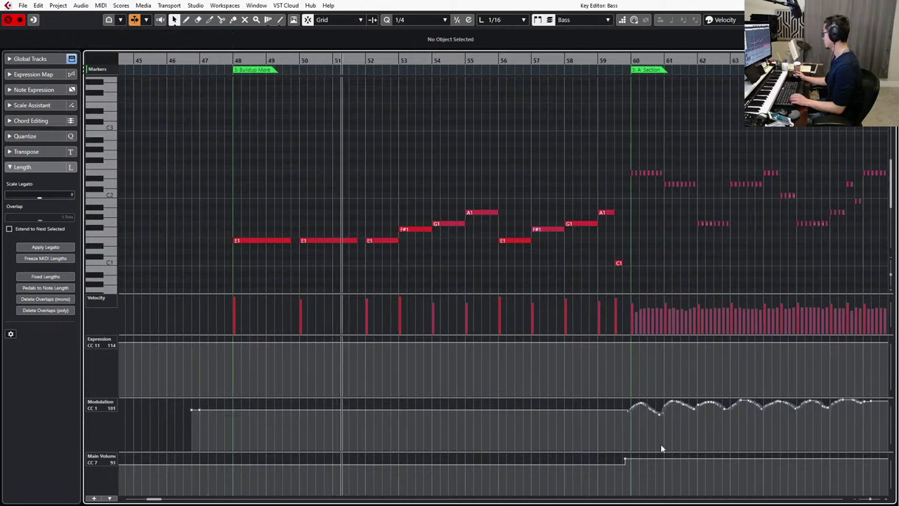
pyautogui.press('space')
pyautogui.press('space')
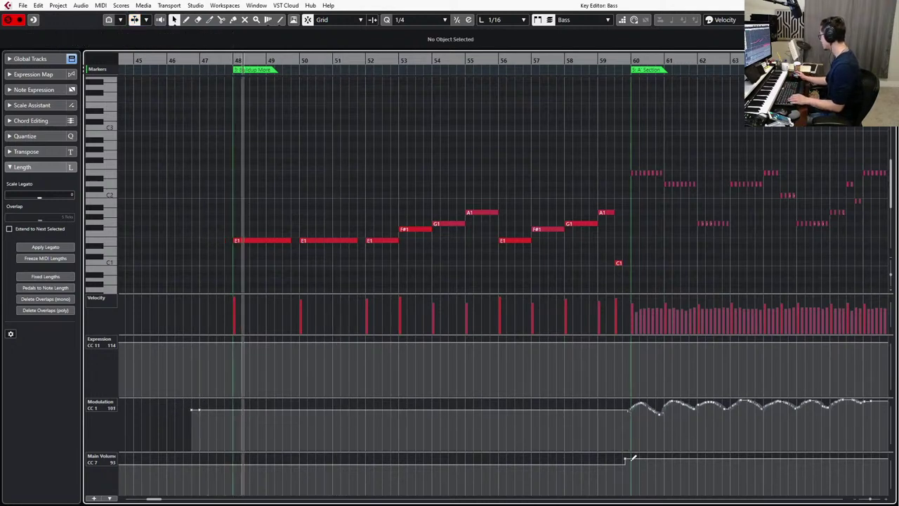
# Set the Bass main volume to 103 at bar 60 and from bar 46 beat 2, then stop and return to bar 48.
pyautogui.moveTo(635, 461)
pyautogui.mouseDown()
pyautogui.moveTo(613, 449)
pyautogui.moveTo(635, 468)
pyautogui.mouseUp()
pyautogui.scroll(-1, 572, 448)
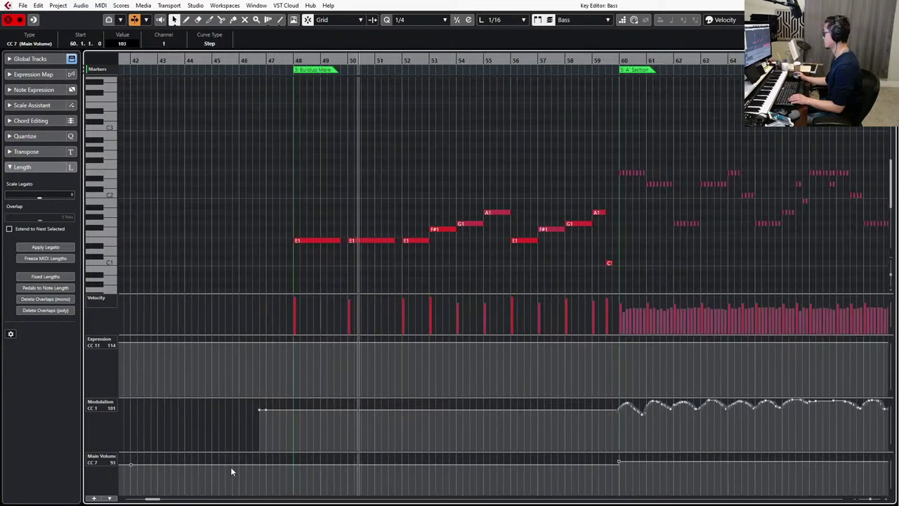
pyautogui.click(251, 462)
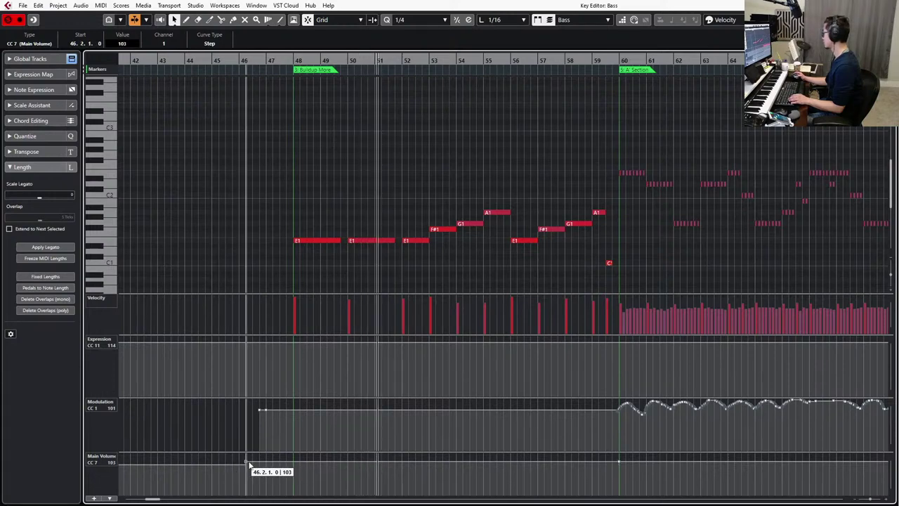
pyautogui.scroll(-2, 482, 260)
pyautogui.press('space')
pyautogui.press('KP_Subtract')
pyautogui.press('KP_Subtract')
pyautogui.press('KP_Subtract')
pyautogui.press('KP_Subtract')
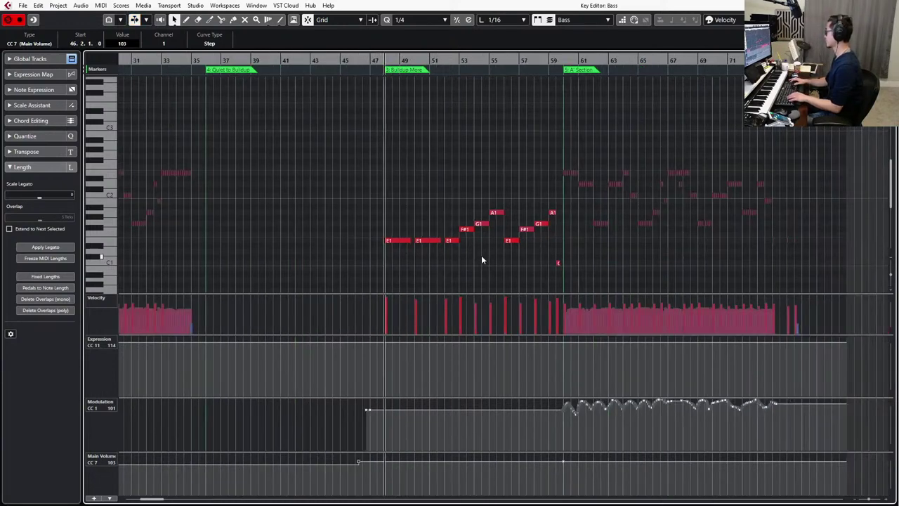
# Play the soloed Bass together with LoBrass- Sus Accent from bar 48, then stop and clear the solos.
pyautogui.press('Return')
pyautogui.press('s')
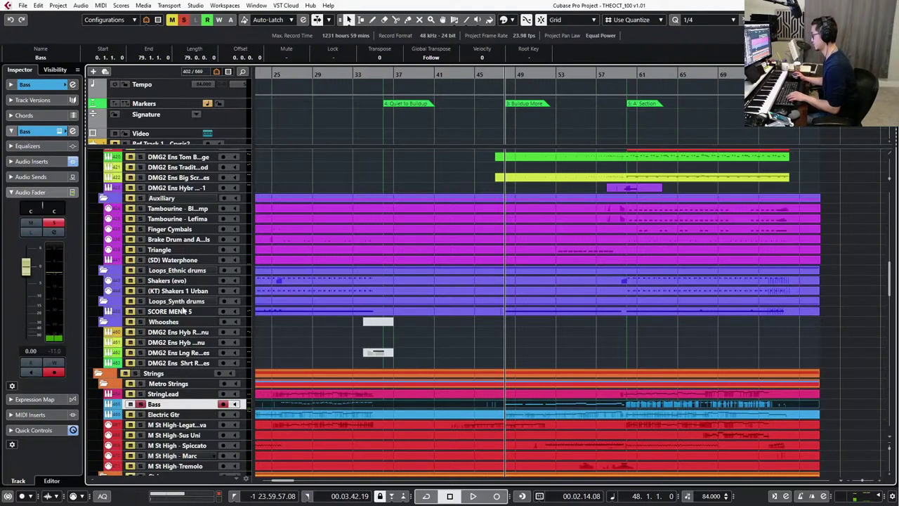
pyautogui.scroll(10, 185, 310)
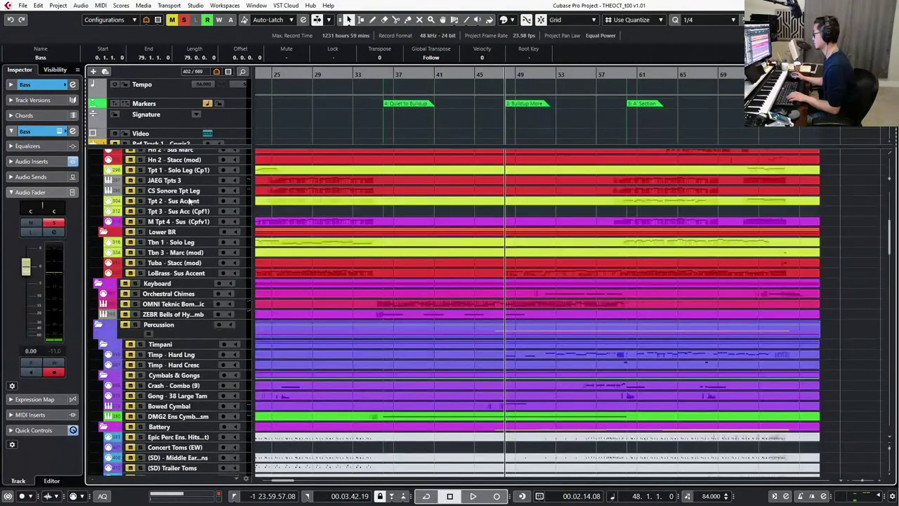
pyautogui.click(184, 275)
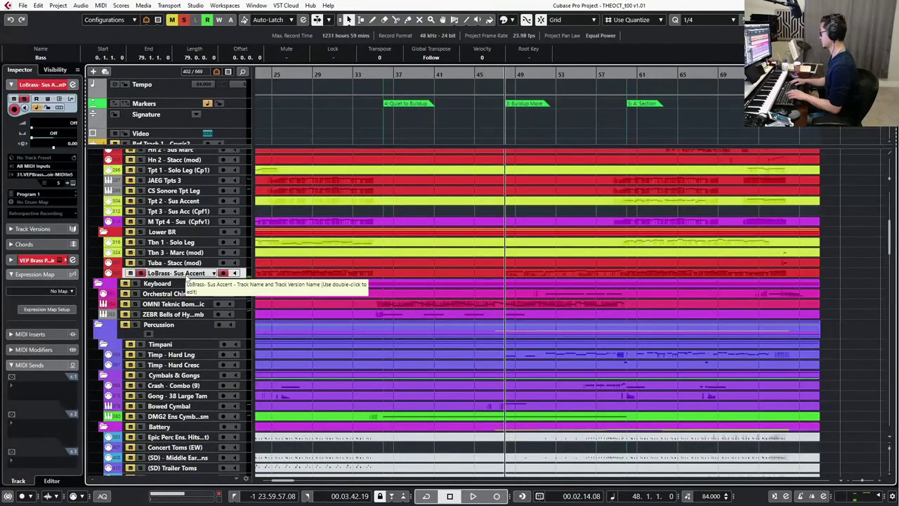
pyautogui.press('KP_Subtract')
pyautogui.press('space')
pyautogui.scroll(-10, 420, 256)
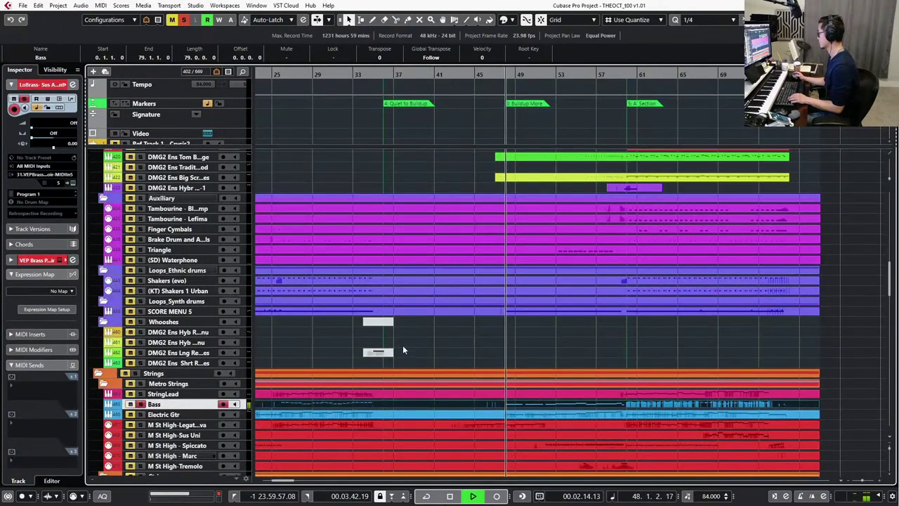
pyautogui.scroll(10, 495, 326)
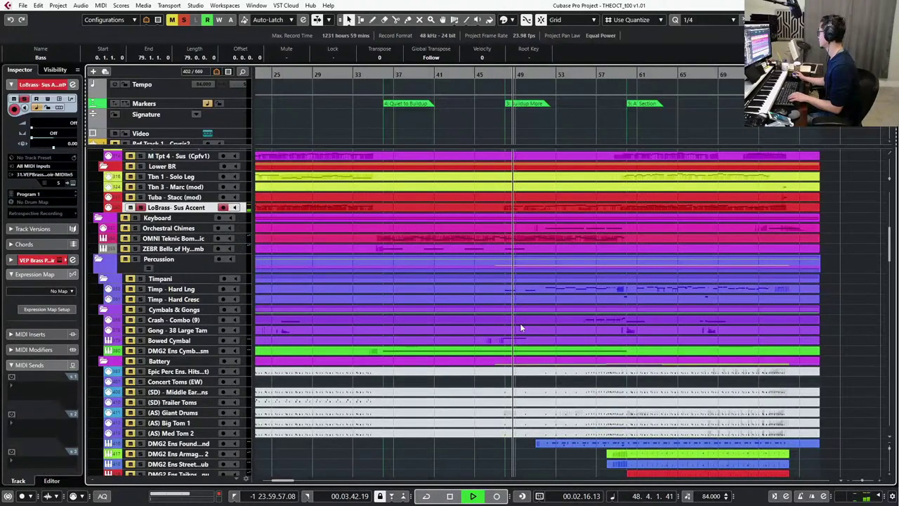
pyautogui.press('space')
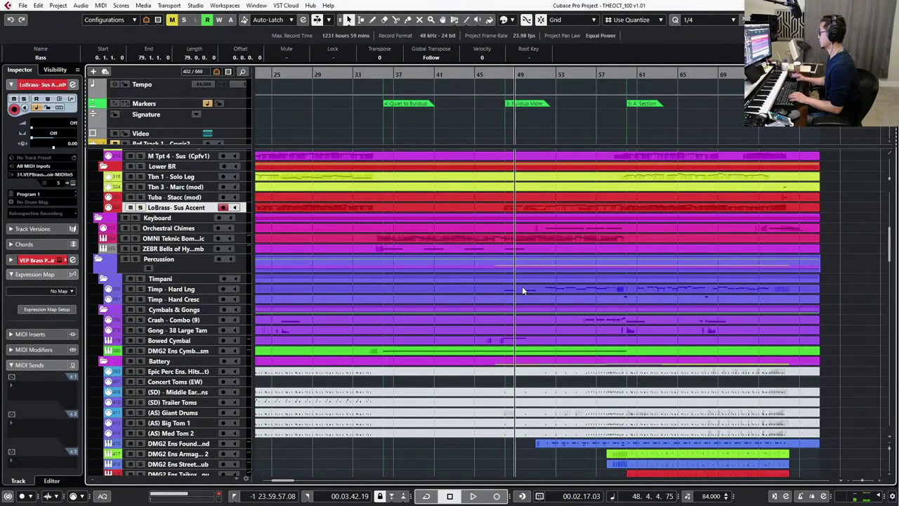
# Return to bar 47, review the brass parts around it, and select the LoBrass instrument channel track.
pyautogui.press('KP_Subtract')
pyautogui.press('KP_Subtract')
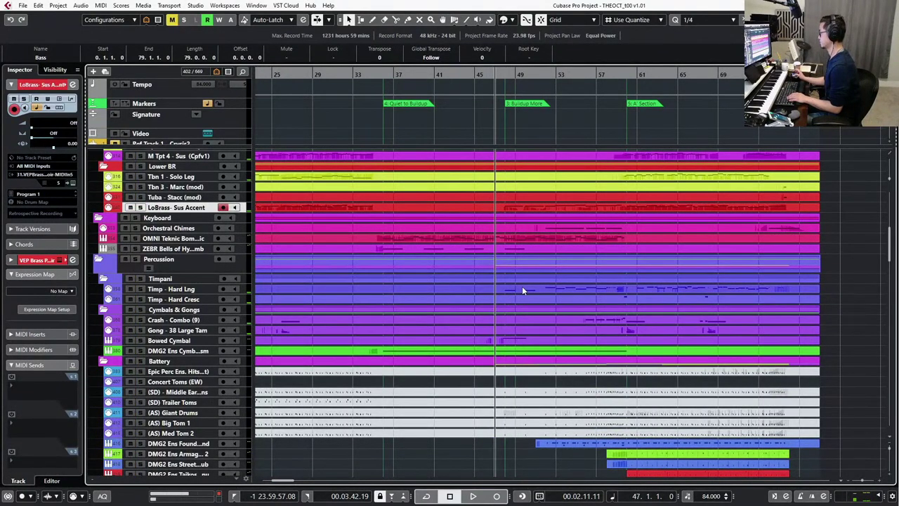
pyautogui.click(523, 206)
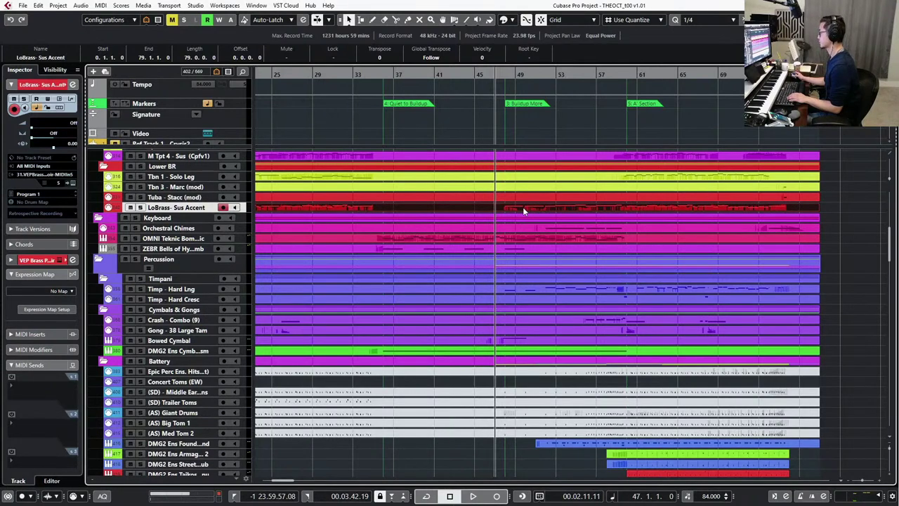
pyautogui.scroll(5, 523, 207)
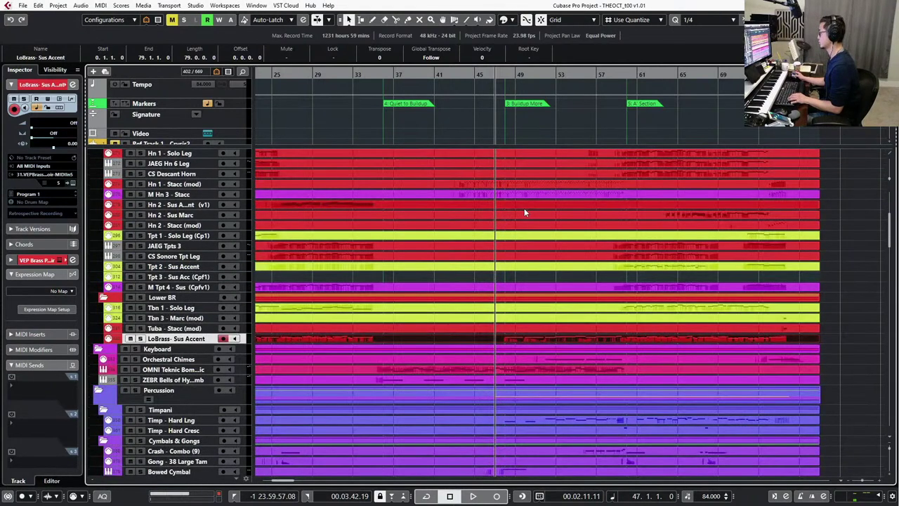
pyautogui.scroll(-2, 517, 276)
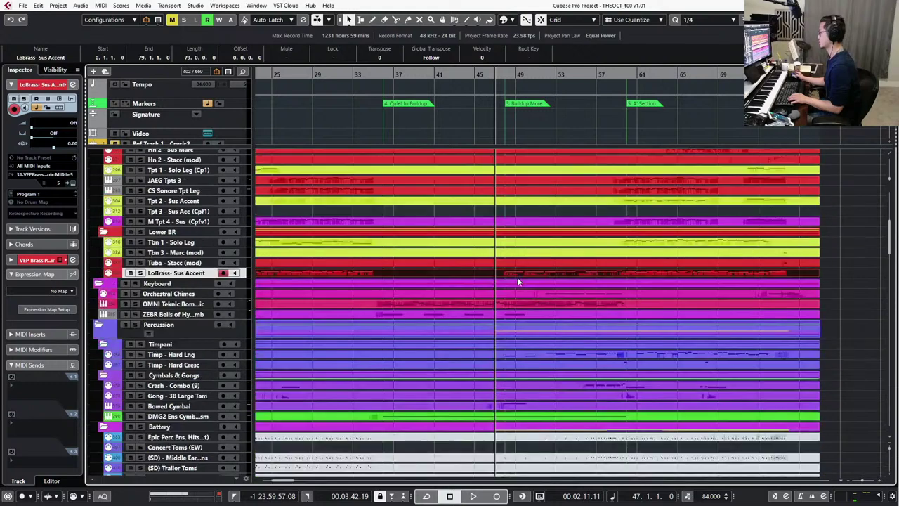
pyautogui.scroll(2, 520, 279)
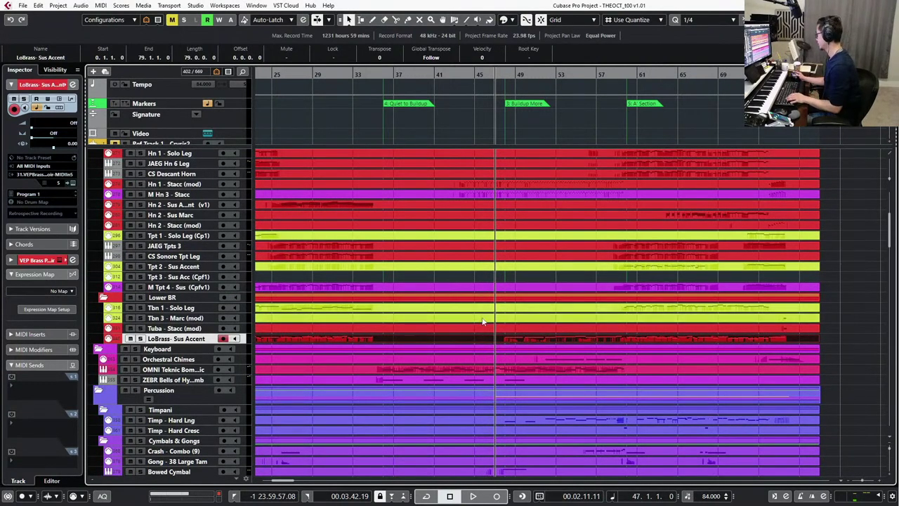
pyautogui.scroll(-10, 202, 109)
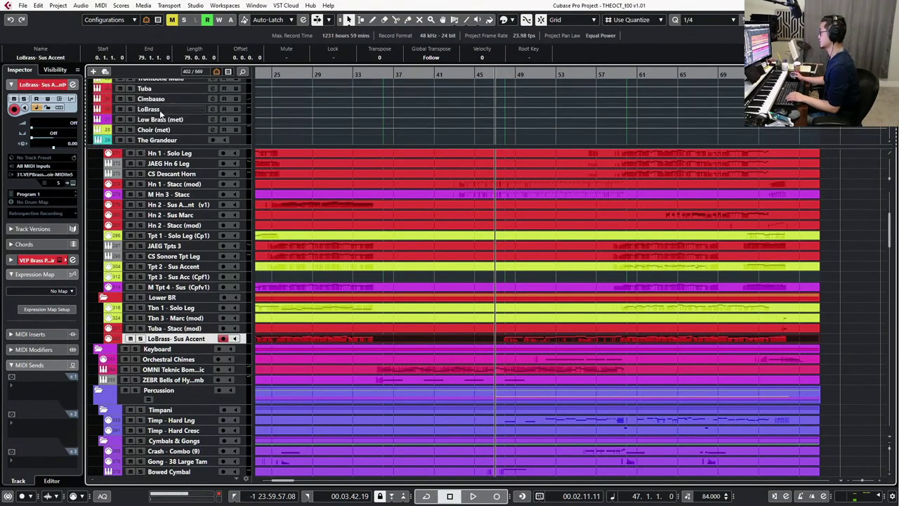
pyautogui.scroll(2, 161, 113)
pyautogui.click(151, 135)
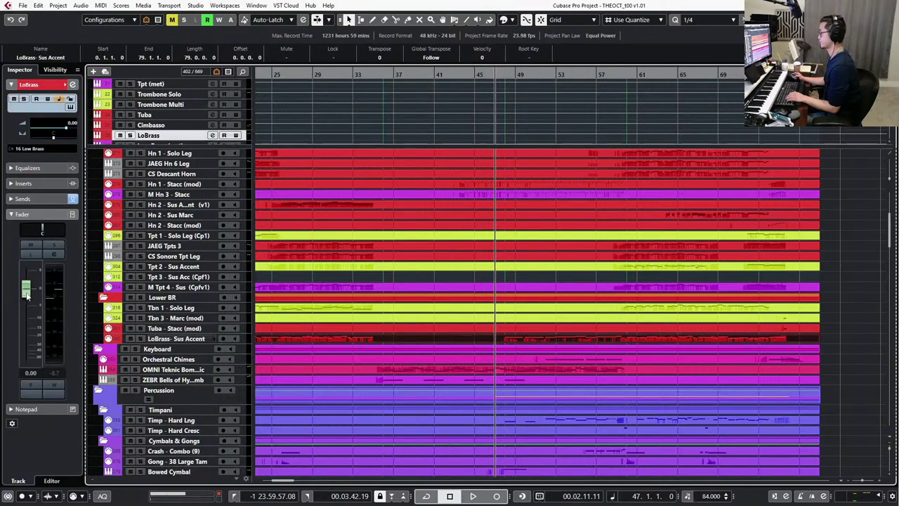
# Raise the LoBrass channel's pre gain to 4.5 dB and play the full mix from bar 47.
pyautogui.press('e')
pyautogui.click(210, 276)
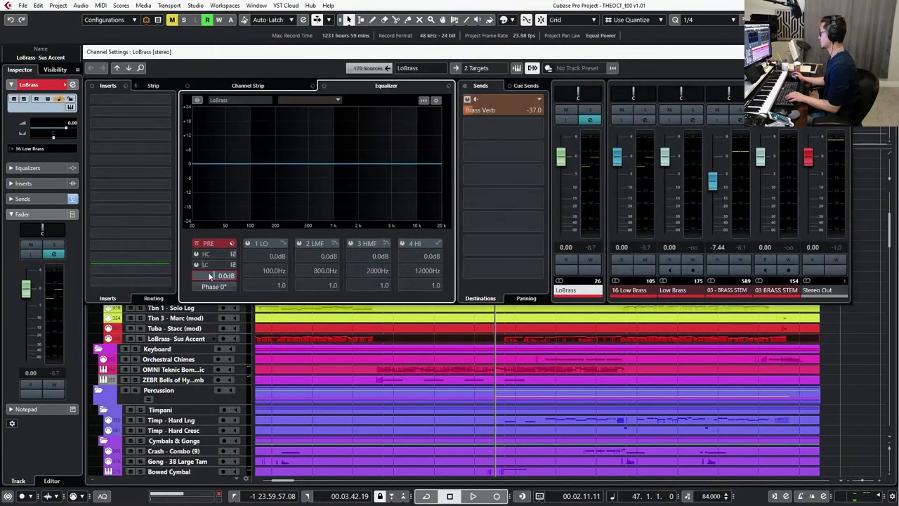
pyautogui.moveTo(260, 275); pyautogui.dragTo(260, 275)
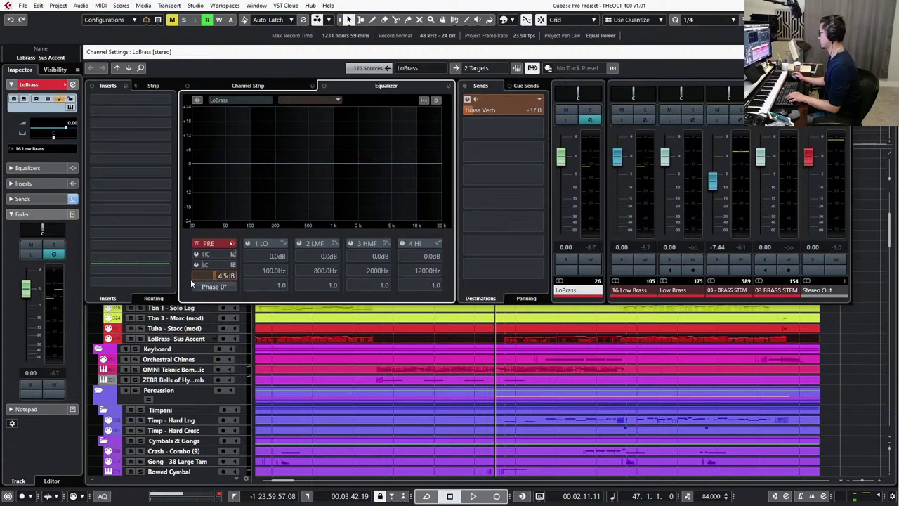
pyautogui.press('space')
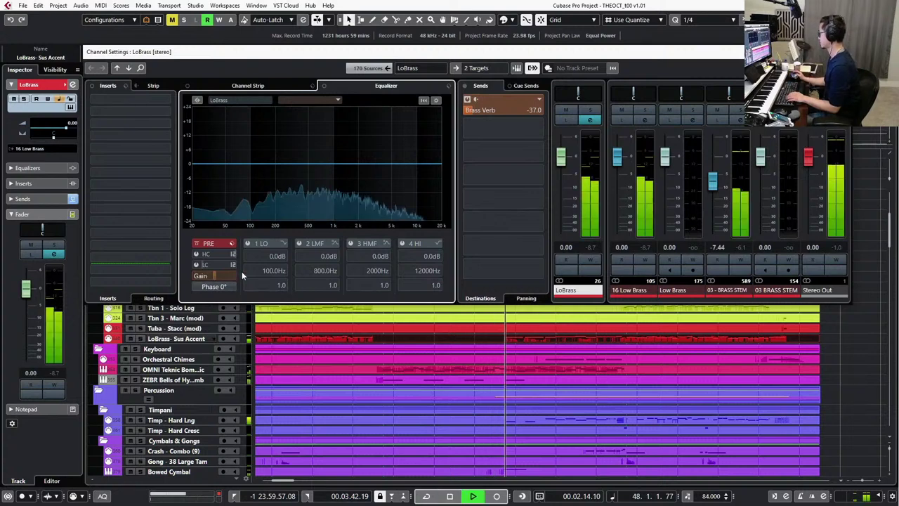
# Close the LoBrass channel settings, play LoBrass soloed from around bar 47, then stop and clear the solo.
pyautogui.press('Escape')
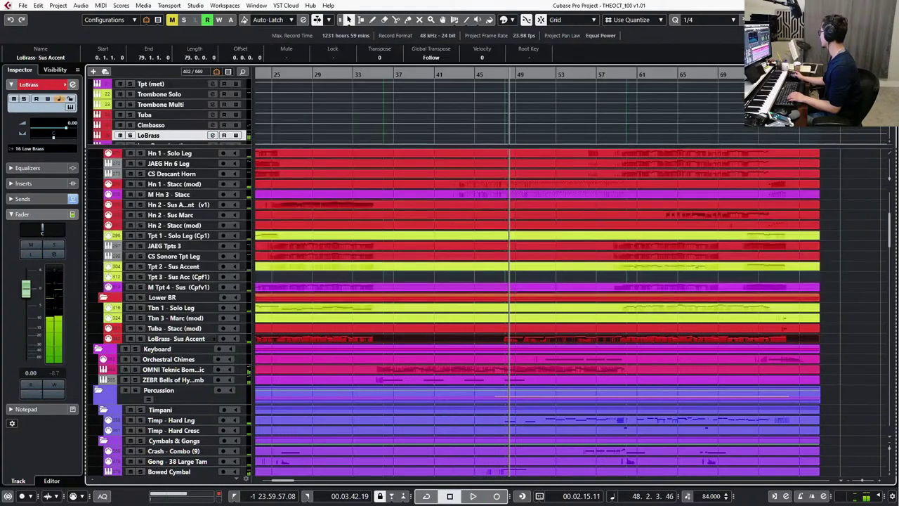
pyautogui.press('KP_Subtract')
pyautogui.press('KP_Subtract')
pyautogui.press('s')
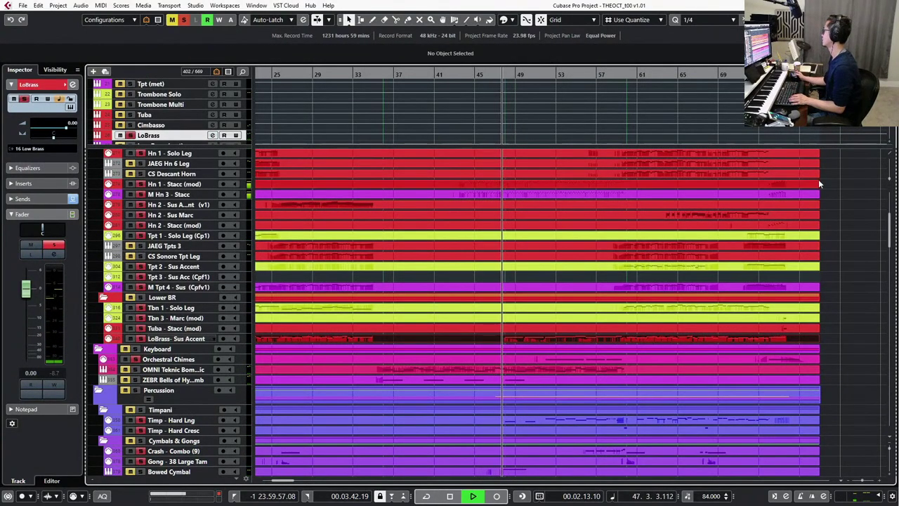
pyautogui.press('space')
pyautogui.press('s')
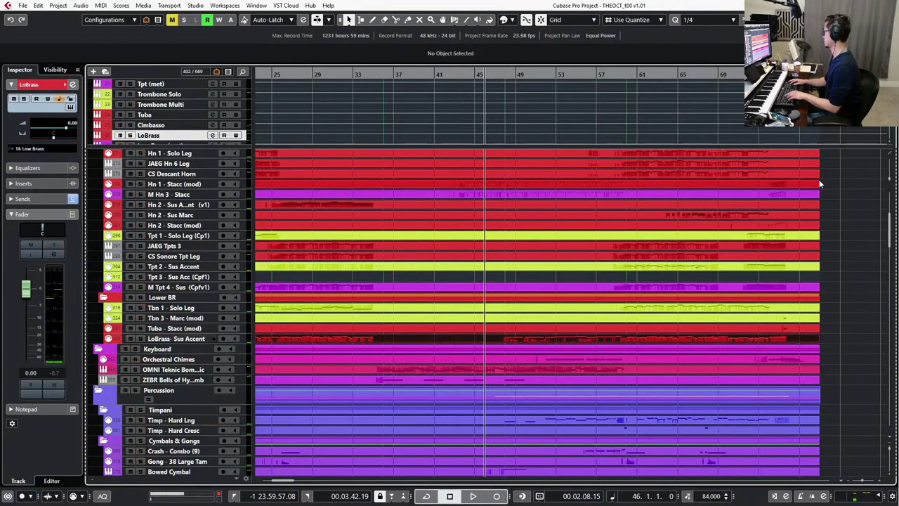
# Play the full mix leading into bar 47 and examine the string tracks in Buildup More.
pyautogui.press('KP_Subtract')
pyautogui.press('KP_Subtract')
pyautogui.press('space')
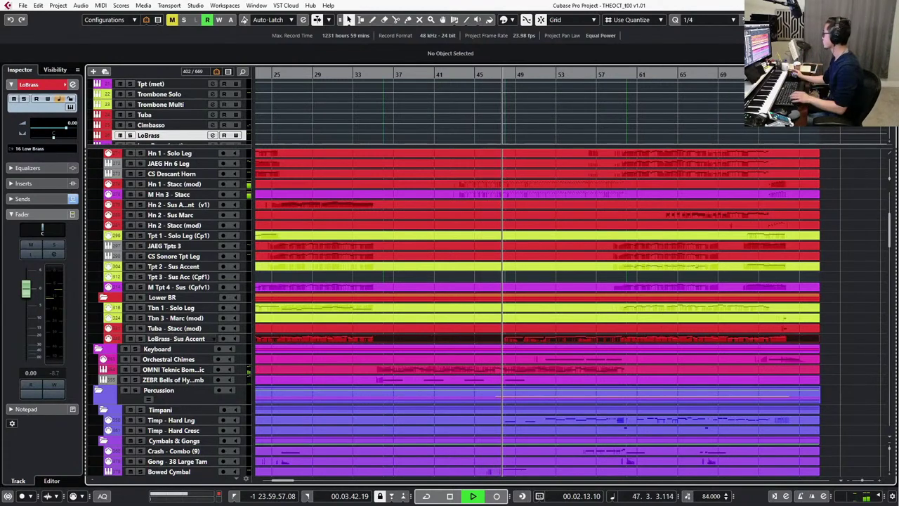
pyautogui.scroll(-5, 655, 249)
pyautogui.scroll(-5, 643, 286)
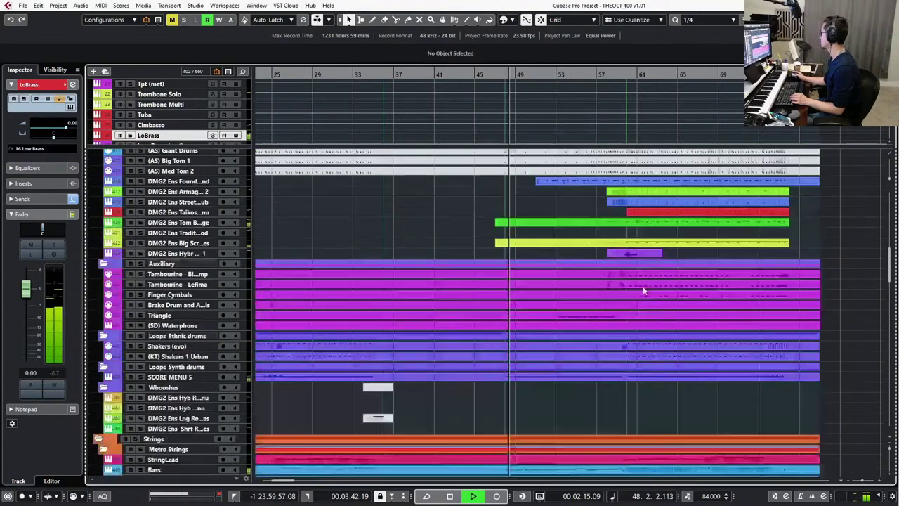
pyautogui.scroll(-5, 643, 288)
pyautogui.scroll(-2, 643, 307)
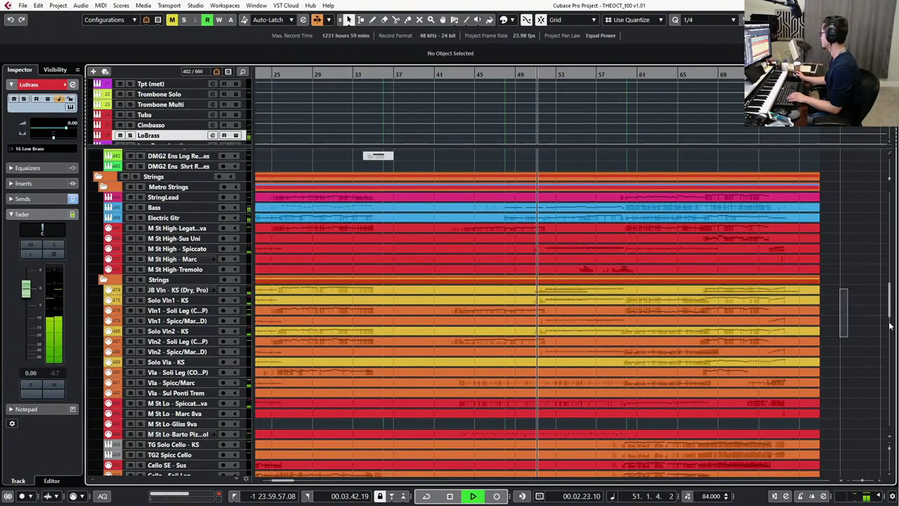
pyautogui.moveTo(397, 302); pyautogui.dragTo(430, 301)
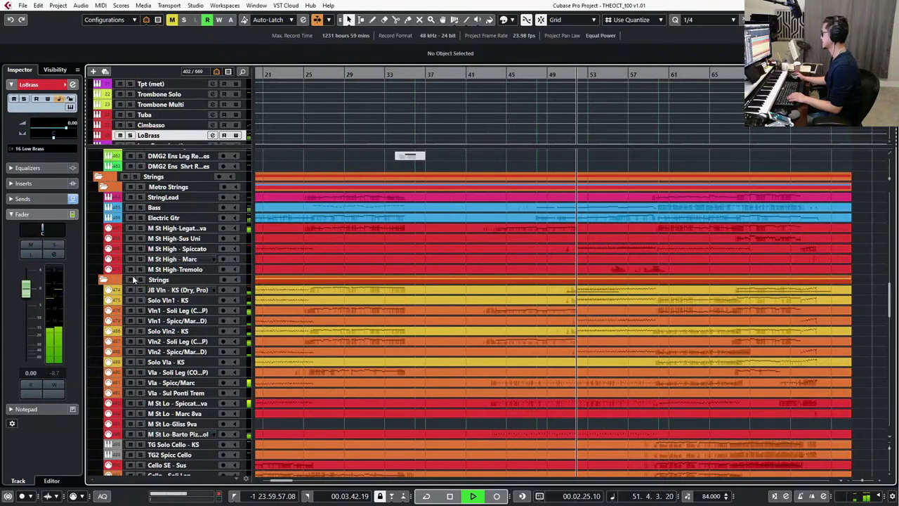
pyautogui.scroll(2, 534, 301)
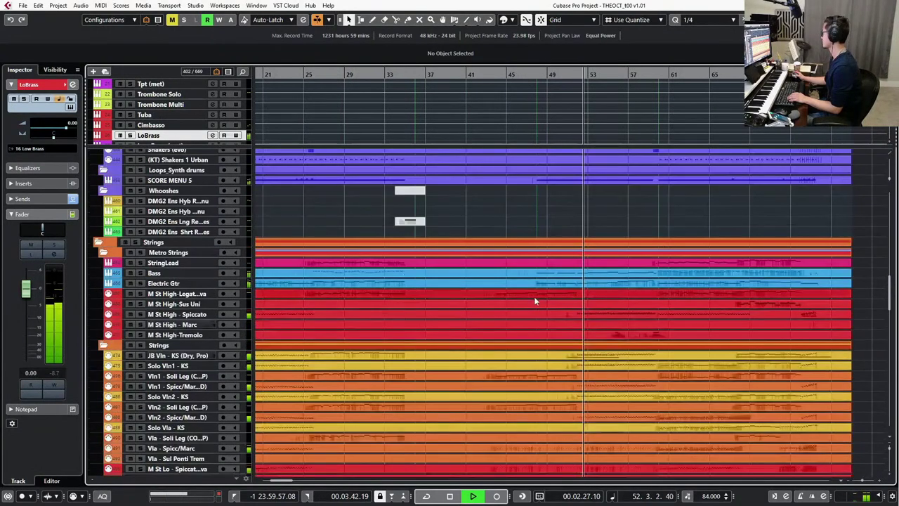
# Solo the Strings subfolder during playback, then select the M St Lo - Spiccato 8va part to hear it alone.
pyautogui.click(181, 345)
pyautogui.scroll(-2, 556, 329)
pyautogui.scroll(-1, 556, 328)
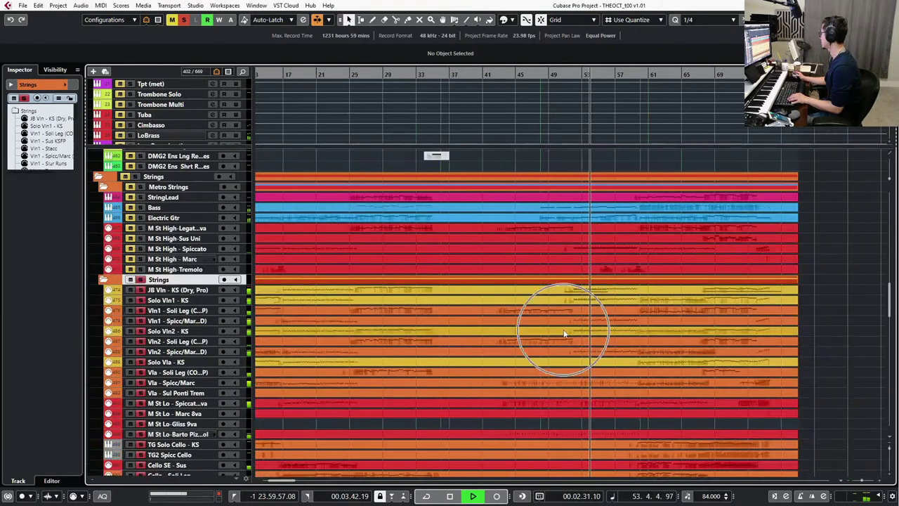
pyautogui.scroll(-2, 594, 379)
pyautogui.click(607, 338)
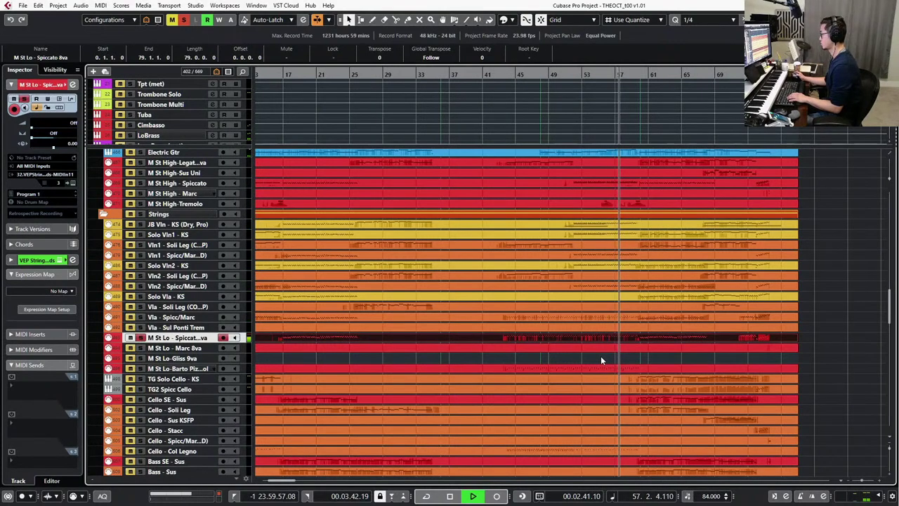
# Solo the M St High - Spiccato part from around bar 51 and open it in the Key Editor with enlarged controller lanes.
pyautogui.click(597, 182)
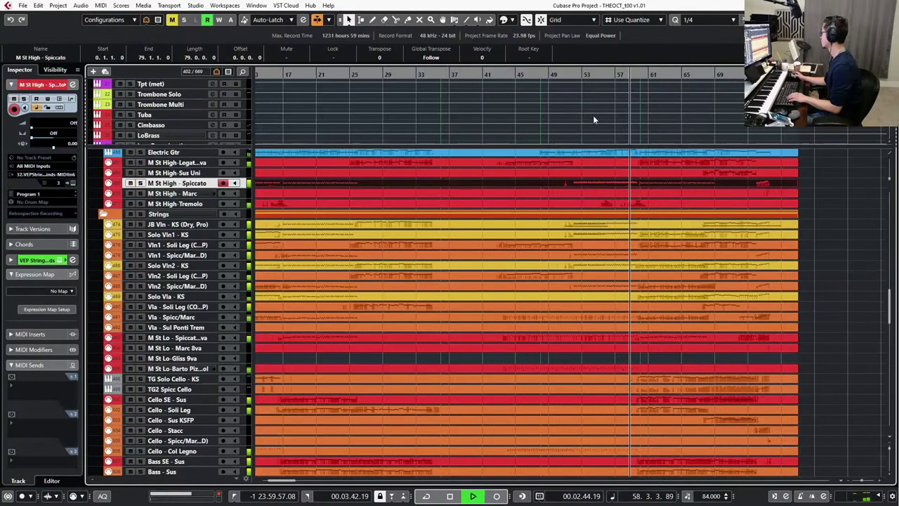
pyautogui.press('space')
pyautogui.click(563, 74)
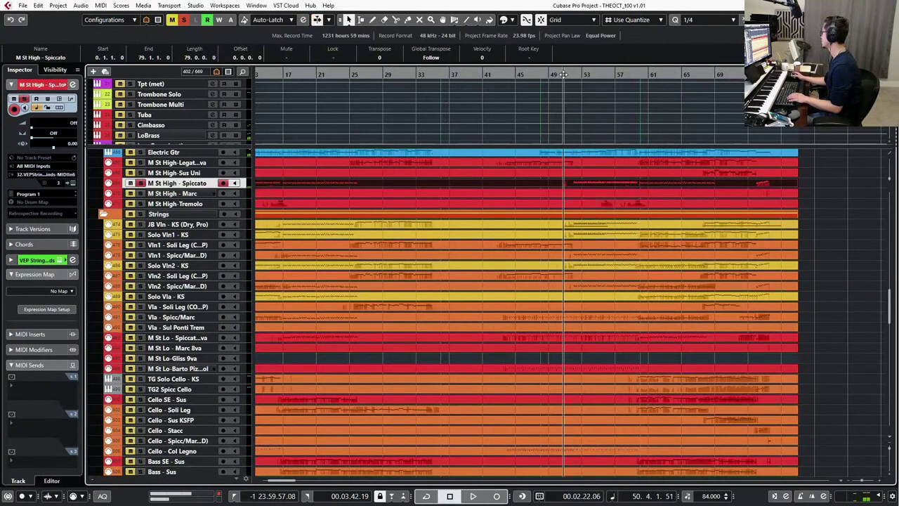
pyautogui.doubleClick(583, 186)
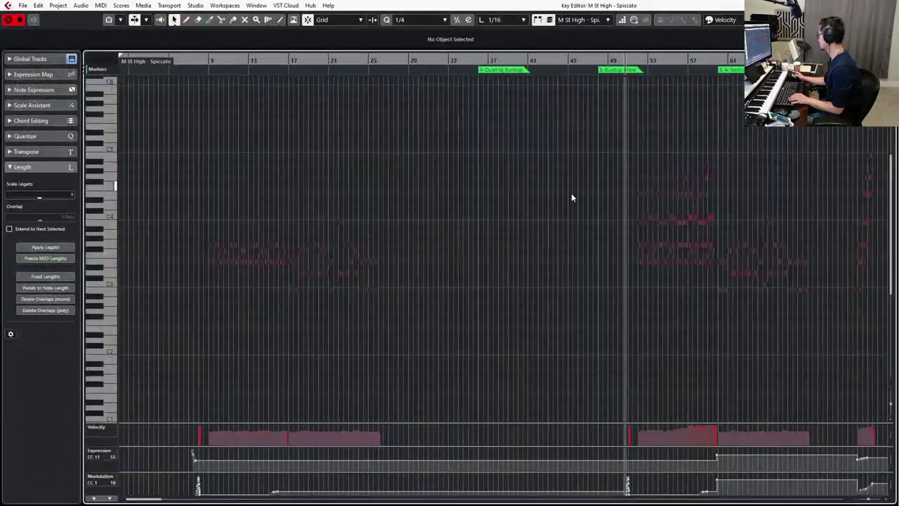
pyautogui.hscroll(3, 604, 261)
pyautogui.scroll(-4, 591, 284)
pyautogui.scroll(4, 556, 295)
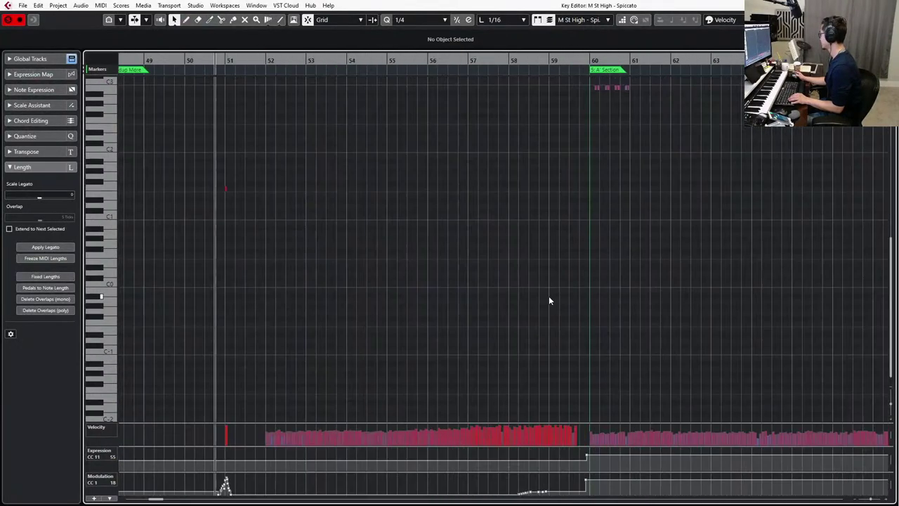
pyautogui.moveTo(422, 424); pyautogui.dragTo(448, 295)
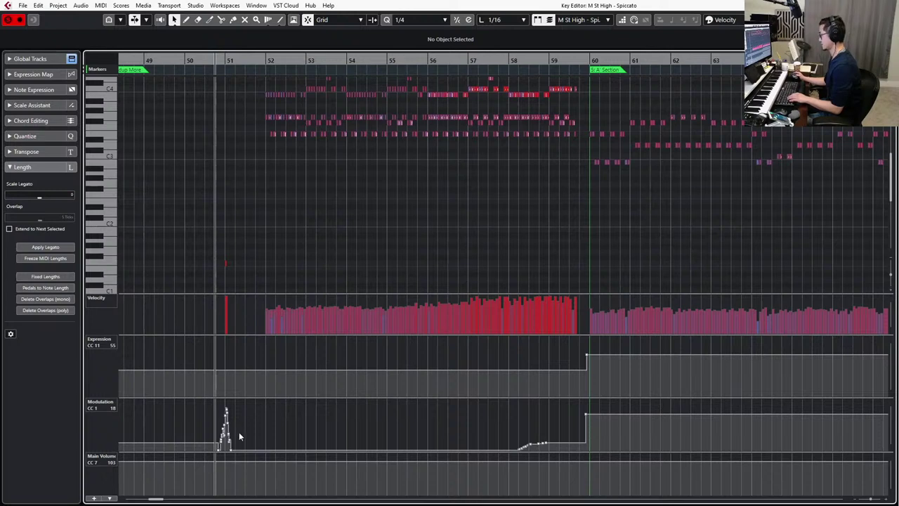
# Draw gradual rises towards bar 60 in M St High - Spiccato, for Modulation from bar 51 and for Expression from bar 53.
pyautogui.moveTo(221, 440); pyautogui.dragTo(585, 415)
pyautogui.moveTo(339, 144); pyautogui.dragTo(256, 79)
pyautogui.press('l')
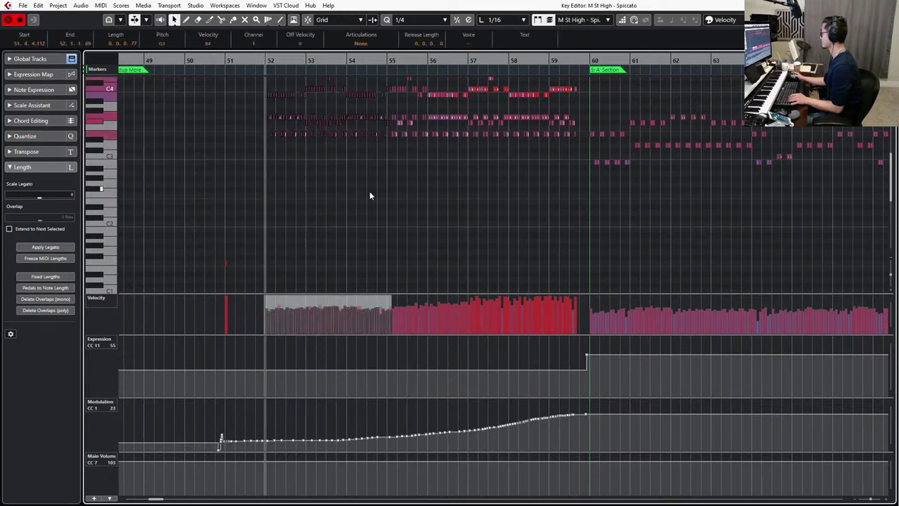
pyautogui.press('space')
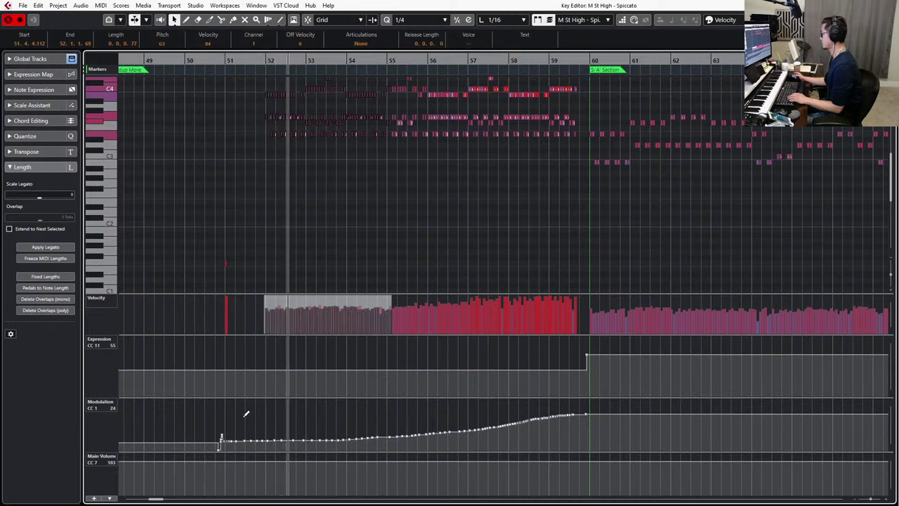
pyautogui.moveTo(210, 445); pyautogui.dragTo(222, 441)
pyautogui.moveTo(319, 367); pyautogui.dragTo(575, 354)
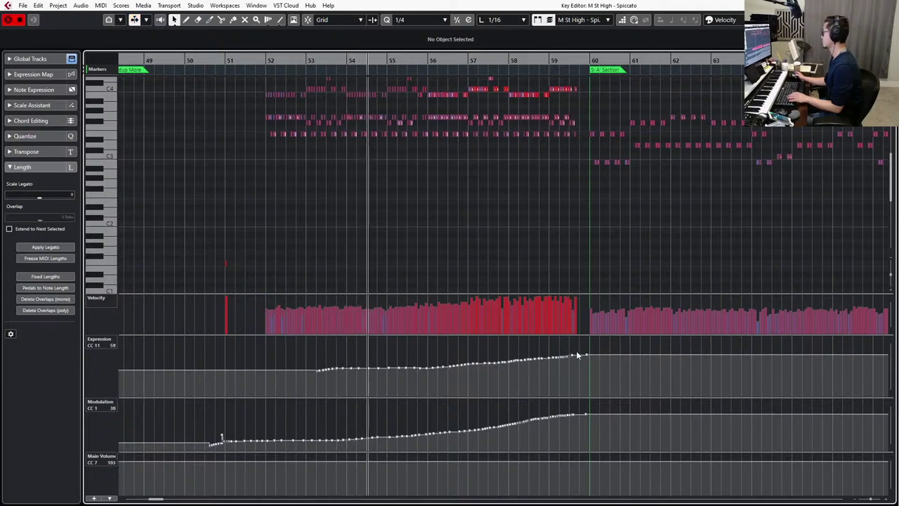
# Select the M St High - Spiccato notes from bar 56 beat 4 through bar 59 and adjust their velocities.
pyautogui.scroll(3, 504, 220)
pyautogui.scroll(2, 504, 220)
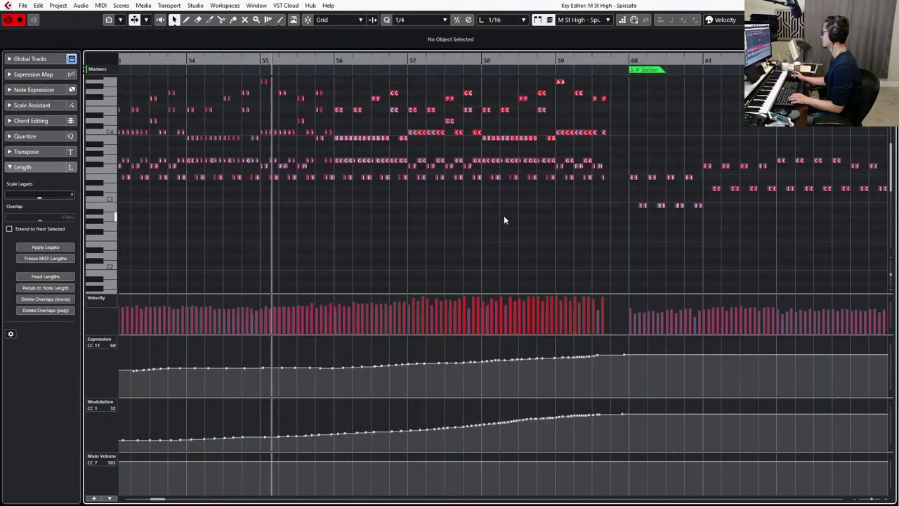
pyautogui.scroll(-2, 534, 189)
pyautogui.scroll(2, 535, 194)
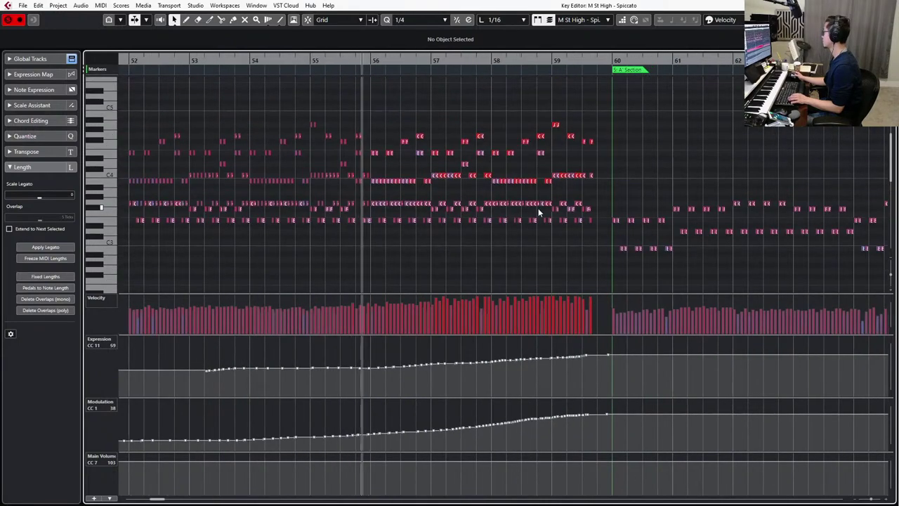
pyautogui.scroll(-1, 538, 208)
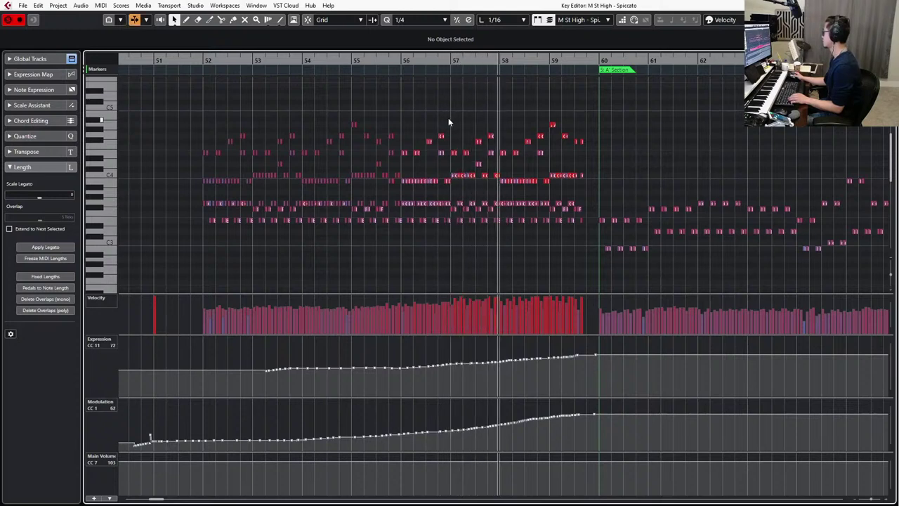
pyautogui.moveTo(442, 122); pyautogui.dragTo(590, 243)
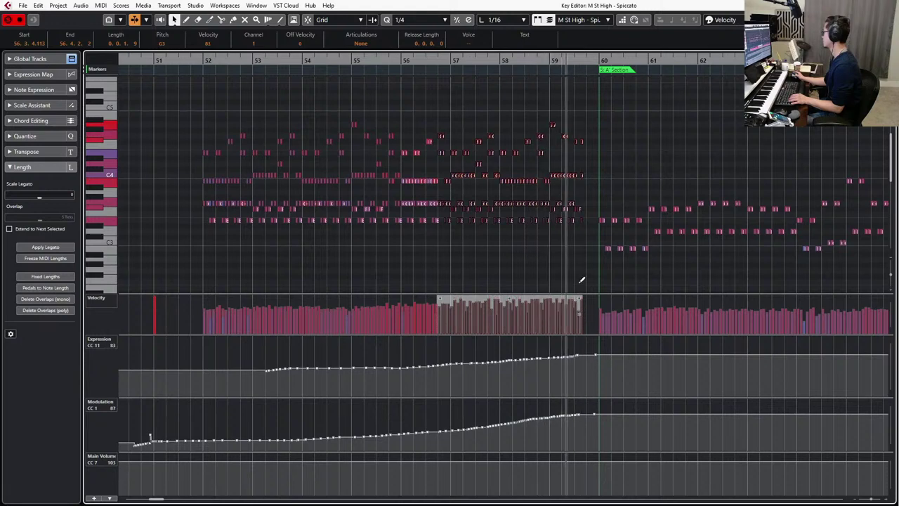
pyautogui.moveTo(397, 87); pyautogui.dragTo(356, 252)
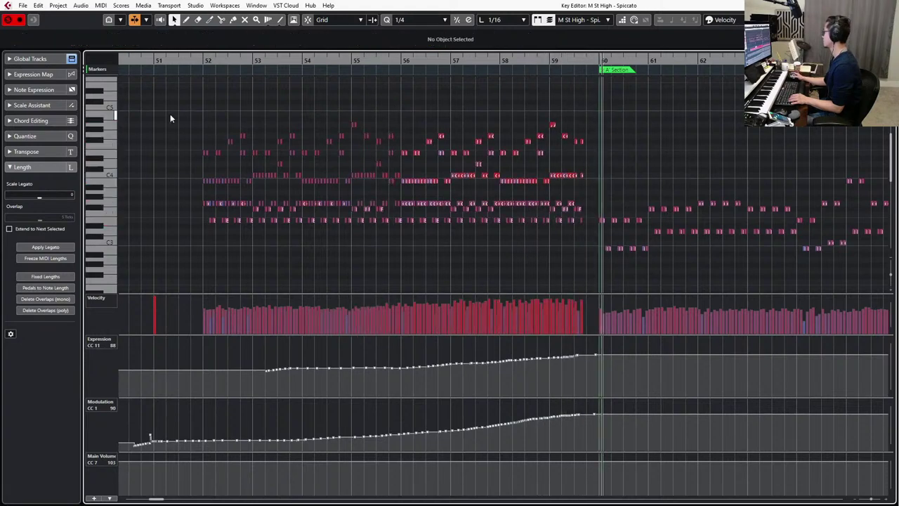
# Select all M St High - Spiccato notes in bars 52 to 59, play from bar 52, and raise their velocities.
pyautogui.moveTo(170, 114); pyautogui.dragTo(581, 243)
pyautogui.press('l')
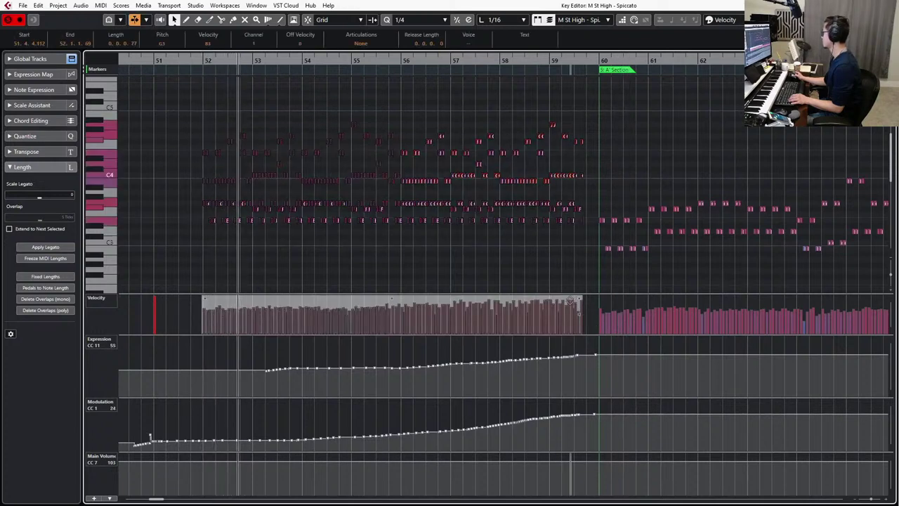
pyautogui.hotkey('alt', '1')
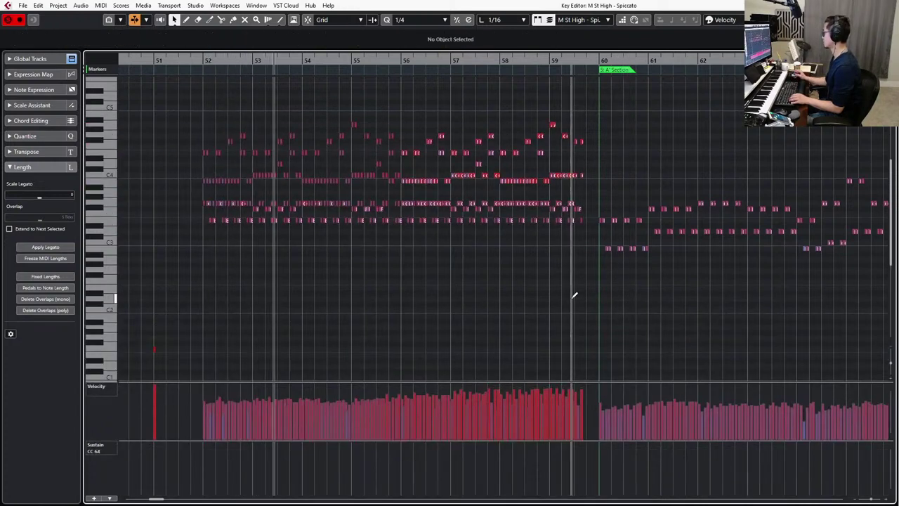
pyautogui.moveTo(166, 119); pyautogui.dragTo(587, 267)
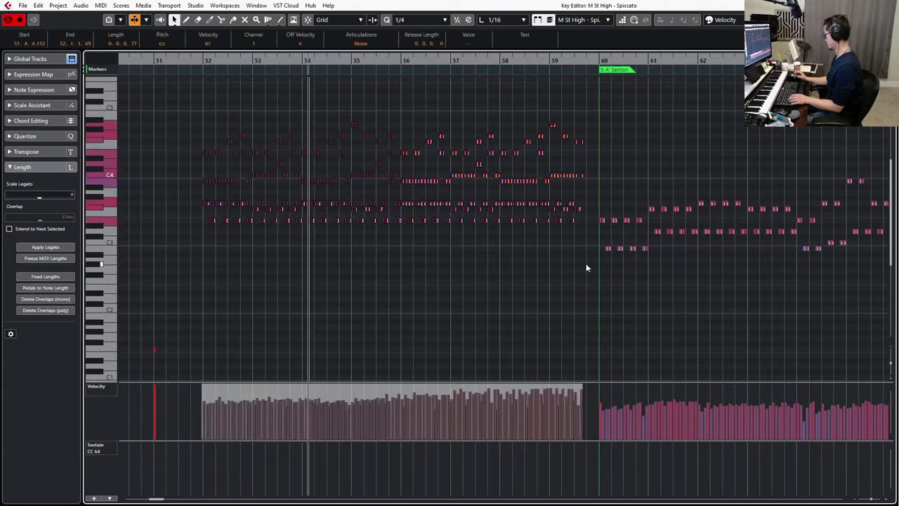
pyautogui.hotkey('alt', '2')
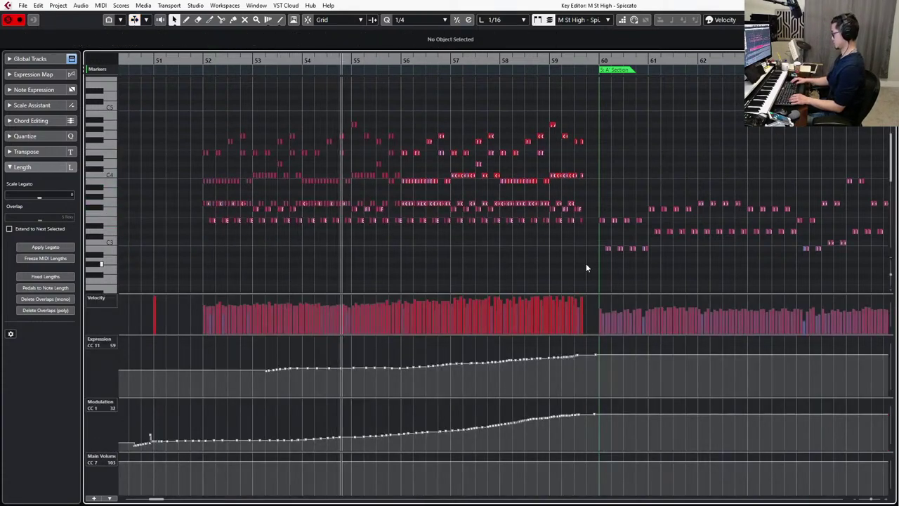
# Replay the spiccato passage, adjust the velocities of the notes in bars 56 to 59, and close the Key Editor.
pyautogui.press('space')
pyautogui.press('KP_Subtract')
pyautogui.press('KP_Subtract')
pyautogui.press('KP_Subtract')
pyautogui.press('space')
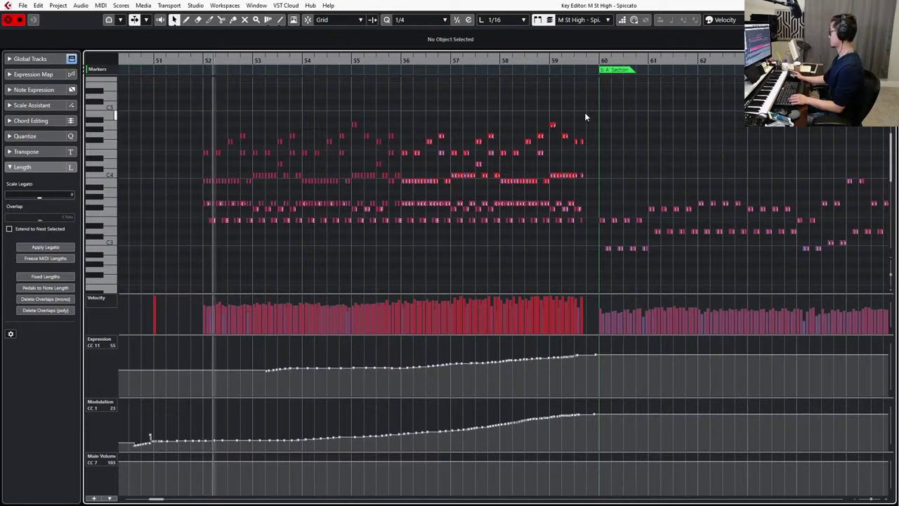
pyautogui.moveTo(586, 113); pyautogui.dragTo(405, 233)
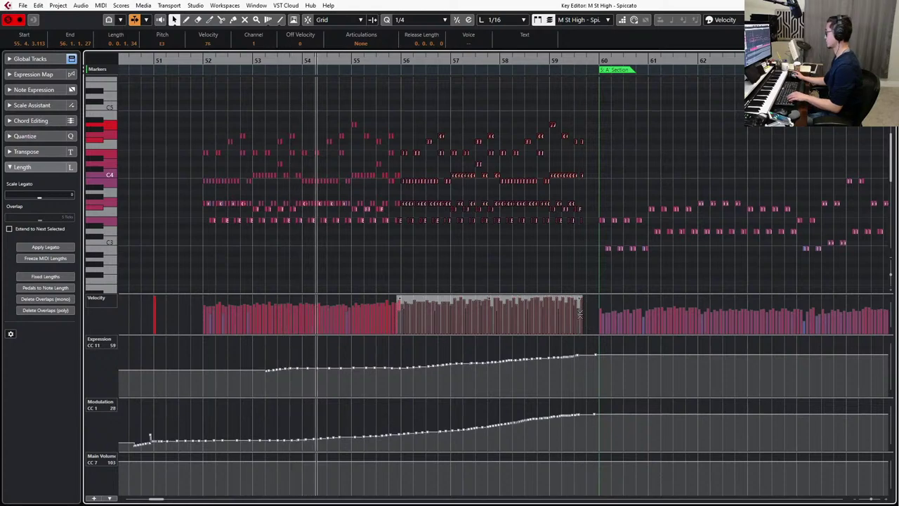
pyautogui.press('space')
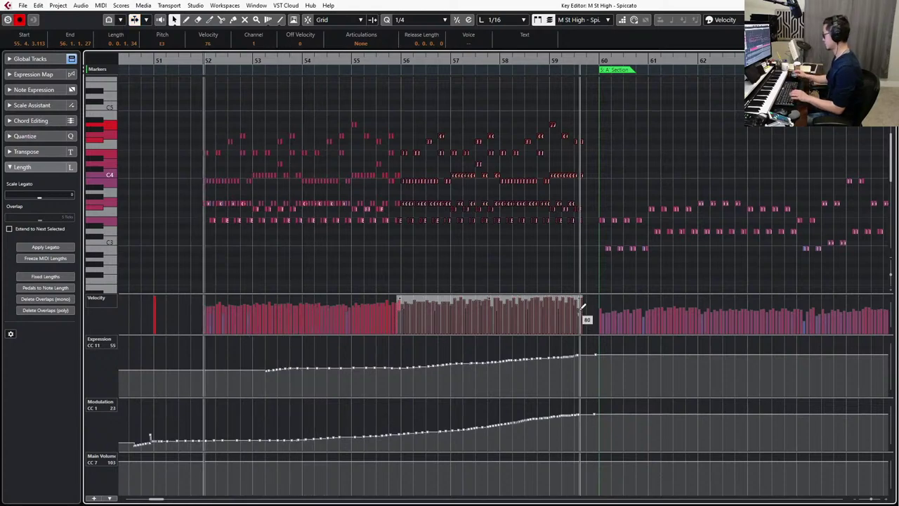
pyautogui.hotkey('ctrl', 'e')
# Play the full mix around bar 51, then solo the parent Strings folder and listen to it.
pyautogui.press('space')
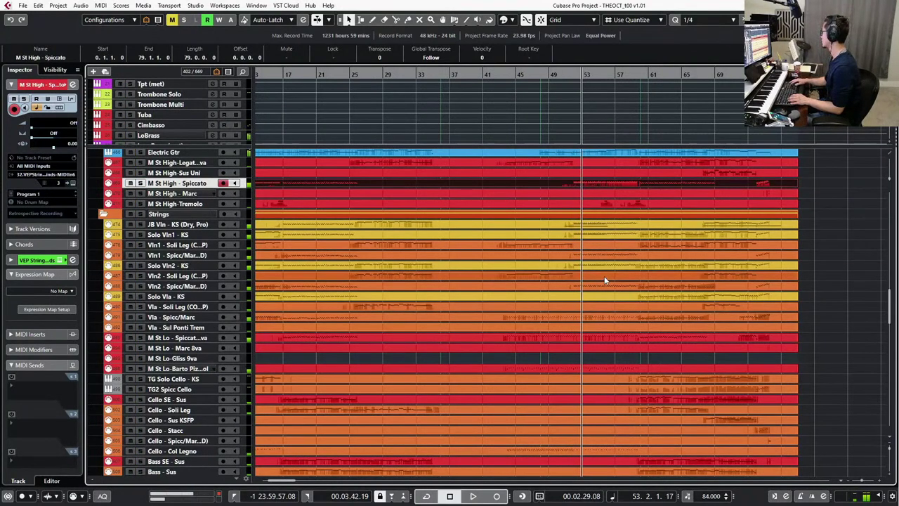
pyautogui.press('space')
pyautogui.click(148, 213)
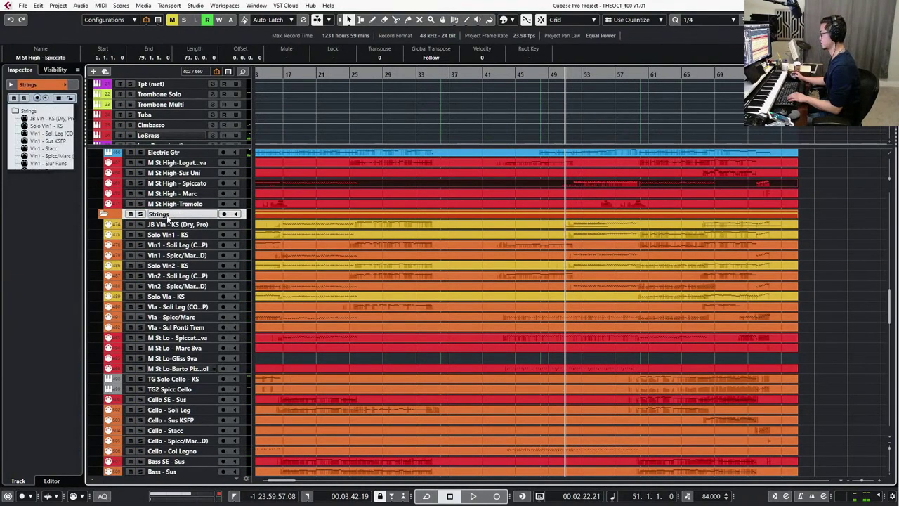
pyautogui.scroll(3, 148, 224)
pyautogui.click(155, 177)
pyautogui.press('space')
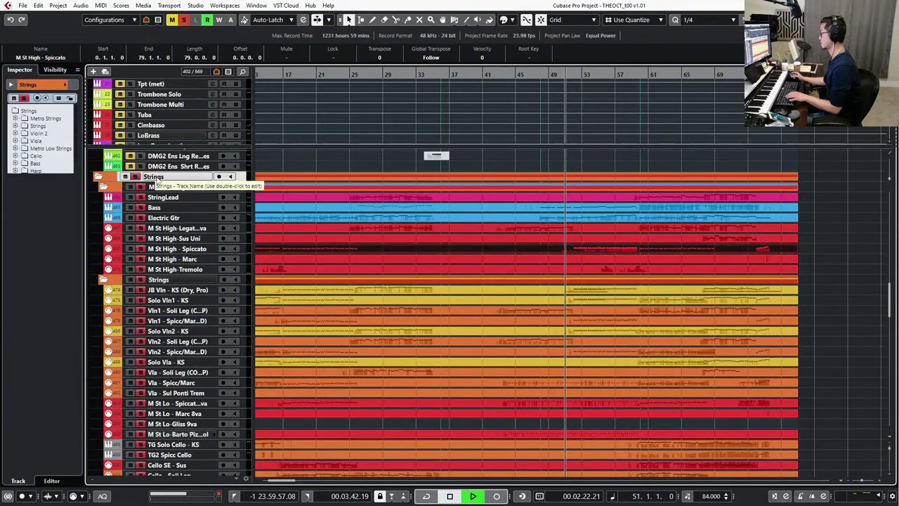
# Rename the inner Strings folder as Strings Sections and play the soloed strings from about two bars earlier.
pyautogui.click(175, 280)
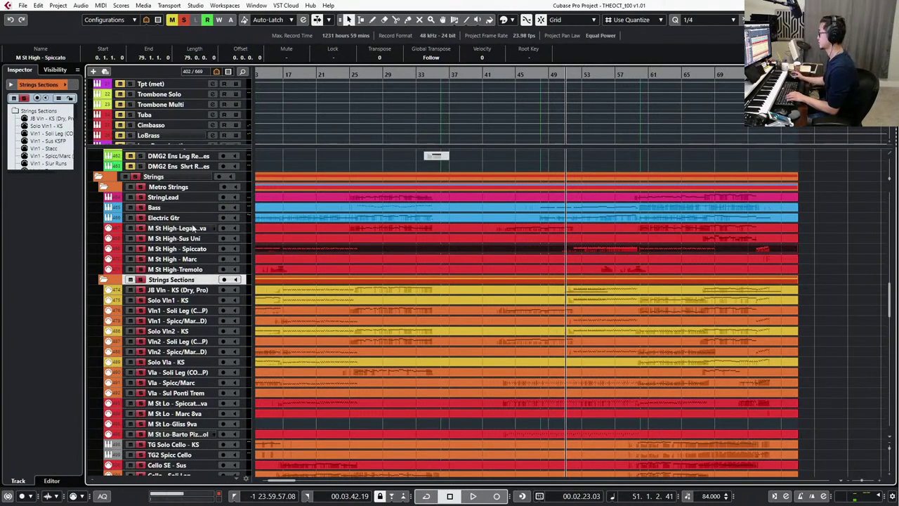
pyautogui.press('KP_Subtract')
pyautogui.press('KP_Subtract')
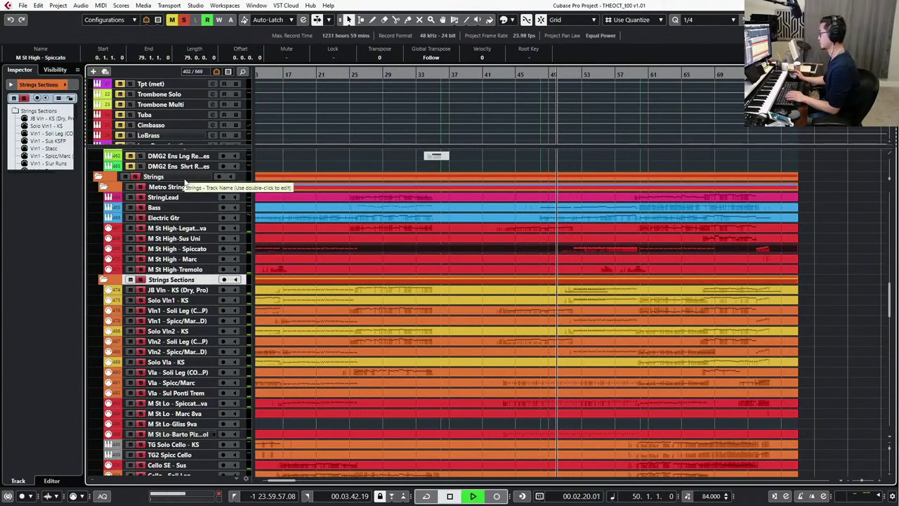
# Play the soloed strings on from bar 50 and open the Vln1 - Spicc/Marc part in the Key Editor.
pyautogui.press('space')
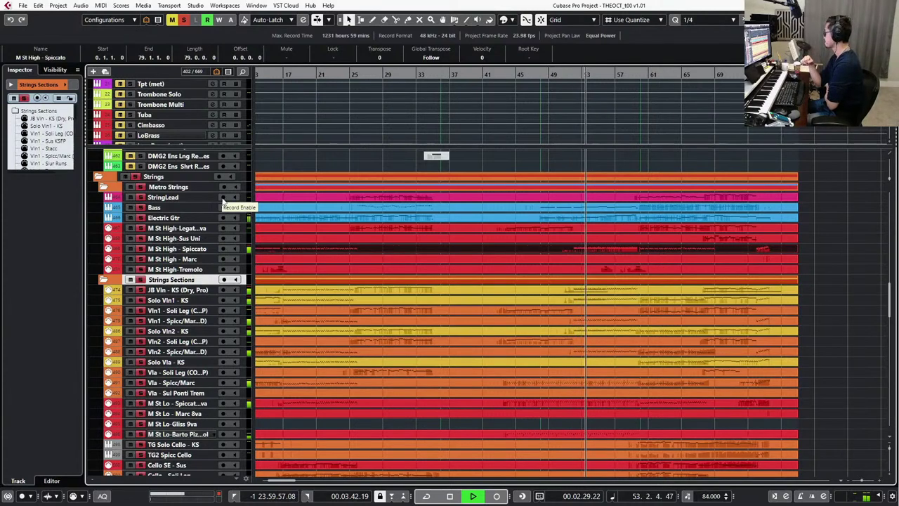
pyautogui.scroll(-1, 589, 336)
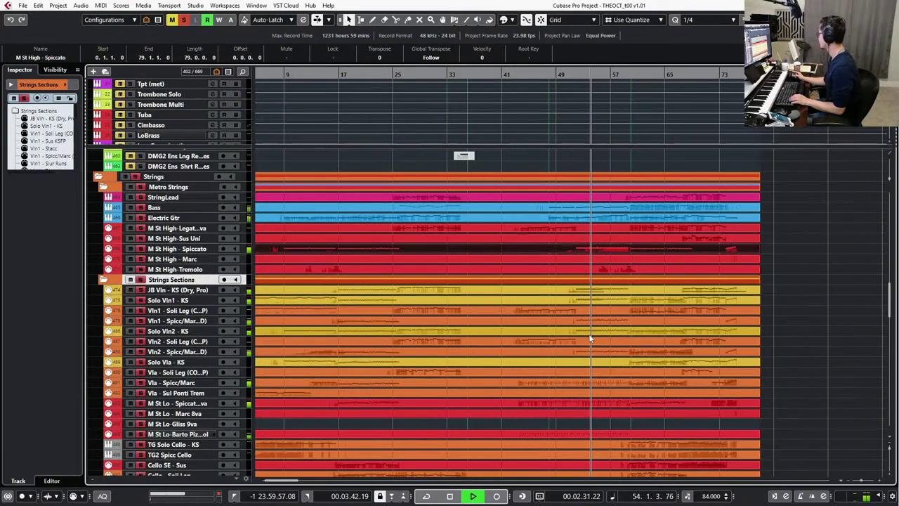
pyautogui.scroll(-2, 591, 339)
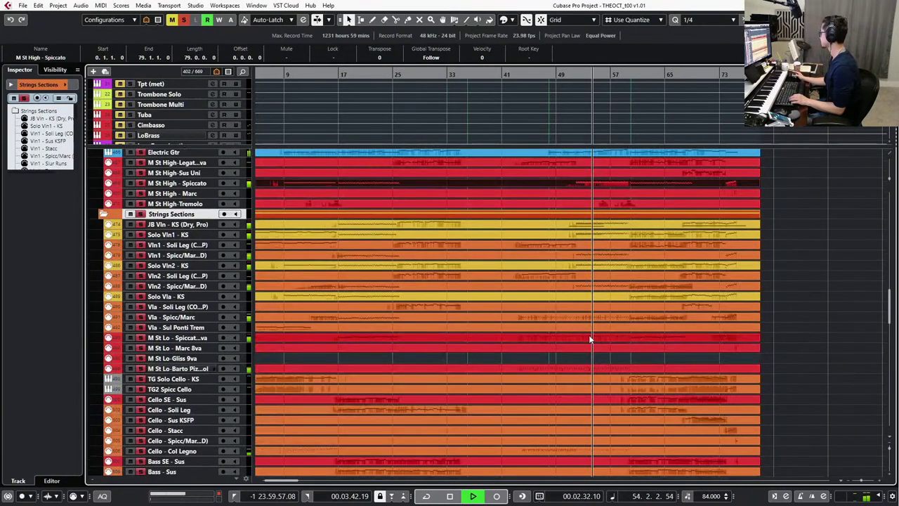
pyautogui.click(596, 257)
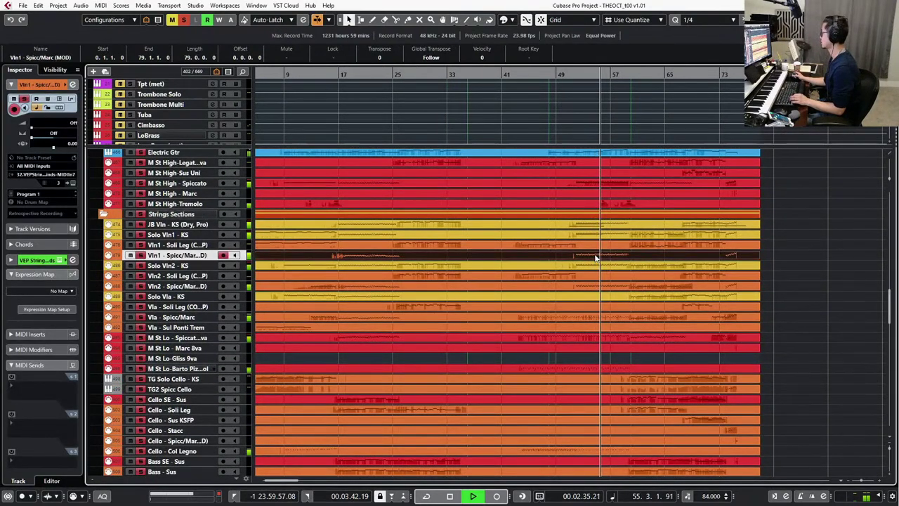
pyautogui.doubleClick(594, 257)
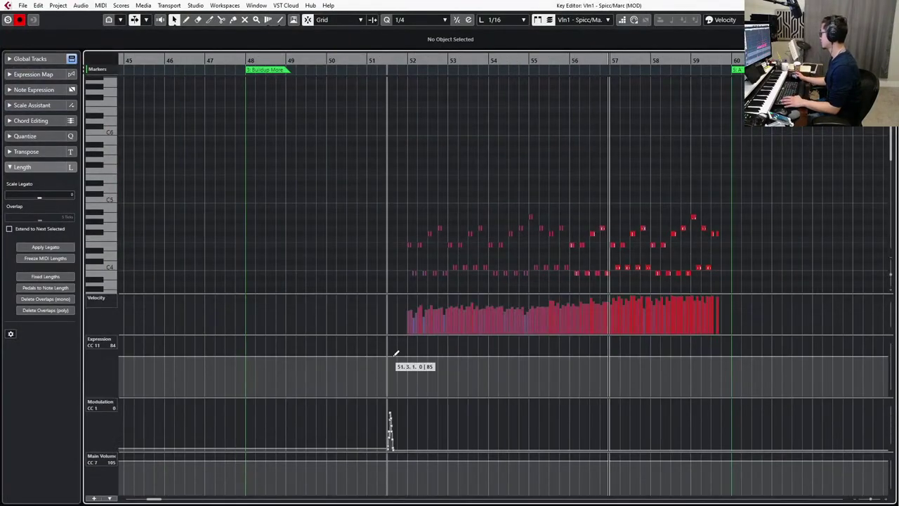
# Draw a gradual Expression rise from about bar 51 to bar 53 for Vln1 - Spicc/Marc, ending at about 104, and close the editor.
pyautogui.moveTo(393, 354); pyautogui.dragTo(440, 345)
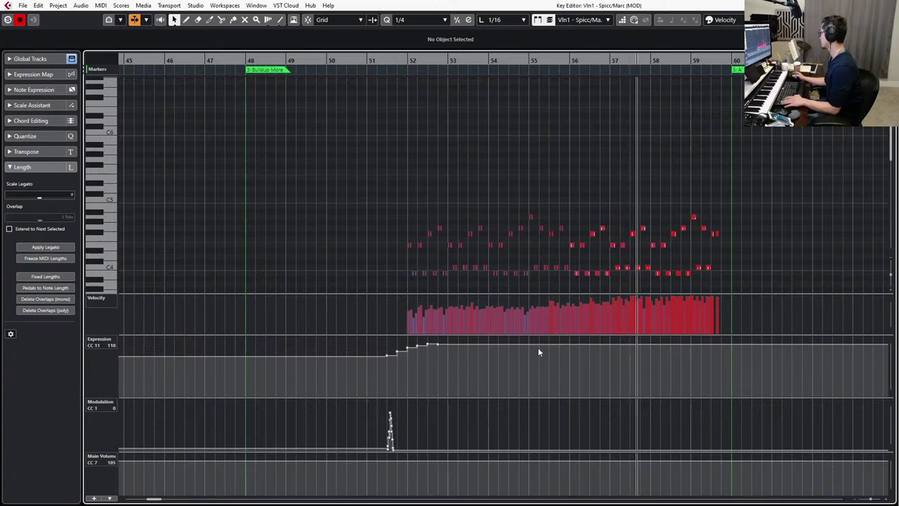
pyautogui.moveTo(380, 355); pyautogui.dragTo(448, 346)
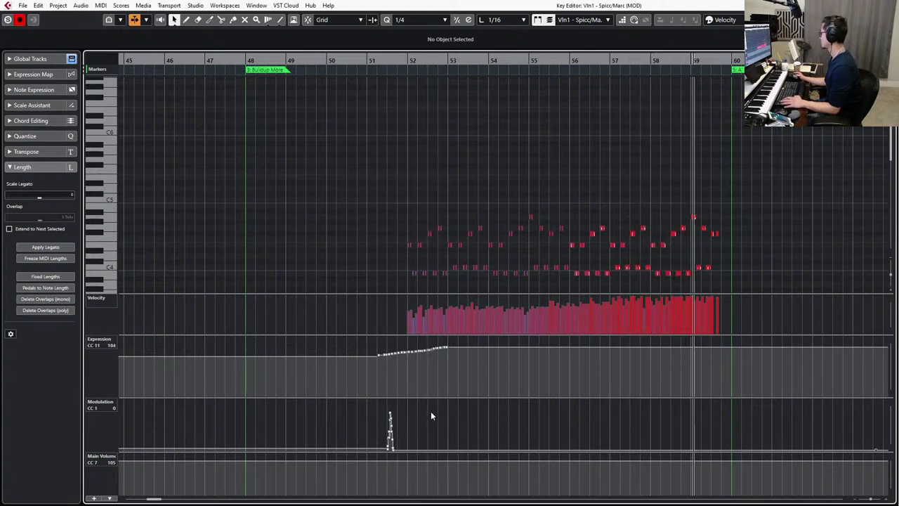
pyautogui.scroll(-6, 589, 191)
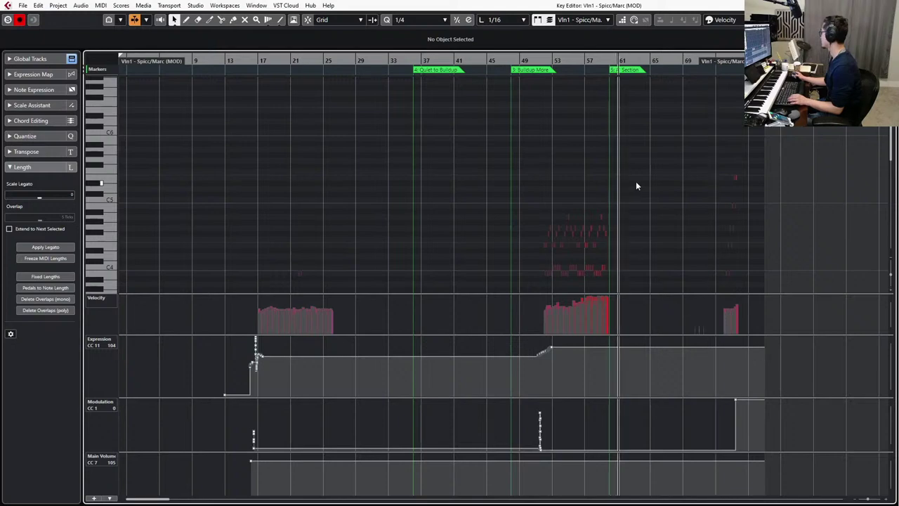
pyautogui.moveTo(637, 185); pyautogui.dragTo(520, 277)
pyautogui.press('Return')
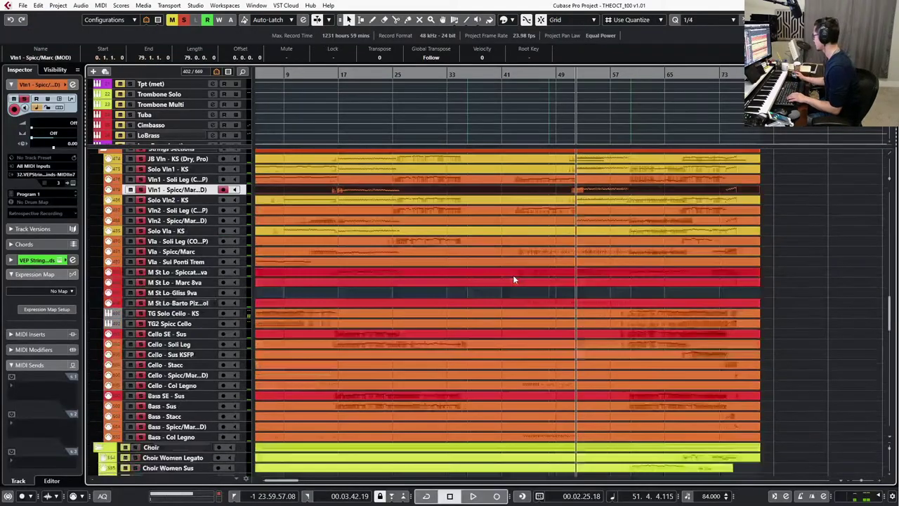
# Open the Vln2 - Spicc/Marc part and draw a short Expression rise leading into bar 52.
pyautogui.click(599, 222)
pyautogui.press('Return')
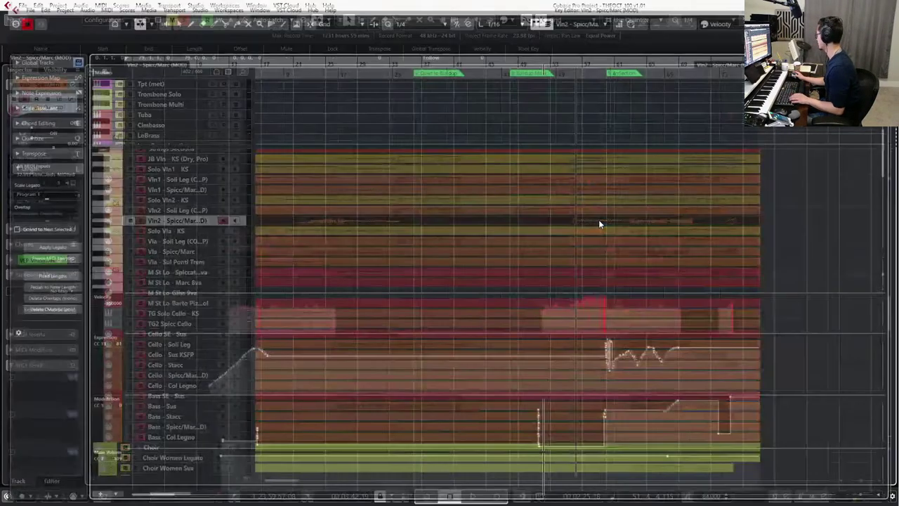
pyautogui.moveTo(373, 357); pyautogui.dragTo(392, 347)
pyautogui.keyDown('ctrl'); pyautogui.scroll(3, 495, 183); pyautogui.keyUp('ctrl')
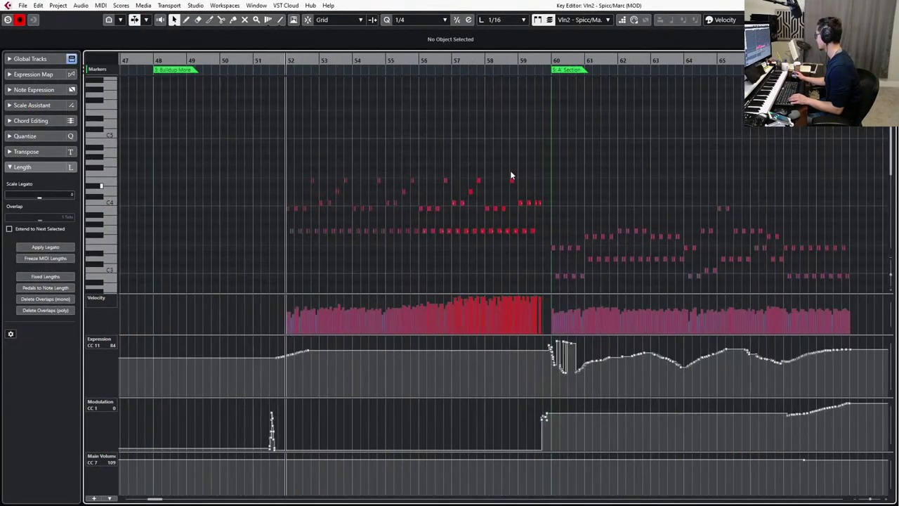
# Raise the velocities of the Vln2 notes in bars 52 to 56 and smooth the jagged Expression curve at the start of the A' Section.
pyautogui.moveTo(257, 165); pyautogui.dragTo(433, 250)
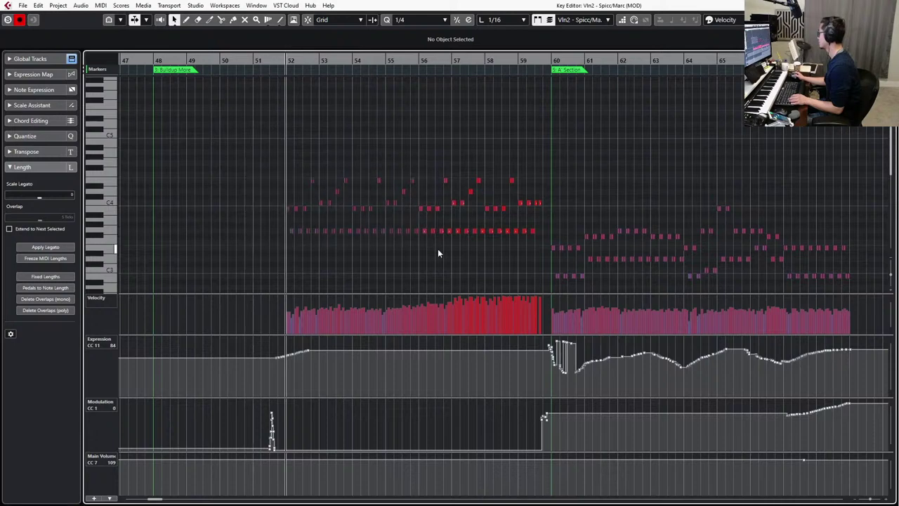
pyautogui.keyDown('ctrl'); pyautogui.scroll(3, 583, 344); pyautogui.keyUp('ctrl')
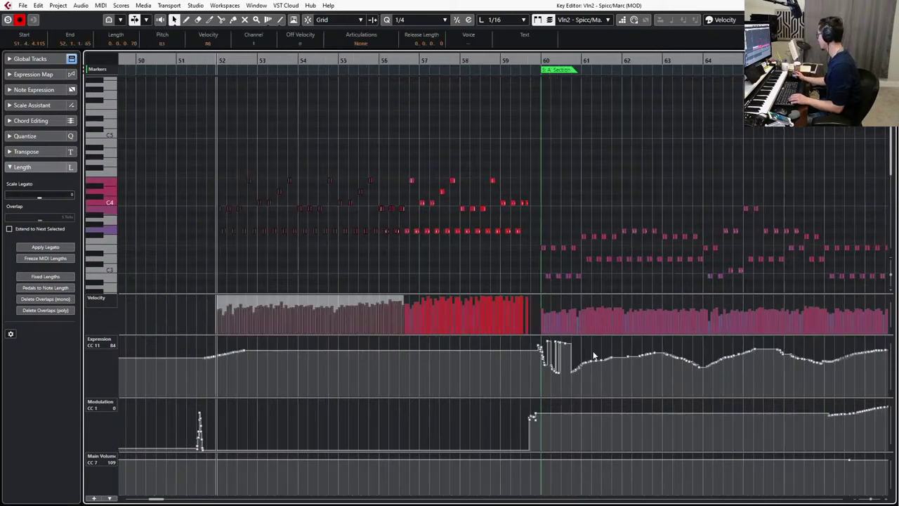
pyautogui.click(582, 349)
pyautogui.moveTo(538, 341)
pyautogui.mouseDown()
pyautogui.moveTo(546, 360)
pyautogui.moveTo(648, 351)
pyautogui.mouseUp()
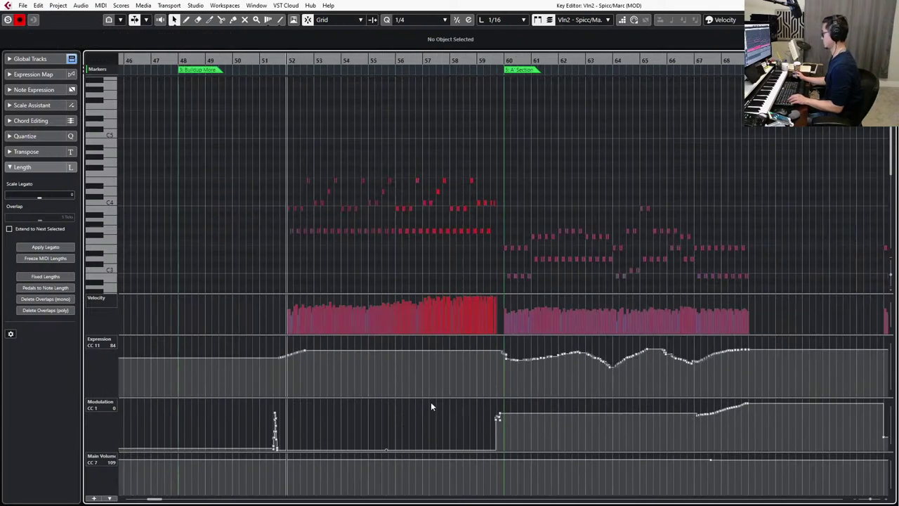
pyautogui.keyDown('ctrl'); pyautogui.scroll(-2, 473, 393); pyautogui.keyUp('ctrl')
pyautogui.keyDown('ctrl'); pyautogui.scroll(2, 335, 394); pyautogui.keyUp('ctrl')
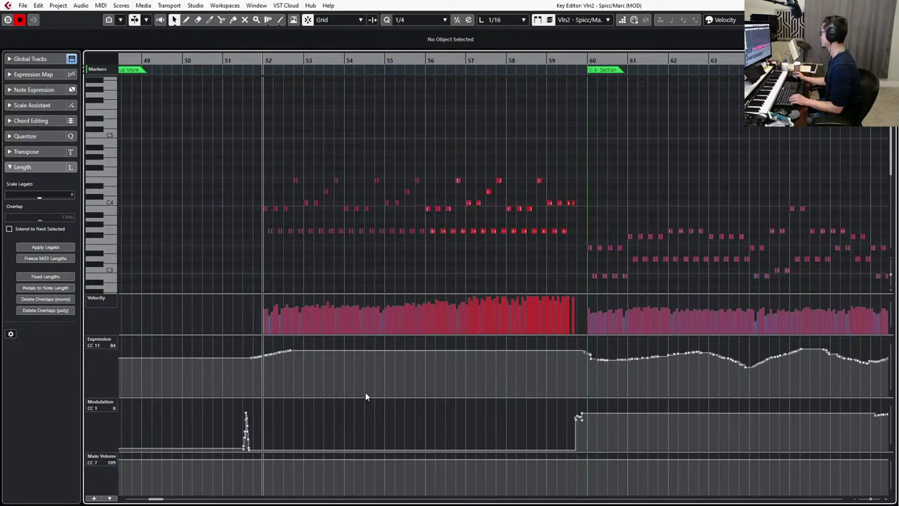
# Play the Vln2 passage from bar 52, close the Key Editor, and listen to the unsoloed mix.
pyautogui.press('space')
pyautogui.press('Return')
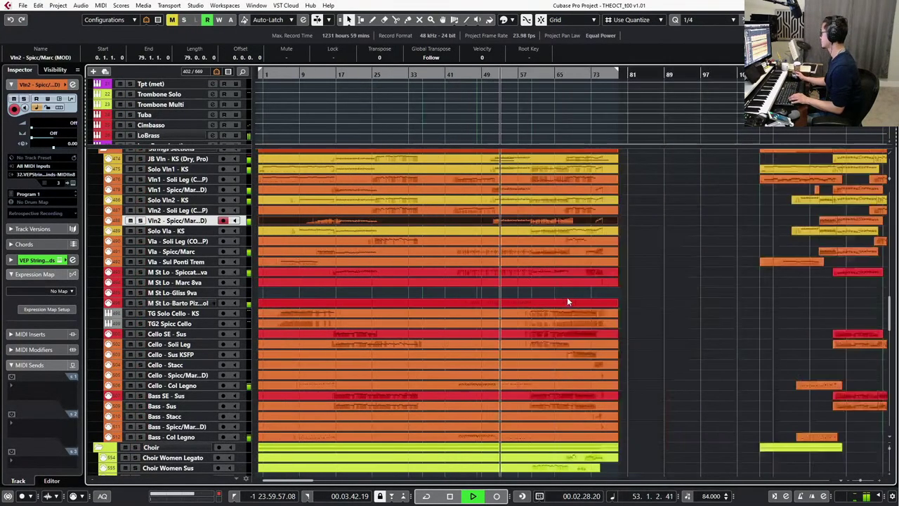
pyautogui.press('g')
pyautogui.press('space')
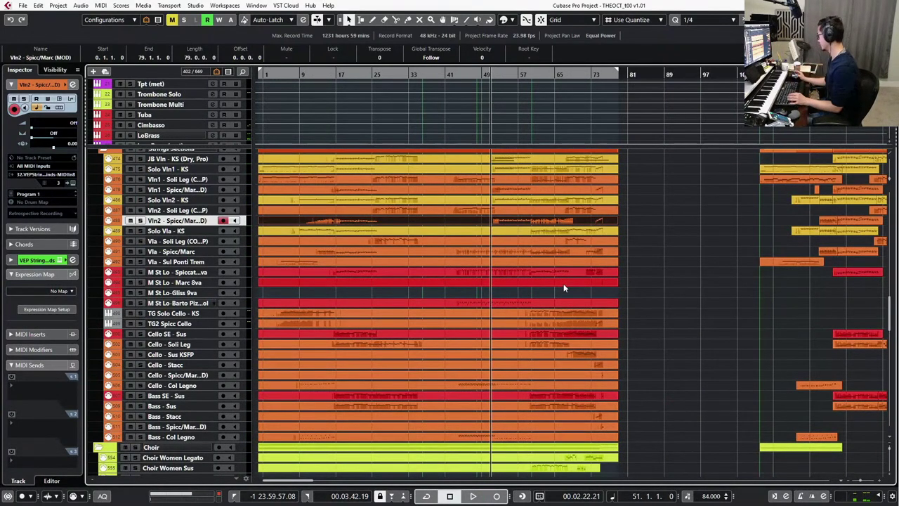
# Move the playback position back in steps from bar 51 to bar 44.
pyautogui.press('ctrl+KP_Add')
pyautogui.press('ctrl+KP_Subtract')
pyautogui.press('ctrl+KP_Subtract')
pyautogui.press('ctrl+KP_Subtract')
pyautogui.press('ctrl+KP_Subtract')
pyautogui.press('ctrl+KP_Subtract')
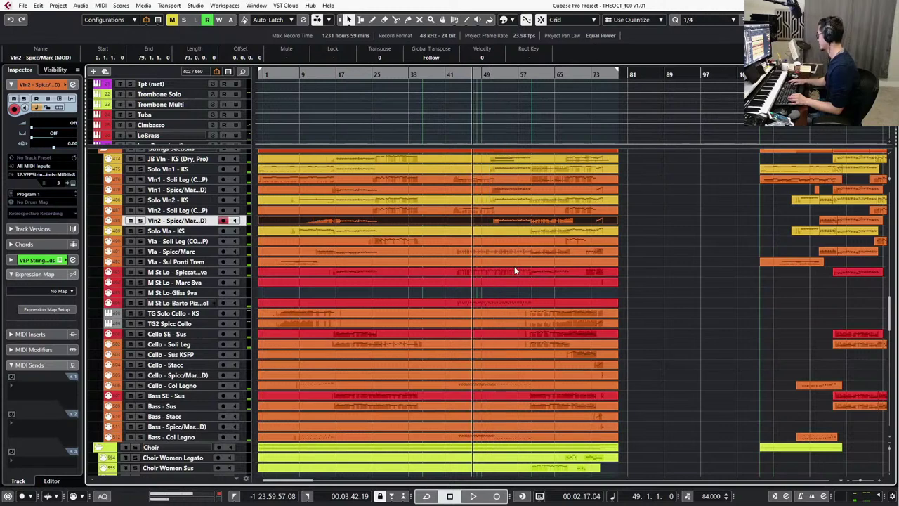
pyautogui.press('ctrl+KP_Subtract')
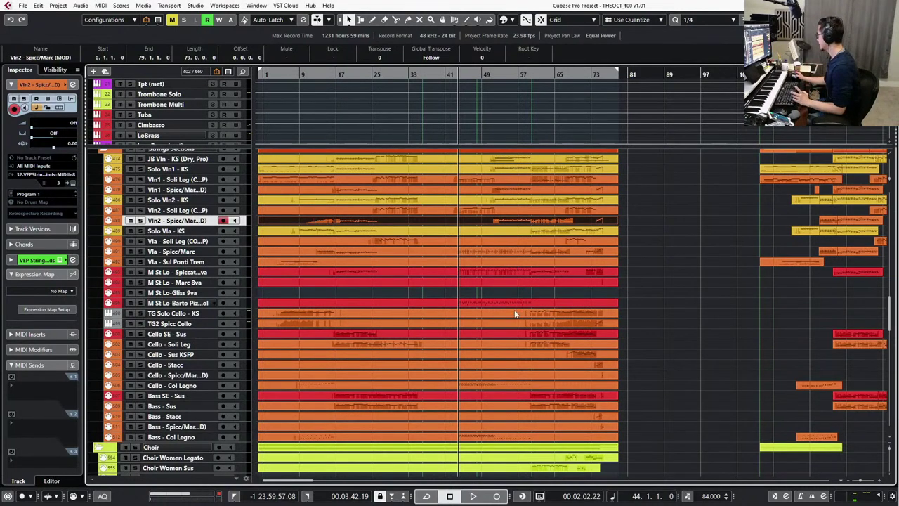
# Move the playback position back to bar 41 and select the TG Solo Cello - KS and TG2 Spicc Cello tracks in turn.
pyautogui.click(492, 314)
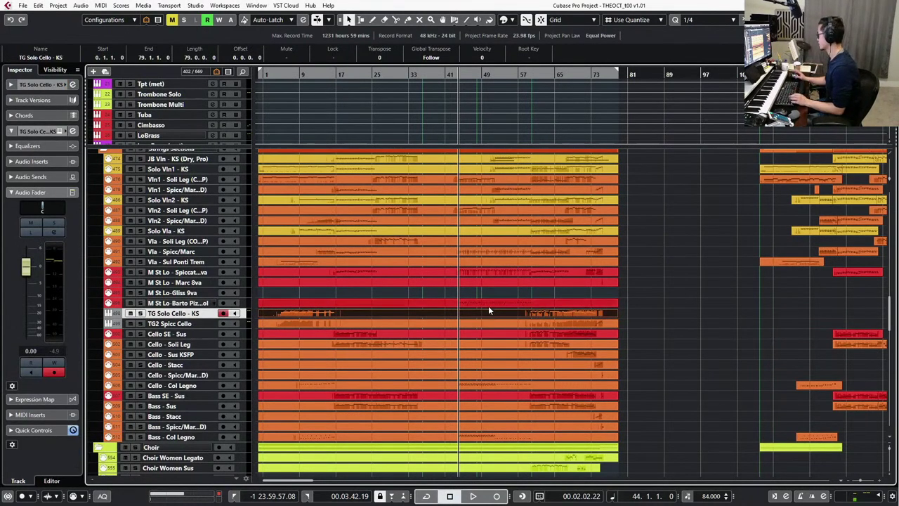
pyautogui.press('ctrl+KP_Subtract')
pyautogui.press('ctrl+KP_Subtract')
pyautogui.press('ctrl+KP_Subtract')
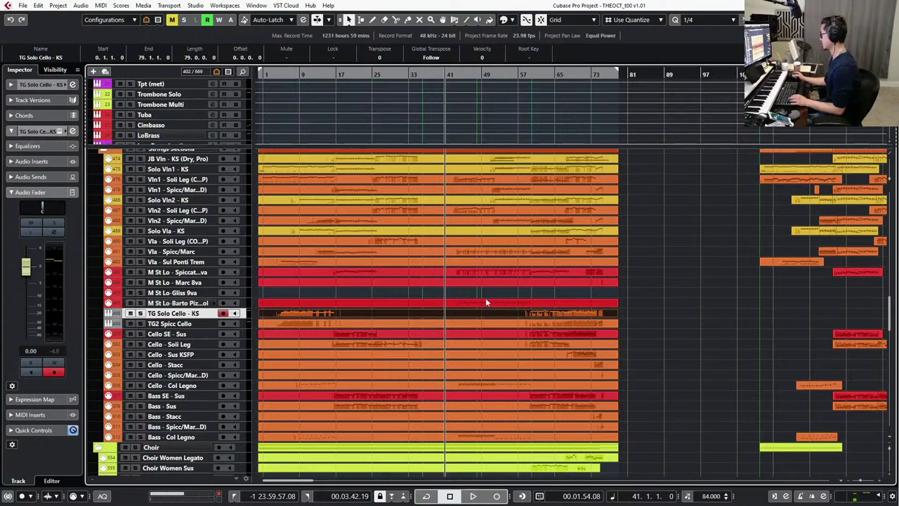
pyautogui.click(236, 323)
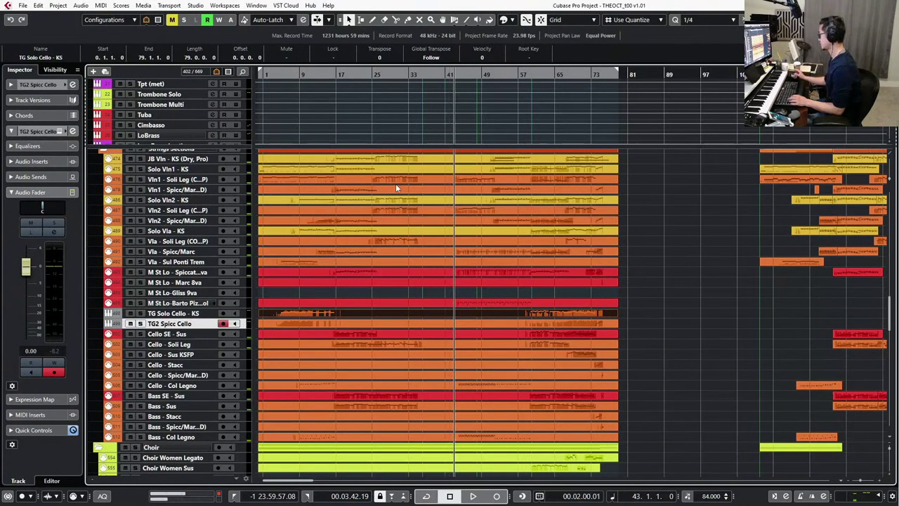
# Solo the Cello - Col Legno track, play it from about bar 44, and open its part with the larger controller lanes.
pyautogui.click(467, 386)
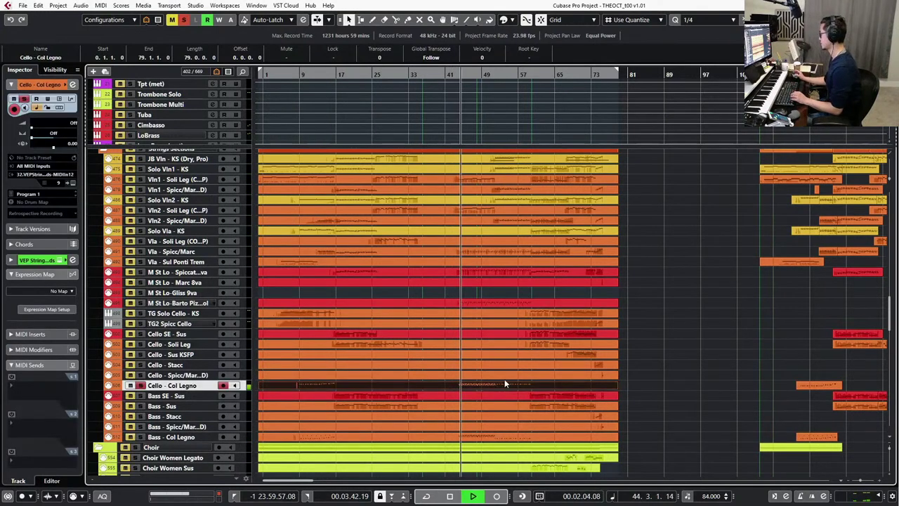
pyautogui.doubleClick(504, 384)
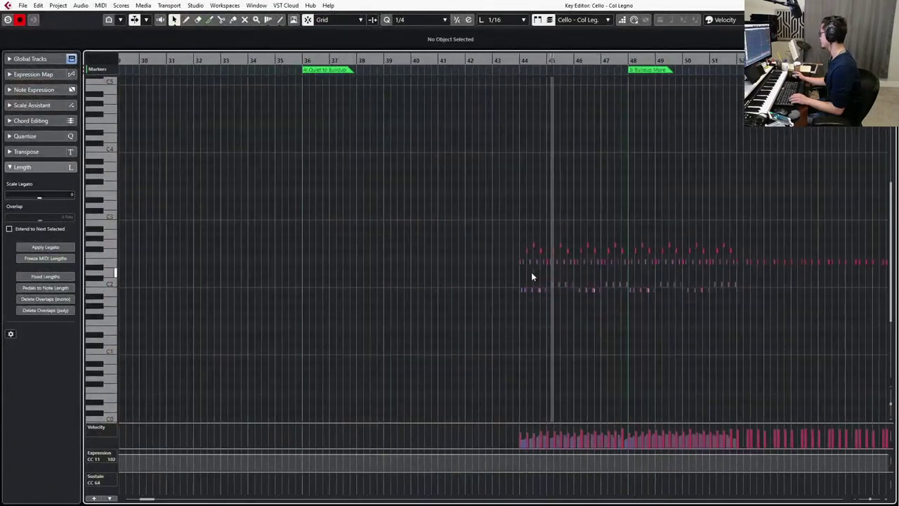
pyautogui.hscroll(2, 520, 275)
pyautogui.hotkey('alt', '1')
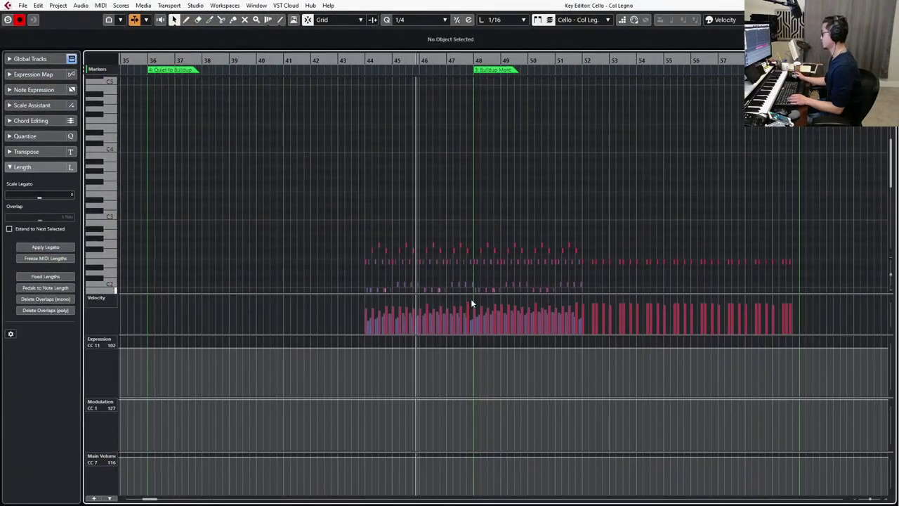
pyautogui.scroll(-3, 335, 179)
# Select the Col Legno notes in bars 44 to 51, raise their velocities, and reselect the notes of the opening bars.
pyautogui.moveTo(328, 181); pyautogui.dragTo(526, 195)
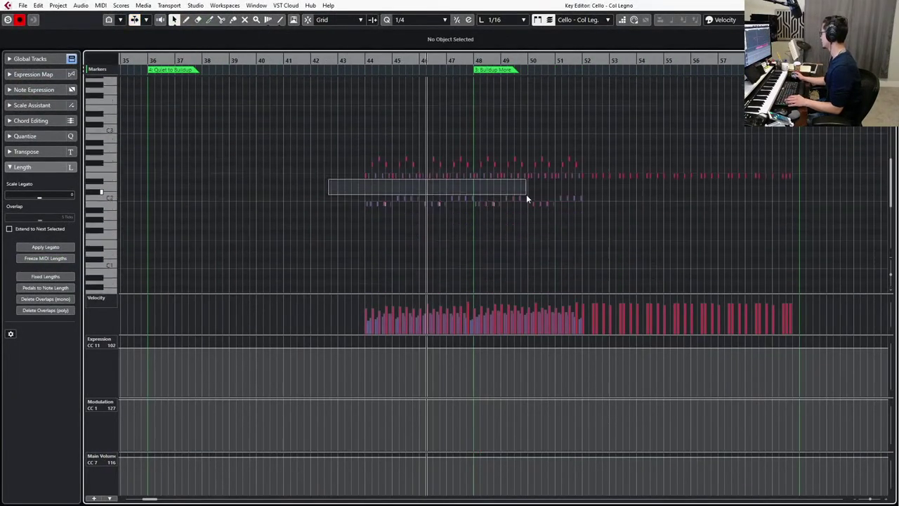
pyautogui.moveTo(372, 178); pyautogui.dragTo(584, 228)
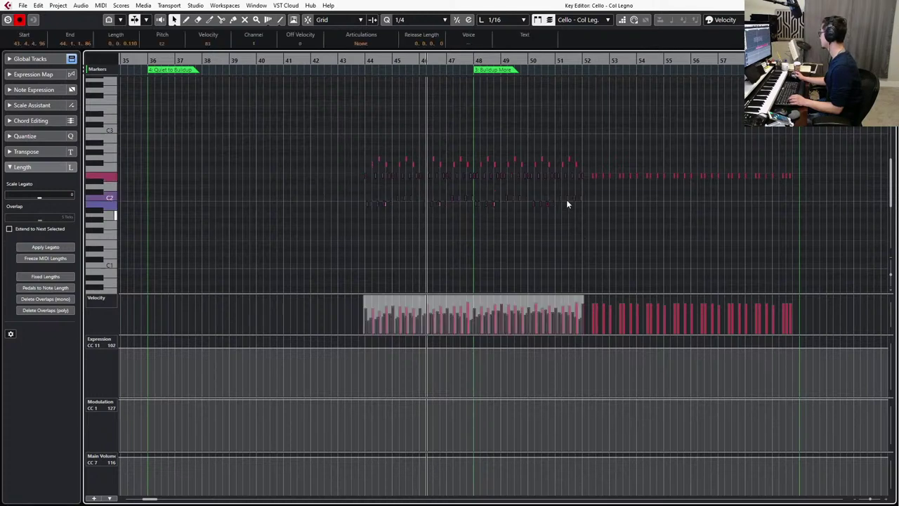
pyautogui.keyDown('ctrl'); pyautogui.scroll(2, 569, 186); pyautogui.keyUp('ctrl')
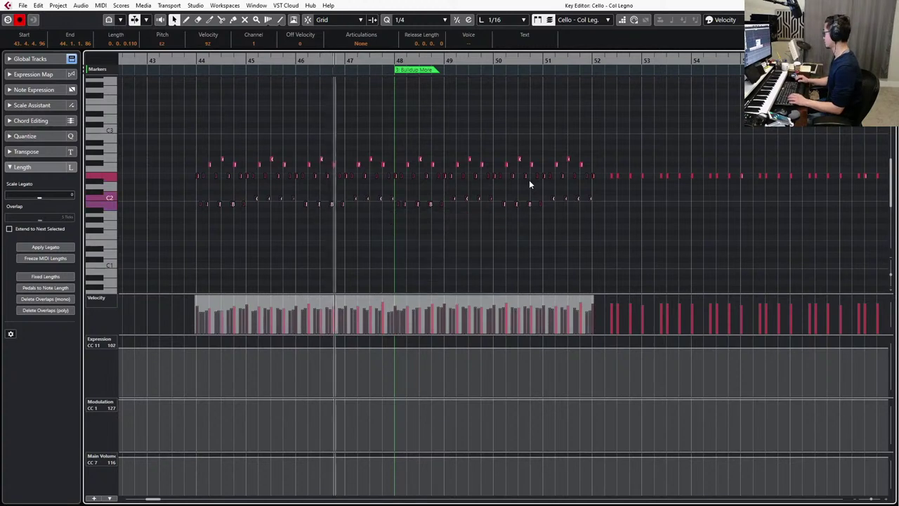
pyautogui.moveTo(143, 99); pyautogui.dragTo(381, 245)
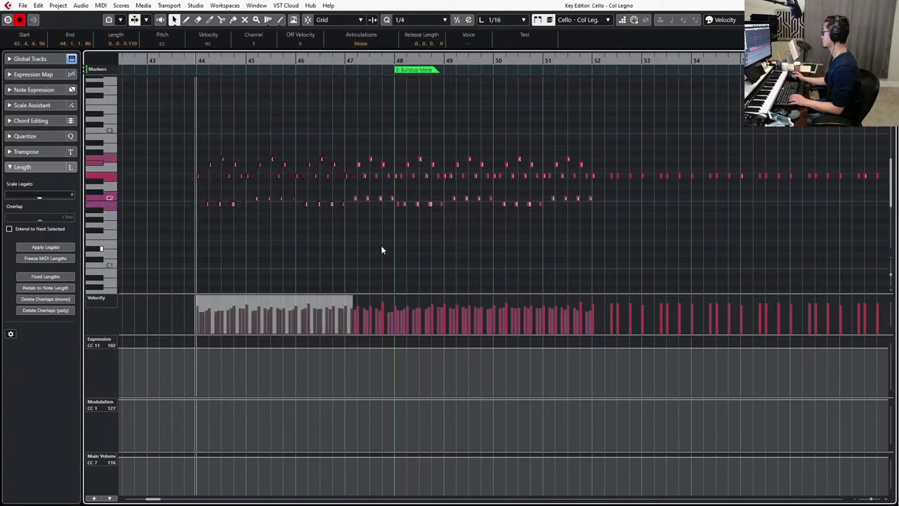
# Draw a wave-shaped Expression curve across bars 44 to 52 of the Cello - Col Legno part and play the passage.
pyautogui.click(195, 342)
pyautogui.moveTo(194, 342); pyautogui.dragTo(344, 340)
pyautogui.moveTo(183, 345)
pyautogui.mouseDown()
pyautogui.moveTo(405, 341)
pyautogui.moveTo(350, 336)
pyautogui.moveTo(303, 344)
pyautogui.moveTo(390, 342)
pyautogui.moveTo(301, 342)
pyautogui.moveTo(595, 342)
pyautogui.mouseUp()
pyautogui.scroll(2, 668, 209)
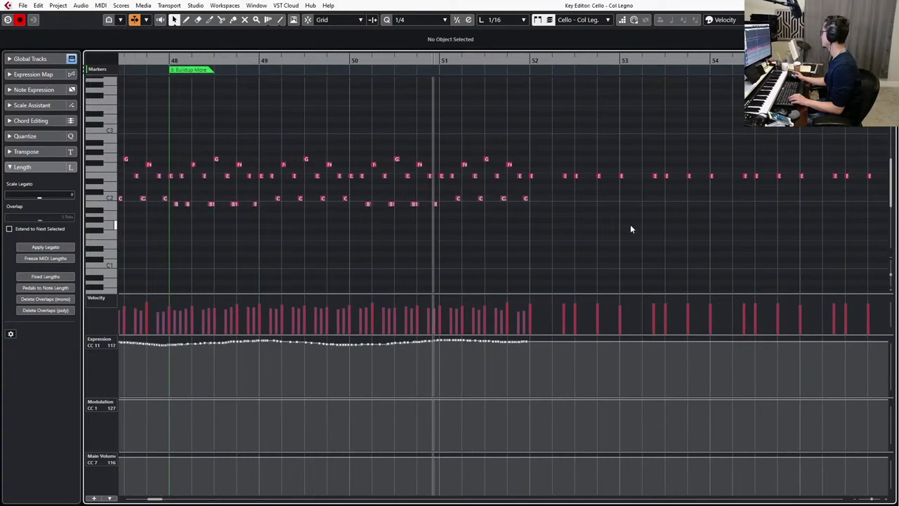
pyautogui.scroll(-4, 630, 225)
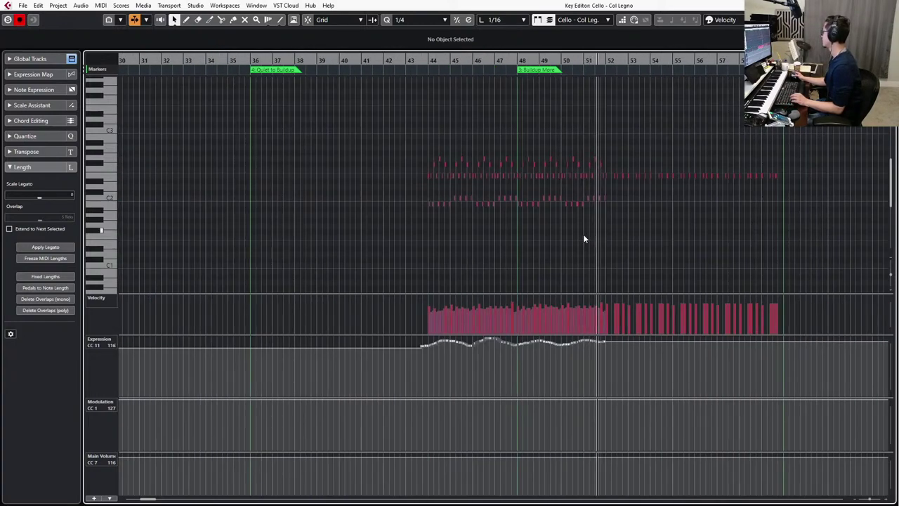
pyautogui.scroll(2, 584, 239)
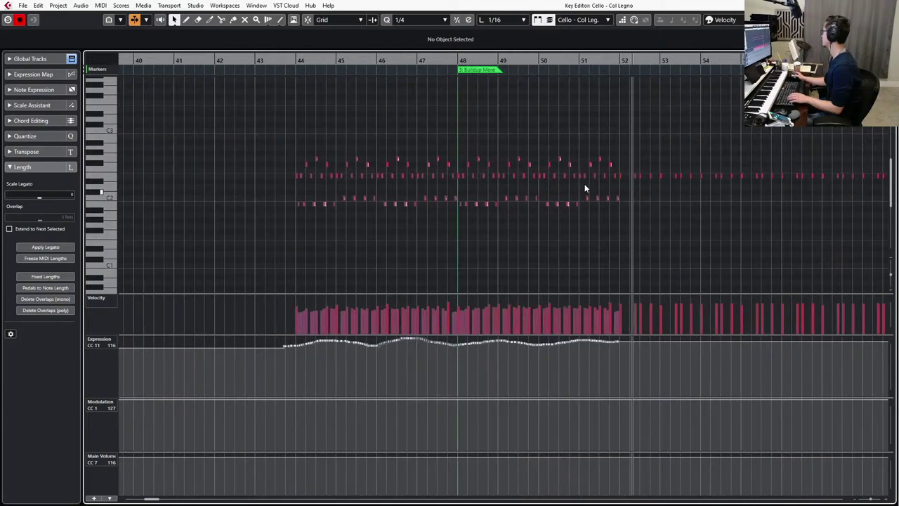
# Select the Col Legno notes at the end of bar 50 and examine them and the repeated notes up to bar 60 during playback.
pyautogui.moveTo(571, 211); pyautogui.dragTo(567, 215)
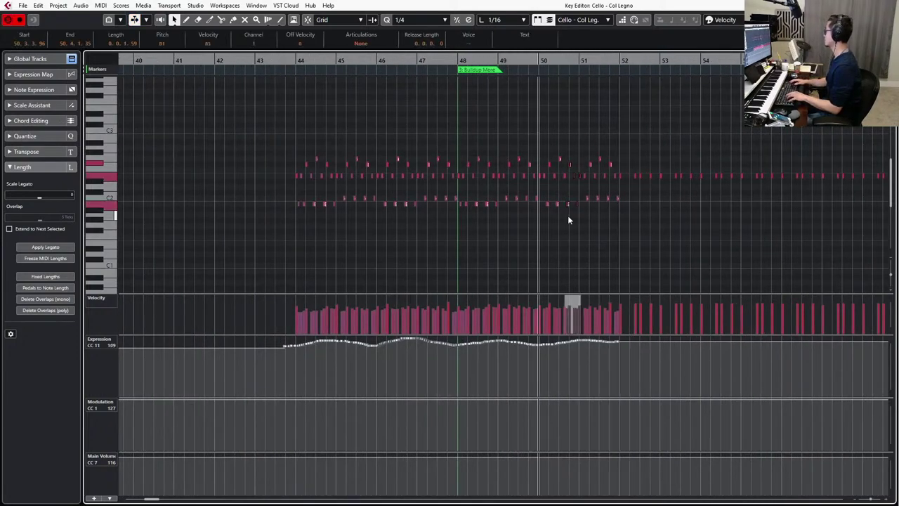
pyautogui.scroll(2, 632, 205)
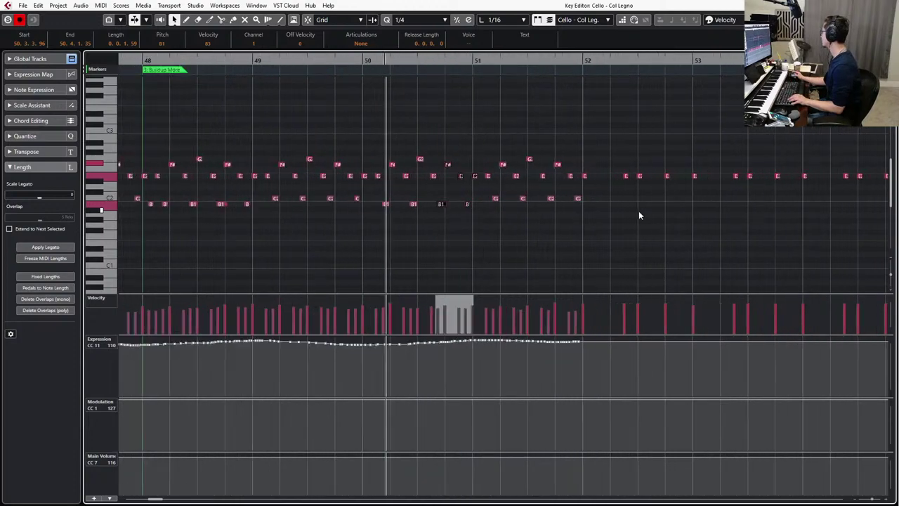
pyautogui.scroll(1, 632, 224)
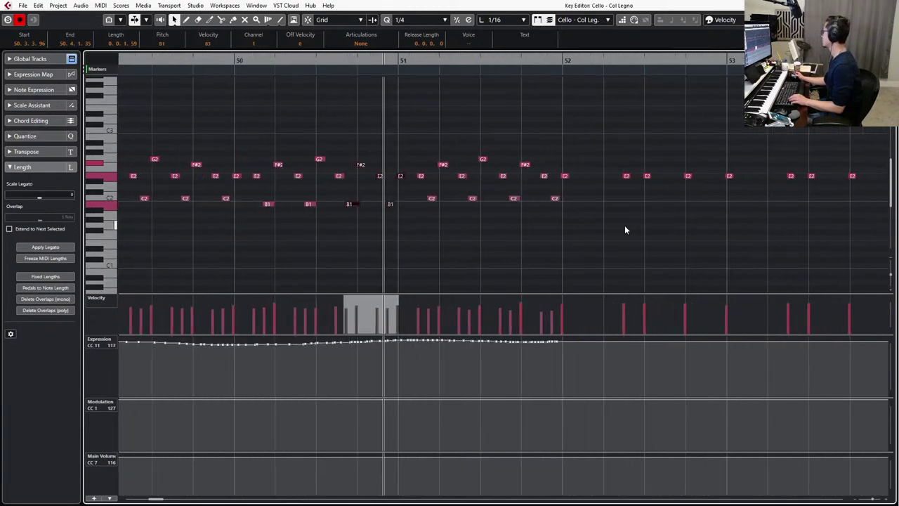
pyautogui.scroll(-2, 625, 224)
pyautogui.hscroll(3, 625, 225)
pyautogui.scroll(-1, 624, 226)
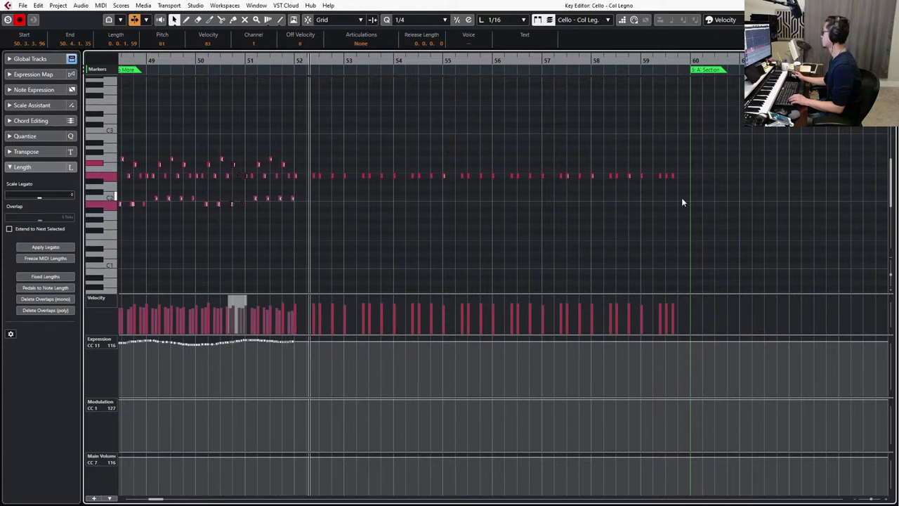
pyautogui.scroll(-1, 677, 201)
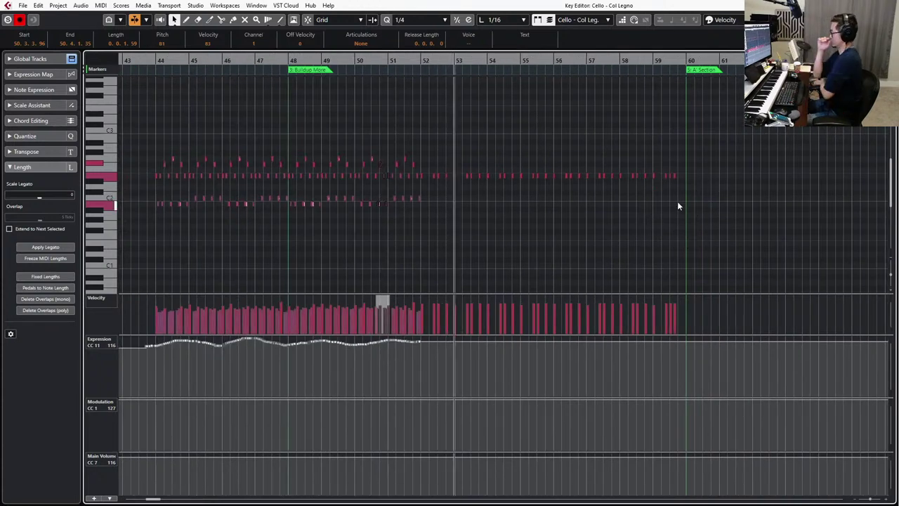
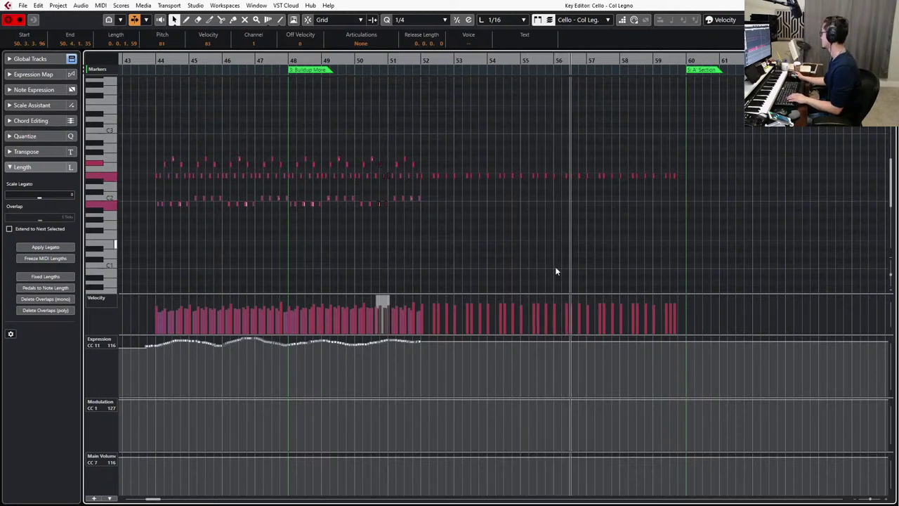
# Raise the velocities of the repeated E2 notes in bars 52 to 59, starting at 124, play from about bar 43, and reselect those notes.
pyautogui.moveTo(708, 153); pyautogui.dragTo(425, 213)
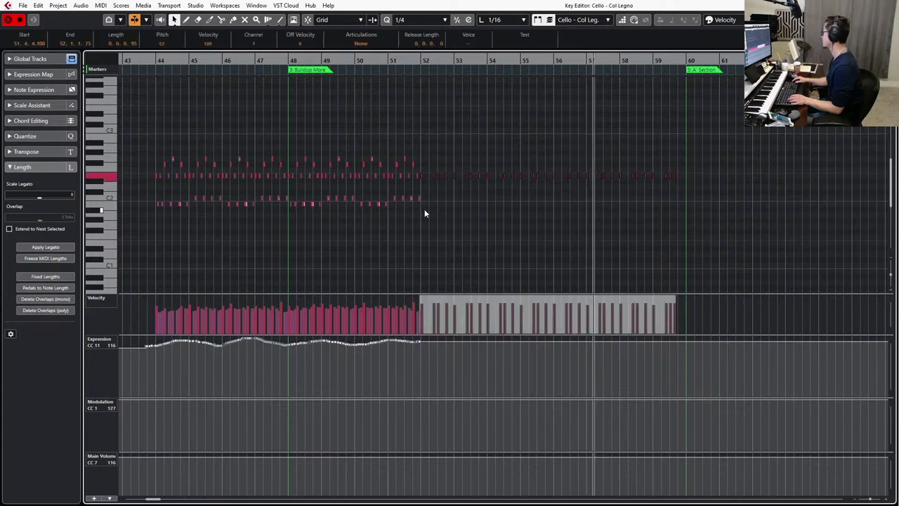
pyautogui.press('l')
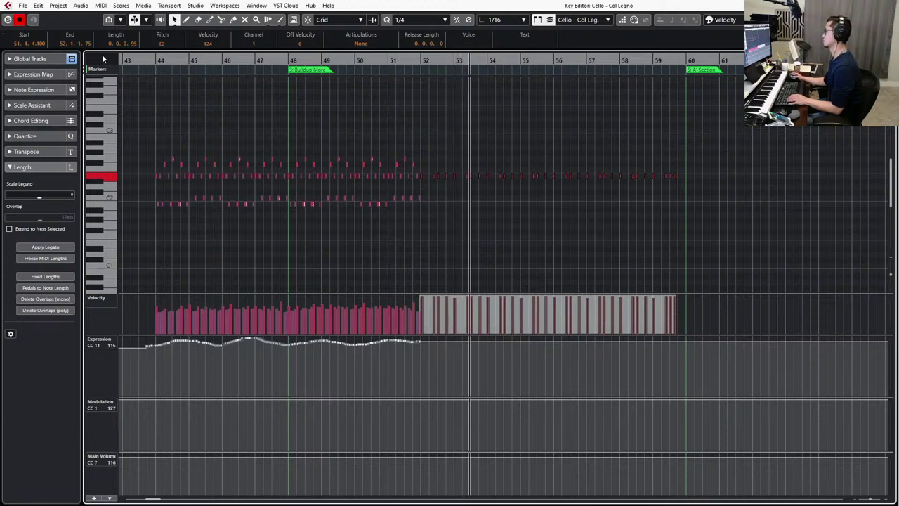
pyautogui.click(142, 59)
pyautogui.moveTo(717, 146); pyautogui.dragTo(421, 208)
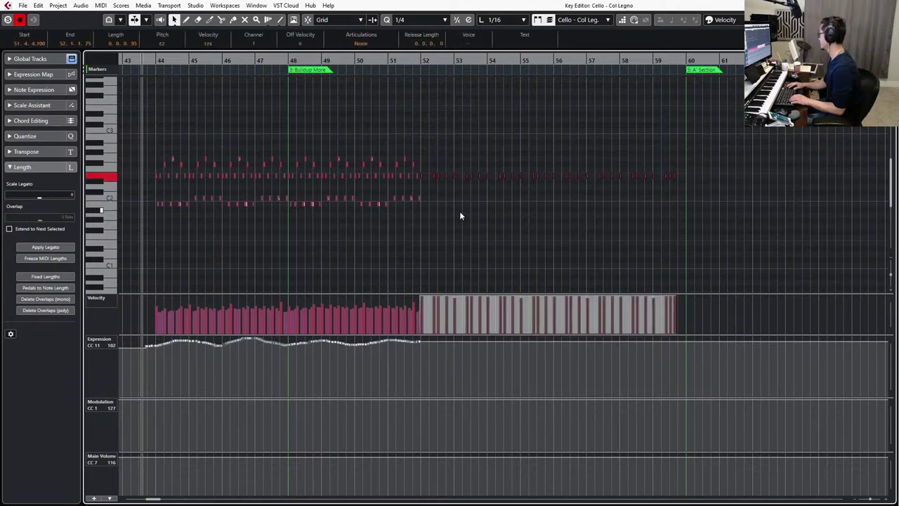
# Delete the repeated notes from bar 52 up to late bar 59 and paste a copy of the bars 44–51 pattern at bar 52.
pyautogui.moveTo(420, 165); pyautogui.dragTo(668, 187)
pyautogui.press('Delete')
pyautogui.moveTo(596, 121); pyautogui.dragTo(162, 243)
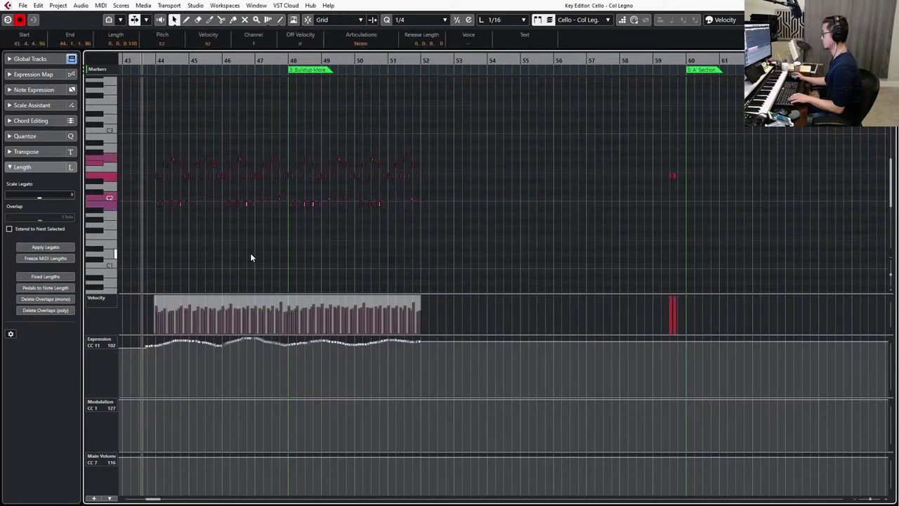
pyautogui.click(425, 61)
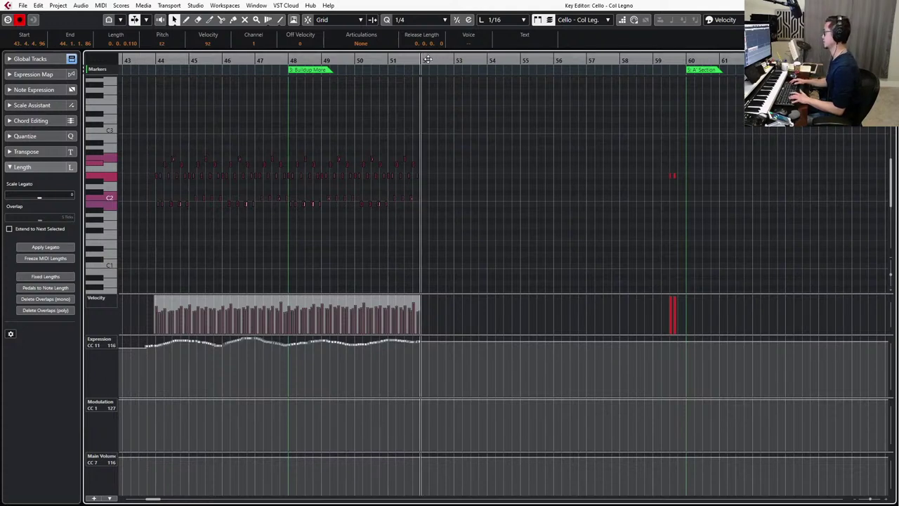
pyautogui.hotkey('ctrl', 'v')
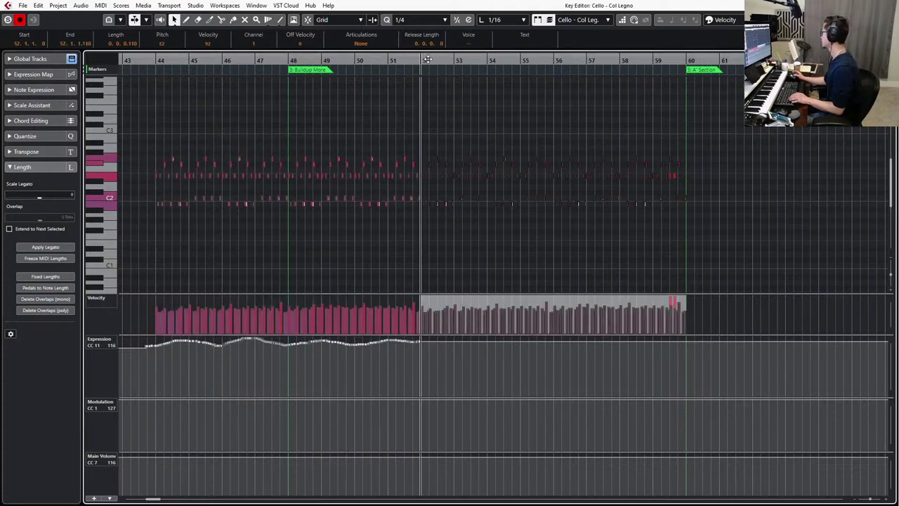
# Transpose the pasted notes up an octave except the group ending bar 59, and delete that left-behind group.
pyautogui.keyDown('ctrl'); pyautogui.scroll(6, 666, 125); pyautogui.keyUp('ctrl')
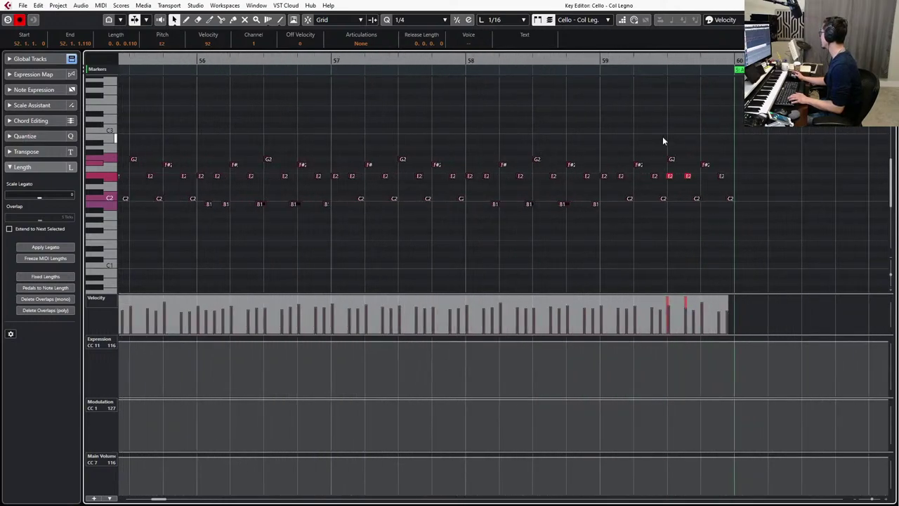
pyautogui.moveTo(664, 133); pyautogui.dragTo(809, 247)
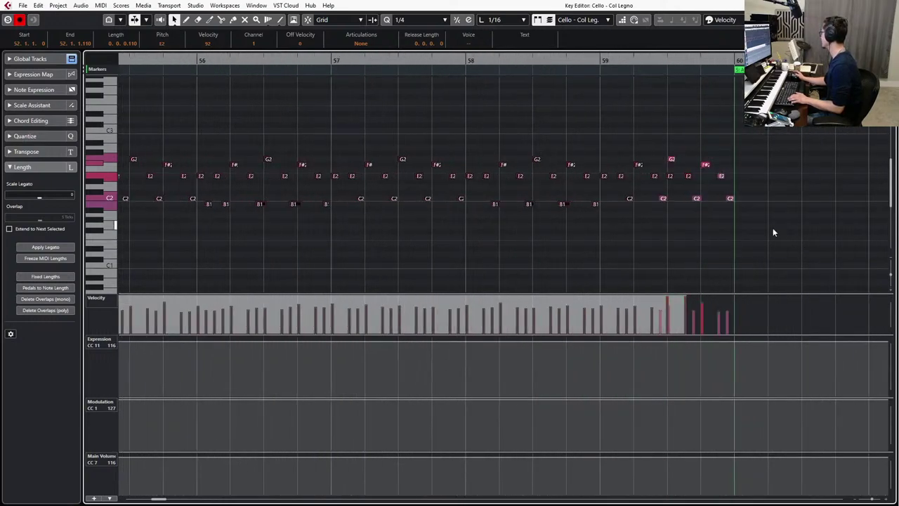
pyautogui.hotkey('shift', 'Up')
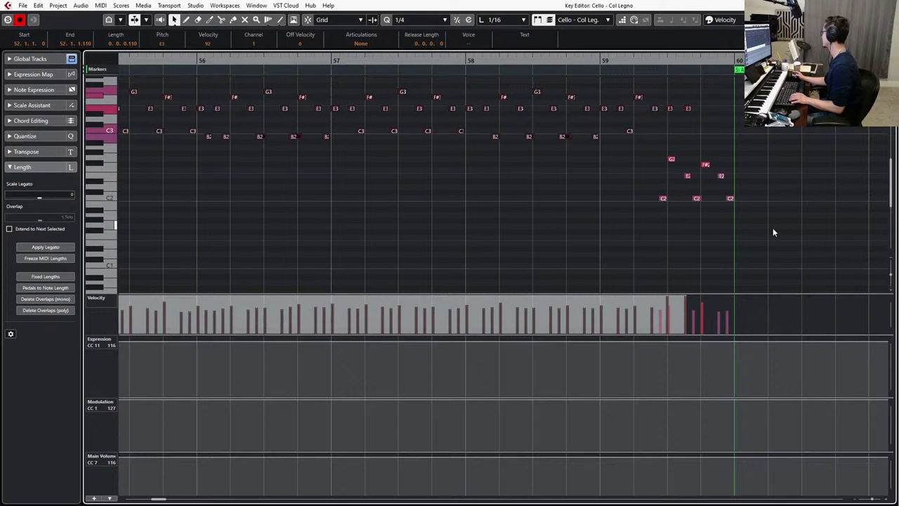
pyautogui.moveTo(629, 159); pyautogui.dragTo(802, 236)
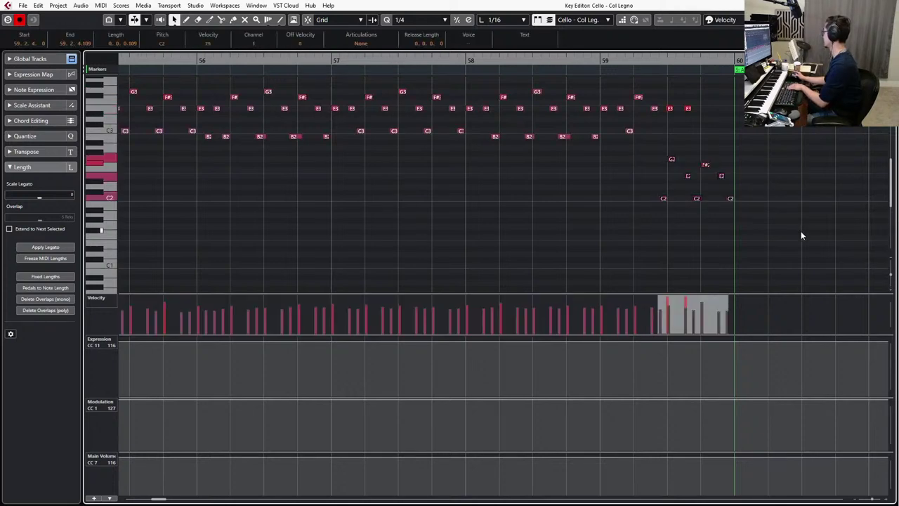
pyautogui.press('Delete')
# Select the raised notes from bar 52 onward and transpose them back down an octave.
pyautogui.press('g')
pyautogui.moveTo(729, 143); pyautogui.dragTo(139, 130)
pyautogui.hotkey('shift', 'Down')
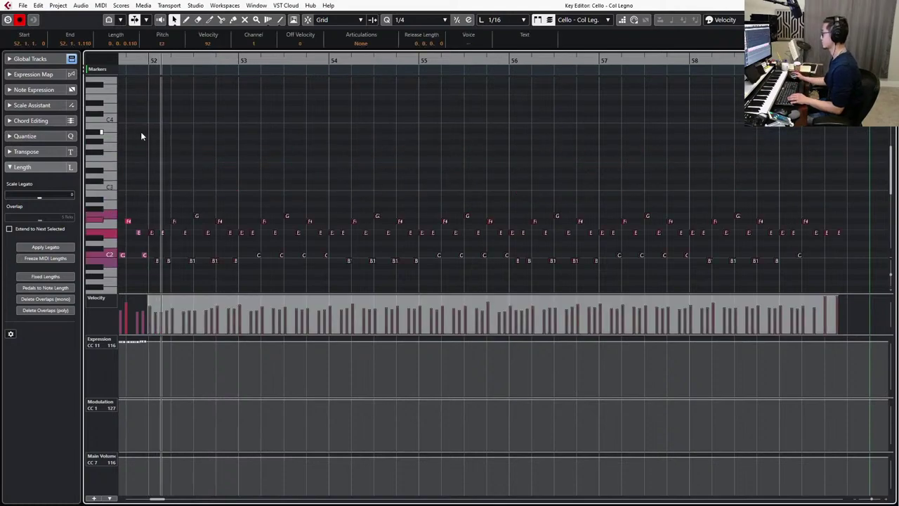
# Raise the velocities of the selected notes in bars 52–59 together, play the passage, and clear the selection.
pyautogui.press('g')
pyautogui.press('g')
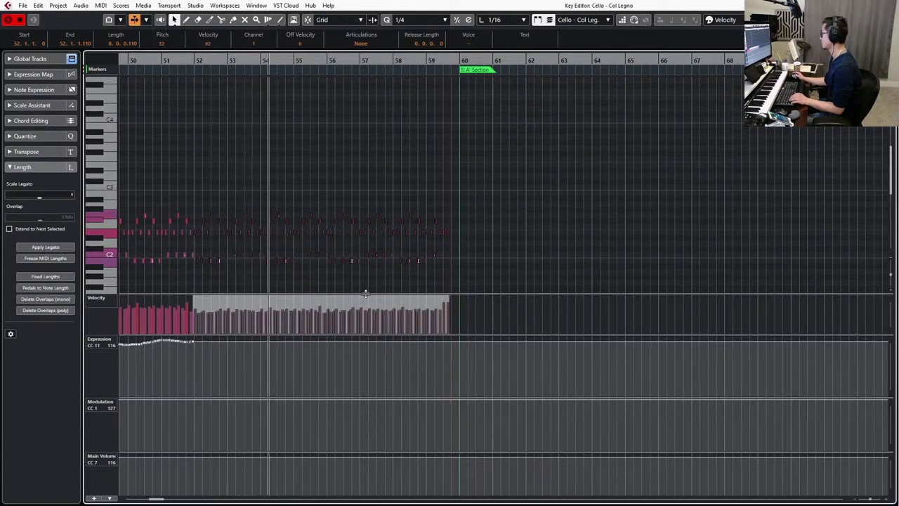
pyautogui.moveTo(365, 295); pyautogui.dragTo(366, 287)
pyautogui.press('space')
pyautogui.press('space')
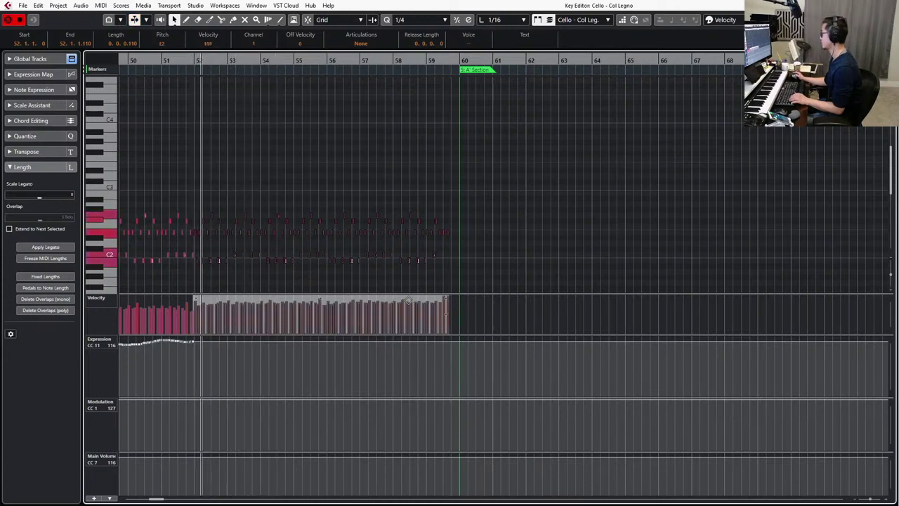
pyautogui.click(508, 168)
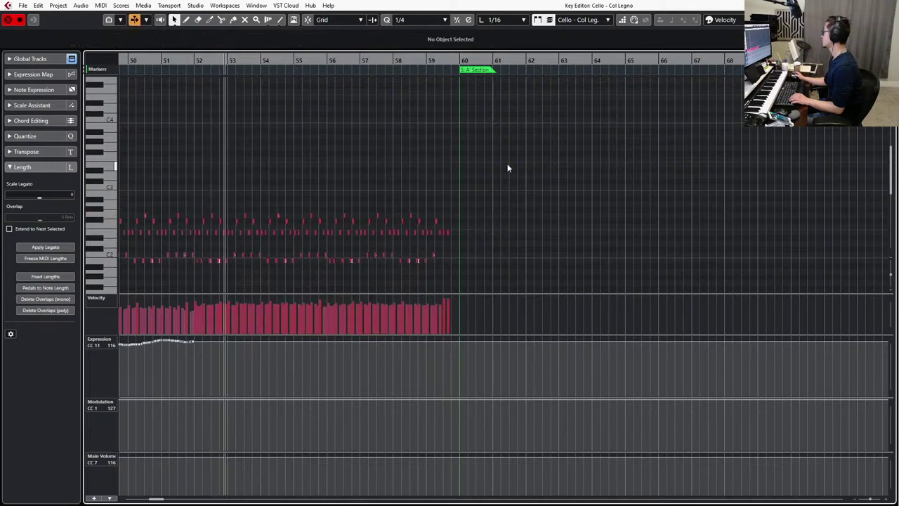
# Close the VEP Strings & Woodwinds plug-in window and bring up the Vienna Ensemble Pro Server window.
pyautogui.press('e')
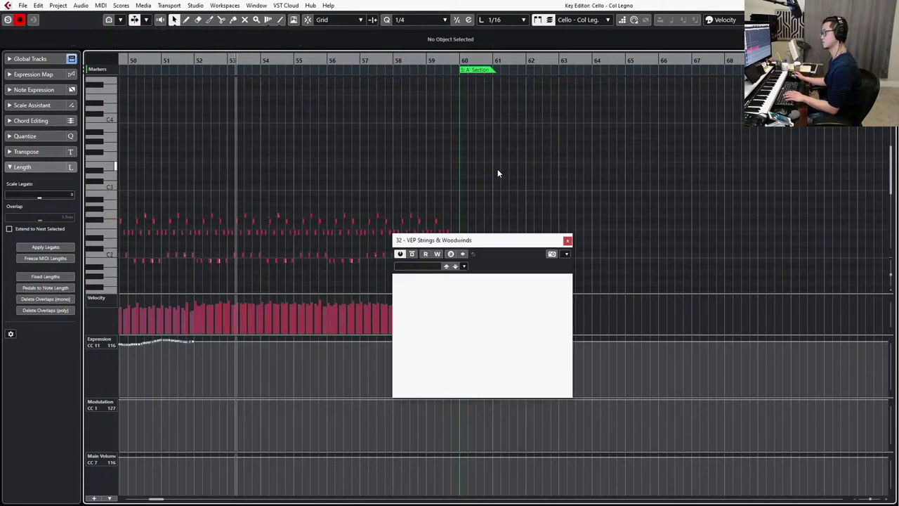
pyautogui.click(567, 241)
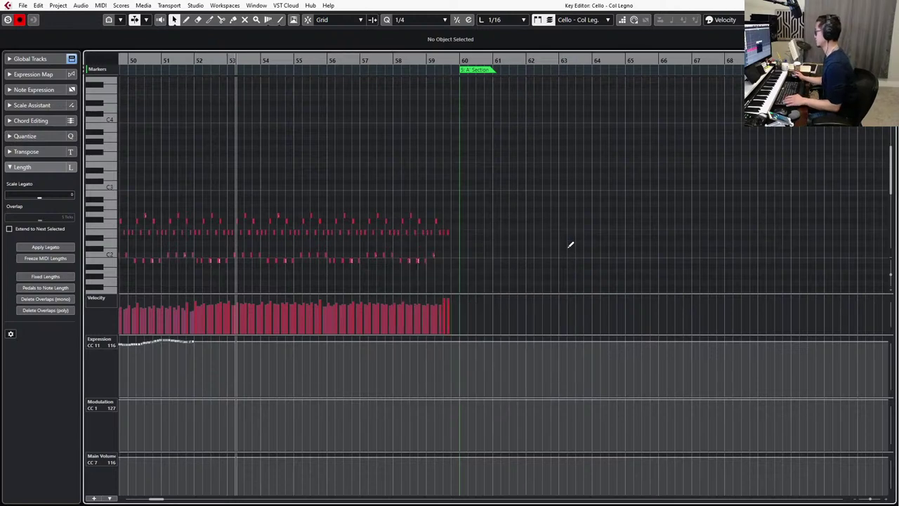
pyautogui.hotkey('alt', 'Tab')
pyautogui.hotkey('alt', 'Tab')
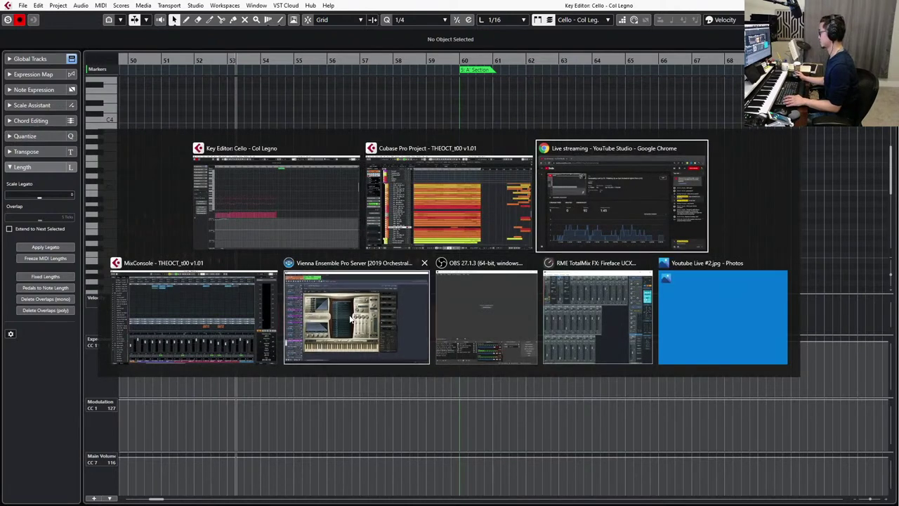
pyautogui.click(216, 205)
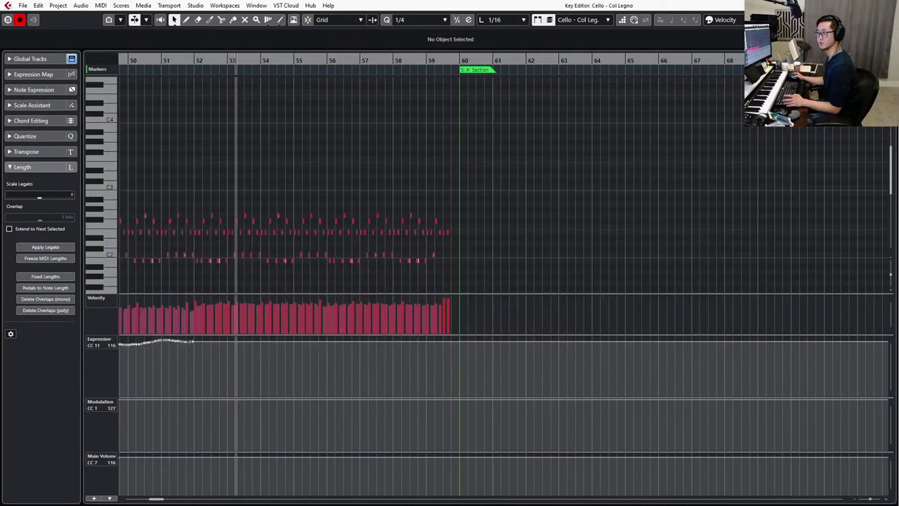
pyautogui.moveTo(0, 43); pyautogui.dragTo(329, 23)
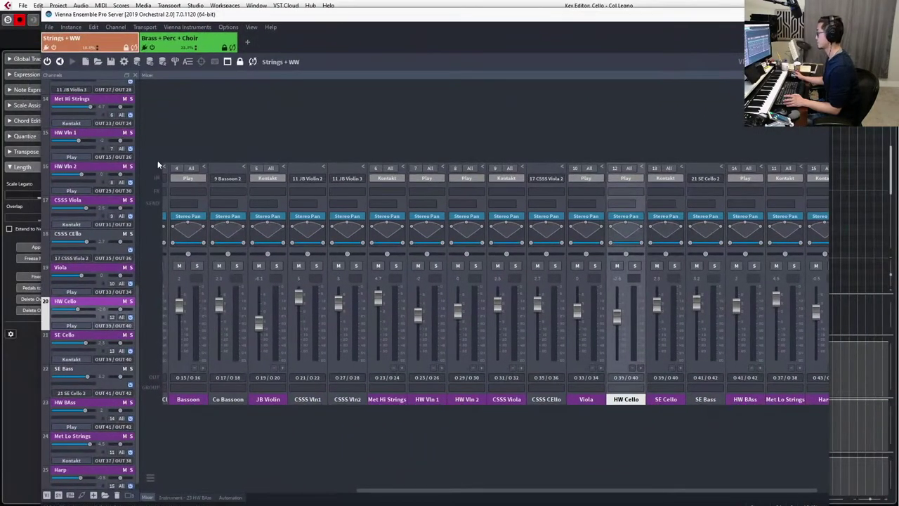
# Open the HW Cello instrument and look up the Celli Col Legno RRx4 patch to check its channel assignment.
pyautogui.doubleClick(114, 298)
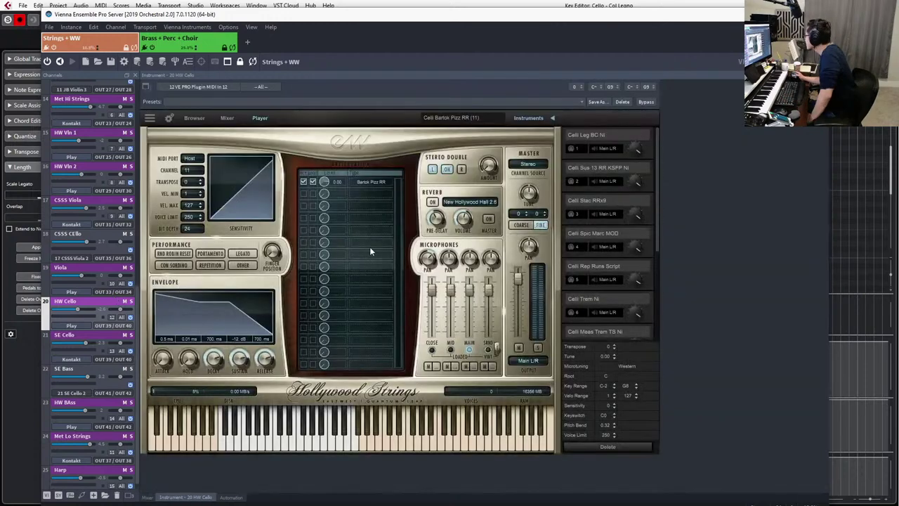
pyautogui.scroll(-1, 653, 212)
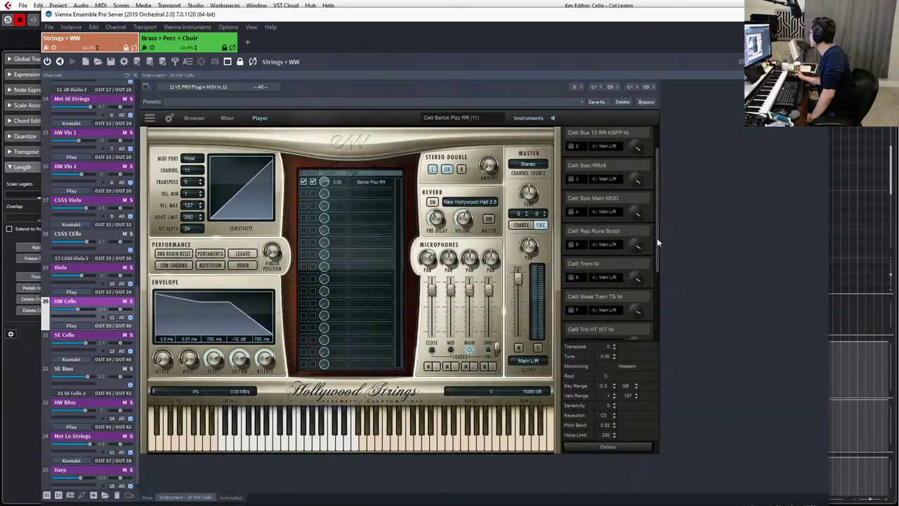
pyautogui.moveTo(657, 237); pyautogui.dragTo(662, 306)
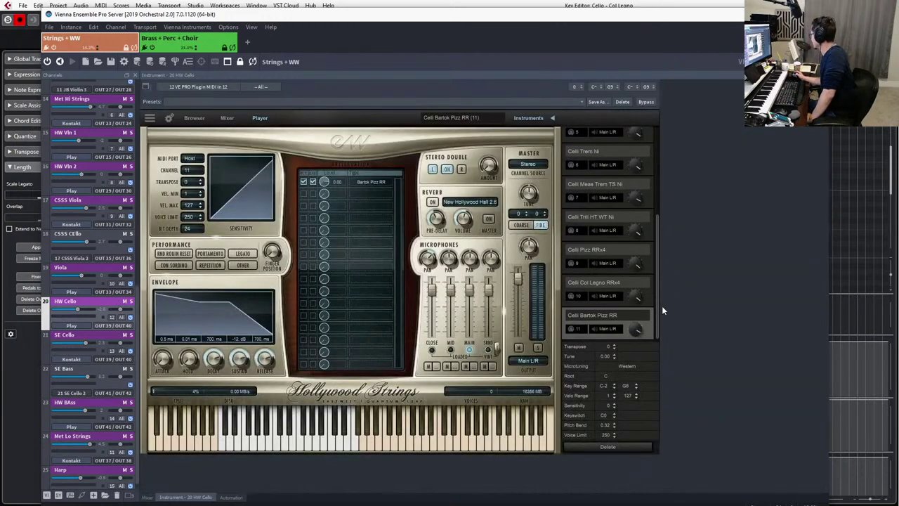
pyautogui.click(612, 283)
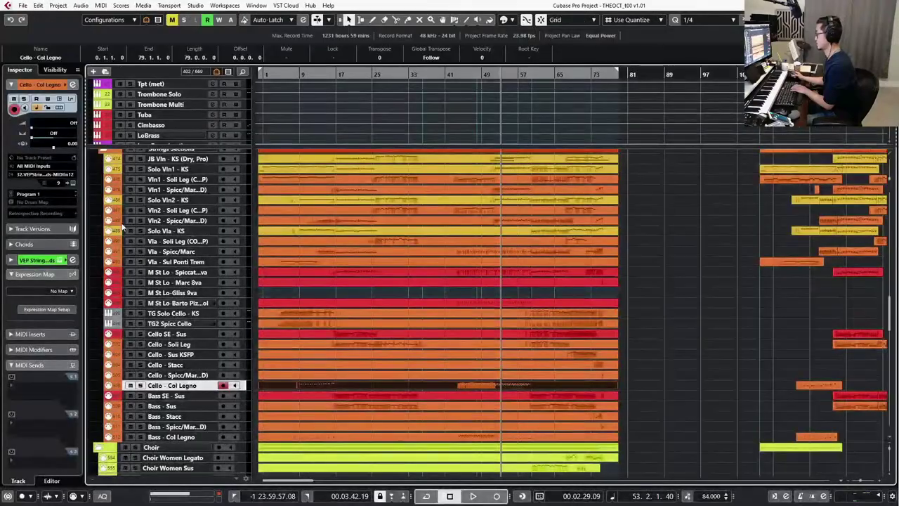
# Back in the Cubase project, set the Cello - Col Legno track's MIDI channel to 10 and audition it soloed from bar 45.
pyautogui.click(60, 185)
pyautogui.click(79, 296)
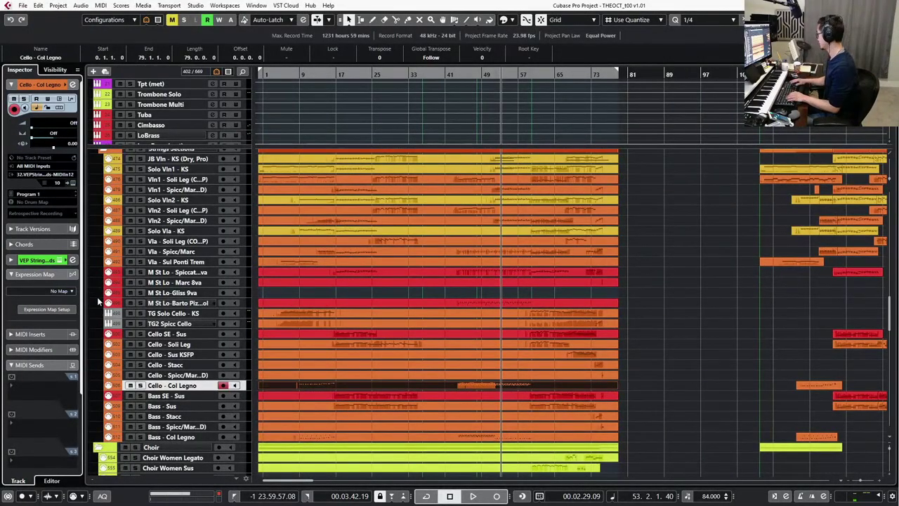
pyautogui.press('KP_Subtract')
pyautogui.press('KP_Subtract')
pyautogui.press('KP_Subtract')
pyautogui.press('KP_Subtract')
pyautogui.press('KP_Subtract')
pyautogui.press('KP_Subtract')
pyautogui.press('KP_Subtract')
pyautogui.press('KP_Subtract')
pyautogui.press('KP_Subtract')
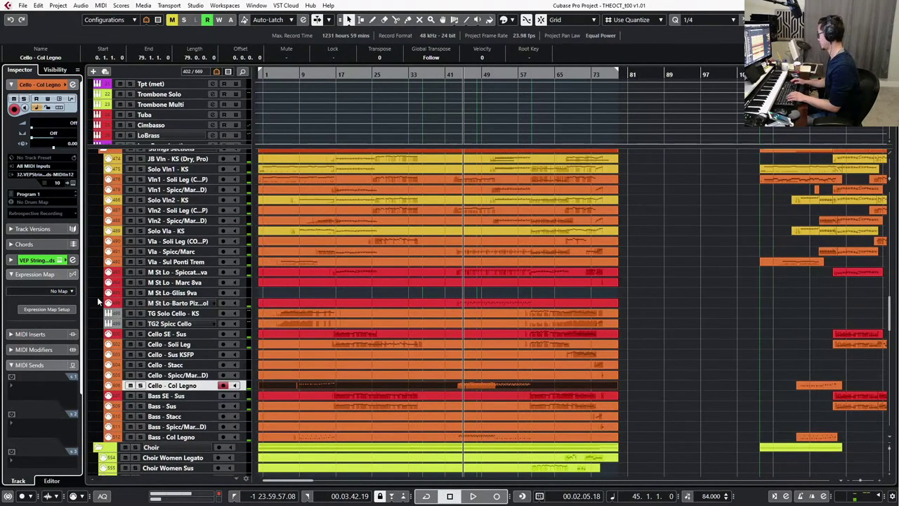
pyautogui.press('space')
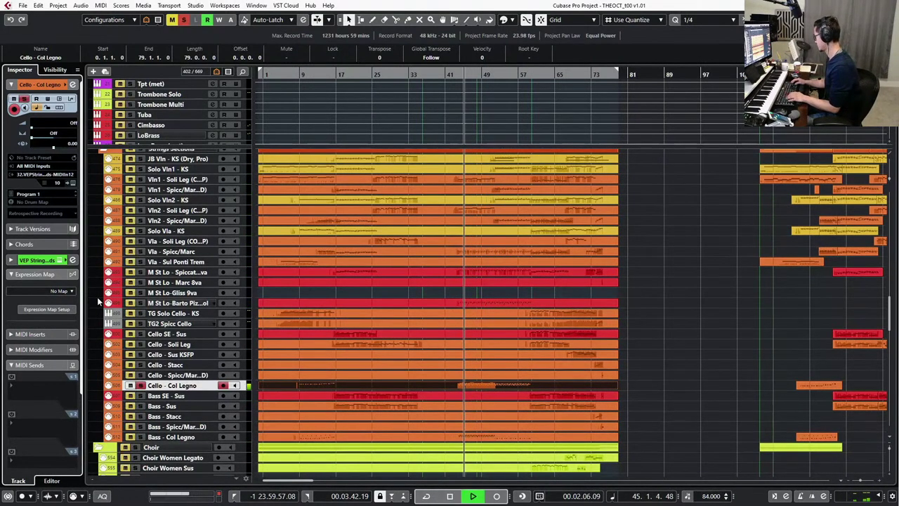
pyautogui.press('space')
pyautogui.press('s')
pyautogui.press('KP_Subtract')
pyautogui.press('KP_Subtract')
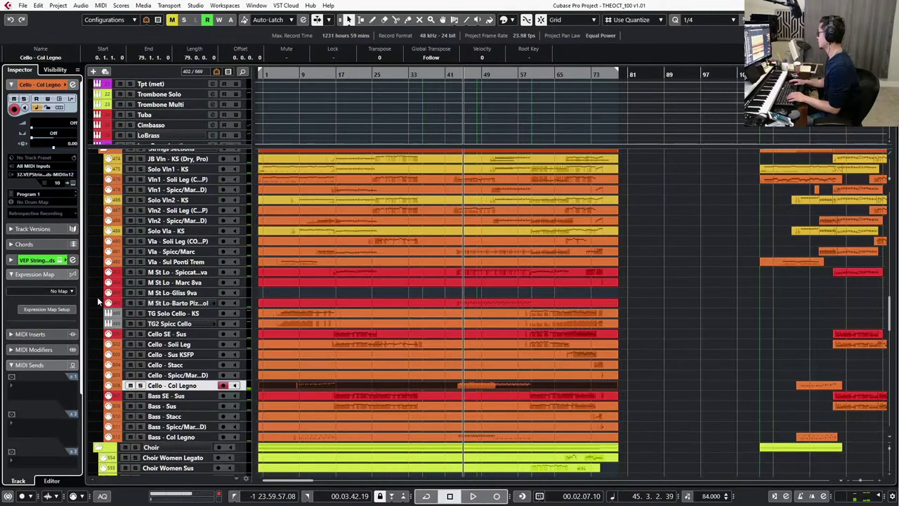
# Compare the Cello Bass Bartok track's col legno audio with the Cello - Col Legno MIDI track by soloing each during playback.
pyautogui.scroll(-4, 453, 290)
pyautogui.scroll(-6, 462, 288)
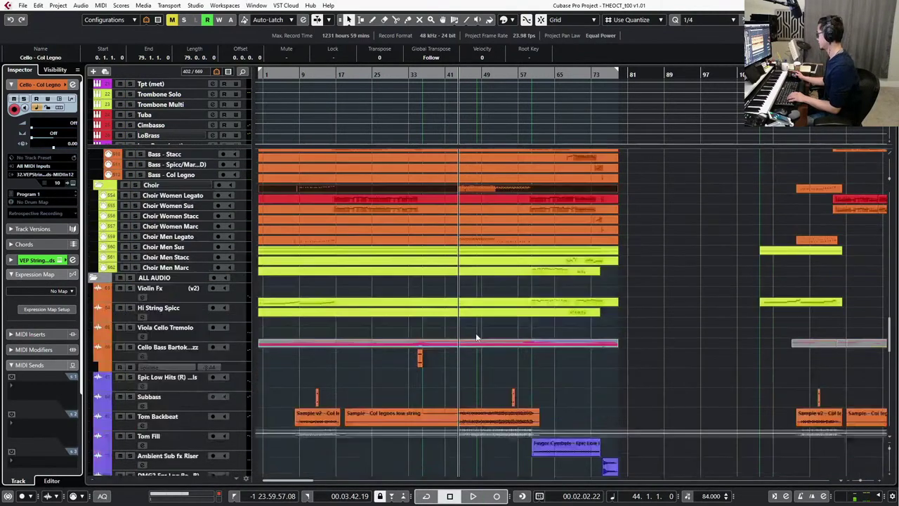
pyautogui.click(469, 286)
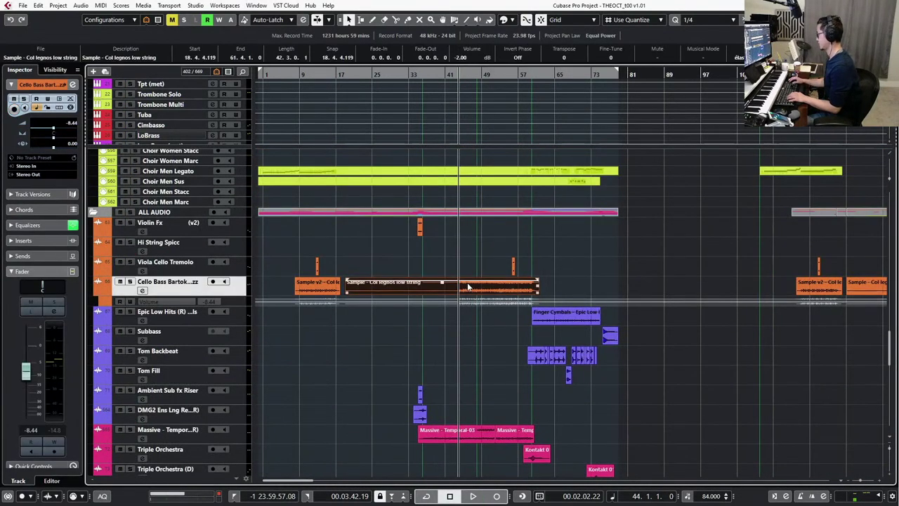
pyautogui.press('s')
pyautogui.press('space')
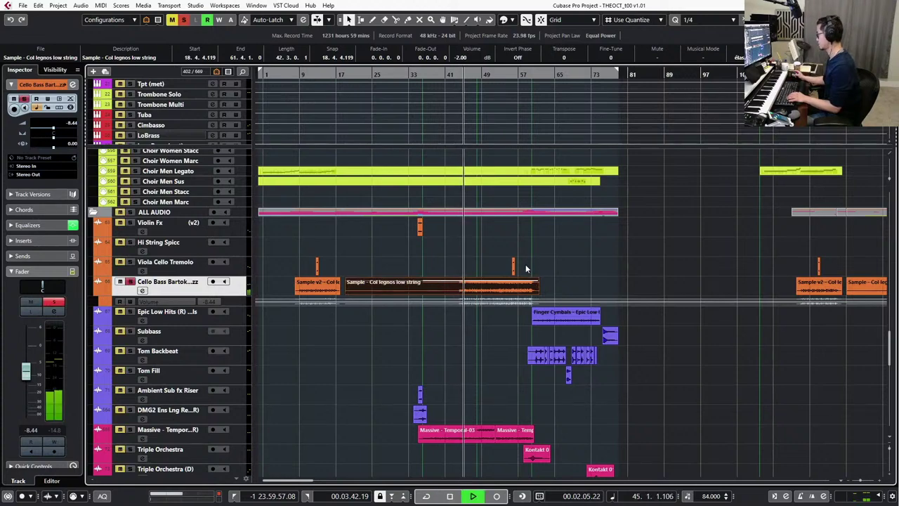
pyautogui.scroll(5, 526, 268)
pyautogui.click(485, 321)
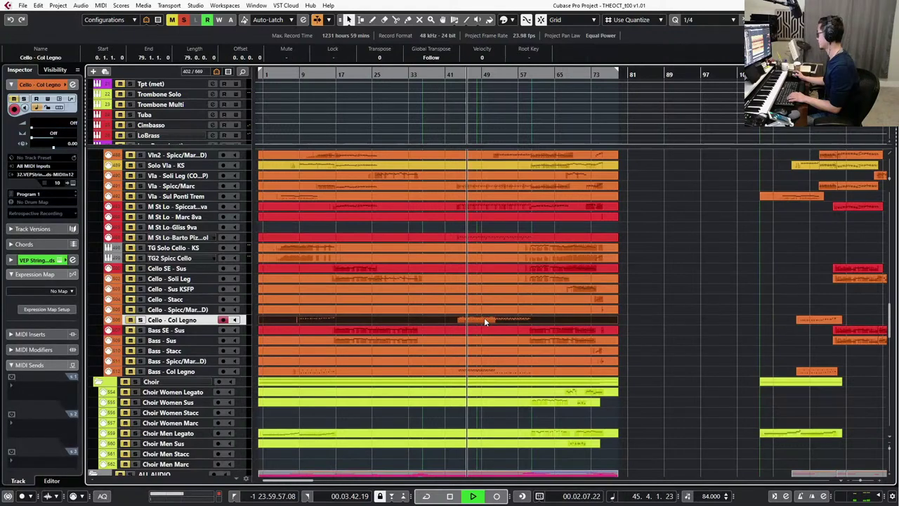
pyautogui.scroll(-5, 484, 318)
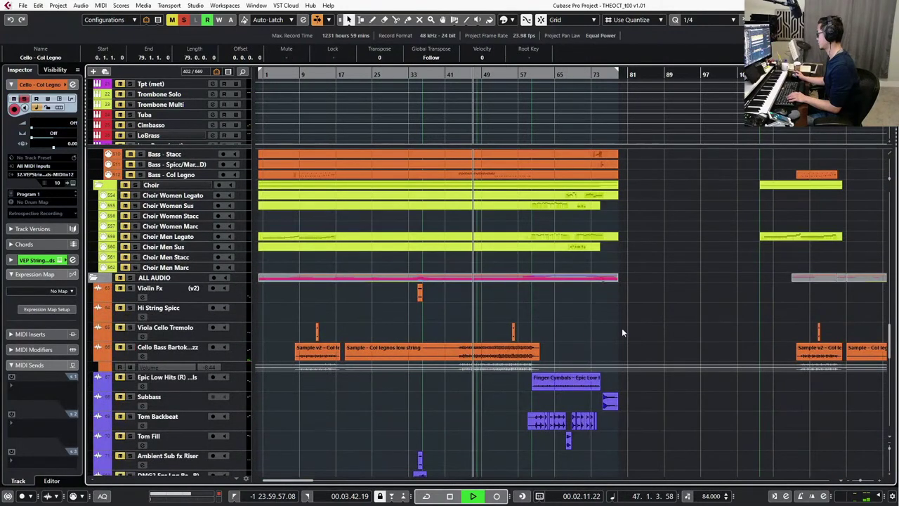
pyautogui.press('space')
# Disable the Cello Bass Bartok audio track, muting its two col legno samples, and hide the disabled tracks.
pyautogui.click(390, 344)
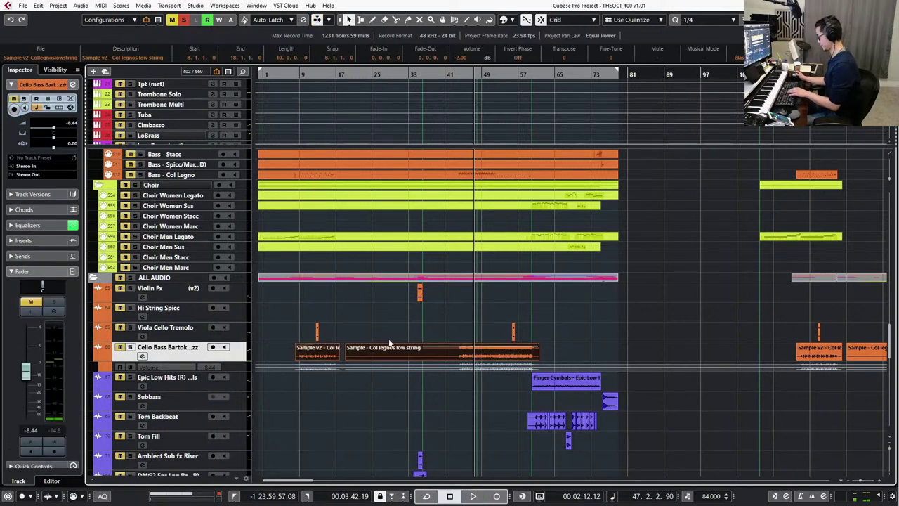
pyautogui.click(614, 338)
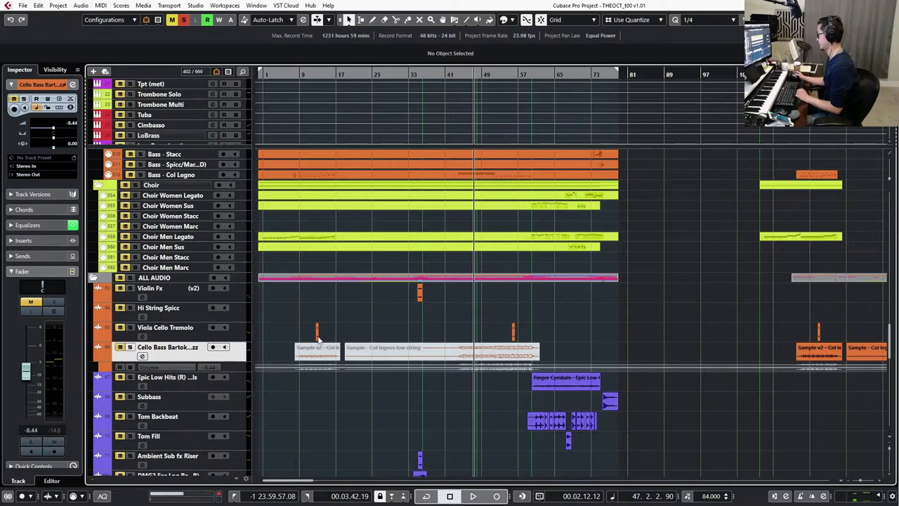
pyautogui.hotkey('shift', 'd')
pyautogui.click(237, 337)
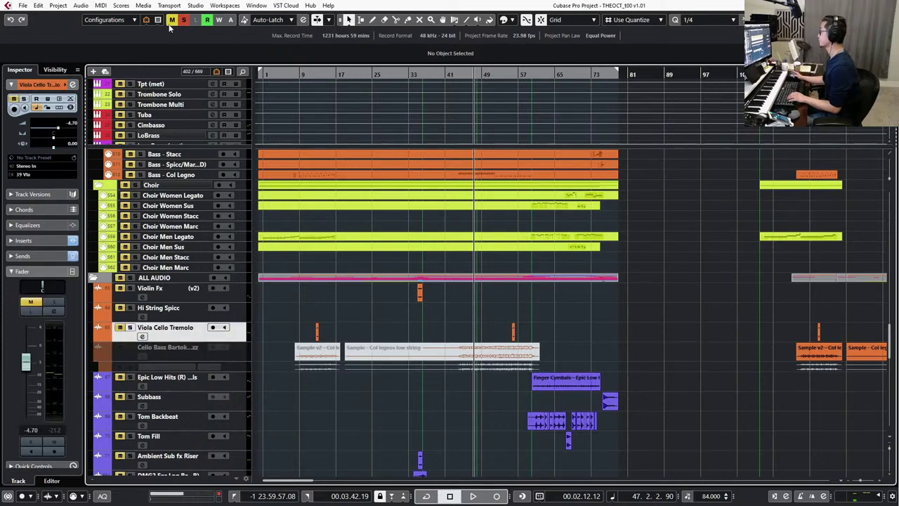
pyautogui.click(143, 23)
pyautogui.click(176, 115)
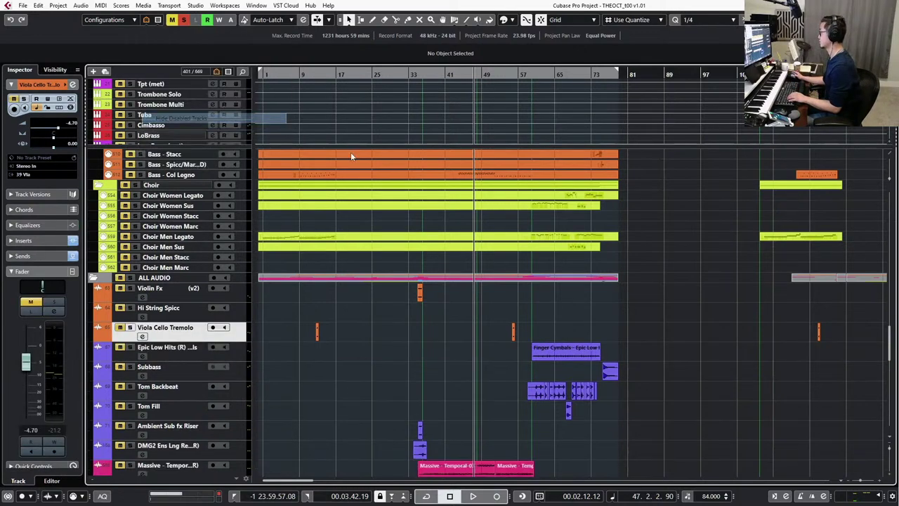
# Turn off solo on the Cello - Col Legno track and play the full arrangement from bar 44.
pyautogui.scroll(5, 636, 293)
pyautogui.press('KP_Subtract')
pyautogui.press('KP_Subtract')
pyautogui.press('KP_Subtract')
pyautogui.press('KP_Subtract')
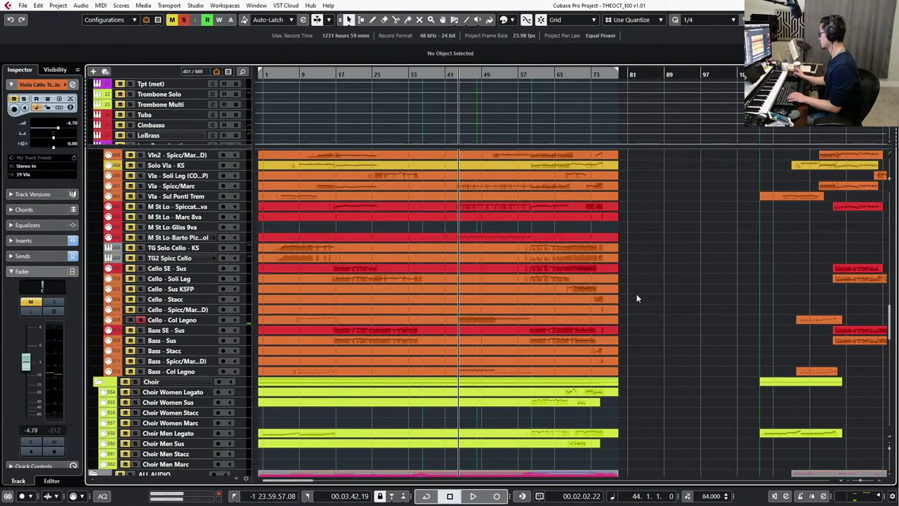
pyautogui.click(204, 319)
pyautogui.press('space')
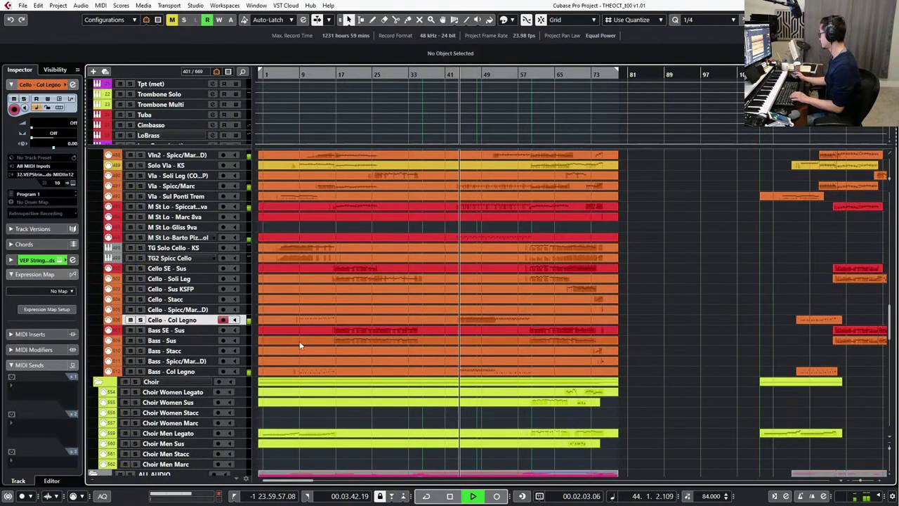
# Set the Bass - Col Legno track's MIDI channel to 10.
pyautogui.click(461, 372)
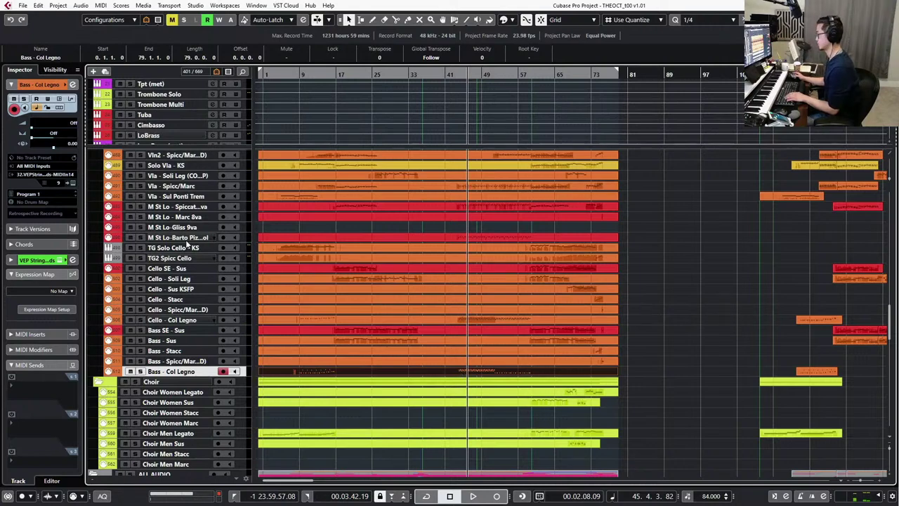
pyautogui.click(60, 184)
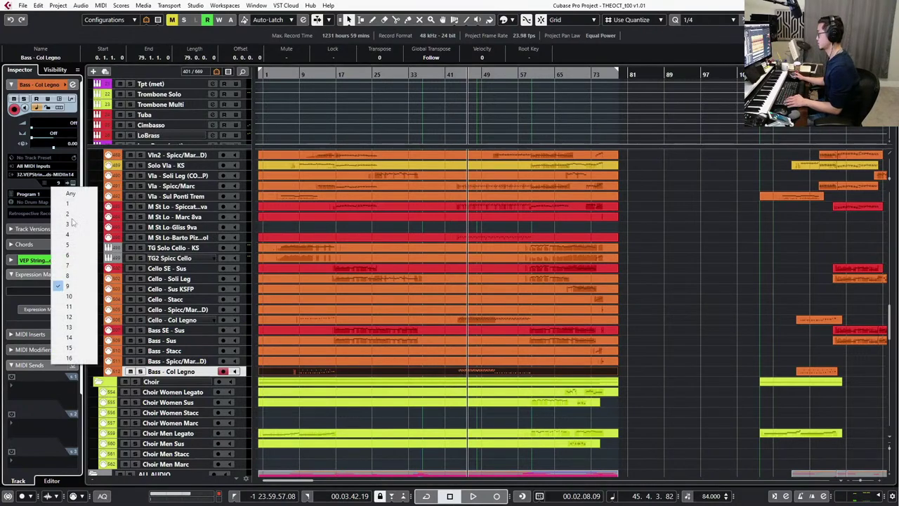
pyautogui.click(69, 296)
# Switch to Vienna Ensemble Pro and check which channel the Basses Col Legno patch uses in the HW BAss instrument.
pyautogui.hotkey('alt', 'Tab')
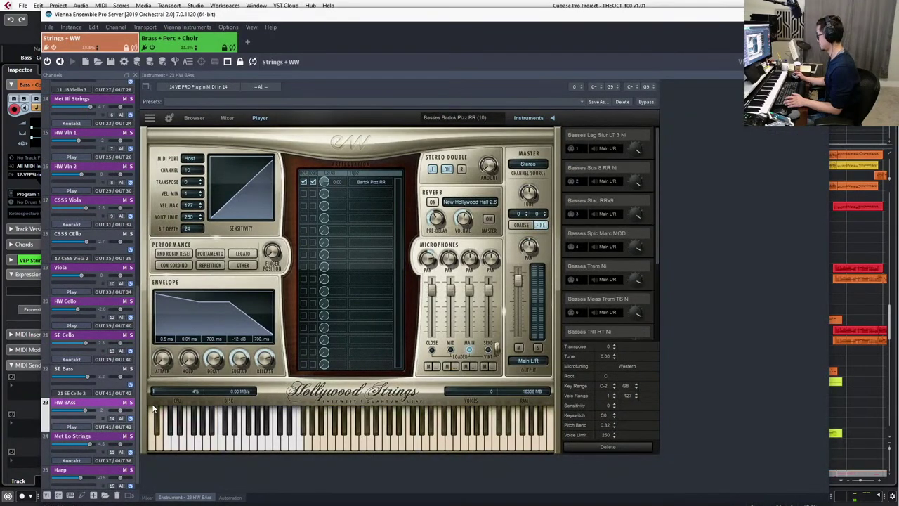
pyautogui.moveTo(656, 222); pyautogui.dragTo(657, 312)
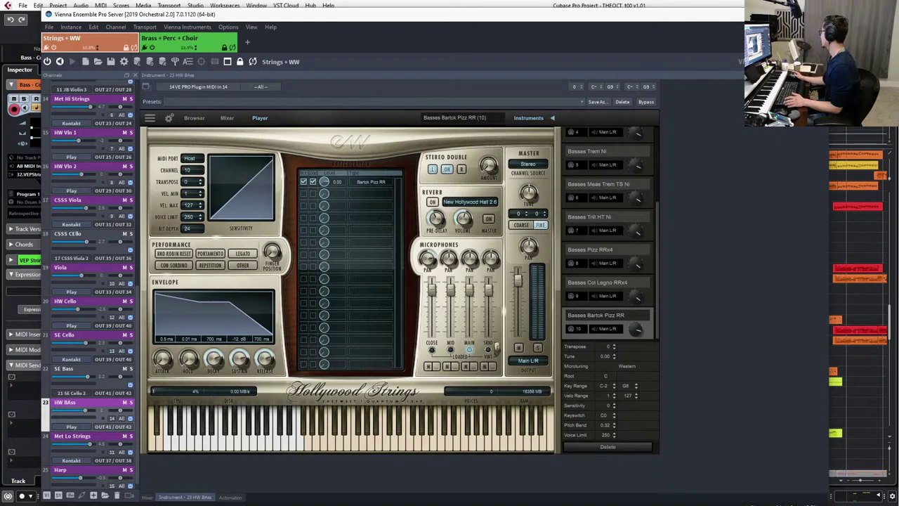
pyautogui.moveTo(741, 14); pyautogui.dragTo(0, 19)
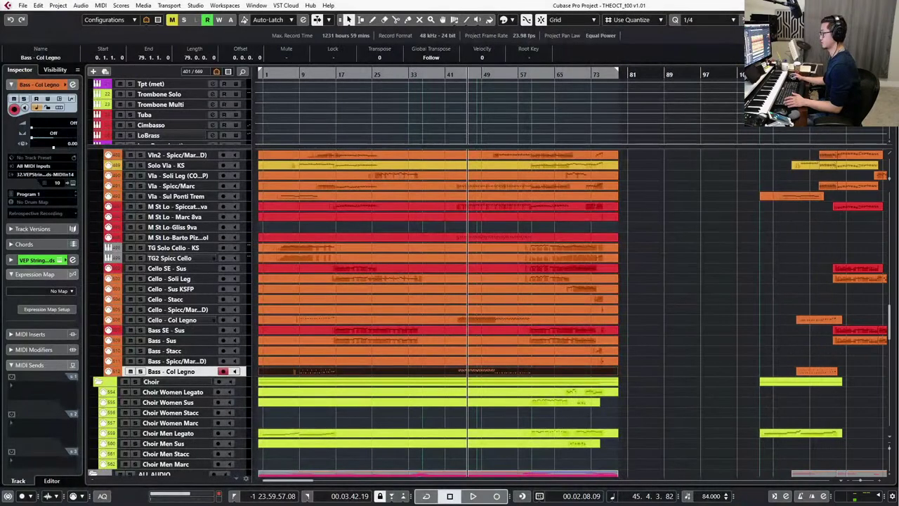
# Back in the Cubase project, set the Bass - Col Legno track's MIDI channel to 9.
pyautogui.click(59, 184)
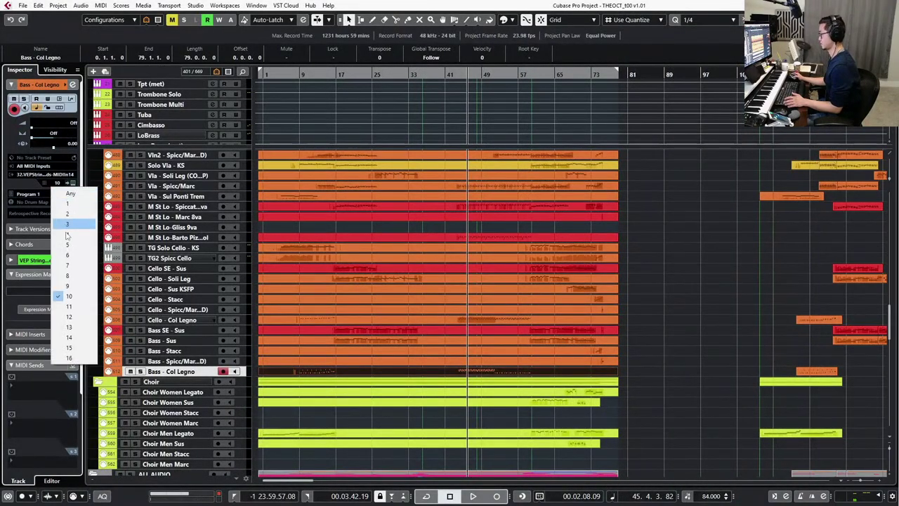
pyautogui.click(69, 286)
# Play the Bass - Col Legno track soloed from bar 44, and turn its solo off again during playback.
pyautogui.click(670, 302)
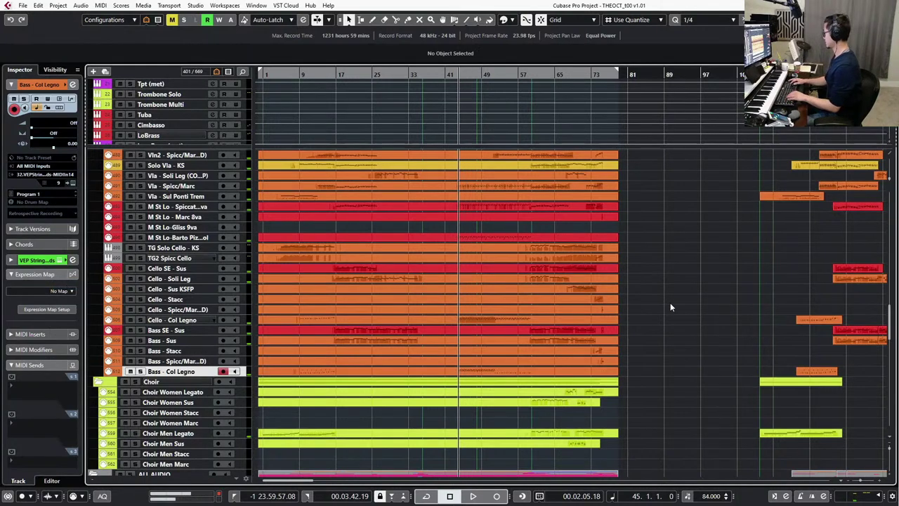
pyautogui.press('space')
pyautogui.press('s')
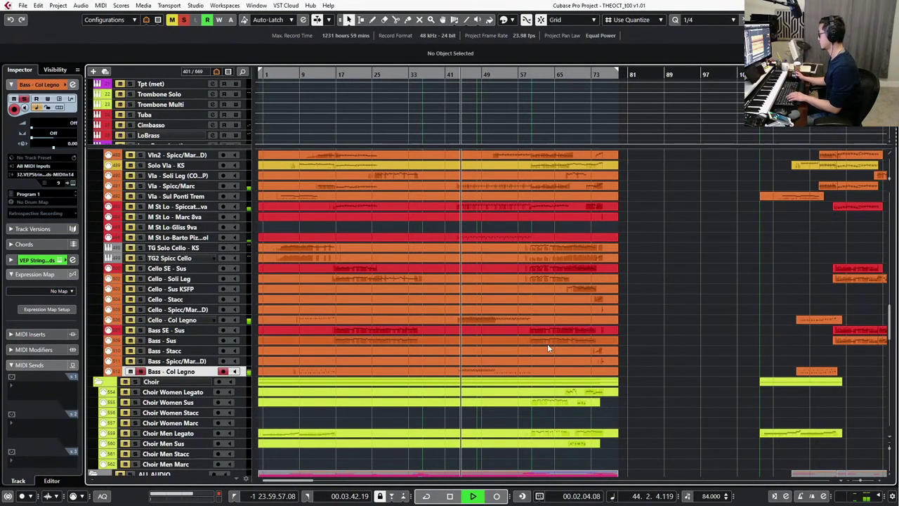
pyautogui.press('s')
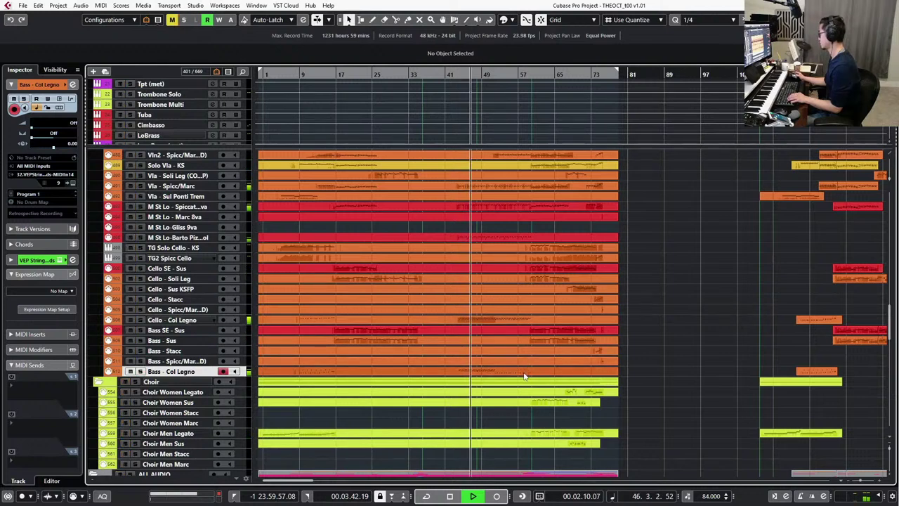
# Listen on through the buildup and solo the M St Lo-Barto Pizz Col track to check it against the Cello - Col Legno part.
pyautogui.scroll(2, 524, 377)
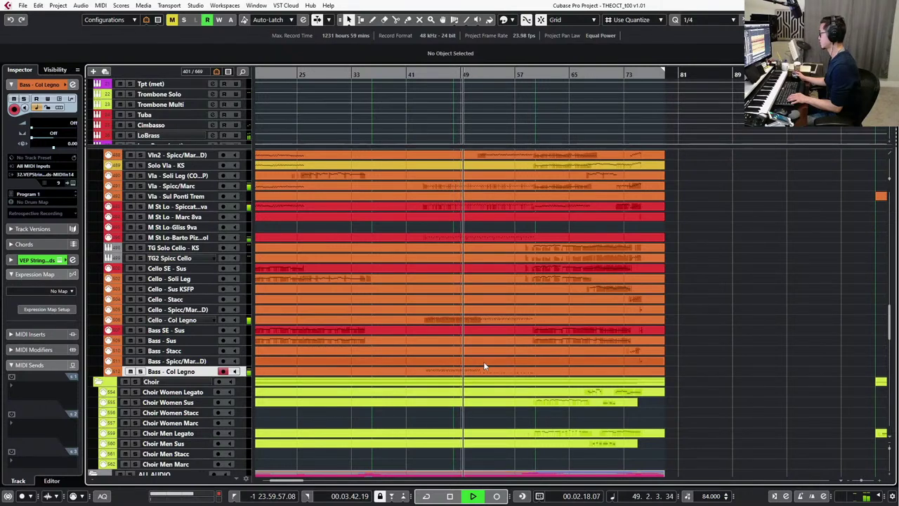
pyautogui.scroll(-1, 530, 358)
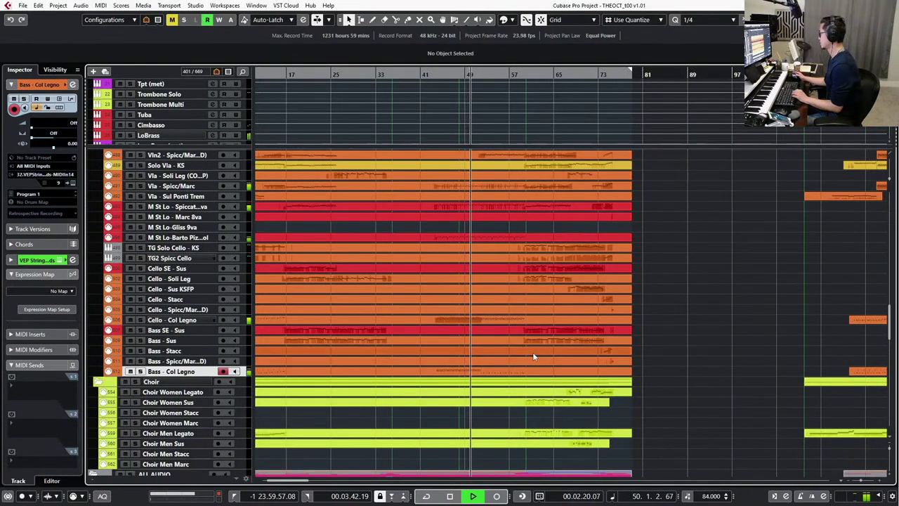
pyautogui.scroll(-1, 533, 355)
pyautogui.scroll(-3, 533, 356)
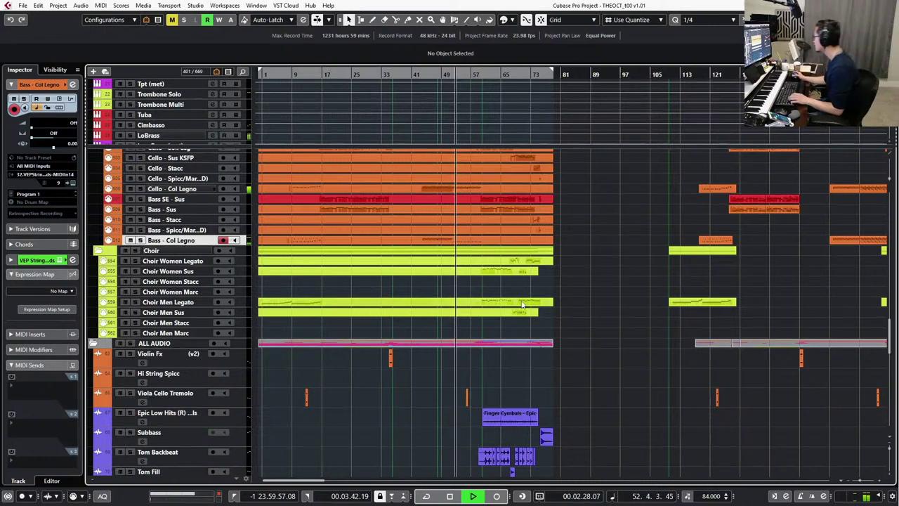
pyautogui.scroll(2, 511, 289)
pyautogui.scroll(3, 452, 280)
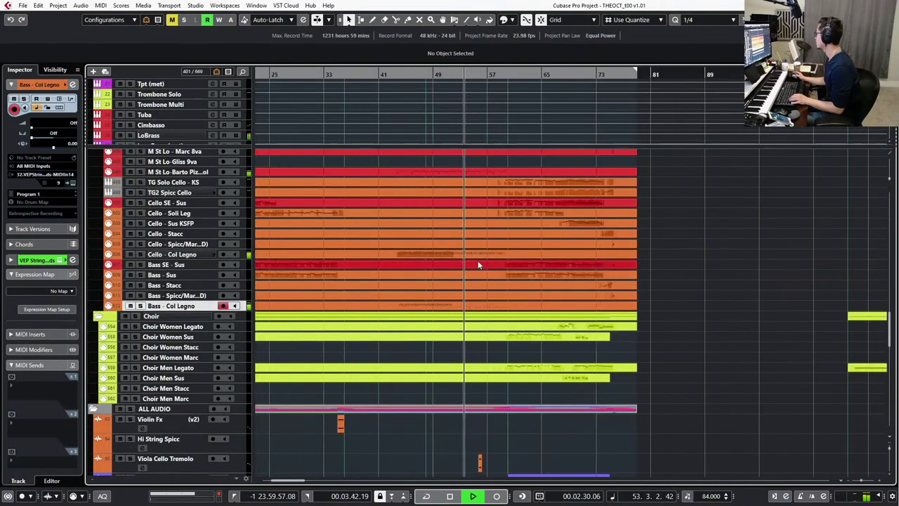
pyautogui.scroll(2, 481, 259)
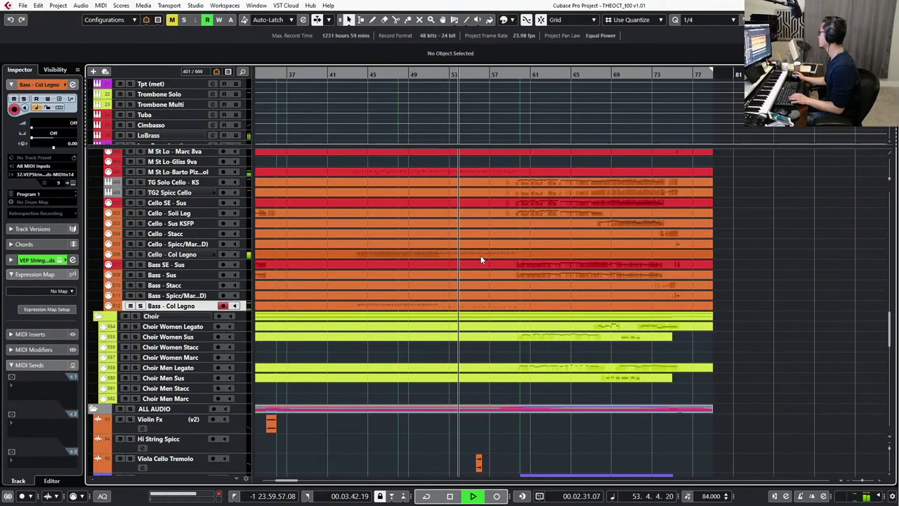
pyautogui.click(473, 173)
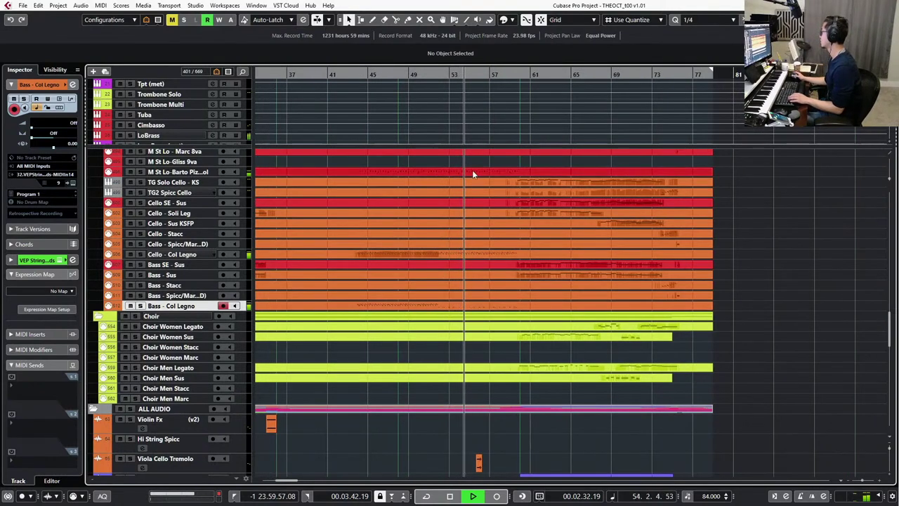
pyautogui.click(465, 254)
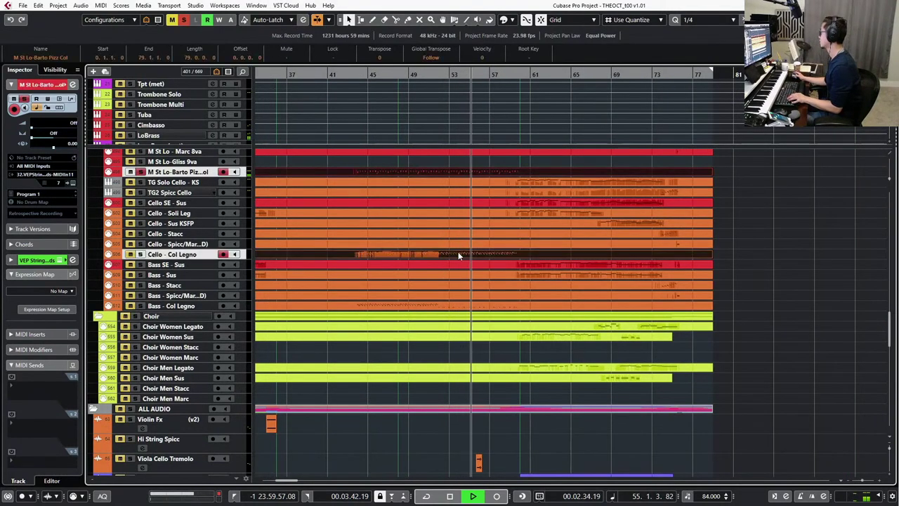
# Set the expression (CC 11) of the M St Lo-Barto Pizz Col part to 95 and replay its notes from bar 44.
pyautogui.click(398, 172)
pyautogui.doubleClick(398, 176)
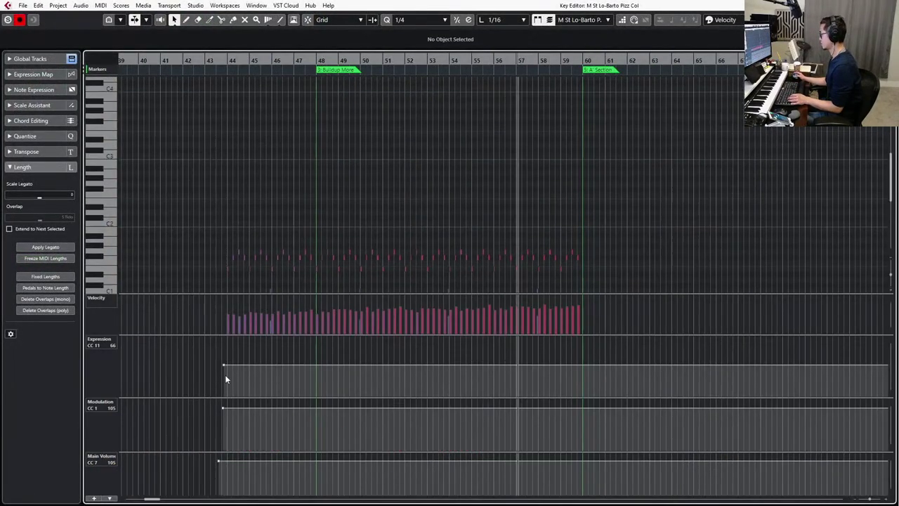
pyautogui.moveTo(223, 366); pyautogui.dragTo(221, 348)
pyautogui.scroll(-3, 337, 209)
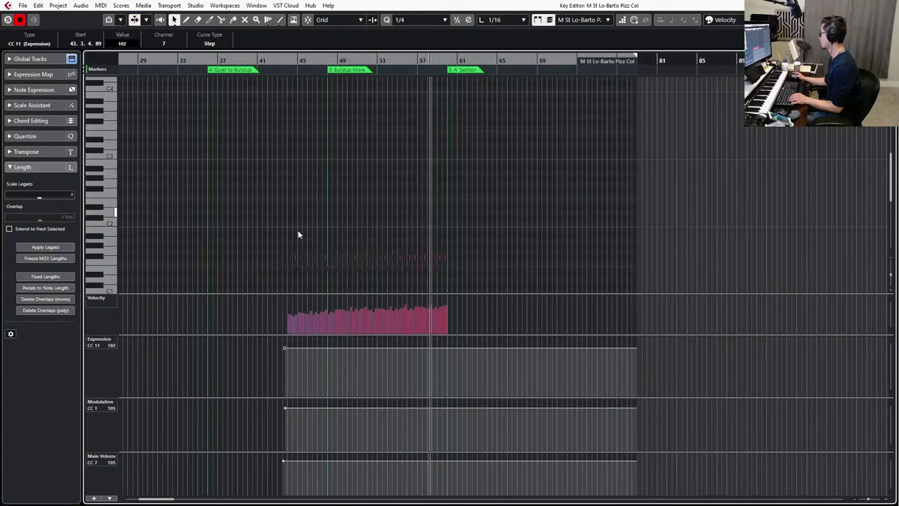
pyautogui.moveTo(285, 352); pyautogui.dragTo(285, 357)
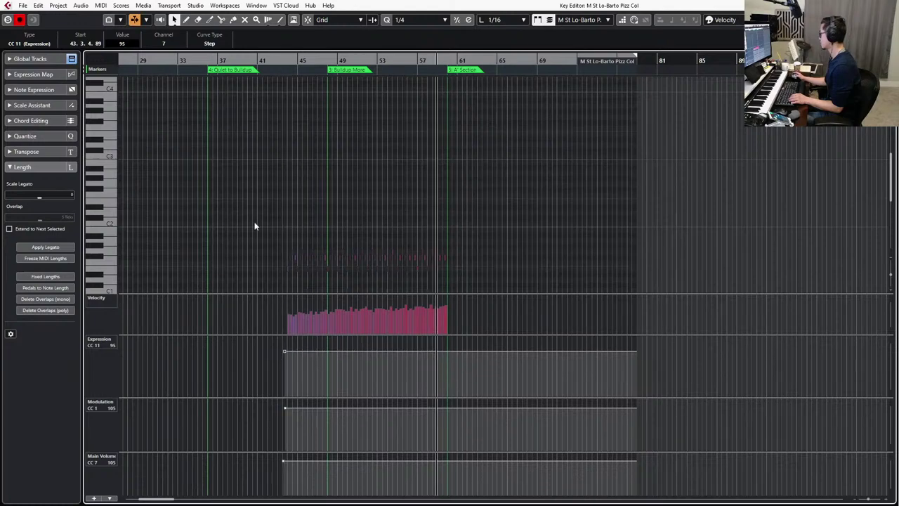
pyautogui.moveTo(255, 225); pyautogui.dragTo(510, 295)
pyautogui.press('l')
pyautogui.press('Escape')
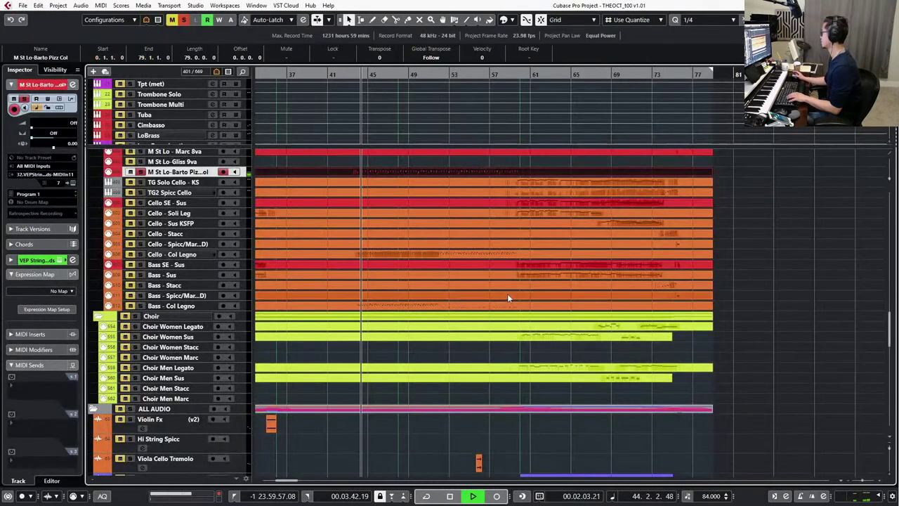
# Turn off solo on the M St Lo-Barto Pizz Col track and play the full arrangement from bar 52.
pyautogui.press('KP_Add')
pyautogui.press('KP_Add')
pyautogui.press('KP_Add')
pyautogui.press('KP_Add')
pyautogui.press('KP_Add')
pyautogui.press('KP_Add')
pyautogui.press('KP_Add')
pyautogui.press('KP_Add')
pyautogui.press('KP_Add')
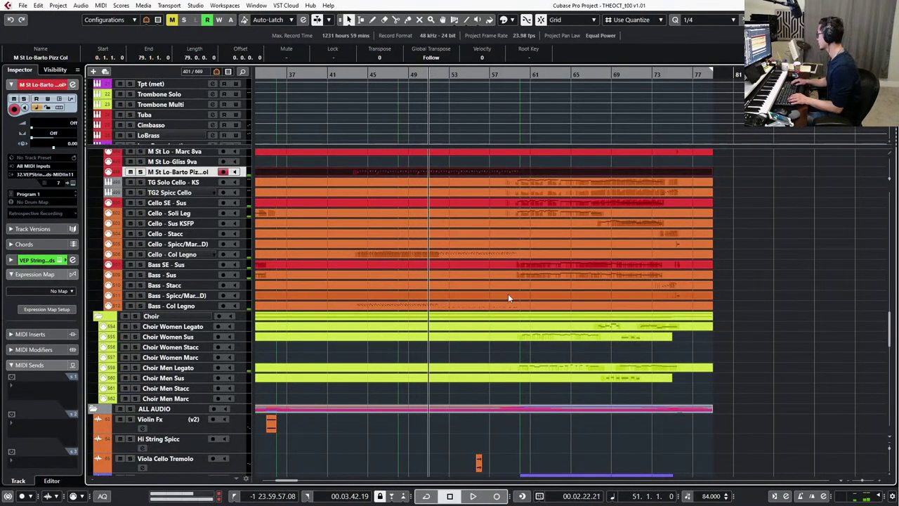
pyautogui.press('KP_Subtract')
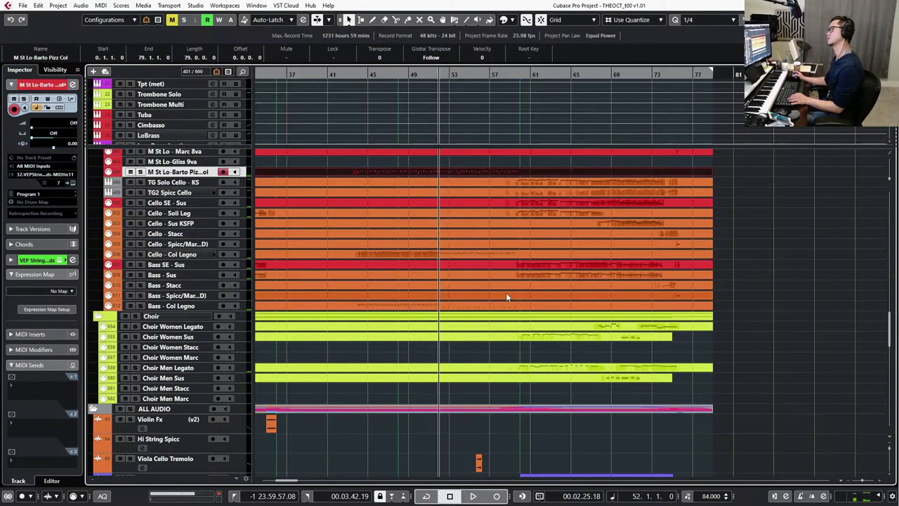
pyautogui.press('space')
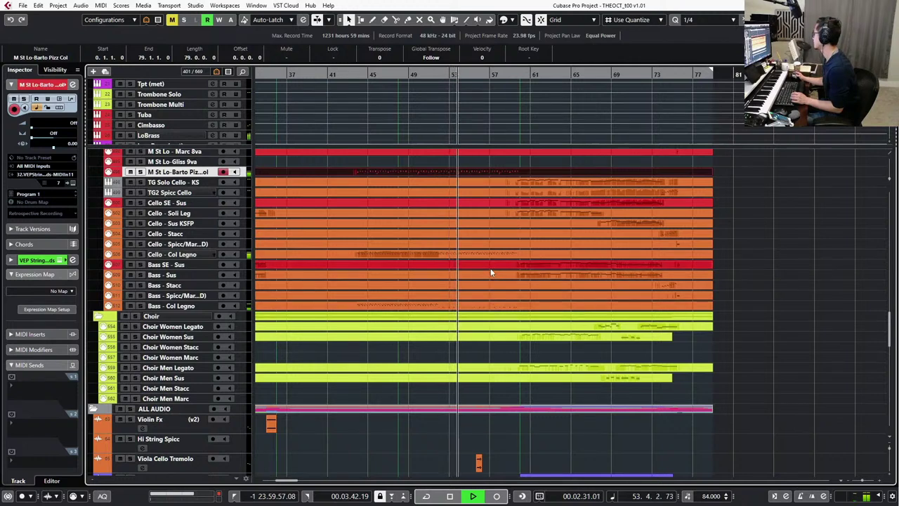
pyautogui.press('space')
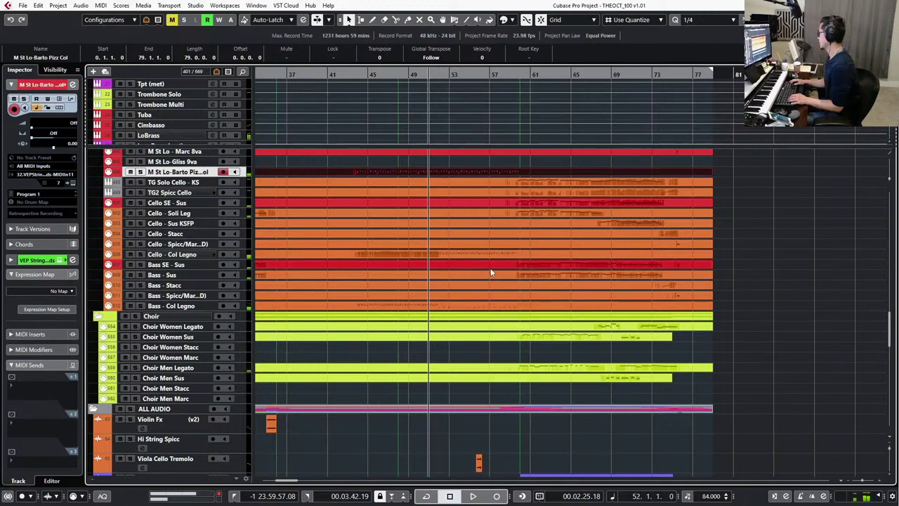
# Select the Cello - Col Legno part and look through the brass, percussion and string tracks around bar 51.
pyautogui.click(447, 254)
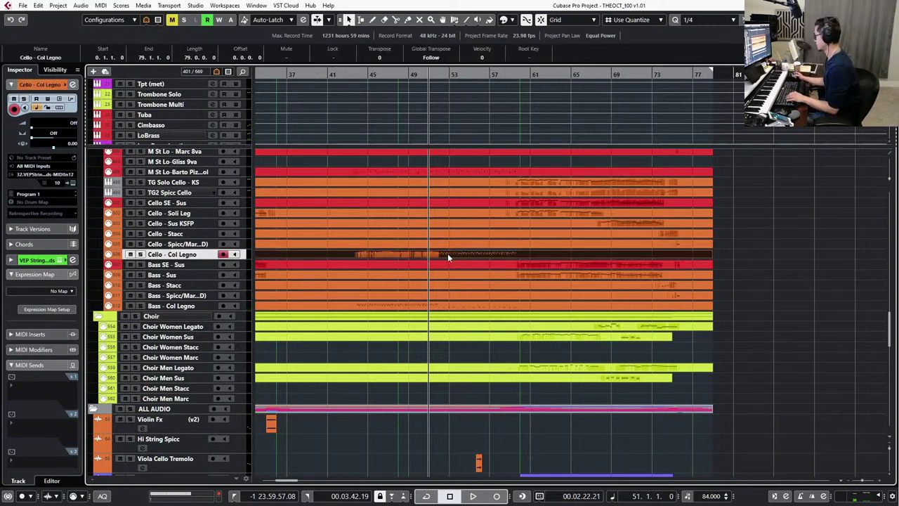
pyautogui.scroll(10, 457, 267)
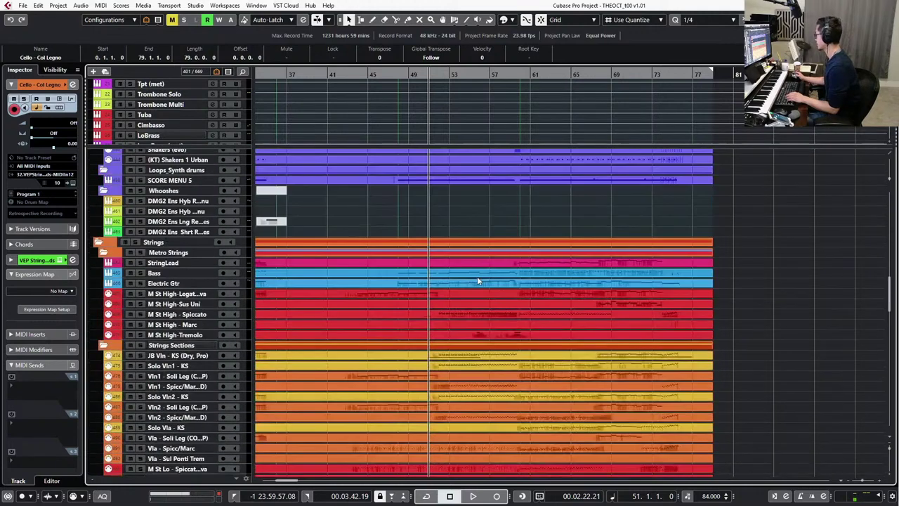
pyautogui.scroll(3, 452, 294)
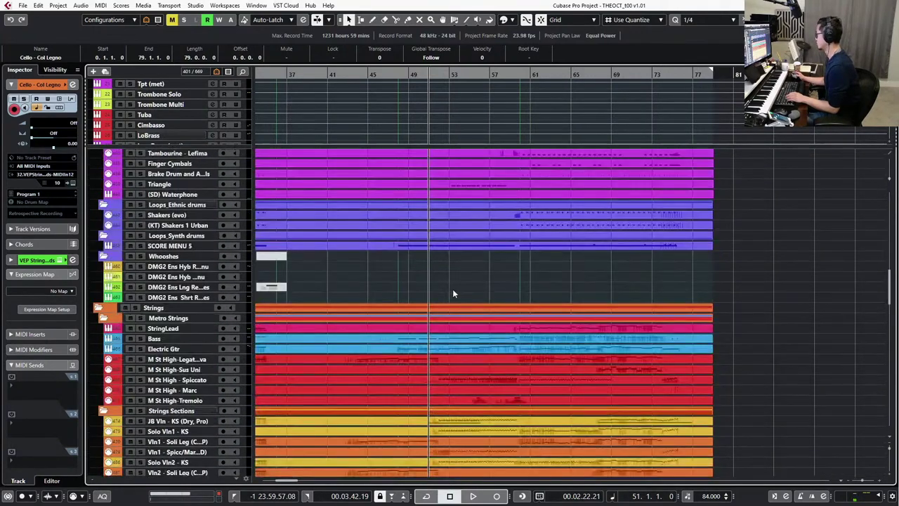
pyautogui.scroll(5, 453, 293)
pyautogui.scroll(10, 452, 289)
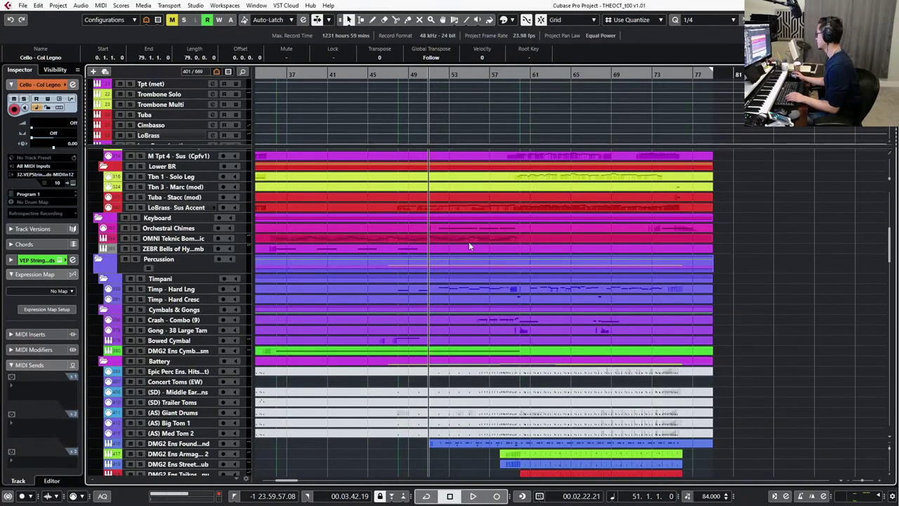
pyautogui.scroll(-15, 470, 246)
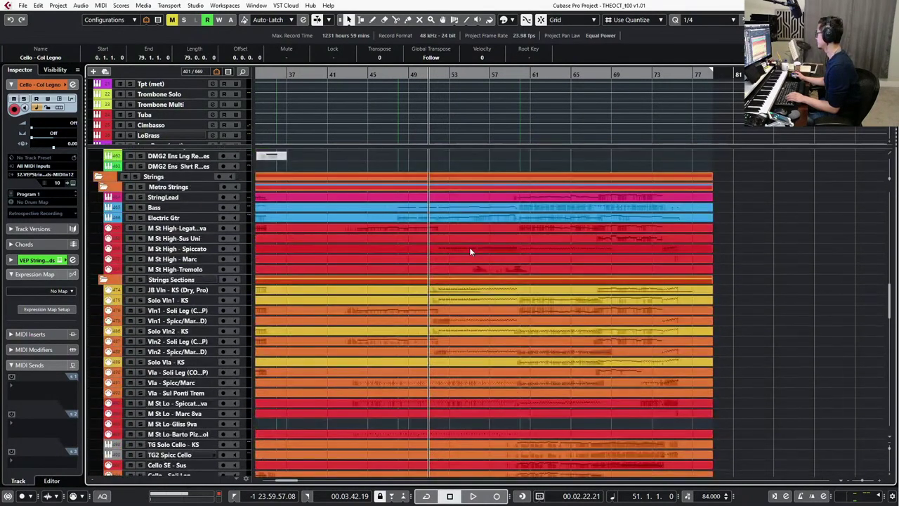
pyautogui.scroll(-5, 469, 247)
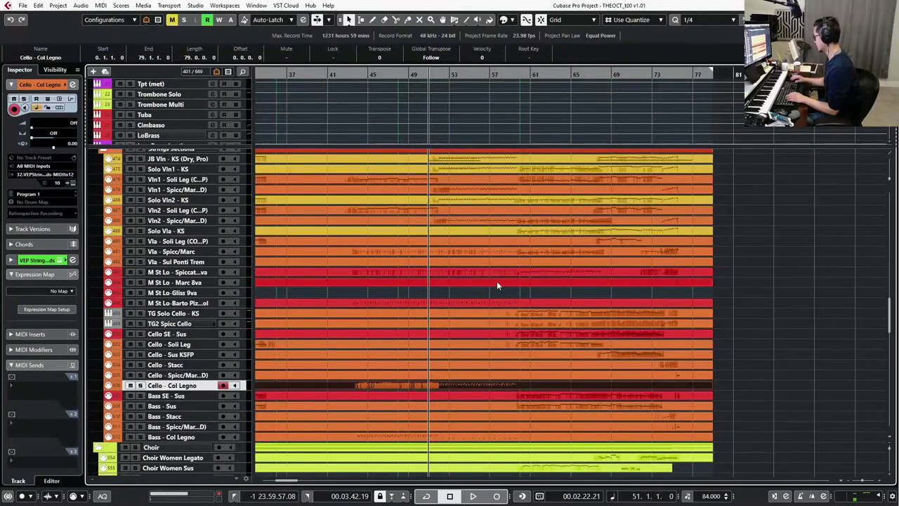
# Play the full arrangement from bar 49 through the transition at bar 52.
pyautogui.press('KP_Subtract')
pyautogui.press('KP_Subtract')
pyautogui.press('KP_Subtract')
pyautogui.press('KP_Add')
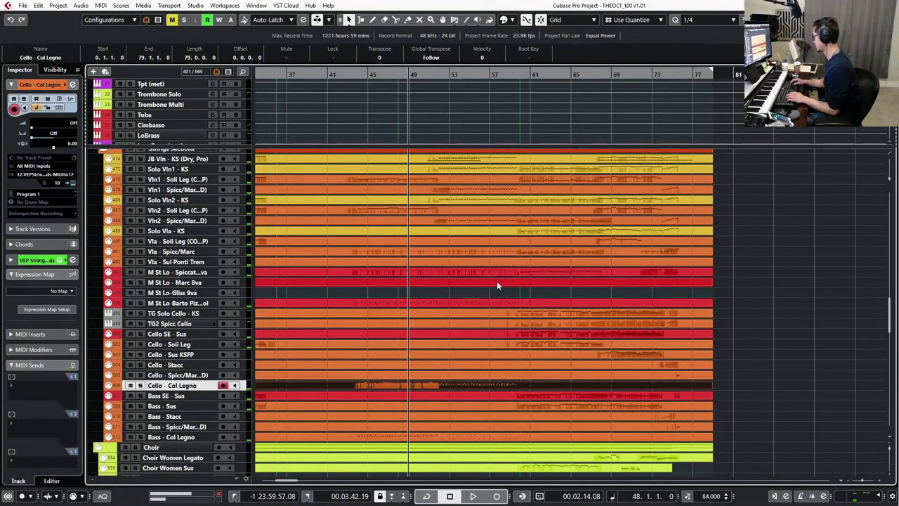
pyautogui.press('space')
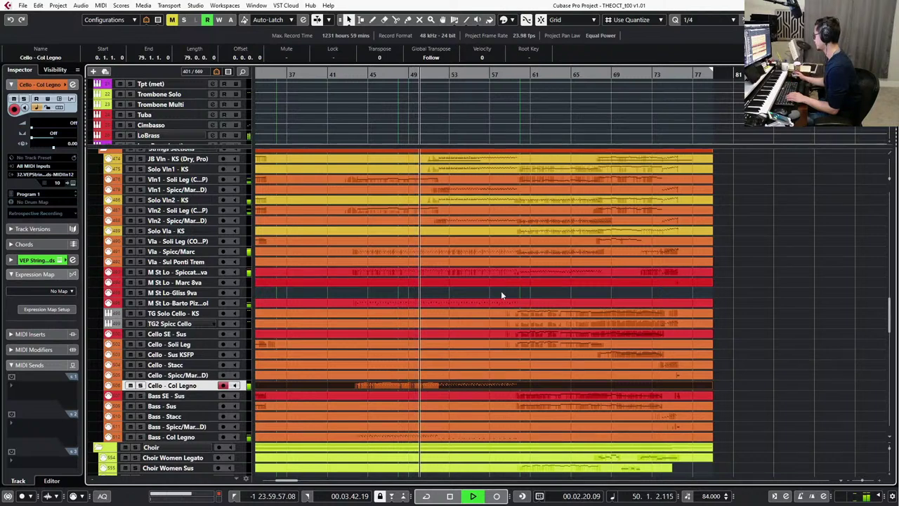
pyautogui.click(483, 406)
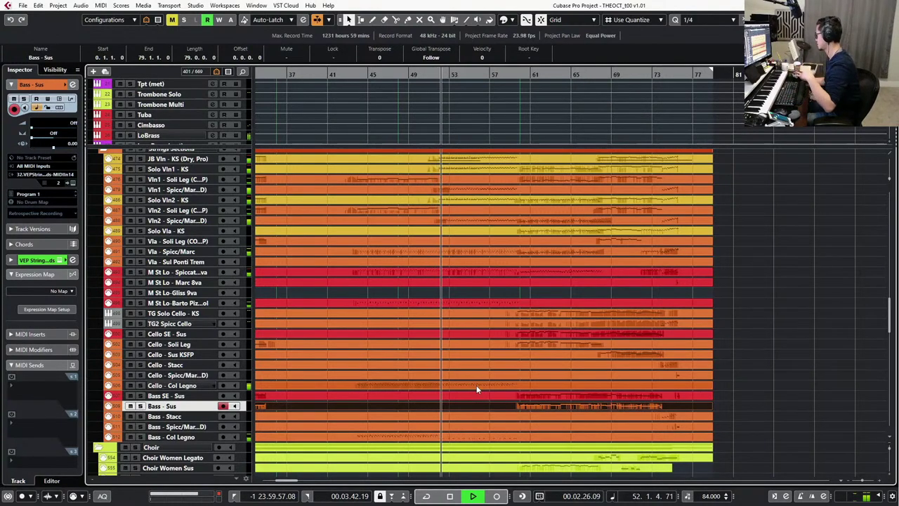
pyautogui.press('space')
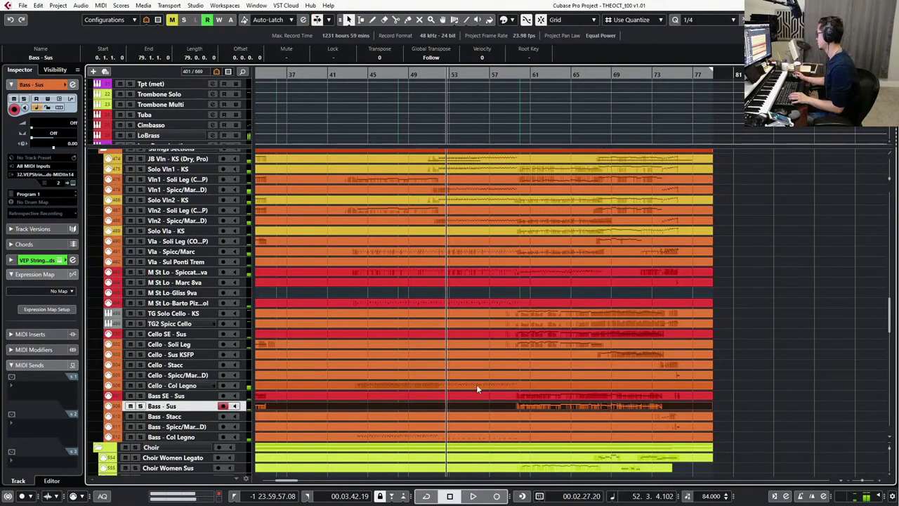
# Delete the Cello - Col Legno notes from bar 52 through bar 59, except the last two notes.
pyautogui.doubleClick(477, 386)
pyautogui.scroll(7, 667, 223)
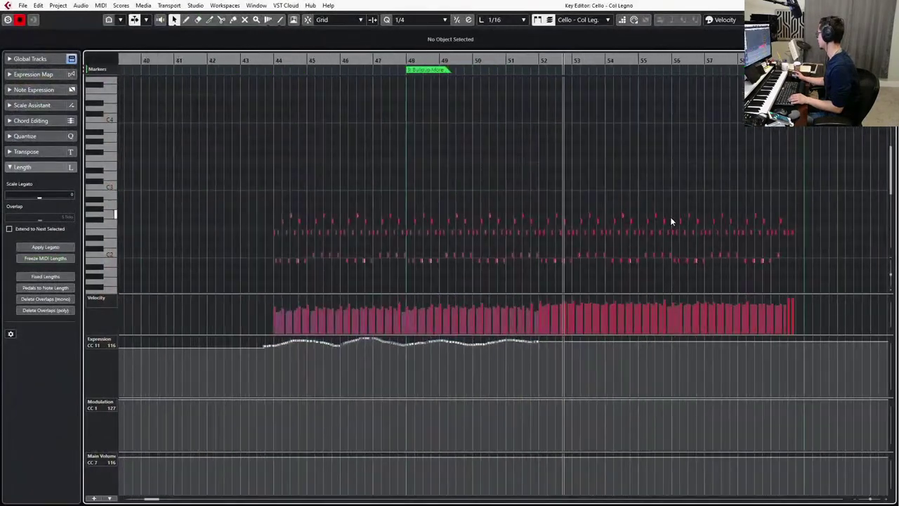
pyautogui.scroll(-5, 437, 209)
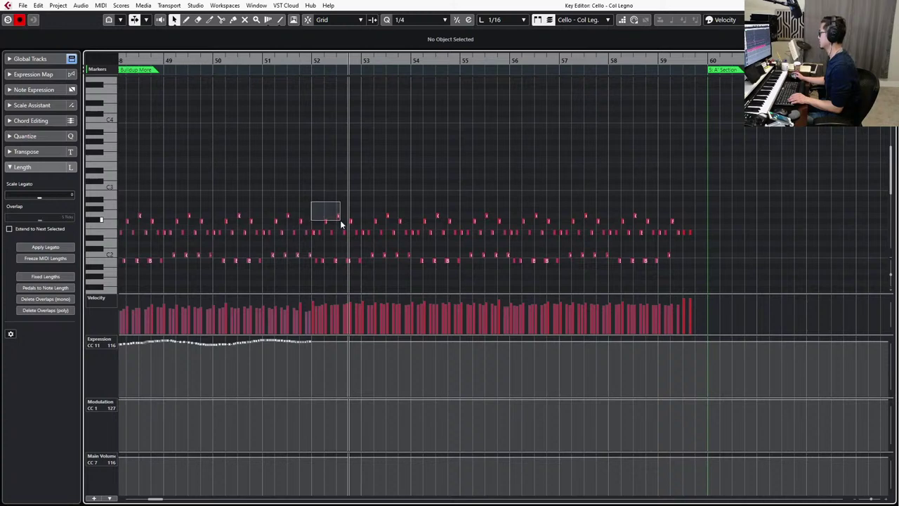
pyautogui.moveTo(340, 220); pyautogui.dragTo(678, 267)
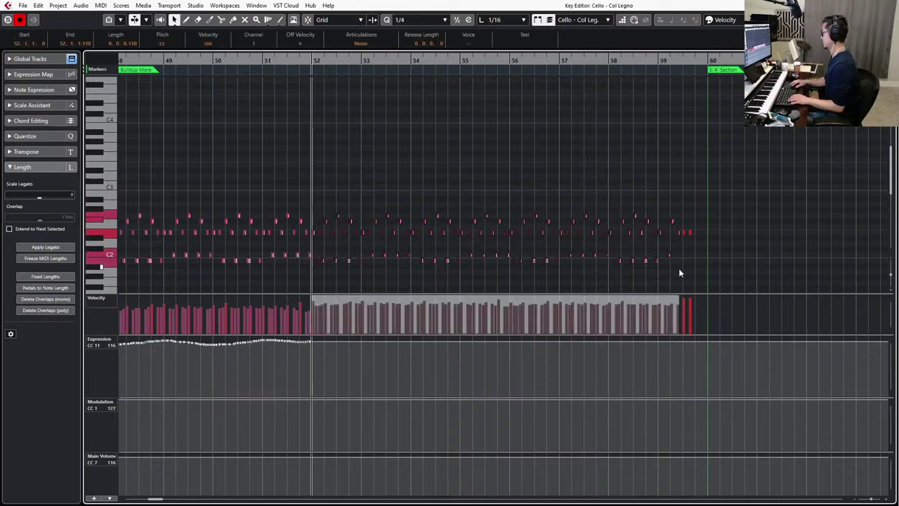
pyautogui.press('Delete')
pyautogui.hotkey('ctrl', 'w')
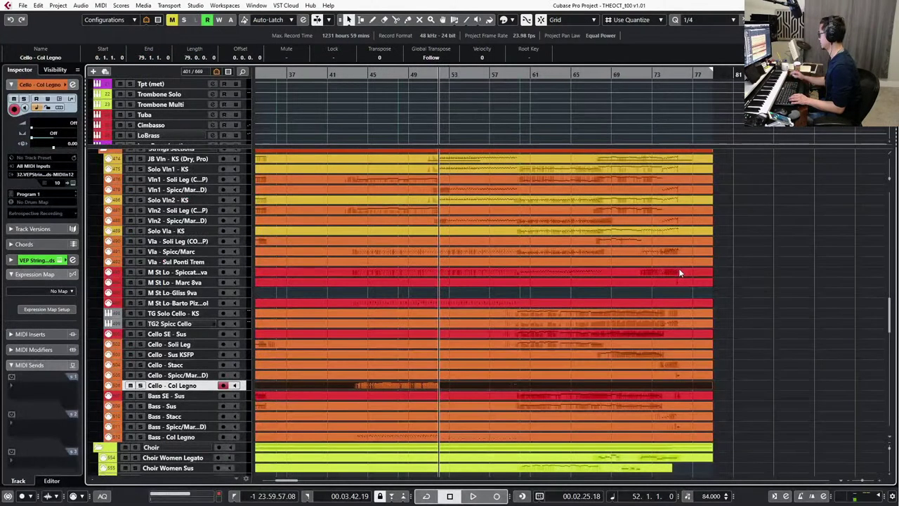
# Copy the Bass - Col Legno notes from bar 52 on into the Cello - Col Legno part at bar 52, one octave higher at E2.
pyautogui.doubleClick(466, 437)
pyautogui.hscroll(3, 441, 293)
pyautogui.moveTo(351, 285); pyautogui.dragTo(756, 344)
pyautogui.press('Delete')
pyautogui.hotkey('ctrl', 'w')
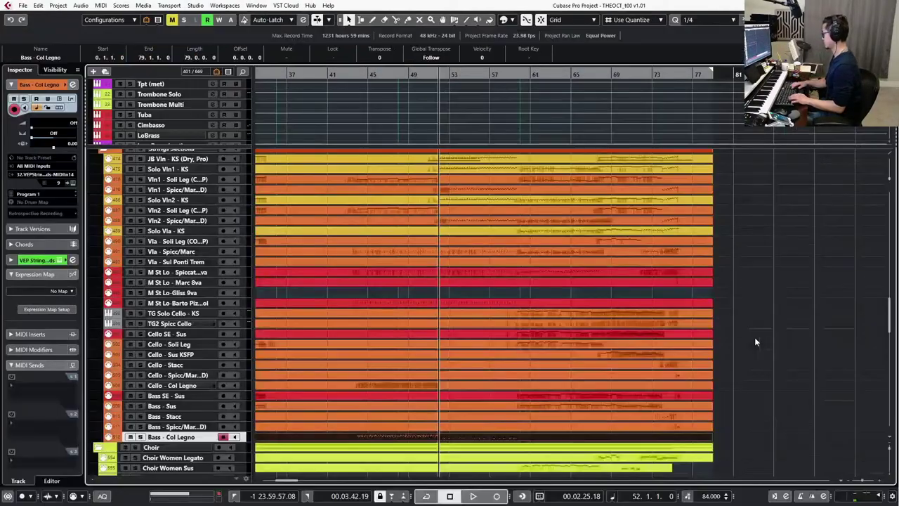
pyautogui.doubleClick(498, 385)
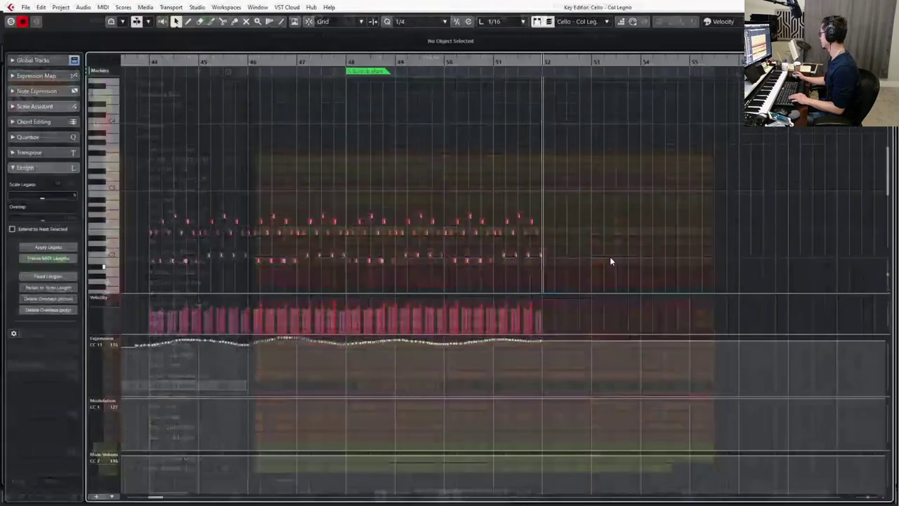
pyautogui.hscroll(3, 614, 254)
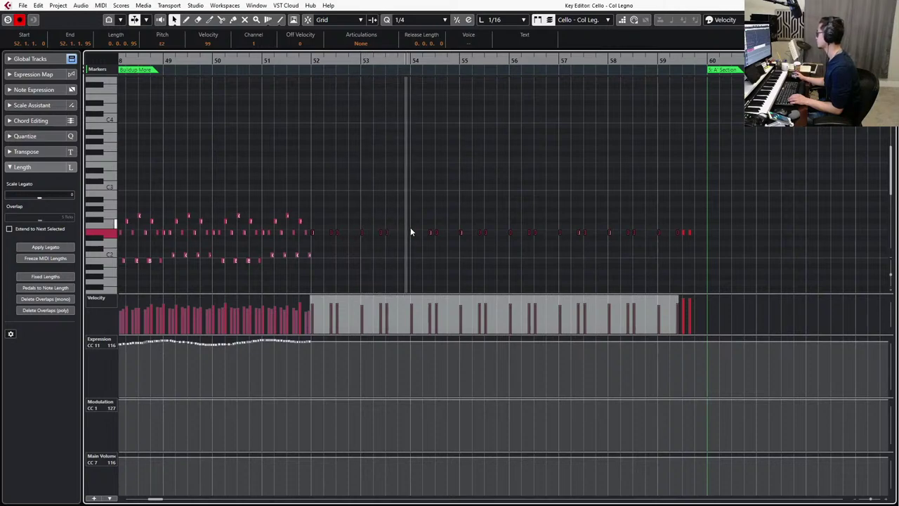
# Open the M St Lo-Barto Pizz Col, Cello - Col Legno and Bass - Col Legno parts together and compare their notes from bar 51.
pyautogui.hotkey('ctrl', 'w')
pyautogui.keyDown('shift'); pyautogui.click(456, 303); pyautogui.keyUp('shift')
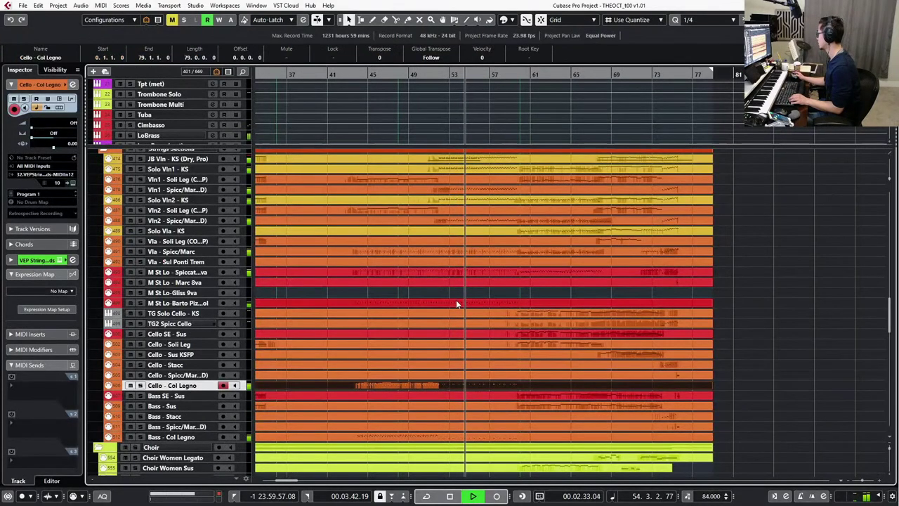
pyautogui.keyDown('shift'); pyautogui.click(463, 438); pyautogui.keyUp('shift')
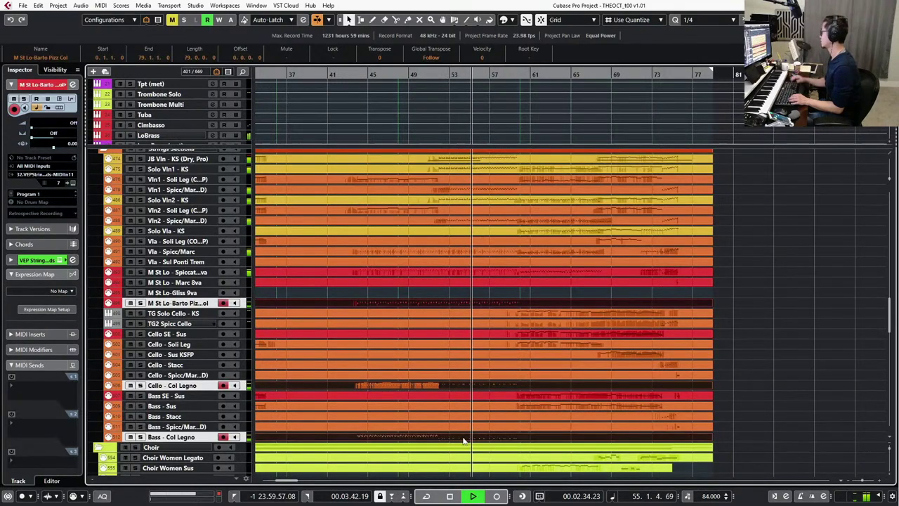
pyautogui.hotkey('ctrl', 'e')
pyautogui.scroll(6, 445, 232)
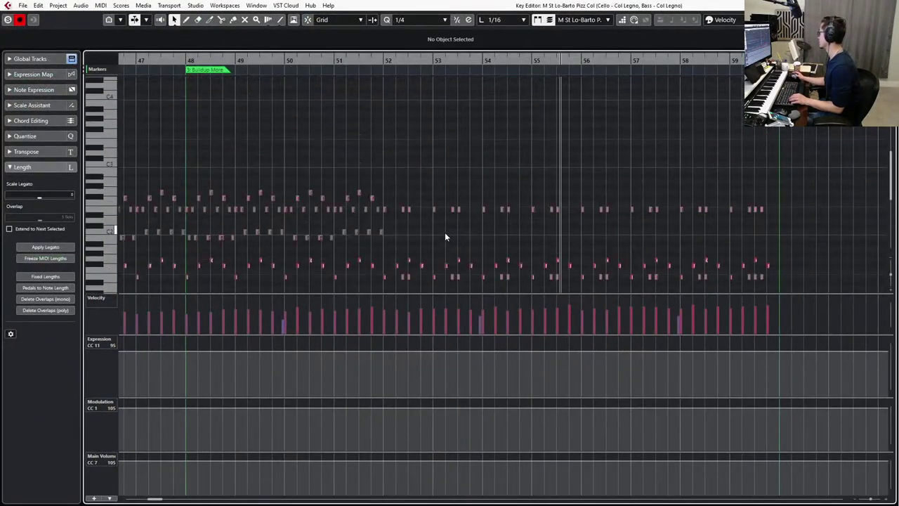
pyautogui.scroll(3, 444, 232)
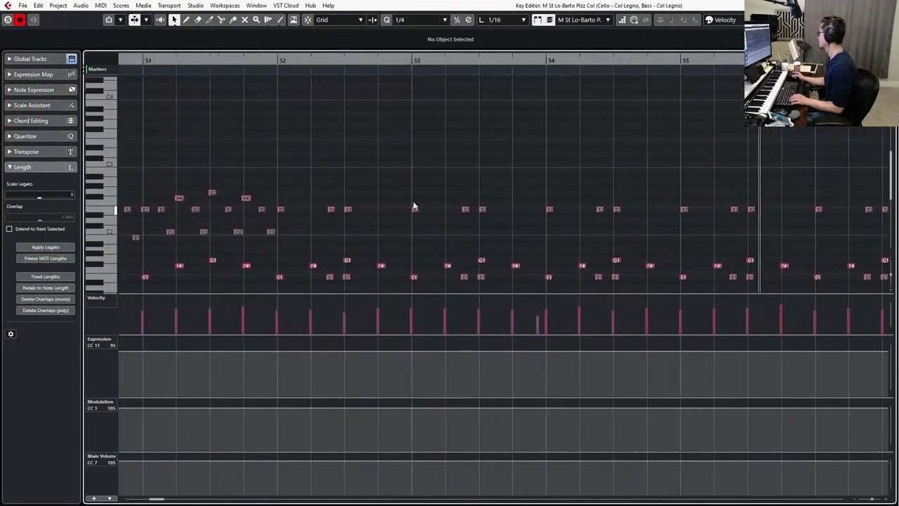
pyautogui.click(281, 210)
pyautogui.scroll(-4, 297, 203)
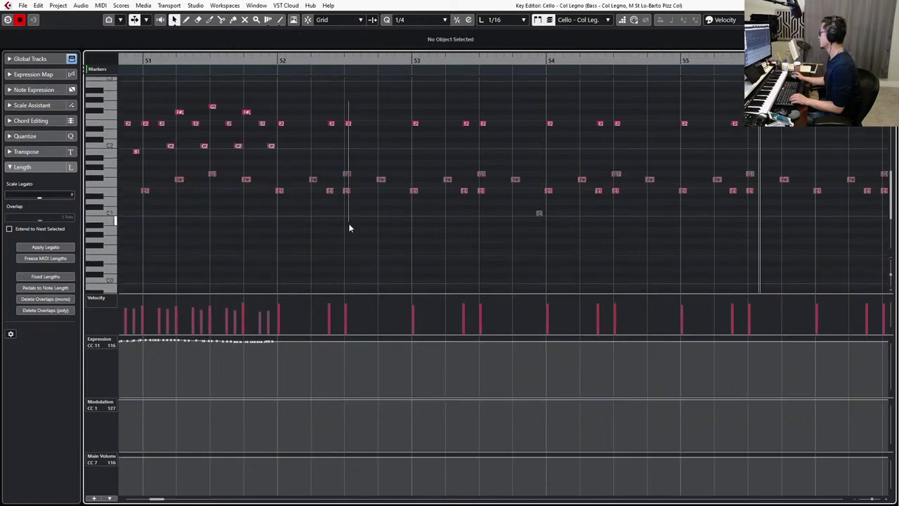
pyautogui.press('Escape')
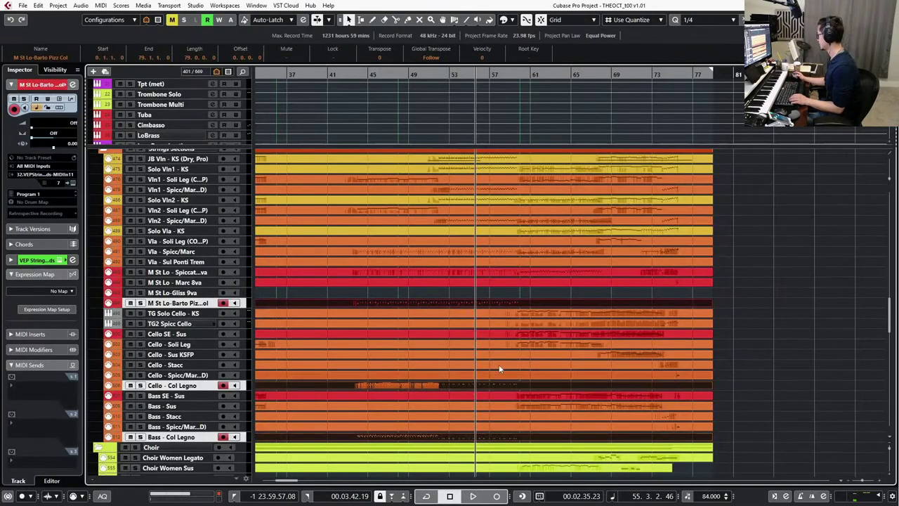
pyautogui.click(517, 302)
pyautogui.keyDown('shift'); pyautogui.click(475, 438); pyautogui.keyUp('shift')
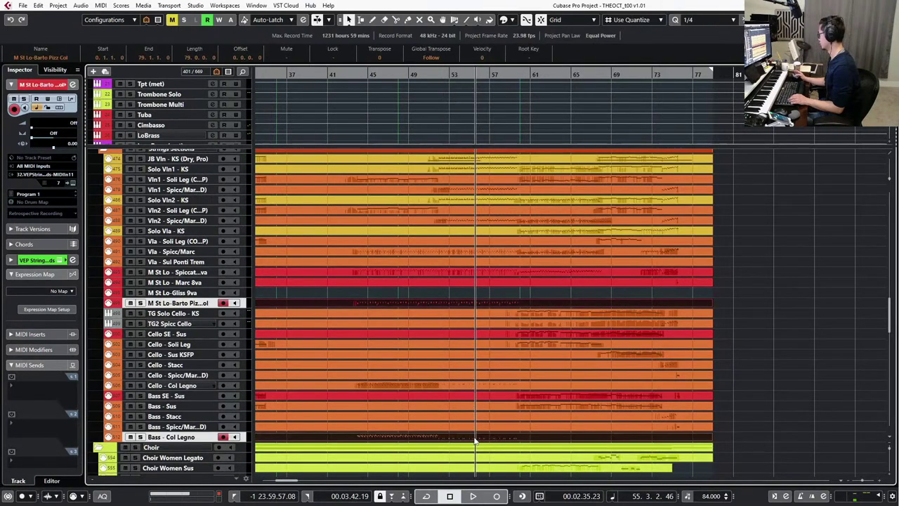
pyautogui.press('Return')
pyautogui.press('Escape')
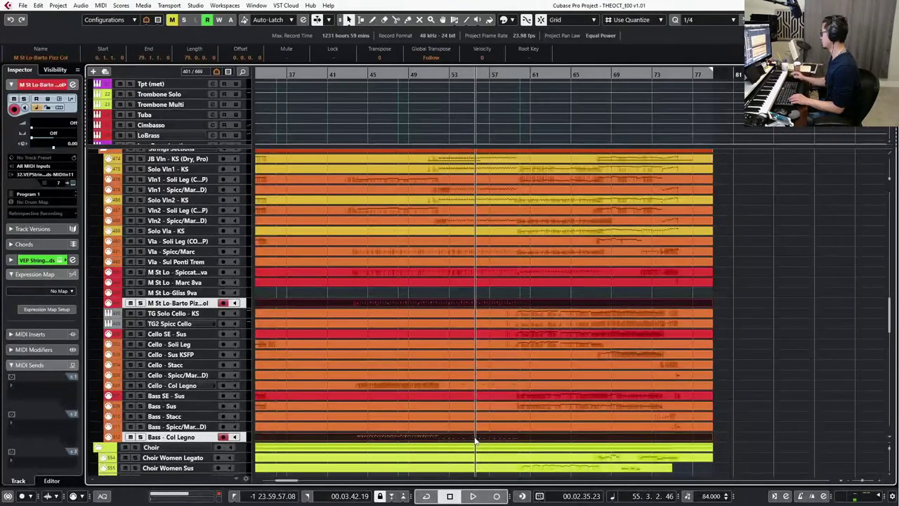
# Open only the Cello - Col Legno and Bass - Col Legno parts together and examine their notes in bars 52 to 59.
pyautogui.keyDown('shift'); pyautogui.click(489, 305); pyautogui.keyUp('shift')
pyautogui.keyDown('shift'); pyautogui.click(483, 385); pyautogui.keyUp('shift')
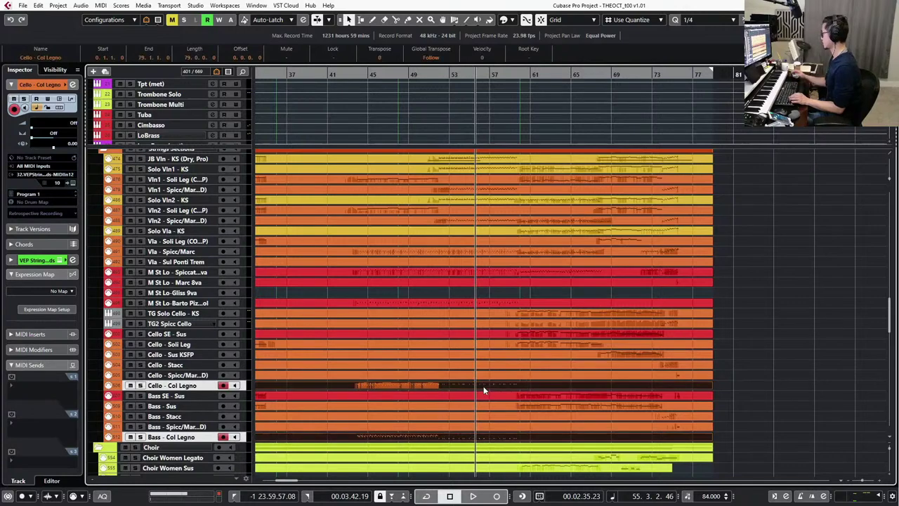
pyautogui.press('Return')
pyautogui.scroll(-1, 523, 204)
pyautogui.hscroll(3, 506, 200)
pyautogui.scroll(-2, 464, 191)
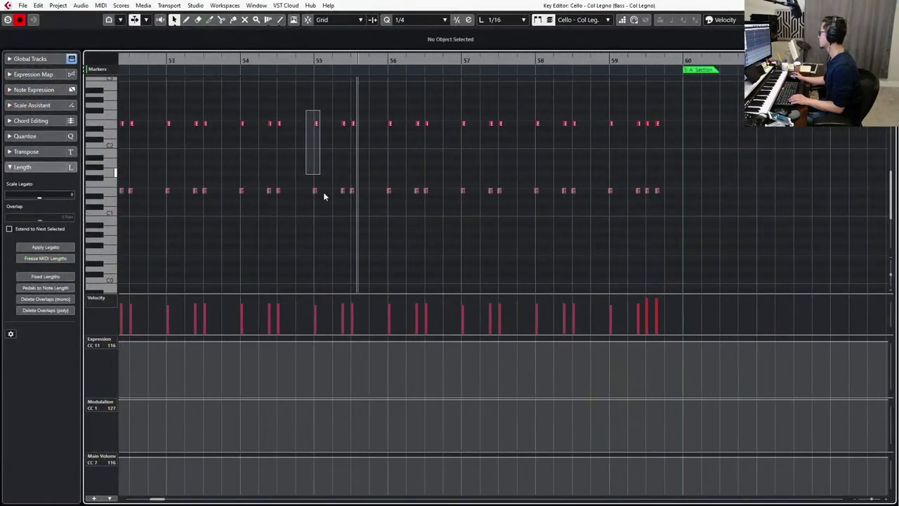
pyautogui.moveTo(323, 192); pyautogui.dragTo(324, 204)
pyautogui.hscroll(-2, 323, 217)
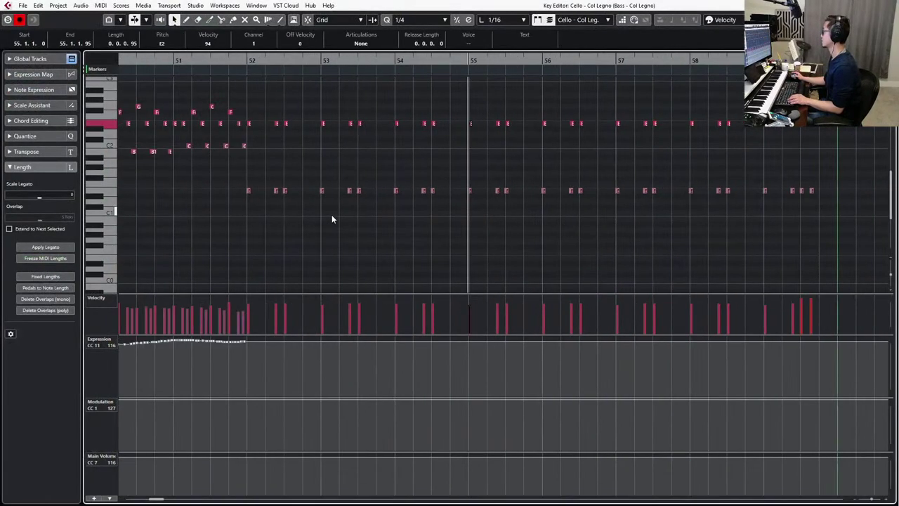
# Examine the col legno pattern of both parts in bars 9 to 16 near the start of the piece.
pyautogui.click(275, 111)
pyautogui.press('Home')
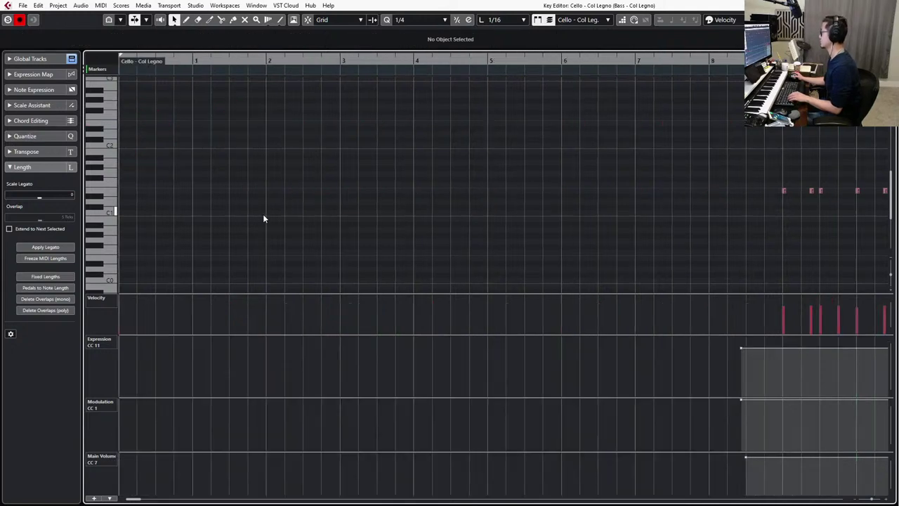
pyautogui.hscroll(10, 281, 210)
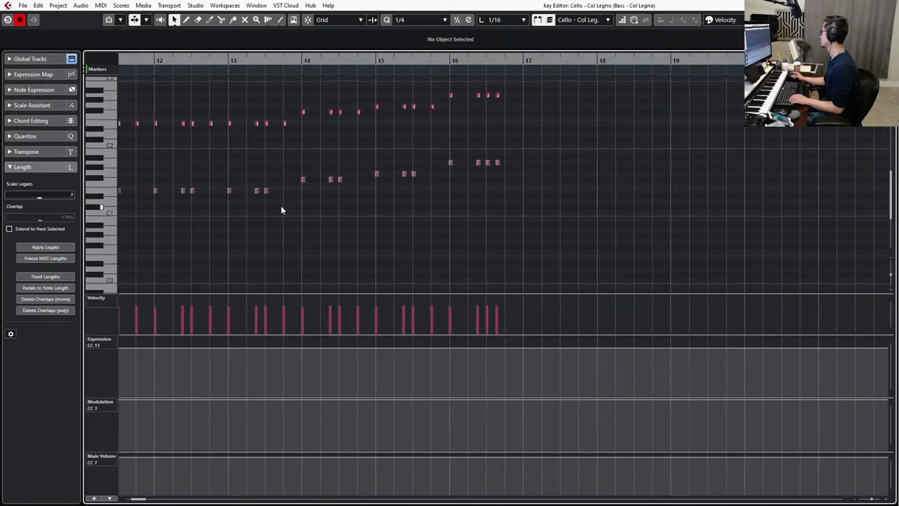
pyautogui.hscroll(5, 281, 210)
pyautogui.press('space')
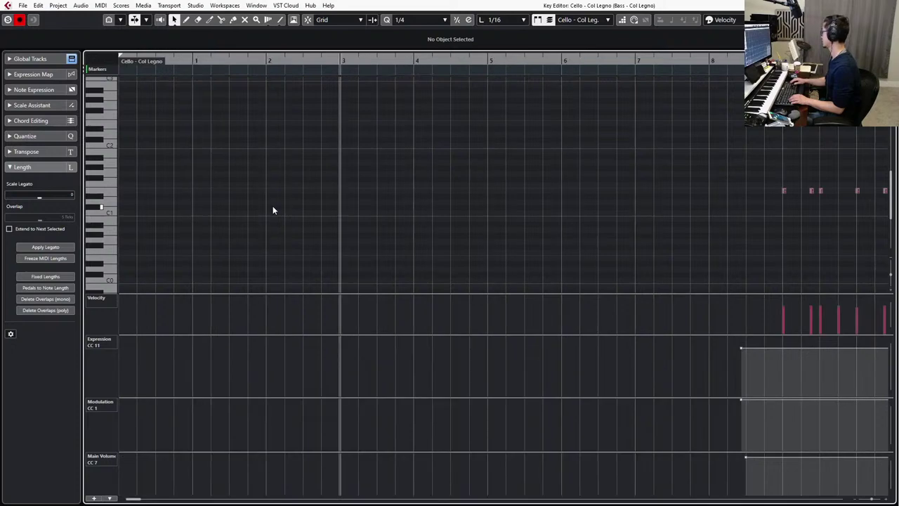
pyautogui.press('g')
pyautogui.press('g')
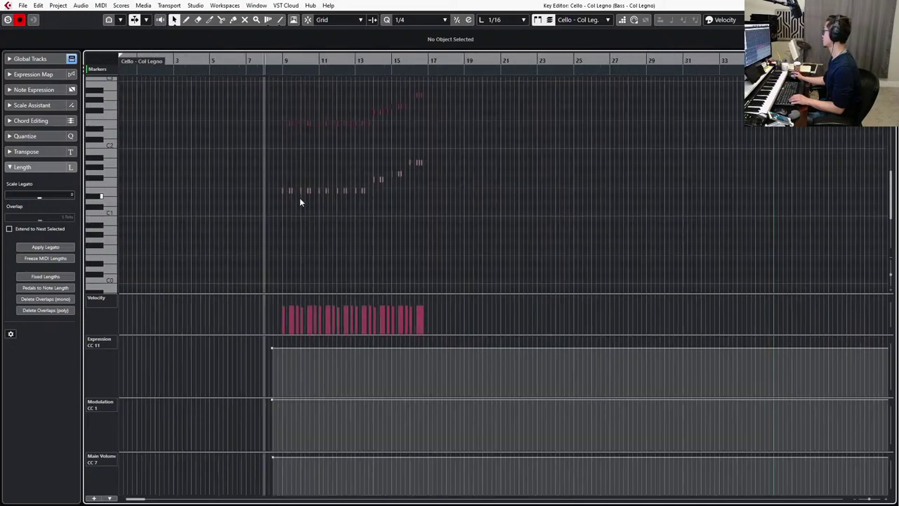
# Return to bar 52, select the E2 notes in that bar and play the passage from there.
pyautogui.hscroll(7, 300, 197)
pyautogui.click(521, 64)
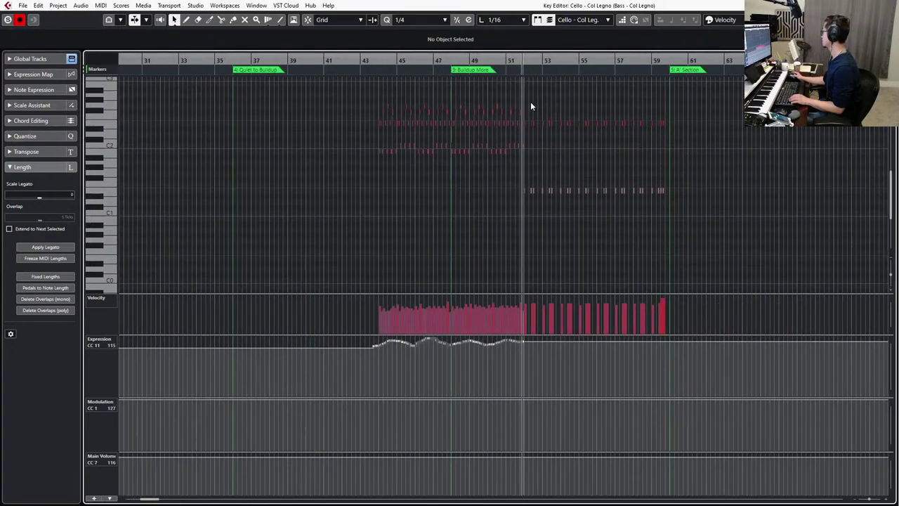
pyautogui.press('h')
pyautogui.press('h')
pyautogui.press('h')
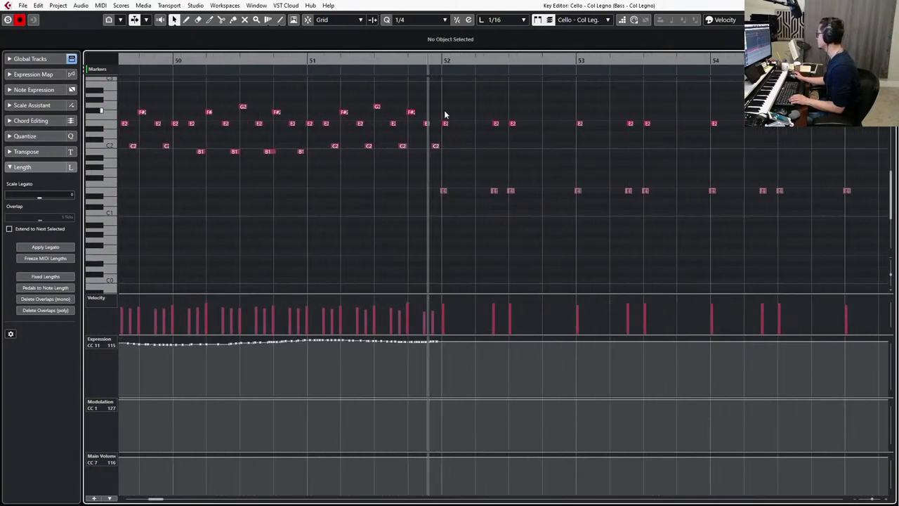
pyautogui.moveTo(445, 115); pyautogui.dragTo(530, 219)
pyautogui.press('l')
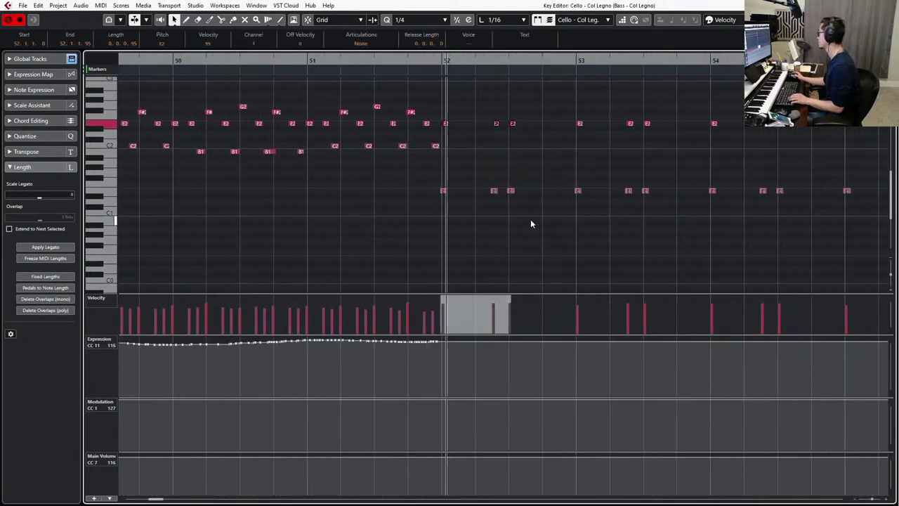
pyautogui.press('space')
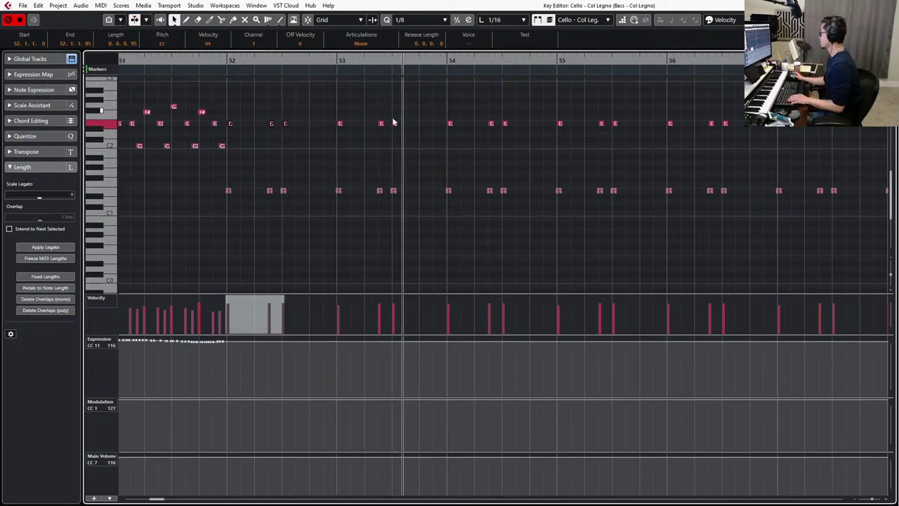
# With both parts editable, duplicate the E2 and E1 notes on beat 3 of bar 53 and quantize the copies to 1/8 at 53.3.3.0.
pyautogui.click(394, 123)
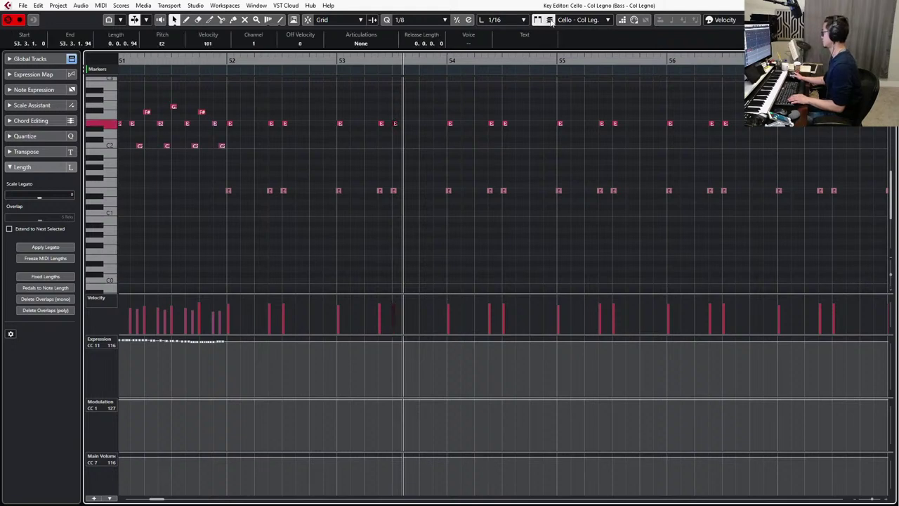
pyautogui.moveTo(417, 97); pyautogui.dragTo(385, 206)
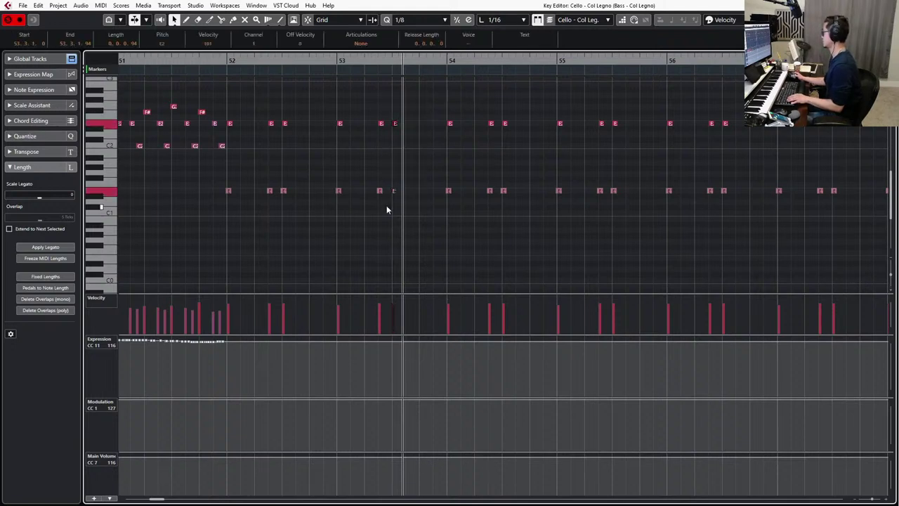
pyautogui.hotkey('ctrl', 'd')
pyautogui.hotkey('ctrl', 'z')
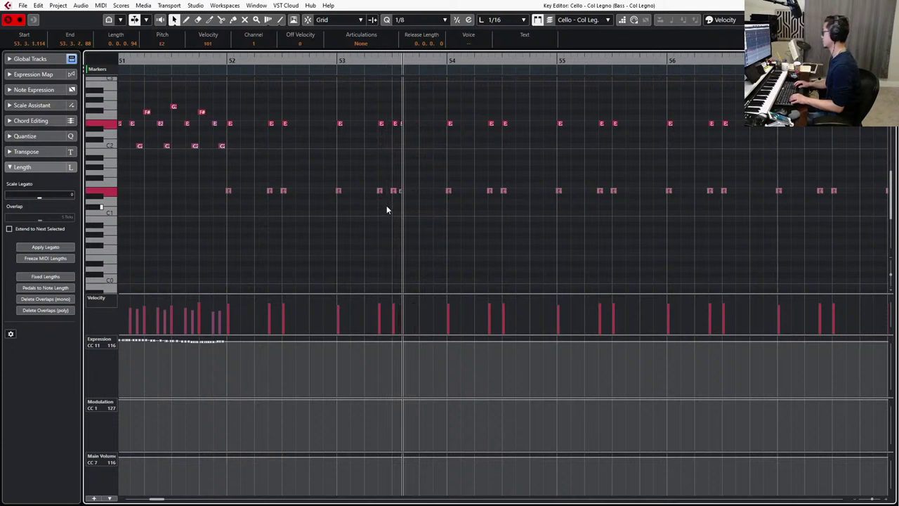
pyautogui.hotkey('ctrl', 'z')
pyautogui.hotkey('ctrl', 'd')
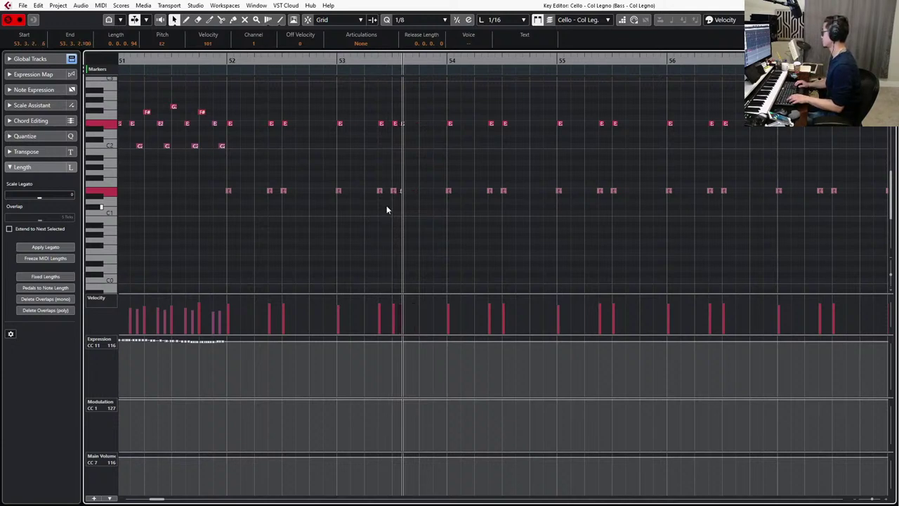
pyautogui.press('q')
# Set the length of all cello and bass notes from bar 52 on to 0.0.2.0 and play from bar 52.
pyautogui.scroll(-2, 386, 206)
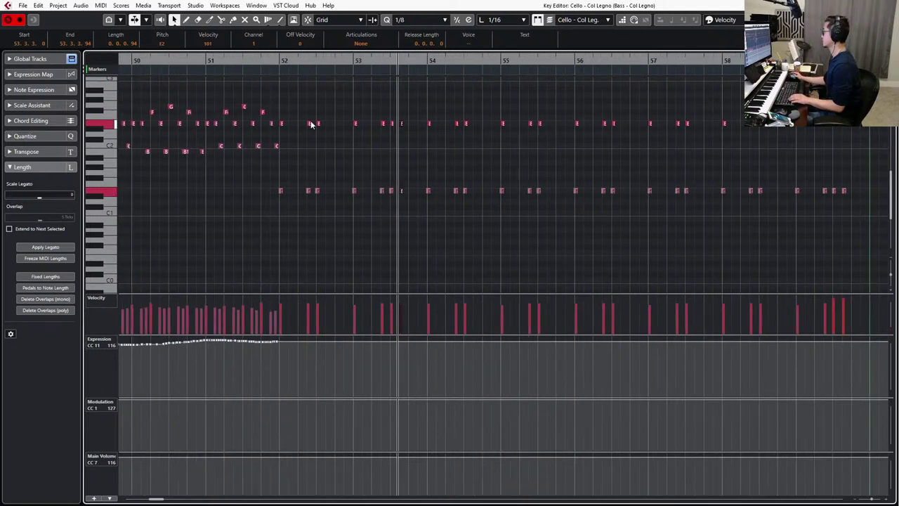
pyautogui.moveTo(282, 113); pyautogui.dragTo(847, 225)
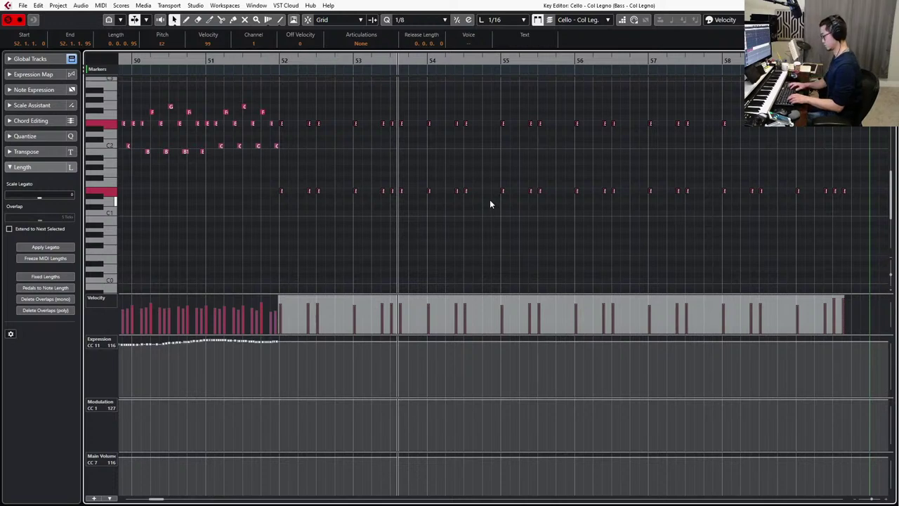
pyautogui.scroll(2, 489, 199)
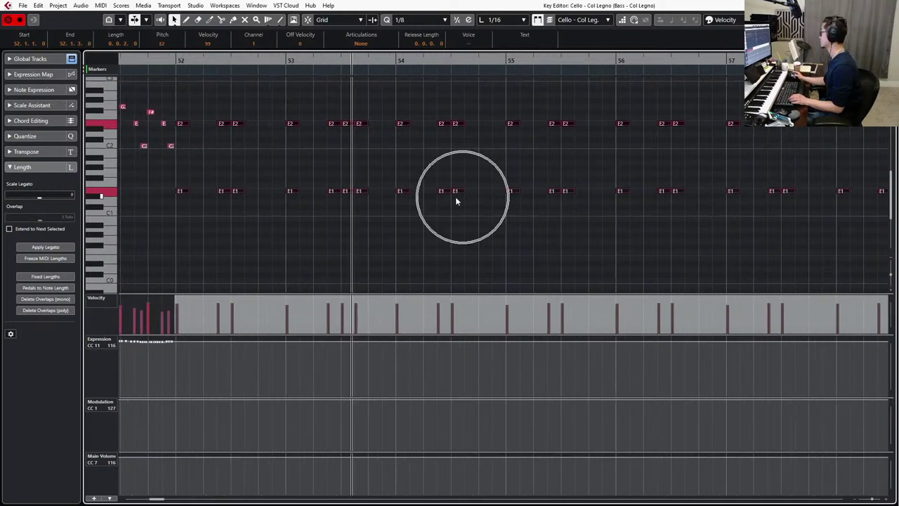
pyautogui.click(193, 227)
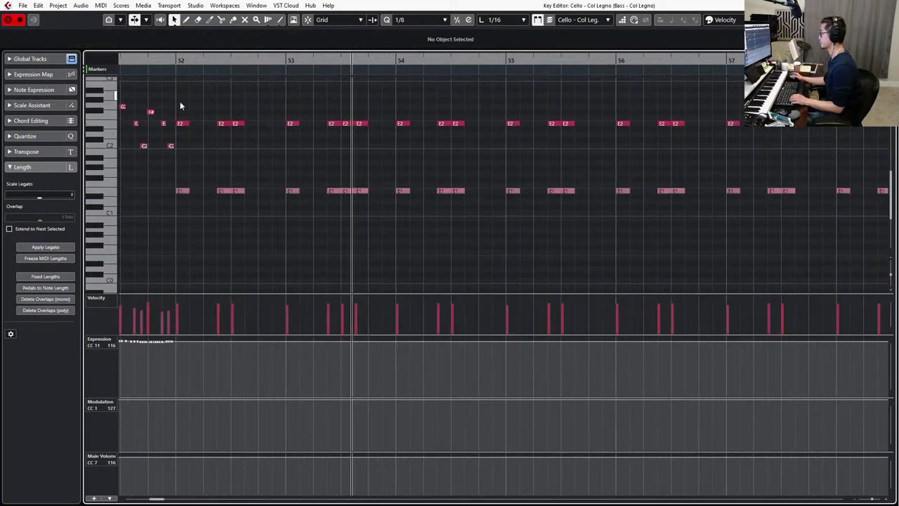
pyautogui.press('space')
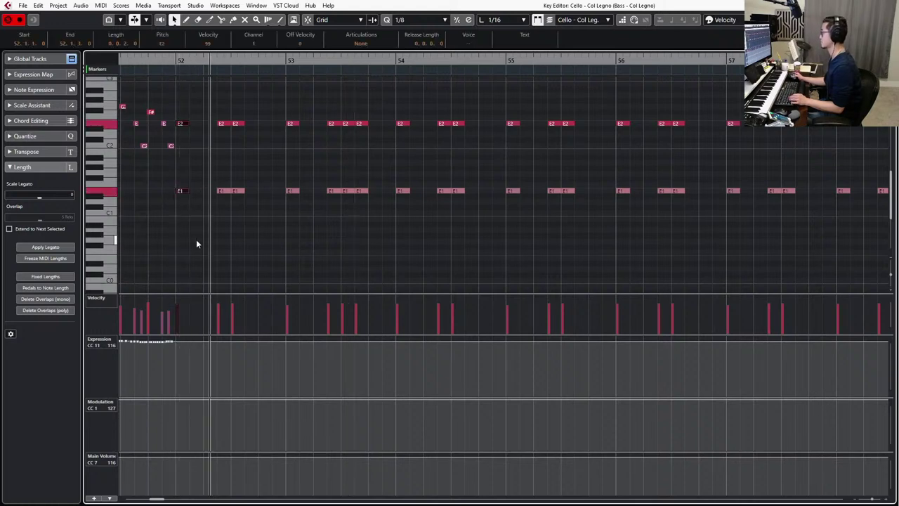
# Duplicate the E2 and E1 notes on beat 3 of bars 55 and 57, placing the copies at 55.3.3.0 and 57.3.3.0.
pyautogui.press('f')
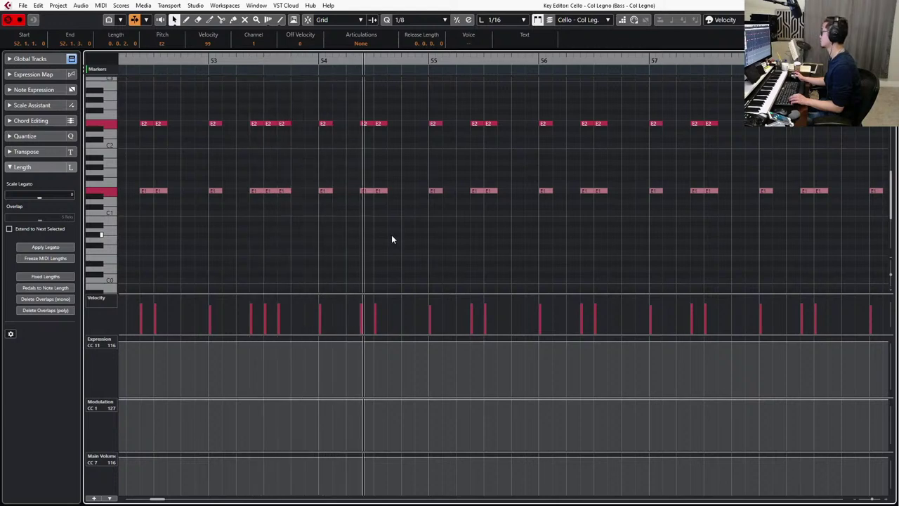
pyautogui.press('g')
pyautogui.click(349, 234)
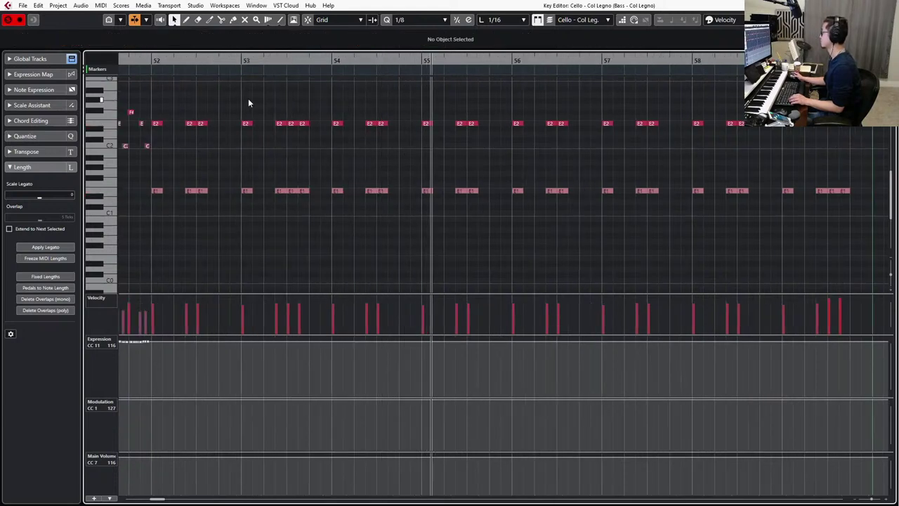
pyautogui.moveTo(242, 99); pyautogui.dragTo(265, 199)
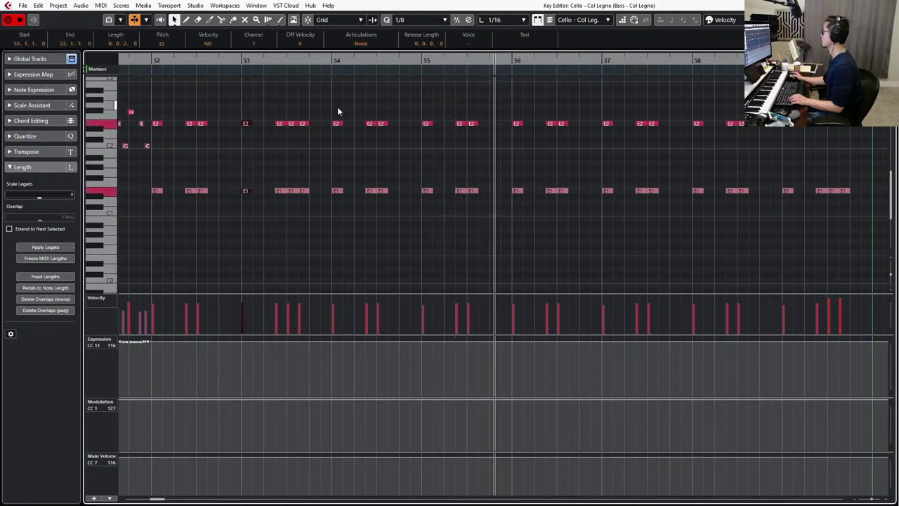
pyautogui.moveTo(337, 112); pyautogui.dragTo(340, 233)
pyautogui.press('g')
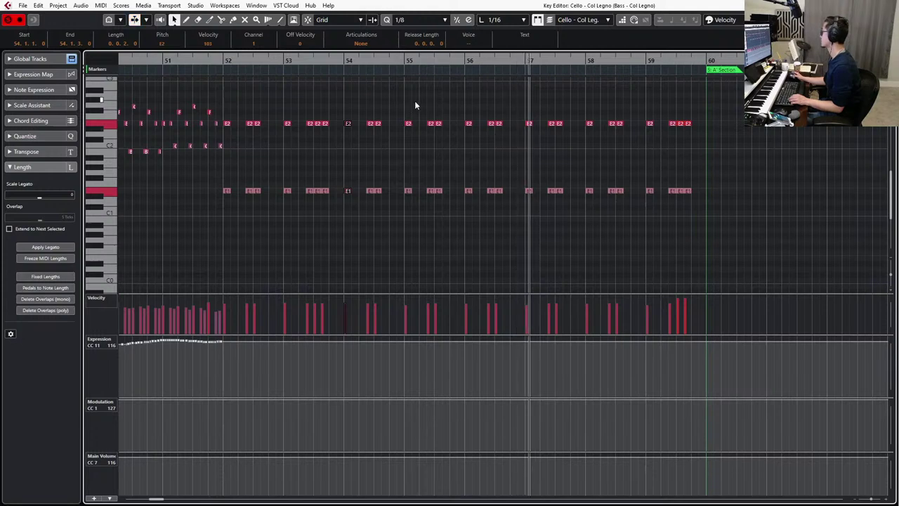
pyautogui.moveTo(438, 110); pyautogui.dragTo(444, 214)
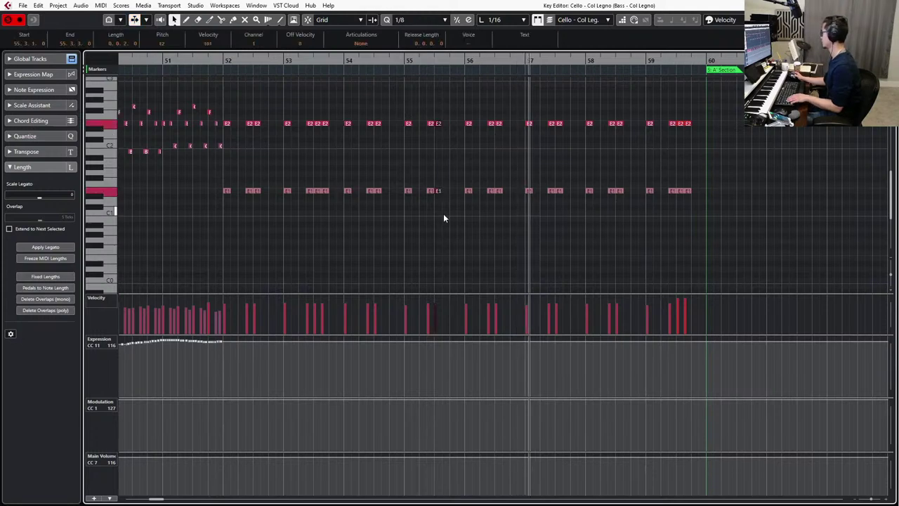
pyautogui.hotkey('ctrl', 'd')
pyautogui.moveTo(559, 109); pyautogui.dragTo(559, 200)
pyautogui.hotkey('ctrl', 'd')
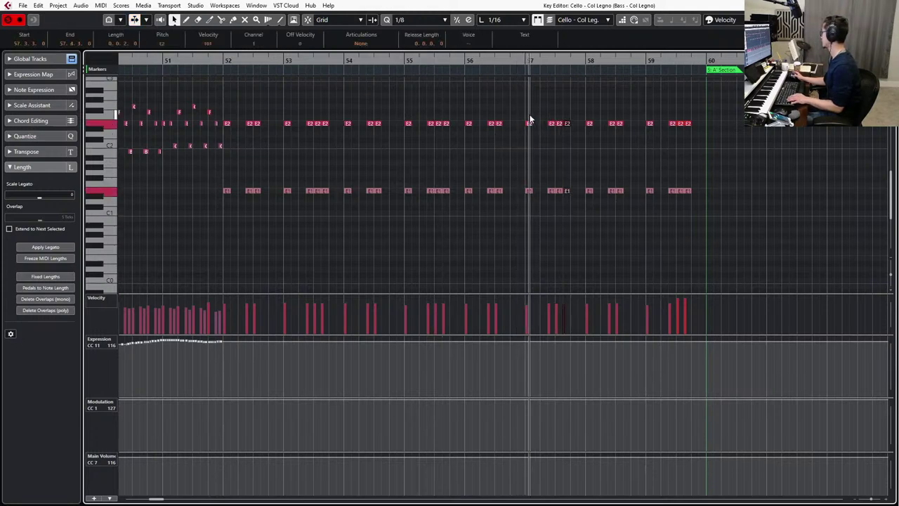
# Deselect all notes, return to bar 52 and play the revised cello and bass rhythm.
pyautogui.click(612, 117)
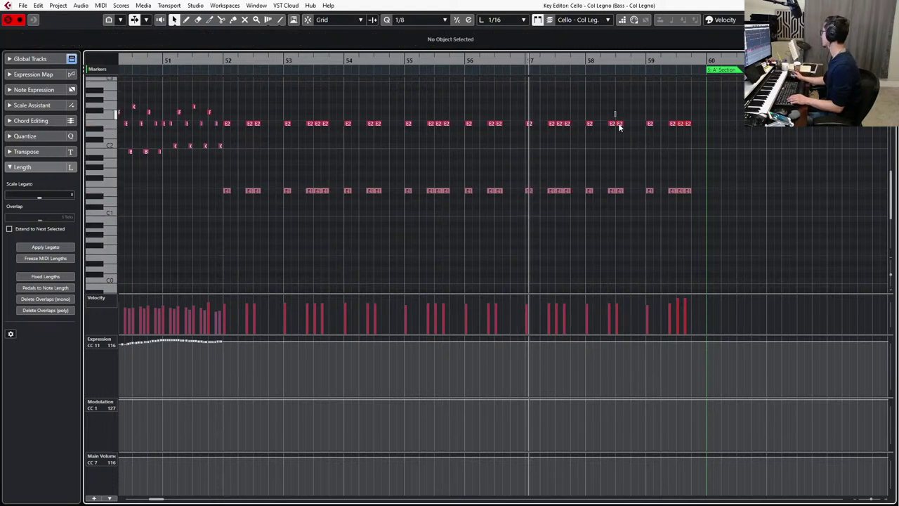
pyautogui.press('KP_Subtract')
pyautogui.press('KP_Subtract')
pyautogui.press('KP_Subtract')
pyautogui.press('KP_Subtract')
pyautogui.press('KP_Subtract')
pyautogui.press('KP_Subtract')
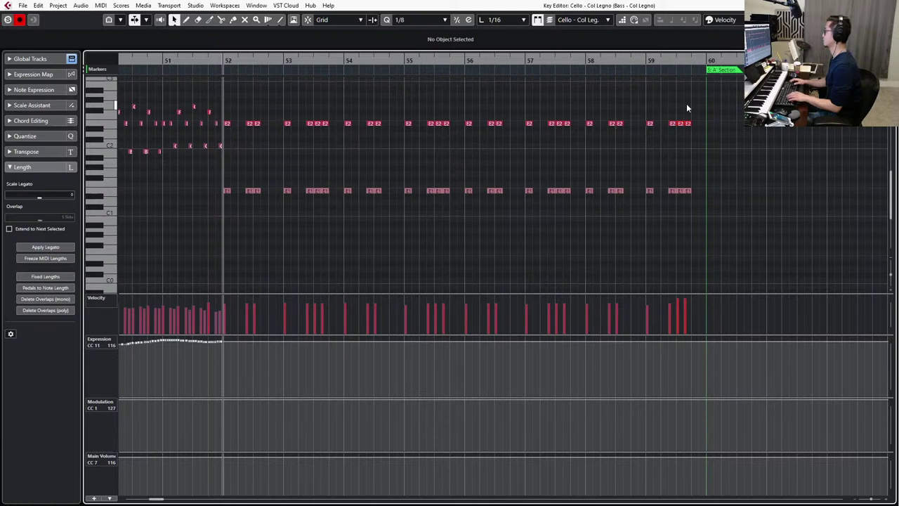
pyautogui.press('space')
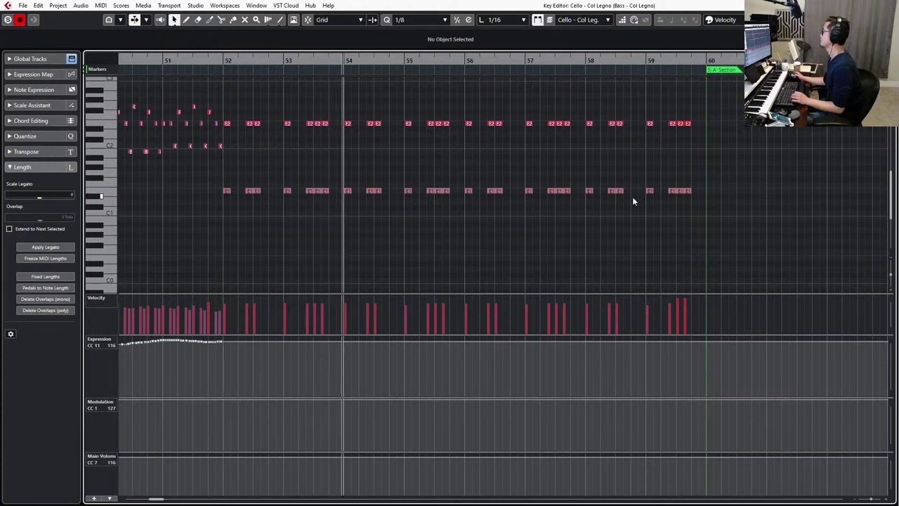
# Duplicate the last E2 and E1 notes of bar 55, move the copies to 55.4.3.0 and play from bar 55.
pyautogui.scroll(2, 473, 239)
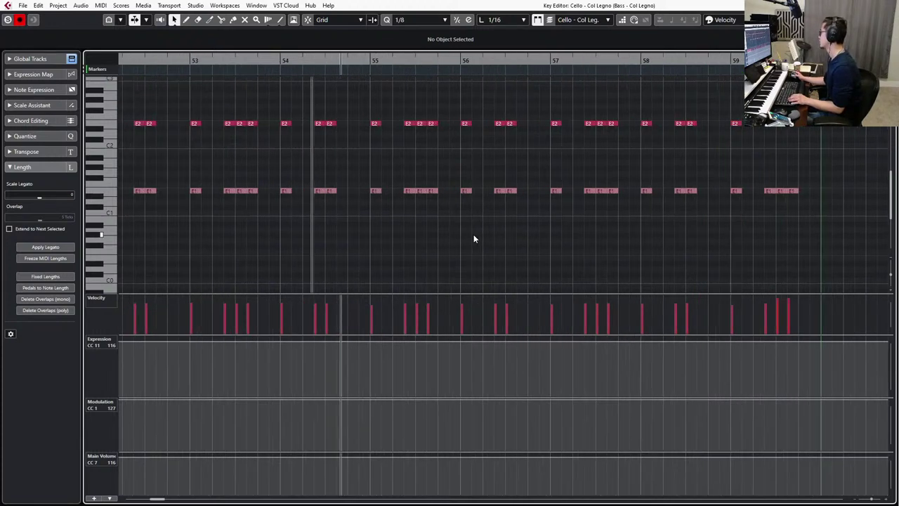
pyautogui.scroll(1, 474, 239)
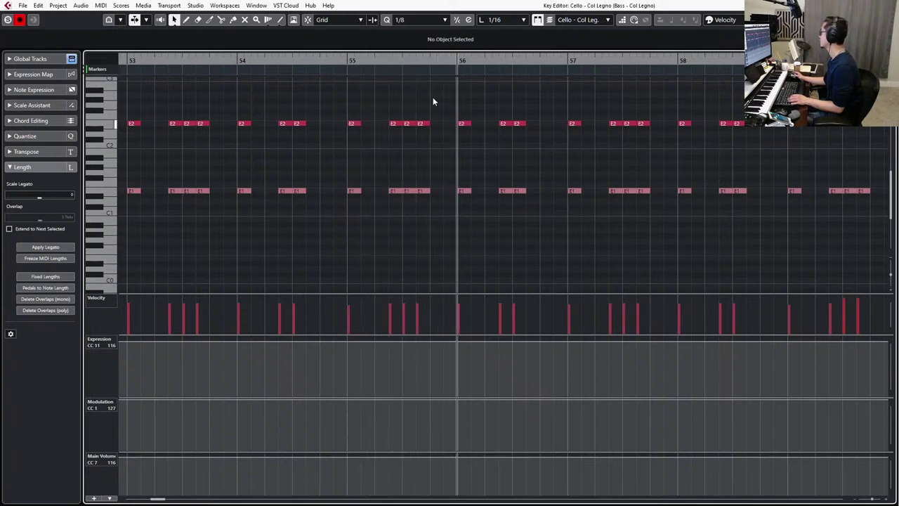
pyautogui.moveTo(428, 201); pyautogui.dragTo(423, 220)
pyautogui.hotkey('ctrl', 'd')
pyautogui.hotkey('ctrl', 'Right')
pyautogui.press('ctrl+KP_Subtract')
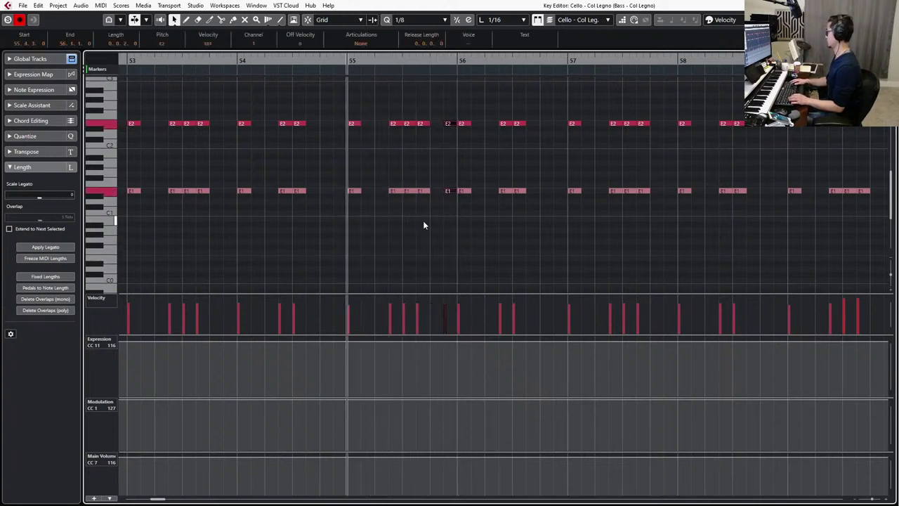
# Make the bass part active, select its E1 notes from bar 52 on and play them from there.
pyautogui.scroll(-2, 423, 223)
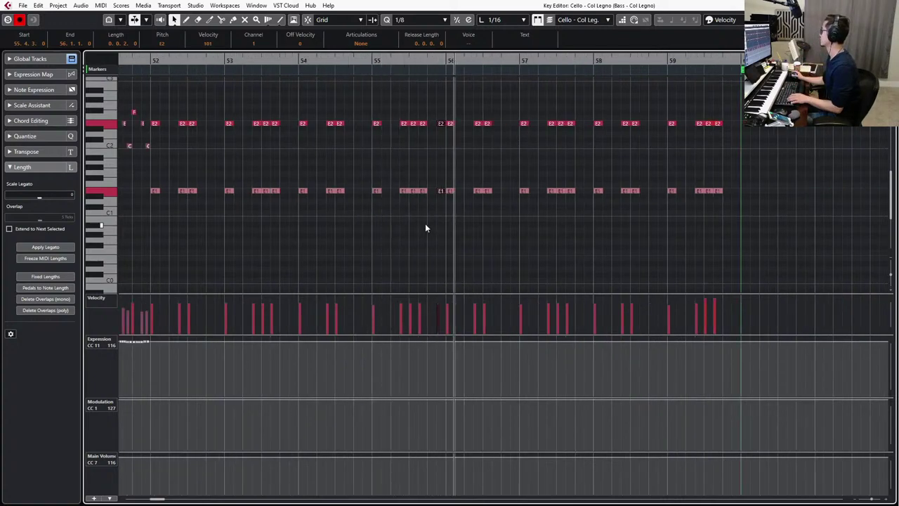
pyautogui.click(444, 190)
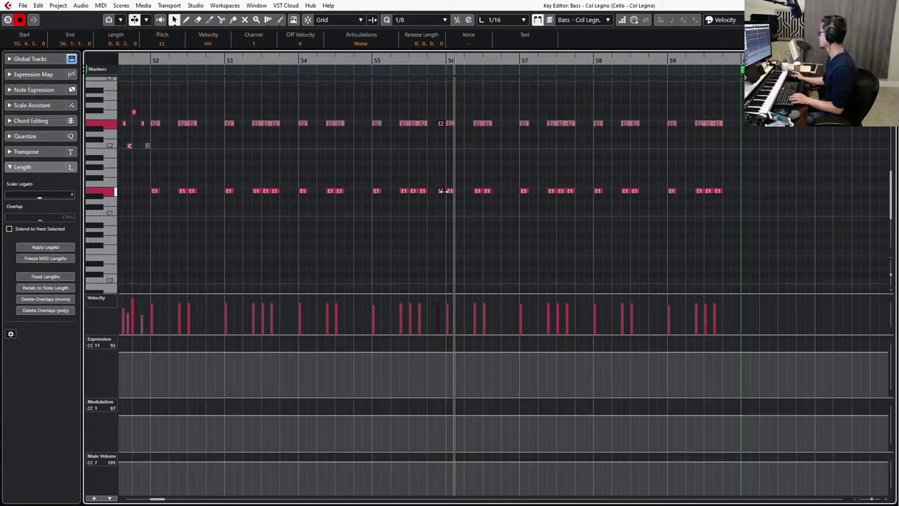
pyautogui.scroll(-2, 444, 191)
pyautogui.moveTo(722, 157); pyautogui.dragTo(193, 237)
pyautogui.press('l')
pyautogui.press('space')
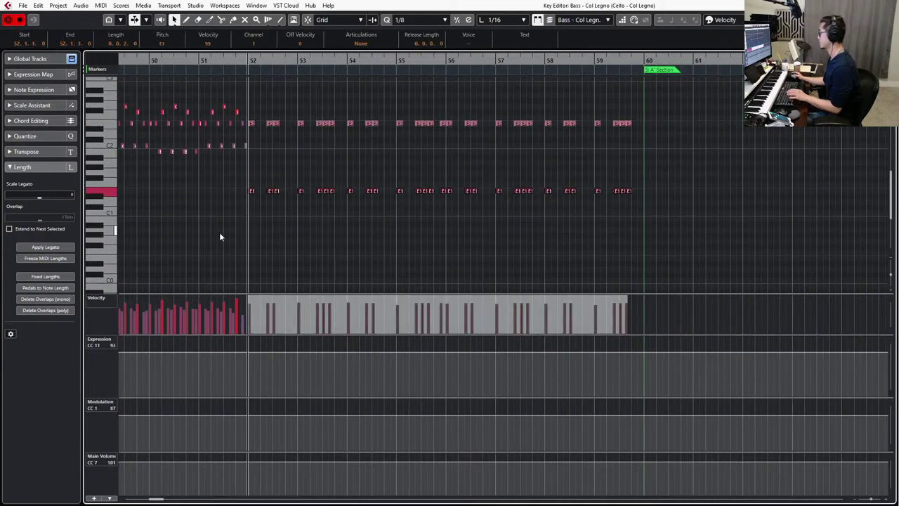
# Set the bass part's modulation to 115 and expression to 119 from bar 52, playing from there after each change.
pyautogui.keyDown('alt'); pyautogui.click(249, 404); pyautogui.keyUp('alt')
pyautogui.press('space')
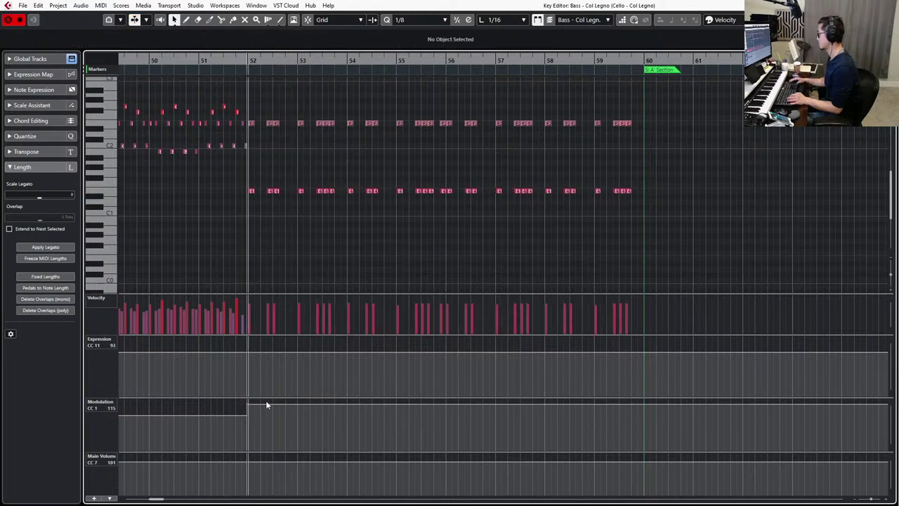
pyautogui.press('space')
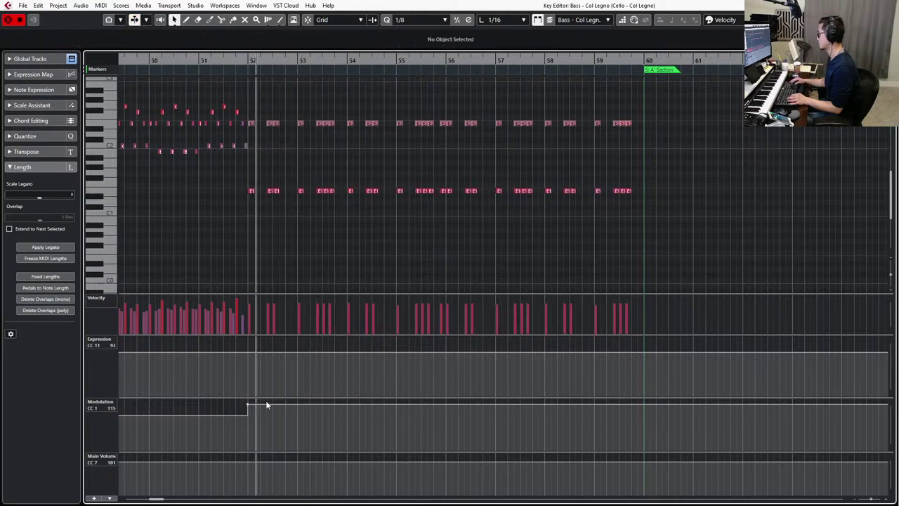
pyautogui.press('space')
pyautogui.click(249, 343)
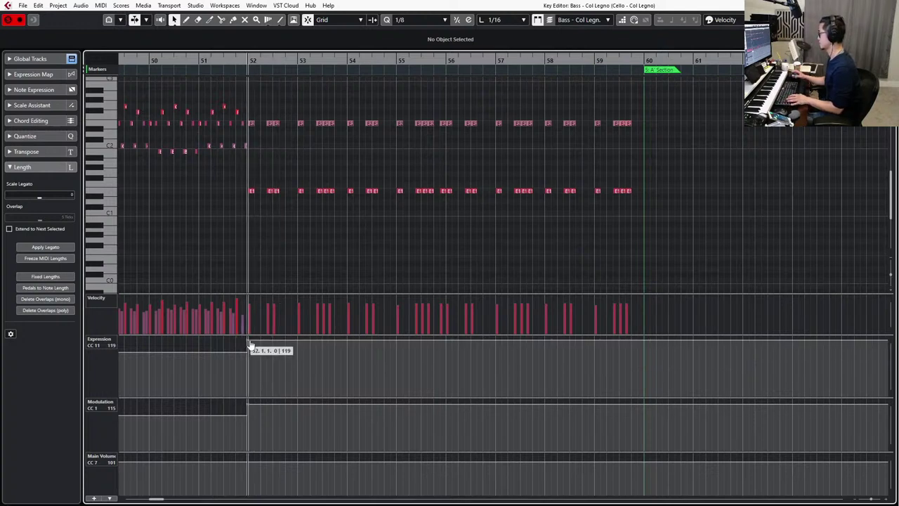
pyautogui.press('KP_Subtract')
pyautogui.press('space')
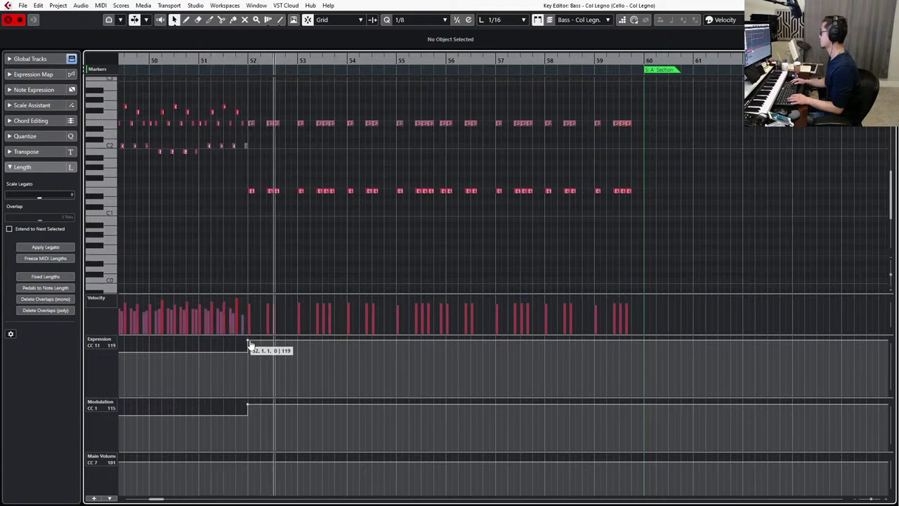
pyautogui.press('space')
# Transpose the bass part's notes in bars 44 to 51 down one octave.
pyautogui.scroll(-1, 215, 253)
pyautogui.press('Up')
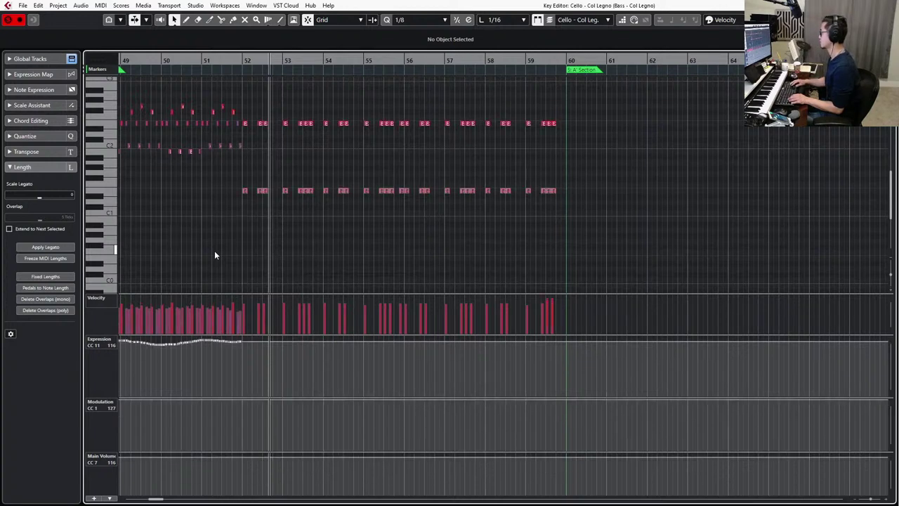
pyautogui.hscroll(-3, 246, 218)
pyautogui.press('Down')
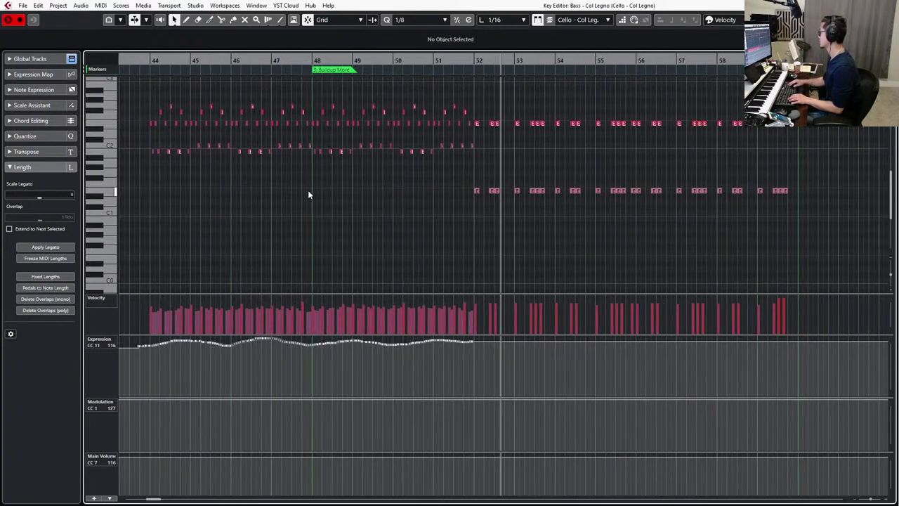
pyautogui.moveTo(143, 99); pyautogui.dragTo(469, 165)
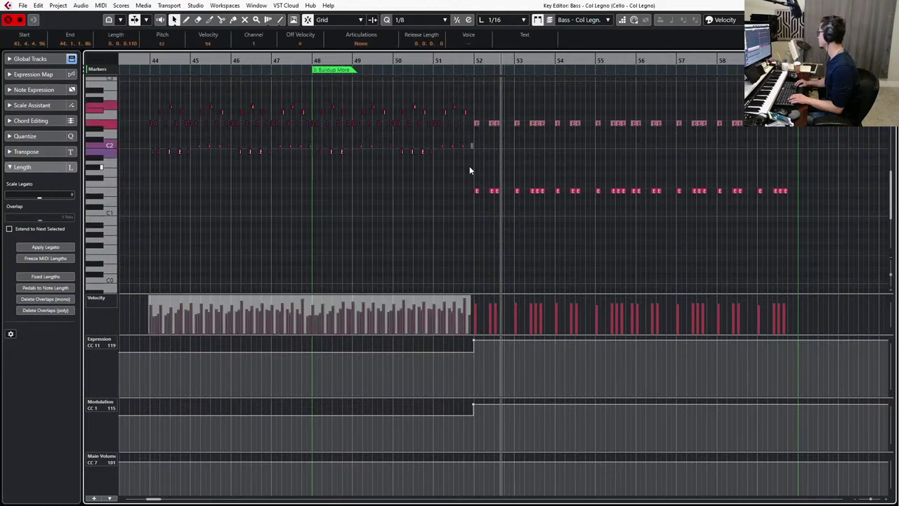
pyautogui.hotkey('shift', 'Down')
pyautogui.hotkey('shift', 'Up')
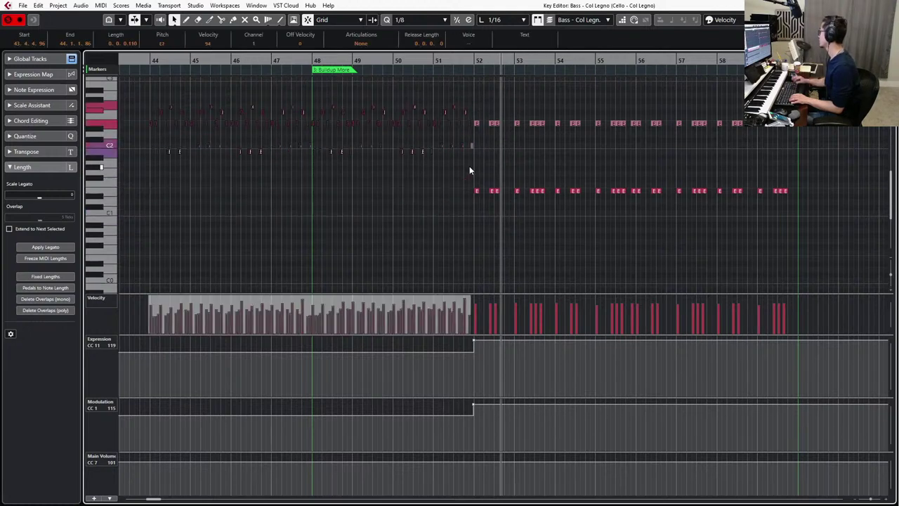
pyautogui.moveTo(143, 94); pyautogui.dragTo(473, 169)
pyautogui.hotkey('shift', 'Down')
# Play the passage from bar 44 soloed and again with solo turned off.
pyautogui.press('l')
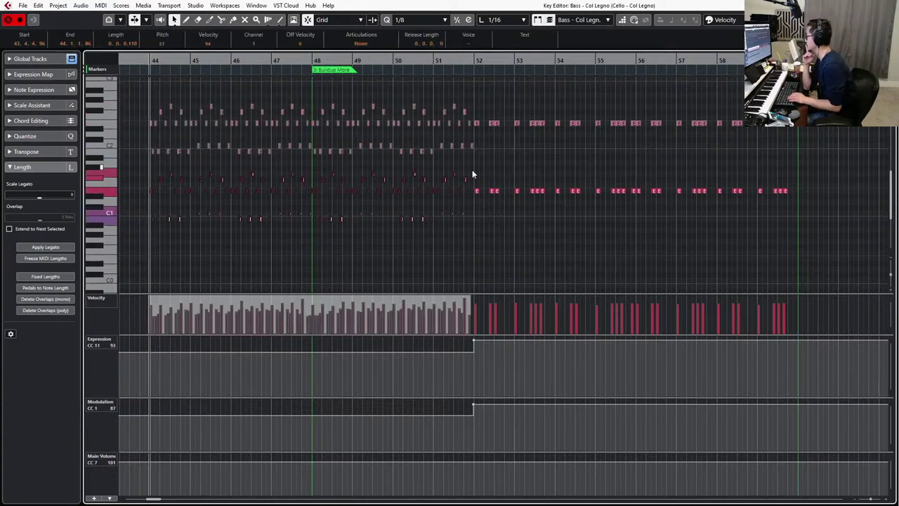
pyautogui.press('space')
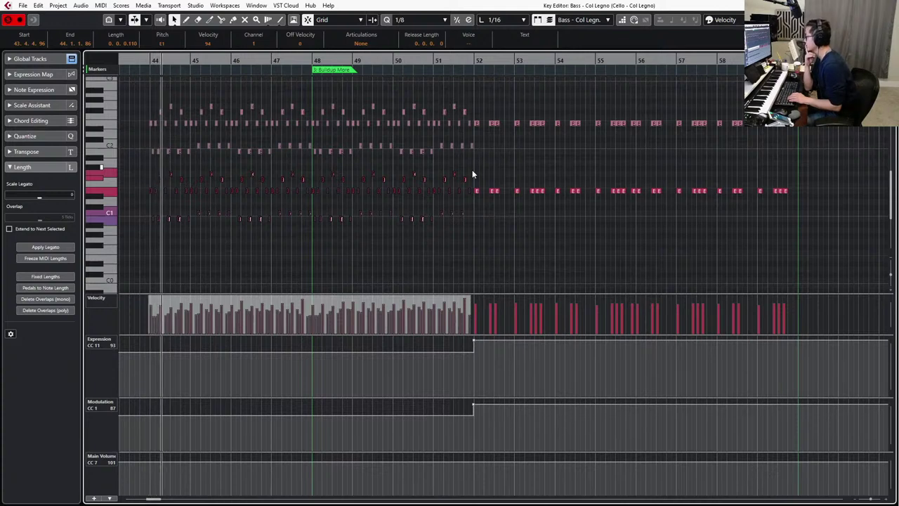
pyautogui.press('space')
pyautogui.press('s')
pyautogui.press('b')
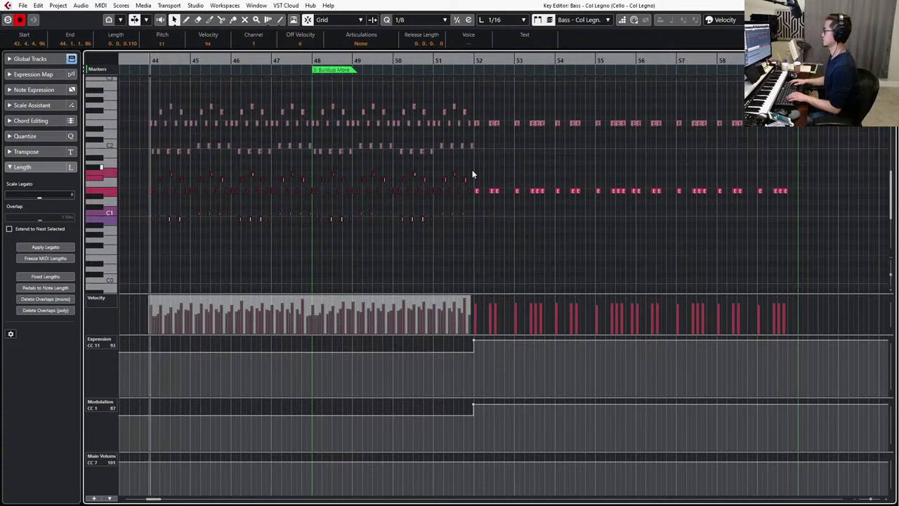
pyautogui.press('b')
pyautogui.press('space')
pyautogui.press('n')
# Lower the velocities of the bass notes in bars 44 to 51, bringing the first note to 87.
pyautogui.scroll(-1, 417, 168)
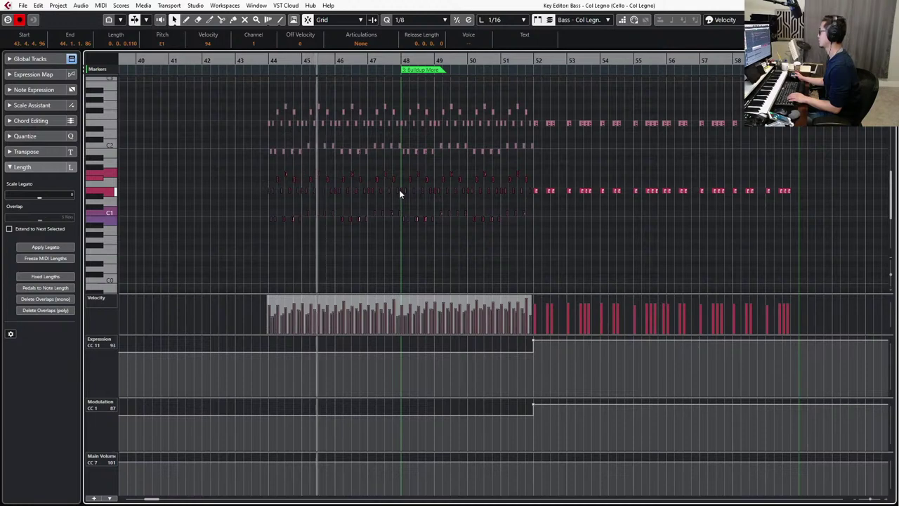
pyautogui.moveTo(229, 168); pyautogui.dragTo(528, 241)
pyautogui.scroll(2, 527, 232)
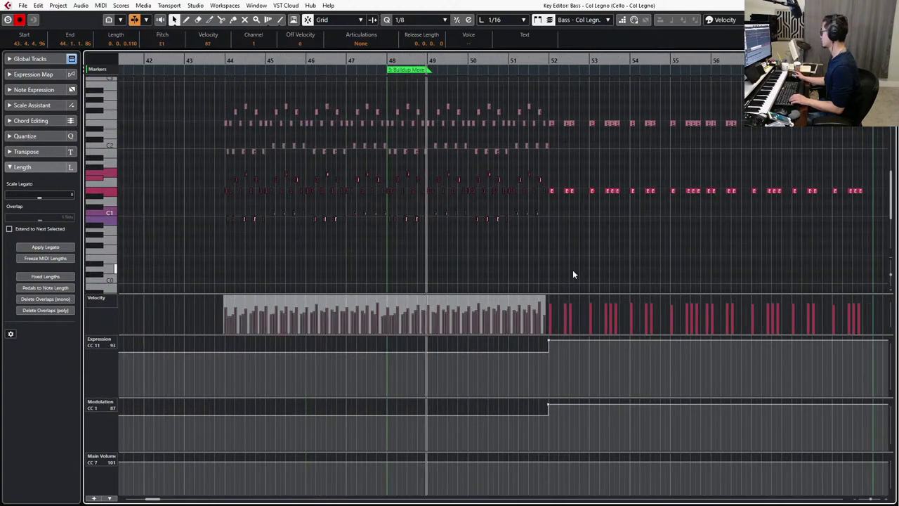
# Nudge the bass E1 on the downbeat of bar 52 earlier, to start at 51.4.4.108.
pyautogui.hscroll(3, 573, 272)
pyautogui.scroll(4, 421, 239)
pyautogui.moveTo(371, 103); pyautogui.dragTo(349, 225)
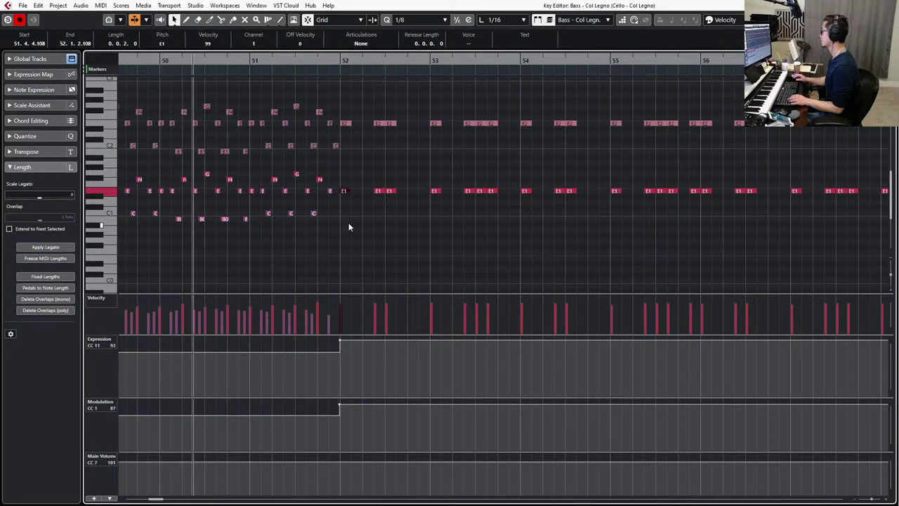
# Move the bass expression point at bar 52 to 51.4.4.76 and the modulation point to 51.4.4.59.
pyautogui.click(339, 342)
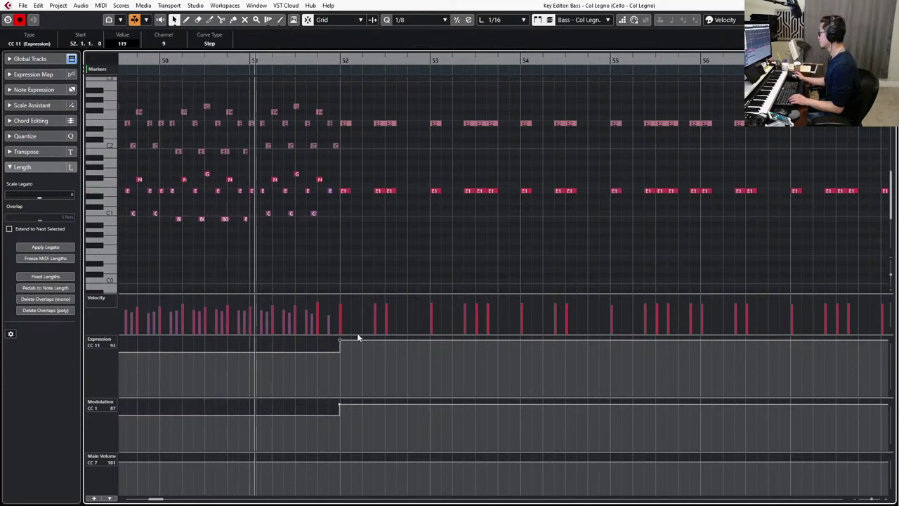
pyautogui.press('h')
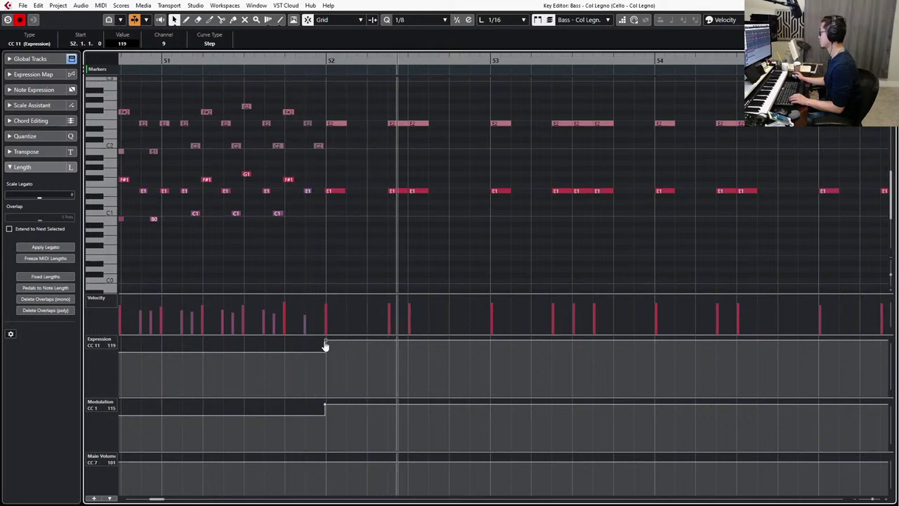
pyautogui.moveTo(324, 344); pyautogui.dragTo(321, 344)
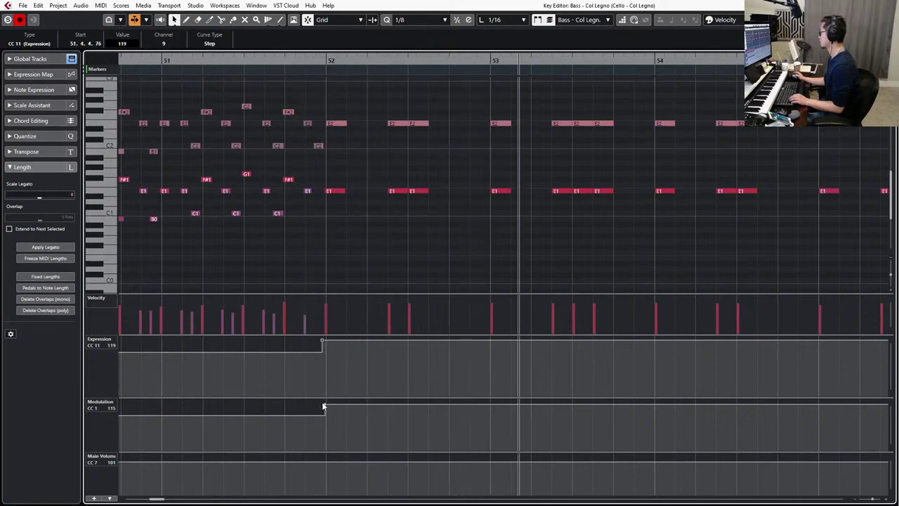
pyautogui.moveTo(325, 413); pyautogui.dragTo(320, 408)
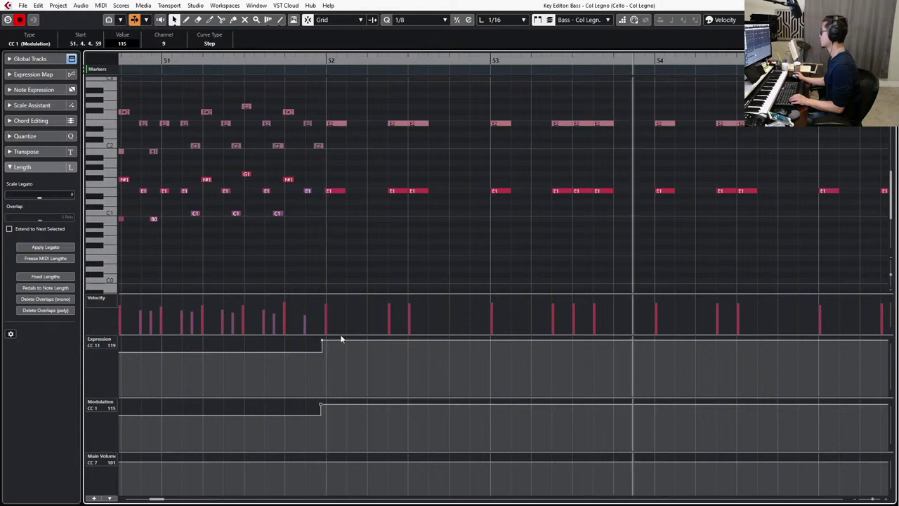
# Make the cello part active and nudge its E2 on the downbeat of bar 52 earlier, to 51.4.4.104.
pyautogui.click(338, 128)
pyautogui.click(338, 125)
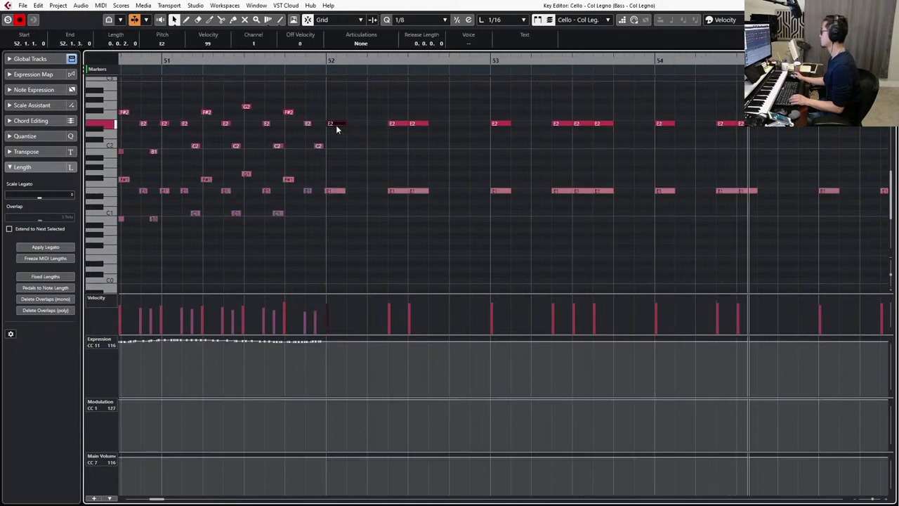
pyautogui.press('g')
pyautogui.press('g')
pyautogui.press('g')
pyautogui.press('g')
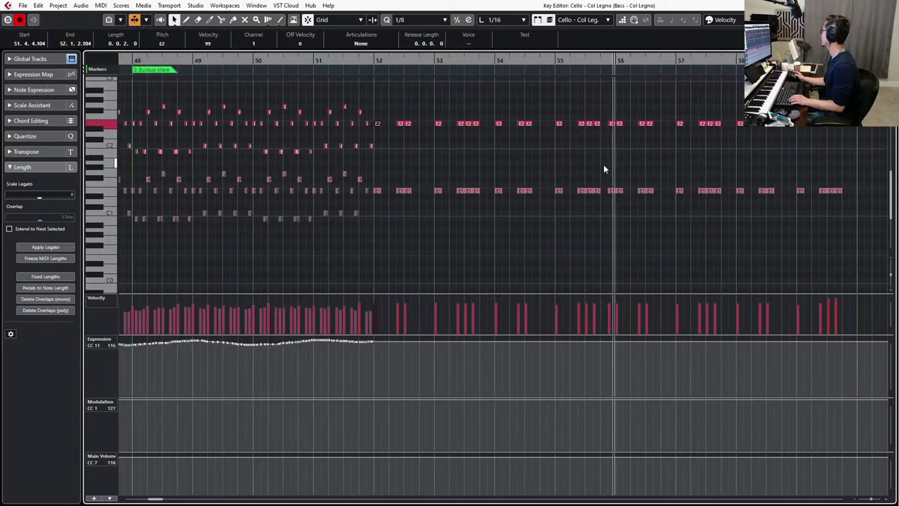
# Close the col legno note editor and review the string, choir and audio tracks during playback through the end of the buildup.
pyautogui.hotkey('ctrl', 'w')
pyautogui.scroll(-1, 599, 172)
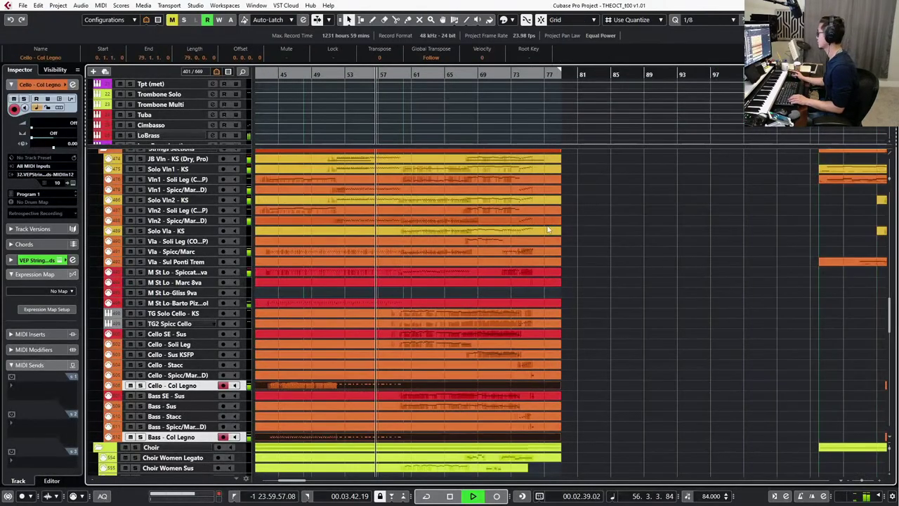
pyautogui.scroll(2, 536, 242)
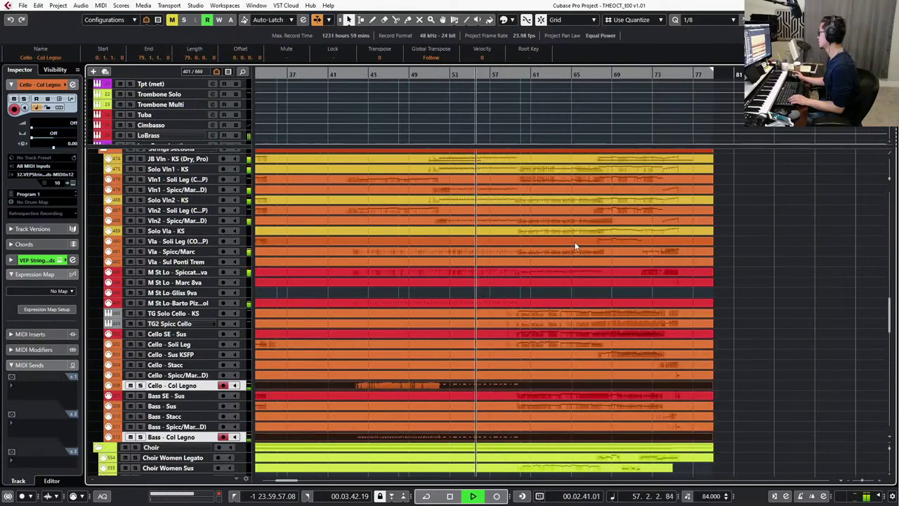
pyautogui.scroll(4, 559, 250)
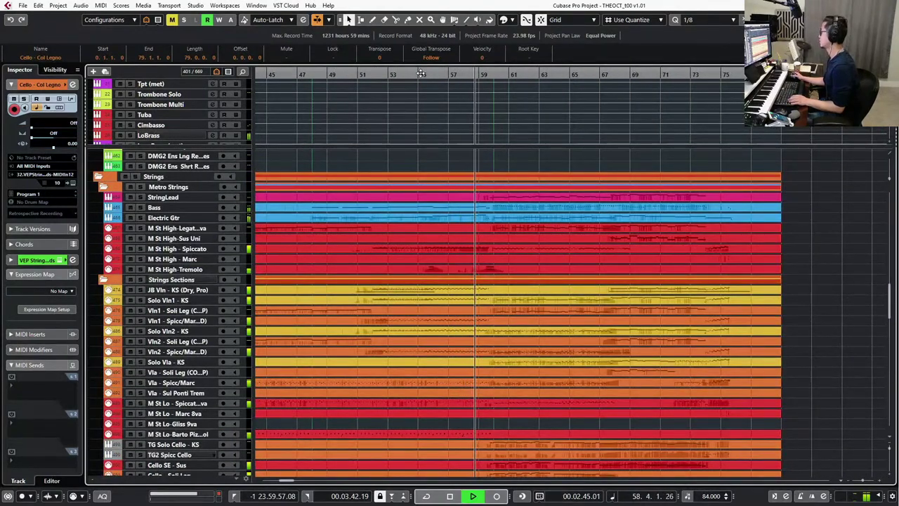
pyautogui.scroll(-10, 409, 218)
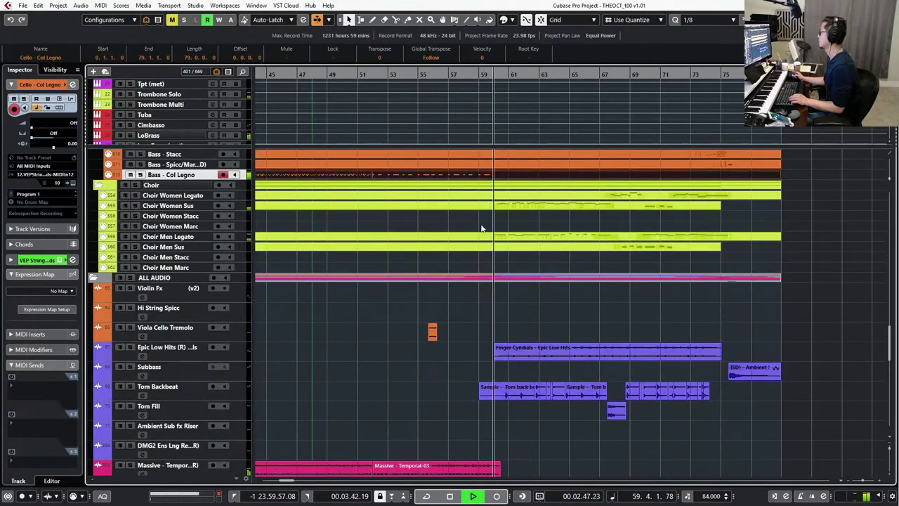
pyautogui.press('g')
pyautogui.press('g')
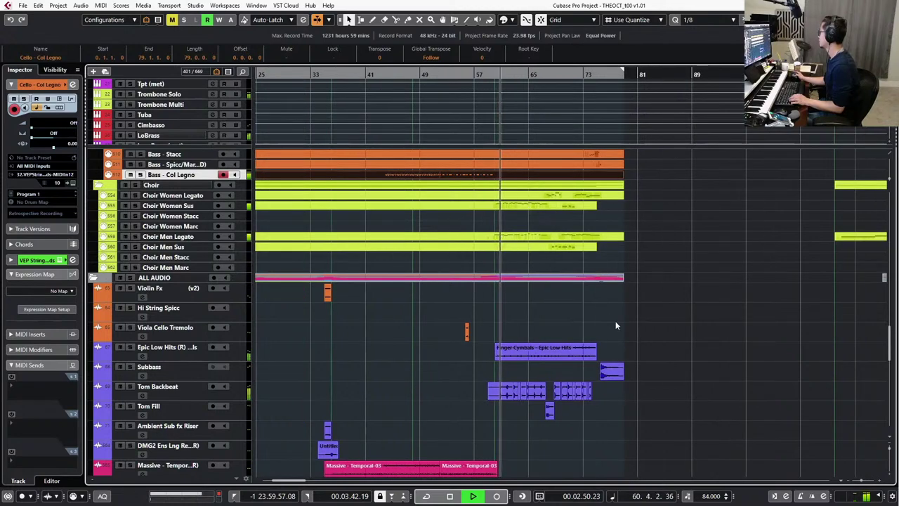
pyautogui.scroll(-5, 616, 326)
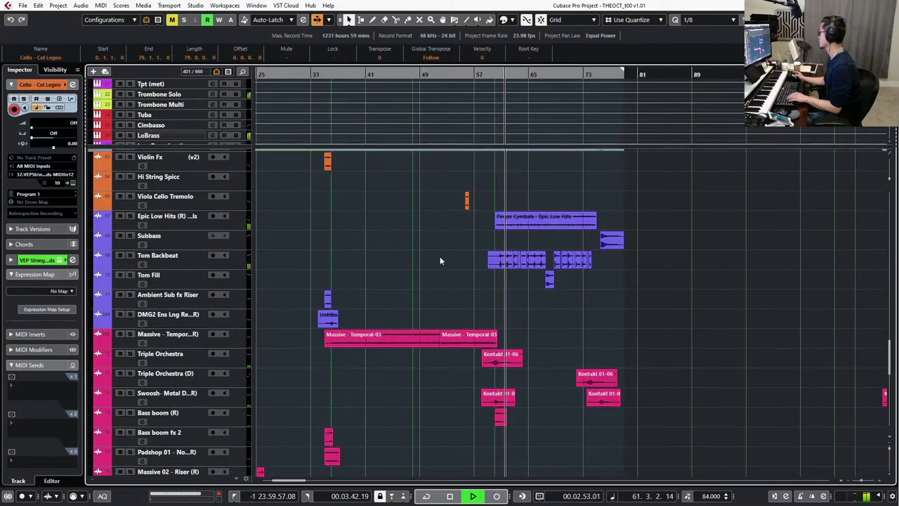
# Solo the Tom Backbeat audio clips in bars 59 to 74, mute all of them, and release the track solo.
pyautogui.moveTo(440, 261); pyautogui.dragTo(610, 269)
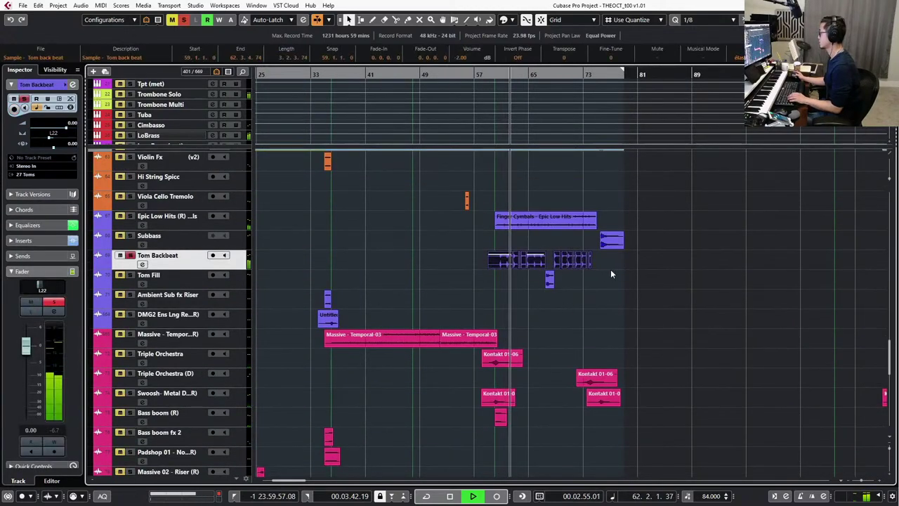
pyautogui.scroll(1, 601, 285)
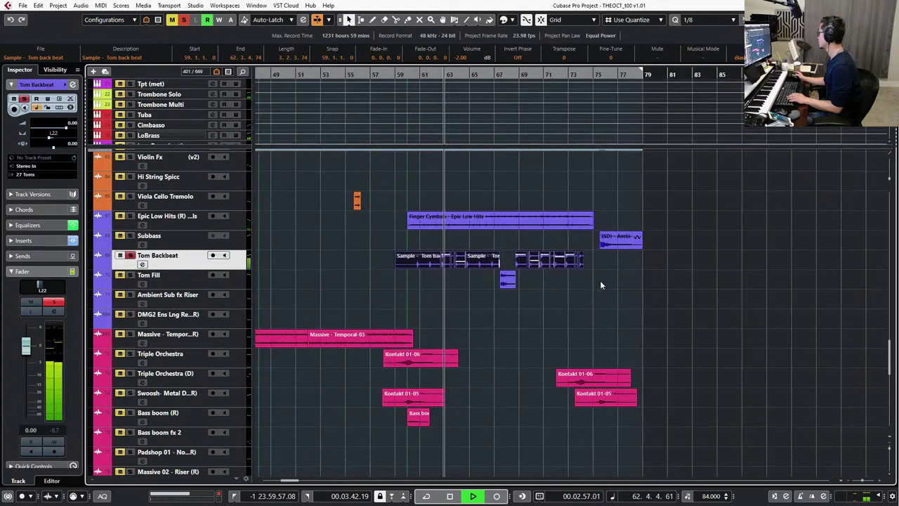
pyautogui.hotkey('shift', 'm')
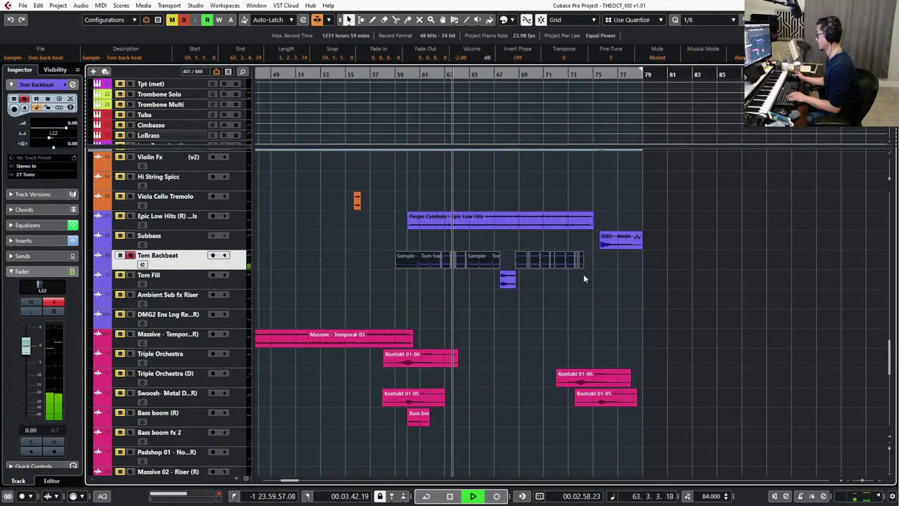
pyautogui.scroll(1, 509, 291)
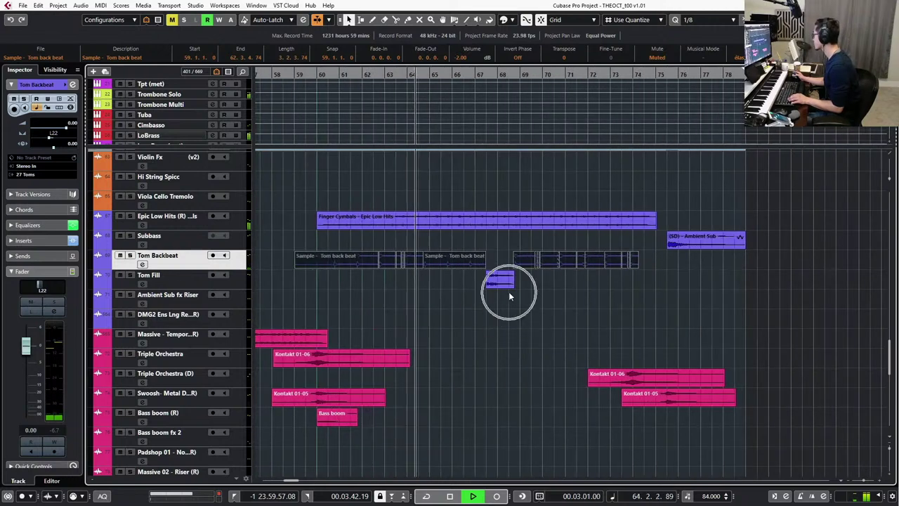
pyautogui.click(560, 285)
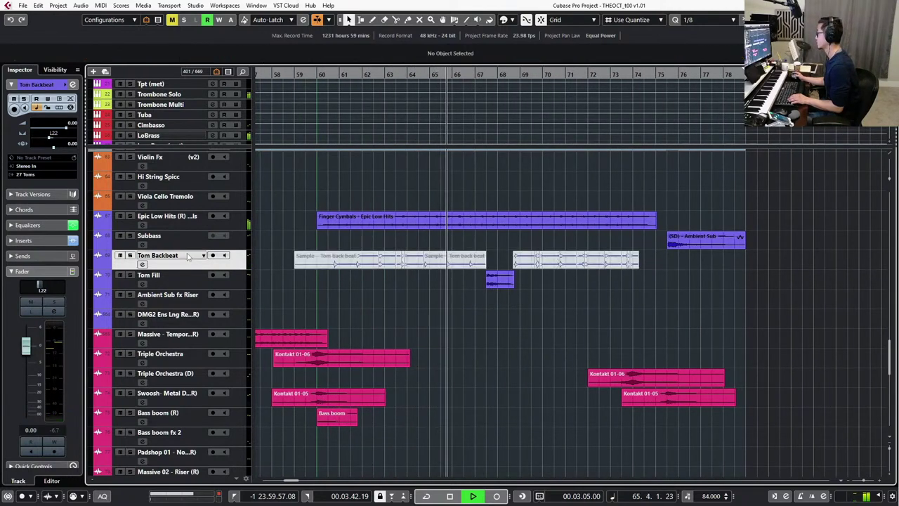
# Stop playback and open the DMG2 Ens Armageddon 2 and DMG2 Ens Street Fighter Club parts together for note editing.
pyautogui.scroll(-1, 289, 263)
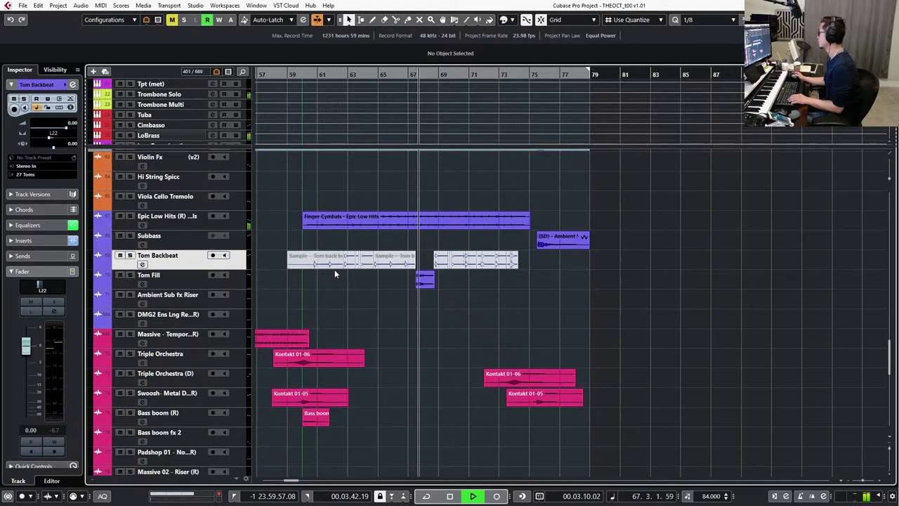
pyautogui.scroll(-1, 476, 292)
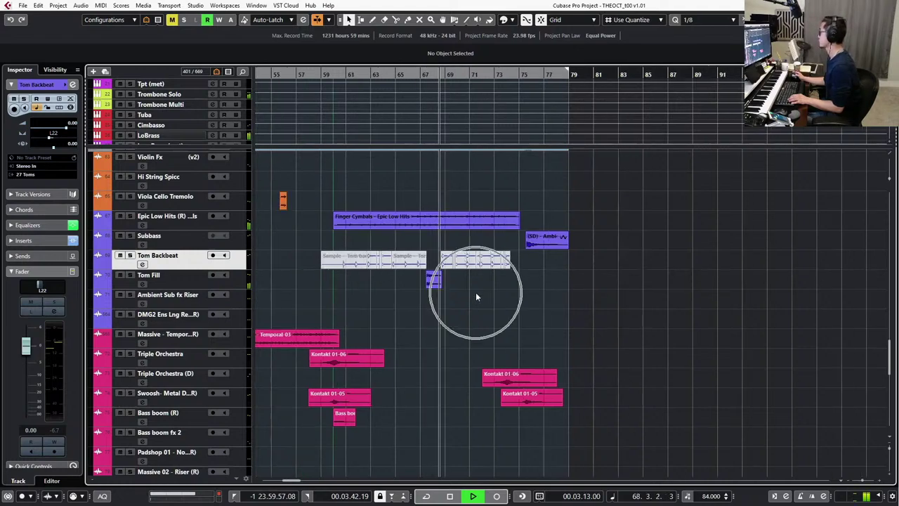
pyautogui.scroll(10, 475, 291)
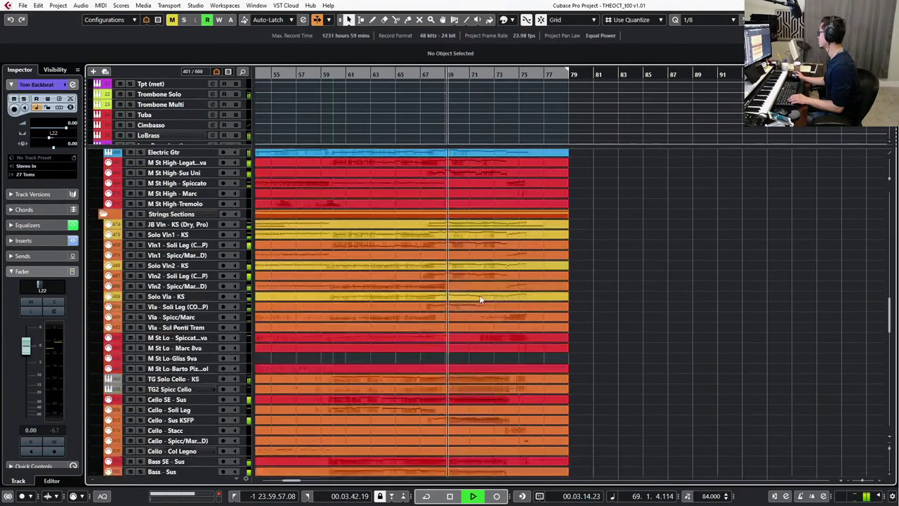
pyautogui.scroll(10, 481, 300)
pyautogui.press('space')
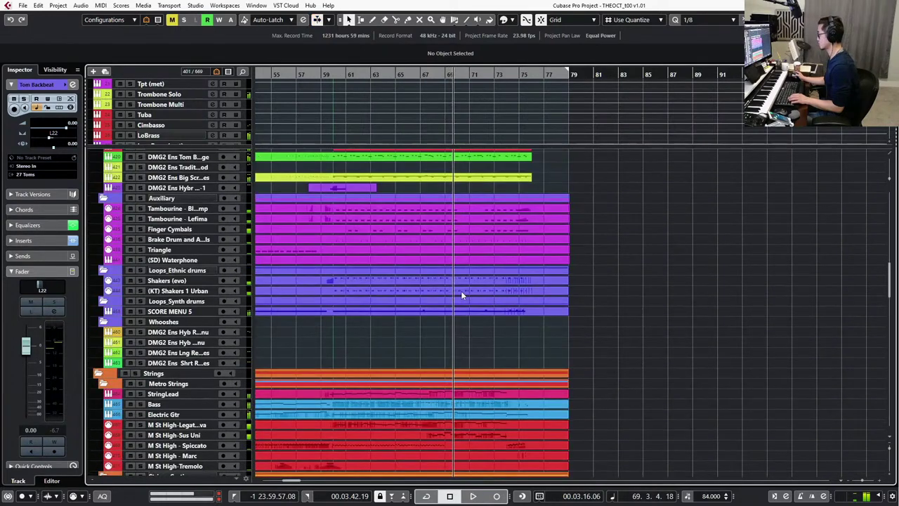
pyautogui.scroll(10, 461, 292)
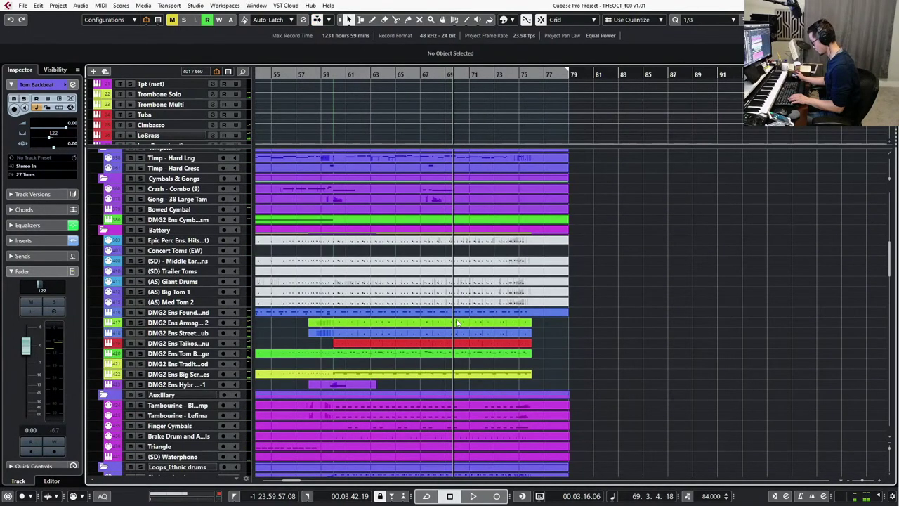
pyautogui.click(457, 322)
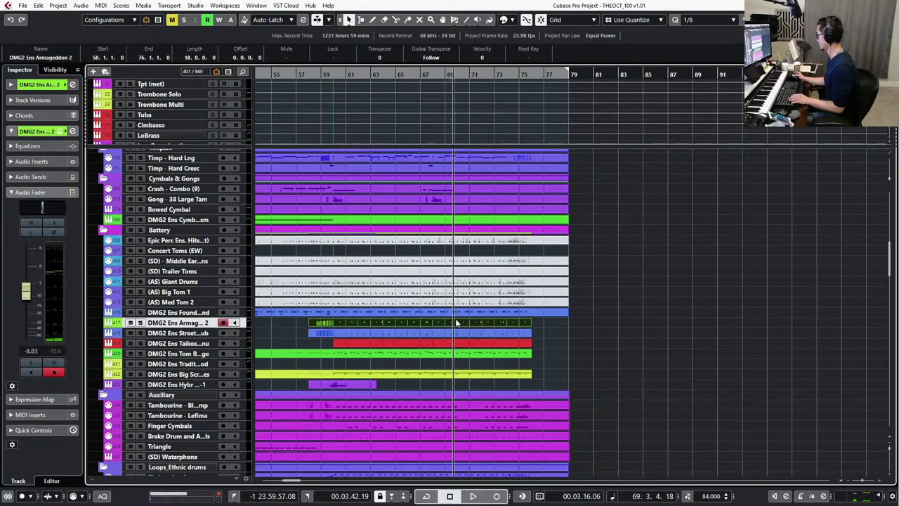
pyautogui.keyDown('shift'); pyautogui.click(454, 332); pyautogui.keyUp('shift')
pyautogui.doubleClick(452, 332)
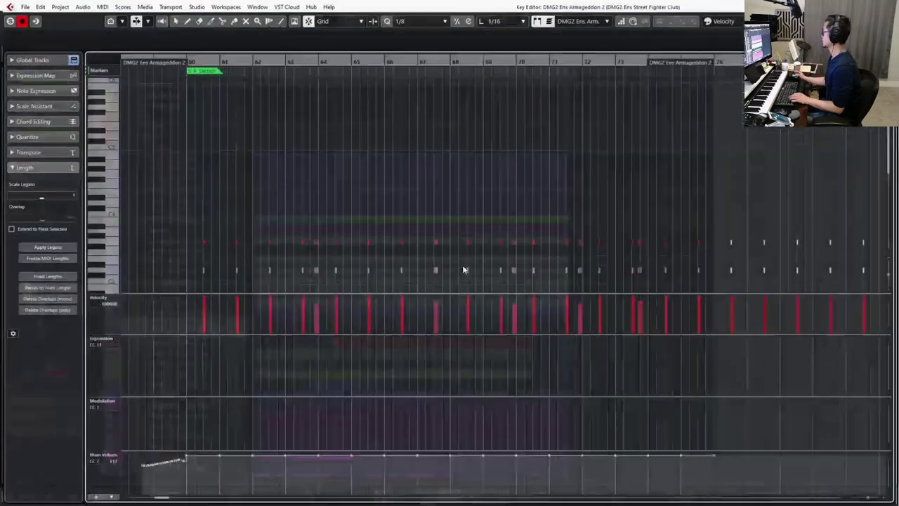
# Compare the G3 hits of Armageddon 2 with the D3 hits of Street Fighter Club around bar 69, and close the editor.
pyautogui.press('h')
pyautogui.press('h')
pyautogui.press('h')
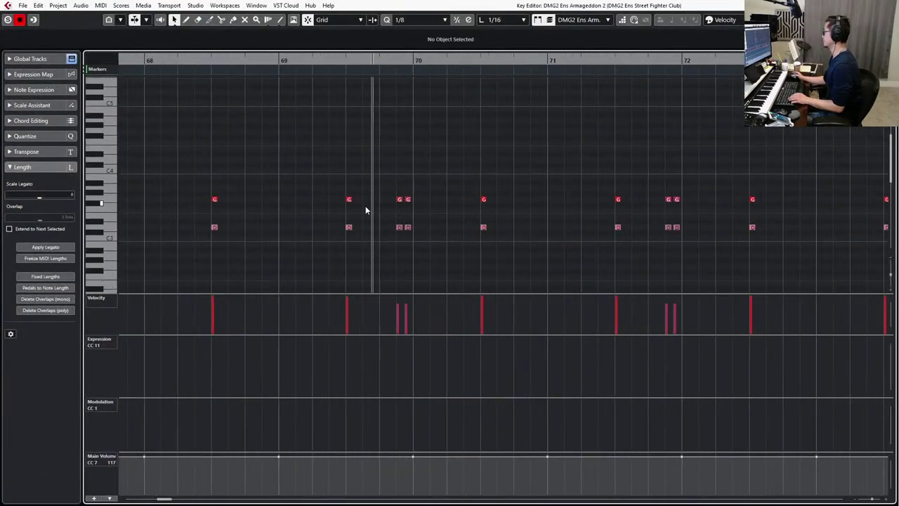
pyautogui.keyDown('ctrl'); pyautogui.scroll(2, 357, 207); pyautogui.keyUp('ctrl')
pyautogui.click(344, 200)
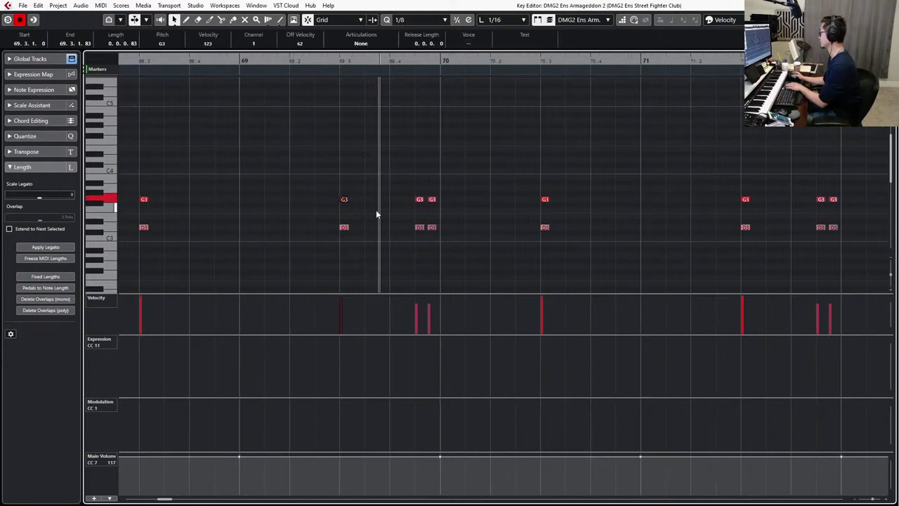
pyautogui.click(344, 227)
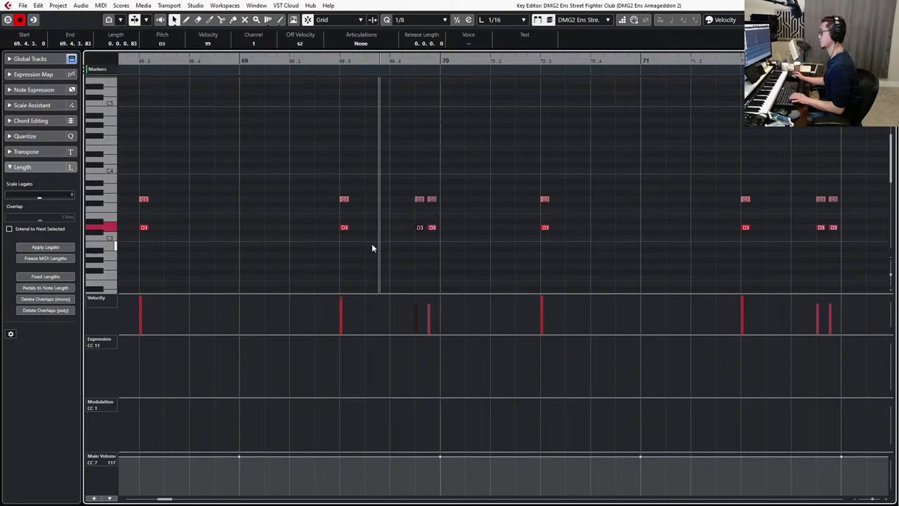
pyautogui.keyDown('ctrl'); pyautogui.scroll(-4, 400, 255); pyautogui.keyUp('ctrl')
pyautogui.keyDown('ctrl'); pyautogui.scroll(-2, 401, 258); pyautogui.keyUp('ctrl')
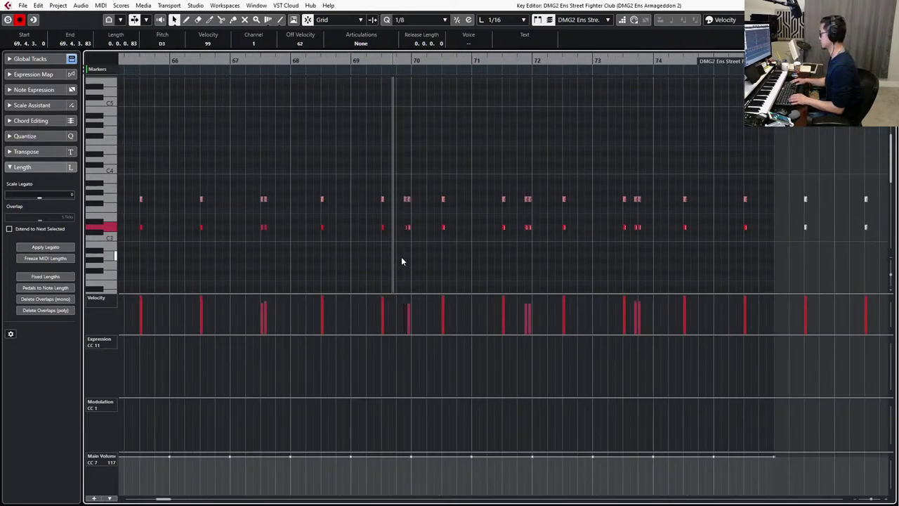
pyautogui.press('KP_0')
pyautogui.press('Return')
# Play the DMG2 Ens Street Fighter Club part soloed from bar 68 and inspect its D3 hit pattern in the note editor.
pyautogui.click(513, 336)
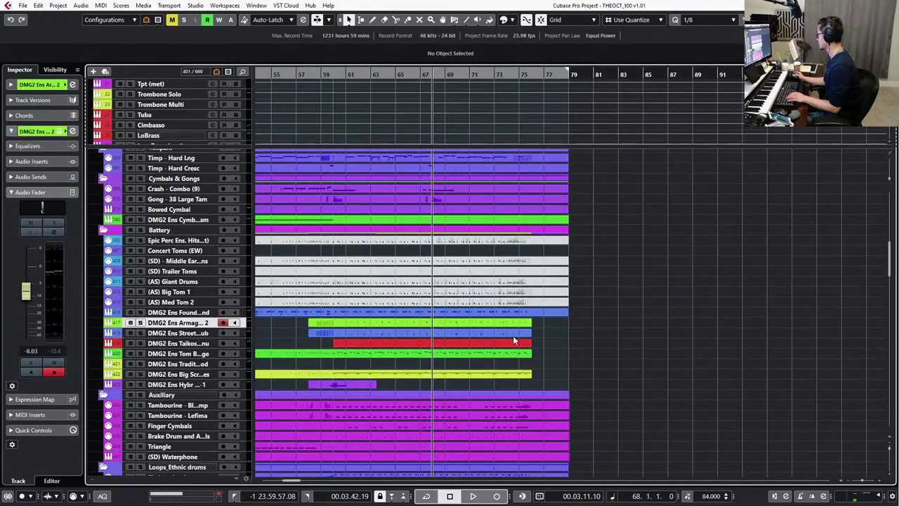
pyautogui.press('space')
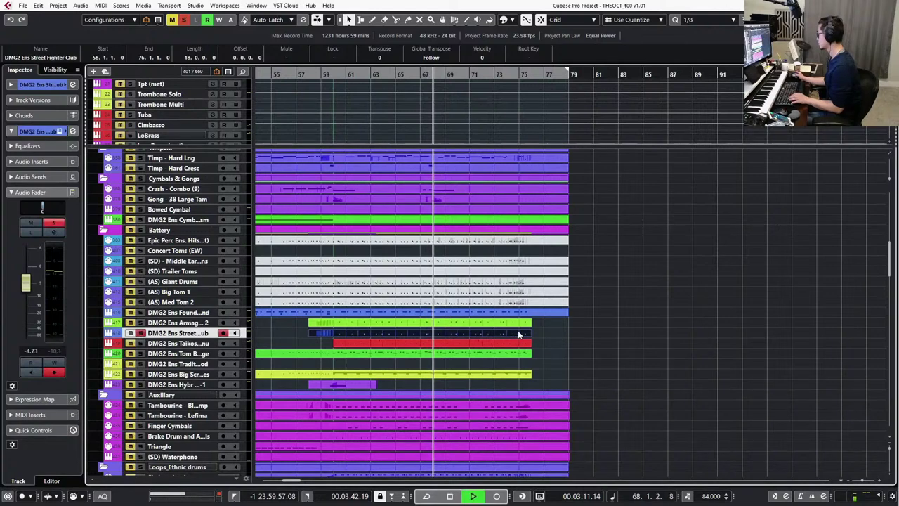
pyautogui.doubleClick(481, 335)
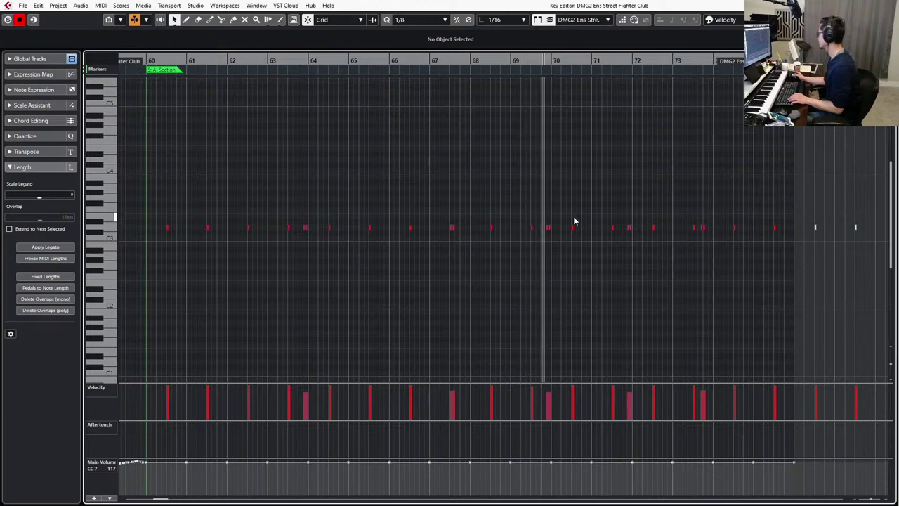
pyautogui.scroll(-1, 574, 218)
pyautogui.hscroll(1, 574, 218)
pyautogui.scroll(-1, 562, 224)
pyautogui.hscroll(1, 560, 227)
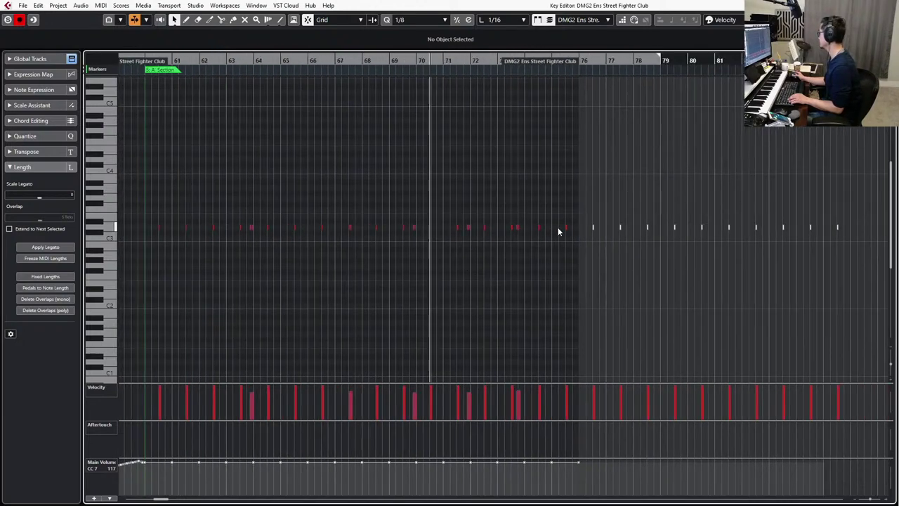
pyautogui.press('Return')
pyautogui.press('KP_Subtract')
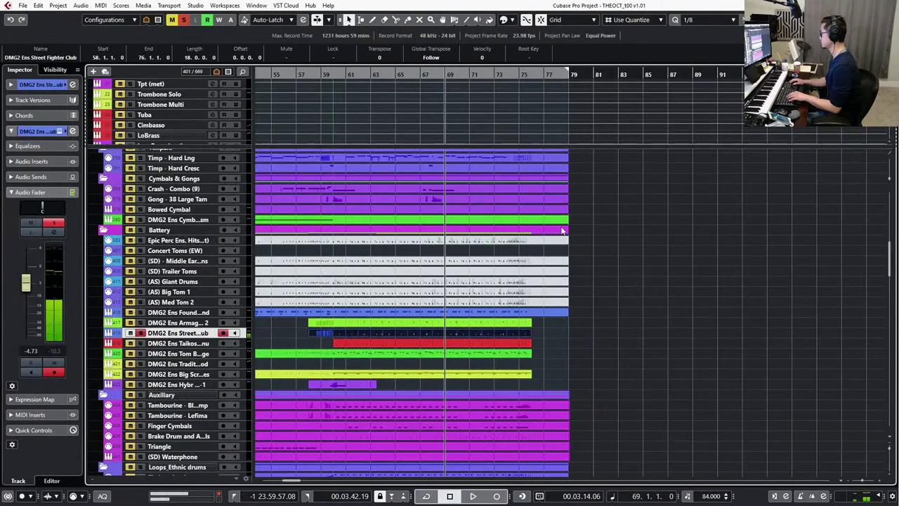
# Release the Street Fighter Club solo and replay the A' section with the full mix.
pyautogui.press('s')
pyautogui.press('space')
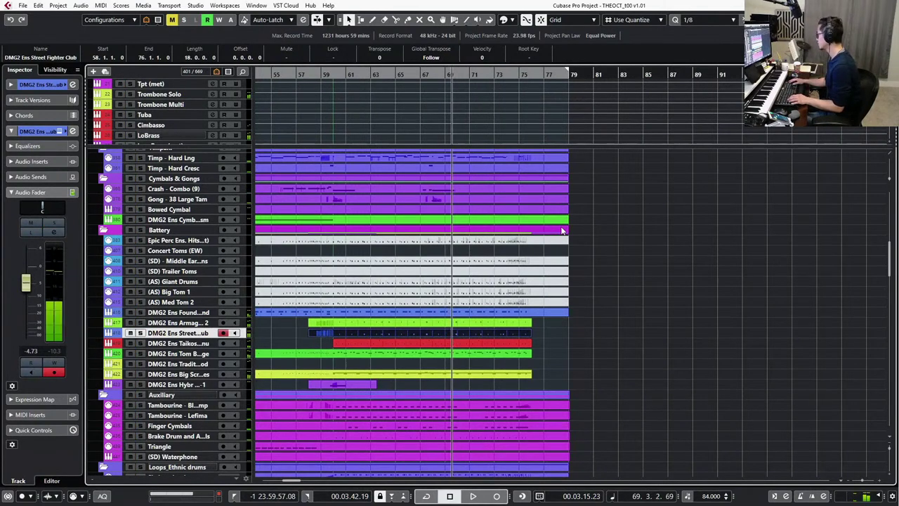
pyautogui.press('KP_Subtract')
pyautogui.press('KP_Add')
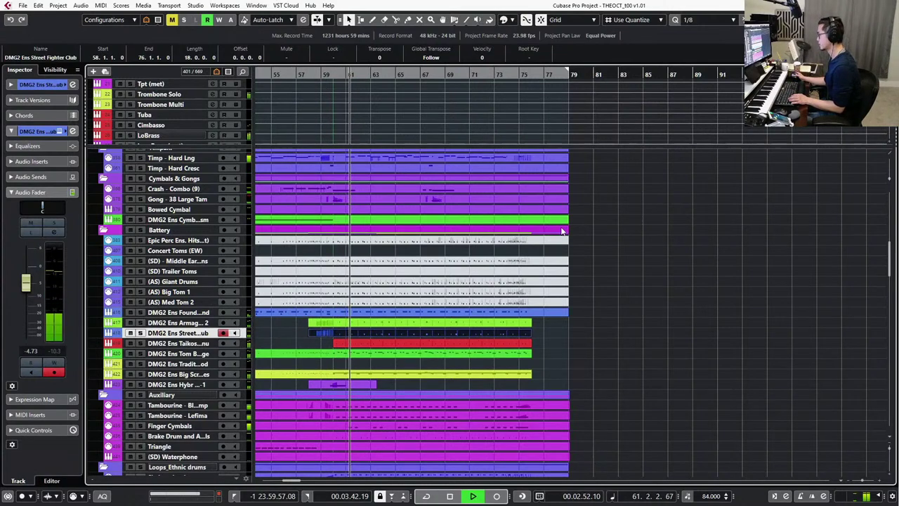
# Delete the Main Volume points from bar 61 to bar 76 in the DMG2 Ens Street Fighter Club part and close its editor.
pyautogui.doubleClick(470, 333)
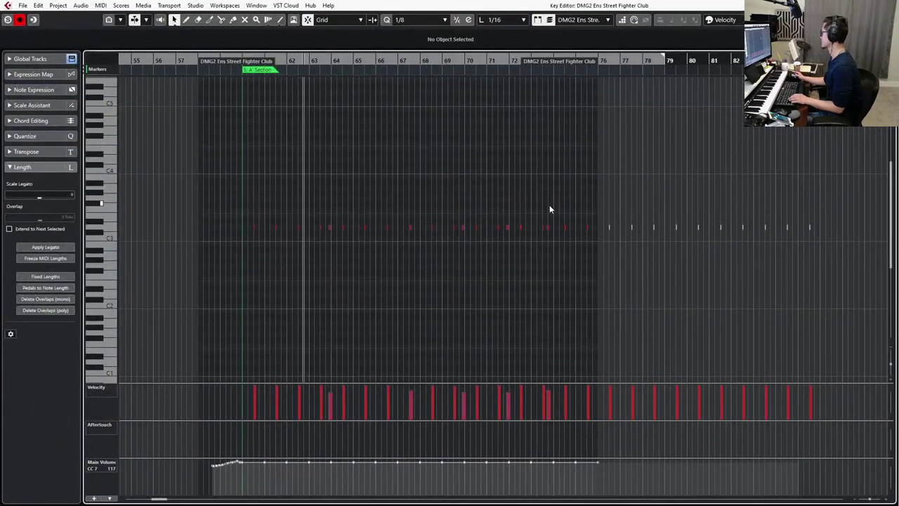
pyautogui.moveTo(263, 492); pyautogui.dragTo(706, 438)
pyautogui.click(569, 484)
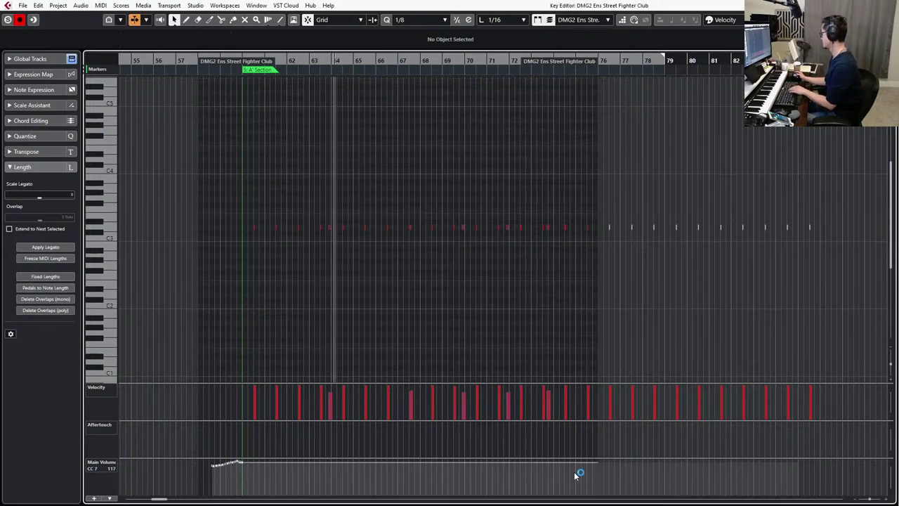
pyautogui.press('Escape')
pyautogui.click(603, 339)
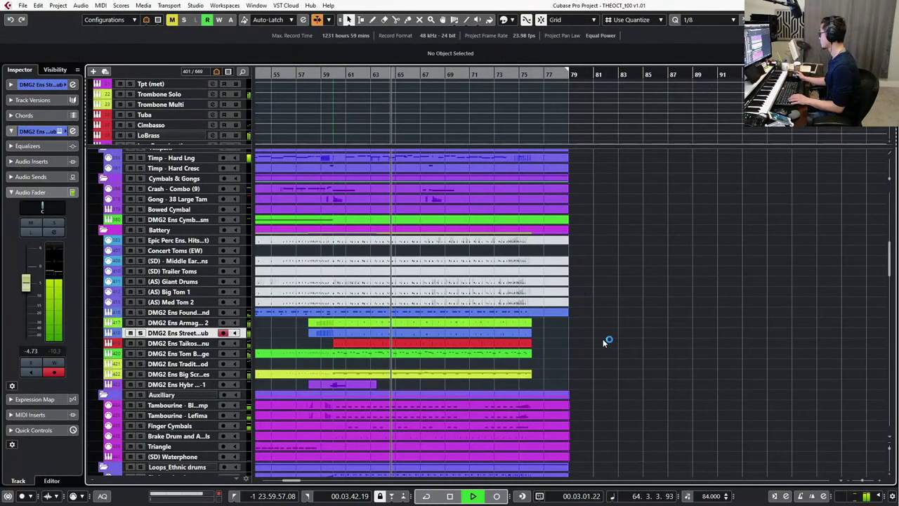
# Try removing the D3 hit on beat 3 of bar 68 in the Street Fighter Club part, undo it and close the editor.
pyautogui.click(499, 334)
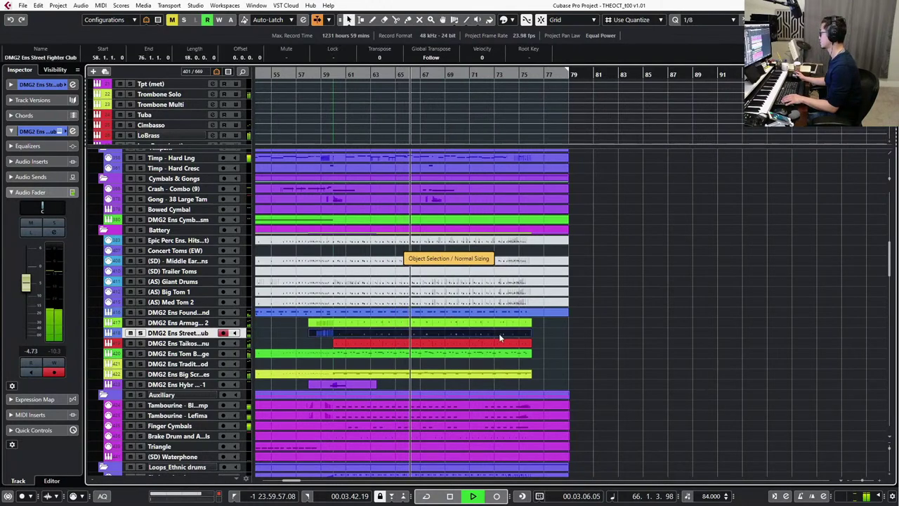
pyautogui.doubleClick(500, 338)
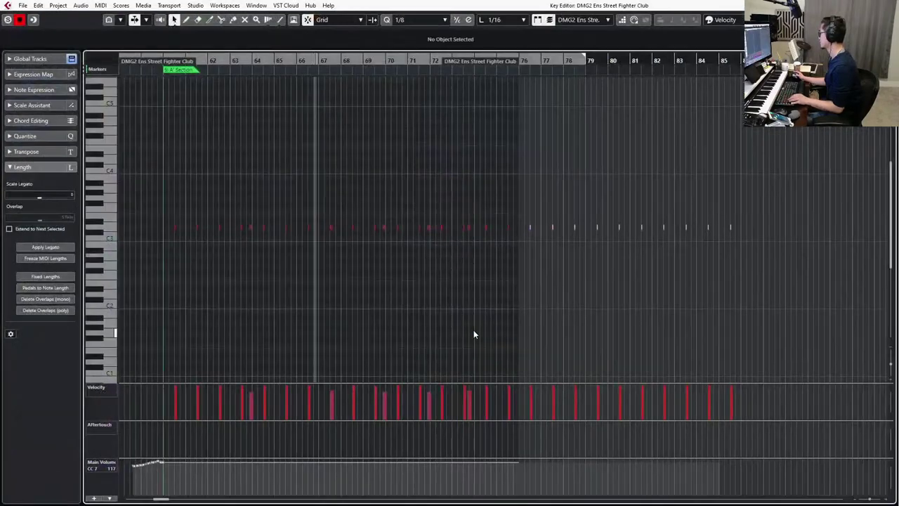
pyautogui.scroll(3, 472, 330)
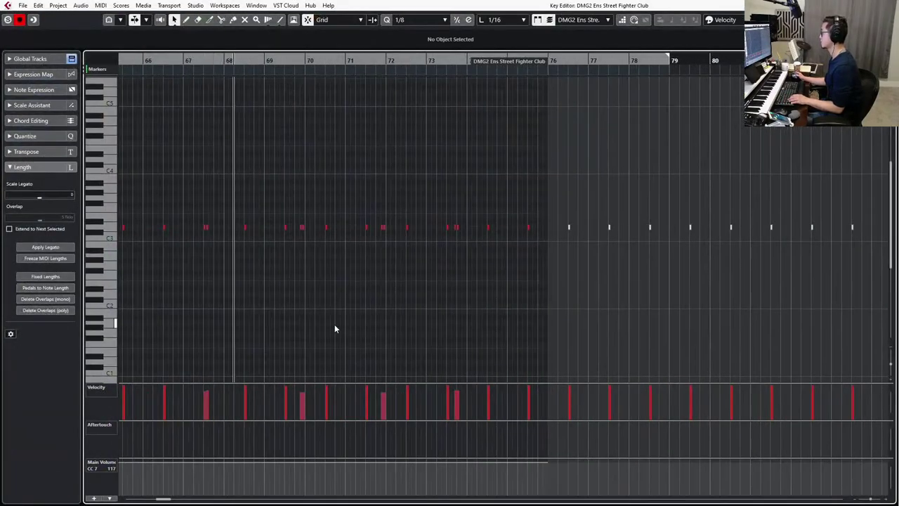
pyautogui.scroll(4, 229, 297)
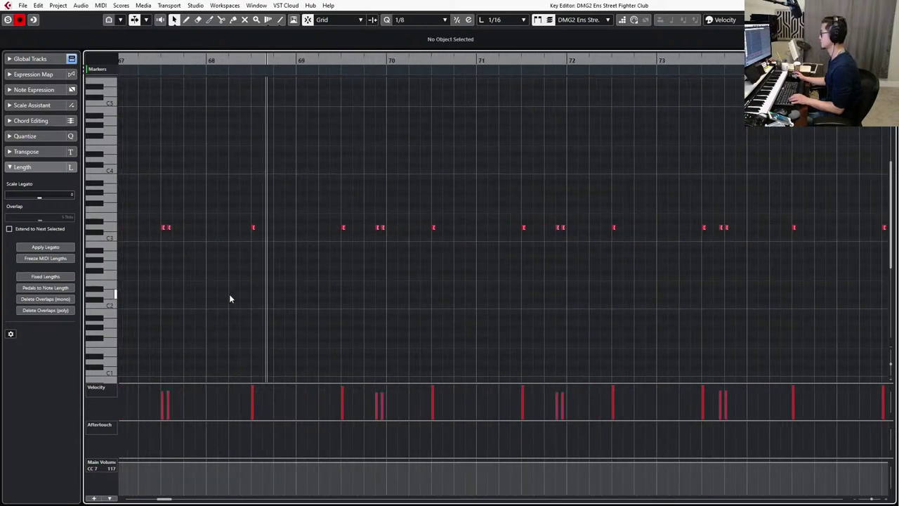
pyautogui.click(273, 229)
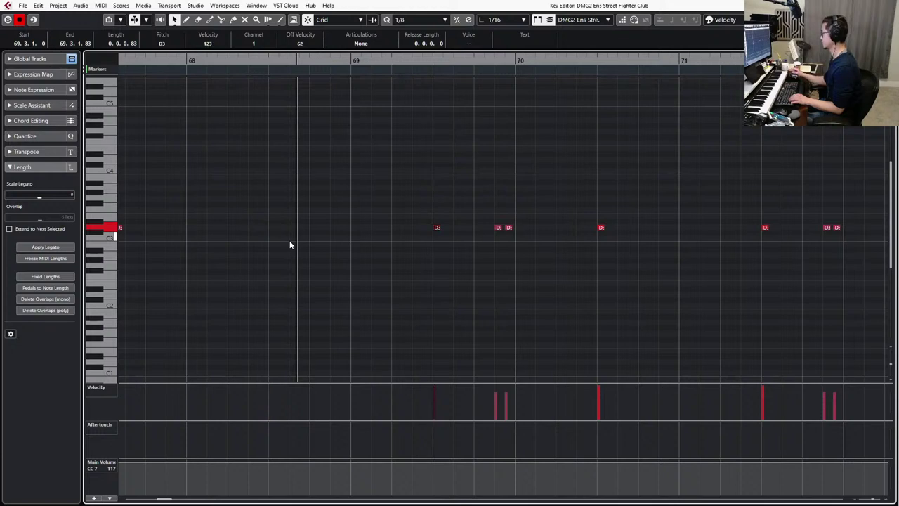
pyautogui.scroll(-2, 291, 246)
pyautogui.scroll(-2, 295, 253)
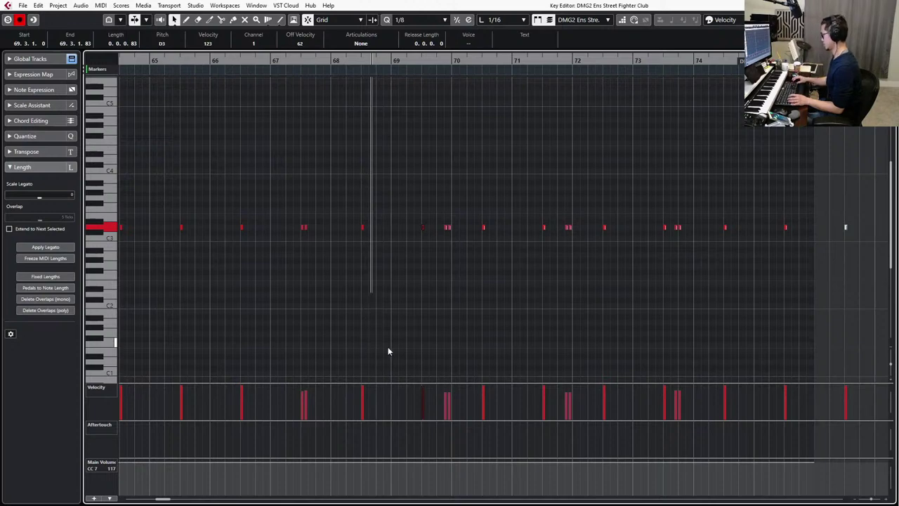
pyautogui.hotkey('ctrl', 'z')
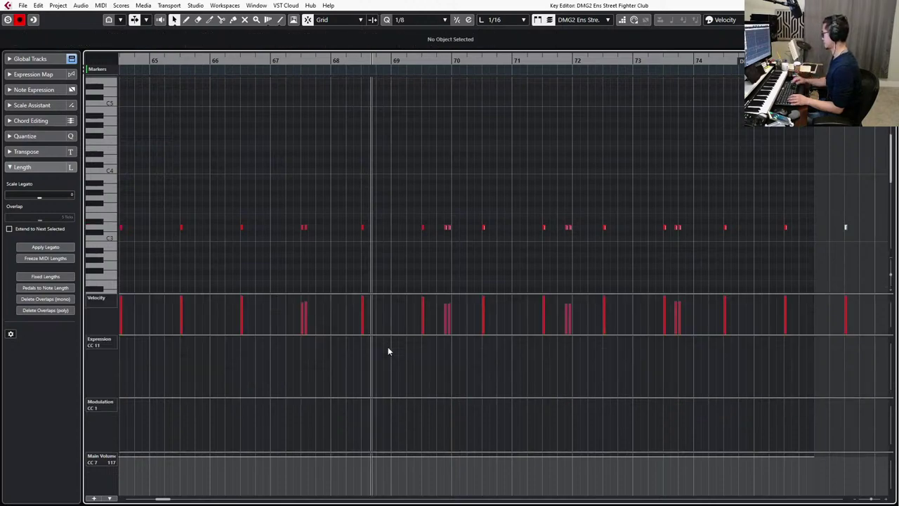
pyautogui.press('Return')
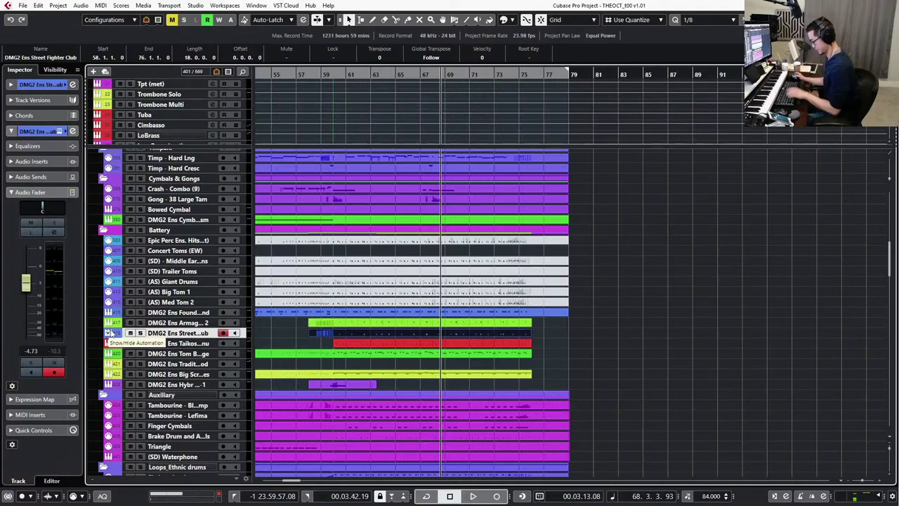
# Check the Street Fighter Club channel settings, play the track soloed from bar 68, and release the solo.
pyautogui.click(109, 333)
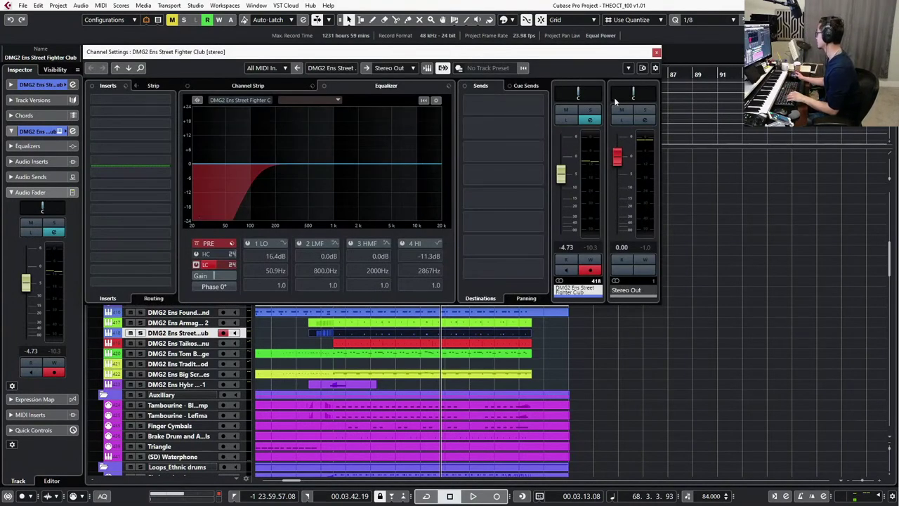
pyautogui.click(656, 53)
pyautogui.press('ctrl+KP_Subtract')
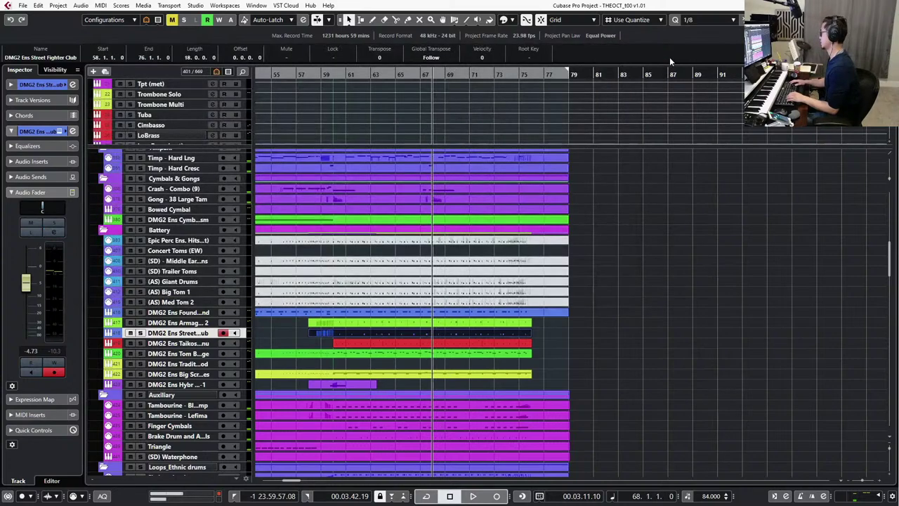
pyautogui.press('s')
pyautogui.press('ctrl+KP_Subtract')
pyautogui.press('space')
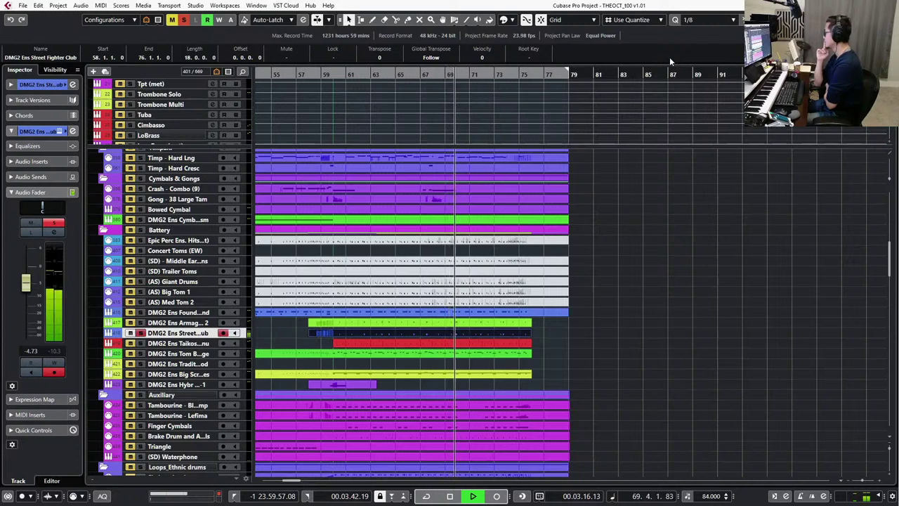
pyautogui.press('space')
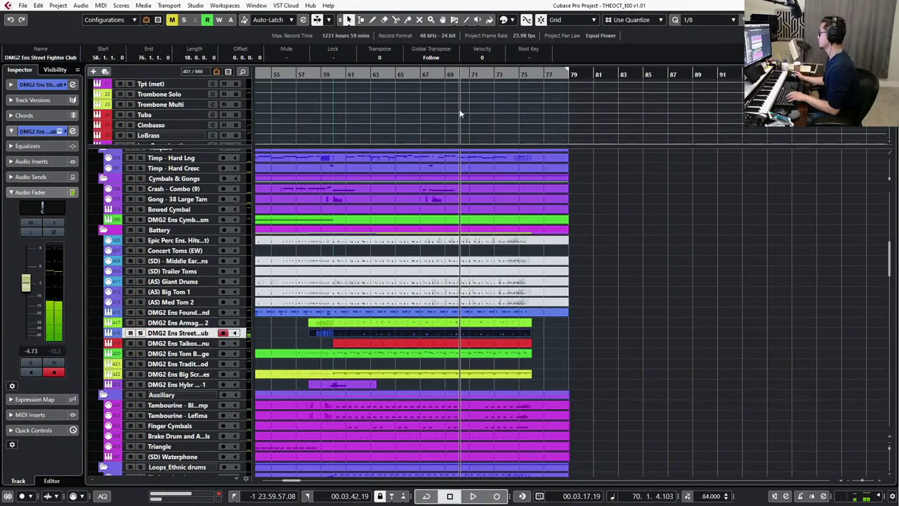
# Delete the duplicate Armageddon 2 and Street Fighter Club tracks beneath the Audio Print (Single) folder.
pyautogui.scroll(5, 464, 120)
pyautogui.moveTo(474, 144); pyautogui.dragTo(489, 402)
pyautogui.scroll(5, 496, 260)
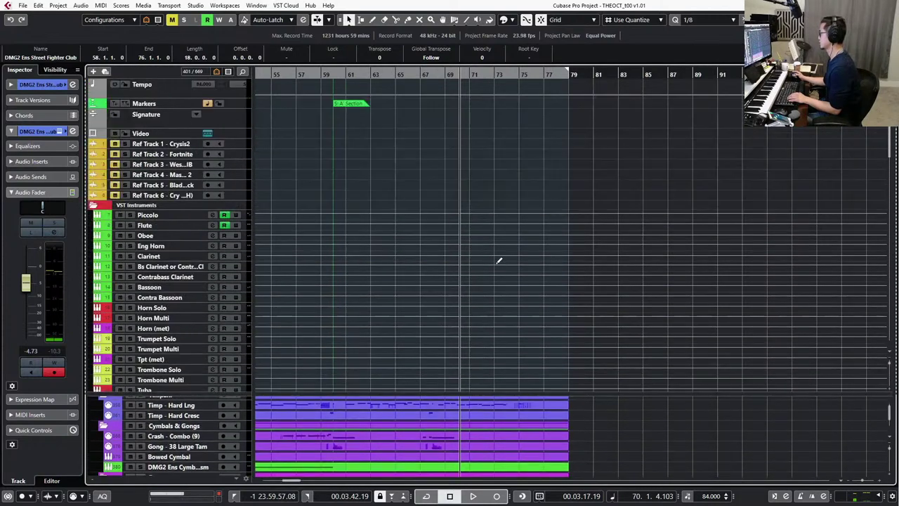
pyautogui.scroll(-20, 496, 260)
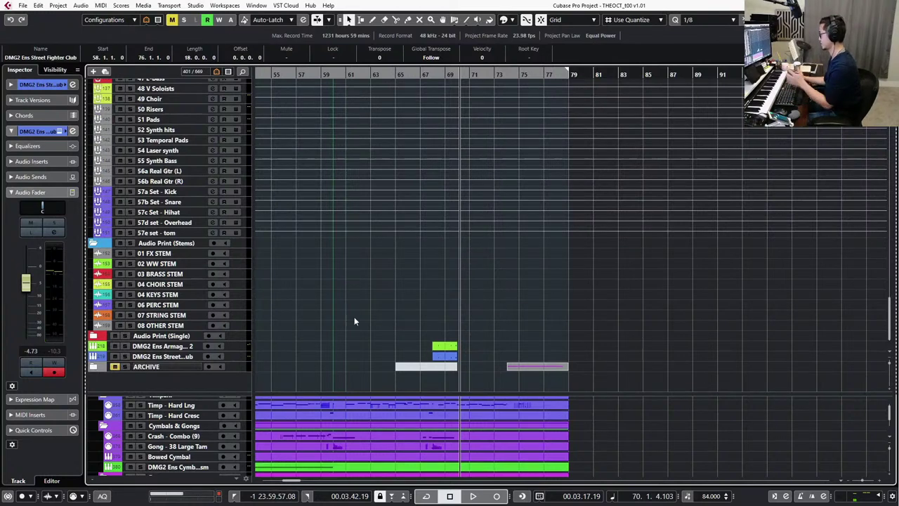
pyautogui.click(180, 347)
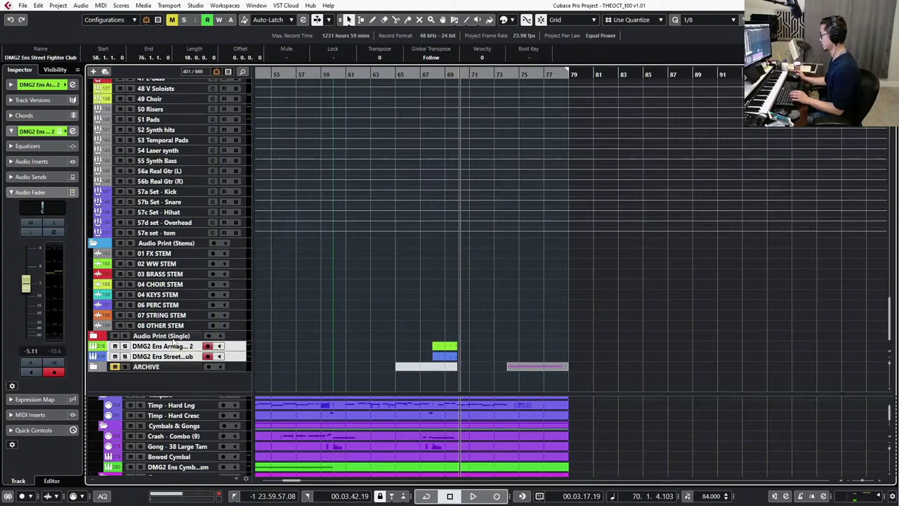
pyautogui.press('Delete')
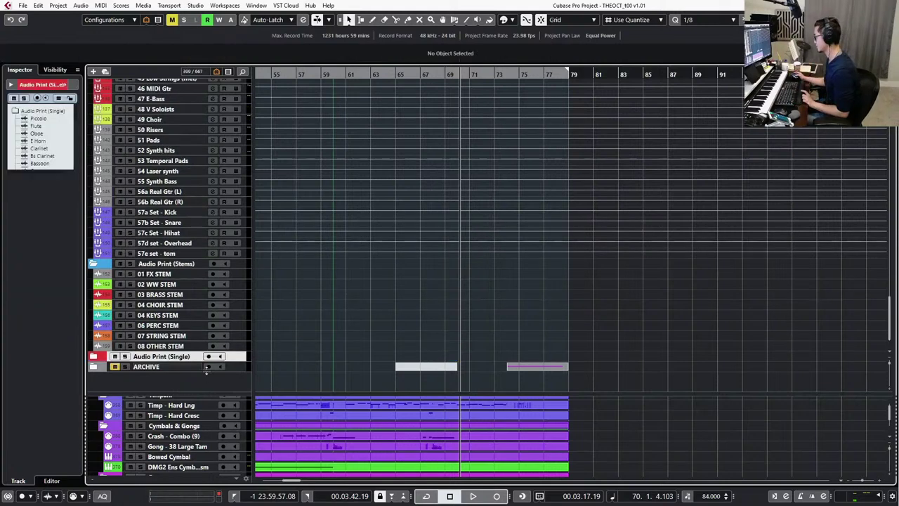
pyautogui.click(150, 367)
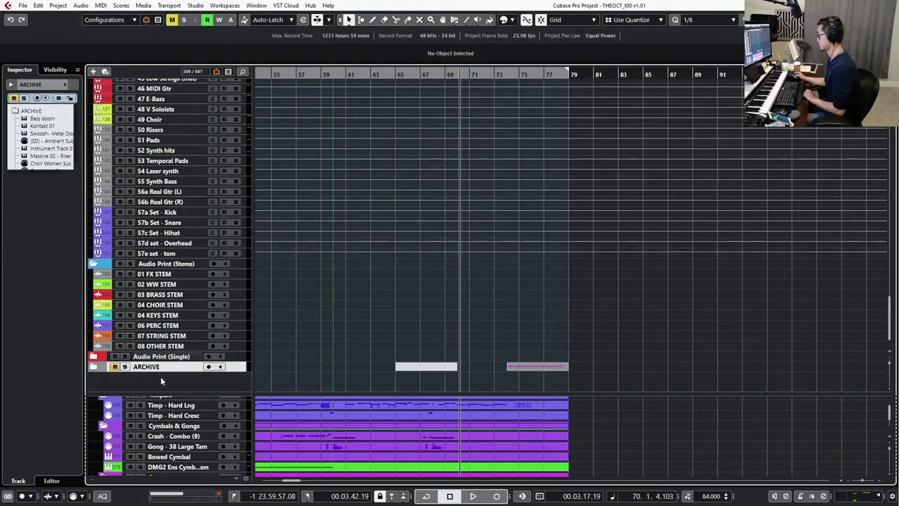
pyautogui.click(174, 357)
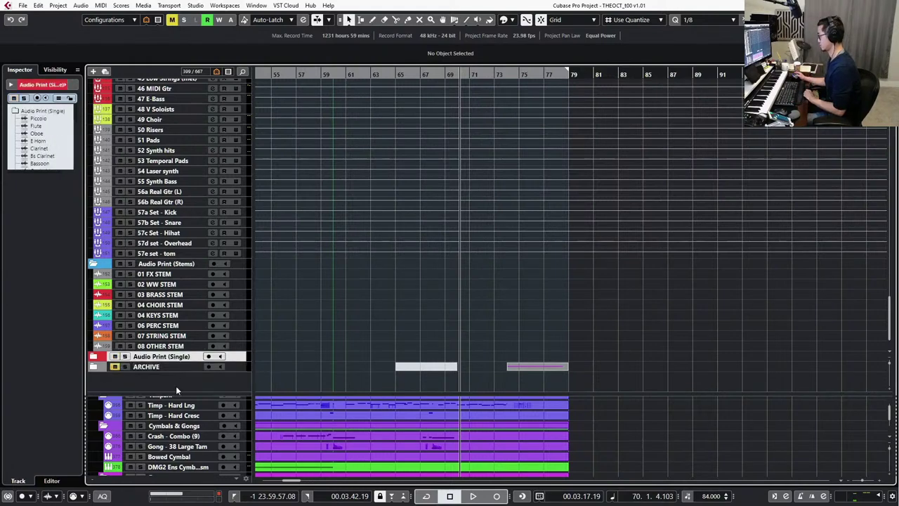
# Shrink the upper section of the divided track list so it shows only the Tempo, Markers and Signature tracks.
pyautogui.moveTo(175, 391); pyautogui.dragTo(263, 88)
pyautogui.scroll(10, 264, 88)
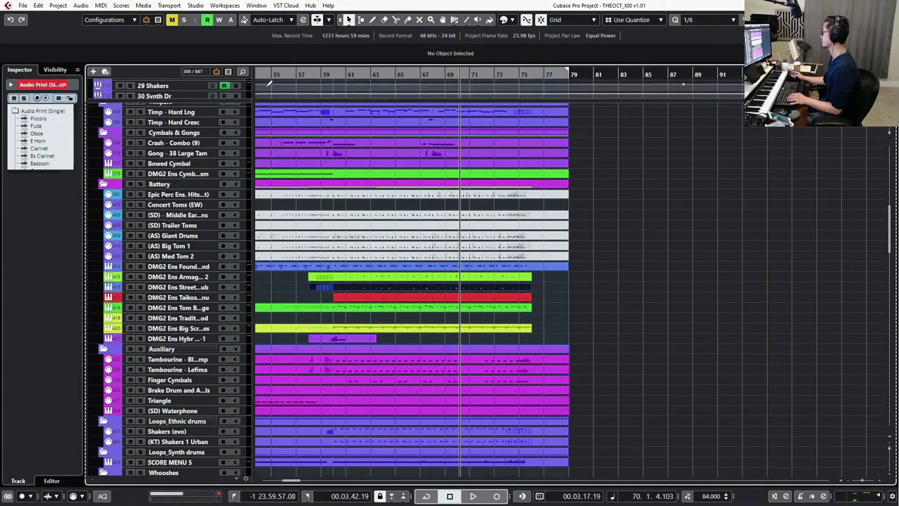
pyautogui.scroll(1, 266, 83)
pyautogui.moveTo(267, 102); pyautogui.dragTo(268, 107)
pyautogui.scroll(6, 271, 86)
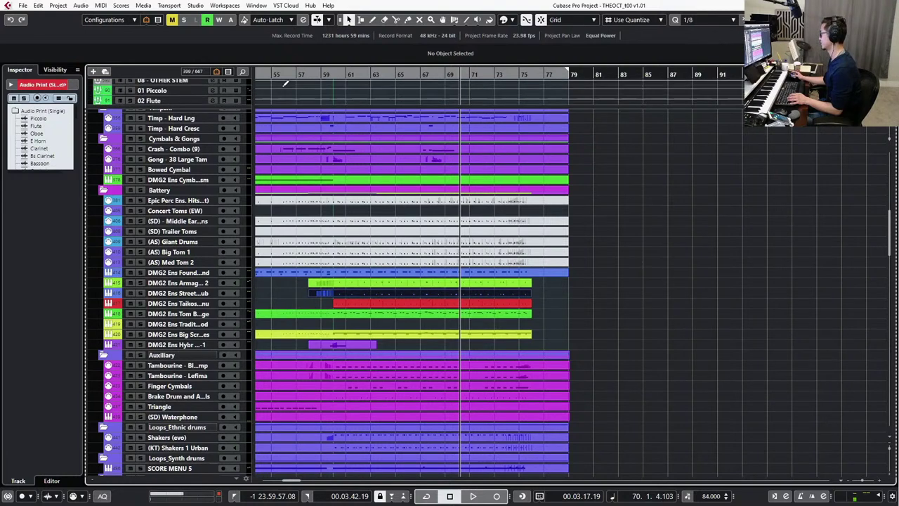
pyautogui.scroll(10, 288, 83)
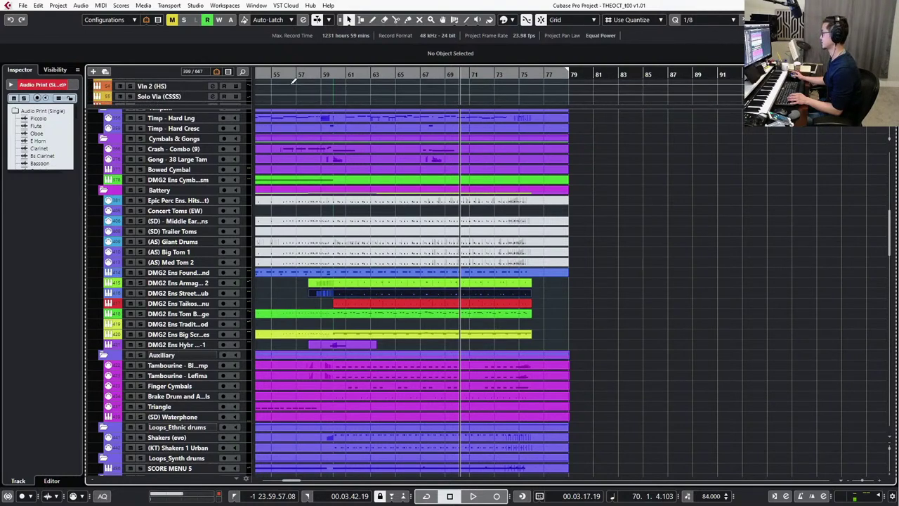
pyautogui.scroll(-10, 293, 85)
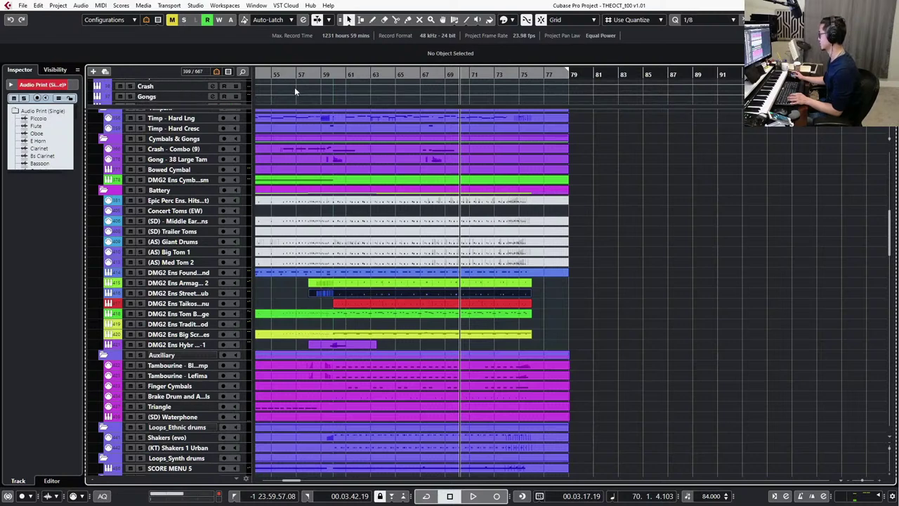
pyautogui.scroll(8, 294, 87)
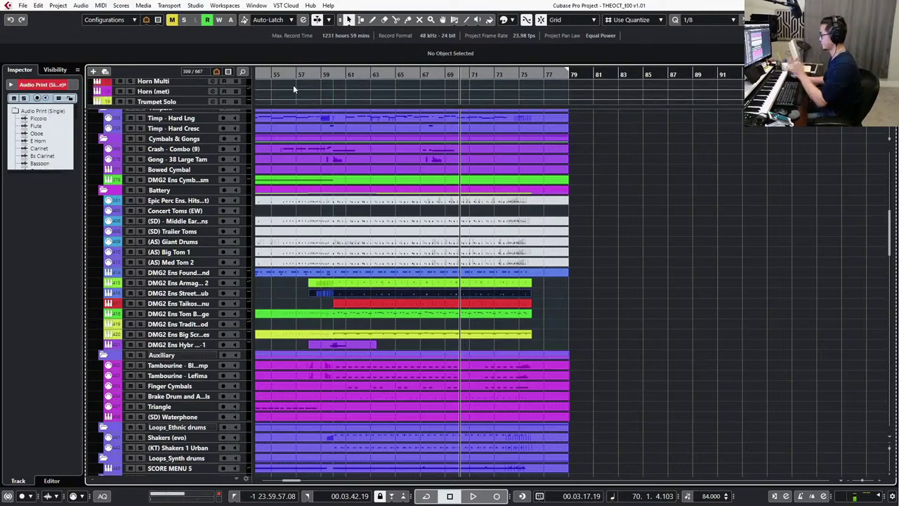
pyautogui.scroll(10, 294, 85)
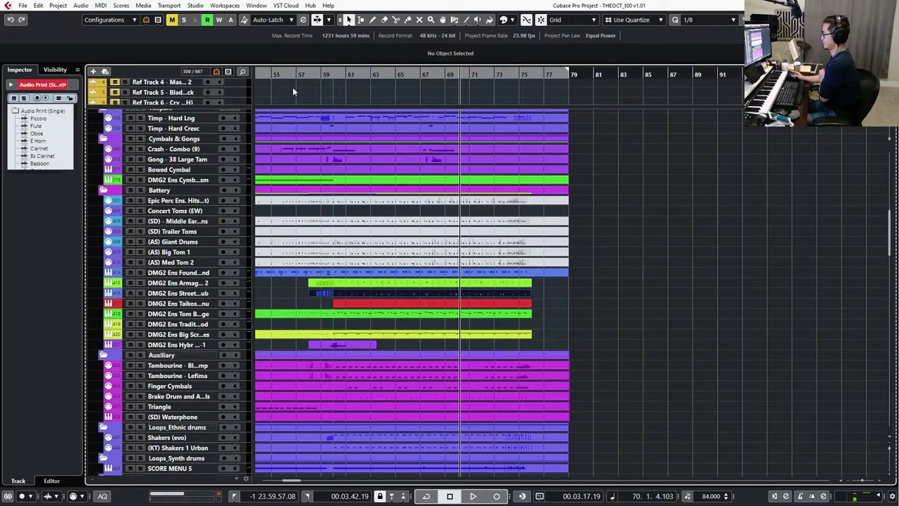
pyautogui.scroll(6, 294, 91)
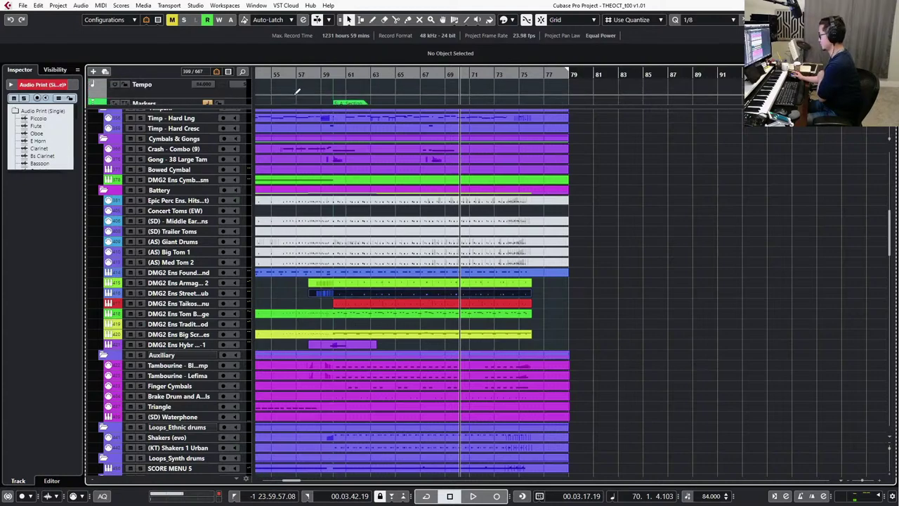
pyautogui.moveTo(327, 106); pyautogui.dragTo(327, 120)
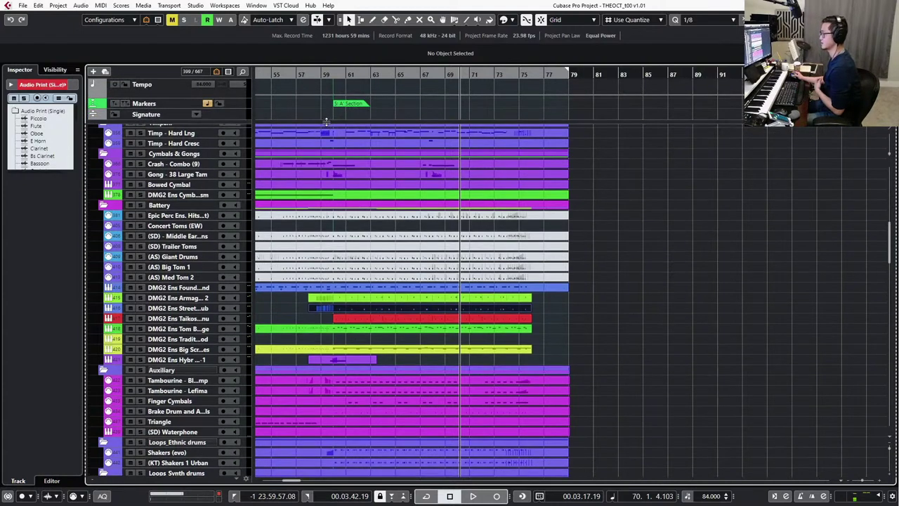
# Select the DMG2 Ens Armageddon 2 track and play the full mix from bar 69 to bar 72.
pyautogui.click(158, 299)
pyautogui.click(140, 300)
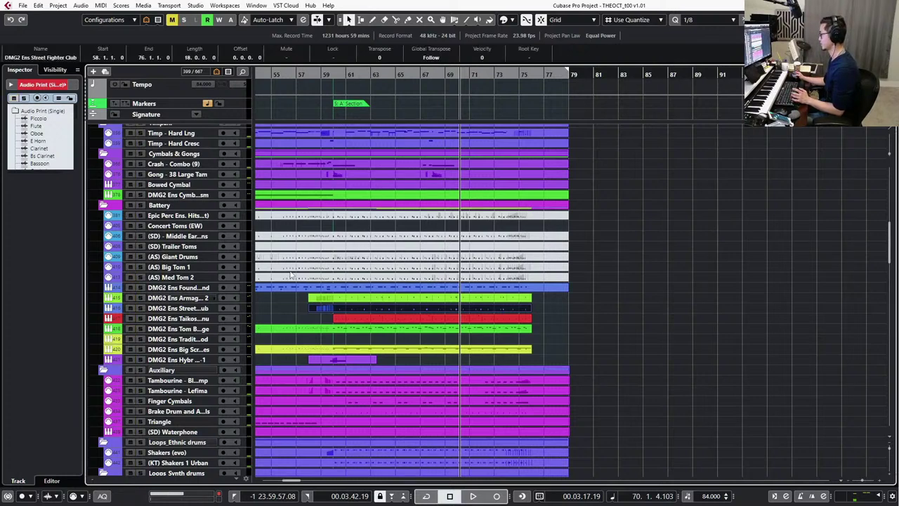
pyautogui.click(165, 298)
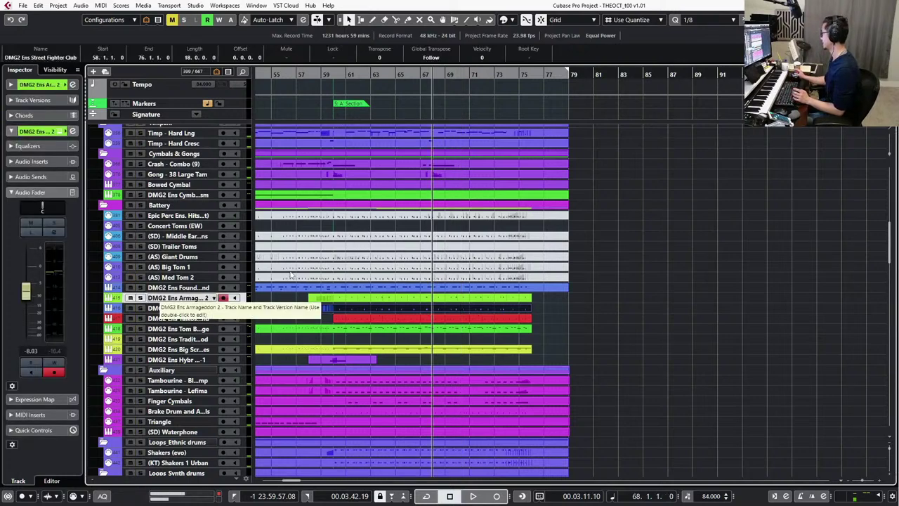
pyautogui.press('KP_Add')
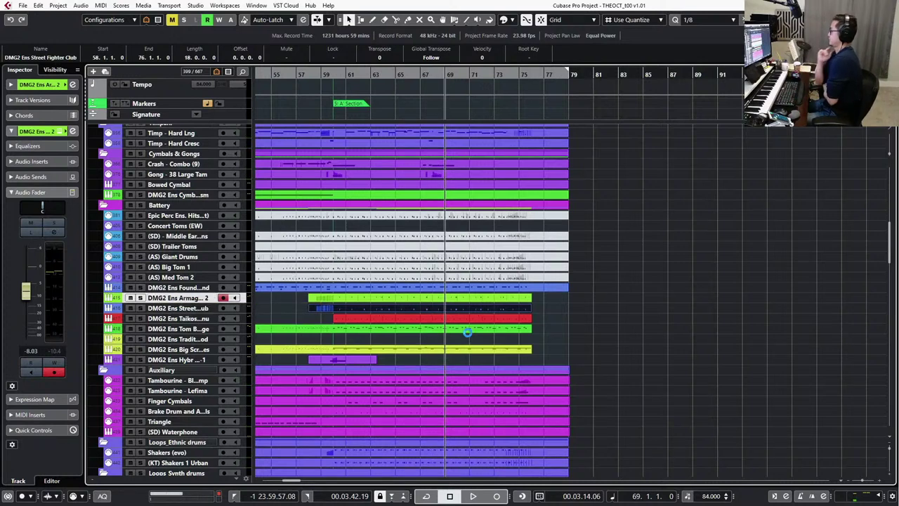
pyautogui.click(576, 298)
pyautogui.press('space')
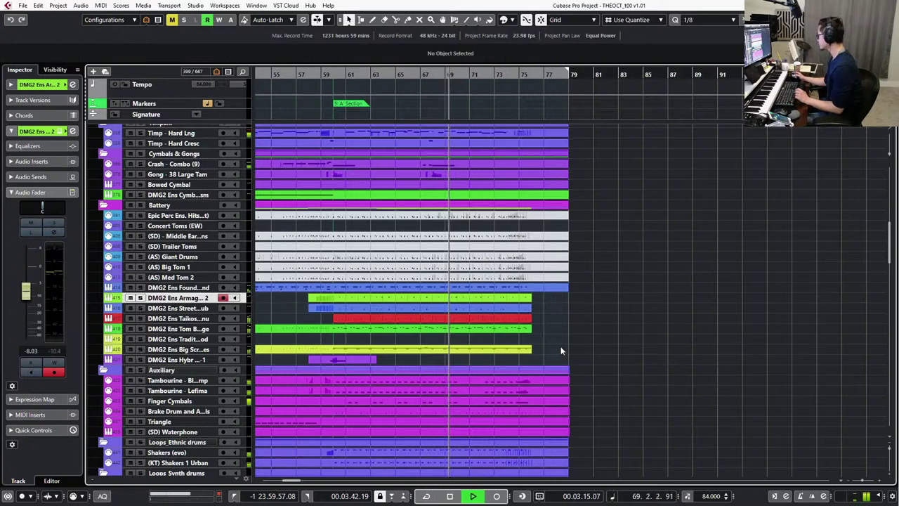
pyautogui.scroll(-3, 560, 351)
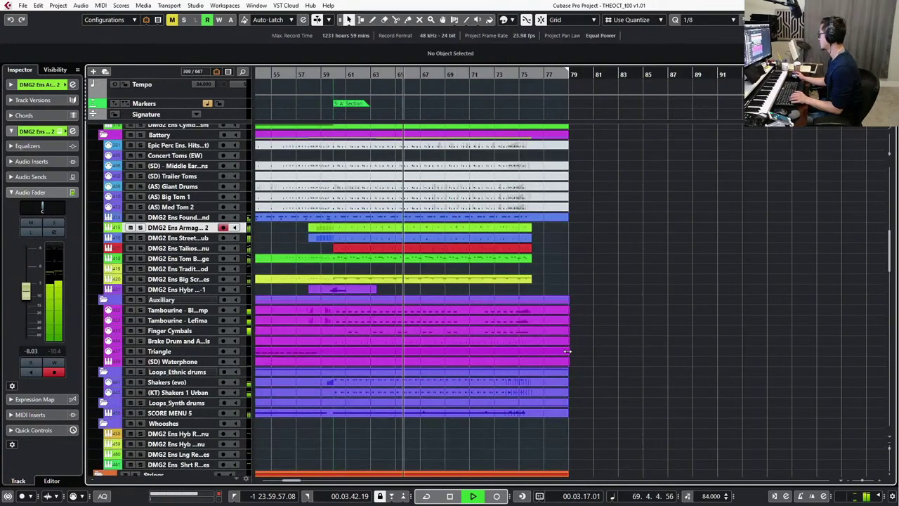
pyautogui.keyDown('ctrl'); pyautogui.scroll(2, 568, 351); pyautogui.keyUp('ctrl')
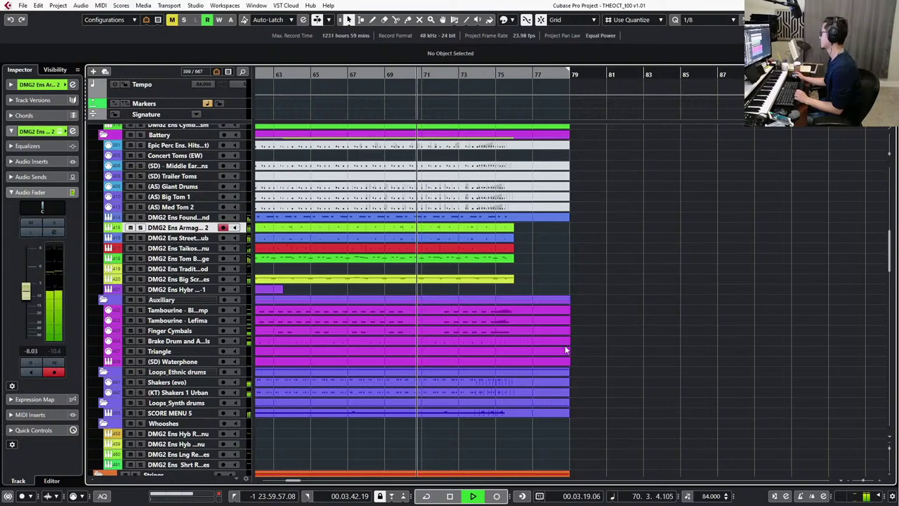
pyautogui.keyDown('ctrl'); pyautogui.scroll(-1, 573, 346); pyautogui.keyUp('ctrl')
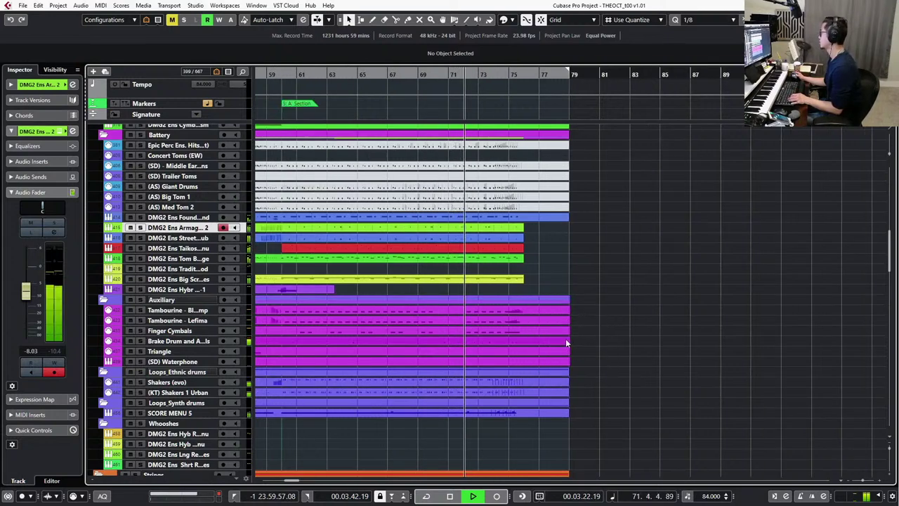
pyautogui.press('space')
pyautogui.hscroll(-4, 577, 337)
pyautogui.keyDown('ctrl'); pyautogui.scroll(-2, 576, 336); pyautogui.keyUp('ctrl')
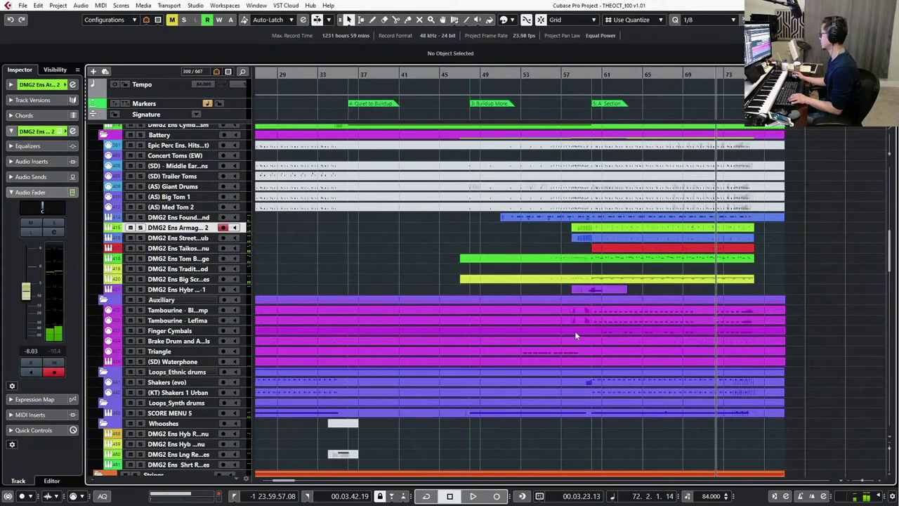
pyautogui.keyDown('ctrl'); pyautogui.scroll(-2, 575, 331); pyautogui.keyUp('ctrl')
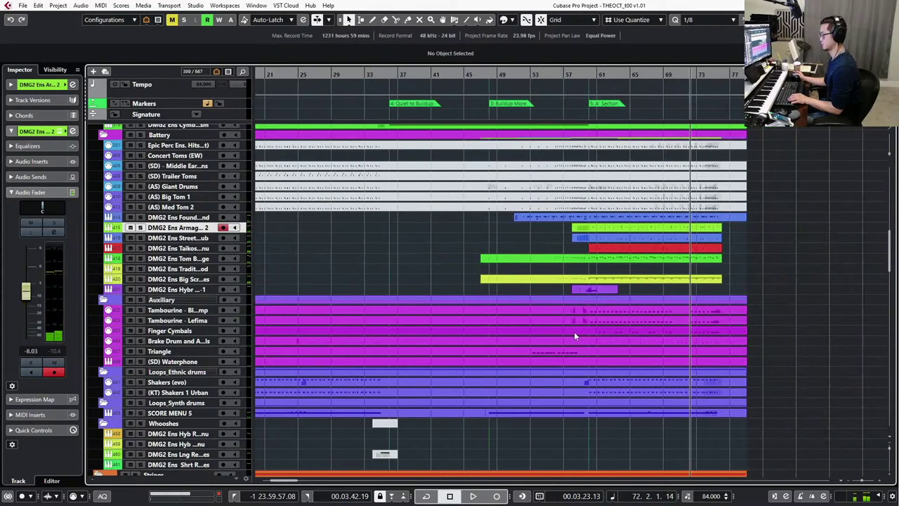
# Set the playback position to bar 36 and open the Hn 1 Stacc (mod) and M Hn 3 Stacc parts together in the Key Editor.
pyautogui.click(419, 76)
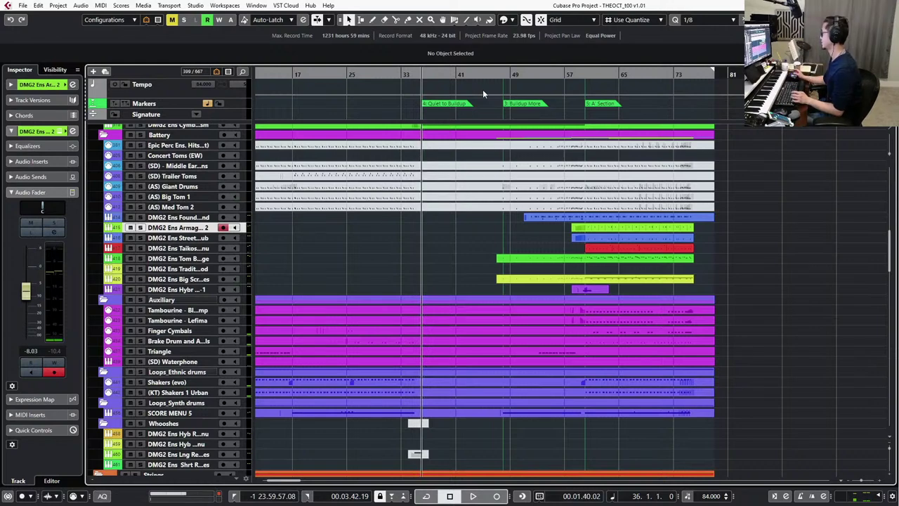
pyautogui.scroll(5, 473, 223)
pyautogui.scroll(5, 474, 229)
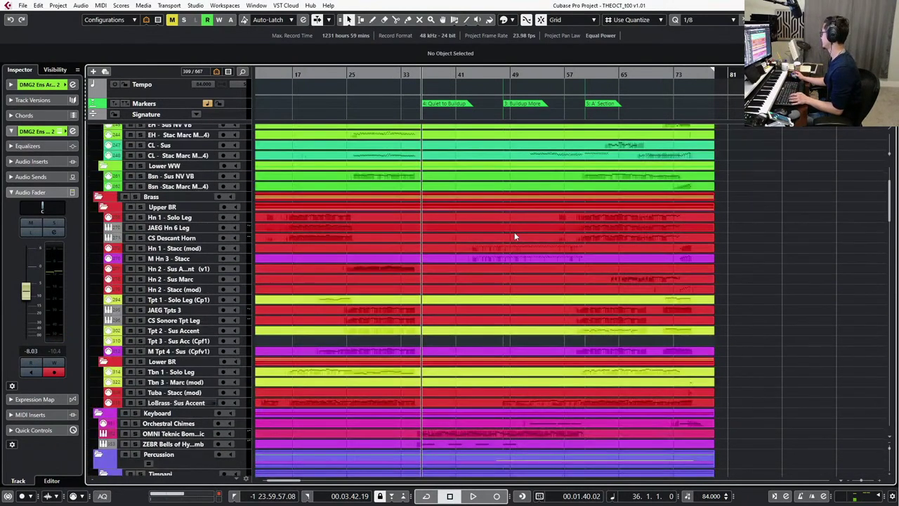
pyautogui.click(519, 249)
pyautogui.keyDown('shift'); pyautogui.click(520, 259); pyautogui.keyUp('shift')
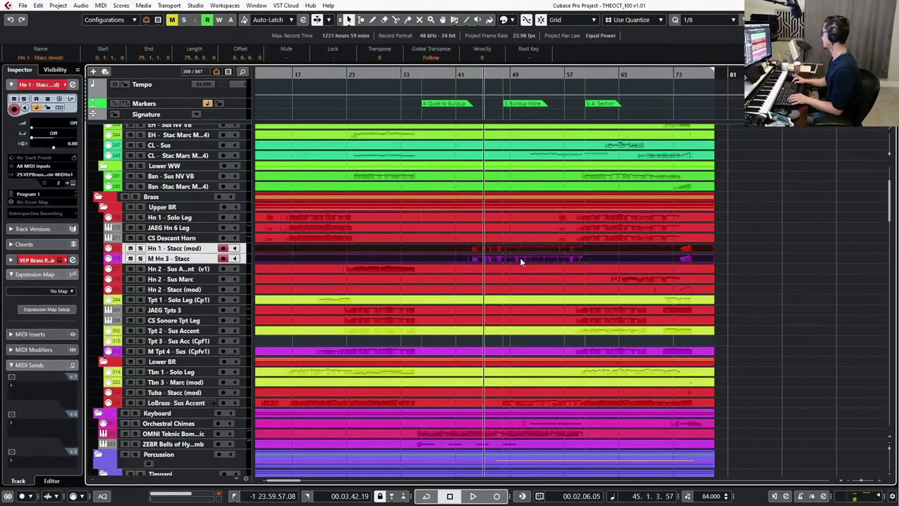
pyautogui.press('KP_Subtract')
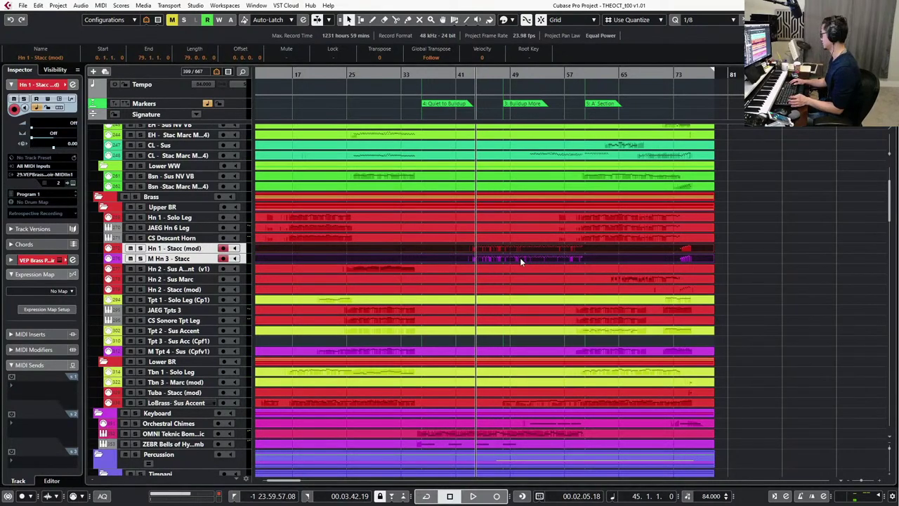
pyautogui.press('Return')
# Try iterative 1/8 quantizing on all the staccato horn notes from bar 44 to bar 59 and undo it.
pyautogui.scroll(-2, 495, 188)
pyautogui.hscroll(3, 434, 180)
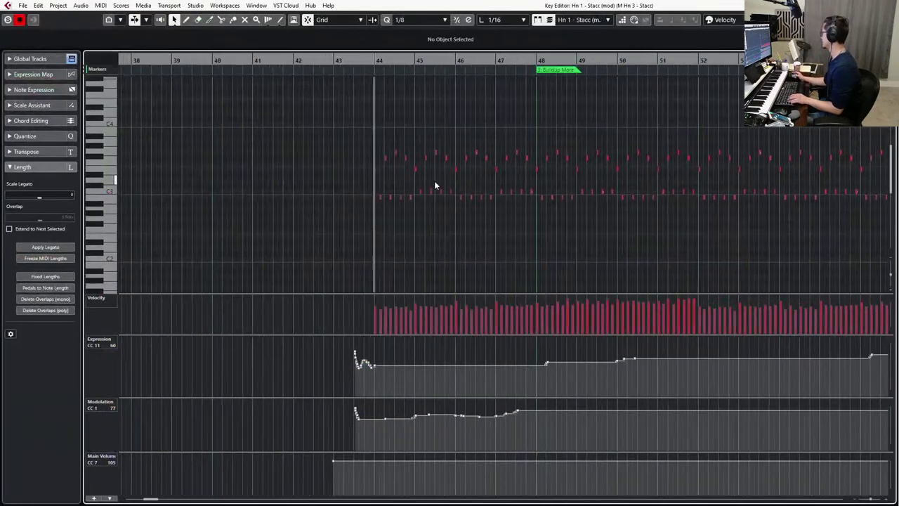
pyautogui.scroll(-1, 347, 177)
pyautogui.hscroll(2, 348, 191)
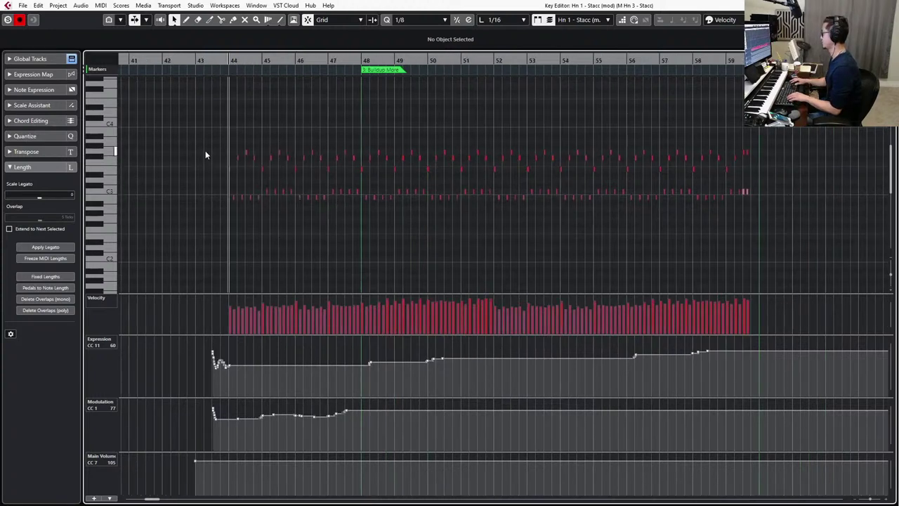
pyautogui.press('KP_Subtract')
pyautogui.press('KP_Add')
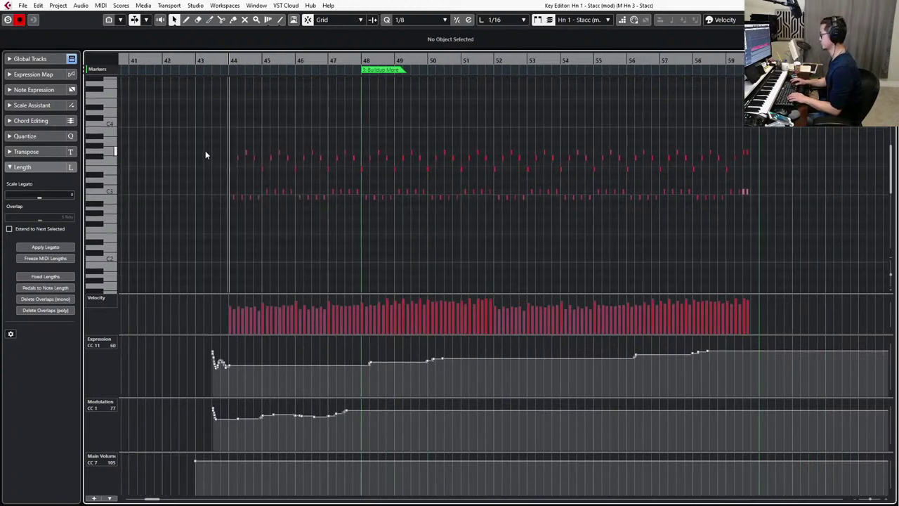
pyautogui.scroll(2, 205, 150)
pyautogui.scroll(1, 205, 149)
pyautogui.moveTo(204, 136); pyautogui.dragTo(796, 226)
pyautogui.hscroll(2, 746, 228)
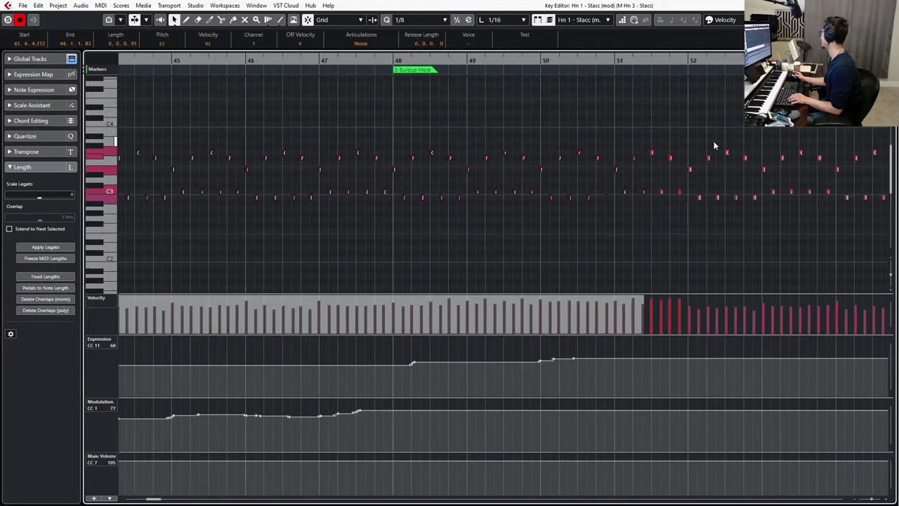
pyautogui.scroll(-1, 715, 146)
pyautogui.moveTo(596, 119); pyautogui.dragTo(821, 229)
pyautogui.hscroll(3, 815, 228)
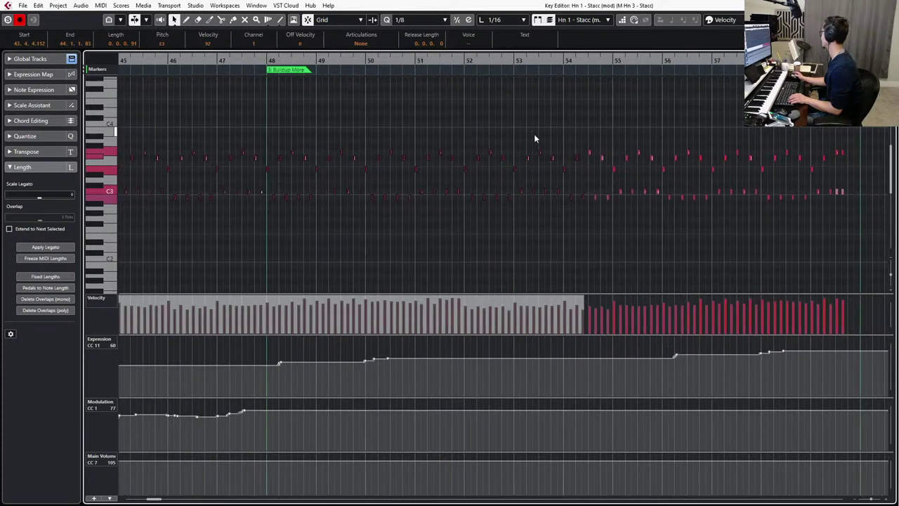
pyautogui.moveTo(534, 138); pyautogui.dragTo(855, 220)
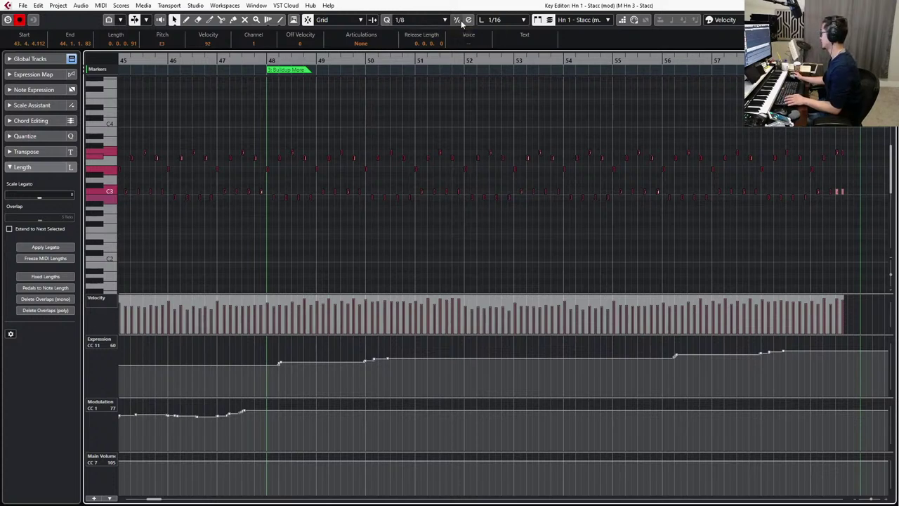
pyautogui.press('q')
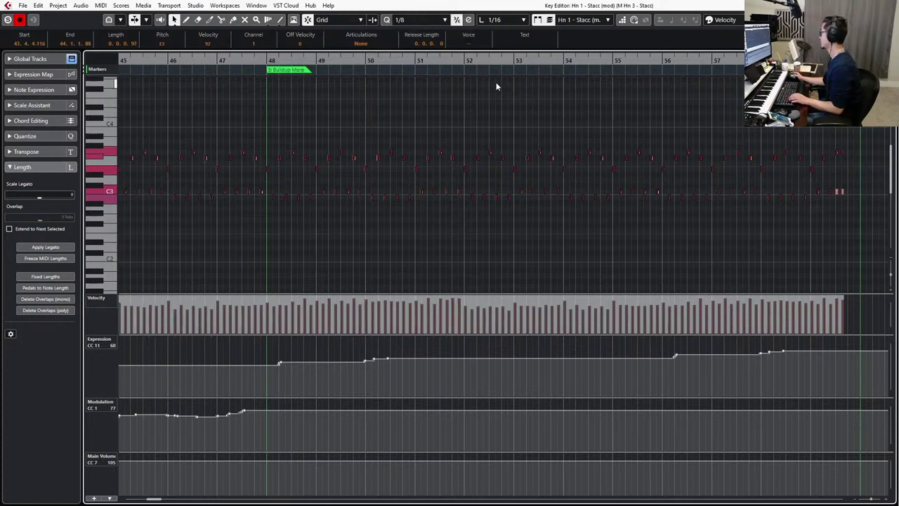
pyautogui.hotkey('ctrl', 'z')
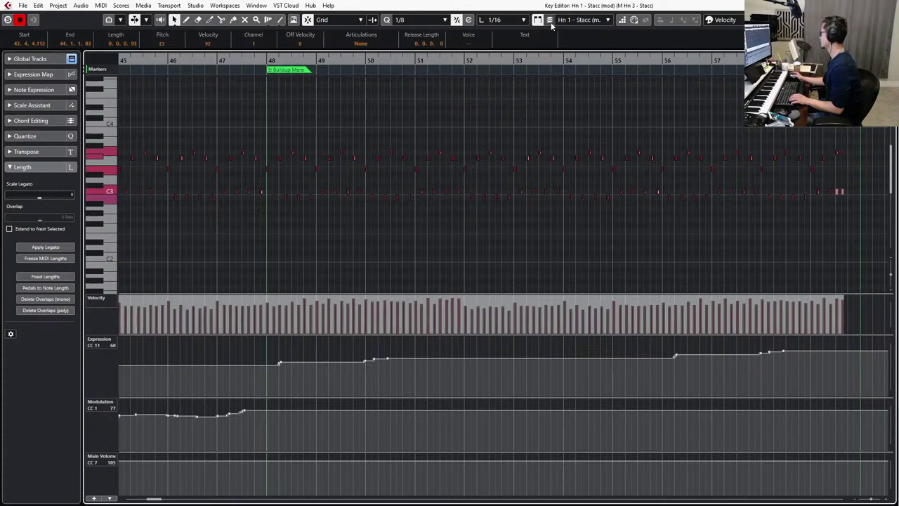
# Iteratively quantize all the staccato horn notes to 1/8 and play them back from bar 44.
pyautogui.moveTo(861, 114); pyautogui.dragTo(142, 222)
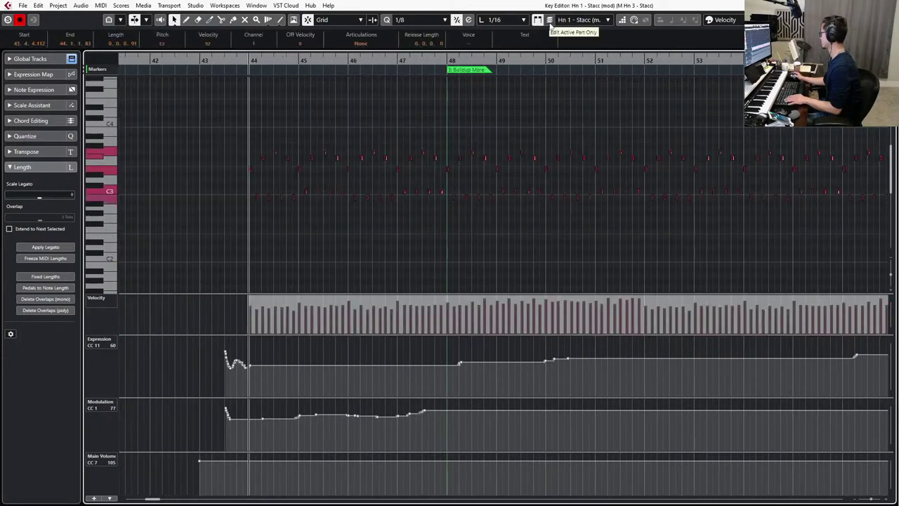
pyautogui.press('q')
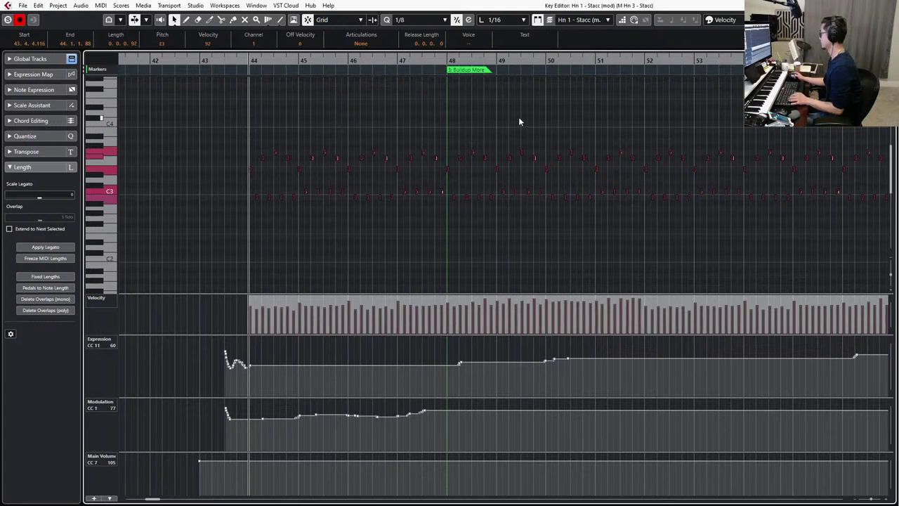
pyautogui.press('space')
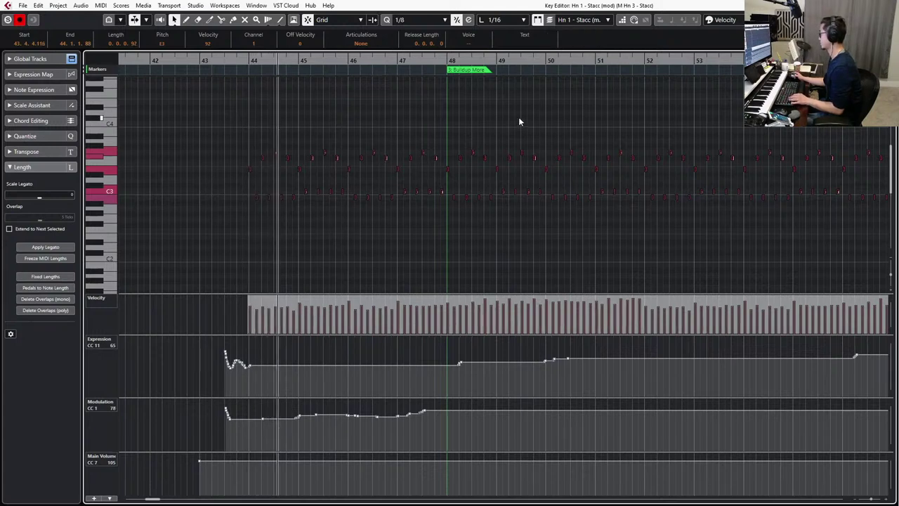
pyautogui.click(279, 130)
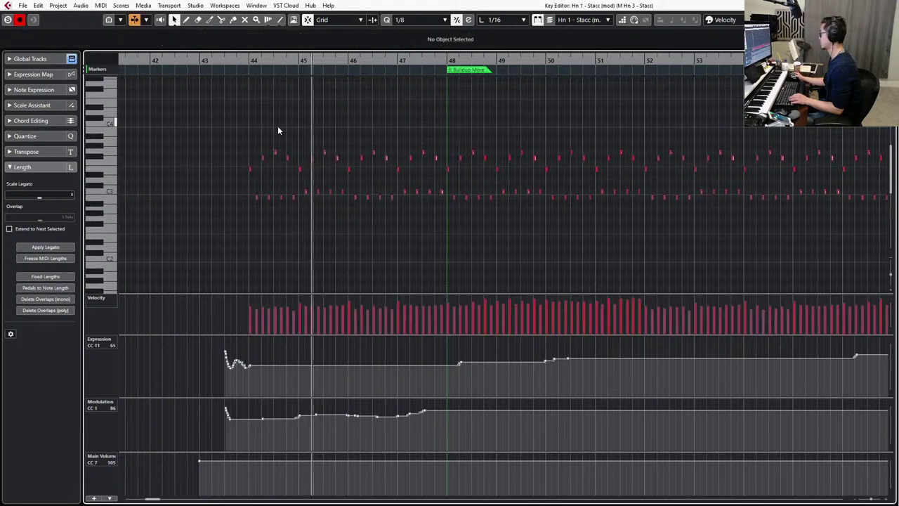
pyautogui.click(299, 169)
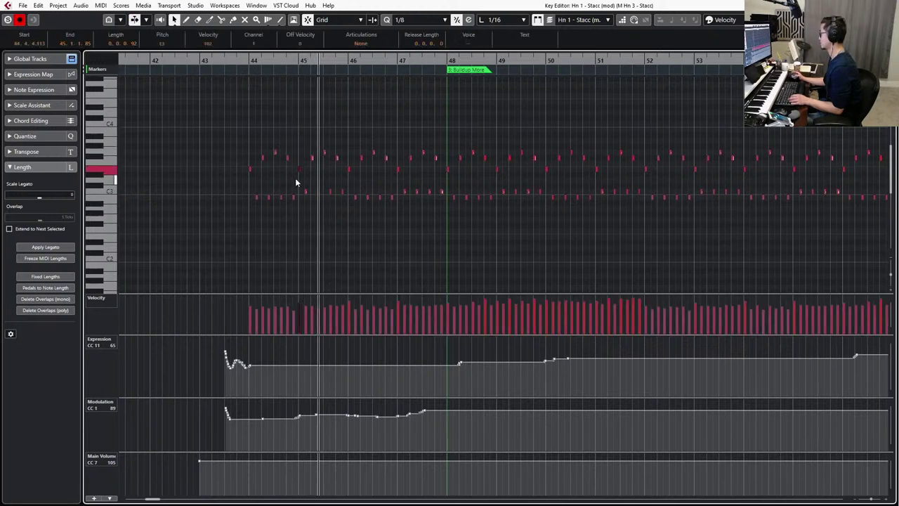
# Compress the velocities of all the staccato horn notes with a 50% ratio and play the result from bar 44.
pyautogui.moveTo(218, 111); pyautogui.dragTo(822, 236)
pyautogui.moveTo(810, 116); pyautogui.dragTo(558, 211)
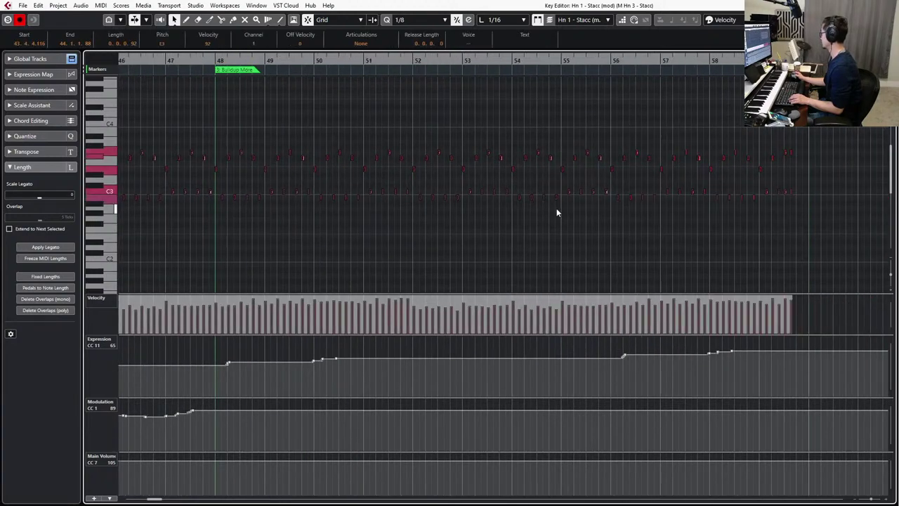
pyautogui.hscroll(-3, 562, 209)
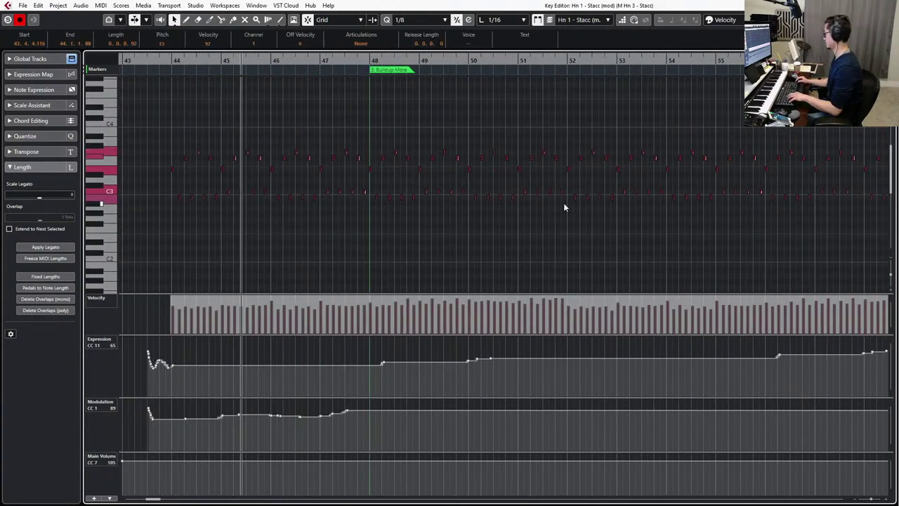
pyautogui.press('v')
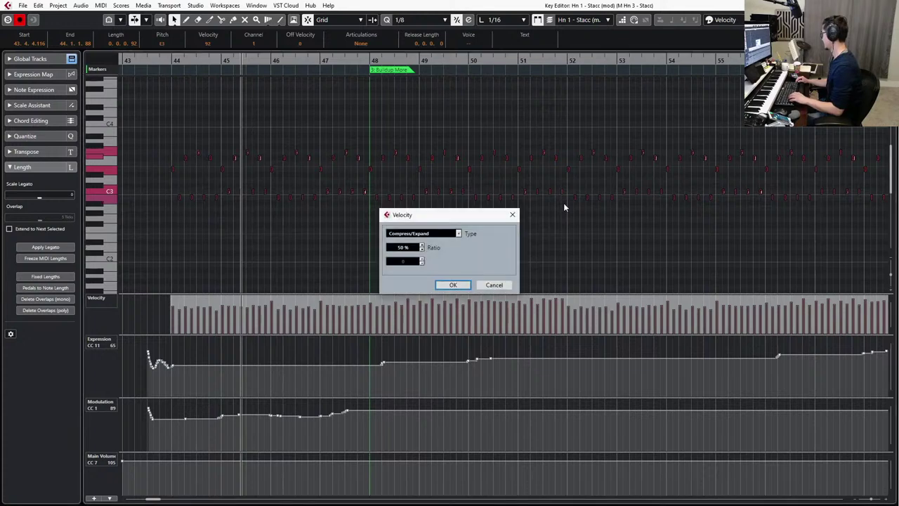
pyautogui.press('Return')
pyautogui.press('l')
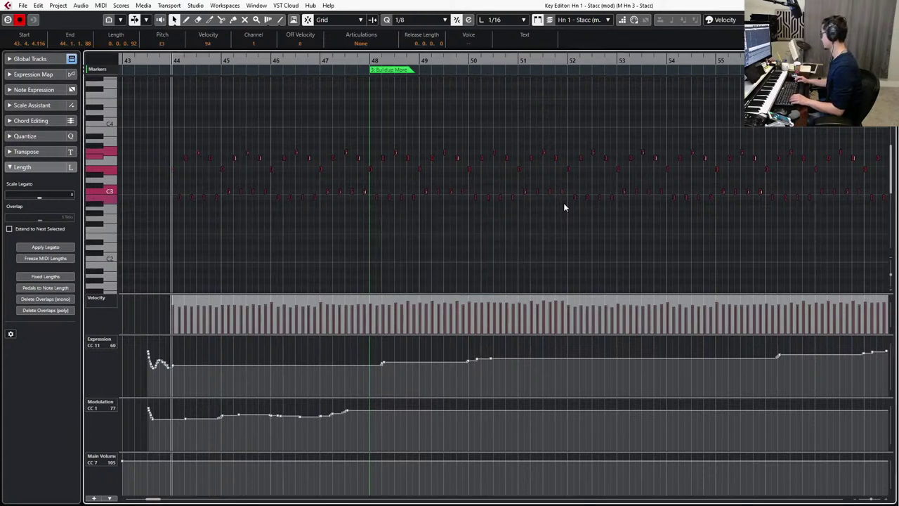
pyautogui.press('space')
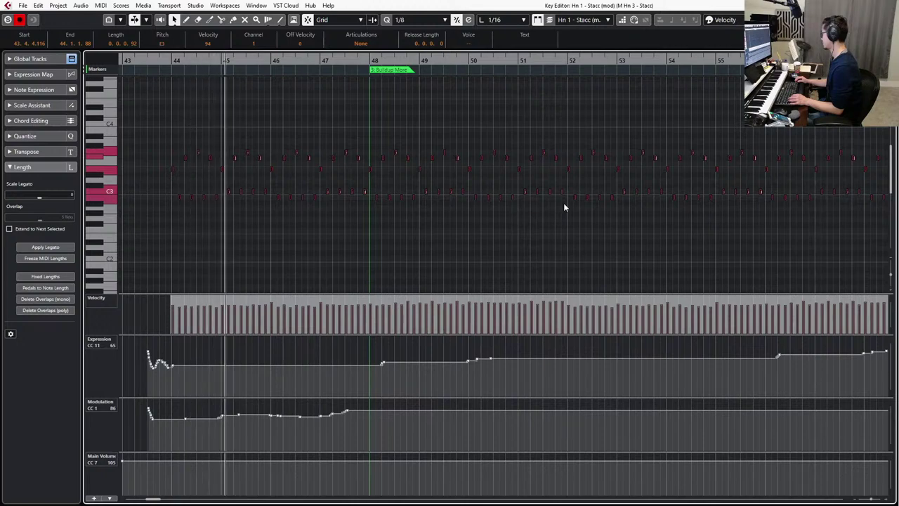
# Slightly raise the Hn 1 Stacc expression points just before bar 44 and its modulation curve between bars 43 and 48 during playback.
pyautogui.press('g')
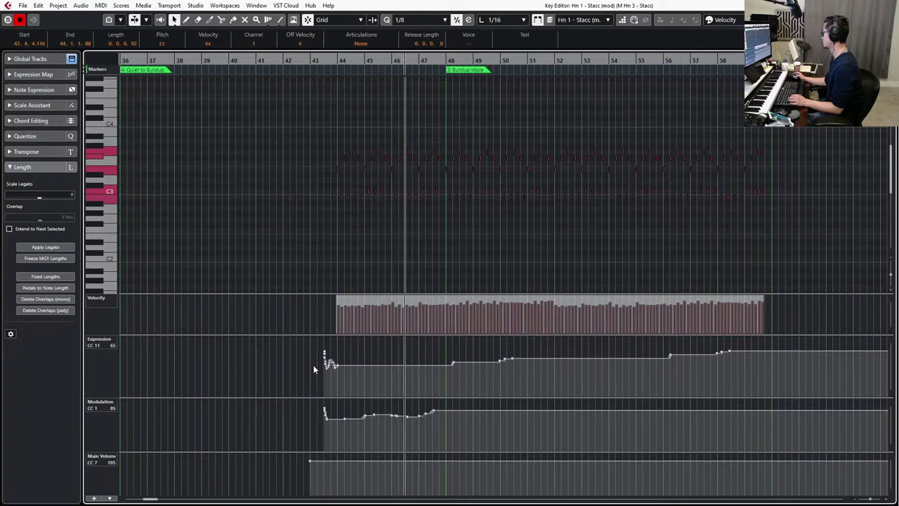
pyautogui.moveTo(319, 348); pyautogui.dragTo(339, 351)
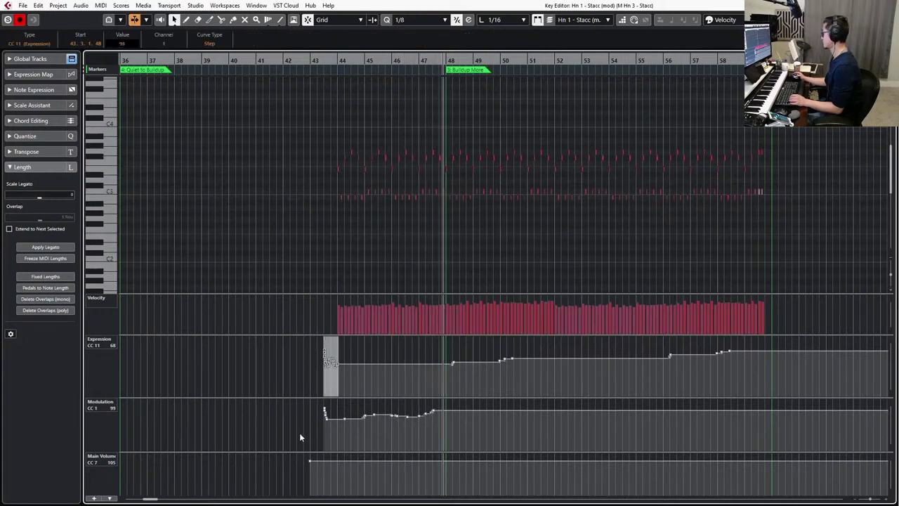
pyautogui.moveTo(303, 432); pyautogui.dragTo(431, 392)
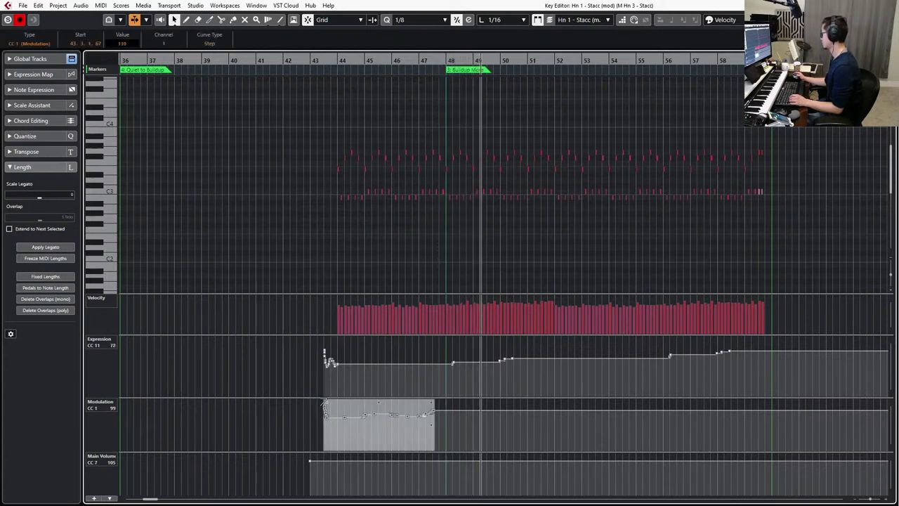
# Make M Hn 3 Stacc the active part, raise its expression leading into bar 44 and delete the extra expression point at bar 48.
pyautogui.press('Tab')
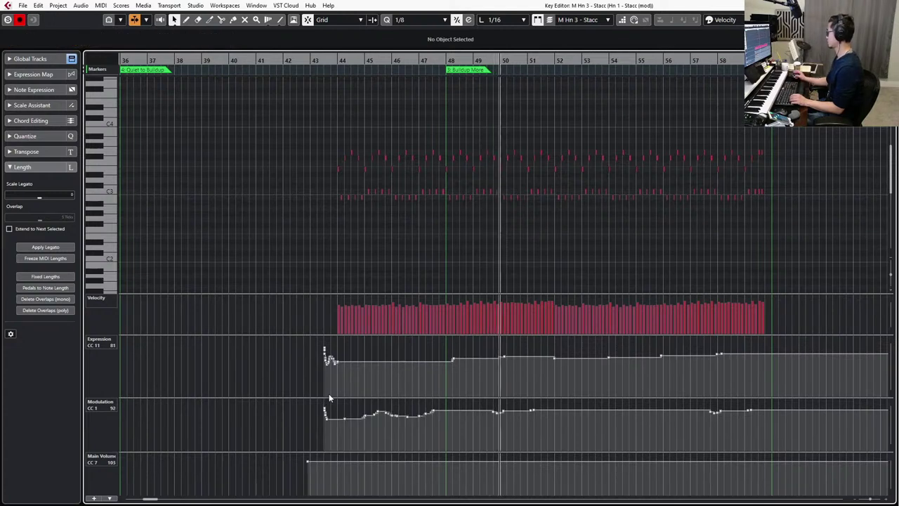
pyautogui.moveTo(291, 375); pyautogui.dragTo(369, 338)
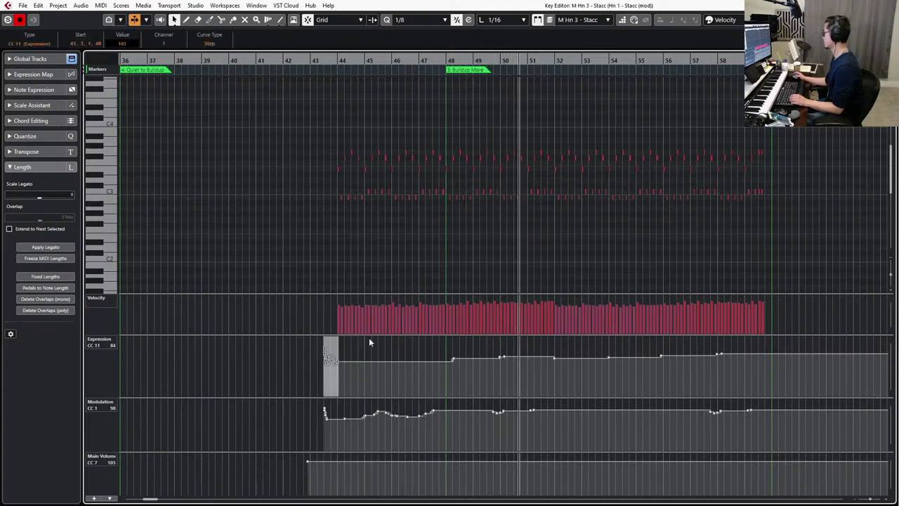
pyautogui.click(455, 381)
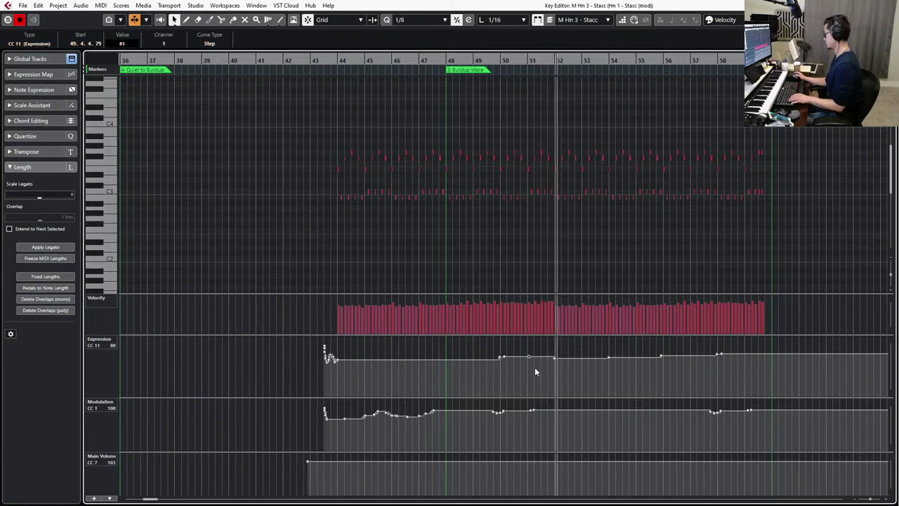
pyautogui.moveTo(476, 371); pyautogui.dragTo(446, 356)
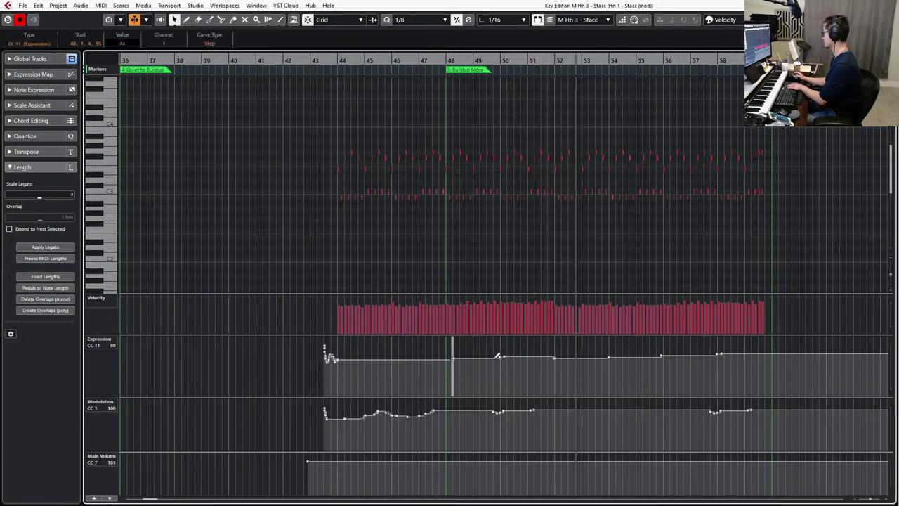
pyautogui.press('Delete')
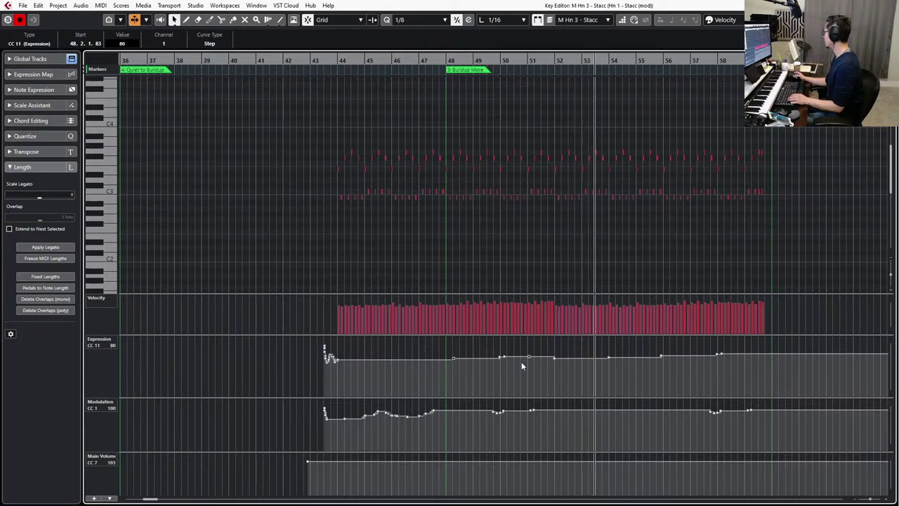
# Raise the velocities of the staccato notes from bar 52 to bar 59 and delete the M Hn 3 expression dip at bar 52.
pyautogui.hscroll(3, 629, 237)
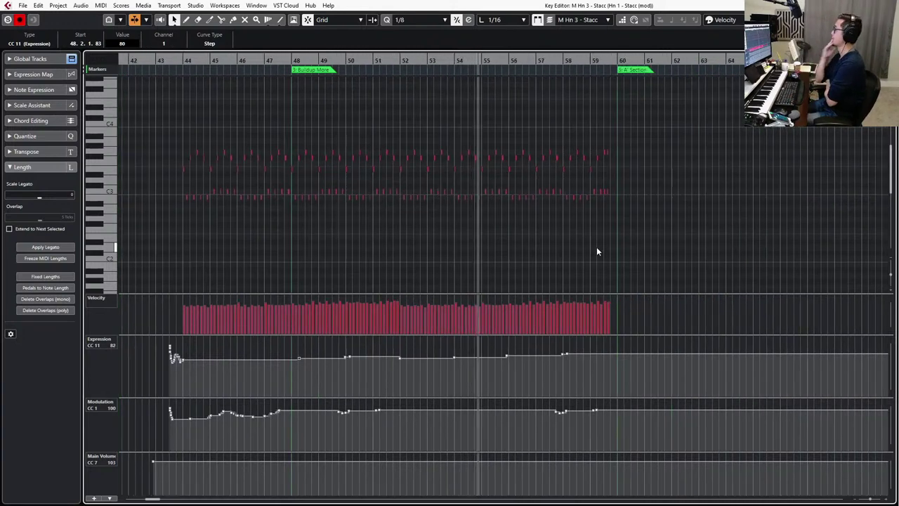
pyautogui.moveTo(404, 133); pyautogui.dragTo(619, 239)
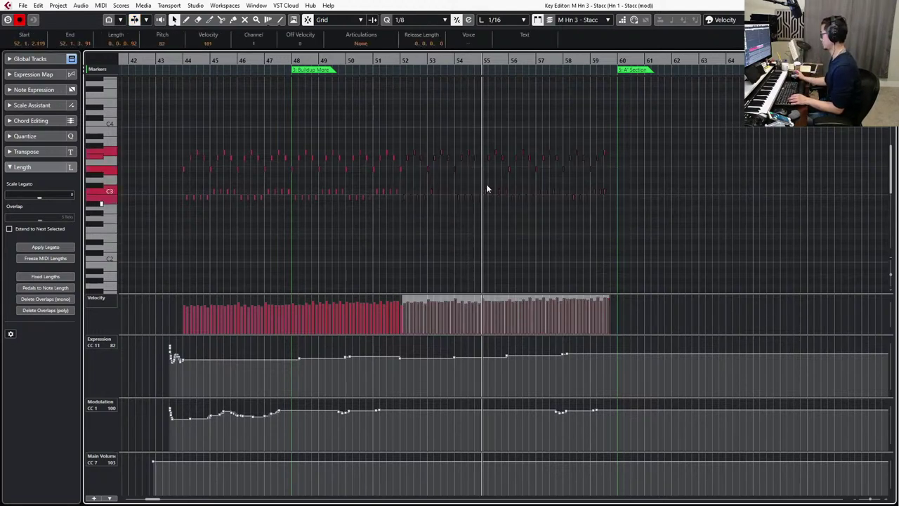
pyautogui.click(403, 150)
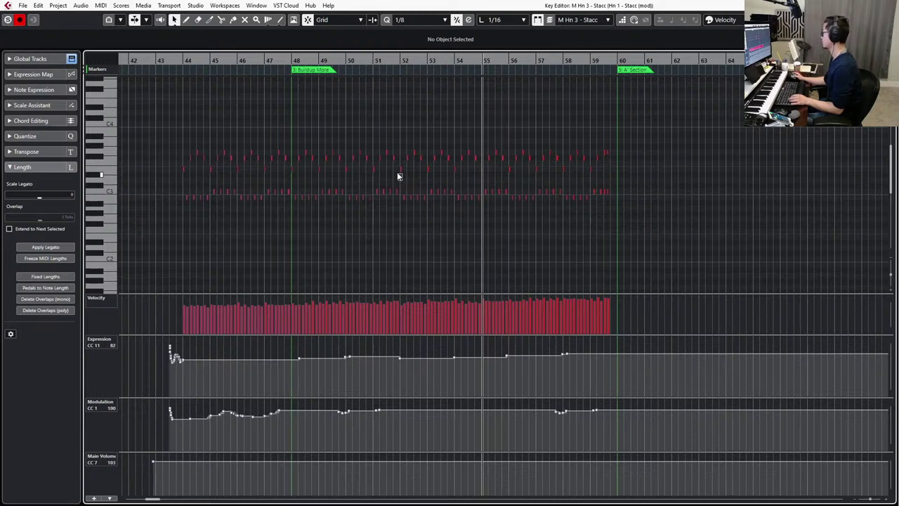
pyautogui.click(395, 169)
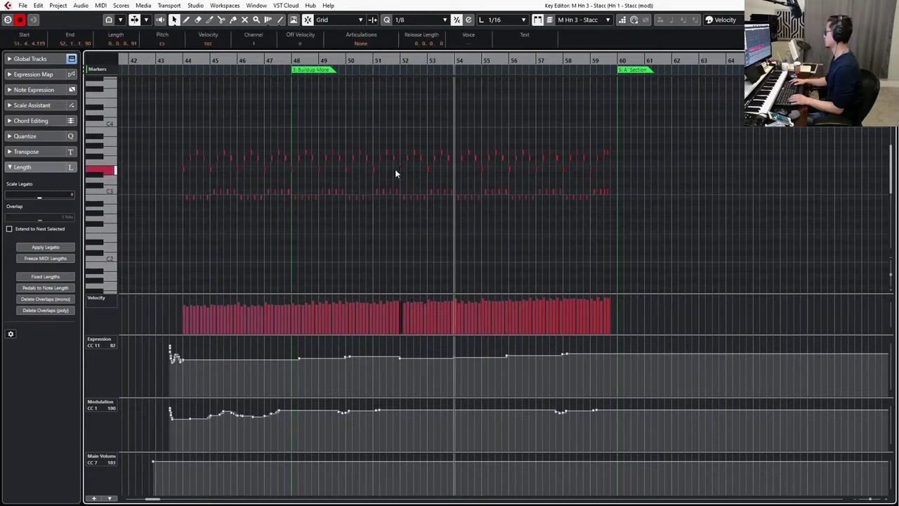
pyautogui.moveTo(408, 375); pyautogui.dragTo(403, 353)
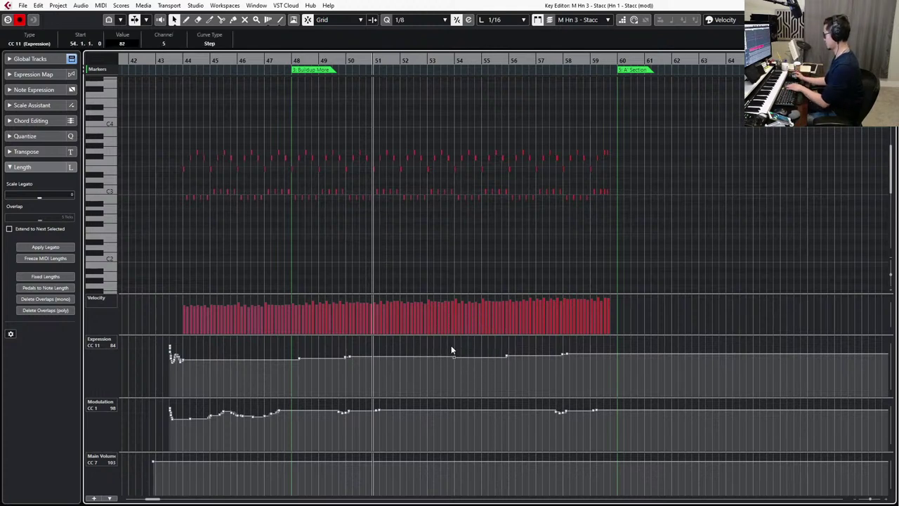
# Make Hn 1 Stacc the active part, draw a rising expression ramp from bar 50 to 52 and play it from bar 44.
pyautogui.press('Tab')
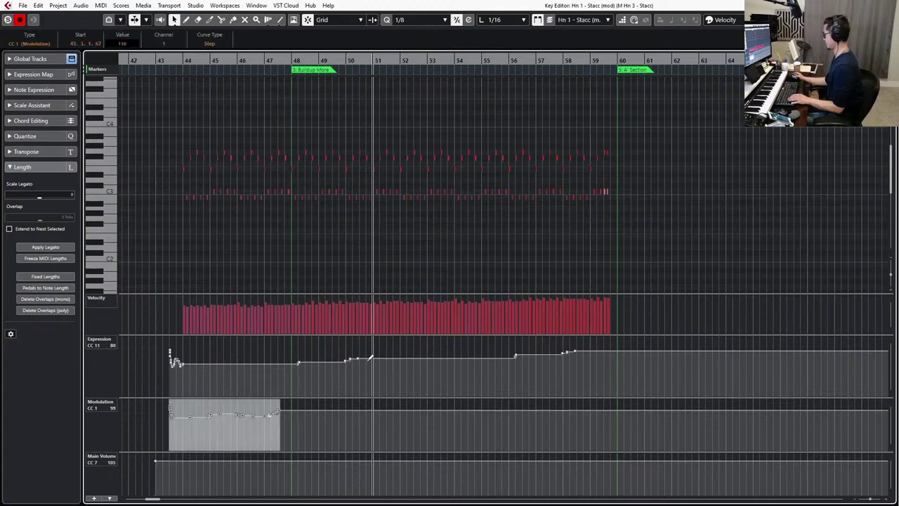
pyautogui.moveTo(360, 364); pyautogui.dragTo(397, 356)
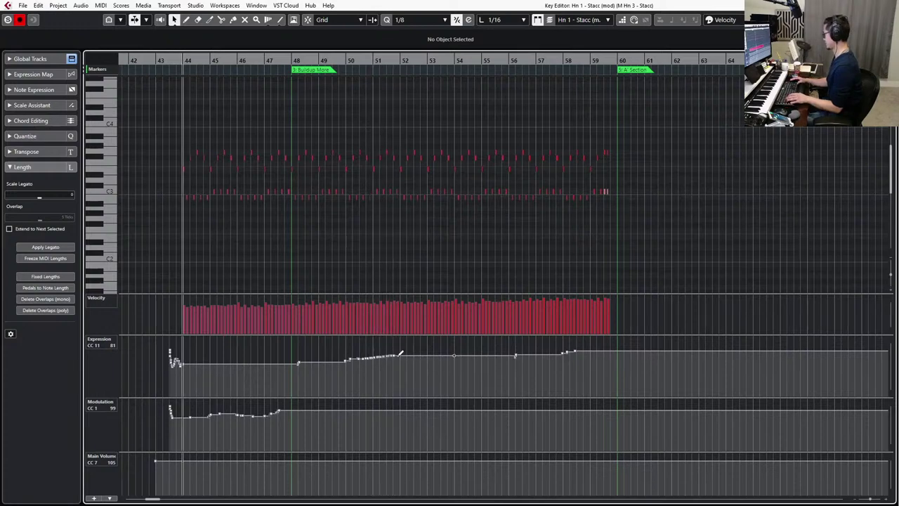
pyautogui.press('space')
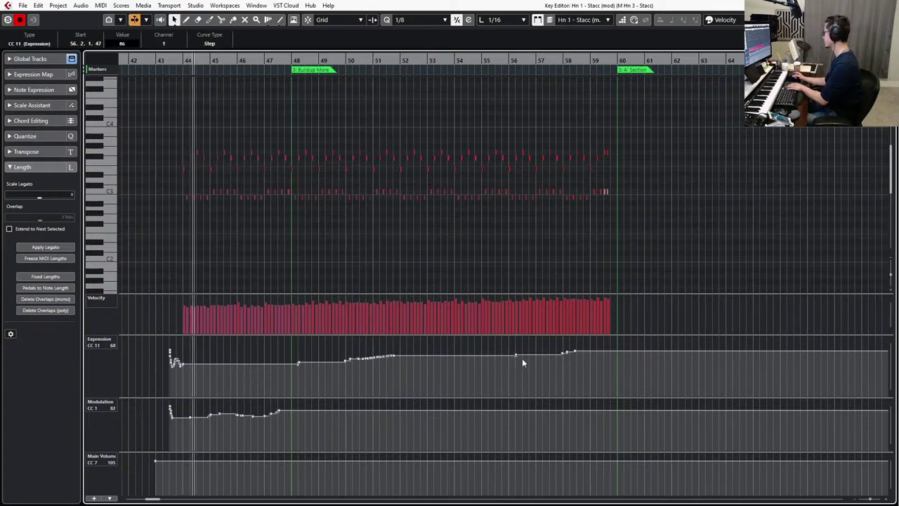
pyautogui.press('Escape')
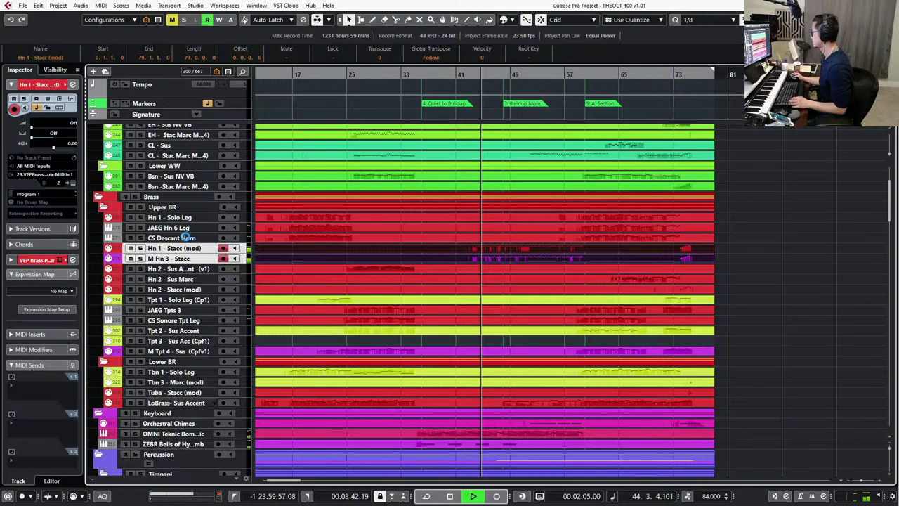
# Open the CS Descant Horn part for editing and delete its low modulation curve between bars 56 and 59.
pyautogui.press('Up')
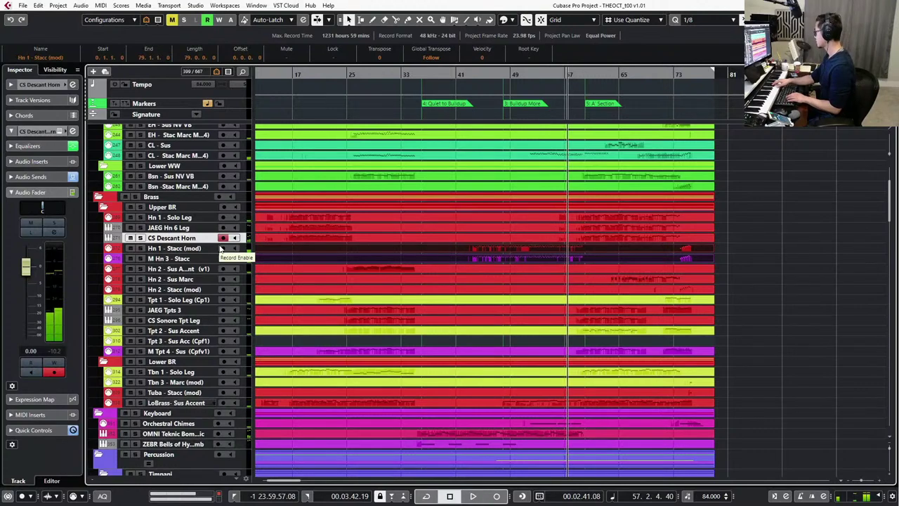
pyautogui.press('space')
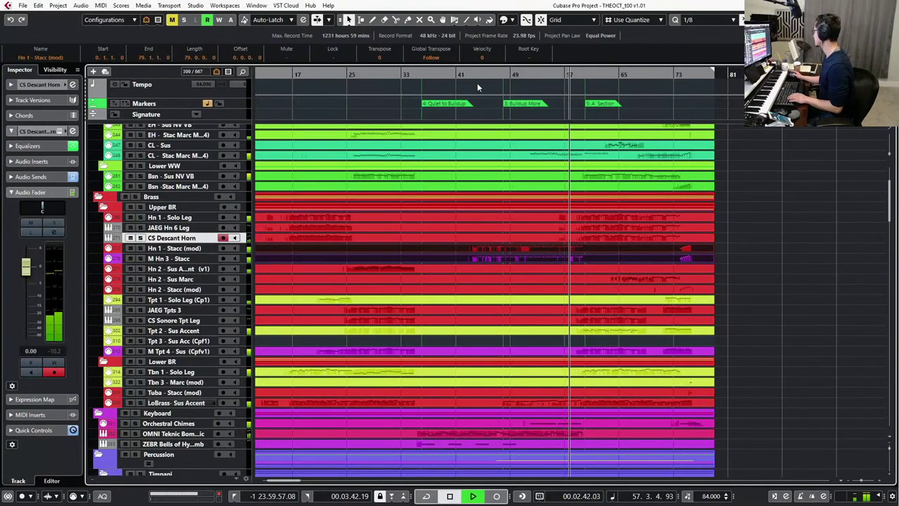
pyautogui.doubleClick(514, 236)
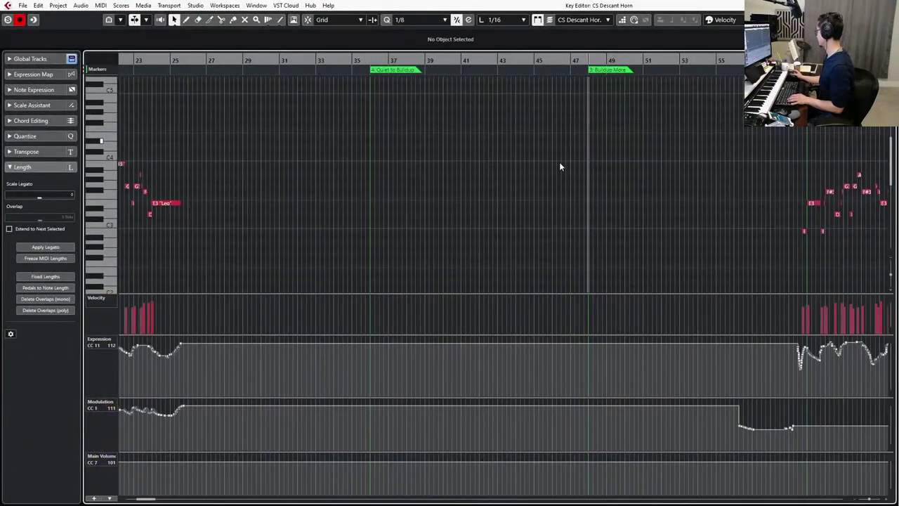
pyautogui.hscroll(5, 552, 281)
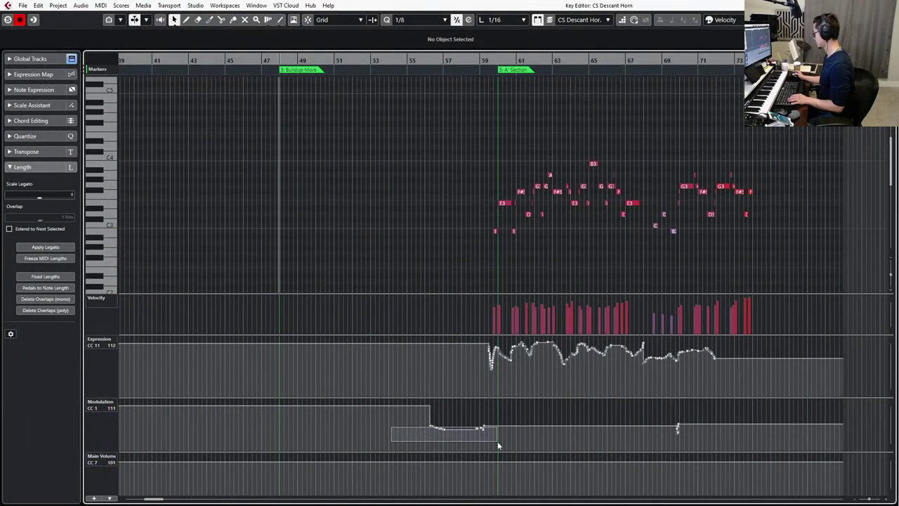
pyautogui.moveTo(498, 443); pyautogui.dragTo(425, 449)
pyautogui.click(491, 416)
pyautogui.press('Delete')
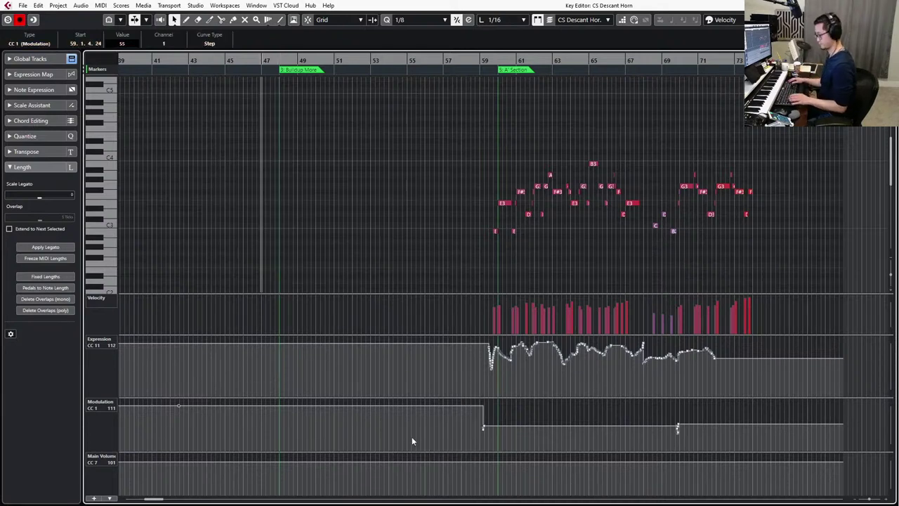
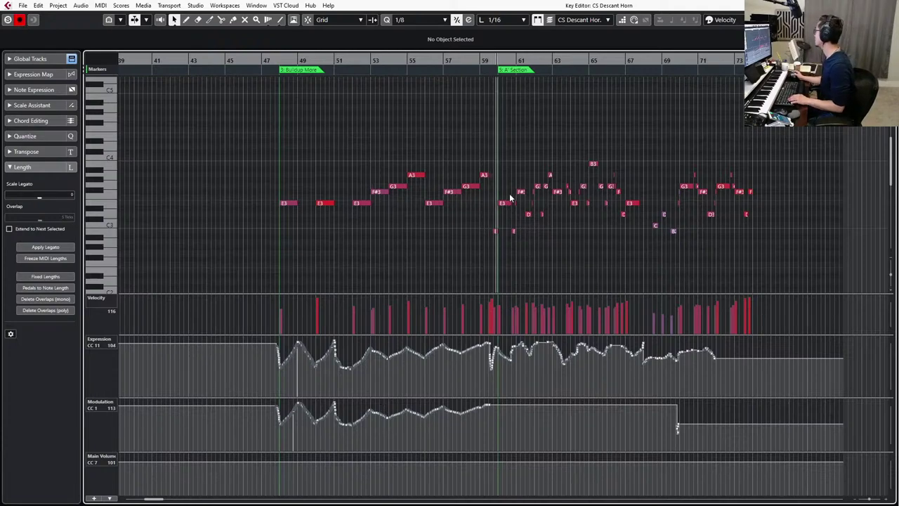
# Lengthen the two short A3 notes in the second half of bar 59 to 0.0.0.69.
pyautogui.scroll(5, 510, 196)
pyautogui.moveTo(436, 149); pyautogui.dragTo(402, 187)
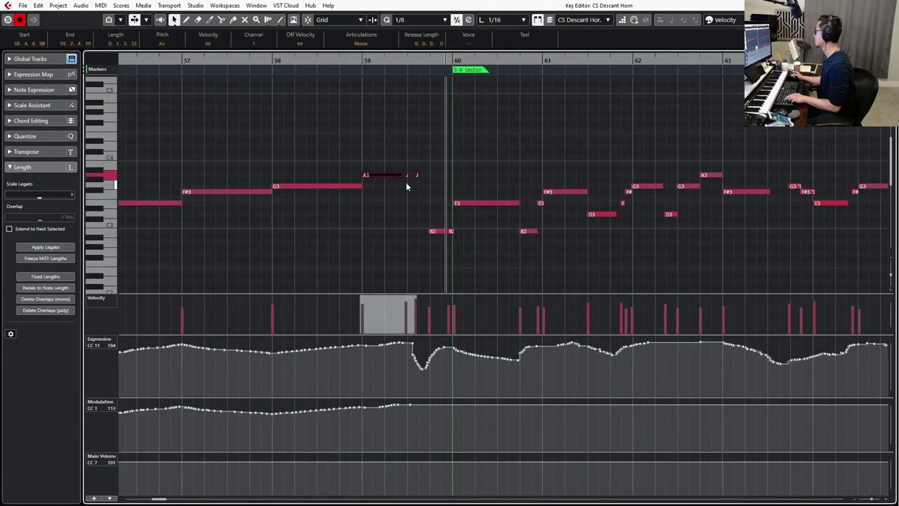
pyautogui.moveTo(436, 156); pyautogui.dragTo(404, 191)
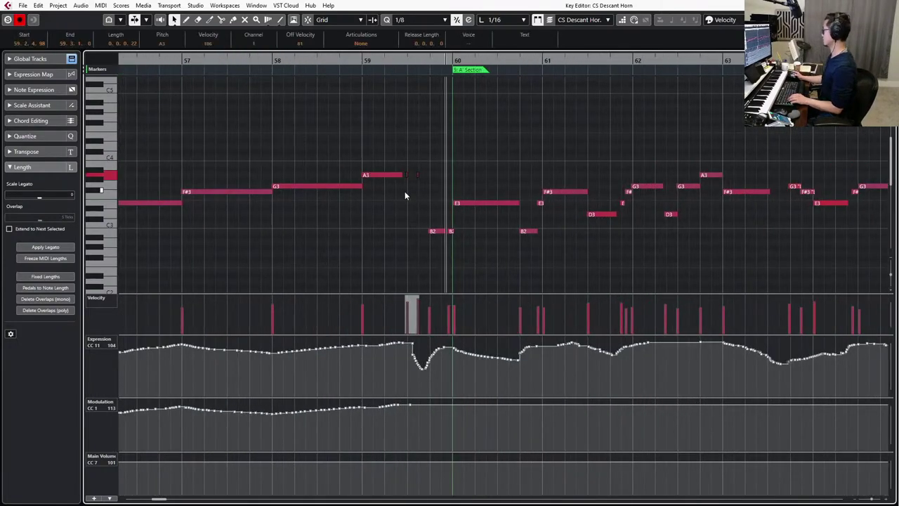
pyautogui.hotkey('ctrl', 'z')
pyautogui.hotkey('ctrl', 'Right')
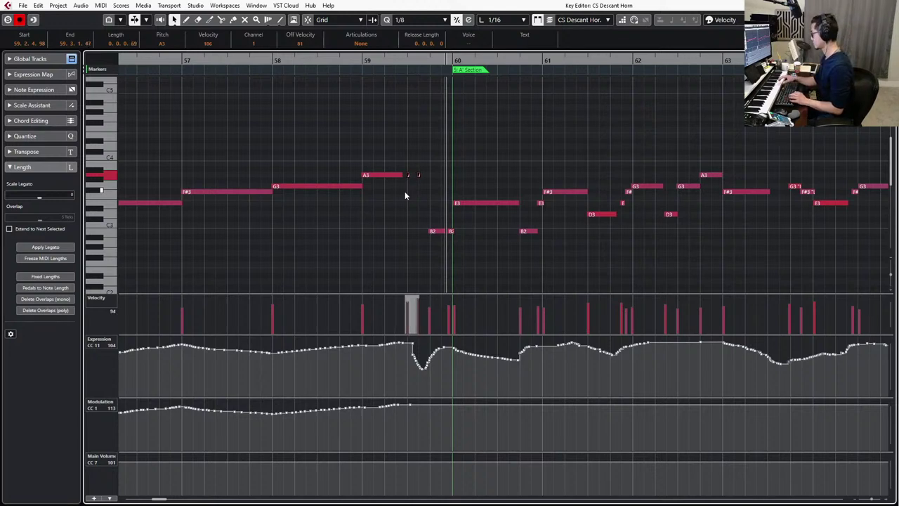
# Open the CS Descant Horn instrument and add a Staccato articulation to its mapping.
pyautogui.press('F11')
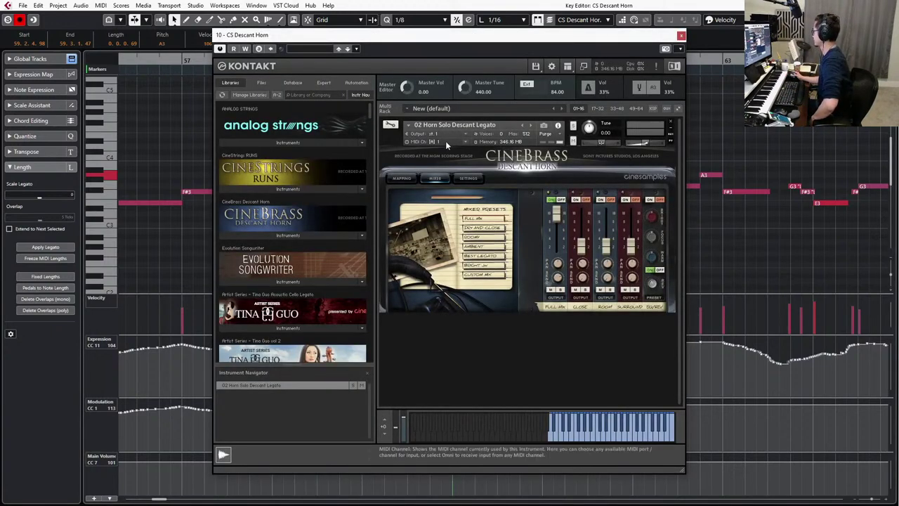
pyautogui.click(402, 179)
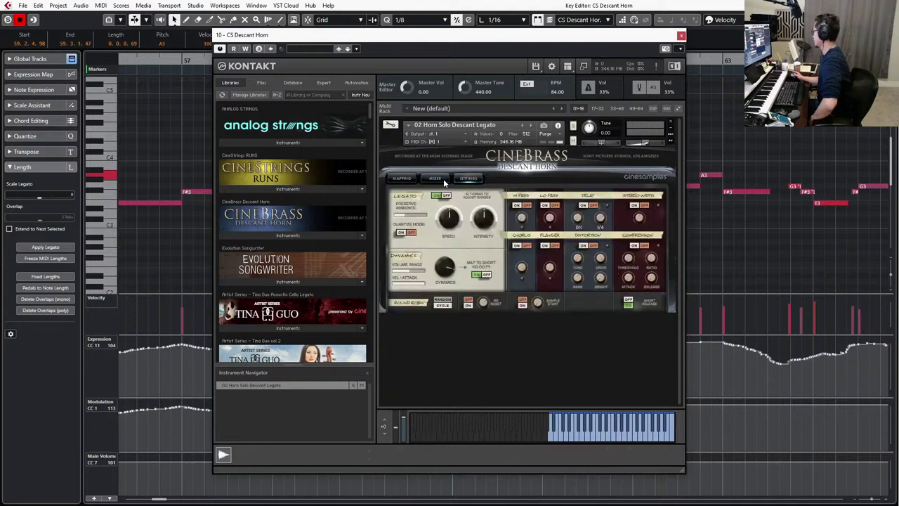
pyautogui.click(403, 180)
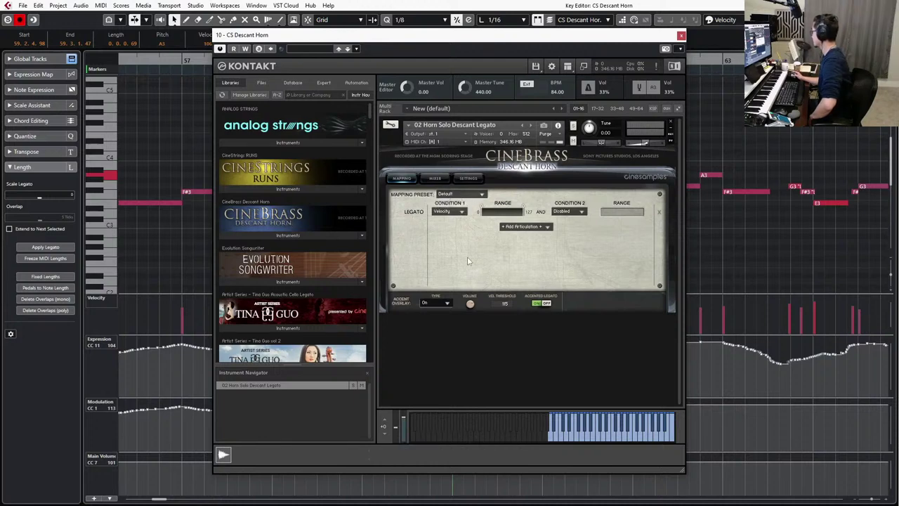
pyautogui.click(525, 227)
pyautogui.click(530, 255)
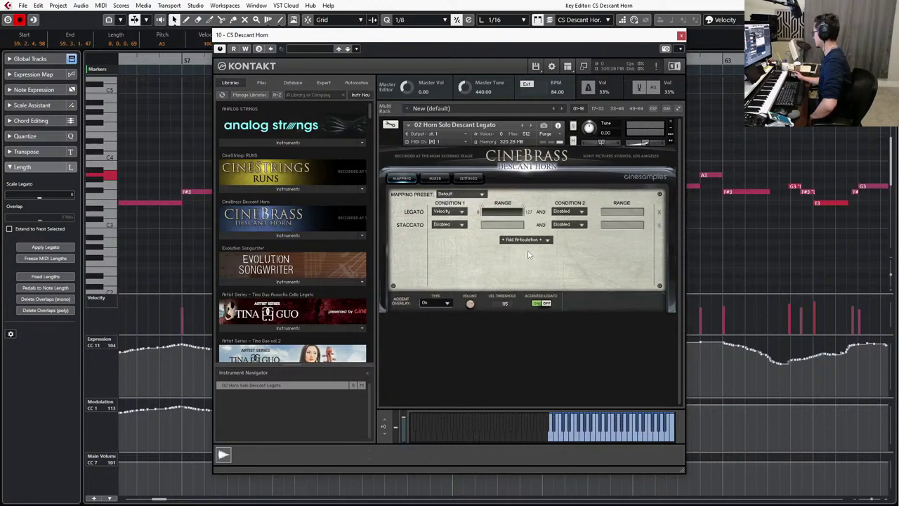
# Set the Staccato articulation's first condition to Pedal and close the instrument.
pyautogui.click(464, 226)
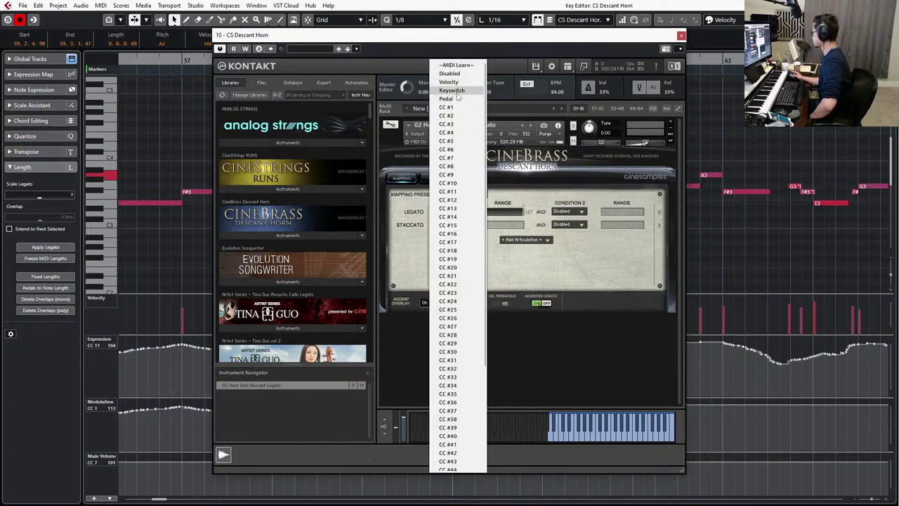
pyautogui.click(457, 98)
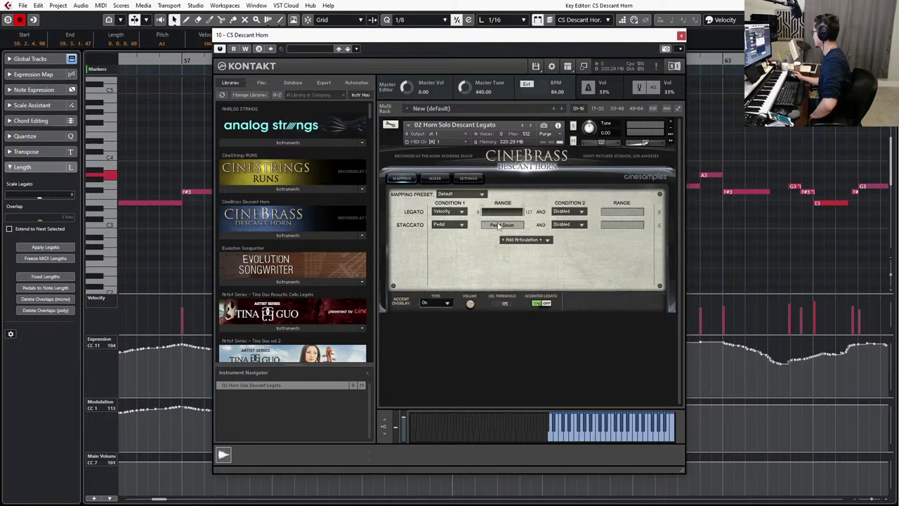
pyautogui.click(567, 225)
pyautogui.click(636, 250)
pyautogui.click(680, 36)
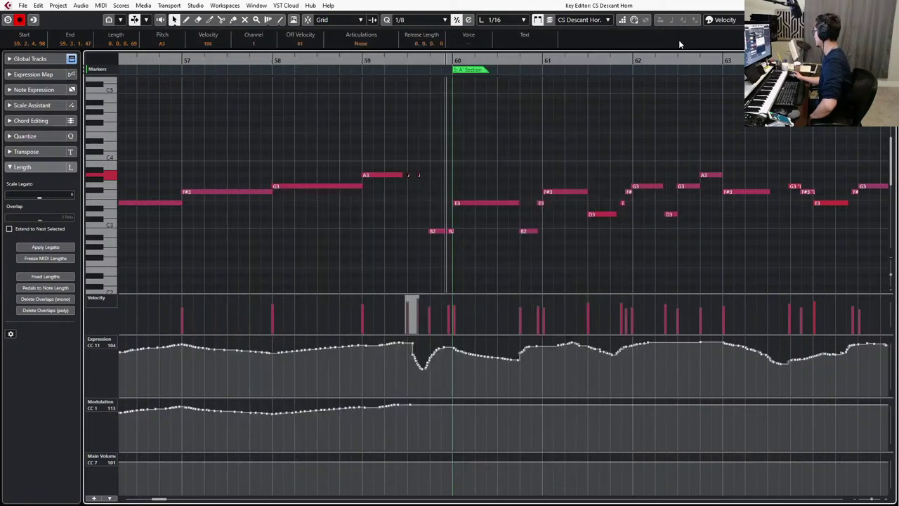
# Quantize the two short A3 notes in bar 59 closer to the grid, starting at 59.2.4.111, and play them.
pyautogui.moveTo(408, 147); pyautogui.dragTo(428, 187)
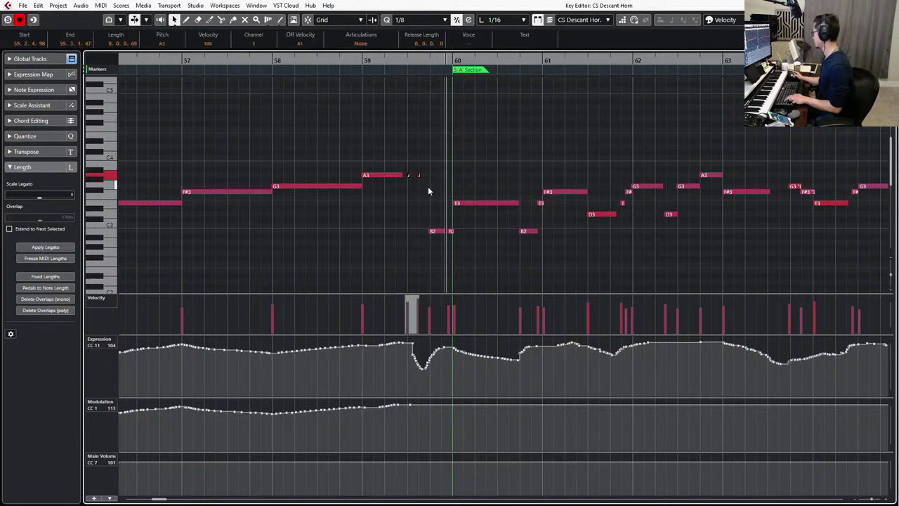
pyautogui.press('q')
pyautogui.hotkey('ctrl', 'z')
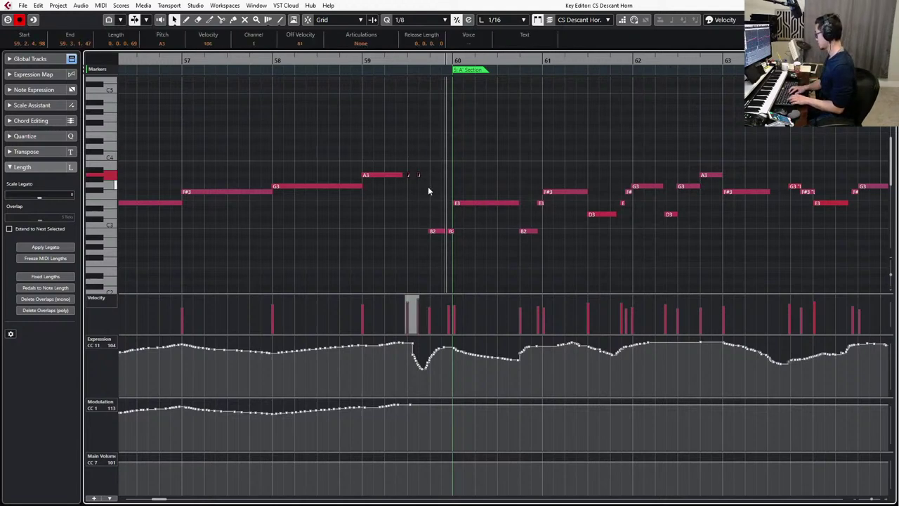
pyautogui.press('KP_Subtract')
pyautogui.press('q')
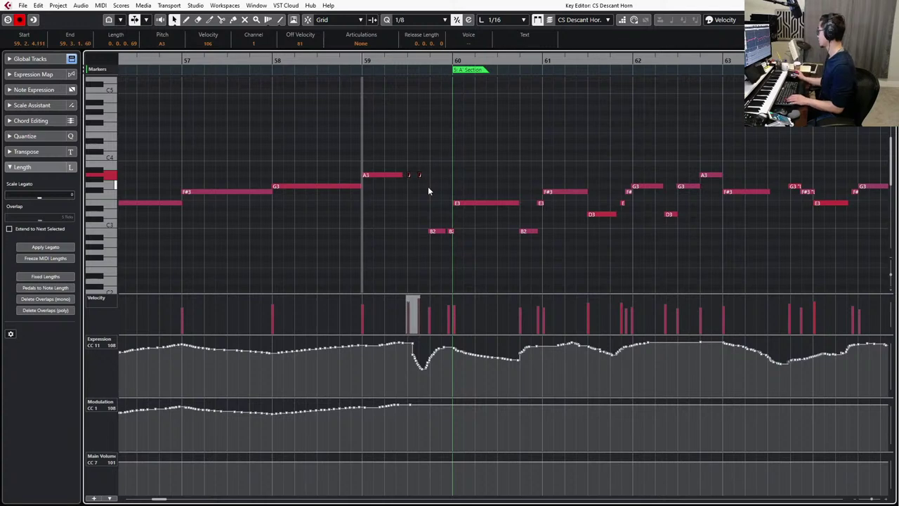
pyautogui.press('space')
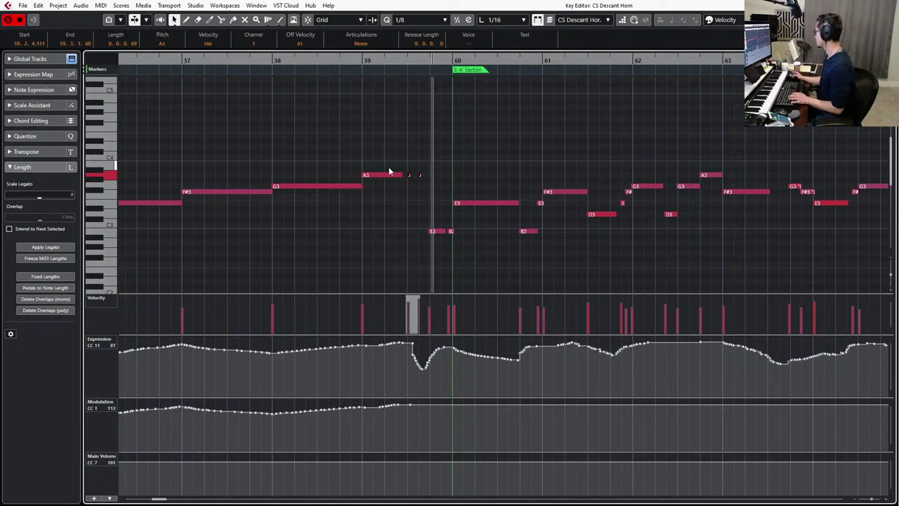
# Delete the falling expression points under the short A3 notes in bar 59 and play the passage from bar 58.
pyautogui.keyDown('ctrl'); pyautogui.scroll(2, 403, 224); pyautogui.keyUp('ctrl')
pyautogui.press('space')
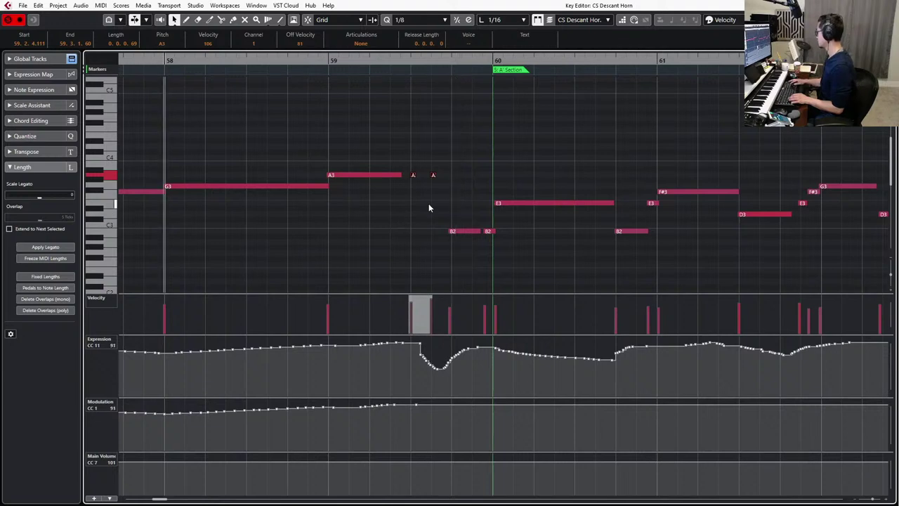
pyautogui.moveTo(444, 344); pyautogui.dragTo(412, 384)
pyautogui.press('Delete')
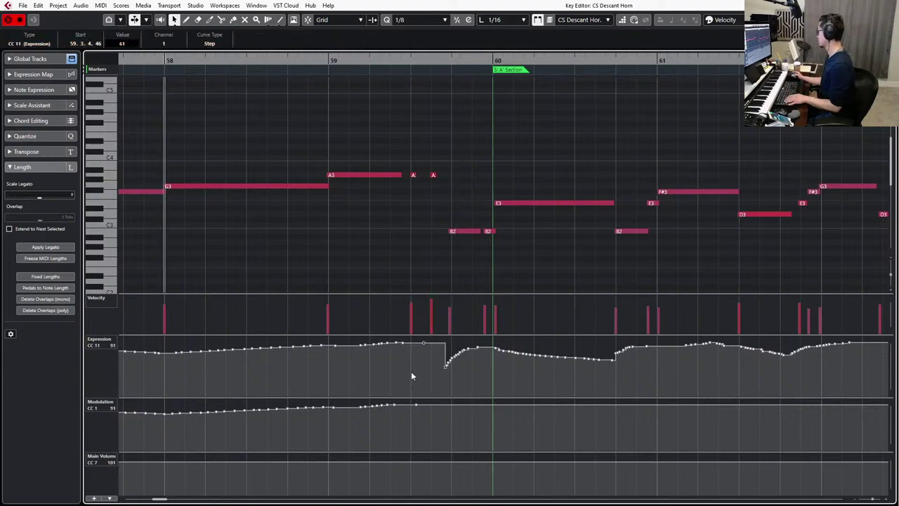
pyautogui.press('space')
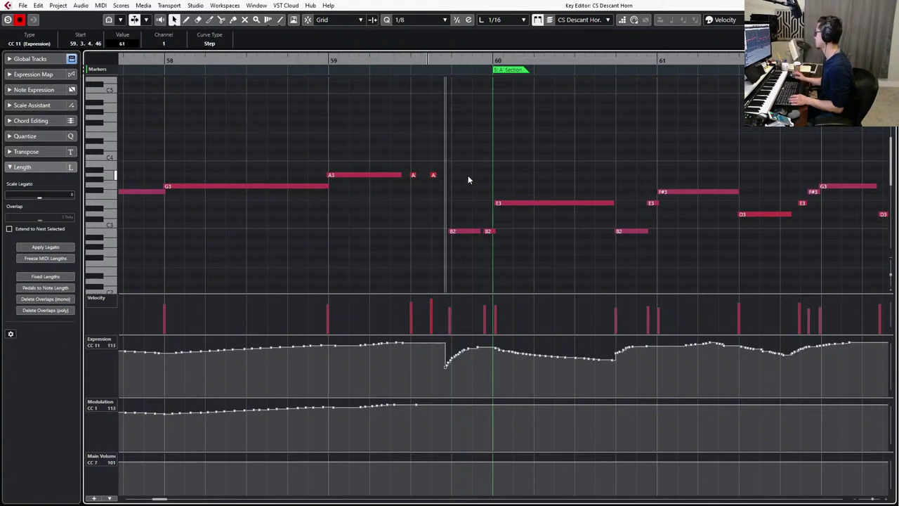
# Show the sustain lane and apply Pedals to Note Length with the C3, D3 and B2 notes of bars 68 and 69 selected.
pyautogui.hotkey('alt', '2')
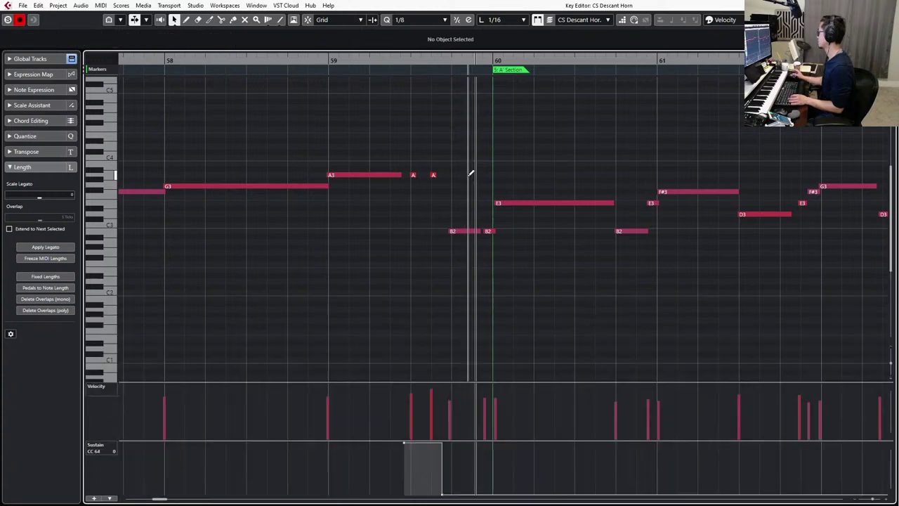
pyautogui.scroll(-8, 460, 289)
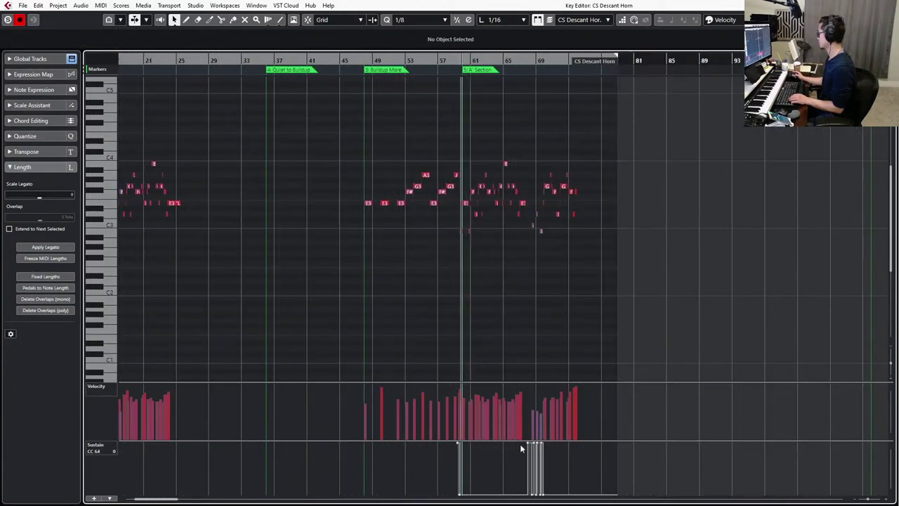
pyautogui.scroll(6, 520, 444)
pyautogui.scroll(5, 509, 463)
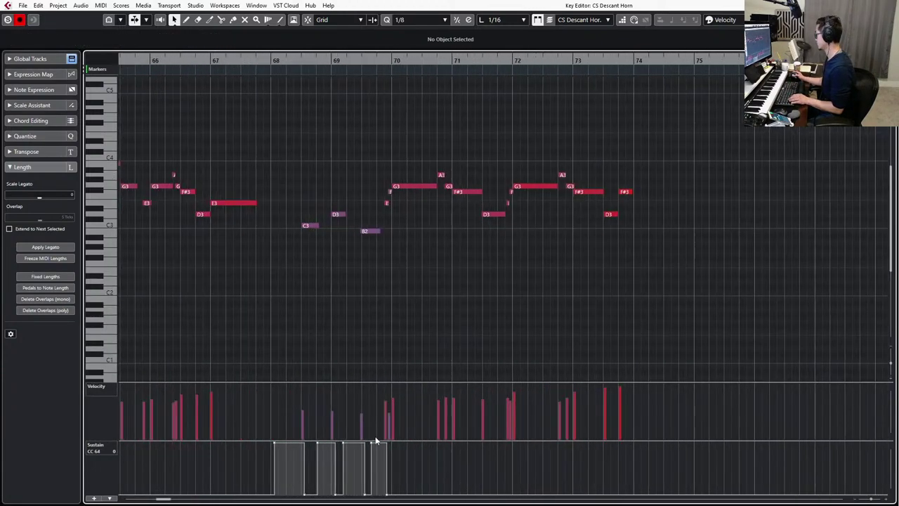
pyautogui.moveTo(287, 207); pyautogui.dragTo(374, 261)
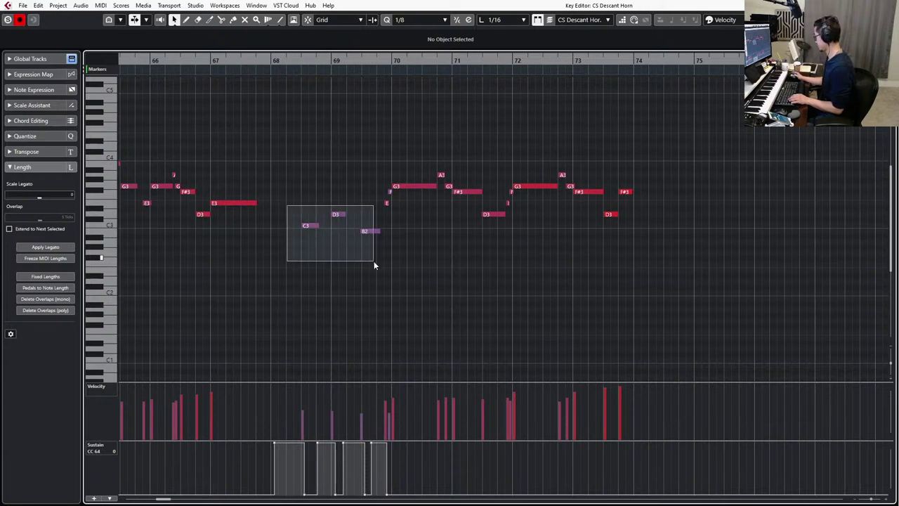
pyautogui.moveTo(373, 261); pyautogui.dragTo(341, 254)
pyautogui.click(355, 287)
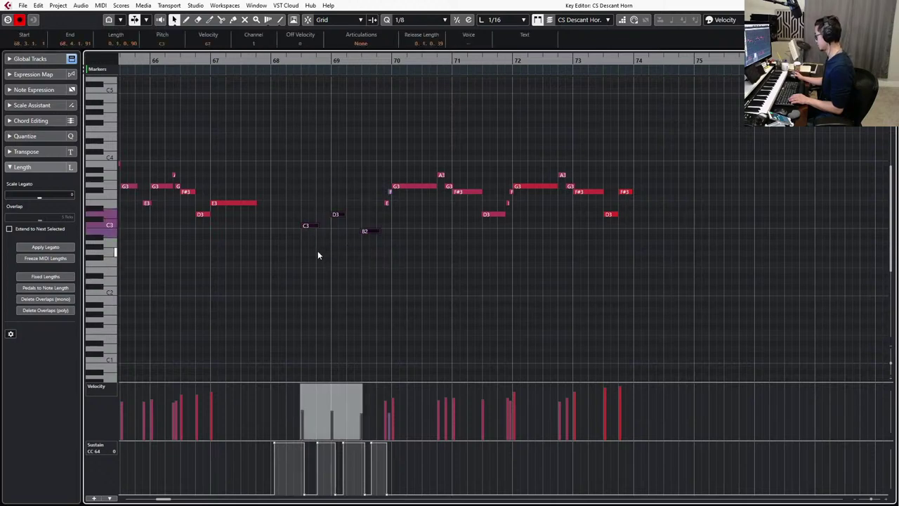
pyautogui.click(64, 290)
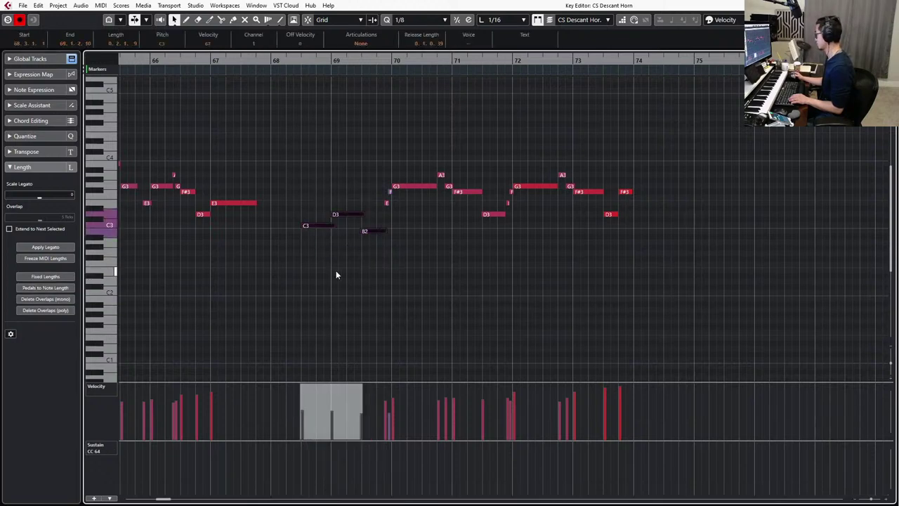
# Add a sustain pedal press under the two short A3 notes in bar 59, at 127 from about 59.2.4.89.
pyautogui.hscroll(-5, 351, 283)
pyautogui.scroll(-3, 356, 287)
pyautogui.scroll(6, 358, 283)
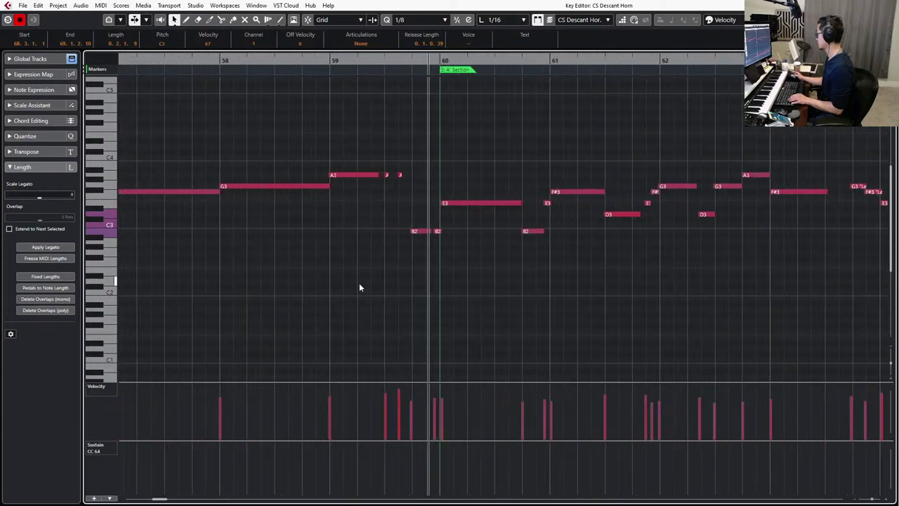
pyautogui.moveTo(387, 158); pyautogui.dragTo(420, 197)
pyautogui.press('l')
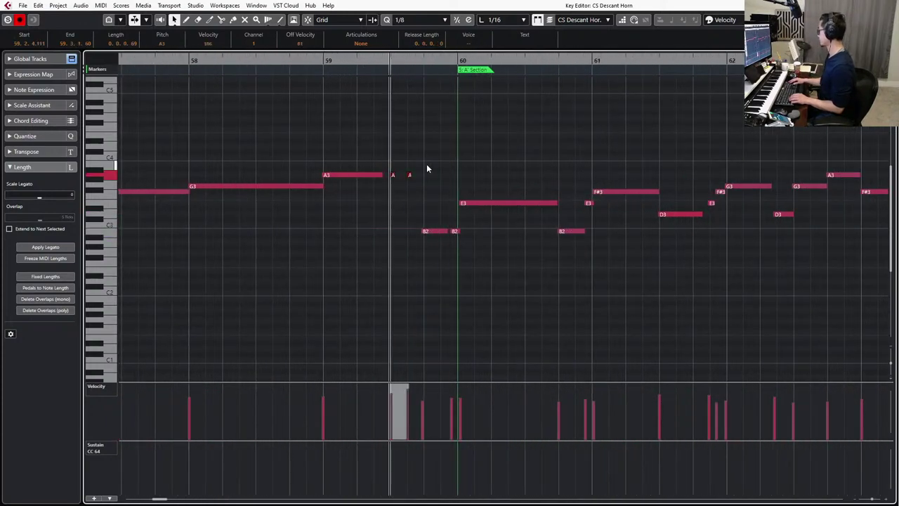
pyautogui.press('ctrl+KP_Subtract')
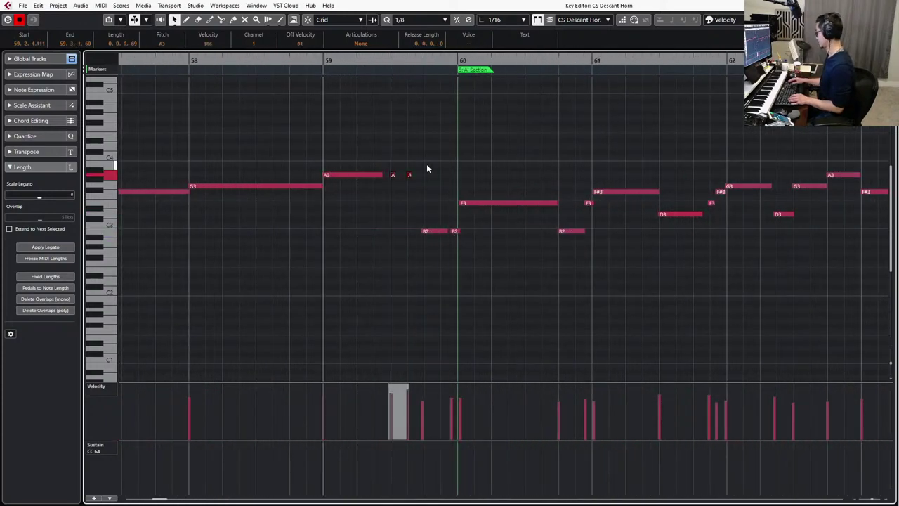
pyautogui.click(389, 442)
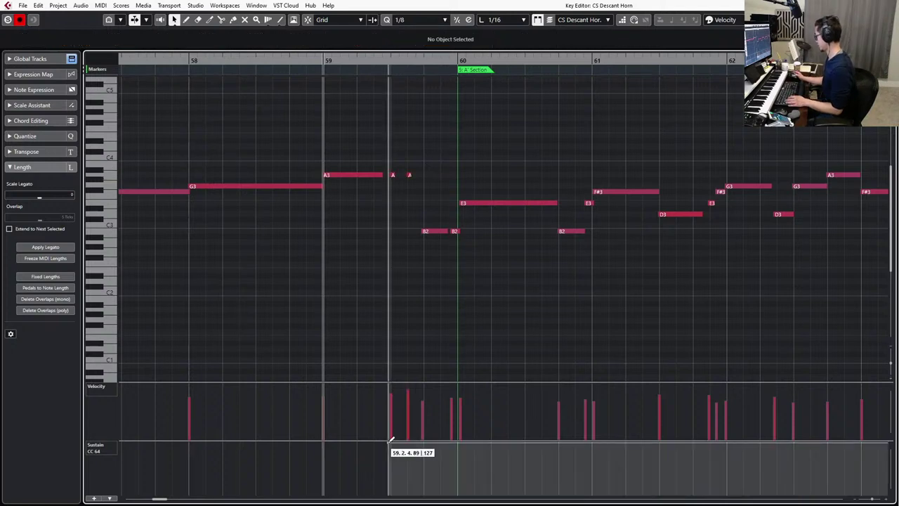
pyautogui.click(418, 495)
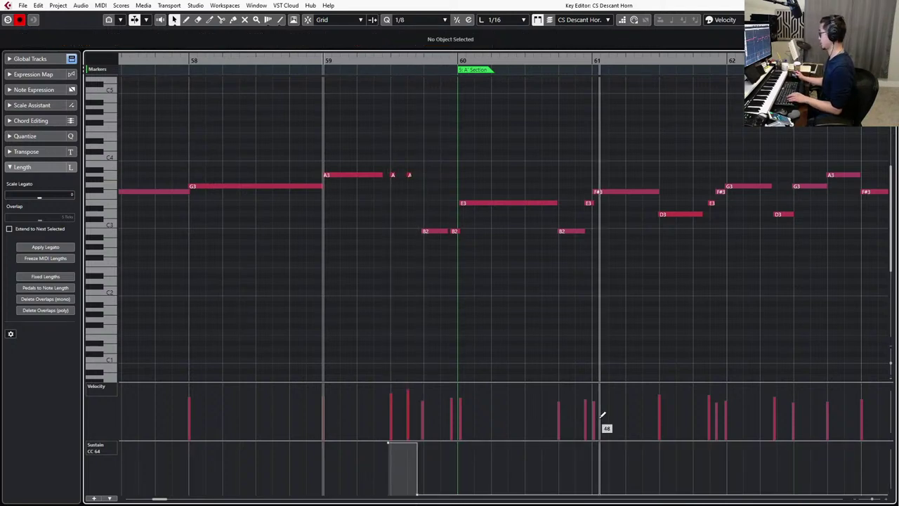
# Play the passage with the new sustain pedal and look over the horn notes in bars 64 to 74.
pyautogui.press('s')
pyautogui.press('space')
pyautogui.scroll(-3, 547, 246)
pyautogui.hscroll(9, 527, 256)
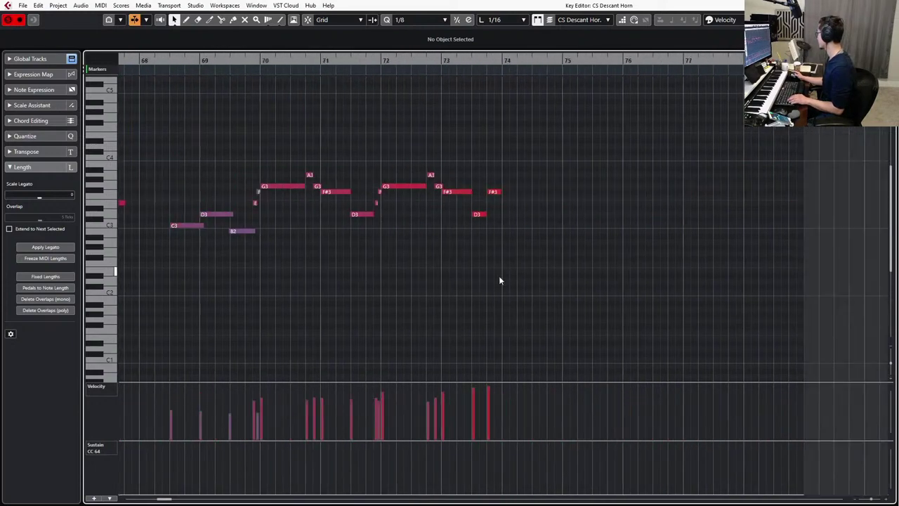
pyautogui.hscroll(-11, 234, 237)
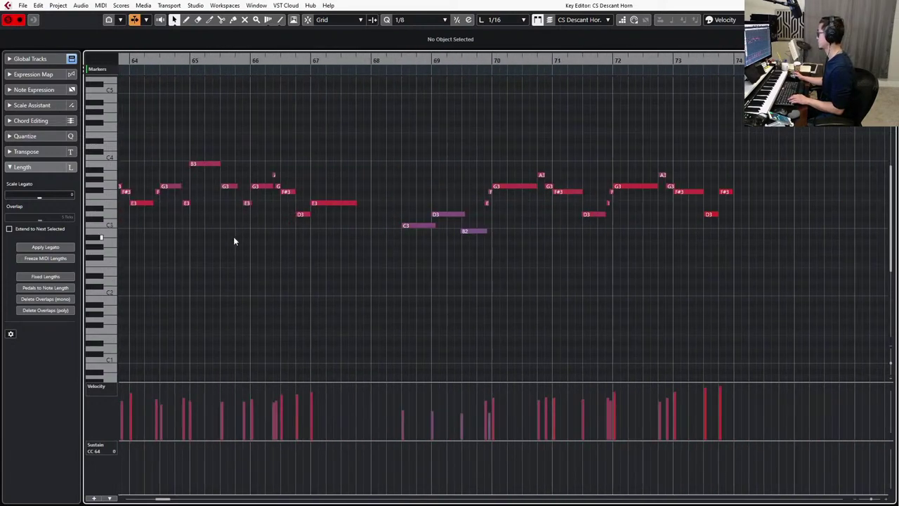
pyautogui.press('space')
# Quantize the two short A3 notes in bar 59 to start at 59.3.1.0 and shorten each to 0.0.1.21.
pyautogui.scroll(3, 487, 224)
pyautogui.moveTo(491, 157); pyautogui.dragTo(432, 191)
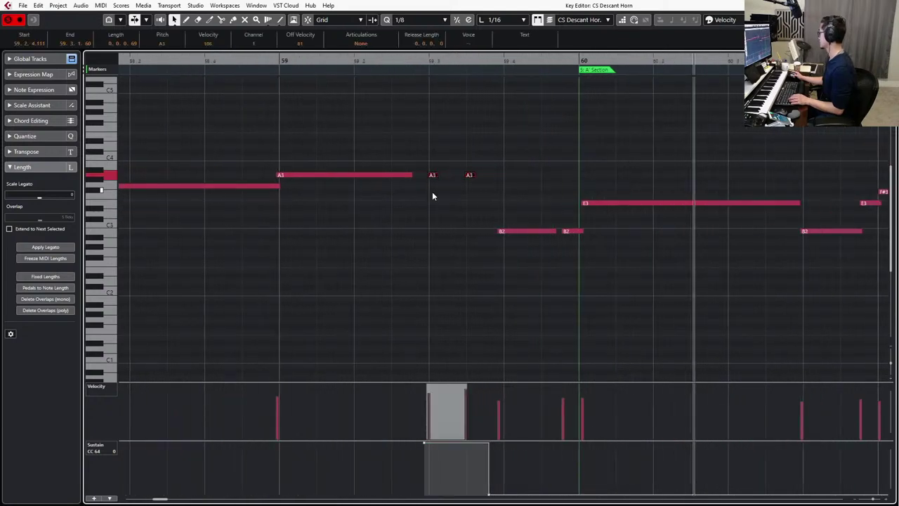
pyautogui.press('q')
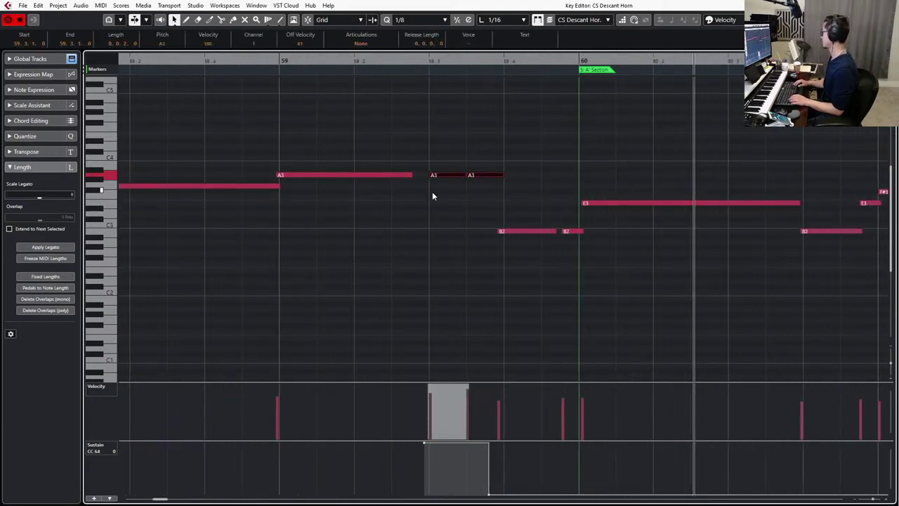
pyautogui.moveTo(502, 174); pyautogui.dragTo(488, 174)
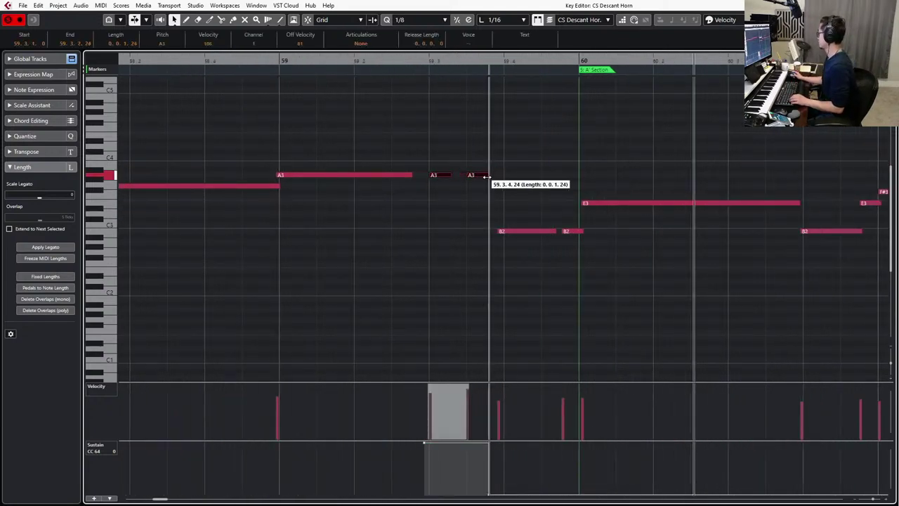
pyautogui.click(484, 324)
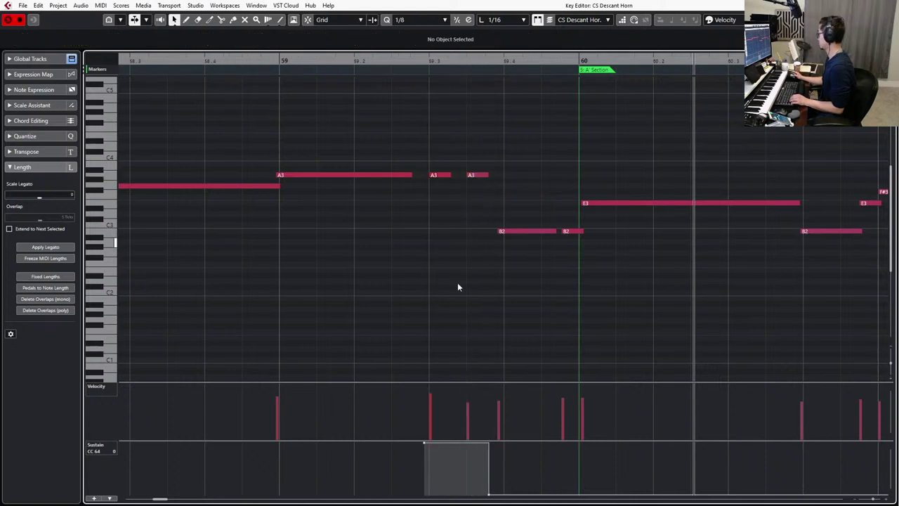
# Play the passage from the long A3 at the start of bar 59.
pyautogui.moveTo(391, 137); pyautogui.dragTo(351, 242)
pyautogui.press('space')
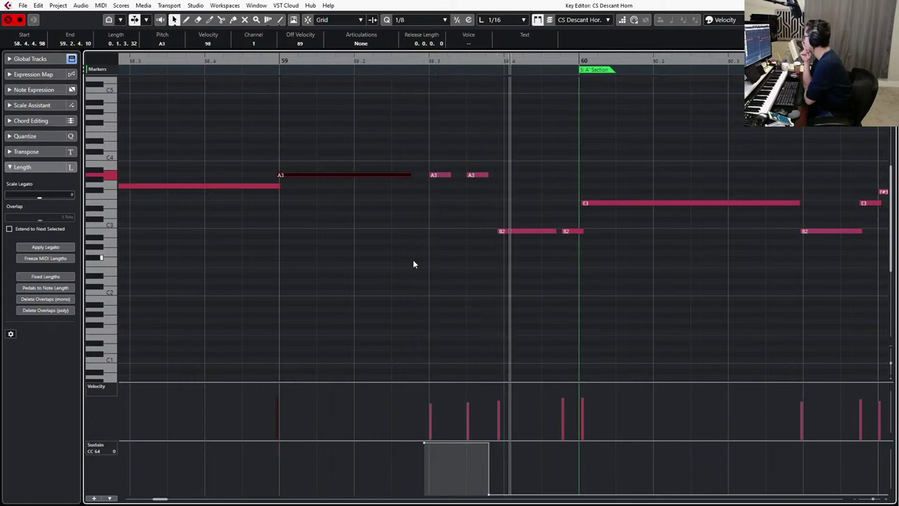
pyautogui.press('space')
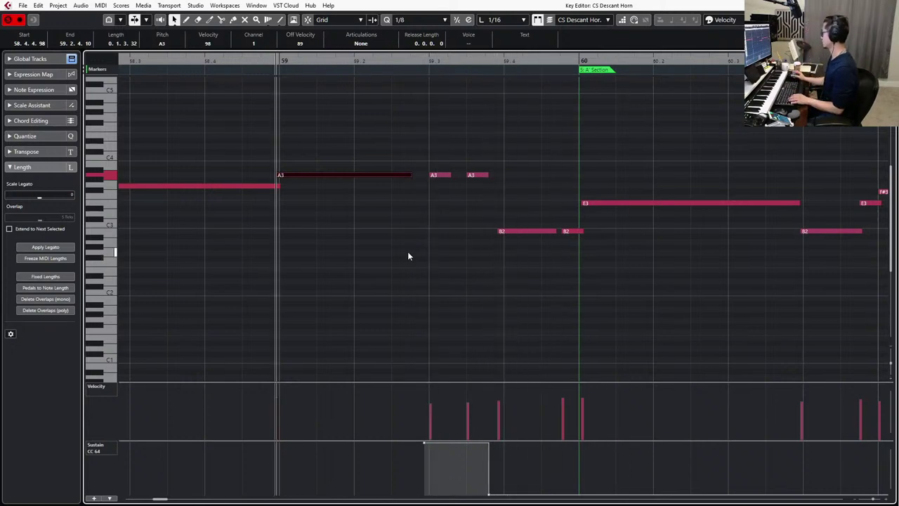
# Redraw the expression curve just after the short A3 notes in bar 59 to smooth out the dip, and play it.
pyautogui.click(410, 252)
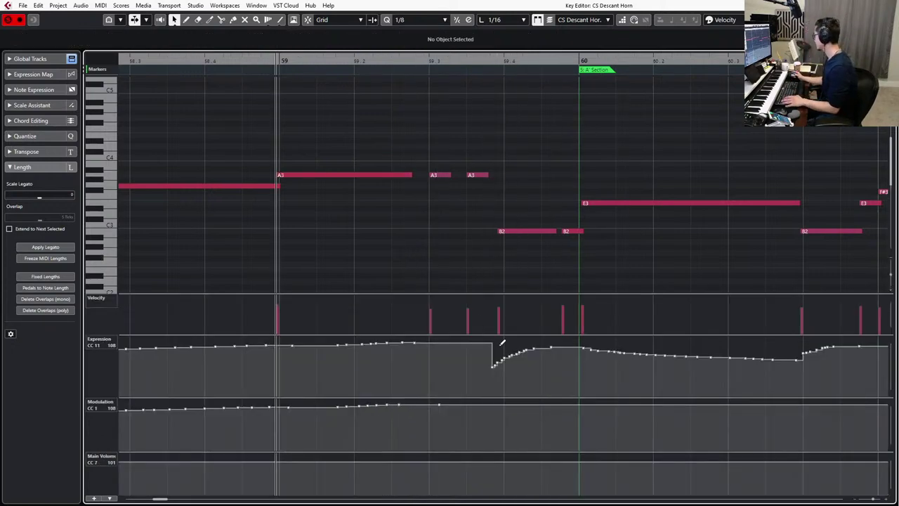
pyautogui.press('j')
pyautogui.moveTo(496, 343); pyautogui.dragTo(536, 347)
pyautogui.press('space')
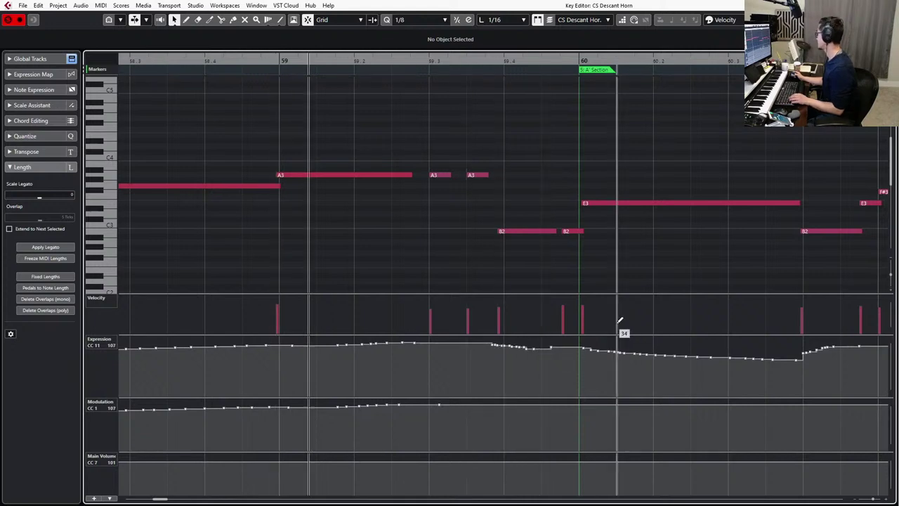
pyautogui.keyDown('ctrl'); pyautogui.scroll(-2, 620, 320); pyautogui.keyUp('ctrl')
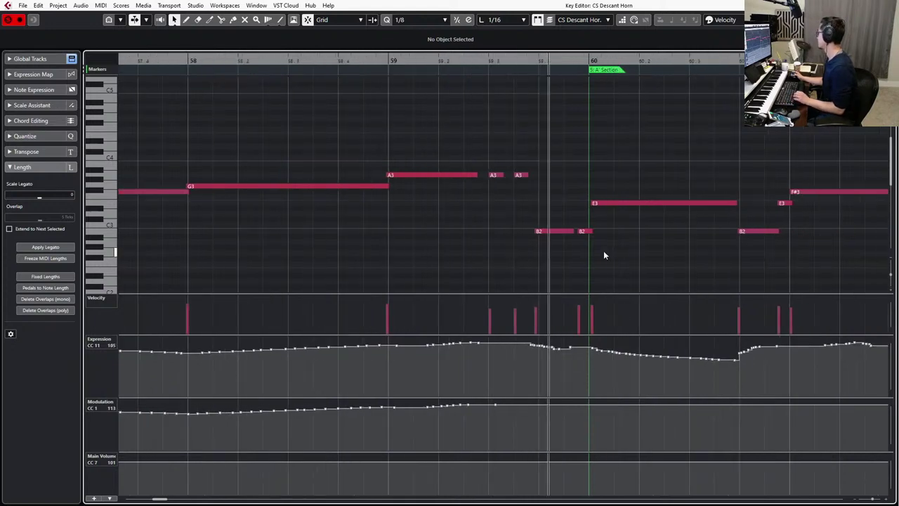
# Mute the second short A3 note in bar 59 and play from the G3 in bar 58.
pyautogui.click(297, 186)
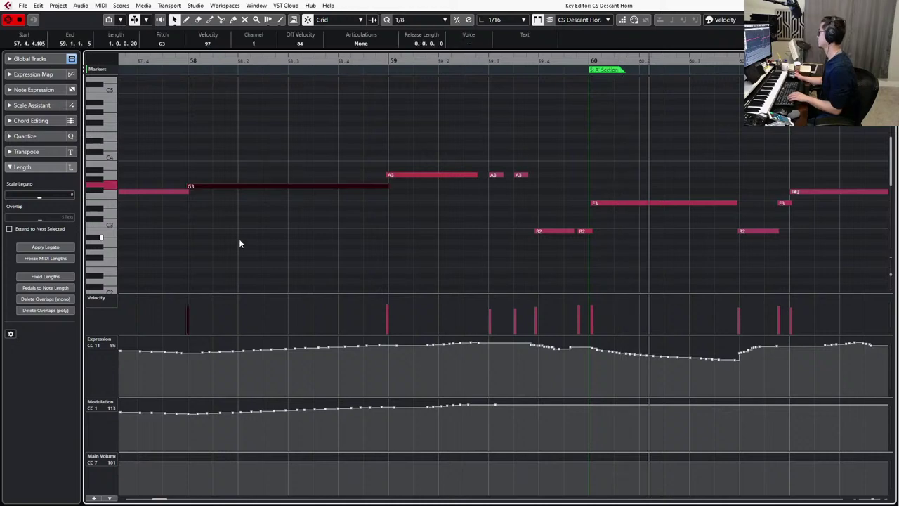
pyautogui.press('l')
pyautogui.press('Right')
pyautogui.press('Right')
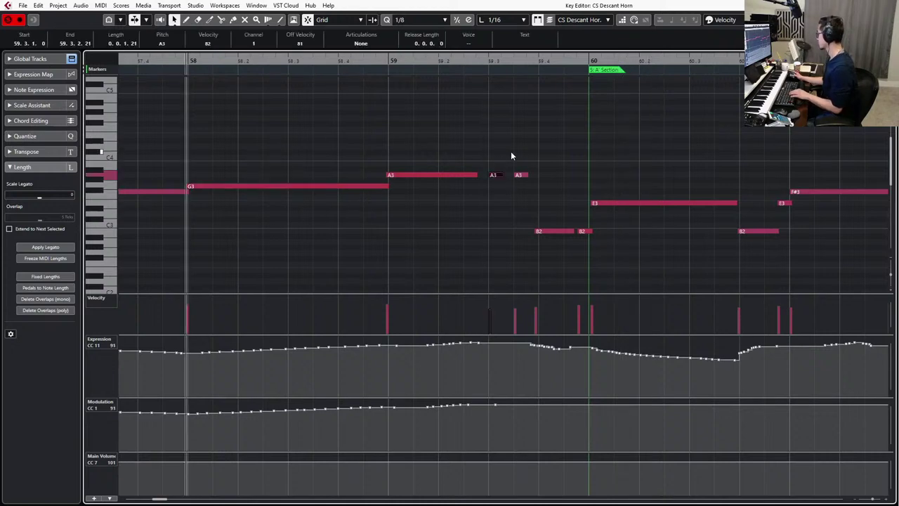
pyautogui.hotkey('shift', 'm')
pyautogui.press('space')
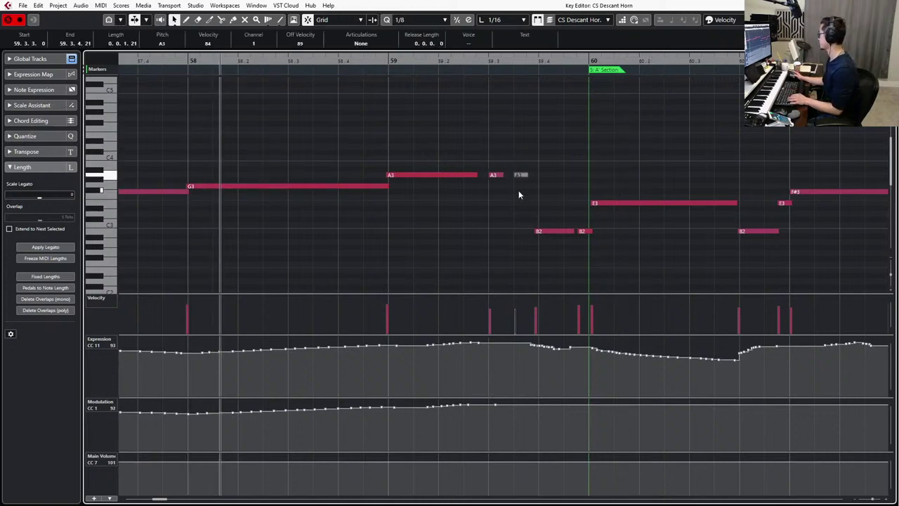
pyautogui.click(503, 233)
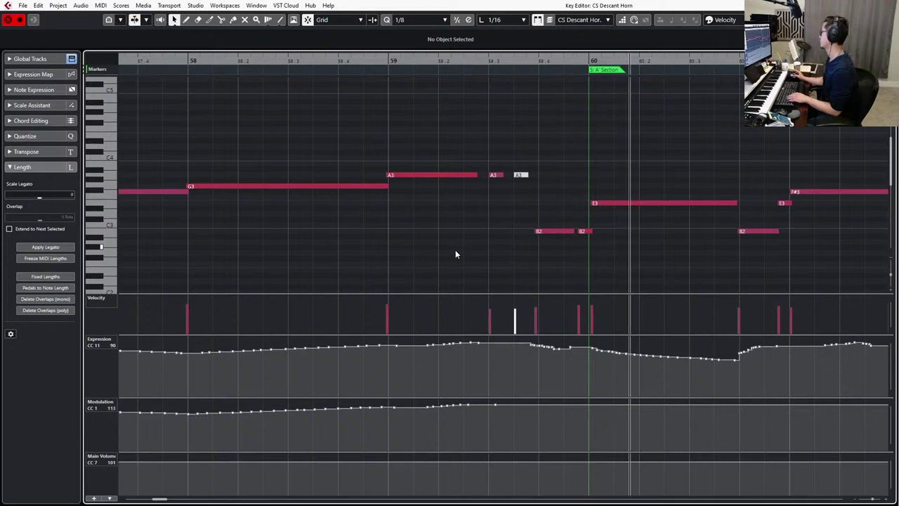
# Play around bars 58 to 60 and examine the descant horn's expression and modulation curves across the buildup and A' section.
pyautogui.press('space')
pyautogui.press('KP_Subtract')
pyautogui.press('space')
pyautogui.press('g')
pyautogui.press('g')
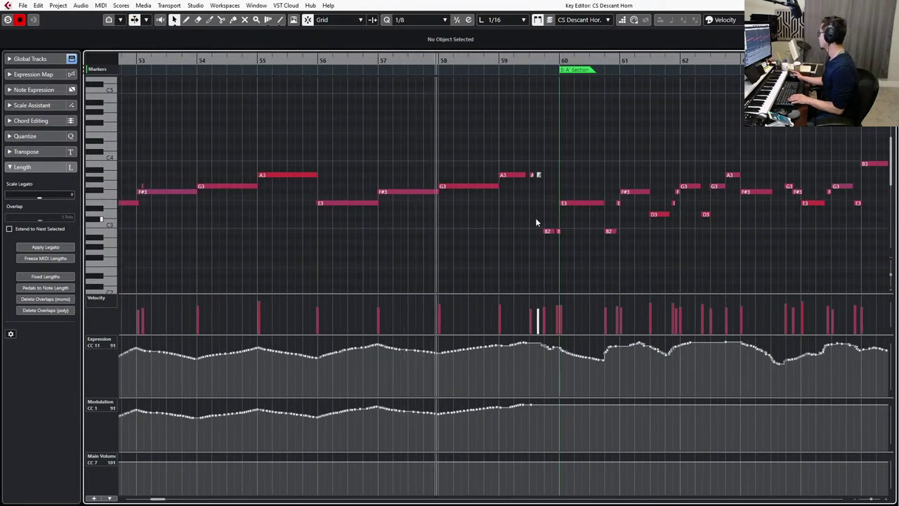
pyautogui.press('g')
pyautogui.press('g')
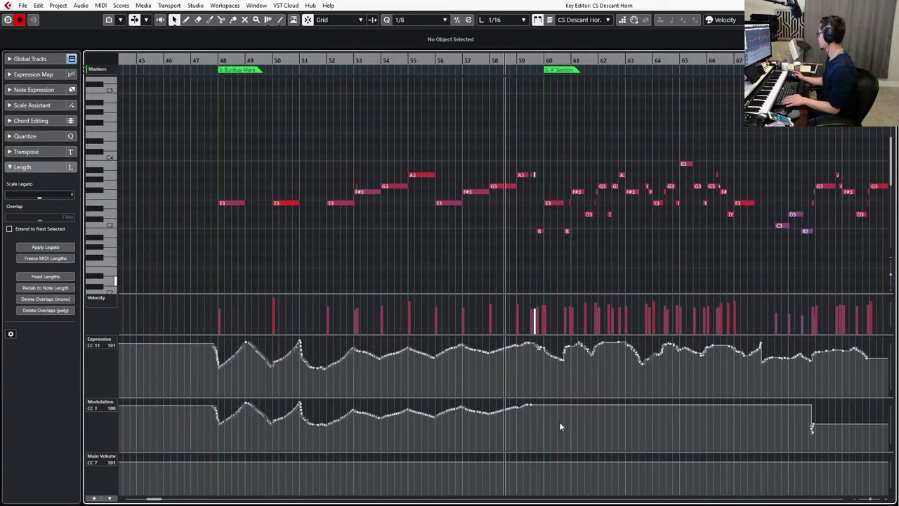
pyautogui.press('g')
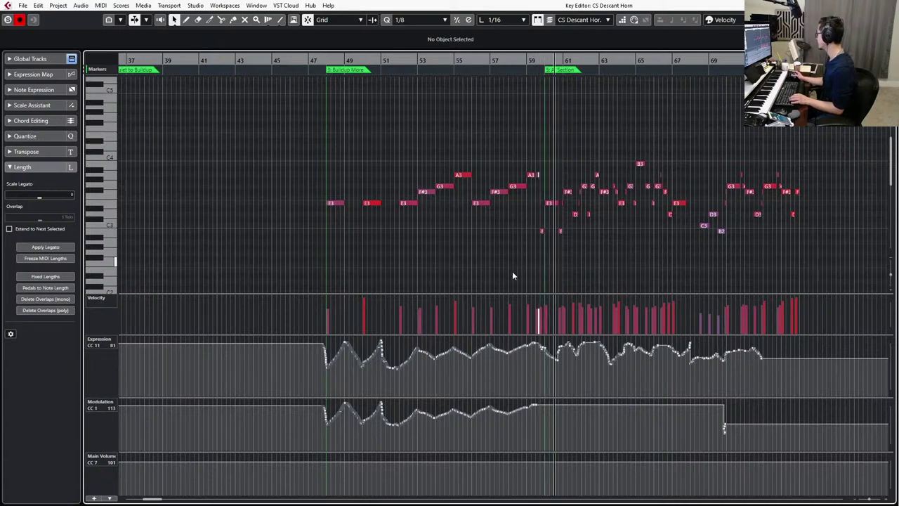
# Redraw the modulation curve through bars 57 to 59, dipping around bar 58 and rising to 111 at 59.4.3.10.
pyautogui.scroll(3, 512, 274)
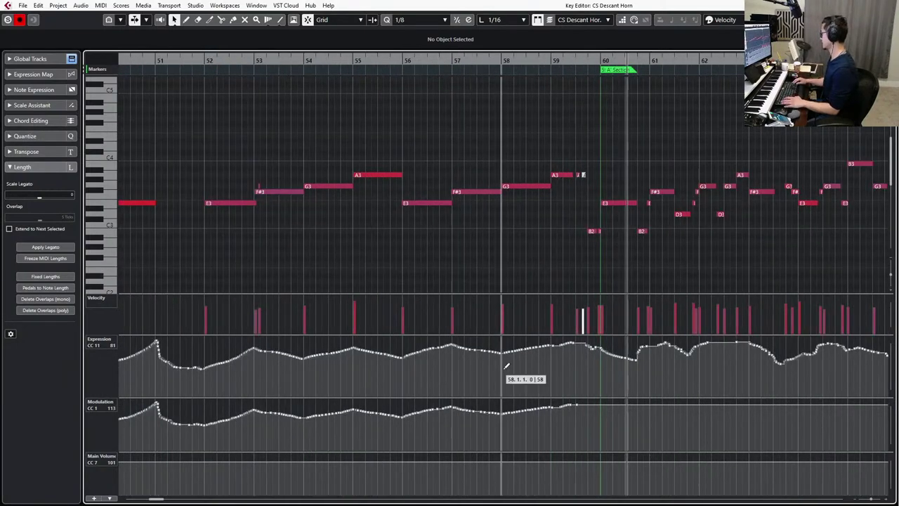
pyautogui.hotkey('alt', '1')
pyautogui.moveTo(488, 344)
pyautogui.mouseDown()
pyautogui.moveTo(450, 341)
pyautogui.moveTo(511, 372)
pyautogui.moveTo(595, 339)
pyautogui.mouseUp()
pyautogui.press('KP_Subtract')
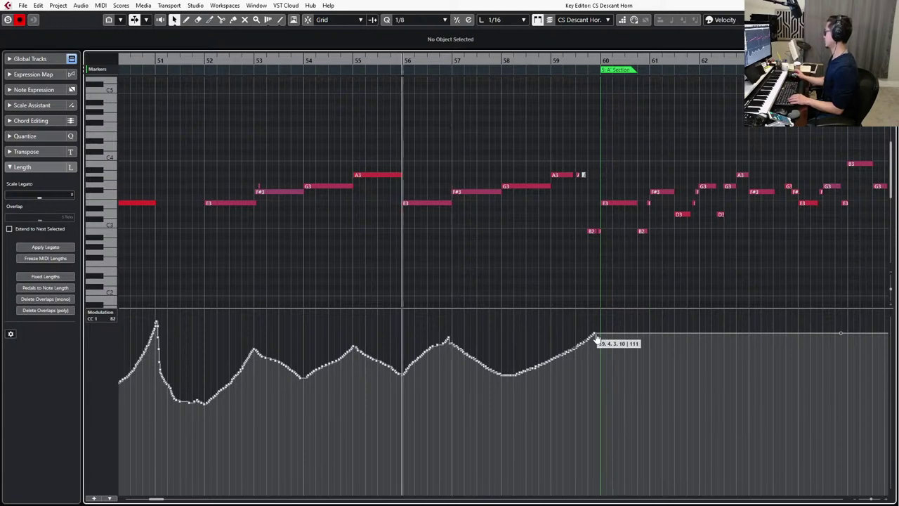
# Delete the stray short G3 at bar 53 and quantize the long horn notes of bars 48 to 59 to 1/4.
pyautogui.hscroll(-2, 443, 185)
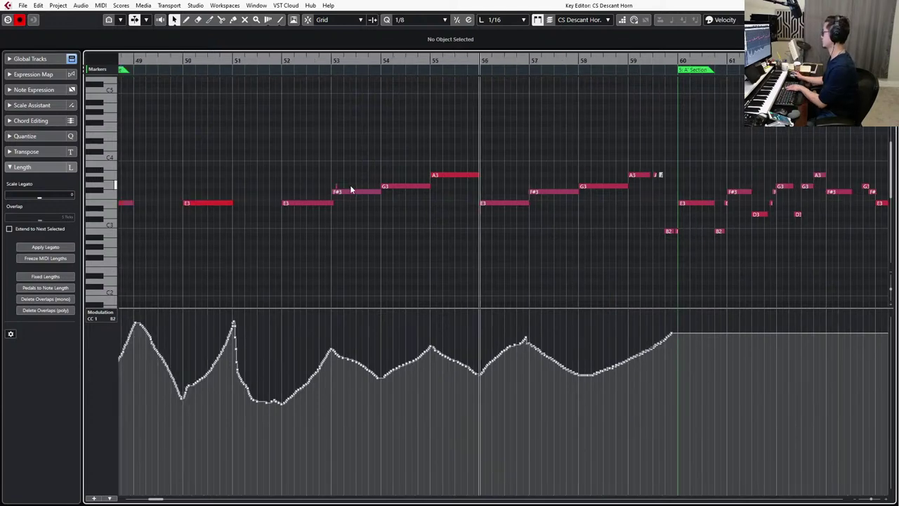
pyautogui.moveTo(603, 146); pyautogui.dragTo(329, 239)
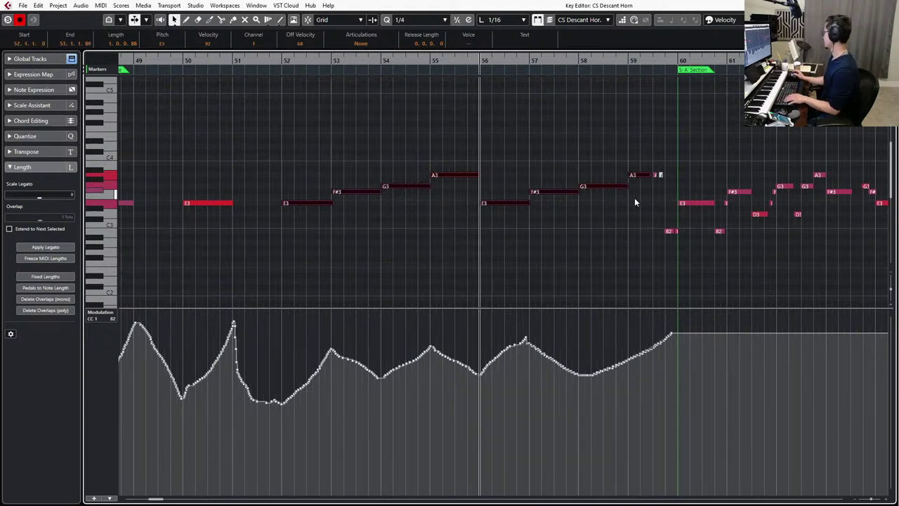
pyautogui.hscroll(-2, 583, 196)
pyautogui.moveTo(410, 161); pyautogui.dragTo(188, 220)
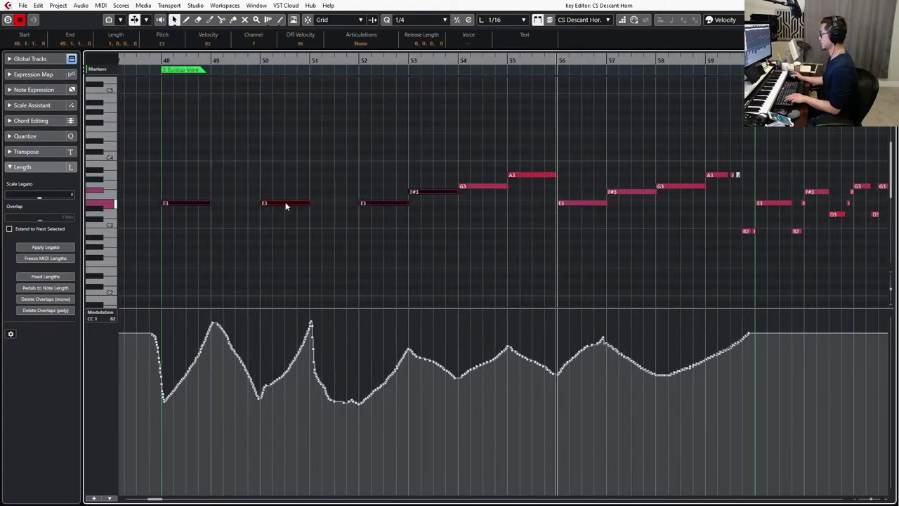
# Play from the E3 at bar 48 and set the velocity of the E3 at bar 50 to 76.
pyautogui.click(177, 203)
pyautogui.press('l')
pyautogui.press('space')
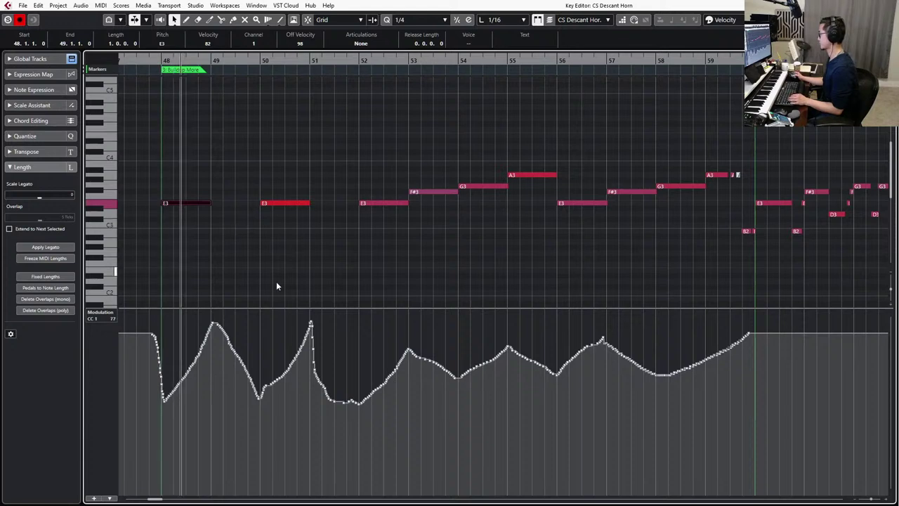
pyautogui.click(295, 203)
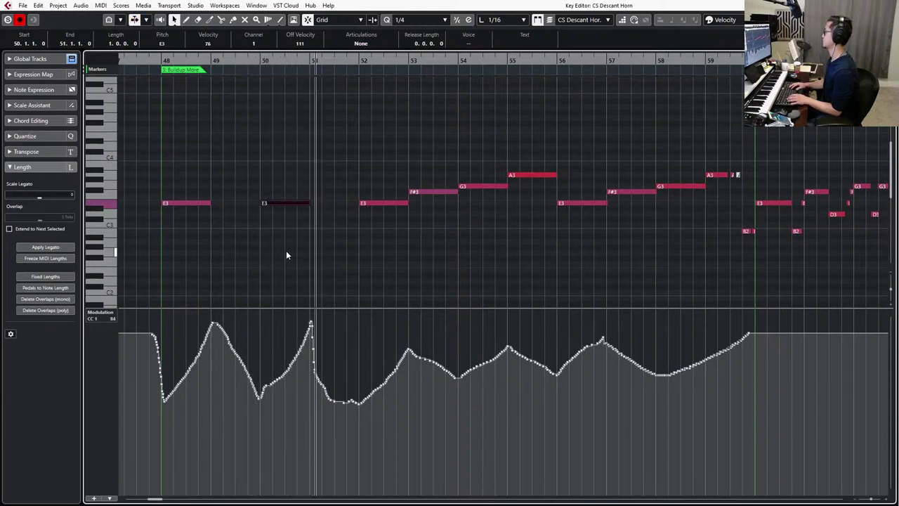
# Close the Key Editor and copy the CS Descant Horn passage from 47.4.1.0 to 51.4.1.0 onto the JAEG Hn 6 Leg track.
pyautogui.hotkey('ctrl', 'w')
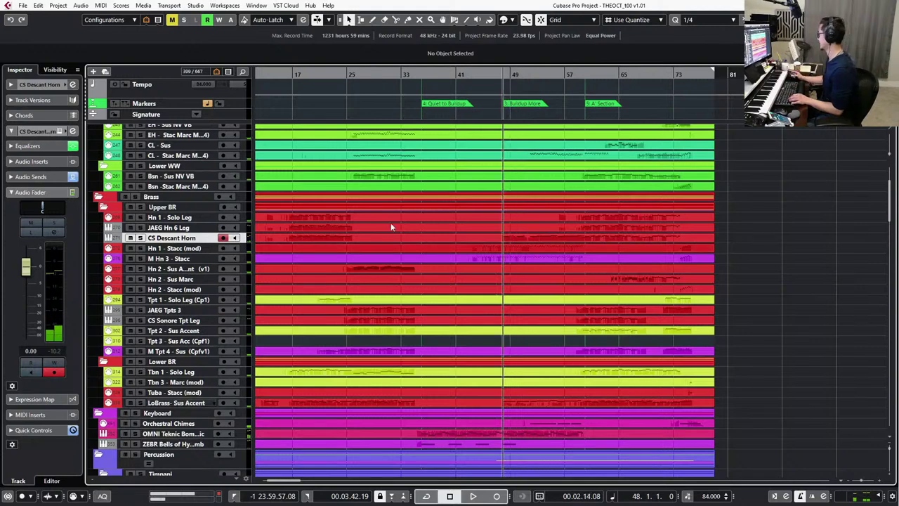
pyautogui.scroll(5, 391, 222)
pyautogui.hscroll(5, 569, 241)
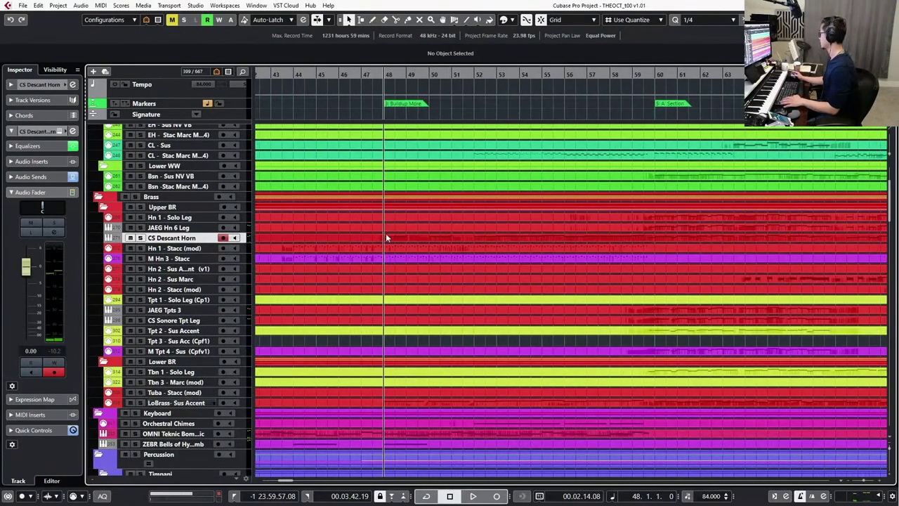
pyautogui.press('2')
pyautogui.moveTo(378, 241); pyautogui.dragTo(499, 228)
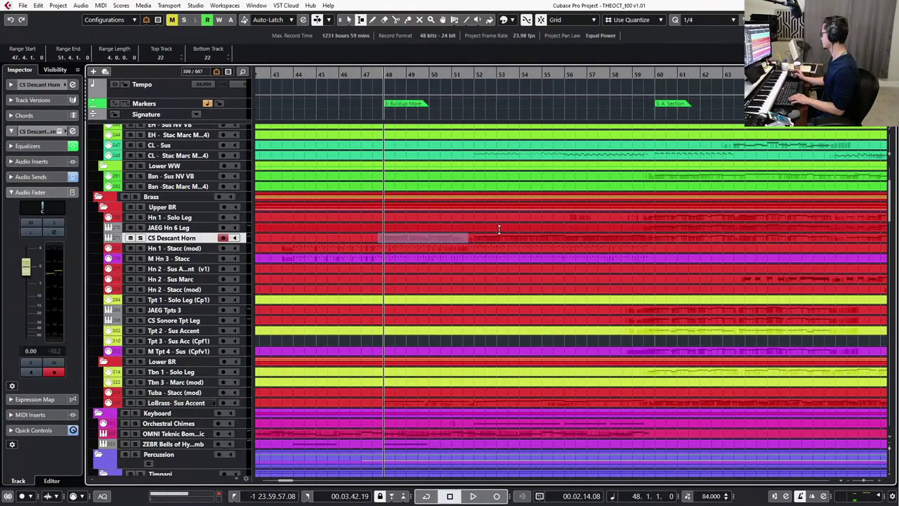
pyautogui.press('l')
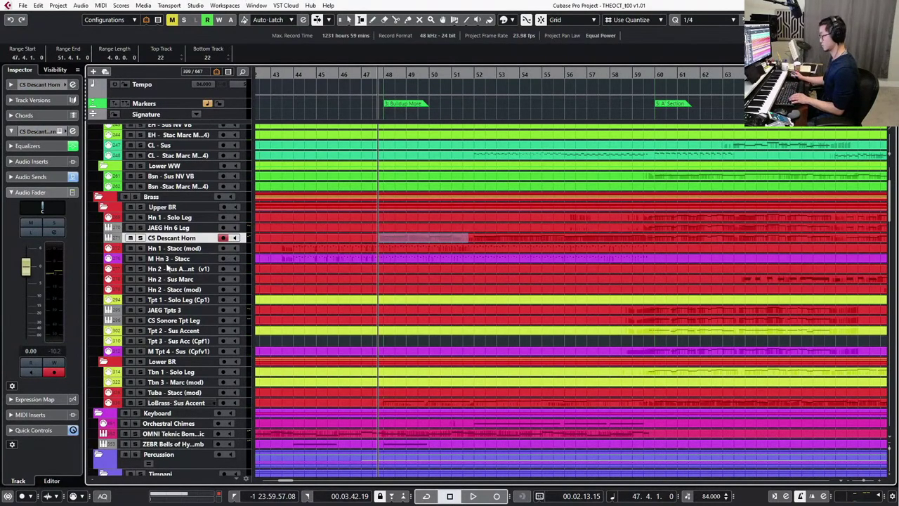
pyautogui.click(169, 229)
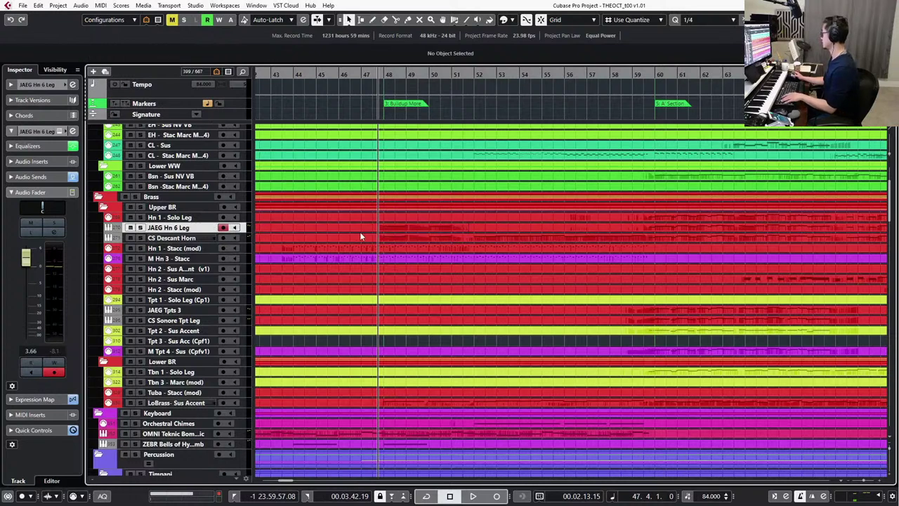
# Play JAEG Hn 6 Leg in solo and extend its copied passage to end at 59.3.4.1.
pyautogui.press('space')
pyautogui.press('s')
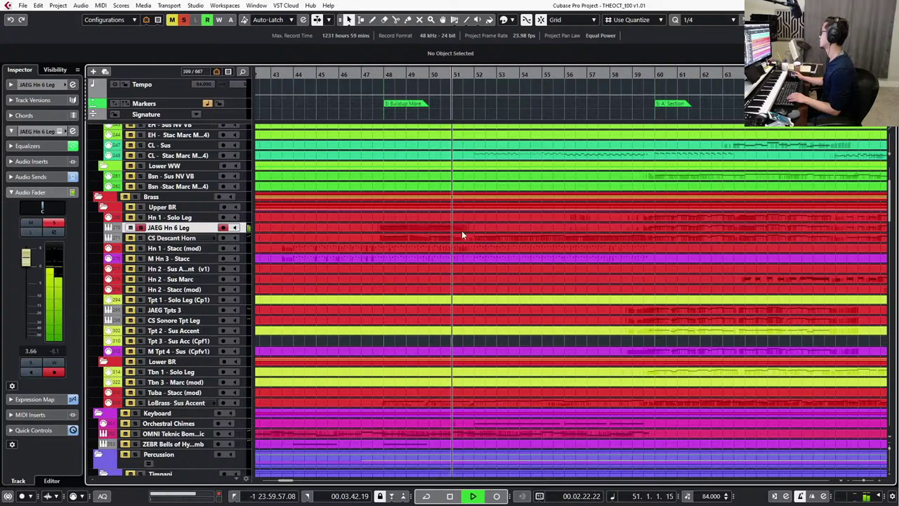
pyautogui.moveTo(464, 230); pyautogui.dragTo(645, 235)
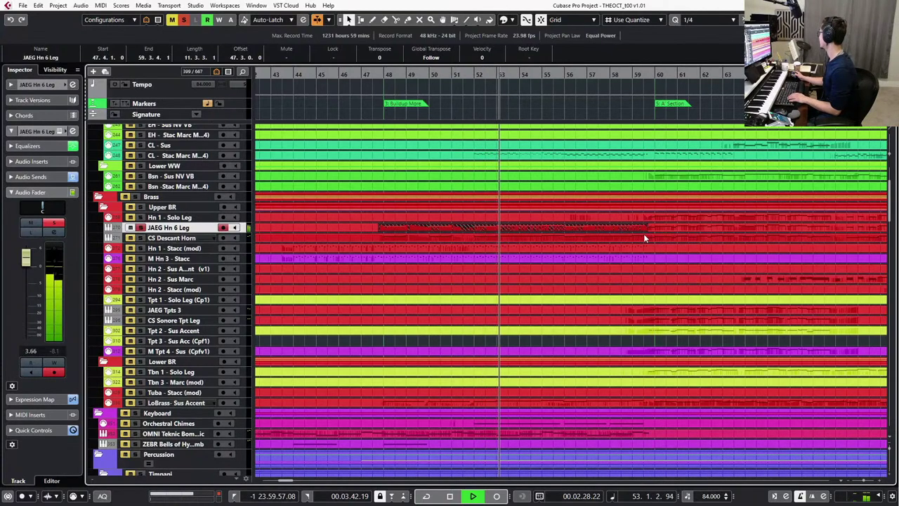
pyautogui.scroll(-3, 644, 238)
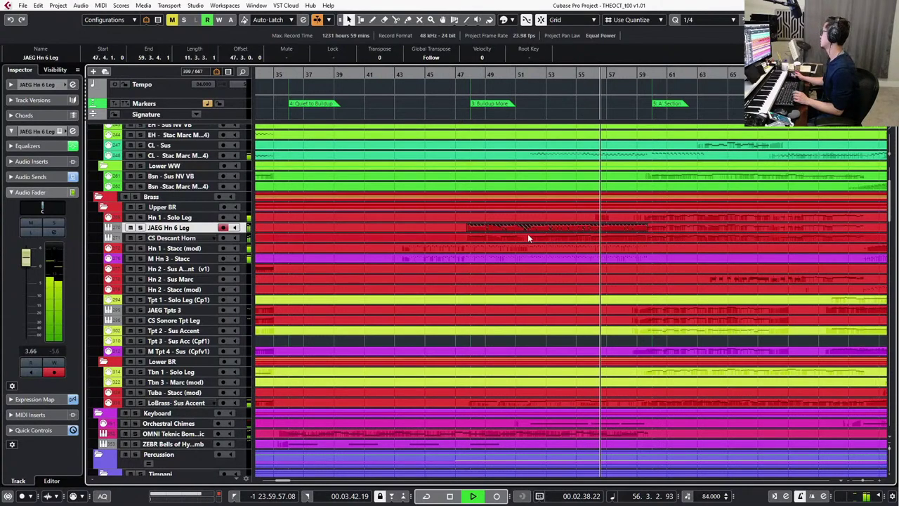
pyautogui.press('space')
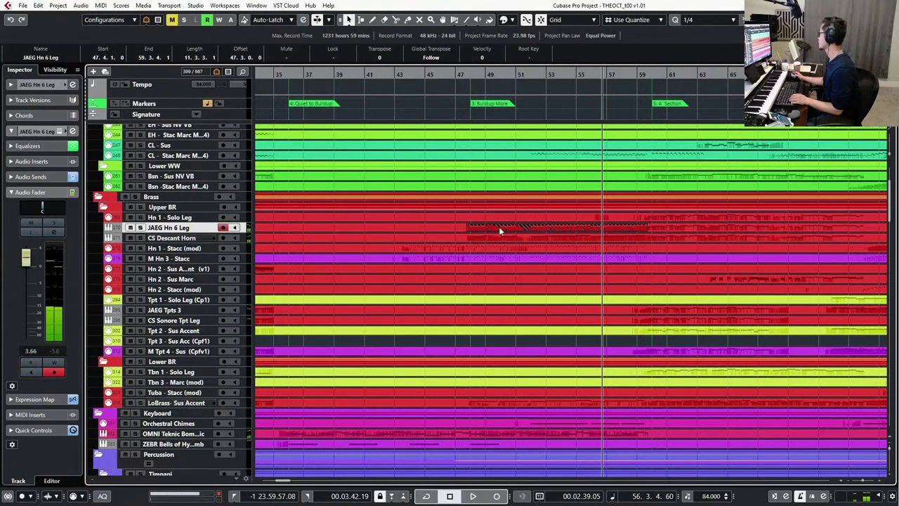
# Record new expression and modulation swells for the JAEG Hn 6 Leg notes from bar 48 through bar 59.
pyautogui.doubleClick(500, 230)
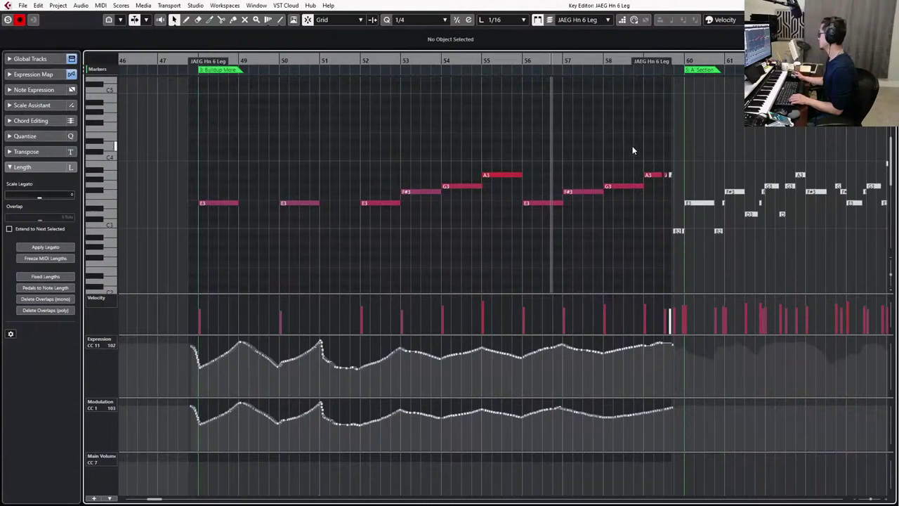
pyautogui.press('l')
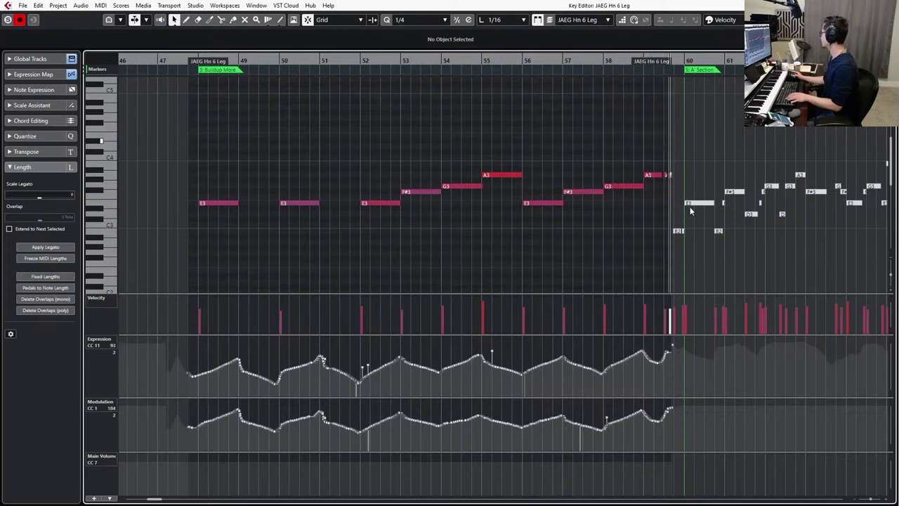
pyautogui.scroll(6, 689, 254)
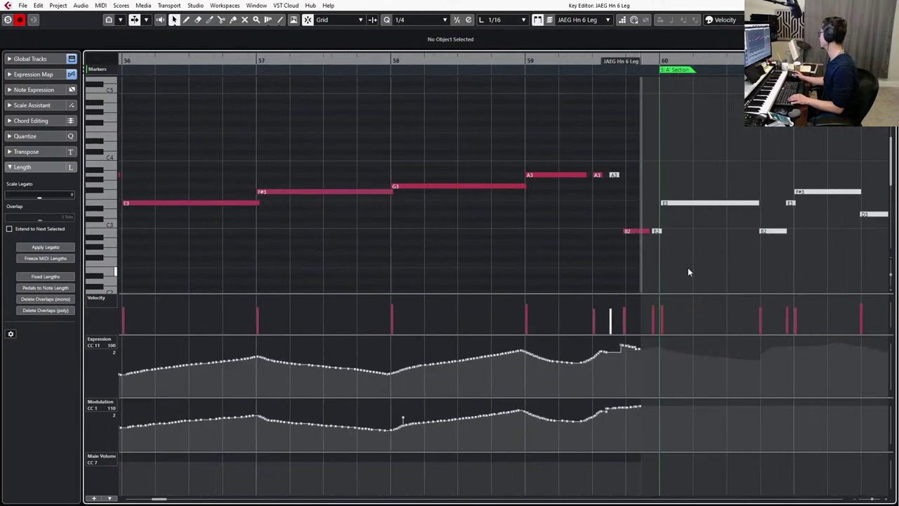
pyautogui.press('Return')
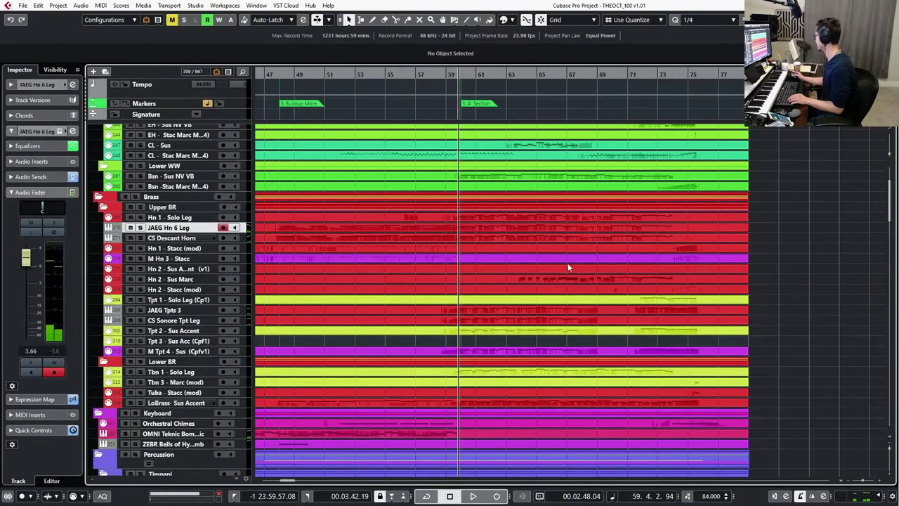
# Glue the two adjoining JAEG Hn 6 Leg parts near bar 60 into a single part.
pyautogui.click(471, 227)
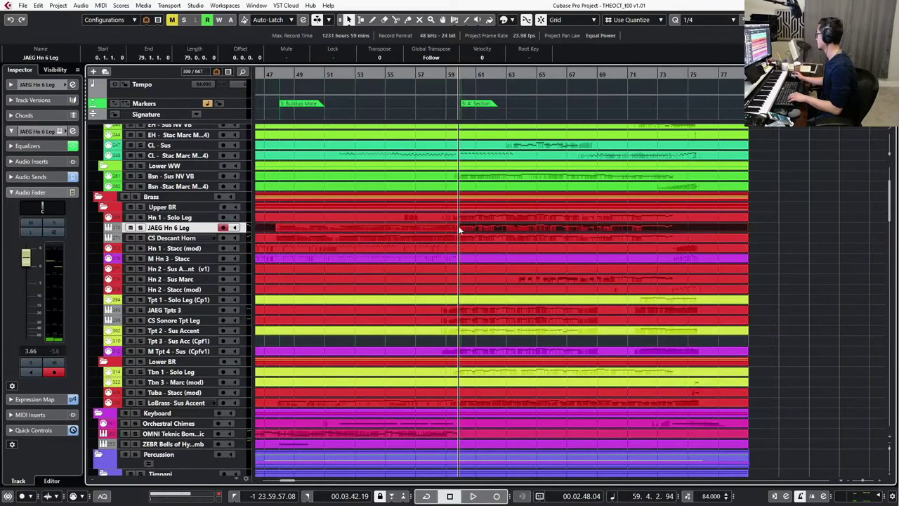
pyautogui.keyDown('shift'); pyautogui.click(451, 230); pyautogui.keyUp('shift')
pyautogui.press('g')
pyautogui.click(451, 231)
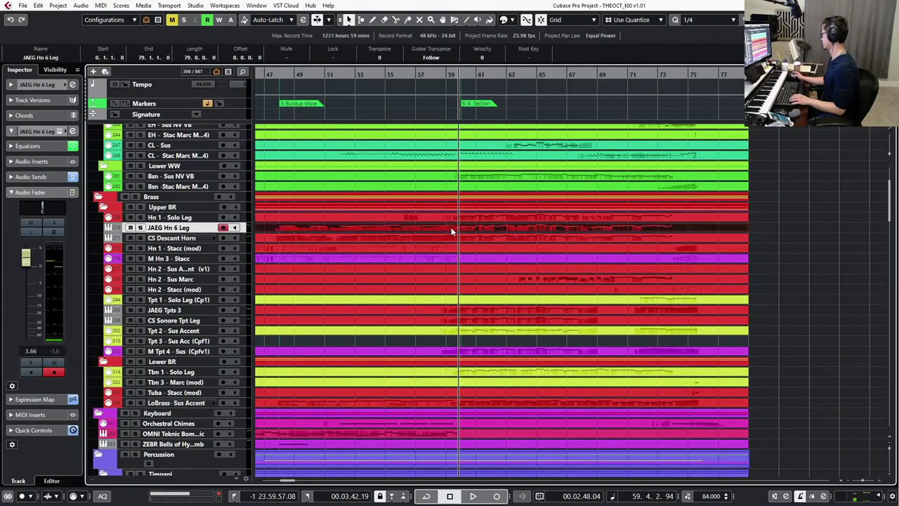
# Redraw the JAEG Hn 6 Leg expression rising to 99 at 59.4.1.0 and smooth the modulation through bars 56 to 59.
pyautogui.press('Return')
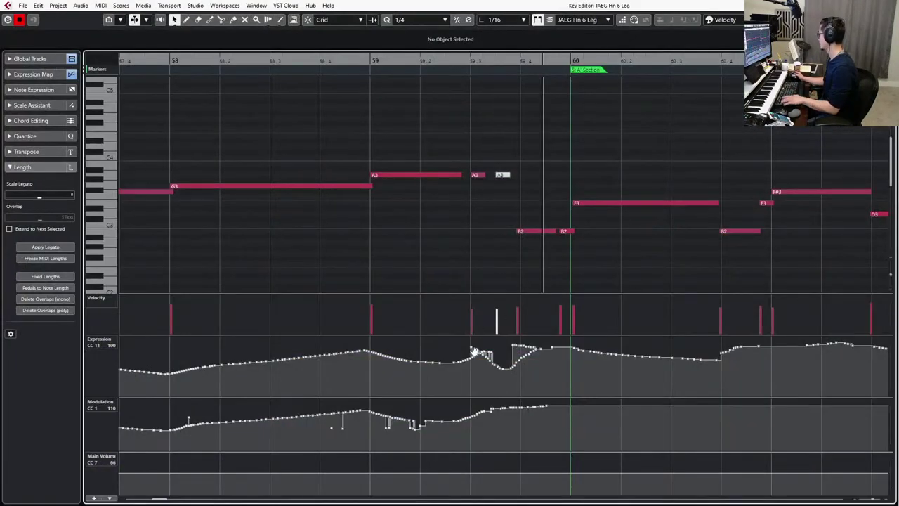
pyautogui.scroll(-3, 472, 352)
pyautogui.moveTo(473, 351); pyautogui.dragTo(511, 348)
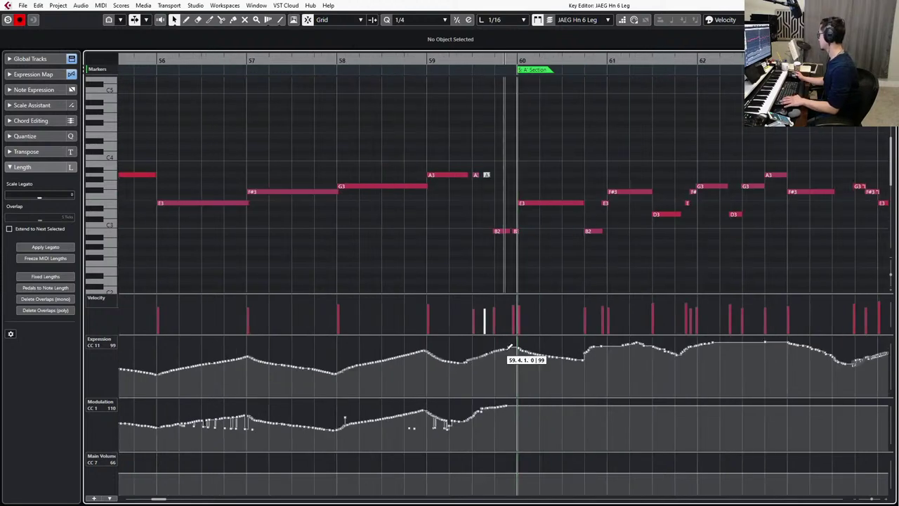
pyautogui.moveTo(504, 405)
pyautogui.mouseDown()
pyautogui.moveTo(516, 406)
pyautogui.moveTo(358, 427)
pyautogui.mouseUp()
pyautogui.scroll(-1, 475, 410)
pyautogui.hscroll(-3, 297, 426)
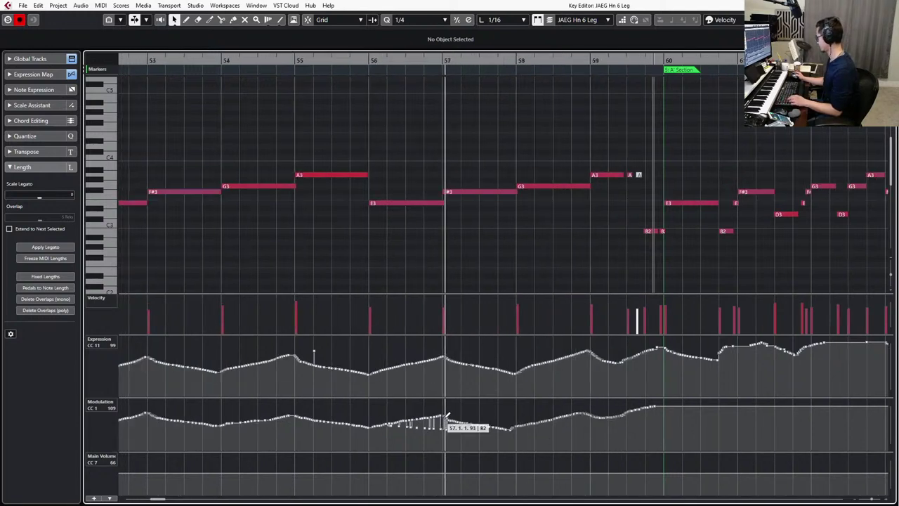
pyautogui.moveTo(444, 423)
pyautogui.mouseDown()
pyautogui.moveTo(373, 426)
pyautogui.moveTo(503, 425)
pyautogui.moveTo(373, 426)
pyautogui.mouseUp()
# Delete the stray expression points in bars 52 and 55 and smooth the horn's modulation curve around bar 51.
pyautogui.hscroll(-2, 411, 362)
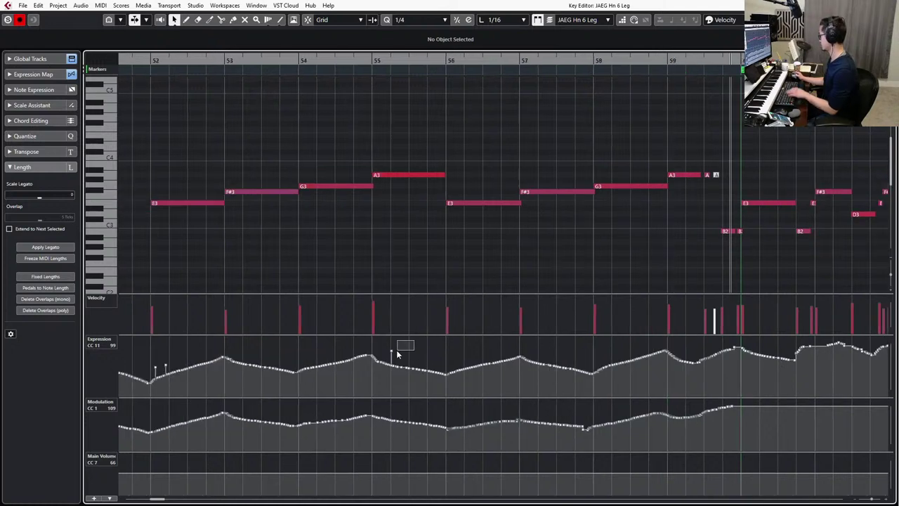
pyautogui.hscroll(-4, 352, 357)
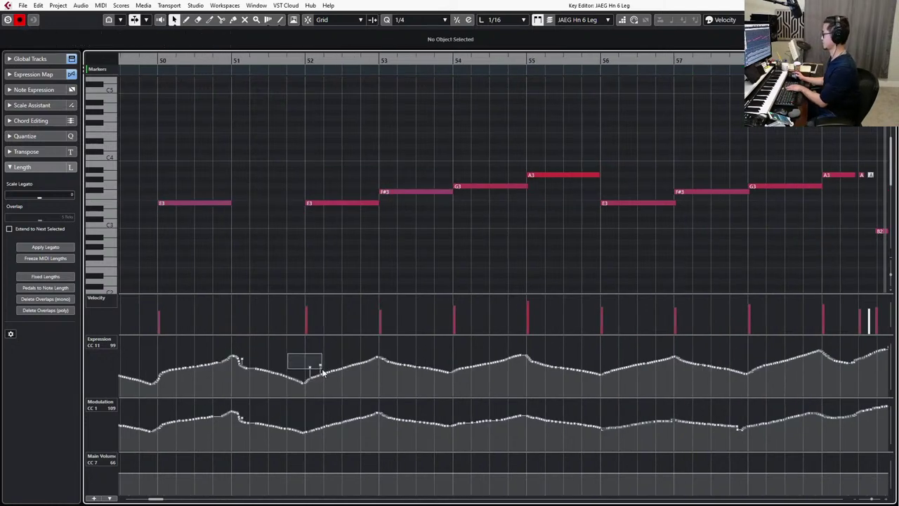
pyautogui.moveTo(323, 372); pyautogui.dragTo(324, 373)
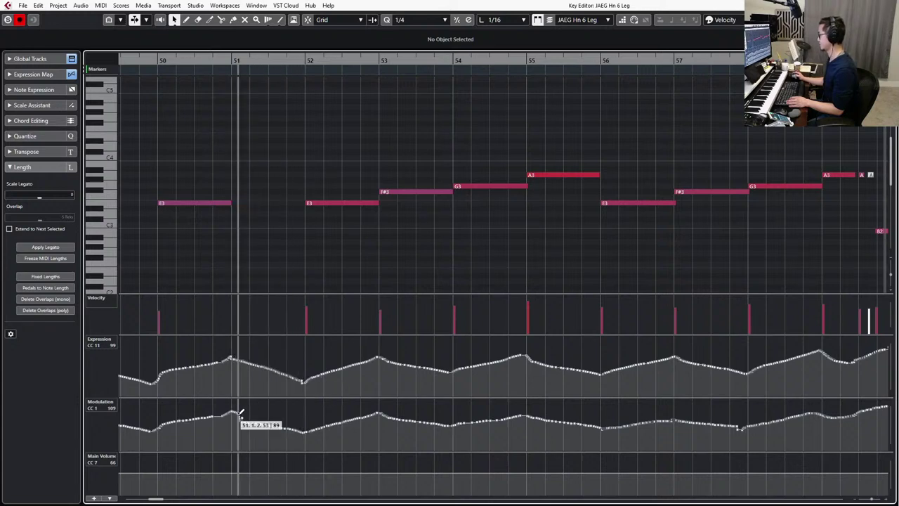
pyautogui.moveTo(211, 413); pyautogui.dragTo(295, 428)
pyautogui.hscroll(-3, 322, 352)
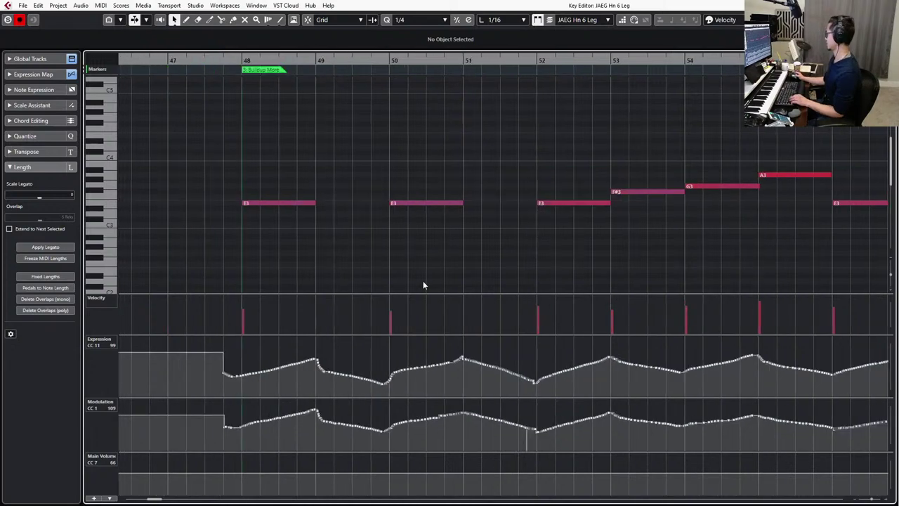
# Remove the modulation dip just before bar 58, play the horn passage from bar 48 and close the Key Editor.
pyautogui.click(259, 205)
pyautogui.scroll(-2, 422, 205)
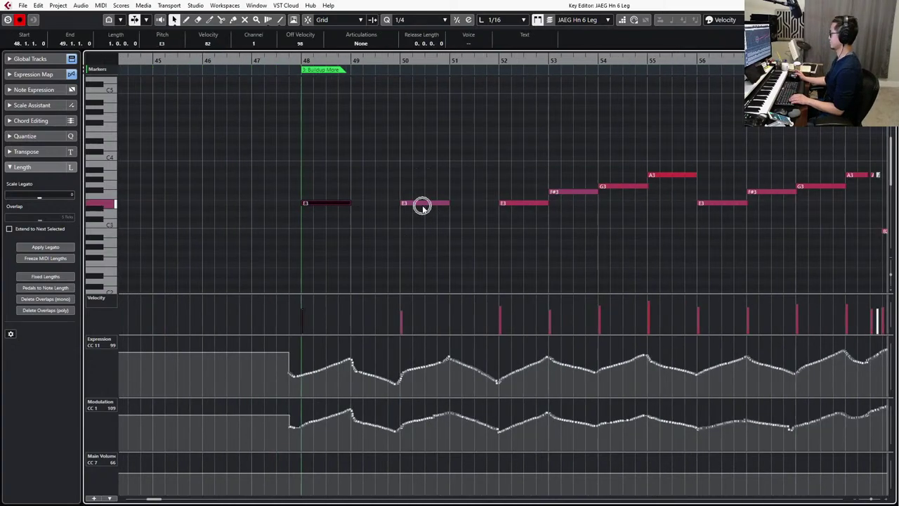
pyautogui.hscroll(3, 559, 283)
pyautogui.click(619, 449)
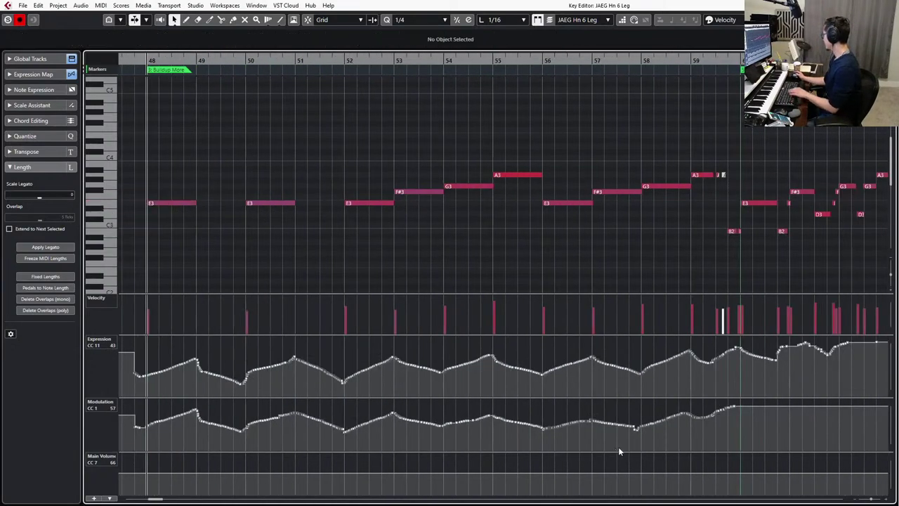
pyautogui.moveTo(648, 434); pyautogui.dragTo(649, 434)
pyautogui.press('space')
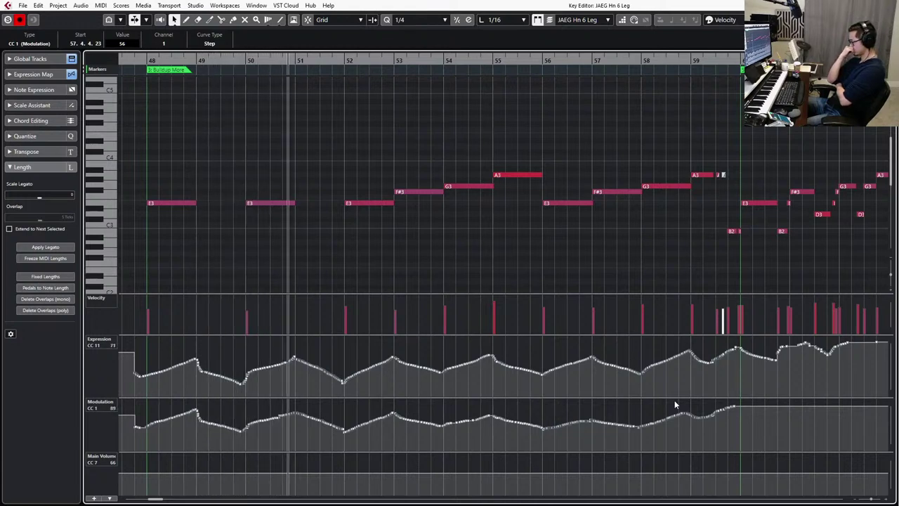
pyautogui.hotkey('ctrl', 'e')
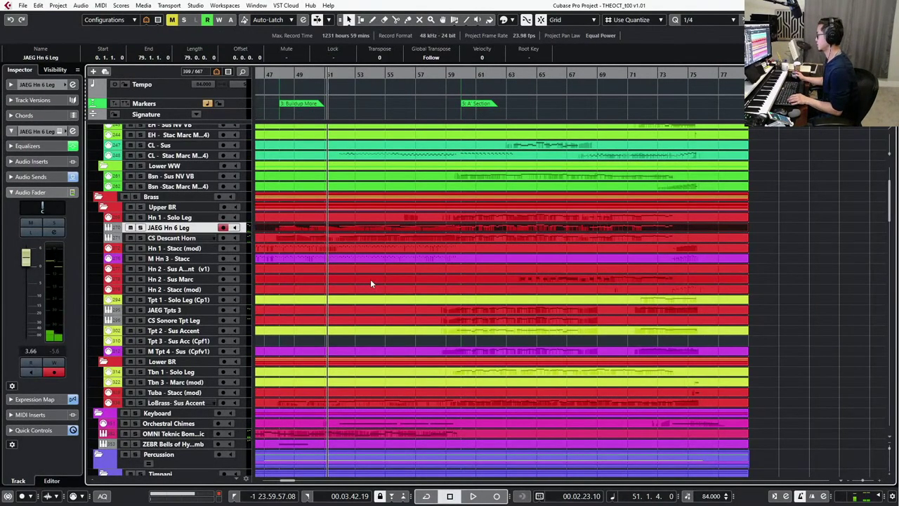
# Audition the Hn 1 - Stacc (mod) track in solo from bar 47.
pyautogui.hscroll(-1, 370, 281)
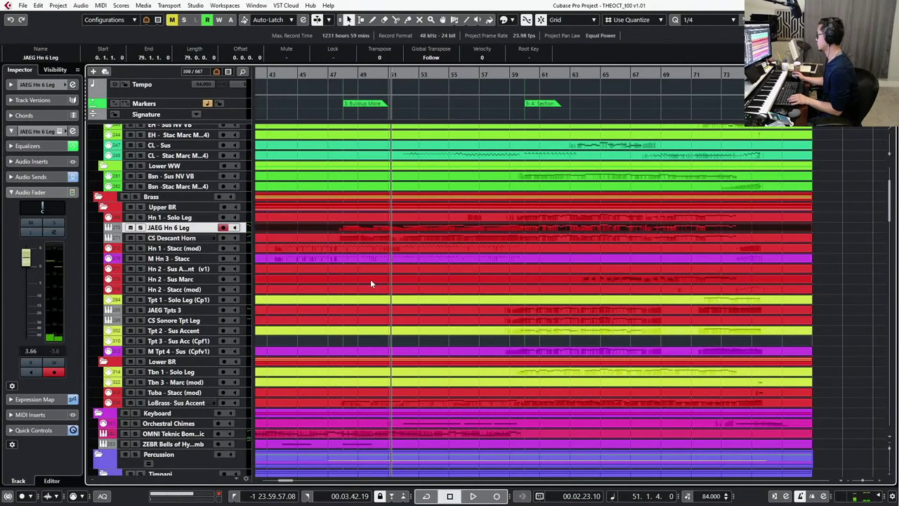
pyautogui.click(350, 250)
pyautogui.press('KP_Subtract')
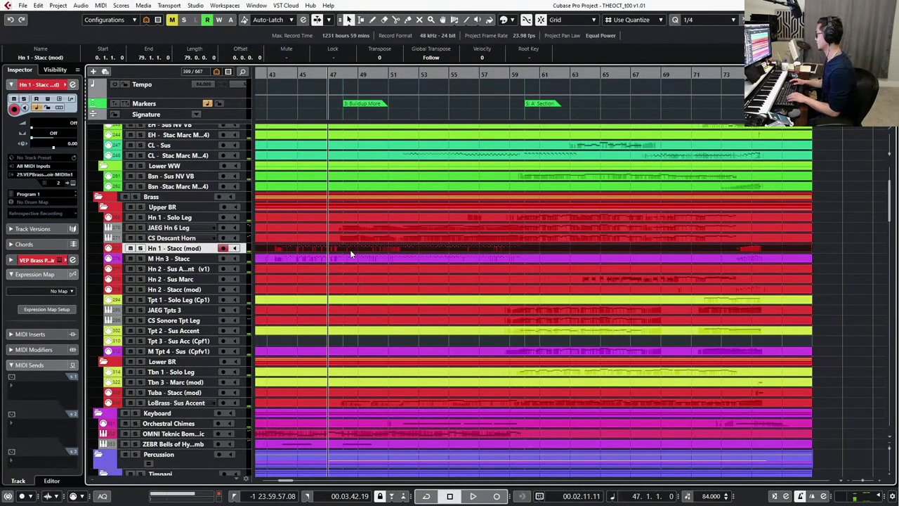
pyautogui.press('s')
pyautogui.press('space')
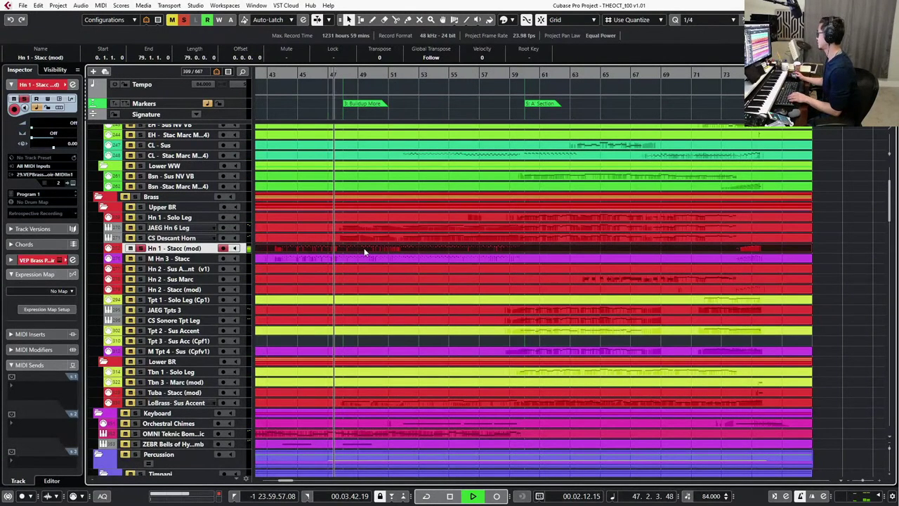
pyautogui.press('space')
pyautogui.press('s')
# Copy the JAEG Hn 6 Leg range from 47.4.1.0 to 59.4.1.0 onto the Tpt 2 - Sus Accent track.
pyautogui.click(369, 228)
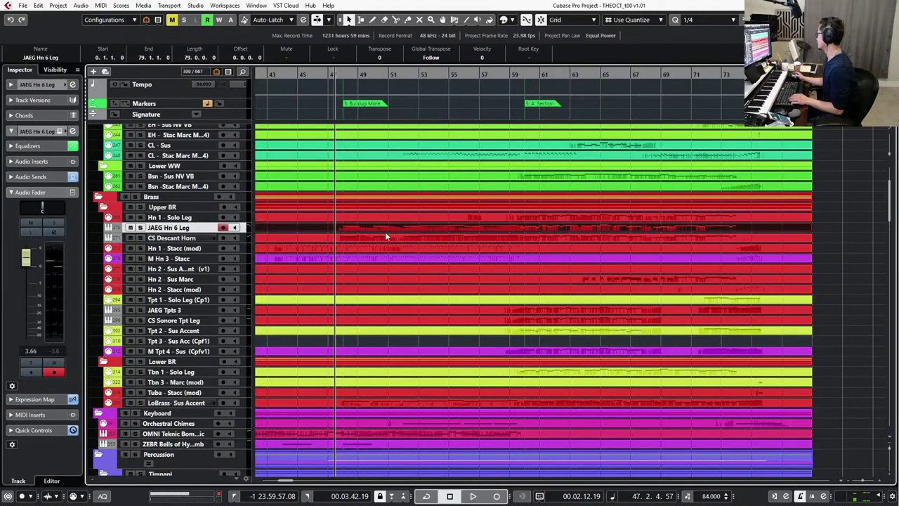
pyautogui.press('2')
pyautogui.moveTo(399, 228); pyautogui.dragTo(337, 224)
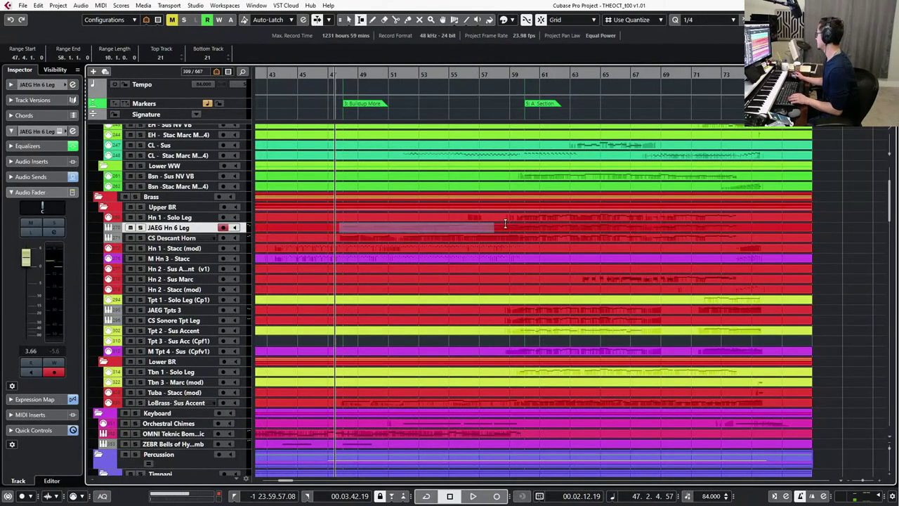
pyautogui.moveTo(506, 225); pyautogui.dragTo(501, 334)
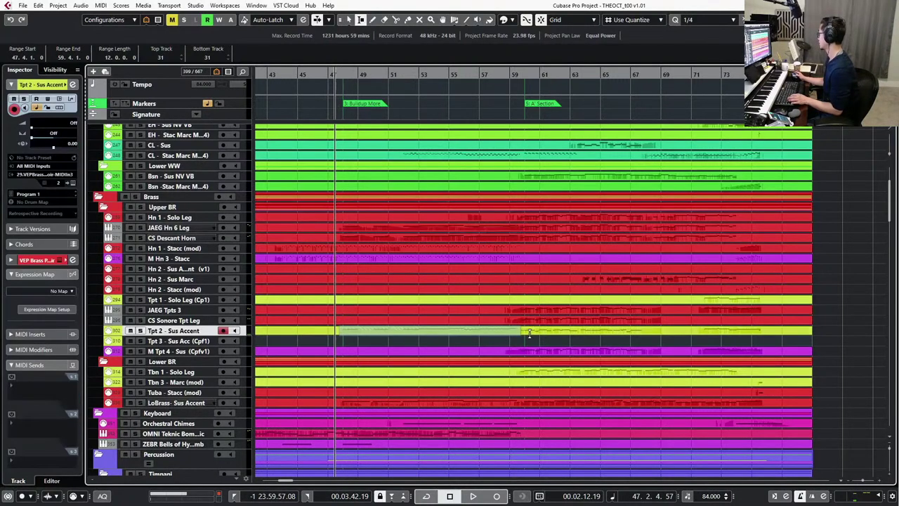
# Audition the copied passage on Tpt 2 - Sus Accent in solo.
pyautogui.press('s')
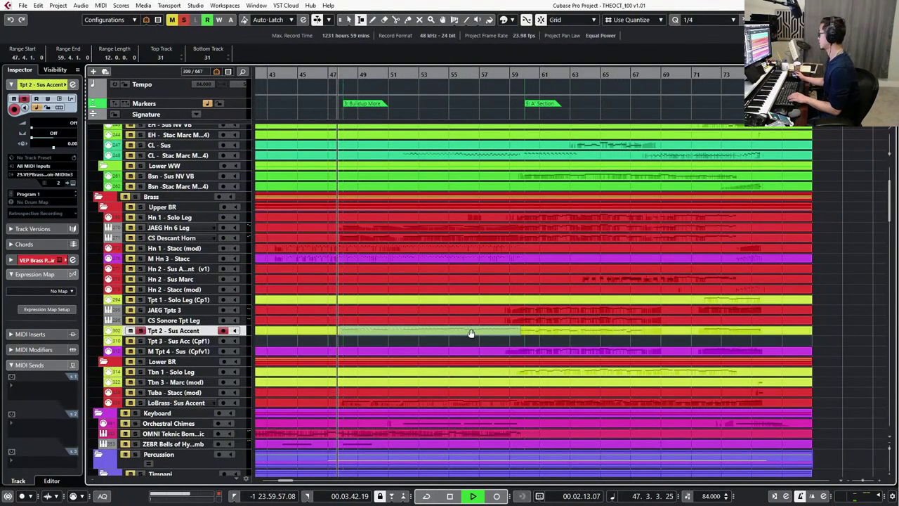
pyautogui.press('1')
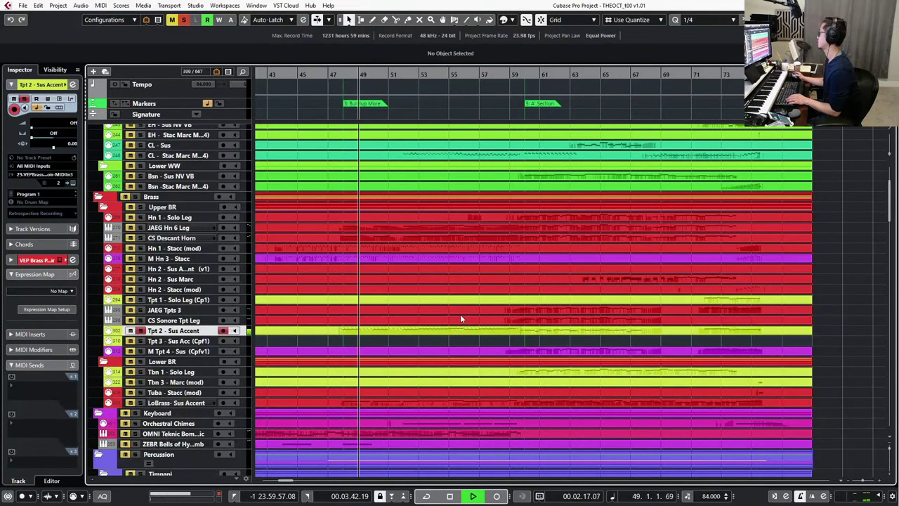
pyautogui.press('space')
pyautogui.press('s')
# Play the full mix from bar 47 and inspect the Tpt 2 - Sus Accent notes and controllers in the Key Editor.
pyautogui.press('KP_Subtract')
pyautogui.press('KP_Subtract')
pyautogui.press('KP_Subtract')
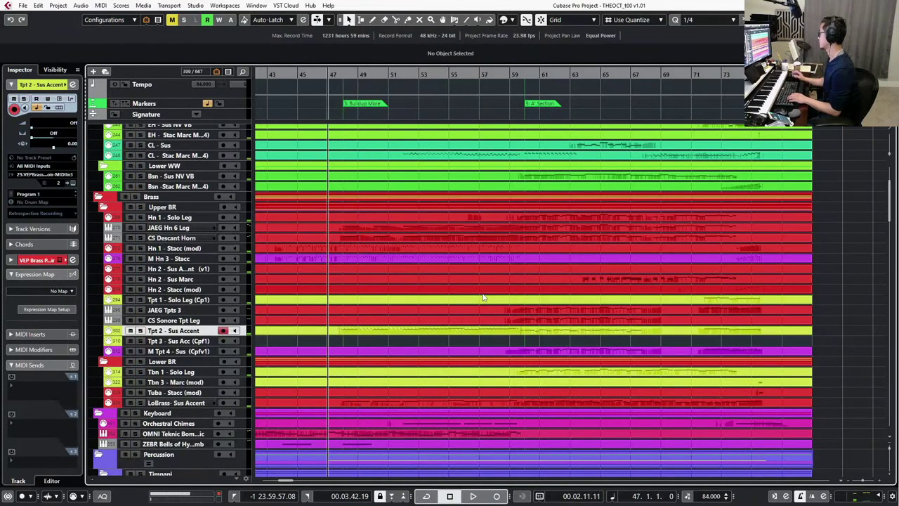
pyautogui.press('space')
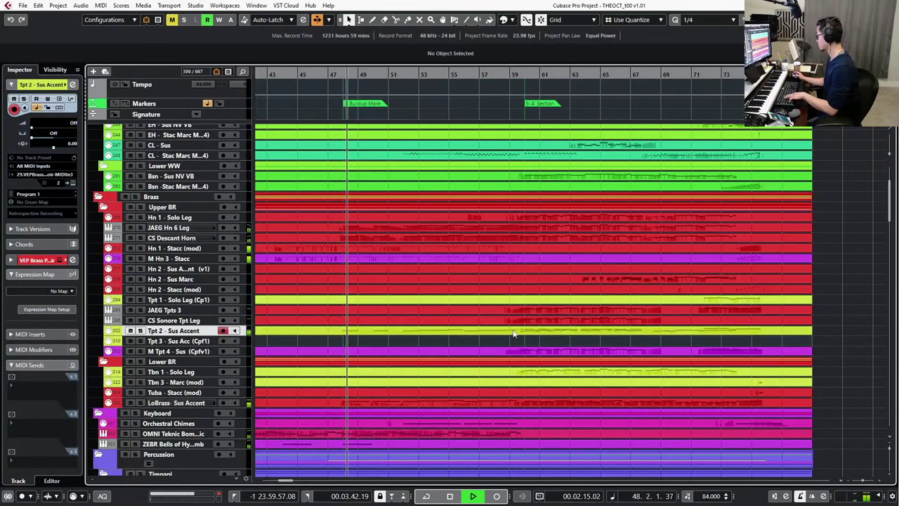
pyautogui.click(501, 333)
pyautogui.press('Return')
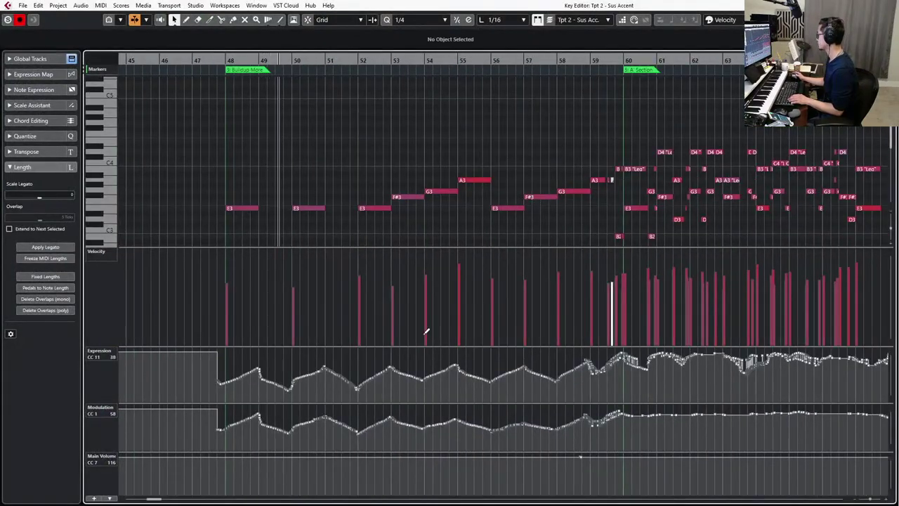
pyautogui.hscroll(5, 506, 338)
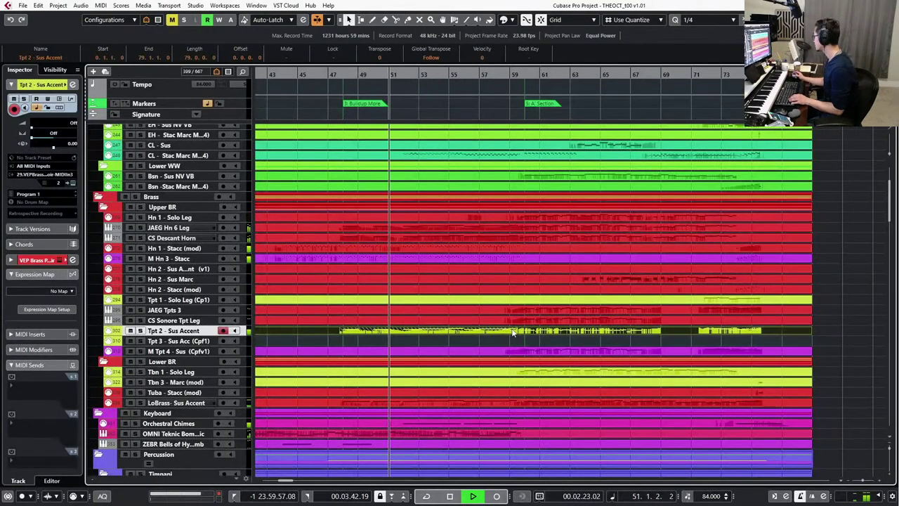
# Move the Tpt 2 - Sus Accent passage starting at 47.4.1.0 onto the Tpt 3 - Sus Acc track.
pyautogui.click(513, 339)
pyautogui.click(515, 333)
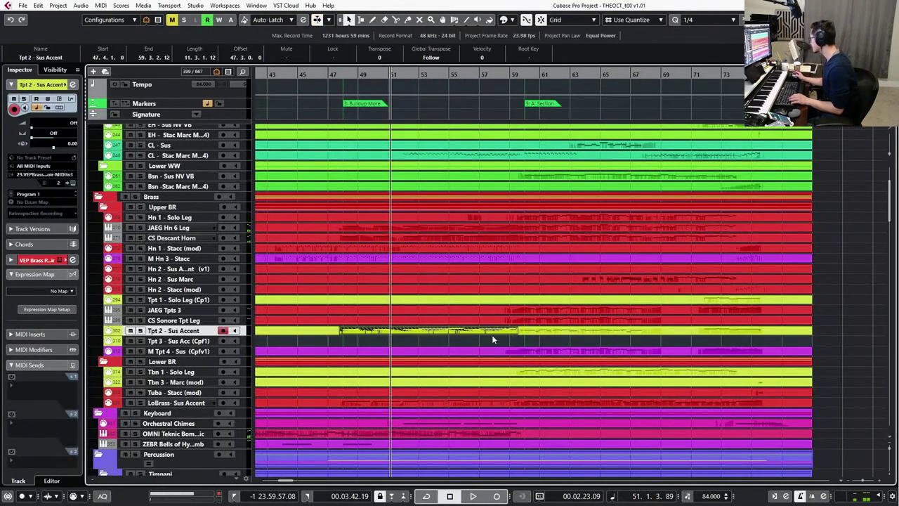
pyautogui.moveTo(493, 337); pyautogui.dragTo(532, 342)
pyautogui.scroll(5, 526, 343)
pyautogui.press('j')
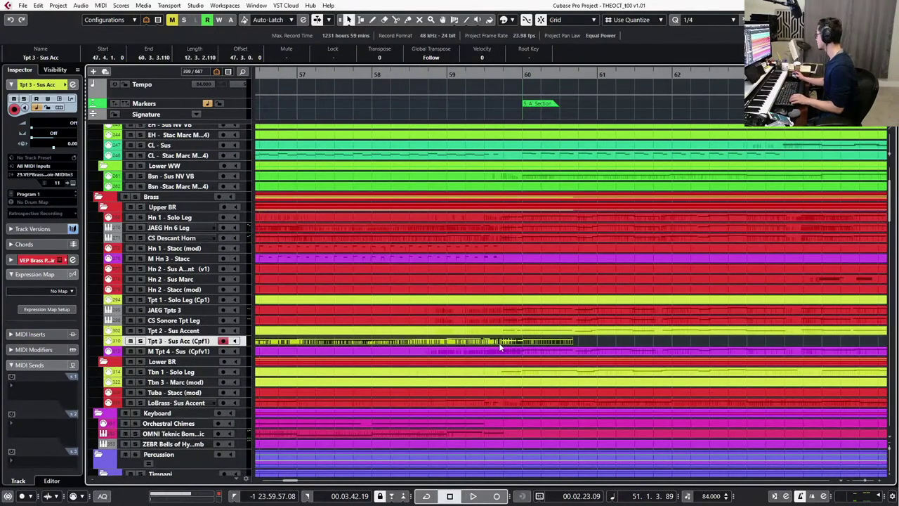
# Split the Tpt 3 - Sus Acc passage shortly before bar 60 and delete the remainder after the cut.
pyautogui.keyDown('alt'); pyautogui.click(500, 342); pyautogui.keyUp('alt')
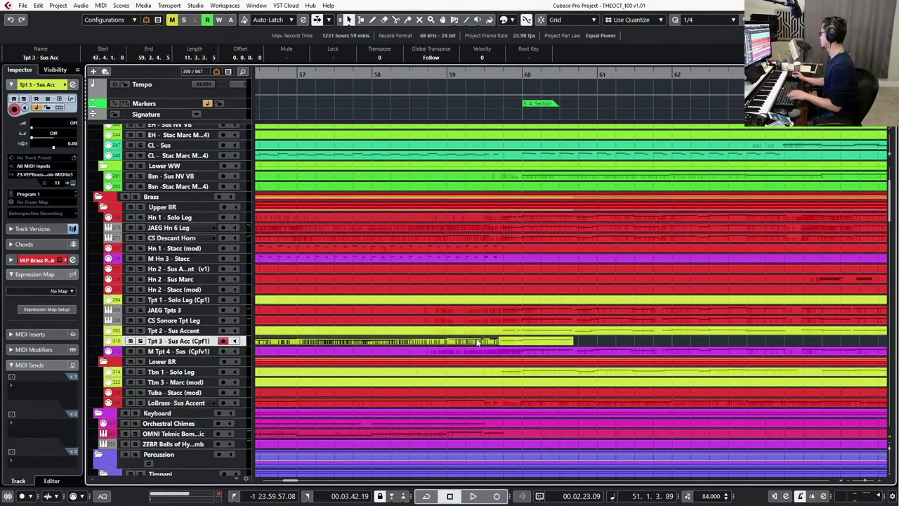
pyautogui.click(503, 343)
pyautogui.press('Delete')
pyautogui.click(493, 343)
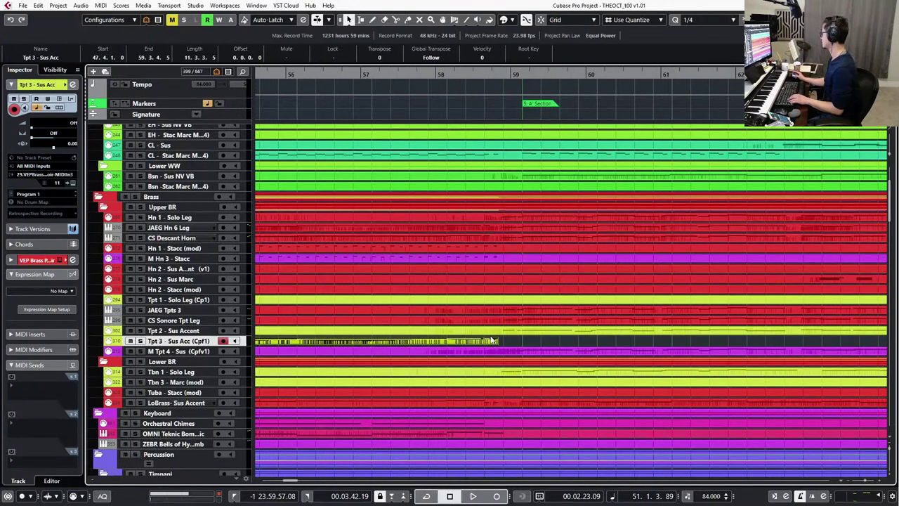
# Trim the passage's start to 47.4.1.72 and merge it back into the continuous Tpt 2 - Sus Accent part.
pyautogui.hscroll(-5, 487, 340)
pyautogui.press('g')
pyautogui.press('g')
pyautogui.press('g')
pyautogui.click(365, 344)
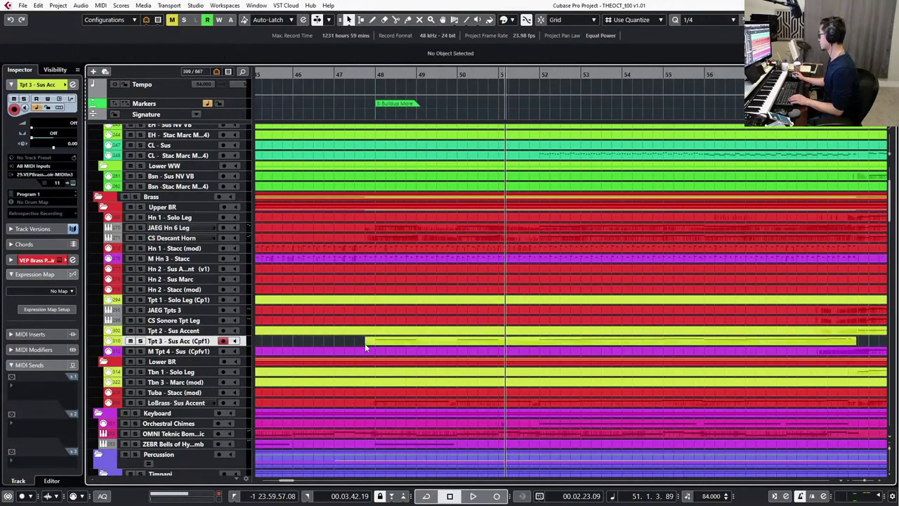
pyautogui.click(356, 342)
pyautogui.moveTo(366, 344); pyautogui.dragTo(402, 337)
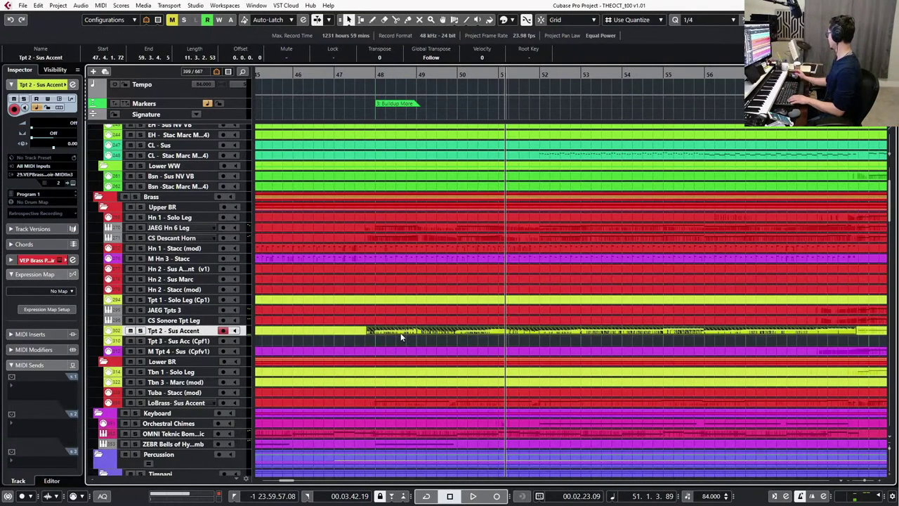
pyautogui.click(510, 334)
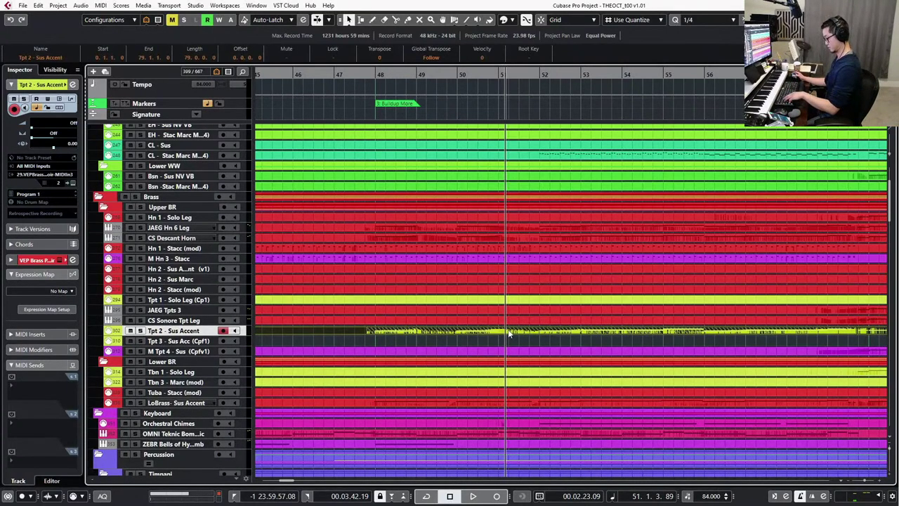
pyautogui.click(510, 340)
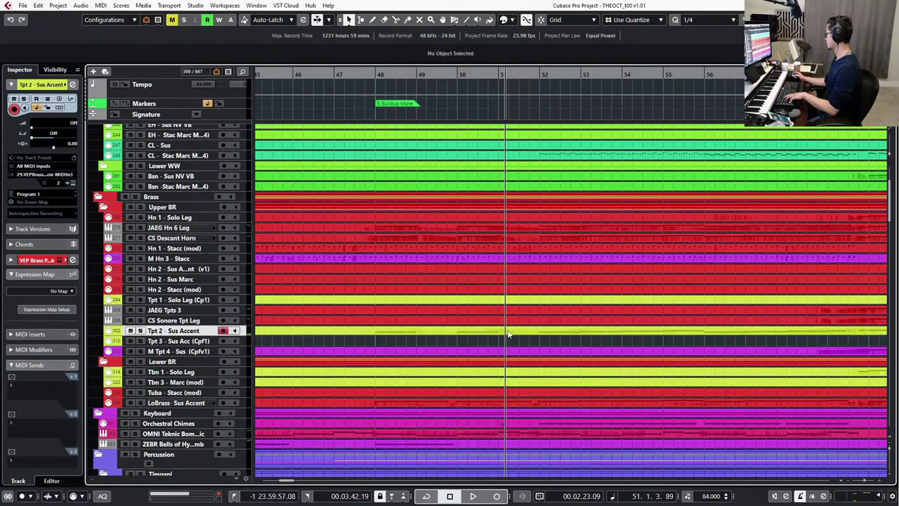
# While playing from just before bar 48, smooth the Tpt 2 - Sus Accent expression and modulation curves into a steady rise from bar 58 to 60.
pyautogui.click(371, 76)
pyautogui.scroll(-2, 458, 246)
pyautogui.hscroll(2, 436, 254)
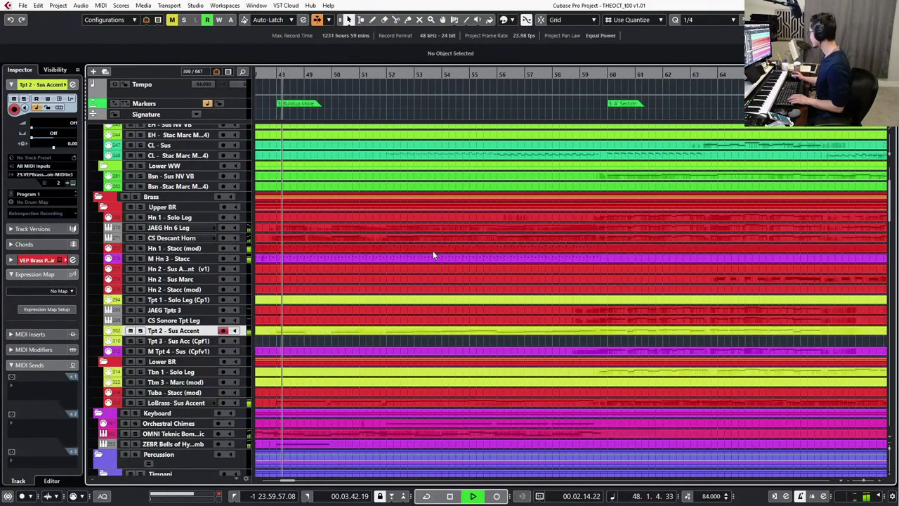
pyautogui.scroll(-1, 444, 263)
pyautogui.doubleClick(497, 324)
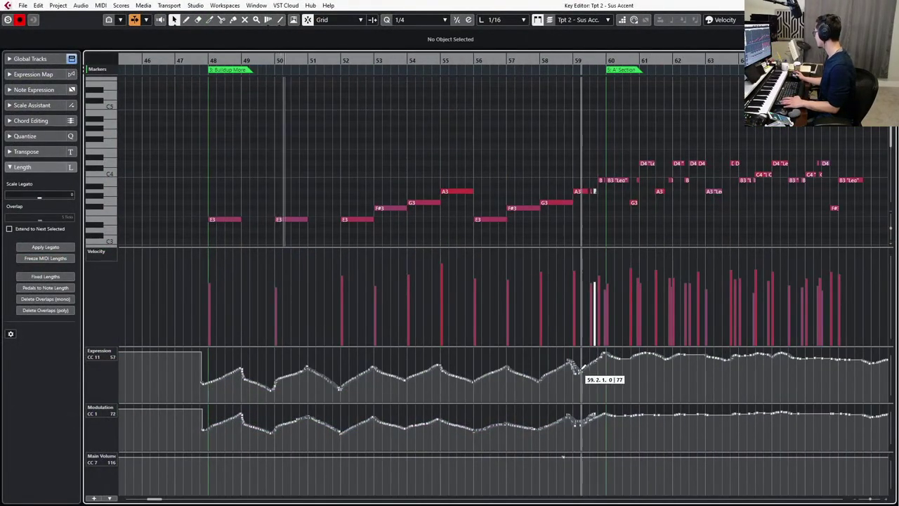
pyautogui.moveTo(577, 363)
pyautogui.mouseDown()
pyautogui.moveTo(568, 363)
pyautogui.moveTo(607, 351)
pyautogui.mouseUp()
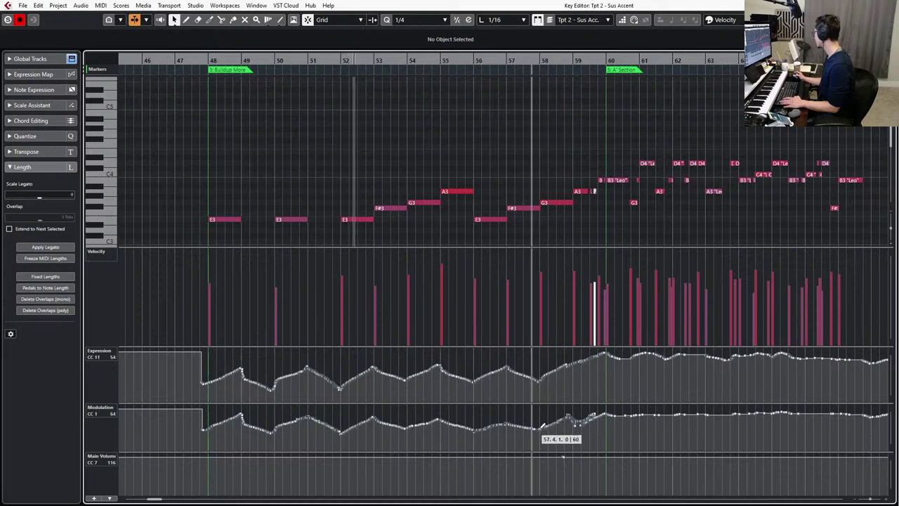
pyautogui.moveTo(544, 424); pyautogui.dragTo(603, 411)
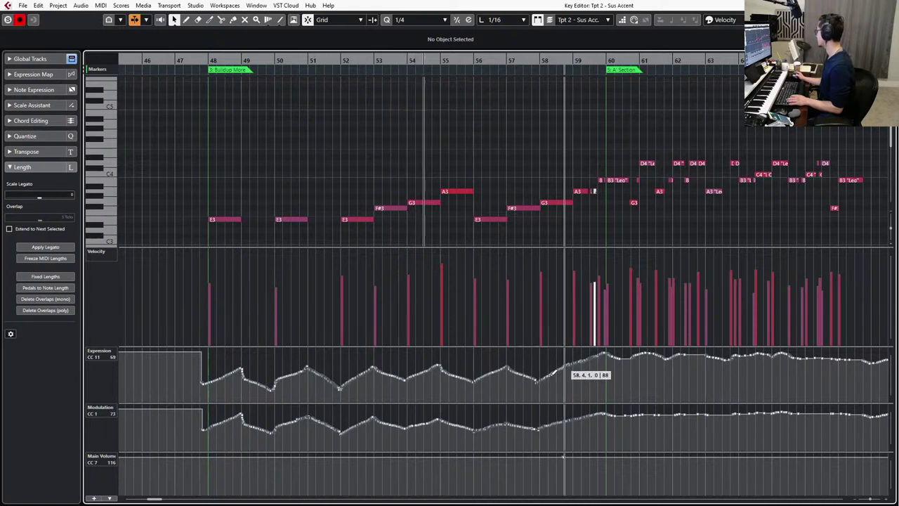
pyautogui.press('space')
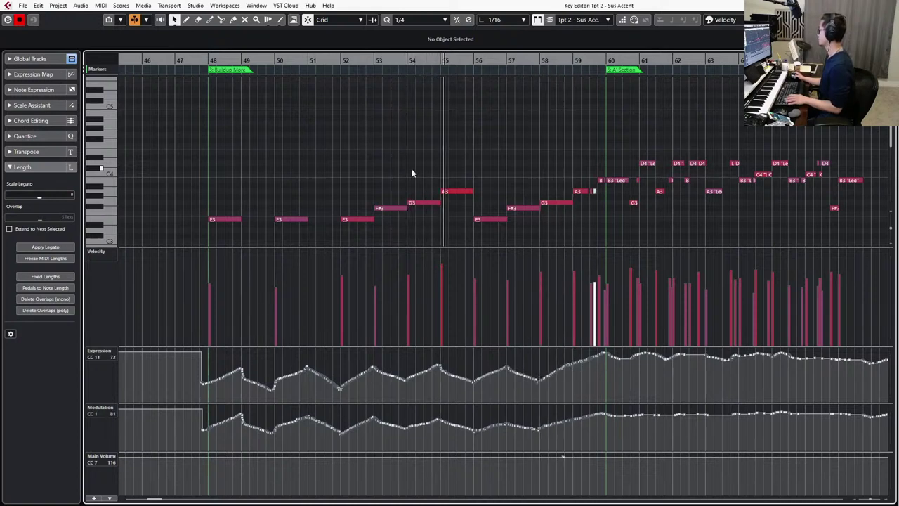
pyautogui.press('1')
pyautogui.press('1')
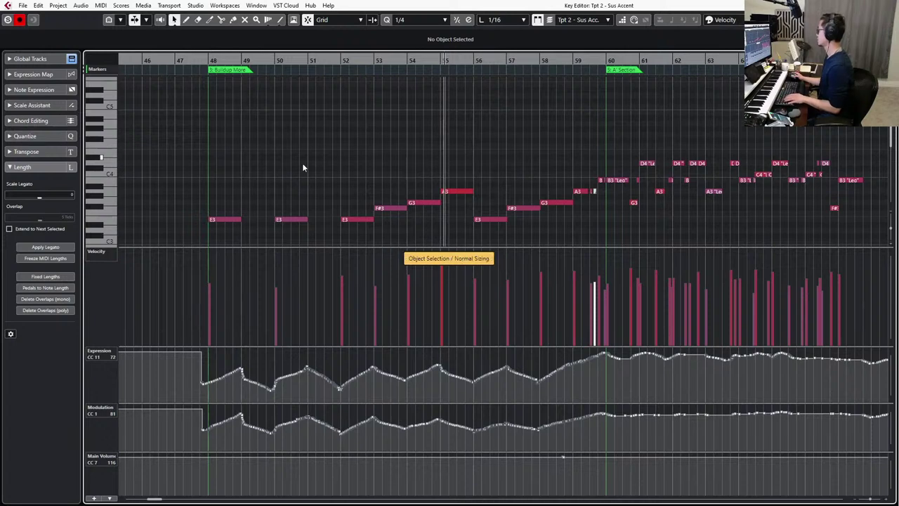
pyautogui.moveTo(310, 159); pyautogui.dragTo(224, 241)
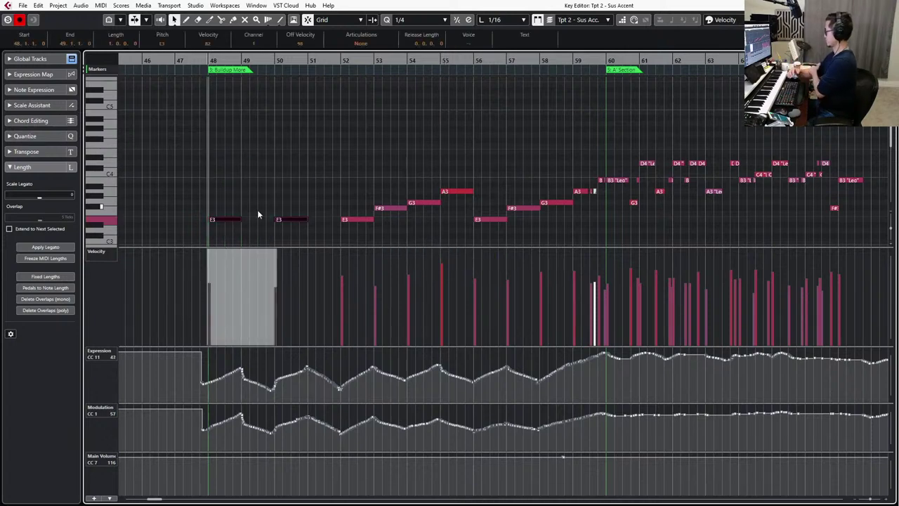
pyautogui.moveTo(336, 151); pyautogui.dragTo(267, 157)
pyautogui.press('.')
pyautogui.scroll(-1, 267, 157)
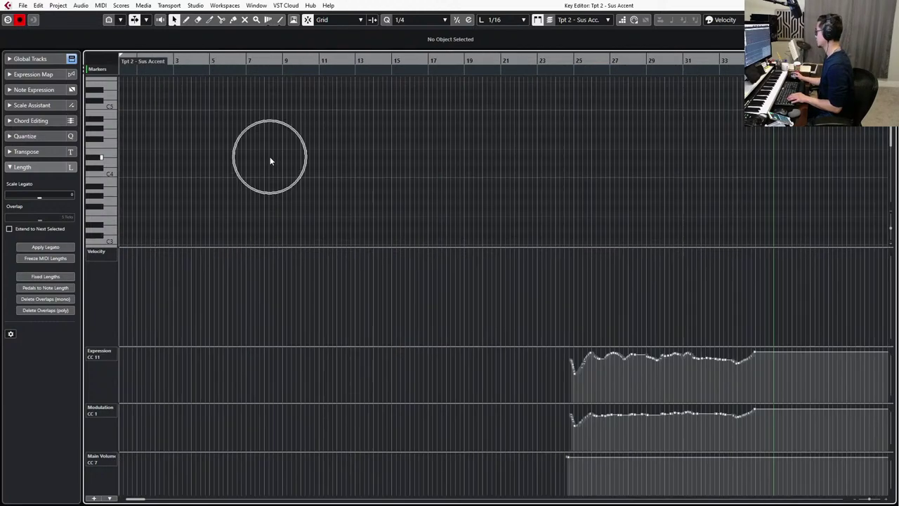
pyautogui.press('Escape')
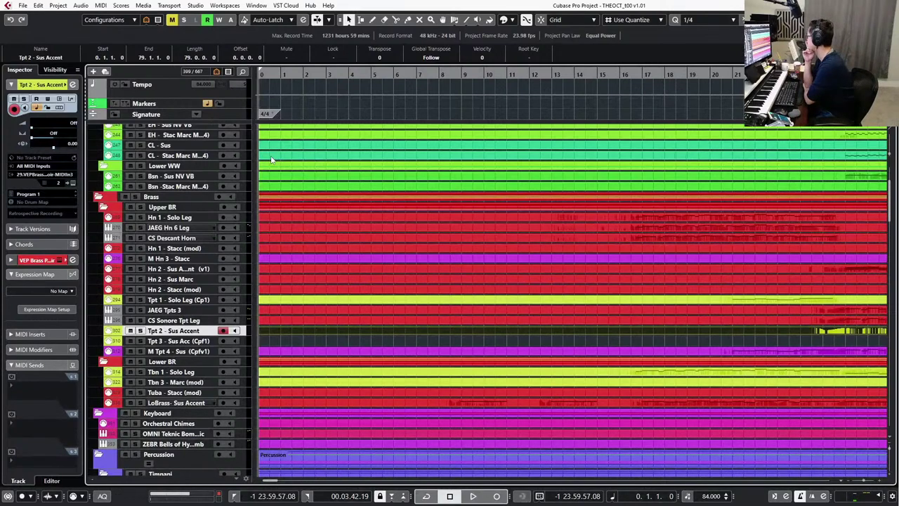
pyautogui.hscroll(5, 497, 165)
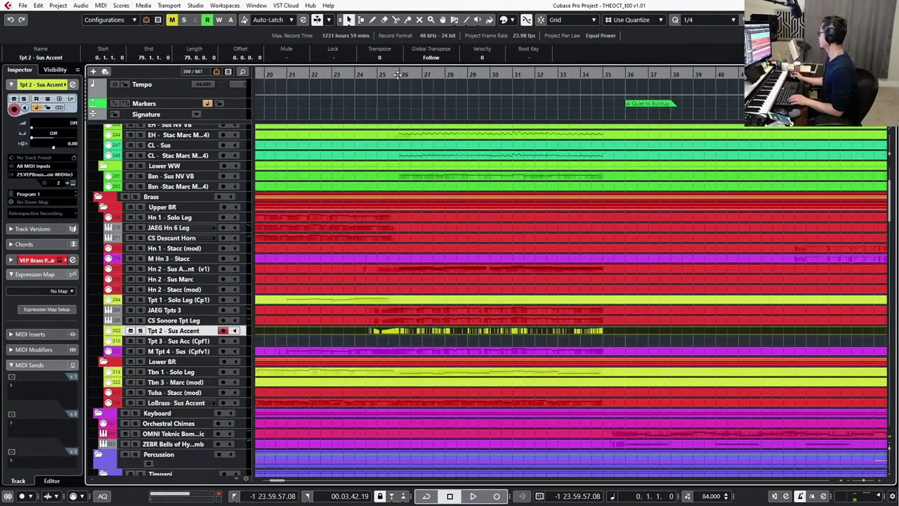
pyautogui.click(398, 75)
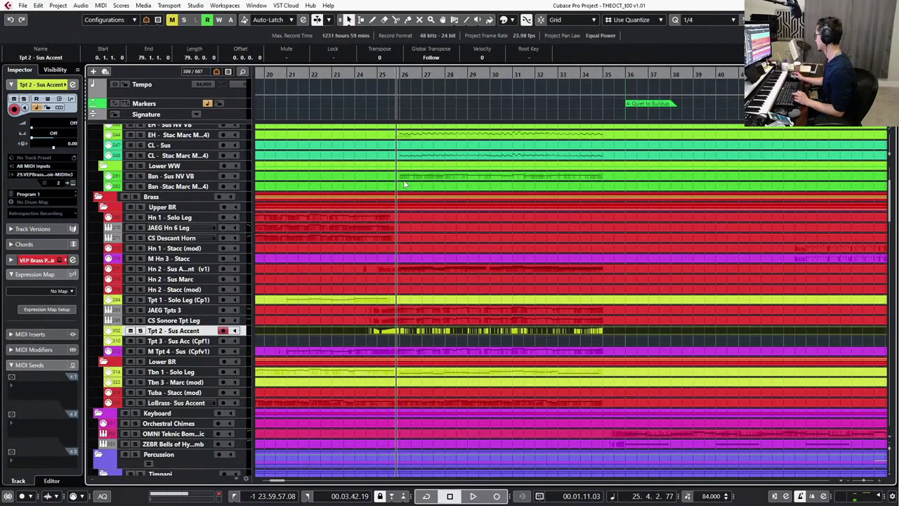
pyautogui.click(414, 269)
pyautogui.hscroll(5, 415, 271)
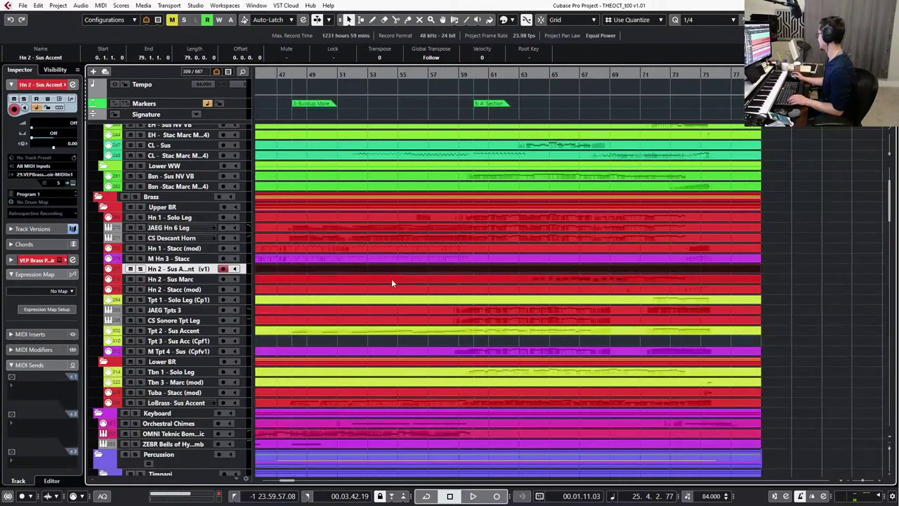
# Try transposing the two E3 notes at bars 48 and 50 of JAEG Hn 6 Leg up to F#3.
pyautogui.click(290, 75)
pyautogui.click(305, 229)
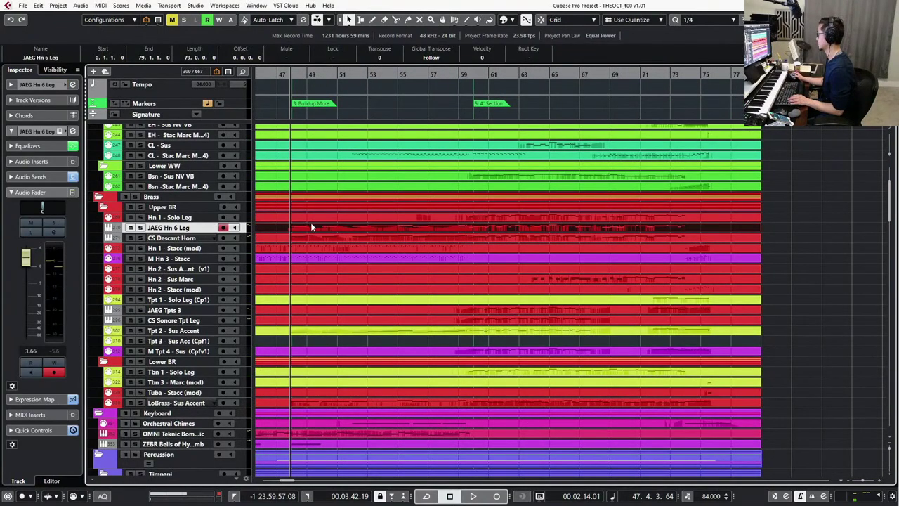
pyautogui.doubleClick(310, 223)
pyautogui.press('h')
pyautogui.press('h')
pyautogui.hscroll(4, 524, 193)
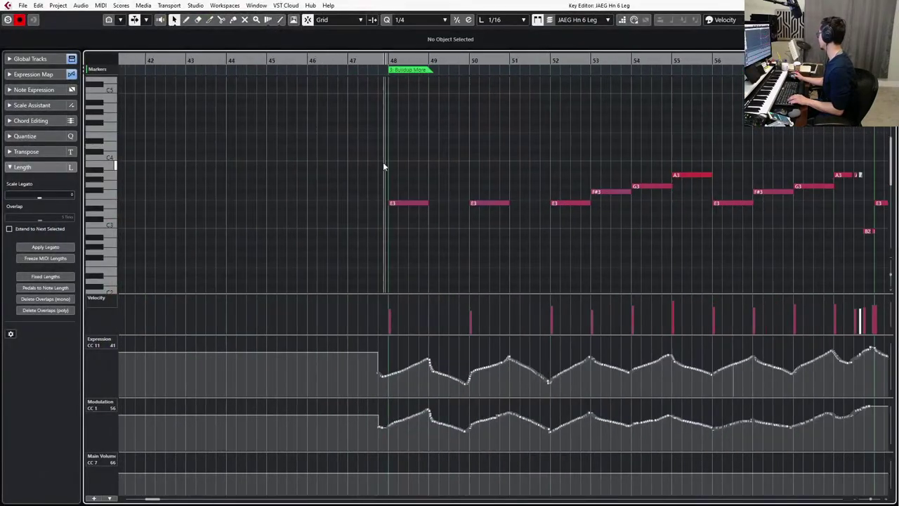
pyautogui.moveTo(391, 157); pyautogui.dragTo(502, 254)
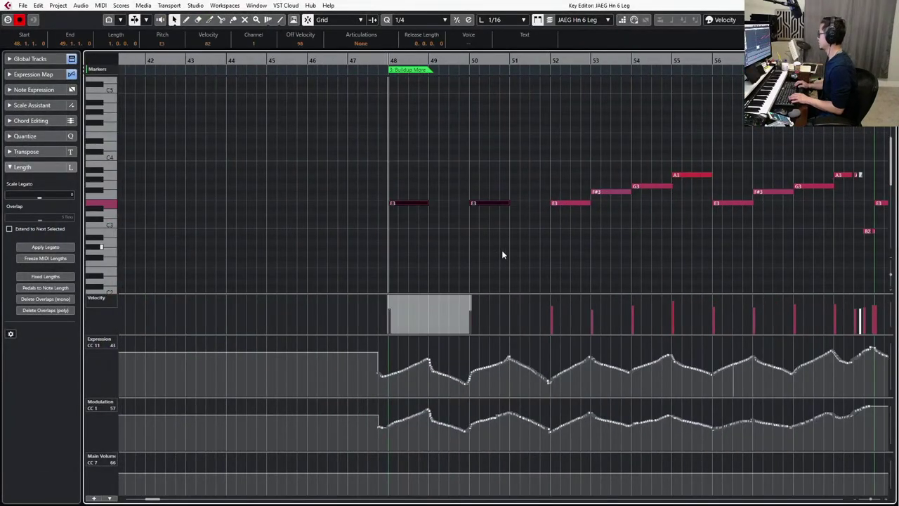
pyautogui.press('Up')
pyautogui.press('Up')
pyautogui.click(502, 255)
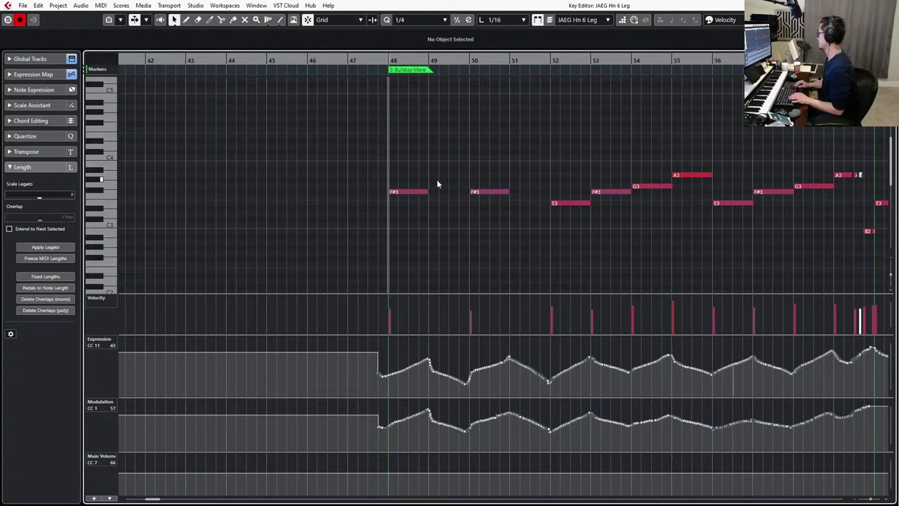
# Try doubling the JAEG Hn 6 Leg F#3 notes at bars 48 and 50 with E3 copies and audition them.
pyautogui.moveTo(386, 169); pyautogui.dragTo(492, 225)
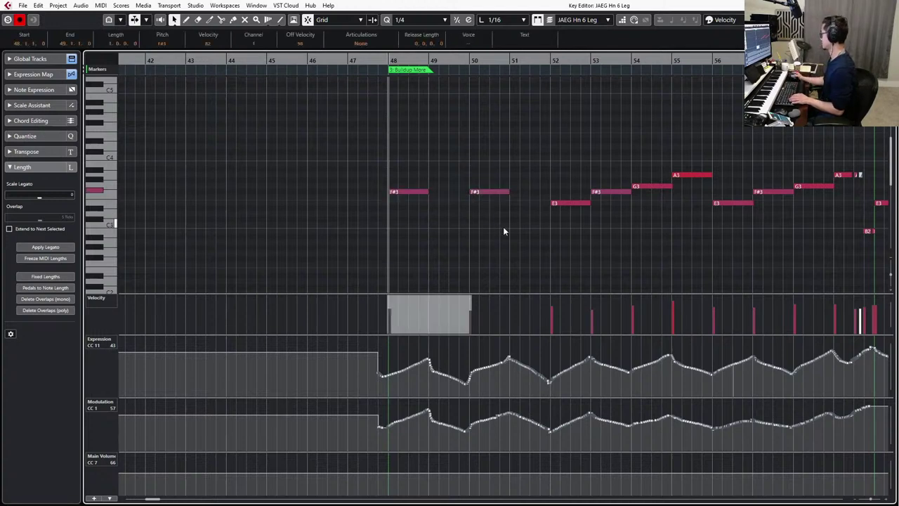
pyautogui.press('Down')
pyautogui.press('Down')
pyautogui.press('space')
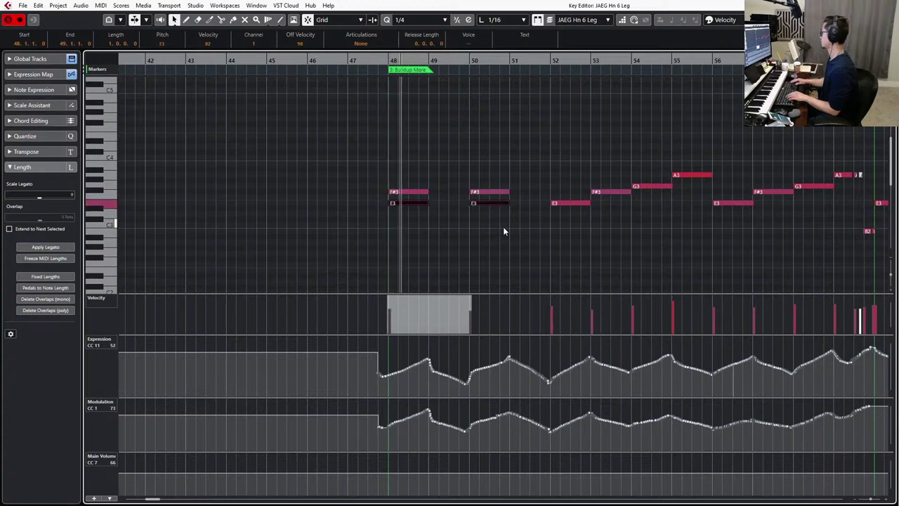
pyautogui.press('space')
pyautogui.press('space')
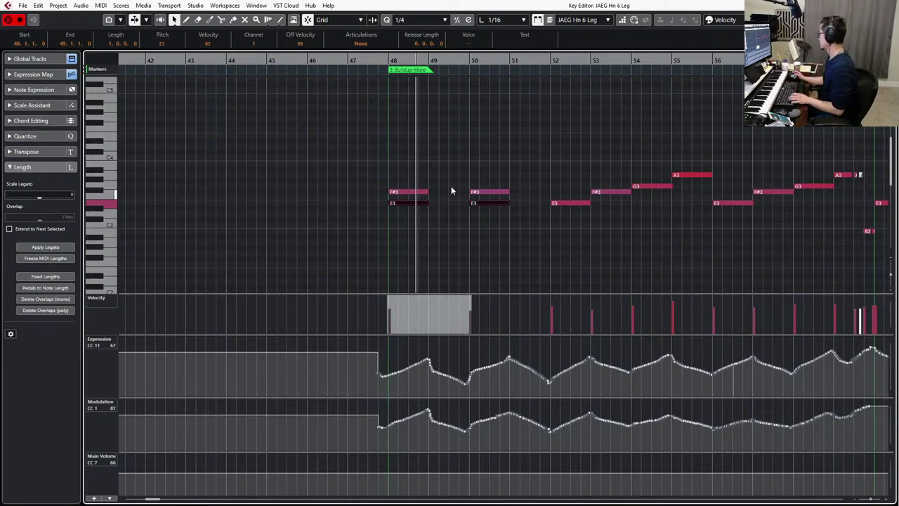
# Delete the F#3 notes at bars 48 and 50 of JAEG Hn 6 Leg and close its note editor.
pyautogui.moveTo(415, 172); pyautogui.dragTo(508, 199)
pyautogui.press('Delete')
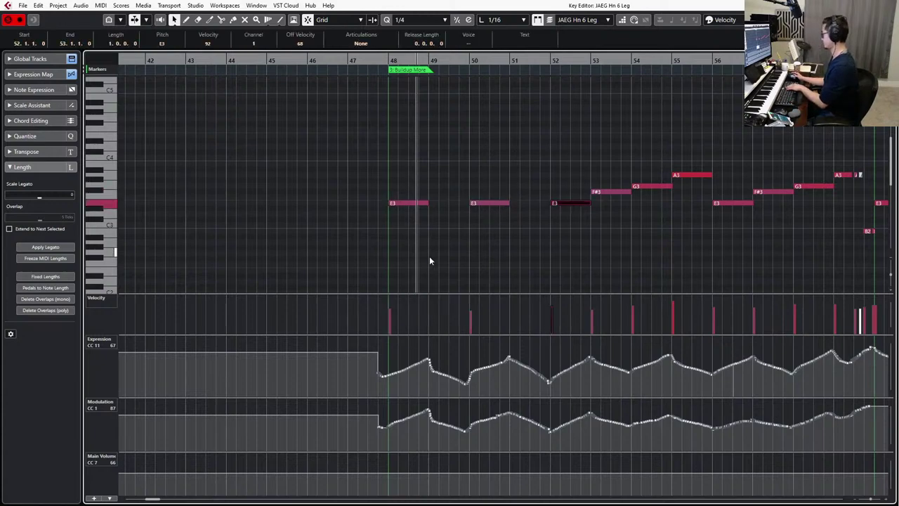
pyautogui.press('Return')
pyautogui.click(302, 237)
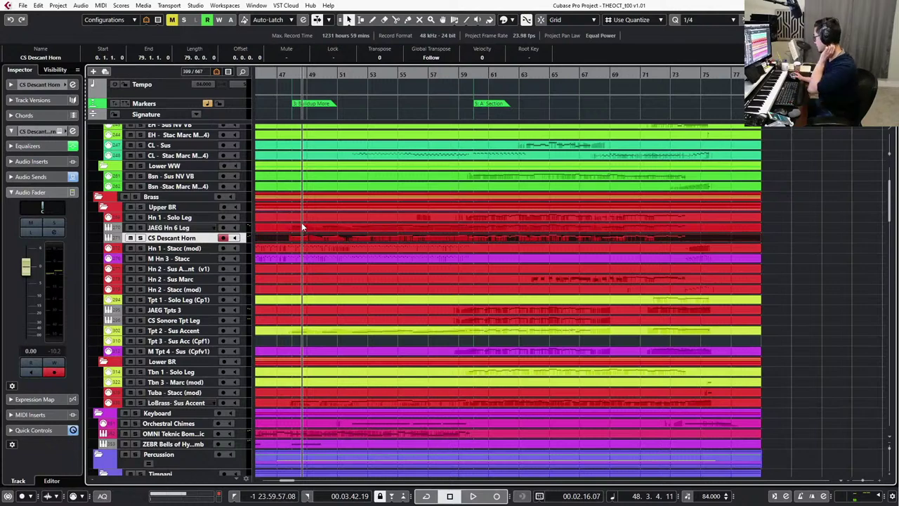
# Duplicate the two E3 notes at bars 48 and 50 of Tpt 2 - Sus Accent and raise the copies to F#3.
pyautogui.click(184, 270)
pyautogui.hscroll(-2, 354, 270)
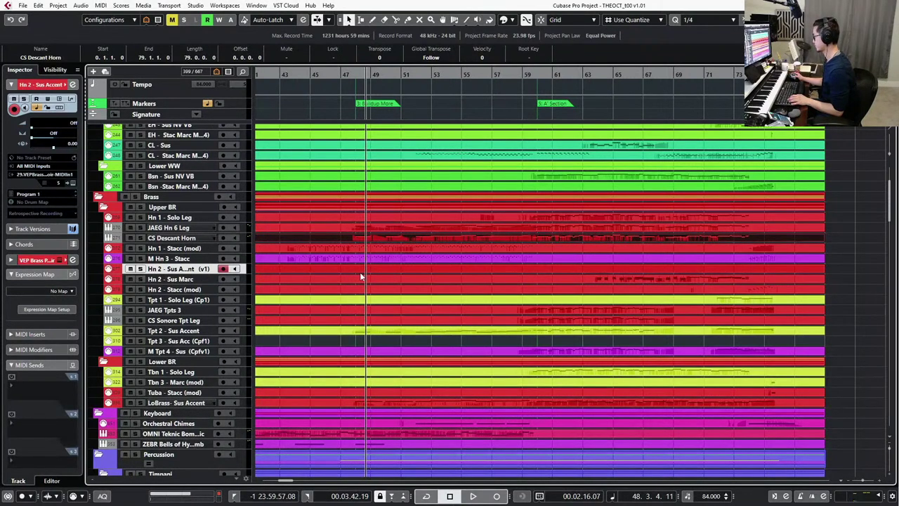
pyautogui.click(364, 333)
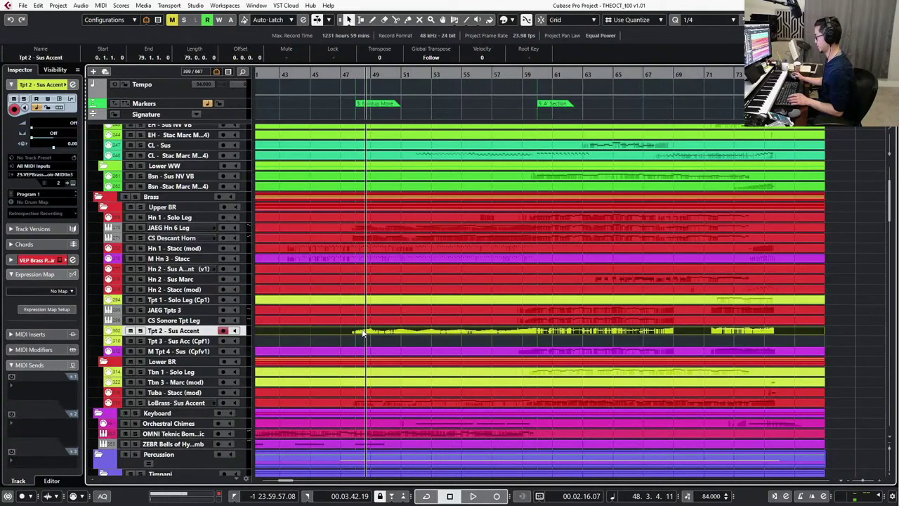
pyautogui.press('Return')
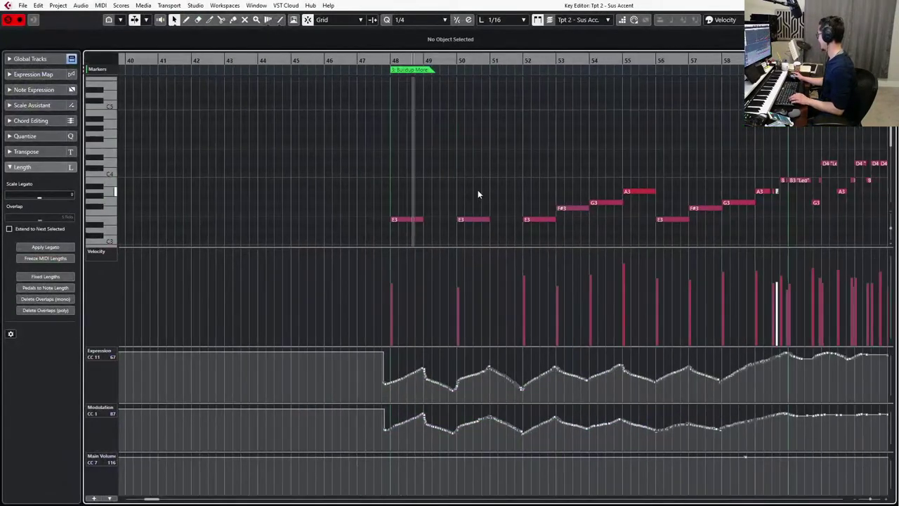
pyautogui.moveTo(394, 147); pyautogui.dragTo(457, 204)
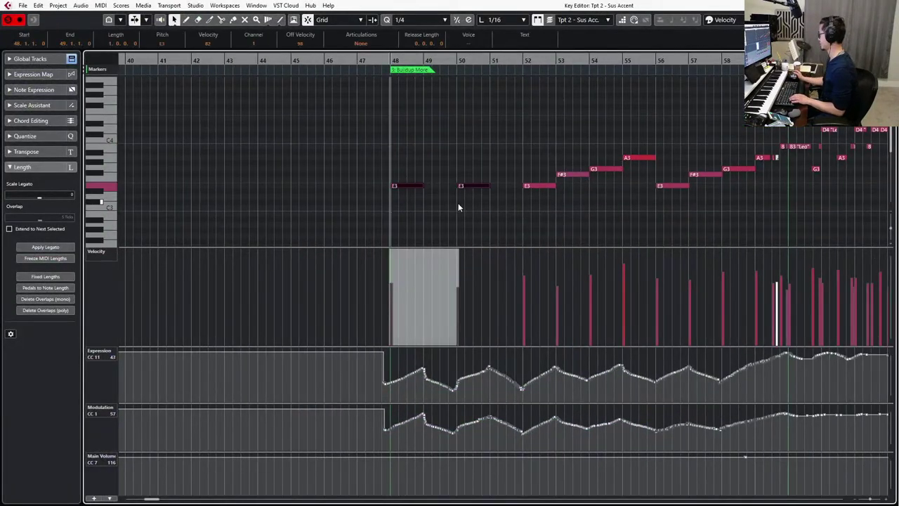
pyautogui.hotkey('ctrl', 'c')
pyautogui.hotkey('ctrl', 'v')
pyautogui.press('Up')
pyautogui.press('Up')
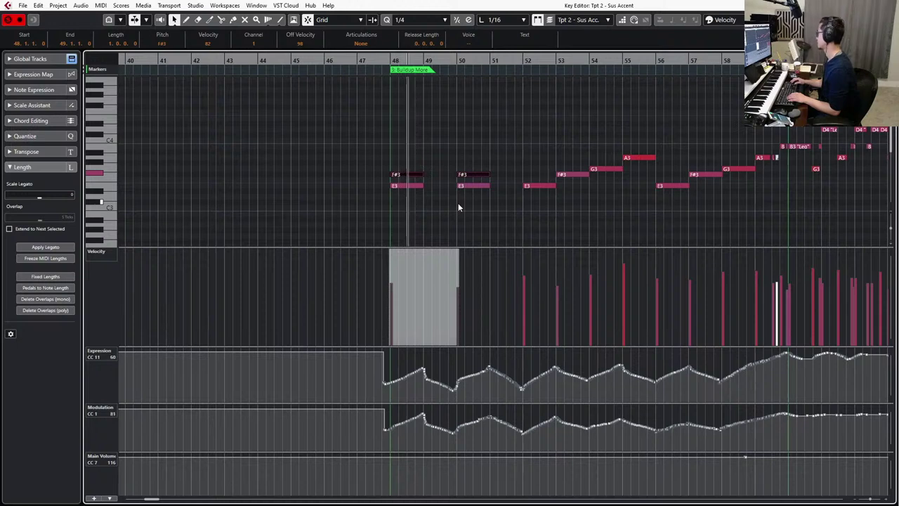
# Lower the duplicated Tpt 2 - Sus Accent notes at bars 48 and 50 to G2 and play through the passage.
pyautogui.moveTo(389, 157); pyautogui.dragTo(510, 175)
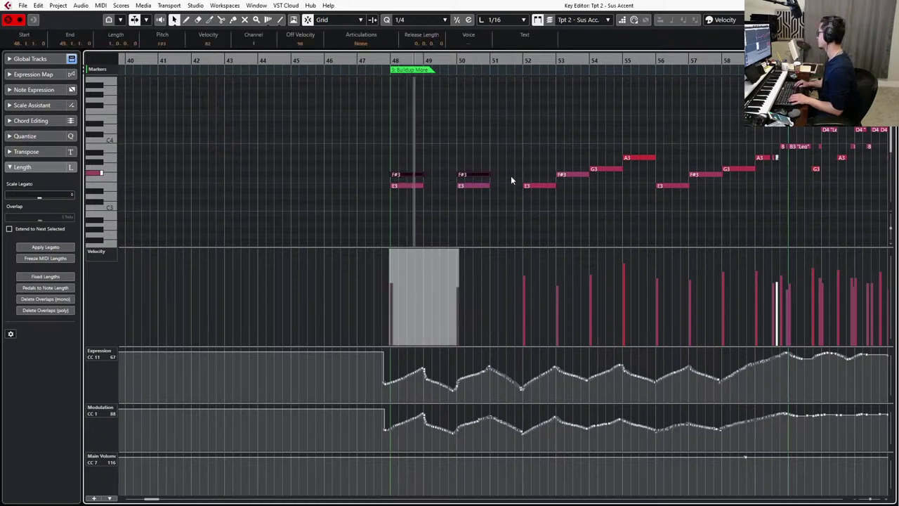
pyautogui.press('Down')
pyautogui.press('Down')
pyautogui.press('Down')
pyautogui.press('Down')
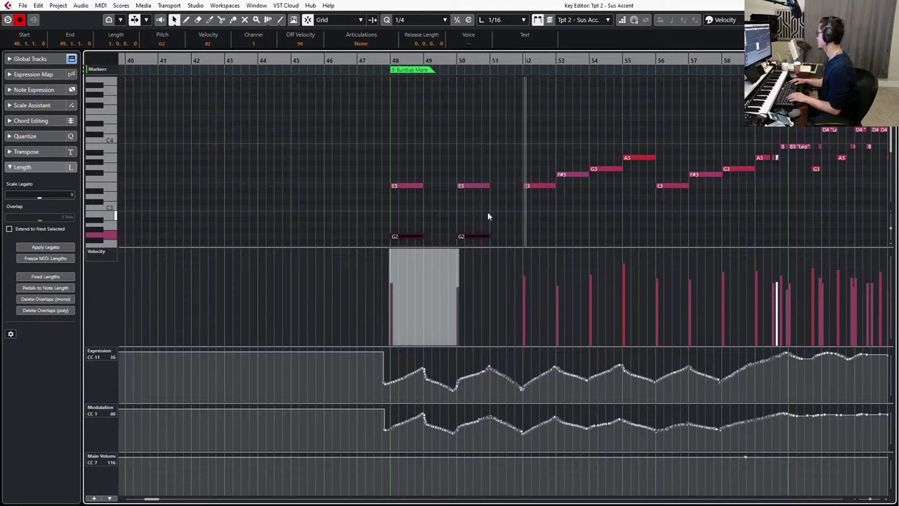
pyautogui.hscroll(5, 485, 207)
pyautogui.hscroll(3, 484, 207)
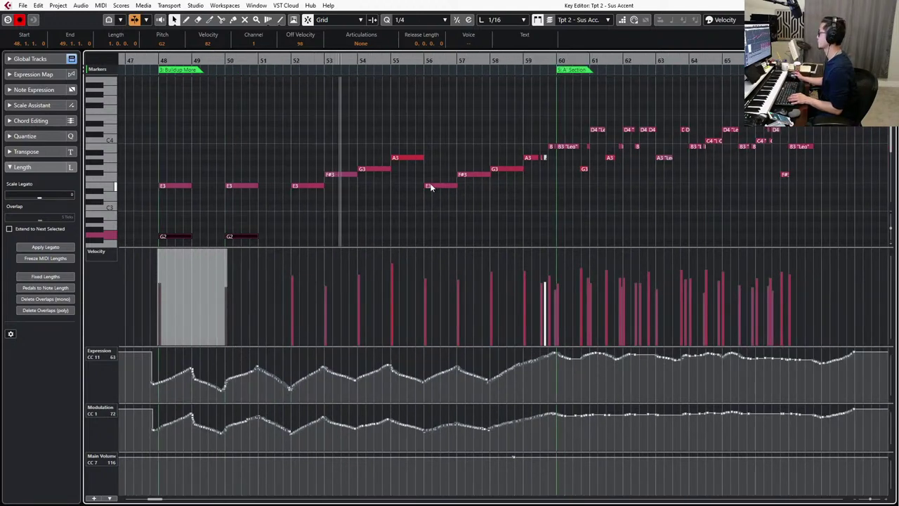
# Play back the buildup around bars 55 to 58 with the CS Descant Horn part muted for comparison.
pyautogui.press('Return')
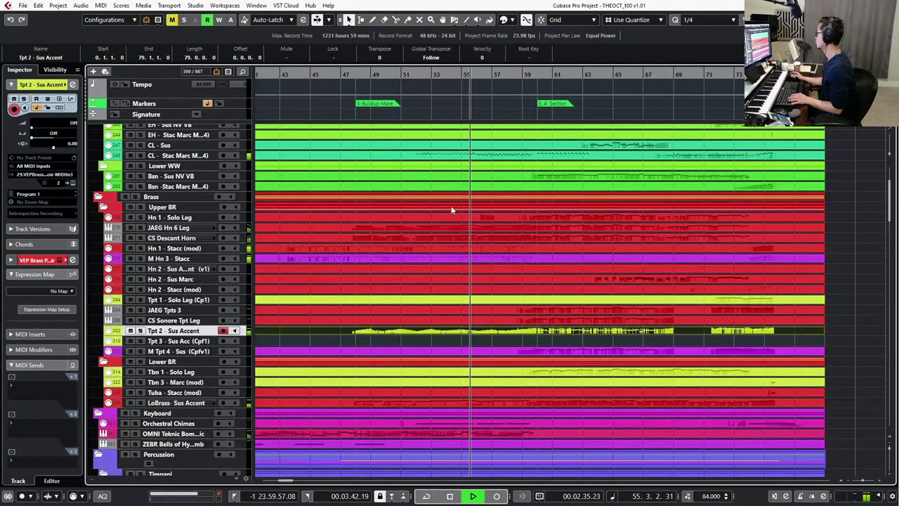
pyautogui.click(487, 235)
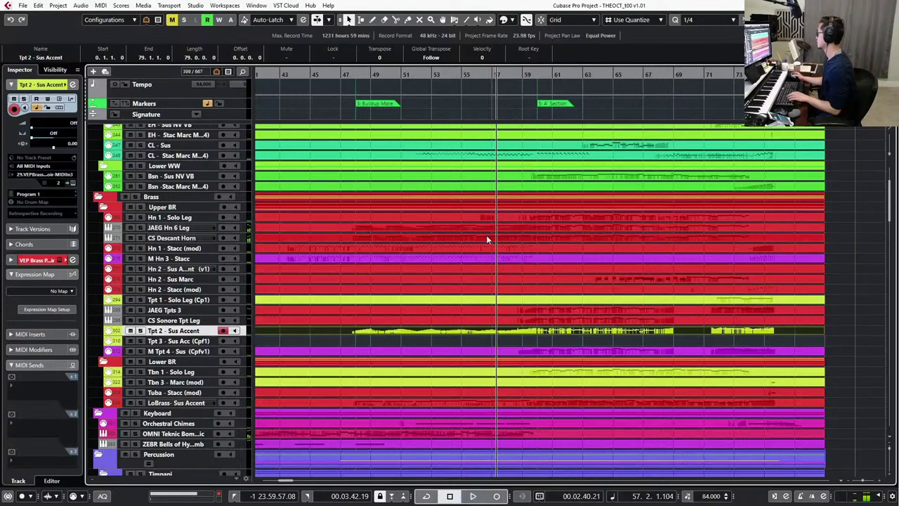
pyautogui.press('space')
pyautogui.hotkey('shift', 'm')
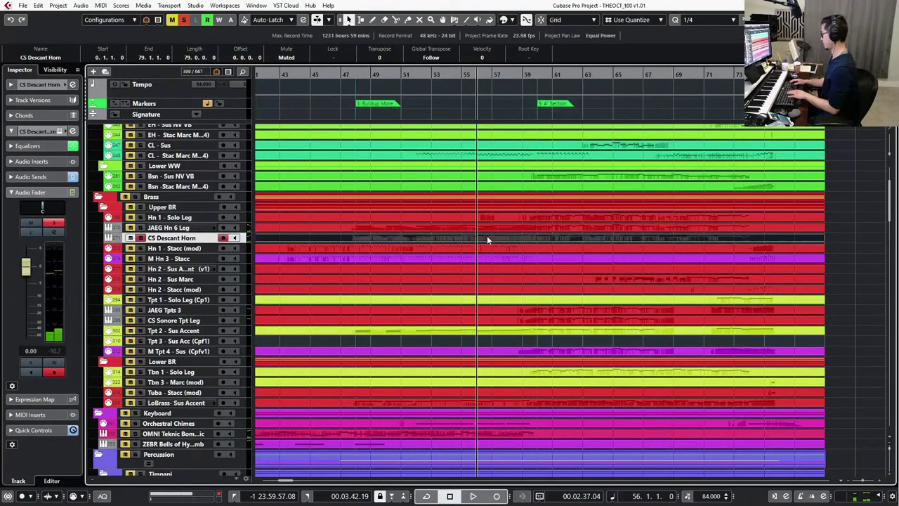
pyautogui.press('KP_Subtract')
pyautogui.press('space')
pyautogui.press('space')
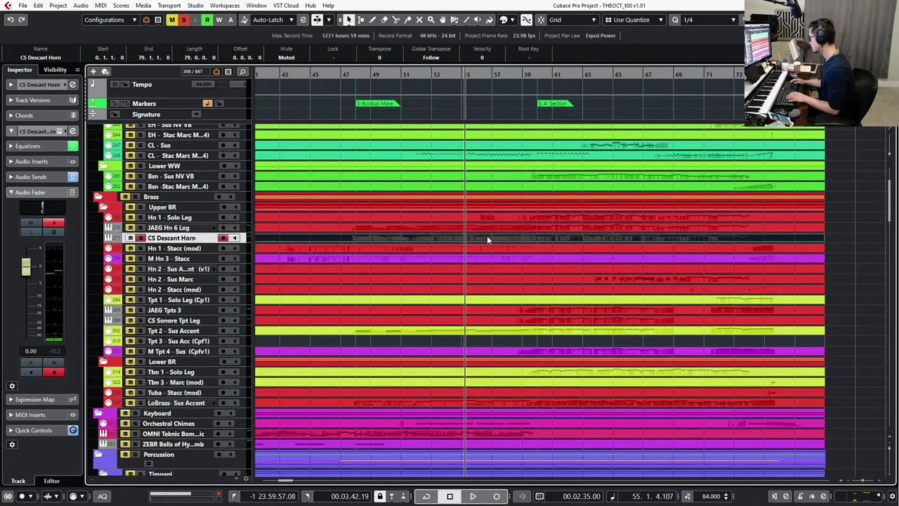
pyautogui.press('s')
pyautogui.press('space')
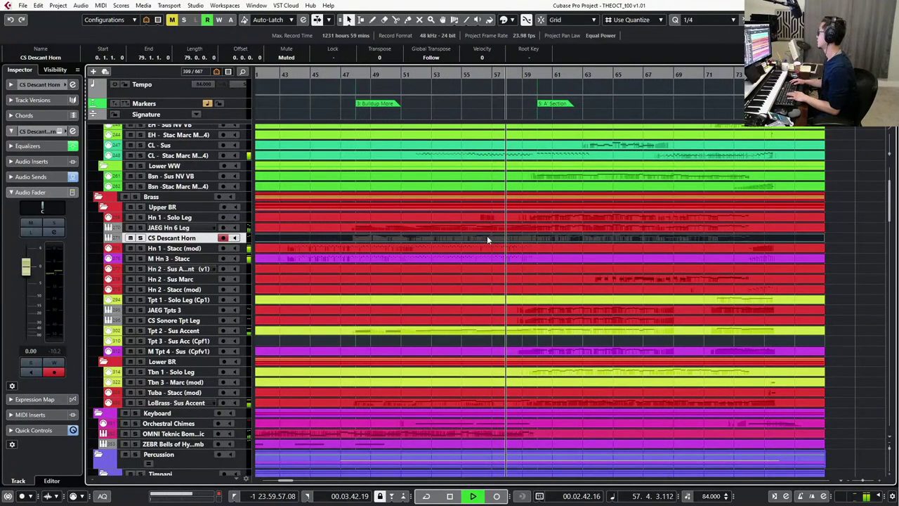
pyautogui.press('space')
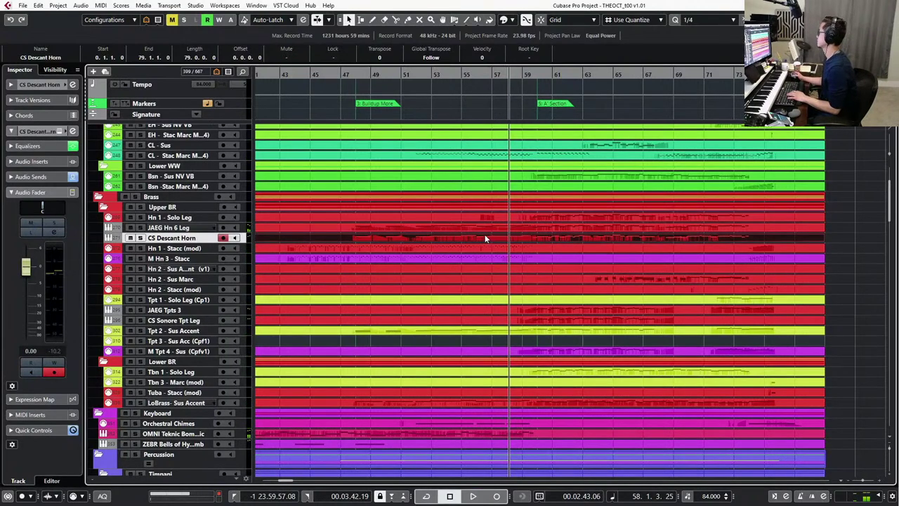
# Open the JAEG Hn 6 Leg and Tpt 2 - Sus Accent parts together and delete their notes from bar 52 through bar 59's third beat.
pyautogui.click(483, 226)
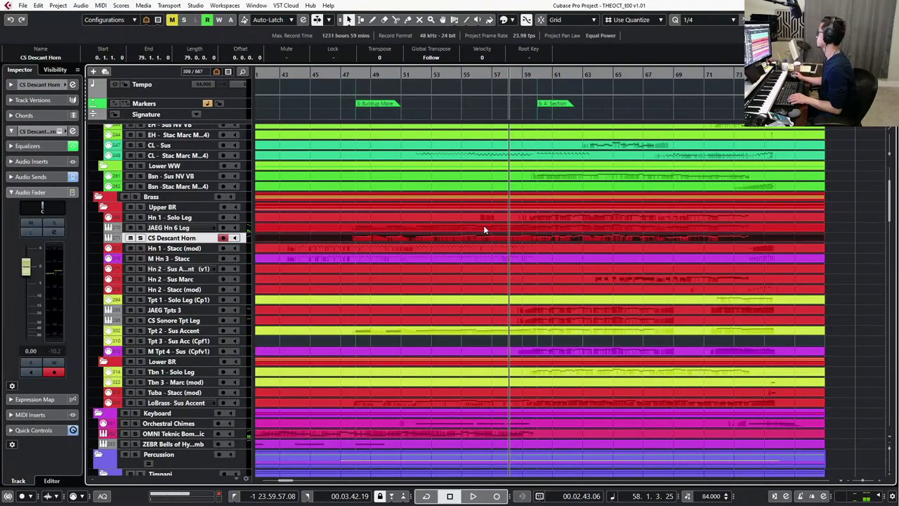
pyautogui.click(470, 333)
pyautogui.doubleClick(470, 332)
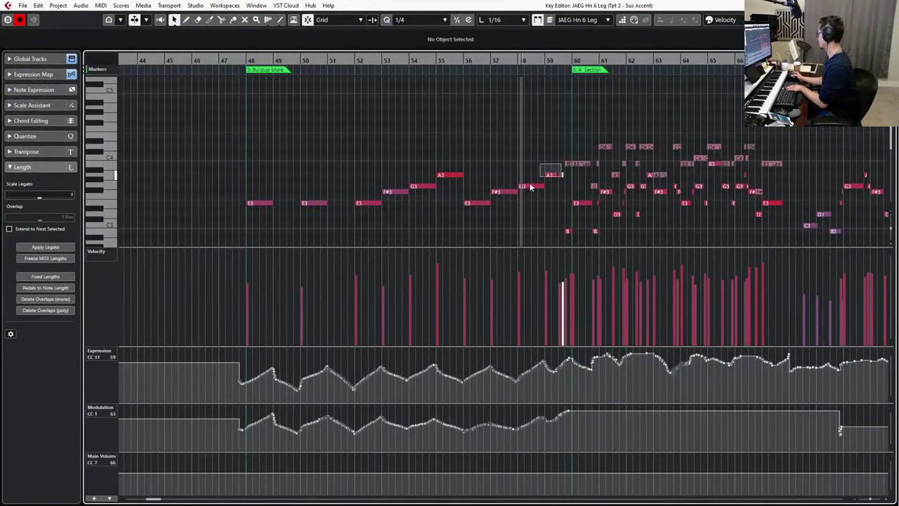
pyautogui.moveTo(532, 187); pyautogui.dragTo(372, 208)
pyautogui.press('Delete')
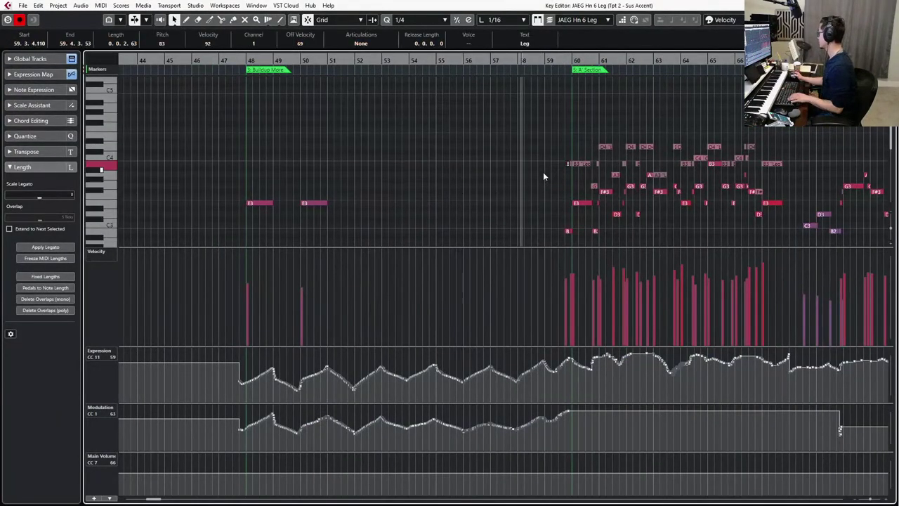
# Select the E3 and G2 notes at bars 48 and 50 across the horn and trumpet parts.
pyautogui.scroll(2, 543, 173)
pyautogui.hscroll(-2, 541, 172)
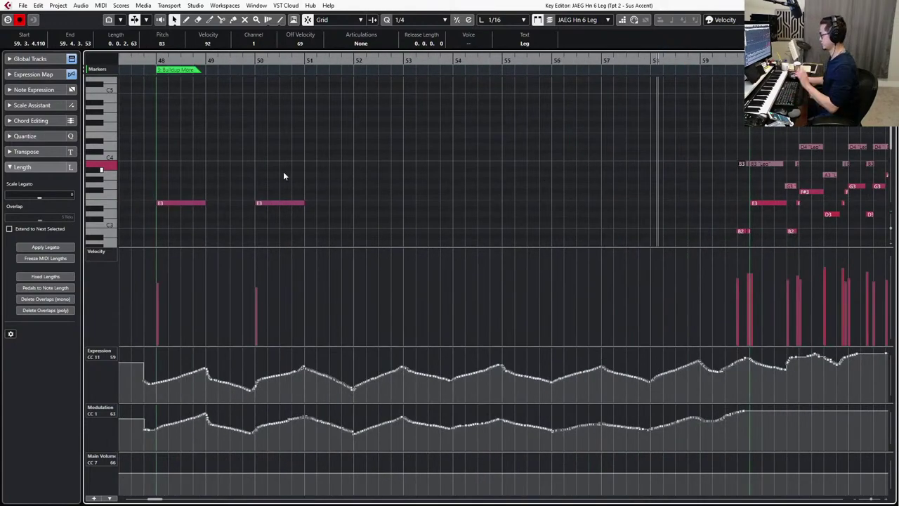
pyautogui.moveTo(340, 181); pyautogui.dragTo(195, 221)
pyautogui.scroll(-2, 194, 221)
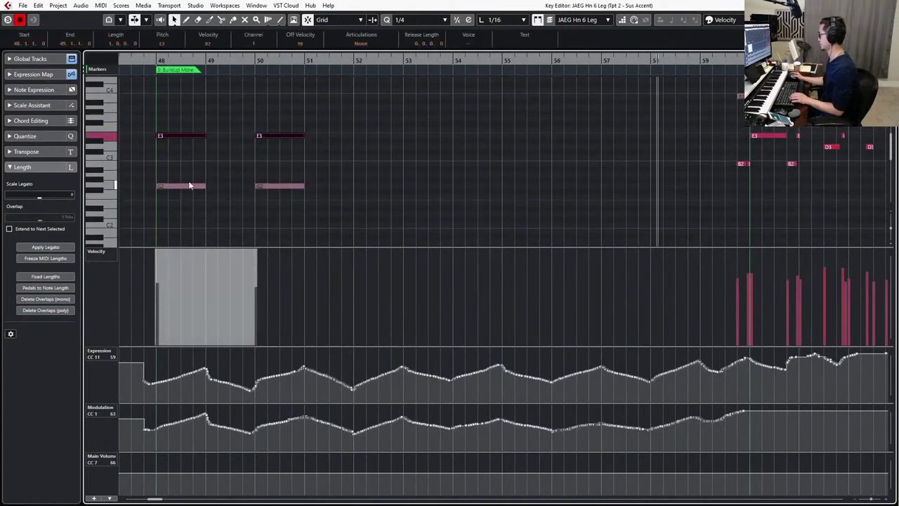
pyautogui.moveTo(144, 126); pyautogui.dragTo(343, 231)
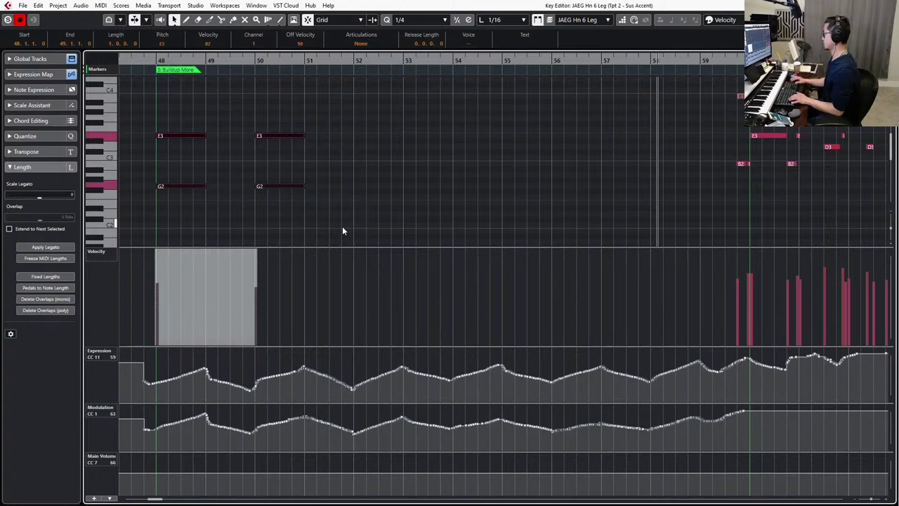
# Split the JAEG Hn 6 Leg and Tpt 2 - Sus Accent parts at bar 53 and bar 59 beat 3, and delete the sections between.
pyautogui.press('KP_Subtract')
pyautogui.press('KP_Subtract')
pyautogui.press('KP_Subtract')
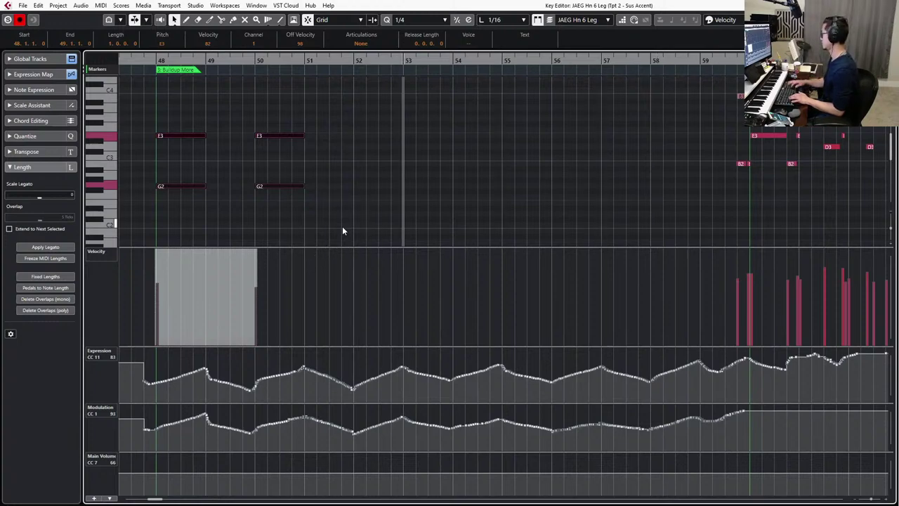
pyautogui.hotkey('ctrl', 'e')
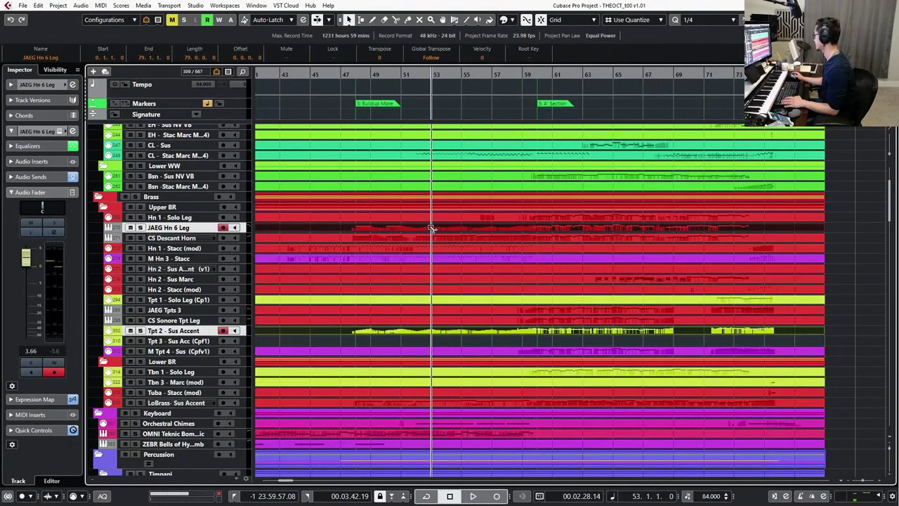
pyautogui.keyDown('alt'); pyautogui.click(432, 226); pyautogui.keyUp('alt')
pyautogui.keyDown('alt'); pyautogui.click(531, 227); pyautogui.keyUp('alt')
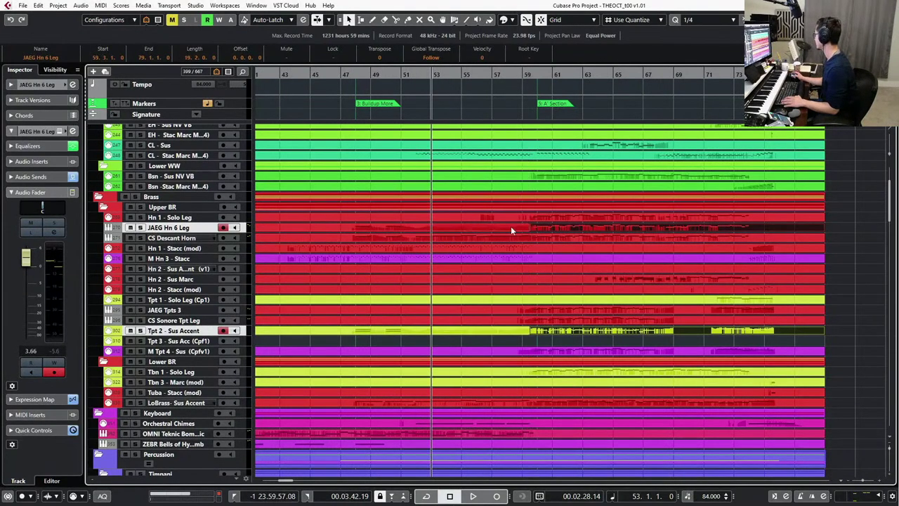
pyautogui.click(510, 227)
pyautogui.press('Delete')
pyautogui.click(506, 332)
pyautogui.press('Delete')
# Split the JAEG Hn 6 Leg and Tpt 2 - Sus Accent parts at bar 47.
pyautogui.click(413, 333)
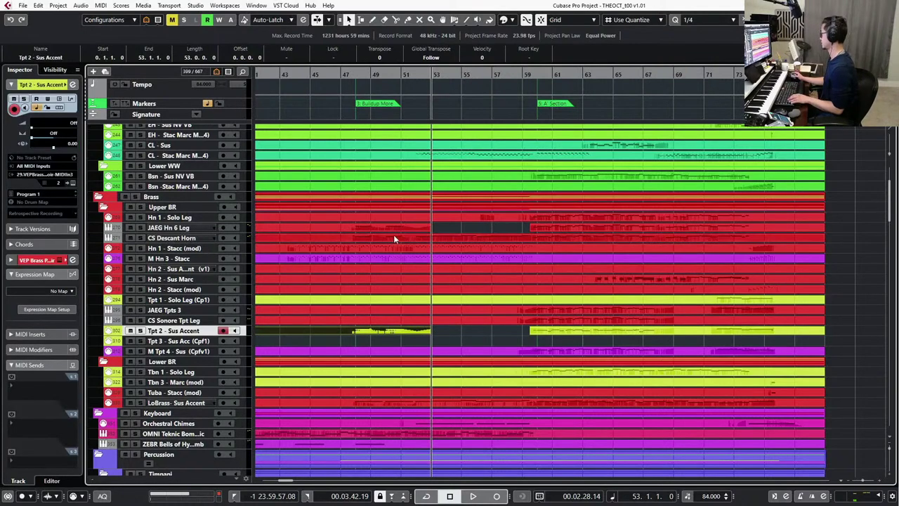
pyautogui.keyDown('shift'); pyautogui.click(352, 229); pyautogui.keyUp('shift')
pyautogui.keyDown('shift'); pyautogui.click(359, 239); pyautogui.keyUp('shift')
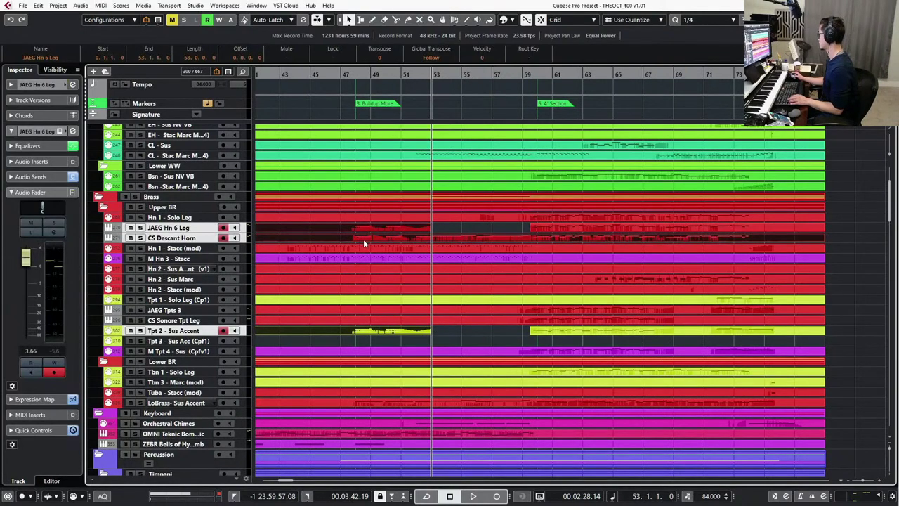
pyautogui.click(372, 229)
pyautogui.keyDown('shift'); pyautogui.click(404, 332); pyautogui.keyUp('shift')
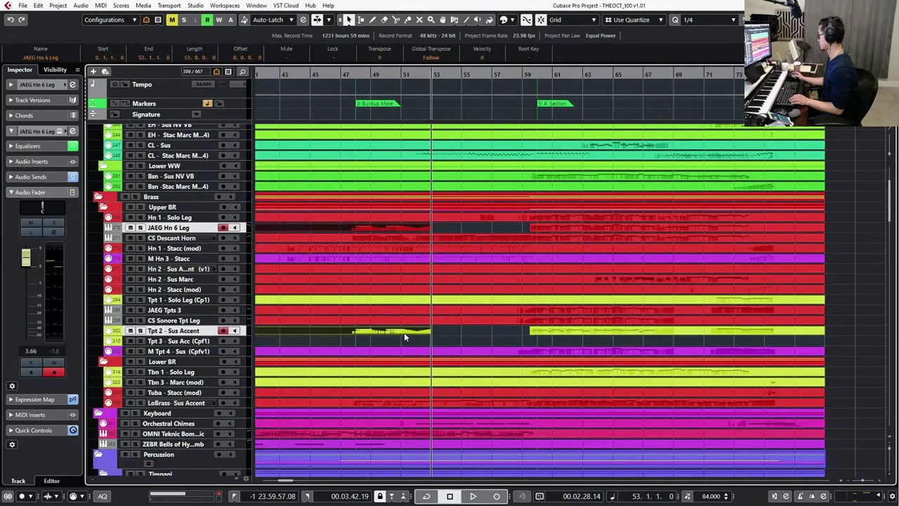
pyautogui.keyDown('alt'); pyautogui.click(339, 228); pyautogui.keyUp('alt')
# Duplicate the bar 47 to 53 parts on both tracks so the copies start at bar 53, and play back the passage.
pyautogui.click(371, 229)
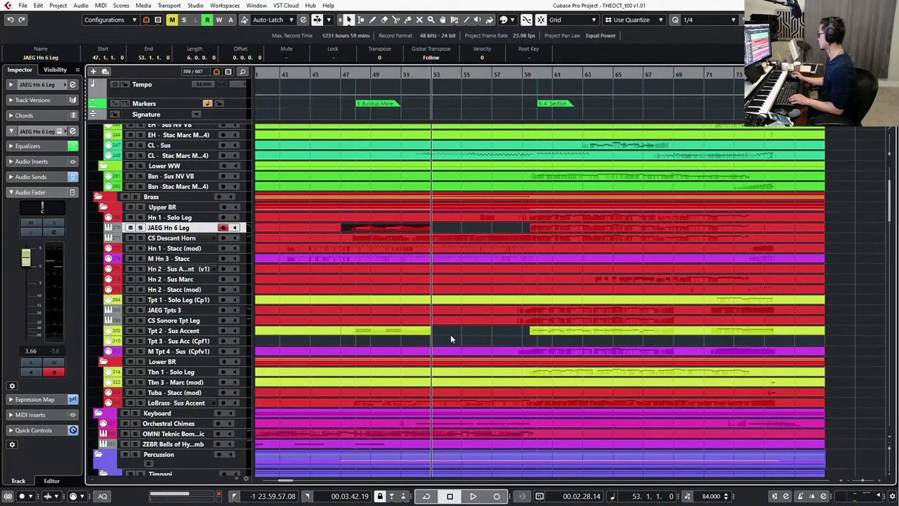
pyautogui.keyDown('shift'); pyautogui.click(402, 331); pyautogui.keyUp('shift')
pyautogui.hotkey('ctrl', 'd')
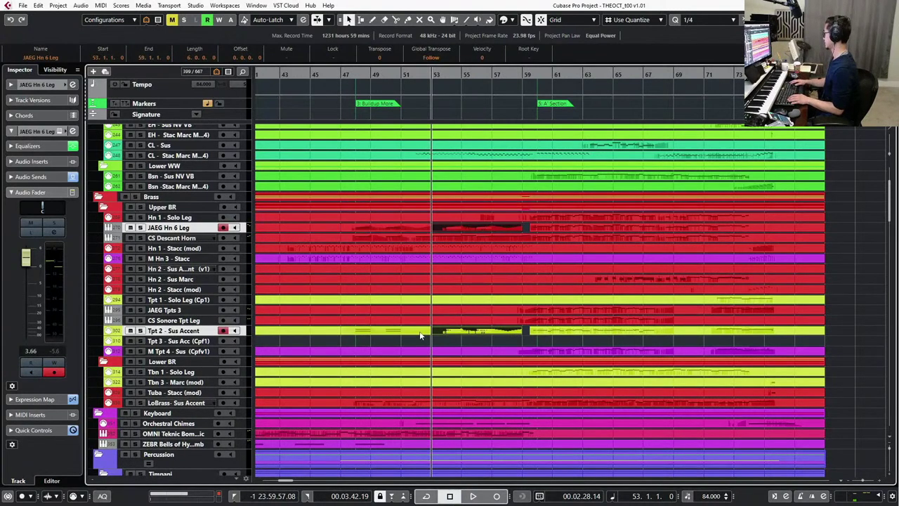
pyautogui.press('KP_Subtract')
pyautogui.press('space')
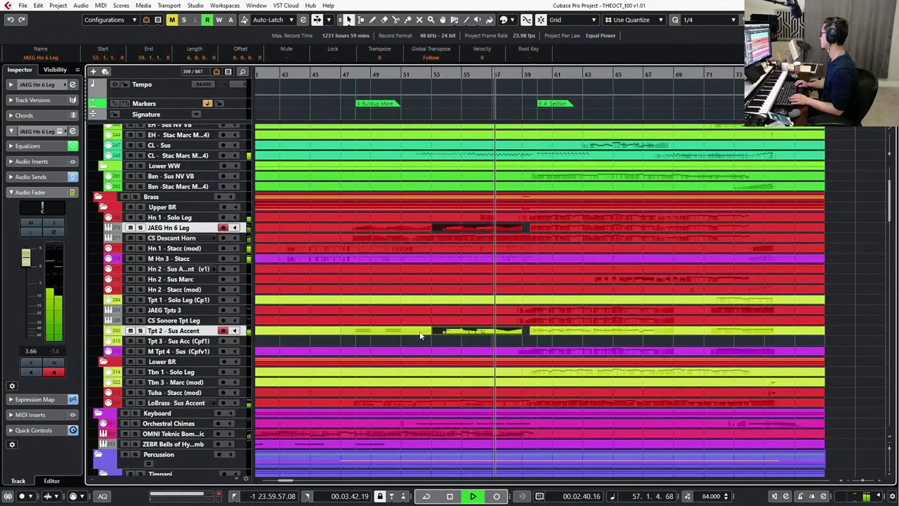
pyautogui.press('space')
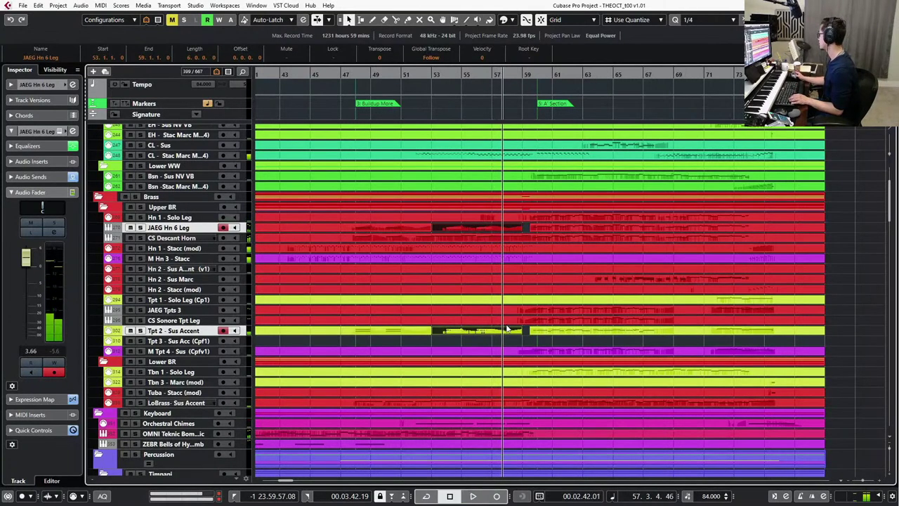
# Glue the overlapping repeated parts that meet in bar 57 on the JAEG Hn 6 Leg and Tpt 2 - Sus Accent tracks.
pyautogui.press('h')
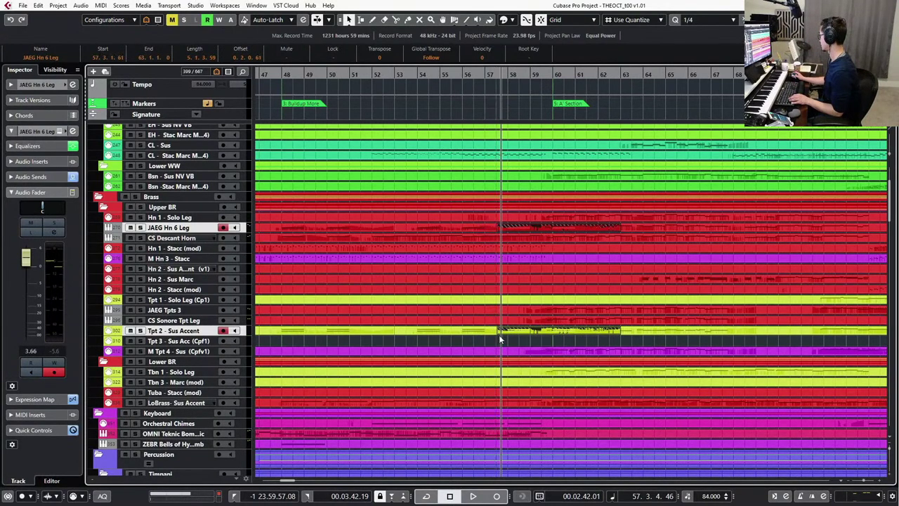
pyautogui.click(499, 335)
pyautogui.click(501, 226)
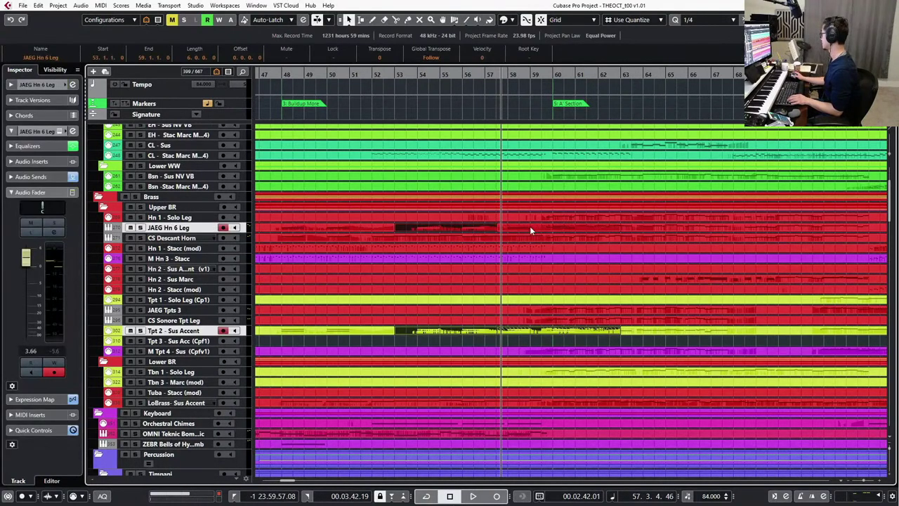
pyautogui.press('Delete')
# Return the playback position to bar 52 and glue the parts meeting at bar 53 on both tracks into continuous parts.
pyautogui.press('ctrl+KP_Subtract')
pyautogui.press('ctrl+KP_Subtract')
pyautogui.press('ctrl+KP_Subtract')
pyautogui.press('ctrl+KP_Subtract')
pyautogui.press('ctrl+KP_Subtract')
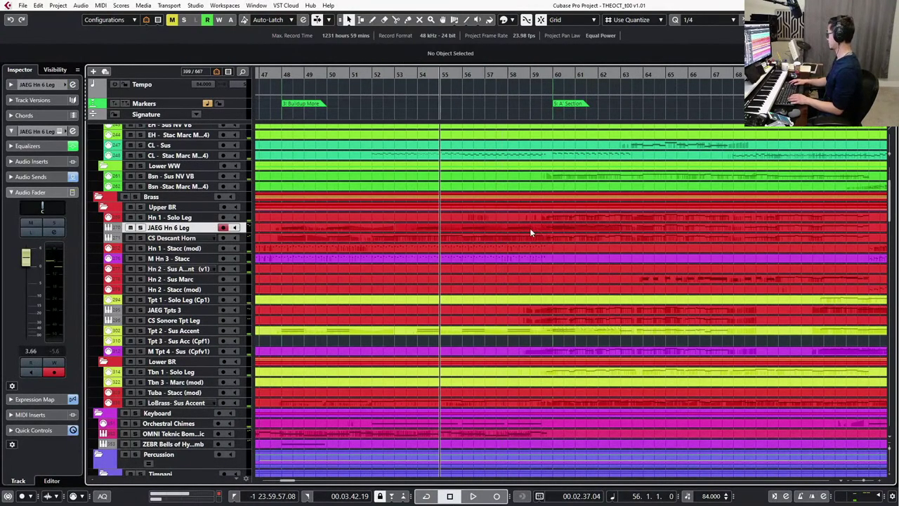
pyautogui.press('ctrl+KP_Subtract')
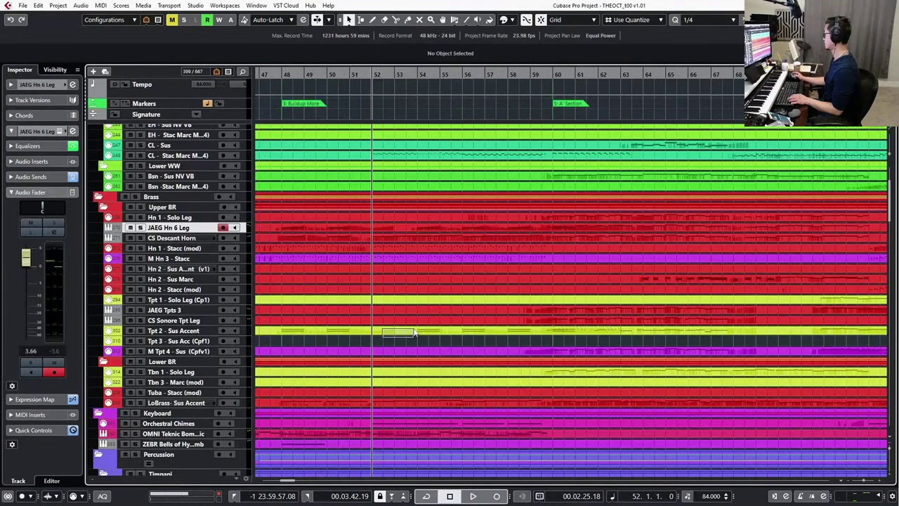
pyautogui.moveTo(414, 333); pyautogui.dragTo(415, 333)
pyautogui.keyDown('shift'); pyautogui.click(389, 226); pyautogui.keyUp('shift')
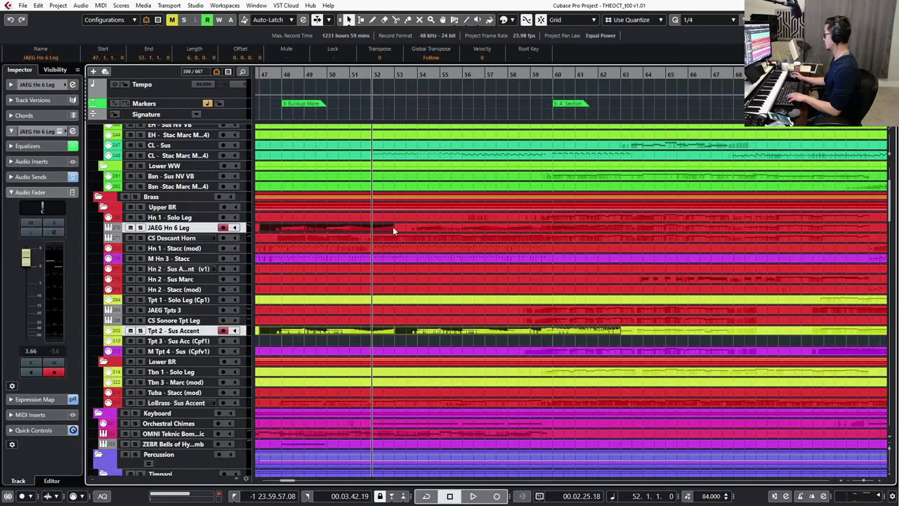
pyautogui.click(395, 227)
# Play back the glued horn and trumpet passage from bar 52.
pyautogui.press('space')
pyautogui.press('g')
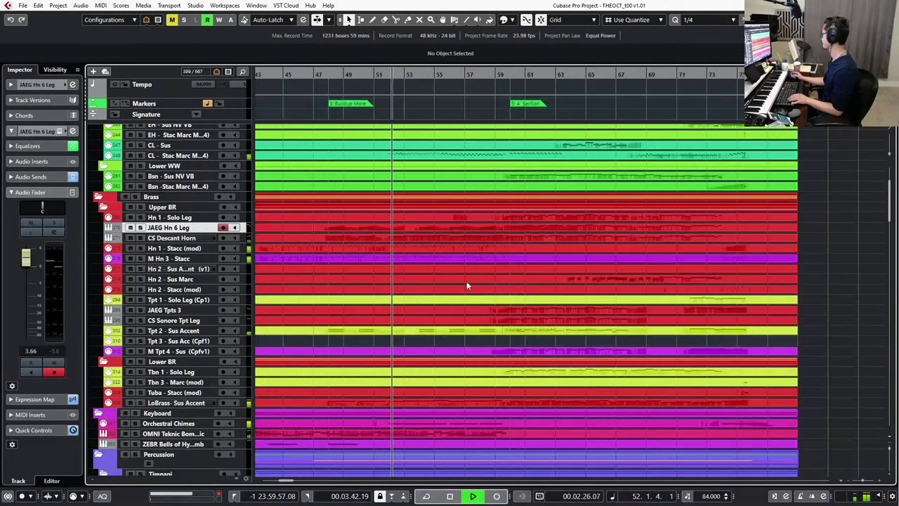
pyautogui.click(504, 335)
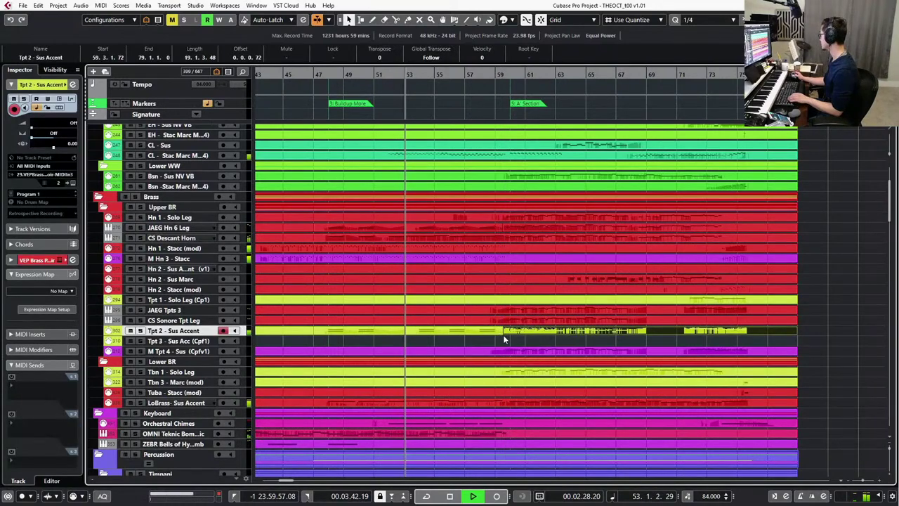
# Open the glued horn and trumpet parts together and redraw the doubled expression and modulation ramps in bar 58 as single curves.
pyautogui.click(474, 225)
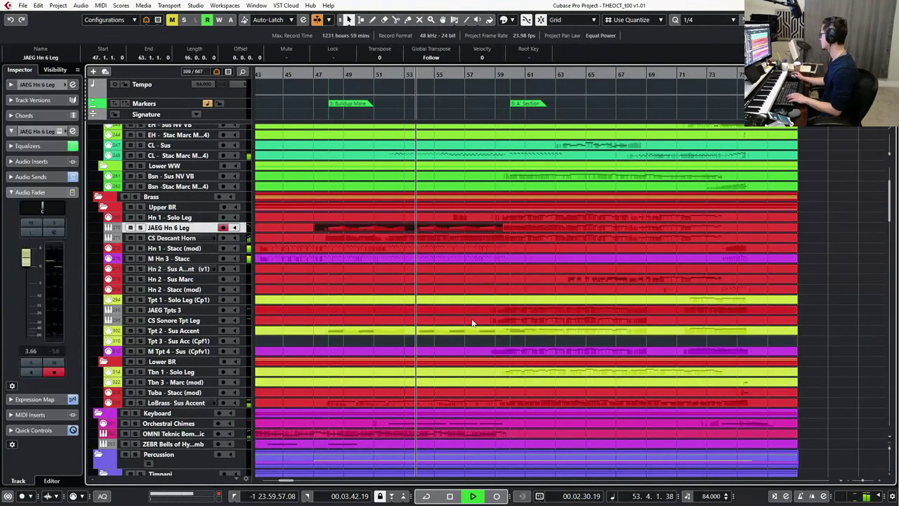
pyautogui.click(472, 329)
pyautogui.press('Return')
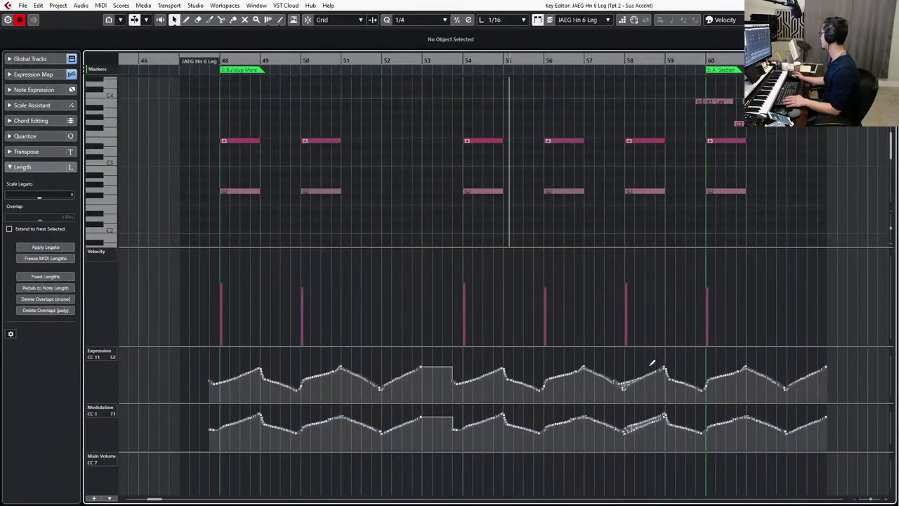
pyautogui.moveTo(666, 367)
pyautogui.mouseDown()
pyautogui.moveTo(624, 385)
pyautogui.moveTo(654, 373)
pyautogui.mouseUp()
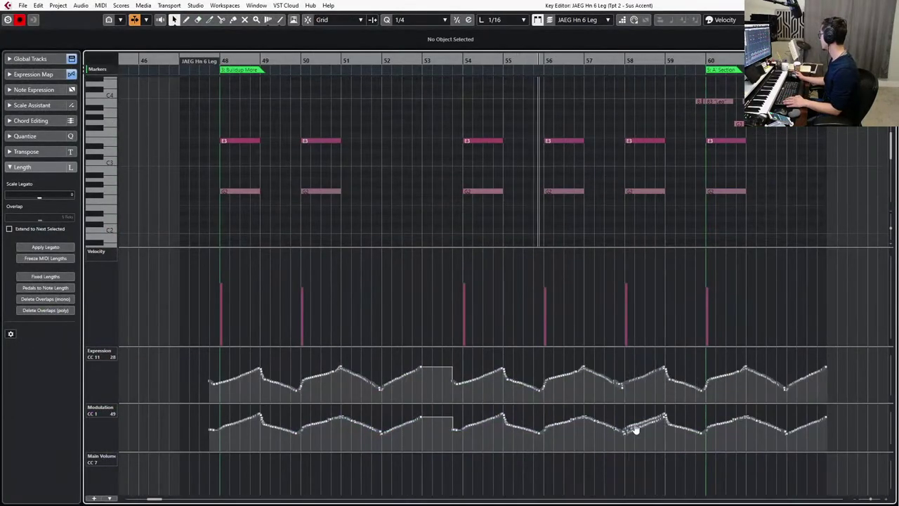
pyautogui.moveTo(644, 423)
pyautogui.mouseDown()
pyautogui.moveTo(636, 427)
pyautogui.moveTo(664, 416)
pyautogui.mouseUp()
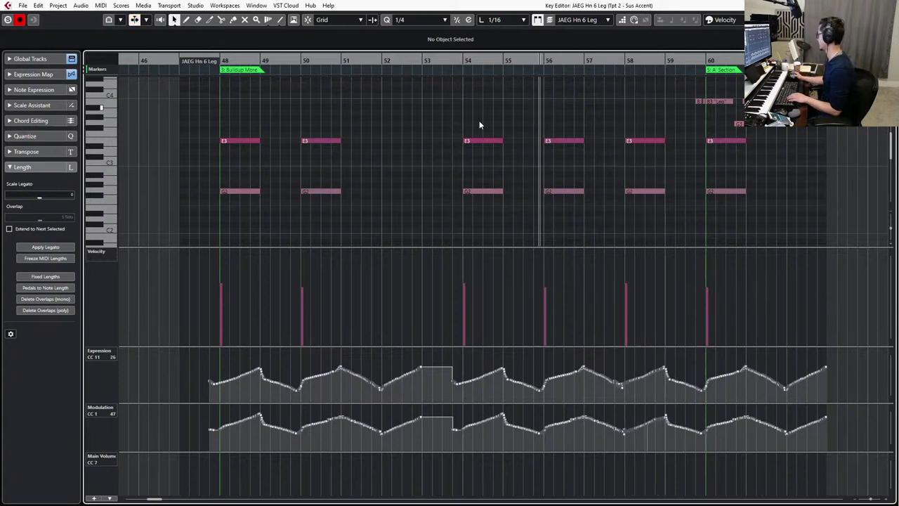
# Record new expression and modulation swells over the repeated notes from bar 54 to bar 60.
pyautogui.click(490, 142)
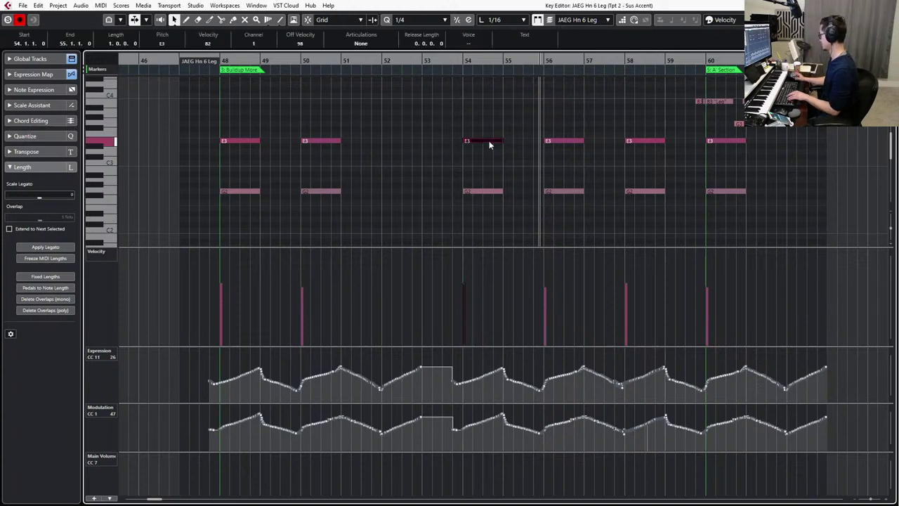
pyautogui.press('space')
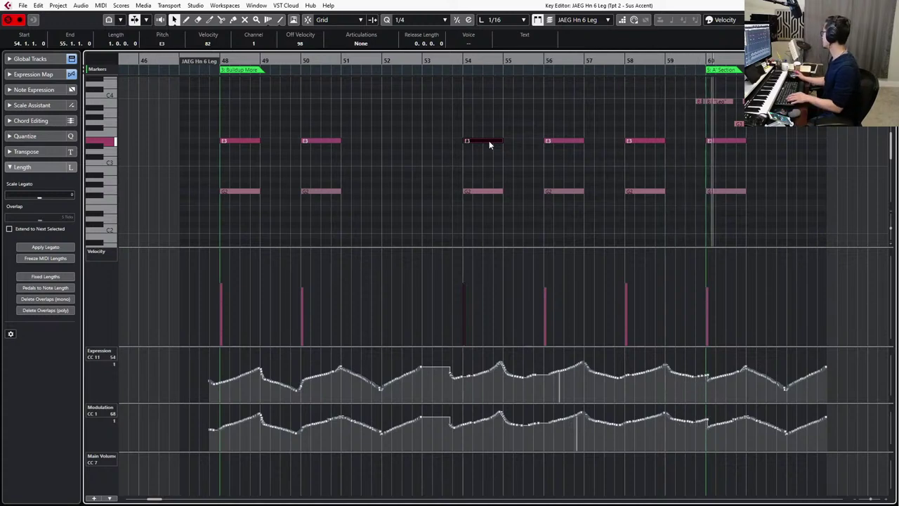
# Delete the repeated E3 and G2 notes at bar 60 and redraw the horn part's expression and modulation curves around that bar.
pyautogui.moveTo(680, 138); pyautogui.dragTo(745, 214)
pyautogui.press('Delete')
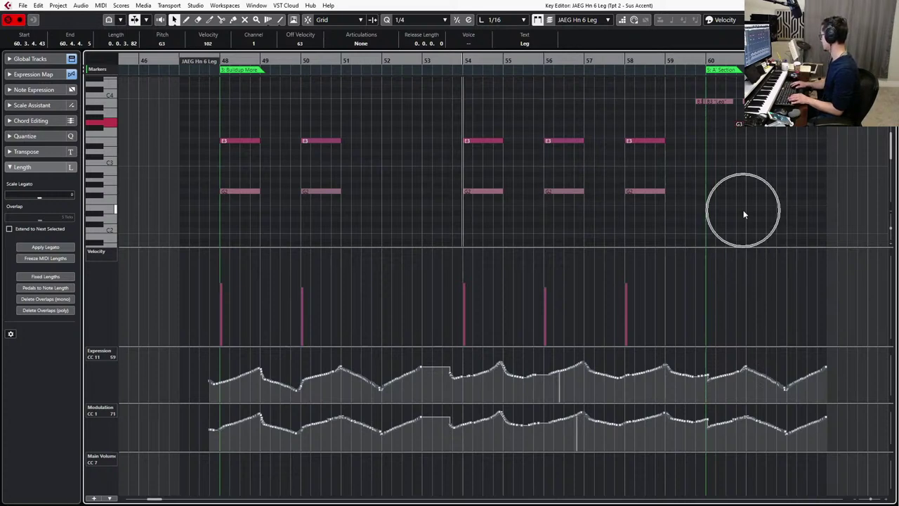
pyautogui.hscroll(4, 745, 213)
pyautogui.moveTo(588, 367); pyautogui.dragTo(546, 380)
pyautogui.moveTo(548, 421); pyautogui.dragTo(598, 422)
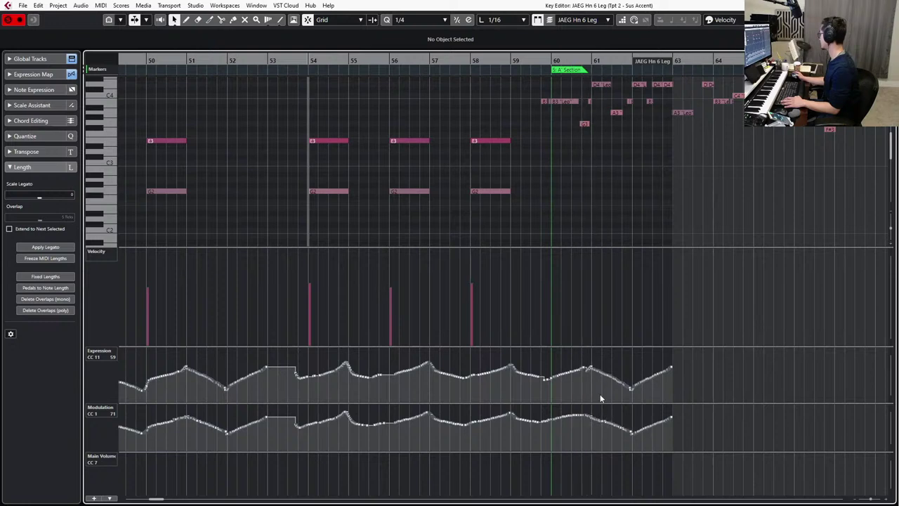
# In the Tpt 2 - Sus Accent part, redraw the doubled expression and modulation between bars 58 and 63 as single continuous curves.
pyautogui.press('Down')
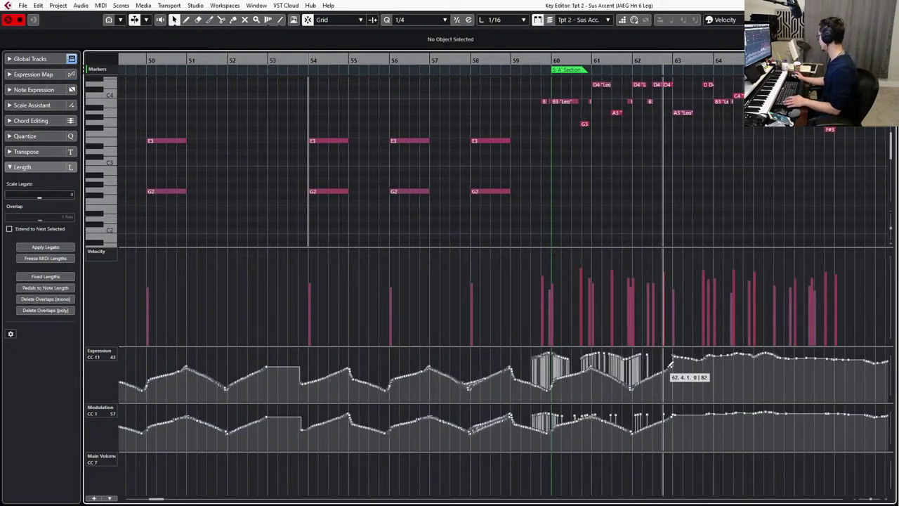
pyautogui.moveTo(683, 355)
pyautogui.mouseDown()
pyautogui.moveTo(661, 361)
pyautogui.moveTo(642, 388)
pyautogui.mouseUp()
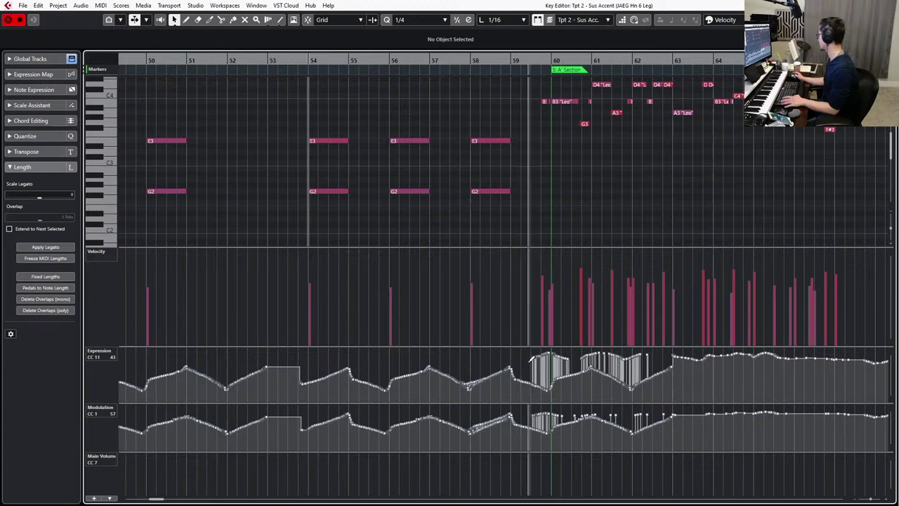
pyautogui.moveTo(530, 360); pyautogui.dragTo(674, 359)
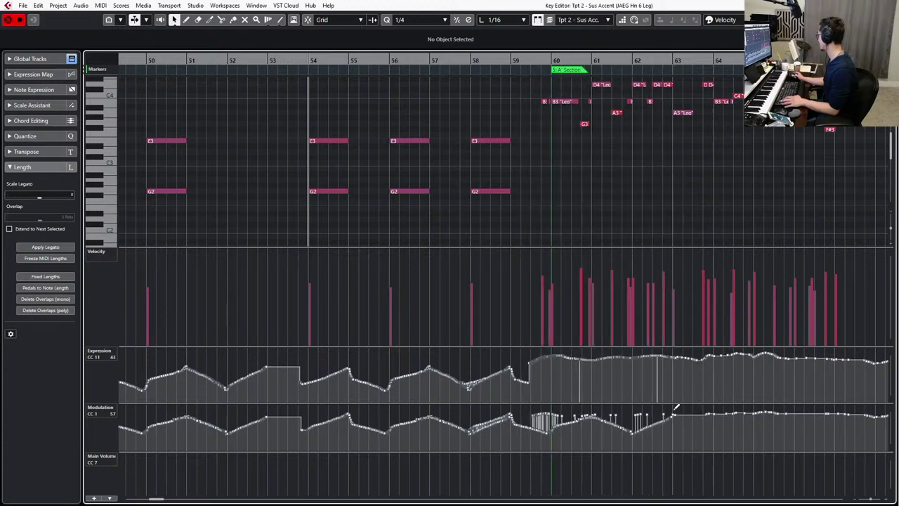
pyautogui.moveTo(676, 406)
pyautogui.mouseDown()
pyautogui.moveTo(630, 426)
pyautogui.moveTo(559, 430)
pyautogui.moveTo(510, 419)
pyautogui.moveTo(474, 430)
pyautogui.mouseUp()
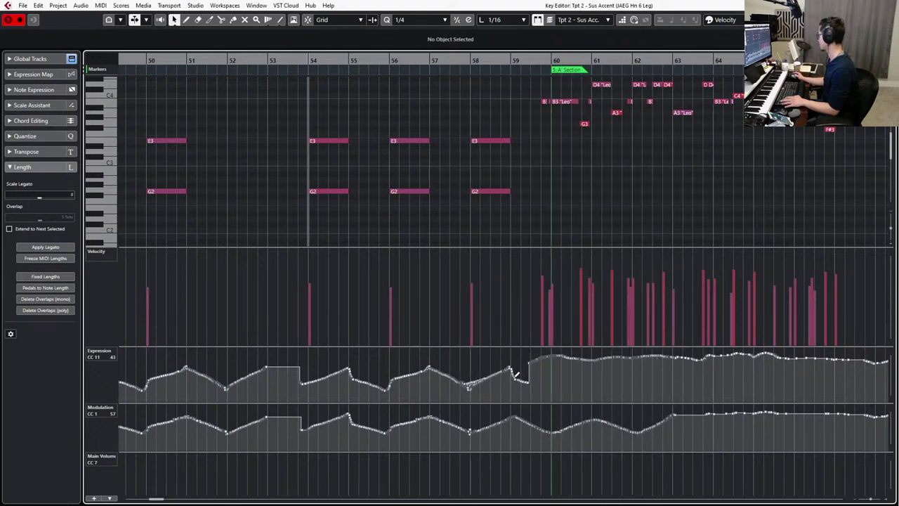
pyautogui.moveTo(534, 358); pyautogui.dragTo(484, 388)
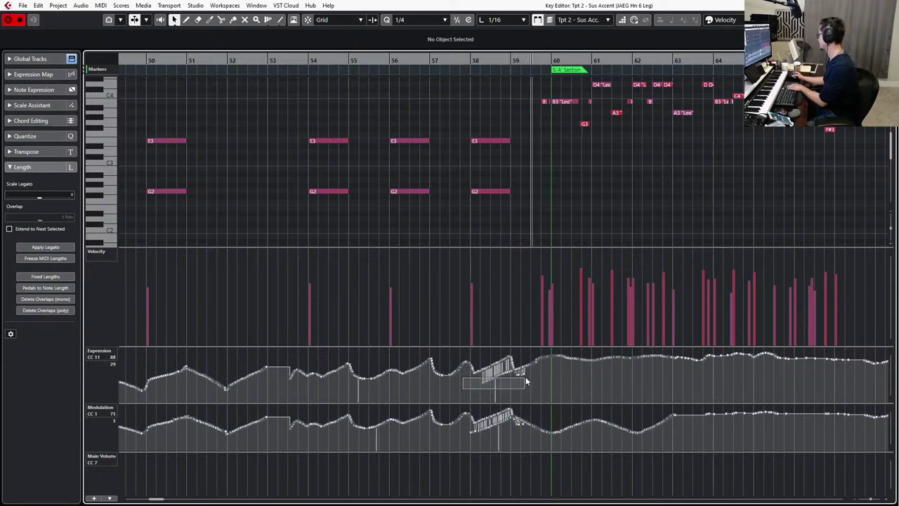
# Delete the leftover doubled expression and modulation points in bars 58 and 59 of the trumpet part and smooth the curves there.
pyautogui.press('Delete')
pyautogui.moveTo(525, 377); pyautogui.dragTo(498, 371)
pyautogui.press('Delete')
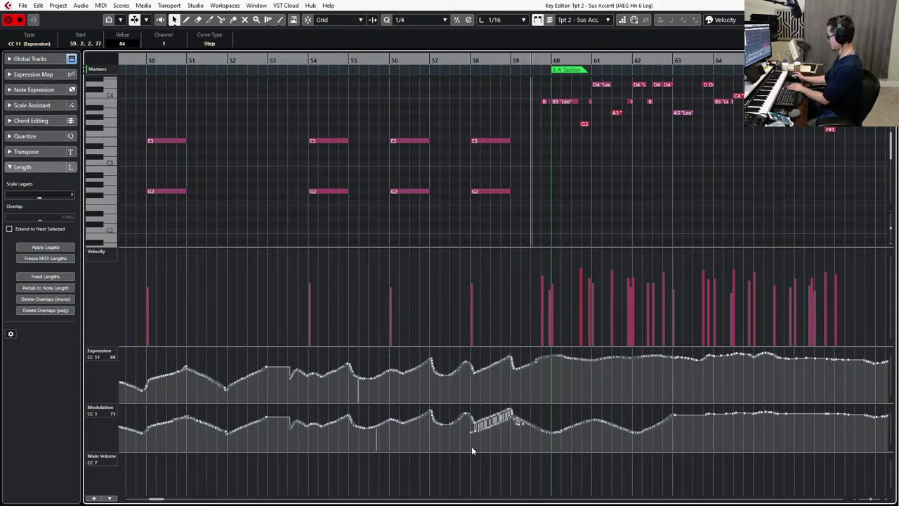
pyautogui.moveTo(472, 448); pyautogui.dragTo(504, 426)
pyautogui.press('Delete')
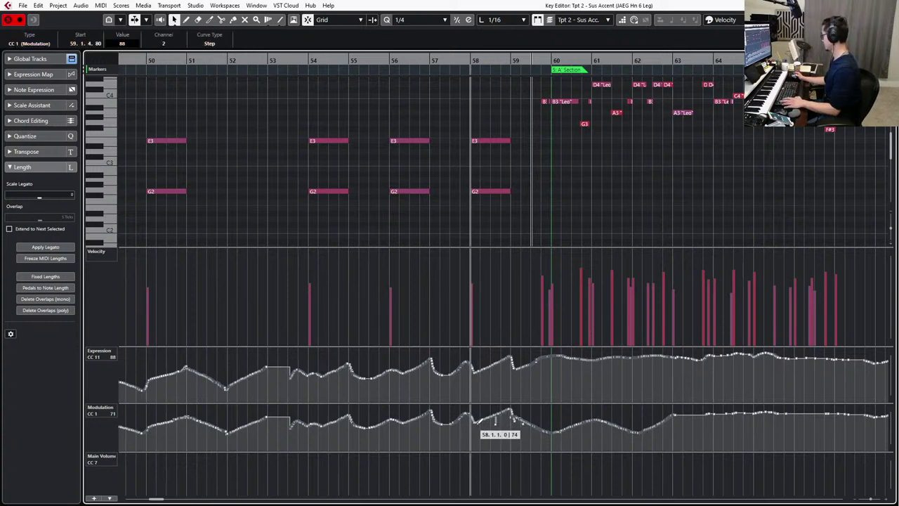
pyautogui.press('Delete')
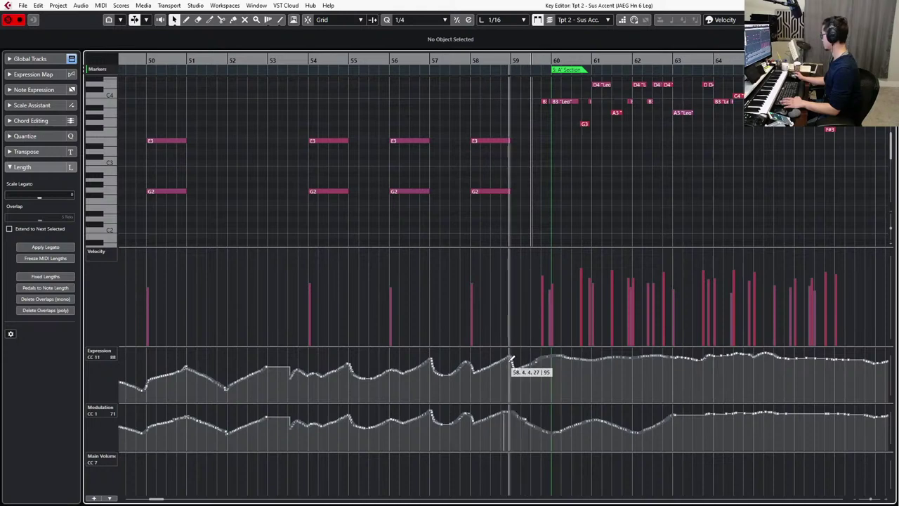
pyautogui.moveTo(510, 357)
pyautogui.mouseDown()
pyautogui.moveTo(538, 361)
pyautogui.moveTo(519, 359)
pyautogui.mouseUp()
pyautogui.press('Return')
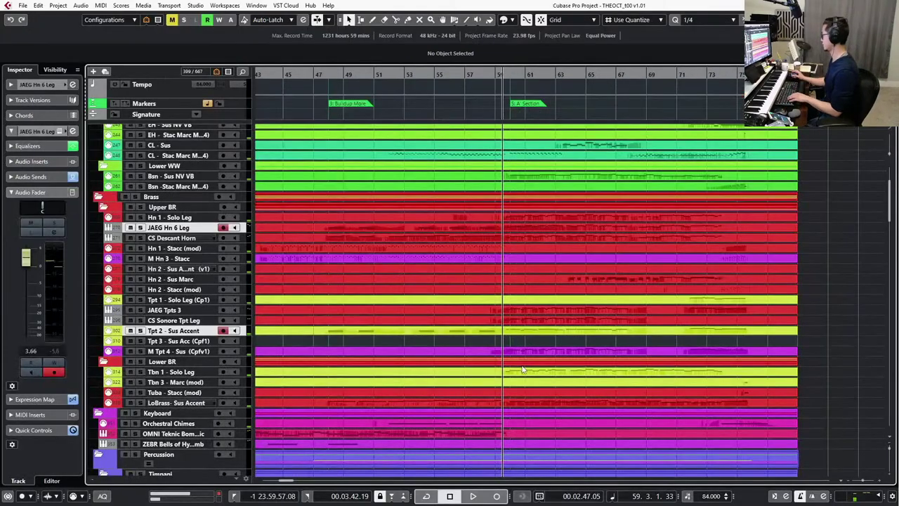
# Play back the arrangement from the Buildup More marker at bar 48.
pyautogui.press('KP_Subtract')
pyautogui.hotkey('shift', 'n')
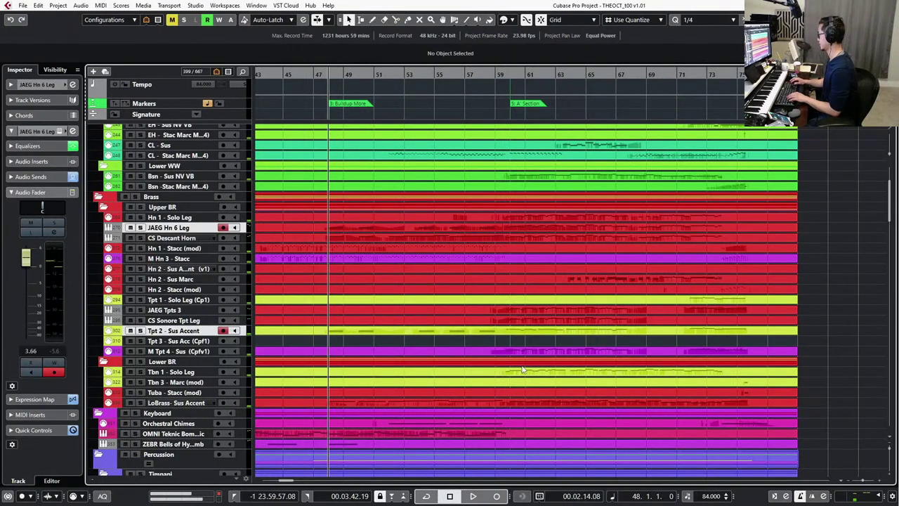
pyautogui.press('space')
pyautogui.press('g')
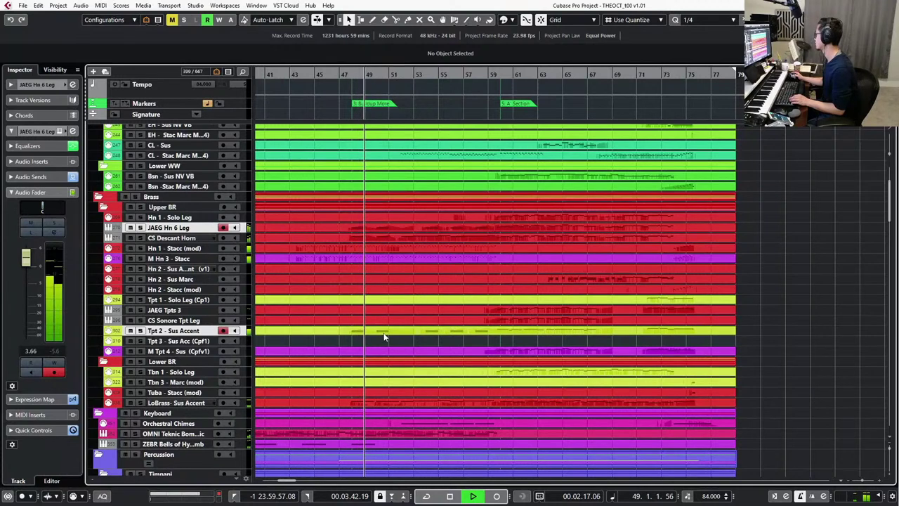
# Copy the Tpt 2 - Sus Accent passage from bars 47 to 59 onto Hn 2 - Sus Accent and delete the leftover fragment at bar 59.
pyautogui.click(355, 332)
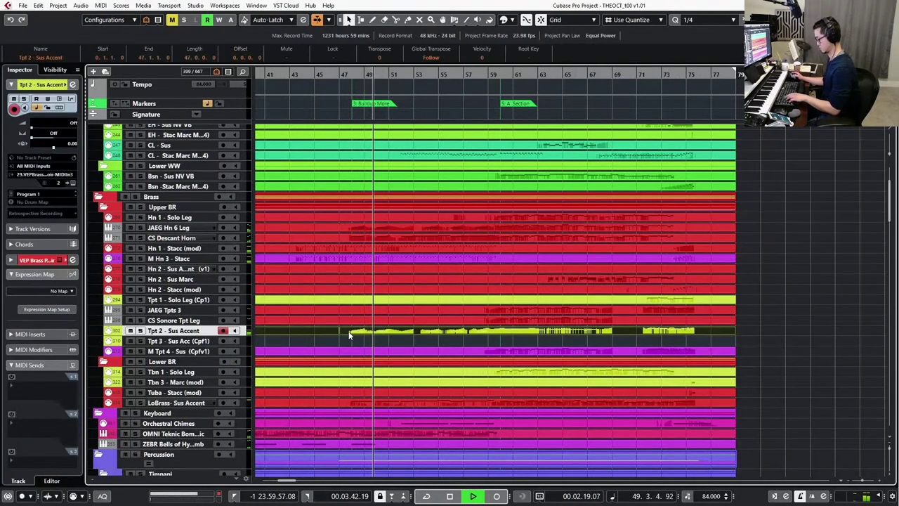
pyautogui.press('2')
pyautogui.moveTo(345, 331); pyautogui.dragTo(493, 330)
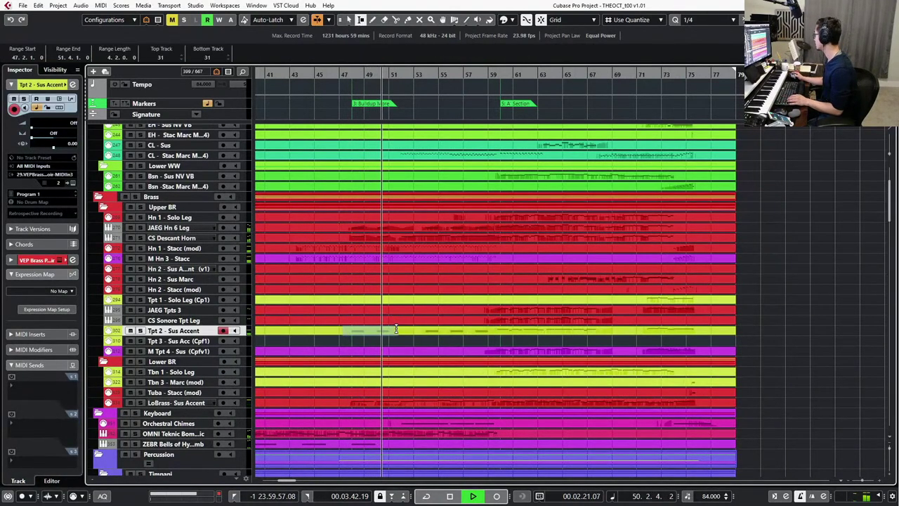
pyautogui.moveTo(493, 328); pyautogui.dragTo(474, 274)
pyautogui.click(493, 270)
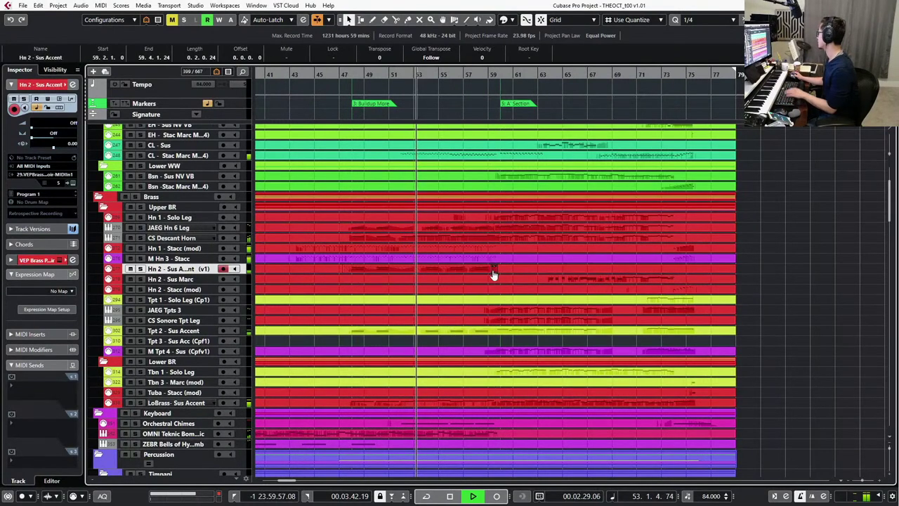
pyautogui.click(493, 270)
pyautogui.click(500, 269)
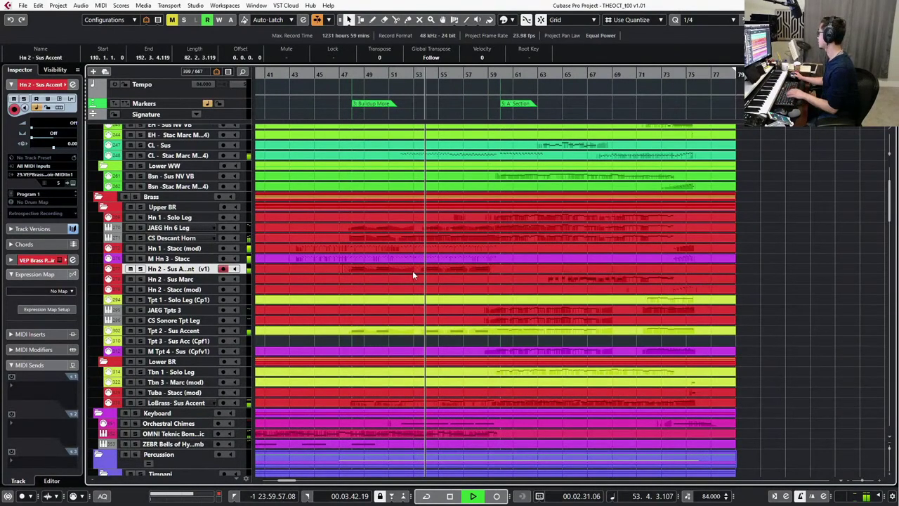
pyautogui.press('Delete')
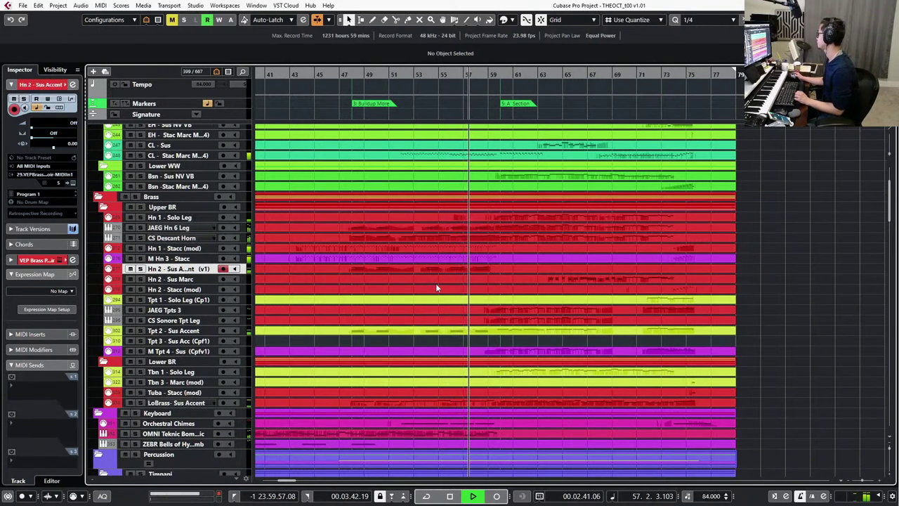
# Copy the Hn 2 passage onto the Tbn 3 - Marc (mod) track and transpose its E3 notes down one octave.
pyautogui.press('g')
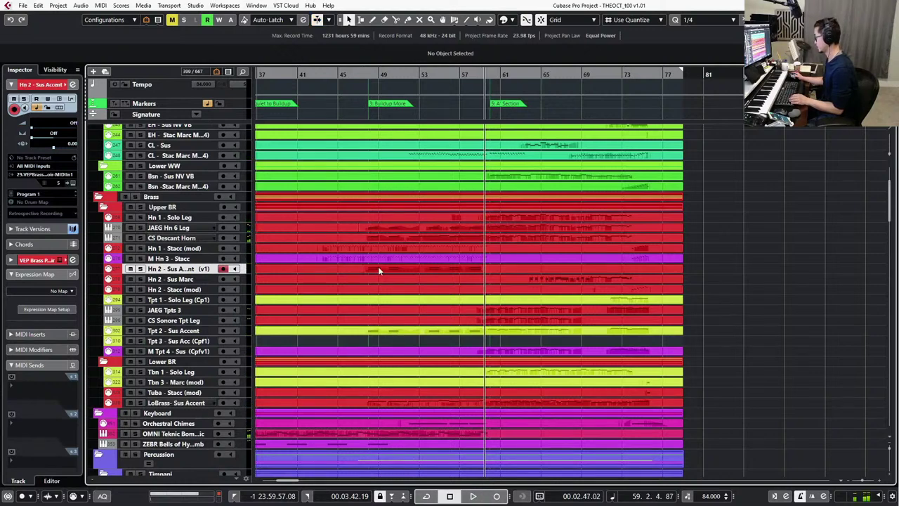
pyautogui.moveTo(384, 267); pyautogui.dragTo(399, 384)
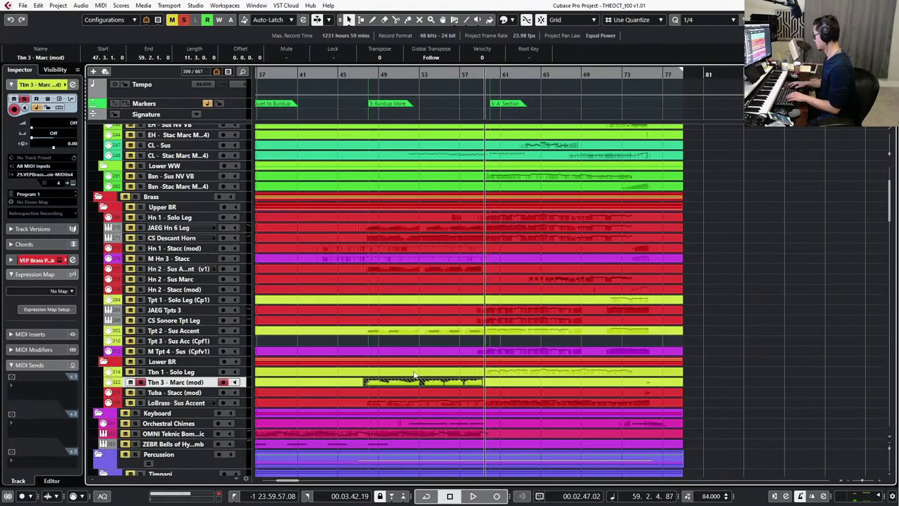
pyautogui.doubleClick(414, 374)
pyautogui.moveTo(233, 238); pyautogui.dragTo(538, 246)
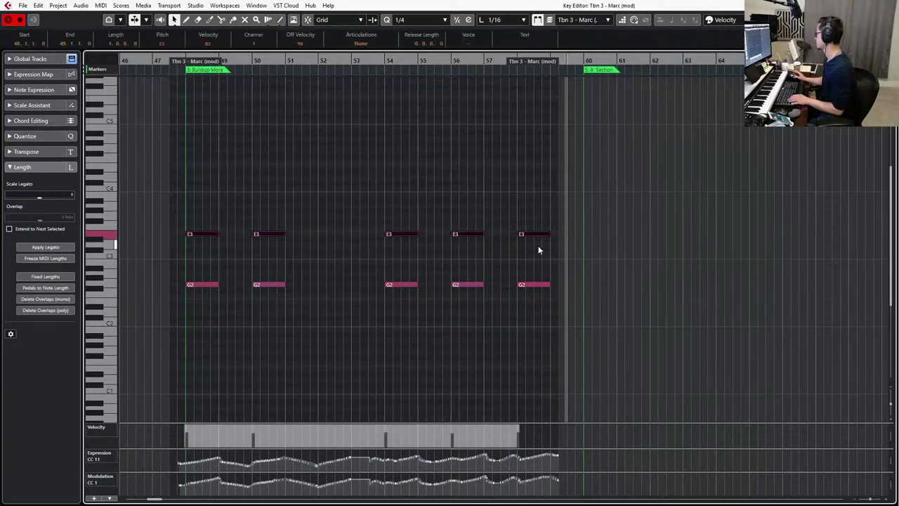
pyautogui.hotkey('shift', 'Down')
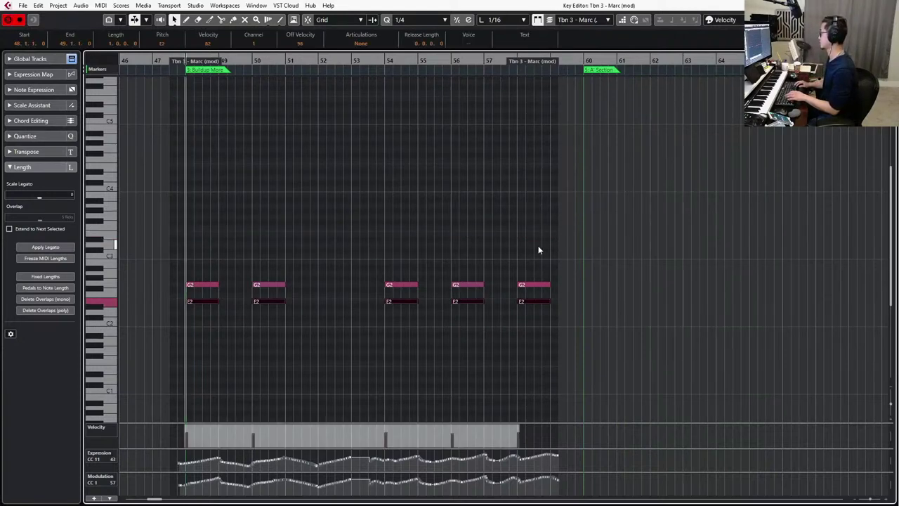
pyautogui.press('space')
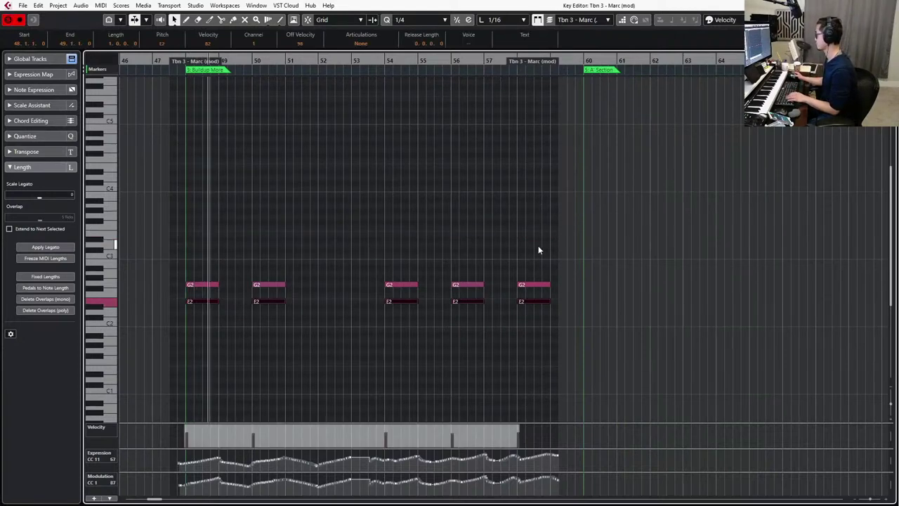
pyautogui.press('Return')
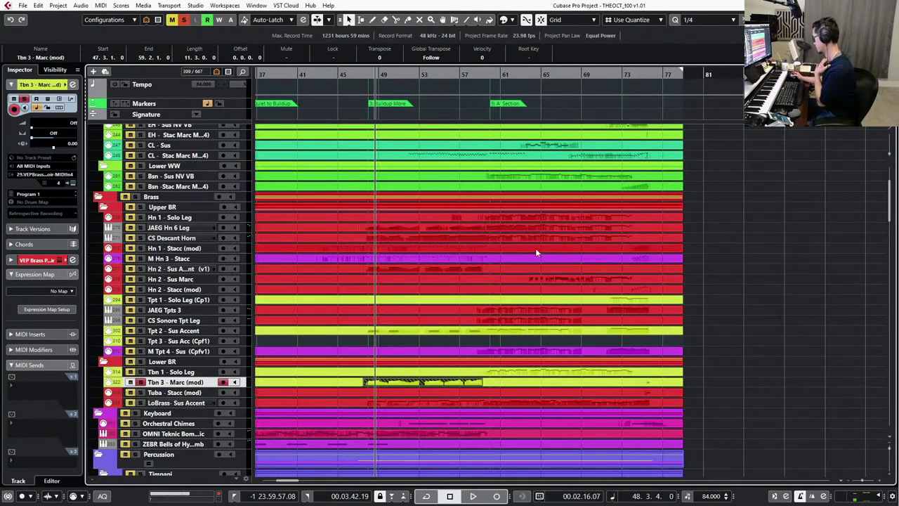
# Find the Tbn 3 - Sus Marc track and move the trombone passage onto it.
pyautogui.hotkey('ctrl', 'f')
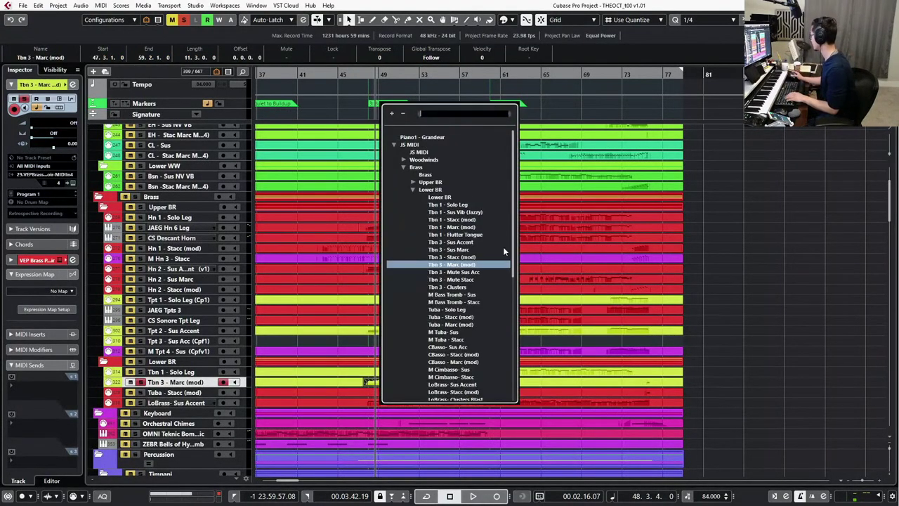
pyautogui.click(464, 250)
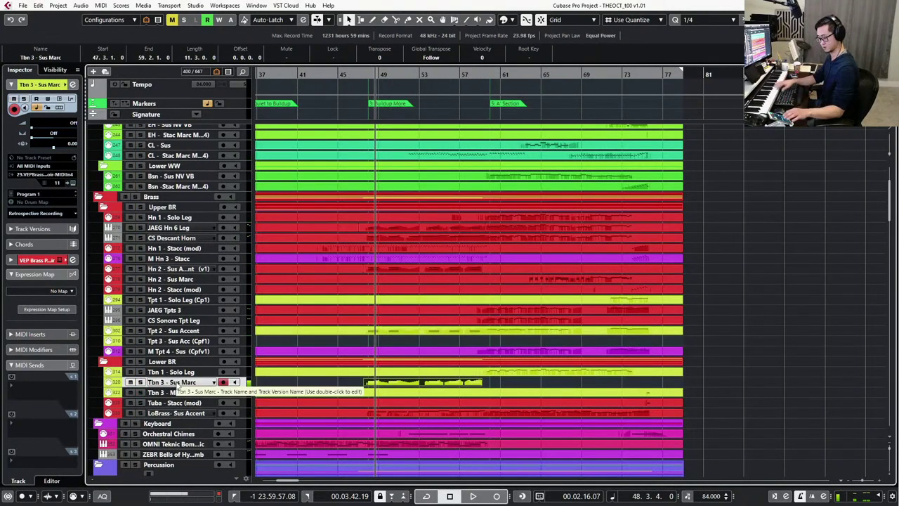
pyautogui.hotkey('alt', 'Tab')
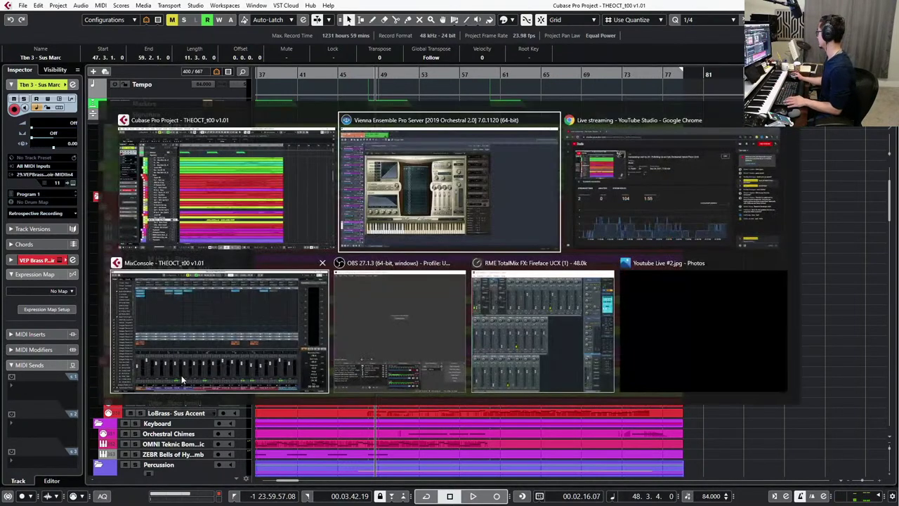
pyautogui.press('Escape')
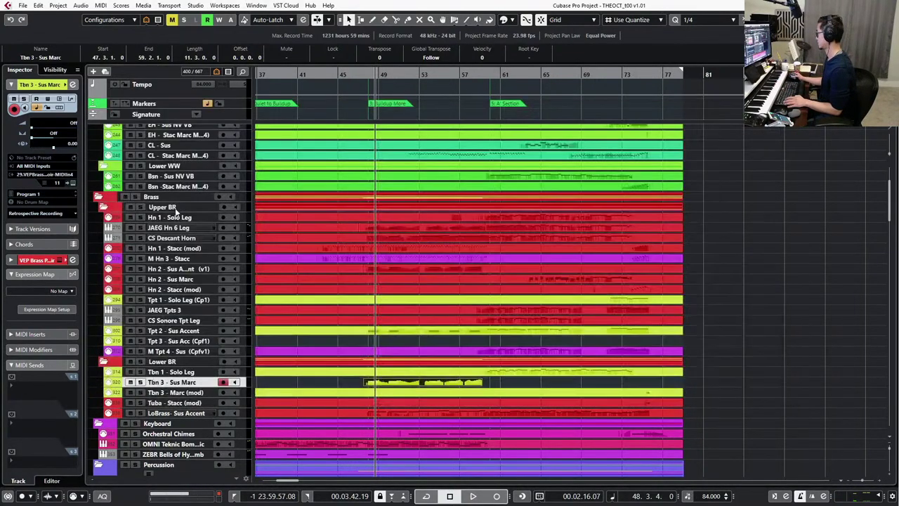
# Switch to Vienna Ensemble Pro and check the 3TB Sus Marc patch's MIDI channel on the Trombone instrument under Brass + Perc + Choir.
pyautogui.hotkey('alt', 'Tab')
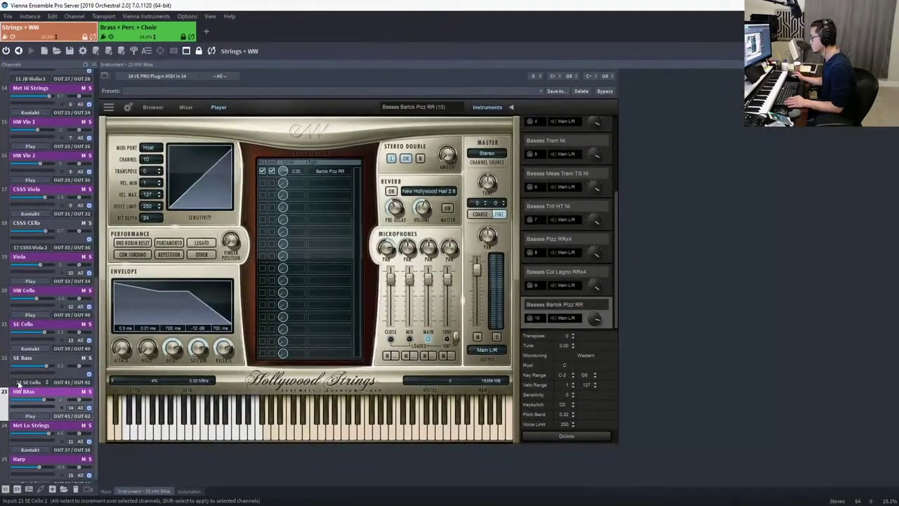
pyautogui.click(125, 33)
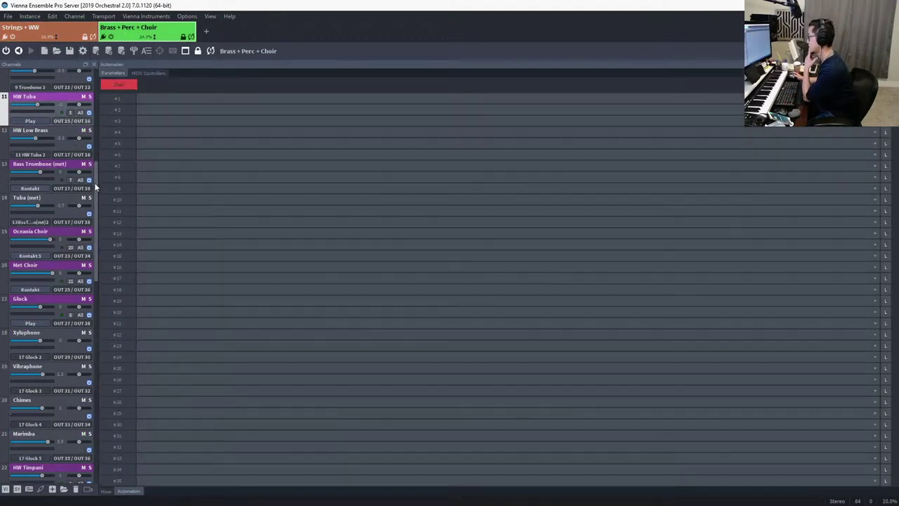
pyautogui.scroll(3, 97, 155)
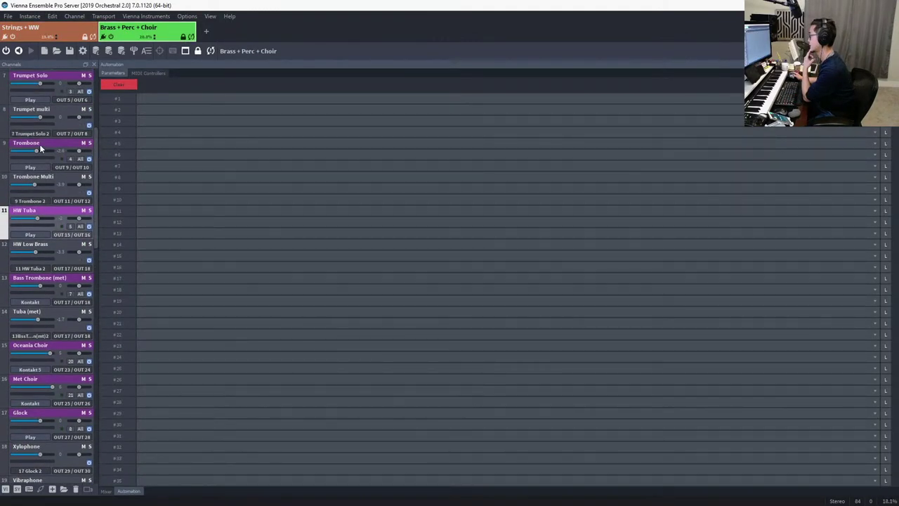
pyautogui.click(44, 141)
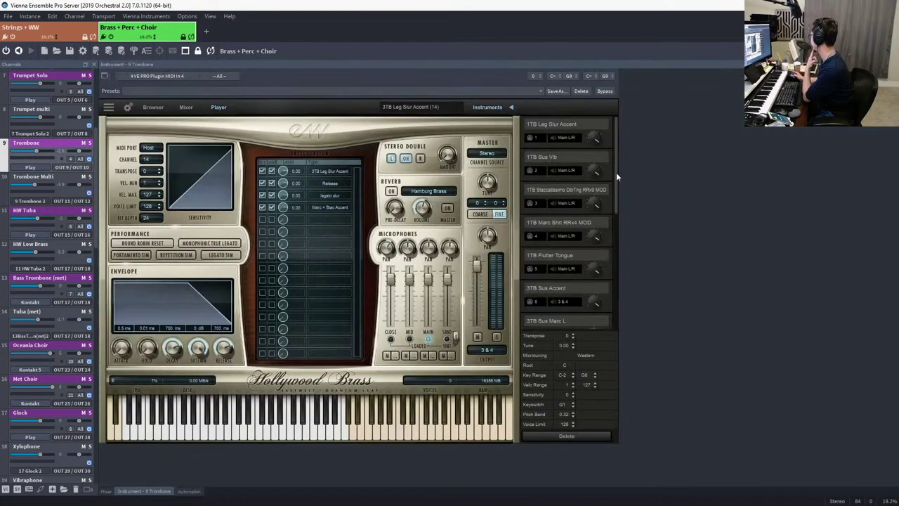
pyautogui.moveTo(616, 172); pyautogui.dragTo(616, 226)
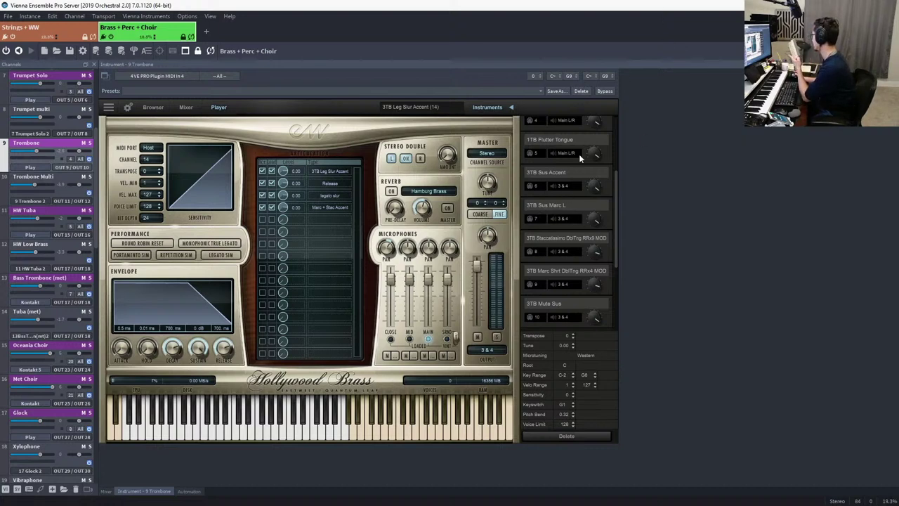
# Switch back to Cubase and set the Tbn 3 - Sus Marc track's MIDI channel to 7.
pyautogui.click(690, 8)
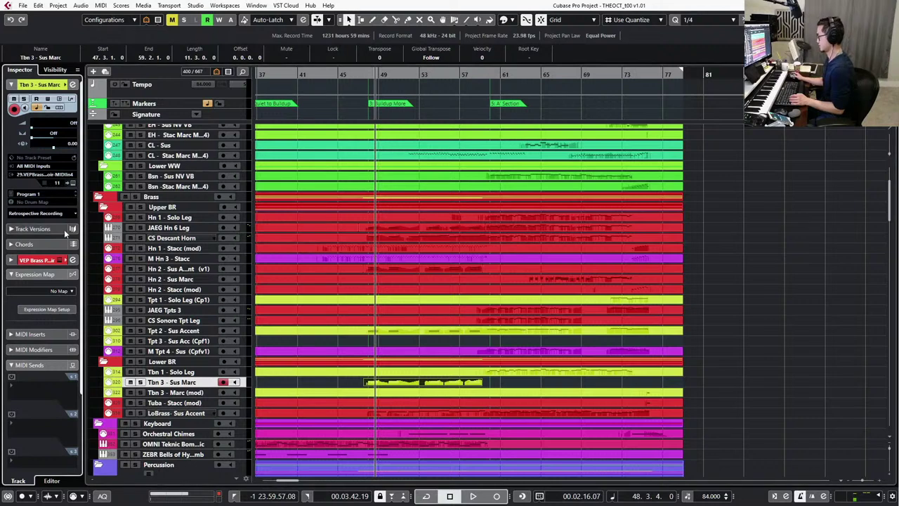
pyautogui.click(57, 184)
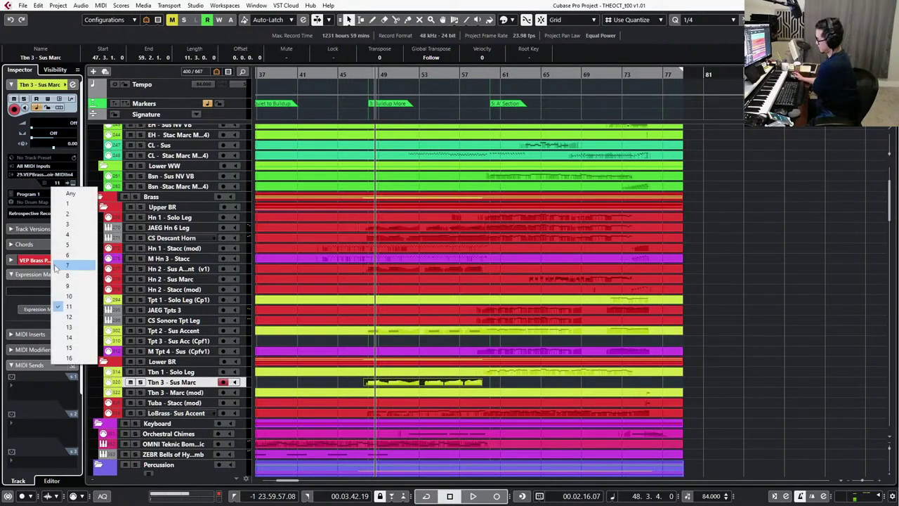
pyautogui.click(55, 268)
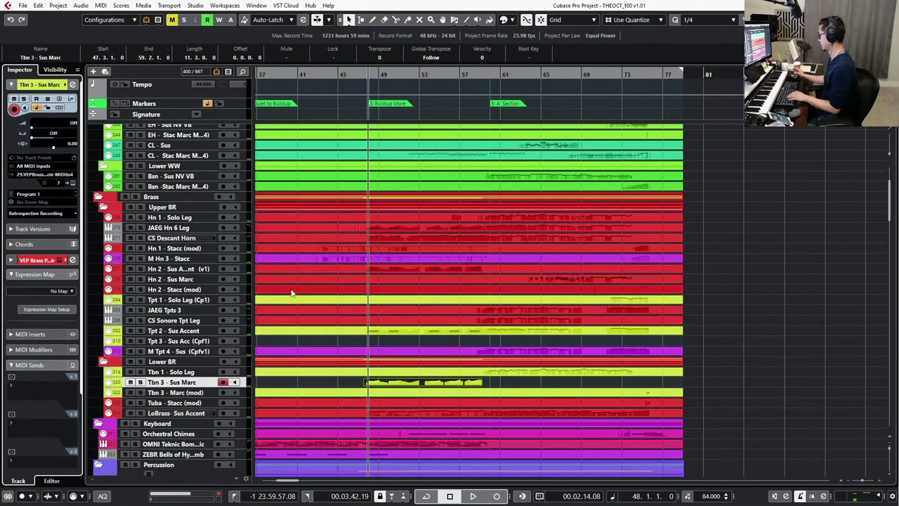
# Solo the Tbn 3 - Sus Marc track and play its passage from bar 48.
pyautogui.press('s')
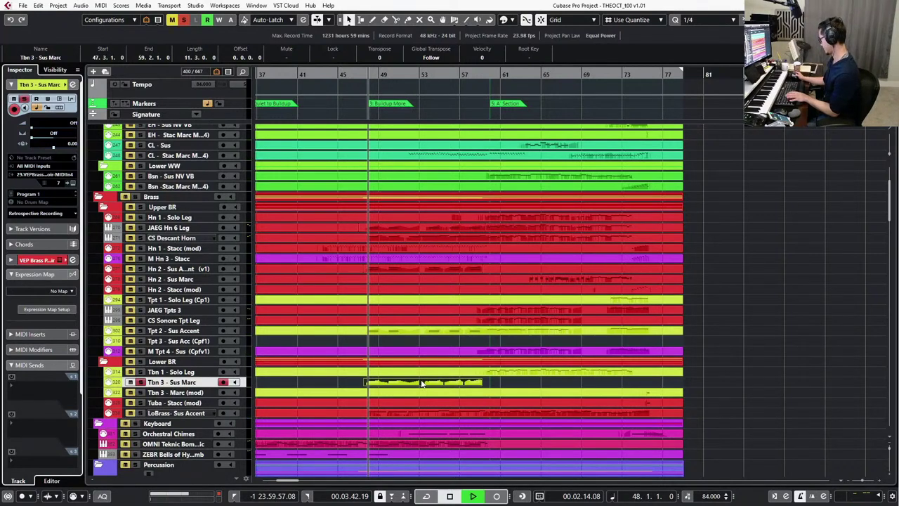
pyautogui.press('space')
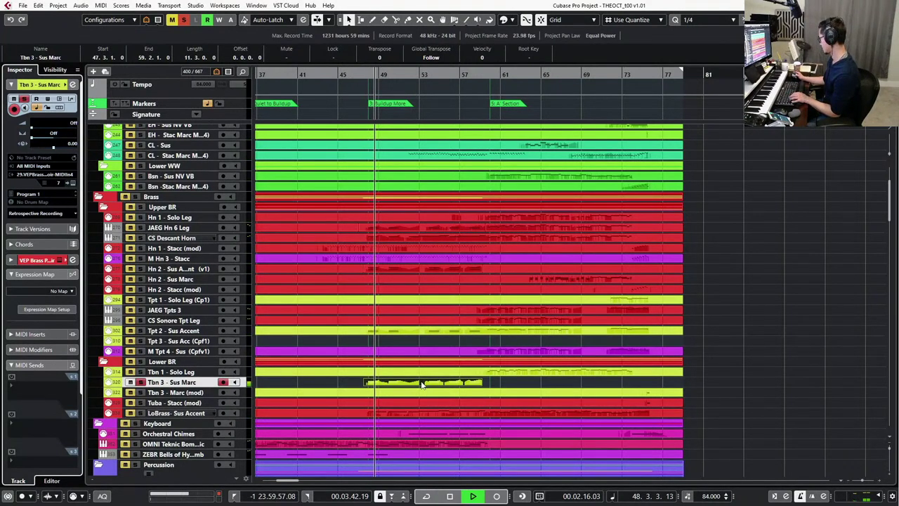
pyautogui.press('space')
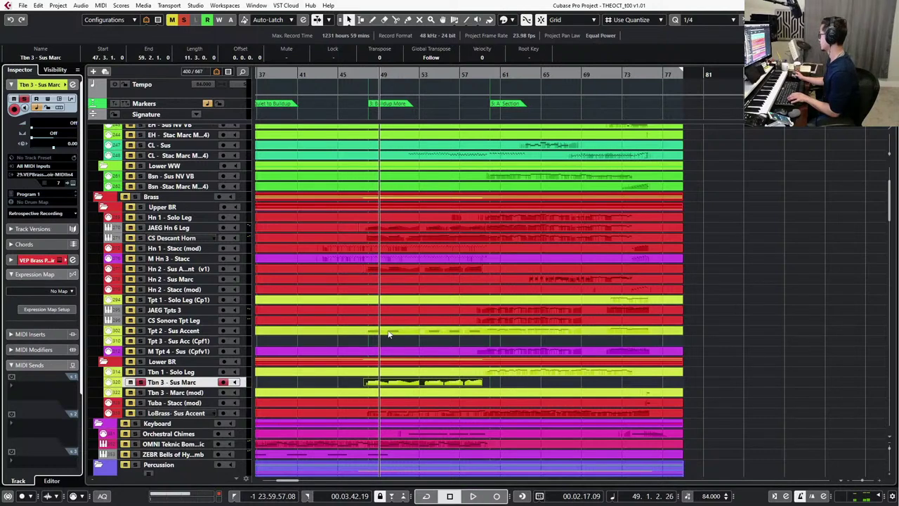
# Play the JAEG Hn 6 Leg, Hn 2 - Sus Accent, Tpt 2 - Sus Accent and Tbn 3 - Sus Marc passages together in solo from bar 48.
pyautogui.keyDown('shift'); pyautogui.click(389, 331); pyautogui.keyUp('shift')
pyautogui.keyDown('shift'); pyautogui.click(392, 267); pyautogui.keyUp('shift')
pyautogui.keyDown('shift'); pyautogui.click(399, 237); pyautogui.keyUp('shift')
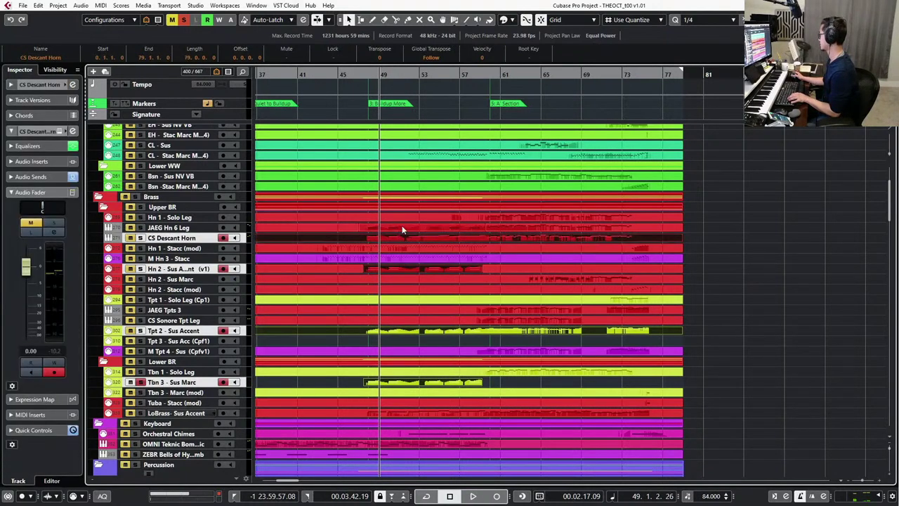
pyautogui.keyDown('shift'); pyautogui.click(403, 229); pyautogui.keyUp('shift')
pyautogui.hotkey('shift', 'b')
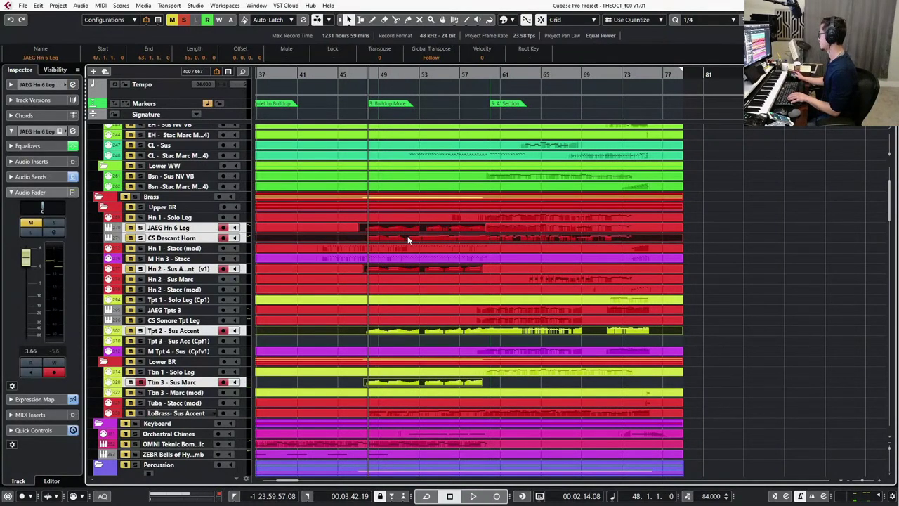
pyautogui.keyDown('shift'); pyautogui.click(407, 238); pyautogui.keyUp('shift')
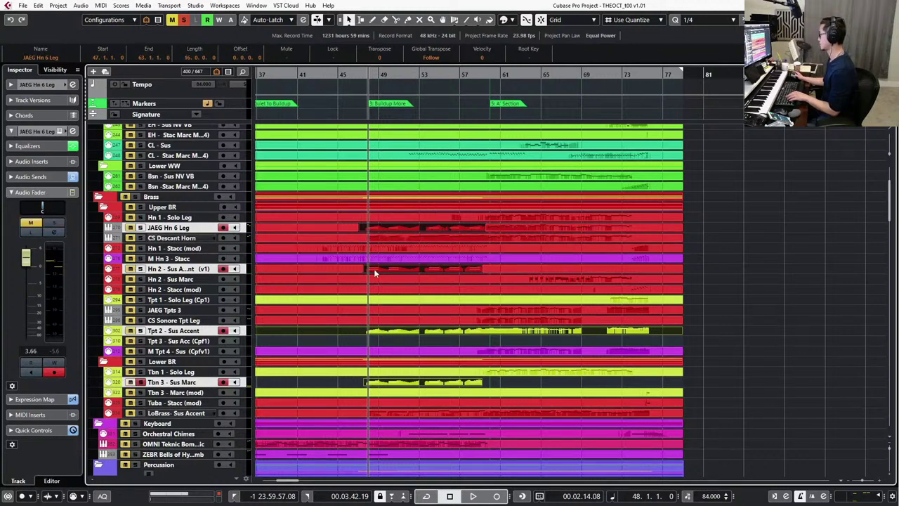
pyautogui.press('space')
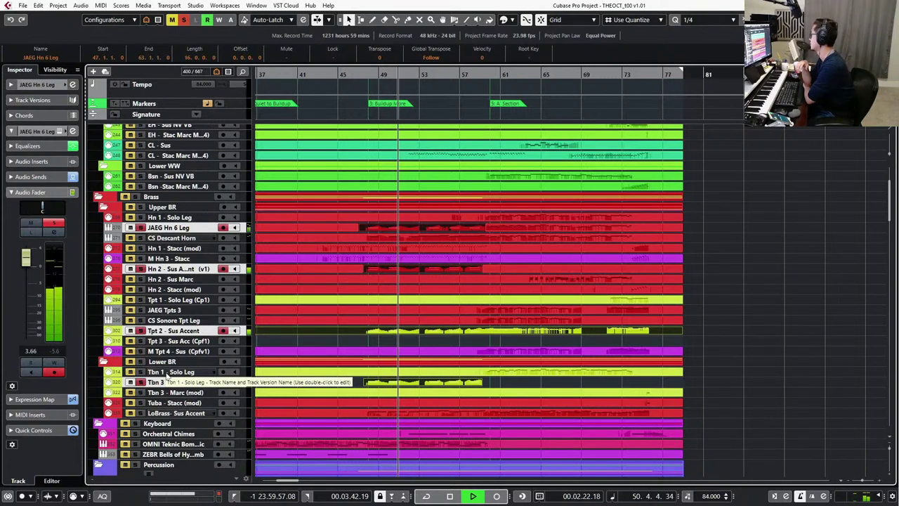
pyautogui.press('space')
# Play the unsoloed arrangement from bar 46 and merge the Hn 2 - Sus Accent and Tbn 3 - Sus Marc passages into continuous parts.
pyautogui.hotkey('shift', 'b')
pyautogui.press('KP_Subtract')
pyautogui.press('KP_Subtract')
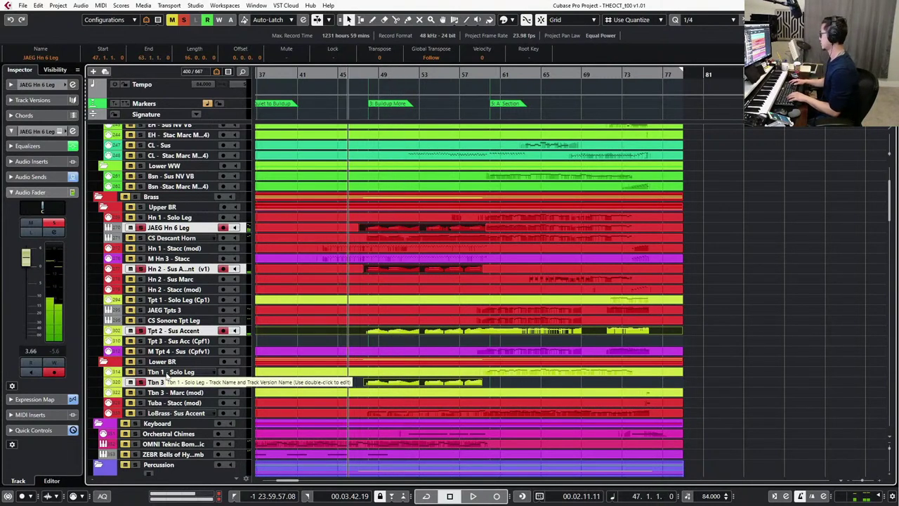
pyautogui.press('space')
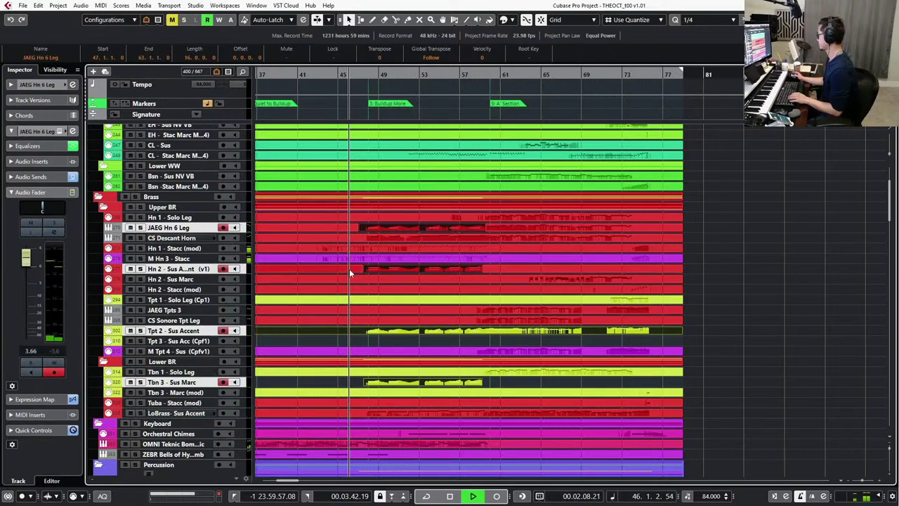
pyautogui.click(361, 271)
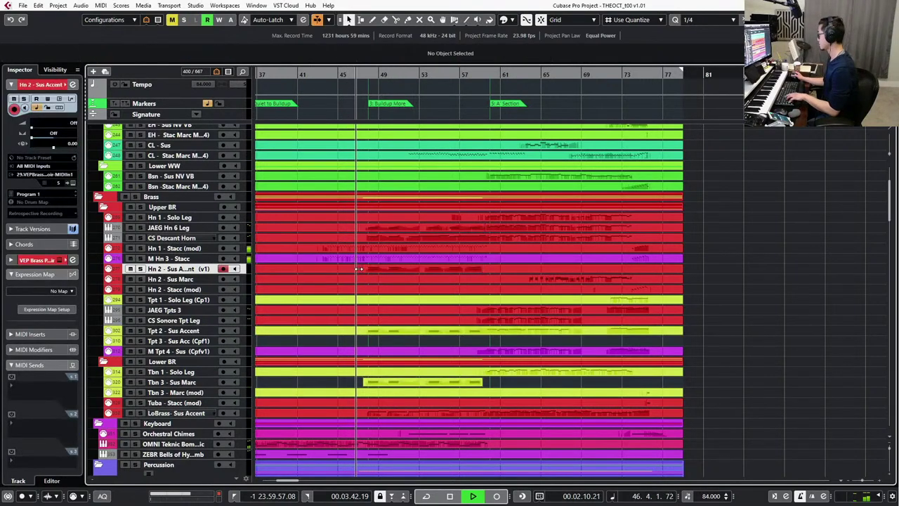
pyautogui.click(342, 387)
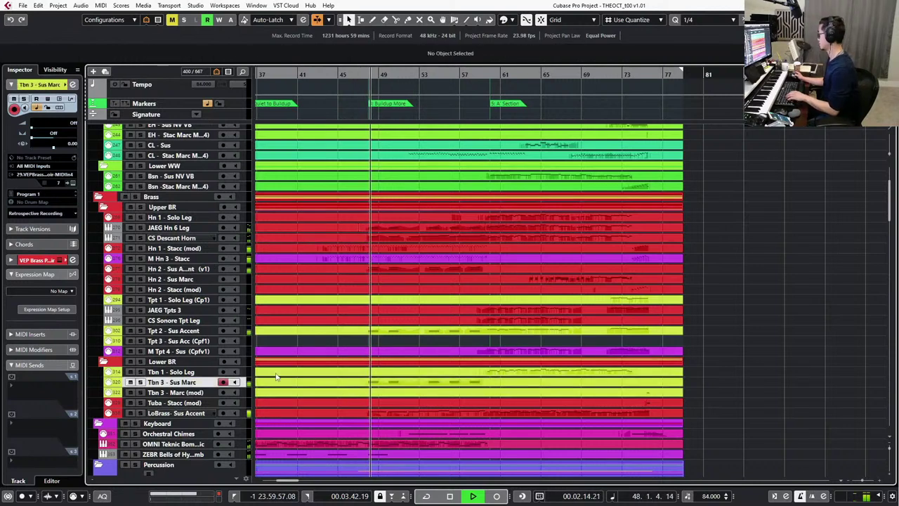
# Find the Trombone Multi channel, open its channel settings and add a send to Brass Verb.
pyautogui.scroll(-5, 169, 104)
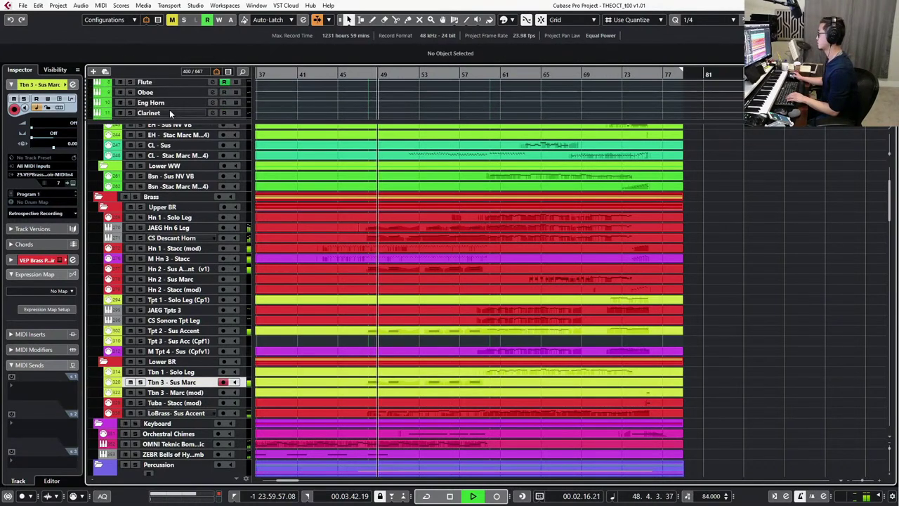
pyautogui.click(172, 114)
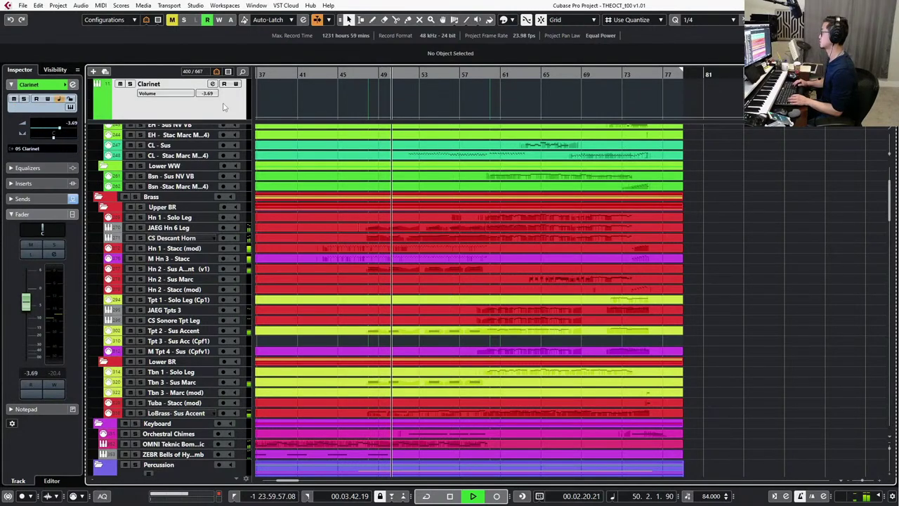
pyautogui.scroll(-5, 223, 103)
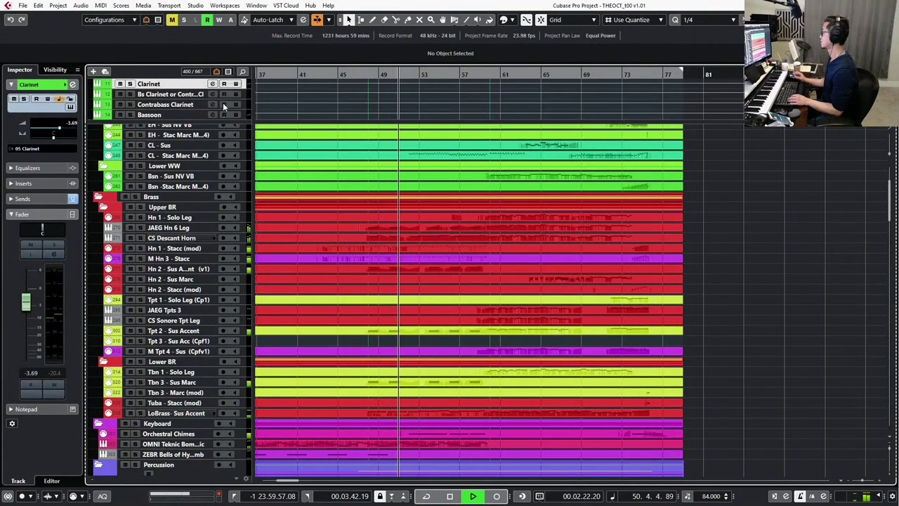
pyautogui.scroll(-4, 304, 102)
pyautogui.scroll(1, 304, 103)
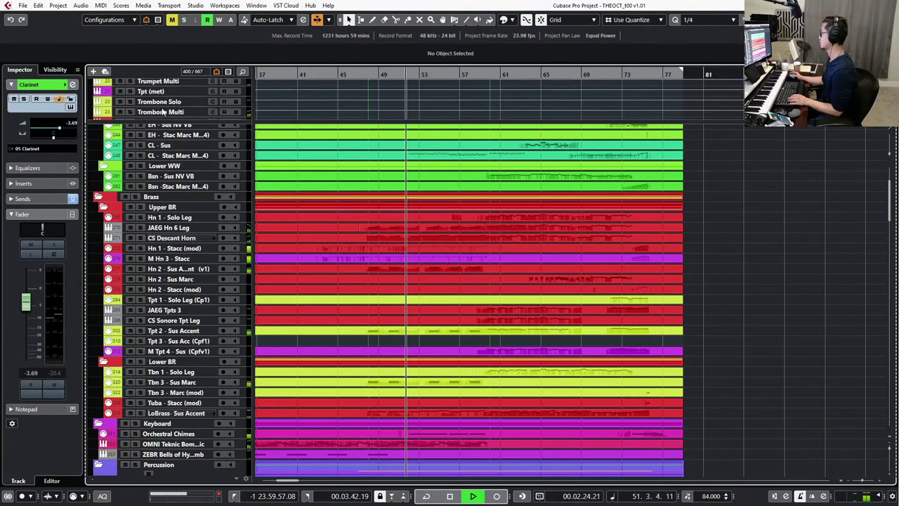
pyautogui.click(247, 111)
pyautogui.click(212, 111)
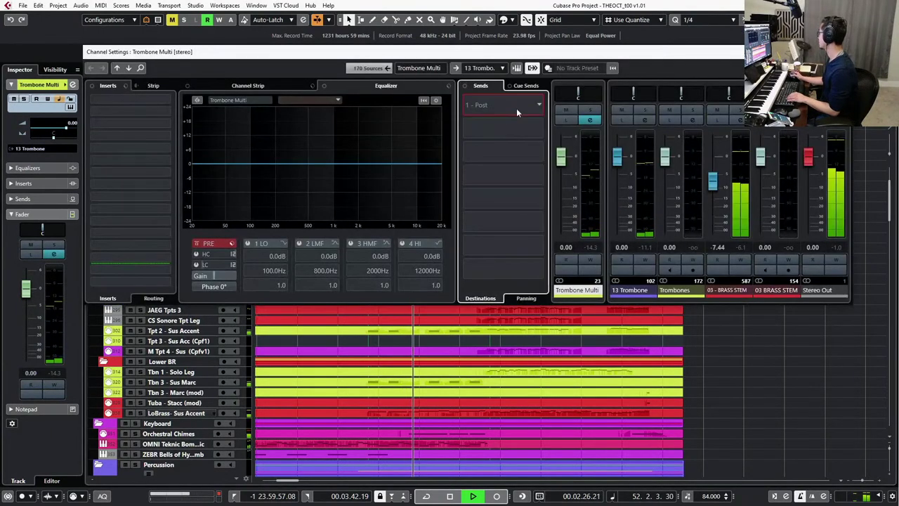
pyautogui.click(517, 108)
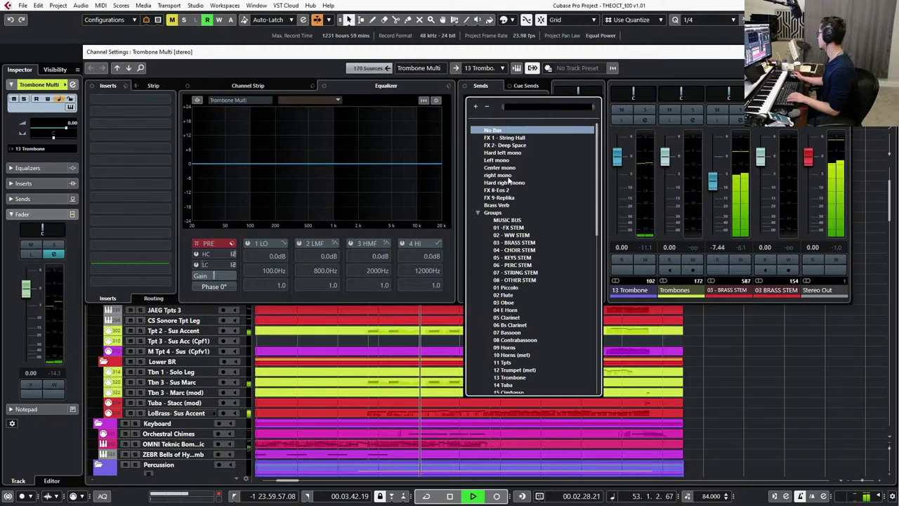
pyautogui.click(506, 205)
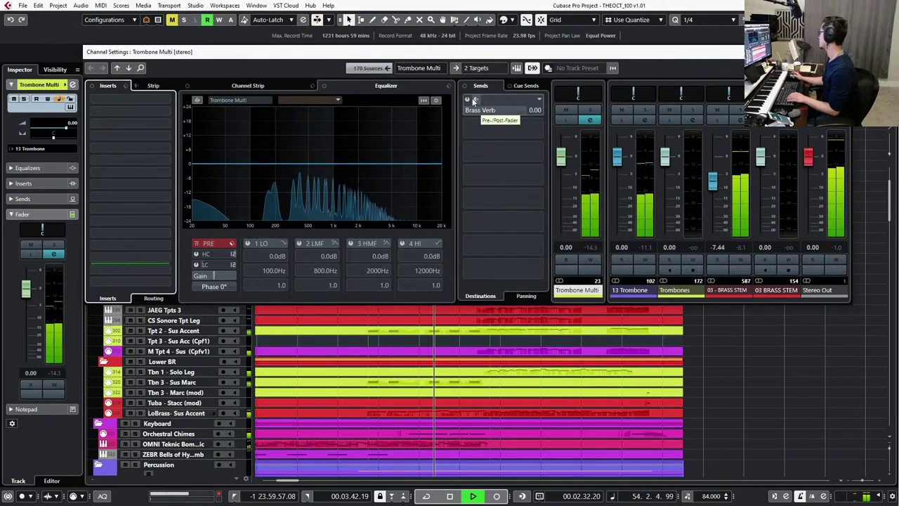
# Enable and raise the low-cut filter on Trombone Multi, and lower its Brass Verb send level to -14.9.
pyautogui.click(197, 264)
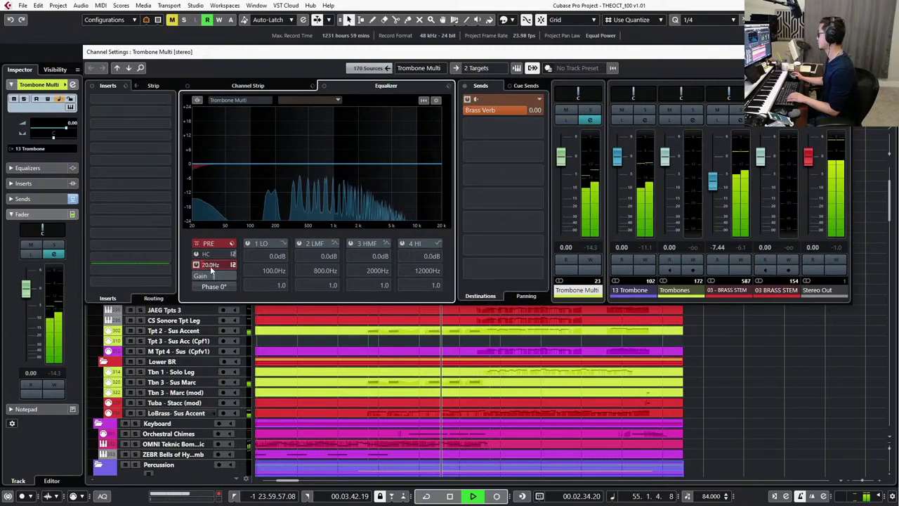
pyautogui.moveTo(225, 269); pyautogui.dragTo(240, 266)
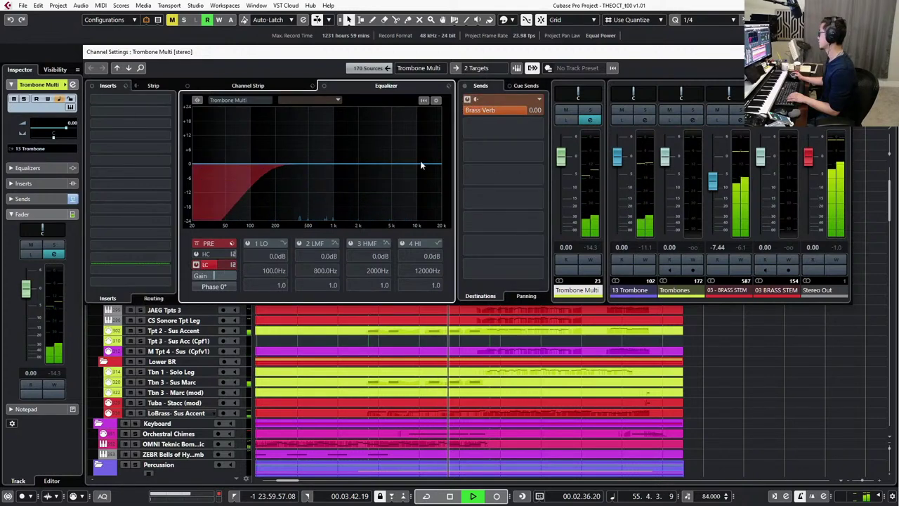
pyautogui.moveTo(507, 110); pyautogui.dragTo(480, 111)
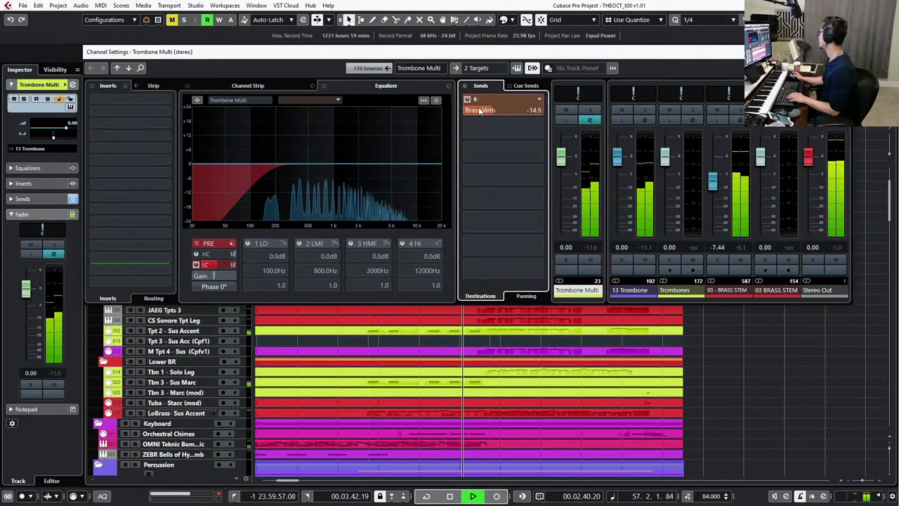
pyautogui.click(842, 52)
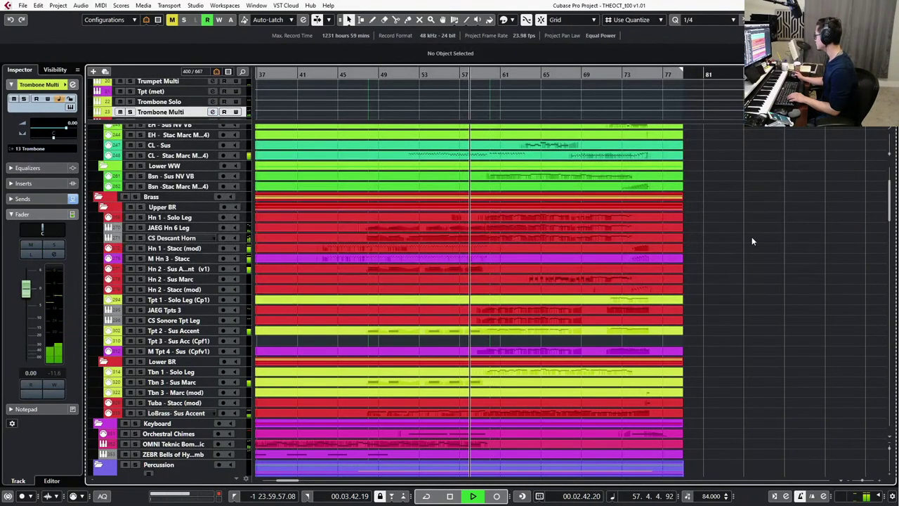
# Glue the JAEG Hn 6 Leg passage starting at bar 47 to its neighbouring parts.
pyautogui.scroll(-1, 749, 236)
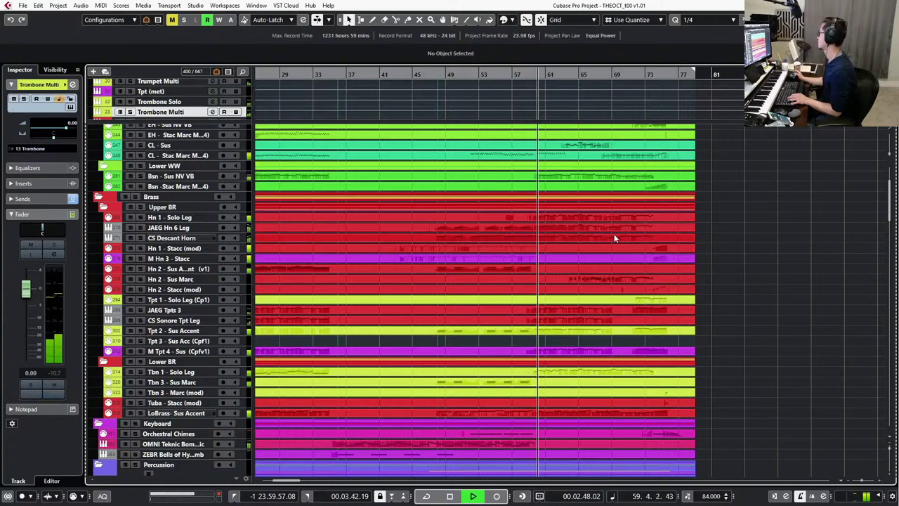
pyautogui.click(520, 225)
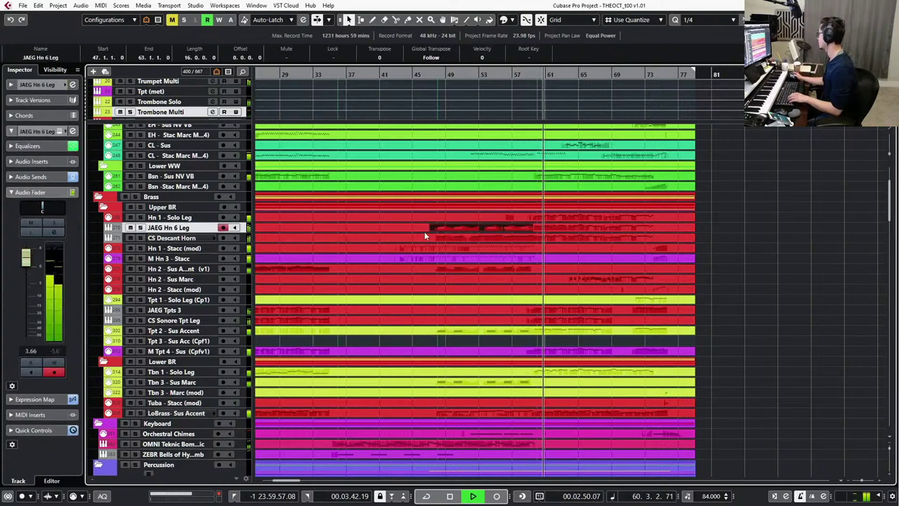
pyautogui.click(421, 228)
pyautogui.press('Delete')
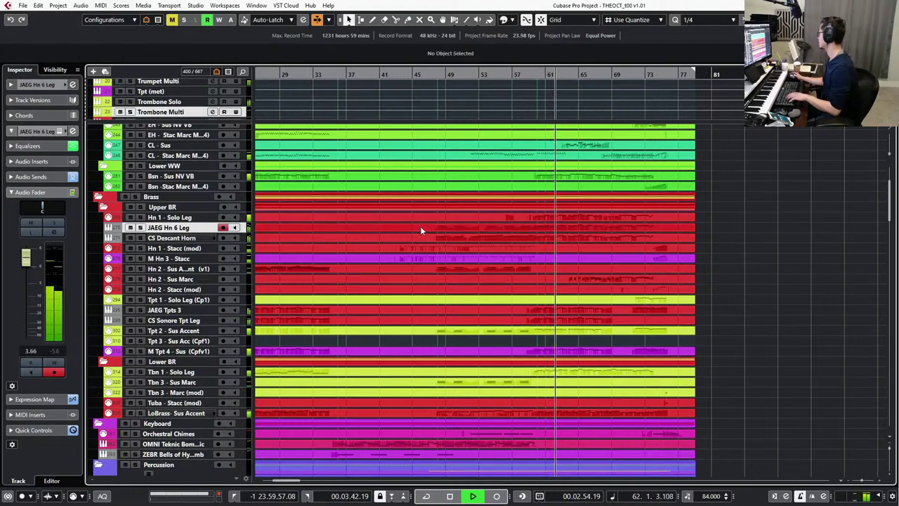
# Open the JAEG Hn 6 Leg part in the Key Editor and examine its expression and modulation curves around bars 59 to 63.
pyautogui.doubleClick(420, 228)
pyautogui.scroll(-1, 465, 205)
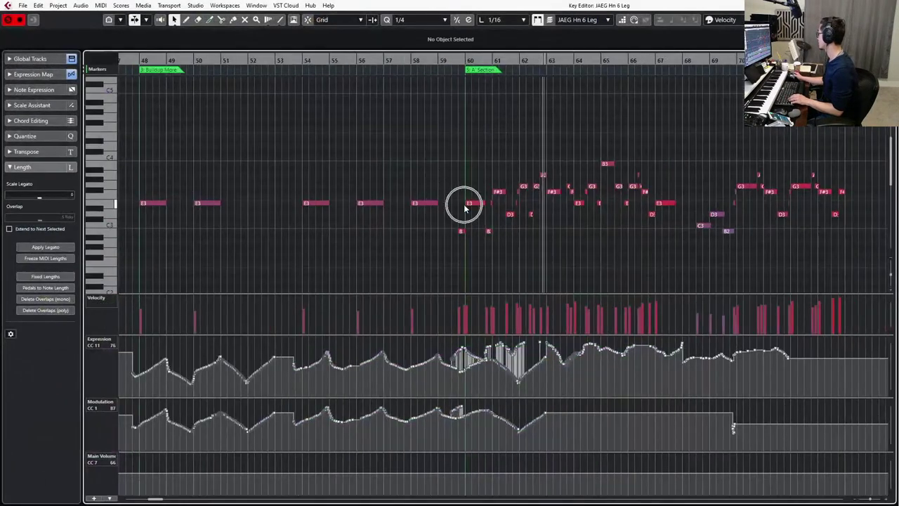
pyautogui.scroll(2, 485, 247)
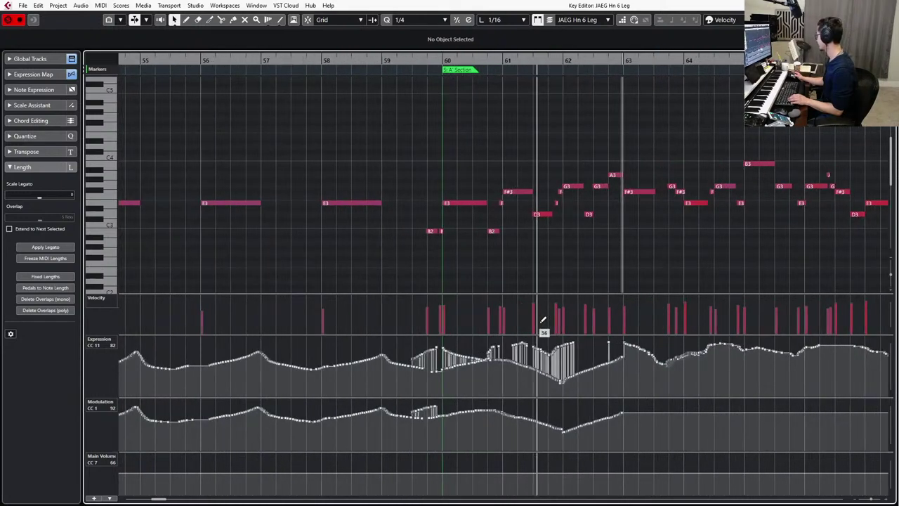
pyautogui.press('Return')
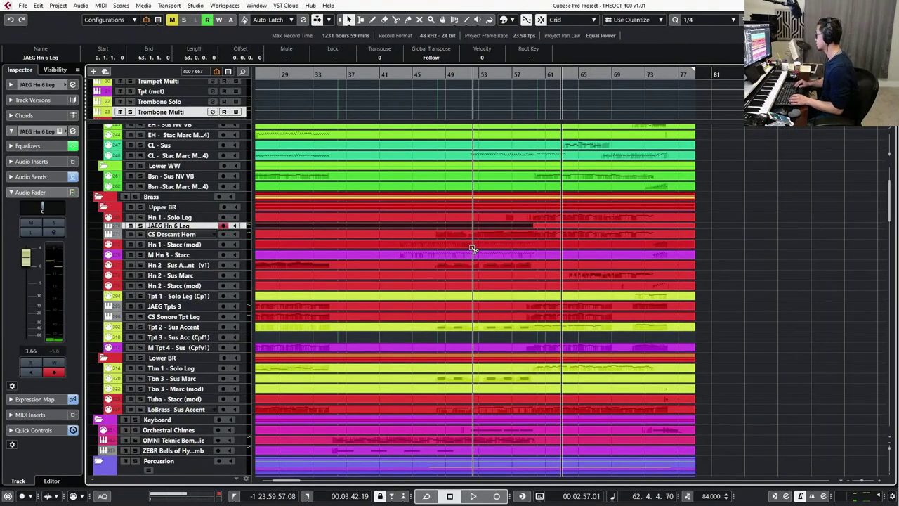
# Shorten the JAEG Hn 6 Leg part to end at 59.4.4.48 by moving it temporarily onto the Hn 1 - Solo Leg track.
pyautogui.press('Up')
pyautogui.click(500, 228)
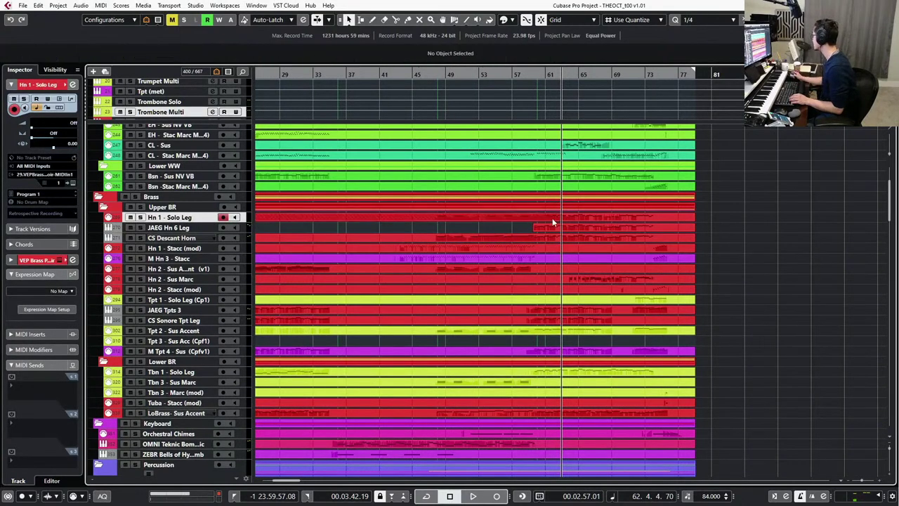
pyautogui.moveTo(556, 220); pyautogui.dragTo(534, 219)
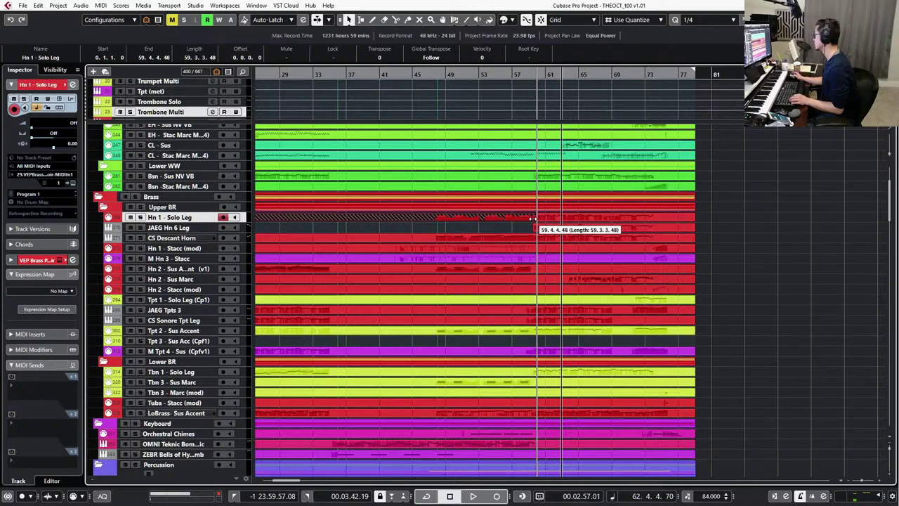
pyautogui.moveTo(534, 219); pyautogui.dragTo(534, 219)
pyautogui.press('Down')
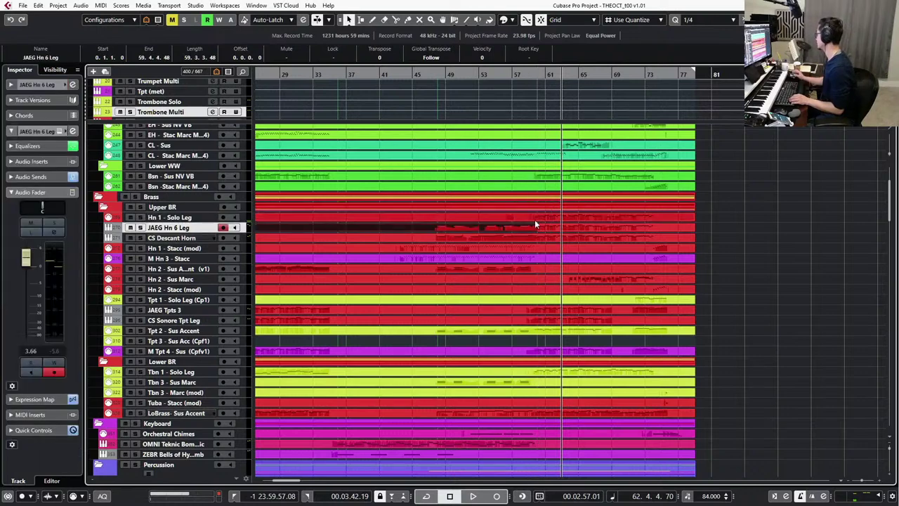
# Glue the shortened JAEG Hn 6 Leg part to the following one and open it in the Key Editor around bar 60.
pyautogui.scroll(6, 532, 232)
pyautogui.moveTo(496, 229); pyautogui.dragTo(499, 227)
pyautogui.doubleClick(451, 223)
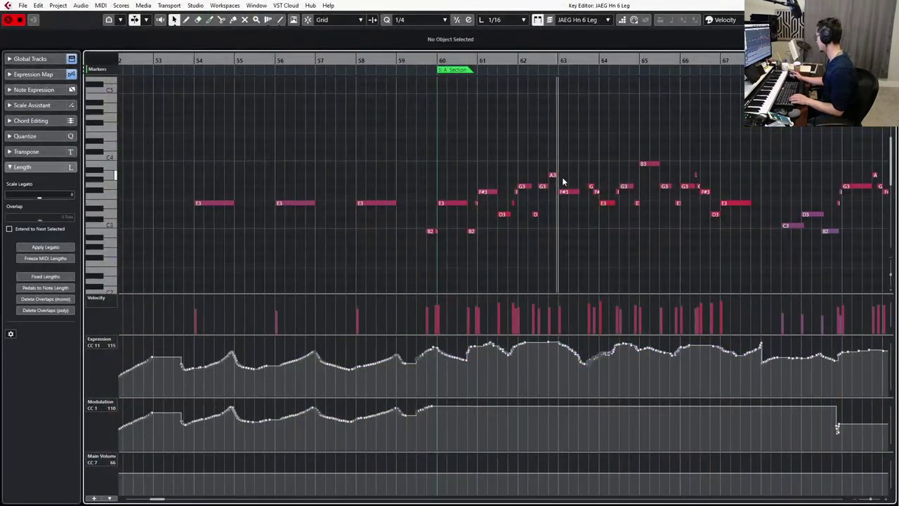
# Select the JAEG Hn 6 Leg E3 notes from bars 48 to 58 and move the playhead to bar 48.
pyautogui.hscroll(4, 562, 181)
pyautogui.hscroll(-8, 548, 180)
pyautogui.moveTo(578, 172); pyautogui.dragTo(296, 232)
pyautogui.scroll(-2, 365, 212)
pyautogui.moveTo(490, 176); pyautogui.dragTo(172, 229)
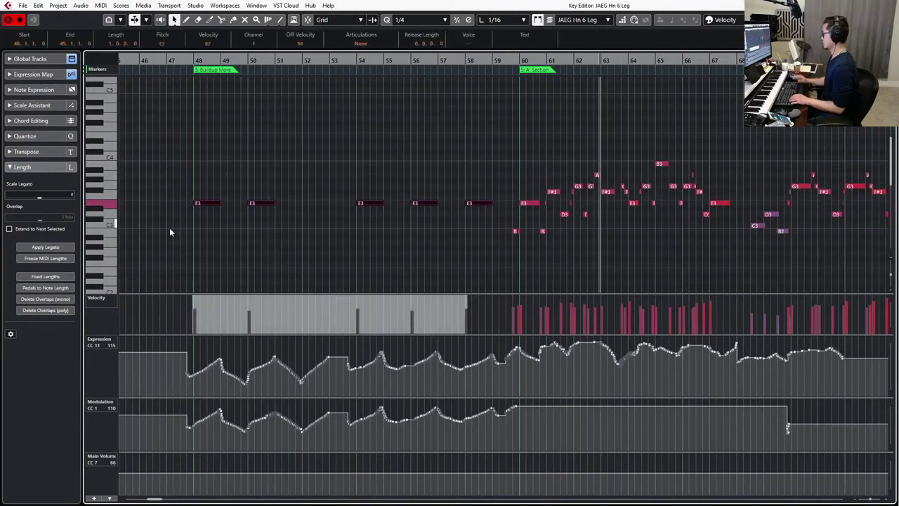
pyautogui.press('l')
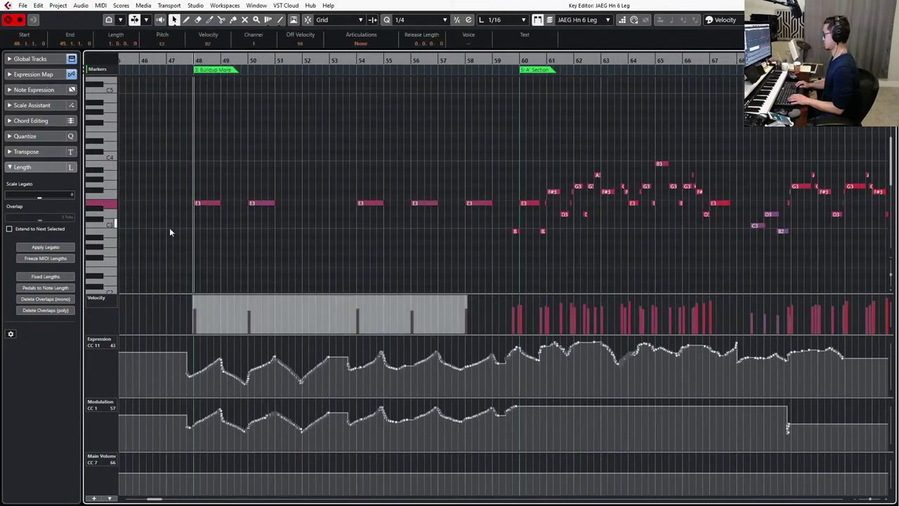
pyautogui.click(169, 228)
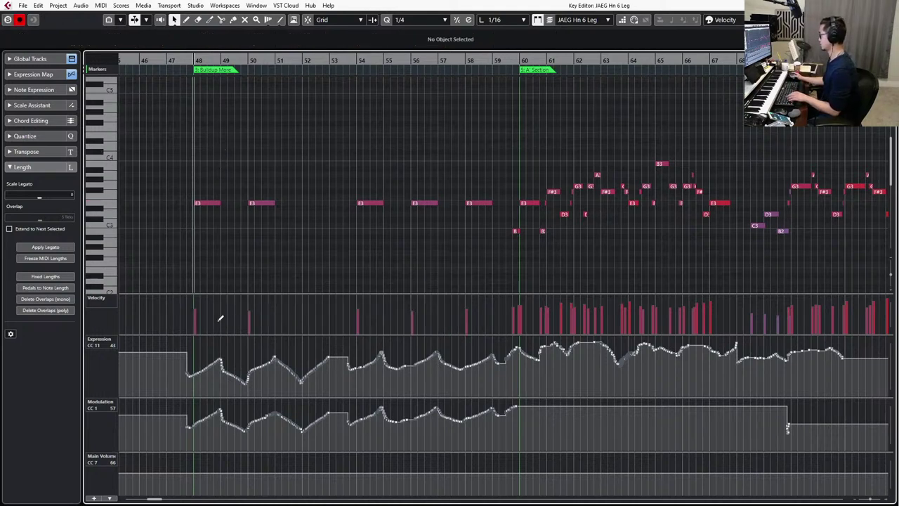
# Lower the horn's expression curve between bars 47 and 59 and smooth its rise into bar 60 during playback.
pyautogui.moveTo(183, 341); pyautogui.dragTo(499, 397)
pyautogui.moveTo(439, 346); pyautogui.dragTo(440, 353)
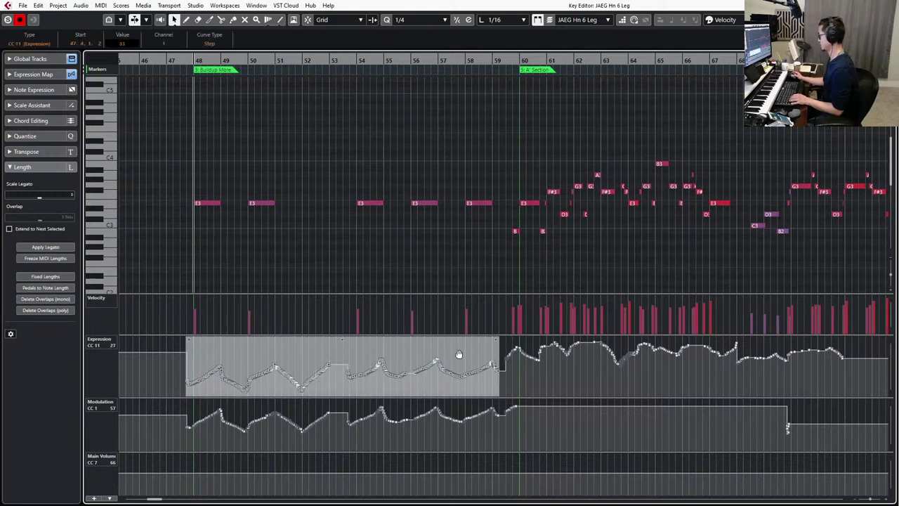
pyautogui.press('l')
pyautogui.press('space')
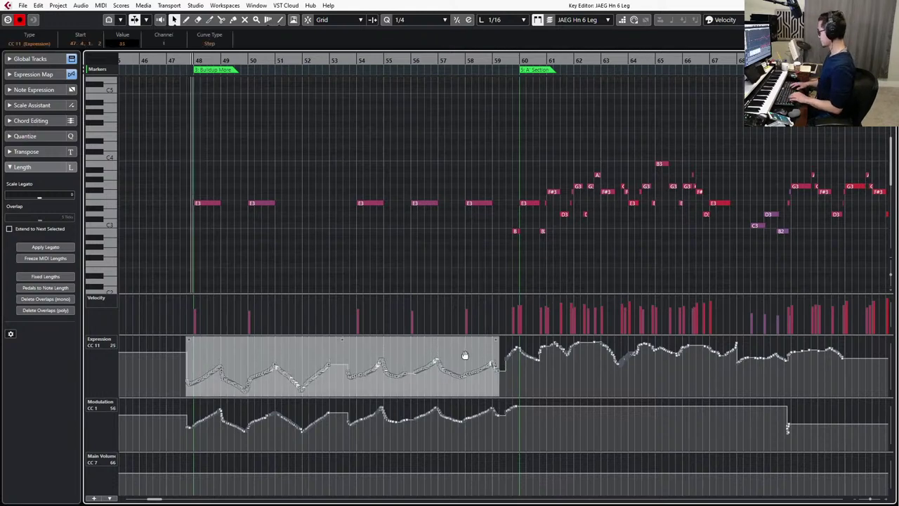
pyautogui.click(527, 371)
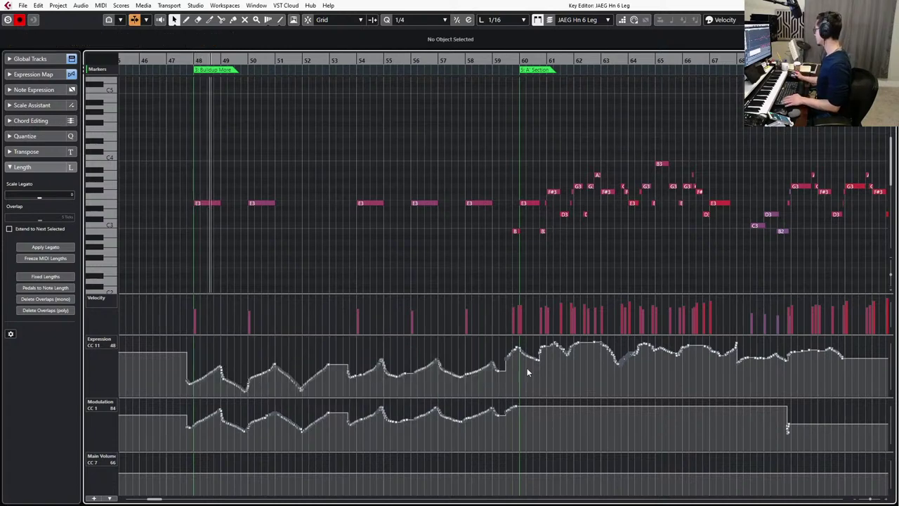
pyautogui.moveTo(492, 366)
pyautogui.mouseDown()
pyautogui.moveTo(511, 353)
pyautogui.moveTo(492, 365)
pyautogui.mouseUp()
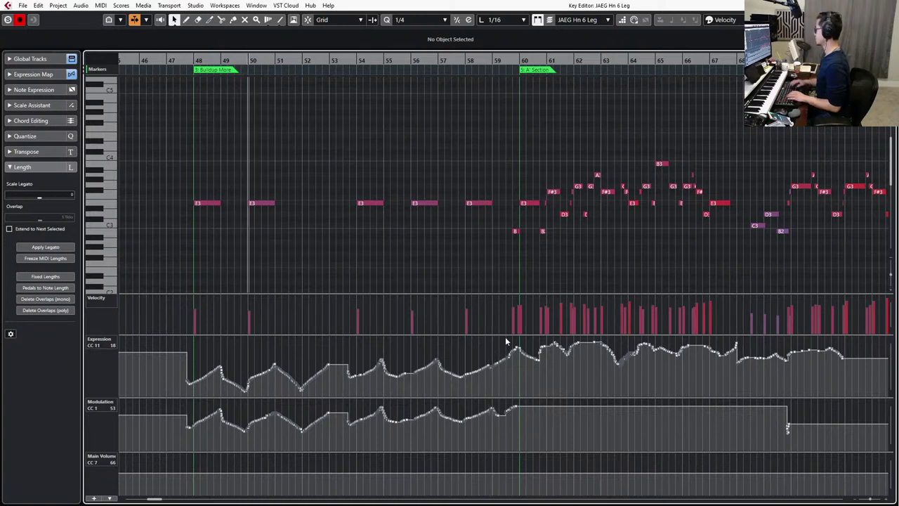
# Return to the project window, stop playback and place the playhead at bar 49.
pyautogui.press('Return')
pyautogui.scroll(-1, 508, 317)
pyautogui.scroll(-1, 533, 322)
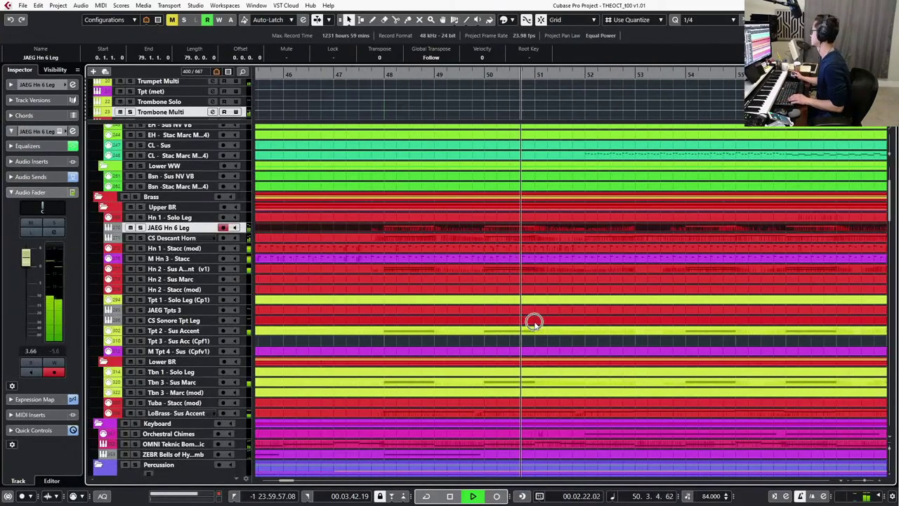
pyautogui.scroll(-3, 536, 326)
pyautogui.press('space')
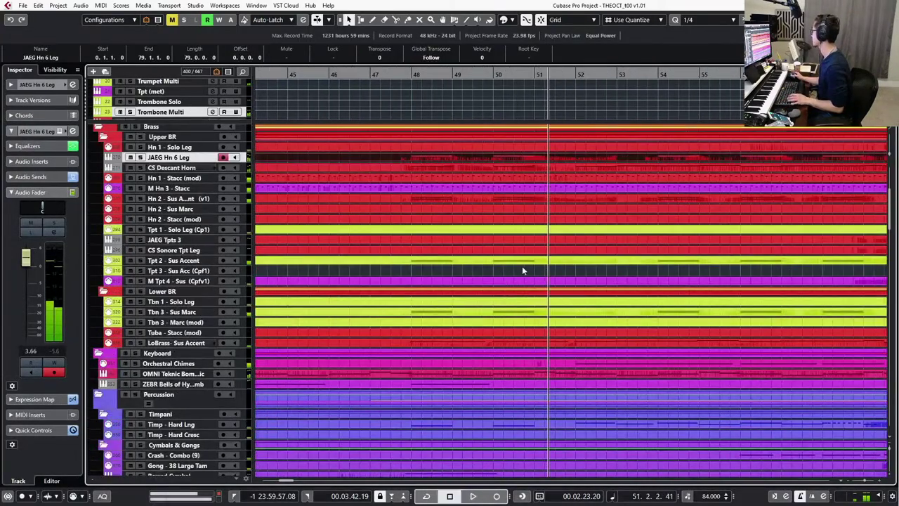
pyautogui.press('KP_Subtract')
pyautogui.press('KP_Subtract')
pyautogui.press('KP_Add')
pyautogui.press('KP_Add')
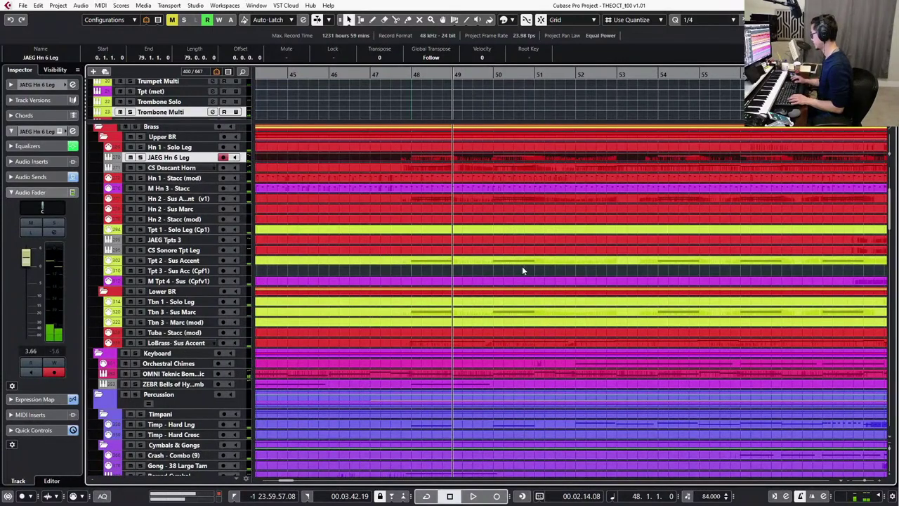
pyautogui.scroll(-3, 487, 328)
pyautogui.scroll(3, 481, 335)
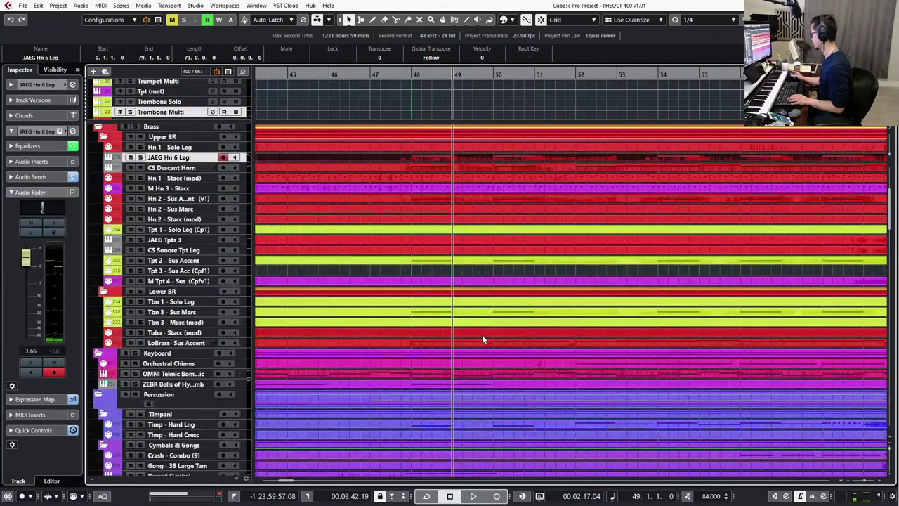
# Open the LoBrass- Sus Accent part in the Key Editor around the buildup section.
pyautogui.click(428, 344)
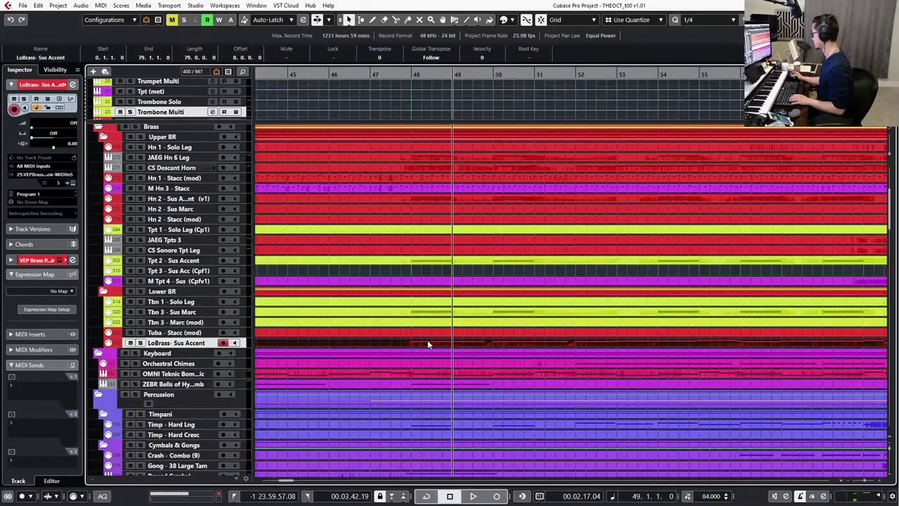
pyautogui.press('Return')
pyautogui.scroll(-2, 475, 152)
pyautogui.hscroll(2, 460, 243)
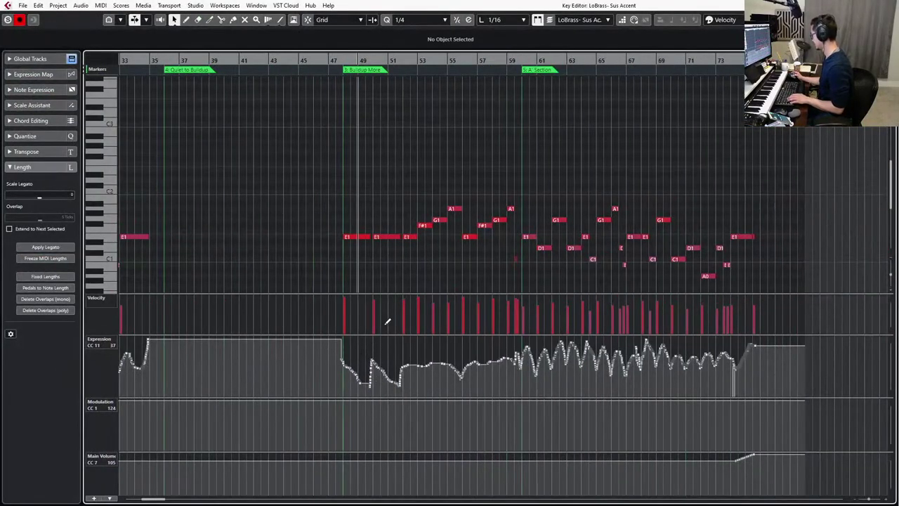
# Record new expression and modulation movements over the low brass E1 note from about bar 47 to 49.
pyautogui.press('KP_Subtract')
pyautogui.press('KP_Subtract')
pyautogui.press('KP_Subtract')
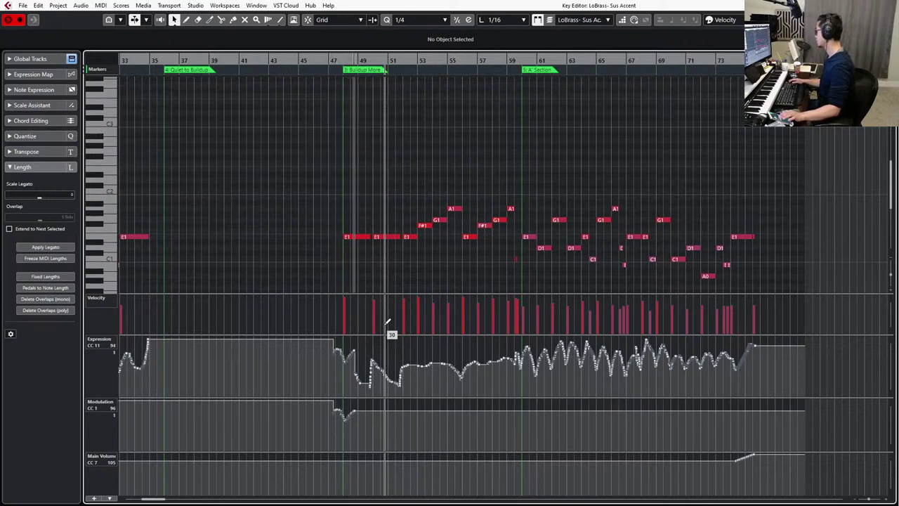
# Shorten the low brass E1 notes at bars 48 and 50 to about one bar each.
pyautogui.press('h')
pyautogui.press('h')
pyautogui.press('h')
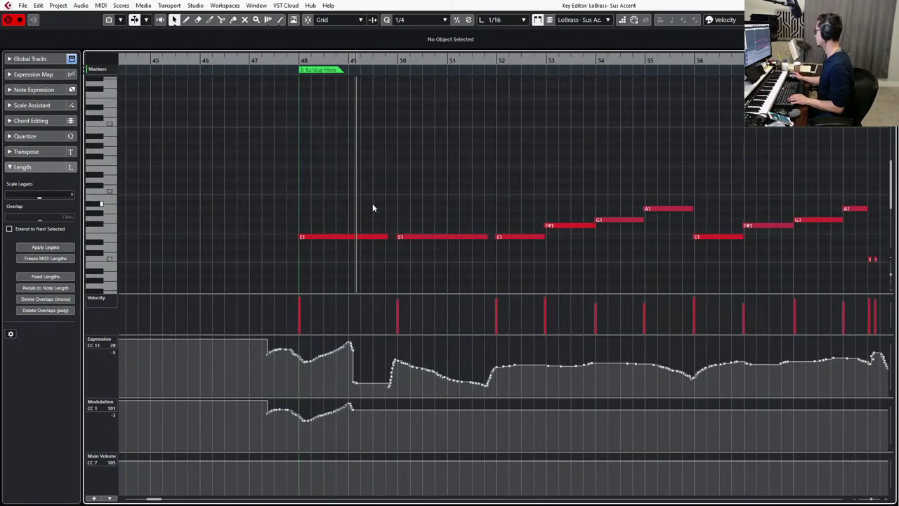
pyautogui.click(374, 237)
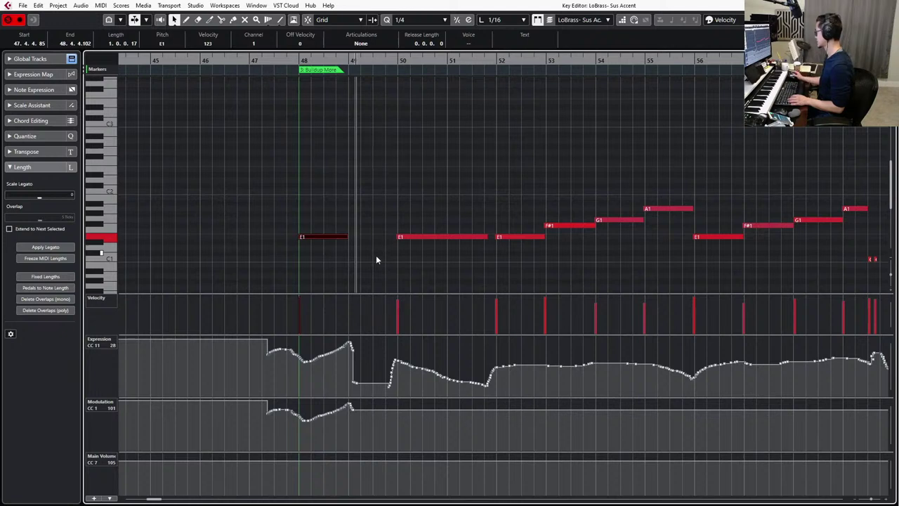
pyautogui.click(459, 236)
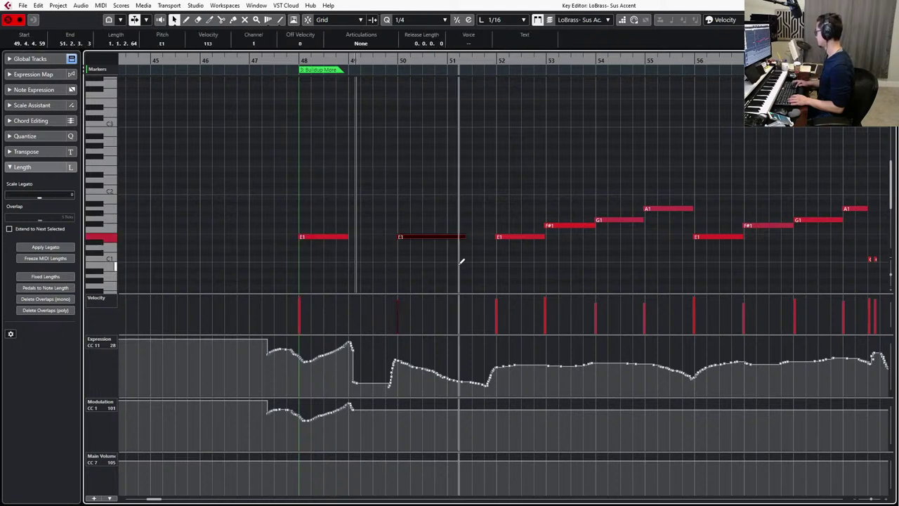
pyautogui.press('KP_Subtract')
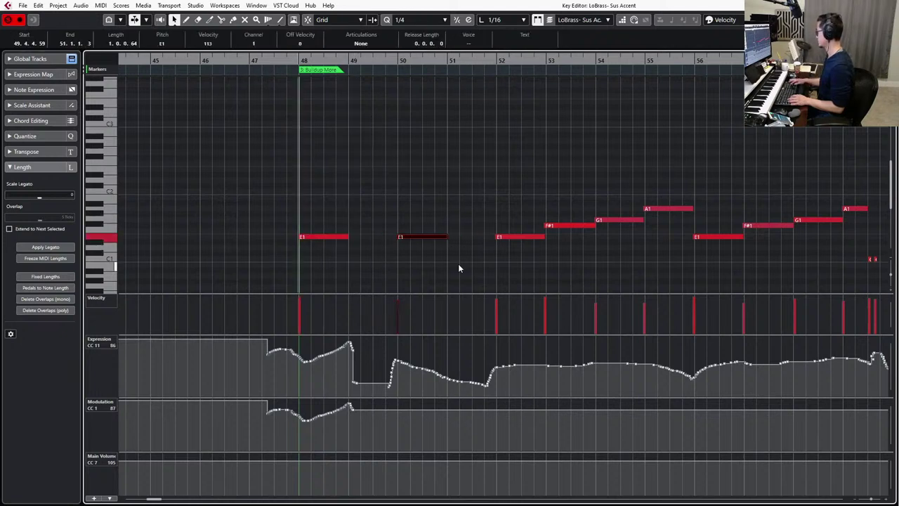
# Delete the low expression points between bars 49 and 50 and record an expression and modulation swell over the E1 note at bar 50.
pyautogui.press('space')
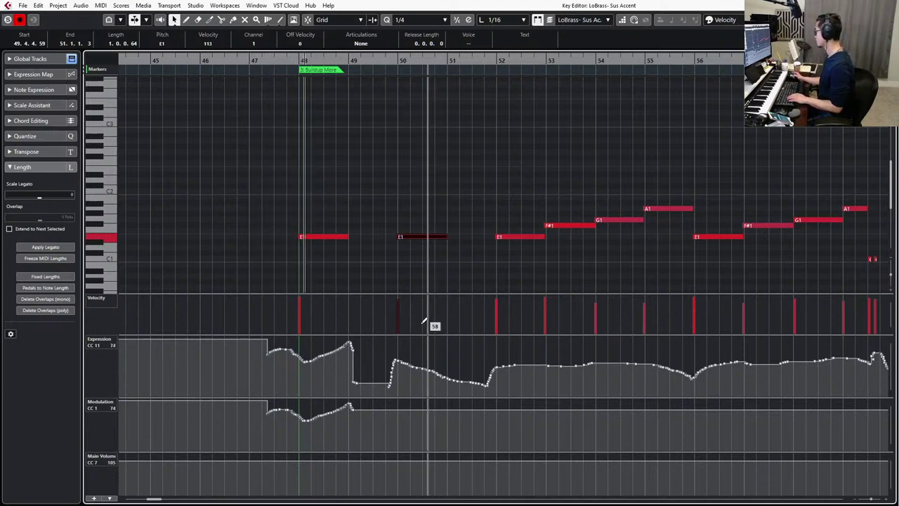
pyautogui.moveTo(340, 379); pyautogui.dragTo(409, 394)
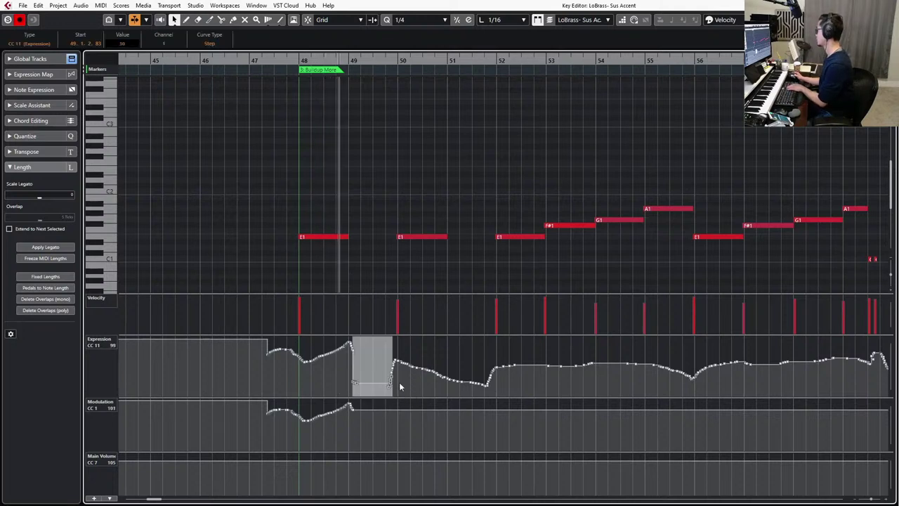
pyautogui.press('Delete')
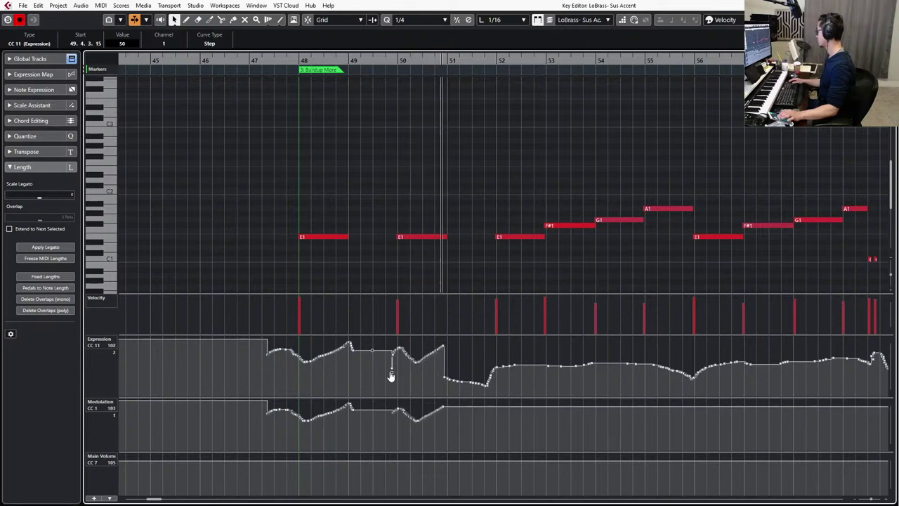
pyautogui.press('space')
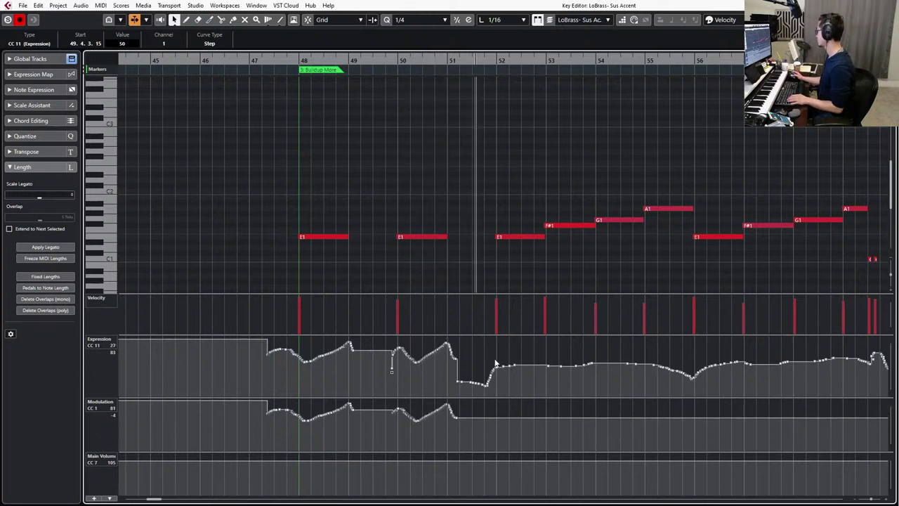
# Delete the low expression points between bars 51 and 52 of the low brass part.
pyautogui.hscroll(3, 434, 380)
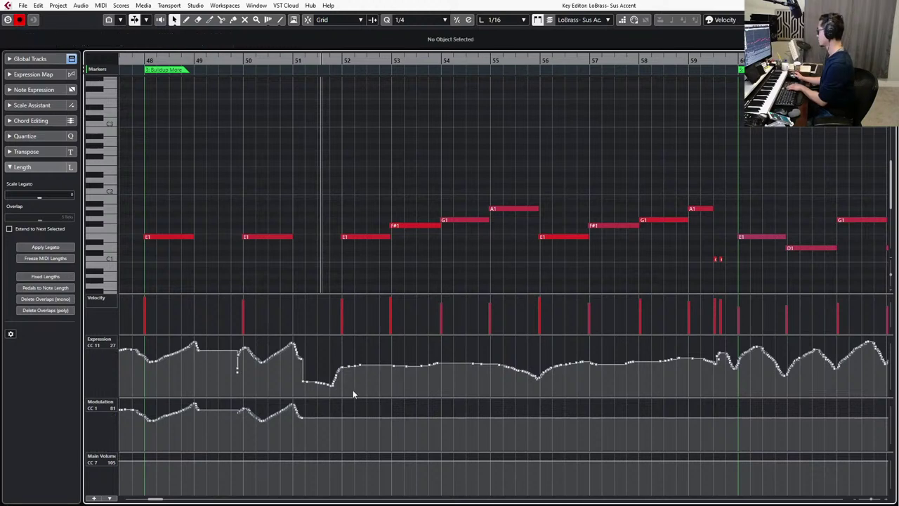
pyautogui.moveTo(294, 367); pyautogui.dragTo(295, 364)
pyautogui.press('Delete')
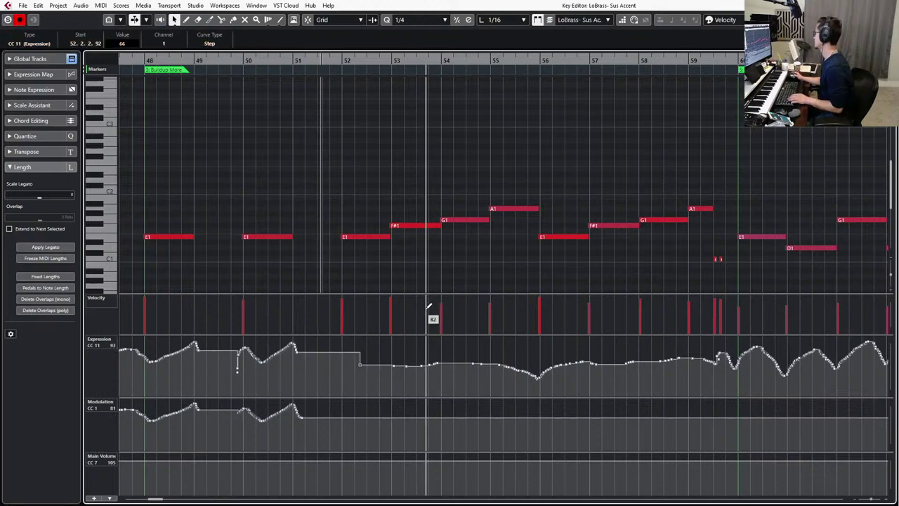
# Record expression and modulation swells over the rising low brass notes from about bar 51 to 55.
pyautogui.press('space')
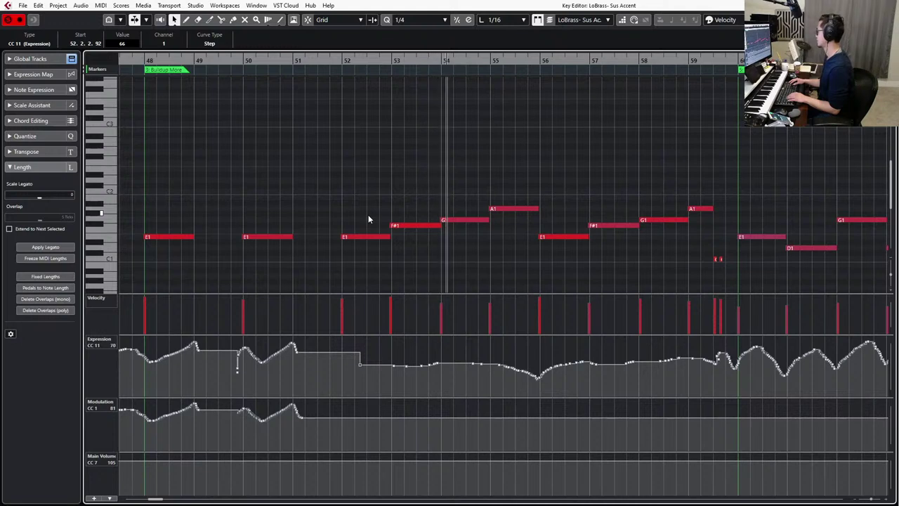
pyautogui.press('s')
pyautogui.press('KP_Subtract')
pyautogui.press('KP_Subtract')
pyautogui.press('KP_Subtract')
pyautogui.press('KP_Subtract')
pyautogui.press('KP_Subtract')
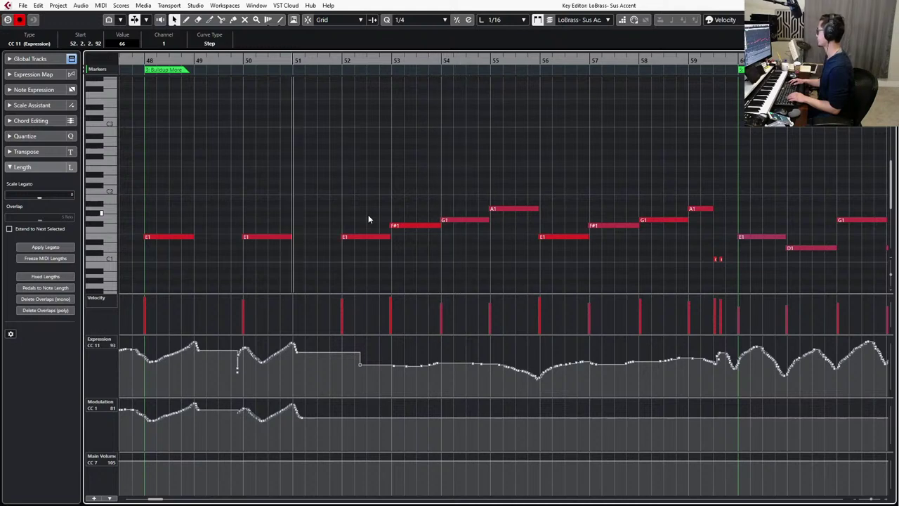
pyautogui.press('space')
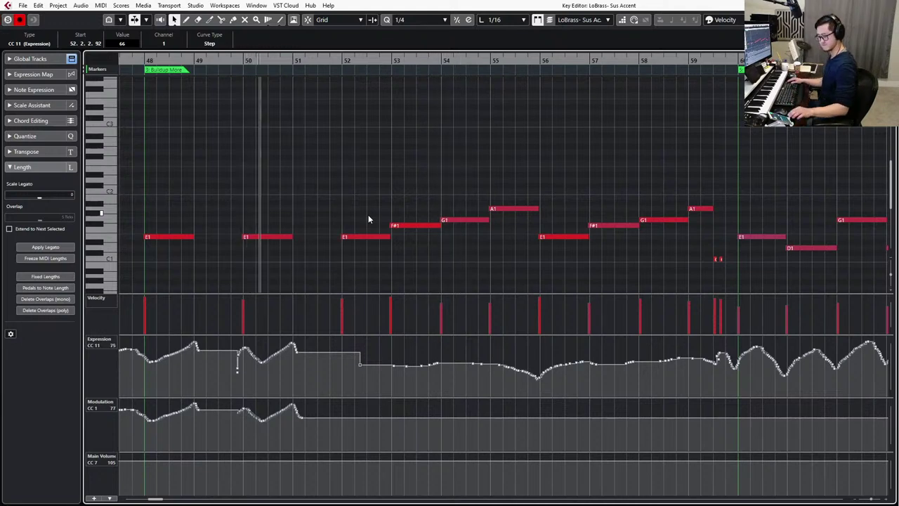
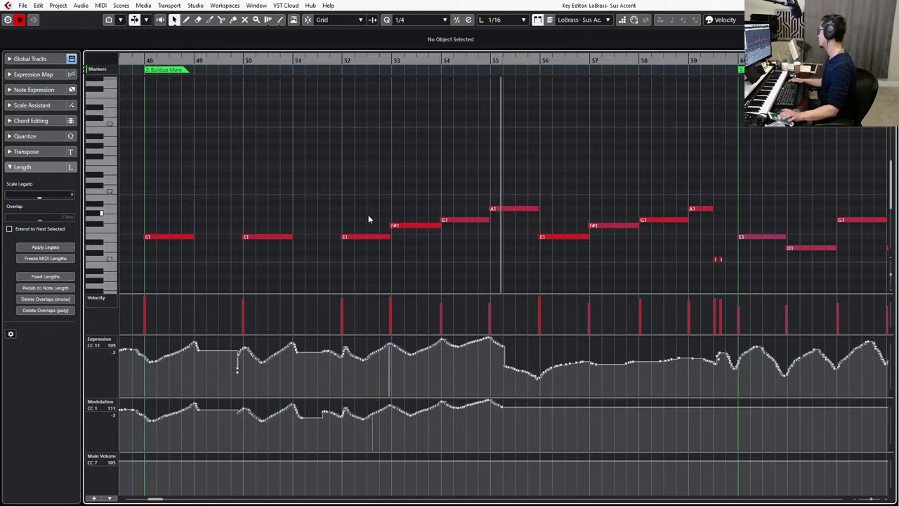
pyautogui.press('space')
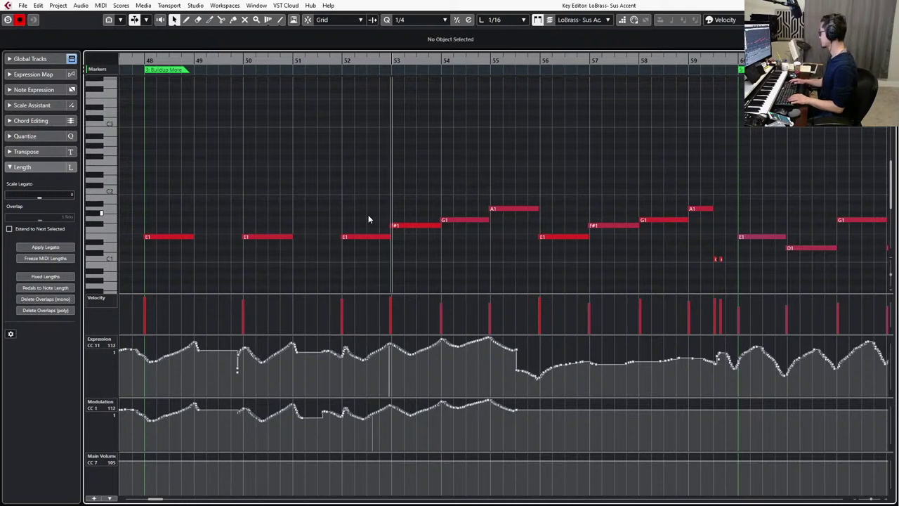
# Record another take of the low brass expression and modulation swells, running from about bar 51 to 56.
pyautogui.press('KP_Subtract')
pyautogui.press('s')
pyautogui.press('KP_Subtract')
pyautogui.press('space')
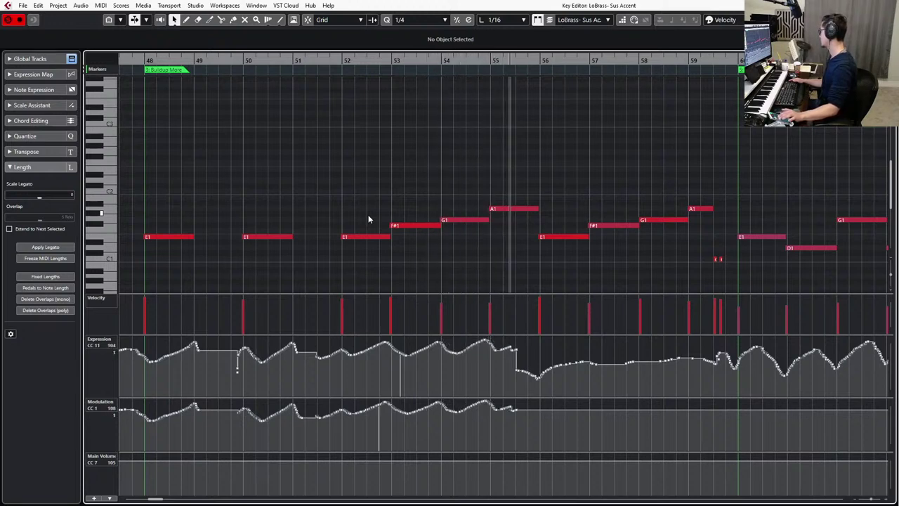
pyautogui.press('space')
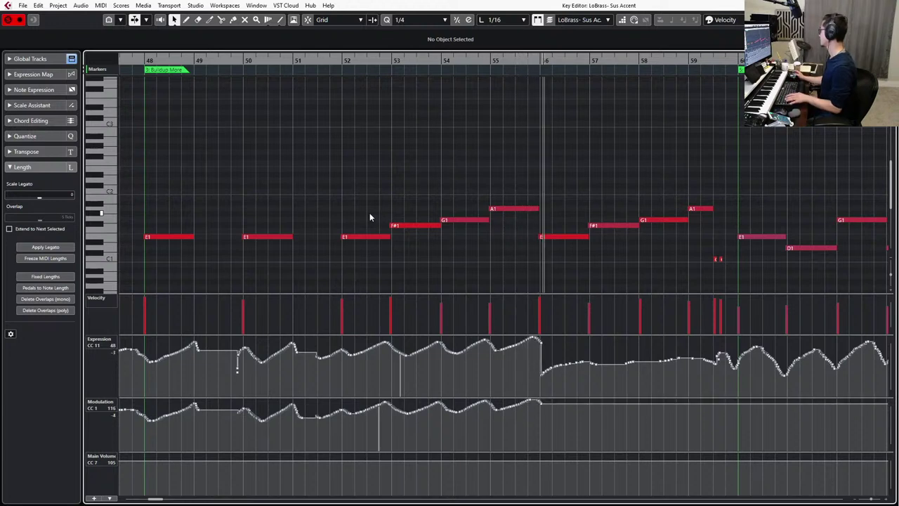
pyautogui.click(527, 208)
pyautogui.press('Delete')
pyautogui.hotkey('ctrl', 'z')
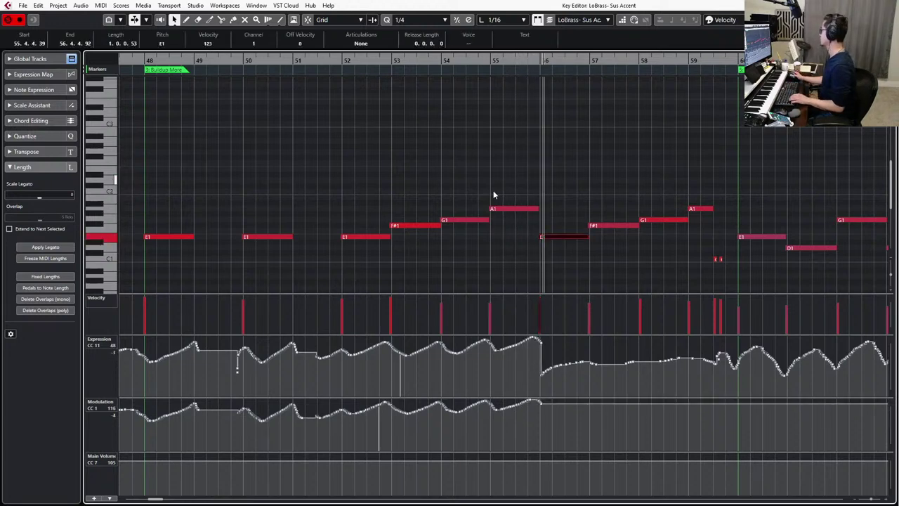
# Remove the stray controller drops around bar 53, redraw the modulation as a rise through bar 55, and play the passage.
pyautogui.moveTo(494, 197); pyautogui.dragTo(370, 267)
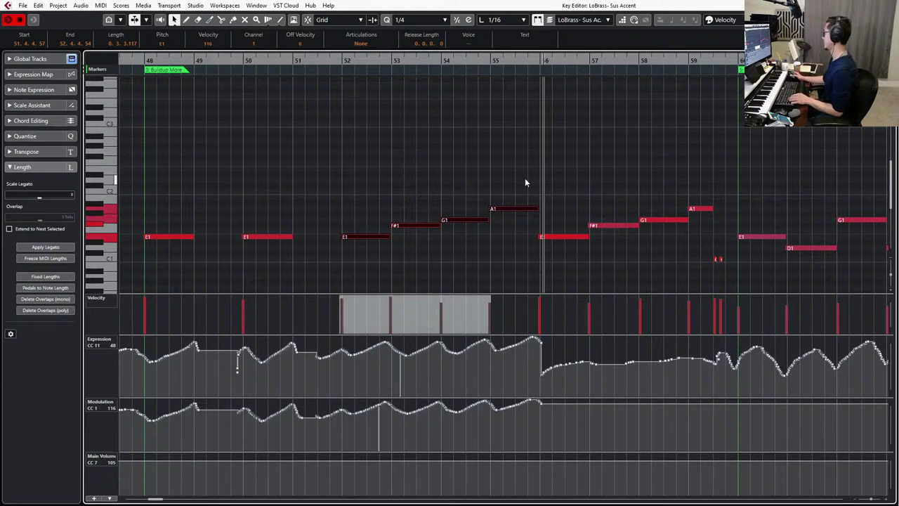
pyautogui.click(489, 413)
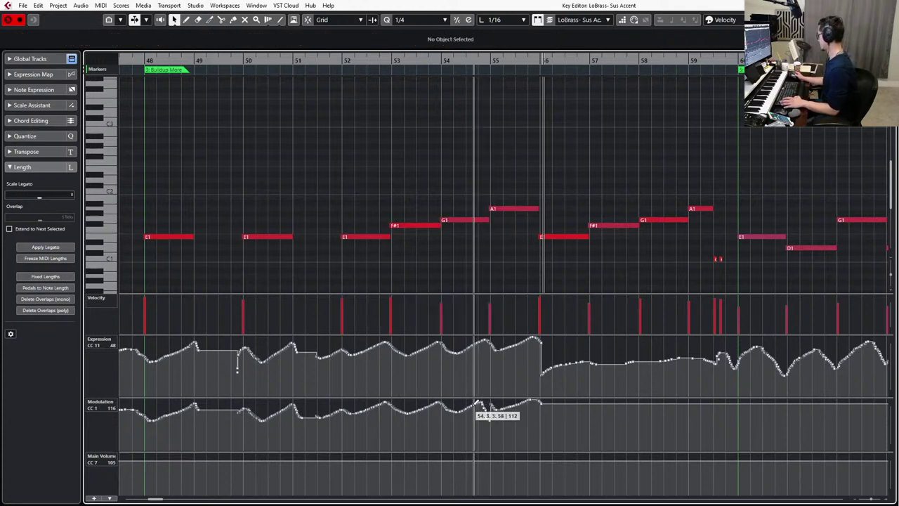
pyautogui.moveTo(489, 415)
pyautogui.mouseDown()
pyautogui.moveTo(537, 416)
pyautogui.moveTo(542, 406)
pyautogui.mouseUp()
pyautogui.press('s')
pyautogui.press('space')
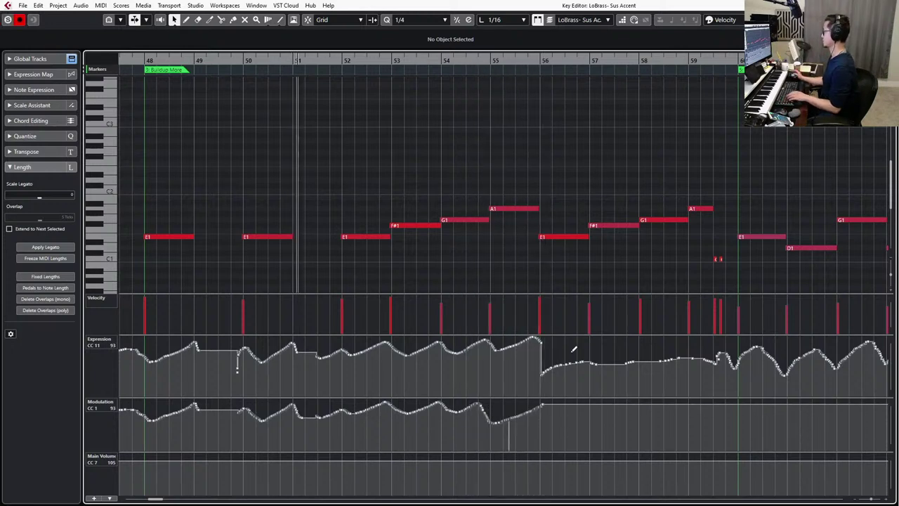
# Redraw the low brass modulation as a rise into bar 55, raise its curve through bar 55, and play the passage.
pyautogui.hscroll(1, 511, 255)
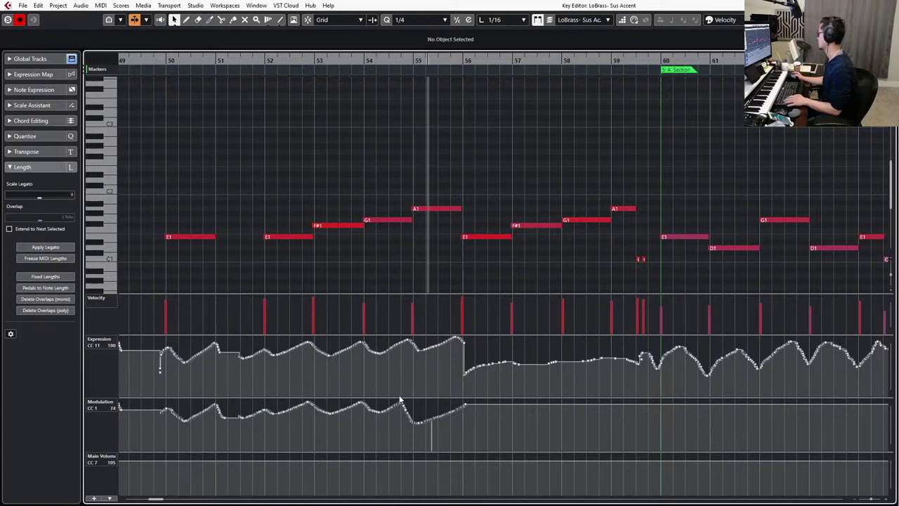
pyautogui.moveTo(395, 407); pyautogui.dragTo(414, 406)
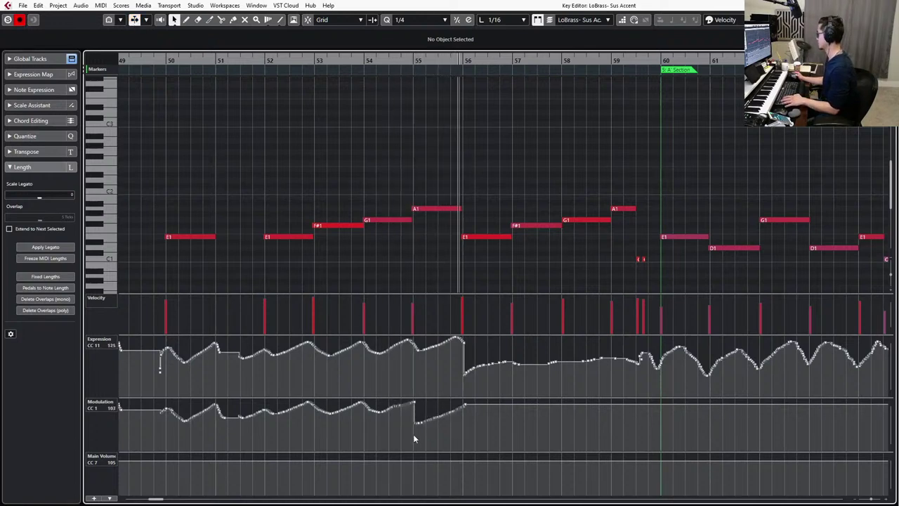
pyautogui.moveTo(474, 408); pyautogui.dragTo(431, 398)
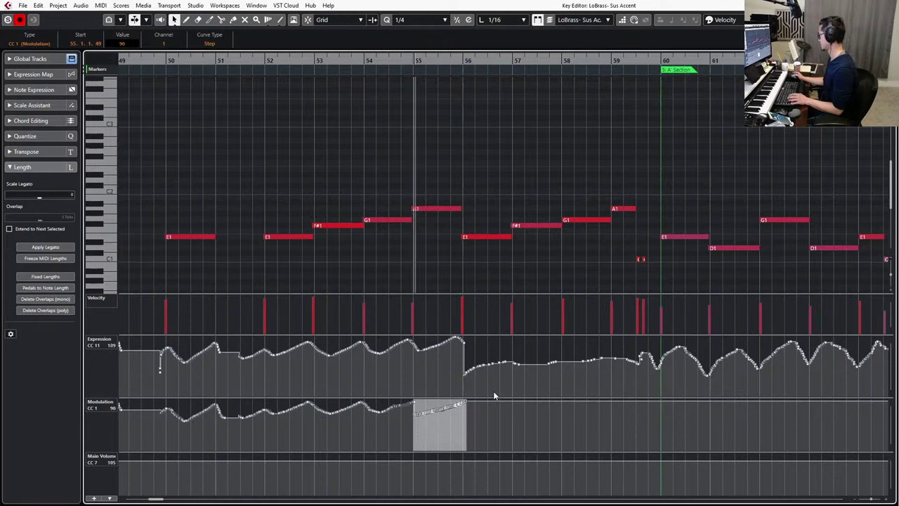
pyautogui.press('space')
pyautogui.press('KP_Subtract')
pyautogui.press('KP_Subtract')
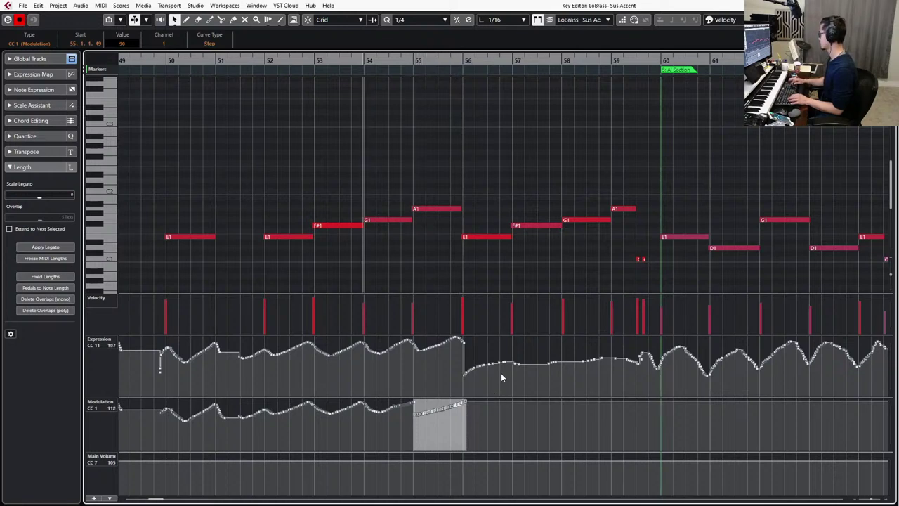
pyautogui.press('space')
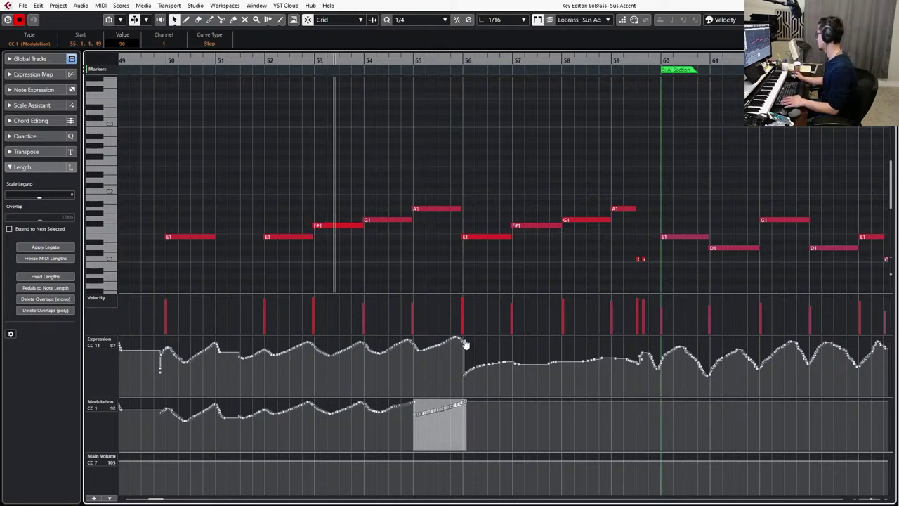
# Delete the low brass expression points from bar 56 to 60 and record new expression and modulation swells there.
pyautogui.keyDown('ctrl'); pyautogui.scroll(-1, 511, 328); pyautogui.keyUp('ctrl')
pyautogui.hscroll(2, 509, 329)
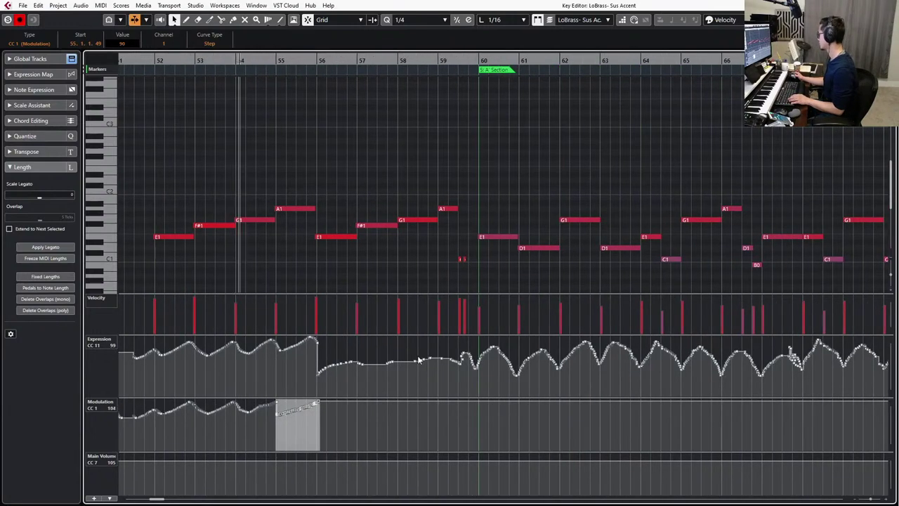
pyautogui.click(320, 388)
pyautogui.moveTo(308, 384); pyautogui.dragTo(481, 314)
pyautogui.press('Delete')
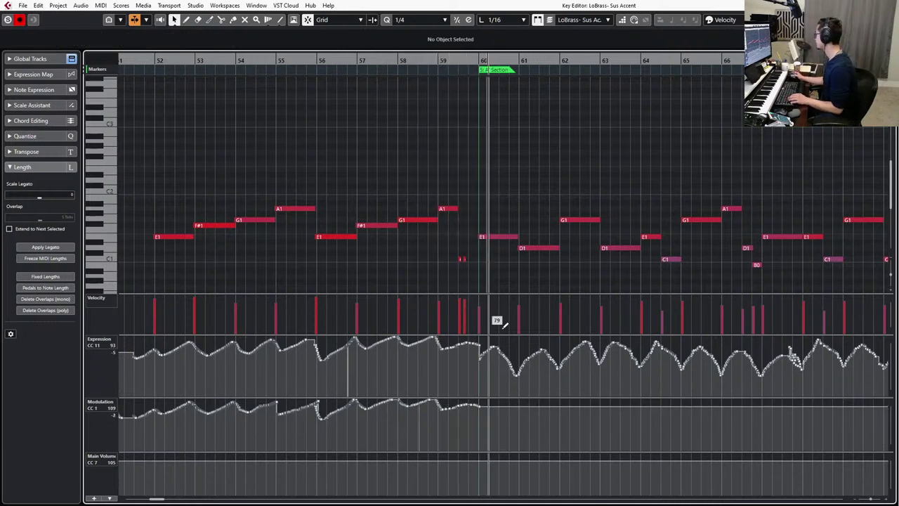
pyautogui.press('space')
# Raise the low brass expression curve from bar 60 to about bar 74 and make its swells shallower.
pyautogui.hscroll(3, 507, 267)
pyautogui.scroll(-1, 485, 330)
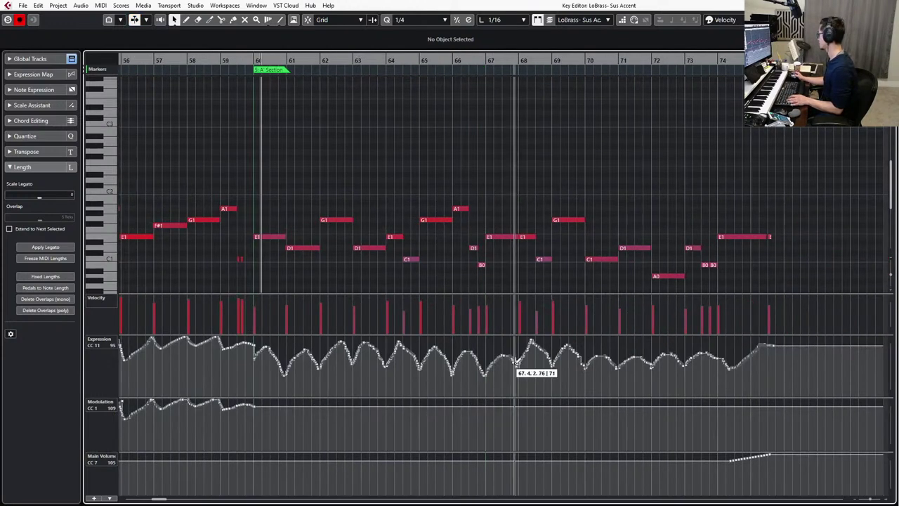
pyautogui.moveTo(520, 381); pyautogui.dragTo(252, 331)
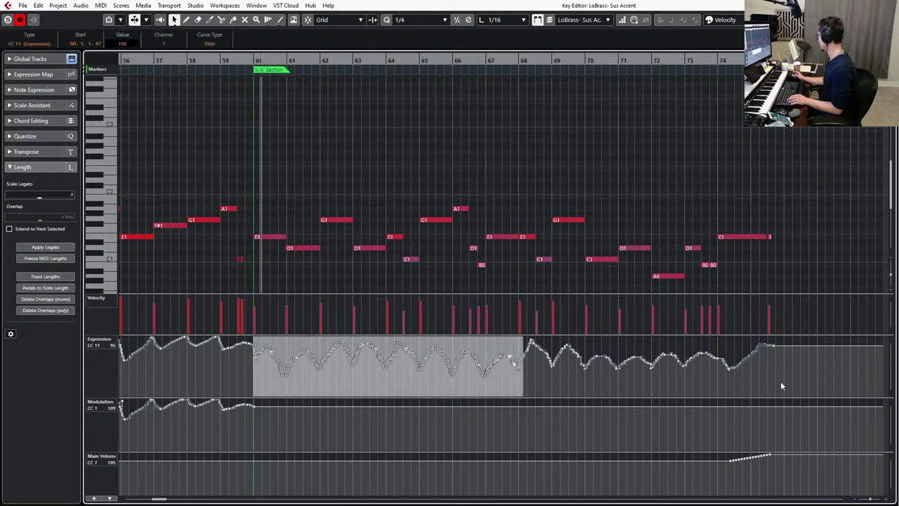
pyautogui.moveTo(733, 385); pyautogui.dragTo(497, 336)
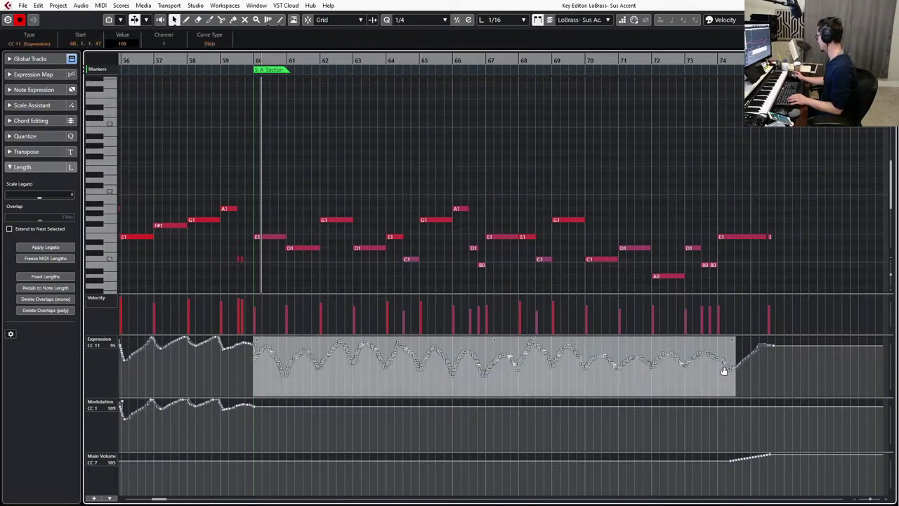
pyautogui.moveTo(734, 370); pyautogui.dragTo(671, 377)
pyautogui.moveTo(436, 339); pyautogui.dragTo(438, 329)
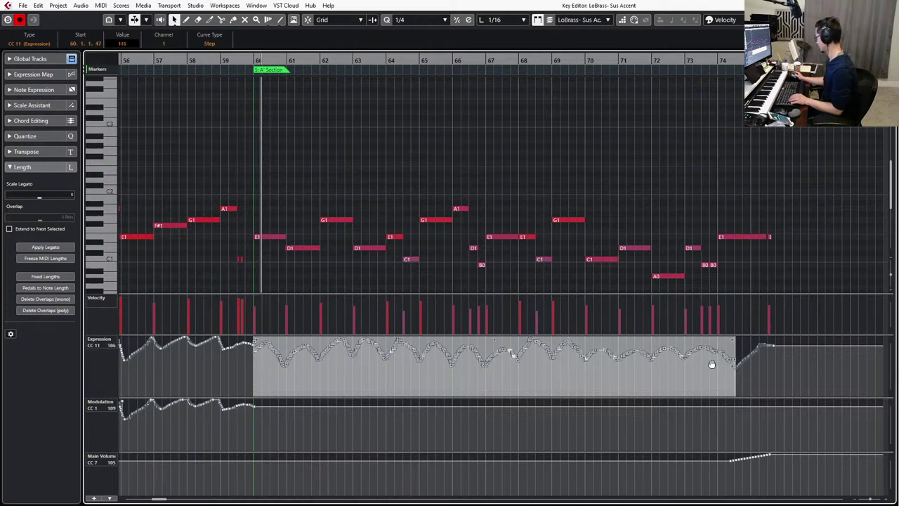
pyautogui.moveTo(733, 365); pyautogui.dragTo(732, 368)
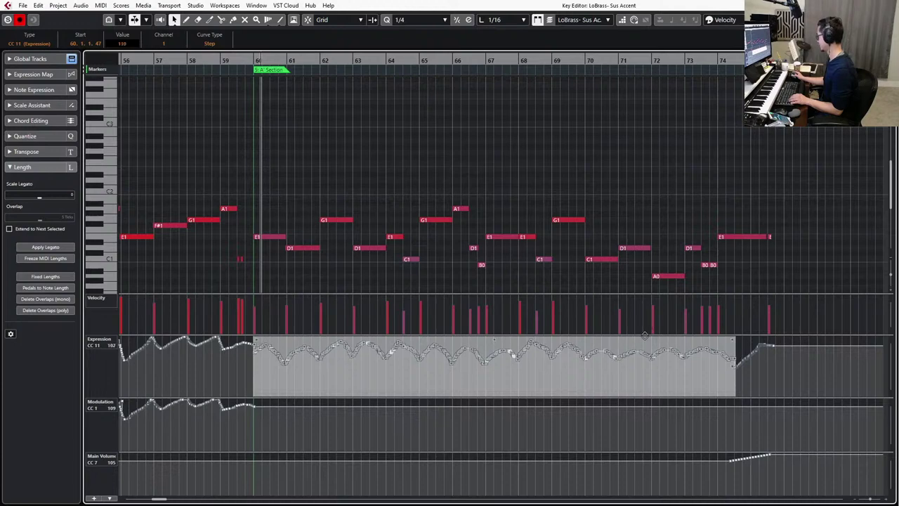
# Transpose the two short C1 notes in bar 59 up to A1 and play the passage from bar 57.
pyautogui.hscroll(-2, 491, 250)
pyautogui.moveTo(329, 167); pyautogui.dragTo(226, 228)
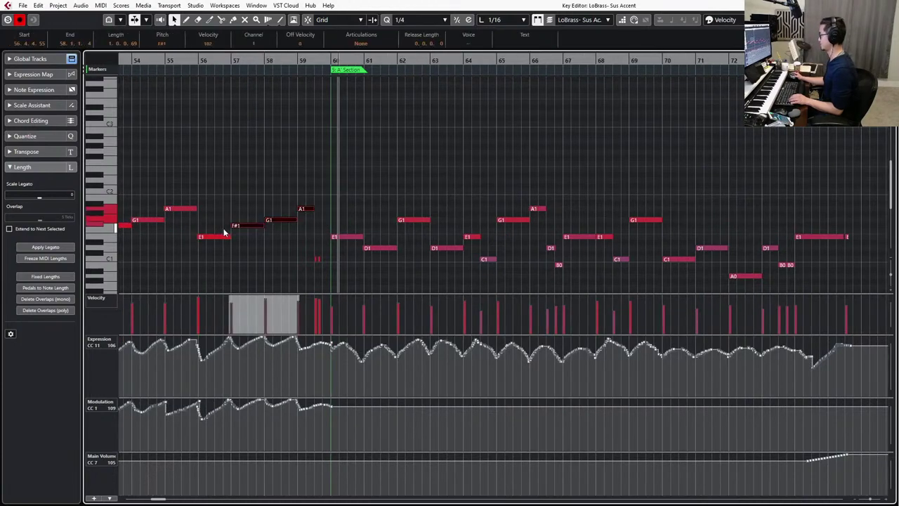
pyautogui.press('l')
pyautogui.scroll(3, 254, 241)
pyautogui.moveTo(363, 252); pyautogui.dragTo(411, 277)
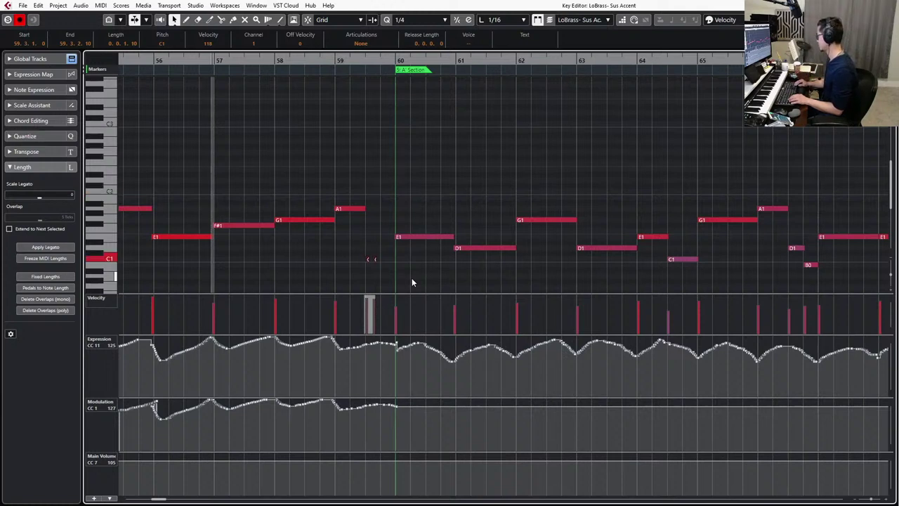
pyautogui.press('Up')
pyautogui.press('Up')
pyautogui.press('Up')
pyautogui.press('Up')
pyautogui.press('Up')
pyautogui.press('Up')
pyautogui.press('Up')
pyautogui.press('Up')
pyautogui.press('Up')
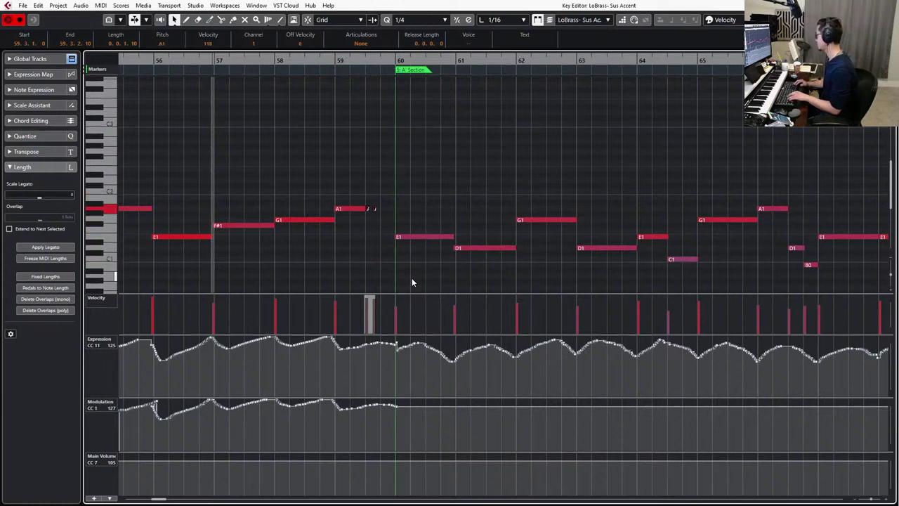
pyautogui.press('l')
pyautogui.press('space')
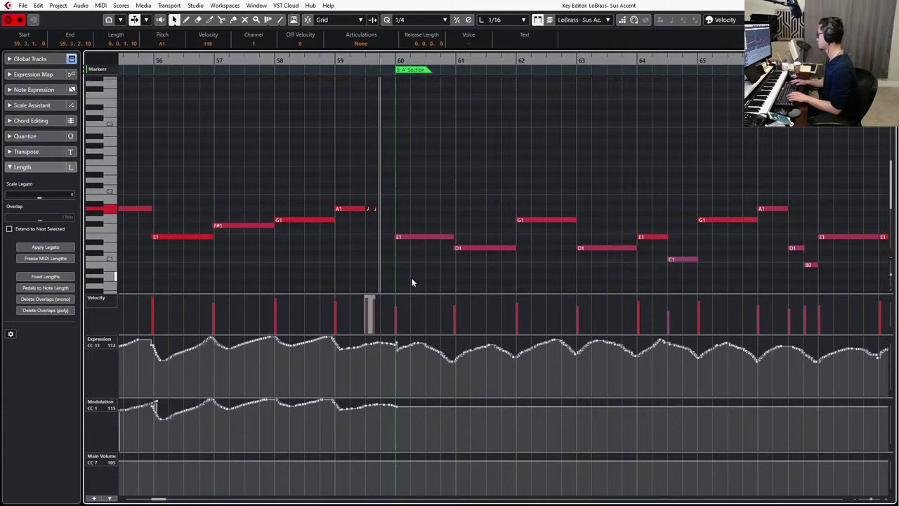
# Replay the passage and shorten the long A1 note in bar 59 to a length of 0.2.0.10.
pyautogui.press('KP_Subtract')
pyautogui.press('KP_Subtract')
pyautogui.press('KP_Subtract')
pyautogui.scroll(-3, 396, 267)
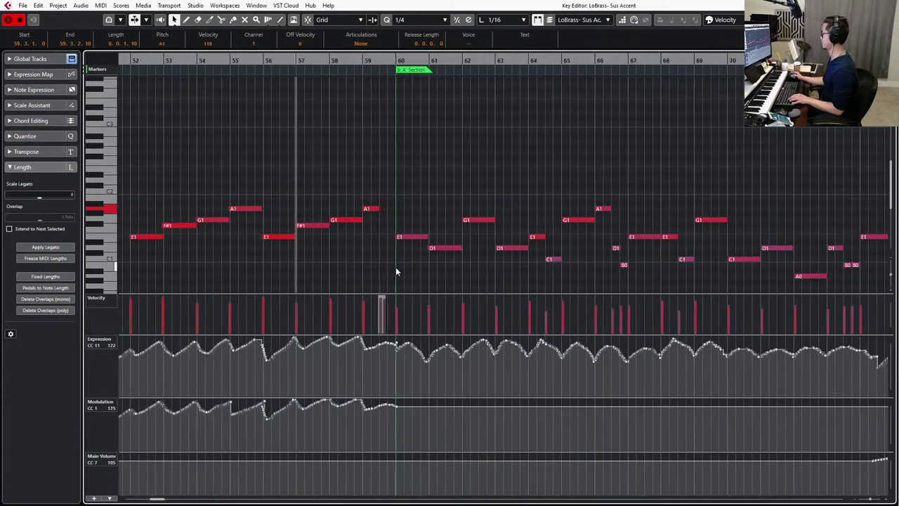
pyautogui.press('space')
pyautogui.scroll(4, 381, 231)
pyautogui.click(372, 210)
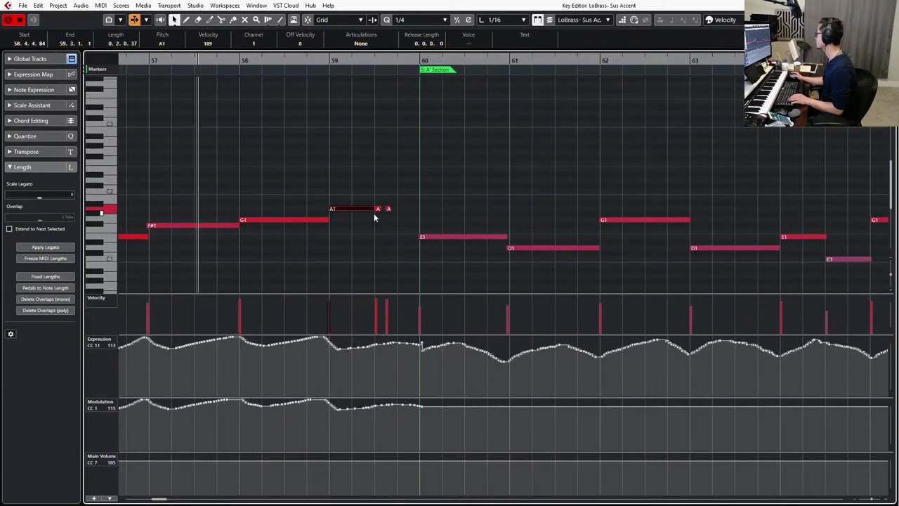
pyautogui.moveTo(371, 210); pyautogui.dragTo(369, 210)
pyautogui.scroll(-2, 382, 183)
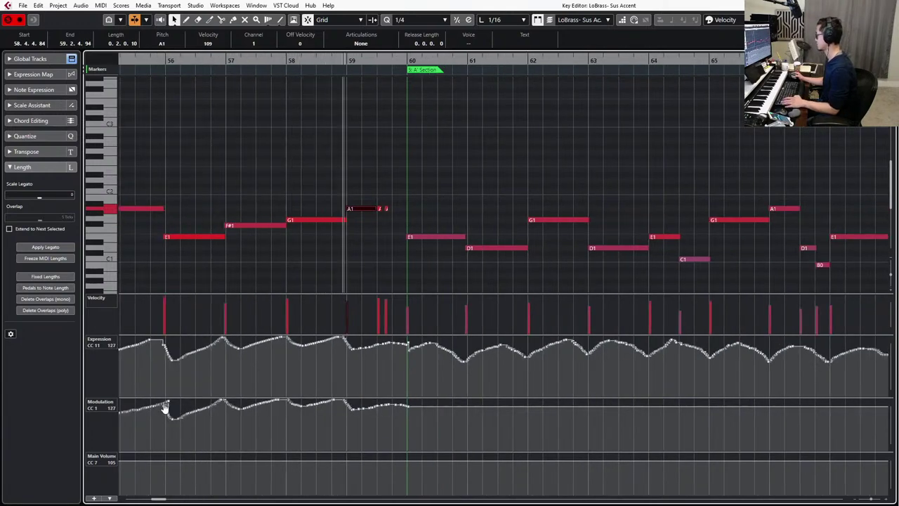
# Smooth the modulation dip at bar 56, redraw it as a dip and rise through bar 59, and play from bar 57.
pyautogui.moveTo(166, 406); pyautogui.dragTo(182, 411)
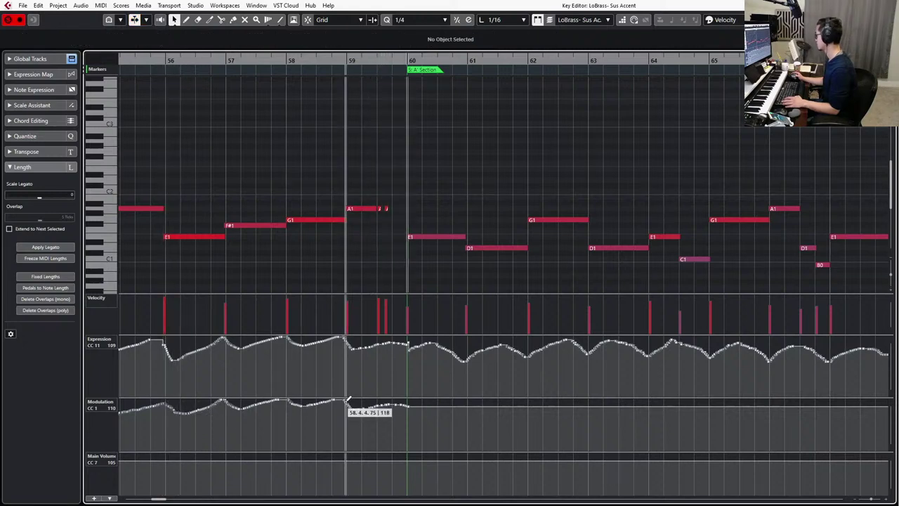
pyautogui.moveTo(353, 405); pyautogui.dragTo(412, 407)
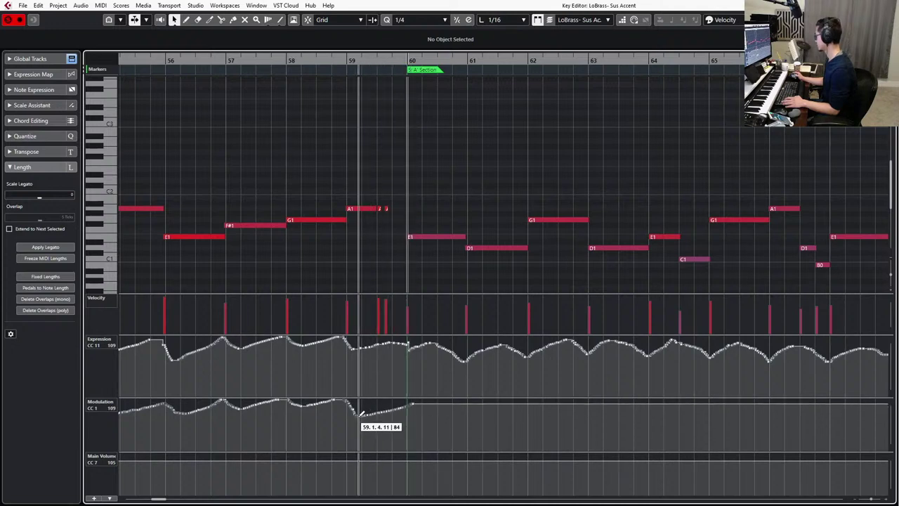
pyautogui.moveTo(360, 191); pyautogui.dragTo(285, 261)
pyautogui.press('l')
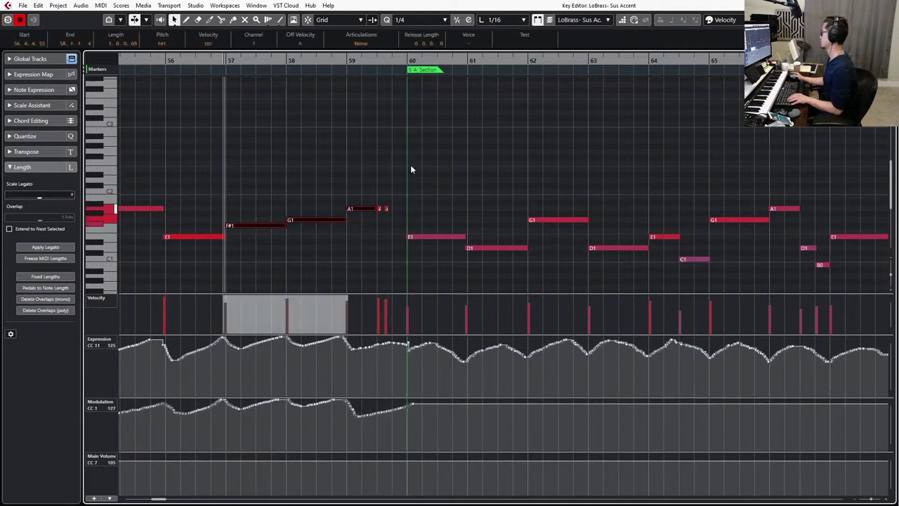
pyautogui.press('space')
# Smooth the low brass expression curve leading into bar 60 and close the note editor.
pyautogui.moveTo(408, 343)
pyautogui.mouseDown()
pyautogui.moveTo(397, 345)
pyautogui.moveTo(412, 355)
pyautogui.mouseUp()
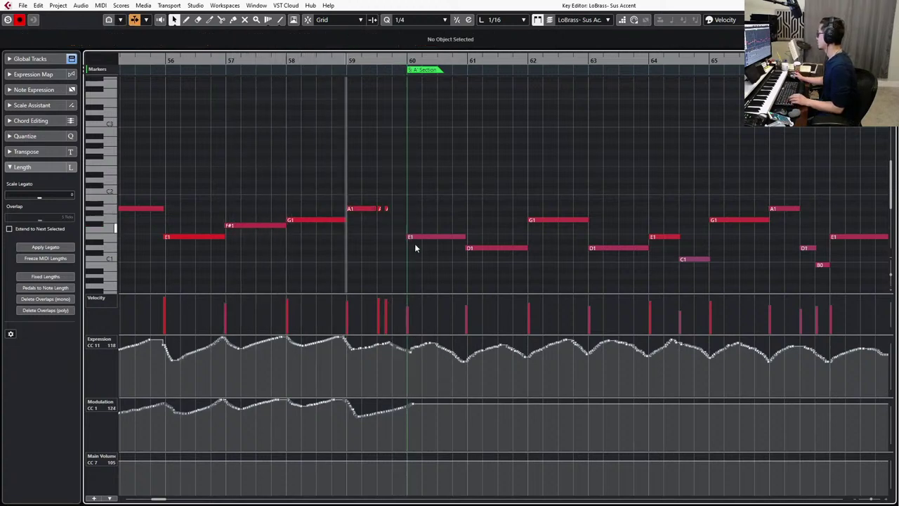
pyautogui.scroll(2, 415, 243)
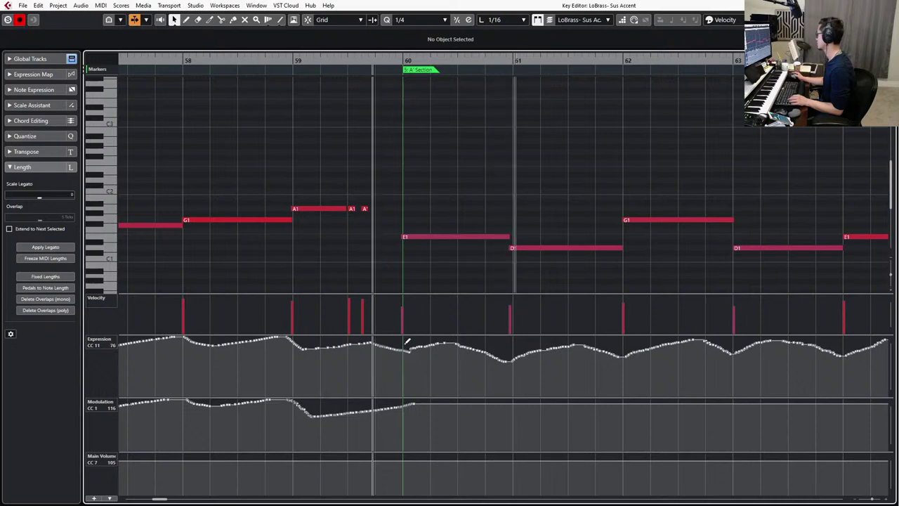
pyautogui.moveTo(374, 345); pyautogui.dragTo(409, 342)
pyautogui.scroll(-6, 458, 201)
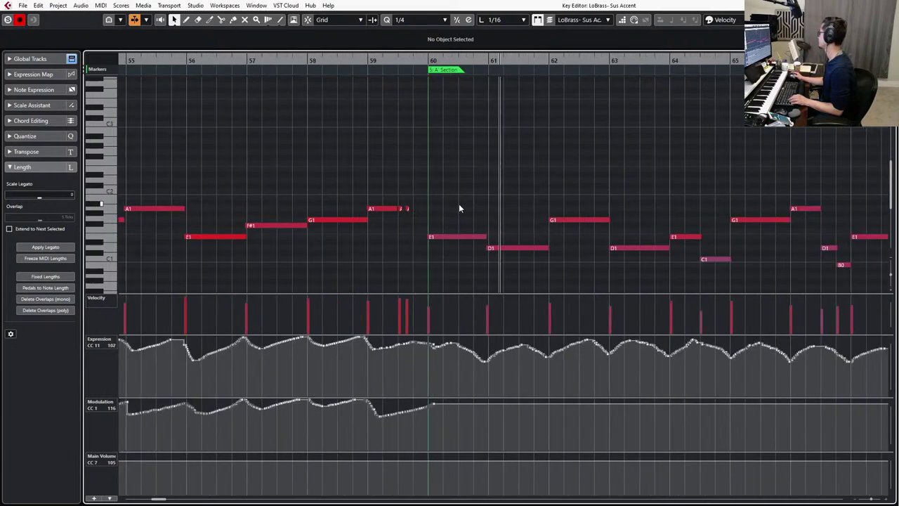
pyautogui.scroll(-1, 459, 206)
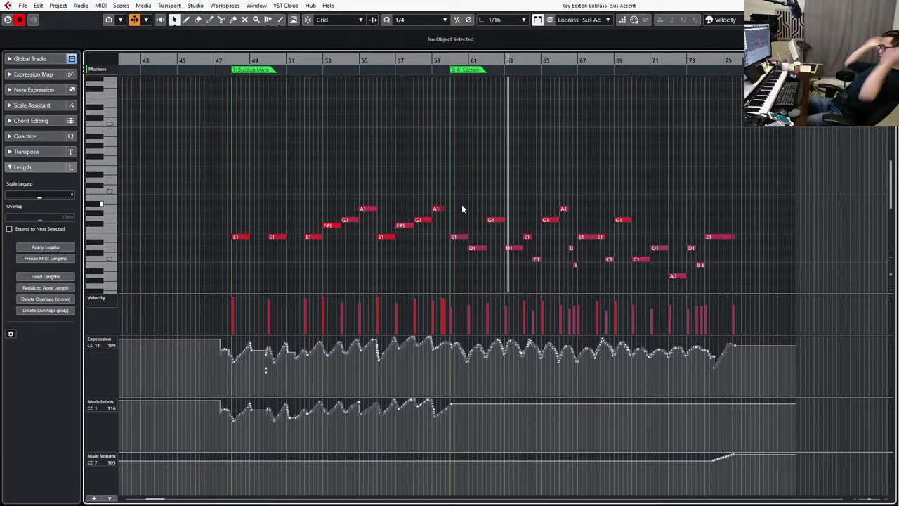
pyautogui.press('Escape')
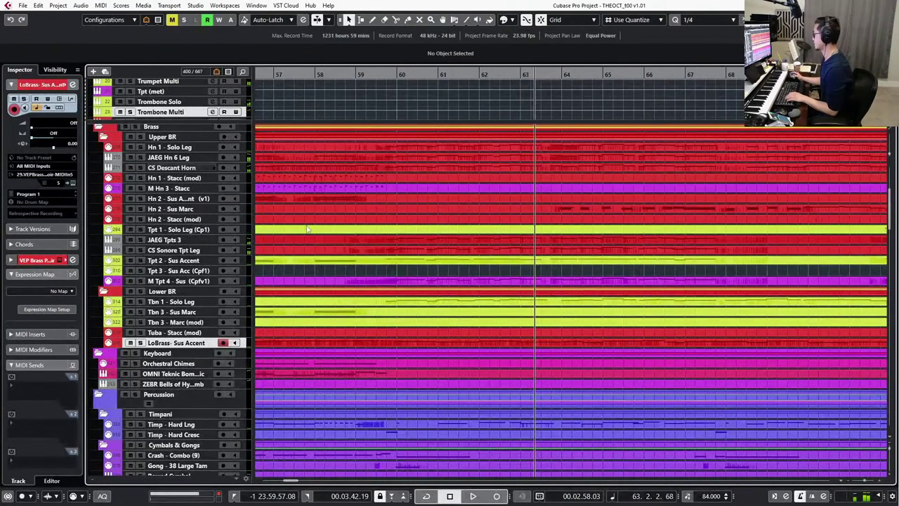
# Insert a Compressor in the first insert slot of the LoBrass instrument channel.
pyautogui.scroll(-1, 180, 91)
pyautogui.click(176, 95)
pyautogui.scroll(-1, 176, 98)
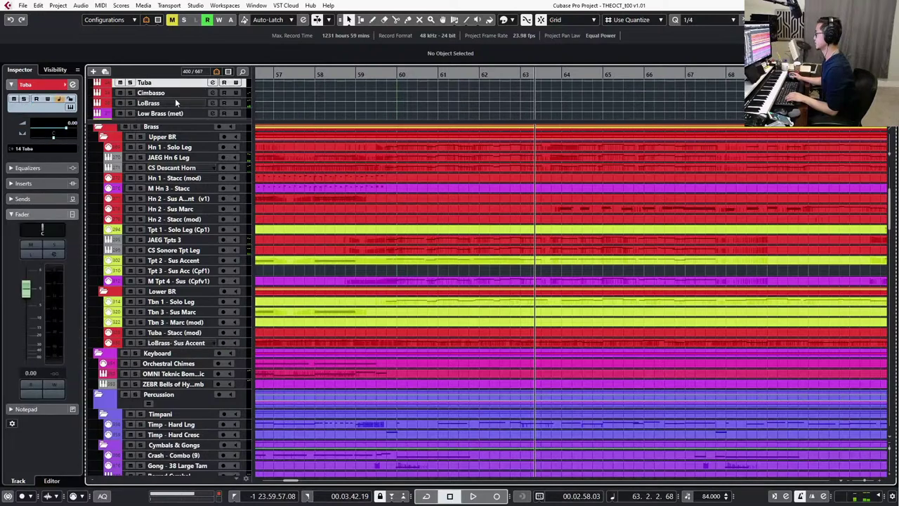
pyautogui.scroll(1, 175, 98)
pyautogui.scroll(-1, 175, 98)
pyautogui.click(175, 102)
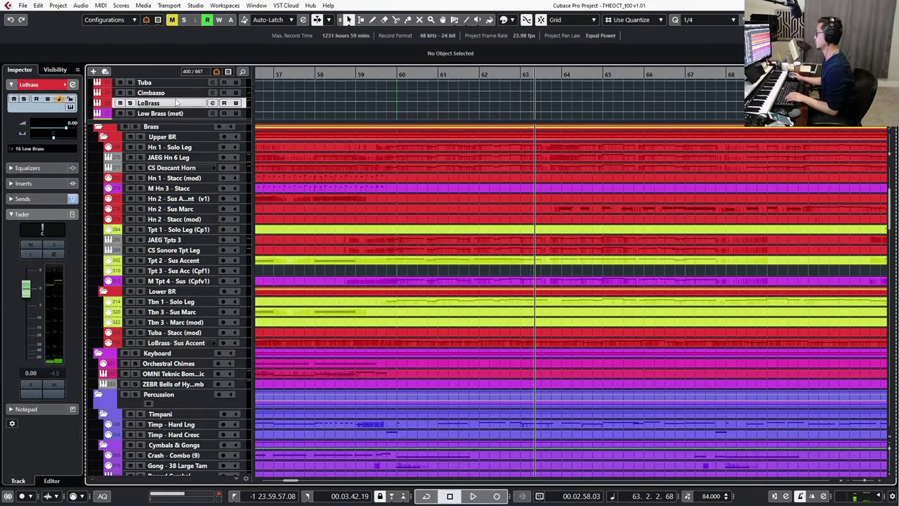
pyautogui.click(213, 102)
pyautogui.click(163, 98)
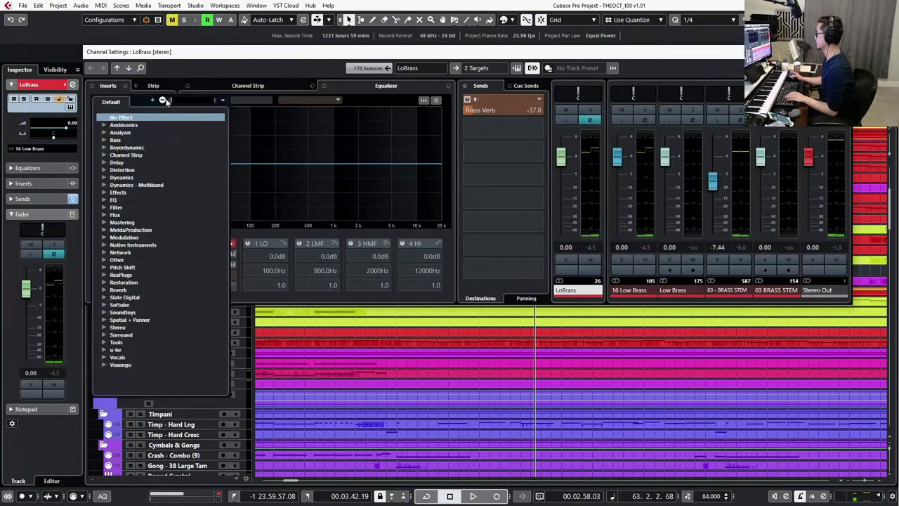
pyautogui.write('side')
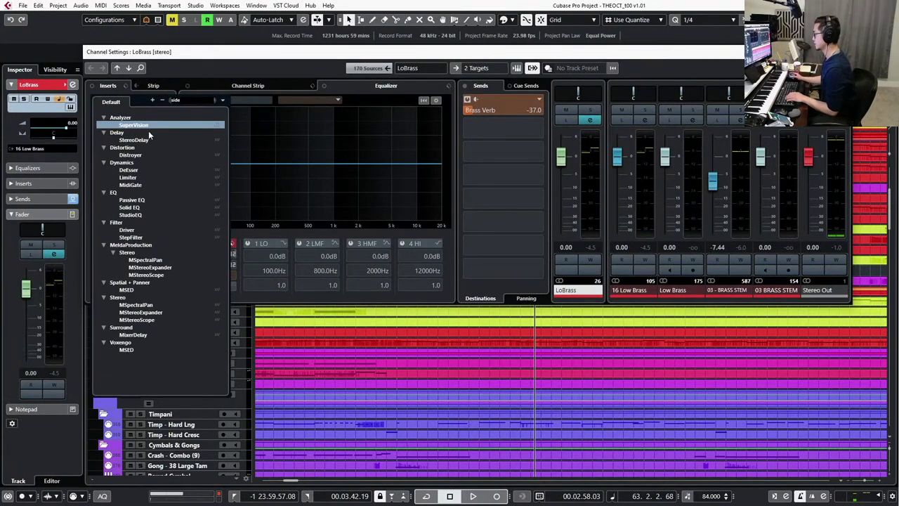
pyautogui.write('compr')
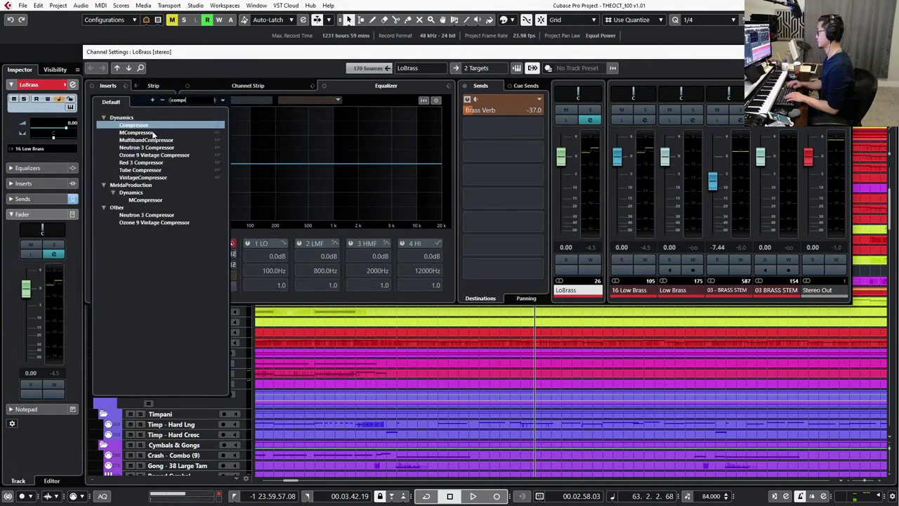
pyautogui.click(159, 125)
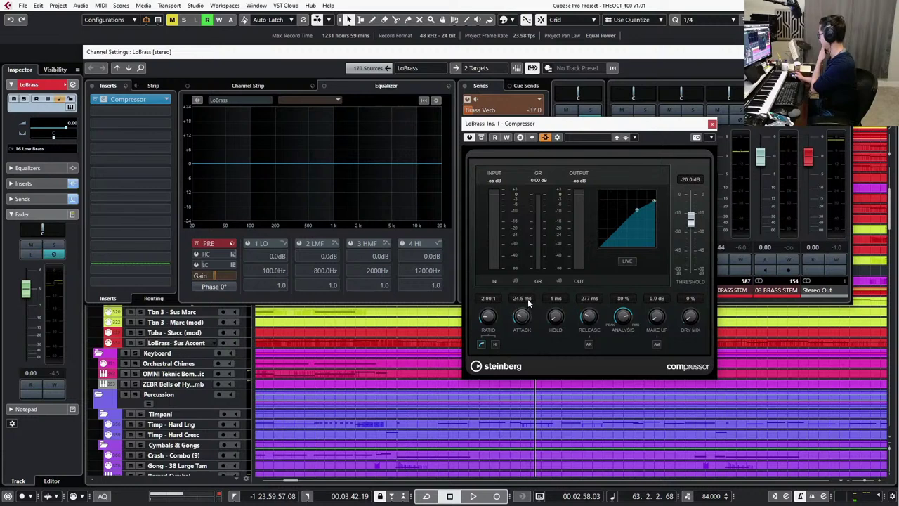
# Set the LoBrass compressor to a 4.27:1 ratio and 30.0 ms attack, and close the plug-in and channel settings.
pyautogui.scroll(2, 529, 319)
pyautogui.scroll(-3, 502, 294)
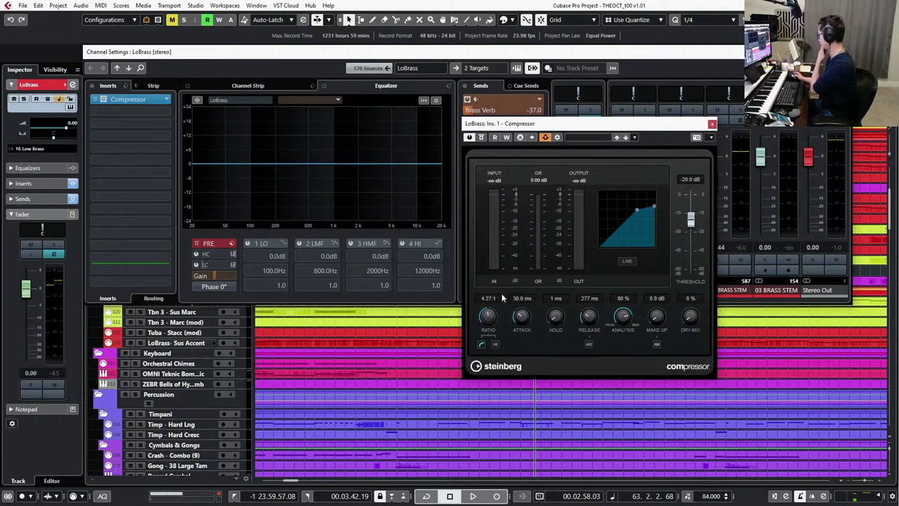
pyautogui.click(712, 124)
pyautogui.click(843, 52)
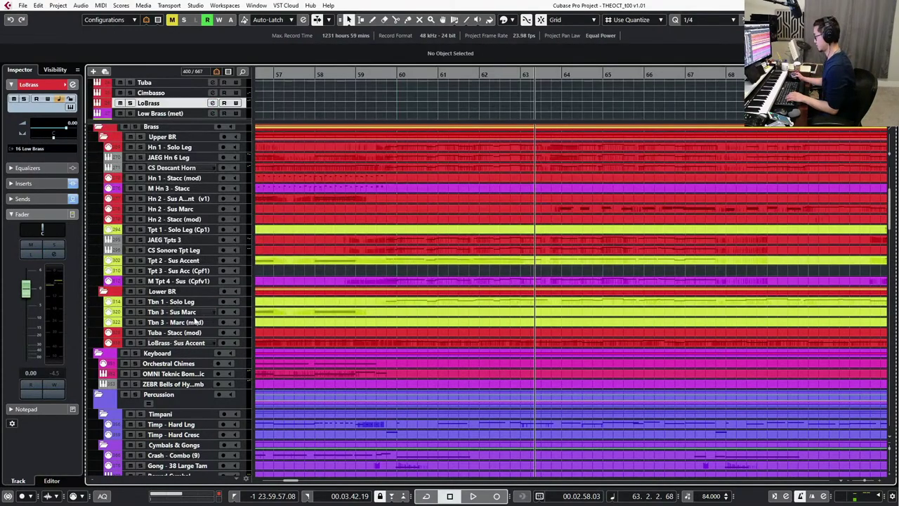
# View the channel settings of the DMG2 Ens Big Screen Ensembles track and open its part for note editing.
pyautogui.scroll(-3, 361, 275)
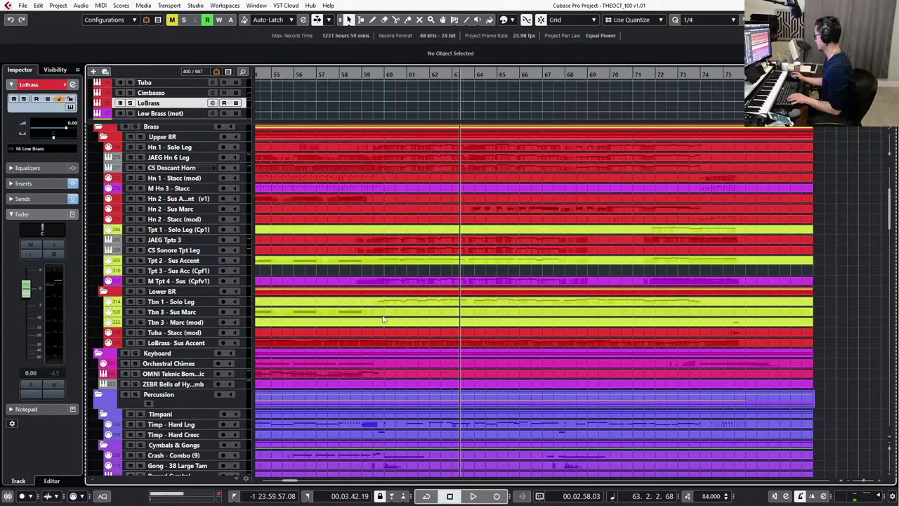
pyautogui.scroll(-2, 400, 326)
pyautogui.scroll(-1, 411, 335)
pyautogui.scroll(-4, 411, 335)
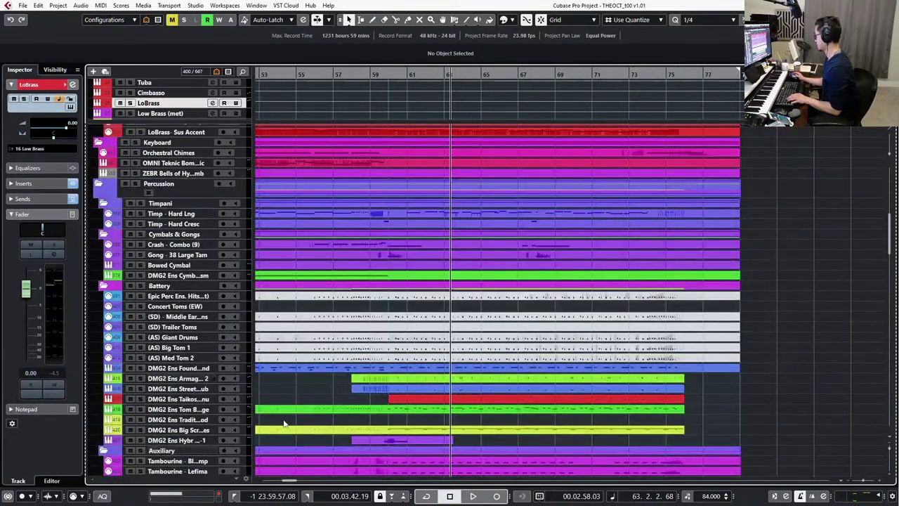
pyautogui.click(191, 440)
pyautogui.click(200, 430)
pyautogui.press('e')
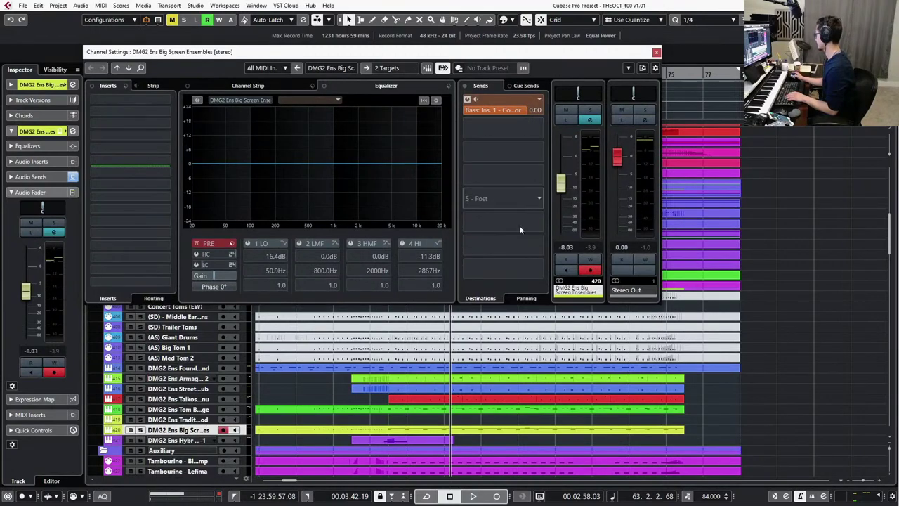
pyautogui.click(452, 431)
pyautogui.doubleClick(452, 431)
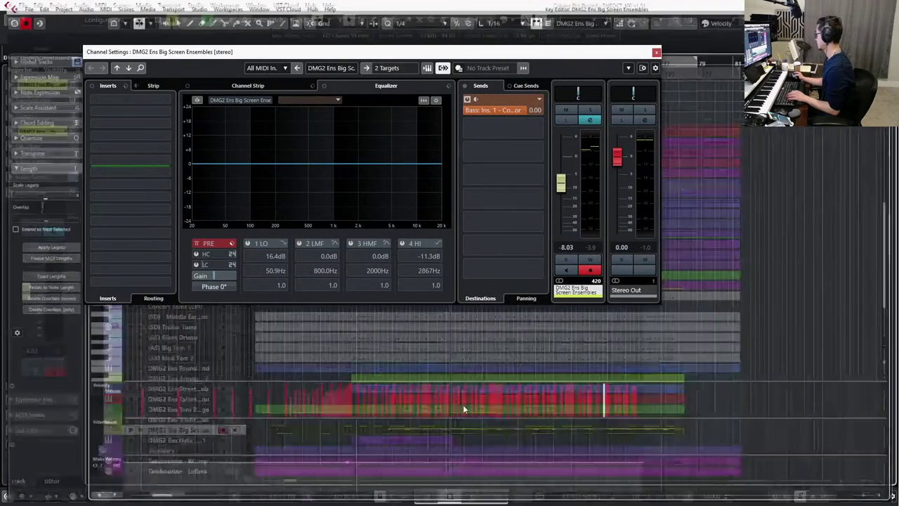
pyautogui.click(656, 53)
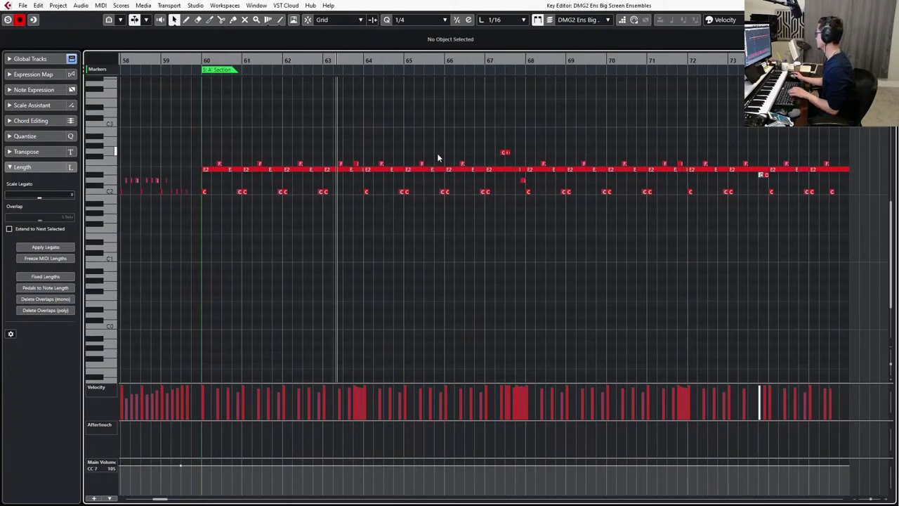
pyautogui.click(438, 169)
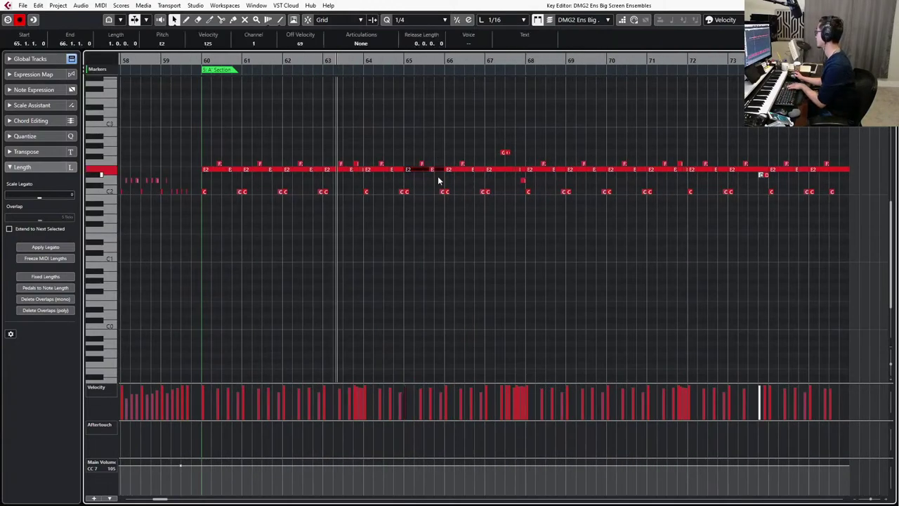
pyautogui.press('Delete')
pyautogui.moveTo(202, 186); pyautogui.dragTo(193, 242)
pyautogui.press('Return')
pyautogui.scroll(-3, 447, 370)
pyautogui.press('h')
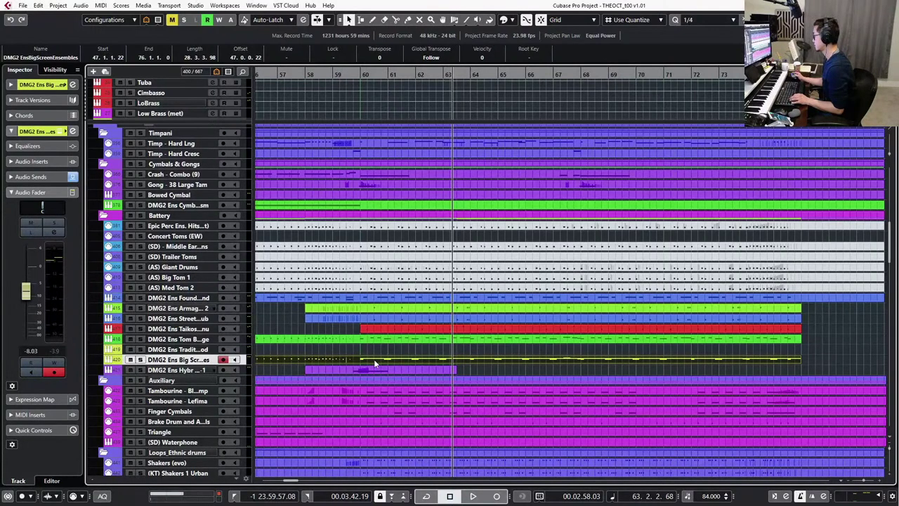
pyautogui.scroll(-3, 374, 360)
pyautogui.hscroll(-2, 374, 359)
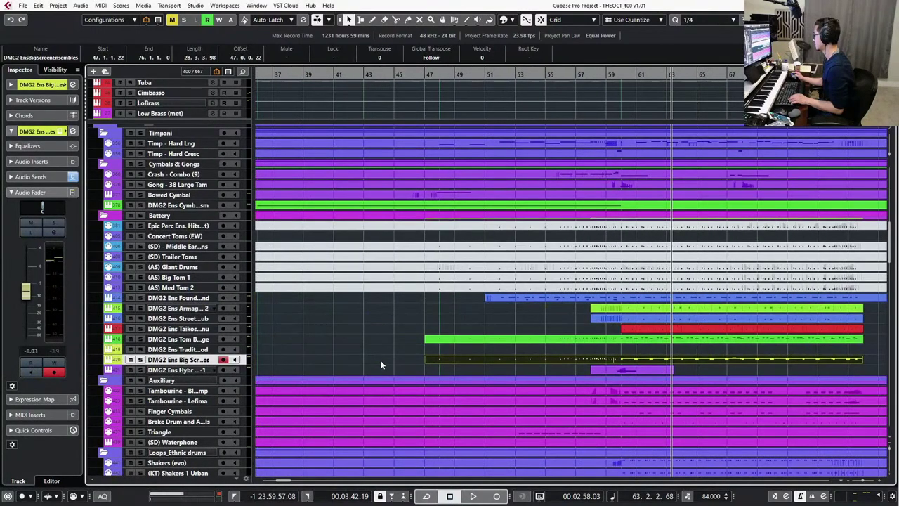
pyautogui.hscroll(3, 381, 361)
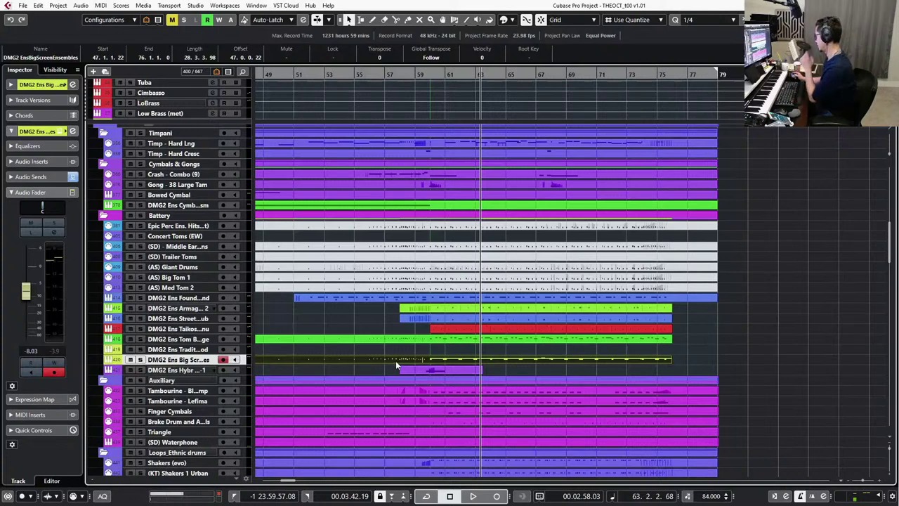
# In the DMG2 Ens Big Screen Ensembles part, delete the C2 notes after bar 60's downbeat and the D2 notes before bar 68.
pyautogui.doubleClick(451, 359)
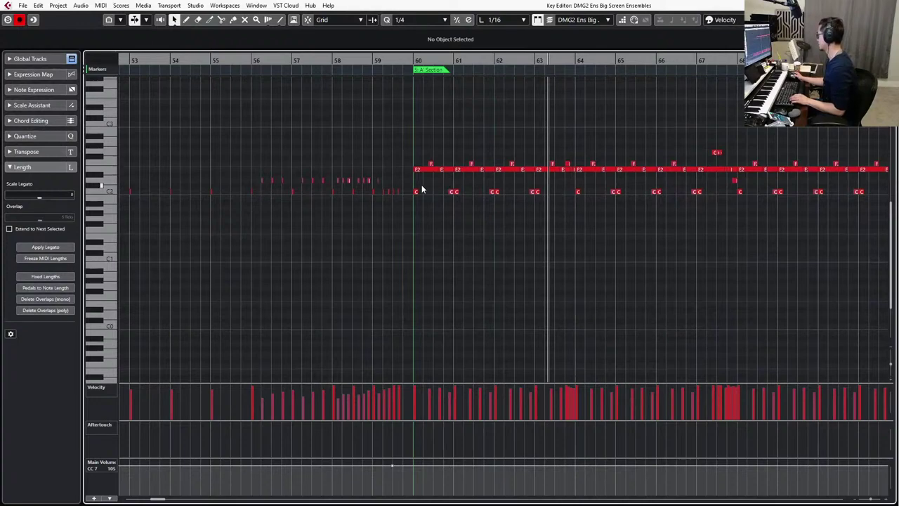
pyautogui.moveTo(418, 185); pyautogui.dragTo(773, 240)
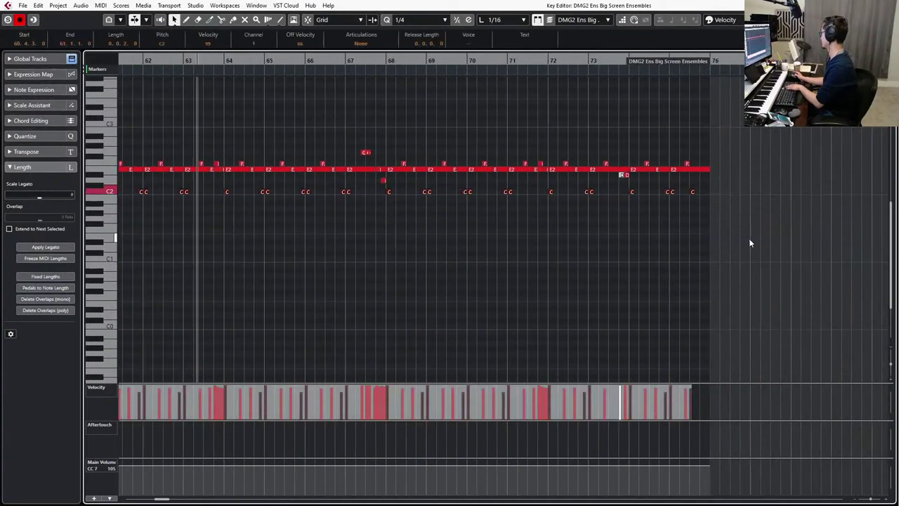
pyautogui.press('Delete')
pyautogui.moveTo(700, 192); pyautogui.dragTo(352, 181)
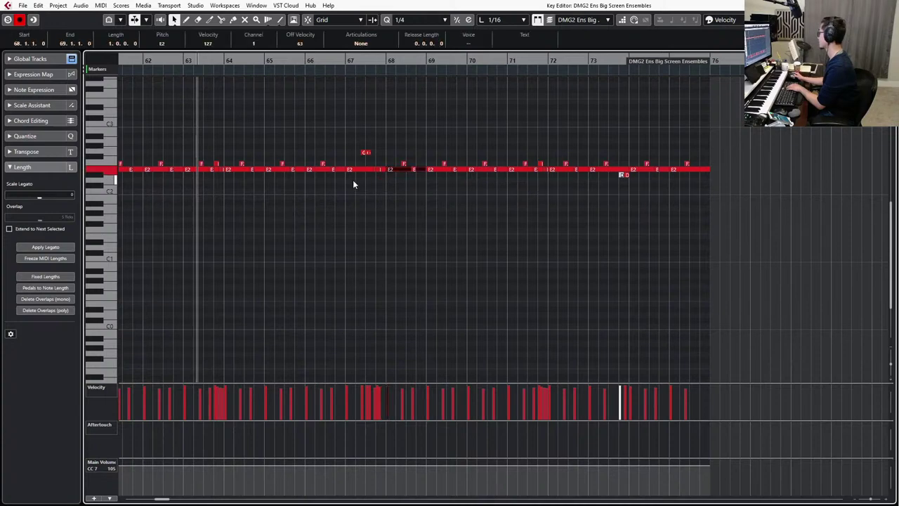
pyautogui.press('Delete')
# Delete all remaining ensemble notes from bar 60 to the part's end except the C2 on the bar 60 downbeat.
pyautogui.moveTo(745, 135); pyautogui.dragTo(541, 219)
pyautogui.hscroll(6, 565, 194)
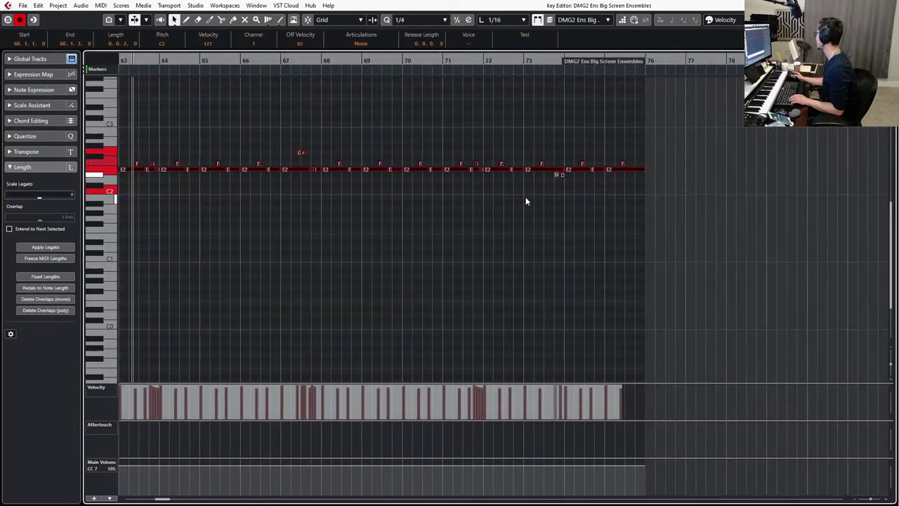
pyautogui.scroll(-1, 525, 201)
pyautogui.click(618, 170)
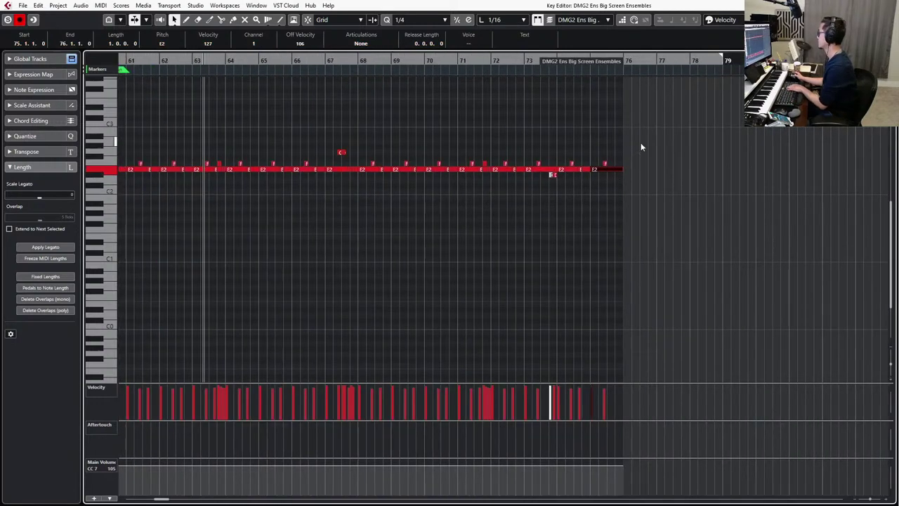
pyautogui.moveTo(641, 143); pyautogui.dragTo(740, 229)
pyautogui.press('Delete')
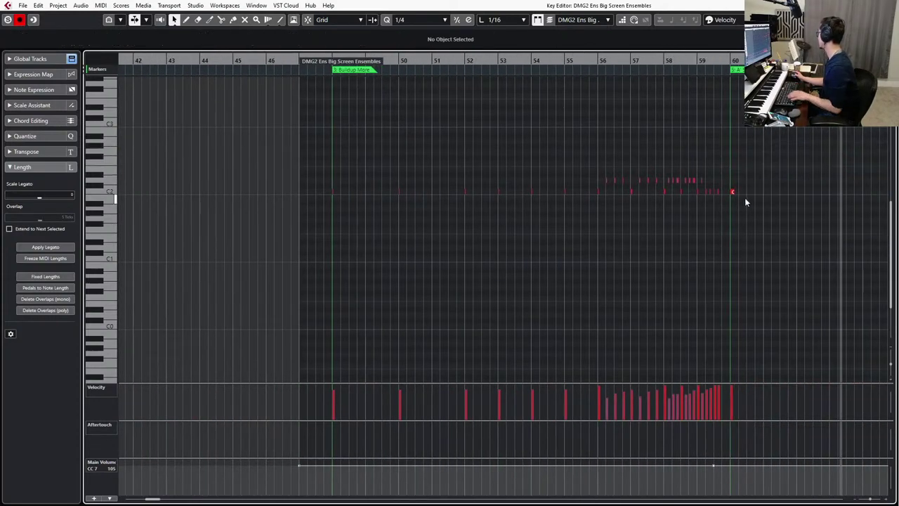
# Lengthen the C2 note on the bar 60 downbeat to one beat and play it.
pyautogui.scroll(3, 746, 199)
pyautogui.moveTo(741, 183); pyautogui.dragTo(712, 222)
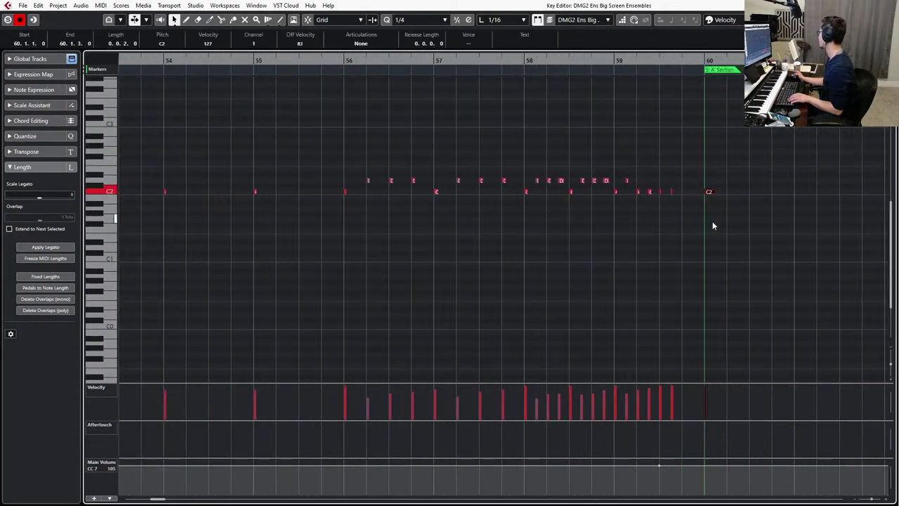
pyautogui.press('l')
pyautogui.press('s')
pyautogui.hotkey('alt', 'shift', 'Right')
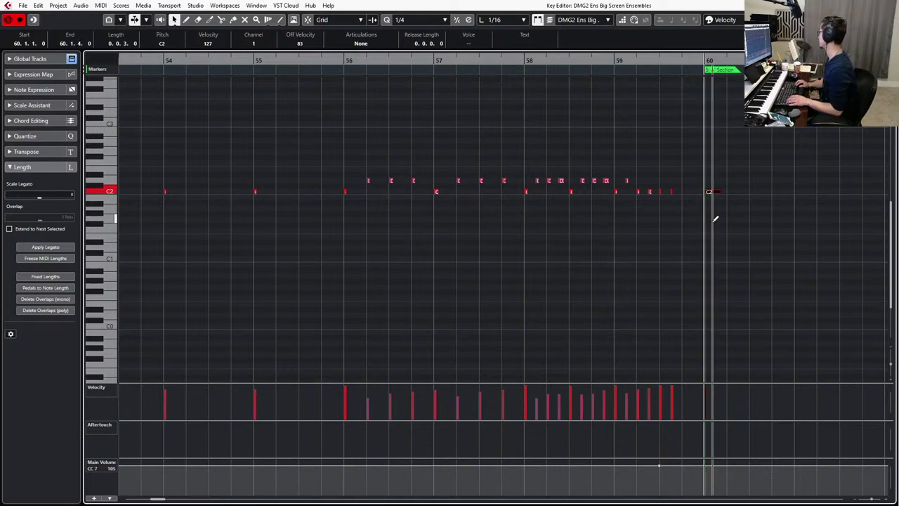
pyautogui.hotkey('alt', 'shift', 'Right')
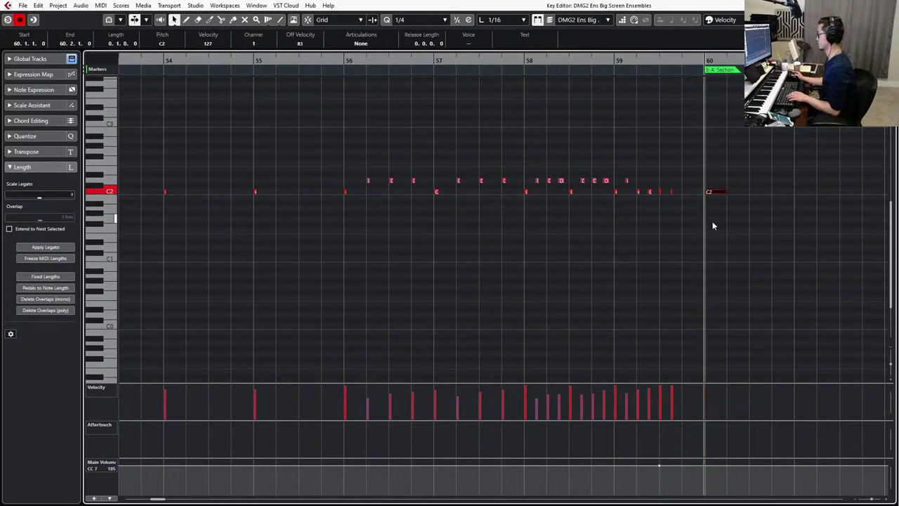
pyautogui.press('space')
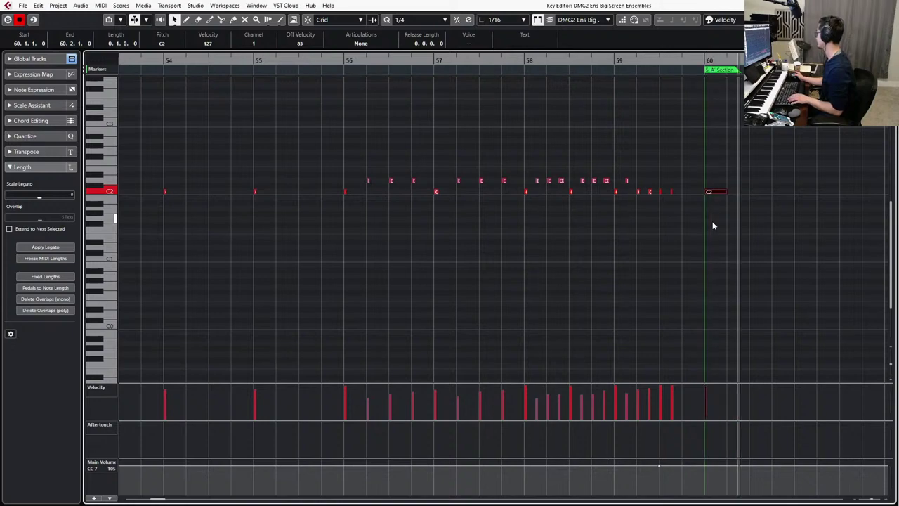
pyautogui.press('space')
# Extend the bar 60 C2 note to a full bar and duplicate it bar by bar through bar 74.
pyautogui.scroll(-3, 715, 232)
pyautogui.hscroll(4, 703, 232)
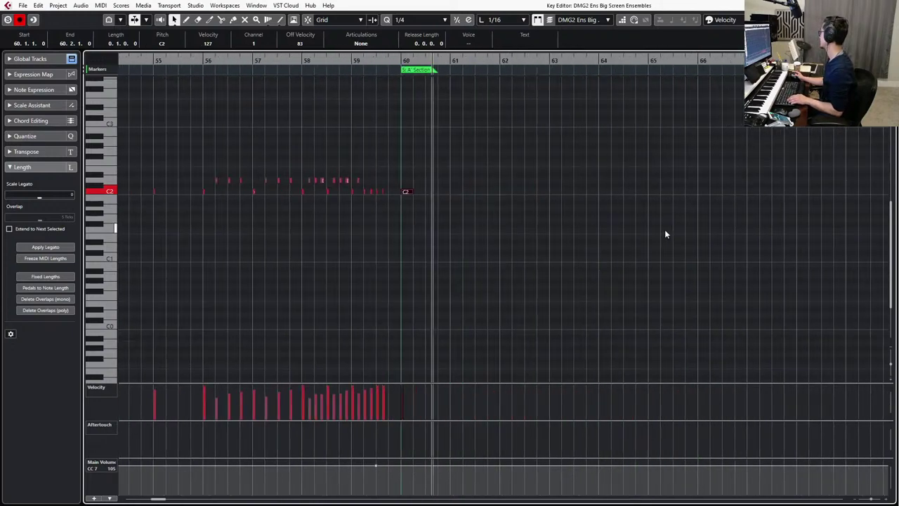
pyautogui.moveTo(461, 163); pyautogui.dragTo(405, 218)
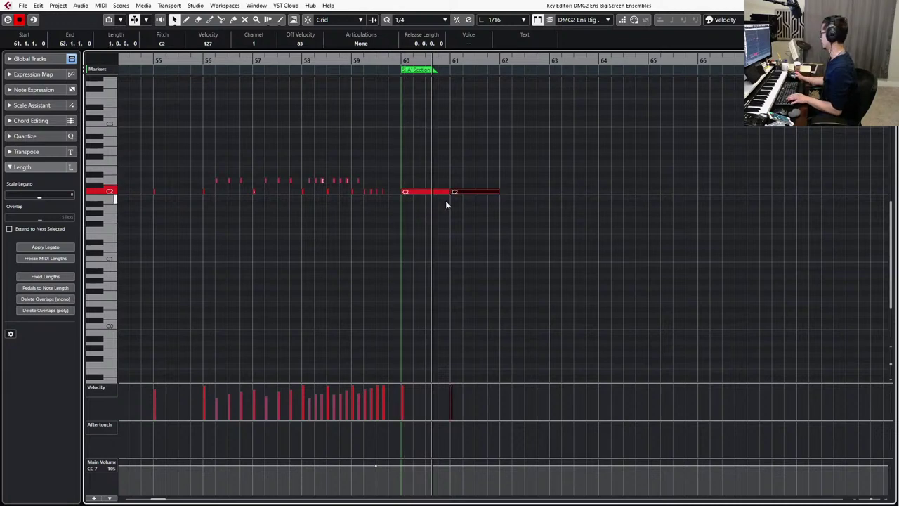
pyautogui.scroll(-3, 446, 203)
pyautogui.hotkey('ctrl', 'd')
pyautogui.hotkey('ctrl', 'd')
pyautogui.hotkey('ctrl', 'd')
pyautogui.hotkey('ctrl', 'd')
pyautogui.hotkey('ctrl', 'd')
pyautogui.hotkey('ctrl', 'd')
pyautogui.hotkey('ctrl', 'd')
pyautogui.hotkey('ctrl', 'd')
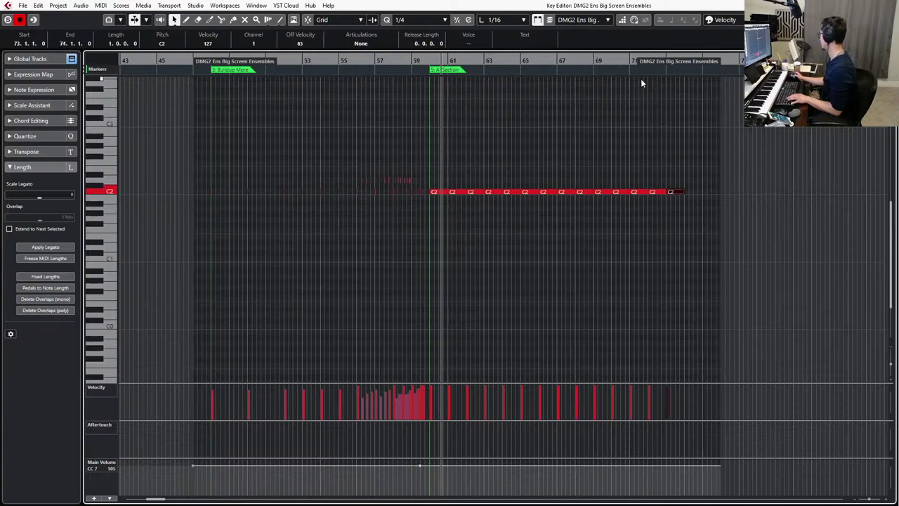
pyautogui.click(630, 62)
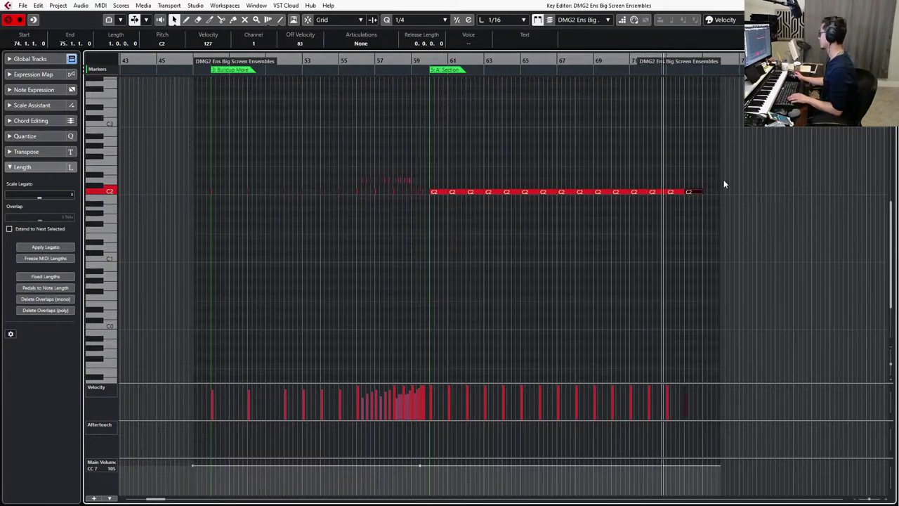
# Duplicate the full-bar C2 note into bar 75 and split that copy at beat 3.
pyautogui.scroll(3, 724, 179)
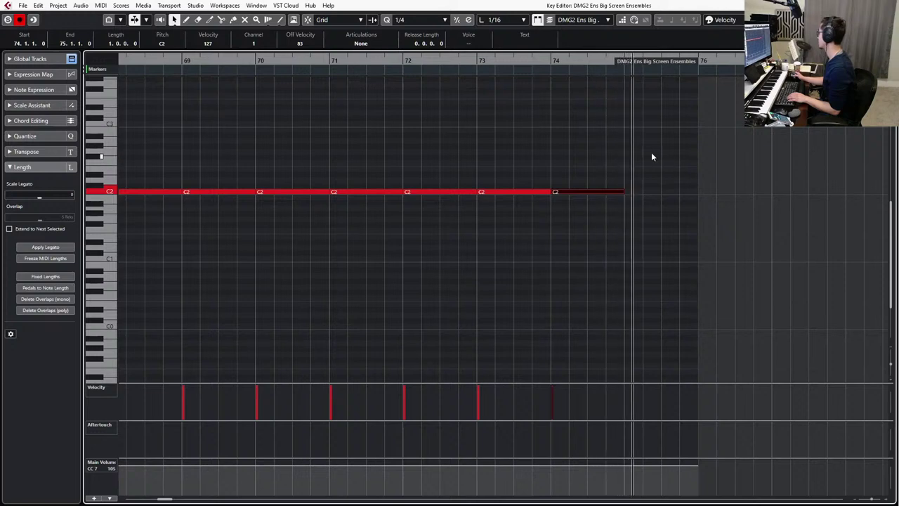
pyautogui.press('space')
pyautogui.moveTo(619, 150); pyautogui.dragTo(592, 225)
pyautogui.moveTo(600, 165); pyautogui.dragTo(631, 215)
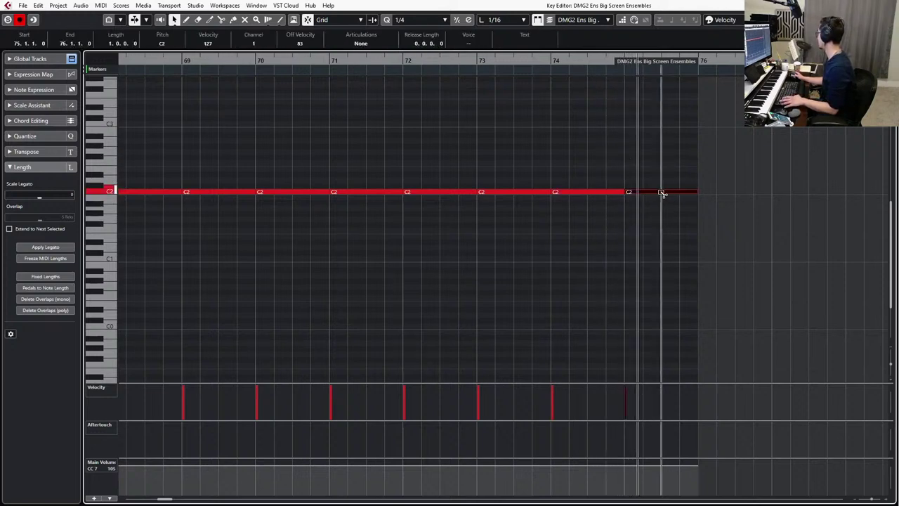
pyautogui.keyDown('alt'); pyautogui.click(660, 191); pyautogui.keyUp('alt')
# Play the repeated C2 notes from bar 59 into the A' section.
pyautogui.scroll(-3, 570, 190)
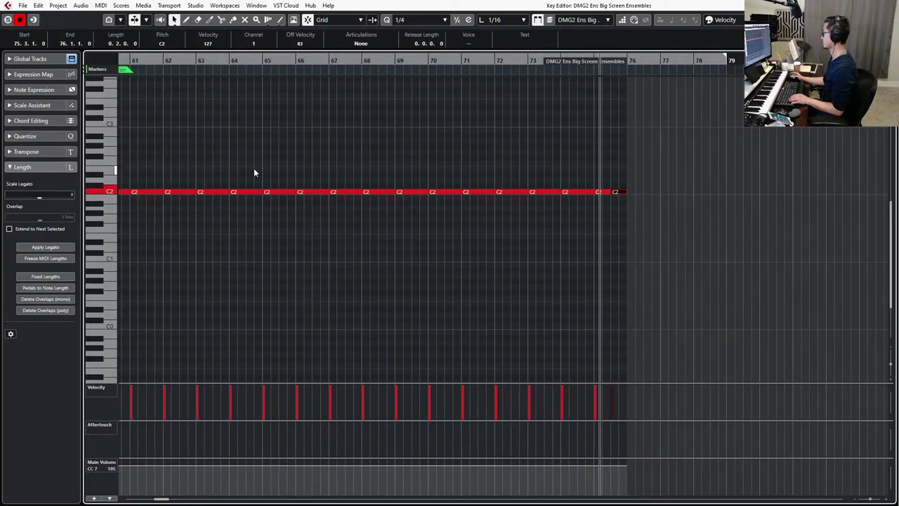
pyautogui.hscroll(-2, 255, 172)
pyautogui.moveTo(218, 176); pyautogui.dragTo(195, 217)
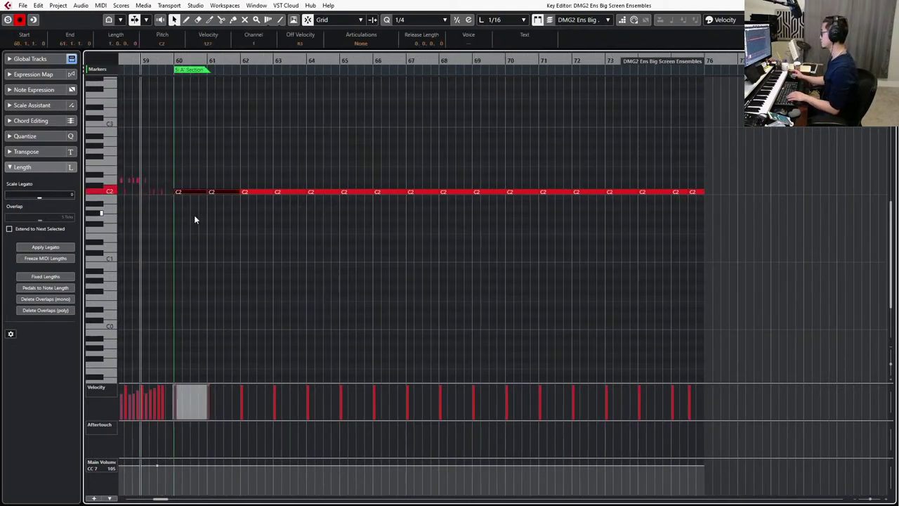
pyautogui.press('Return')
pyautogui.press('space')
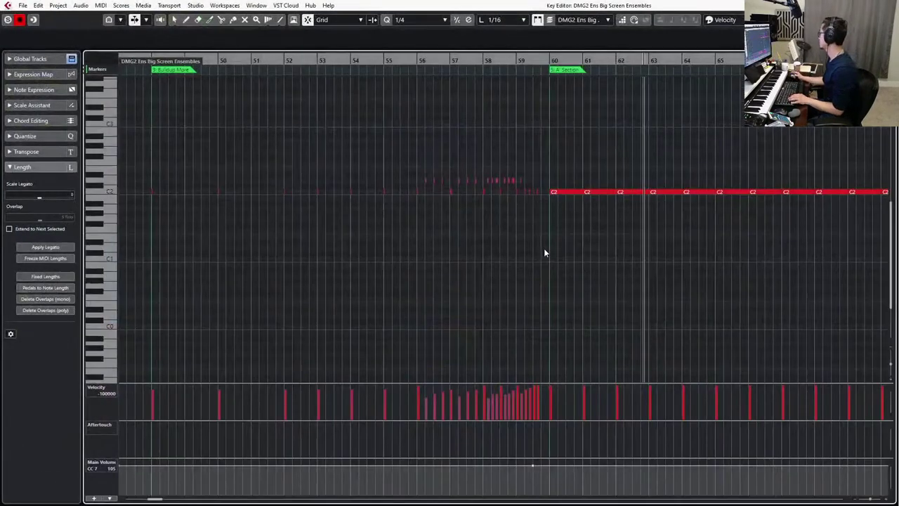
# Transpose all C2 notes from bar 60 to the part's end up four semitones and close the note editor.
pyautogui.hscroll(2, 544, 248)
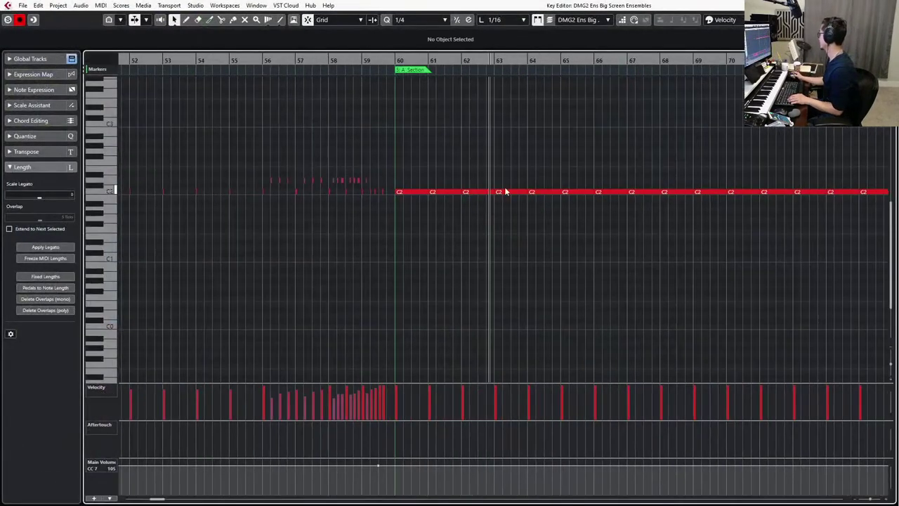
pyautogui.moveTo(401, 165); pyautogui.dragTo(780, 252)
pyautogui.hscroll(2, 633, 225)
pyautogui.press('Up')
pyautogui.press('Up')
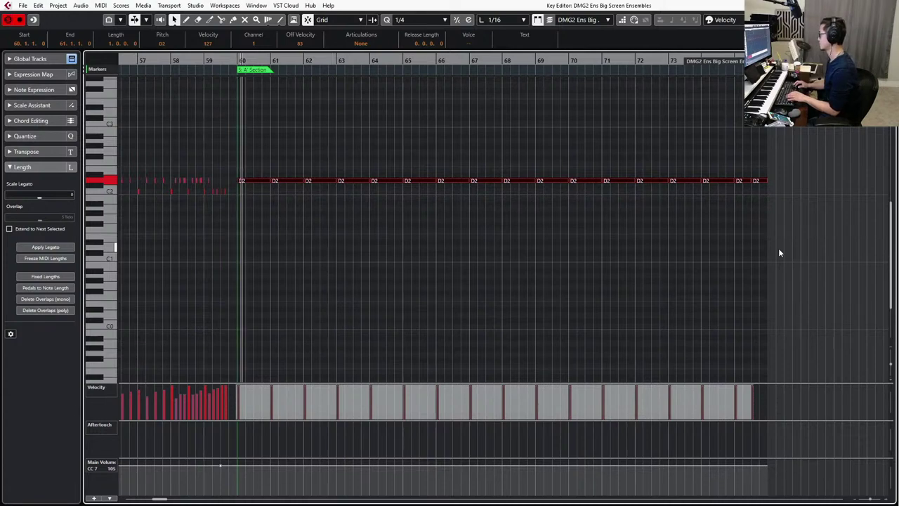
pyautogui.press('Up')
pyautogui.press('Up')
pyautogui.press('Escape')
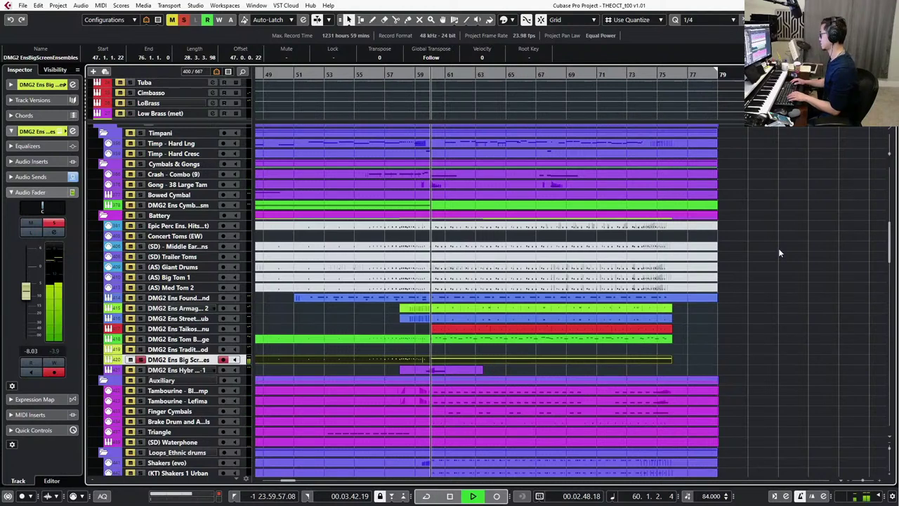
# Play the full arrangement from bar 59 through the A' section opening and select the DMG2 Ens Street track.
pyautogui.press('space')
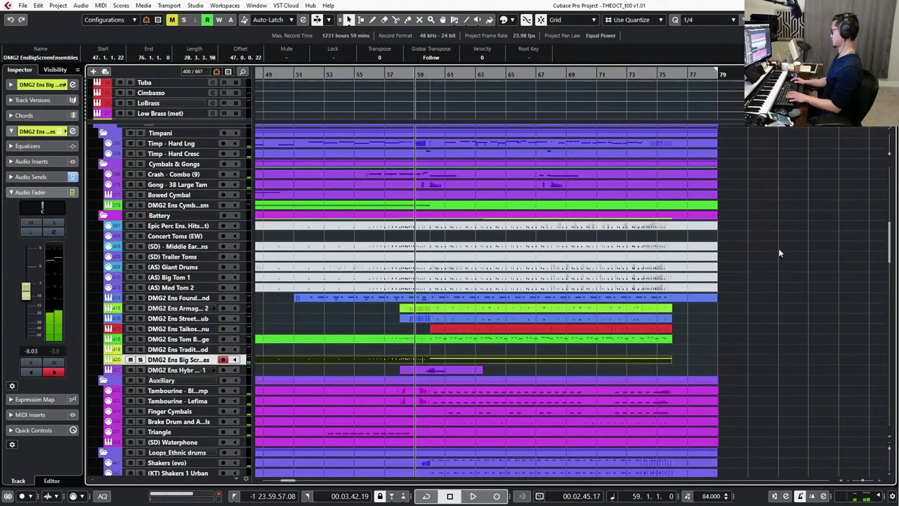
pyautogui.press('space')
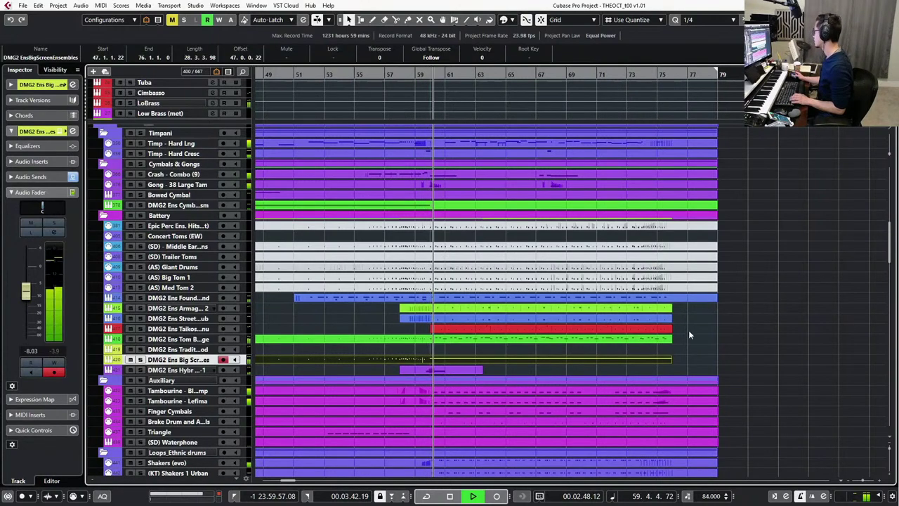
pyautogui.scroll(-1, 688, 334)
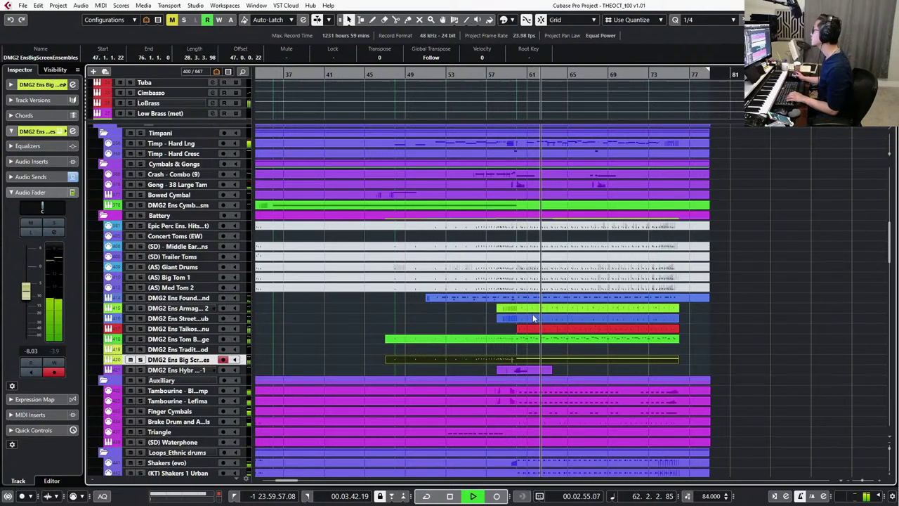
pyautogui.click(187, 322)
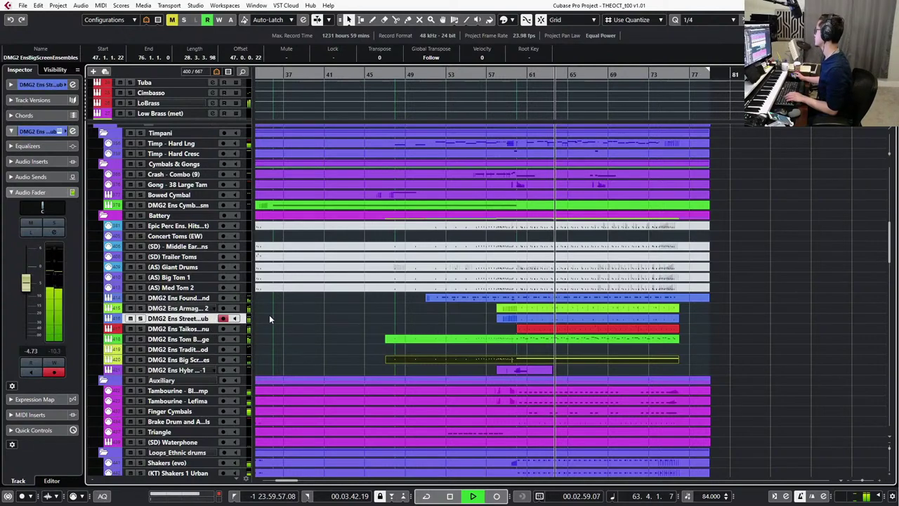
# Solo the DMG2 Ens Street track, check its Kontakt instrument, unsolo it and set its fader to -3.21 dB.
pyautogui.press('s')
pyautogui.press('e')
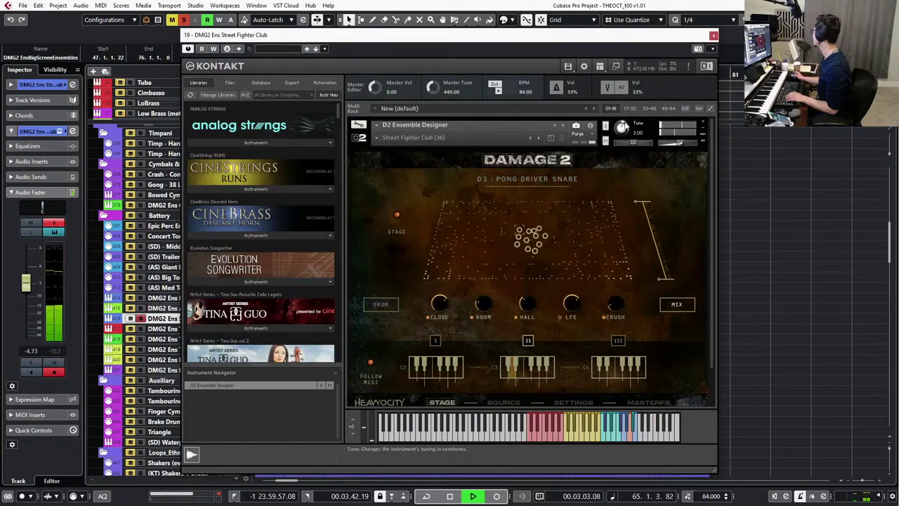
pyautogui.click(714, 35)
pyautogui.press('s')
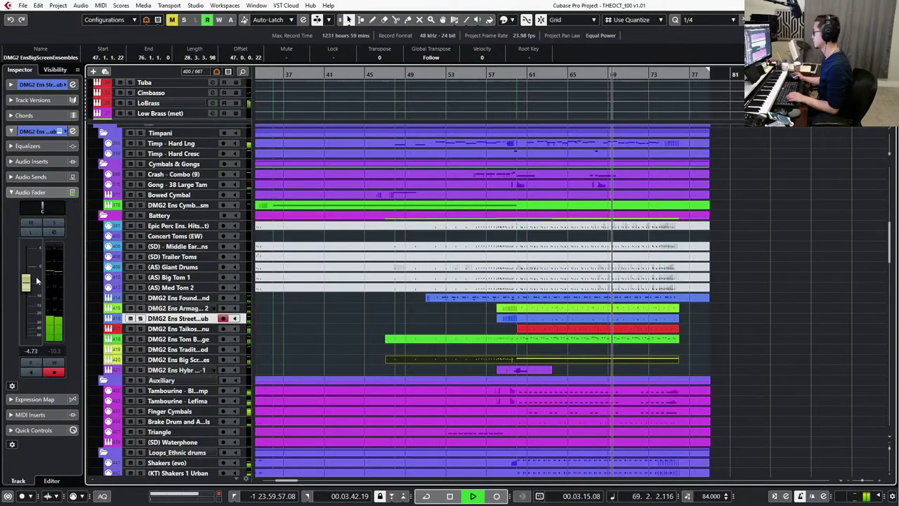
pyautogui.moveTo(28, 286)
pyautogui.mouseDown()
pyautogui.moveTo(33, 274)
pyautogui.moveTo(28, 288)
pyautogui.mouseUp()
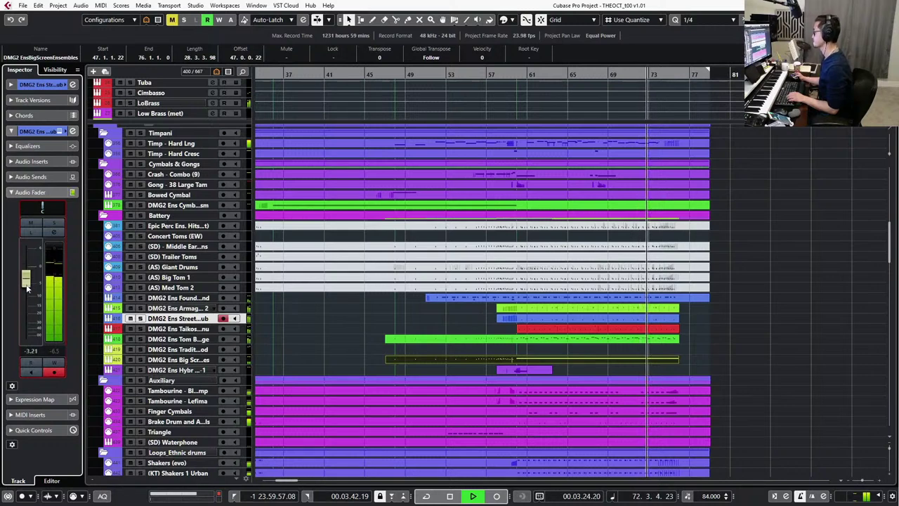
# Set the DMG2 Ens Big Screen fader to -4.02 dB and the DMG2 Ens Tom fader to -4.55 dB.
pyautogui.click(139, 358)
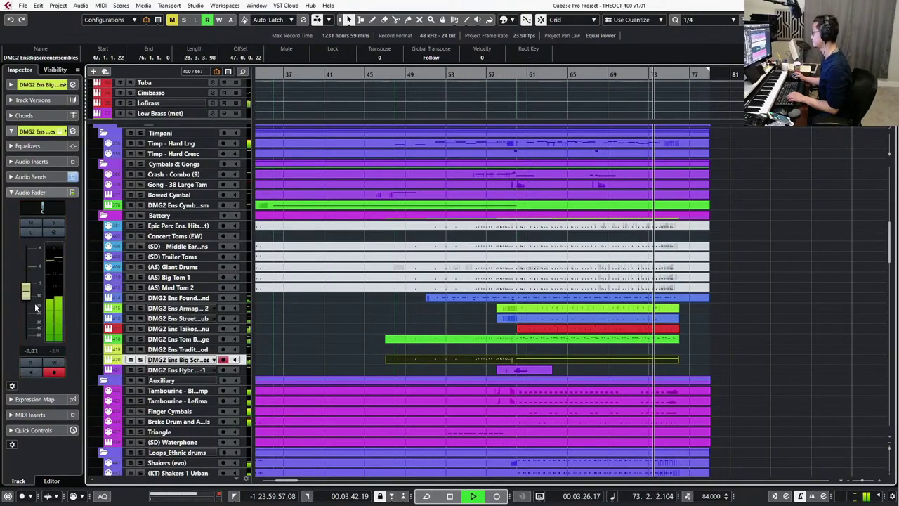
pyautogui.moveTo(29, 291); pyautogui.dragTo(29, 281)
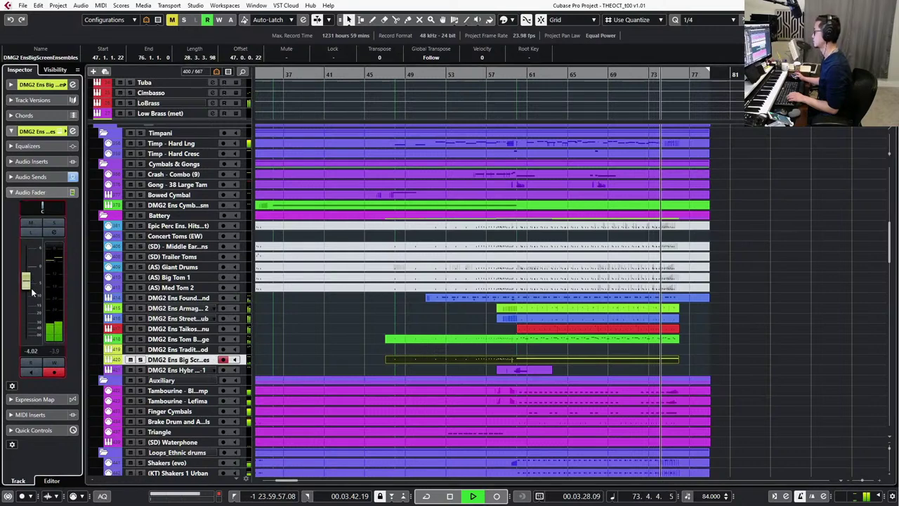
pyautogui.press('Up')
pyautogui.press('Up')
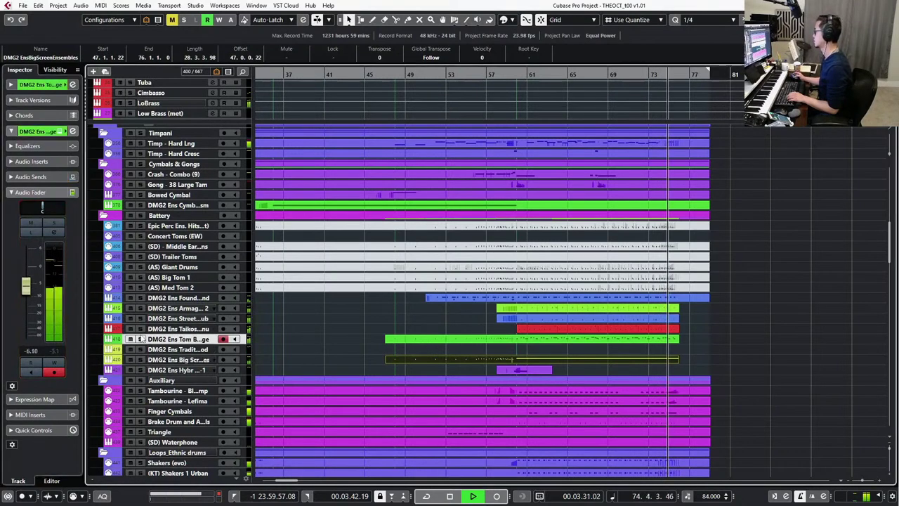
pyautogui.moveTo(27, 287); pyautogui.dragTo(27, 282)
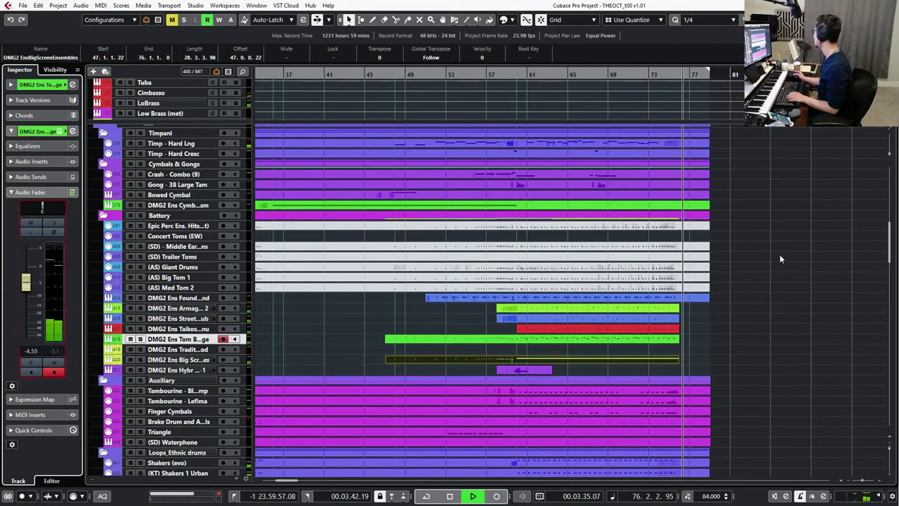
# Stop playback, select the DMG2 ensemble parts ending at bar 76 and try extending their ends, reverting the change.
pyautogui.scroll(-5, 773, 258)
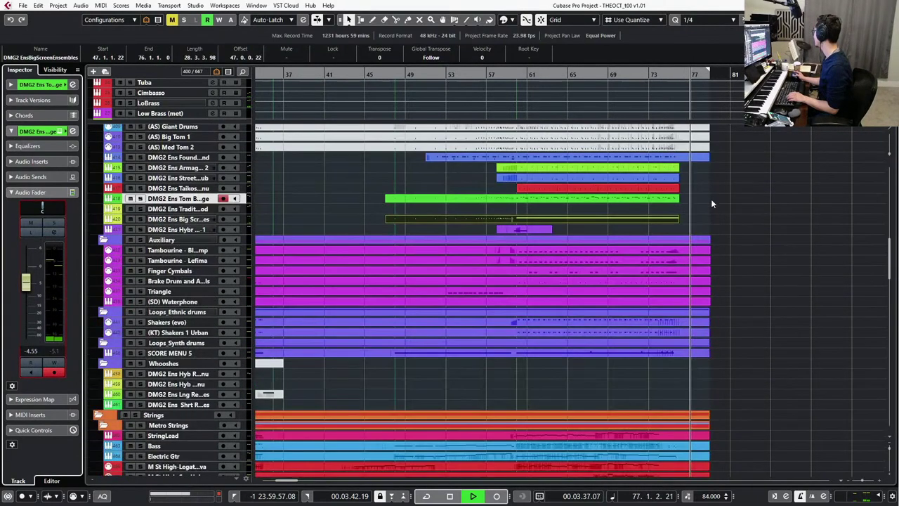
pyautogui.press('space')
pyautogui.moveTo(698, 170); pyautogui.dragTo(668, 223)
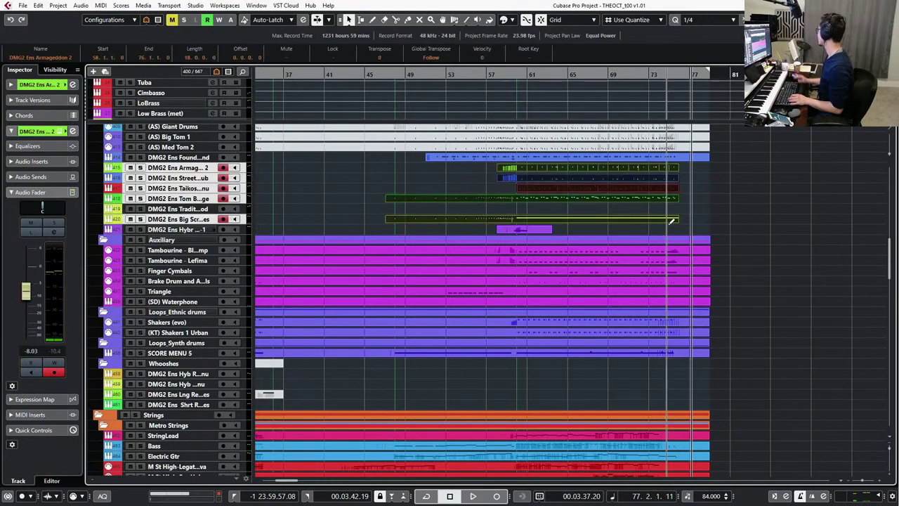
pyautogui.hotkey('alt', 'shift', 'Right')
pyautogui.hotkey('alt', 'shift', 'Right')
pyautogui.hotkey('alt', 'shift', 'Right')
pyautogui.hotkey('ctrl', 'z')
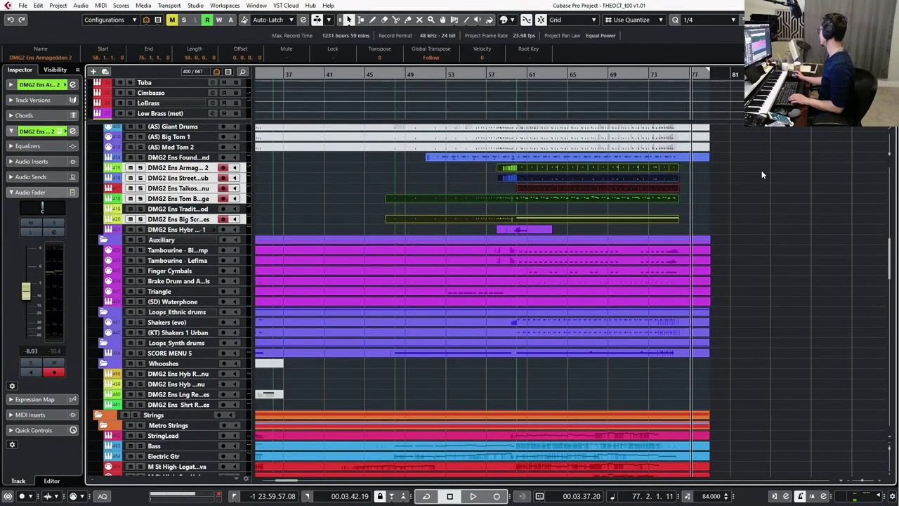
# Extend the selected DMG2 parts to bar 76 beat 4, split them at bar 76 and delete the pieces after the split.
pyautogui.hscroll(2, 627, 192)
pyautogui.scroll(5, 627, 193)
pyautogui.hscroll(3, 626, 193)
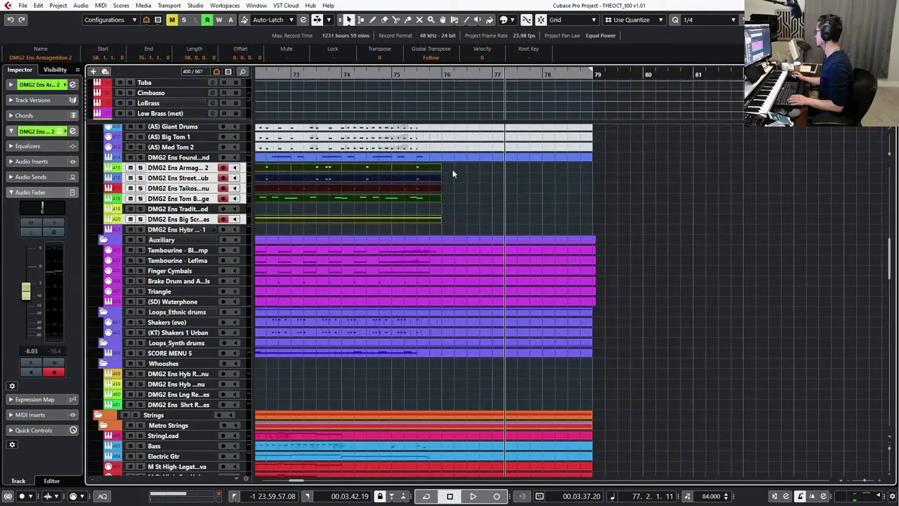
pyautogui.hotkey('alt', 'shift', 'Right')
pyautogui.hotkey('alt', 'shift', 'Right')
pyautogui.hotkey('alt', 'shift', 'Right')
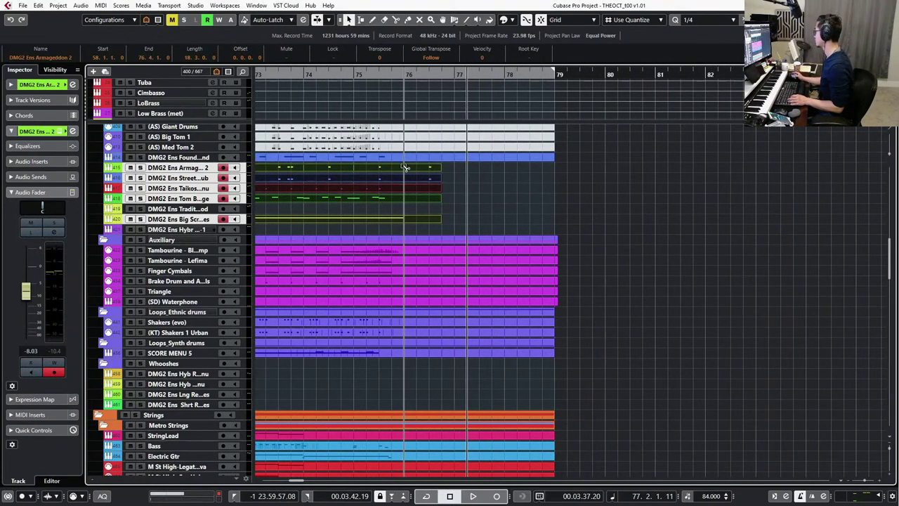
pyautogui.keyDown('alt'); pyautogui.click(404, 167); pyautogui.keyUp('alt')
pyautogui.press('Delete')
# Select the trimmed DMG2 ensemble parts again and lengthen them to end at bar 79.
pyautogui.moveTo(436, 168); pyautogui.dragTo(393, 204)
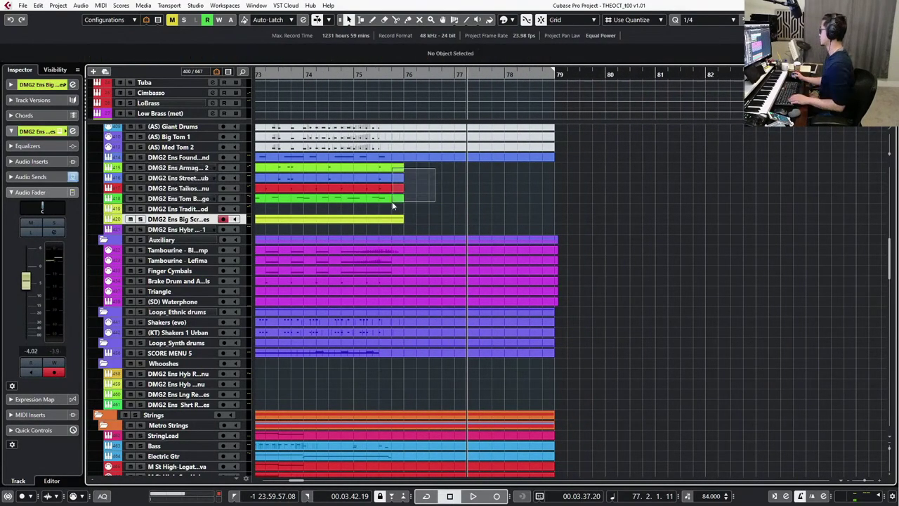
pyautogui.press('g')
pyautogui.moveTo(461, 166); pyautogui.dragTo(527, 218)
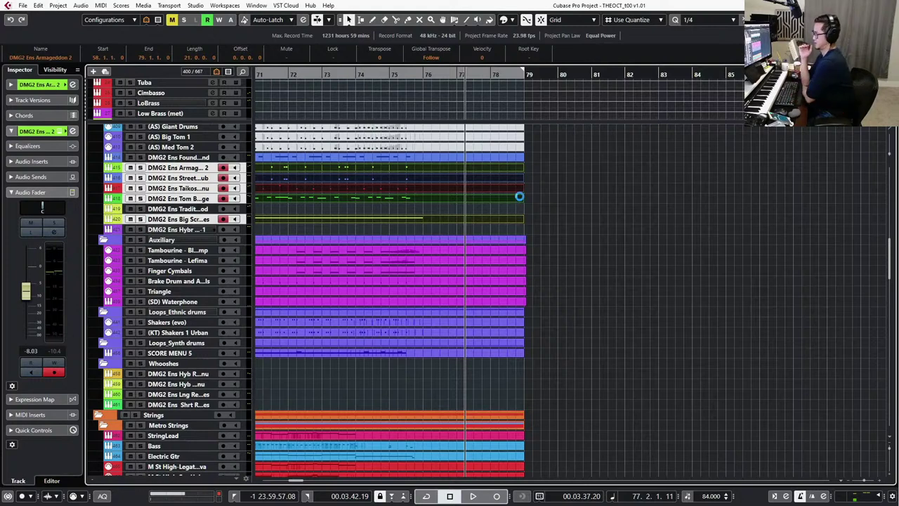
# Select the muted DMG2 Ens Lng Rev part in the Whooshes folder and put the playhead at its start, bar 34.
pyautogui.scroll(-10, 520, 197)
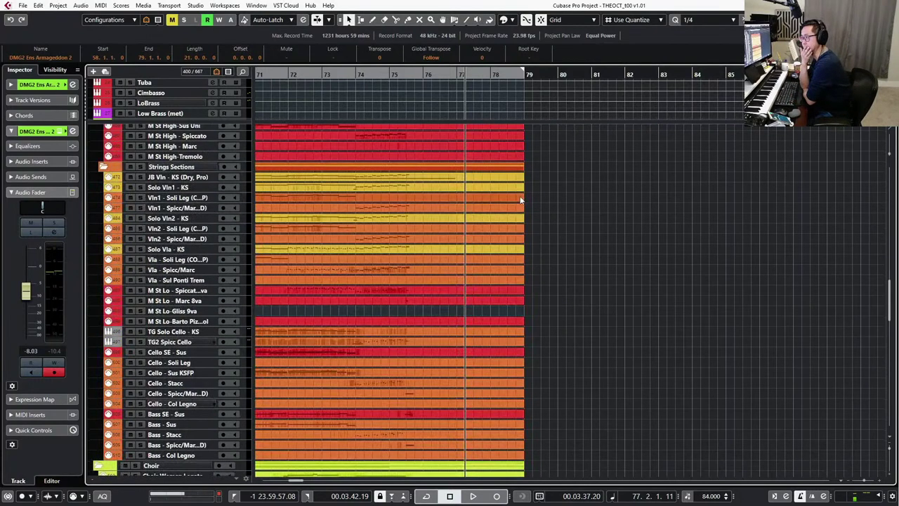
pyautogui.scroll(5, 520, 200)
pyautogui.press('g')
pyautogui.press('g')
pyautogui.press('g')
pyautogui.press('g')
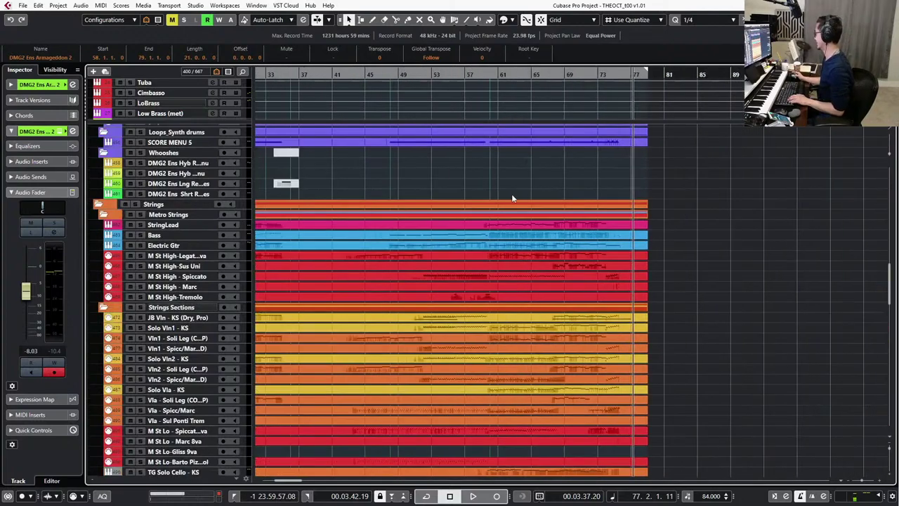
pyautogui.press('g')
pyautogui.press('g')
pyautogui.press('g')
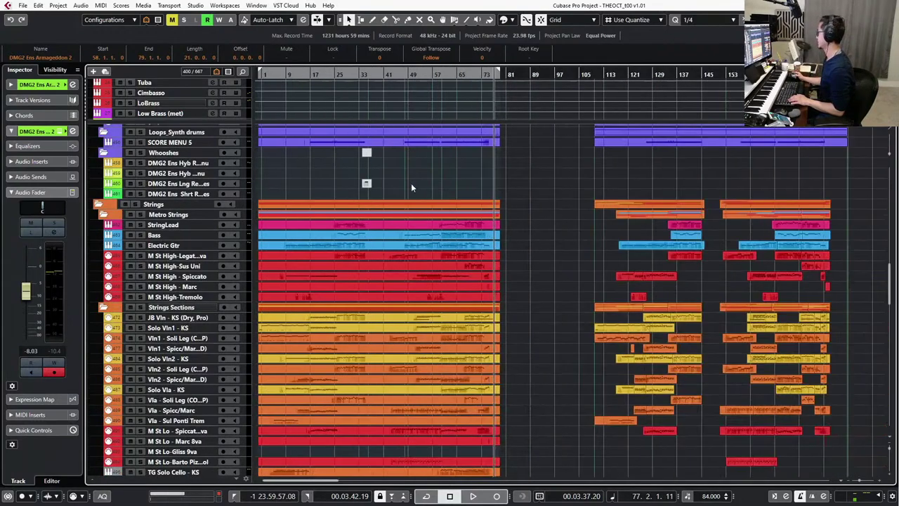
pyautogui.click(346, 194)
pyautogui.moveTo(346, 190); pyautogui.dragTo(340, 190)
pyautogui.press('l')
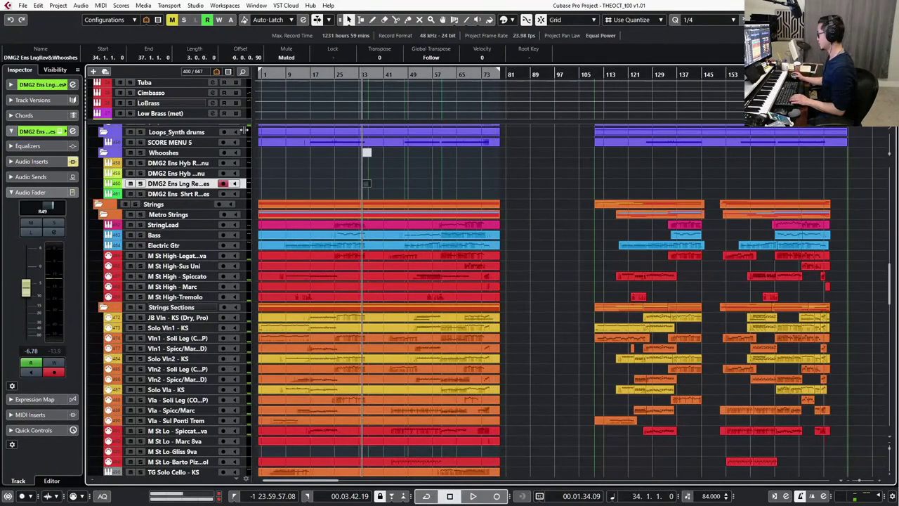
# Enlarge the upper track list area and select the ARCHIVE folder in it.
pyautogui.scroll(-10, 244, 128)
pyautogui.moveTo(249, 121); pyautogui.dragTo(249, 206)
pyautogui.scroll(10, 313, 133)
pyautogui.scroll(-5, 318, 148)
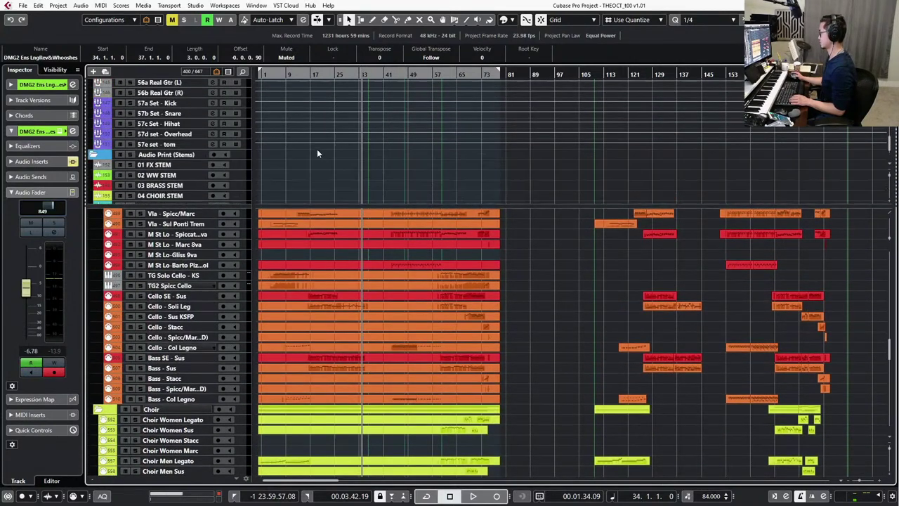
pyautogui.click(186, 179)
# Place the DMG2 Ens Lng Rev track with its muted part beneath the ARCHIVE folder, keeping an empty version in Whooshes.
pyautogui.scroll(10, 365, 216)
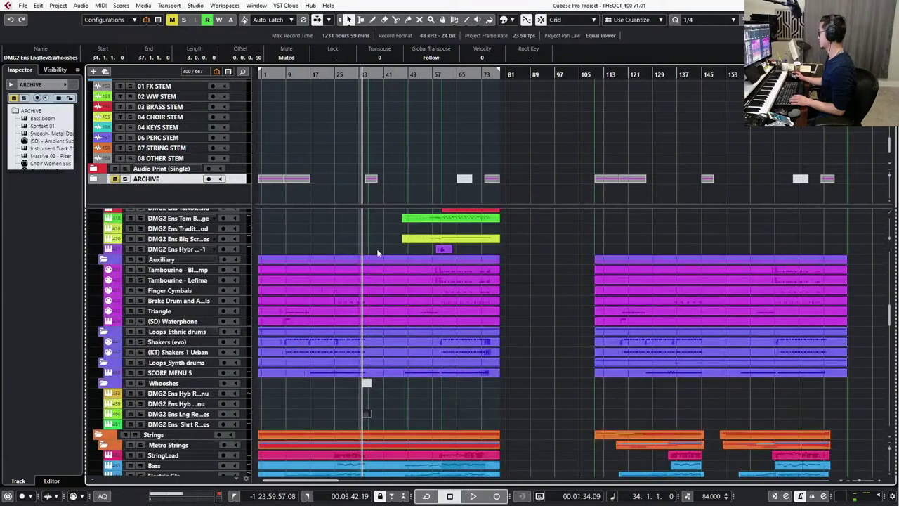
pyautogui.click(330, 361)
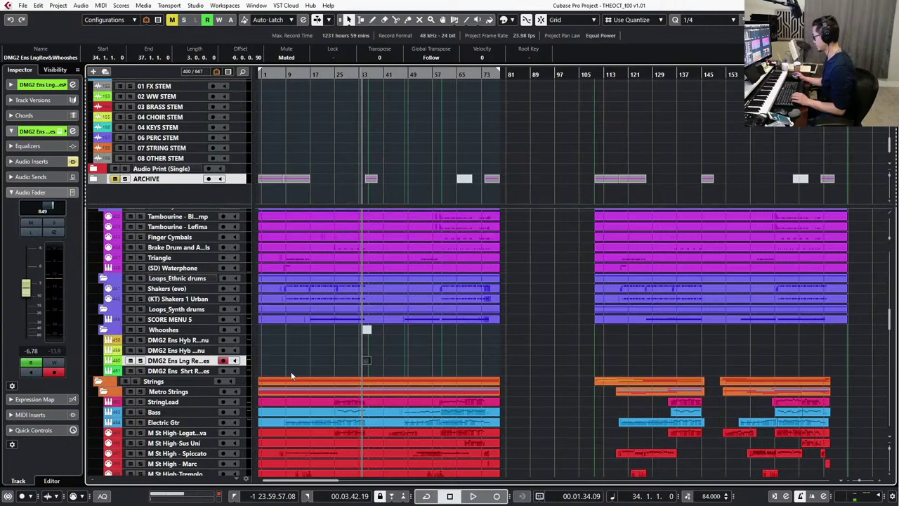
pyautogui.scroll(1, 366, 359)
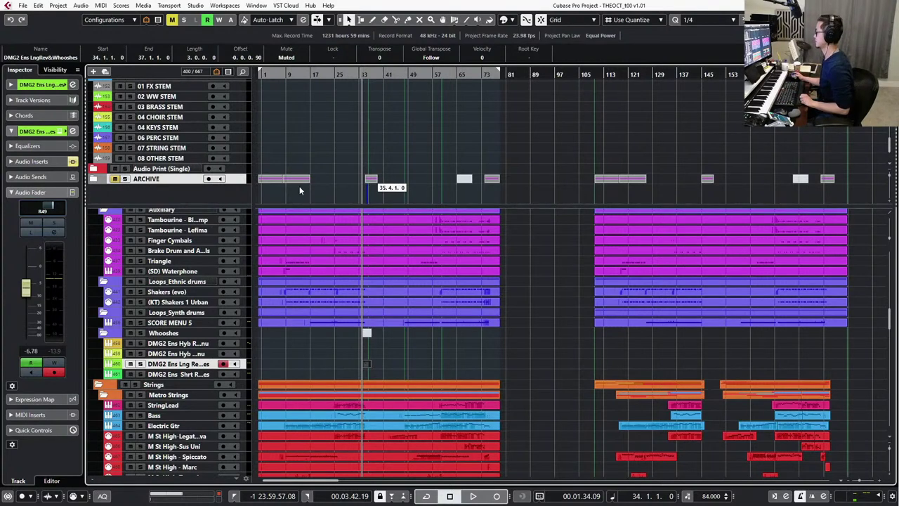
pyautogui.moveTo(206, 194); pyautogui.dragTo(207, 194)
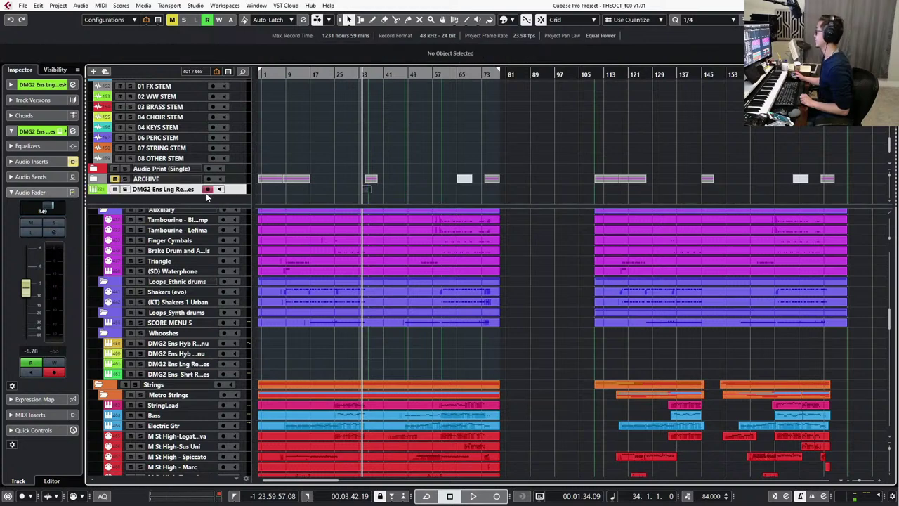
# Disable the DMG2 Ens Lng Rev track beneath ARCHIVE and move it into that folder.
pyautogui.click(172, 182)
pyautogui.click(174, 191)
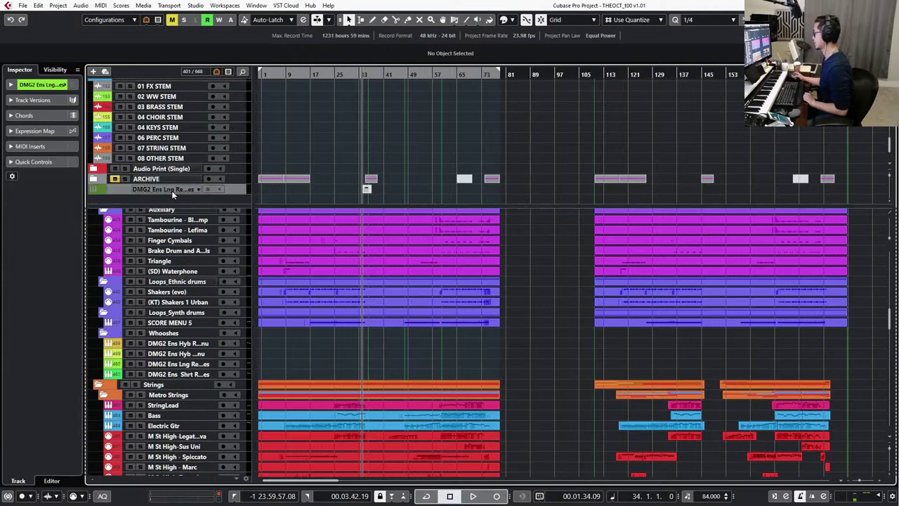
pyautogui.moveTo(172, 190); pyautogui.dragTo(173, 180)
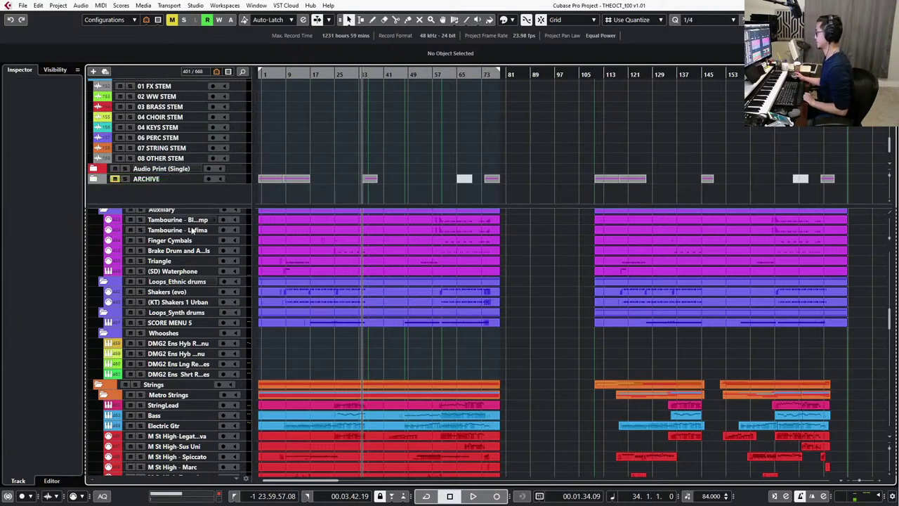
pyautogui.click(175, 345)
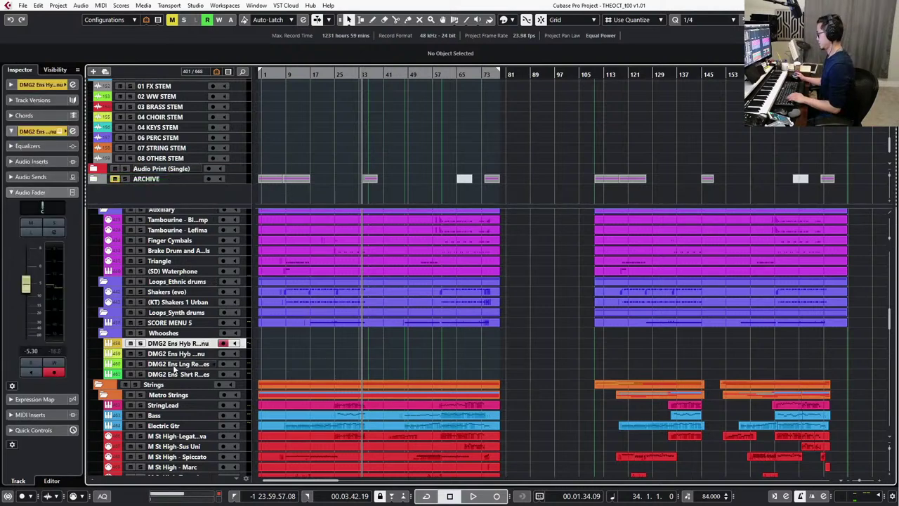
pyautogui.scroll(-1, 337, 344)
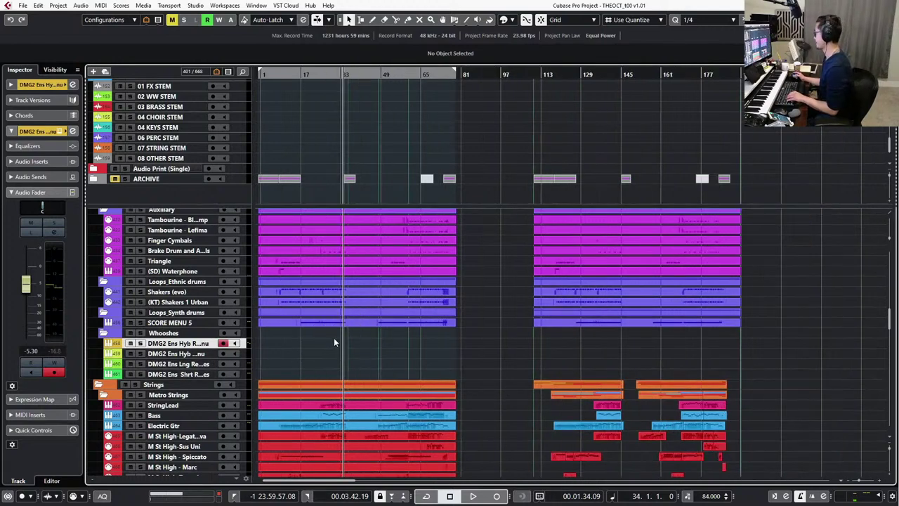
pyautogui.scroll(-15, 334, 339)
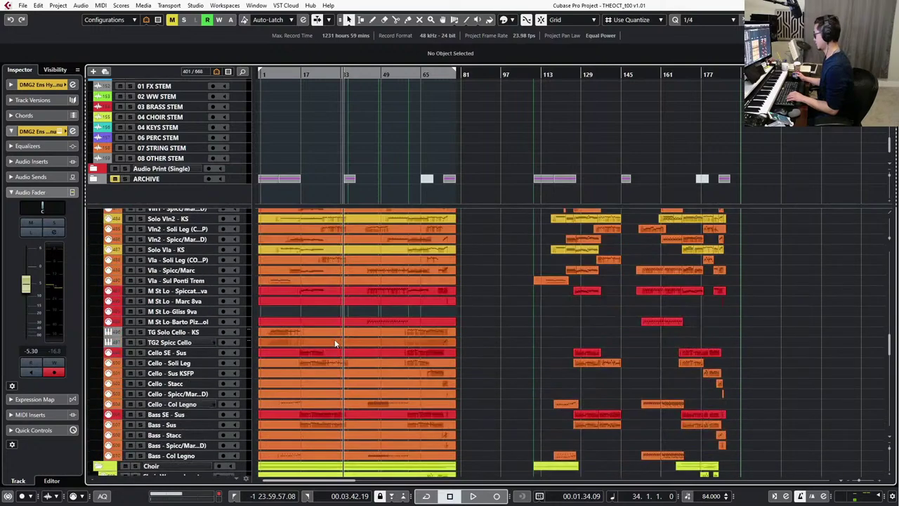
pyautogui.scroll(-10, 334, 339)
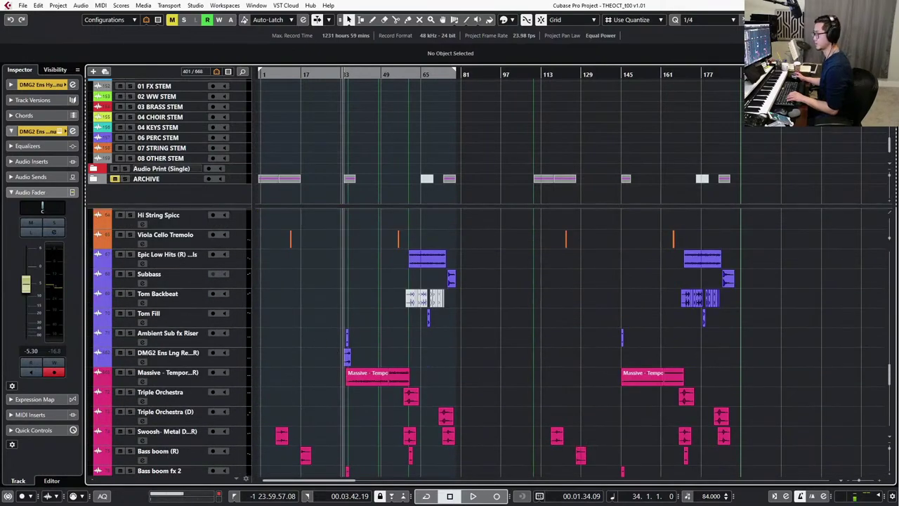
# Open the project notepad and mark the ms. 35 transition note as done with an x.
pyautogui.hotkey('alt', 'Tab')
pyautogui.click(365, 159)
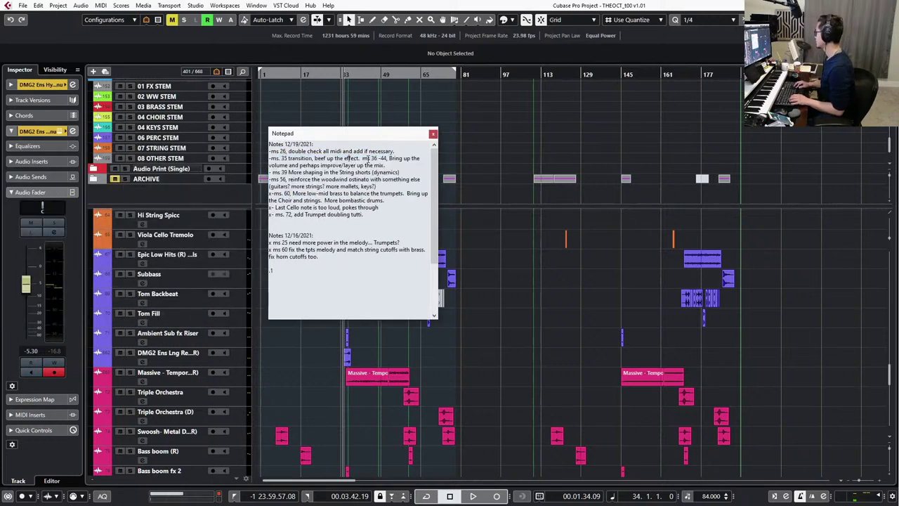
pyautogui.click(269, 158)
pyautogui.write('x')
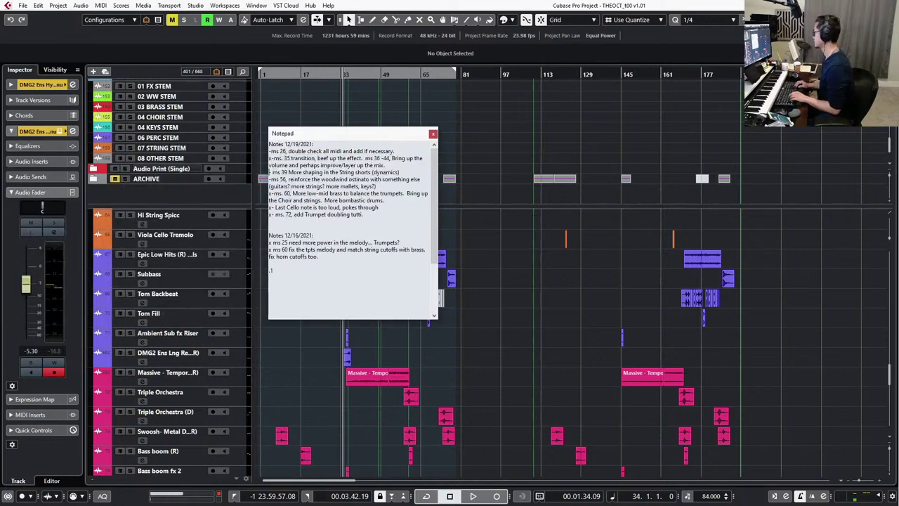
# Mark the ms 39 string shaping and ms 56 woodwind ostinato notes as done by replacing their dashes with x.
pyautogui.press('Down')
pyautogui.press('Up')
pyautogui.press('Delete')
pyautogui.write('x')
pyautogui.press('Down')
pyautogui.press('BackSpace')
pyautogui.write('x')
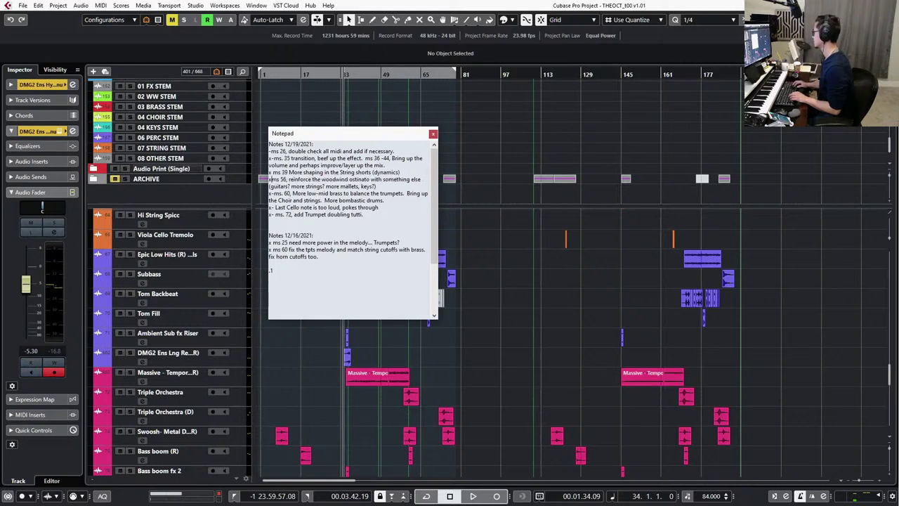
# Review the ms 56 note about reinforcing the woodwind ostinato with guitars, strings, mallets or keys.
pyautogui.press('Right')
pyautogui.press('Right')
pyautogui.press('Right')
pyautogui.press('Right')
pyautogui.press('Right')
pyautogui.press('Right')
pyautogui.press('Right')
pyautogui.press('Right')
pyautogui.press('Right')
pyautogui.press('Right')
pyautogui.press('Right')
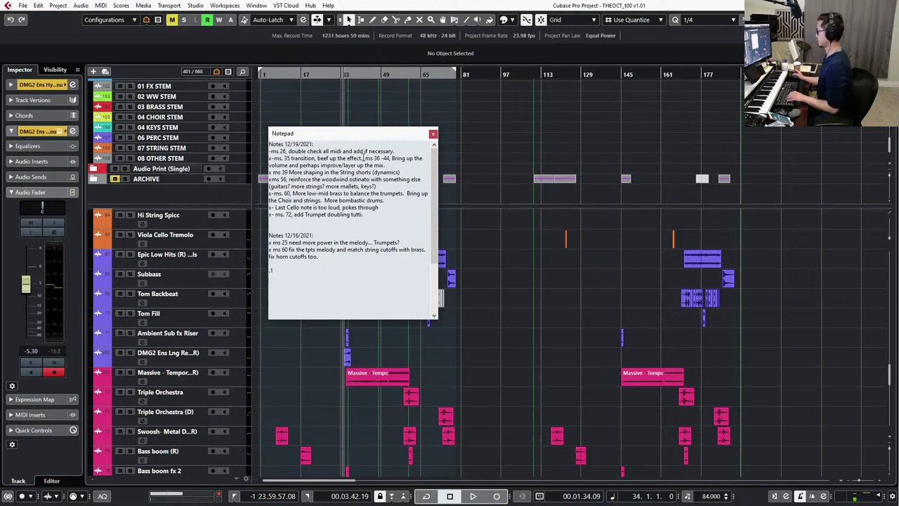
pyautogui.moveTo(305, 180); pyautogui.dragTo(366, 187)
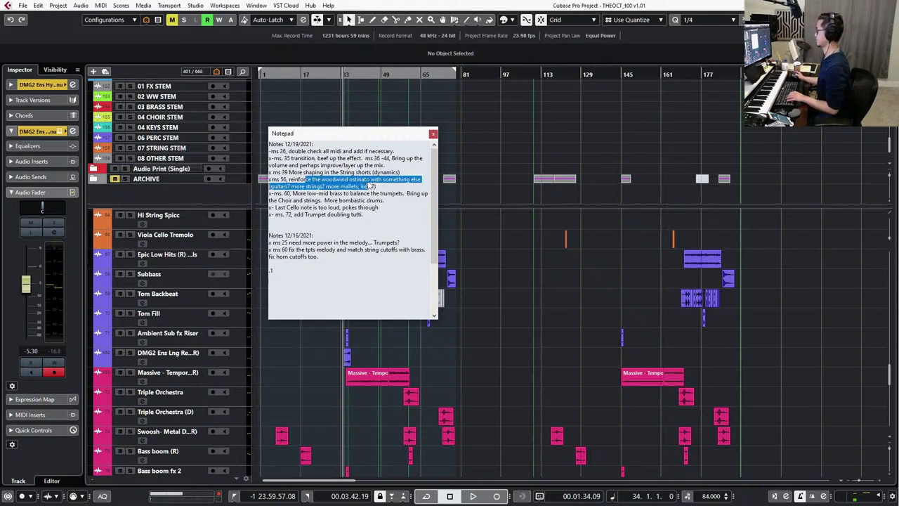
pyautogui.click(359, 188)
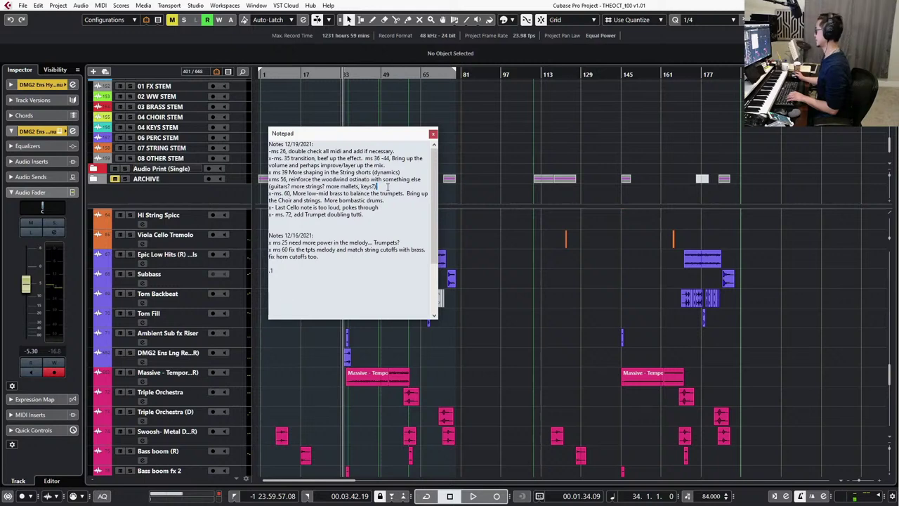
# Cut the ms 26 midi check note and paste it above the Notes 12/19/2021 heading, leaving blank lines between them.
pyautogui.moveTo(361, 186); pyautogui.dragTo(297, 179)
pyautogui.click(298, 179)
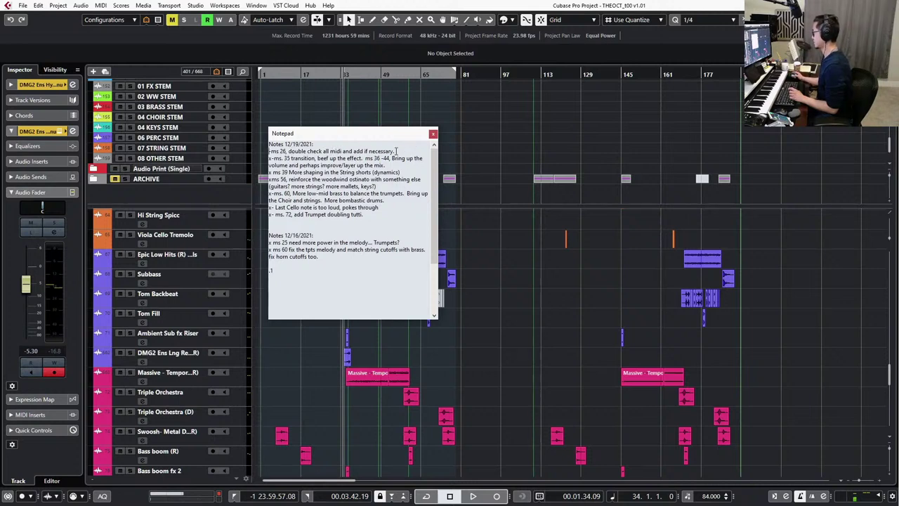
pyautogui.moveTo(397, 151); pyautogui.dragTo(266, 152)
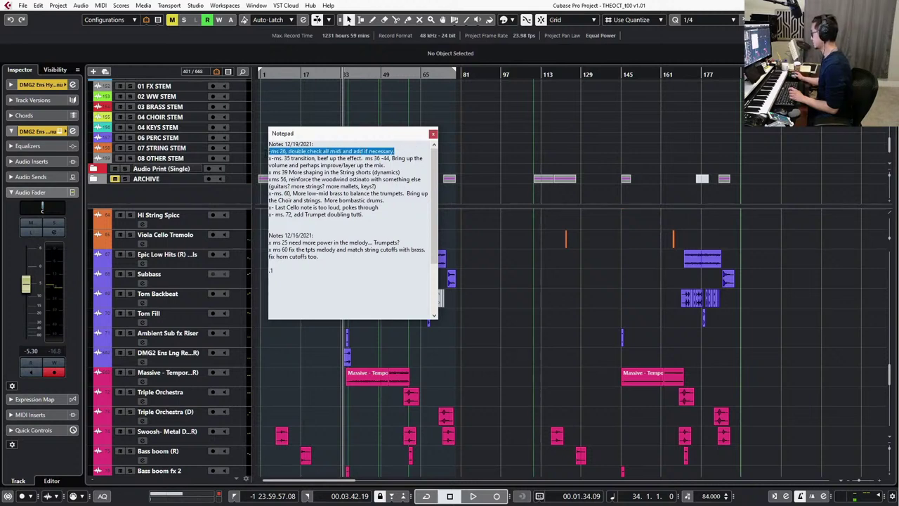
pyautogui.click(287, 153)
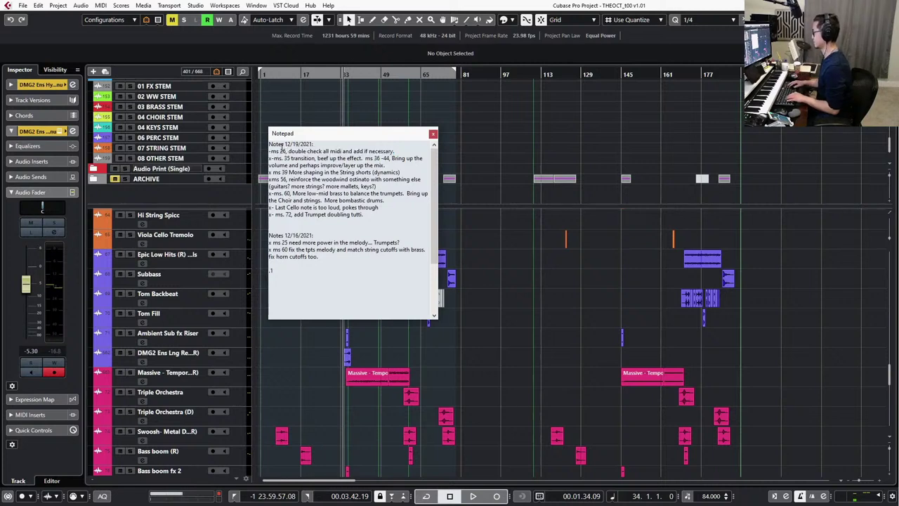
pyautogui.hotkey('shift', 'Down')
pyautogui.hotkey('ctrl', 'c')
pyautogui.press('Delete')
pyautogui.press('Up')
pyautogui.press('Return')
pyautogui.press('Return')
pyautogui.press('Return')
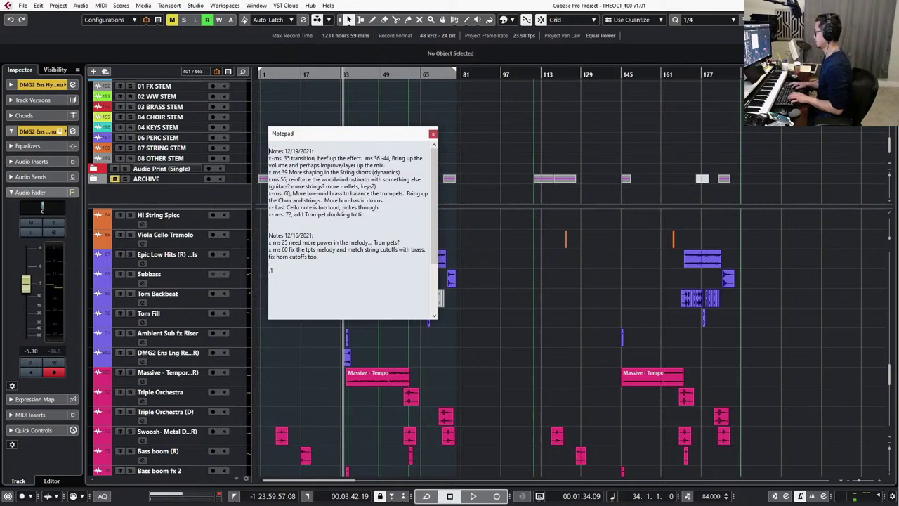
pyautogui.press('Up')
pyautogui.hotkey('ctrl', 'v')
pyautogui.press('Return')
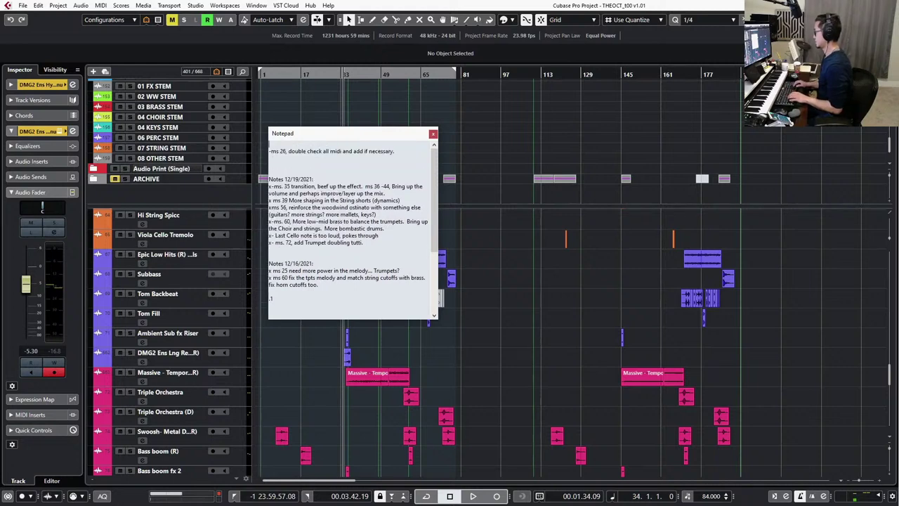
# Title the new block of notes "Notes 12/24/2021:" and leave a dash line beneath it for another entry.
pyautogui.write('Notes ')
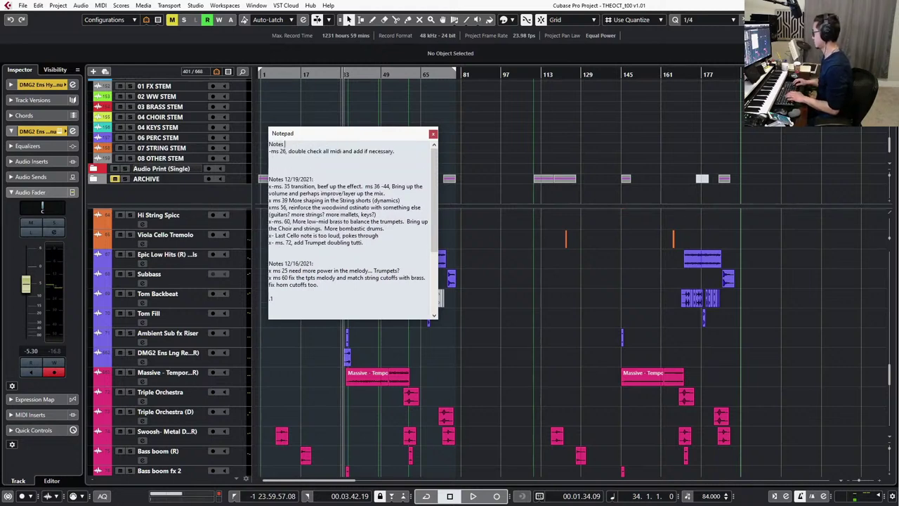
pyautogui.write('12/24/2021')
pyautogui.press('Return')
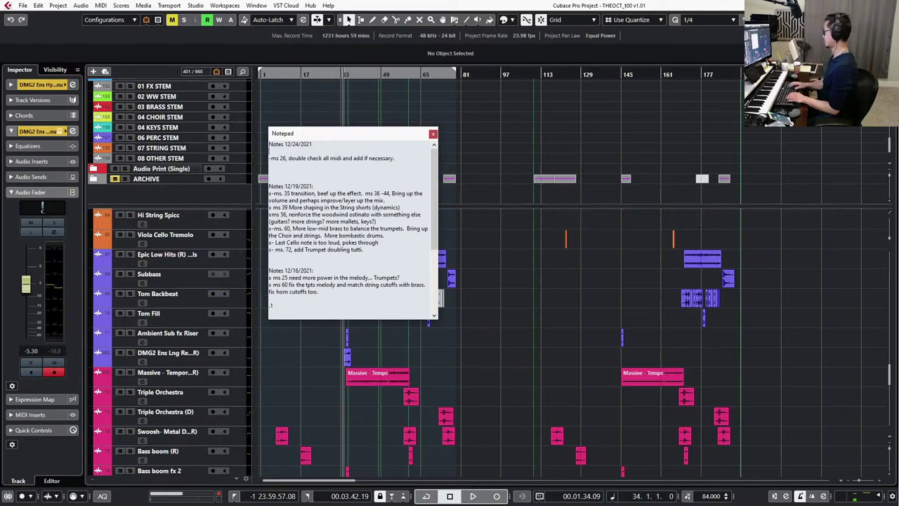
pyautogui.write(':')
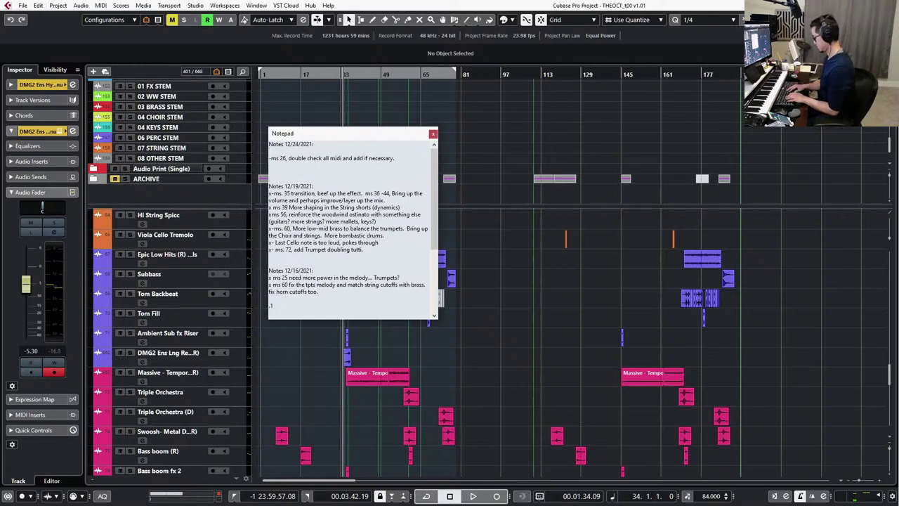
# Remove the ms 26 reference from the midi note so it reads "- Double check all midi and add if necessary.".
pyautogui.scroll(-10, 507, 279)
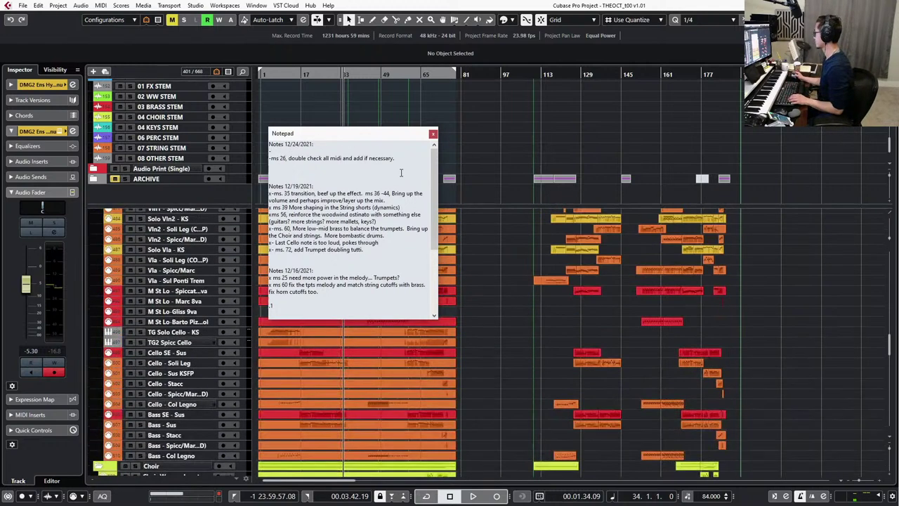
pyautogui.moveTo(287, 159); pyautogui.dragTo(272, 159)
pyautogui.press('BackSpace')
pyautogui.press('Delete')
pyautogui.press('Delete')
pyautogui.press('Delete')
pyautogui.write('D')
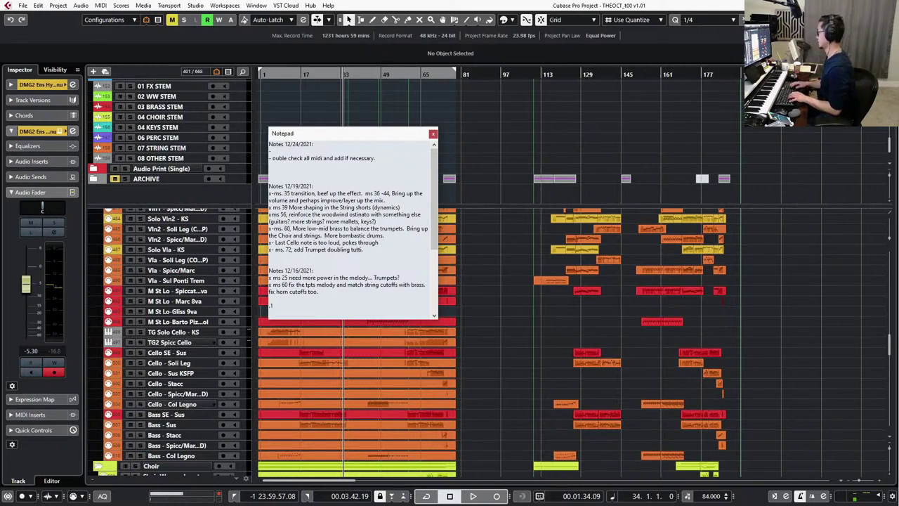
pyautogui.press('BackSpace')
pyautogui.write('D')
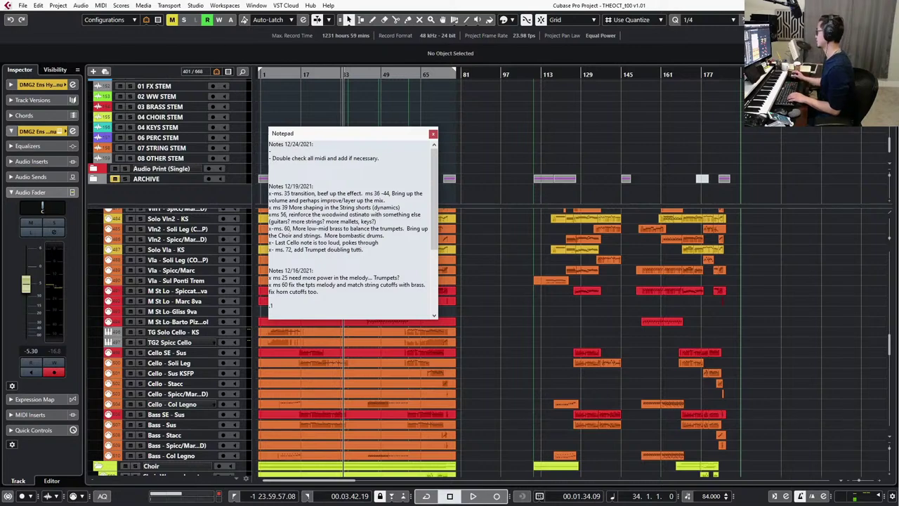
# Move the notepad away from the first section's events and select the Markers track.
pyautogui.moveTo(421, 134); pyautogui.dragTo(736, 166)
pyautogui.scroll(5, 462, 220)
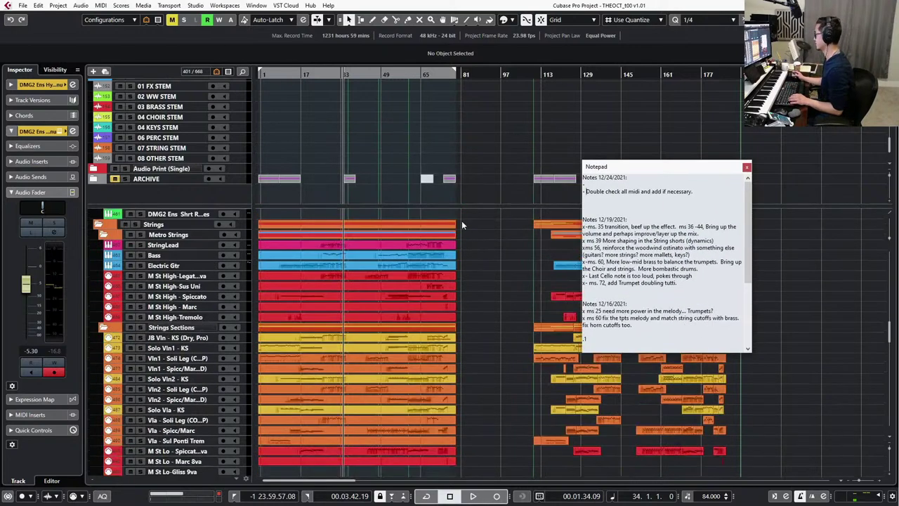
pyautogui.scroll(5, 462, 220)
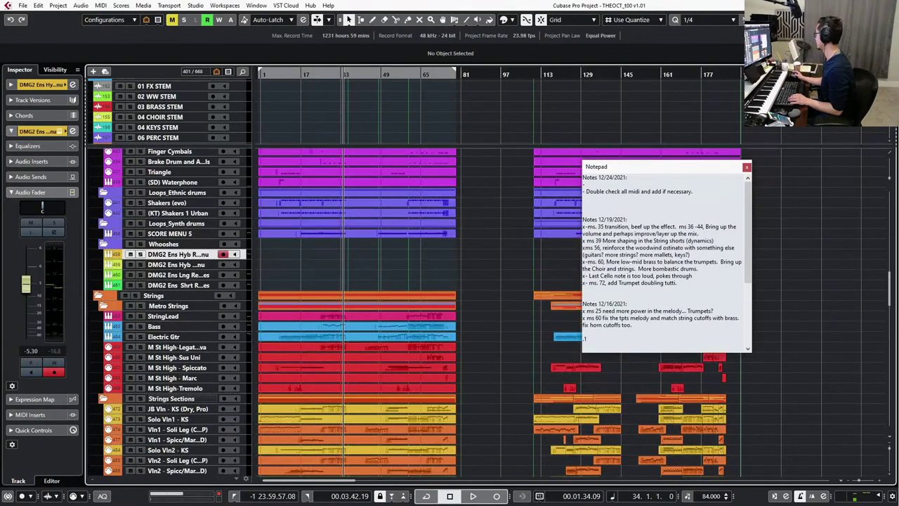
pyautogui.scroll(15, 458, 130)
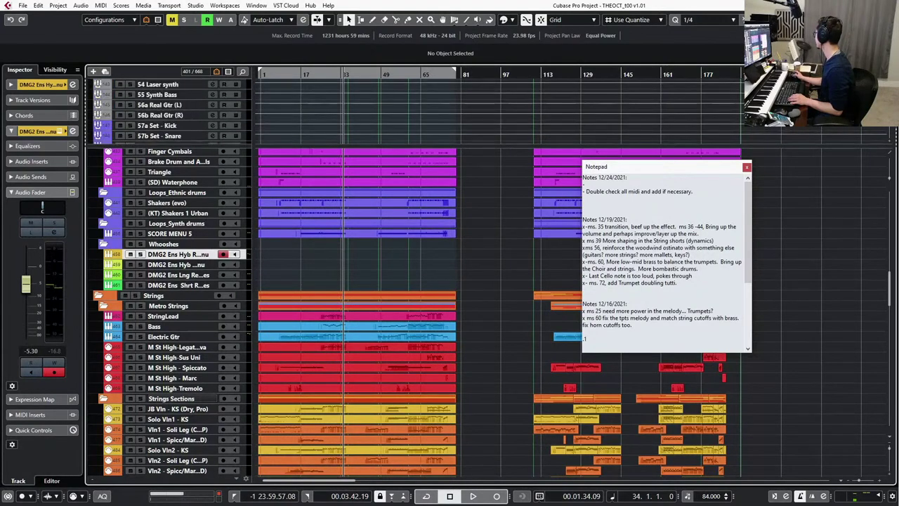
pyautogui.scroll(10, 456, 133)
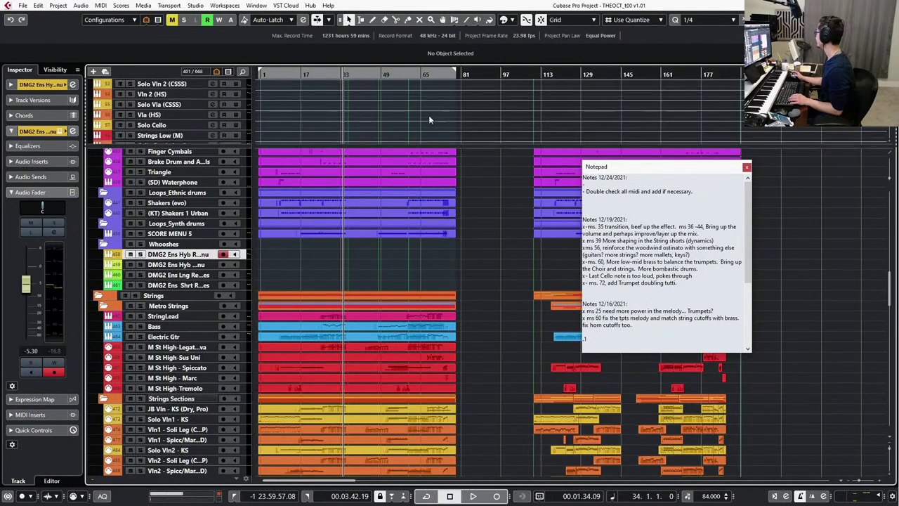
pyautogui.click(190, 113)
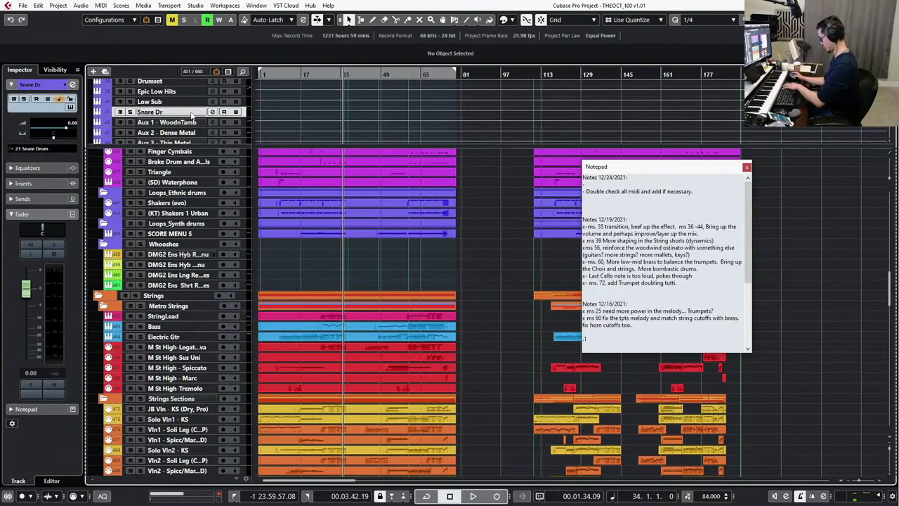
pyautogui.scroll(10, 193, 115)
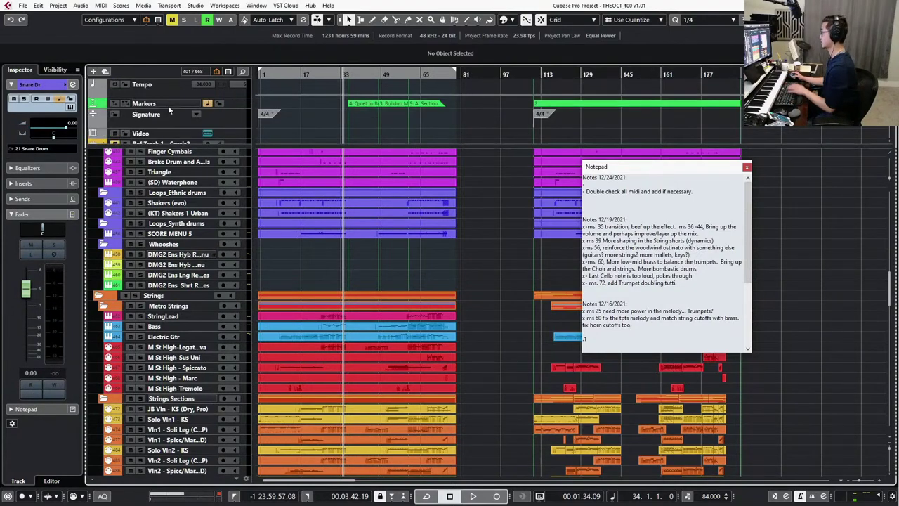
pyautogui.click(168, 105)
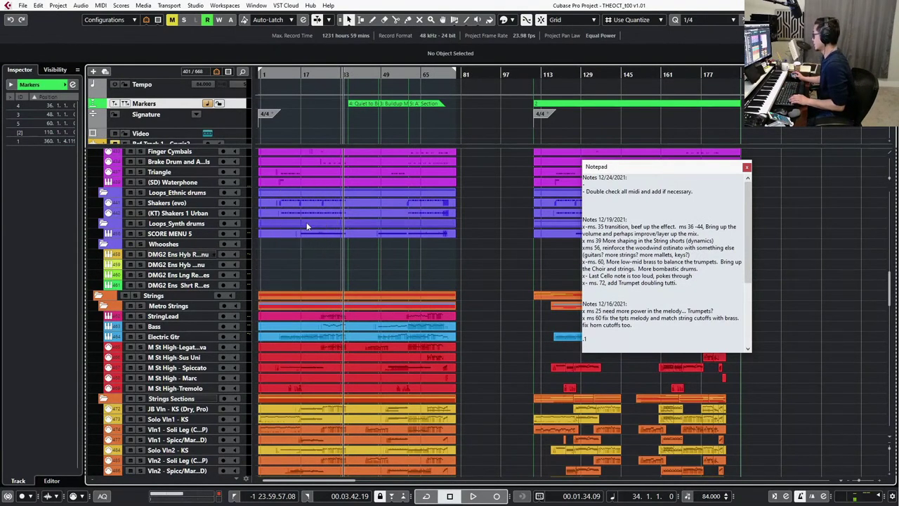
# Play the passage around measures 8 and 9 to check the opening's arrangement.
pyautogui.scroll(2, 308, 224)
pyautogui.click(270, 76)
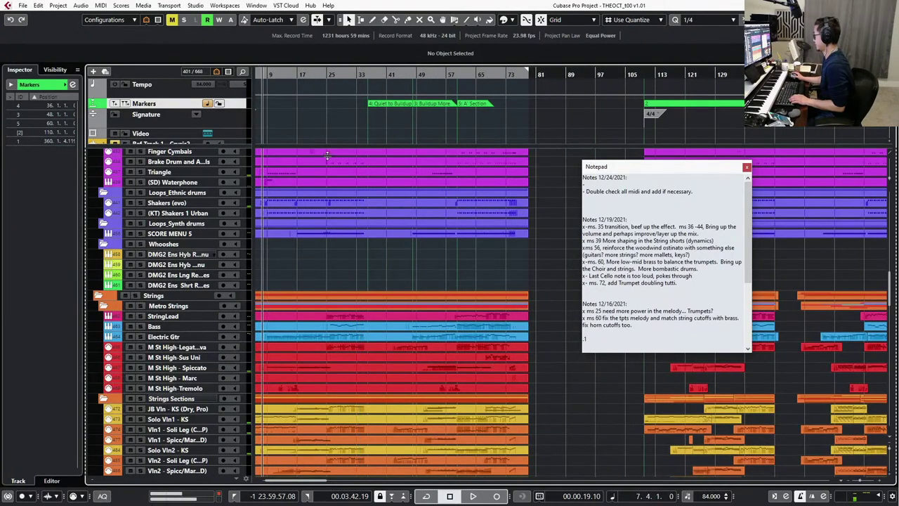
pyautogui.press('space')
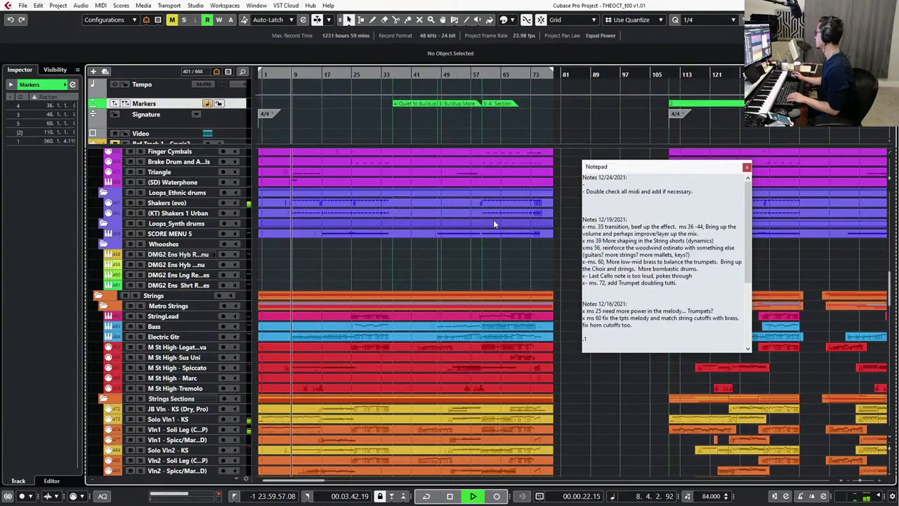
pyautogui.press('space')
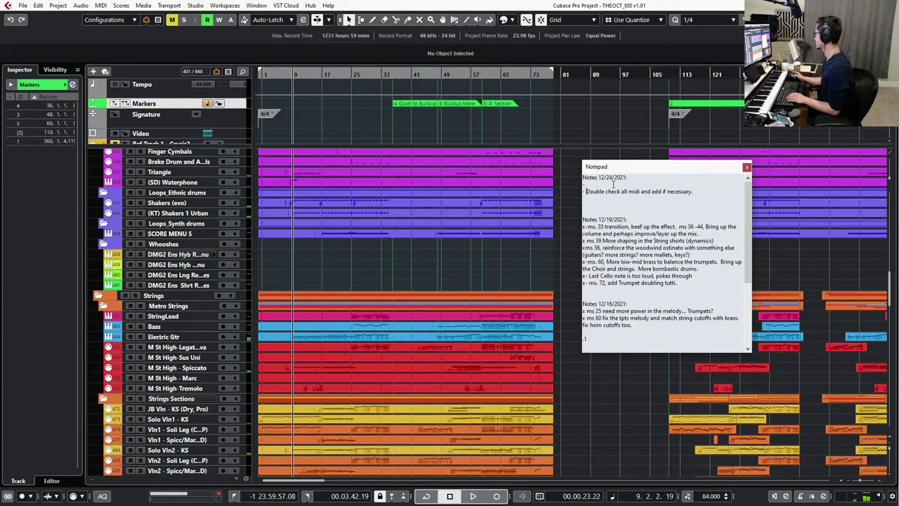
# Enter "ms. 9 - add drums" as the first 12/24/2021 note and move the notepad off the arrangement.
pyautogui.write('ms')
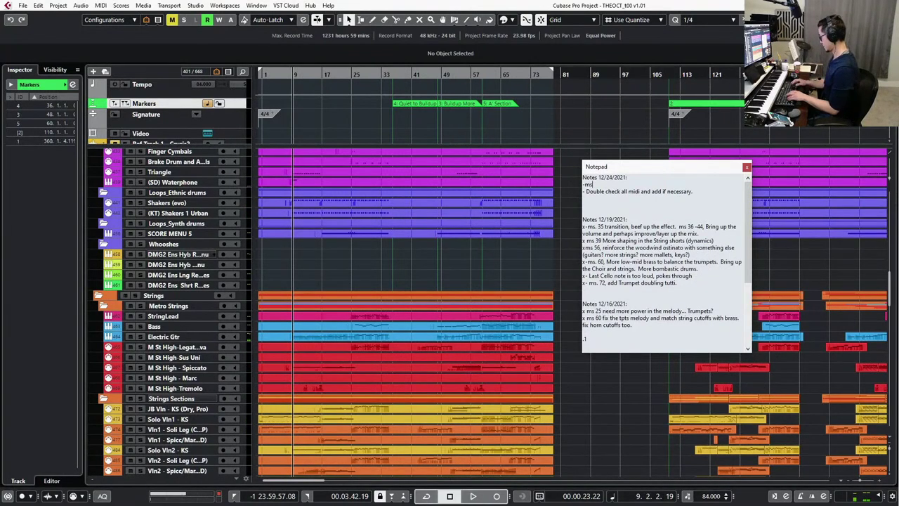
pyautogui.write('. 9')
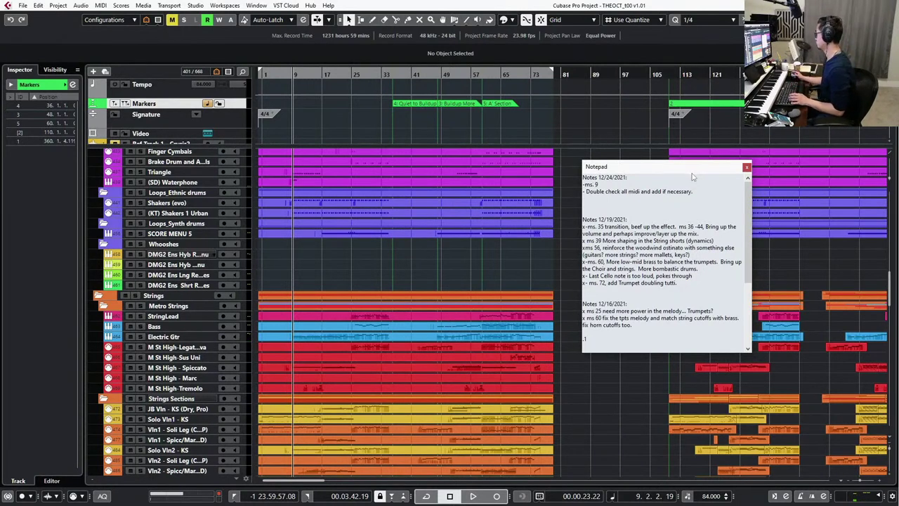
pyautogui.click(563, 263)
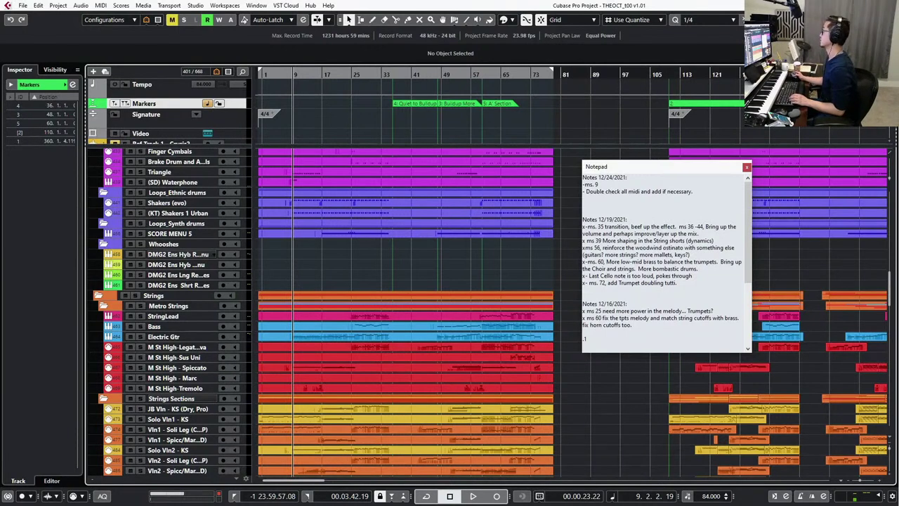
pyautogui.press('Escape')
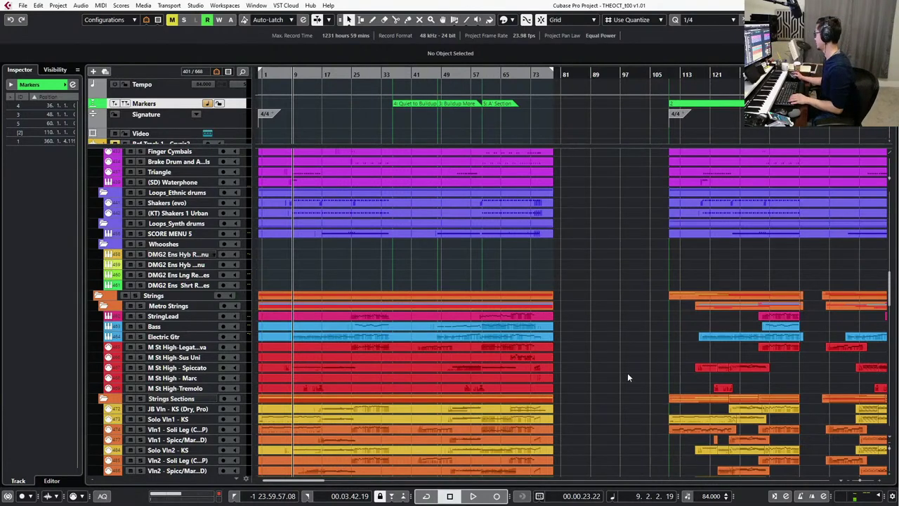
pyautogui.hotkey('alt', 'n')
pyautogui.press('KP_Decimal')
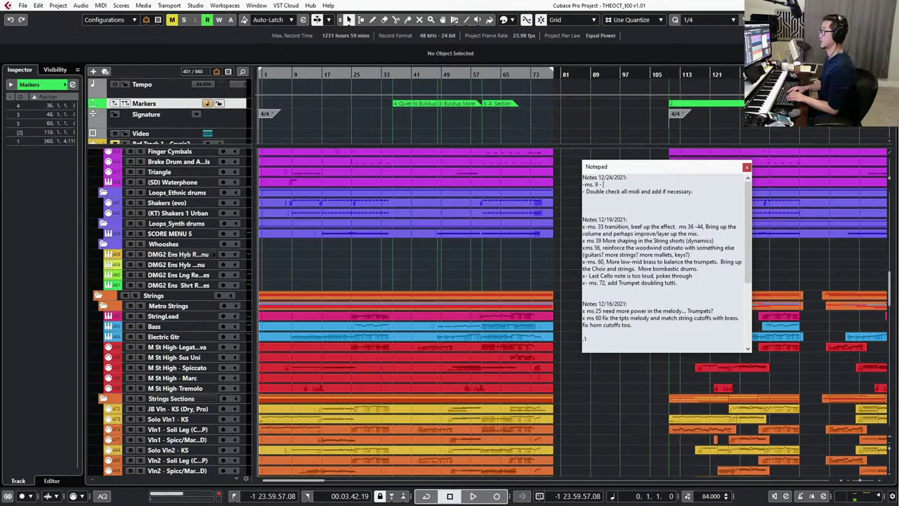
pyautogui.write('add drums')
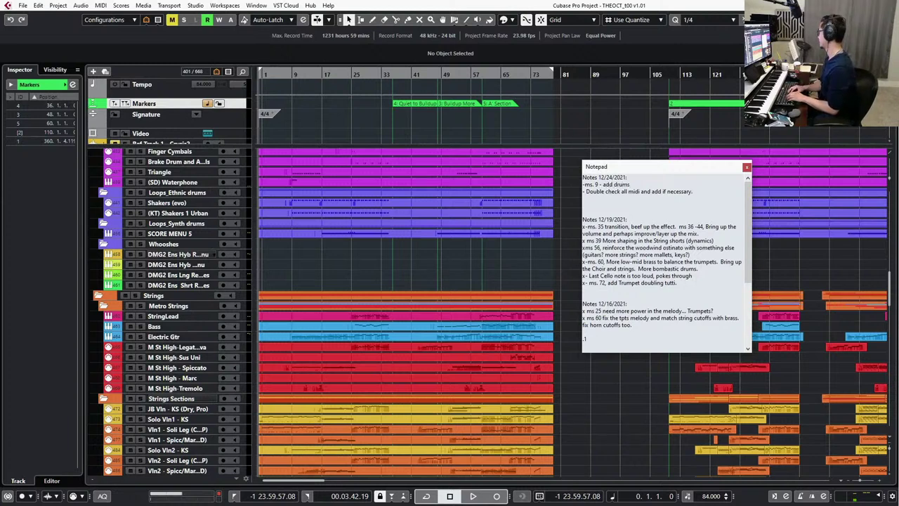
pyautogui.moveTo(636, 166); pyautogui.dragTo(0, 168)
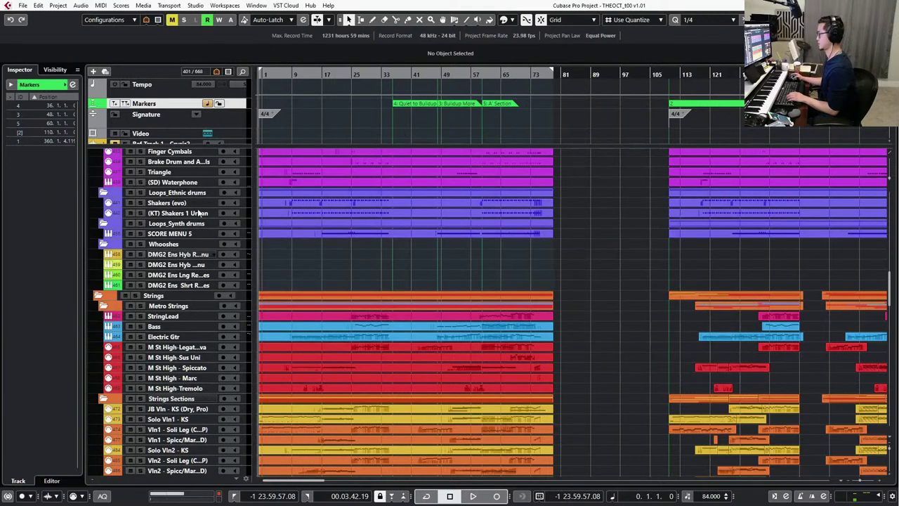
# Split the DMG2 Armageddon 2, Street, Tom and Big drum events at measure 60, where the A' Section begins.
pyautogui.scroll(-3, 494, 248)
pyautogui.scroll(-10, 495, 249)
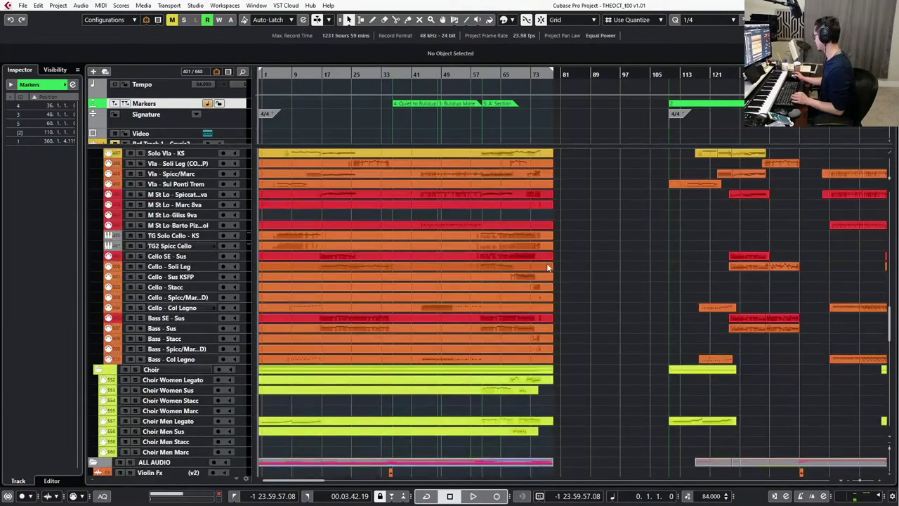
pyautogui.scroll(15, 546, 263)
pyautogui.scroll(5, 527, 255)
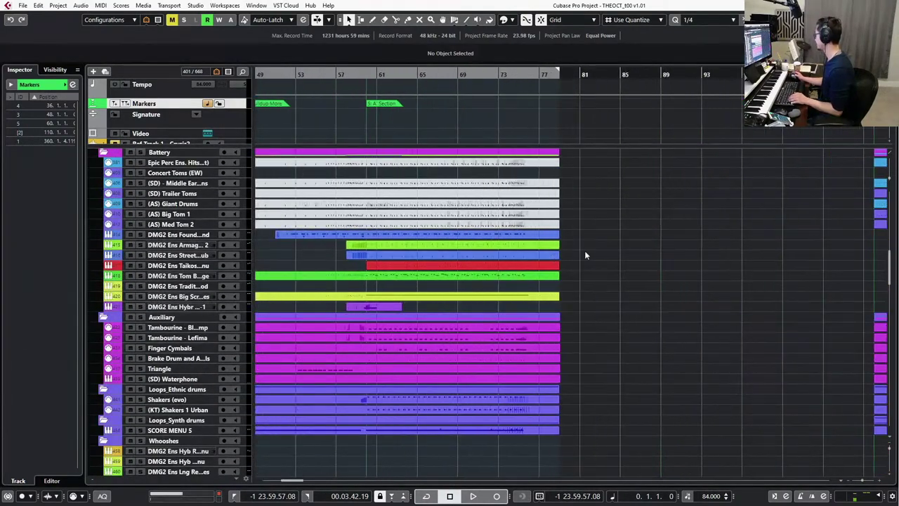
pyautogui.click(517, 254)
pyautogui.moveTo(592, 242); pyautogui.dragTo(555, 254)
pyautogui.hscroll(-1, 584, 248)
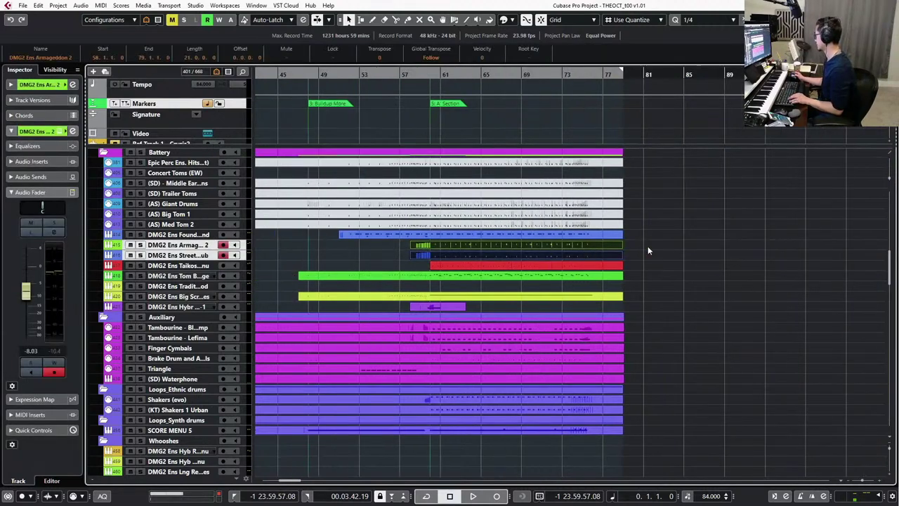
pyautogui.moveTo(647, 245); pyautogui.dragTo(499, 274)
pyautogui.scroll(3, 430, 276)
pyautogui.scroll(4, 437, 265)
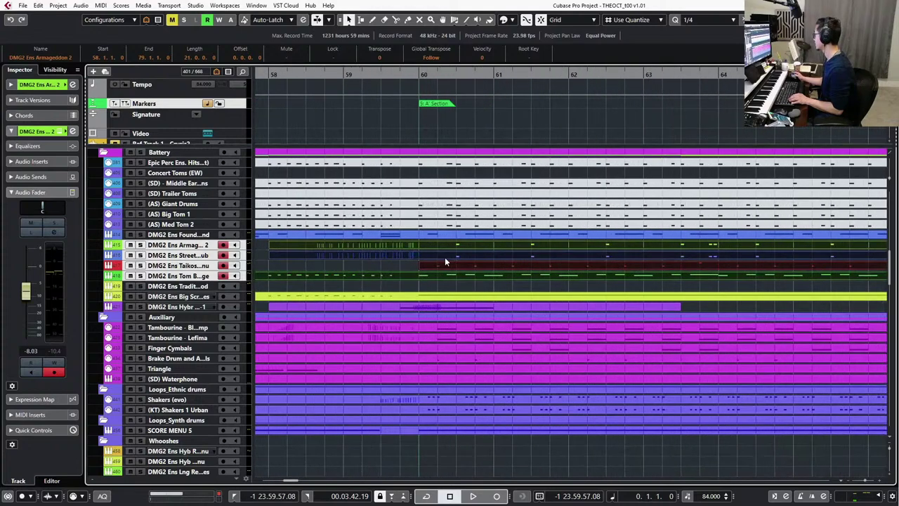
pyautogui.keyDown('alt'); pyautogui.click(408, 249); pyautogui.keyUp('alt')
pyautogui.scroll(-4, 408, 253)
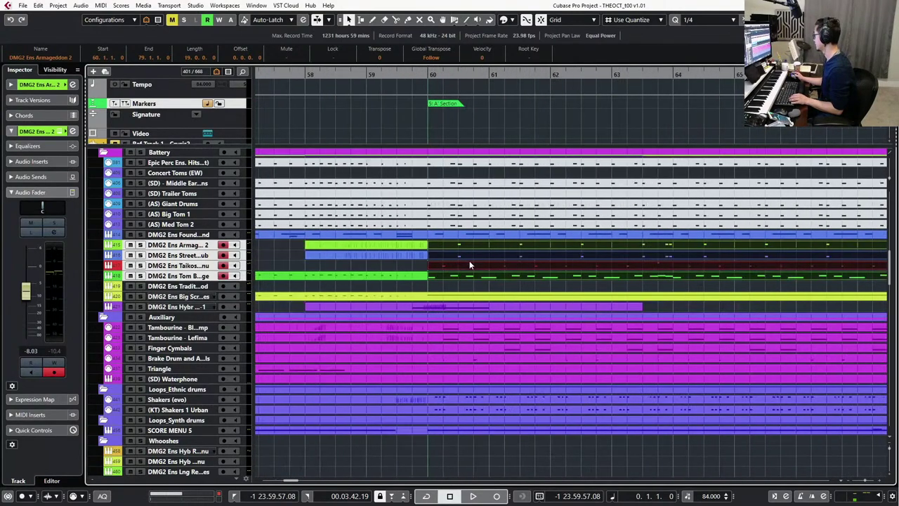
pyautogui.keyDown('alt'); pyautogui.click(457, 295); pyautogui.keyUp('alt')
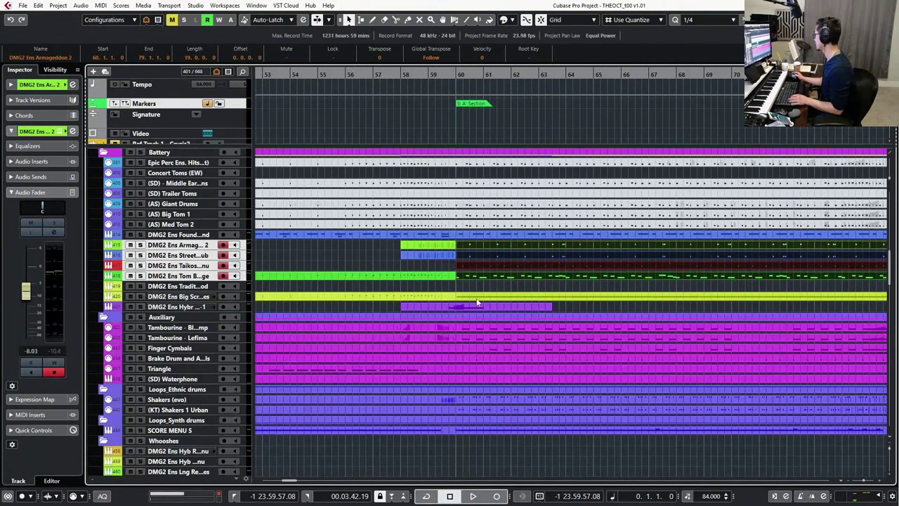
# Select and copy the five DMG2 drum events of the A' Section and place the playhead at measure 9.
pyautogui.scroll(-3, 482, 302)
pyautogui.click(637, 248)
pyautogui.moveTo(637, 248); pyautogui.dragTo(601, 297)
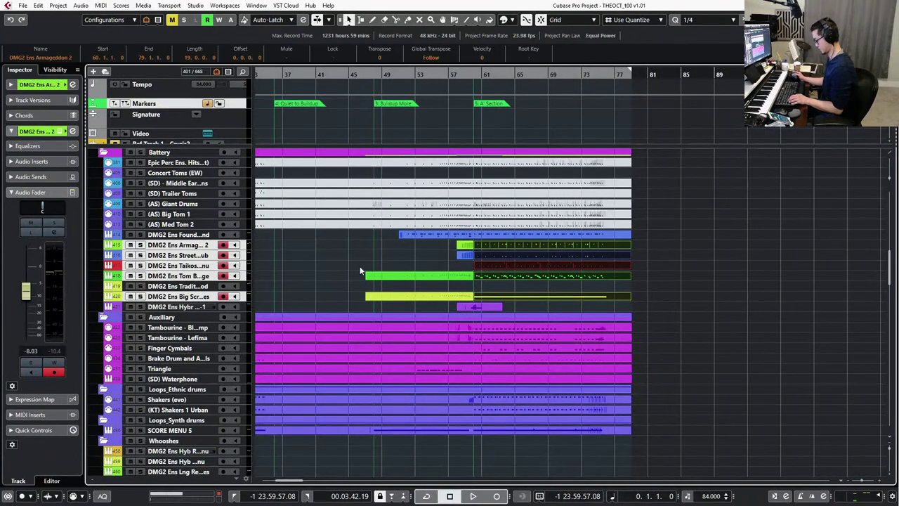
pyautogui.hscroll(-5, 372, 269)
pyautogui.moveTo(319, 75); pyautogui.dragTo(327, 73)
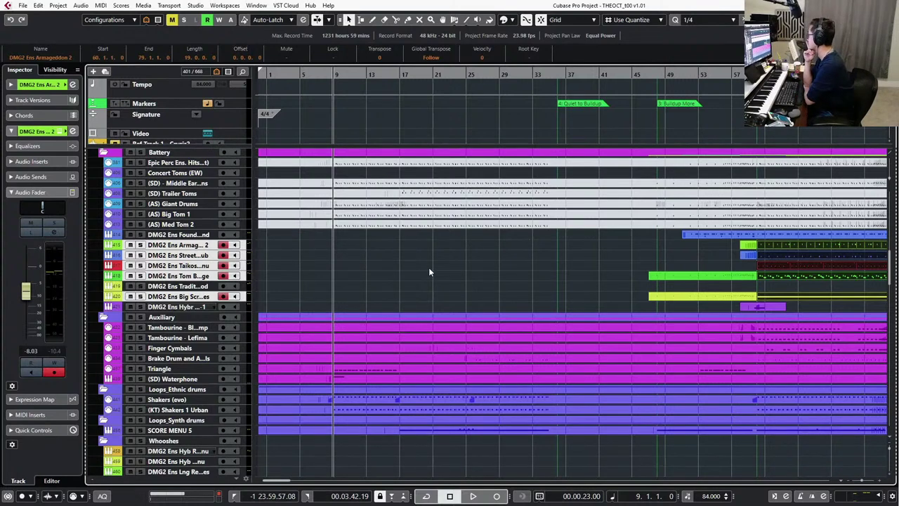
# Look through the main track list for where the copied DMG2 drum events were pasted.
pyautogui.scroll(-5, 428, 272)
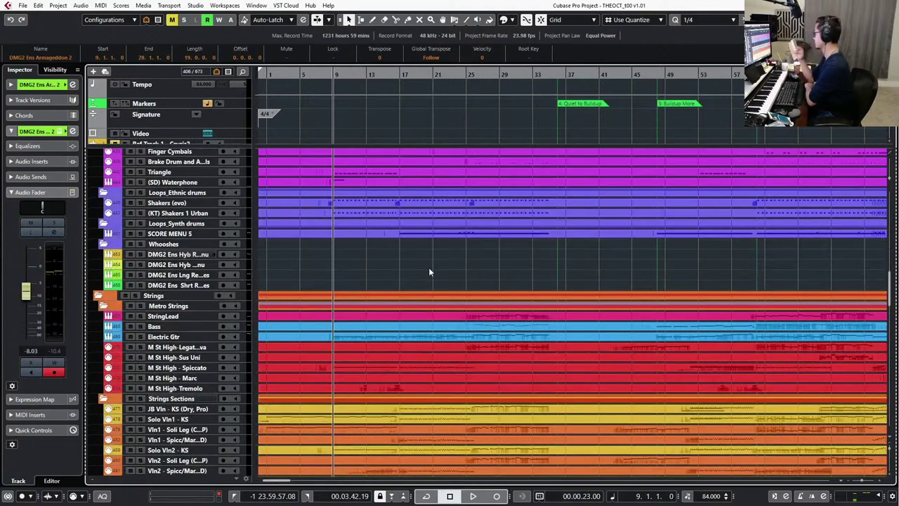
pyautogui.scroll(3, 422, 265)
pyautogui.scroll(-10, 505, 298)
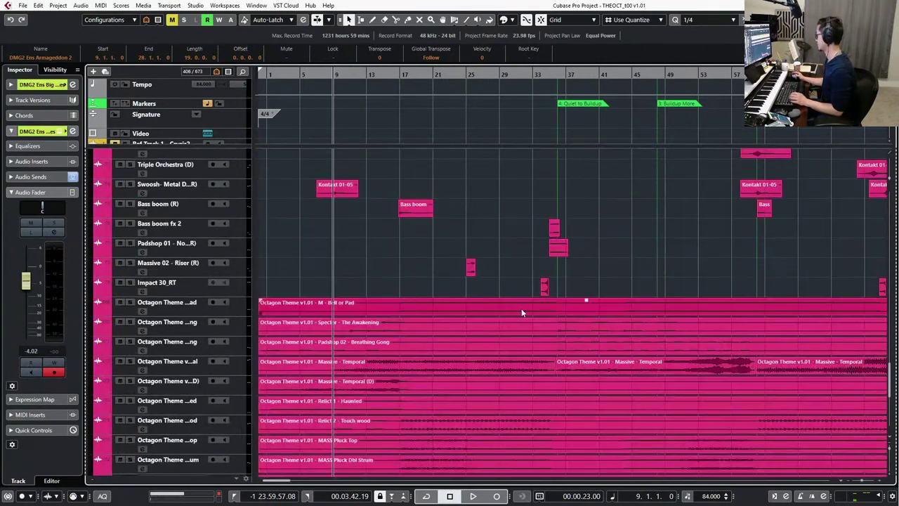
pyautogui.scroll(6, 518, 314)
pyautogui.scroll(10, 531, 303)
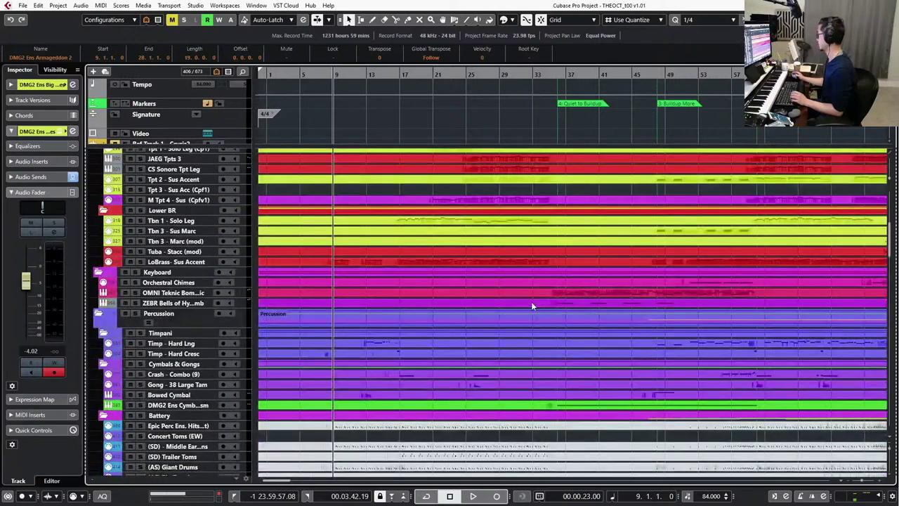
pyautogui.scroll(-3, 531, 303)
pyautogui.press('g')
pyautogui.scroll(5, 524, 303)
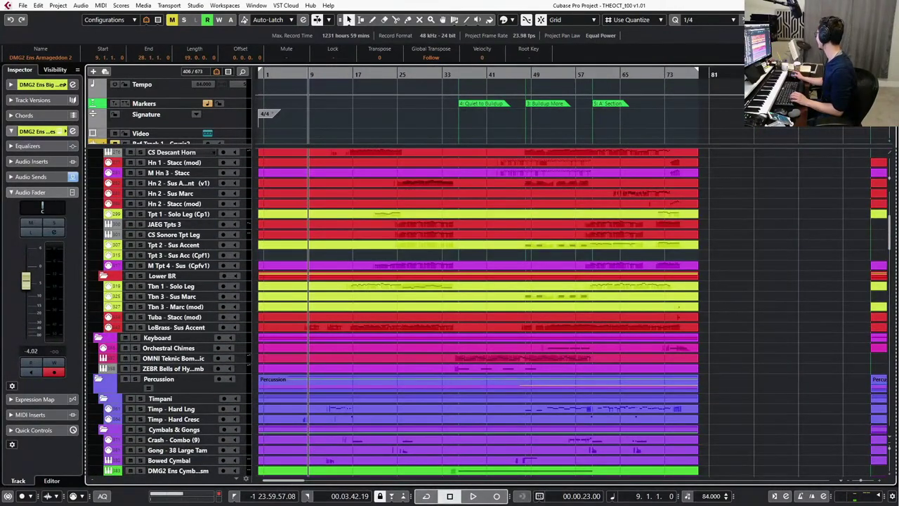
# Enlarge the upper track area and remove the five stray DMG2 drum tracks below the ARCHIVE folder.
pyautogui.moveTo(890, 114); pyautogui.dragTo(891, 139)
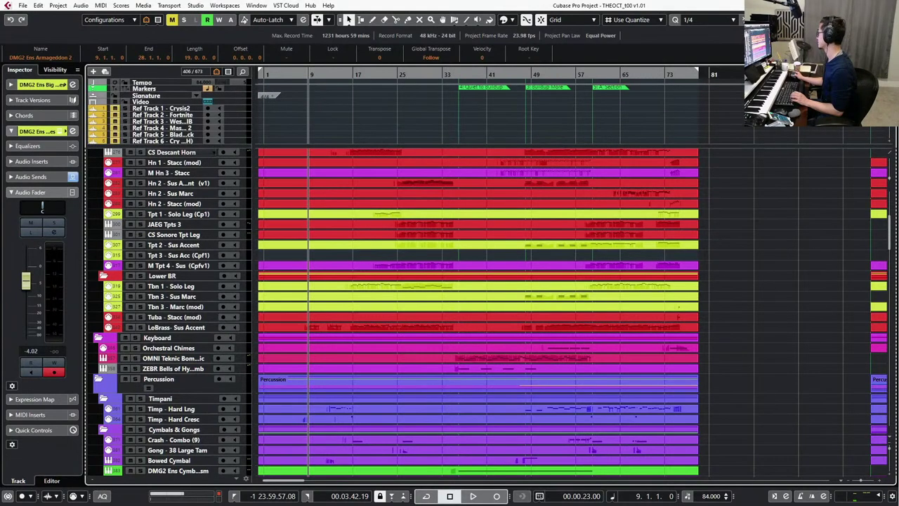
pyautogui.hotkey('shift', 'h')
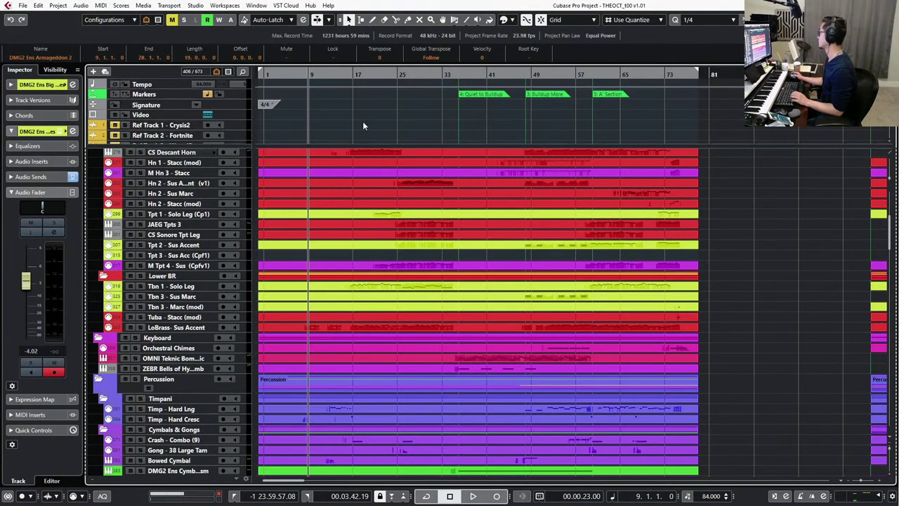
pyautogui.moveTo(397, 144); pyautogui.dragTo(396, 195)
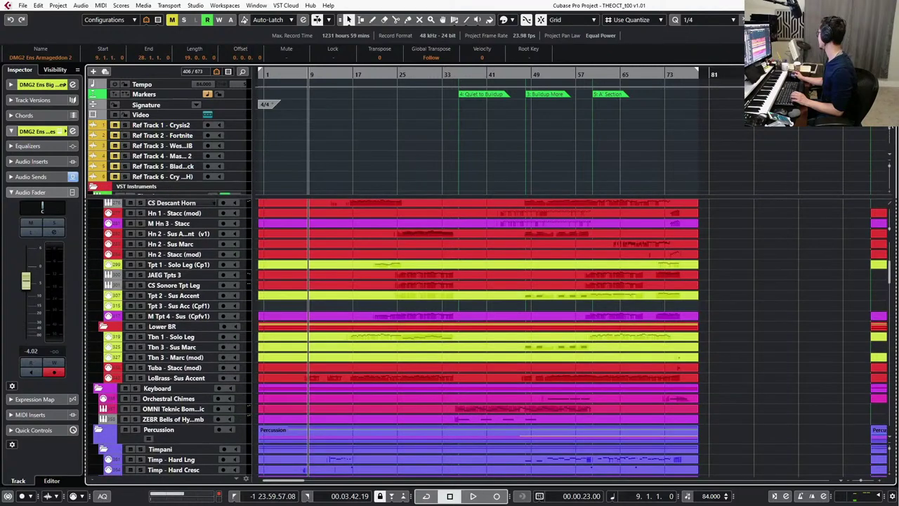
pyautogui.moveTo(889, 113); pyautogui.dragTo(889, 155)
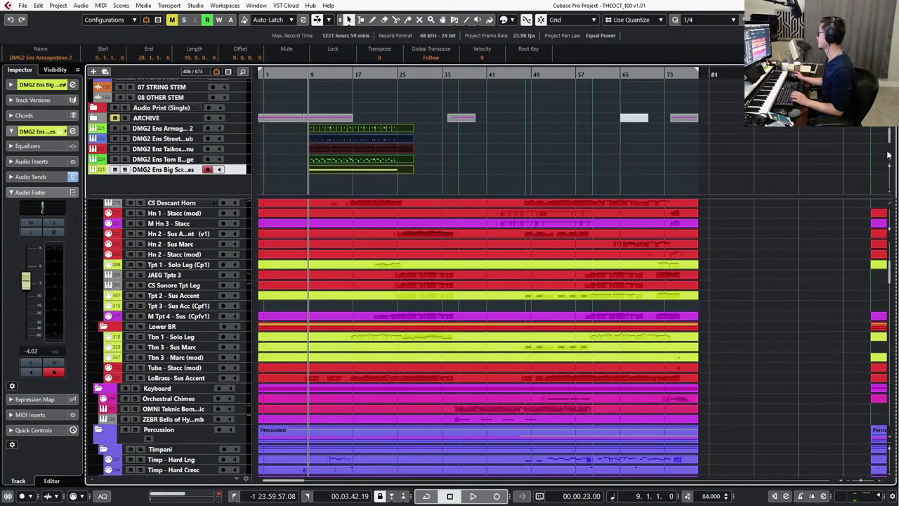
pyautogui.click(150, 129)
pyautogui.keyDown('shift'); pyautogui.click(166, 170); pyautogui.keyUp('shift')
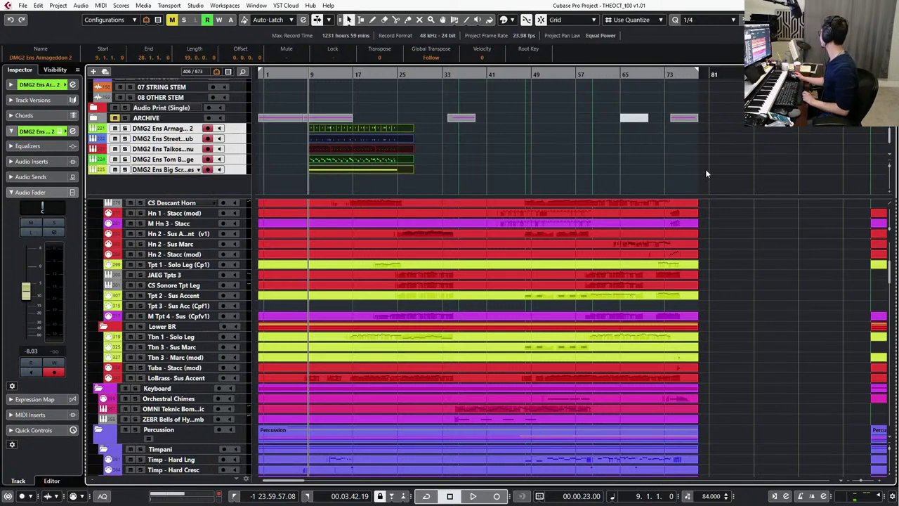
pyautogui.hotkey('shift', 'Delete')
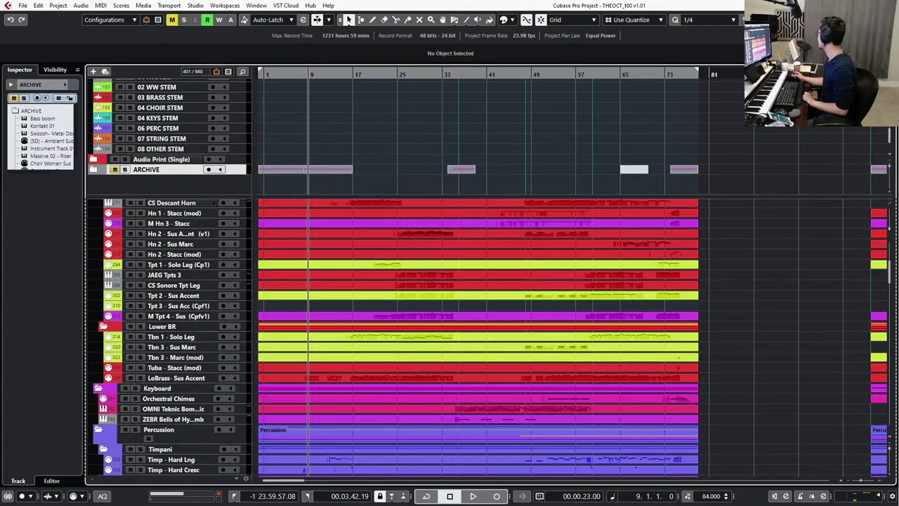
# Shrink the upper track area again and clear the Tempo track selection.
pyautogui.scroll(5, 387, 105)
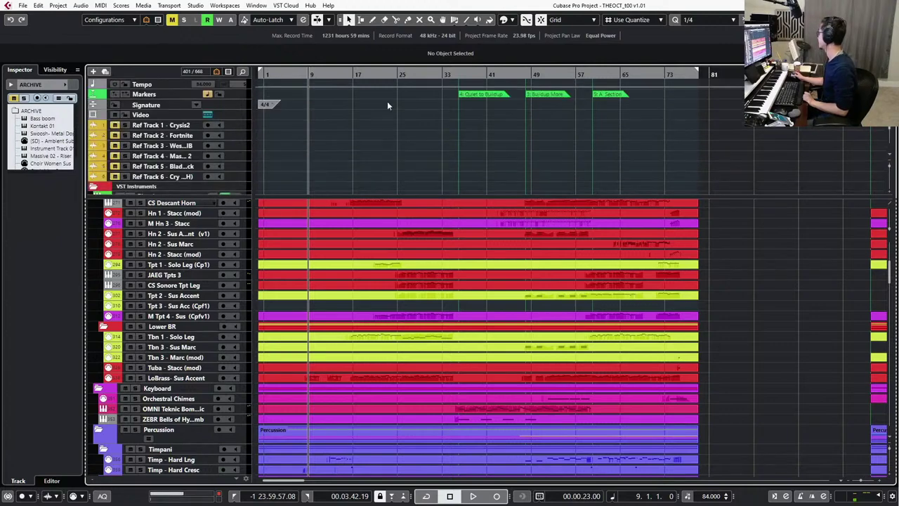
pyautogui.click(150, 88)
pyautogui.scroll(5, 309, 271)
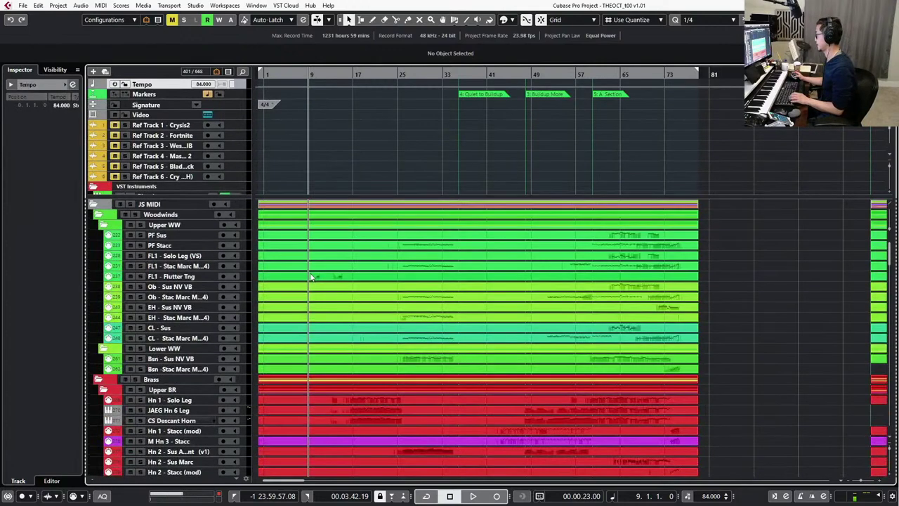
pyautogui.scroll(-3, 295, 303)
pyautogui.scroll(-5, 285, 352)
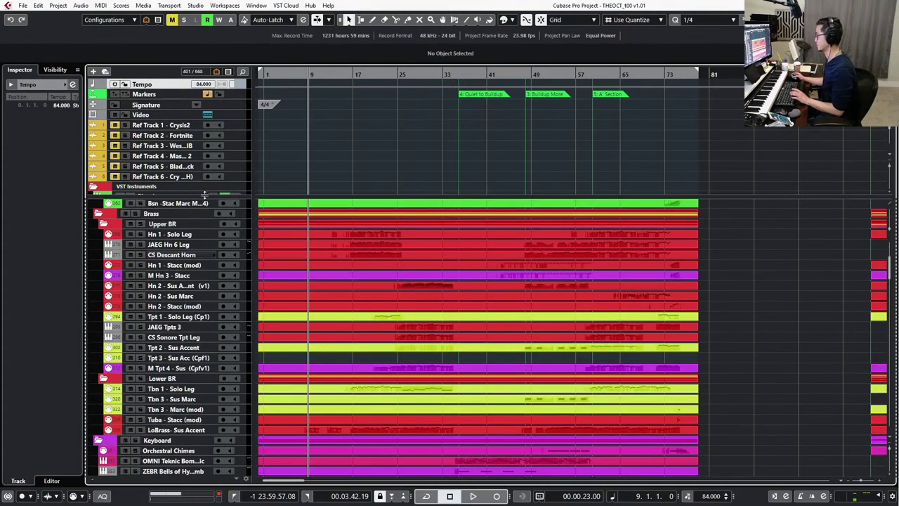
pyautogui.moveTo(205, 196); pyautogui.dragTo(205, 153)
pyautogui.keyDown('ctrl'); pyautogui.click(169, 86); pyautogui.keyUp('ctrl')
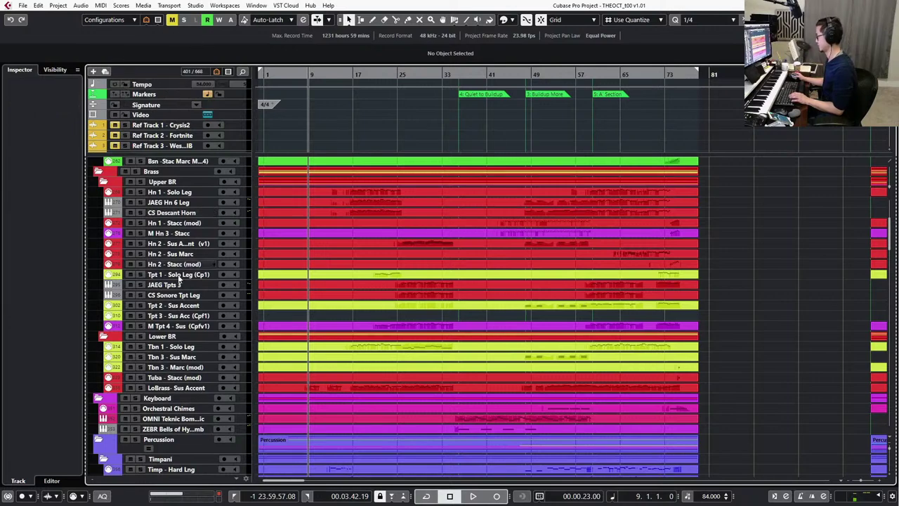
# Paste the copied drum events at measure 9, starting from the DMG2 Ens Armageddon 2 track in the Battery folder.
pyautogui.scroll(-6, 342, 331)
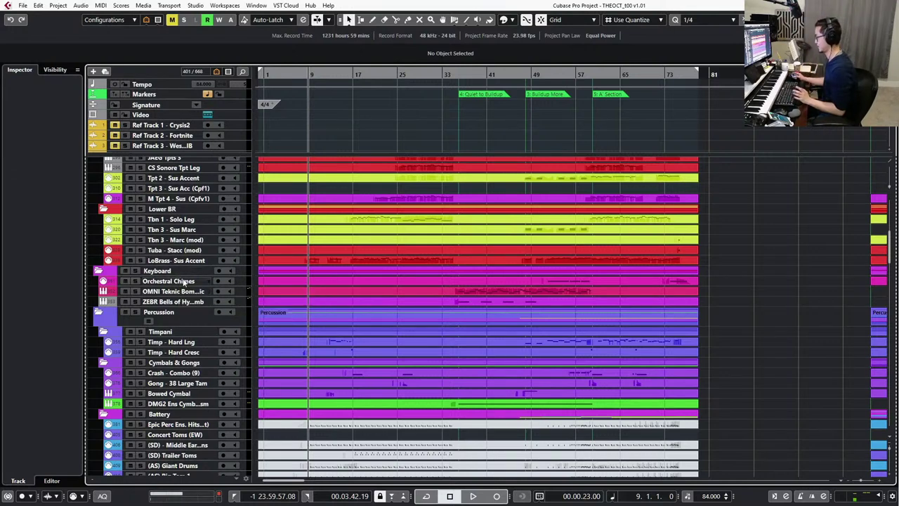
pyautogui.scroll(-5, 193, 302)
pyautogui.rightClick(203, 338)
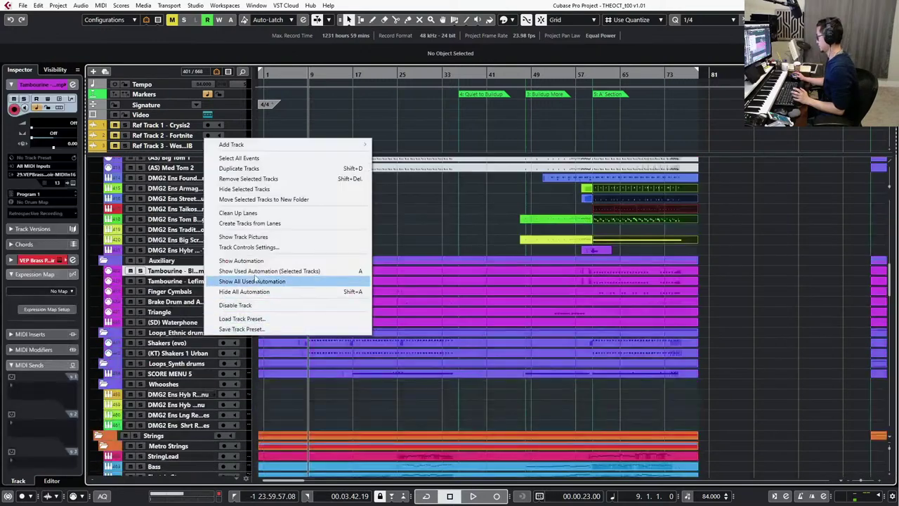
pyautogui.click(438, 230)
pyautogui.scroll(3, 237, 264)
pyautogui.click(193, 254)
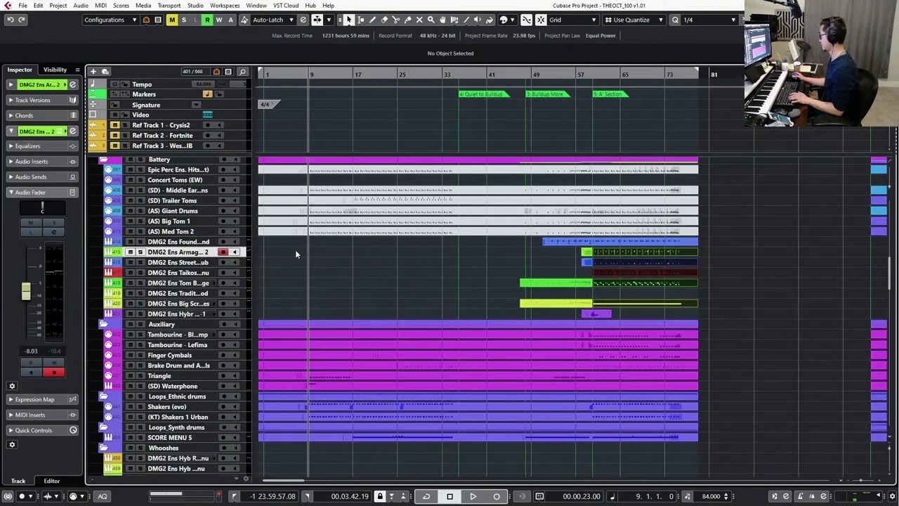
pyautogui.hotkey('ctrl', 'v')
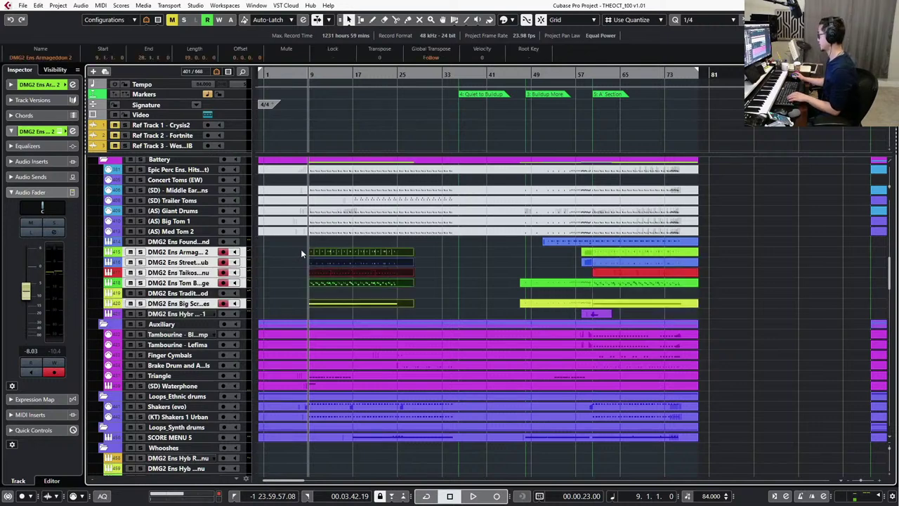
# Play the passage from measure 9 to hear the pasted drums.
pyautogui.press('space')
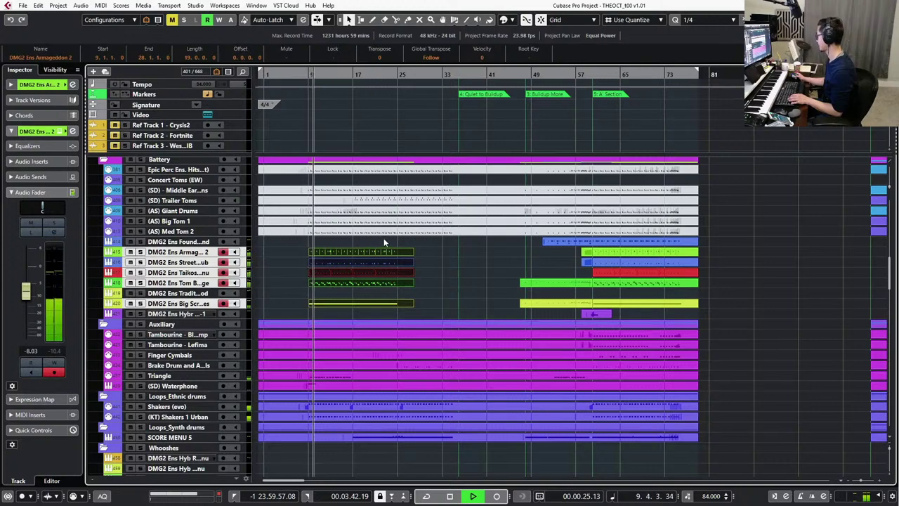
pyautogui.scroll(1, 404, 274)
pyautogui.hscroll(-1, 404, 274)
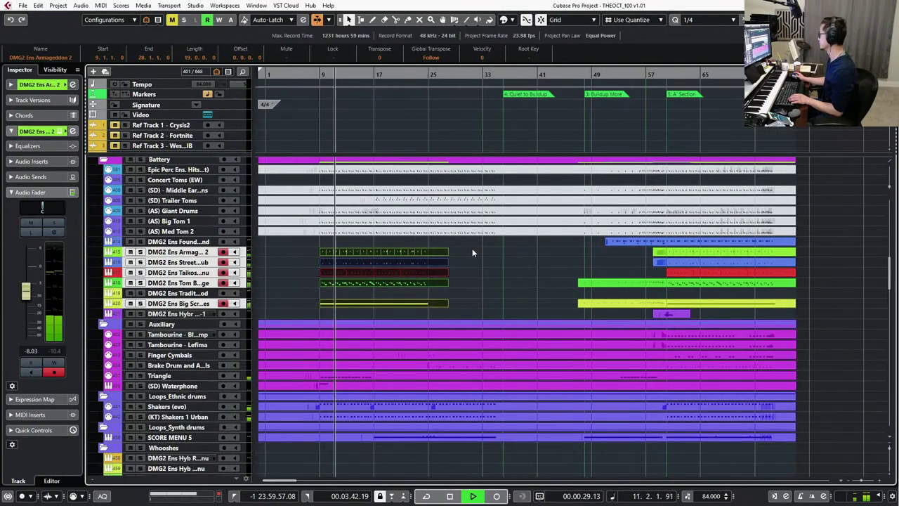
# Mute the pasted Armageddon 2 and Street Fighter Club events and play the passage from measure 9 without them.
pyautogui.click(423, 252)
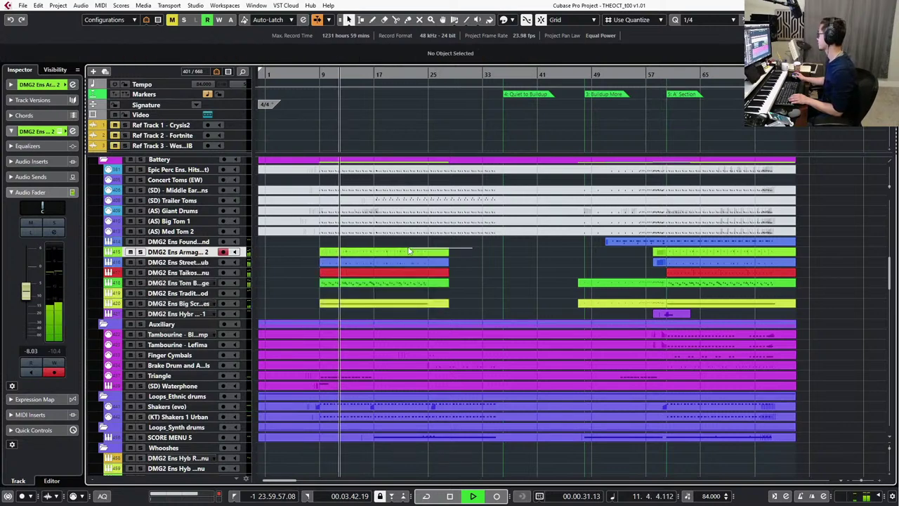
pyautogui.press('space')
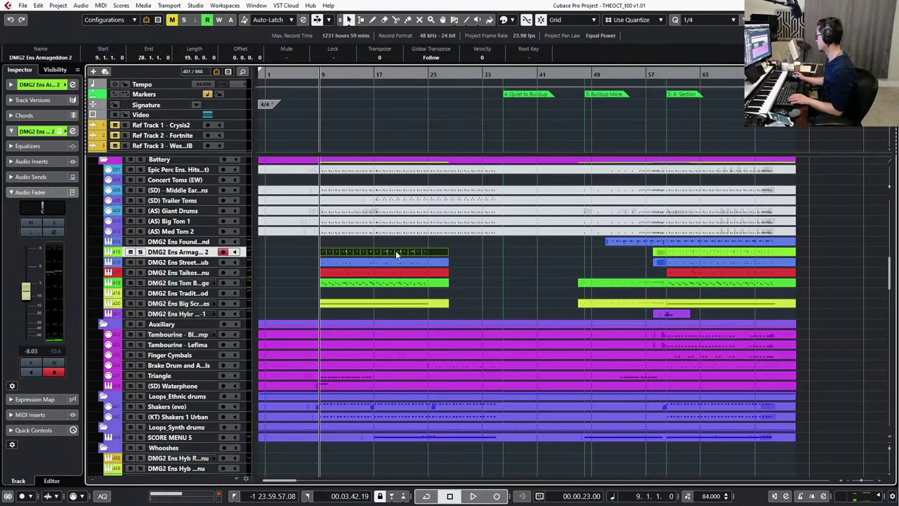
pyautogui.click(398, 262)
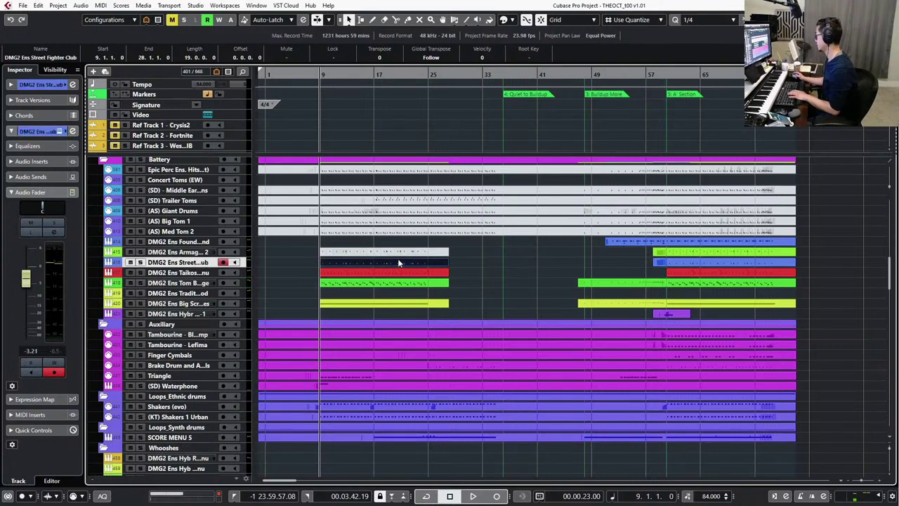
pyautogui.hotkey('shift', 'm')
pyautogui.press('space')
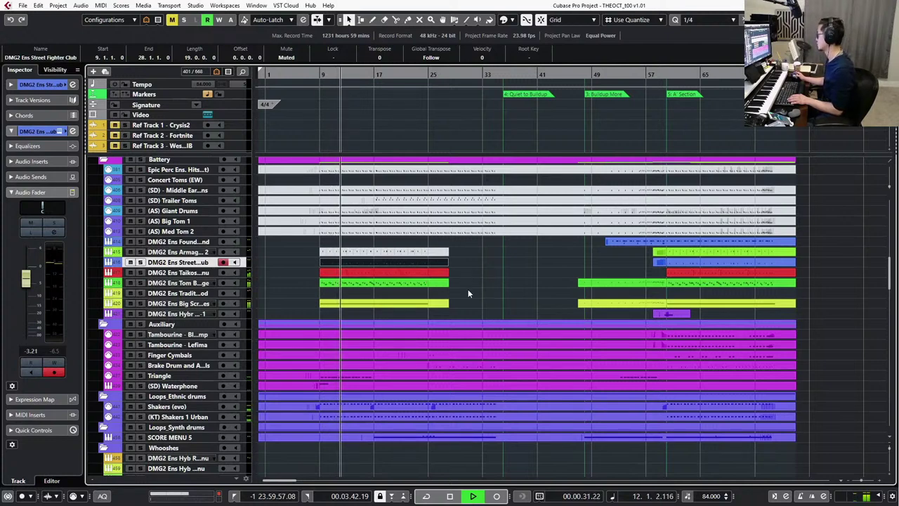
# Select the five pasted drum events and extend their starts back to 7.3.1.
pyautogui.click(491, 299)
pyautogui.moveTo(302, 270); pyautogui.dragTo(349, 308)
pyautogui.moveTo(299, 252); pyautogui.dragTo(349, 307)
pyautogui.hotkey('alt', 'Left')
pyautogui.hotkey('alt', 'Left')
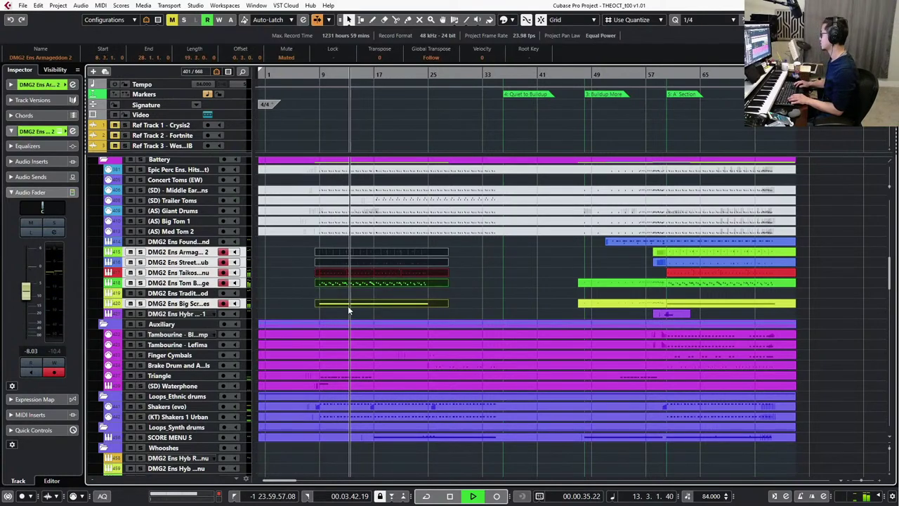
# Examine the notes and Main Volume data of the five extended drum events in the Key Editor during playback.
pyautogui.doubleClick(347, 306)
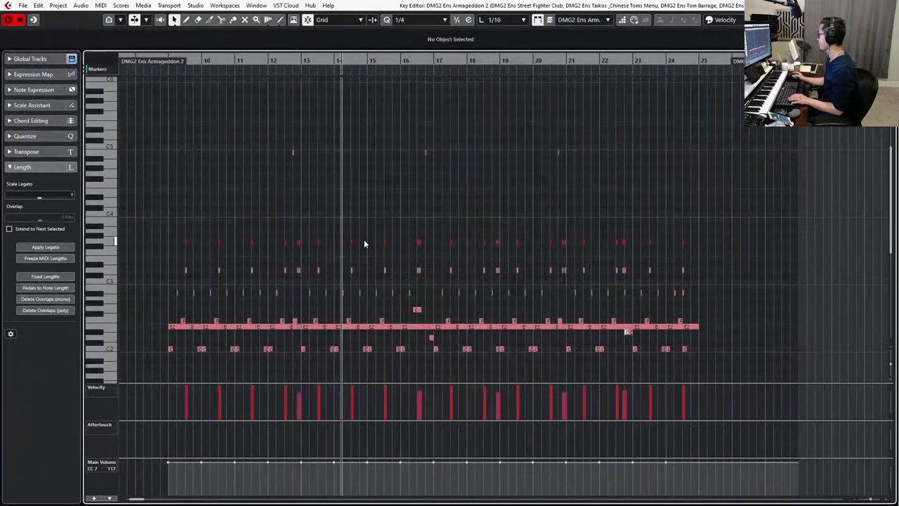
pyautogui.scroll(-1, 364, 240)
pyautogui.scroll(-2, 280, 240)
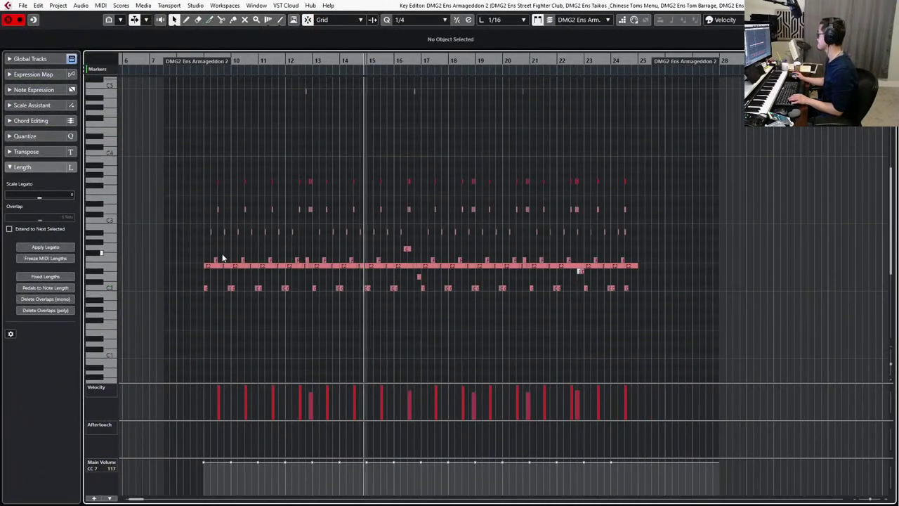
pyautogui.scroll(2, 222, 258)
pyautogui.scroll(1, 370, 277)
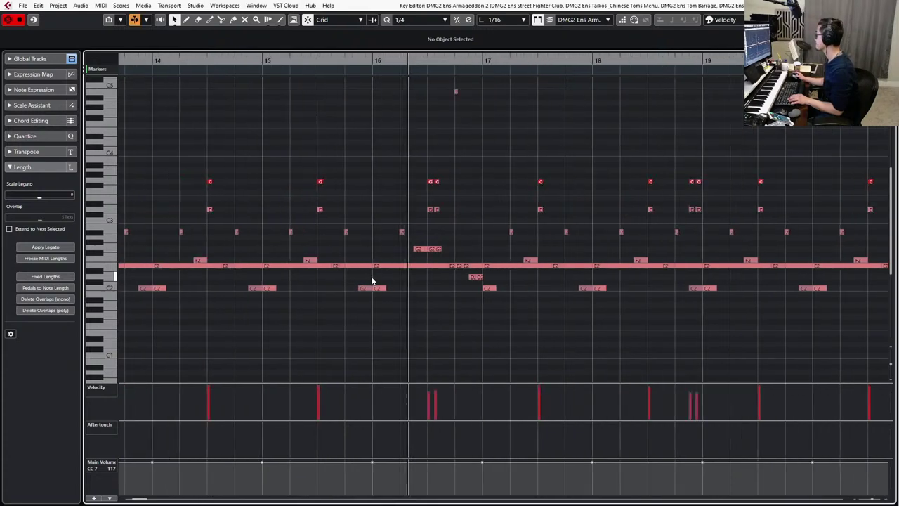
pyautogui.scroll(-1, 371, 277)
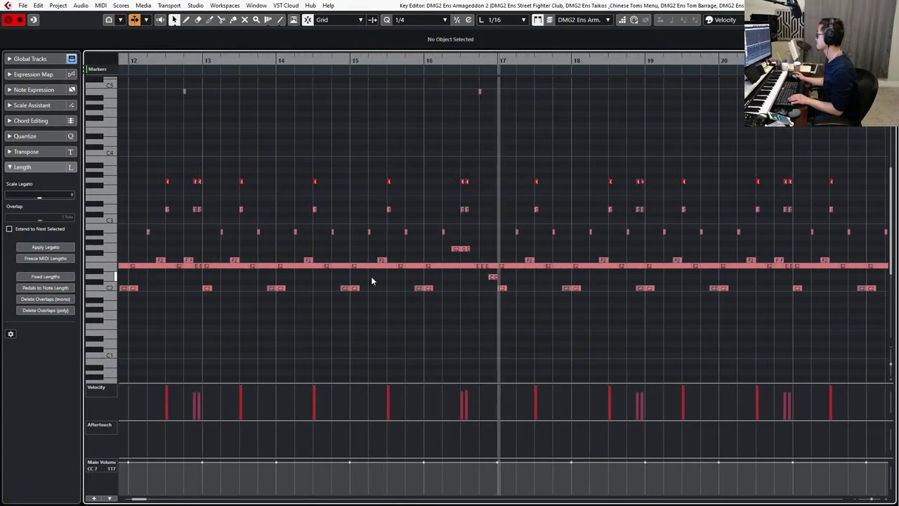
pyautogui.scroll(-2, 371, 276)
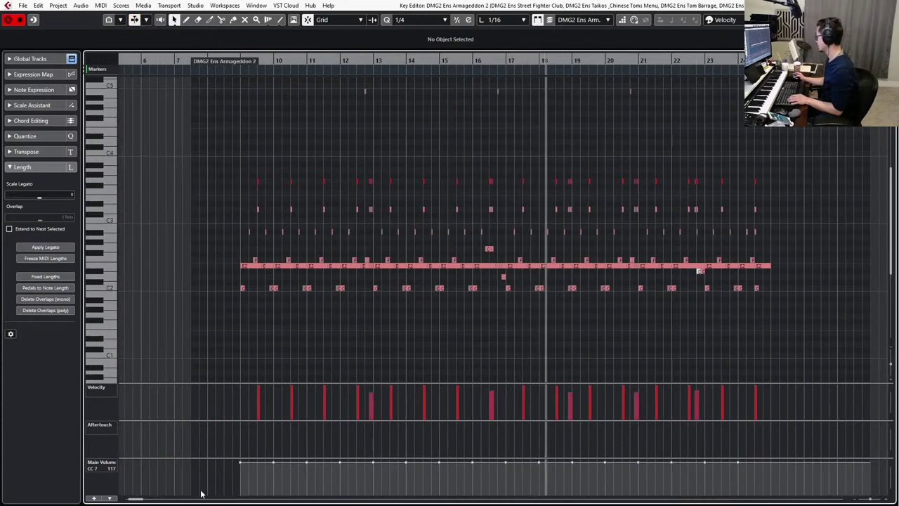
pyautogui.moveTo(201, 494); pyautogui.dragTo(709, 429)
pyautogui.press('Return')
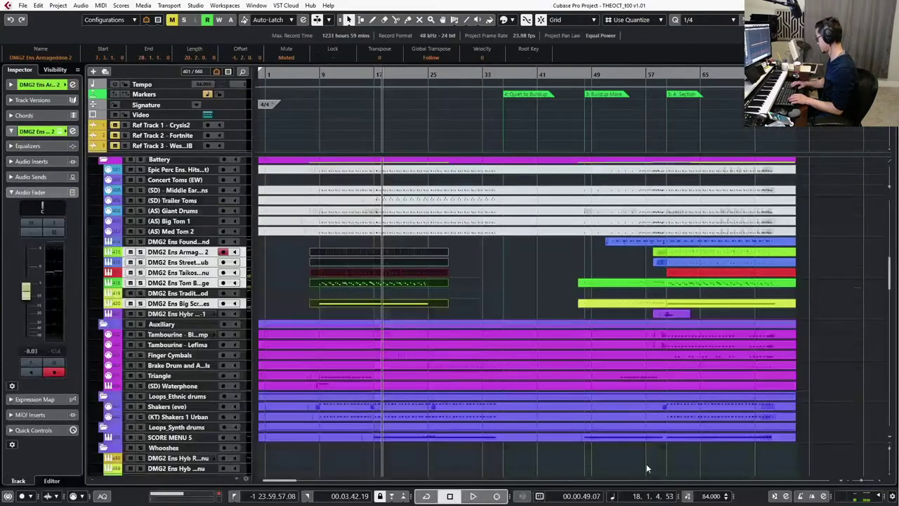
# Play the passage from measure 9 with the Armageddon 2 and Street Fighter Club events still muted.
pyautogui.moveTo(478, 251); pyautogui.dragTo(400, 308)
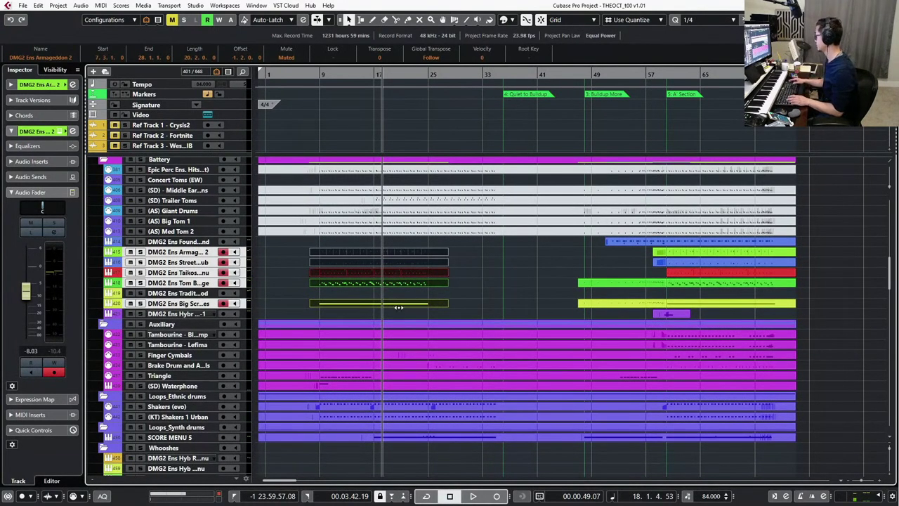
pyautogui.press('KP_Subtract')
pyautogui.press('KP_Subtract')
pyautogui.press('KP_Subtract')
pyautogui.press('KP_Subtract')
pyautogui.press('KP_Subtract')
pyautogui.press('KP_Subtract')
pyautogui.press('KP_Subtract')
pyautogui.press('KP_Subtract')
pyautogui.press('KP_Subtract')
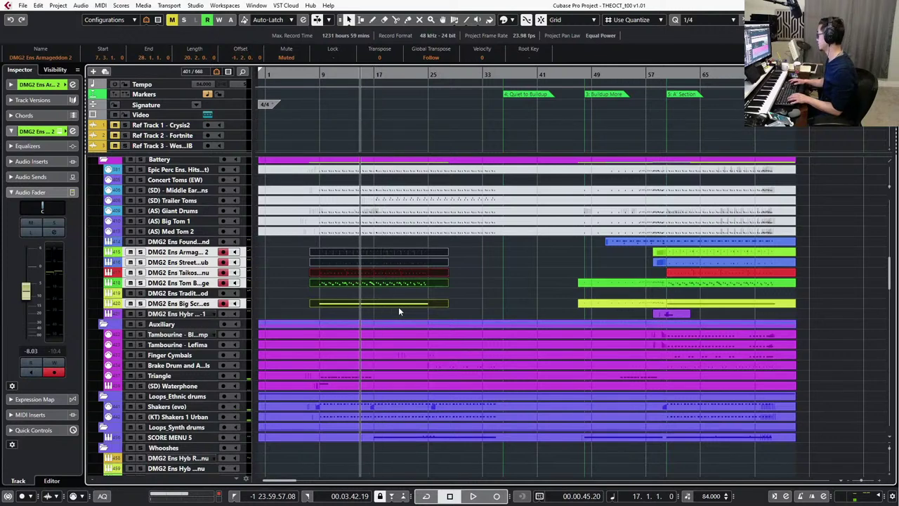
pyautogui.press('KP_Subtract')
pyautogui.press('KP_Subtract')
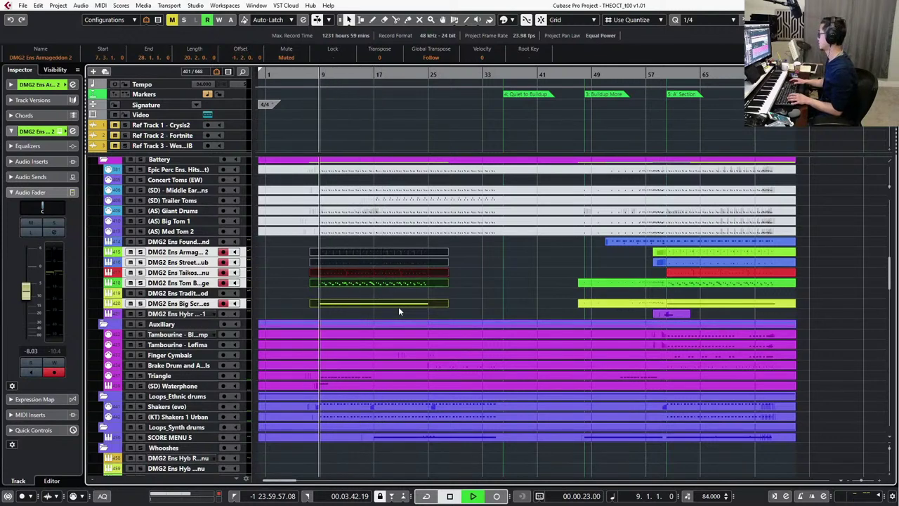
pyautogui.press('space')
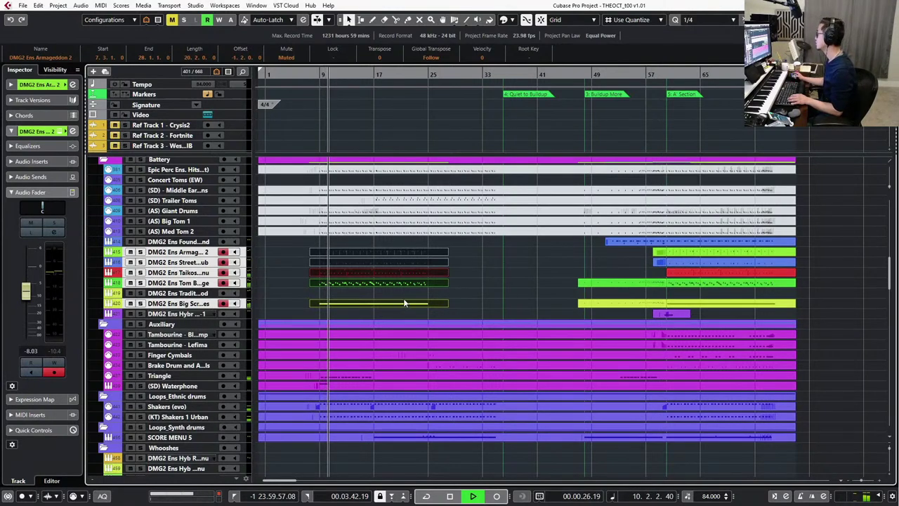
pyautogui.press('space')
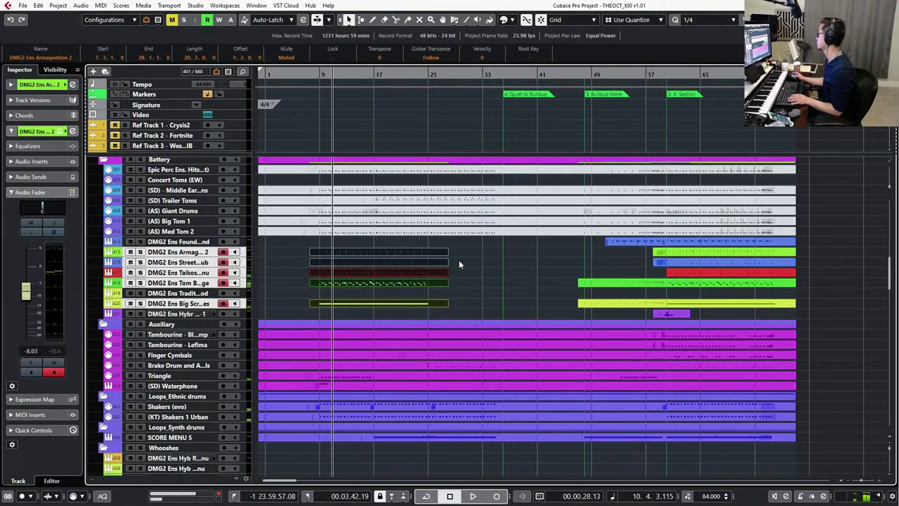
# Unmute the Armageddon 2 and Street Fighter Club events and return the playhead to measure 9.
pyautogui.moveTo(459, 264); pyautogui.dragTo(390, 251)
pyautogui.hotkey('shift', 'u')
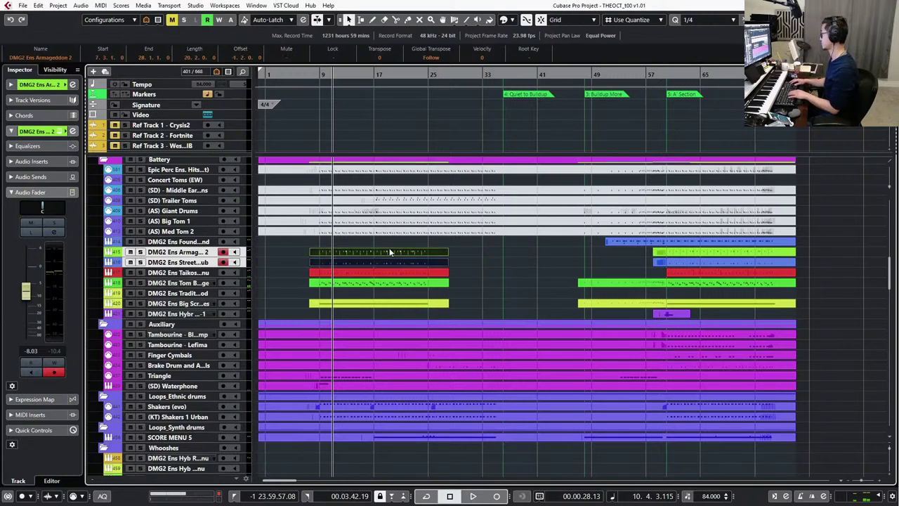
pyautogui.press('KP_0')
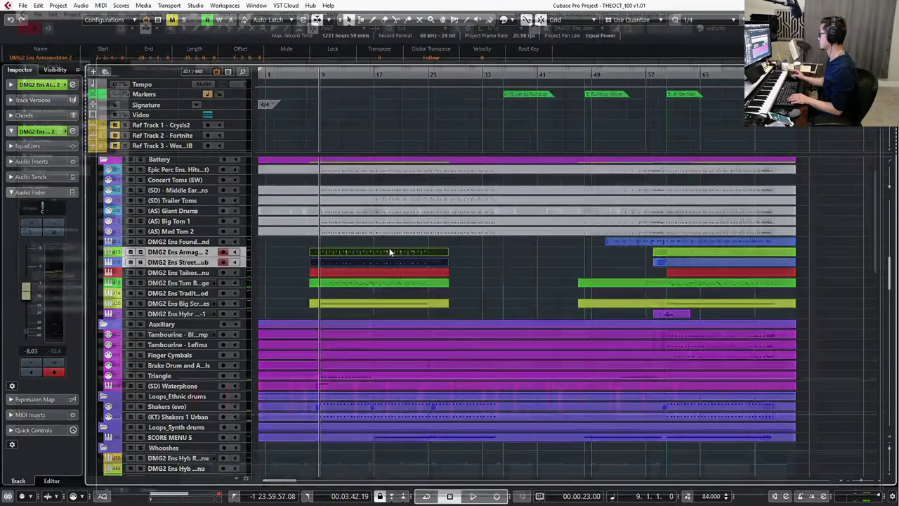
# Examine the Armageddon 2 and Street Fighter Club notes in the Key Editor while playing from measure 9.
pyautogui.doubleClick(390, 251)
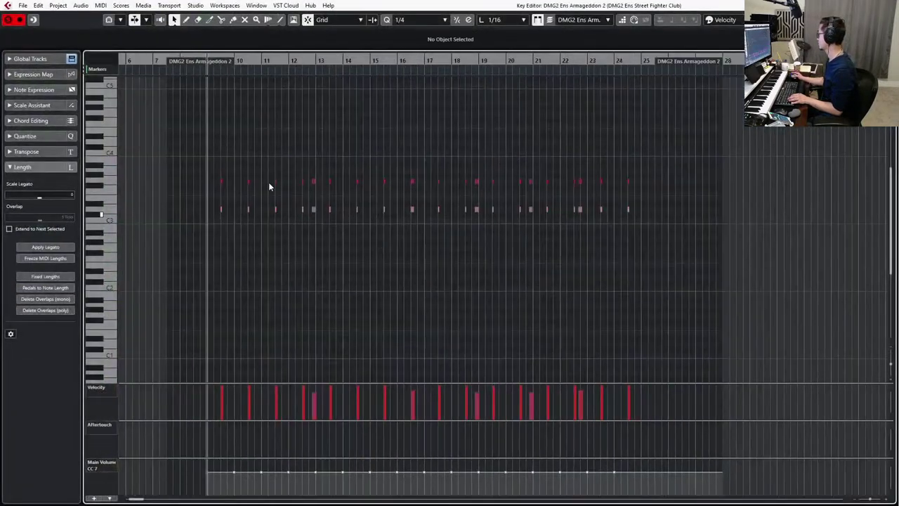
pyautogui.moveTo(193, 153); pyautogui.dragTo(673, 232)
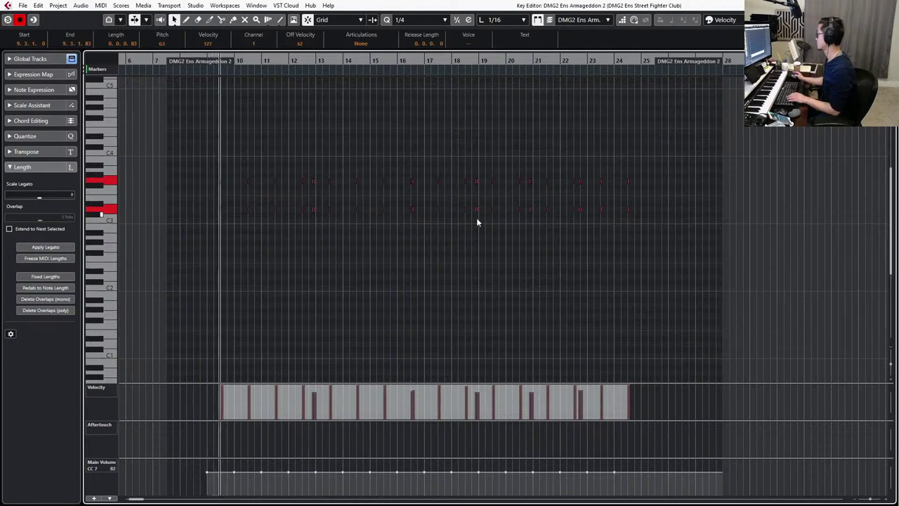
pyautogui.moveTo(207, 202); pyautogui.dragTo(680, 228)
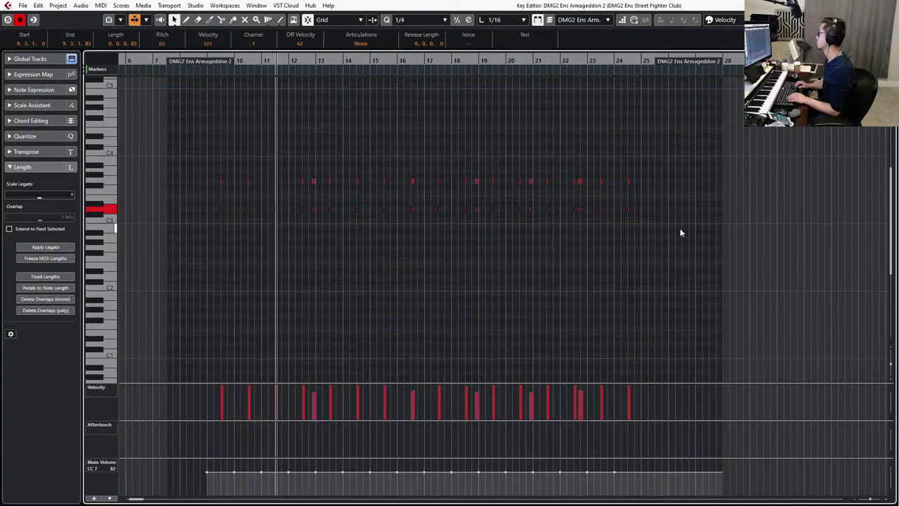
pyautogui.press('Return')
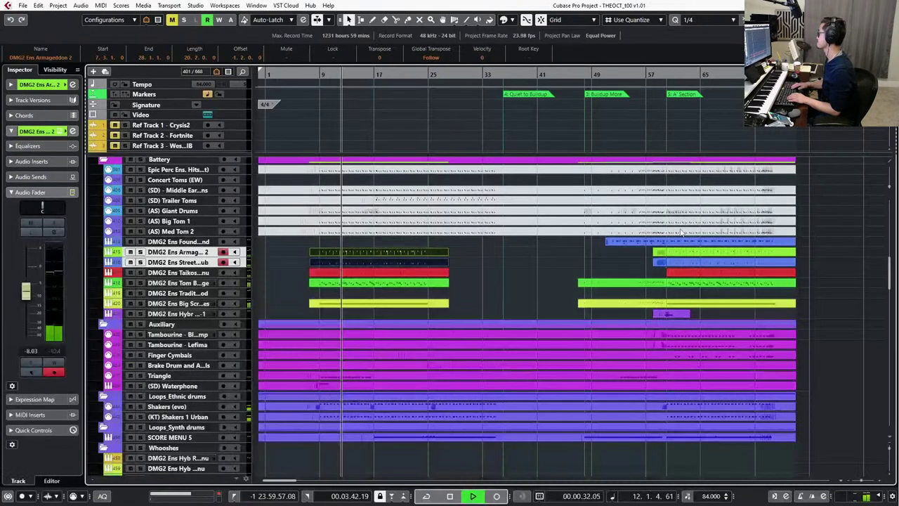
pyautogui.press('space')
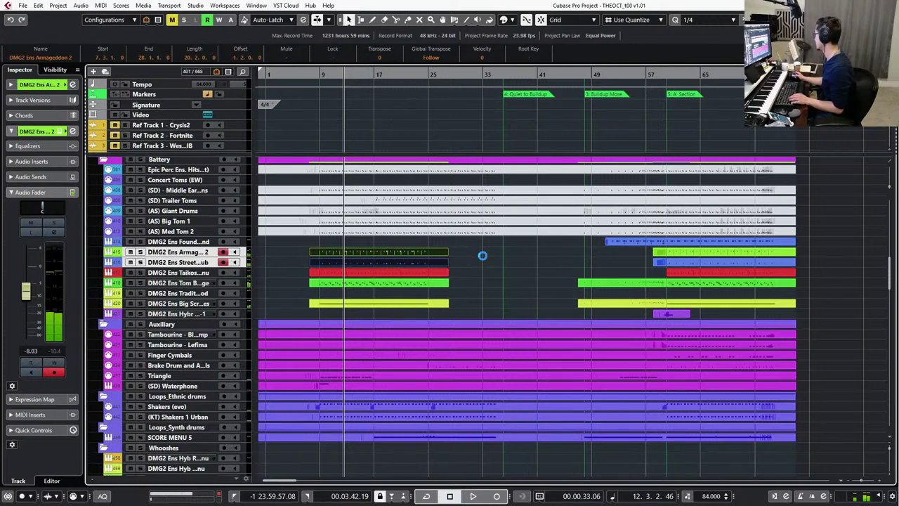
# Split the five pasted drum events at measure 13 and move their second parts to start at measure 25.
pyautogui.moveTo(465, 250); pyautogui.dragTo(430, 304)
pyautogui.scroll(1, 430, 304)
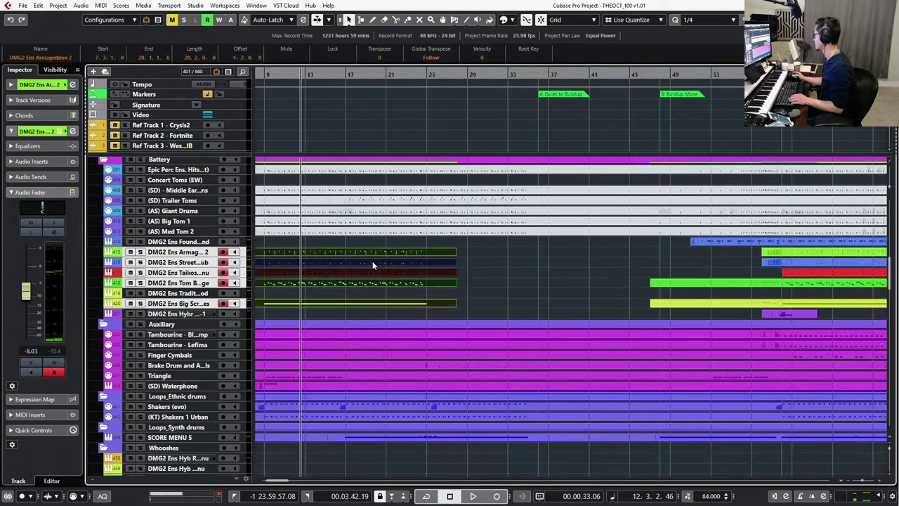
pyautogui.keyDown('alt'); pyautogui.click(306, 255); pyautogui.keyUp('alt')
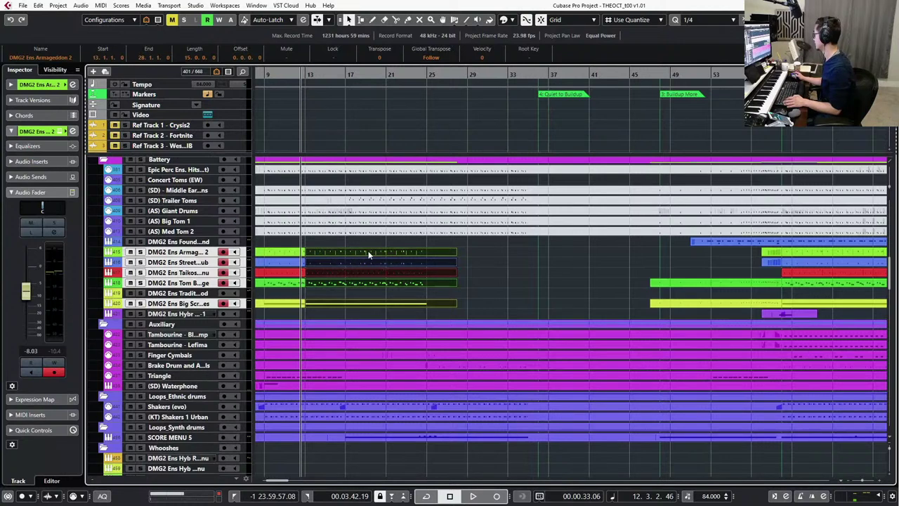
pyautogui.moveTo(368, 251); pyautogui.dragTo(483, 251)
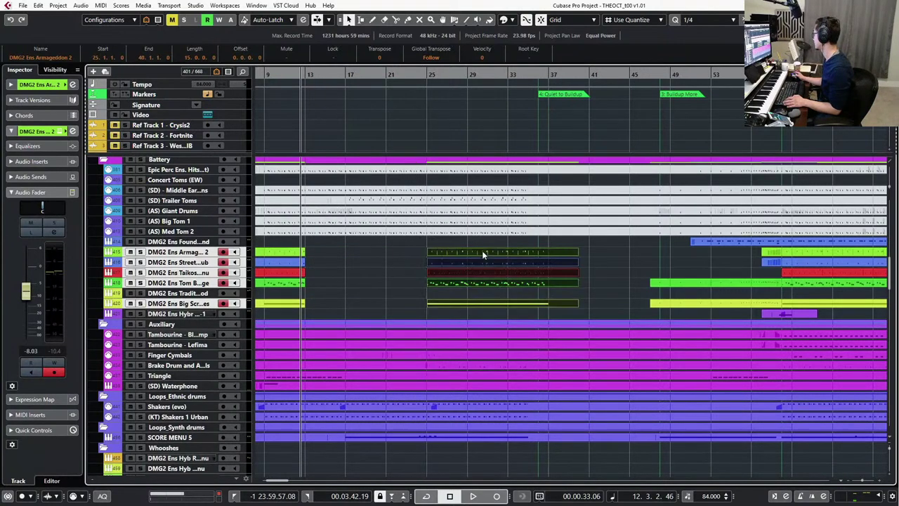
# Split the earlier drum events at measure 9 and duplicate the four-bar section three times to fill up to measure 25.
pyautogui.hscroll(-2, 482, 253)
pyautogui.moveTo(425, 243); pyautogui.dragTo(349, 305)
pyautogui.scroll(2, 344, 299)
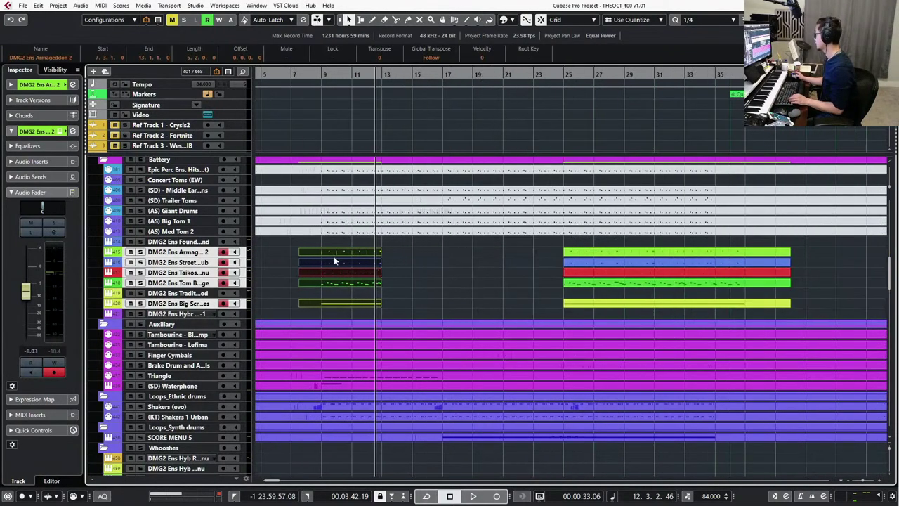
pyautogui.keyDown('alt'); pyautogui.click(339, 257); pyautogui.keyUp('alt')
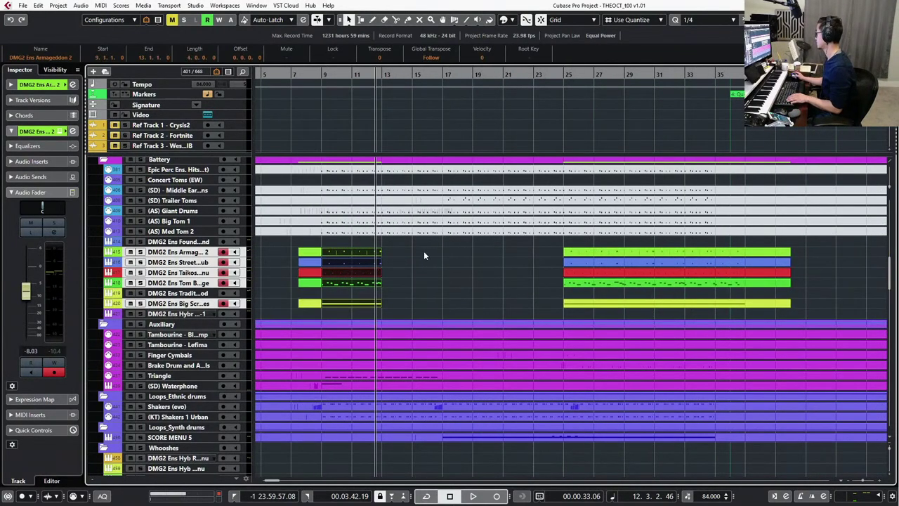
pyautogui.hotkey('ctrl', 'd')
pyautogui.hotkey('ctrl', 'd')
pyautogui.hotkey('ctrl', 'd')
pyautogui.press('g')
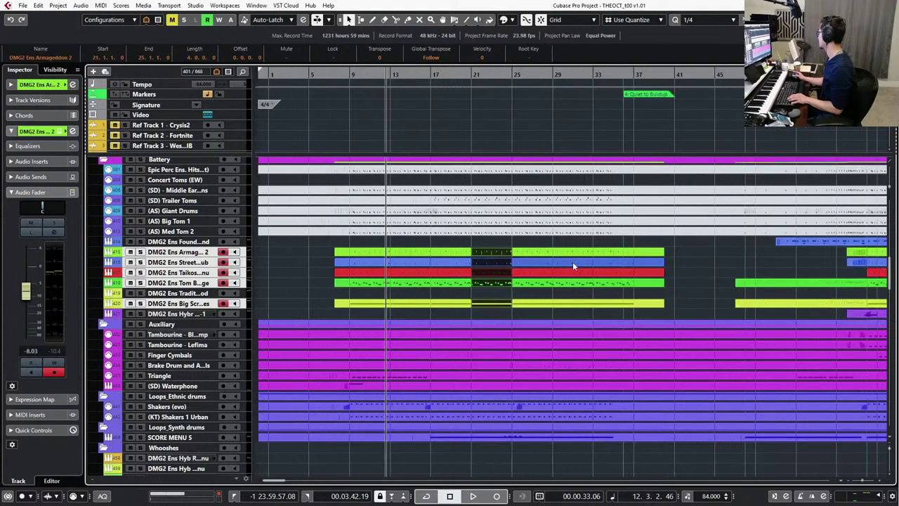
# Split the five drum events starting at measure 25 at measure 36 and delete the part after it.
pyautogui.click(607, 75)
pyautogui.press('h')
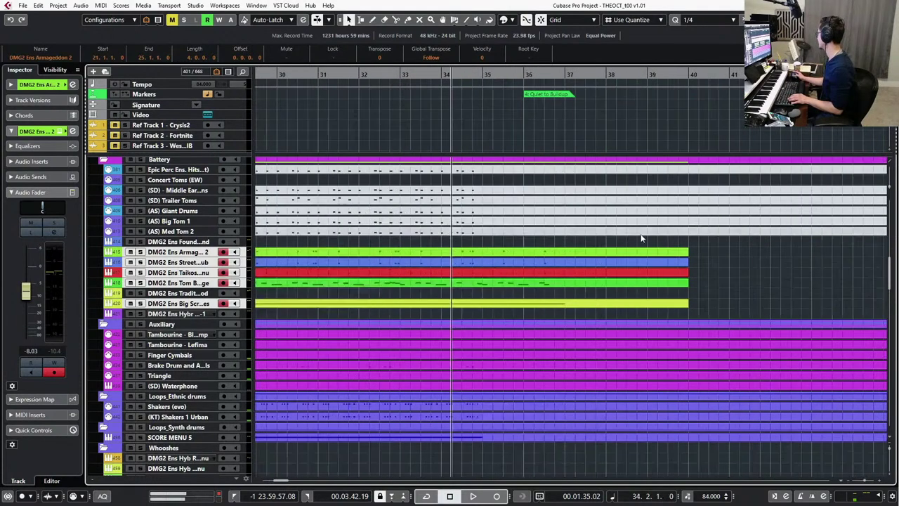
pyautogui.click(674, 287)
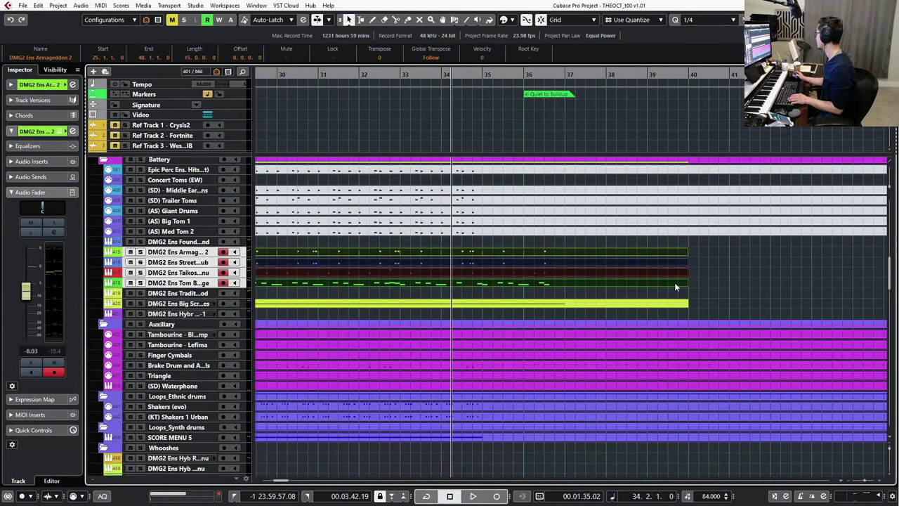
pyautogui.moveTo(683, 304); pyautogui.dragTo(596, 304)
pyautogui.click(524, 255)
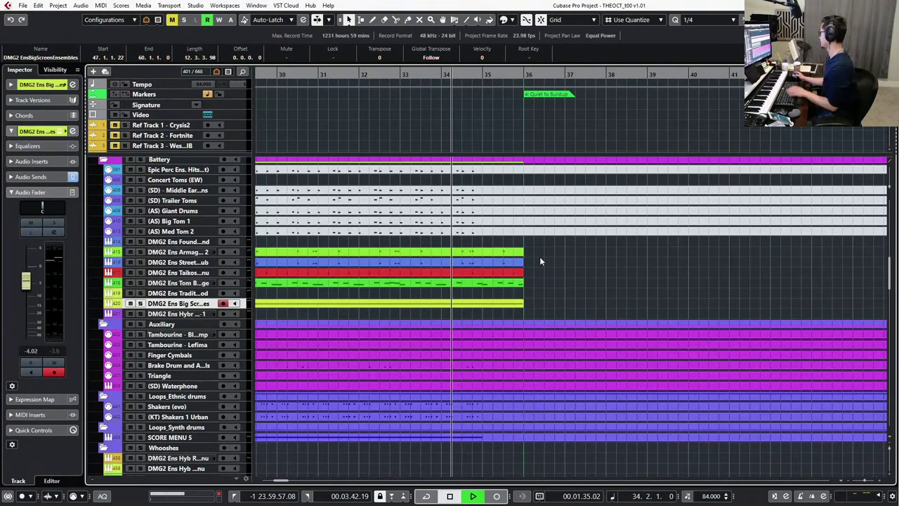
pyautogui.press('Delete')
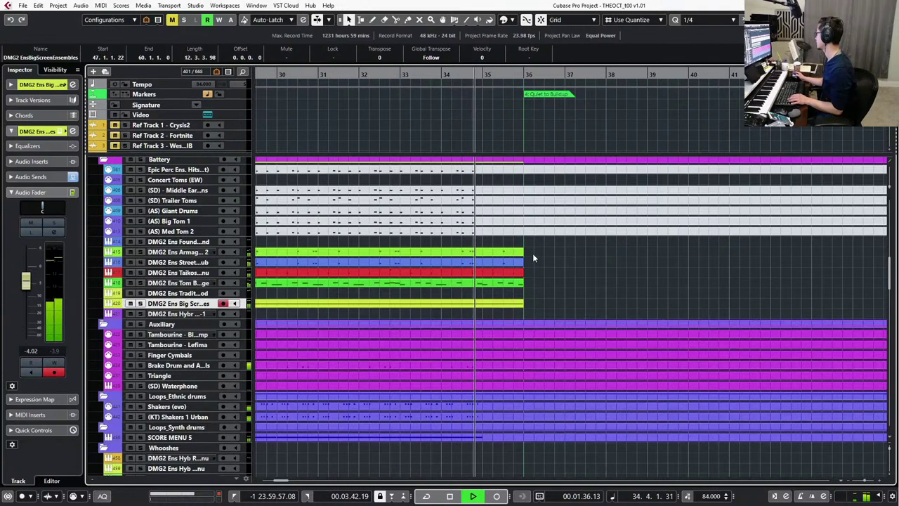
# Split the five drum events at 35.2.1 and delete their remaining ends.
pyautogui.press('space')
pyautogui.click(533, 246)
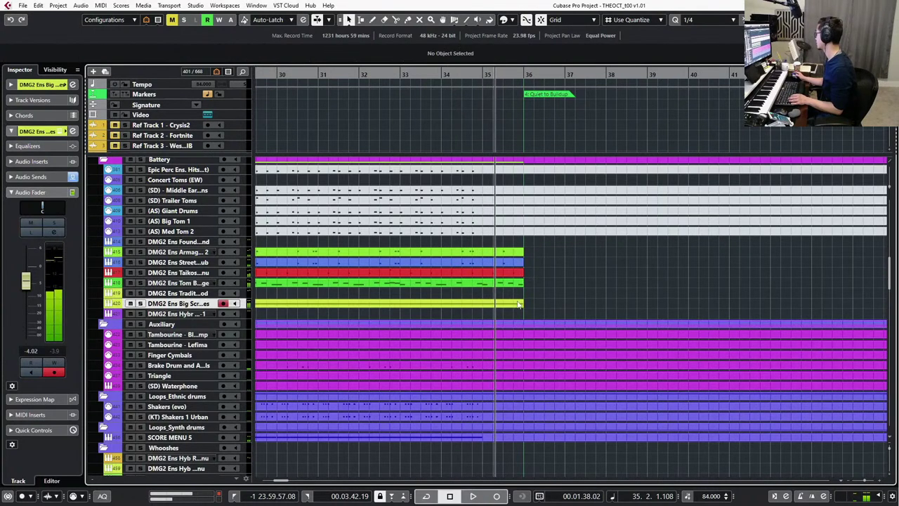
pyautogui.moveTo(510, 318); pyautogui.dragTo(483, 266)
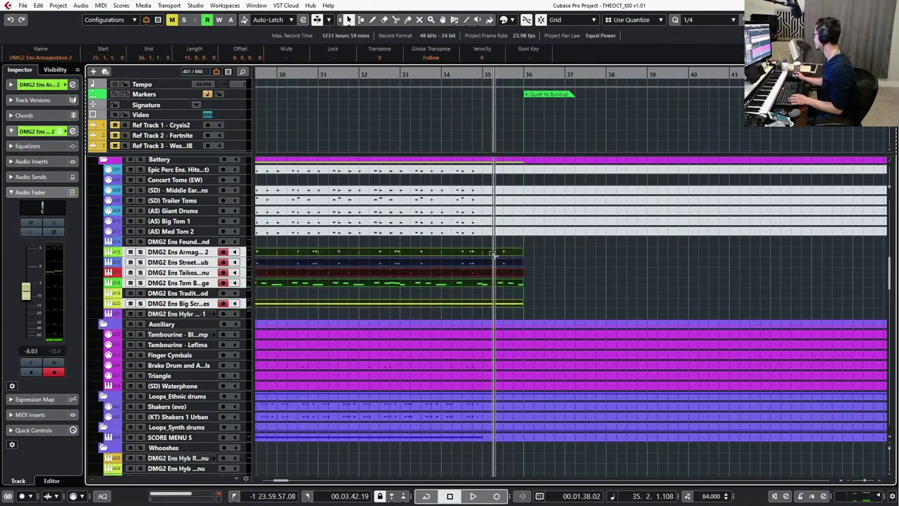
pyautogui.keyDown('alt'); pyautogui.click(494, 254); pyautogui.keyUp('alt')
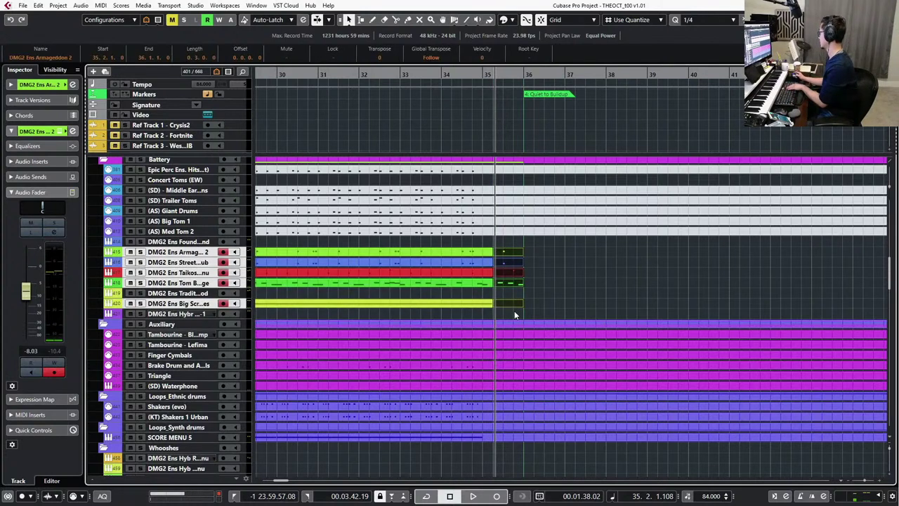
pyautogui.press('Delete')
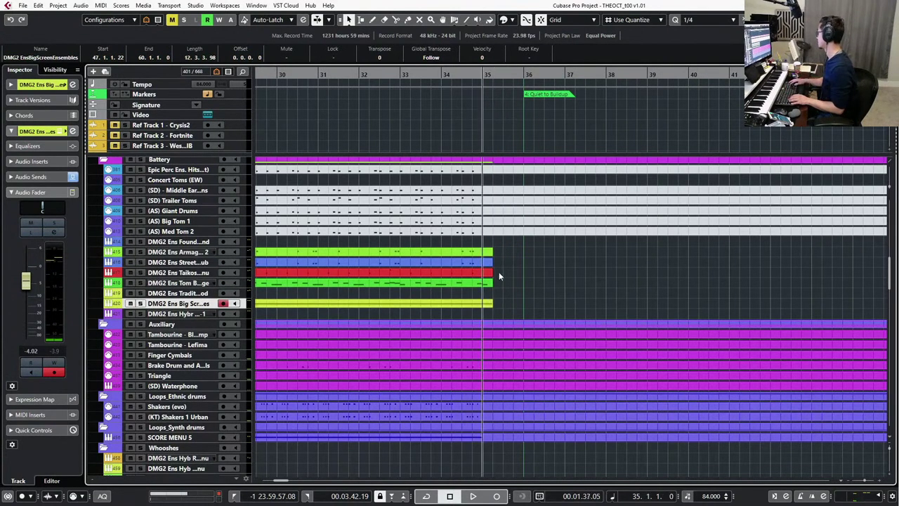
# Play the section's ending and extend the ends of the five drum events to 35.4.1.
pyautogui.press('space')
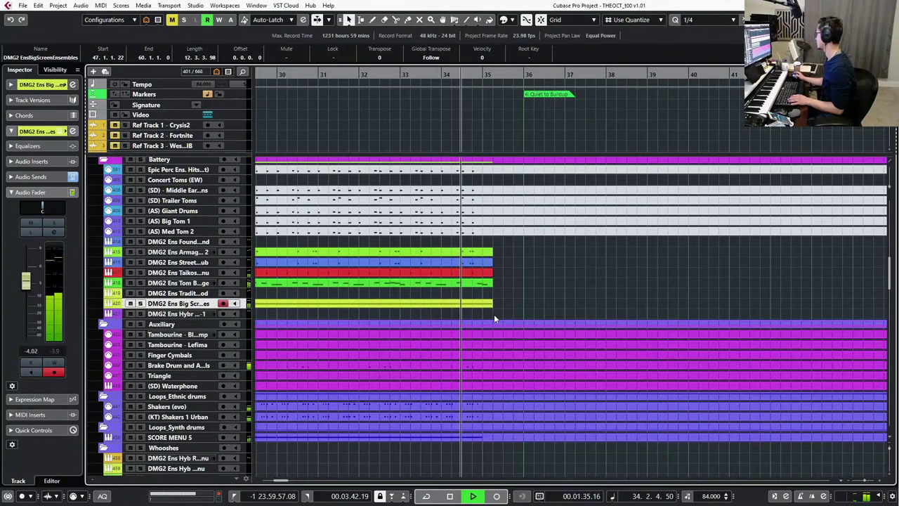
pyautogui.moveTo(494, 314); pyautogui.dragTo(519, 301)
pyautogui.click(493, 306)
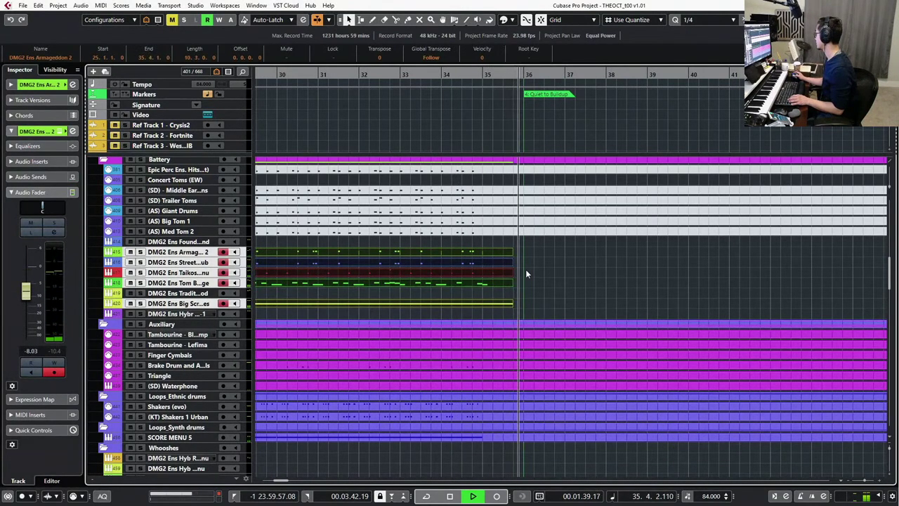
pyautogui.click(524, 269)
# Open the Taikos event starting at measure 25 in the Key Editor and delete a group of its notes.
pyautogui.doubleClick(504, 276)
pyautogui.moveTo(424, 226); pyautogui.dragTo(389, 329)
pyautogui.press('Delete')
pyautogui.press('Return')
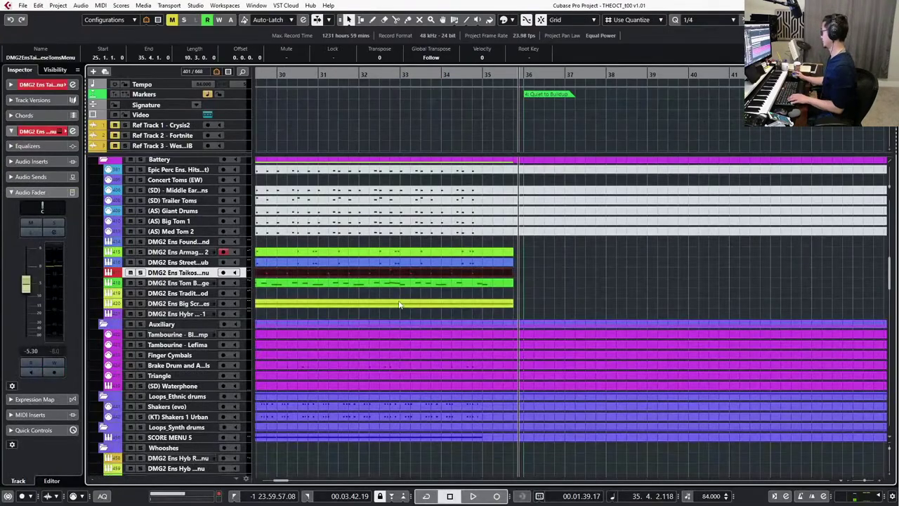
# Disable the seven Battery tracks from Epic Perc Ens. Hits through (AS) Med Tom 2.
pyautogui.scroll(-8, 423, 284)
pyautogui.press('Home')
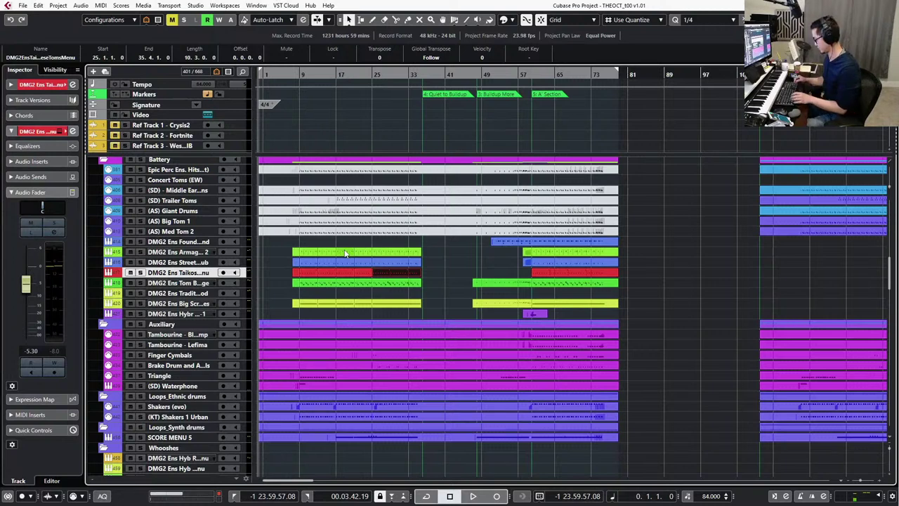
pyautogui.click(647, 253)
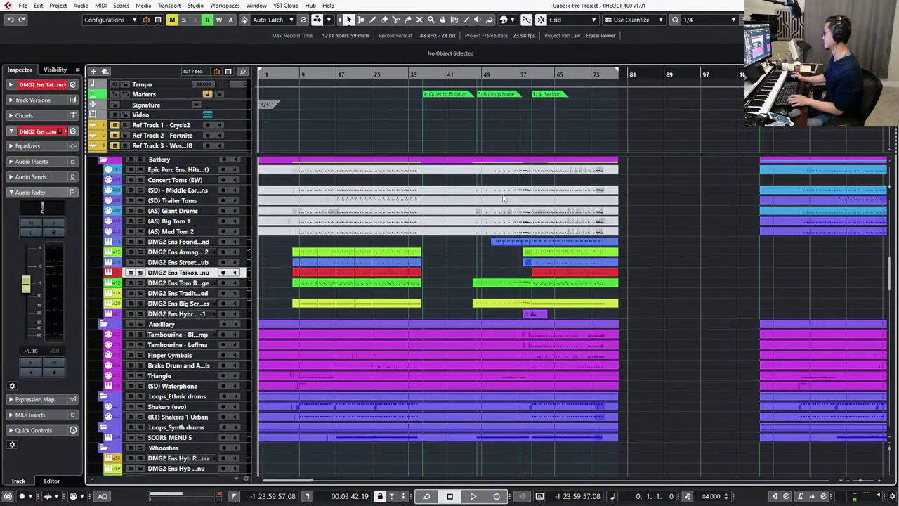
pyautogui.scroll(3, 548, 243)
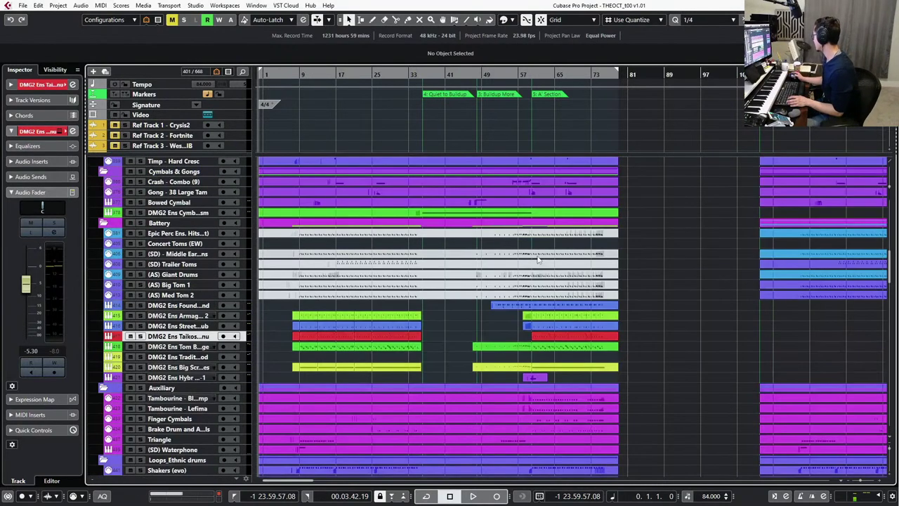
pyautogui.click(178, 234)
pyautogui.keyDown('shift'); pyautogui.click(180, 305); pyautogui.keyUp('shift')
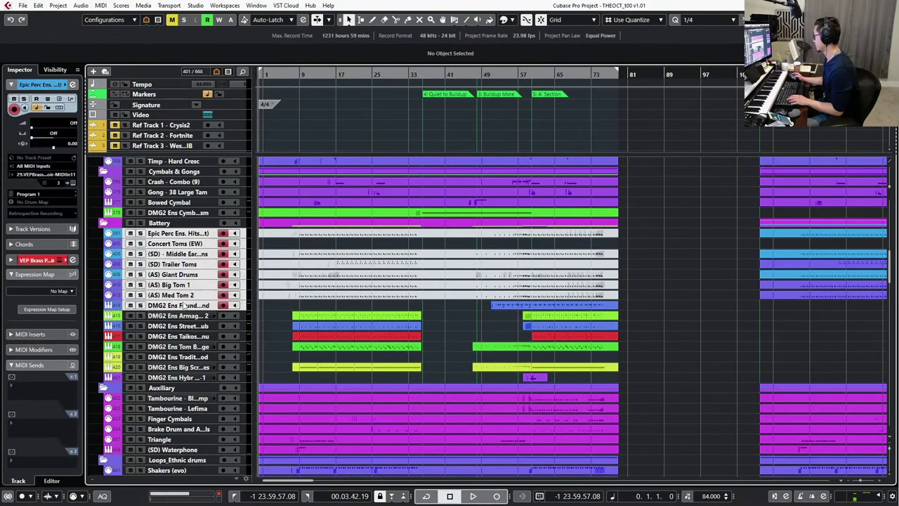
pyautogui.keyDown('ctrl'); pyautogui.click(175, 308); pyautogui.keyUp('ctrl')
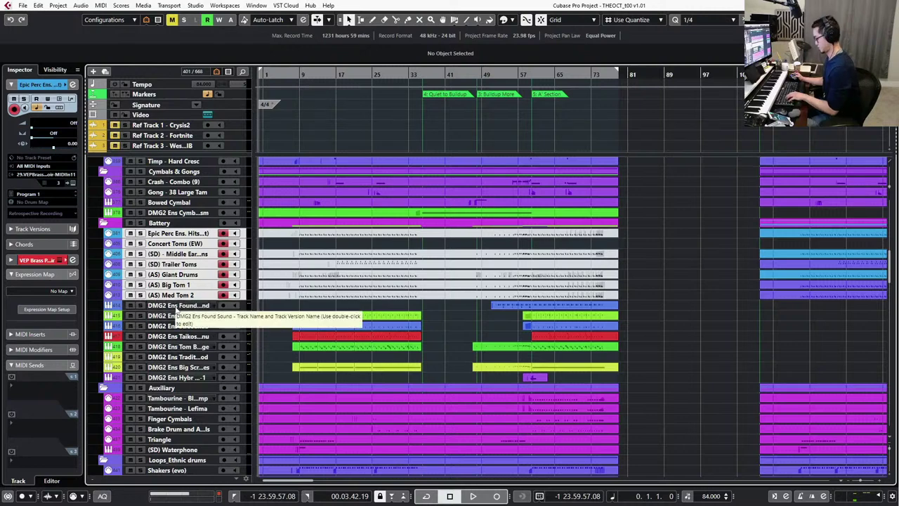
pyautogui.hotkey('shift', 'd')
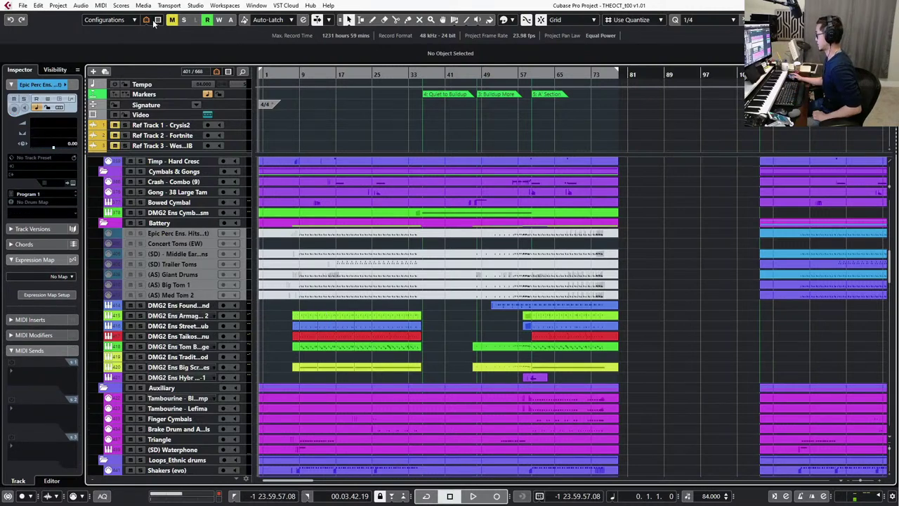
# Delete the old drum events before measure 79 on the disabled Battery tracks, keeping the copies from measure 110 on.
pyautogui.moveTo(637, 232); pyautogui.dragTo(471, 291)
pyautogui.press('Delete')
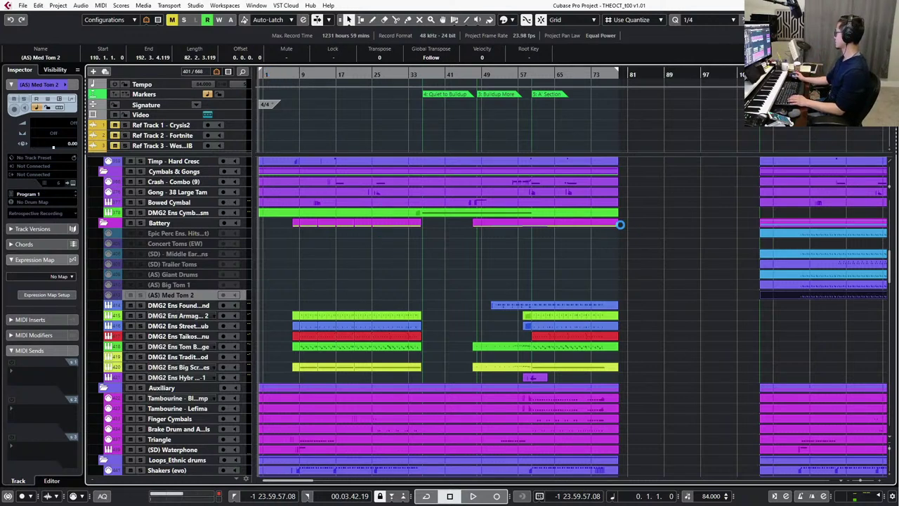
# View all the MIDI parts together in the Key Editor, switching the active part to PF Stacc and then TG Solo Cello - KS.
pyautogui.scroll(10, 316, 281)
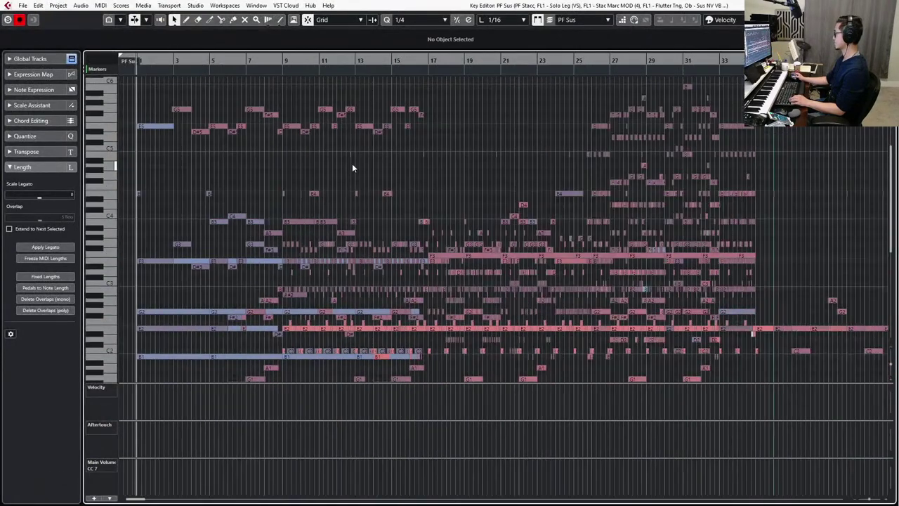
pyautogui.press('g')
pyautogui.press('g')
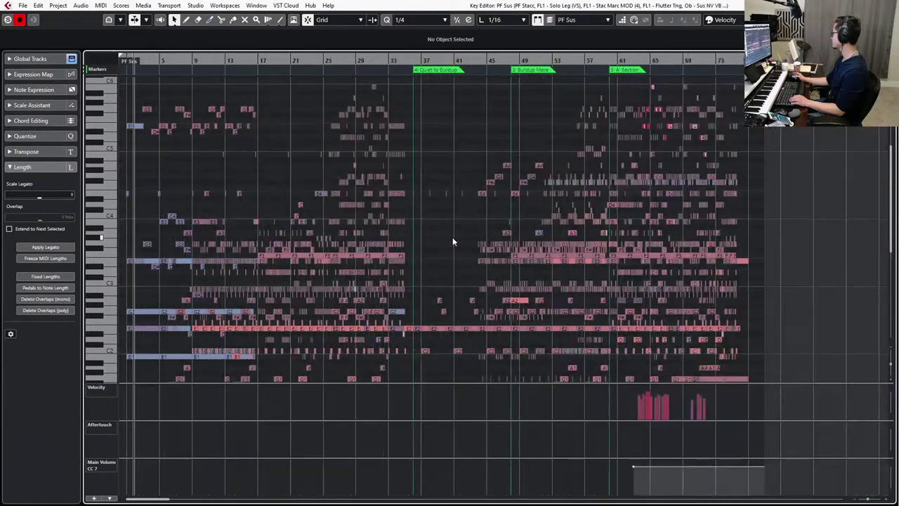
pyautogui.press('g')
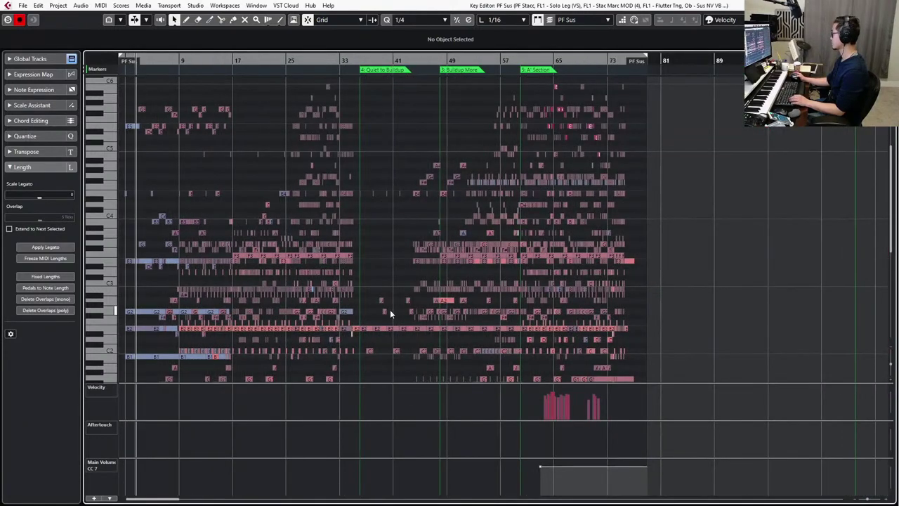
pyautogui.press('Down')
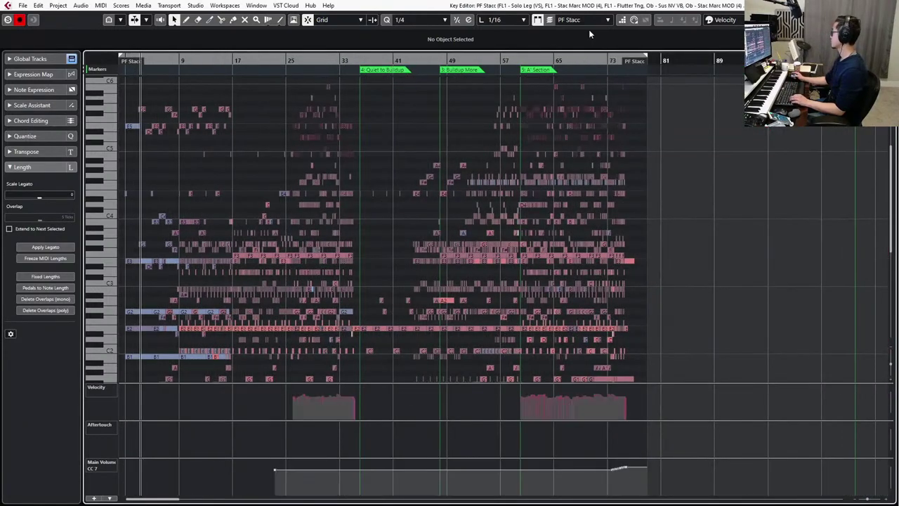
pyautogui.click(588, 24)
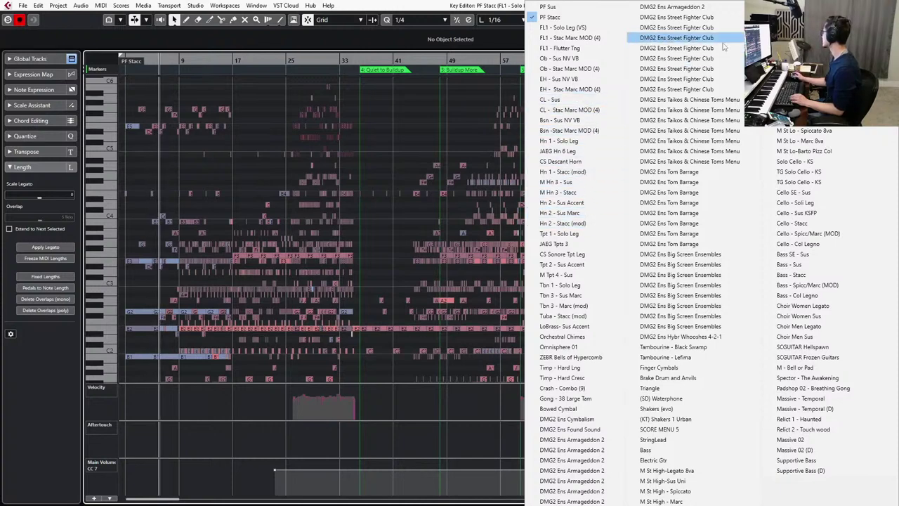
pyautogui.click(815, 171)
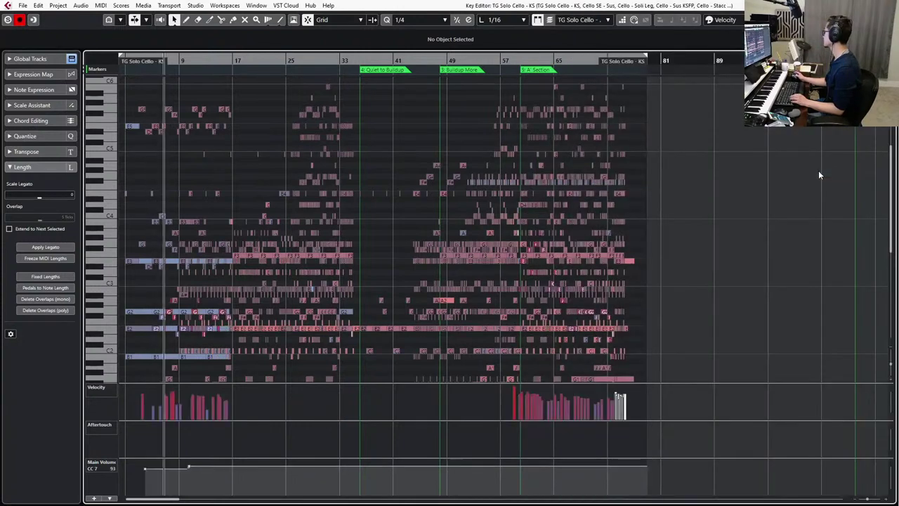
# Examine the Solo Cello's expression and modulation lanes and the full note range during playback, then return to the project arrangement.
pyautogui.click(461, 177)
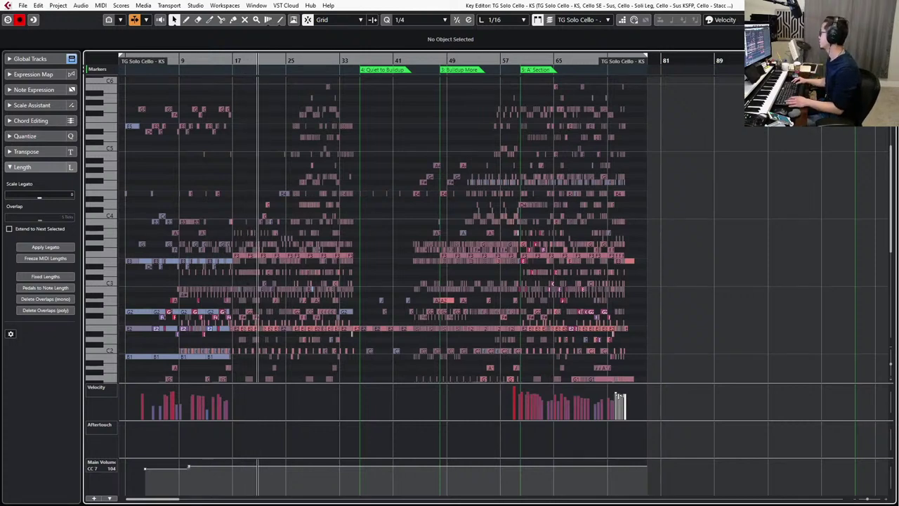
pyautogui.hotkey('alt', '2')
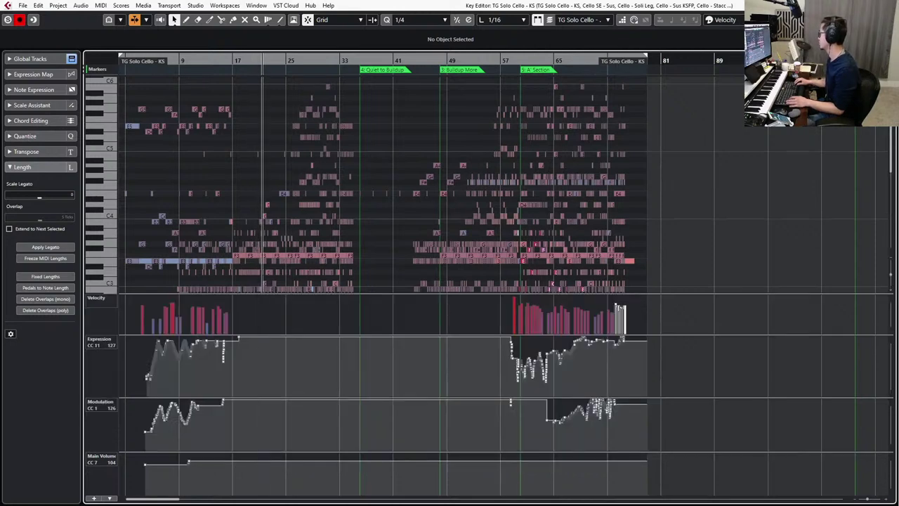
pyautogui.hotkey('alt', 'l')
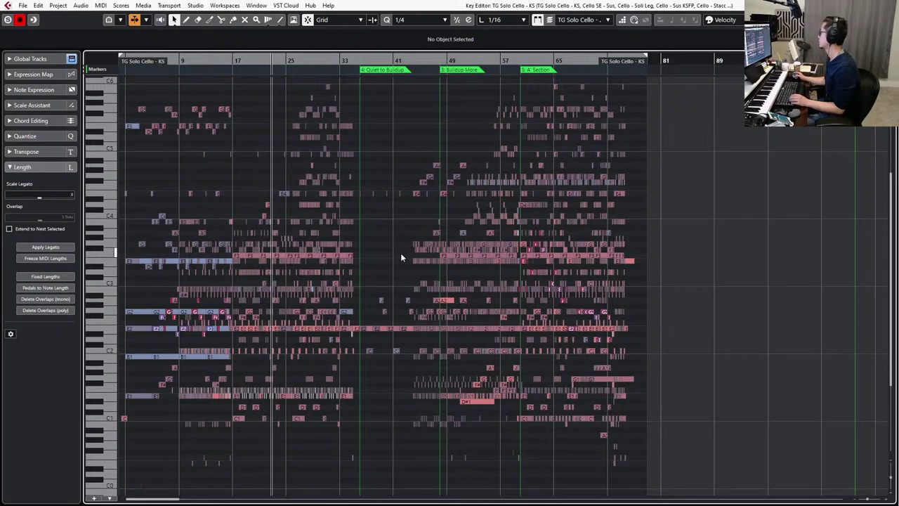
pyautogui.scroll(1, 402, 258)
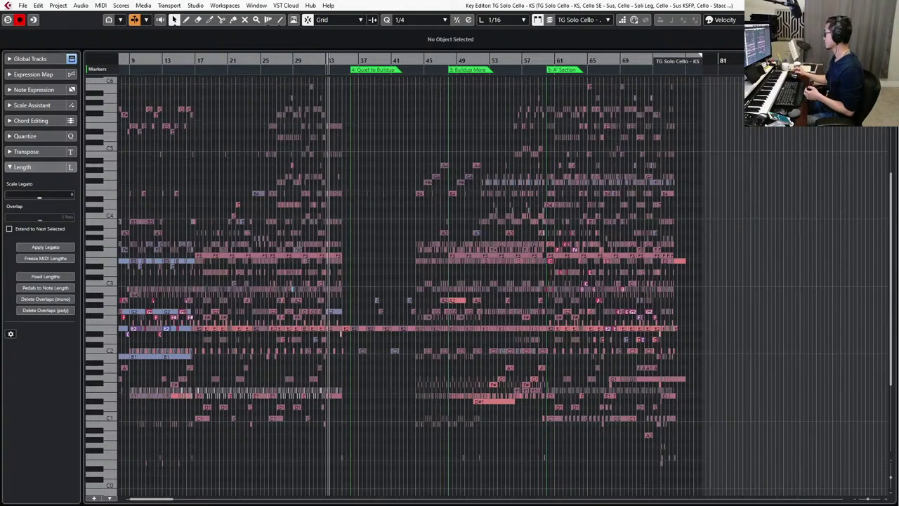
pyautogui.press('Return')
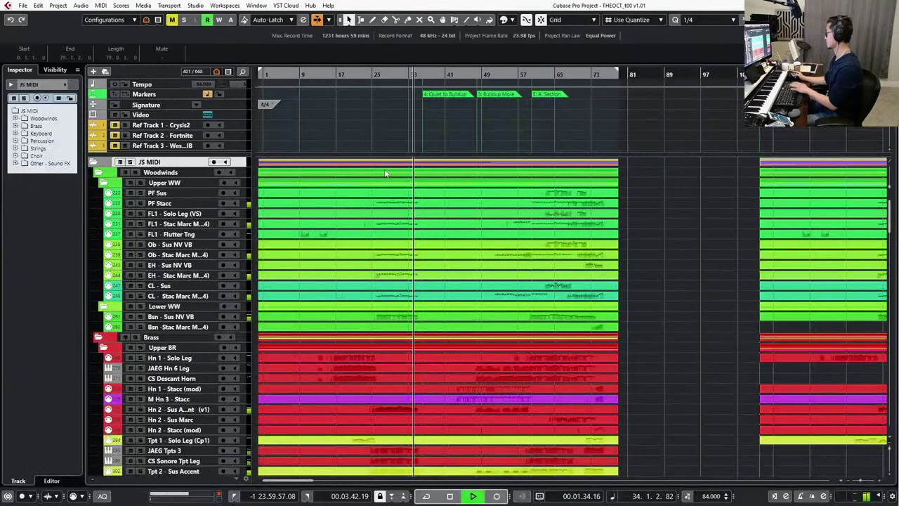
# Show the volume automation of the Massive - Temporal audio track and lower its final points, with the one near measure 59 at 0.86.
pyautogui.scroll(-6, 501, 292)
pyautogui.scroll(-10, 487, 303)
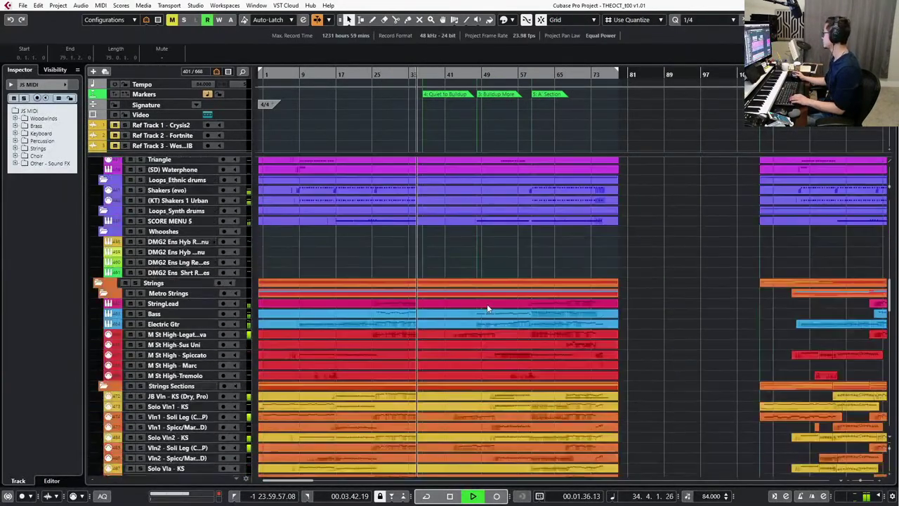
pyautogui.scroll(-5, 487, 304)
pyautogui.keyDown('ctrl'); pyautogui.scroll(3, 486, 306); pyautogui.keyUp('ctrl')
pyautogui.scroll(-6, 486, 305)
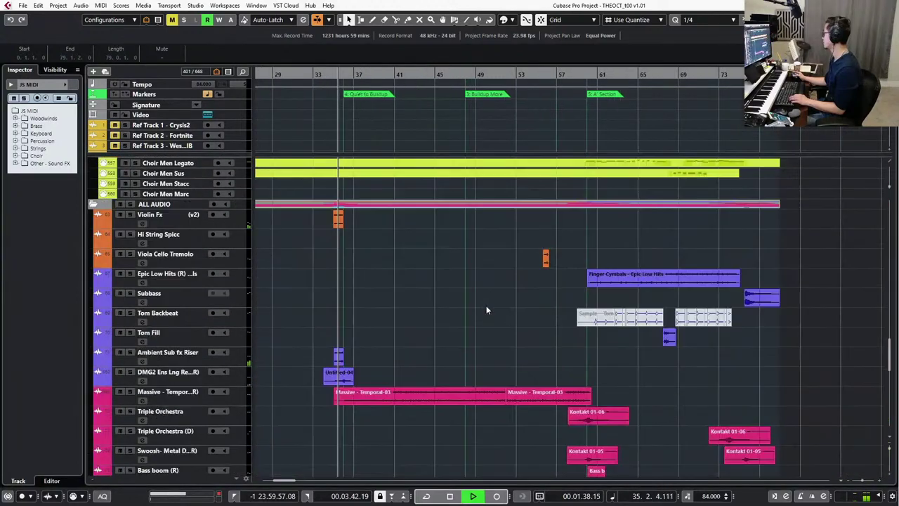
pyautogui.scroll(-6, 497, 297)
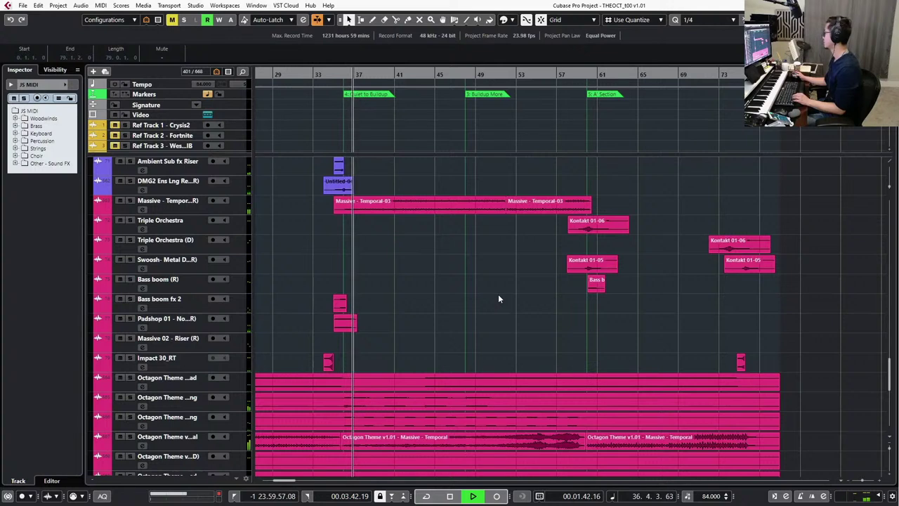
pyautogui.click(186, 207)
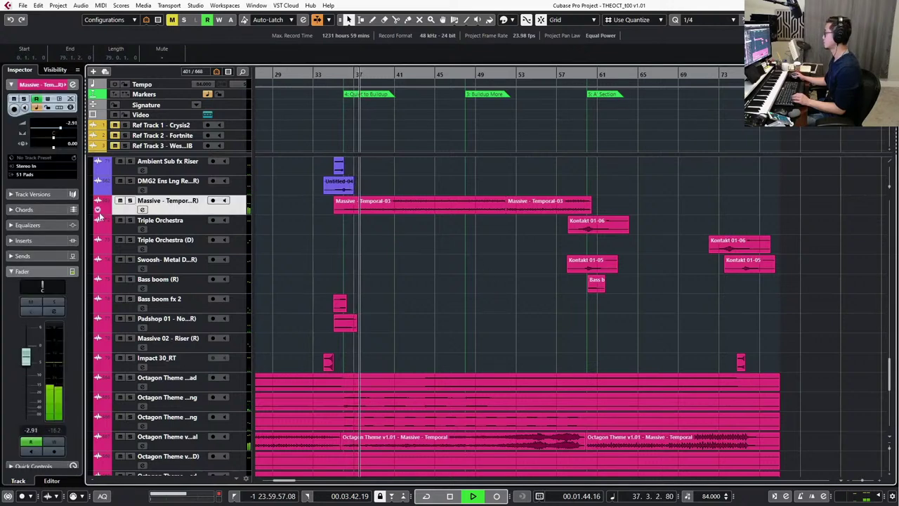
pyautogui.click(98, 210)
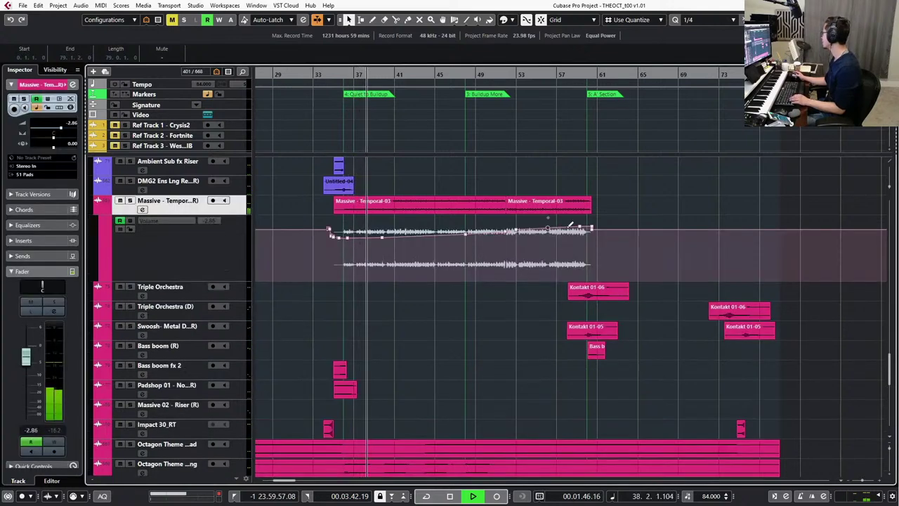
pyautogui.click(580, 226)
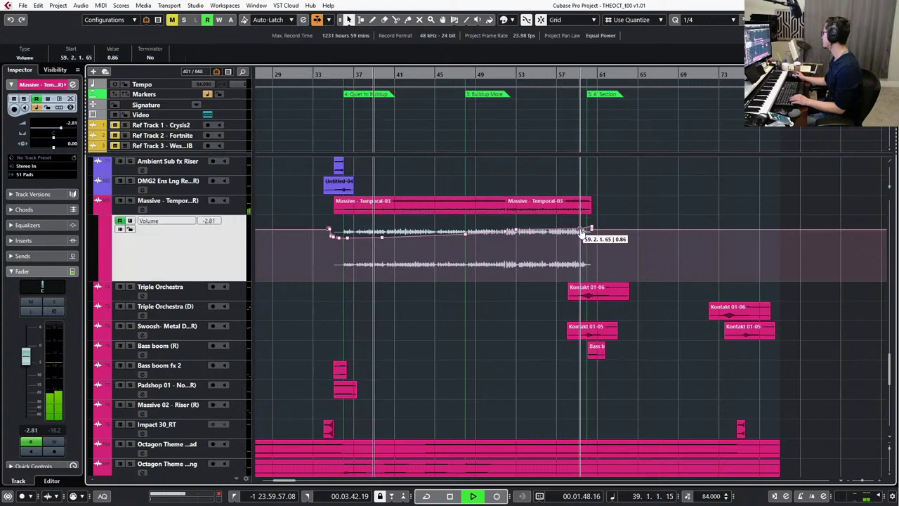
pyautogui.click(591, 228)
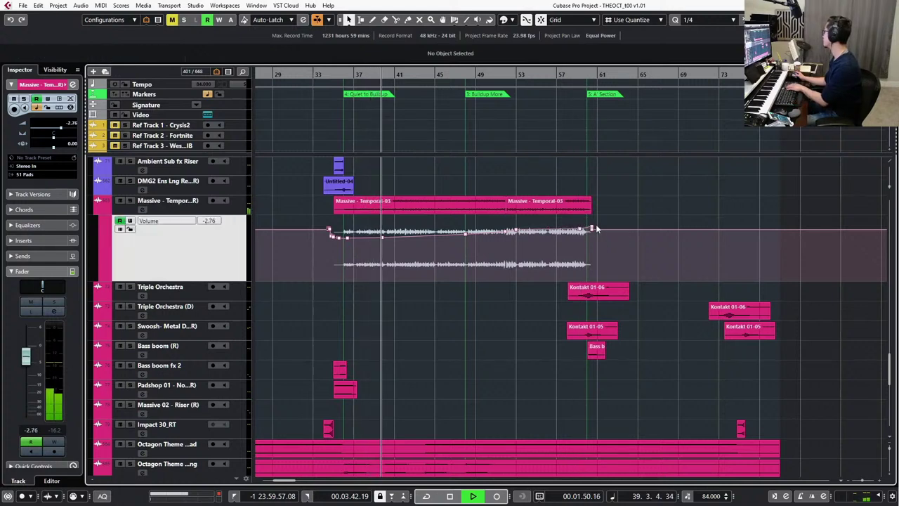
pyautogui.click(593, 229)
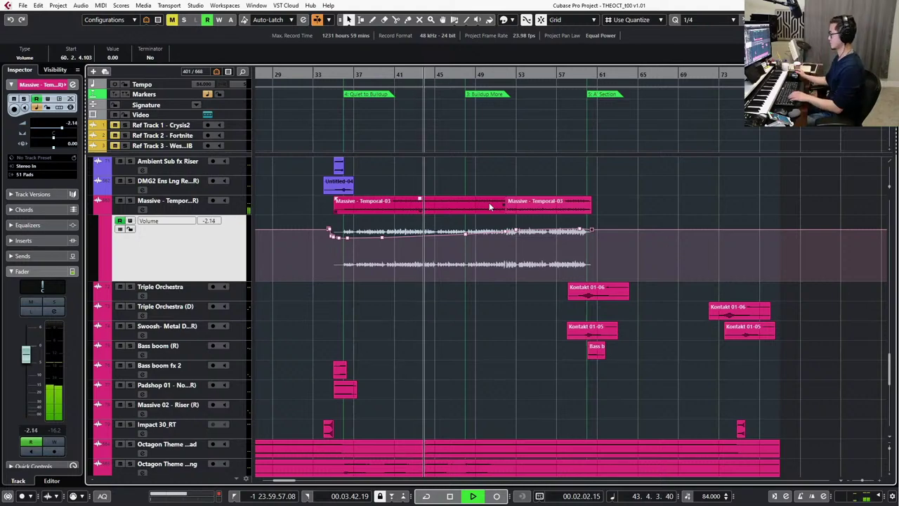
# Review the string, percussion and brass tracks while playing through the Quiet to Buildup and Buildup More sections.
pyautogui.scroll(15, 477, 246)
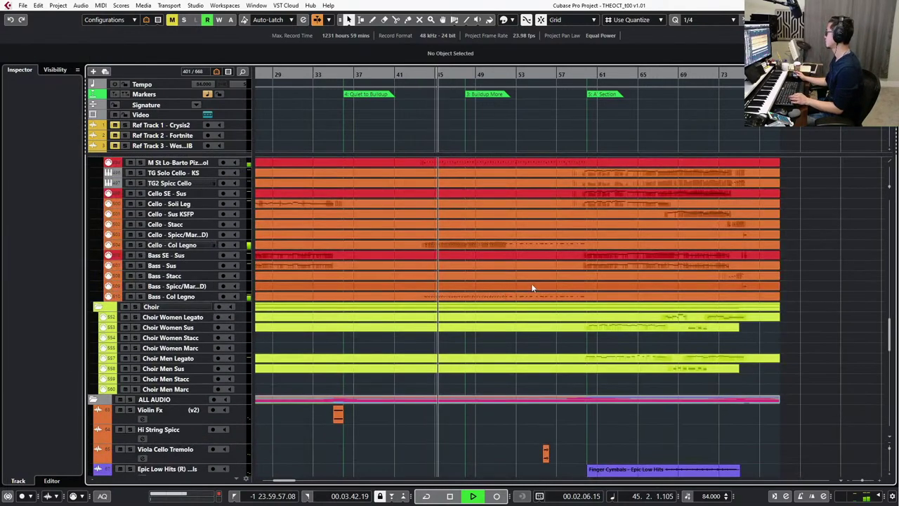
pyautogui.scroll(10, 532, 283)
pyautogui.scroll(3, 532, 282)
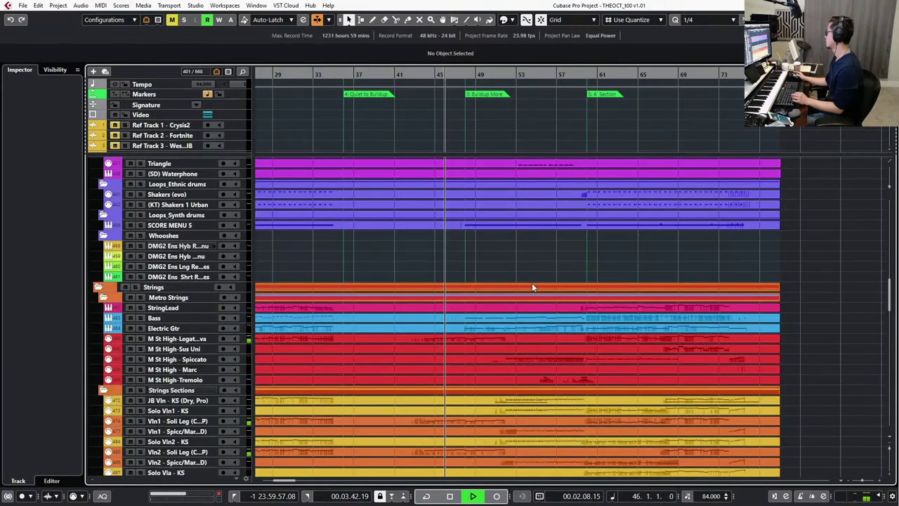
pyautogui.scroll(12, 534, 283)
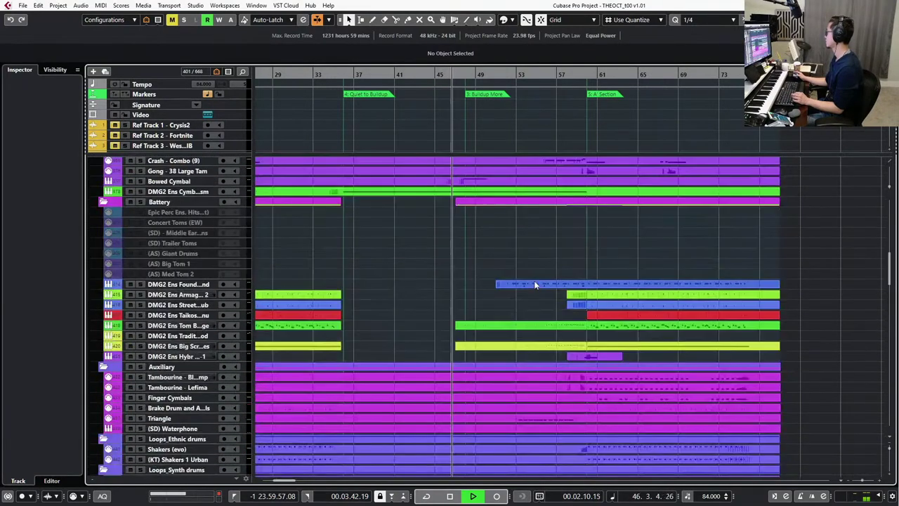
pyautogui.scroll(6, 534, 284)
pyautogui.scroll(6, 539, 280)
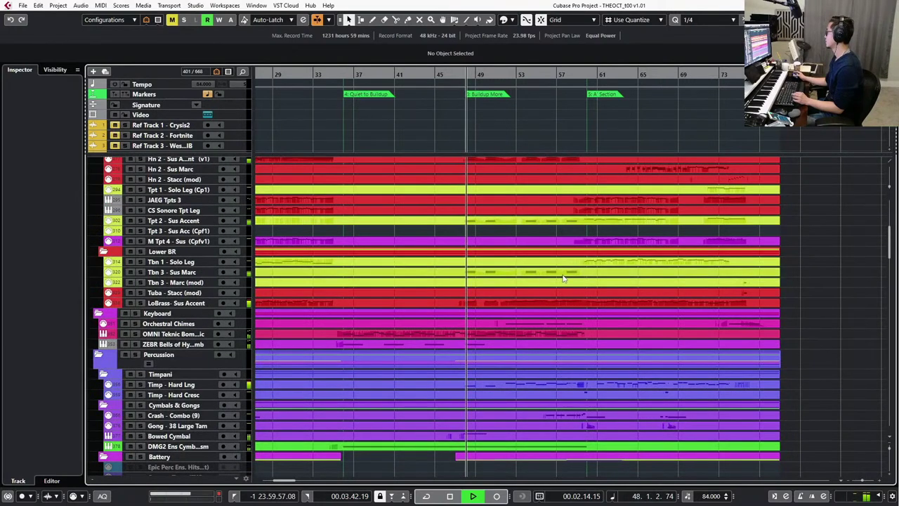
pyautogui.scroll(3, 563, 278)
pyautogui.scroll(3, 563, 278)
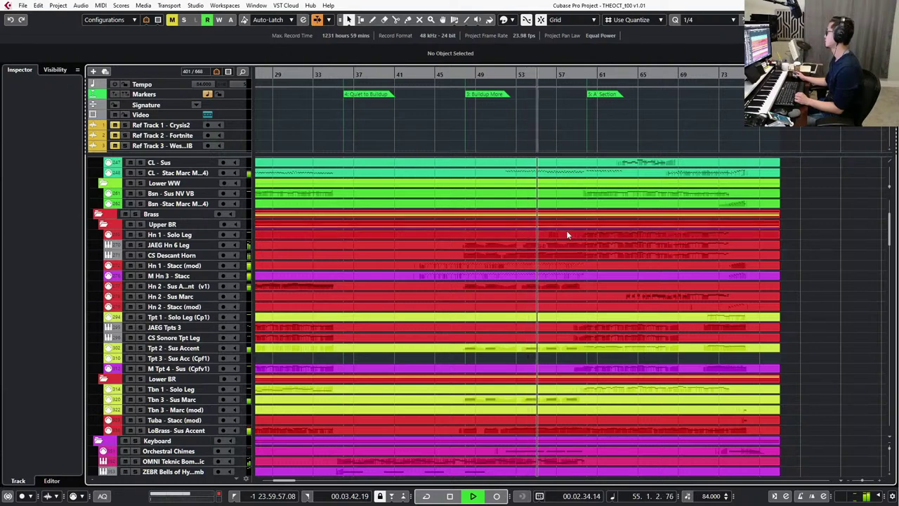
# Play through the A' Section to the ending, checking the string and choir tracks and the Choir (met) instrument's channel.
pyautogui.scroll(-12, 574, 239)
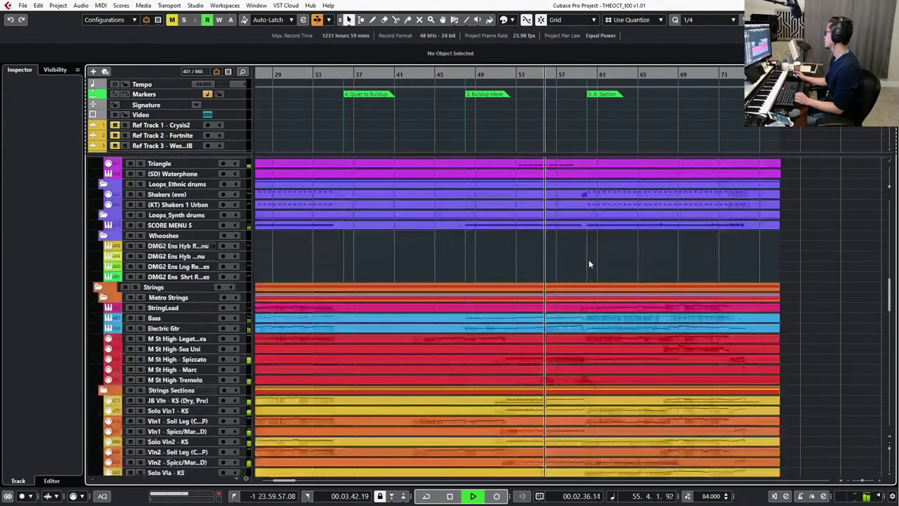
pyautogui.scroll(-3, 589, 263)
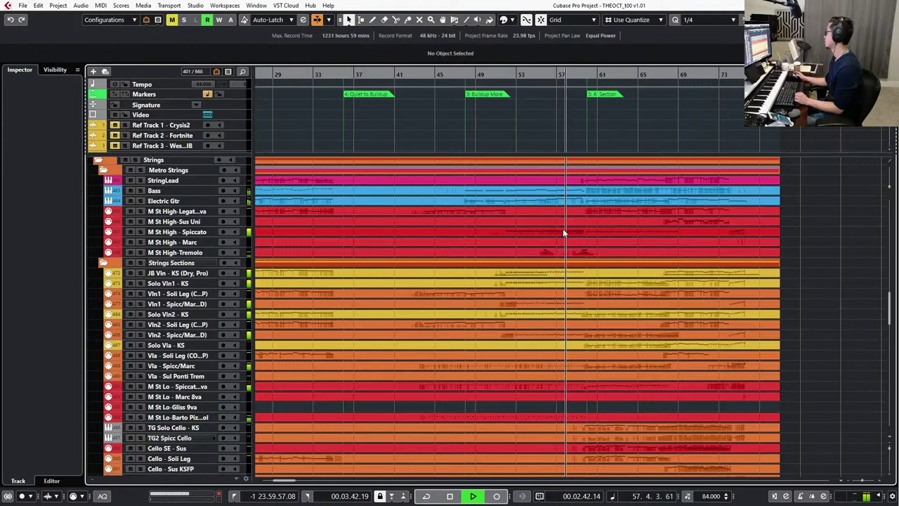
pyautogui.hscroll(5, 562, 242)
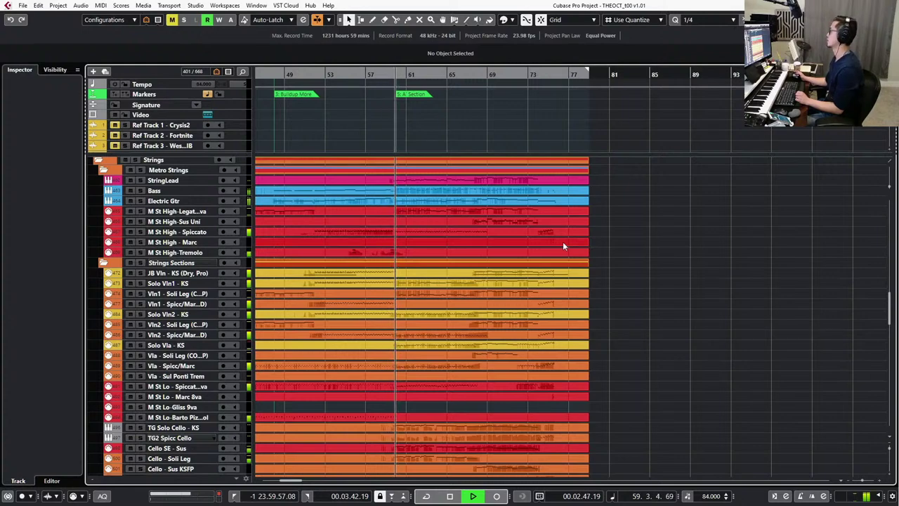
pyautogui.scroll(-6, 561, 248)
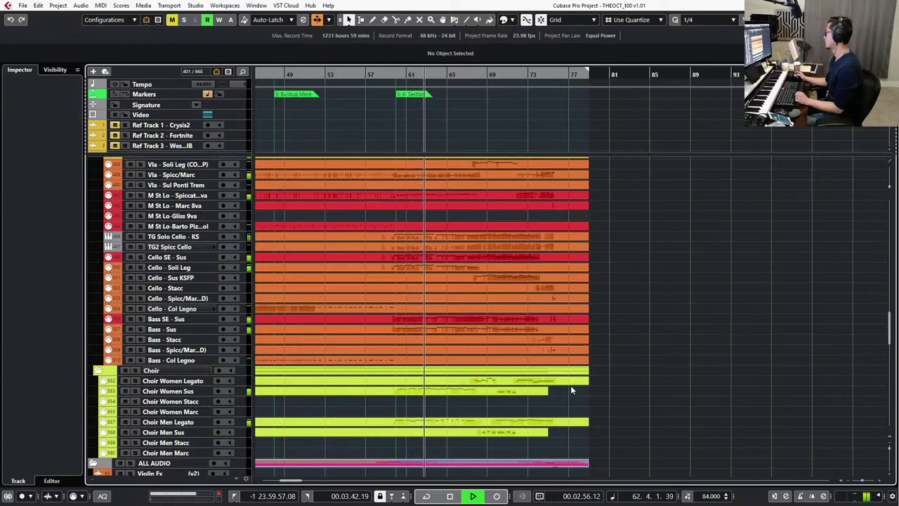
pyautogui.scroll(-1, 242, 112)
pyautogui.scroll(-10, 242, 116)
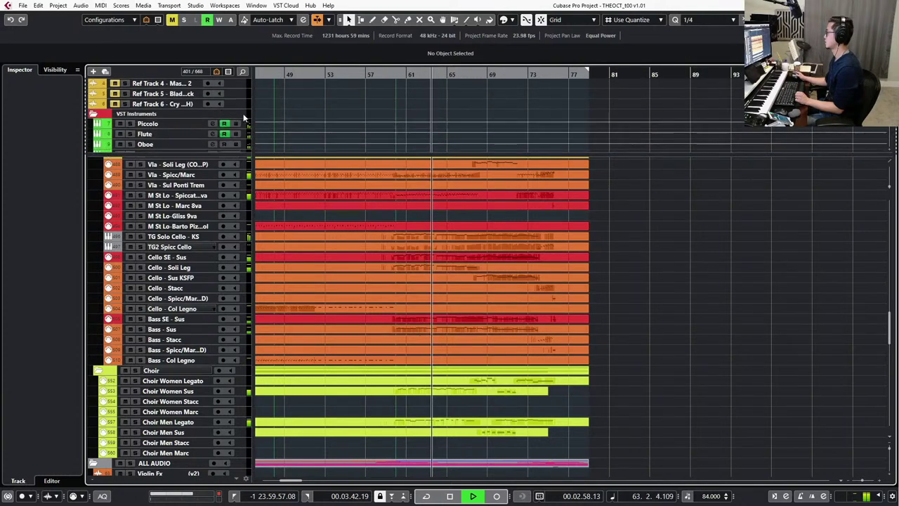
pyautogui.scroll(-4, 239, 118)
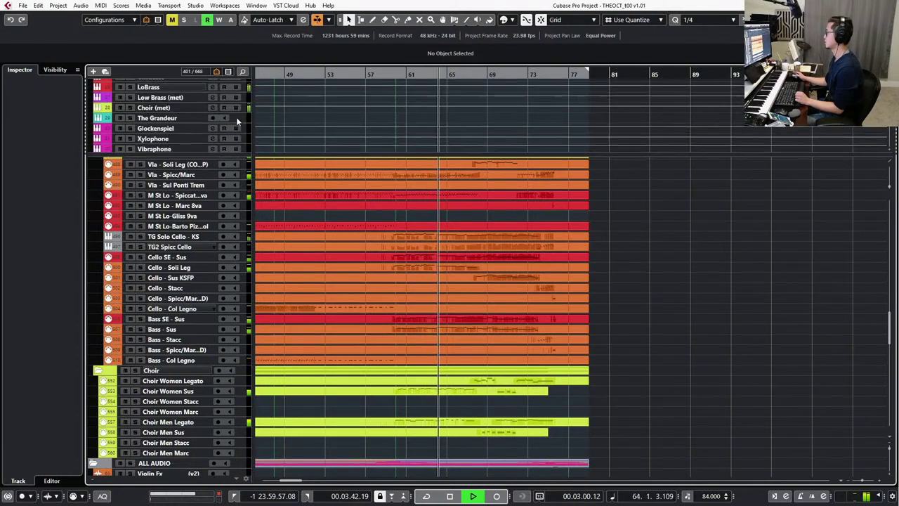
pyautogui.click(167, 106)
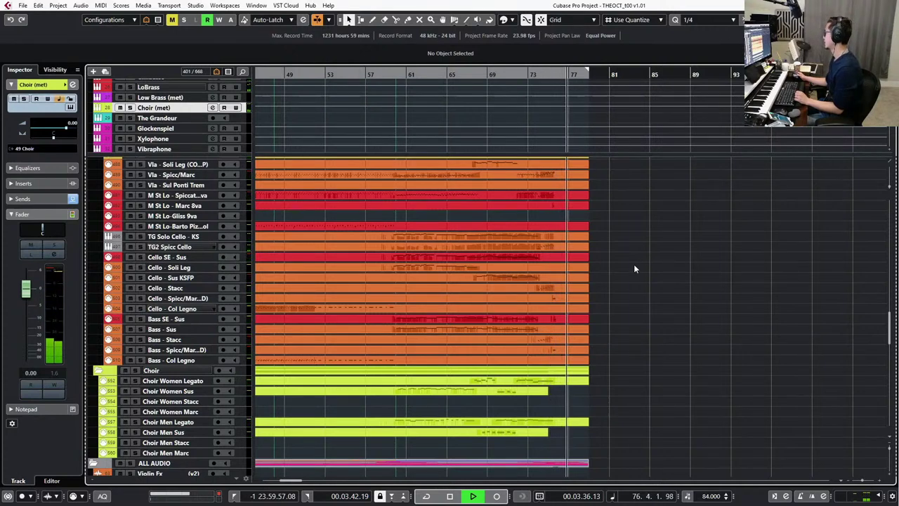
pyautogui.keyDown('ctrl'); pyautogui.scroll(5, 618, 275); pyautogui.keyUp('ctrl')
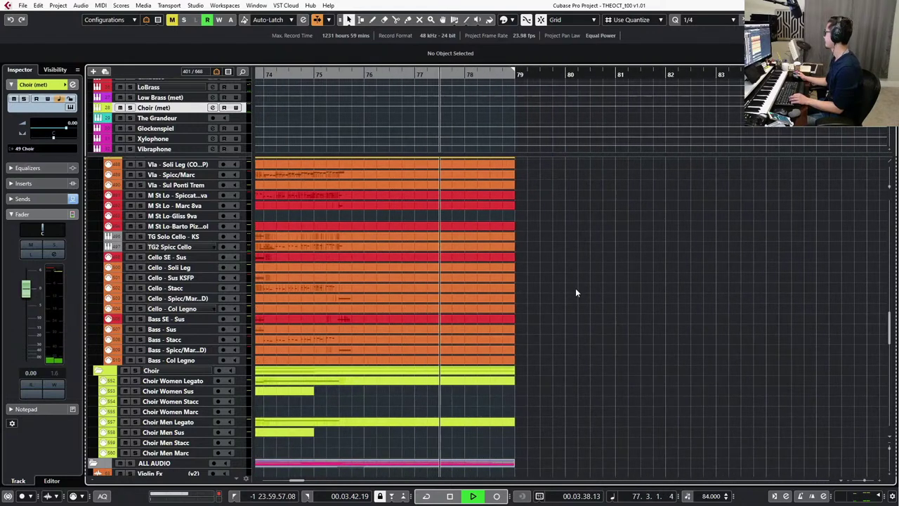
pyautogui.press('space')
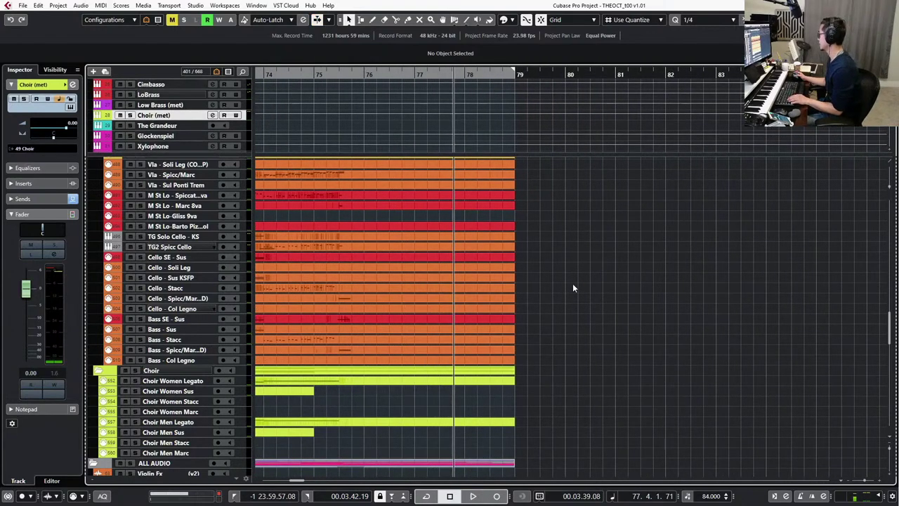